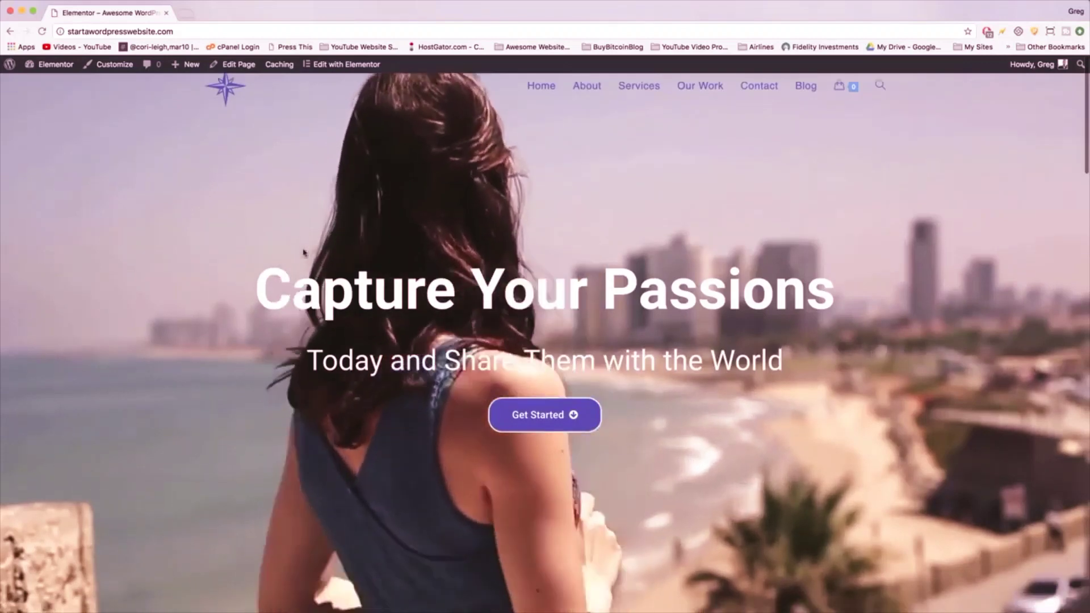
# - Scroll through the home page, flip the cake photo slider twice, then return to the top
pyautogui.scroll(-3, 790, 124)
pyautogui.scroll(-6, 304, 250)
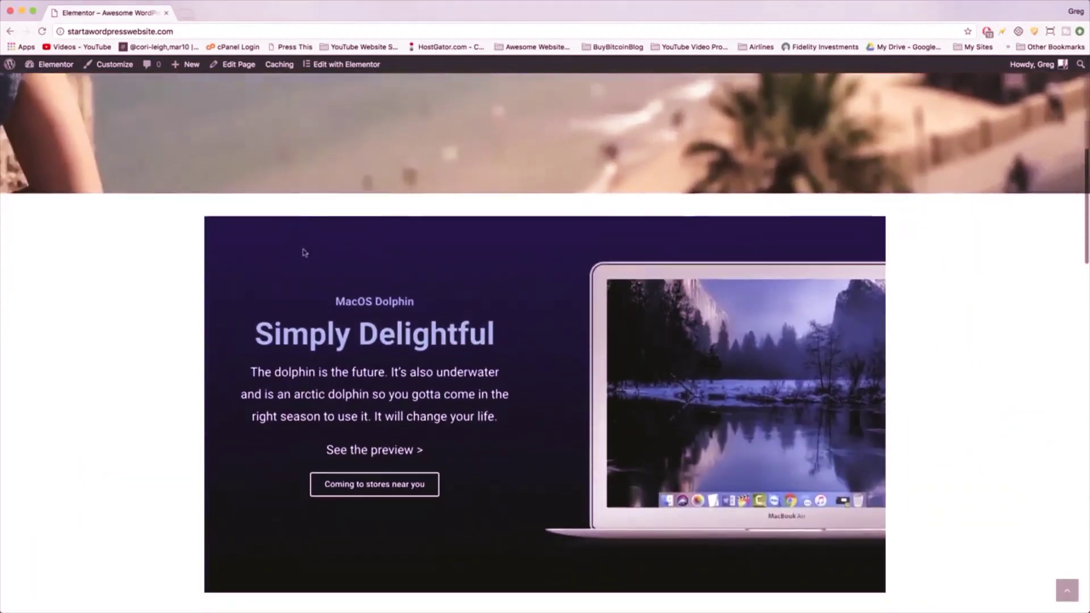
pyautogui.scroll(-2, 303, 252)
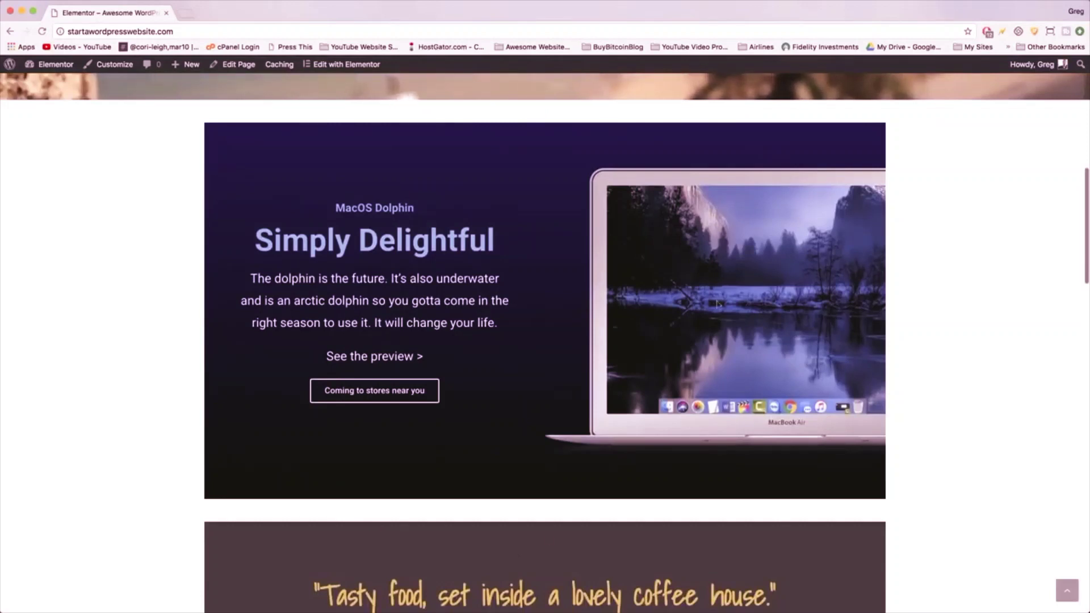
pyautogui.scroll(-7, 717, 304)
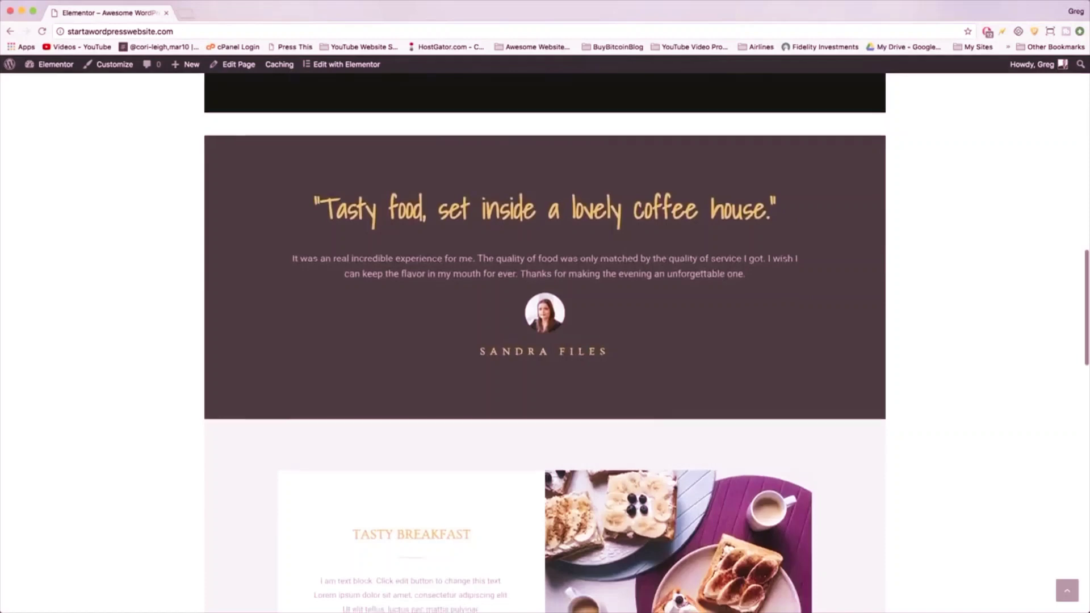
pyautogui.scroll(-6, 494, 223)
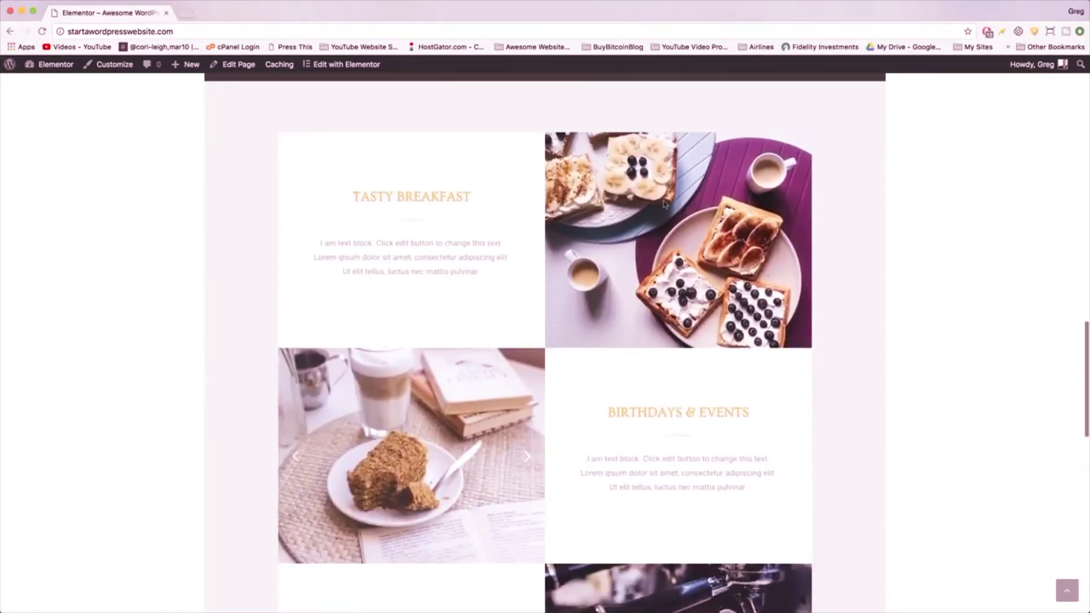
pyautogui.click(527, 454)
pyautogui.click(527, 454)
pyautogui.scroll(-3, 525, 453)
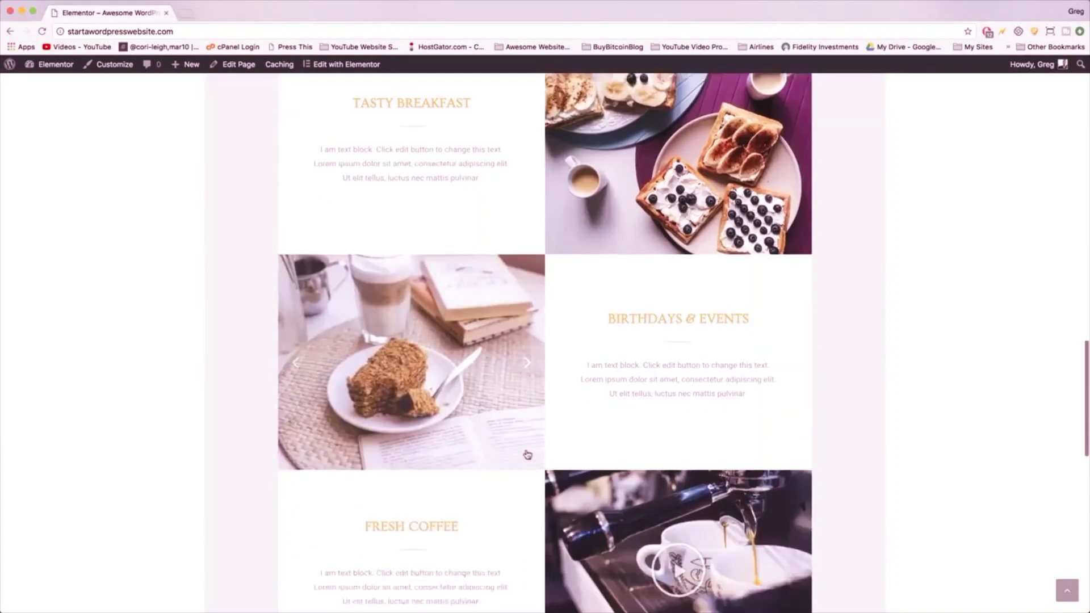
pyautogui.scroll(-1, 510, 201)
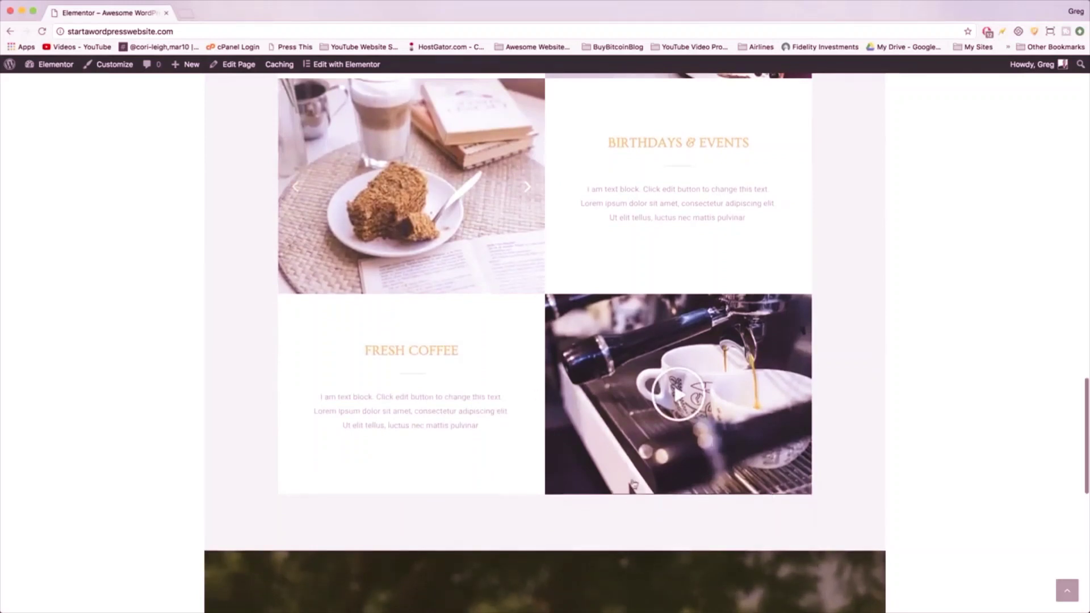
pyautogui.scroll(-7, 643, 436)
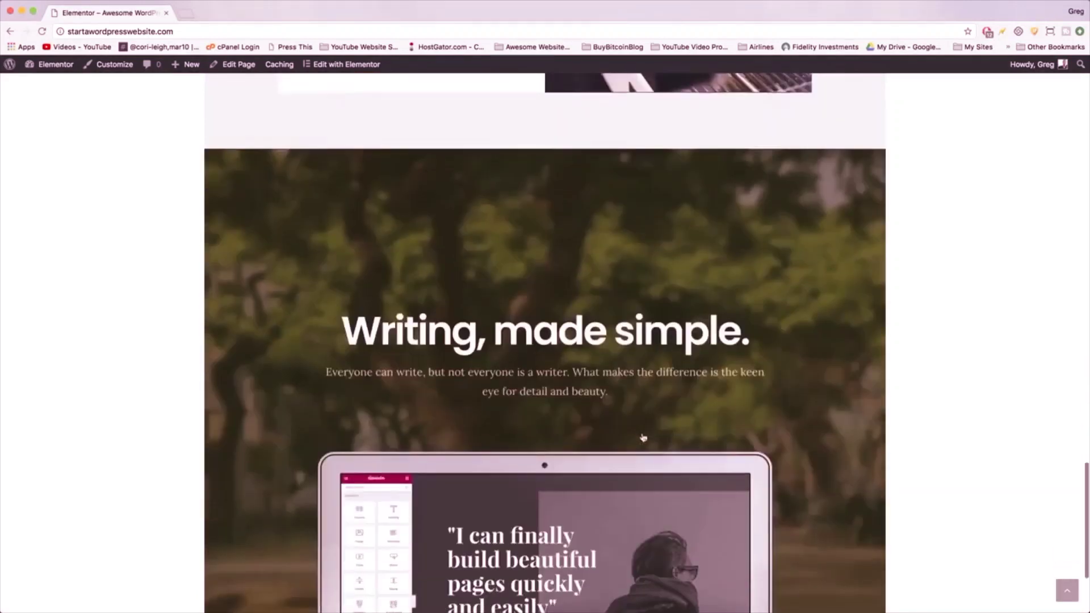
pyautogui.scroll(-3, 643, 436)
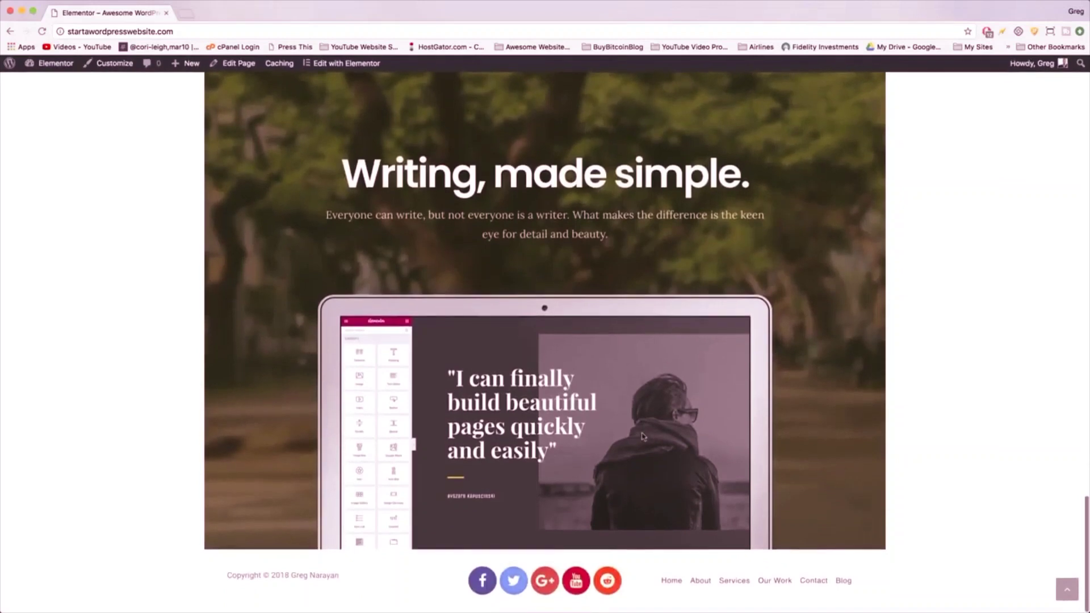
pyautogui.scroll(2, 643, 436)
pyautogui.scroll(-2, 643, 436)
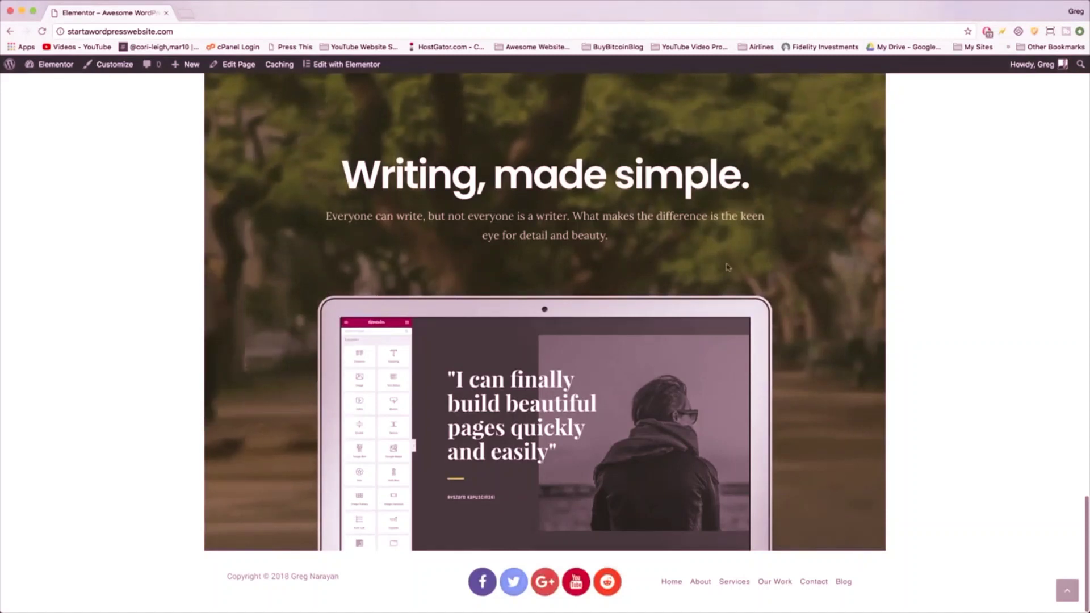
pyautogui.scroll(2, 727, 267)
pyautogui.scroll(-3, 750, 372)
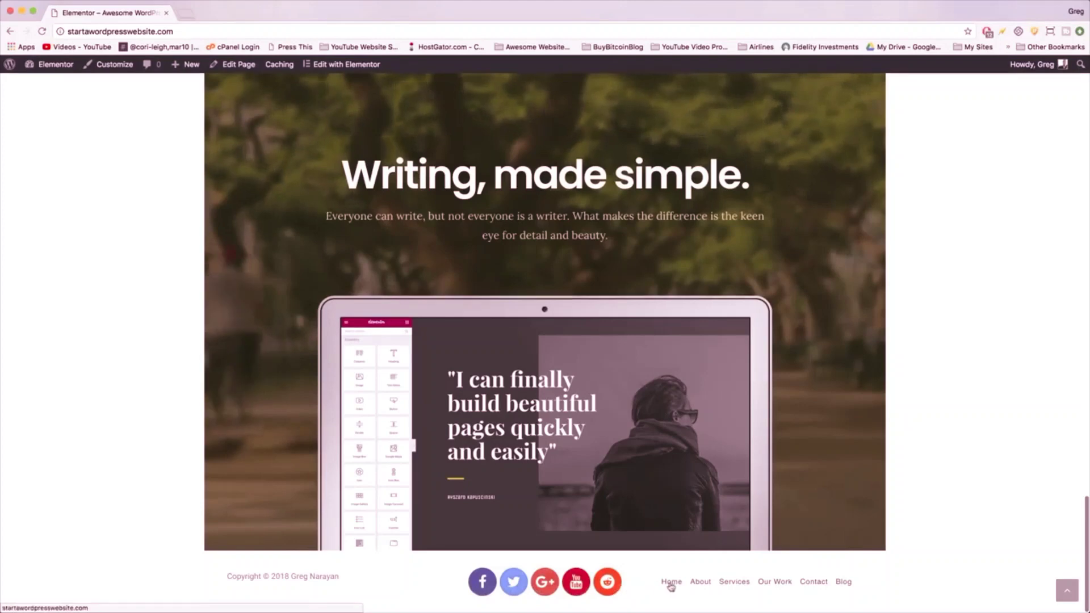
pyautogui.click(1067, 592)
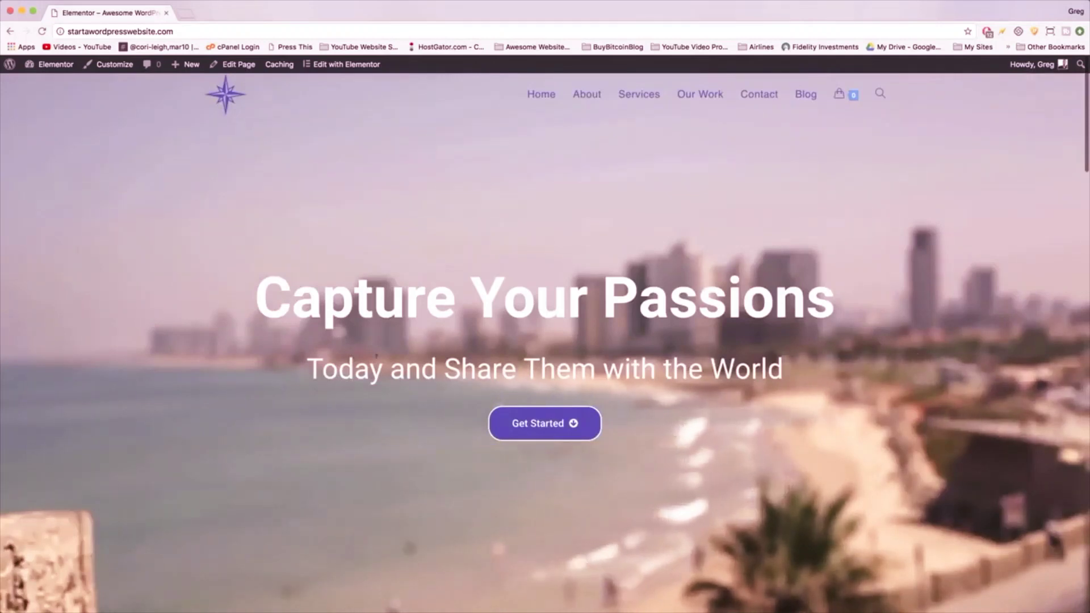
# - Open the About page and browse its skill bars, subscriber counter, quotes and Instagram feed
pyautogui.click(587, 98)
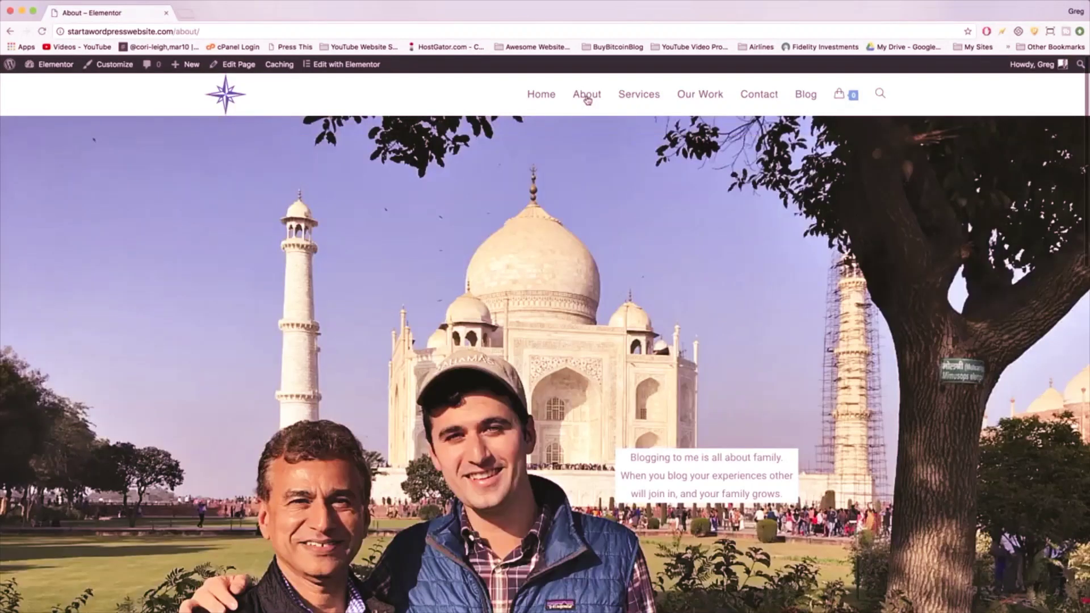
pyautogui.scroll(-5, 208, 222)
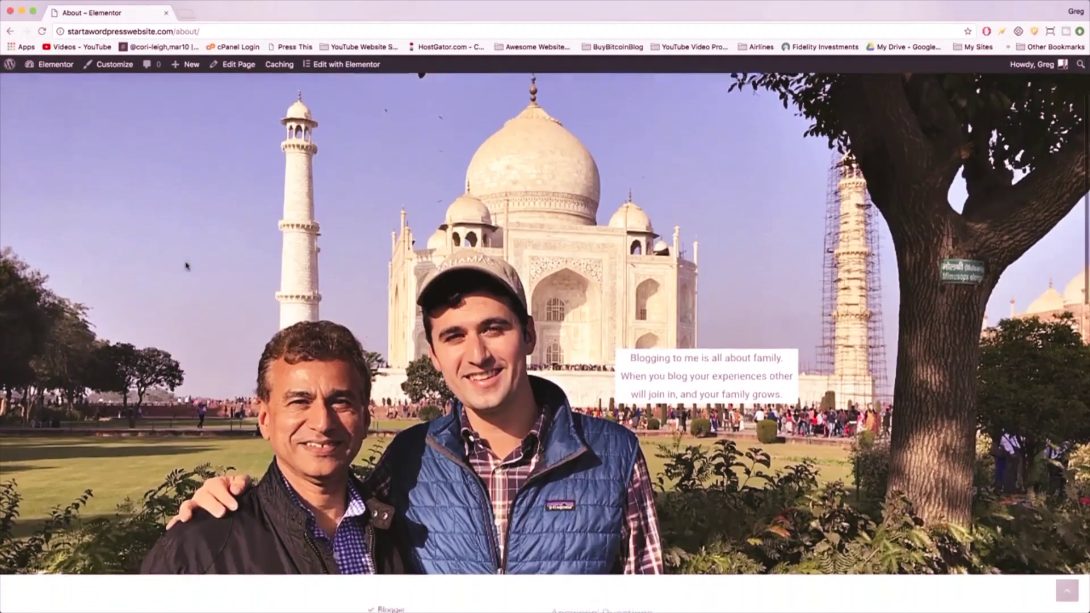
pyautogui.scroll(4, 699, 343)
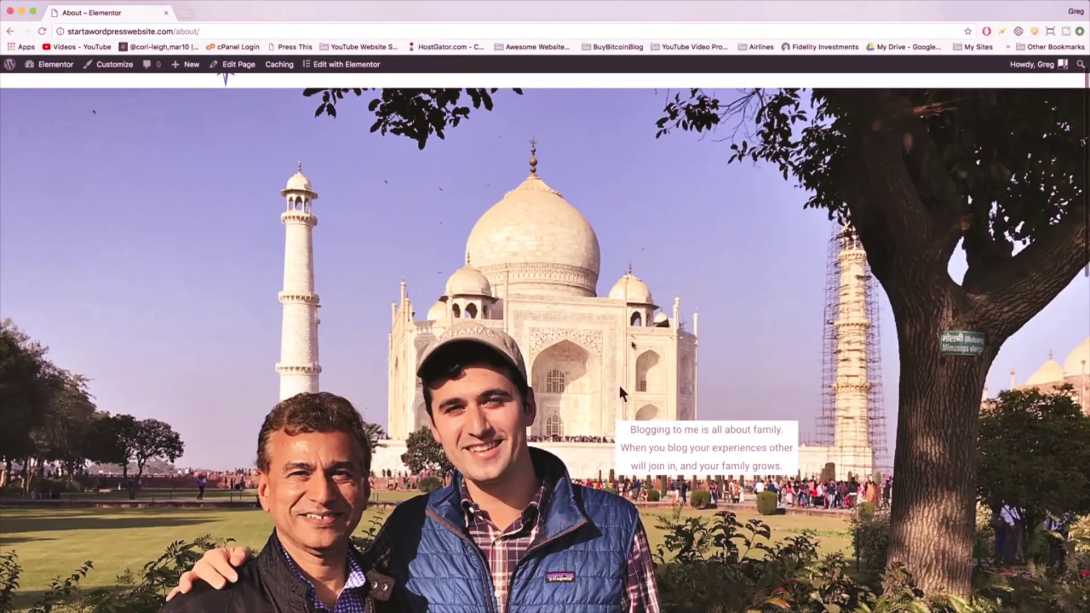
pyautogui.scroll(-7, 654, 501)
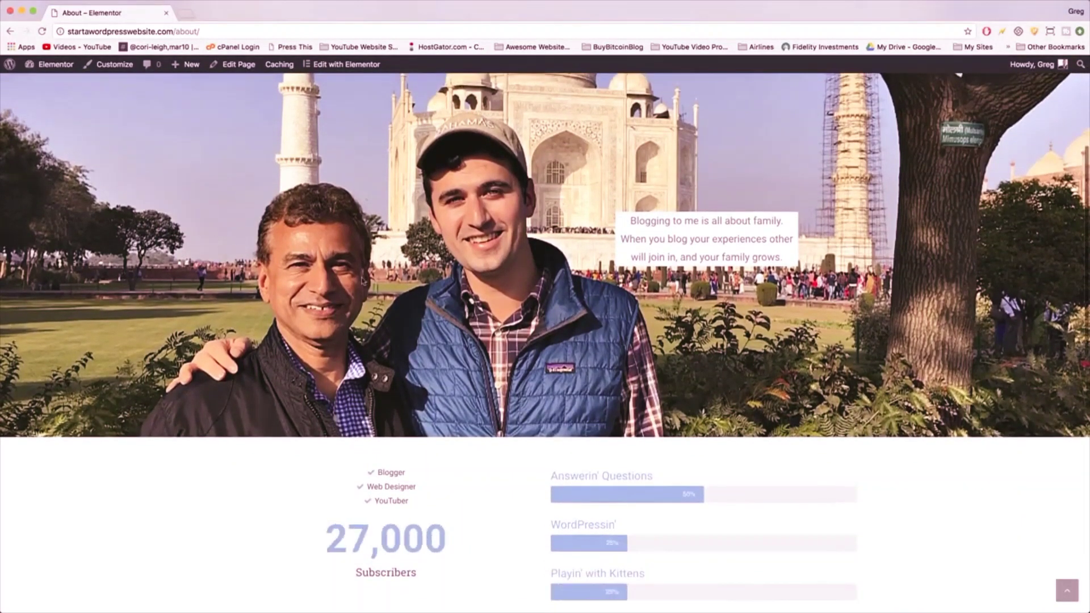
pyautogui.scroll(5, 653, 501)
pyautogui.scroll(-12, 361, 280)
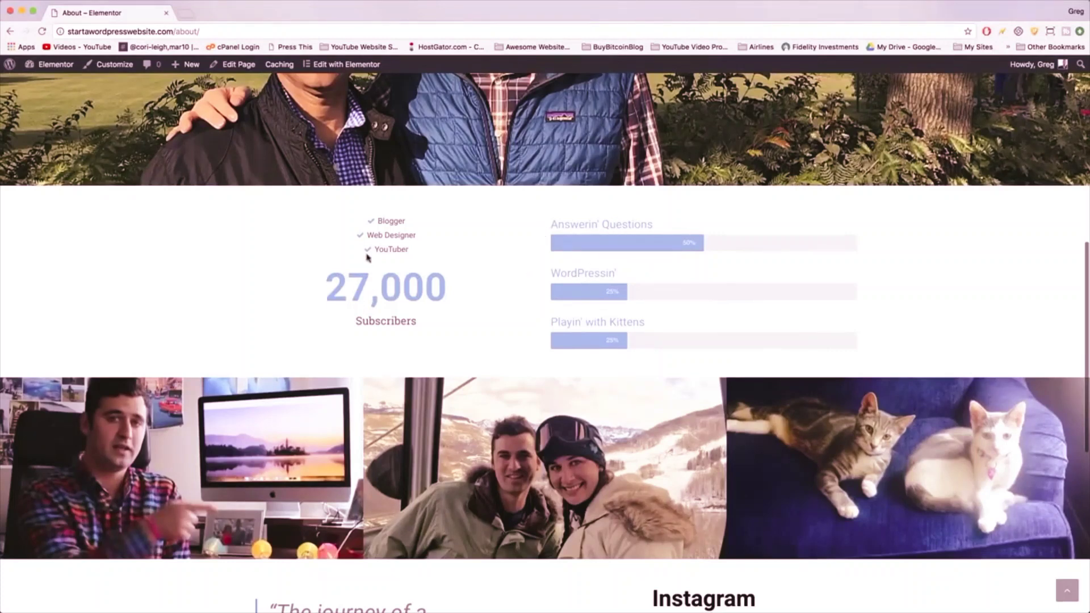
pyautogui.scroll(-5, 403, 243)
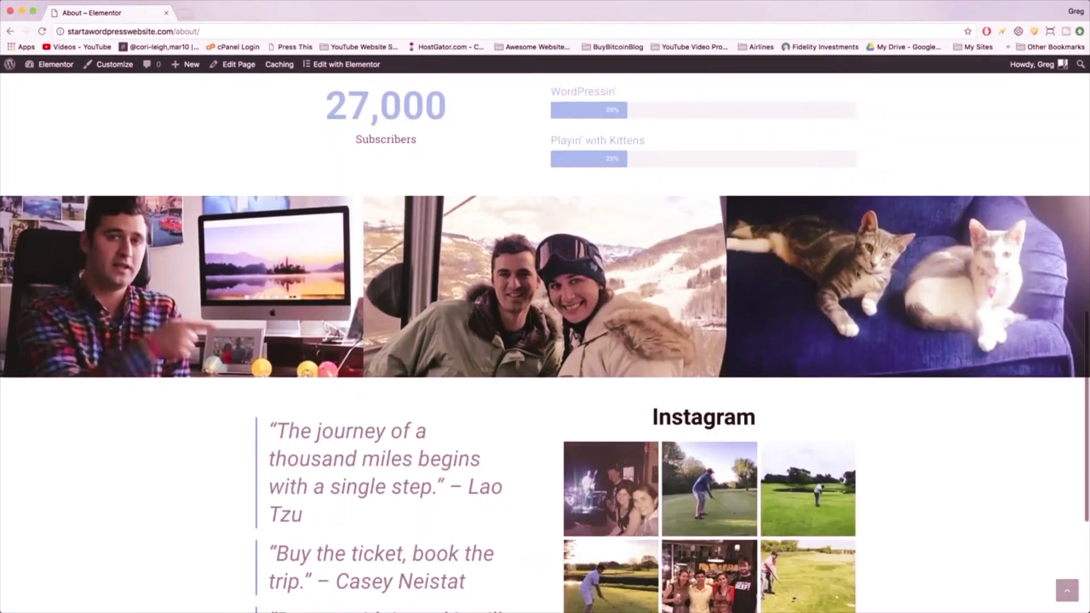
pyautogui.scroll(-5, 527, 287)
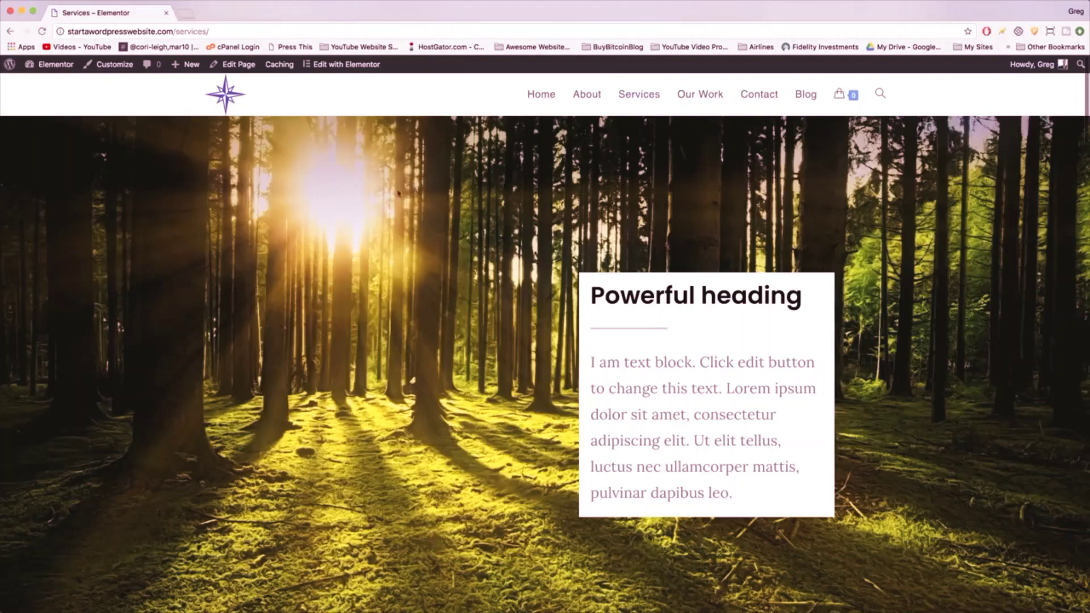
# - Scroll through the Our Work reviews and tutorial videos, then jump back to the Fall For Us hero
pyautogui.scroll(-3, 335, 203)
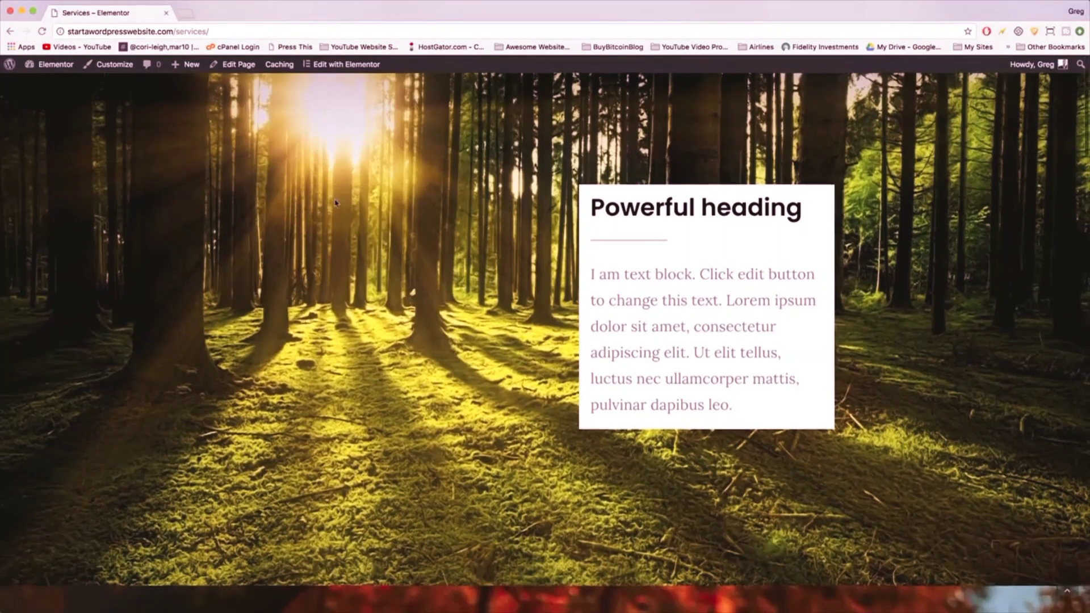
pyautogui.scroll(-10, 335, 203)
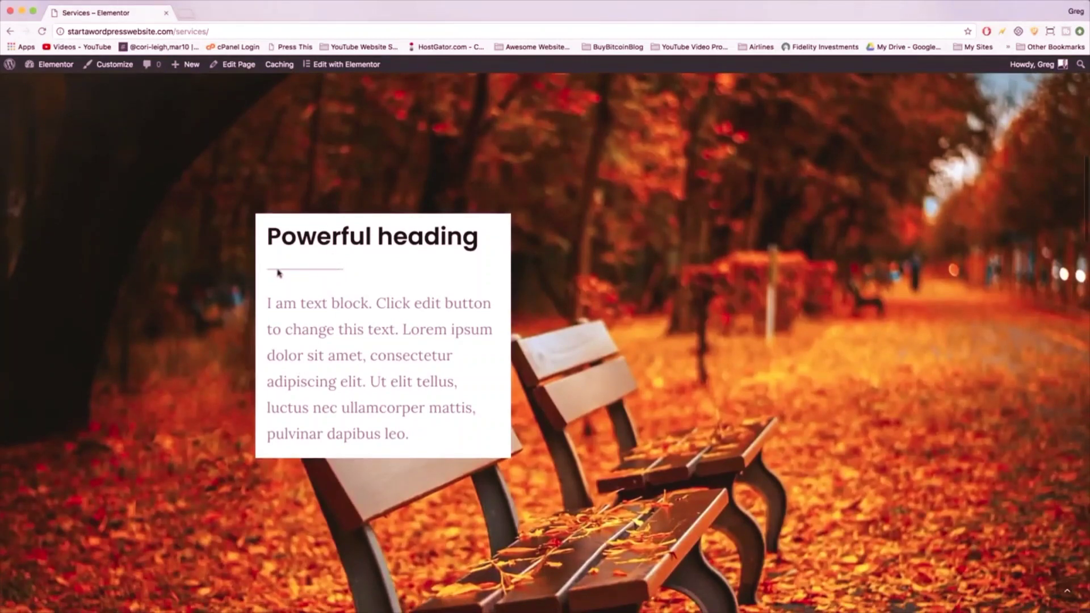
pyautogui.scroll(15, 279, 273)
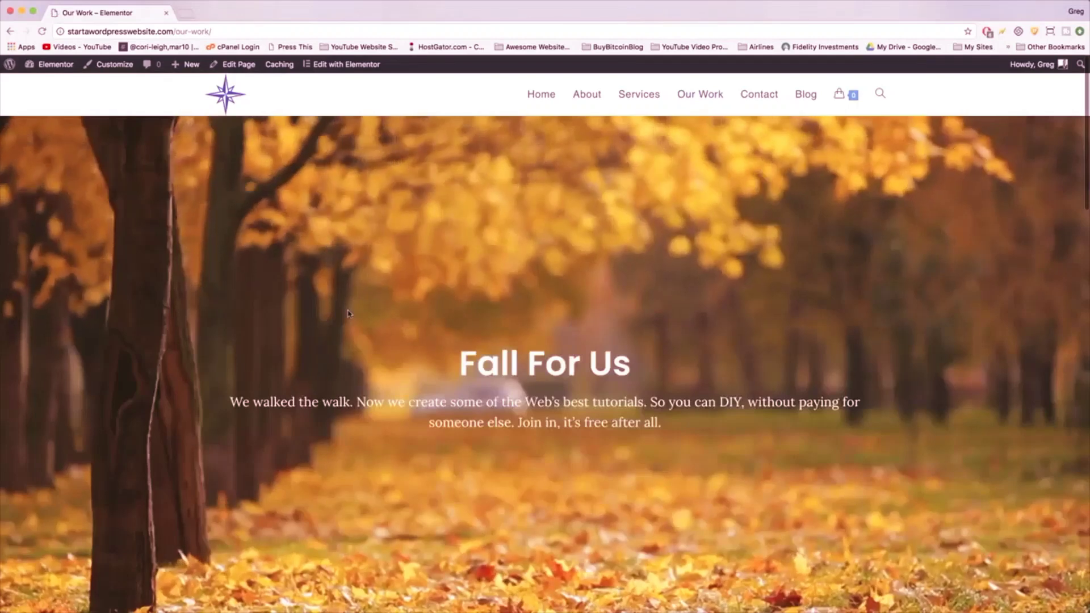
pyautogui.scroll(-2, 348, 314)
pyautogui.scroll(-6, 348, 313)
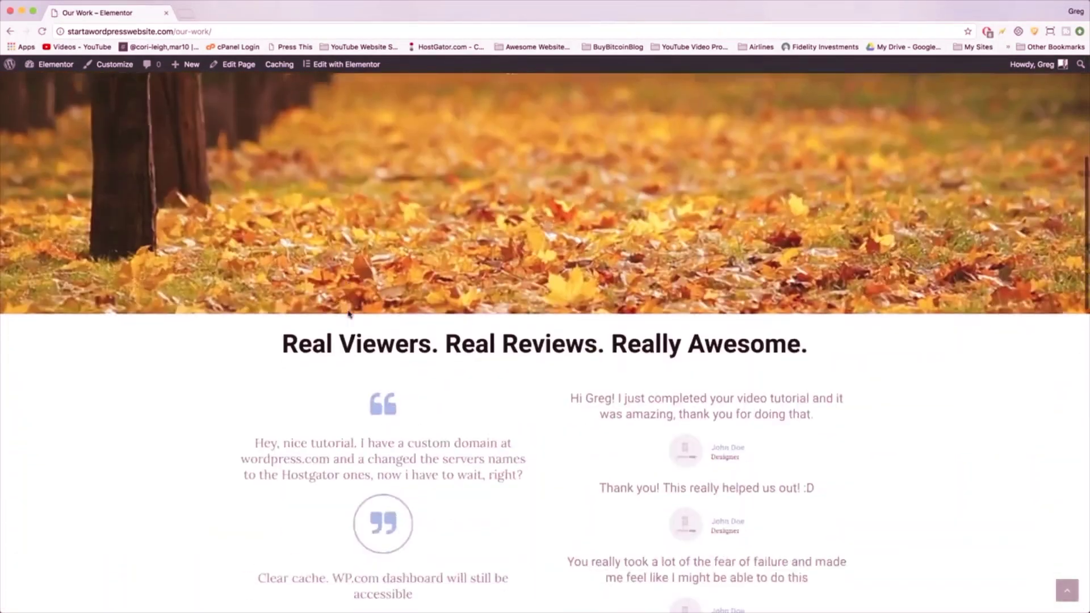
pyautogui.scroll(-2, 348, 313)
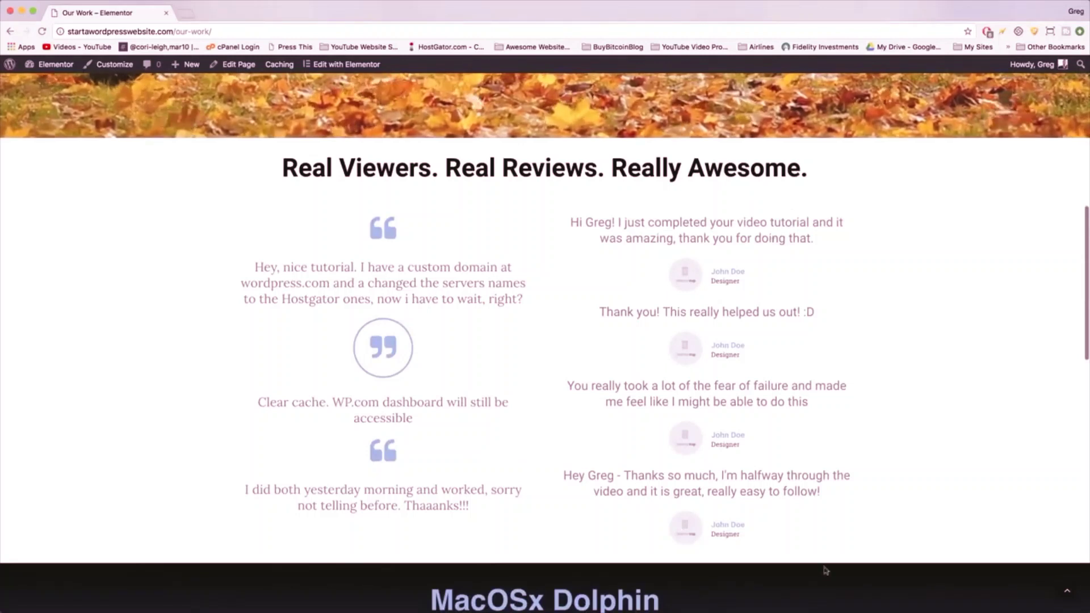
pyautogui.scroll(-10, 714, 199)
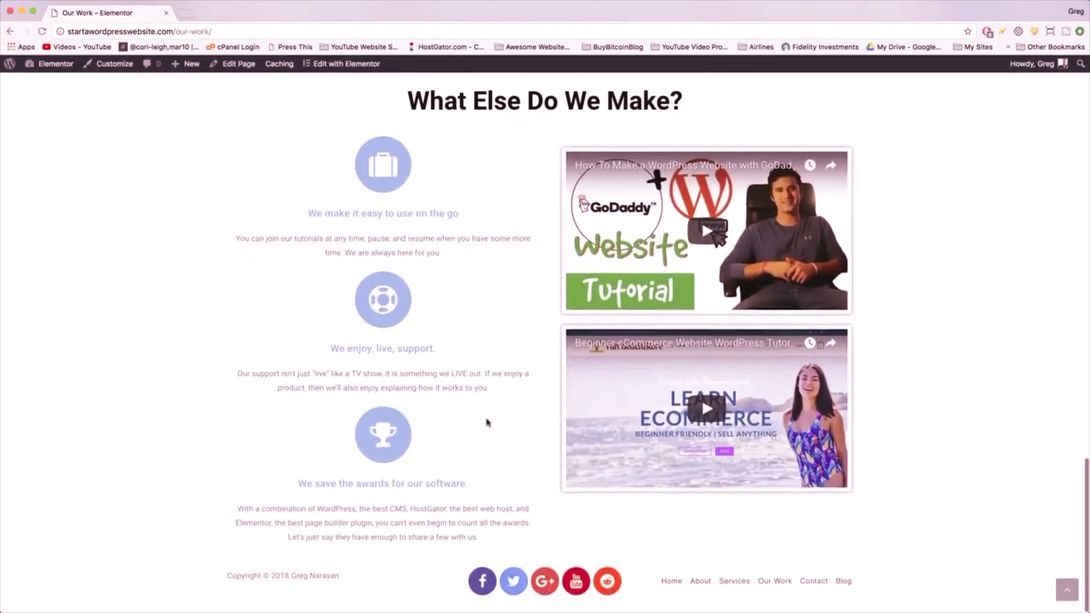
pyautogui.click(1068, 590)
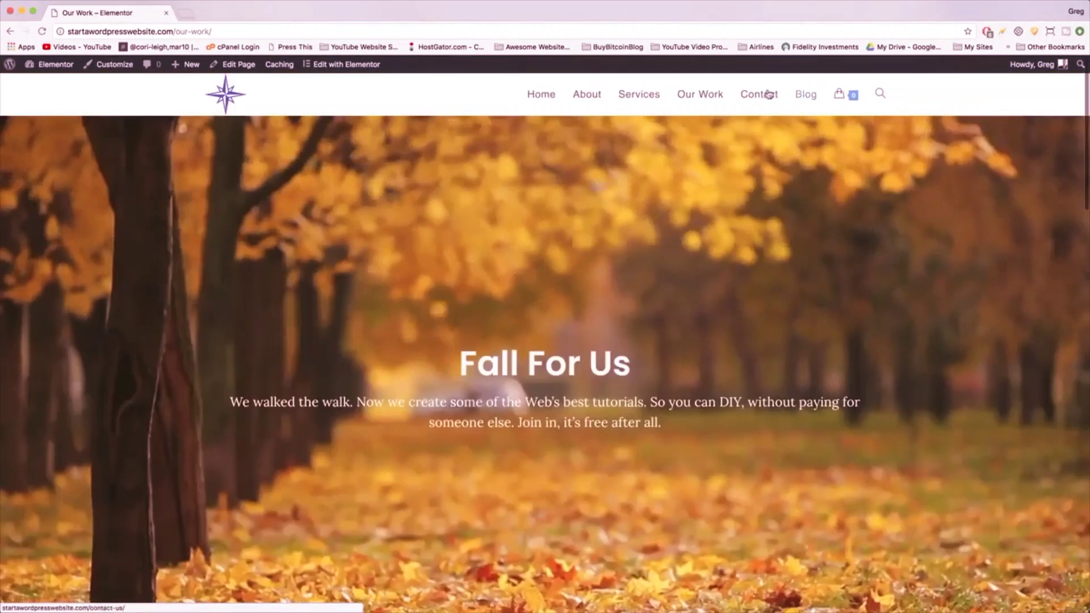
# - Open the Contact page and scroll down to its sent-message confirmation
pyautogui.click(768, 95)
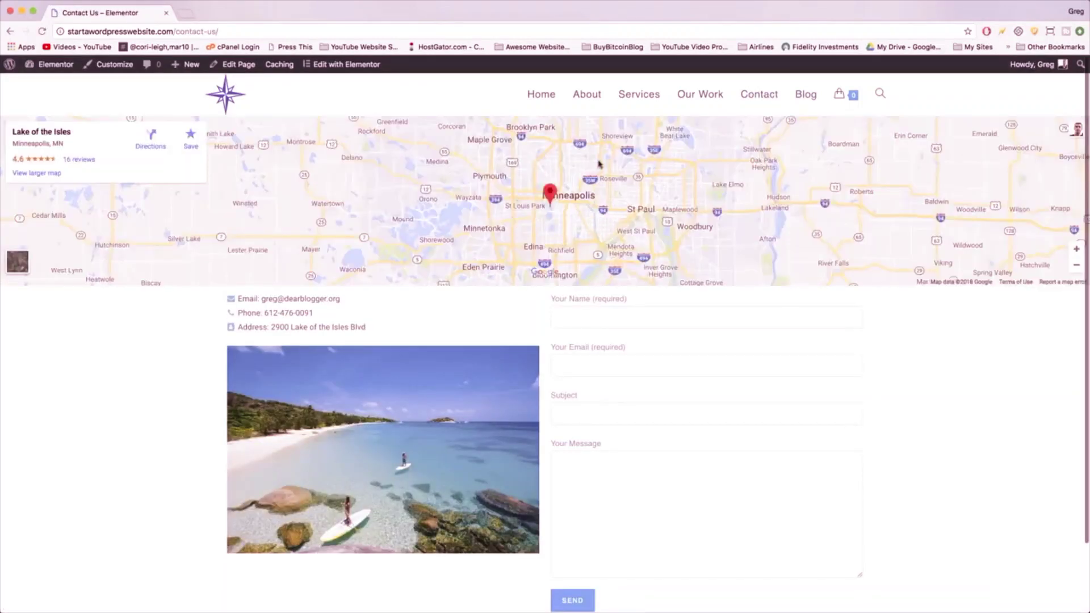
pyautogui.scroll(-3, 600, 232)
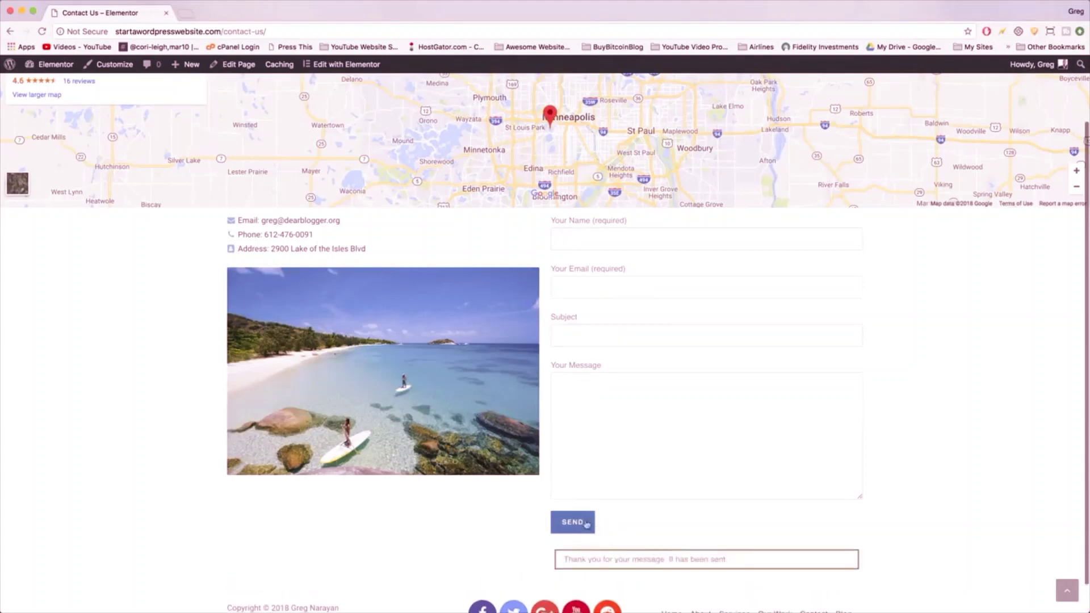
# - Load gmail.com in a new browser tab
pyautogui.click(186, 14)
pyautogui.write('gmail.com')
pyautogui.press('Return')
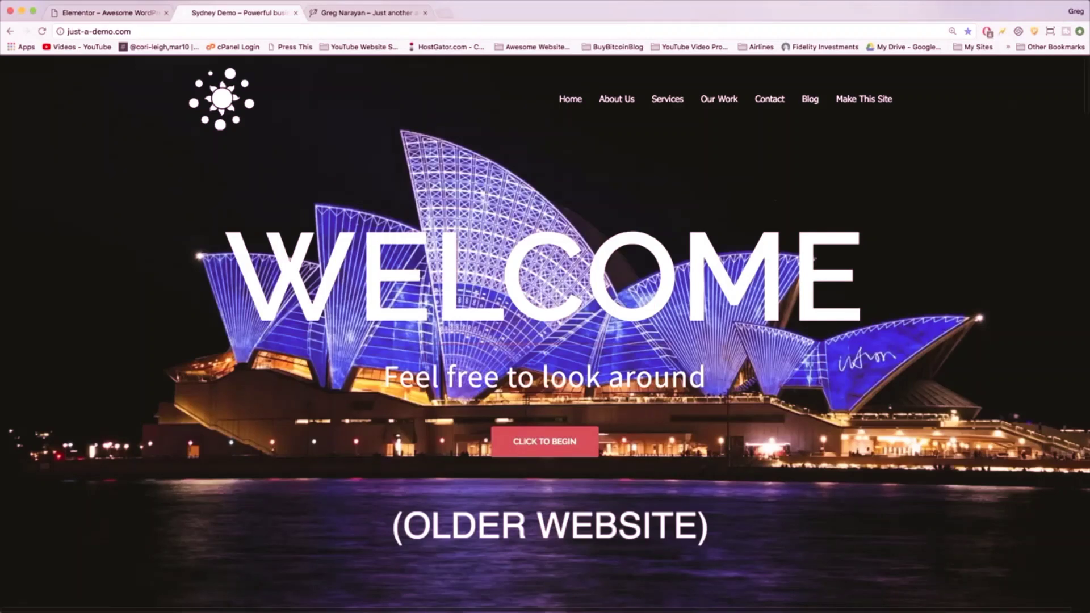
# - Scroll the Sydney demo homepage from the RELAX and DISCOVER slides to 'Our Websites Are Always'
pyautogui.scroll(-6, 552, 150)
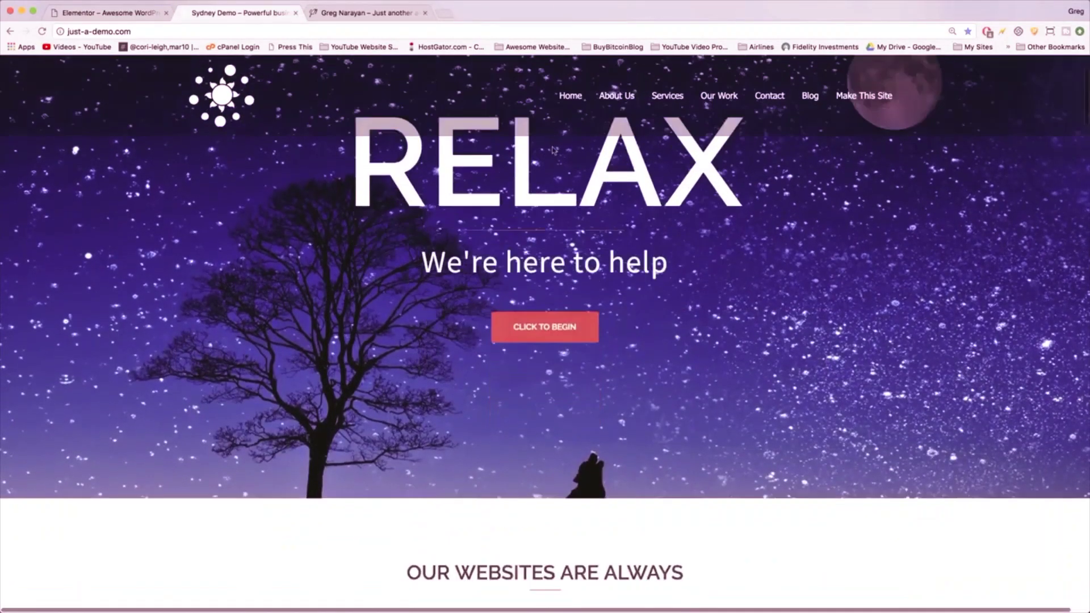
pyautogui.scroll(-3, 552, 149)
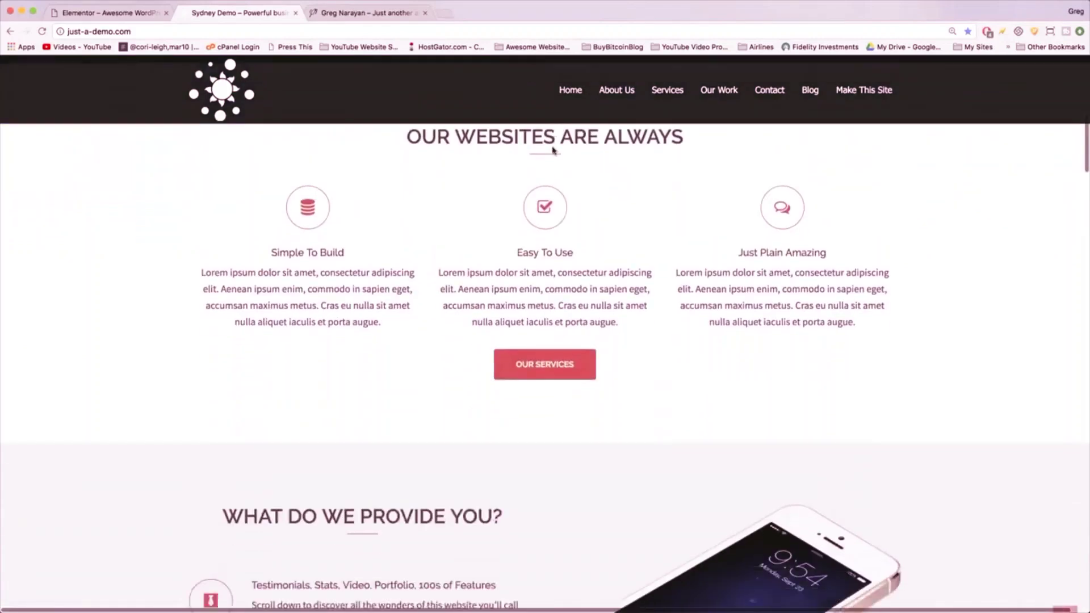
pyautogui.scroll(10, 552, 150)
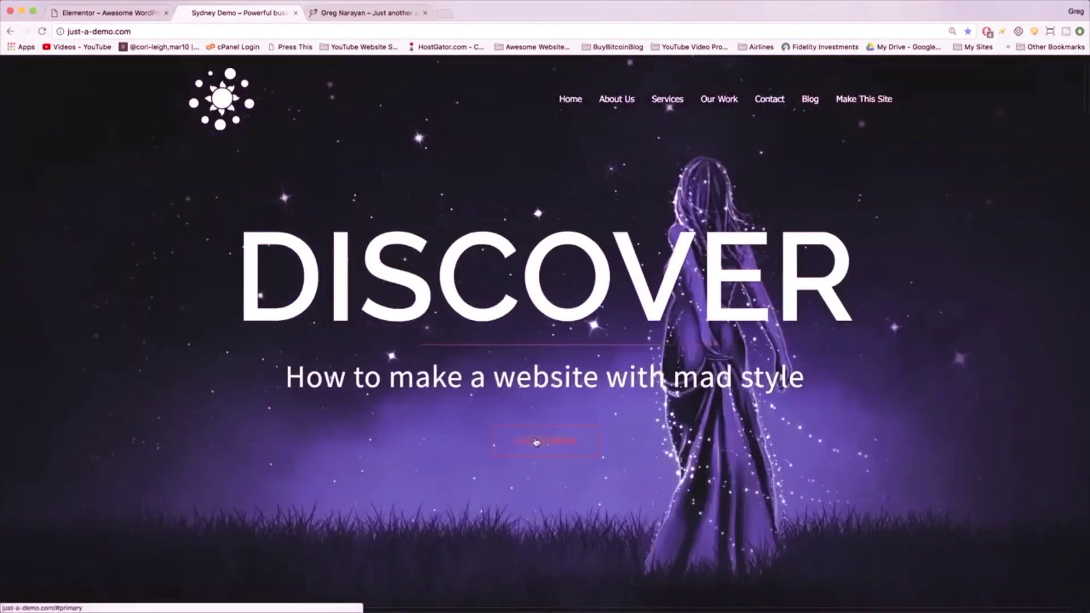
pyautogui.scroll(-2, 546, 469)
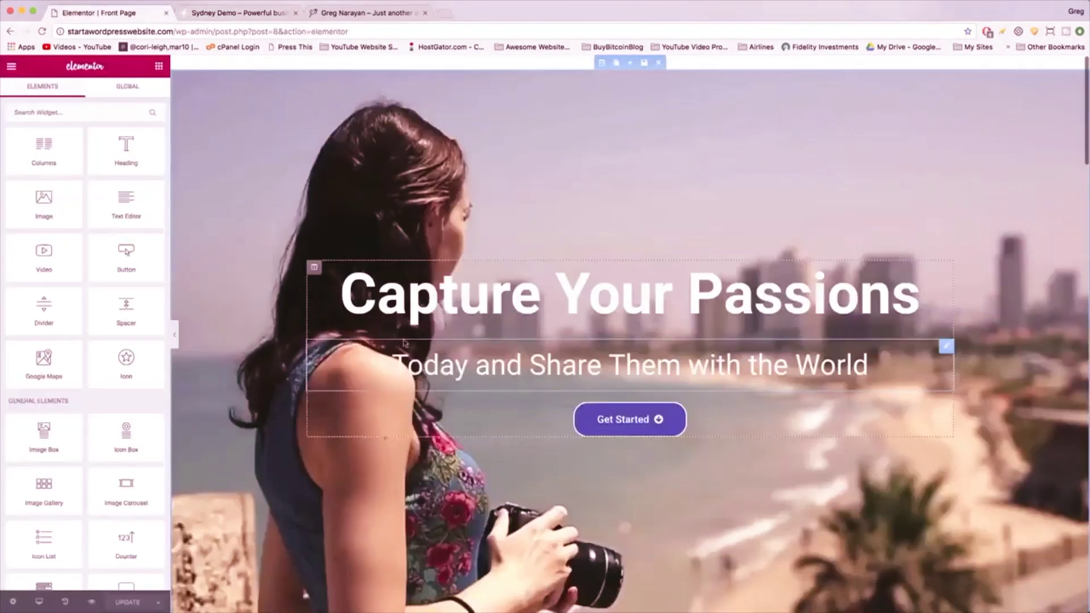
# - Right-align the hero's Get Started button and reposition the widget within the hero
pyautogui.click(603, 420)
pyautogui.click(104, 280)
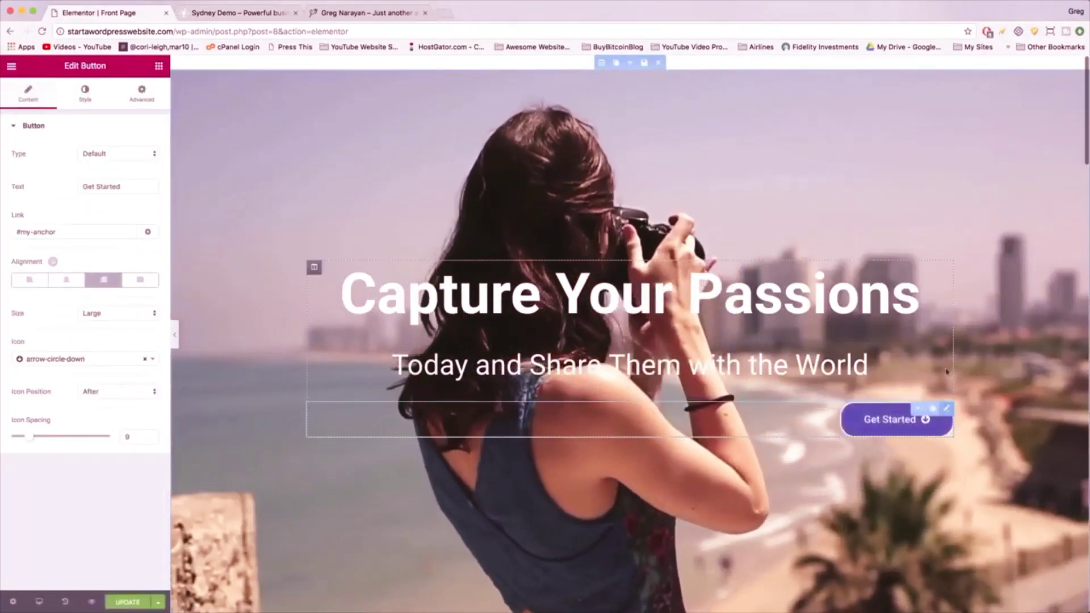
pyautogui.moveTo(946, 411); pyautogui.dragTo(946, 253)
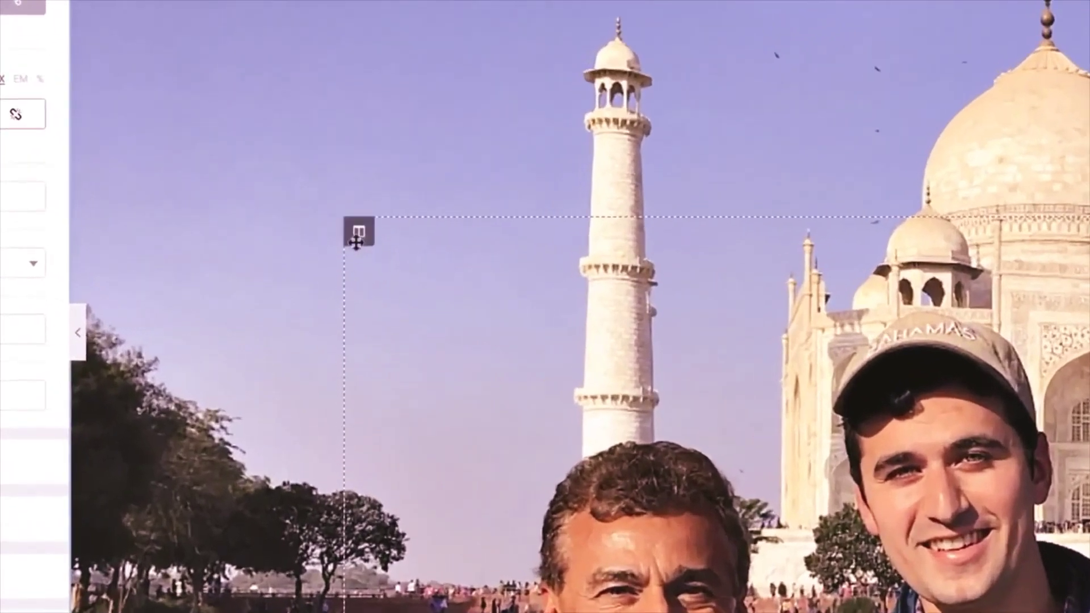
# - Change the About page photo column's margins to 00, 60 and 25, then bring up the older website
pyautogui.moveTo(314, 285)
pyautogui.click(380, 254)
pyautogui.click(260, 87)
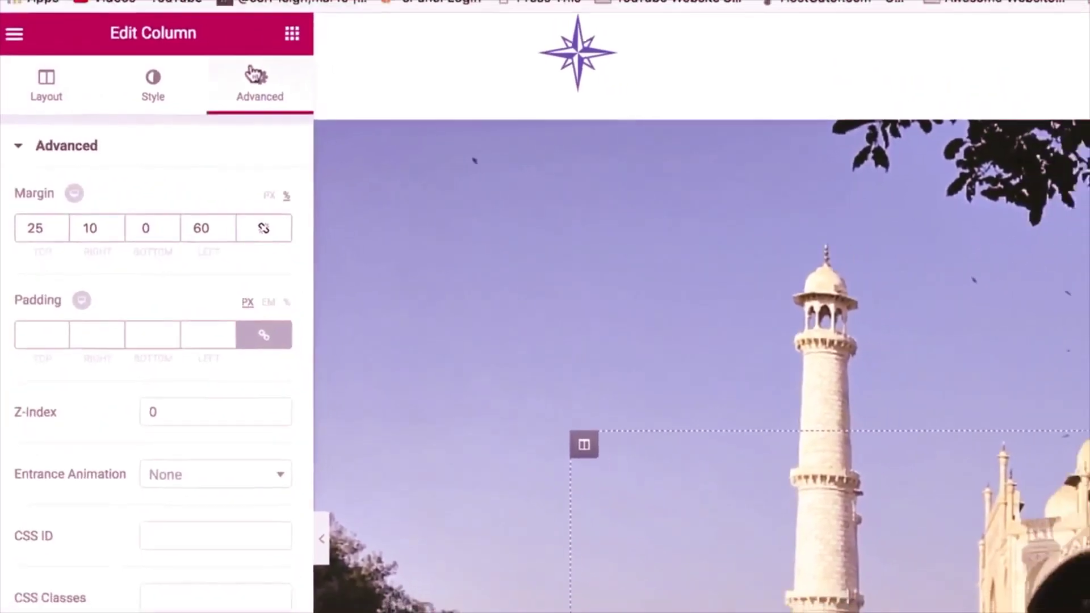
pyautogui.doubleClick(38, 226)
pyautogui.write('0')
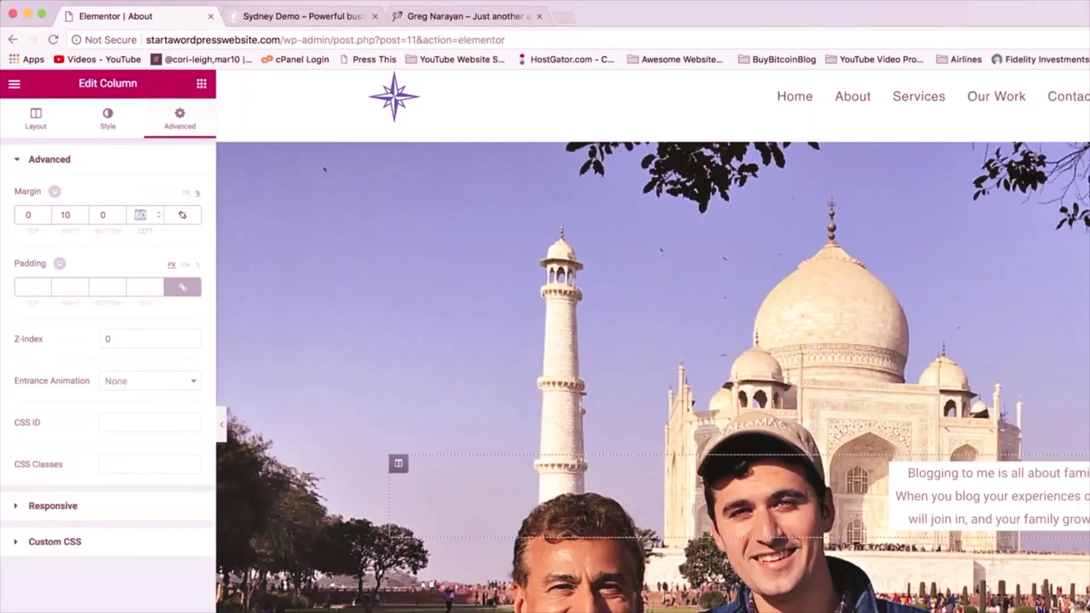
pyautogui.write('0')
pyautogui.doubleClick(65, 215)
pyautogui.write('60')
pyautogui.doubleClick(103, 215)
pyautogui.write('25')
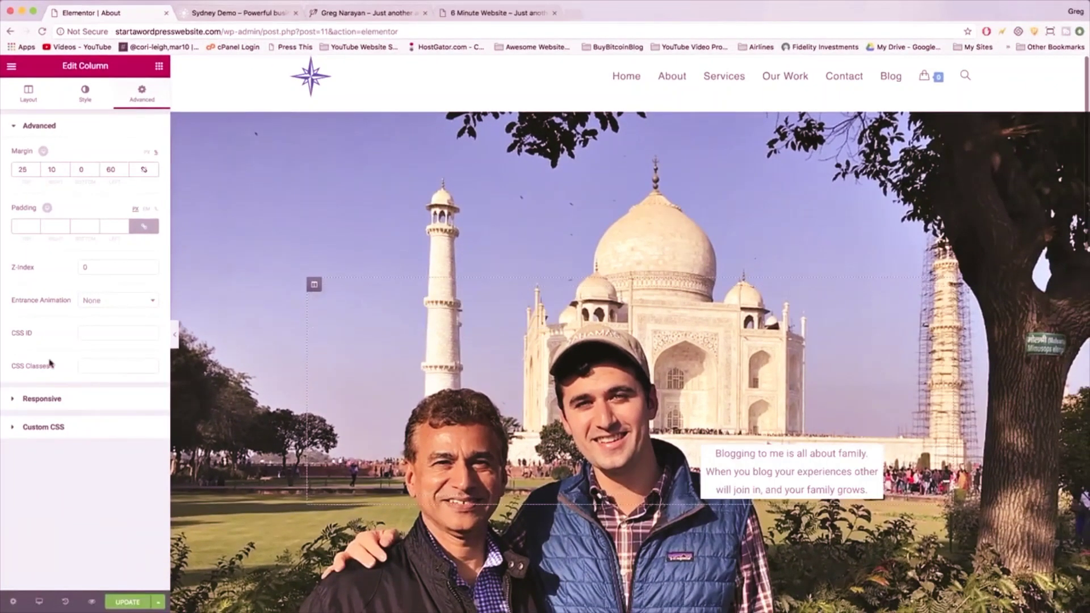
pyautogui.click(401, 16)
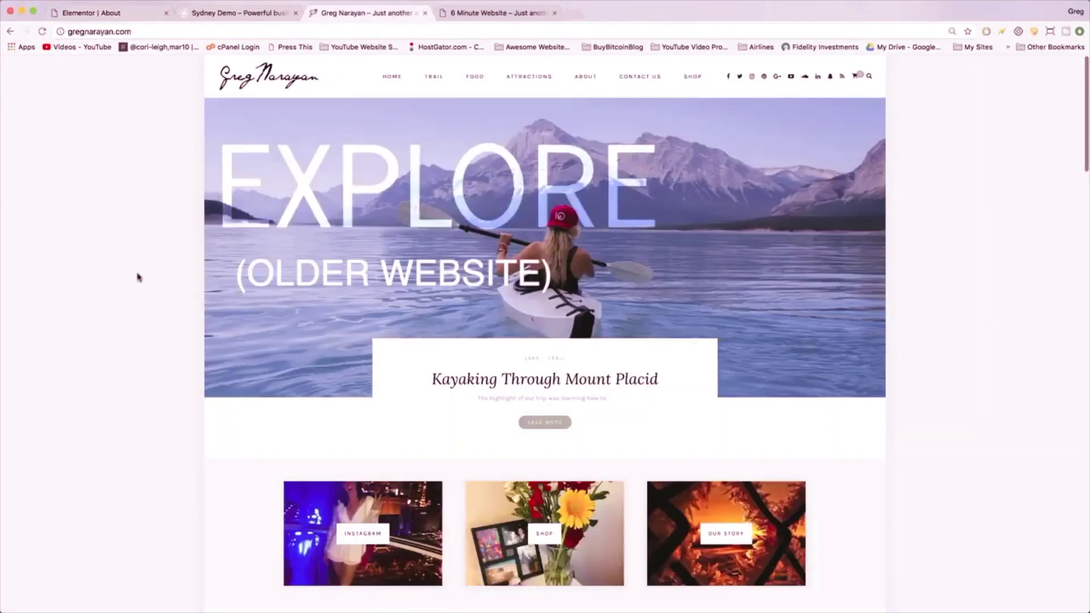
# - Follow the older site's INSTAGRAM tile link, then switch to the 6 Minute Website homepage
pyautogui.scroll(-5, 138, 278)
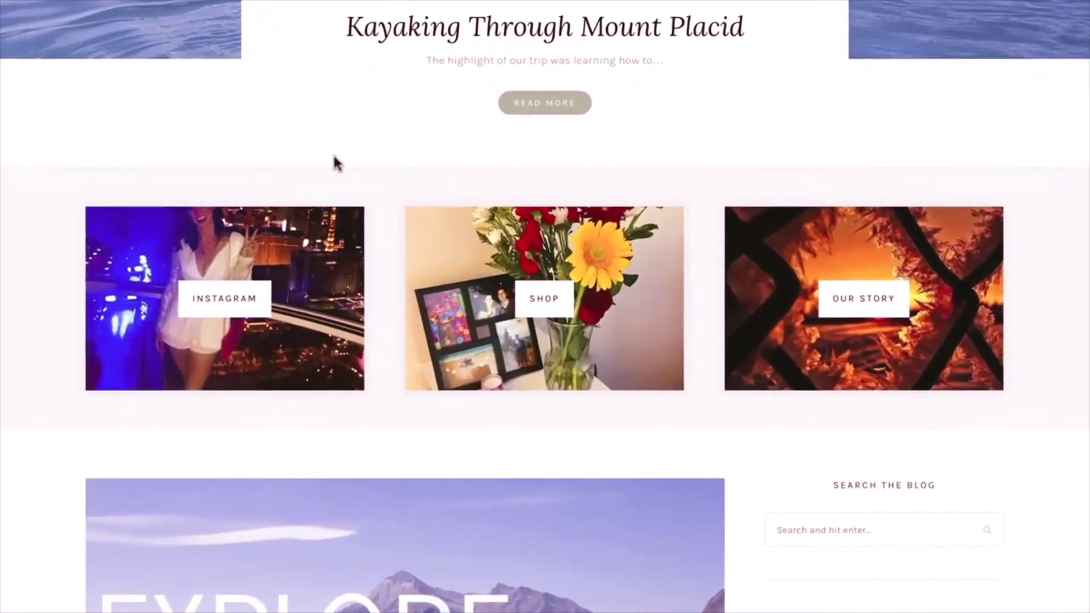
pyautogui.click(261, 299)
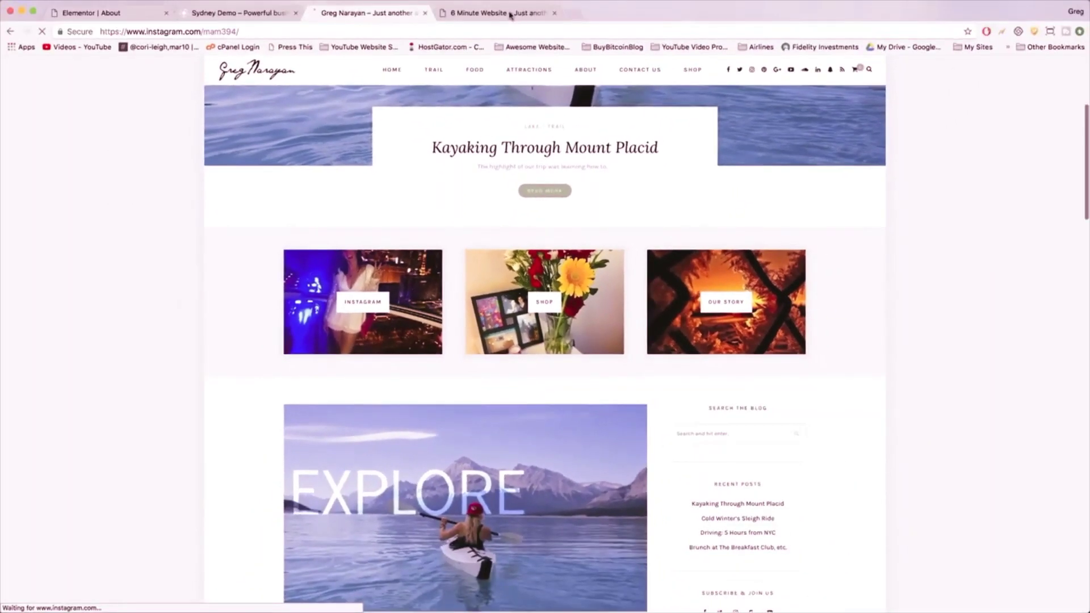
pyautogui.click(510, 13)
pyautogui.scroll(-5, 565, 86)
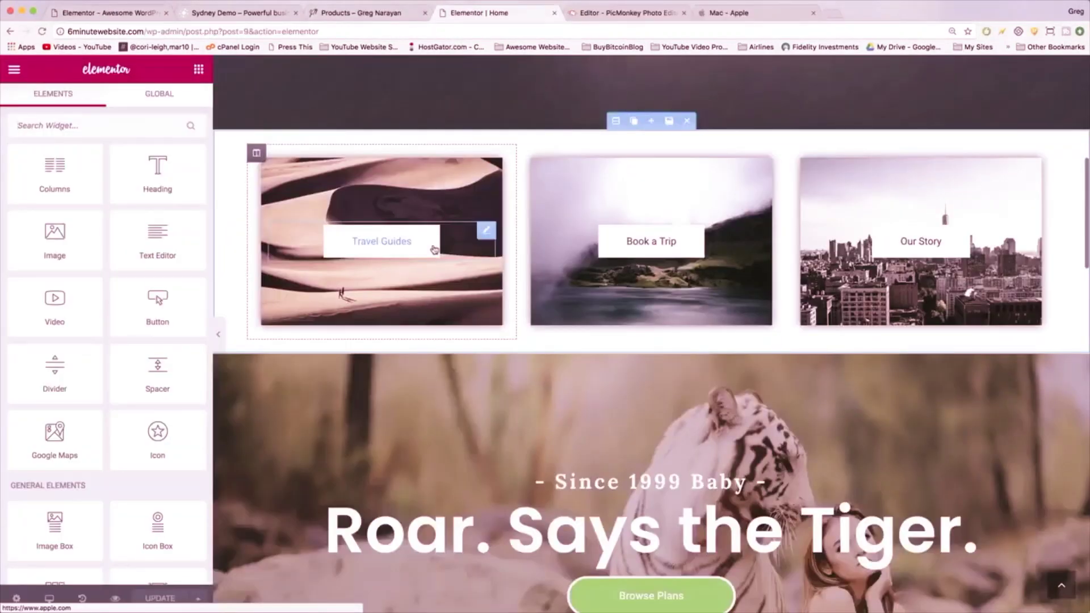
# - Set the Travel Guides text to size 33 in Advent Pro and narrow its column beside Book a Trip
pyautogui.click(434, 249)
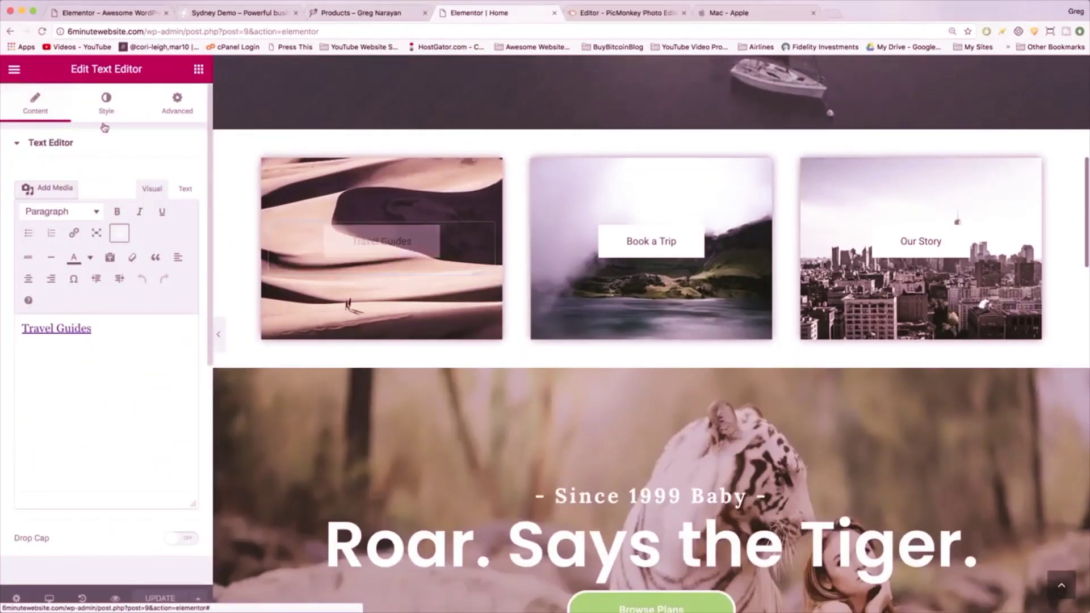
pyautogui.click(106, 111)
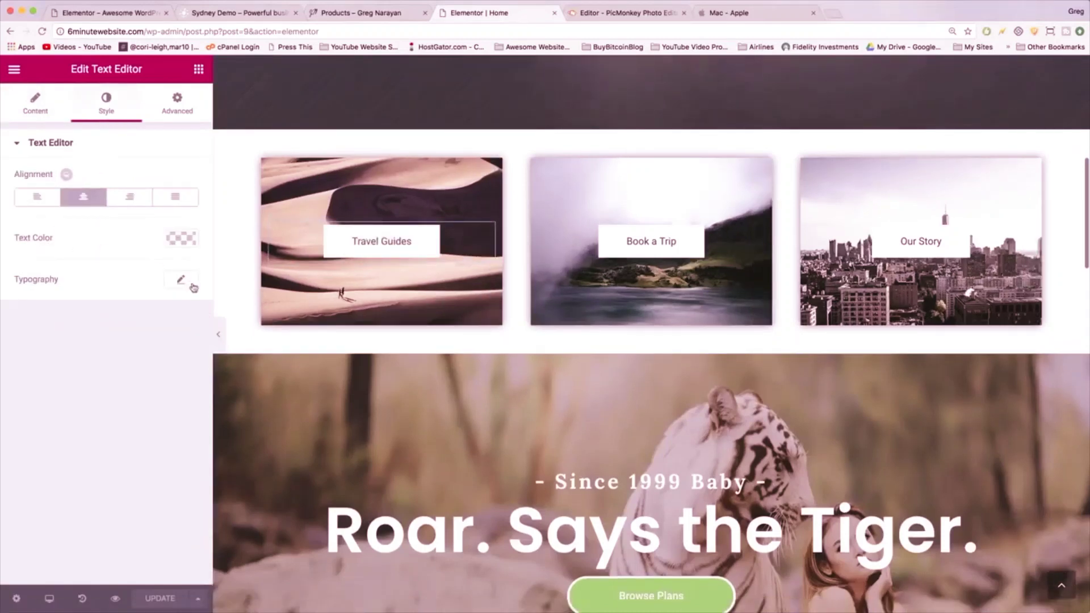
pyautogui.click(193, 285)
pyautogui.moveTo(27, 366); pyautogui.dragTo(43, 366)
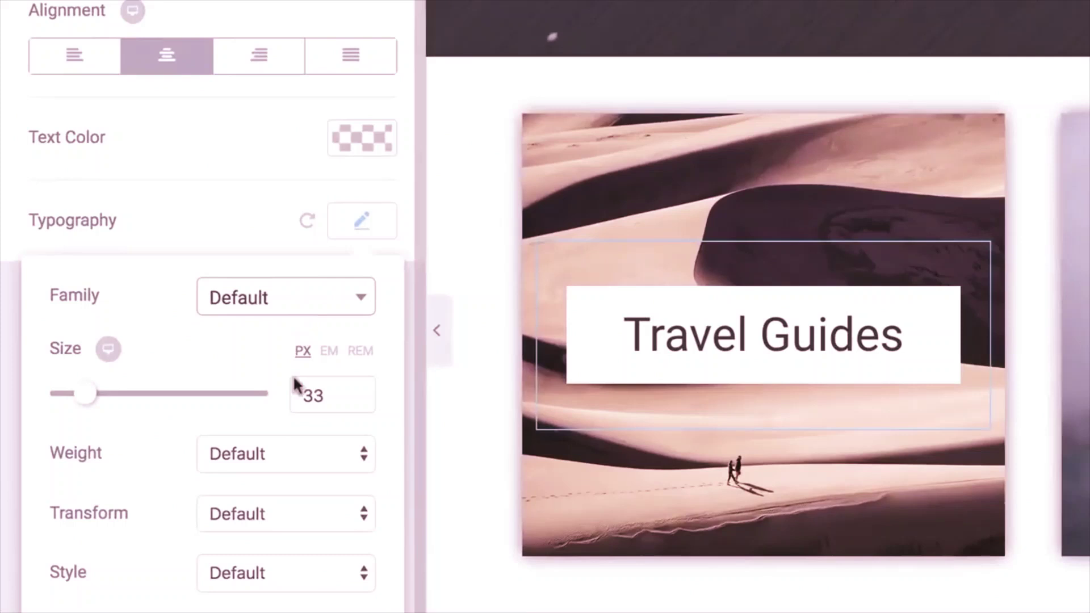
pyautogui.click(142, 318)
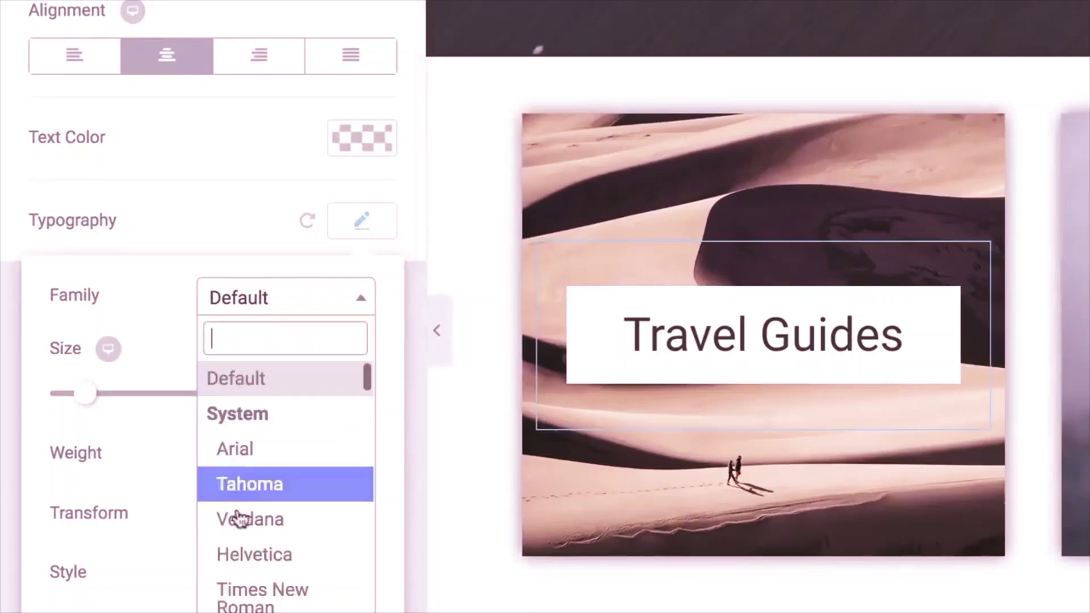
pyautogui.click(250, 551)
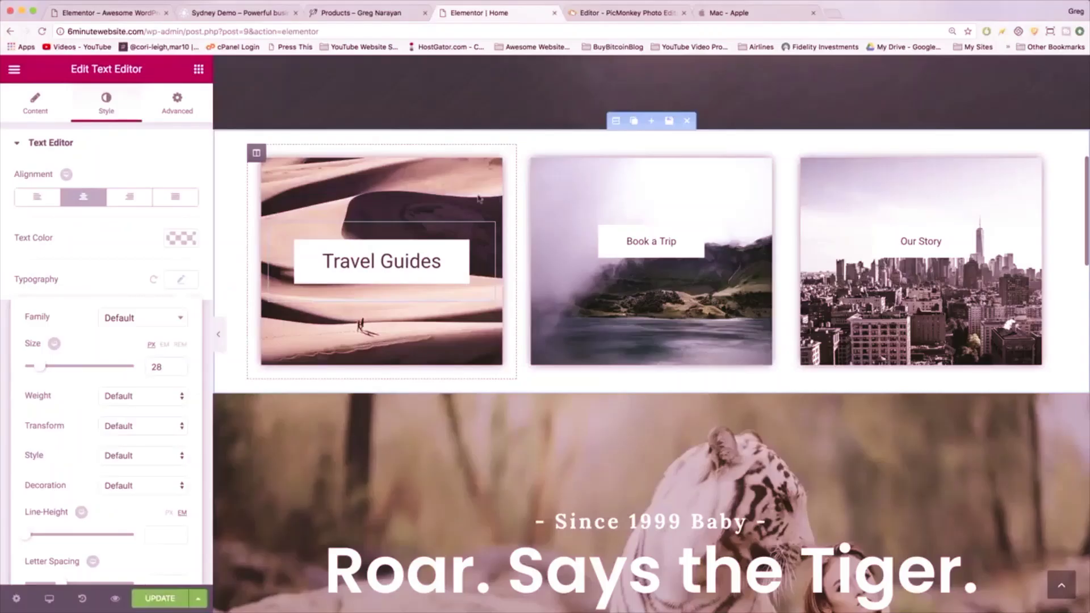
pyautogui.click(480, 199)
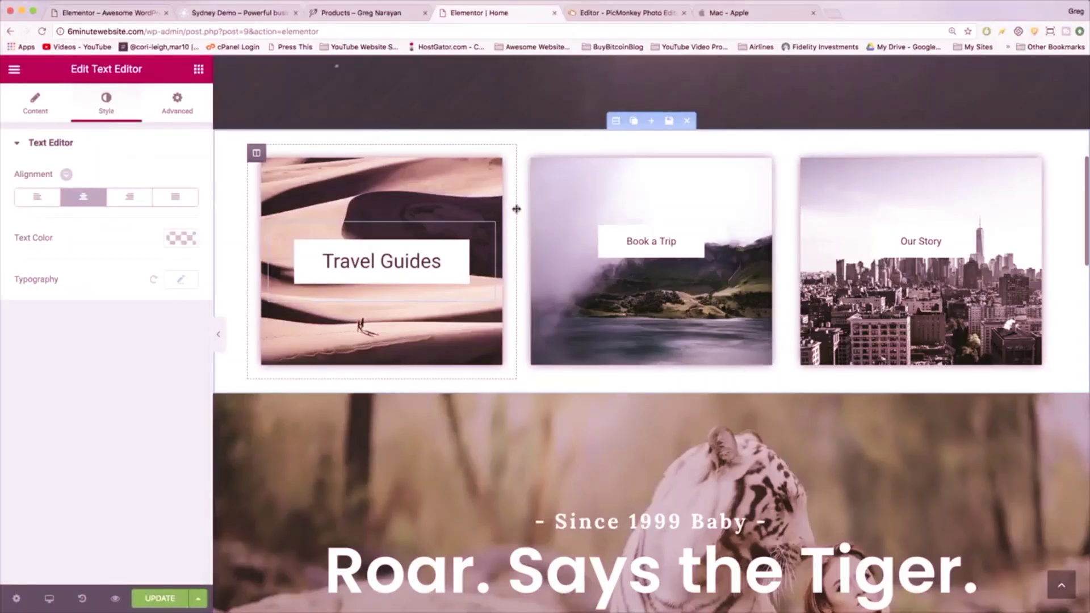
pyautogui.moveTo(516, 209); pyautogui.dragTo(479, 218)
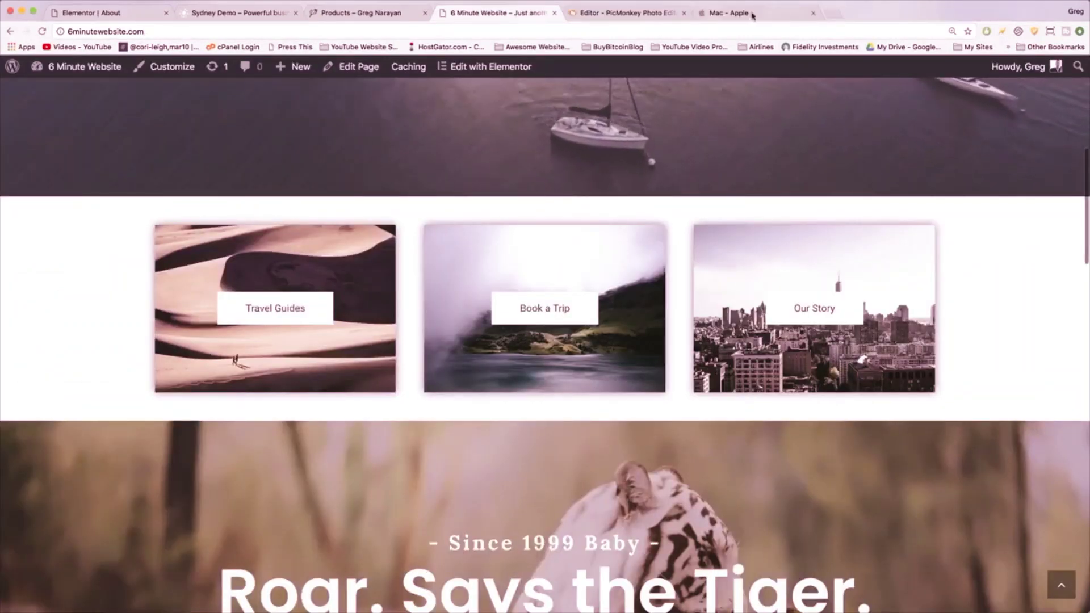
pyautogui.click(758, 12)
pyautogui.scroll(-20, 339, 239)
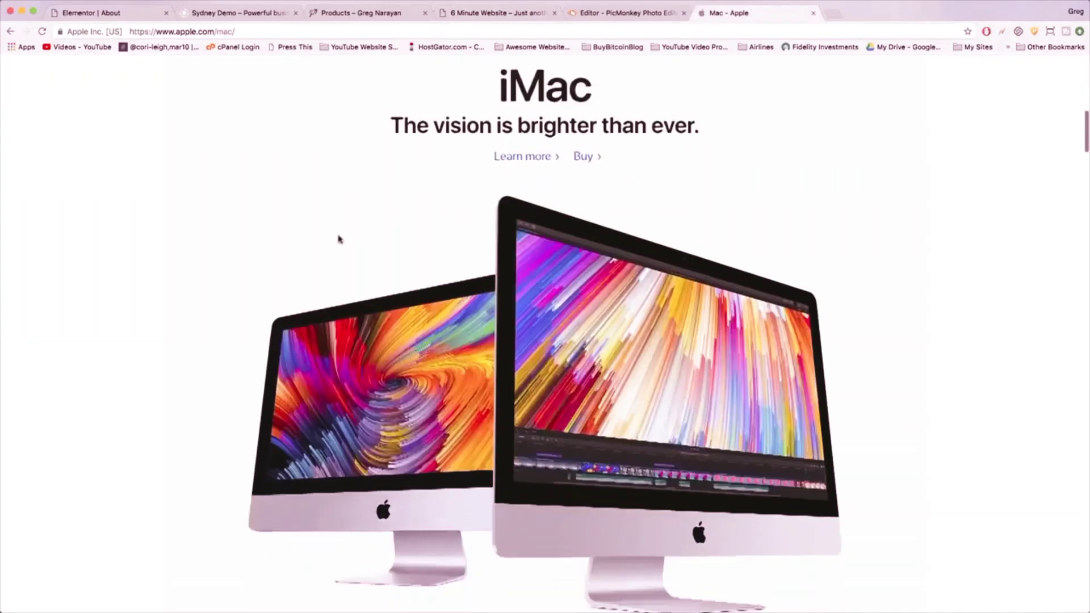
pyautogui.scroll(-20, 339, 239)
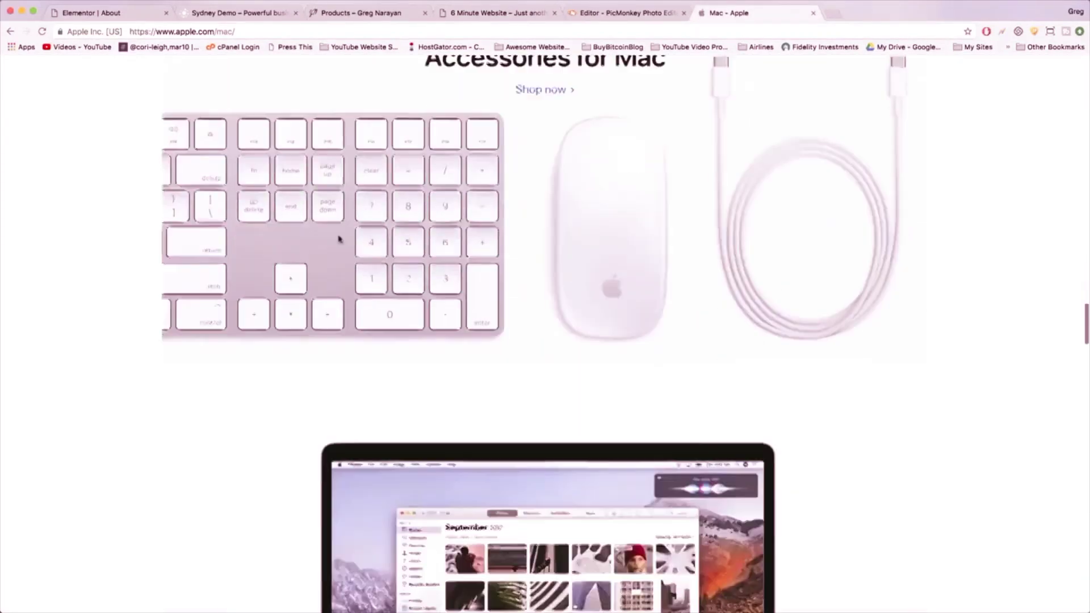
pyautogui.scroll(-20, 339, 239)
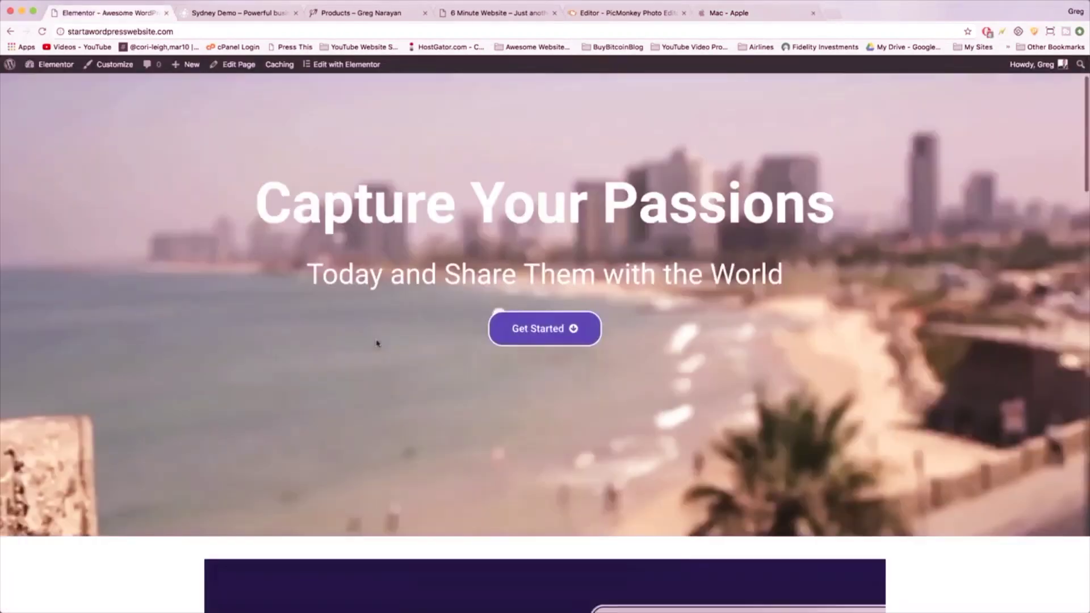
pyautogui.scroll(-7, 376, 342)
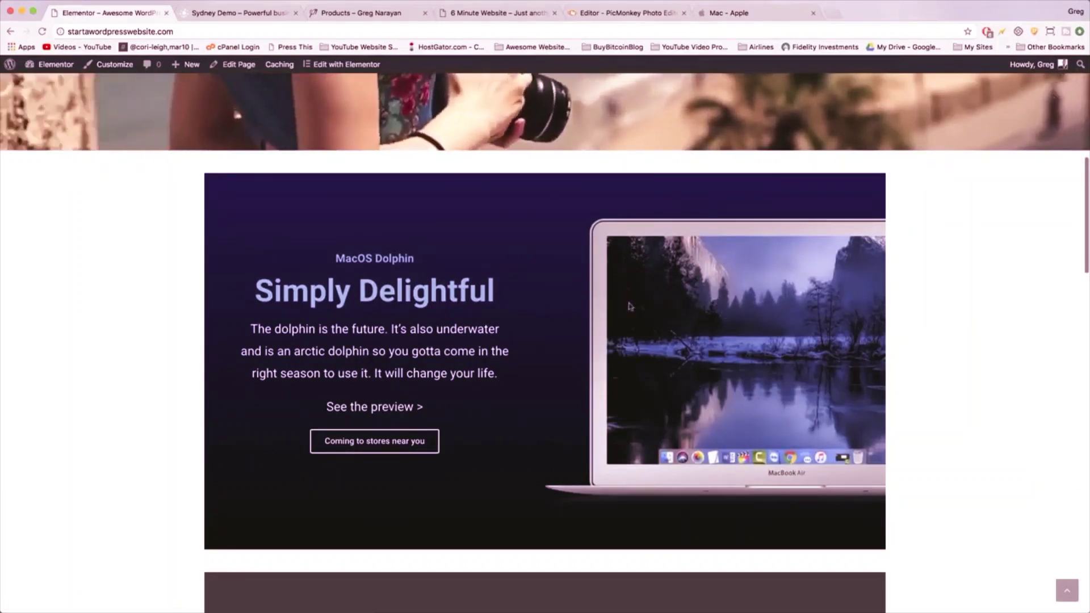
pyautogui.press('super+5')
pyautogui.moveTo(693, 292); pyautogui.dragTo(668, 304)
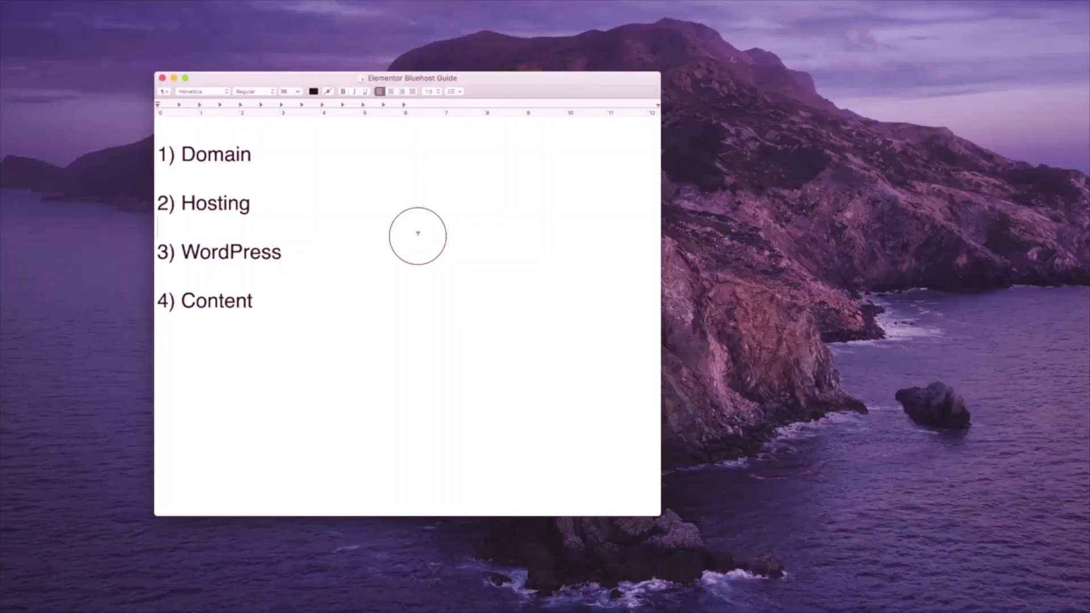
# - Complete the Domain line to read '1) Domain - Address .. Free'
pyautogui.click(276, 168)
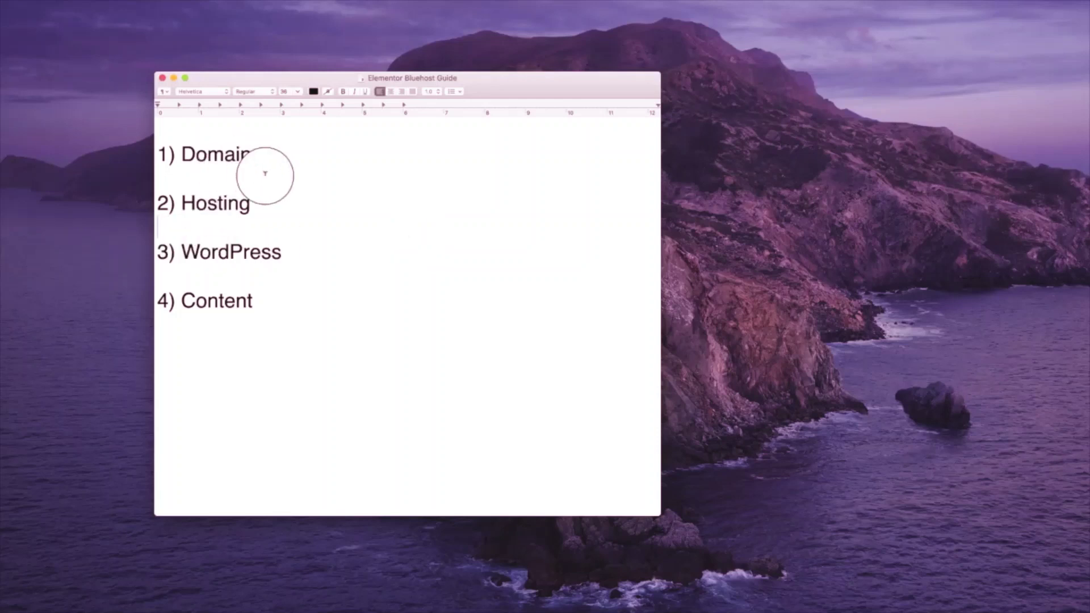
pyautogui.press('BackSpace')
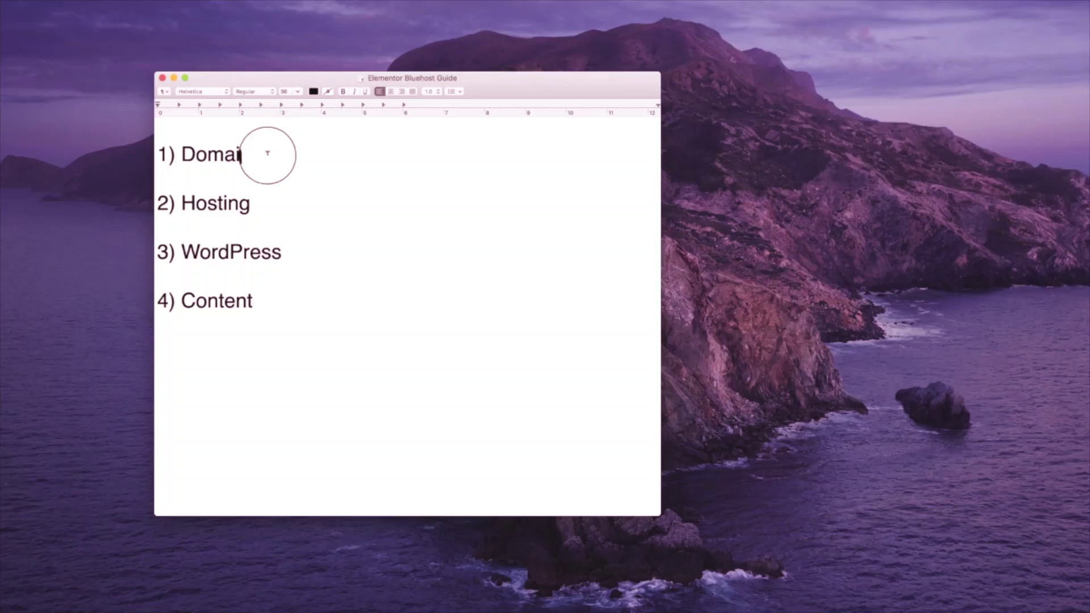
pyautogui.write('n - Adress')
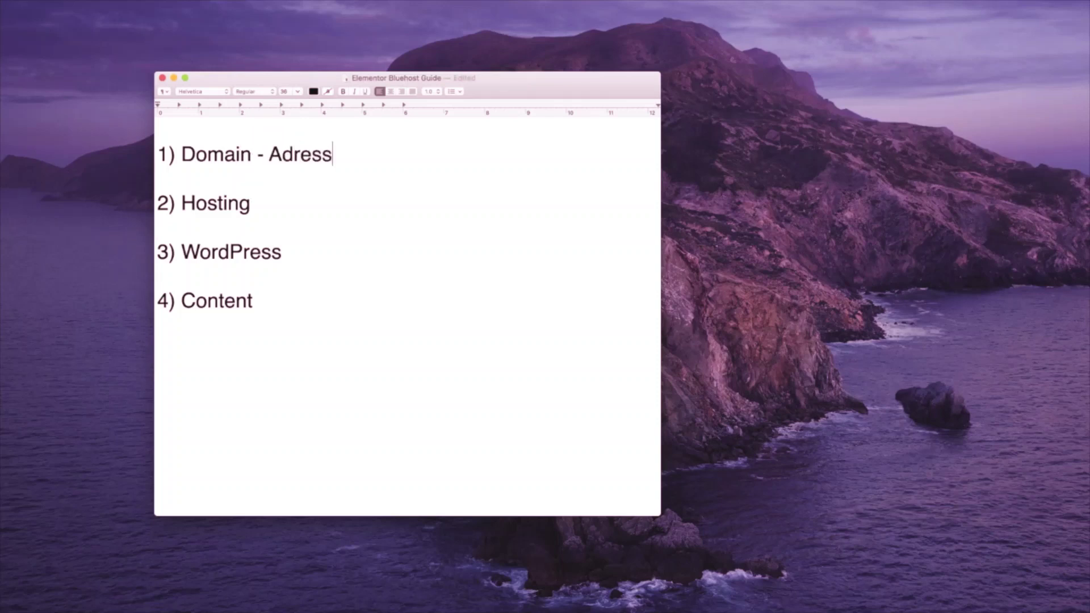
pyautogui.press('BackSpace')
pyautogui.press('BackSpace')
pyautogui.press('BackSpace')
pyautogui.press('BackSpace')
pyautogui.write('dress')
pyautogui.write('.. Free')
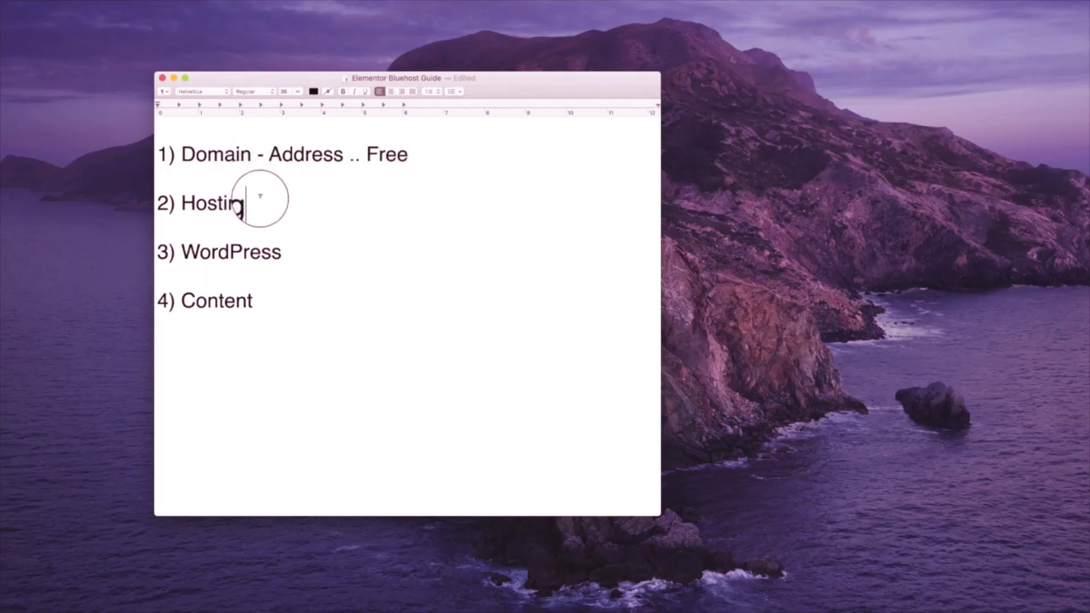
# - Extend the Hosting line to '2) Hosting - Plot of Land .. $4/mo'
pyautogui.click(257, 203)
pyautogui.write('- Plot A')
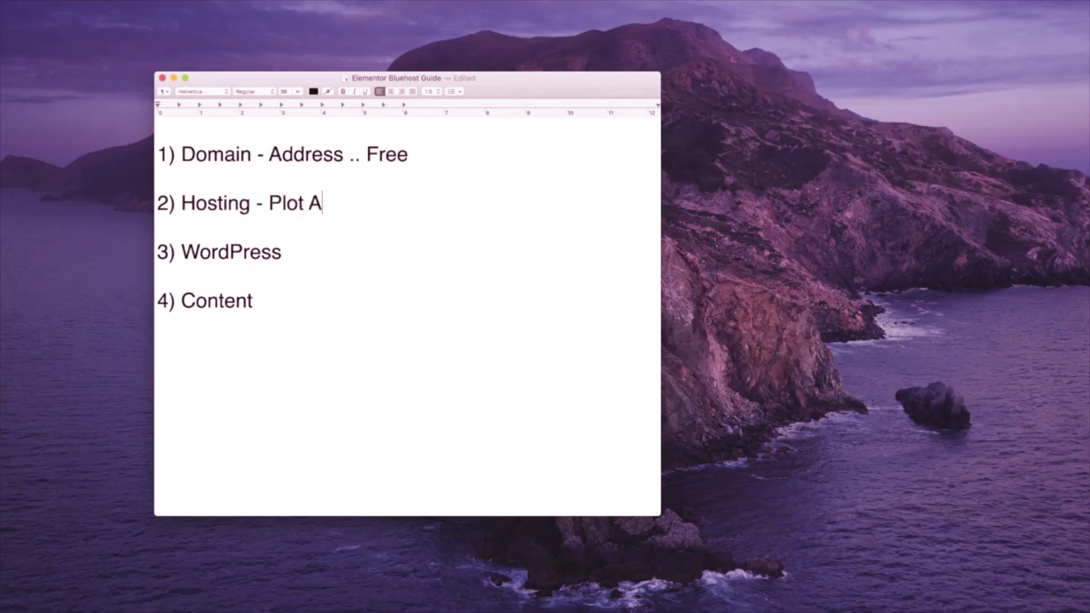
pyautogui.press('BackSpace')
pyautogui.write('of Land')
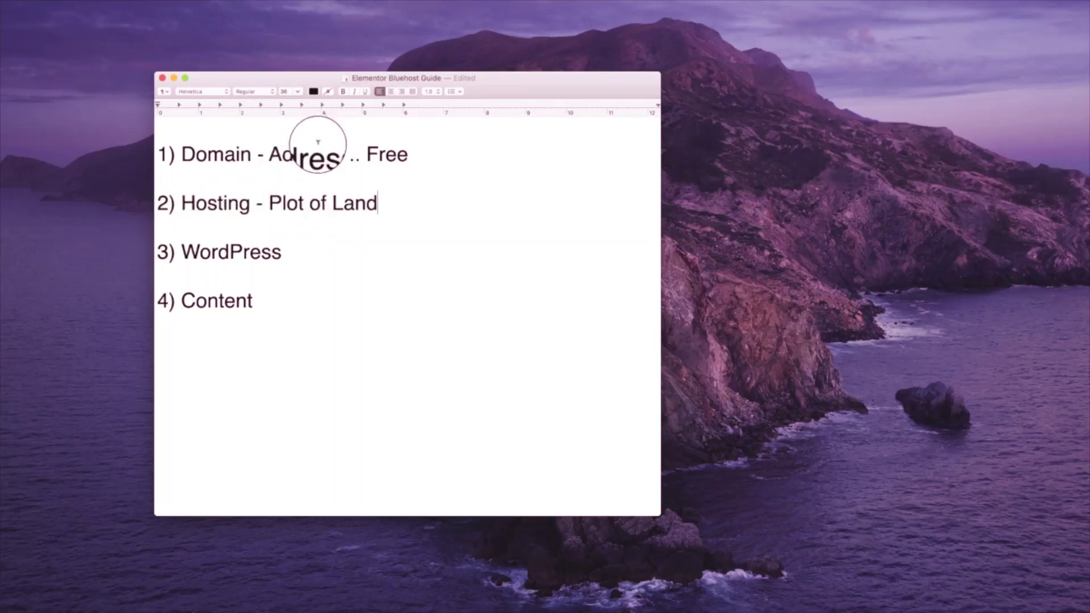
pyautogui.write(' .. ')
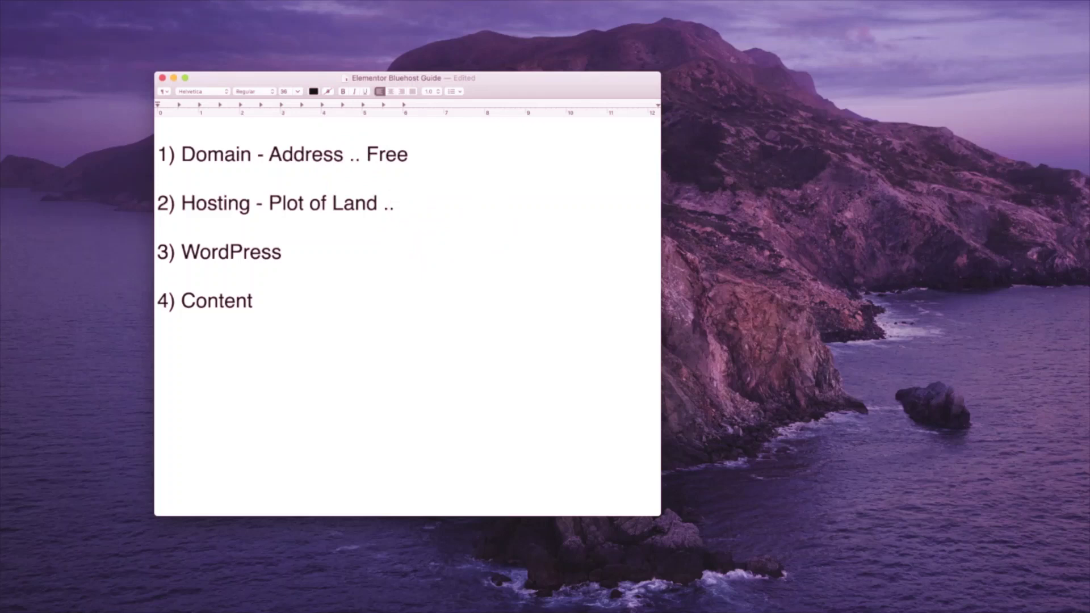
pyautogui.write('$4/mo')
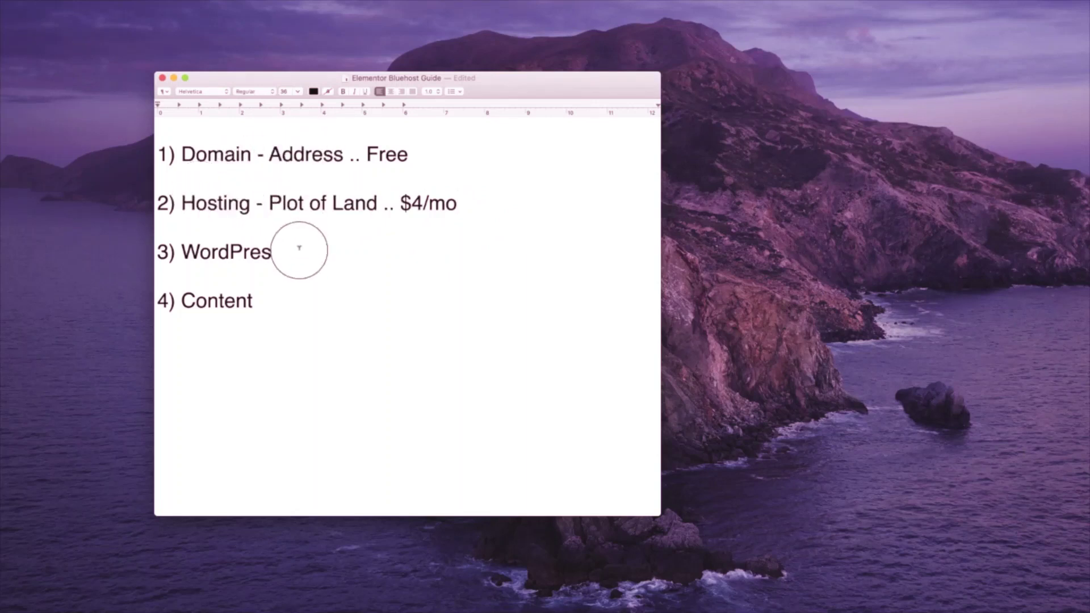
# - Append '- House (WordPress.org self hosted) .. Free' to WordPress, with a 'Bluehost ↑' line below
pyautogui.write('- ')
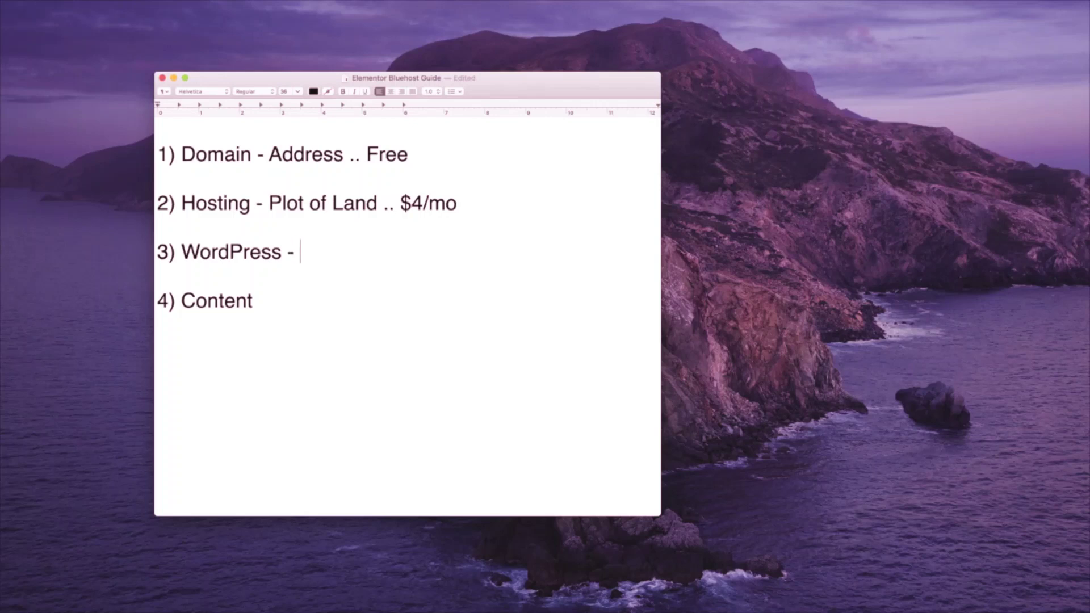
pyautogui.write('House')
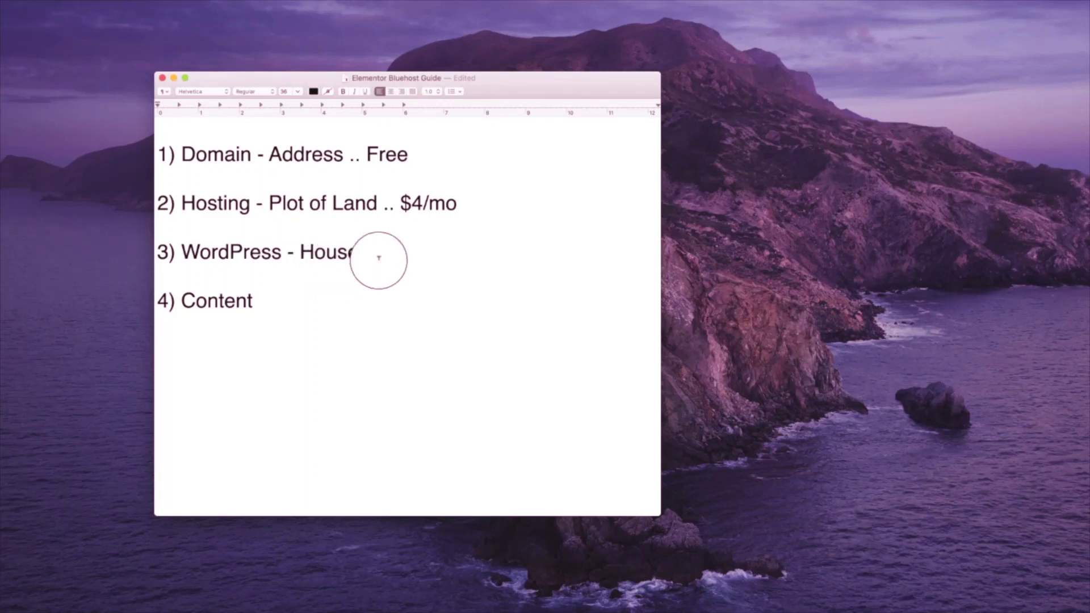
pyautogui.write('(WordPress.org self hosted)')
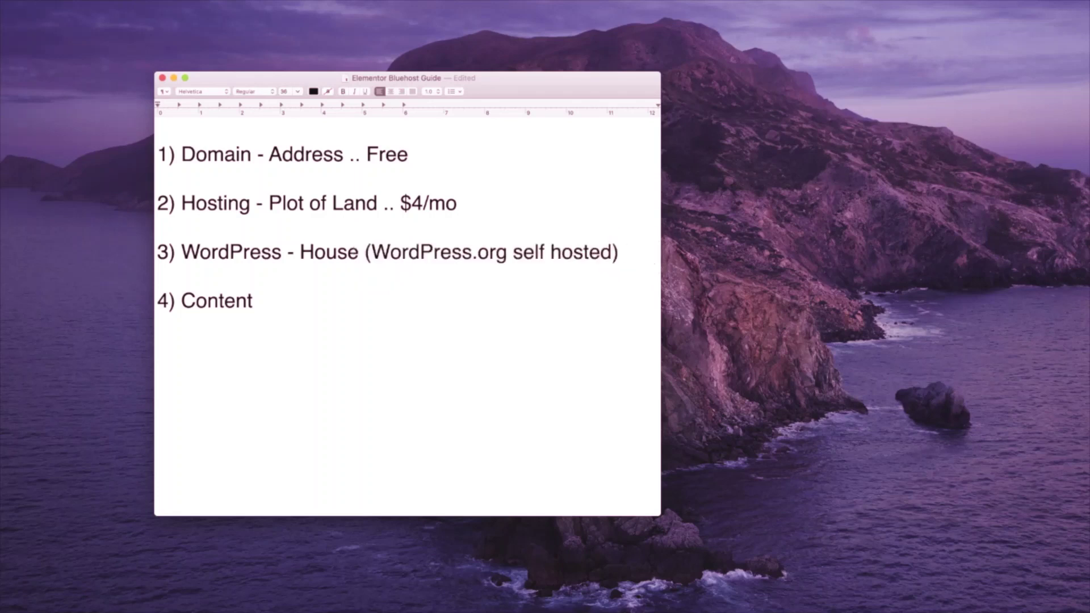
pyautogui.write(' .. Fr')
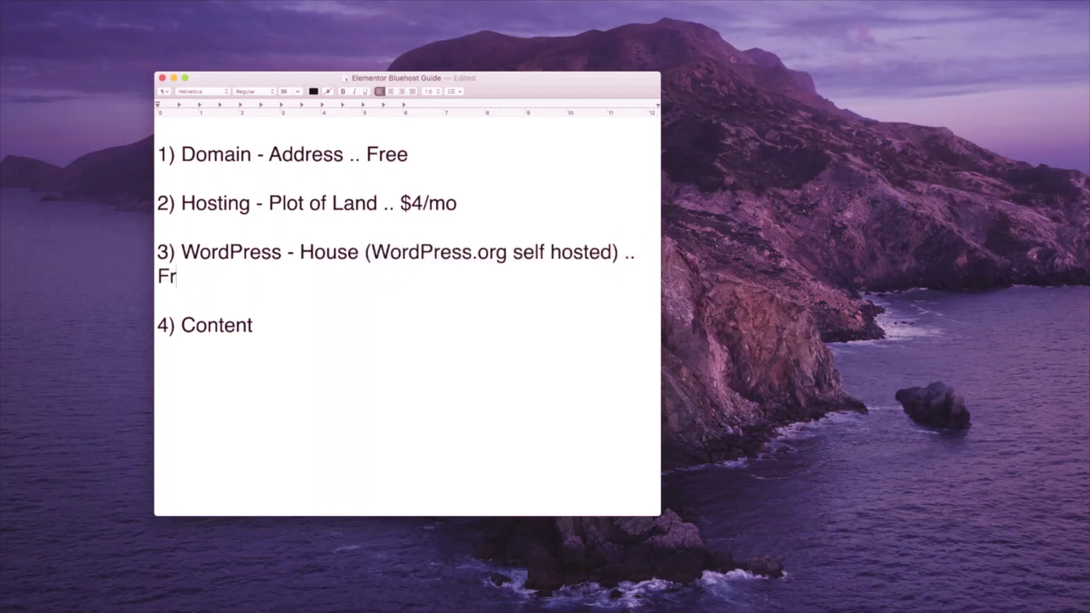
pyautogui.write('ee')
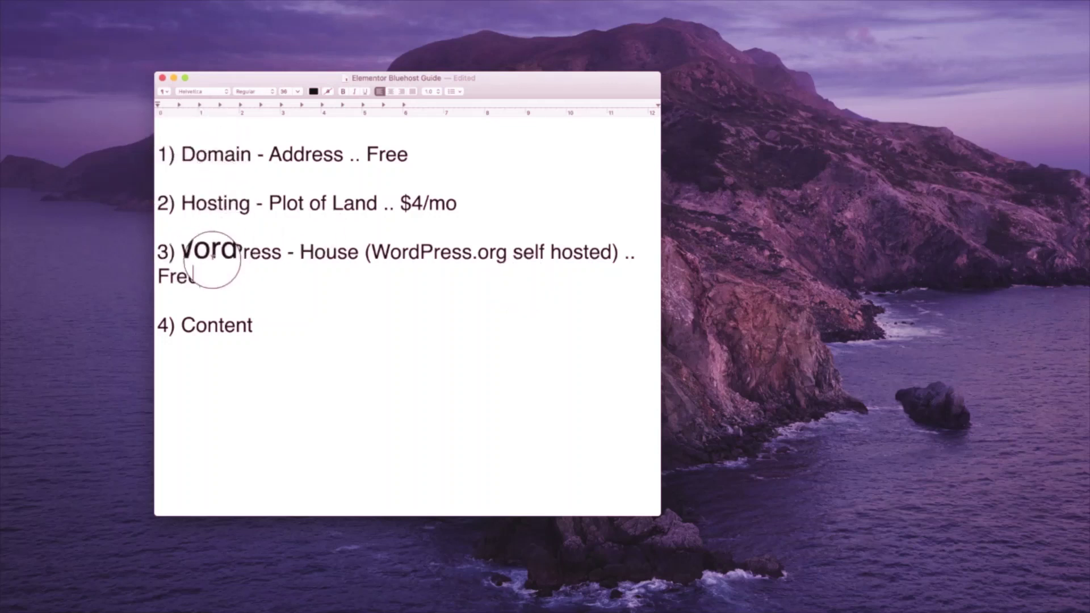
pyautogui.press('Return')
pyautogui.press('Return')
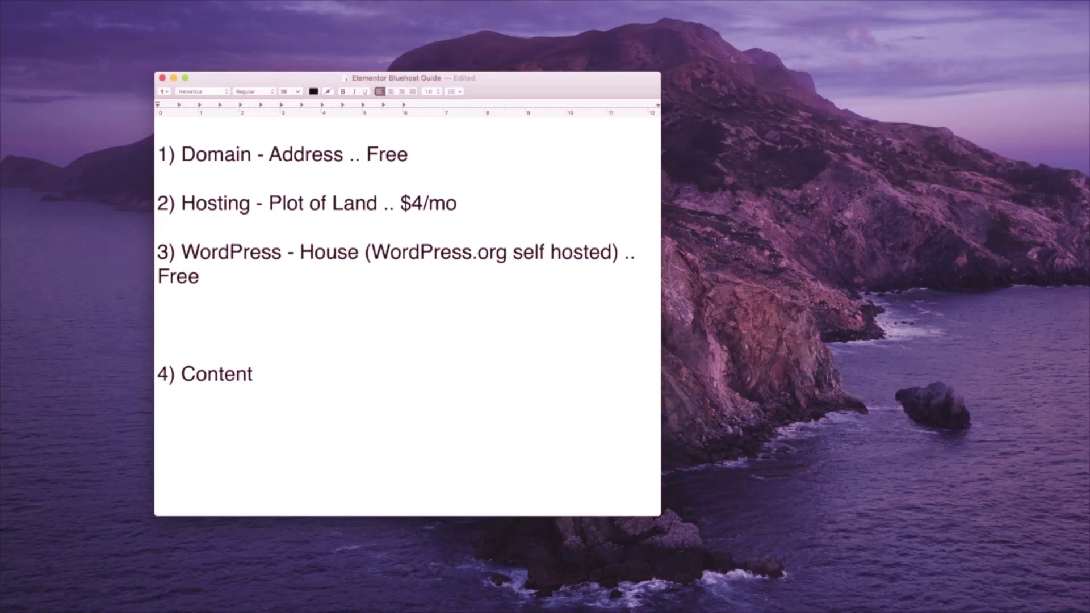
pyautogui.write('Bluehost')
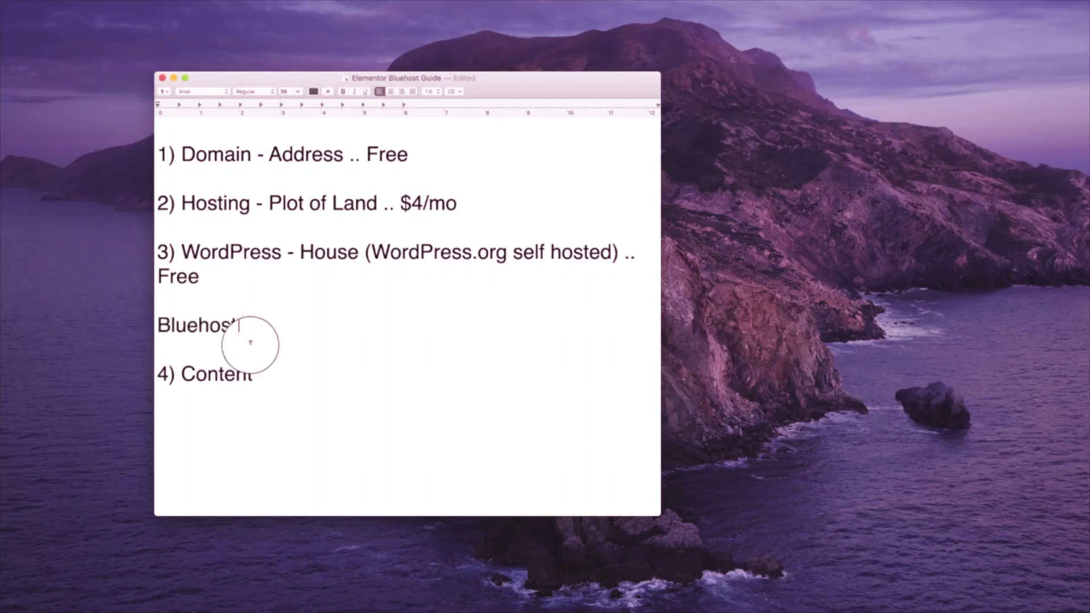
pyautogui.write('↑')
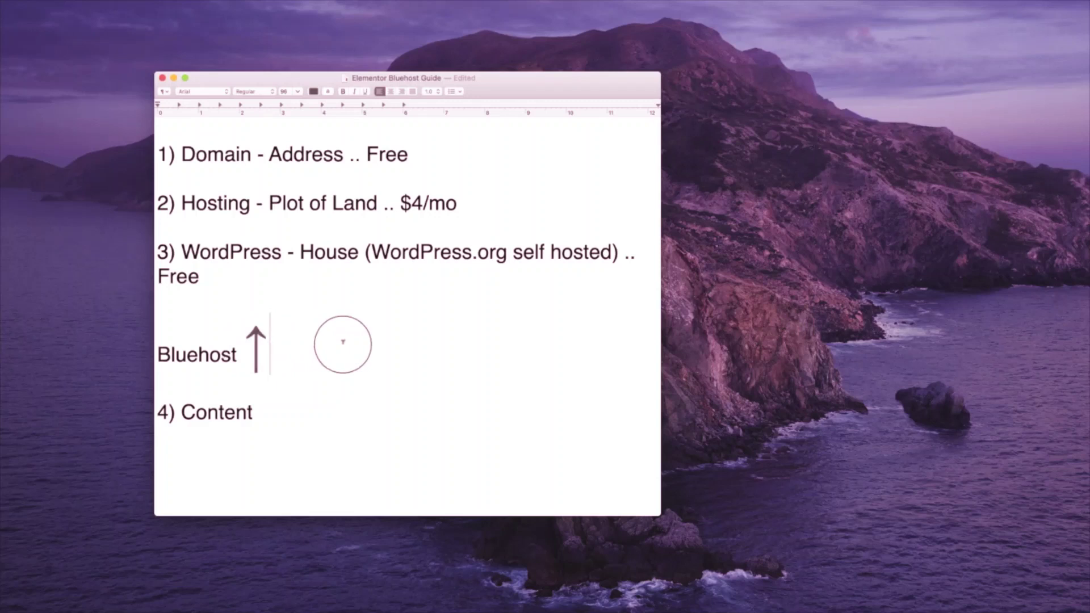
pyautogui.click(206, 301)
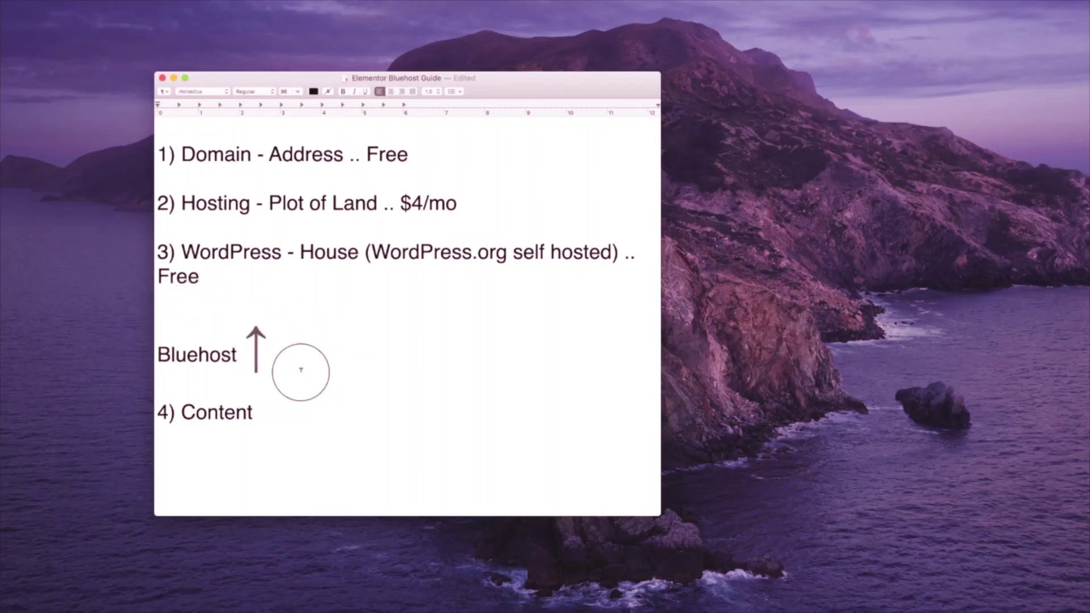
pyautogui.click(332, 352)
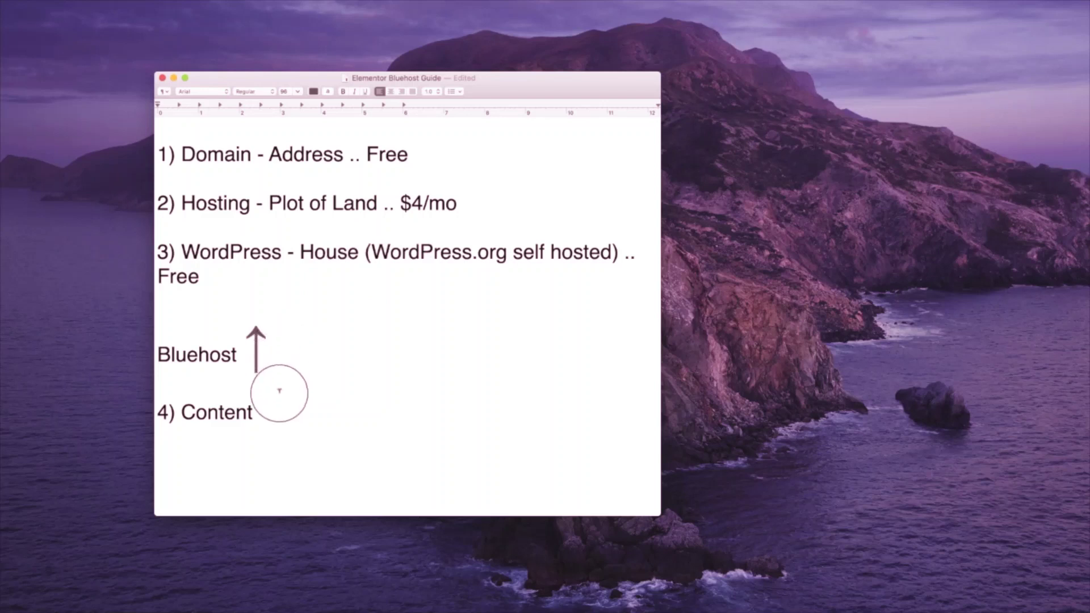
# - Complete the guide line as '4) Content - Elementor .. Free' and switch to Chrome
pyautogui.press('Left')
pyautogui.write('- E')
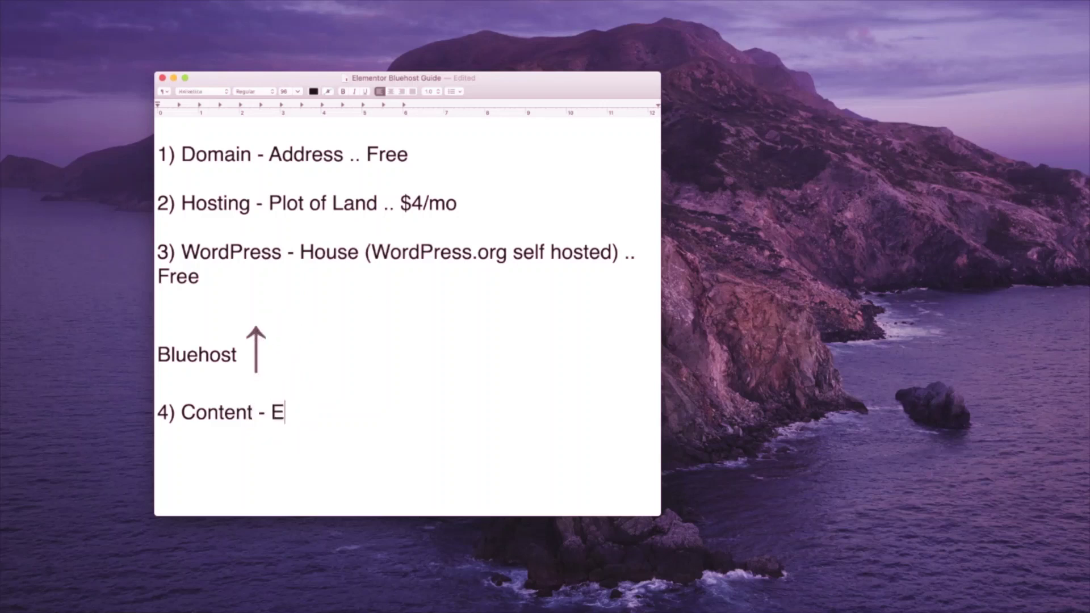
pyautogui.write('lementor')
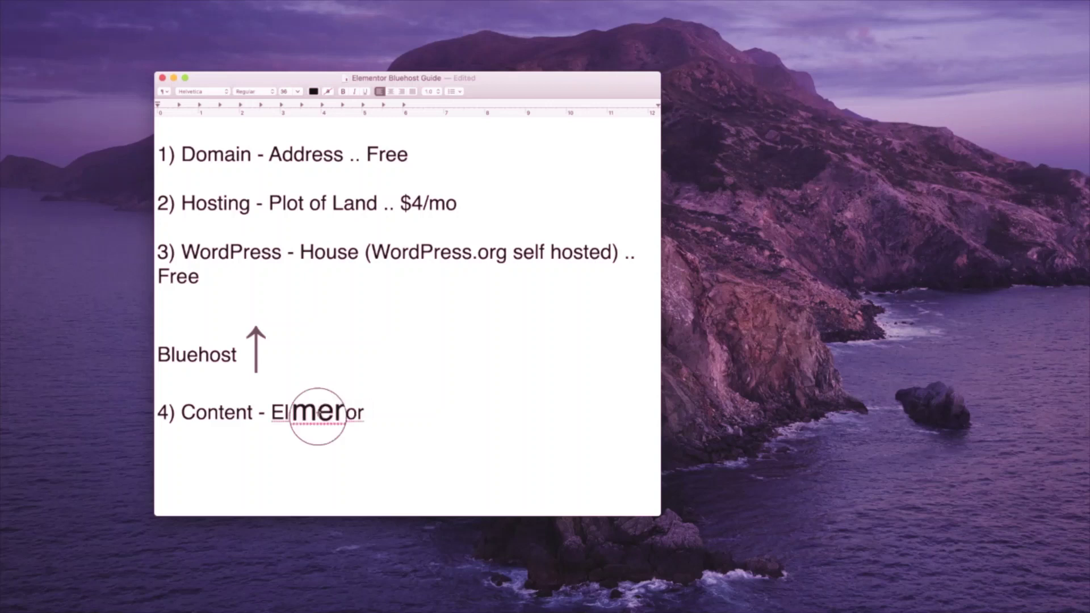
pyautogui.write(' ..')
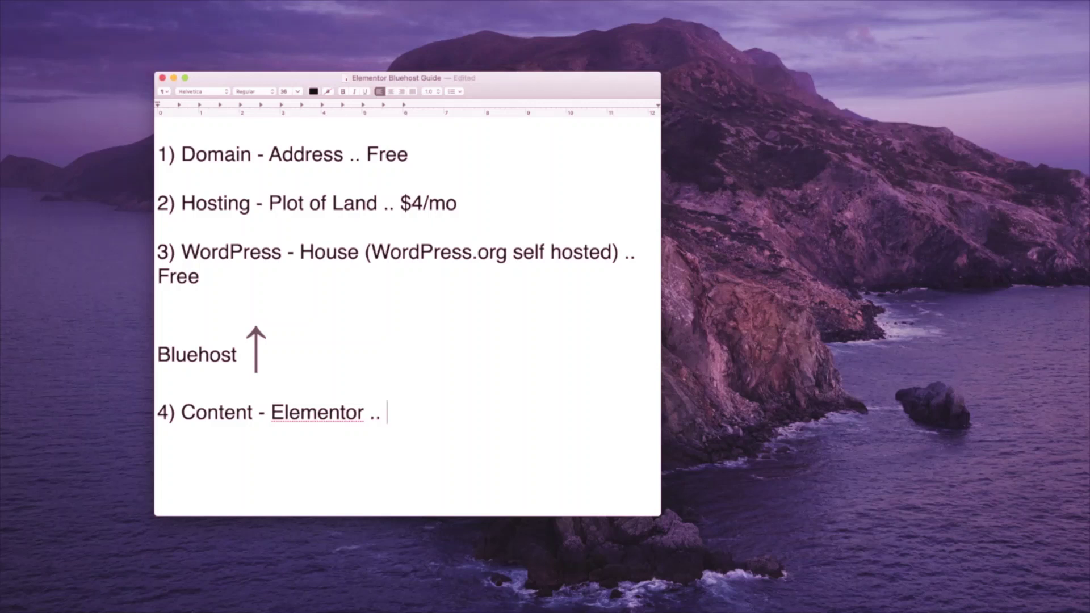
pyautogui.write('Free')
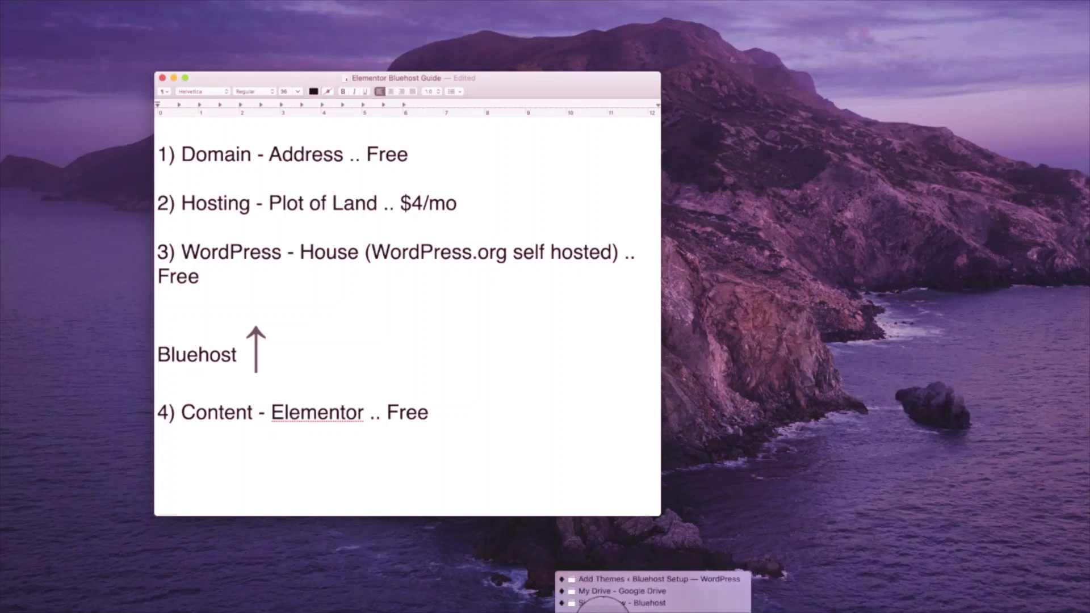
pyautogui.click(601, 604)
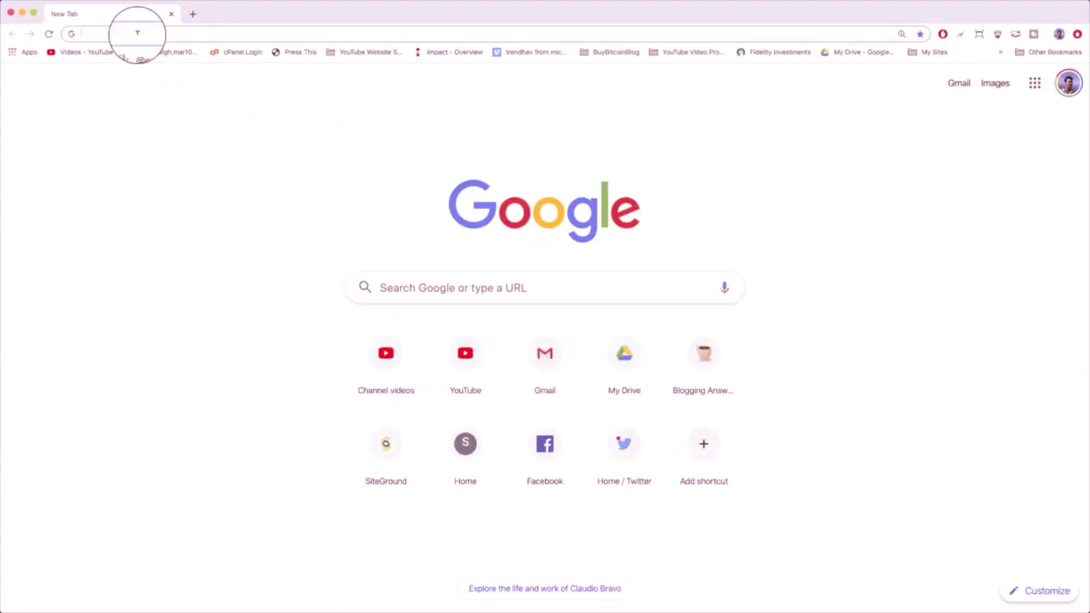
pyautogui.write('https')
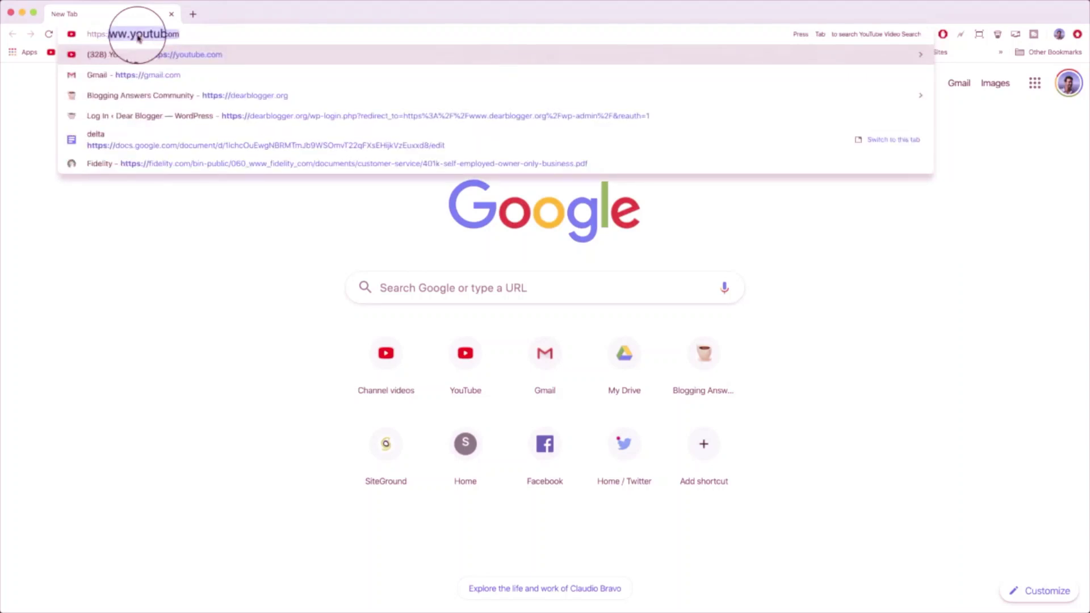
pyautogui.write('://www.')
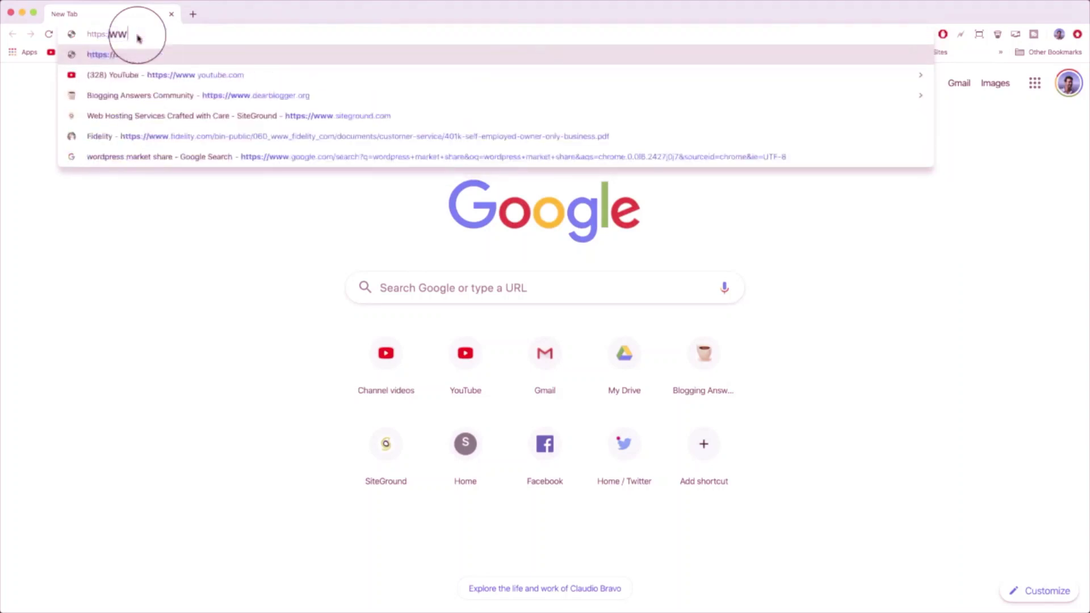
pyautogui.write('dearbl')
pyautogui.write('ogger.org')
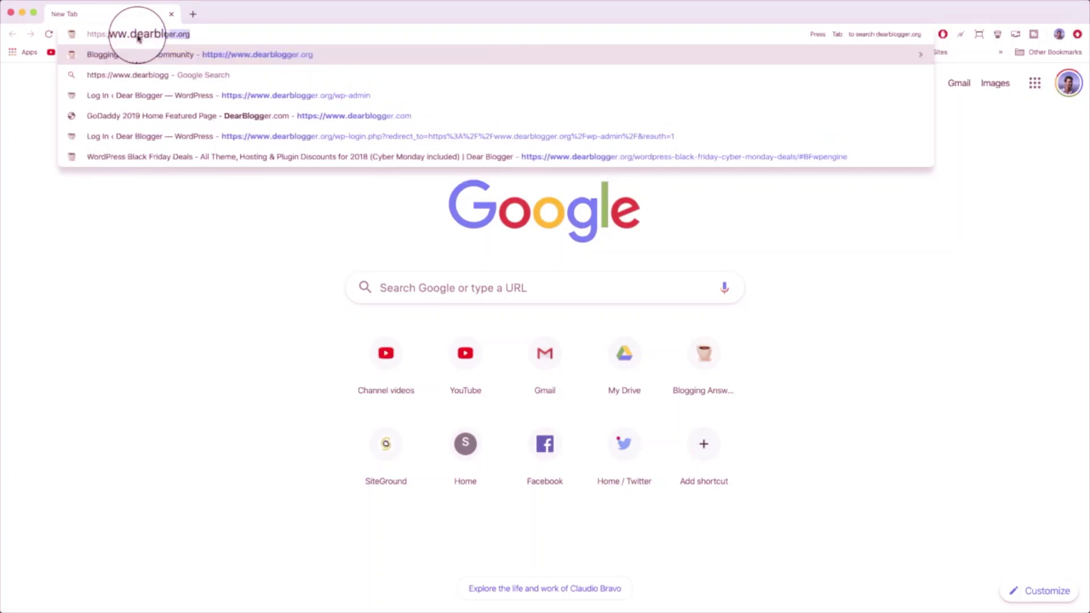
pyautogui.write('/')
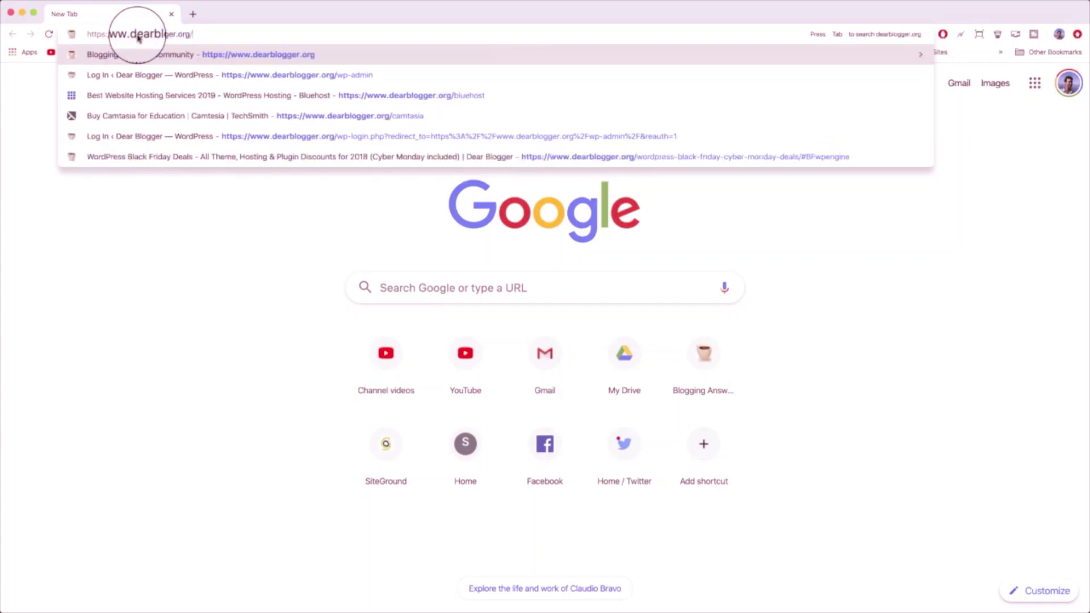
pyautogui.write('bluehost')
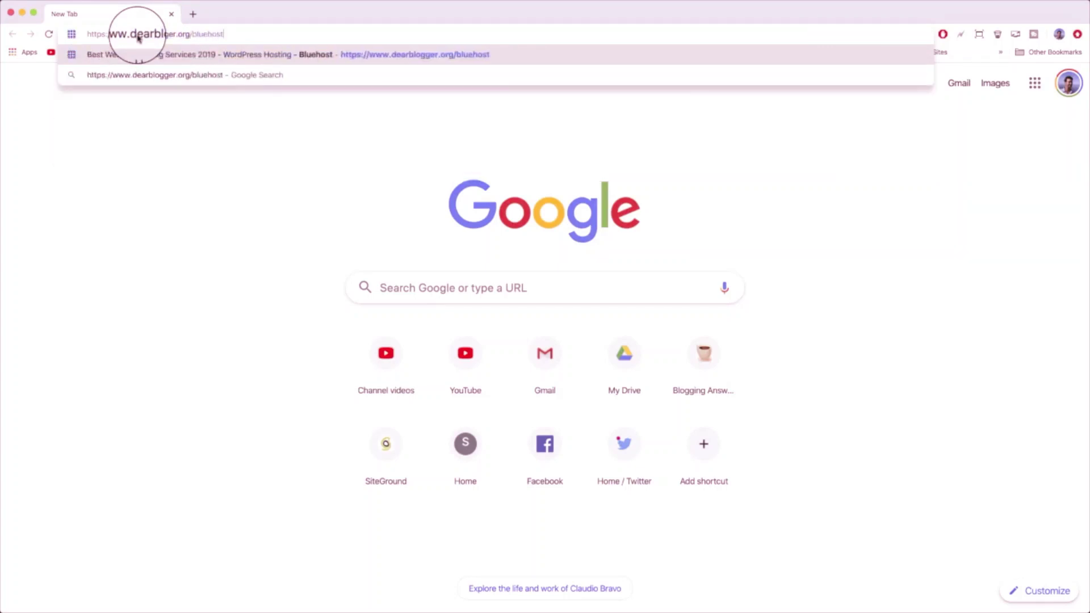
pyautogui.press('Return')
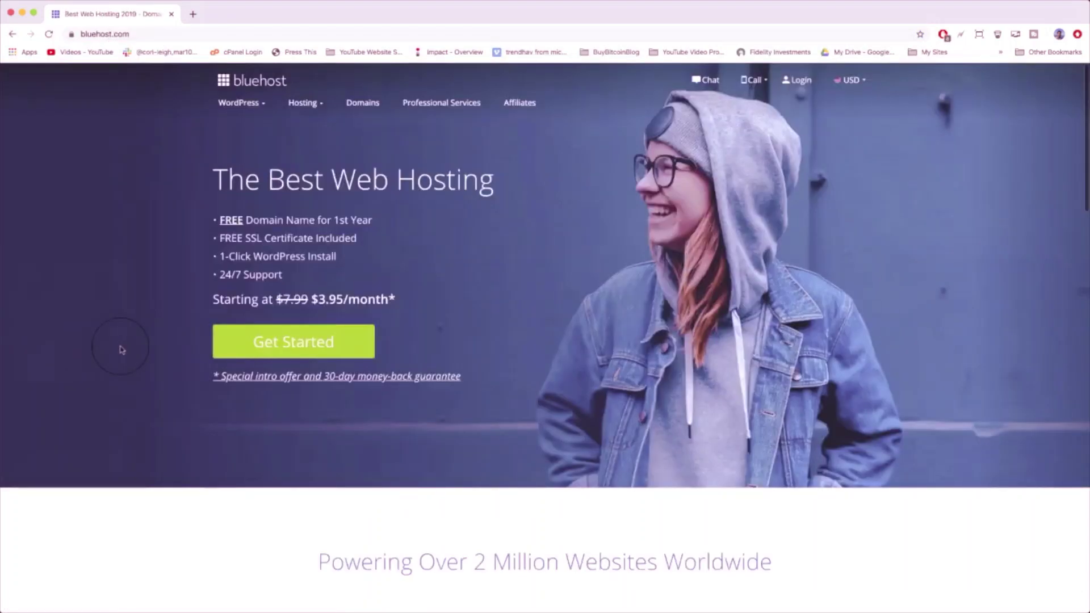
# - Browse the Bluehost home page and its WordPress and Hosting menus, then open the hosting plans via Get Started
pyautogui.scroll(-15, 153, 324)
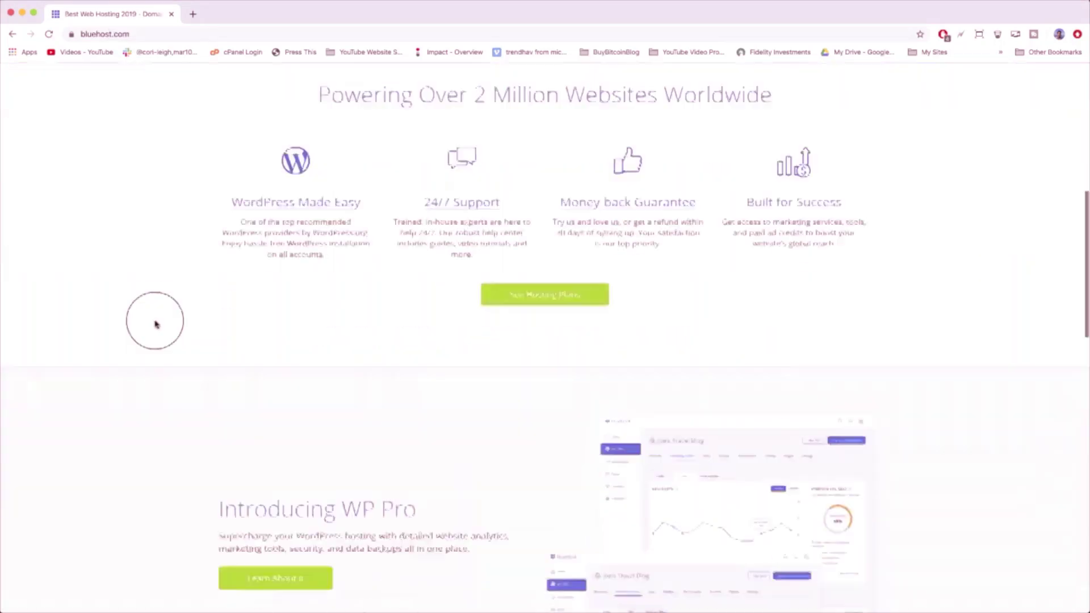
pyautogui.scroll(15, 154, 324)
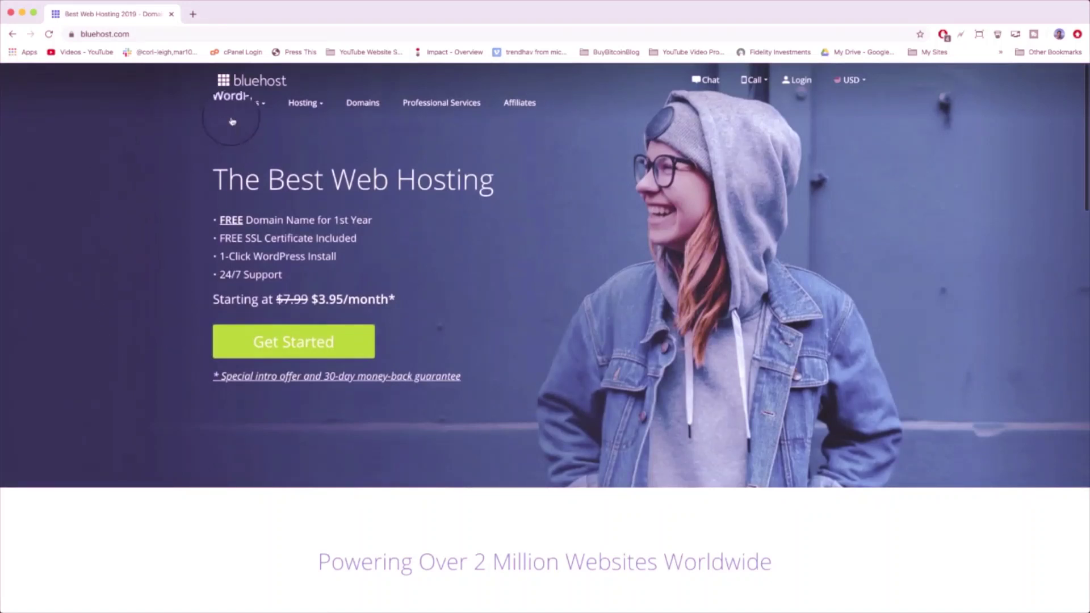
pyautogui.moveTo(234, 111)
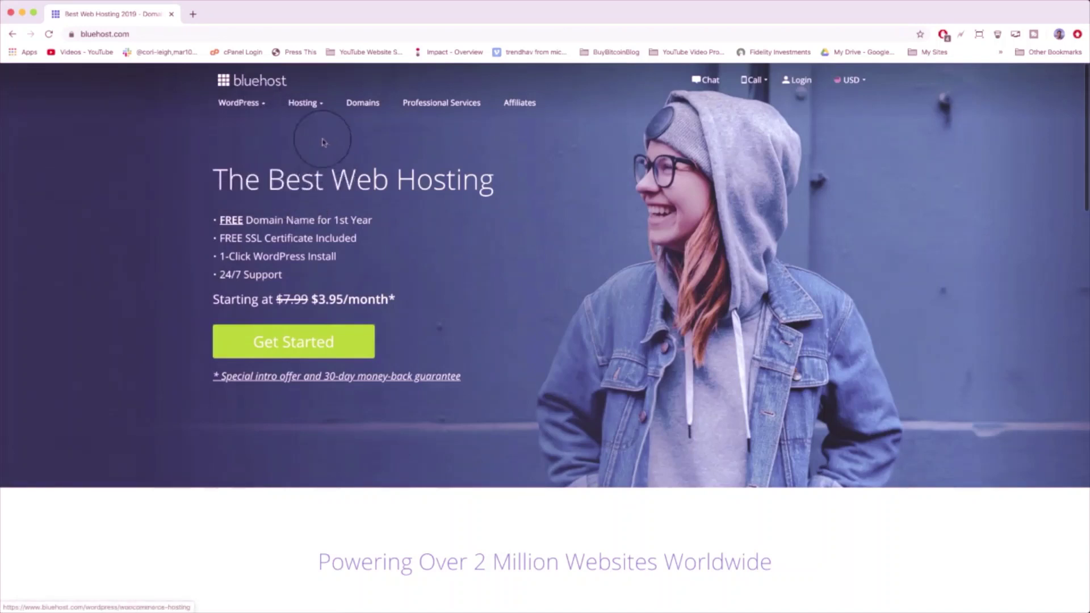
pyautogui.moveTo(304, 103)
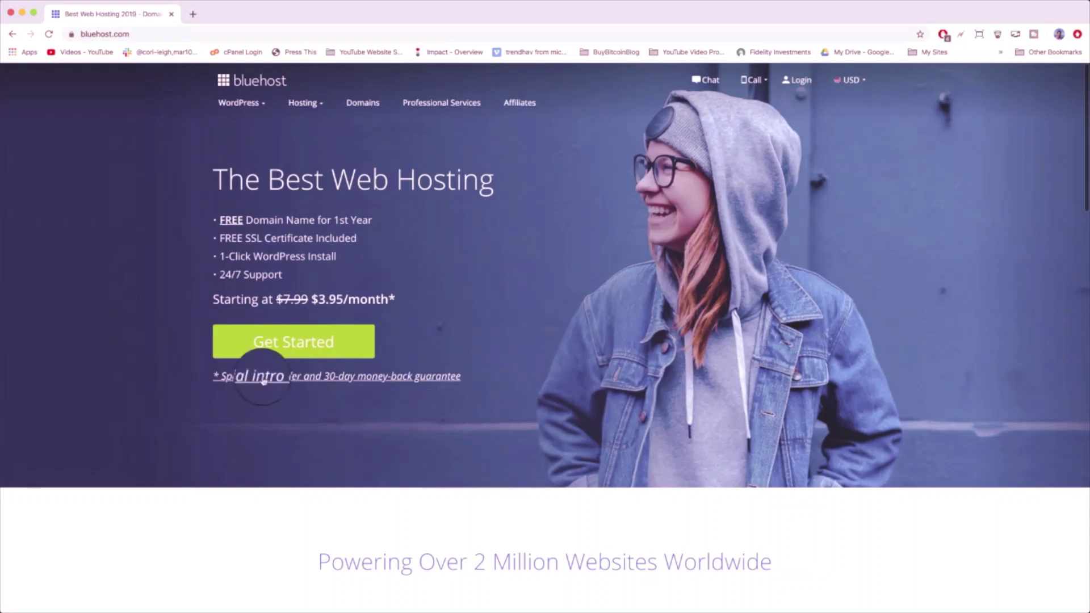
pyautogui.click(287, 350)
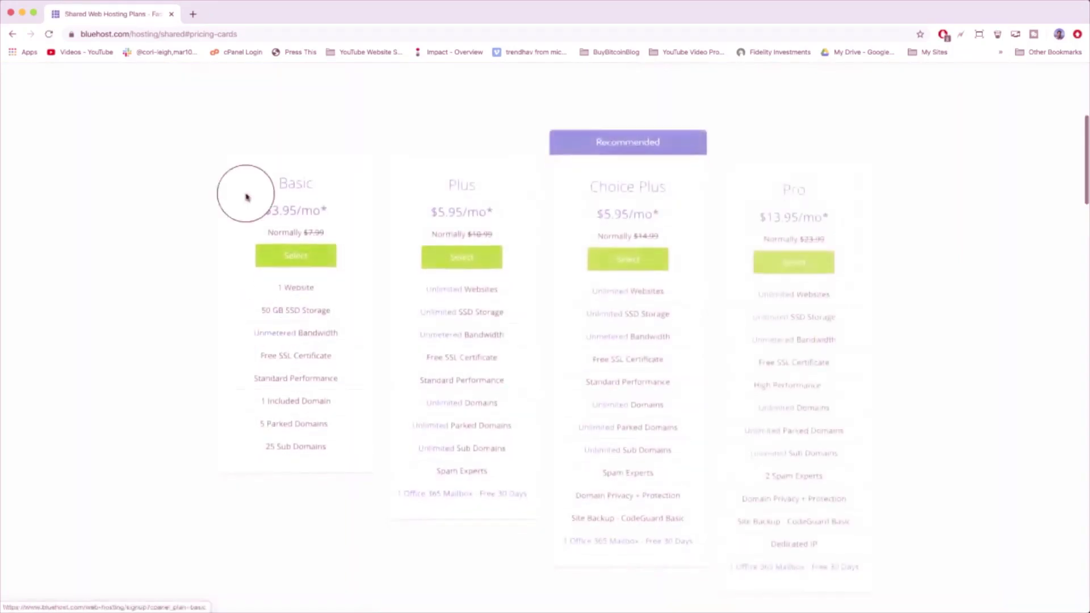
# - Highlight the Basic plan's name, features and price, then go back to the Bluehost home page
pyautogui.moveTo(280, 182); pyautogui.dragTo(360, 440)
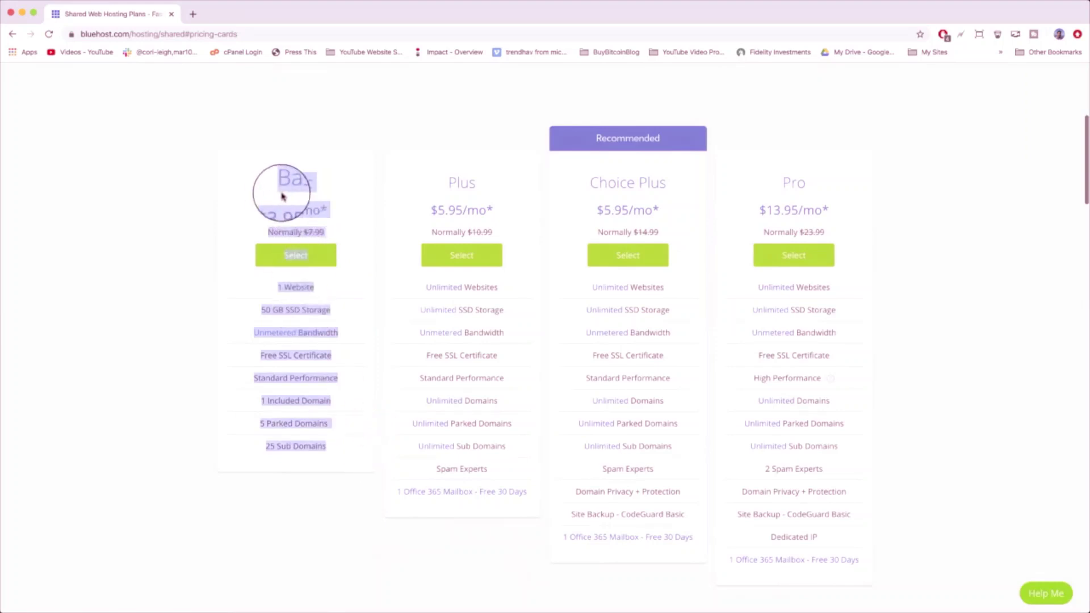
pyautogui.click(444, 184)
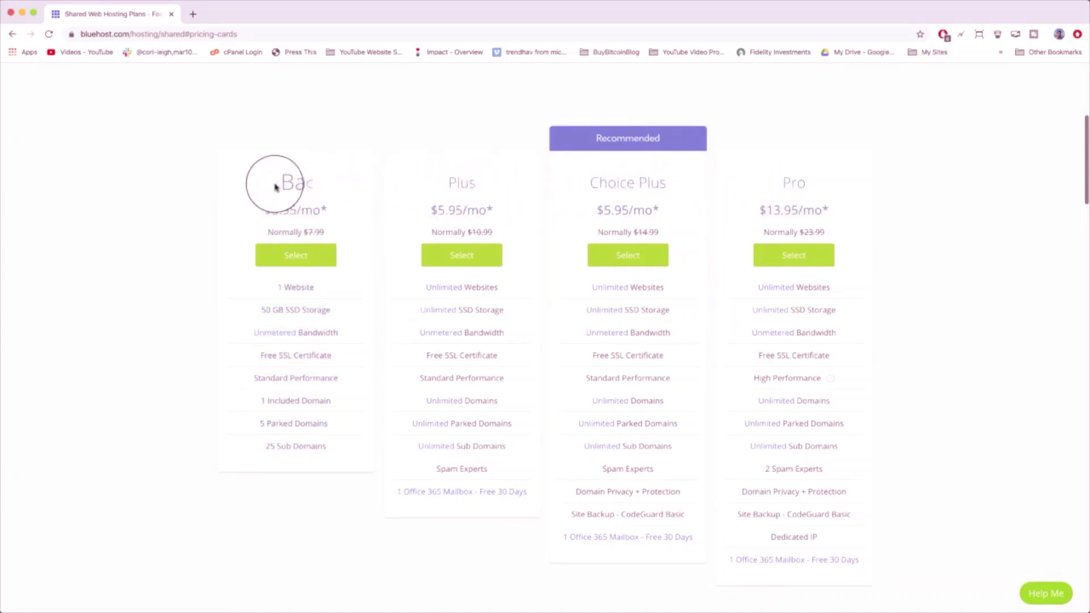
pyautogui.moveTo(278, 181); pyautogui.dragTo(322, 511)
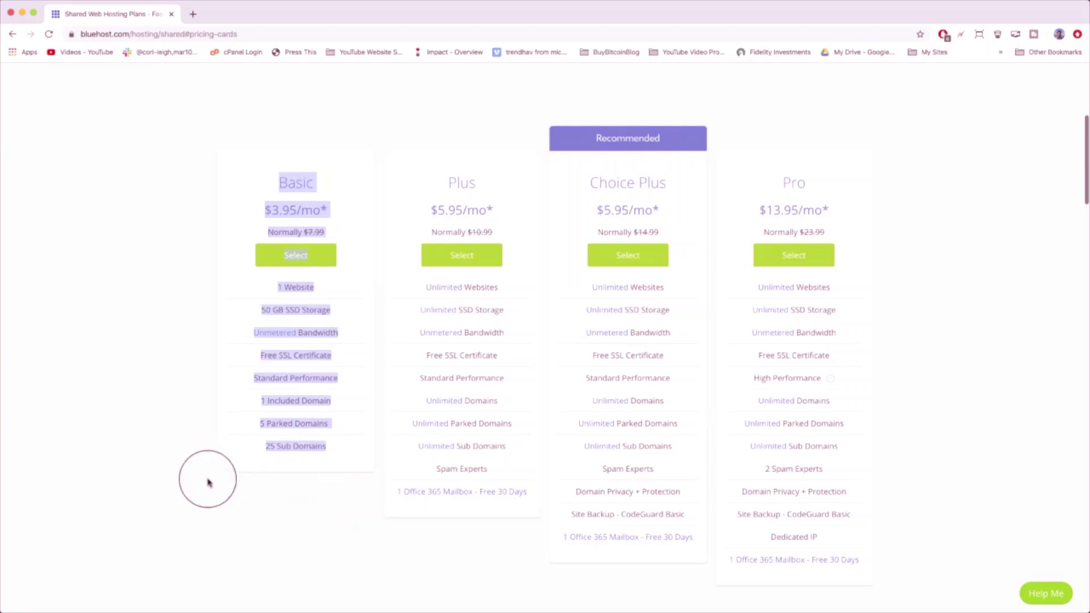
pyautogui.click(253, 187)
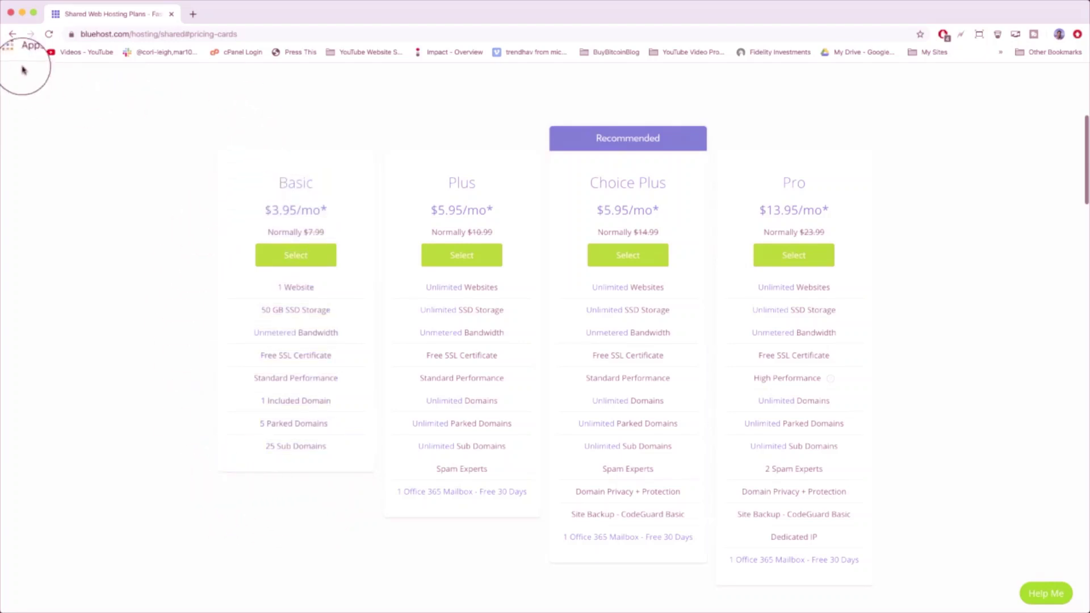
pyautogui.click(11, 35)
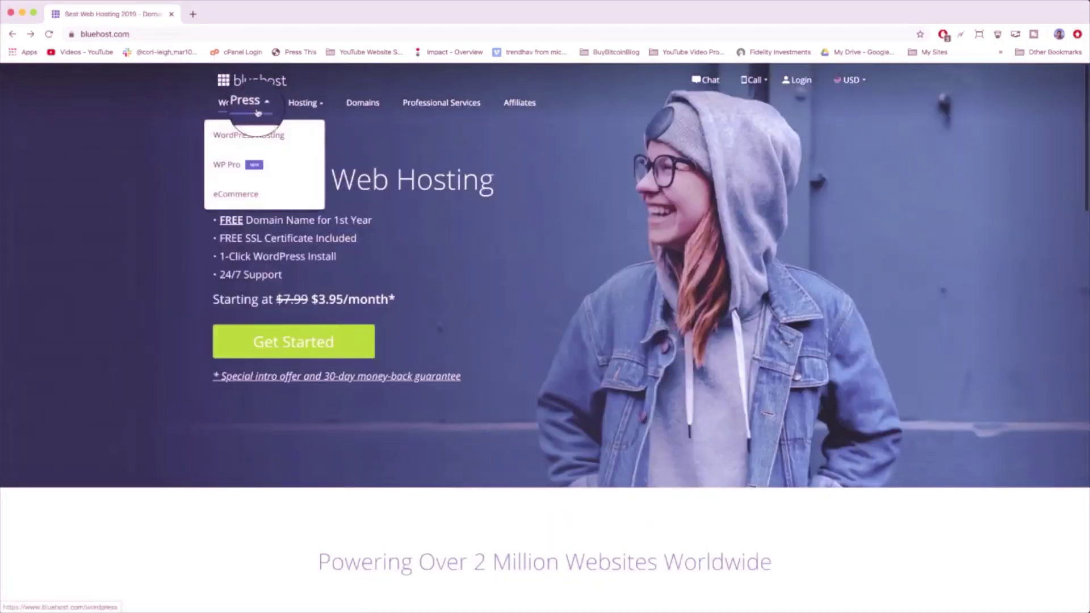
# - Open WordPress Hosting and highlight the $200 Marketing Credit and automatic WordPress install lines
pyautogui.click(268, 136)
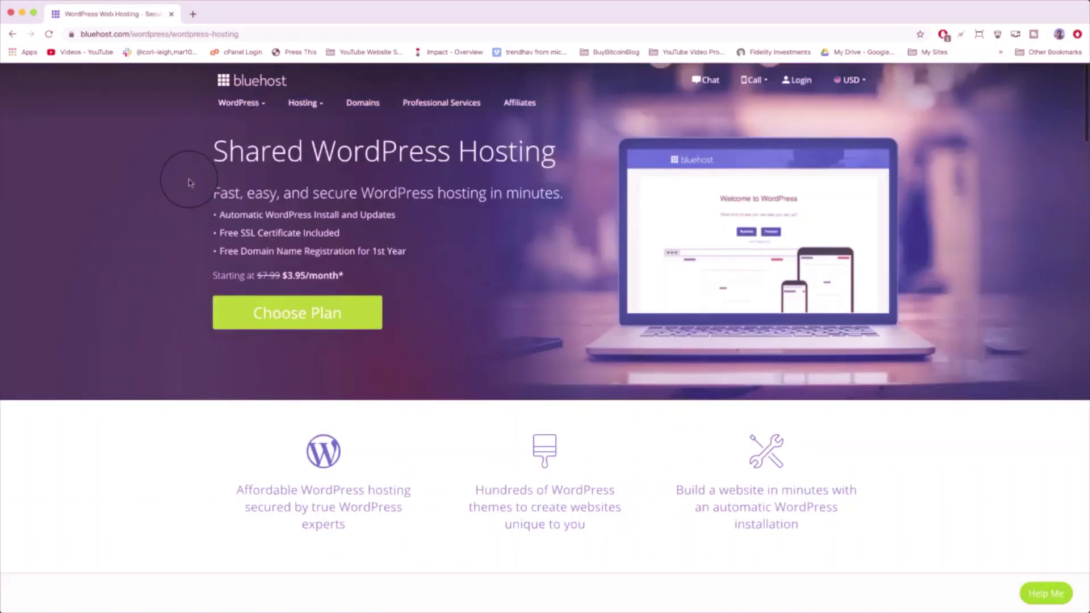
pyautogui.scroll(-6, 193, 215)
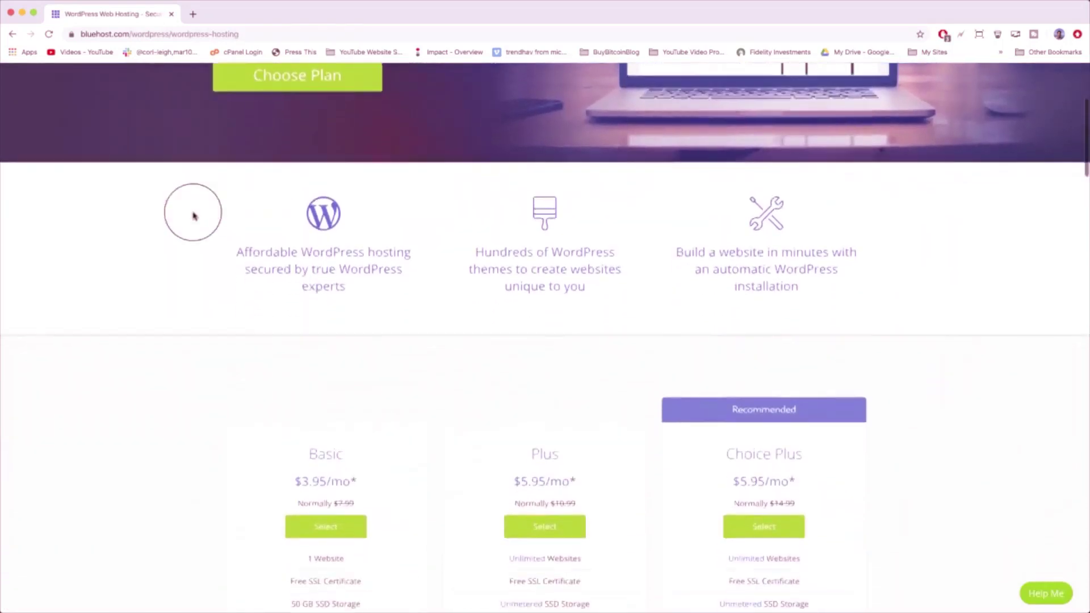
pyautogui.scroll(-3, 193, 214)
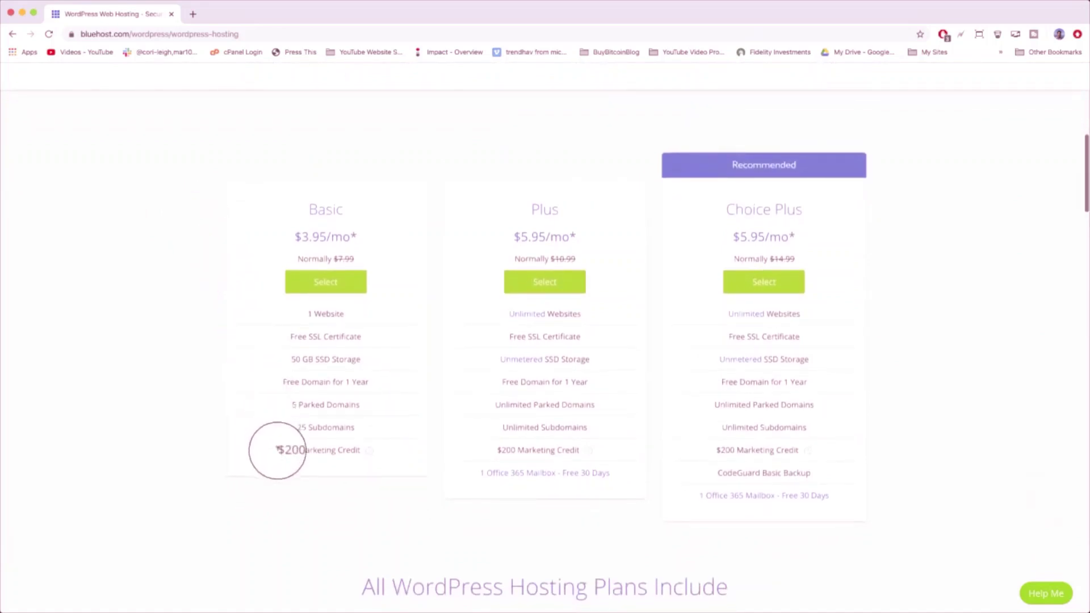
pyautogui.moveTo(278, 448); pyautogui.dragTo(358, 449)
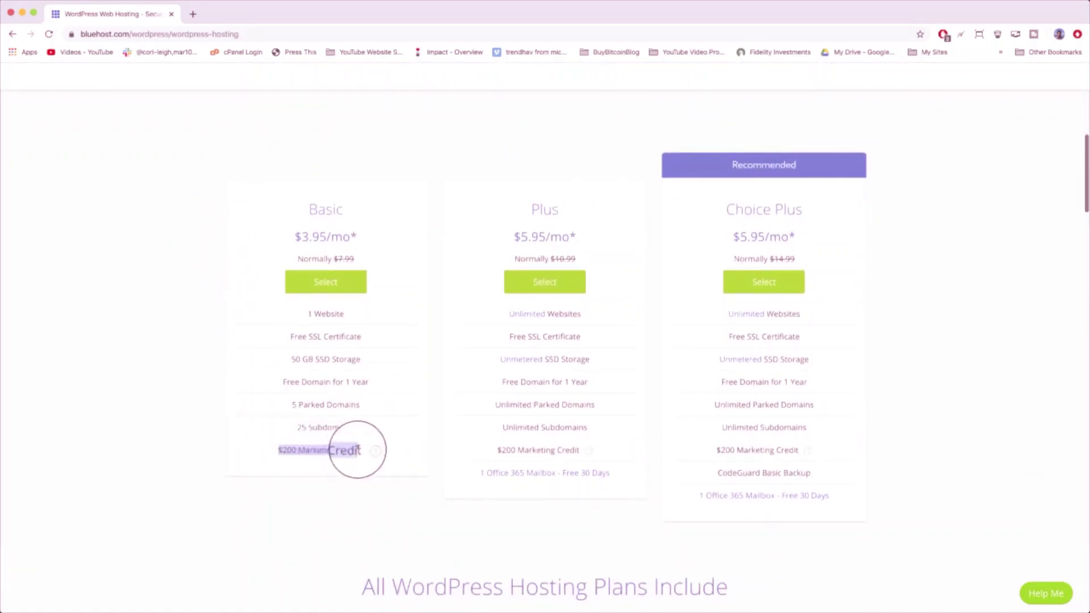
pyautogui.moveTo(367, 452)
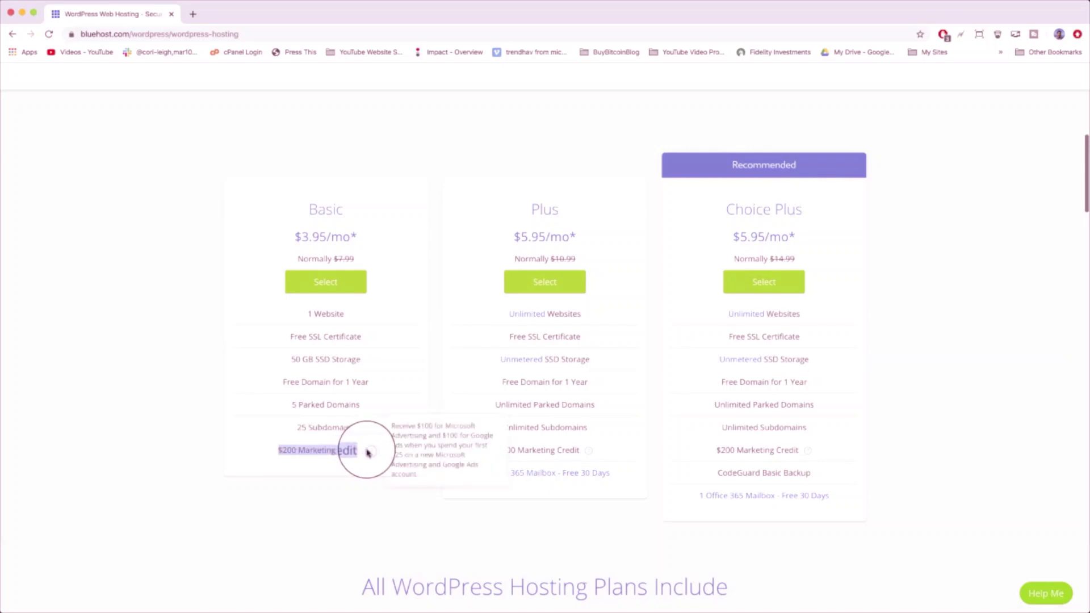
pyautogui.click(428, 382)
pyautogui.scroll(15, 428, 380)
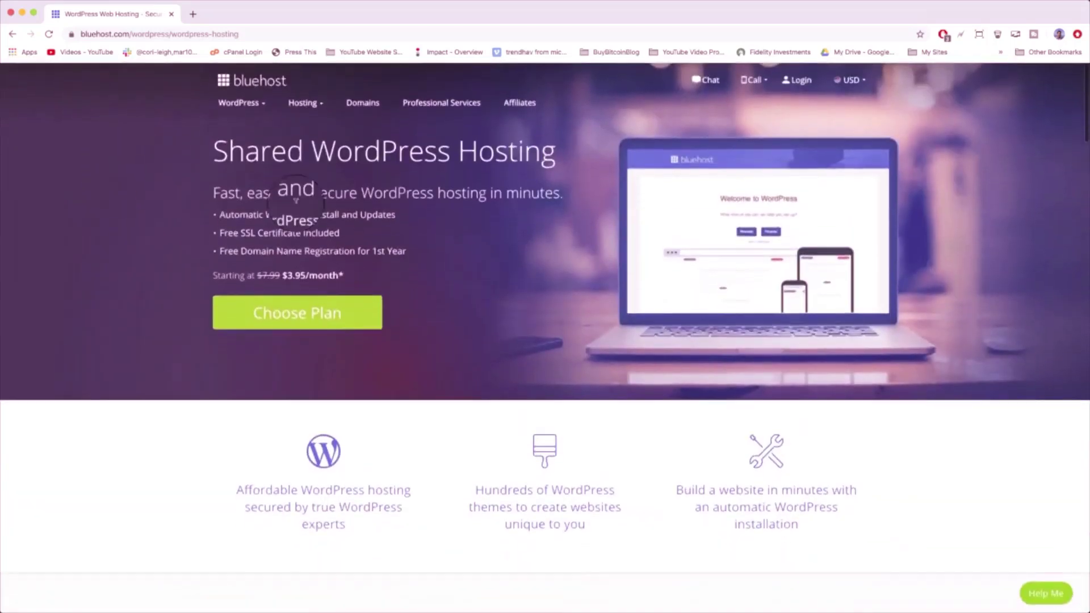
pyautogui.moveTo(217, 214); pyautogui.dragTo(399, 215)
pyautogui.click(415, 221)
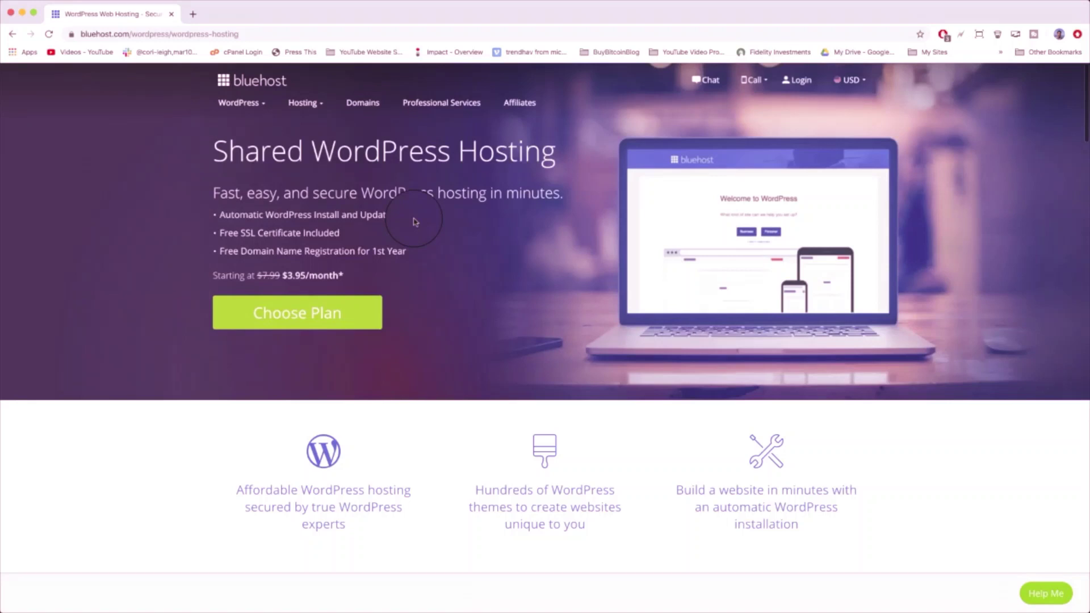
# - Highlight the $3.95/month starting price and review the Basic plan's details in the pricing cards
pyautogui.moveTo(344, 276)
pyautogui.mouseDown()
pyautogui.moveTo(292, 277)
pyautogui.moveTo(348, 275)
pyautogui.mouseUp()
pyautogui.scroll(-2, 438, 344)
pyautogui.scroll(-7, 436, 346)
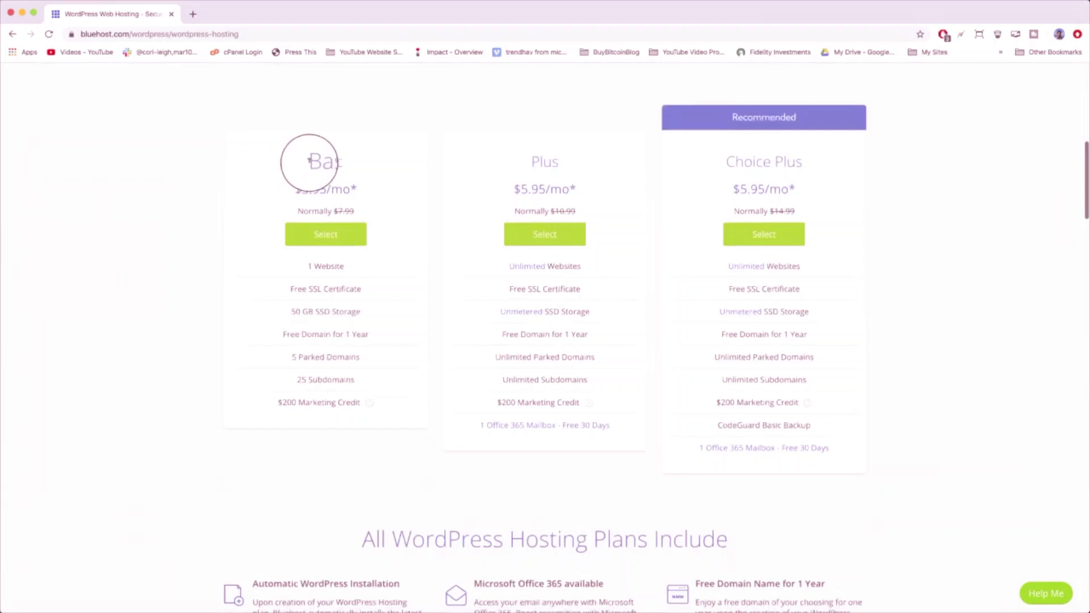
pyautogui.moveTo(307, 165); pyautogui.dragTo(377, 406)
pyautogui.click(389, 407)
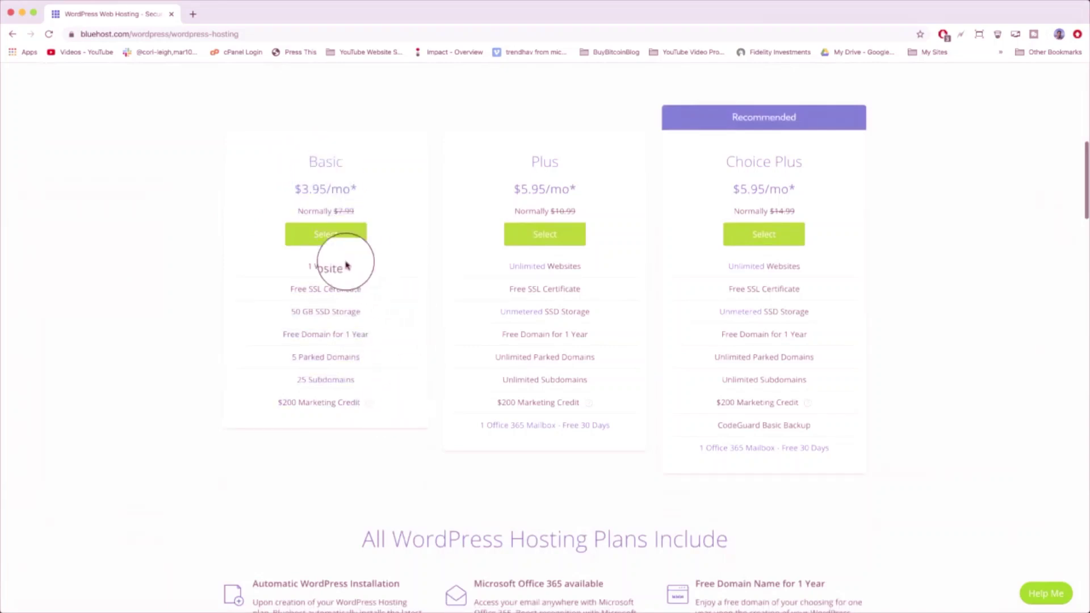
# - Select the Basic plan and submit bluehosttutorial.com as a new .com domain, which is already in use
pyautogui.click(329, 237)
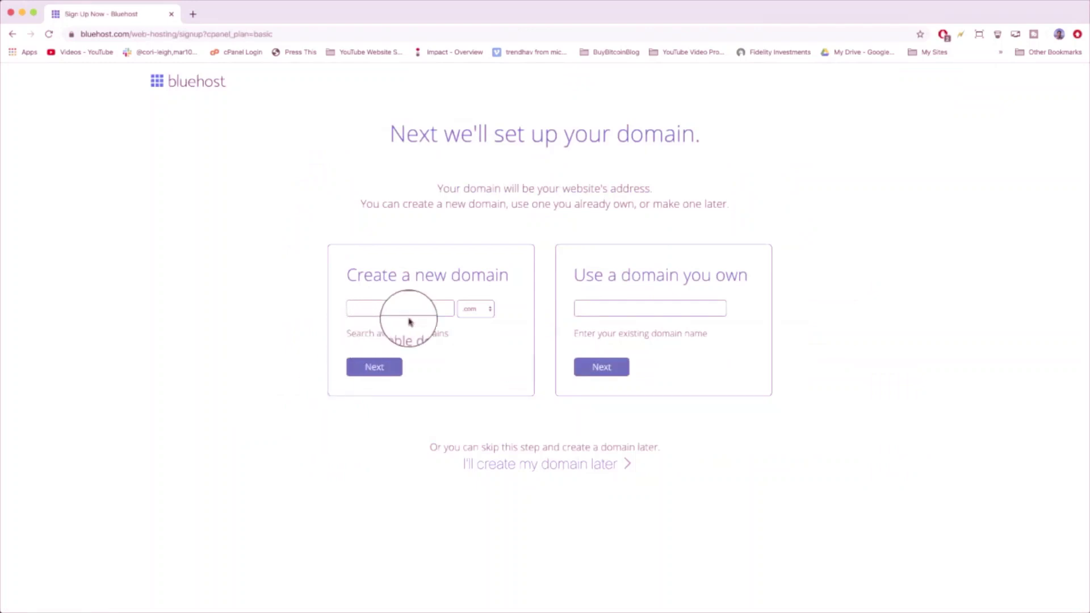
pyautogui.click(427, 307)
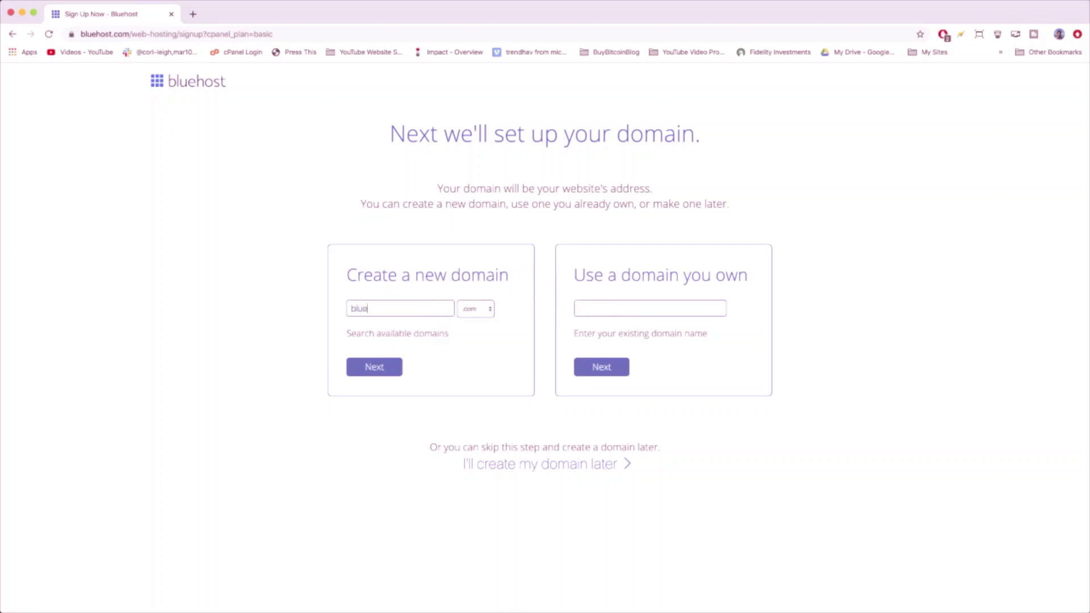
pyautogui.write('hosttutorial')
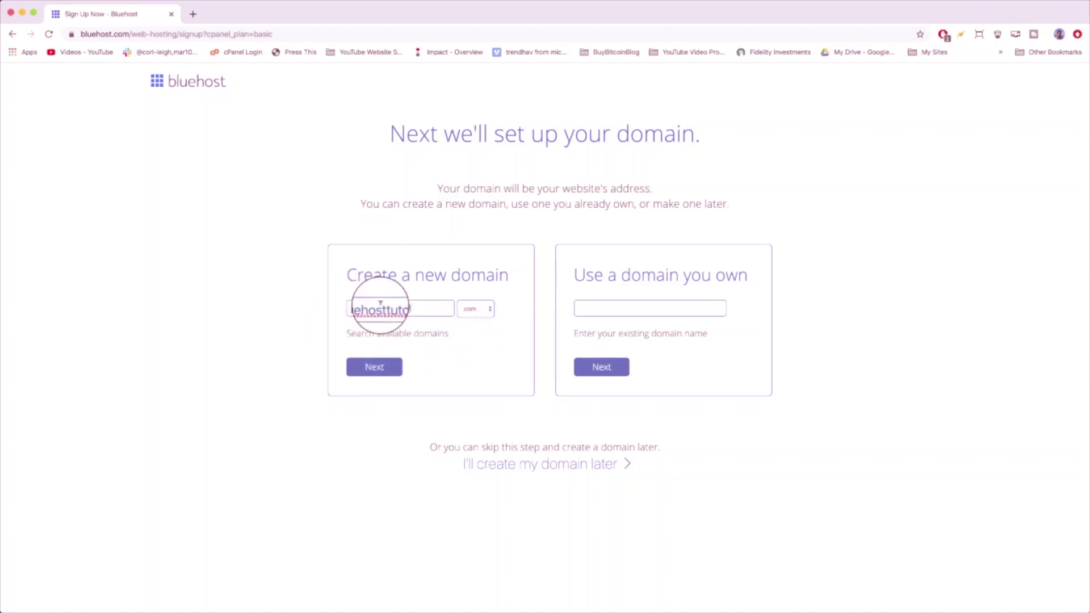
pyautogui.click(481, 311)
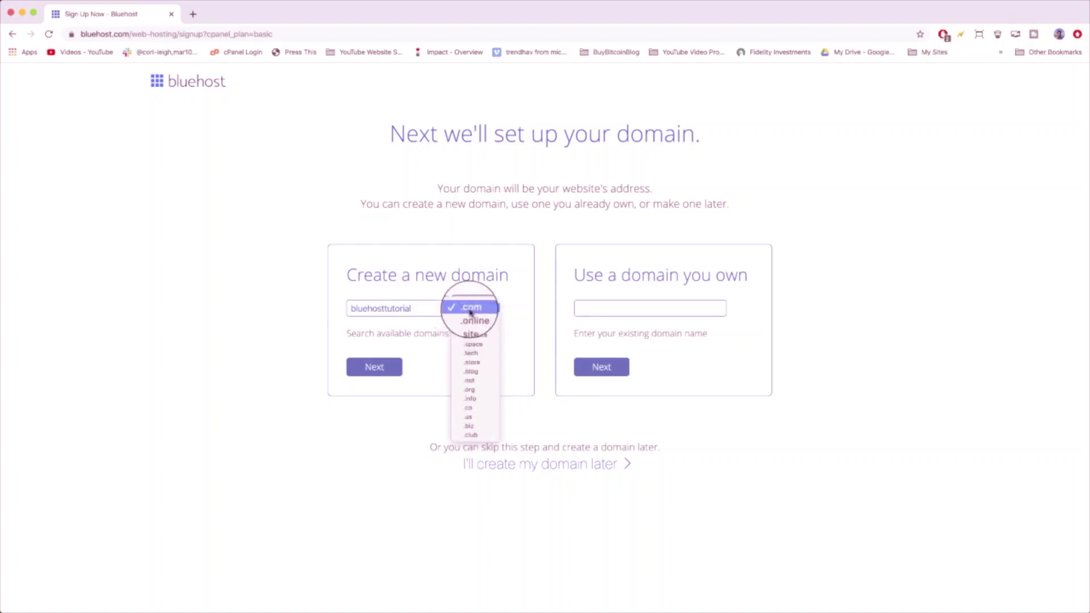
pyautogui.click(499, 287)
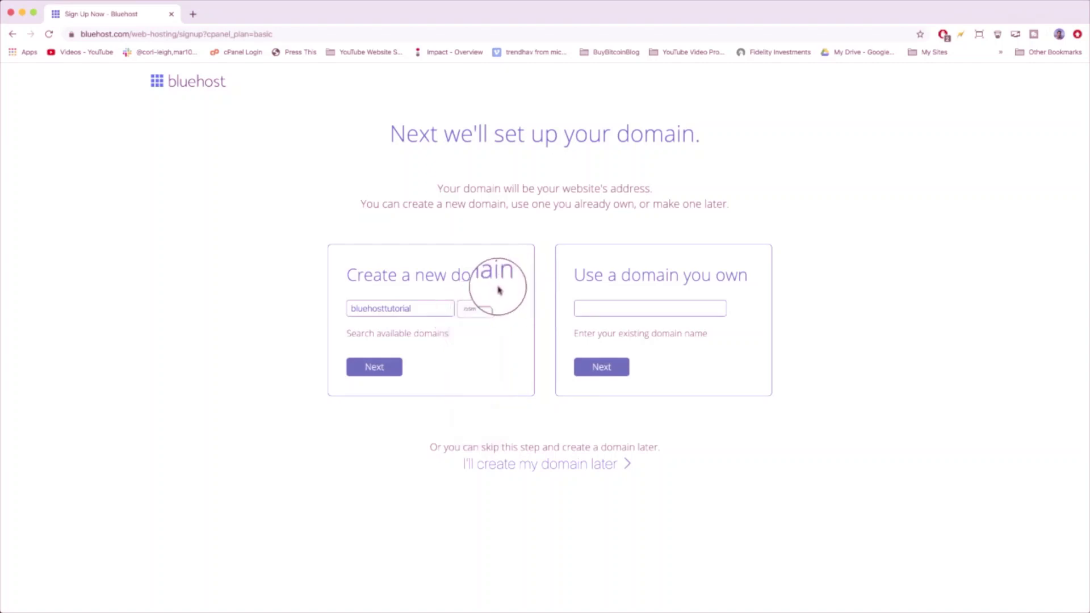
pyautogui.click(375, 370)
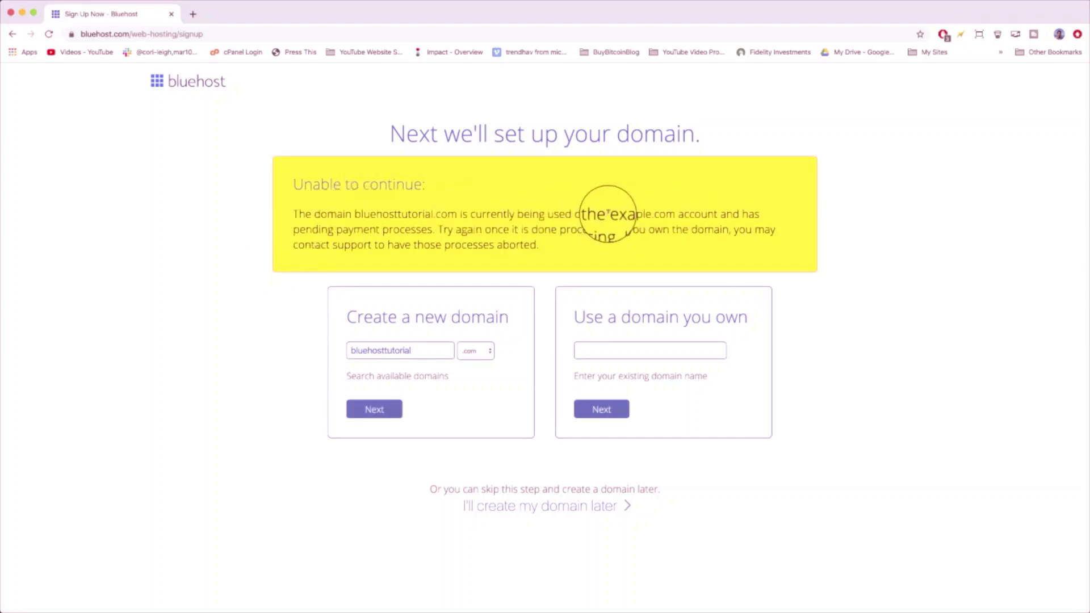
# - Check the error's account reference, then try bluehosttutorials.com as the new domain
pyautogui.moveTo(610, 214); pyautogui.dragTo(674, 214)
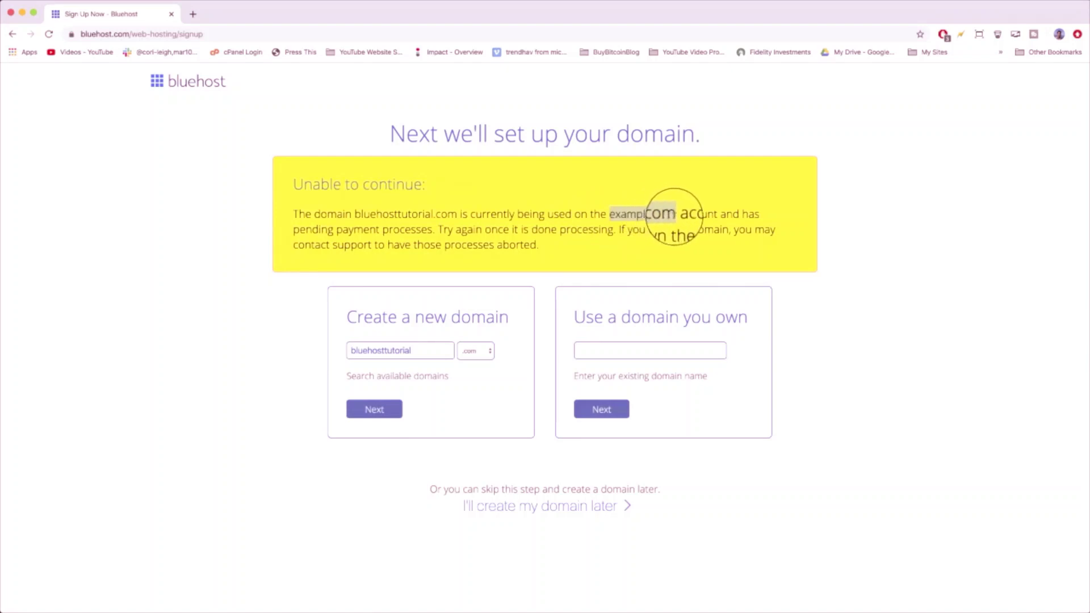
pyautogui.click(674, 214)
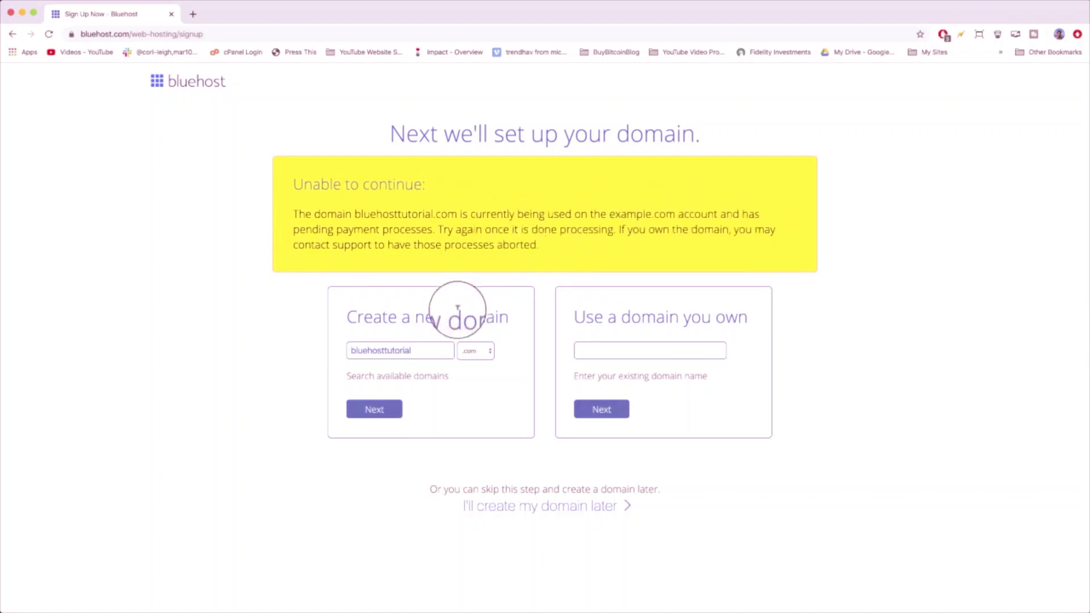
pyautogui.click(420, 350)
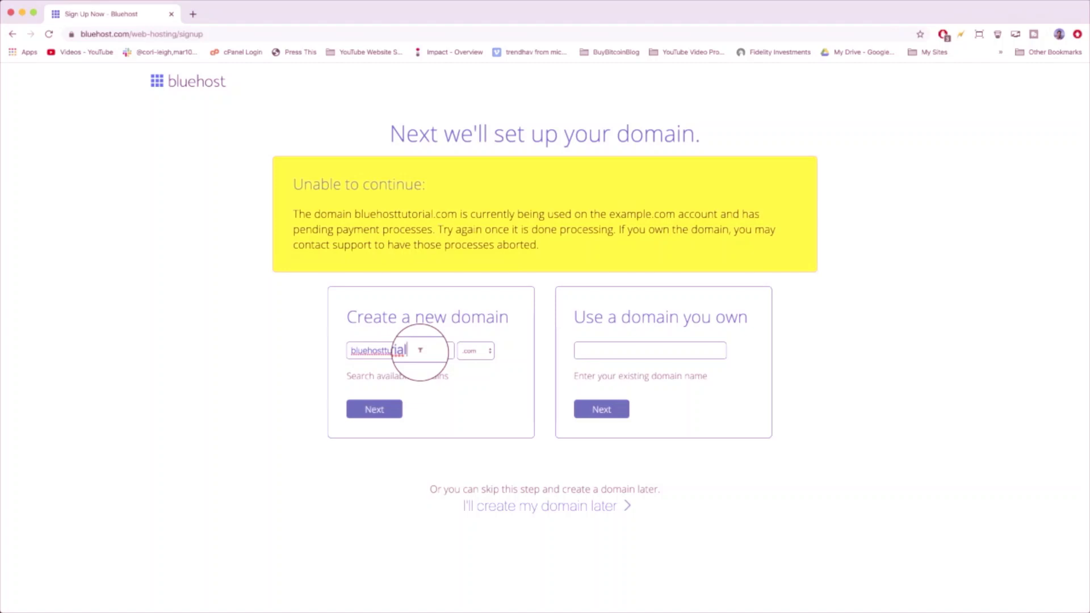
pyautogui.write('s')
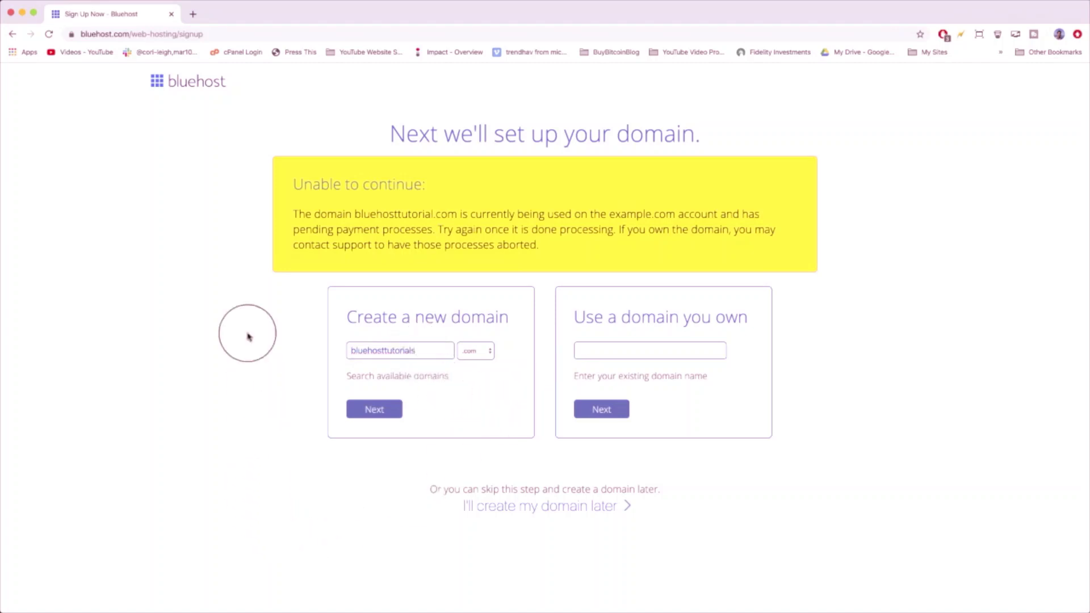
pyautogui.click(373, 410)
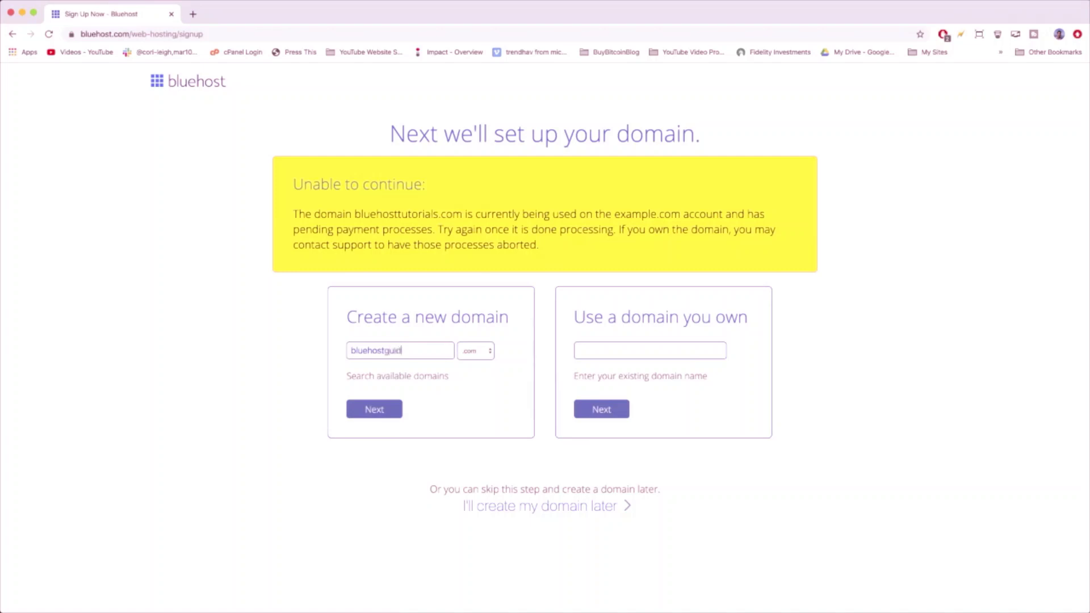
# - Submit bluehostguide.com, then change the domain to bluehostsetup.com and continue
pyautogui.click(373, 410)
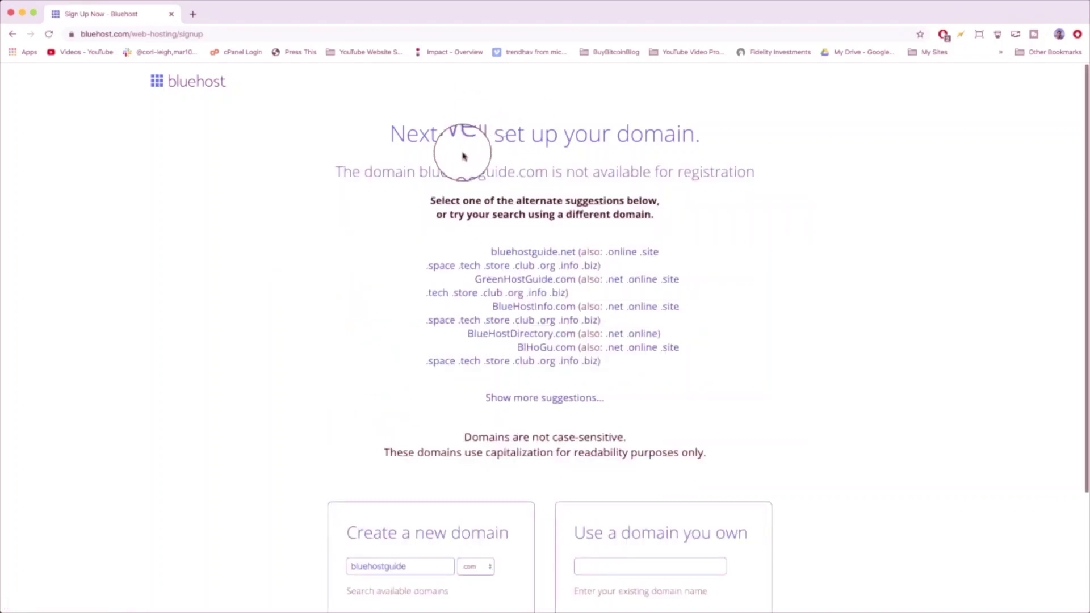
pyautogui.scroll(-5, 463, 156)
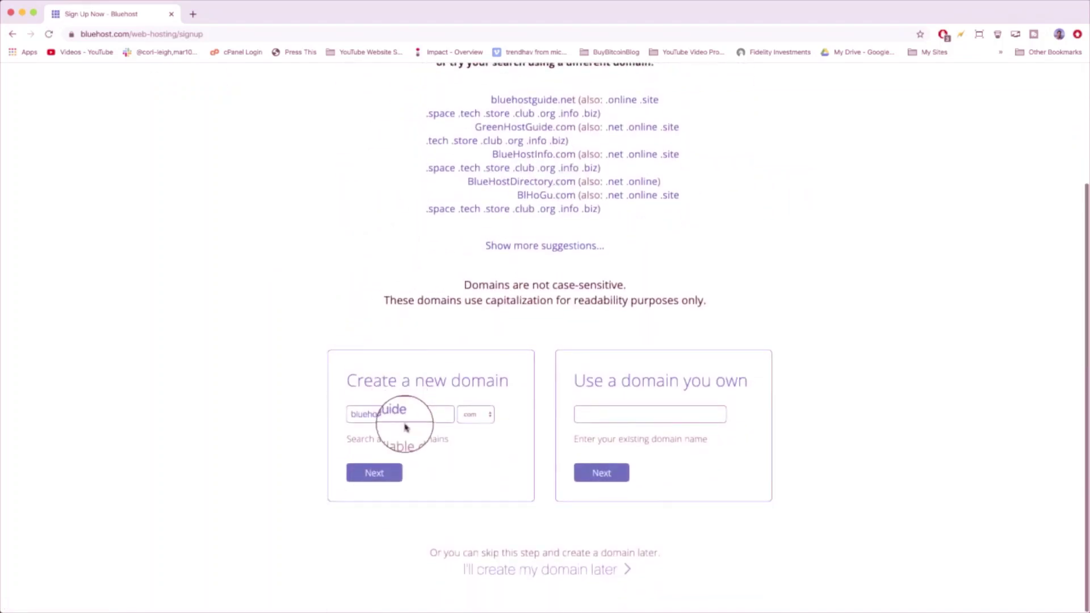
pyautogui.click(414, 412)
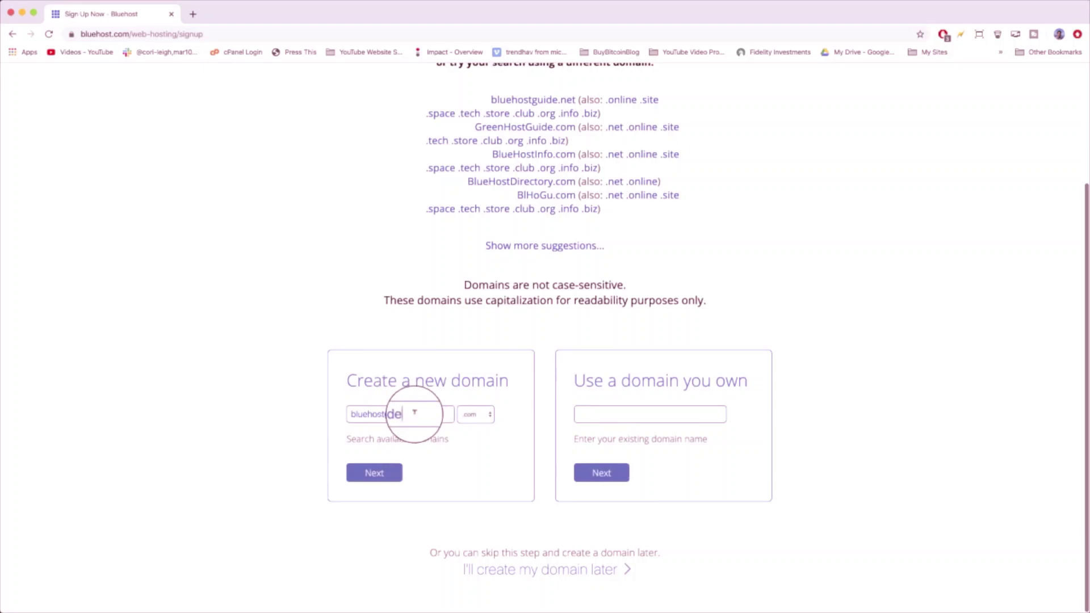
pyautogui.press('BackSpace')
pyautogui.press('BackSpace')
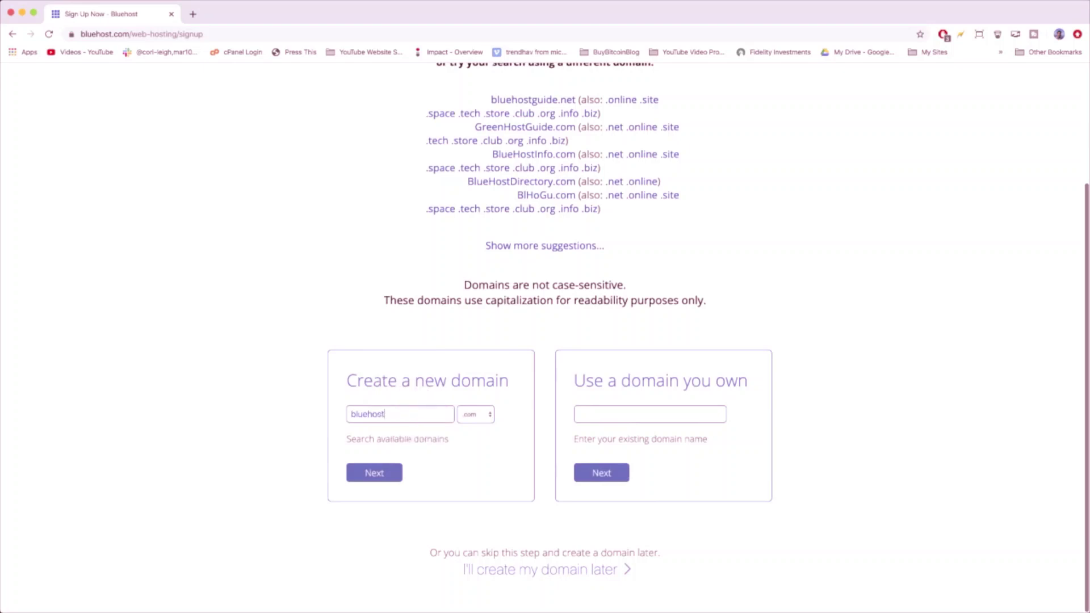
pyautogui.click(380, 477)
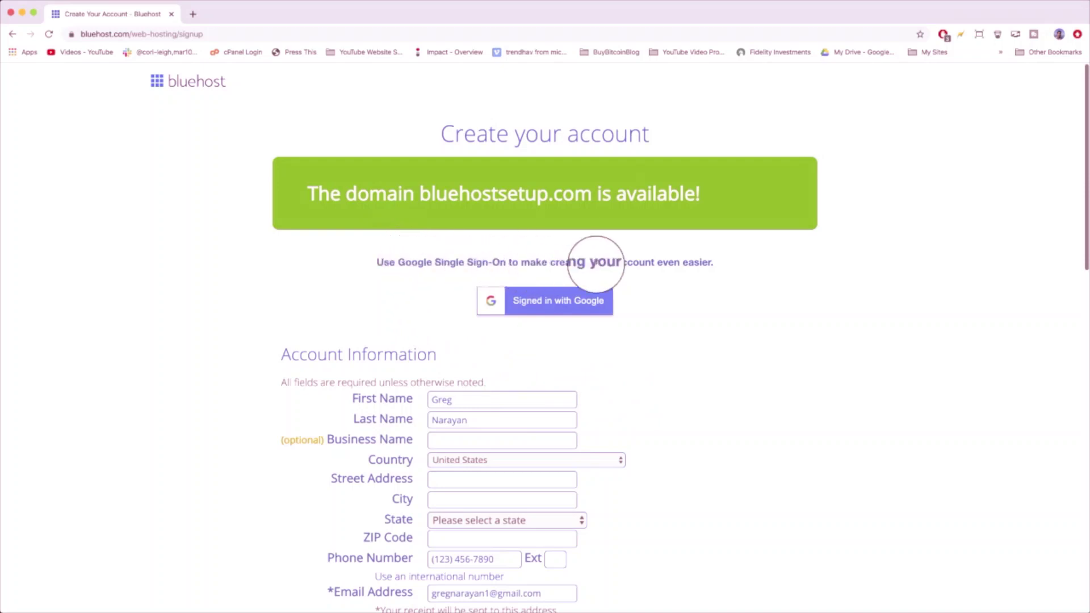
# - Enter DearBlogger Inc. as the business name and keep the Basic 36 Month plan at $3.95/mo
pyautogui.scroll(-5, 575, 344)
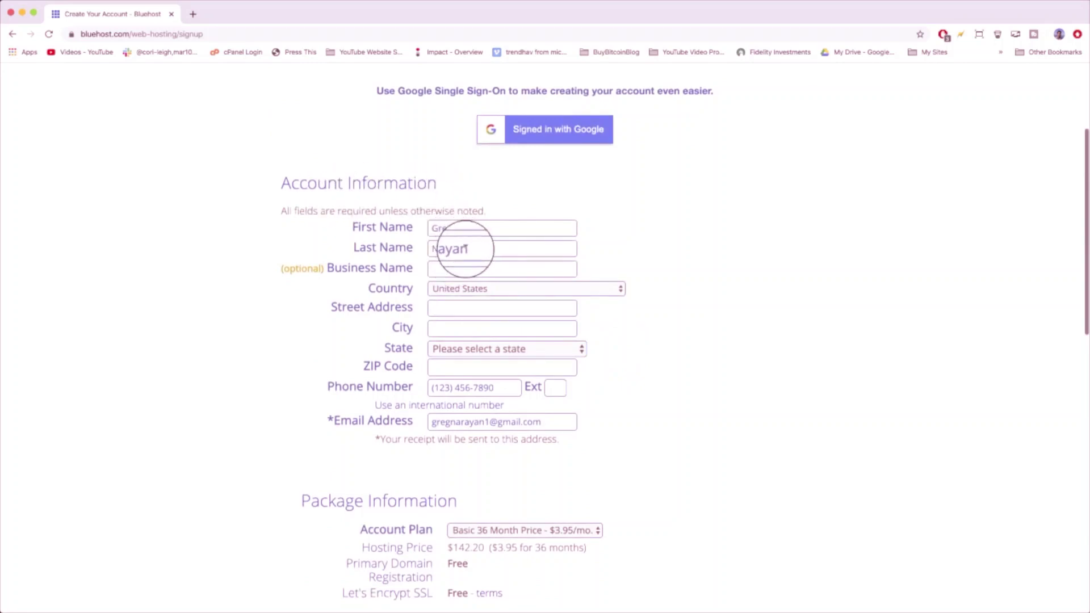
pyautogui.click(456, 263)
pyautogui.write('Dear')
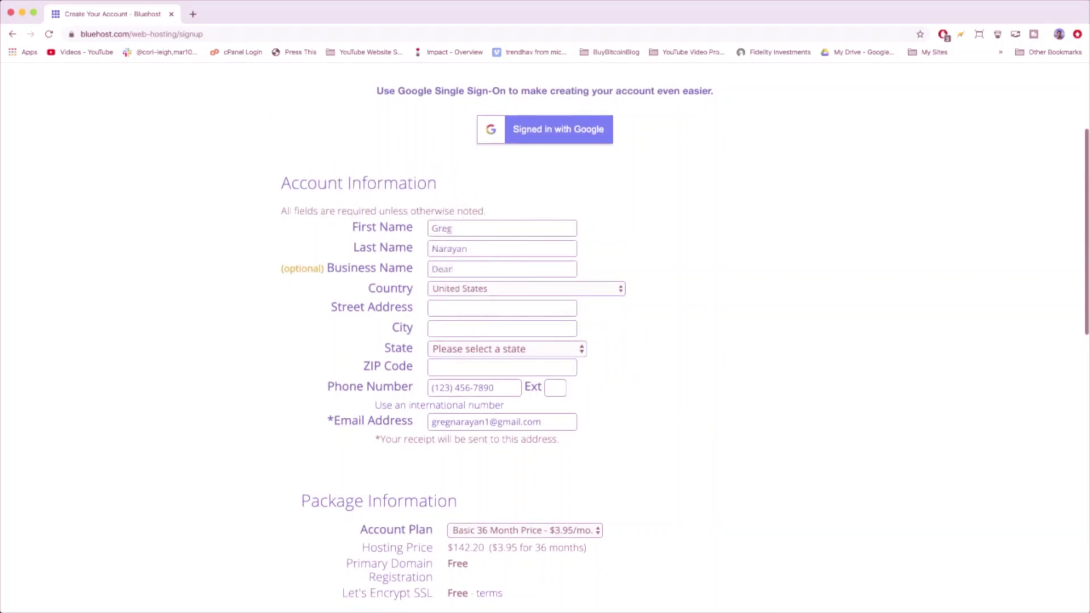
pyautogui.write('Blogger Inc.')
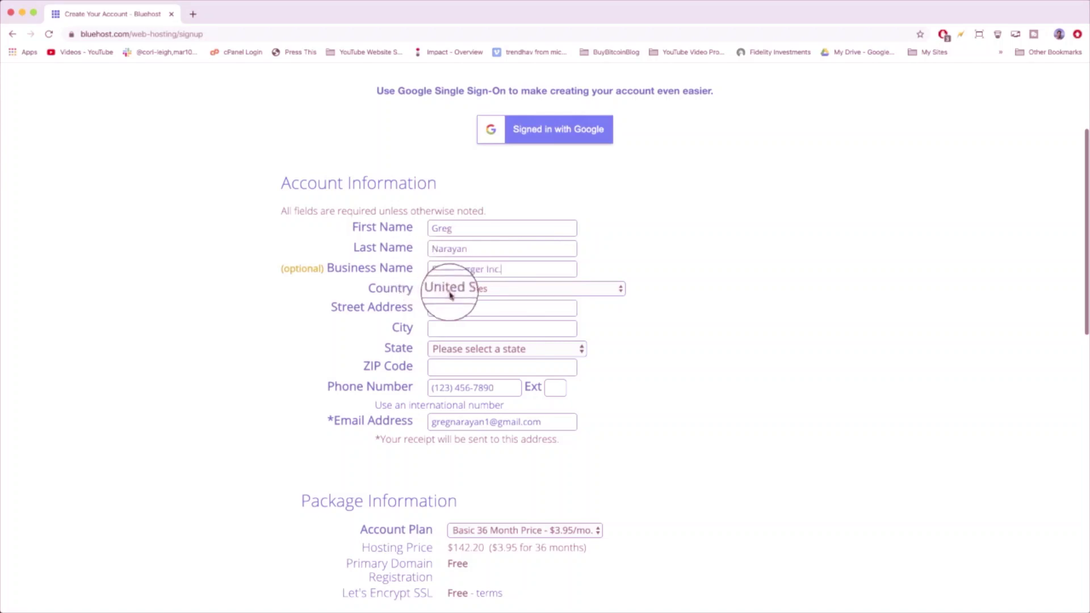
pyautogui.scroll(-2, 453, 307)
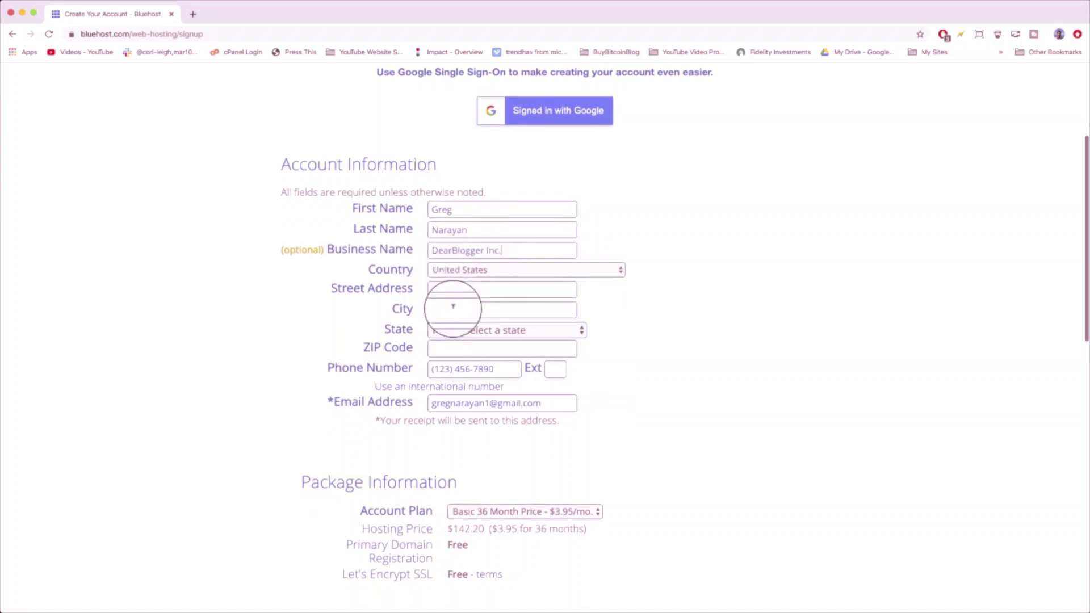
pyautogui.scroll(-5, 454, 311)
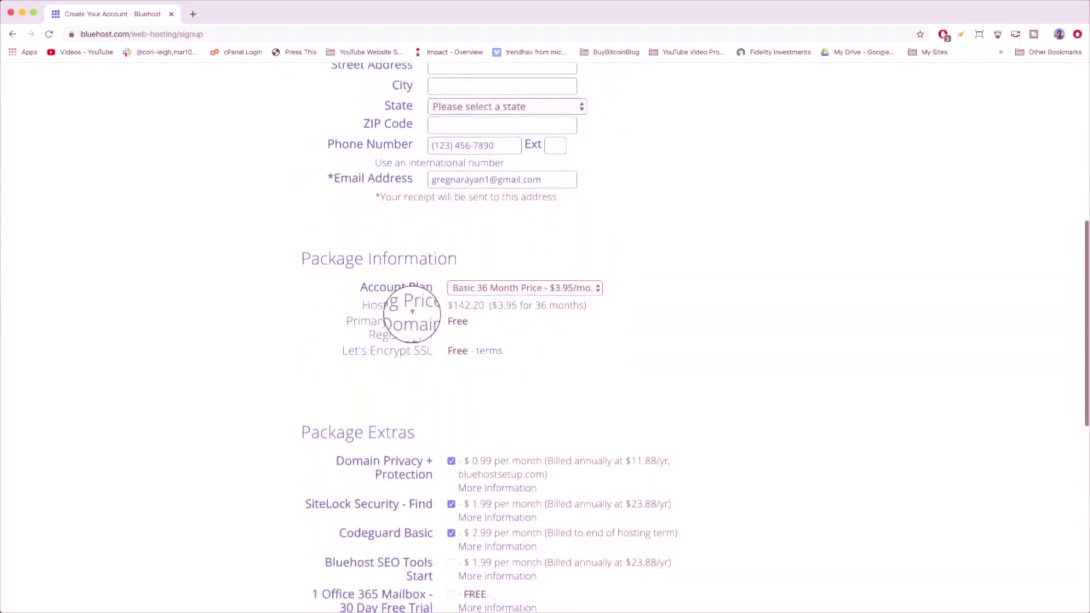
pyautogui.click(507, 287)
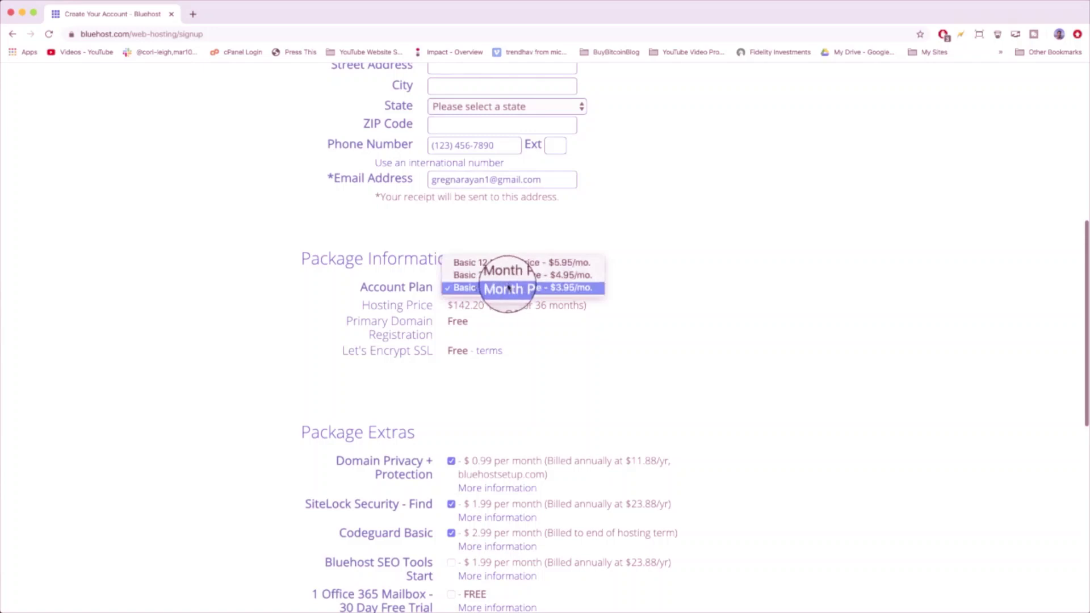
pyautogui.click(562, 288)
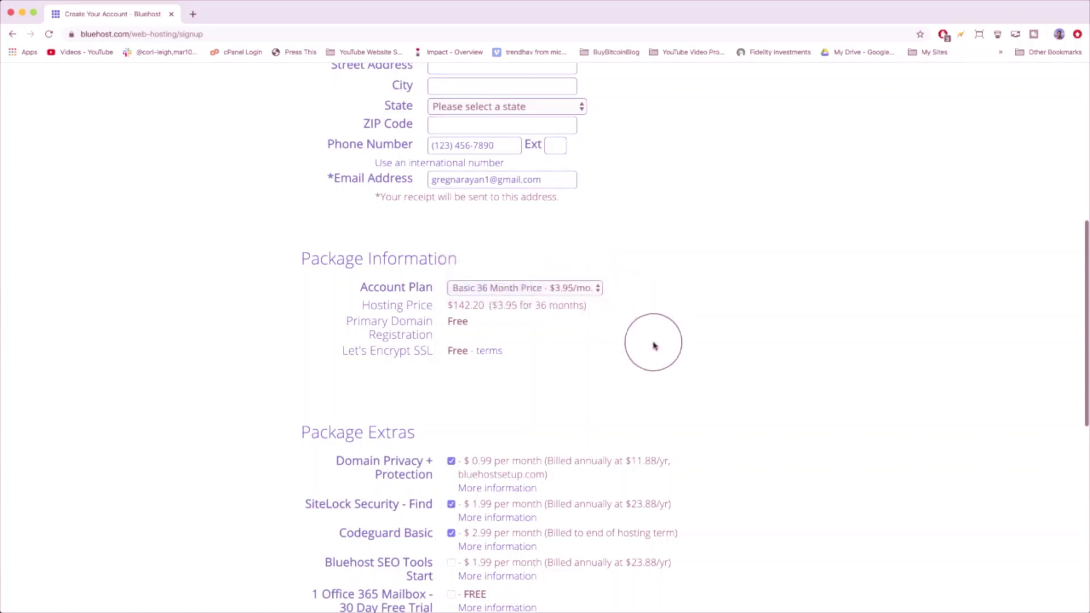
pyautogui.scroll(-1, 375, 263)
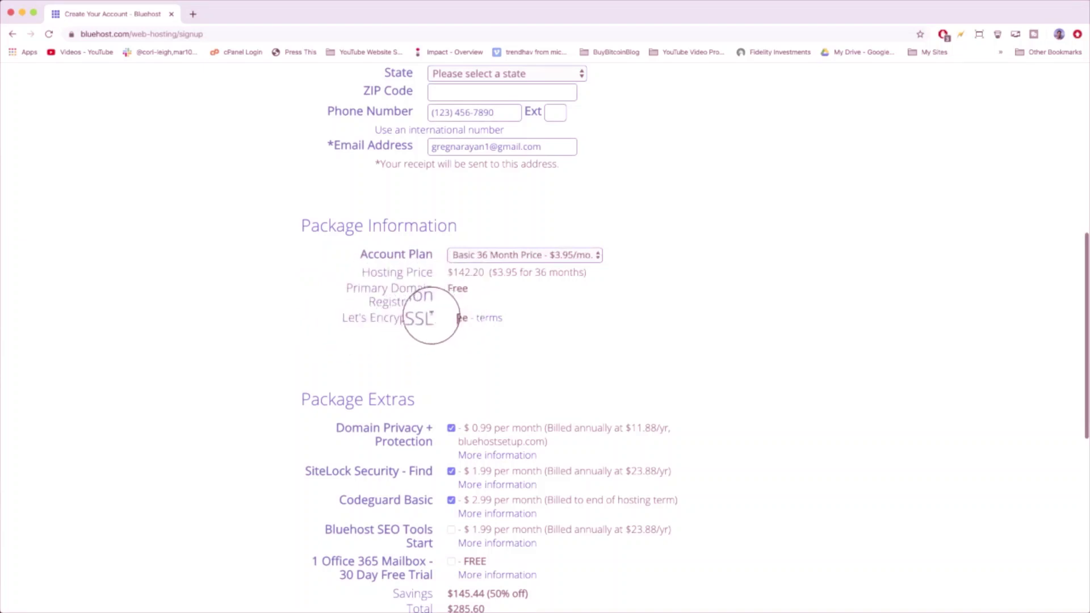
# - Uncheck Domain Privacy + Protection, SiteLock Security and Codeguard Basic, bringing the total to $142.20
pyautogui.scroll(-3, 435, 323)
pyautogui.scroll(-3, 429, 319)
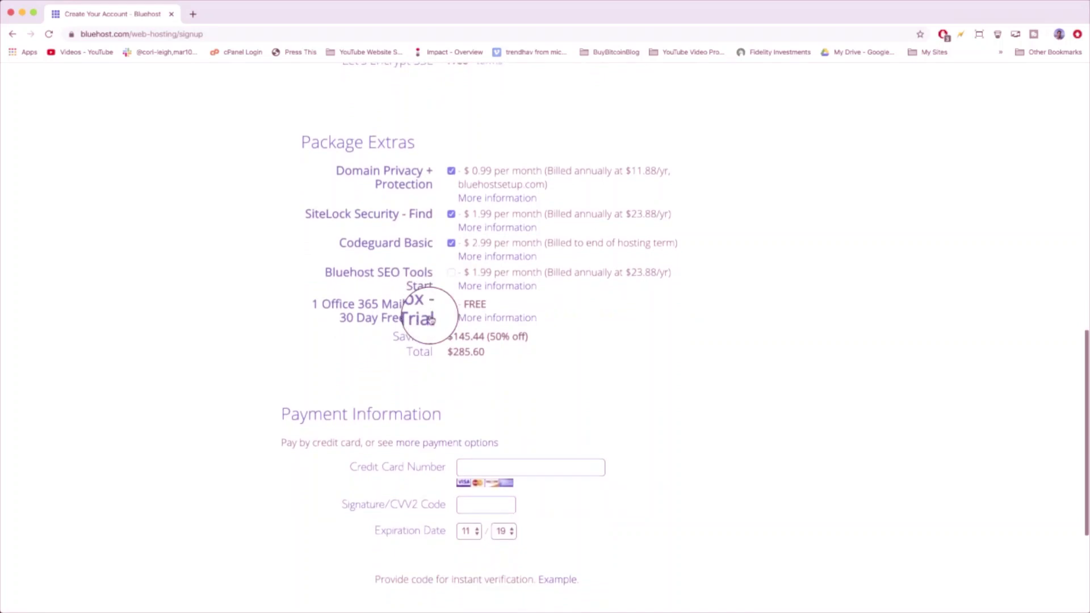
pyautogui.click(451, 171)
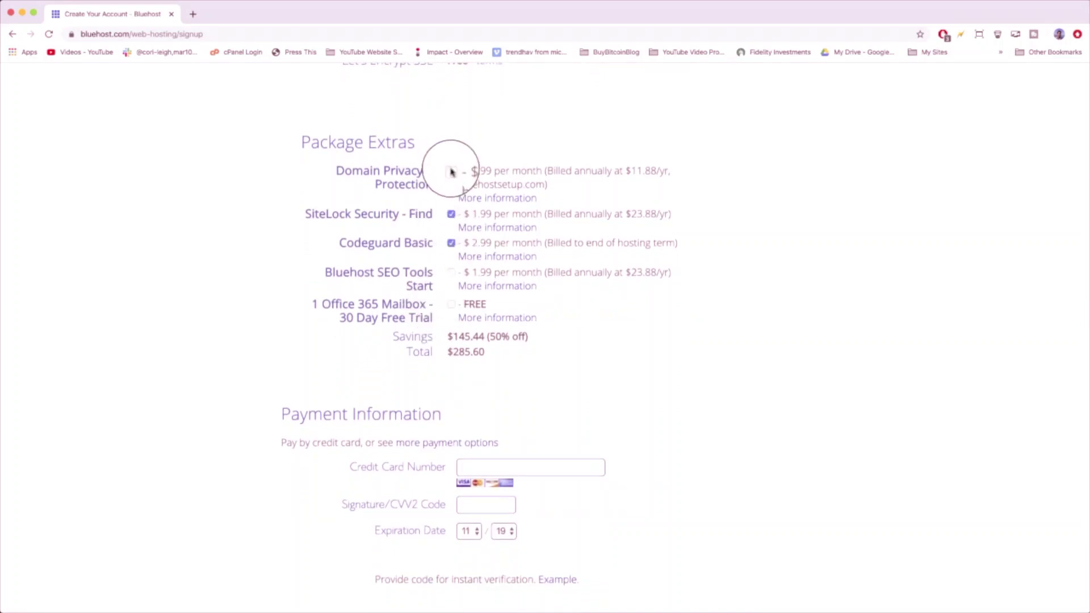
pyautogui.click(612, 411)
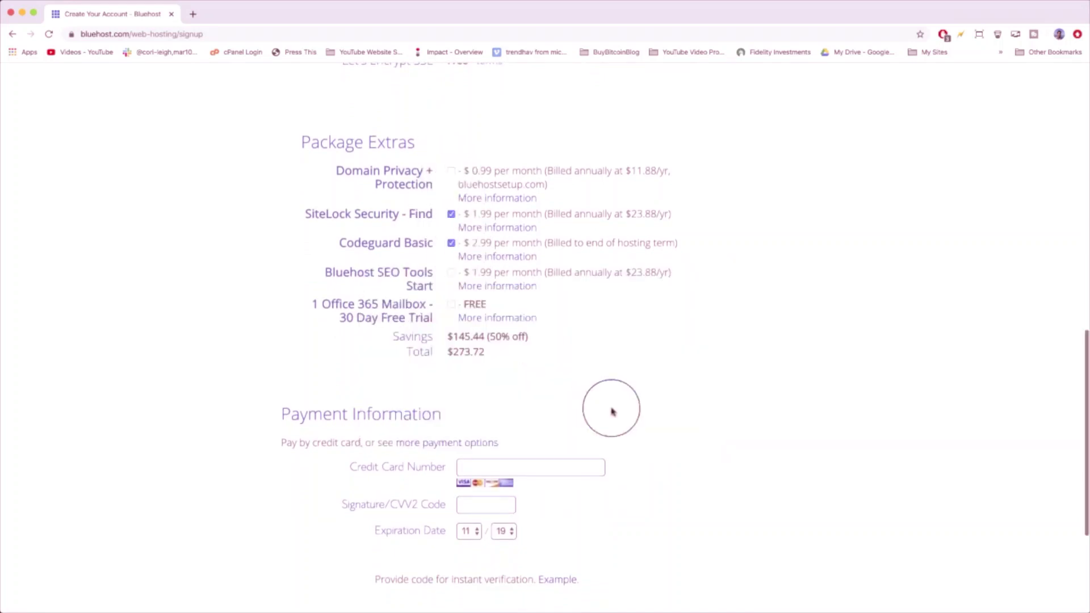
pyautogui.click(452, 215)
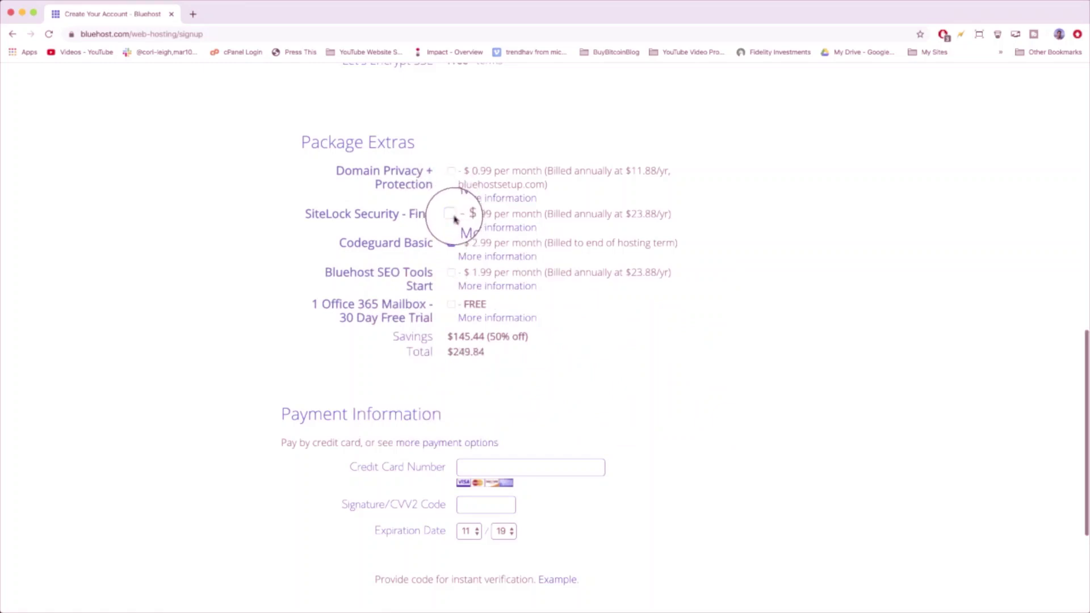
pyautogui.click(451, 244)
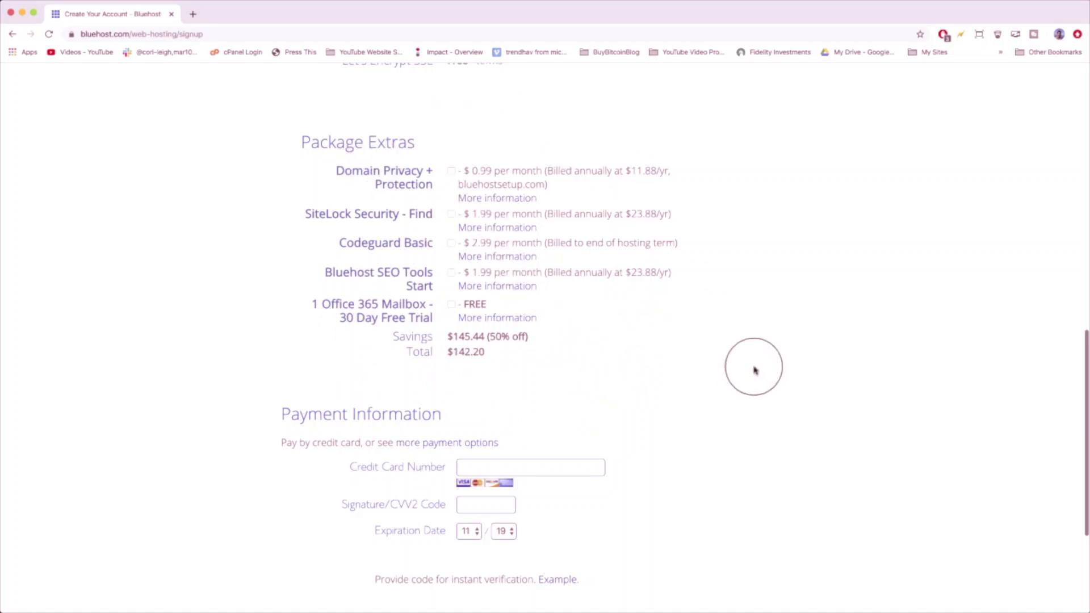
pyautogui.scroll(-3, 754, 370)
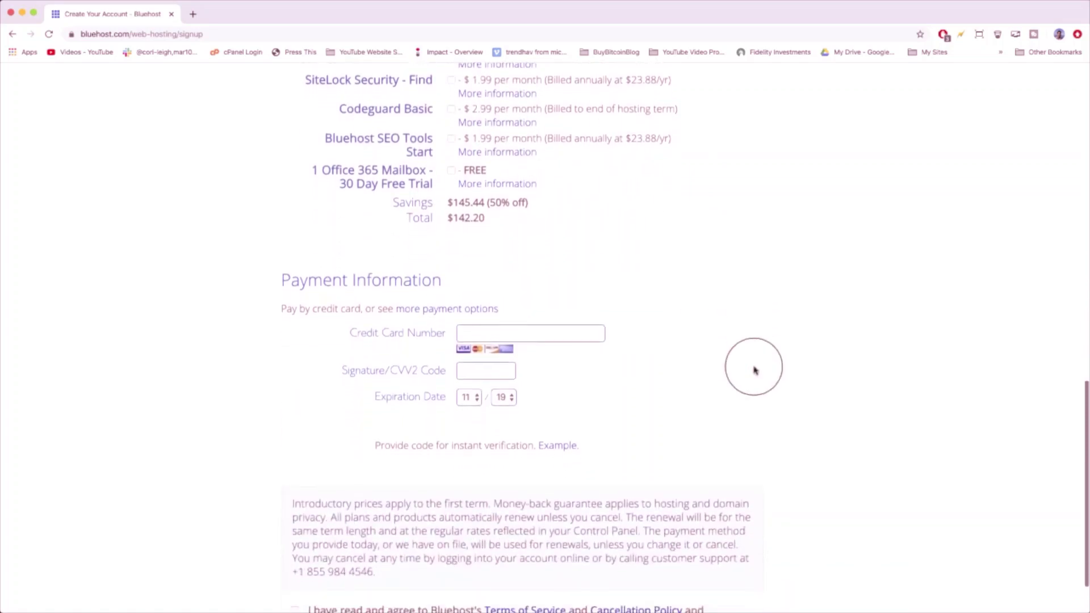
pyautogui.scroll(-2, 754, 370)
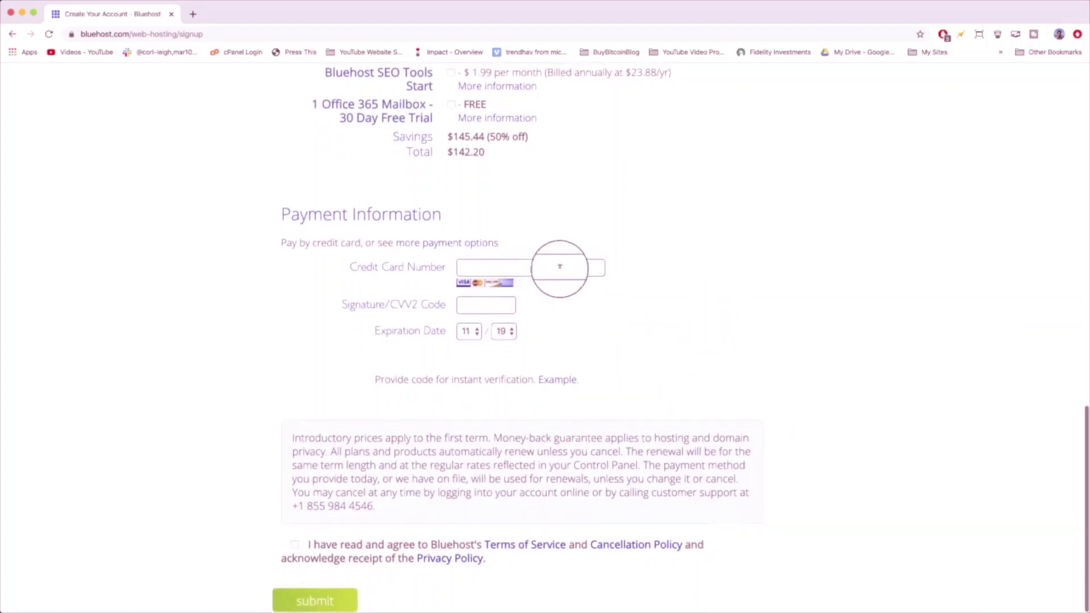
pyautogui.click(538, 261)
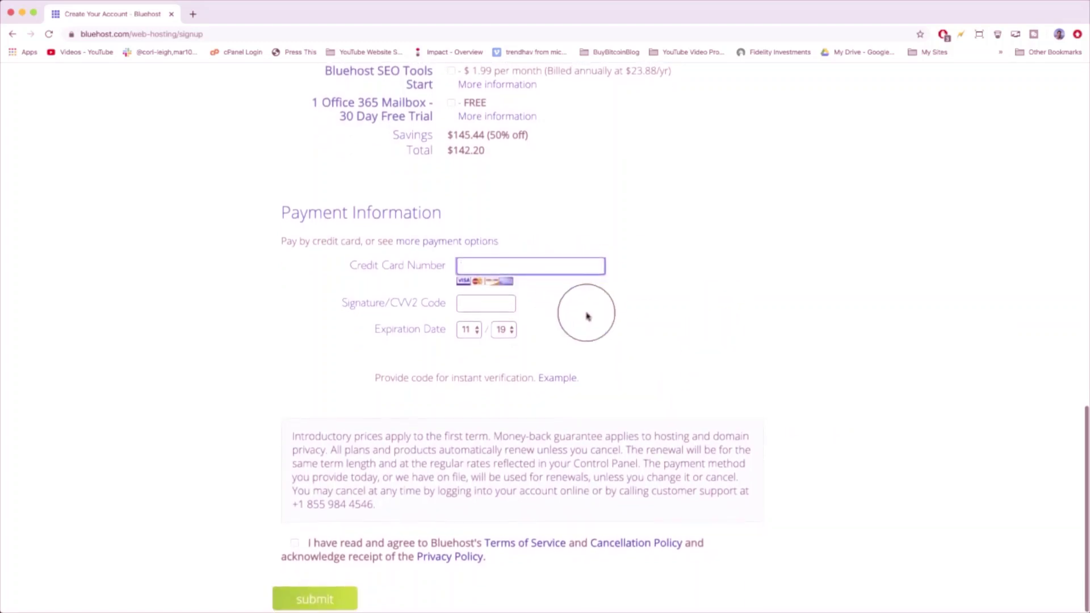
pyautogui.click(301, 602)
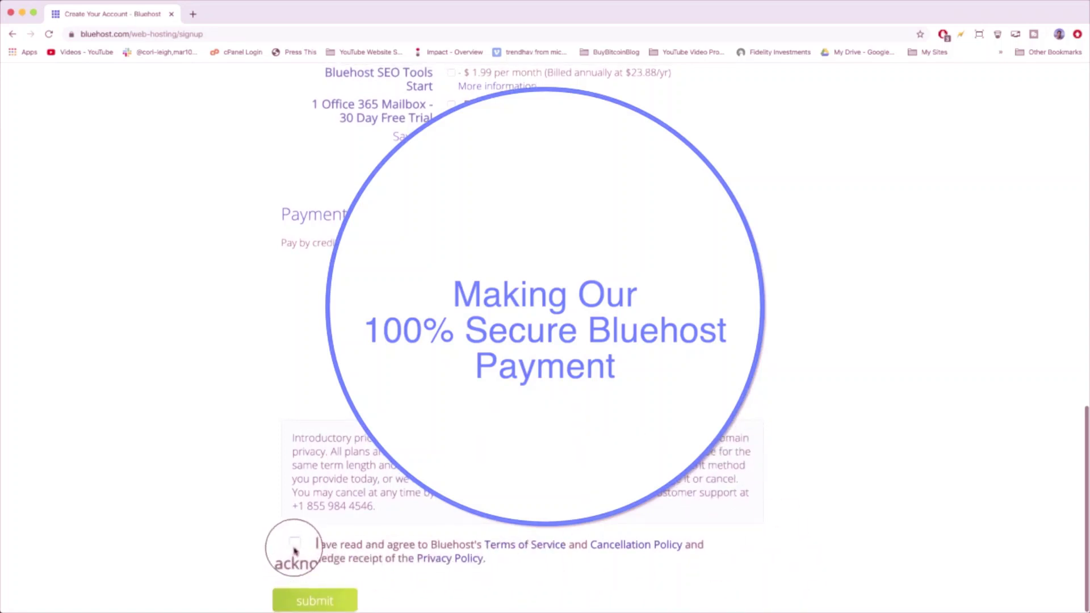
# - Agree to the Terms of Service and Cancellation Policy and submit the hosting order, retrying once
pyautogui.click(295, 544)
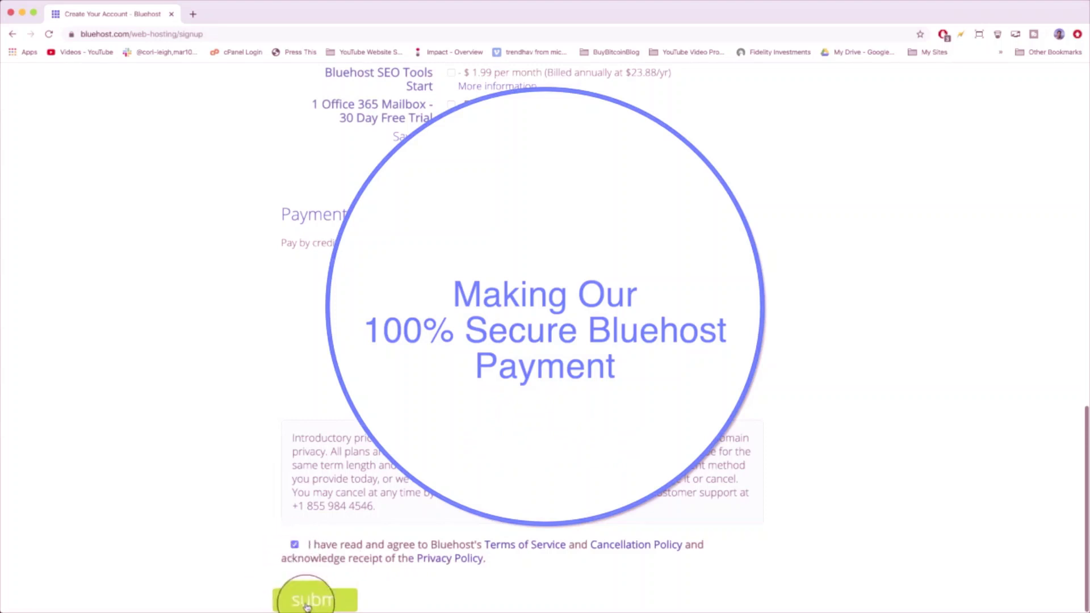
pyautogui.click(306, 605)
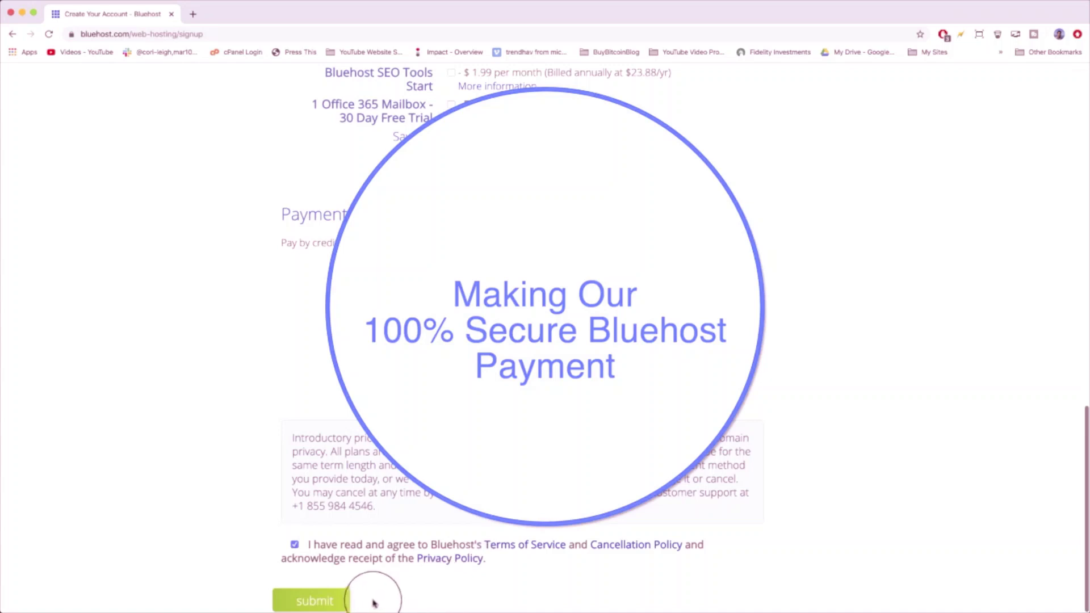
pyautogui.click(336, 607)
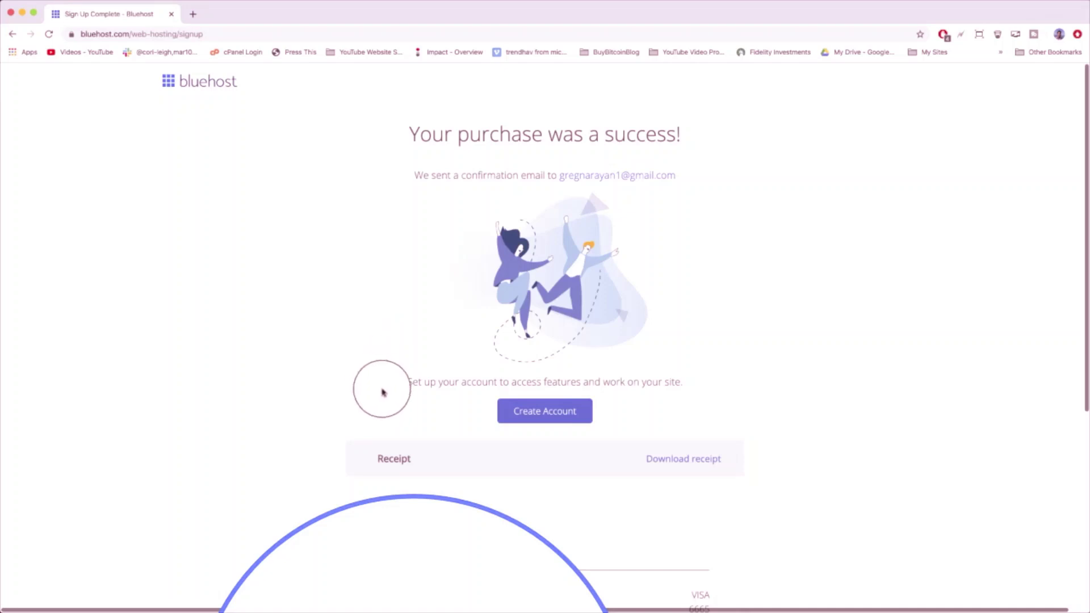
# - Create the bluehostsetup.com hosting account with a password entered twice, accepting the terms
pyautogui.click(557, 413)
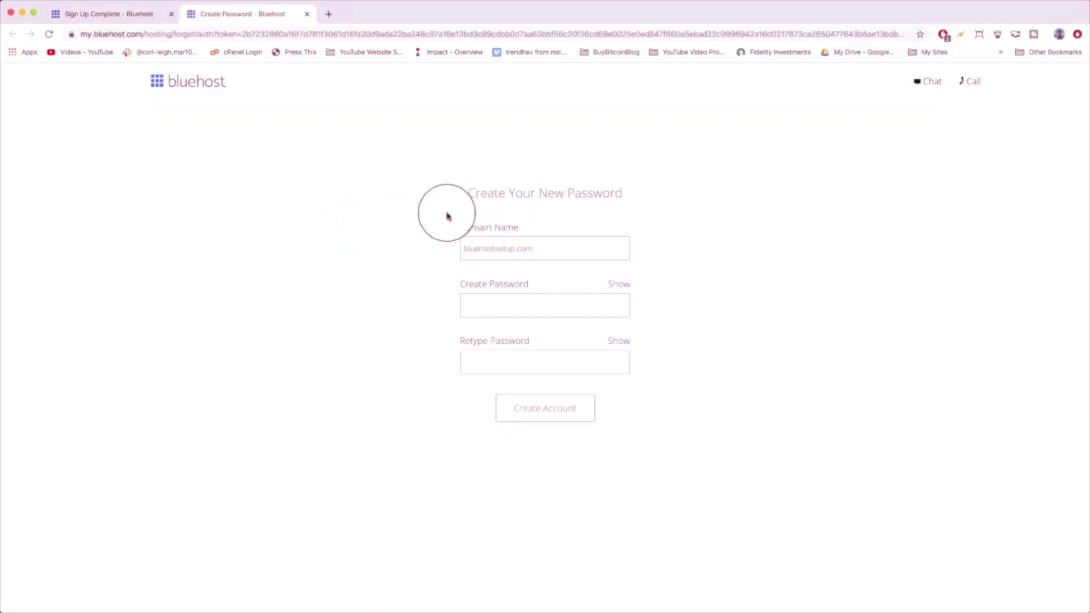
pyautogui.click(539, 247)
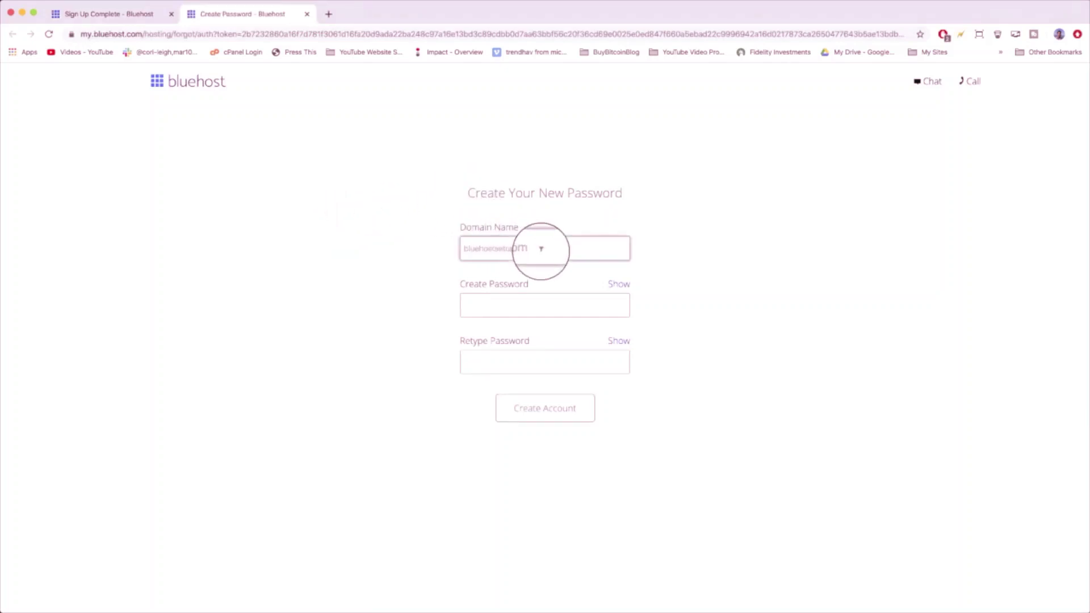
pyautogui.click(532, 302)
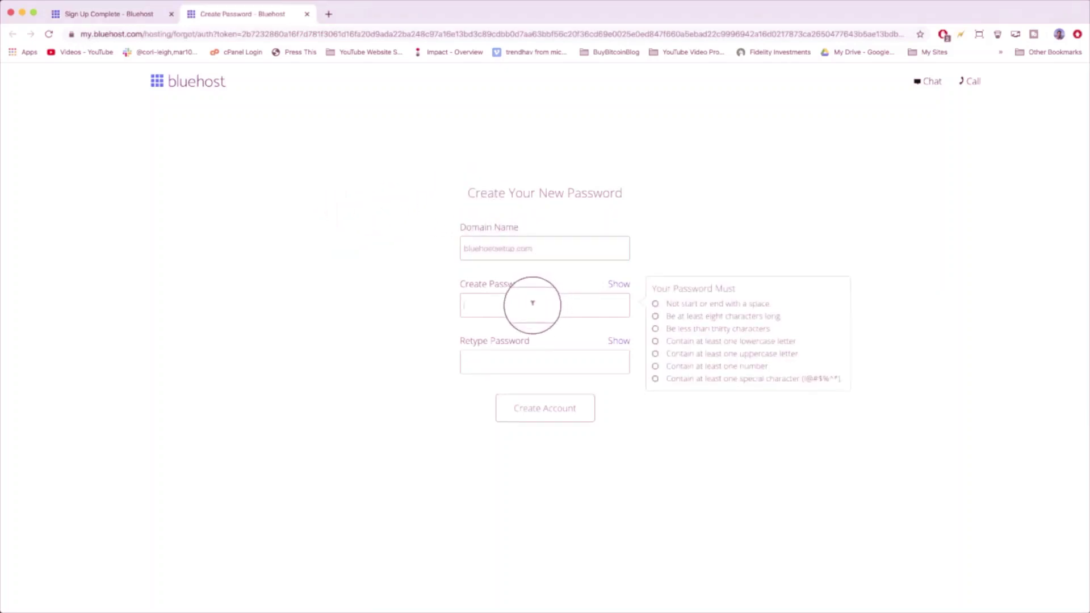
pyautogui.write('*************')
pyautogui.press('Tab')
pyautogui.hotkey('ctrl', 'v')
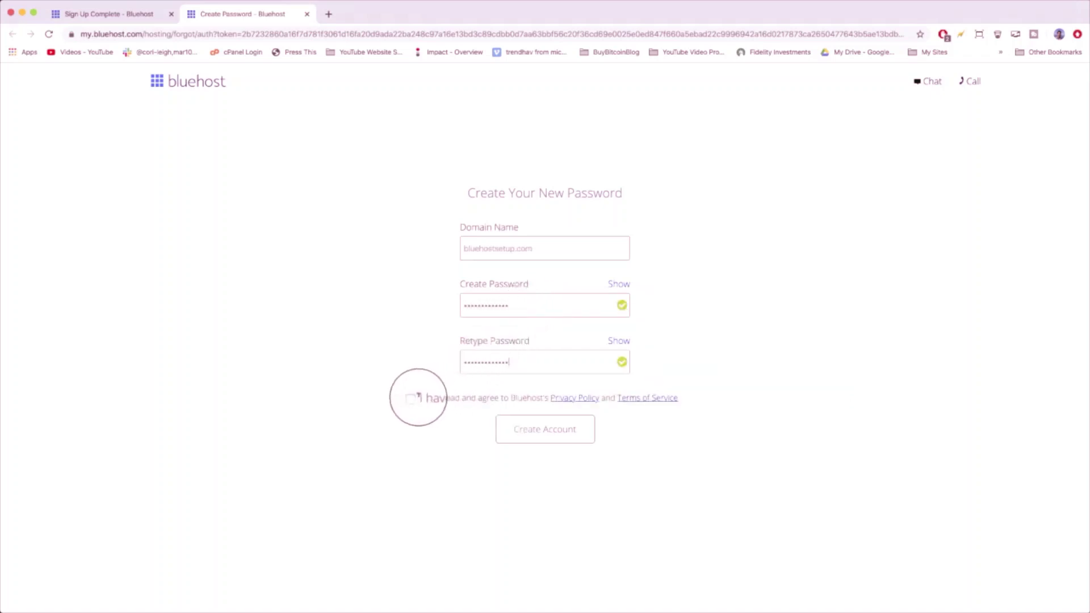
pyautogui.click(413, 398)
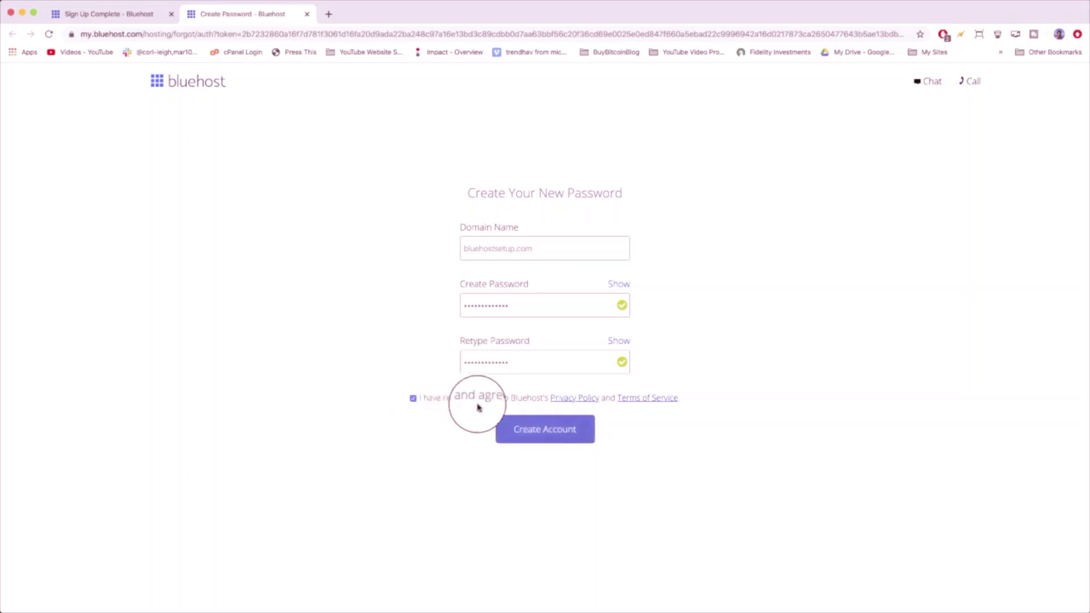
pyautogui.click(553, 428)
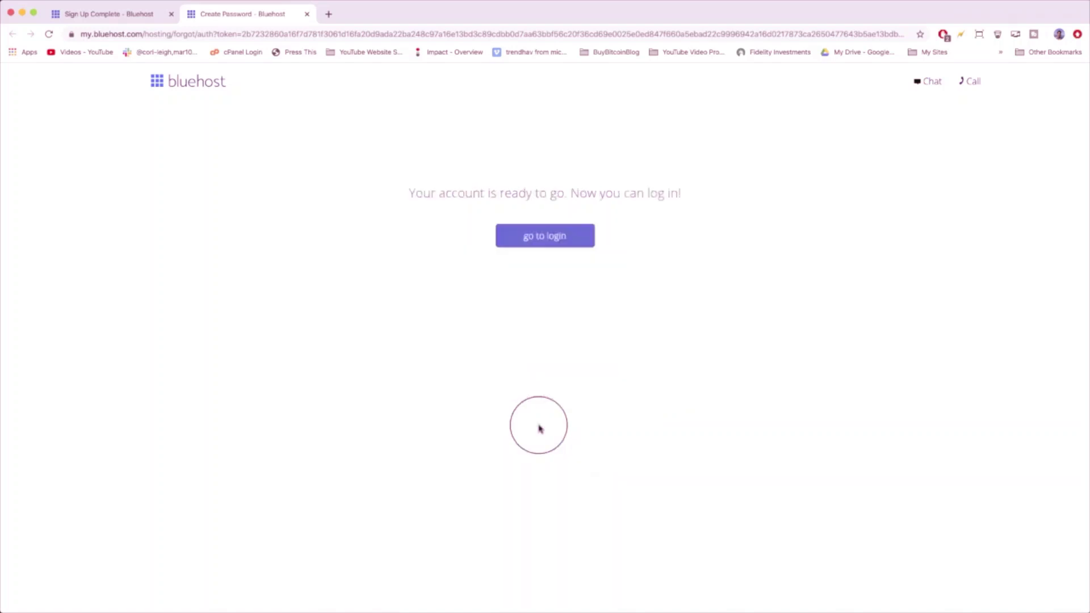
# - Log in to the hosting account with its password to reach the 'Let's create a website!' page
pyautogui.click(555, 238)
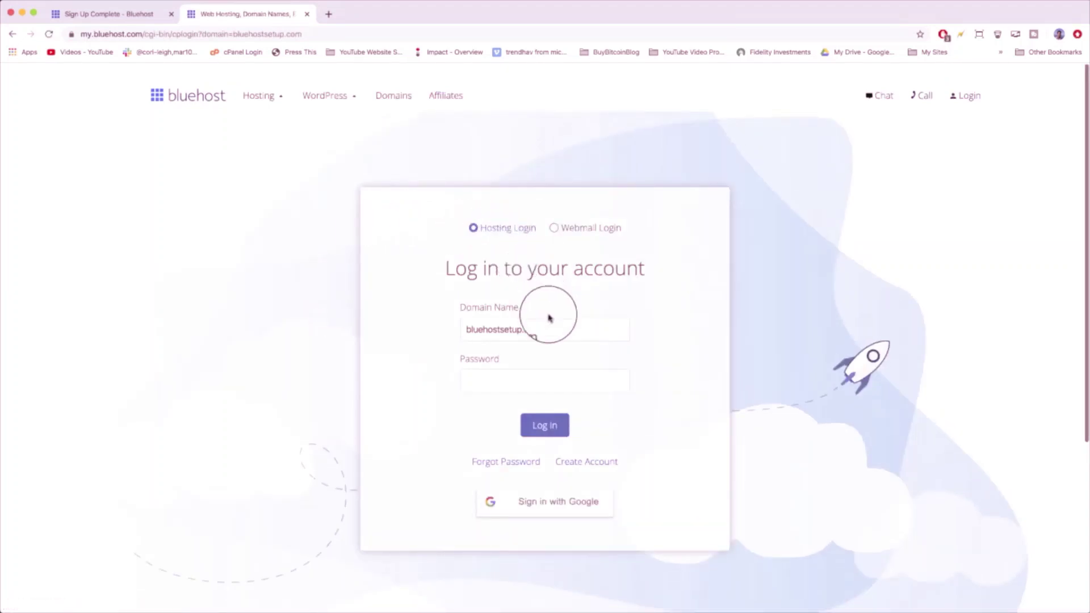
pyautogui.click(535, 375)
pyautogui.write('*')
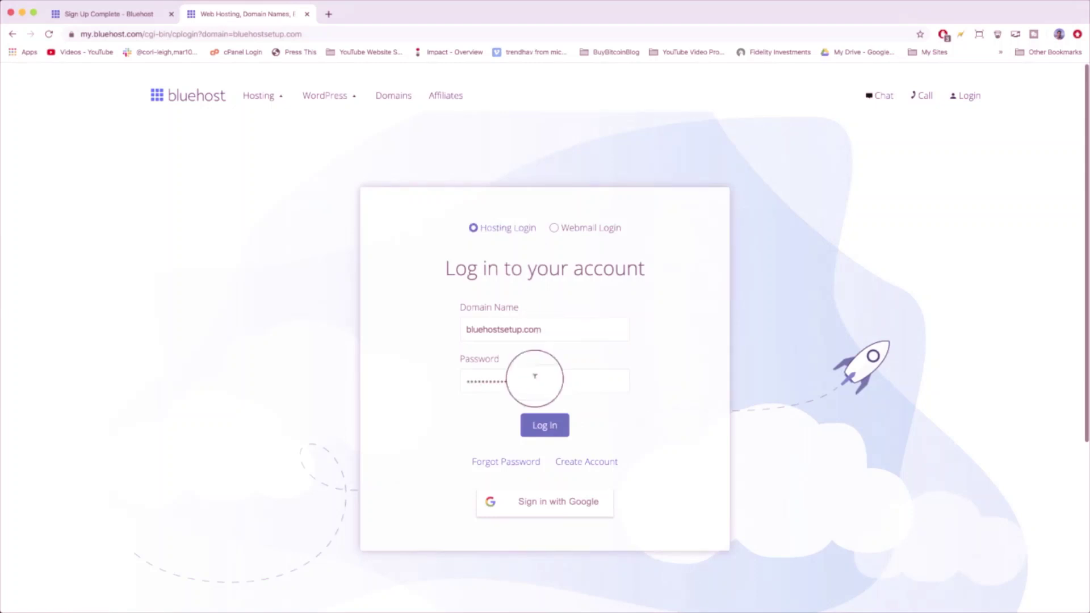
pyautogui.click(540, 427)
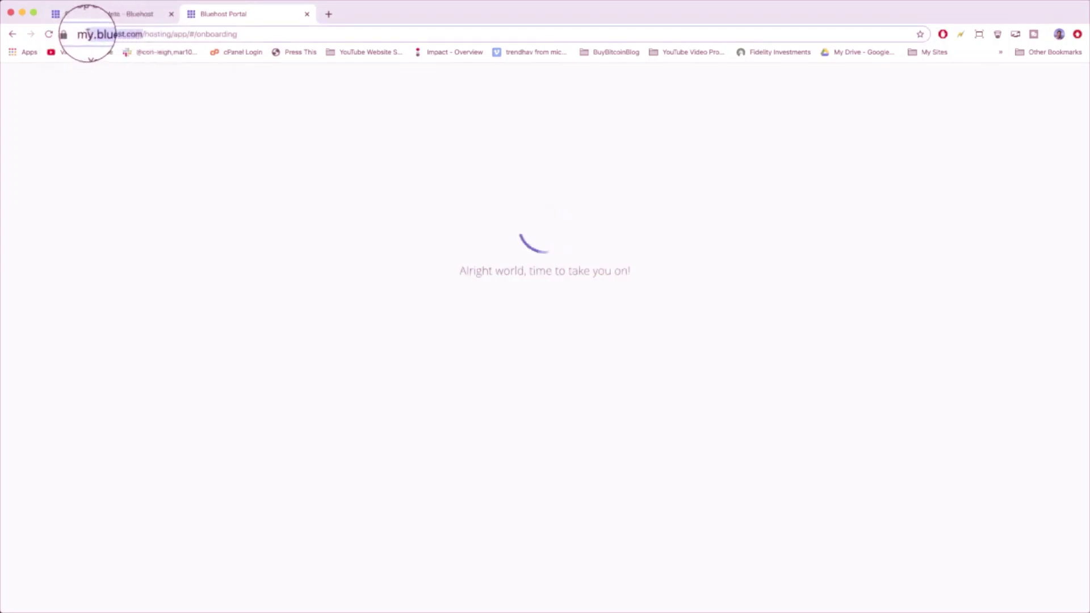
pyautogui.moveTo(78, 33); pyautogui.dragTo(151, 33)
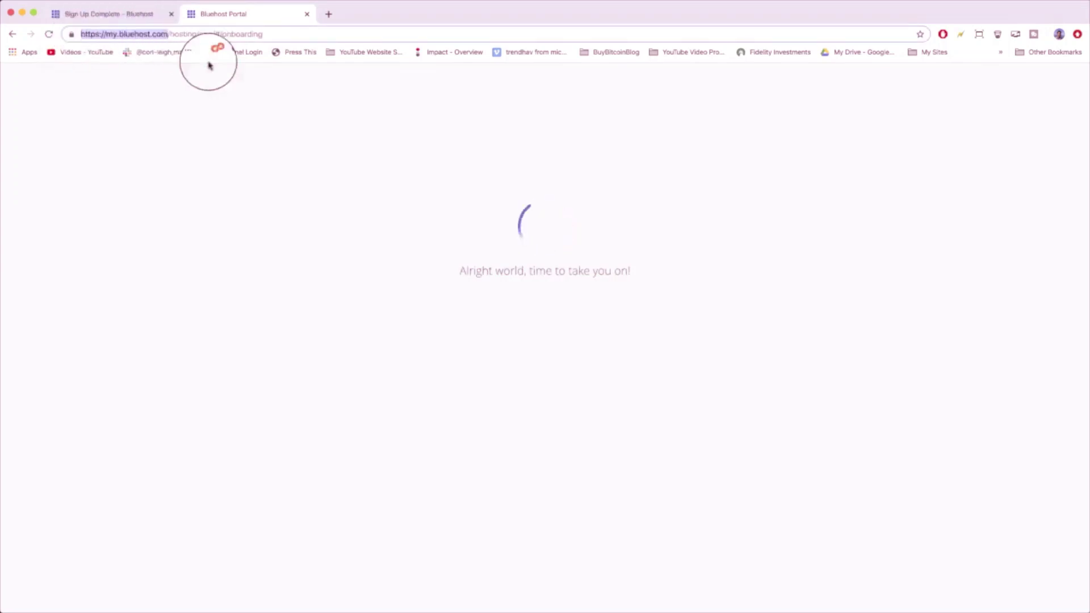
pyautogui.click(260, 278)
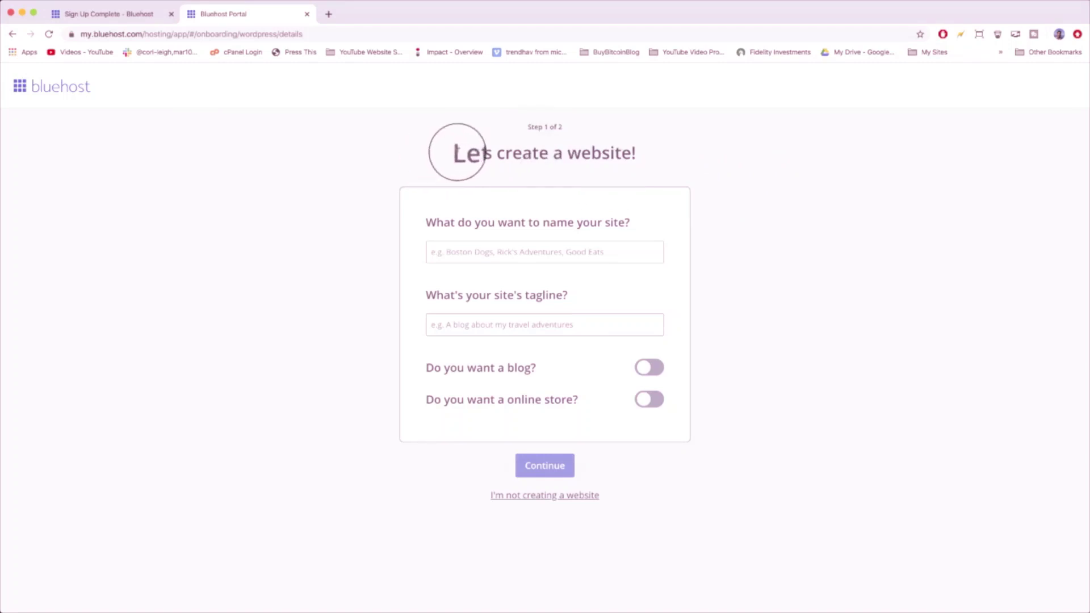
# - Enter 'Bluehost Setup' as the site name
pyautogui.moveTo(456, 149); pyautogui.dragTo(647, 155)
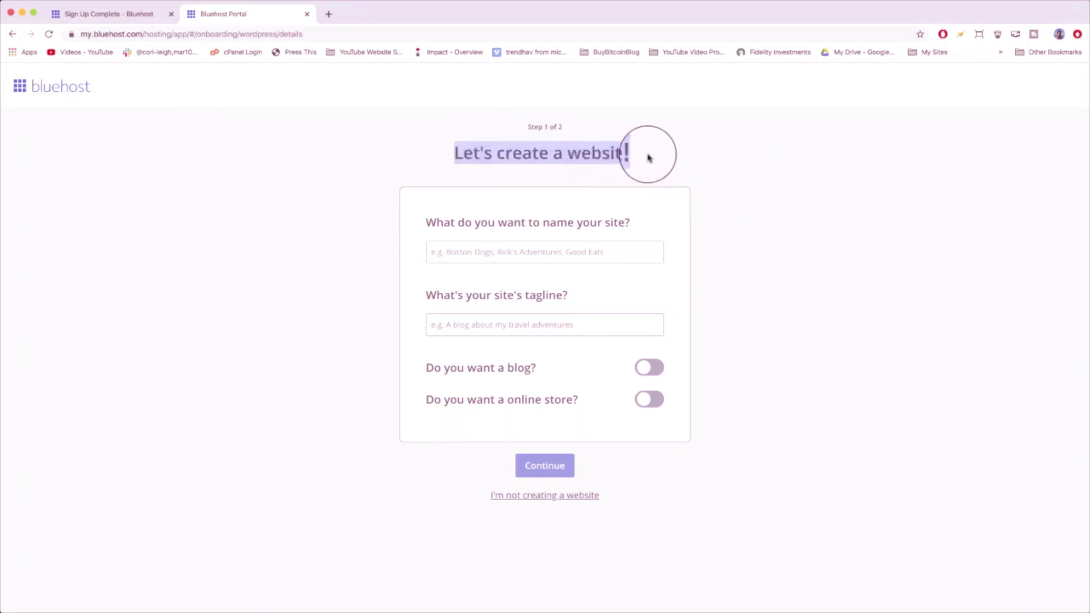
pyautogui.click(697, 155)
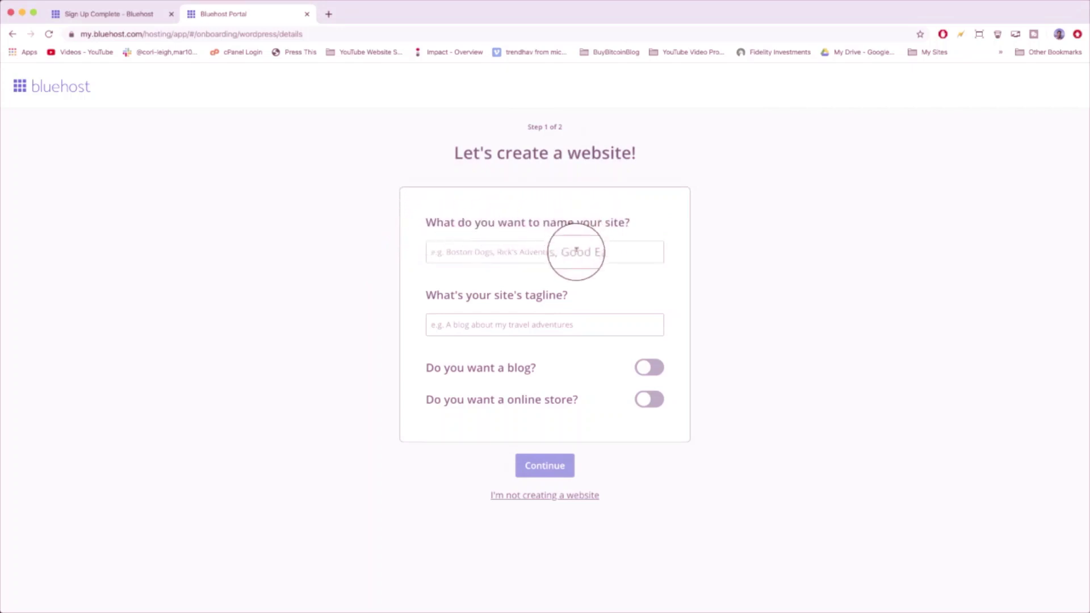
pyautogui.click(576, 252)
pyautogui.write('Bl')
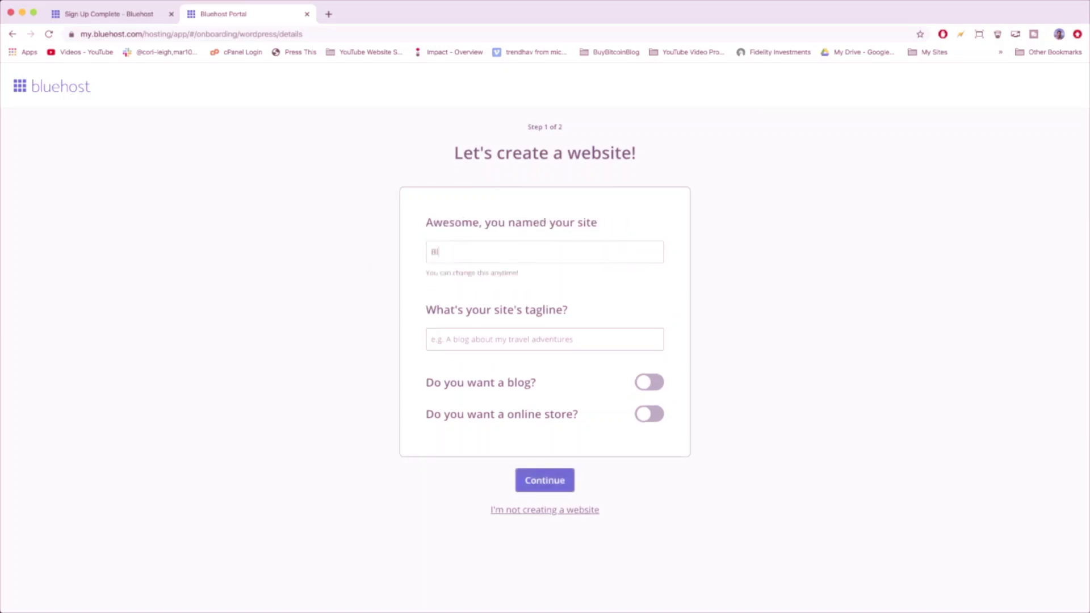
pyautogui.write('uehost Setup')
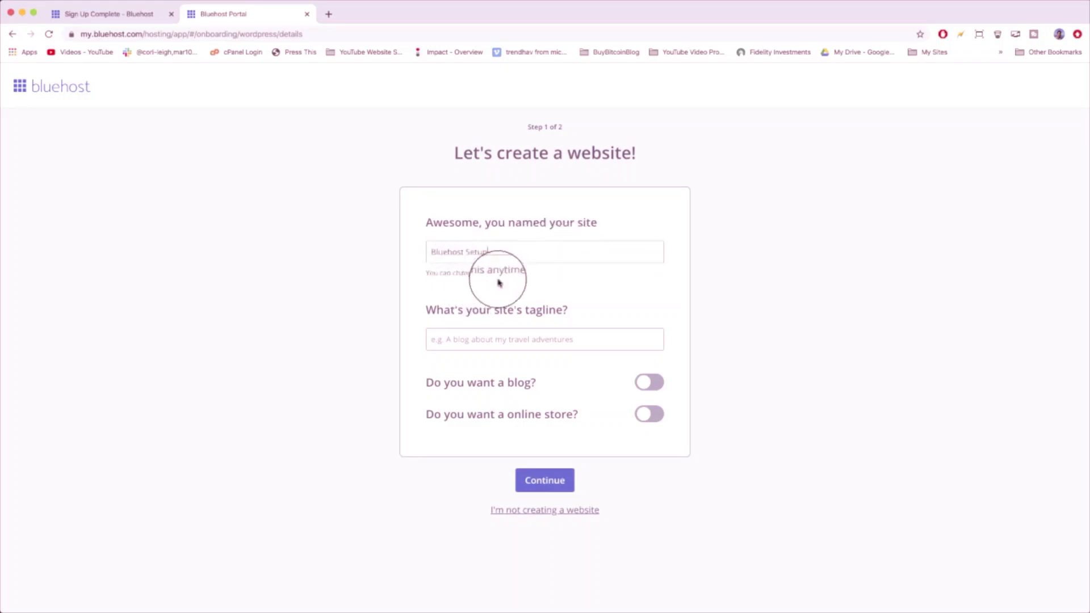
# - Enter the tagline 'Awesome Bluehost Setup Guide Made Easier for Beginners'
pyautogui.click(464, 339)
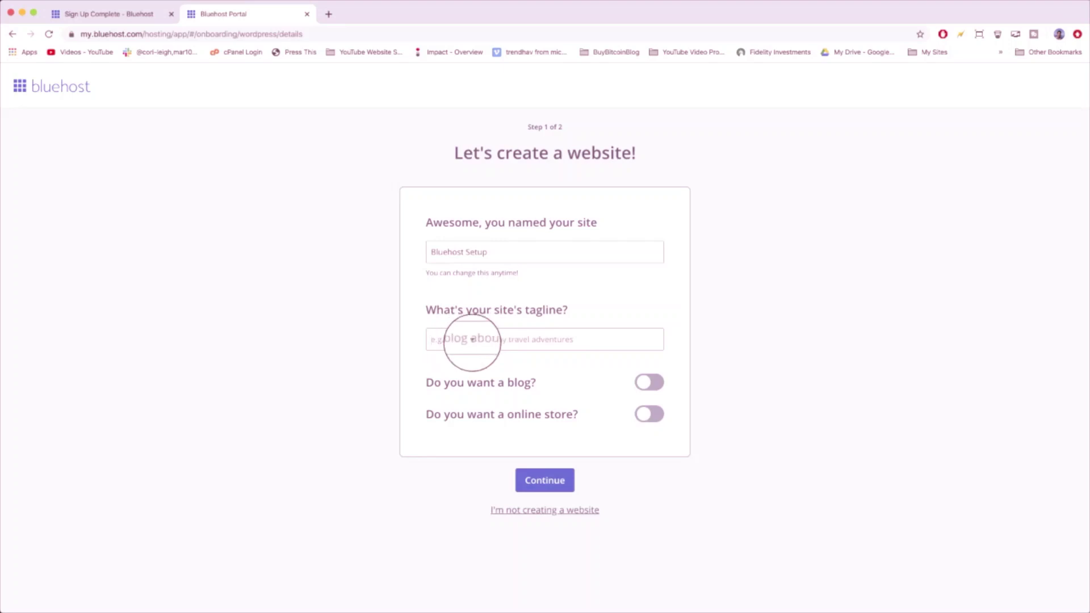
pyautogui.write('This')
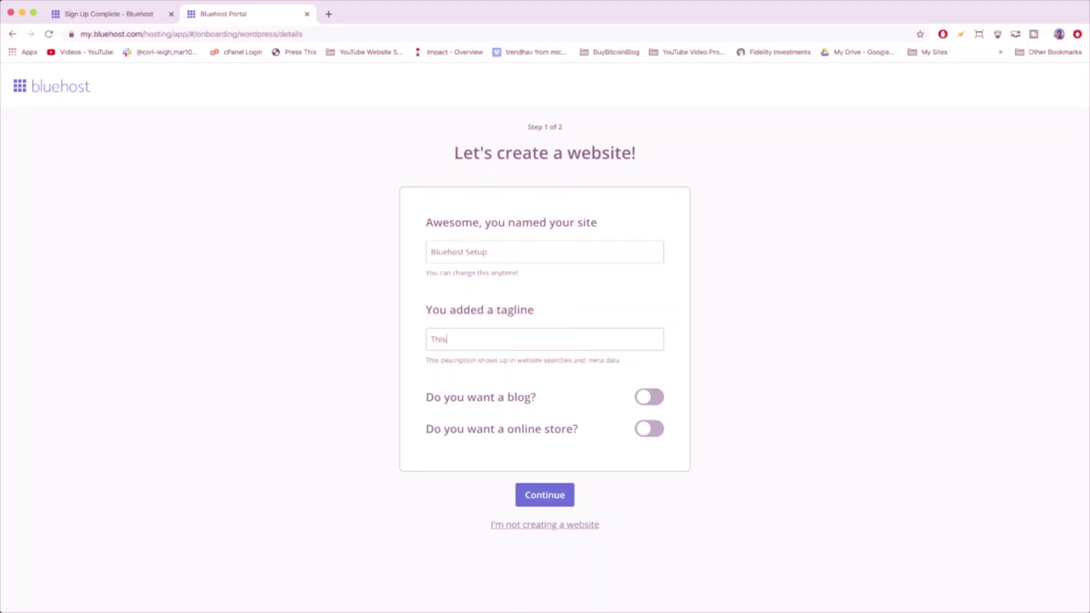
pyautogui.press('BackSpace')
pyautogui.press('BackSpace')
pyautogui.press('BackSpace')
pyautogui.press('BackSpace')
pyautogui.write('Awesome Bluehost Setup Guide Ma')
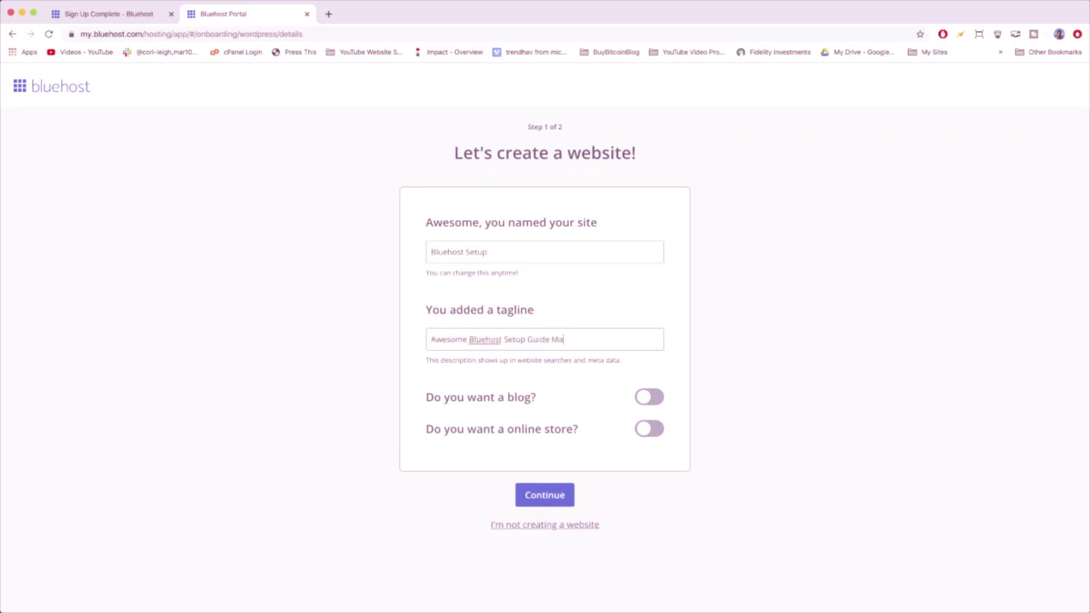
pyautogui.write('de Easier for Beginners')
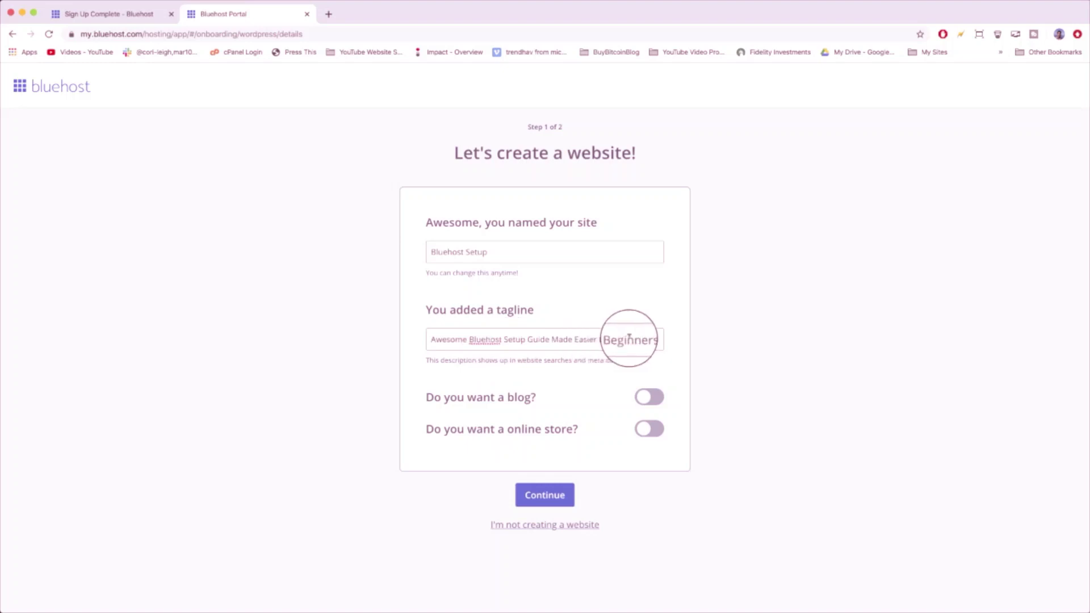
pyautogui.doubleClick(629, 339)
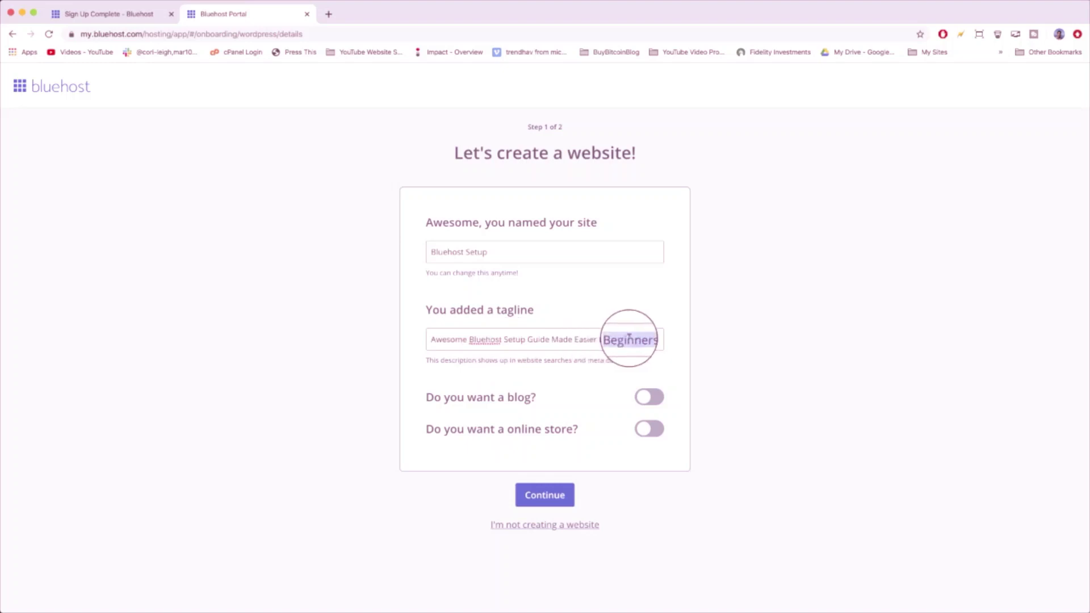
pyautogui.click(644, 339)
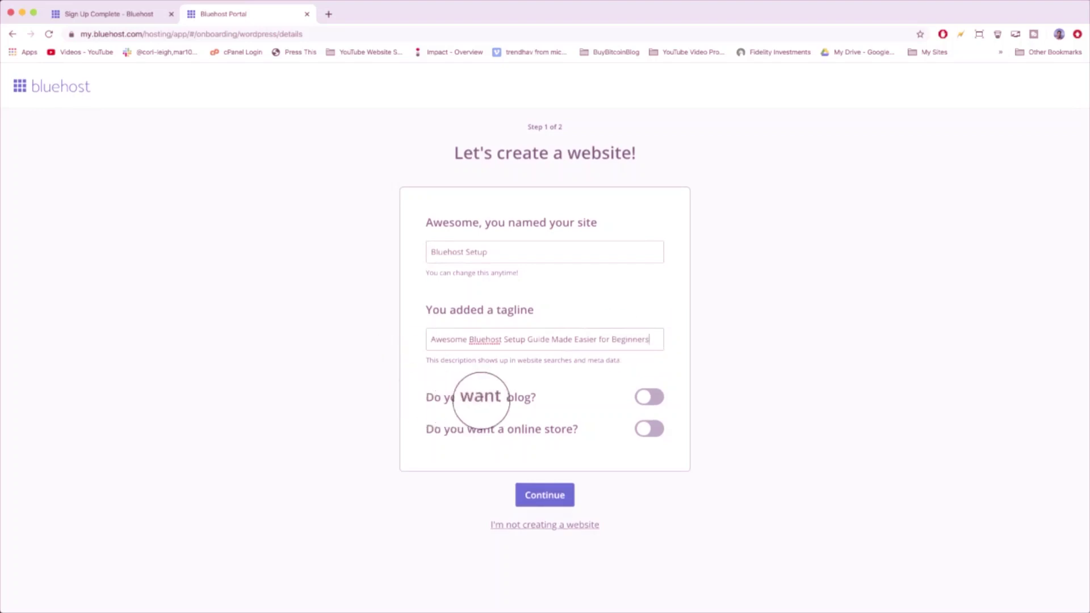
# - Add a blog with its posts displayed on the home page
pyautogui.click(649, 396)
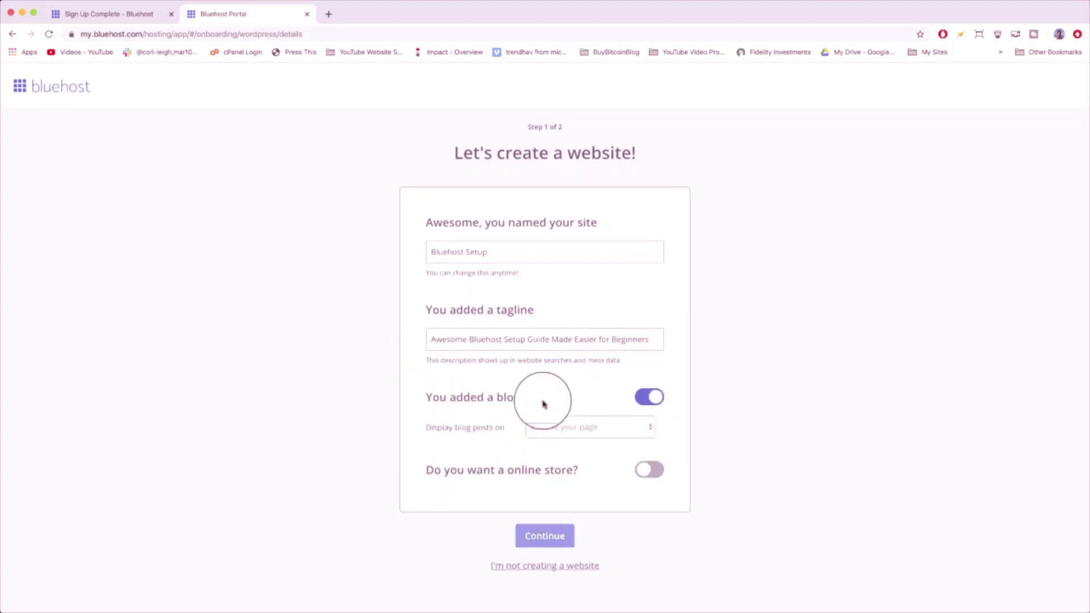
pyautogui.click(609, 432)
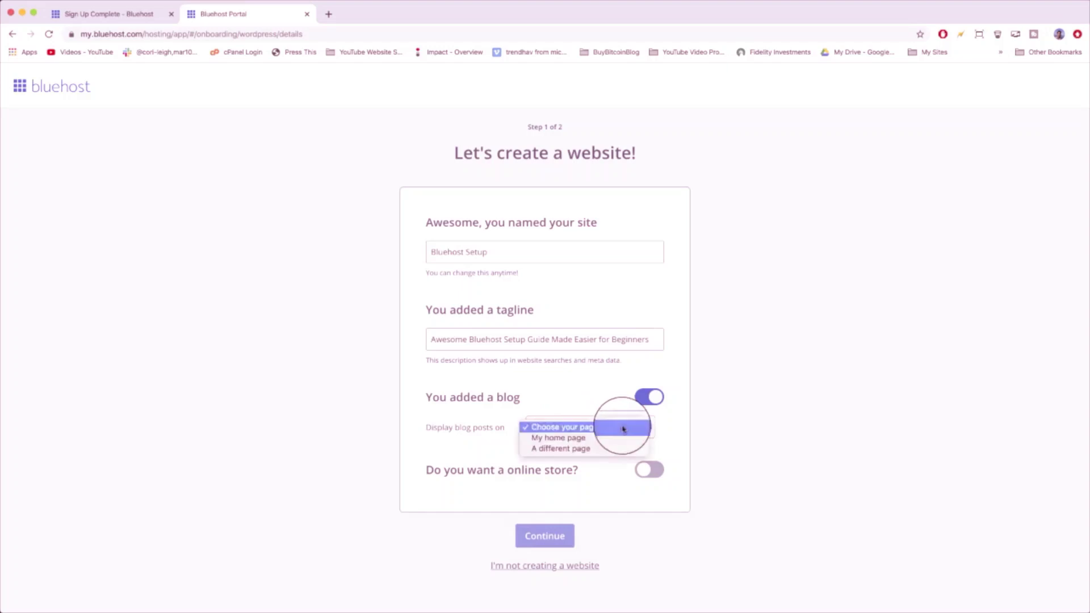
pyautogui.click(600, 449)
pyautogui.click(581, 434)
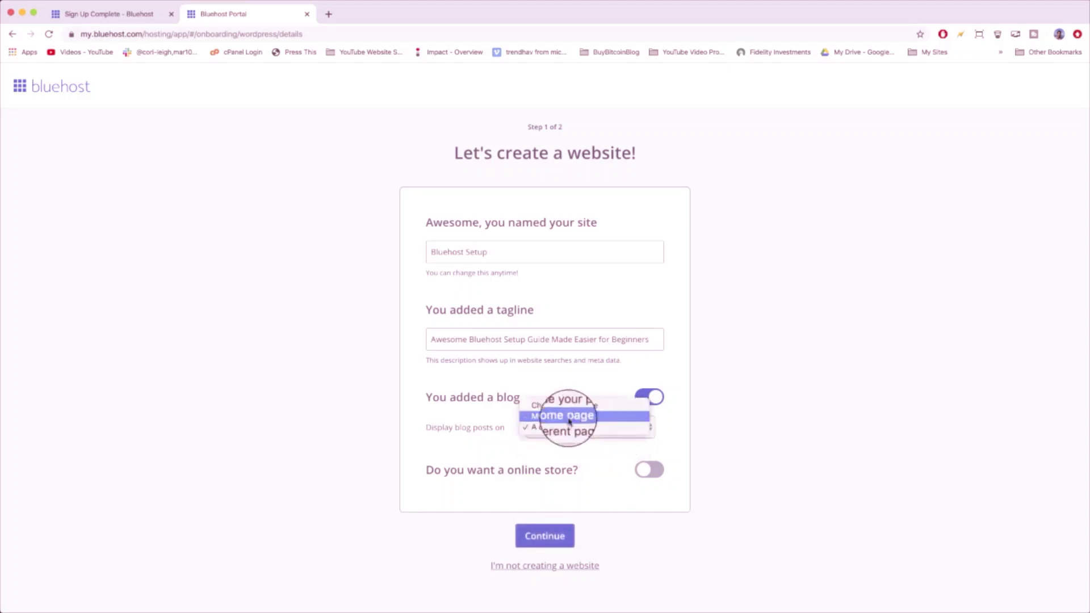
pyautogui.click(565, 417)
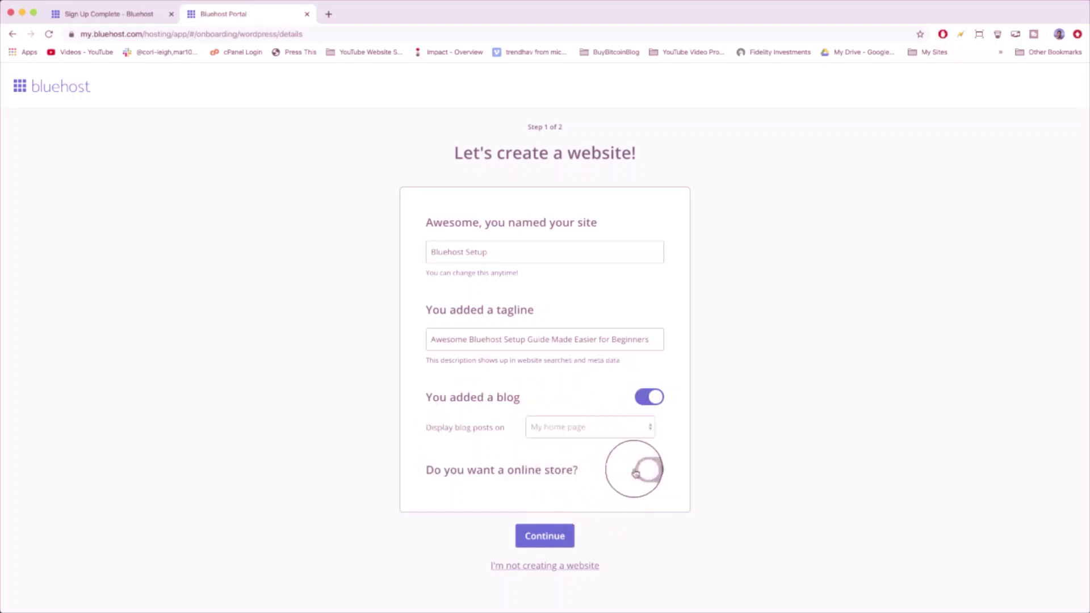
# - Enable the WooCommerce online store and continue to step 2
pyautogui.click(644, 470)
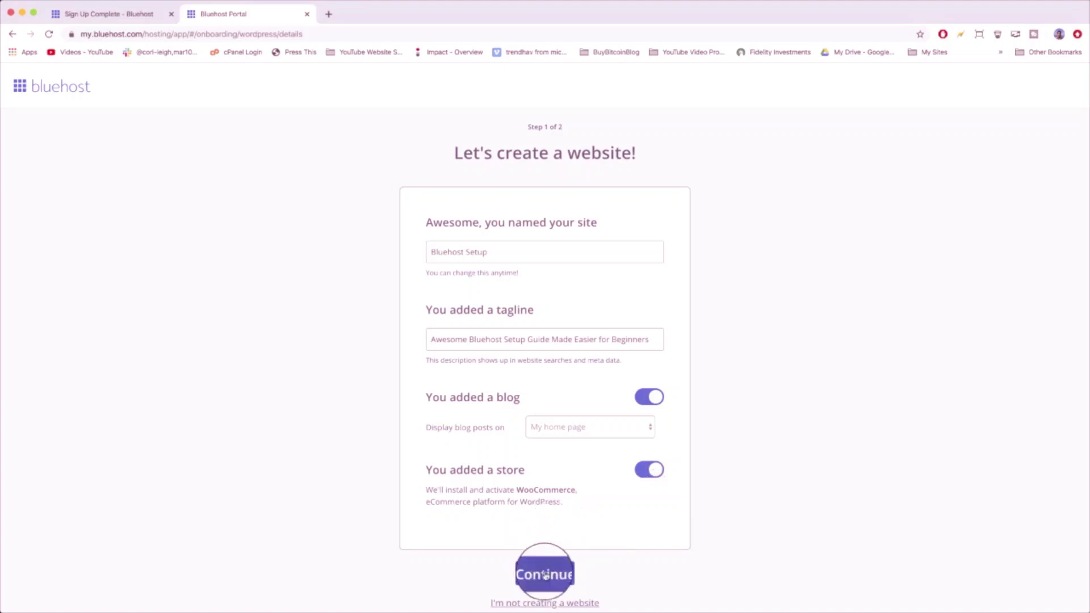
pyautogui.click(648, 469)
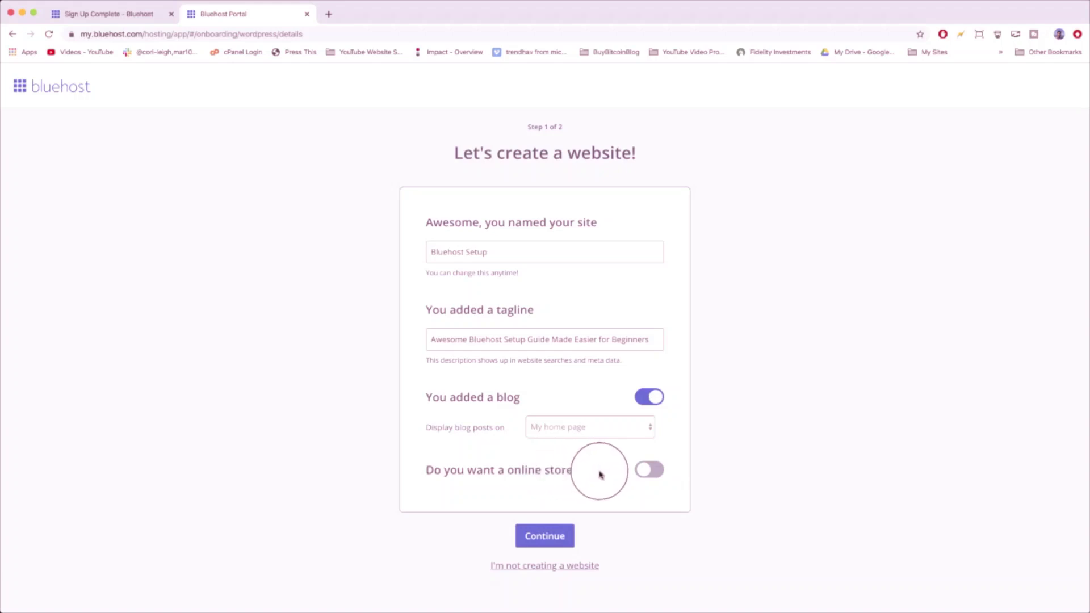
pyautogui.click(647, 473)
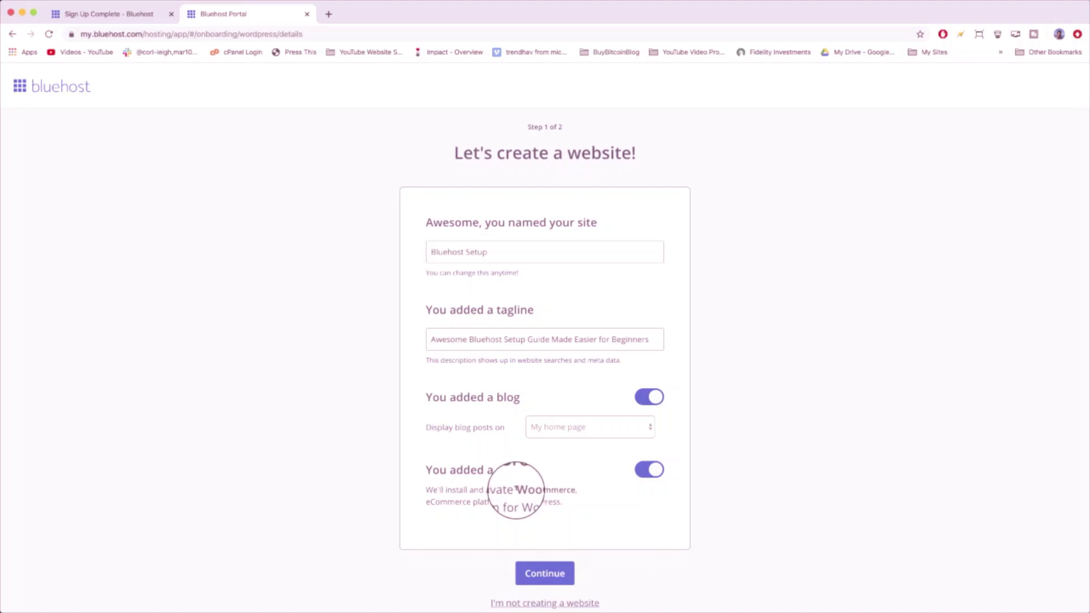
pyautogui.moveTo(516, 489); pyautogui.dragTo(588, 493)
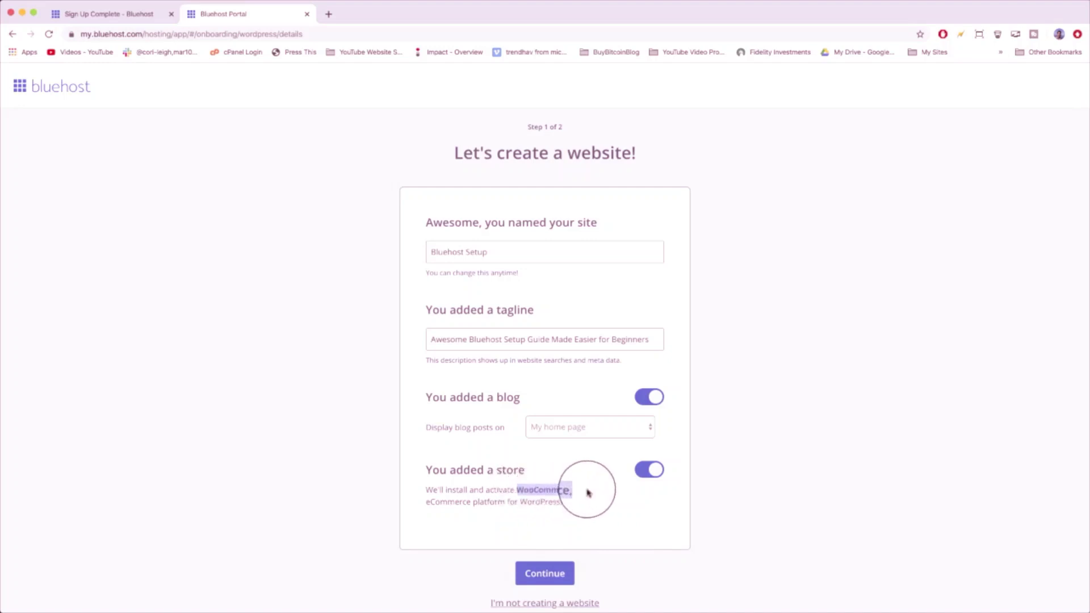
pyautogui.click(588, 492)
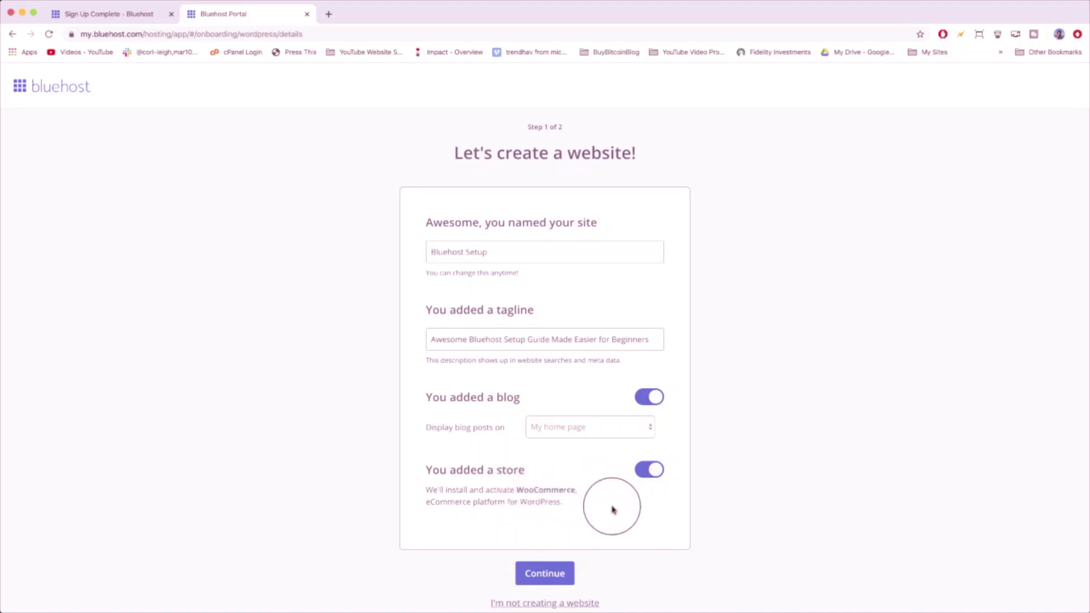
pyautogui.click(553, 575)
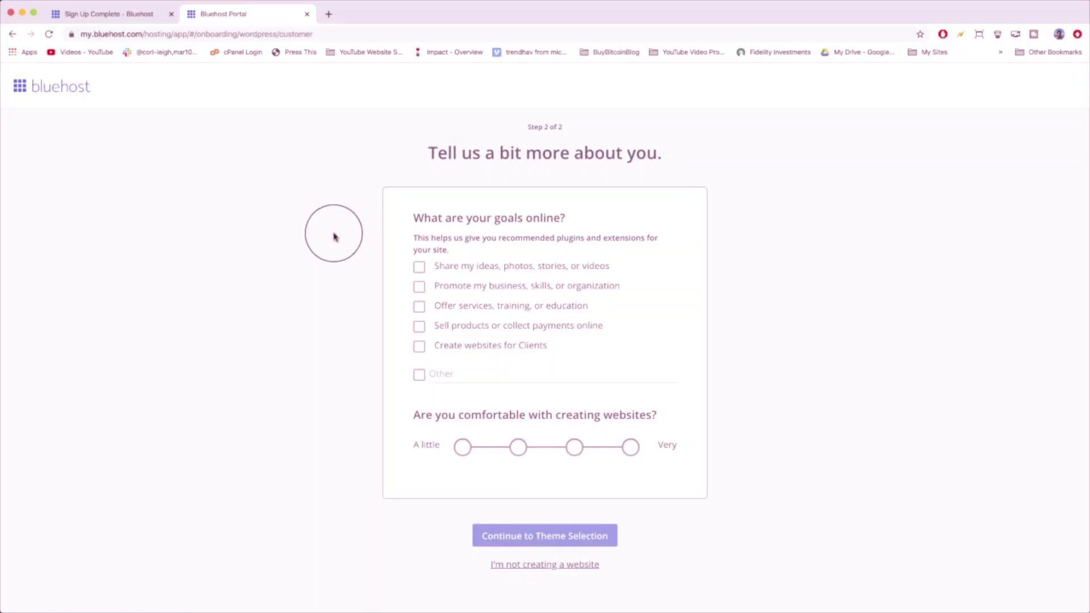
# - Tick all five goals: sharing ideas, promoting a business, offering services, selling products, client websites
pyautogui.moveTo(499, 238); pyautogui.dragTo(583, 238)
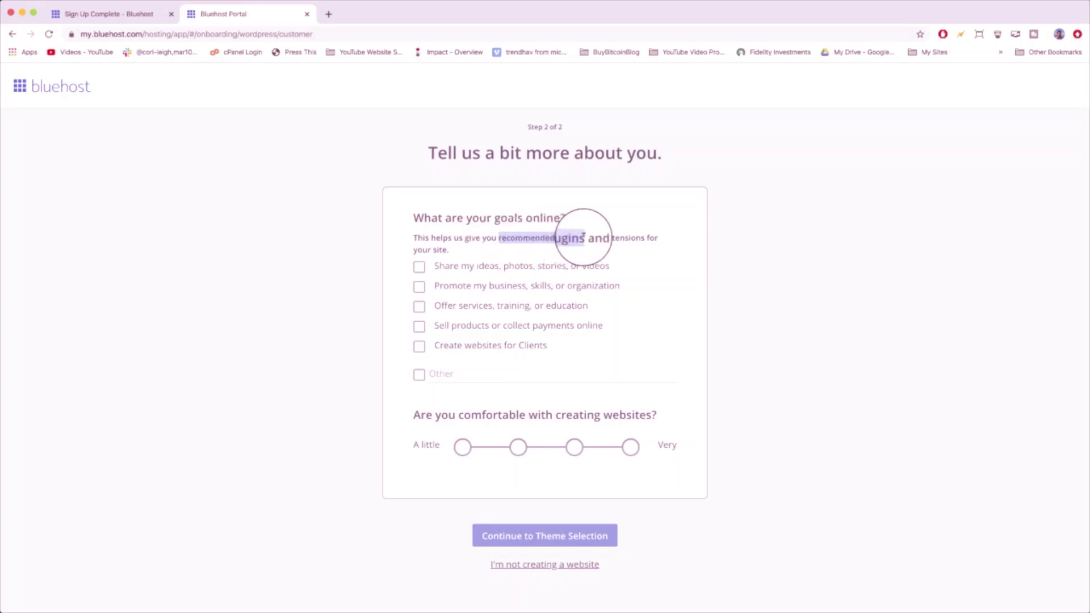
pyautogui.click(653, 267)
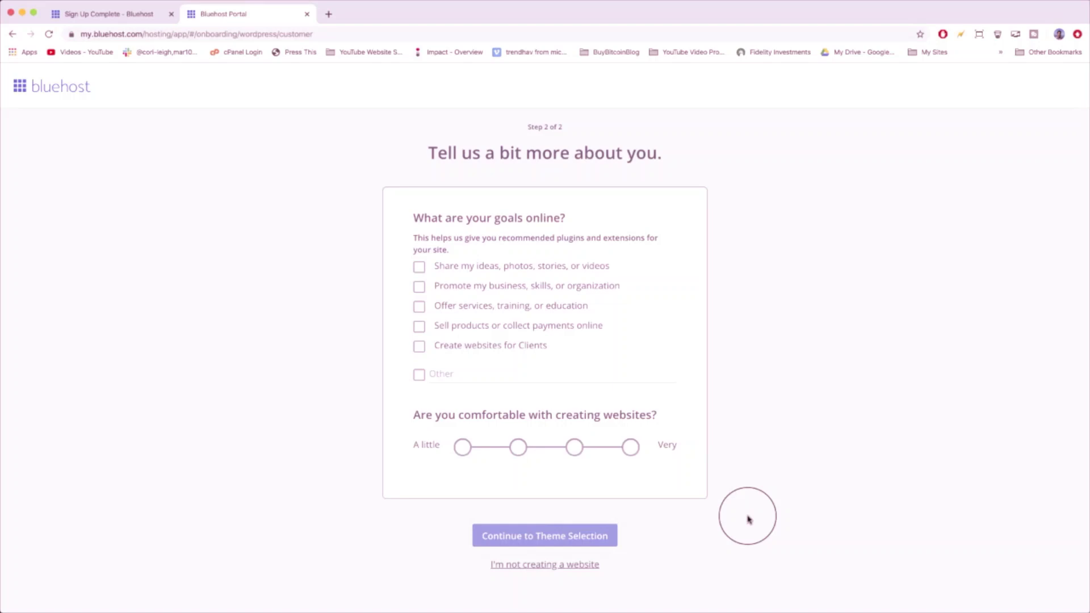
pyautogui.click(419, 267)
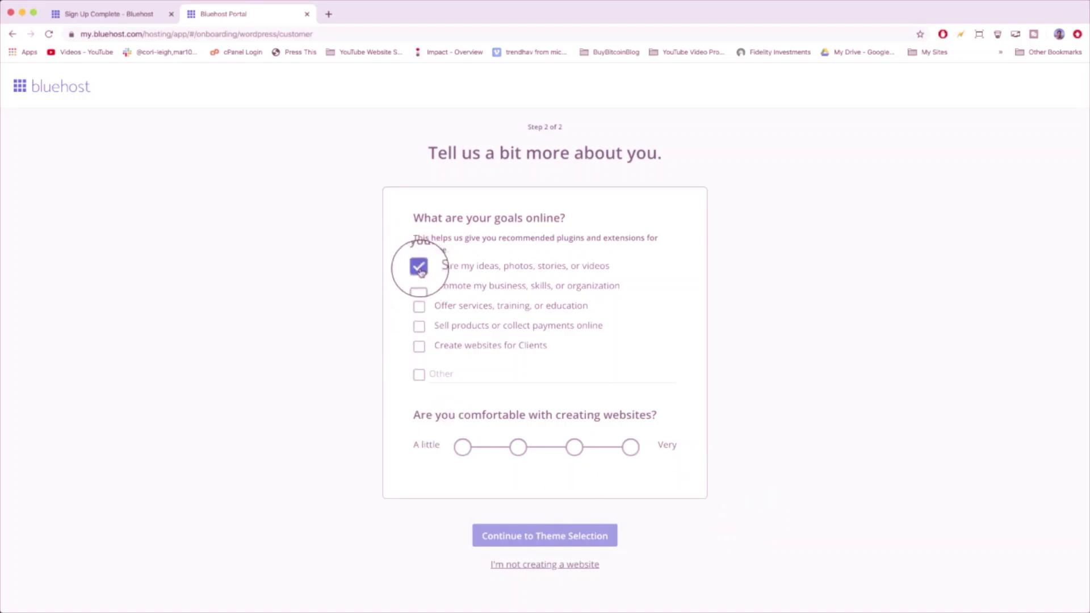
pyautogui.click(420, 288)
pyautogui.click(419, 307)
pyautogui.click(419, 326)
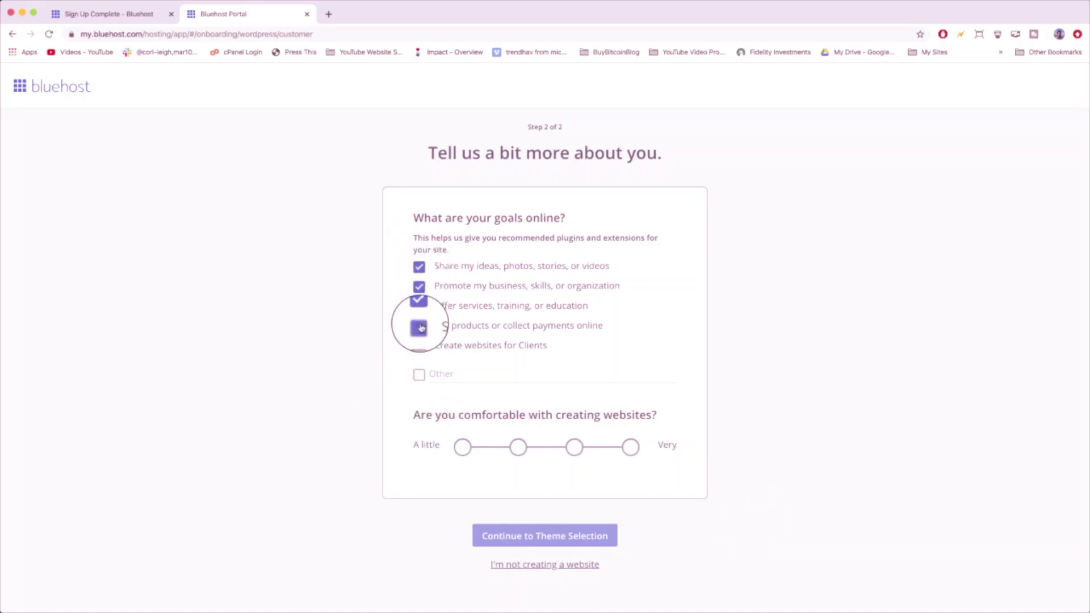
pyautogui.click(419, 346)
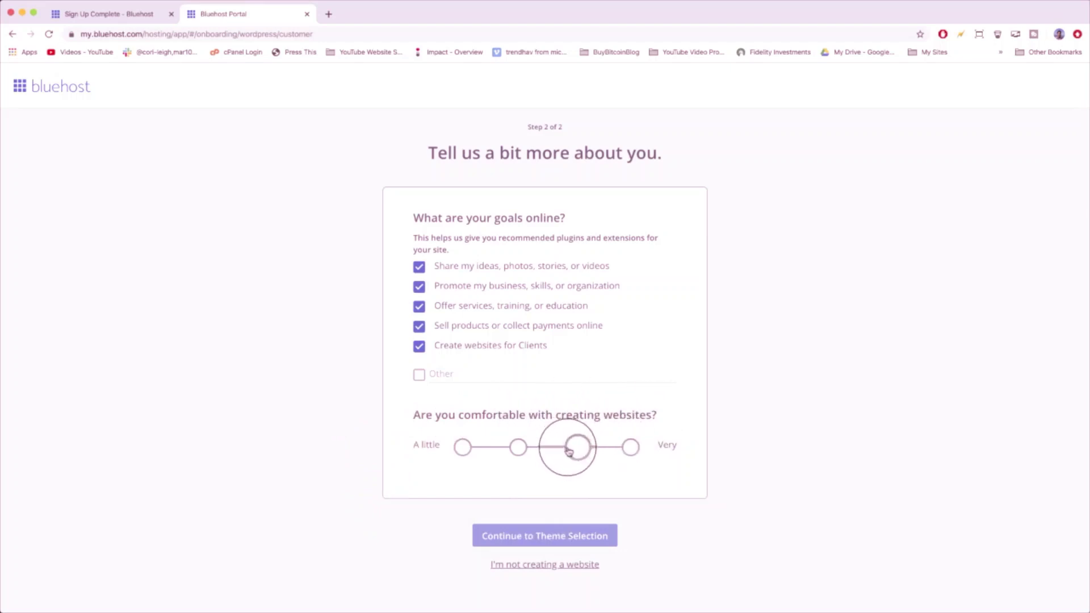
# - Set website-building comfort to 'A little' and continue to theme selection
pyautogui.click(570, 451)
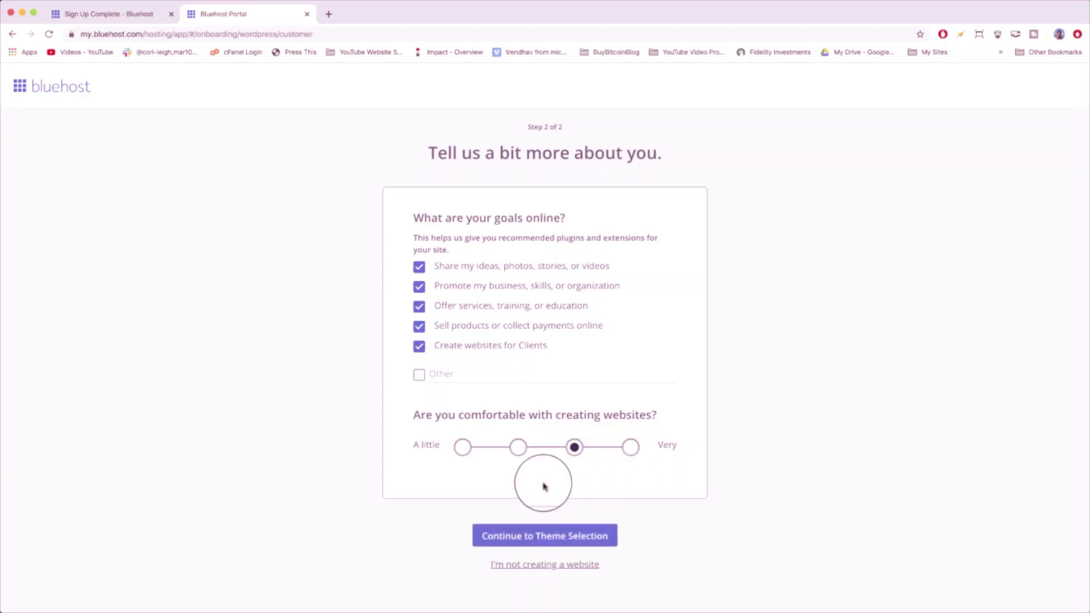
pyautogui.click(463, 449)
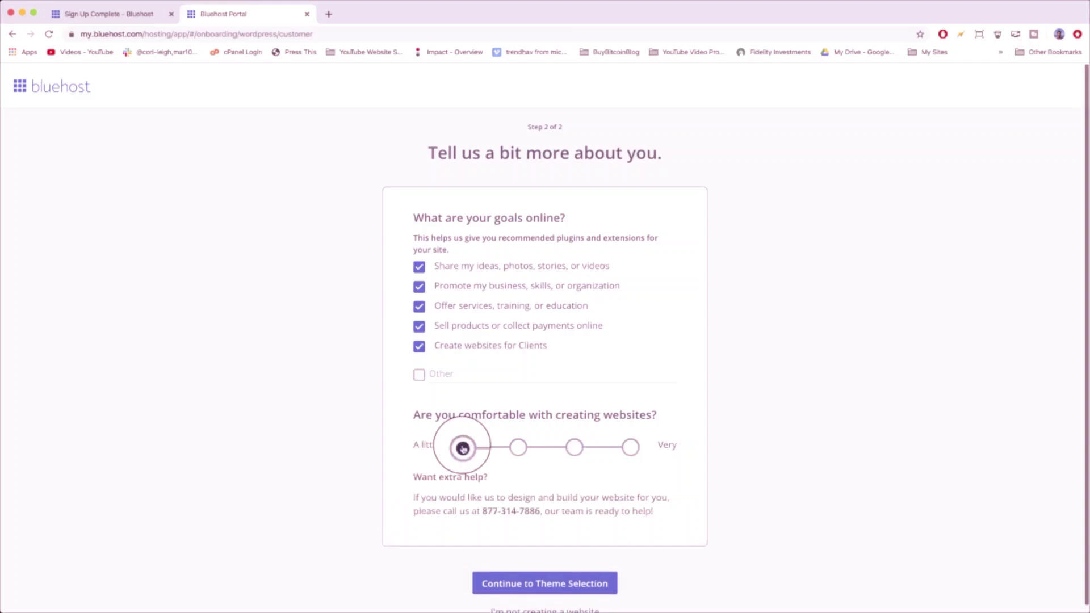
pyautogui.scroll(-1, 462, 446)
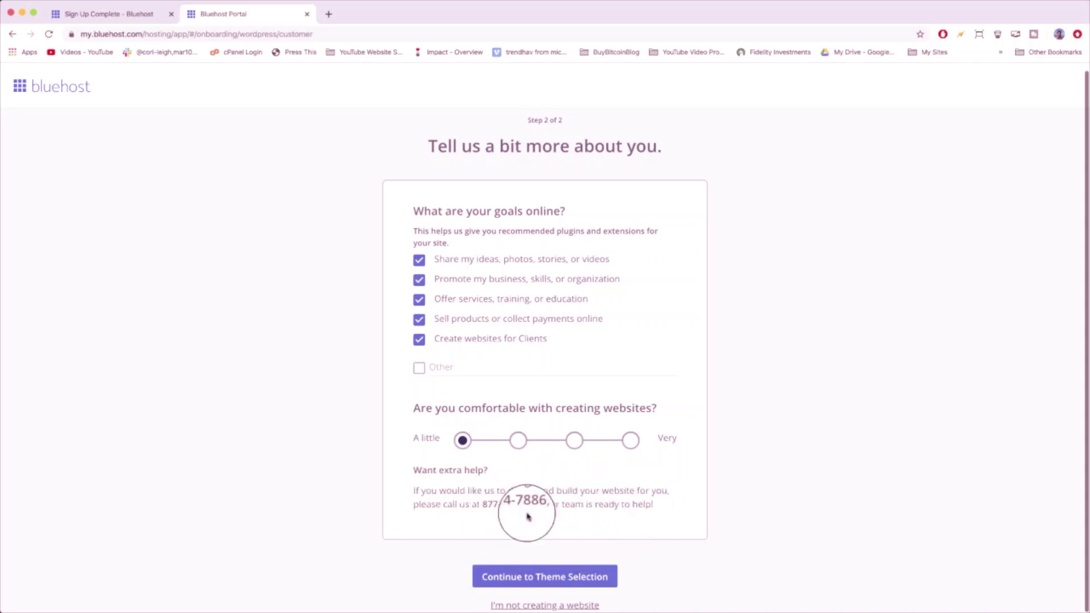
pyautogui.click(518, 442)
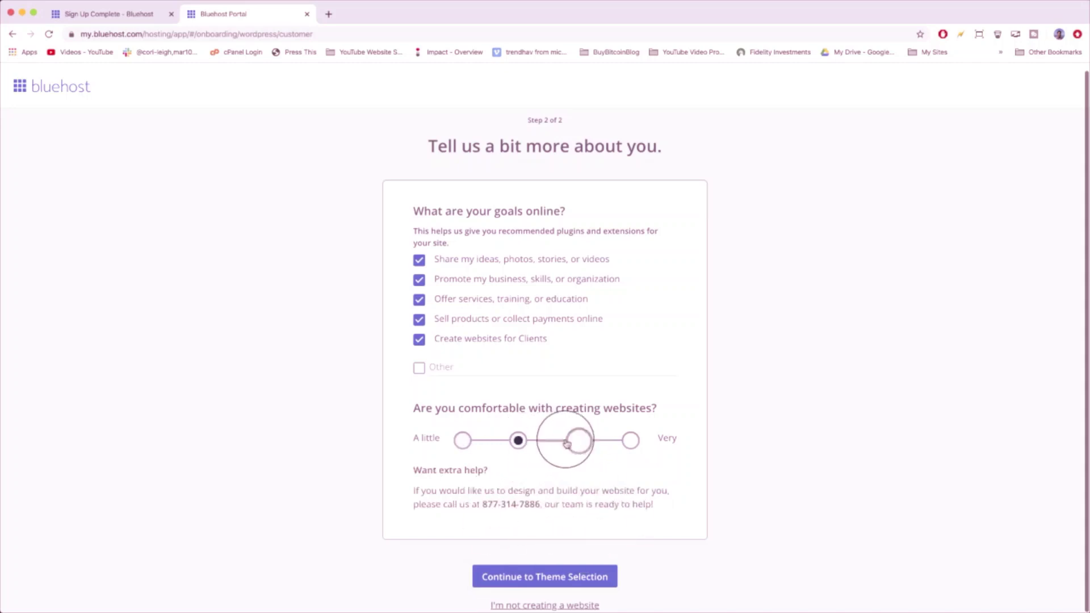
pyautogui.click(574, 441)
pyautogui.click(633, 449)
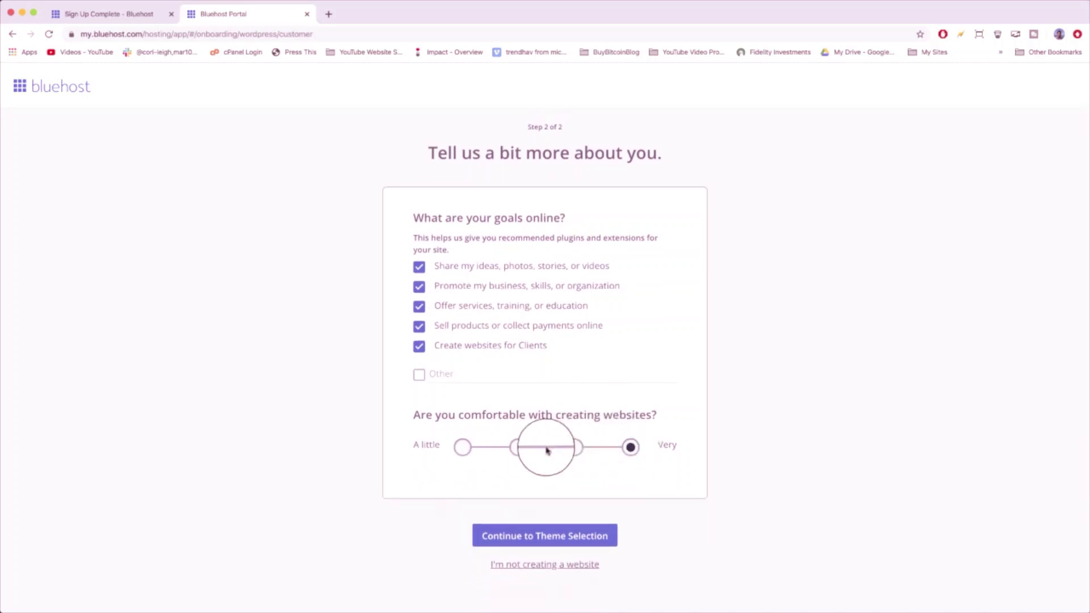
pyautogui.click(574, 447)
pyautogui.click(518, 447)
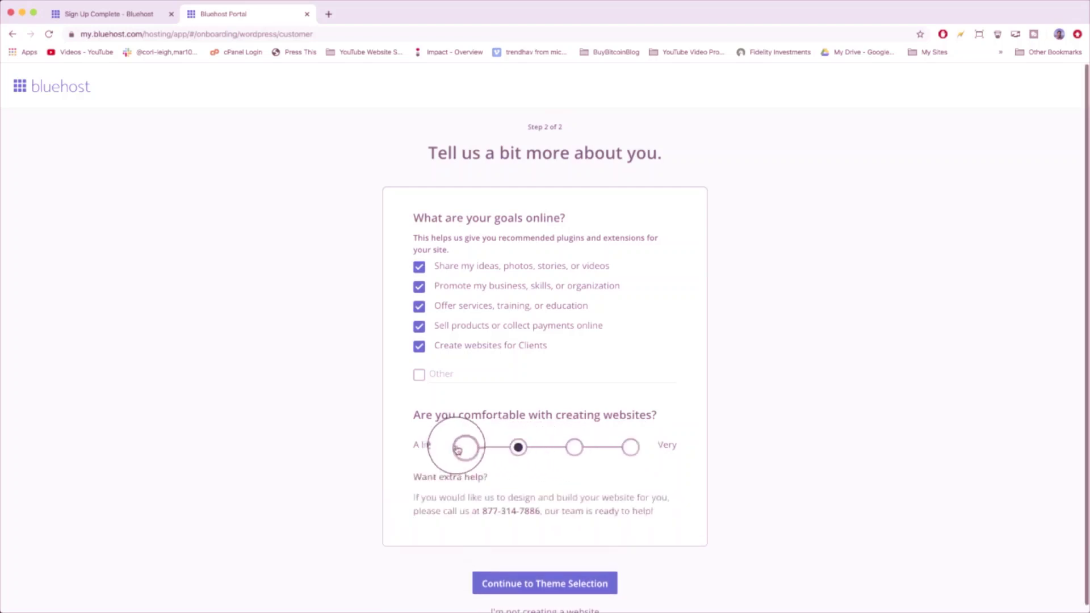
pyautogui.click(461, 447)
pyautogui.scroll(-1, 507, 465)
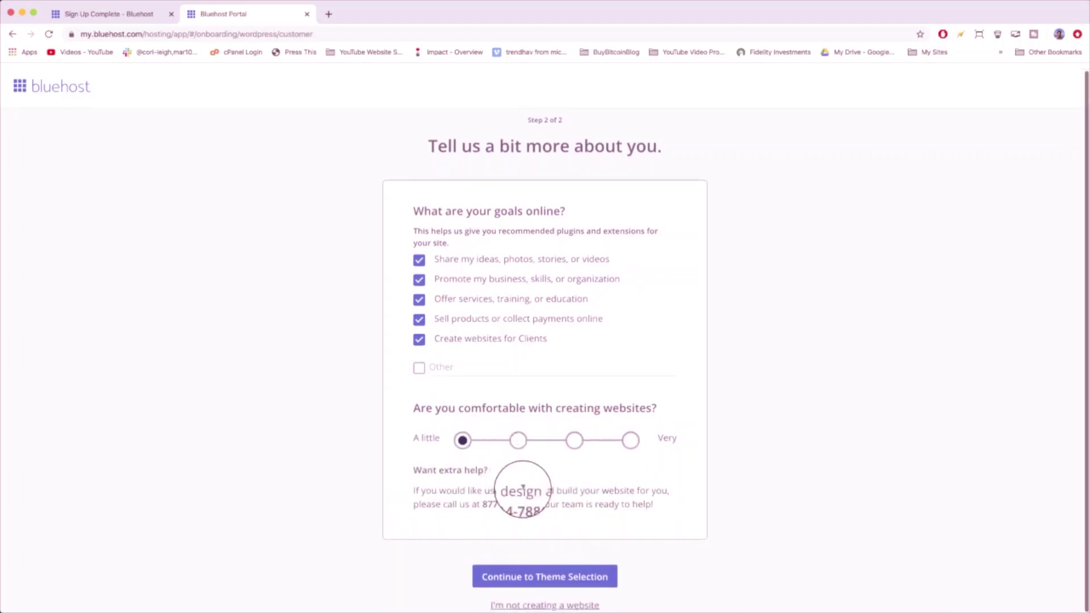
pyautogui.click(586, 578)
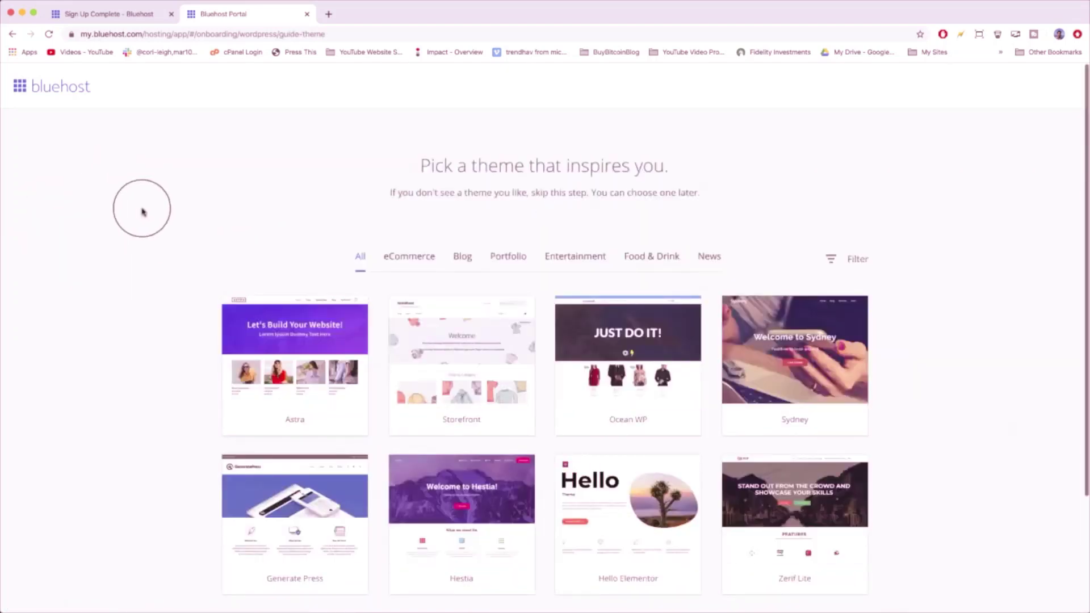
# - Zoom the page to 90% and browse the theme cards, jumping to page 559 and back to page 1
pyautogui.press('super+minus')
pyautogui.press('super+minus')
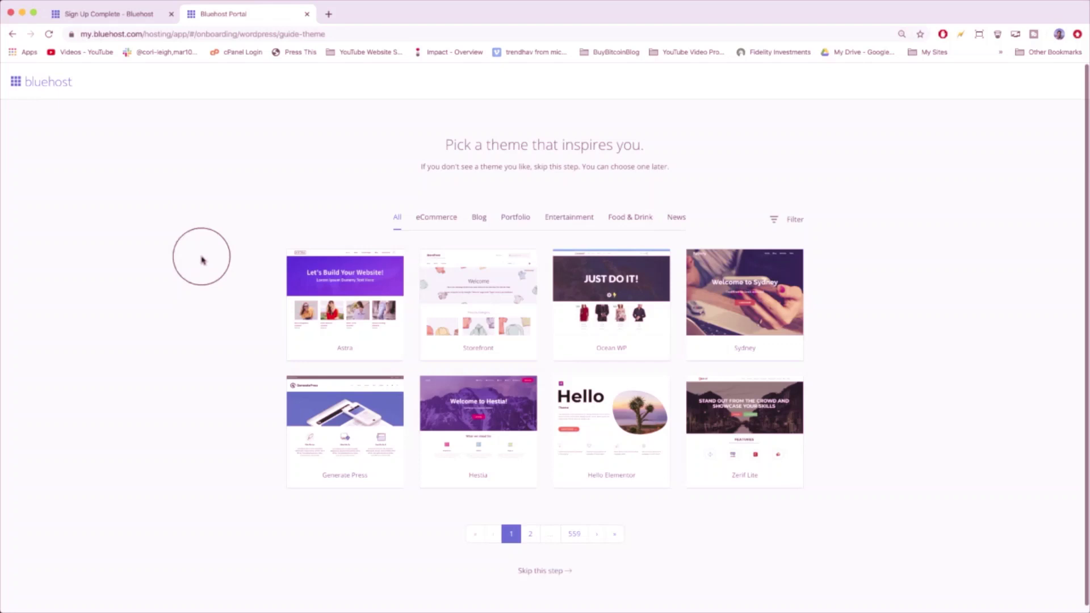
pyautogui.moveTo(357, 313)
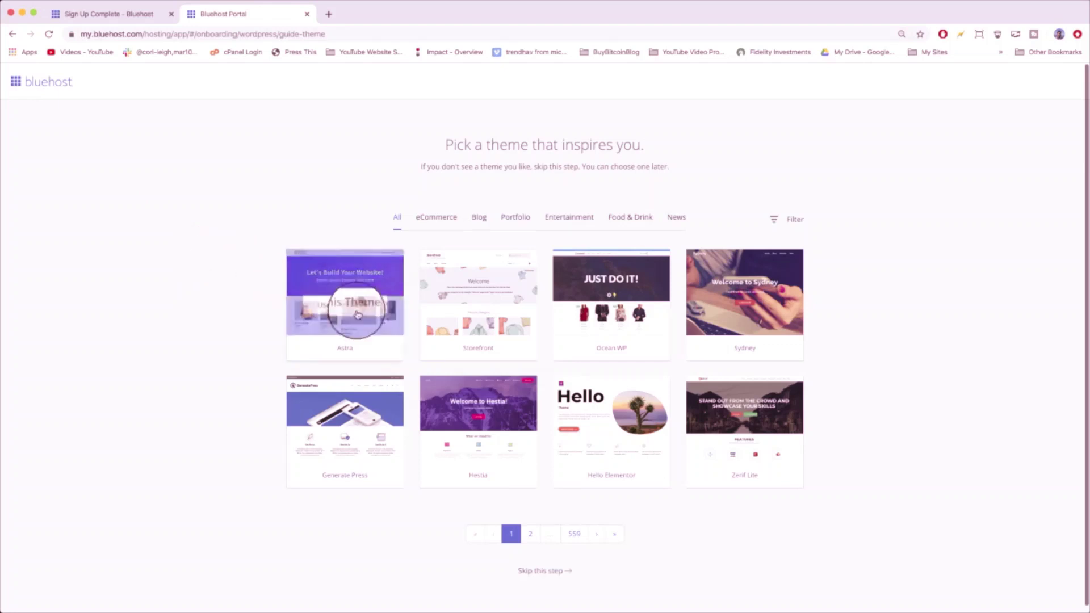
pyautogui.moveTo(449, 298)
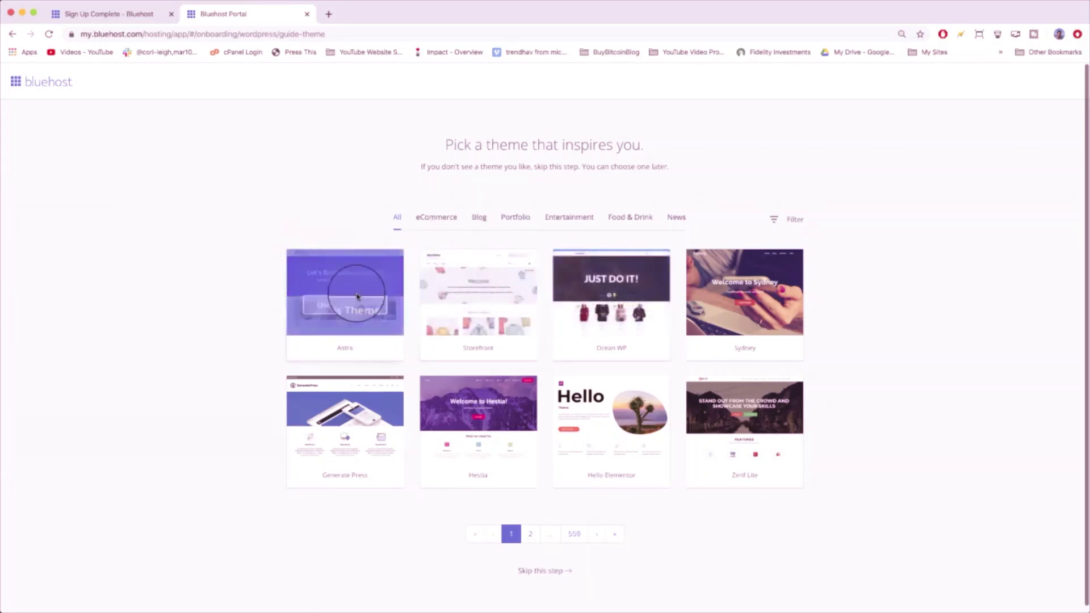
pyautogui.moveTo(755, 286)
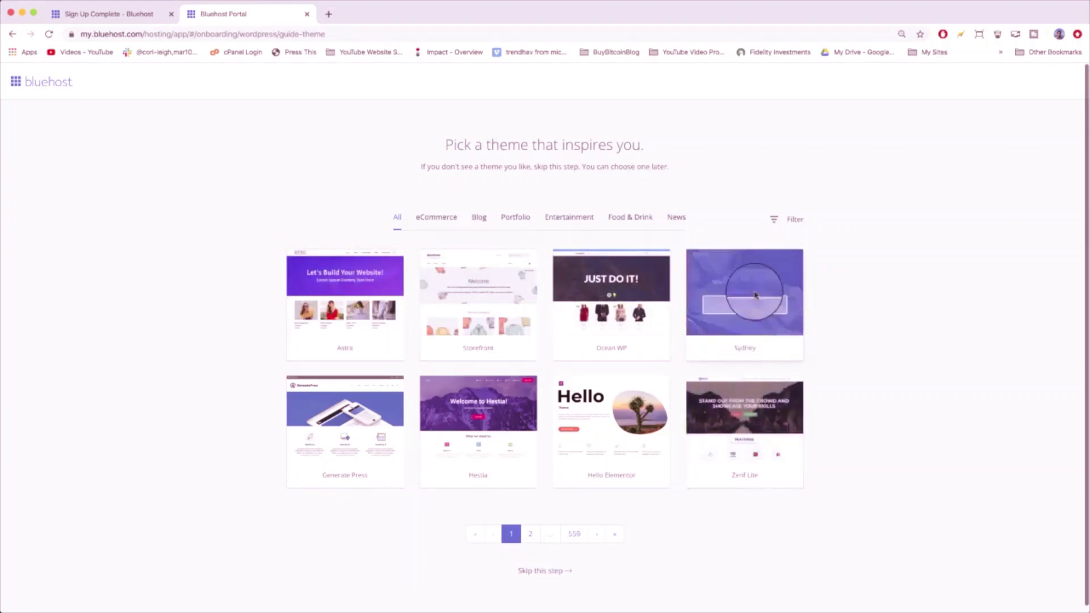
pyautogui.moveTo(336, 460)
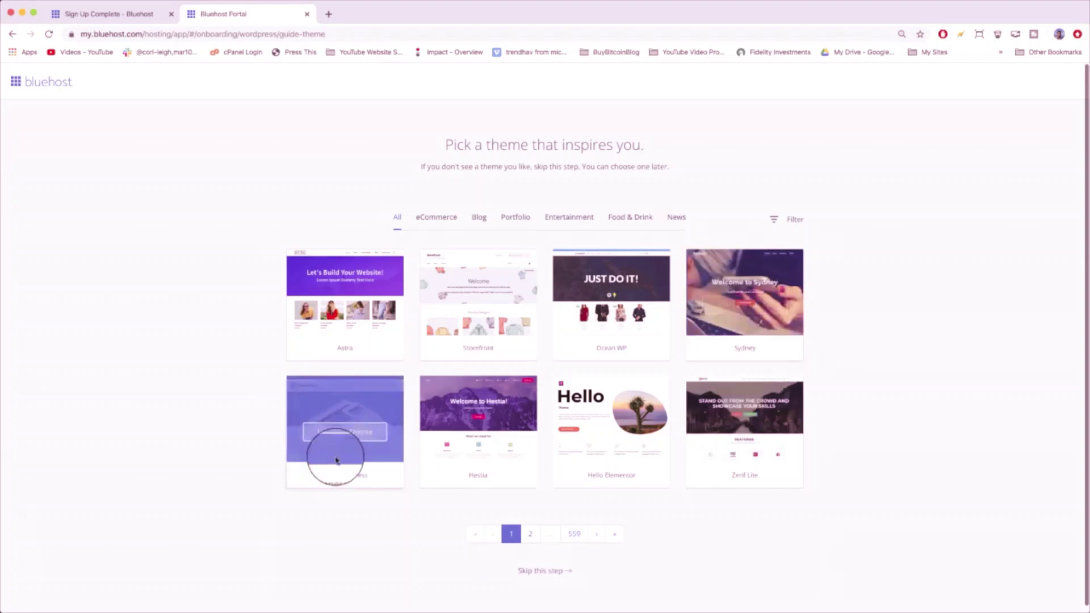
pyautogui.moveTo(499, 448)
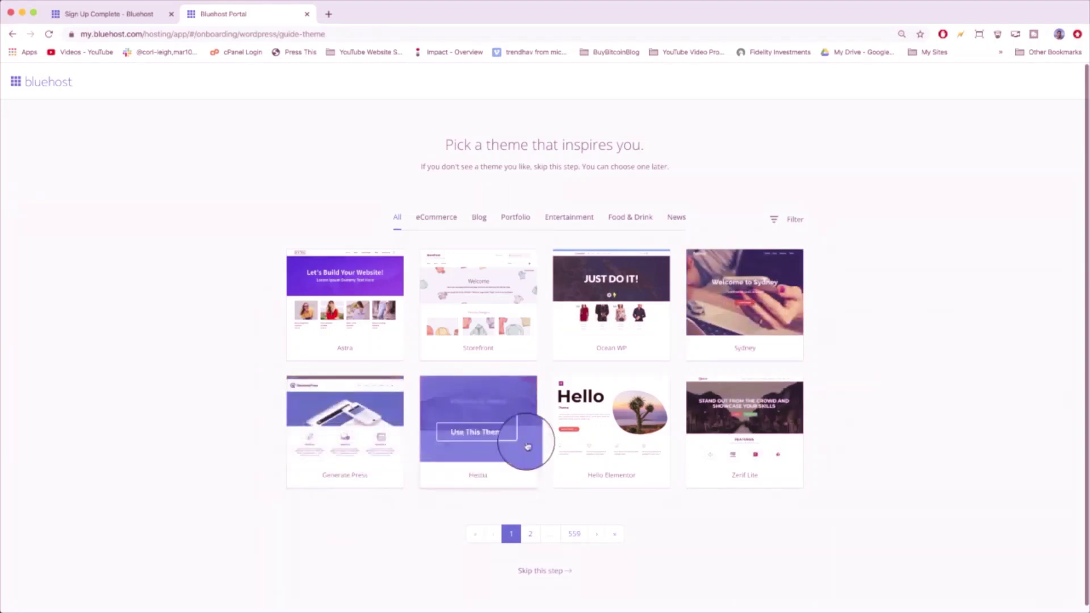
pyautogui.moveTo(623, 433)
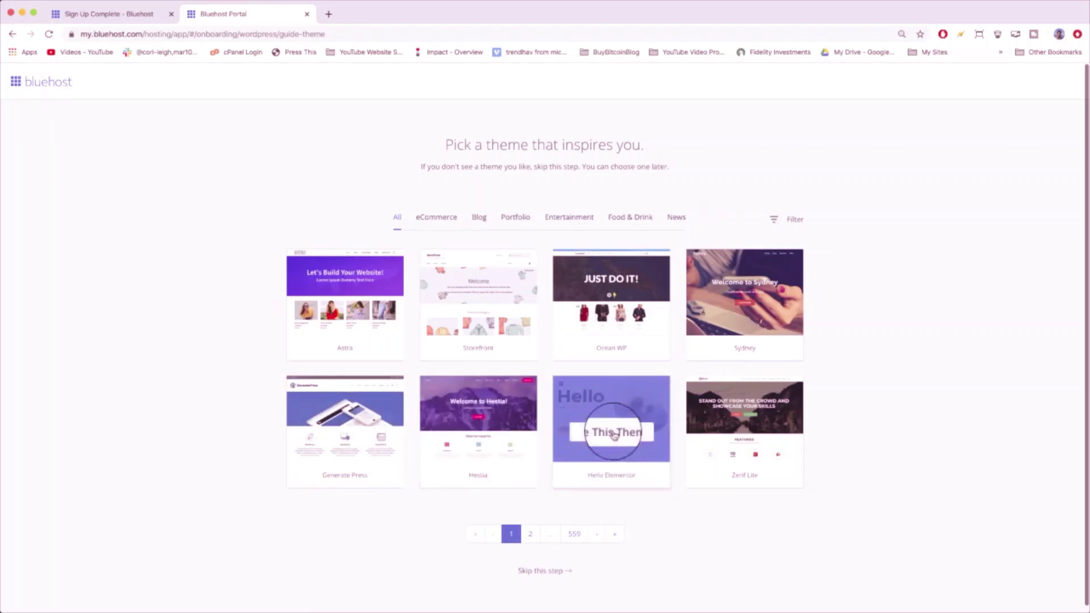
pyautogui.moveTo(728, 433)
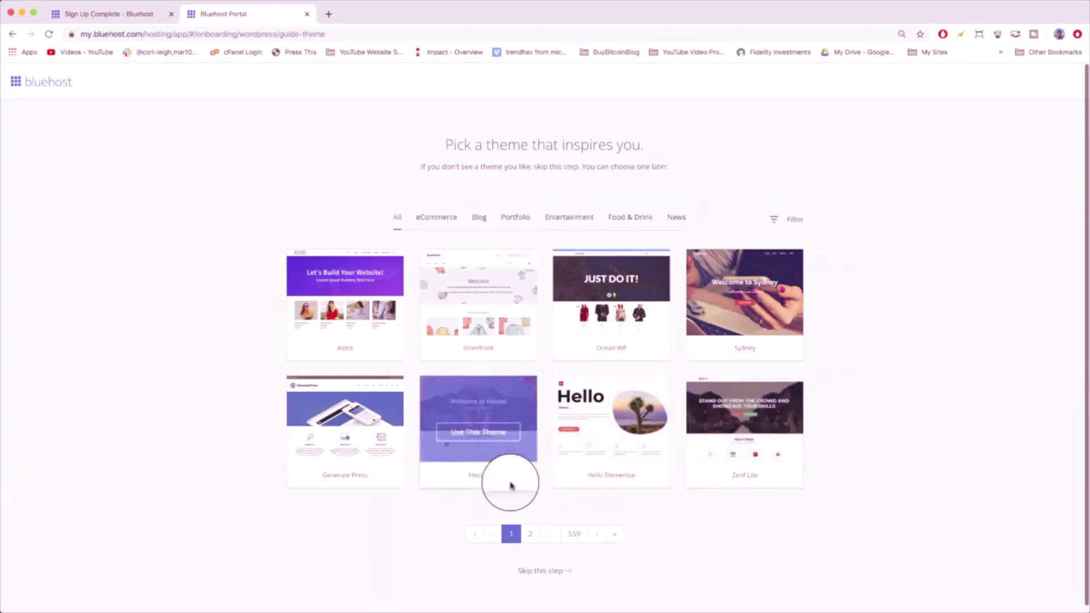
pyautogui.click(578, 535)
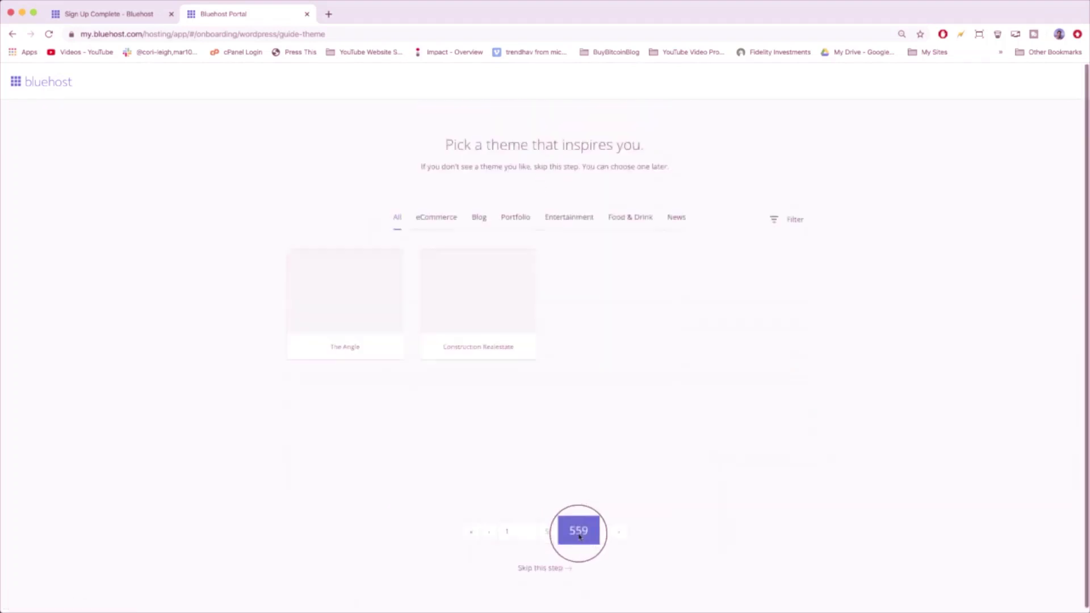
pyautogui.moveTo(528, 332)
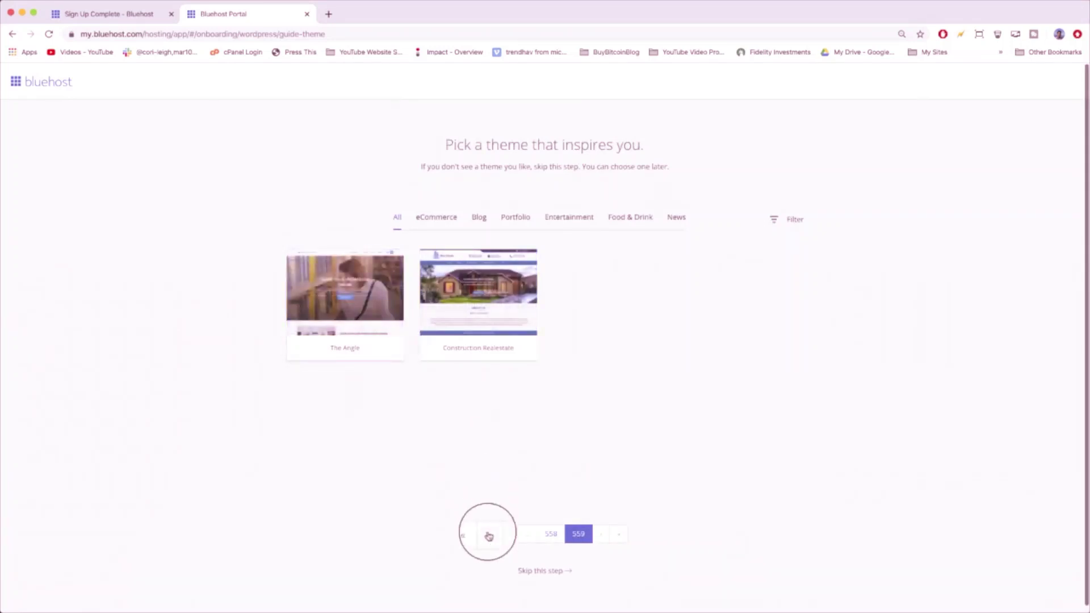
pyautogui.click(511, 533)
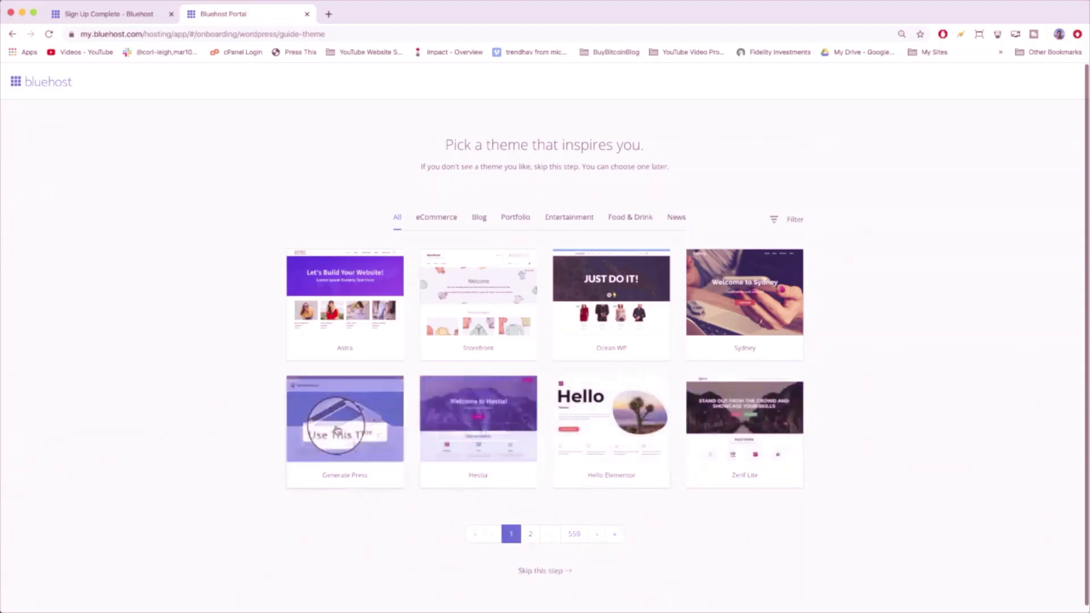
# - Skip the theme, install WordPress, and turn off Domain Privacy + Protection, declining its free trial
pyautogui.click(543, 571)
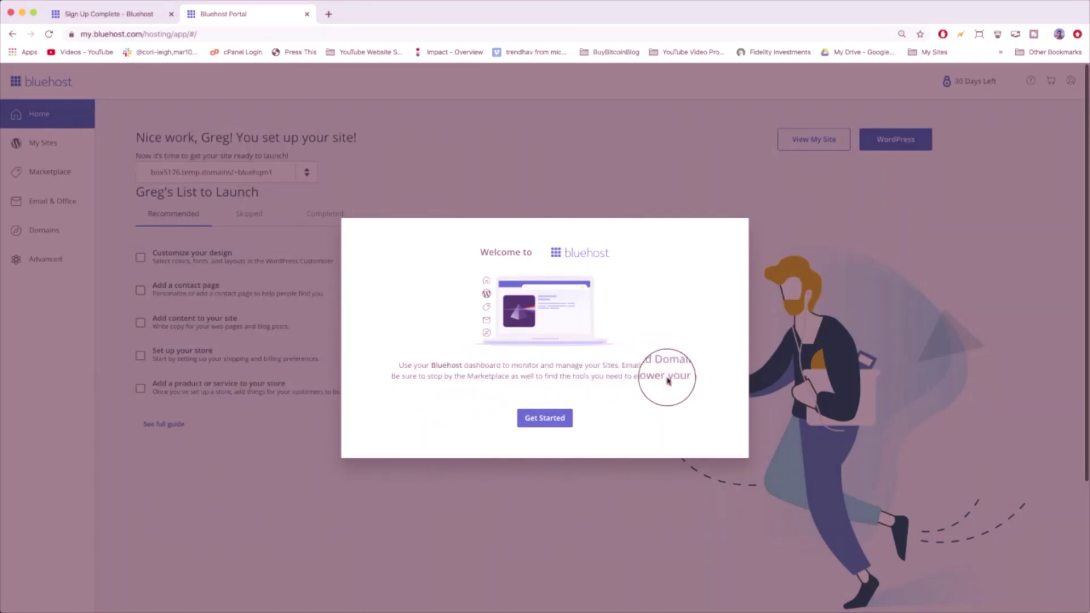
pyautogui.click(548, 418)
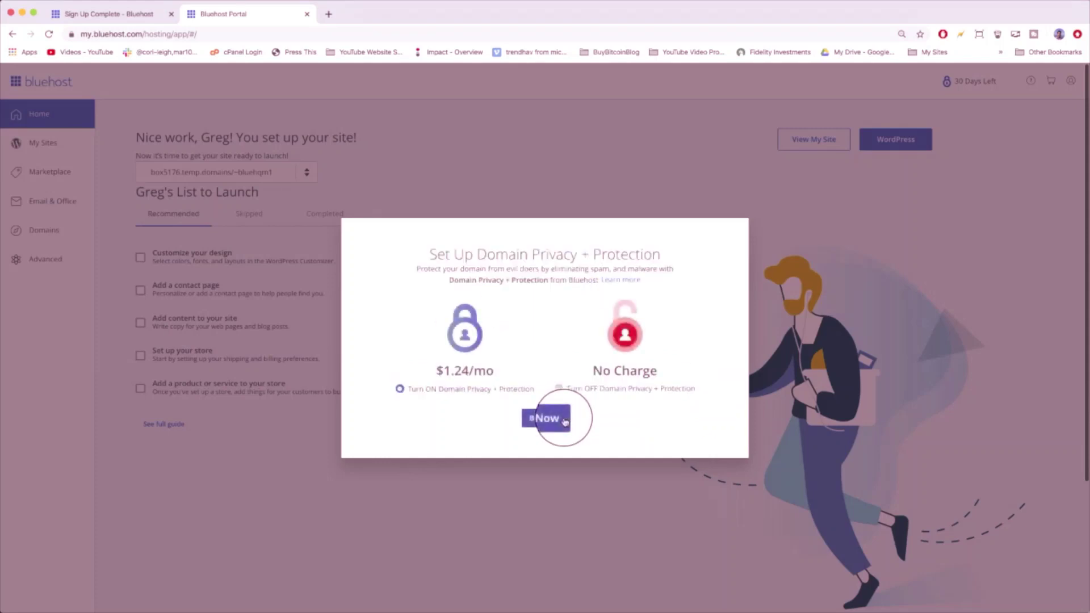
pyautogui.click(559, 390)
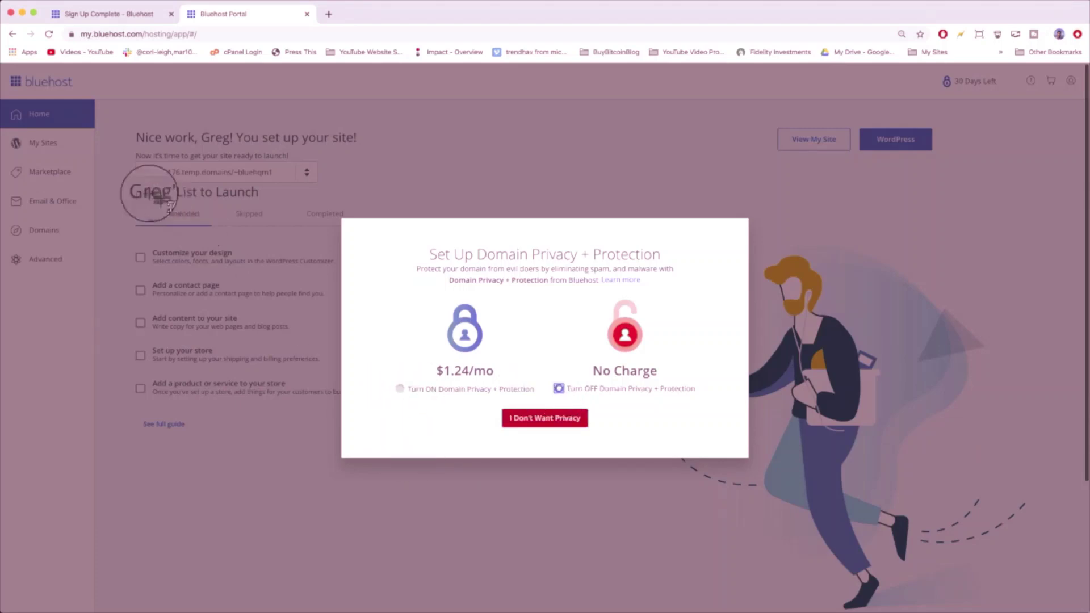
pyautogui.click(524, 418)
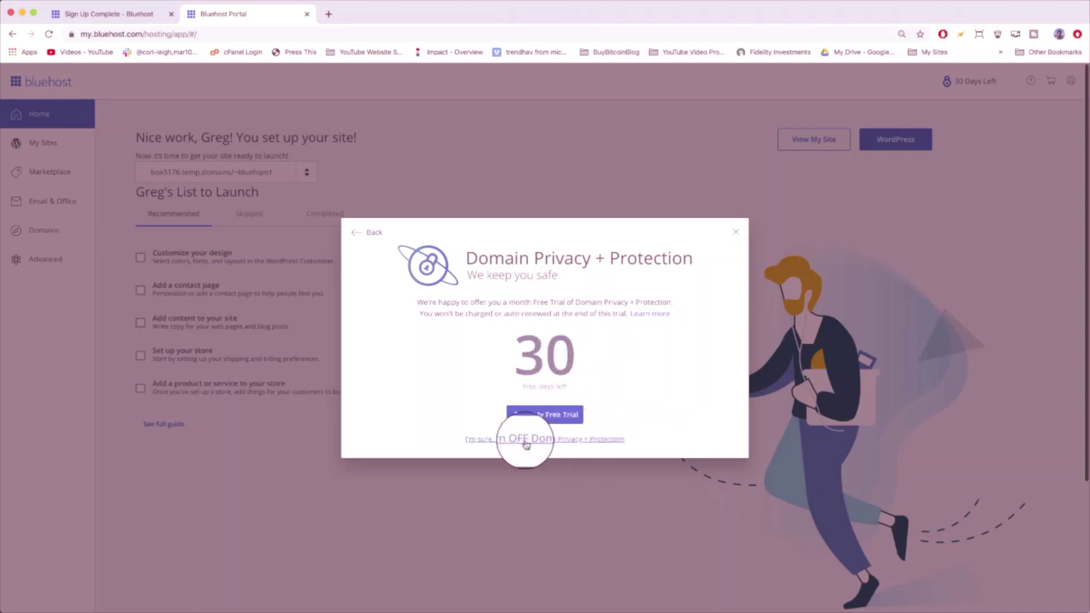
pyautogui.click(560, 445)
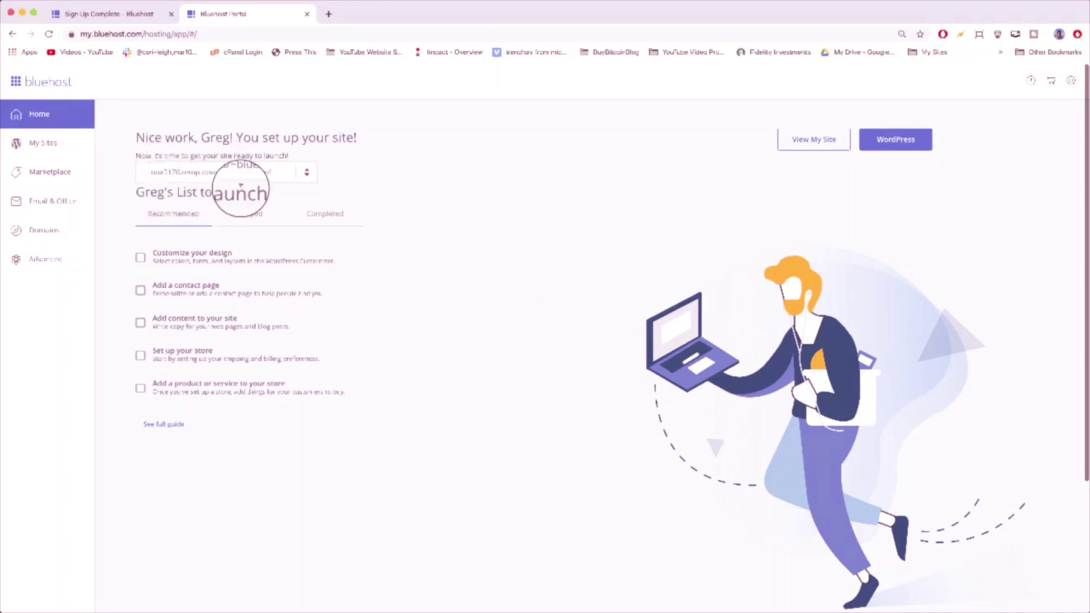
pyautogui.click(247, 225)
pyautogui.click(318, 219)
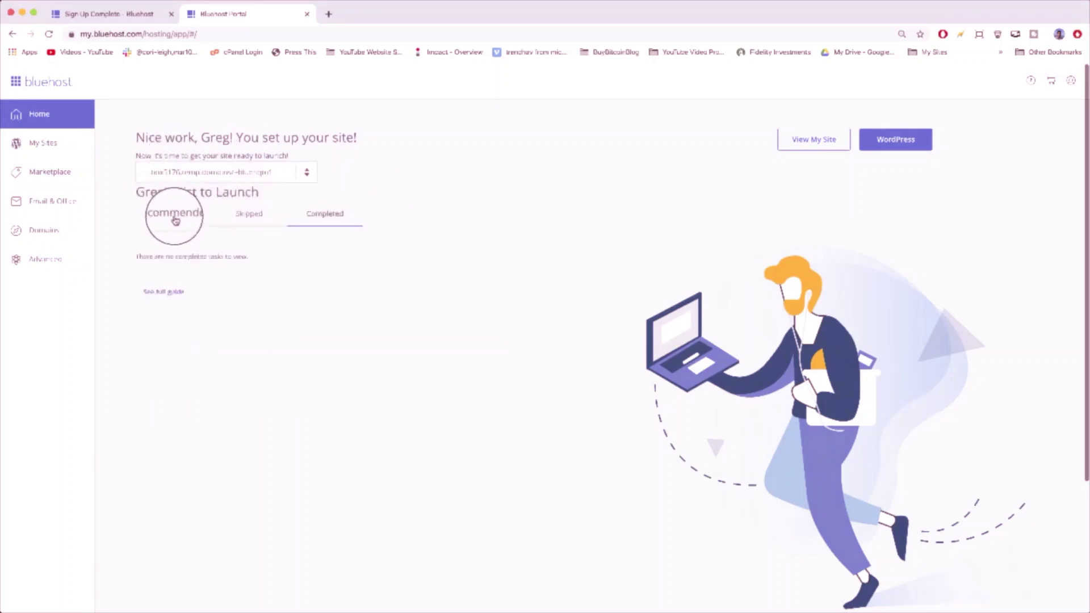
pyautogui.click(175, 220)
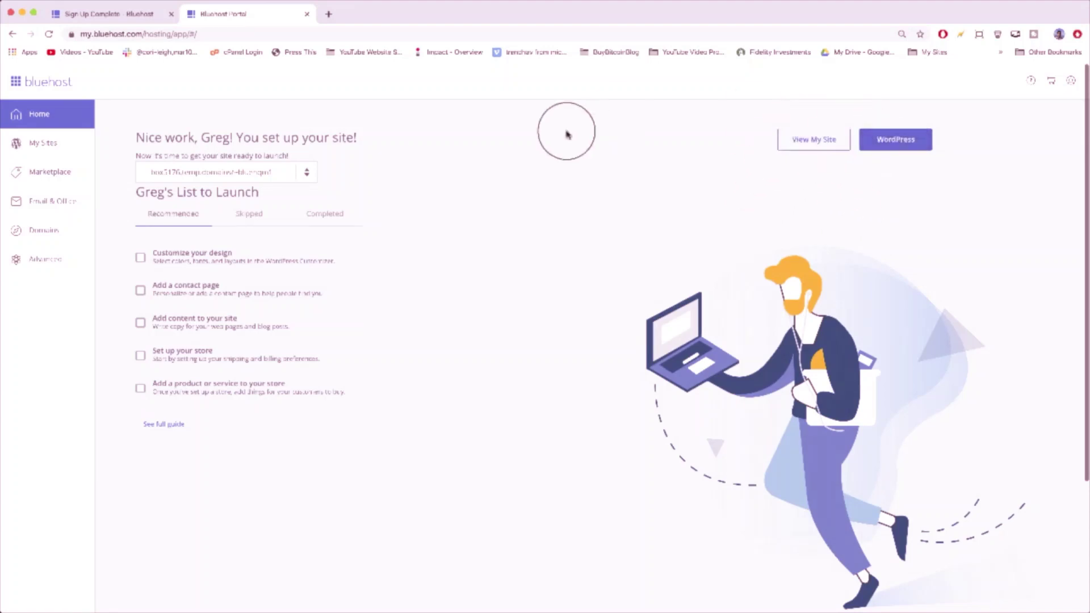
# - Load bluehostsetup.com in a new tab and follow its Admin Login button to the WordPress login
pyautogui.click(333, 10)
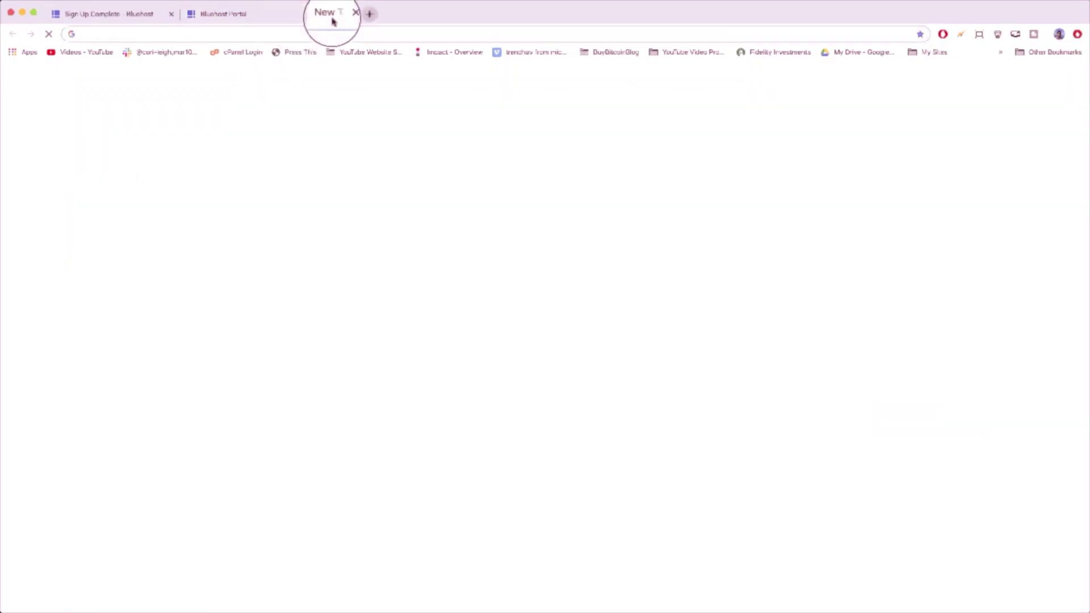
pyautogui.write('blue')
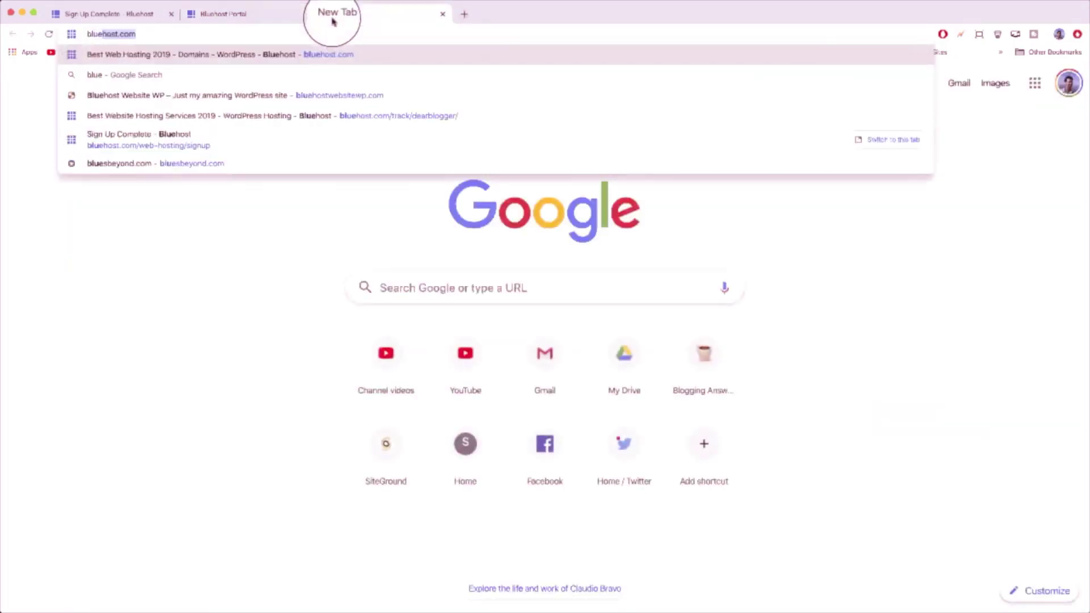
pyautogui.write('hostsetup.com')
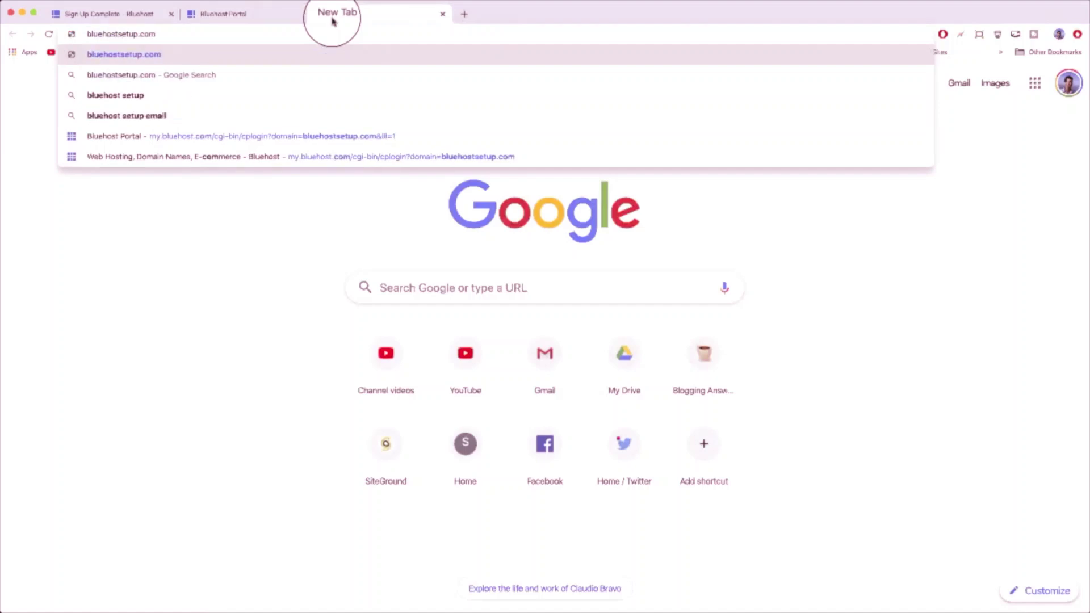
pyautogui.press('Return')
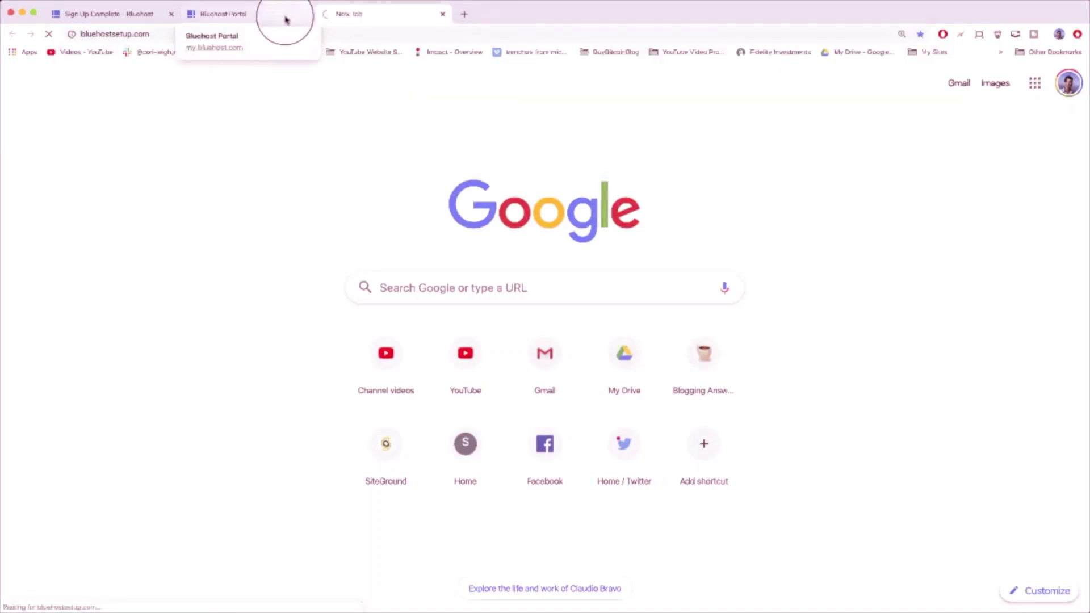
pyautogui.click(284, 17)
pyautogui.click(361, 14)
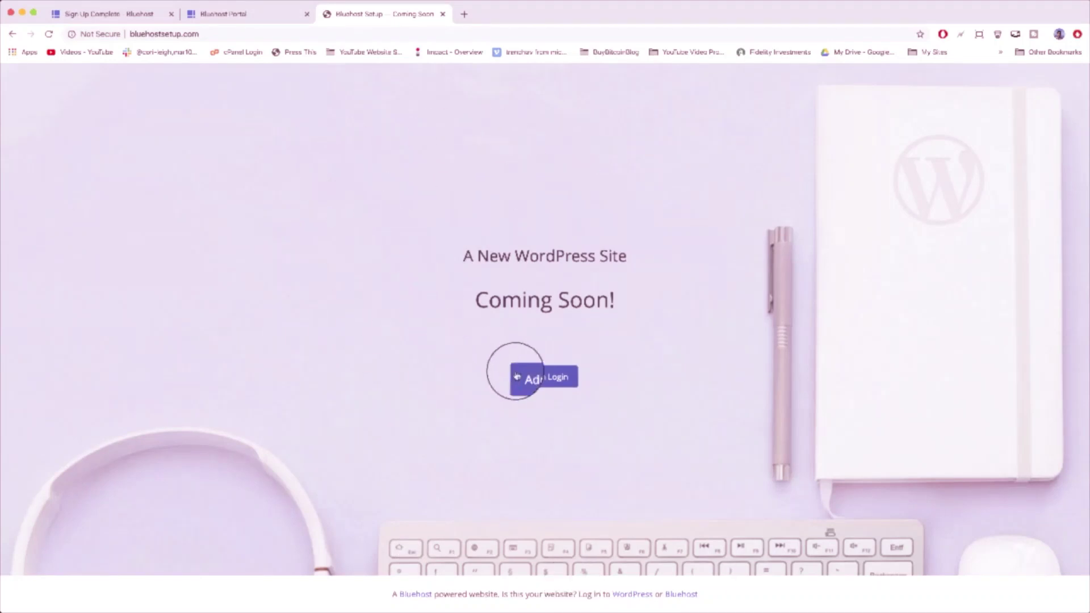
pyautogui.click(533, 386)
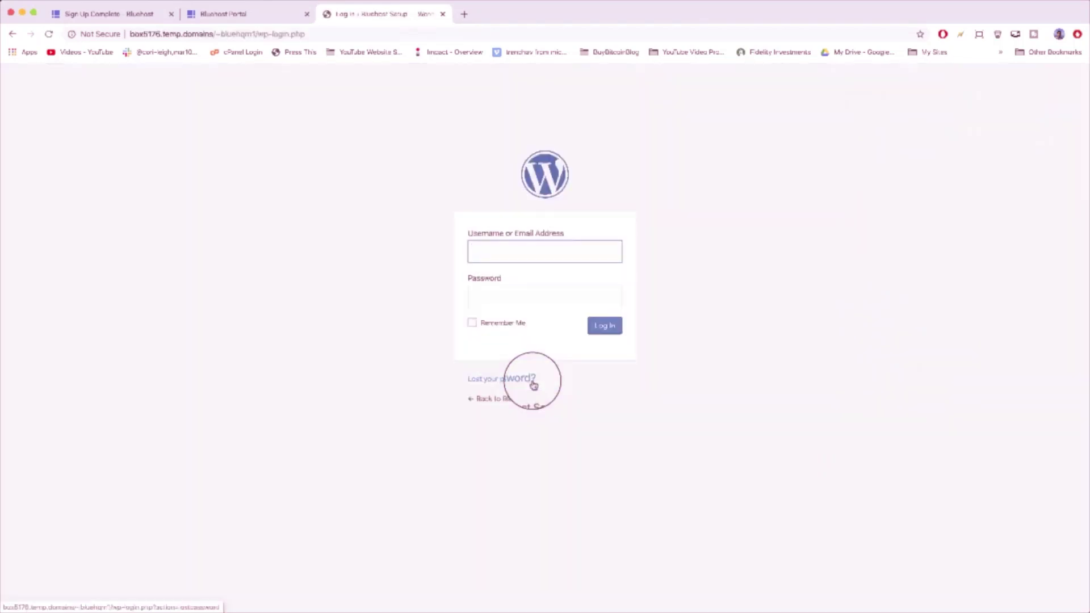
pyautogui.click(461, 22)
# - Go to gmail.com and verify the domain's WHOIS email from Bluehost's verification message
pyautogui.write('gmail.com')
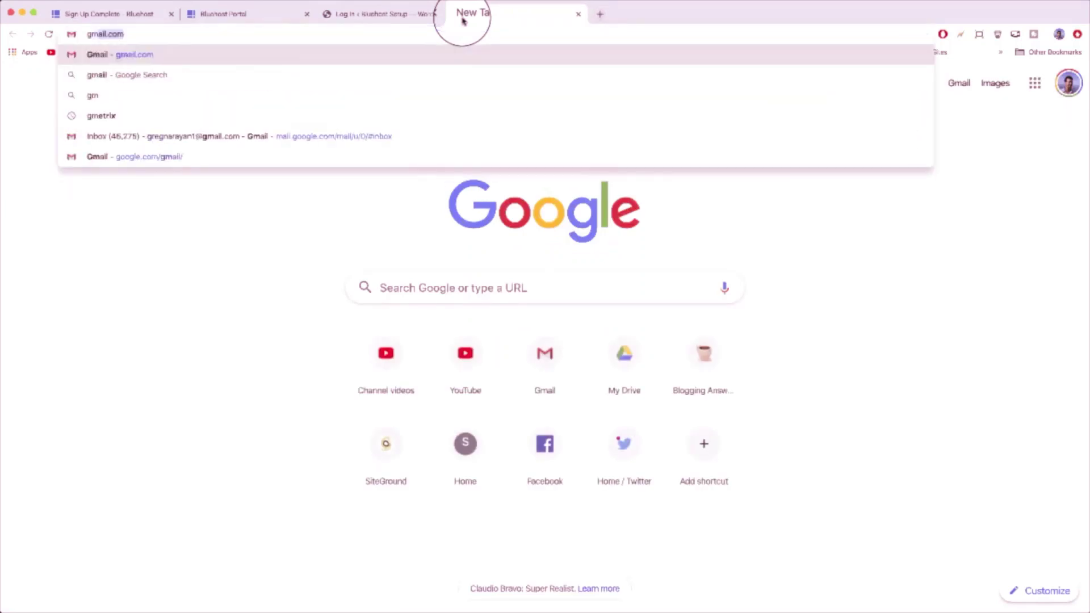
pyautogui.press('Return')
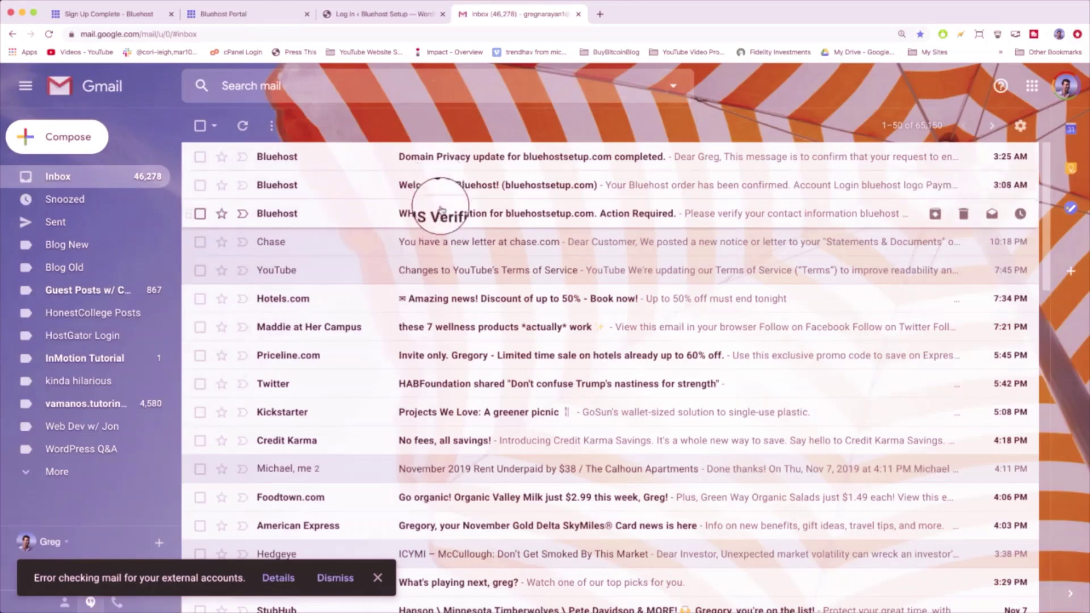
pyautogui.click(480, 216)
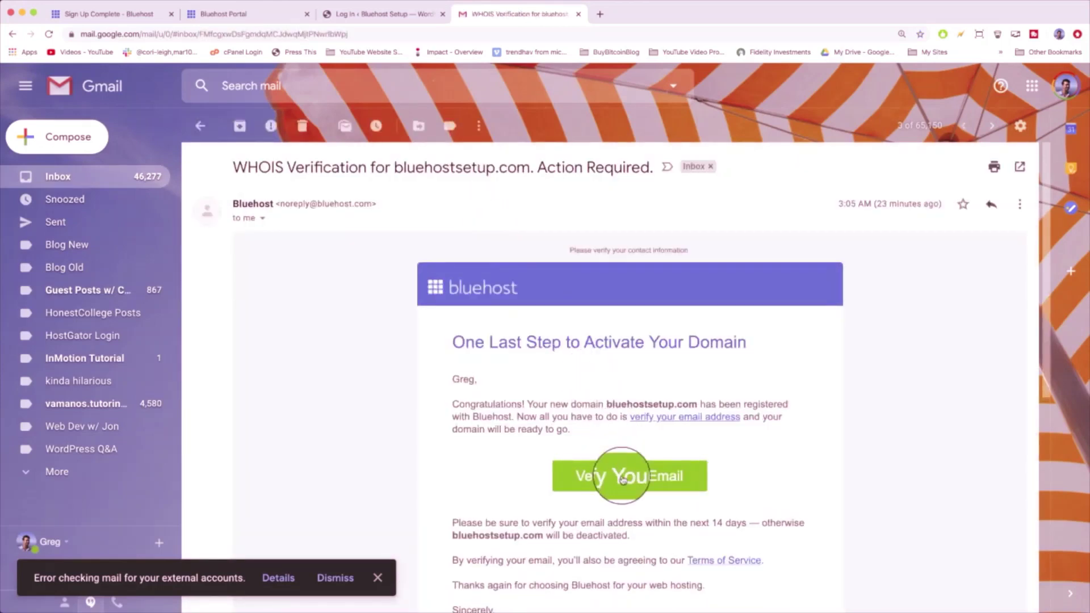
pyautogui.click(622, 479)
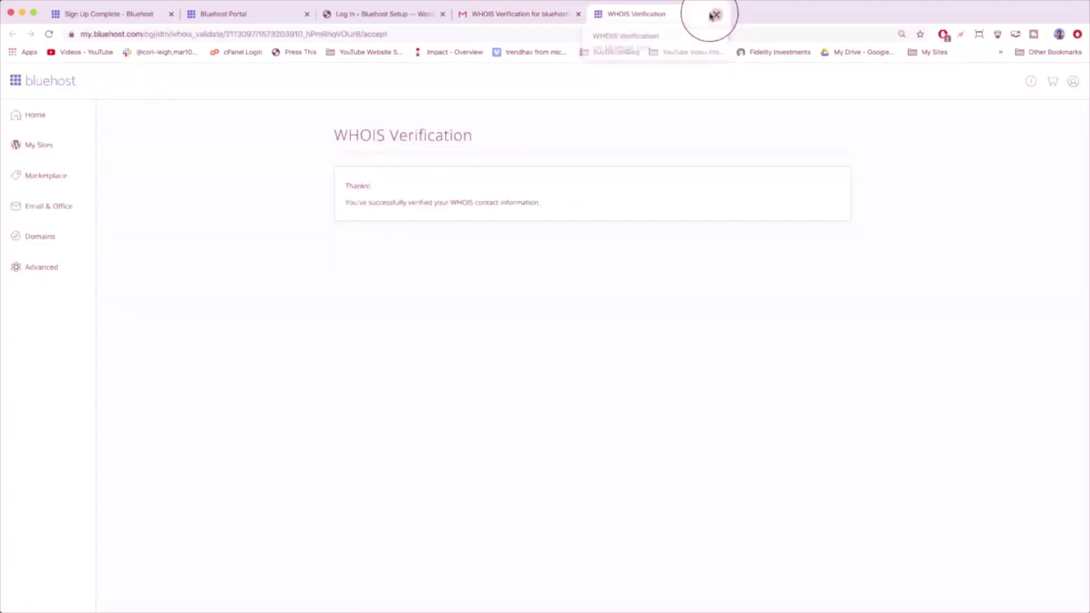
pyautogui.click(715, 15)
# - Read the Welcome to Bluehost! and Domain Privacy update emails, then close the Gmail tab
pyautogui.click(68, 178)
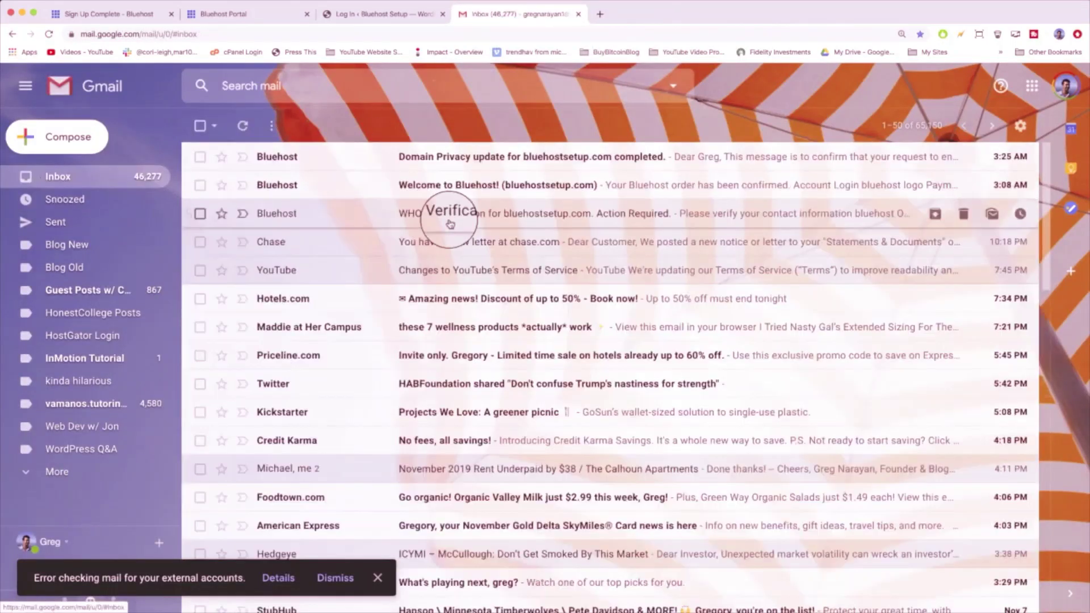
pyautogui.click(486, 180)
pyautogui.scroll(-5, 528, 267)
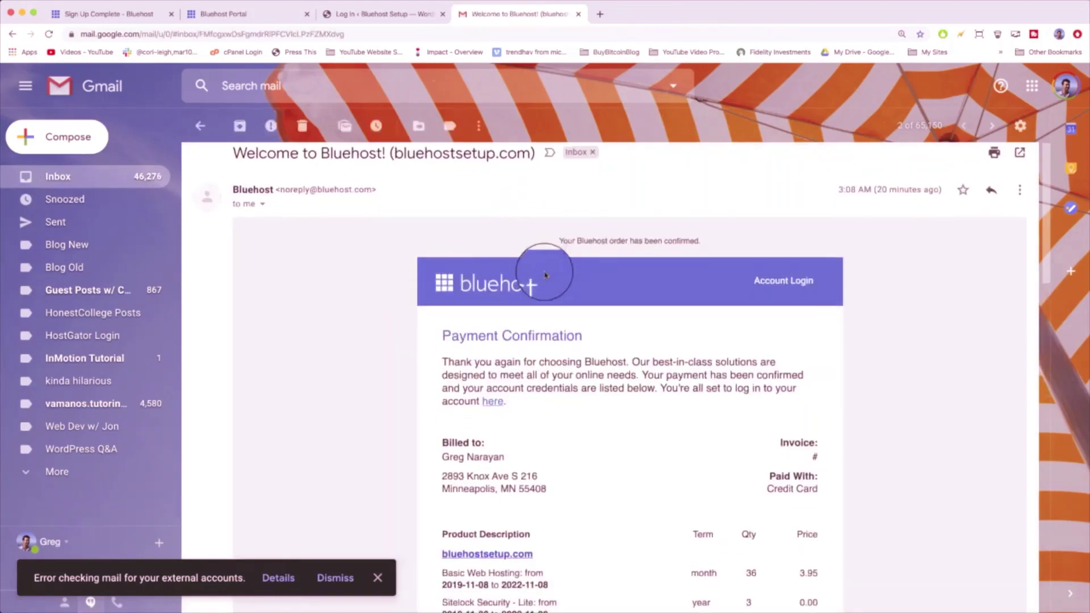
pyautogui.scroll(-5, 545, 269)
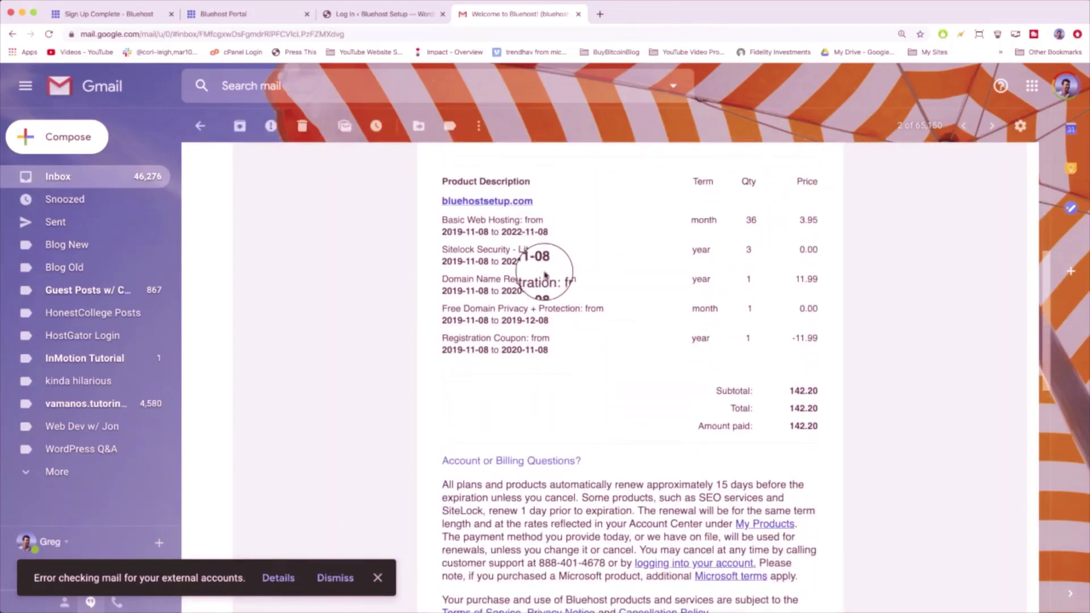
pyautogui.scroll(9, 547, 268)
pyautogui.click(113, 176)
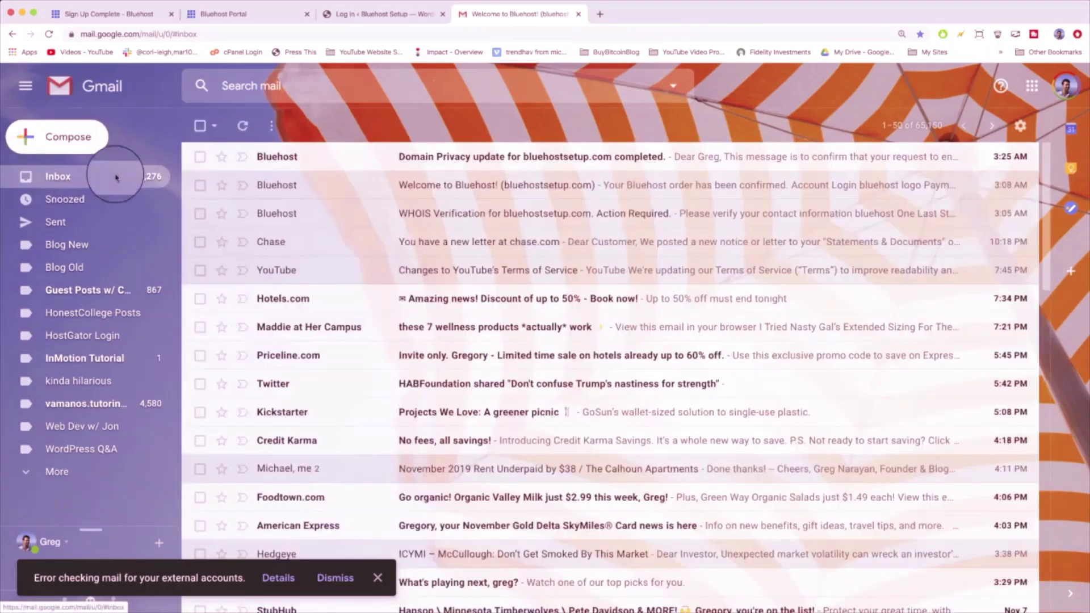
pyautogui.click(423, 158)
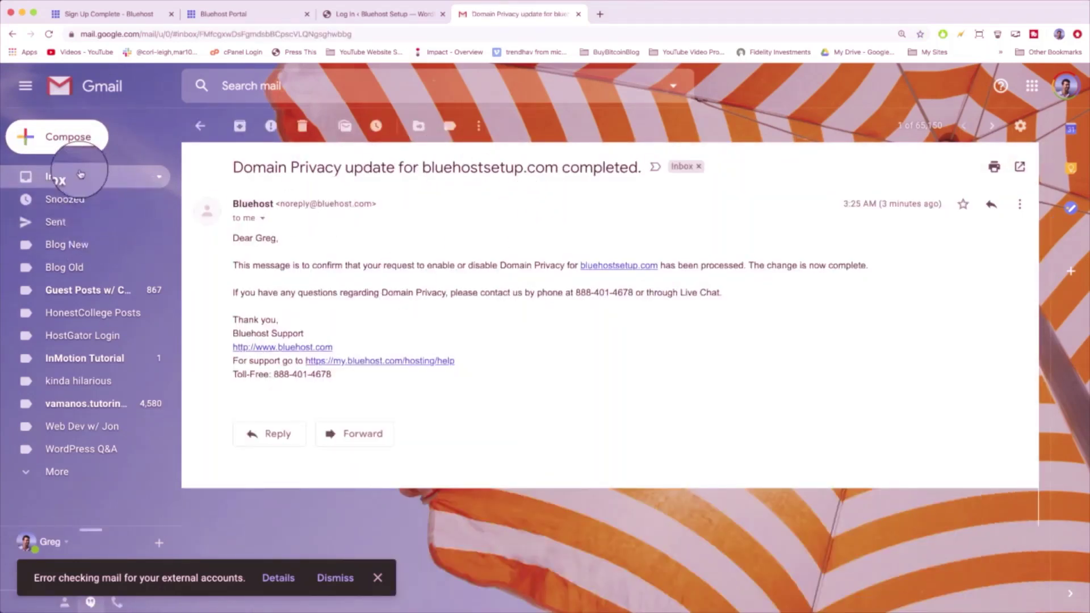
pyautogui.click(59, 175)
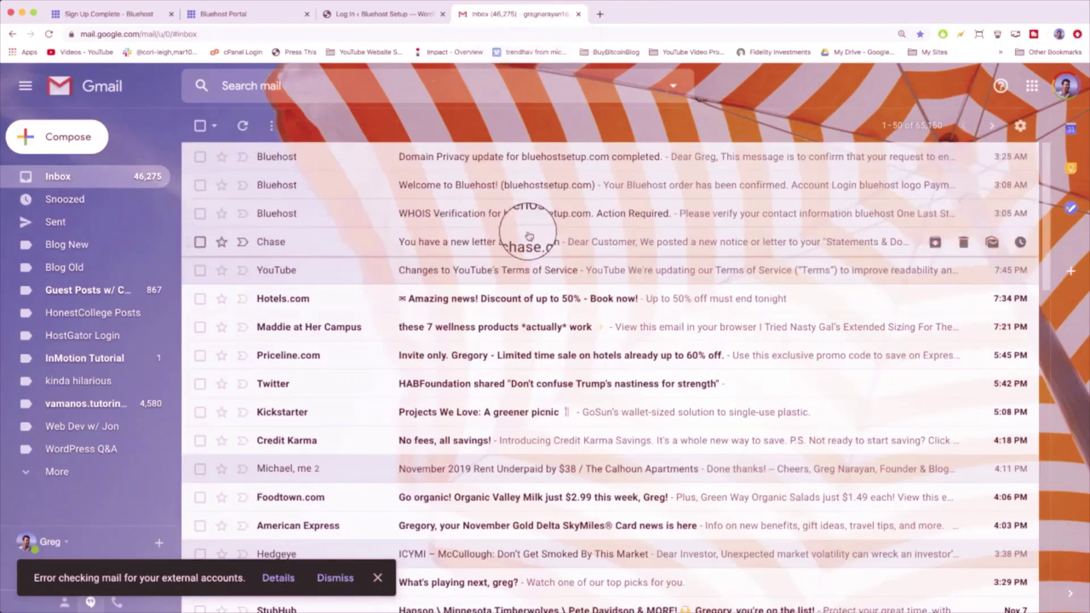
pyautogui.click(578, 15)
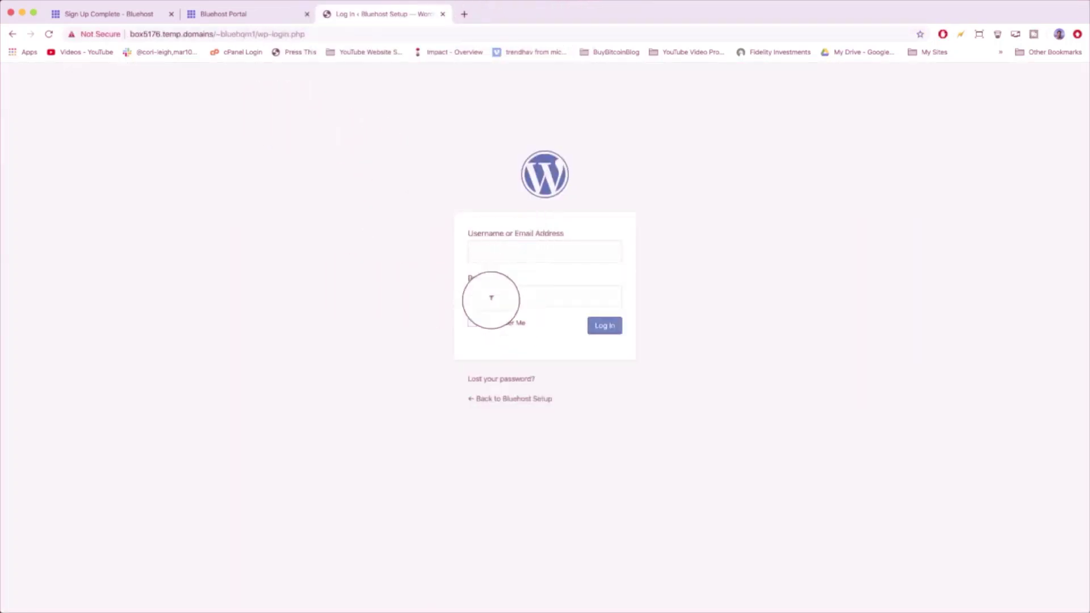
# - In the Bluehost Portal, open My Sites and choose Manage Site on the Bluehost Setup card
pyautogui.click(257, 23)
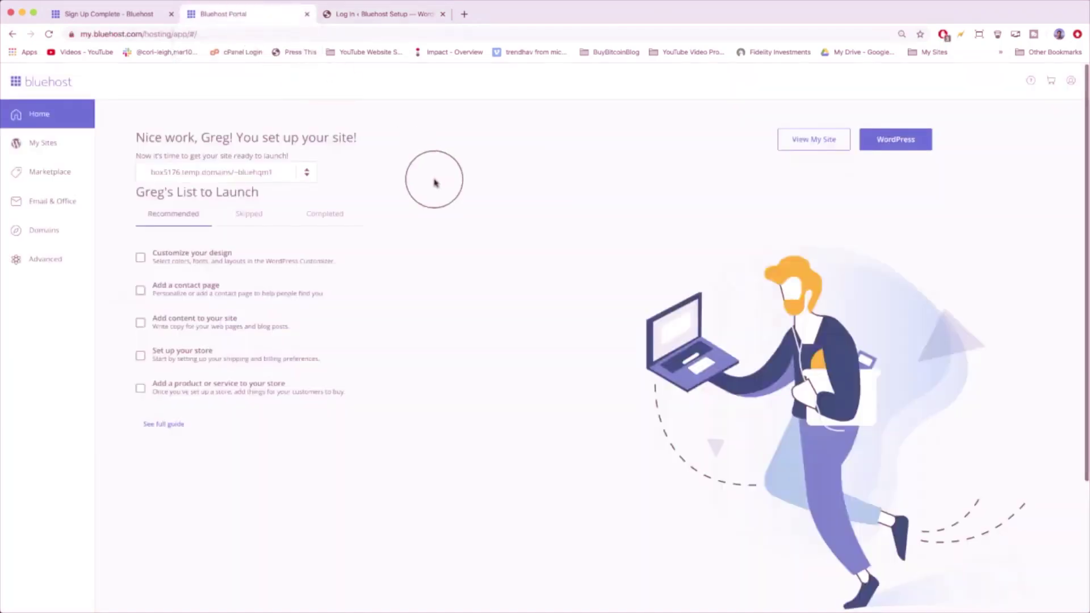
pyautogui.click(33, 144)
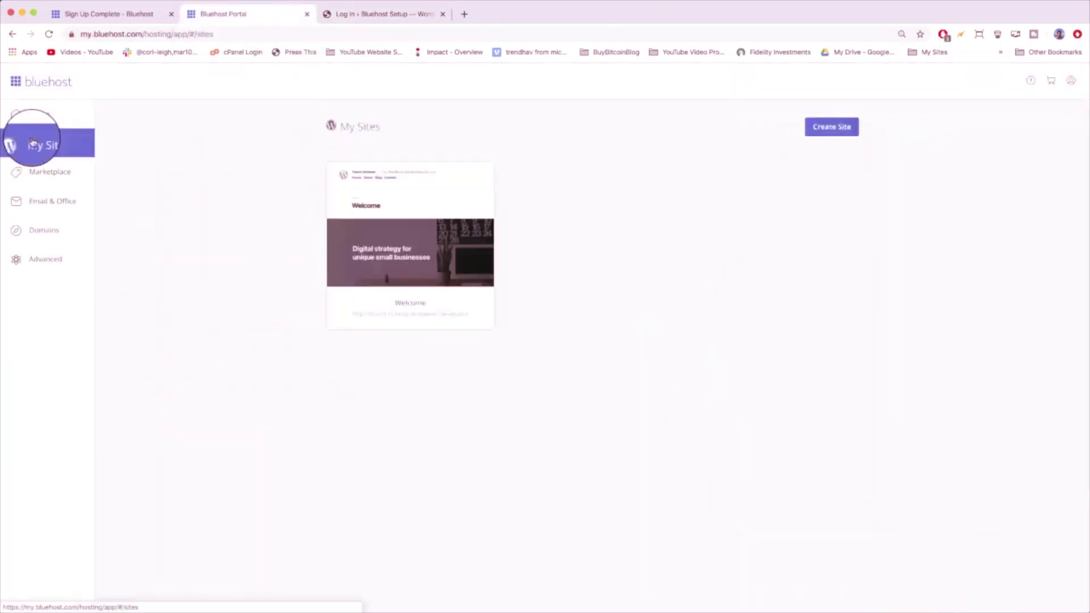
pyautogui.moveTo(401, 207)
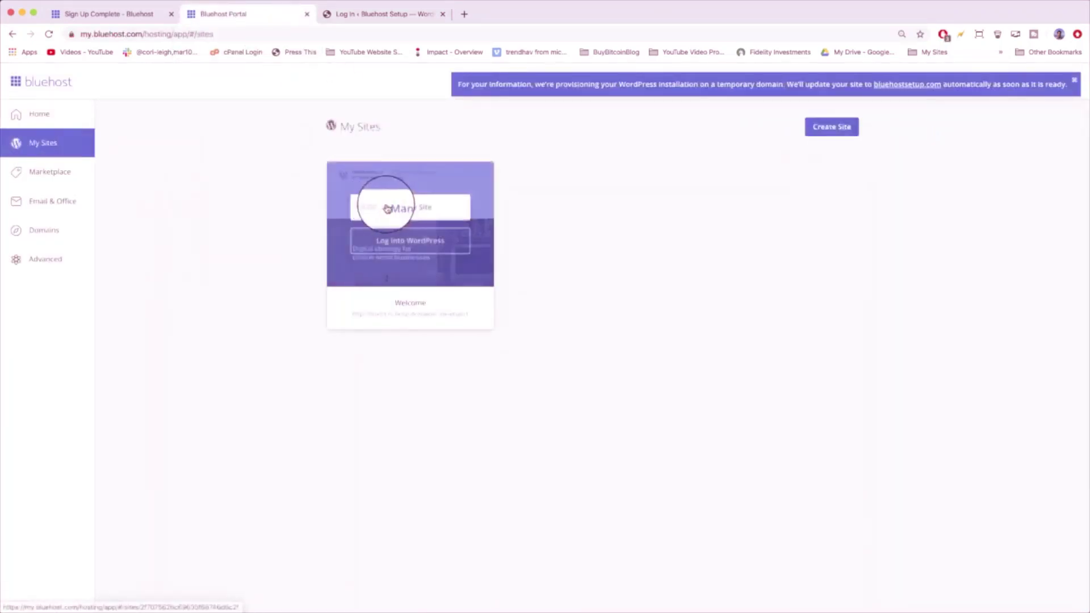
pyautogui.click(420, 209)
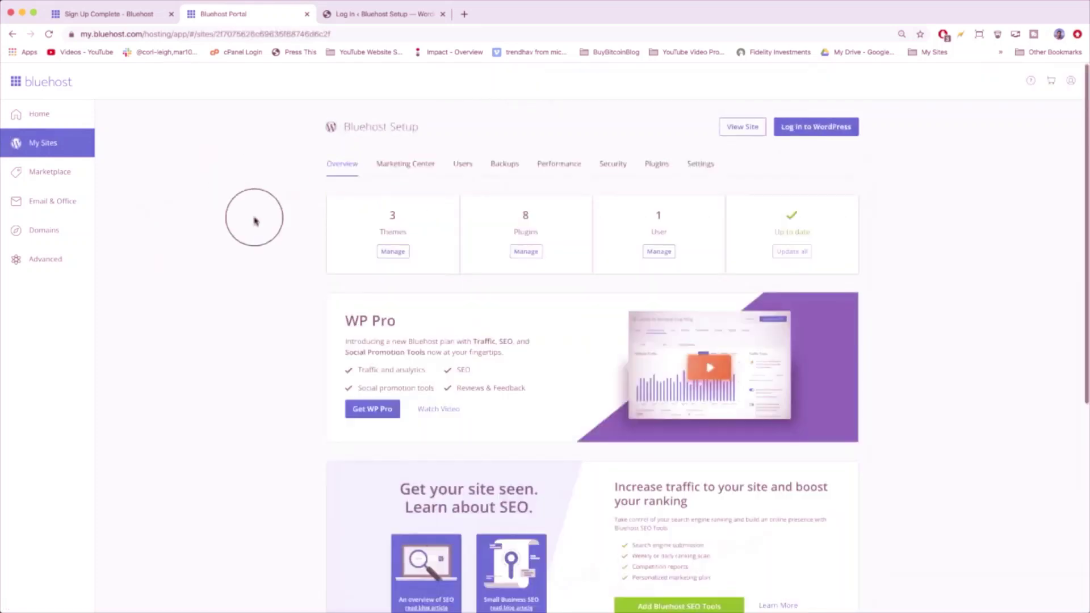
pyautogui.scroll(-6, 276, 275)
pyautogui.scroll(7, 277, 276)
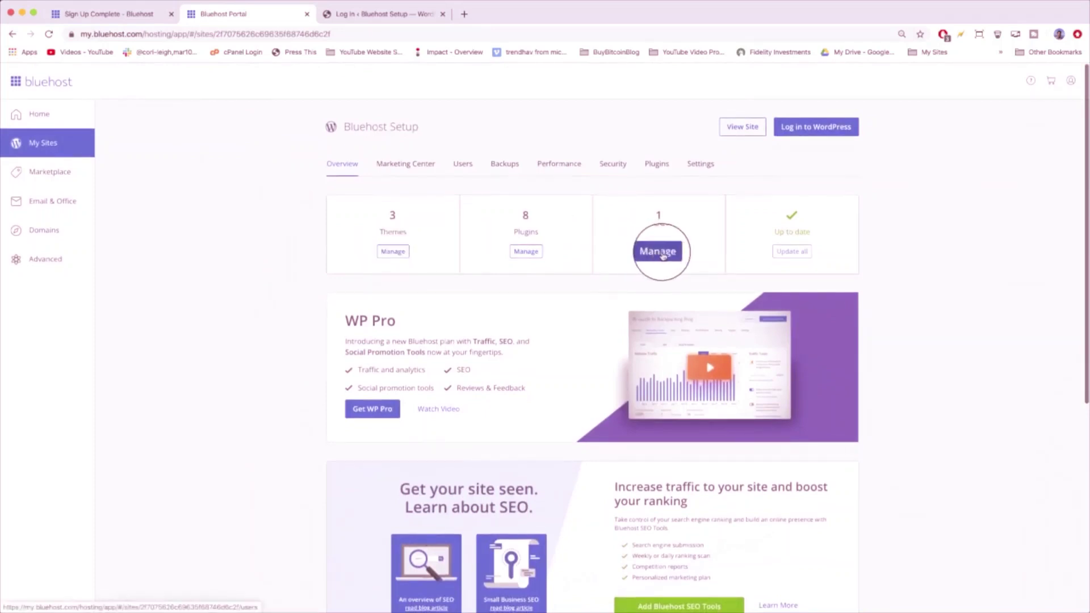
# - Open the site's Users list under Overview and log into WordPress as the single user
pyautogui.click(660, 254)
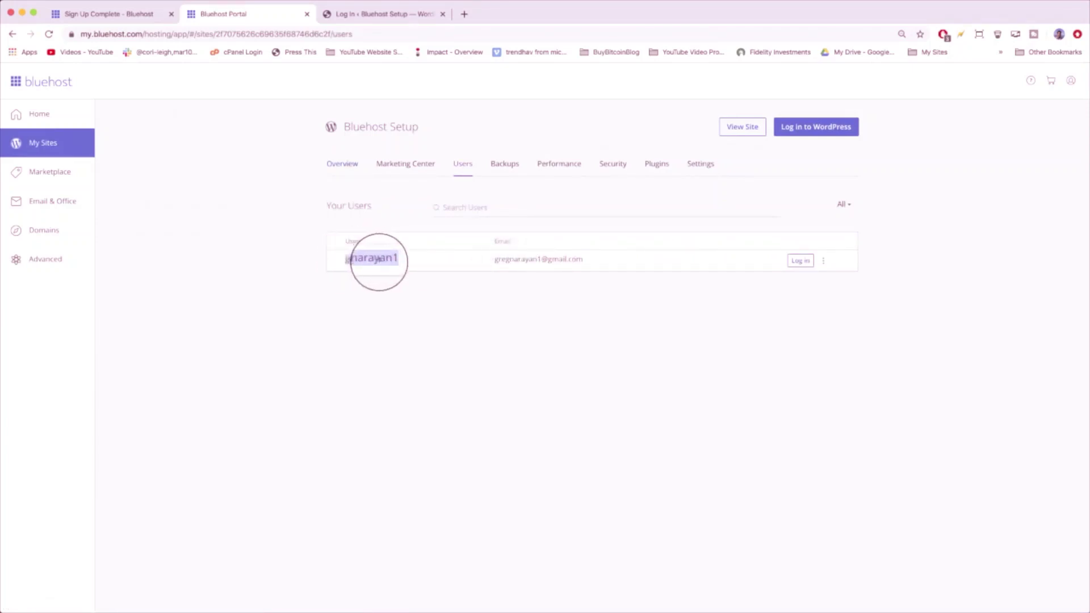
pyautogui.click(386, 261)
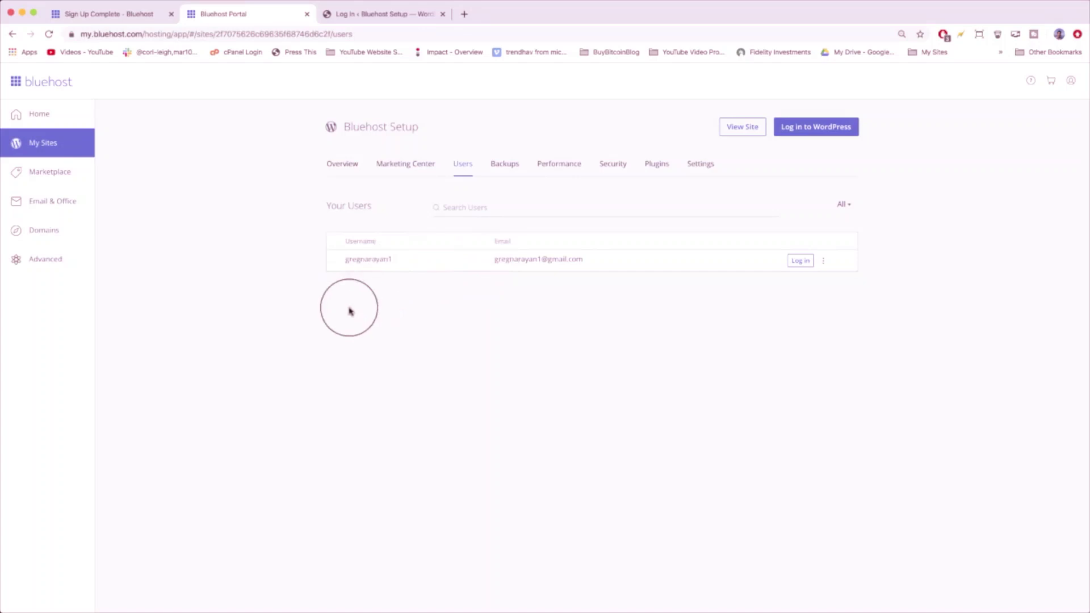
pyautogui.doubleClick(368, 259)
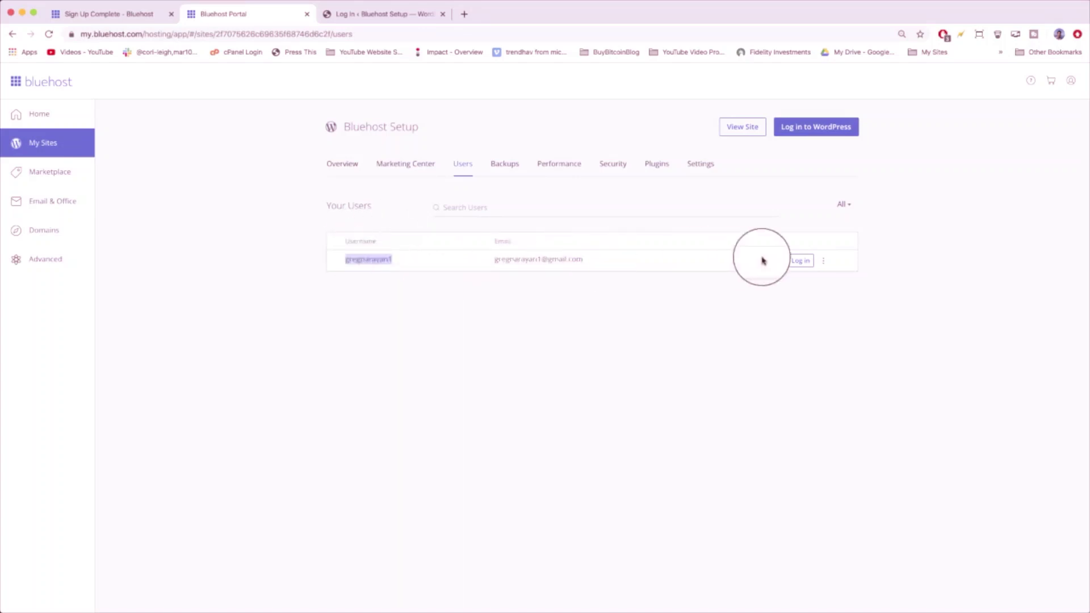
pyautogui.click(797, 262)
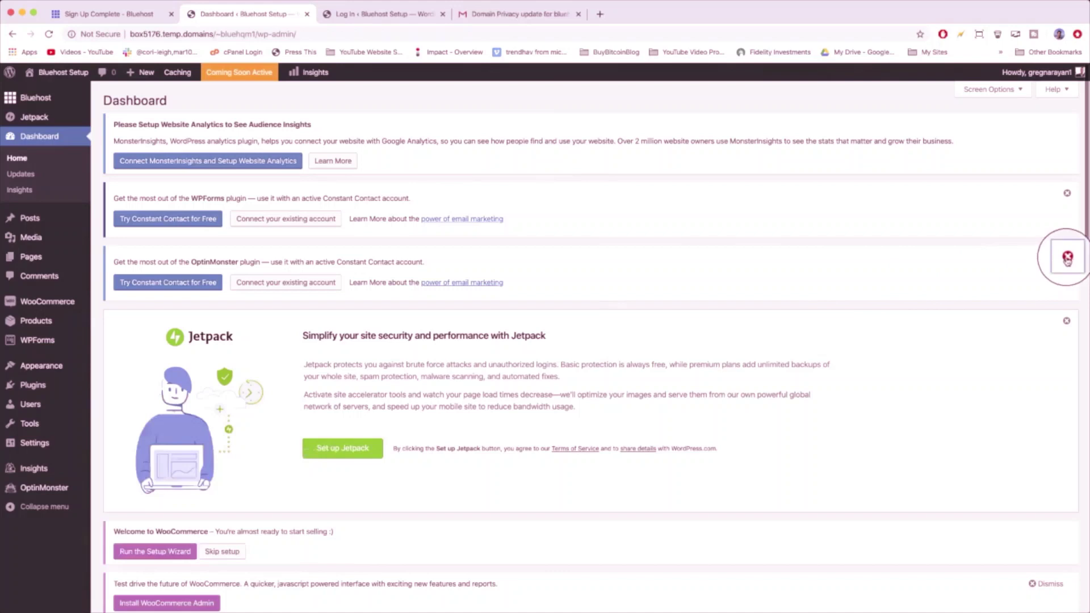
# - Dismiss the OptinMonster and WPForms Constant Contact notices and the WooCommerce Admin notice
pyautogui.click(1067, 257)
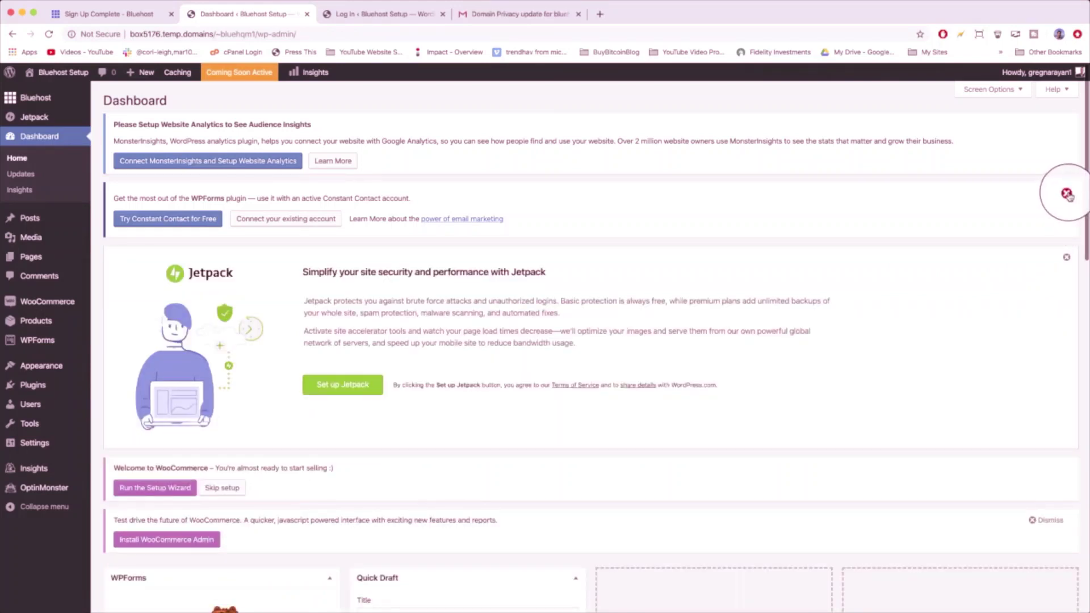
pyautogui.click(1067, 194)
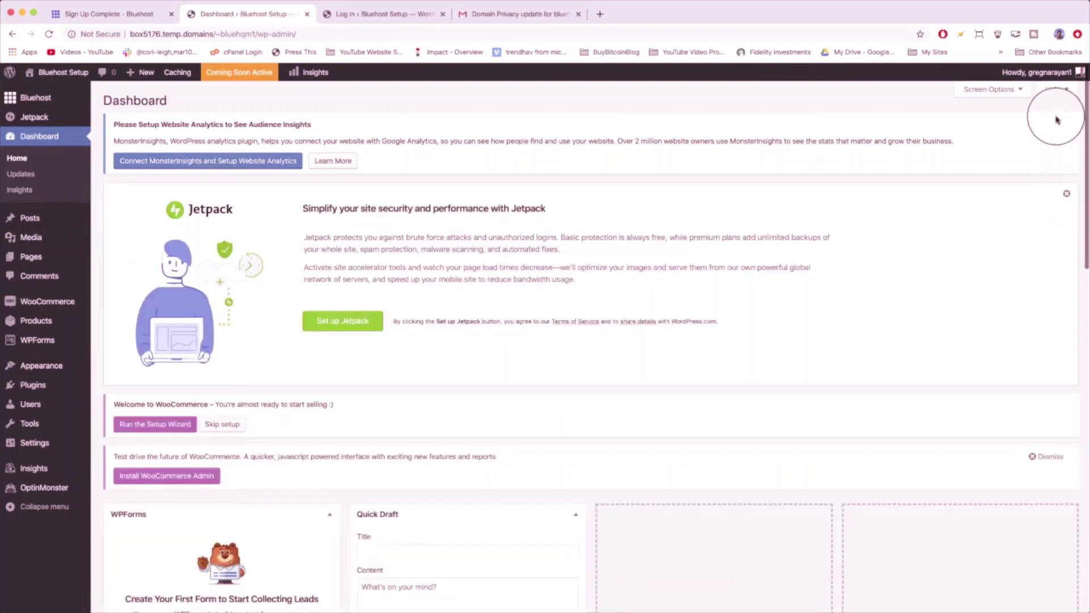
pyautogui.scroll(-3, 1057, 120)
pyautogui.click(1032, 386)
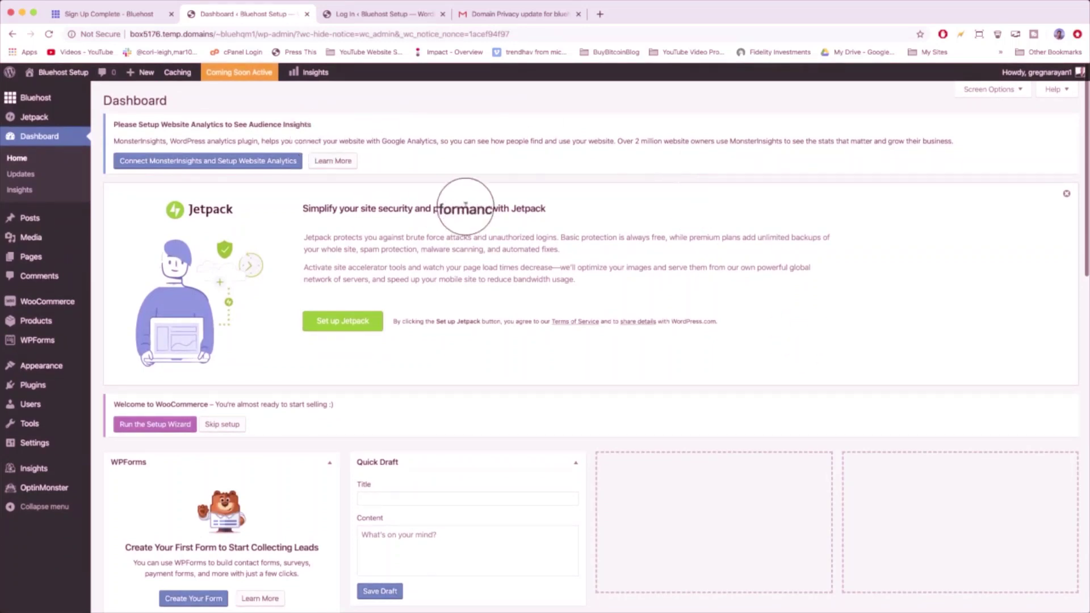
pyautogui.moveTo(34, 412)
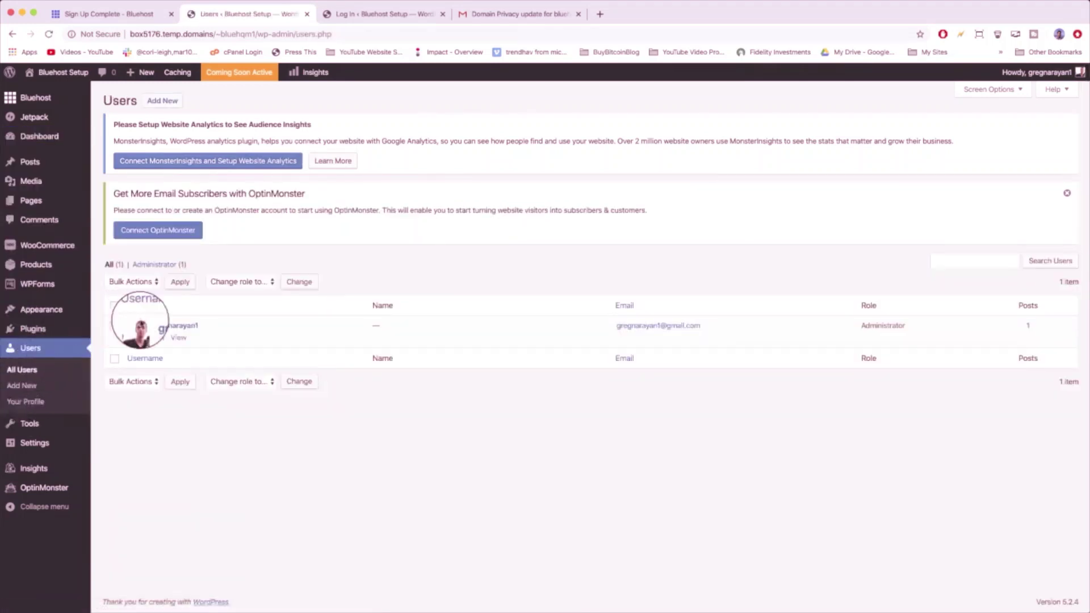
# - In Your Profile, generate a password, replace it with a pasted custom one, and update the profile
pyautogui.click(159, 339)
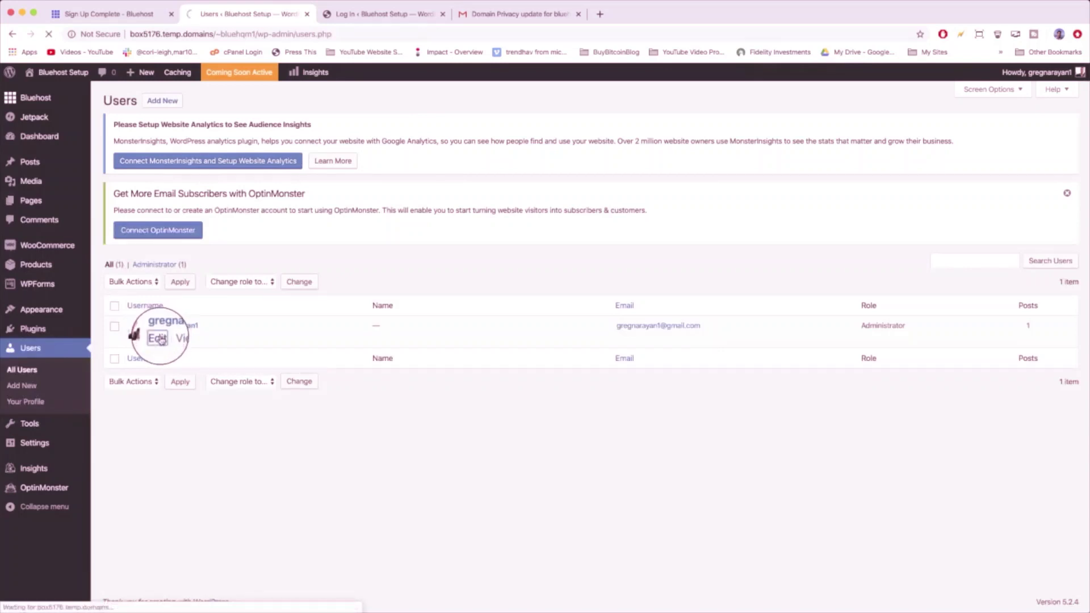
pyautogui.scroll(-5, 360, 332)
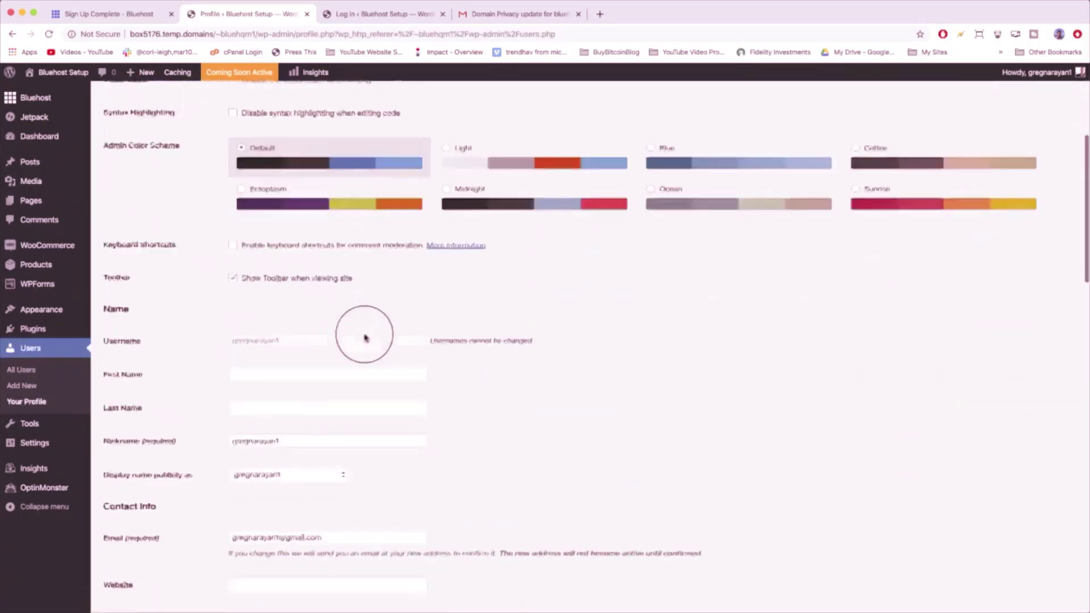
pyautogui.scroll(-8, 364, 338)
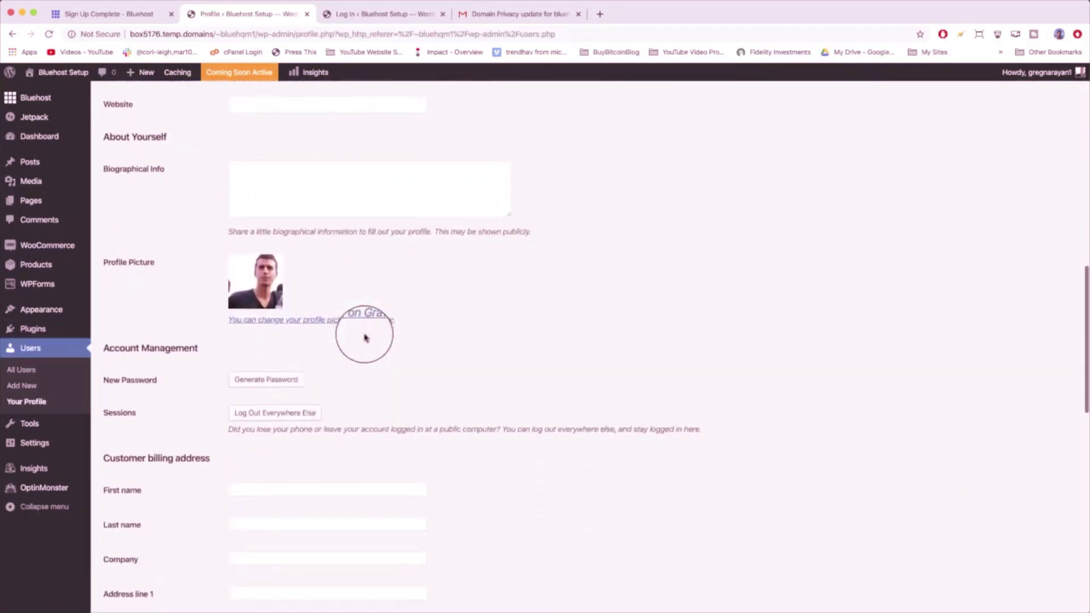
pyautogui.scroll(-2, 364, 338)
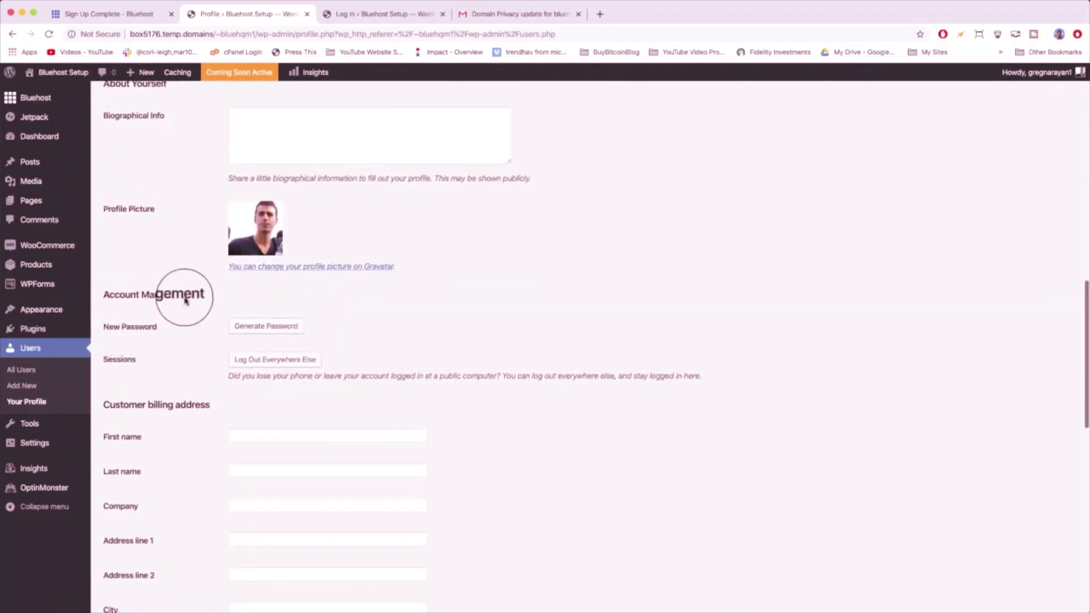
pyautogui.click(287, 326)
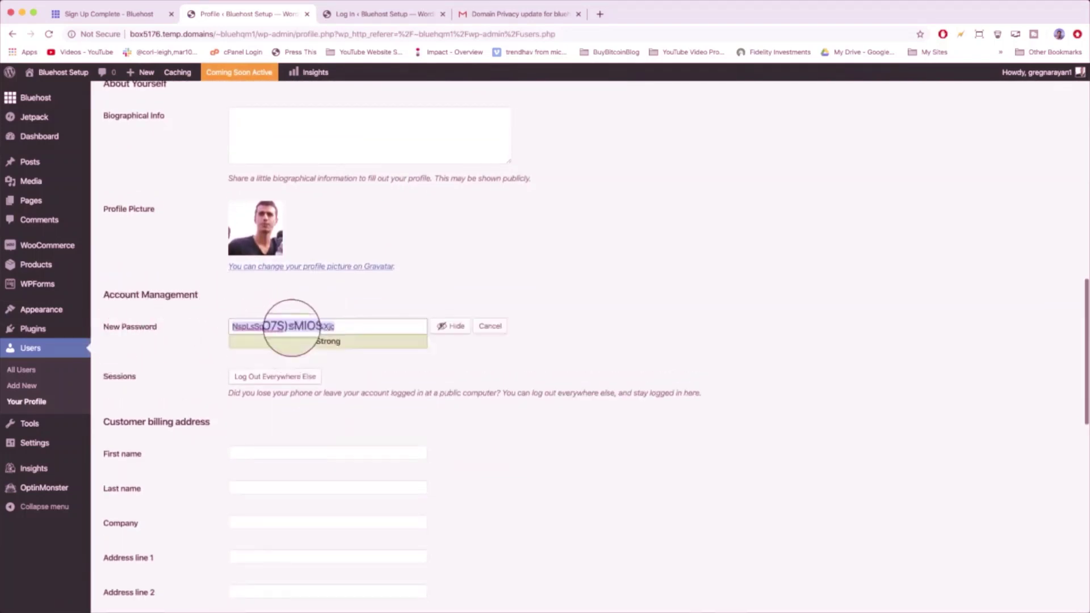
pyautogui.click(449, 326)
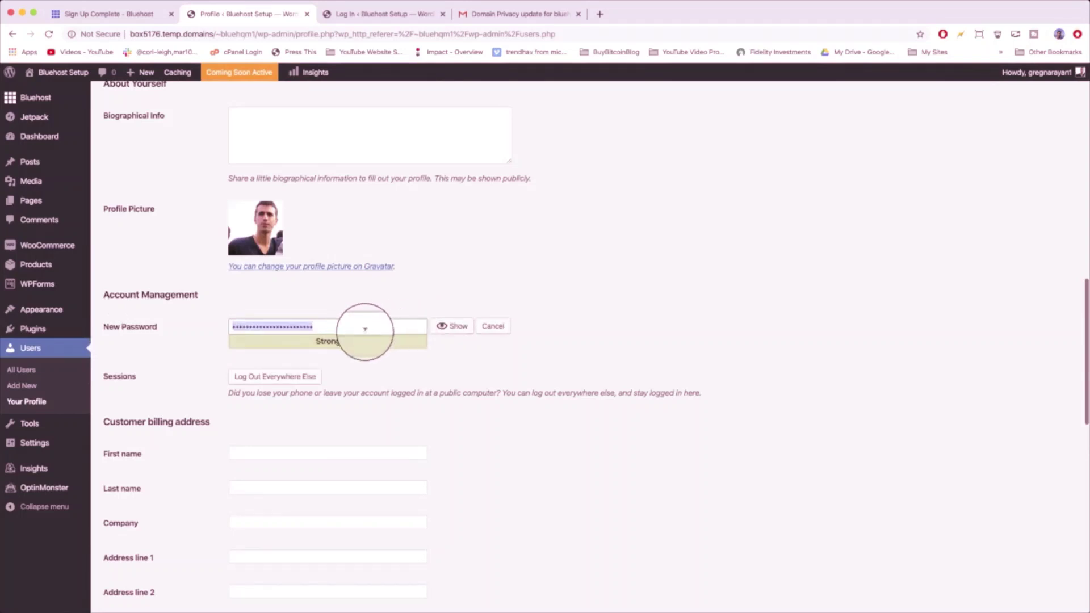
pyautogui.press('super+v')
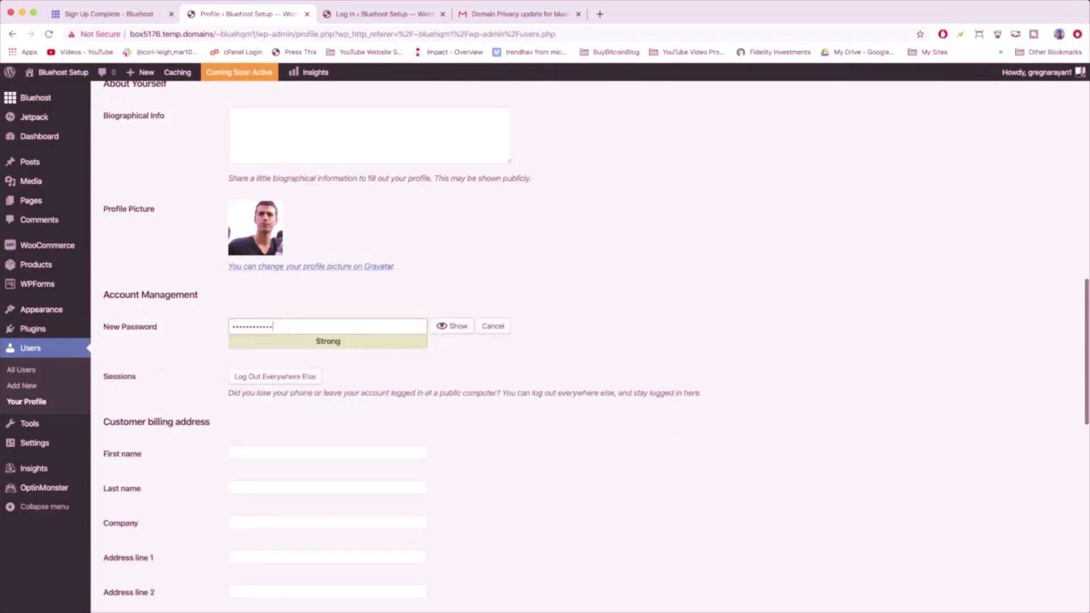
pyautogui.scroll(-8, 452, 365)
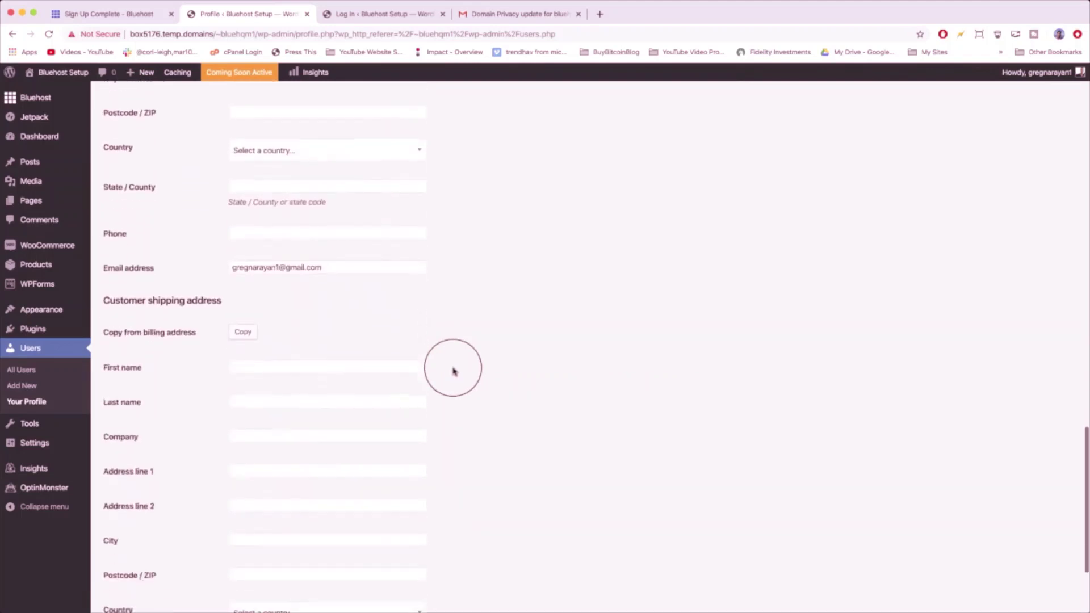
pyautogui.scroll(-3, 453, 372)
pyautogui.click(114, 555)
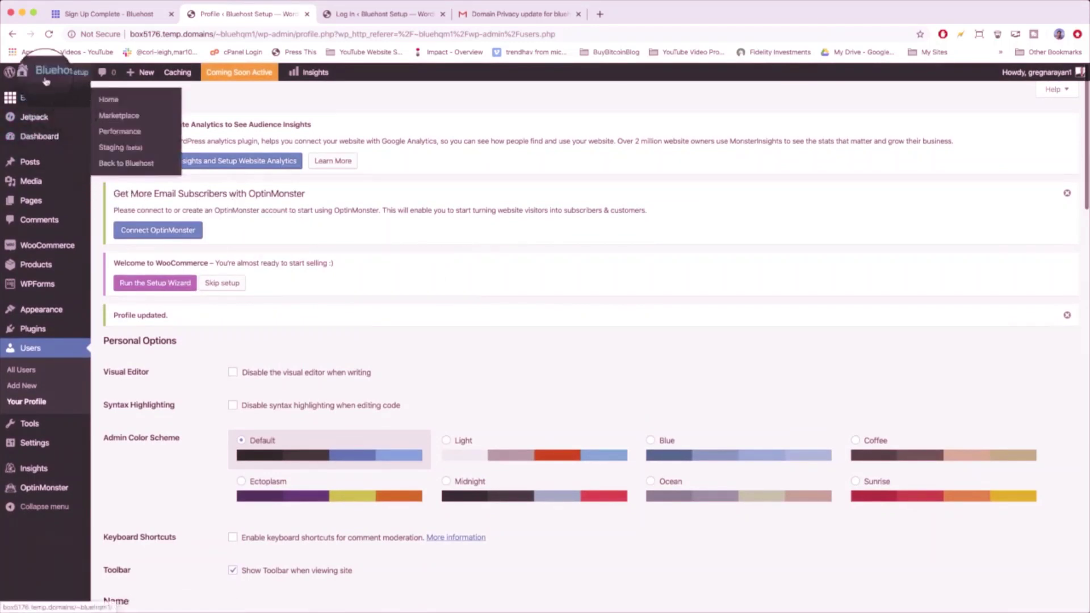
pyautogui.moveTo(35, 75)
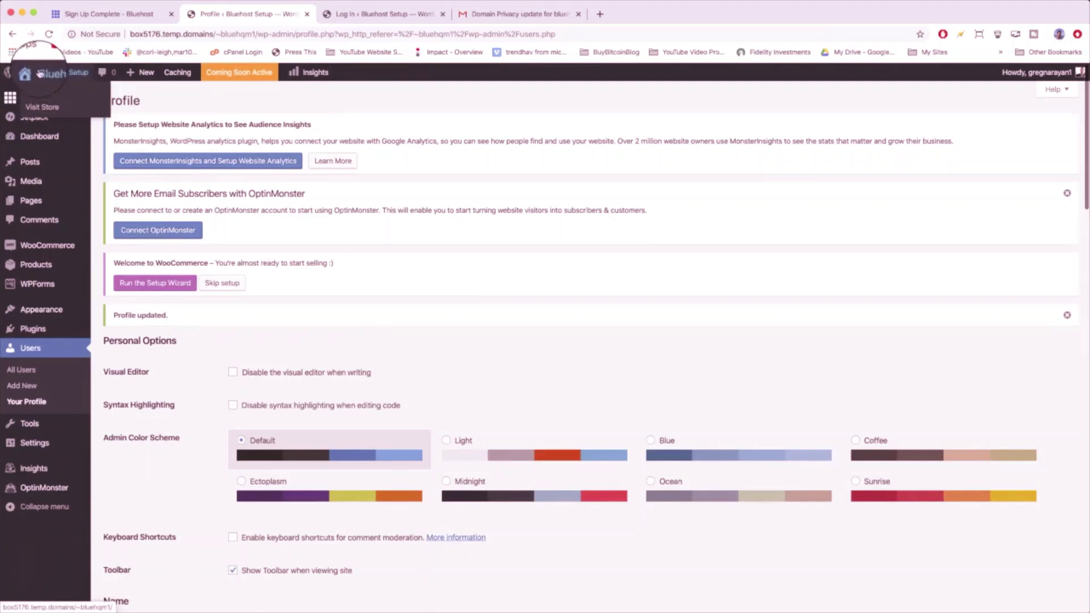
# - Visit the live site, scroll through its 'Hello world!' front page, and return to the Dashboard
pyautogui.click(37, 73)
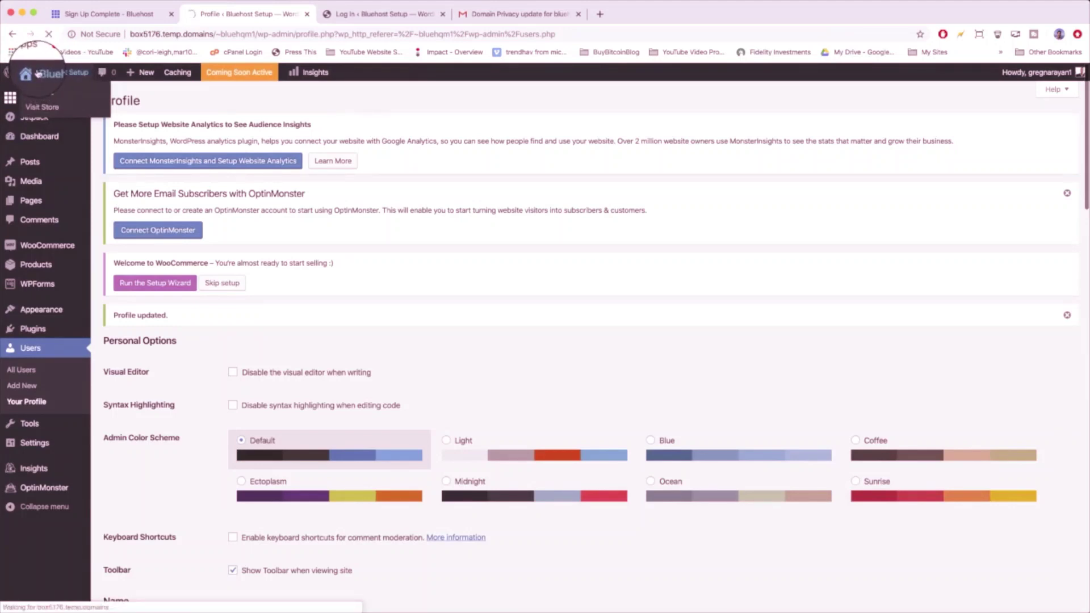
pyautogui.scroll(-6, 377, 250)
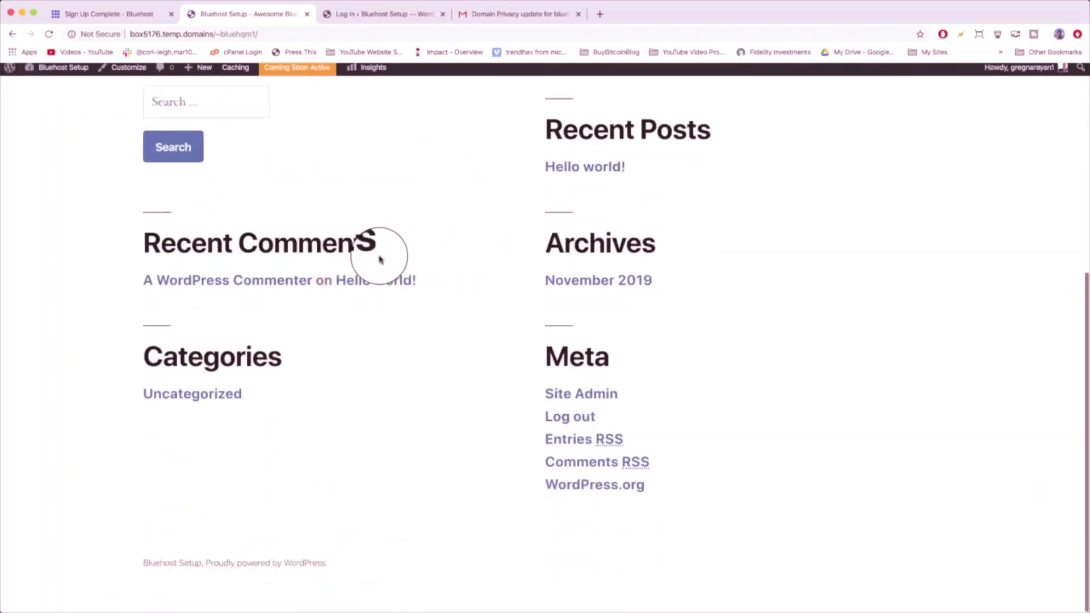
pyautogui.scroll(3, 391, 347)
pyautogui.scroll(3, 392, 348)
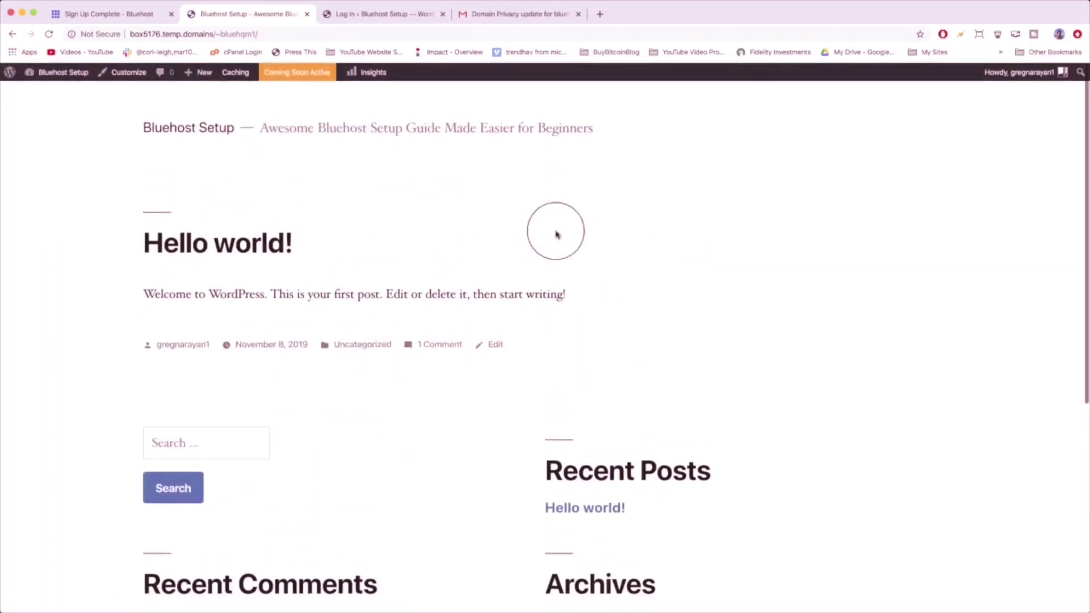
pyautogui.scroll(-6, 441, 239)
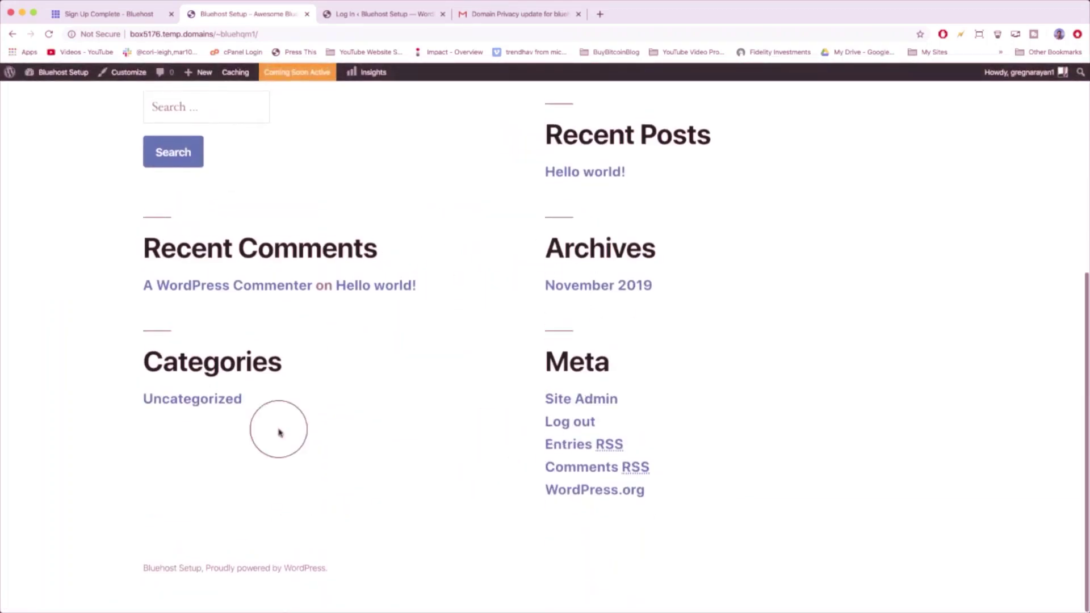
pyautogui.scroll(6, 539, 366)
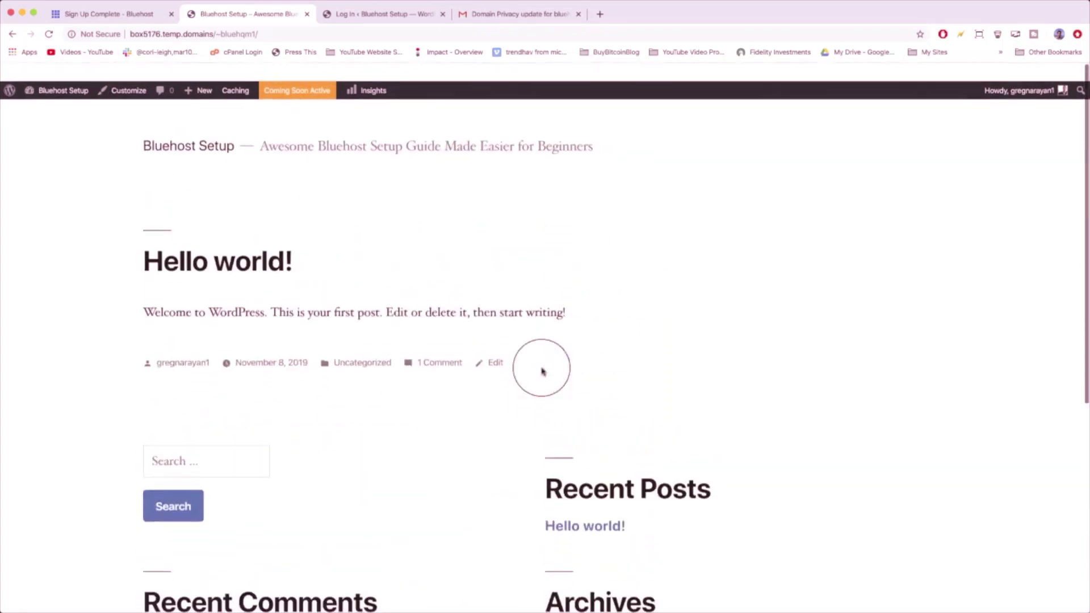
pyautogui.click(50, 78)
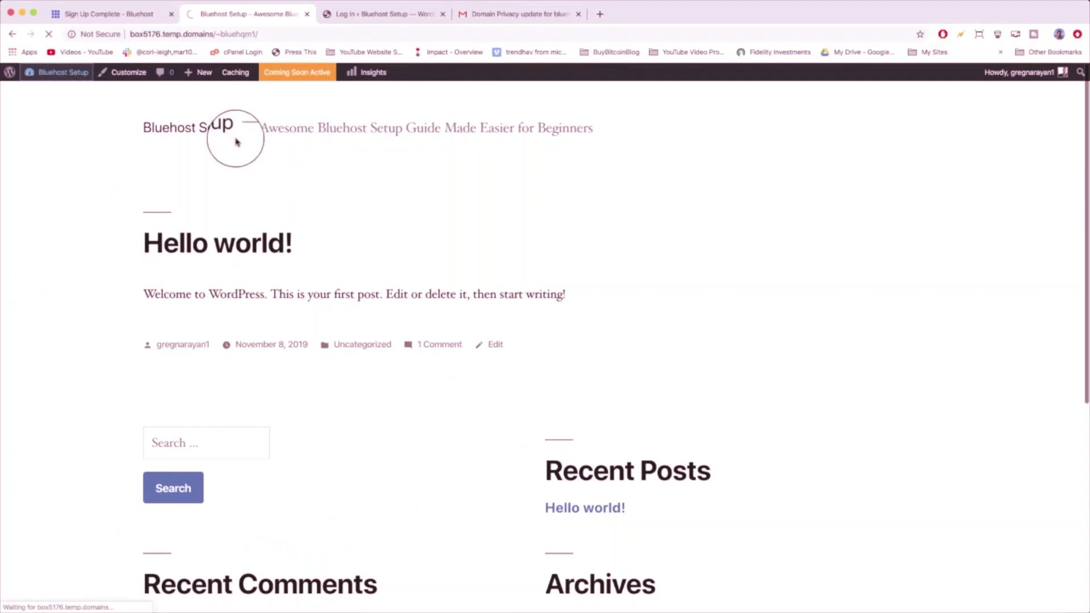
pyautogui.moveTo(60, 77)
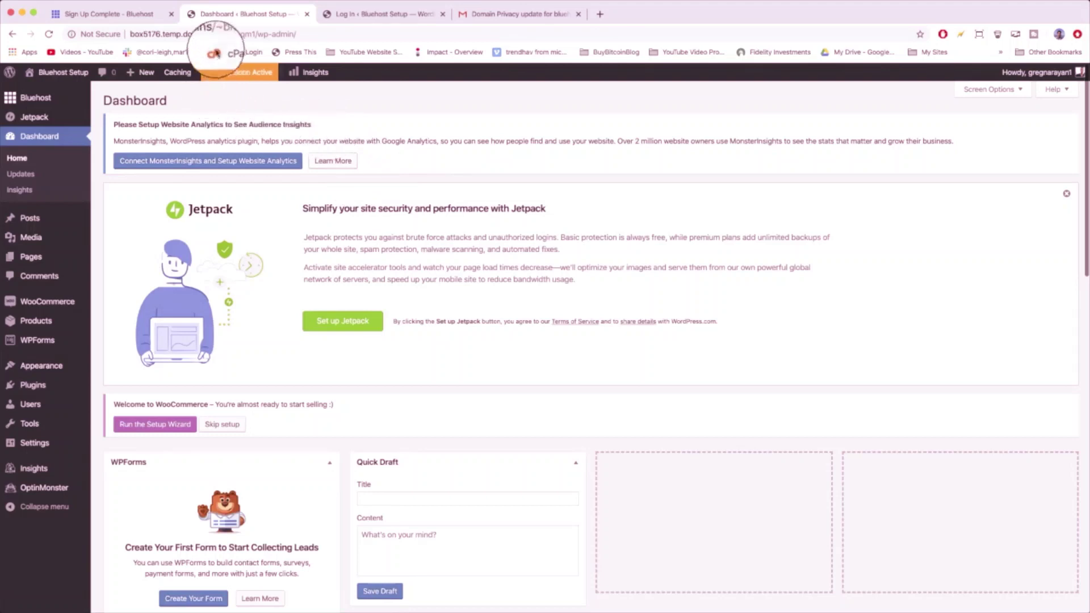
# - Select the site's domain in the address bar, then go Bluehost Home > Hosting > Manage
pyautogui.click(211, 33)
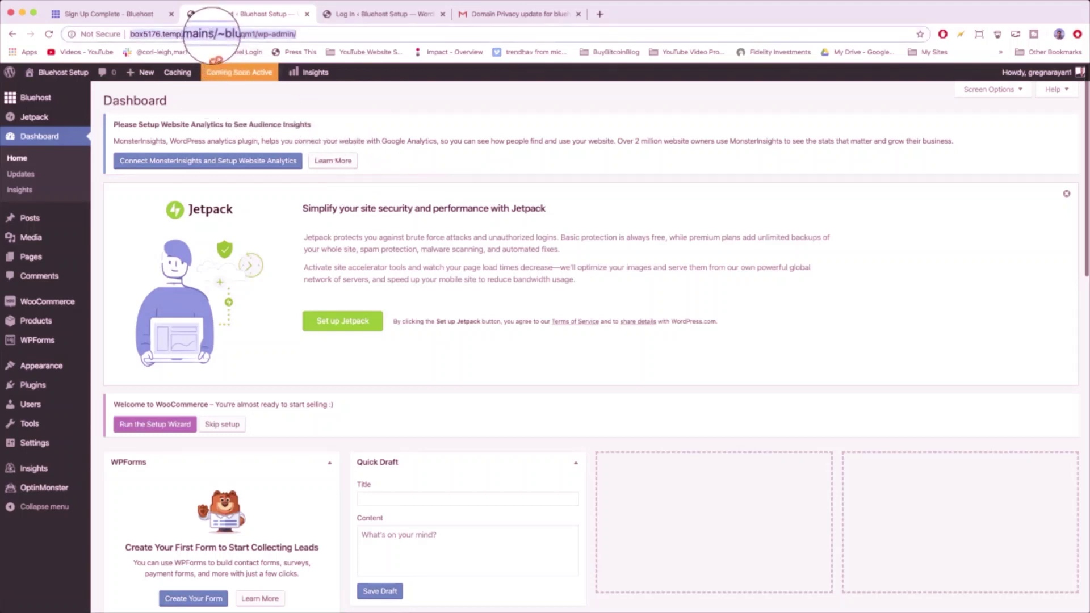
pyautogui.moveTo(214, 34); pyautogui.dragTo(122, 34)
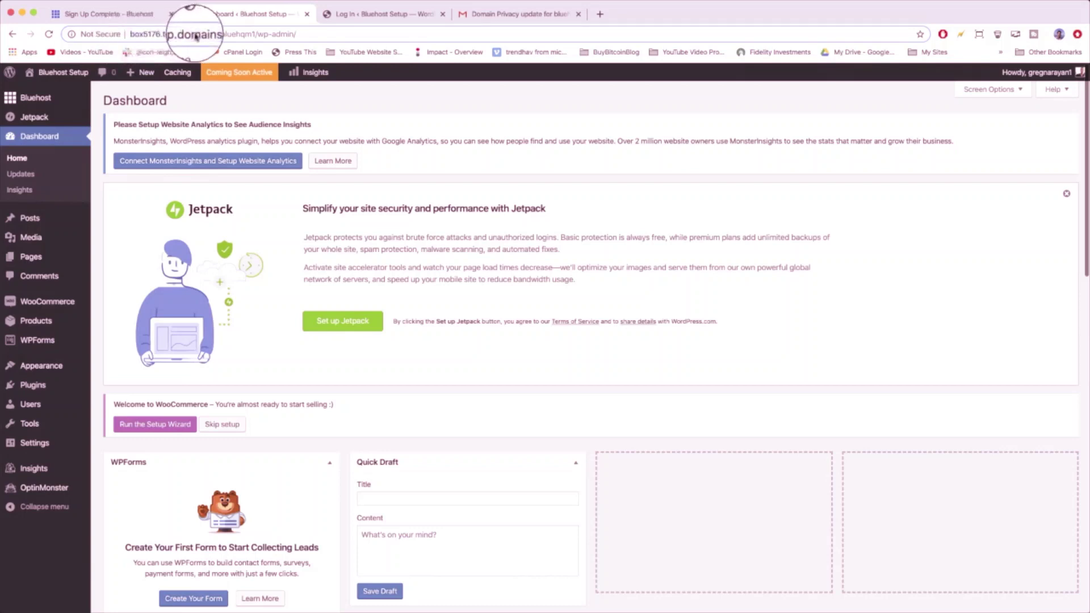
pyautogui.click(26, 101)
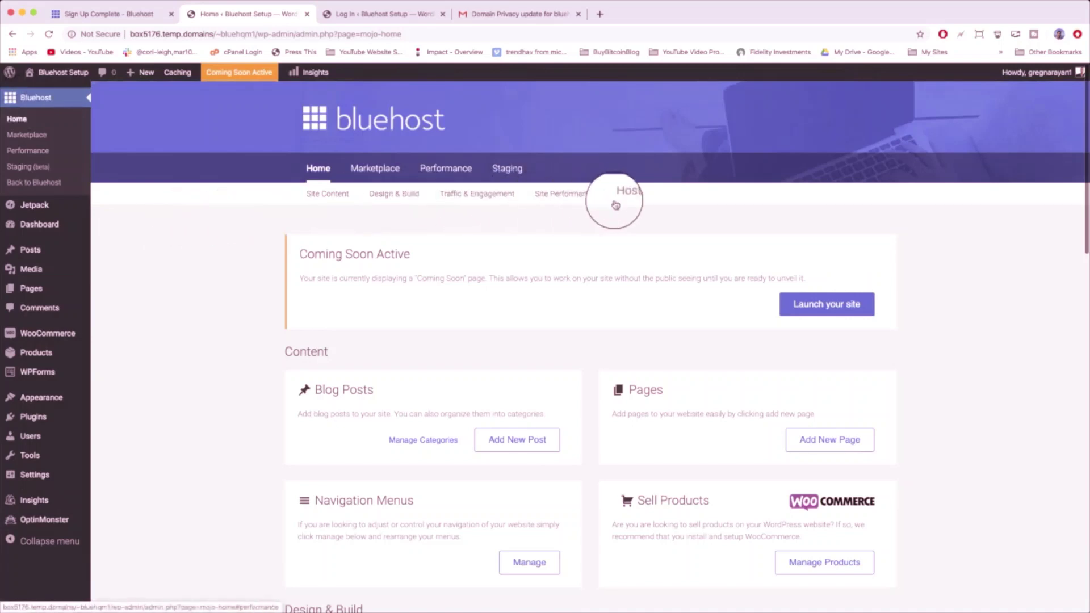
pyautogui.click(633, 199)
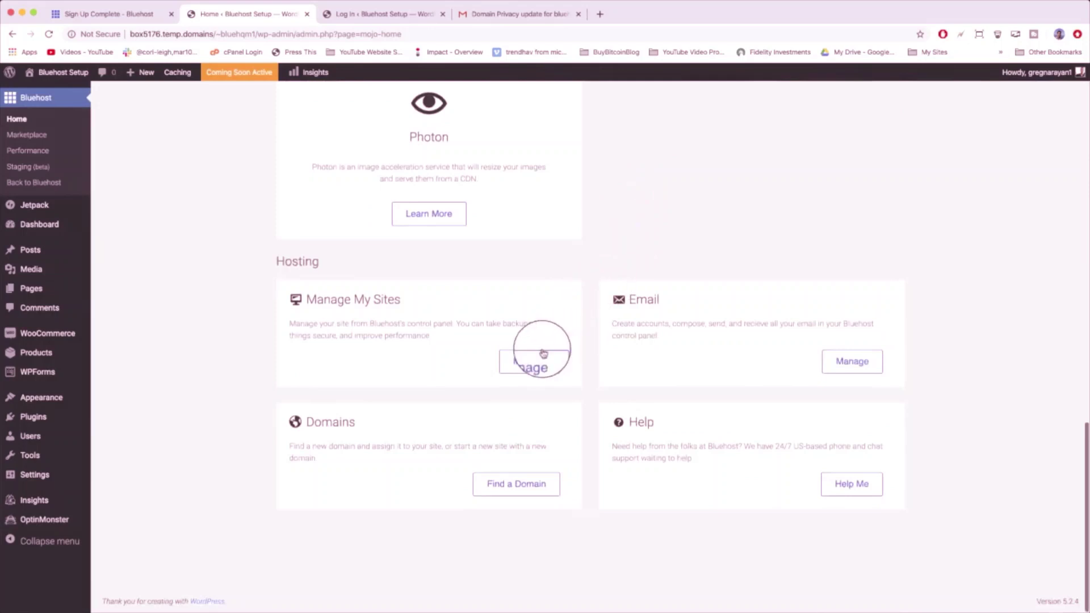
pyautogui.click(532, 359)
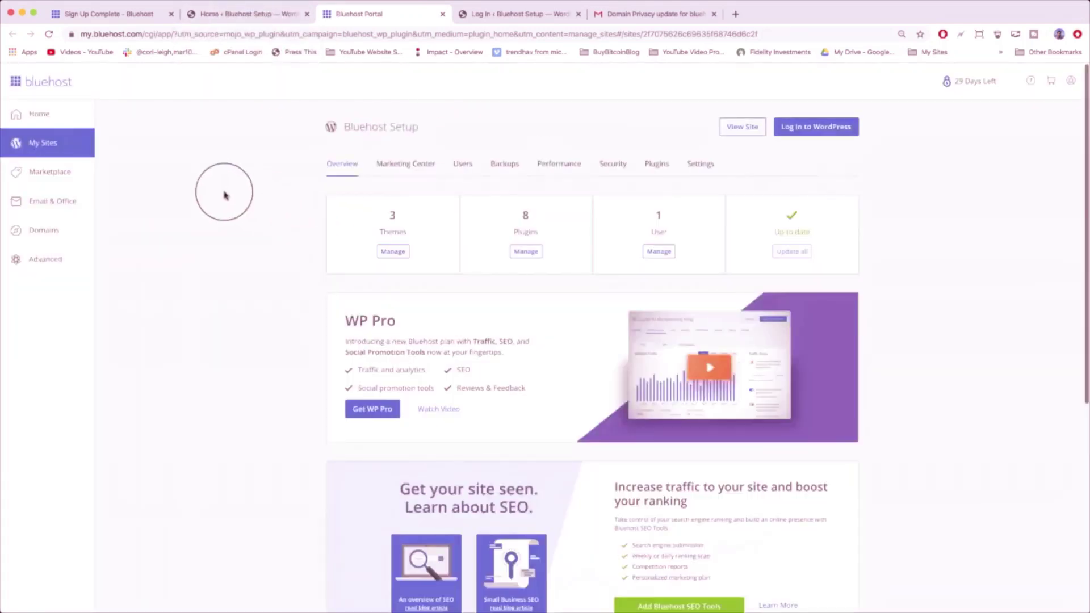
# - Go from the account home through My Sites to the Bluehost Setup site's Settings page
pyautogui.click(31, 116)
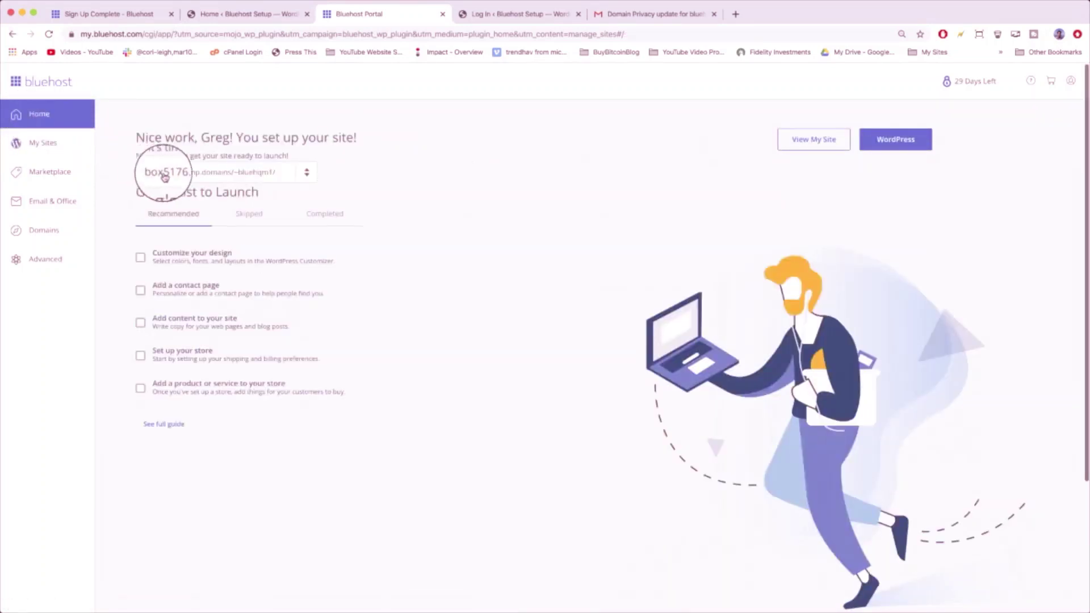
pyautogui.click(307, 173)
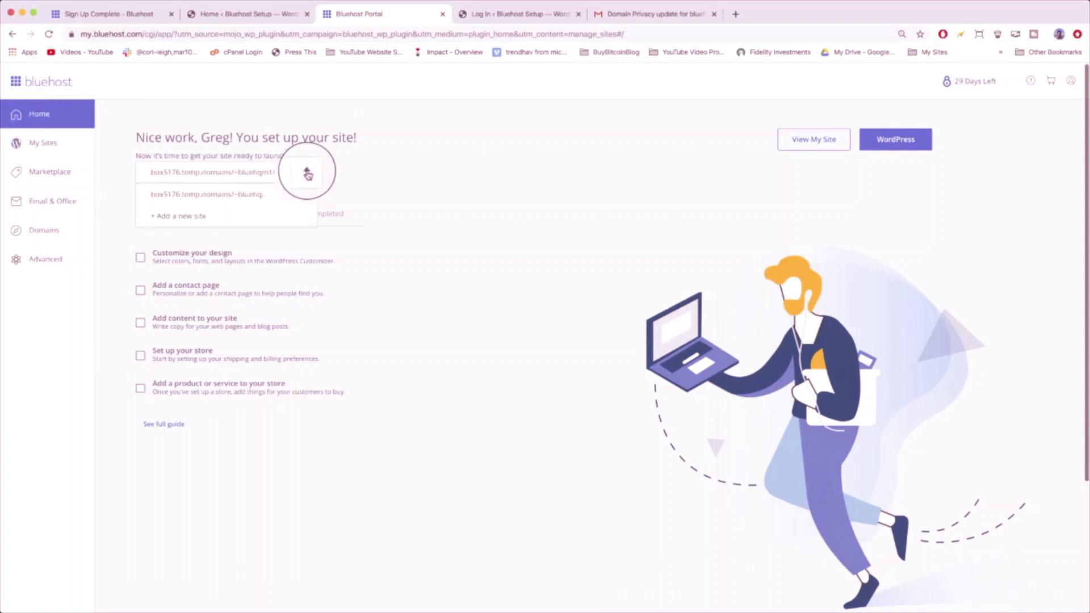
pyautogui.click(267, 194)
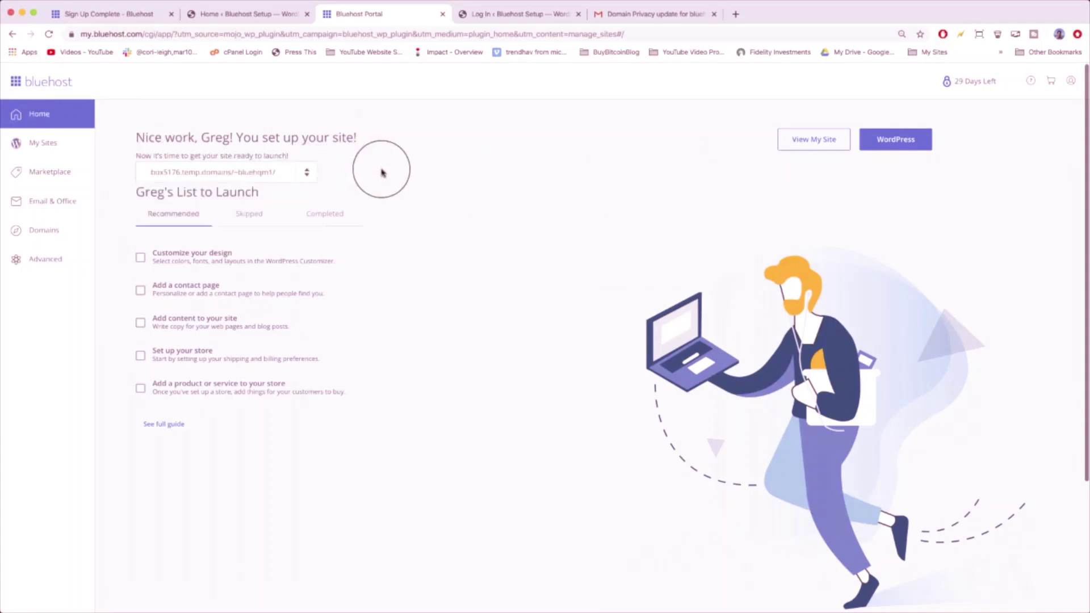
pyautogui.click(47, 144)
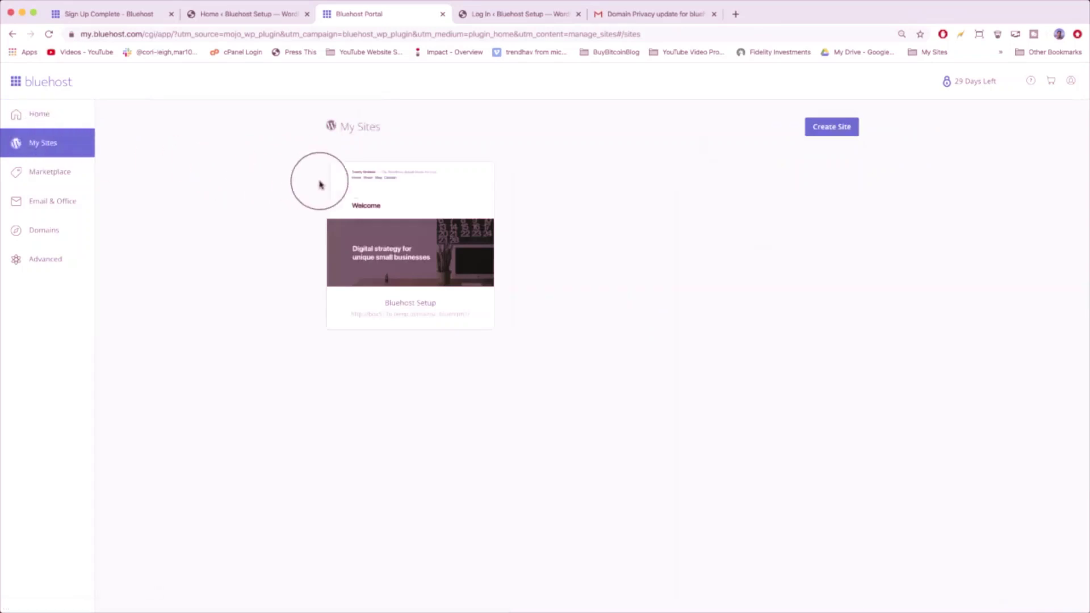
pyautogui.moveTo(370, 197)
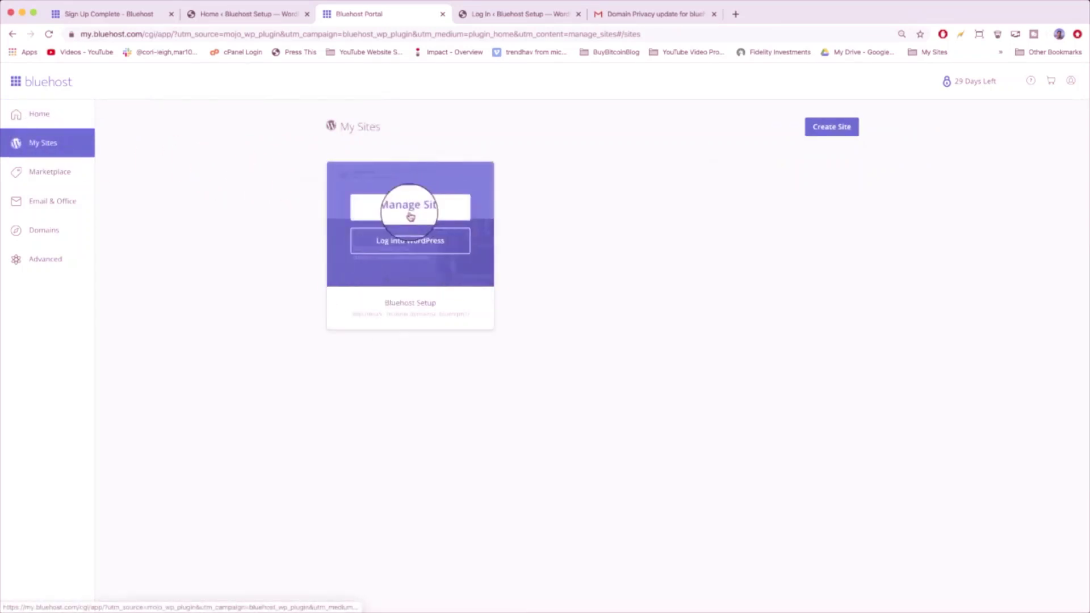
pyautogui.click(411, 216)
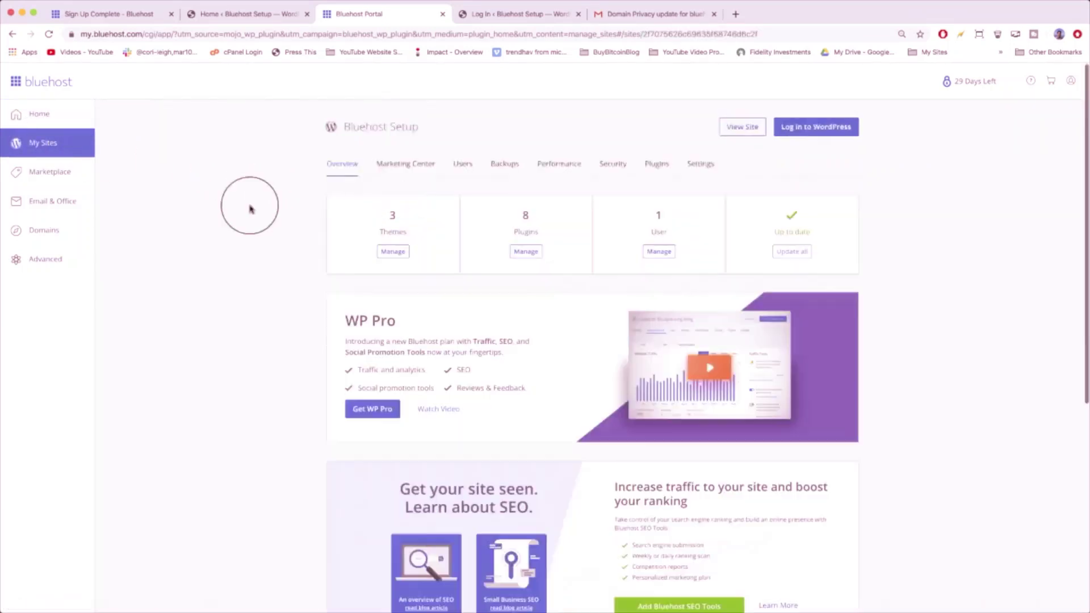
pyautogui.click(702, 166)
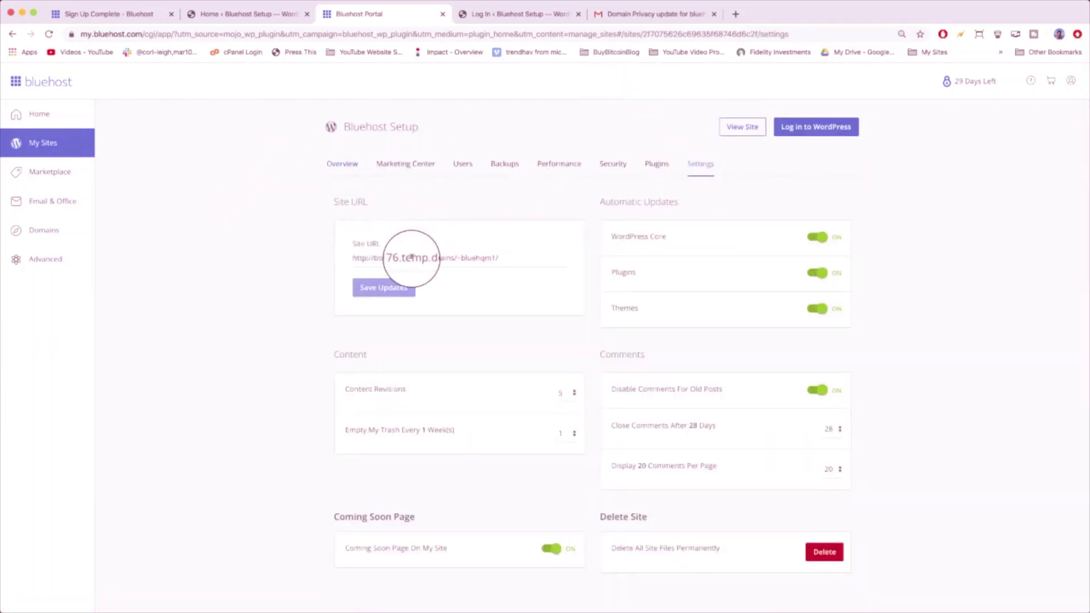
# - Select and delete the existing temporary Site URL
pyautogui.doubleClick(412, 259)
pyautogui.tripleClick(411, 258)
pyautogui.press('BackSpace')
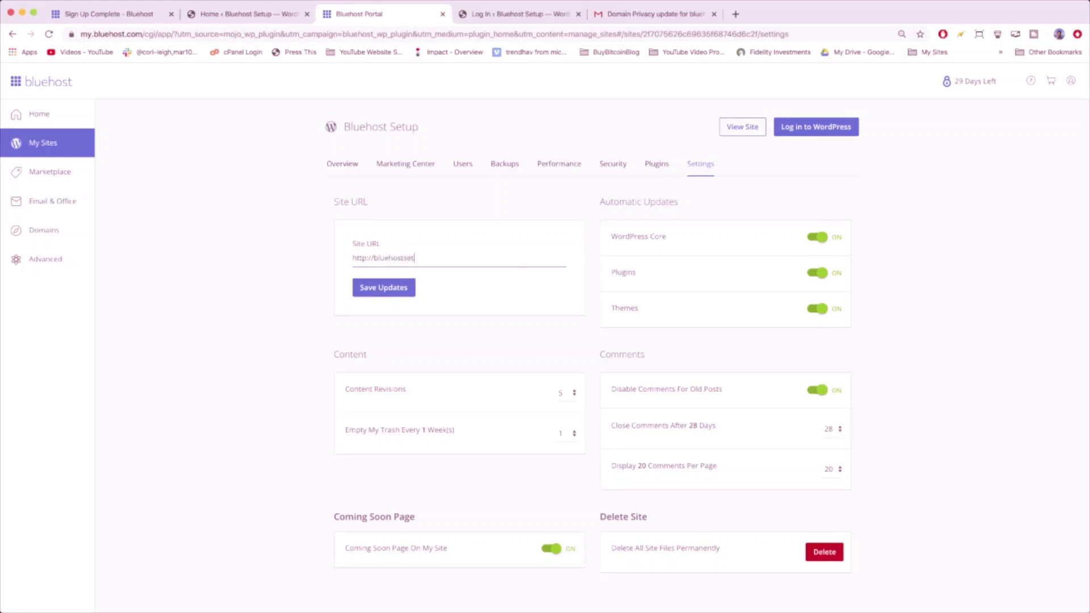
pyautogui.hotkey('alt', 'Left')
pyautogui.hotkey('alt', 'Left')
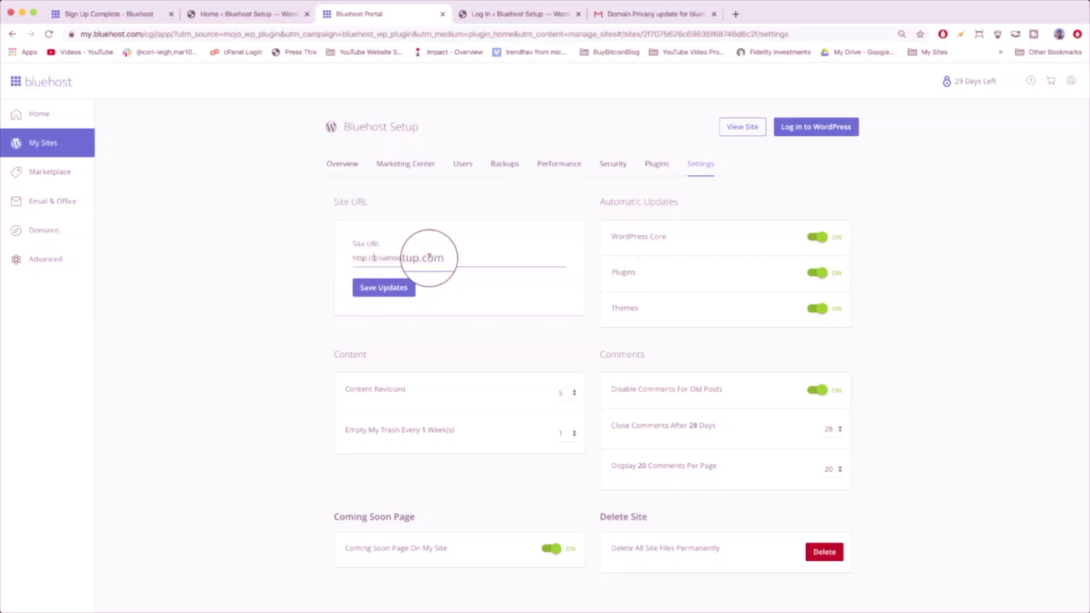
pyautogui.moveTo(440, 257); pyautogui.dragTo(421, 258)
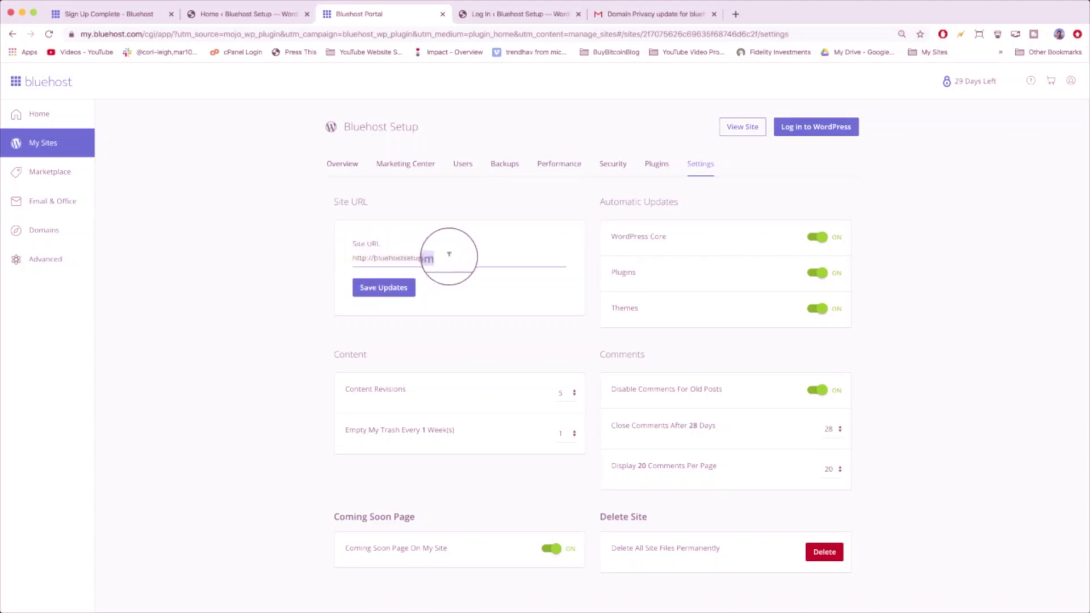
pyautogui.click(391, 289)
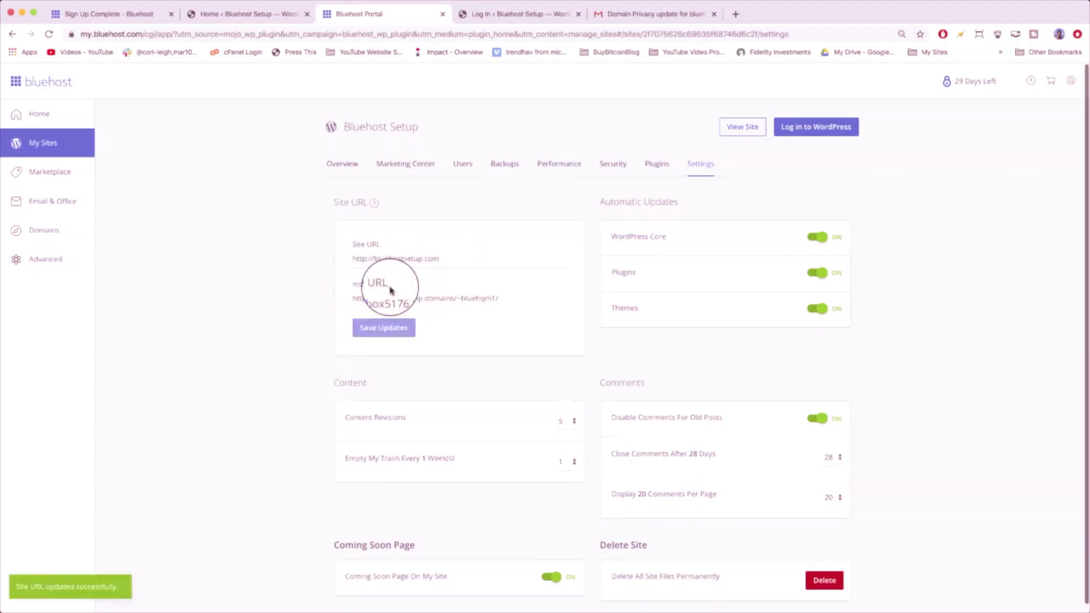
pyautogui.scroll(-1, 386, 290)
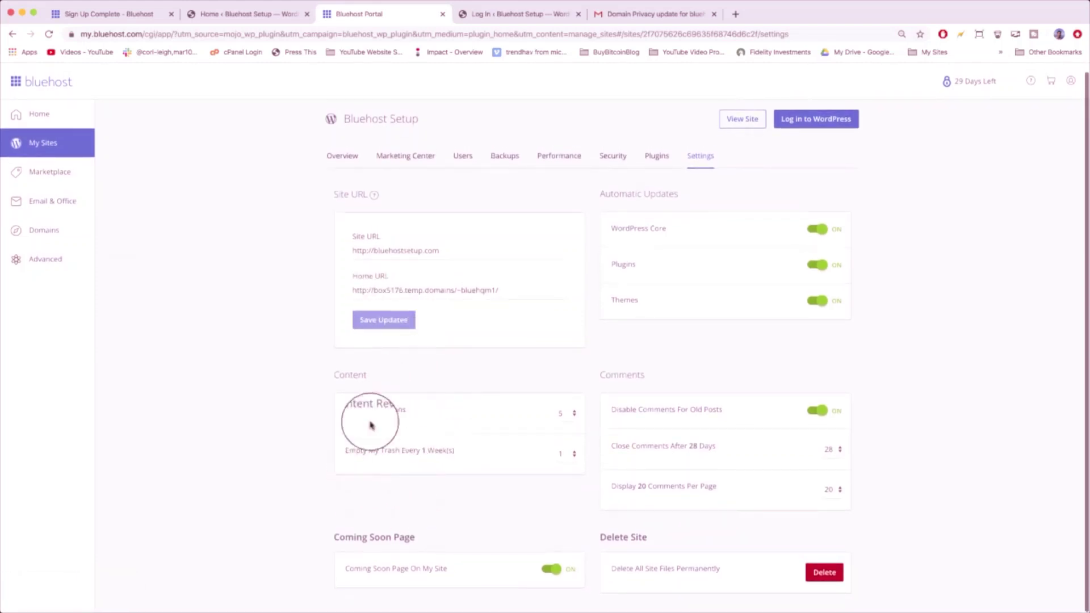
pyautogui.scroll(1, 730, 577)
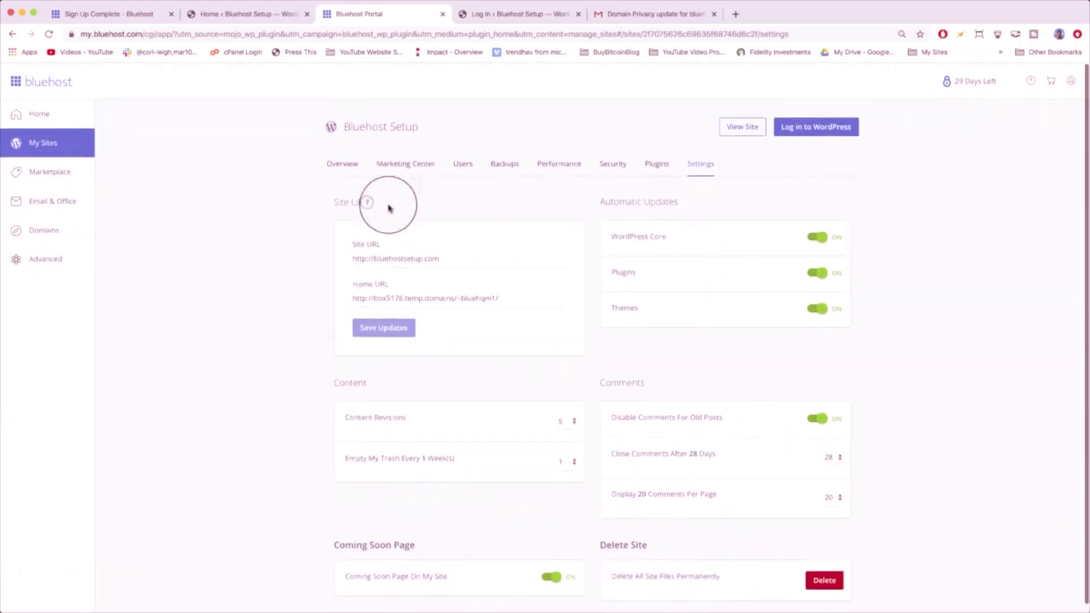
# - From My Sites, log into the site's WordPress admin
pyautogui.click(38, 140)
pyautogui.moveTo(396, 187)
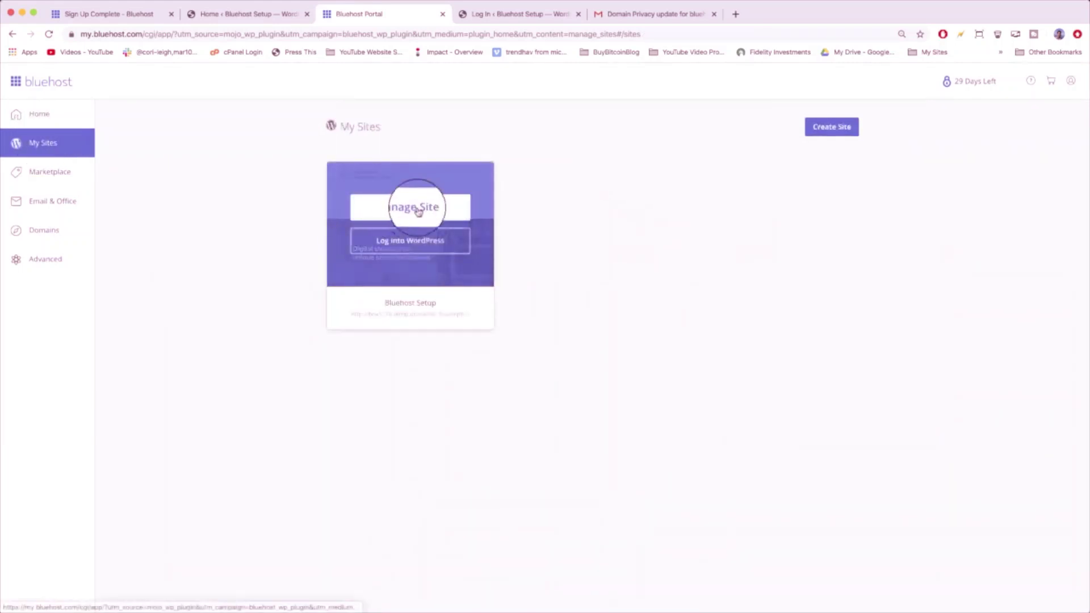
pyautogui.click(407, 241)
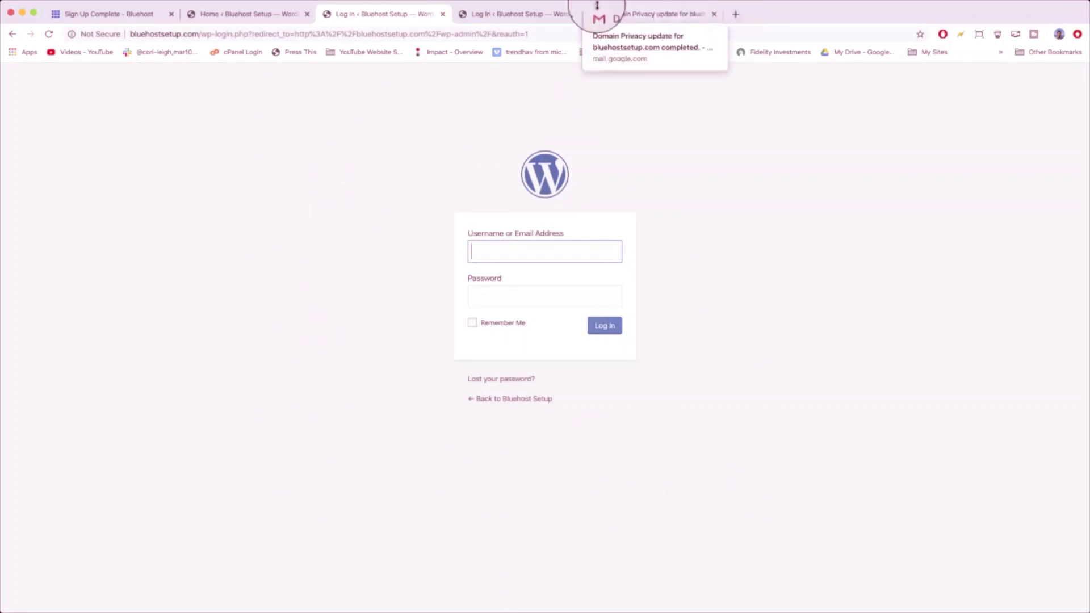
# - Load bluehostsetup.com/wp-admin in a new browser tab after checking the other open tabs
pyautogui.click(736, 16)
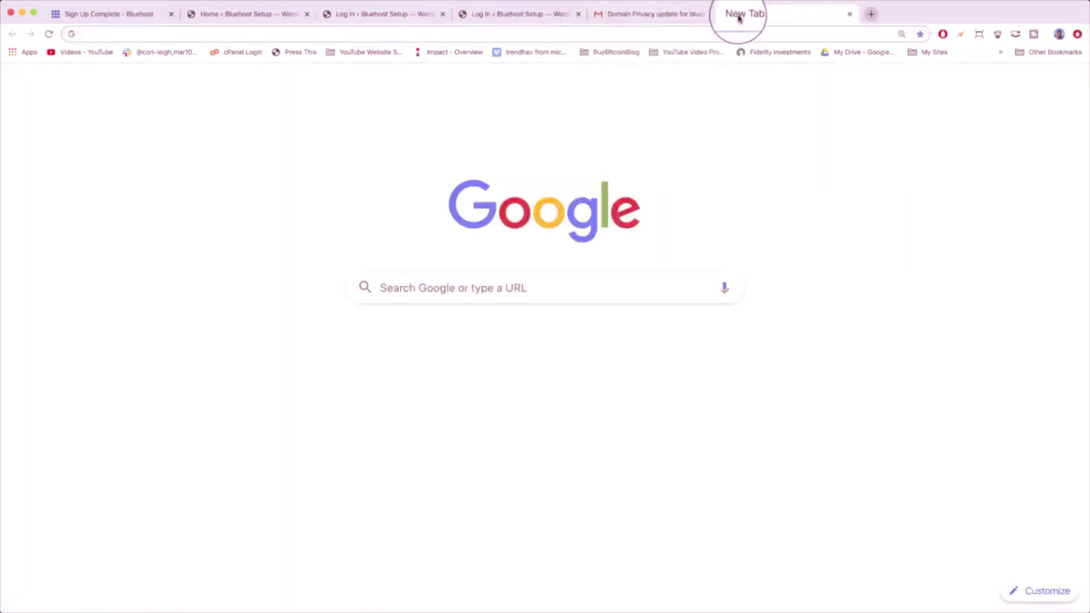
pyautogui.write('bluehostwe')
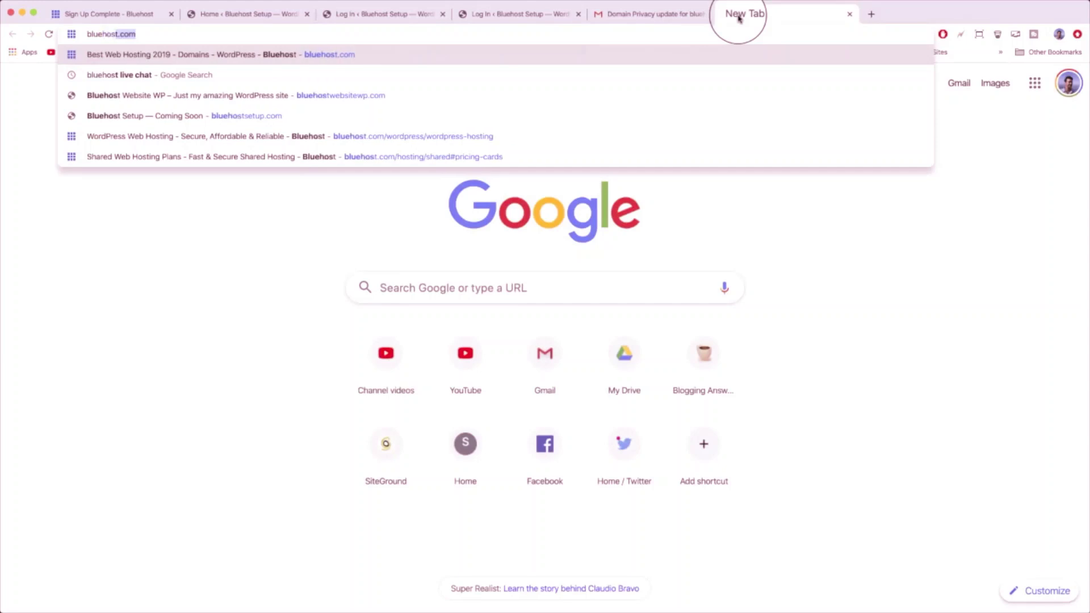
pyautogui.press('BackSpace')
pyautogui.press('BackSpace')
pyautogui.press('BackSpace')
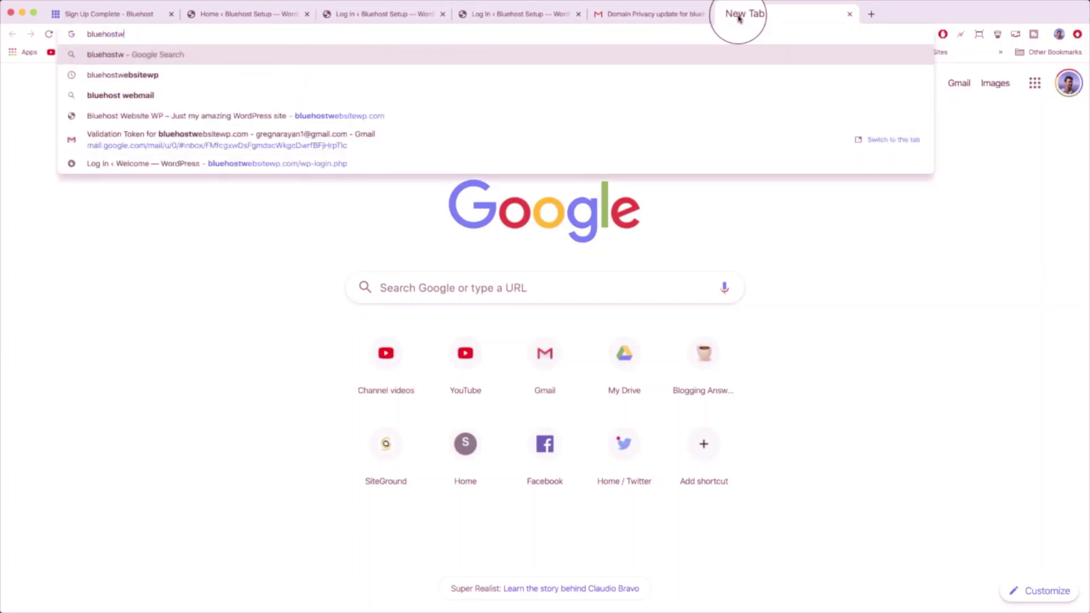
pyautogui.write('setup.com')
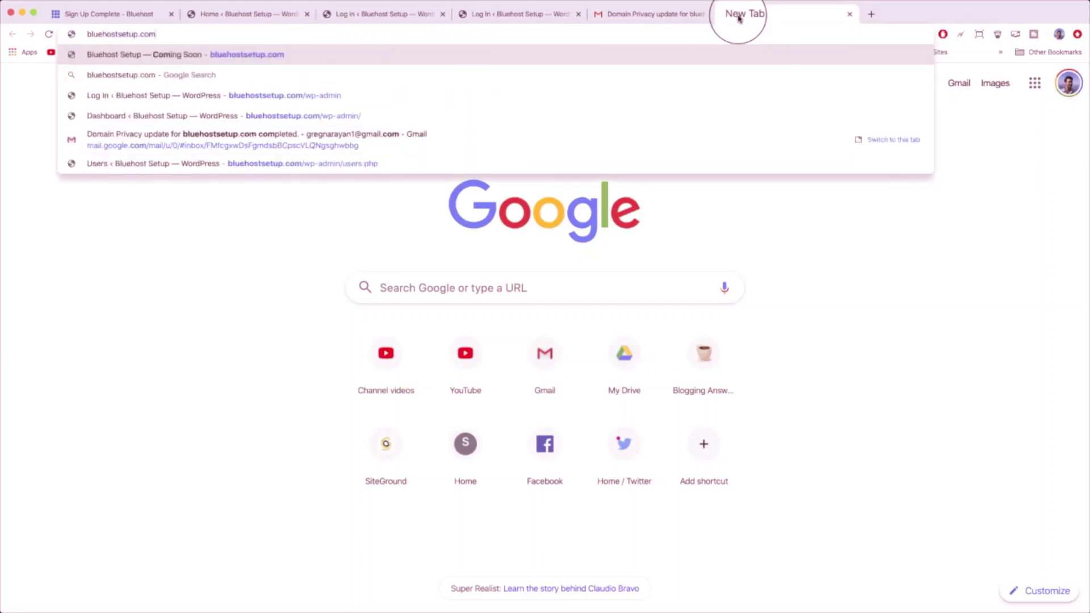
pyautogui.write('/')
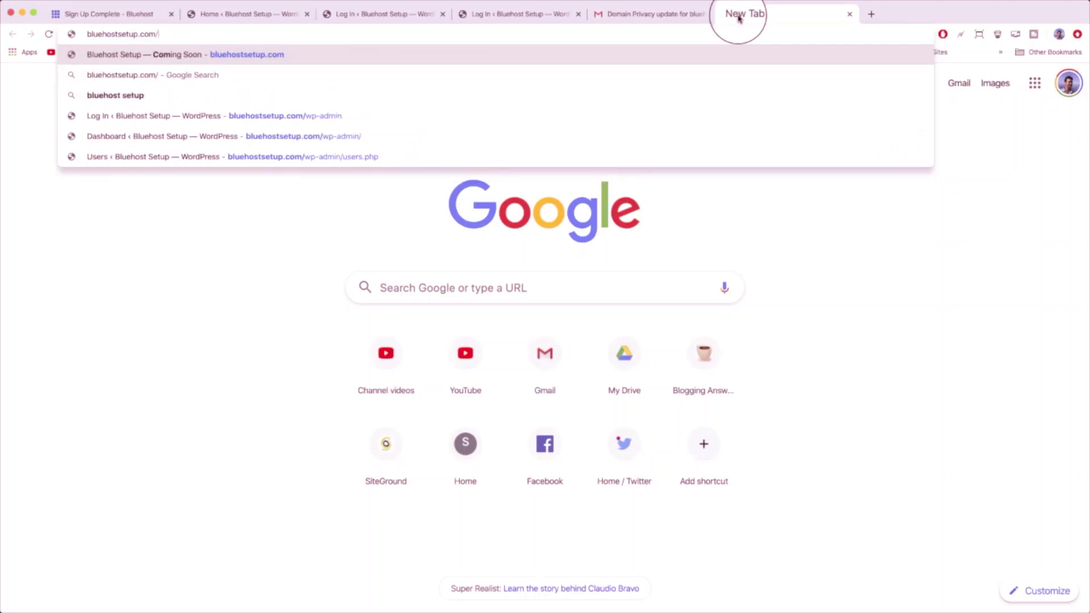
pyautogui.write('wp-admin')
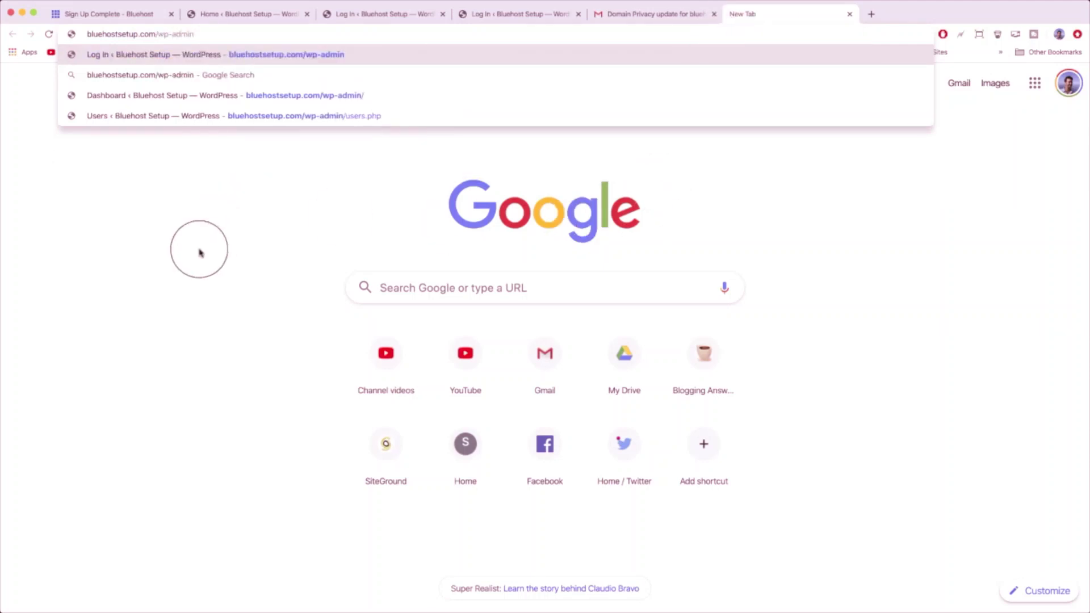
pyautogui.press('Return')
pyautogui.click(186, 33)
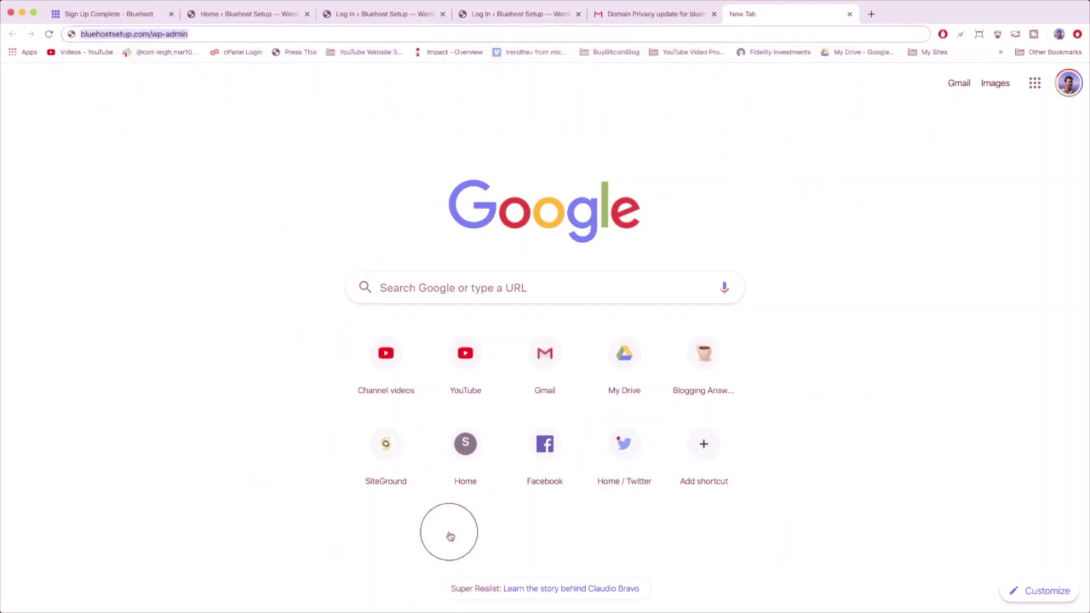
pyautogui.click(250, 18)
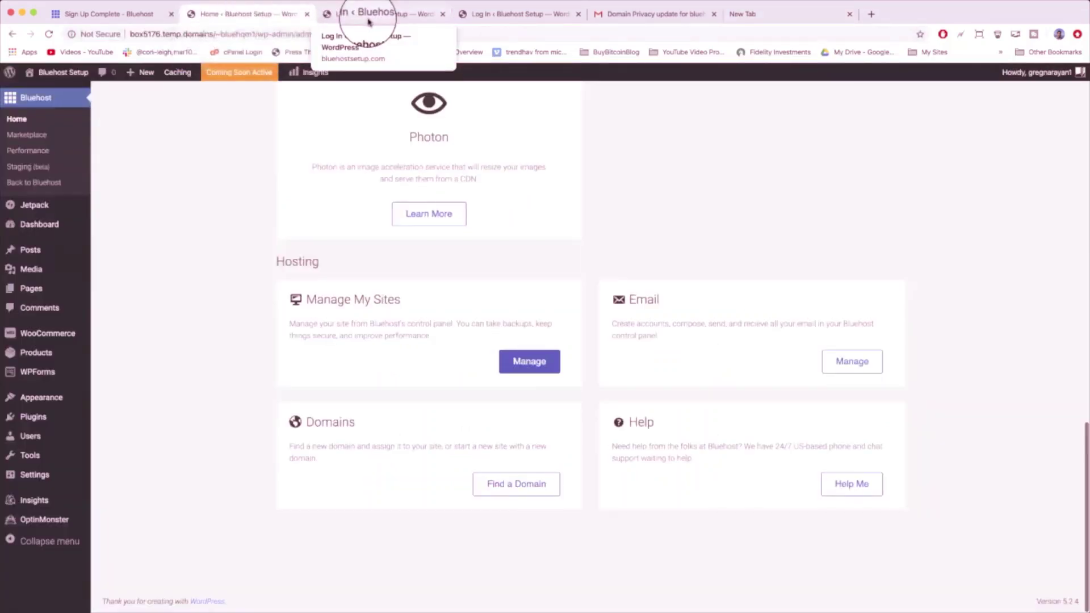
pyautogui.click(352, 15)
pyautogui.click(778, 14)
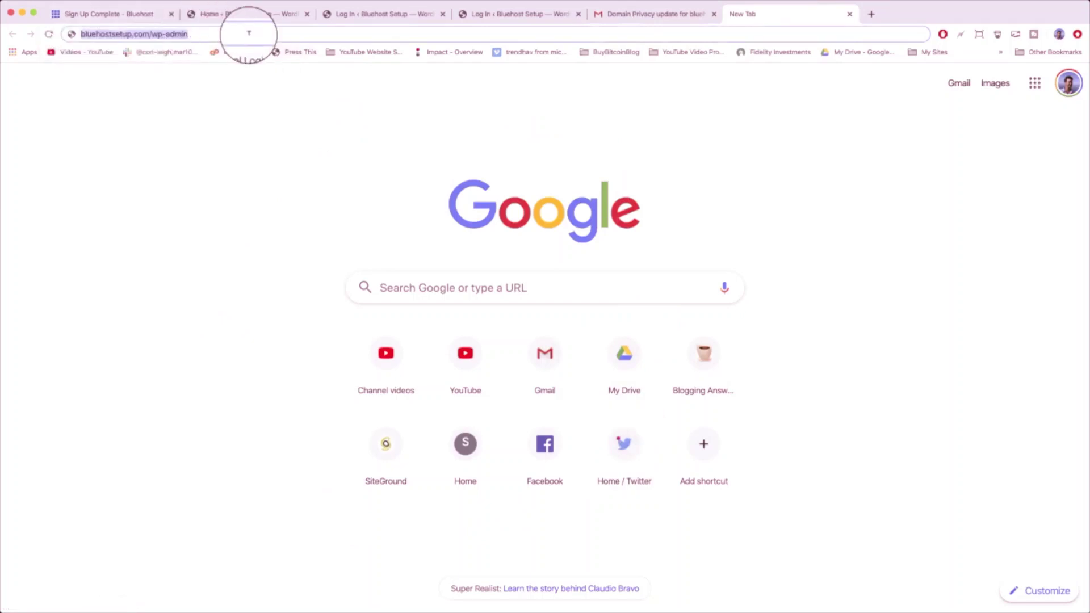
pyautogui.press('Return')
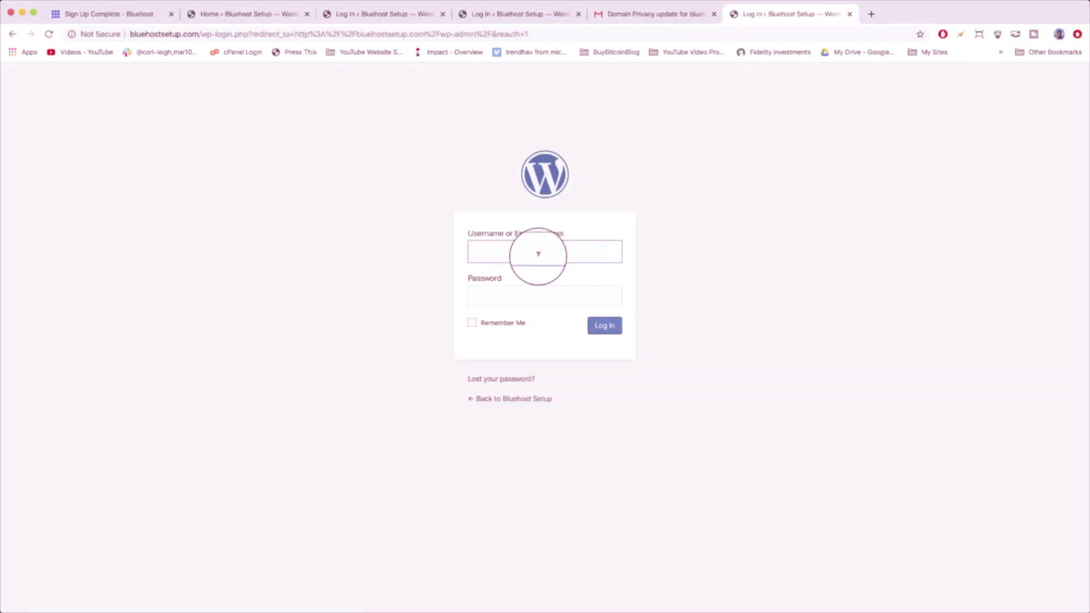
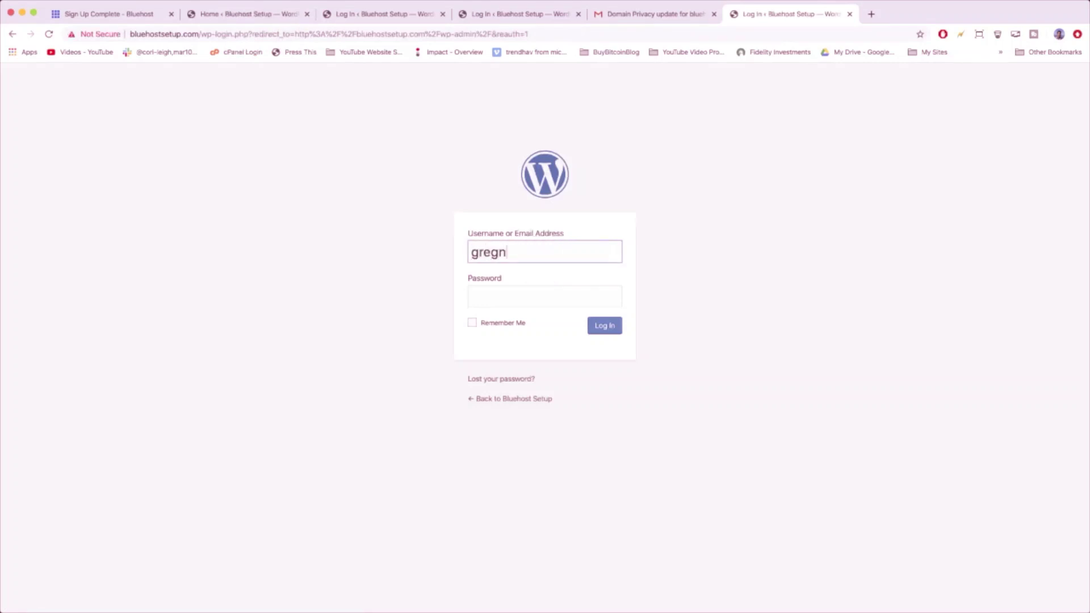
# - Sign in with the admin username and password, ticking Remember Me and bookmarking the login page
pyautogui.press('Tab')
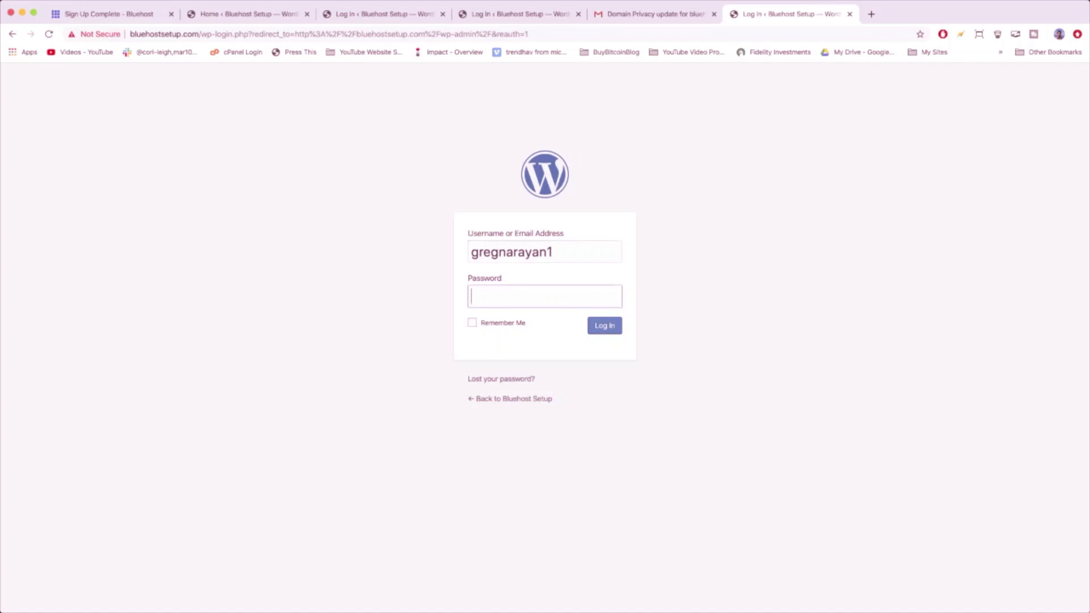
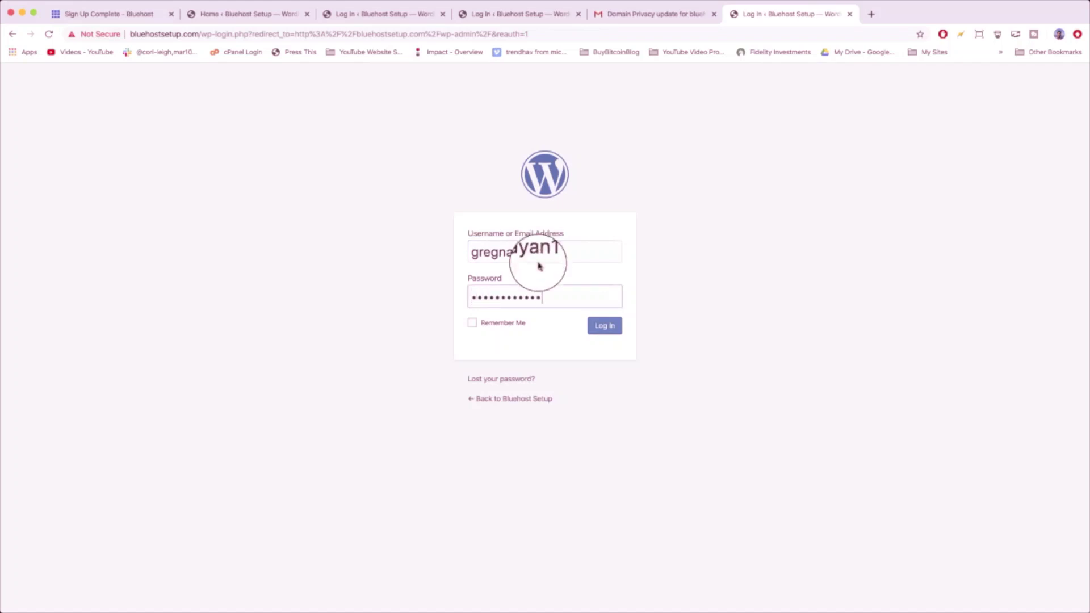
pyautogui.click(510, 324)
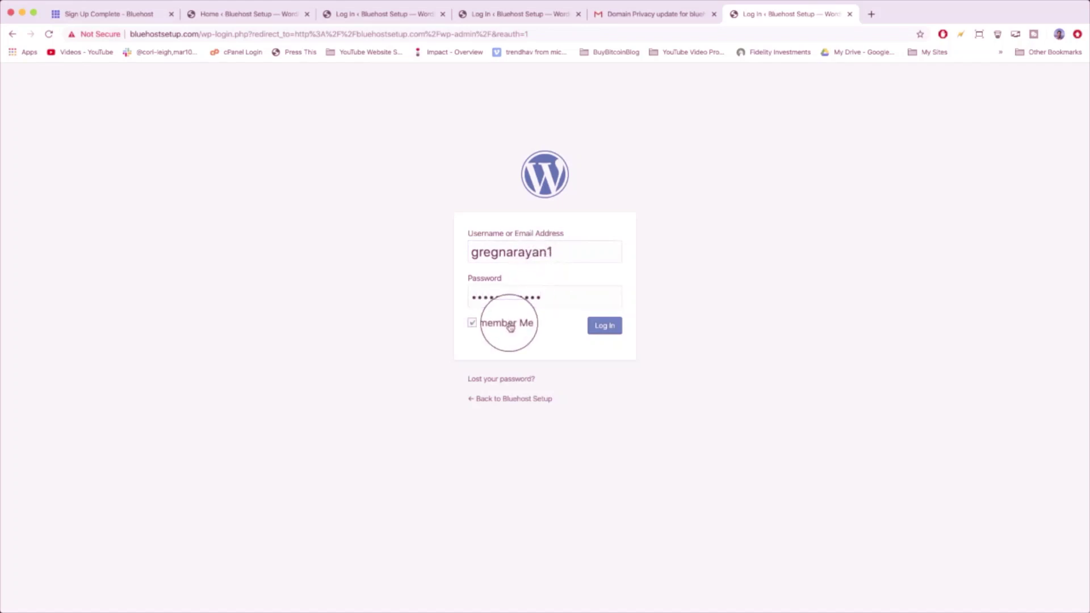
pyautogui.click(920, 35)
pyautogui.click(899, 138)
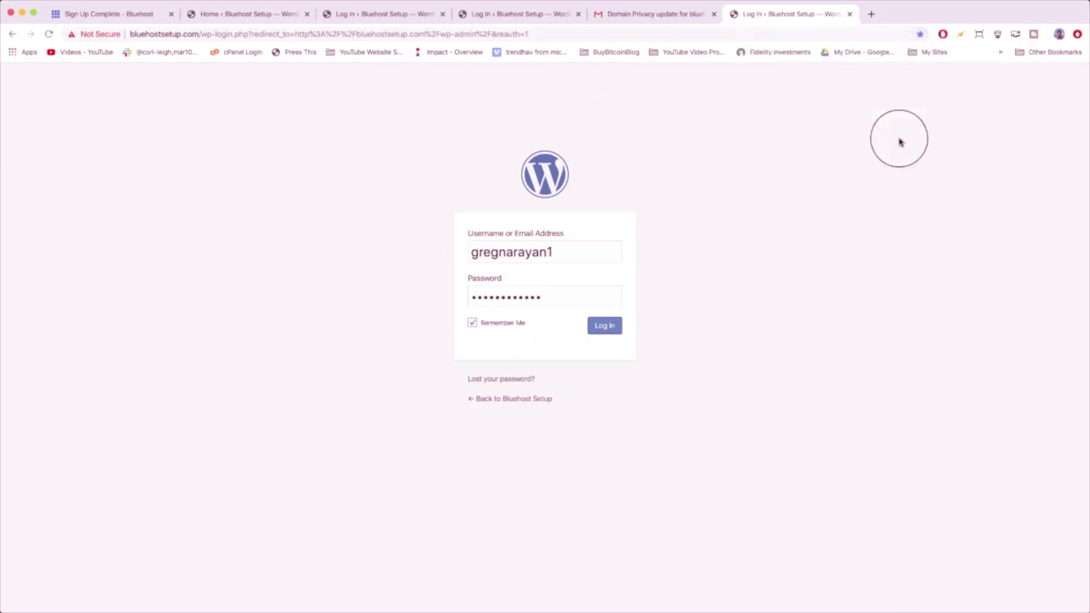
pyautogui.click(616, 329)
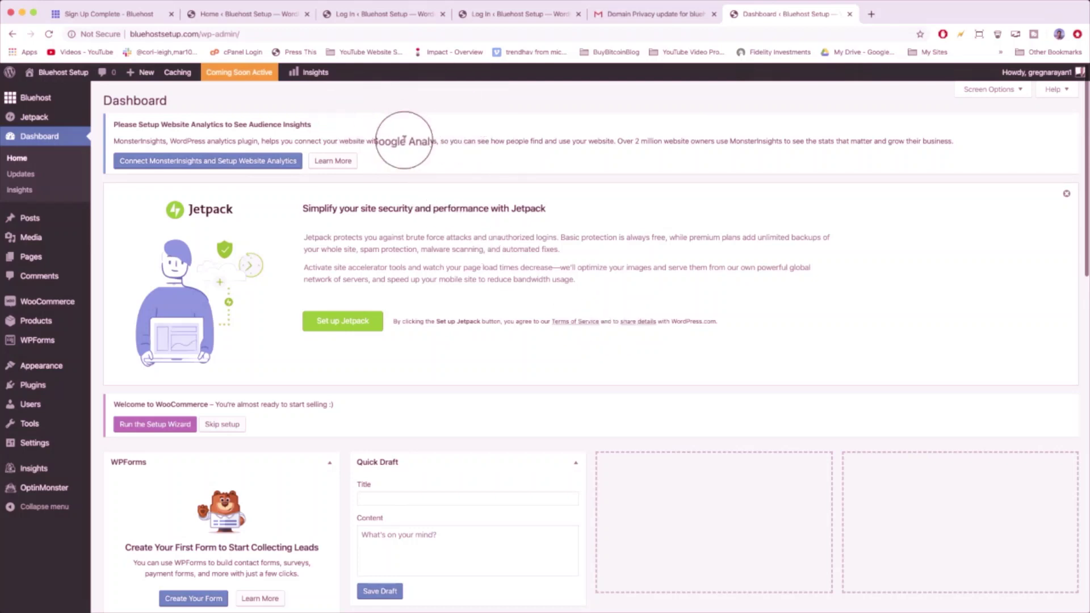
# - Close the Domain Privacy e-mail tab and review the Installed Plugins list
pyautogui.click(714, 13)
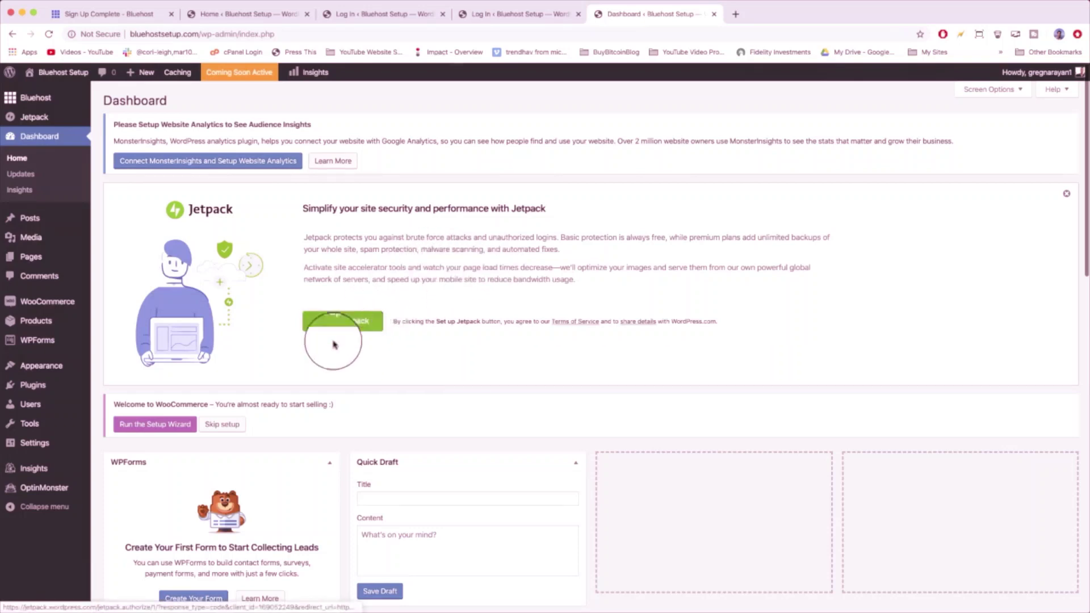
pyautogui.click(38, 386)
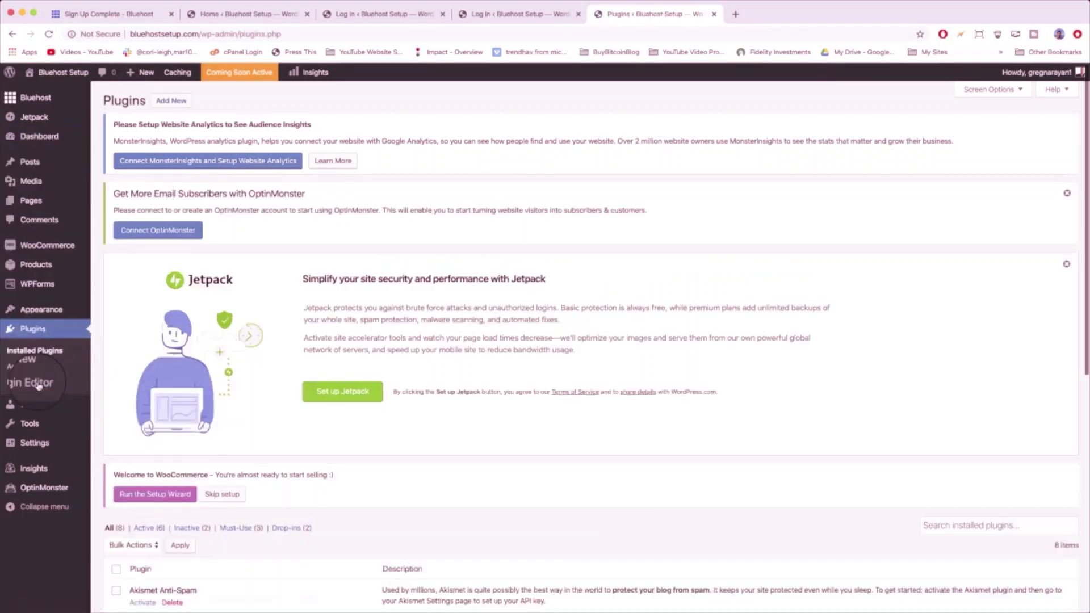
pyautogui.scroll(-3, 232, 407)
pyautogui.scroll(-5, 231, 408)
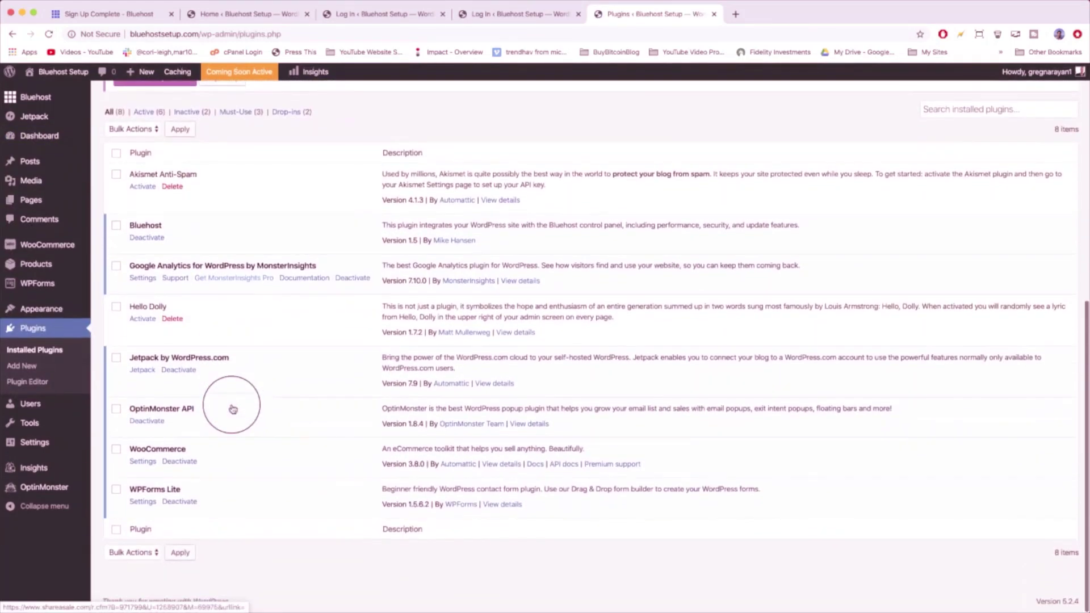
pyautogui.scroll(1, 232, 407)
pyautogui.scroll(-1, 231, 408)
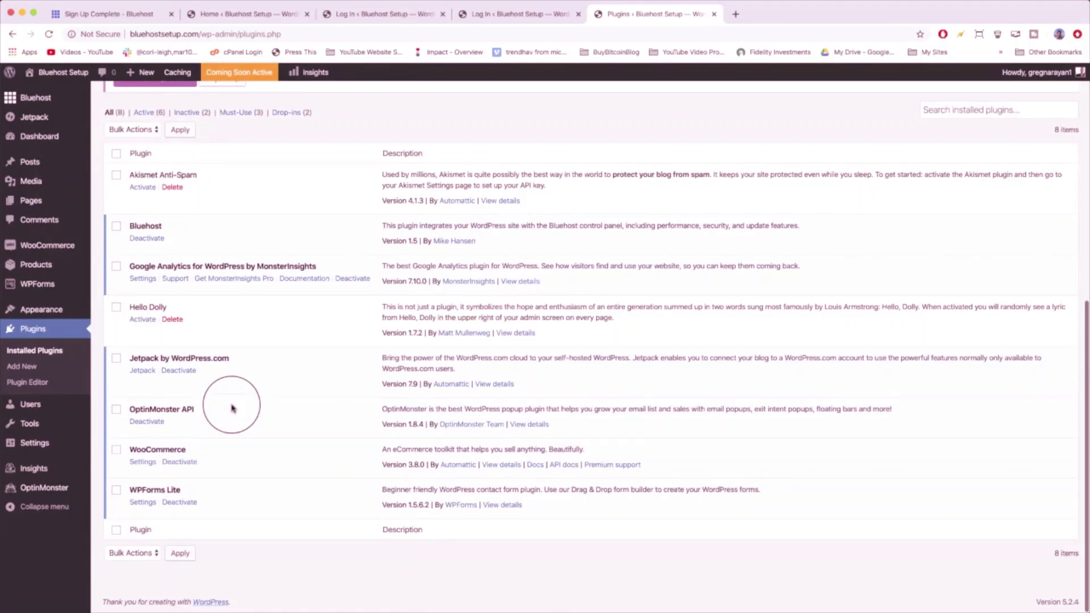
pyautogui.scroll(7, 231, 408)
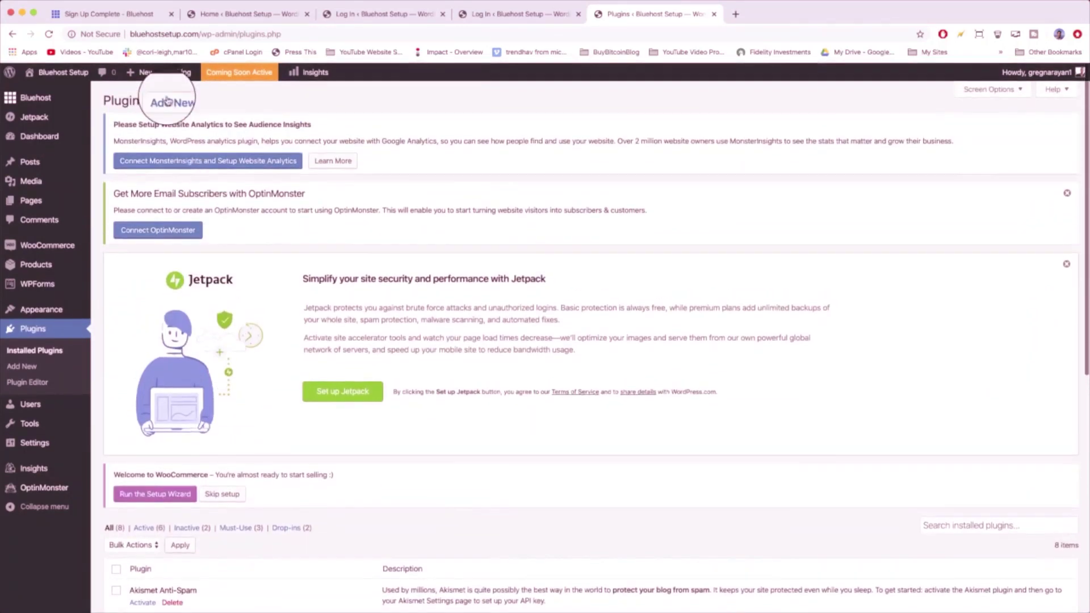
pyautogui.scroll(-7, 326, 328)
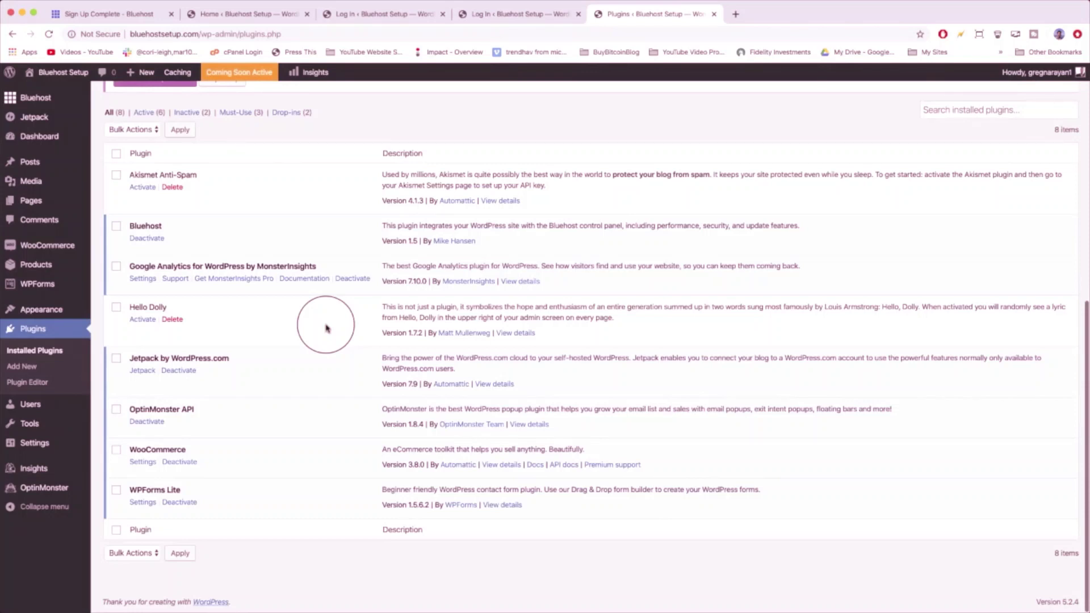
# - Activate Akismet Anti-Spam and return to the installed plugins list
pyautogui.click(139, 189)
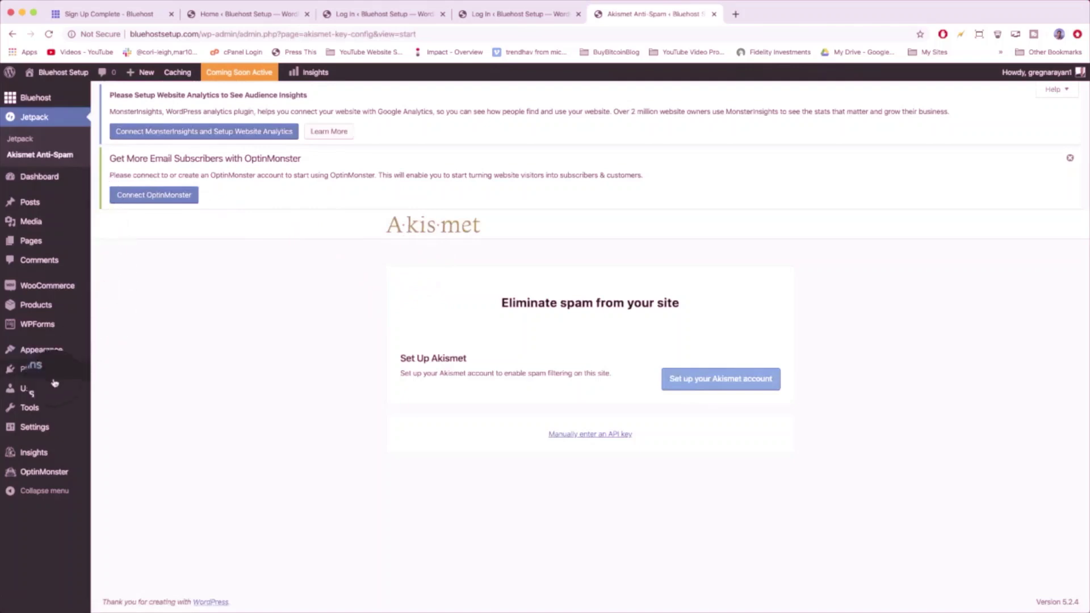
pyautogui.click(29, 371)
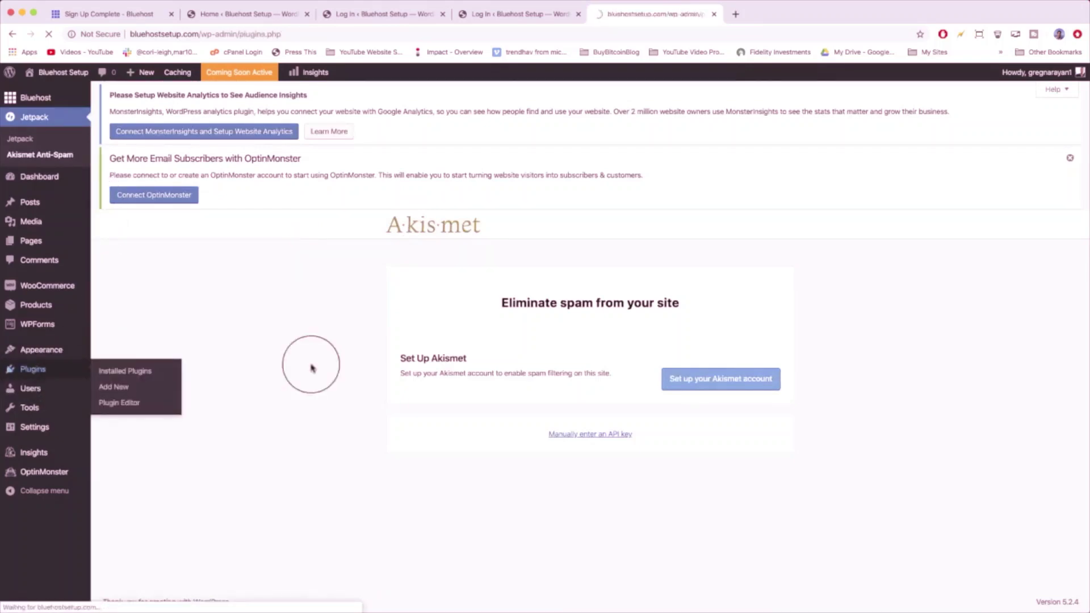
pyautogui.scroll(-10, 311, 364)
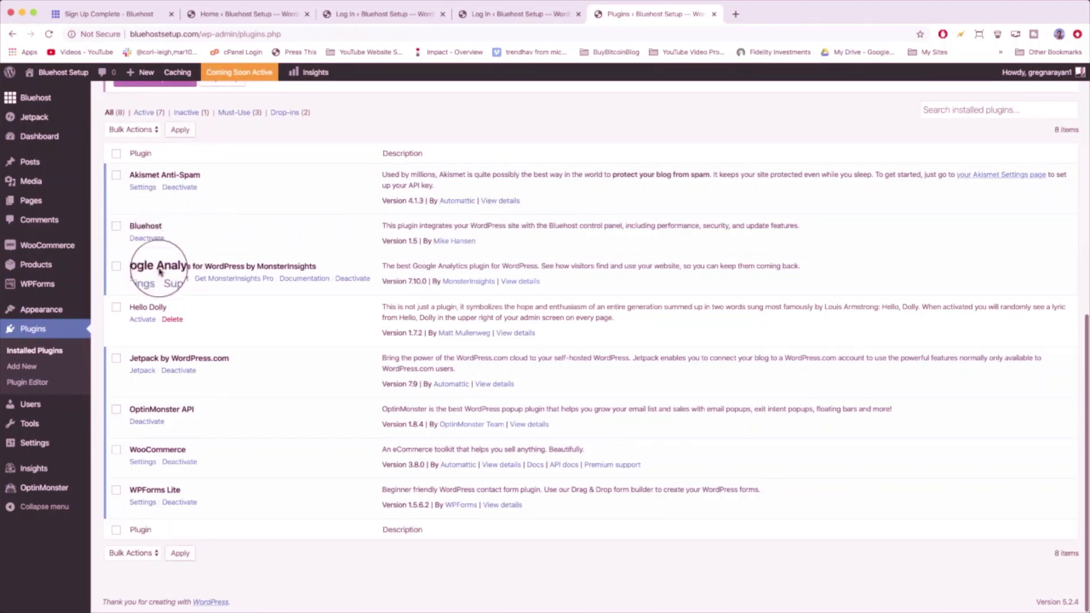
# - Deactivate and delete Google Analytics, then delete Hello Dolly
pyautogui.click(350, 280)
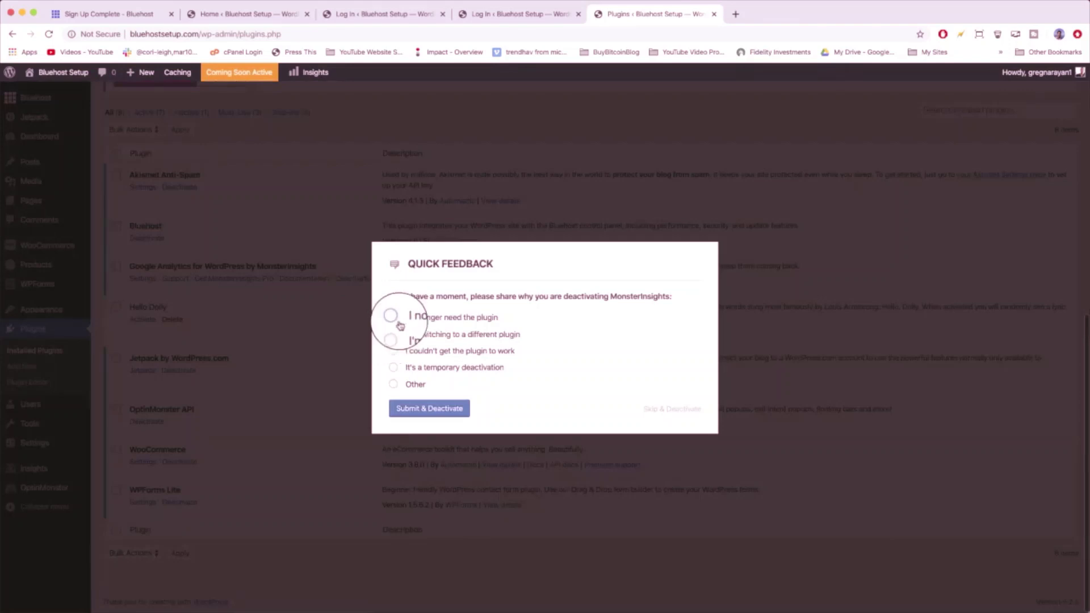
pyautogui.click(421, 411)
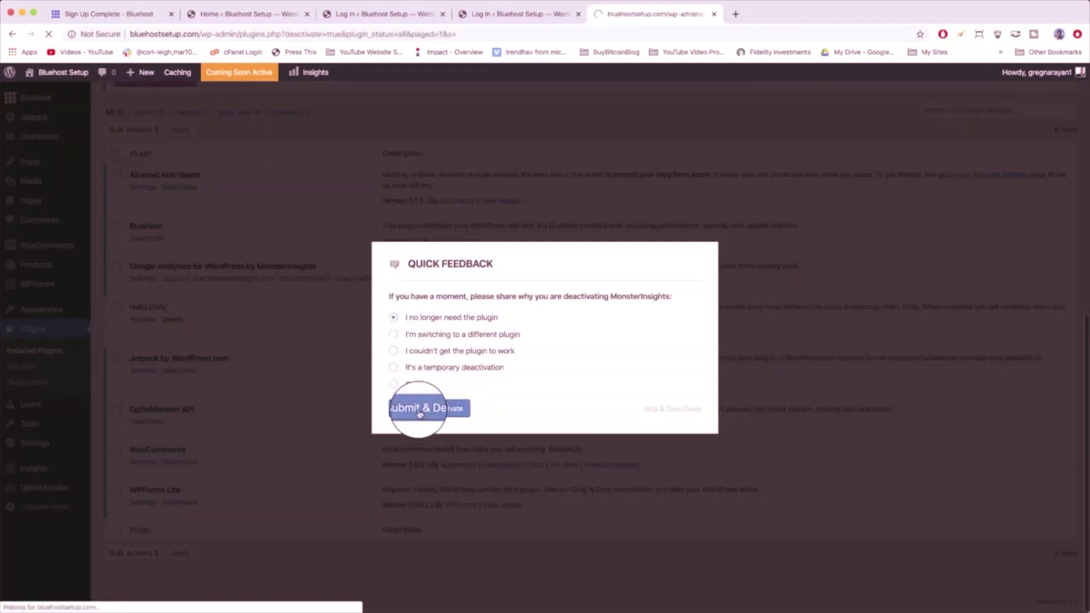
pyautogui.scroll(-7, 420, 414)
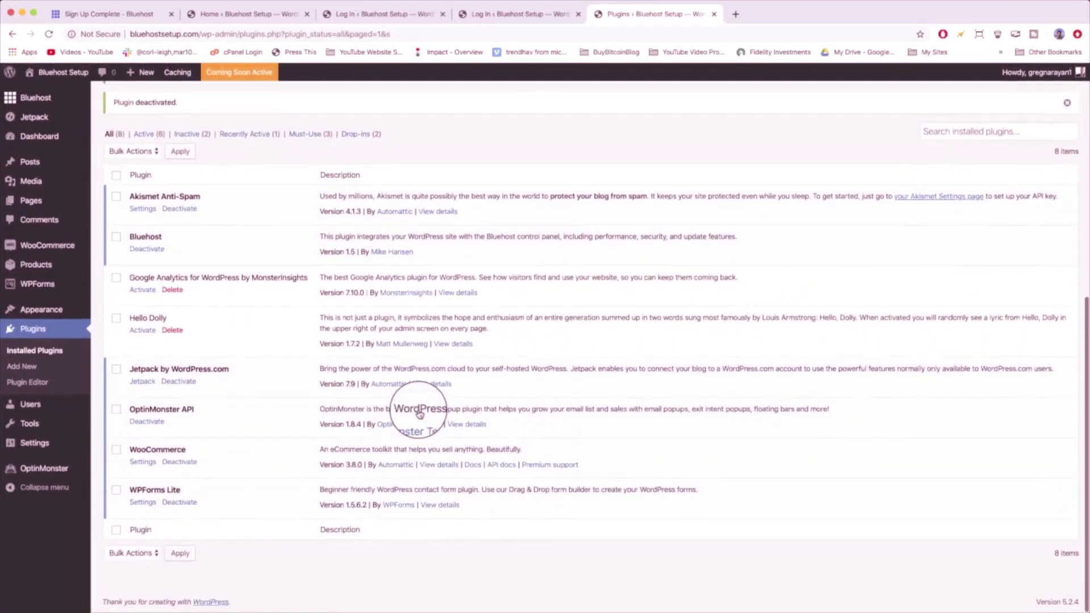
pyautogui.click(172, 290)
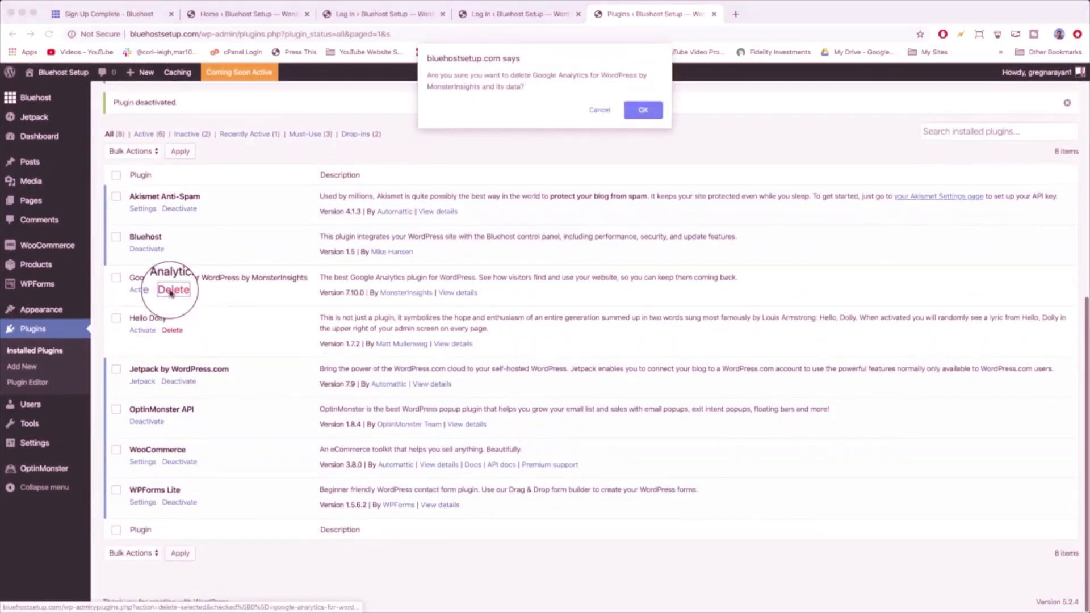
pyautogui.press('Return')
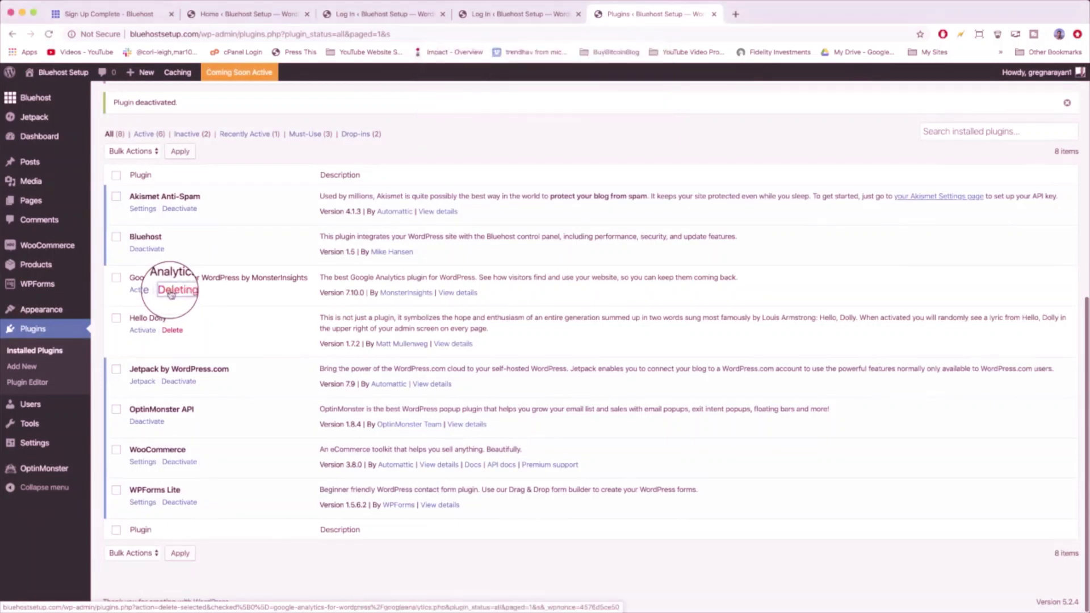
pyautogui.click(177, 330)
pyautogui.press('Return')
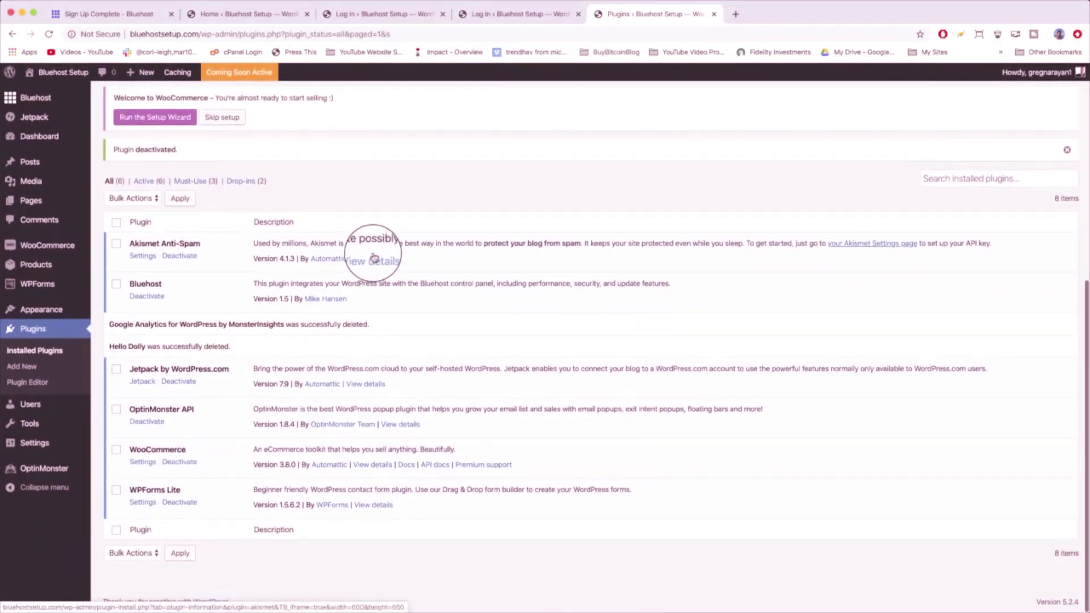
# - Deactivate Jetpack, OptinMonster API and WPForms Lite, then delete WPForms Lite
pyautogui.click(180, 381)
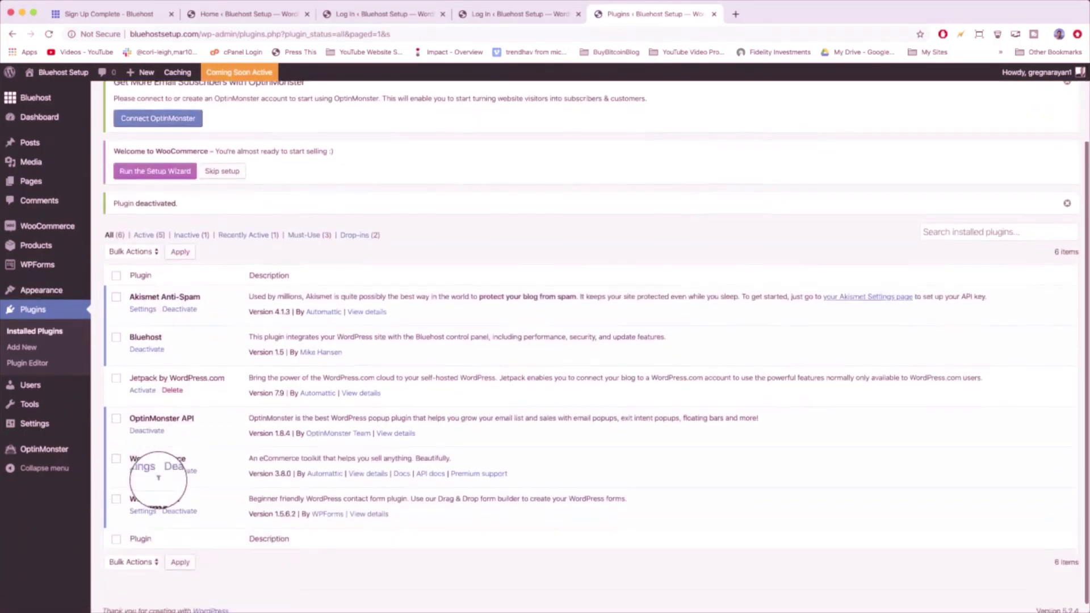
pyautogui.click(142, 423)
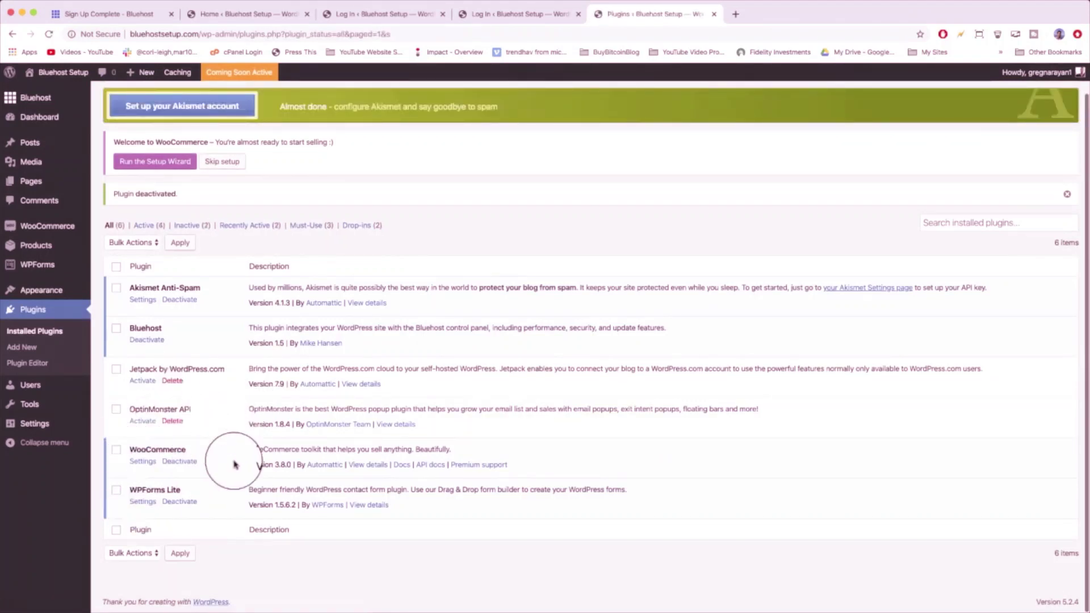
pyautogui.click(176, 503)
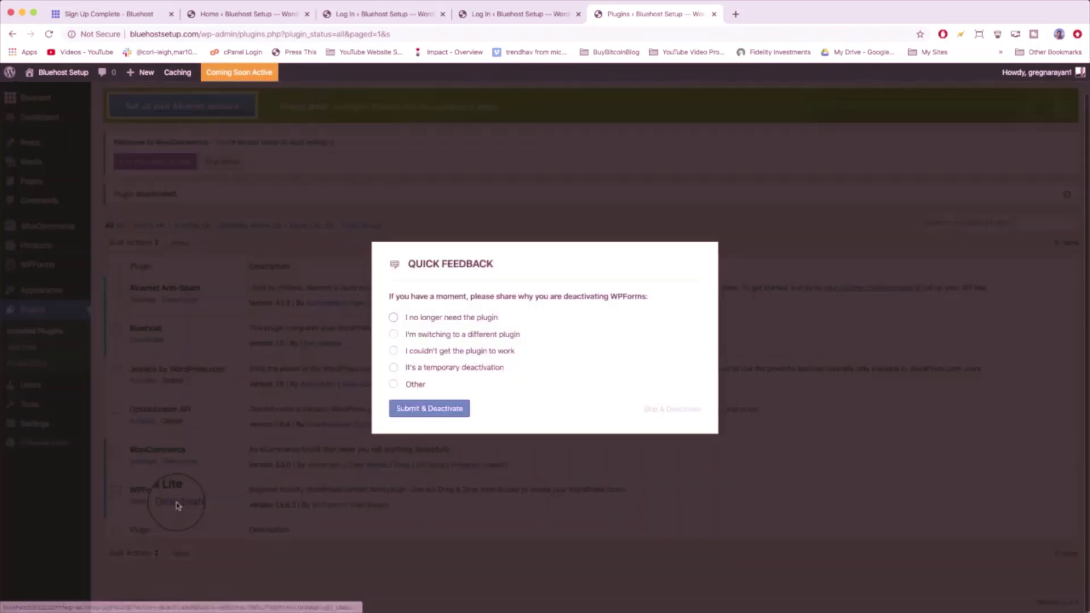
pyautogui.click(394, 317)
pyautogui.click(428, 409)
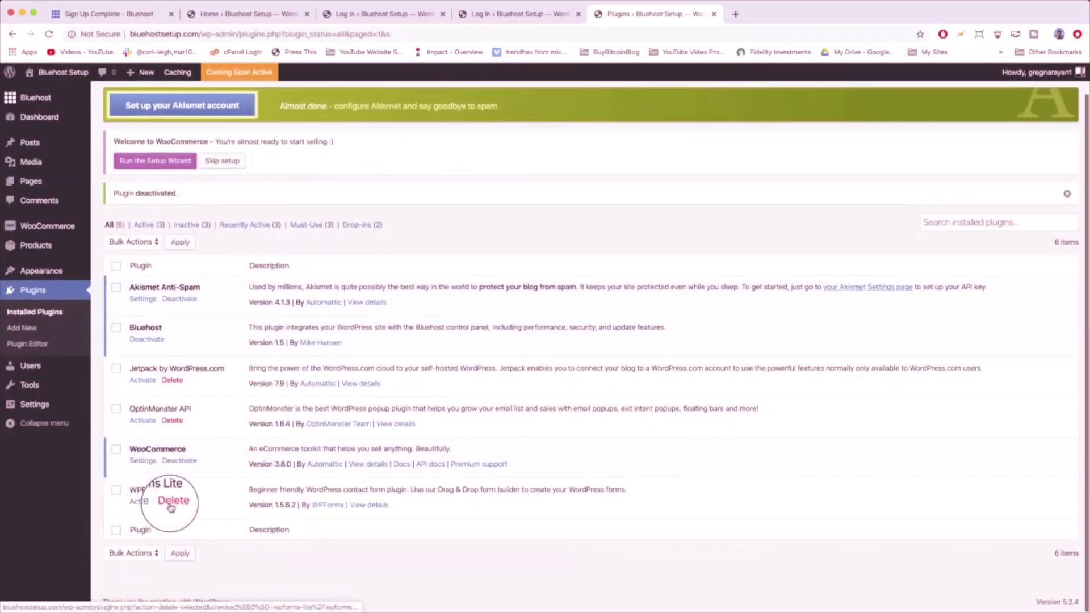
pyautogui.click(171, 504)
pyautogui.press('Return')
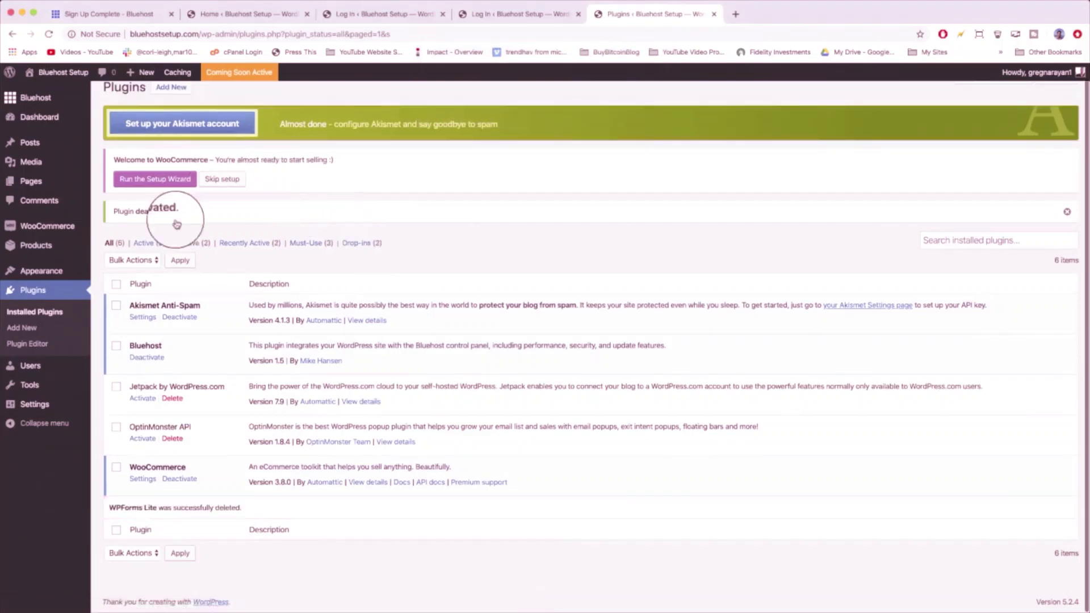
# - Bulk-delete Jetpack and OptinMonster API with Bulk Actions > Delete
pyautogui.click(116, 386)
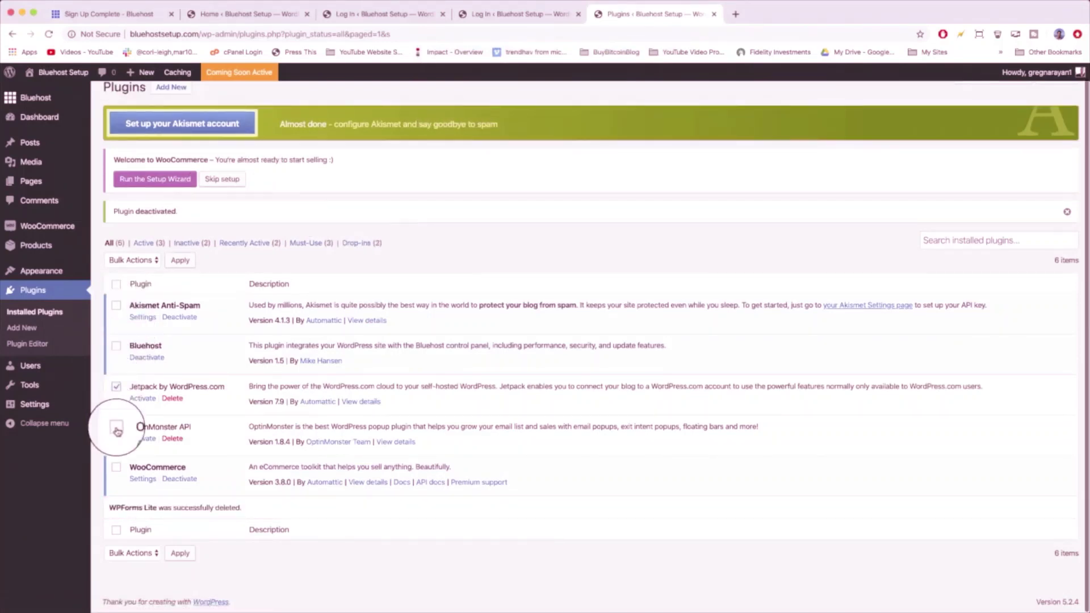
pyautogui.click(145, 260)
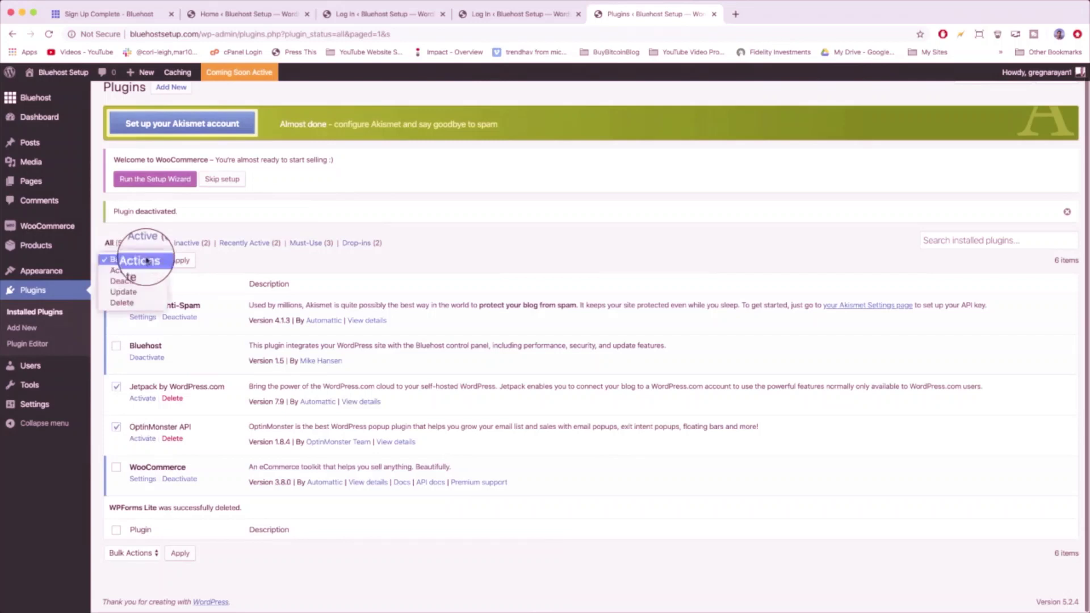
pyautogui.click(145, 305)
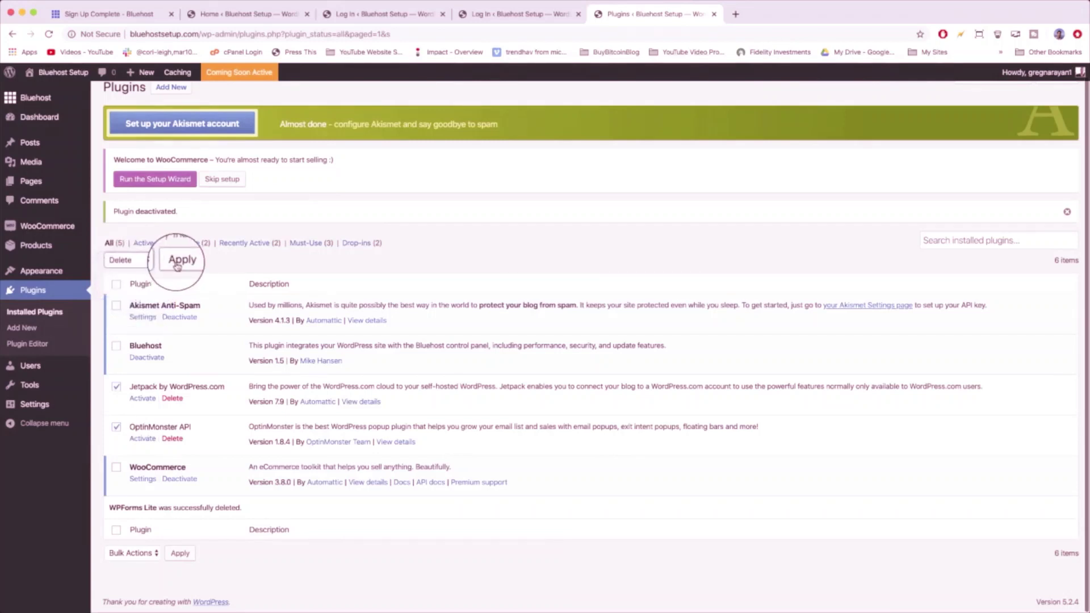
pyautogui.click(179, 261)
pyautogui.press('Return')
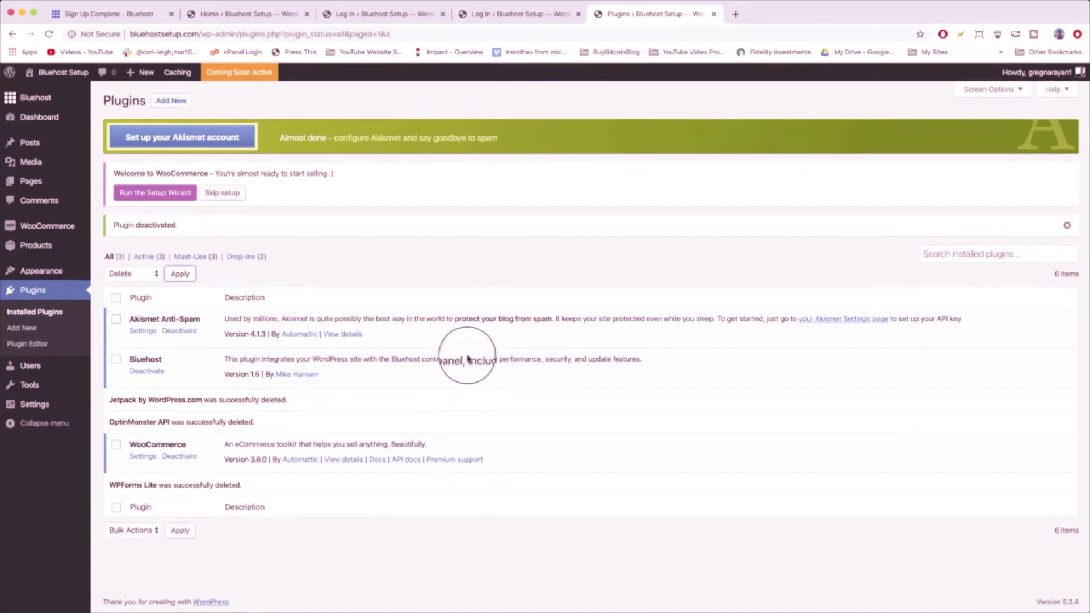
pyautogui.click(162, 104)
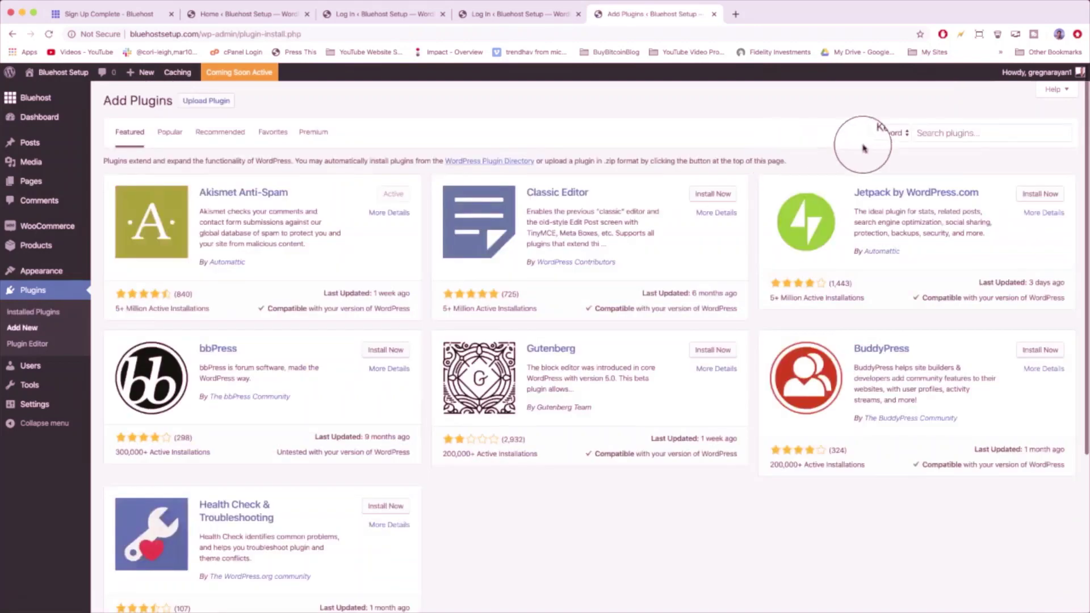
# - Search 'elem', then install and activate Elementor Page Builder
pyautogui.write('ele')
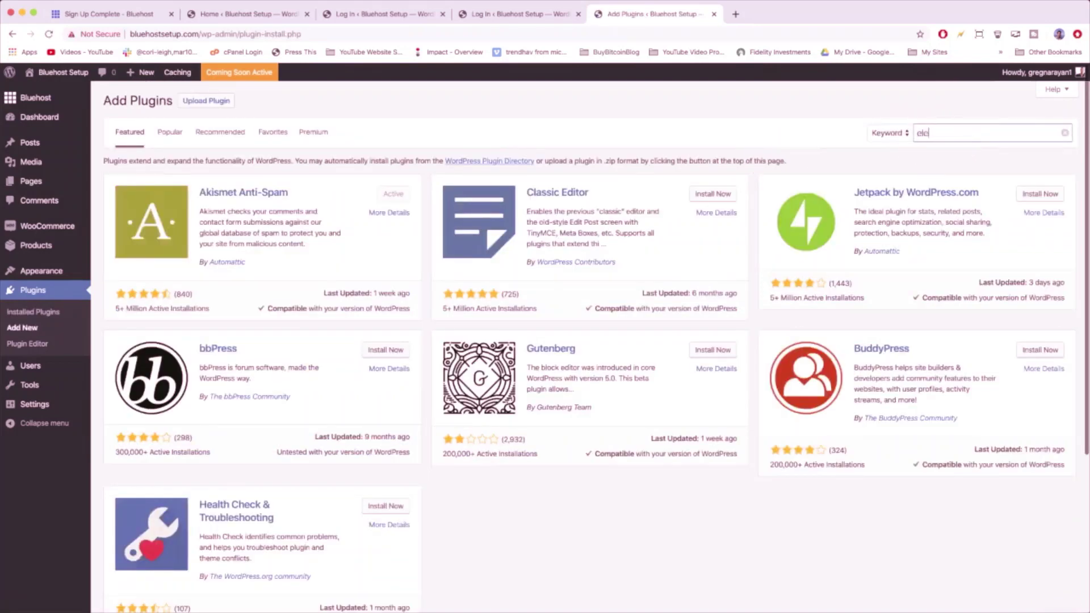
pyautogui.write('mentor')
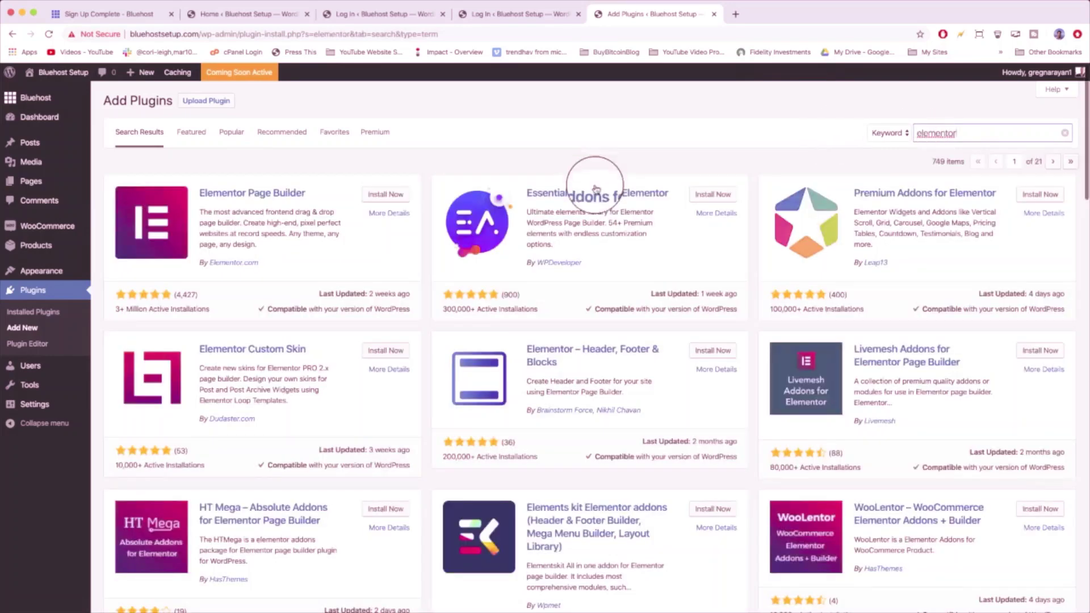
pyautogui.click(374, 200)
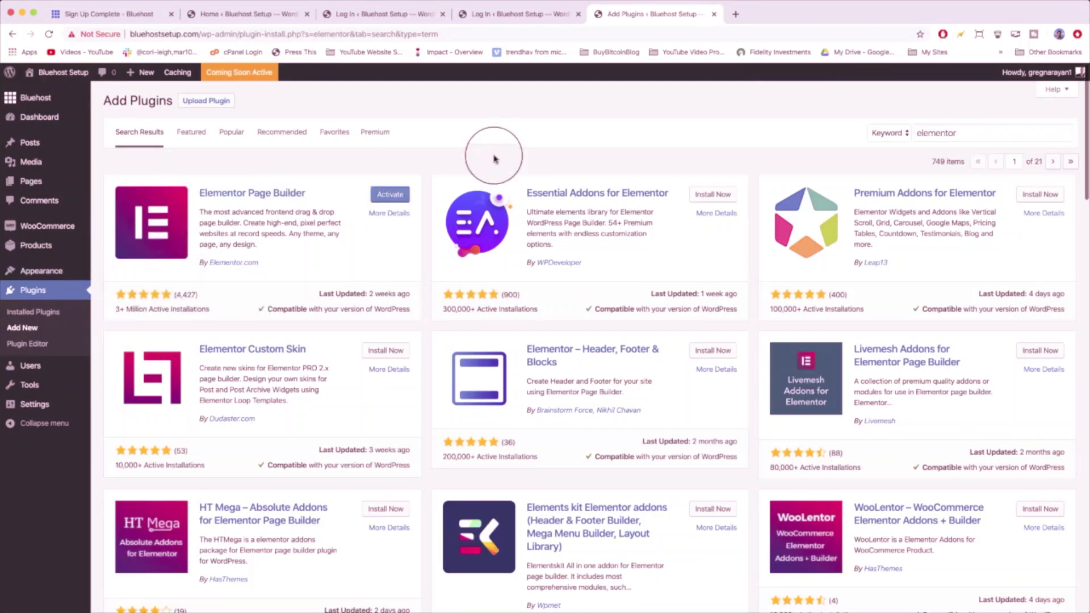
pyautogui.click(390, 196)
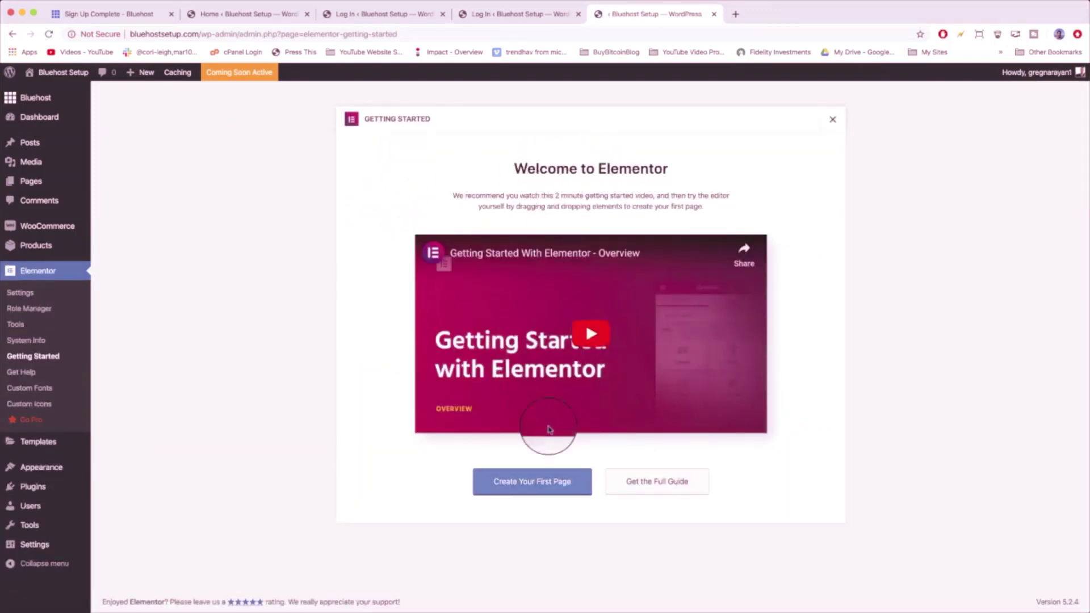
# - Open Elementor's full guide in a new tab, skim it, and return to WordPress
pyautogui.rightClick(661, 482)
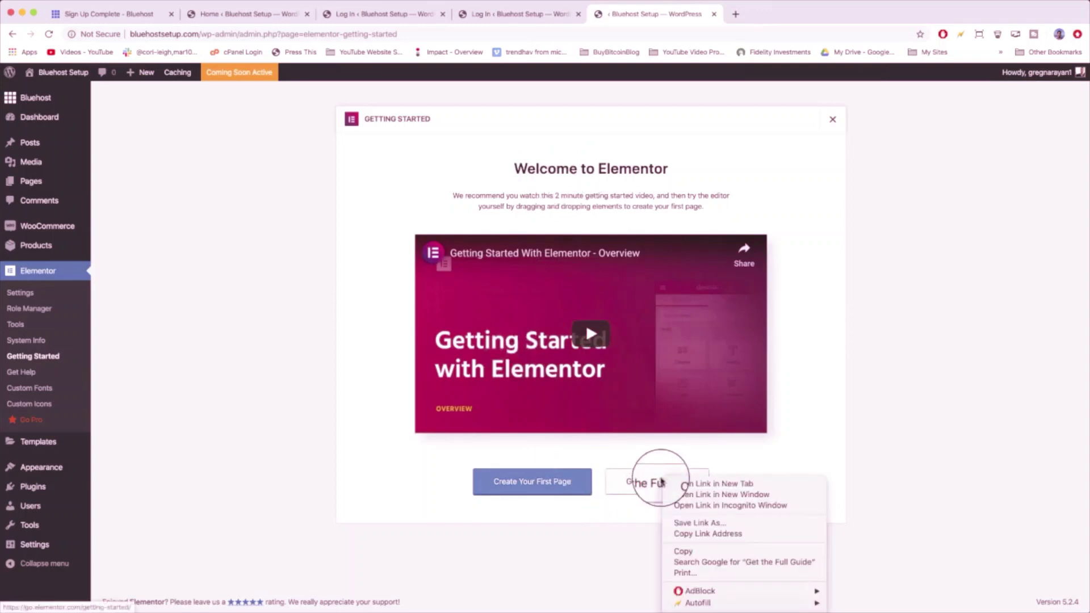
pyautogui.click(685, 483)
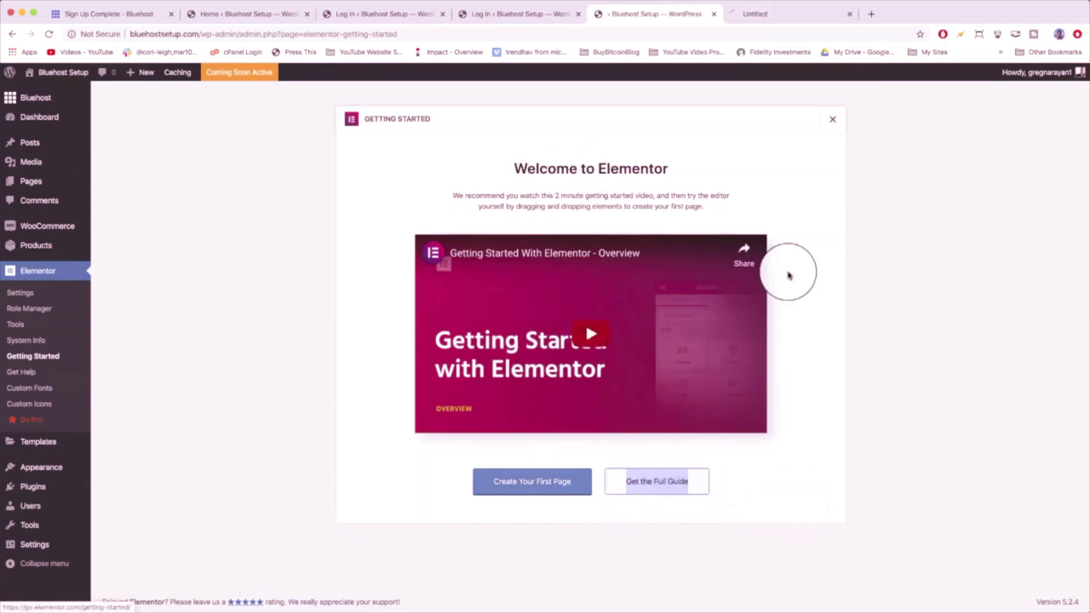
pyautogui.click(792, 16)
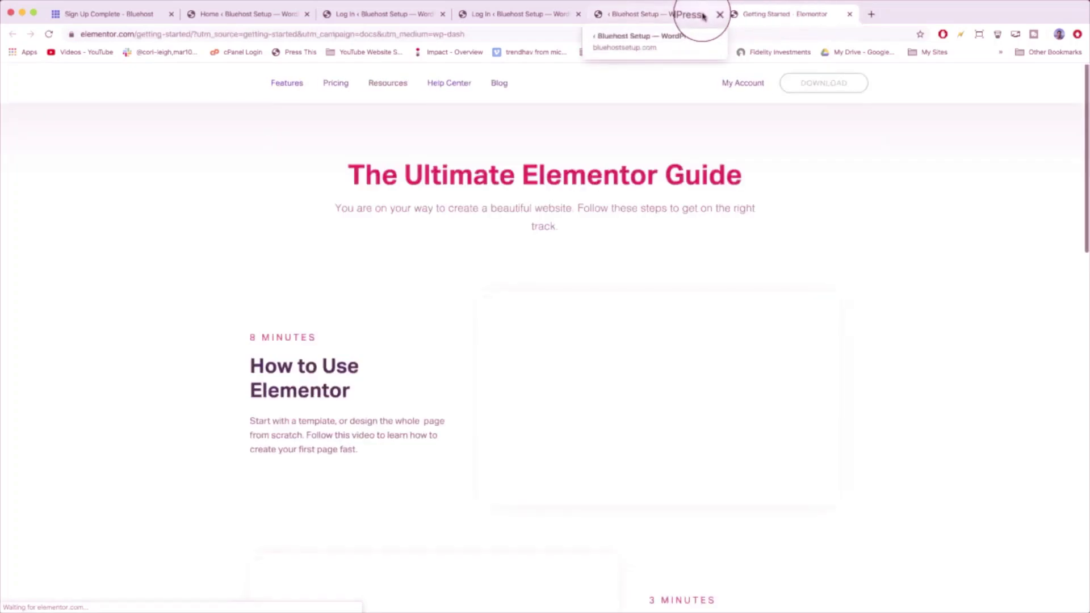
pyautogui.scroll(-10, 433, 250)
pyautogui.scroll(-10, 435, 251)
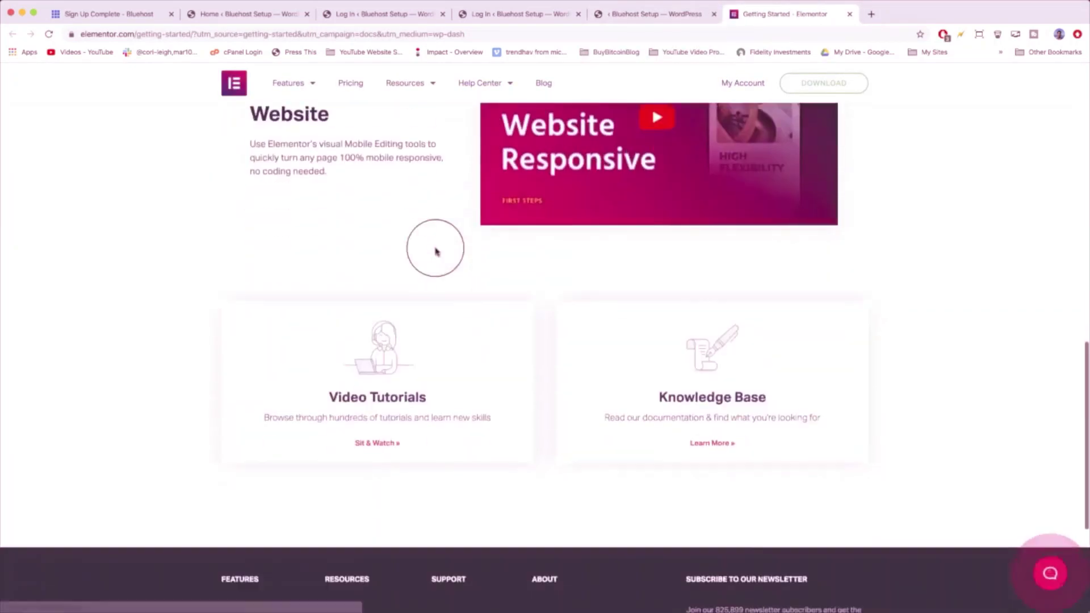
pyautogui.scroll(8, 436, 252)
pyautogui.scroll(10, 435, 252)
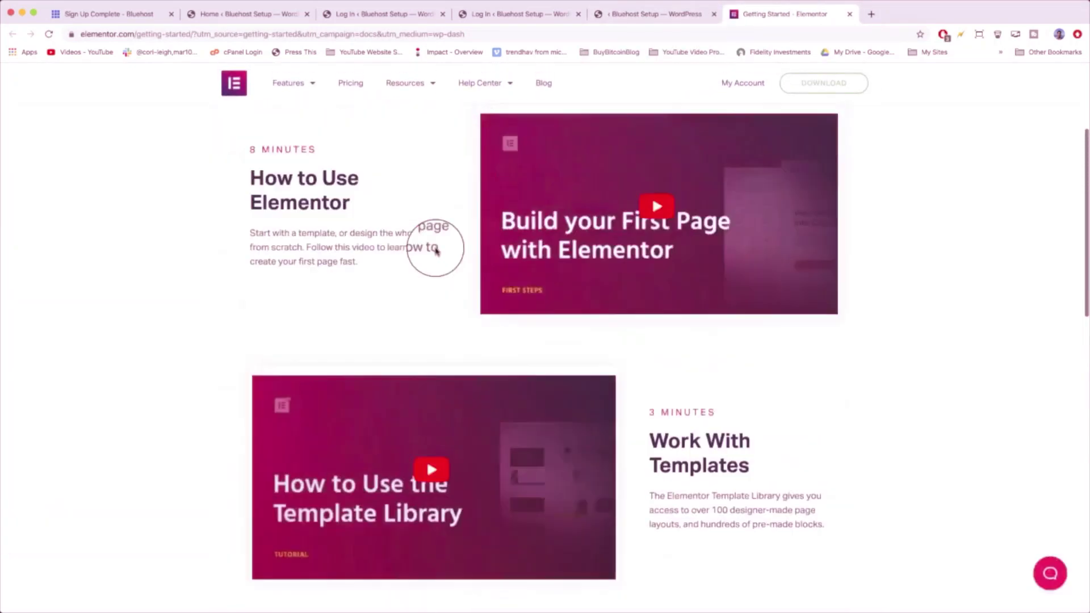
pyautogui.click(656, 16)
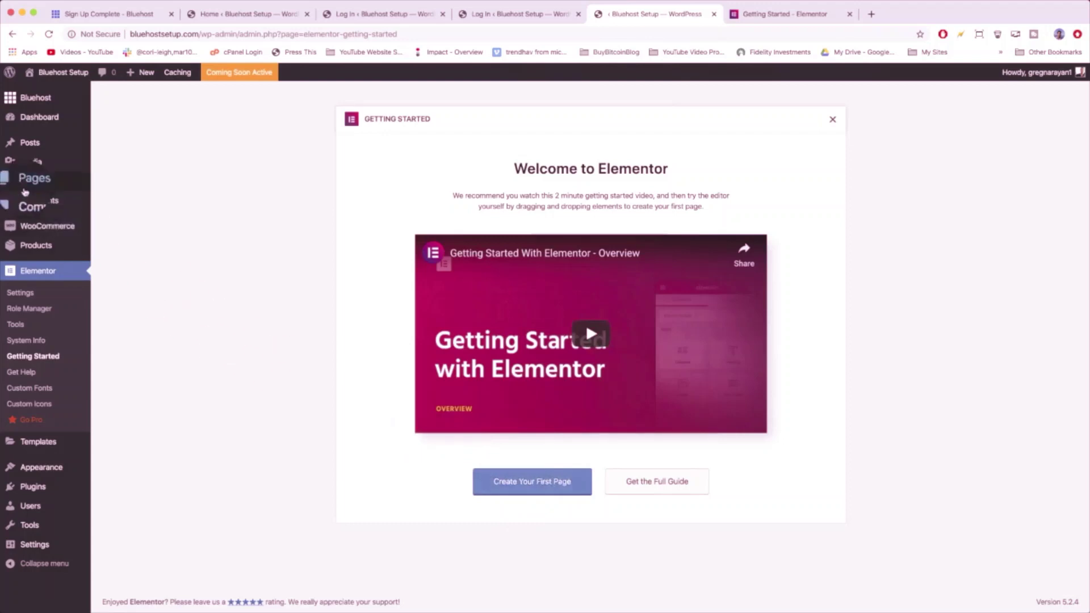
pyautogui.moveTo(28, 185)
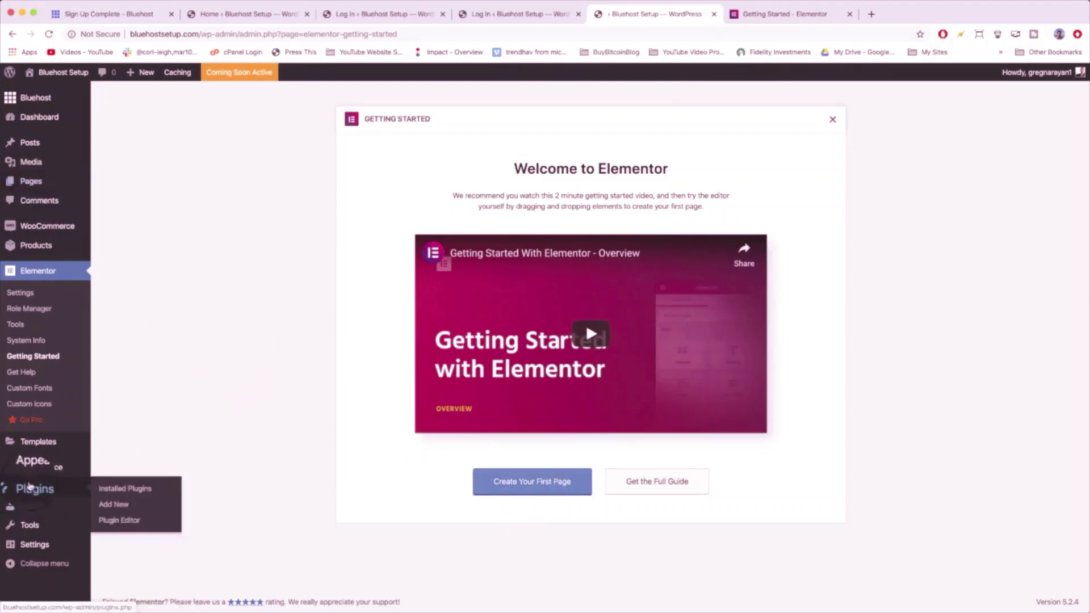
# - Search for Contact Form 7, install and activate it, then return to the plugins list
pyautogui.click(34, 486)
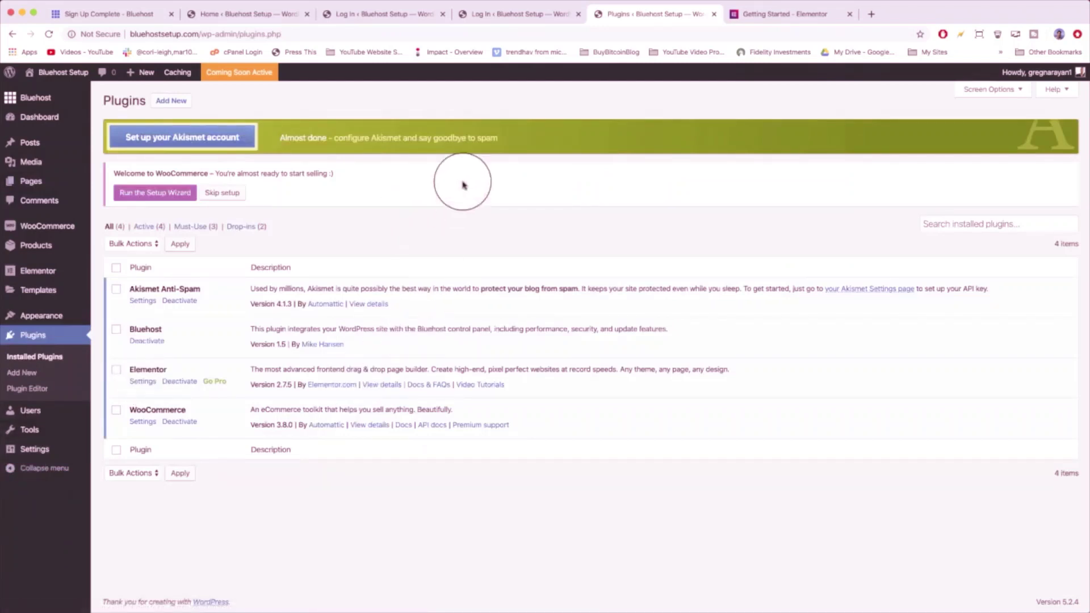
pyautogui.click(168, 103)
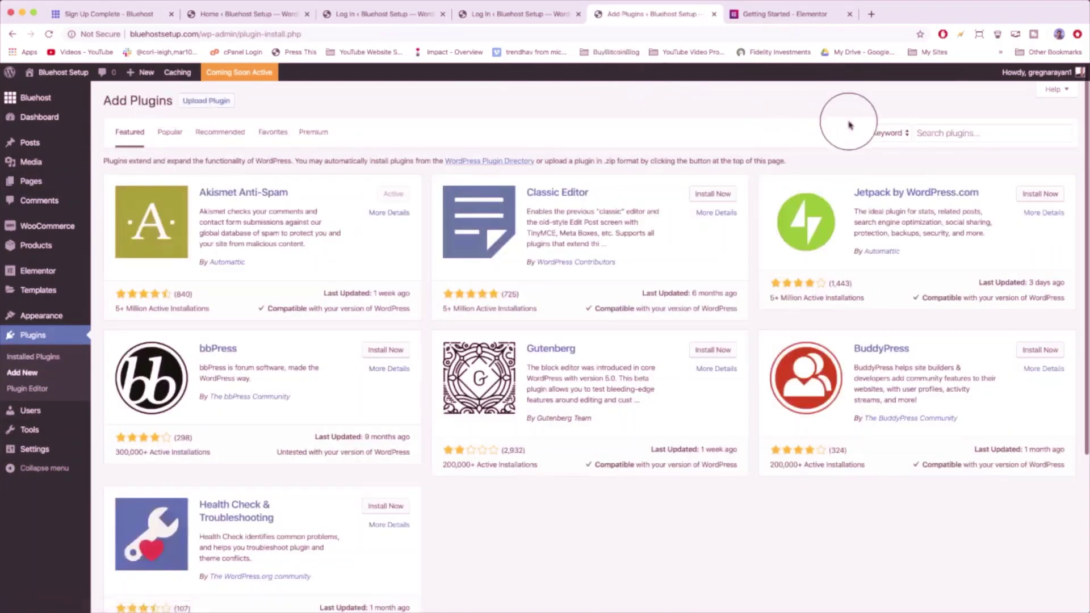
pyautogui.click(942, 126)
pyautogui.write('contact form 7')
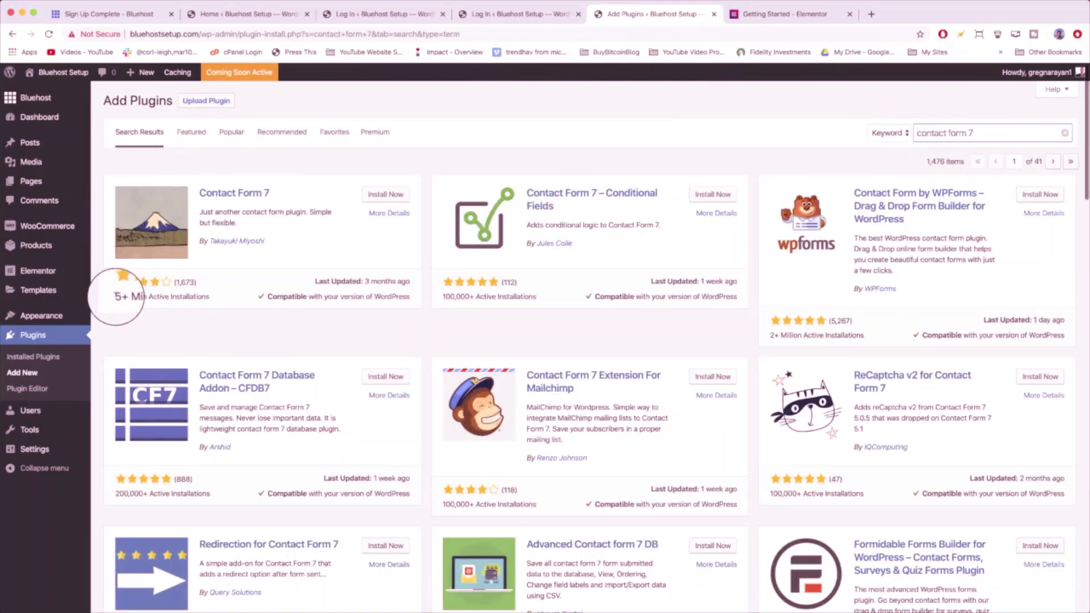
pyautogui.moveTo(116, 297); pyautogui.dragTo(210, 301)
pyautogui.click(216, 301)
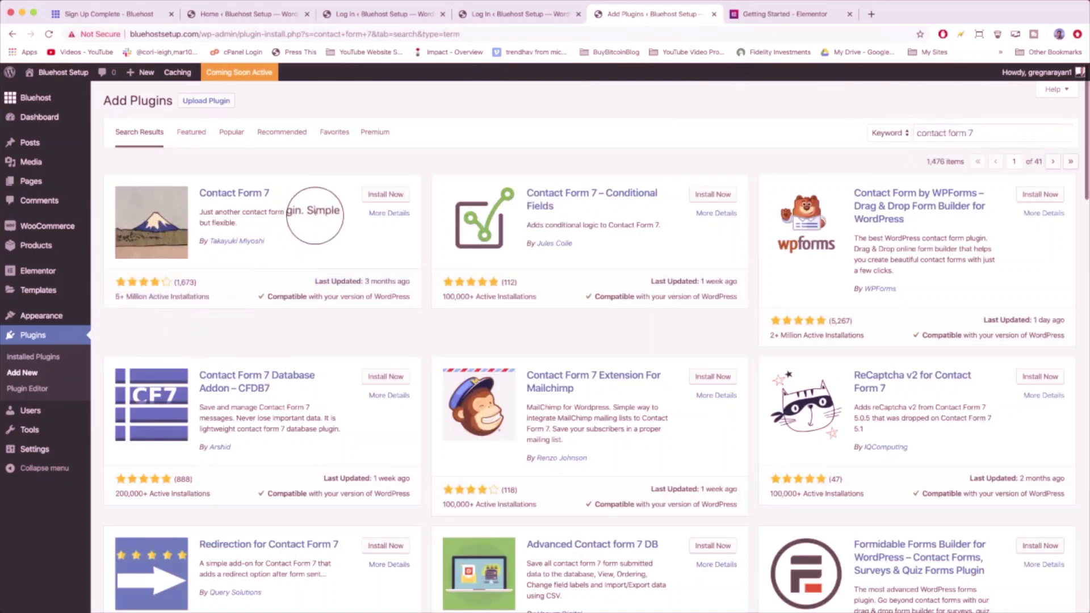
pyautogui.click(384, 198)
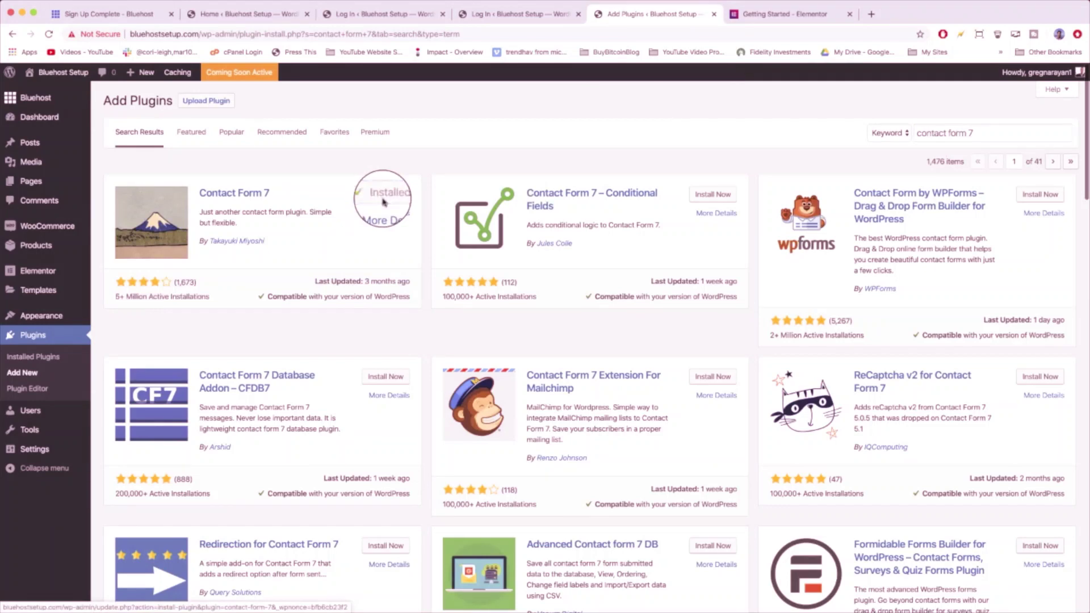
pyautogui.click(384, 199)
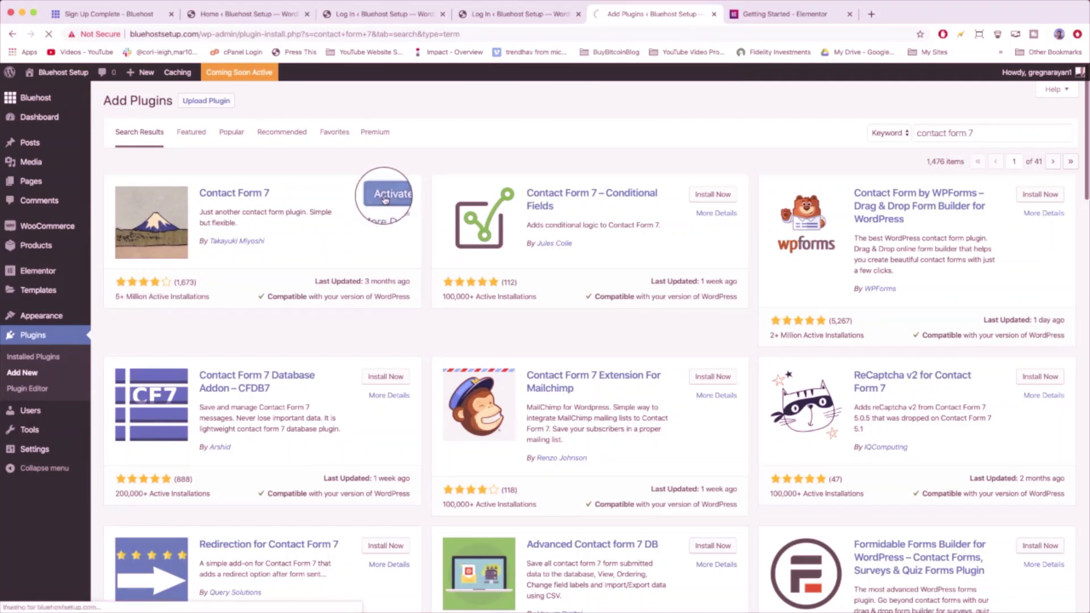
pyautogui.click(31, 341)
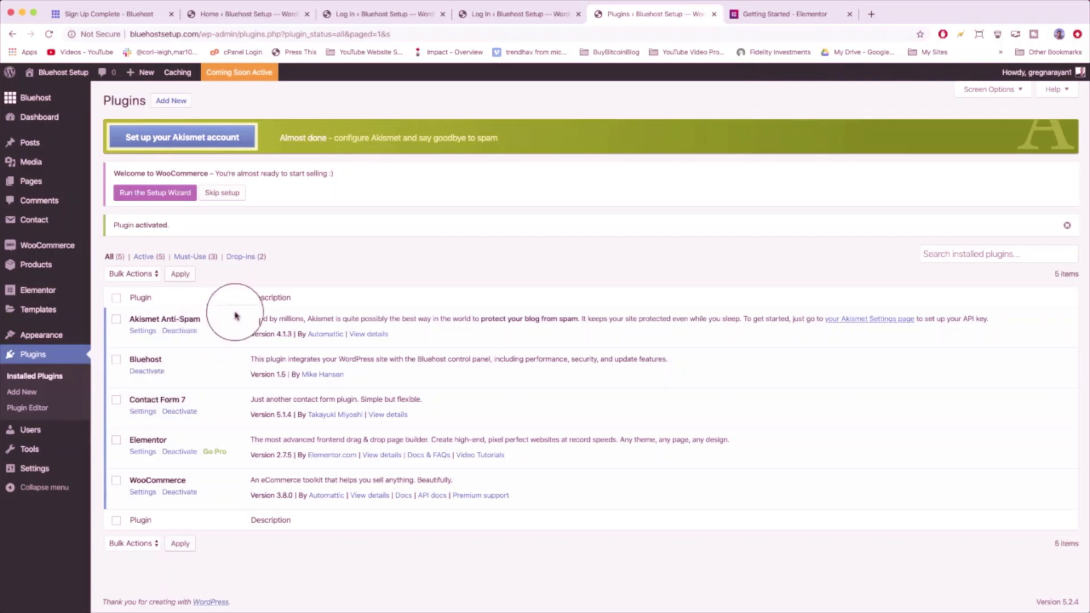
# - Scroll through the live home page's Hello world! post, then return to the Dashboard
pyautogui.click(65, 72)
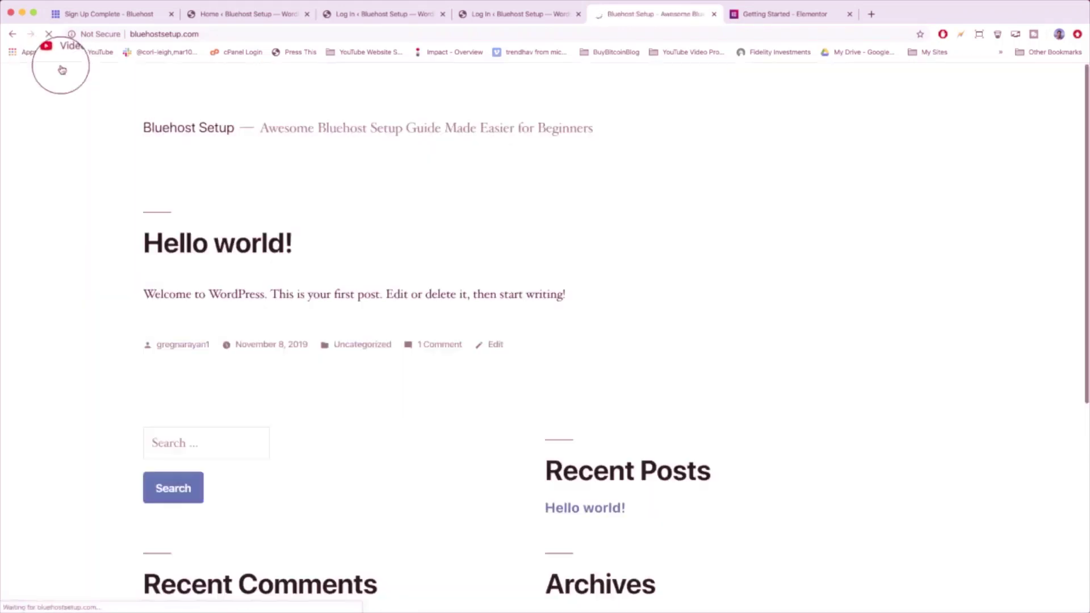
pyautogui.scroll(-6, 471, 356)
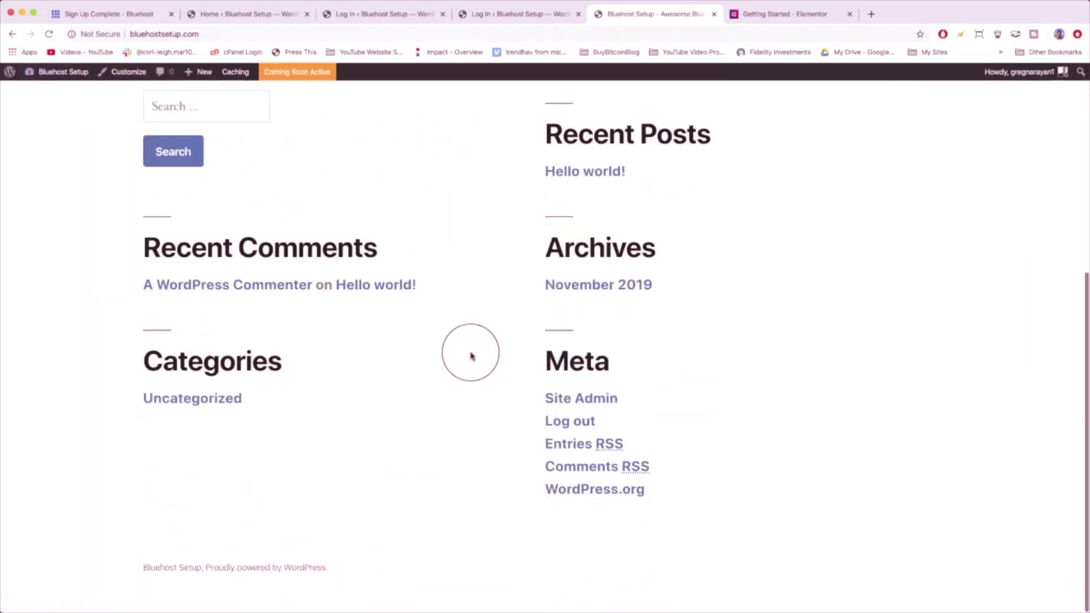
pyautogui.scroll(6, 471, 356)
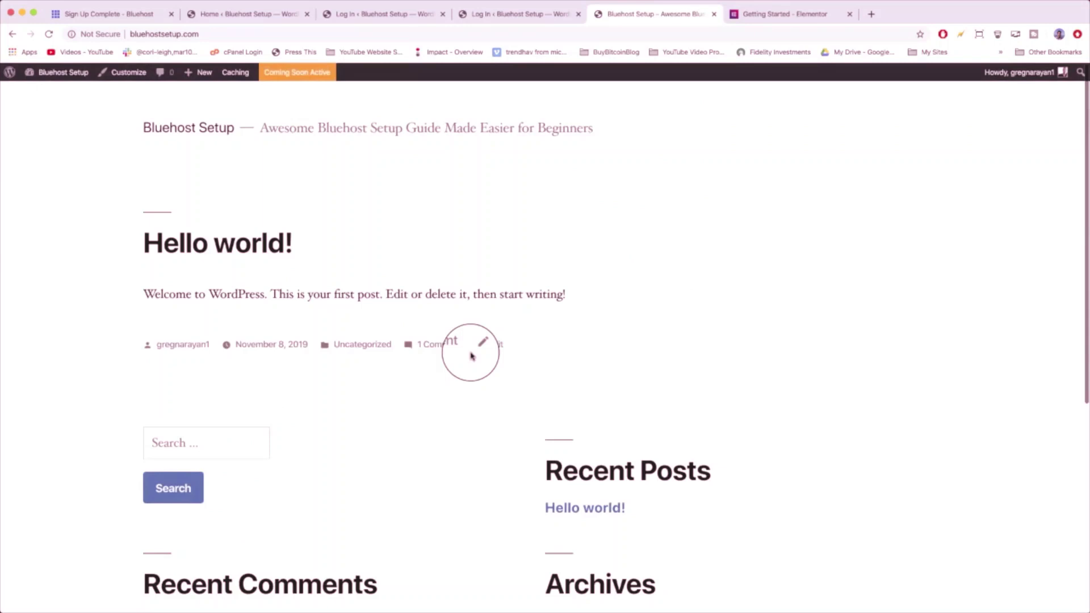
pyautogui.scroll(-6, 471, 356)
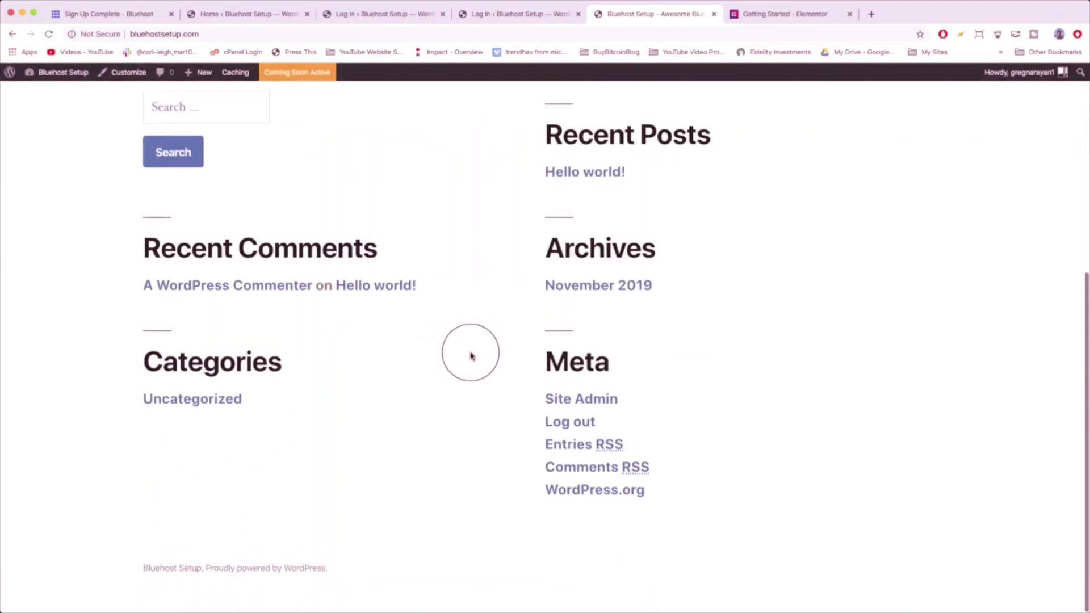
pyautogui.scroll(6, 471, 356)
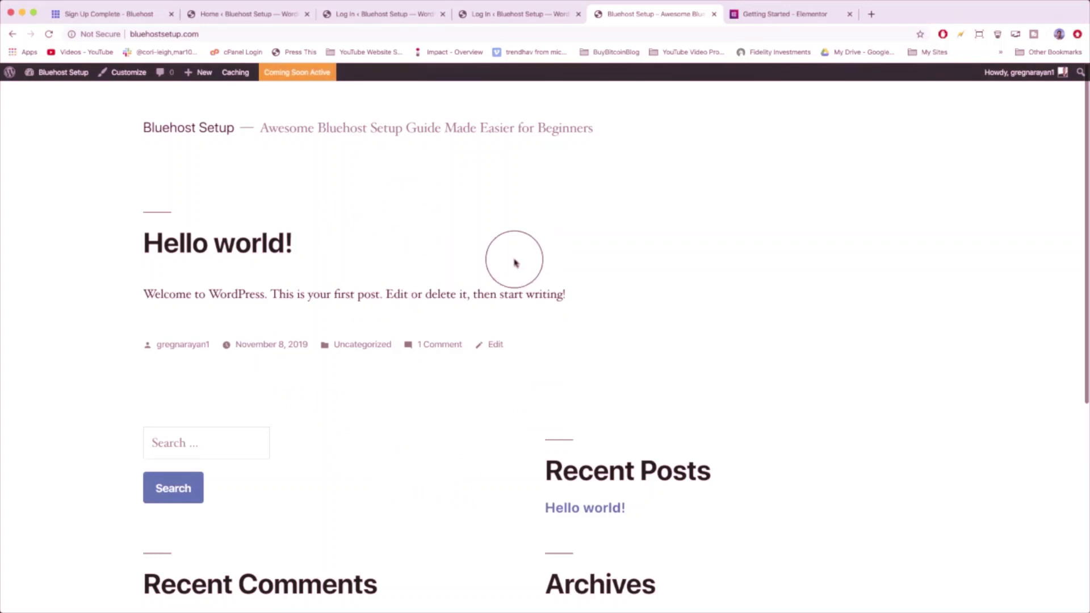
pyautogui.scroll(-6, 514, 262)
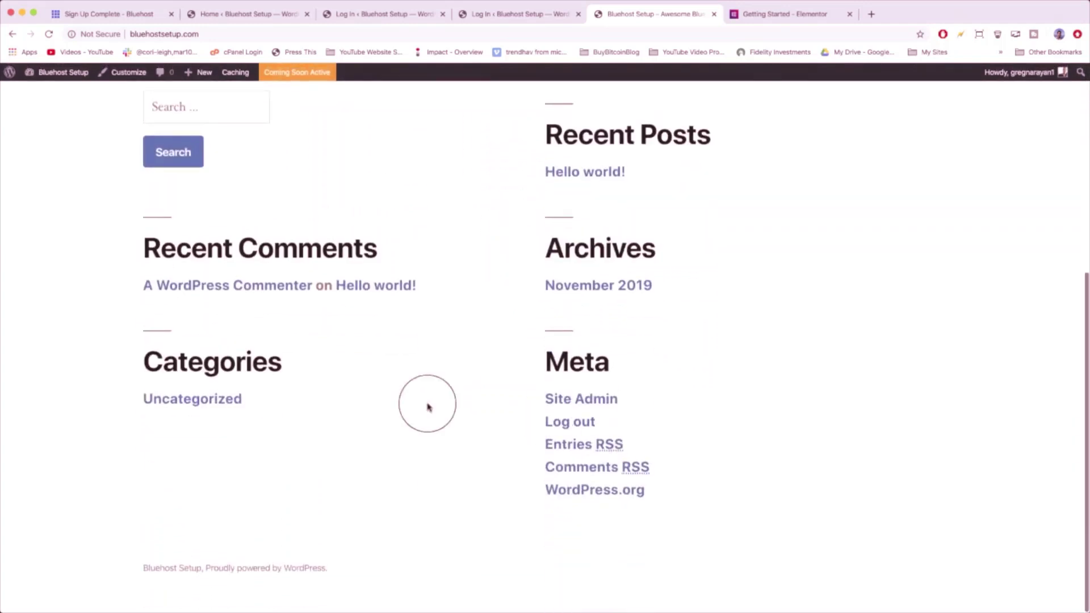
pyautogui.scroll(2, 522, 317)
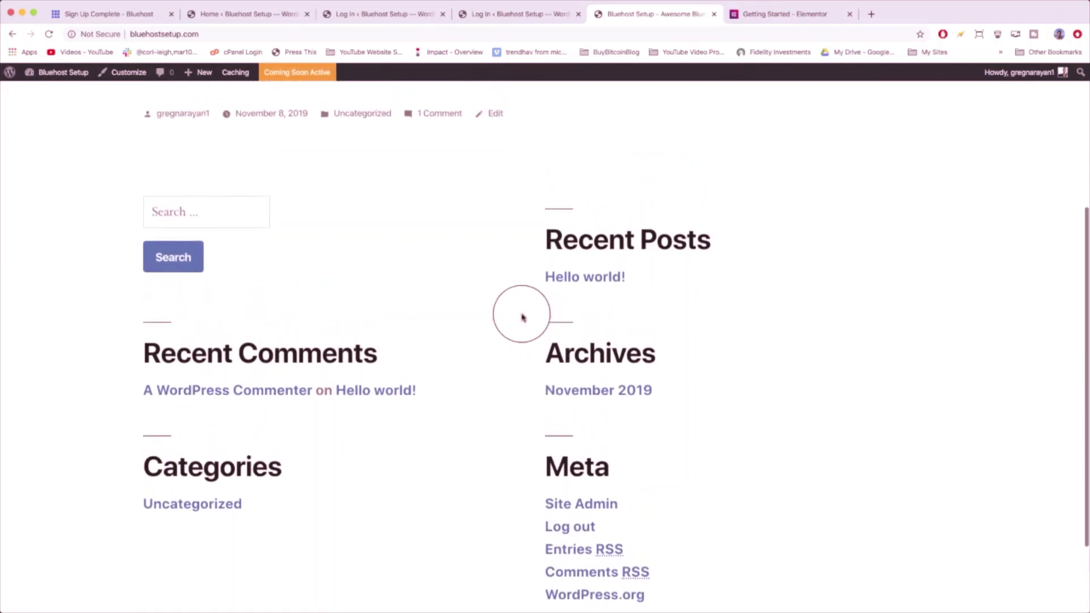
pyautogui.scroll(4, 522, 316)
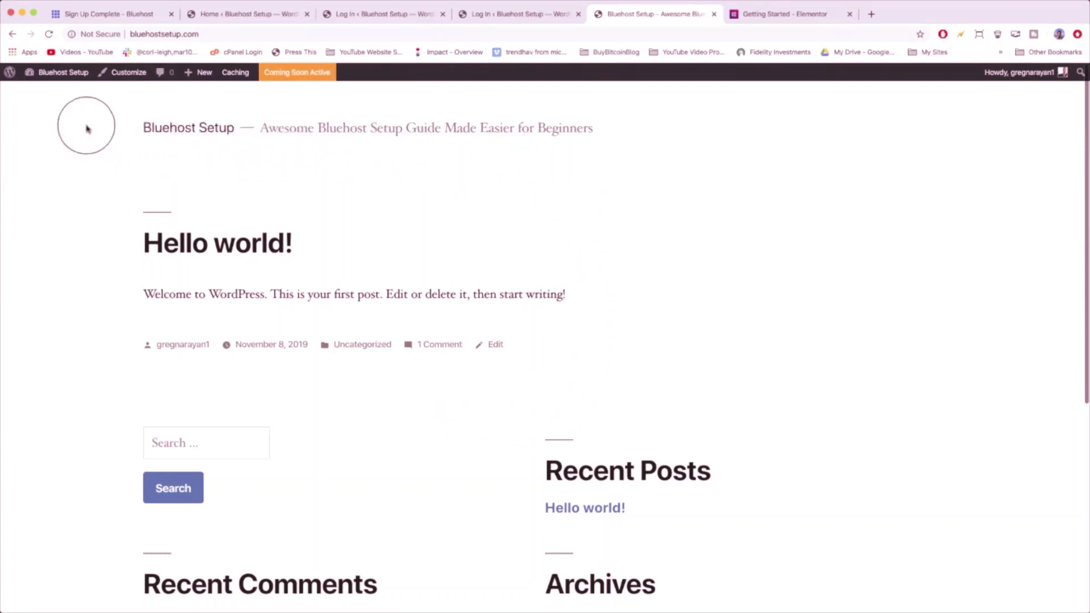
pyautogui.click(55, 81)
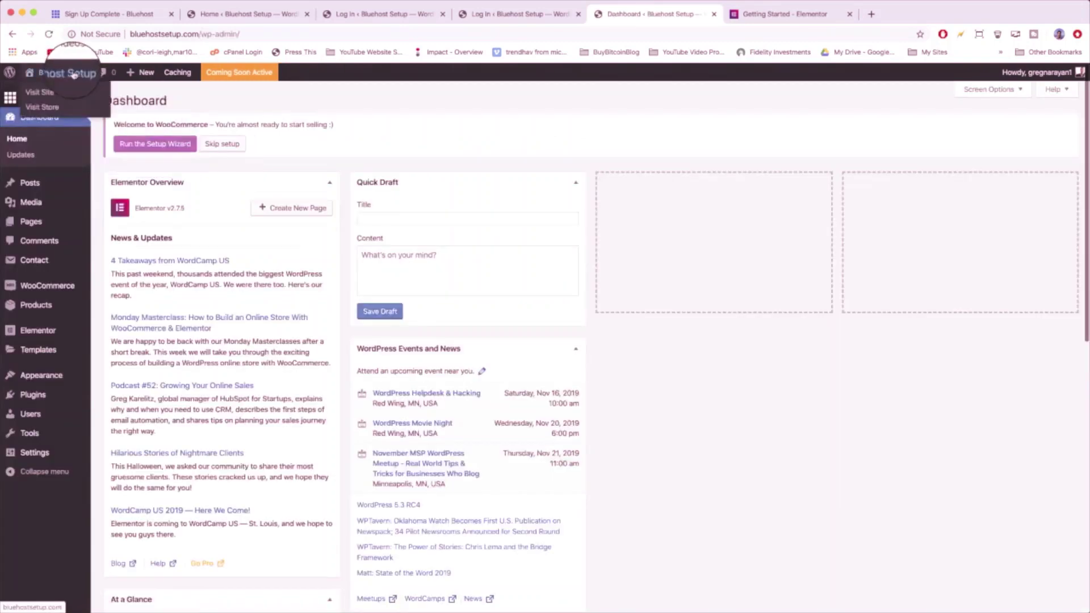
# - Activate the Twenty Seventeen theme from its theme details
pyautogui.moveTo(39, 375)
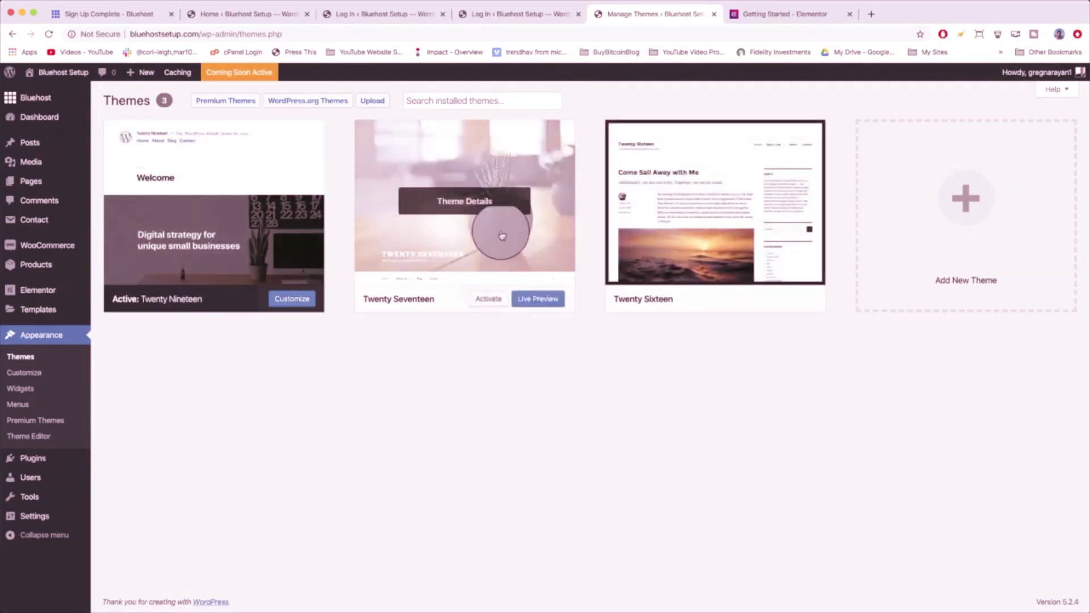
pyautogui.click(417, 148)
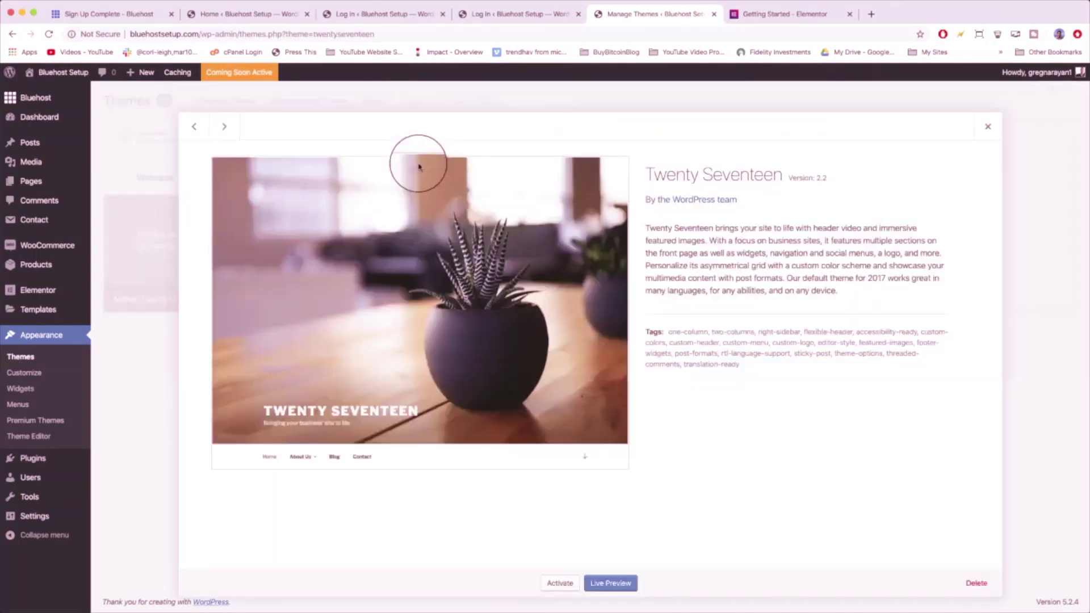
pyautogui.click(555, 583)
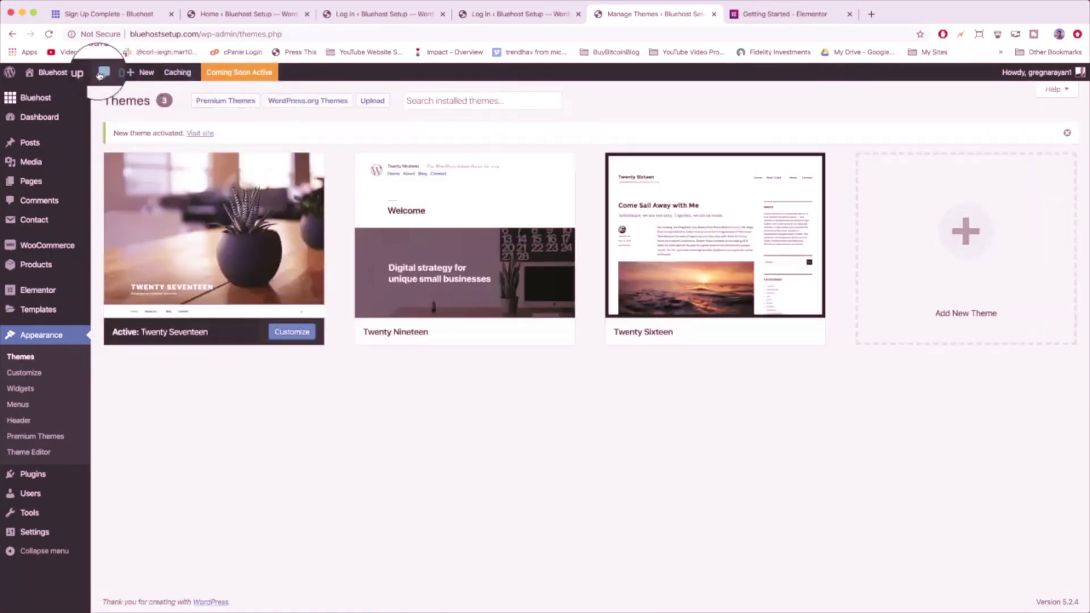
# - Check the new plant header on the live site, then return to Appearance > Themes
pyautogui.click(75, 78)
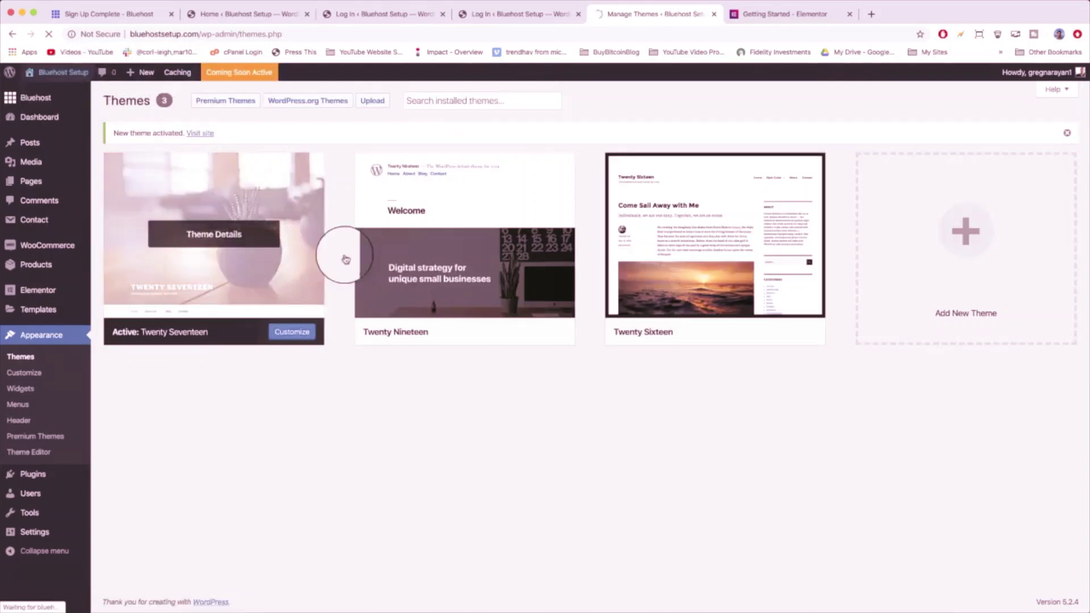
pyautogui.scroll(-15, 465, 250)
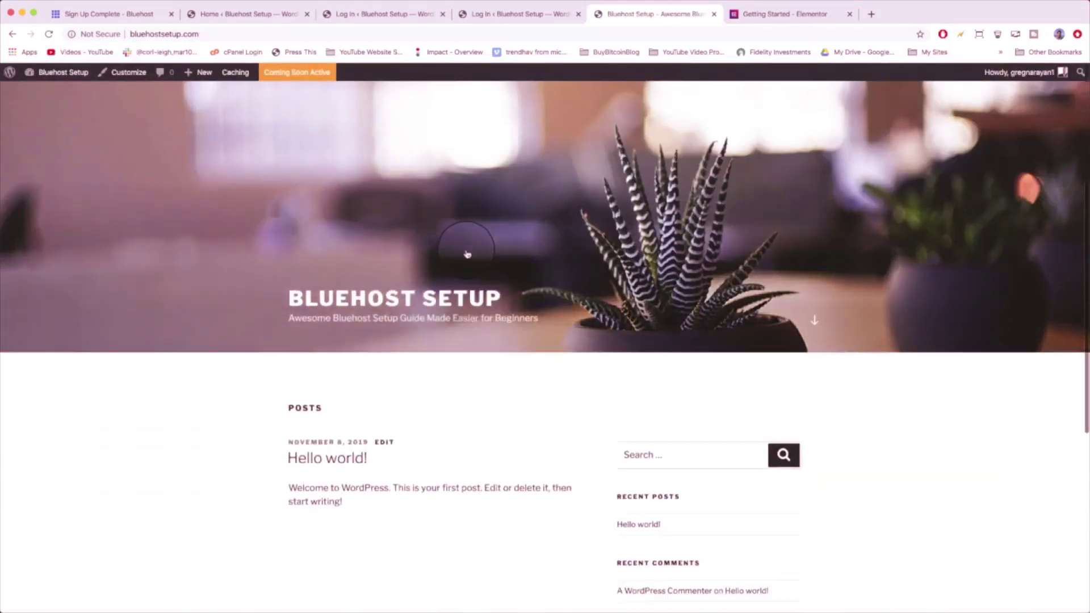
pyautogui.scroll(15, 470, 421)
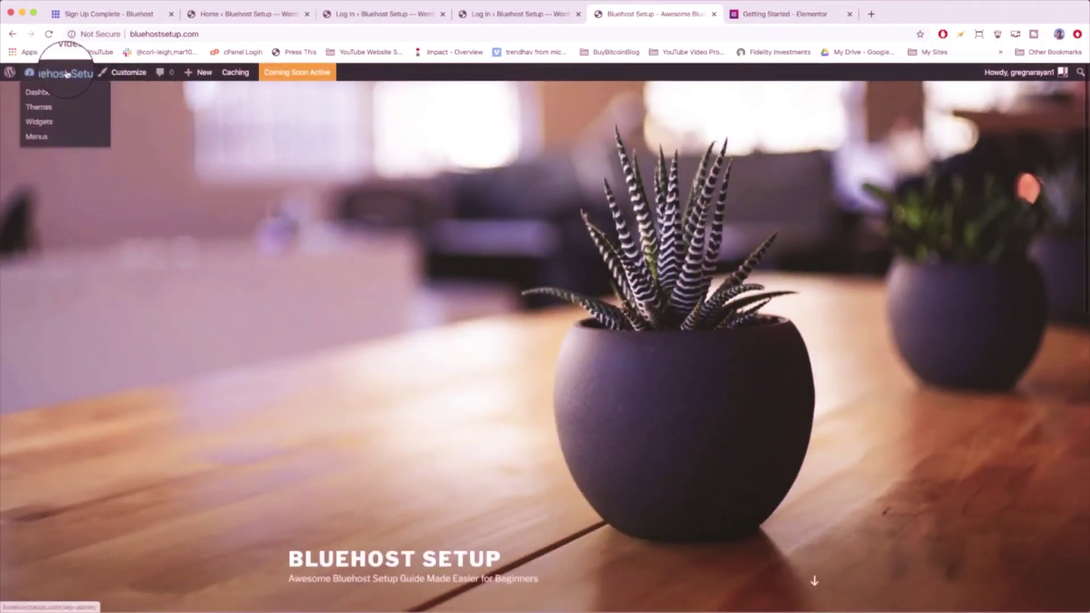
pyautogui.click(67, 74)
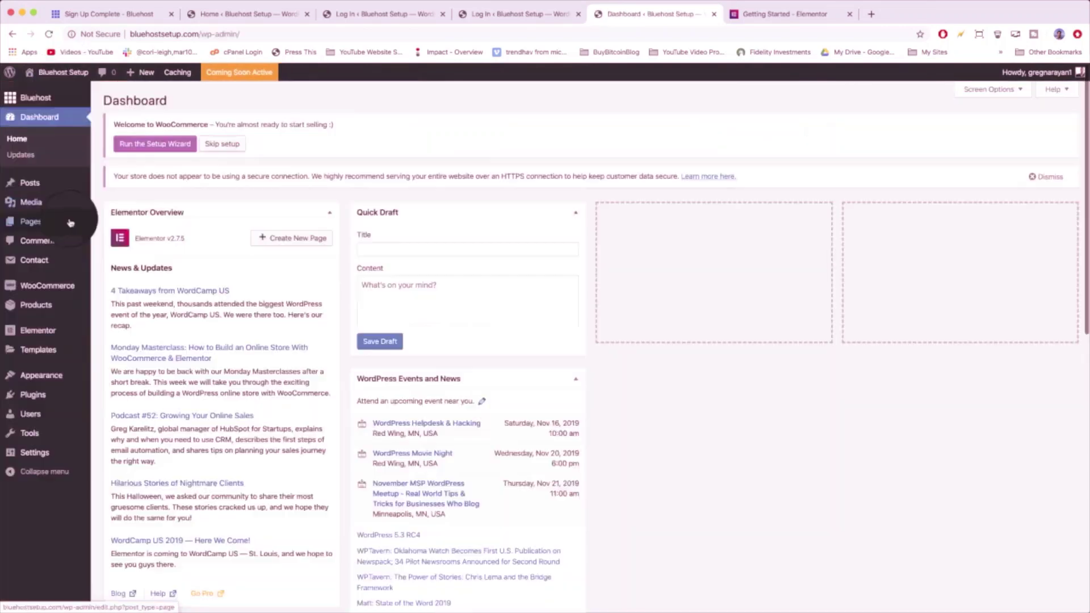
pyautogui.moveTo(106, 379)
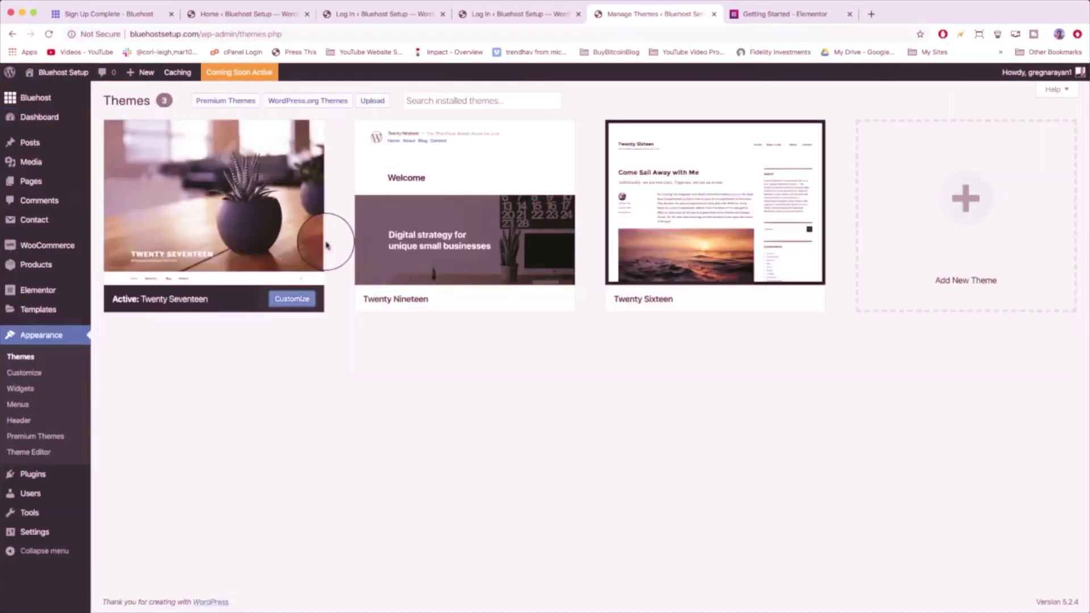
pyautogui.moveTo(433, 224)
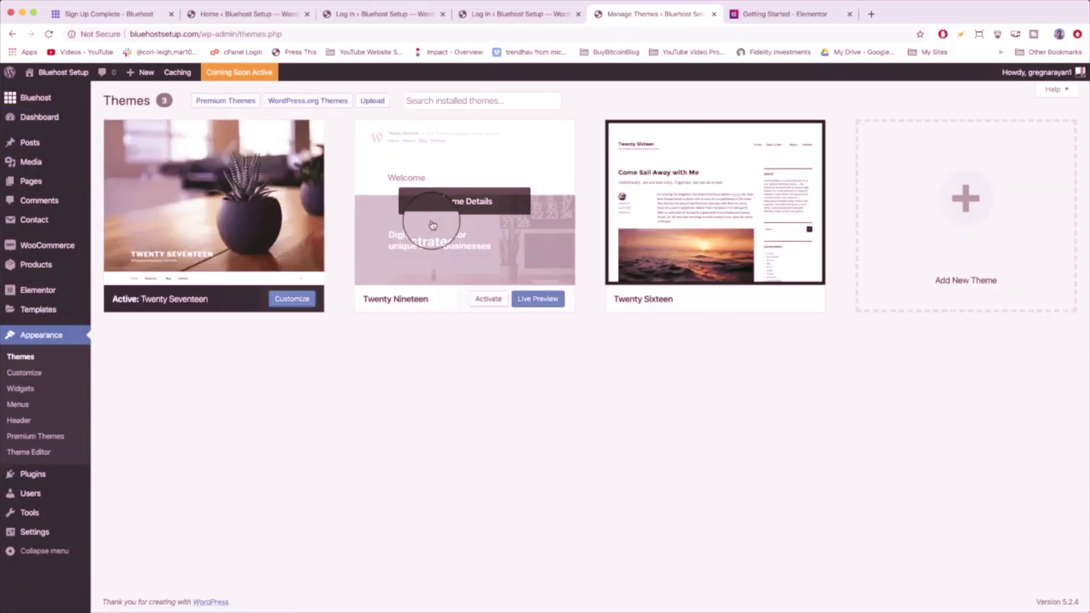
# - Delete the Twenty Nineteen theme and confirm the deletion
pyautogui.moveTo(703, 224)
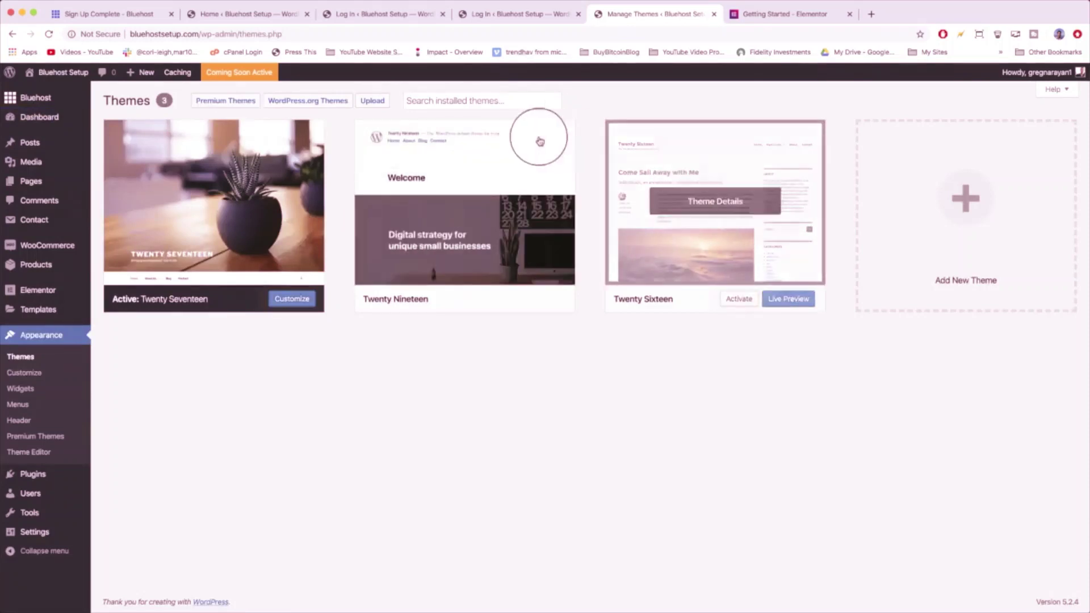
pyautogui.click(525, 170)
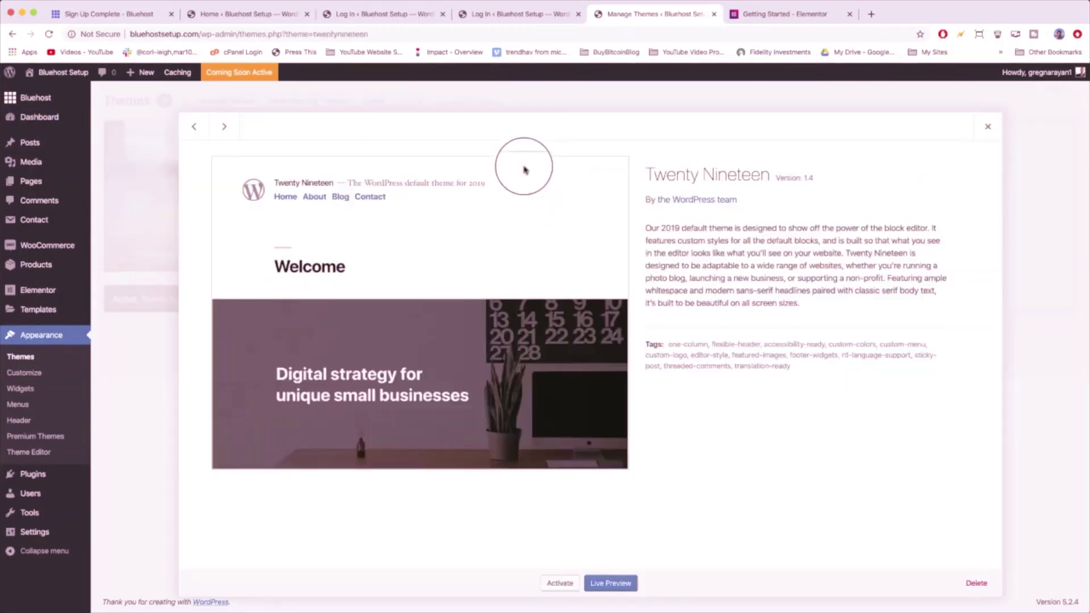
pyautogui.click(980, 585)
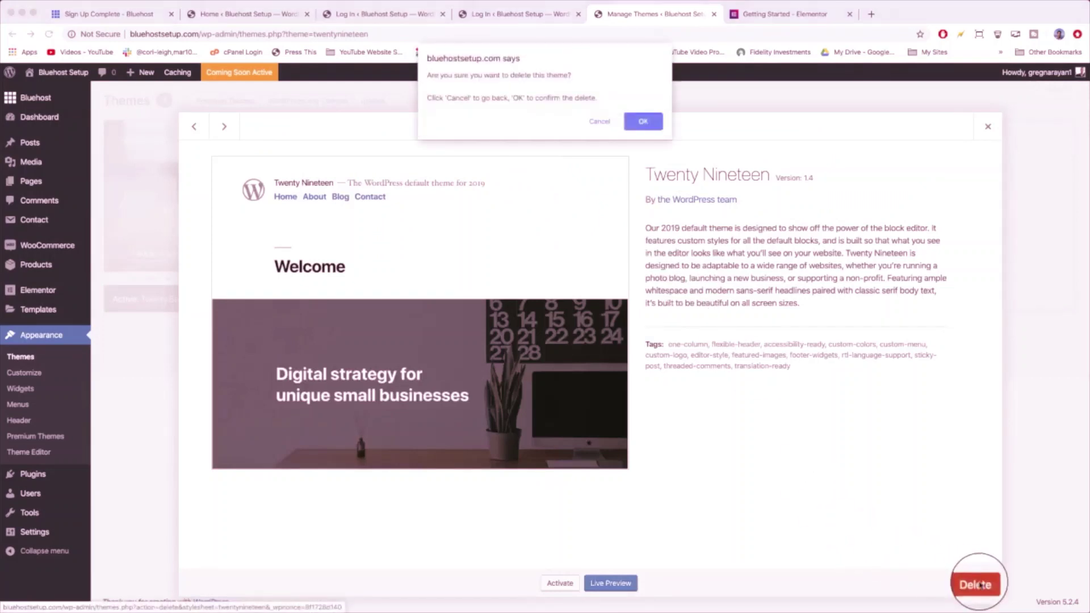
pyautogui.click(639, 120)
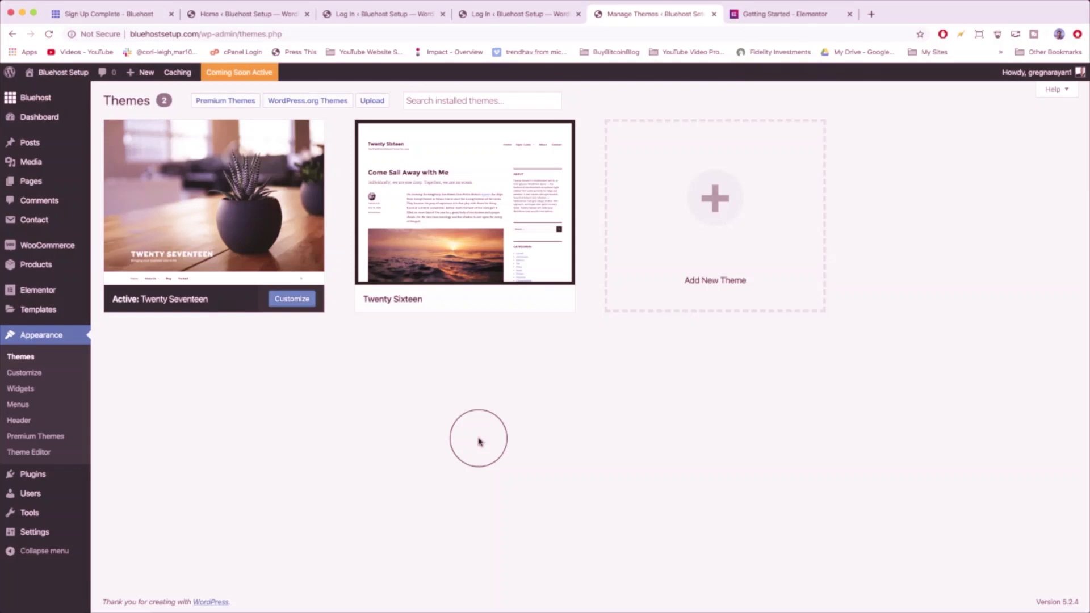
# - Bring up the Add Themes catalogue of featured themes
pyautogui.click(723, 207)
pyautogui.click(372, 443)
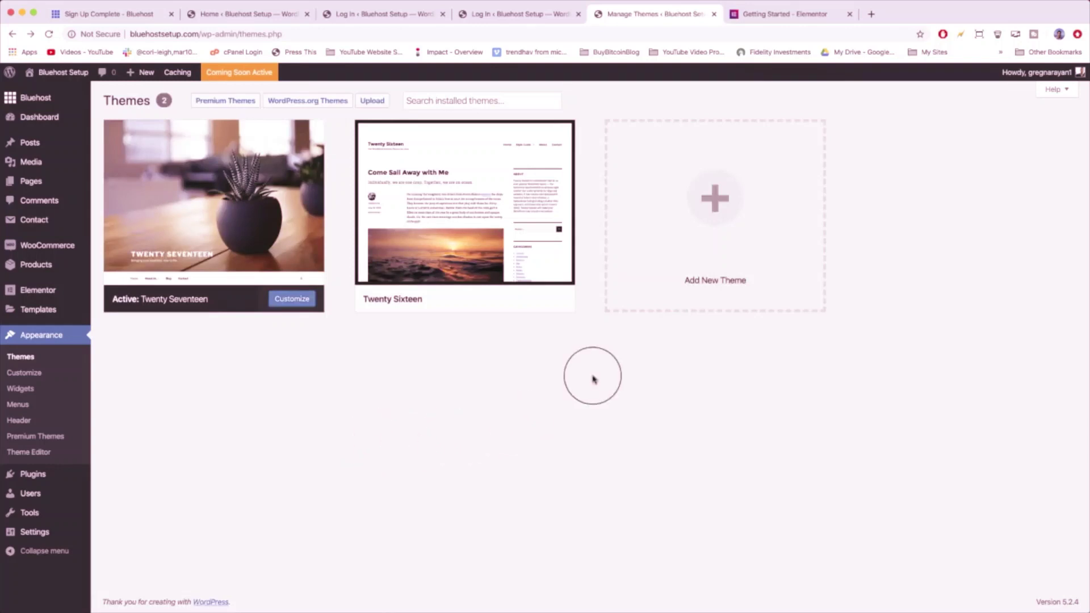
pyautogui.click(702, 246)
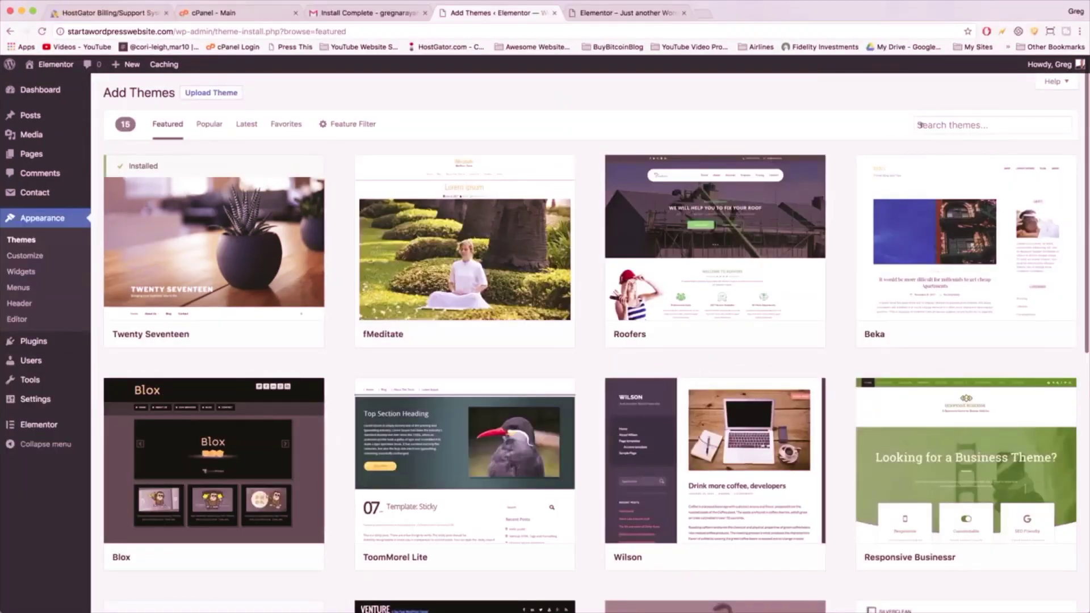
# - Search the theme catalogue for 'oceanwp', install OceanWP and activate it
pyautogui.click(918, 125)
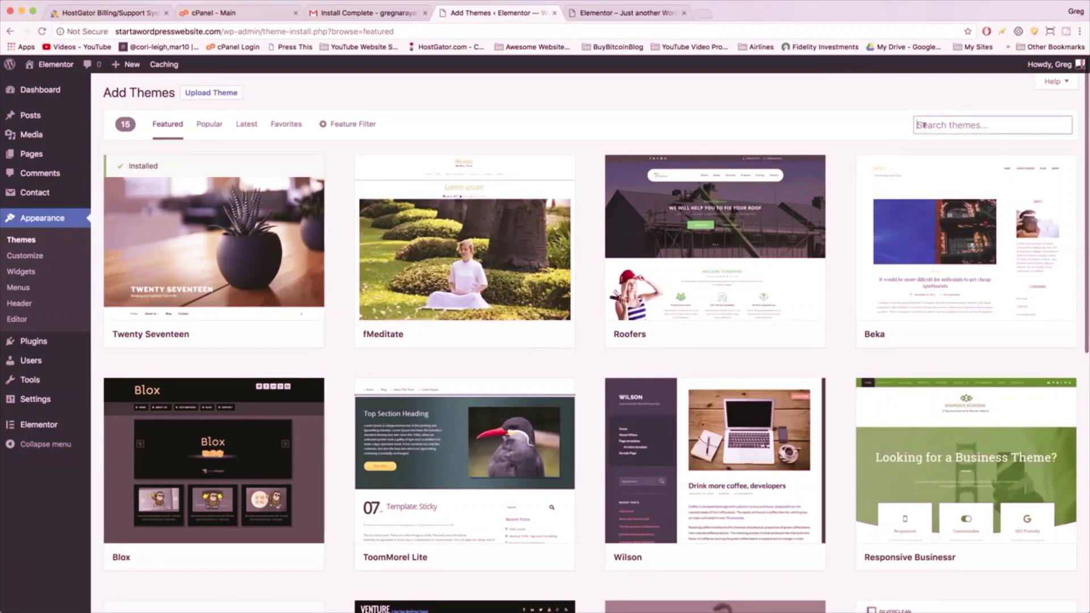
pyautogui.write('oceanwp')
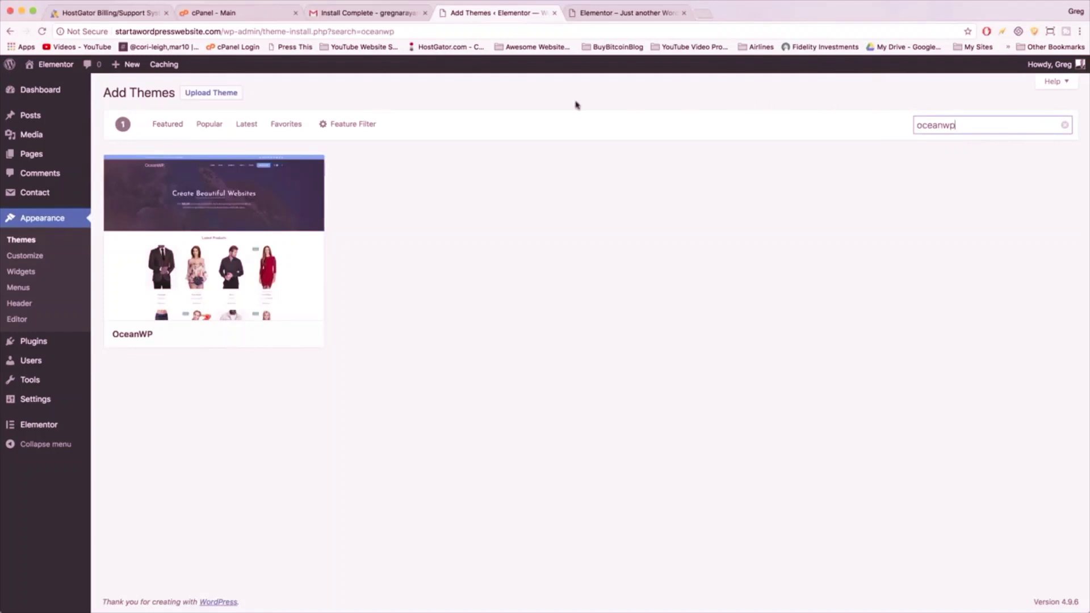
pyautogui.moveTo(172, 306)
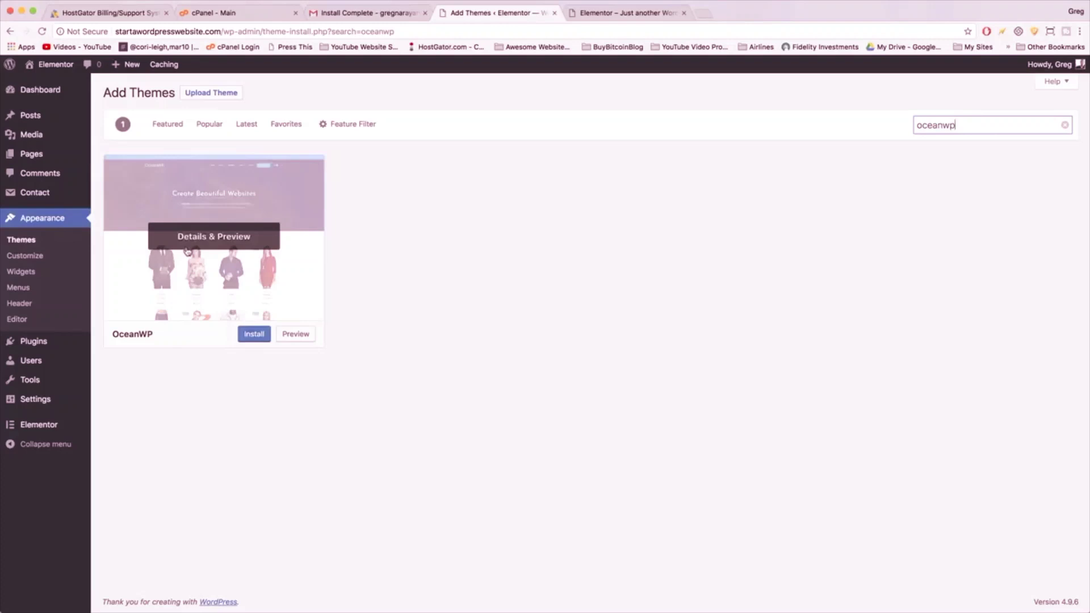
pyautogui.click(254, 338)
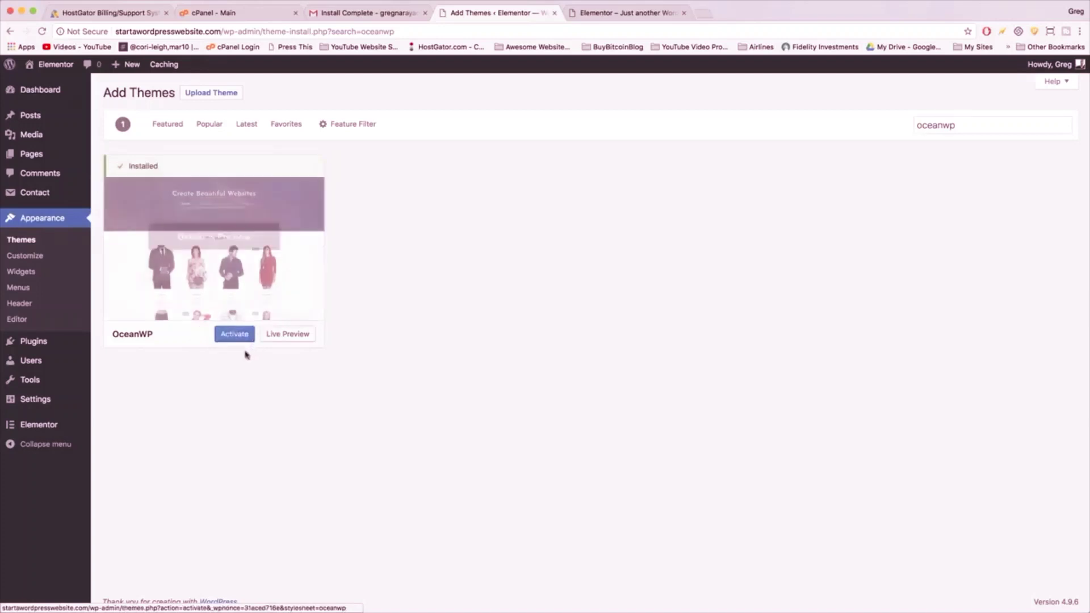
pyautogui.click(238, 334)
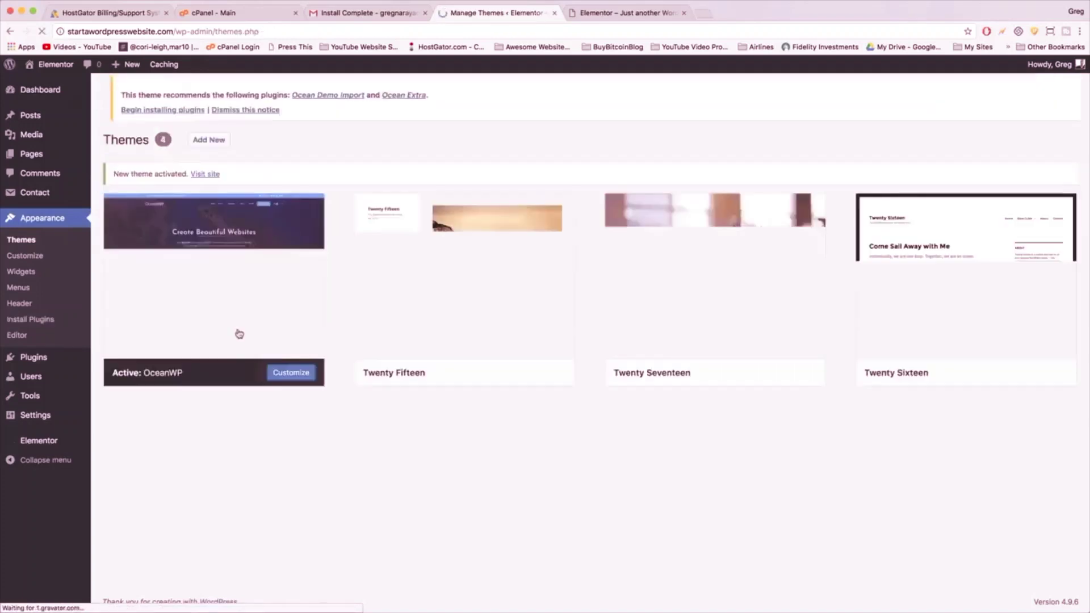
pyautogui.click(624, 12)
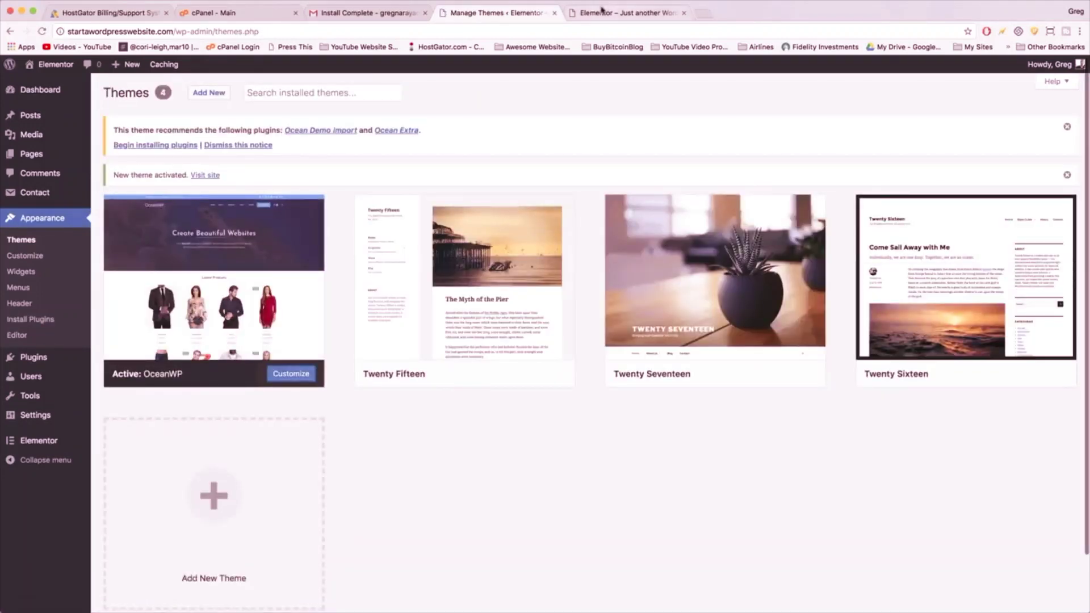
pyautogui.click(42, 31)
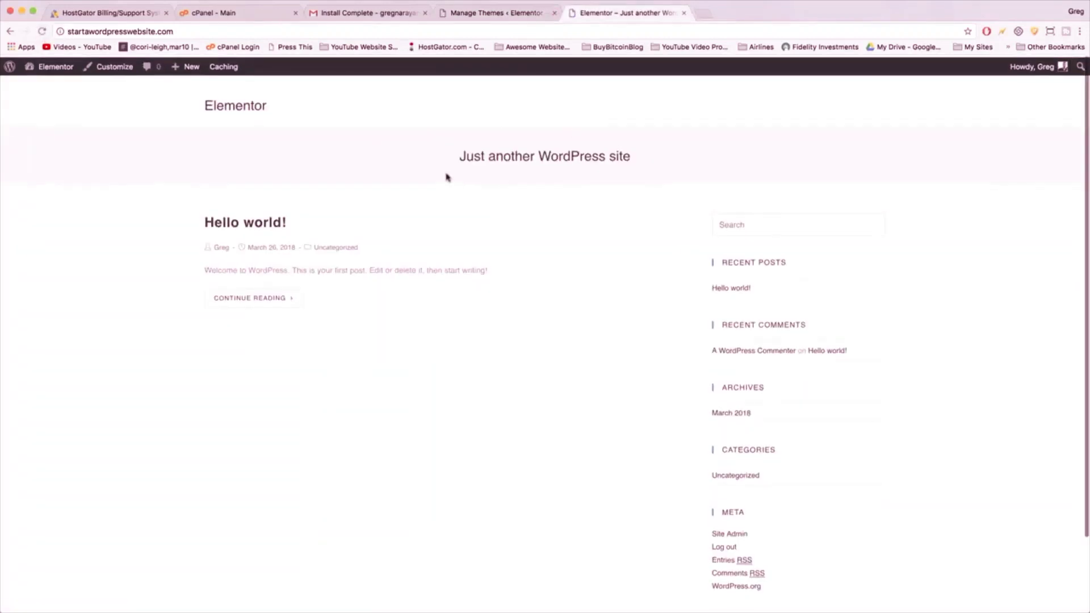
pyautogui.scroll(-3, 445, 177)
pyautogui.scroll(3, 445, 177)
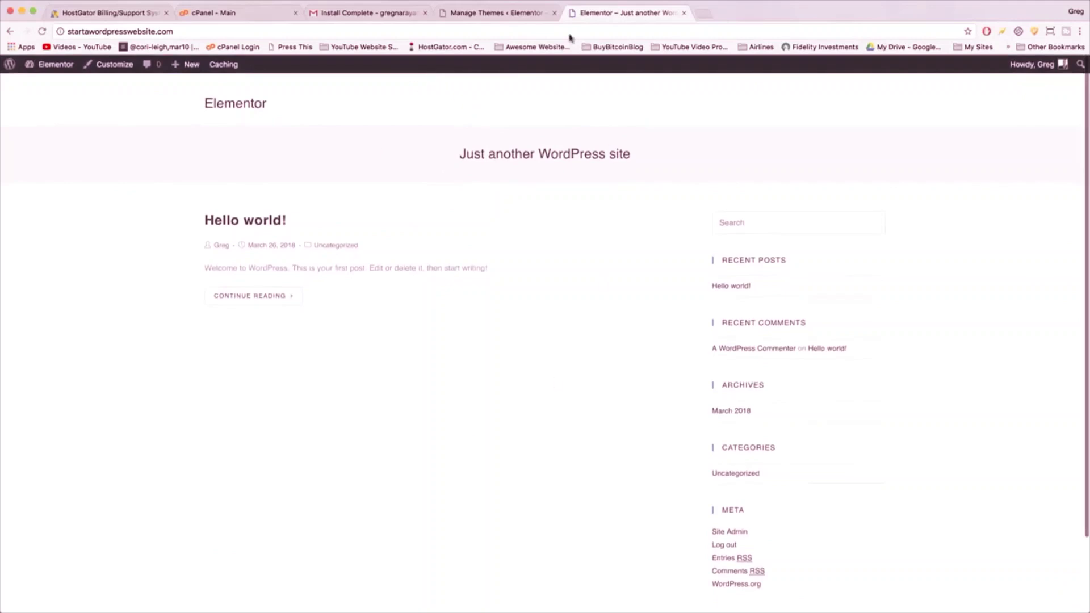
pyautogui.click(499, 18)
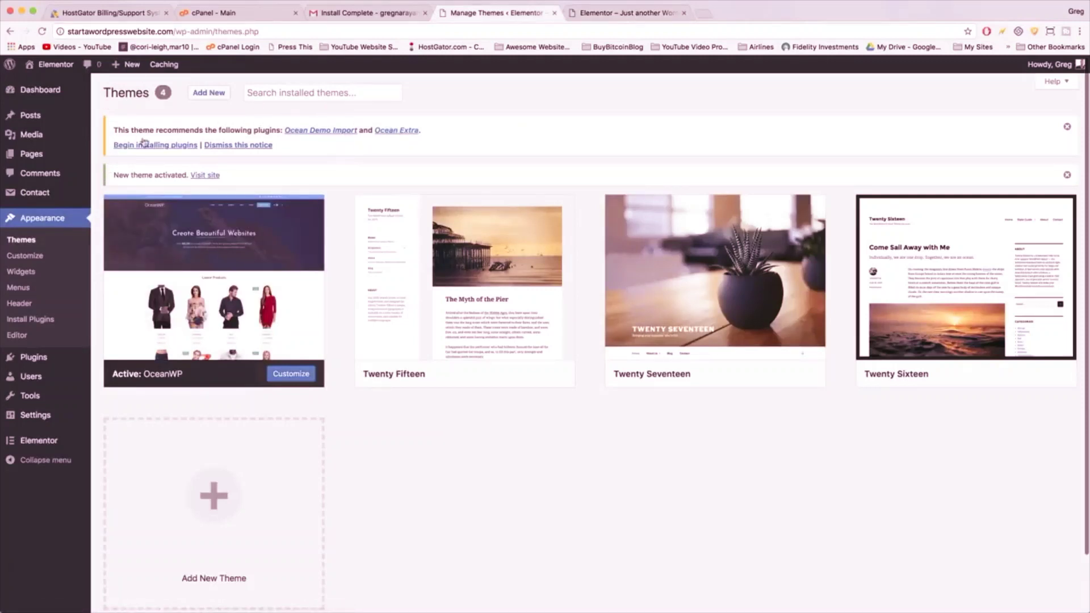
# - Bulk-install Ocean Demo Import and Ocean Extra, check the Plugins list, then view the front page
pyautogui.click(160, 147)
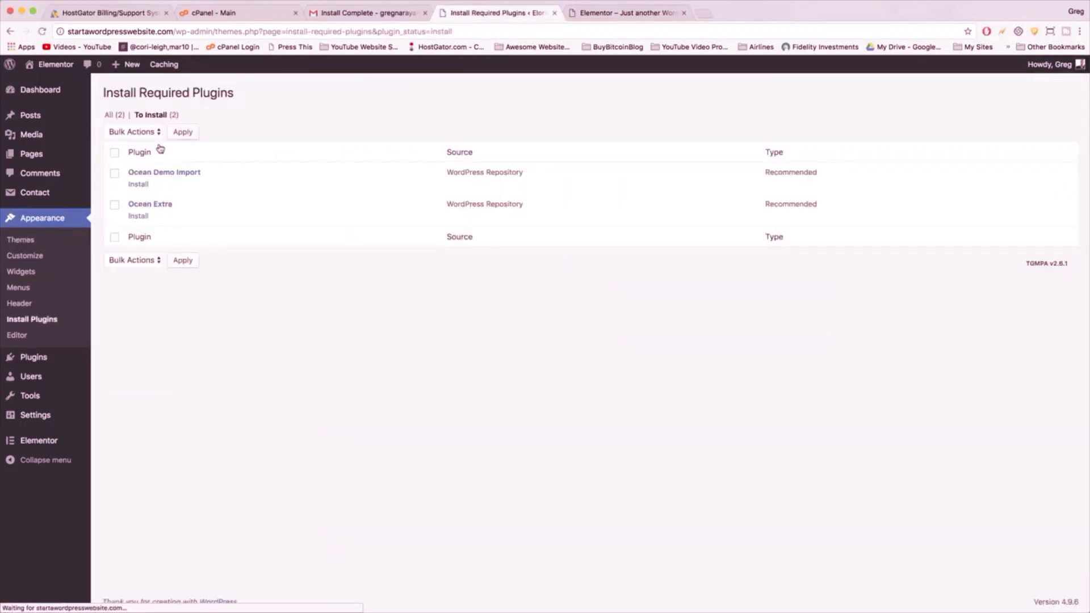
pyautogui.click(116, 152)
pyautogui.click(134, 132)
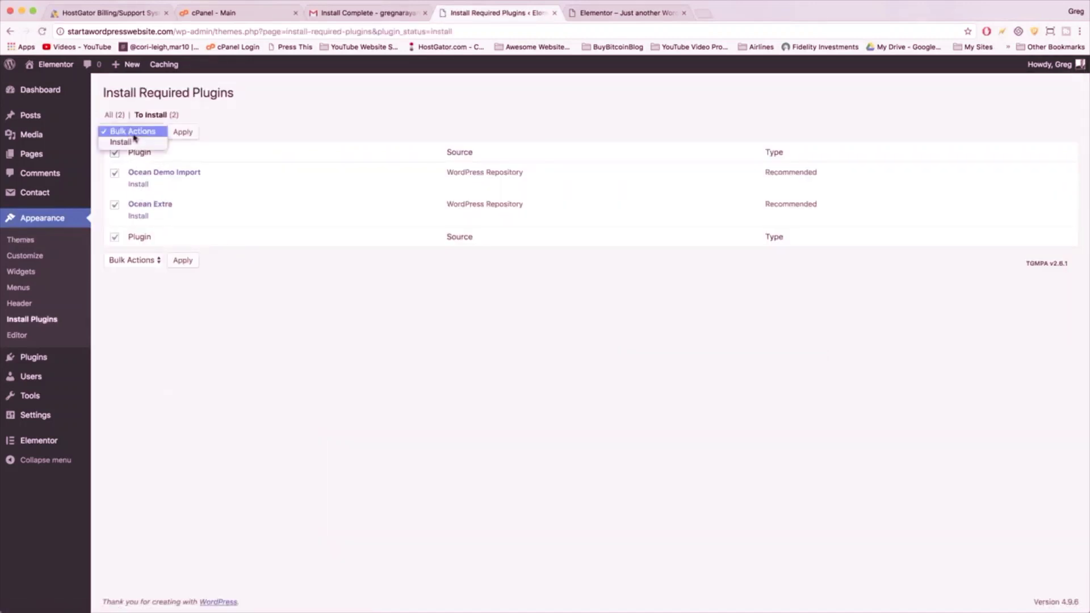
pyautogui.click(134, 142)
pyautogui.click(187, 133)
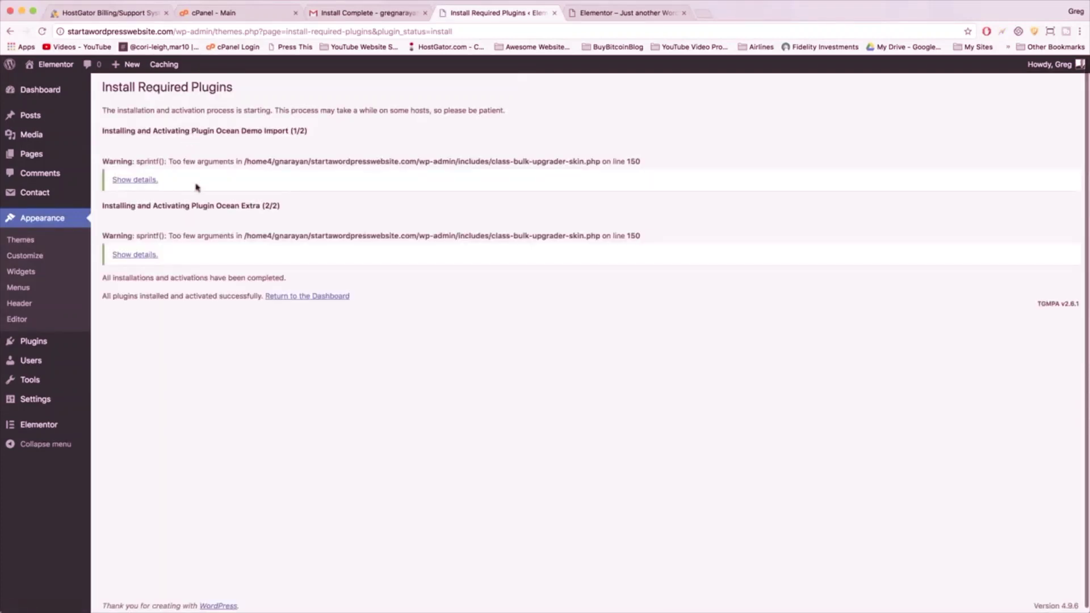
pyautogui.click(37, 343)
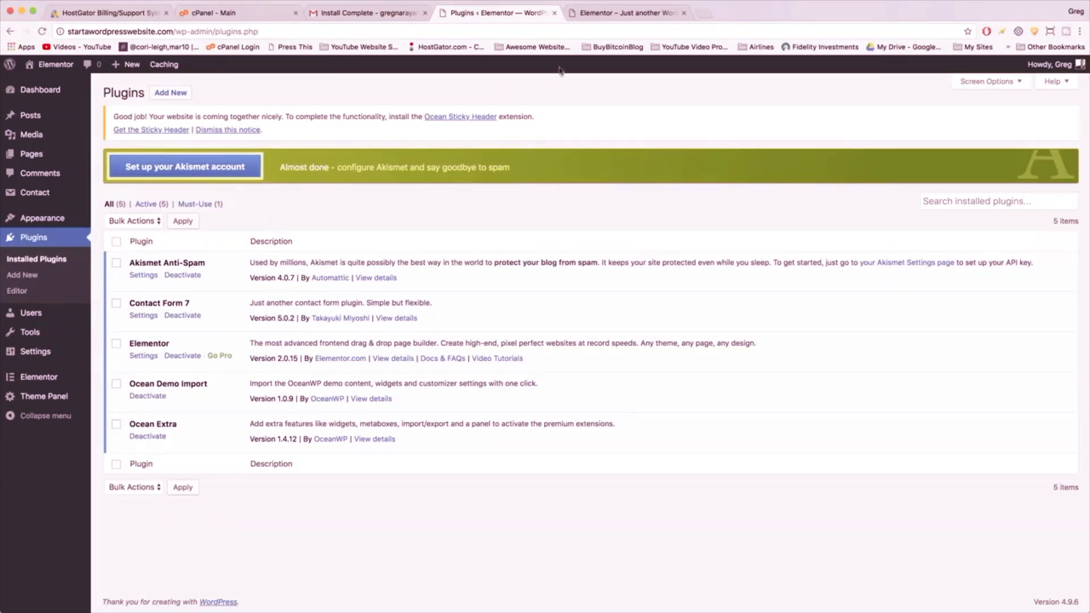
pyautogui.click(617, 13)
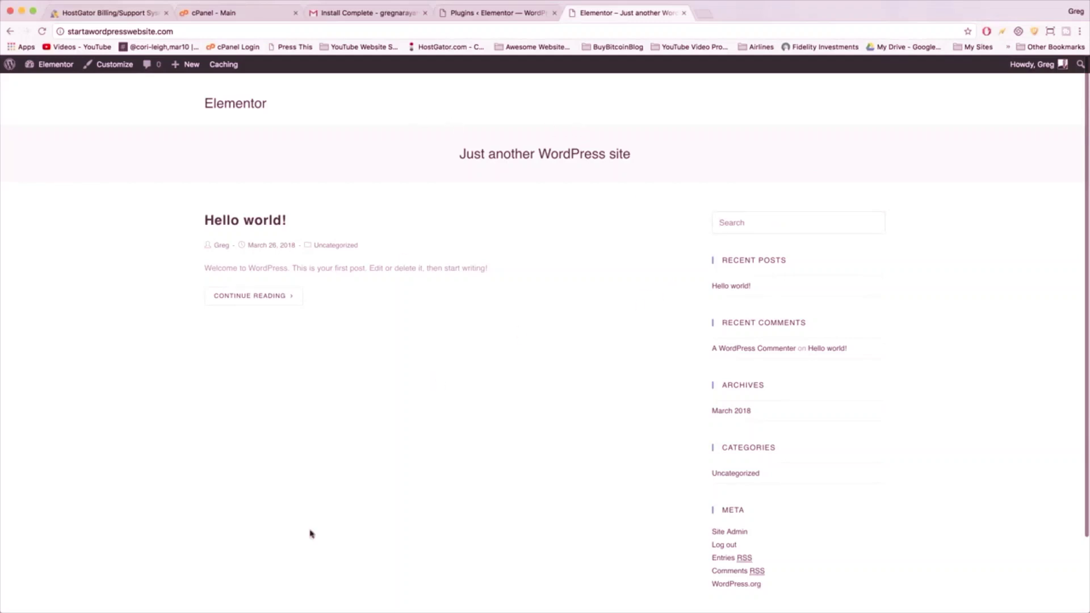
# - Browse the Hello world! post, March 2018 archive and homepage, then return to Plugins
pyautogui.click(248, 225)
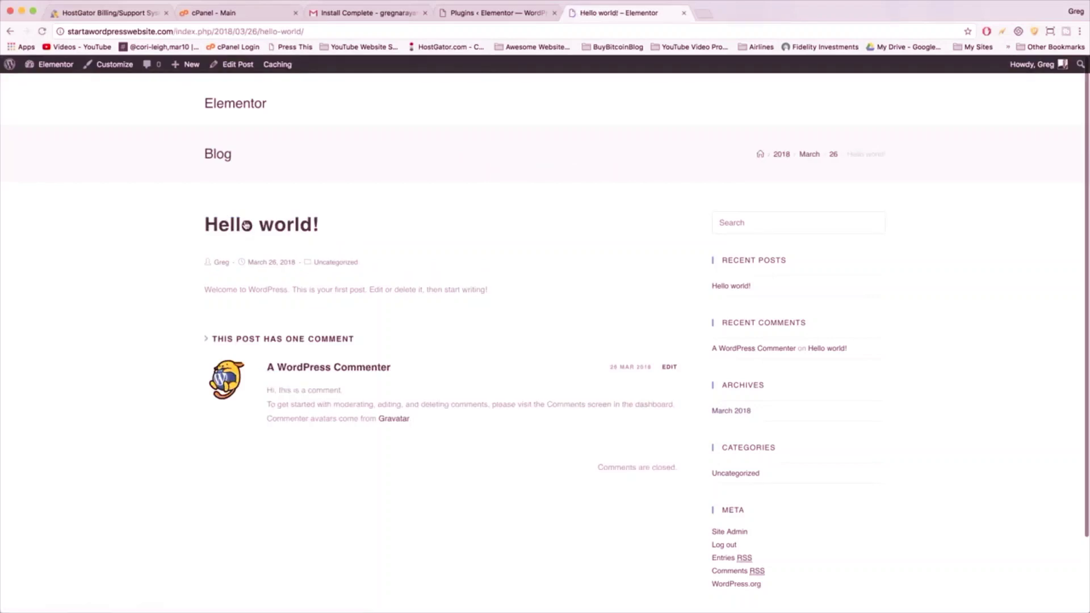
pyautogui.scroll(-3, 690, 314)
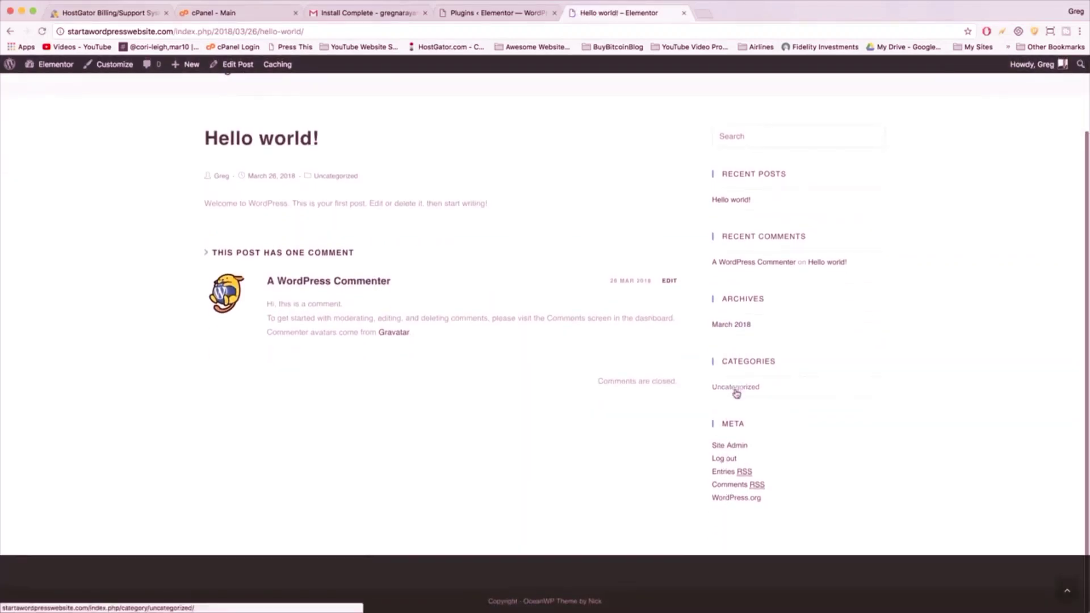
pyautogui.click(734, 325)
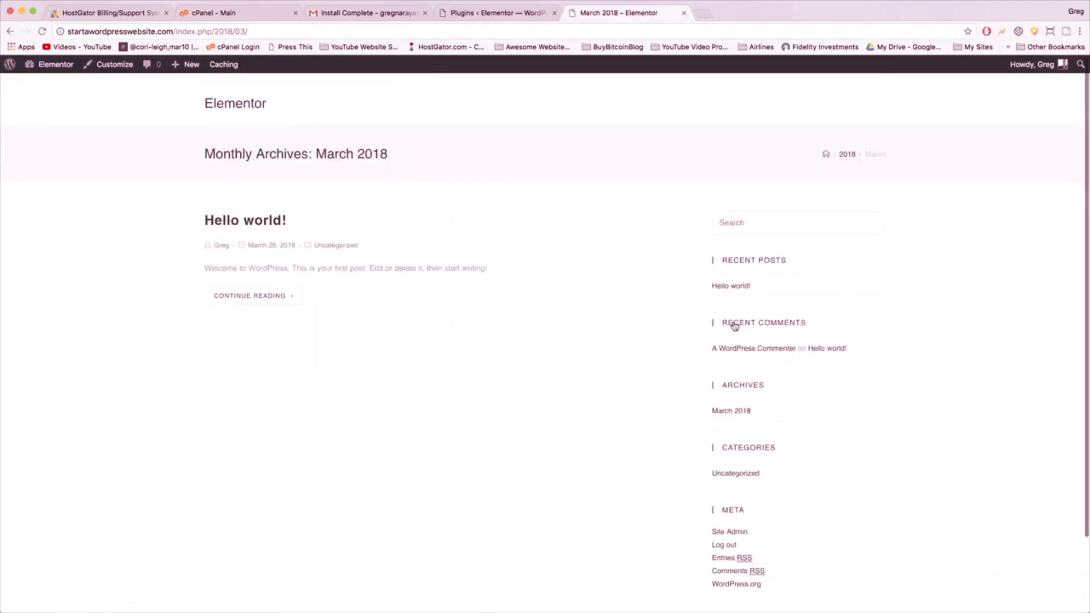
pyautogui.scroll(-3, 564, 355)
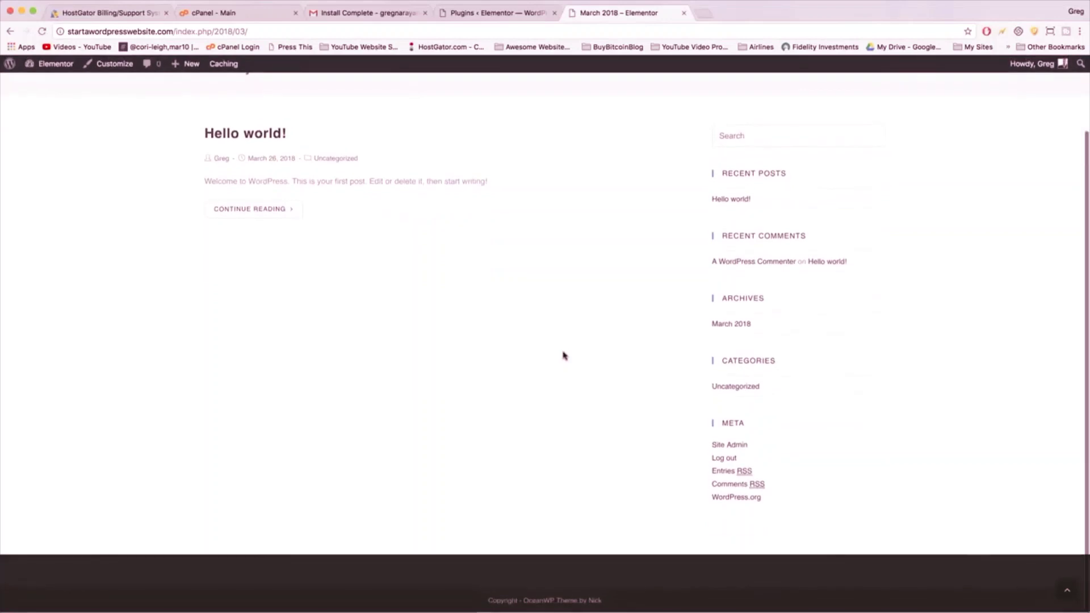
pyautogui.scroll(3, 563, 356)
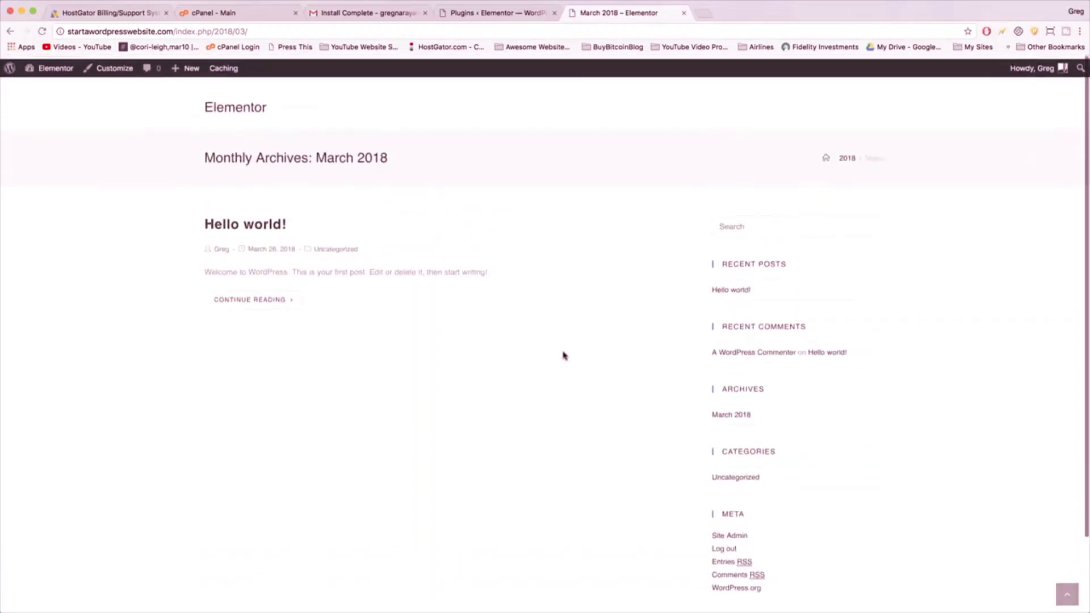
pyautogui.click(235, 107)
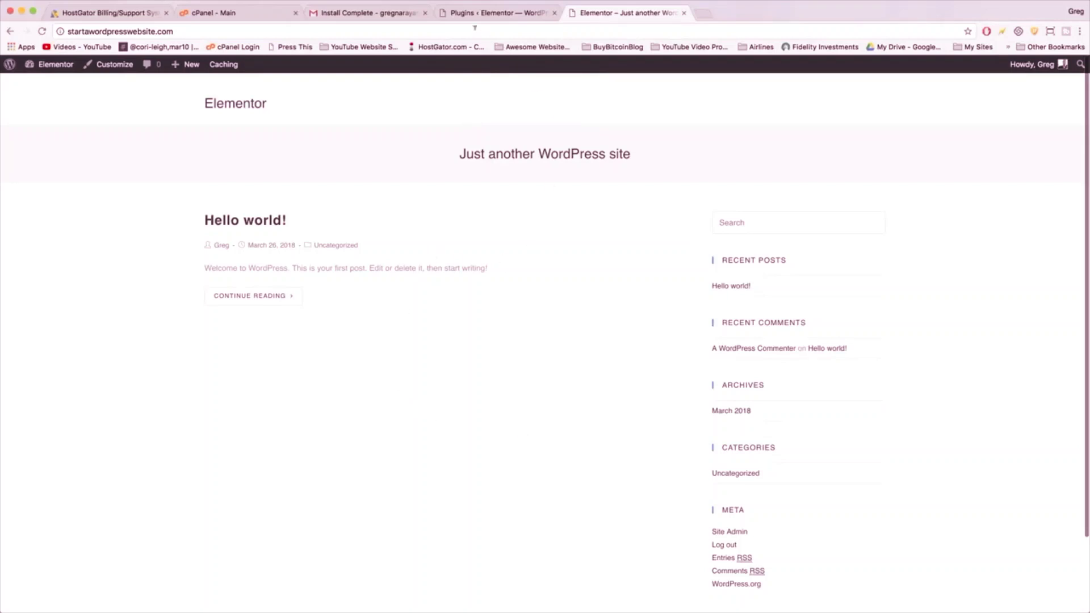
pyautogui.click(486, 13)
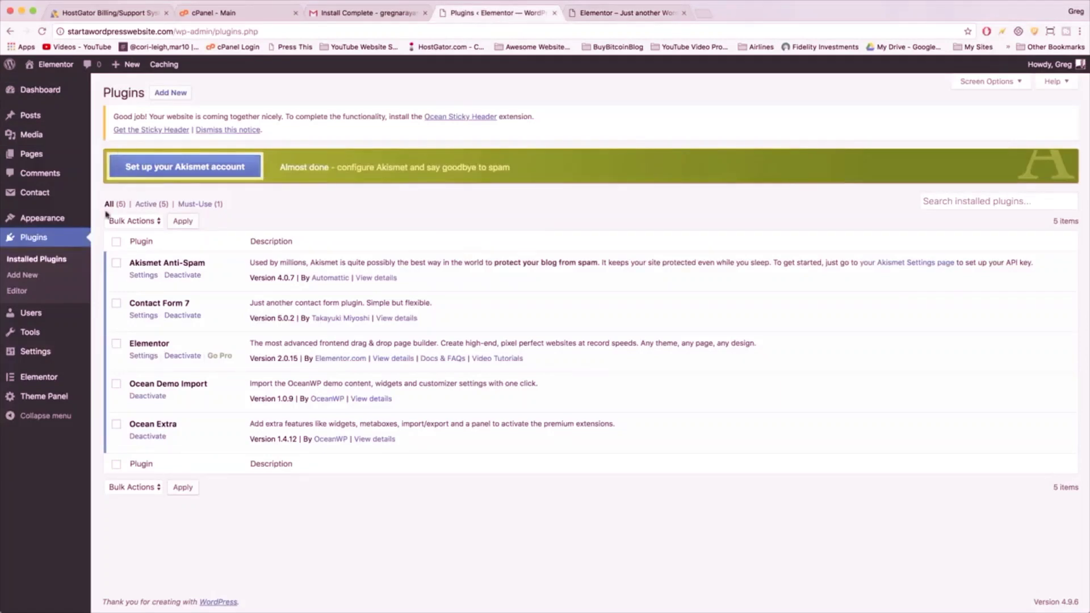
# - Trash Sample Page and WPForms Preview from All Pages, then begin a new page
pyautogui.click(39, 158)
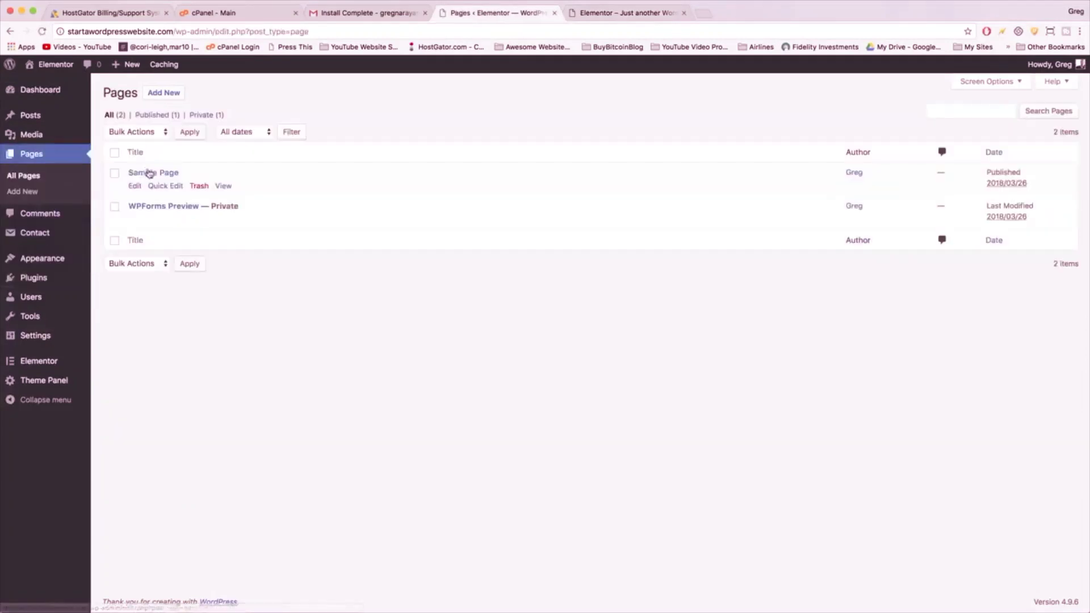
pyautogui.click(199, 186)
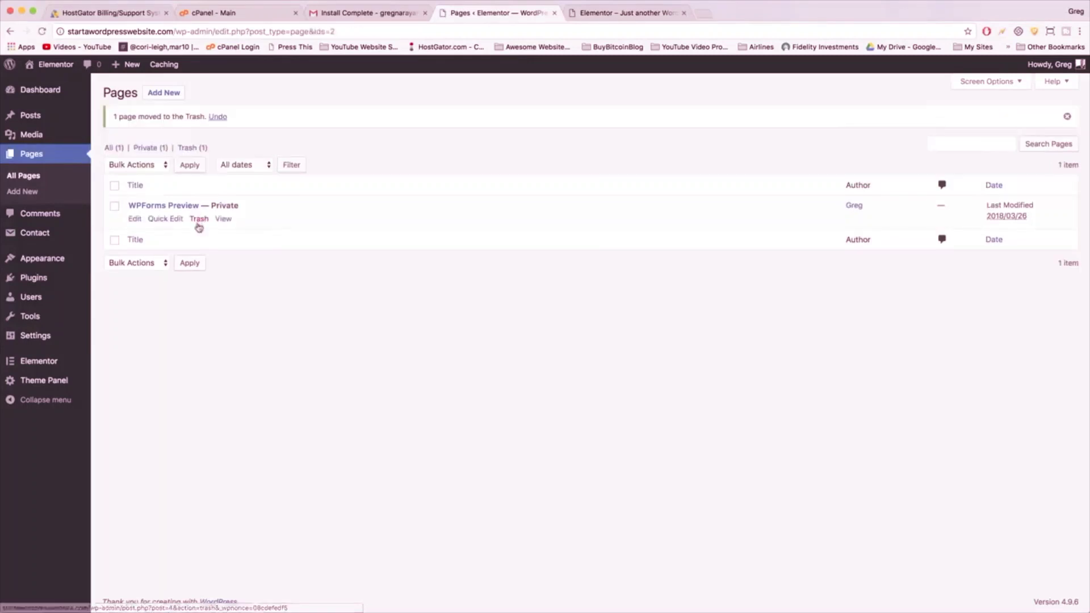
pyautogui.click(198, 219)
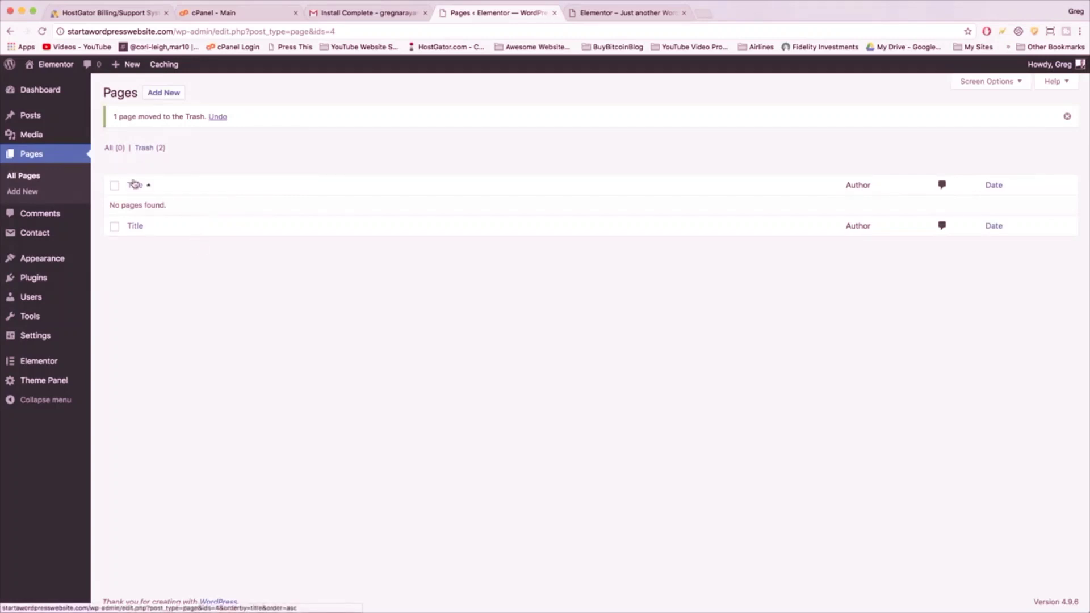
pyautogui.click(160, 95)
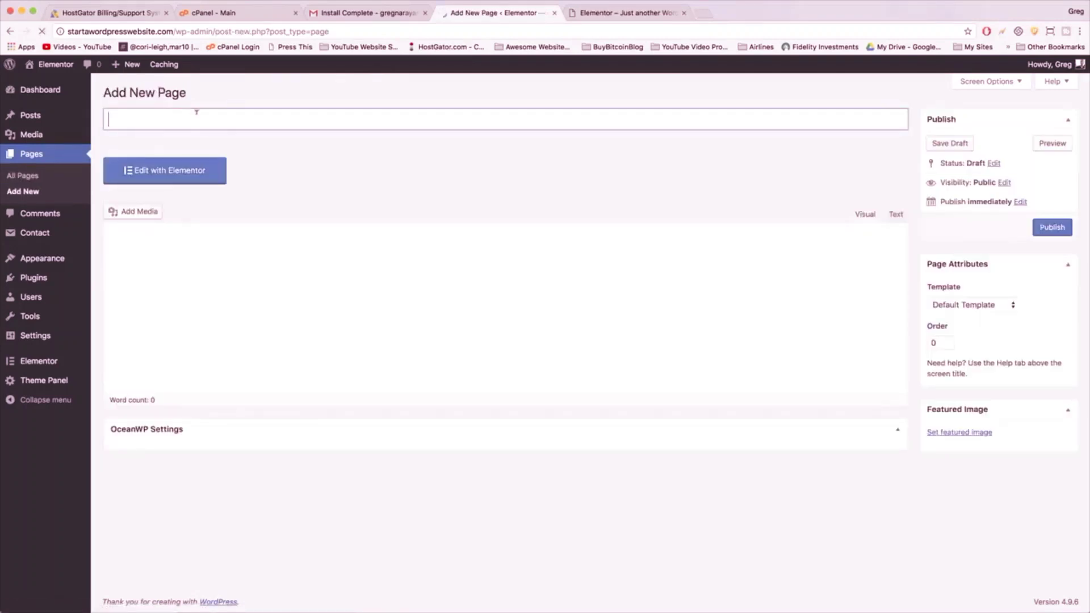
# - Title the new page 'Front Page' and compare it against the live site
pyautogui.write('F')
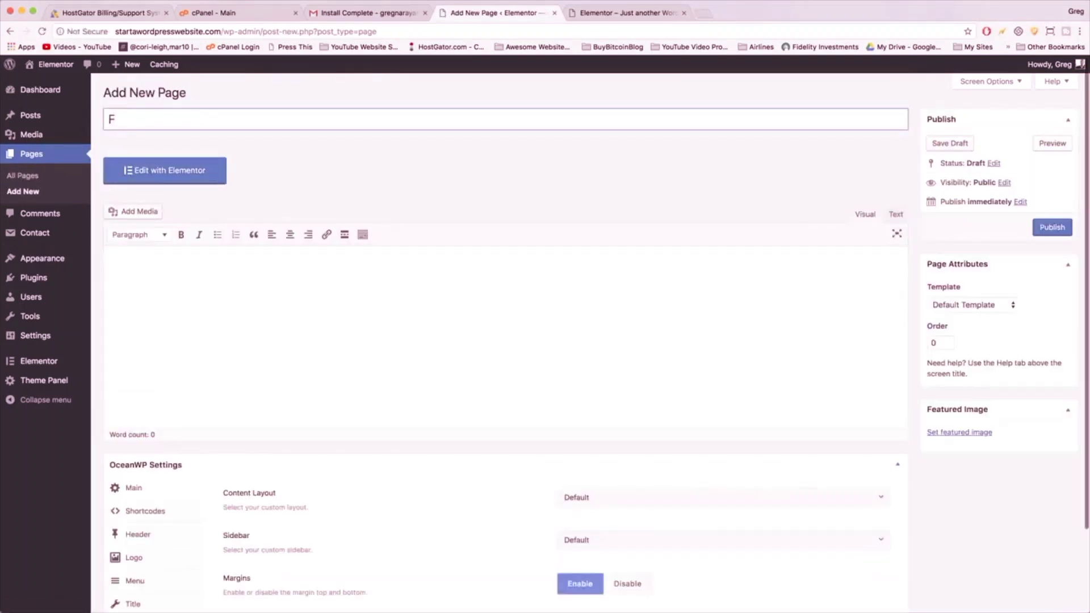
pyautogui.write('ront Page')
pyautogui.click(232, 301)
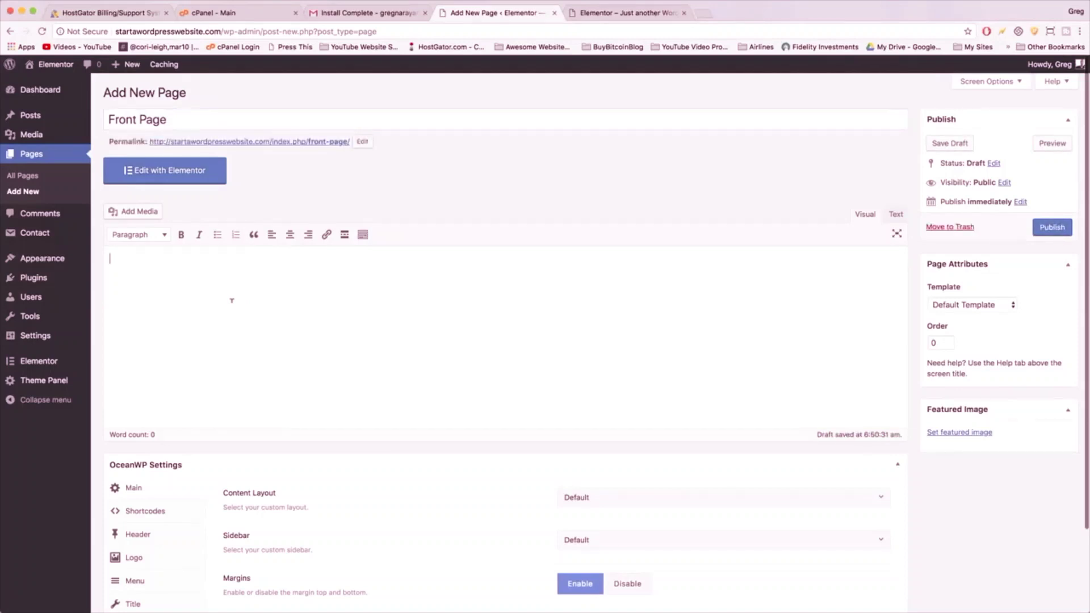
pyautogui.scroll(-4, 232, 300)
pyautogui.scroll(4, 232, 300)
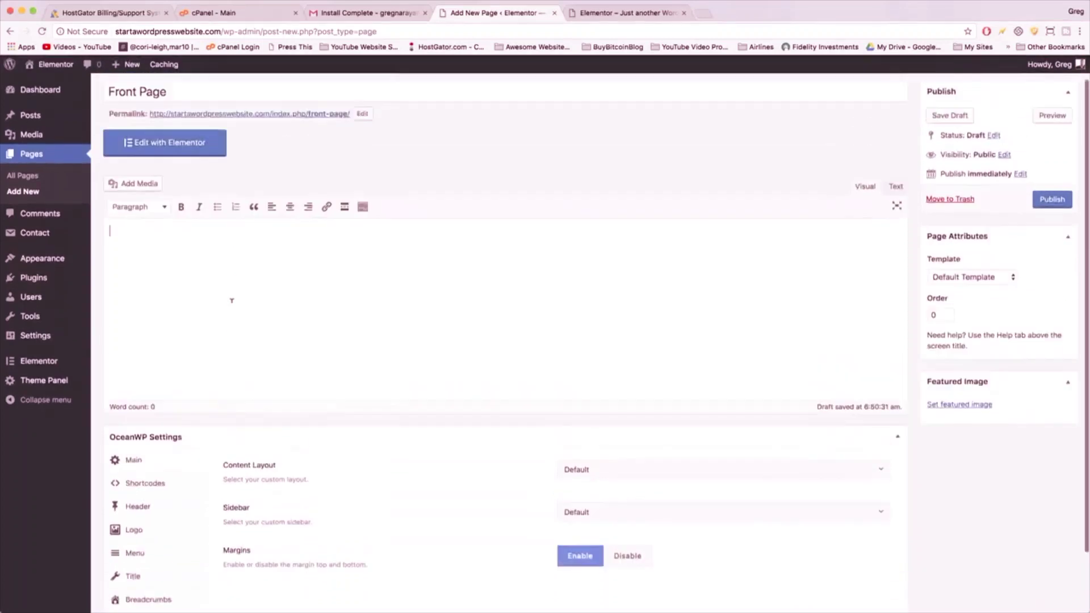
pyautogui.scroll(-3, 232, 301)
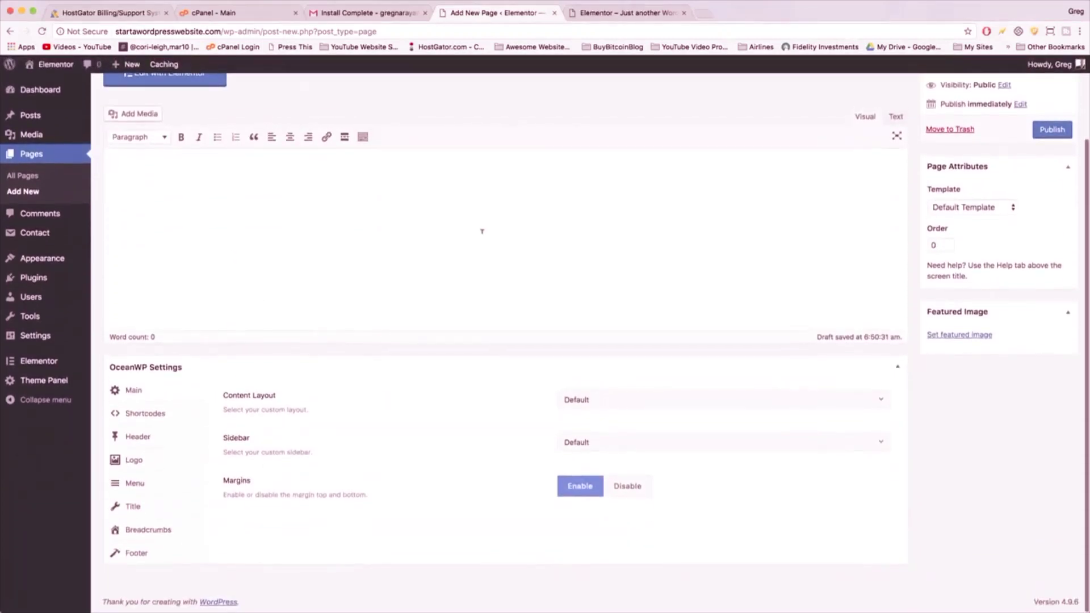
pyautogui.click(593, 13)
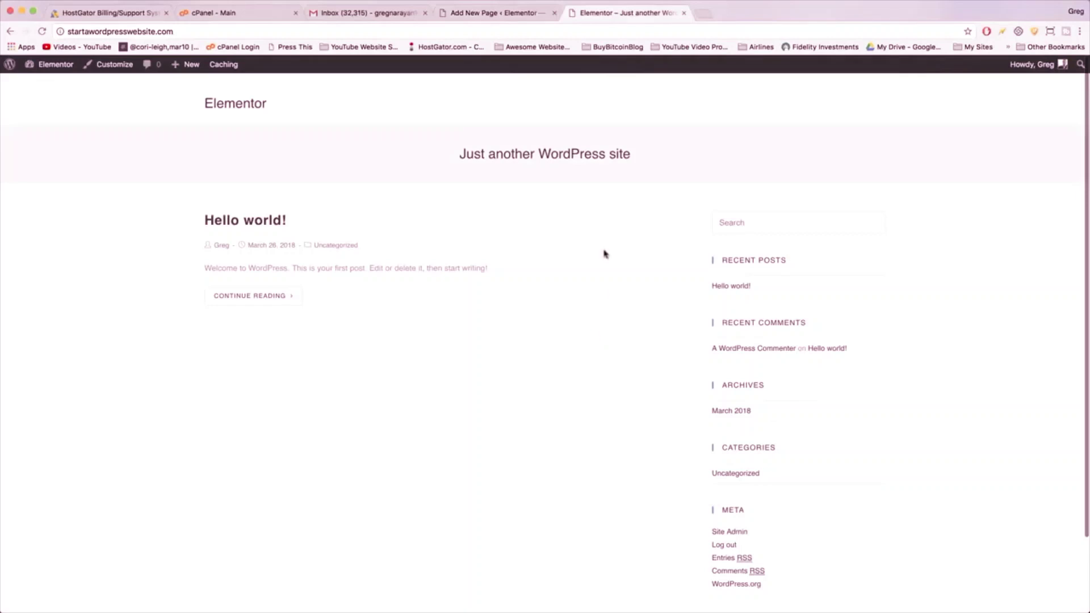
pyautogui.click(501, 13)
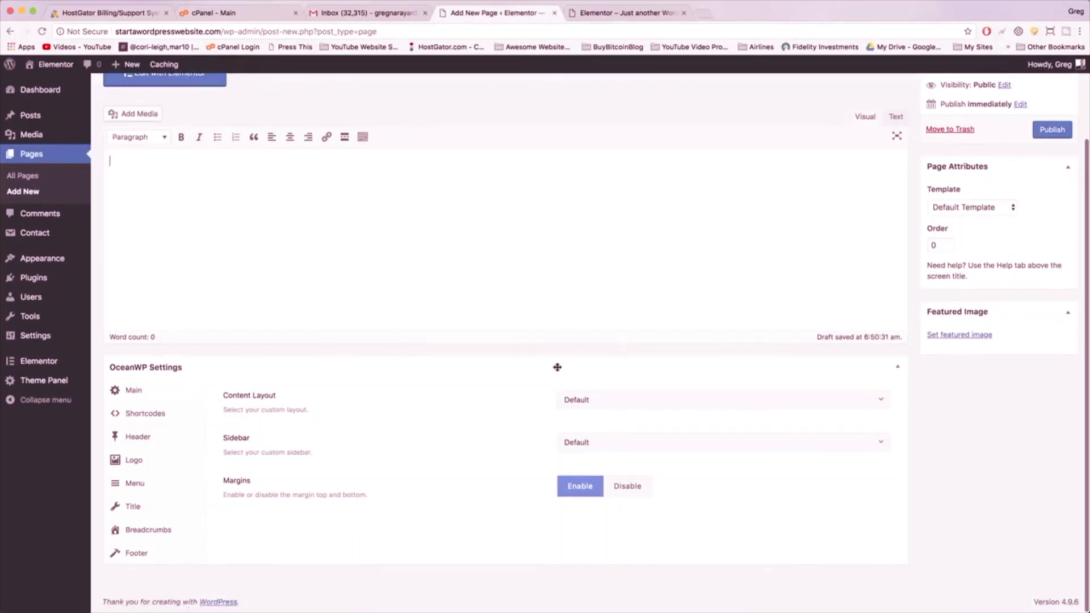
# - Set the OceanWP content layout to Full Width and disable the page margins
pyautogui.click(621, 398)
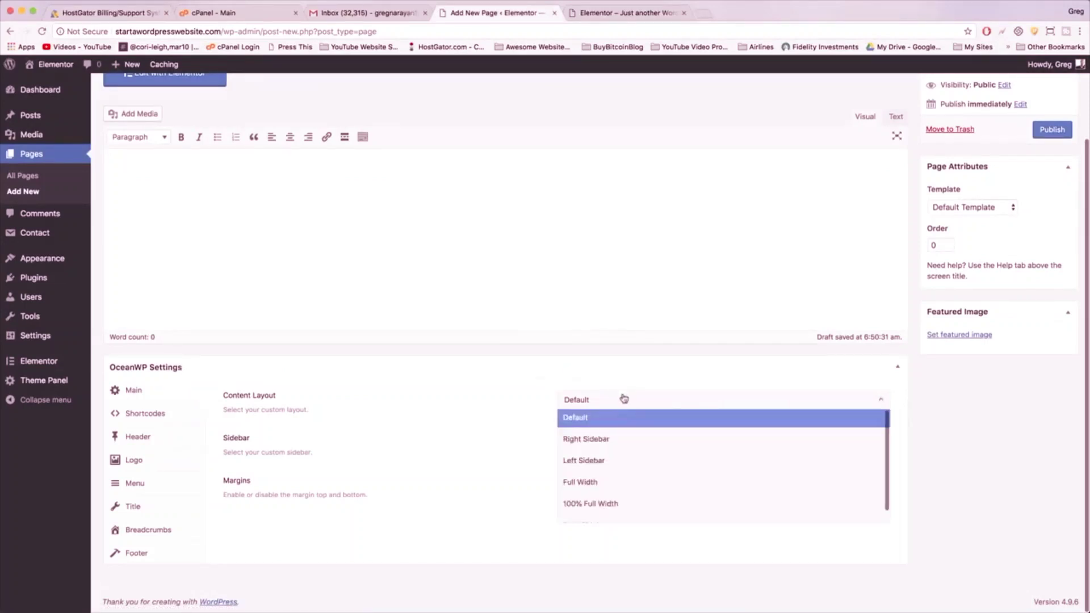
pyautogui.click(621, 484)
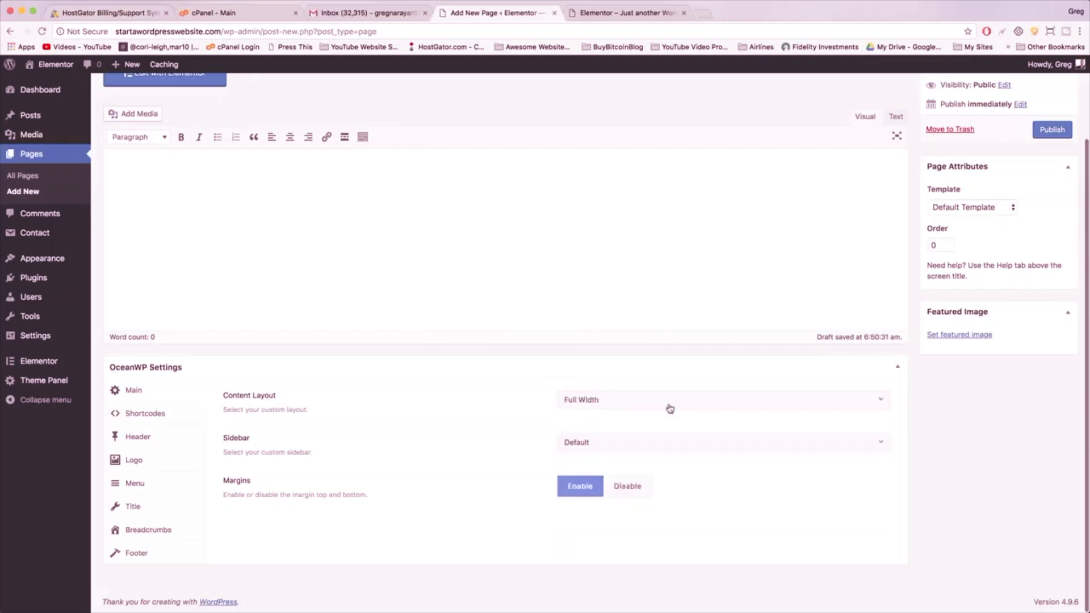
pyautogui.click(624, 13)
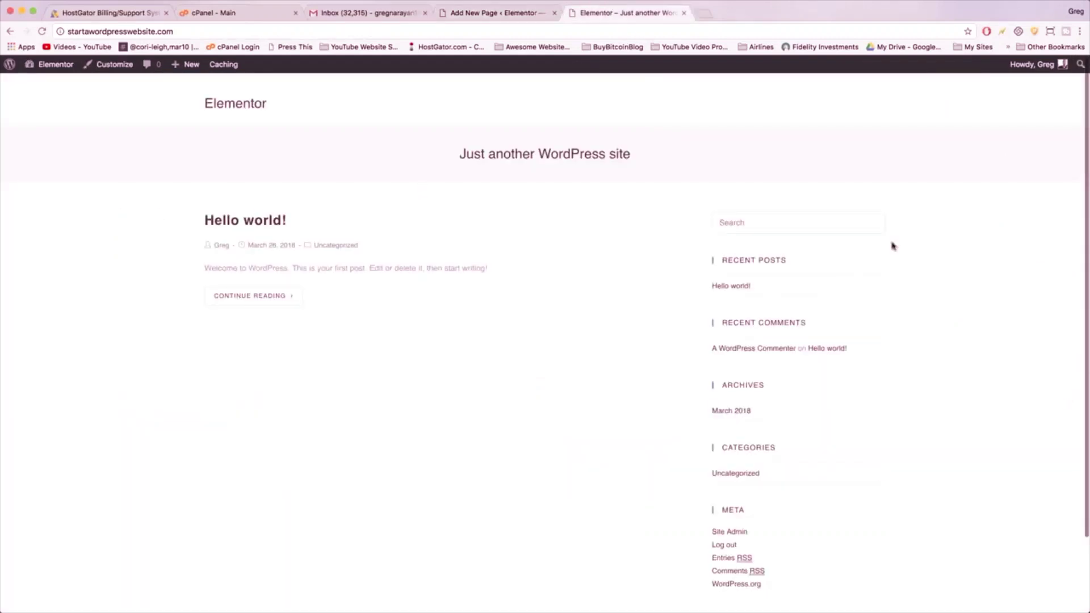
pyautogui.click(501, 13)
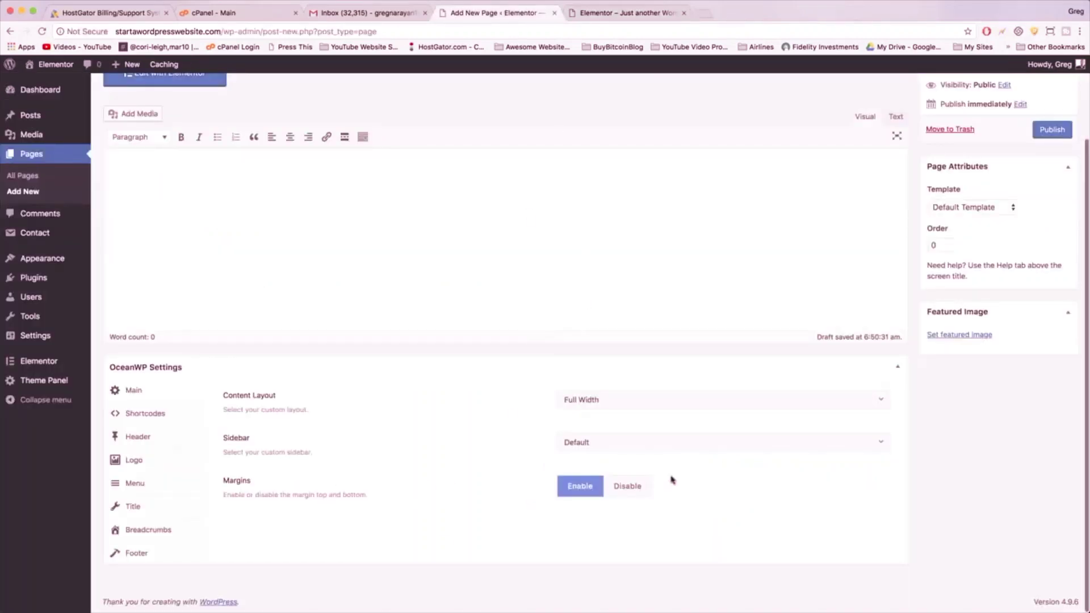
pyautogui.click(639, 485)
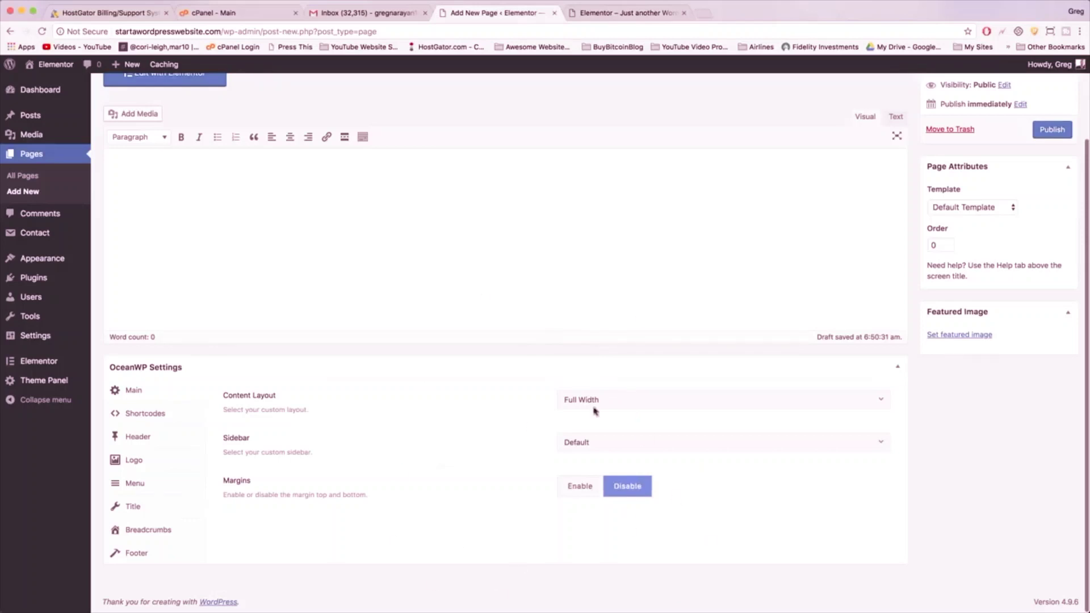
# - Disable the top bar and enable the header, checking the front page between changes
pyautogui.click(137, 440)
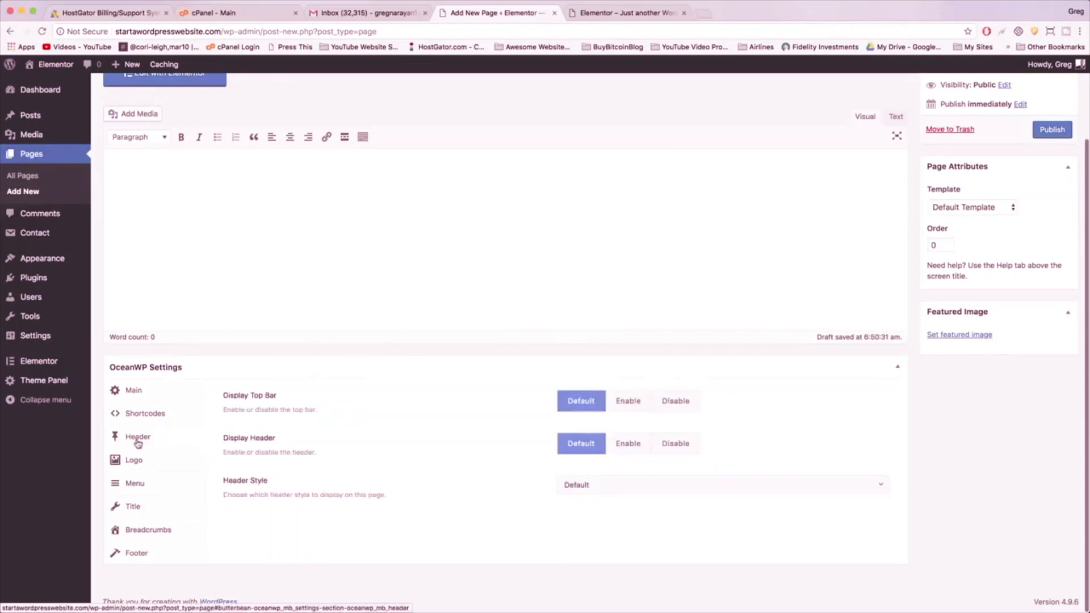
pyautogui.click(671, 403)
pyautogui.click(604, 16)
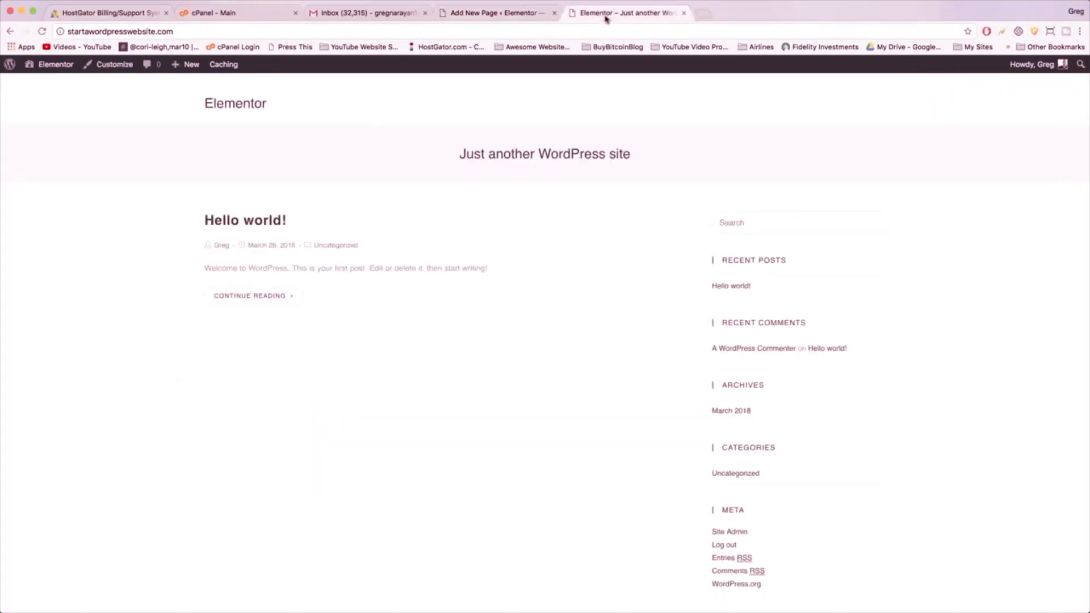
pyautogui.moveTo(640, 156); pyautogui.dragTo(460, 143)
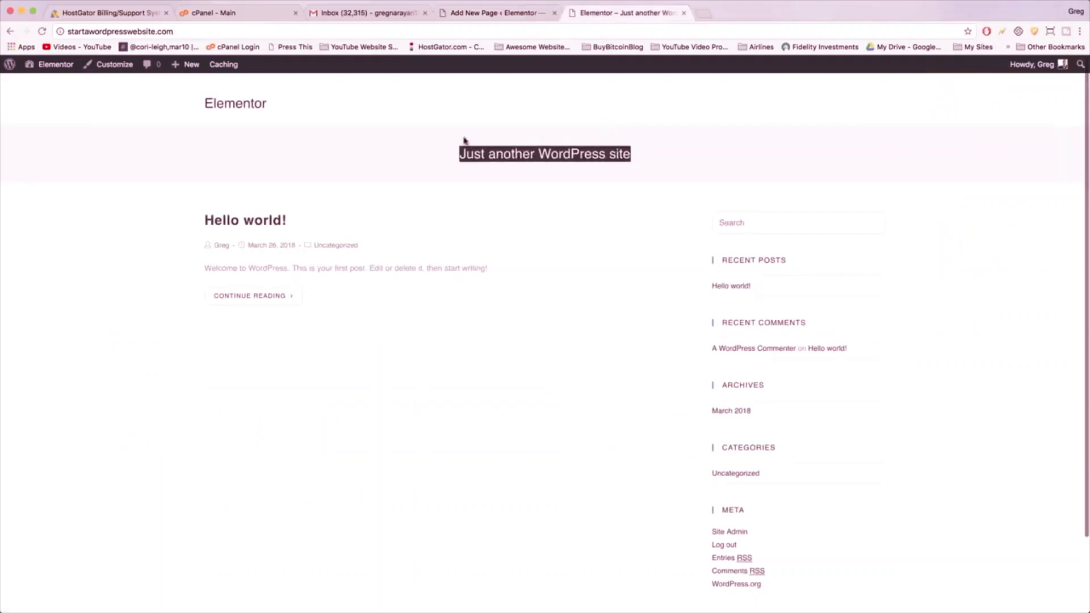
pyautogui.click(503, 15)
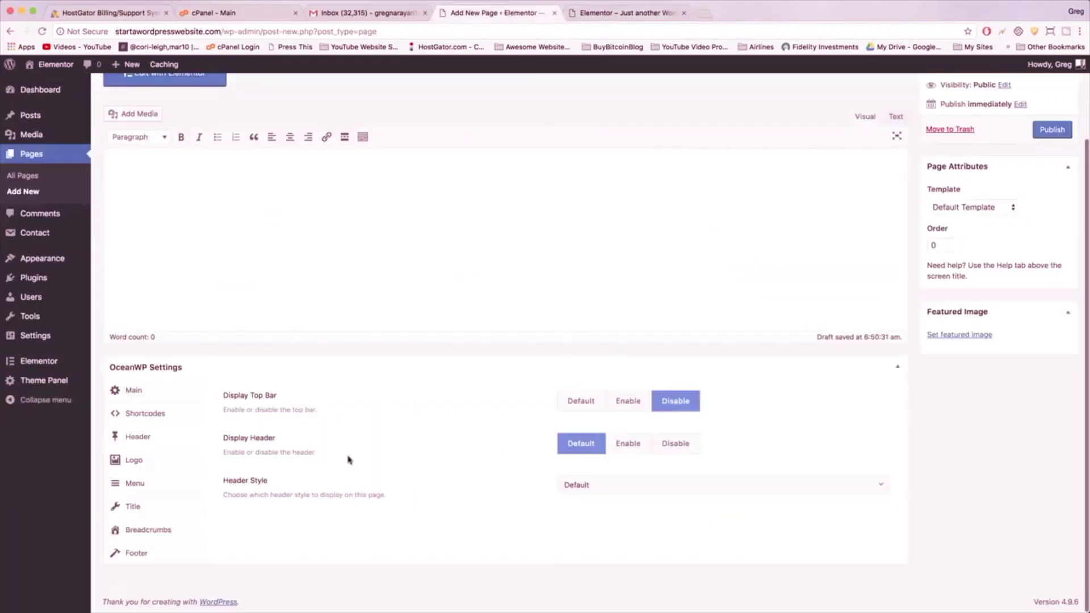
pyautogui.click(628, 449)
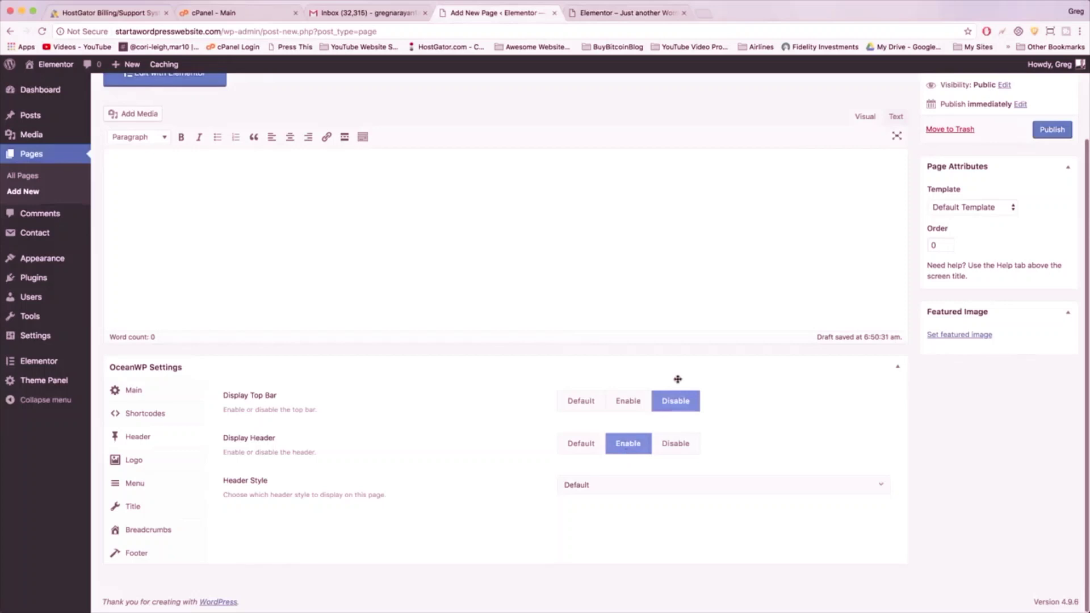
pyautogui.click(649, 12)
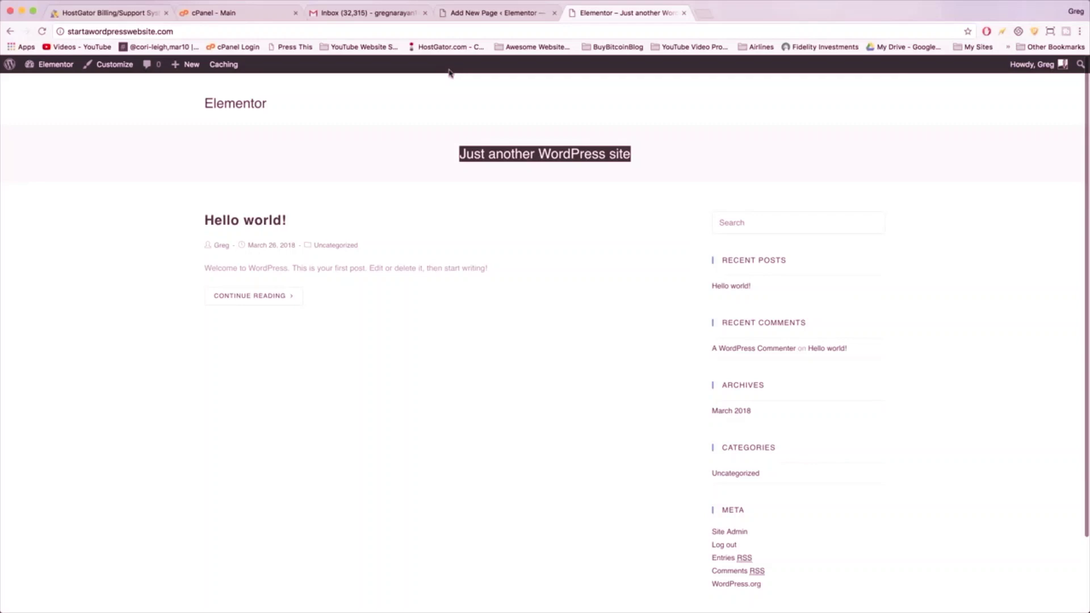
pyautogui.click(502, 17)
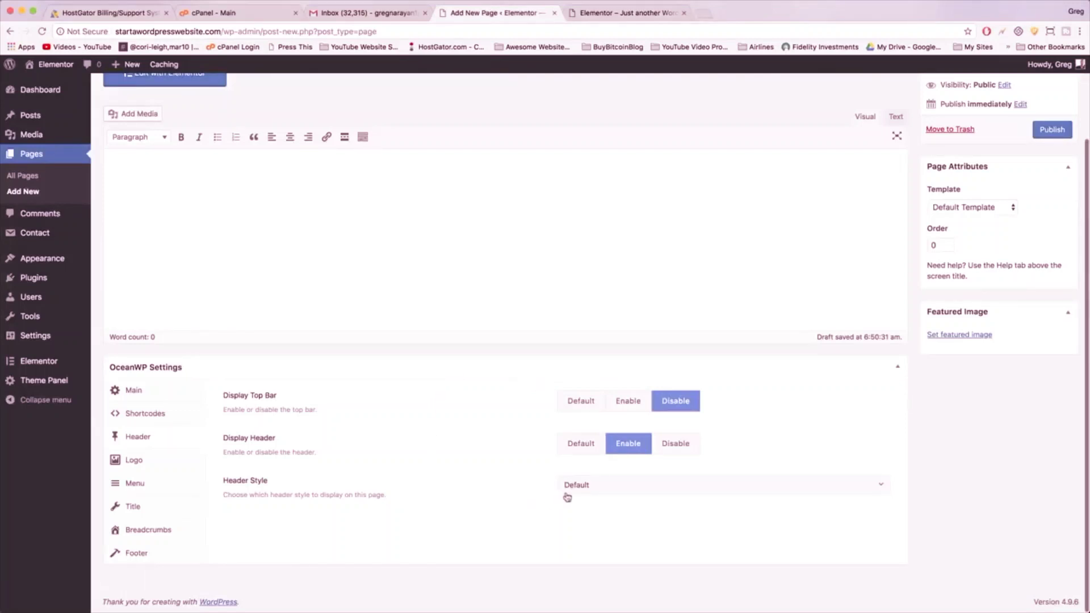
# - Disable the page title and publish Front Page
pyautogui.click(139, 511)
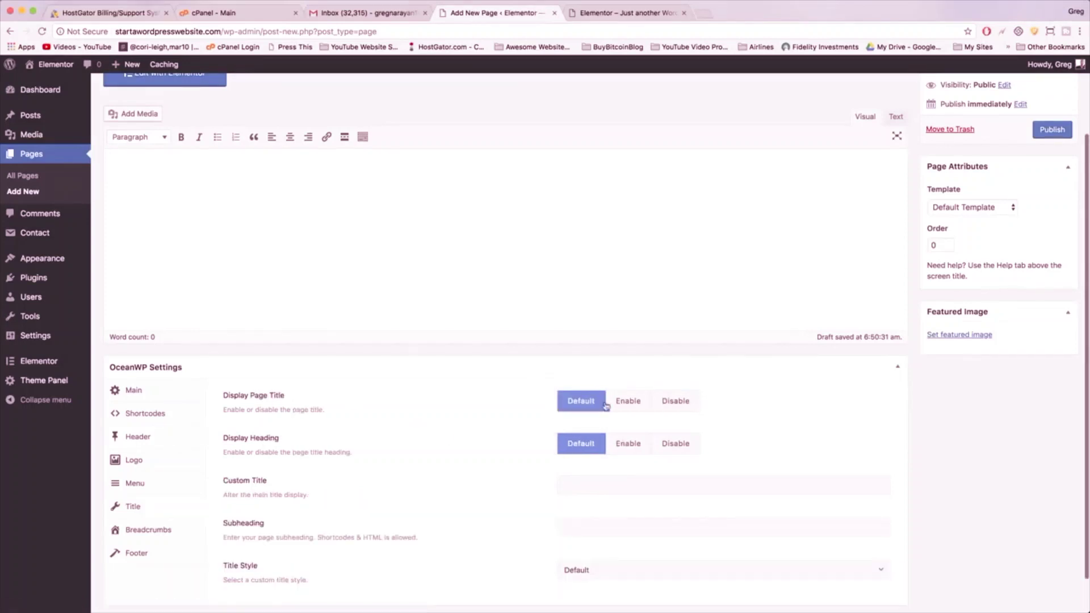
pyautogui.click(672, 401)
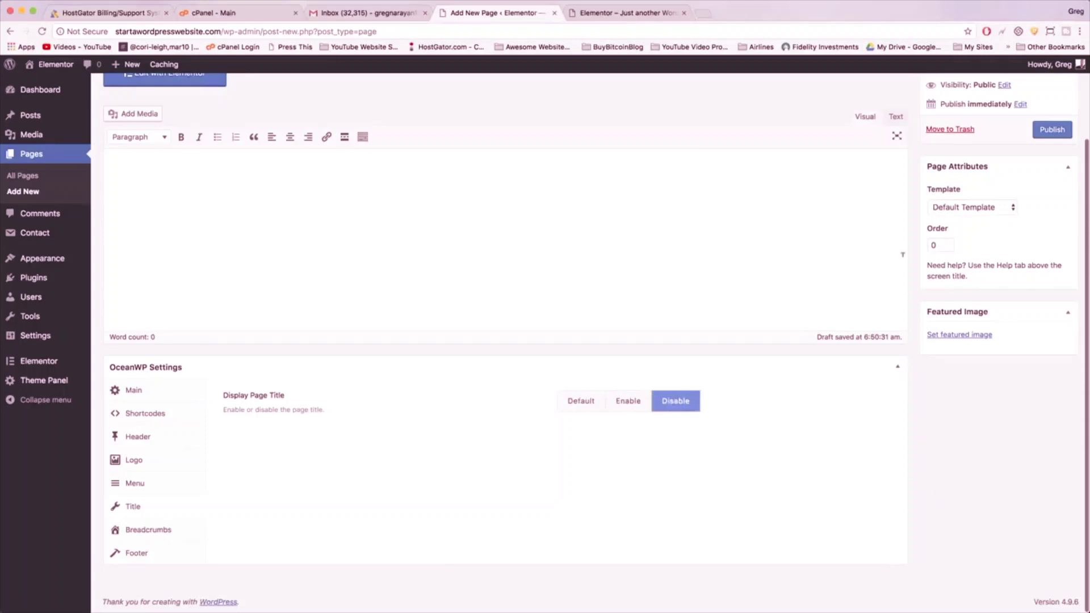
pyautogui.click(1048, 134)
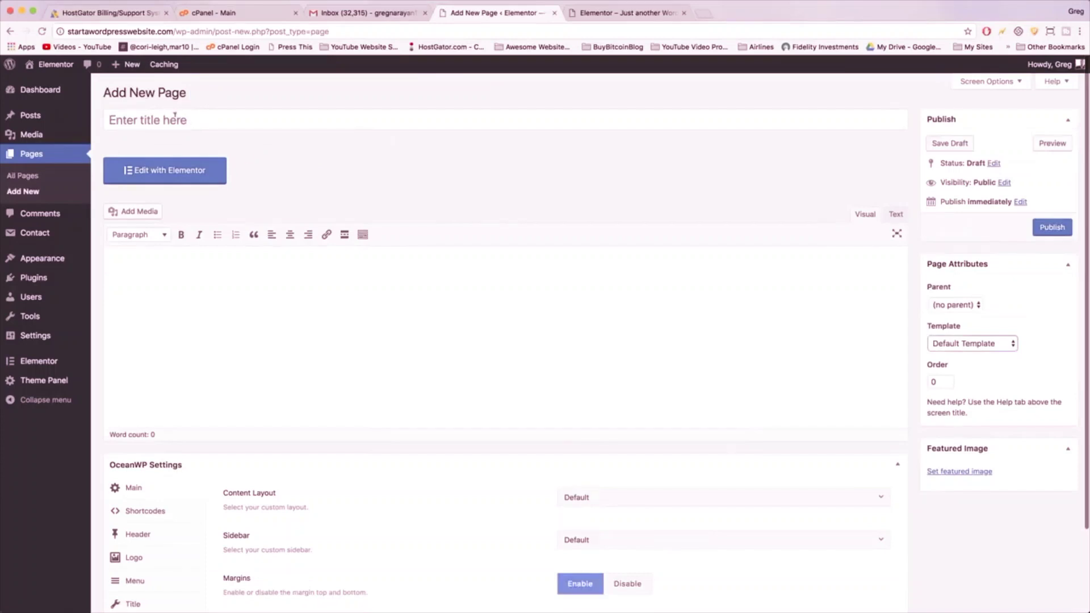
# - Title the page 'About' with Full Width layout and margins disabled
pyautogui.click(175, 116)
pyautogui.write('About')
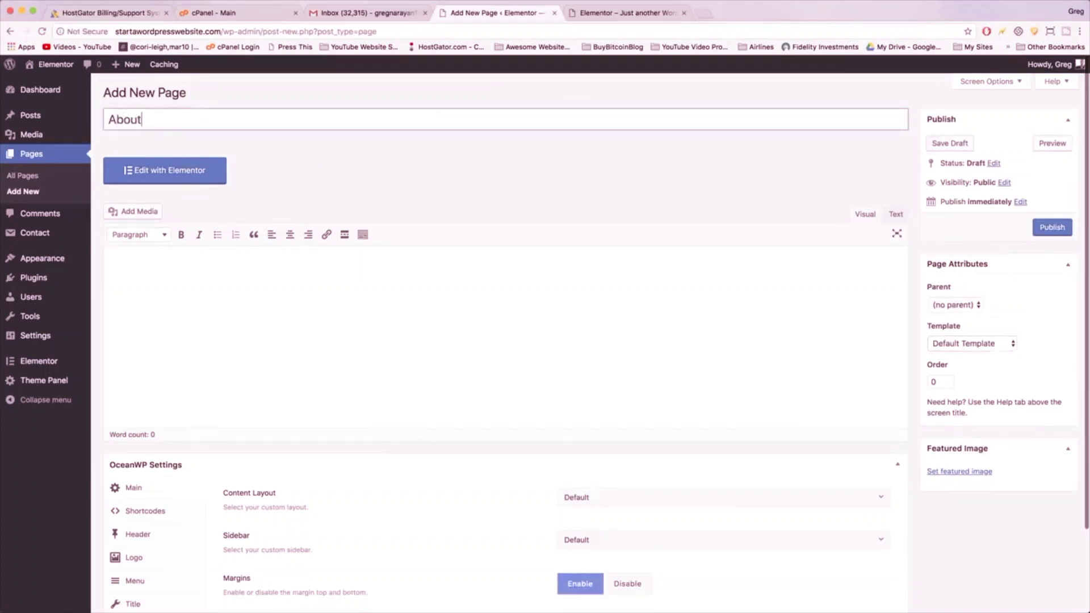
pyautogui.click(296, 291)
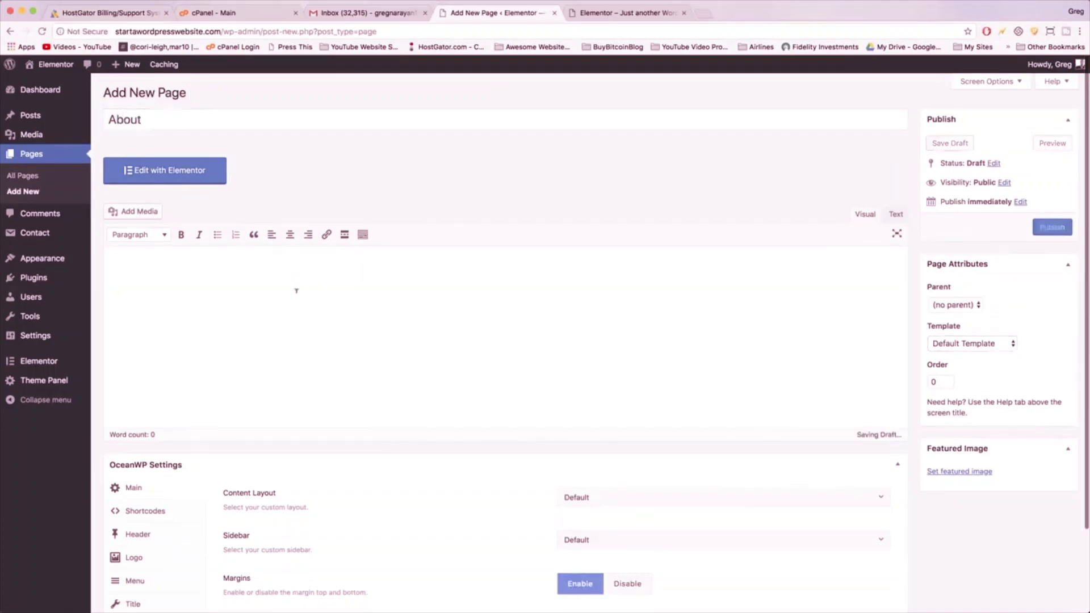
pyautogui.scroll(-5, 448, 205)
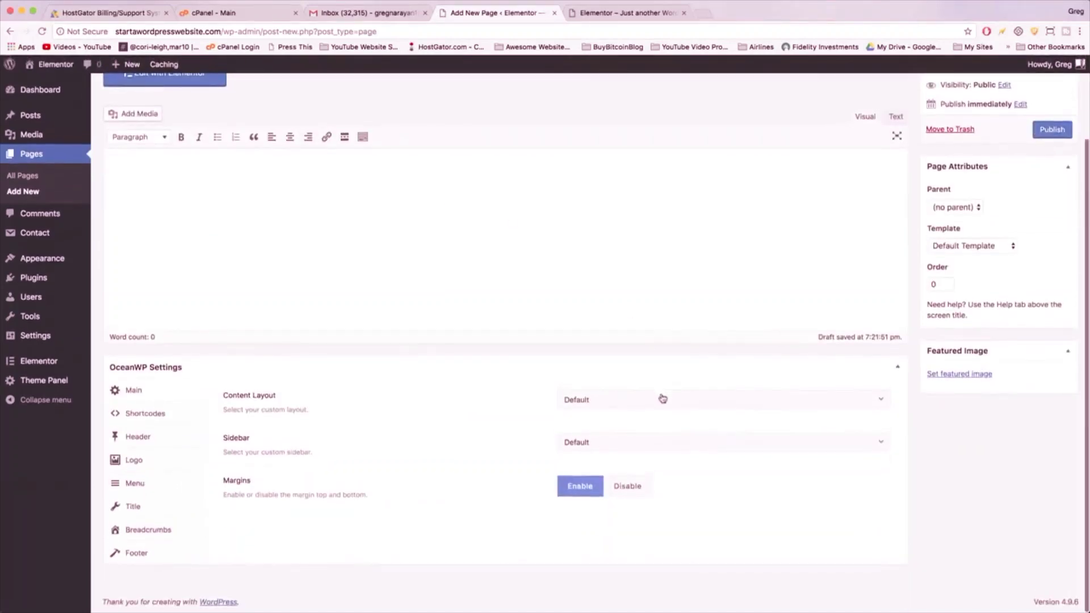
pyautogui.click(662, 398)
pyautogui.click(640, 482)
pyautogui.click(630, 486)
# - Disable the top bar and page title, enable the header, and publish About
pyautogui.click(135, 437)
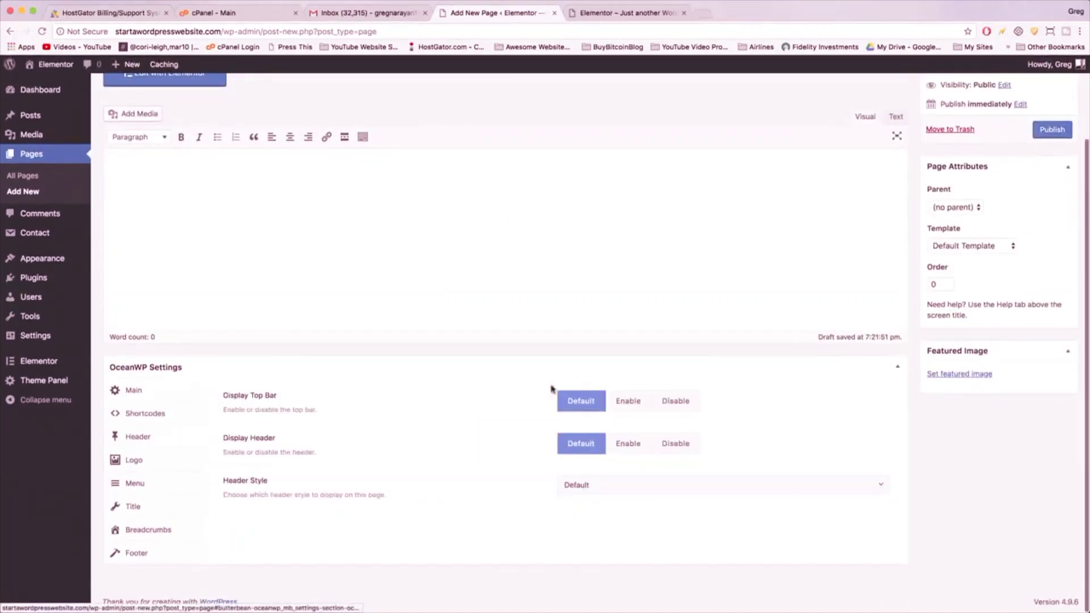
pyautogui.click(678, 403)
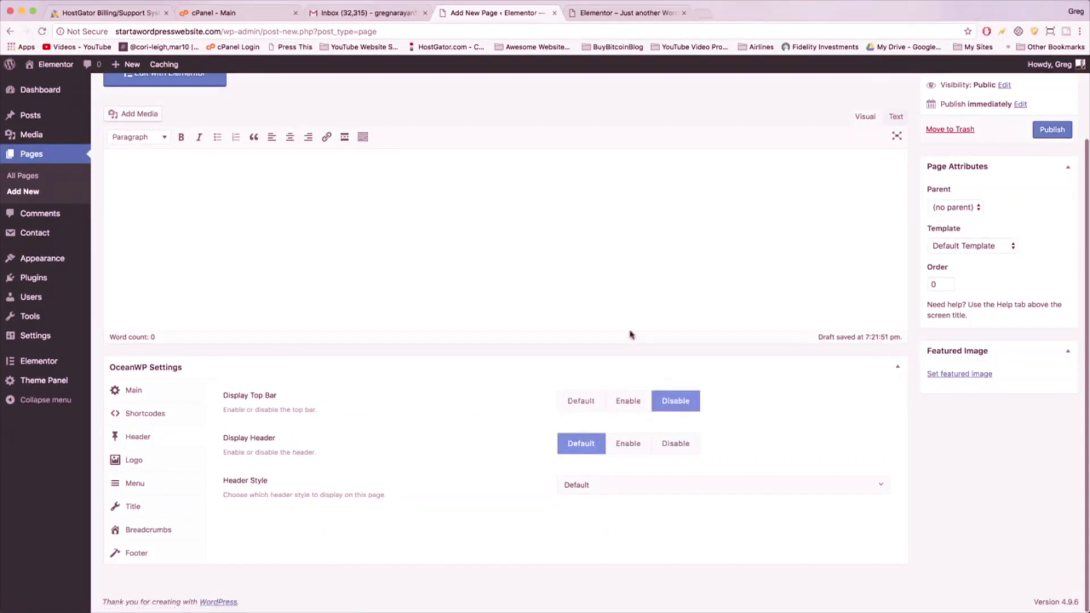
pyautogui.click(630, 452)
pyautogui.click(134, 508)
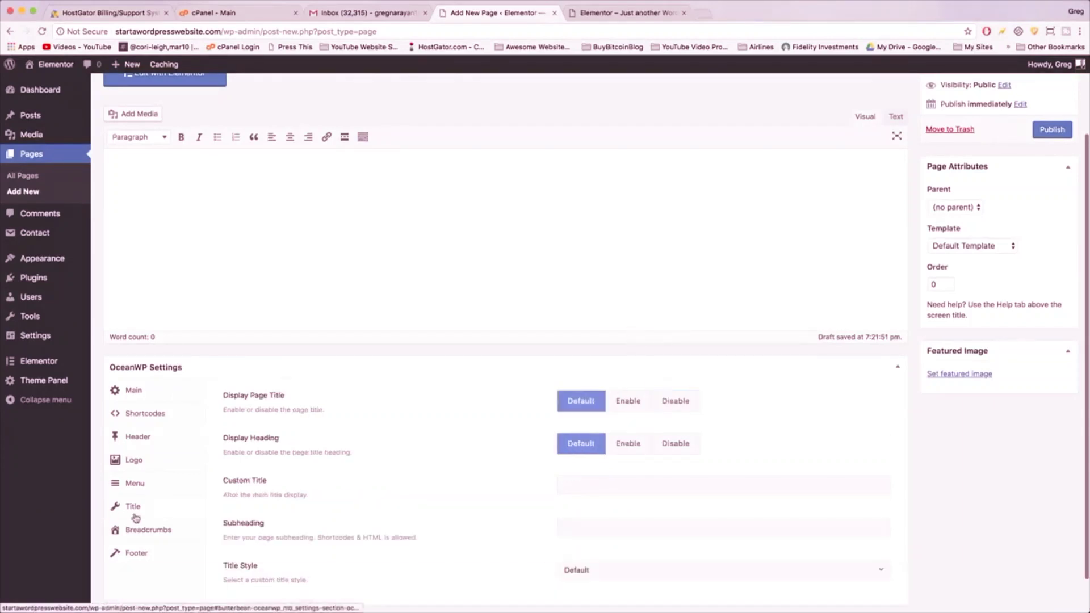
pyautogui.click(676, 400)
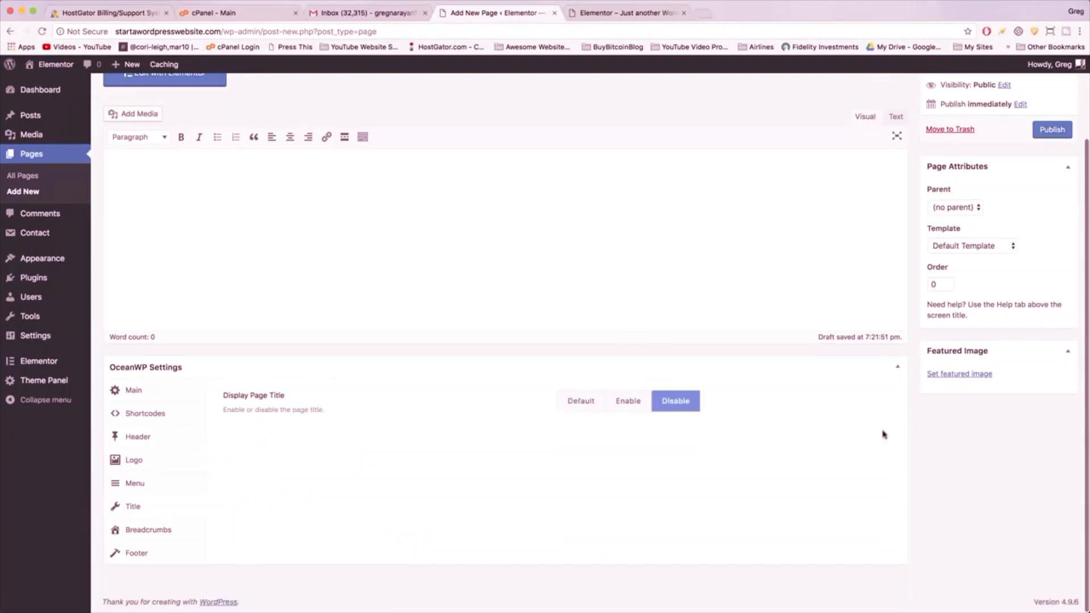
pyautogui.scroll(3, 883, 436)
pyautogui.click(1050, 228)
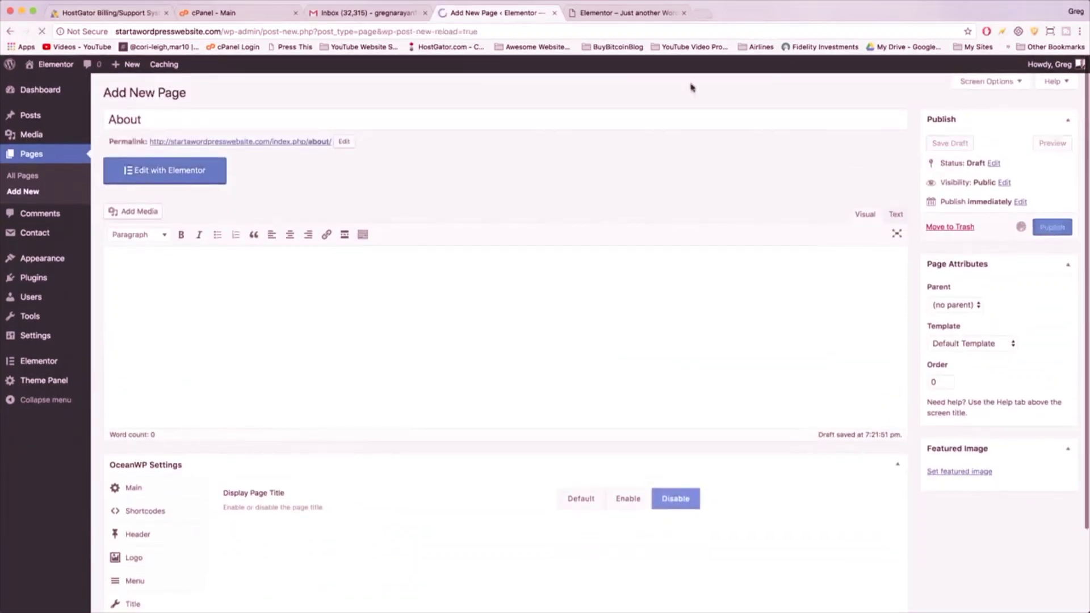
pyautogui.click(179, 95)
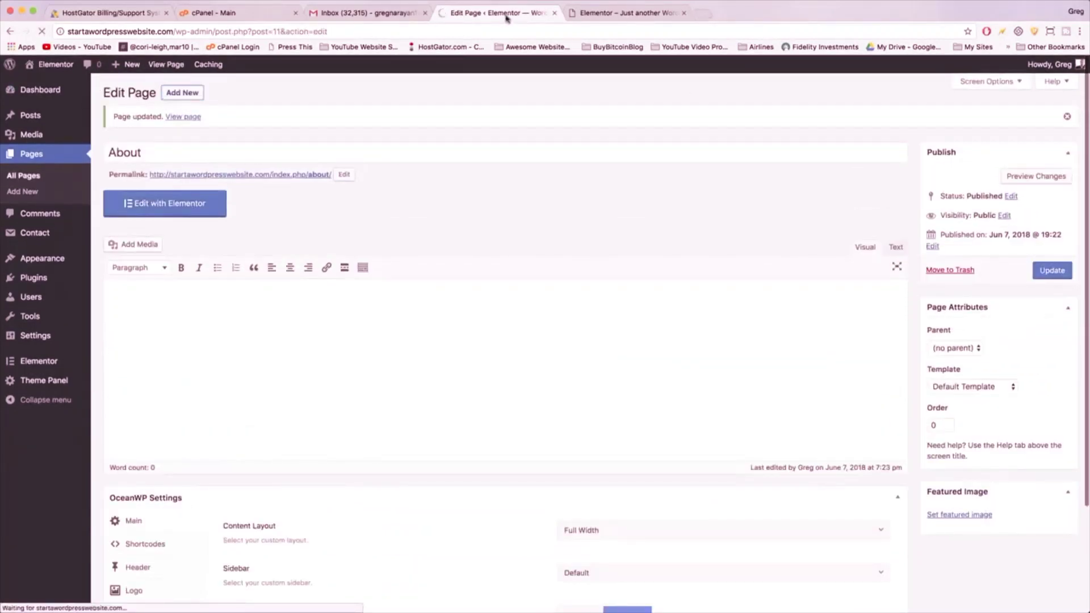
# - Title the page 'Our Work' with Full Width layout and margins disabled
pyautogui.write('Our Work')
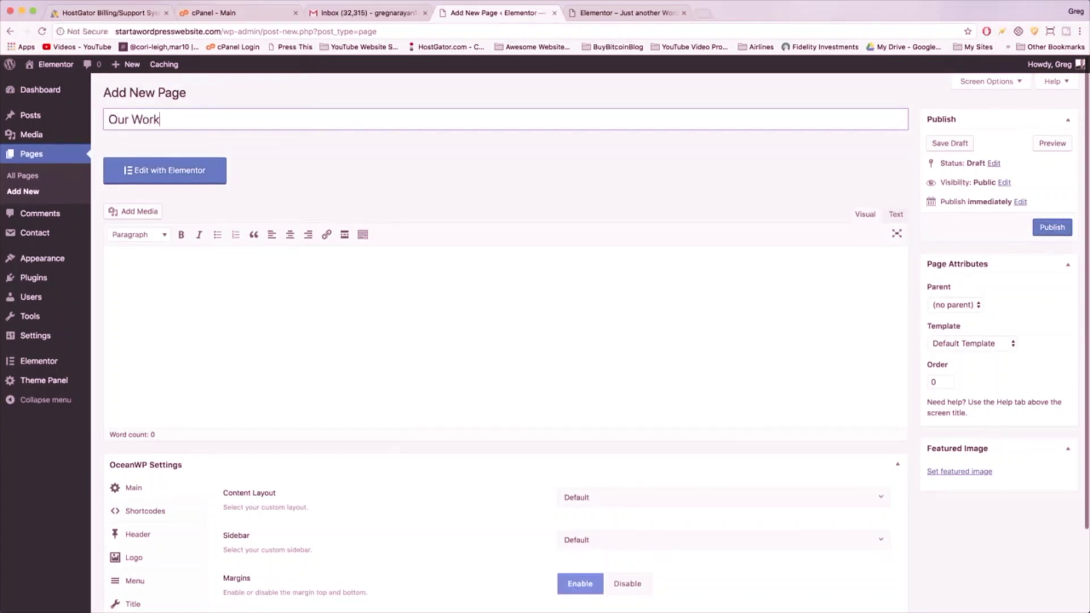
pyautogui.scroll(-3, 596, 397)
pyautogui.click(597, 399)
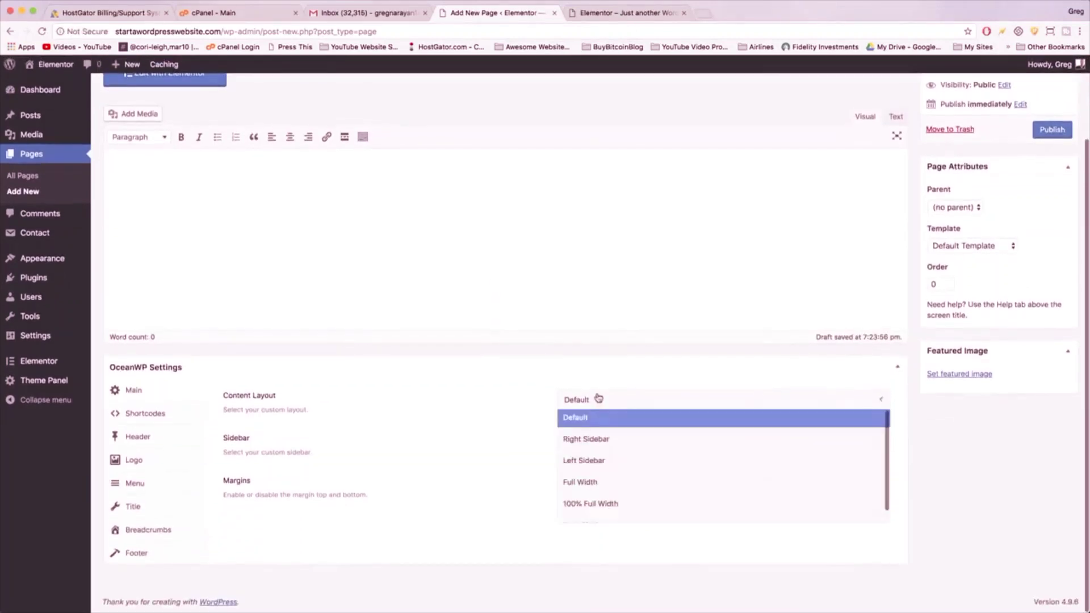
pyautogui.click(599, 481)
pyautogui.click(630, 485)
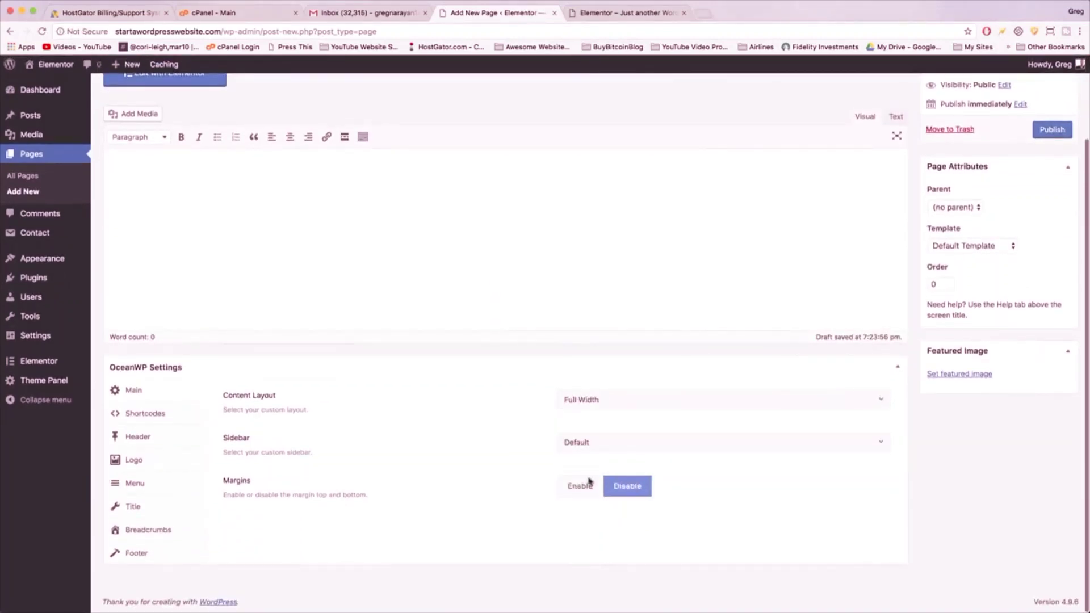
# - Disable the top bar and page title, enable the header, and publish Our Work
pyautogui.click(164, 443)
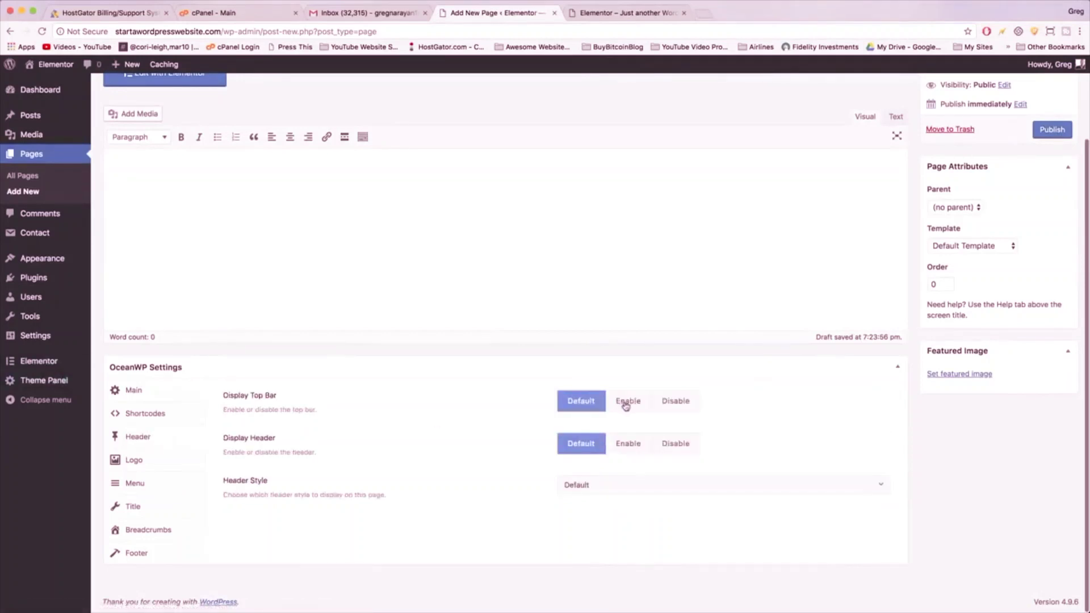
pyautogui.click(687, 403)
pyautogui.click(633, 442)
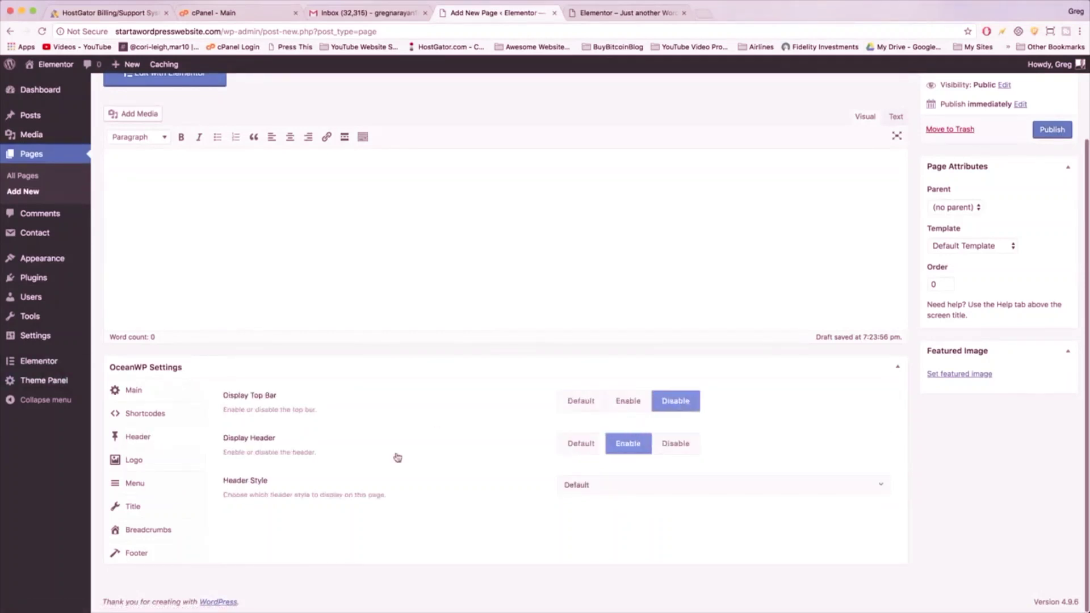
pyautogui.click(136, 507)
pyautogui.click(682, 403)
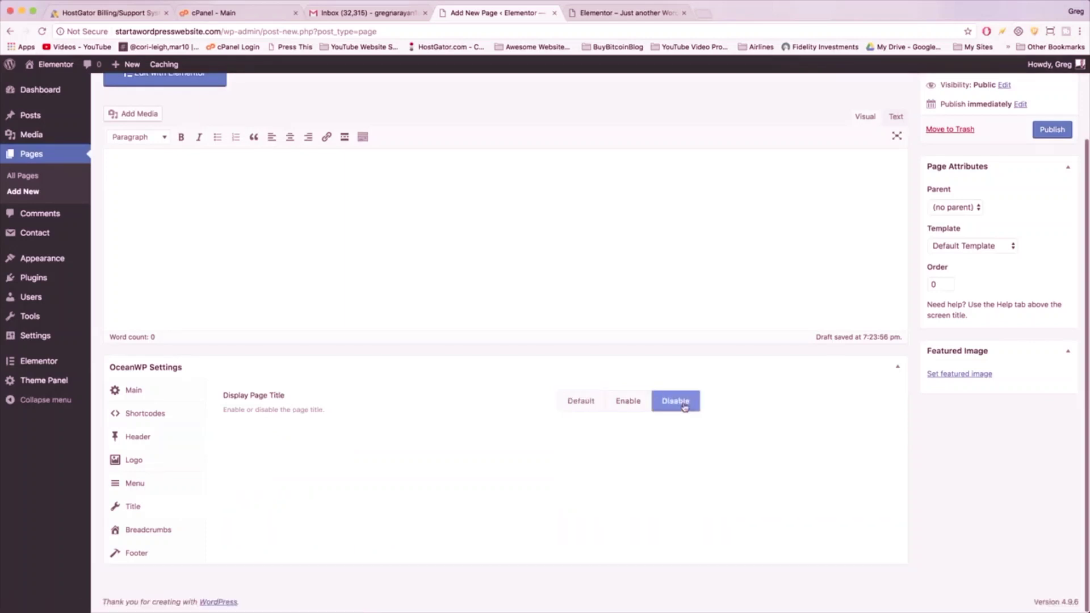
pyautogui.scroll(3, 839, 422)
pyautogui.click(1051, 227)
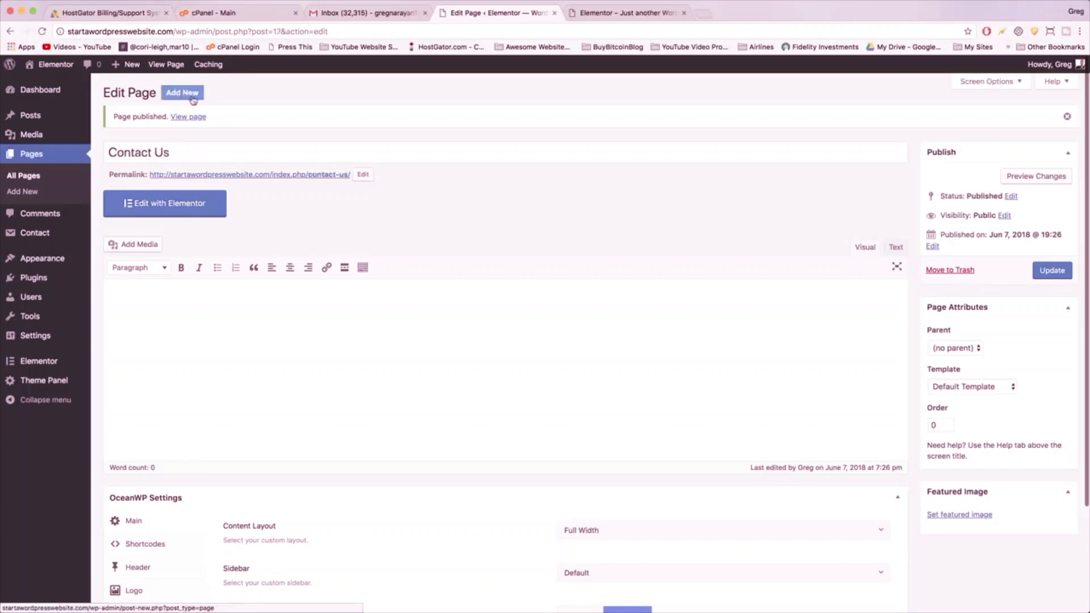
pyautogui.click(189, 94)
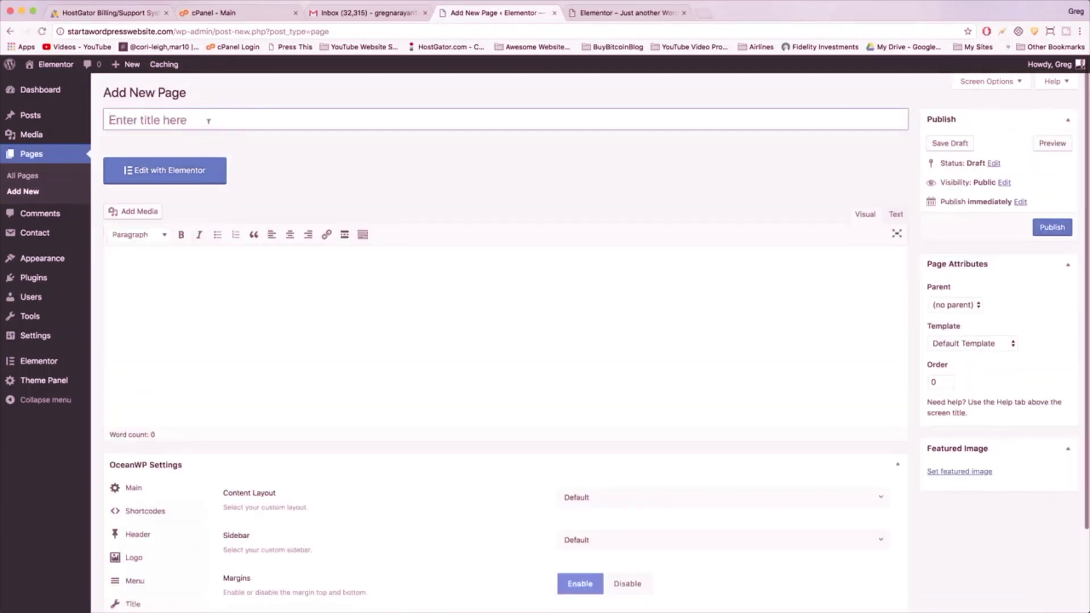
# - Publish a page titled 'Blog', then open Settings > Reading
pyautogui.click(208, 121)
pyautogui.write('Blog')
pyautogui.click(373, 185)
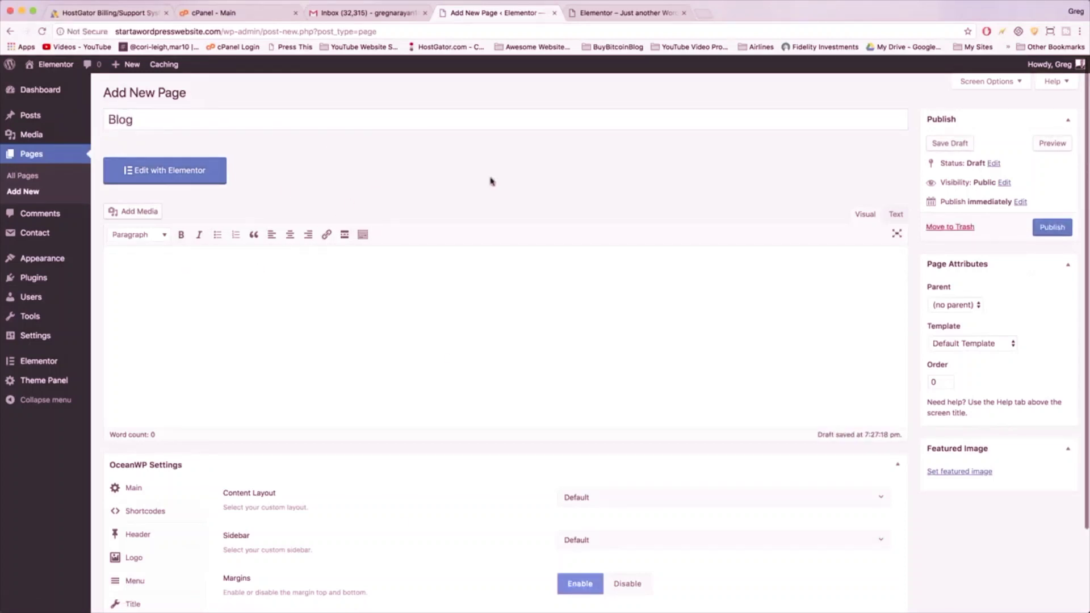
pyautogui.click(1052, 228)
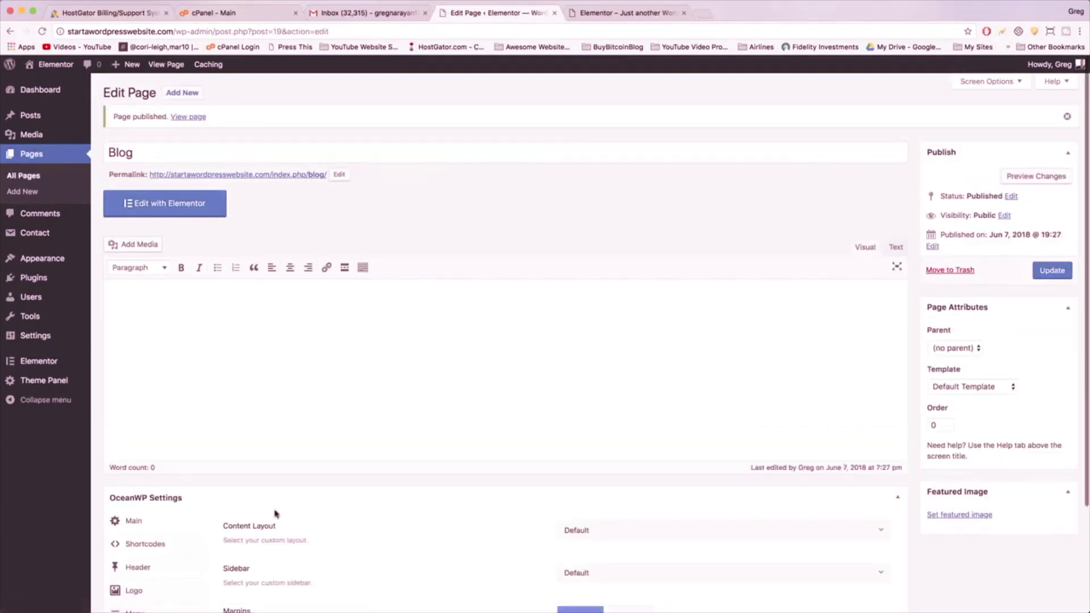
pyautogui.moveTo(54, 339)
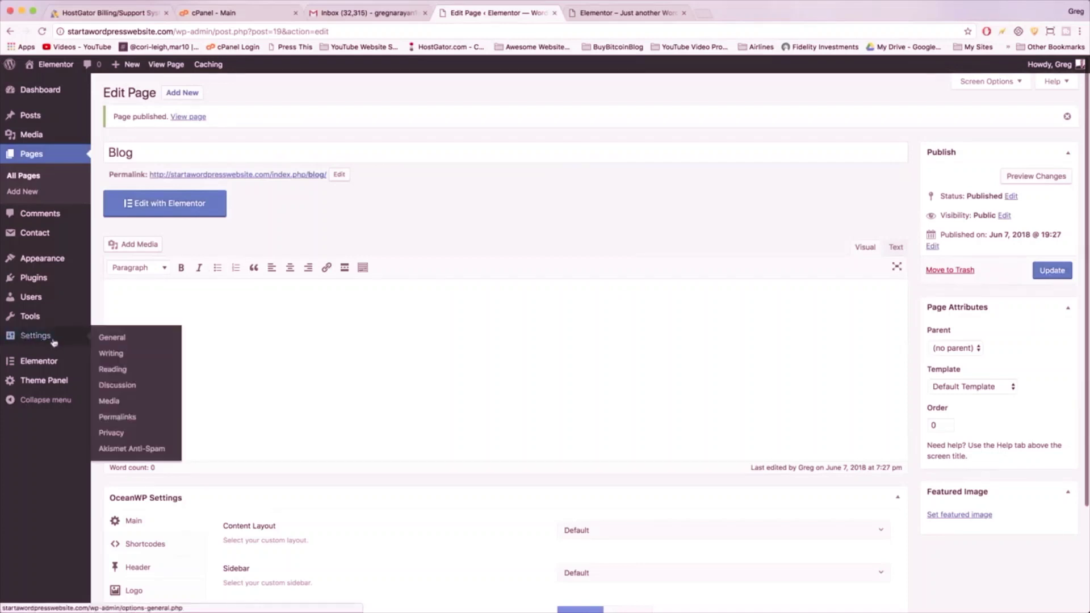
pyautogui.click(122, 370)
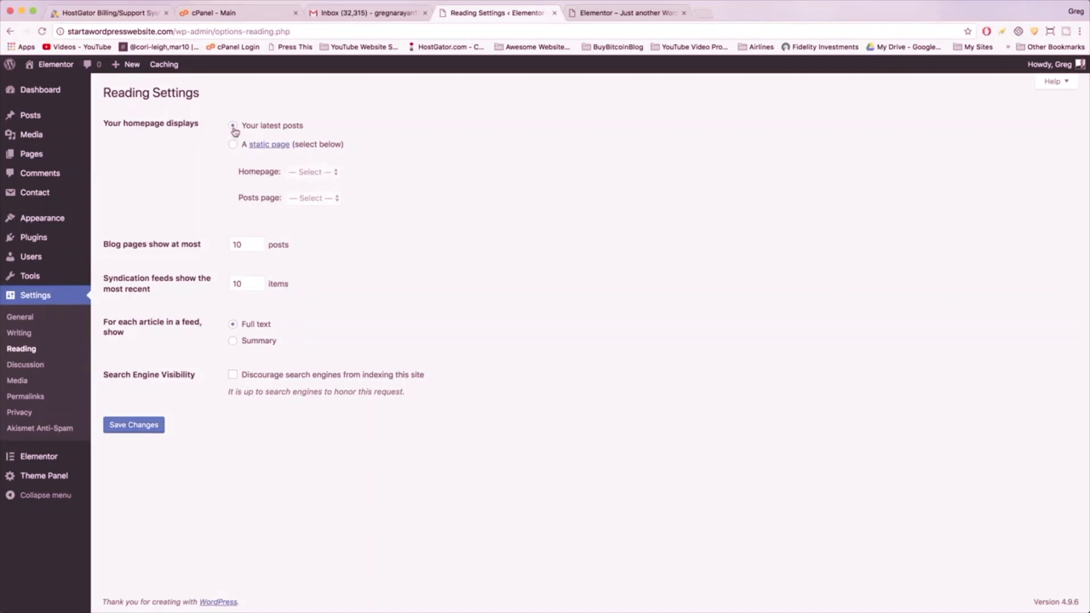
# - Check the live site's front page, then go back to Reading Settings
pyautogui.click(623, 13)
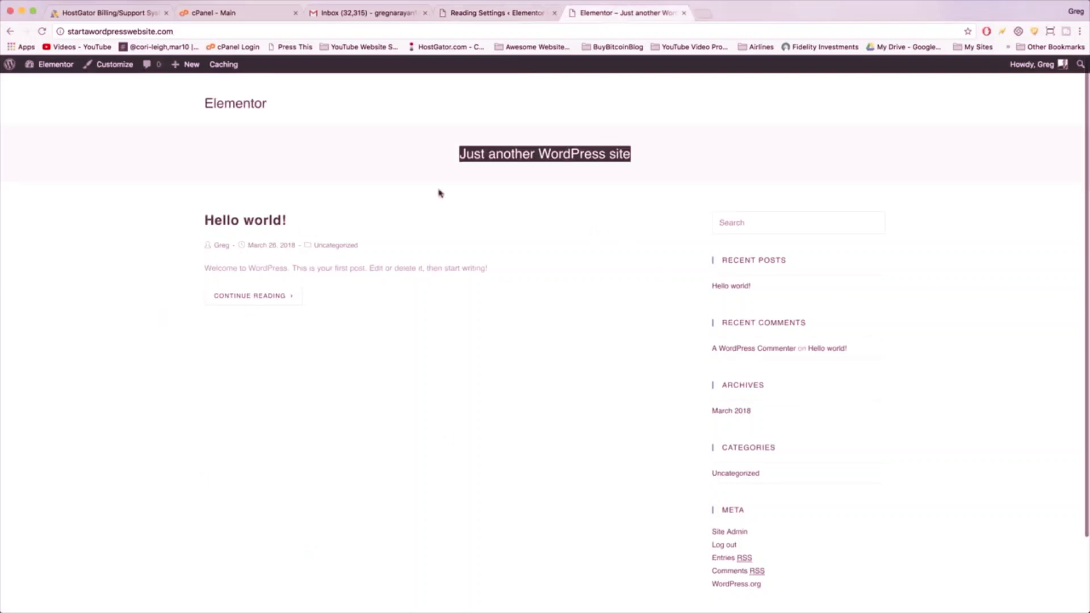
pyautogui.click(646, 292)
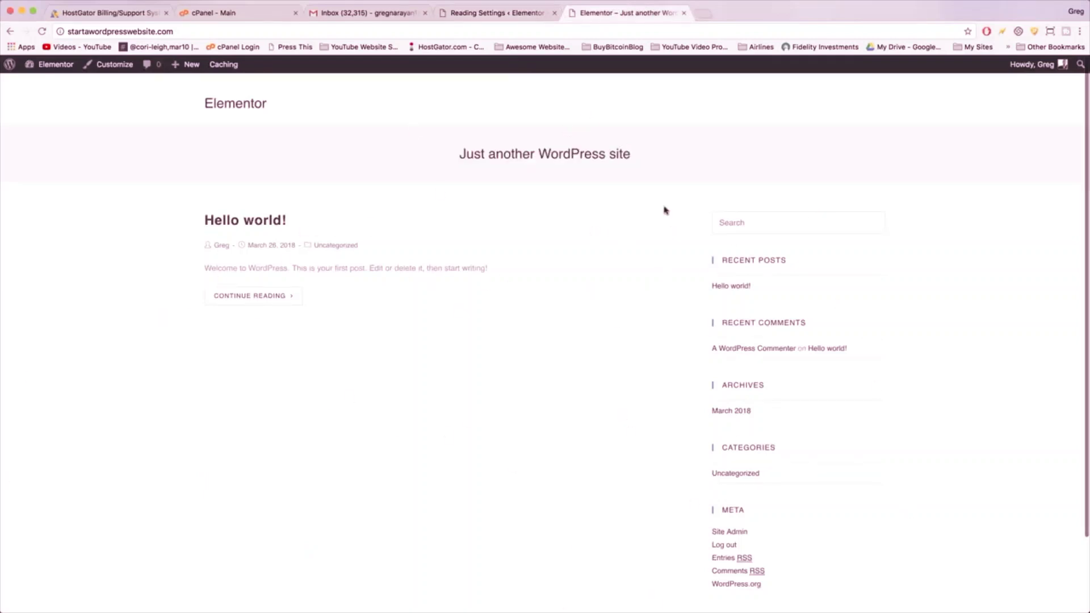
pyautogui.click(487, 17)
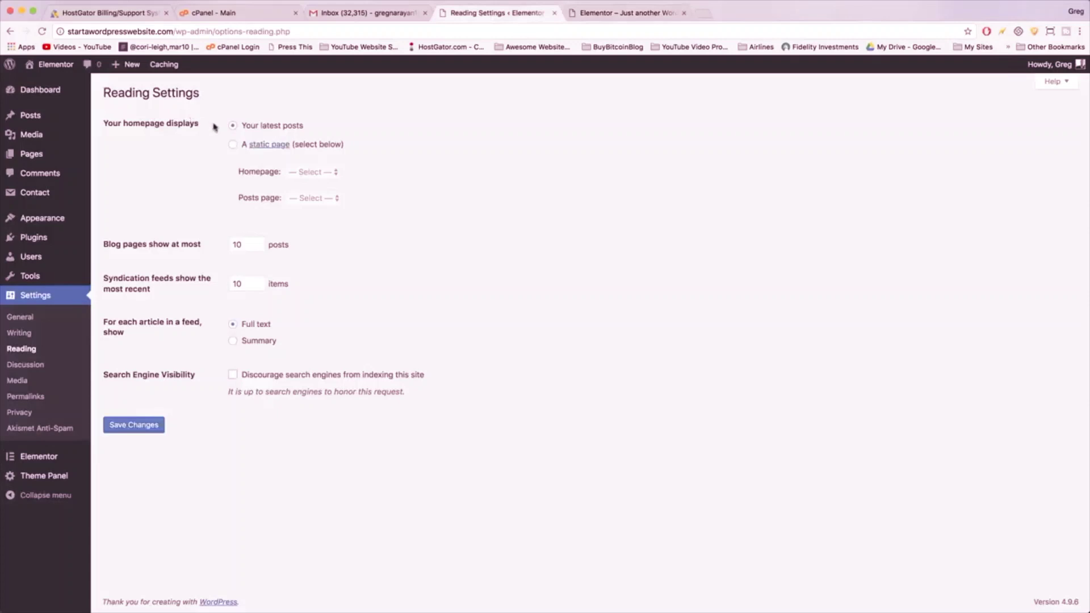
# - Choose a static homepage, with Front Page as Homepage and Blog as Posts page
pyautogui.click(233, 145)
pyautogui.click(310, 172)
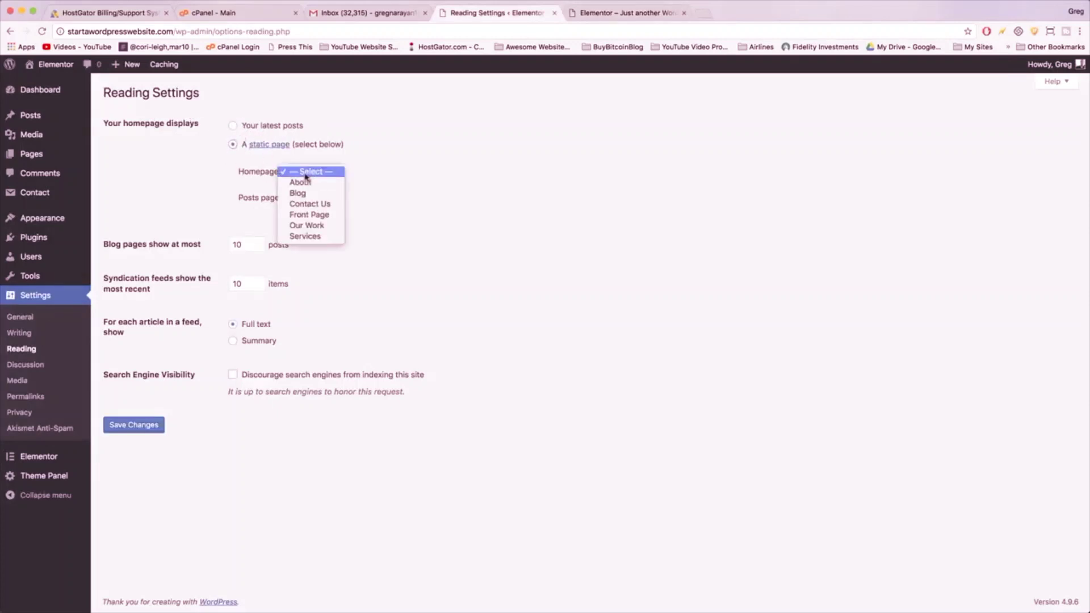
pyautogui.click(309, 214)
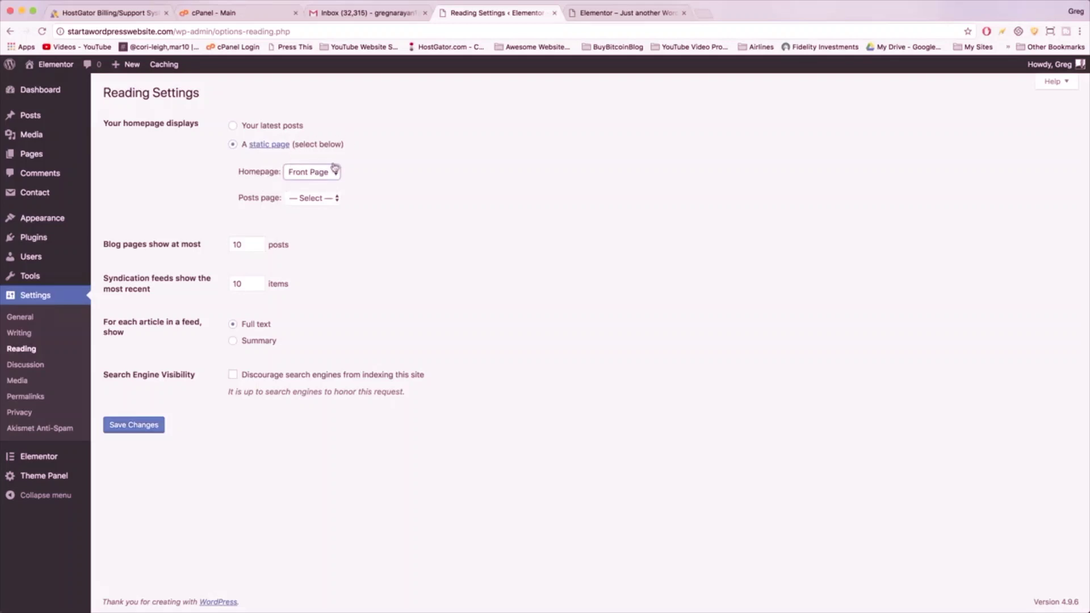
pyautogui.click(294, 200)
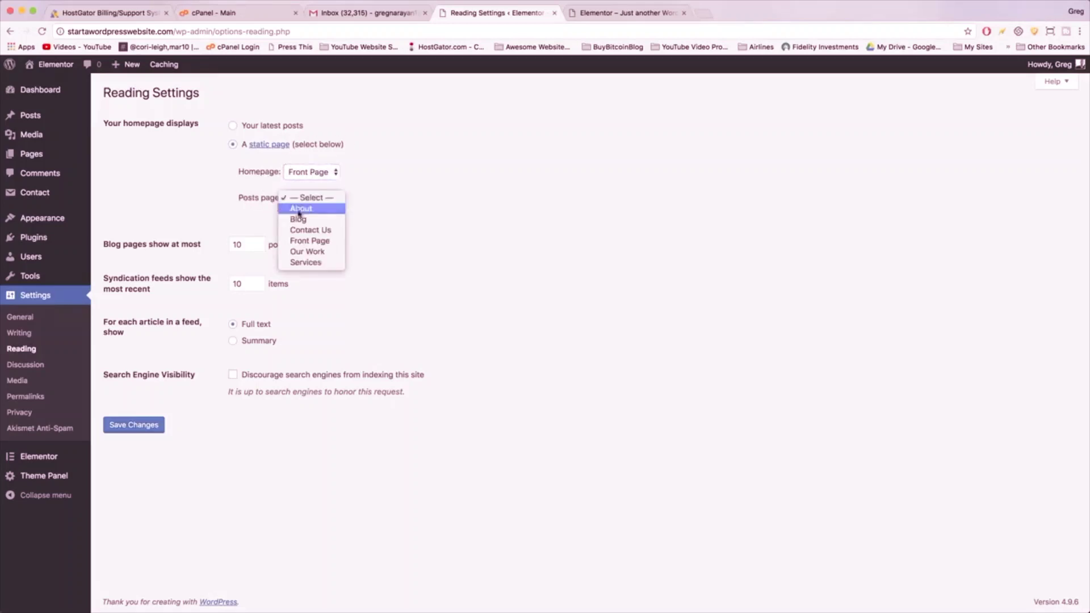
pyautogui.click(299, 220)
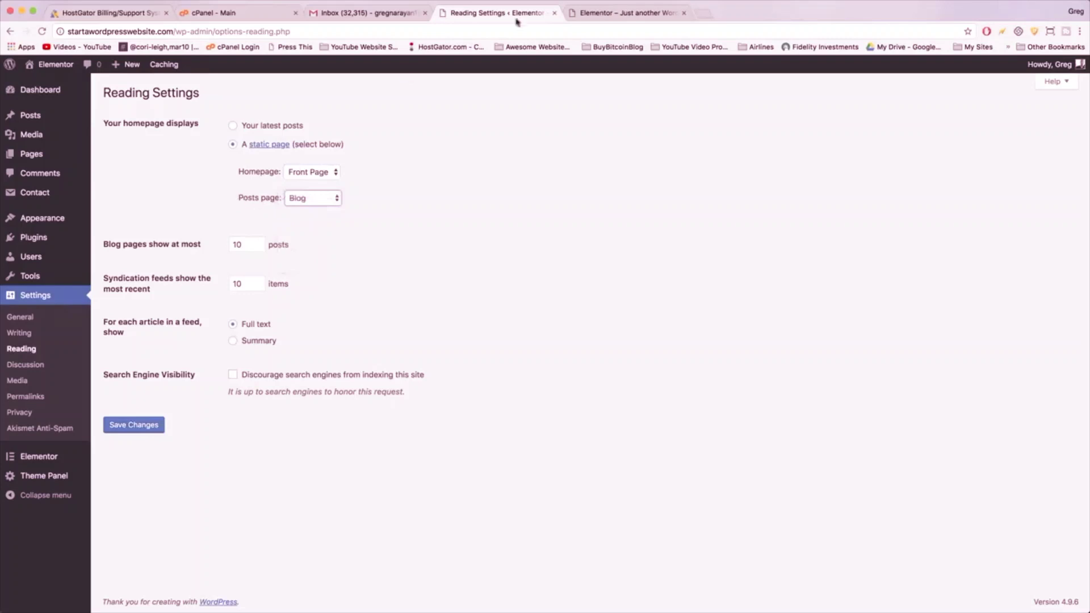
# - Save the reading settings and confirm the change on the live homepage
pyautogui.click(614, 15)
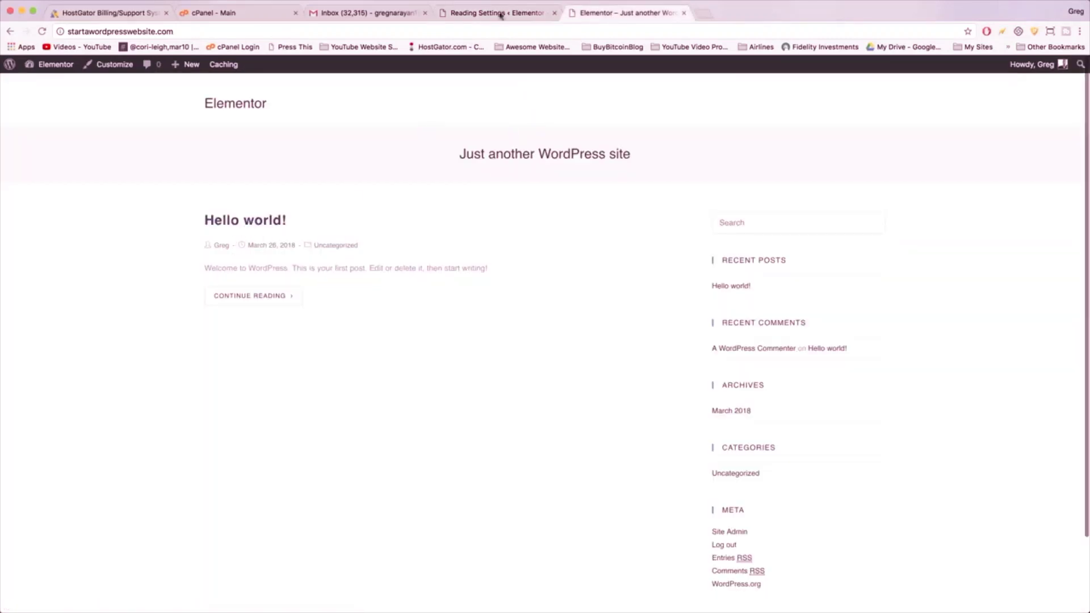
pyautogui.click(501, 14)
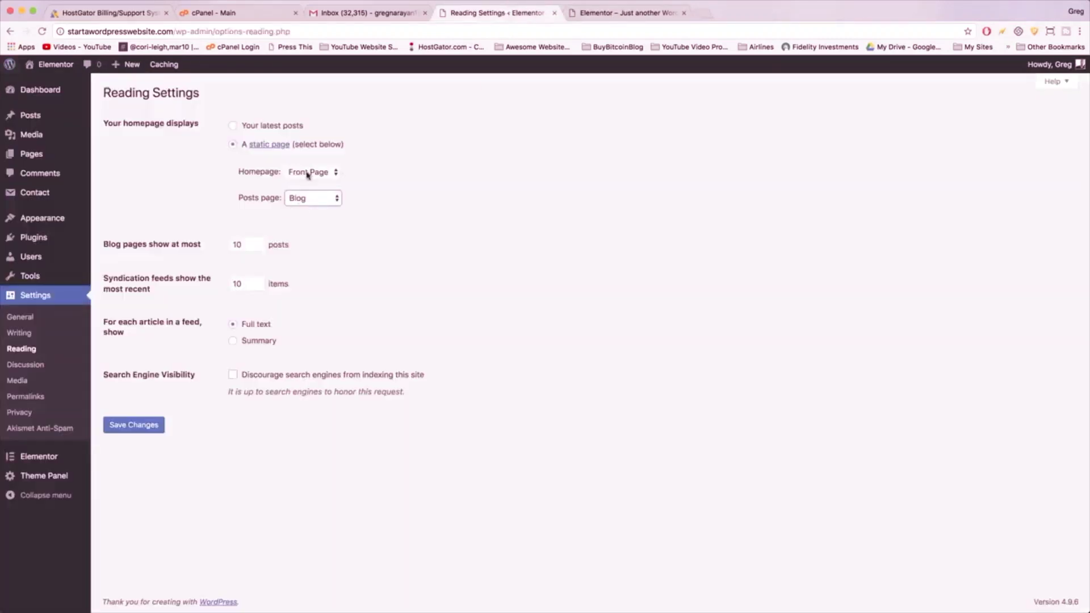
pyautogui.click(145, 425)
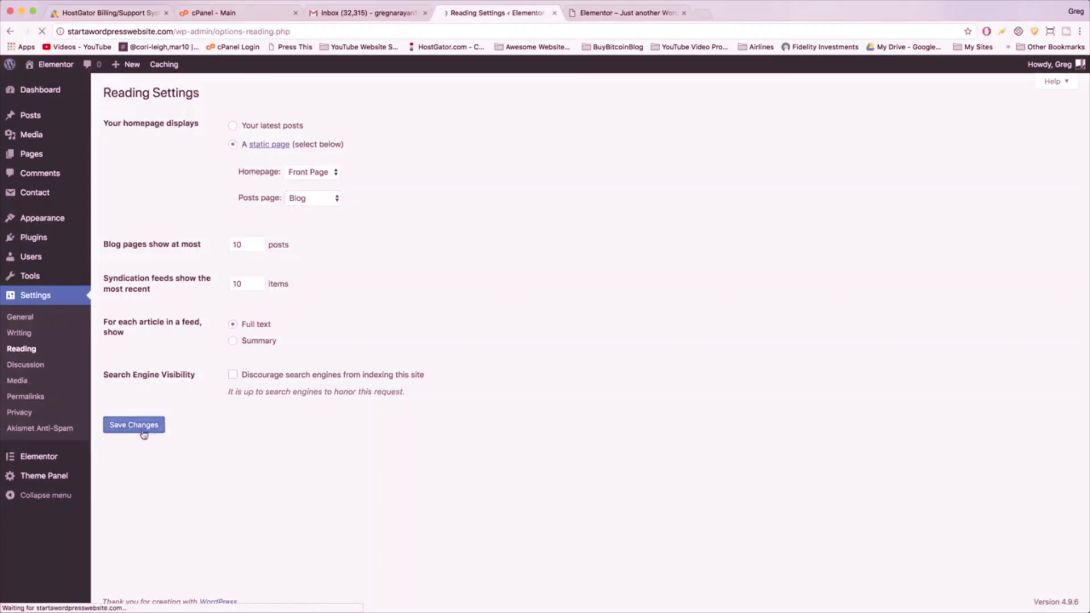
pyautogui.click(625, 11)
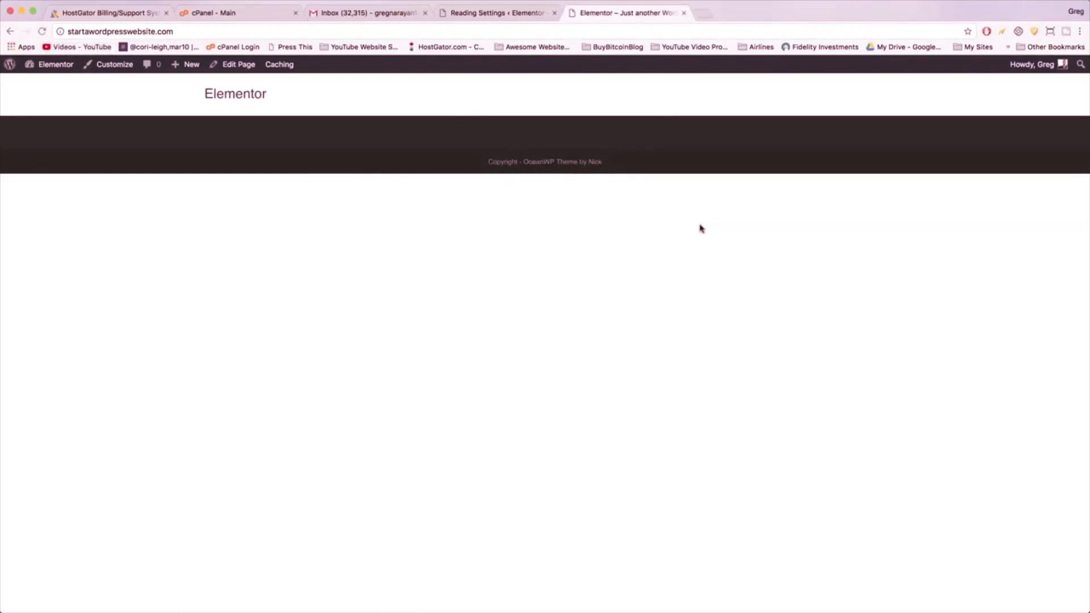
pyautogui.click(515, 12)
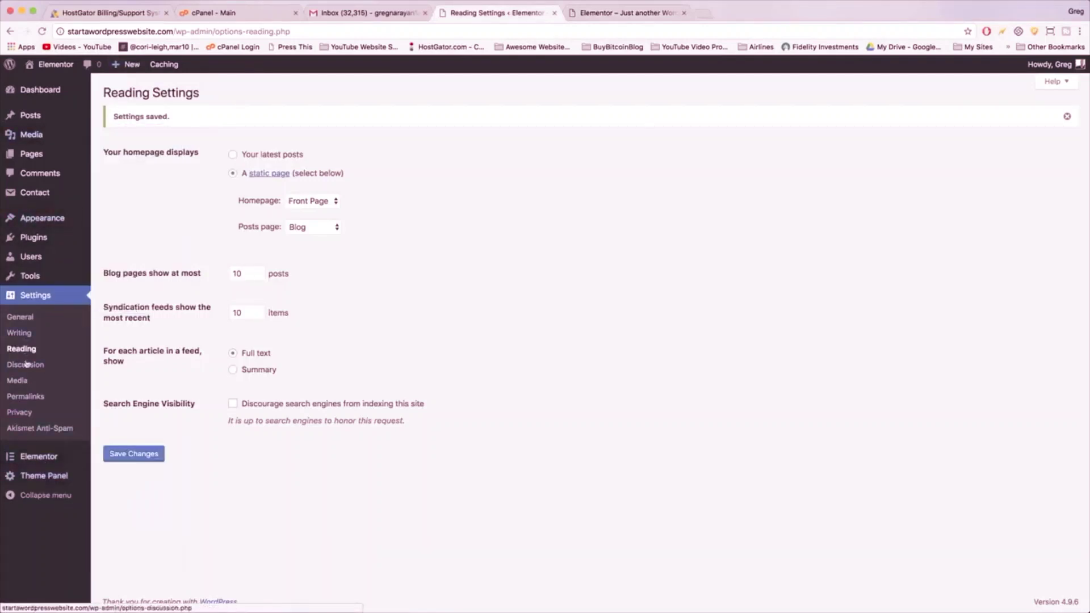
# - Pick Post name permalinks, then open the live Our Work page from Pages
pyautogui.click(25, 397)
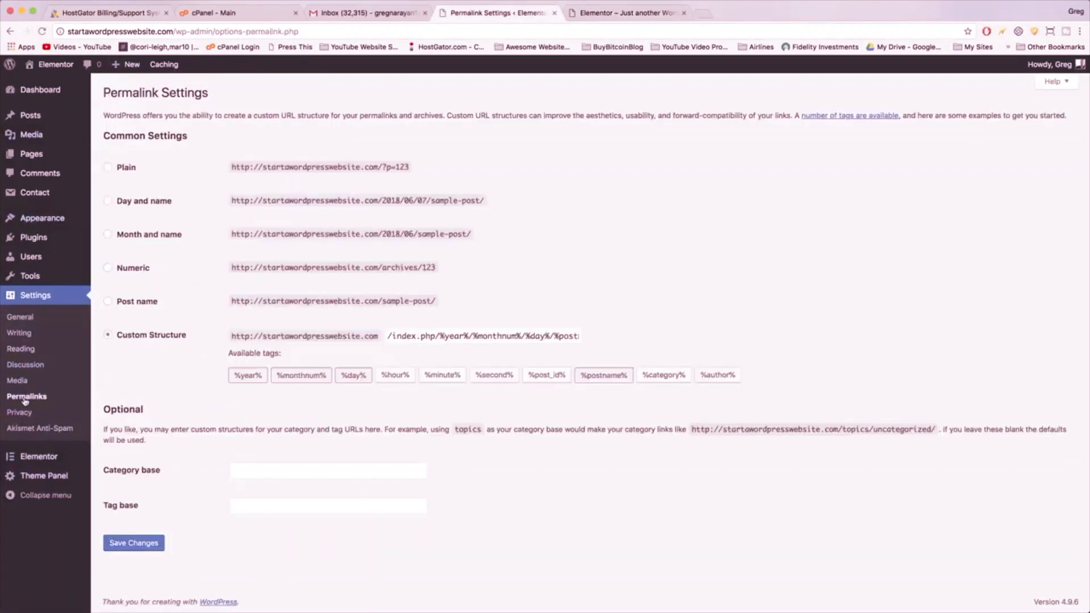
pyautogui.click(108, 301)
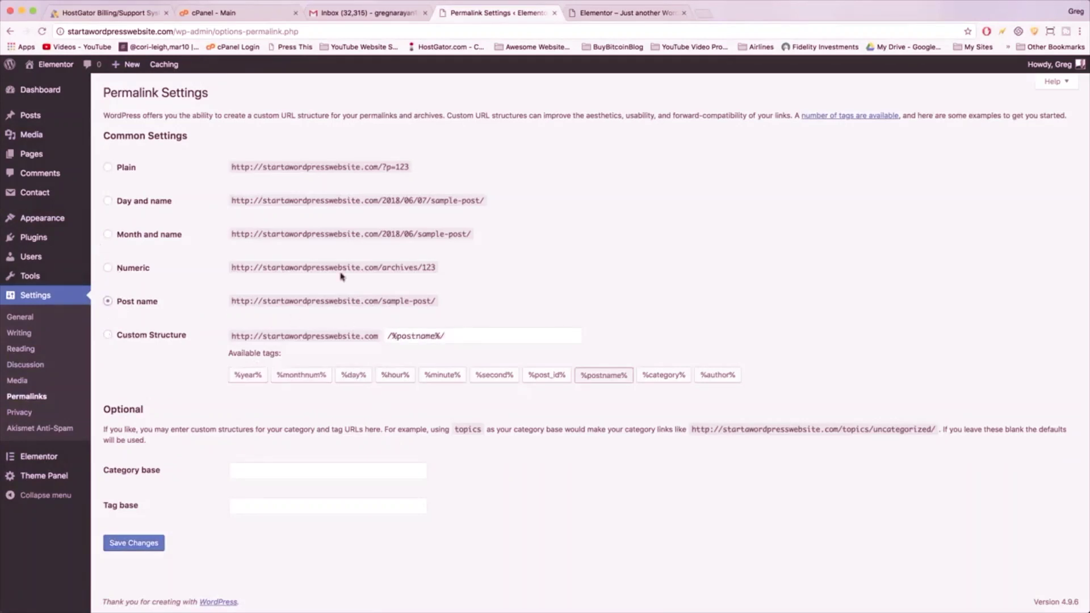
pyautogui.click(635, 13)
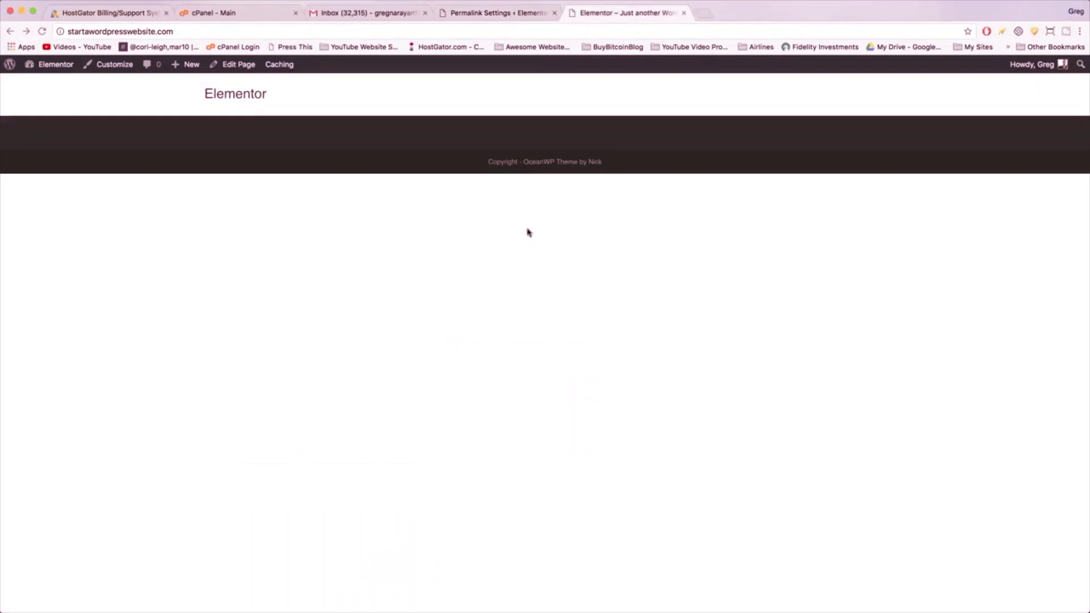
pyautogui.click(52, 64)
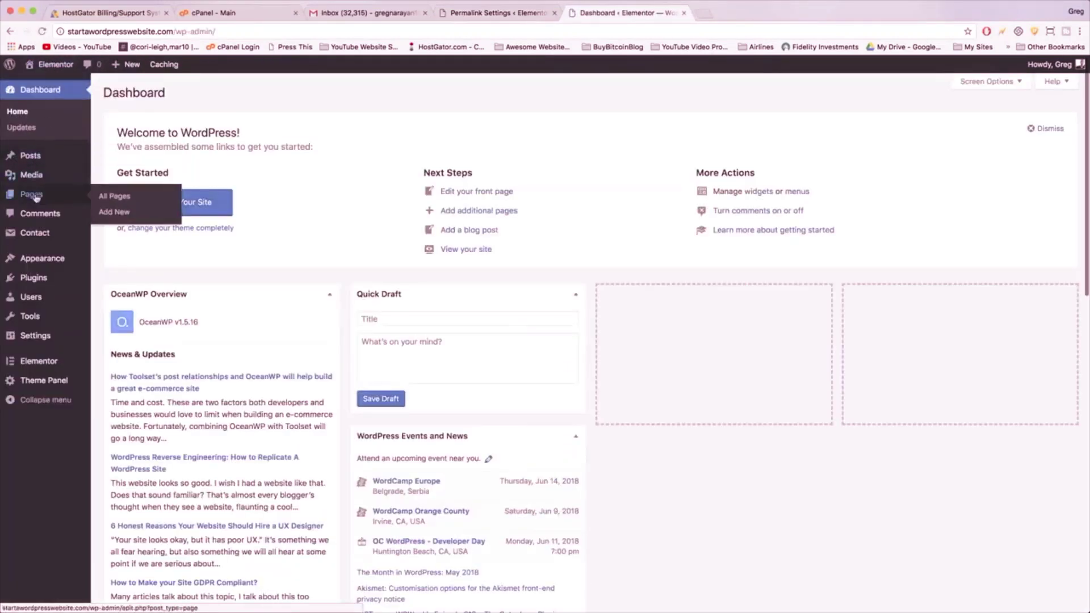
pyautogui.click(36, 195)
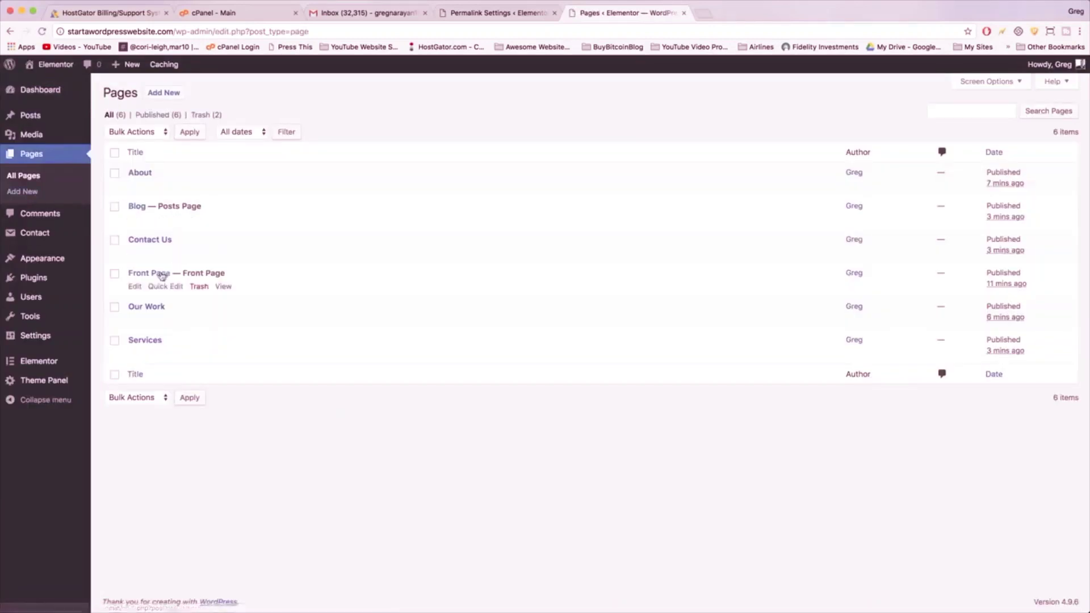
pyautogui.click(145, 310)
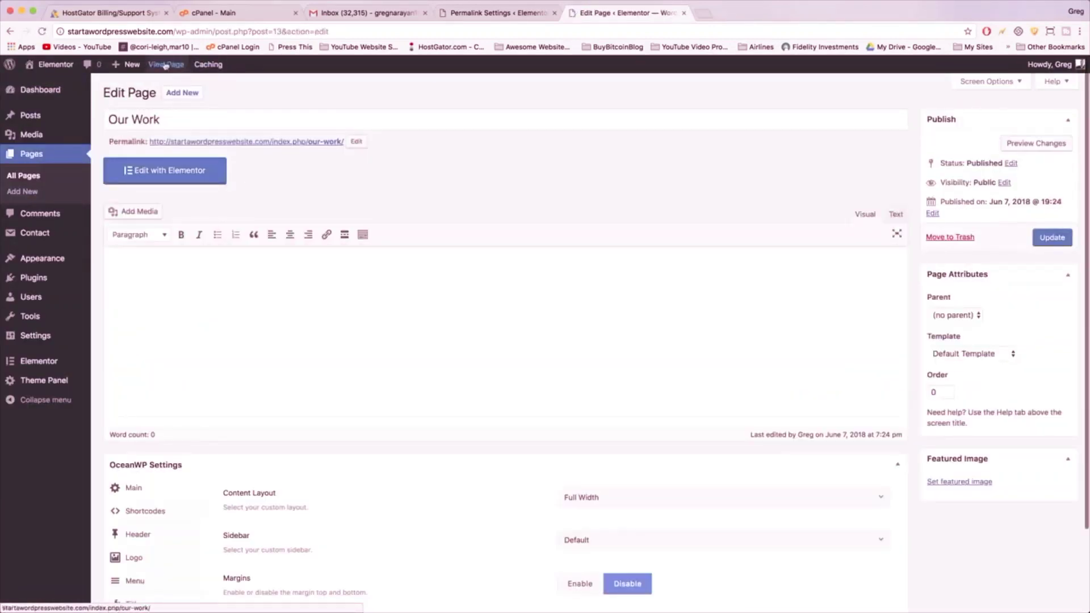
pyautogui.click(165, 66)
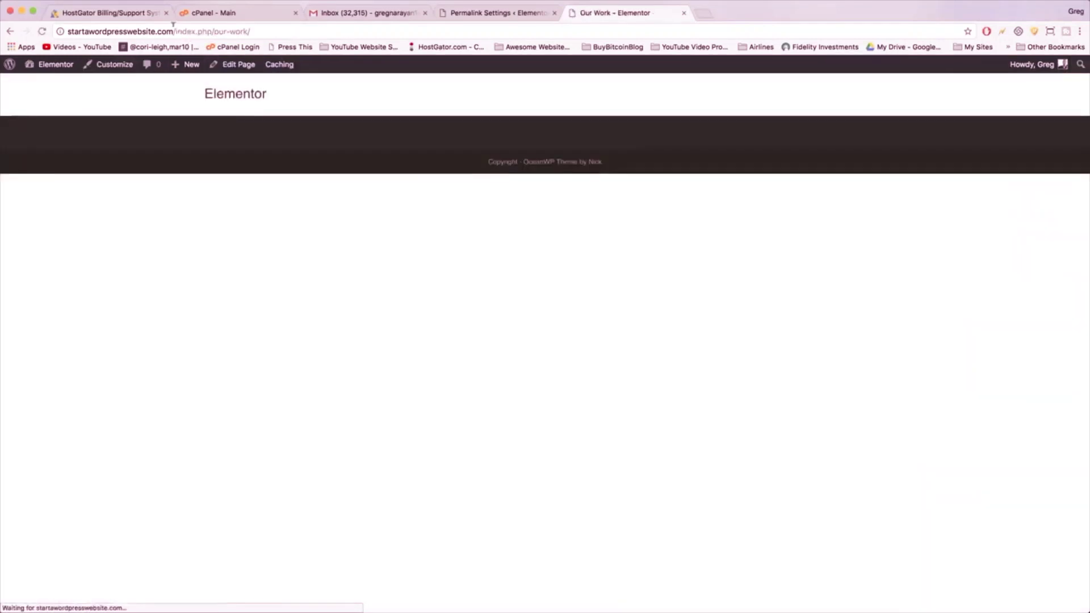
# - Inspect the Our Work page address, highlighting its index.php part and page slug
pyautogui.click(175, 31)
pyautogui.click(175, 31)
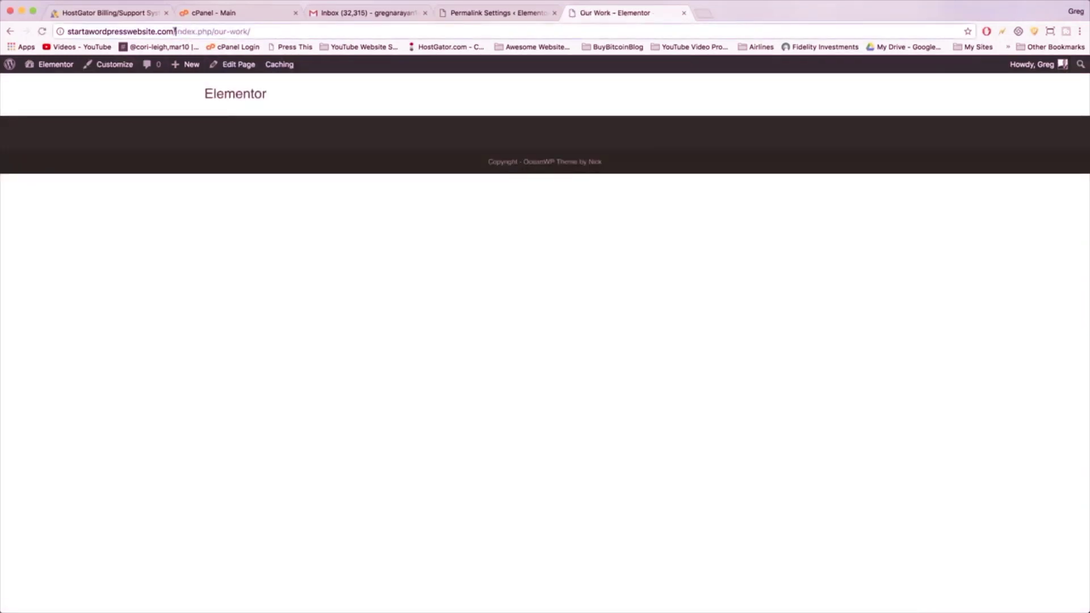
pyautogui.moveTo(175, 31); pyautogui.dragTo(189, 31)
pyautogui.moveTo(212, 31); pyautogui.dragTo(172, 31)
pyautogui.moveTo(214, 31); pyautogui.dragTo(249, 28)
pyautogui.click(244, 26)
# - Save the Post name permalink setting, reload Our Work, and visit the site's home page
pyautogui.click(485, 13)
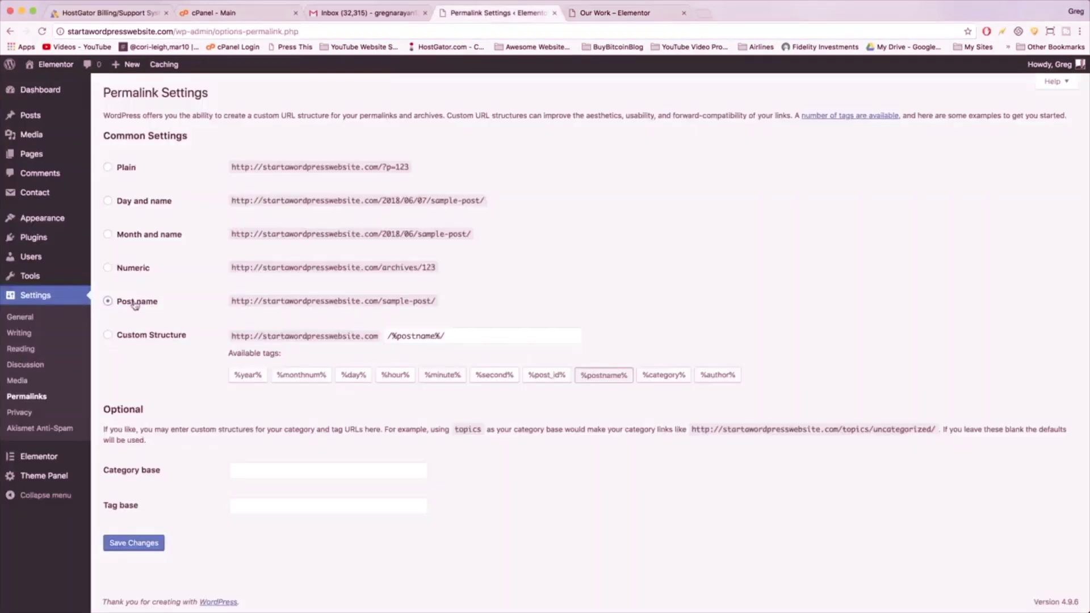
pyautogui.click(132, 543)
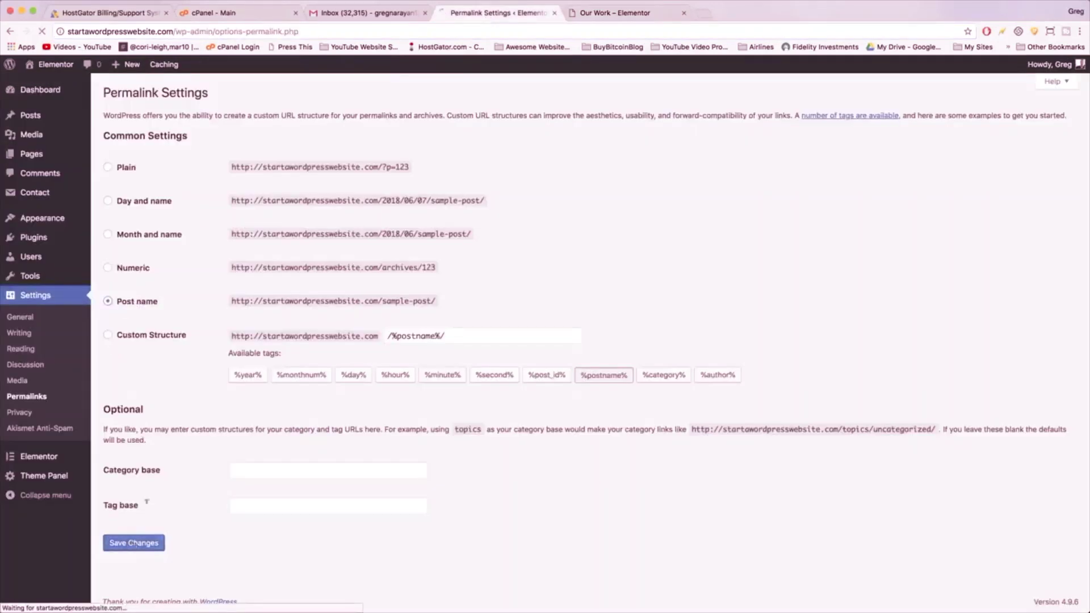
pyautogui.click(629, 14)
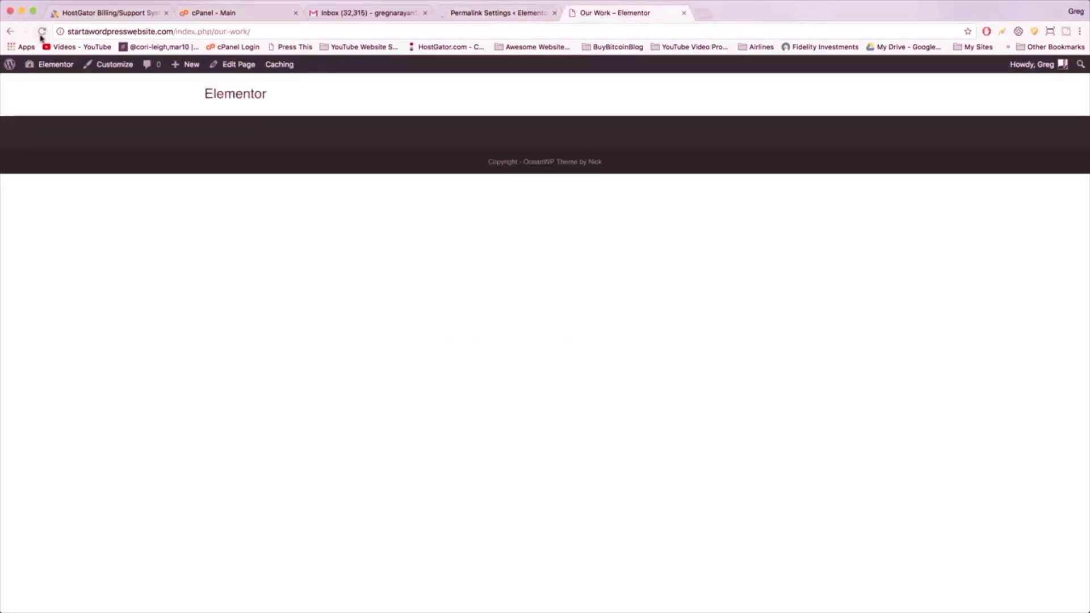
pyautogui.click(42, 32)
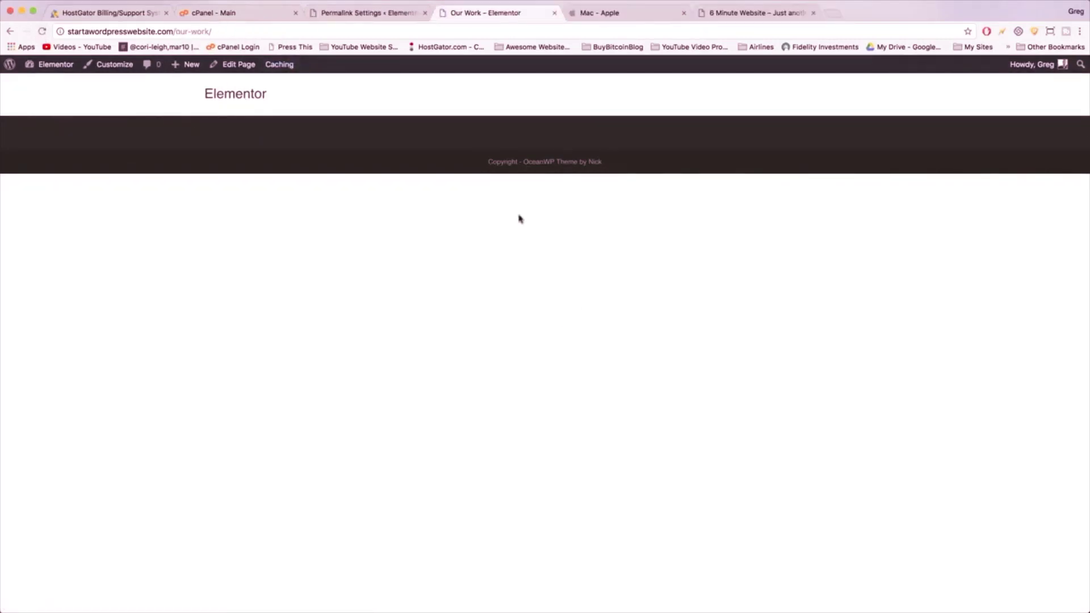
pyautogui.click(233, 96)
pyautogui.scroll(-2, 400, 94)
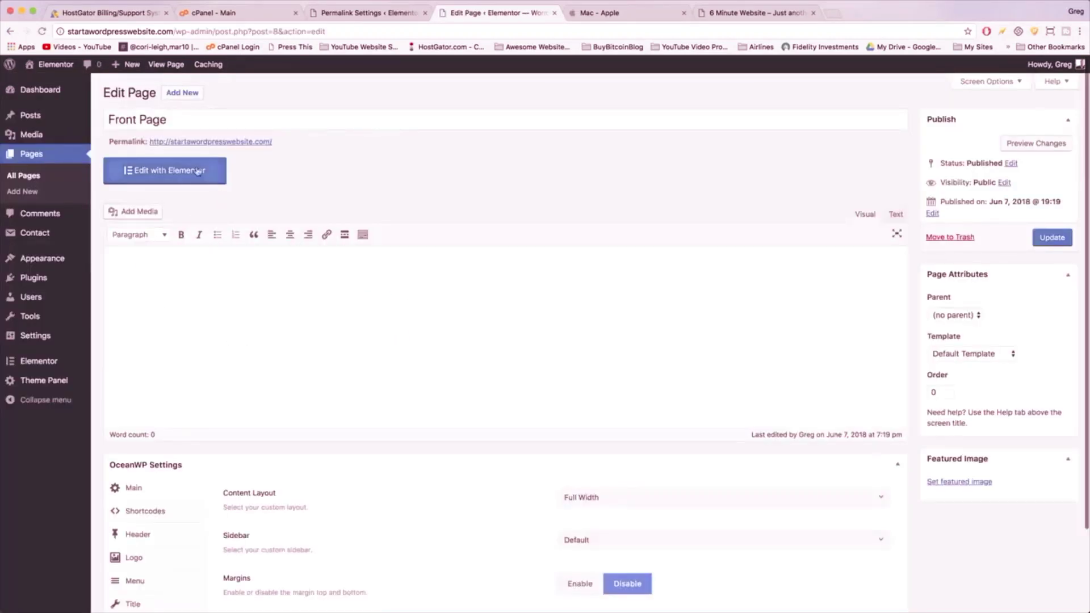
# - Open the Front Page in Elementor and browse the ready-made template library
pyautogui.click(179, 169)
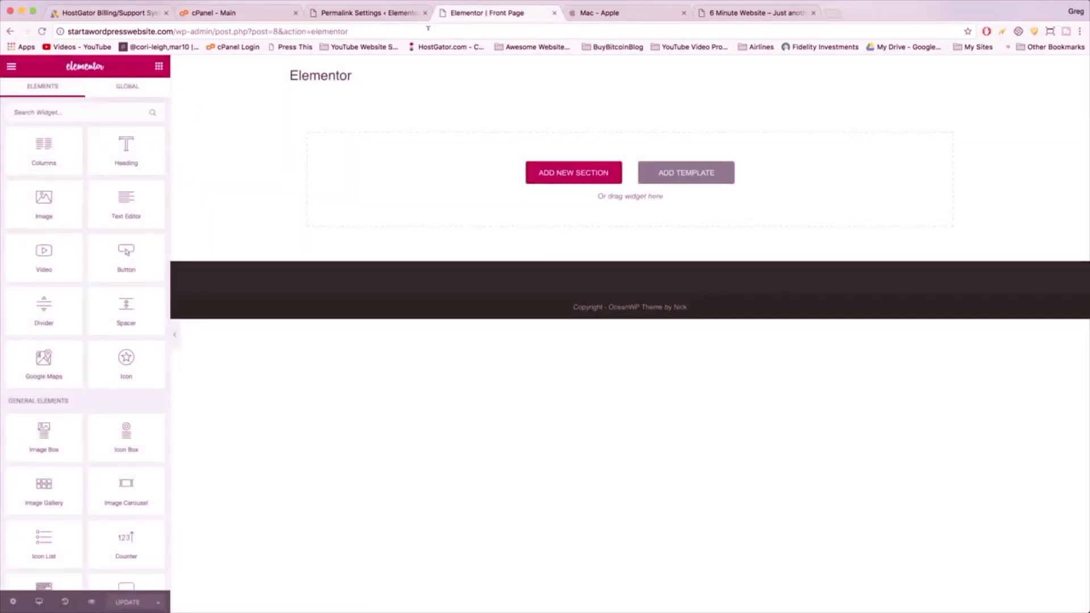
pyautogui.click(675, 177)
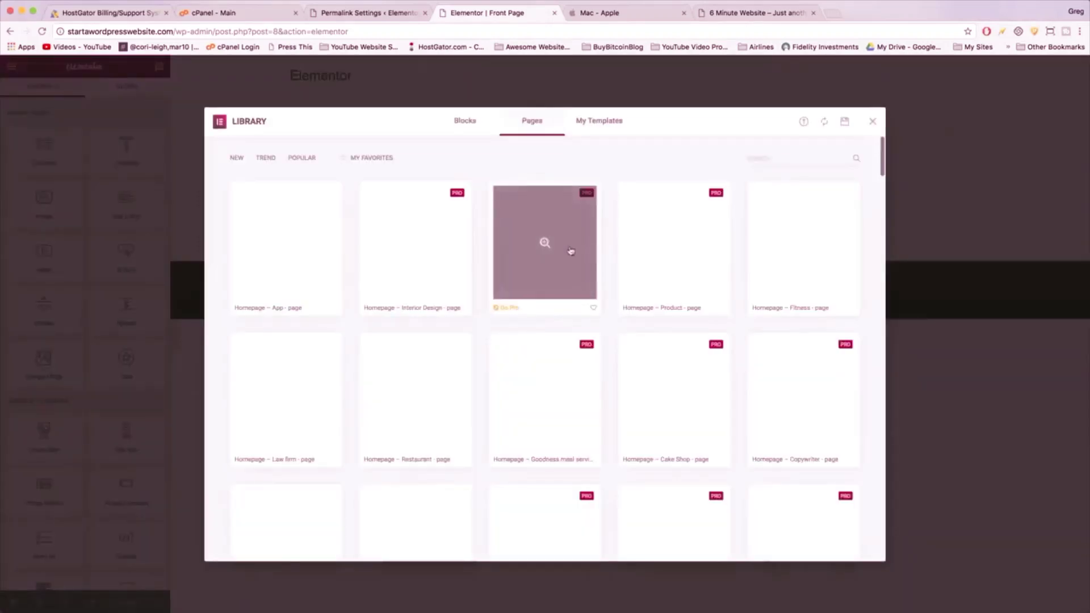
pyautogui.scroll(-3, 775, 333)
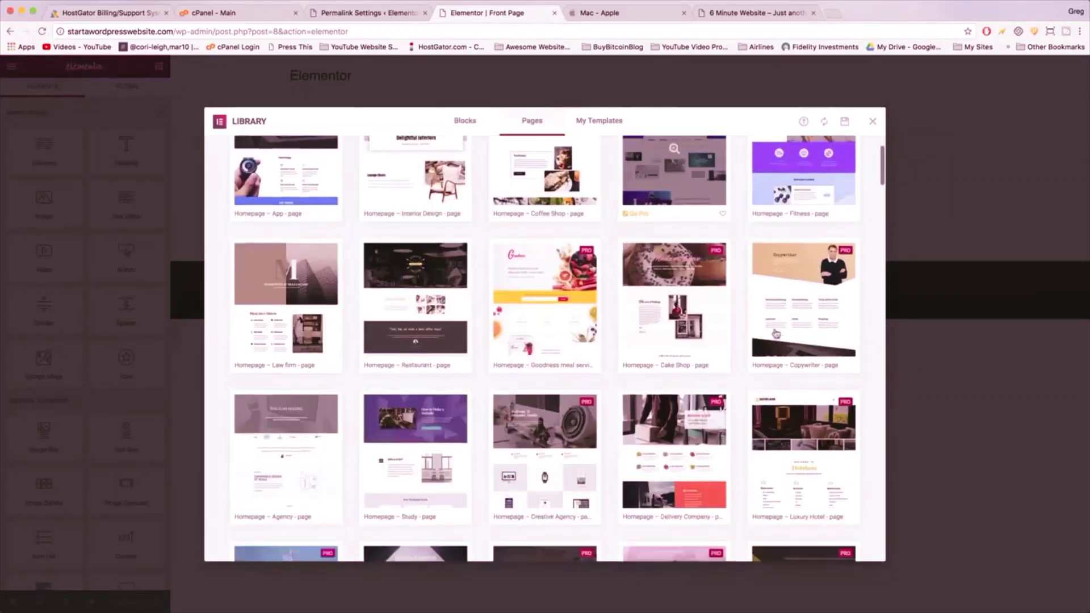
pyautogui.scroll(-4, 775, 333)
pyautogui.scroll(6, 775, 334)
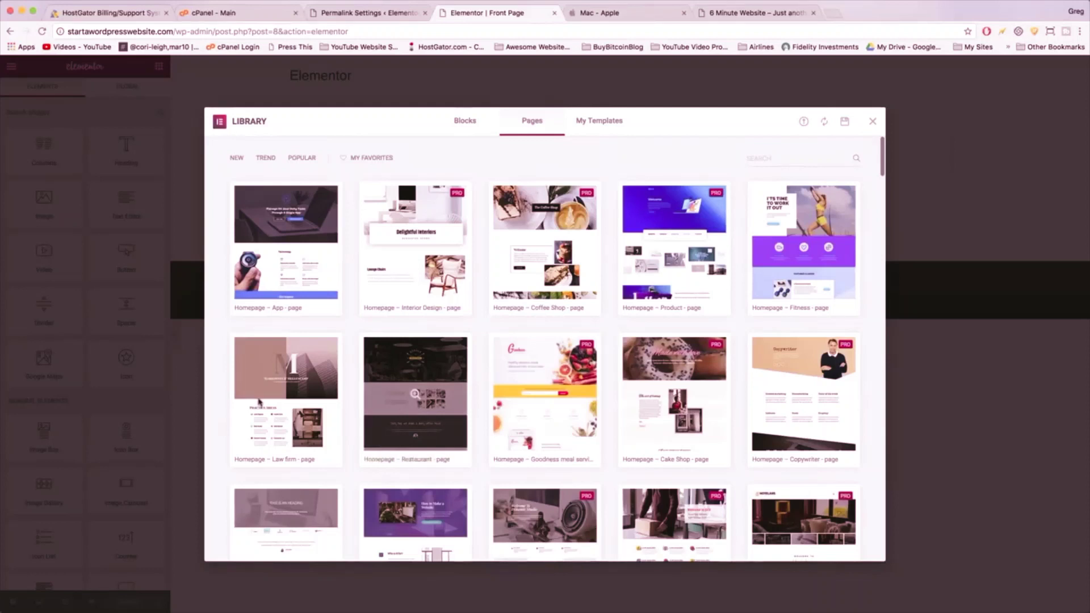
# - Preview the Law Firm page template, then close it without inserting
pyautogui.click(284, 392)
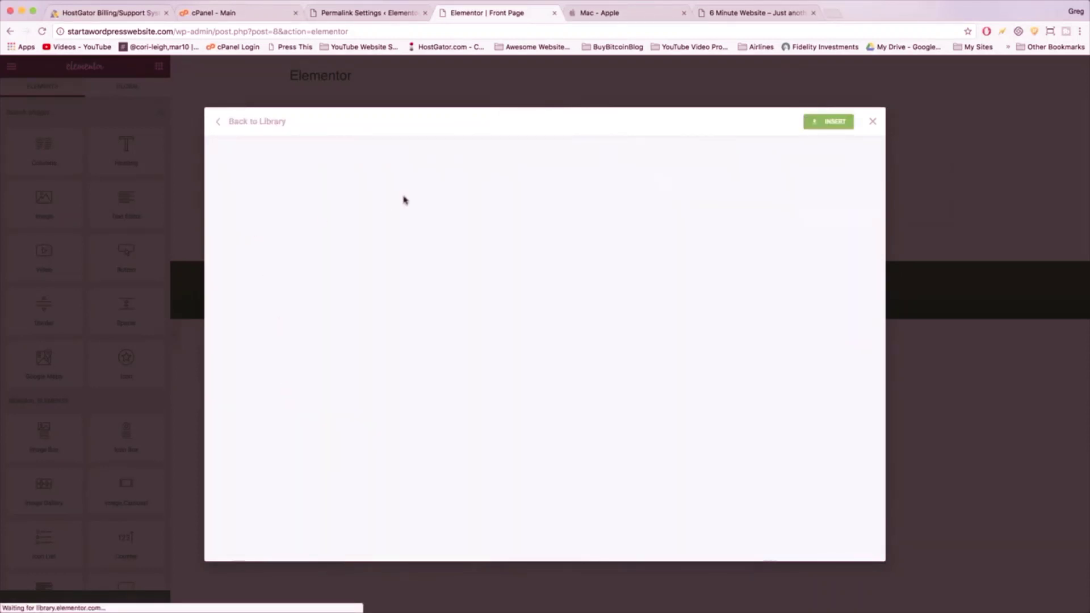
pyautogui.scroll(-5, 483, 219)
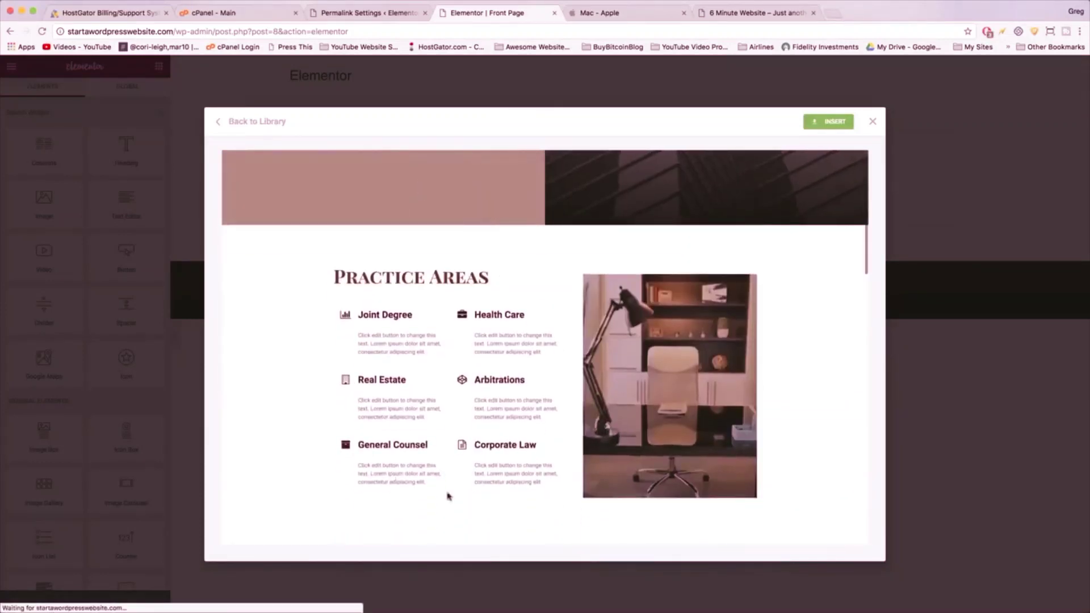
pyautogui.scroll(-1, 464, 328)
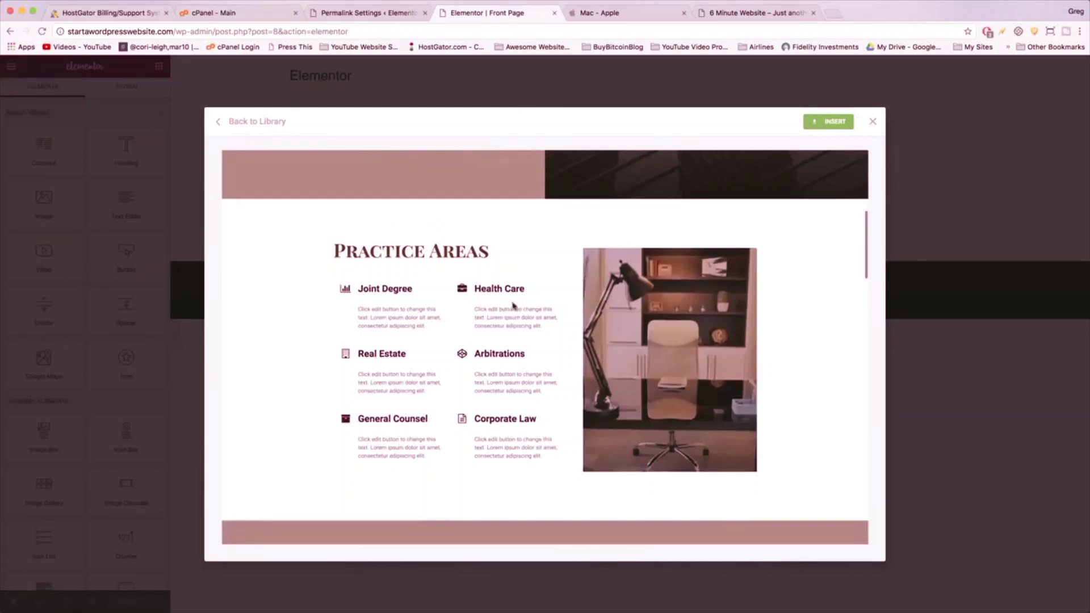
pyautogui.scroll(-4, 625, 320)
pyautogui.scroll(-12, 626, 307)
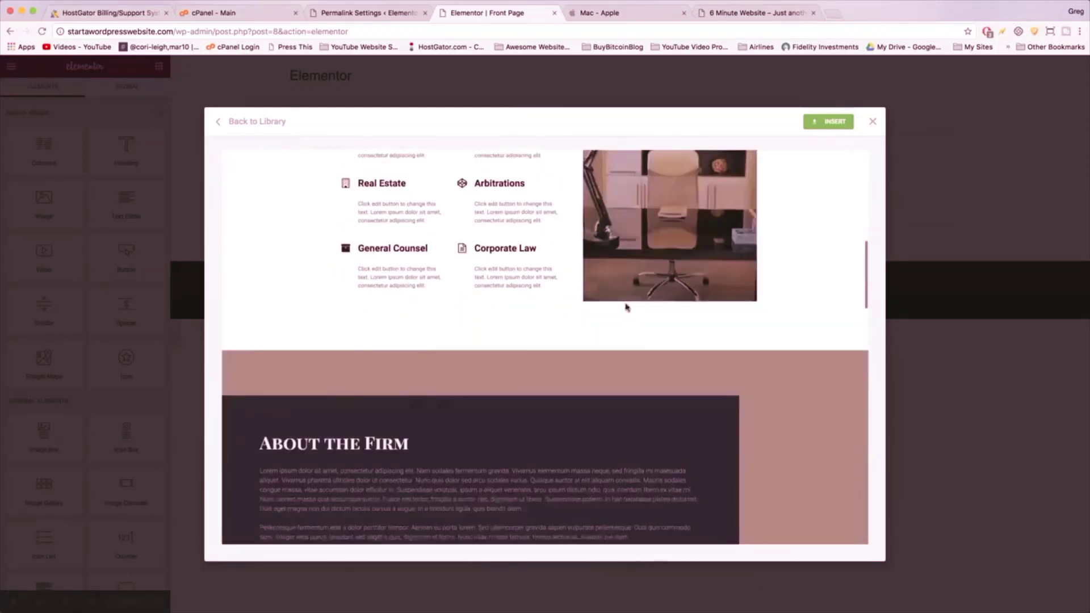
pyautogui.scroll(-12, 626, 306)
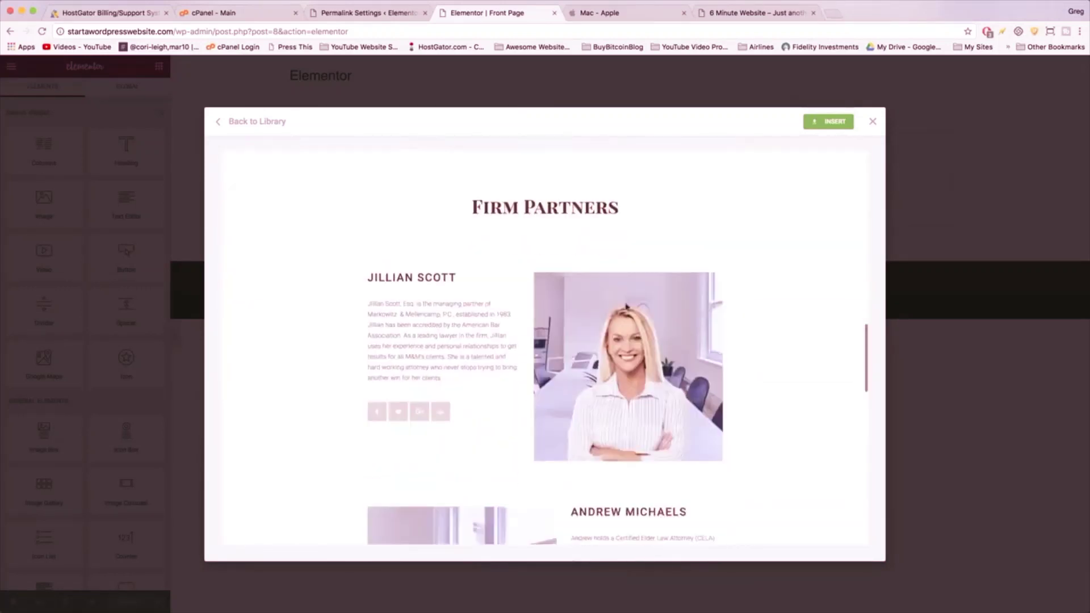
pyautogui.scroll(-10, 625, 299)
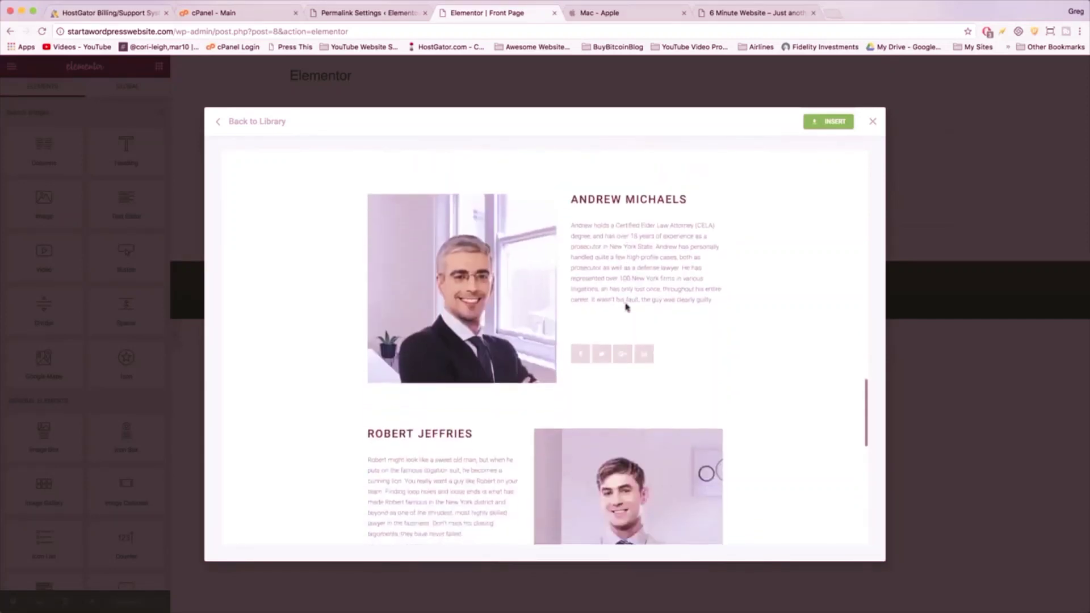
pyautogui.scroll(-9, 627, 304)
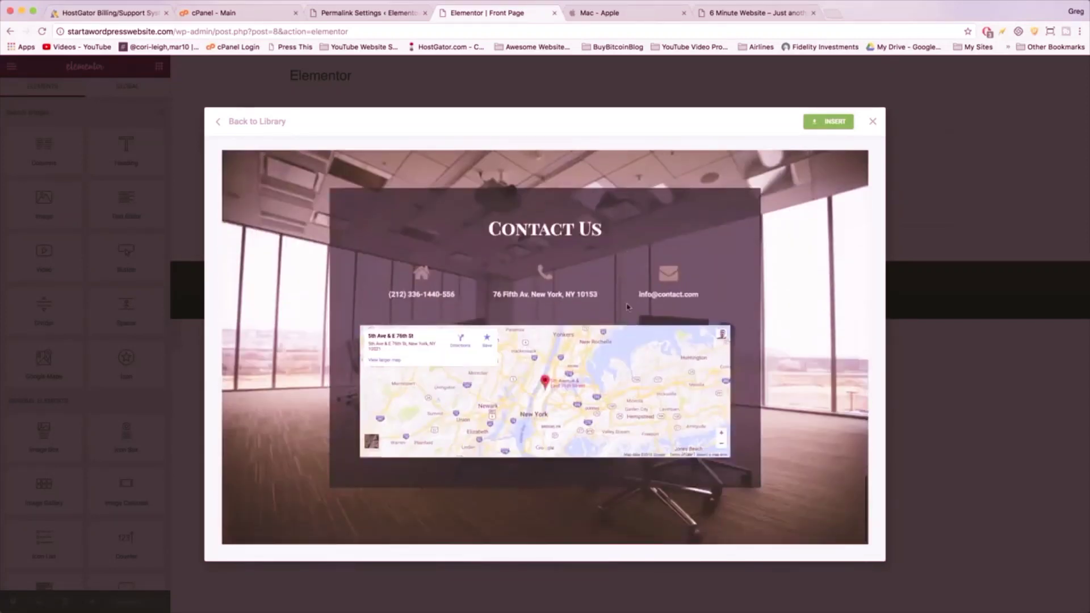
pyautogui.scroll(20, 627, 308)
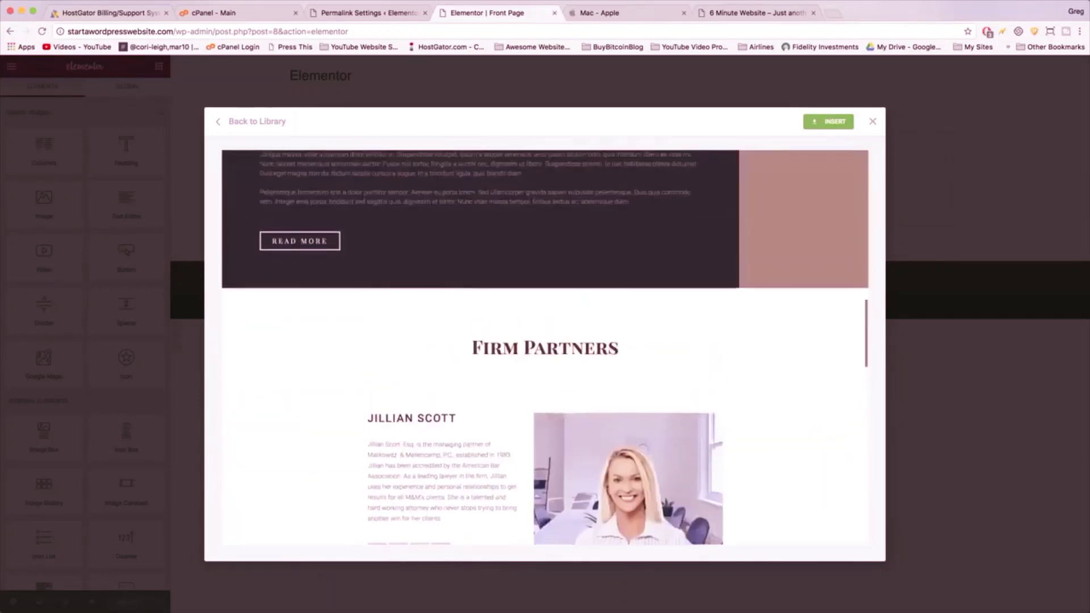
pyautogui.scroll(8, 627, 307)
pyautogui.click(872, 122)
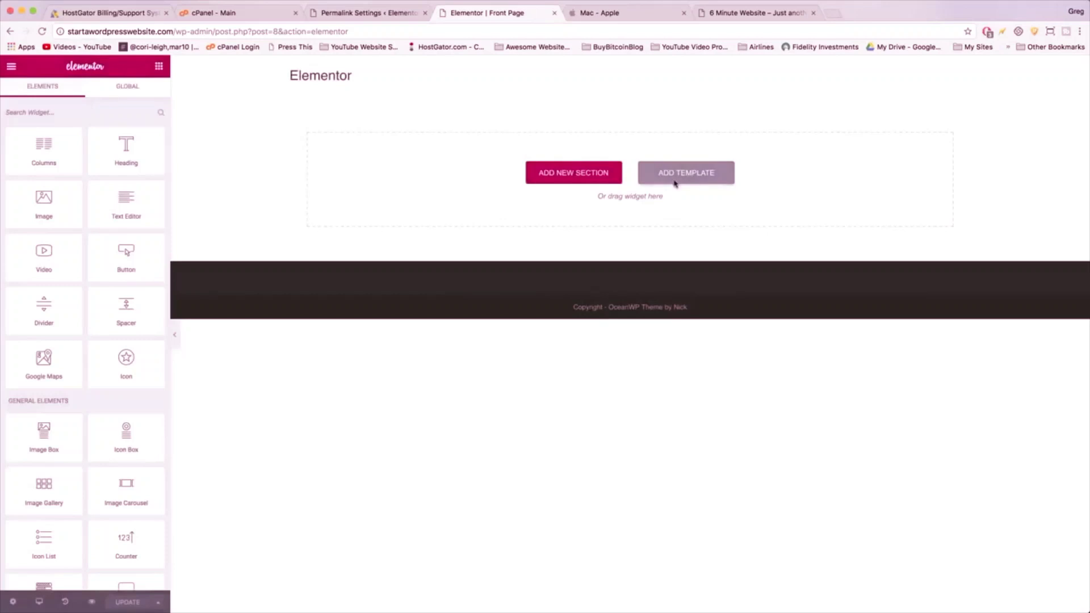
# - Preview the Homepage – Restaurant template and insert it into the Front Page
pyautogui.click(675, 182)
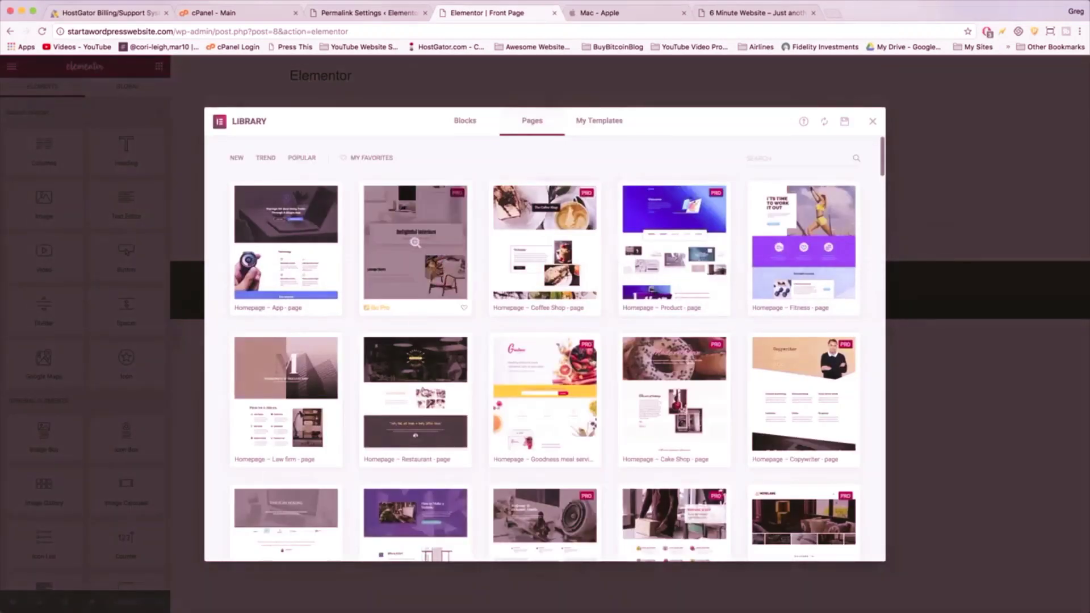
pyautogui.click(423, 391)
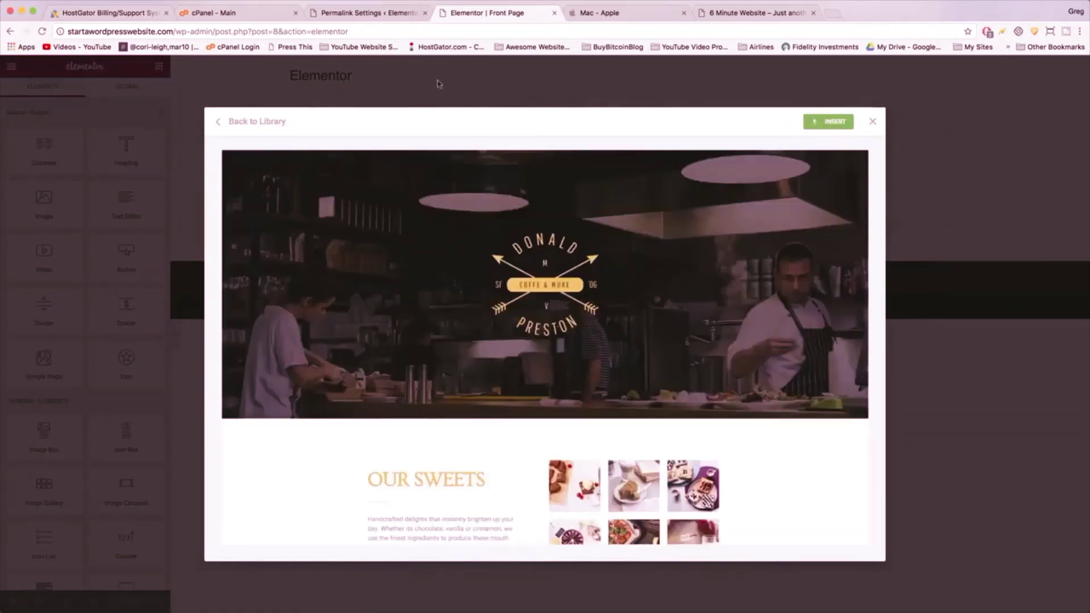
pyautogui.scroll(-10, 549, 292)
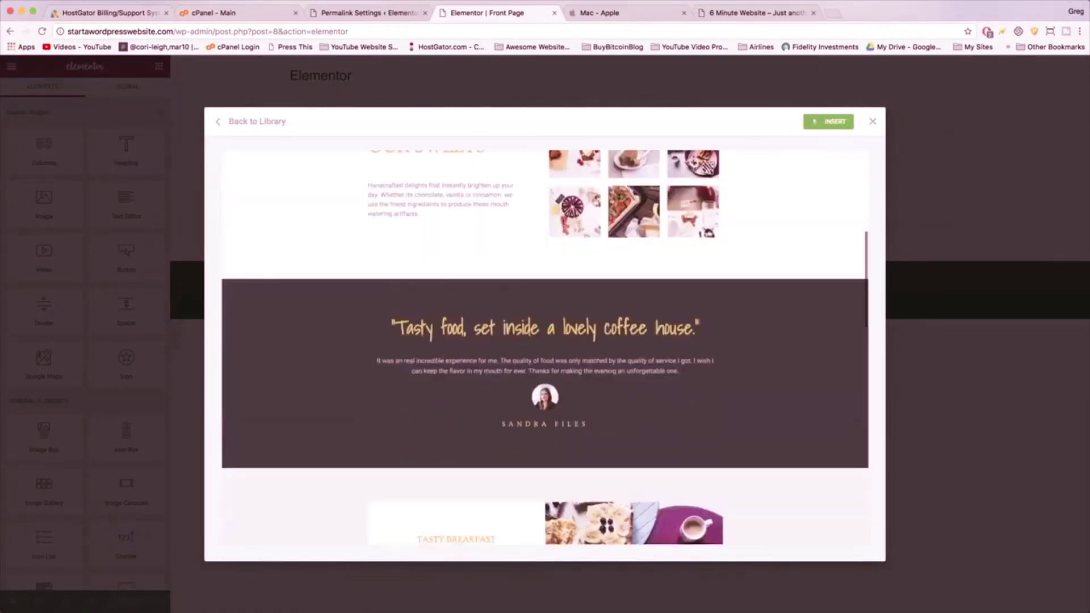
pyautogui.scroll(-5, 549, 293)
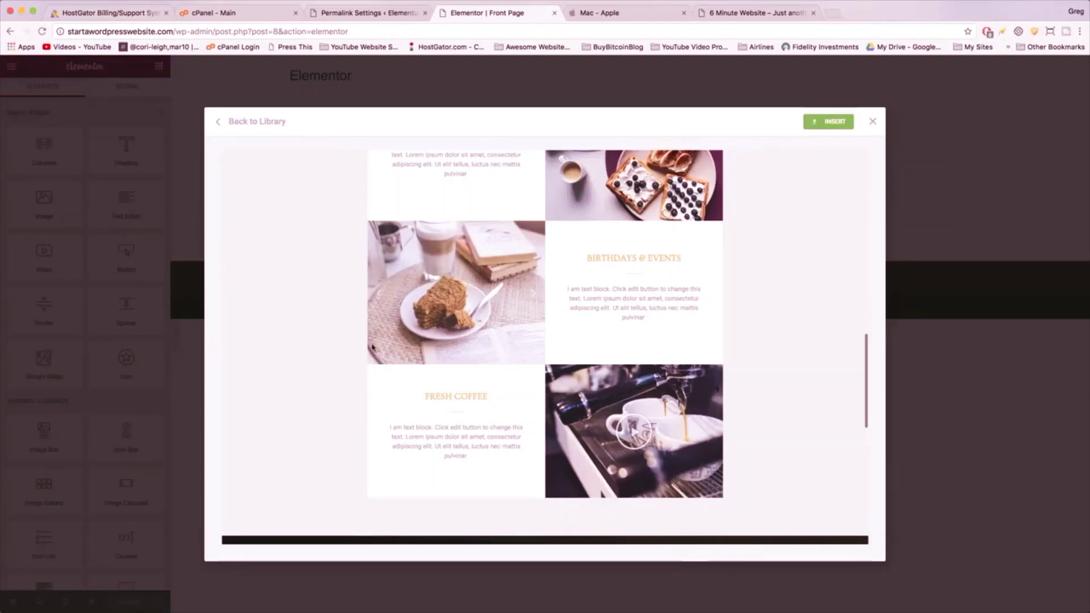
pyautogui.scroll(-1, 459, 160)
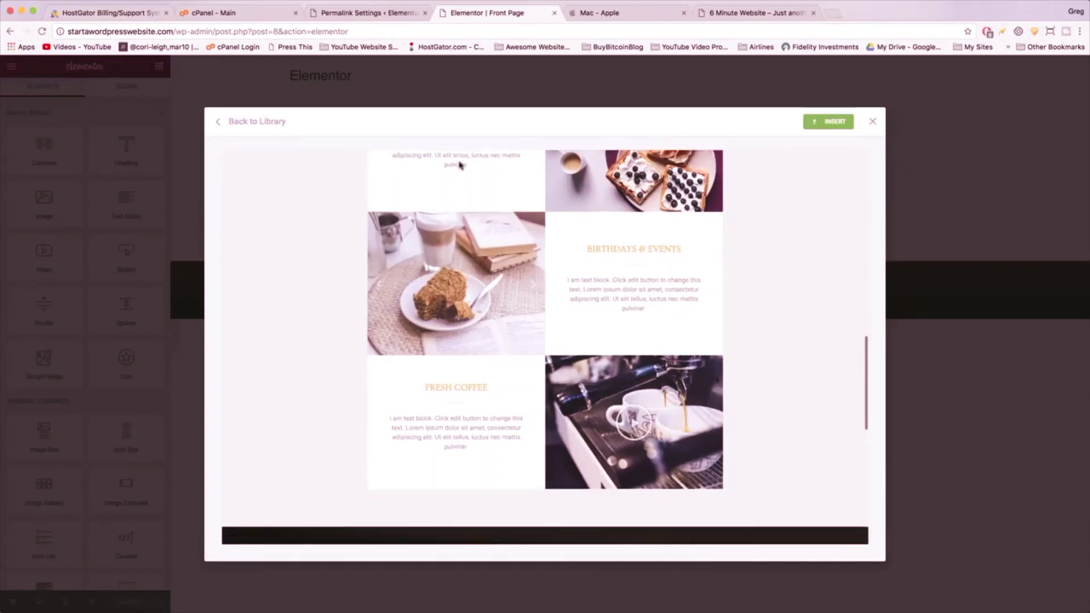
pyautogui.scroll(2, 459, 160)
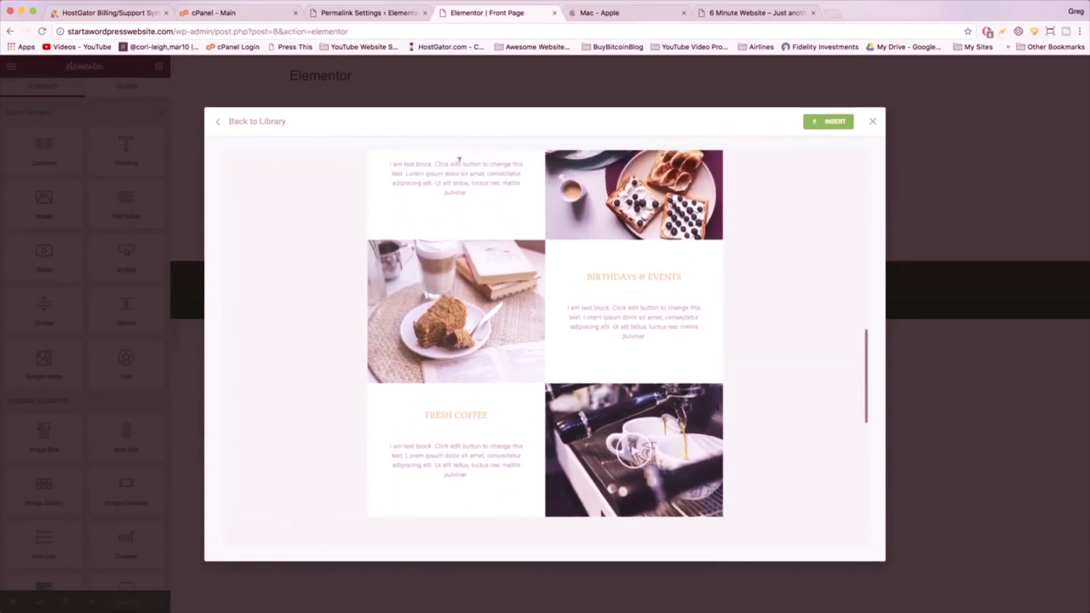
pyautogui.scroll(3, 461, 163)
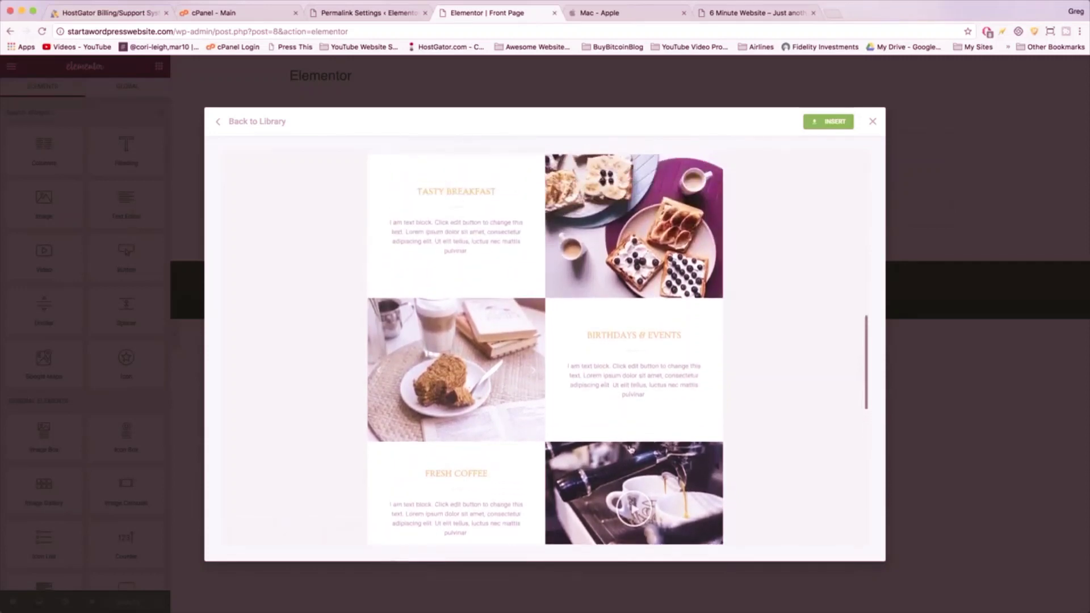
pyautogui.scroll(3, 629, 444)
pyautogui.scroll(-3, 629, 443)
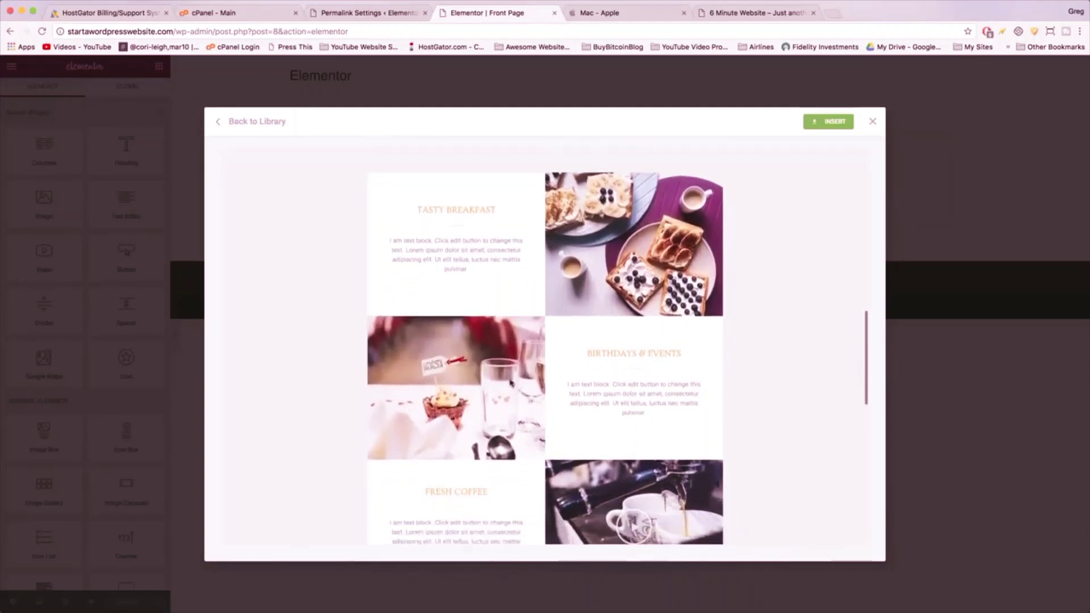
pyautogui.scroll(-2, 586, 256)
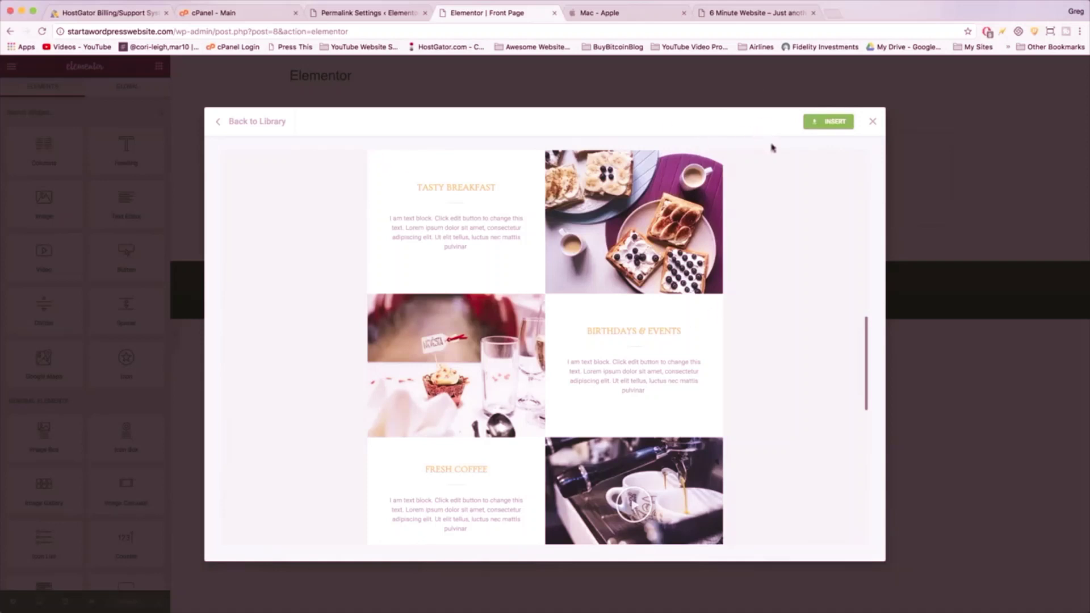
pyautogui.click(830, 123)
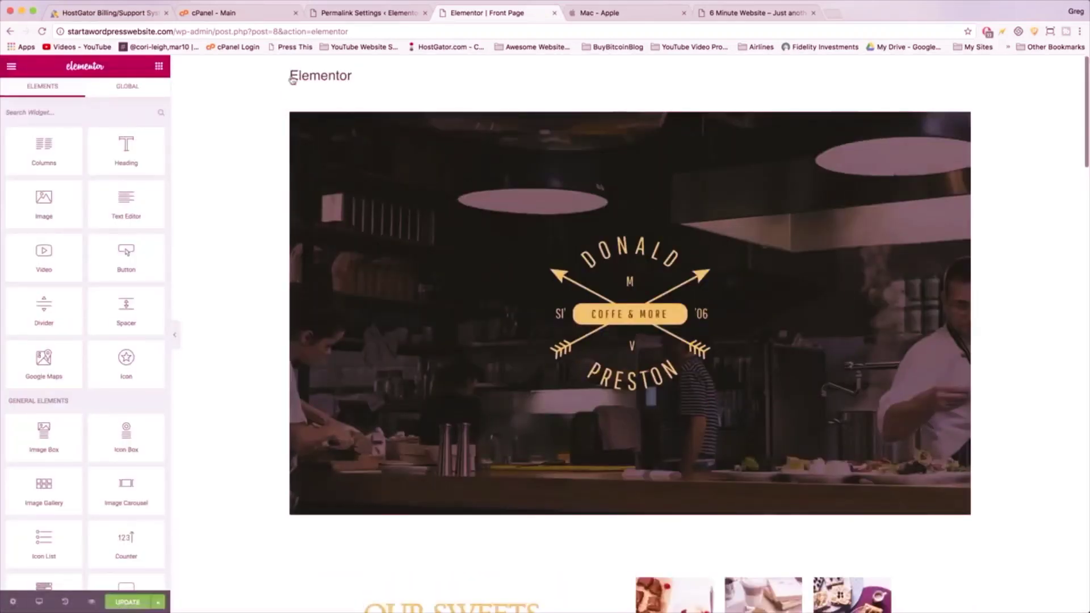
# - Select the YouTube video widget beside Fresh Coffee to show its Edit Video panel
pyautogui.scroll(-5, 467, 208)
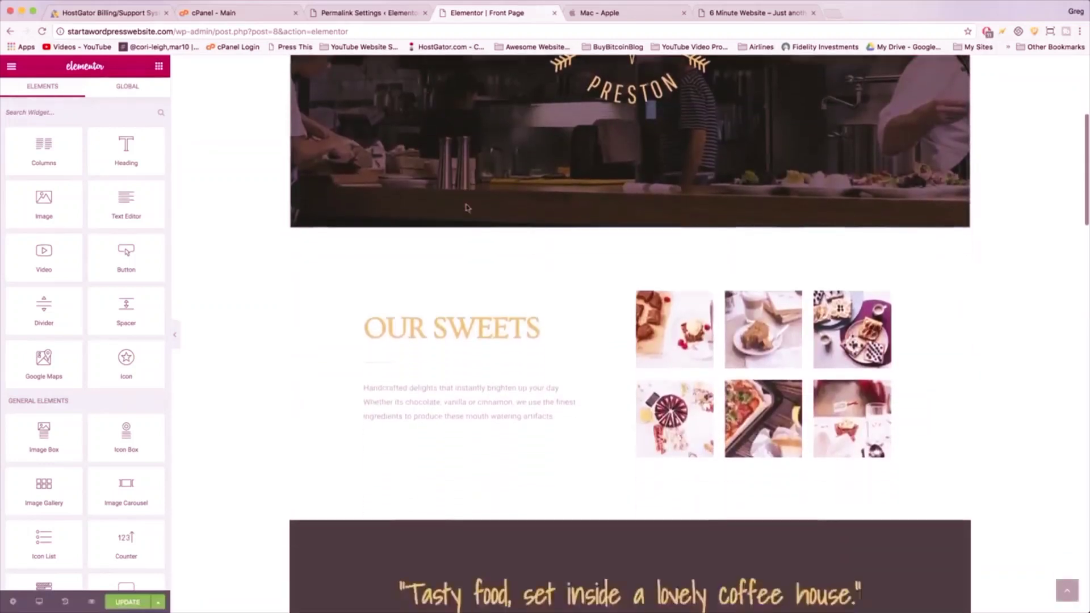
pyautogui.scroll(-8, 466, 208)
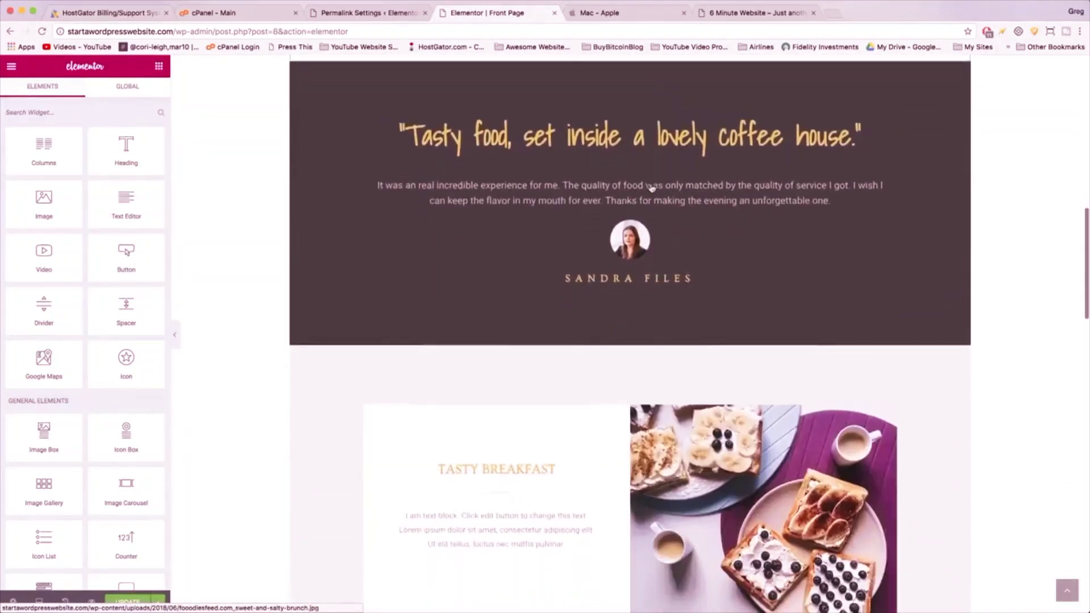
pyautogui.scroll(-4, 669, 144)
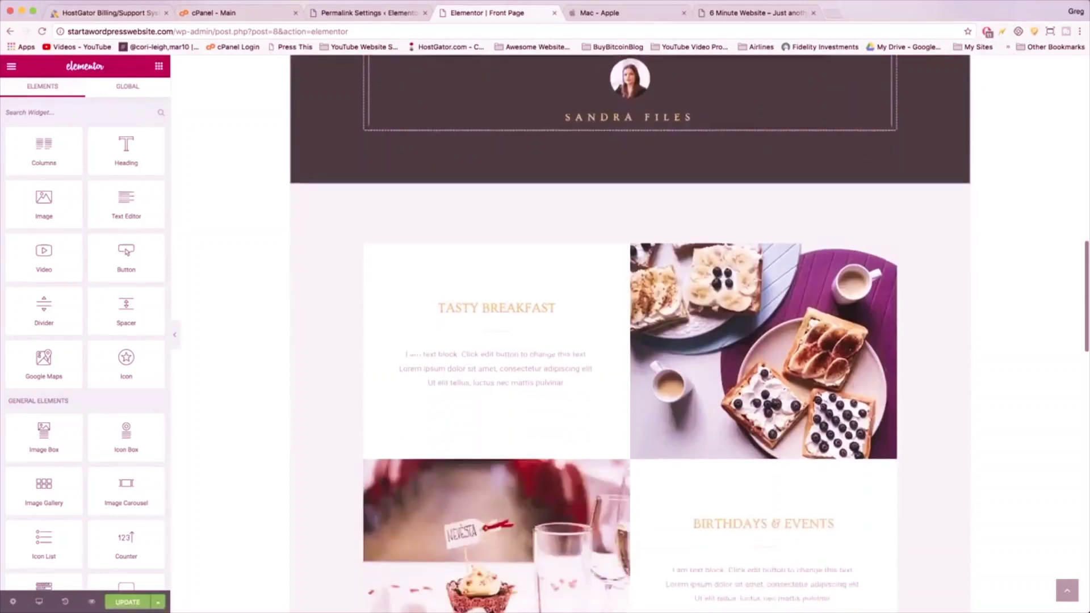
pyautogui.scroll(-8, 665, 232)
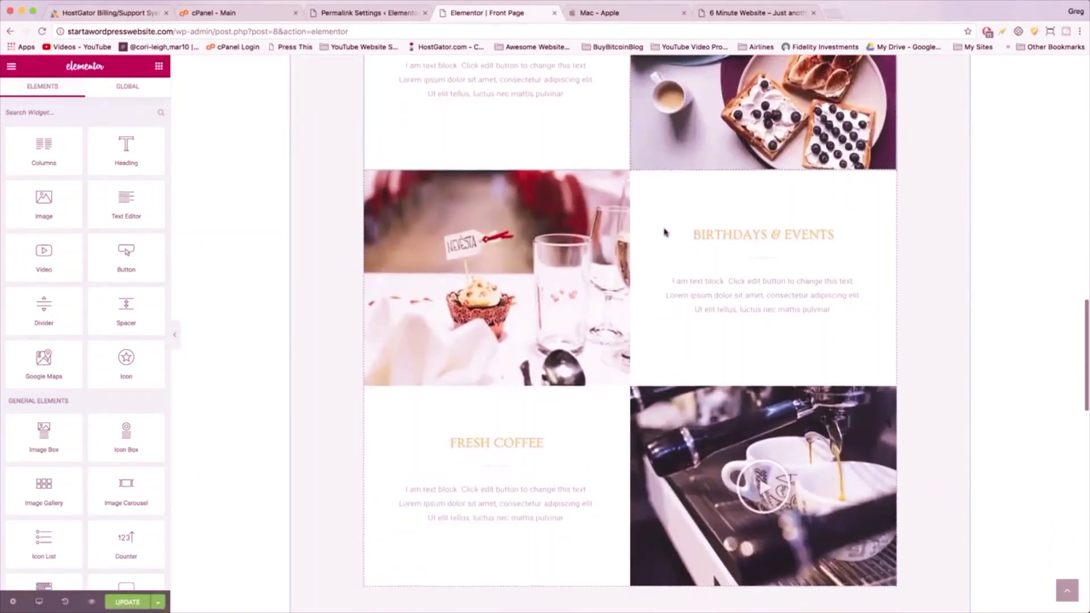
pyautogui.scroll(5, 664, 232)
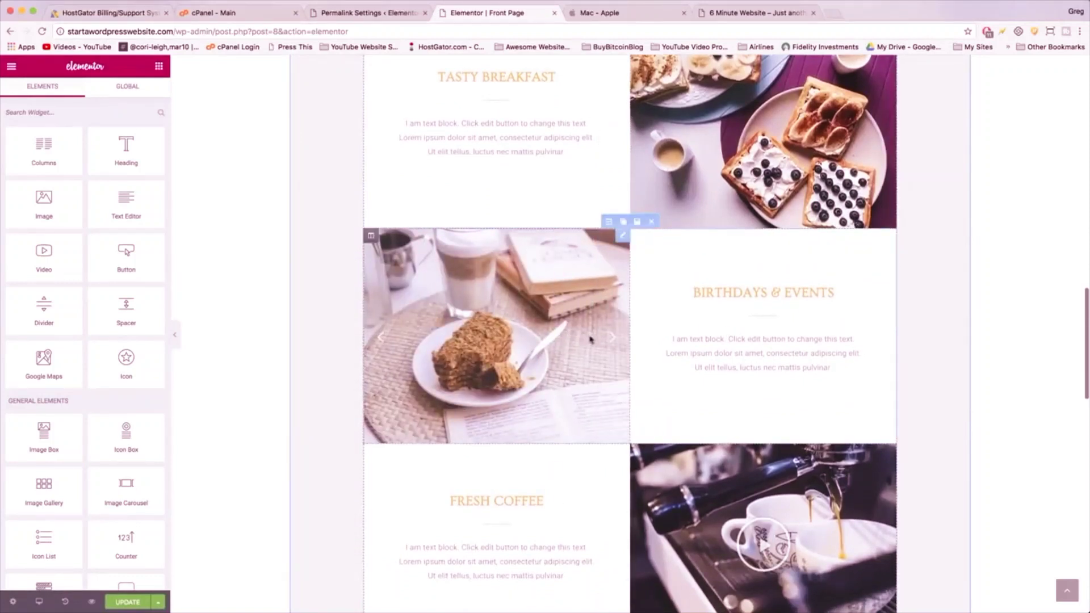
pyautogui.click(611, 341)
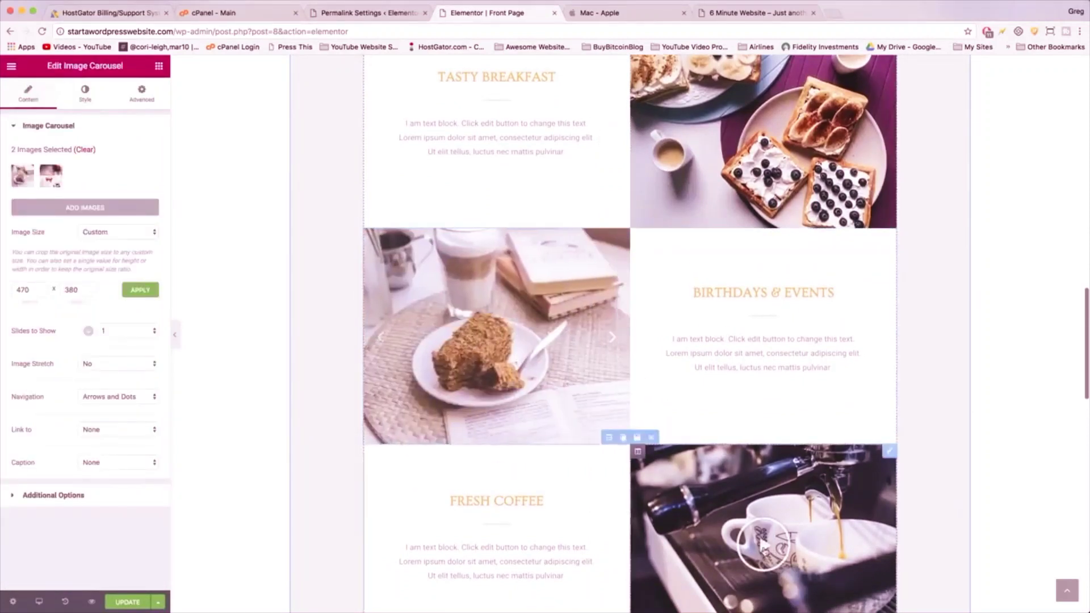
pyautogui.click(764, 551)
pyautogui.scroll(-3, 764, 548)
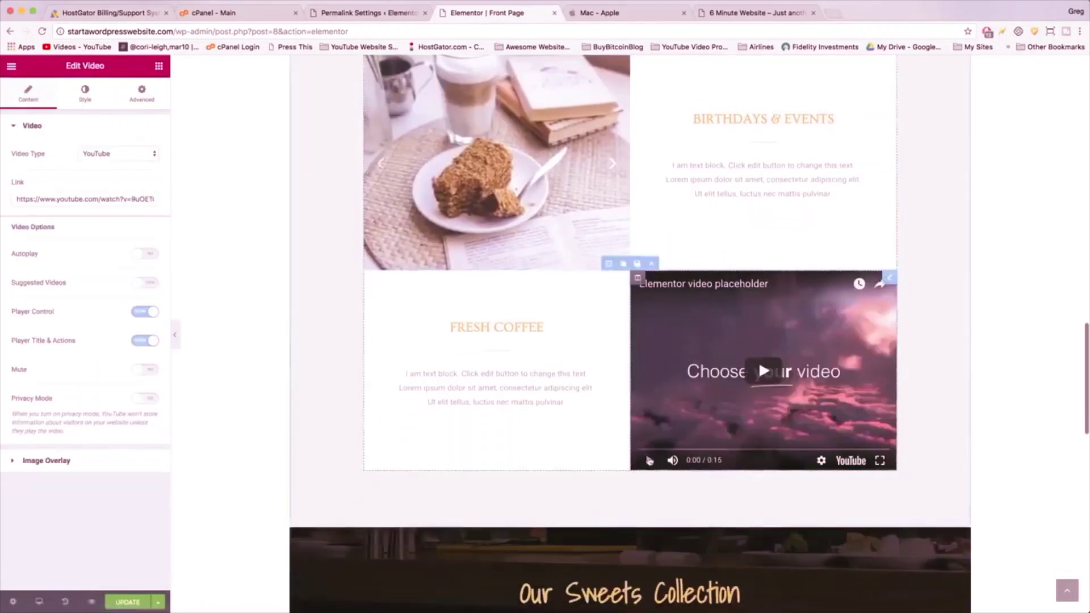
pyautogui.scroll(-12, 650, 460)
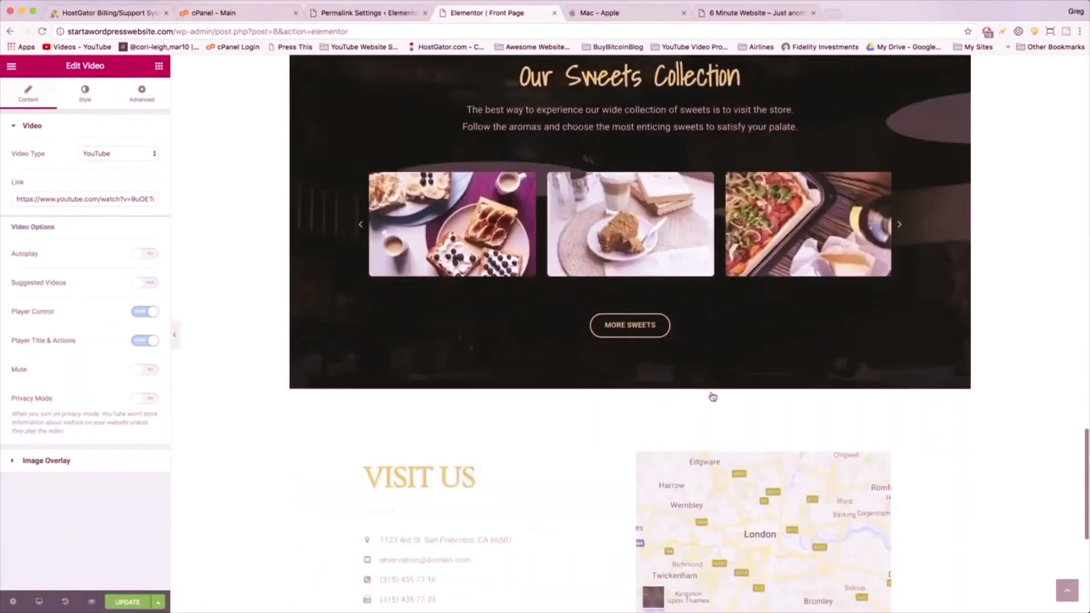
pyautogui.scroll(-3, 713, 396)
pyautogui.scroll(4, 712, 396)
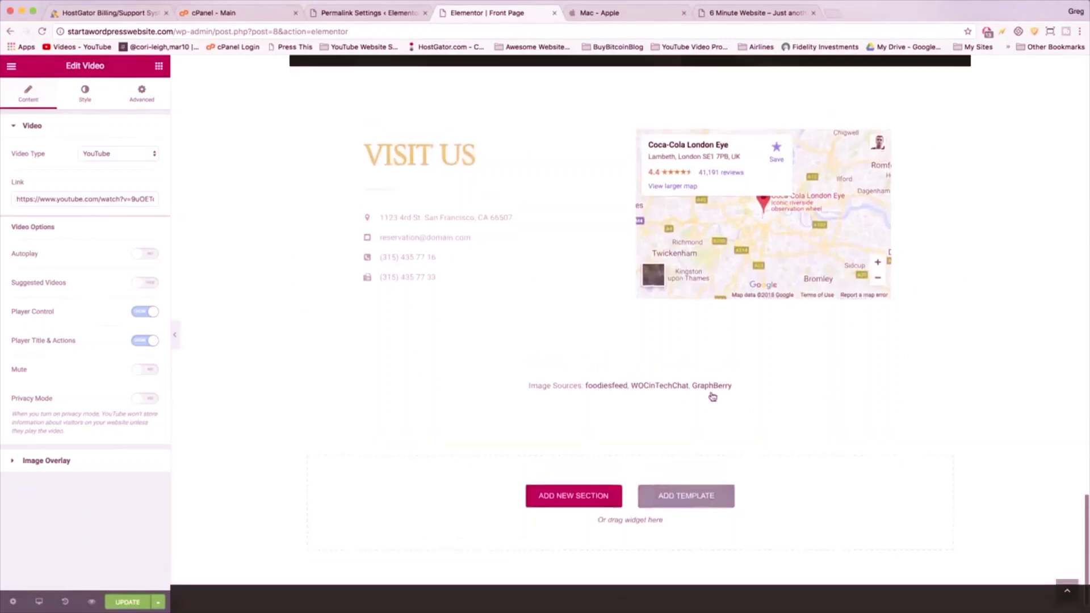
pyautogui.scroll(2, 712, 396)
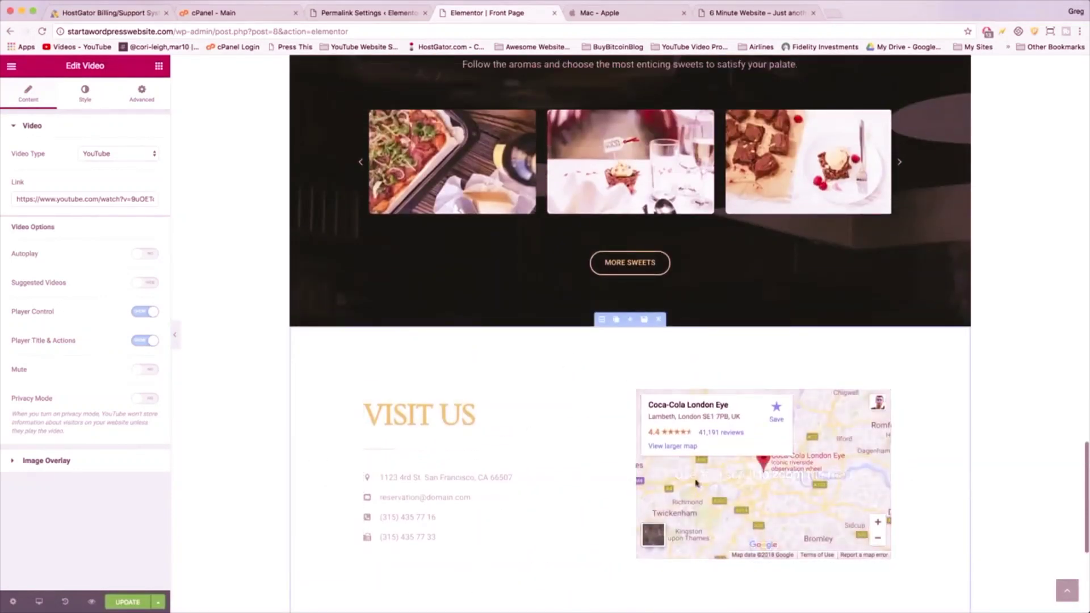
# - Delete the Visit Us and Sweets Collection sections
pyautogui.click(658, 321)
pyautogui.scroll(5, 657, 256)
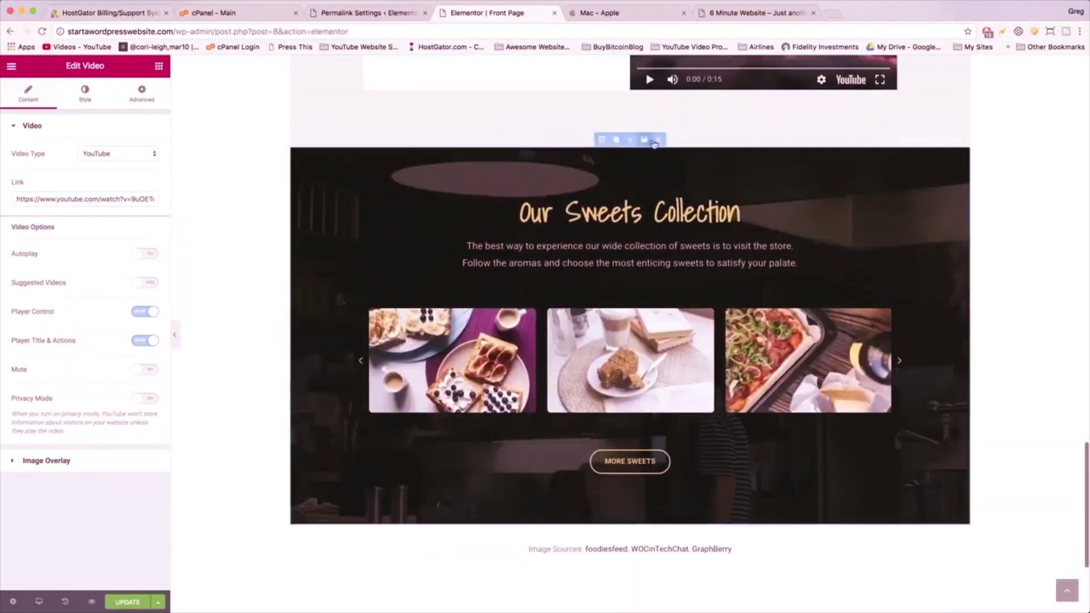
pyautogui.click(658, 141)
pyautogui.scroll(10, 656, 170)
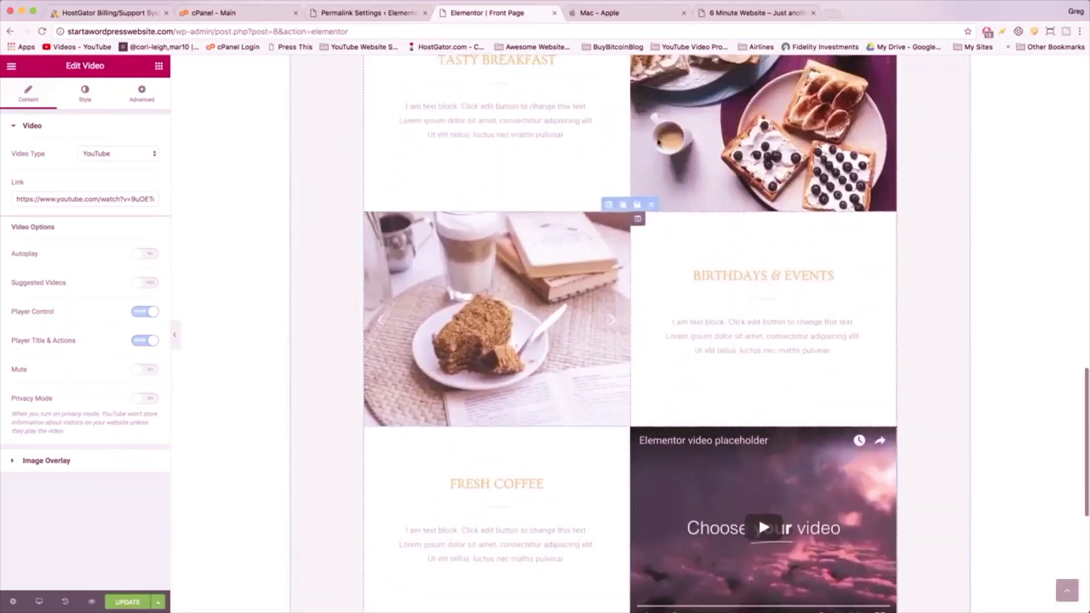
pyautogui.scroll(2, 657, 270)
pyautogui.scroll(-3, 657, 271)
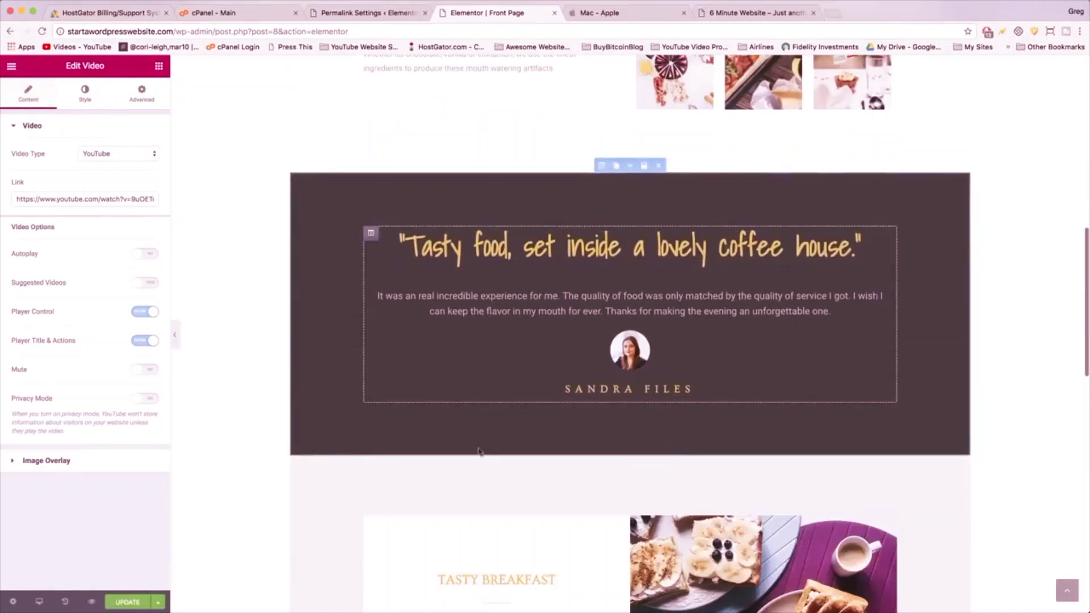
pyautogui.scroll(1, 706, 235)
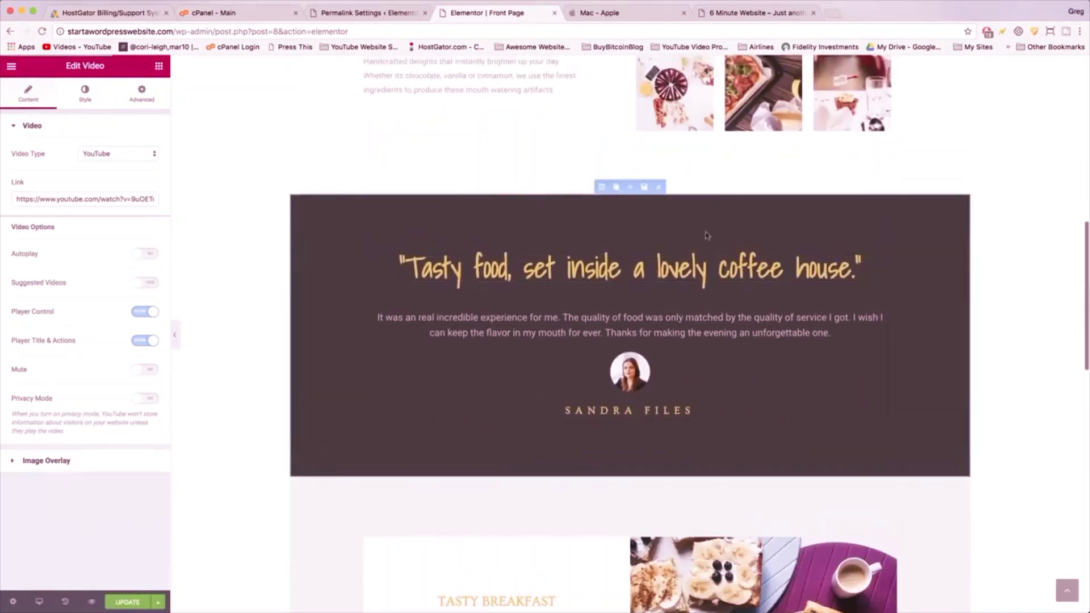
pyautogui.scroll(3, 665, 291)
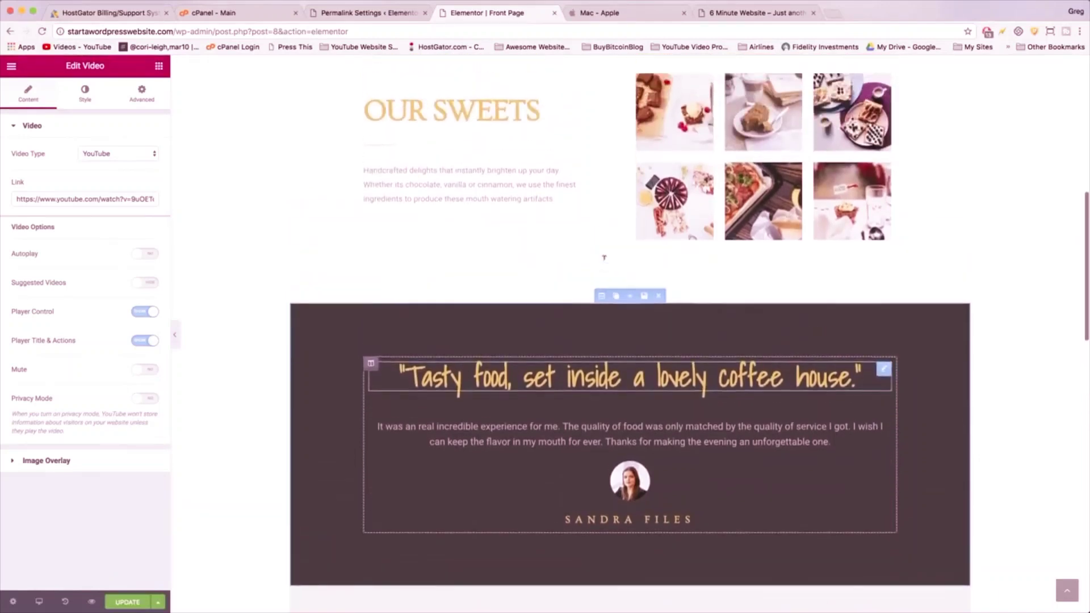
pyautogui.scroll(10, 666, 291)
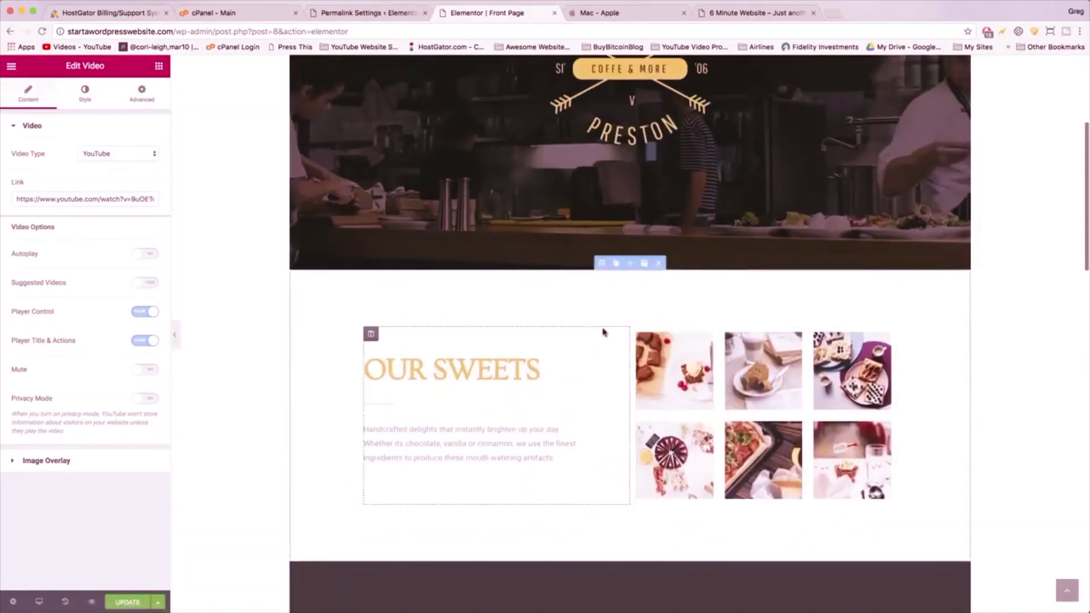
# - Delete the Our Sweets section and the Preston hero video section, then review the page
pyautogui.click(658, 265)
pyautogui.click(658, 106)
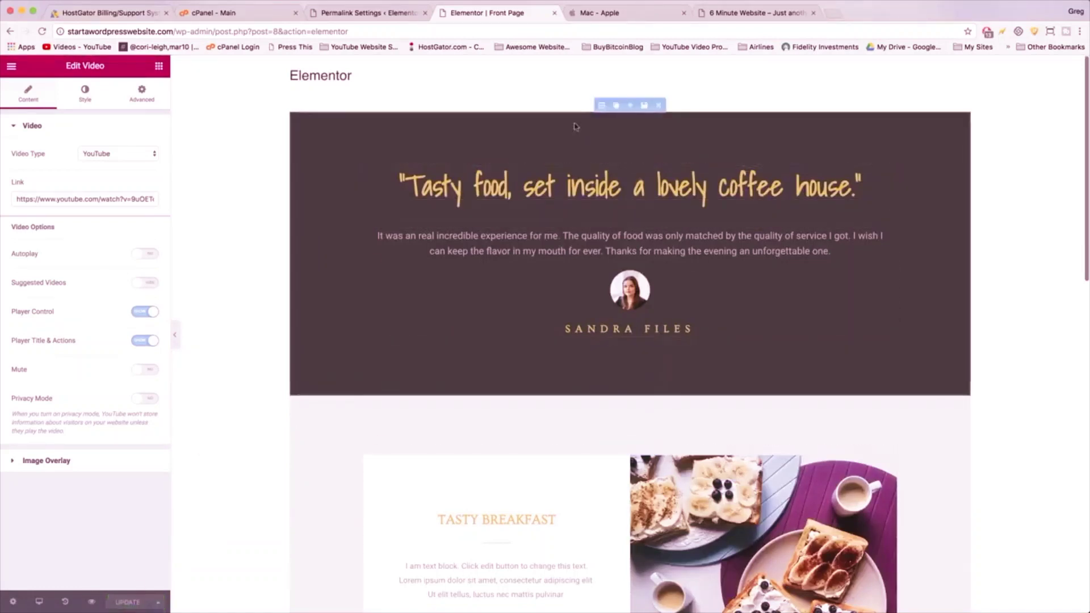
pyautogui.scroll(-5, 599, 359)
pyautogui.scroll(-3, 599, 360)
pyautogui.scroll(5, 599, 359)
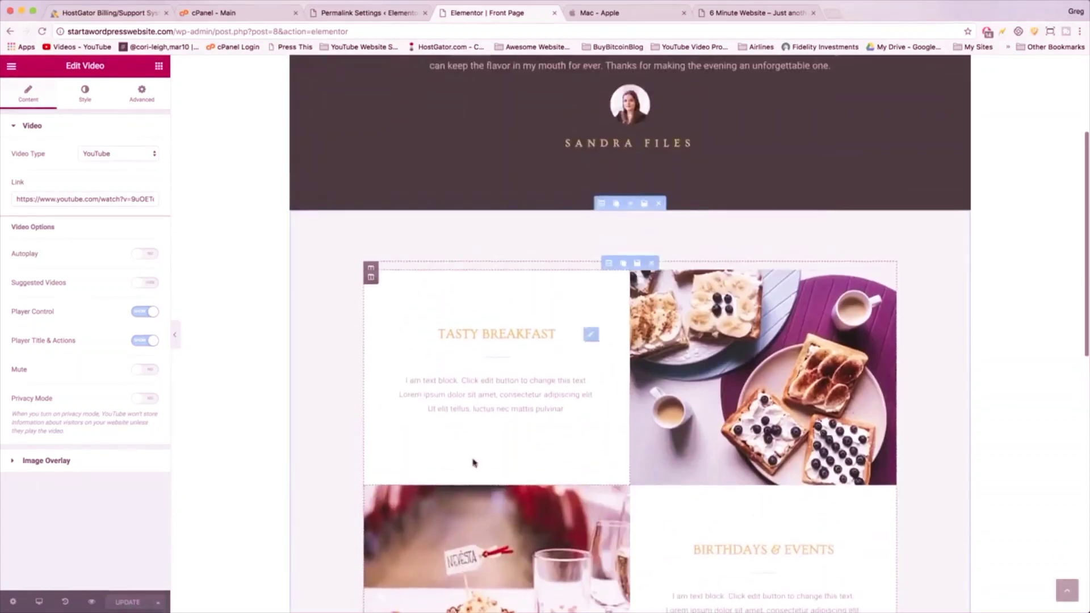
pyautogui.scroll(2, 681, 341)
pyautogui.scroll(3, 681, 340)
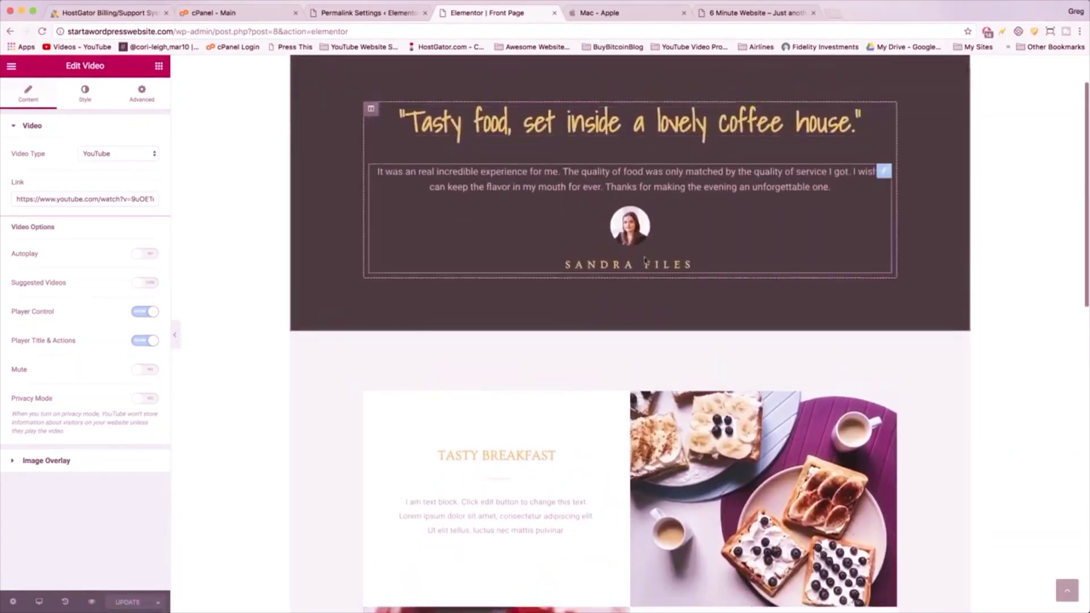
pyautogui.scroll(-9, 627, 139)
pyautogui.scroll(-3, 624, 139)
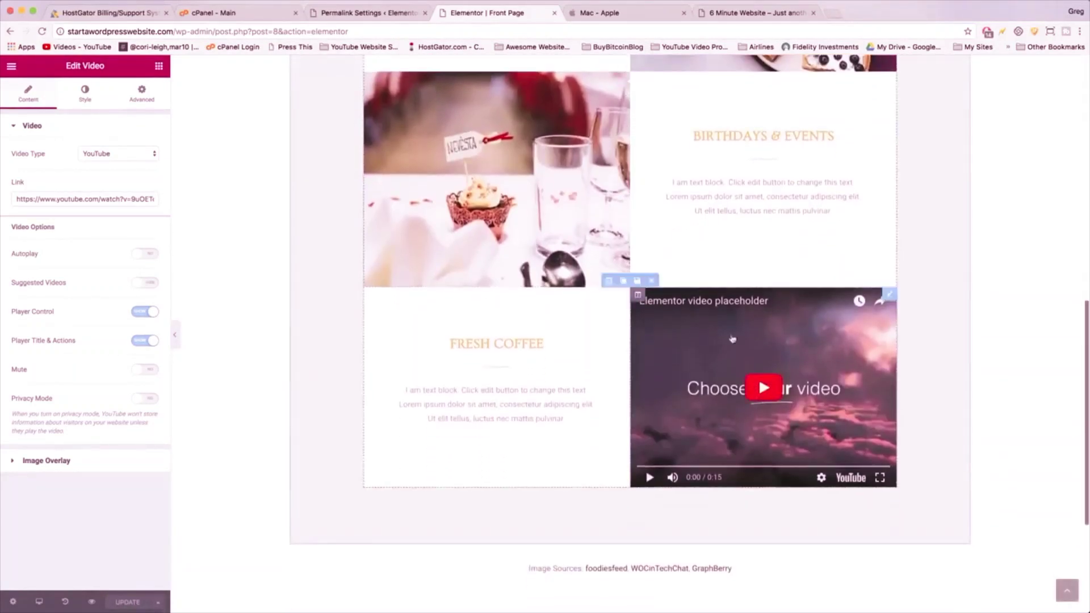
pyautogui.scroll(-4, 601, 306)
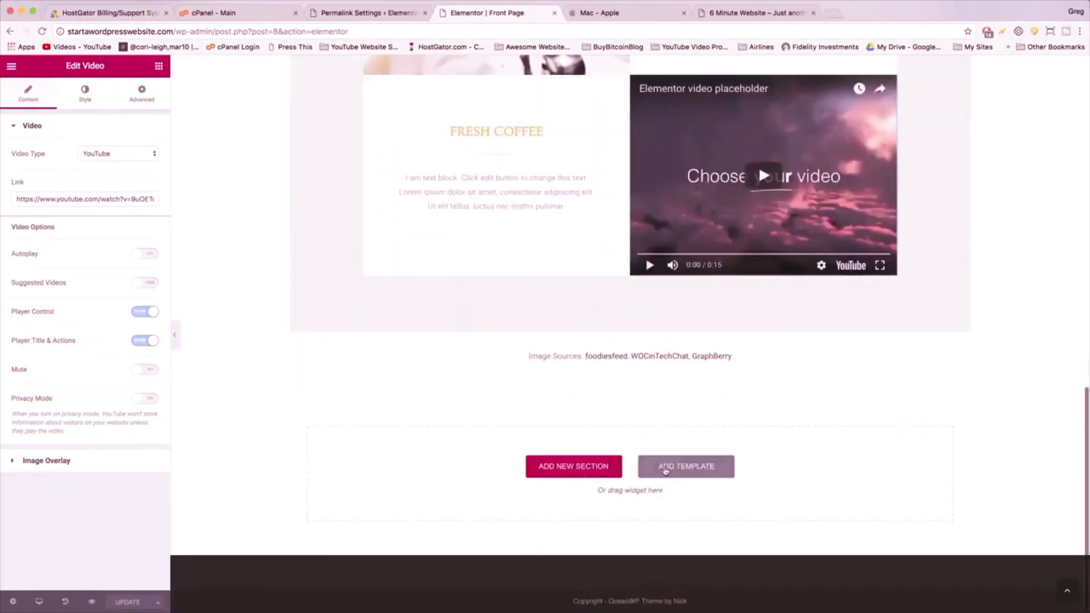
# - Open the template library and scroll to the bottom of the Pages list
pyautogui.click(667, 468)
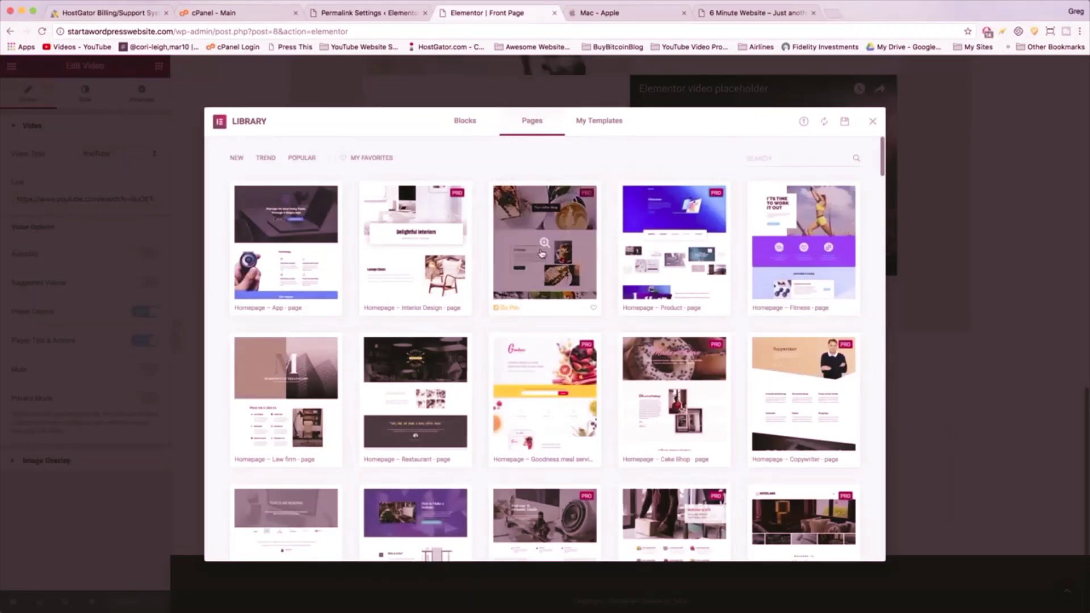
pyautogui.scroll(-10, 531, 153)
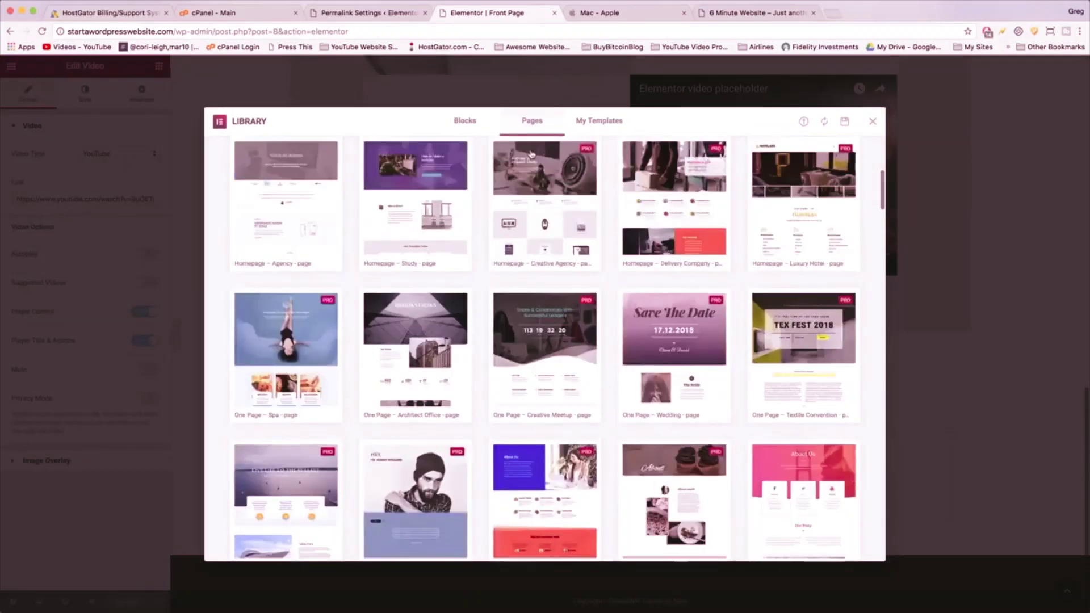
pyautogui.scroll(-15, 530, 154)
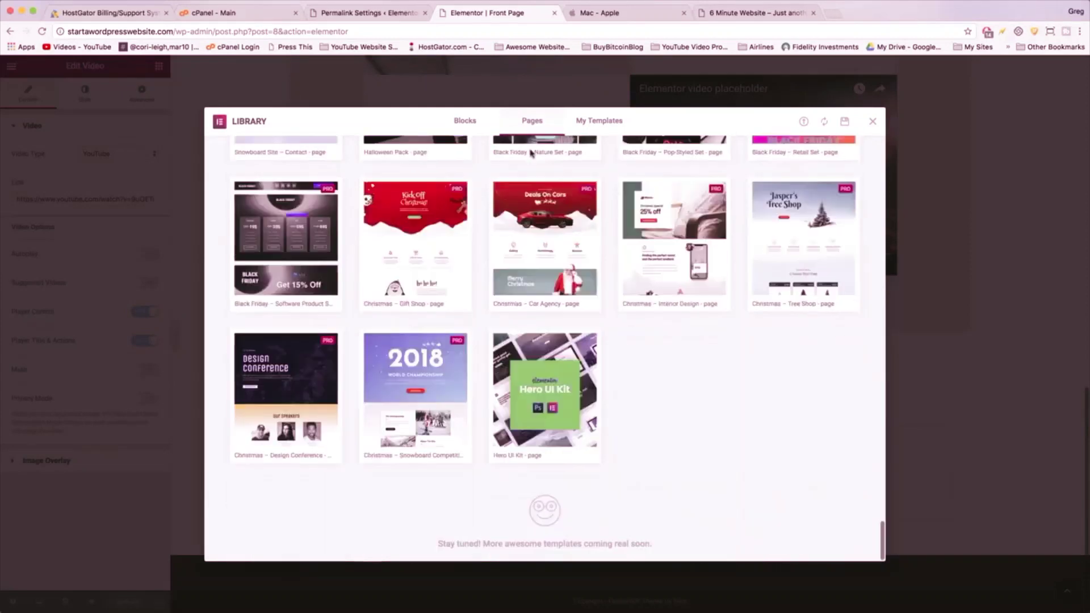
# - Preview the Hero UI Kit template through its Play it forward and Surf's up! sections
pyautogui.click(532, 379)
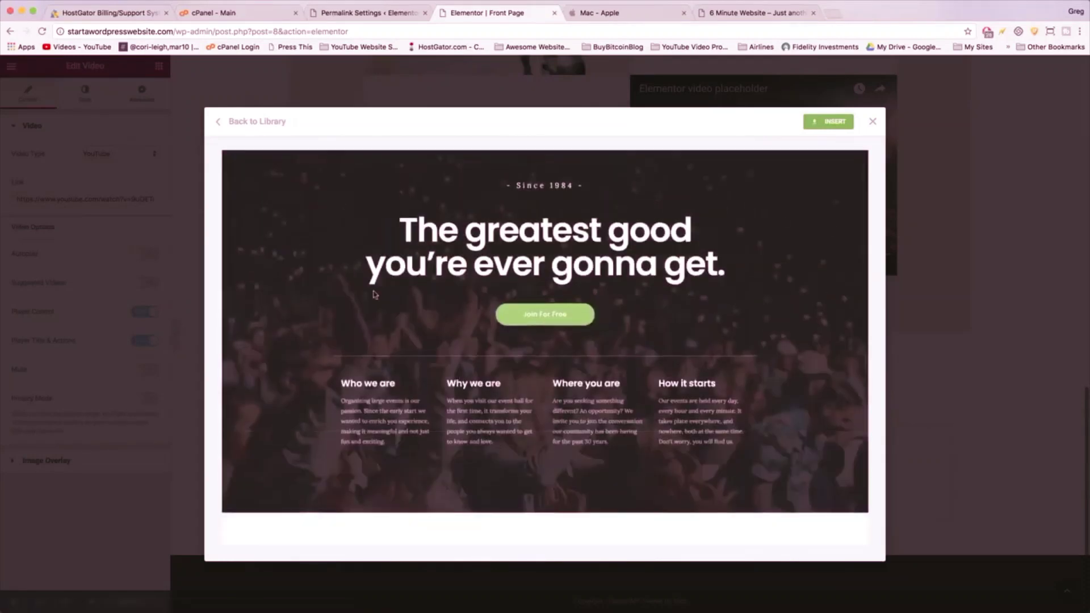
pyautogui.scroll(-8, 374, 294)
pyautogui.scroll(-7, 374, 294)
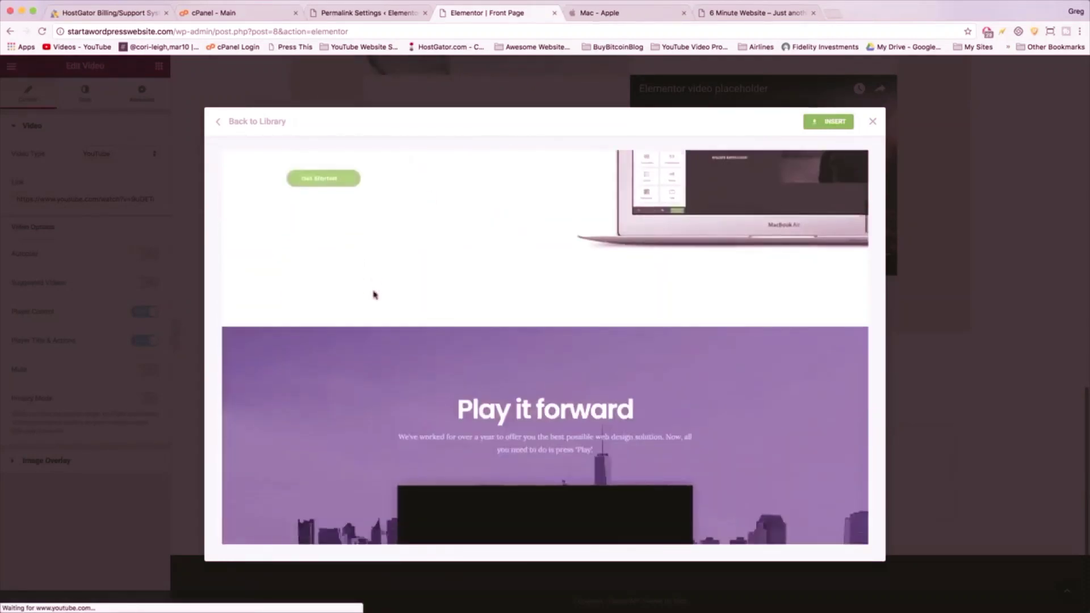
pyautogui.scroll(-7, 375, 294)
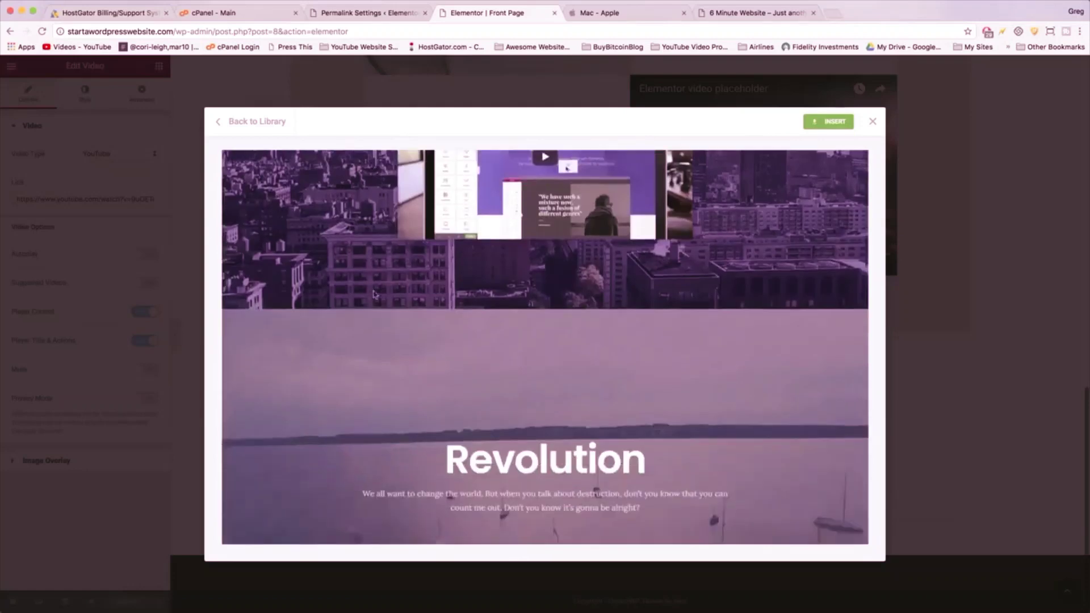
pyautogui.scroll(-8, 373, 294)
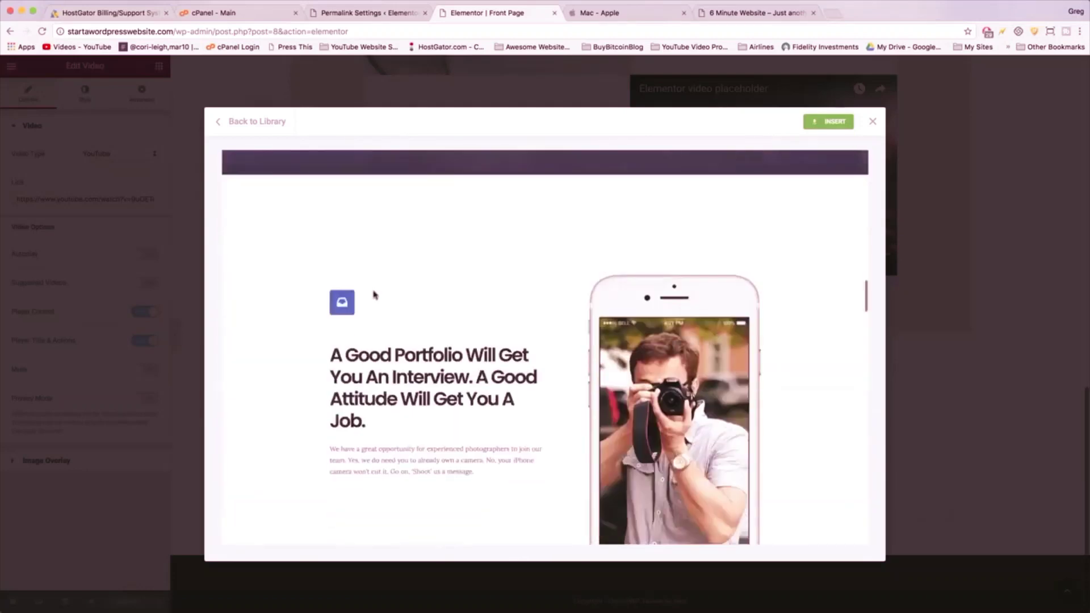
pyautogui.scroll(-7, 645, 233)
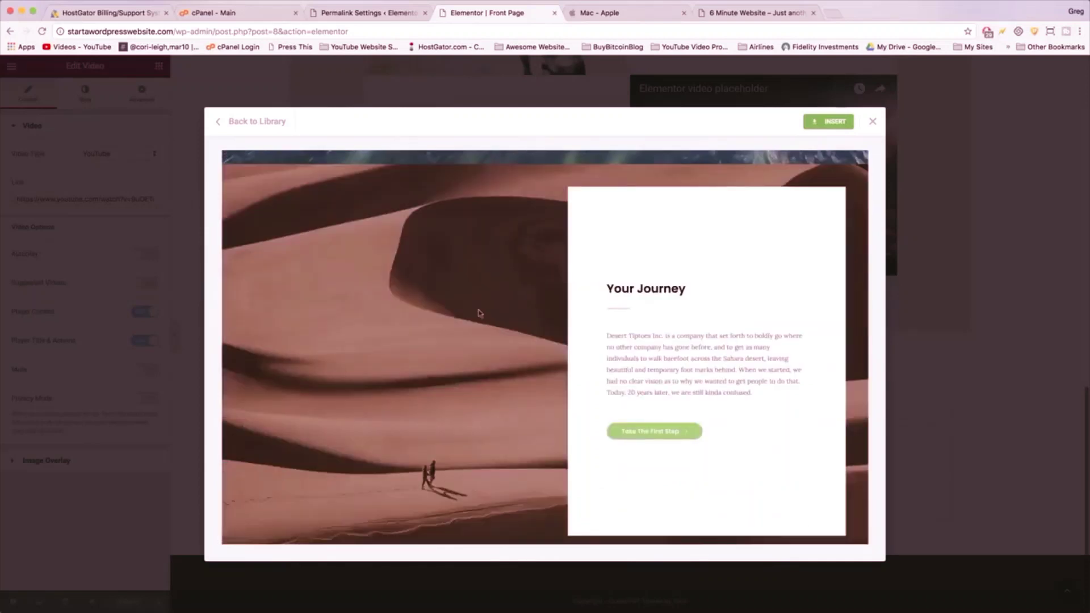
pyautogui.scroll(-8, 477, 311)
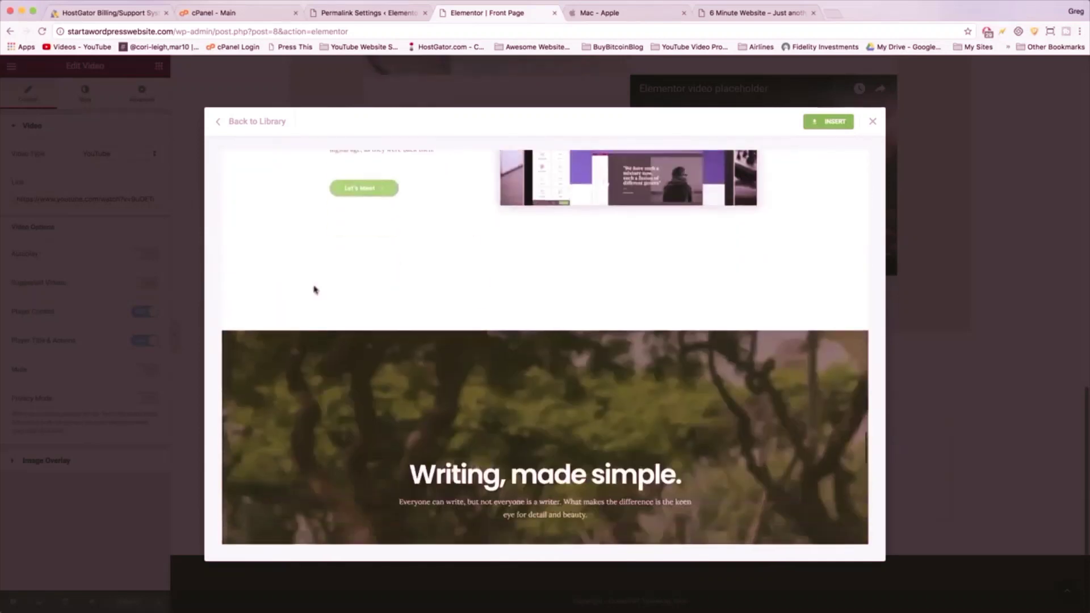
pyautogui.scroll(-3, 315, 289)
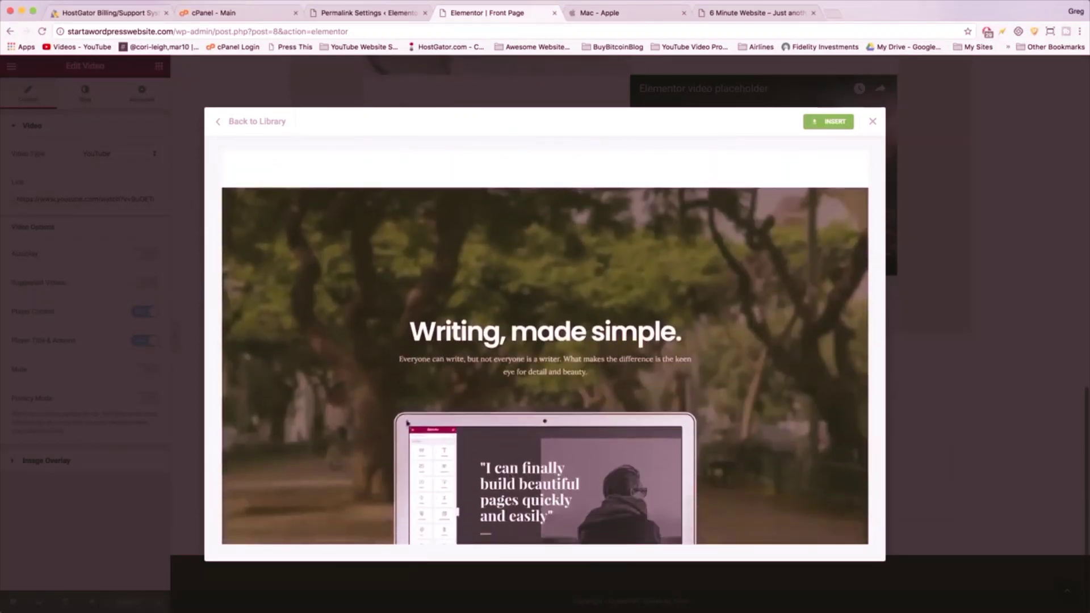
pyautogui.scroll(-10, 407, 423)
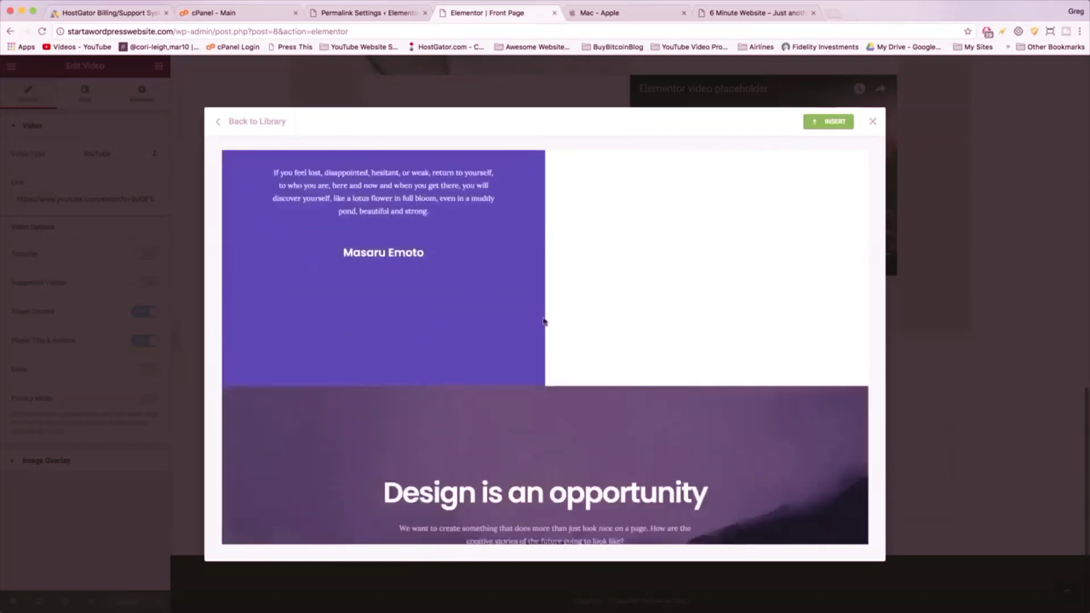
pyautogui.scroll(-4, 543, 321)
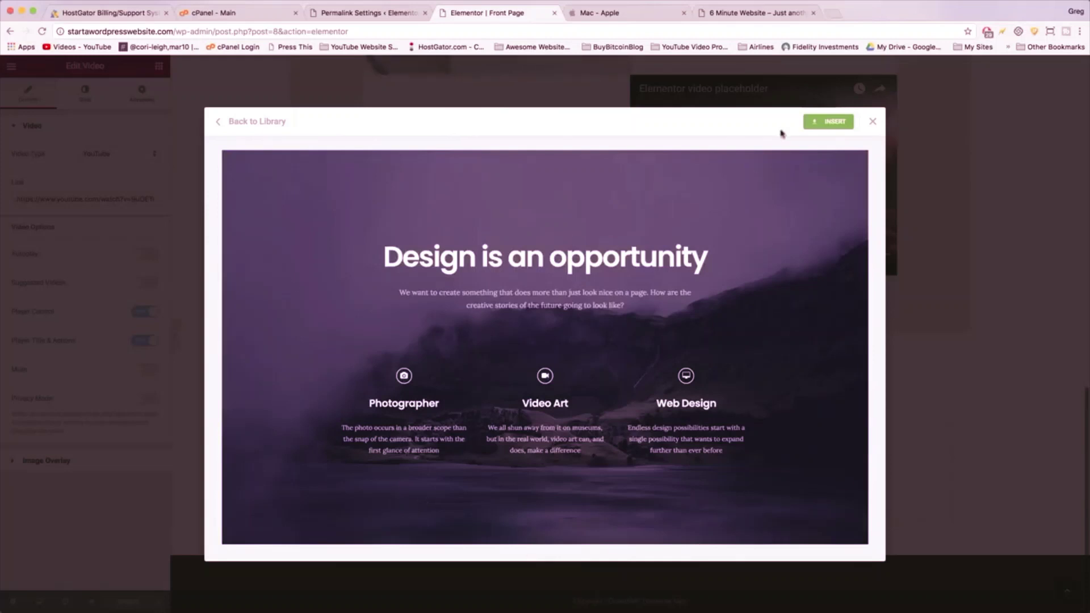
# - Insert the Hero UI Kit template into the Front Page and scroll through it
pyautogui.click(838, 122)
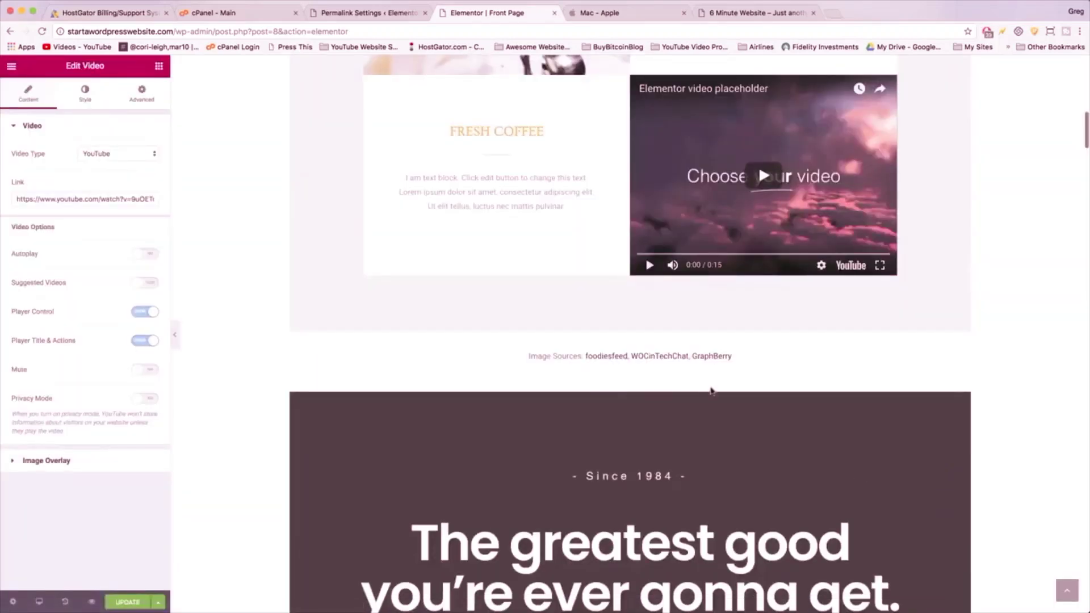
pyautogui.scroll(-10, 711, 391)
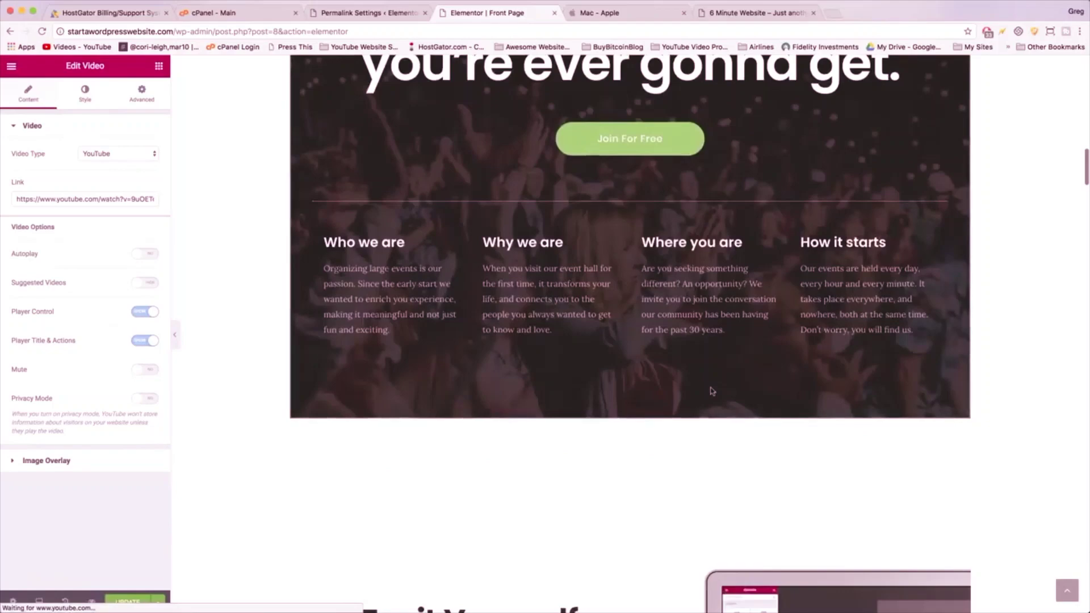
pyautogui.scroll(-15, 711, 390)
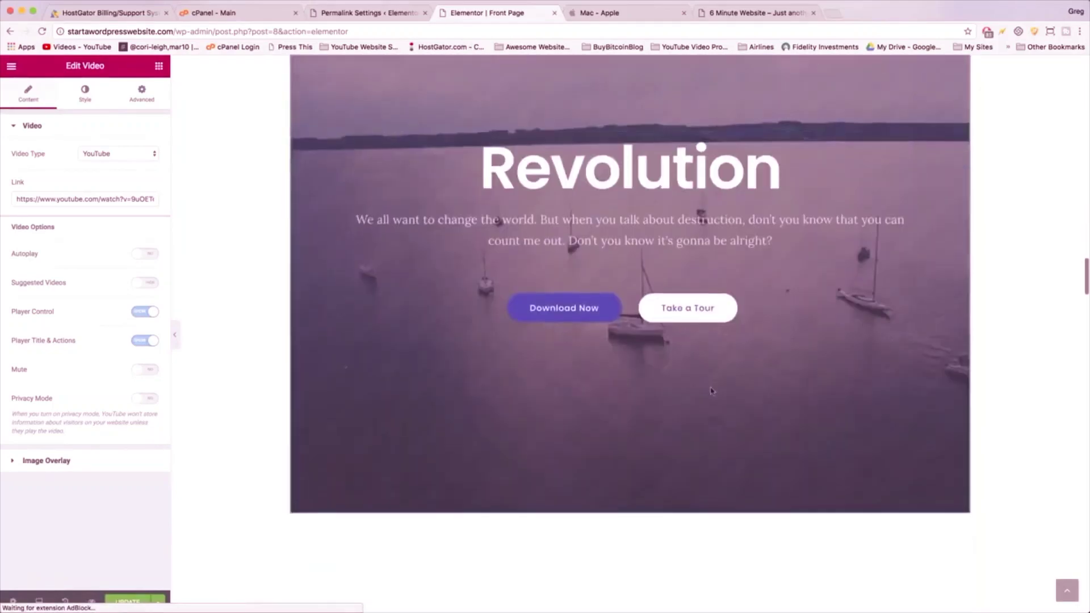
pyautogui.scroll(-20, 710, 390)
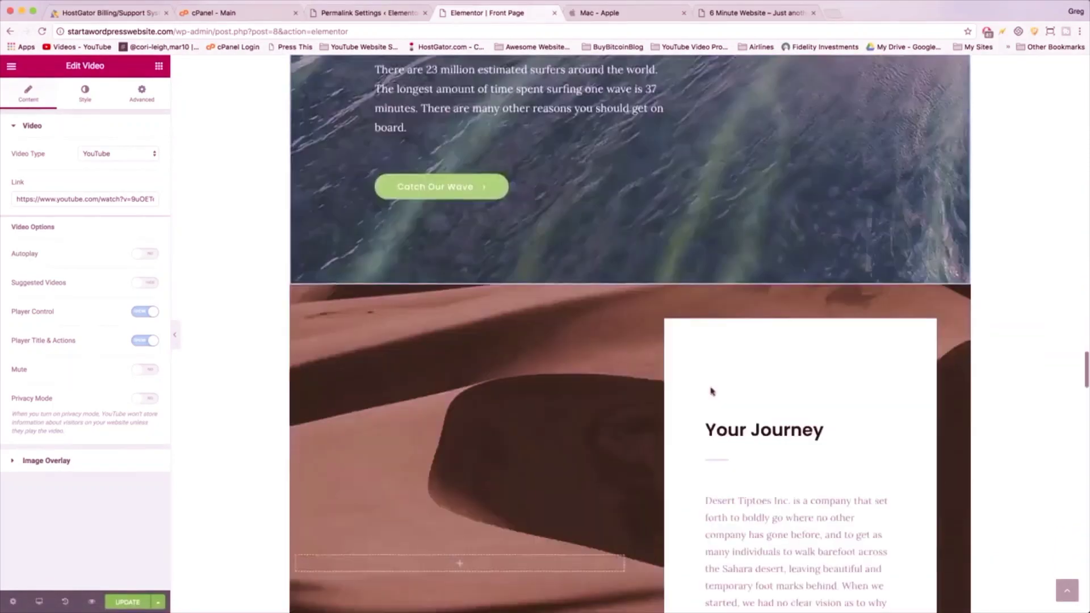
pyautogui.scroll(-20, 711, 390)
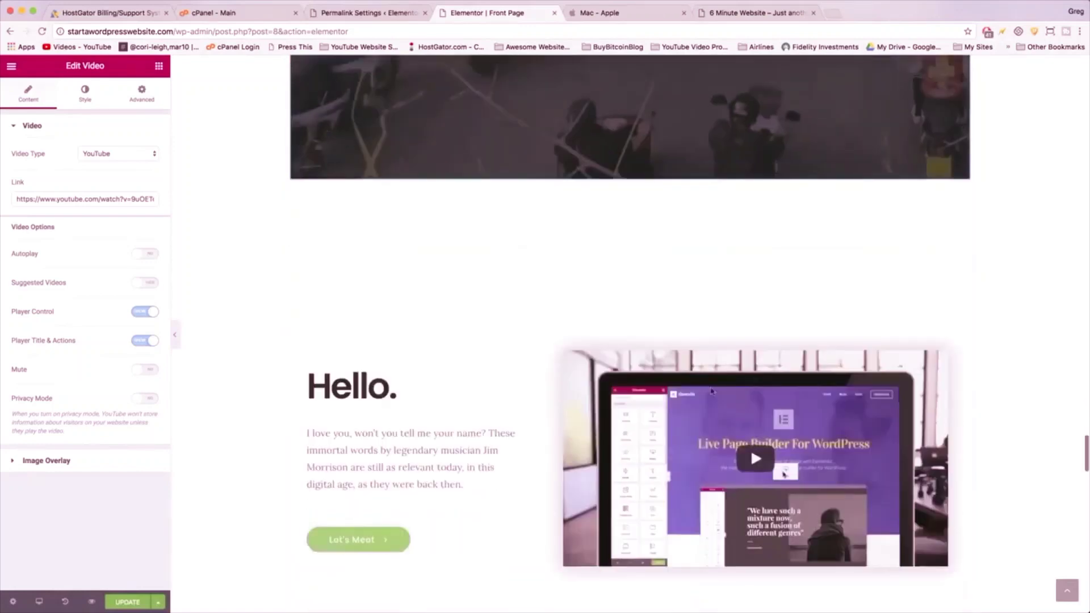
pyautogui.scroll(-15, 711, 391)
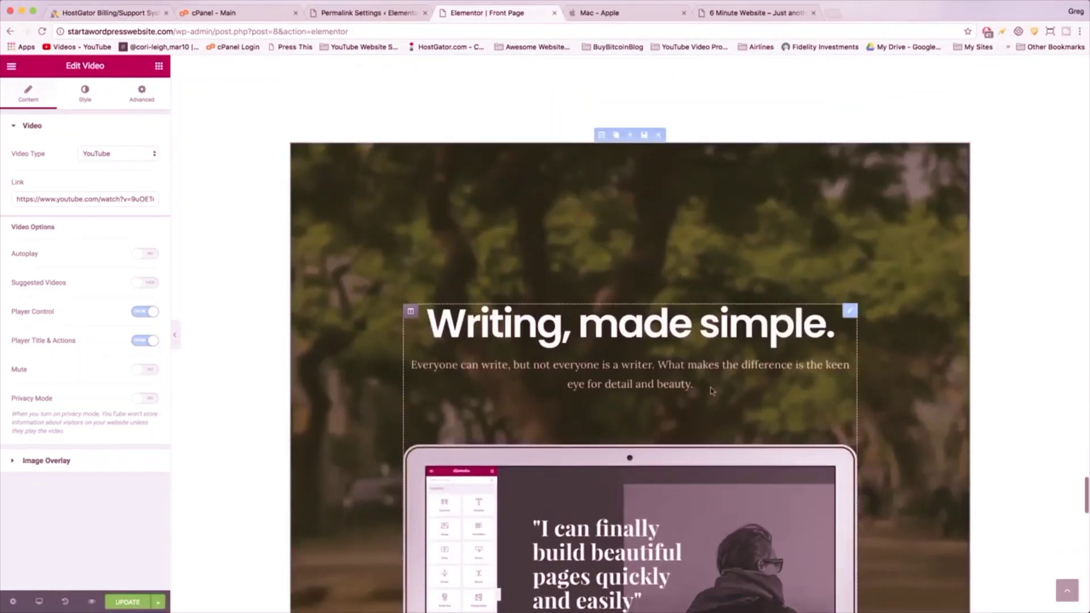
pyautogui.scroll(-5, 711, 390)
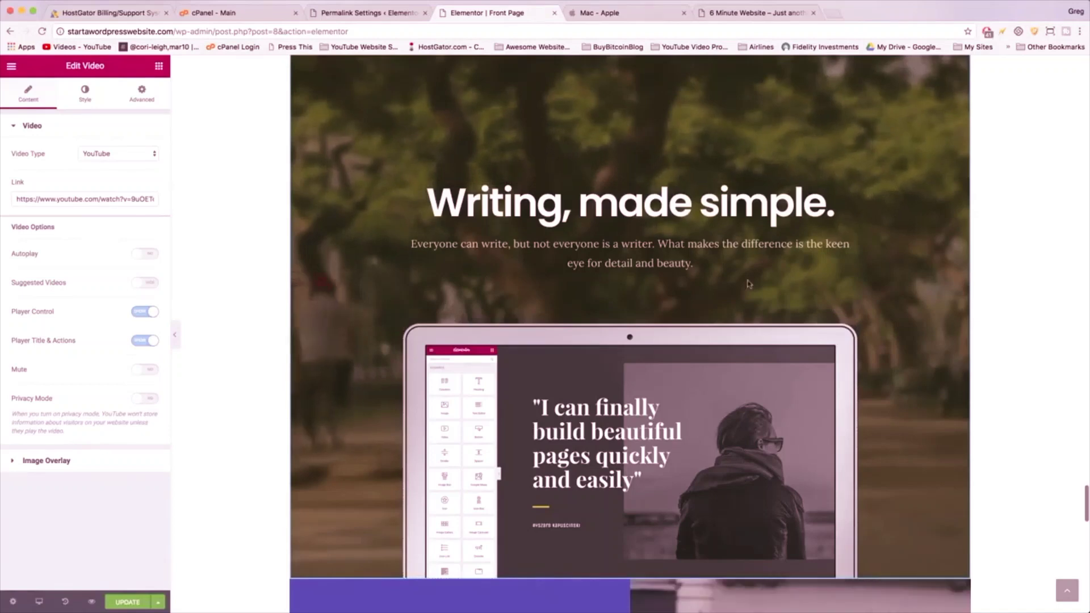
pyautogui.scroll(-15, 757, 463)
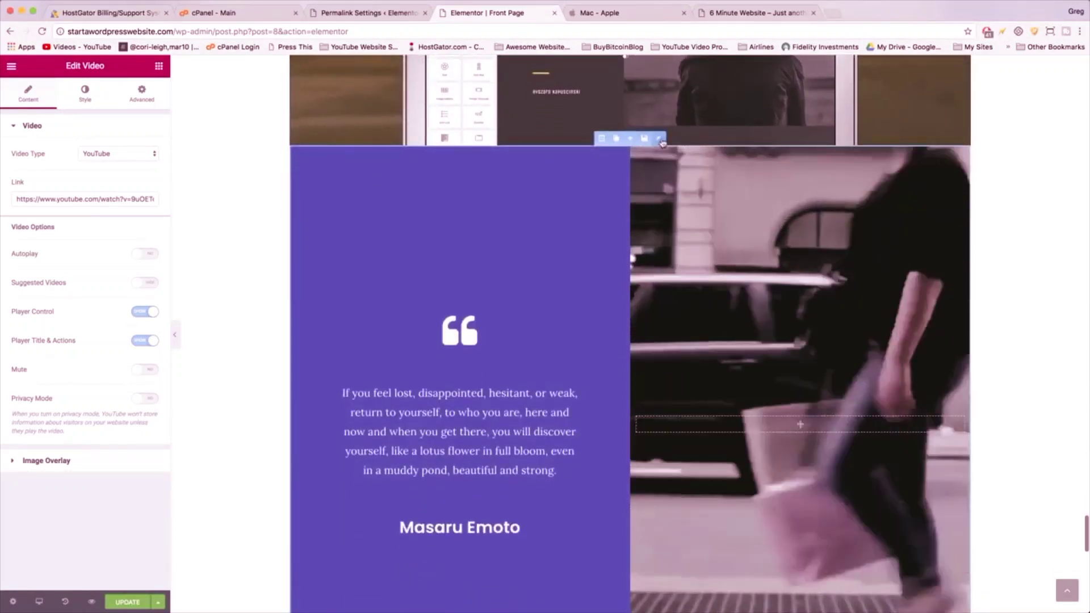
# - Delete the Masaru Emoto, Design is an opportunity, Hello., Do what I want, Your Journey and Surf's up! sections
pyautogui.click(659, 138)
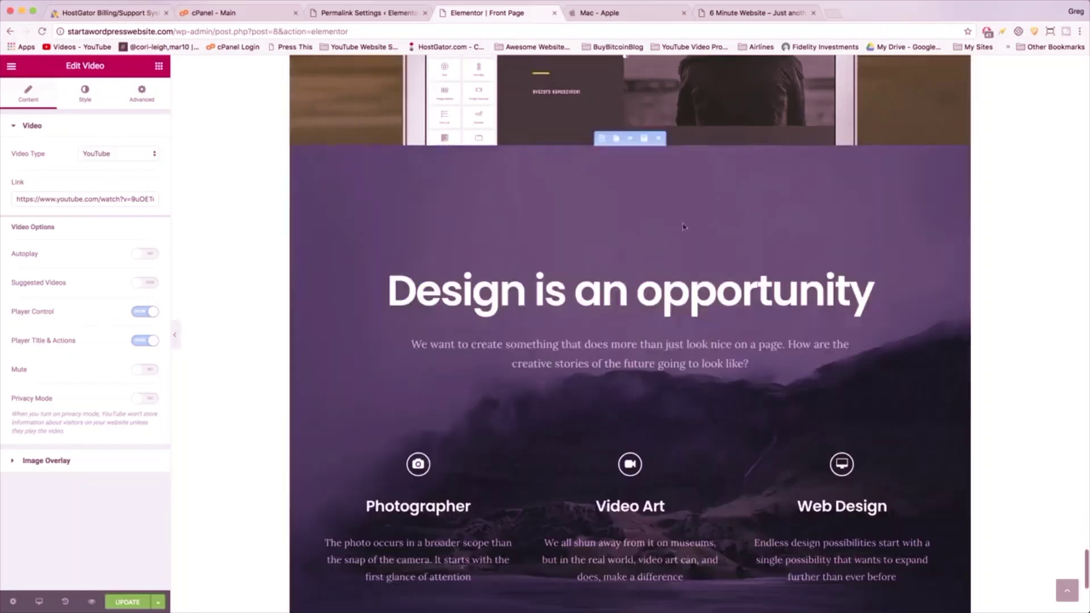
pyautogui.click(658, 139)
pyautogui.scroll(15, 654, 313)
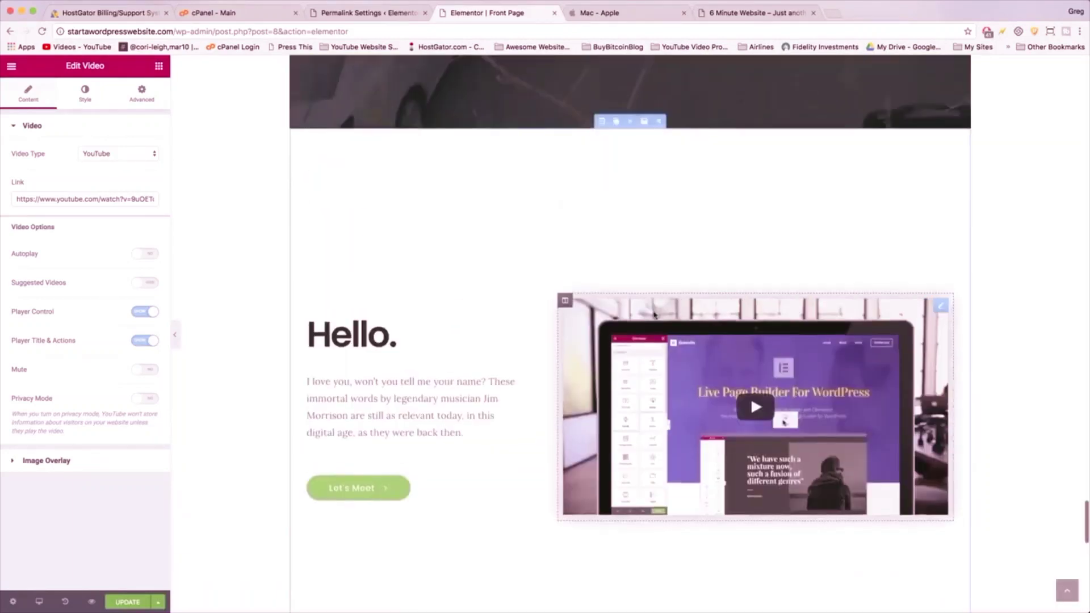
pyautogui.click(659, 123)
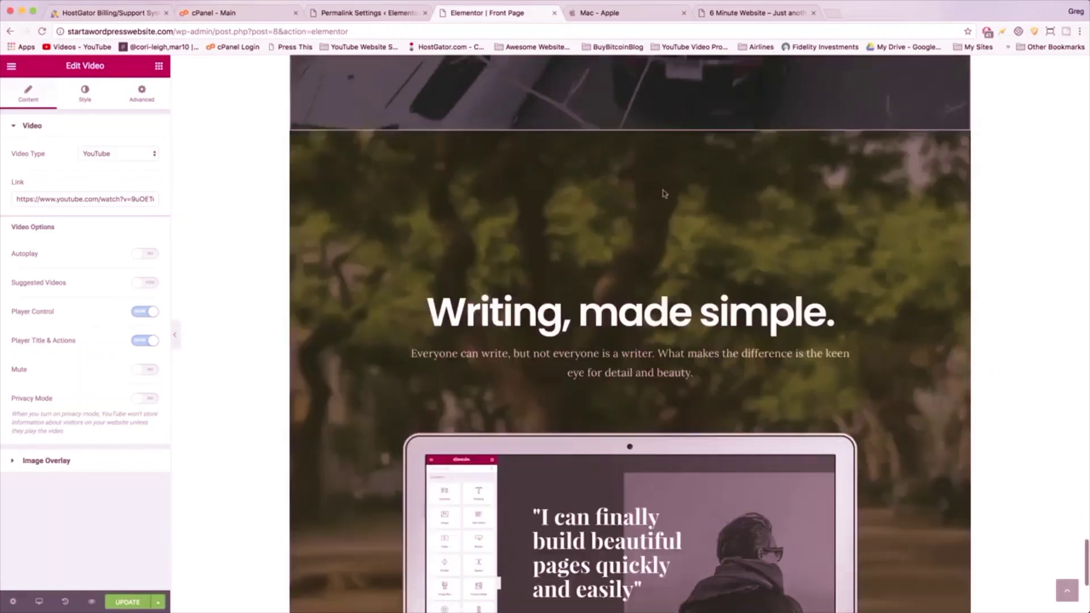
pyautogui.click(658, 123)
pyautogui.click(659, 187)
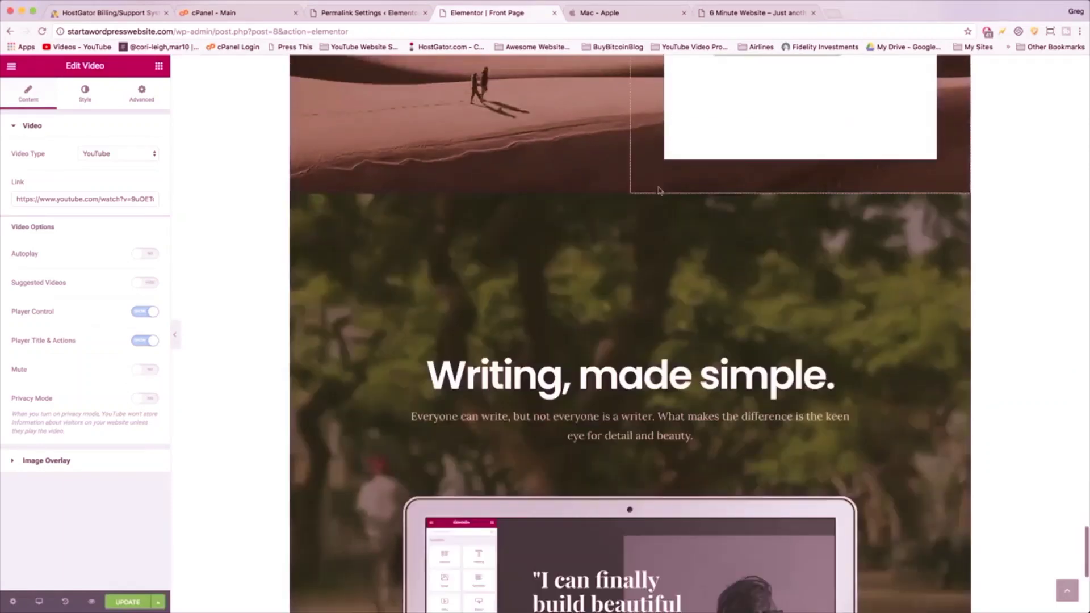
pyautogui.click(658, 187)
pyautogui.click(658, 230)
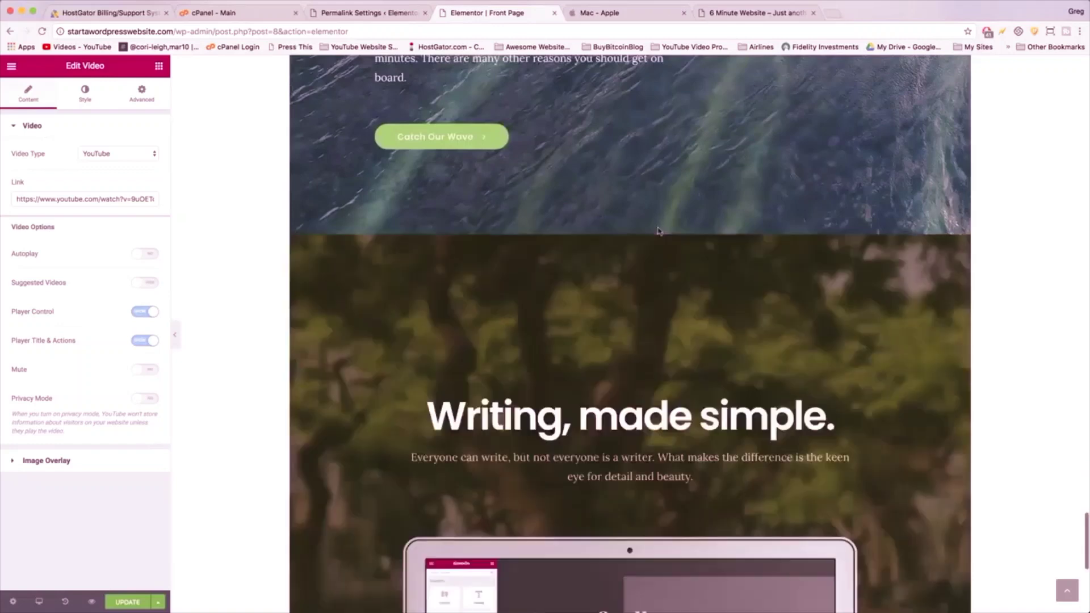
pyautogui.click(659, 230)
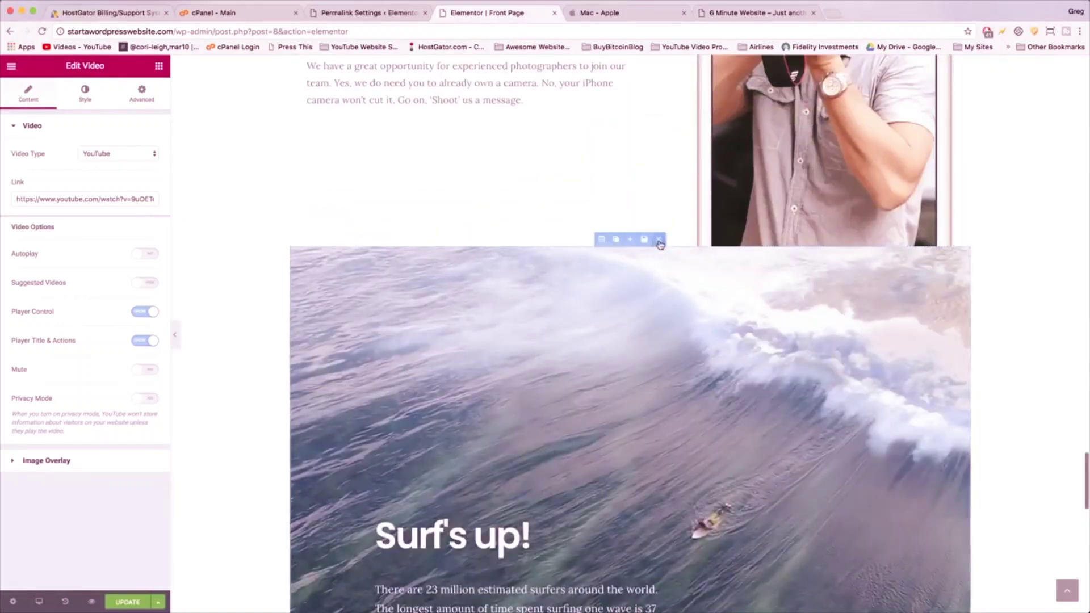
pyautogui.click(659, 242)
# - Delete the phone-photo portfolio, Revolution and Play it forward sections
pyautogui.scroll(8, 659, 244)
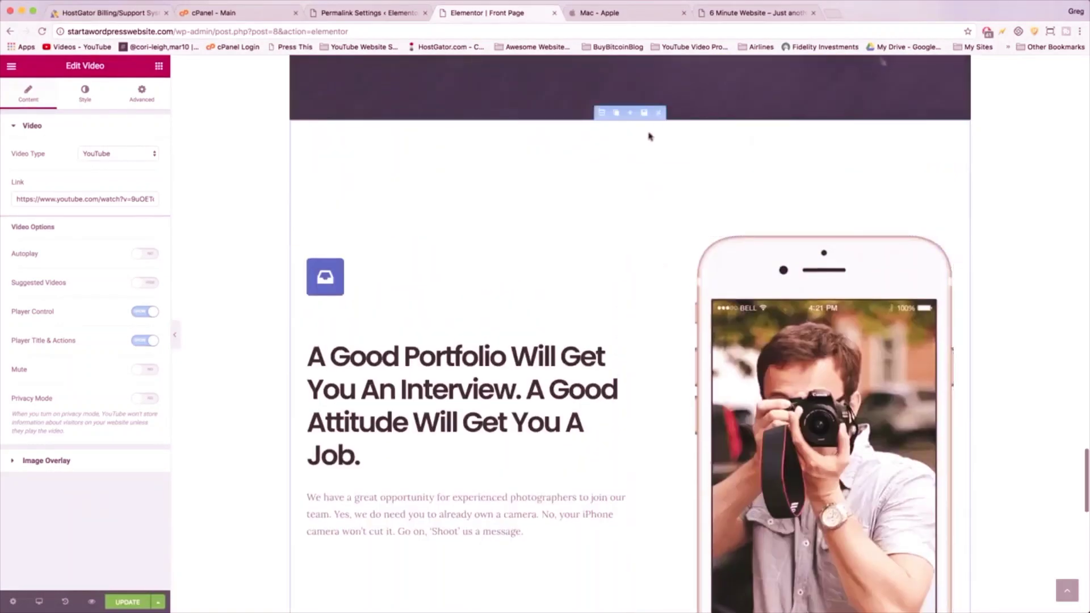
pyautogui.click(658, 113)
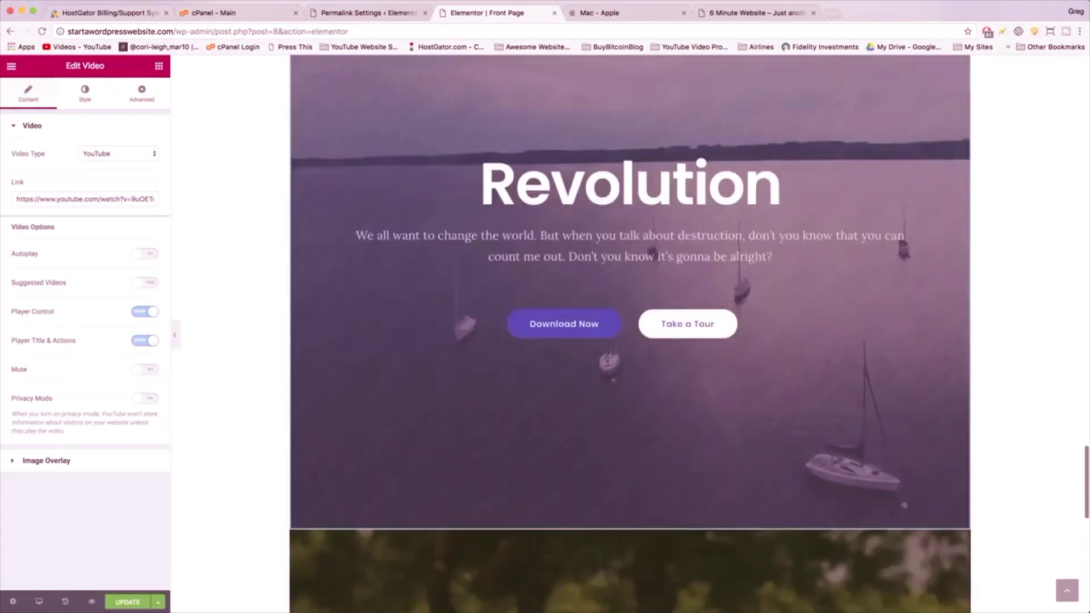
pyautogui.scroll(2, 662, 164)
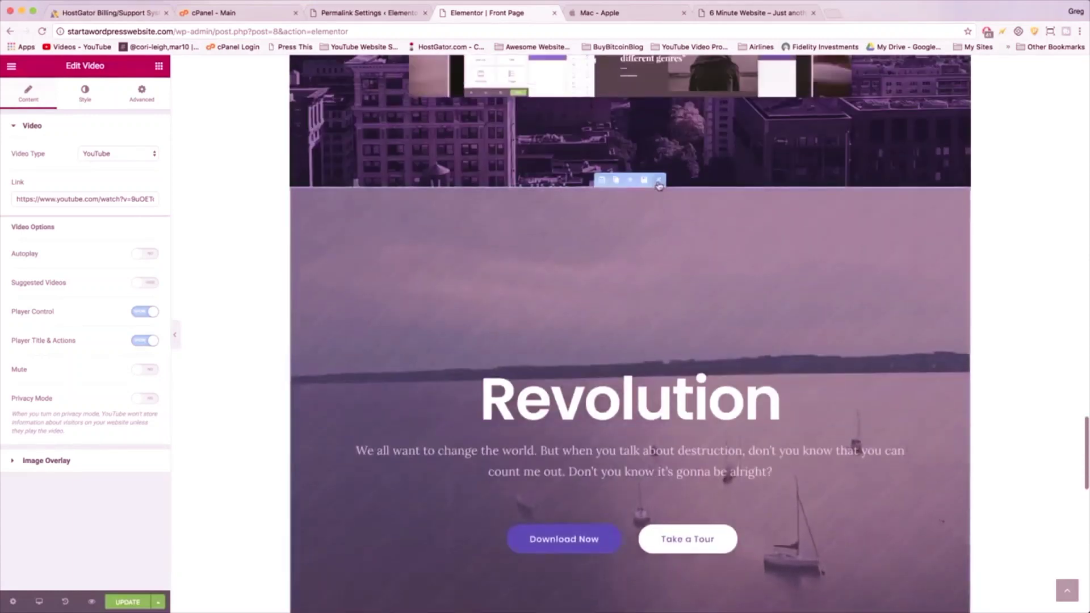
pyautogui.click(659, 182)
pyautogui.scroll(2, 661, 333)
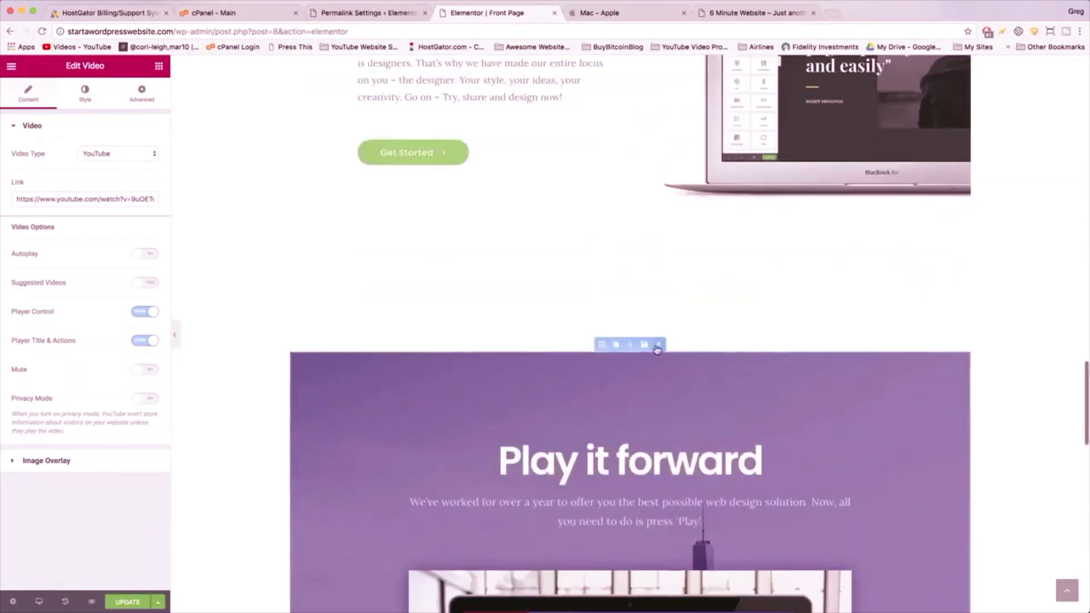
pyautogui.click(657, 345)
pyautogui.scroll(6, 657, 349)
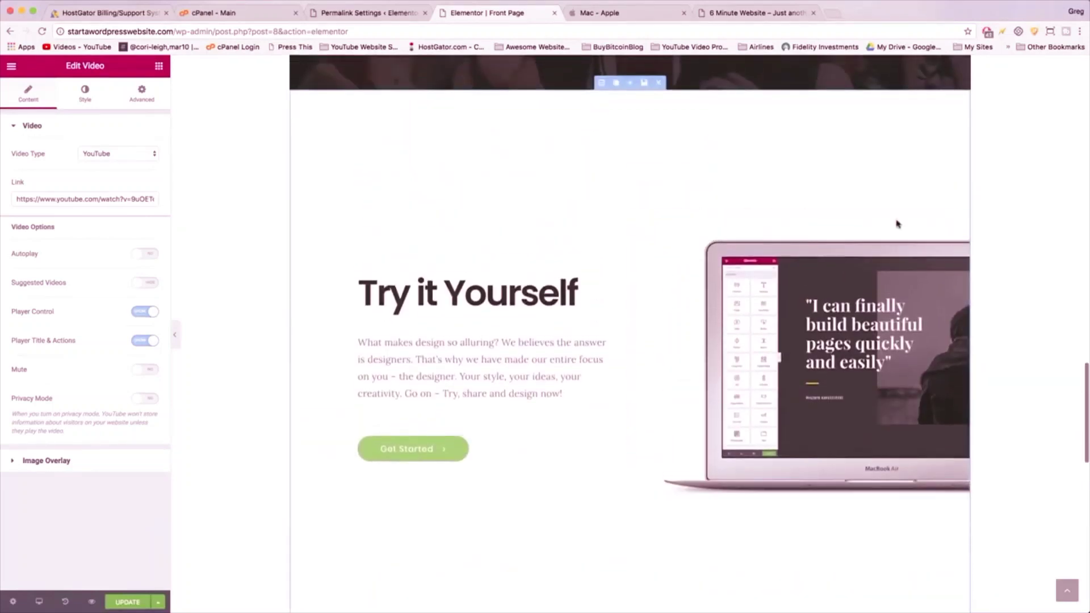
pyautogui.scroll(4, 687, 289)
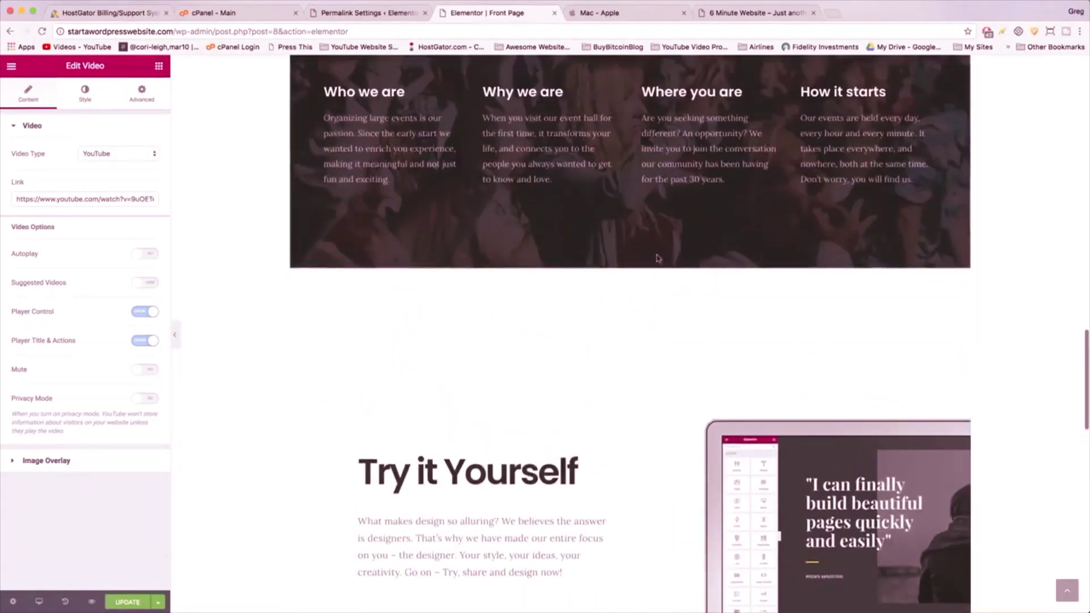
# - Delete the Try it Yourself and The greatest good sections and the Image Sources credit line
pyautogui.click(658, 263)
pyautogui.scroll(9, 652, 227)
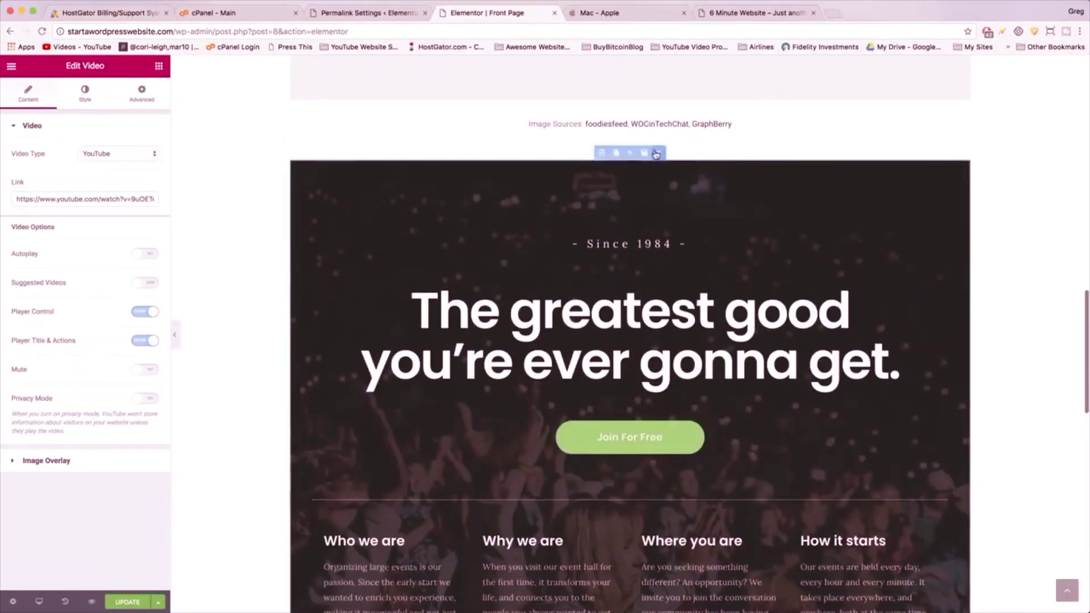
pyautogui.click(657, 152)
pyautogui.scroll(5, 658, 255)
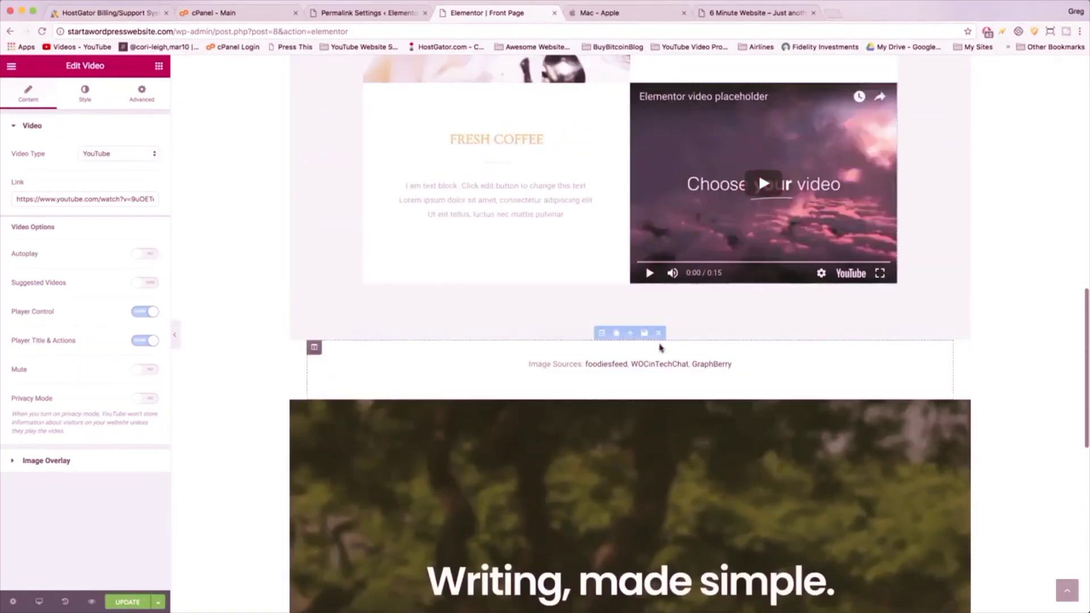
pyautogui.click(659, 332)
pyautogui.scroll(4, 657, 318)
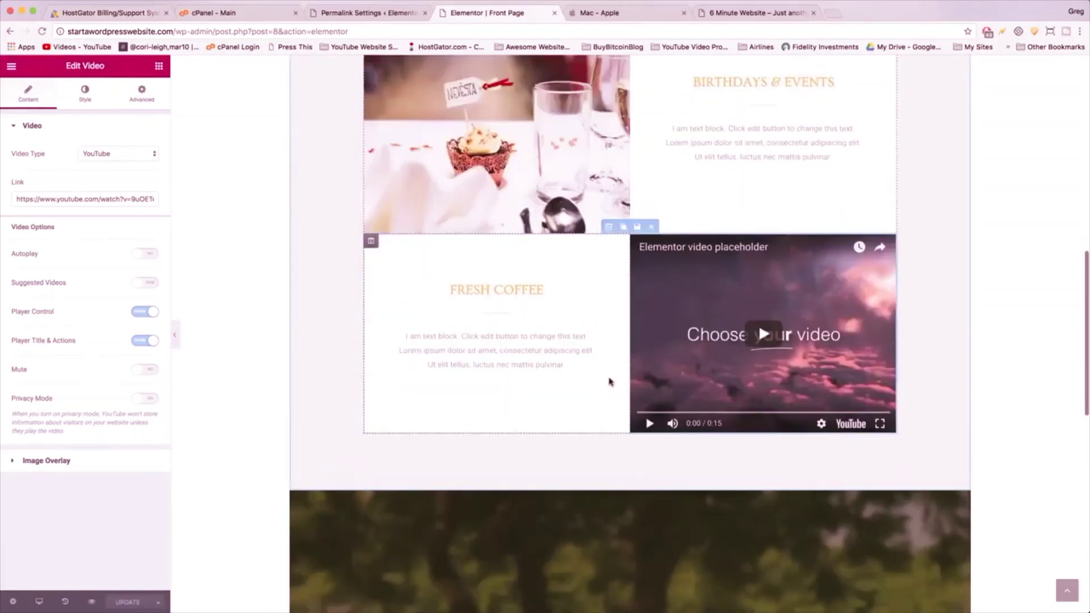
pyautogui.scroll(8, 610, 380)
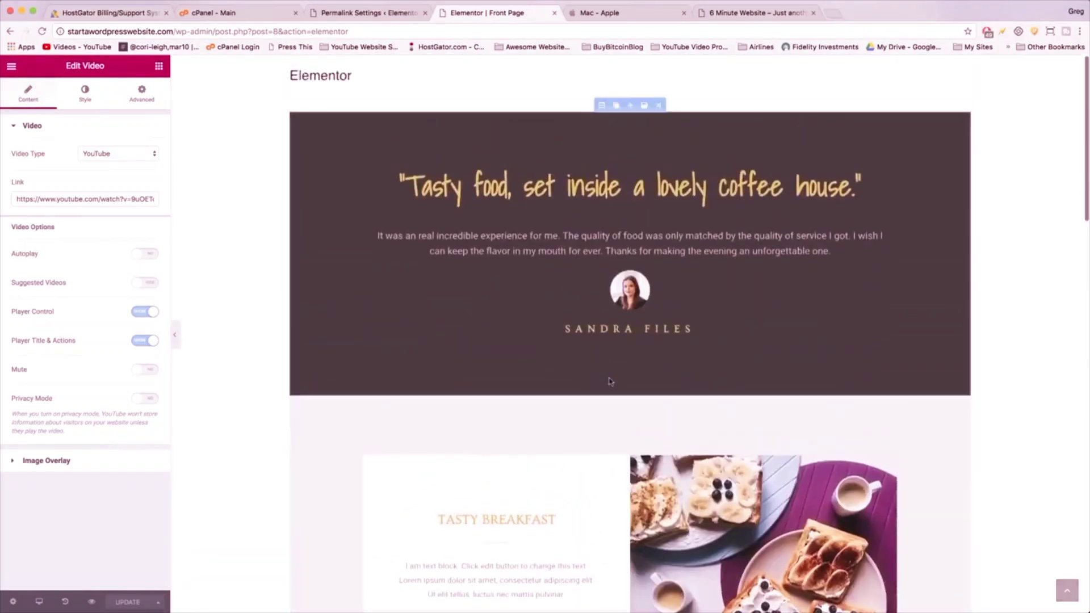
# - Open the background style settings of the 'Writing, made simple.' section
pyautogui.scroll(-10, 610, 381)
pyautogui.scroll(-6, 610, 381)
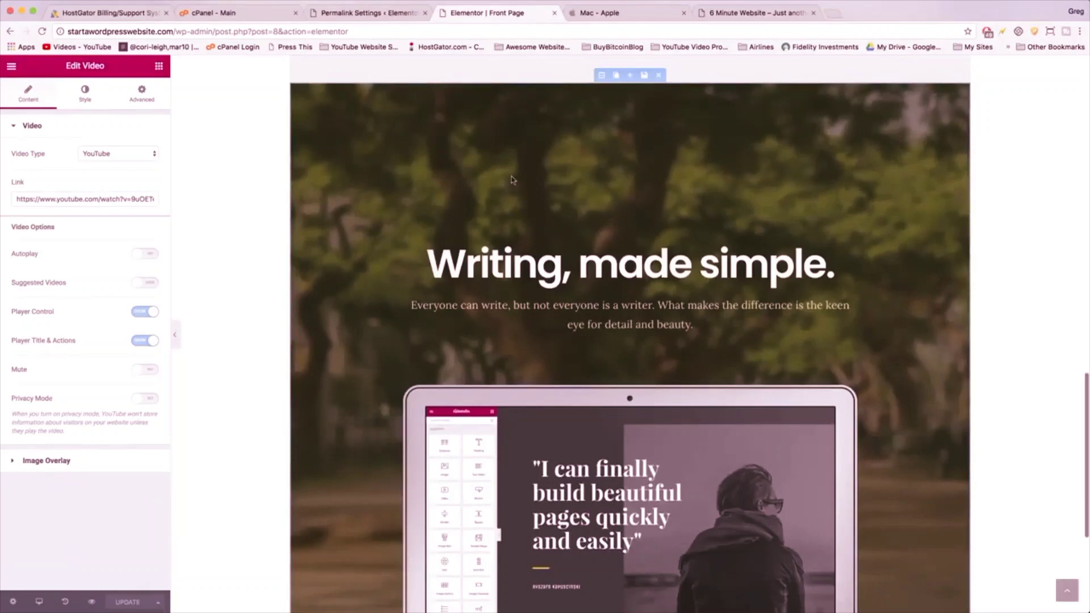
pyautogui.scroll(15, 511, 180)
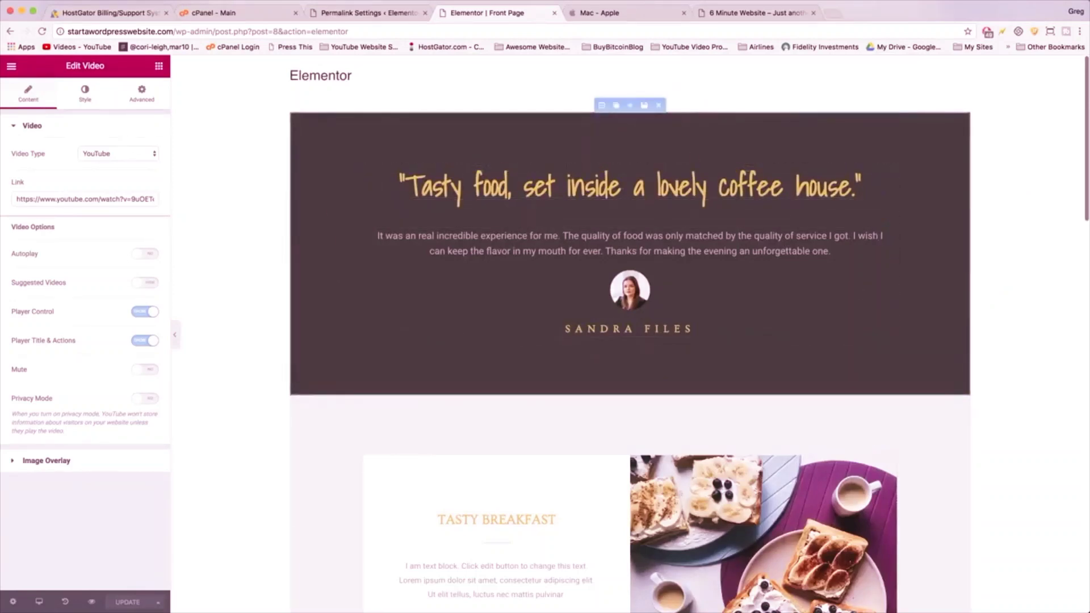
pyautogui.scroll(-10, 573, 348)
pyautogui.scroll(-10, 572, 349)
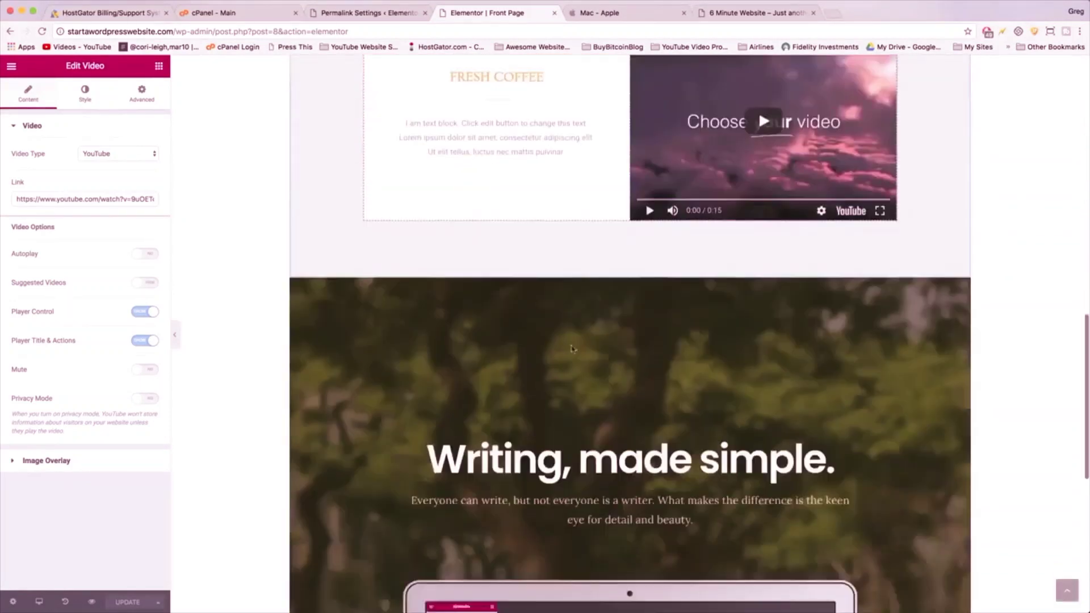
pyautogui.scroll(3, 572, 349)
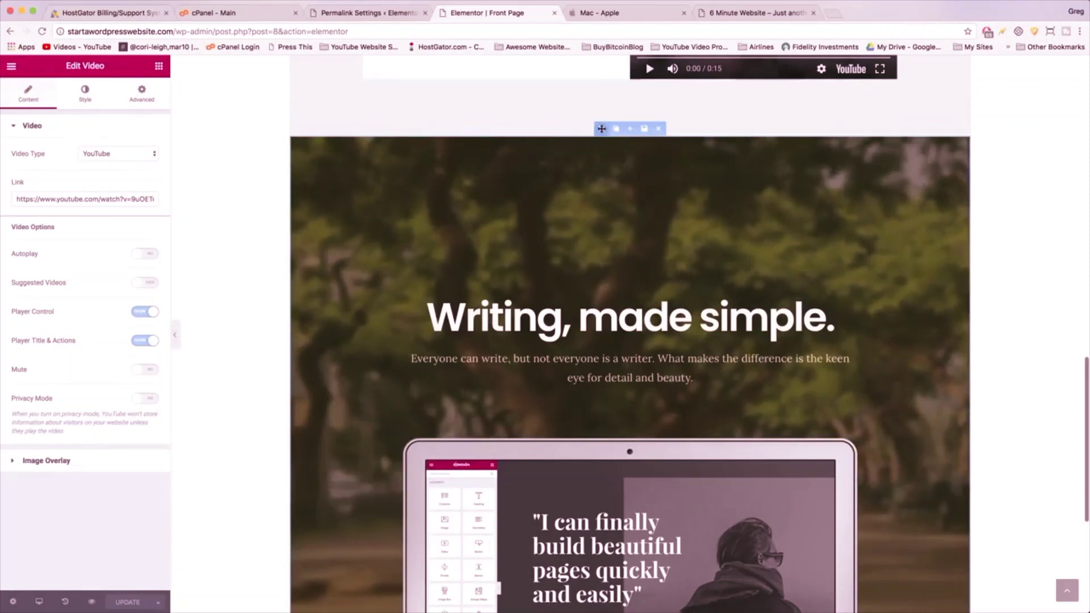
pyautogui.click(601, 129)
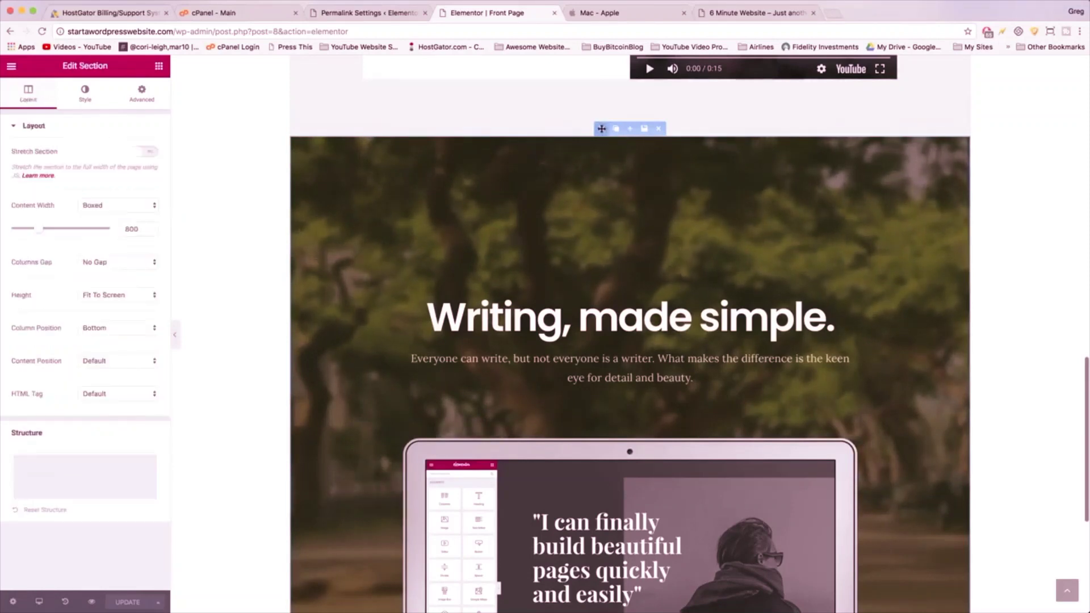
pyautogui.click(83, 101)
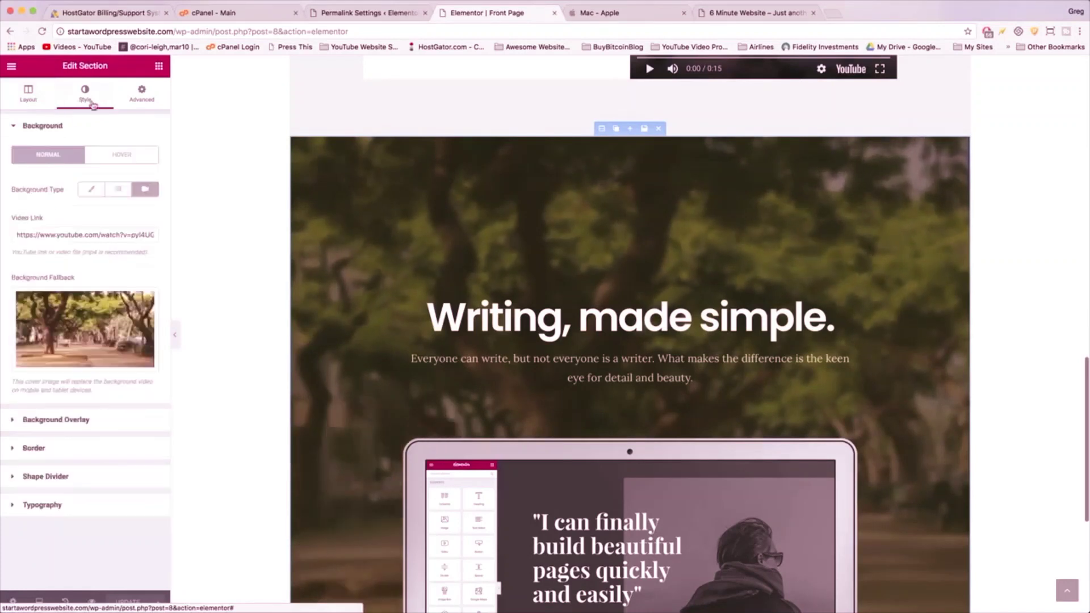
# - Copy the section's background Video Link URL
pyautogui.tripleClick(43, 234)
pyautogui.moveTo(36, 235); pyautogui.dragTo(62, 234)
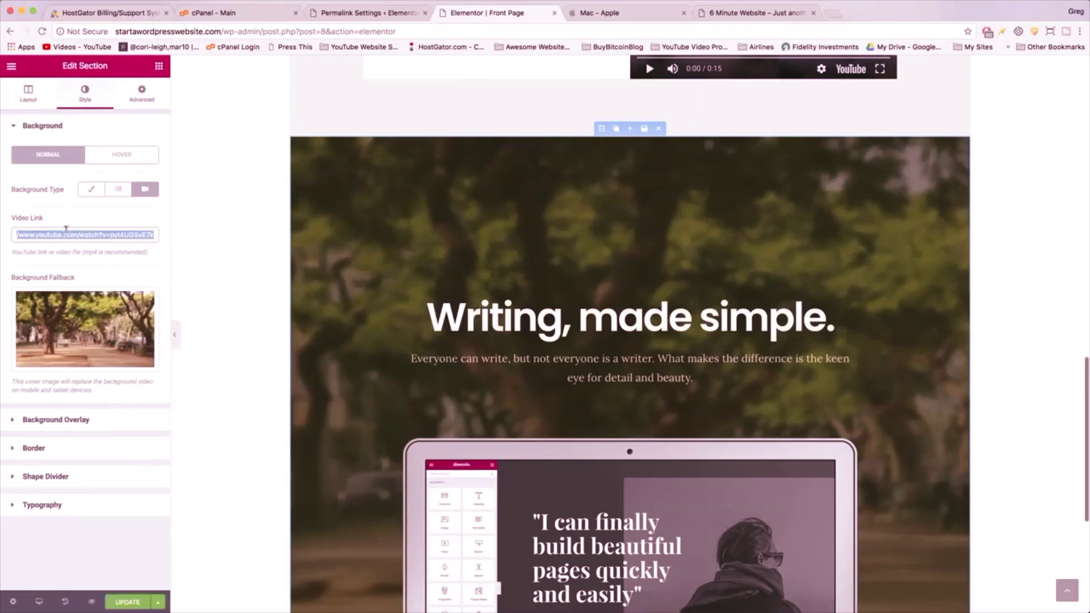
pyautogui.rightClick(65, 229)
pyautogui.click(87, 292)
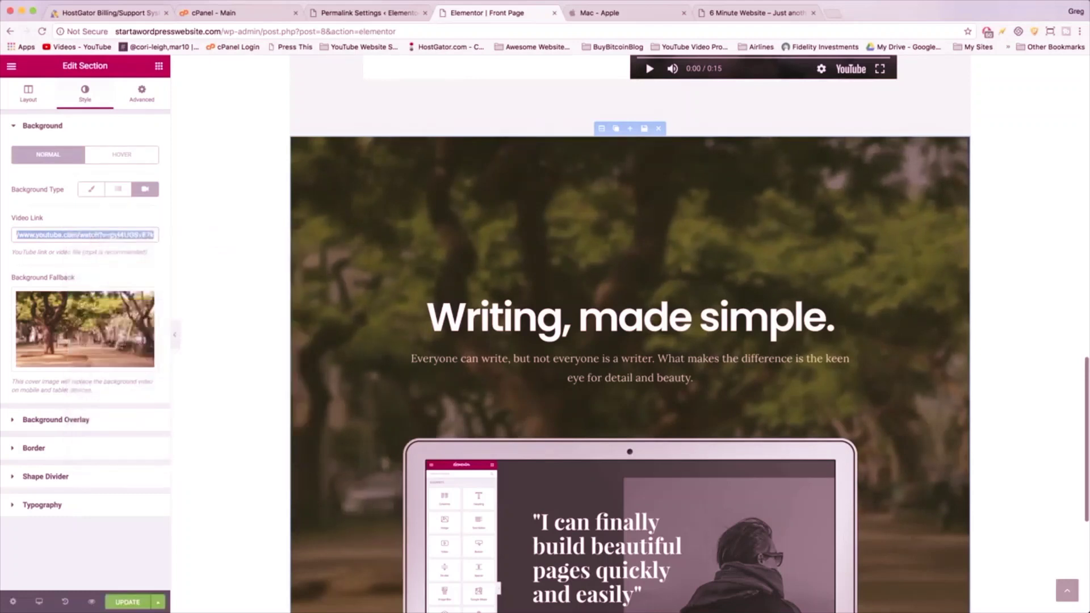
# - Load the copied YouTube link in a new tab and preview the Typer and Walking Away videos
pyautogui.click(831, 13)
pyautogui.press('super+v')
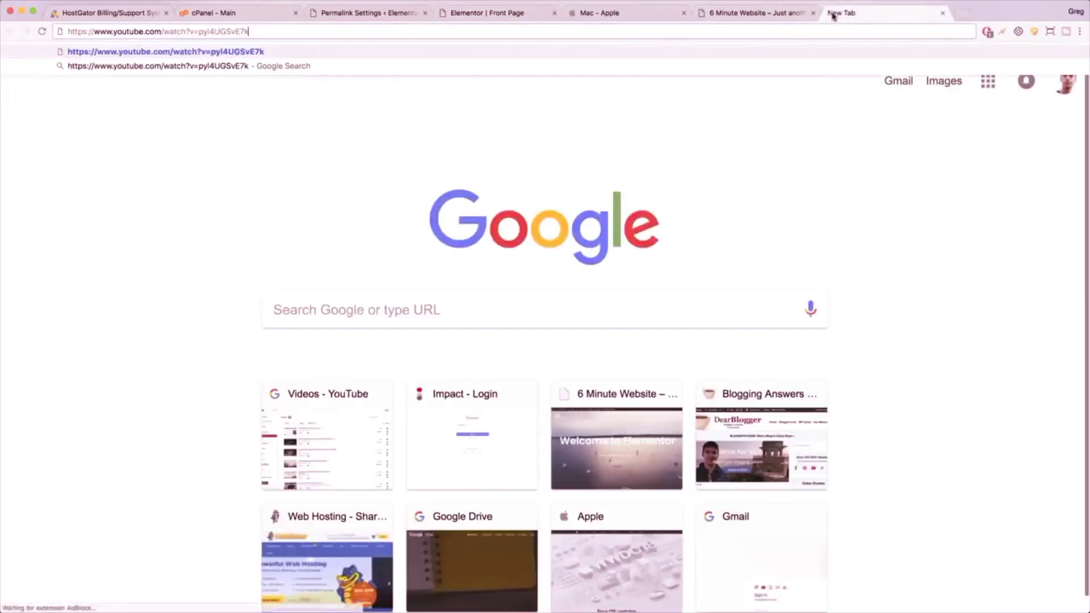
pyautogui.press('Return')
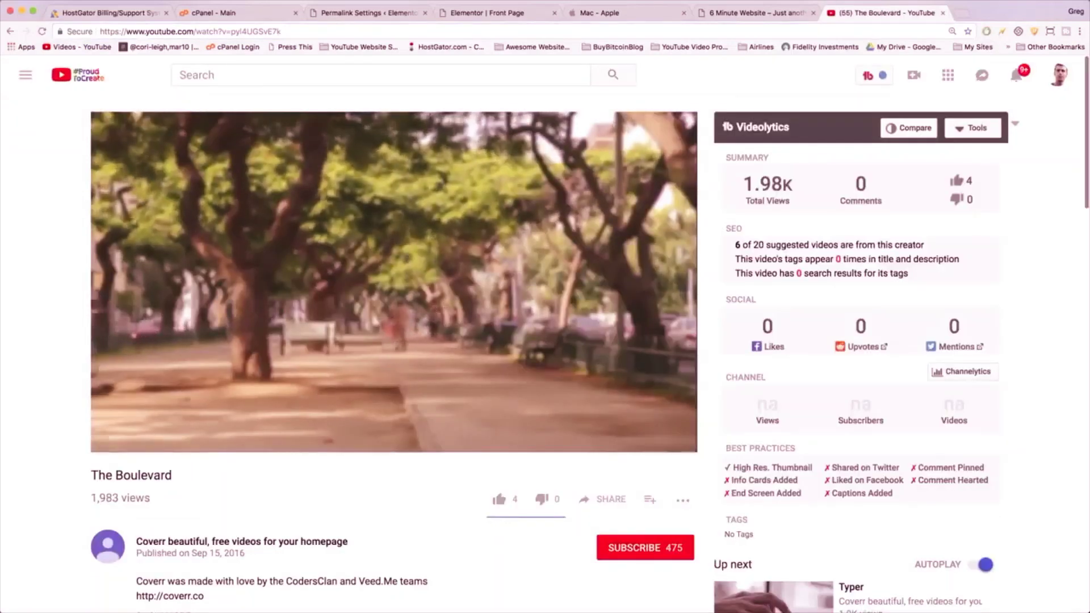
pyautogui.moveTo(477, 255)
pyautogui.scroll(-3, 454, 250)
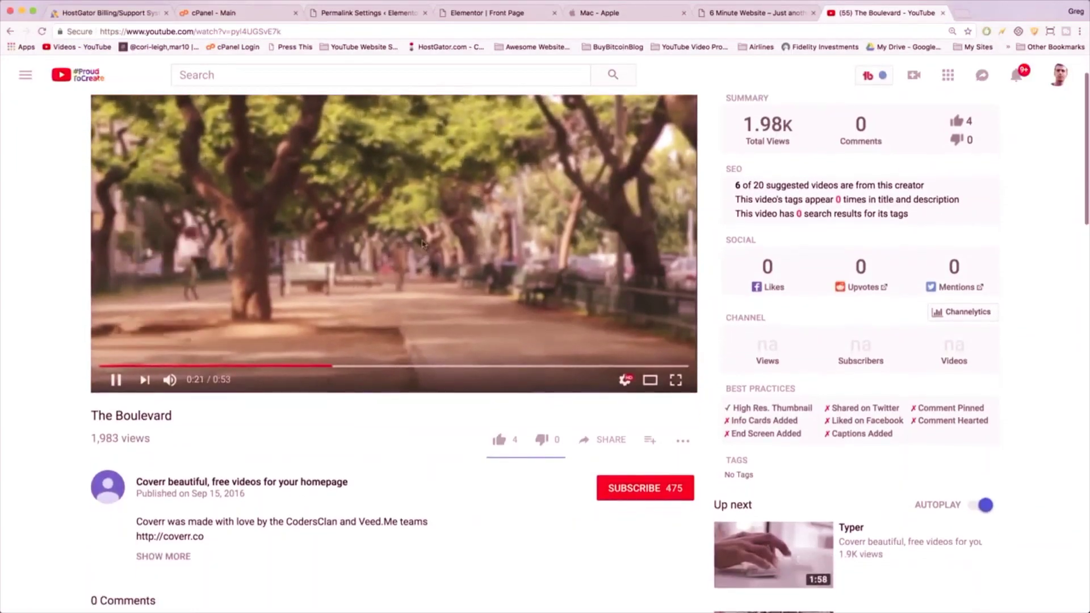
pyautogui.scroll(-5, 423, 243)
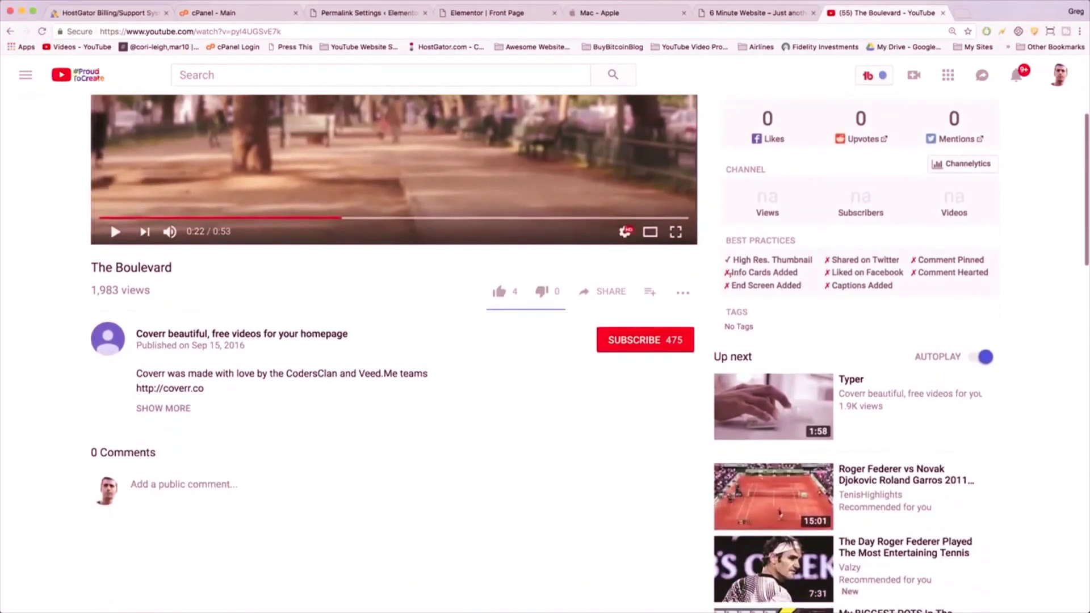
pyautogui.scroll(-1, 758, 279)
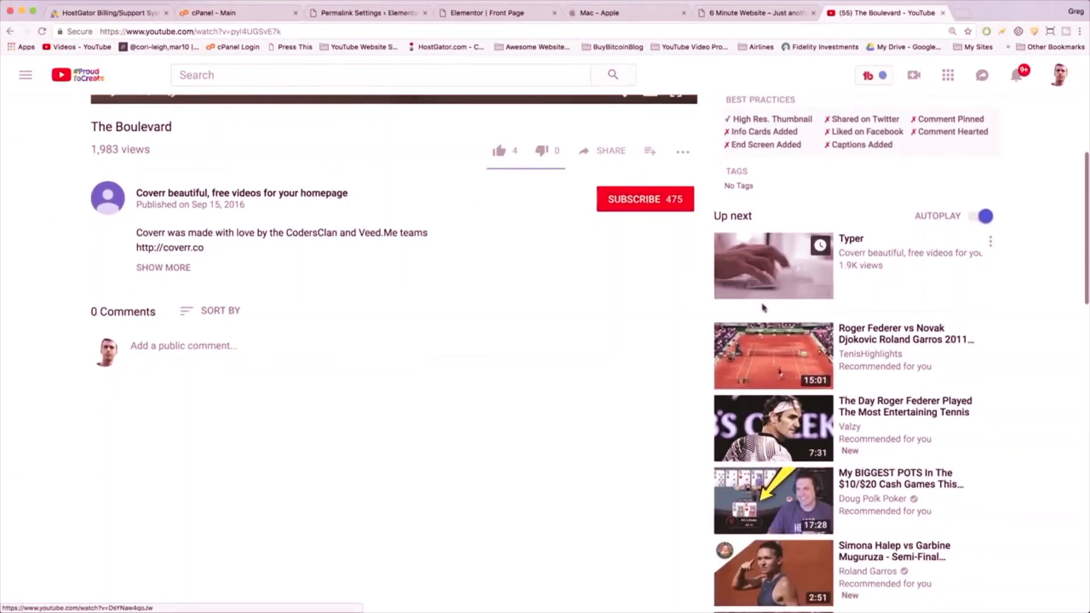
pyautogui.click(774, 287)
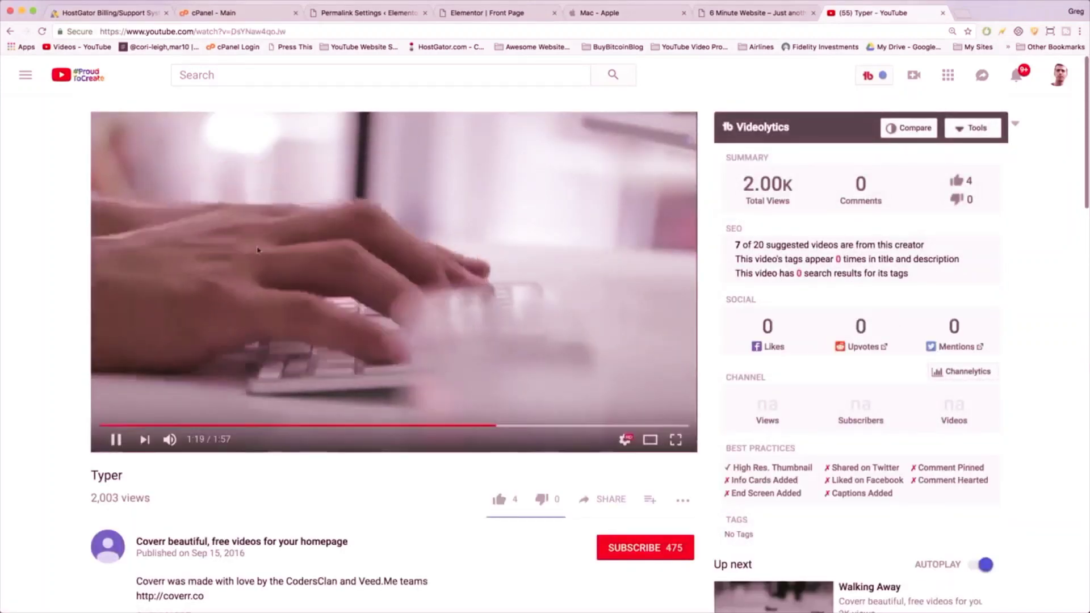
pyautogui.scroll(-3, 471, 327)
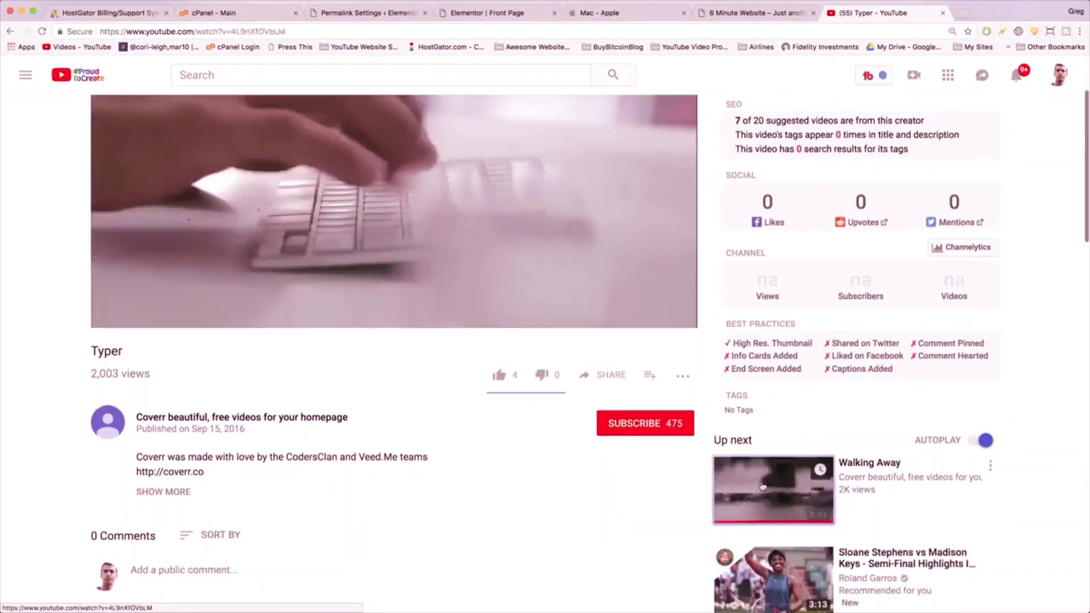
pyautogui.click(760, 480)
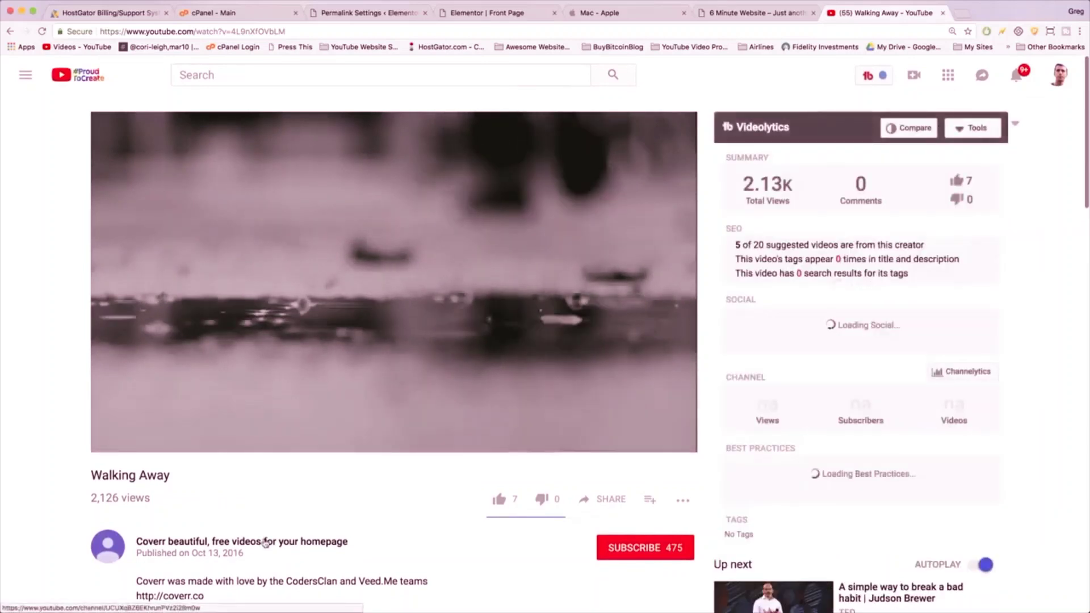
# - Visit the Coverr channel, preview Cheer Up, and return to its videos list
pyautogui.click(170, 542)
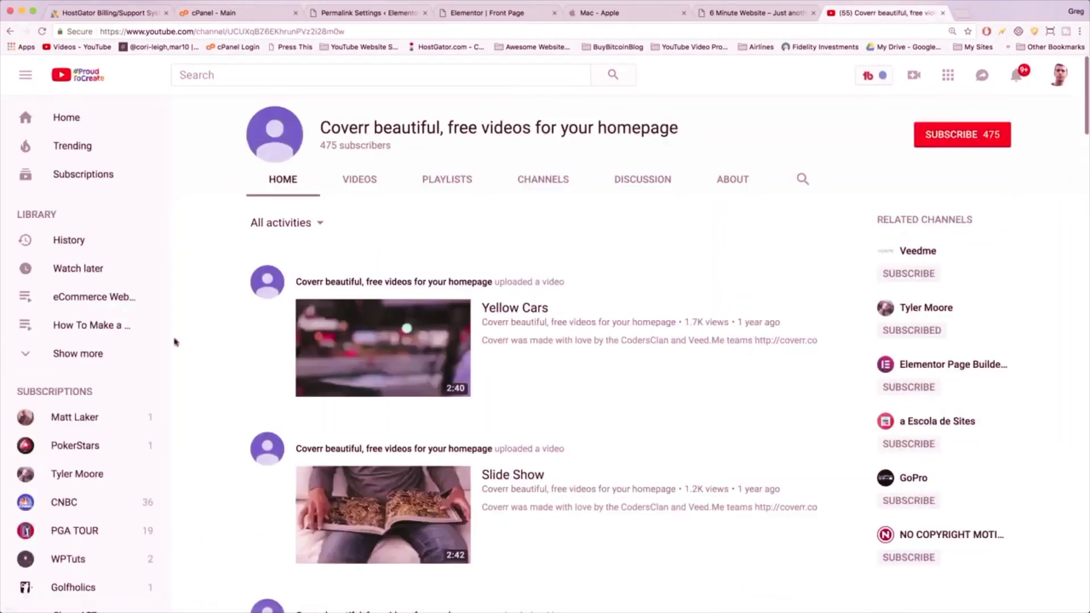
pyautogui.scroll(-10, 331, 362)
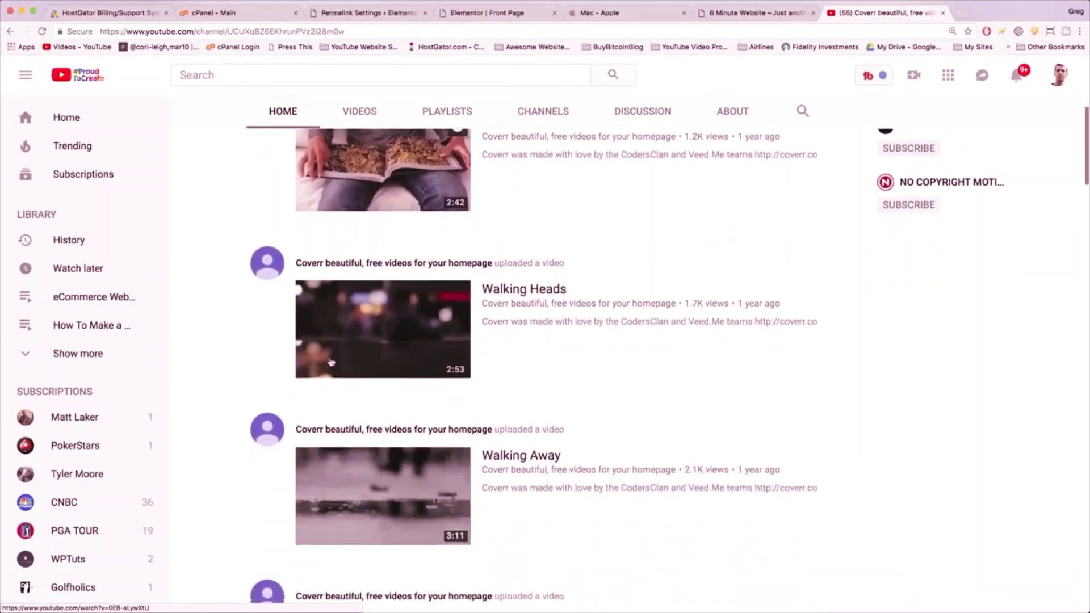
pyautogui.scroll(-3, 331, 362)
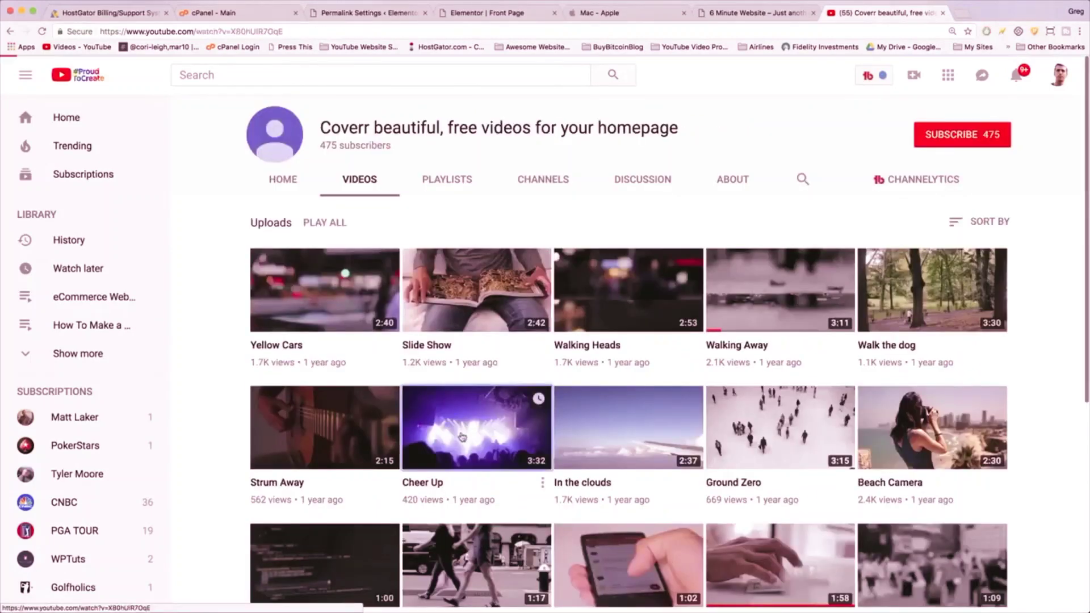
pyautogui.click(460, 438)
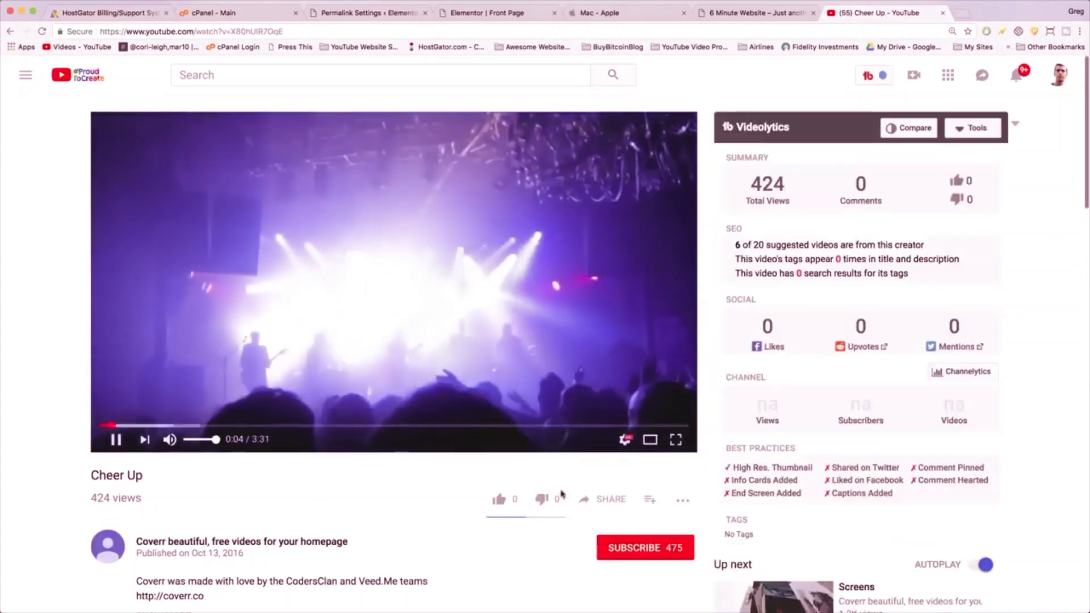
pyautogui.scroll(-5, 421, 502)
pyautogui.scroll(5, 422, 495)
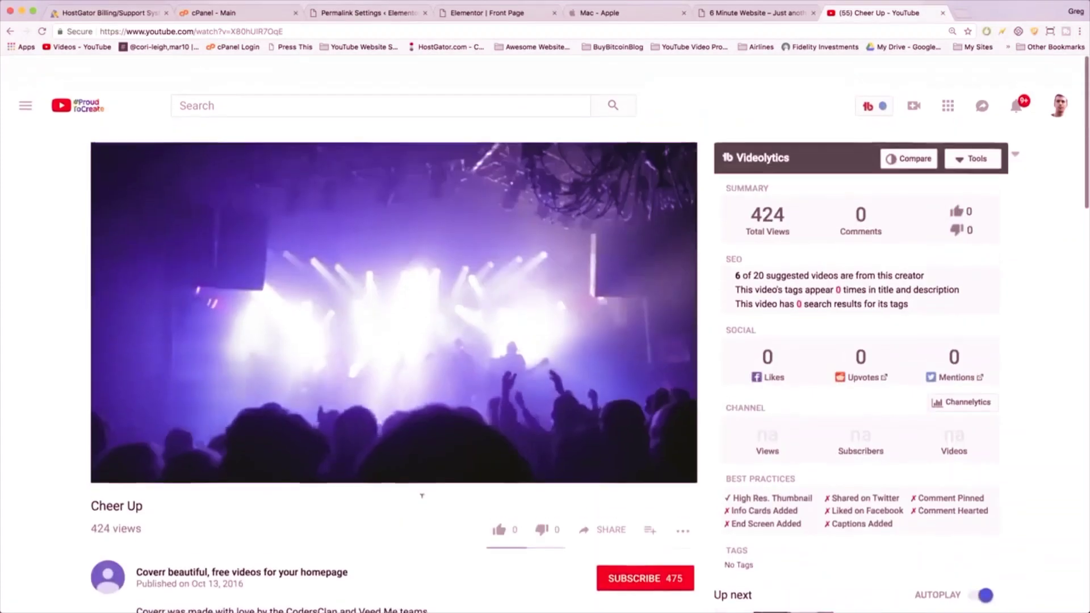
pyautogui.click(8, 32)
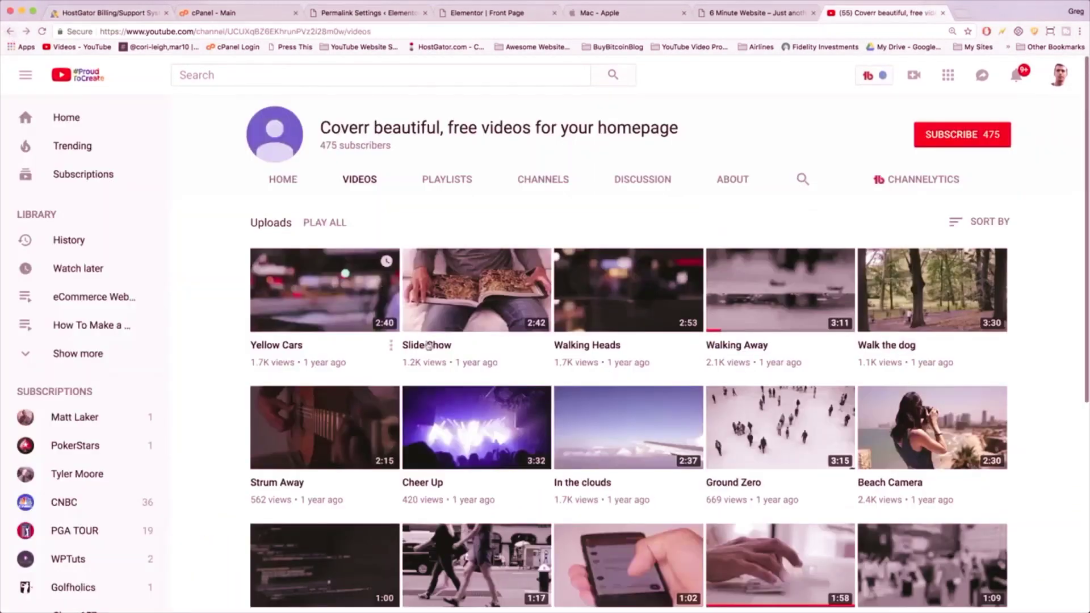
# - Open Coverr's Beach Camera video, skim ahead to 1:40, and copy its web address
pyautogui.scroll(-3, 862, 321)
pyautogui.click(916, 287)
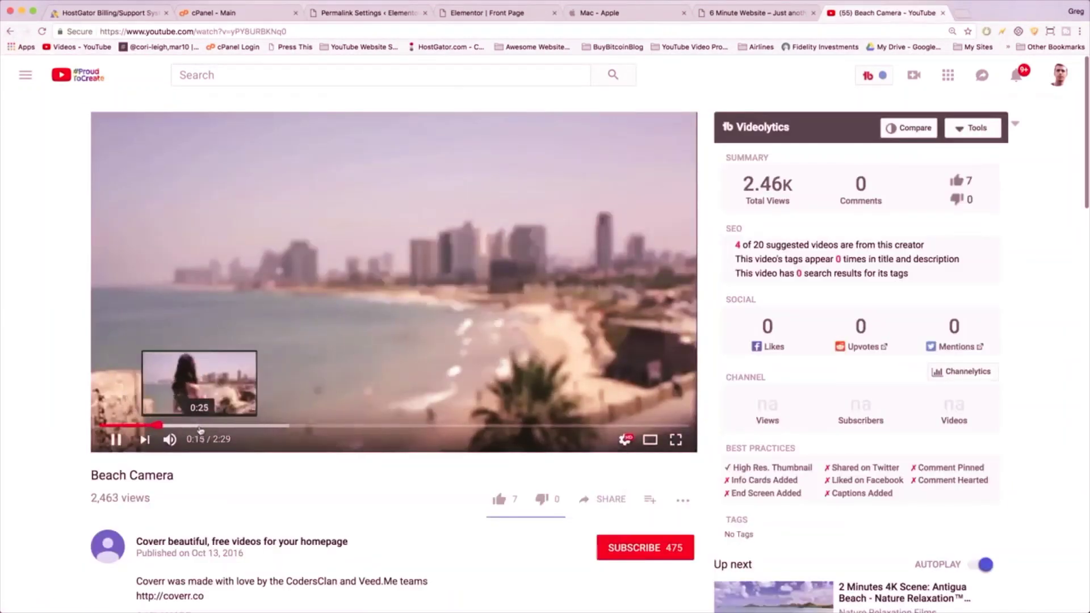
pyautogui.click(267, 426)
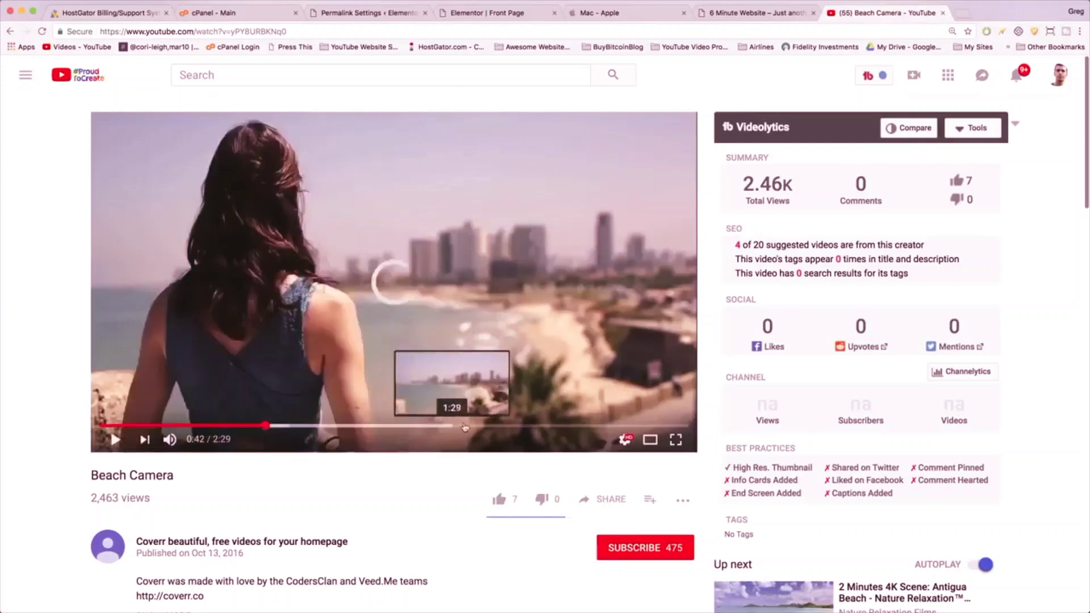
pyautogui.click(498, 425)
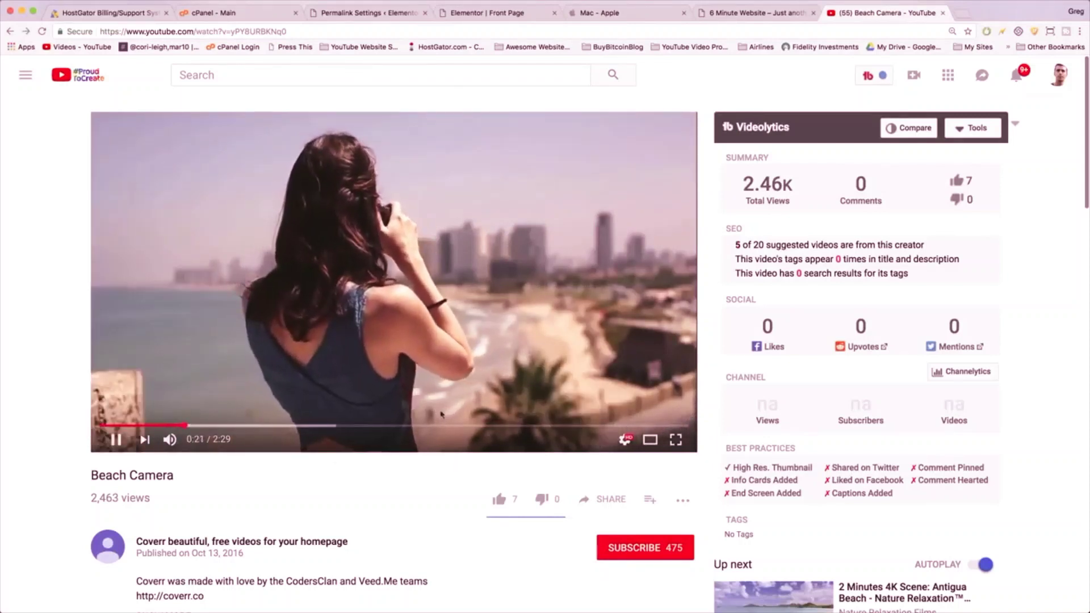
pyautogui.click(170, 33)
pyautogui.rightClick(171, 33)
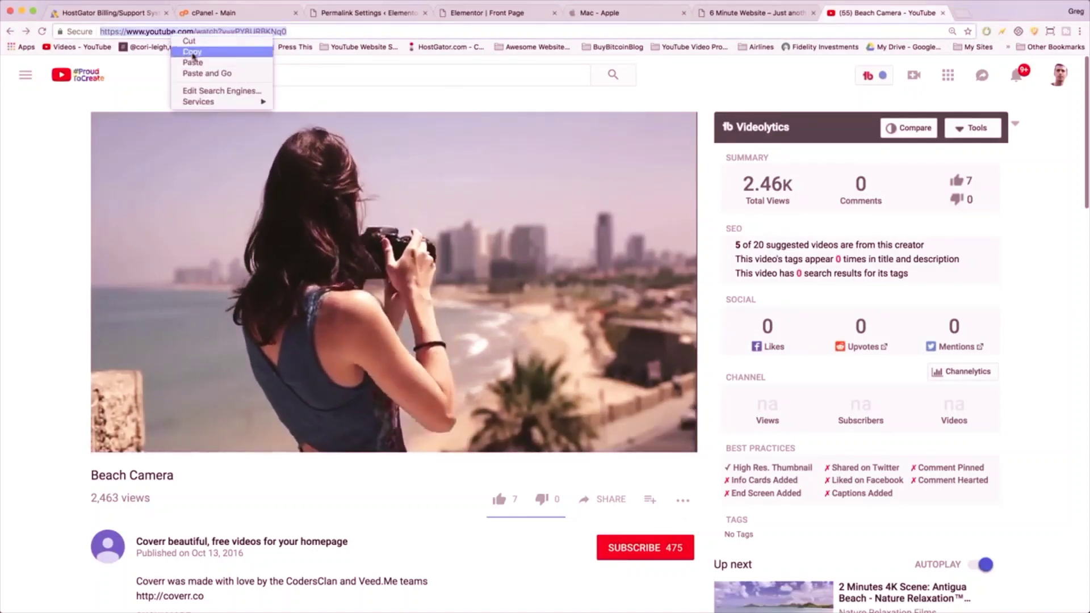
pyautogui.click(193, 53)
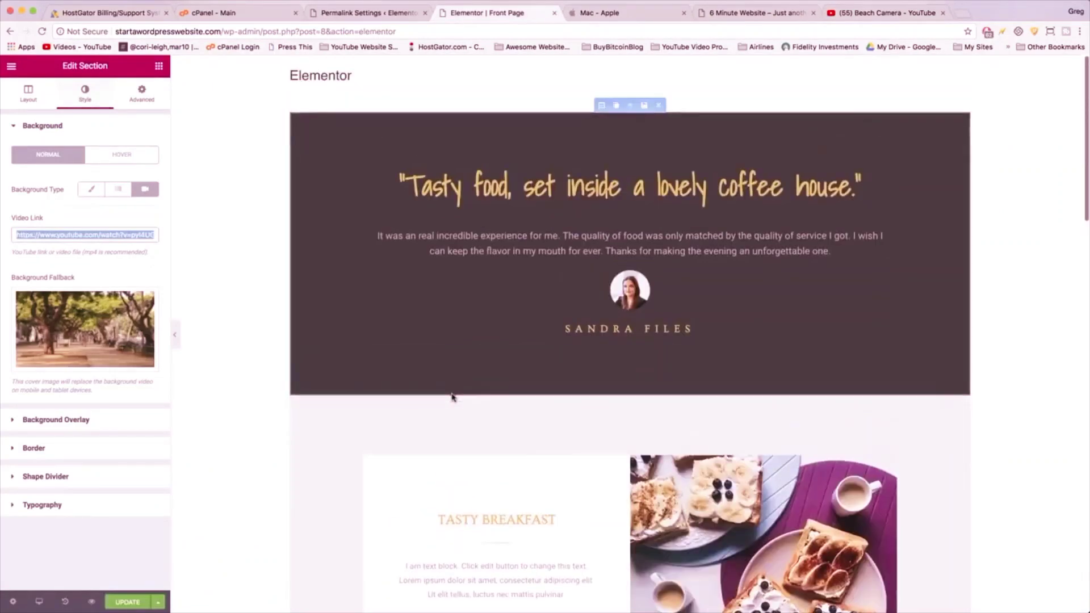
# - Insert a one-column section directly above the 'Tasty food, set inside a lovely coffee house.' testimonial
pyautogui.click(629, 105)
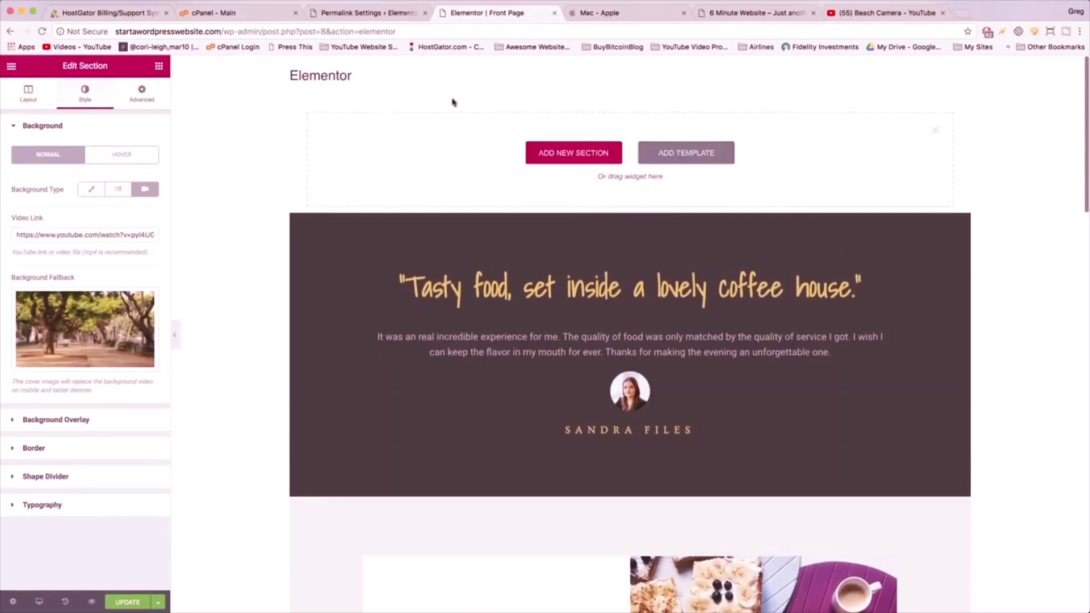
pyautogui.click(565, 161)
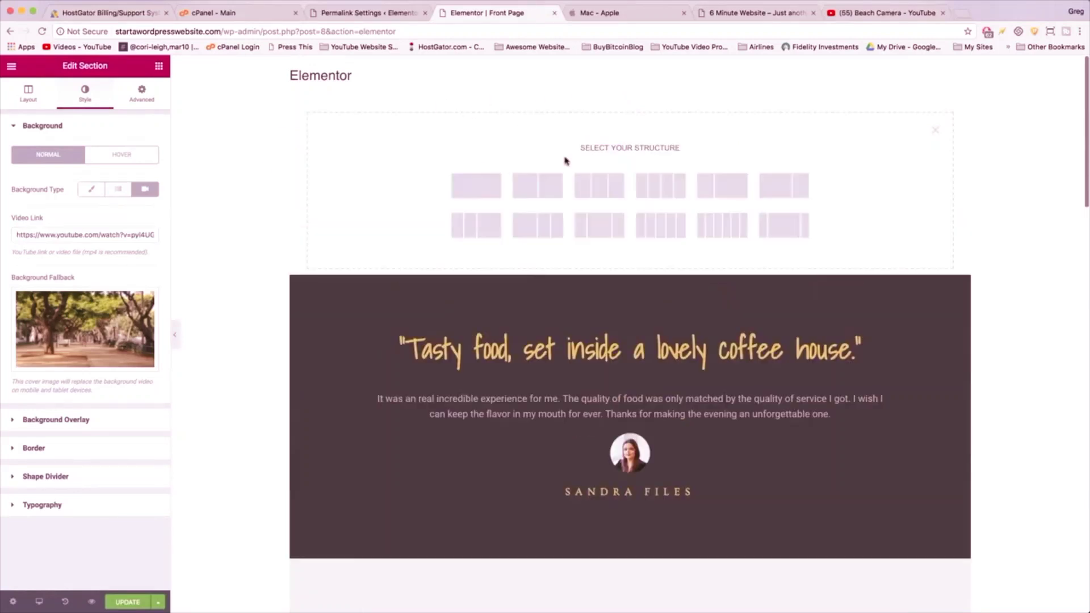
pyautogui.click(472, 193)
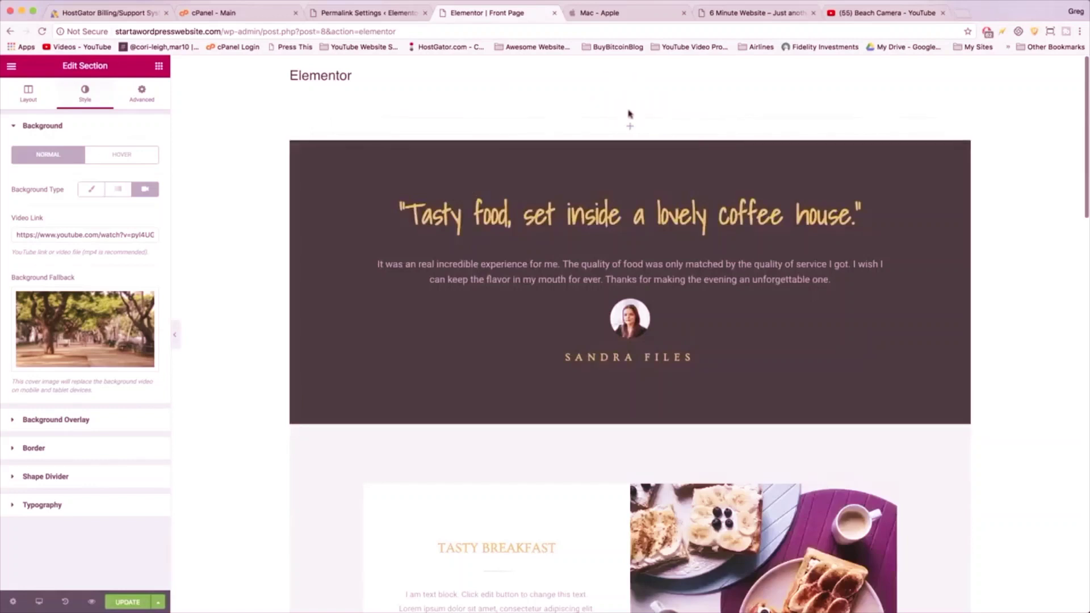
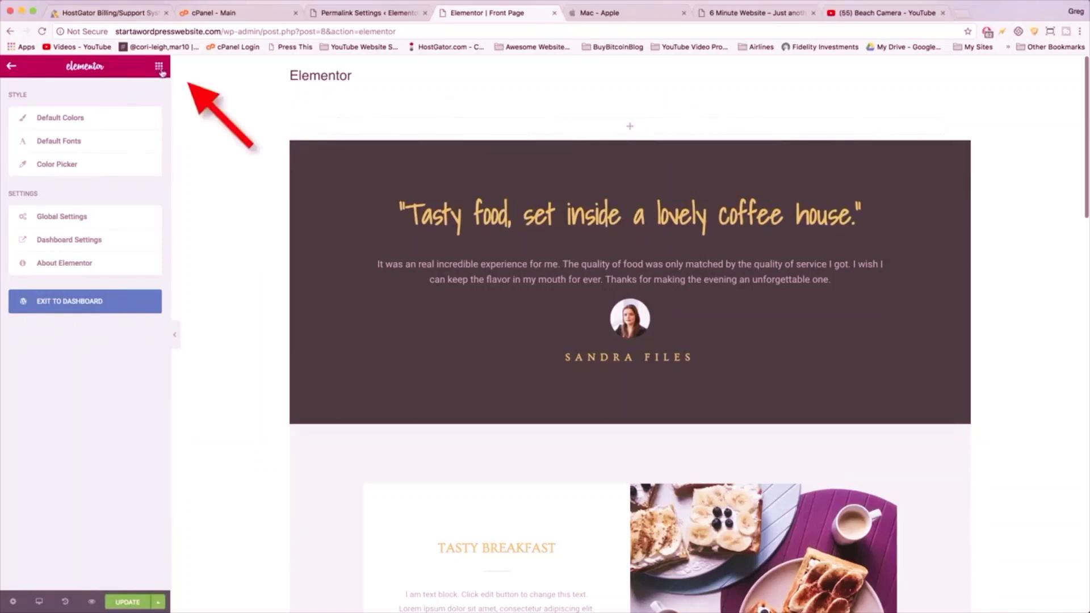
# - Stack Heading, Text Editor and Button widgets in a new section above the coffee-house testimonial
pyautogui.click(161, 68)
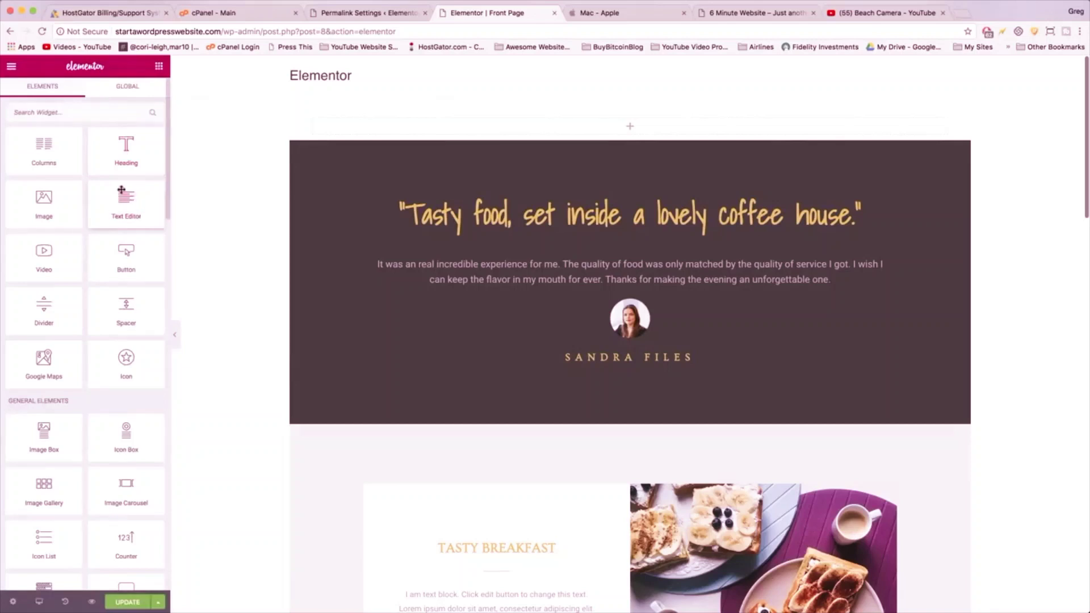
pyautogui.moveTo(129, 157); pyautogui.dragTo(615, 132)
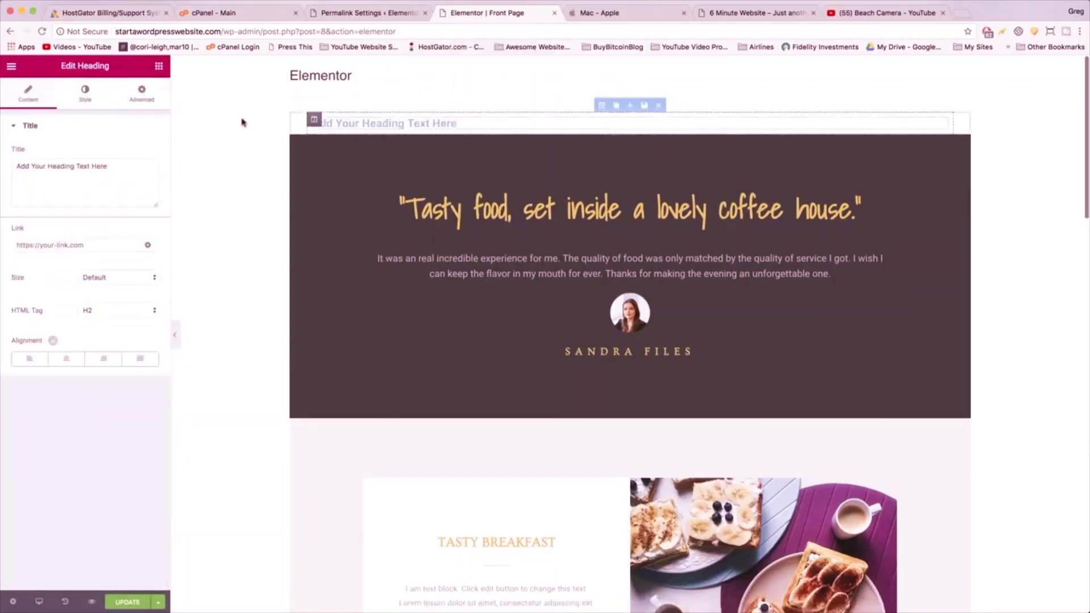
pyautogui.click(160, 67)
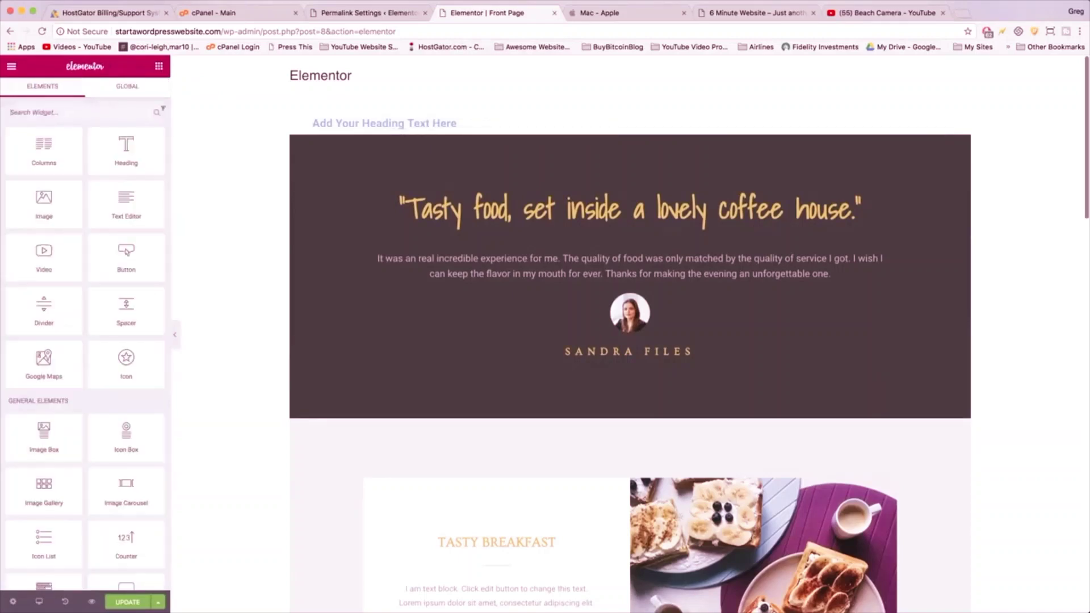
pyautogui.moveTo(119, 203); pyautogui.dragTo(153, 185)
pyautogui.click(469, 188)
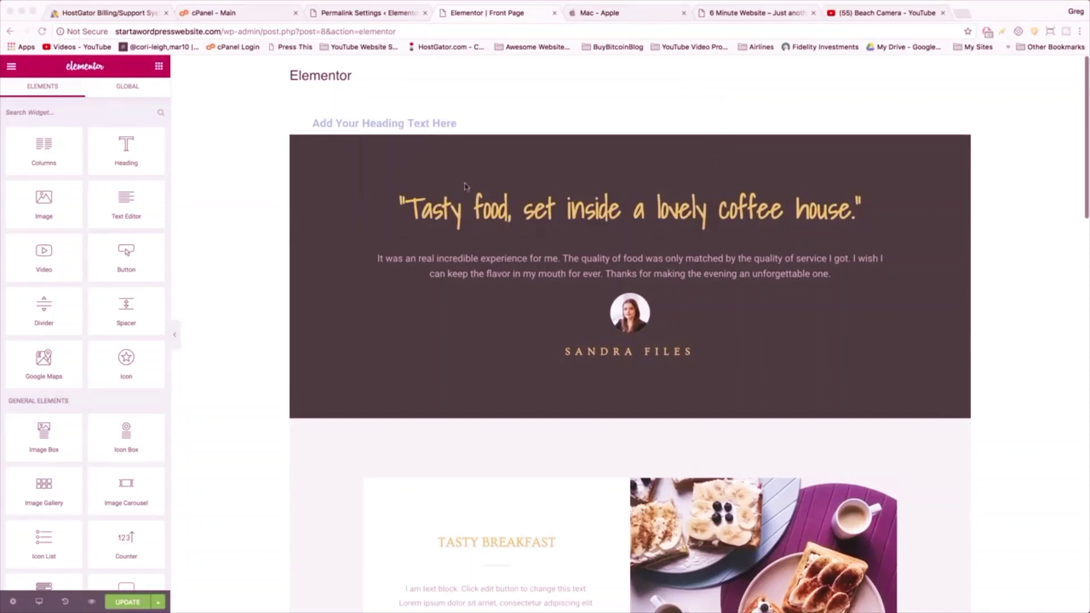
pyautogui.click(122, 203)
pyautogui.moveTo(124, 203); pyautogui.dragTo(365, 131)
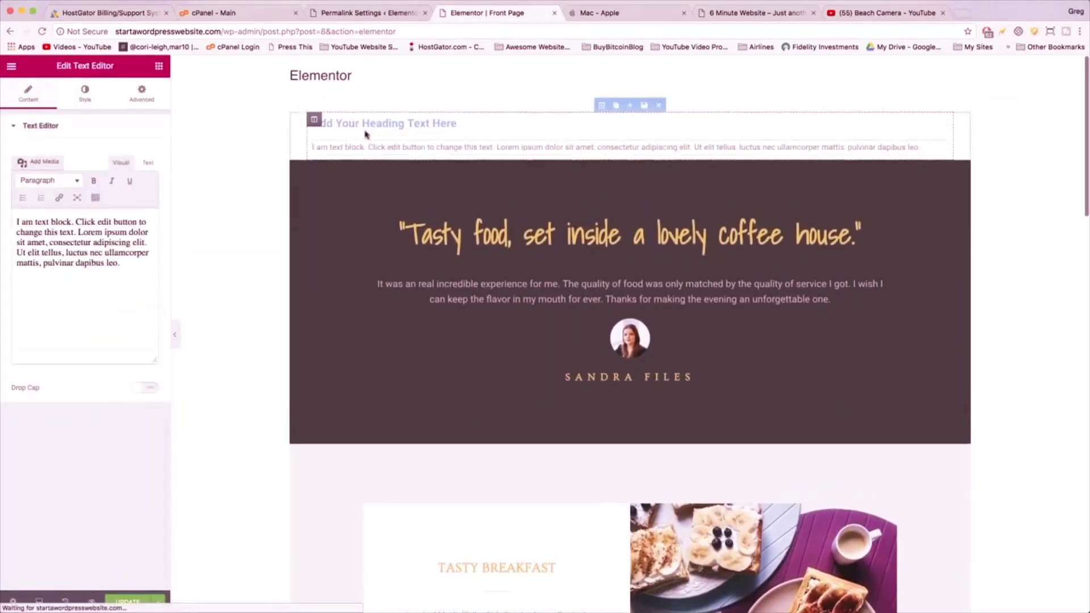
pyautogui.click(159, 67)
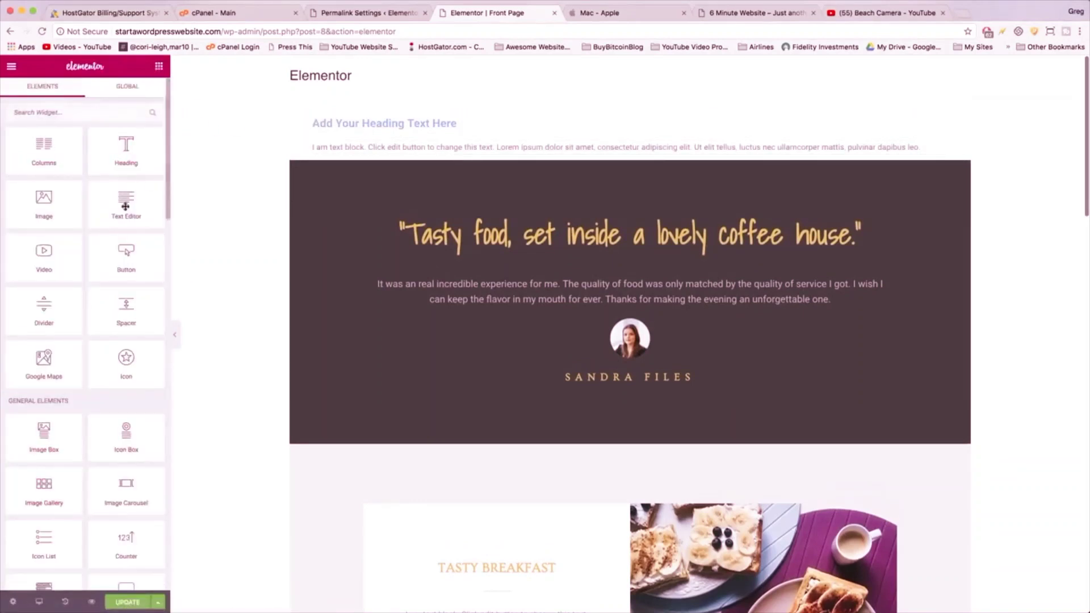
pyautogui.moveTo(124, 261); pyautogui.dragTo(369, 164)
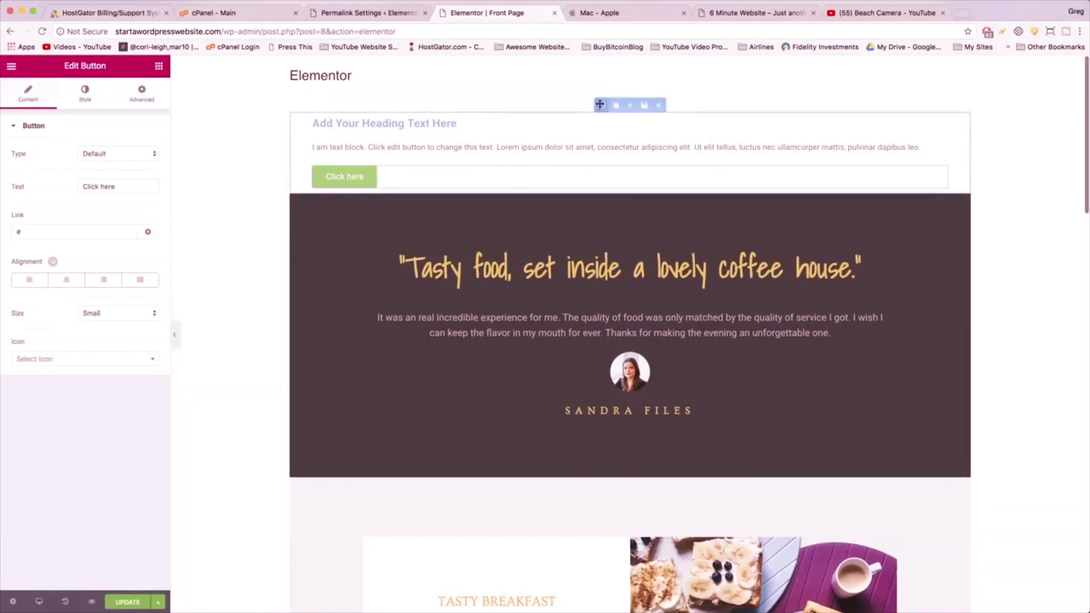
pyautogui.click(599, 105)
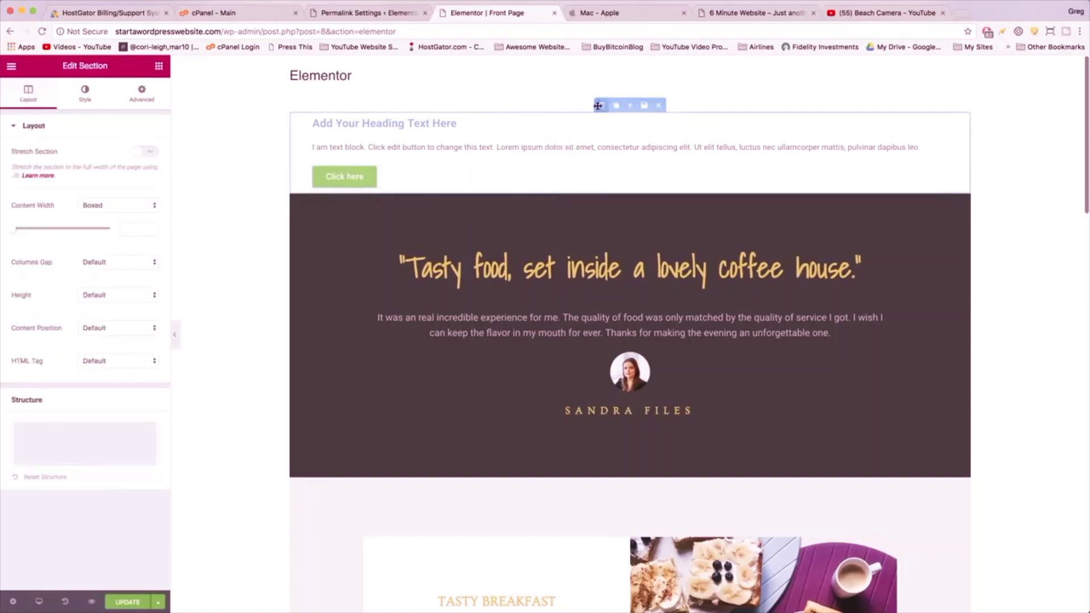
# - Set the section's Style background to Video and paste the YouTube city-beach link
pyautogui.click(80, 98)
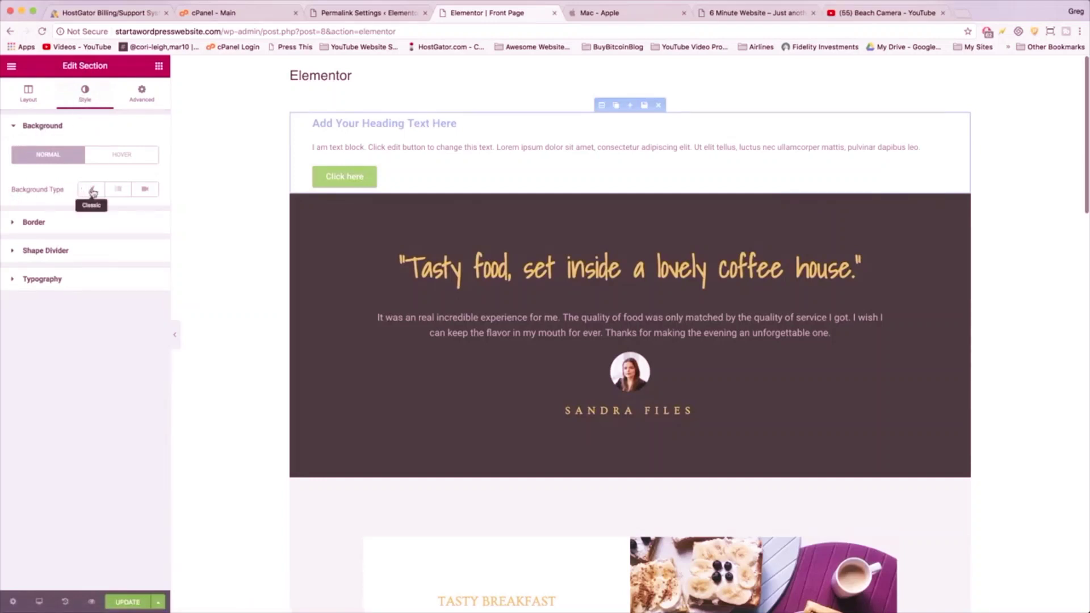
pyautogui.click(144, 191)
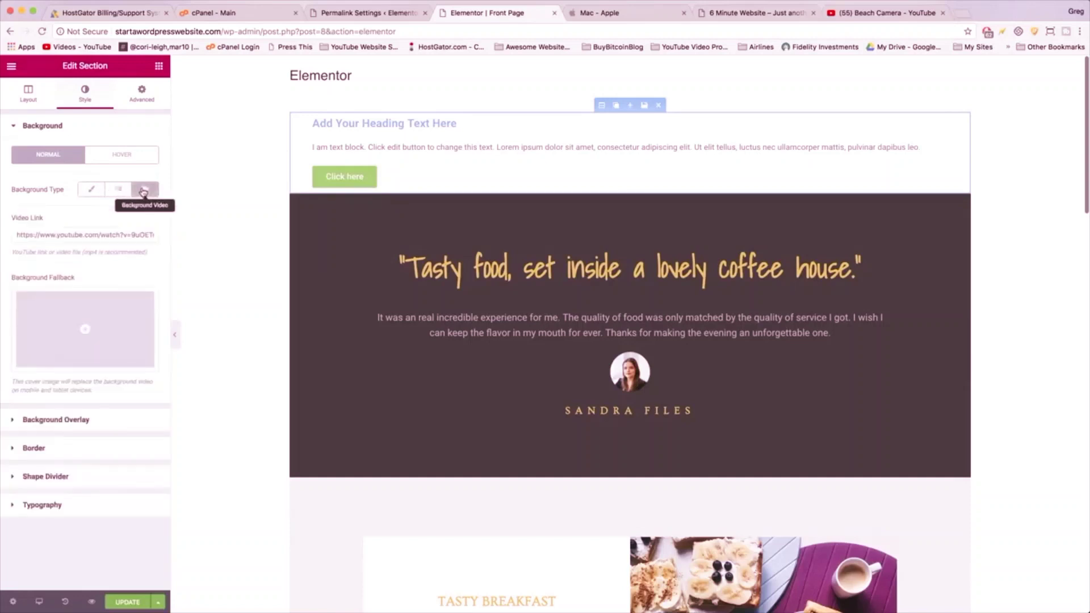
pyautogui.rightClick(47, 234)
pyautogui.click(70, 295)
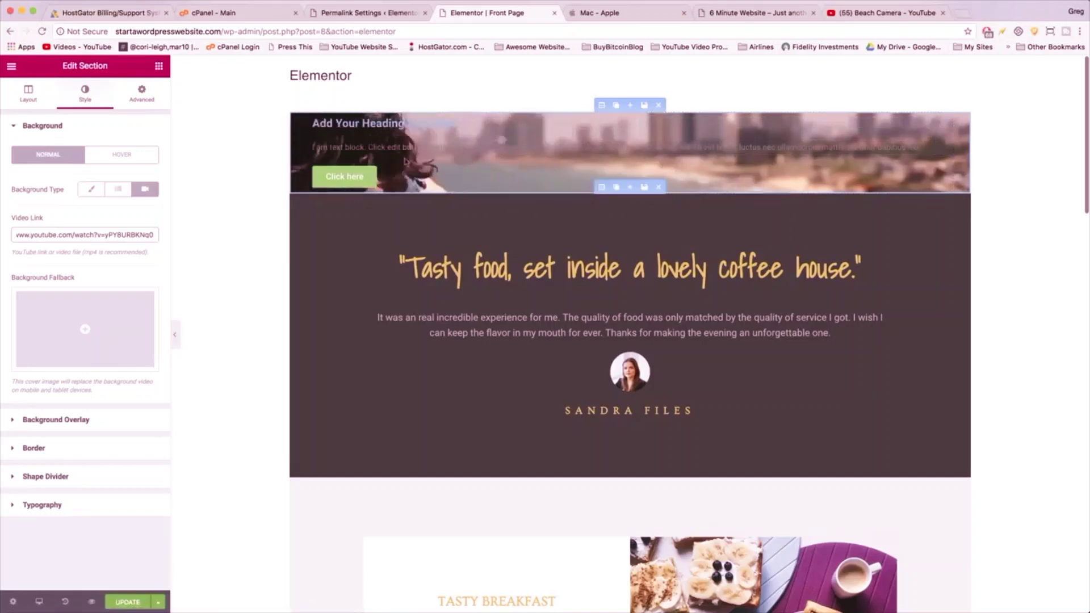
pyautogui.click(29, 96)
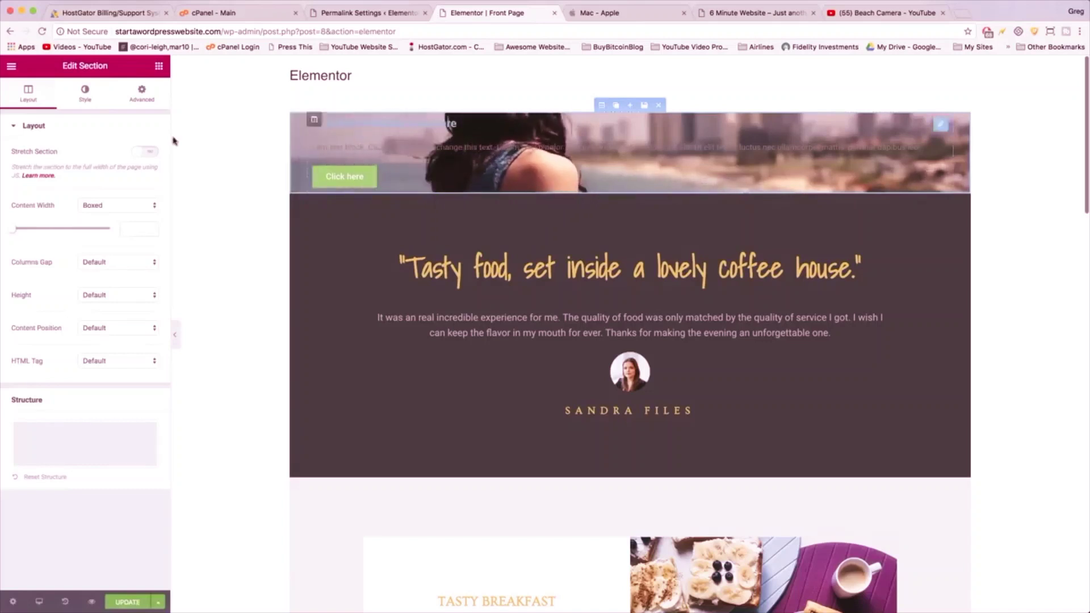
# - Turn on Stretch Section, set Height to Fit To Screen and Columns Gap to No Gap
pyautogui.click(136, 155)
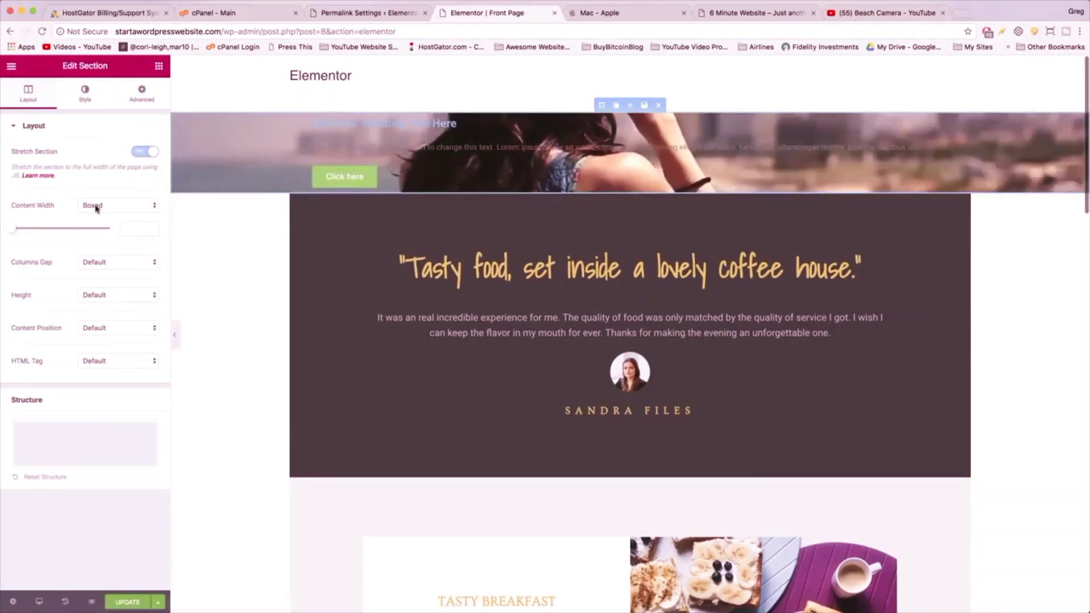
pyautogui.click(98, 301)
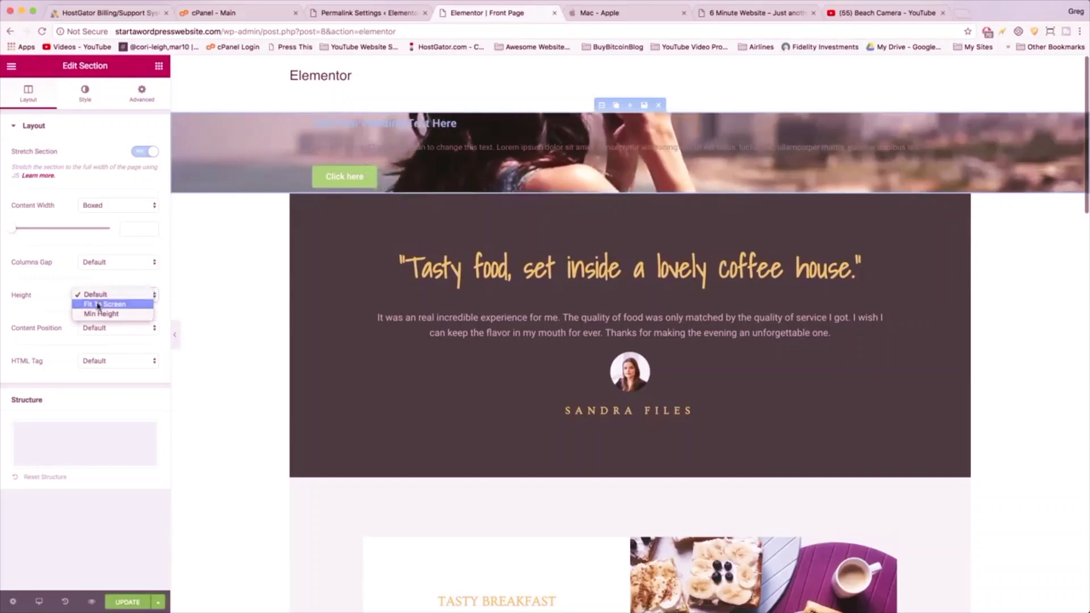
pyautogui.click(98, 296)
pyautogui.click(98, 307)
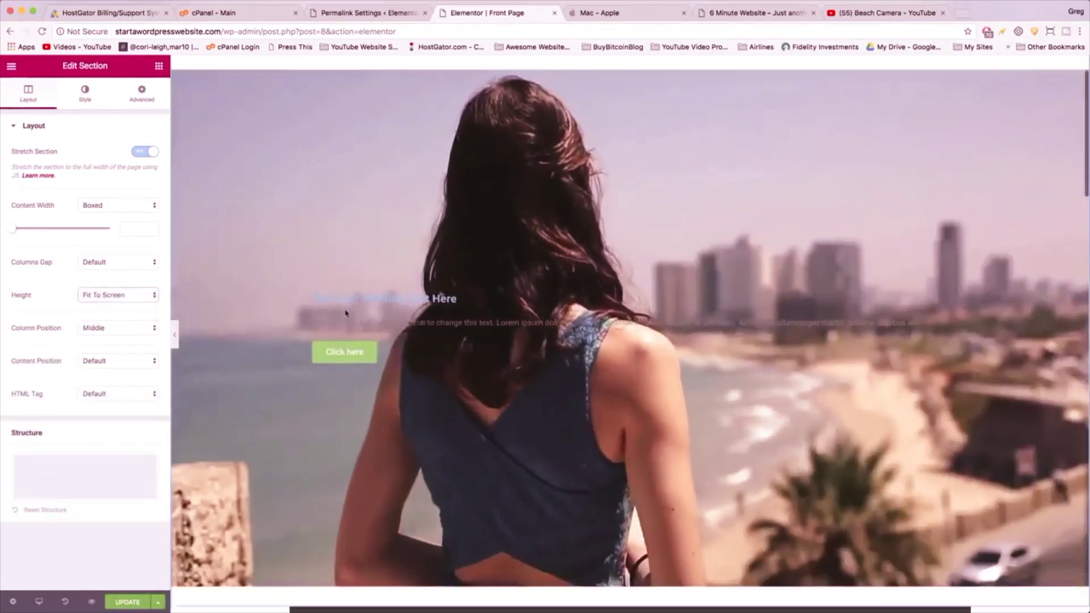
pyautogui.scroll(-3, 345, 313)
pyautogui.scroll(6, 345, 310)
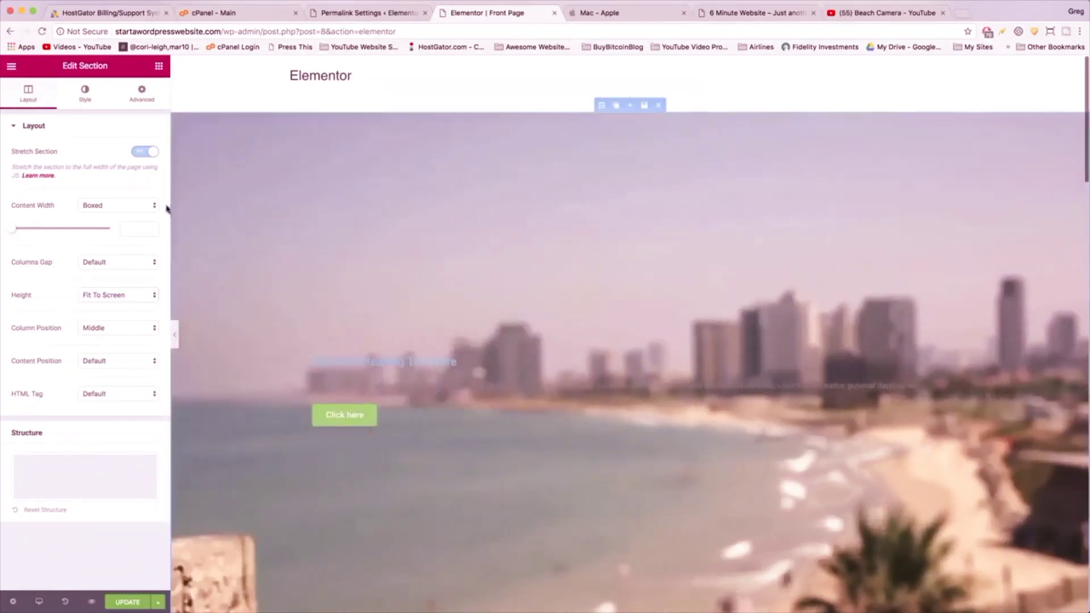
pyautogui.click(128, 266)
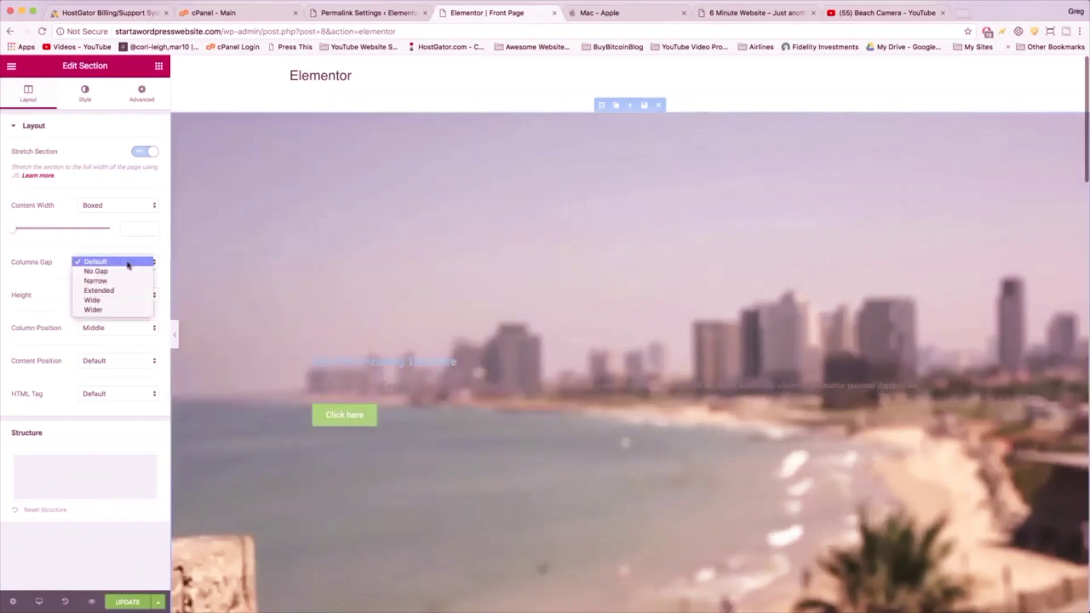
pyautogui.click(128, 272)
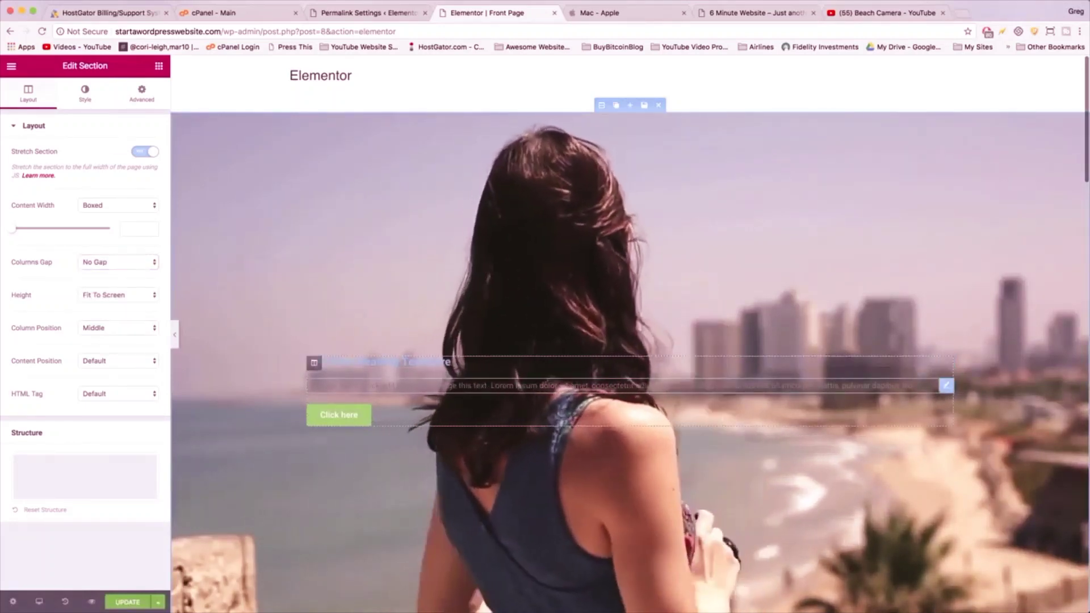
pyautogui.click(517, 386)
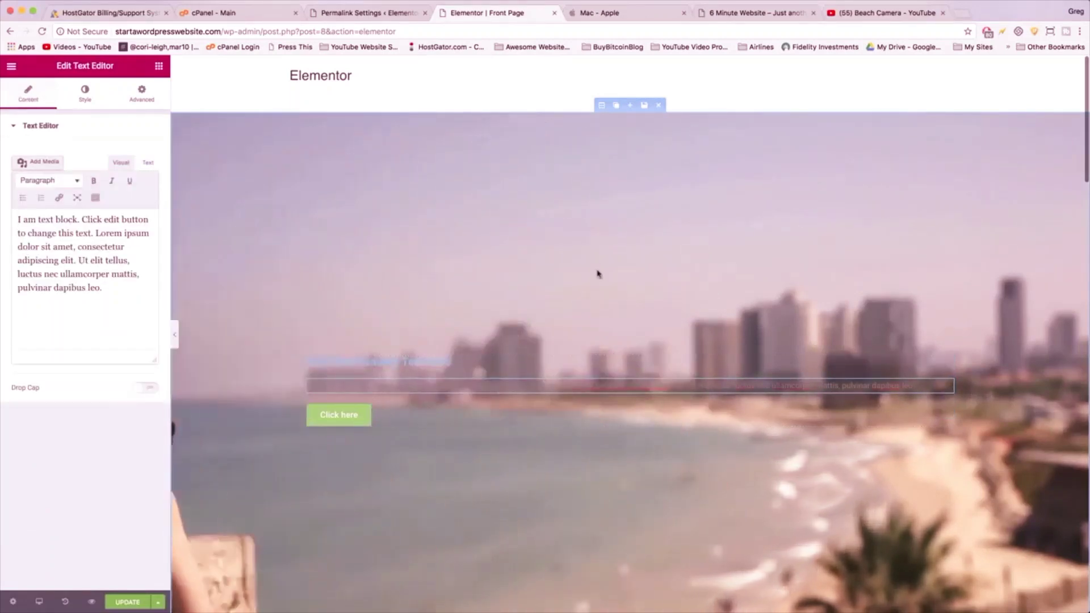
# - Replace the placeholder heading text with 'Capture Your Passions'
pyautogui.click(456, 362)
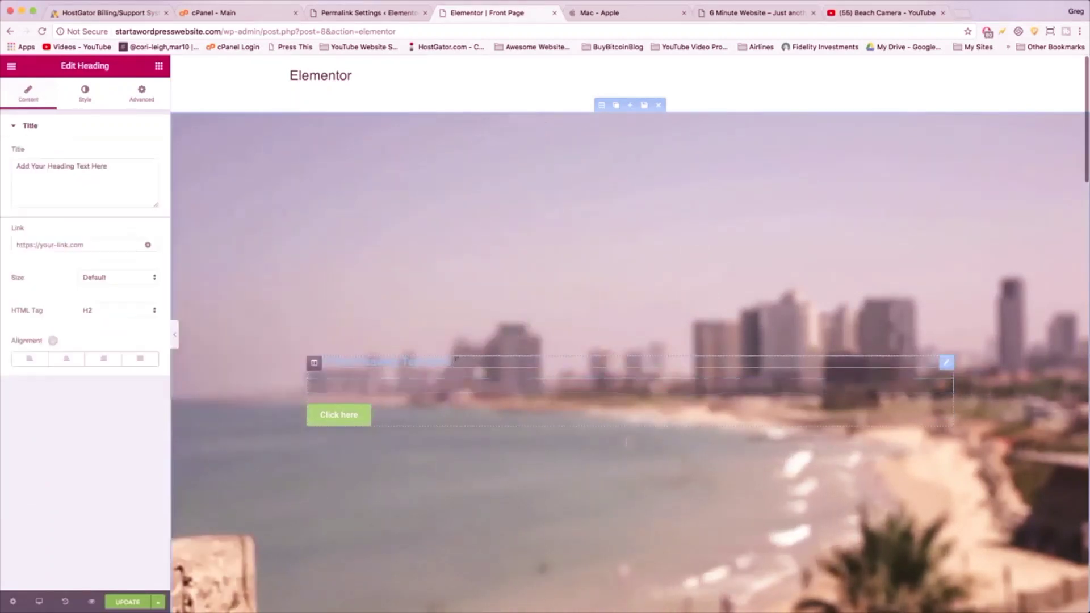
pyautogui.moveTo(107, 166); pyautogui.dragTo(9, 173)
pyautogui.tripleClick(52, 165)
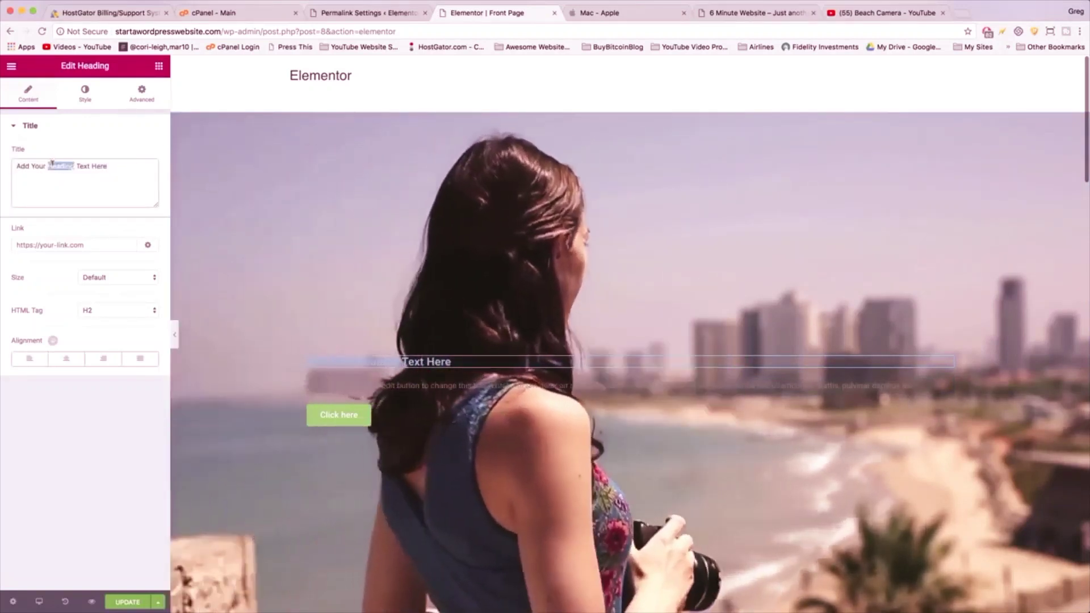
pyautogui.write('Capti')
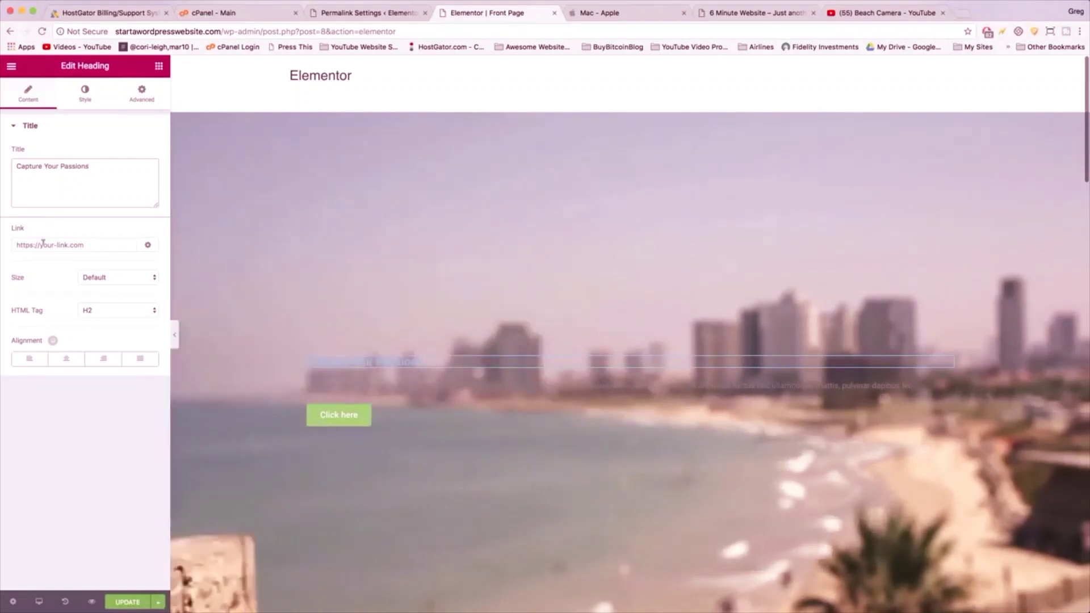
# - Enlarge the heading to size 80 and try the Aclonica and Alegreya Sans fonts
pyautogui.click(85, 96)
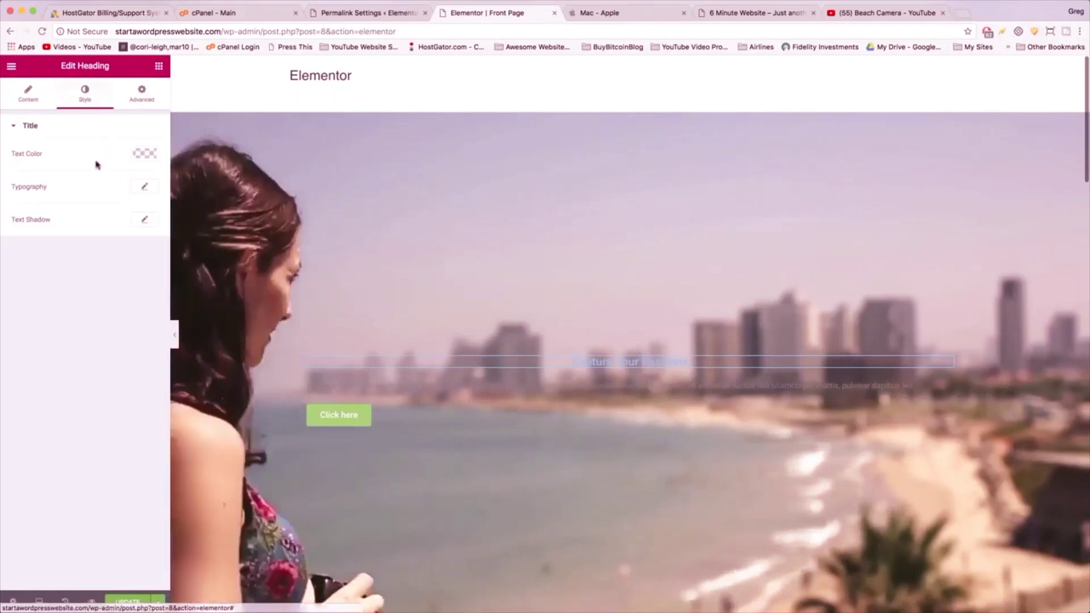
pyautogui.click(152, 188)
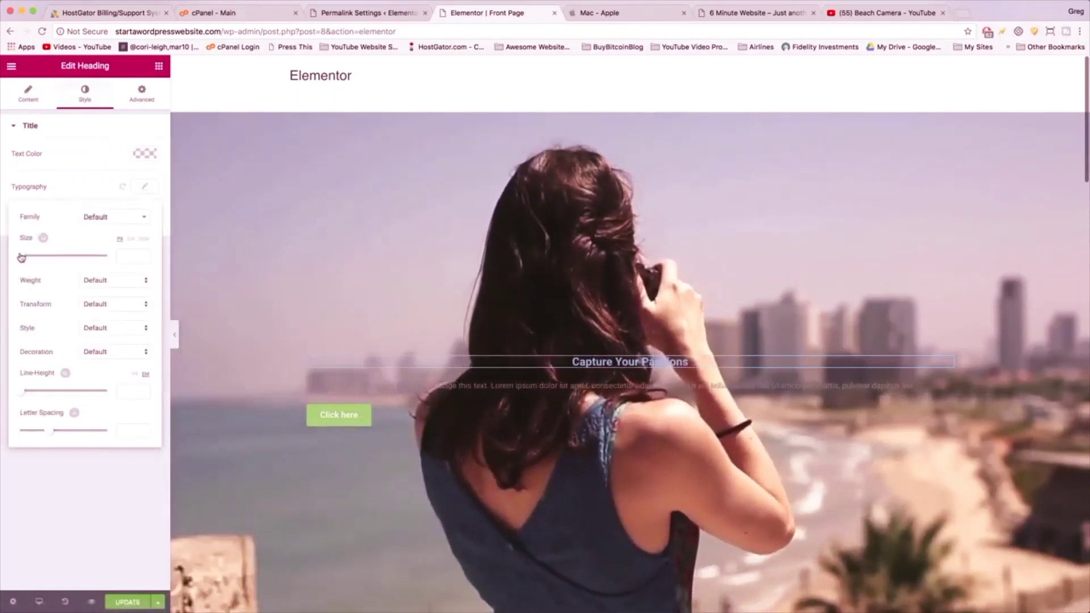
pyautogui.moveTo(21, 258); pyautogui.dragTo(55, 261)
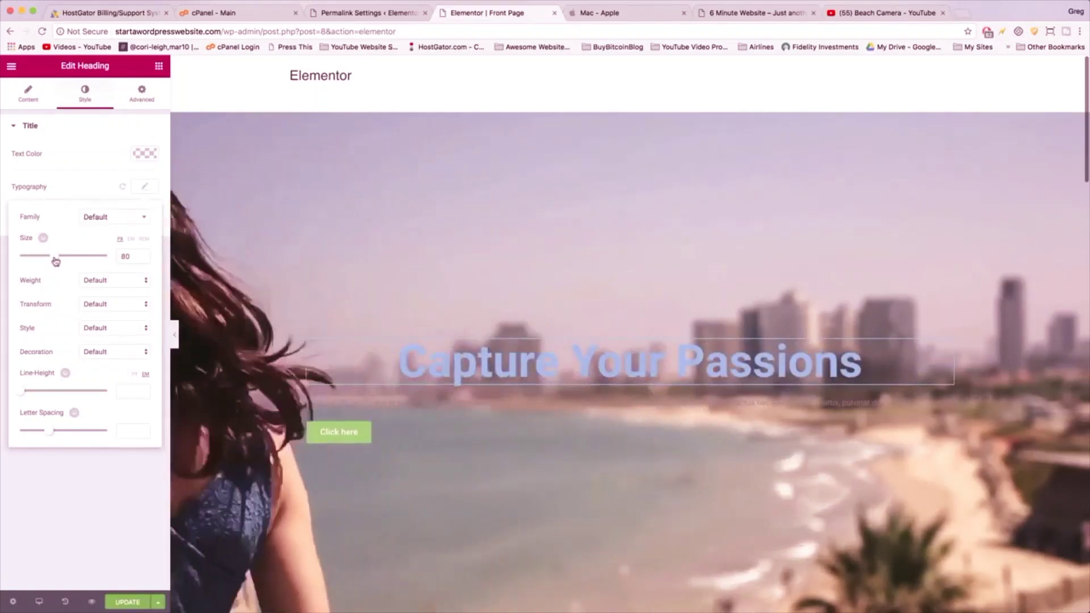
pyautogui.click(133, 218)
pyautogui.scroll(-5, 112, 307)
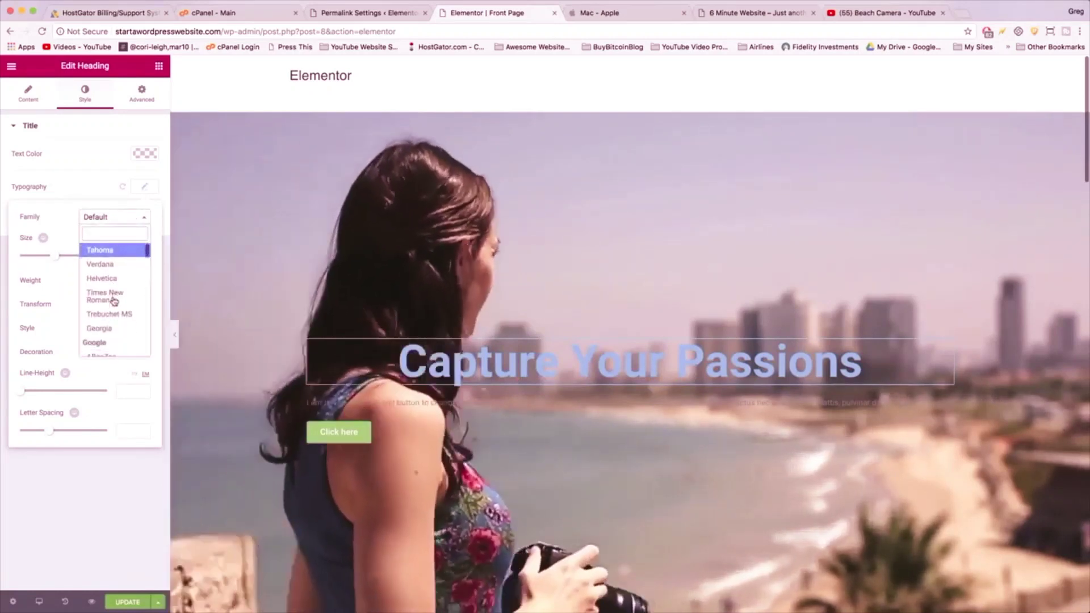
pyautogui.scroll(-1, 113, 301)
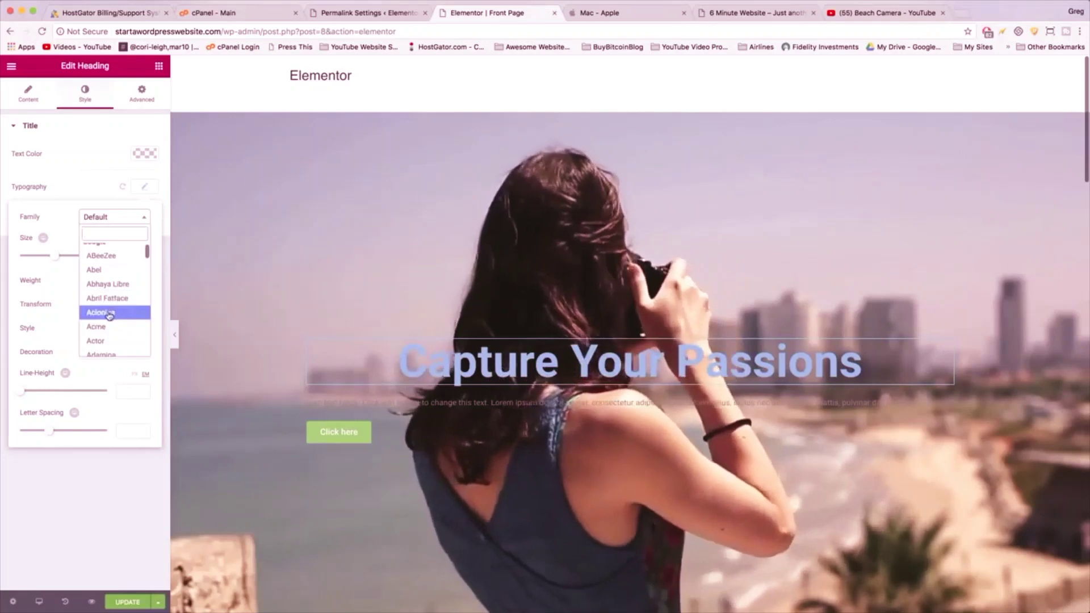
pyautogui.click(110, 314)
pyautogui.click(115, 221)
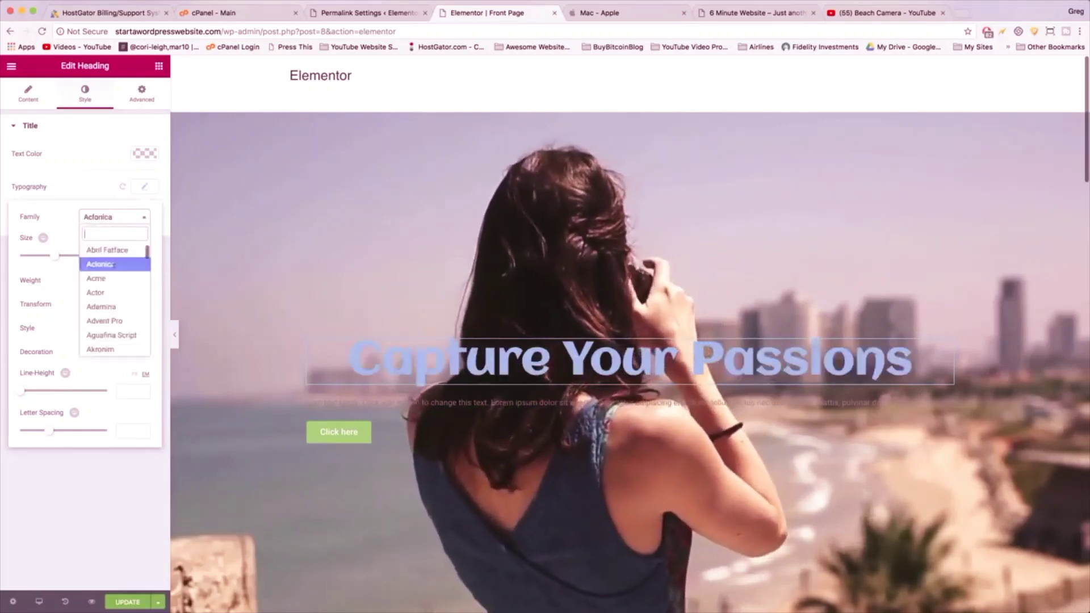
pyautogui.scroll(-3, 113, 307)
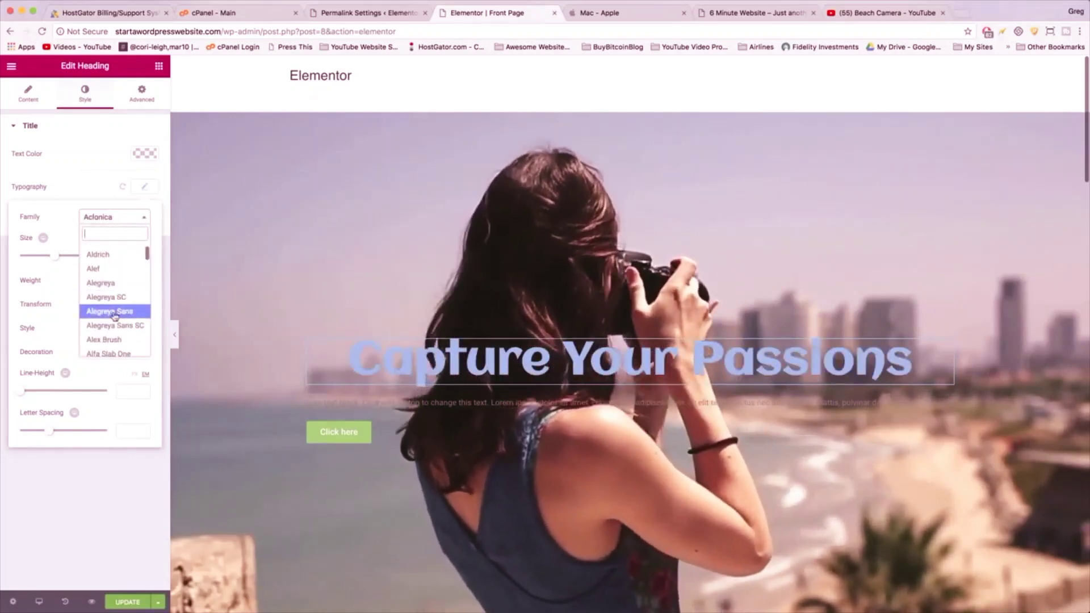
pyautogui.click(114, 312)
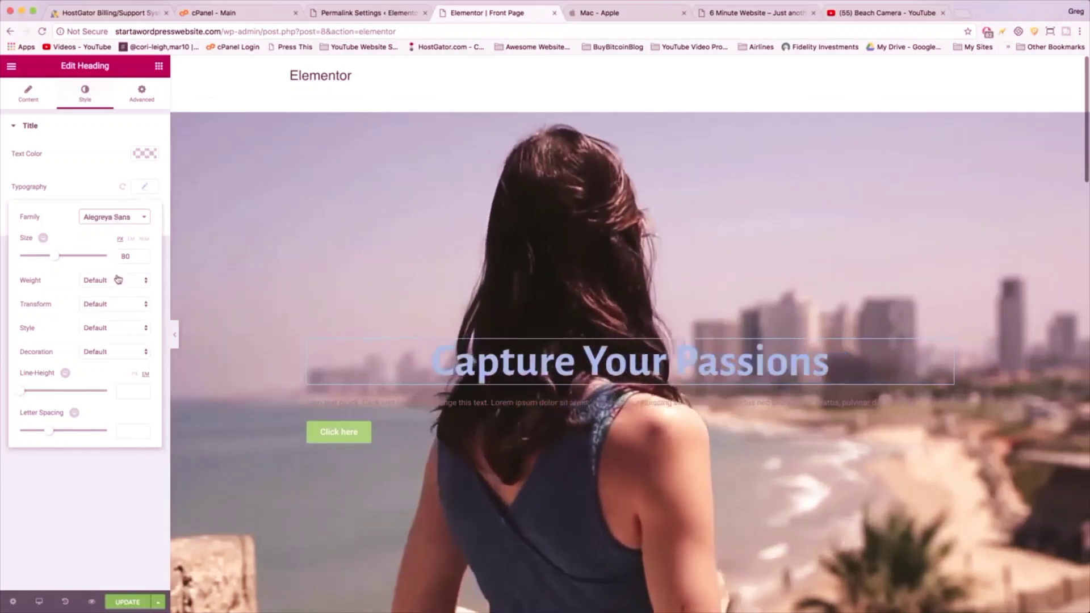
# - Try Amiko, then settle on Roboto as the heading font
pyautogui.click(118, 219)
pyautogui.scroll(-3, 111, 320)
pyautogui.click(110, 323)
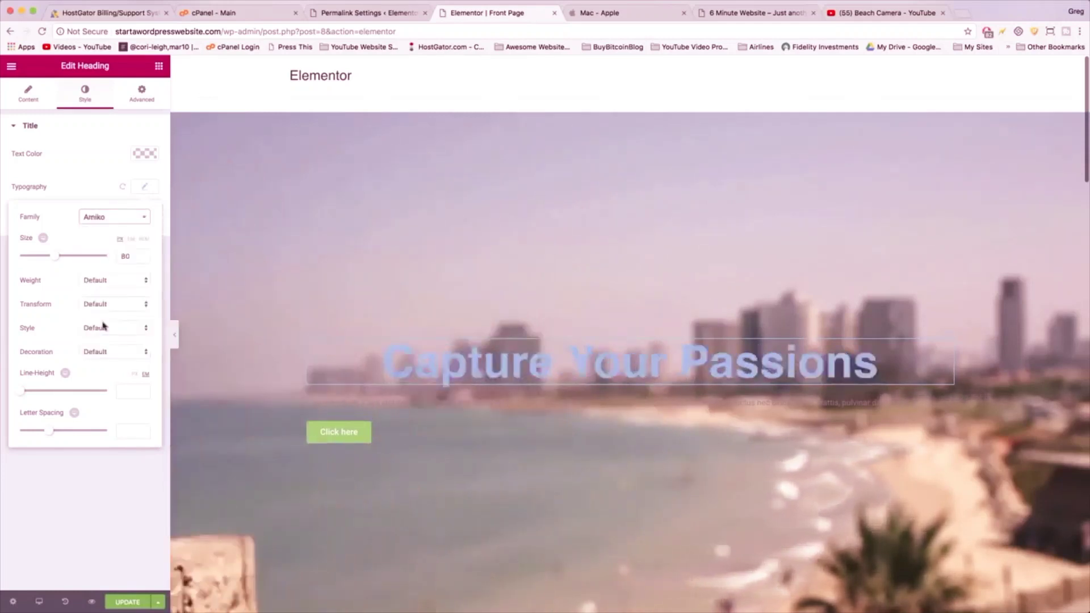
pyautogui.click(126, 221)
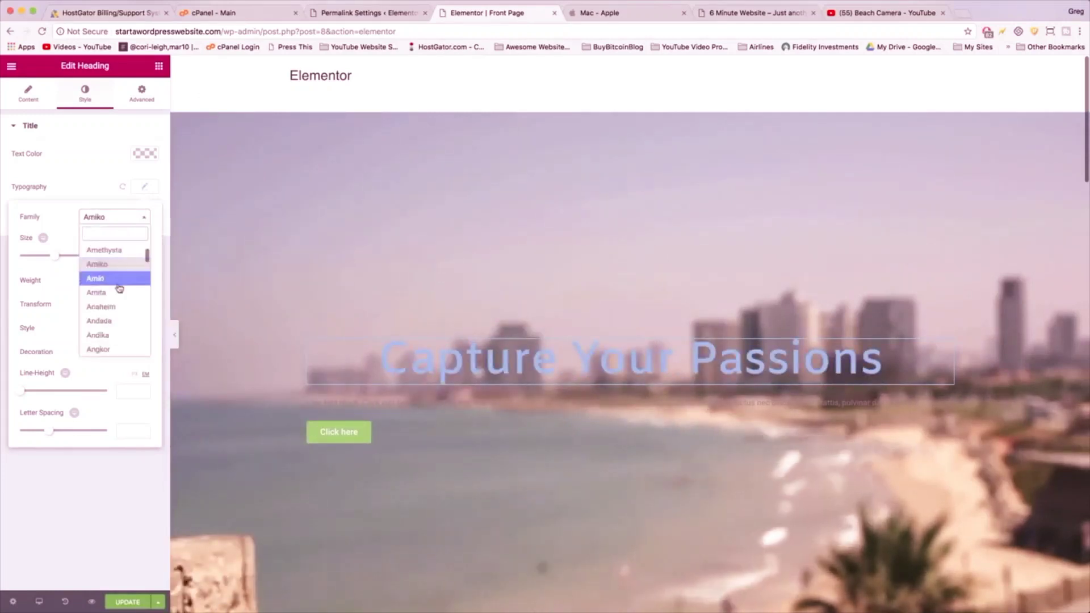
pyautogui.scroll(3, 119, 270)
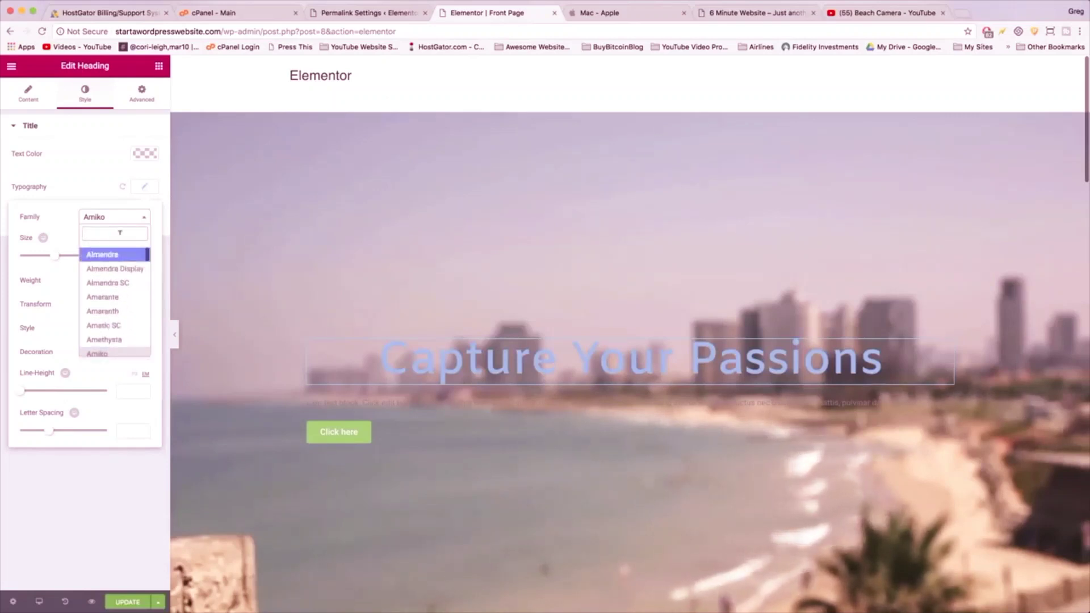
pyautogui.write('robot')
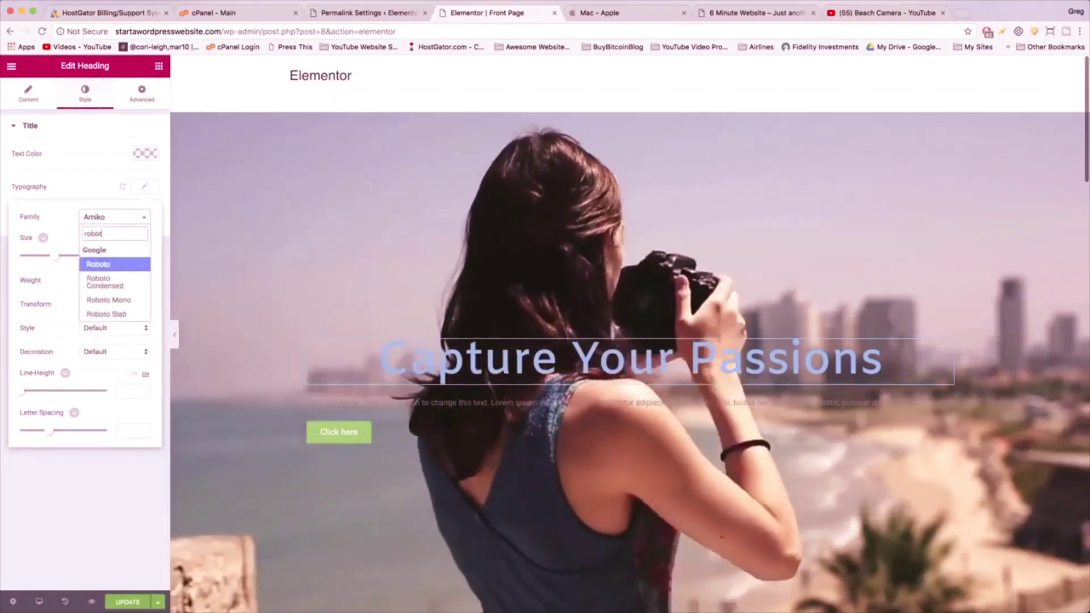
pyautogui.click(107, 264)
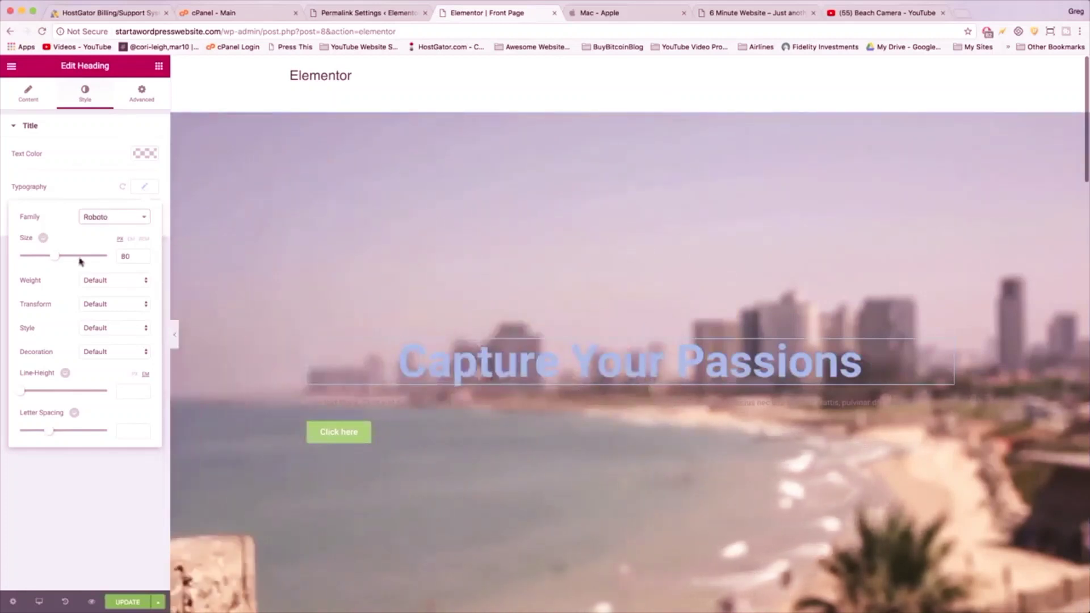
# - Adjust the heading's line height and make its text white
pyautogui.moveTo(22, 397)
pyautogui.mouseDown()
pyautogui.moveTo(51, 394)
pyautogui.moveTo(32, 396)
pyautogui.mouseUp()
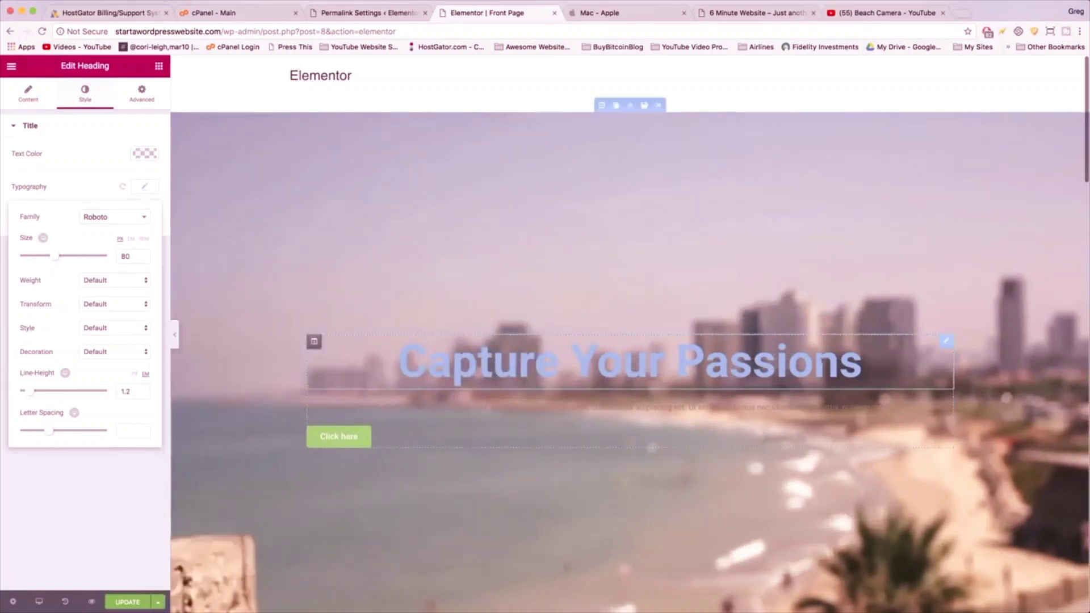
pyautogui.click(671, 355)
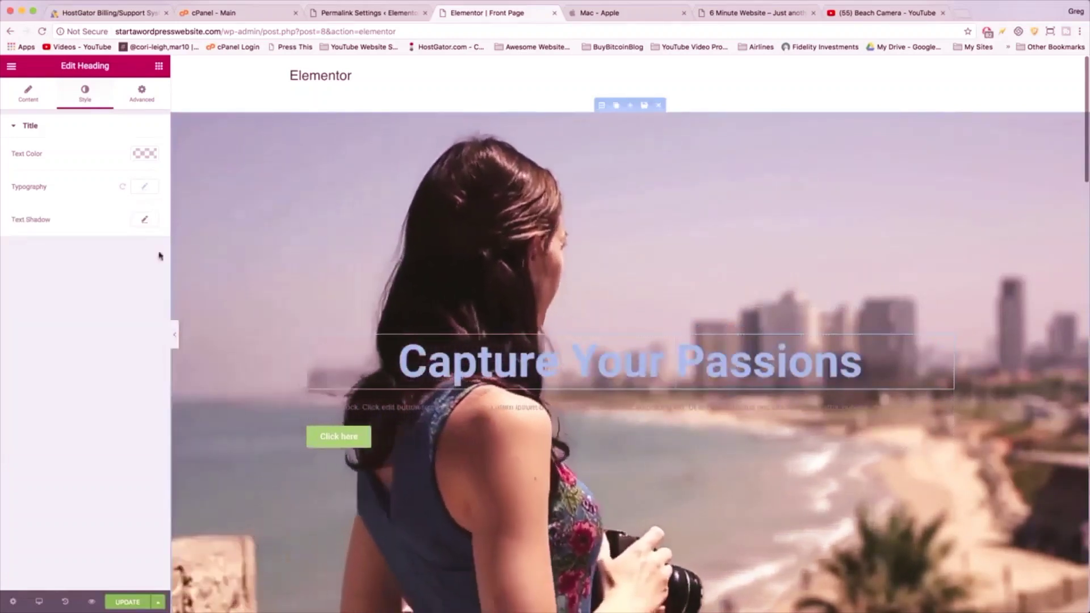
pyautogui.click(150, 156)
pyautogui.click(117, 289)
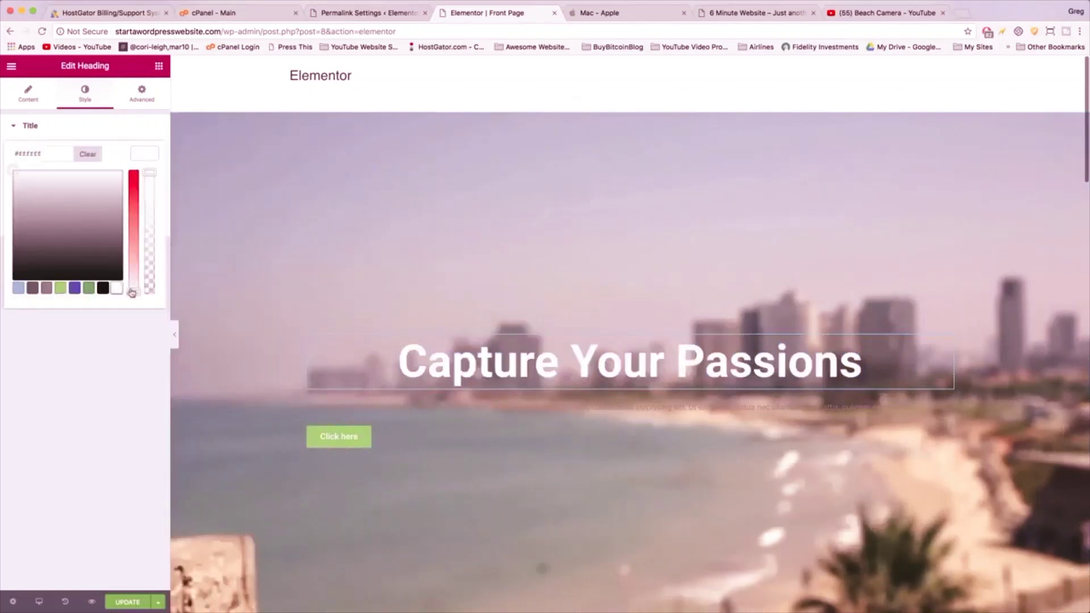
pyautogui.click(536, 405)
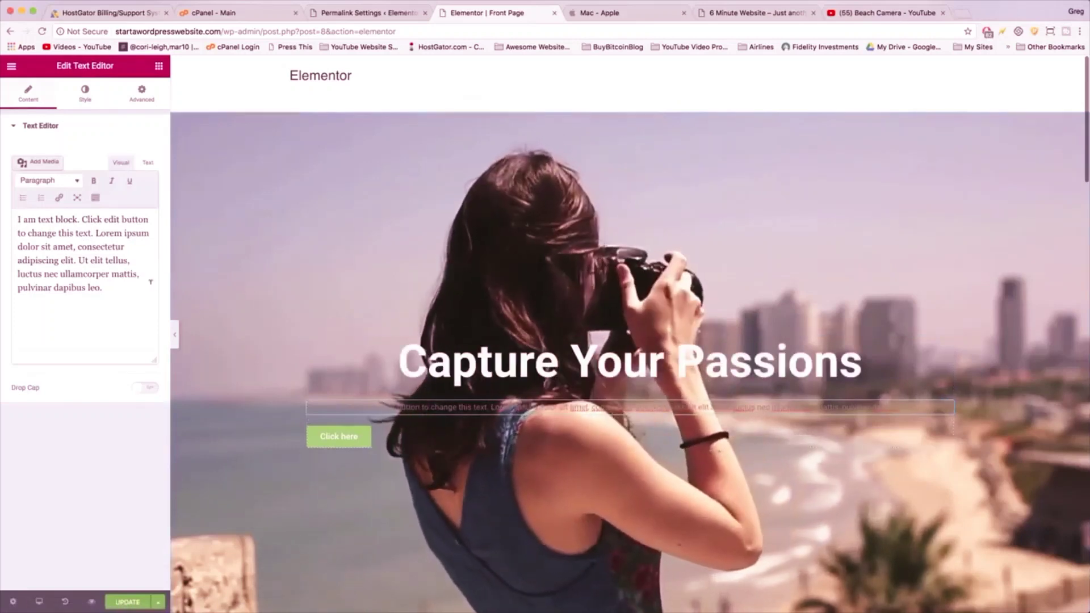
# - Replace the lorem ipsum paragraph with 'Today and Share Them with the World'
pyautogui.moveTo(102, 288); pyautogui.dragTo(24, 220)
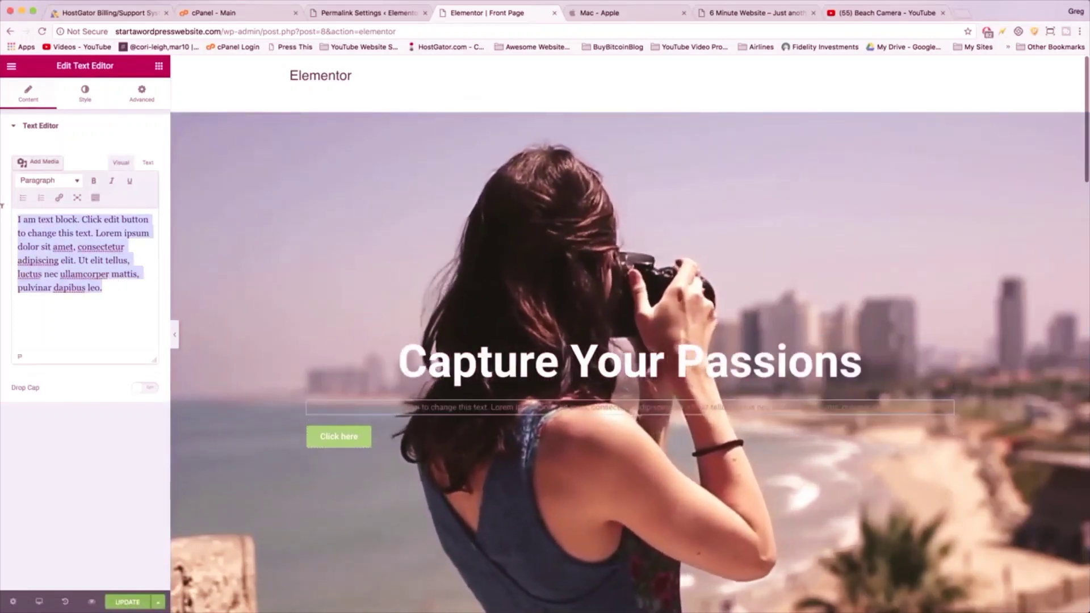
pyautogui.press('BackSpace')
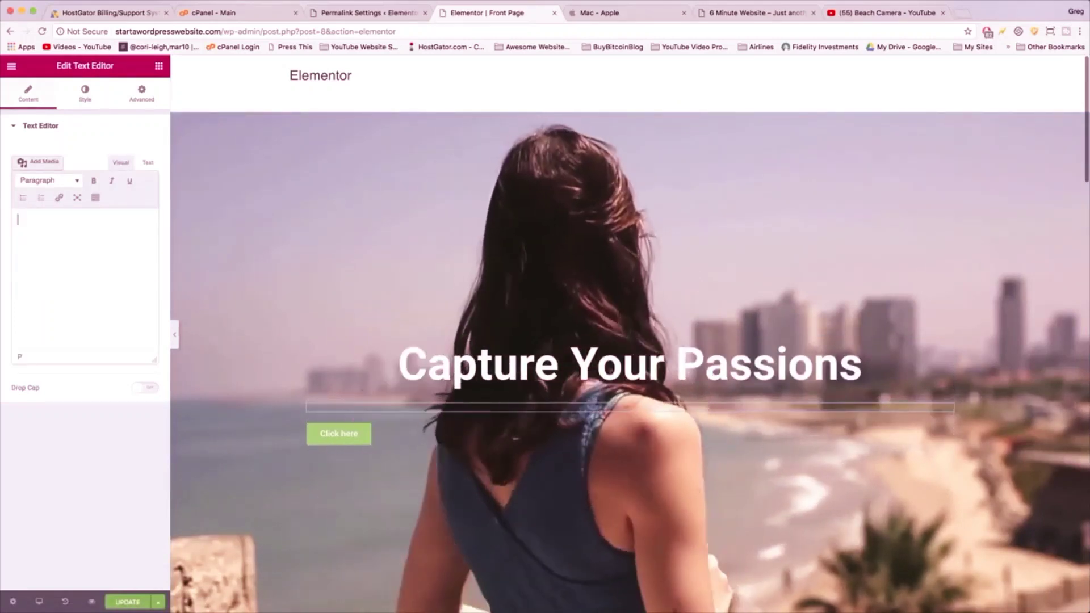
pyautogui.write('Today n')
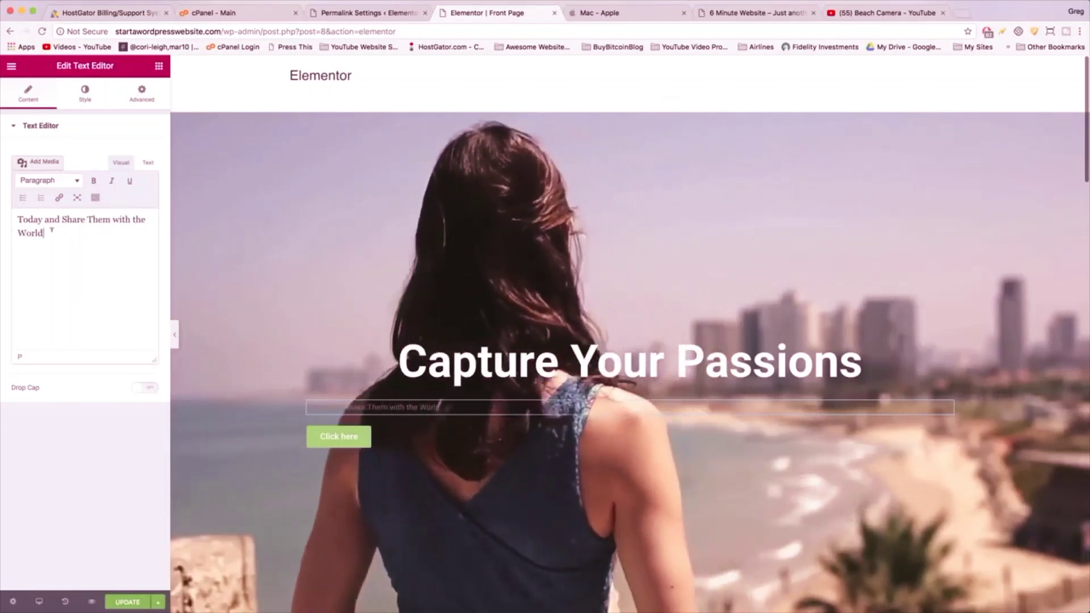
pyautogui.press('super+a')
pyautogui.click(60, 234)
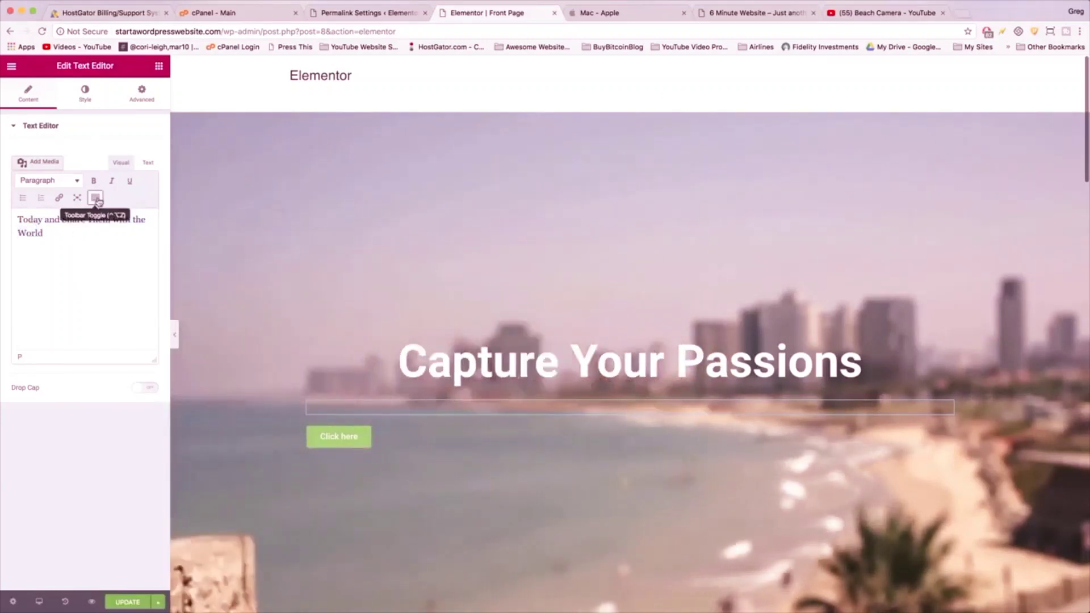
# - Show the editor's extra toolbar and switch between Text and Visual views
pyautogui.click(95, 198)
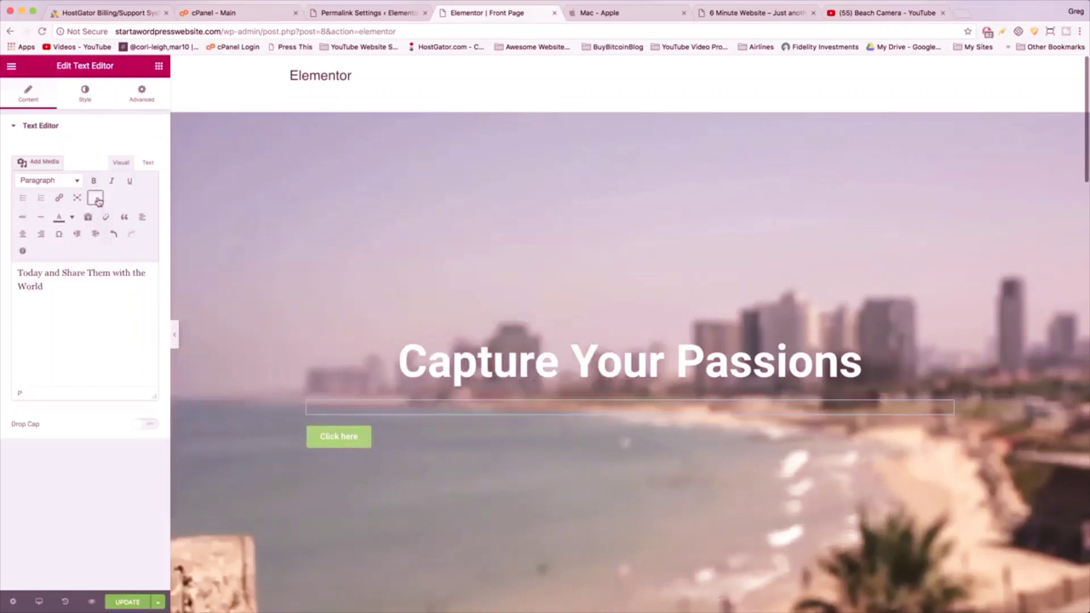
pyautogui.press('super+a')
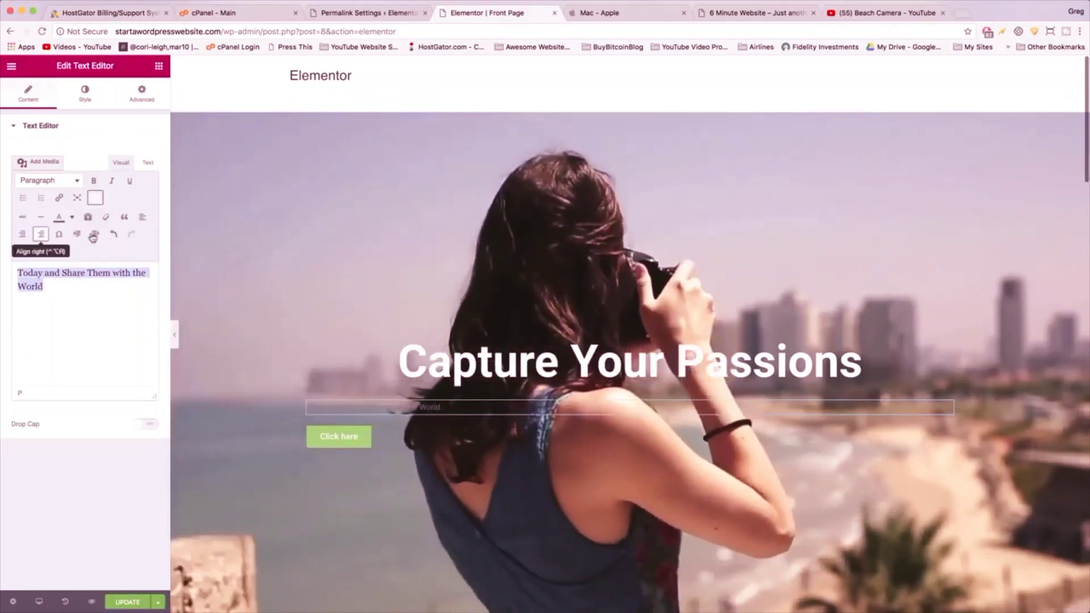
pyautogui.click(166, 138)
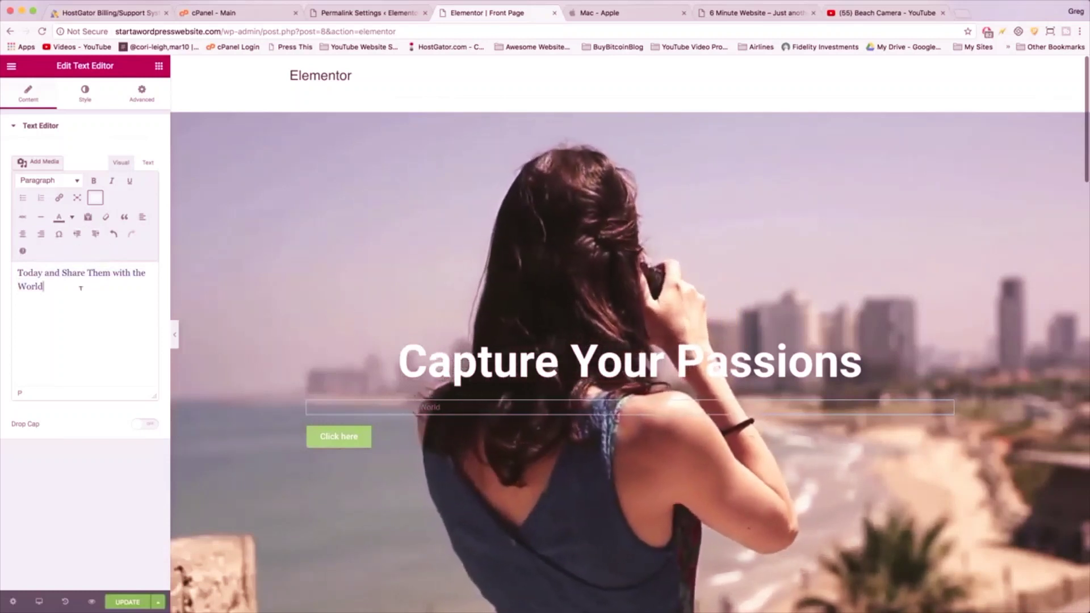
pyautogui.tripleClick(36, 274)
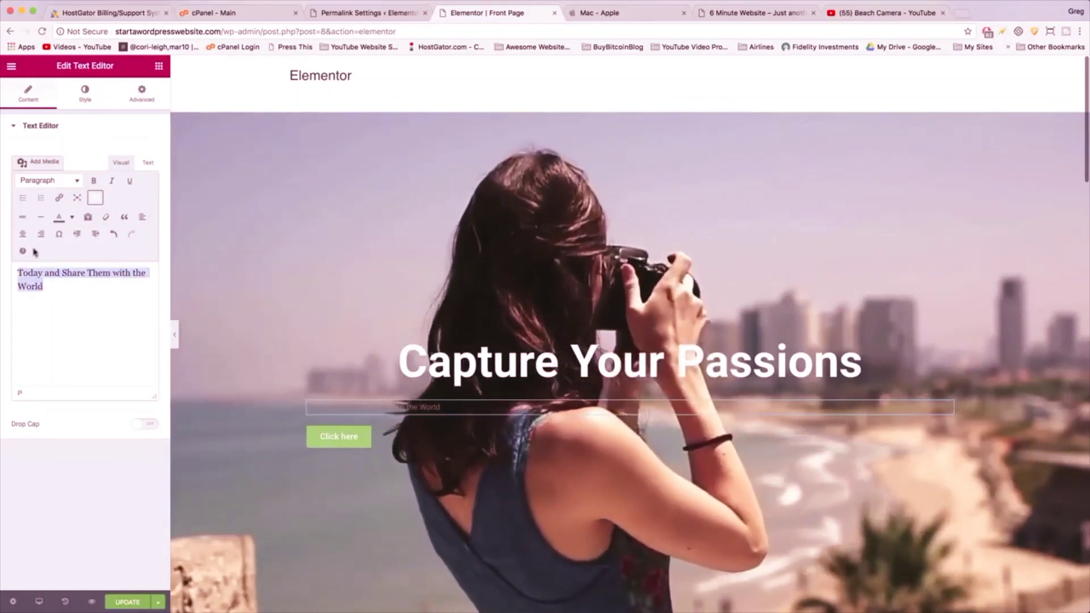
pyautogui.click(149, 163)
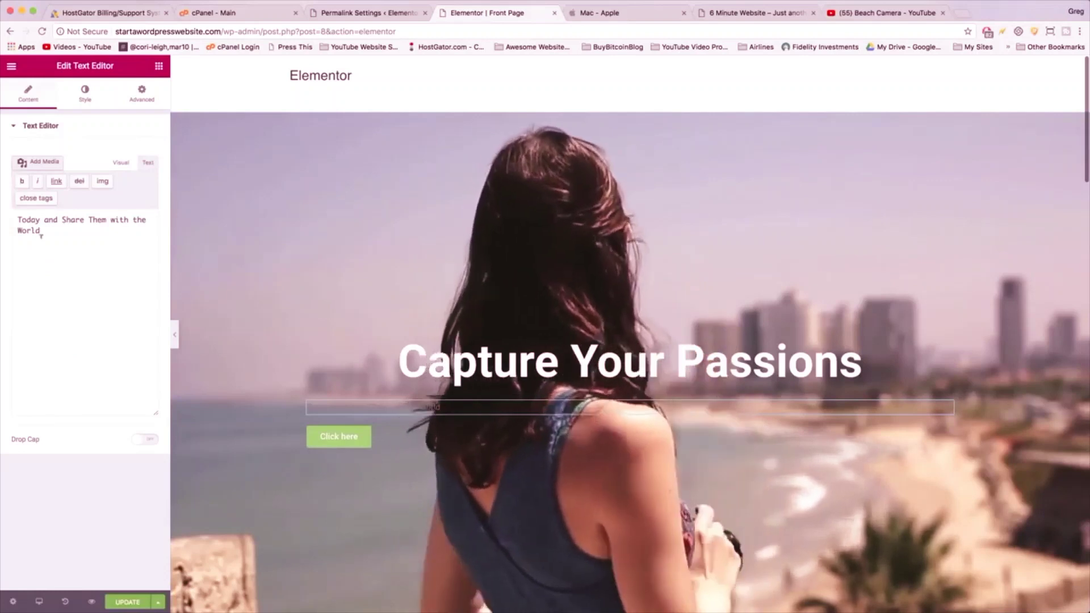
pyautogui.tripleClick(43, 230)
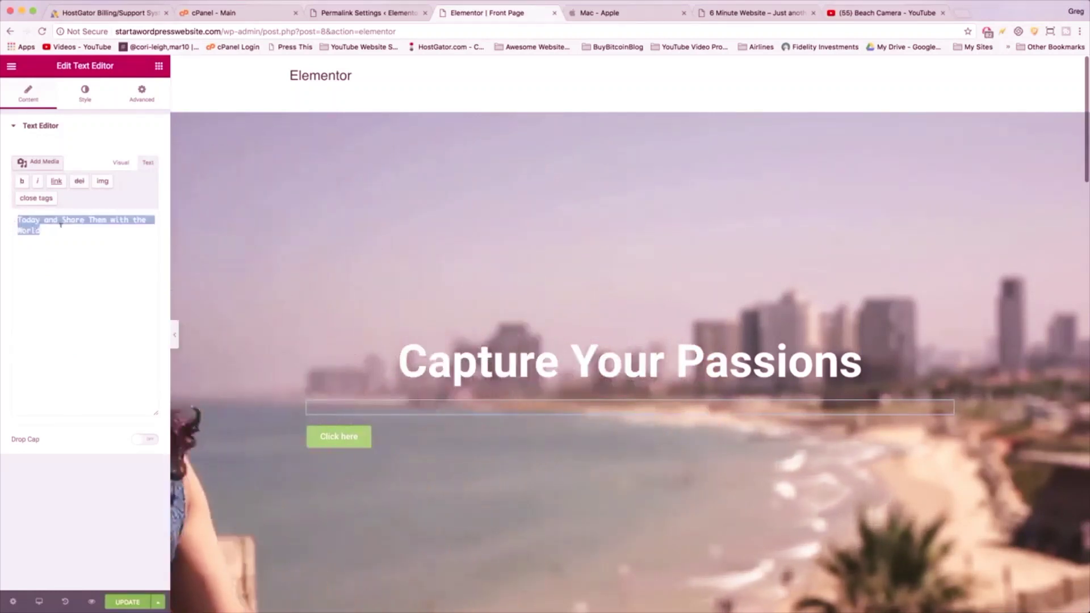
pyautogui.click(44, 230)
pyautogui.click(121, 163)
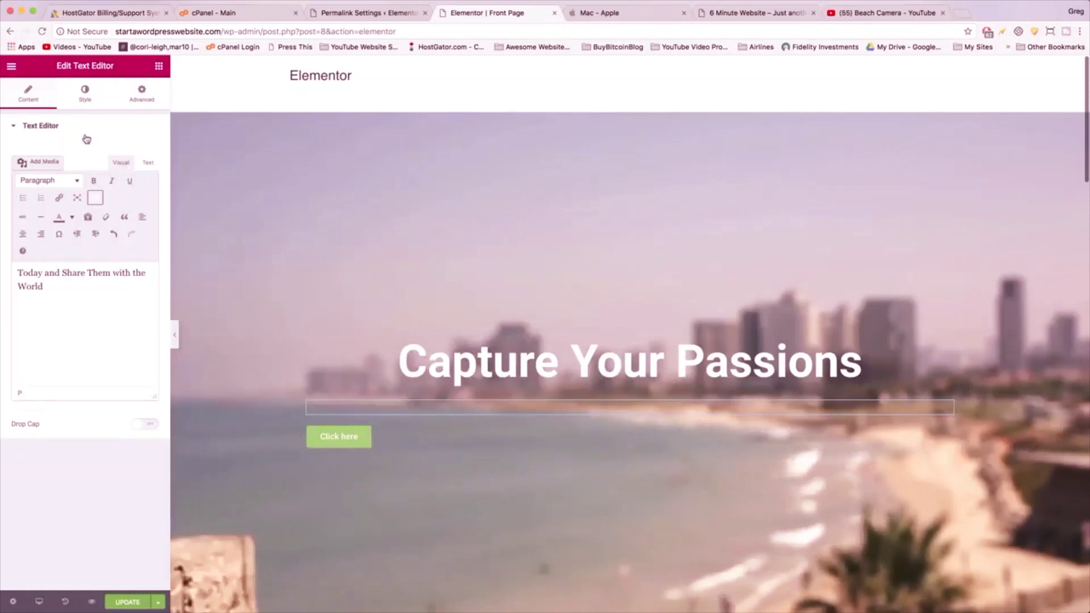
# - Center the subtitle, make it white, and set its typography size to 48
pyautogui.click(83, 96)
pyautogui.click(64, 171)
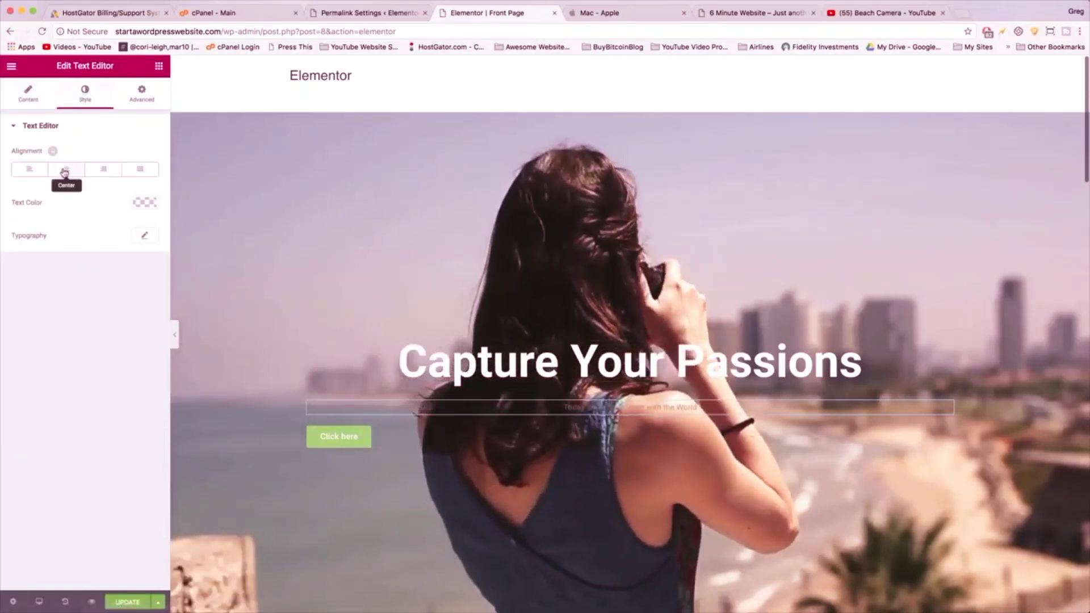
pyautogui.click(144, 208)
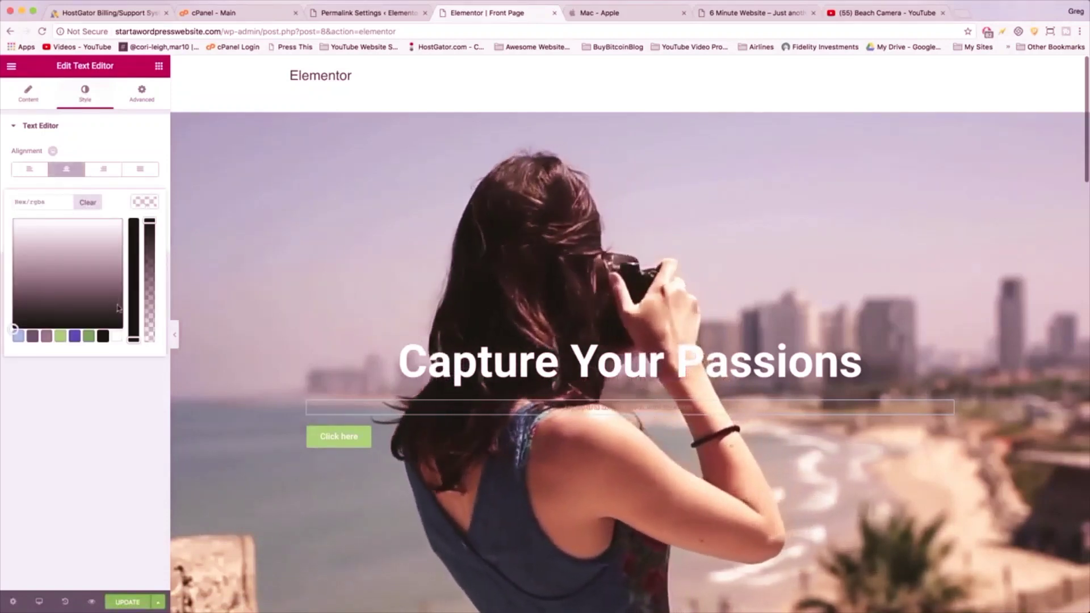
pyautogui.click(117, 339)
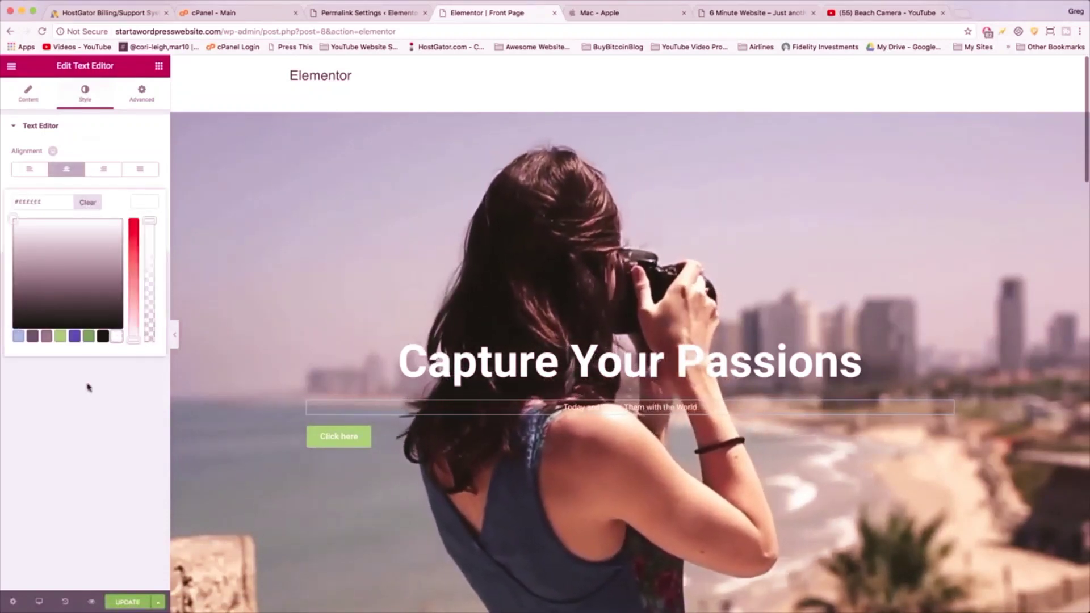
pyautogui.click(88, 387)
pyautogui.click(144, 235)
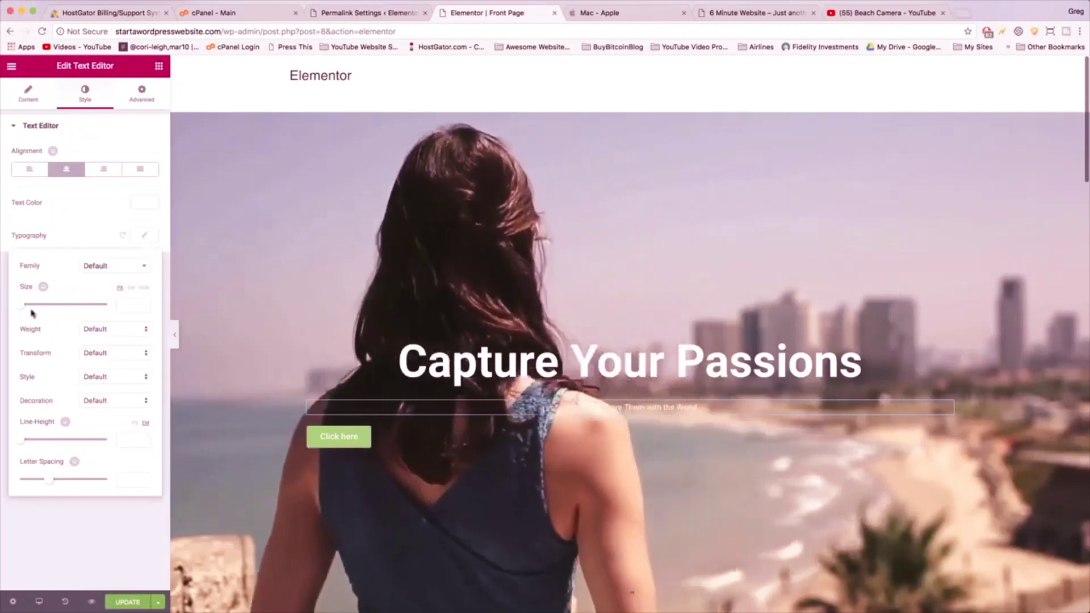
pyautogui.moveTo(23, 304); pyautogui.dragTo(41, 305)
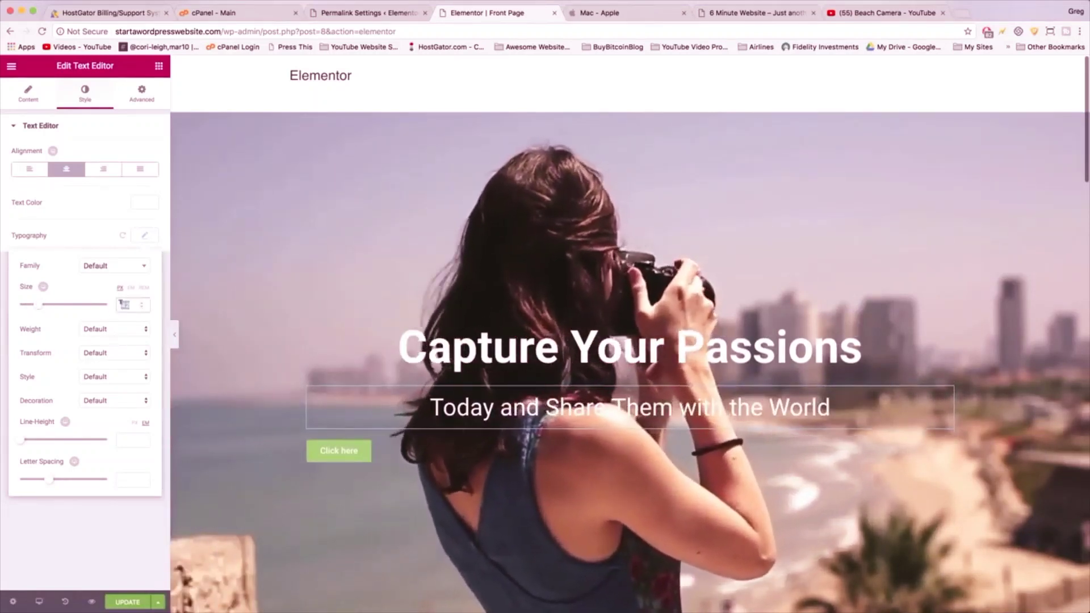
pyautogui.write('48')
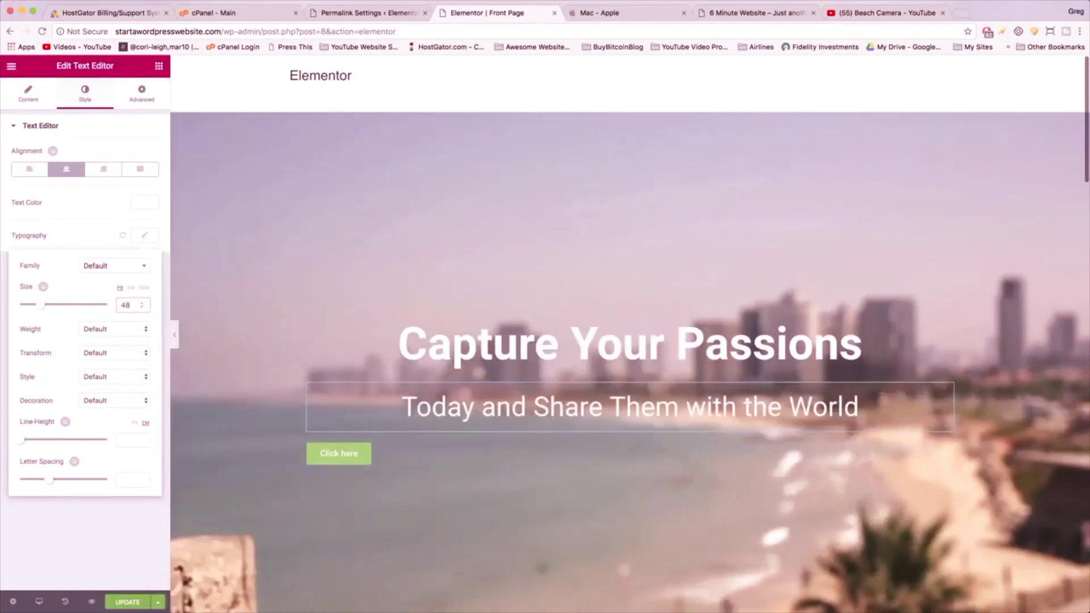
pyautogui.click(627, 344)
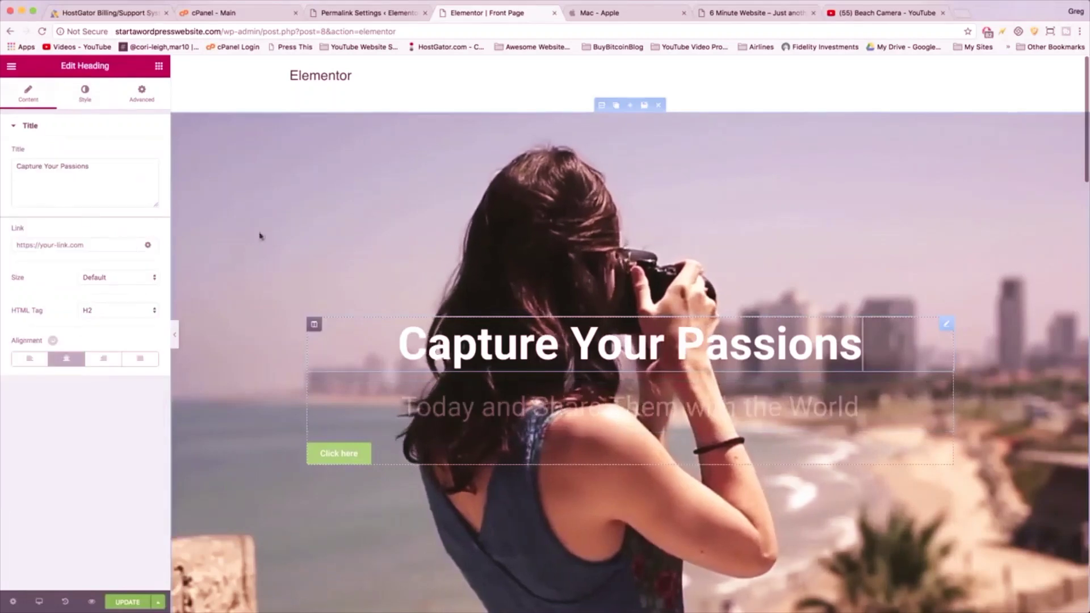
# - Set the 'Capture Your Passions' heading's typography size to 100
pyautogui.click(85, 93)
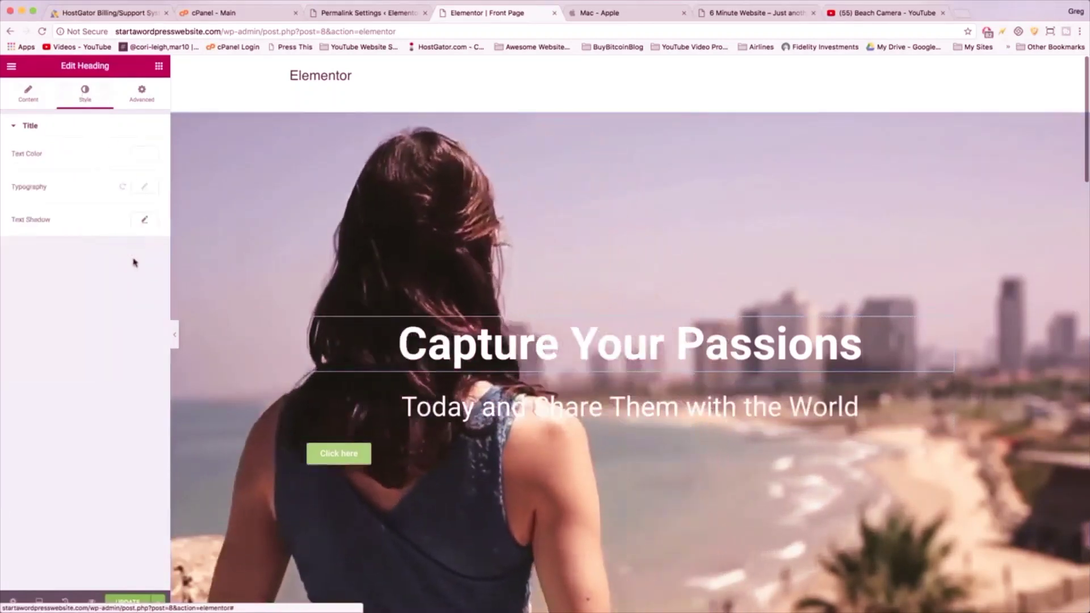
pyautogui.click(146, 186)
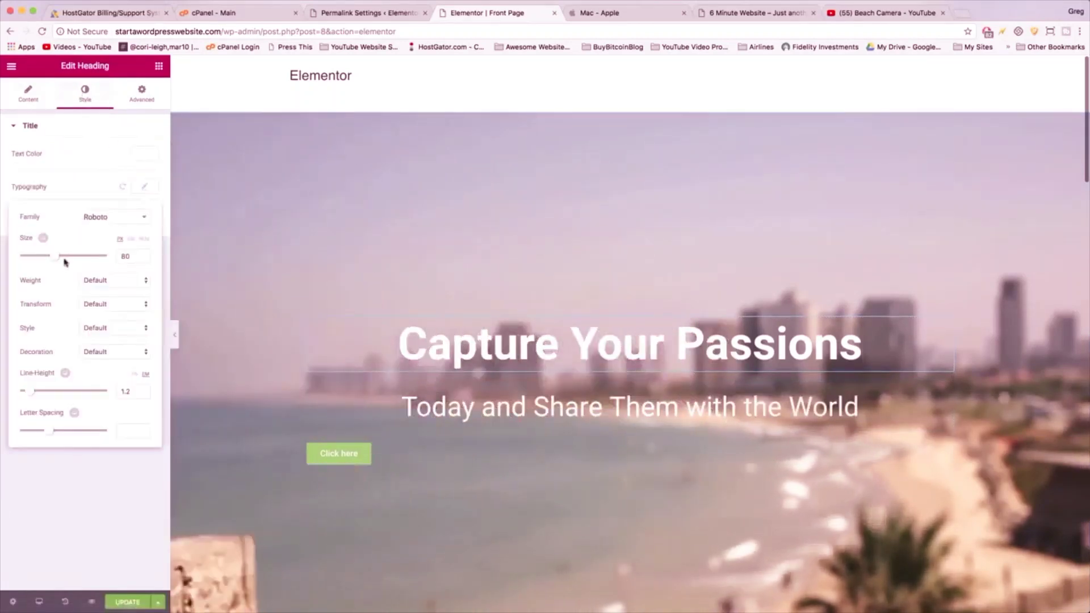
pyautogui.moveTo(56, 260); pyautogui.dragTo(68, 264)
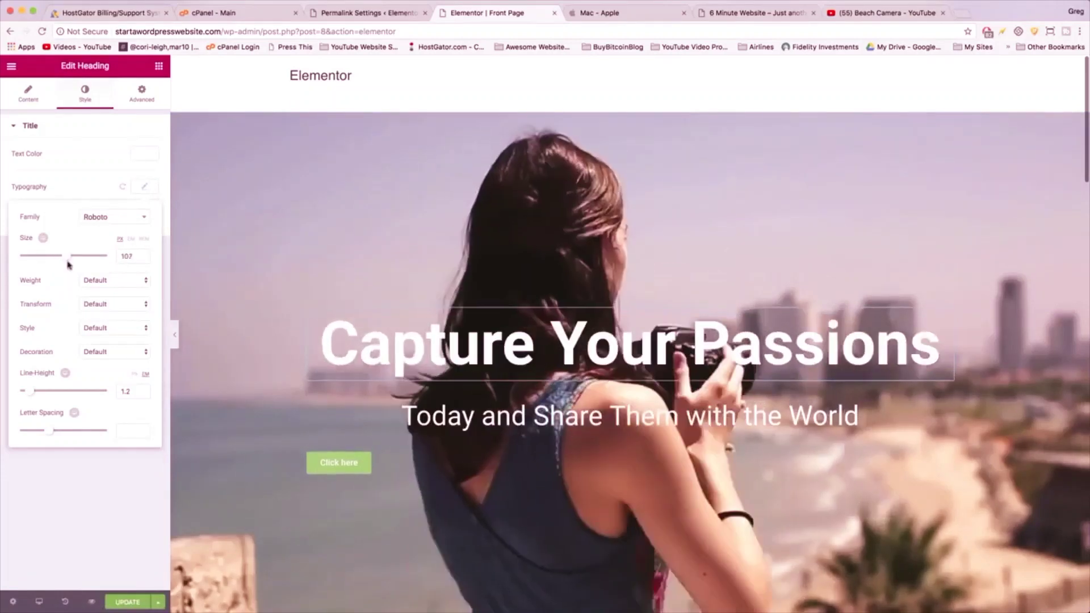
pyautogui.write('100')
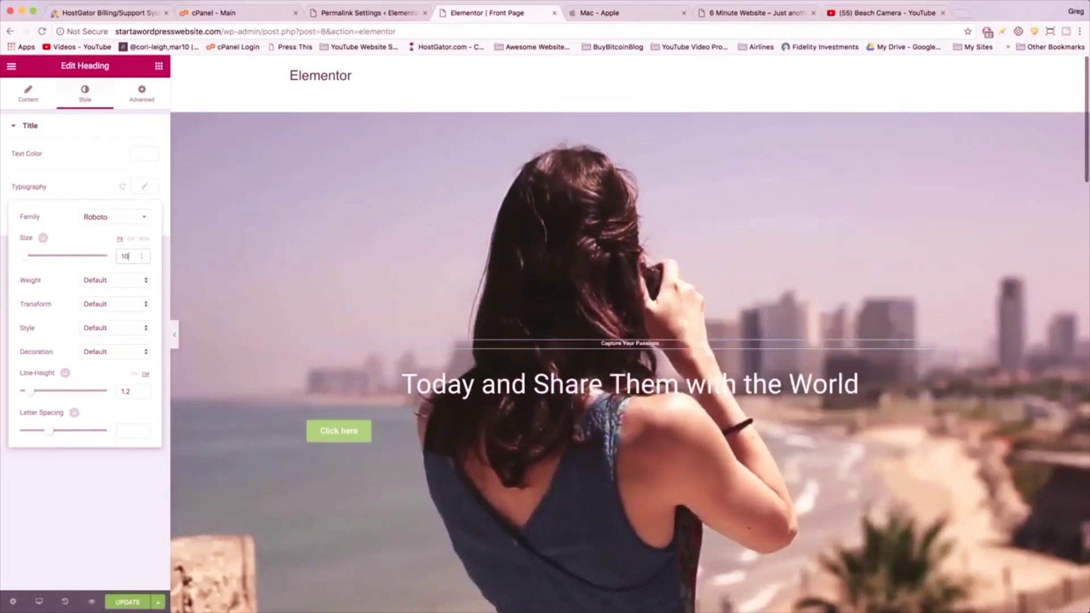
# - Change the subtitle's font family to Roboto
pyautogui.click(525, 436)
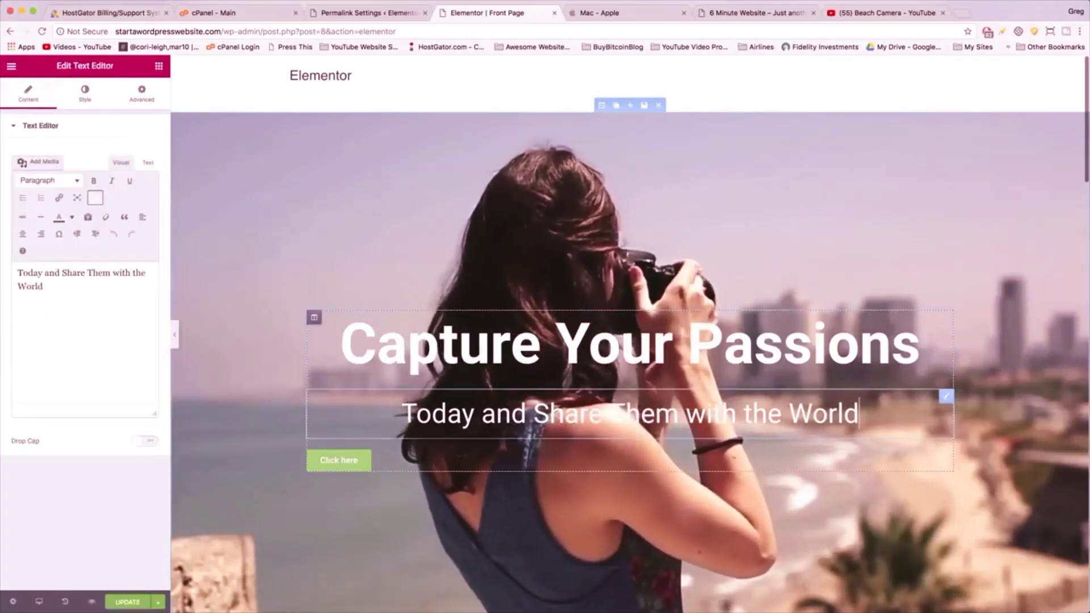
pyautogui.click(85, 94)
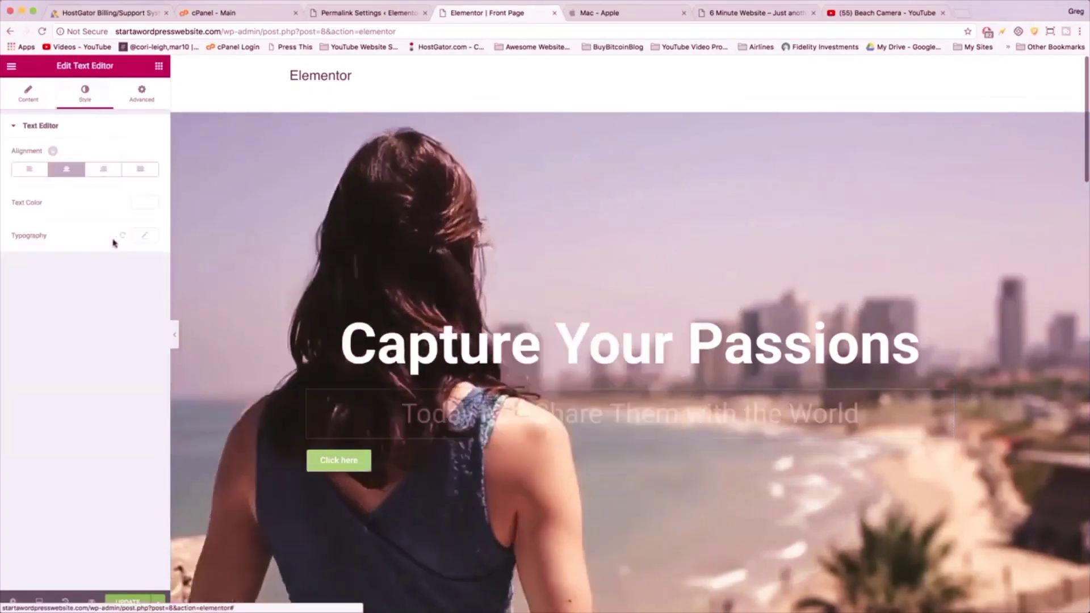
pyautogui.click(144, 235)
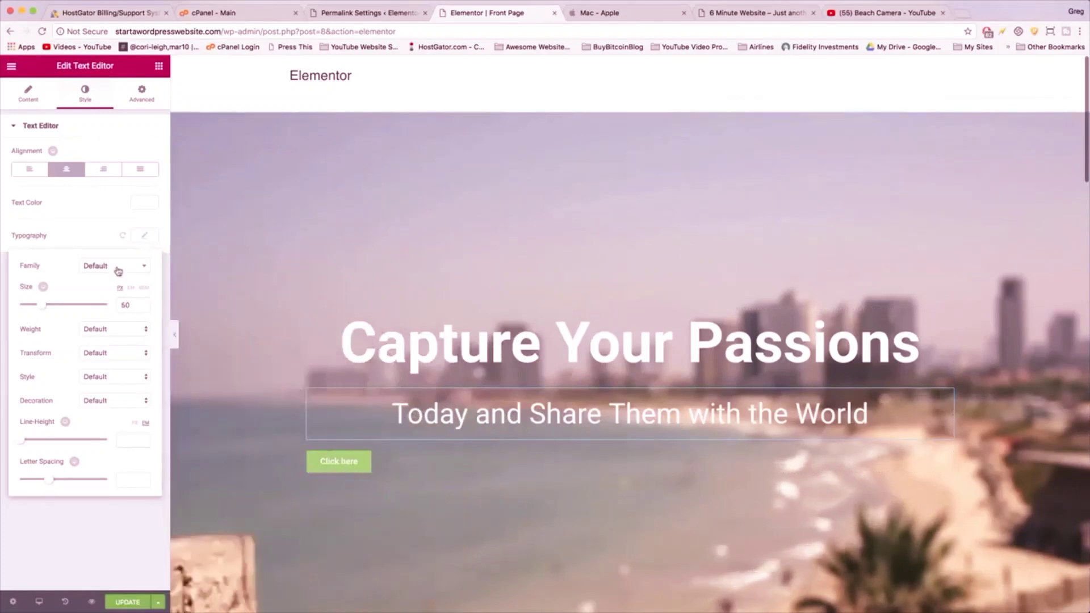
pyautogui.click(125, 265)
pyautogui.write('robot')
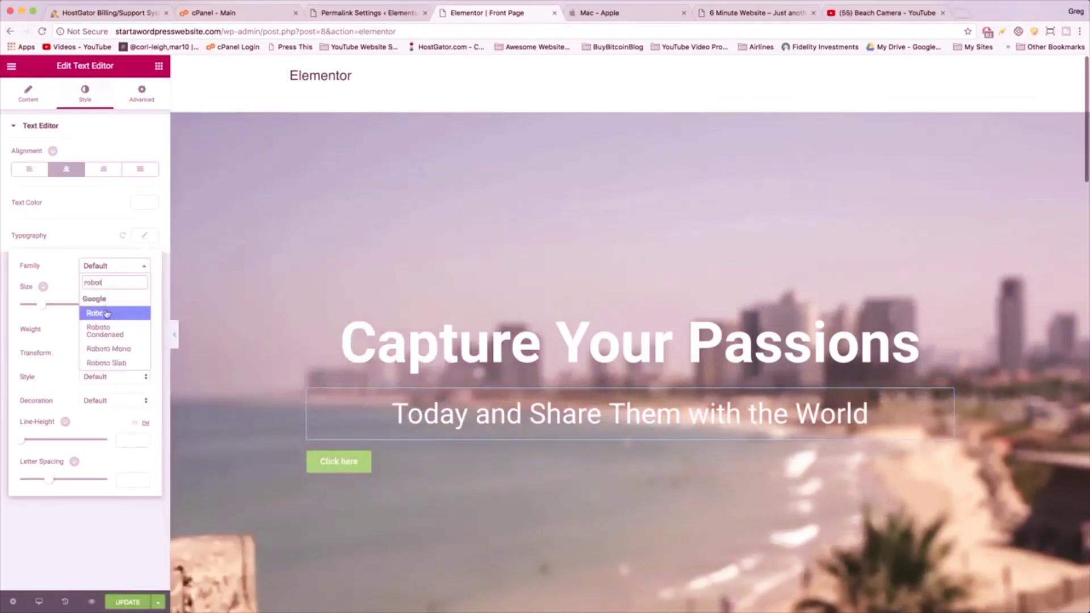
pyautogui.click(106, 313)
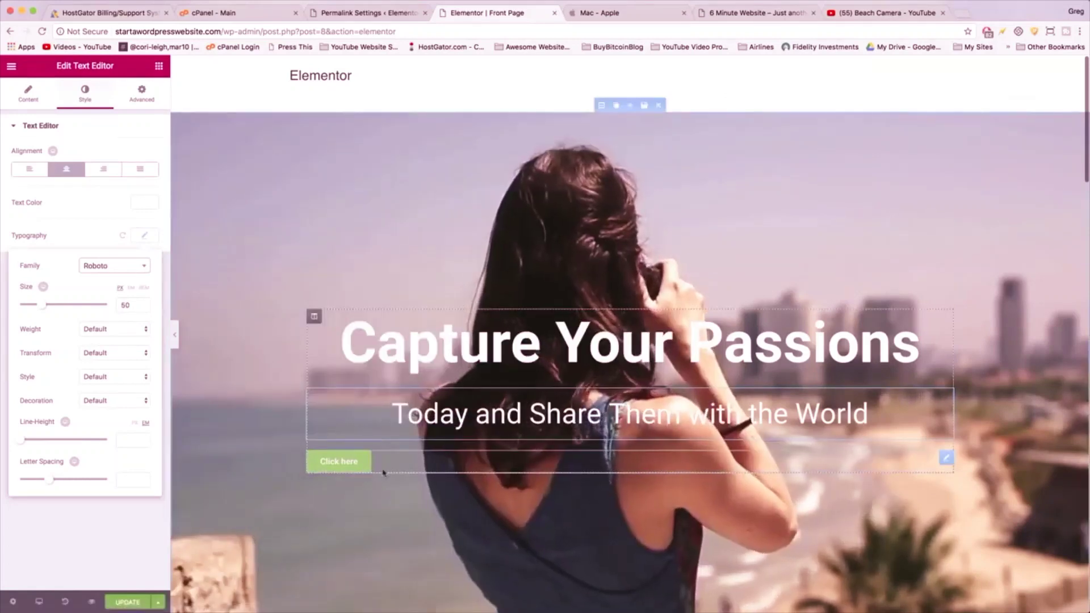
pyautogui.click(383, 472)
# - Center the button, make it Large, add an arrow-circle-down icon after the text with spacing 9
pyautogui.click(66, 279)
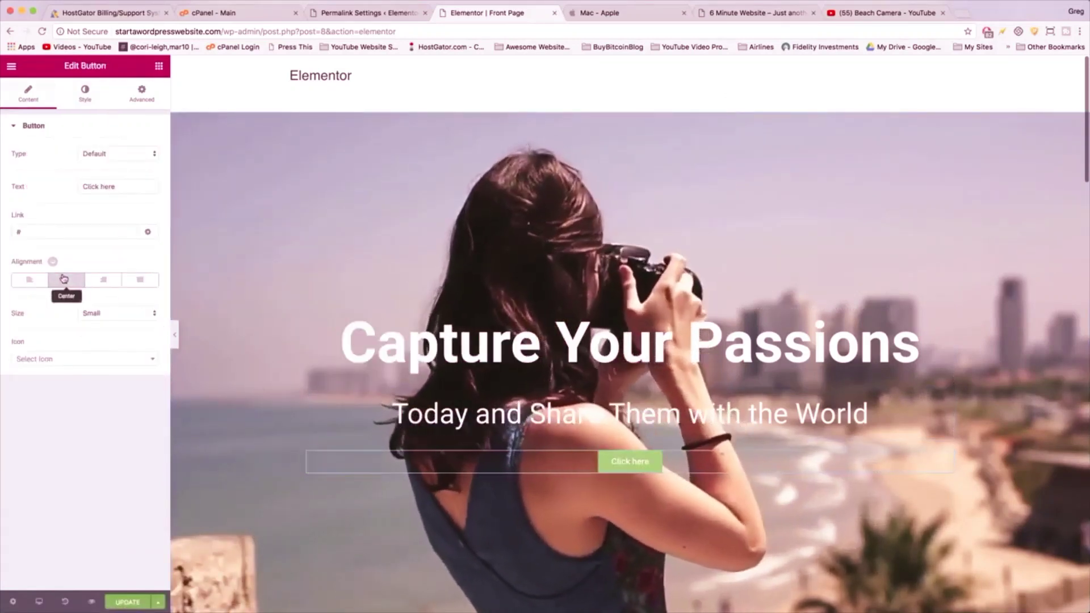
pyautogui.click(128, 313)
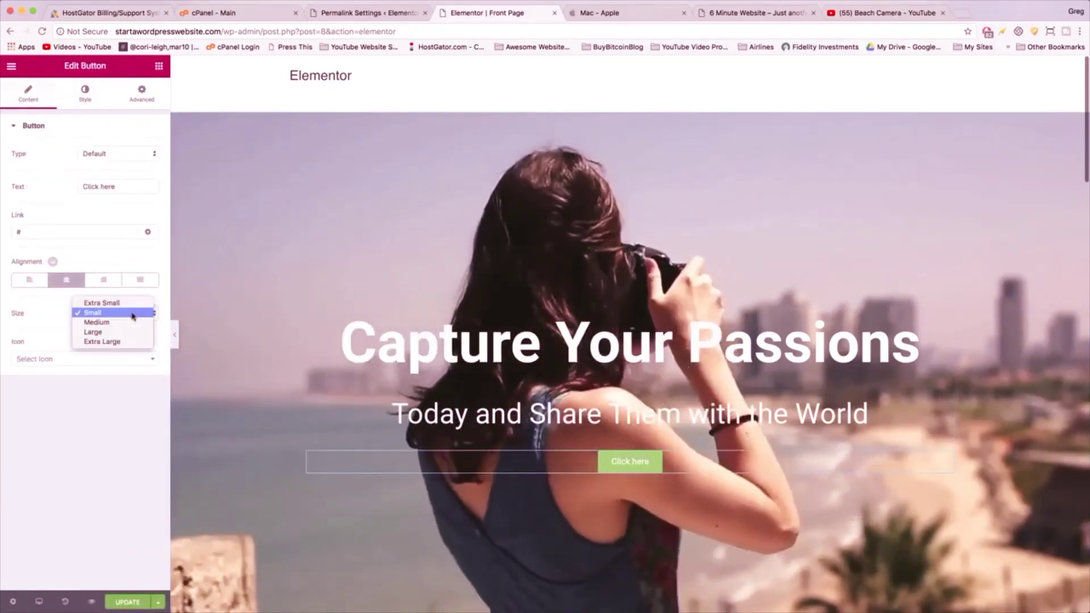
pyautogui.click(119, 322)
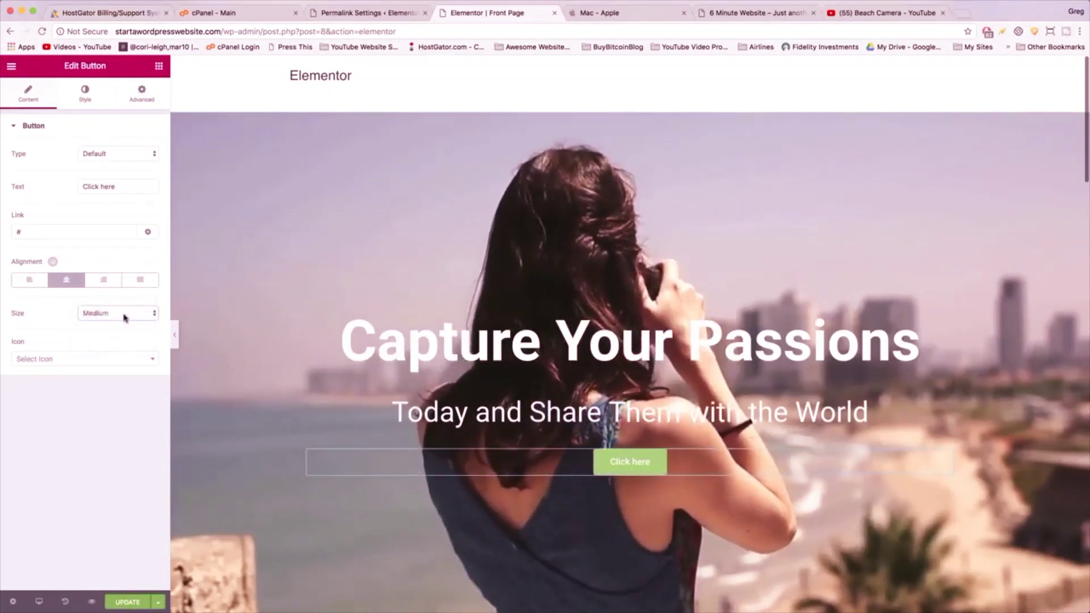
pyautogui.click(125, 318)
pyautogui.click(119, 323)
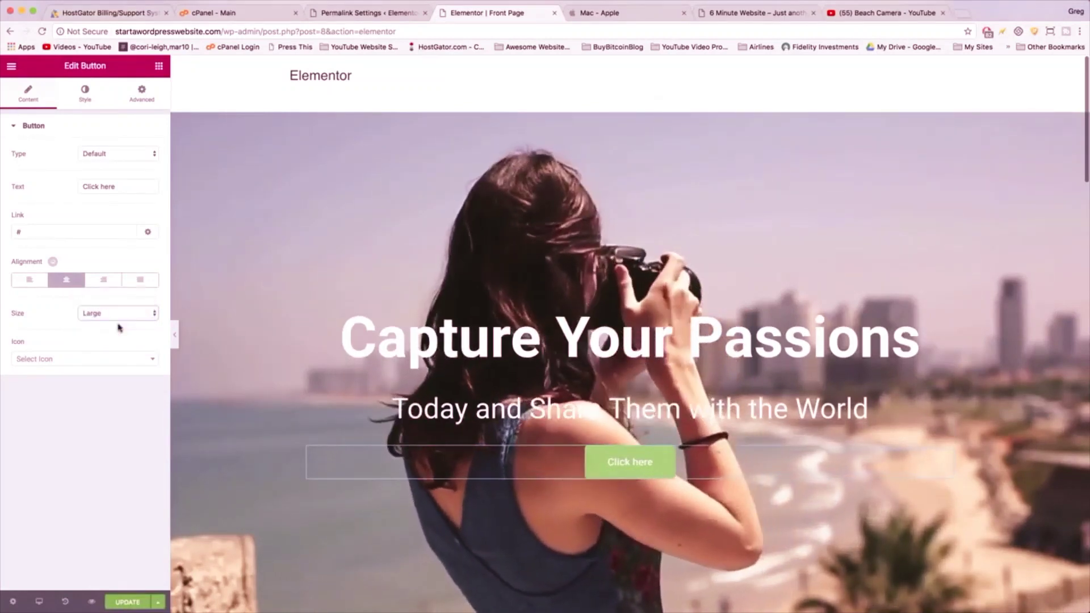
pyautogui.click(148, 364)
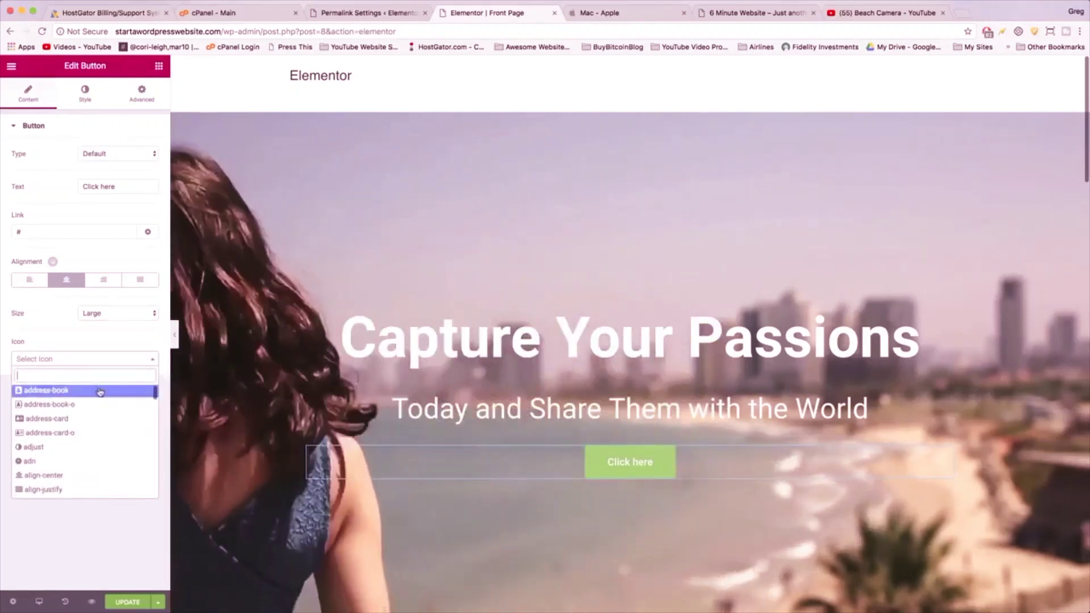
pyautogui.write('arrow')
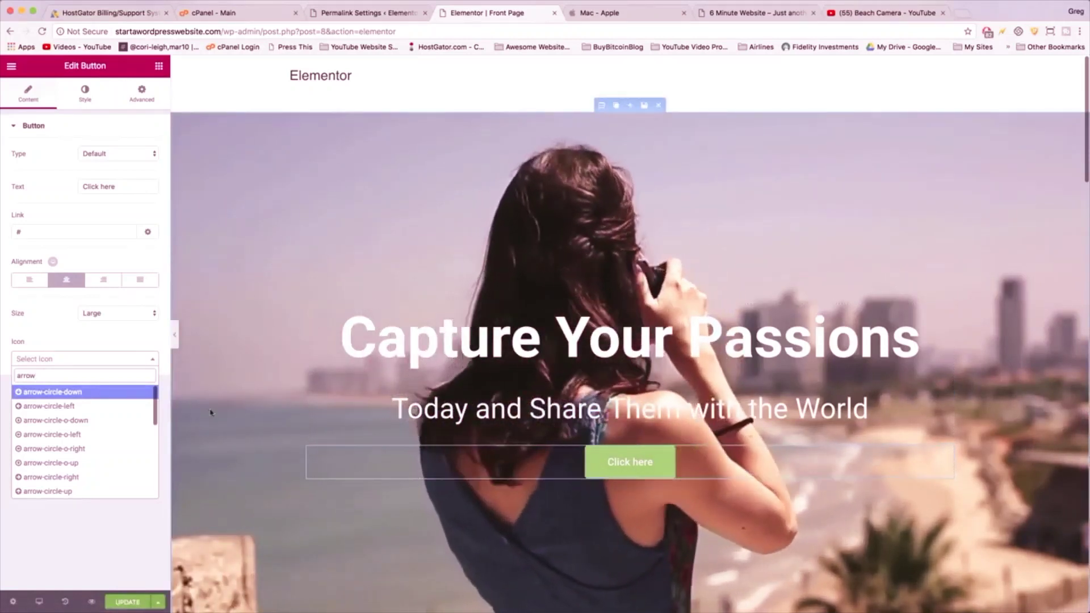
pyautogui.click(51, 391)
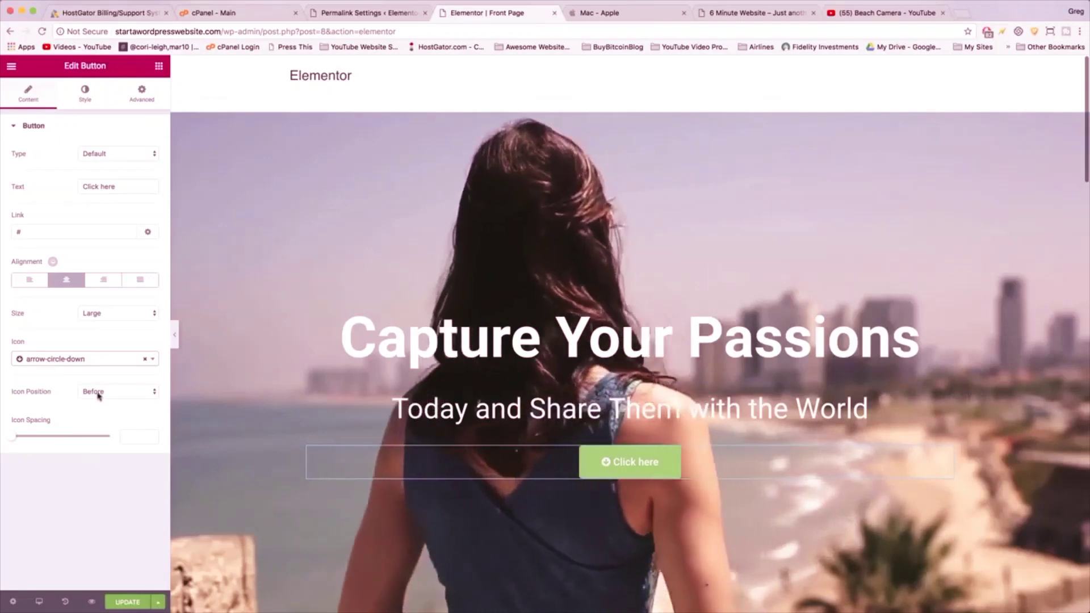
pyautogui.click(96, 391)
pyautogui.click(97, 401)
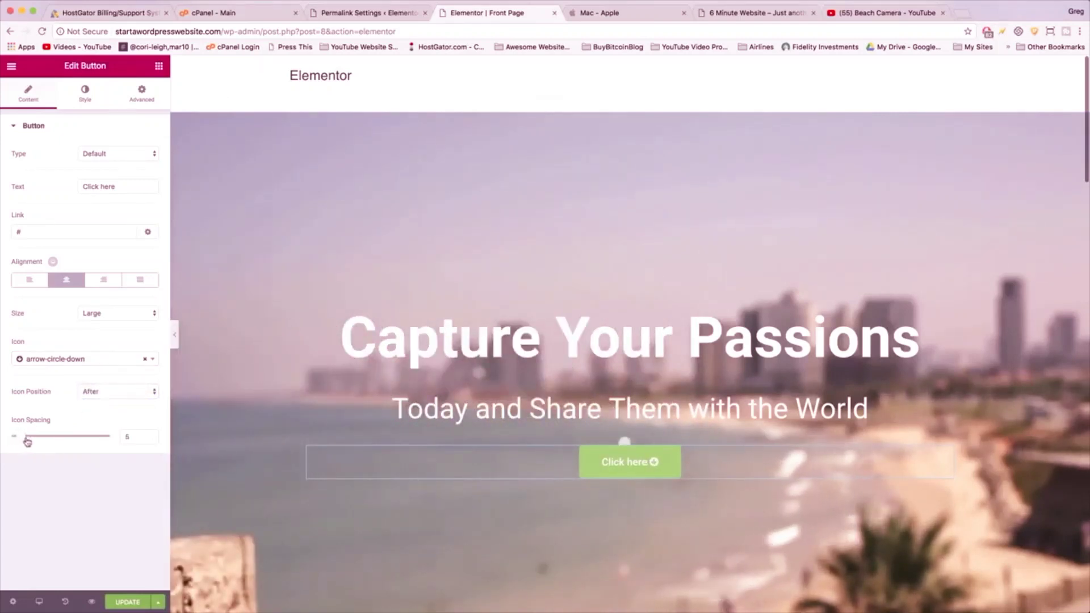
pyautogui.moveTo(30, 441); pyautogui.dragTo(28, 441)
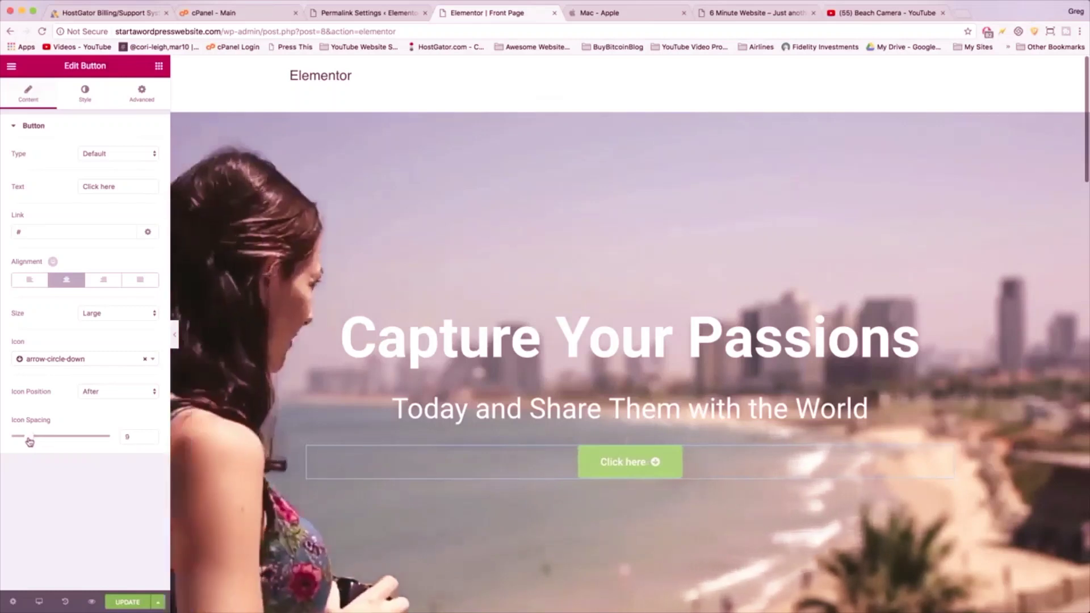
# - Change the button label to 'Get Started'
pyautogui.click(113, 185)
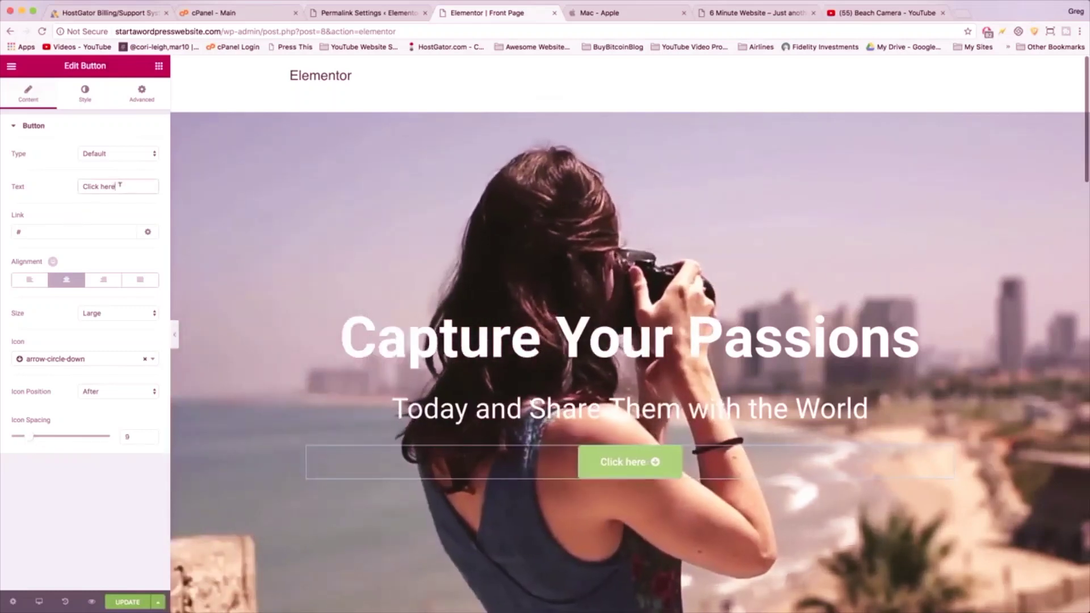
pyautogui.write('Get Started')
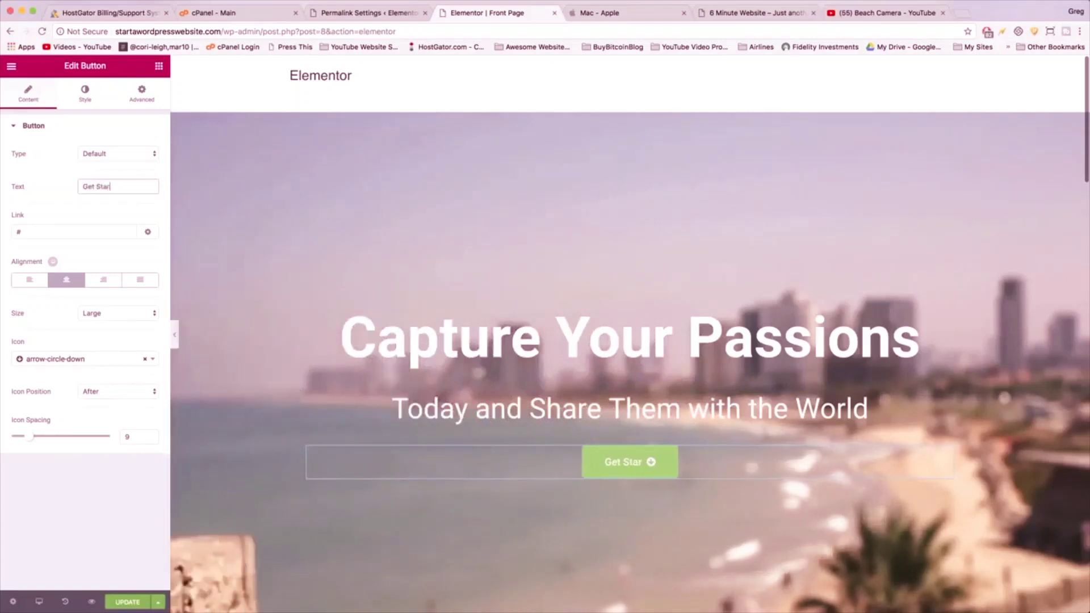
pyautogui.tripleClick(121, 186)
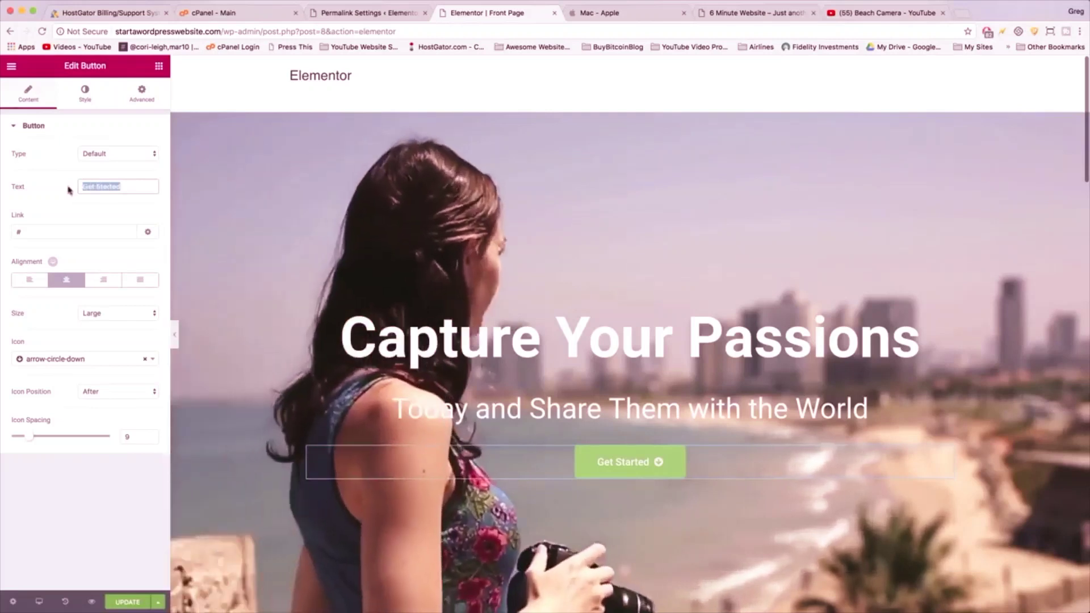
pyautogui.click(122, 185)
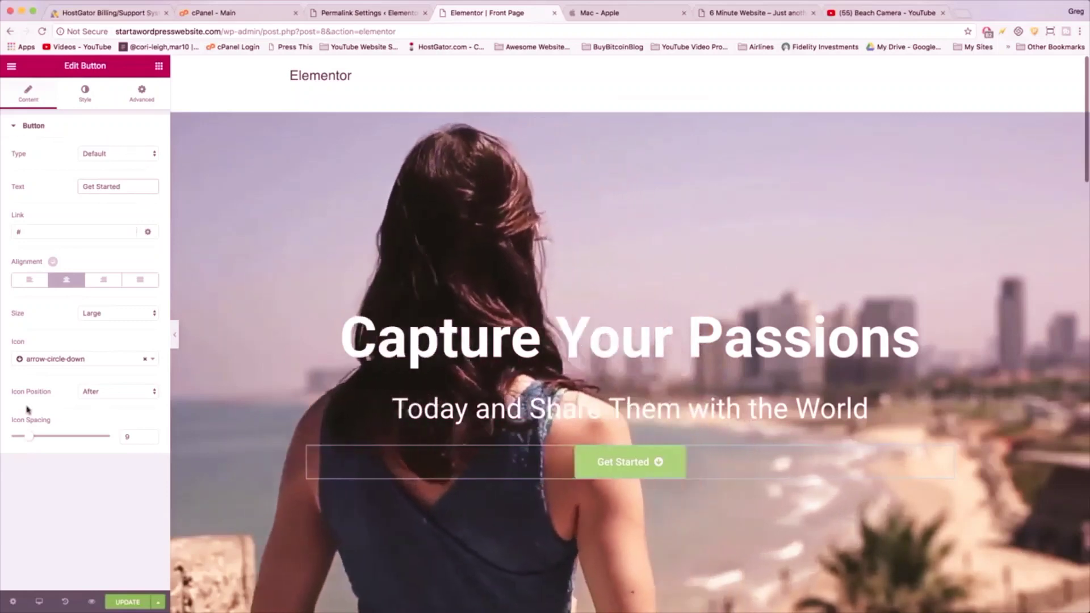
pyautogui.click(91, 99)
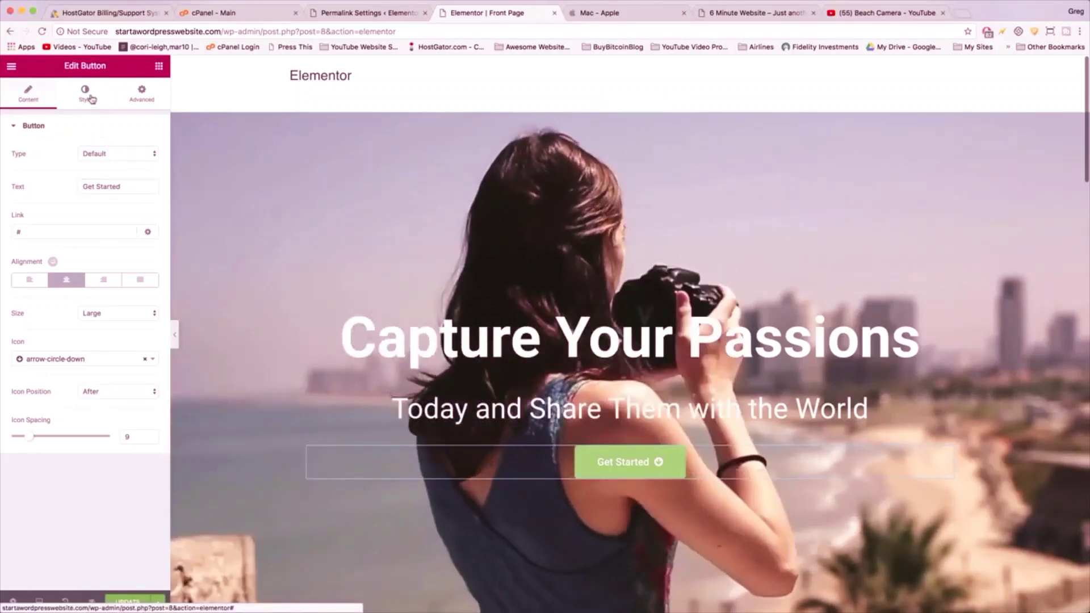
# - Give the Get Started button a purple background colour
pyautogui.click(91, 99)
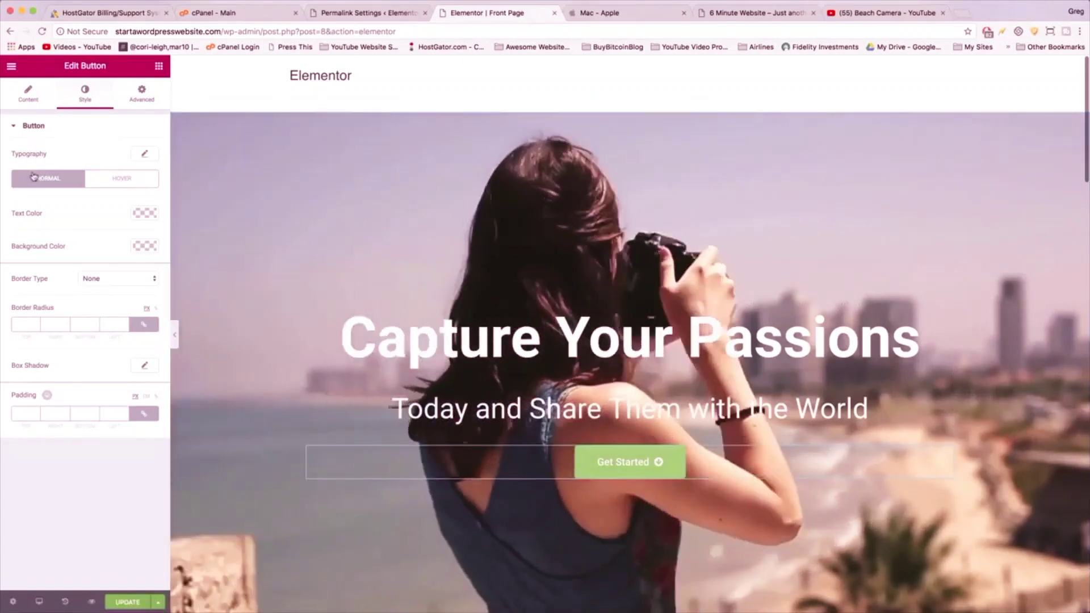
pyautogui.click(109, 181)
pyautogui.click(57, 184)
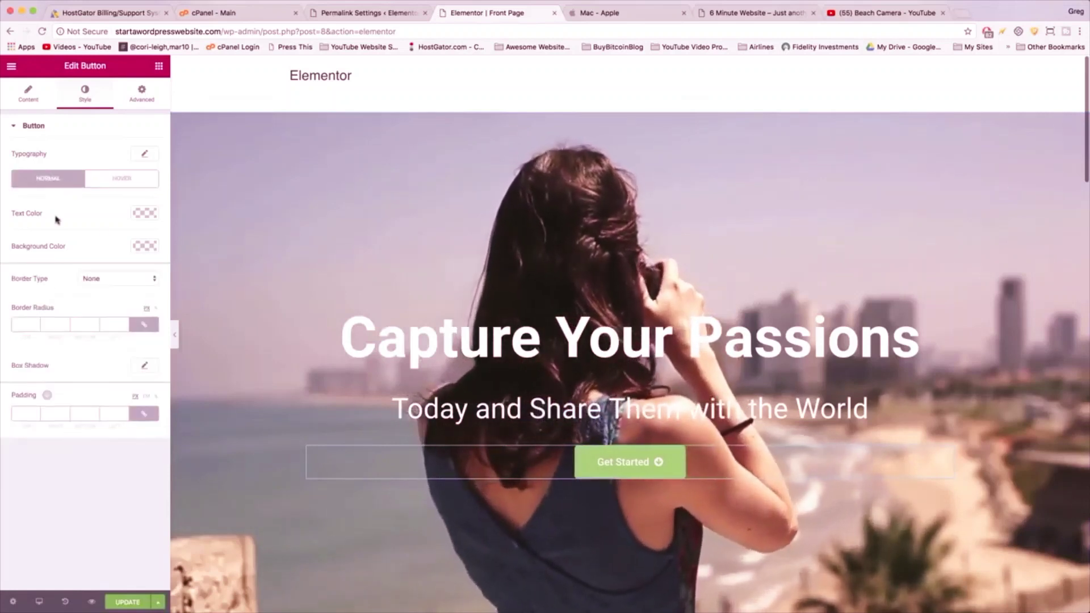
pyautogui.click(141, 247)
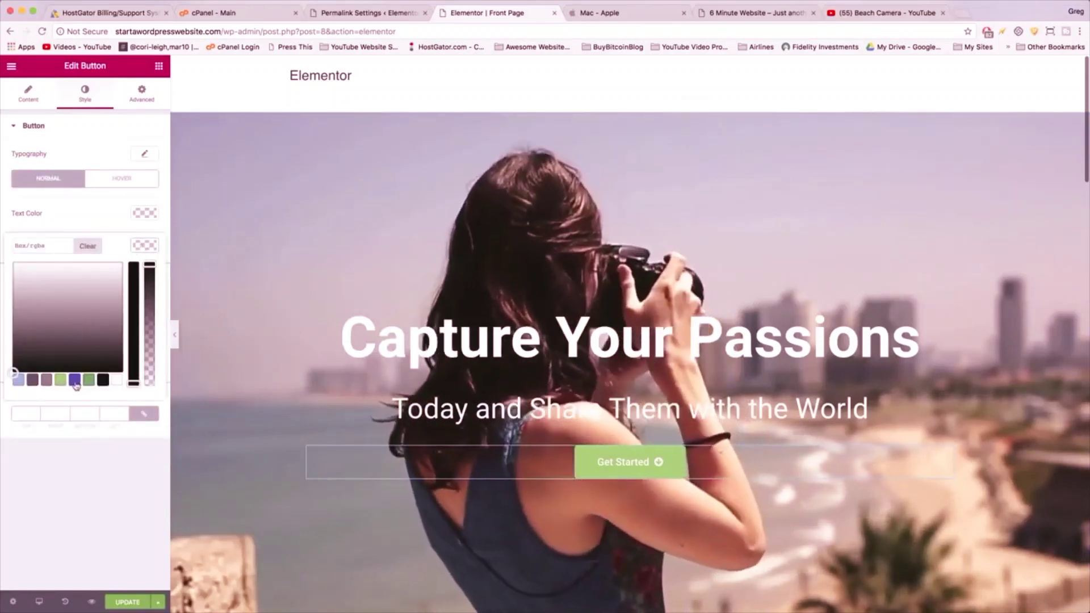
pyautogui.click(75, 380)
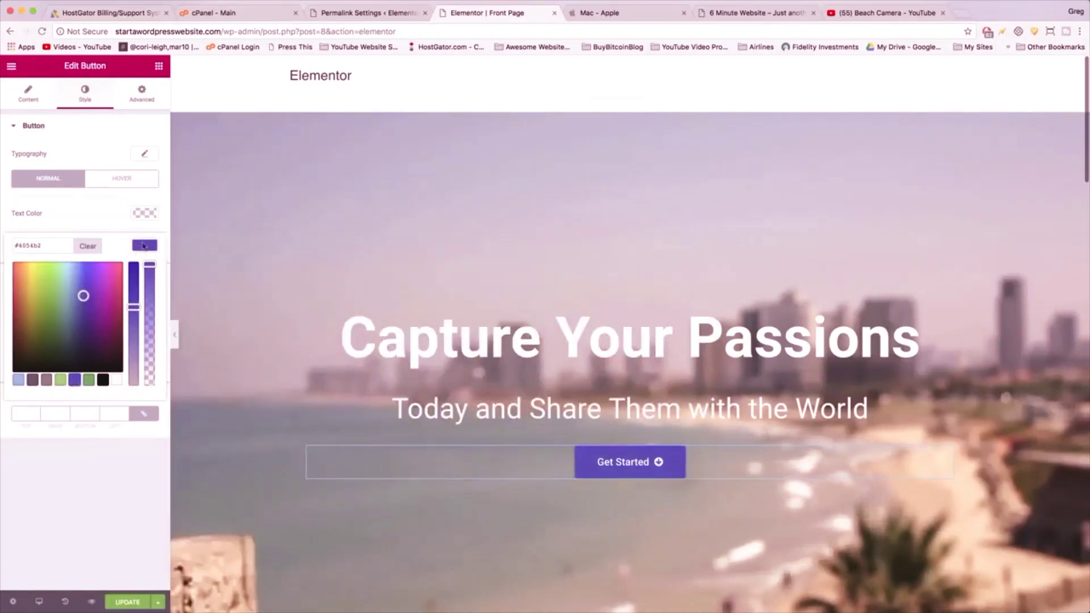
pyautogui.click(143, 245)
pyautogui.click(146, 246)
pyautogui.click(146, 246)
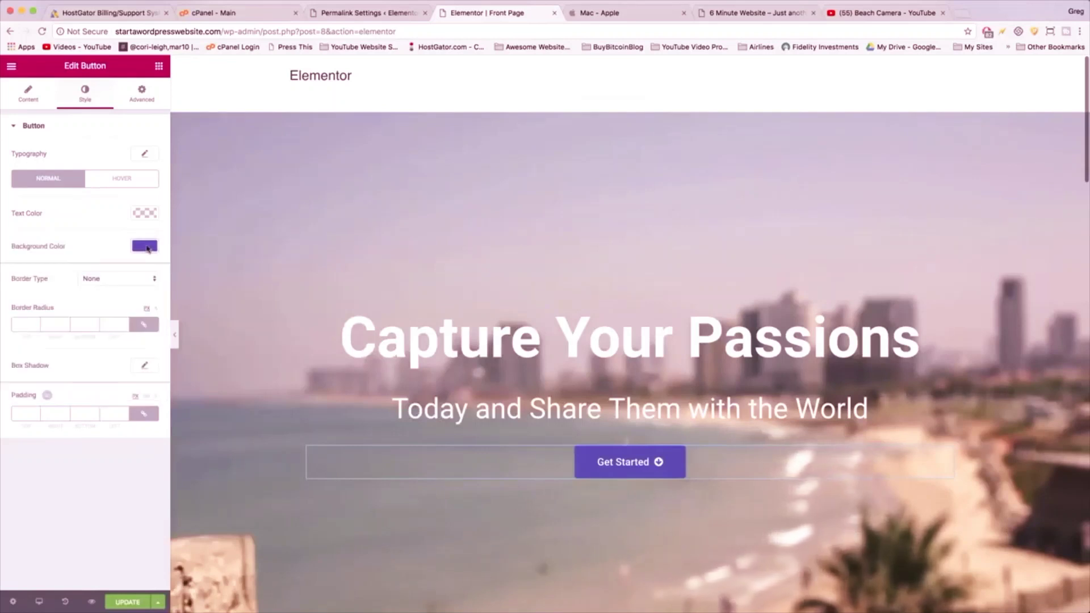
pyautogui.click(146, 246)
pyautogui.click(146, 246)
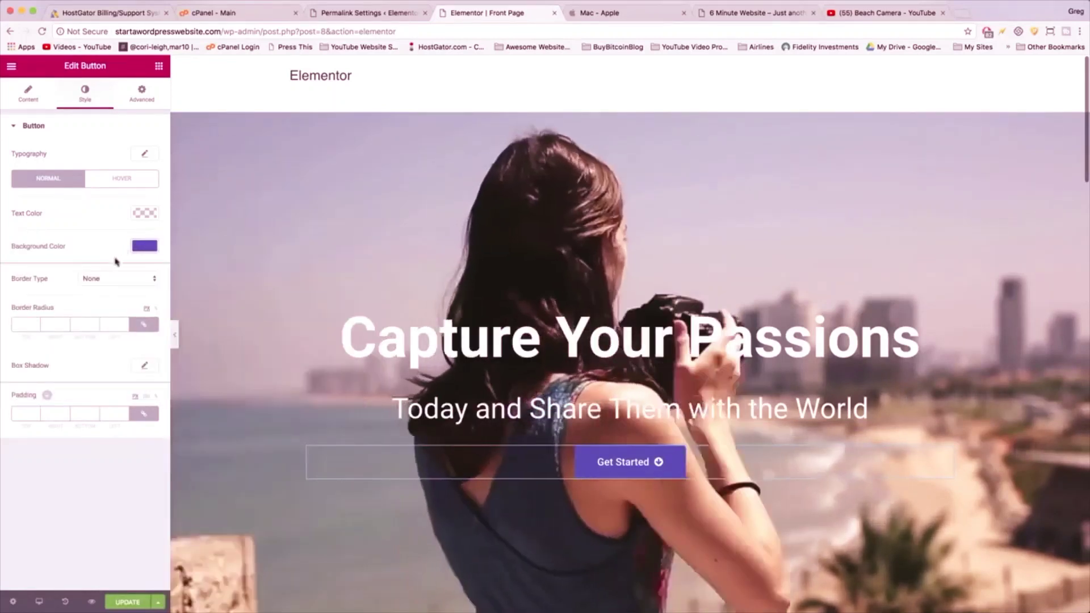
# - Add a solid purple border of width 2 to the button
pyautogui.click(125, 279)
pyautogui.click(126, 287)
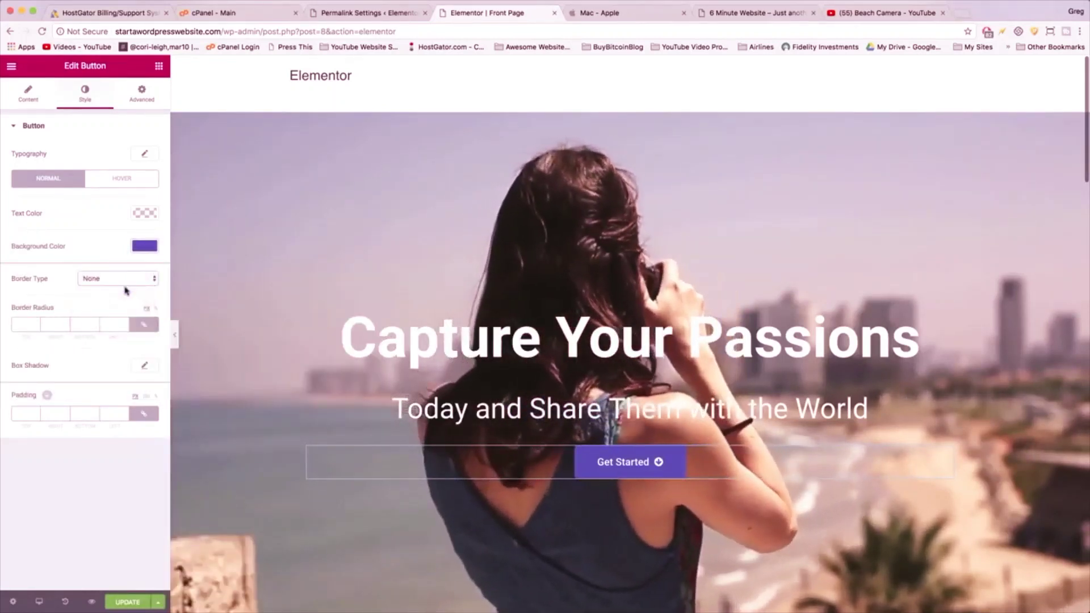
pyautogui.click(145, 366)
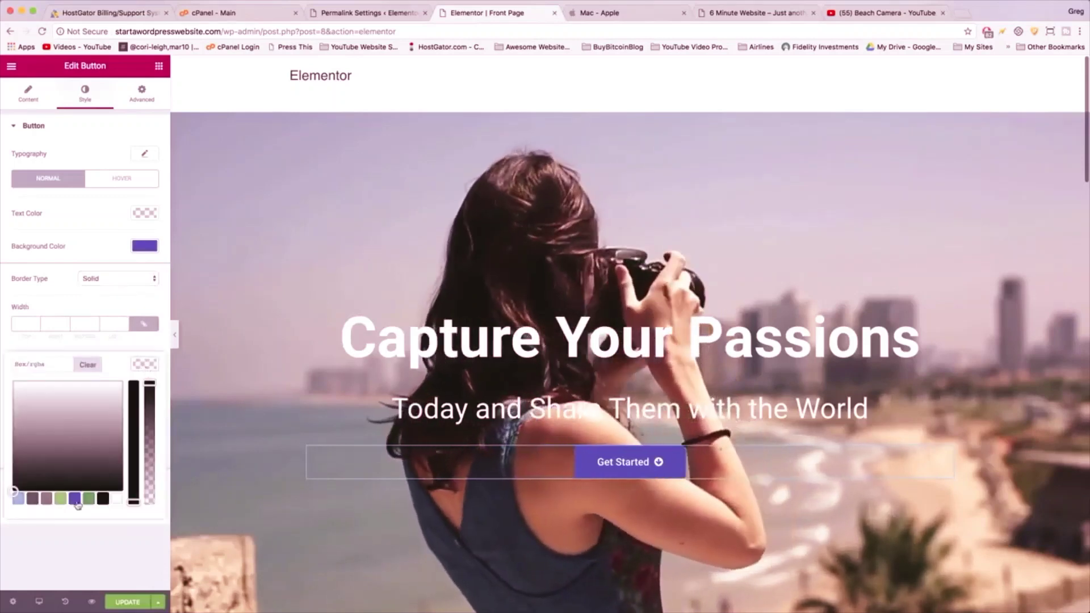
pyautogui.click(74, 500)
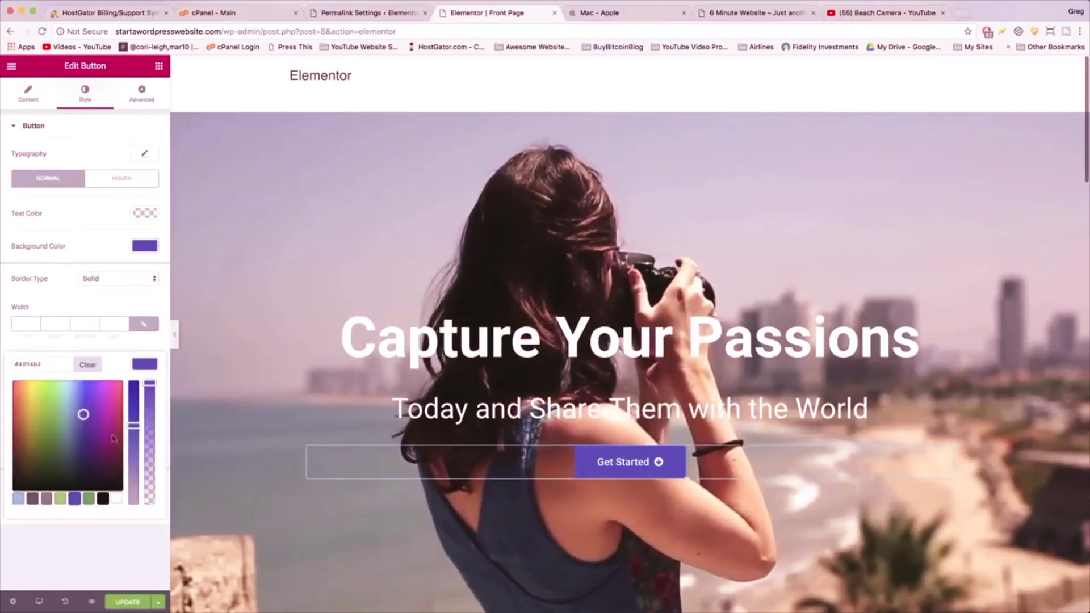
pyautogui.click(151, 366)
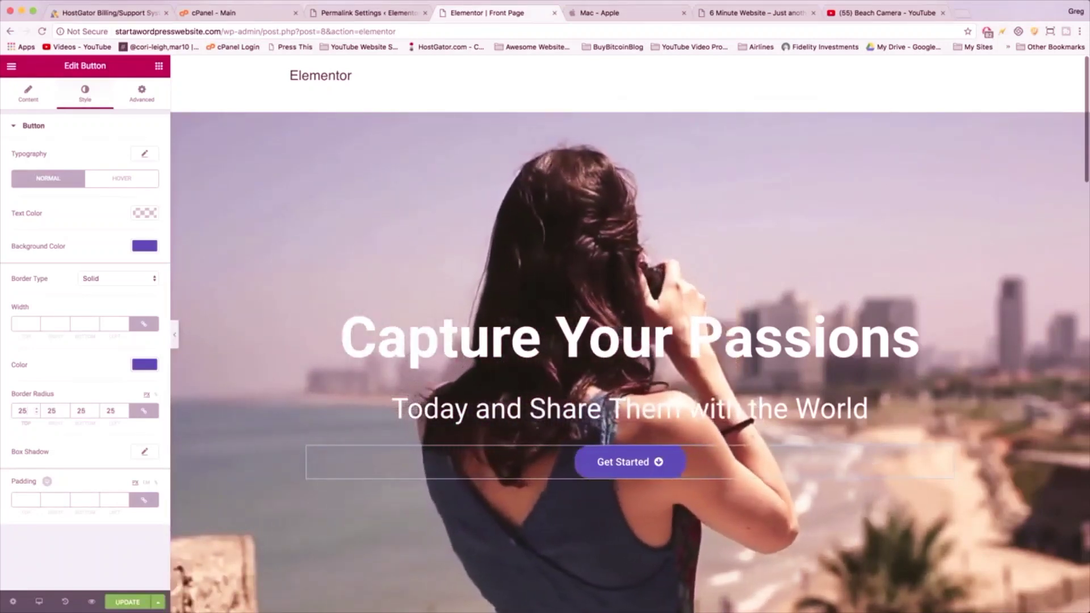
pyautogui.click(22, 323)
pyautogui.write('2')
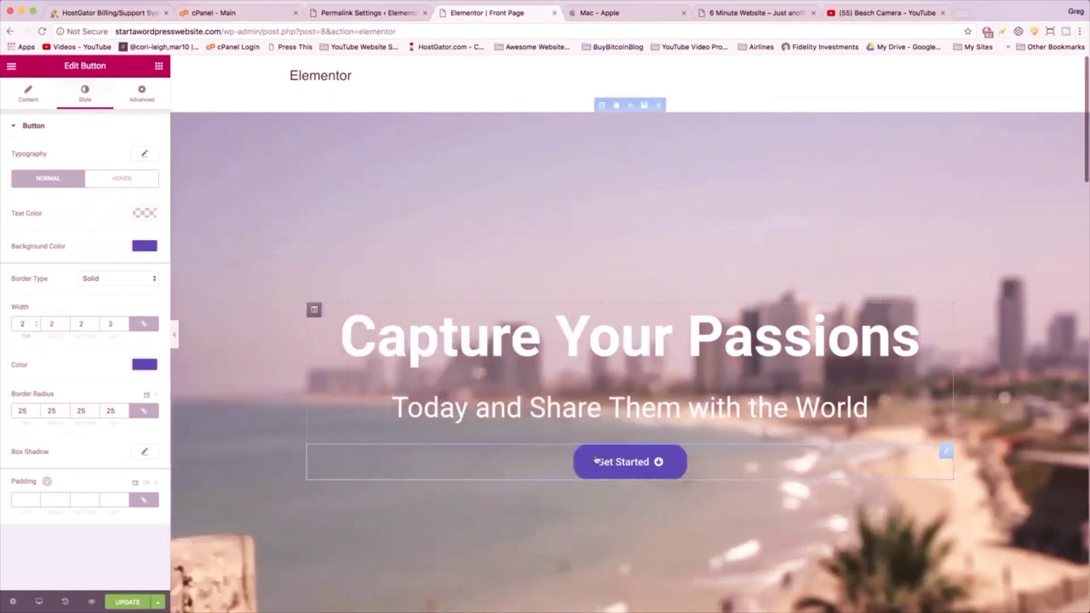
# - Set the button's hover text colour to #EEEEEE after first trying purple
pyautogui.click(124, 177)
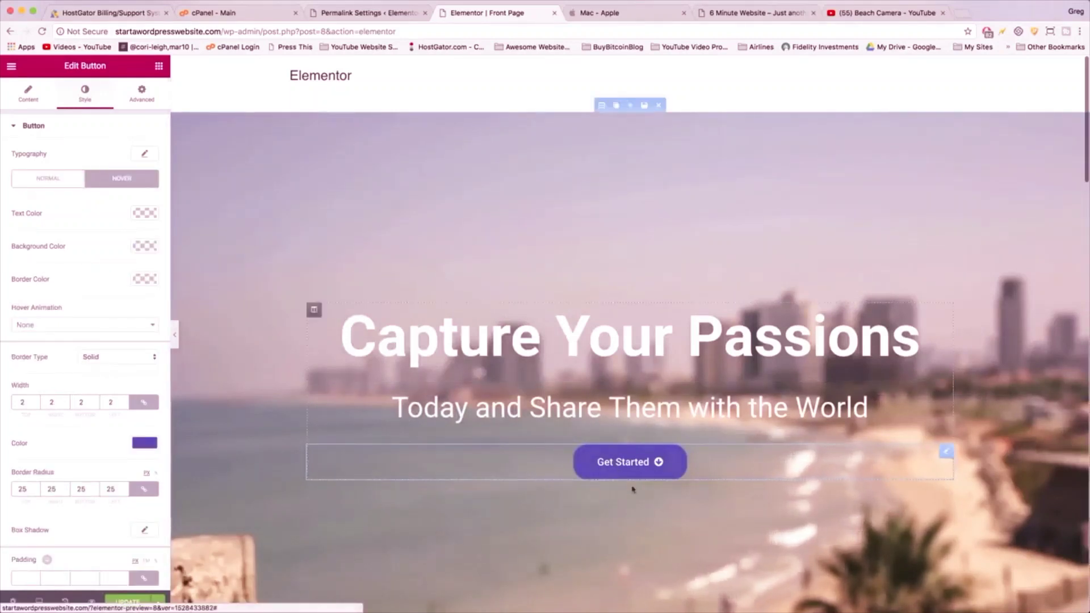
pyautogui.click(143, 213)
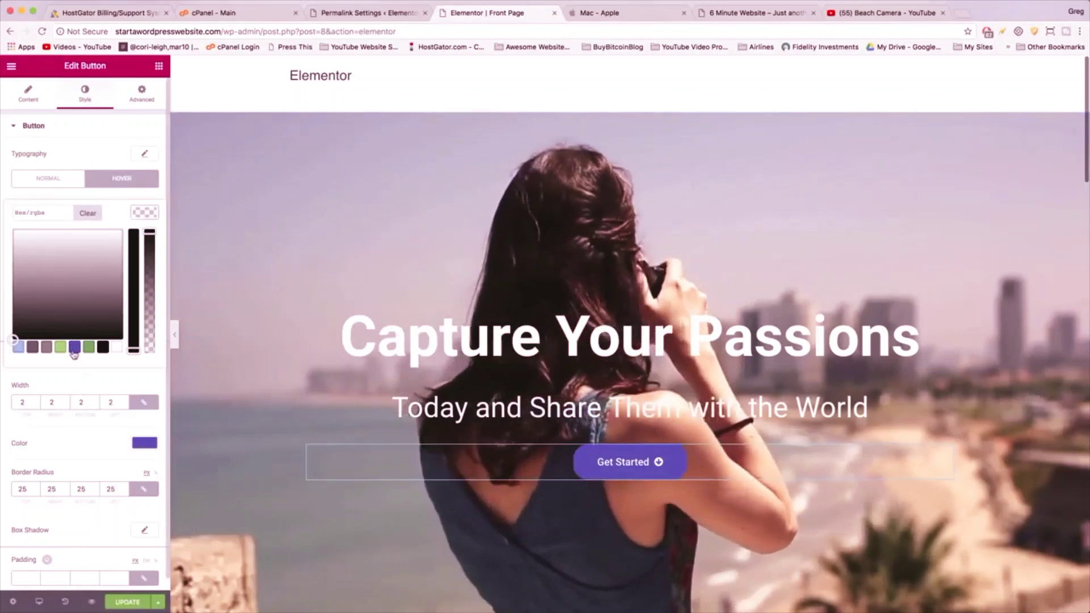
pyautogui.click(73, 350)
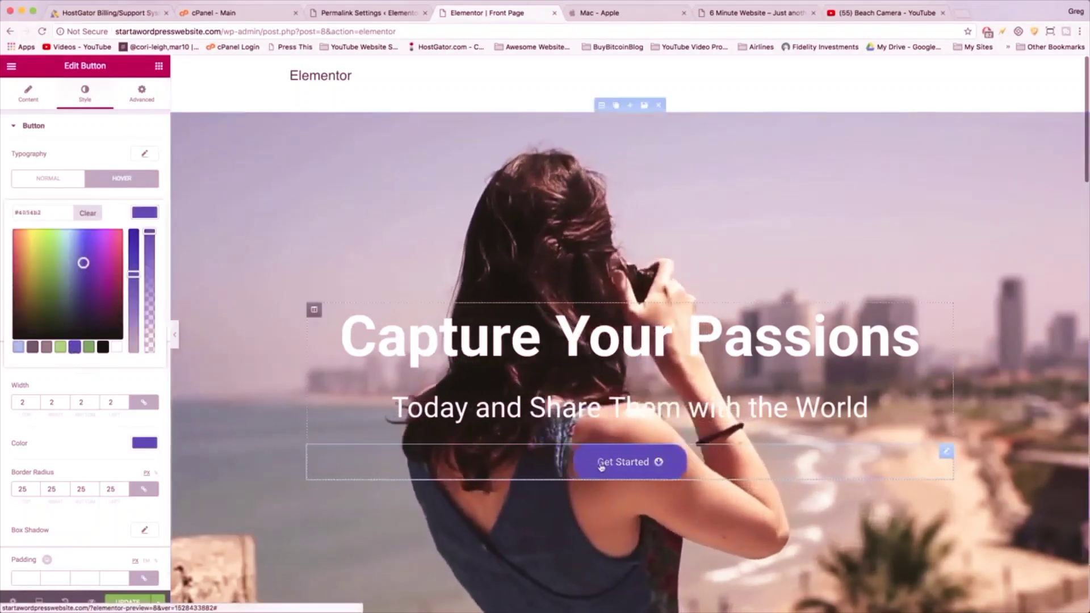
pyautogui.click(151, 217)
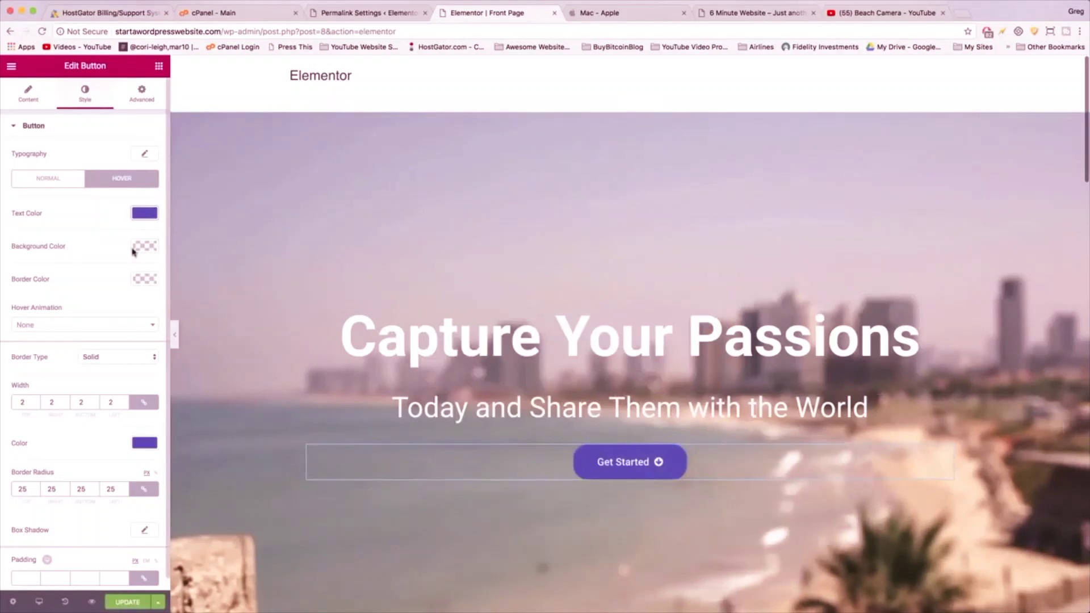
pyautogui.click(144, 247)
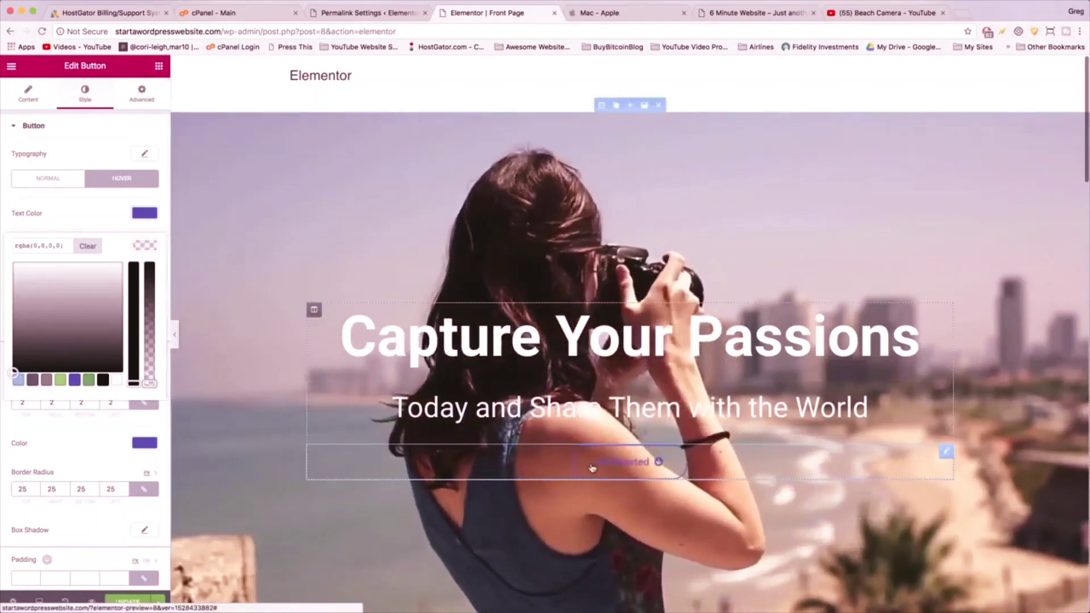
pyautogui.click(95, 448)
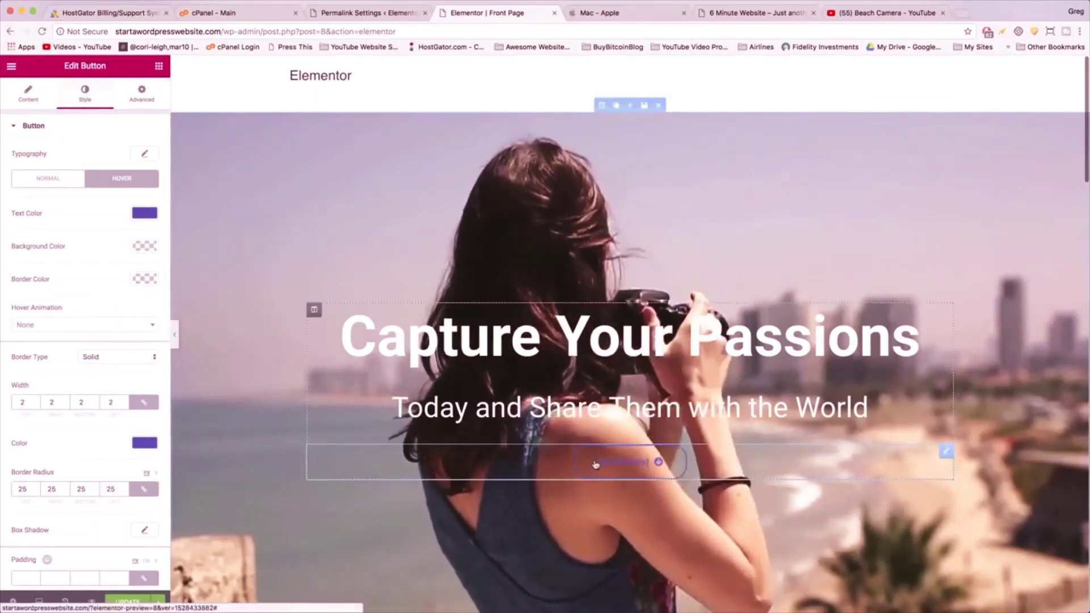
pyautogui.click(595, 464)
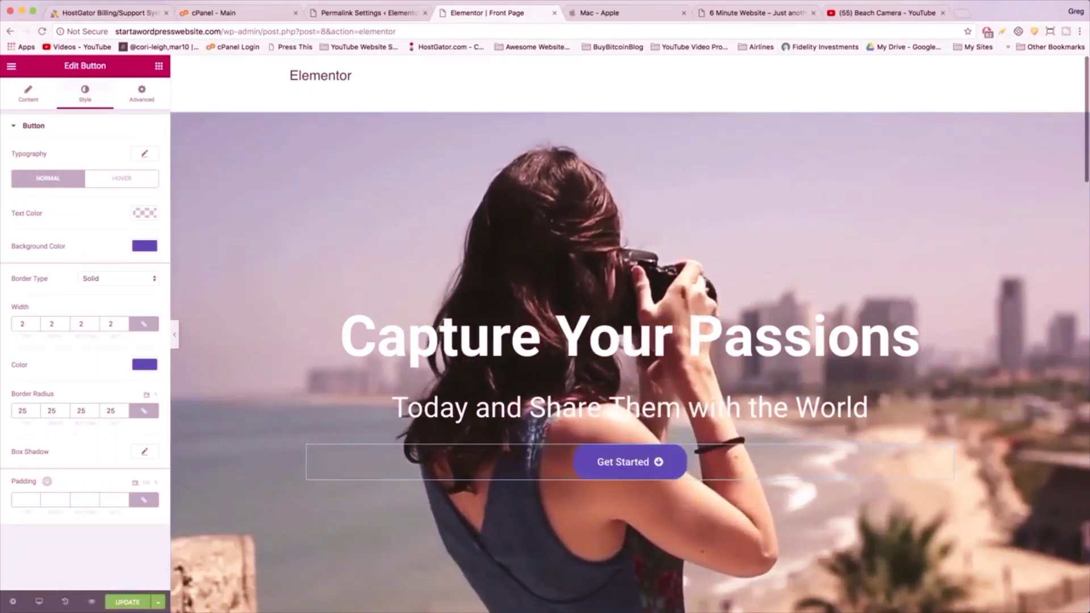
pyautogui.click(132, 180)
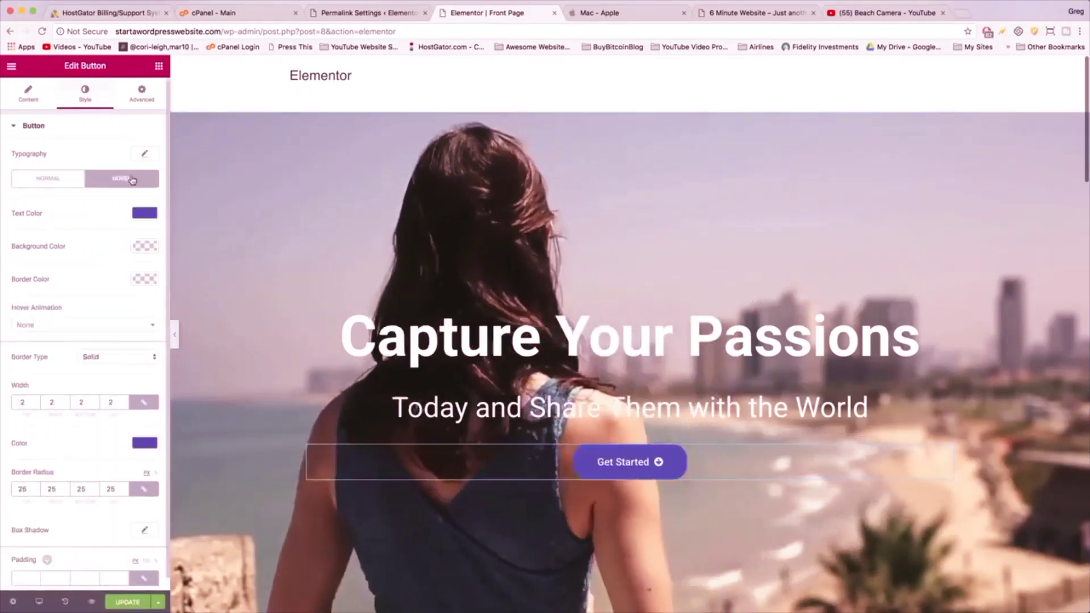
pyautogui.click(145, 213)
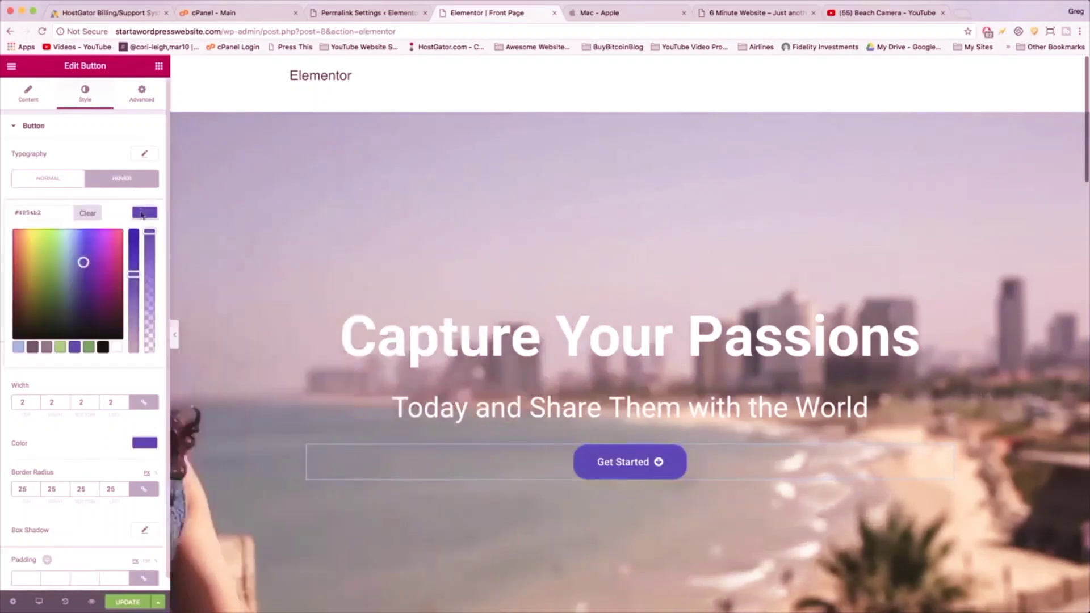
pyautogui.click(116, 348)
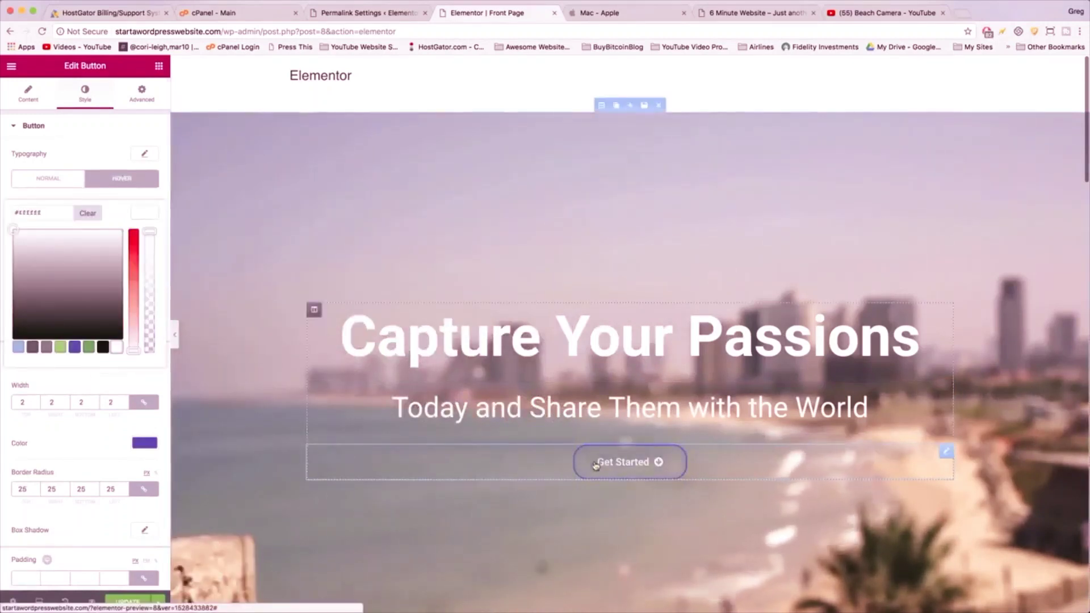
pyautogui.click(83, 445)
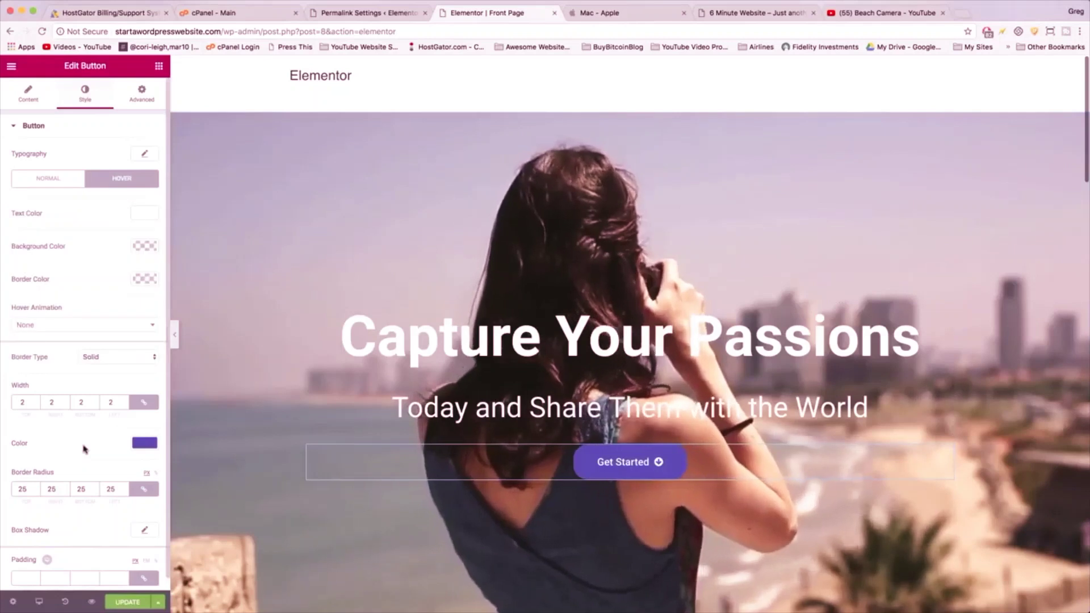
pyautogui.click(48, 179)
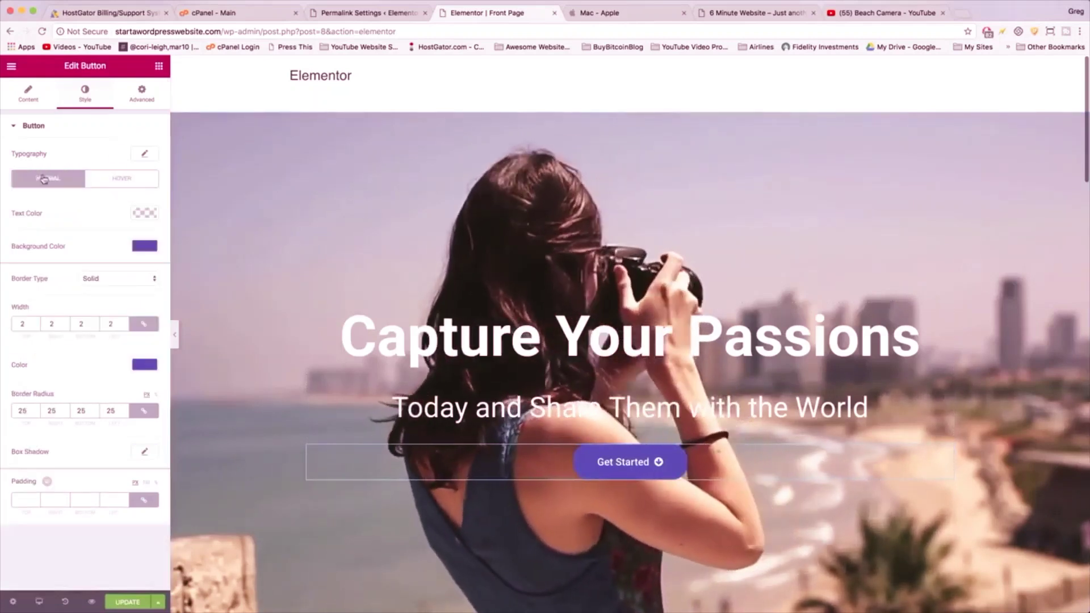
# - Raise the button border width to 3 and pick a new border colour
pyautogui.click(36, 321)
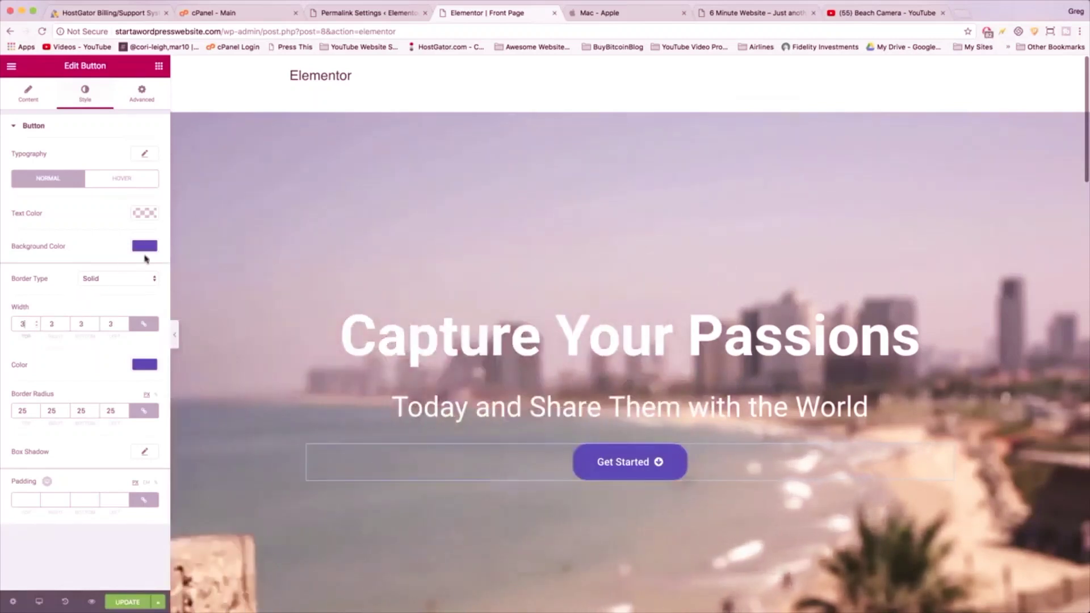
pyautogui.click(144, 365)
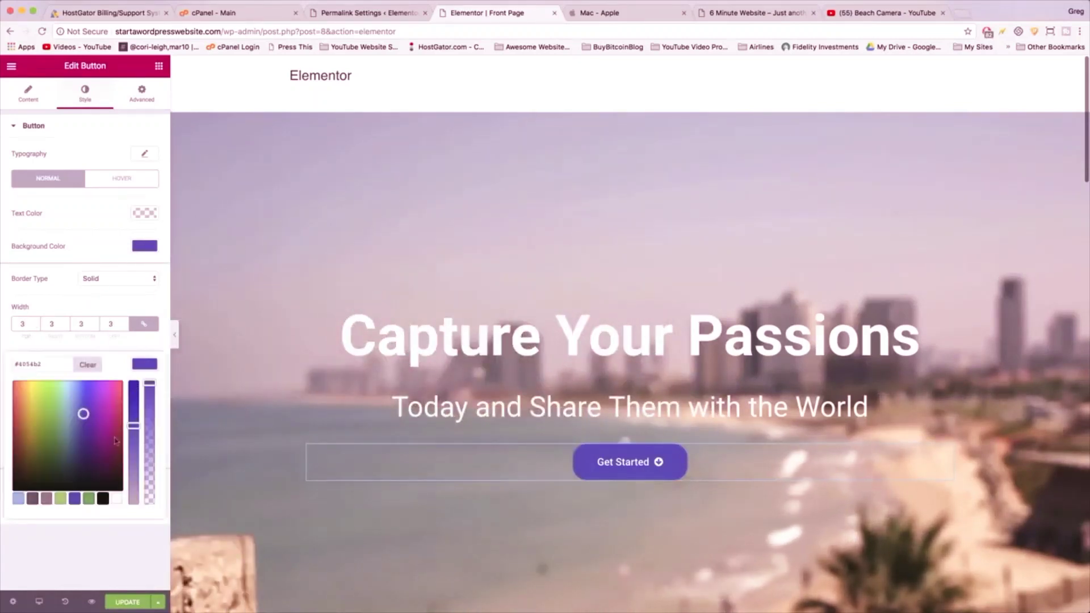
pyautogui.click(104, 499)
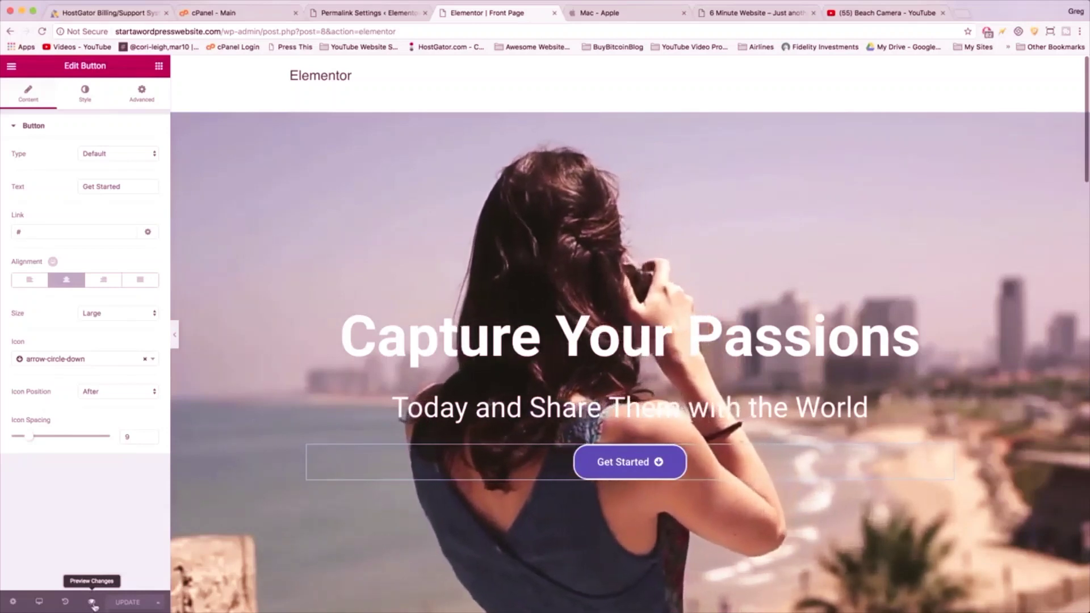
# - Preview the changes and scroll the live home page to check the purple Get Started button
pyautogui.click(92, 602)
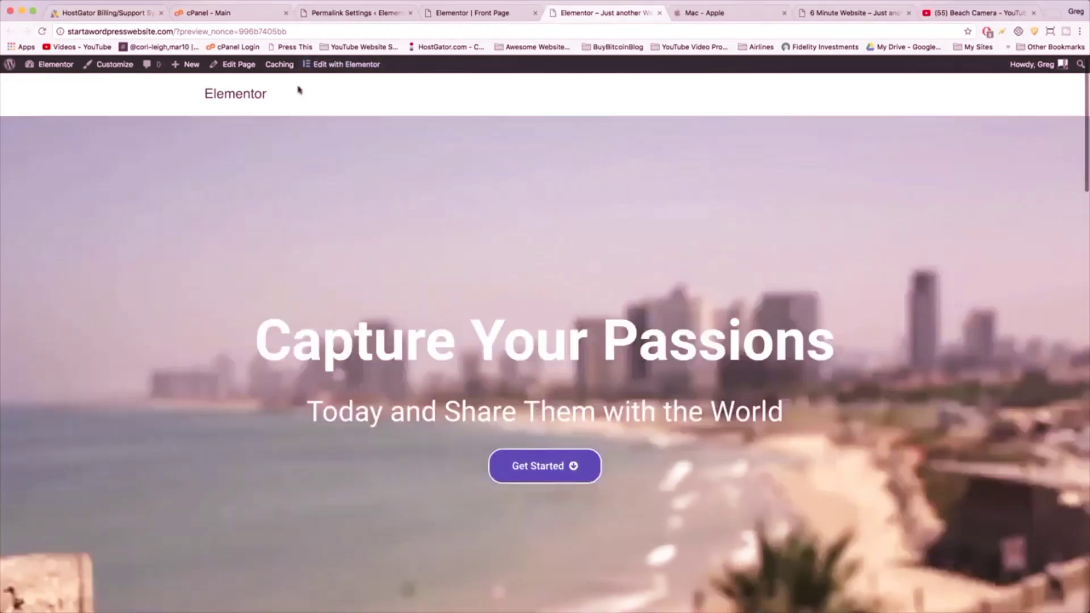
pyautogui.click(232, 104)
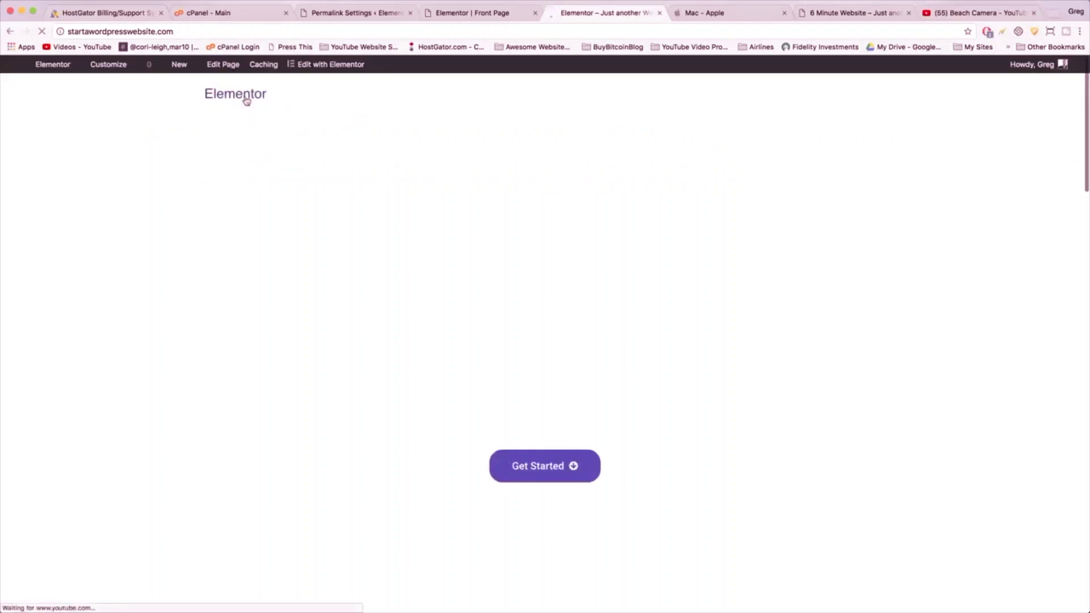
pyautogui.scroll(-3, 550, 271)
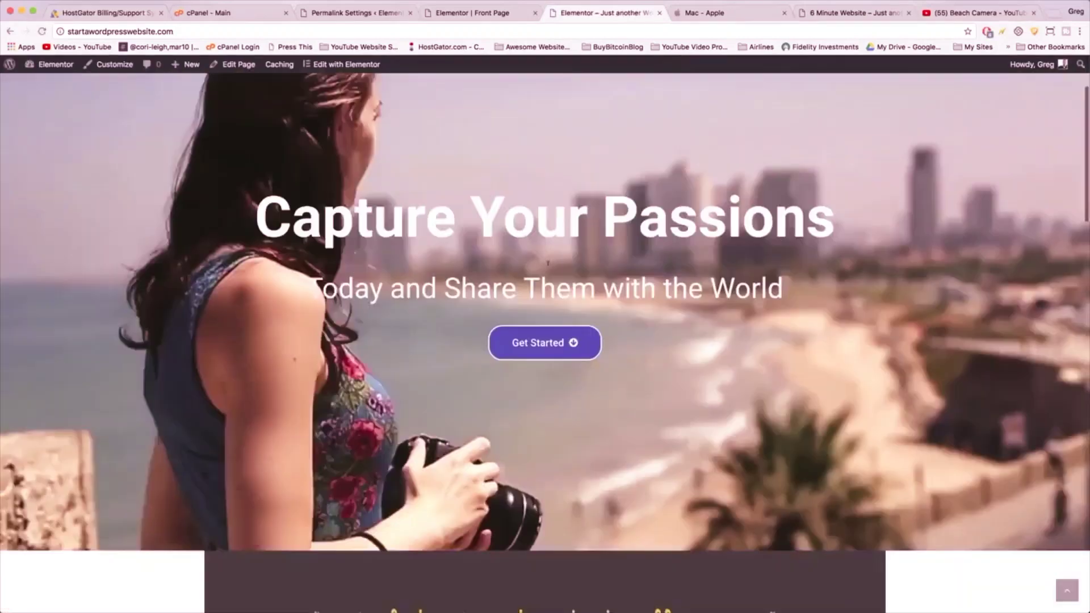
pyautogui.scroll(1, 548, 269)
pyautogui.scroll(2, 549, 269)
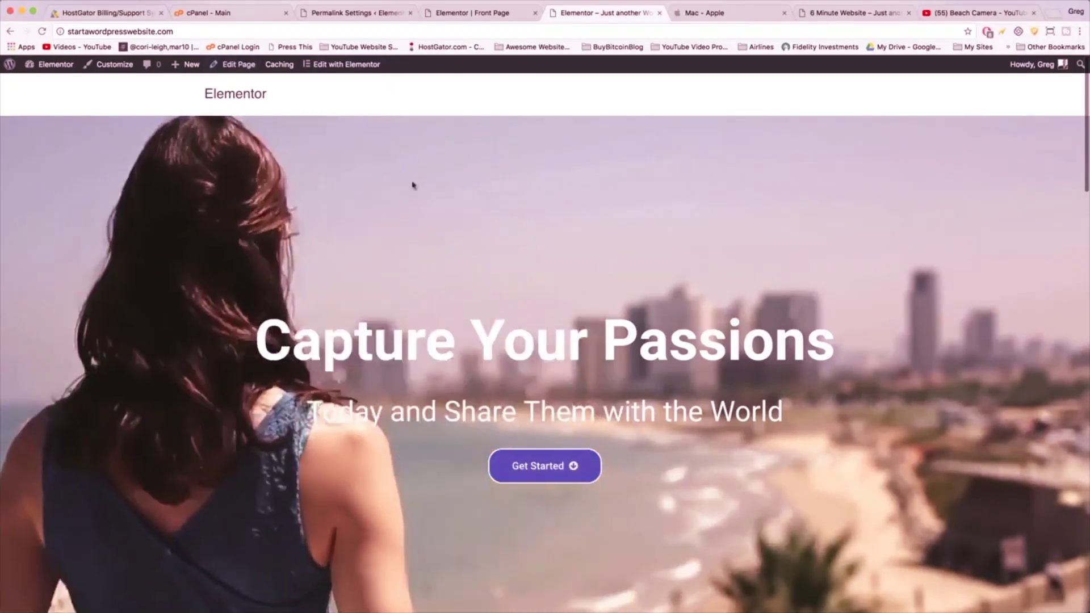
# - Exit the Elementor editor to the Front Page's dashboard edit screen, then return to the live site
pyautogui.click(467, 17)
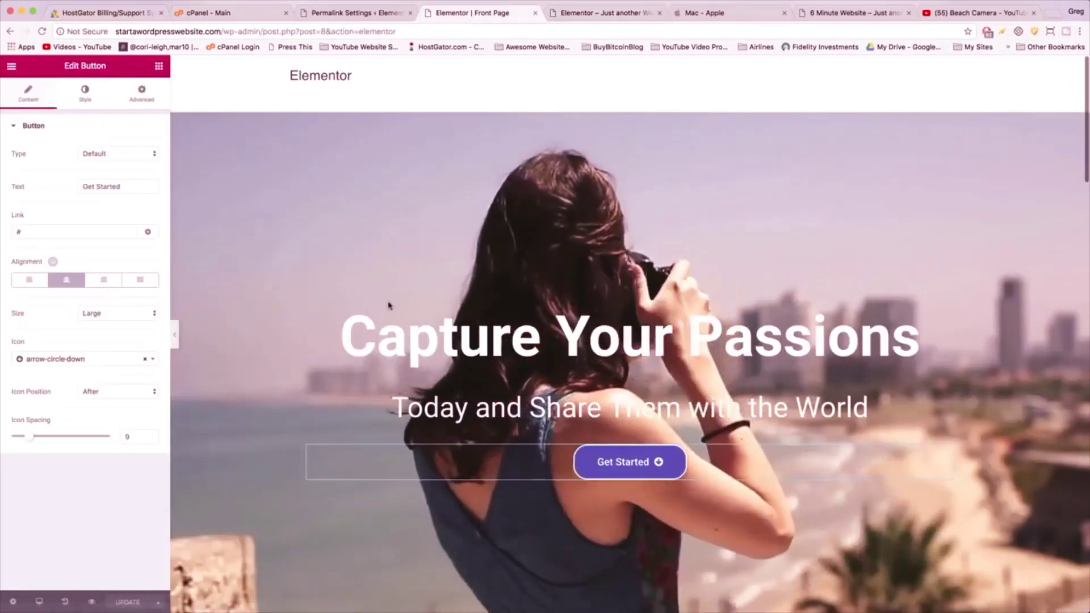
pyautogui.click(11, 67)
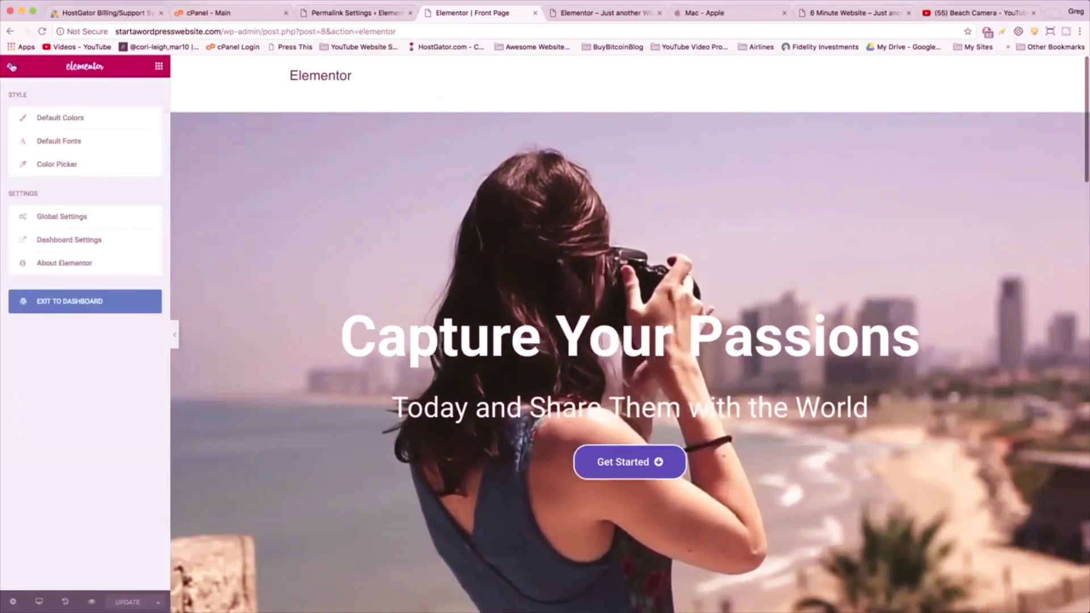
pyautogui.click(66, 305)
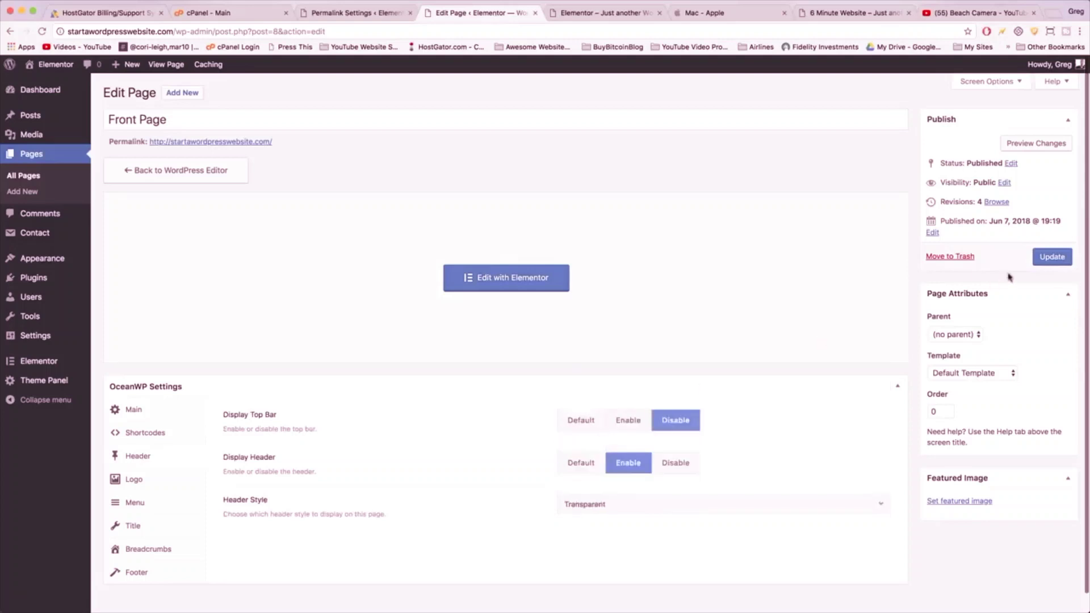
pyautogui.click(589, 6)
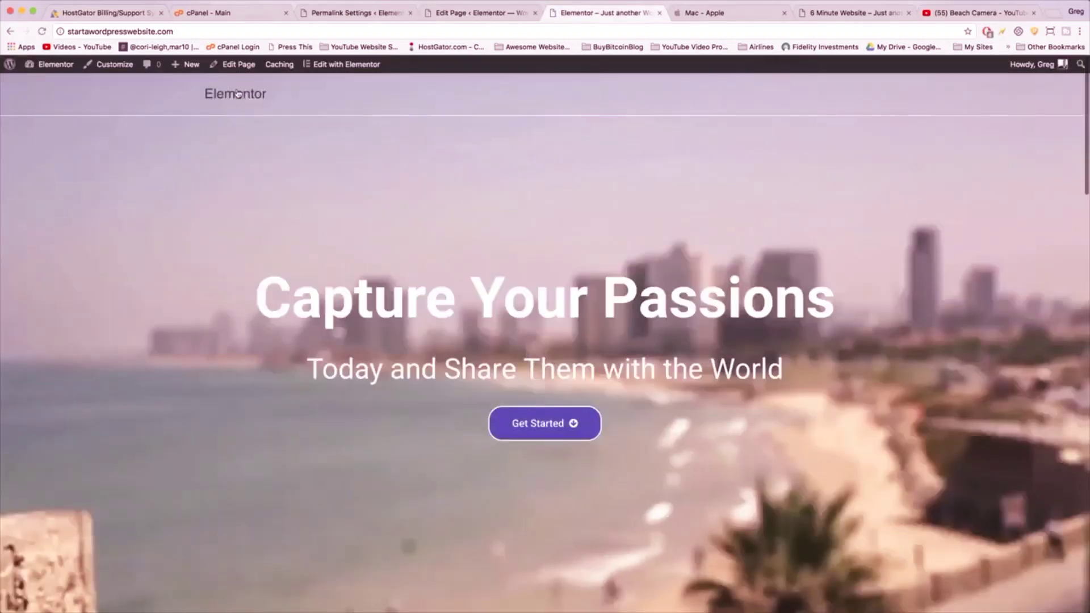
# - Scroll the live front page, then go to the Front Page edit screen and find Appearance > Customize
pyautogui.scroll(-4, 281, 133)
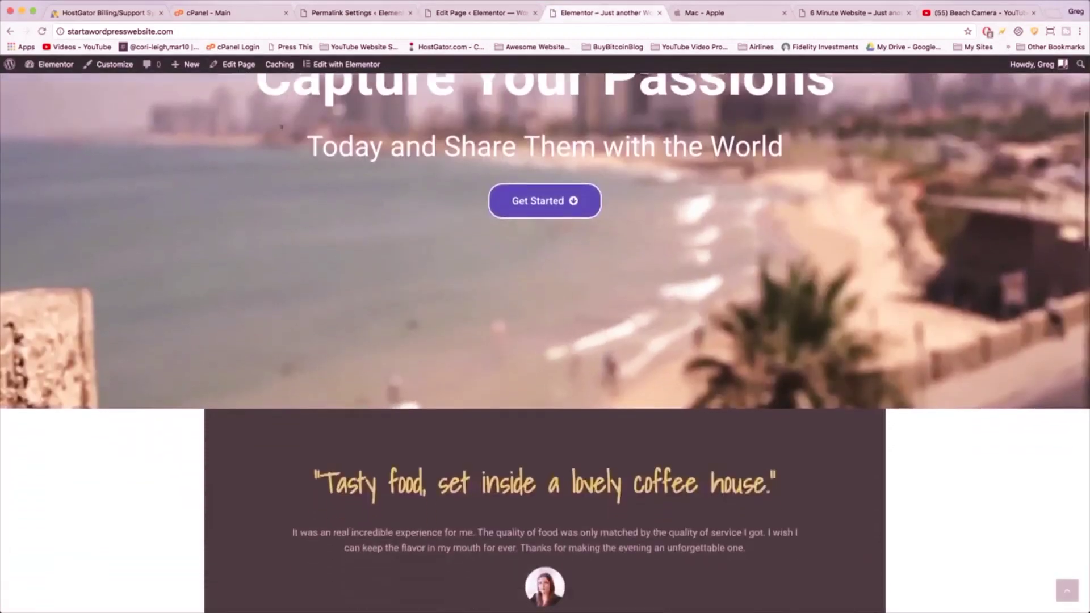
pyautogui.scroll(4, 267, 113)
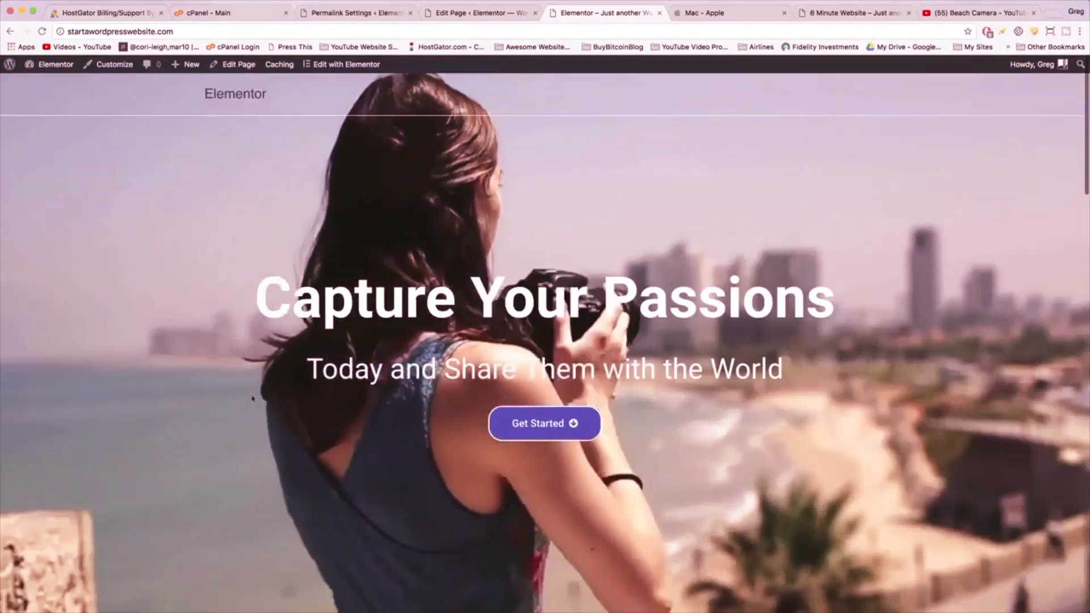
pyautogui.scroll(-3, 751, 406)
pyautogui.scroll(3, 725, 509)
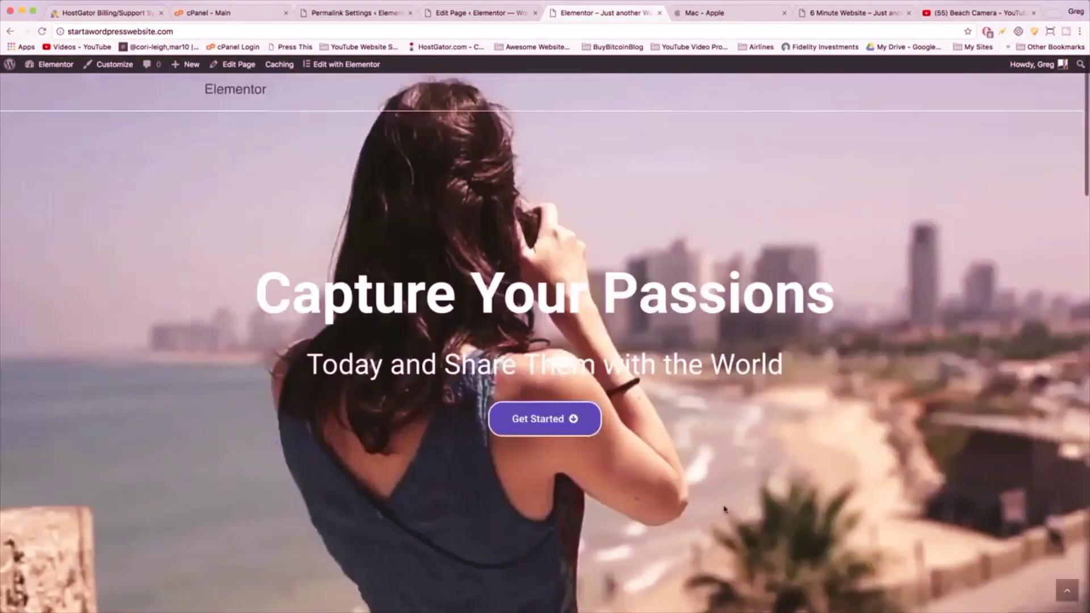
pyautogui.scroll(-1, 725, 510)
pyautogui.scroll(1, 725, 509)
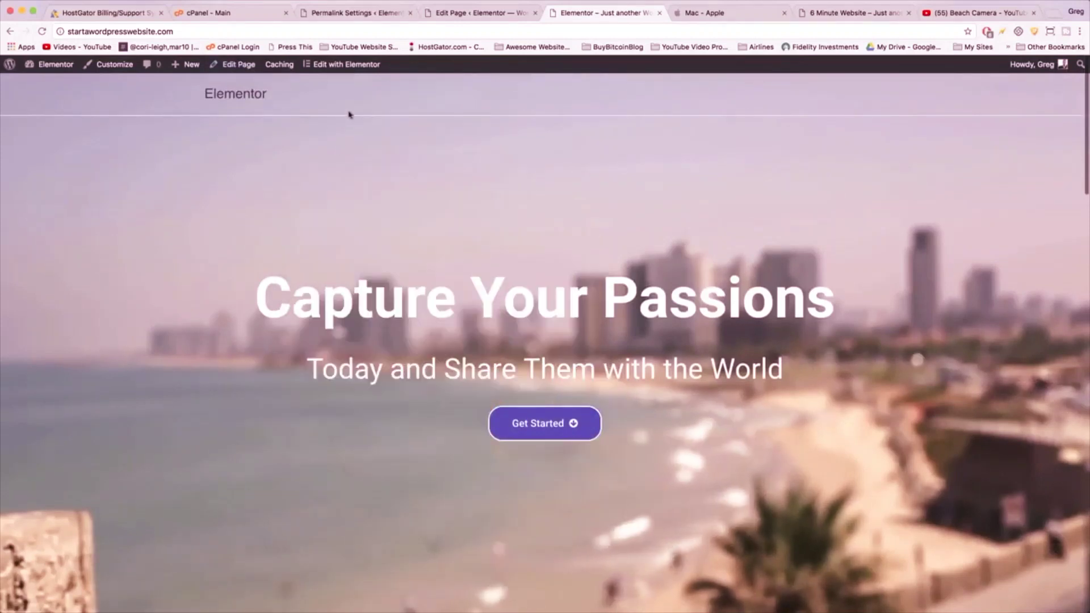
pyautogui.click(458, 10)
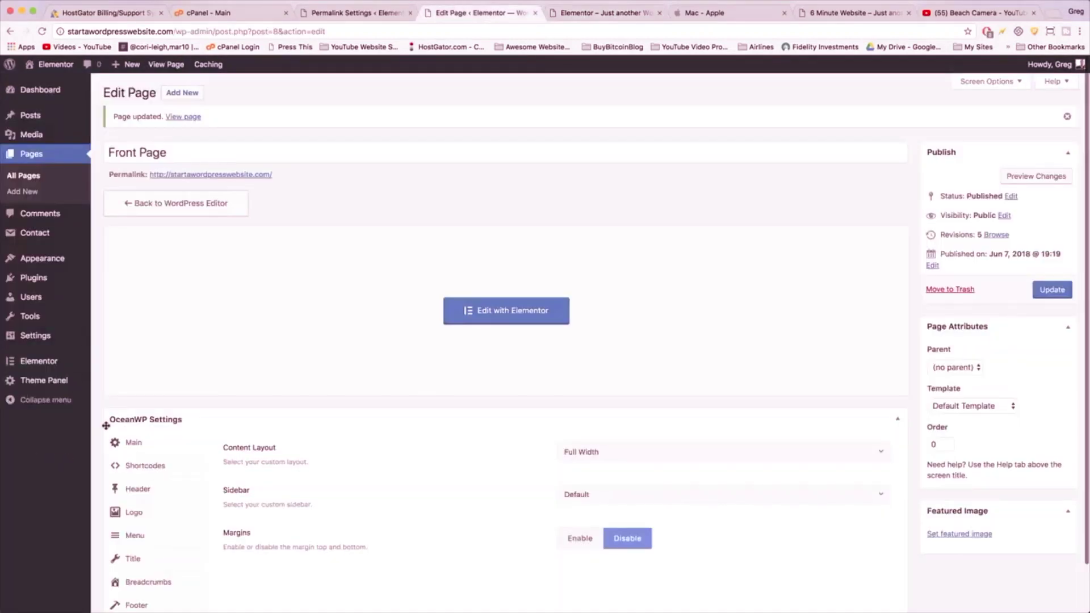
pyautogui.moveTo(52, 260)
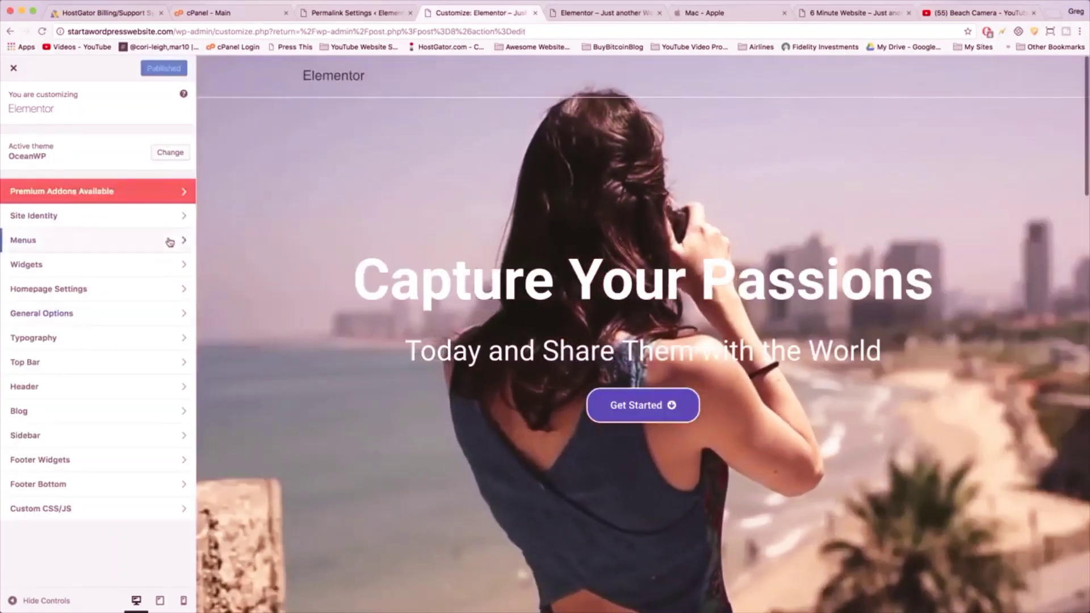
# - Create a new menu named Main Navigation assigned to the Main location
pyautogui.click(170, 243)
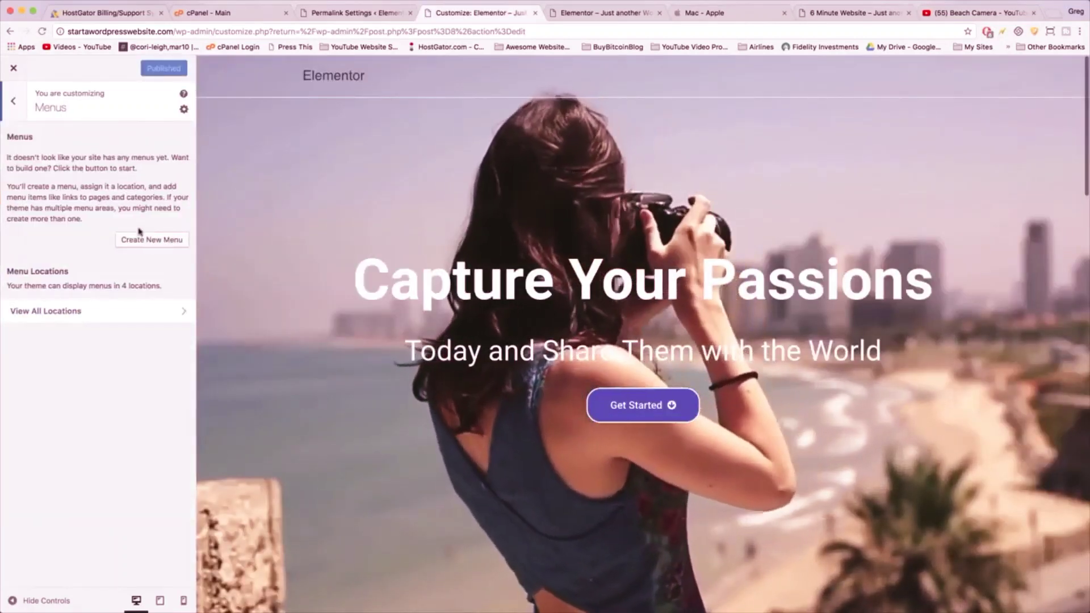
pyautogui.click(146, 240)
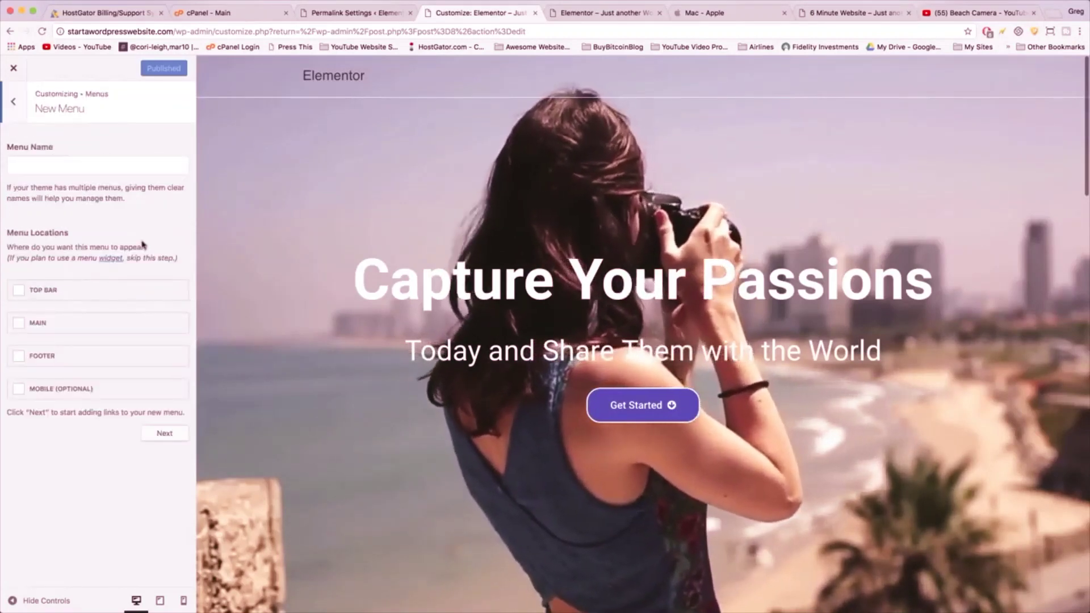
pyautogui.click(71, 167)
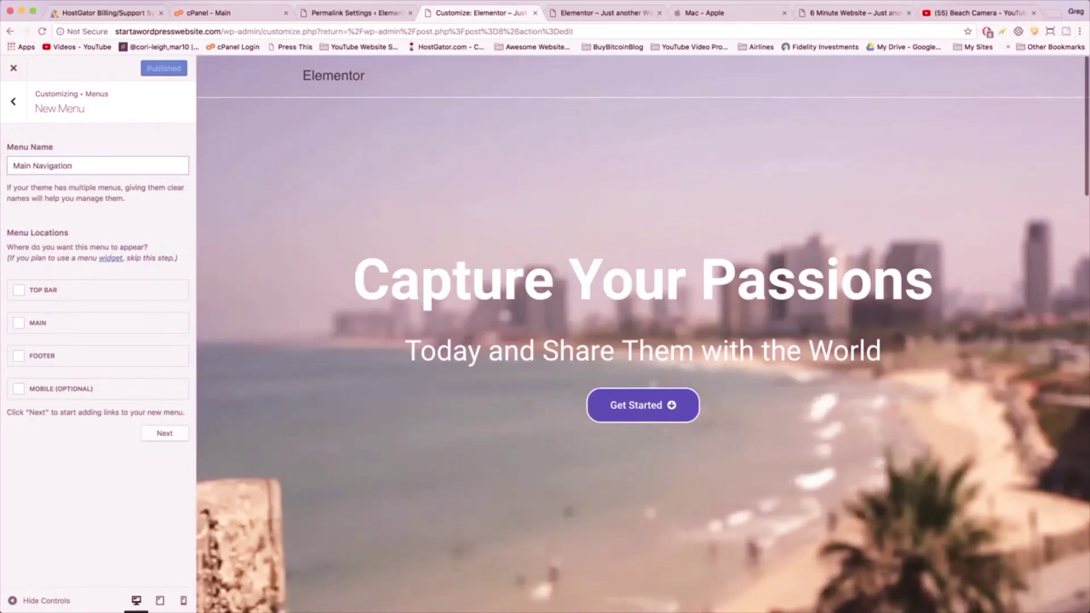
pyautogui.click(28, 271)
pyautogui.click(18, 324)
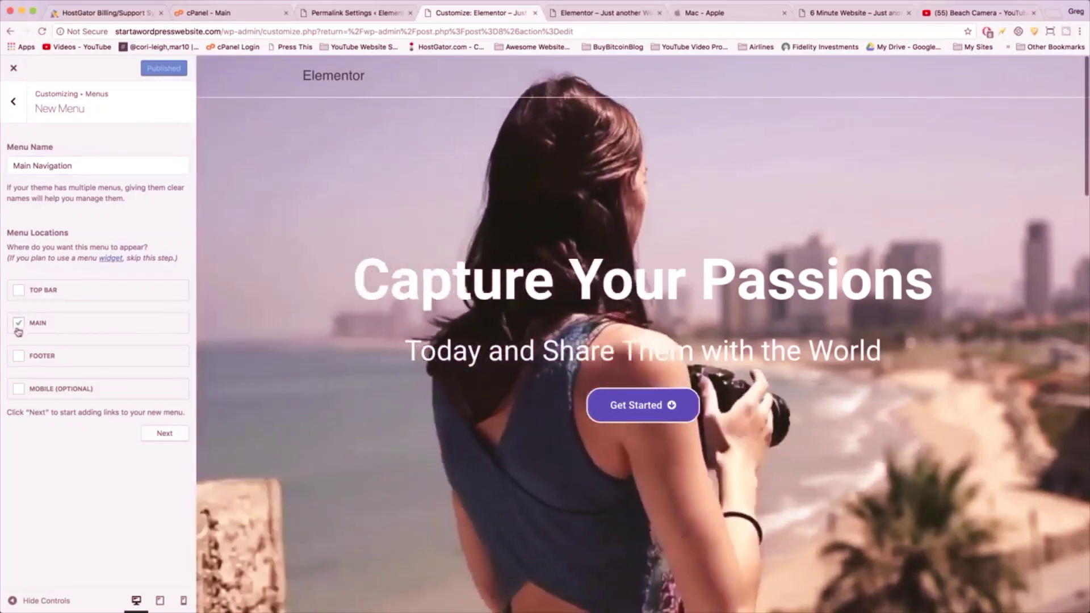
pyautogui.click(165, 434)
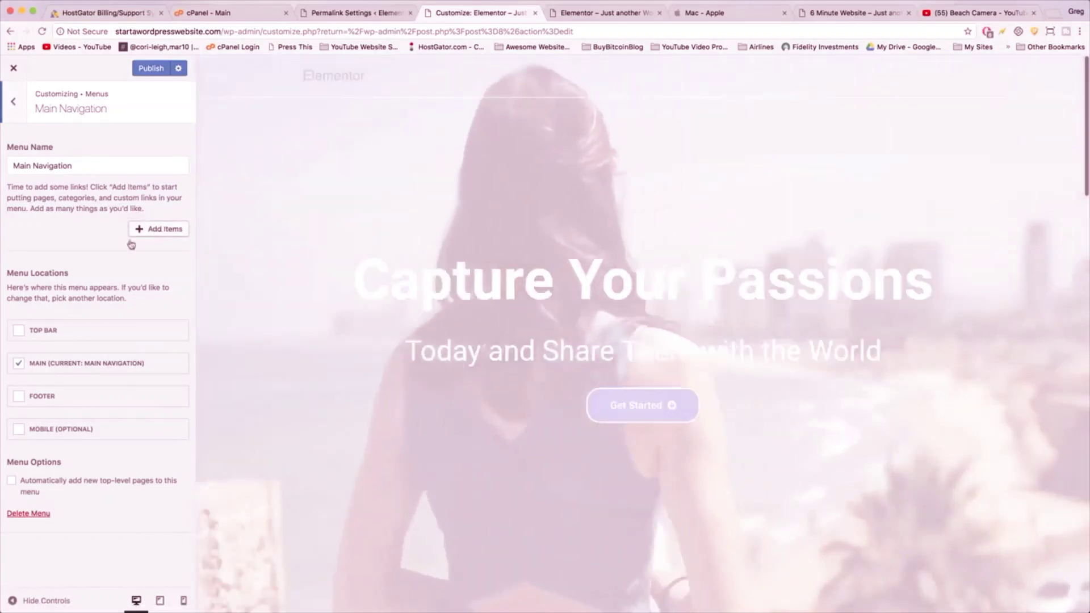
# - Add the pages and order them Home, About, Services, Our Work, Contact Us, Blog
pyautogui.click(161, 229)
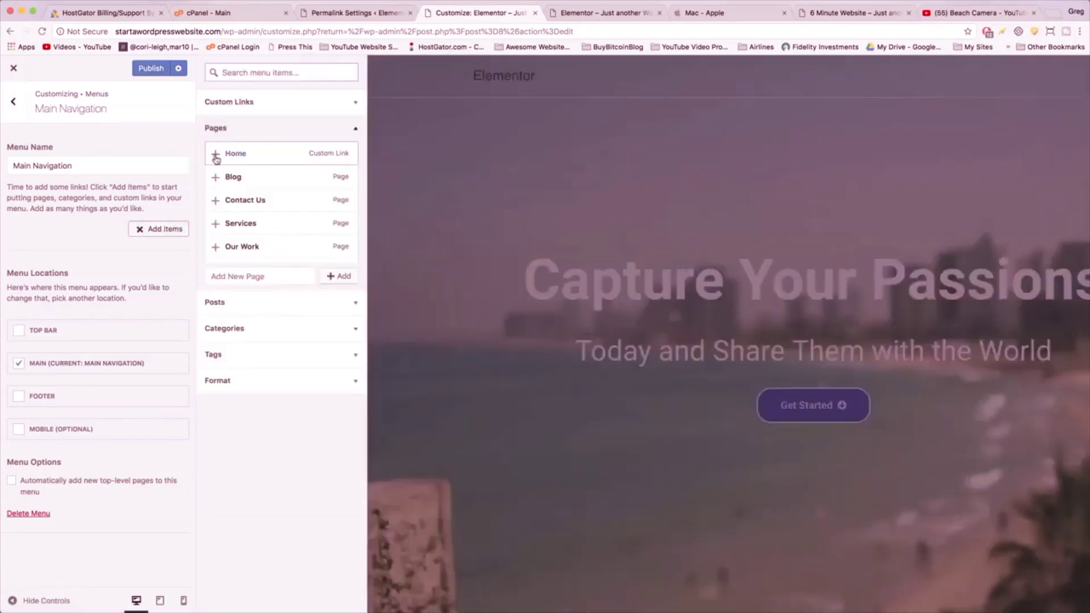
pyautogui.click(215, 153)
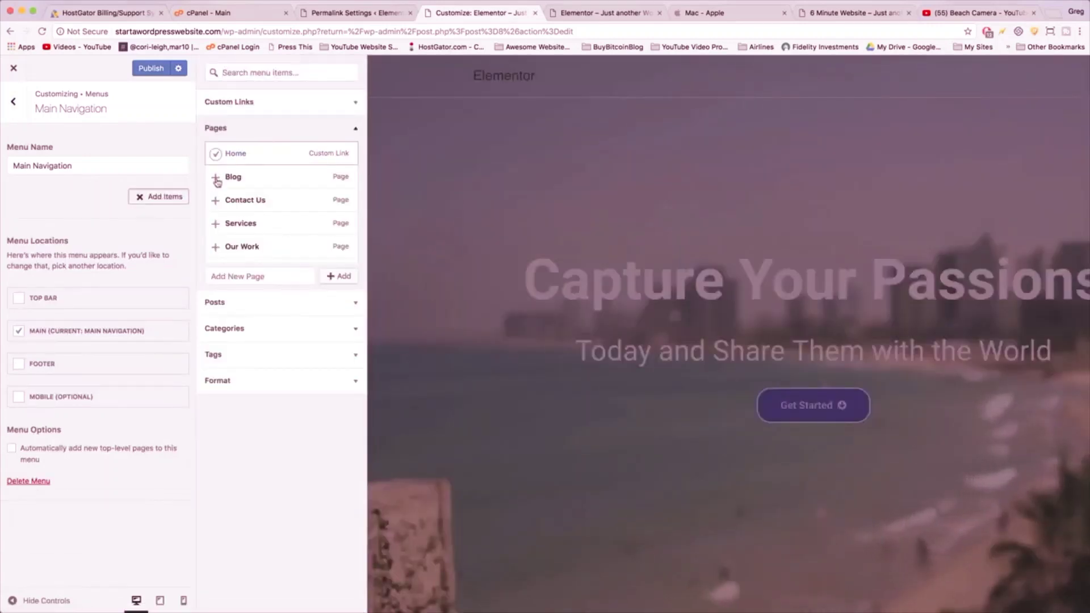
pyautogui.click(215, 177)
pyautogui.click(216, 203)
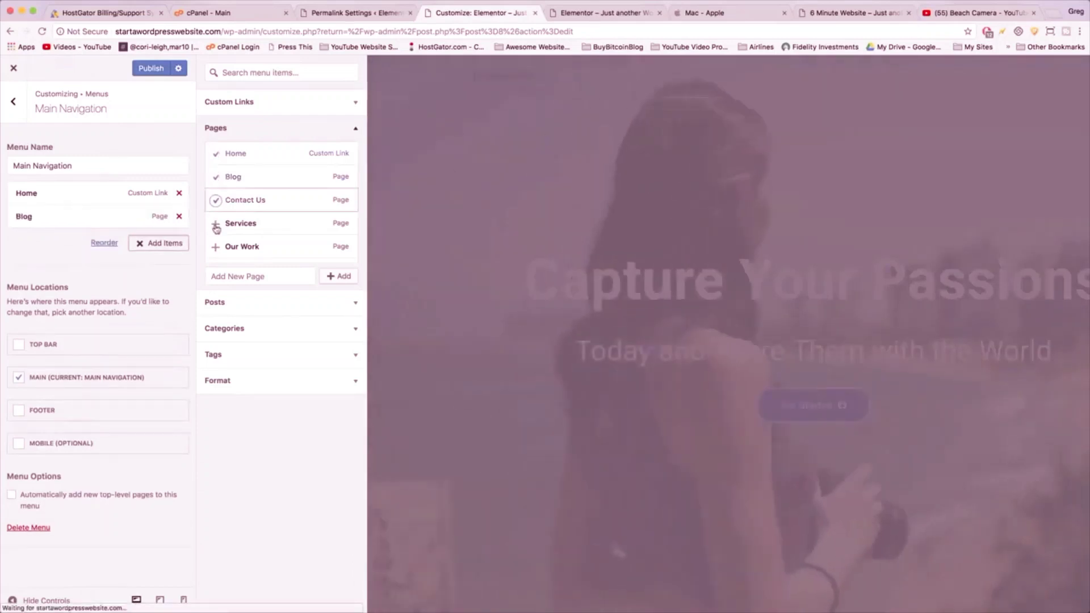
pyautogui.click(215, 223)
pyautogui.click(216, 248)
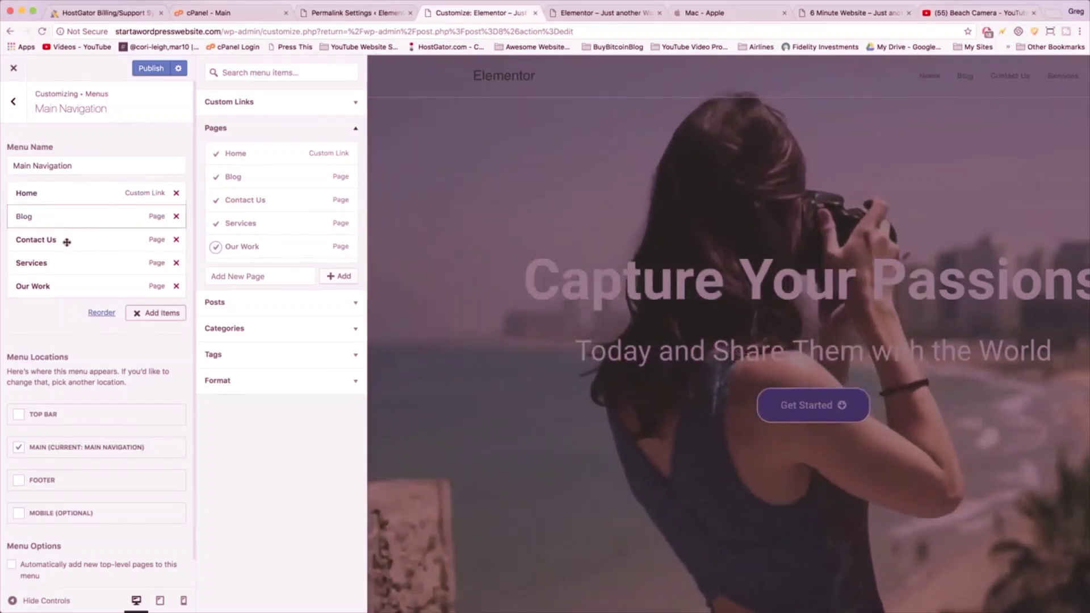
pyautogui.moveTo(66, 219); pyautogui.dragTo(63, 287)
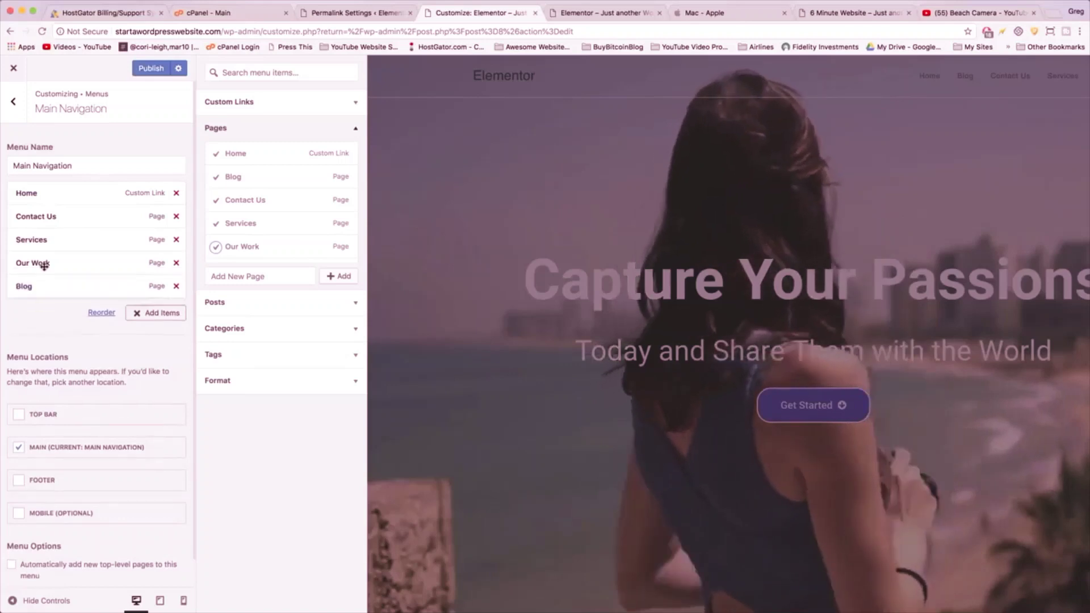
pyautogui.moveTo(32, 214); pyautogui.dragTo(34, 257)
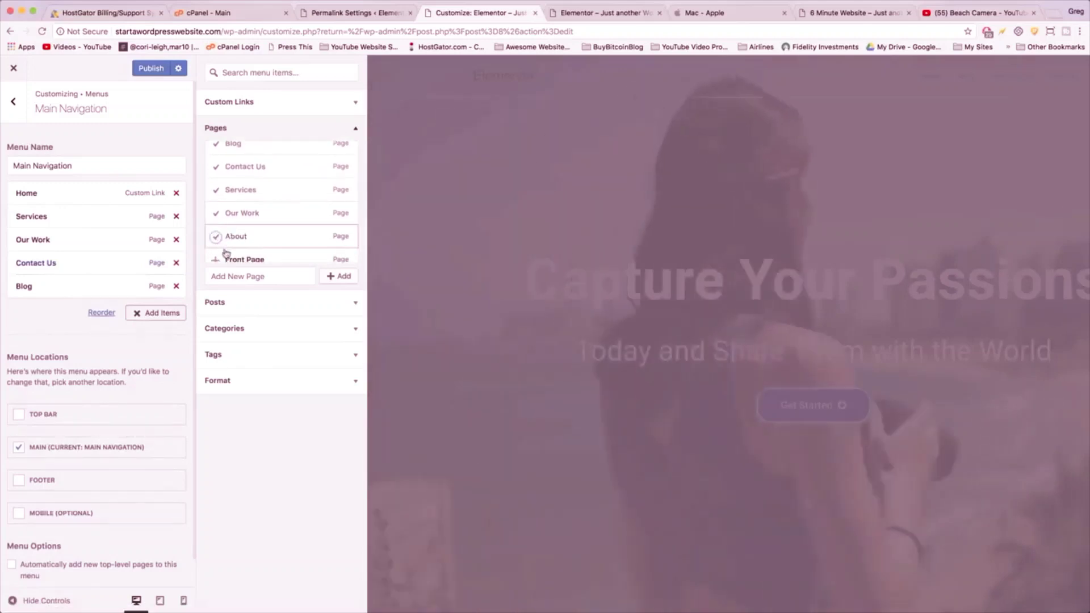
pyautogui.click(216, 237)
pyautogui.moveTo(45, 315); pyautogui.dragTo(37, 218)
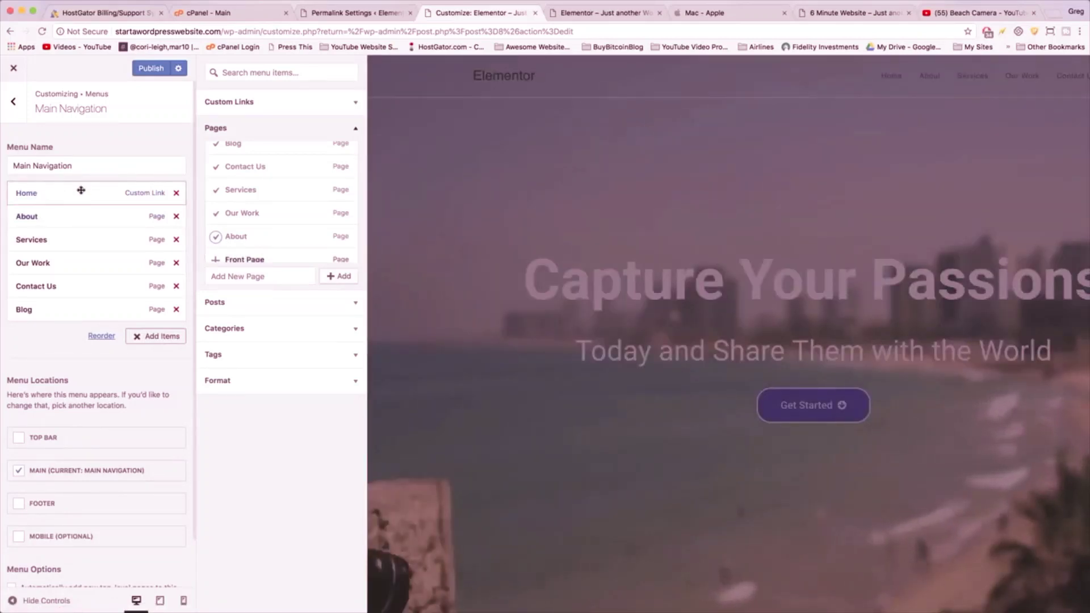
# - Inspect the Home menu item's navigation label and URL, then collapse it
pyautogui.click(82, 192)
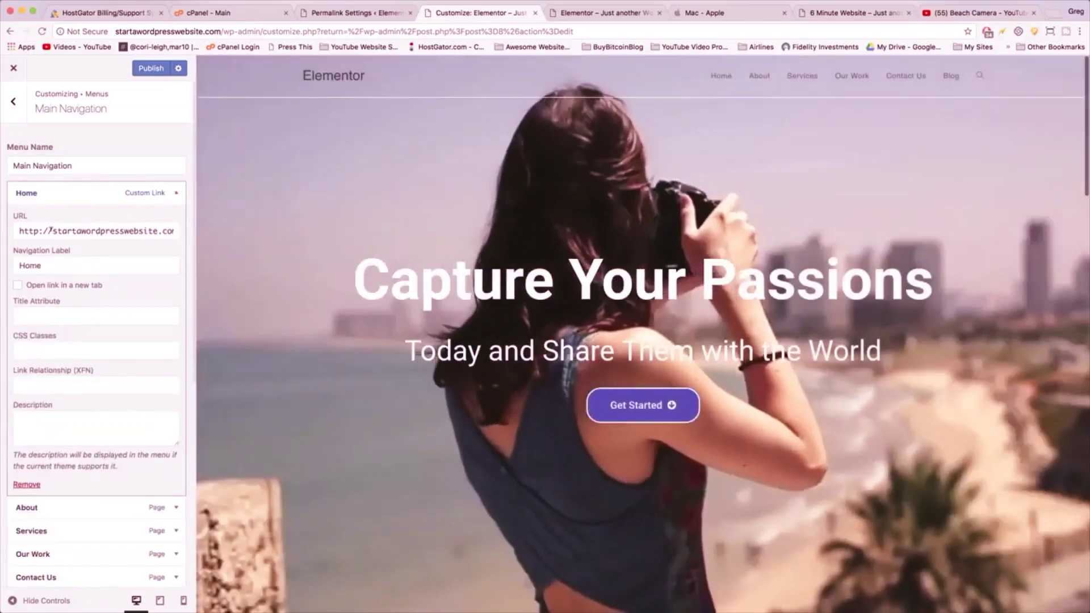
pyautogui.moveTo(42, 265); pyautogui.dragTo(17, 264)
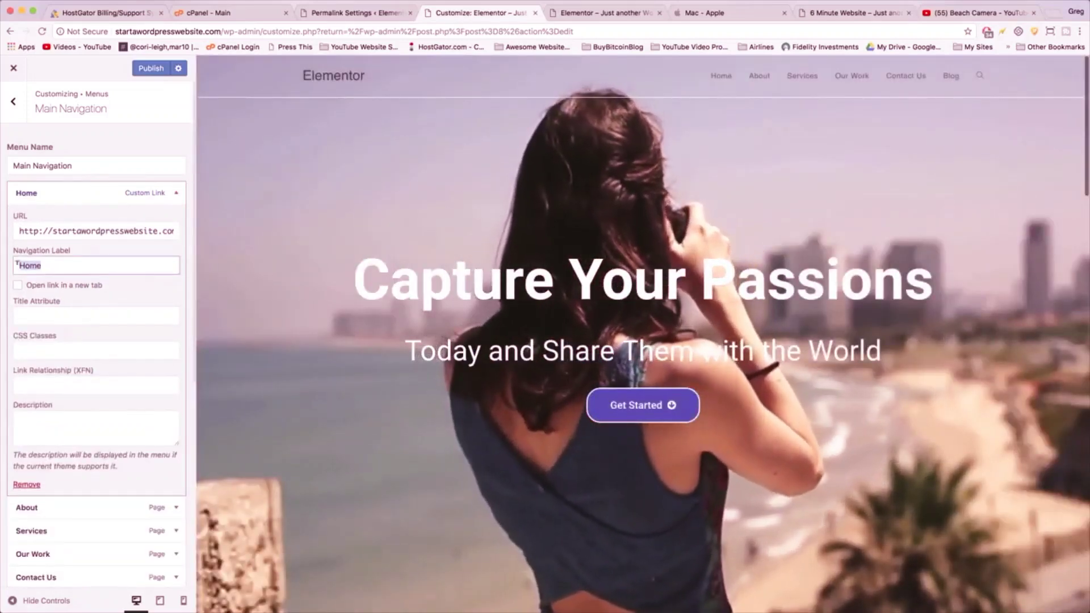
pyautogui.click(54, 230)
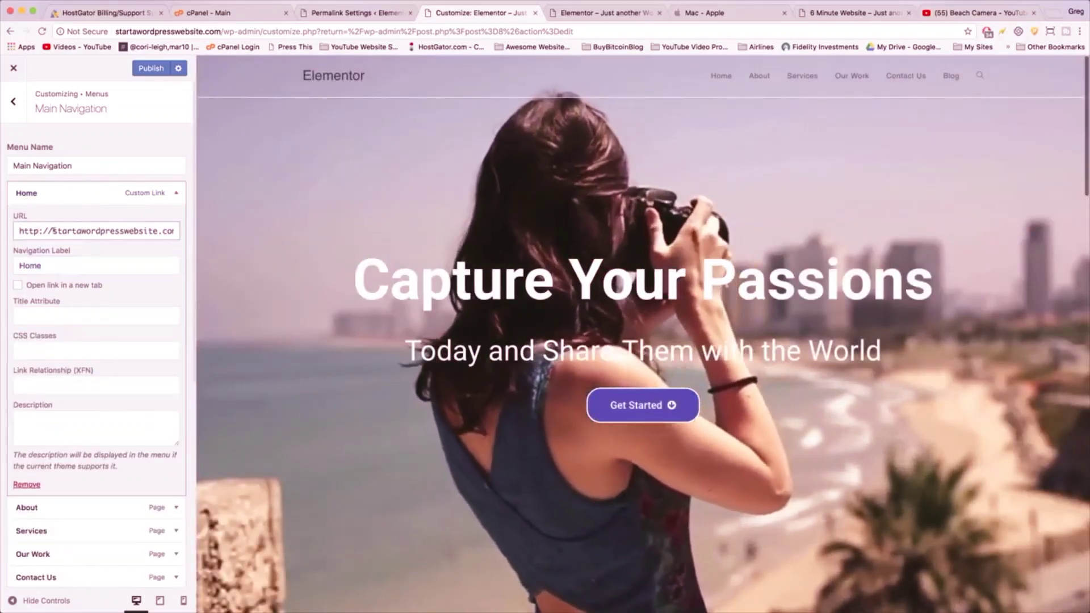
pyautogui.moveTo(54, 230); pyautogui.dragTo(175, 229)
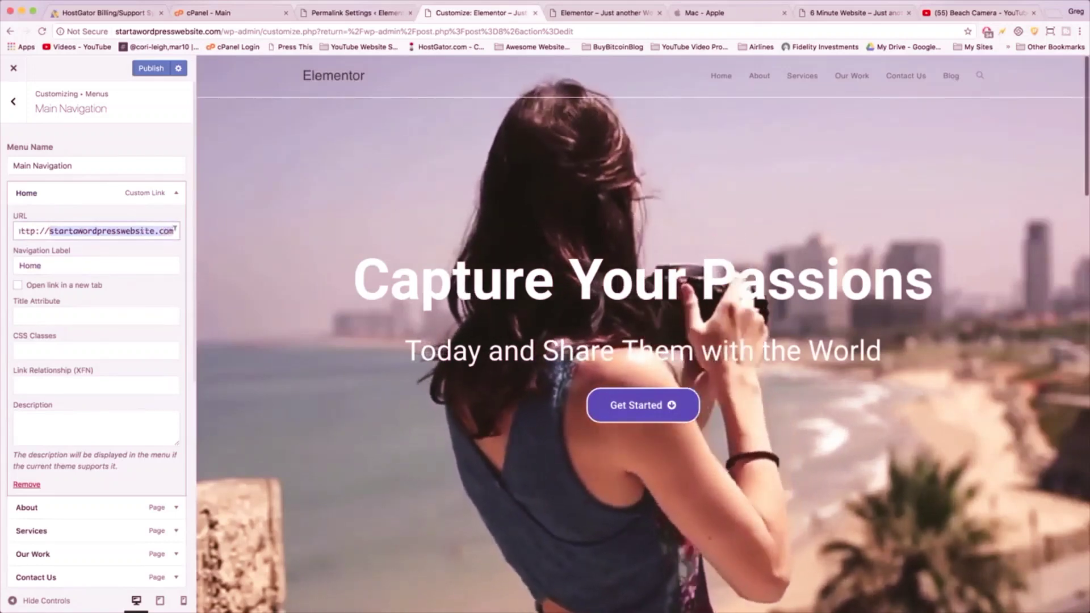
pyautogui.click(152, 230)
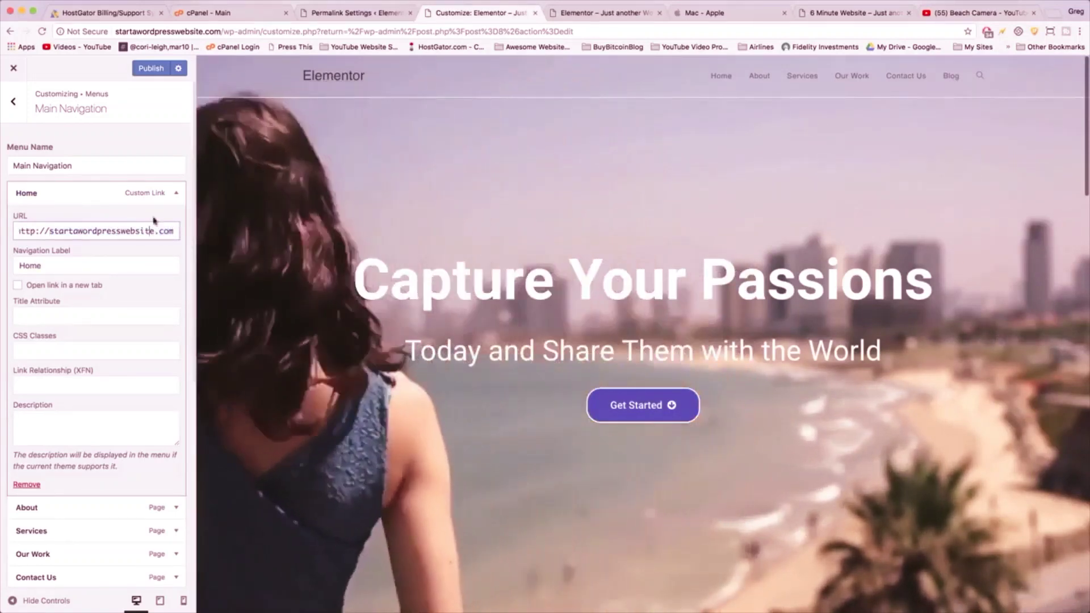
pyautogui.click(174, 199)
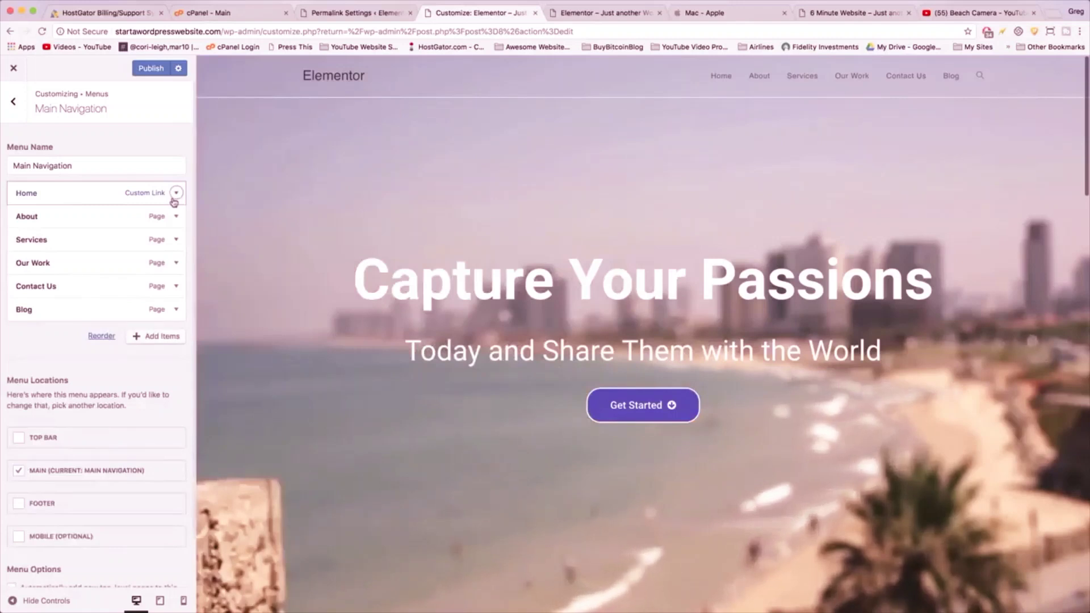
# - Delete "Us" from the Contact Us item's navigation label so it reads Contact
pyautogui.click(174, 288)
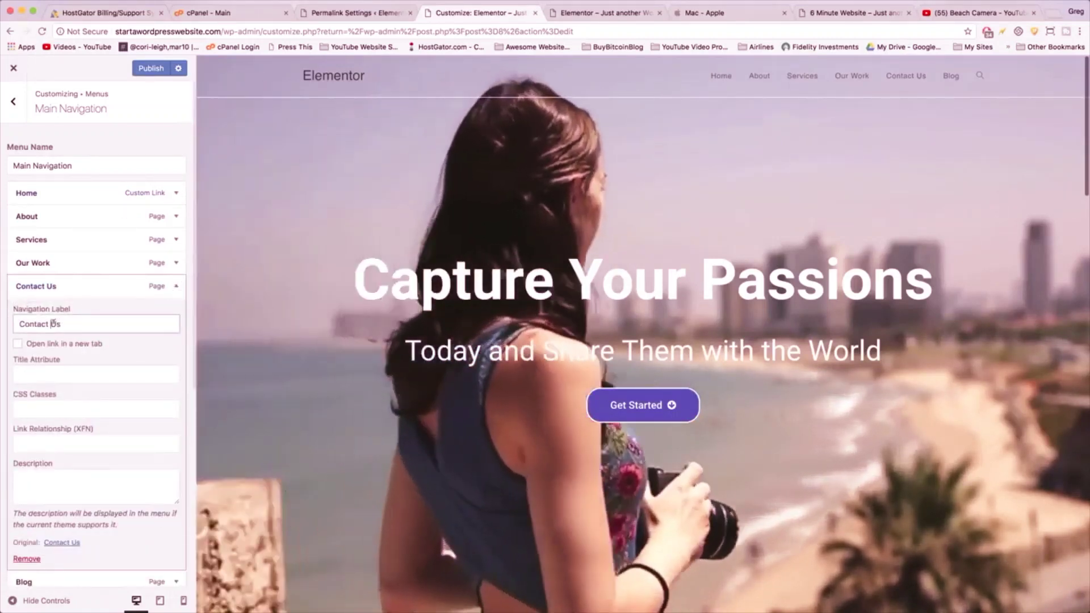
pyautogui.doubleClick(53, 324)
pyautogui.press('BackSpace')
pyautogui.press('BackSpace')
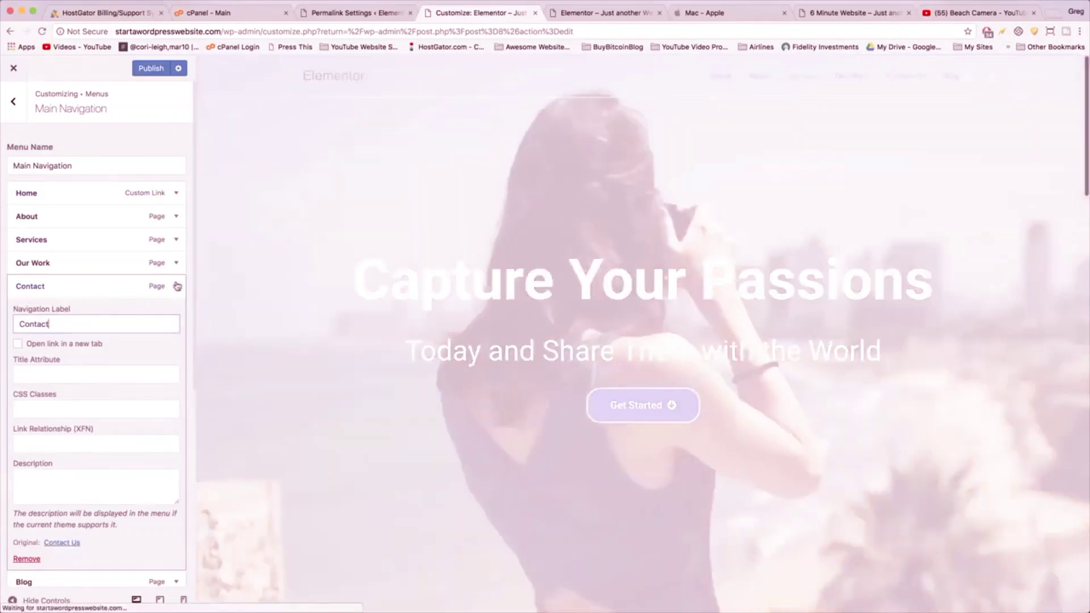
pyautogui.click(177, 286)
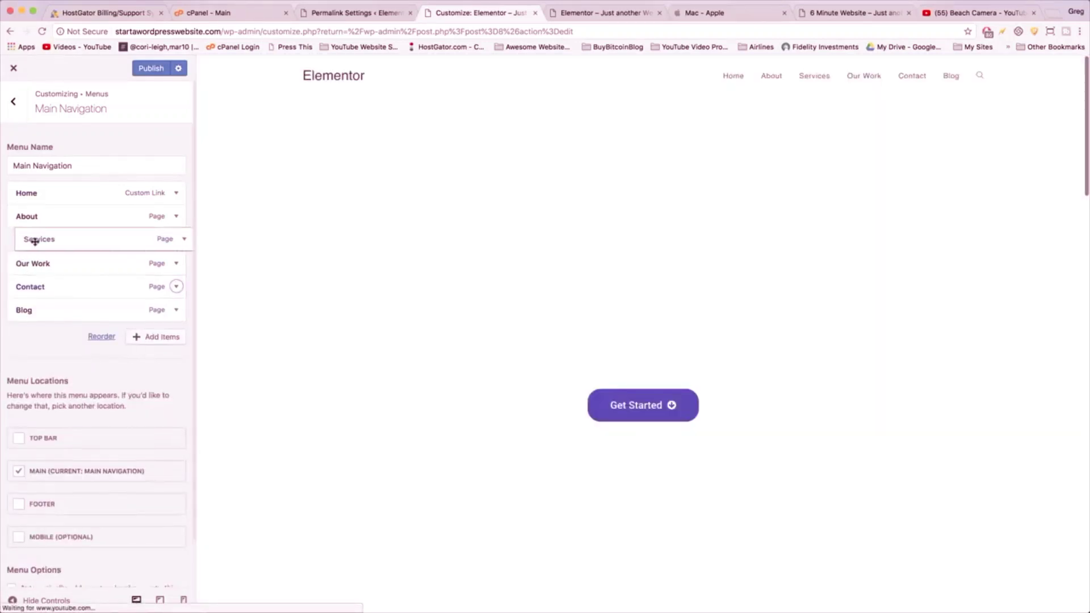
# - Try nesting Services under About, restore all items to top level, and publish the menu
pyautogui.moveTo(35, 242); pyautogui.dragTo(60, 260)
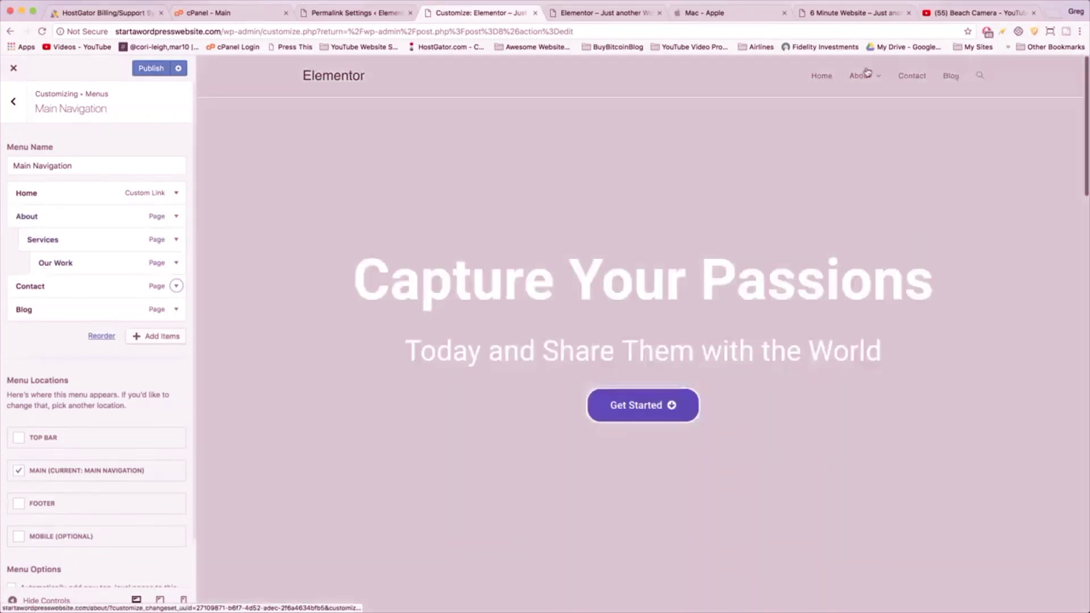
pyautogui.moveTo(860, 76)
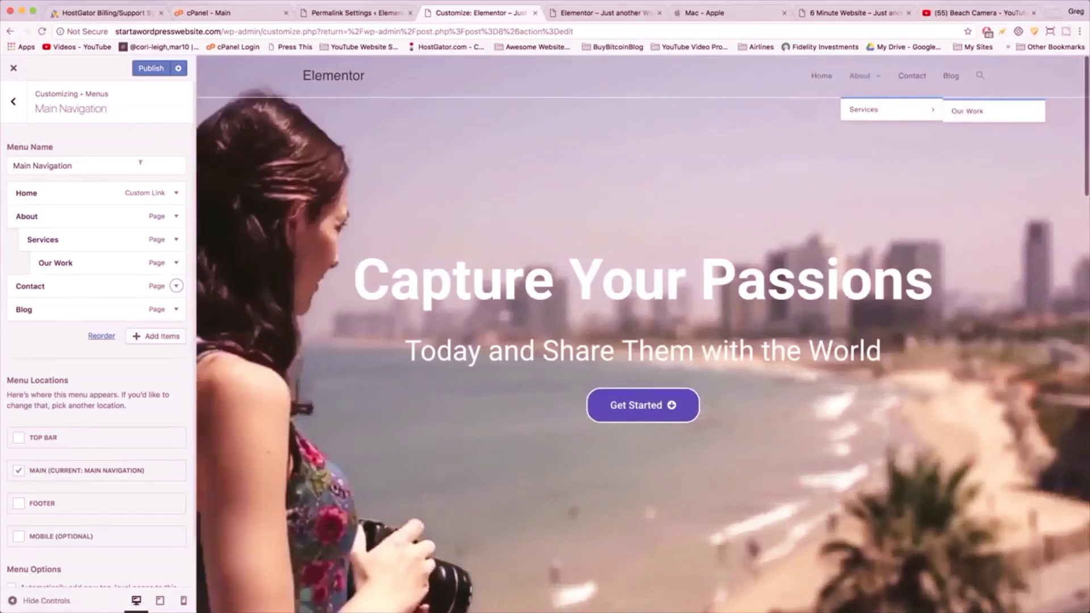
pyautogui.moveTo(103, 244); pyautogui.dragTo(72, 261)
pyautogui.click(143, 69)
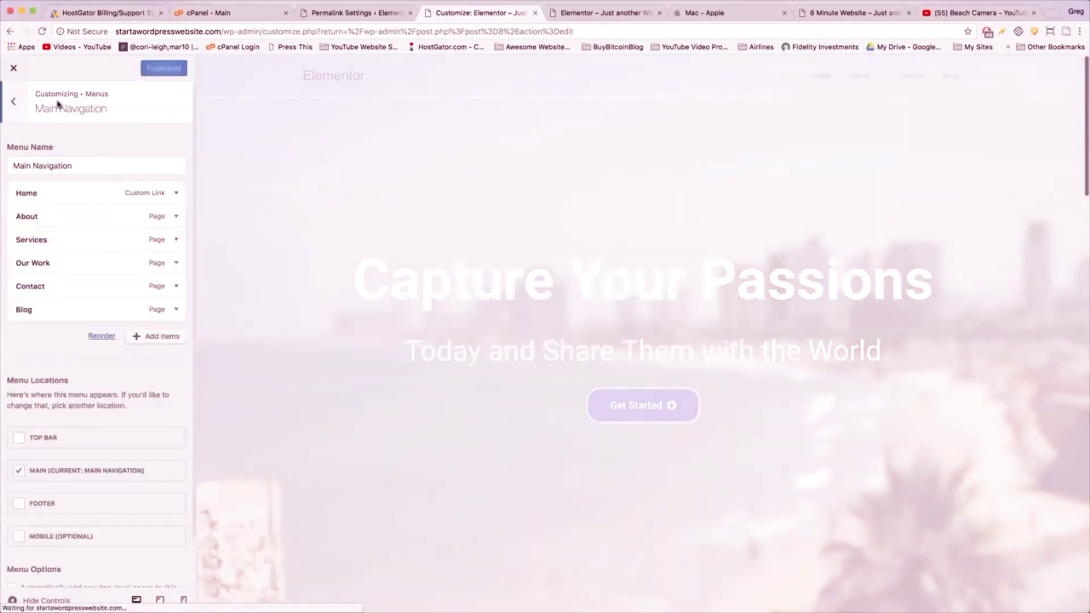
pyautogui.click(15, 104)
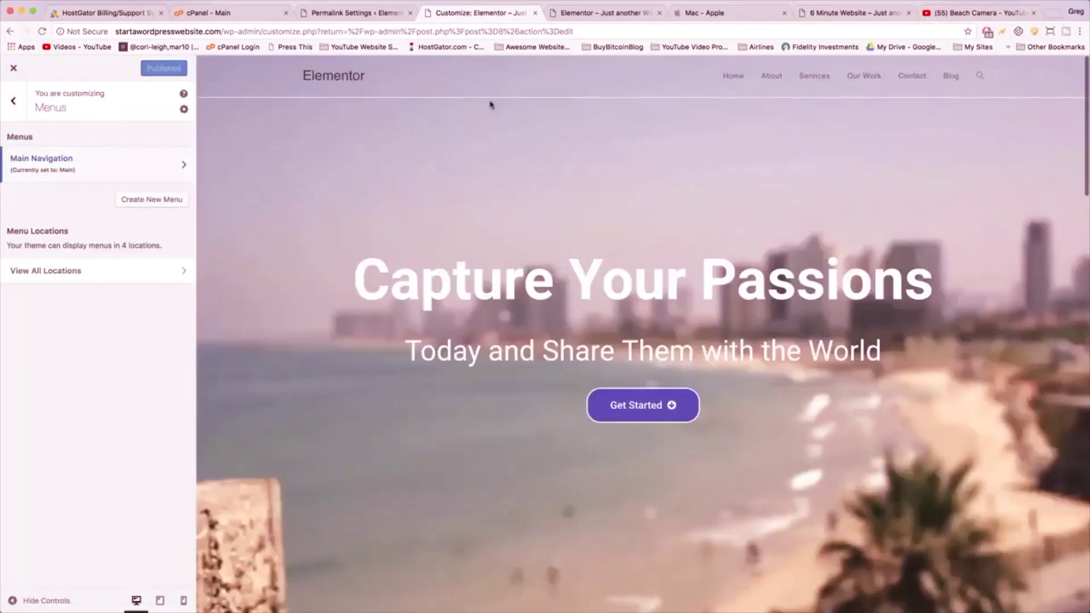
pyautogui.click(1055, 13)
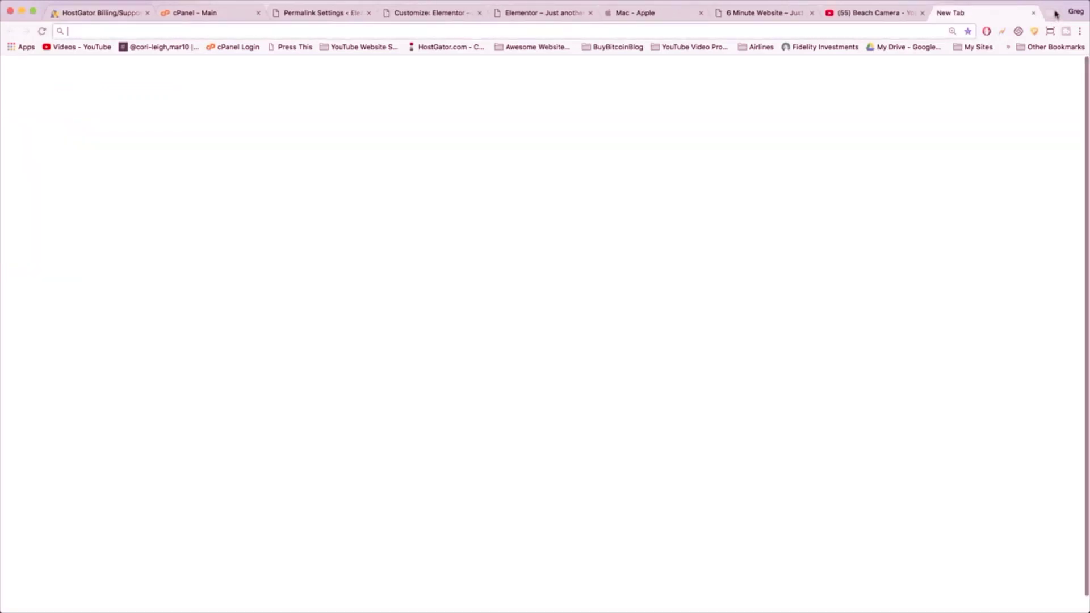
# - Go to logomakr.com in the new tab
pyautogui.write('logo')
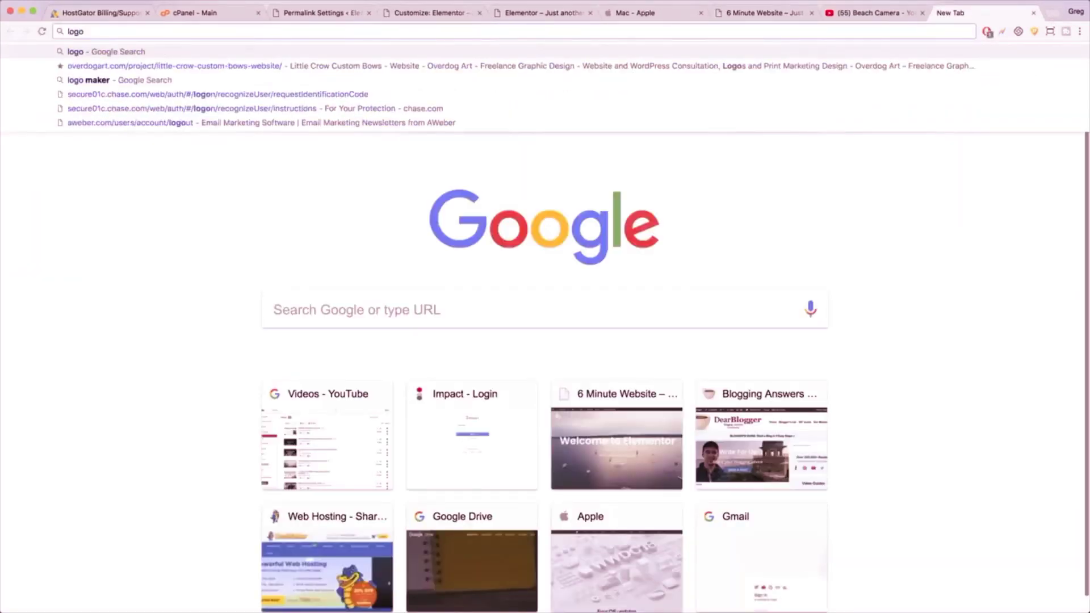
pyautogui.write('makr.com')
pyautogui.press('Return')
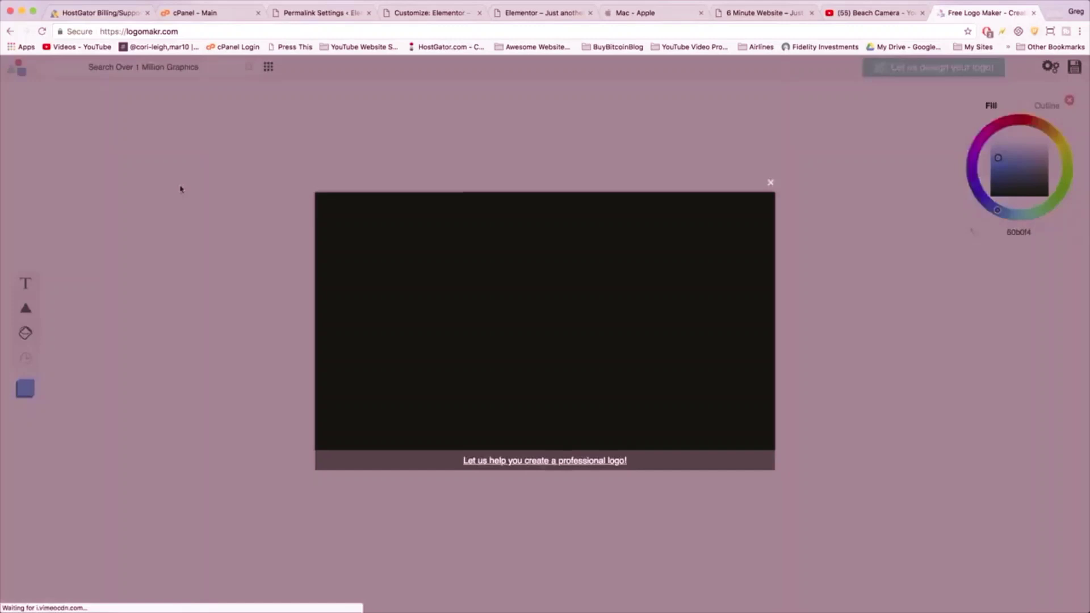
# - Dismiss Logomakr's intro video and tour tip, then search the icons and browse the results
pyautogui.click(180, 189)
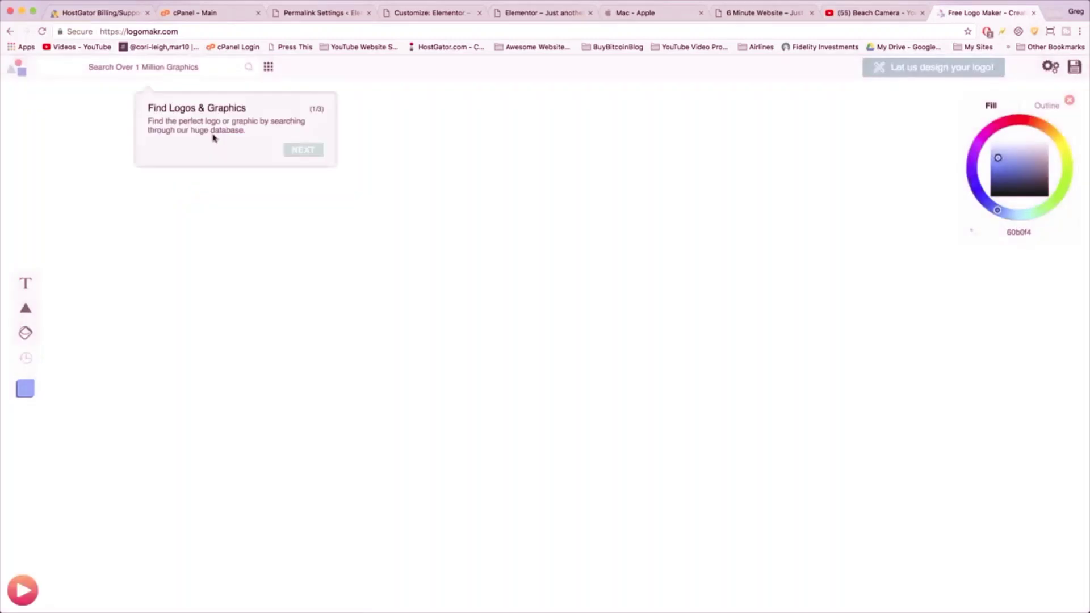
pyautogui.click(140, 70)
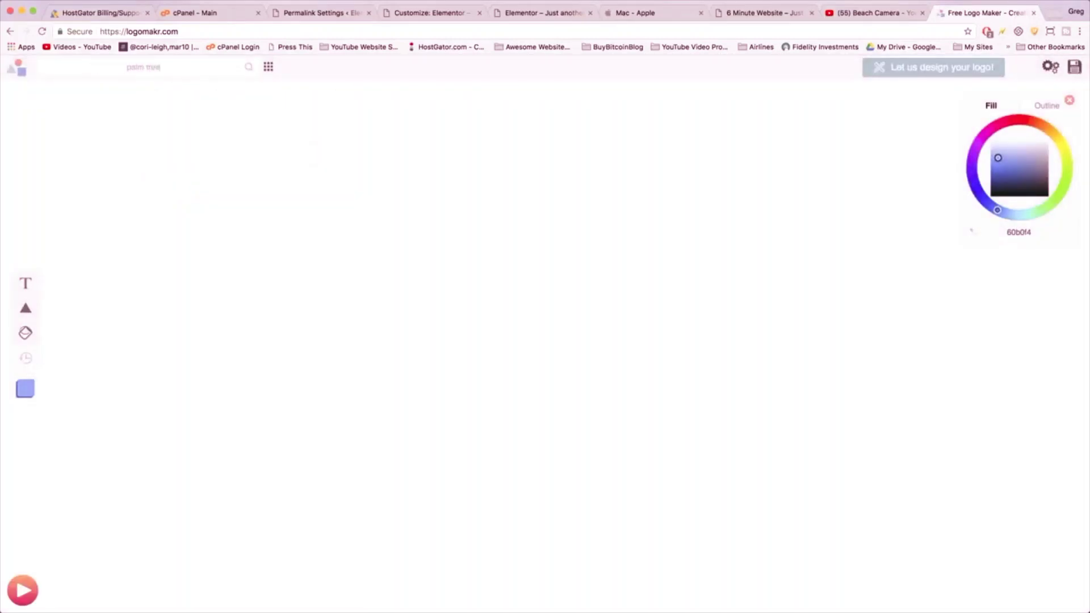
pyautogui.press('Return')
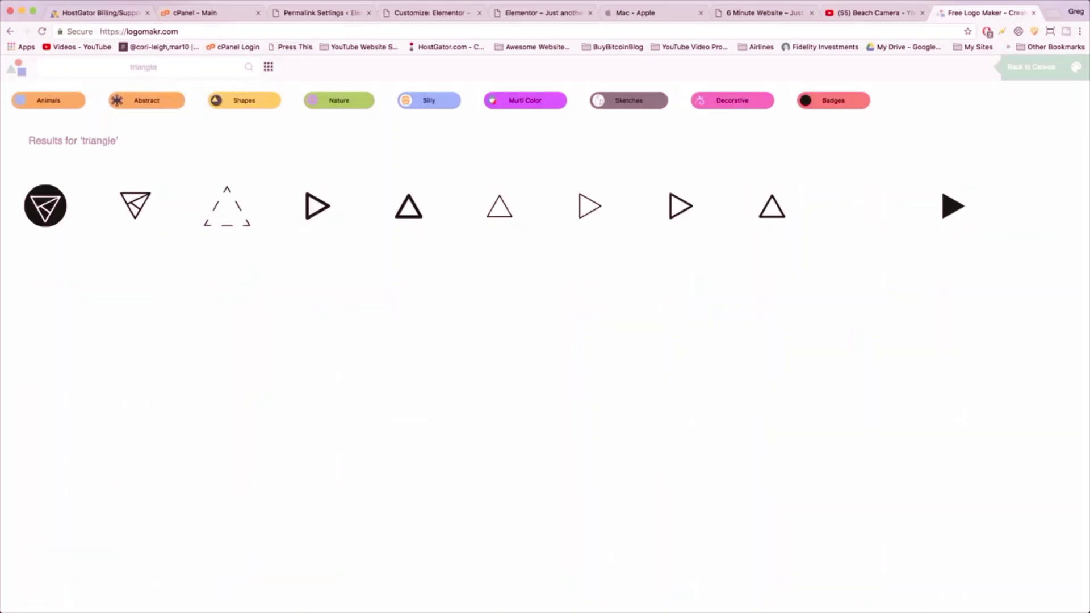
pyautogui.scroll(-5, 562, 341)
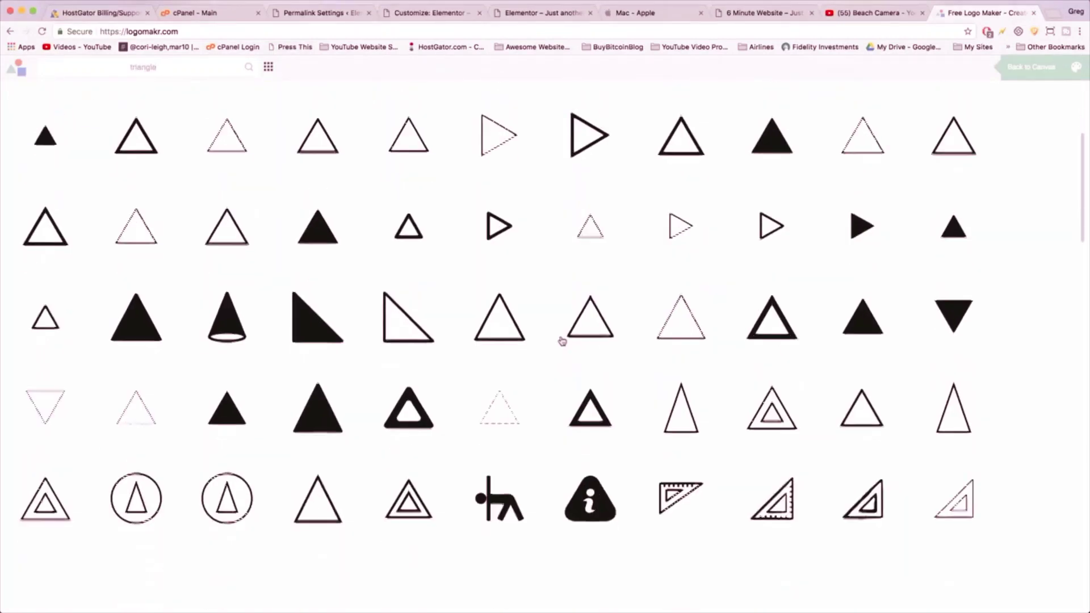
pyautogui.scroll(-3, 561, 341)
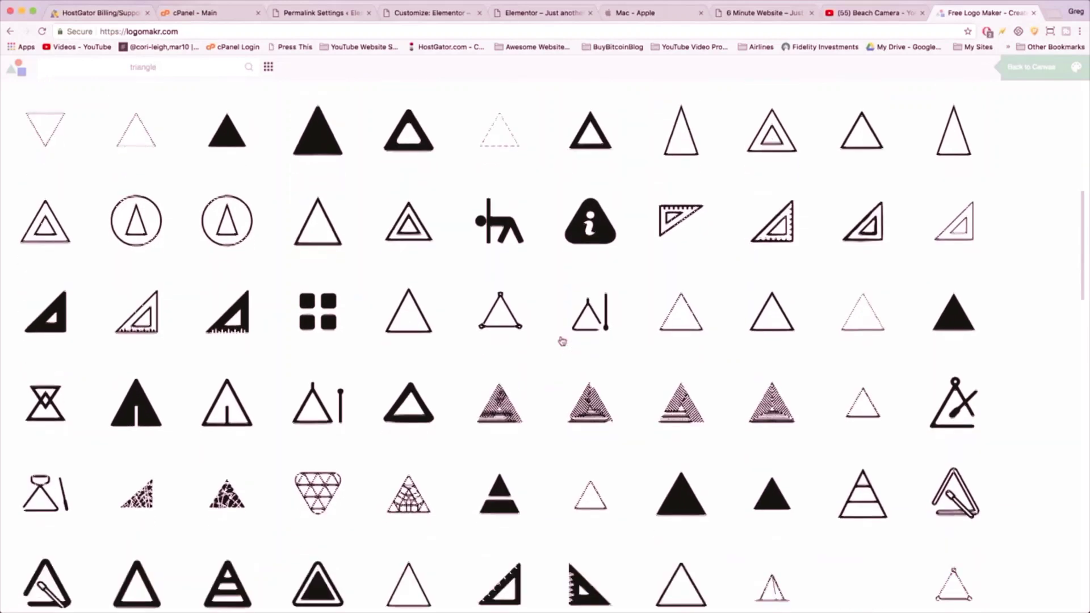
pyautogui.scroll(10, 562, 341)
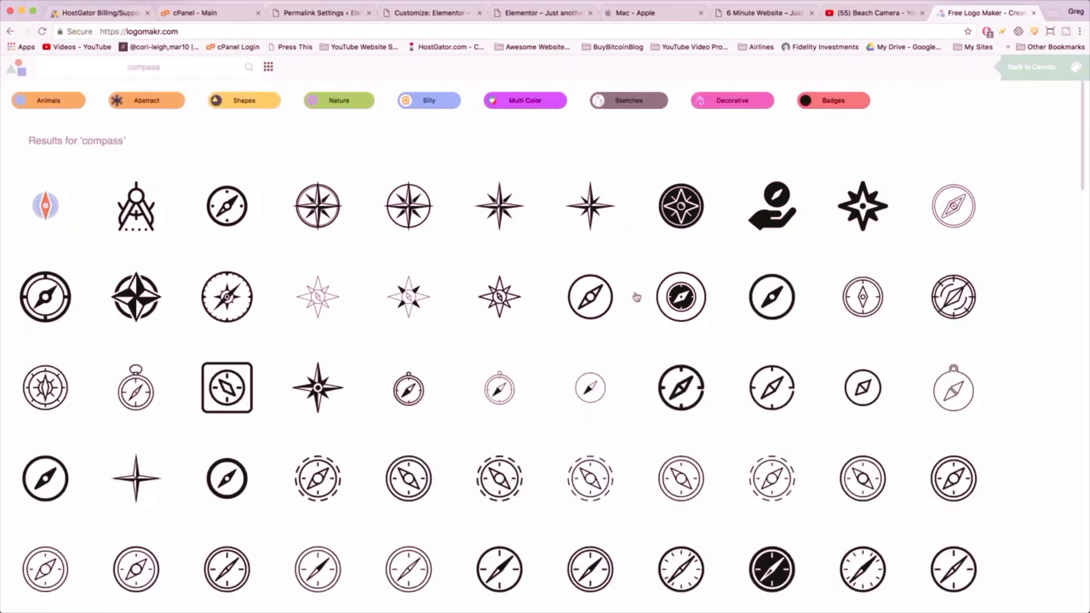
# - Add the black compass-rose star icon to the Logomakr canvas, then return to the front page tab
pyautogui.scroll(-10, 636, 297)
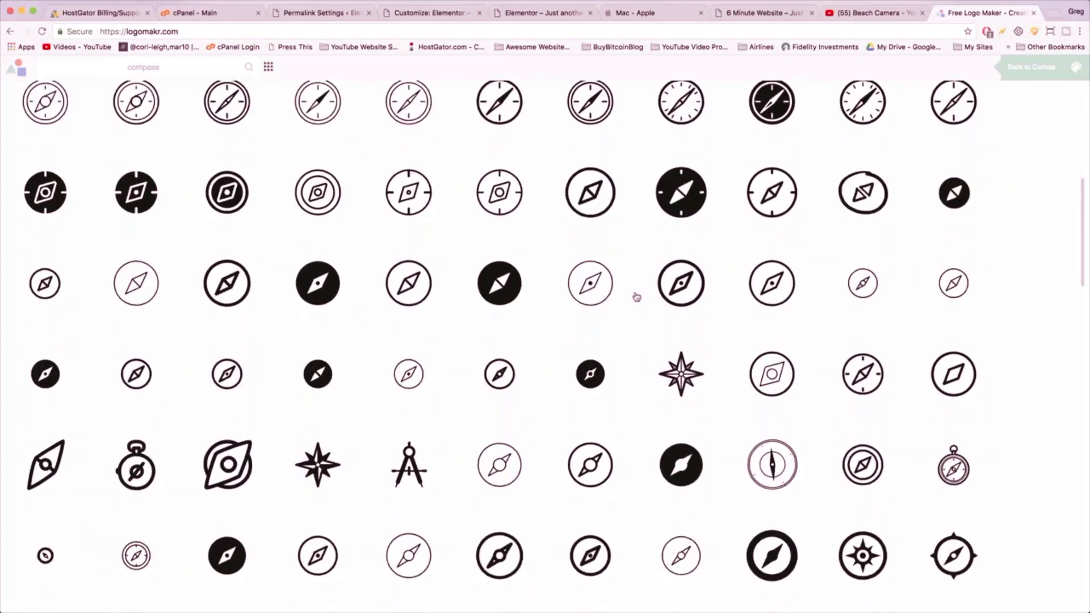
pyautogui.scroll(-5, 637, 297)
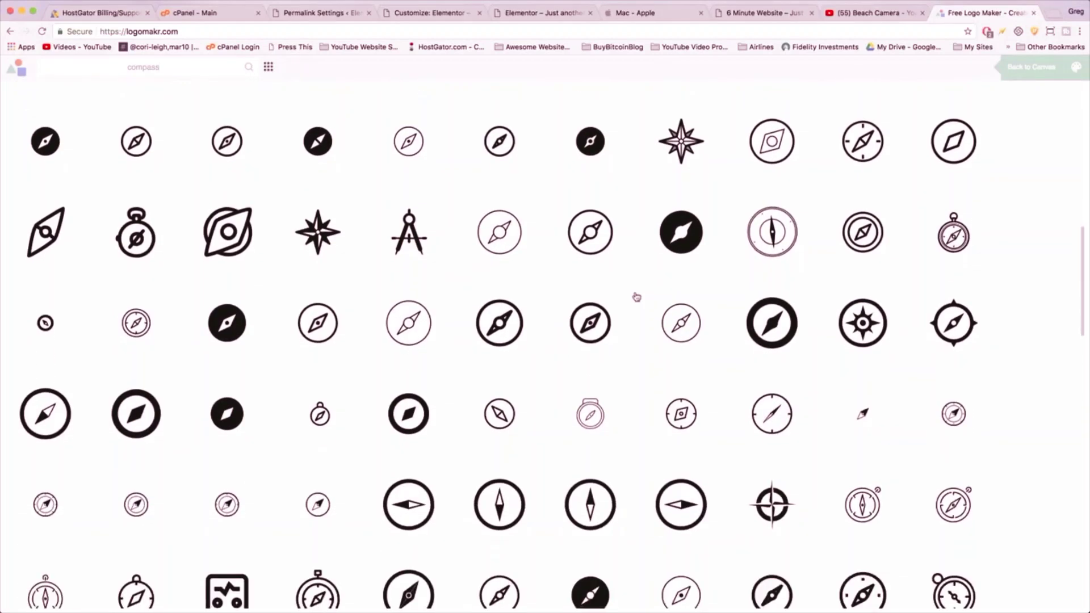
pyautogui.scroll(-10, 636, 297)
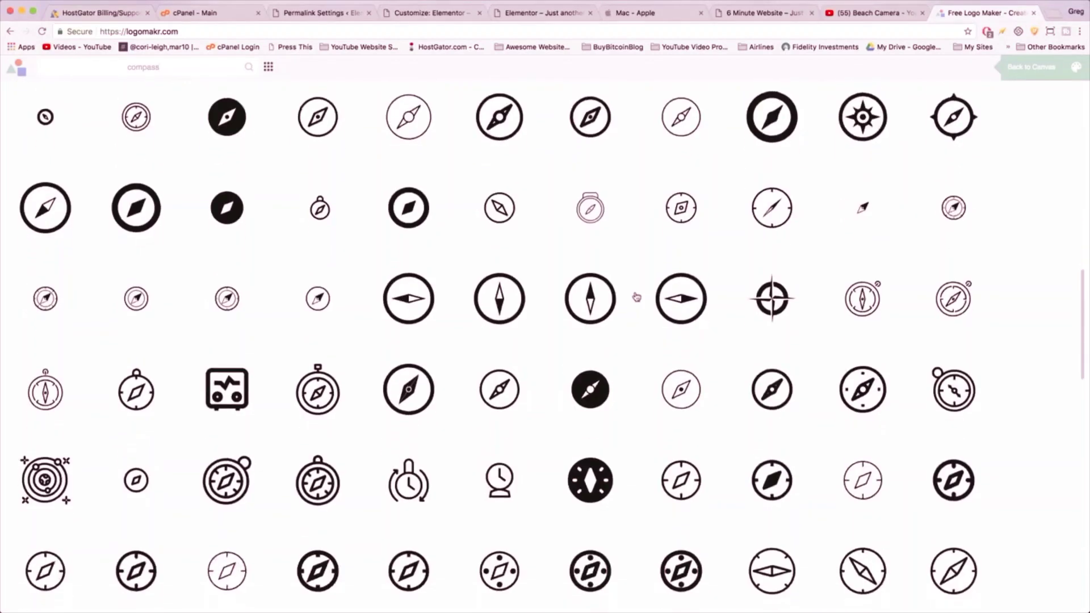
pyautogui.scroll(-6, 637, 297)
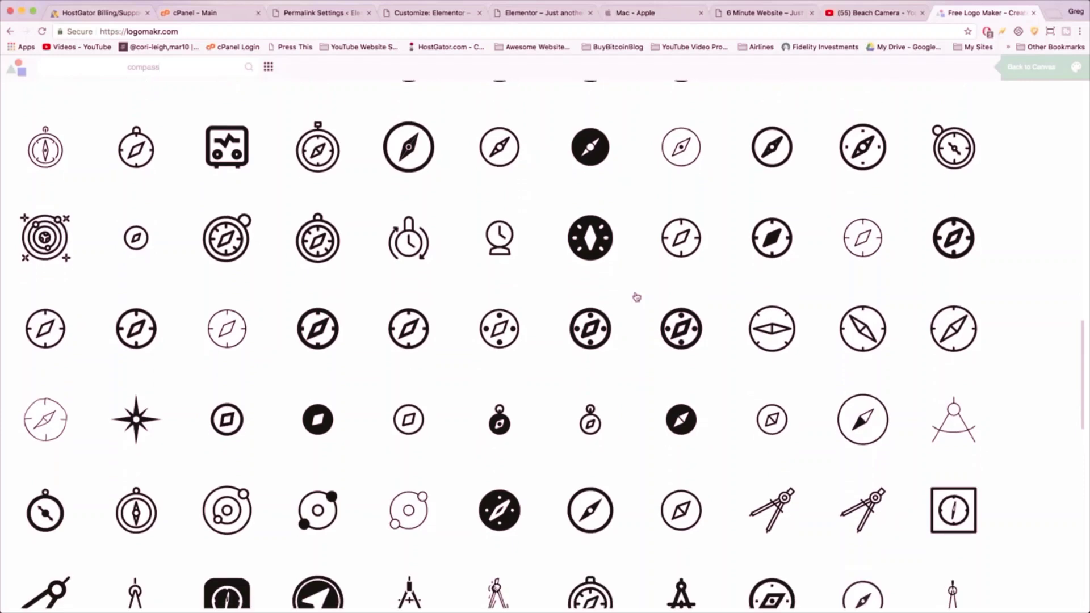
pyautogui.click(537, 13)
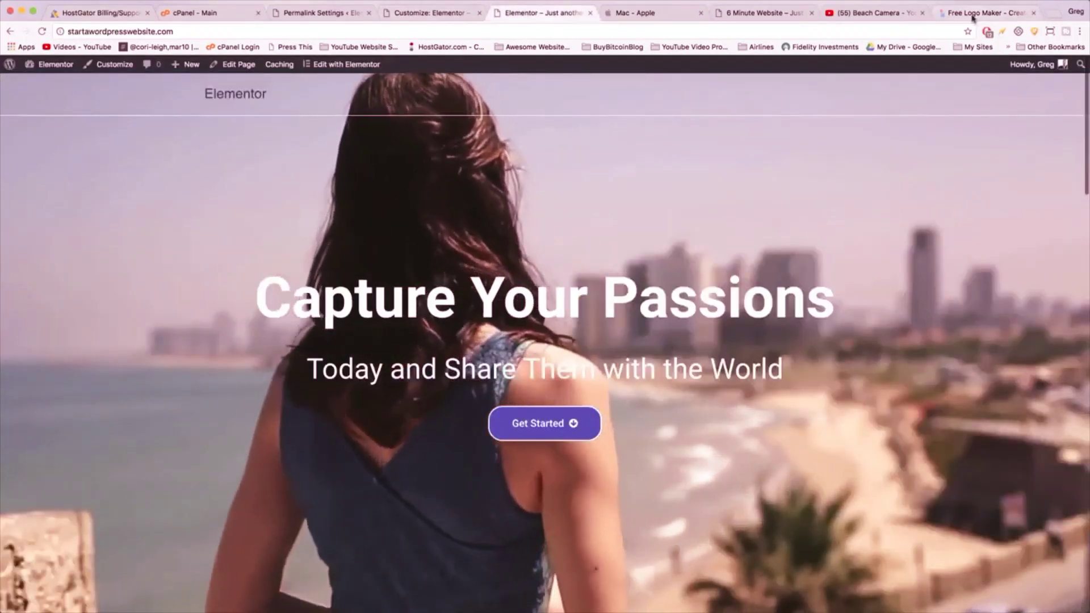
pyautogui.click(988, 13)
pyautogui.scroll(-10, 564, 314)
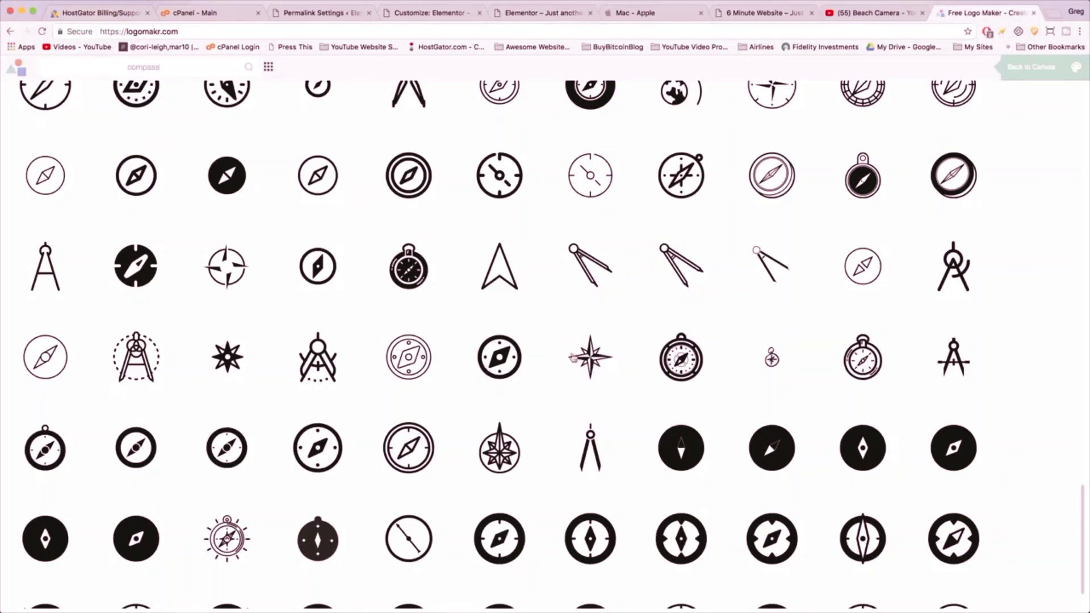
pyautogui.click(590, 356)
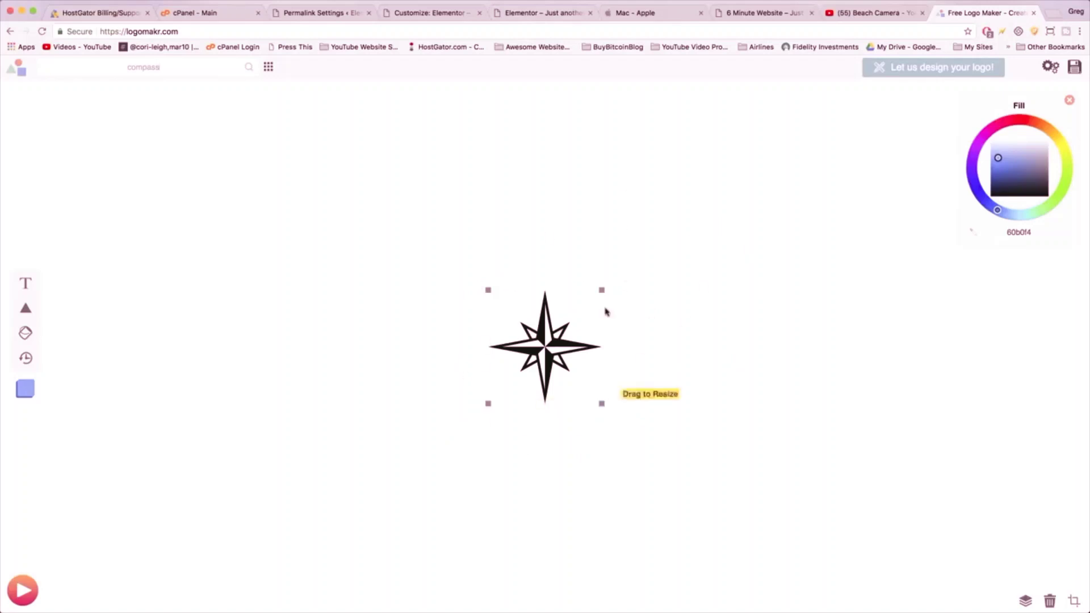
pyautogui.click(531, 15)
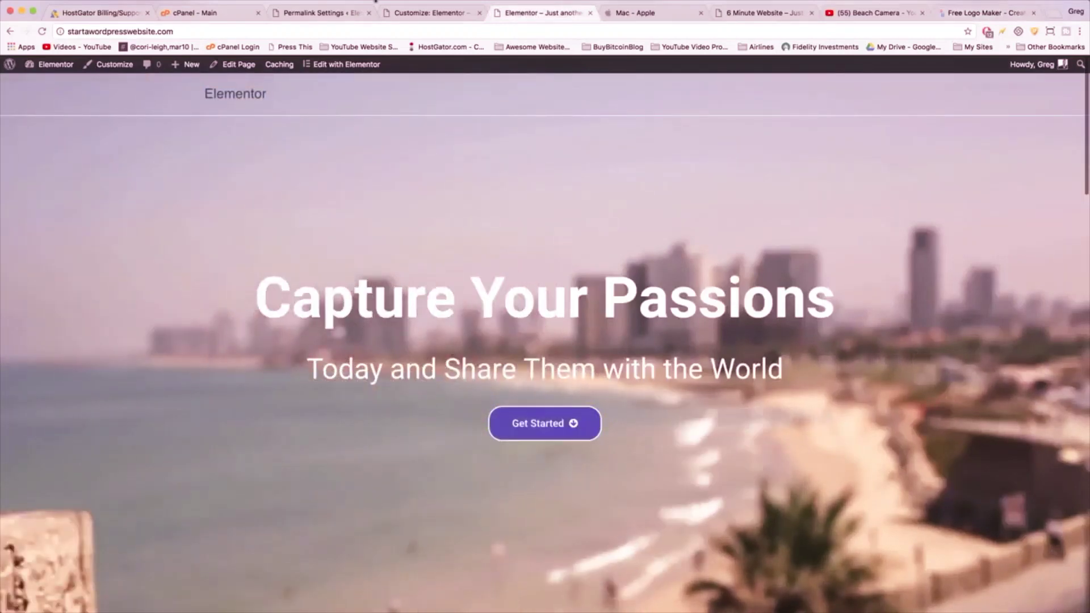
# - Copy hex #4054b2 from the Get Started button's Background Color in Elementor, then return to Logomakr
pyautogui.click(346, 67)
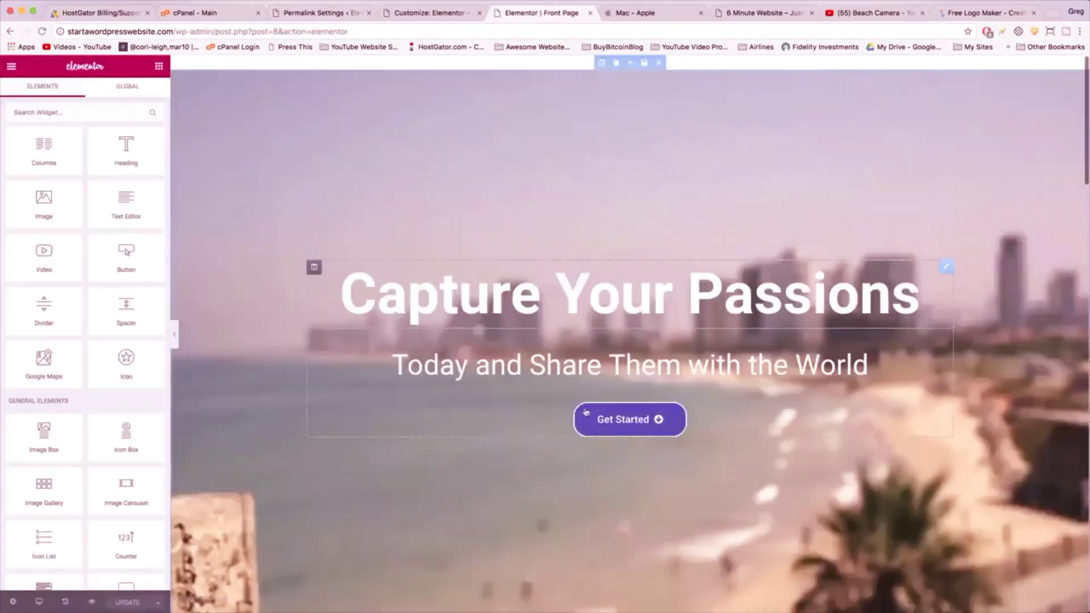
pyautogui.click(585, 415)
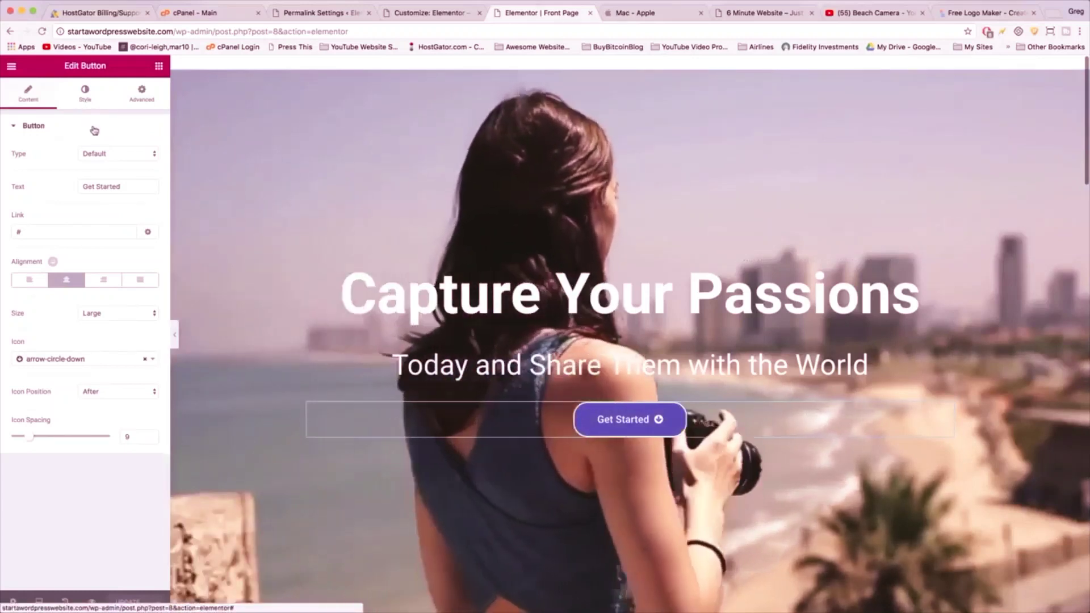
pyautogui.click(85, 97)
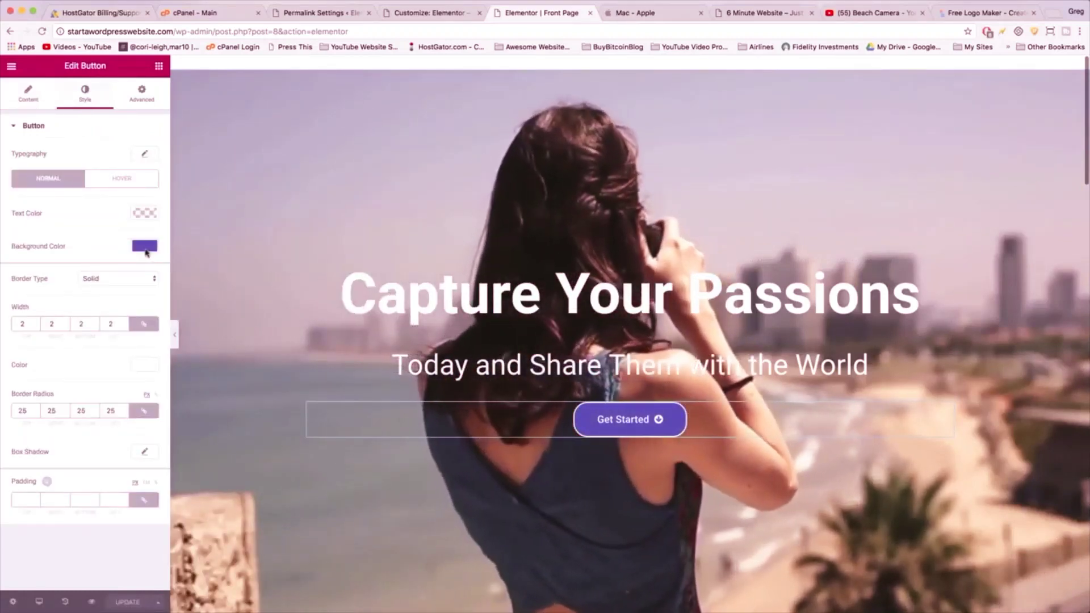
pyautogui.click(145, 246)
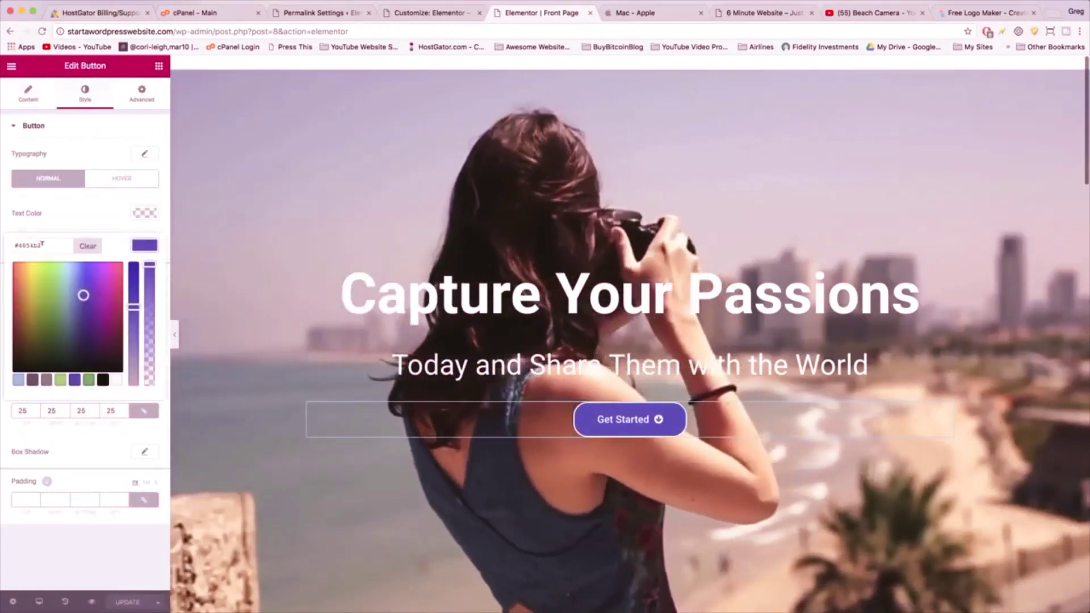
pyautogui.moveTo(41, 245); pyautogui.dragTo(13, 244)
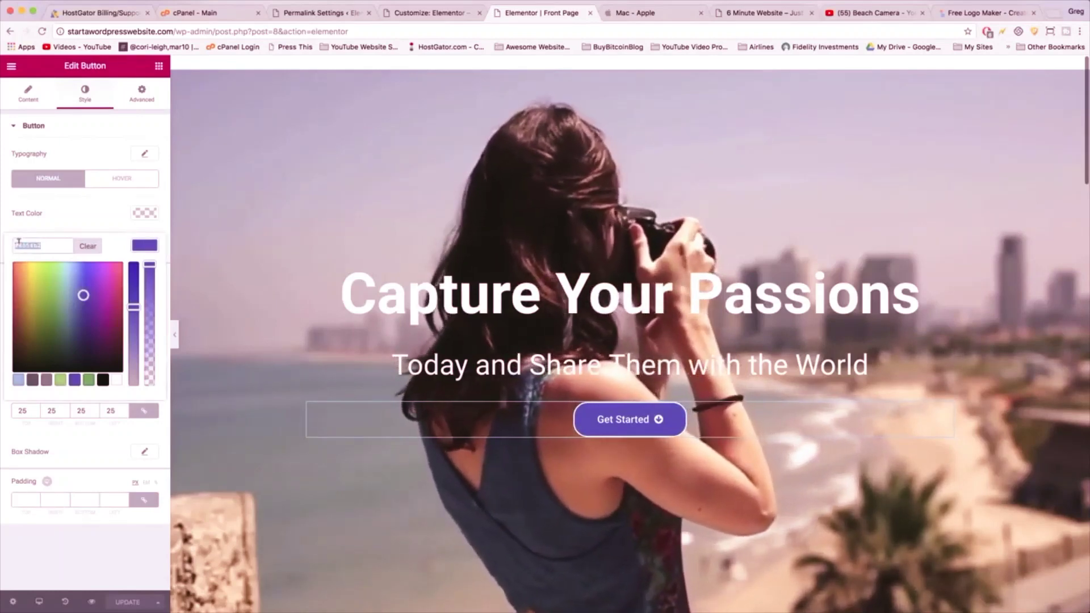
pyautogui.rightClick(20, 244)
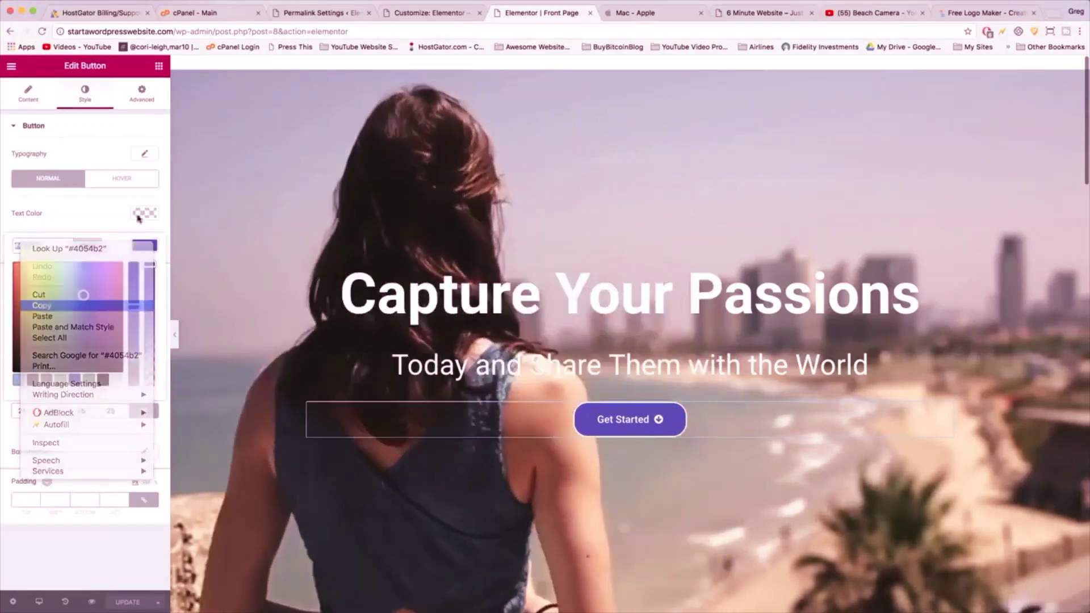
pyautogui.click(41, 306)
pyautogui.click(985, 13)
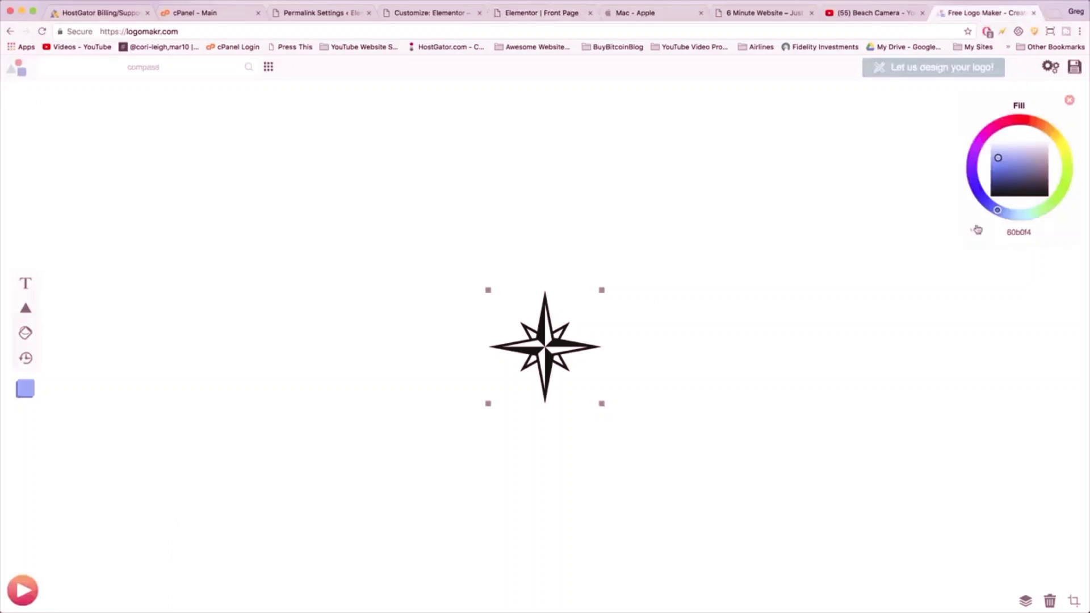
# - Paste #4054b2 into the star's fill colour to make it purple
pyautogui.click(1017, 230)
pyautogui.rightClick(1014, 230)
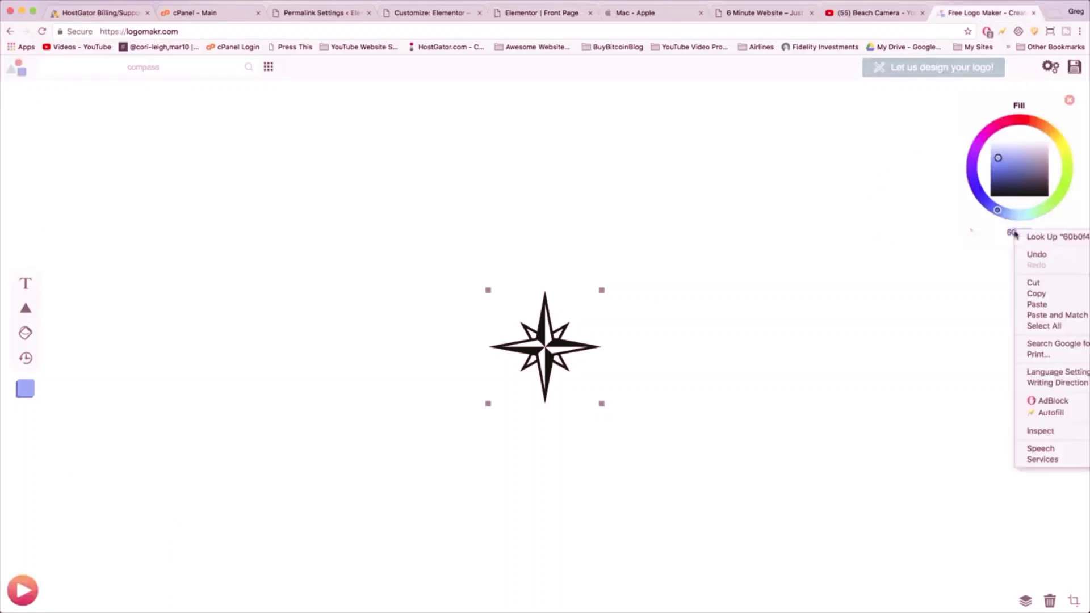
pyautogui.click(1031, 302)
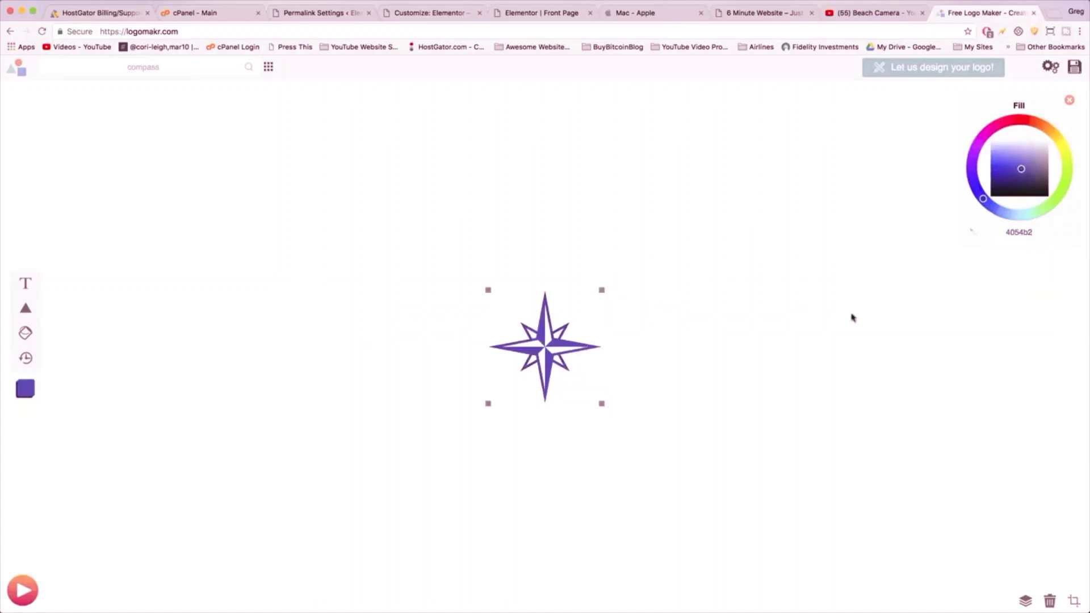
# - Move the star up-left and enlarge it, undoing the oversized enlargement
pyautogui.moveTo(561, 346); pyautogui.dragTo(521, 302)
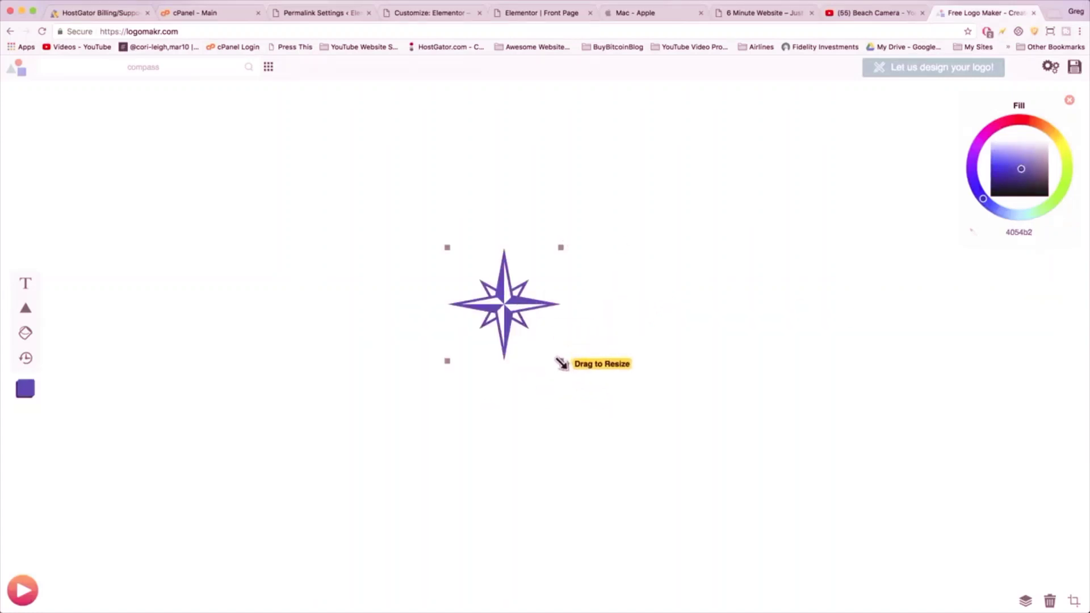
pyautogui.moveTo(577, 379); pyautogui.dragTo(634, 413)
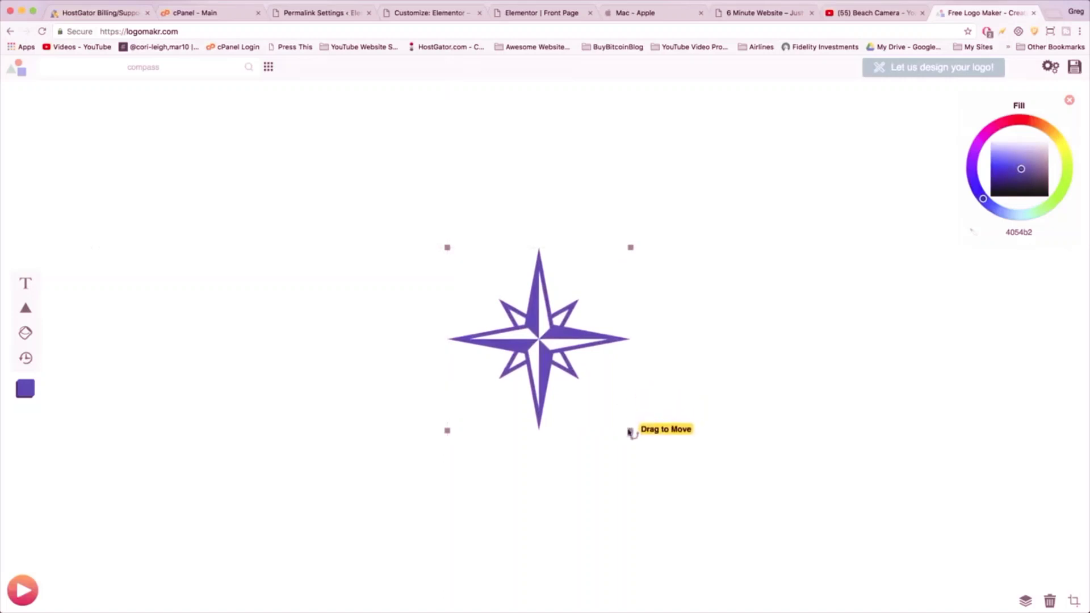
pyautogui.moveTo(625, 421); pyautogui.dragTo(731, 484)
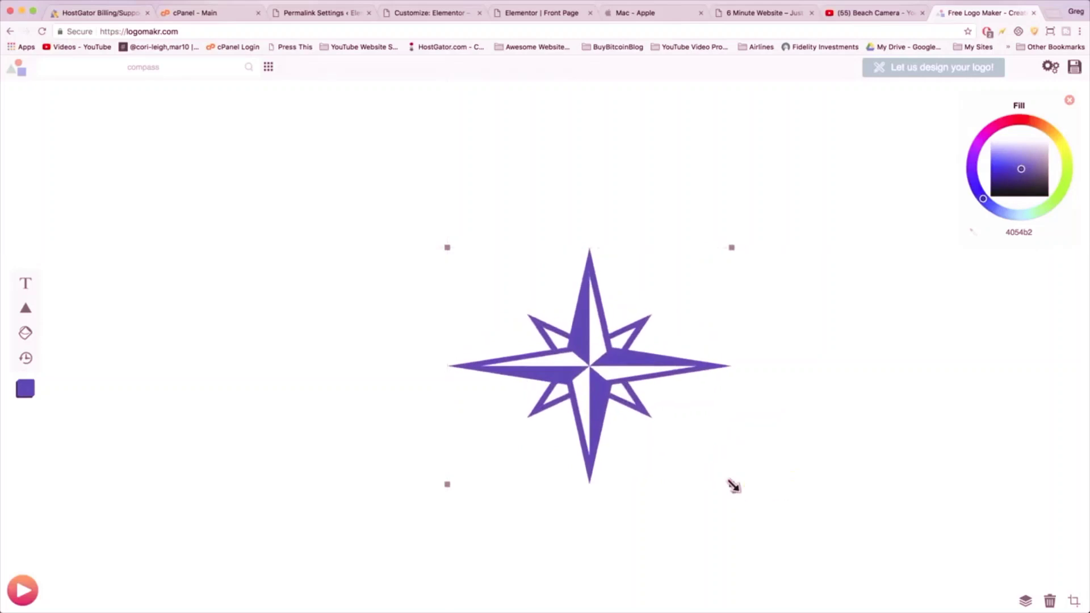
pyautogui.press('super+z')
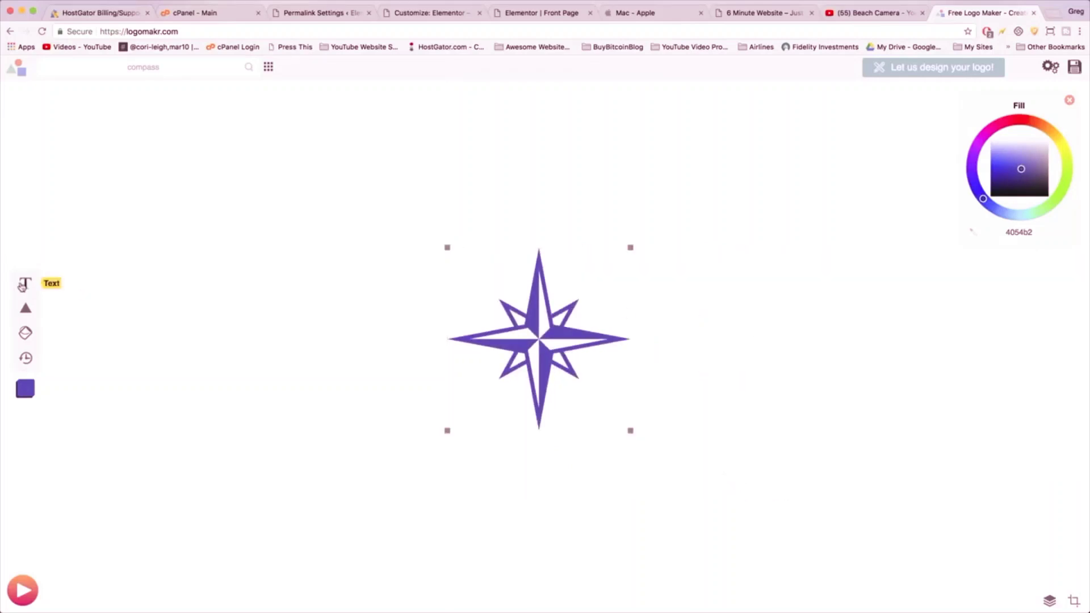
# - Add a purple 'Blue Compass' text box beside the star, then delete it again
pyautogui.click(26, 283)
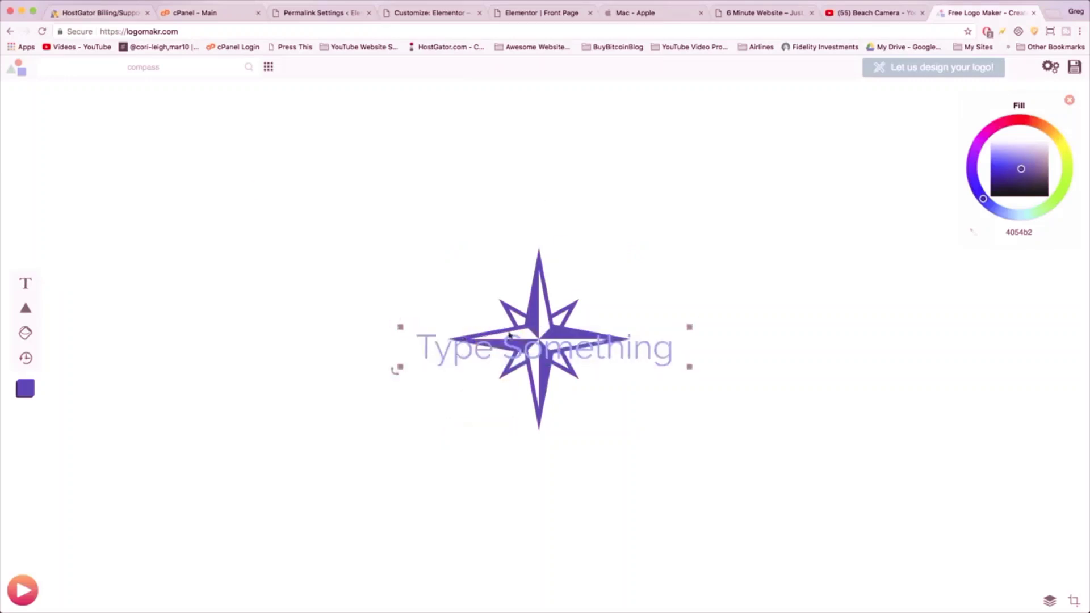
pyautogui.moveTo(509, 335); pyautogui.dragTo(696, 341)
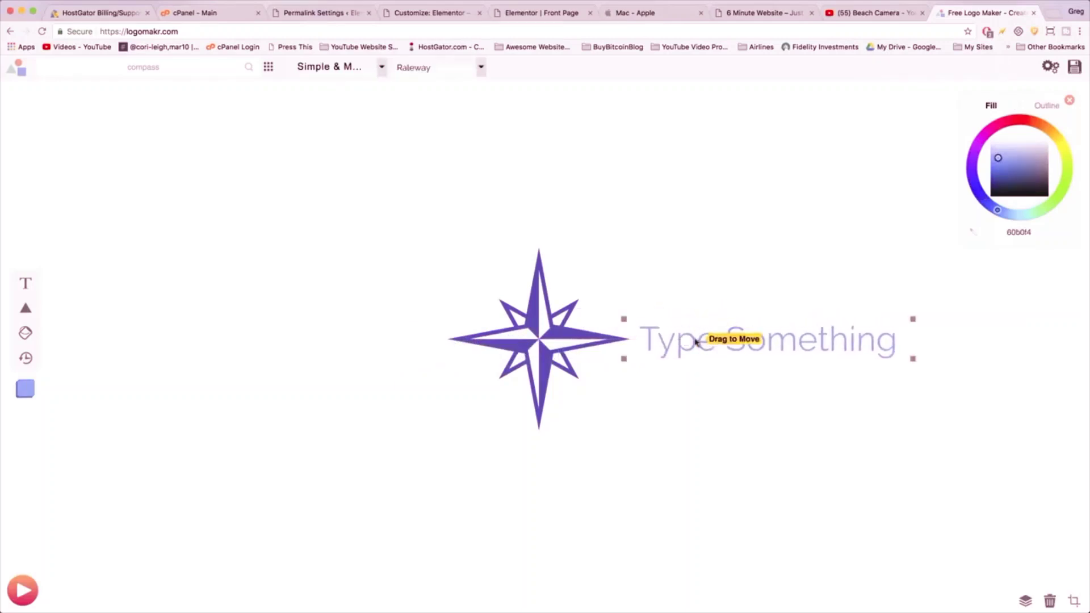
pyautogui.doubleClick(678, 338)
pyautogui.write('Bl')
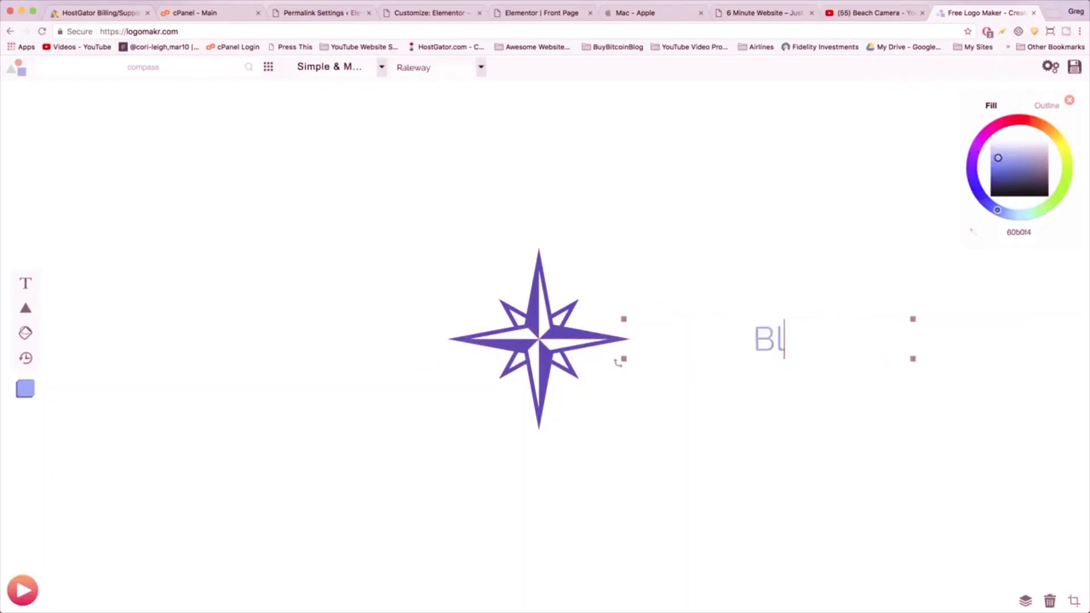
pyautogui.write('ue Compass')
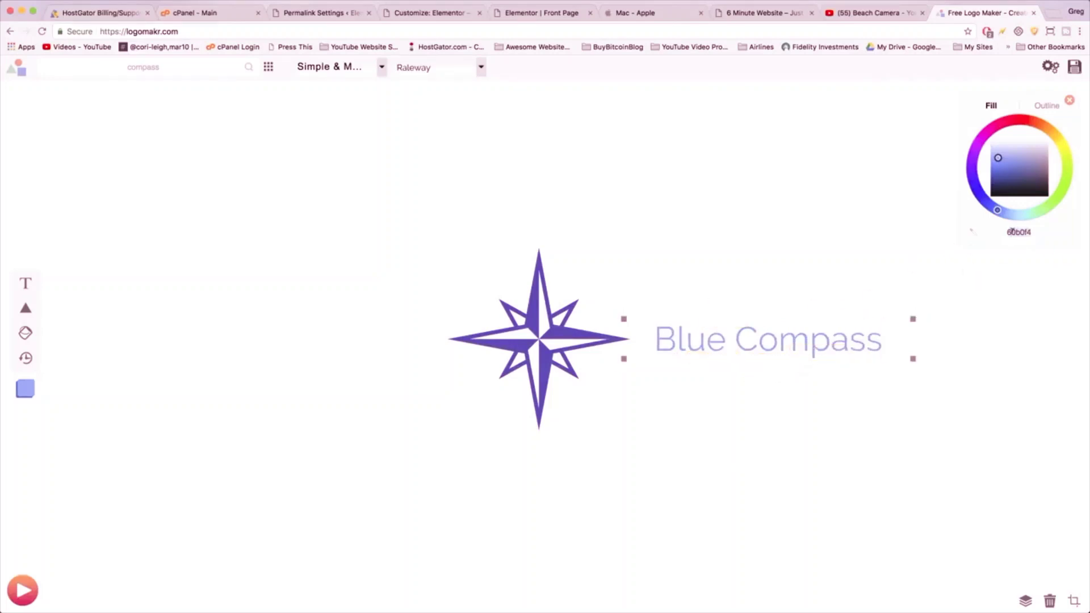
pyautogui.press('super+v')
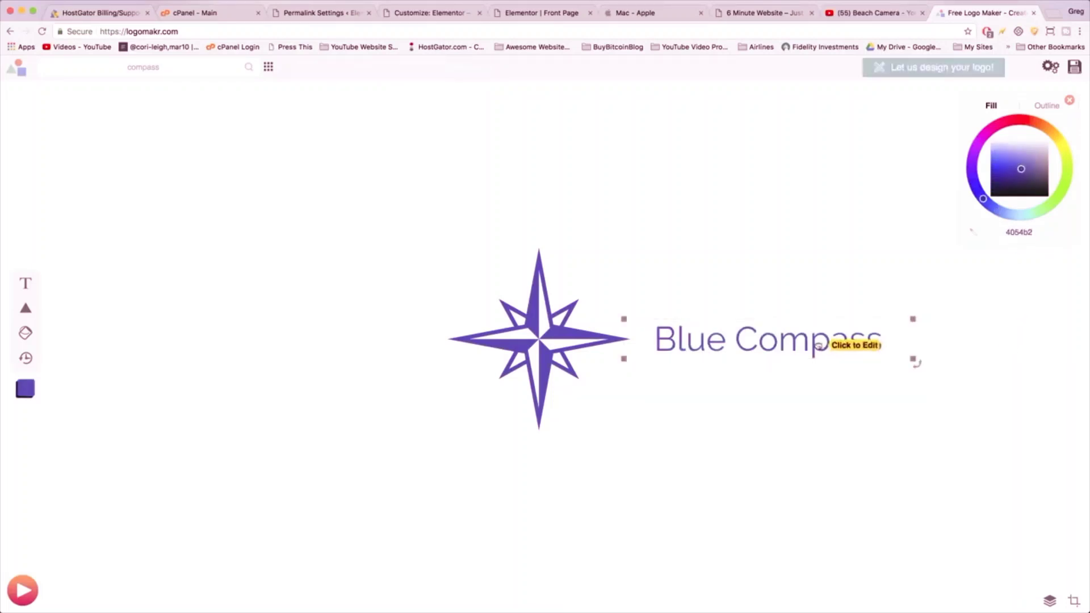
pyautogui.moveTo(818, 347); pyautogui.dragTo(805, 346)
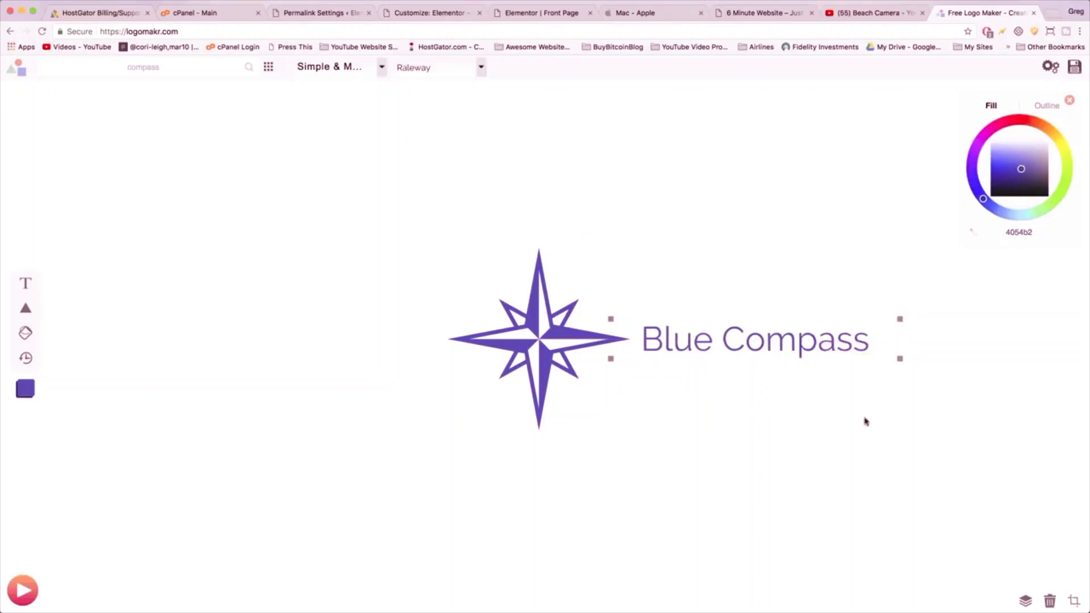
pyautogui.press('Delete')
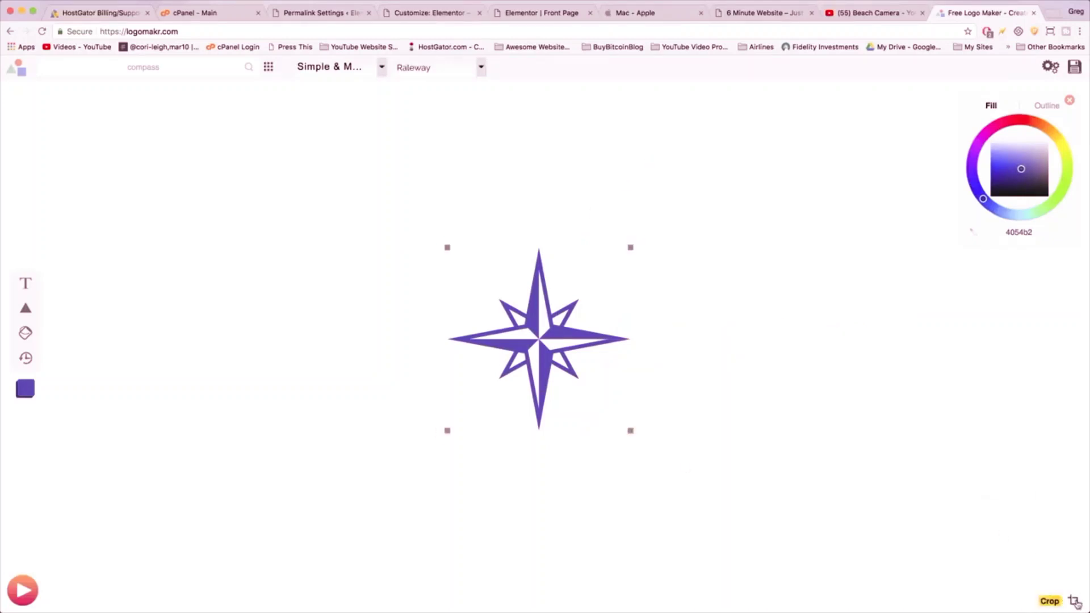
# - Crop the logo tightly around the star and save it, then return to Elementor
pyautogui.click(1074, 601)
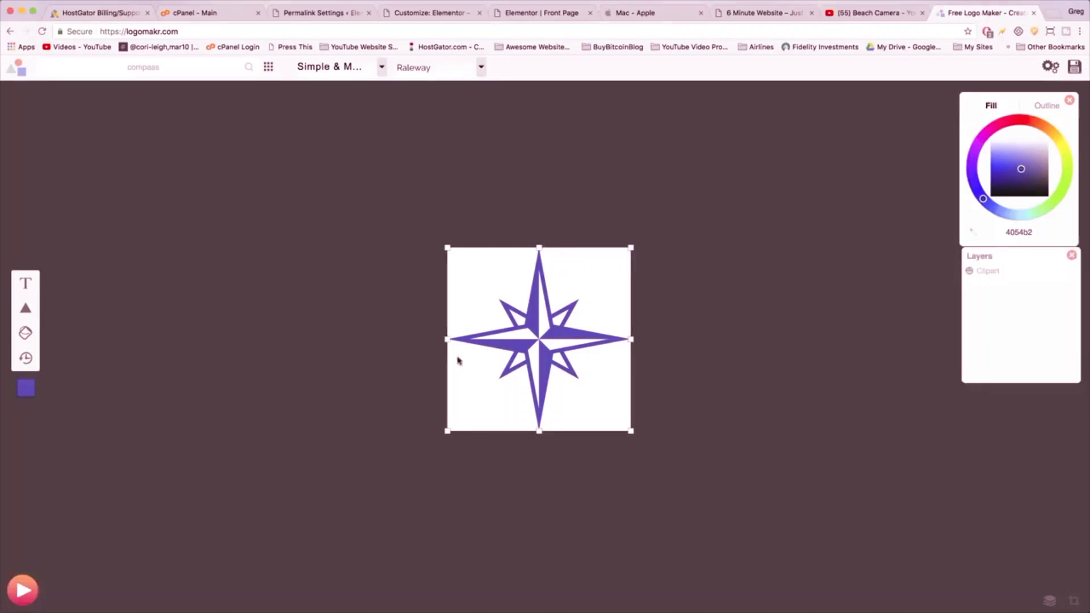
pyautogui.click(551, 249)
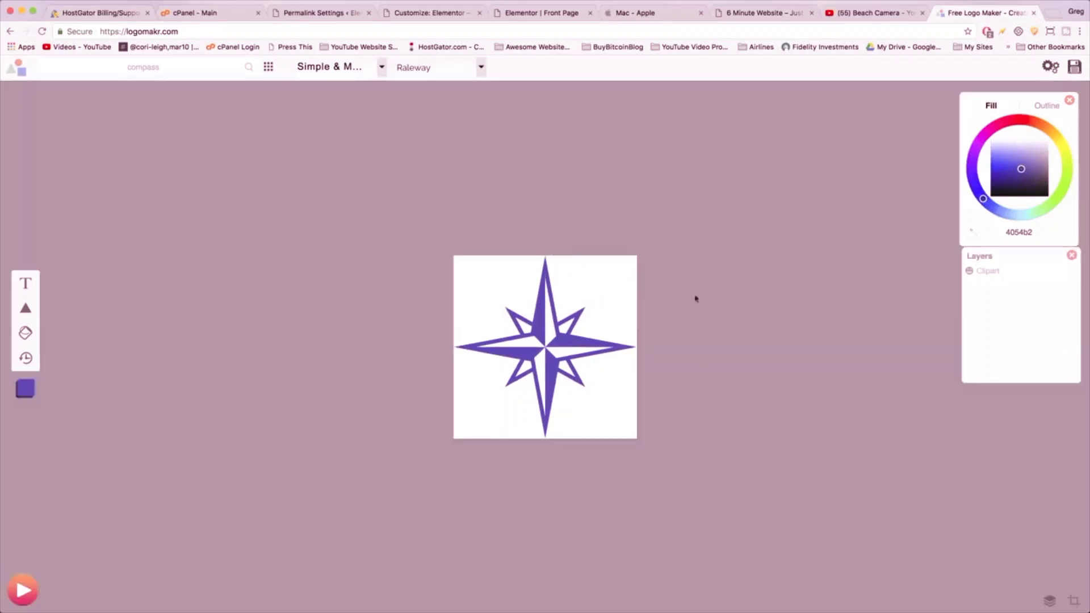
pyautogui.click(1075, 67)
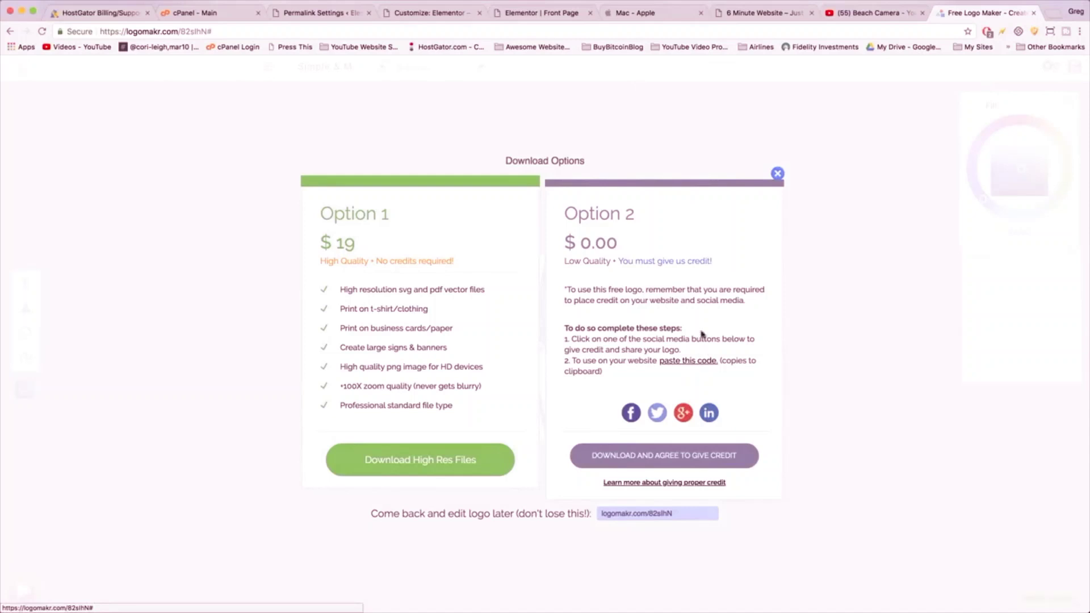
pyautogui.click(537, 12)
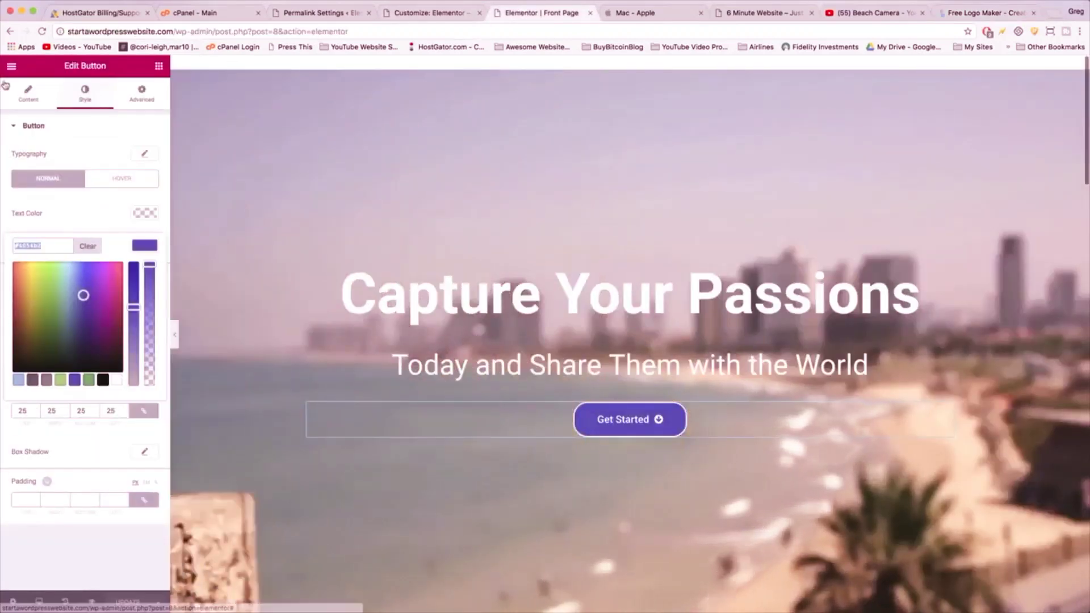
# - Exit Elementor to the dashboard and start a new page titled 'Credits'
pyautogui.click(7, 66)
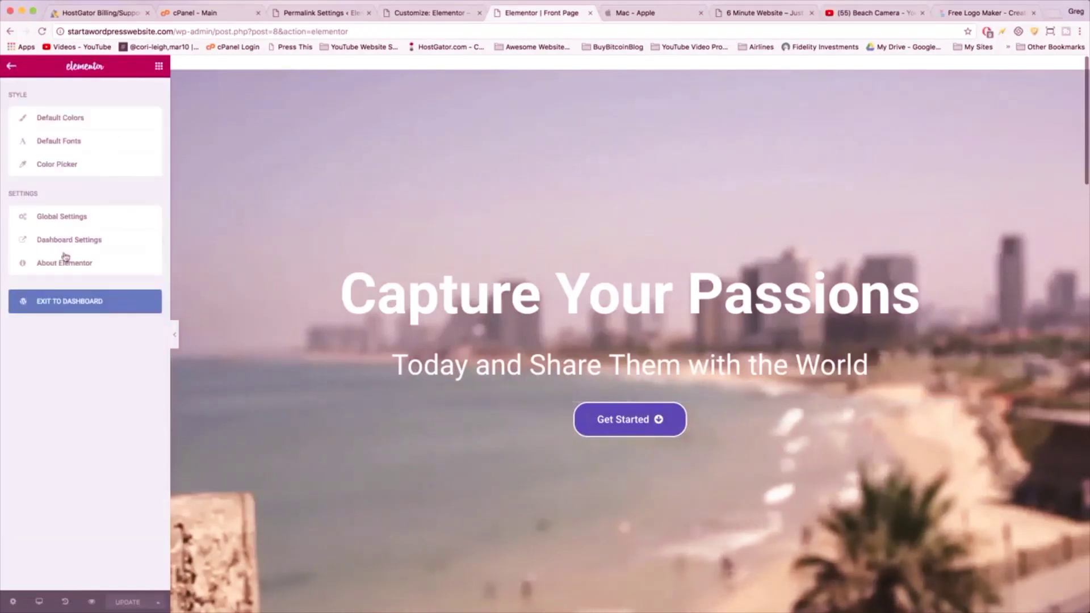
pyautogui.click(72, 307)
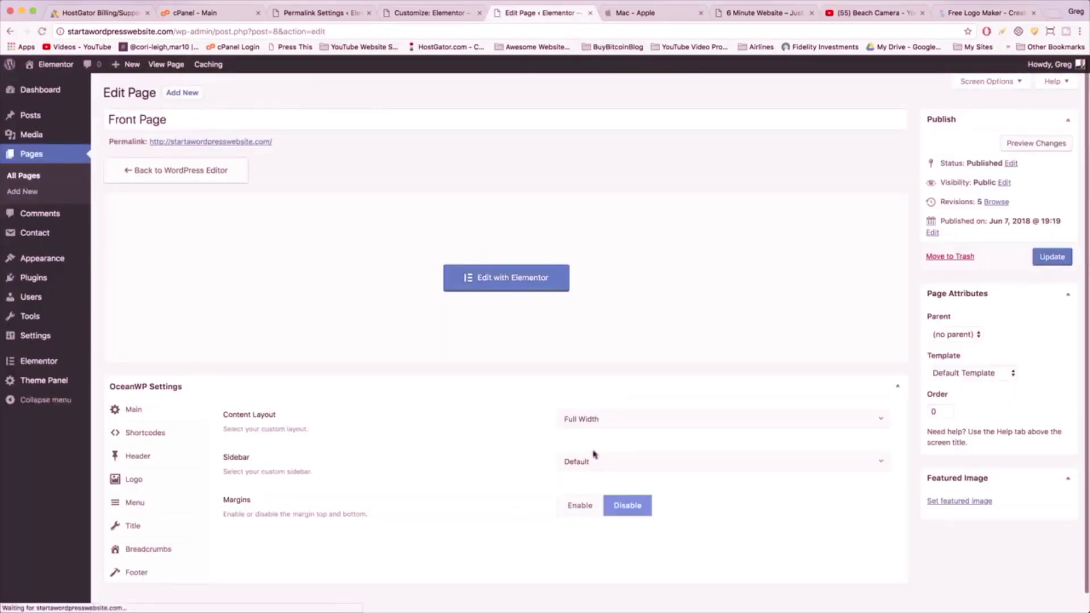
pyautogui.moveTo(66, 120)
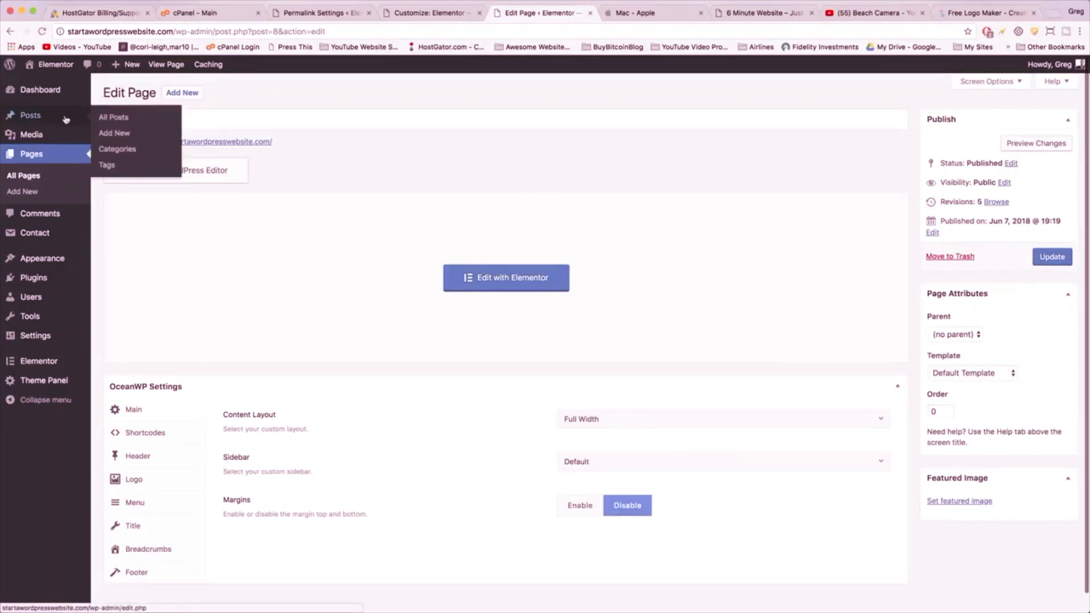
pyautogui.click(30, 192)
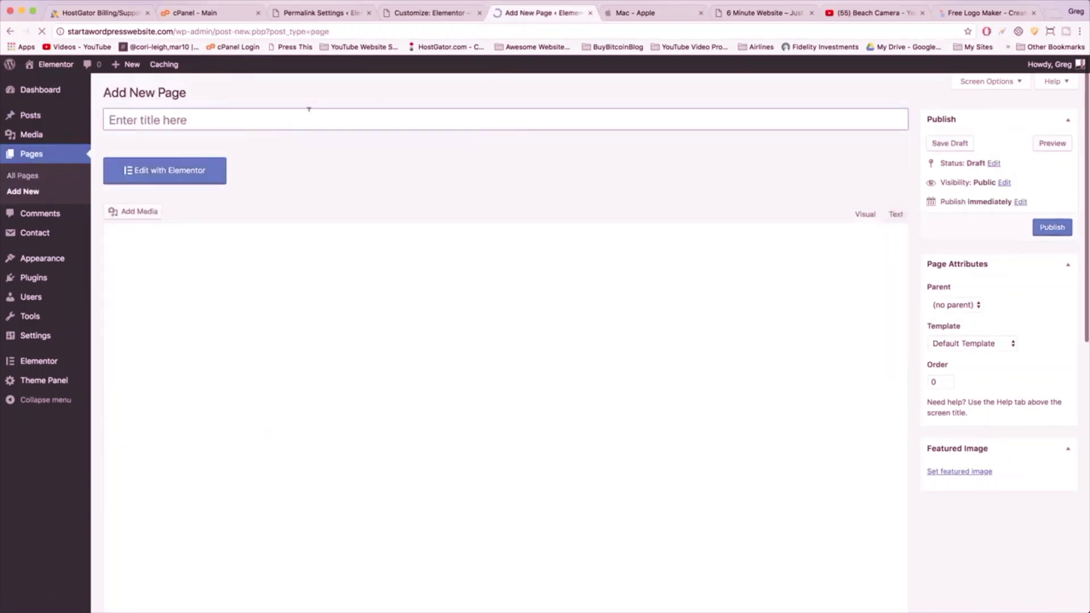
pyautogui.click(308, 109)
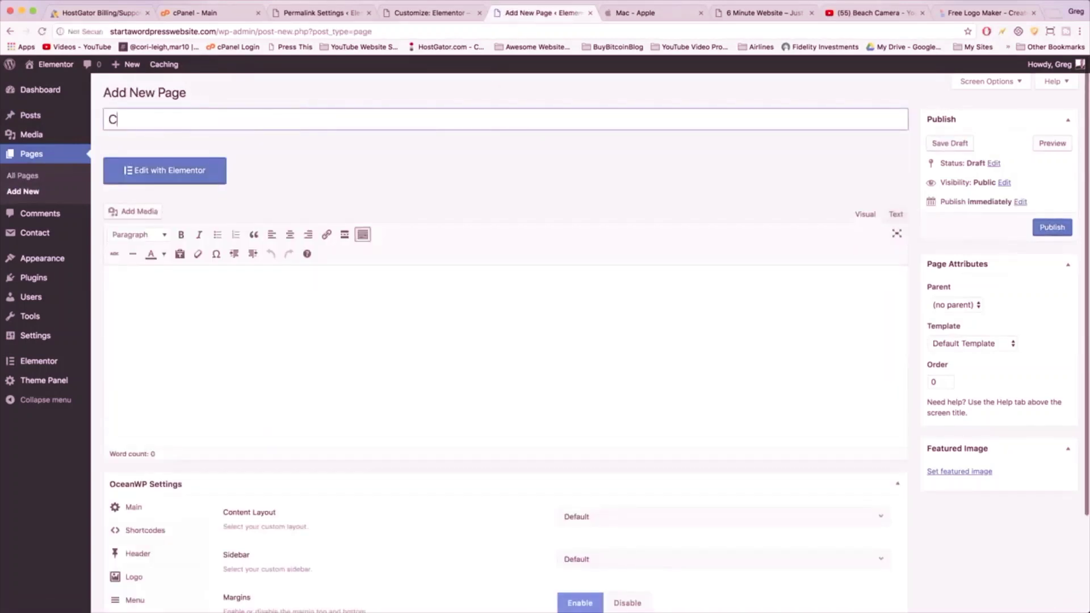
pyautogui.write('Credits')
# - Paste the LogoMakr credit code into the page body in Text view and publish it
pyautogui.click(188, 277)
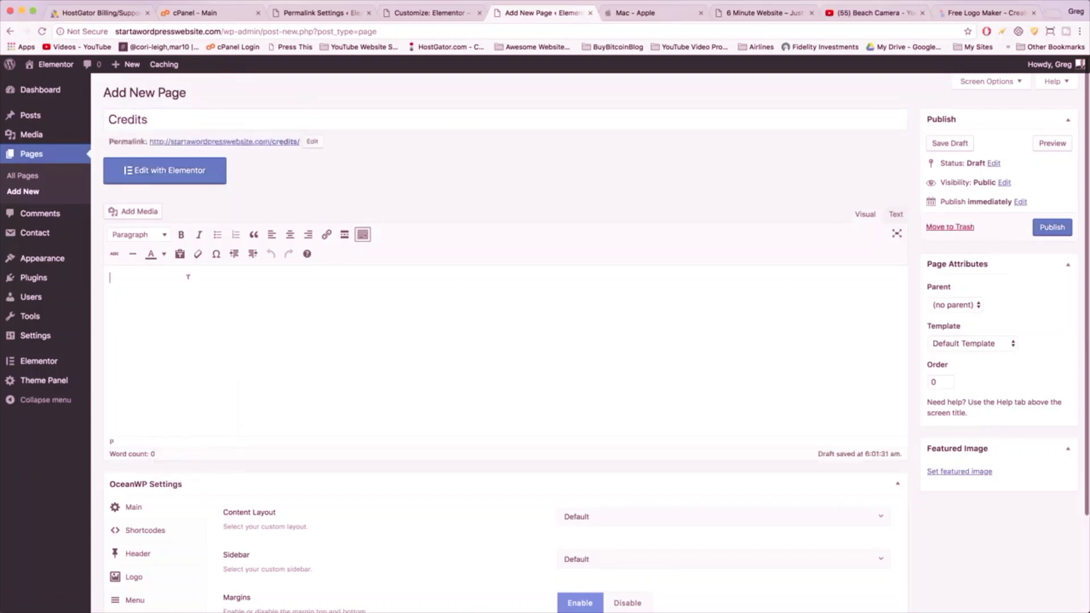
pyautogui.click(897, 215)
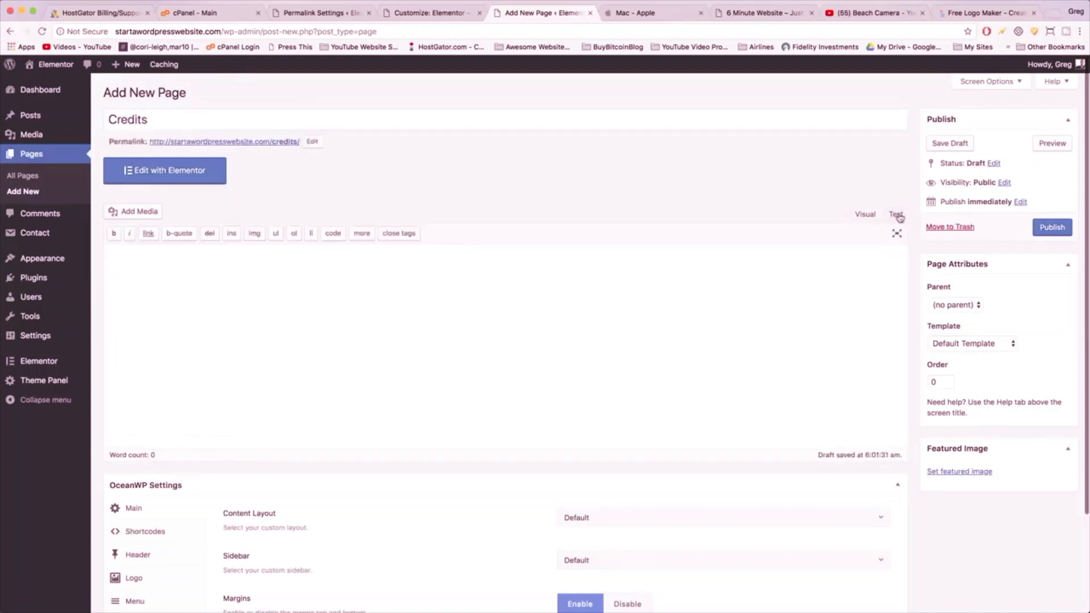
pyautogui.rightClick(128, 253)
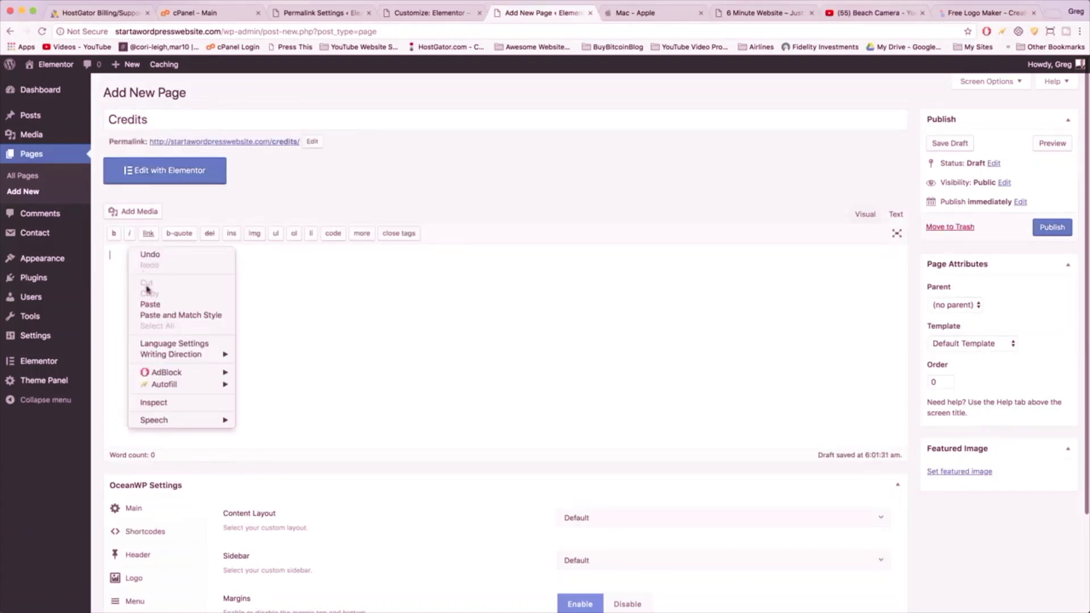
pyautogui.click(151, 303)
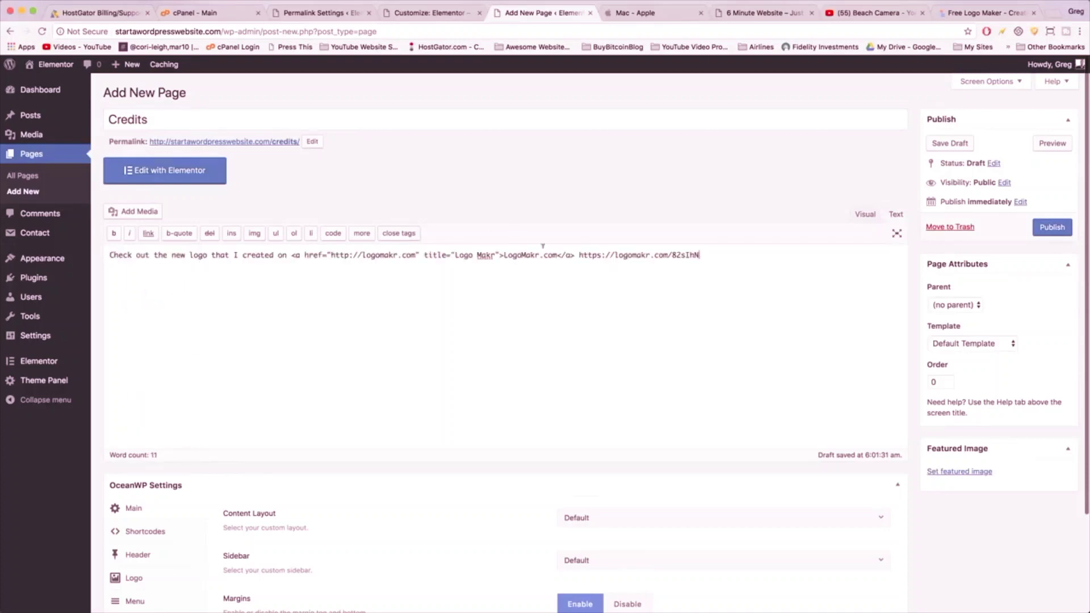
pyautogui.click(858, 216)
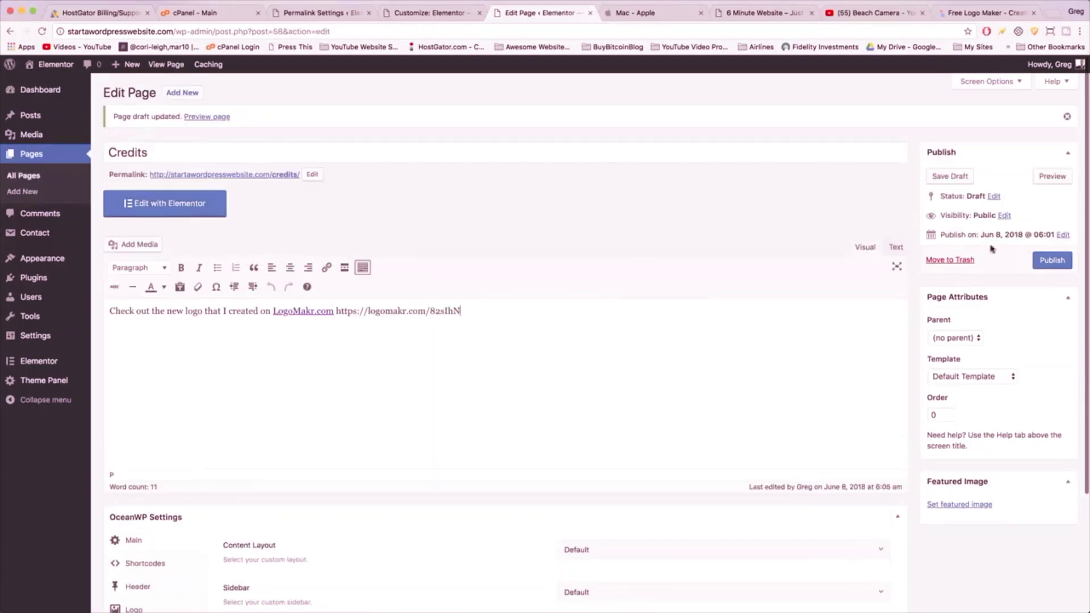
pyautogui.click(1046, 260)
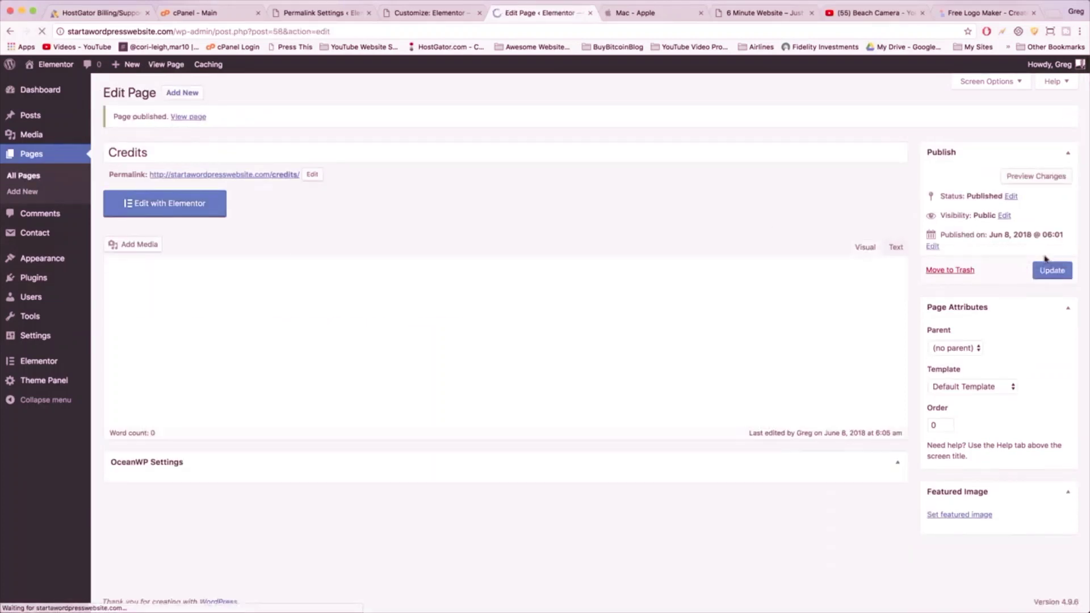
# - Download the free logo, agreeing to give credit, as star-blue-logo in Documents
pyautogui.click(976, 14)
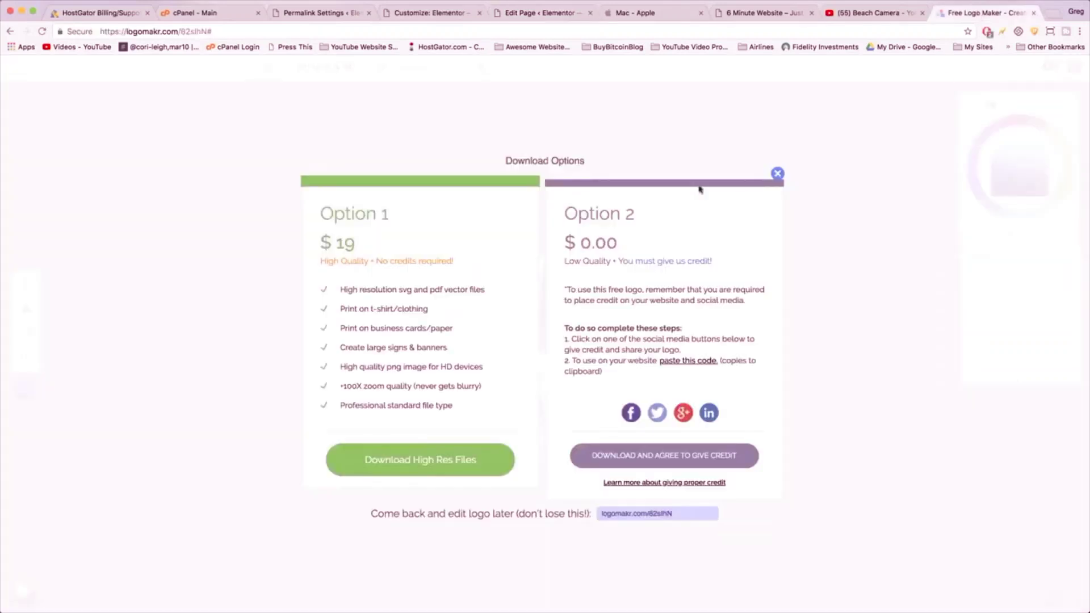
pyautogui.click(657, 458)
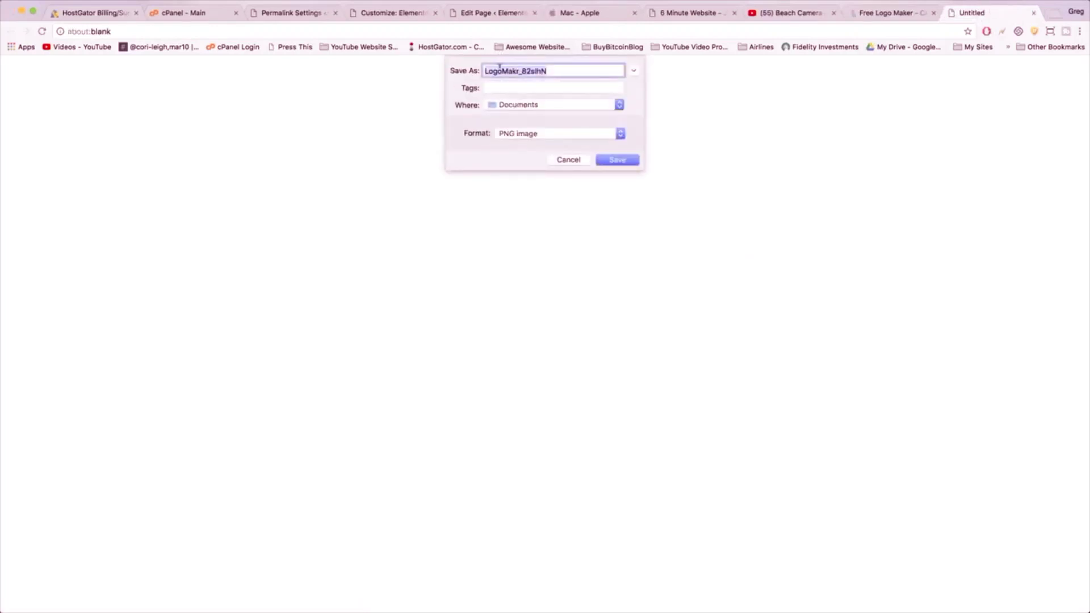
pyautogui.write('star-blue-logo')
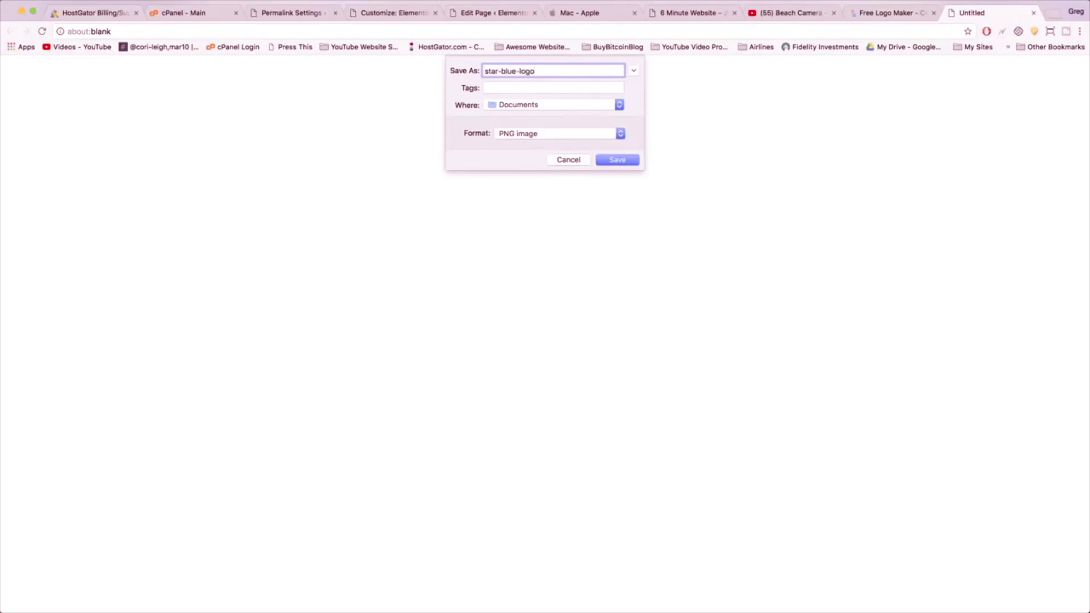
pyautogui.click(615, 160)
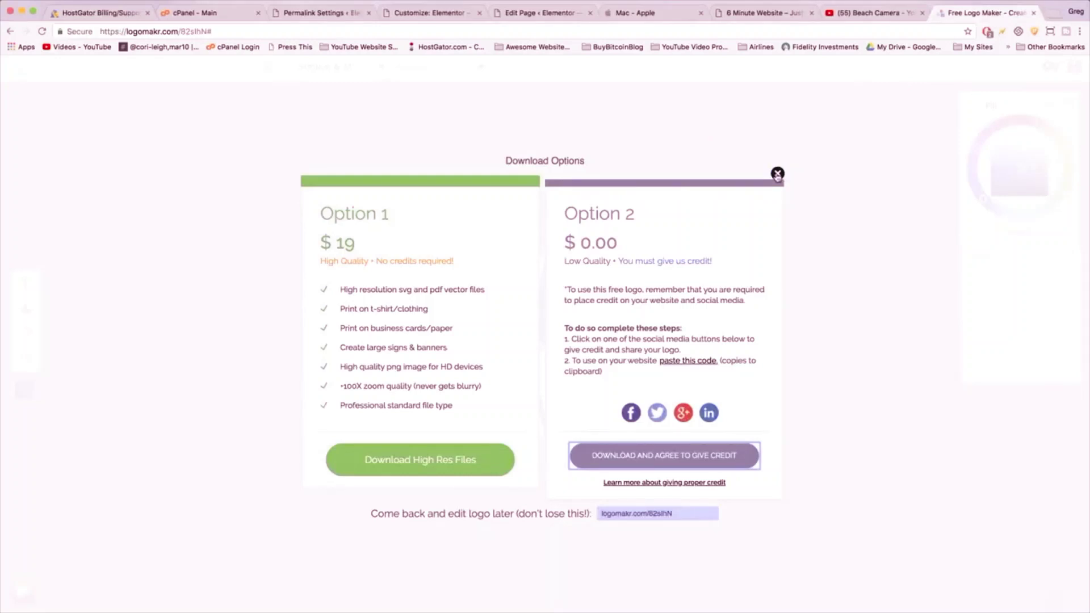
# - Lighten the star's fill to near-white #ebeef1 and save the logo again
pyautogui.click(777, 174)
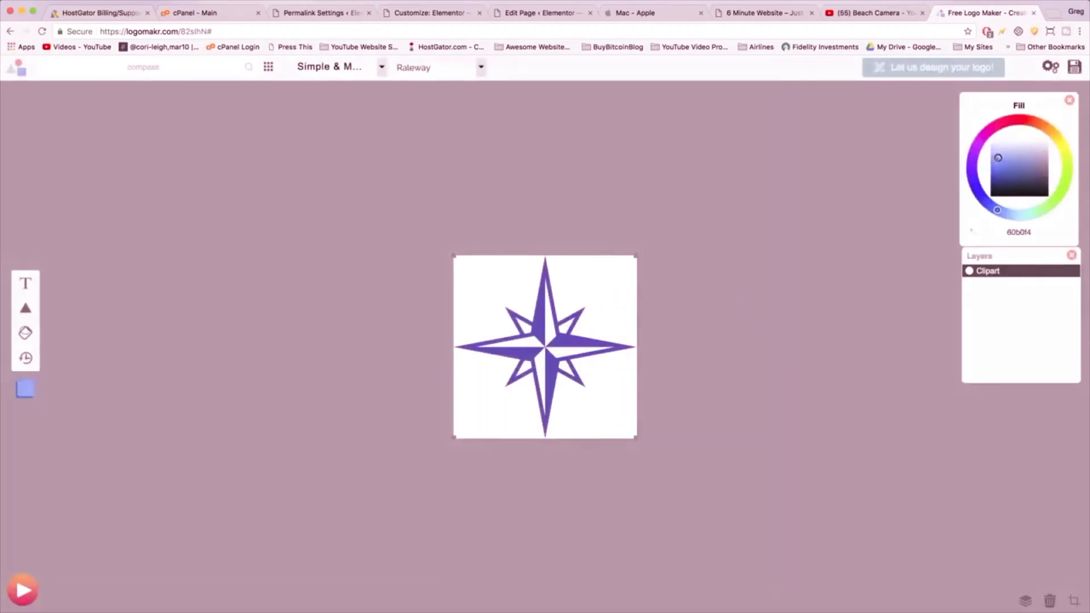
pyautogui.moveTo(997, 158); pyautogui.dragTo(1035, 141)
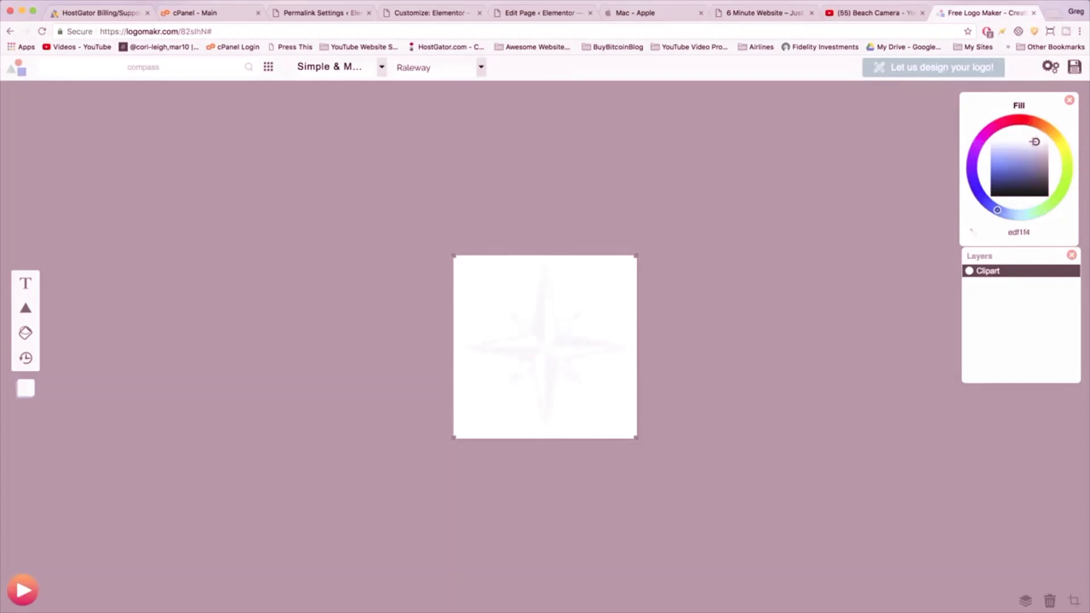
pyautogui.moveTo(1034, 141); pyautogui.dragTo(1039, 142)
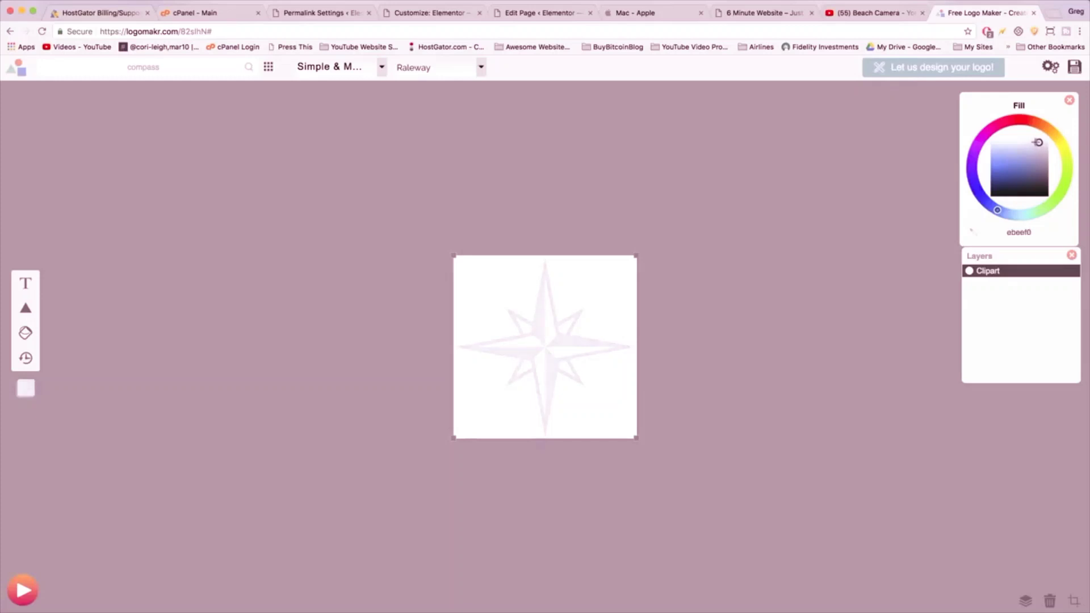
pyautogui.click(1074, 66)
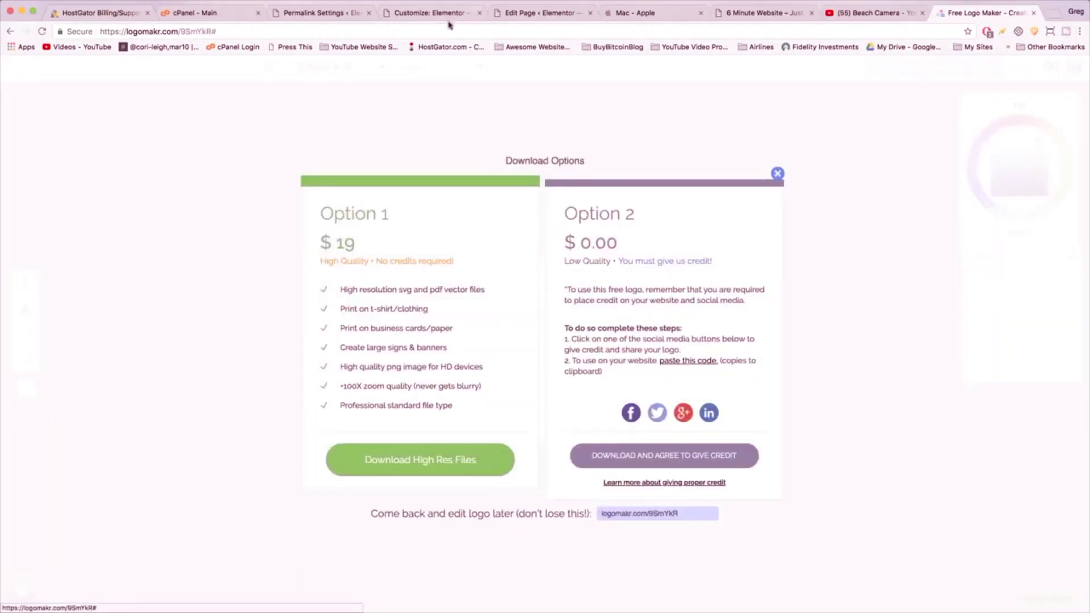
# - Add a second LogoMakr credit line to the Credits page and update it
pyautogui.click(545, 12)
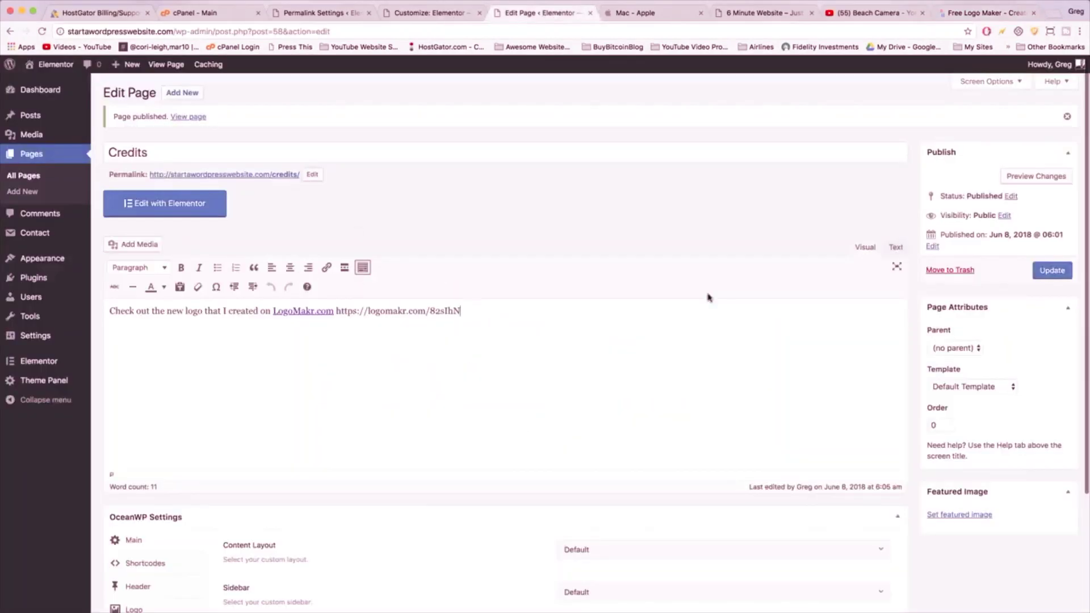
pyautogui.click(896, 249)
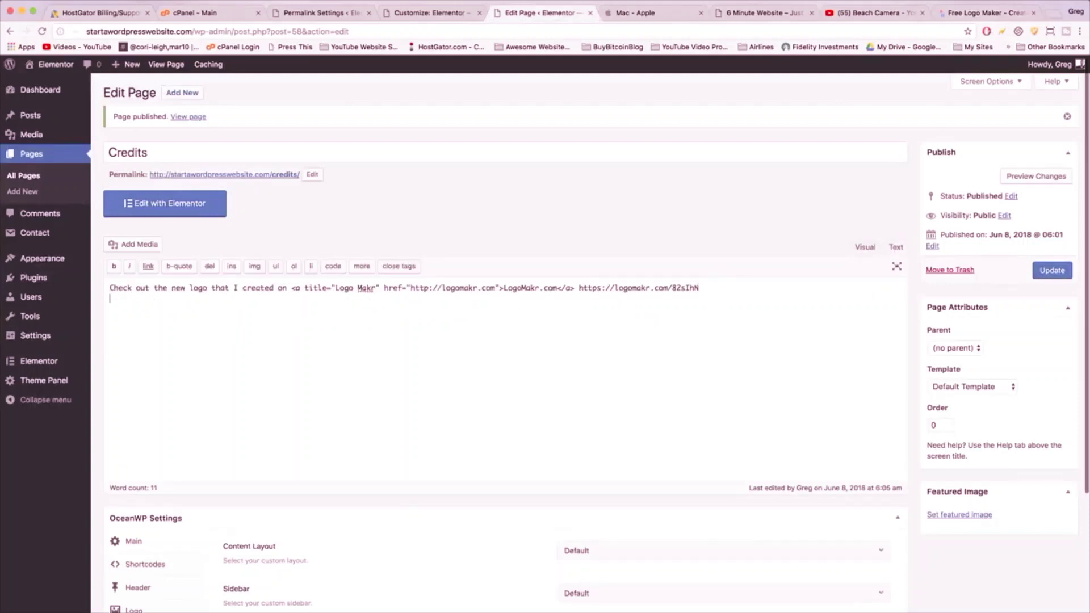
pyautogui.click(633, 304)
pyautogui.press('Return')
pyautogui.write('Check out the new logo that I created on <a href="http://logomakr.com" title="Logo Makr">LogoMakr.com</a> https://logomakr.com/9SmYkR')
pyautogui.click(1061, 273)
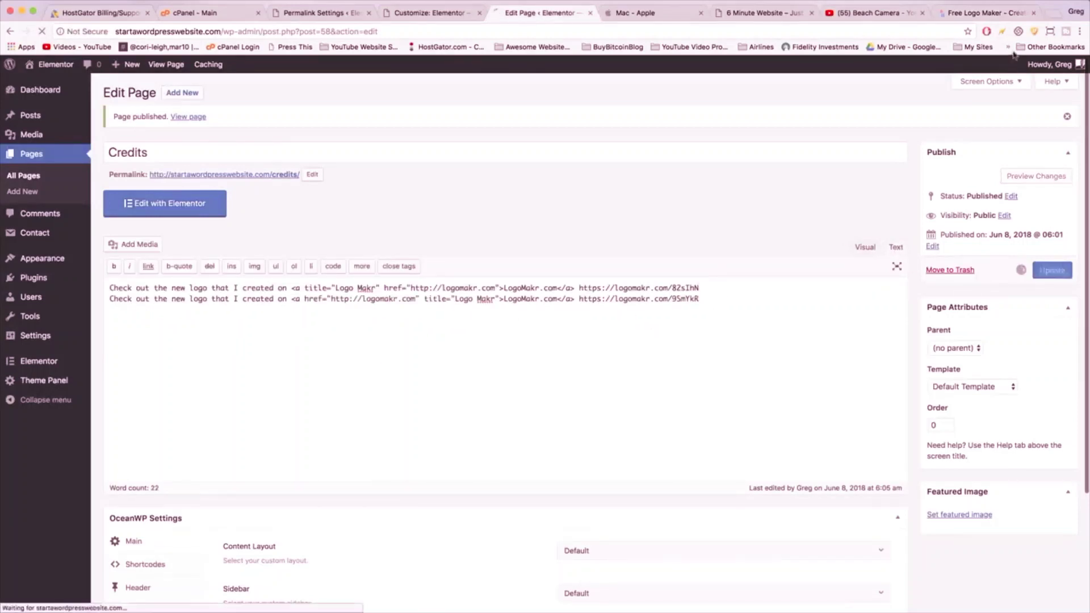
# - Download the free pale logo as star-grey-logo, then return to the Customizer
pyautogui.click(988, 13)
pyautogui.click(674, 464)
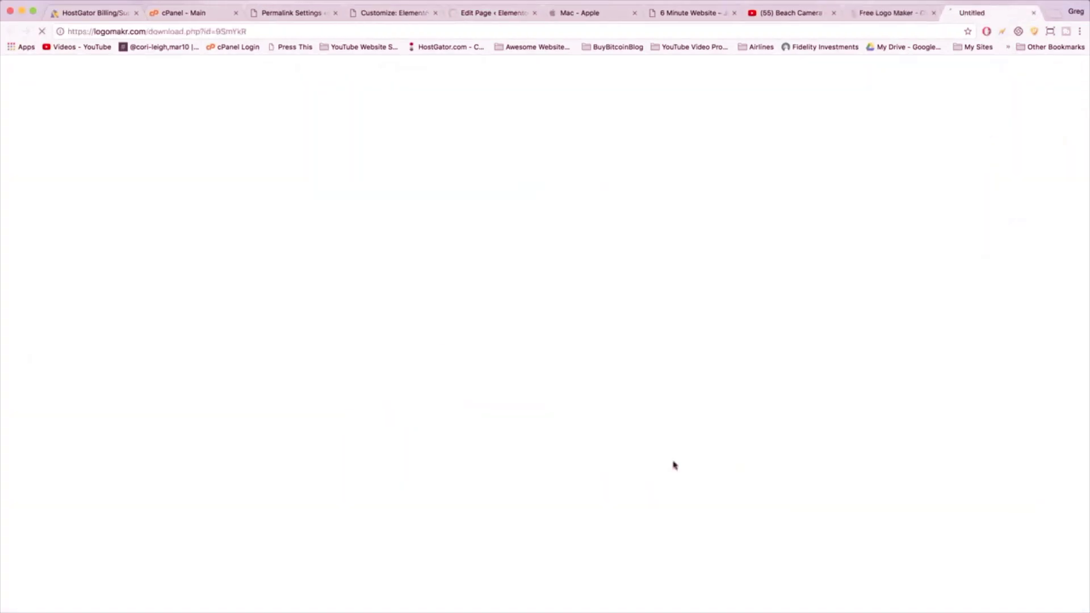
pyautogui.write('s')
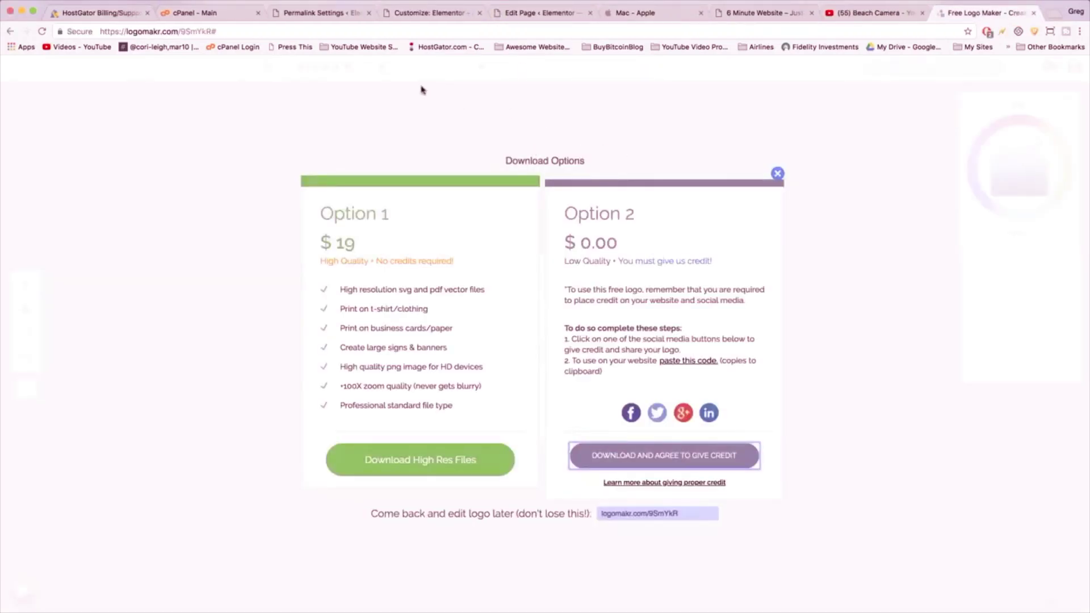
pyautogui.click(442, 13)
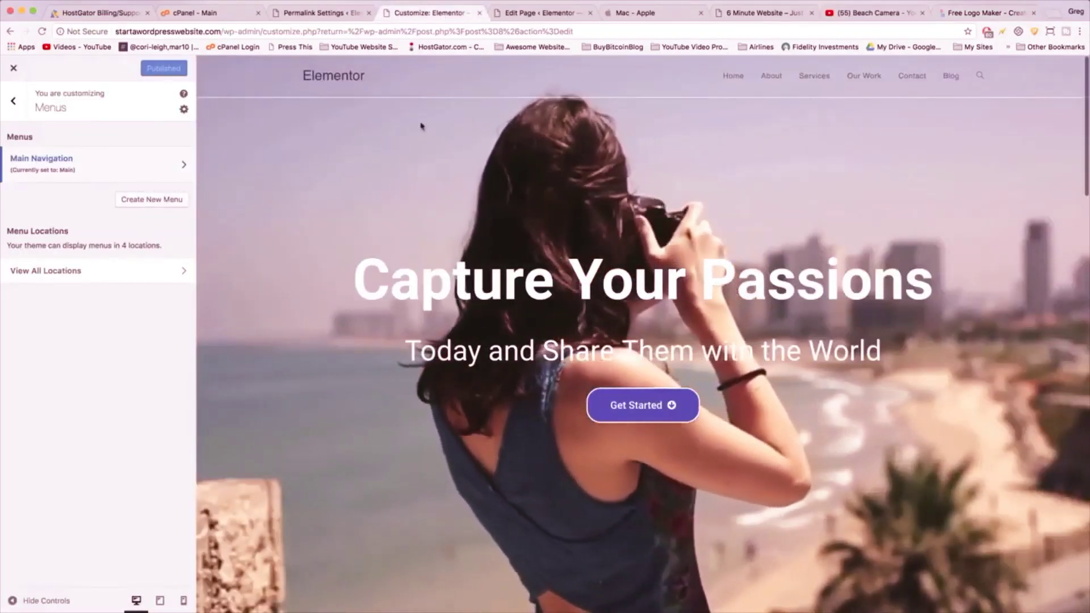
# - Go to Header > Logo in the Customizer and open the Select logo dialog
pyautogui.click(12, 102)
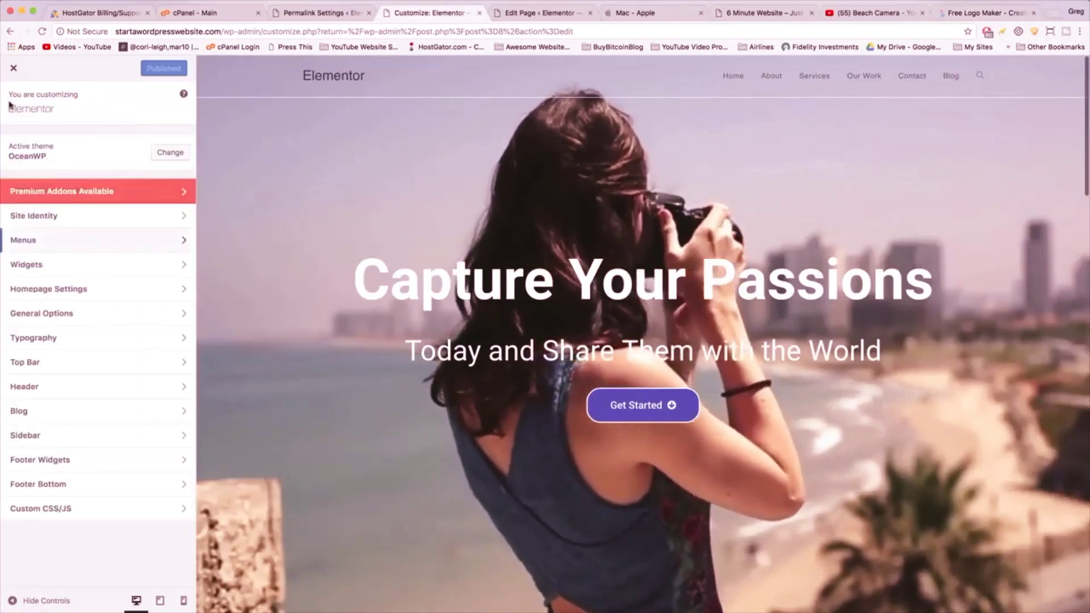
pyautogui.click(33, 389)
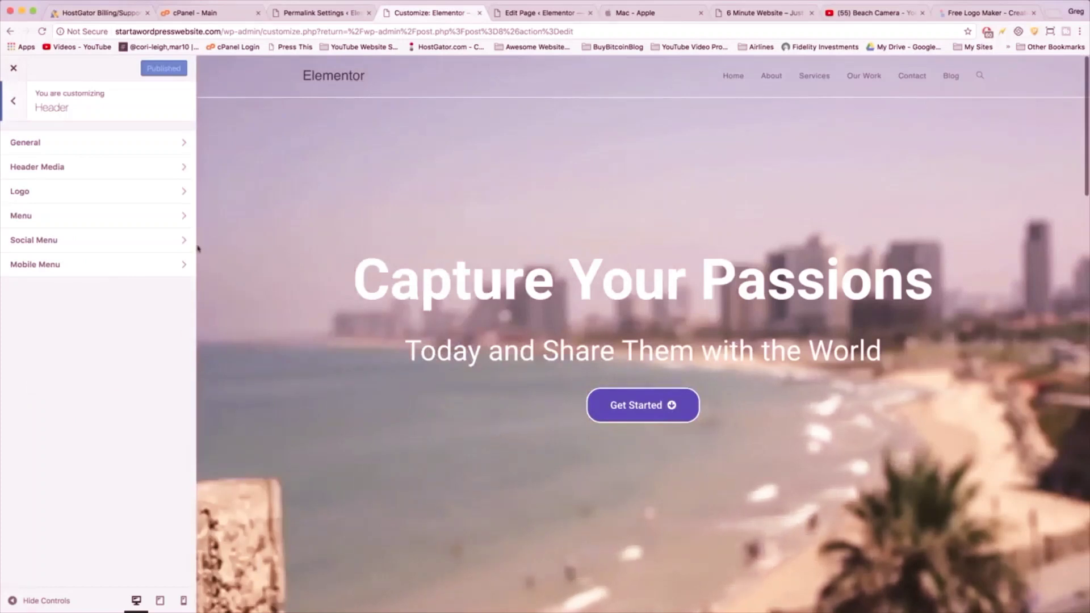
pyautogui.click(172, 191)
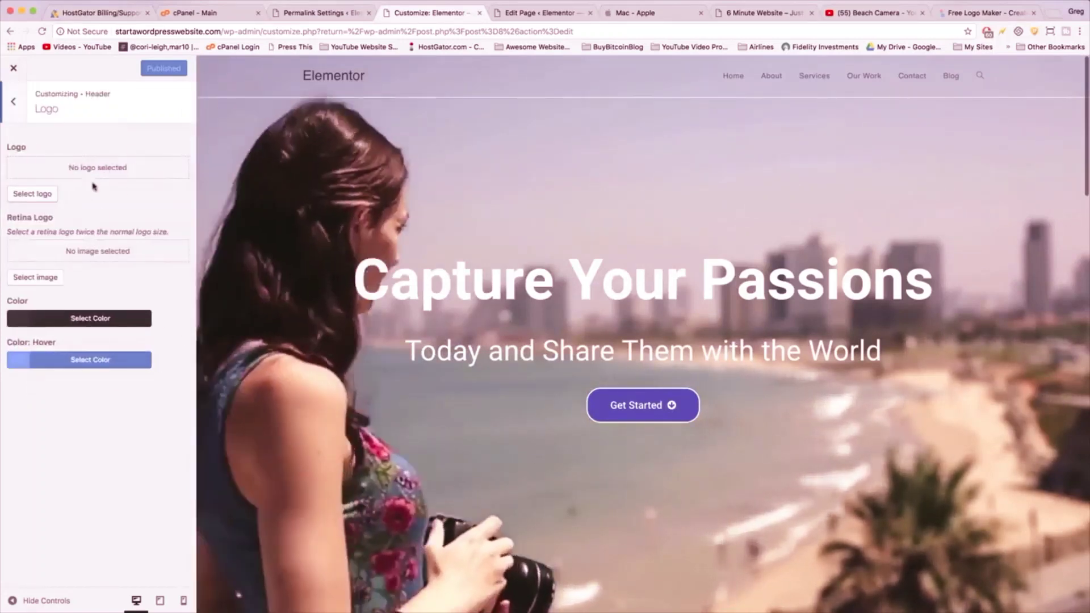
pyautogui.click(33, 195)
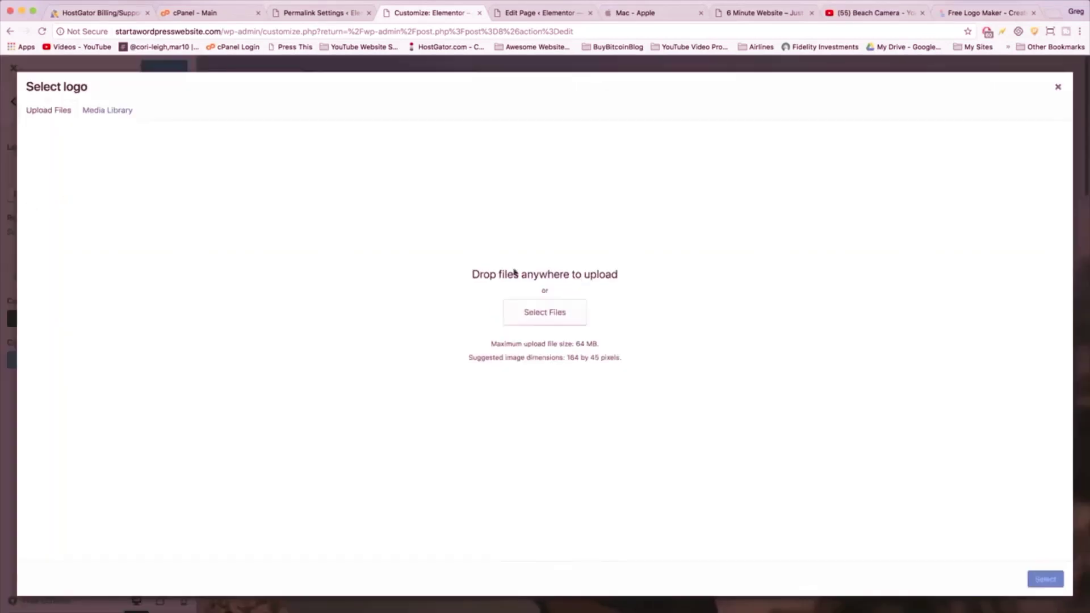
# - Upload star-blue-logo.png and star-grey-logo.png from Documents, setting the purple star as header logo
pyautogui.click(550, 310)
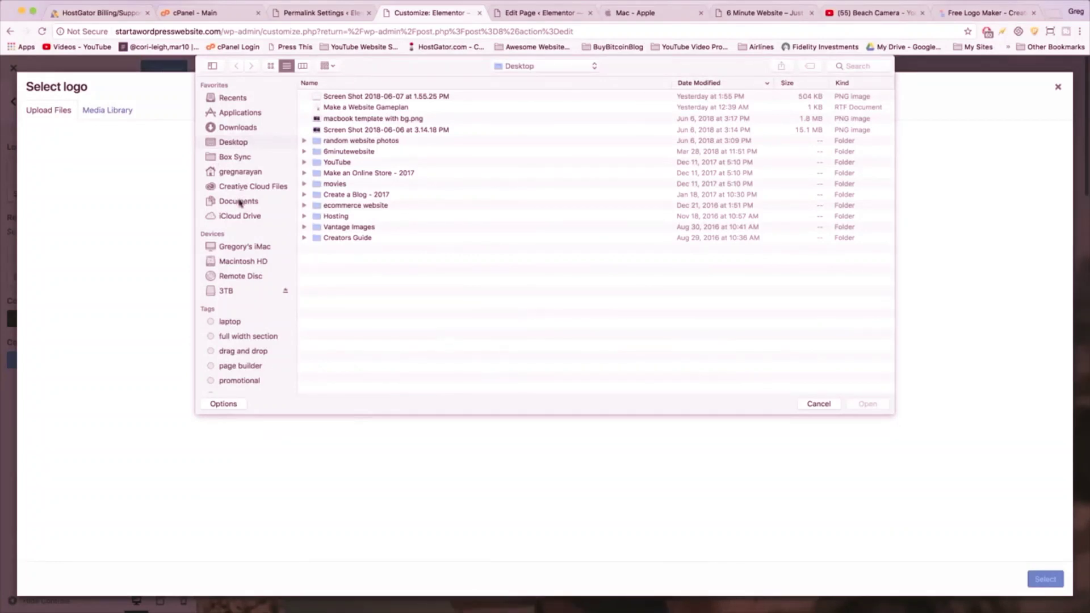
pyautogui.click(257, 200)
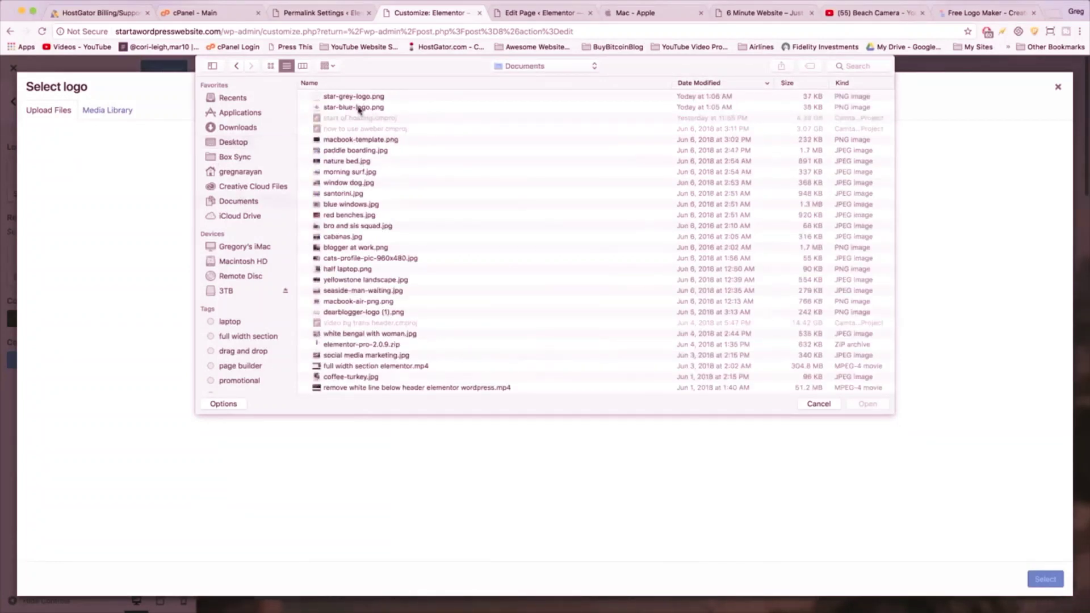
pyautogui.click(359, 108)
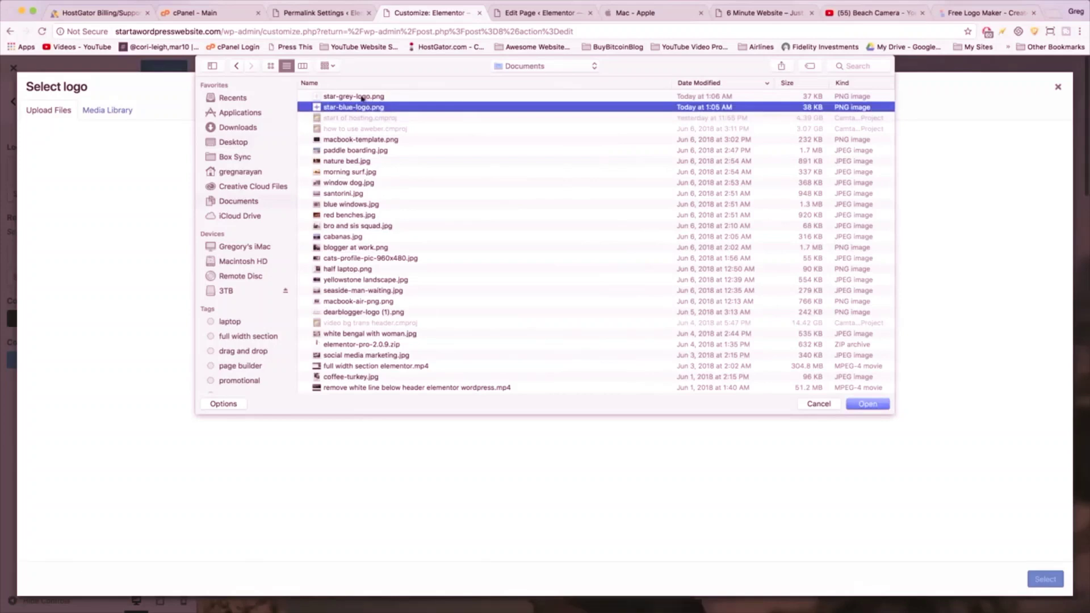
pyautogui.keyDown('shift'); pyautogui.click(362, 97); pyautogui.keyUp('shift')
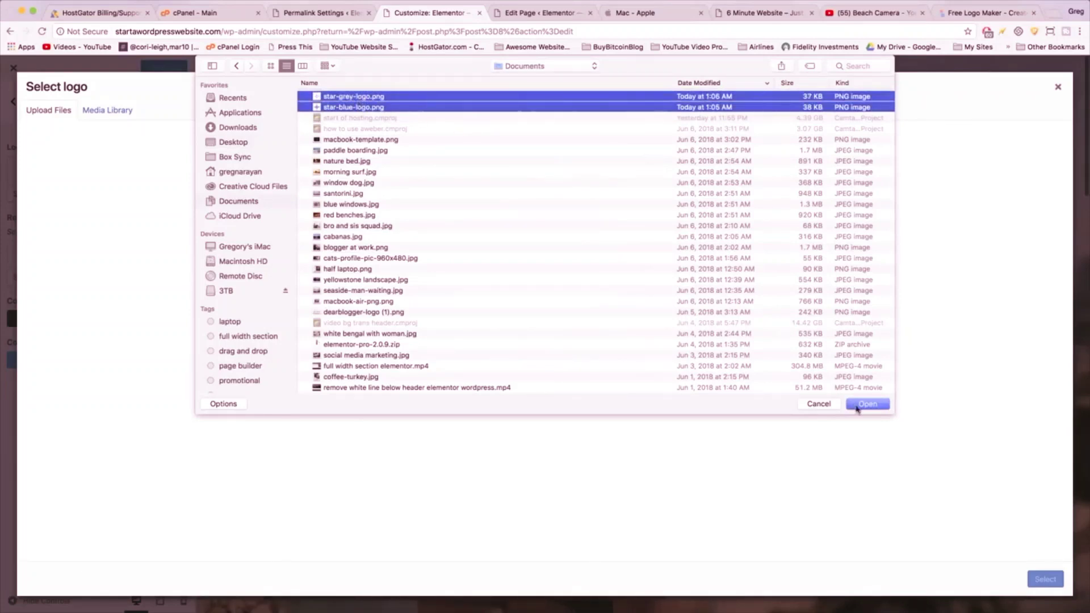
pyautogui.click(857, 404)
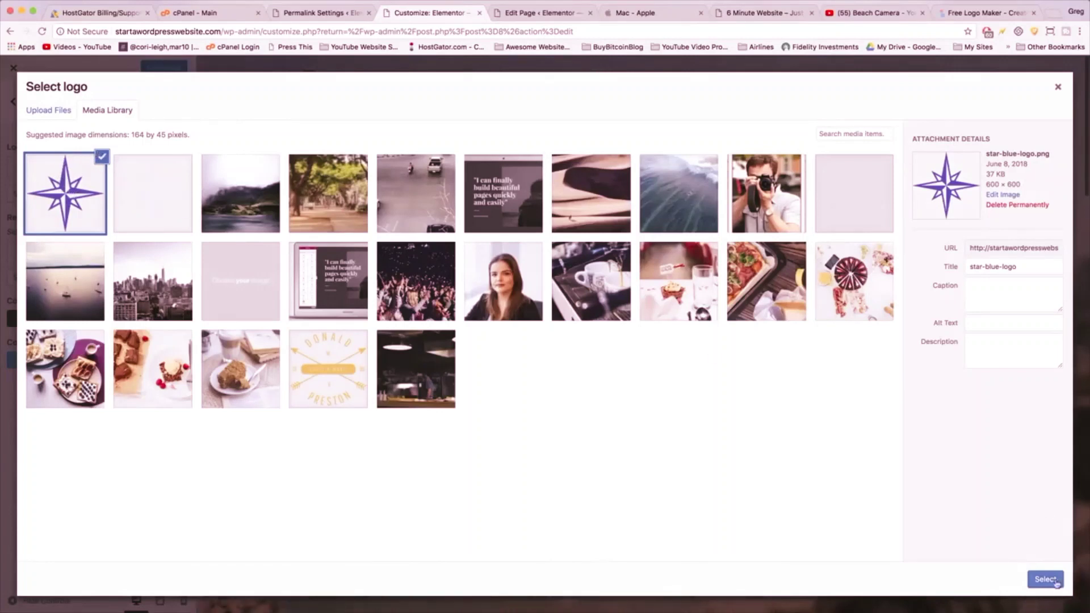
pyautogui.click(1038, 581)
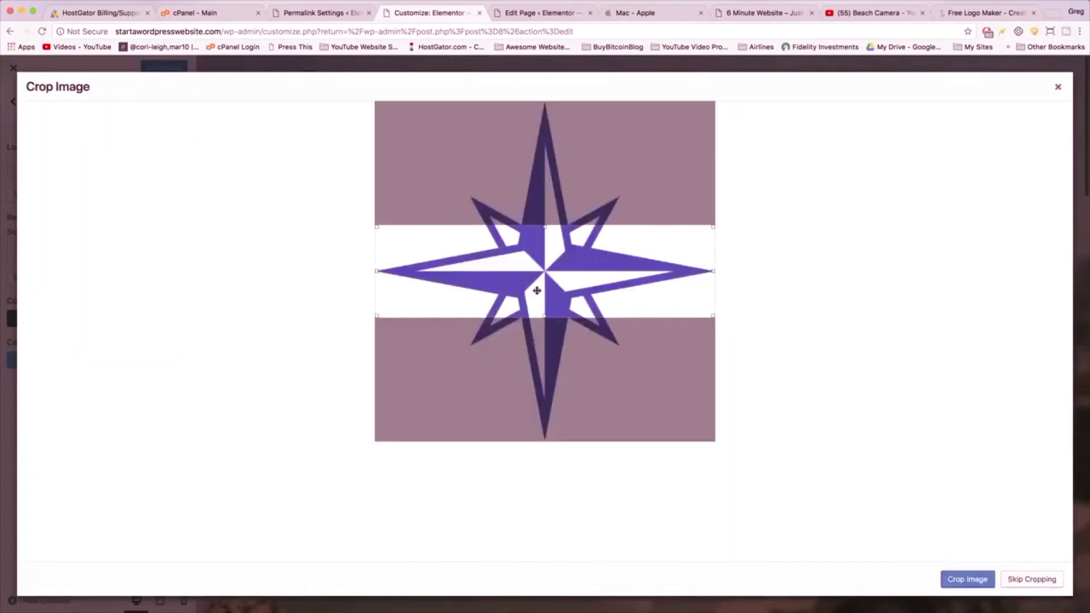
pyautogui.click(1030, 579)
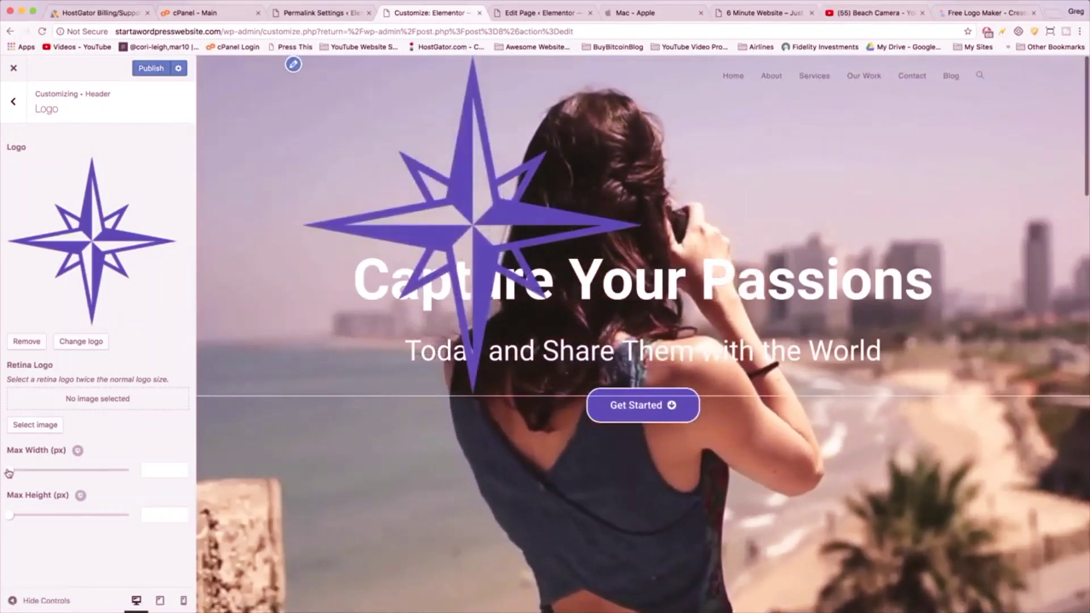
# - Limit the header logo to a 72 px max width, reset max height, and publish
pyautogui.moveTo(8, 472); pyautogui.dragTo(32, 474)
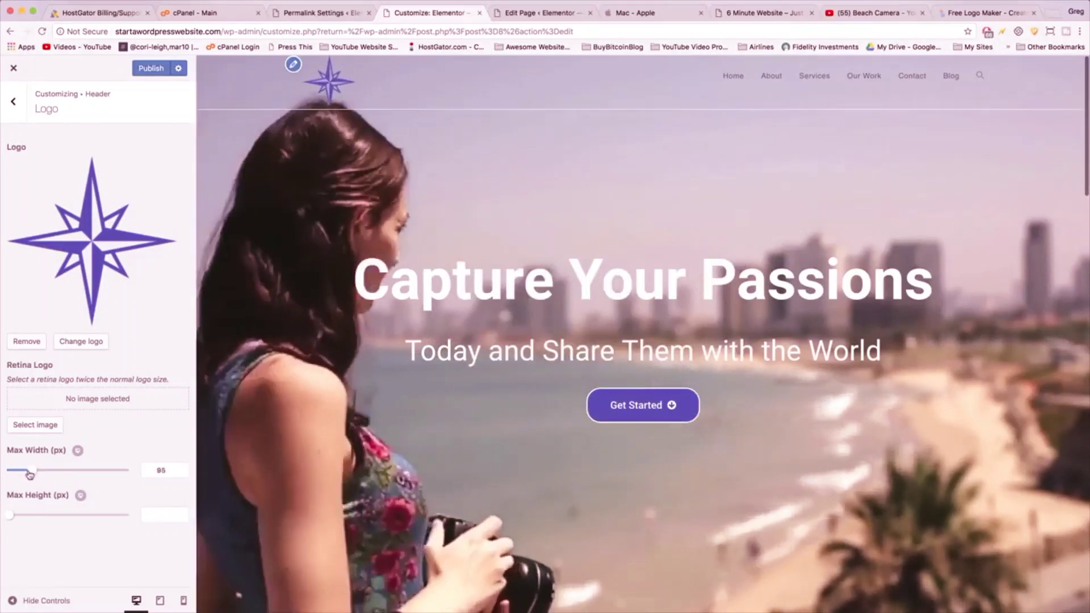
pyautogui.moveTo(29, 474)
pyautogui.mouseDown()
pyautogui.moveTo(55, 474)
pyautogui.moveTo(34, 473)
pyautogui.mouseUp()
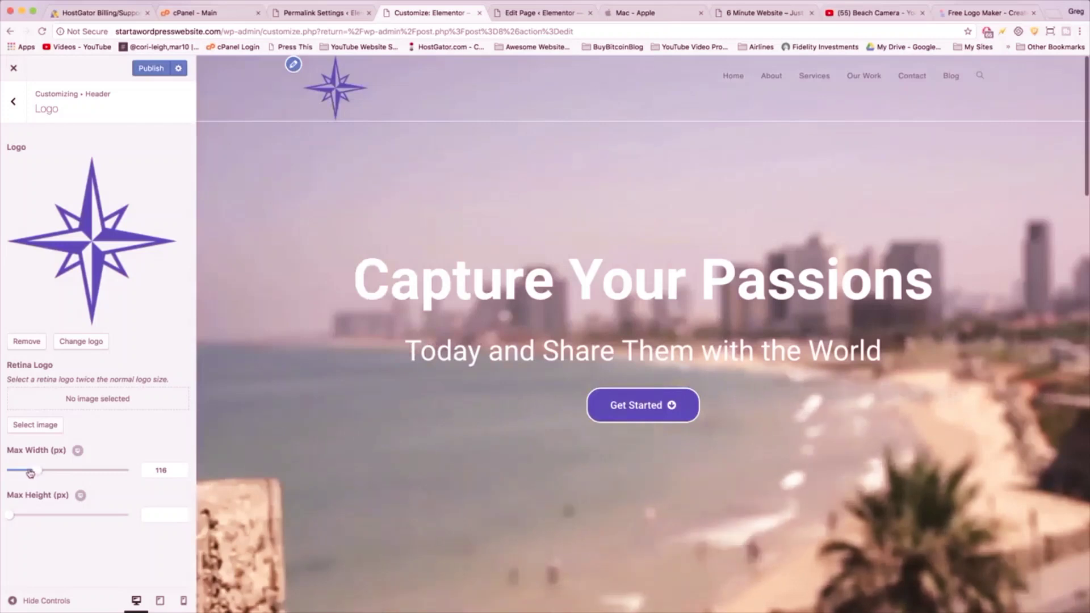
pyautogui.moveTo(31, 473); pyautogui.dragTo(23, 473)
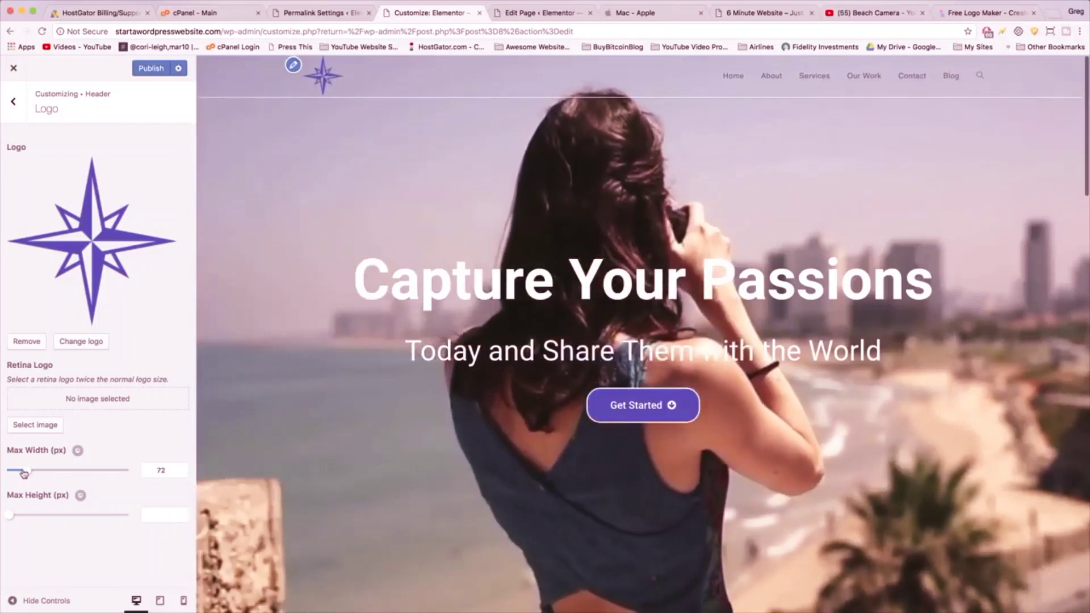
pyautogui.moveTo(11, 517)
pyautogui.mouseDown()
pyautogui.moveTo(71, 516)
pyautogui.moveTo(9, 514)
pyautogui.mouseUp()
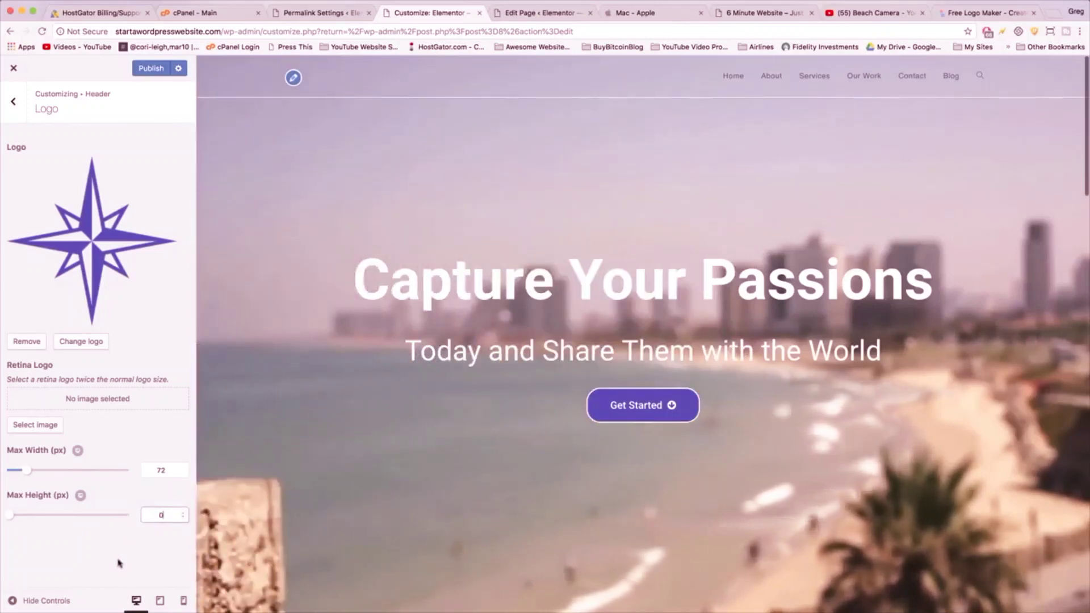
pyautogui.doubleClick(160, 515)
pyautogui.write('8')
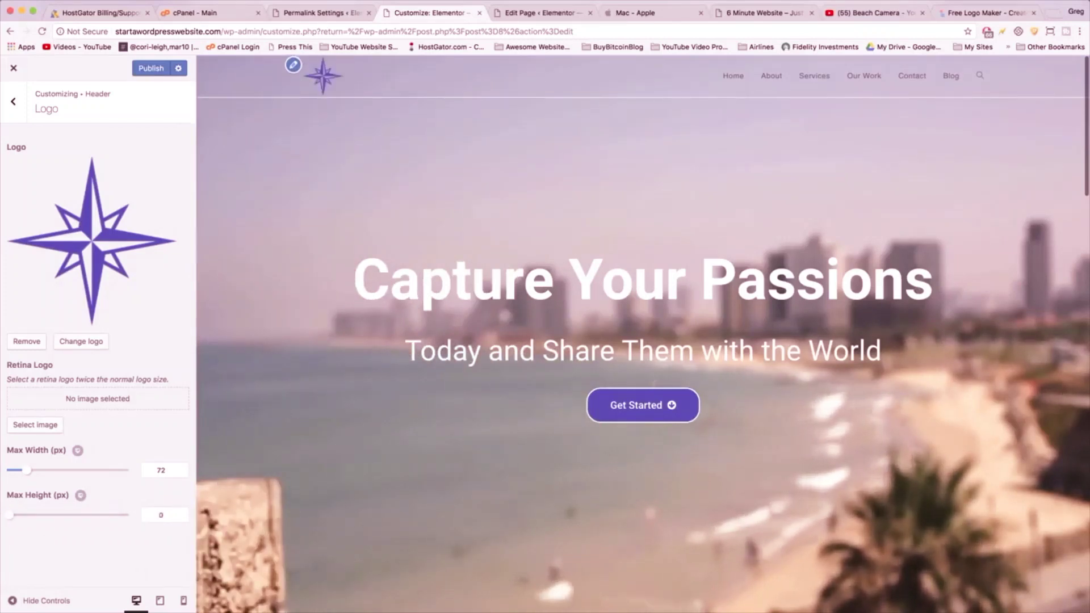
pyautogui.click(152, 70)
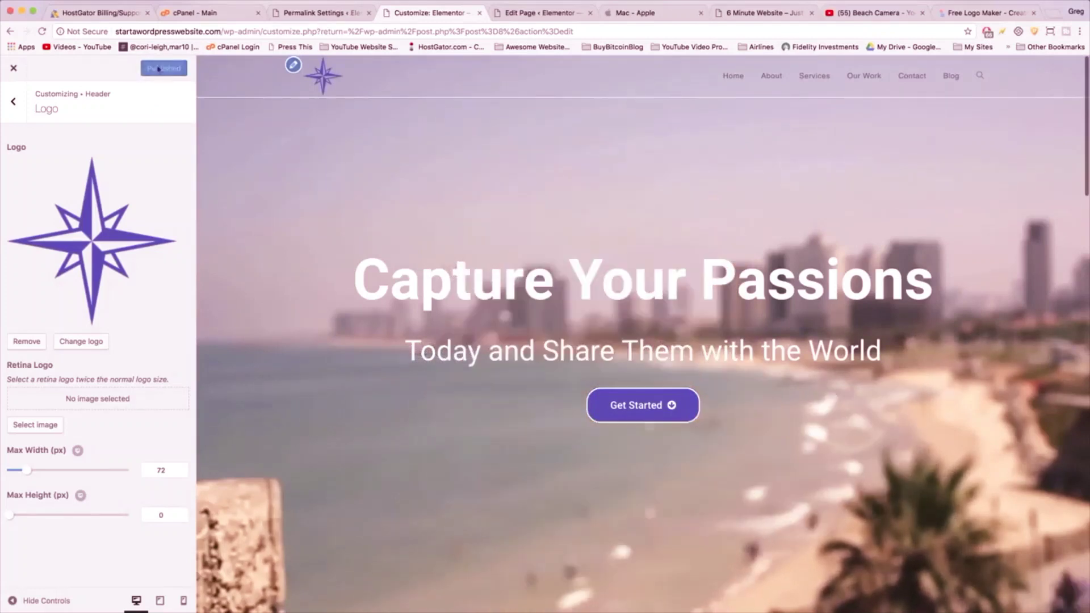
pyautogui.click(14, 103)
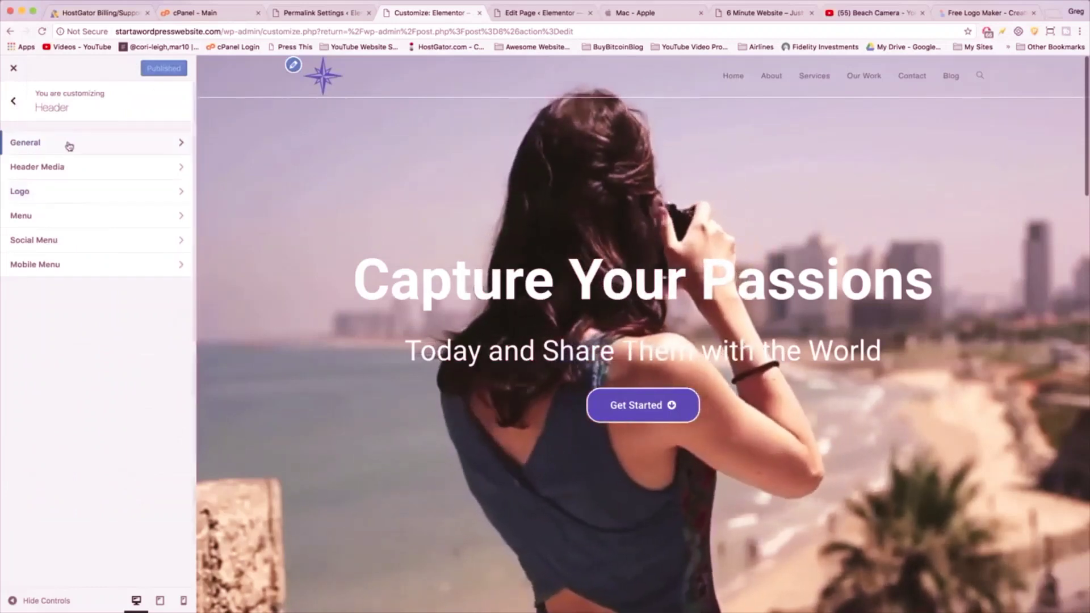
# - Turn off Header Border Bottom under Header > General and publish the Customizer change
pyautogui.click(68, 145)
pyautogui.click(18, 260)
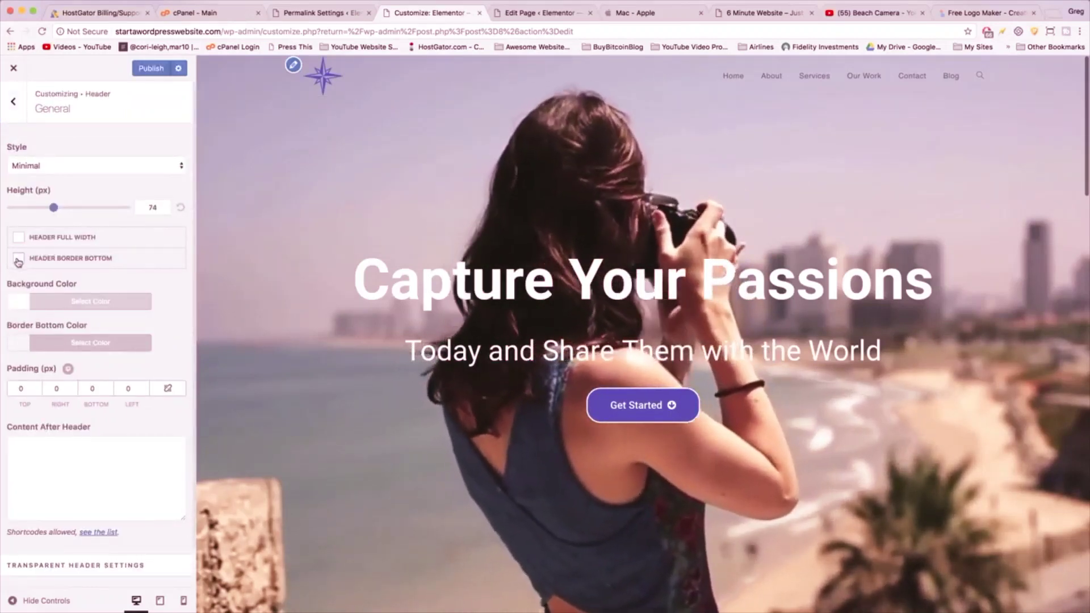
pyautogui.click(152, 68)
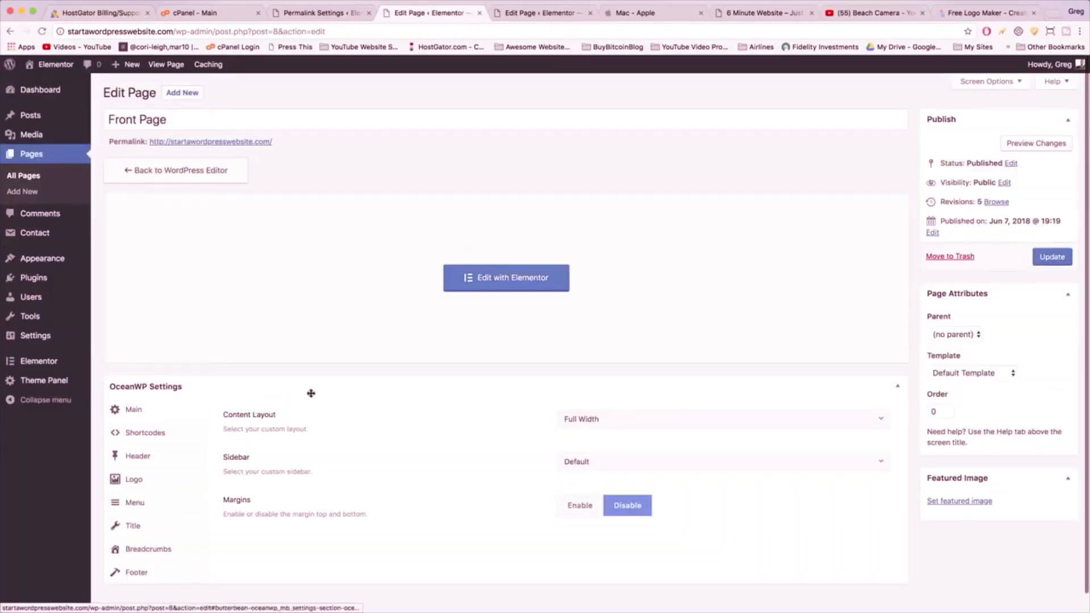
# - Expand the page's OceanWP Menu settings and open the Link Color picker
pyautogui.scroll(-1, 311, 393)
pyautogui.click(166, 487)
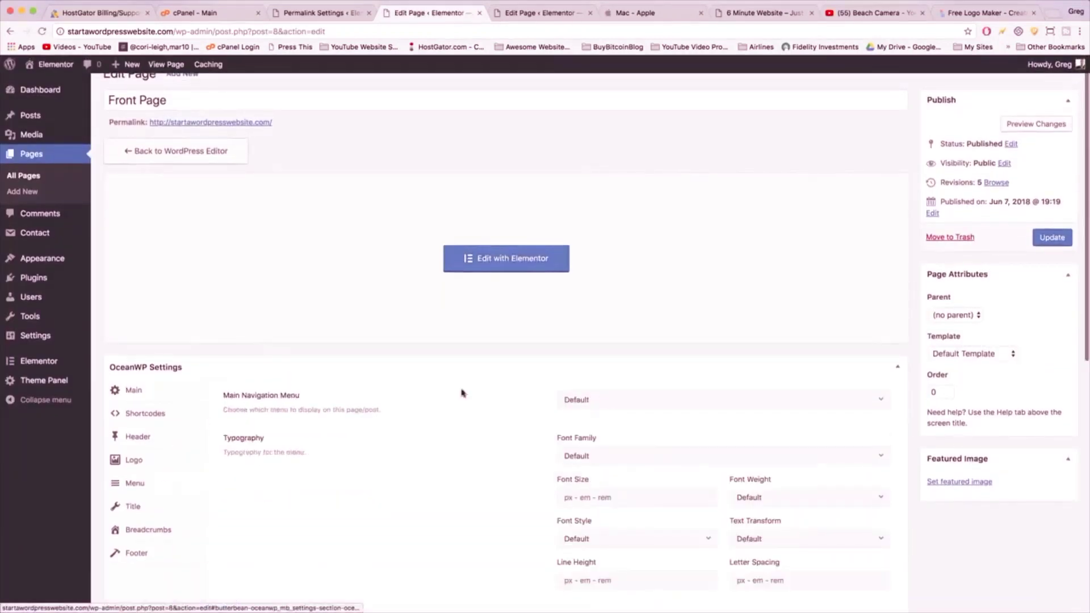
pyautogui.scroll(-4, 793, 409)
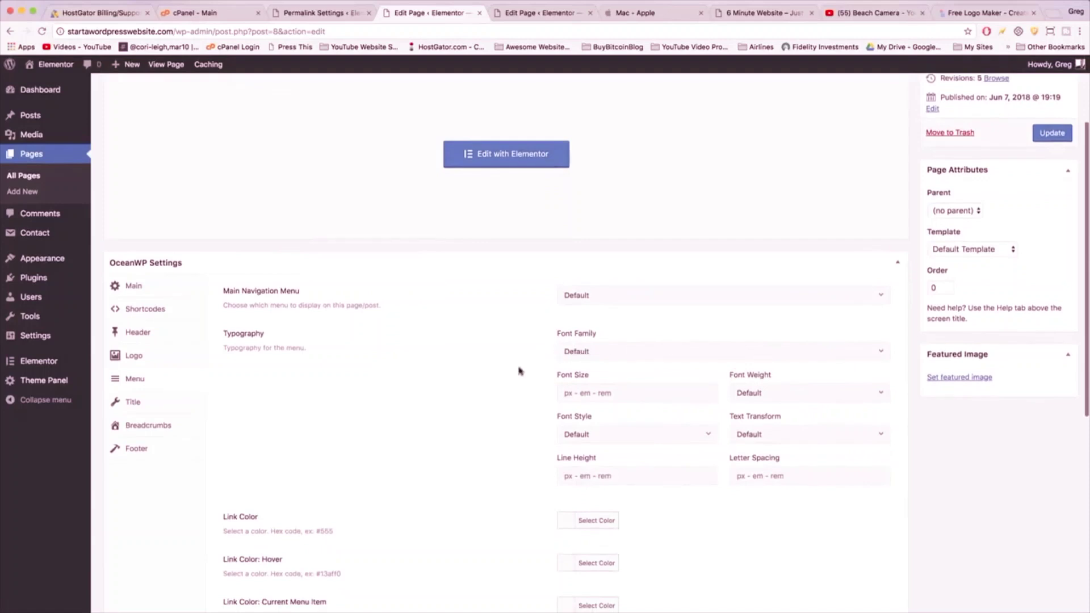
pyautogui.scroll(-8, 660, 385)
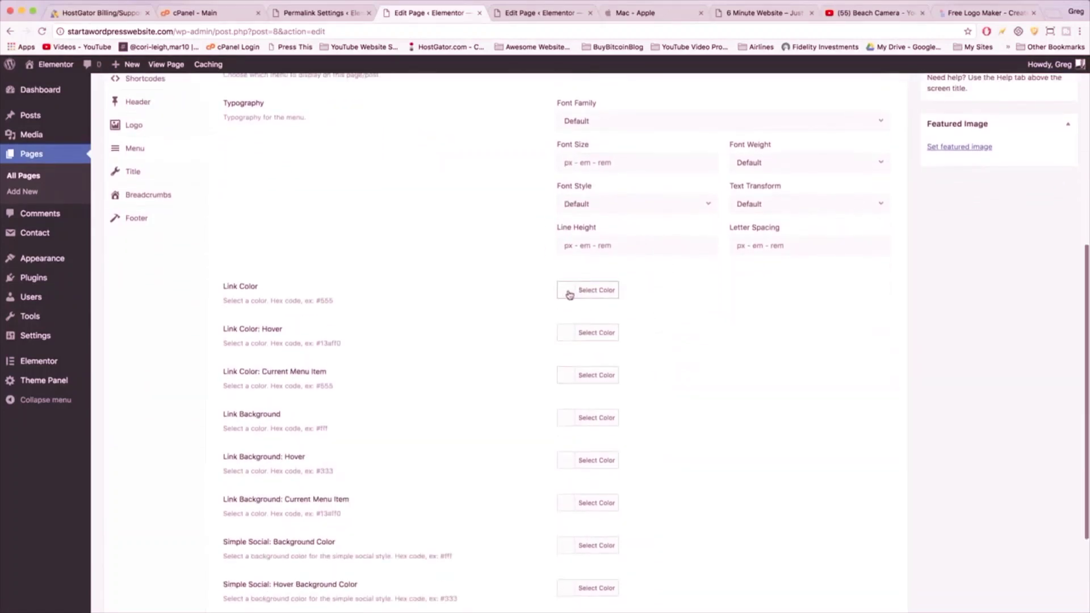
pyautogui.click(567, 294)
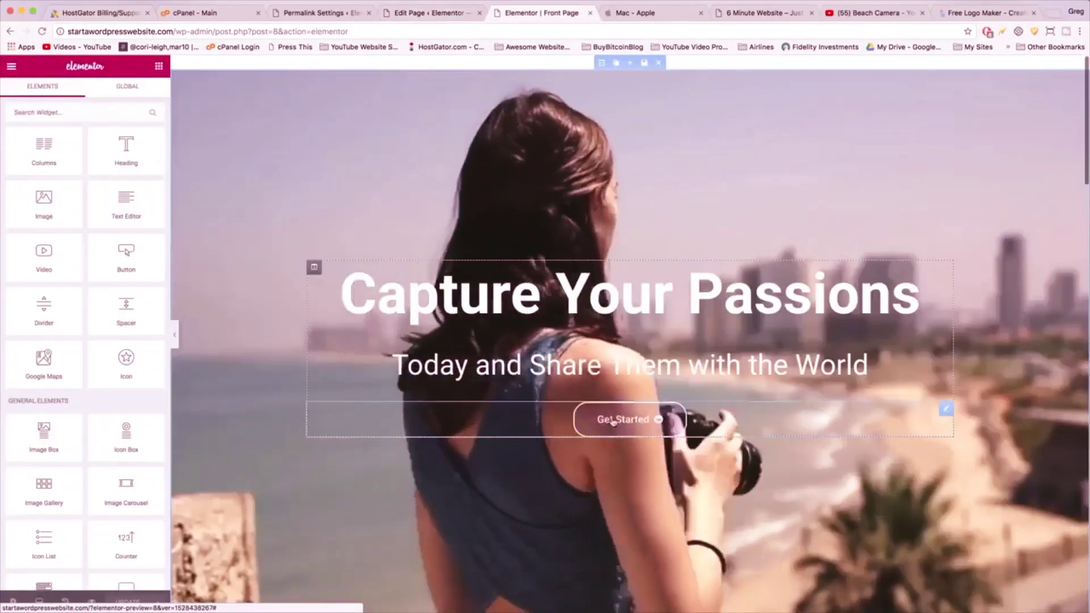
# - Copy the Get Started button's background hex #4054b2 in Elementor and paste it as the menu link colour
pyautogui.click(615, 421)
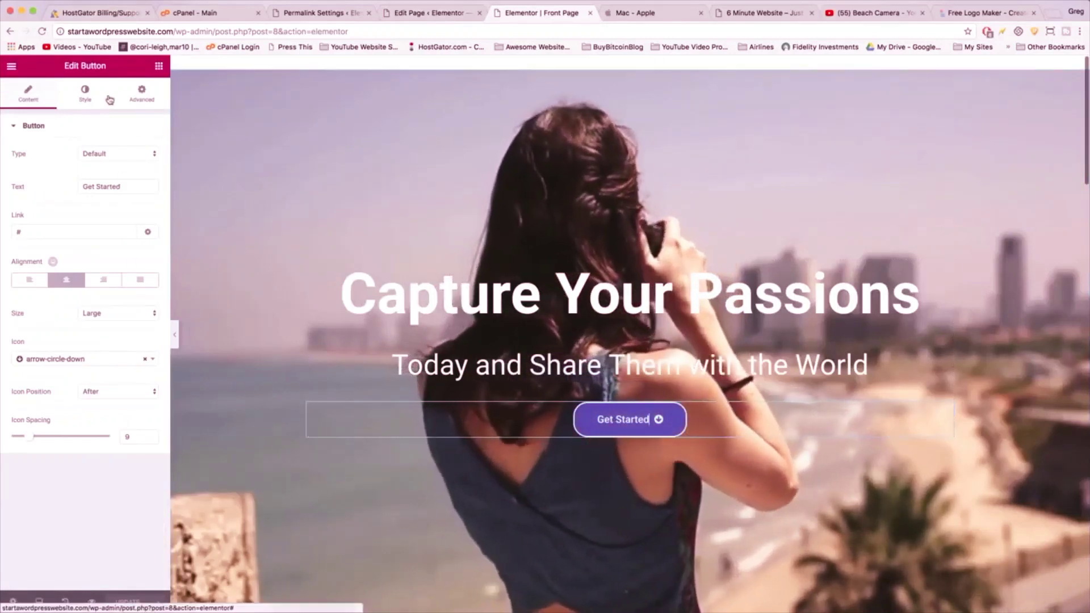
pyautogui.click(86, 94)
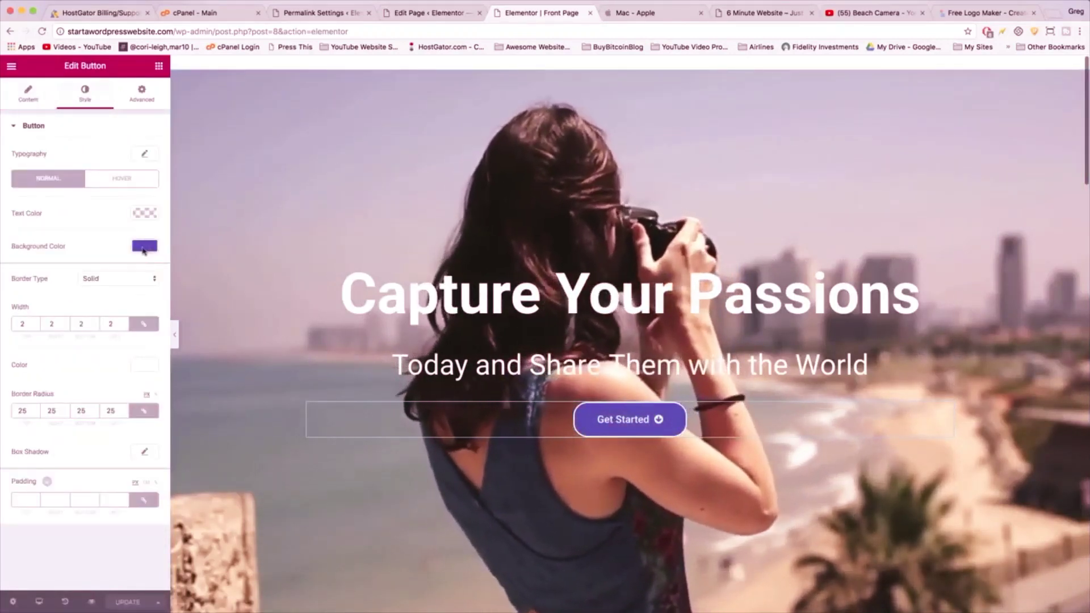
pyautogui.click(144, 248)
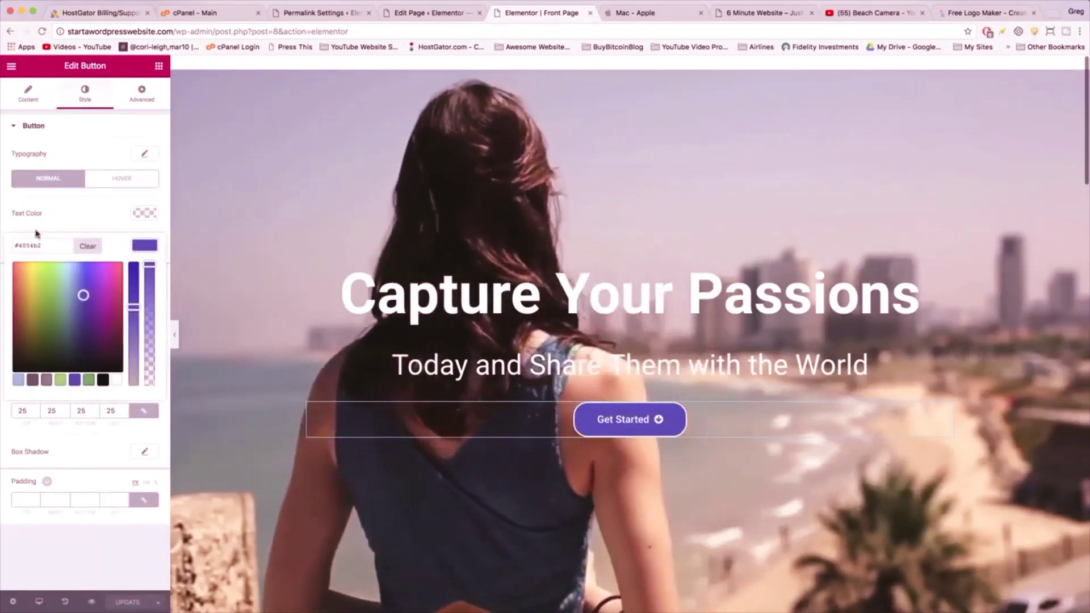
pyautogui.rightClick(25, 242)
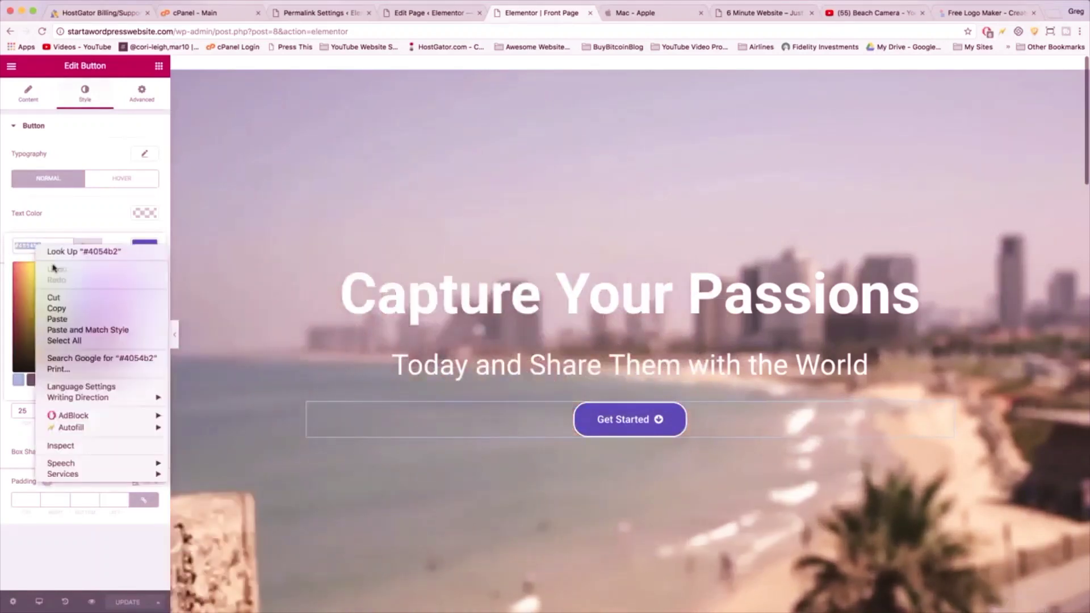
pyautogui.click(57, 308)
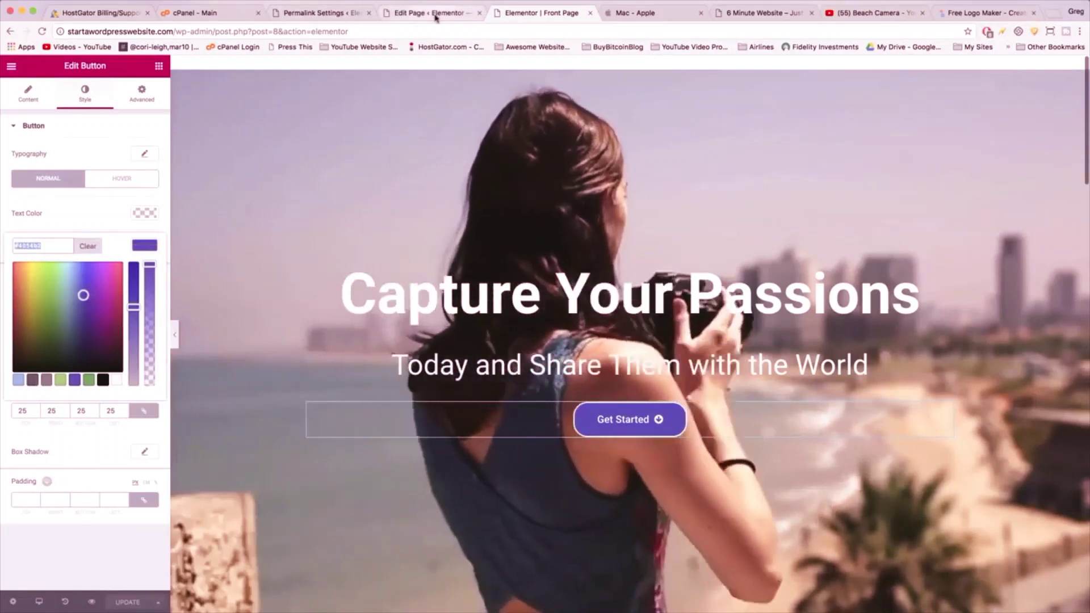
pyautogui.click(437, 13)
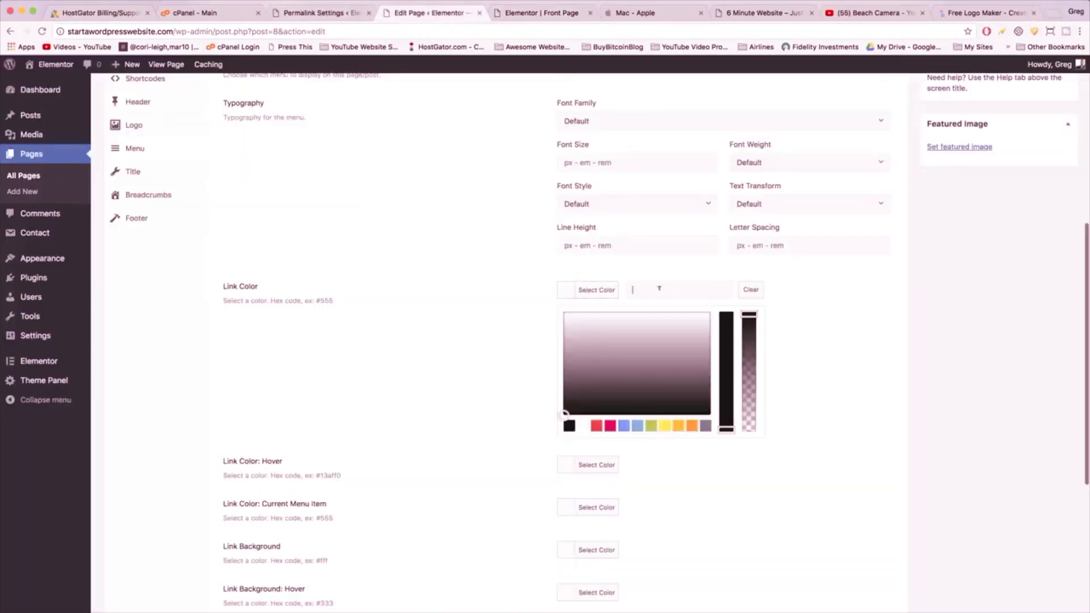
pyautogui.rightClick(659, 289)
pyautogui.click(680, 346)
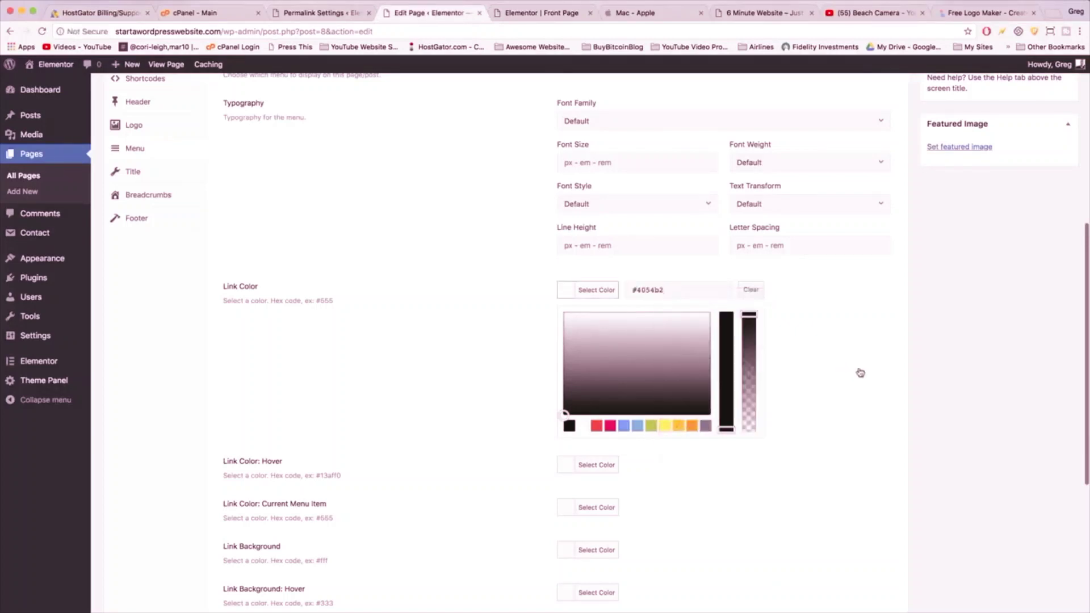
pyautogui.scroll(10, 859, 366)
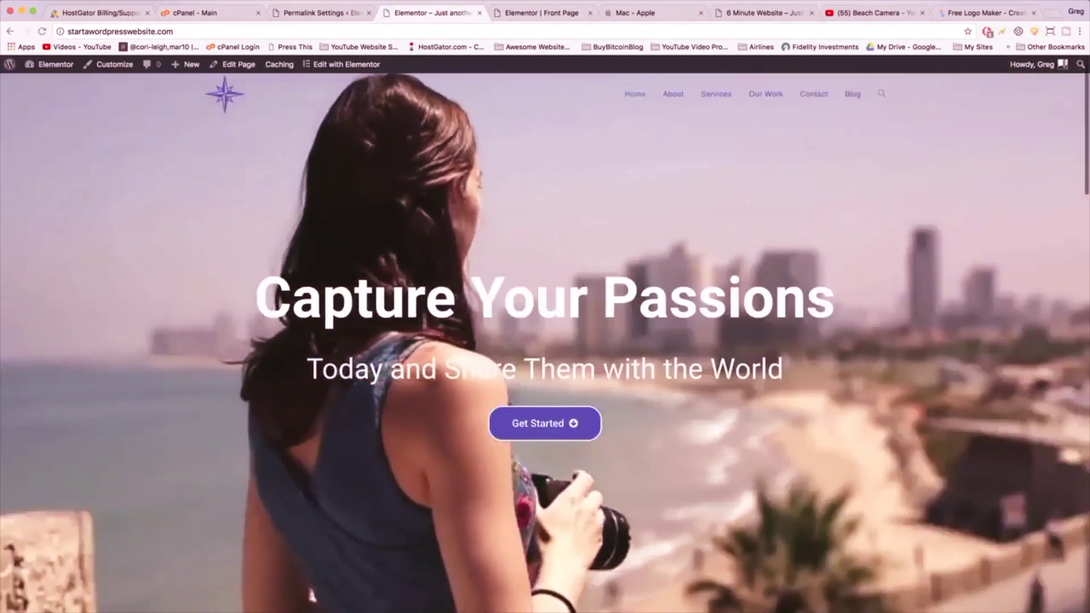
pyautogui.scroll(-10, 718, 341)
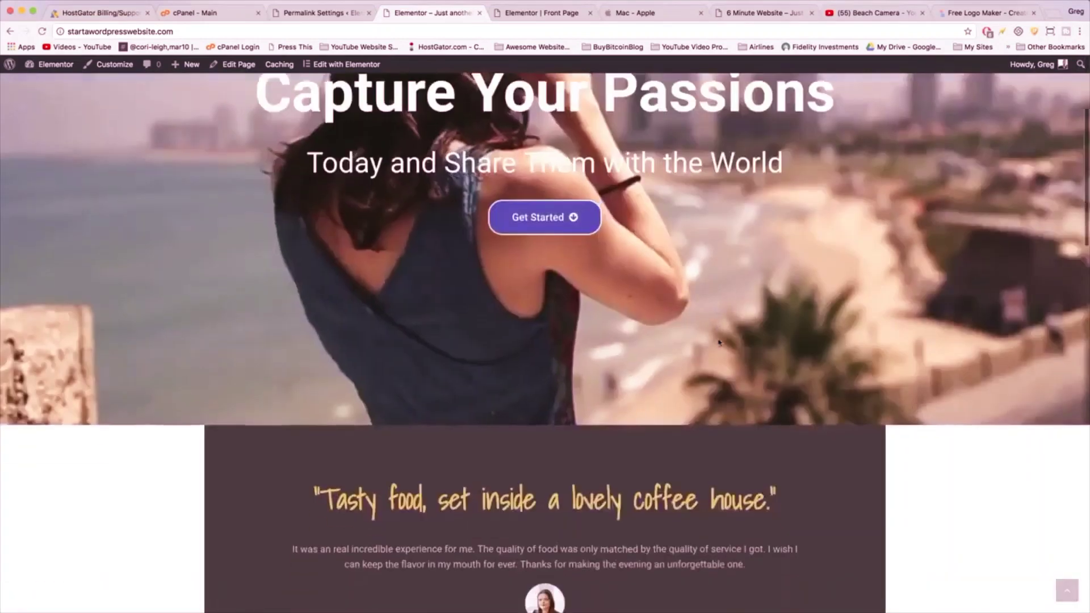
pyautogui.scroll(-12, 718, 336)
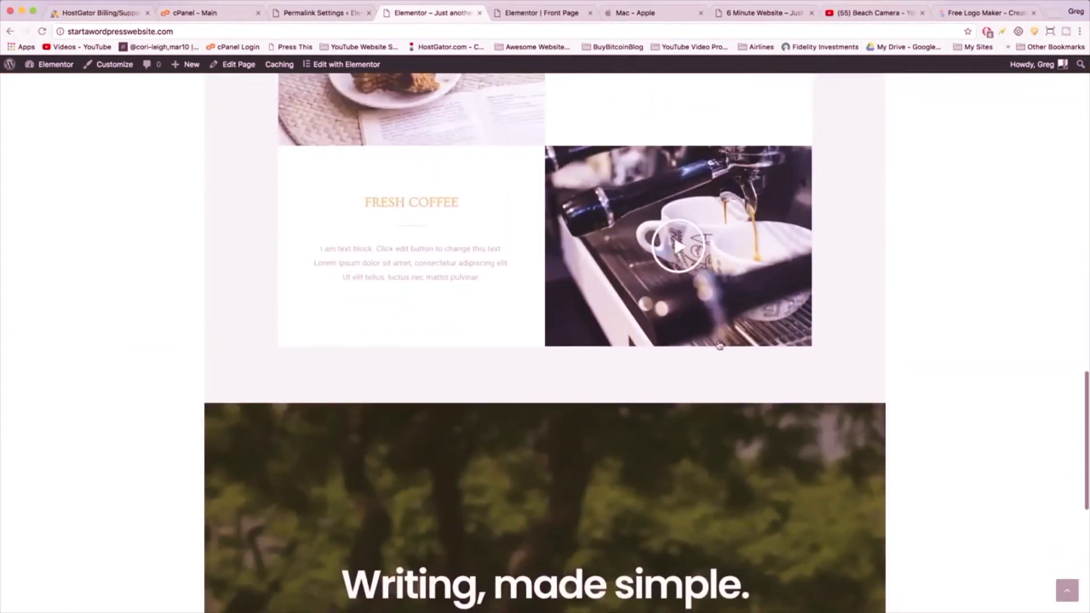
pyautogui.scroll(-7, 718, 345)
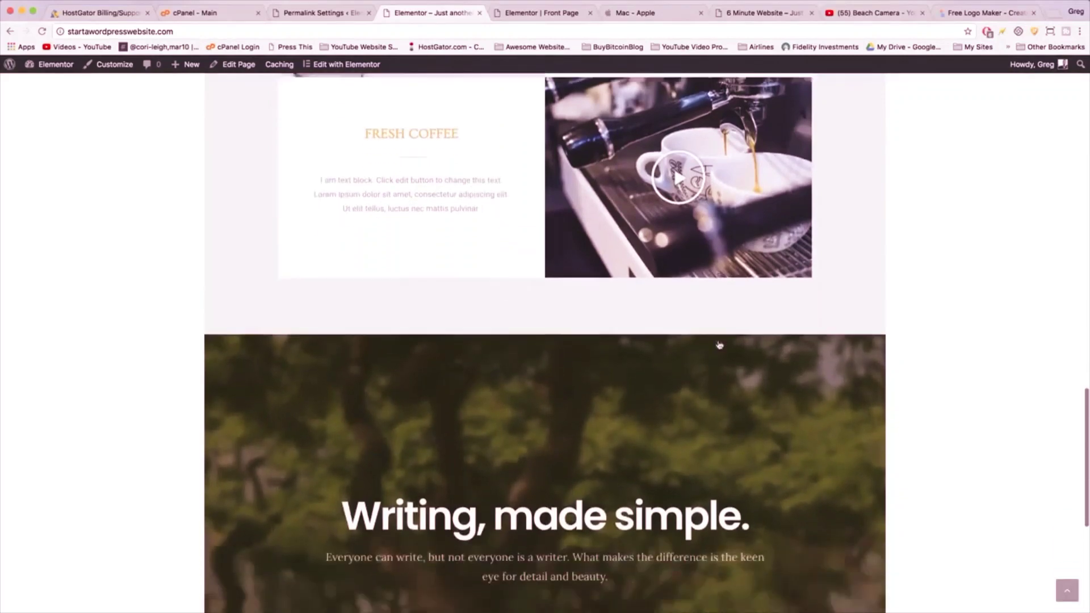
pyautogui.scroll(5, 718, 344)
pyautogui.scroll(8, 719, 344)
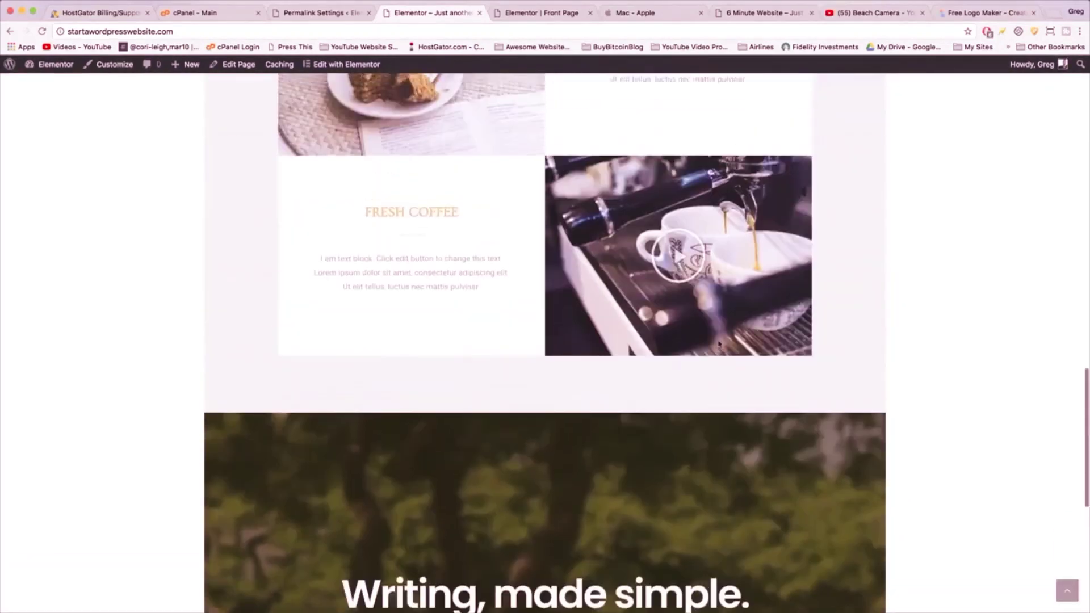
pyautogui.scroll(10, 719, 345)
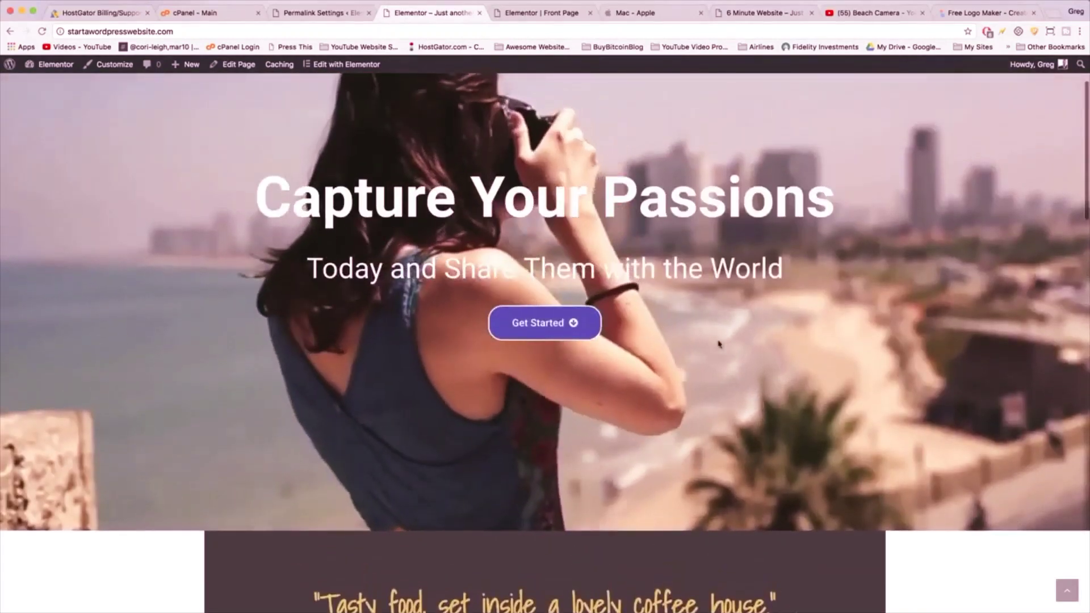
pyautogui.scroll(3, 718, 343)
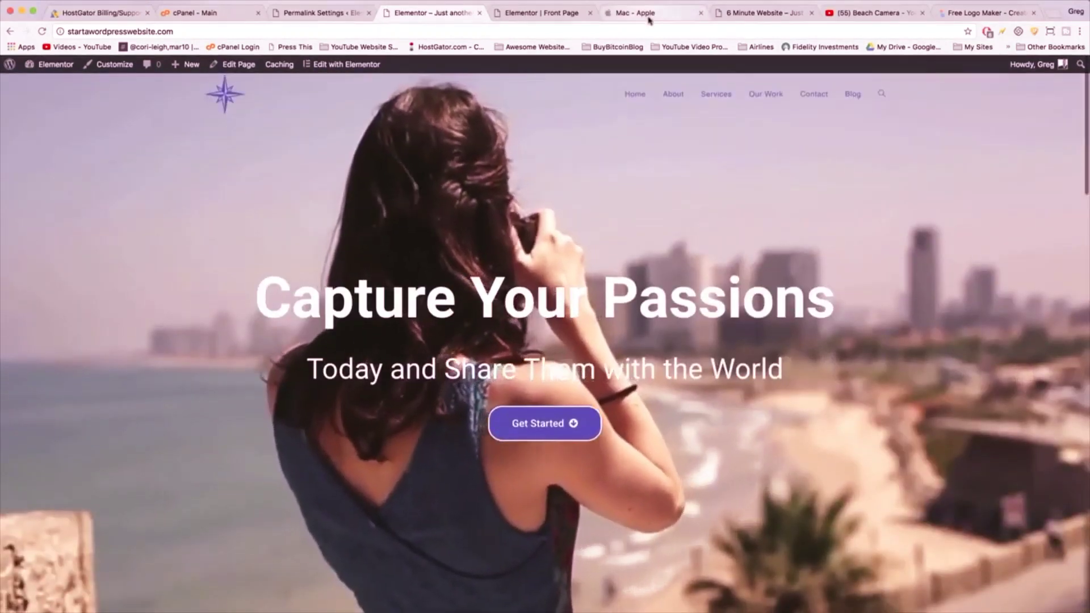
# - Scroll through the Apple Mac page's sections
pyautogui.click(648, 18)
pyautogui.scroll(15, 563, 255)
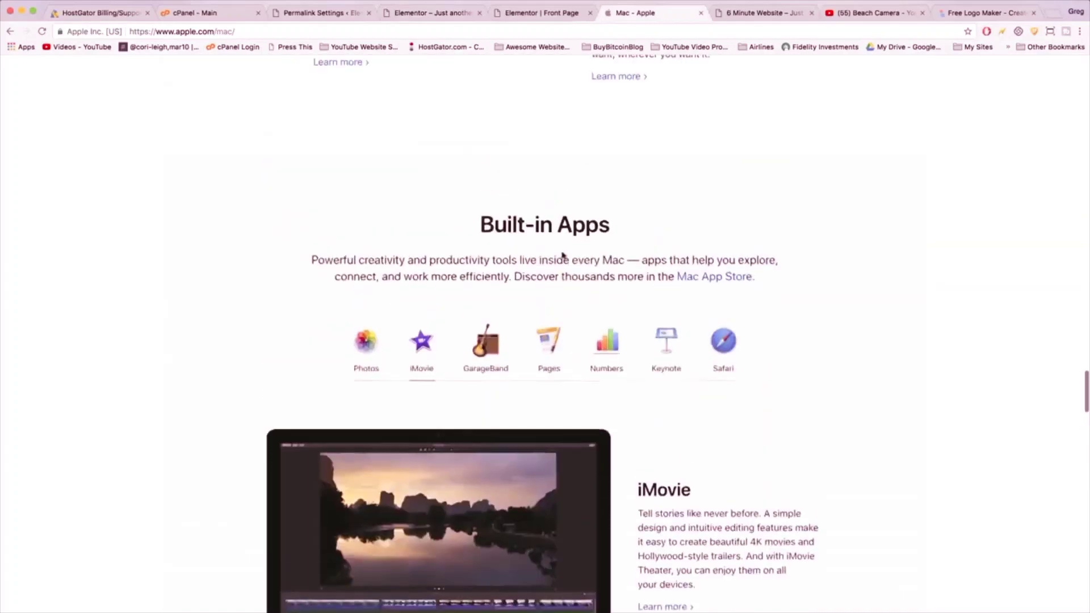
pyautogui.scroll(-20, 563, 255)
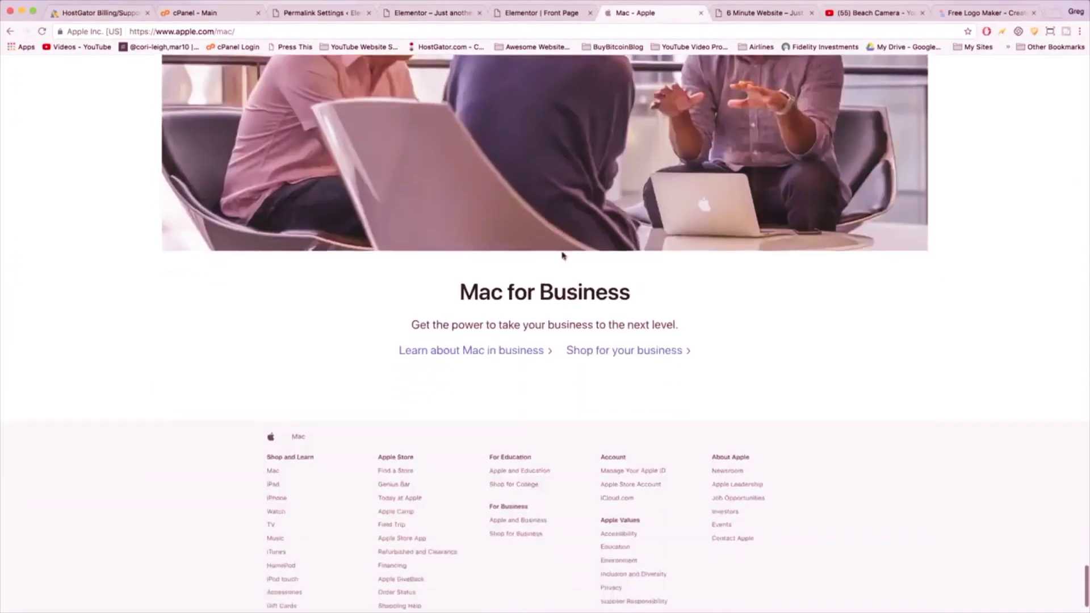
pyautogui.scroll(5, 563, 256)
pyautogui.scroll(8, 563, 256)
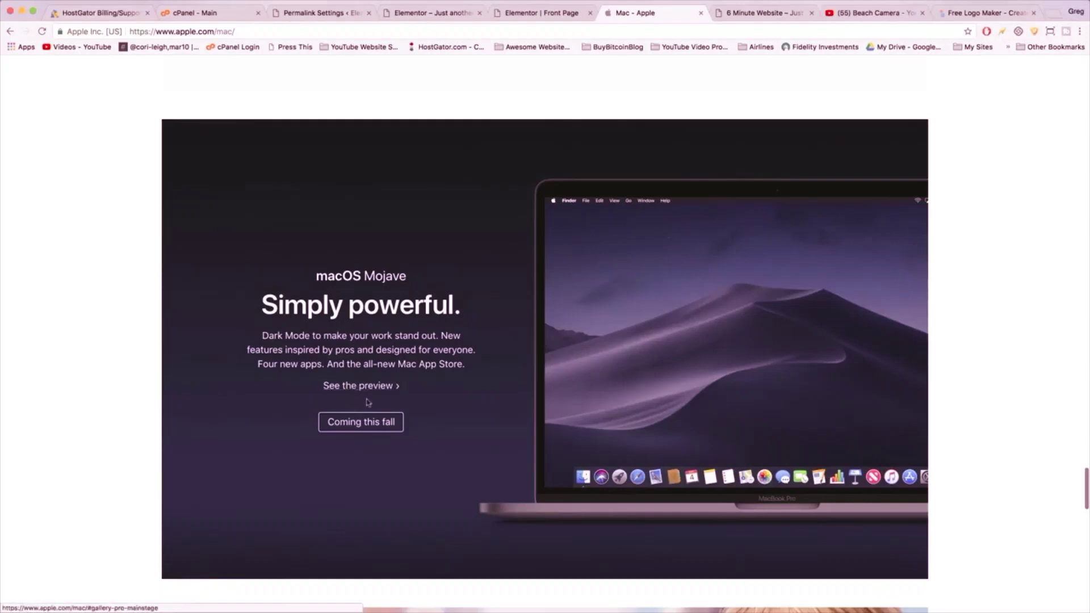
pyautogui.scroll(-1, 689, 401)
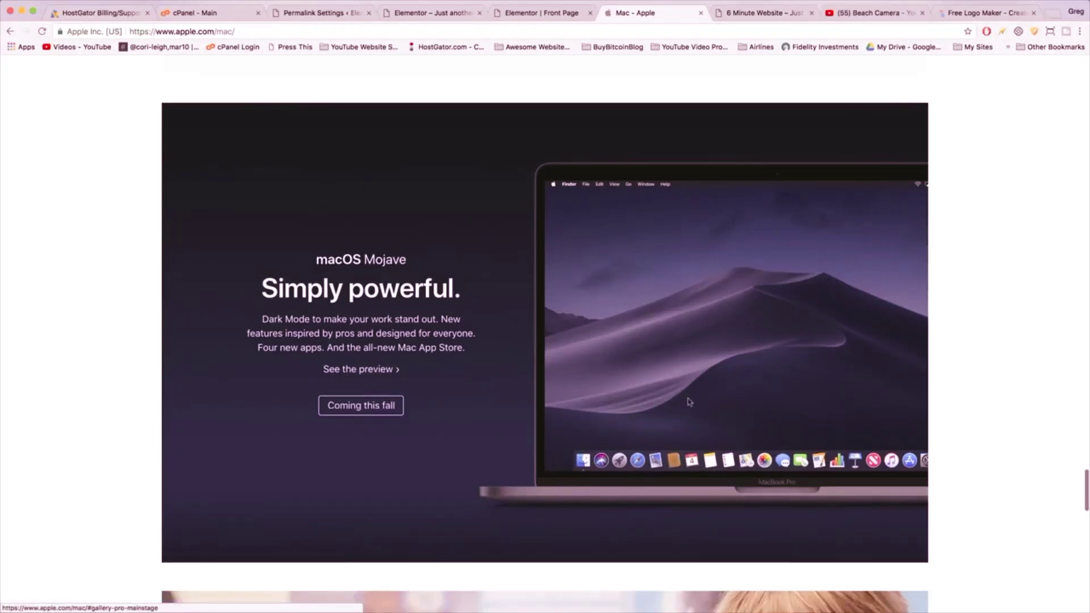
pyautogui.scroll(-10, 689, 402)
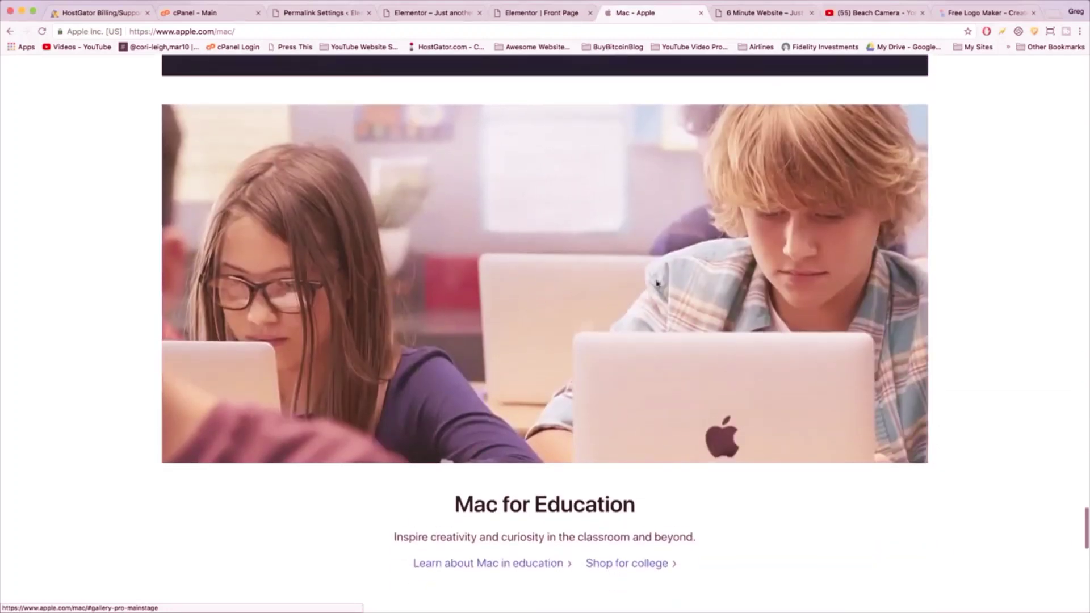
pyautogui.scroll(-8, 656, 282)
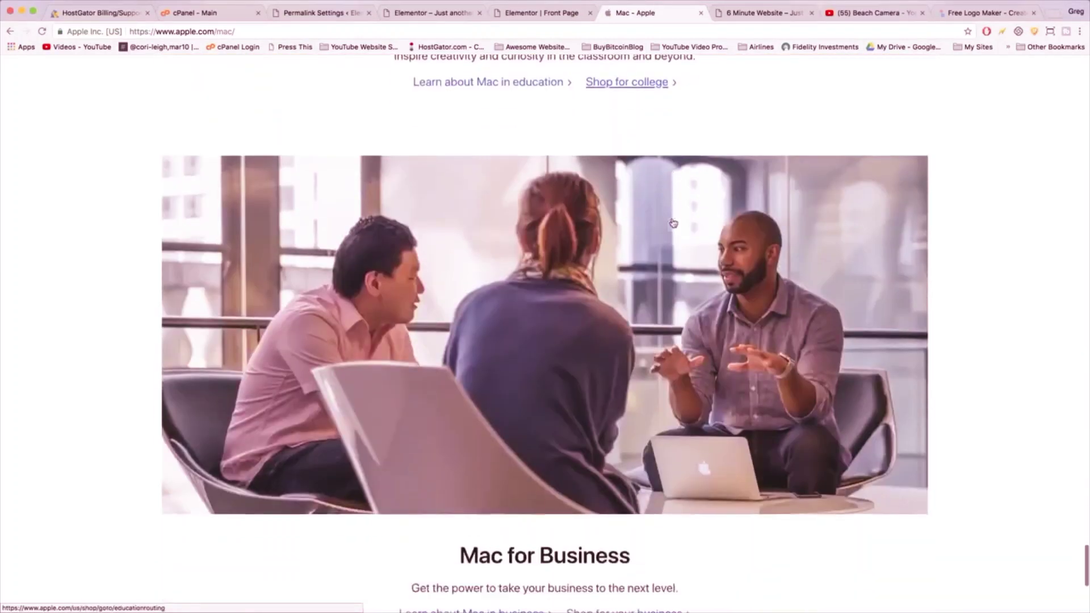
pyautogui.scroll(-4, 673, 223)
pyautogui.scroll(15, 670, 265)
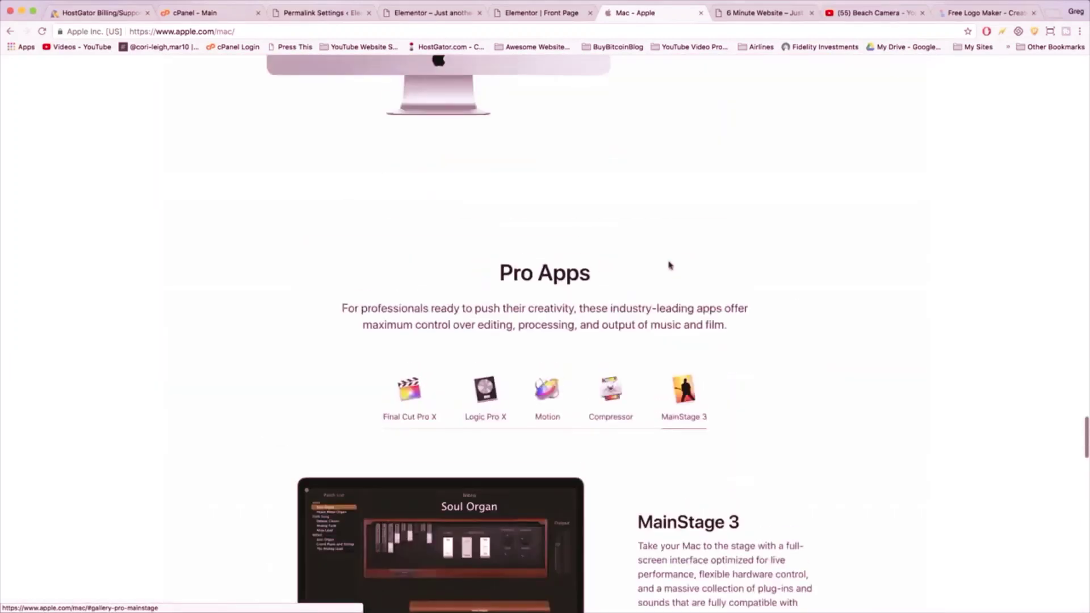
pyautogui.scroll(10, 669, 262)
pyautogui.scroll(-1, 692, 259)
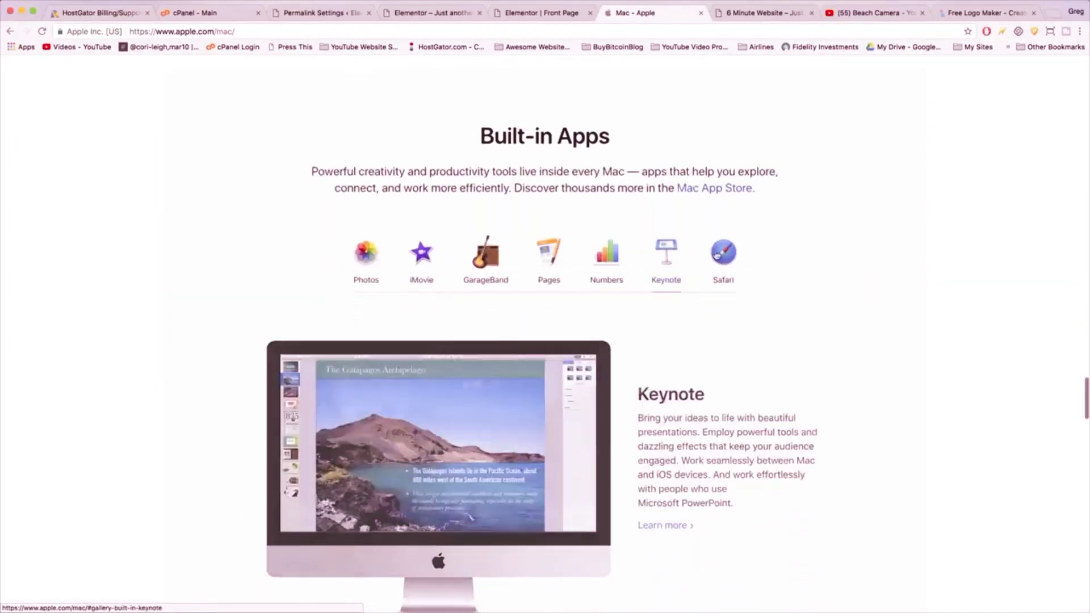
# - Browse the Built-in Apps gallery, including Pages and GarageBand, then scroll down to the macOS Mojave feature
pyautogui.click(716, 255)
pyautogui.click(607, 252)
pyautogui.click(548, 252)
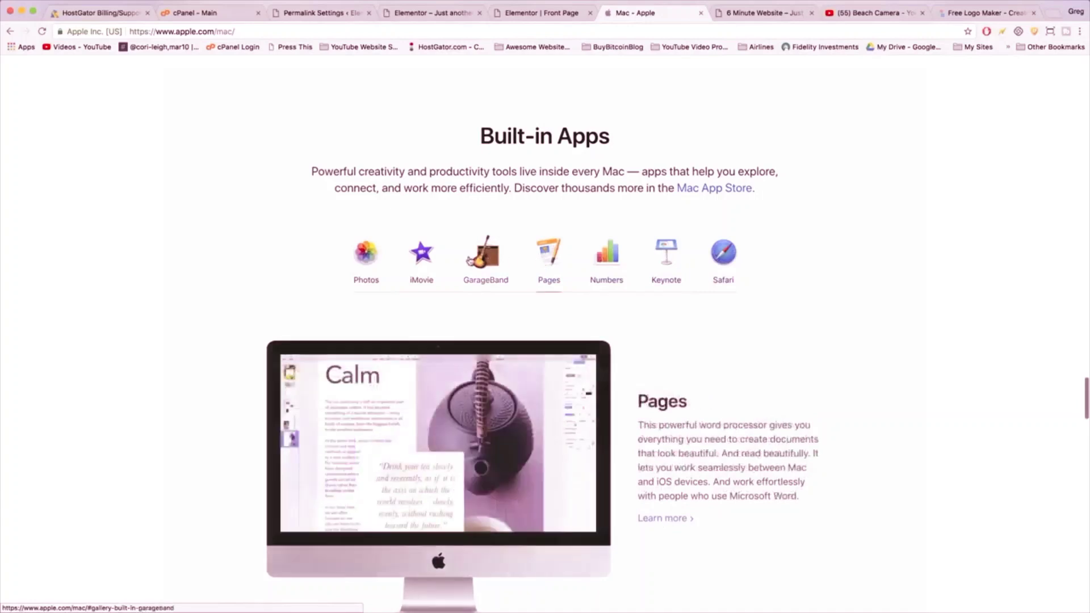
pyautogui.click(468, 260)
pyautogui.scroll(-10, 469, 260)
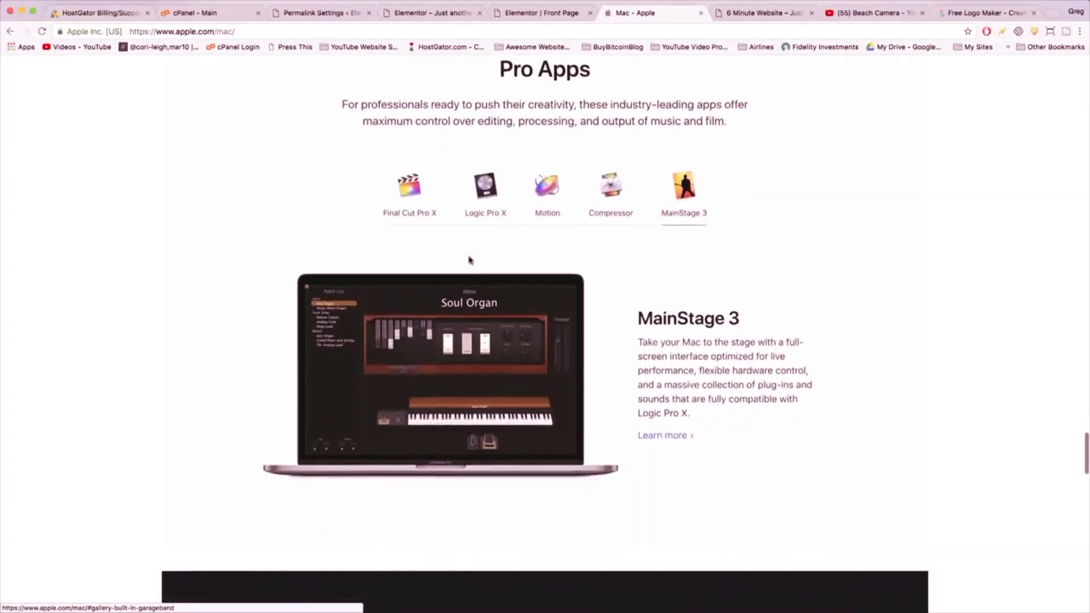
pyautogui.scroll(-8, 469, 260)
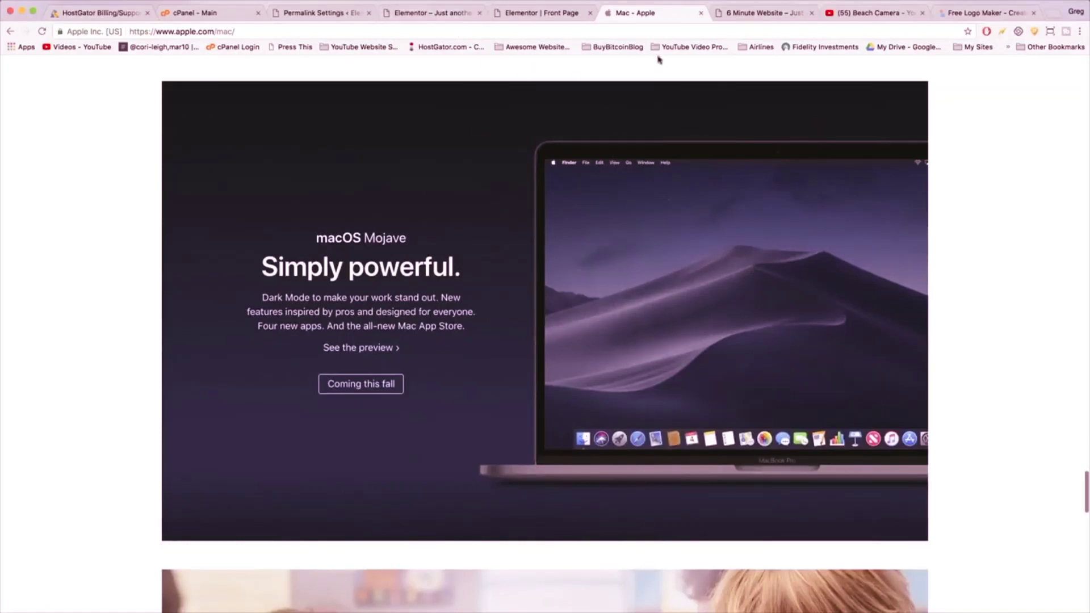
pyautogui.click(546, 14)
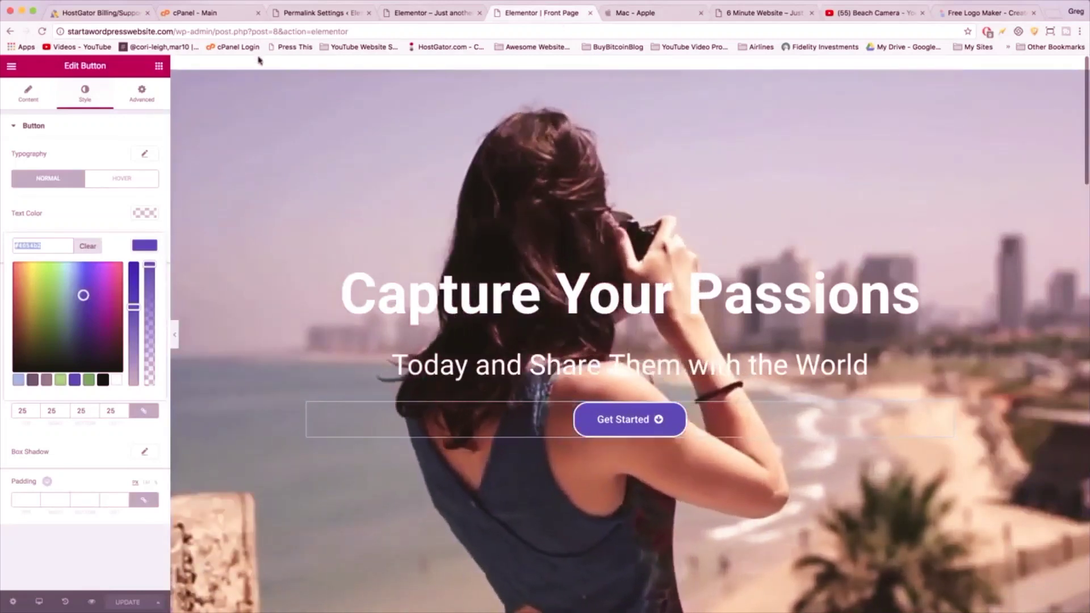
# - Add a new two-column section below the hero
pyautogui.scroll(-10, 467, 74)
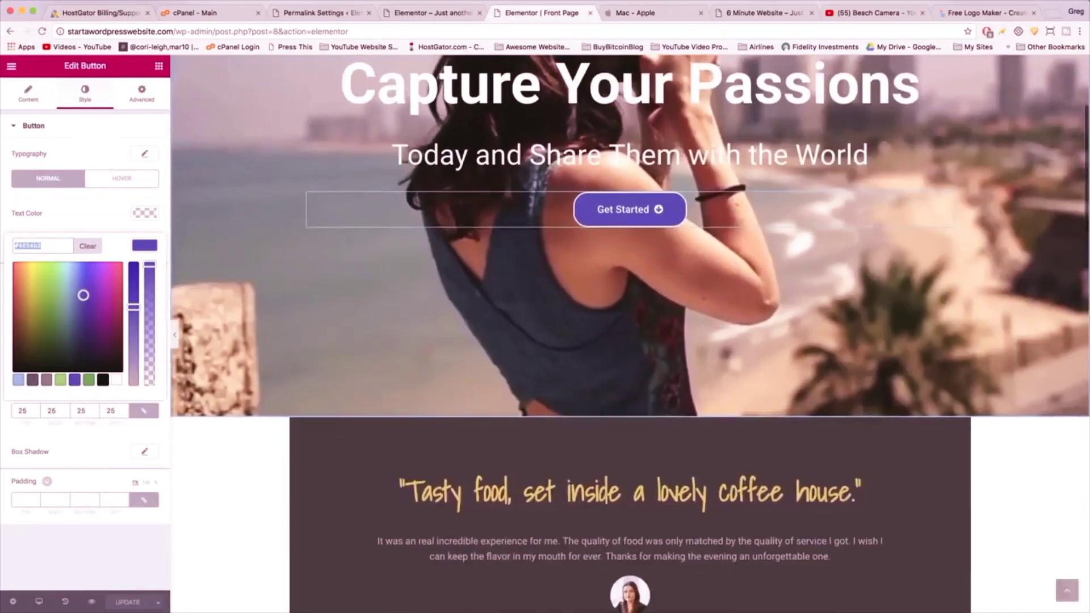
pyautogui.scroll(-6, 574, 147)
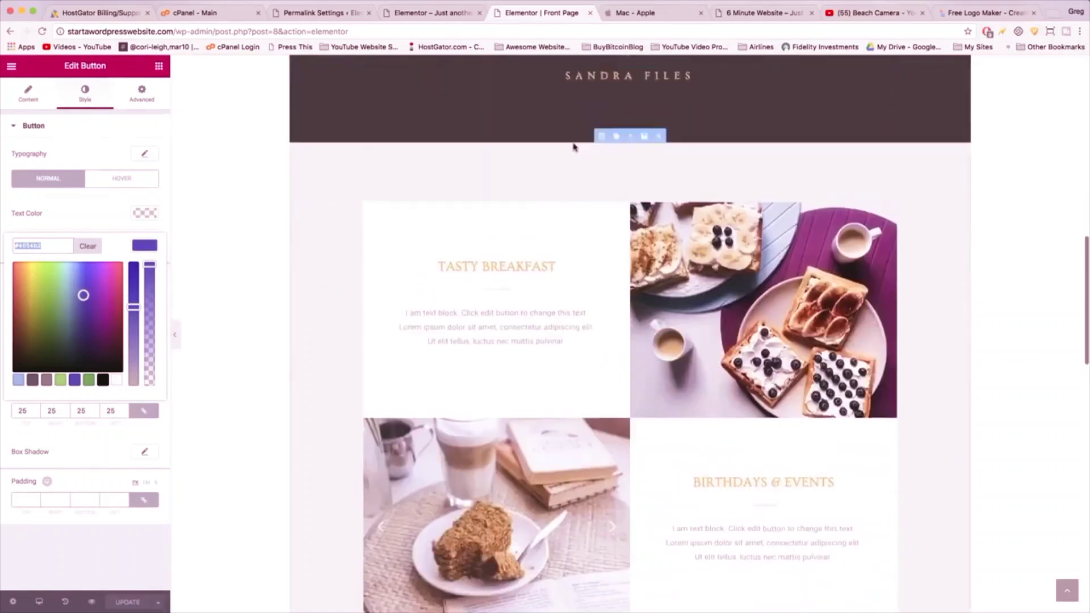
pyautogui.scroll(8, 573, 146)
pyautogui.scroll(1, 573, 147)
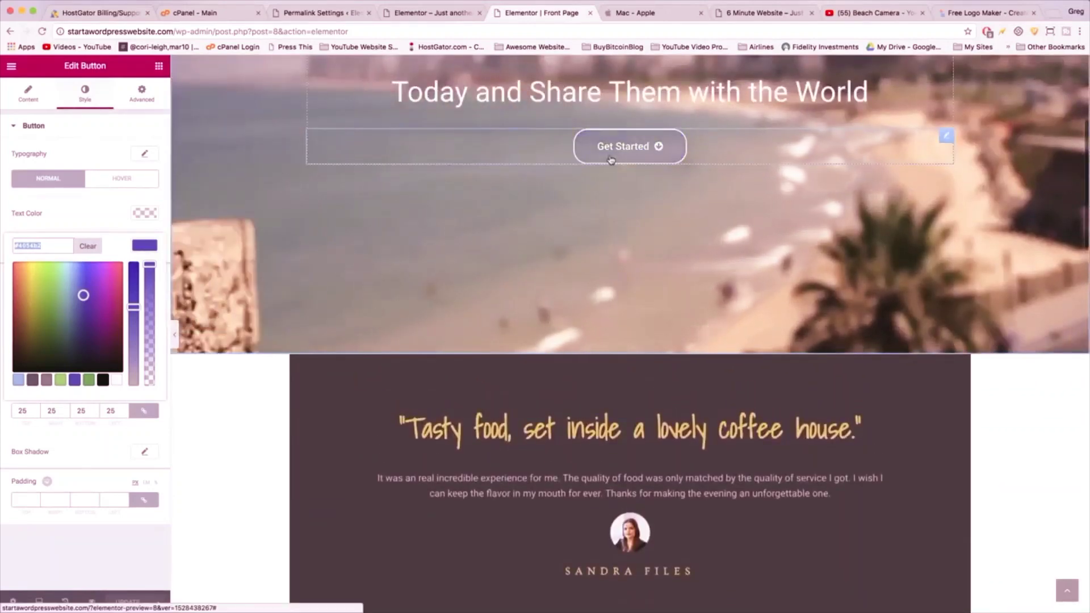
pyautogui.scroll(2, 609, 152)
pyautogui.scroll(1, 609, 152)
pyautogui.scroll(1, 621, 81)
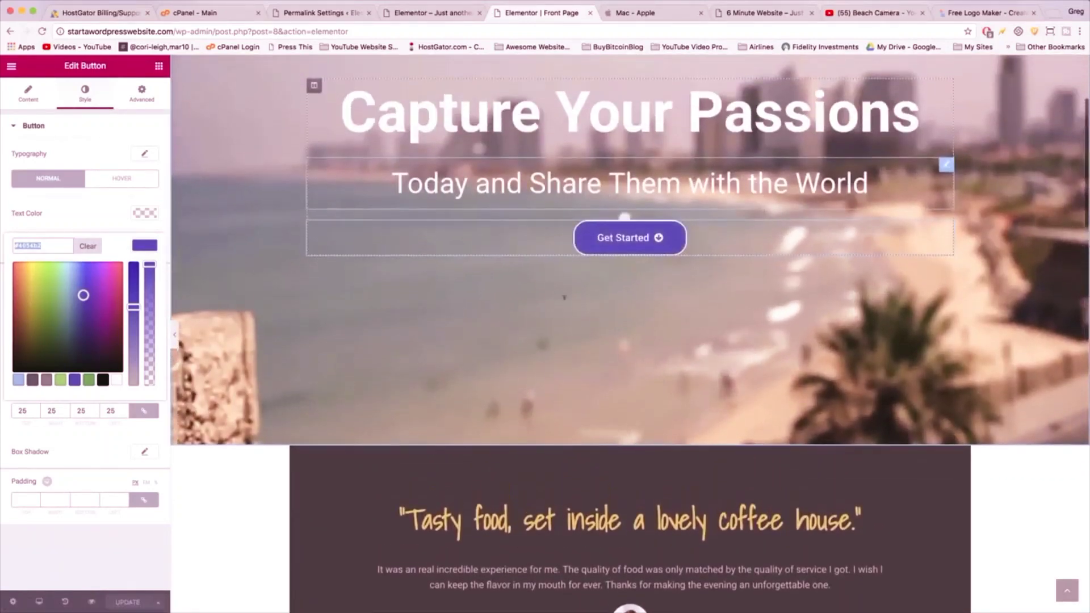
pyautogui.scroll(-1, 621, 81)
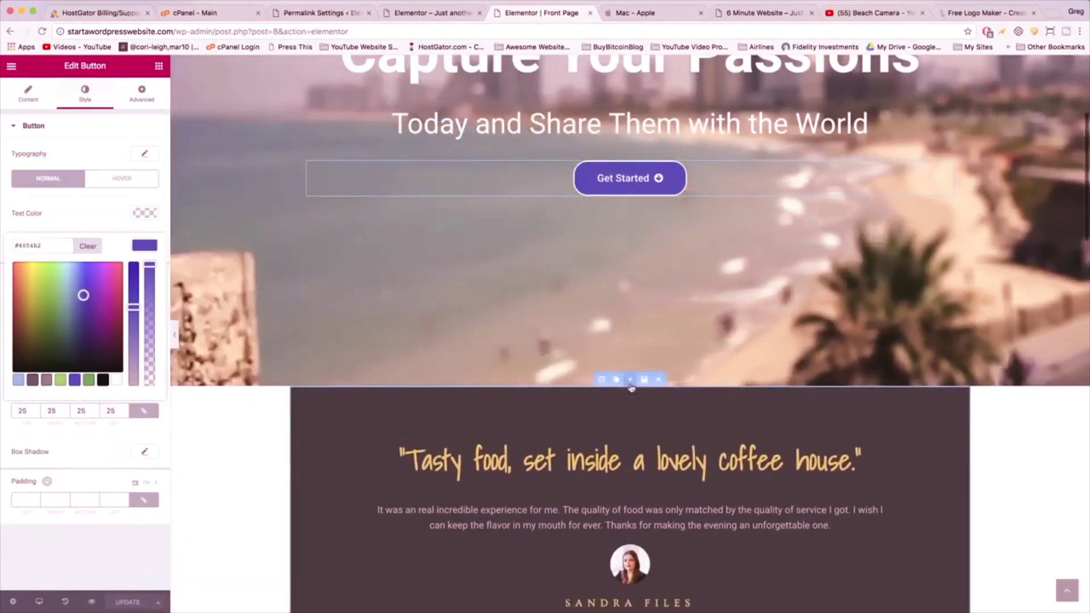
pyautogui.click(630, 379)
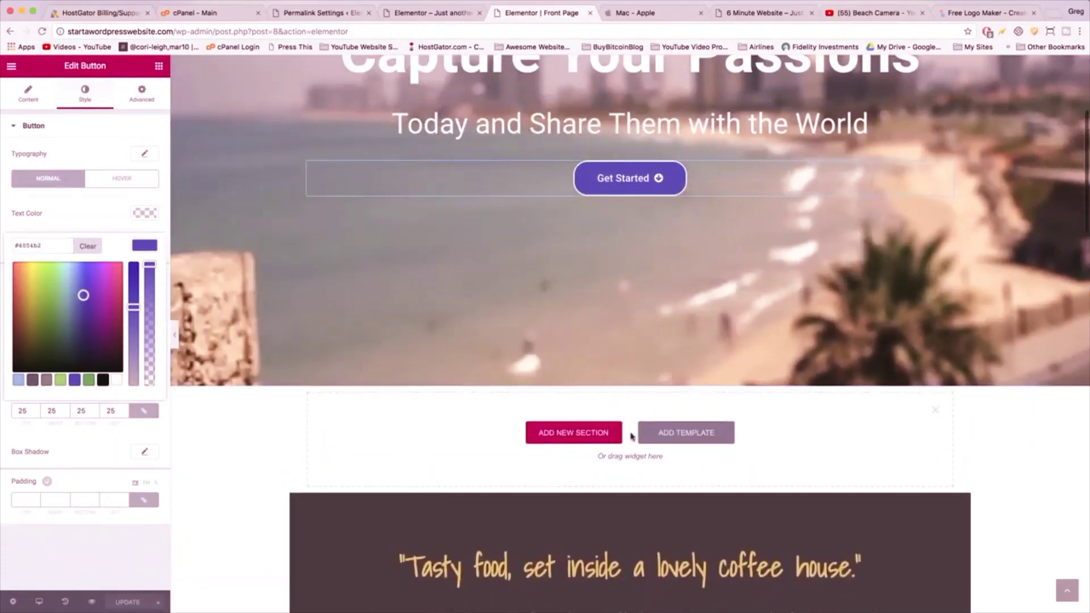
pyautogui.click(584, 431)
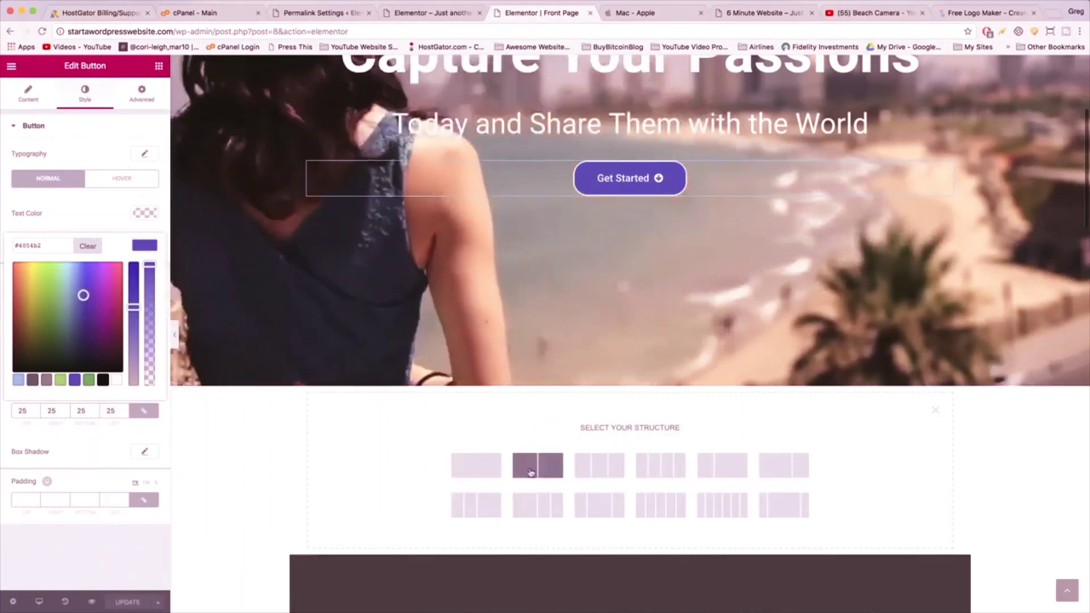
pyautogui.click(533, 466)
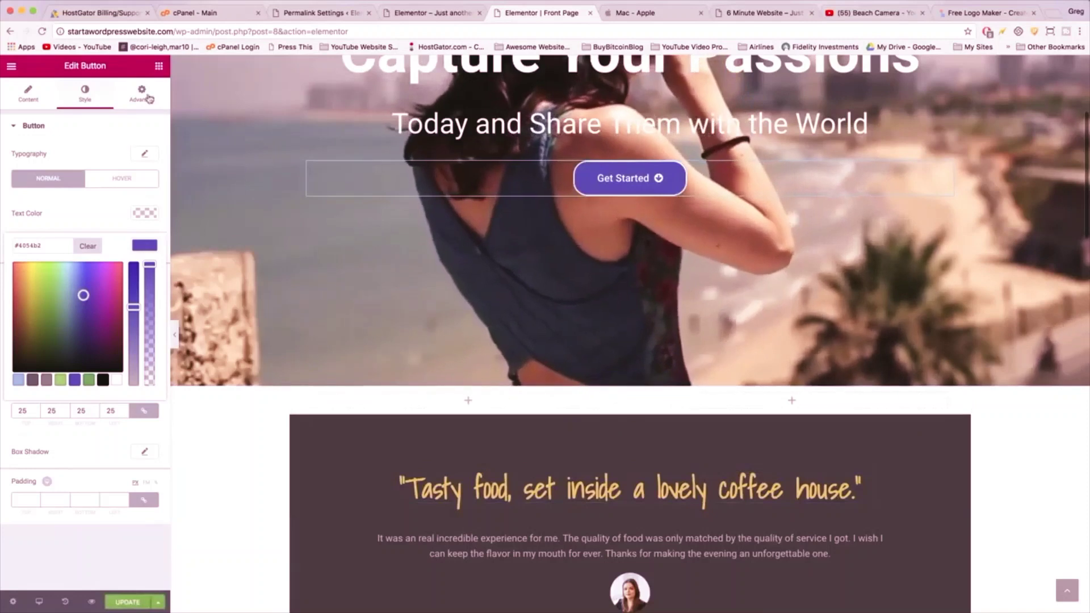
# - Place Heading, Text Editor and Button widgets in the left column of the new section
pyautogui.click(158, 68)
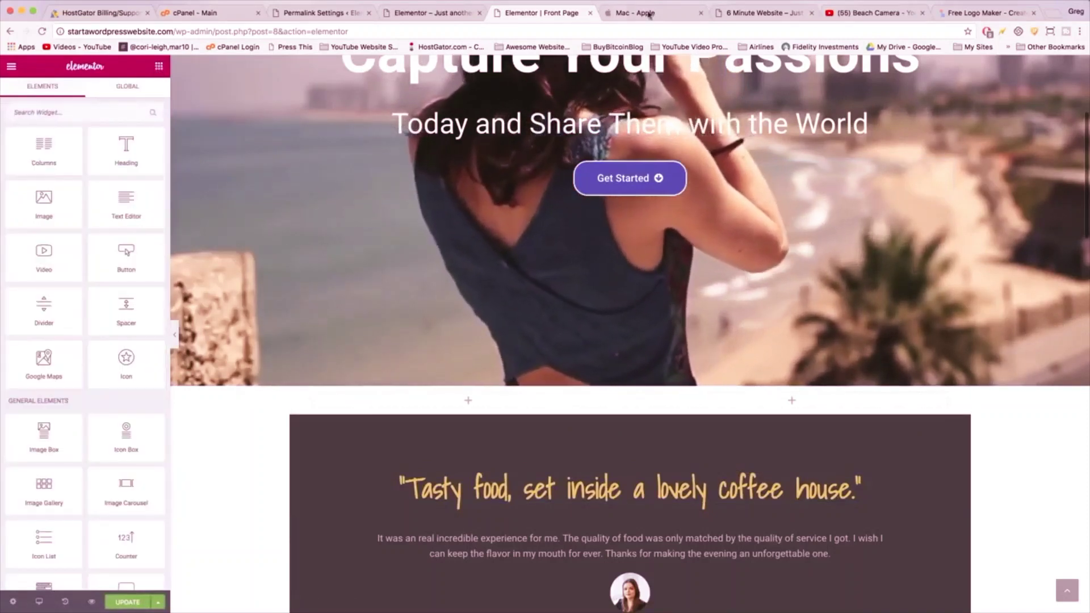
pyautogui.click(641, 13)
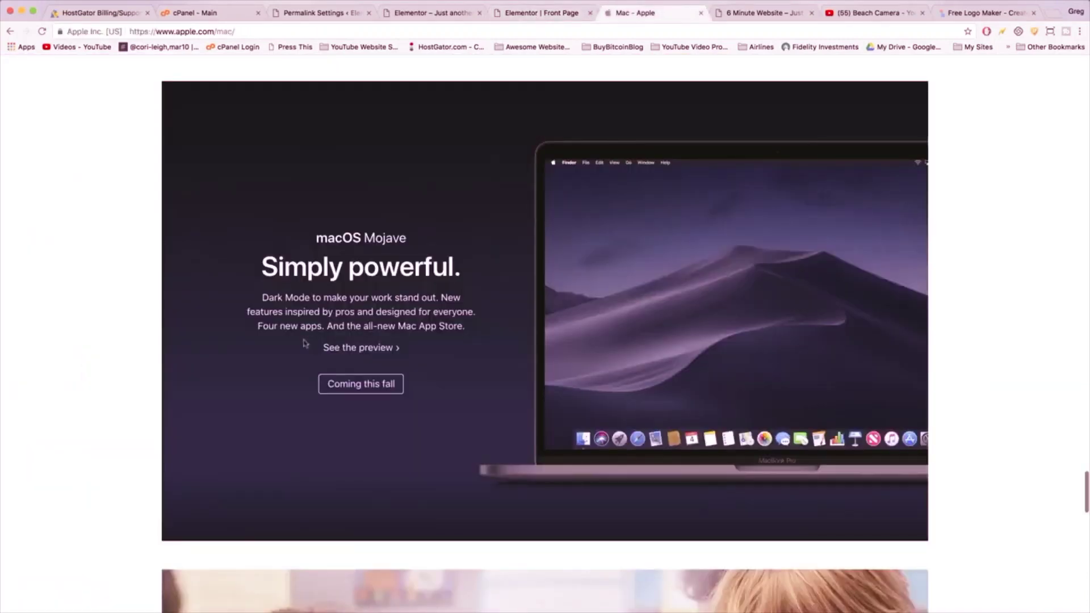
pyautogui.click(533, 16)
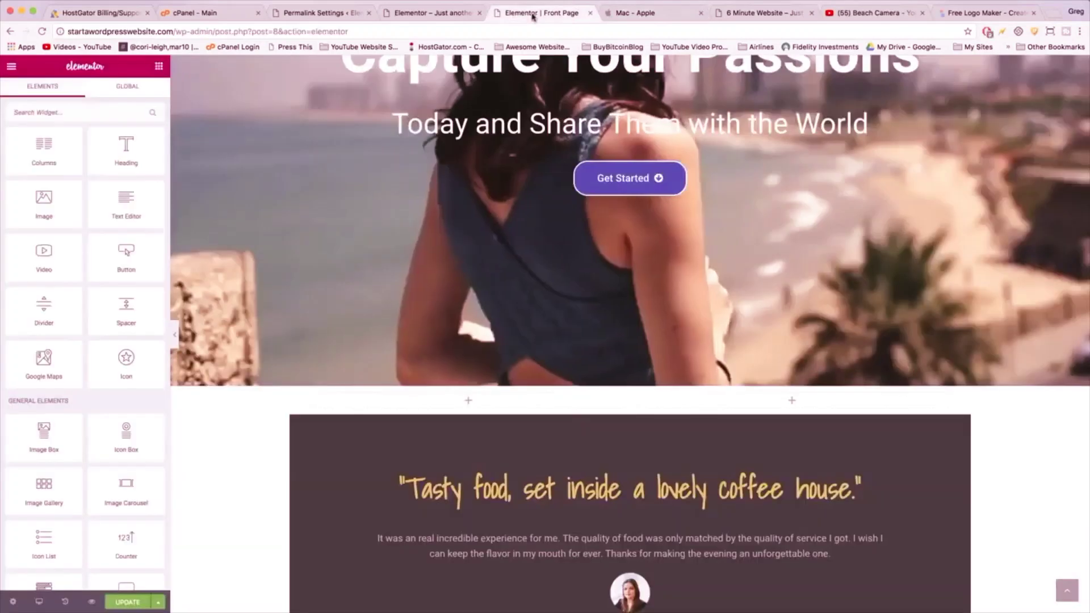
pyautogui.moveTo(166, 175); pyautogui.dragTo(457, 397)
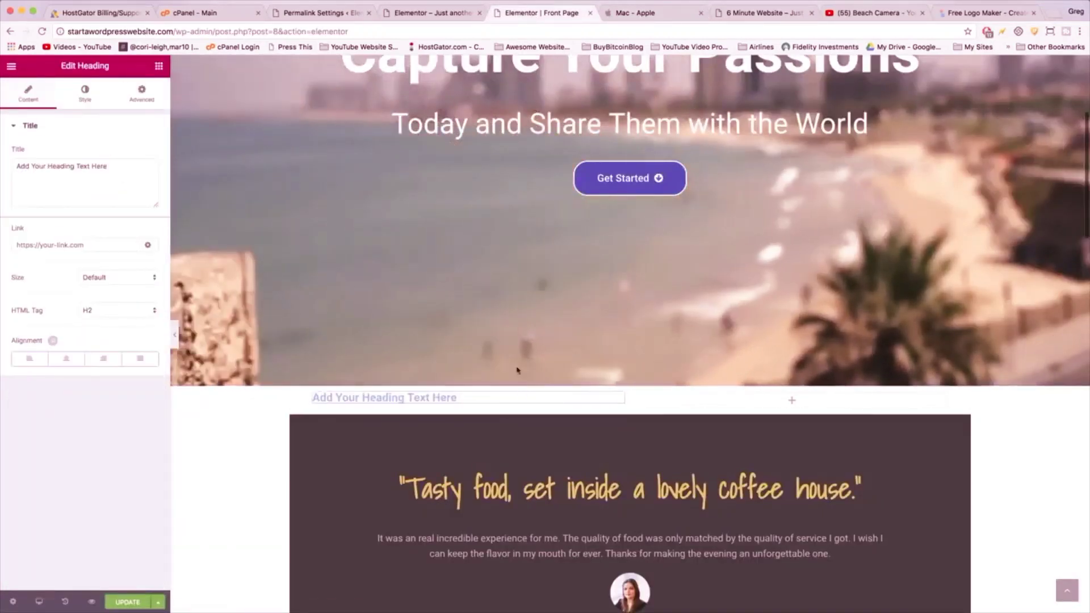
pyautogui.click(159, 66)
pyautogui.moveTo(139, 224); pyautogui.dragTo(405, 397)
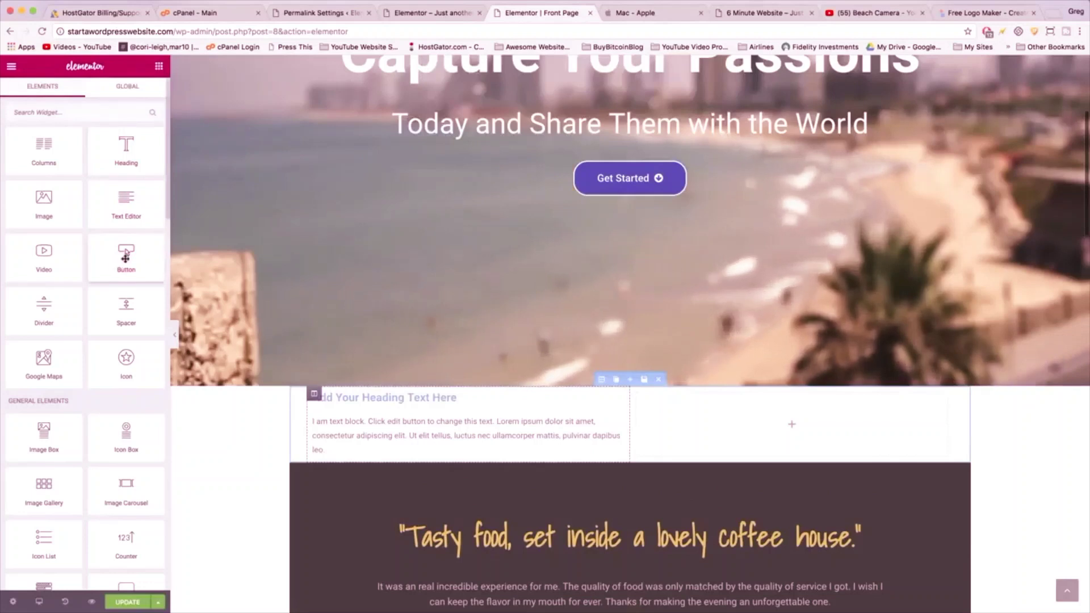
pyautogui.moveTo(131, 249); pyautogui.dragTo(343, 459)
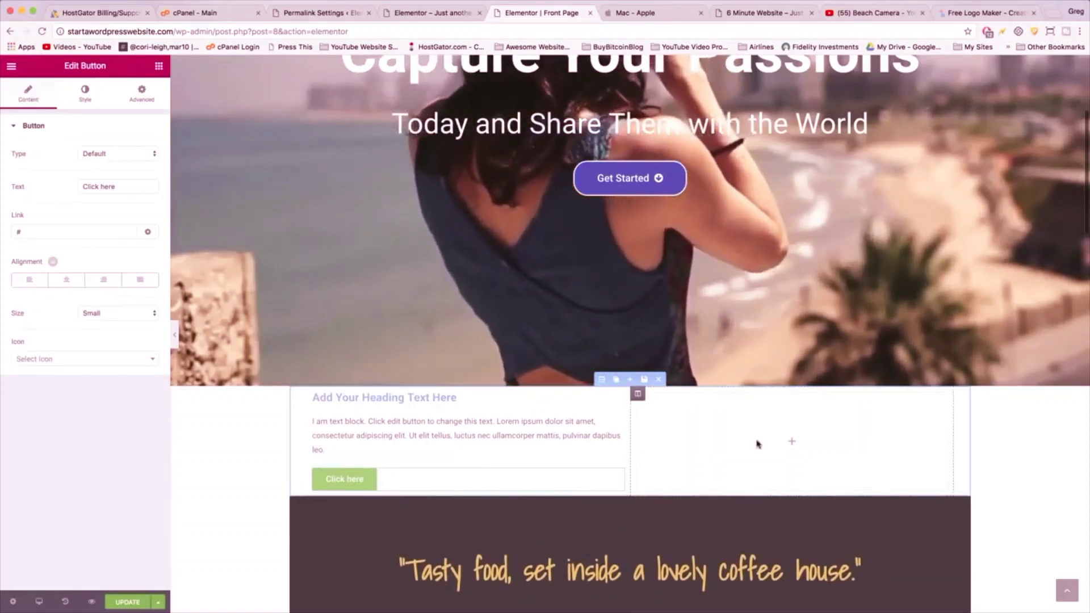
# - Save the front page with UPDATE and view the live site
pyautogui.click(644, 12)
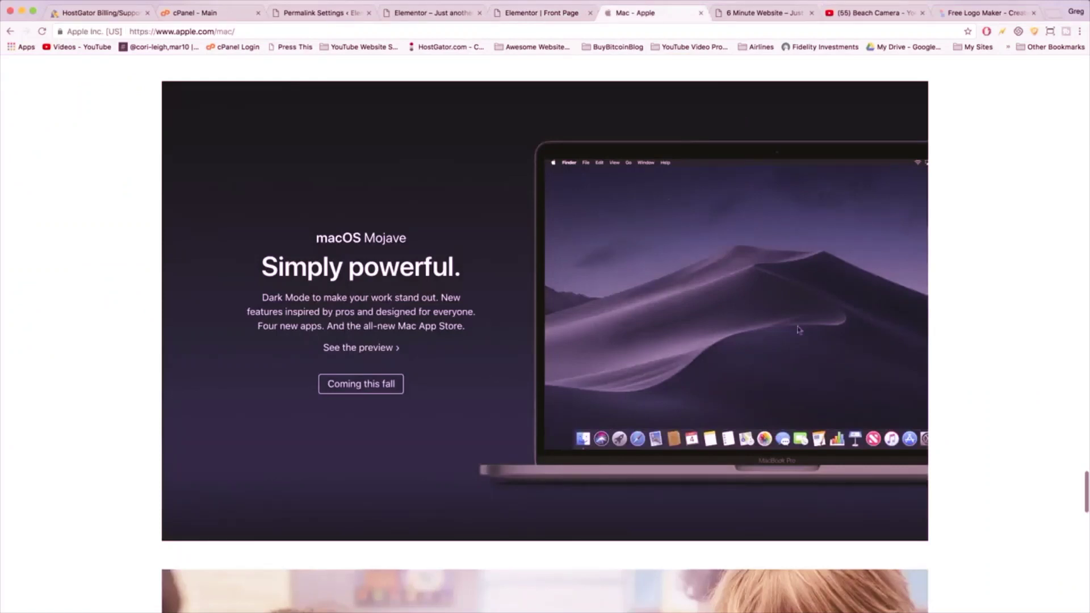
pyautogui.click(537, 12)
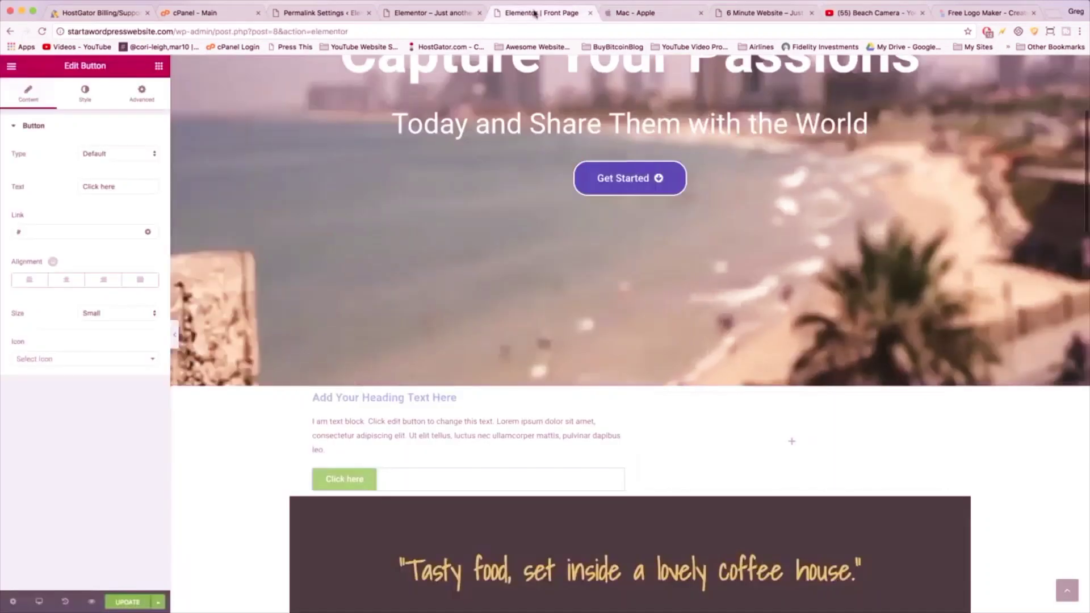
pyautogui.click(127, 602)
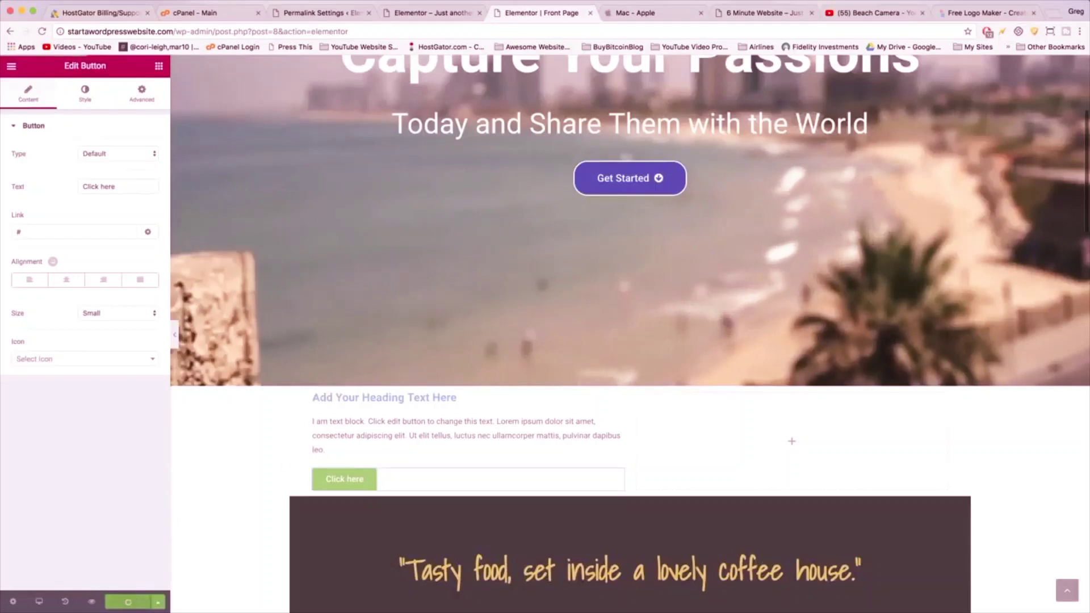
pyautogui.click(431, 14)
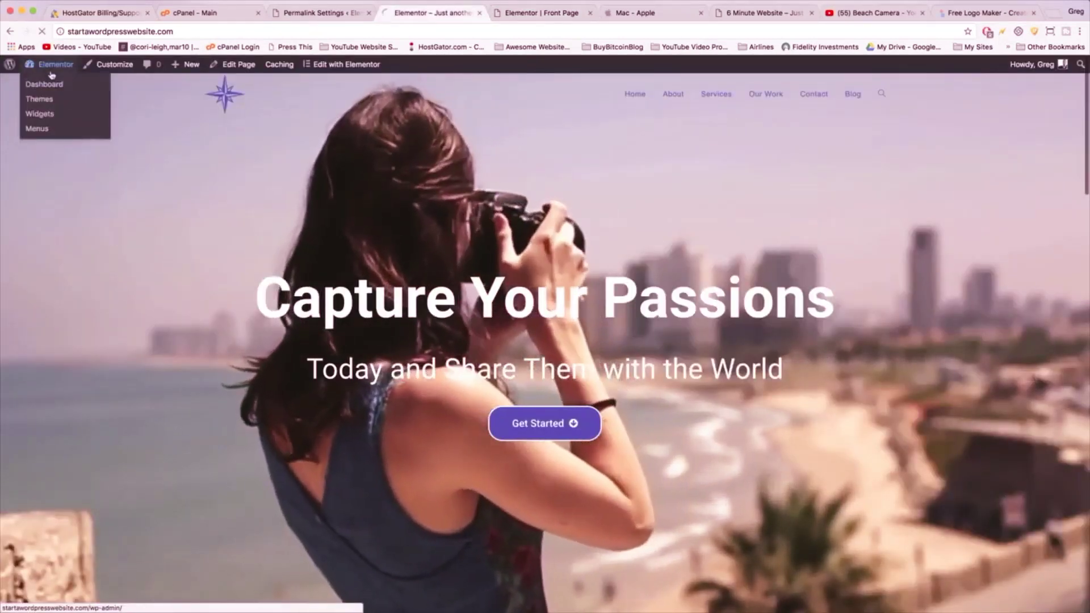
# - Open the ma.png laptop image's attachment details in the Media Library
pyautogui.click(51, 73)
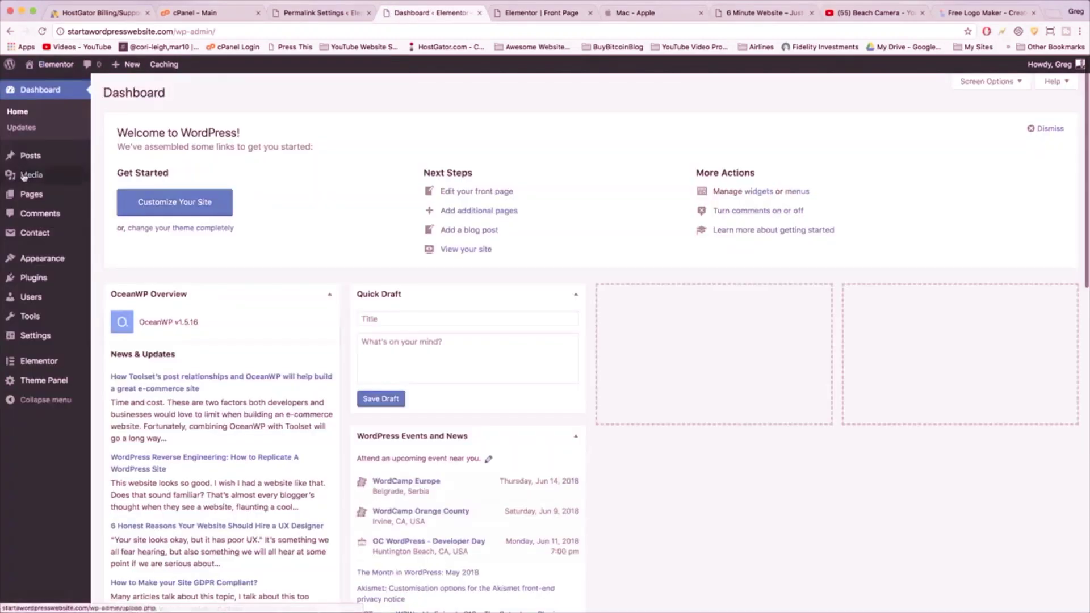
pyautogui.click(31, 176)
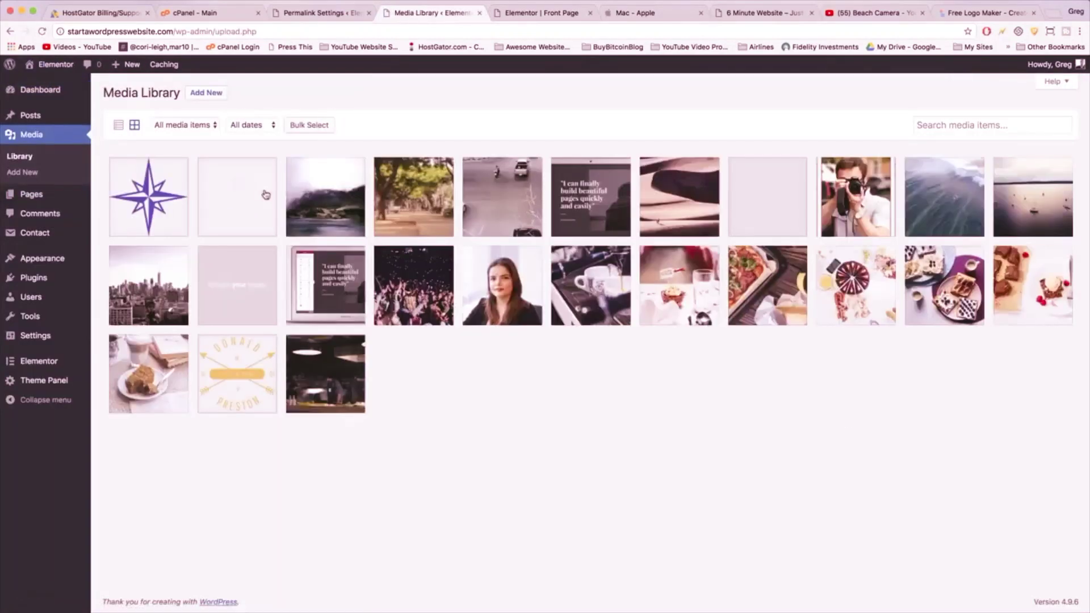
pyautogui.click(344, 296)
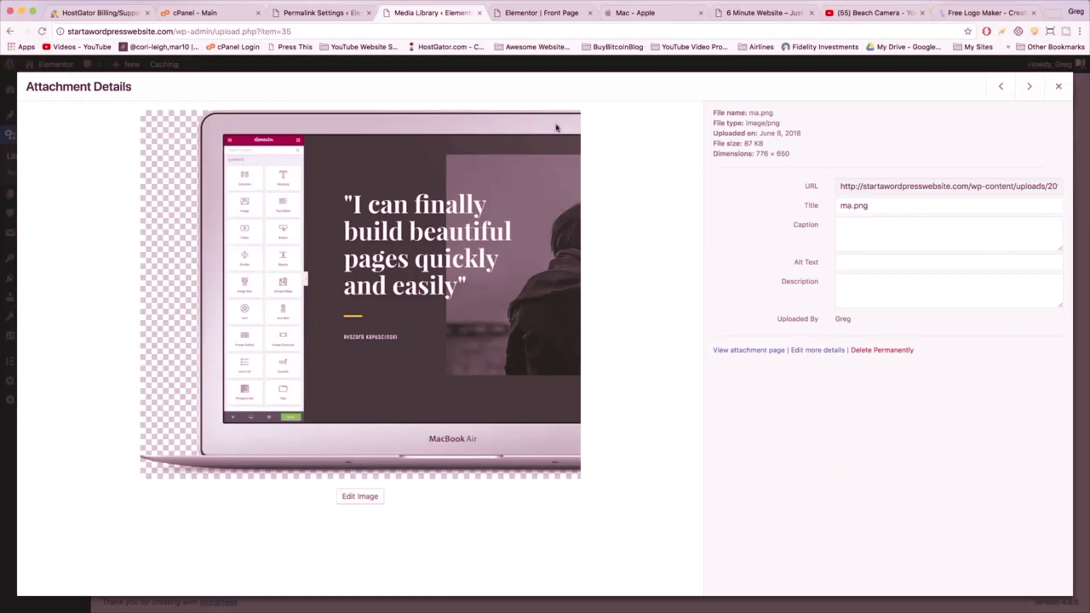
# - Copy the ma.png file URL and open a new browser tab
pyautogui.click(871, 186)
pyautogui.press('super+c')
pyautogui.rightClick(872, 186)
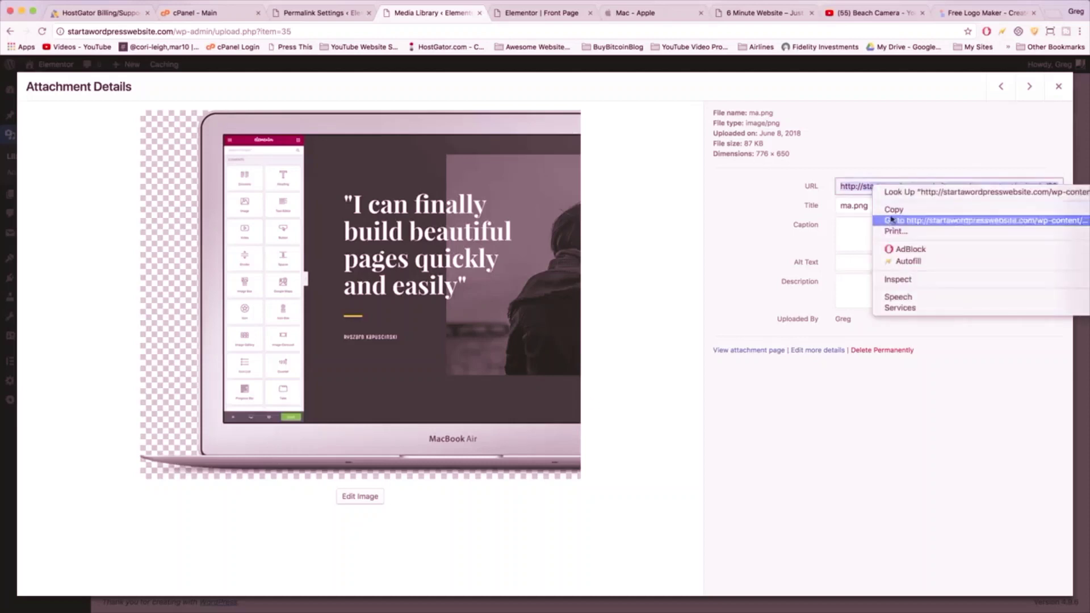
pyautogui.click(893, 209)
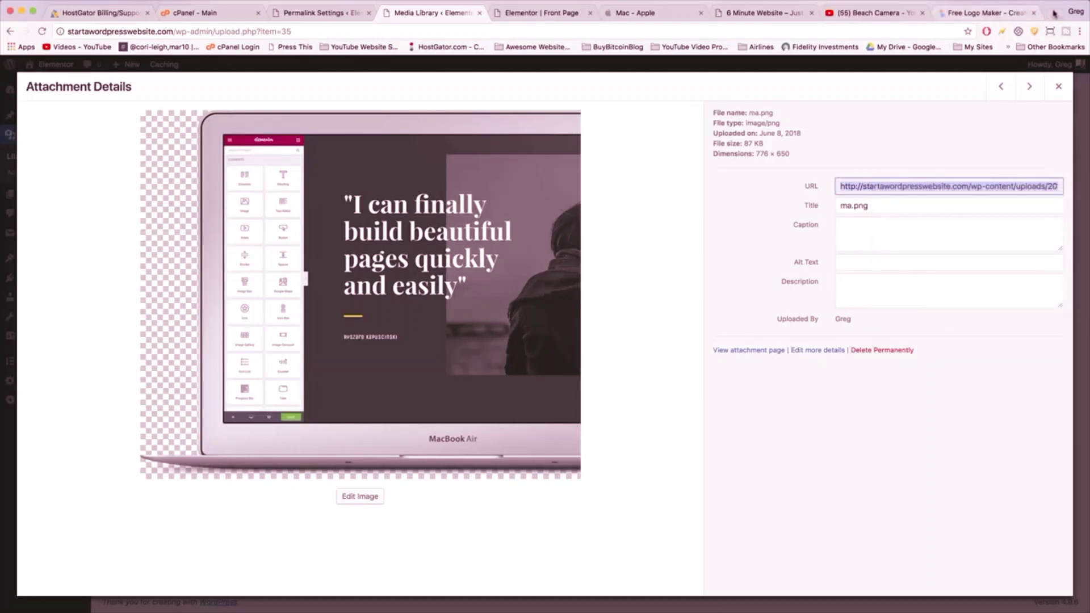
pyautogui.click(1052, 13)
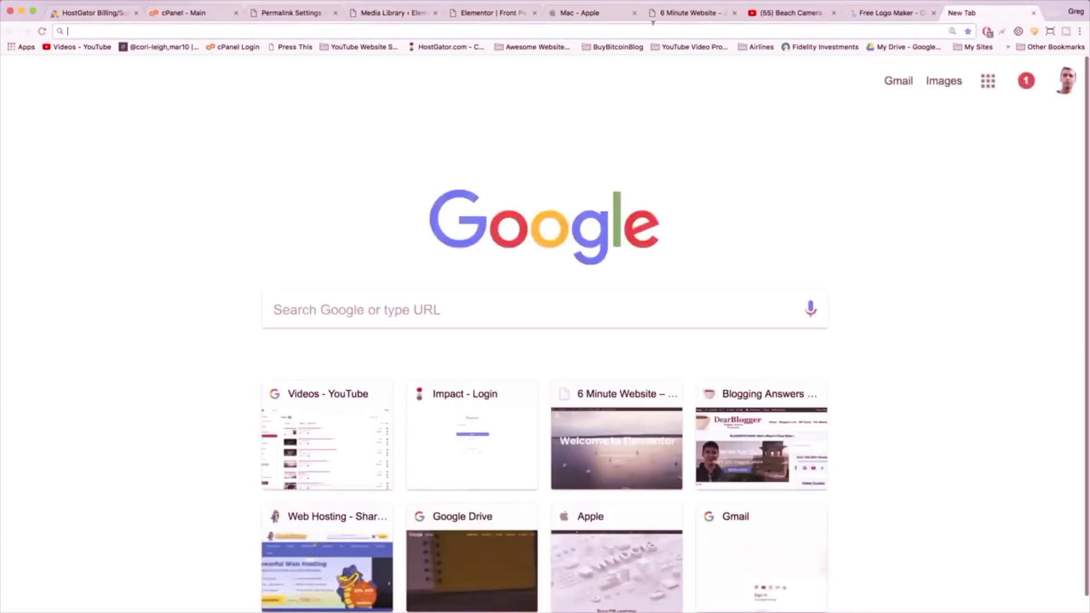
# - Paste the copied ma.png URL into the address bar and load the image
pyautogui.rightClick(652, 28)
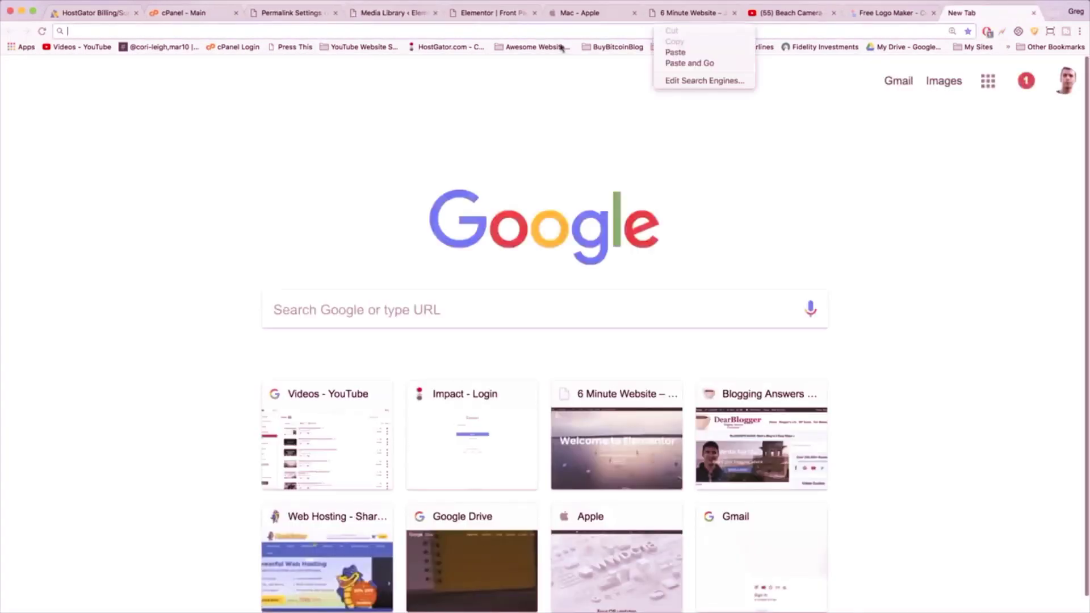
pyautogui.click(671, 52)
pyautogui.press('Return')
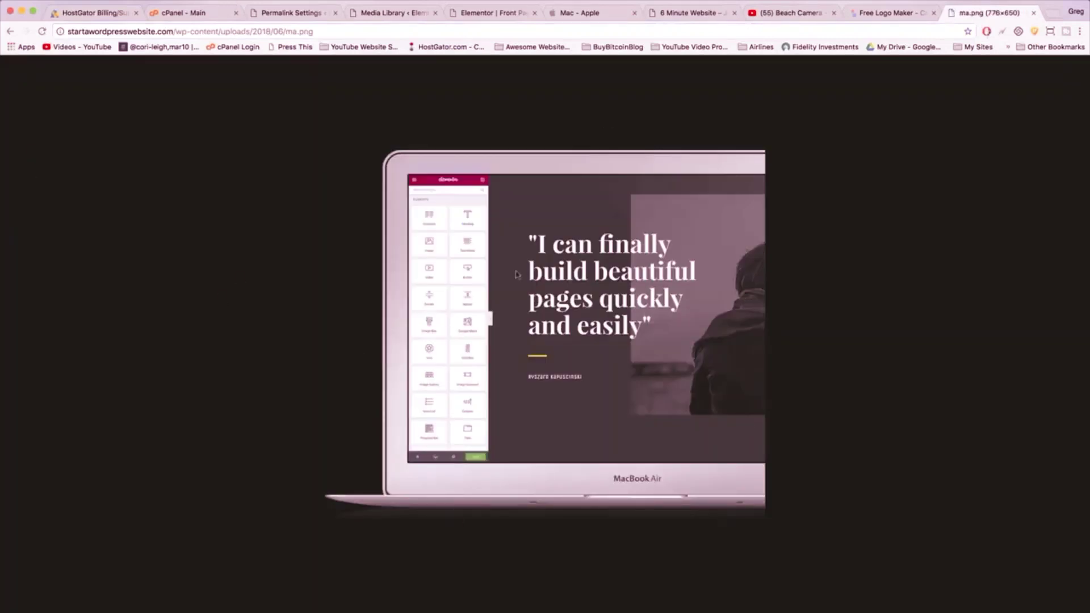
# - Save the image to Documents as 'half laptop' PNG
pyautogui.rightClick(493, 271)
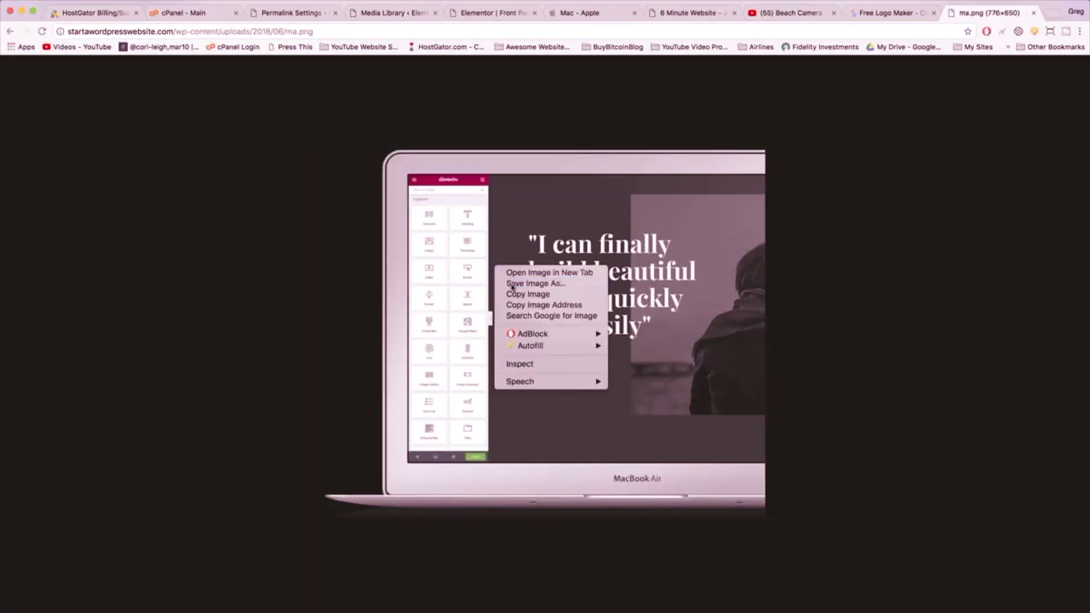
pyautogui.click(511, 284)
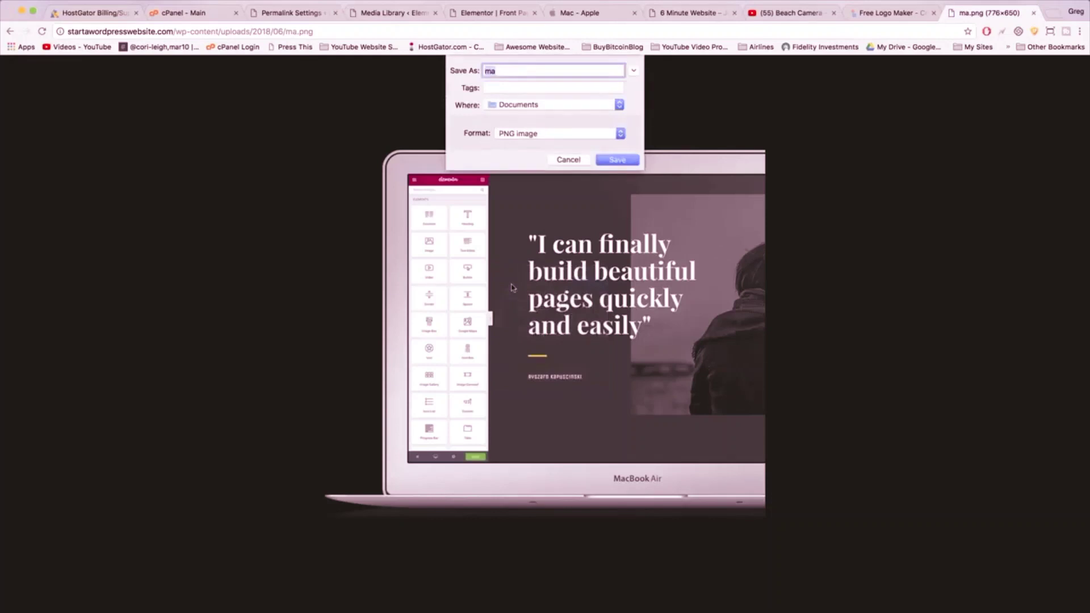
pyautogui.write('half laptop')
pyautogui.click(616, 160)
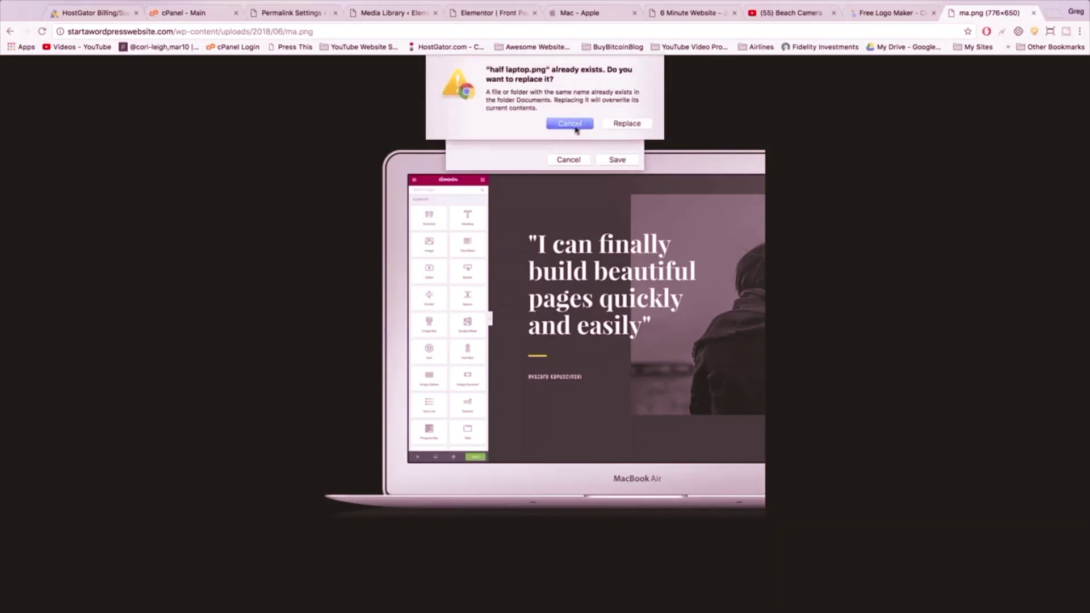
pyautogui.click(570, 124)
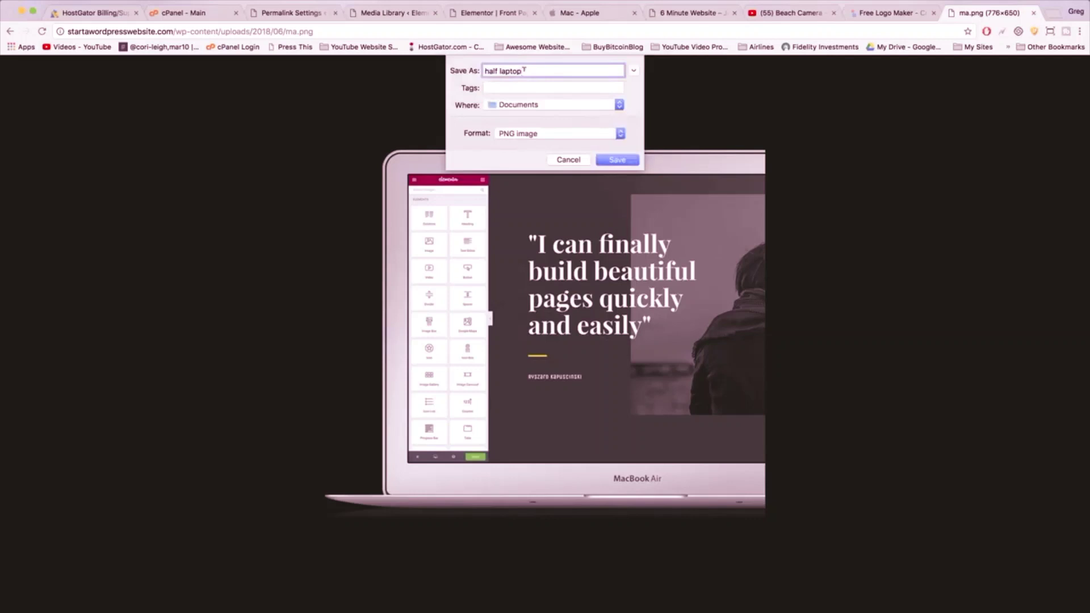
pyautogui.click(613, 160)
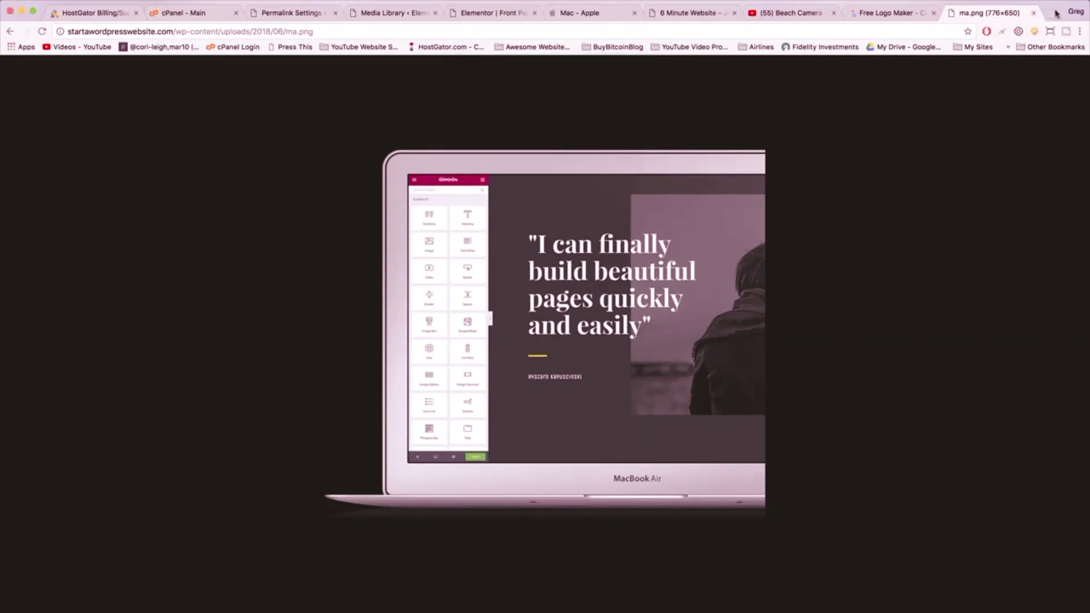
# - Load picmonkey.com in a new tab
pyautogui.click(1056, 12)
pyautogui.write('pic')
pyautogui.press('Return')
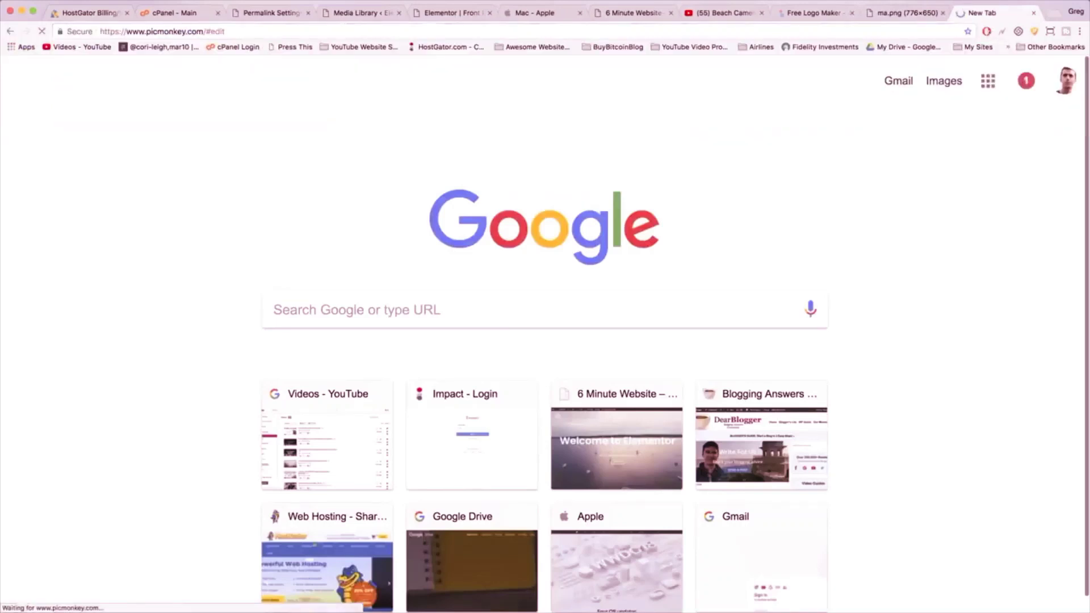
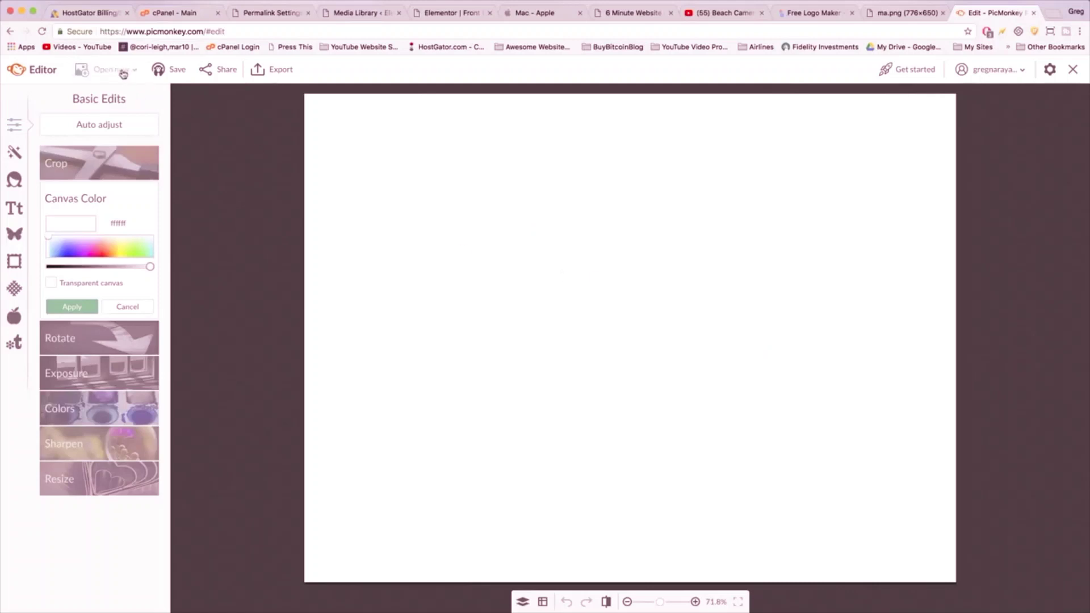
# - Open half laptop 2.png from Documents in PicMonkey's editor
pyautogui.click(123, 71)
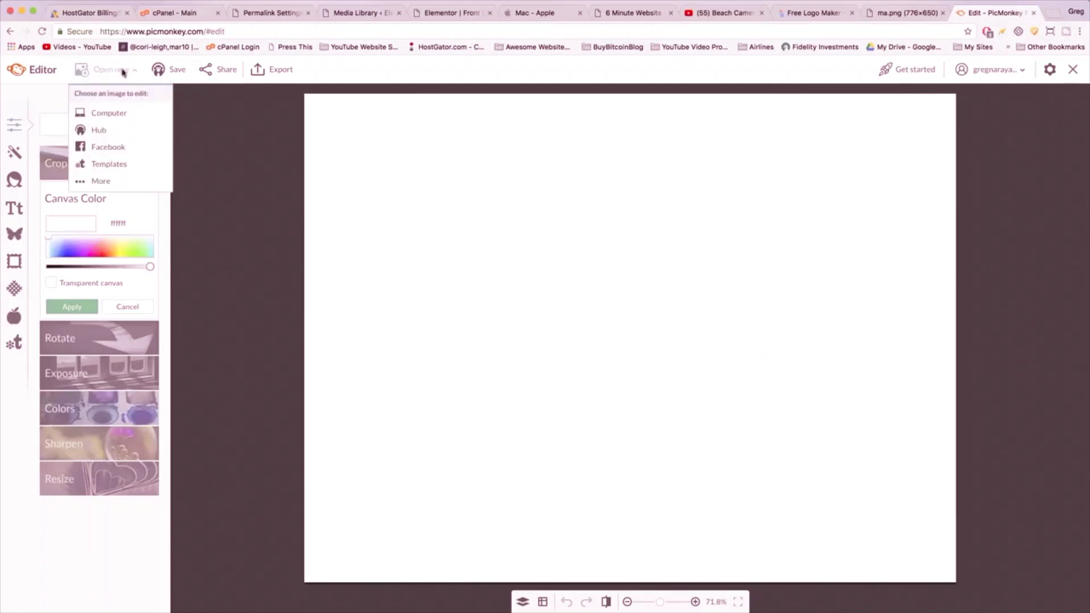
pyautogui.click(118, 114)
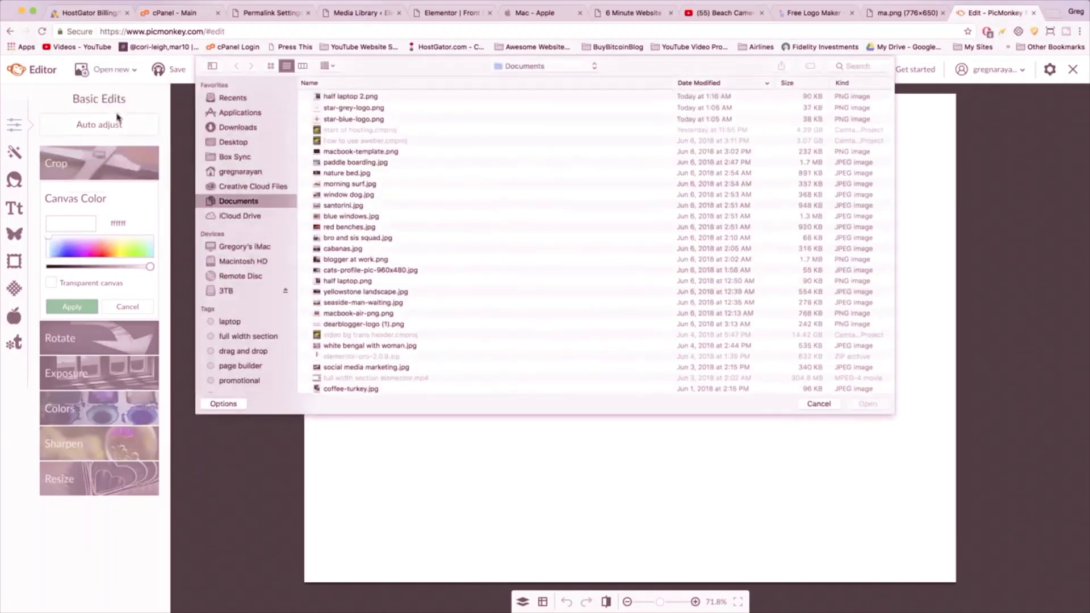
pyautogui.doubleClick(349, 97)
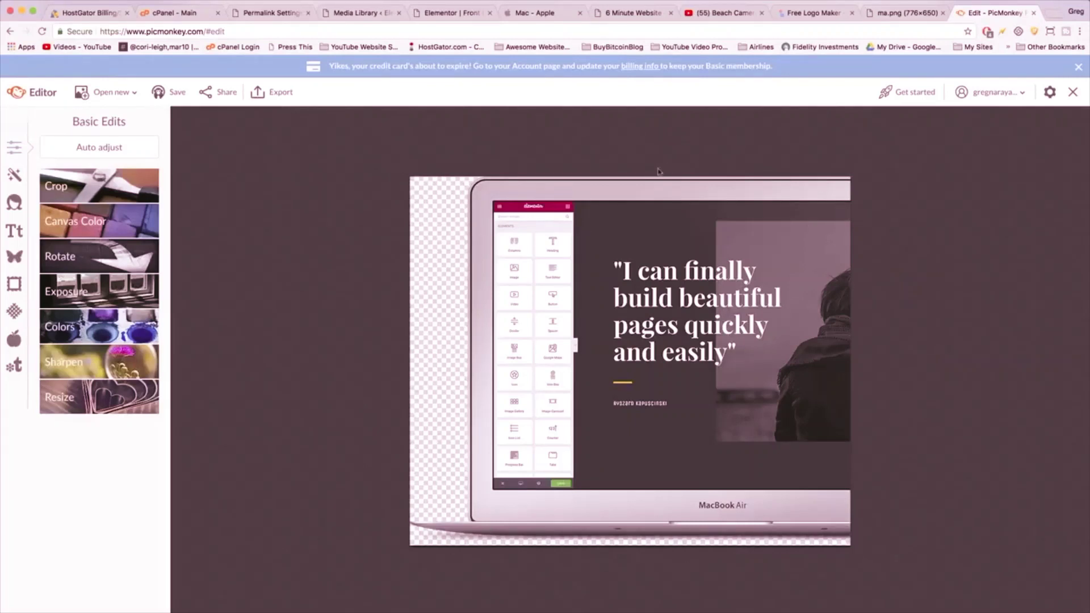
pyautogui.click(530, 13)
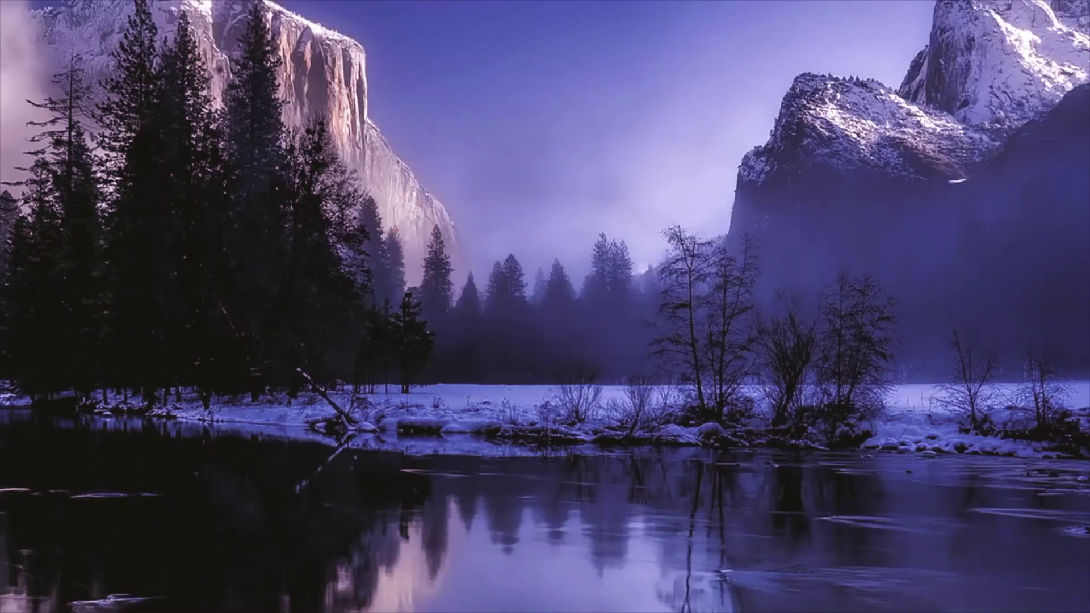
pyautogui.moveTo(126, 115); pyautogui.dragTo(953, 612)
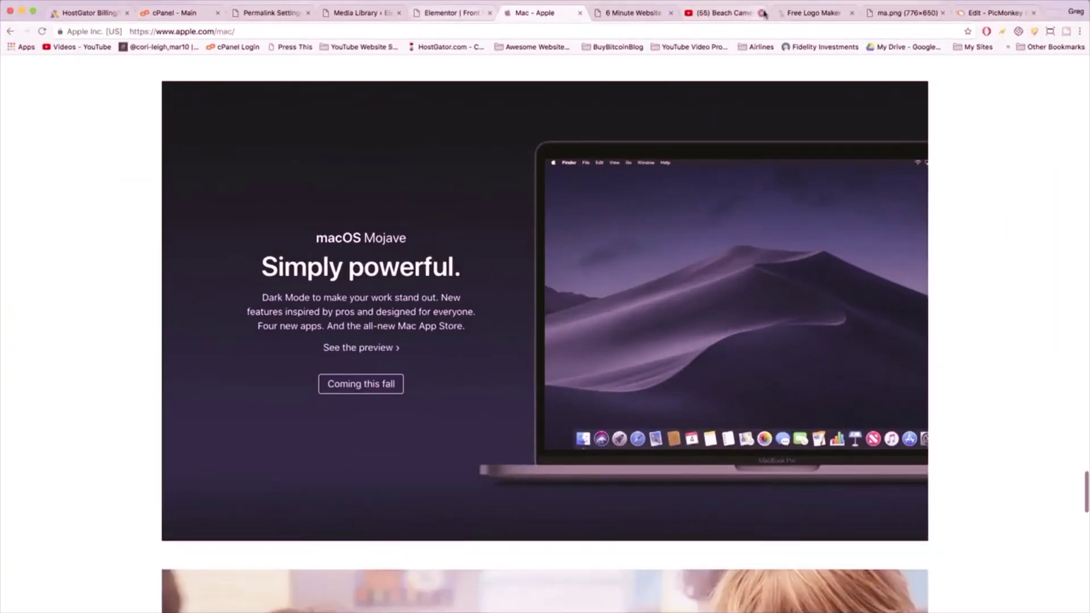
pyautogui.click(992, 12)
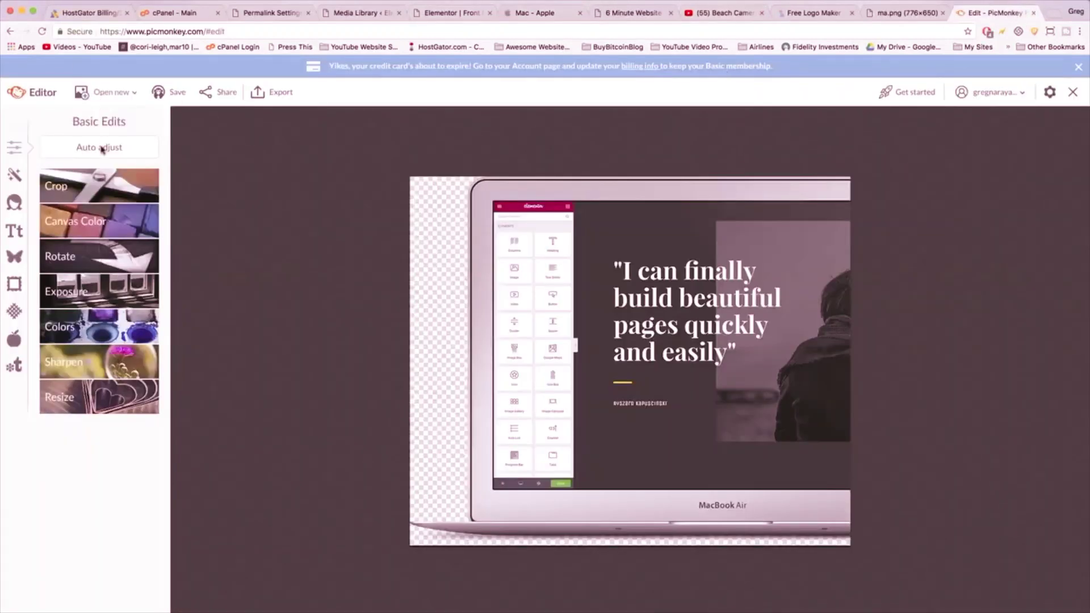
# - Add the latest Desktop screenshot as a PicMonkey overlay
pyautogui.click(14, 259)
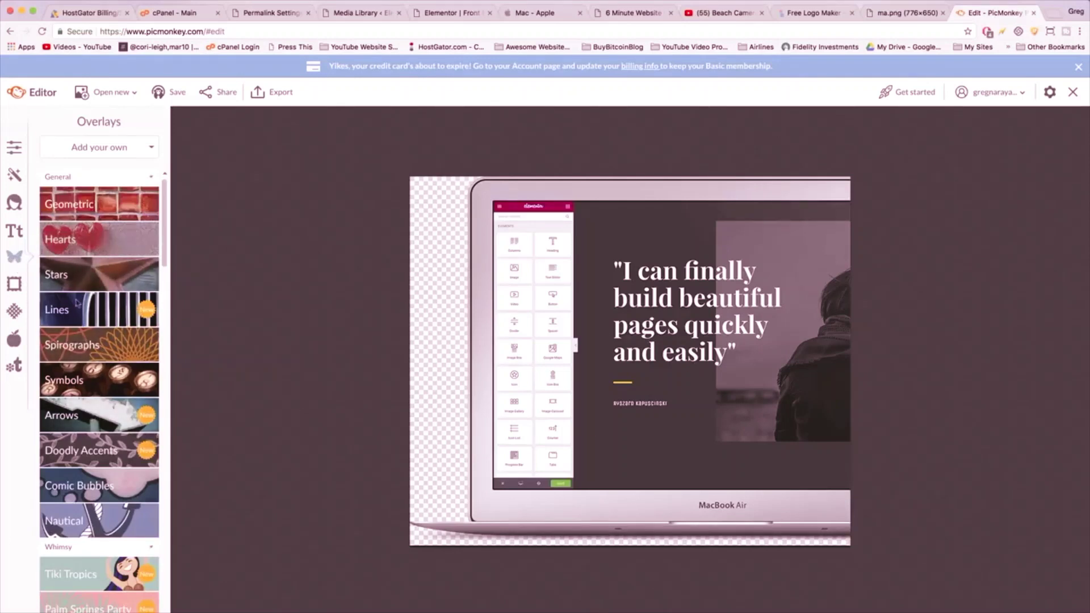
pyautogui.click(117, 149)
pyautogui.click(114, 171)
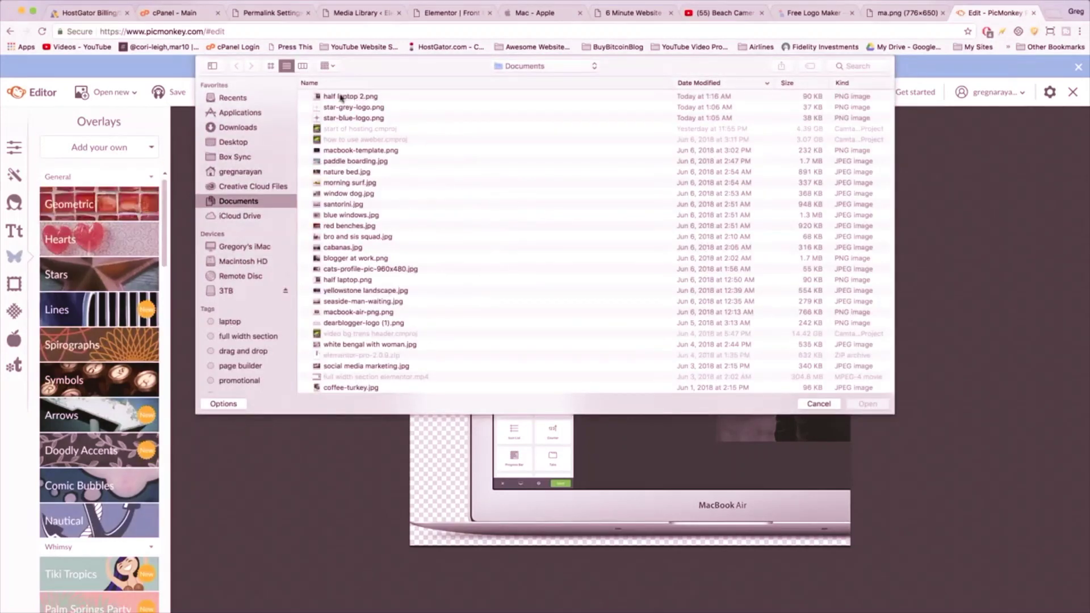
pyautogui.click(225, 145)
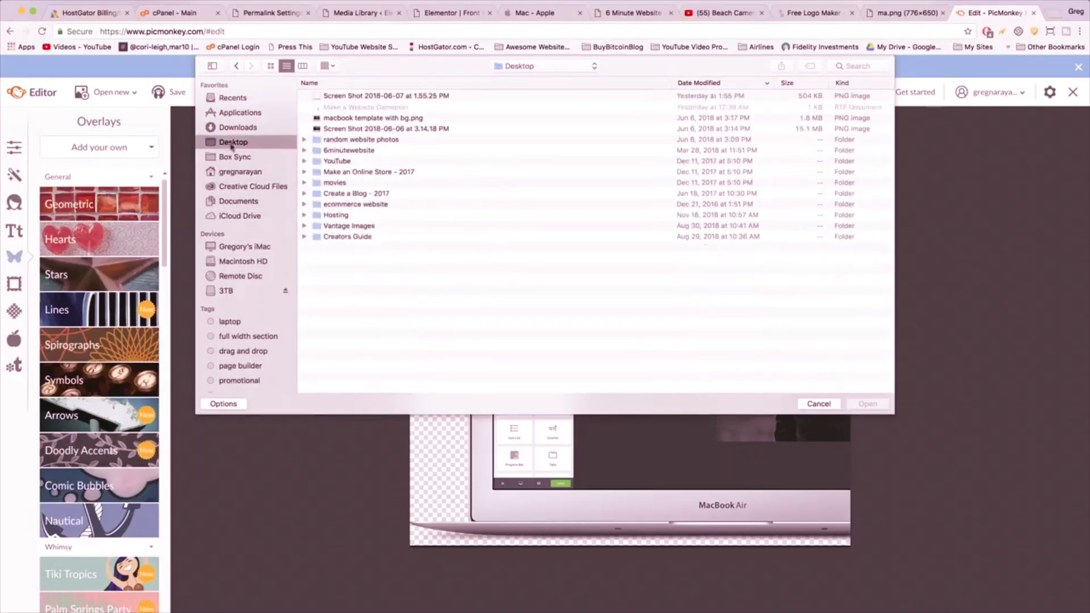
pyautogui.doubleClick(352, 98)
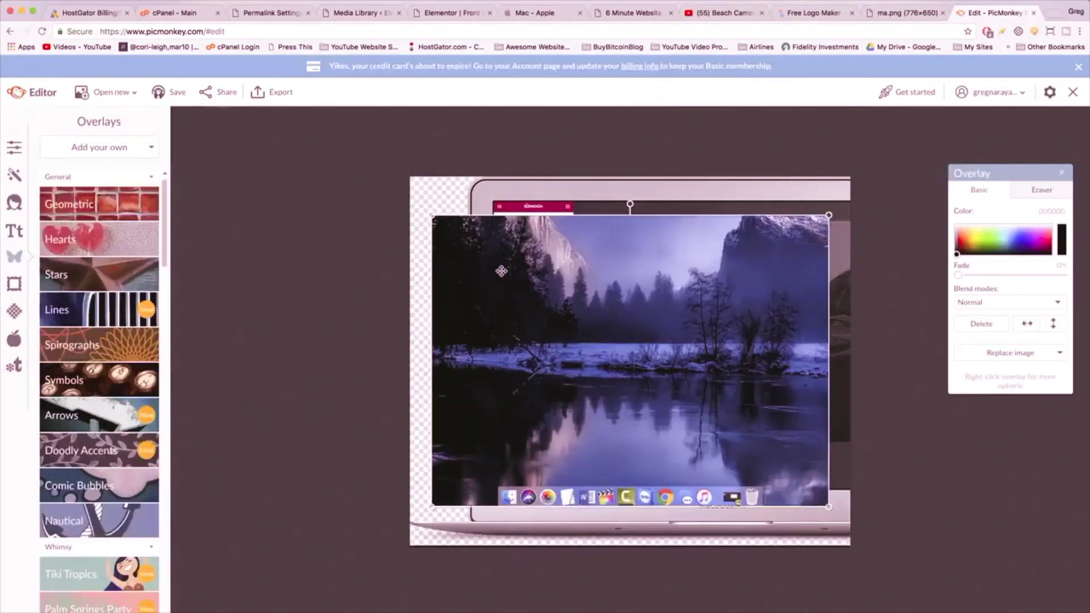
# - Move and resize the snowy valley overlay to fill the laptop screen
pyautogui.moveTo(502, 271); pyautogui.dragTo(560, 258)
pyautogui.moveTo(491, 201); pyautogui.dragTo(485, 200)
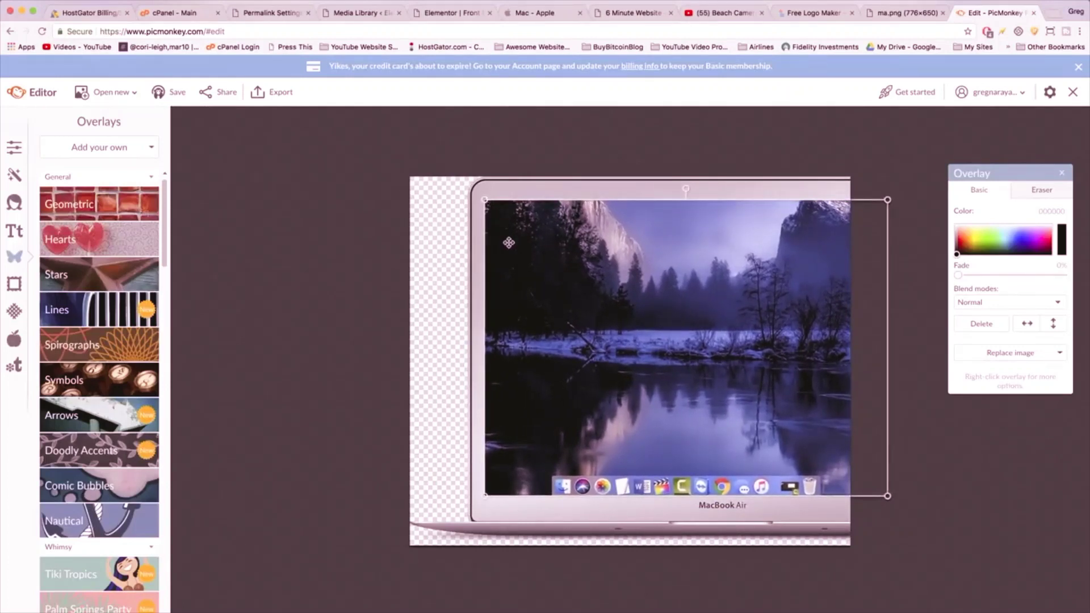
pyautogui.moveTo(509, 243); pyautogui.dragTo(511, 245)
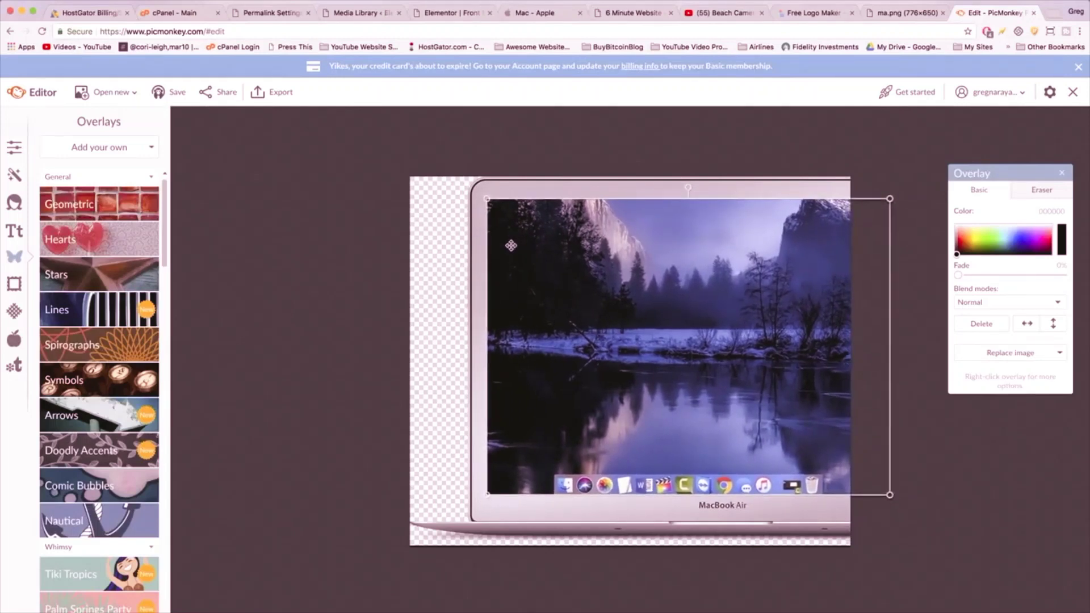
pyautogui.click(540, 517)
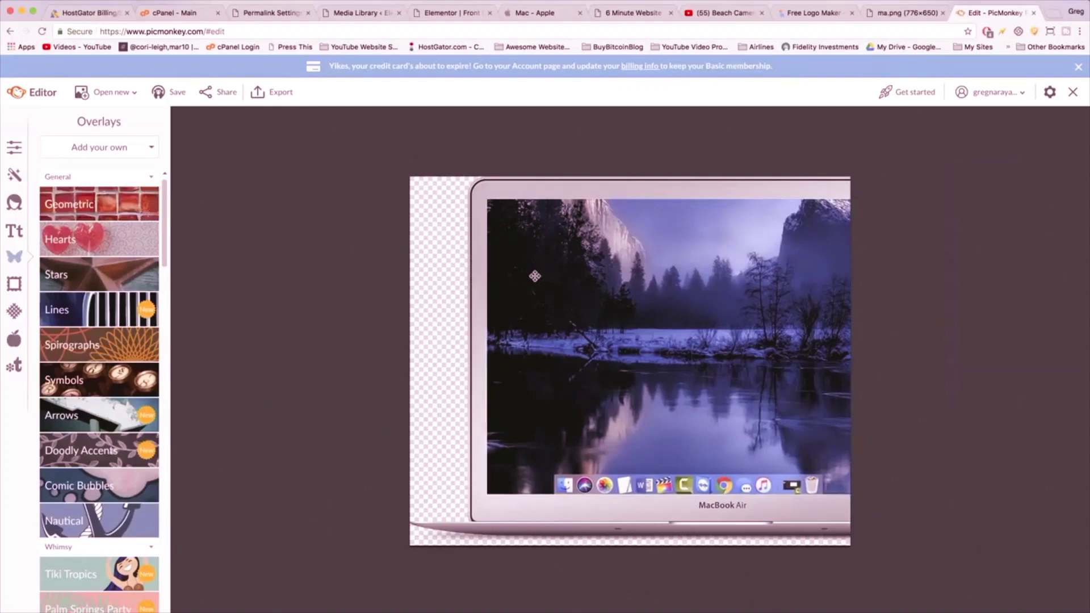
pyautogui.moveTo(535, 276); pyautogui.dragTo(537, 276)
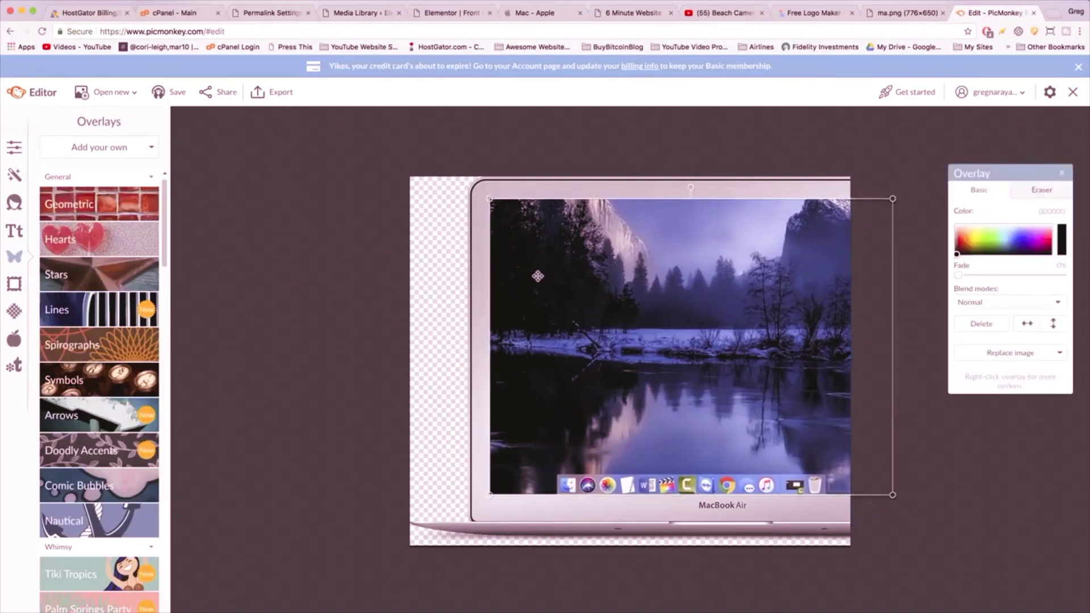
pyautogui.click(488, 299)
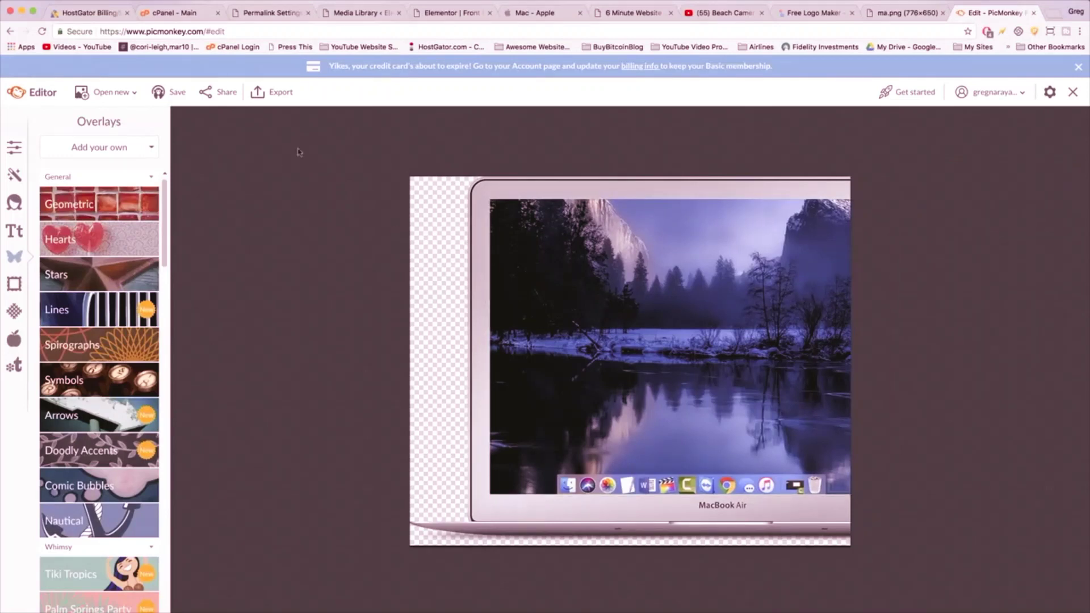
pyautogui.click(275, 94)
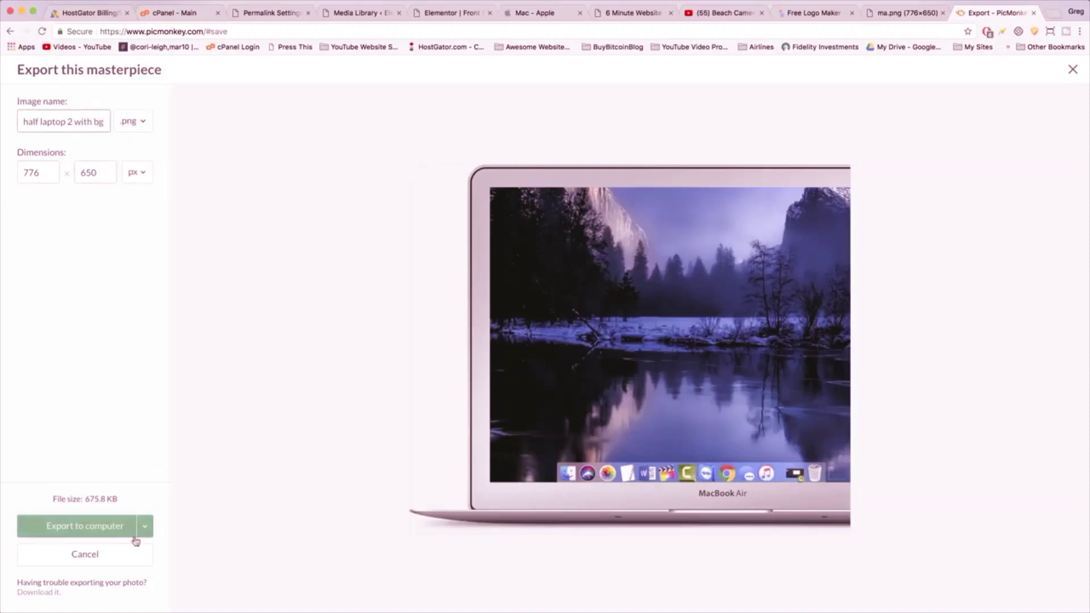
# - Export the composite to the computer as 'half laptop 2 with bg' PNG, 776 × 650
pyautogui.click(88, 529)
pyautogui.click(618, 161)
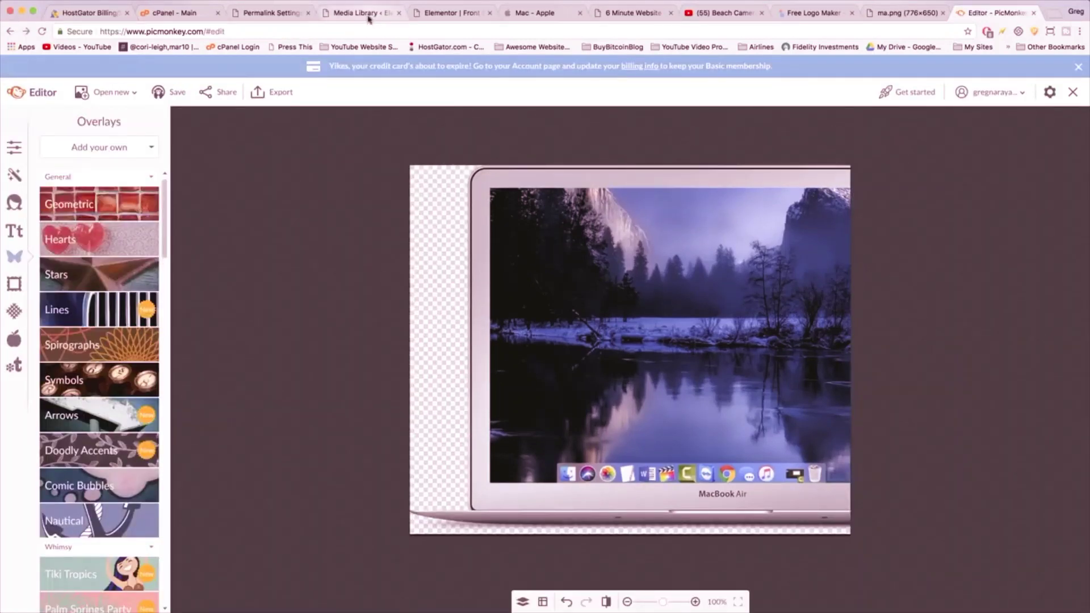
pyautogui.click(366, 14)
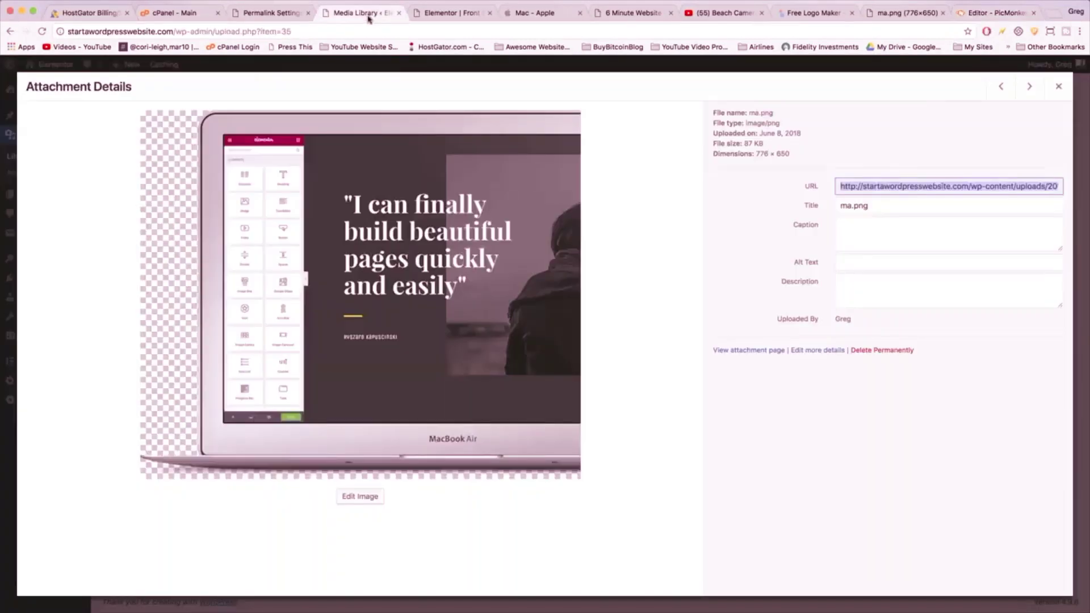
# - Add an Image widget to the empty right column in Elementor
pyautogui.click(1058, 93)
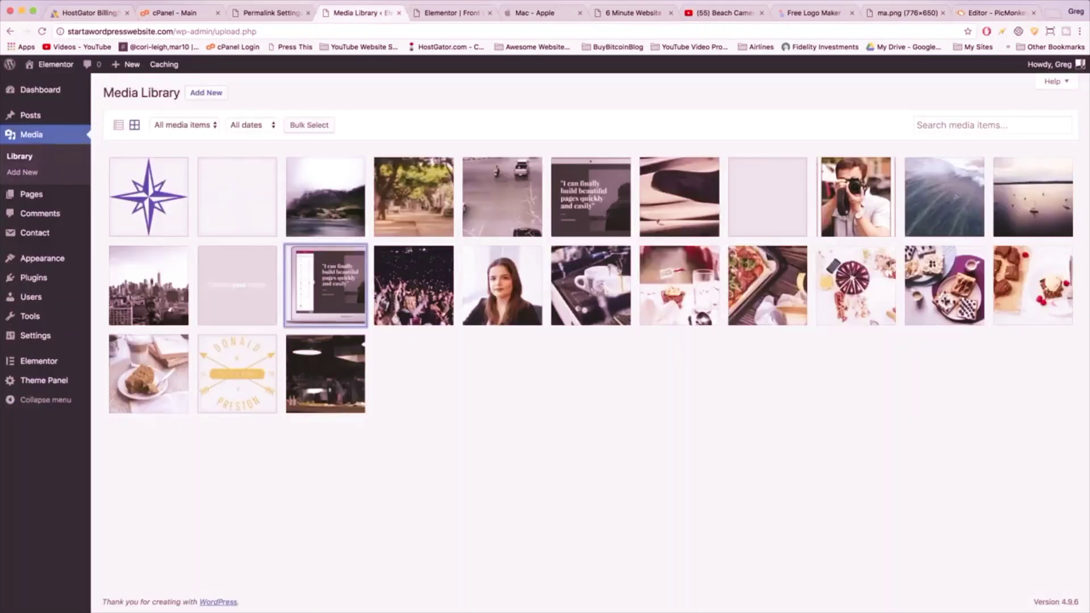
pyautogui.click(449, 12)
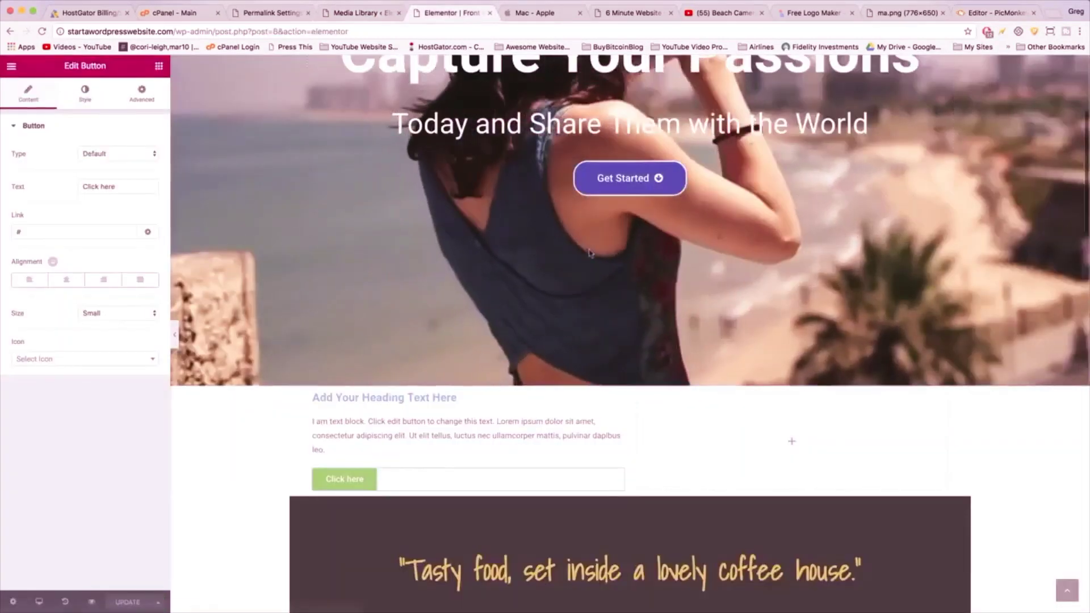
pyautogui.scroll(-2, 589, 253)
pyautogui.scroll(-1, 589, 253)
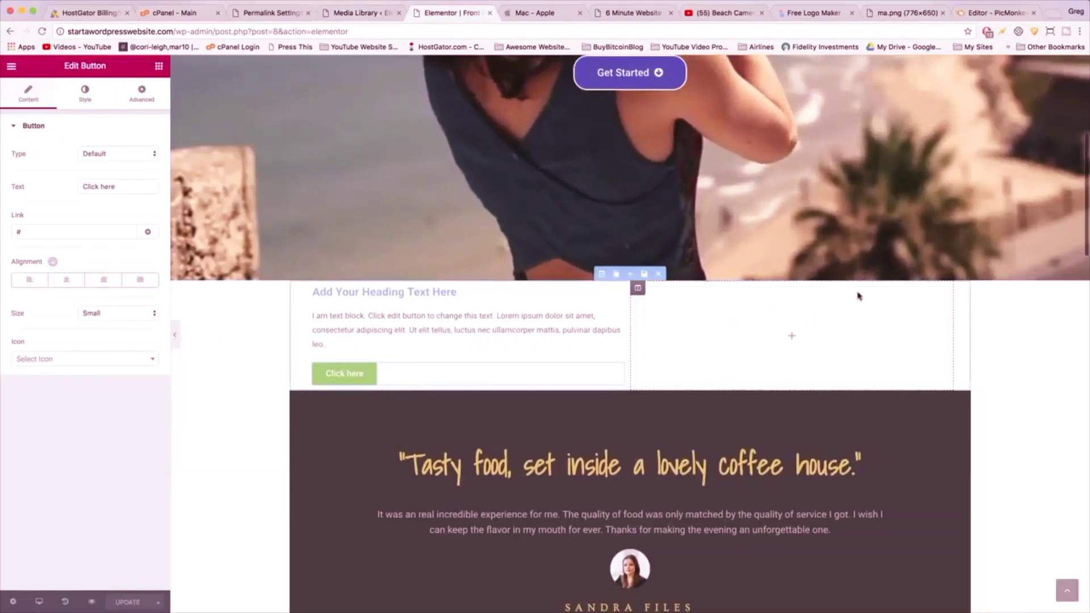
pyautogui.click(159, 71)
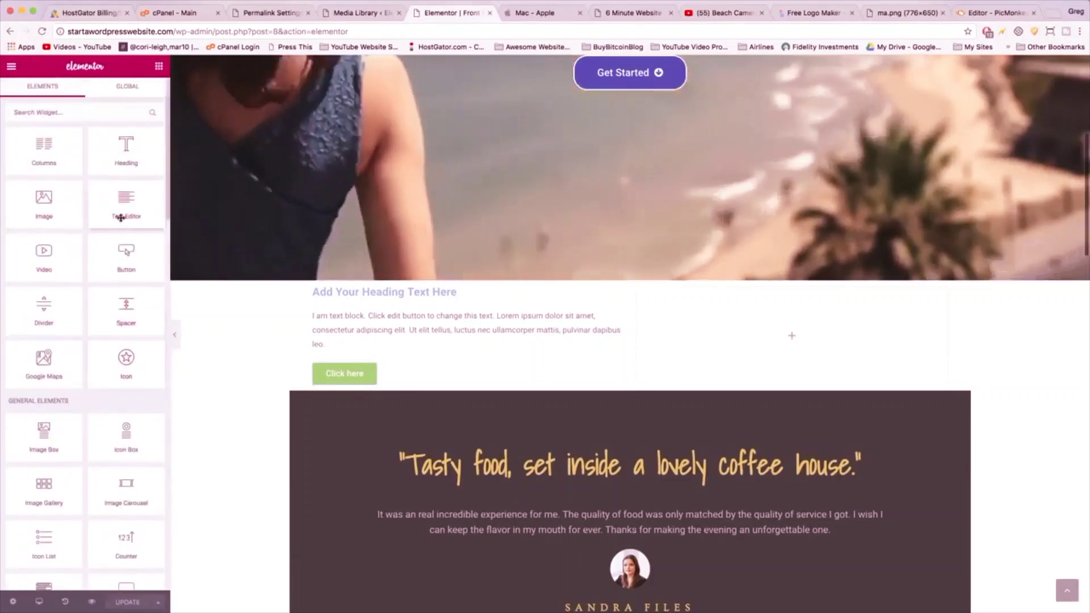
pyautogui.moveTo(45, 200); pyautogui.dragTo(733, 331)
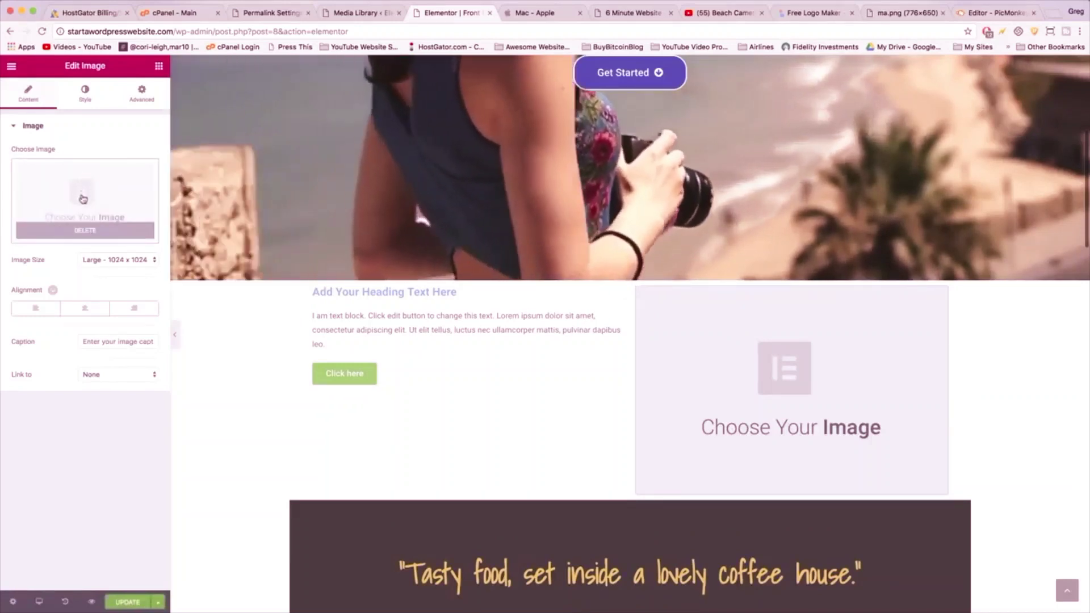
# - Upload half laptop 2 with bg.png and insert it into the image widget
pyautogui.click(82, 198)
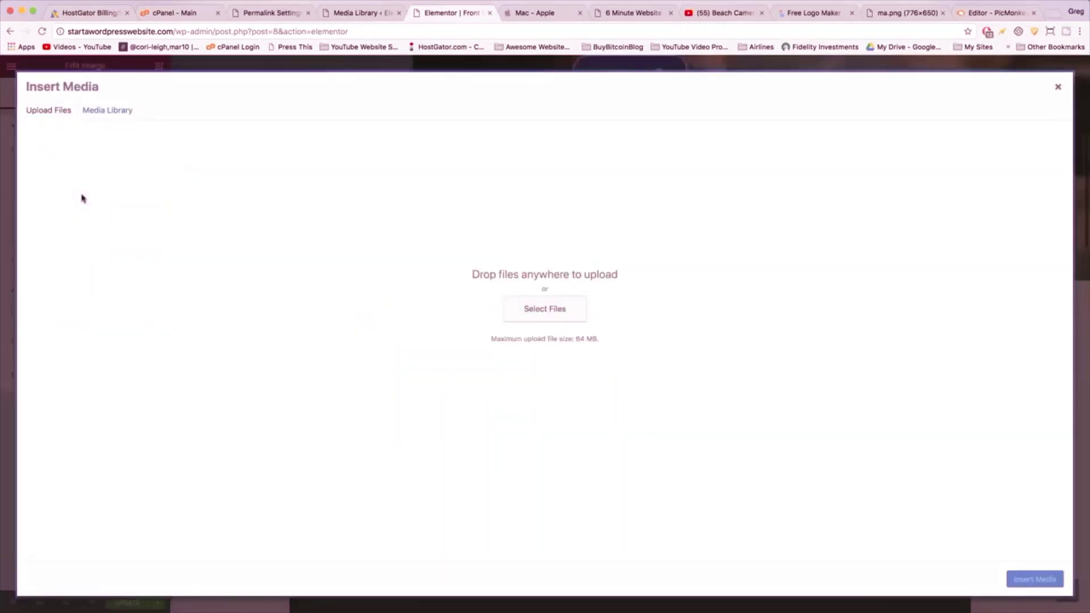
pyautogui.click(523, 310)
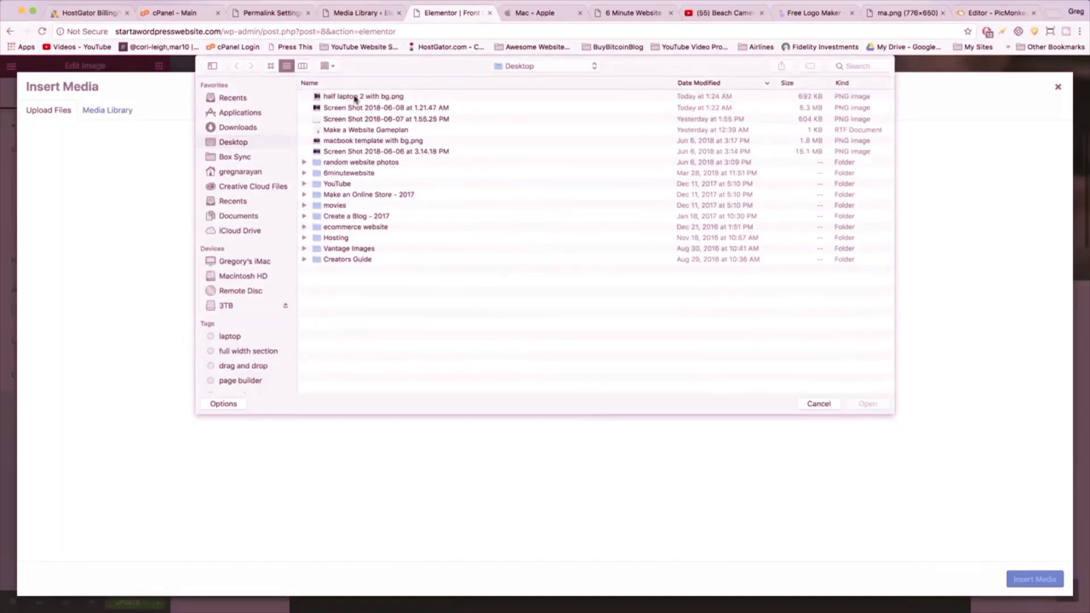
pyautogui.doubleClick(355, 99)
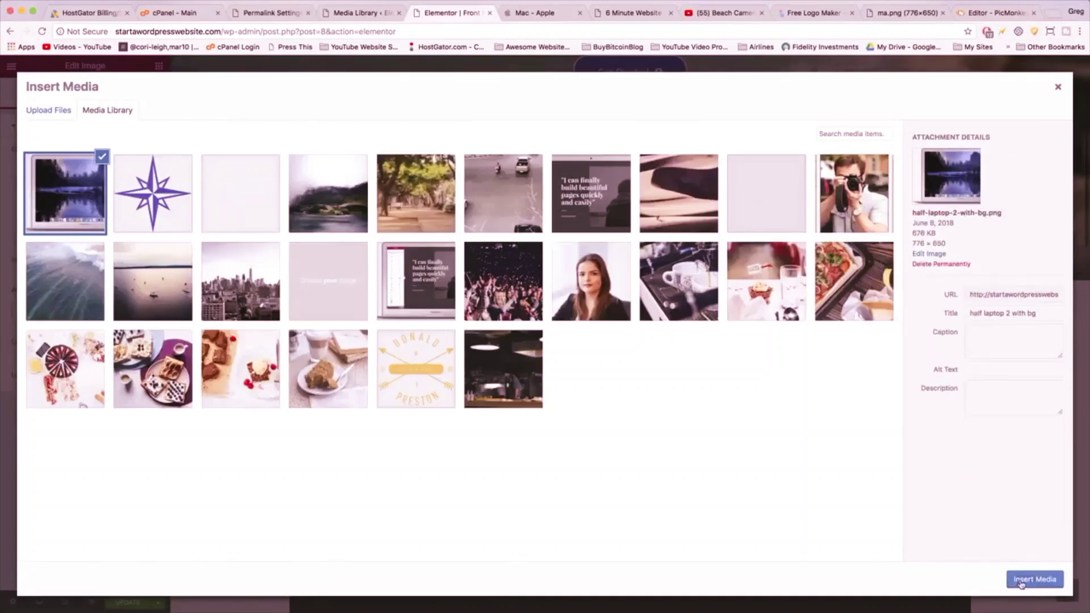
pyautogui.click(1035, 579)
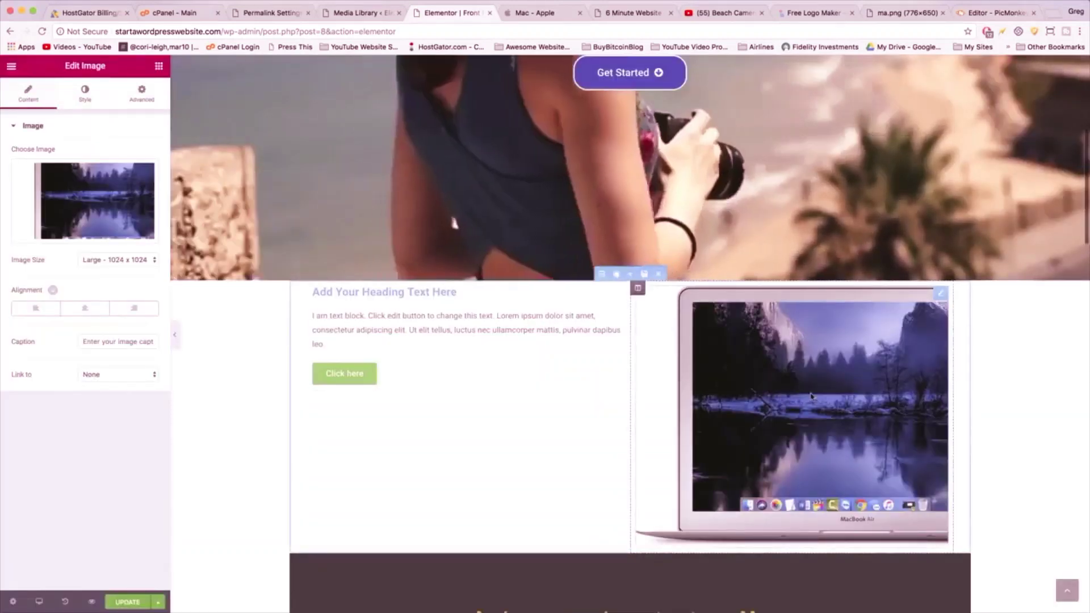
pyautogui.click(536, 12)
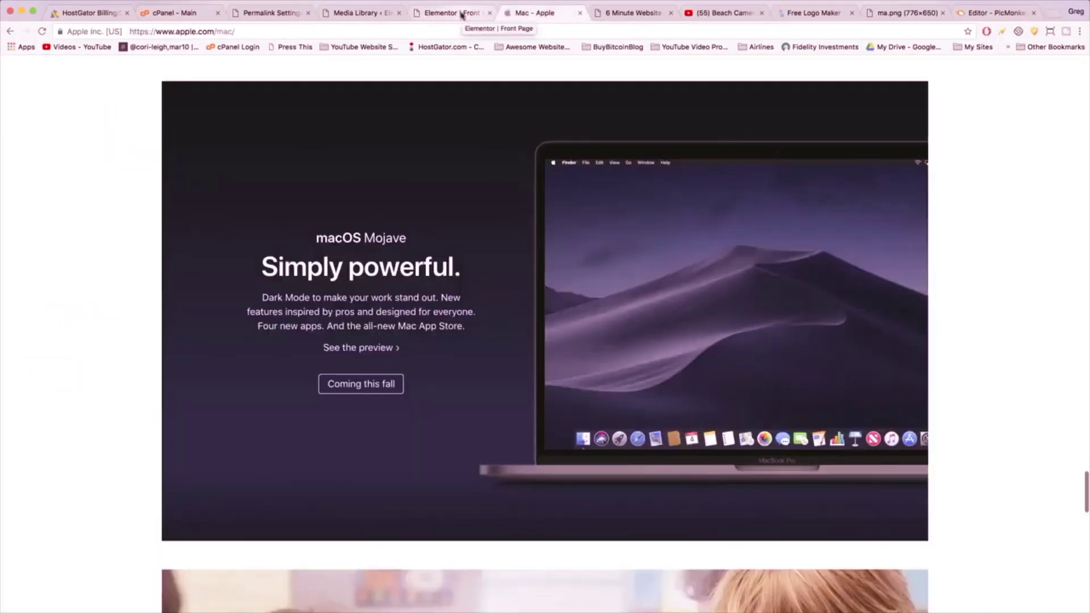
# - Change the heading text to 'MacOS Dolphin'
pyautogui.click(461, 14)
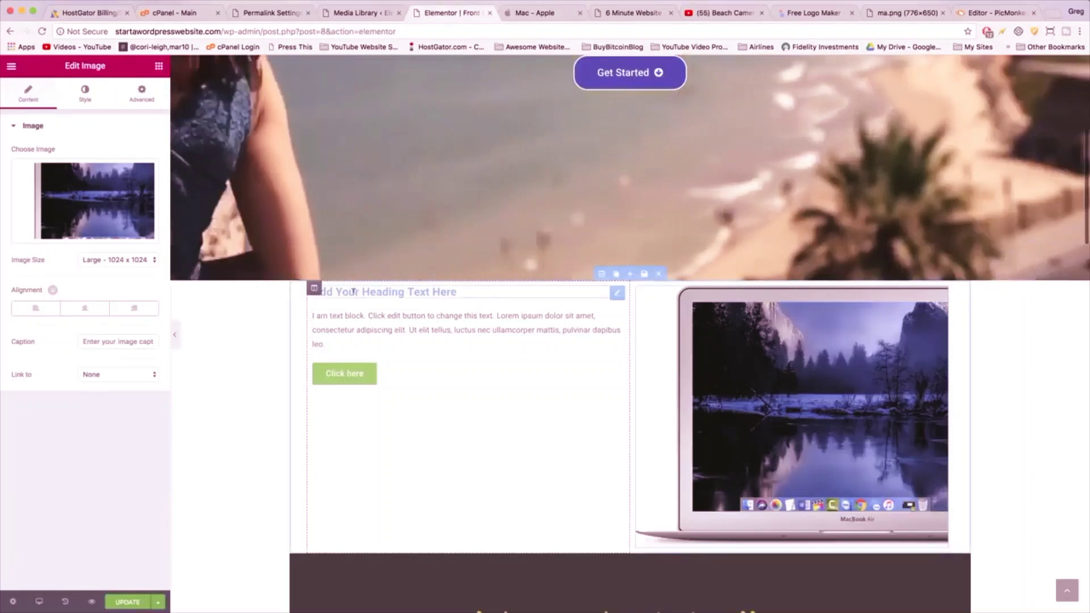
pyautogui.click(353, 291)
pyautogui.click(117, 167)
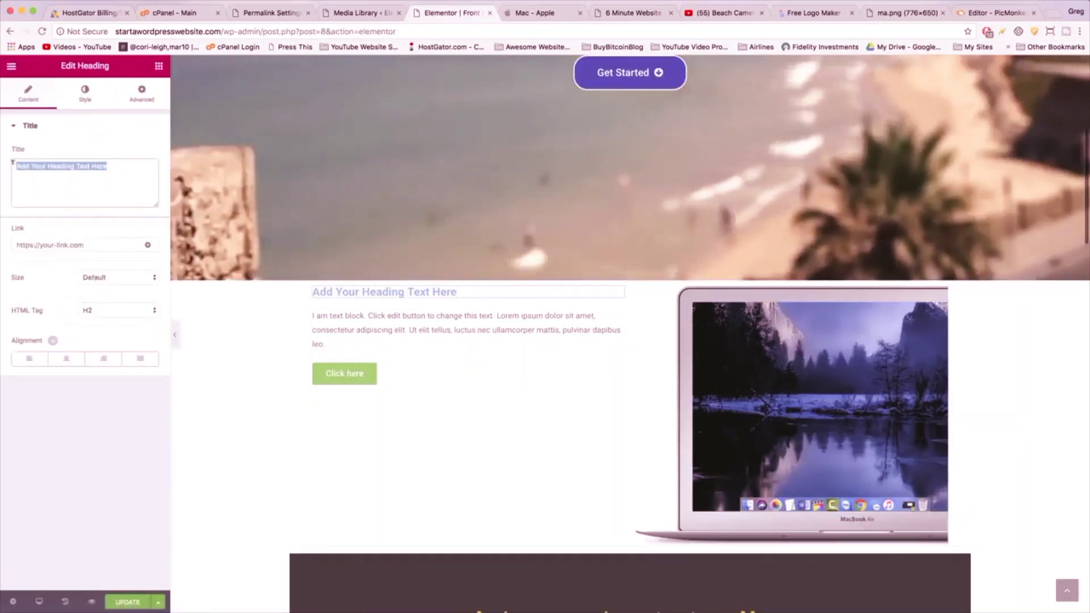
pyautogui.press('BackSpace')
pyautogui.write('Mac')
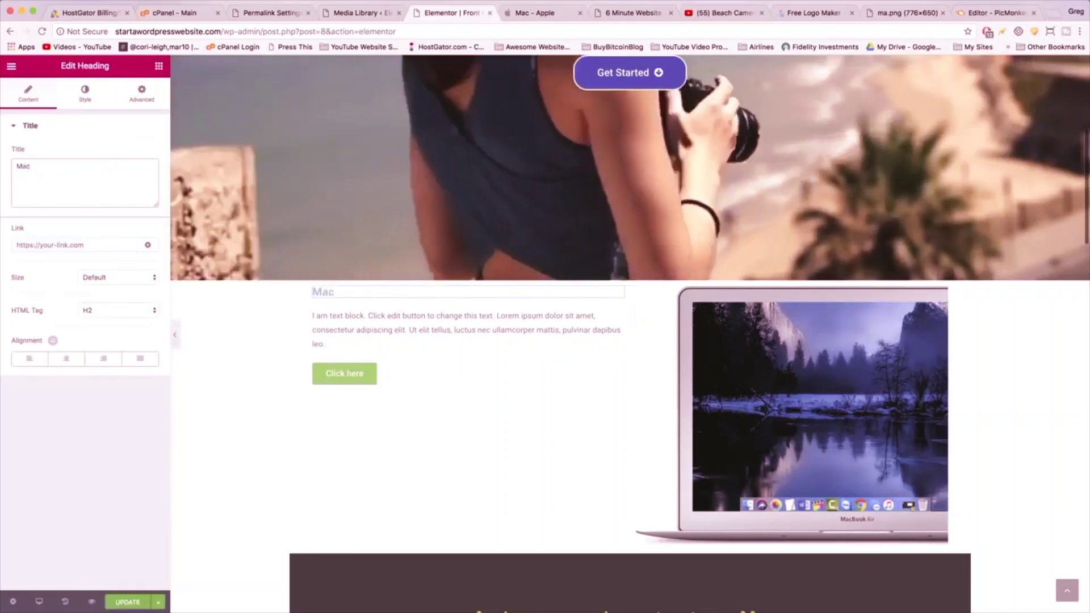
pyautogui.write('OS Dolphin')
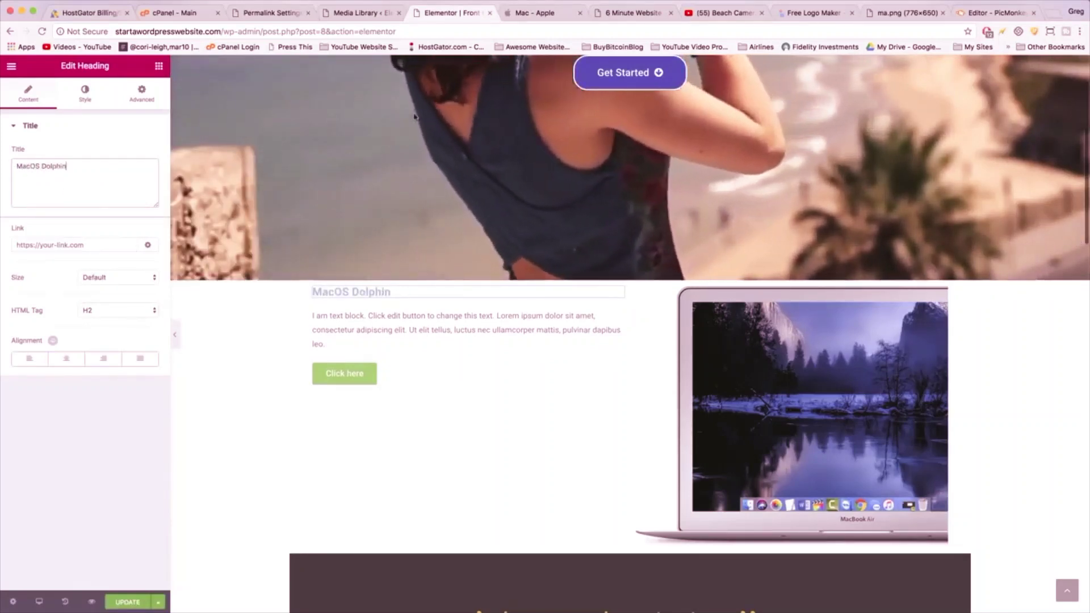
# - Replace the placeholder paragraph with text beginning 'The dolphin is the future.'
pyautogui.click(416, 323)
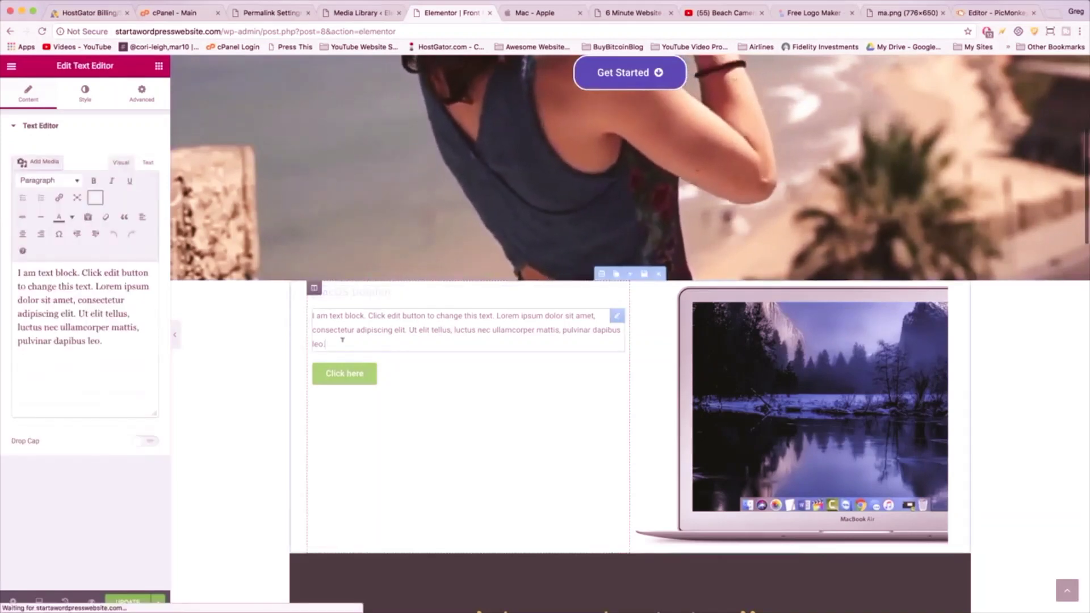
pyautogui.moveTo(326, 344); pyautogui.dragTo(311, 315)
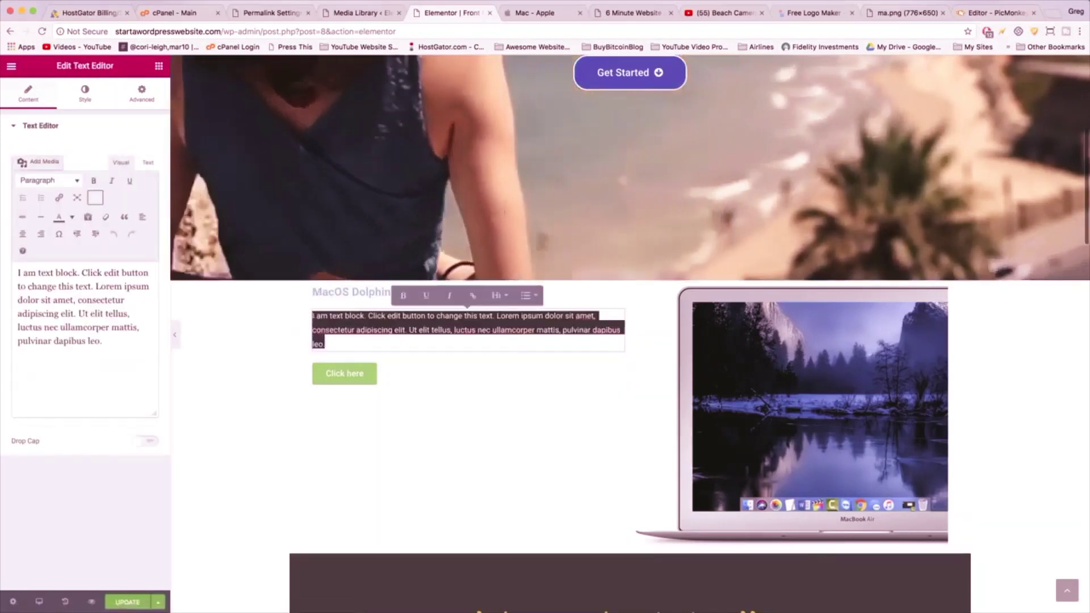
pyautogui.click(549, 13)
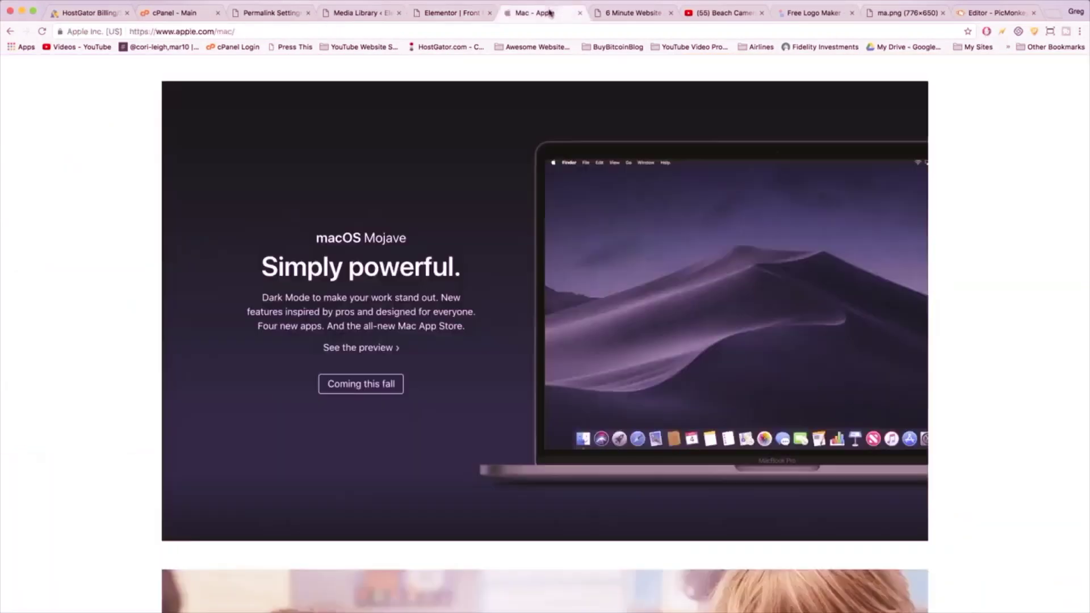
pyautogui.click(451, 14)
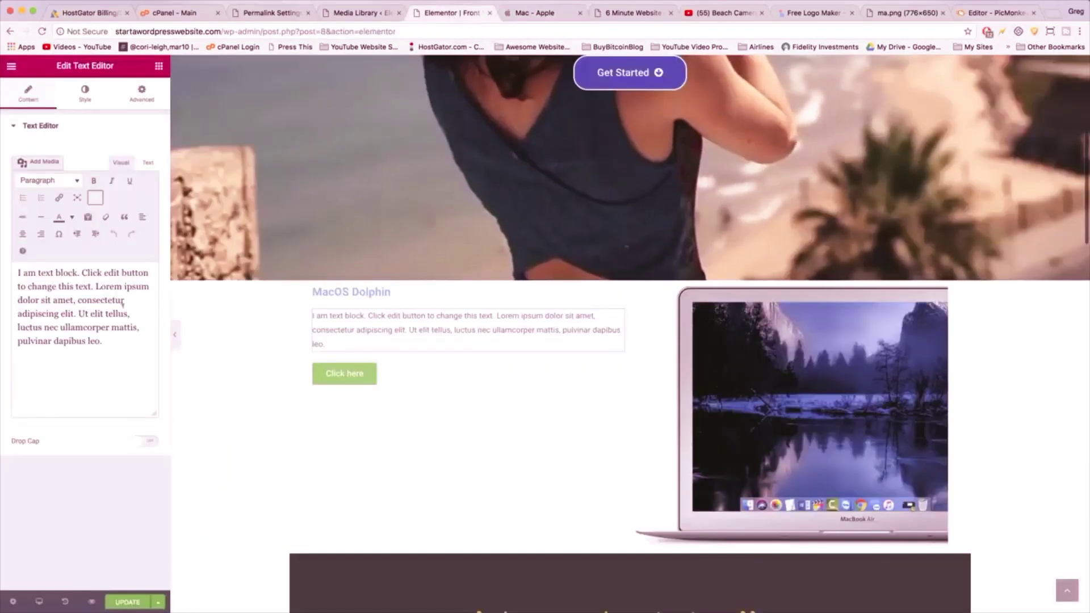
pyautogui.moveTo(104, 335); pyautogui.dragTo(17, 271)
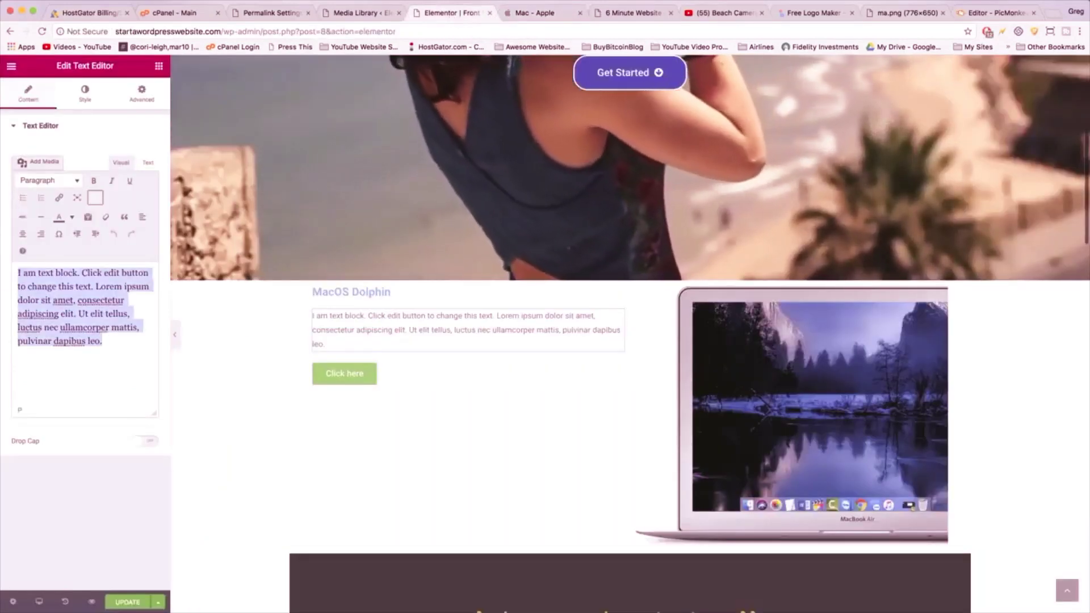
pyautogui.press('BackSpace')
pyautogui.write('The dolphin ')
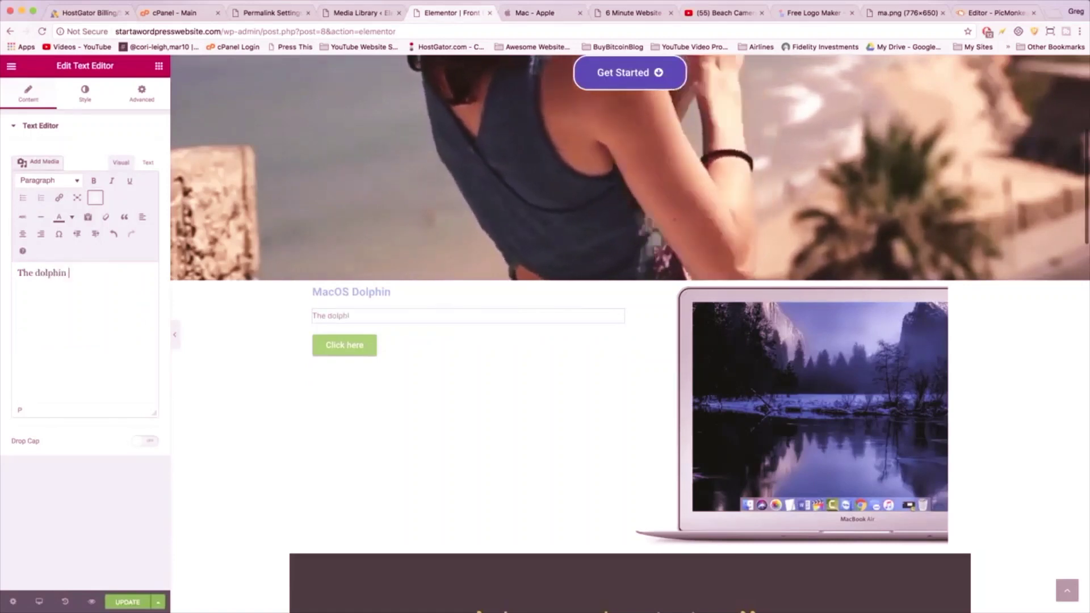
pyautogui.write('is the future. It')
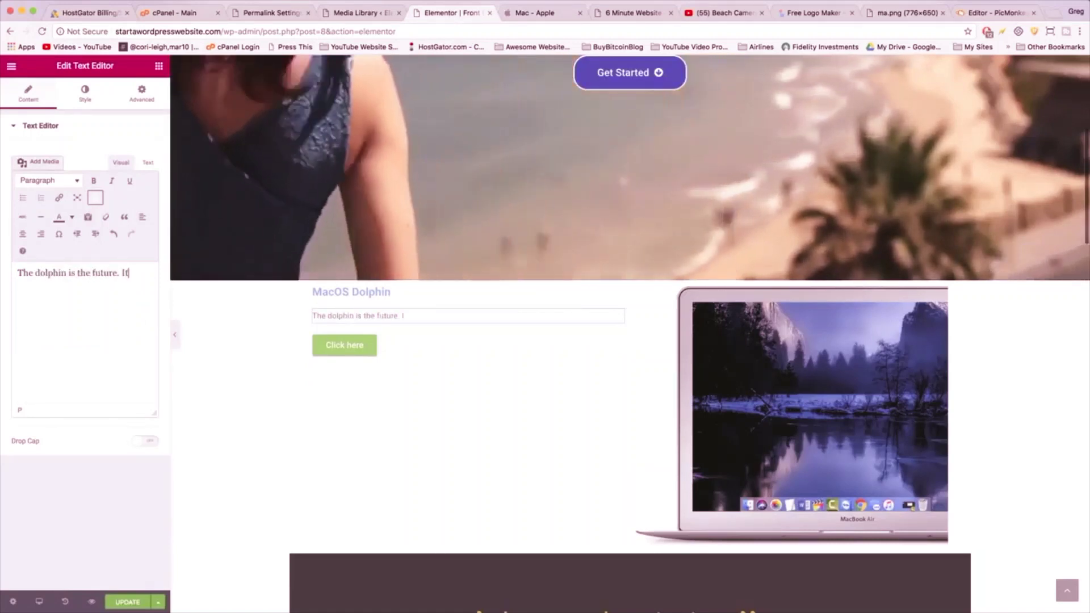
pyautogui.write("'s also underwater ")
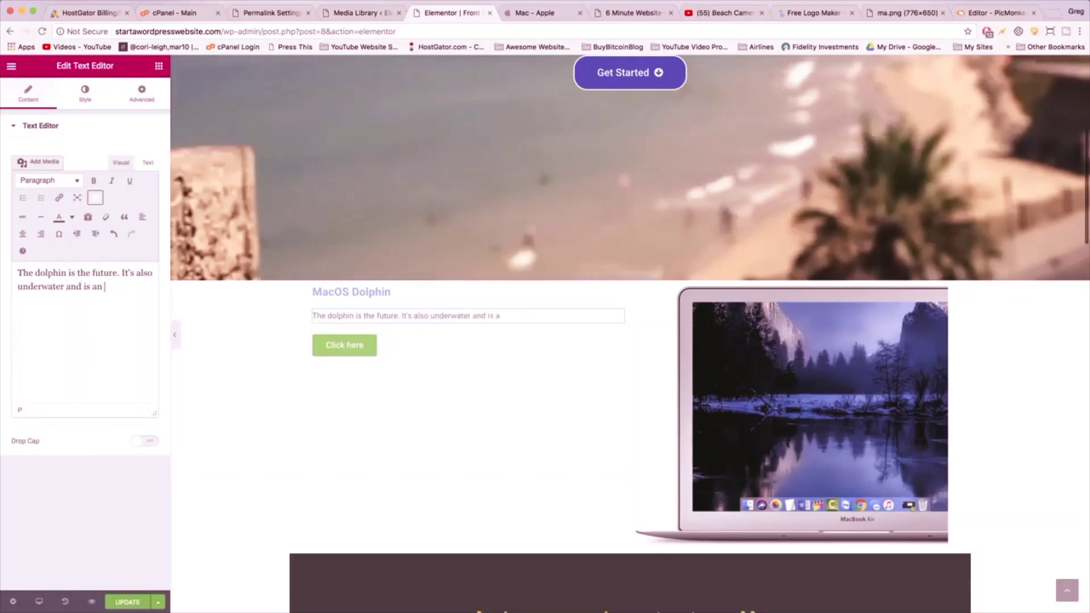
pyautogui.write('and is an arctic do')
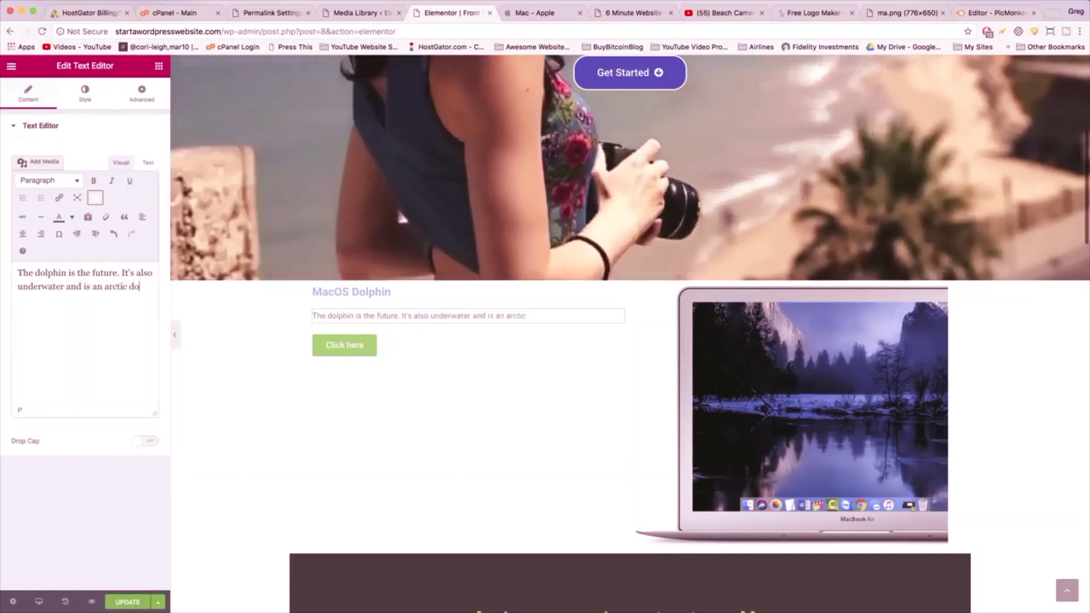
pyautogui.write('lphin so you gotta come in the right season to use it. It will change your life.')
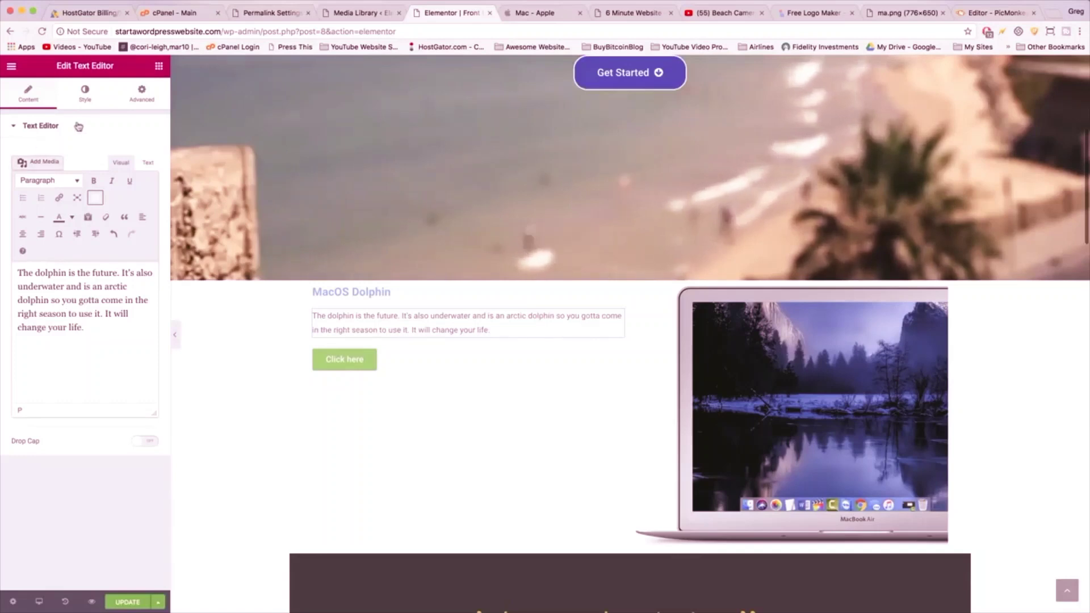
# - Center-align the dolphin paragraph and the MacOS Dolphin heading
pyautogui.click(88, 96)
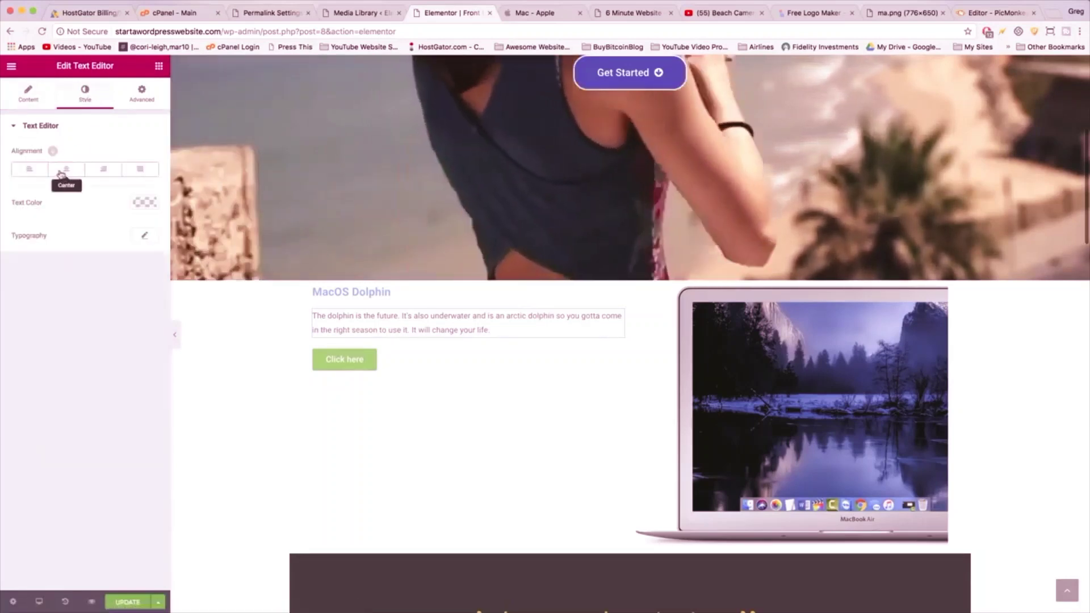
pyautogui.click(57, 170)
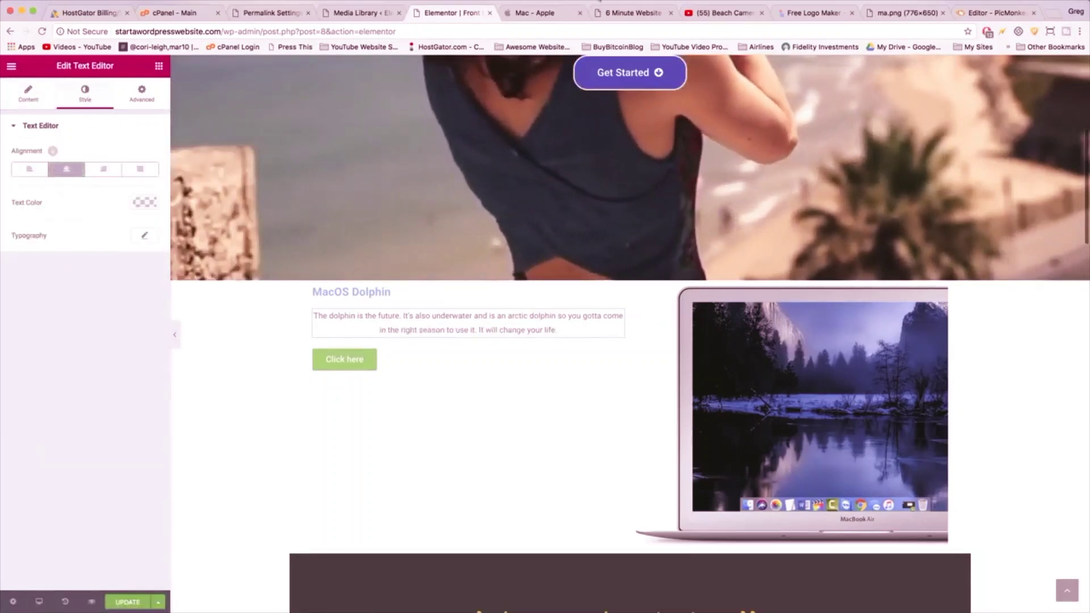
pyautogui.click(352, 292)
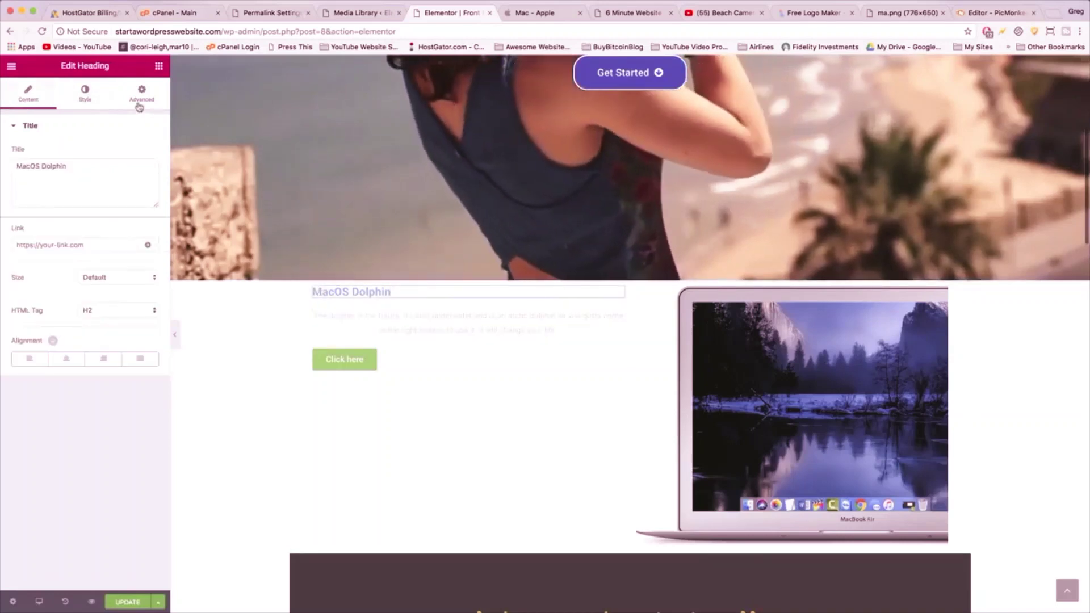
pyautogui.click(60, 358)
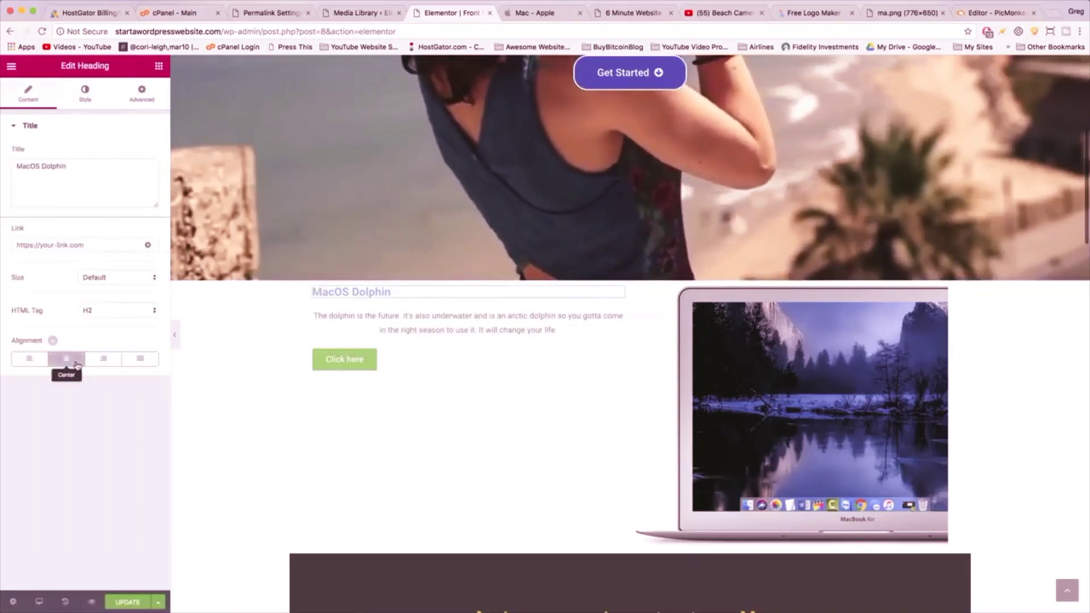
pyautogui.click(59, 357)
pyautogui.click(59, 357)
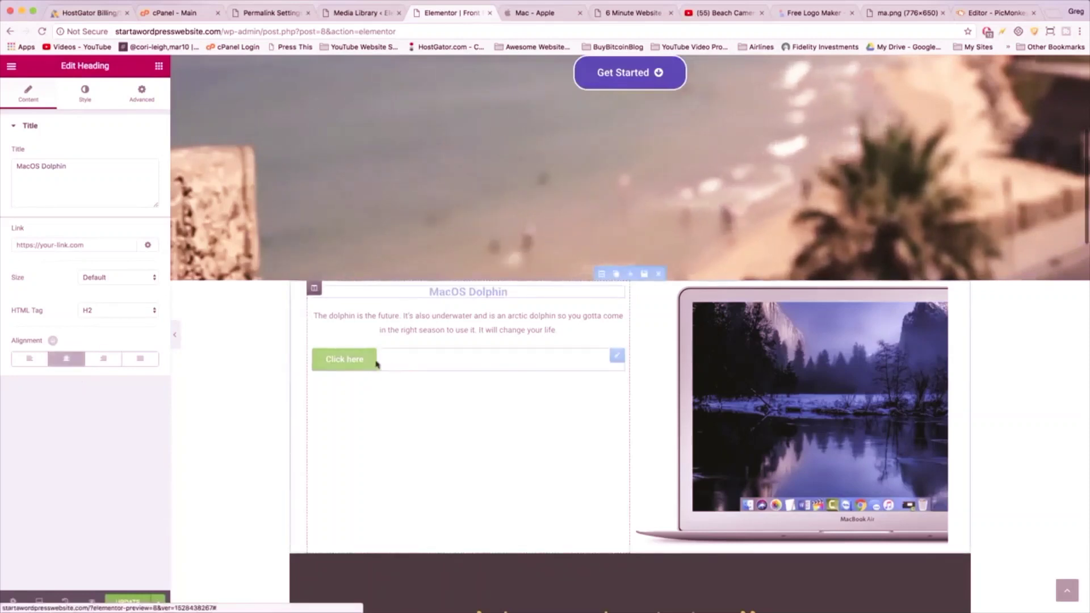
# - Center the Click here button in its column
pyautogui.click(401, 364)
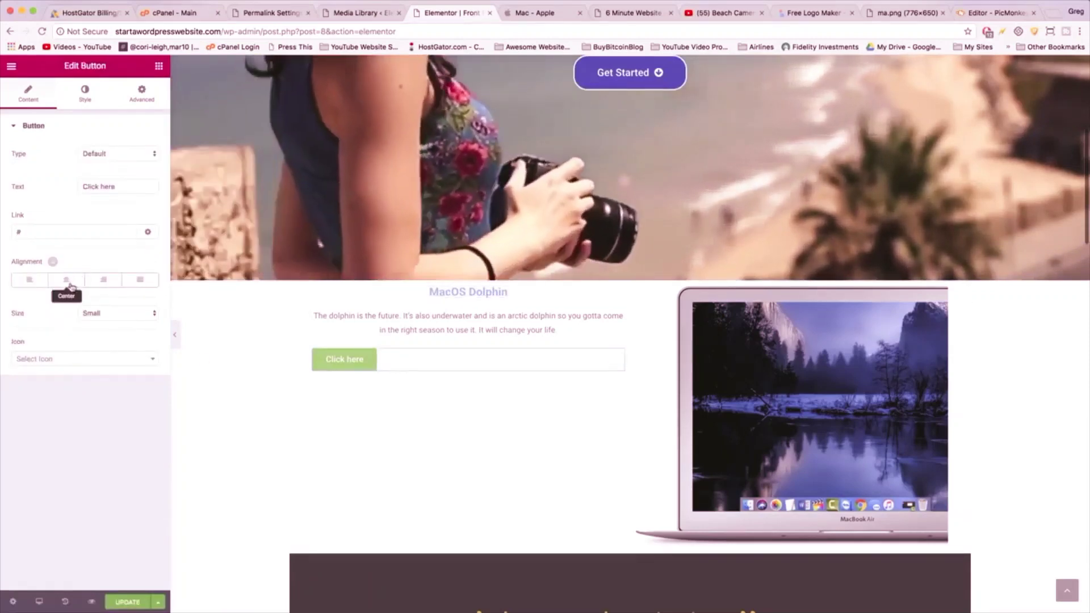
pyautogui.click(78, 278)
pyautogui.click(530, 12)
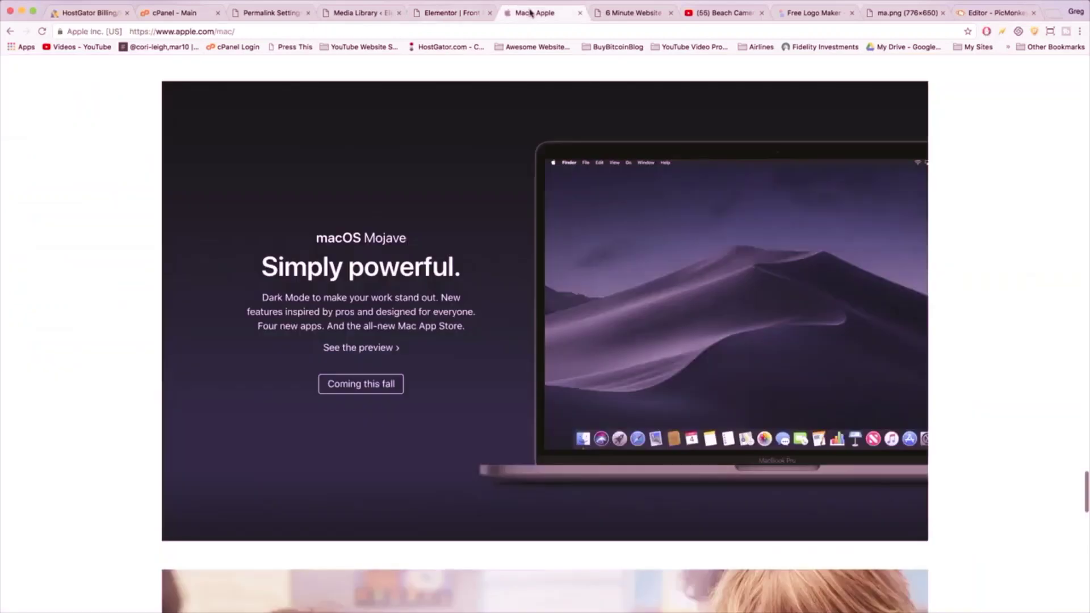
pyautogui.click(435, 16)
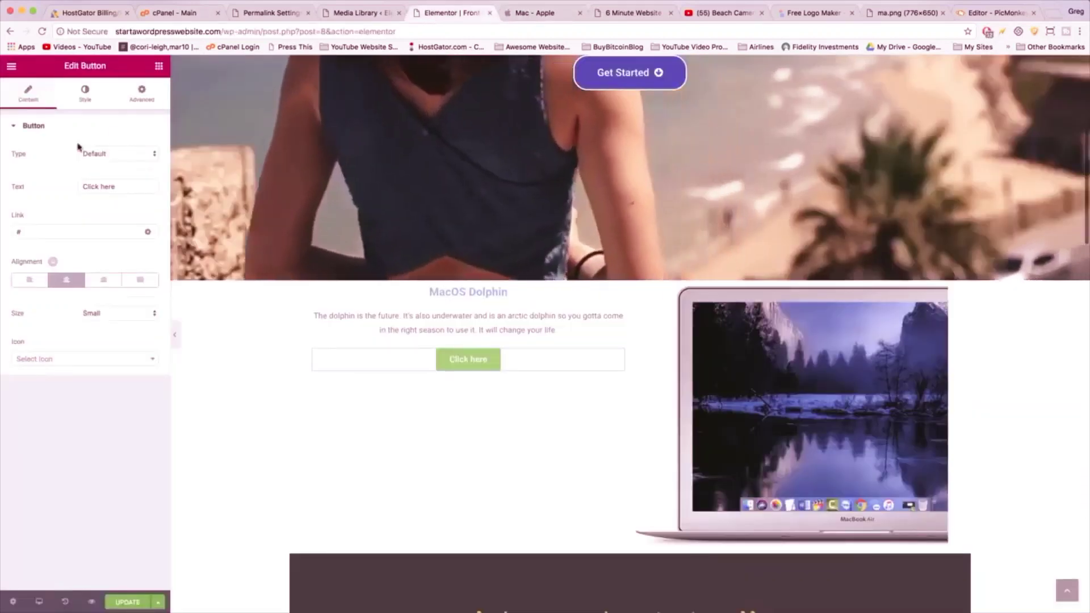
pyautogui.click(159, 67)
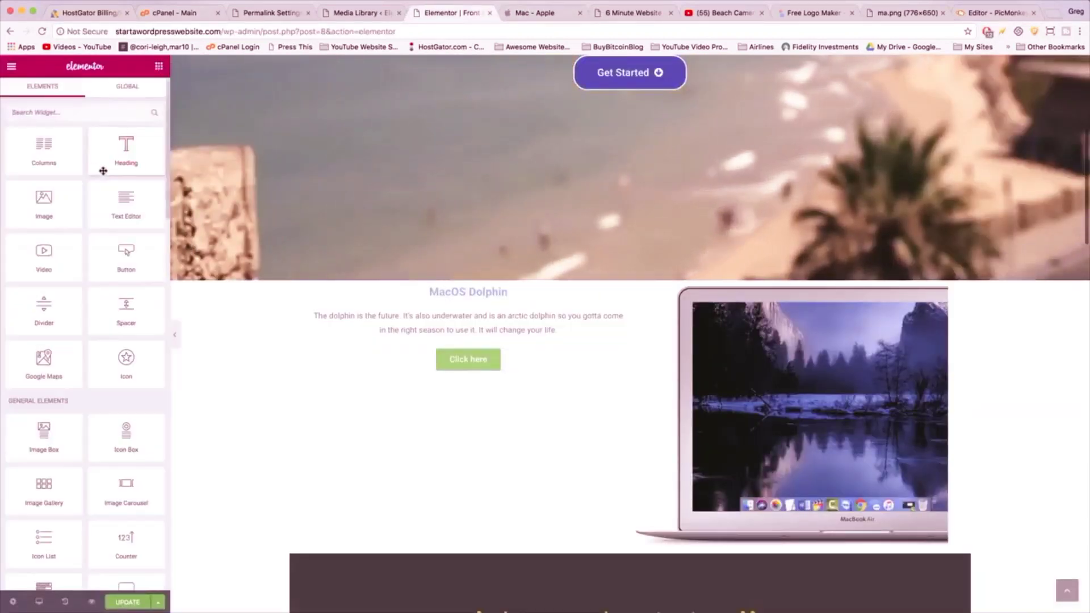
# - Add a centred 'Simply delightful' heading, size 54, below MacOS Dolphin
pyautogui.moveTo(134, 161); pyautogui.dragTo(426, 287)
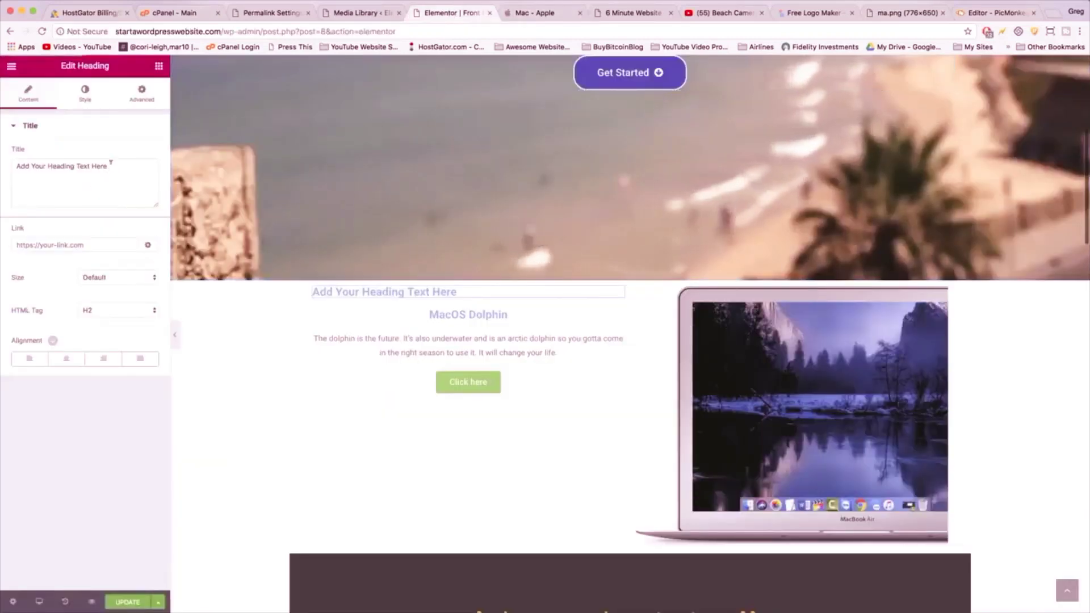
pyautogui.moveTo(111, 162); pyautogui.dragTo(10, 170)
pyautogui.write('S')
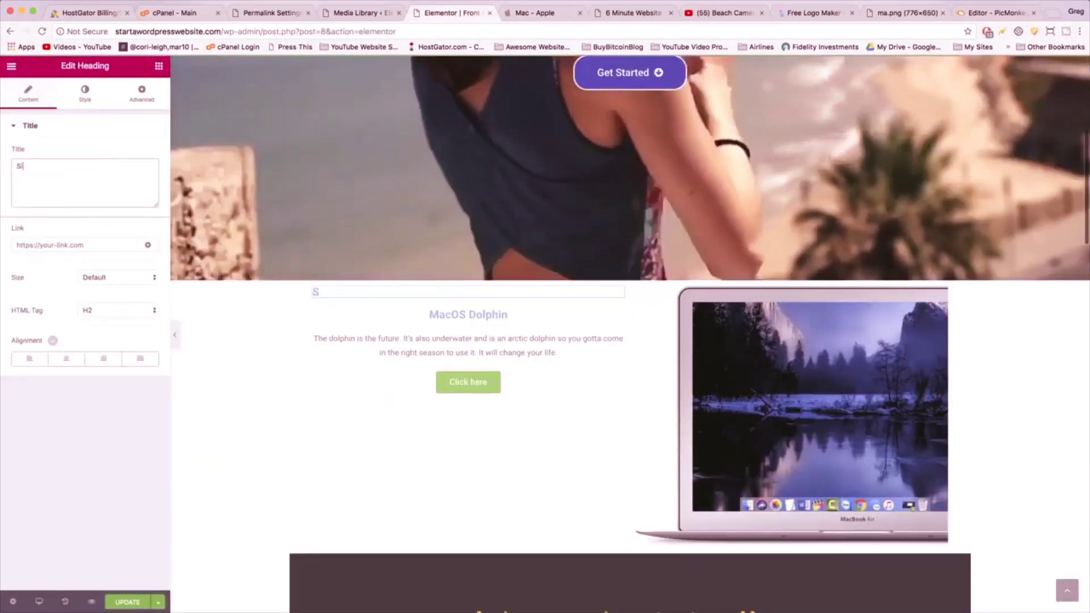
pyautogui.write('imply d')
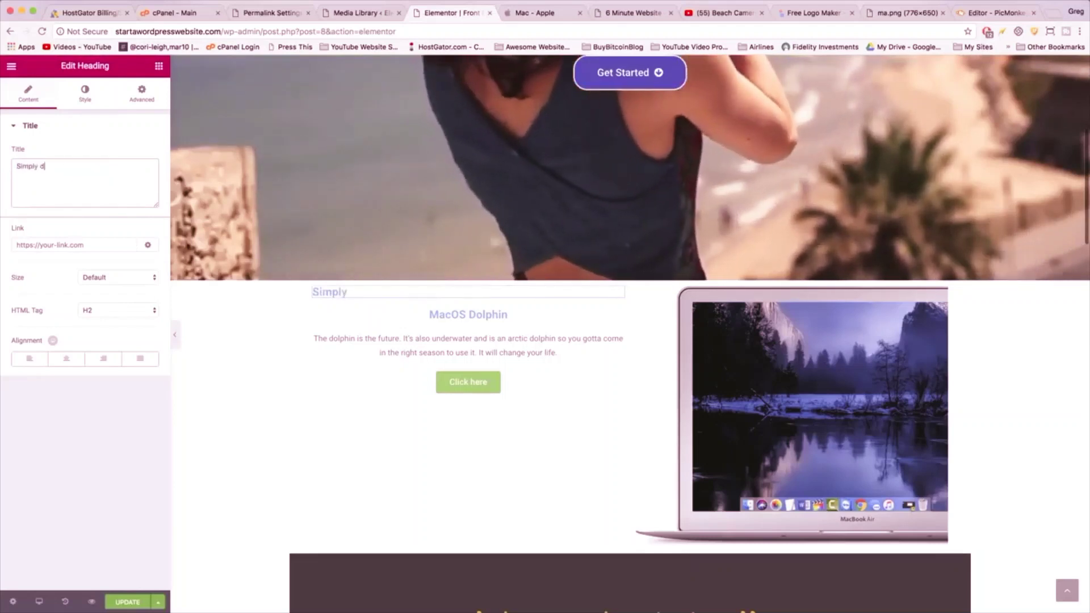
pyautogui.write('elight')
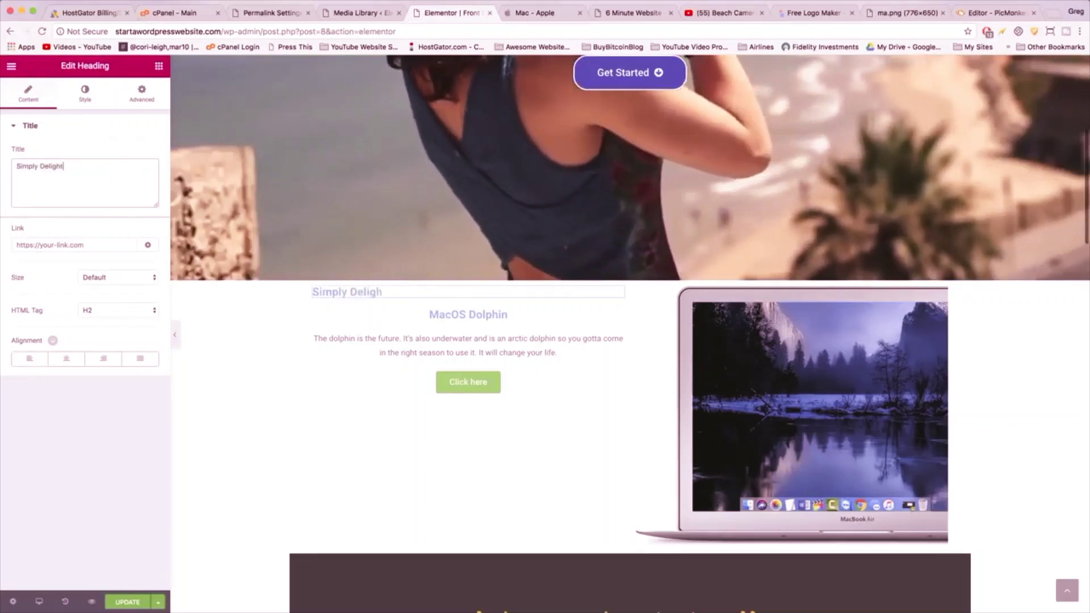
pyautogui.write('ful')
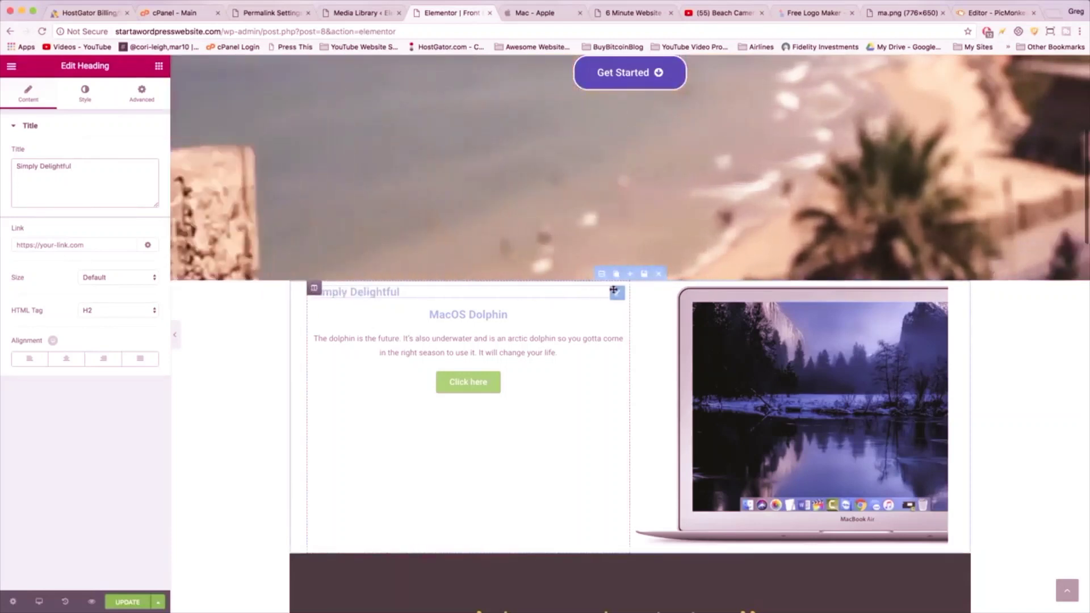
pyautogui.moveTo(614, 291); pyautogui.dragTo(573, 313)
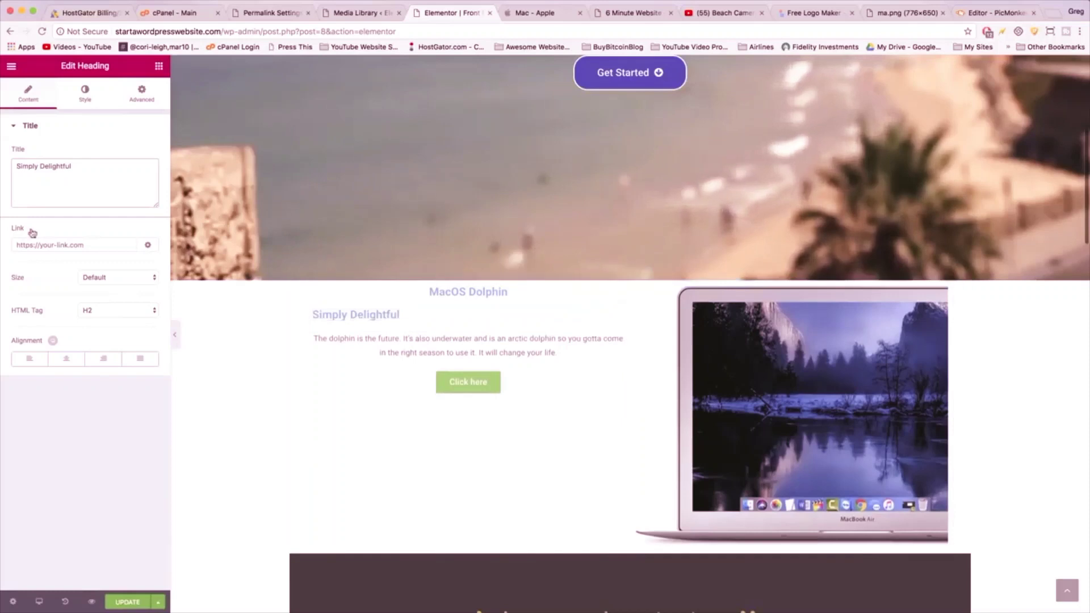
pyautogui.click(65, 362)
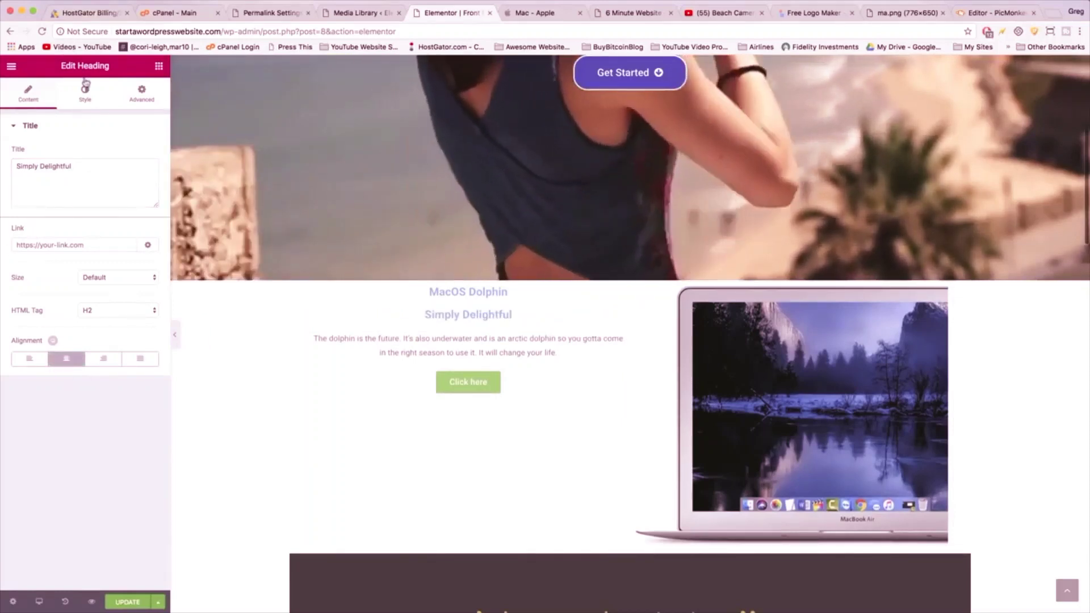
pyautogui.click(85, 94)
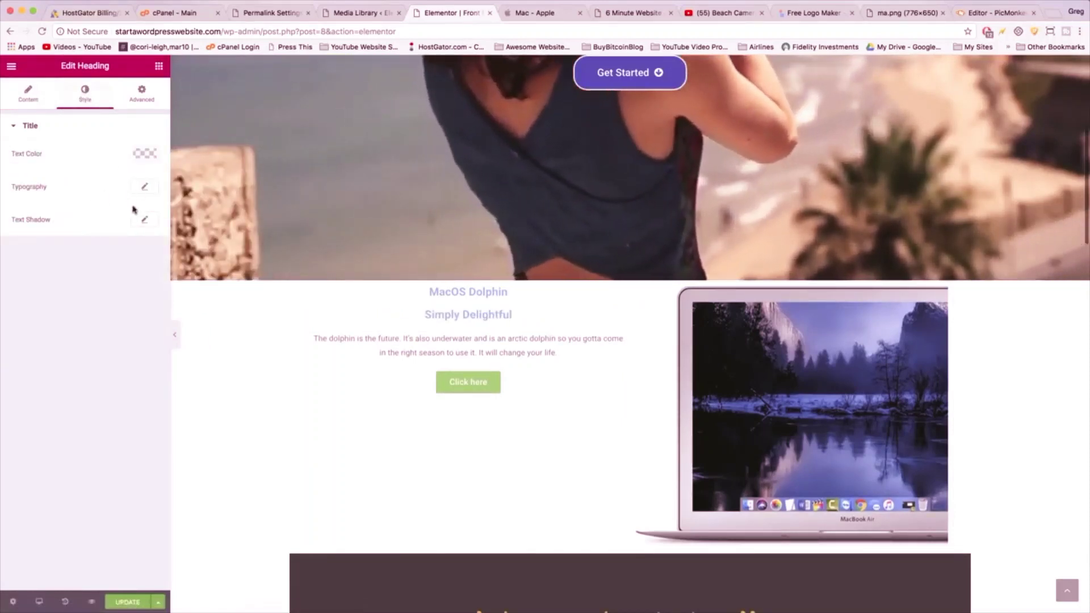
pyautogui.click(146, 188)
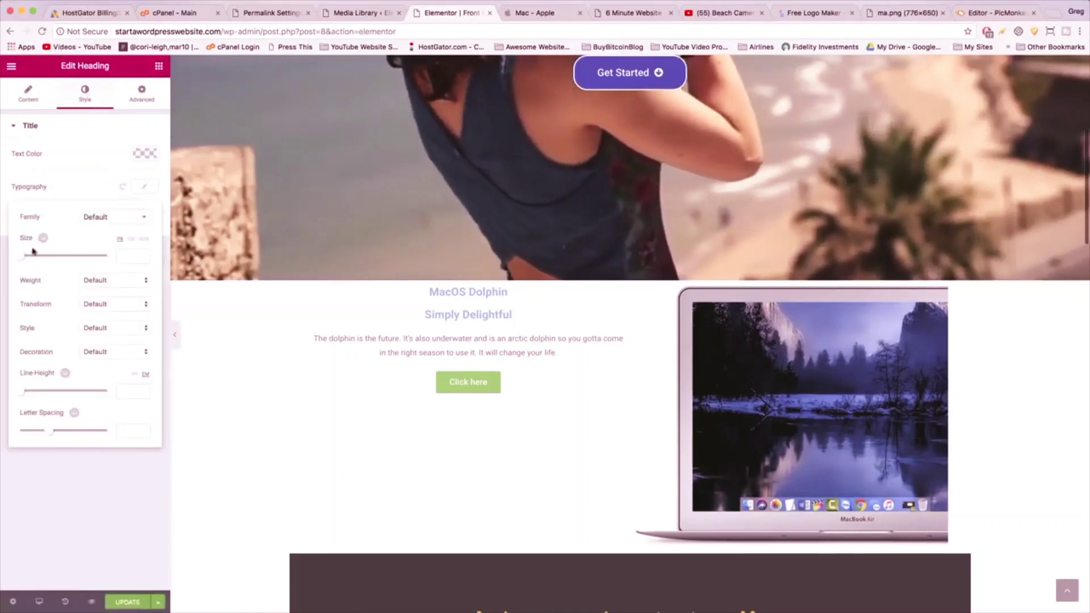
pyautogui.moveTo(21, 260); pyautogui.dragTo(44, 260)
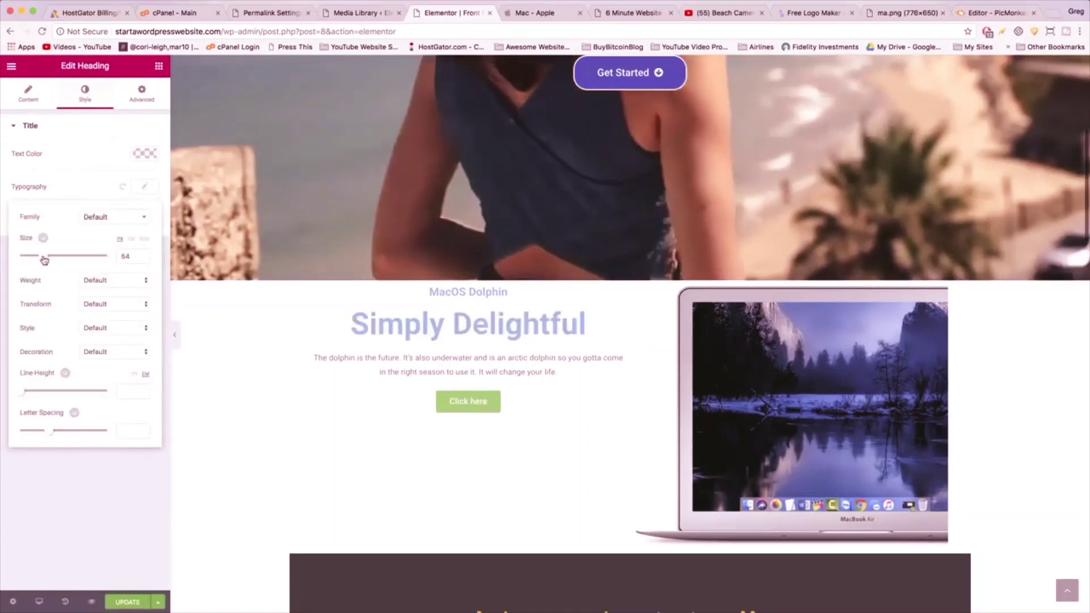
# - Set the dolphin paragraph's typography size to 22 px
pyautogui.click(556, 372)
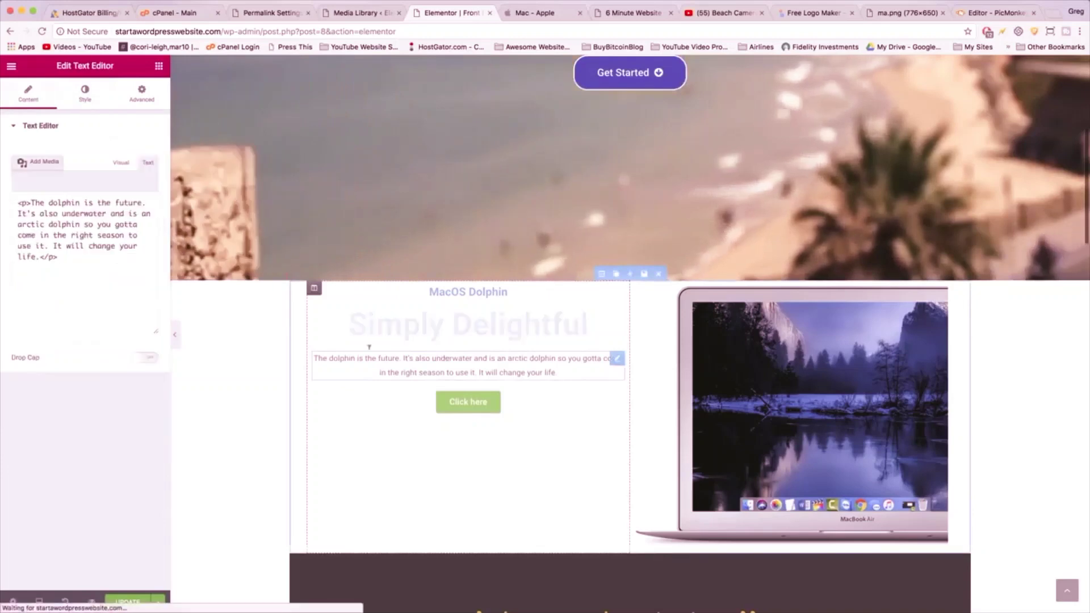
pyautogui.click(82, 92)
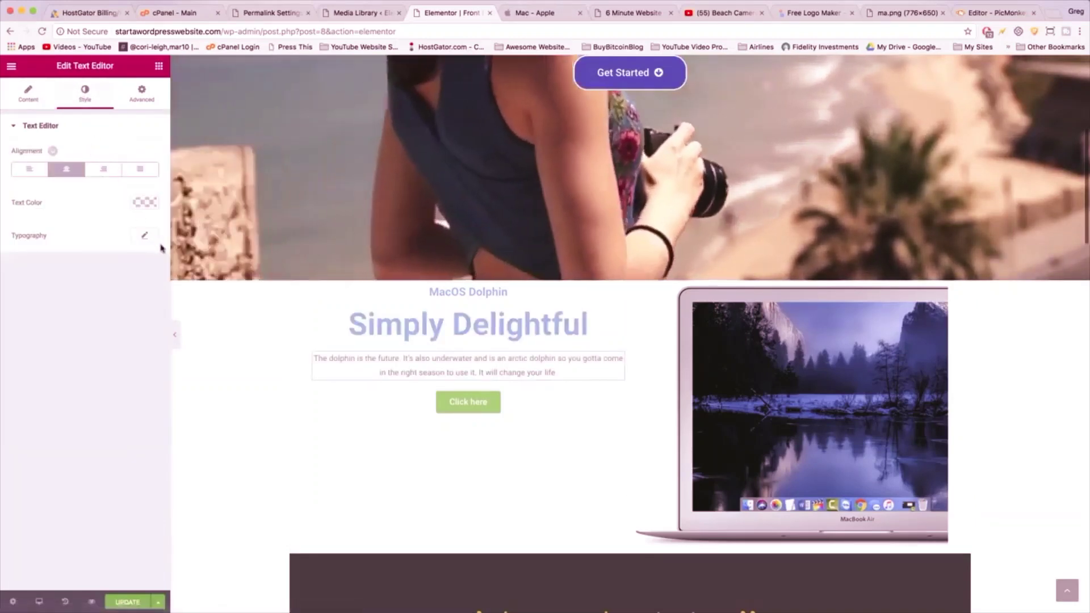
pyautogui.click(140, 238)
pyautogui.moveTo(20, 308); pyautogui.dragTo(29, 309)
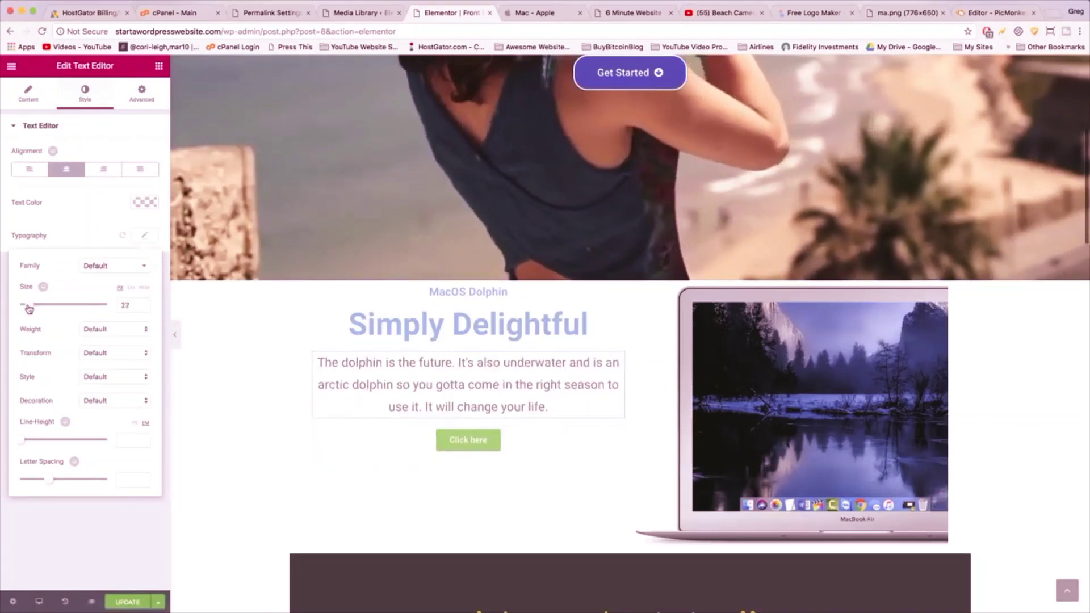
# - Change the button text to 'Coming to stores near you'
pyautogui.click(441, 446)
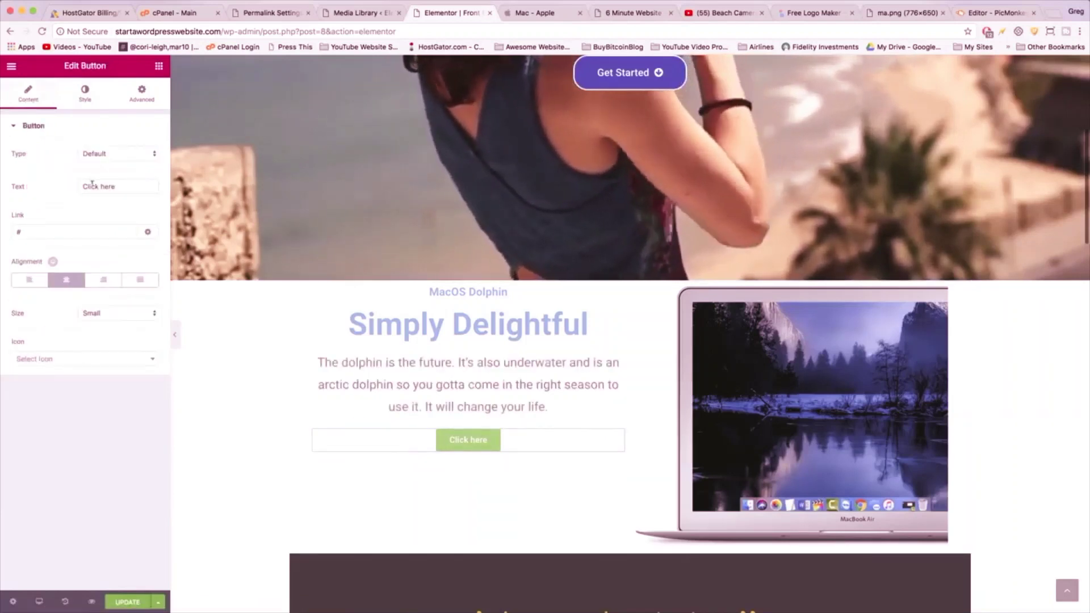
pyautogui.write('Coming')
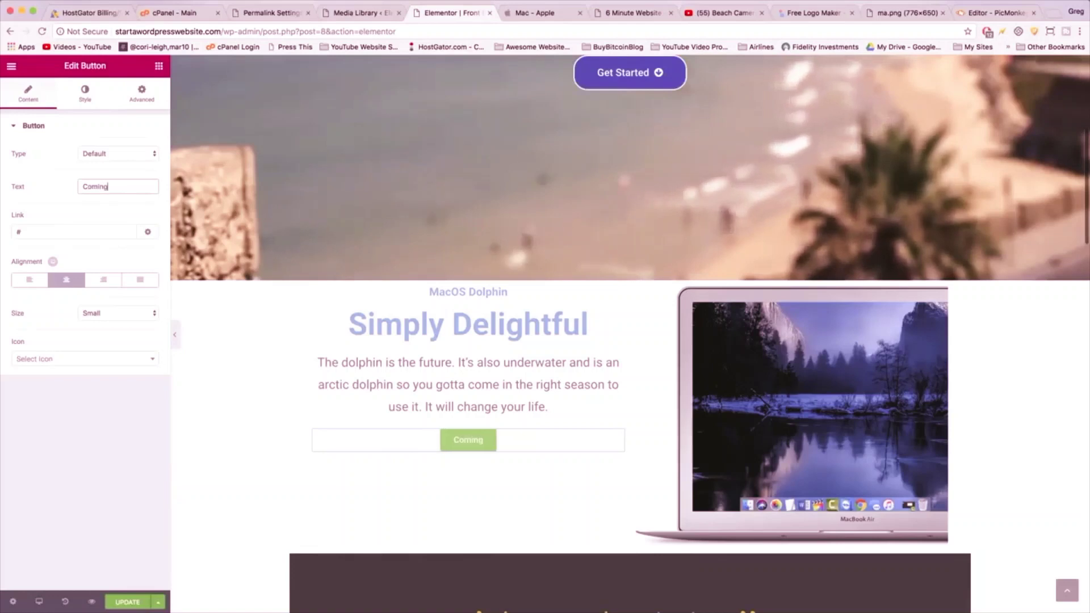
pyautogui.write(' to stores near you')
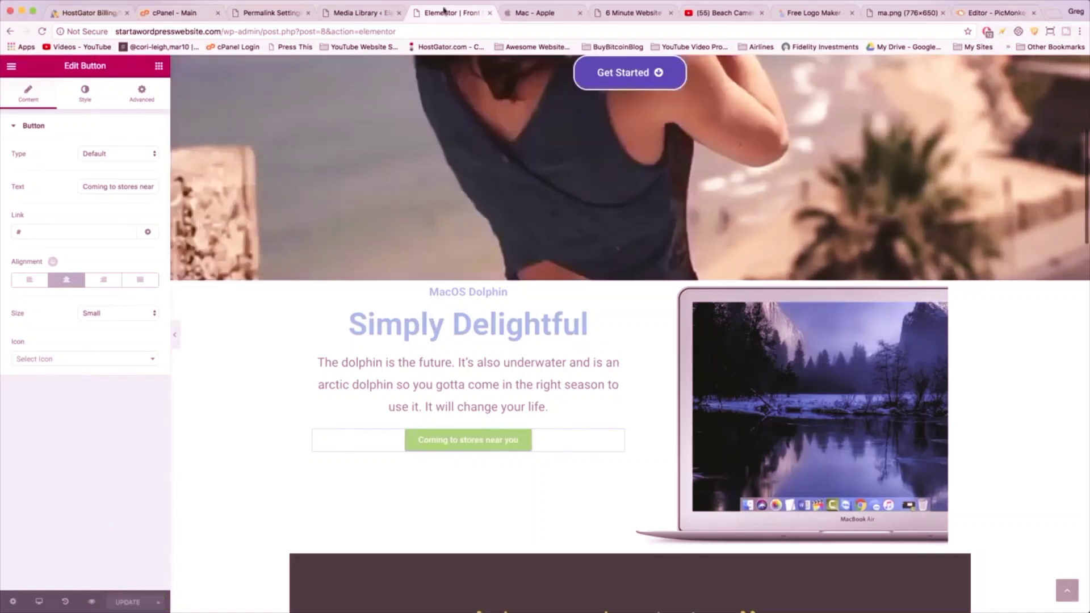
pyautogui.click(1056, 13)
pyautogui.write('startawordpresswebsite.com')
pyautogui.press('Return')
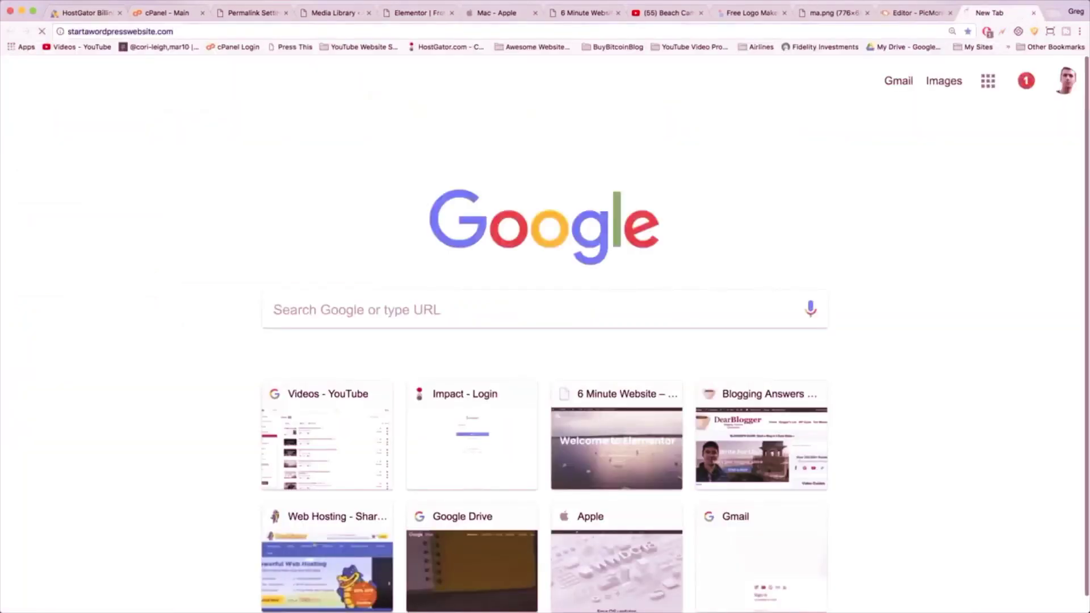
pyautogui.moveTo(1012, 25); pyautogui.dragTo(551, 40)
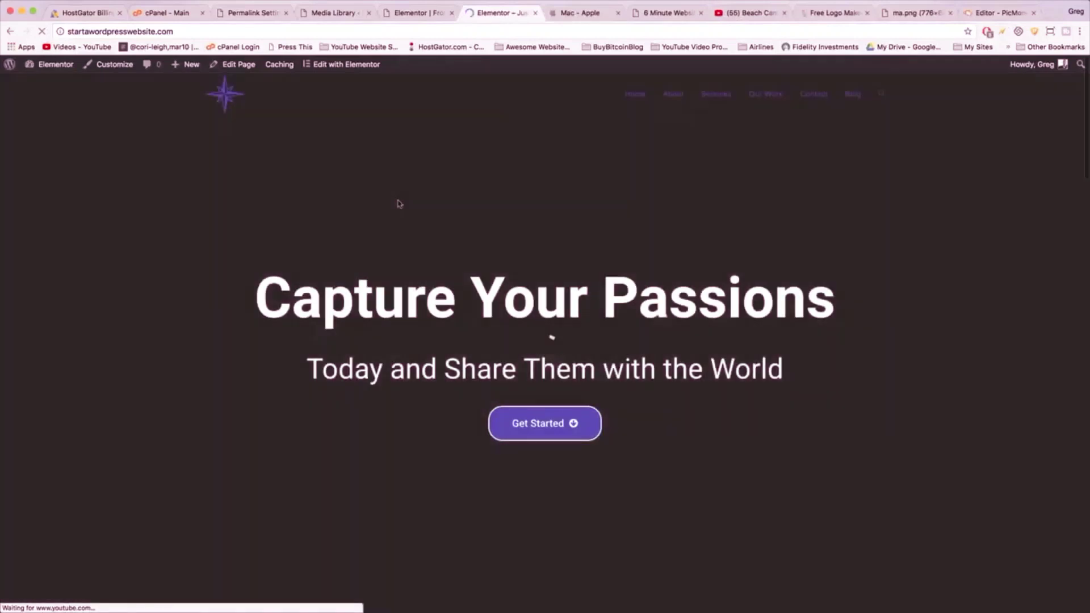
pyautogui.scroll(-8, 397, 202)
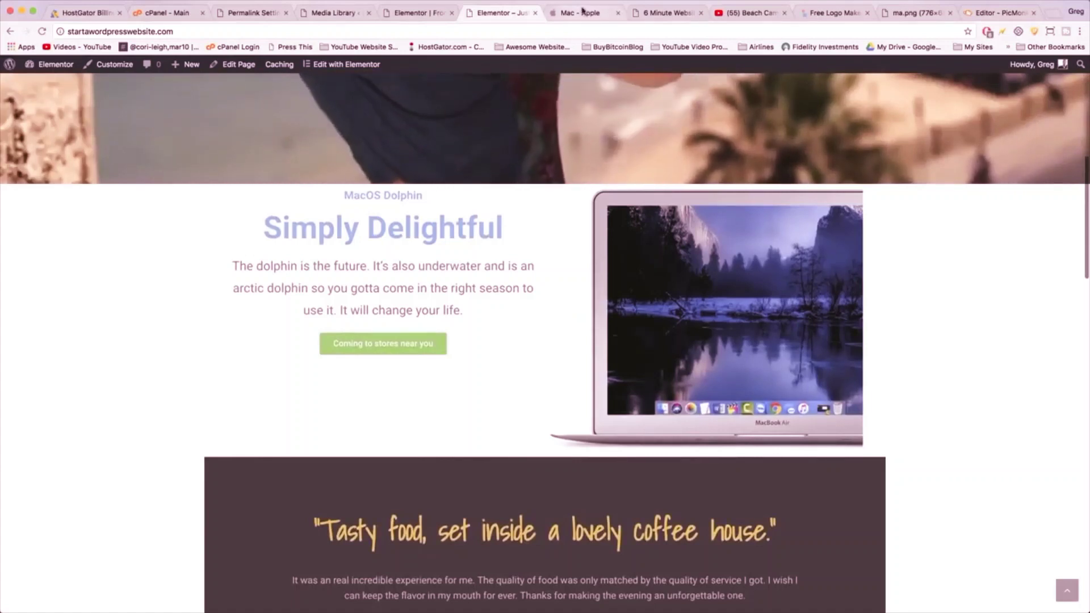
pyautogui.click(582, 12)
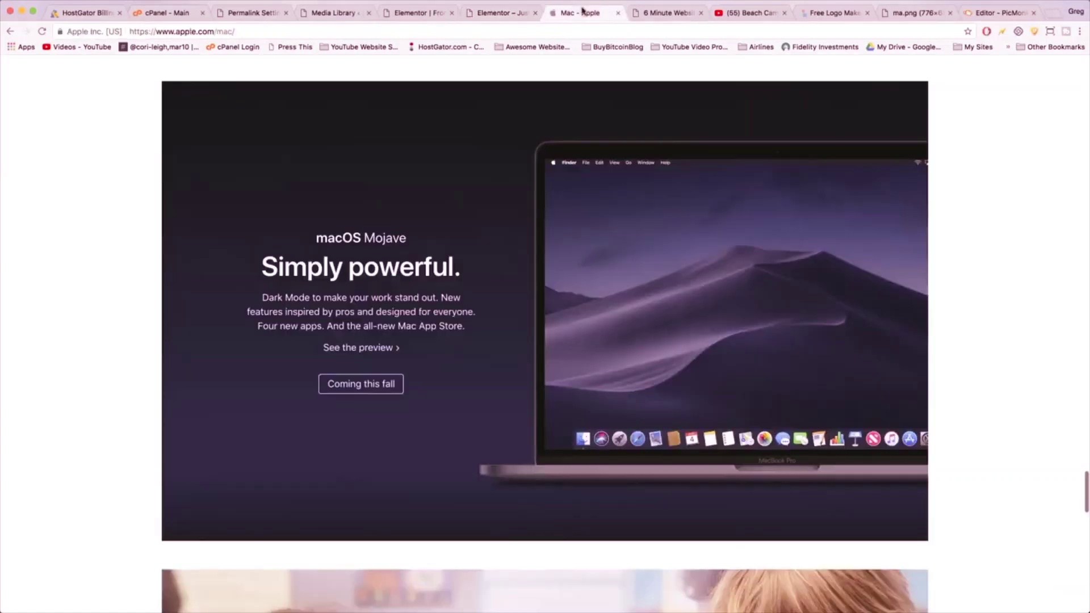
pyautogui.click(501, 14)
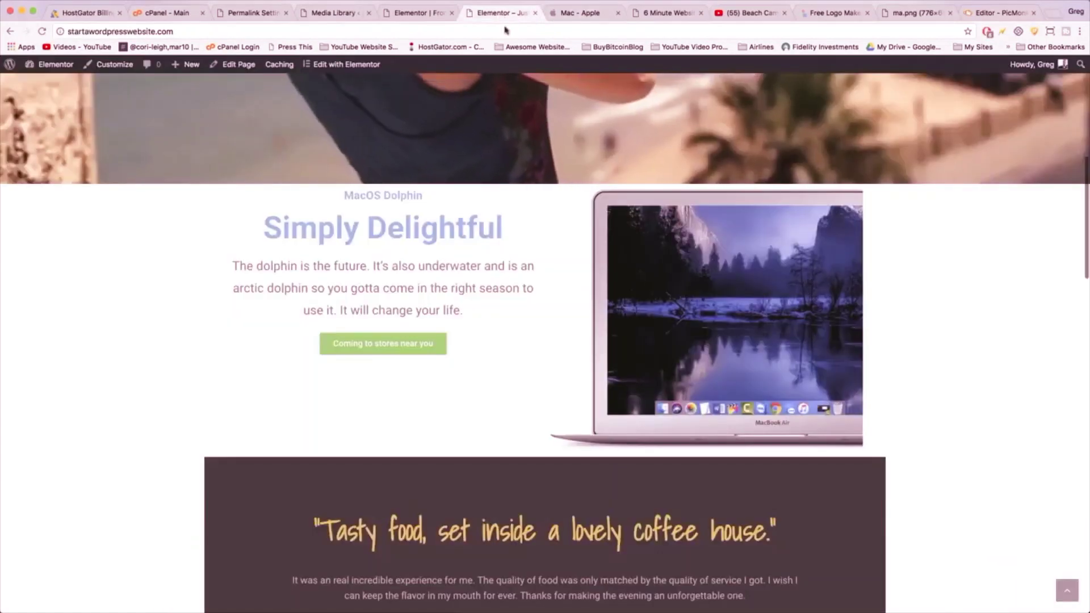
pyautogui.click(419, 13)
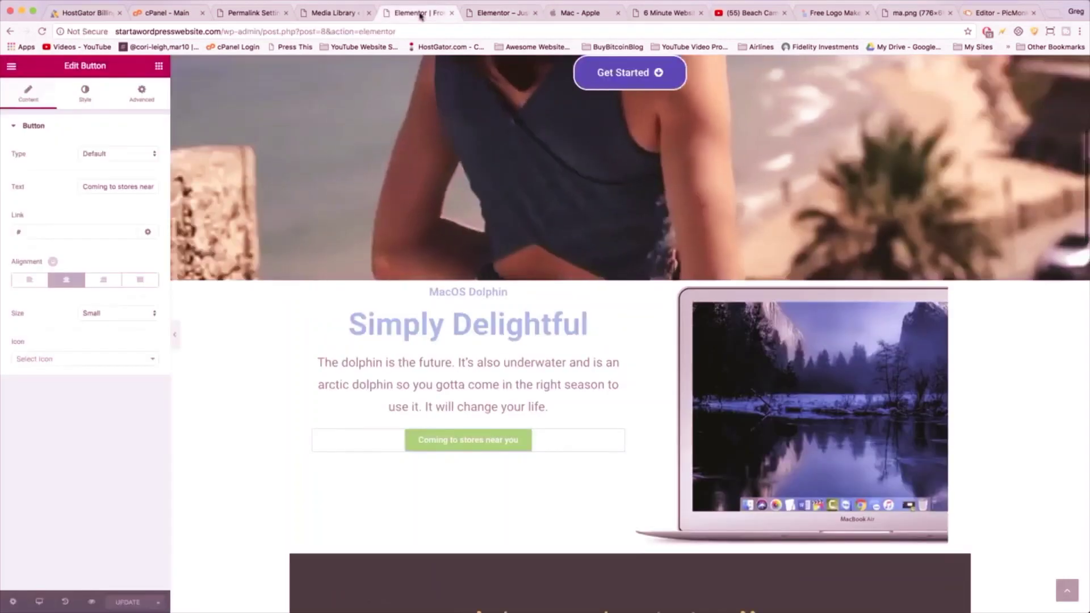
# - Switch the Simply Delightful section's background to a gradient and darken its first colour toward blue
pyautogui.moveTo(599, 274)
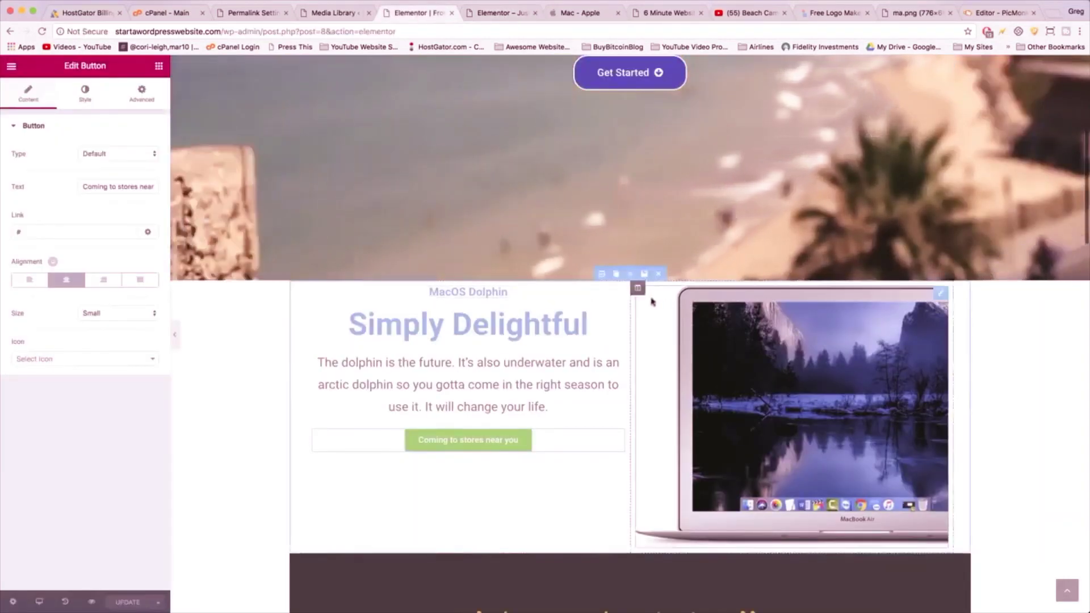
pyautogui.click(602, 274)
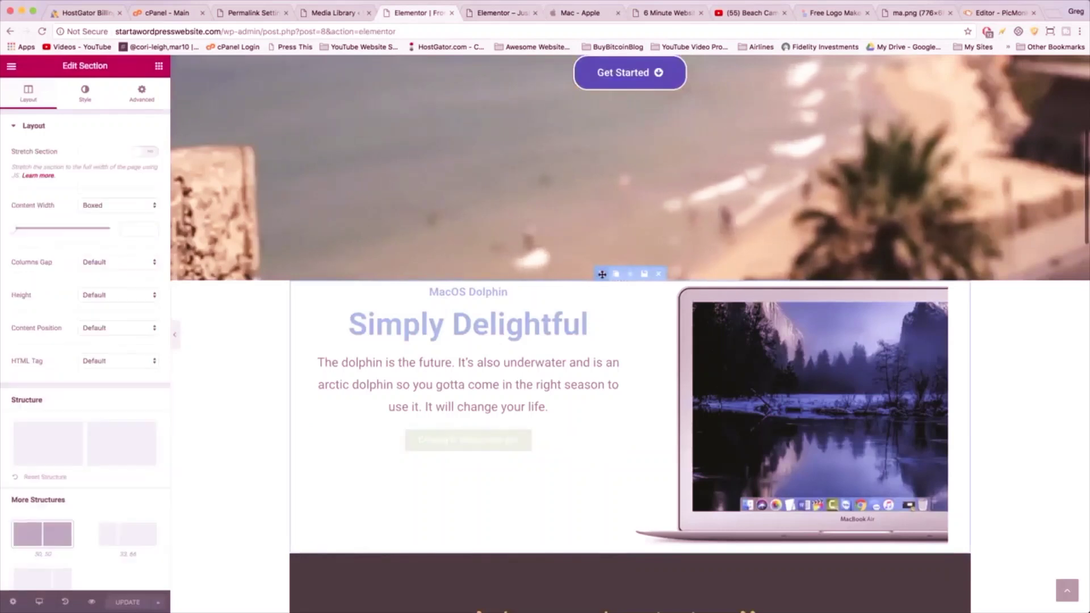
pyautogui.click(82, 92)
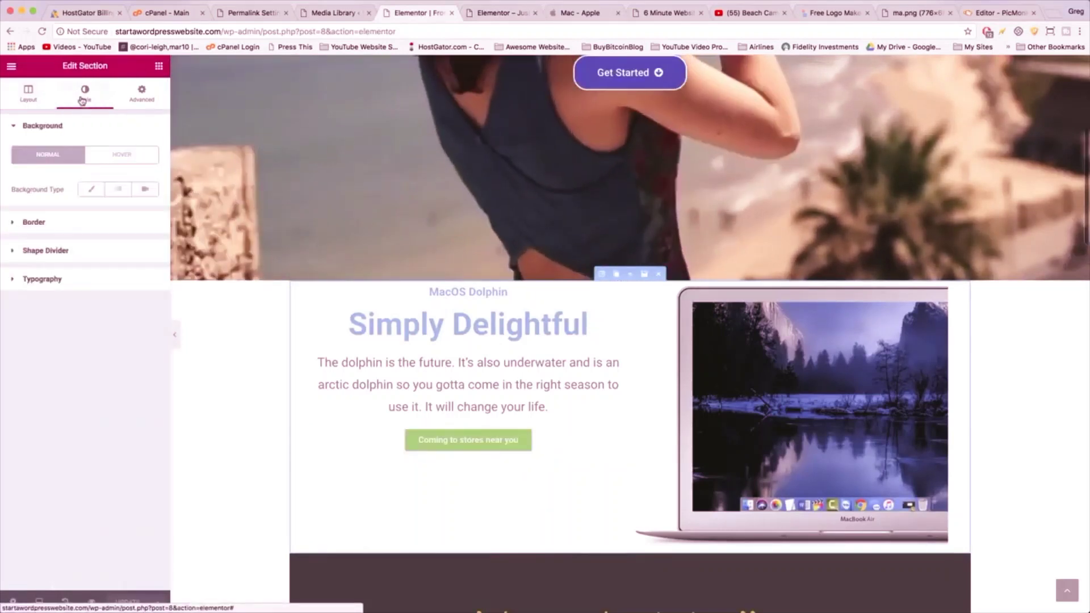
pyautogui.click(118, 189)
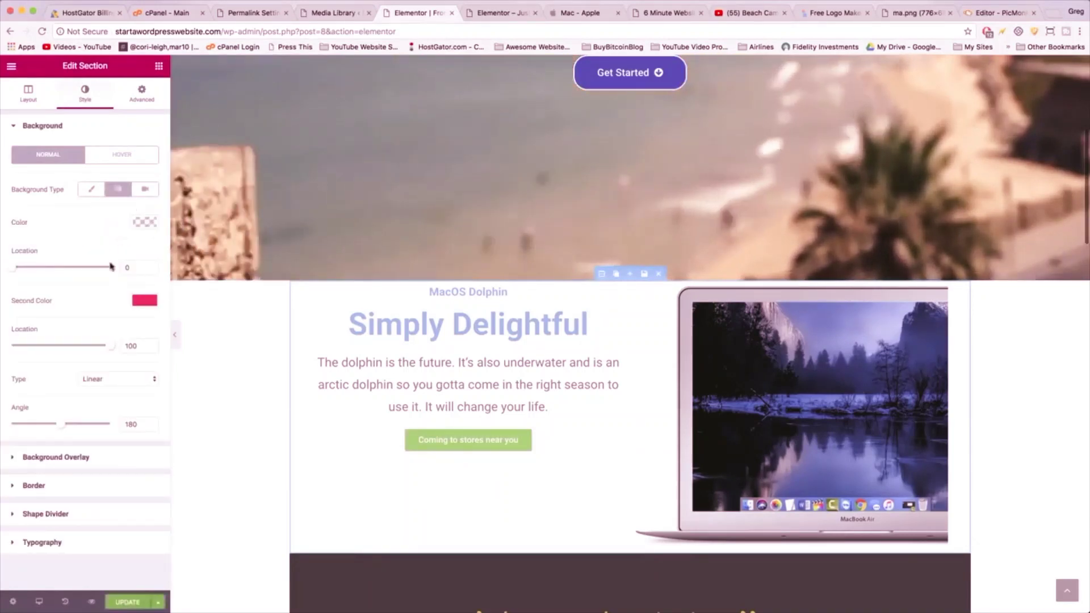
pyautogui.click(145, 223)
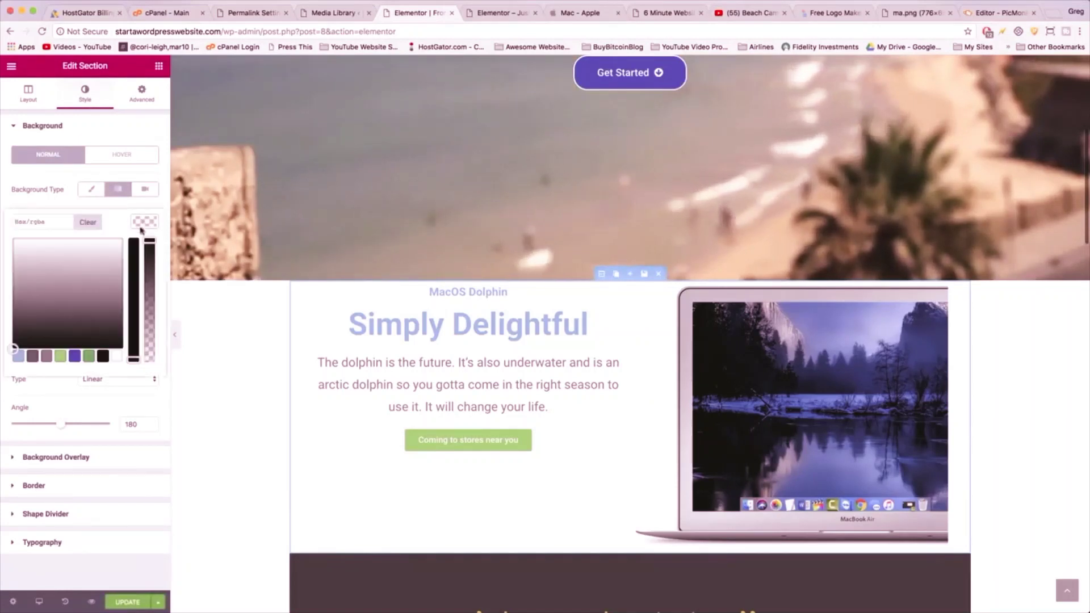
pyautogui.click(75, 357)
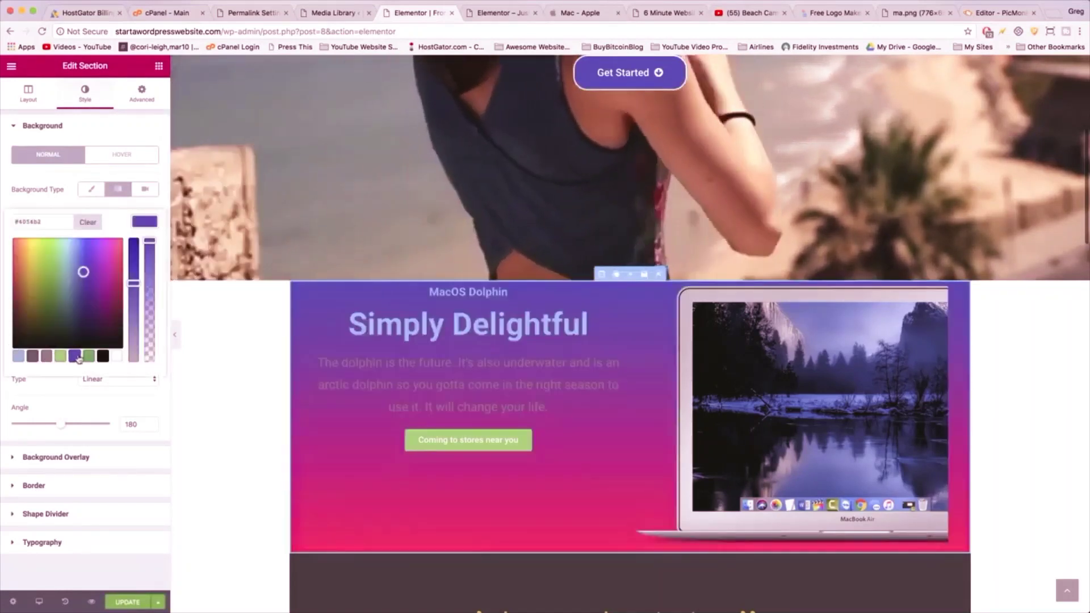
pyautogui.moveTo(133, 283); pyautogui.dragTo(133, 257)
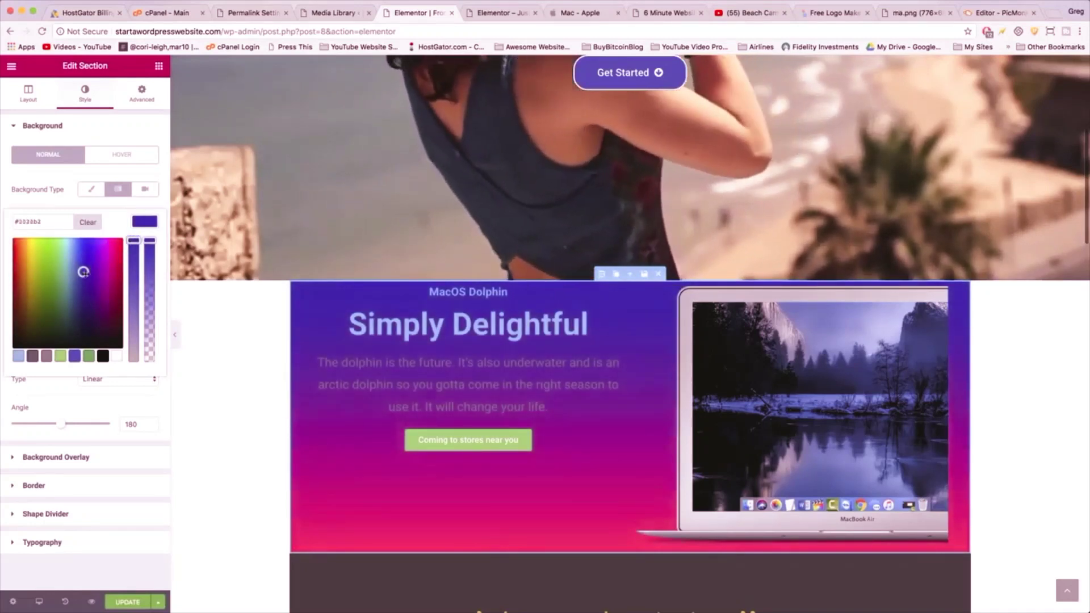
pyautogui.moveTo(83, 273); pyautogui.dragTo(89, 319)
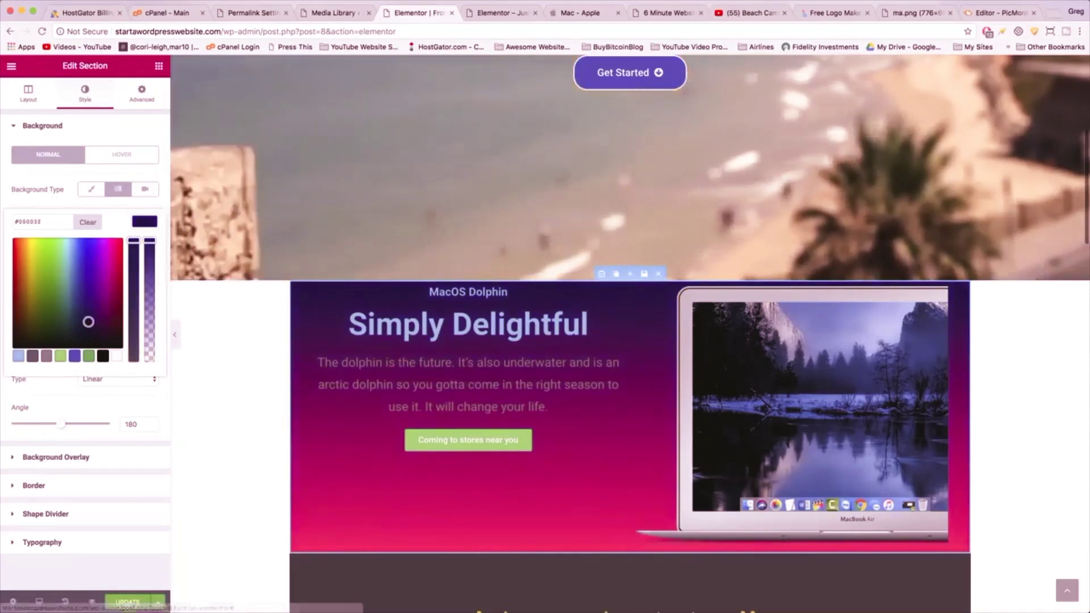
# - Fine-tune the first gradient colour to dark navy #00074c, screenshotting Apple's macOS Mojave block for reference
pyautogui.click(502, 13)
pyautogui.click(575, 14)
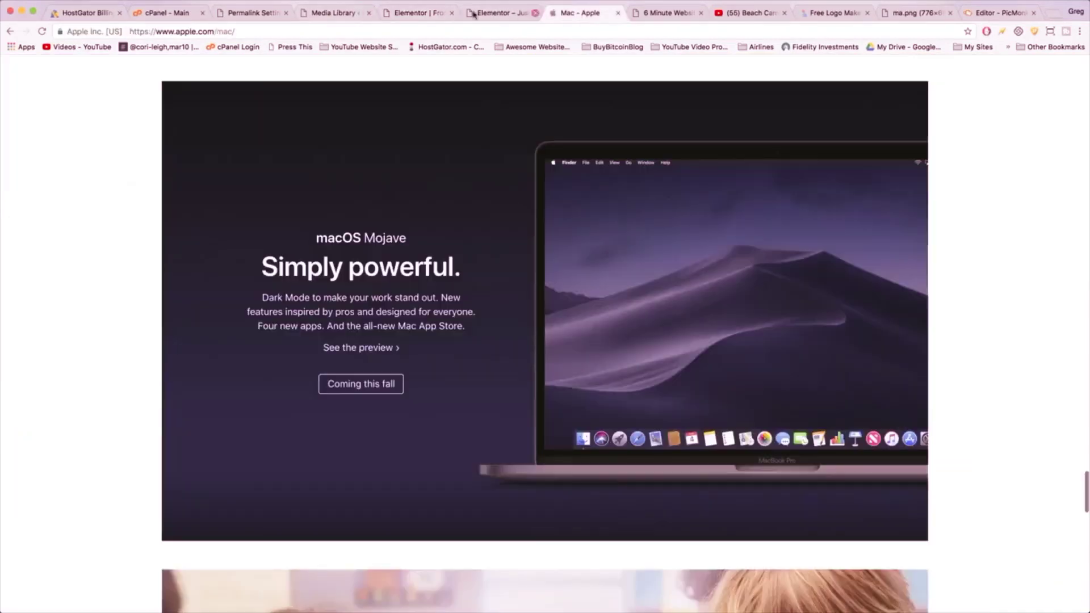
pyautogui.click(420, 13)
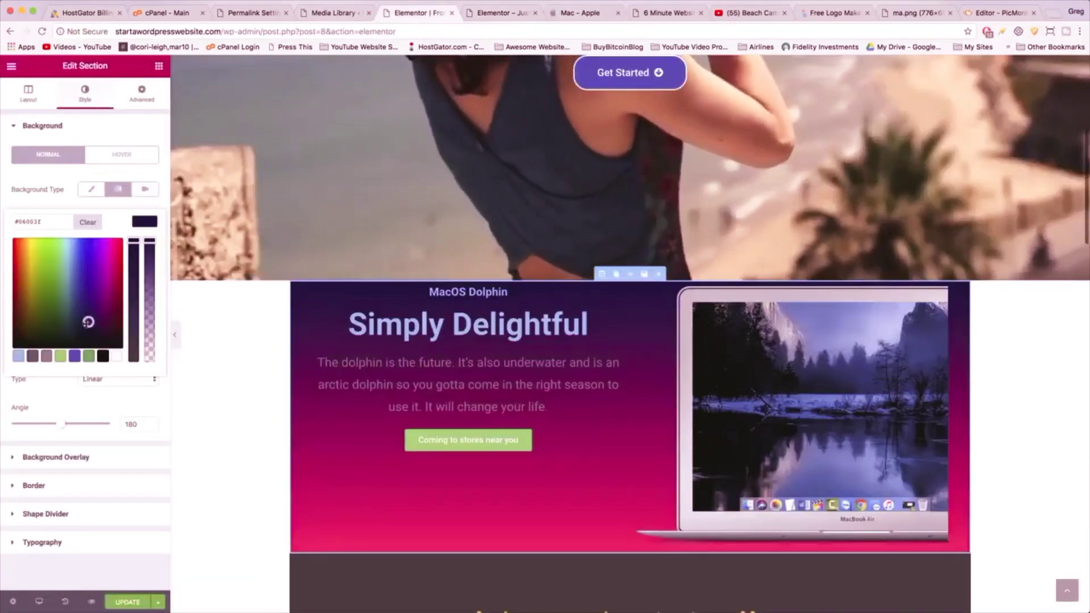
pyautogui.moveTo(88, 322); pyautogui.dragTo(85, 316)
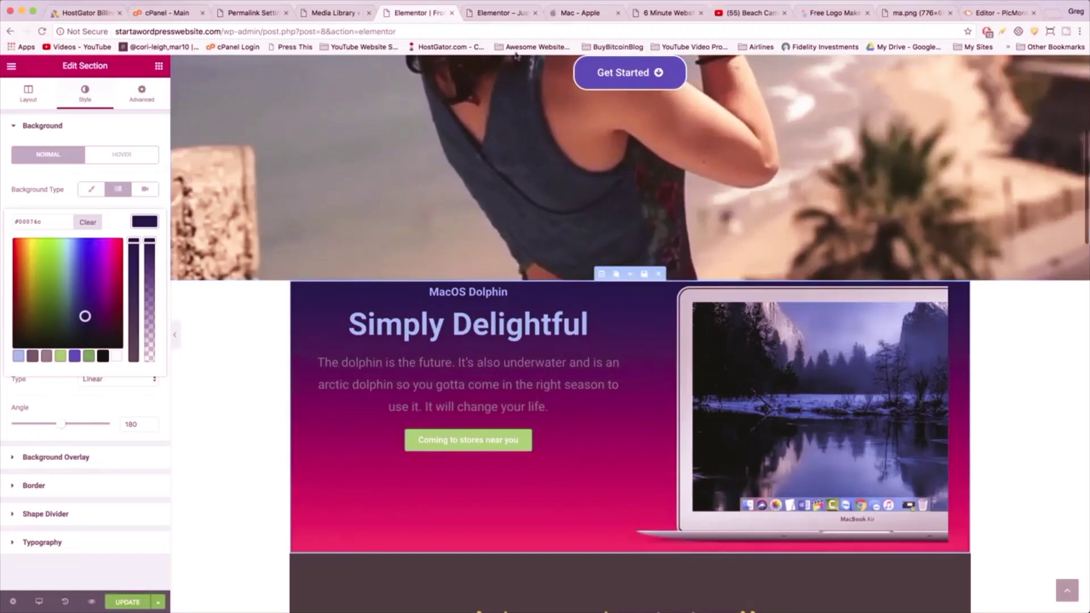
pyautogui.click(568, 14)
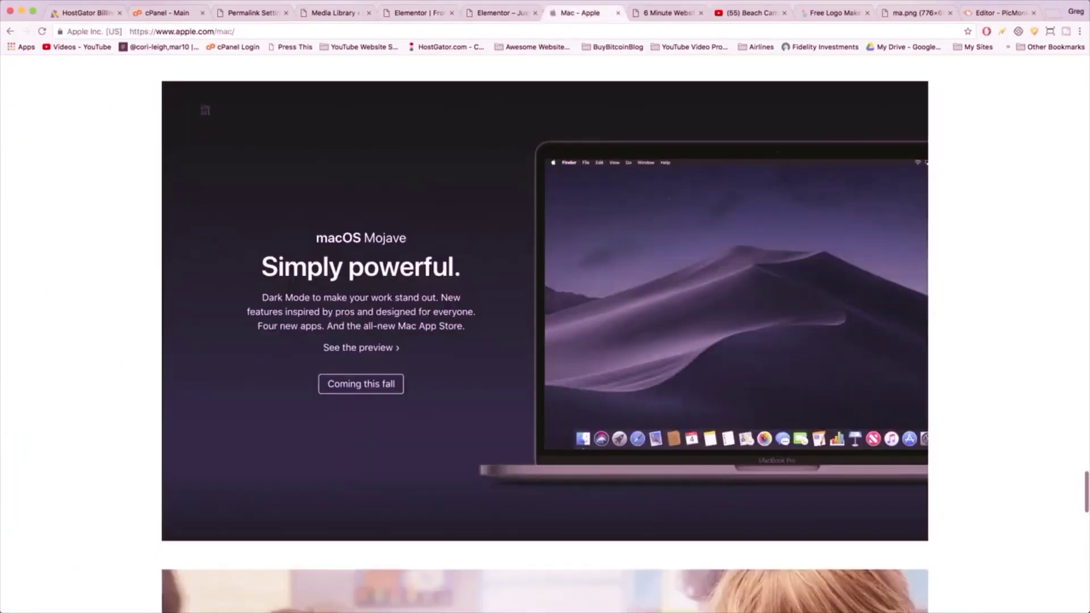
pyautogui.moveTo(168, 88); pyautogui.dragTo(525, 537)
pyautogui.click(995, 14)
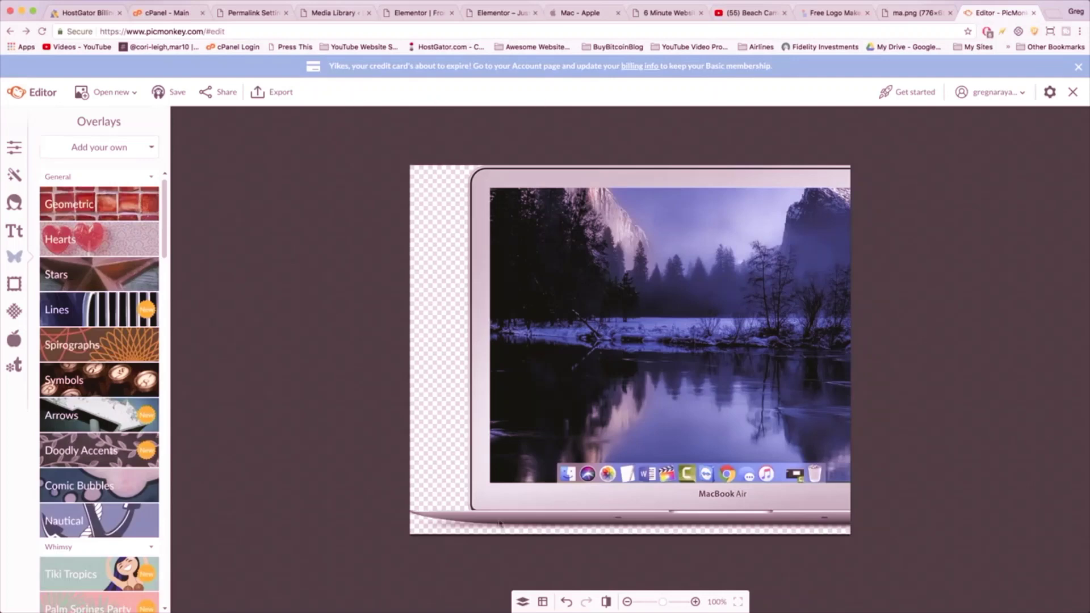
pyautogui.click(417, 13)
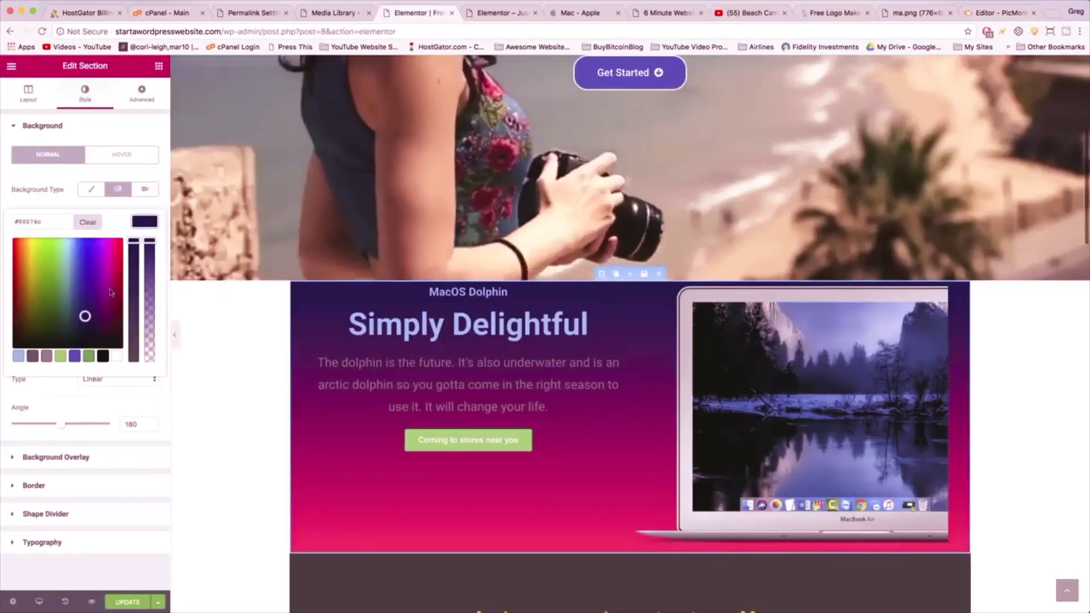
# - Set the gradient's second colour to black (#000000)
pyautogui.click(126, 320)
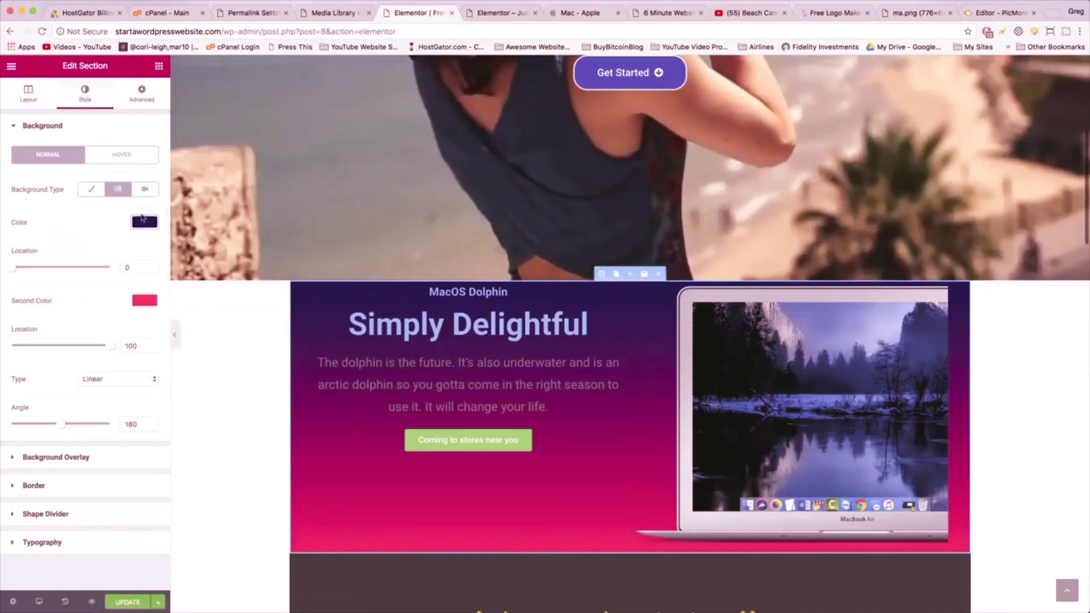
pyautogui.click(144, 299)
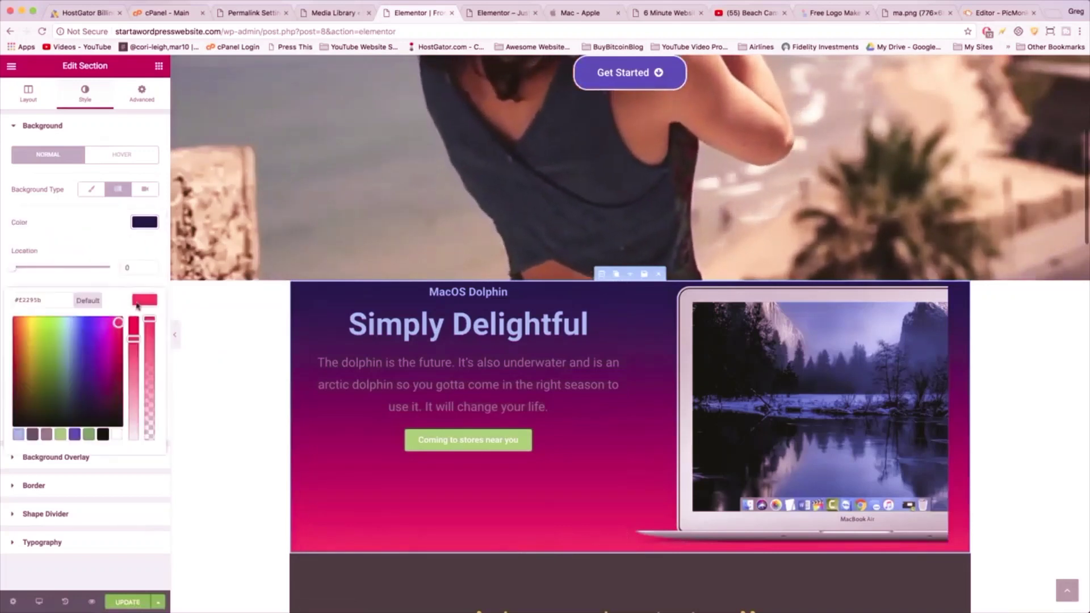
pyautogui.click(104, 434)
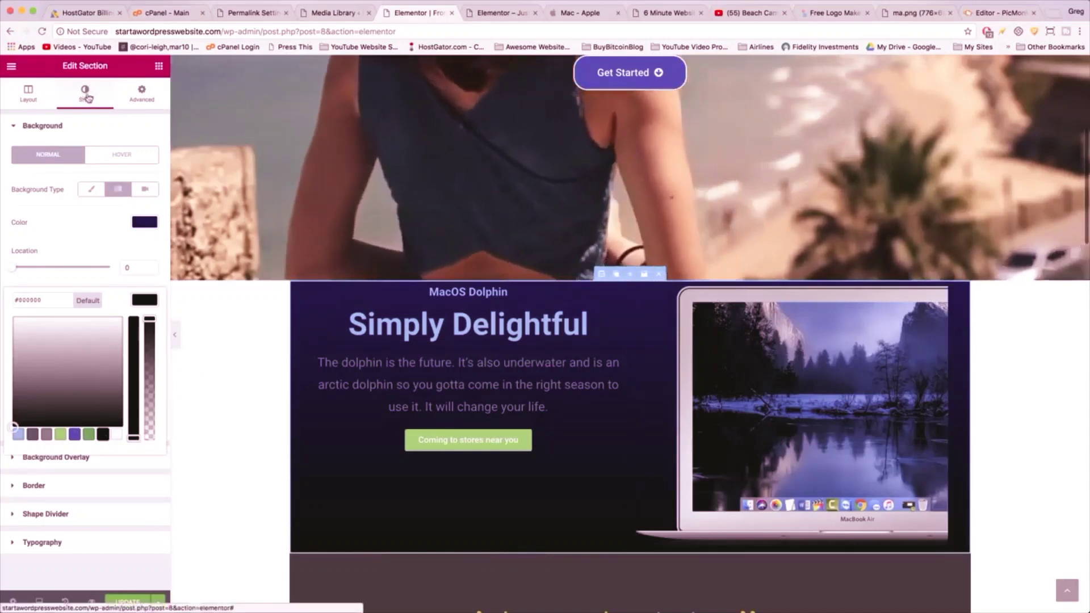
pyautogui.click(139, 102)
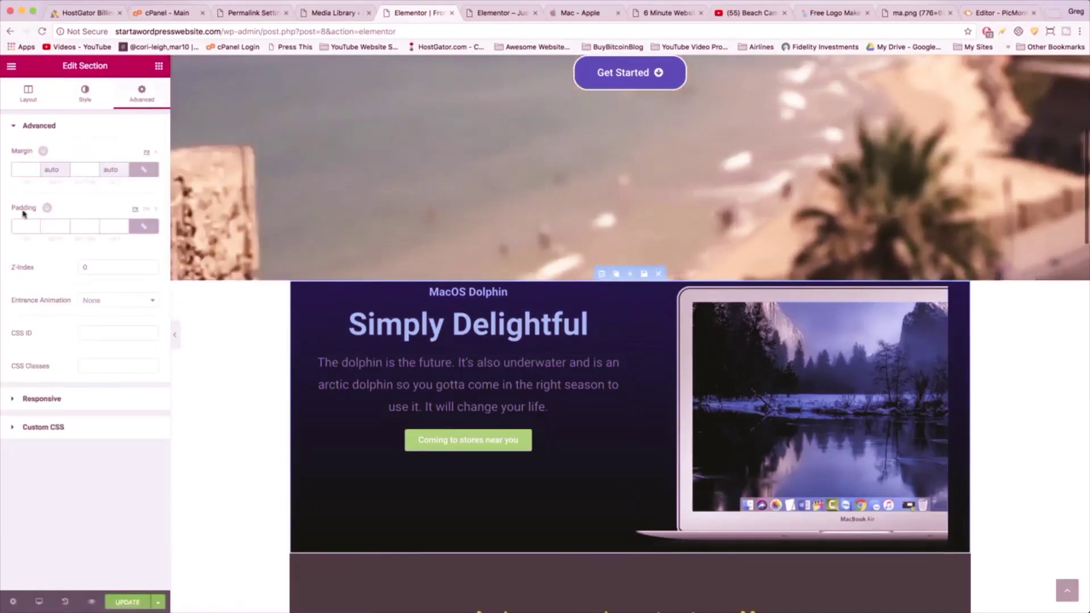
# - Set the dolphin section's linked padding to 50 on all sides
pyautogui.write('20')
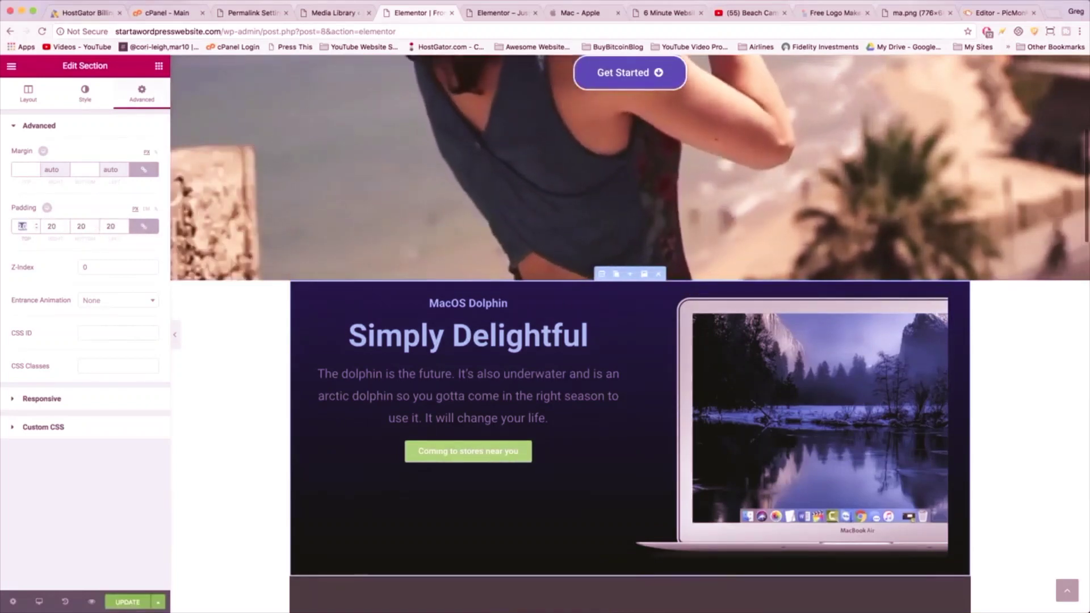
pyautogui.doubleClick(21, 226)
pyautogui.write('50')
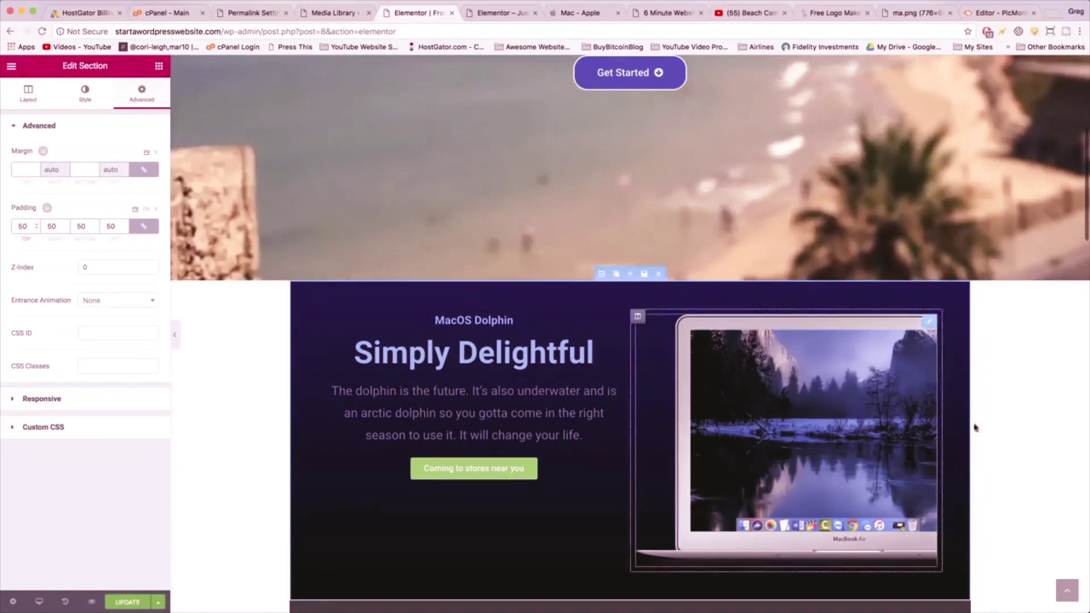
pyautogui.click(496, 13)
pyautogui.click(579, 12)
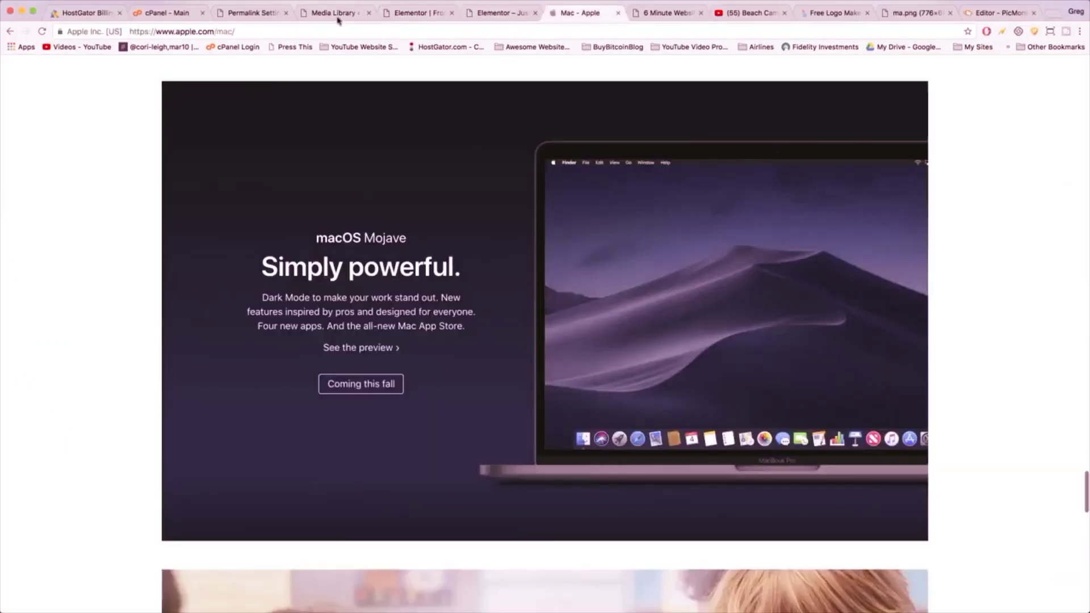
pyautogui.click(410, 13)
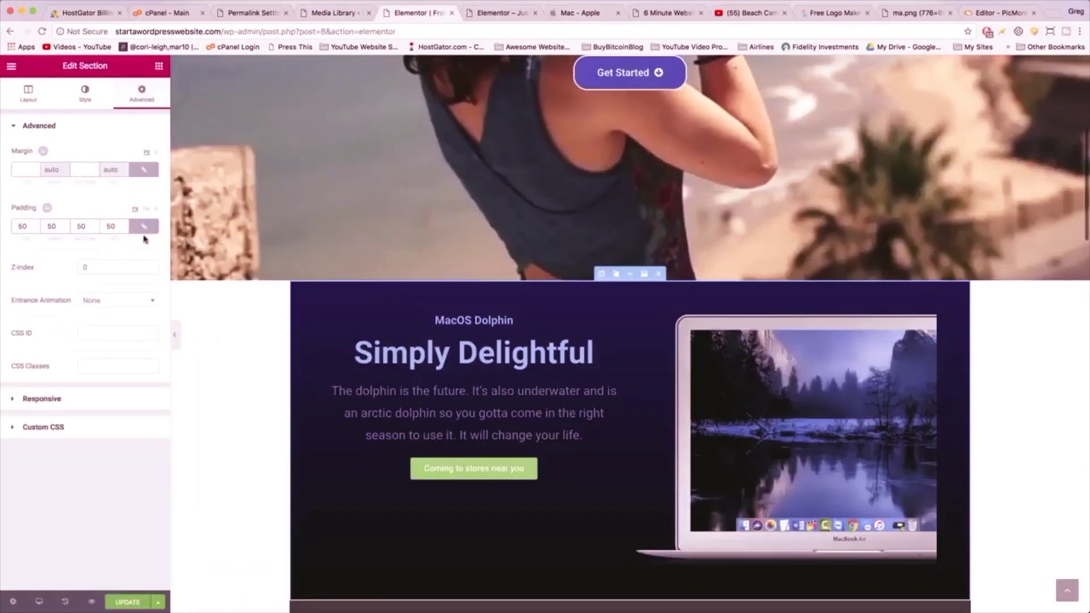
# - Unlink the padding and set the right and left padding to 0
pyautogui.click(143, 228)
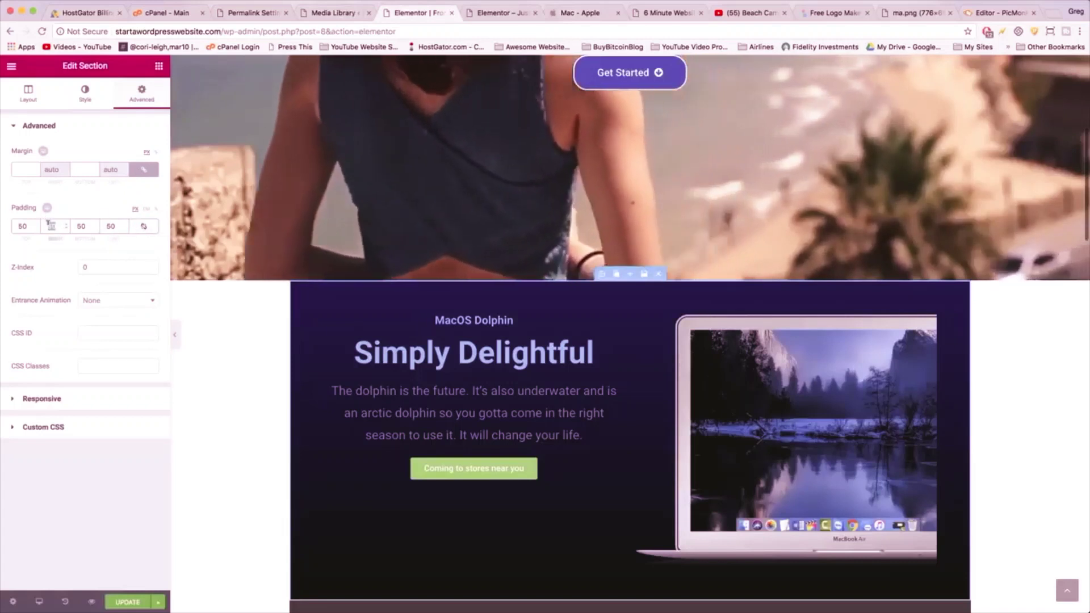
pyautogui.click(50, 226)
pyautogui.write('0')
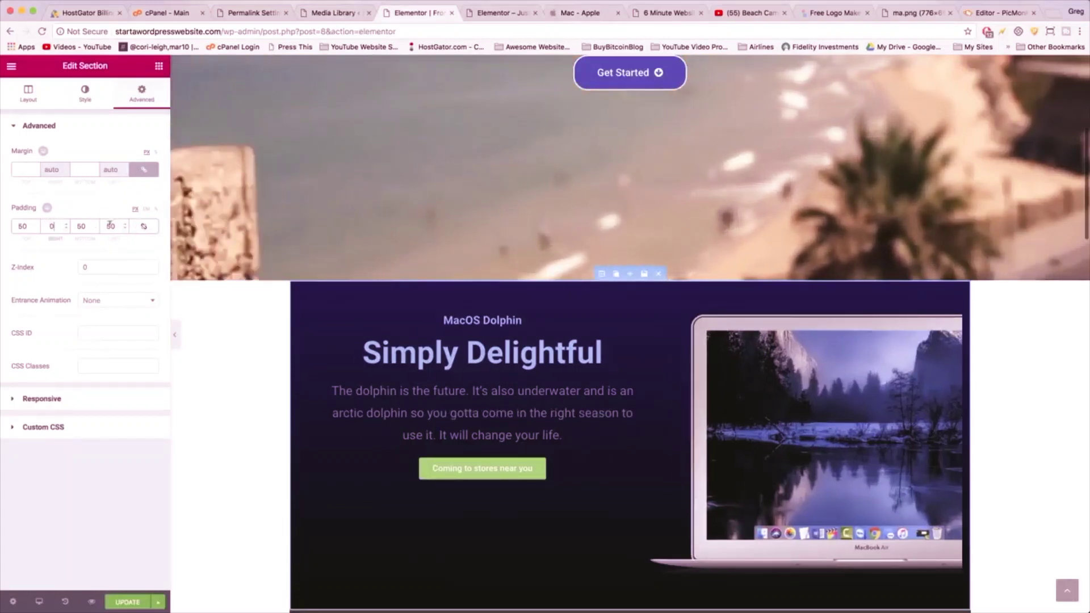
pyautogui.click(110, 226)
pyautogui.write('0')
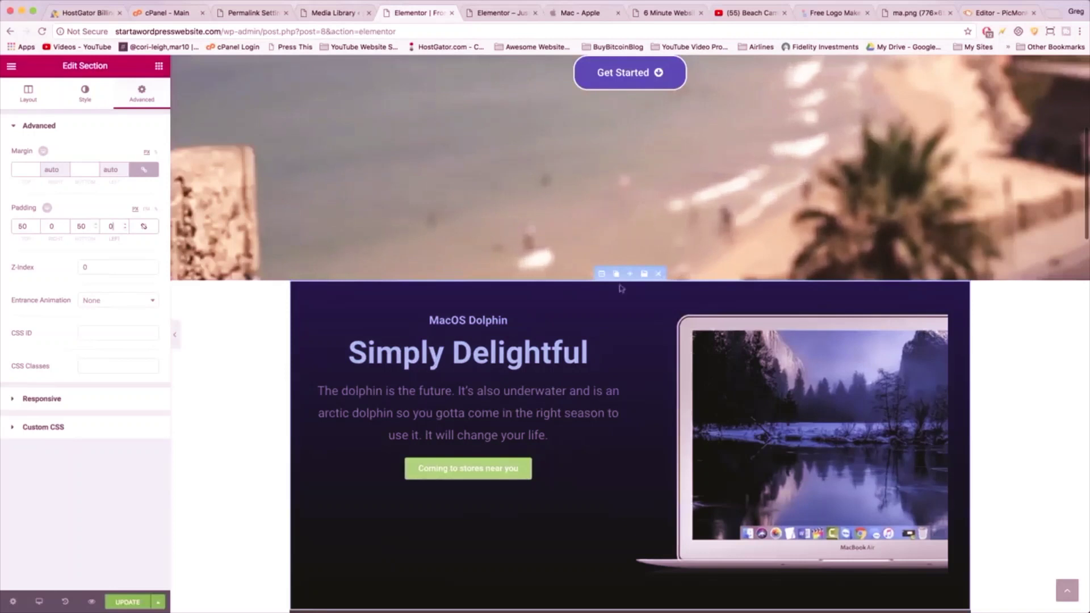
# - Set Content Width to Full Width and Columns Gap to No Gap, then select the left dolphin-text column
pyautogui.click(27, 95)
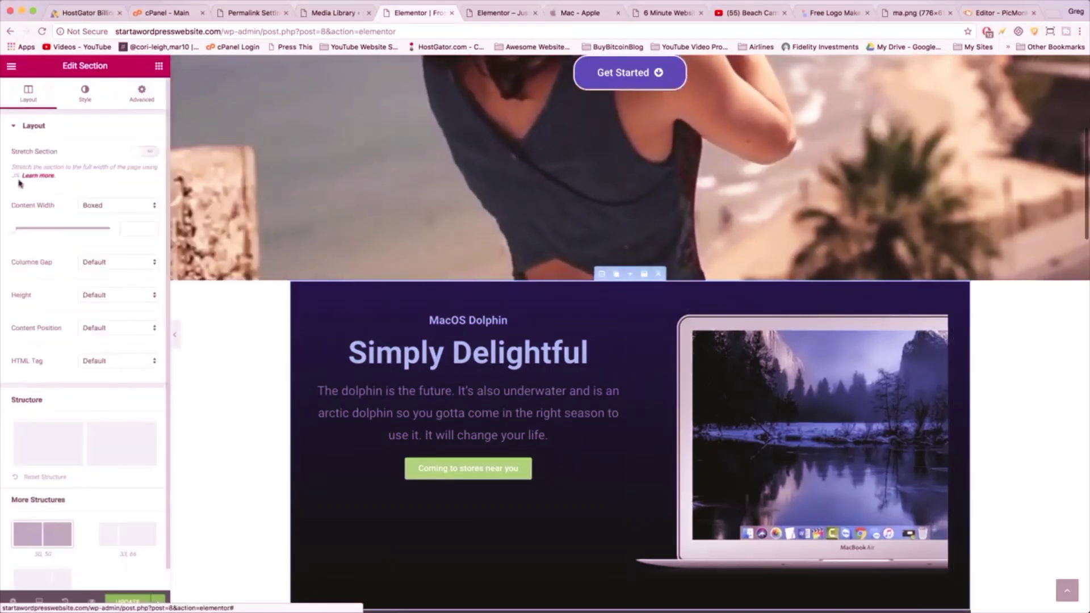
pyautogui.click(97, 208)
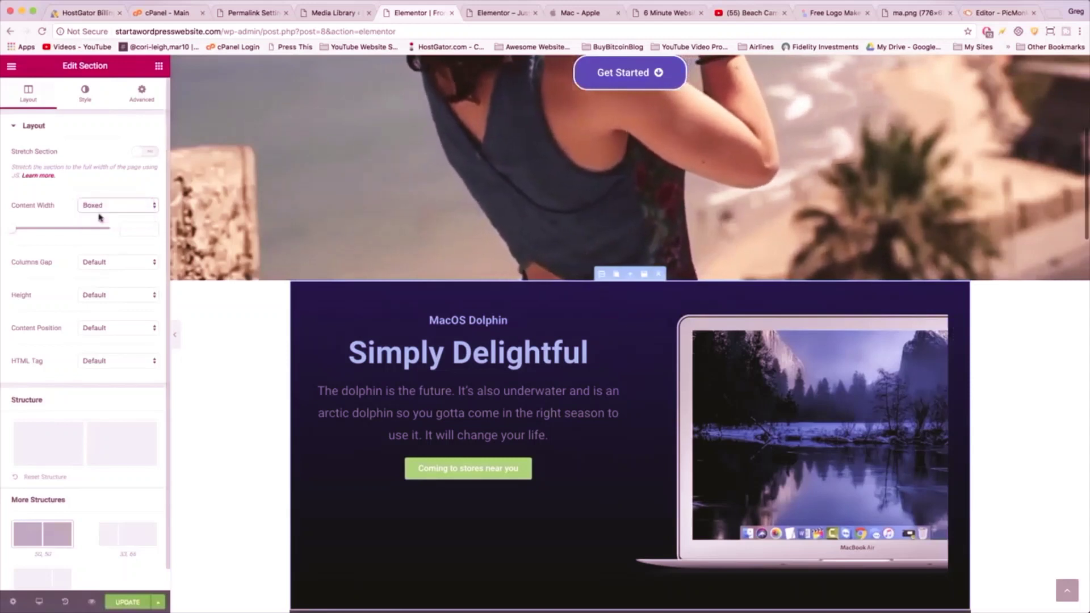
pyautogui.click(100, 216)
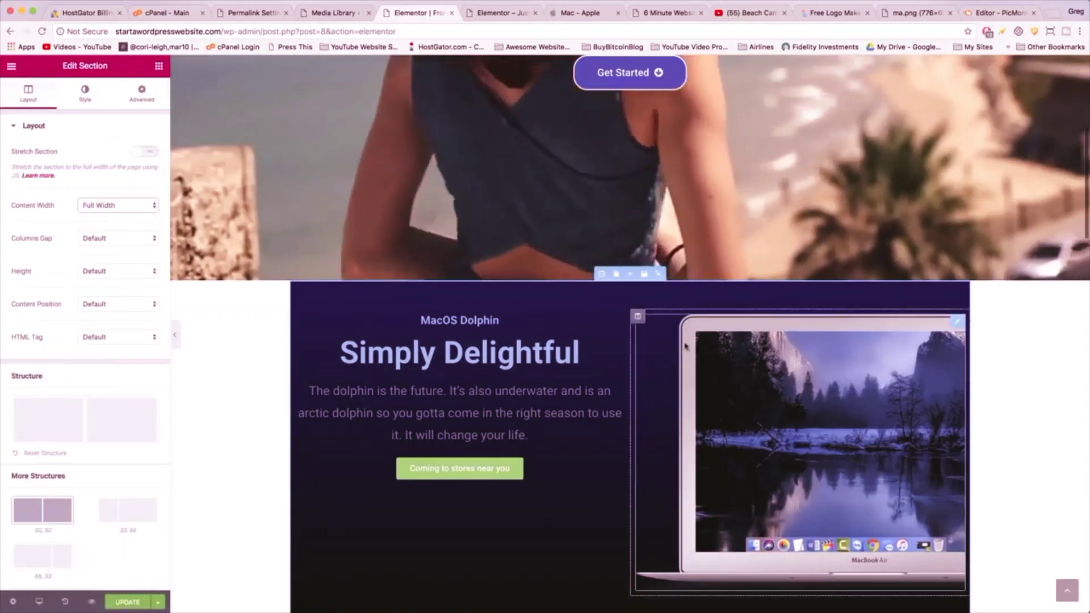
pyautogui.click(122, 239)
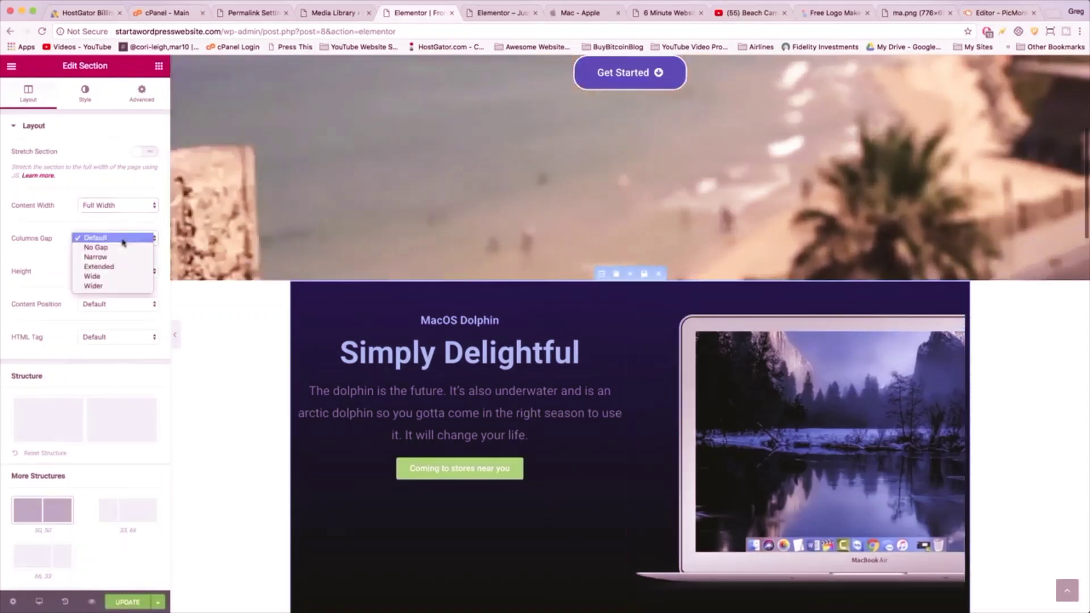
pyautogui.click(97, 247)
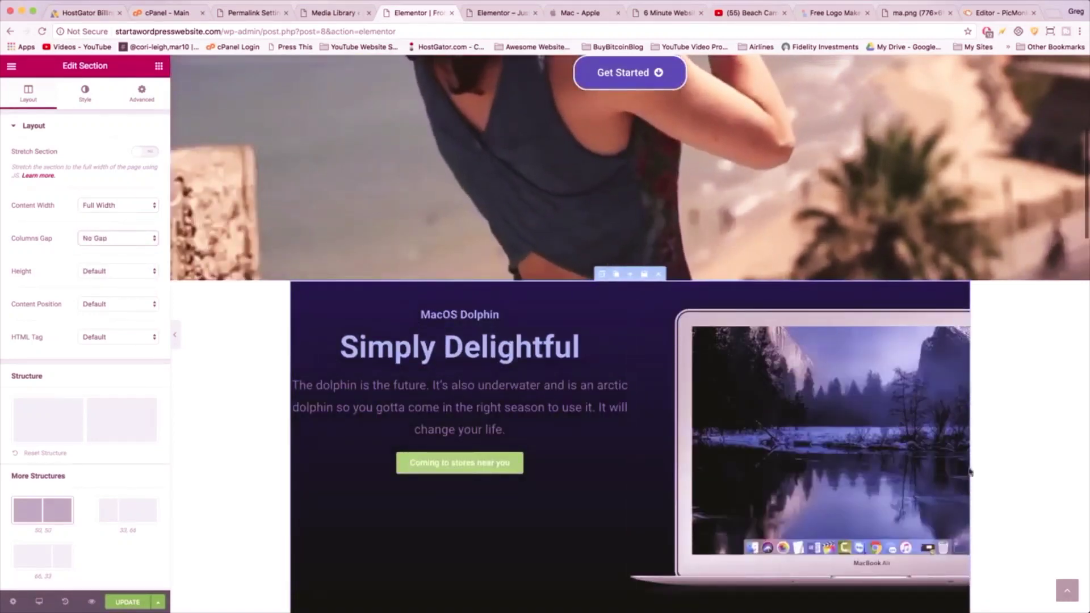
pyautogui.scroll(-2, 567, 341)
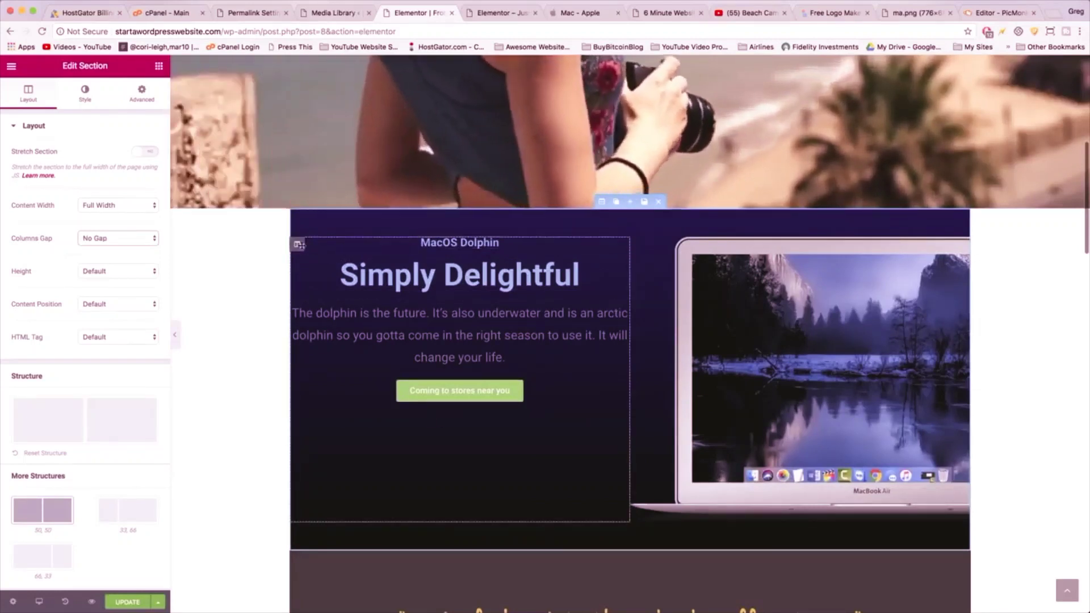
pyautogui.click(298, 244)
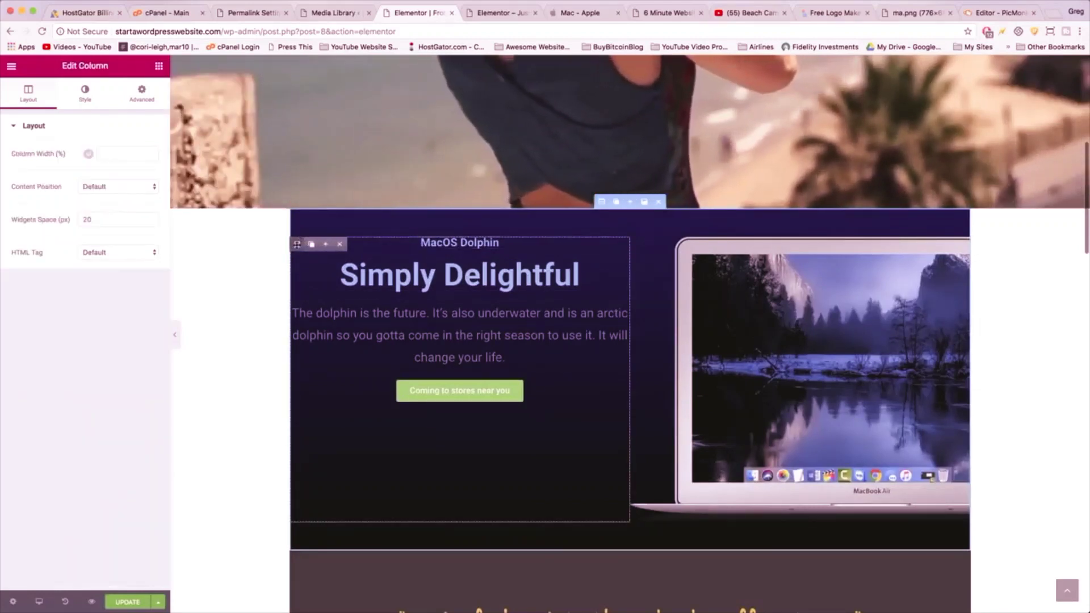
# - Give the left column linked padding of 40, then change it to 60 on every side
pyautogui.click(142, 97)
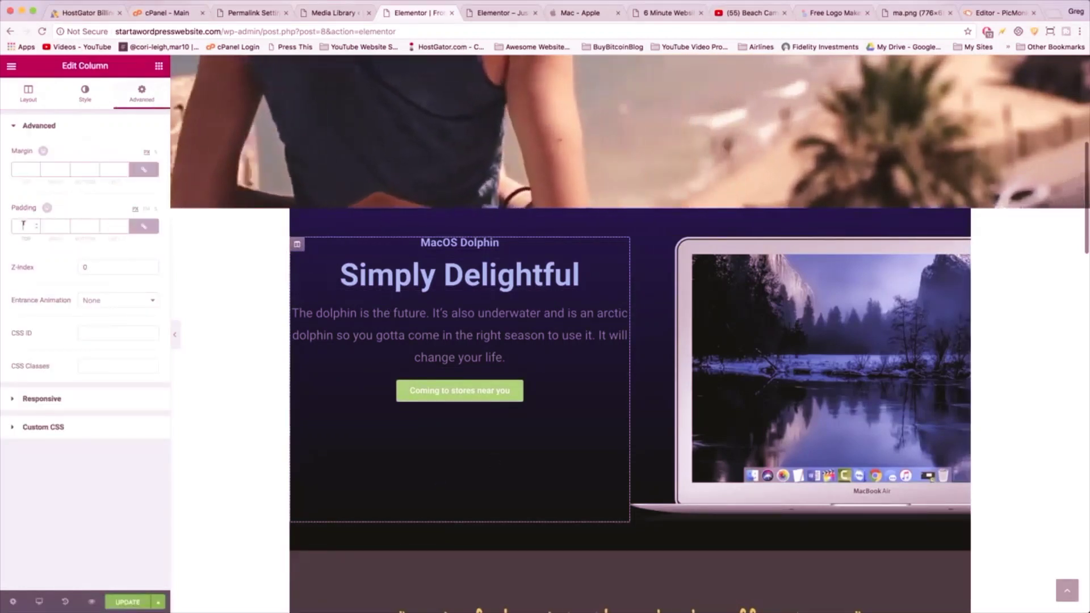
pyautogui.click(23, 226)
pyautogui.write('40')
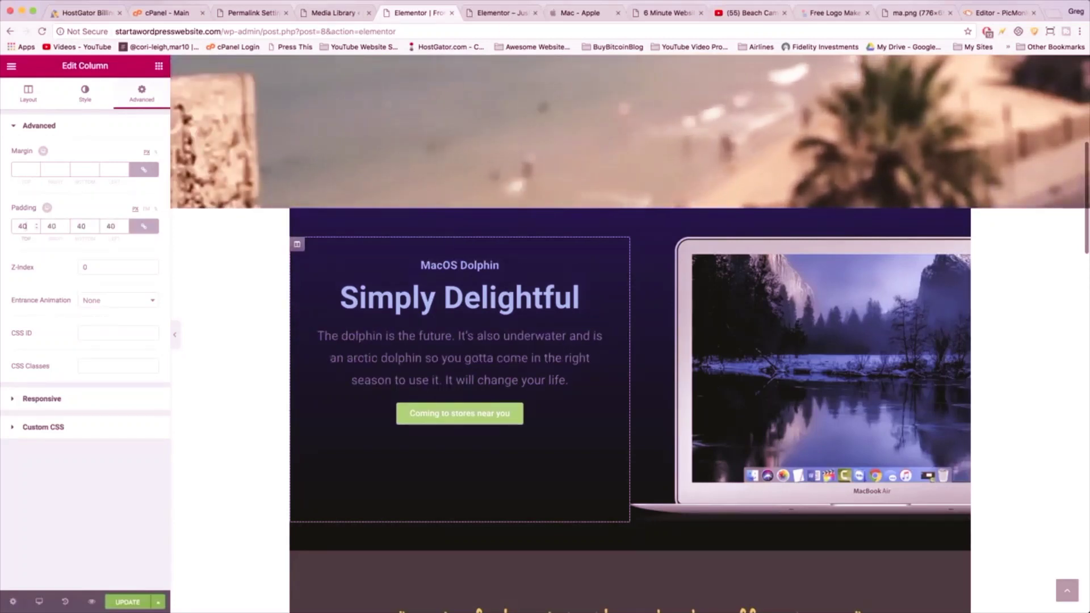
pyautogui.click(581, 14)
pyautogui.click(419, 14)
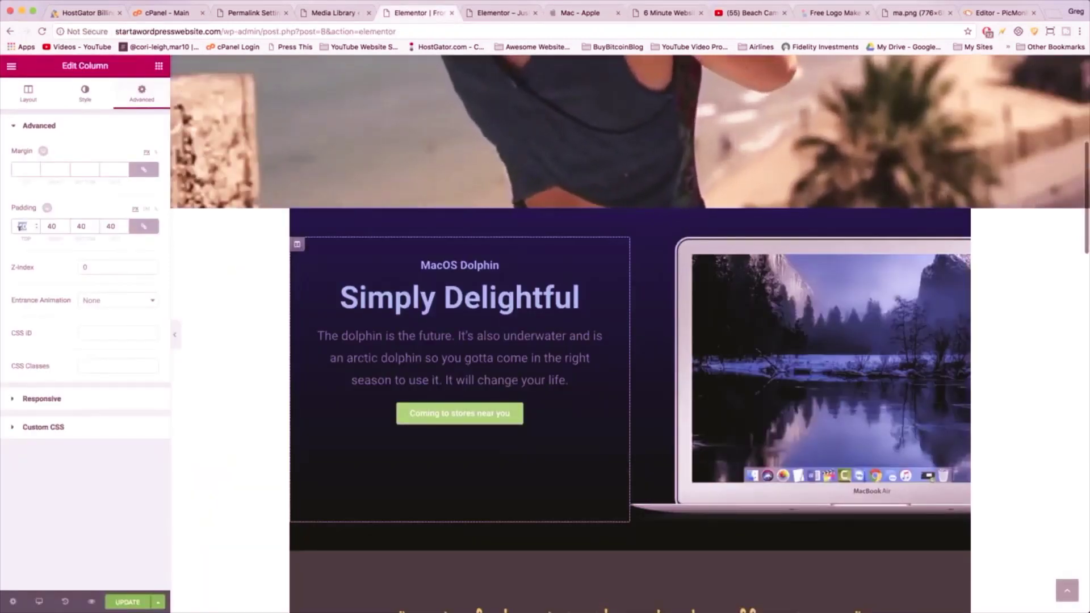
pyautogui.write('60')
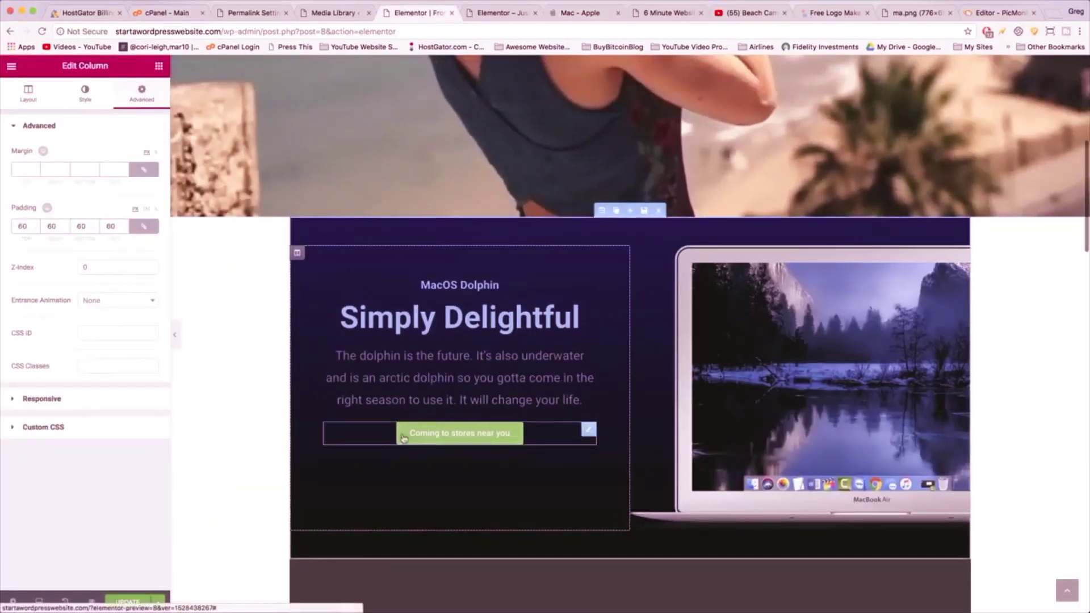
# - Make the Coming to stores near you button's background colour fully transparent
pyautogui.click(402, 430)
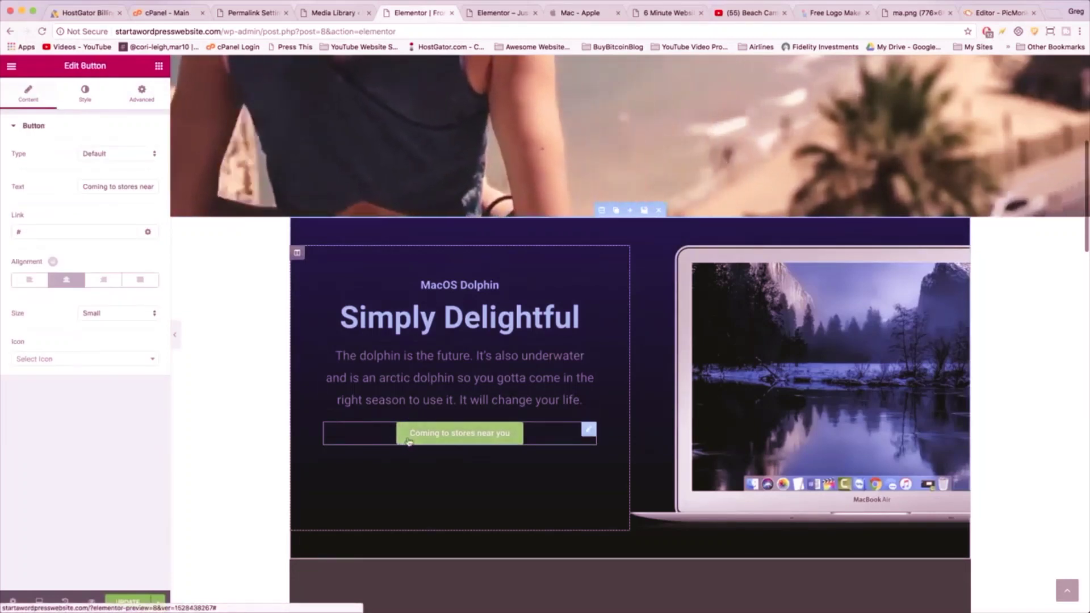
pyautogui.click(84, 92)
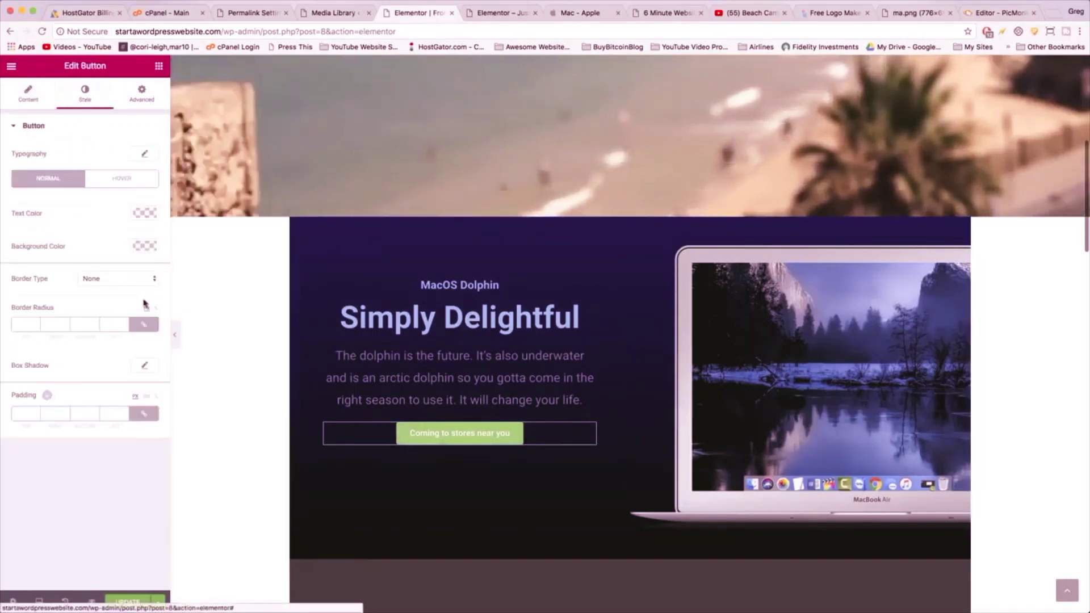
pyautogui.click(145, 246)
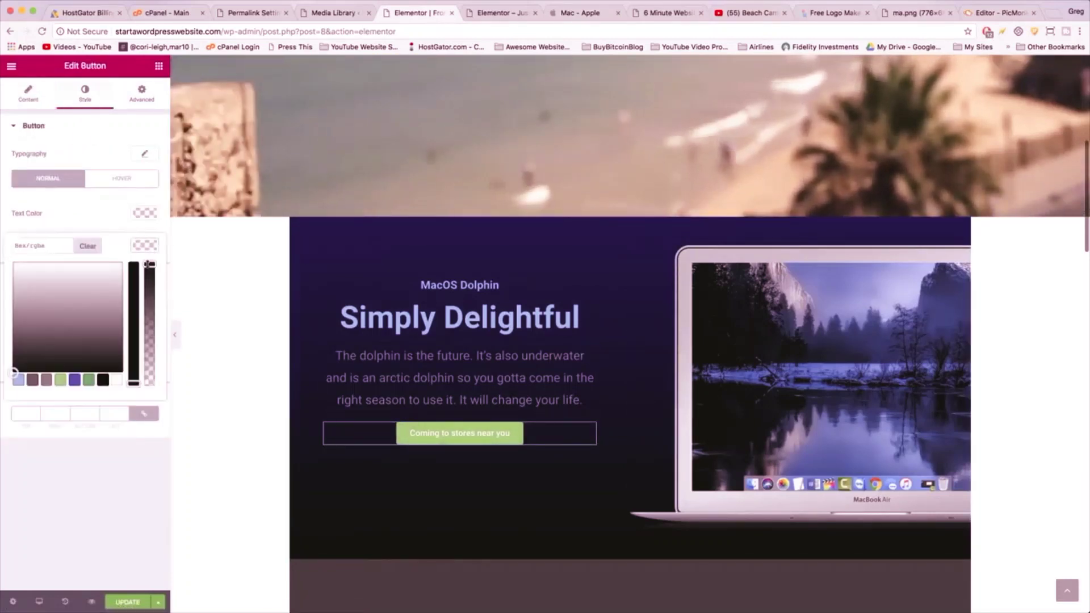
pyautogui.moveTo(149, 263); pyautogui.dragTo(149, 362)
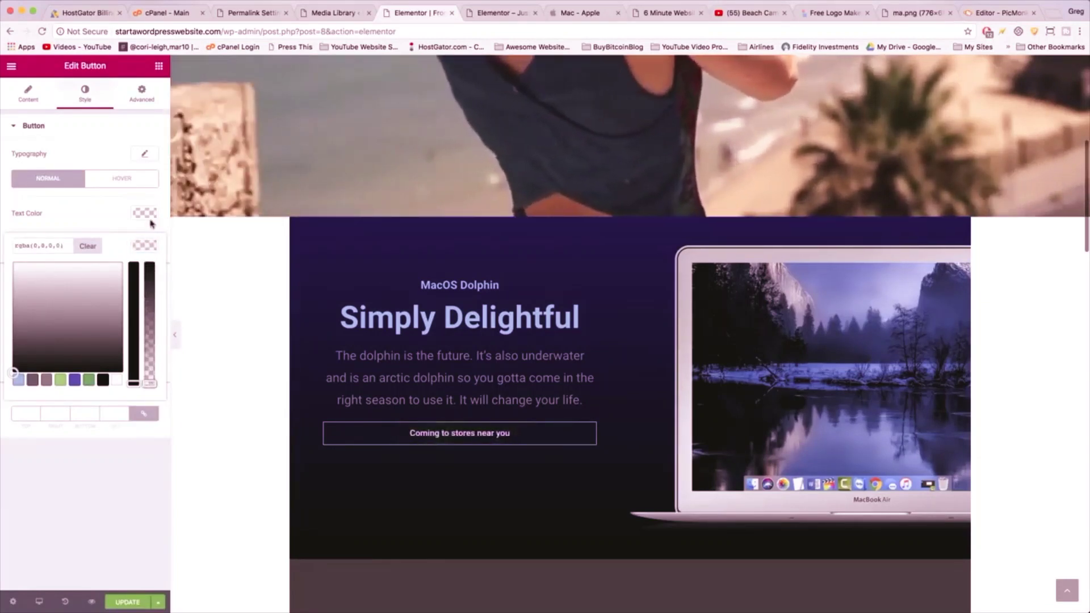
pyautogui.click(77, 207)
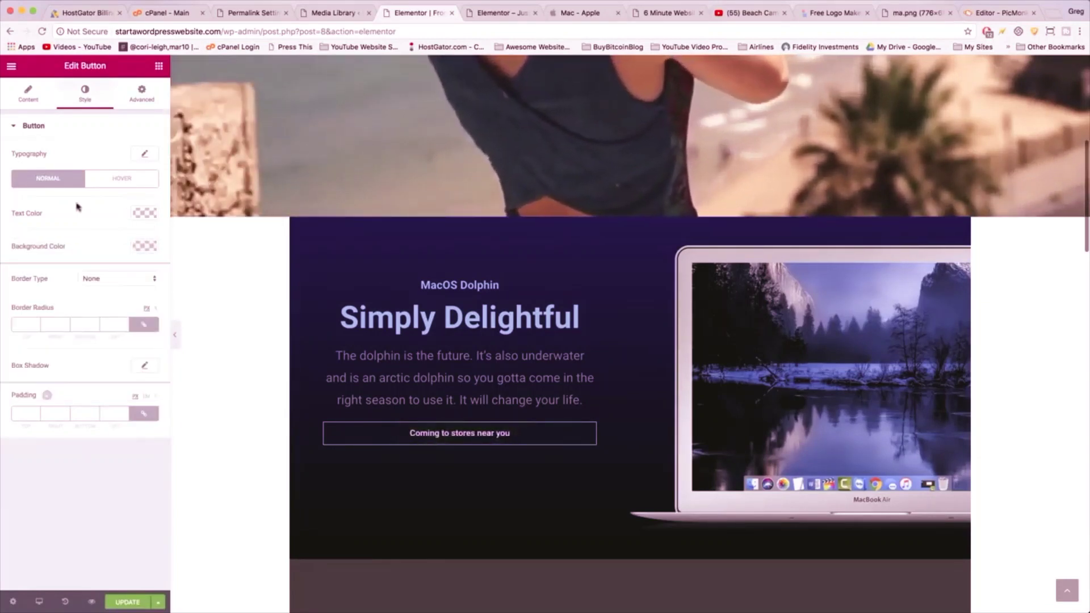
# - Give the button a solid white border of width 2
pyautogui.click(111, 278)
pyautogui.click(103, 288)
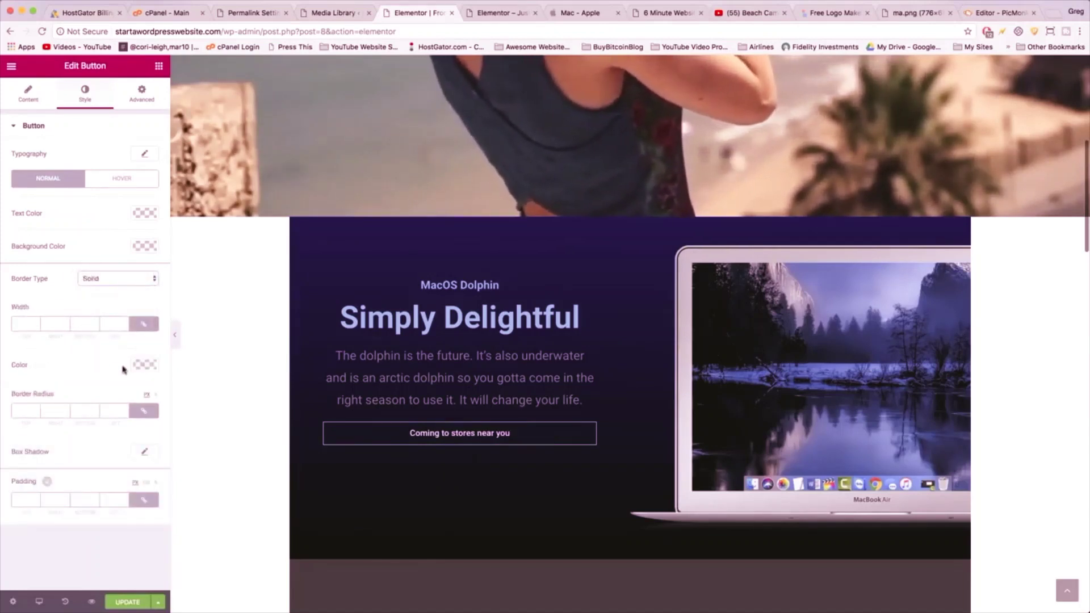
pyautogui.click(140, 365)
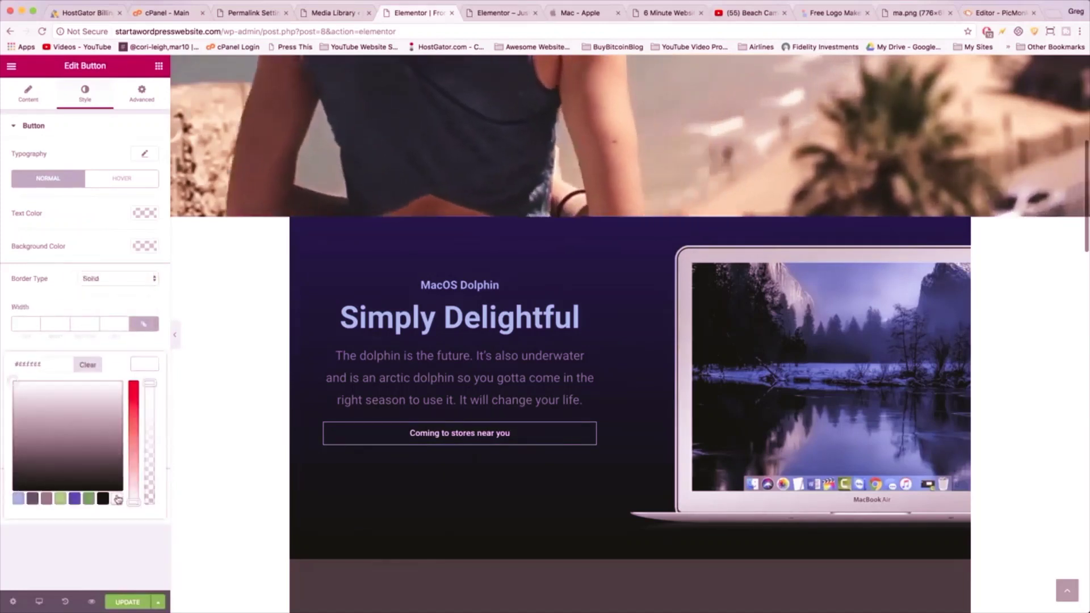
pyautogui.click(53, 321)
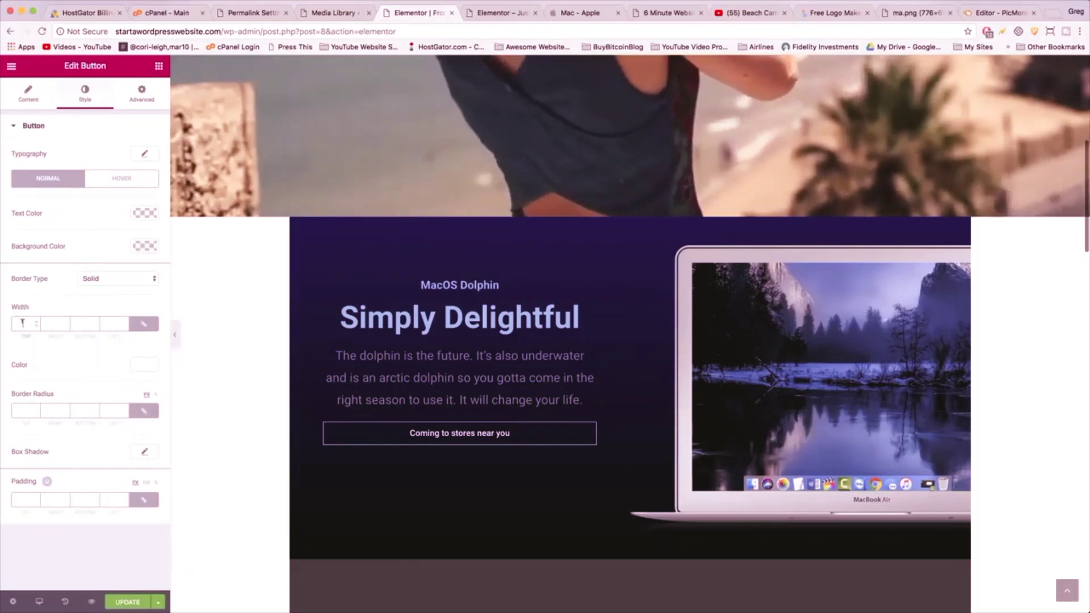
pyautogui.write('2')
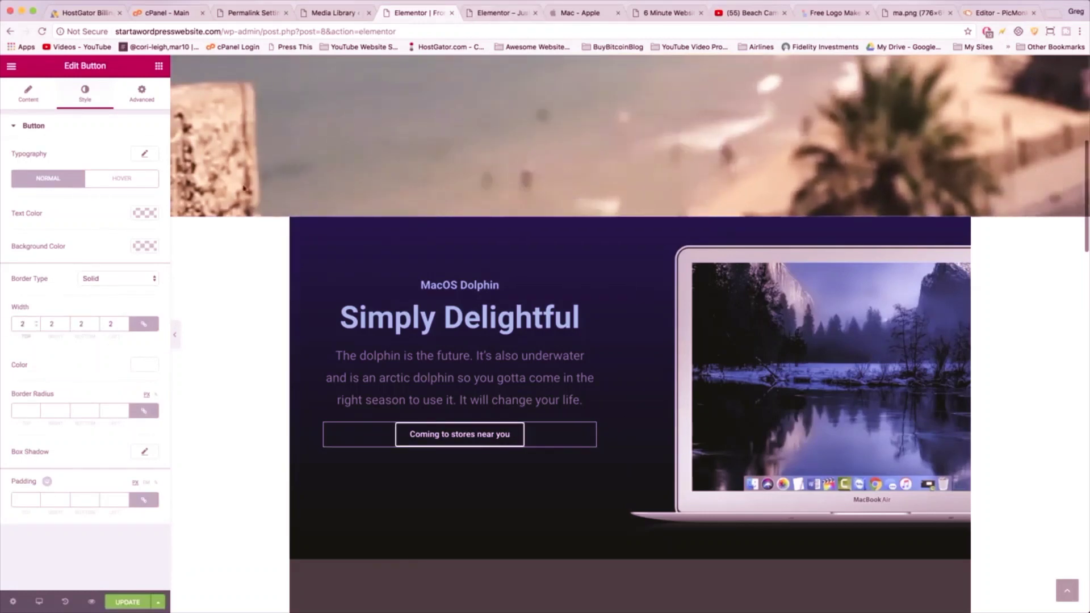
pyautogui.click(579, 12)
pyautogui.click(419, 12)
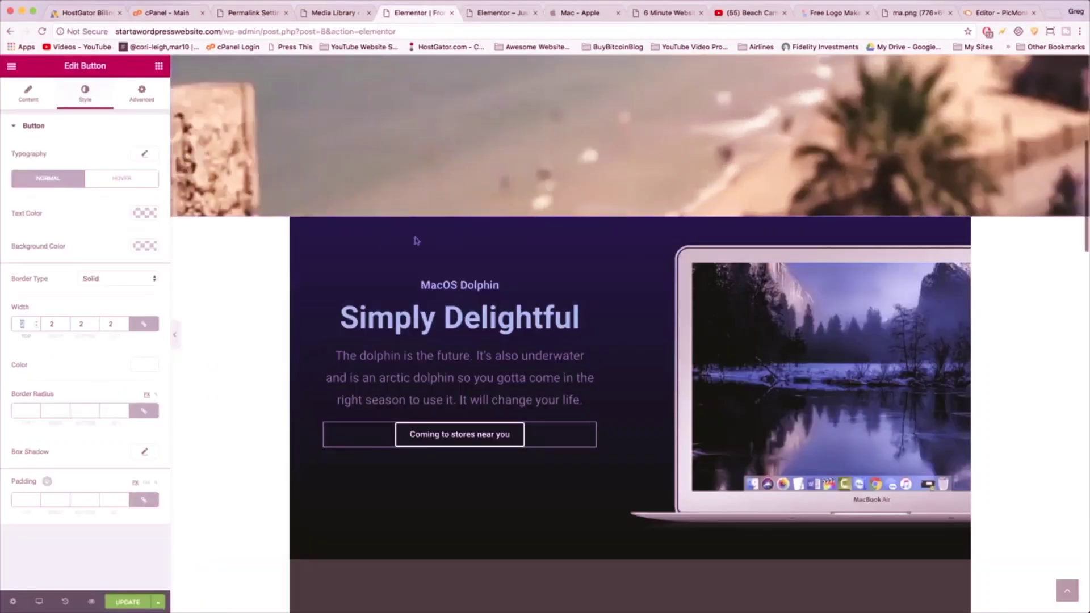
pyautogui.click(581, 399)
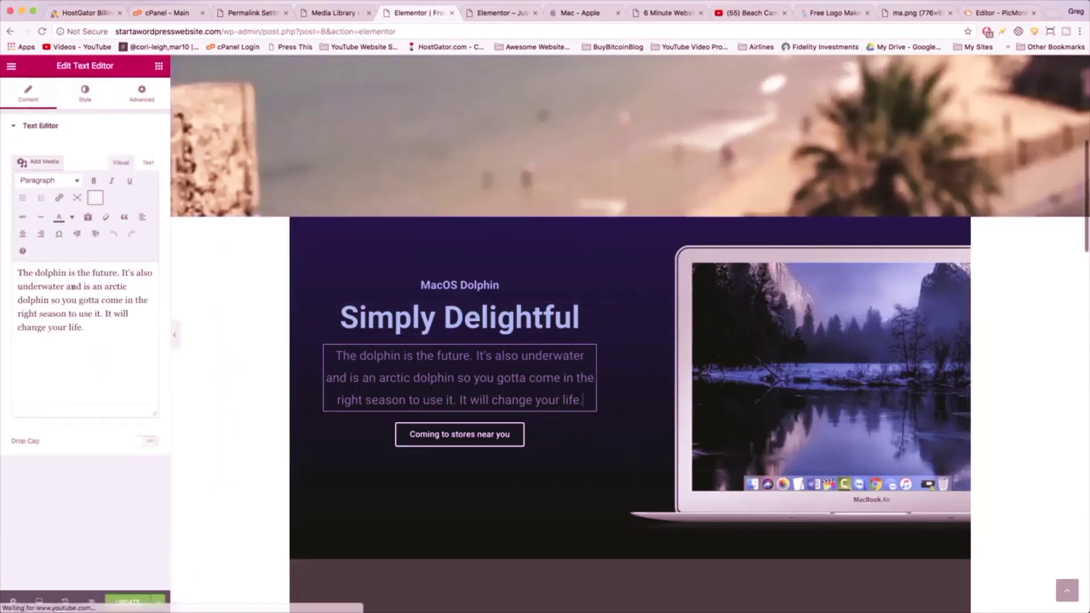
# - Add a new 'See the preview >' line at the end of the dolphin paragraph
pyautogui.click(89, 328)
pyautogui.press('Return')
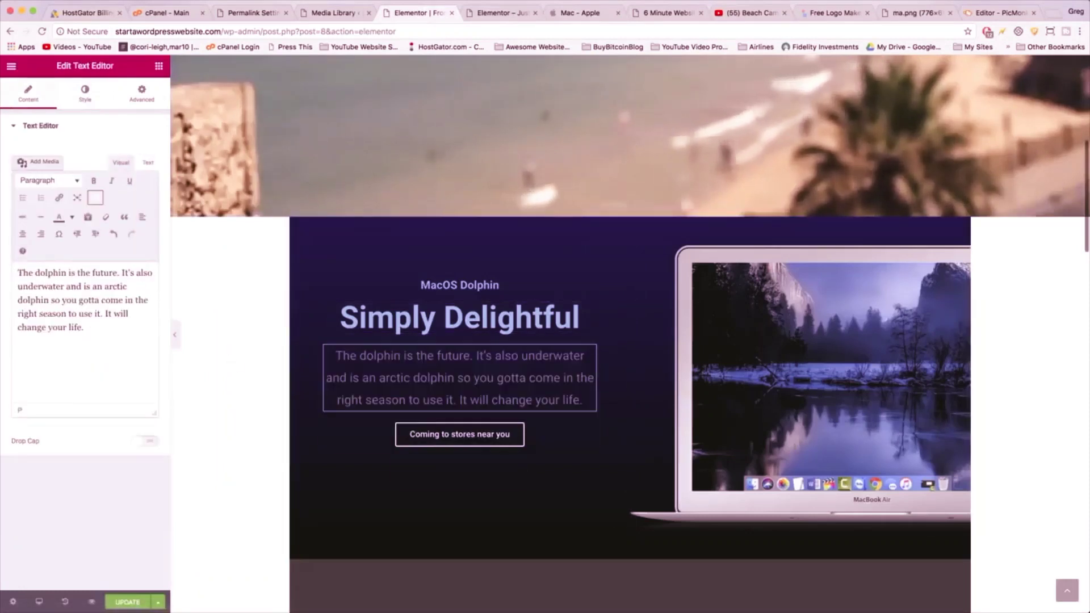
pyautogui.write('S')
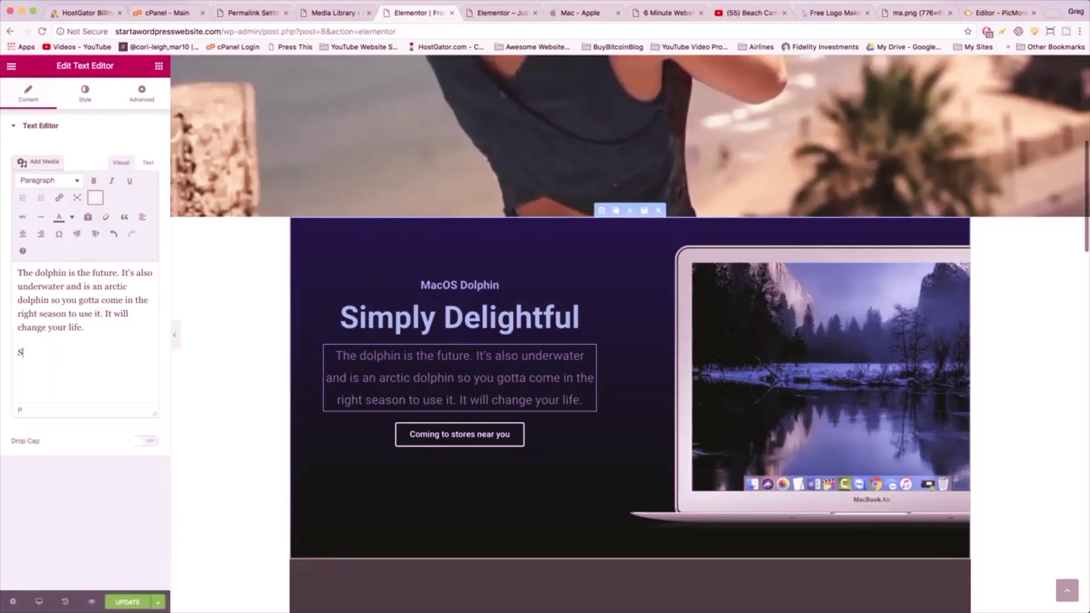
pyautogui.write('ee the previ')
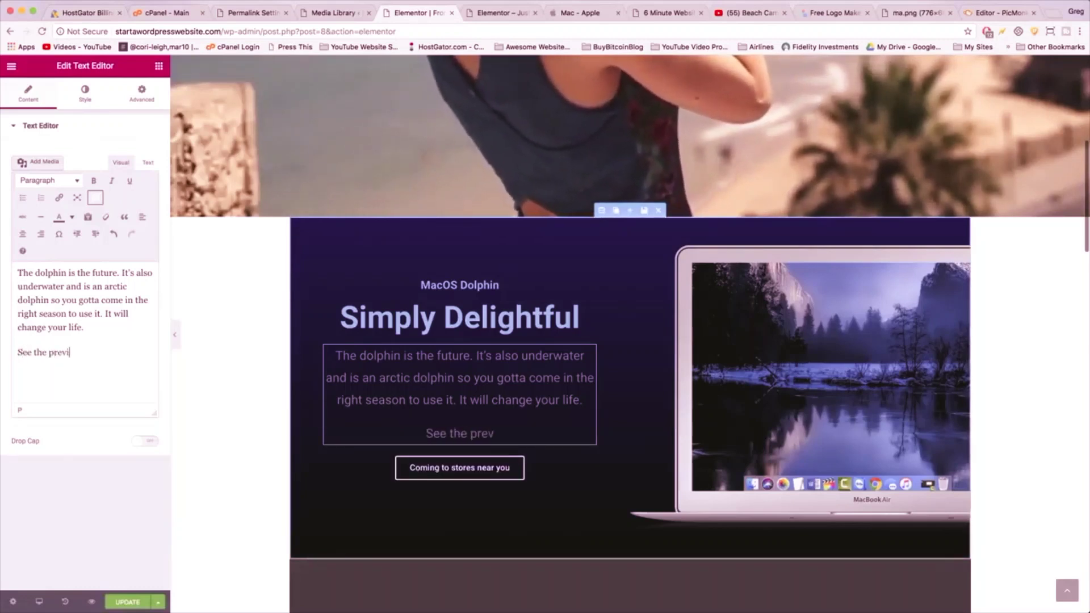
pyautogui.write('ew >')
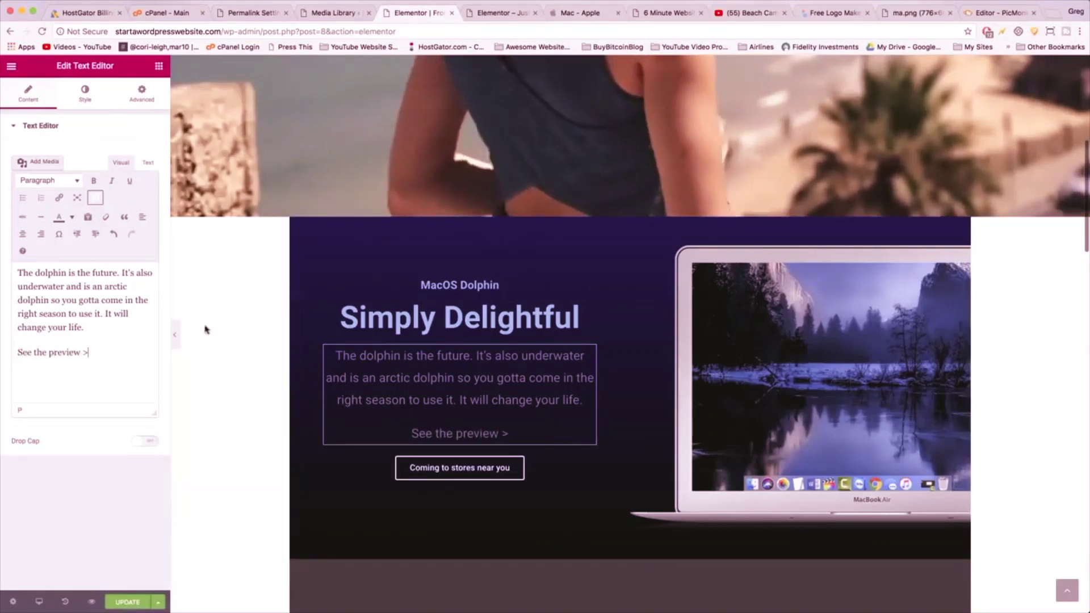
pyautogui.moveTo(88, 352); pyautogui.dragTo(10, 353)
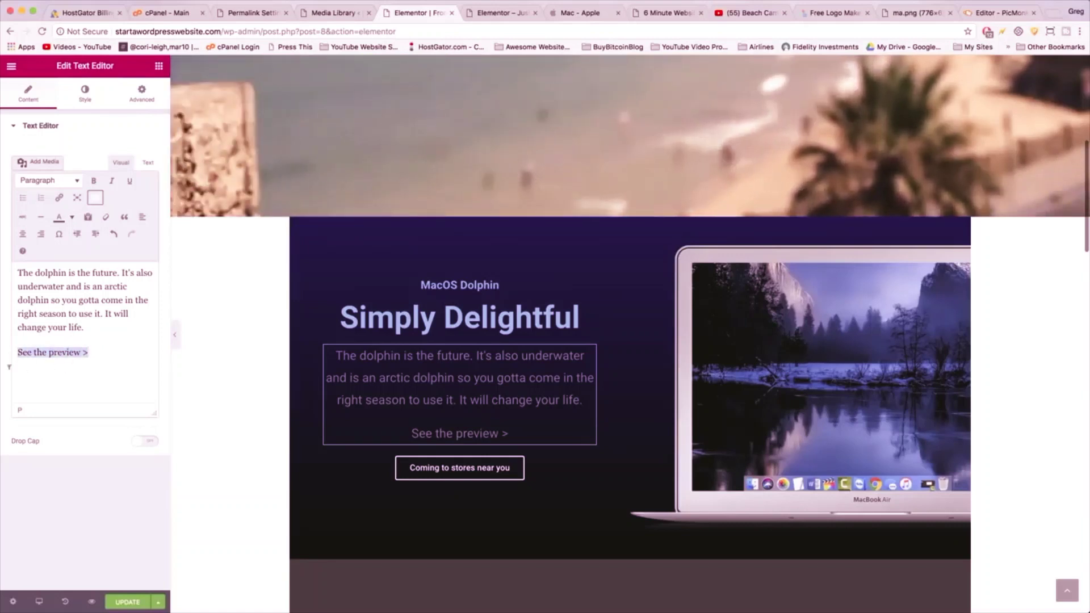
pyautogui.click(59, 197)
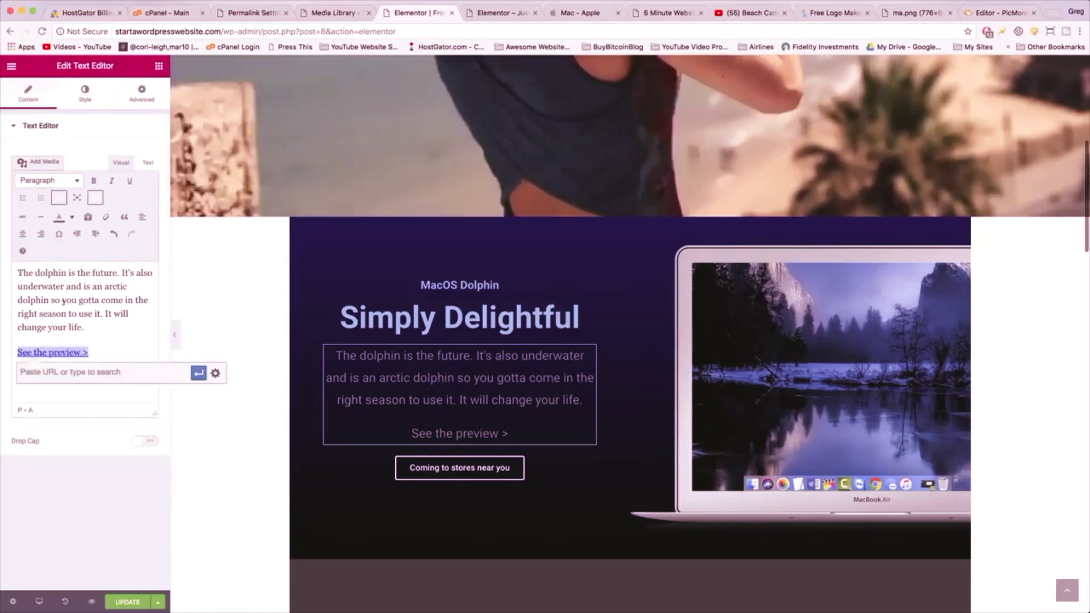
pyautogui.write('http:')
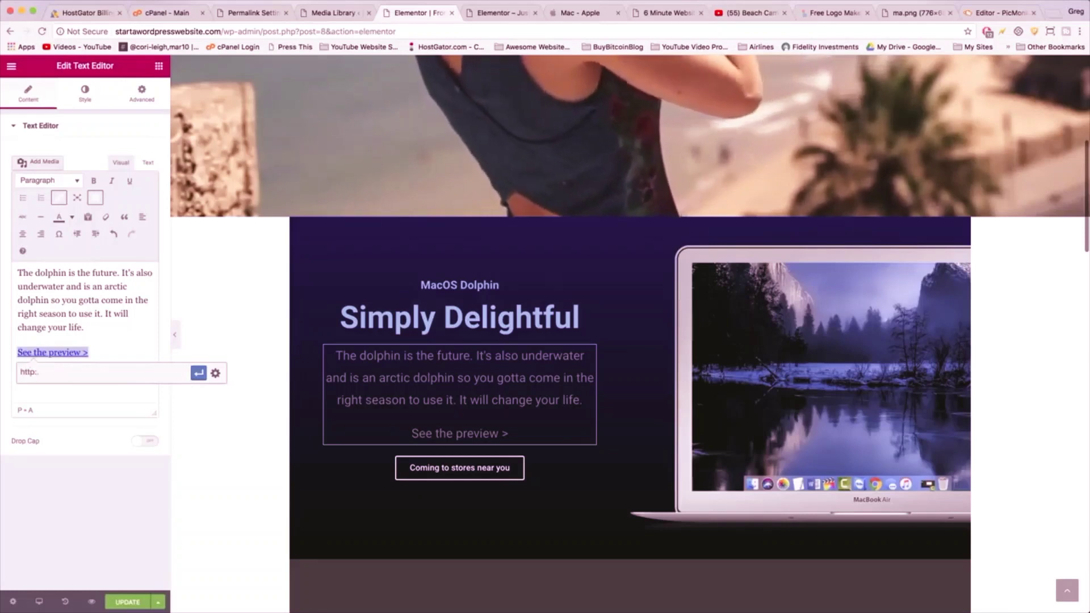
pyautogui.write('//www.')
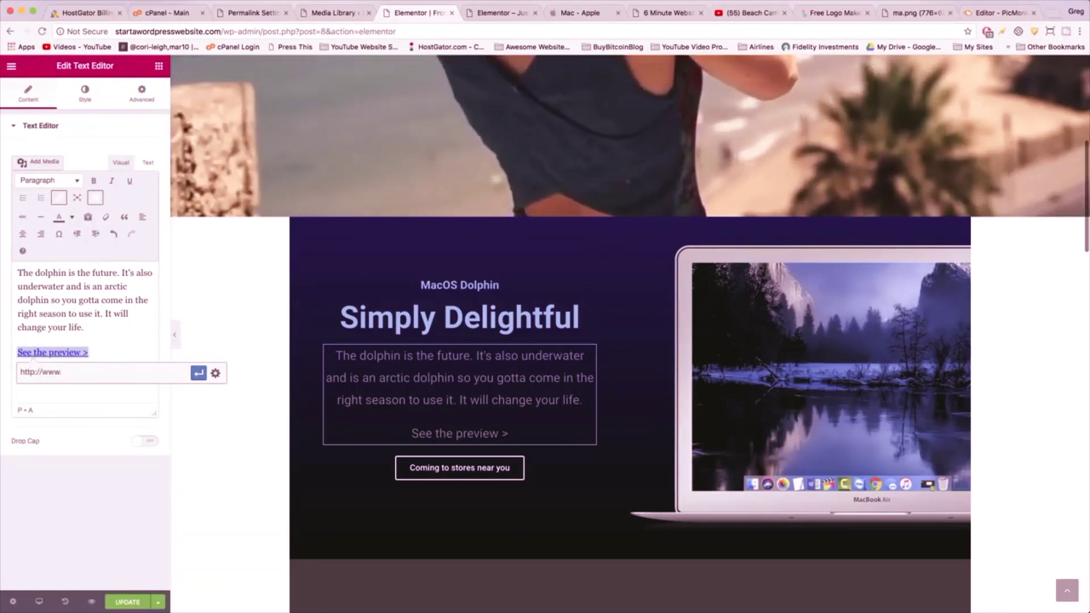
pyautogui.write('apple.com')
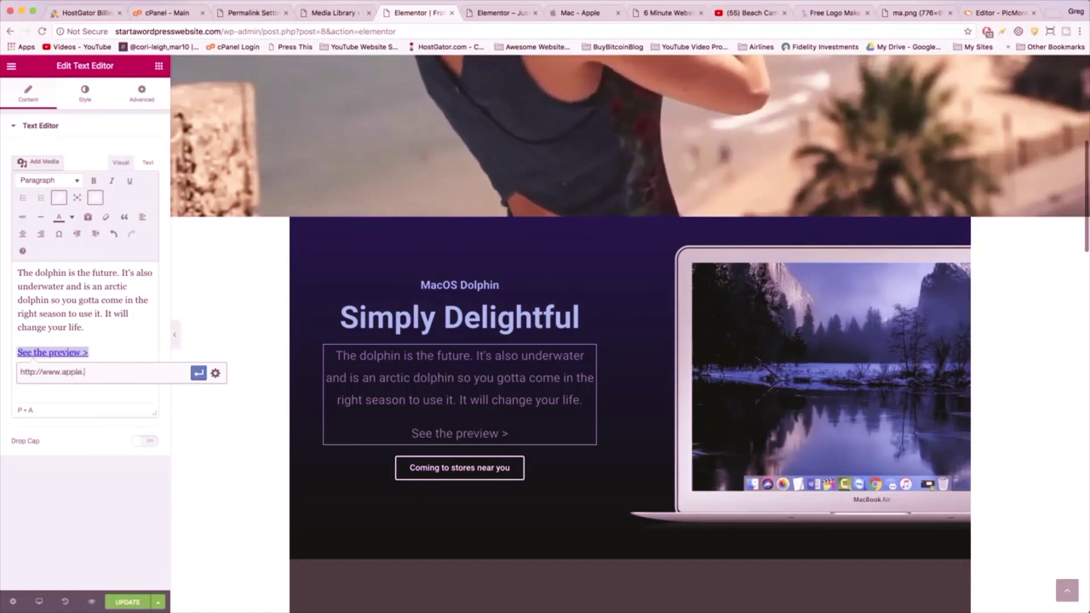
pyautogui.click(216, 373)
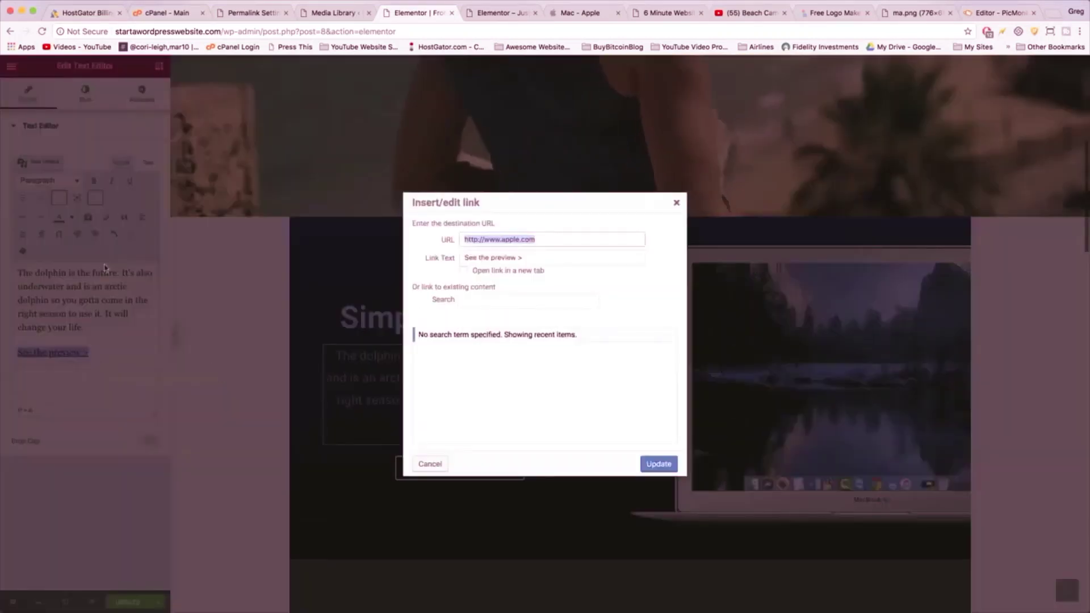
pyautogui.click(488, 273)
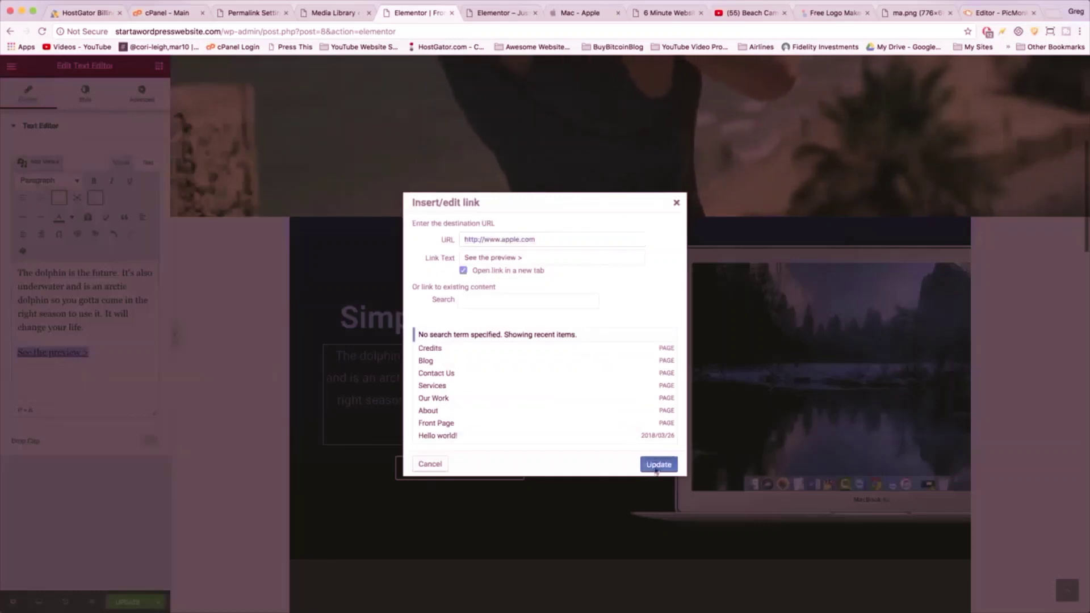
pyautogui.click(657, 465)
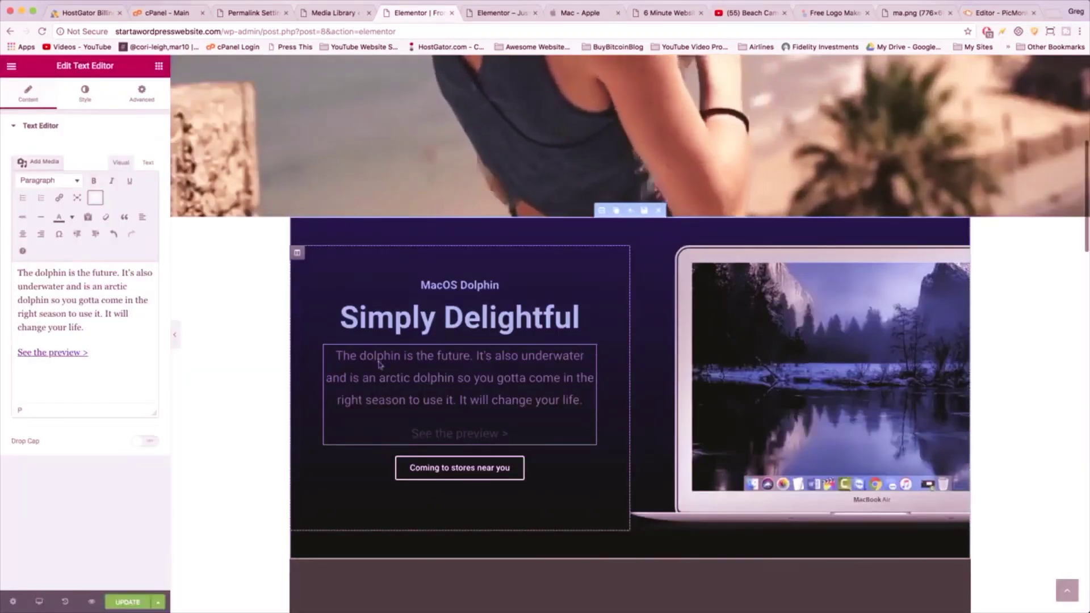
# - Set the dolphin paragraph's text colour and the 'See the preview >' link's font colour to white
pyautogui.click(84, 97)
pyautogui.click(142, 205)
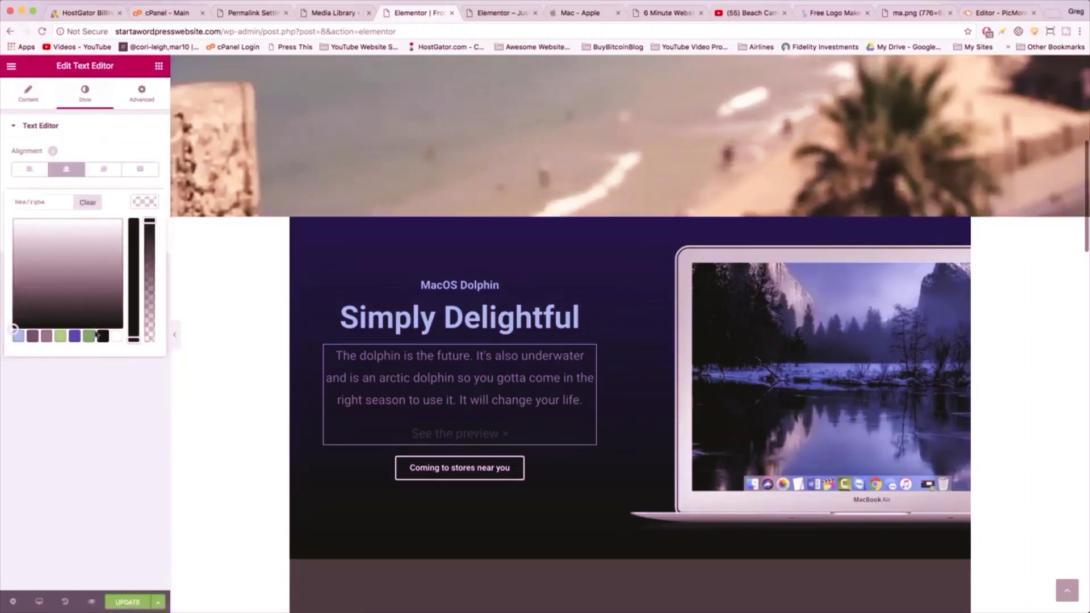
pyautogui.click(117, 337)
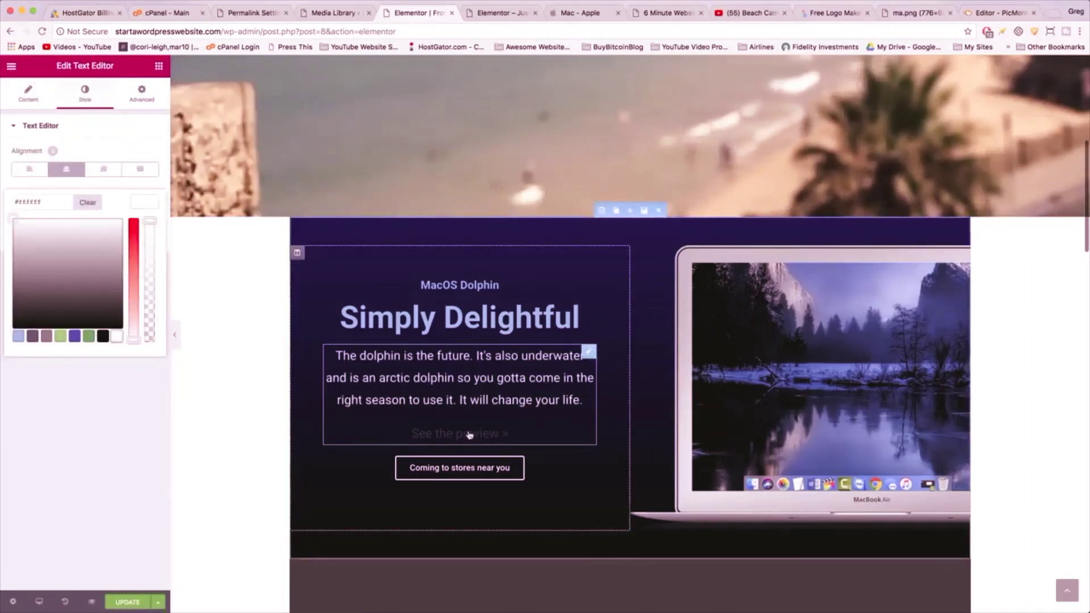
pyautogui.click(28, 94)
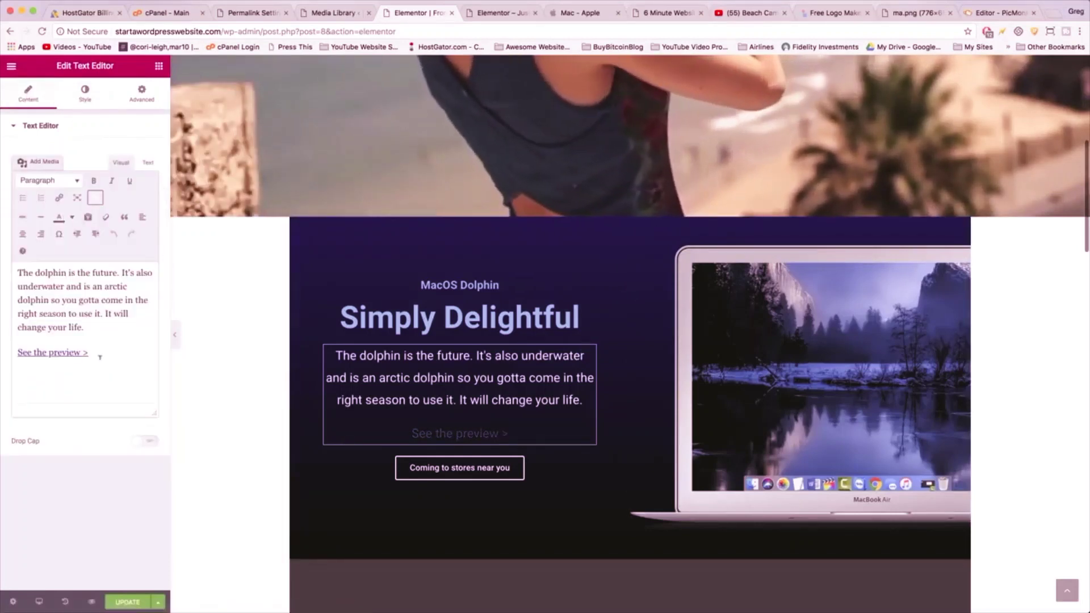
pyautogui.moveTo(97, 352); pyautogui.dragTo(18, 352)
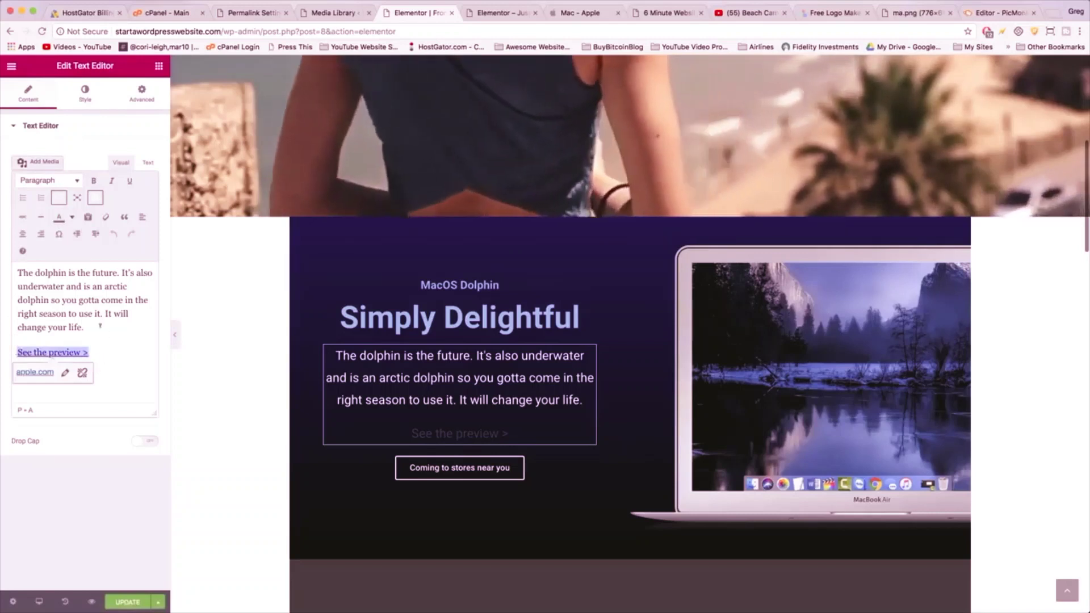
pyautogui.click(71, 217)
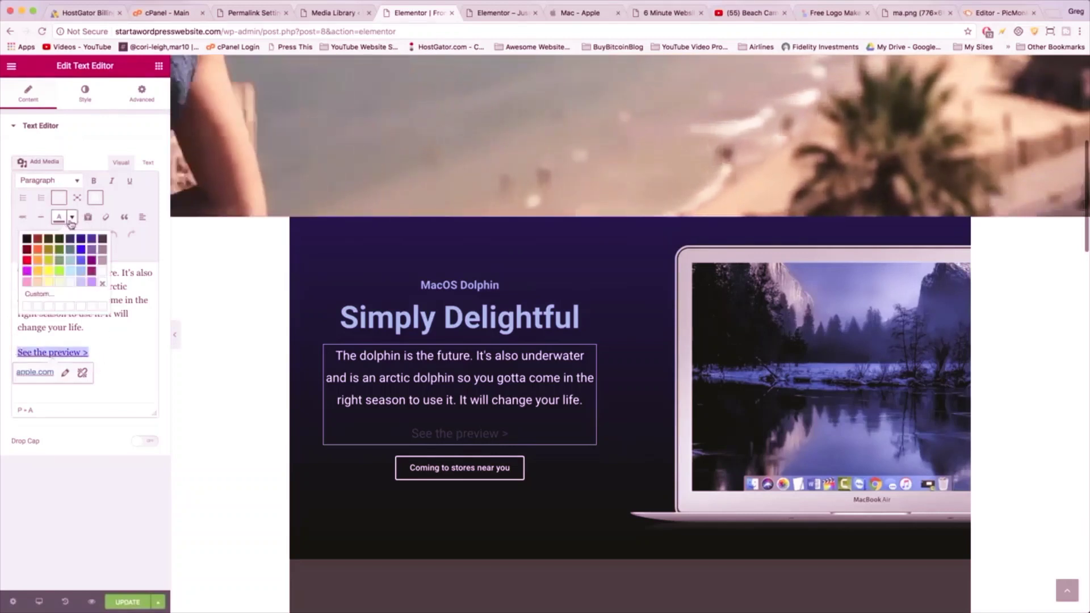
pyautogui.click(103, 279)
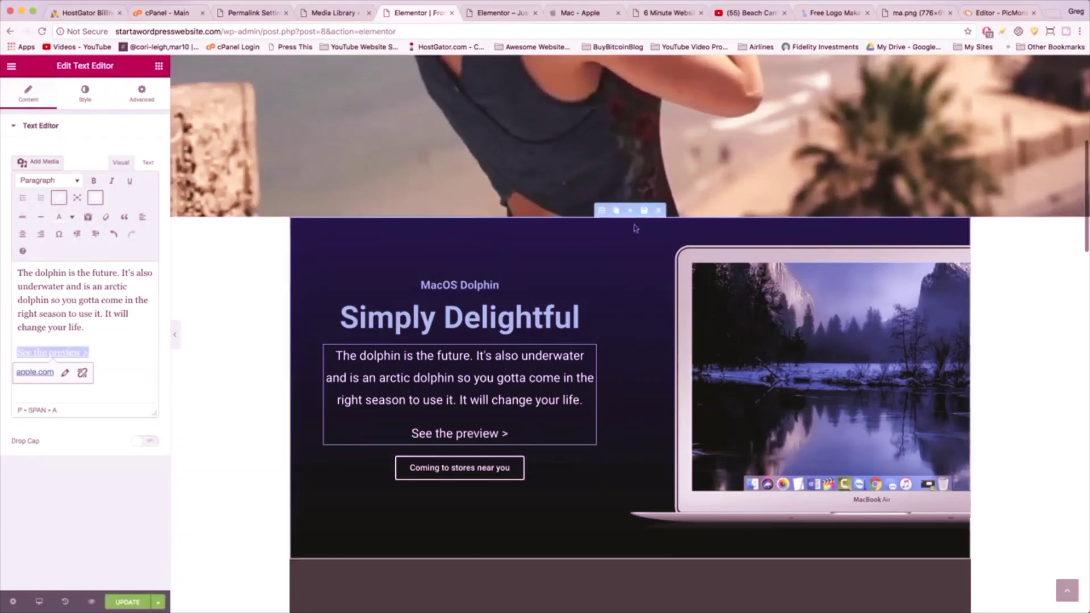
pyautogui.click(601, 209)
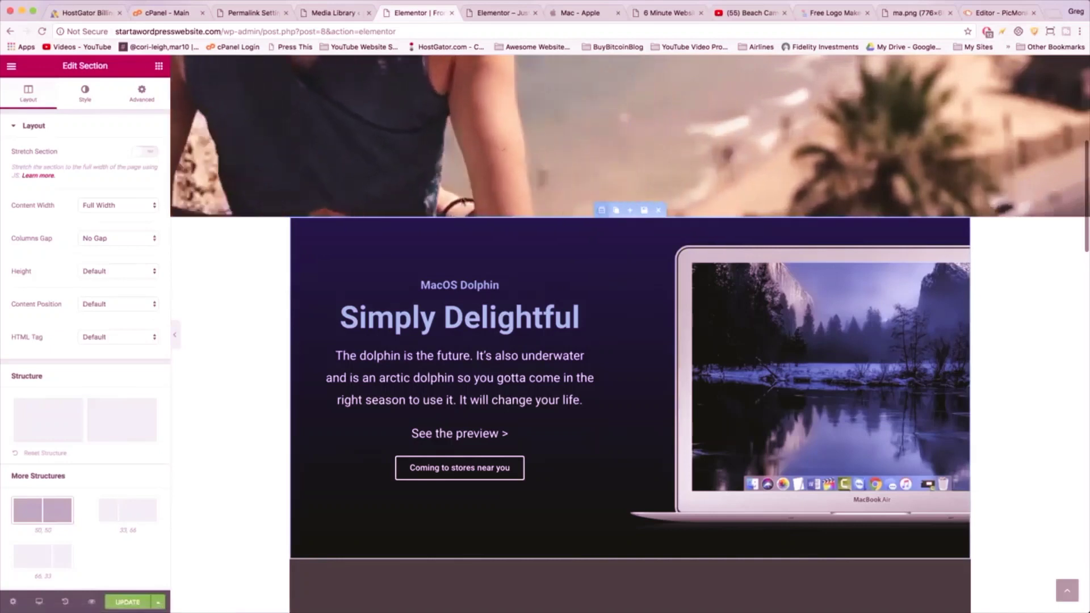
# - Enter 80 for the dolphin section's top padding and 80 for its bottom padding
pyautogui.click(142, 90)
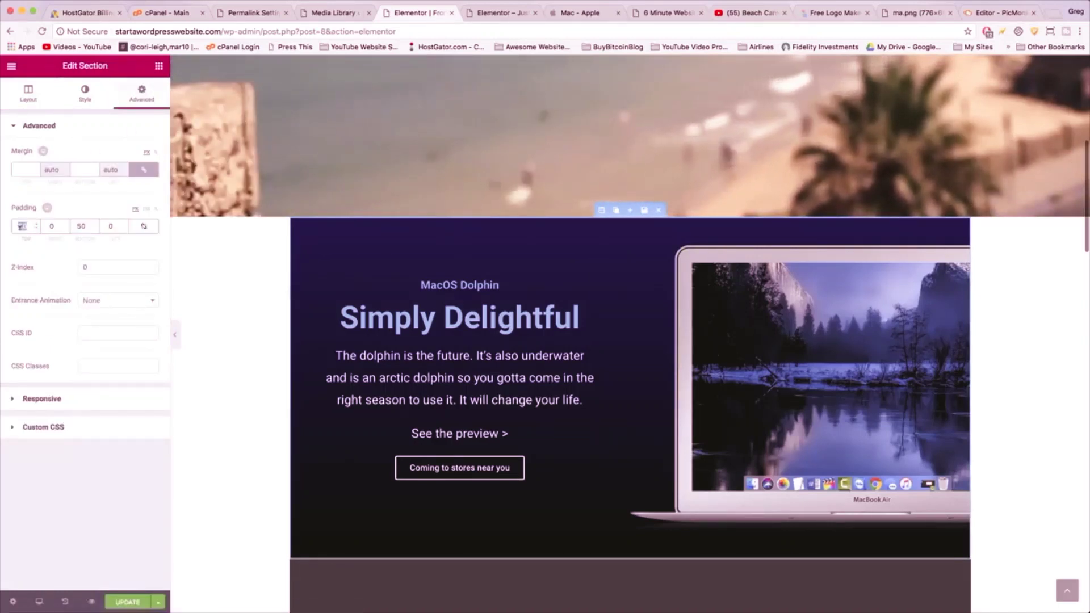
pyautogui.click(22, 226)
pyautogui.write('80')
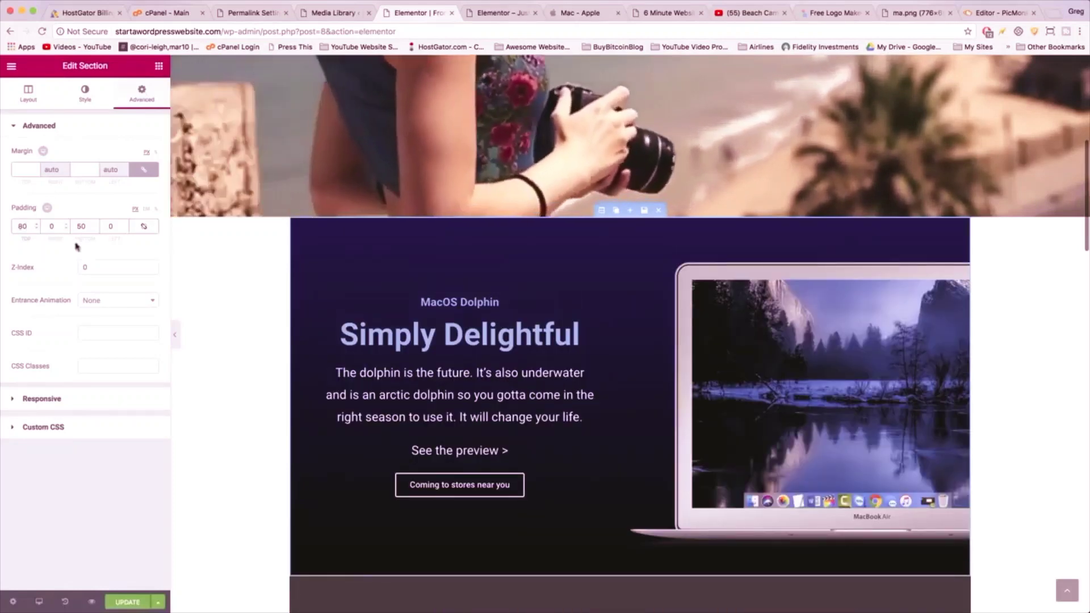
pyautogui.doubleClick(79, 226)
pyautogui.write('80')
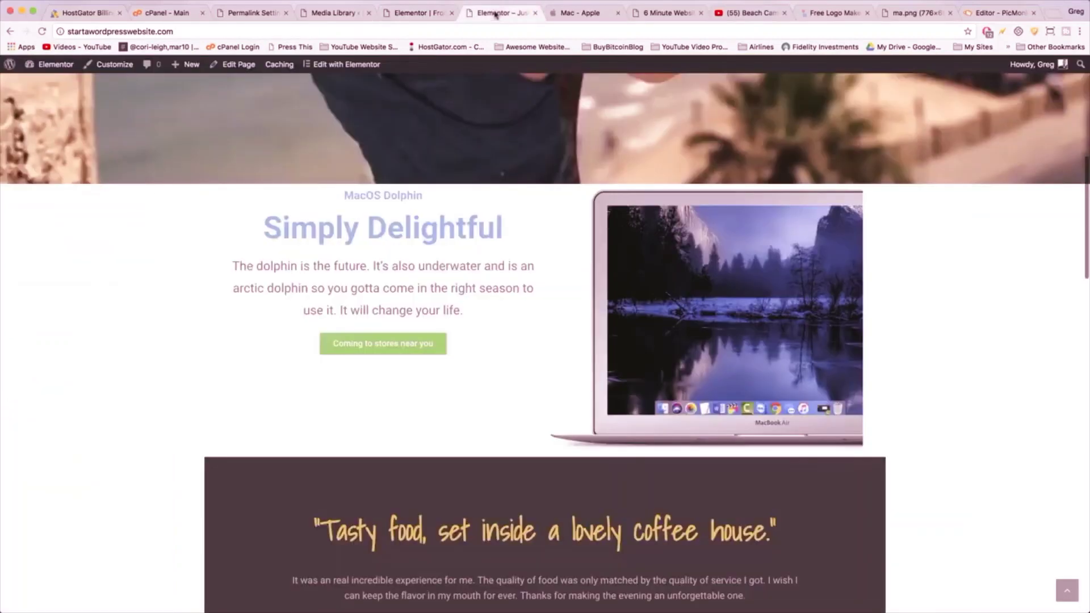
# - Reload the live site page and scroll down to the redesigned dolphin section
pyautogui.click(503, 12)
pyautogui.press('super+r')
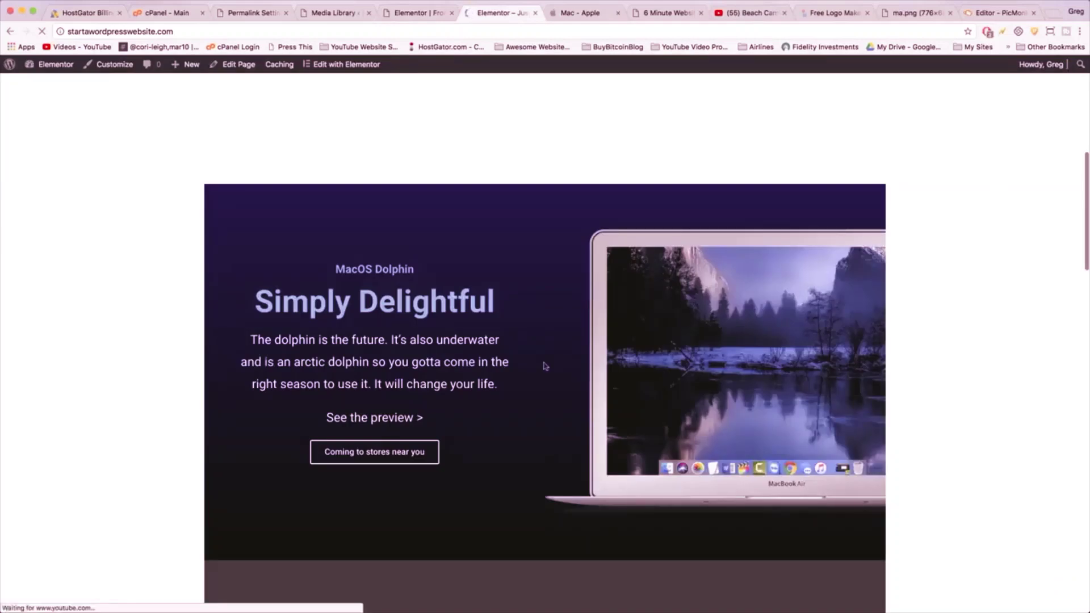
pyautogui.scroll(-3, 341, 311)
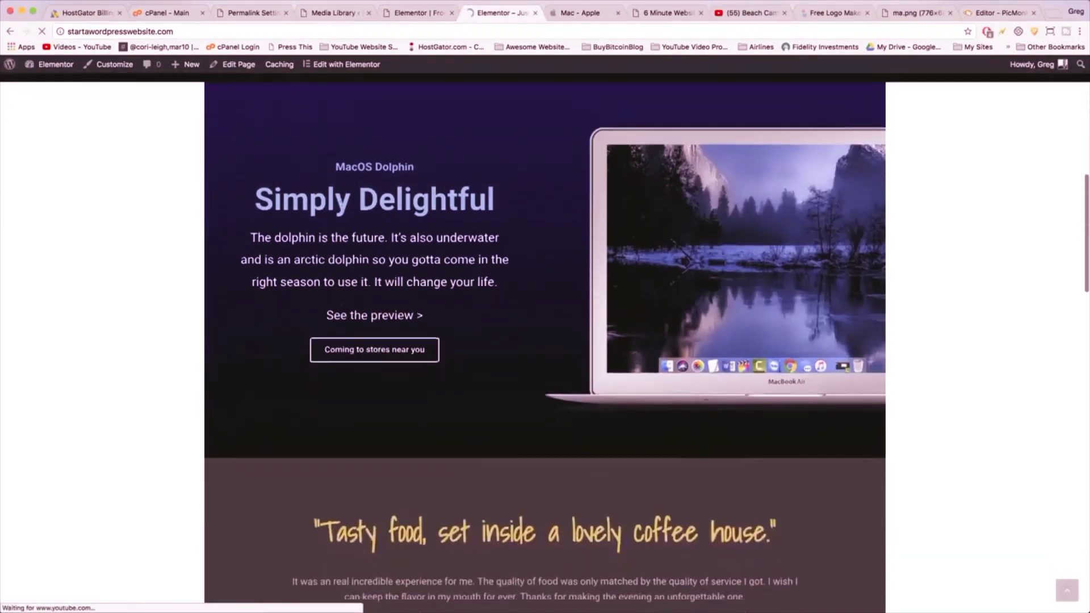
pyautogui.scroll(-5, 343, 311)
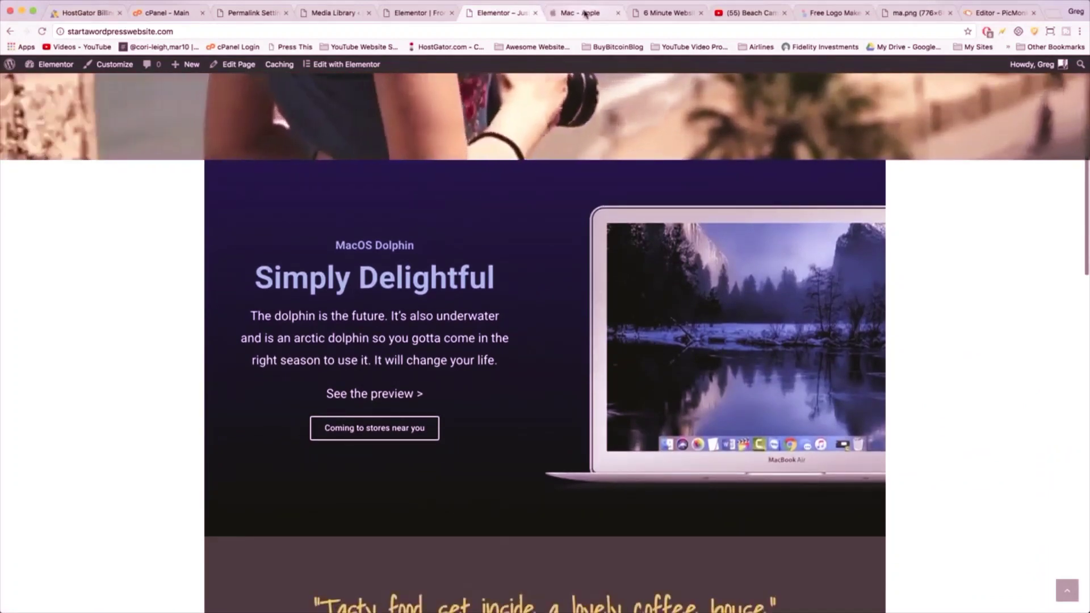
pyautogui.click(584, 13)
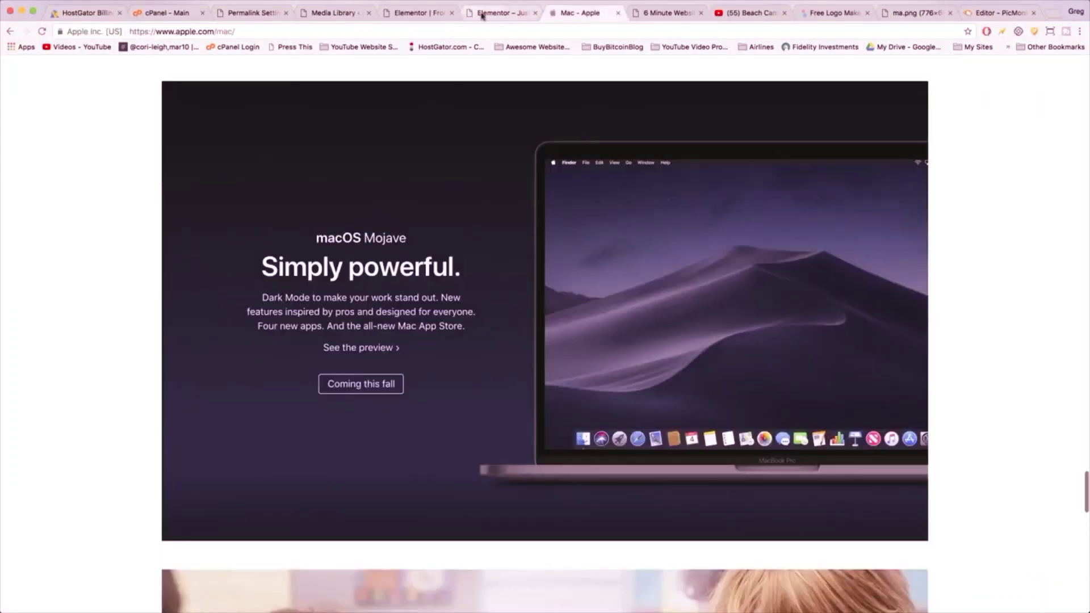
pyautogui.click(481, 15)
pyautogui.click(581, 17)
pyautogui.scroll(-5, 516, 319)
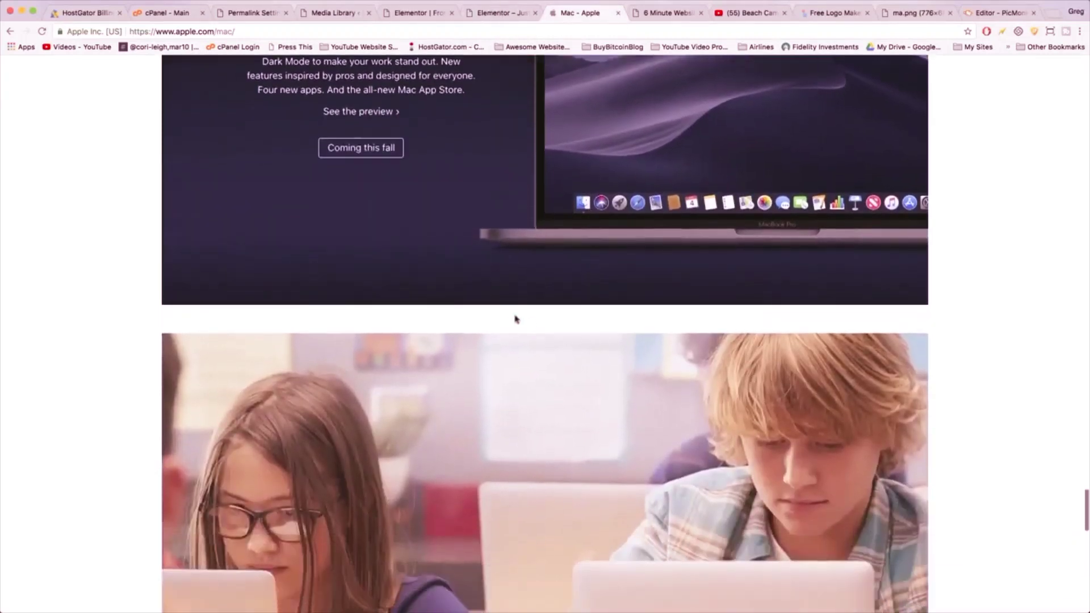
pyautogui.scroll(8, 522, 312)
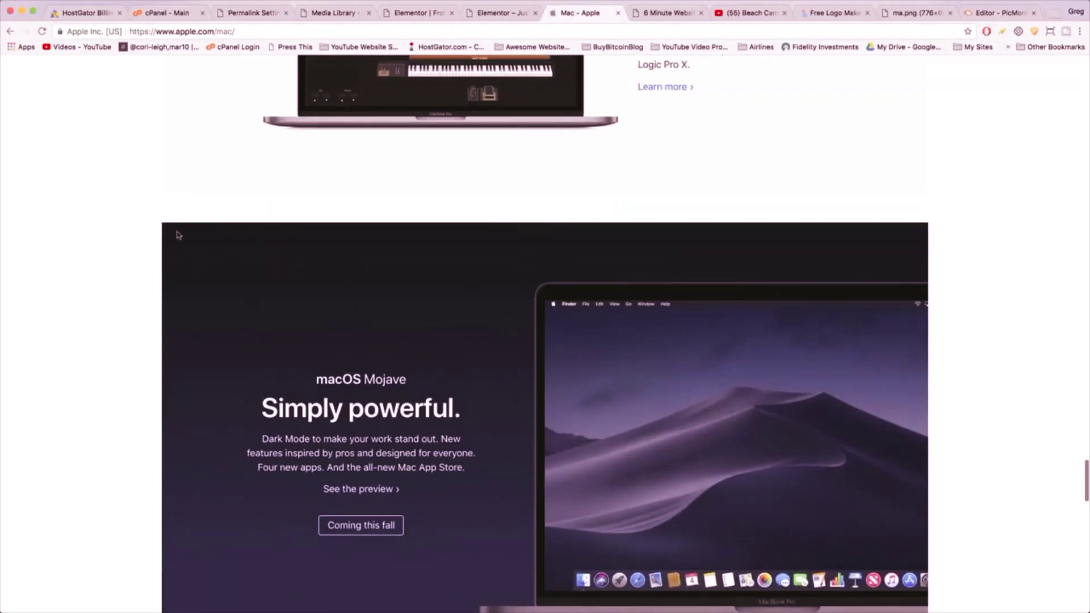
pyautogui.scroll(-7, 166, 231)
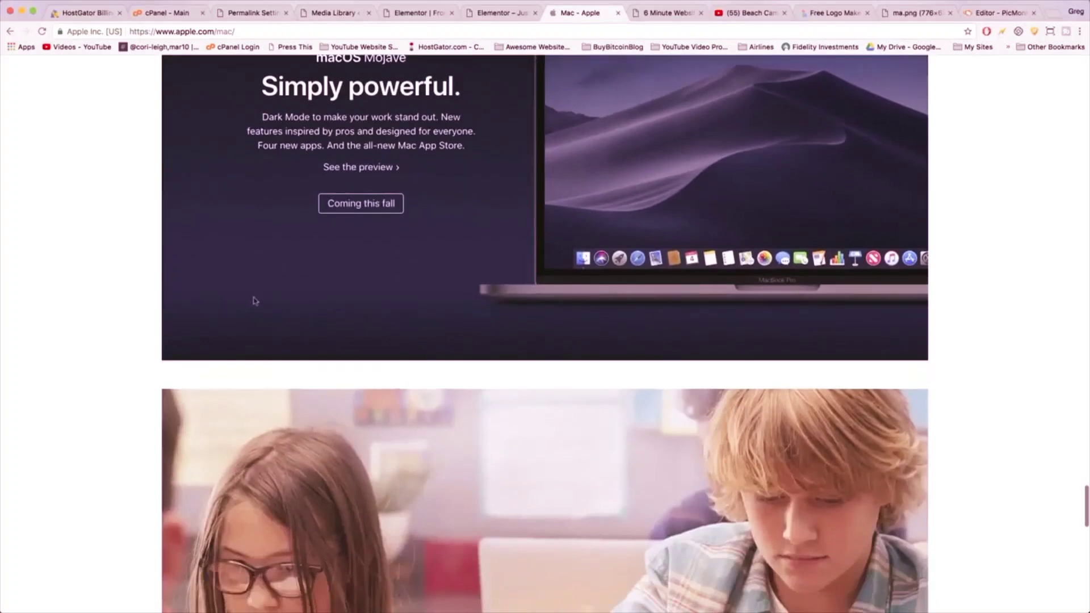
pyautogui.scroll(-6, 263, 246)
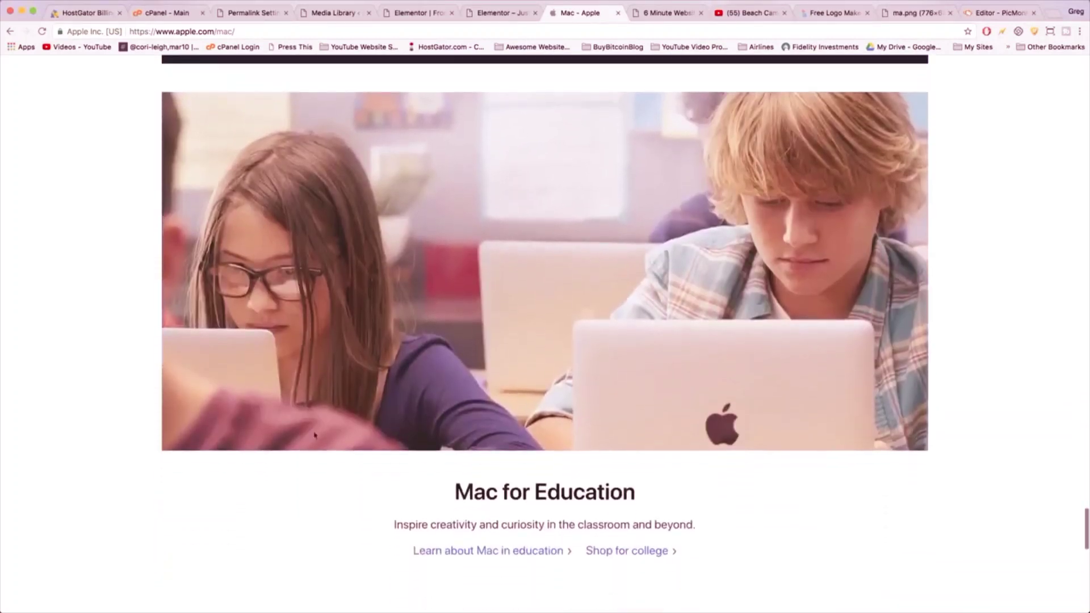
pyautogui.scroll(3, 369, 354)
pyautogui.scroll(2, 369, 355)
pyautogui.click(420, 14)
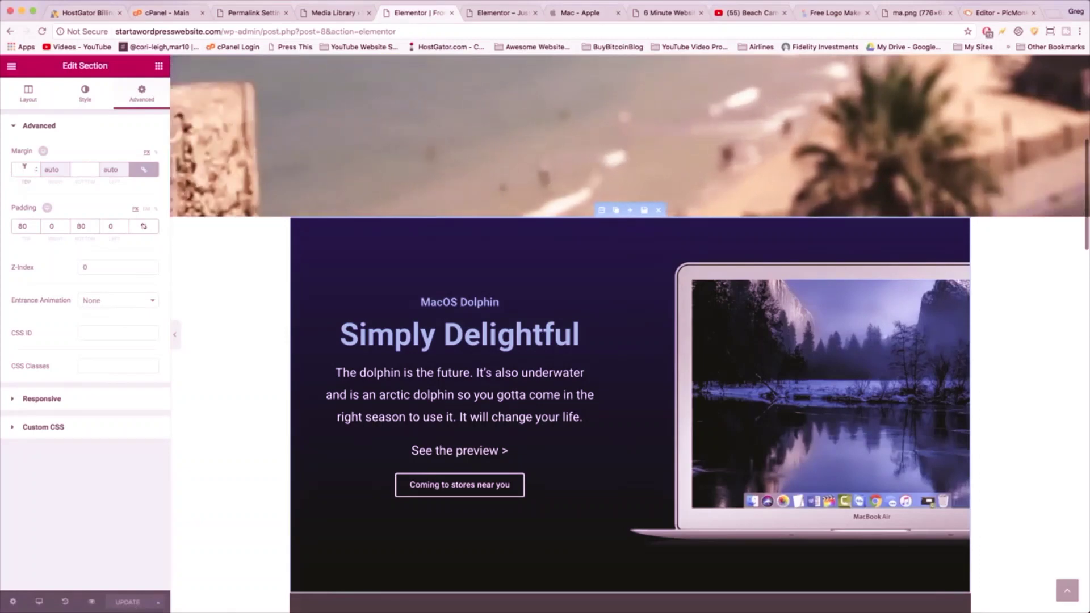
# - Set the dolphin section's top and bottom margin to 40 and check the preview
pyautogui.click(24, 168)
pyautogui.write('40')
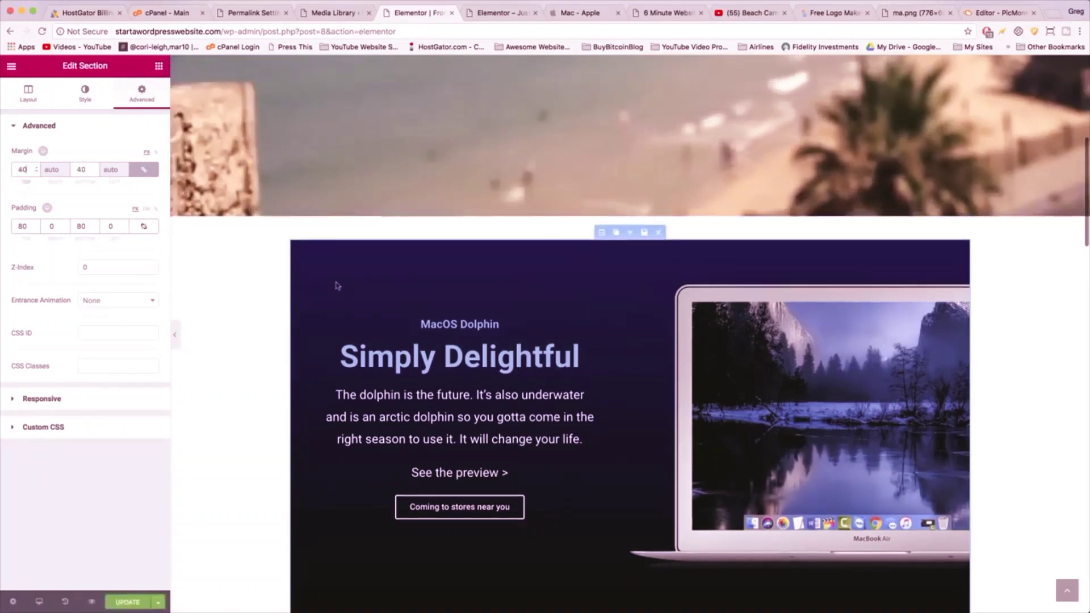
pyautogui.scroll(-4, 467, 418)
pyautogui.scroll(3, 515, 425)
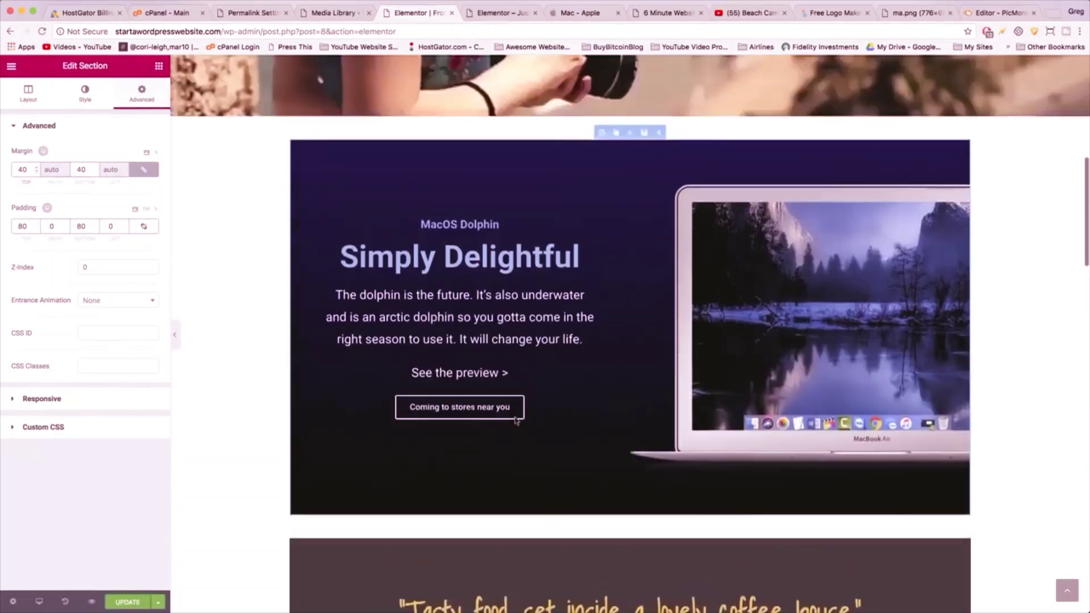
pyautogui.scroll(-1, 515, 423)
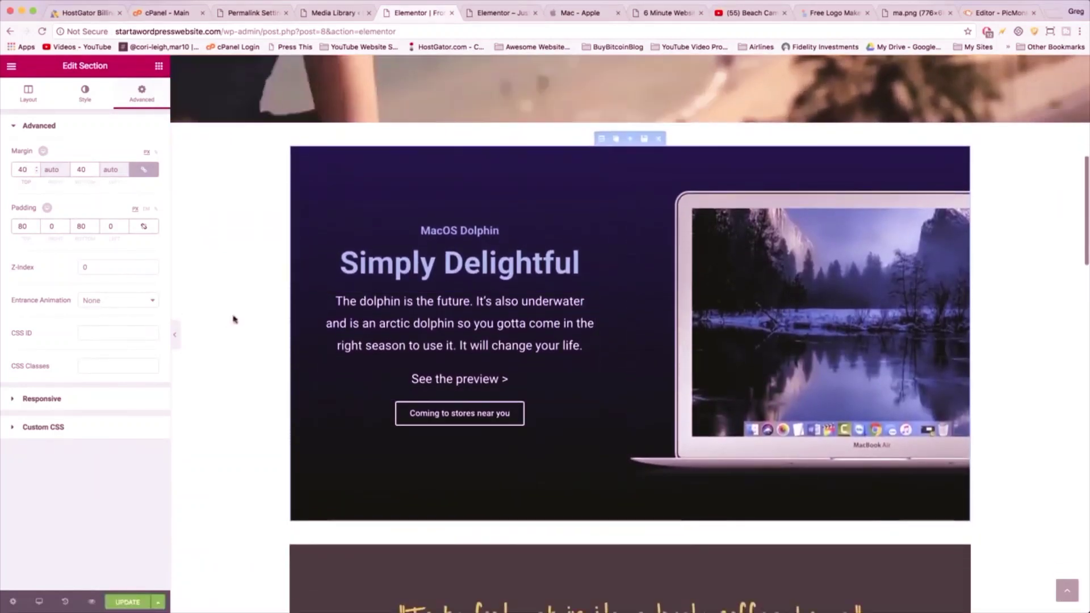
# - Switch to the 'Mac - Apple' tab and scroll back up its page
pyautogui.click(579, 13)
pyautogui.scroll(5, 690, 239)
pyautogui.scroll(1, 688, 237)
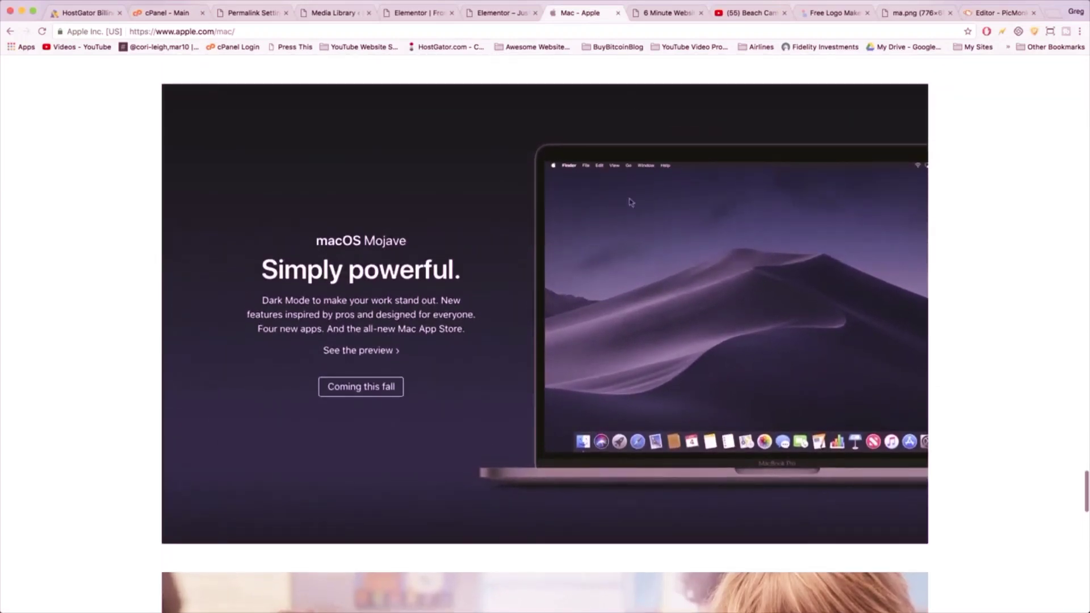
# - Return to the Elementor editor browser tab
pyautogui.click(413, 12)
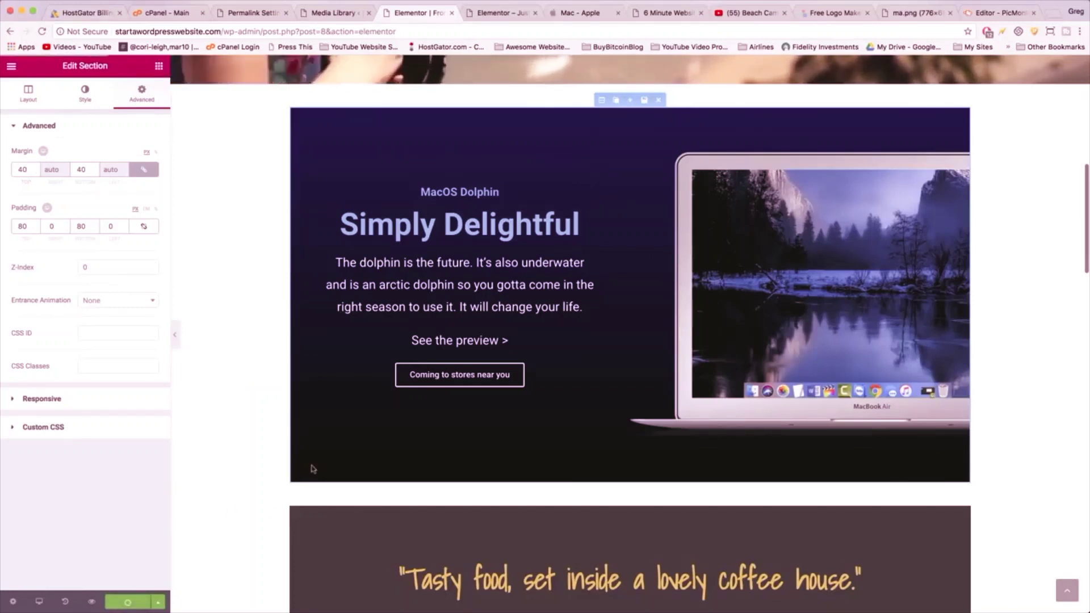
# - Scroll through the edited home page preview, then bring up the live site tab
pyautogui.scroll(-2, 273, 379)
pyautogui.scroll(-15, 273, 379)
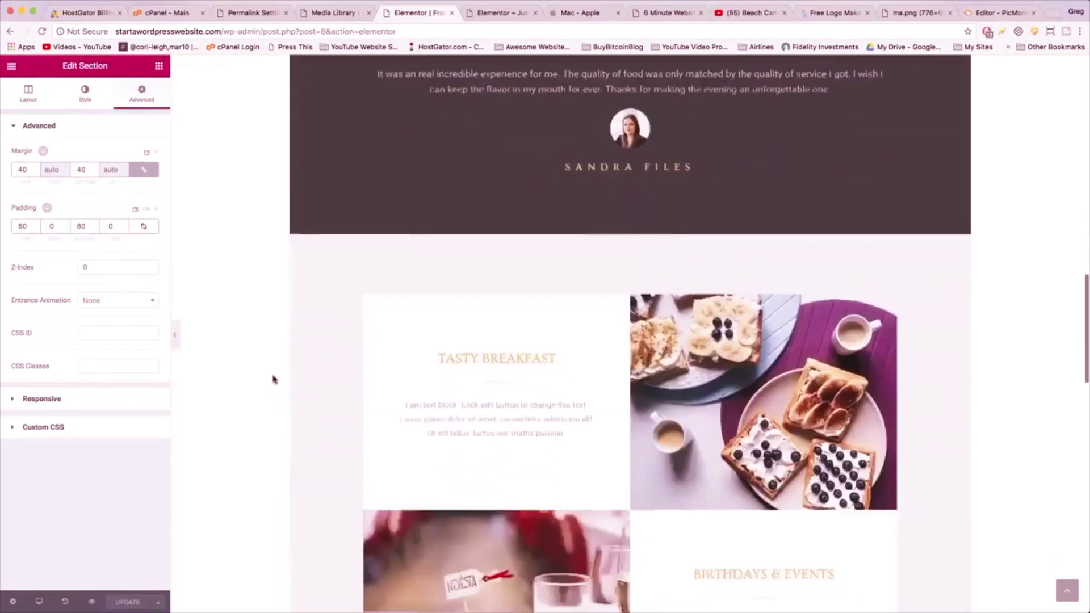
pyautogui.scroll(18, 273, 379)
pyautogui.scroll(6, 273, 380)
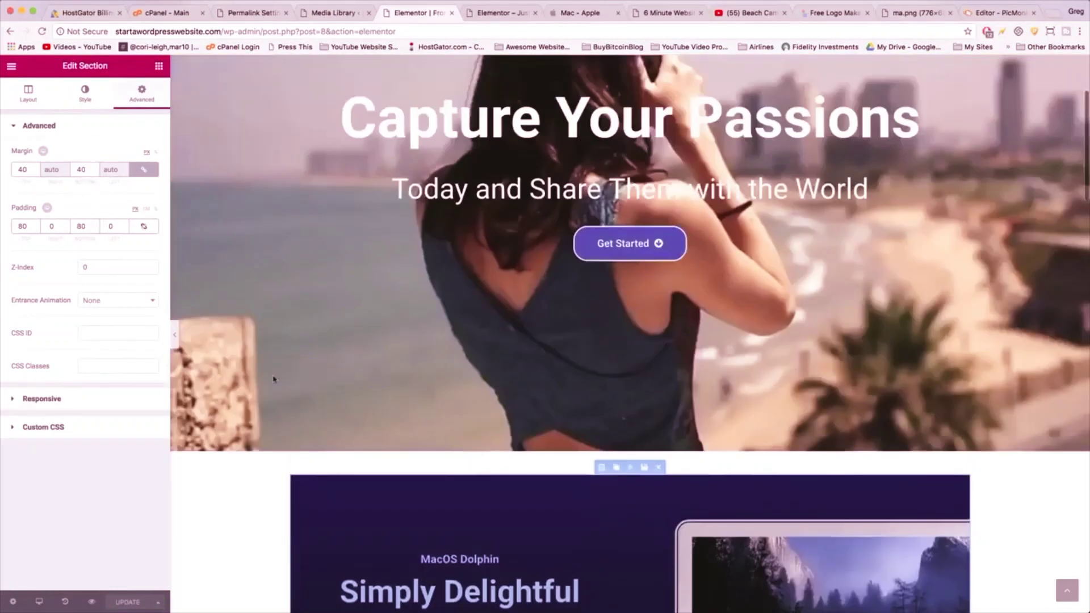
pyautogui.scroll(-16, 275, 377)
pyautogui.scroll(-13, 579, 344)
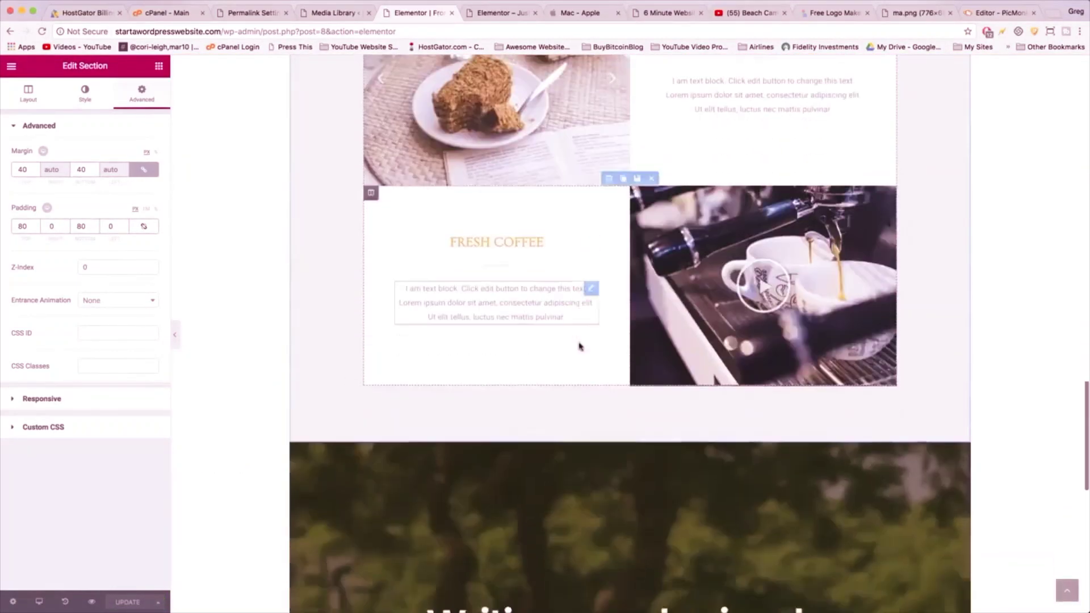
pyautogui.scroll(20, 579, 346)
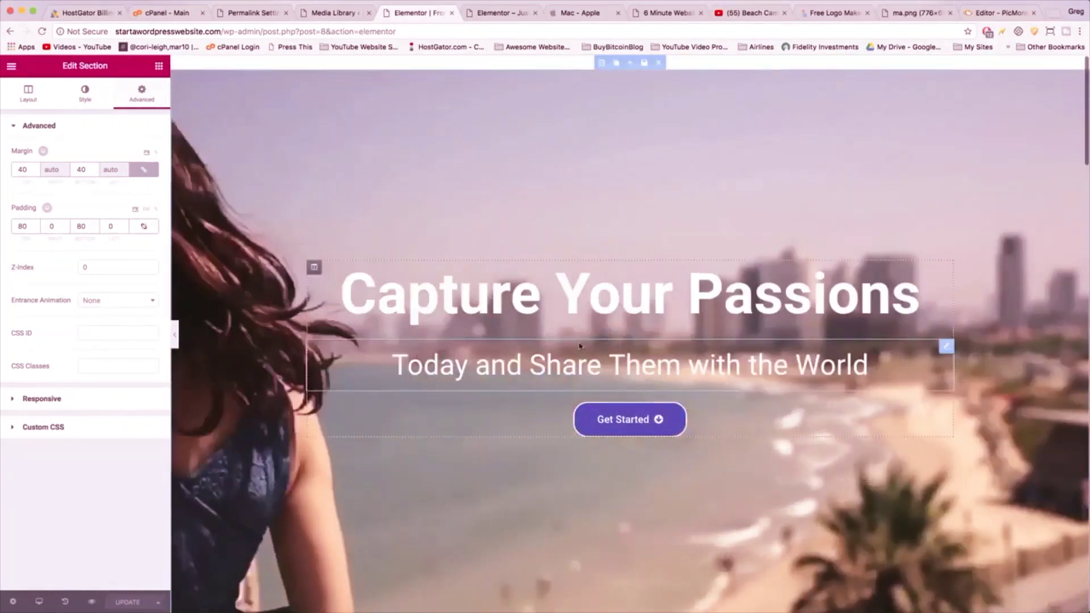
pyautogui.click(489, 15)
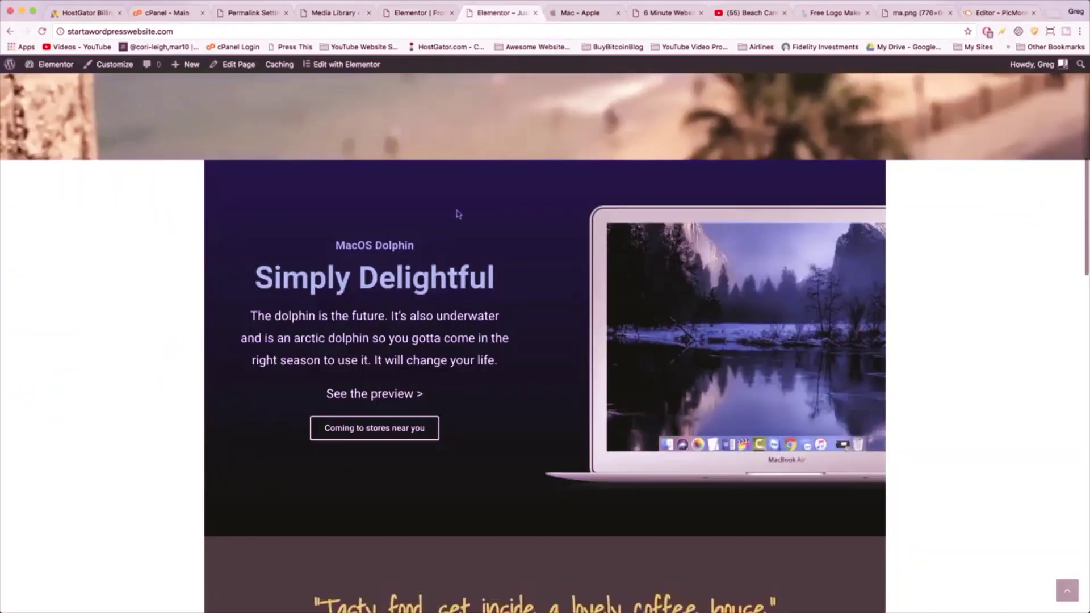
# - Open the About page from the site's navigation menu to edit it
pyautogui.scroll(7, 404, 100)
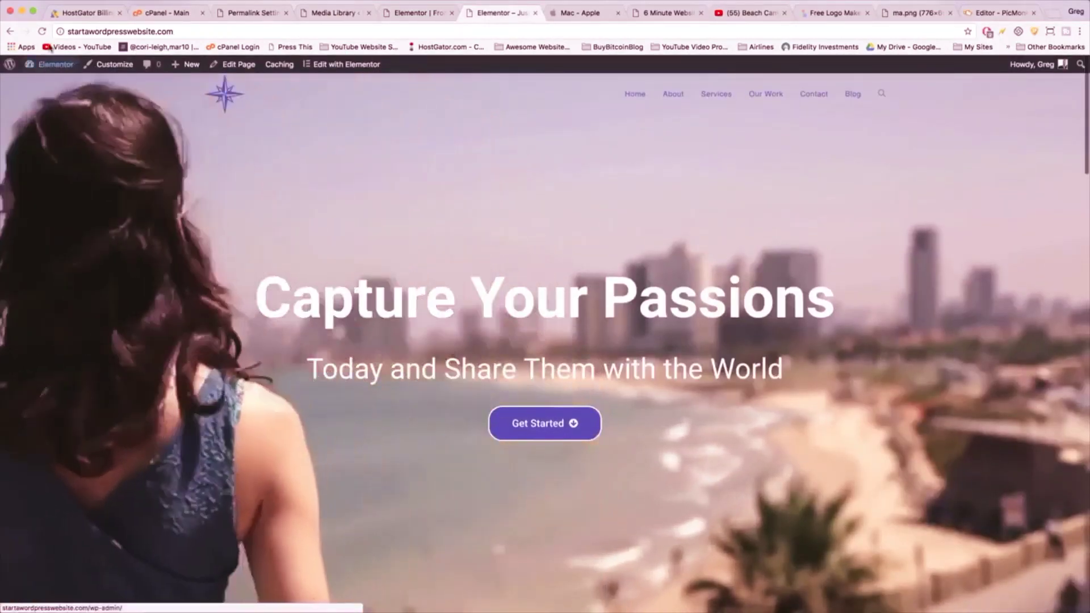
pyautogui.click(679, 99)
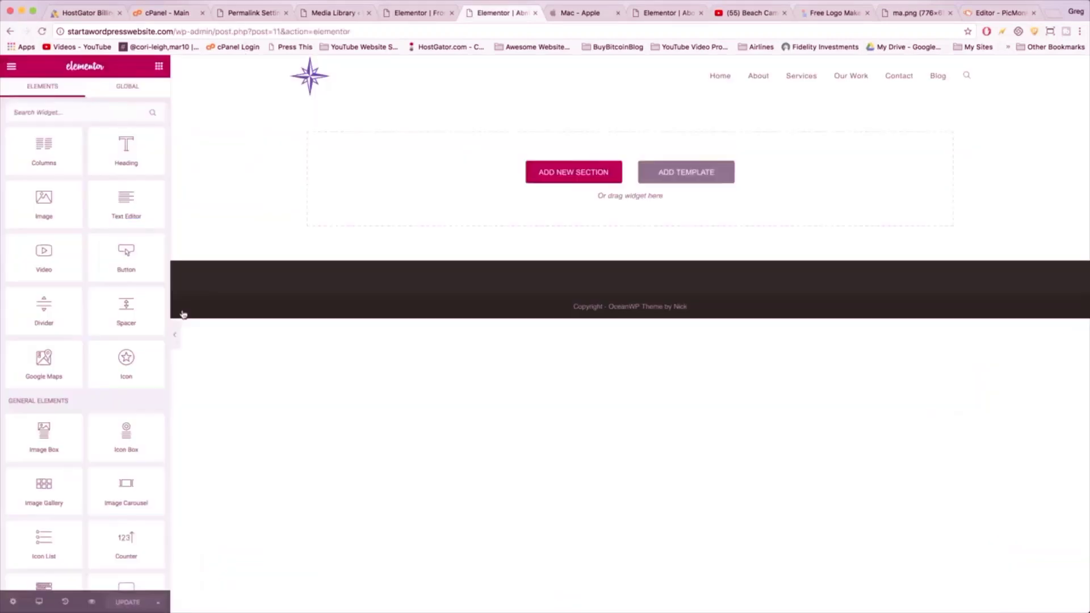
# - Add a single-column section to the About page with a Text Editor widget
pyautogui.click(549, 182)
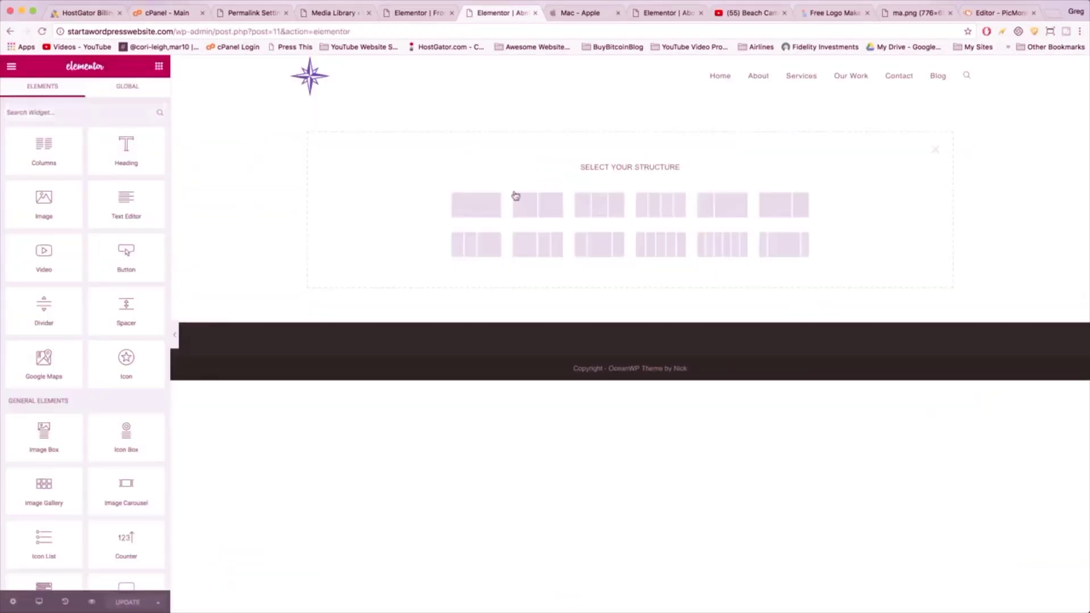
pyautogui.click(469, 210)
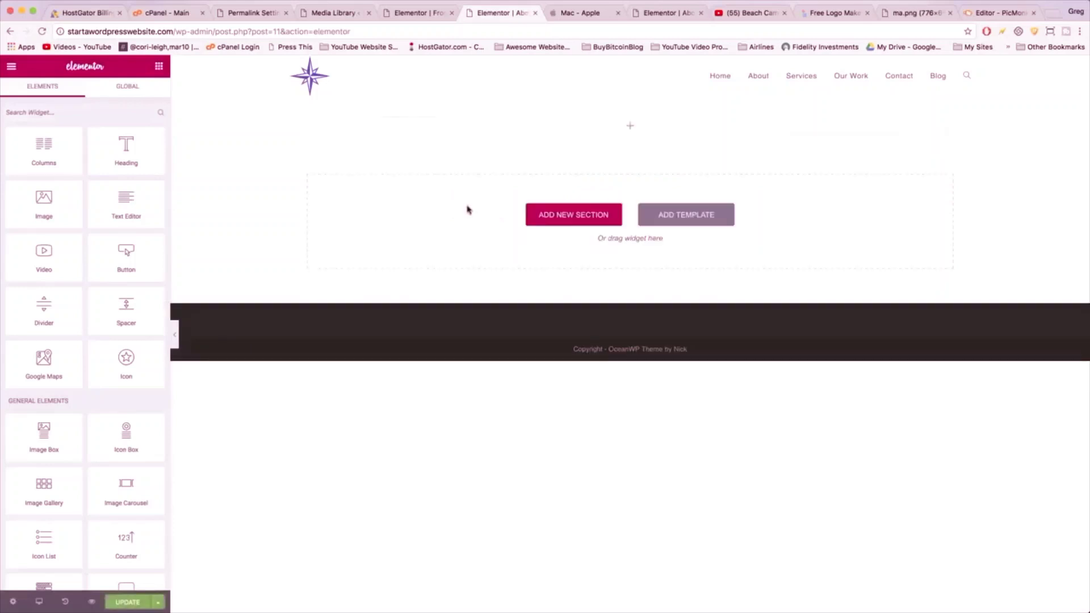
pyautogui.moveTo(477, 115); pyautogui.dragTo(620, 131)
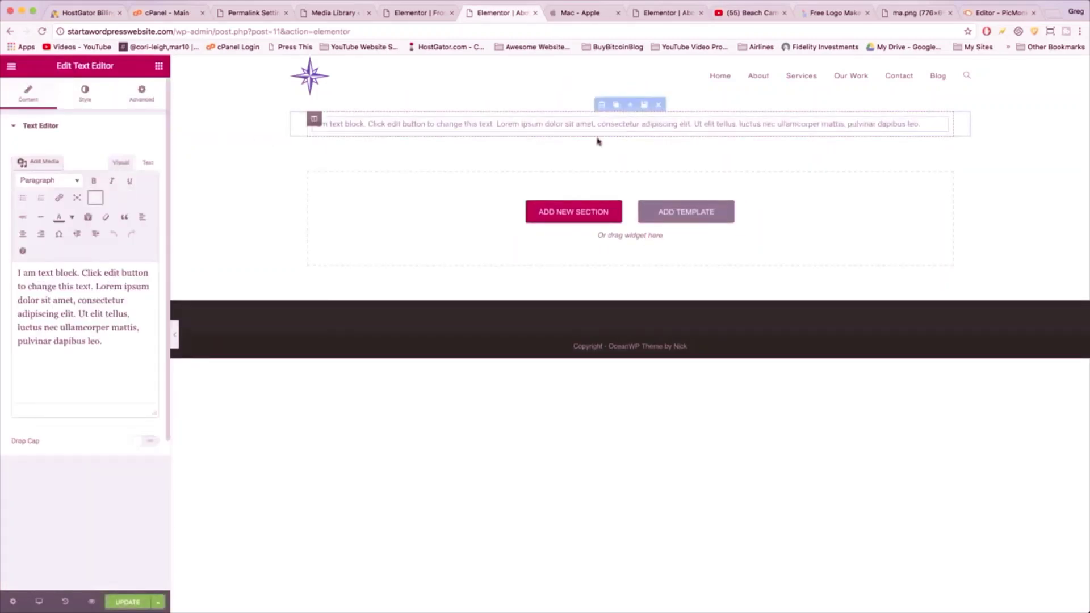
# - Replace the placeholder text with the pasted paragraph 'Blogging to me is all about family...'
pyautogui.moveTo(102, 341); pyautogui.dragTo(18, 272)
pyautogui.press('BackSpace')
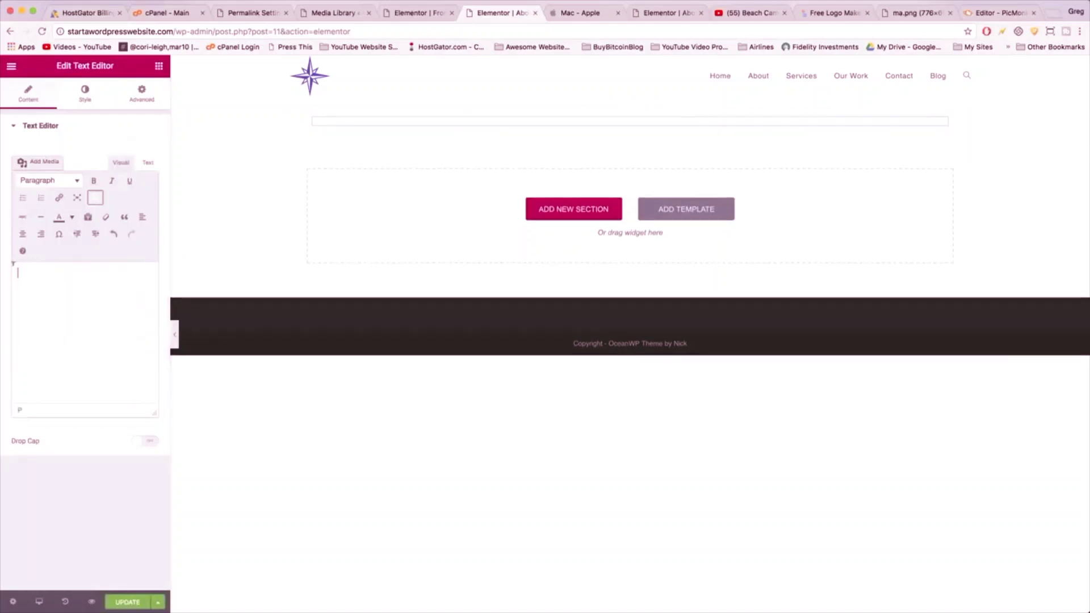
pyautogui.rightClick(35, 278)
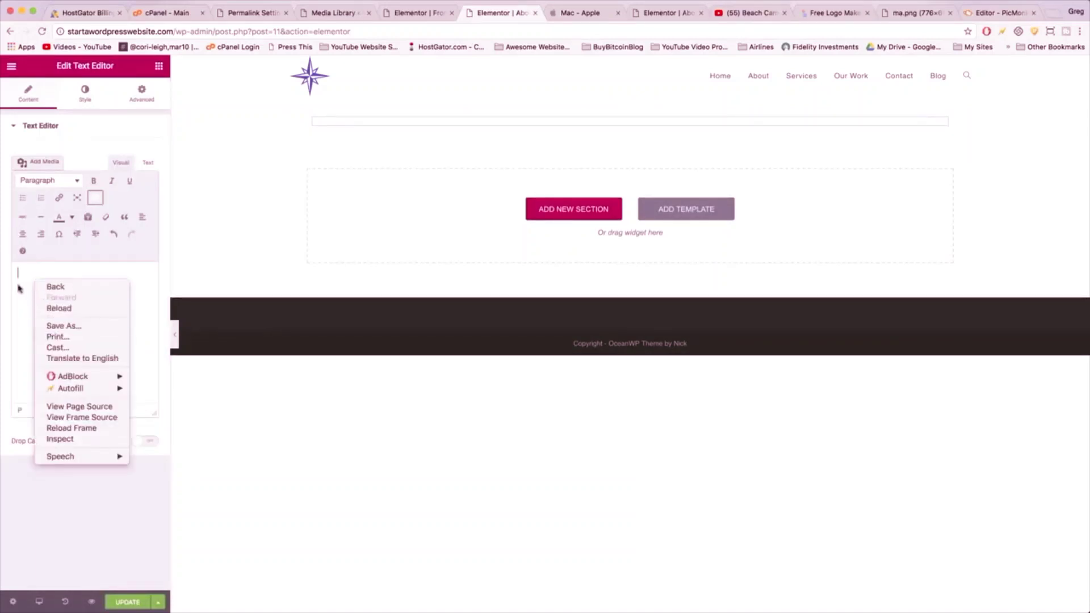
pyautogui.click(20, 272)
pyautogui.rightClick(19, 272)
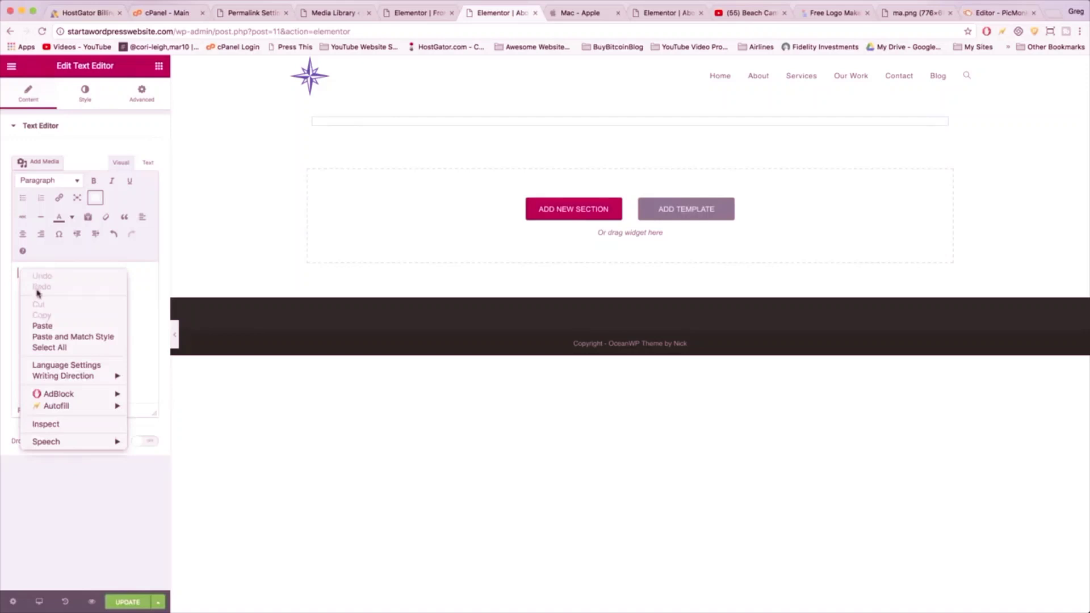
pyautogui.click(44, 325)
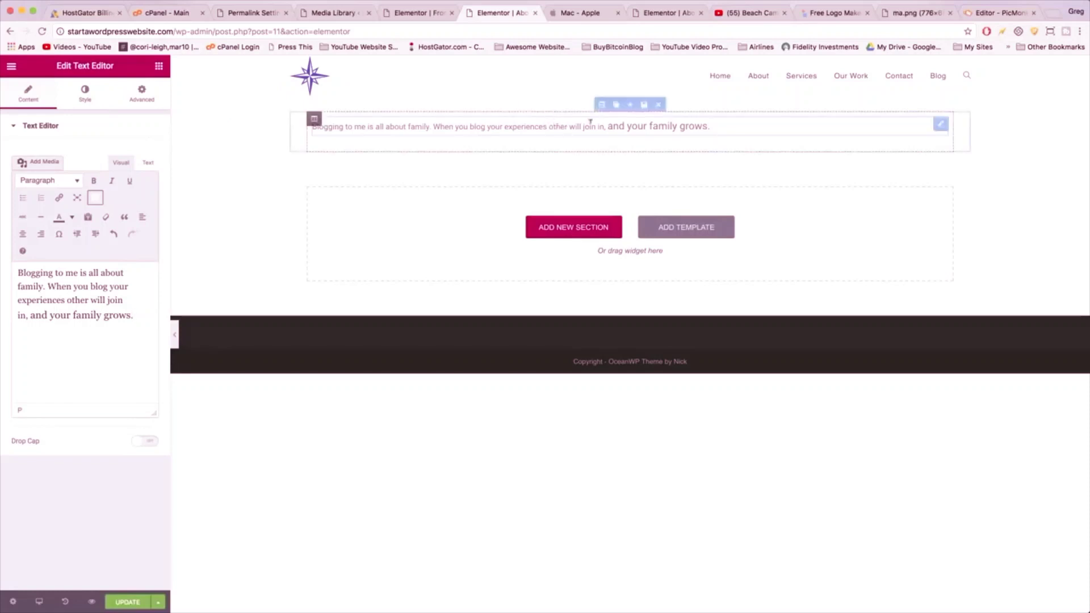
pyautogui.click(602, 103)
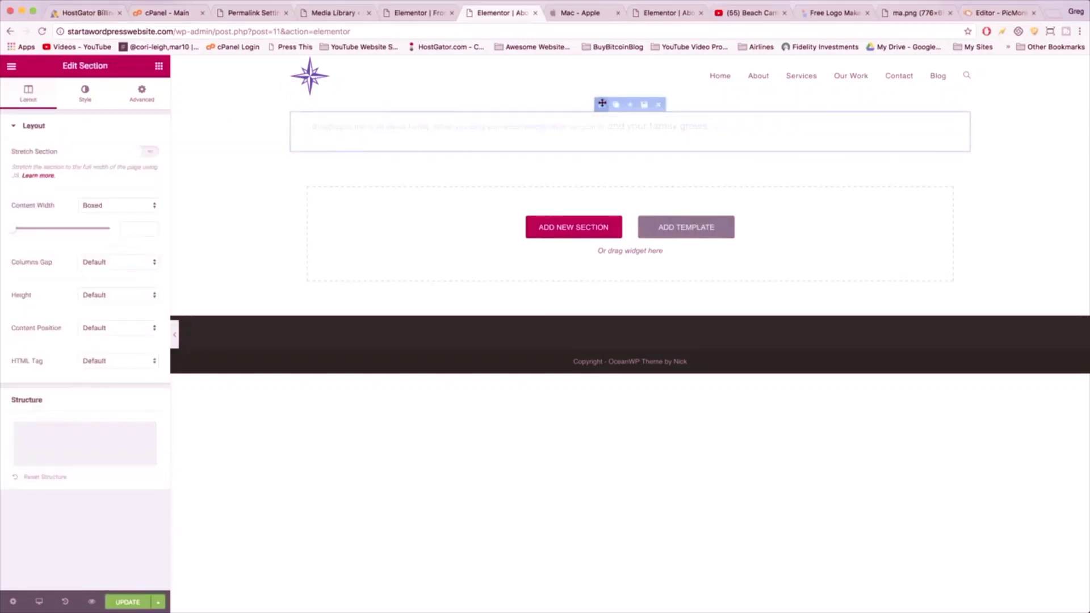
# - Set the section background to Classic and upload the Taj Mahal PNG from Documents as its image
pyautogui.click(84, 92)
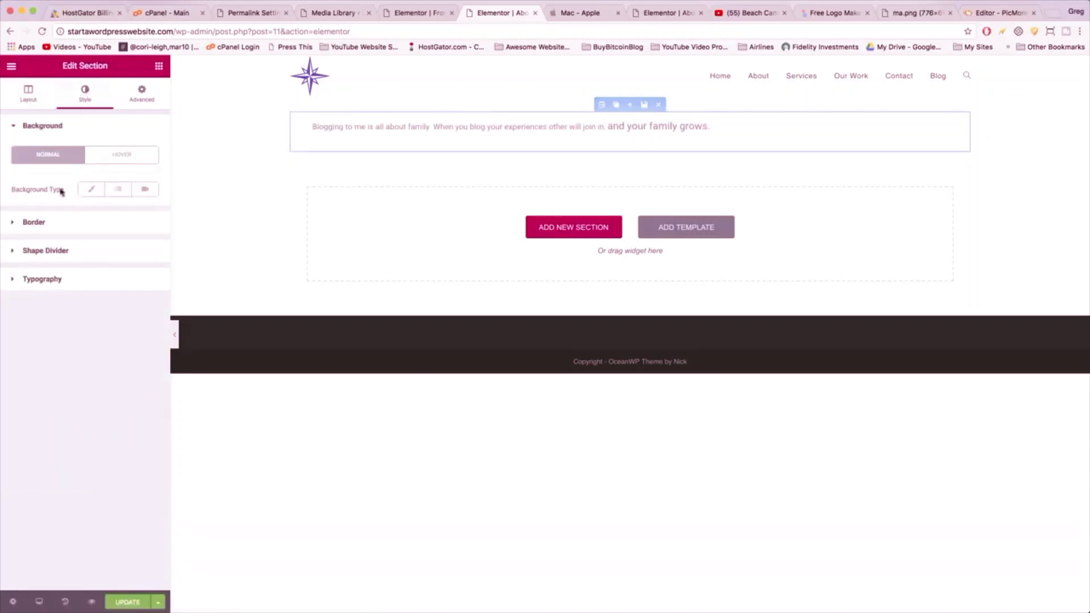
pyautogui.click(91, 191)
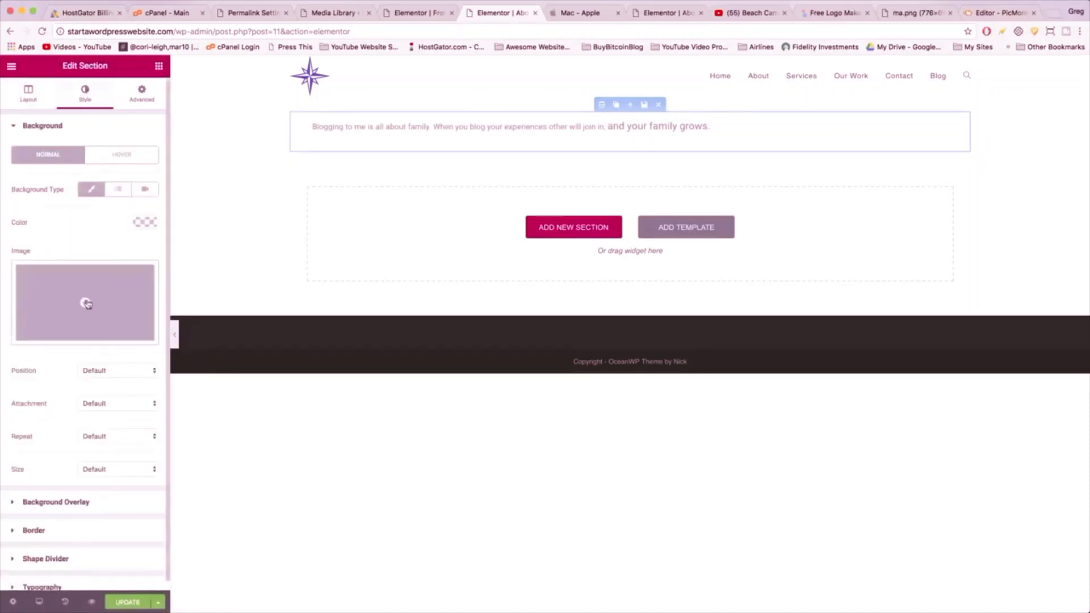
pyautogui.click(87, 304)
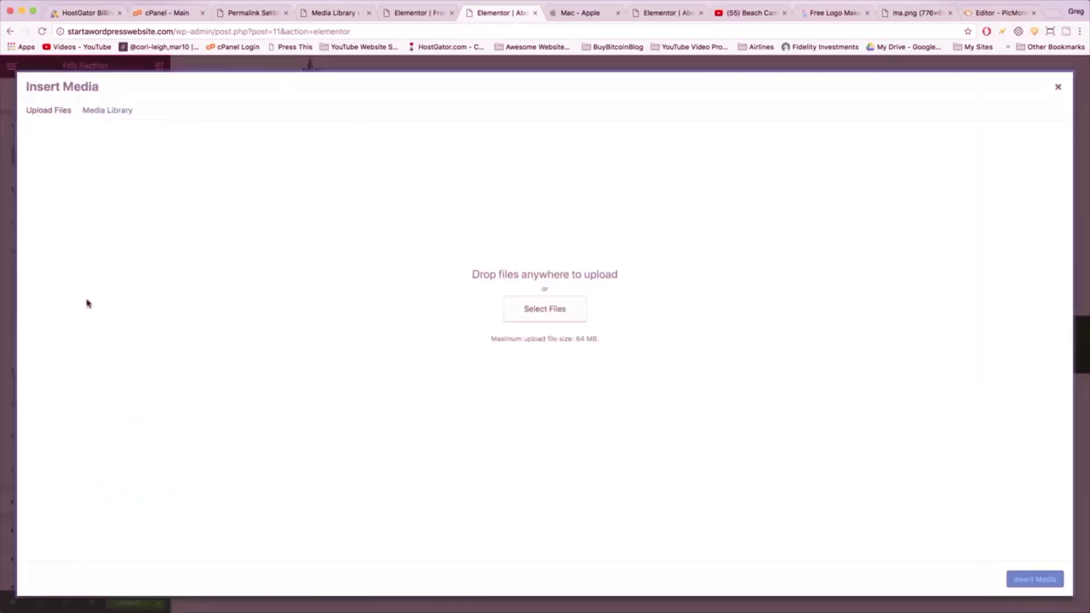
pyautogui.click(552, 309)
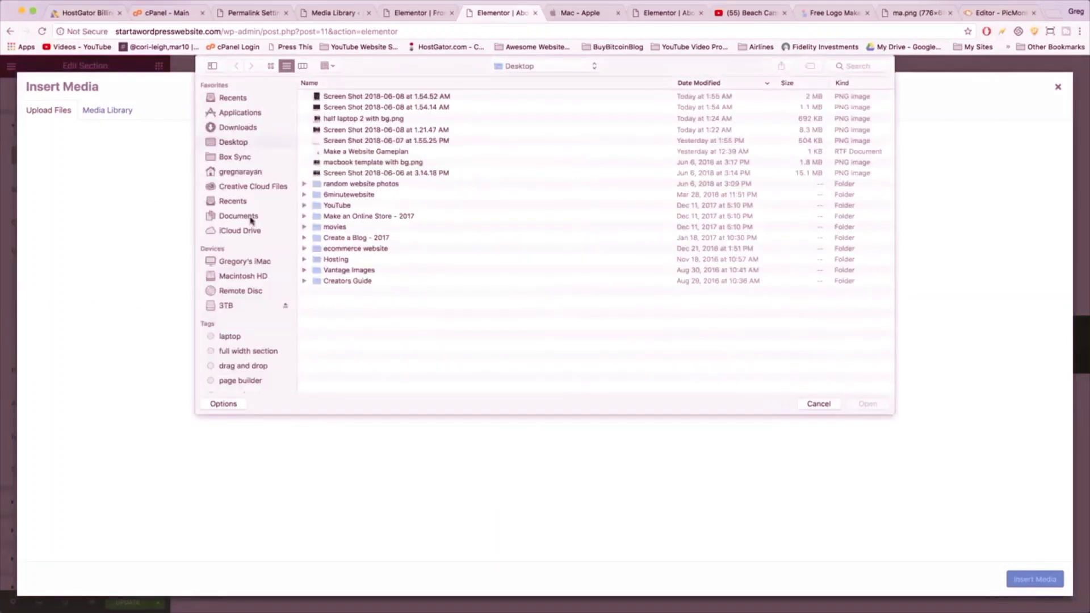
pyautogui.click(253, 221)
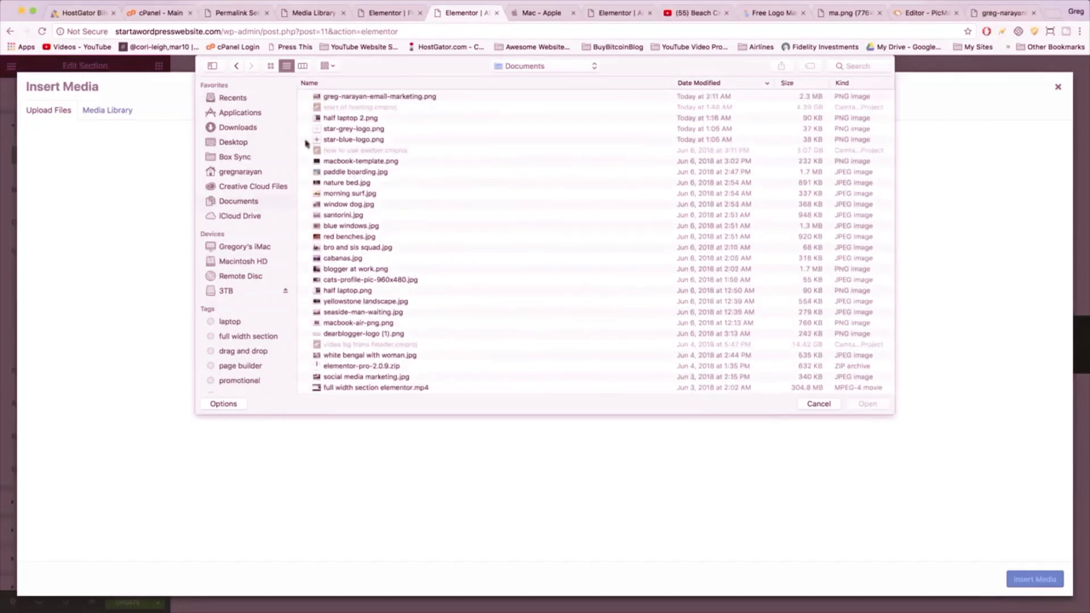
pyautogui.click(402, 96)
pyautogui.doubleClick(402, 96)
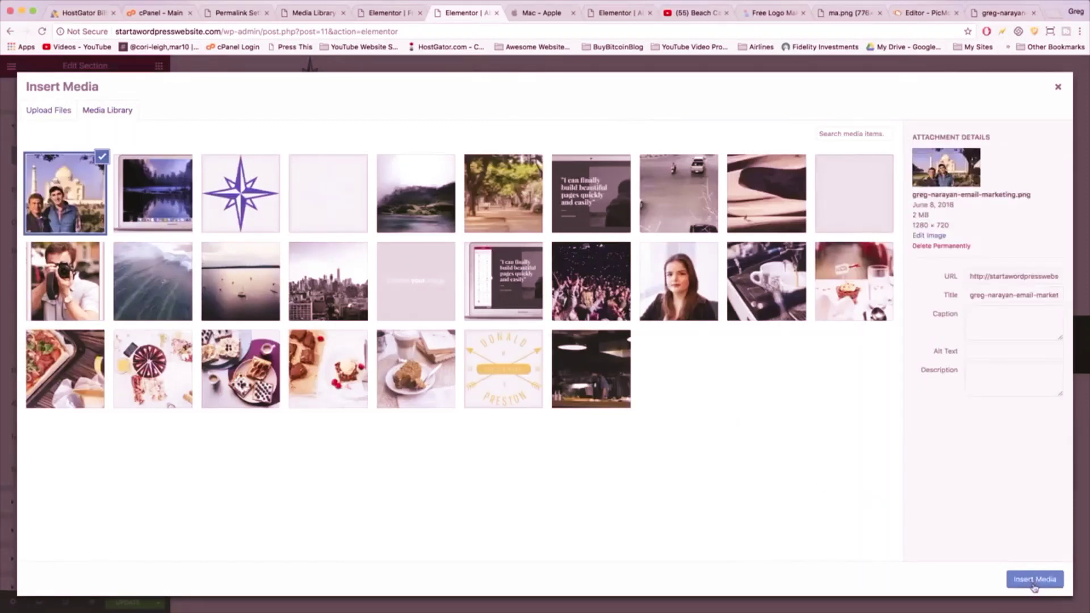
pyautogui.click(1034, 585)
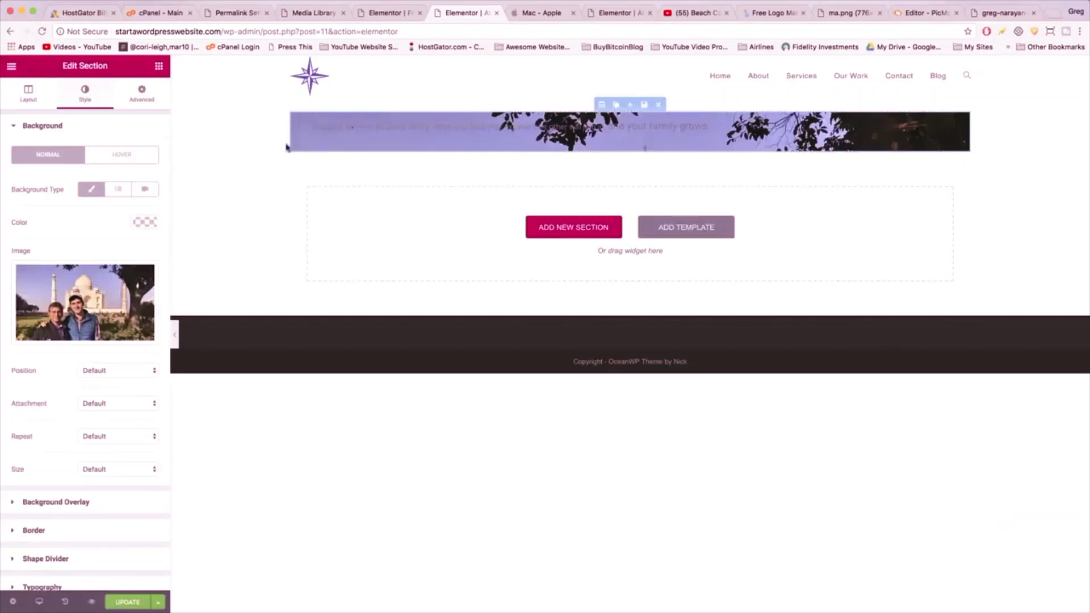
pyautogui.click(30, 97)
pyautogui.click(143, 151)
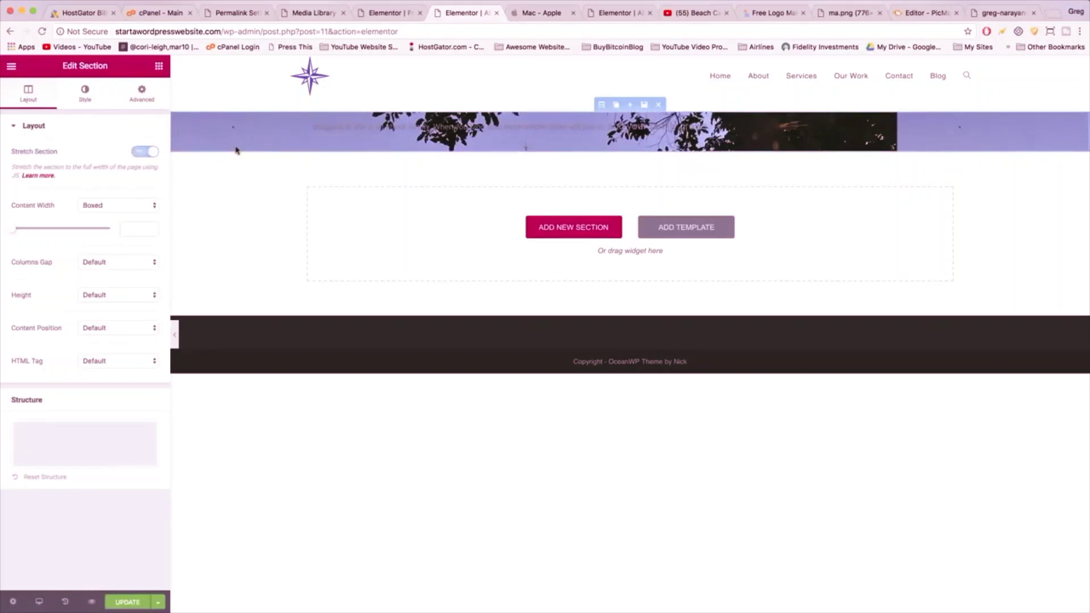
pyautogui.click(84, 101)
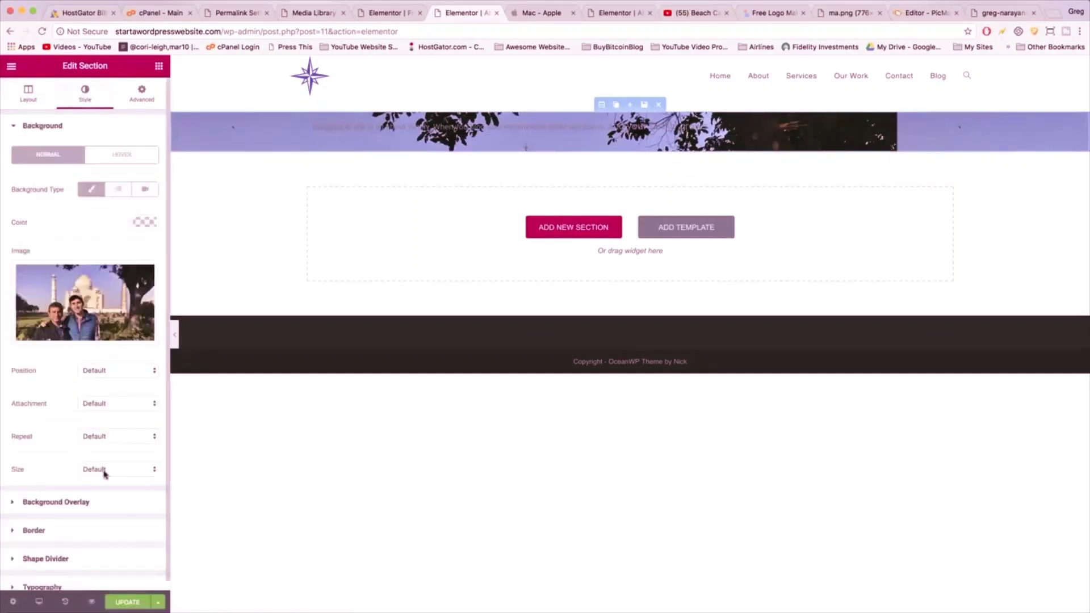
pyautogui.click(105, 474)
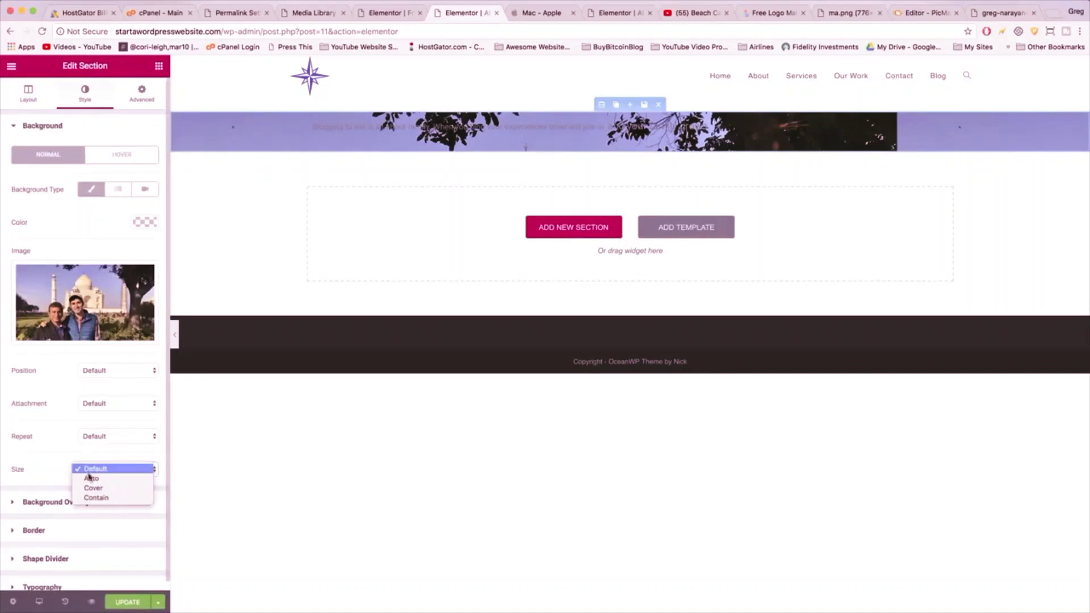
pyautogui.click(87, 489)
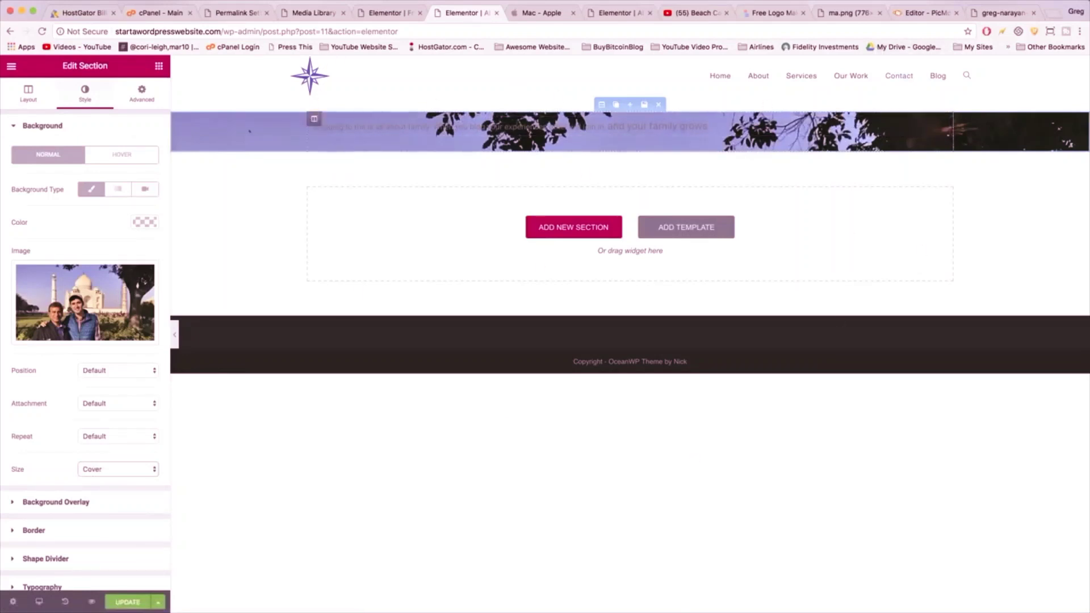
pyautogui.click(93, 436)
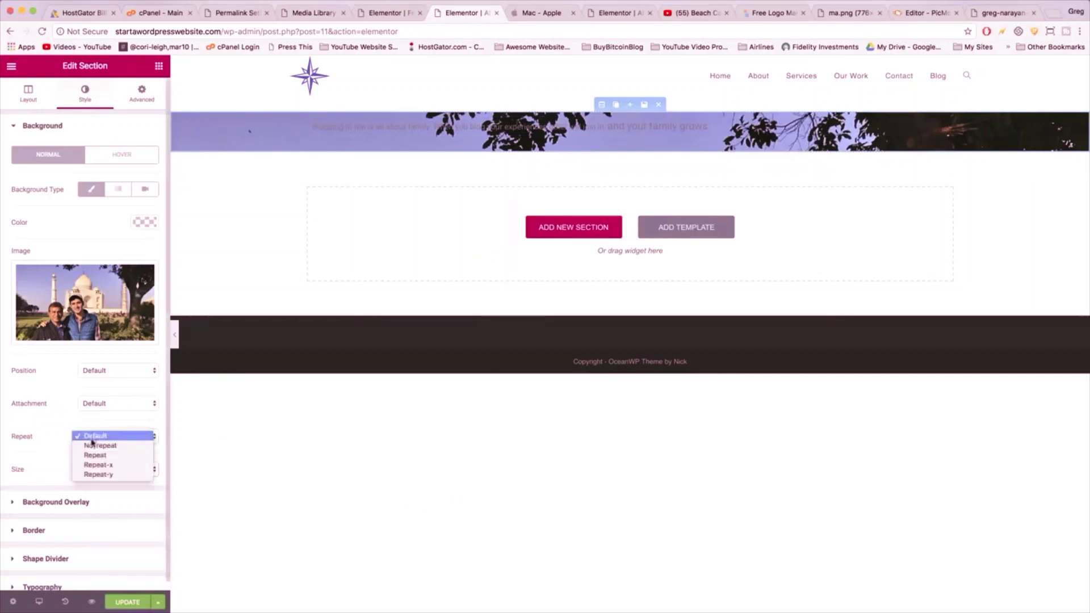
pyautogui.click(94, 445)
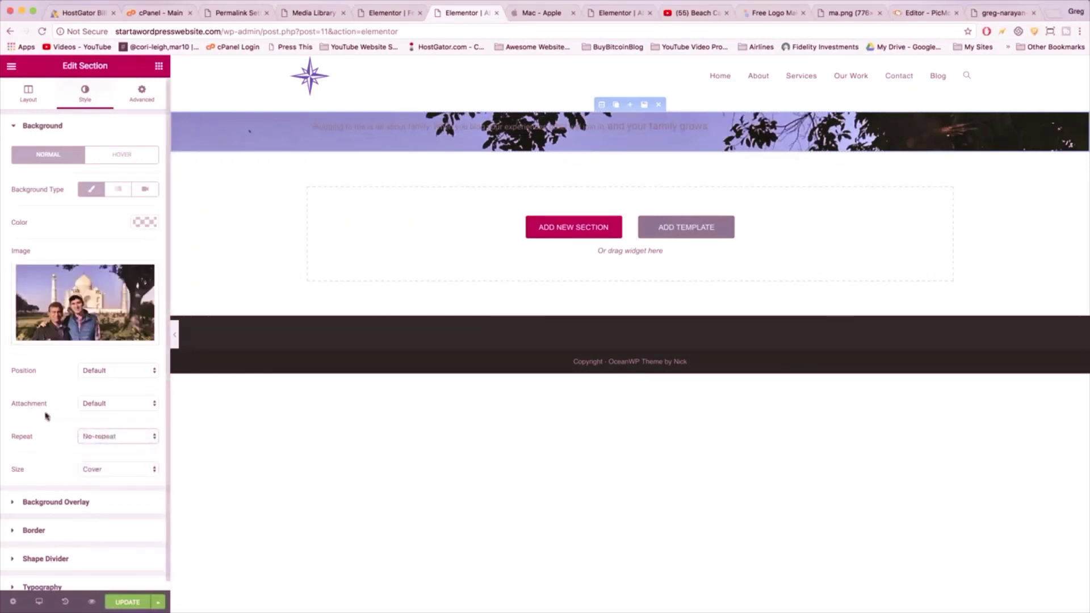
pyautogui.click(28, 92)
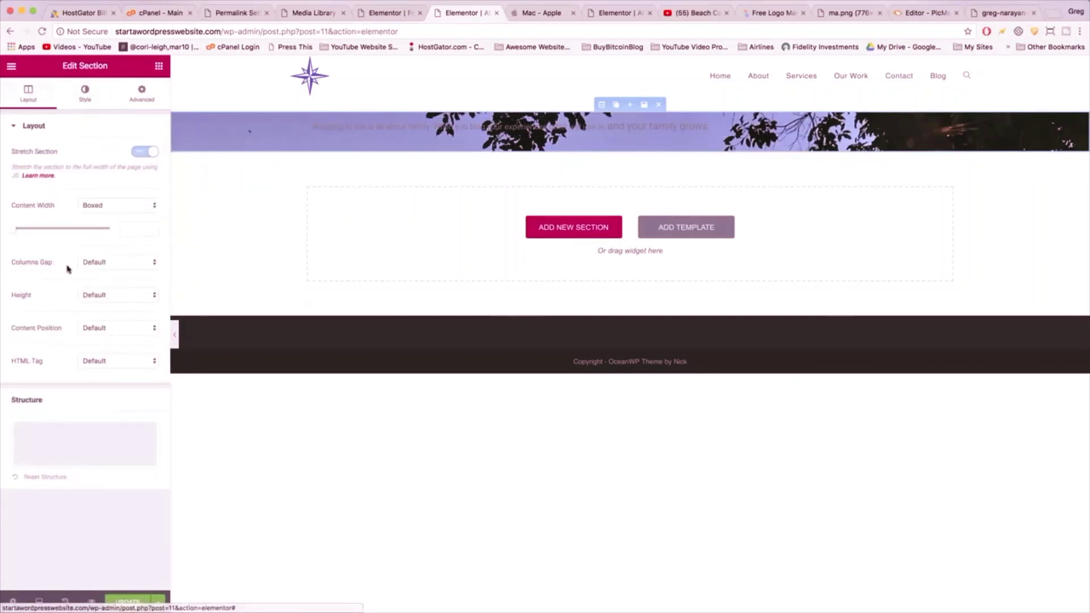
pyautogui.click(112, 295)
pyautogui.press('Escape')
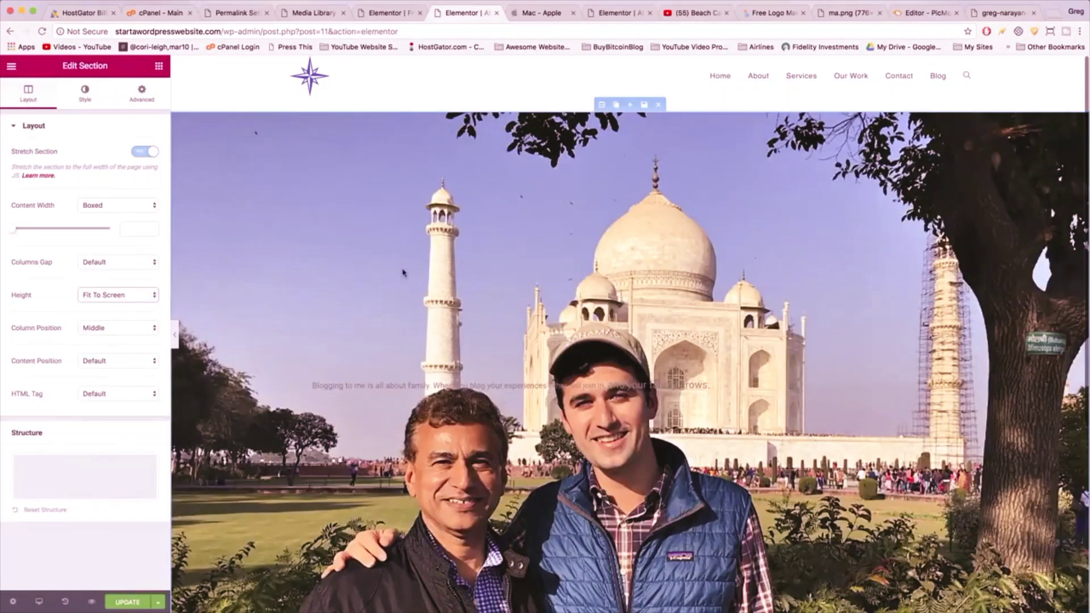
pyautogui.scroll(-2, 403, 272)
pyautogui.scroll(2, 403, 273)
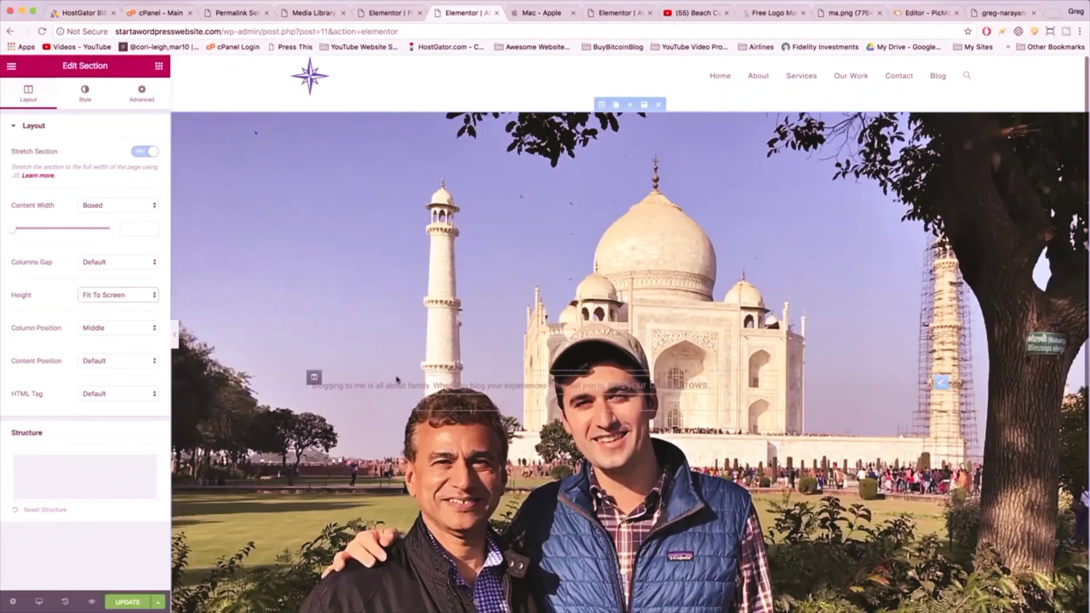
pyautogui.scroll(-2, 398, 306)
pyautogui.scroll(-3, 393, 289)
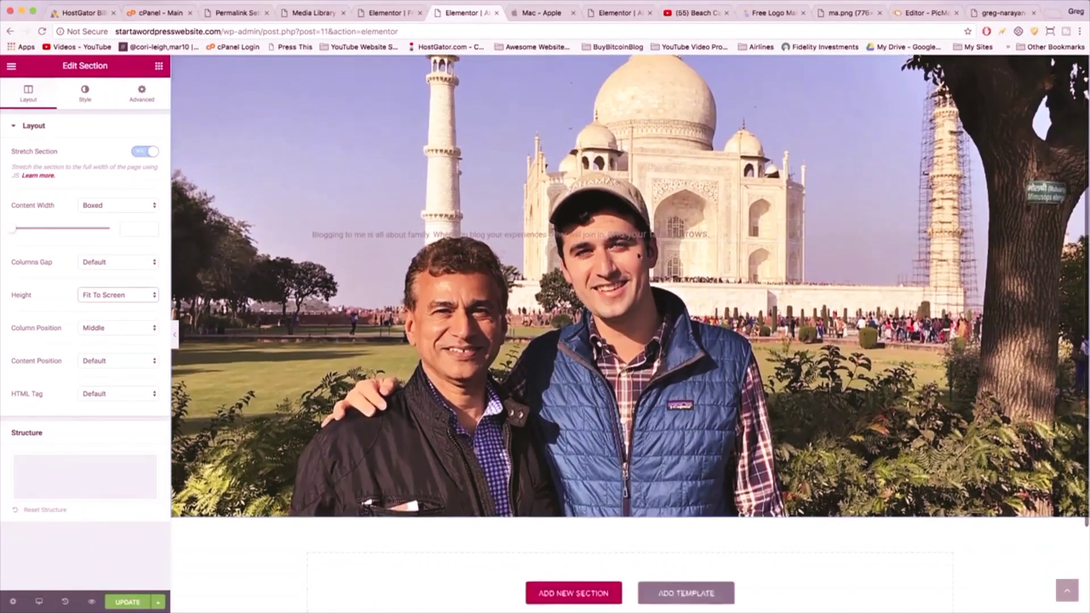
pyautogui.scroll(3, 393, 288)
pyautogui.scroll(-1, 528, 274)
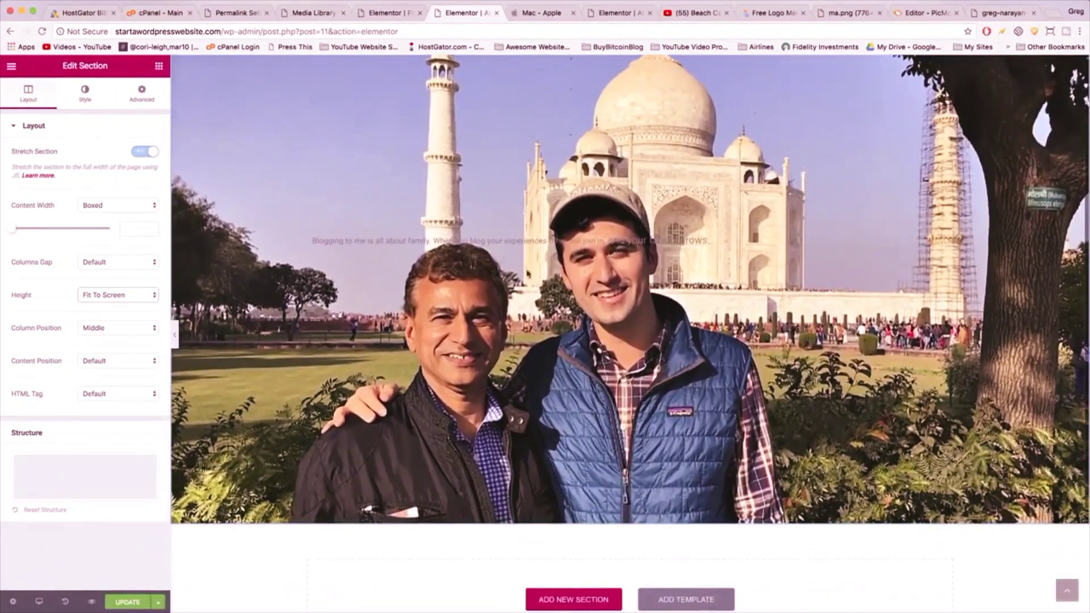
pyautogui.scroll(3, 510, 276)
pyautogui.scroll(-2, 510, 276)
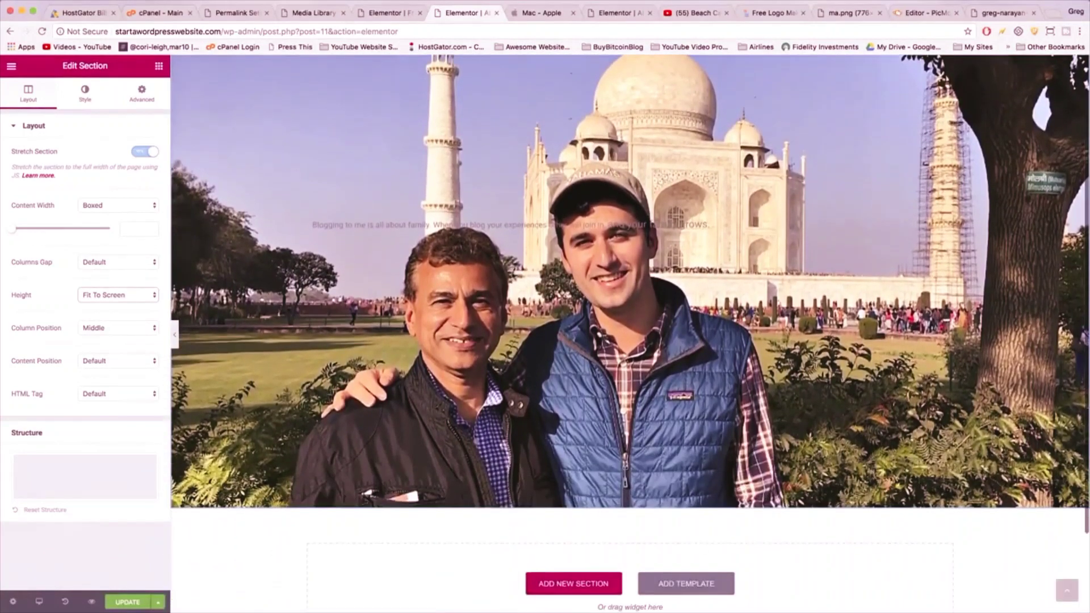
pyautogui.scroll(2, 519, 278)
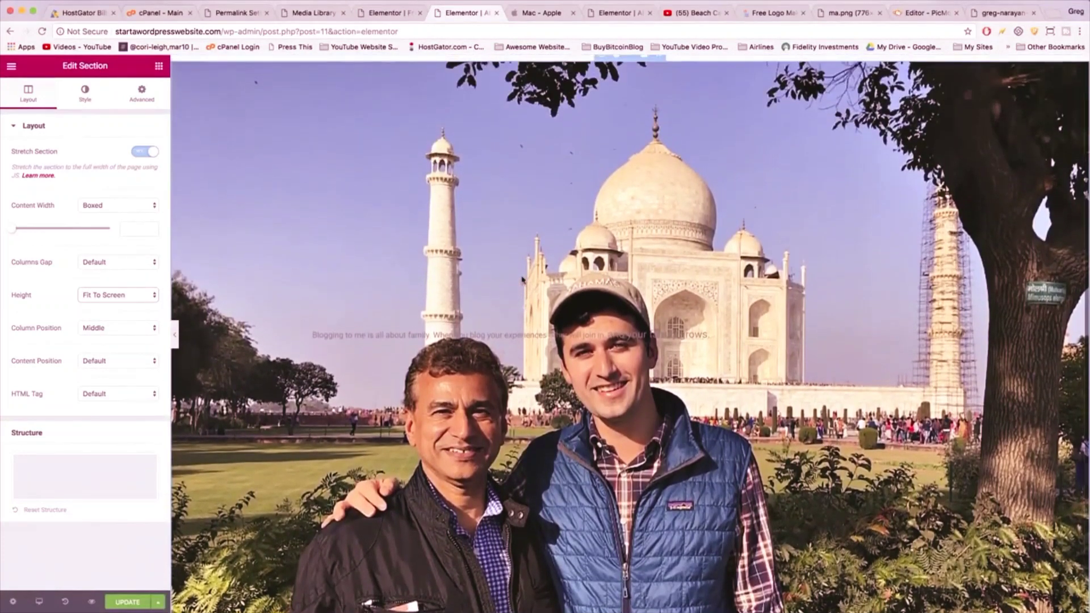
pyautogui.scroll(3, 522, 280)
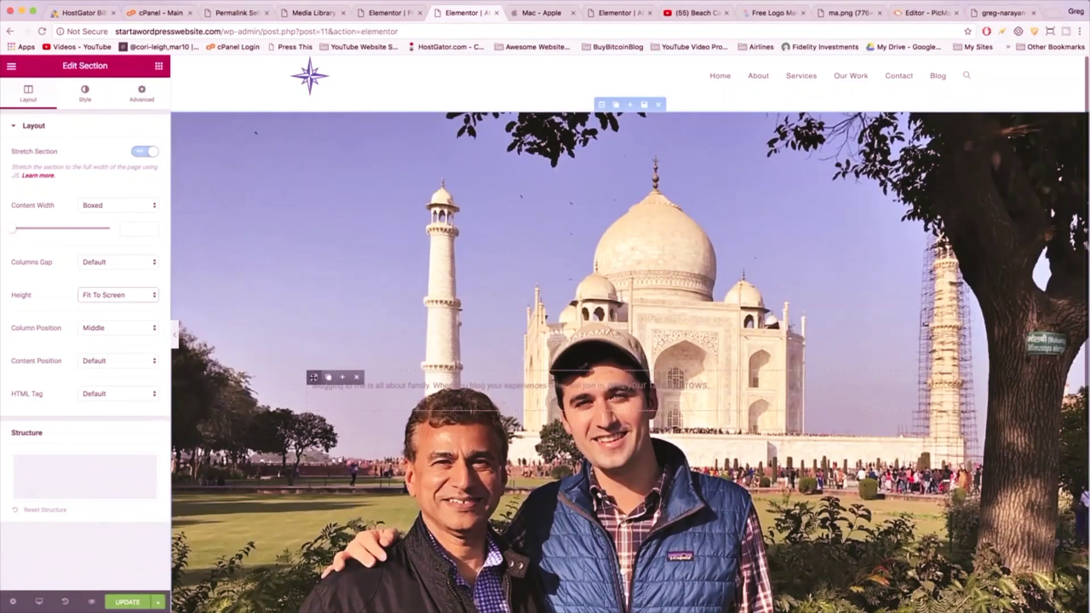
# - Set the text column's margins to 25 top, 10 right, 0 bottom and 60 left
pyautogui.click(313, 376)
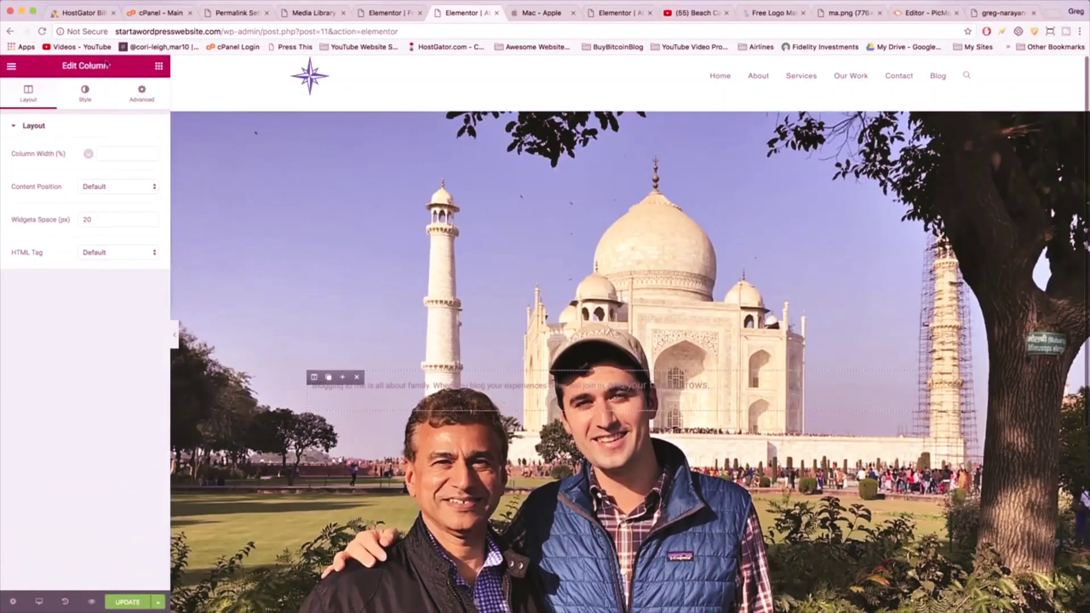
pyautogui.click(139, 101)
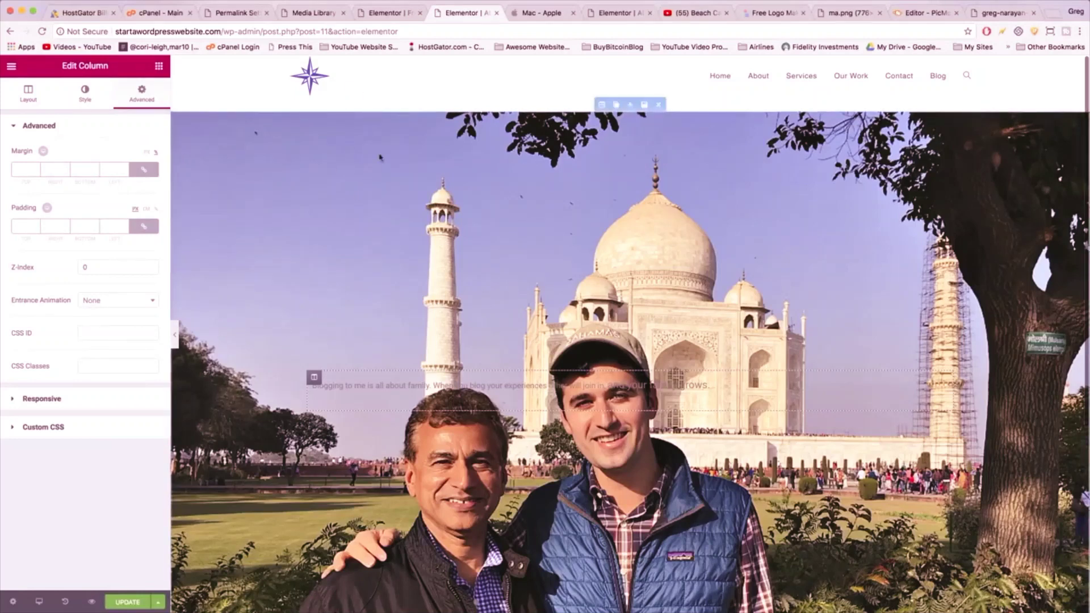
pyautogui.click(143, 169)
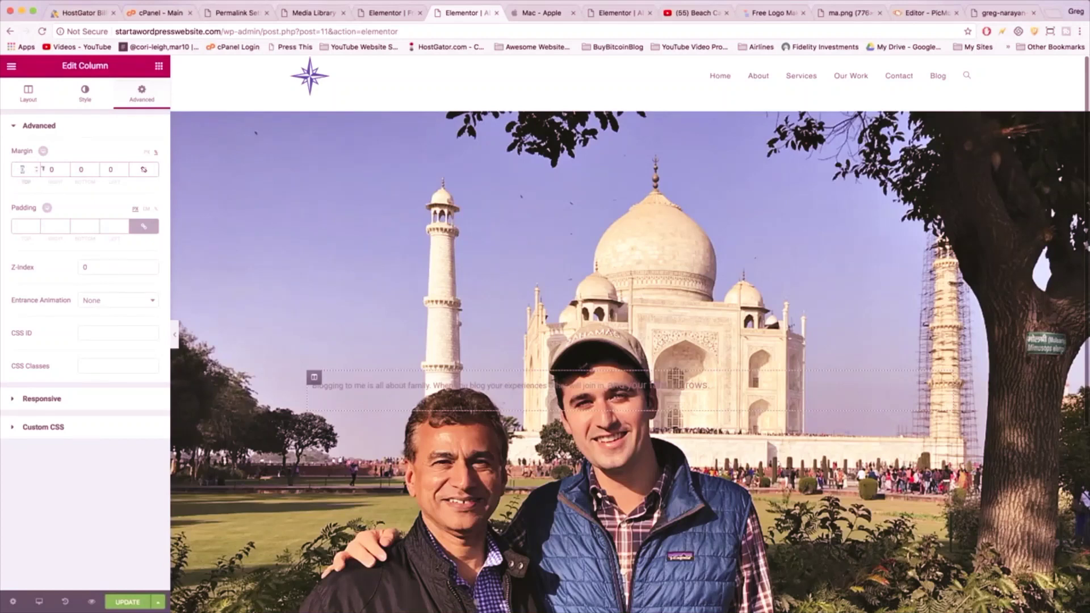
pyautogui.doubleClick(22, 169)
pyautogui.write('25')
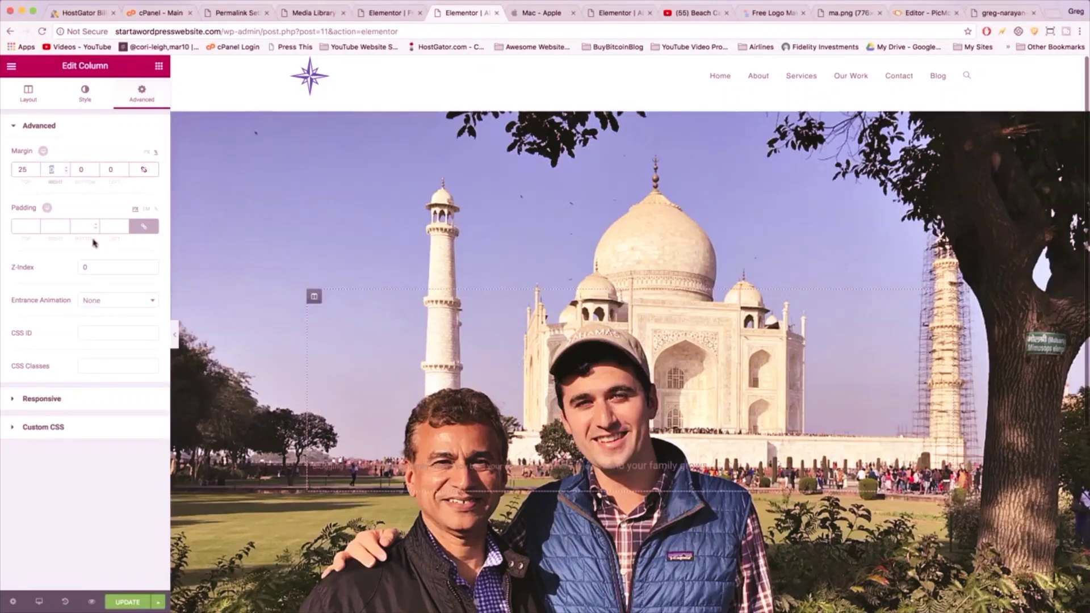
pyautogui.write('10')
pyautogui.click(107, 169)
pyautogui.write('60')
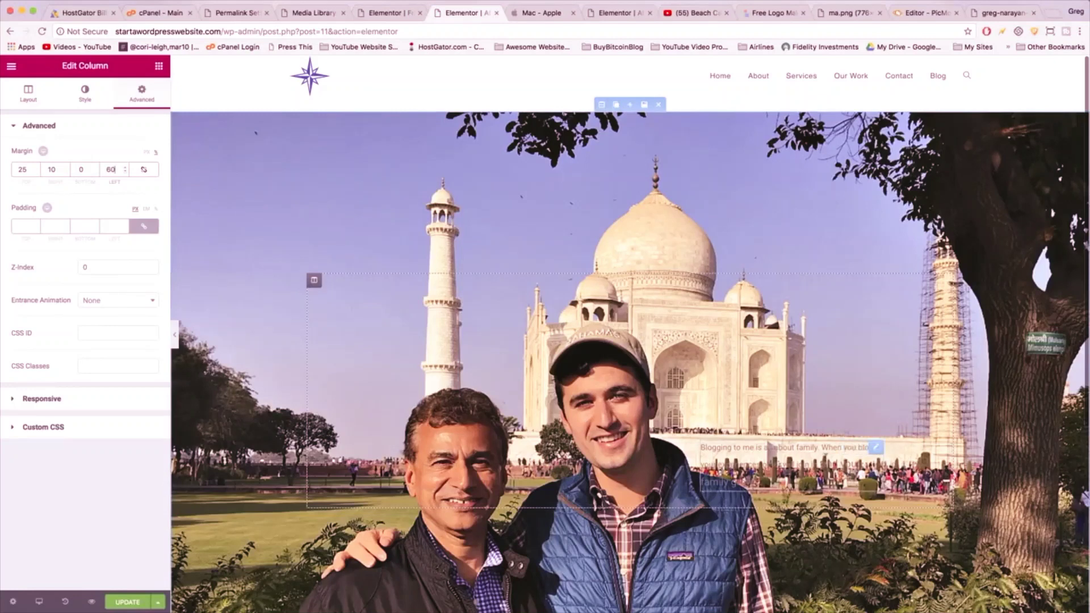
pyautogui.click(110, 168)
pyautogui.write('60')
pyautogui.click(875, 447)
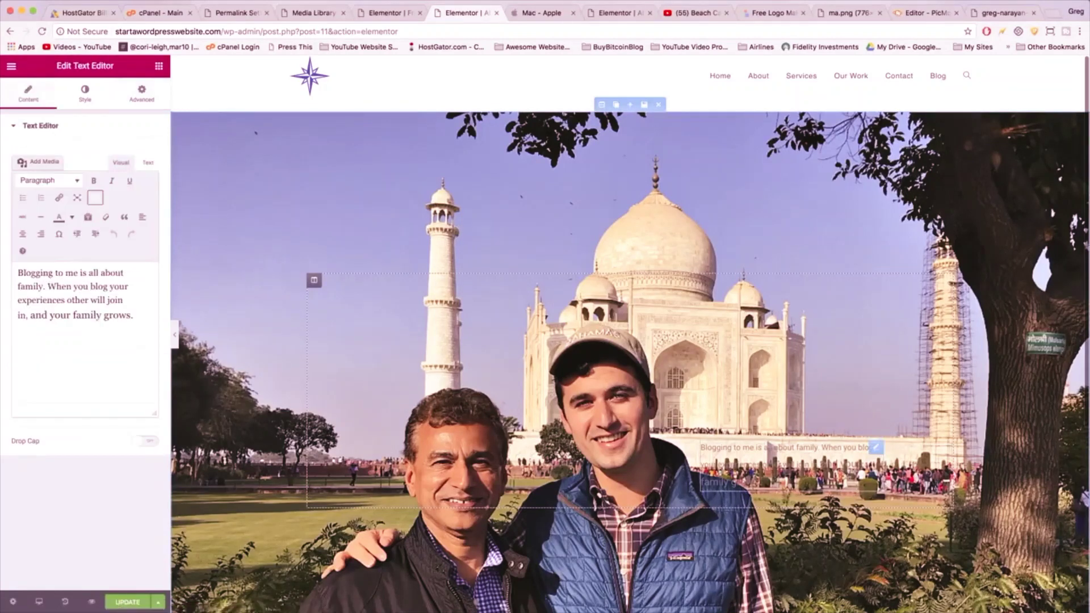
# - Give the paragraph widget a Classic background in white (#ffffff)
pyautogui.click(147, 101)
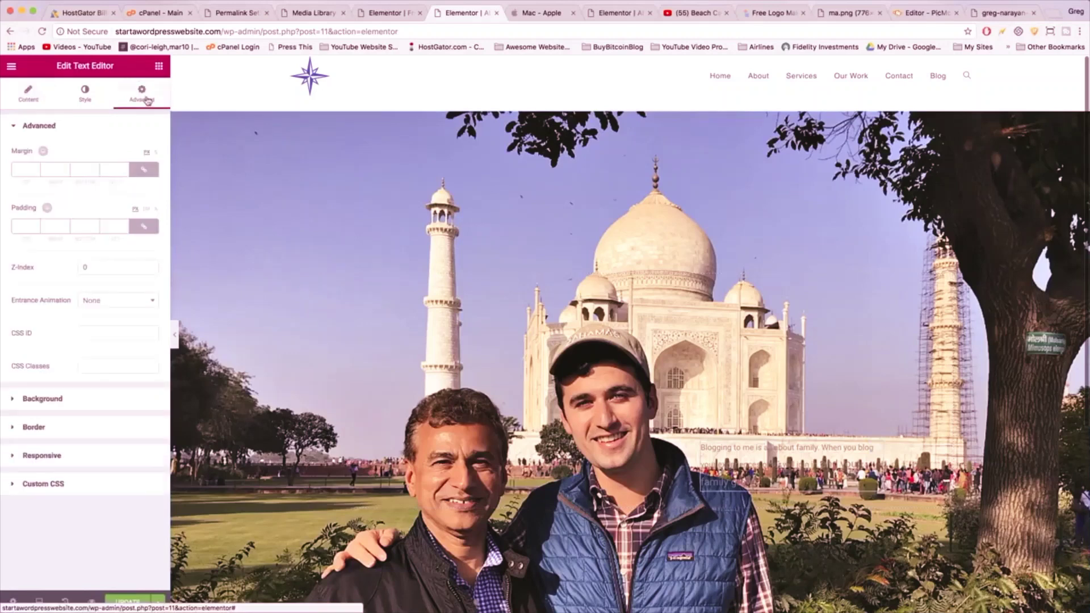
pyautogui.click(29, 402)
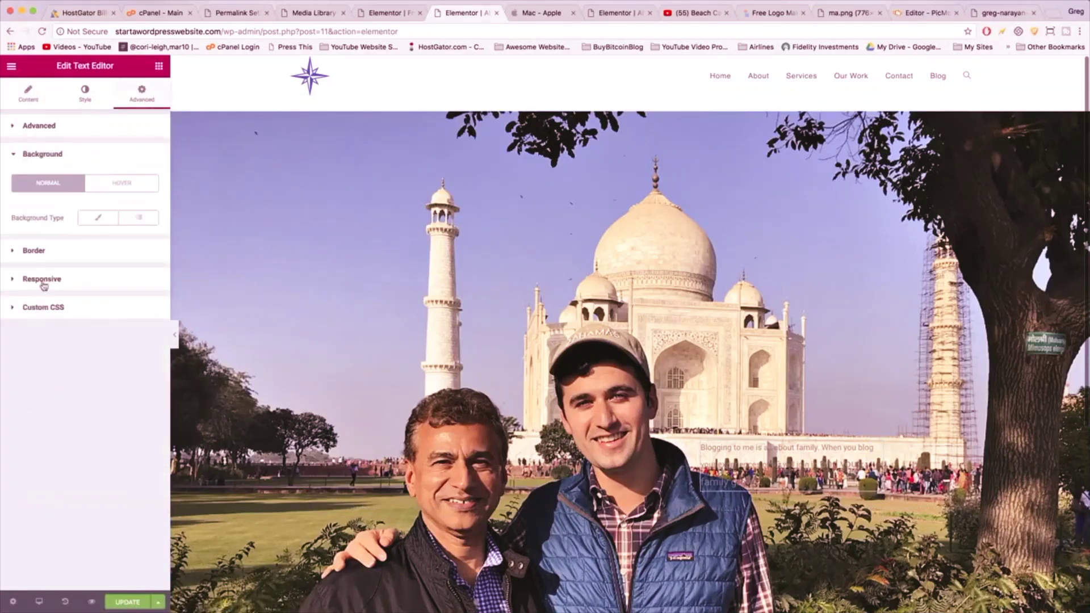
pyautogui.click(98, 217)
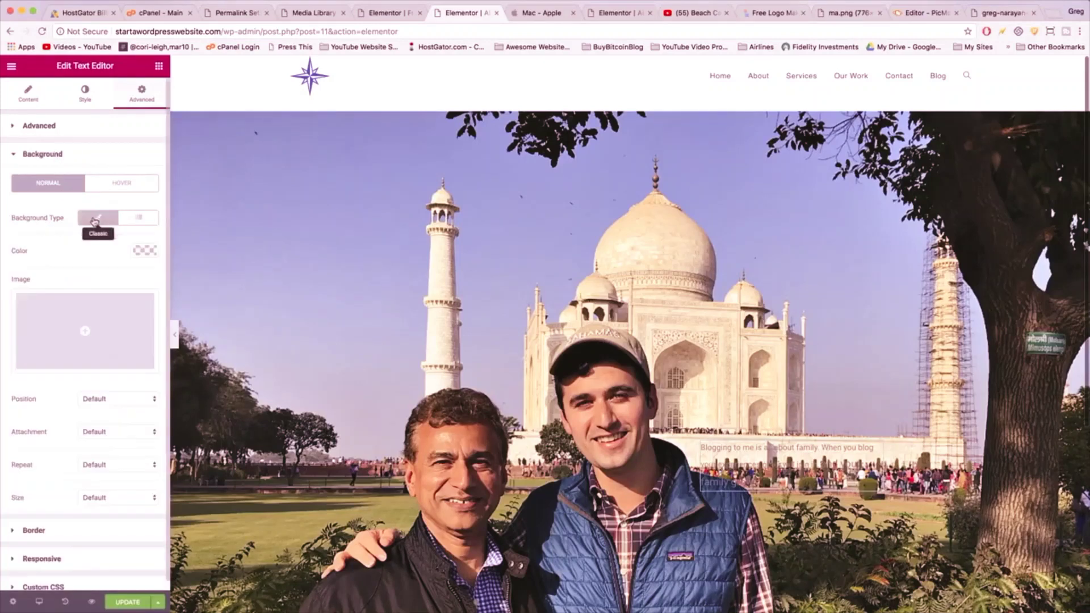
pyautogui.click(145, 249)
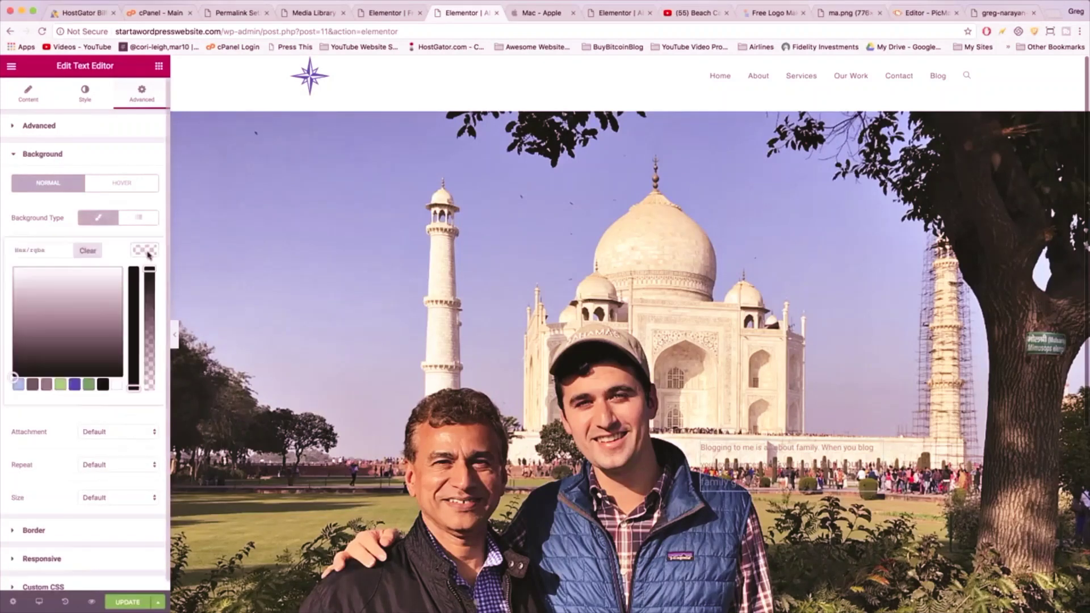
pyautogui.click(116, 385)
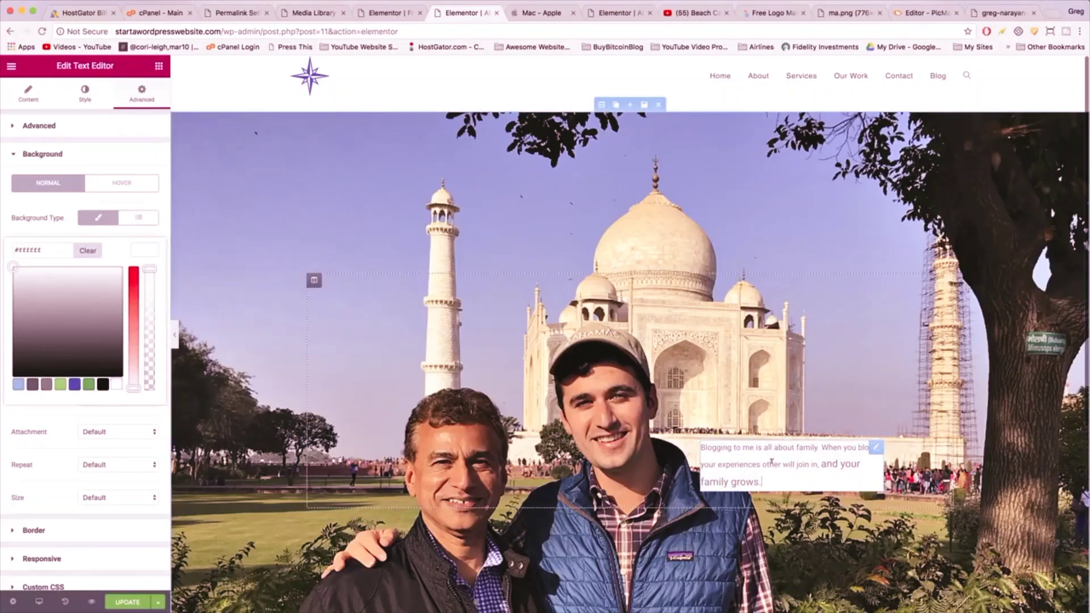
# - Strip the font-size span tags from the paragraph's HTML
pyautogui.click(28, 94)
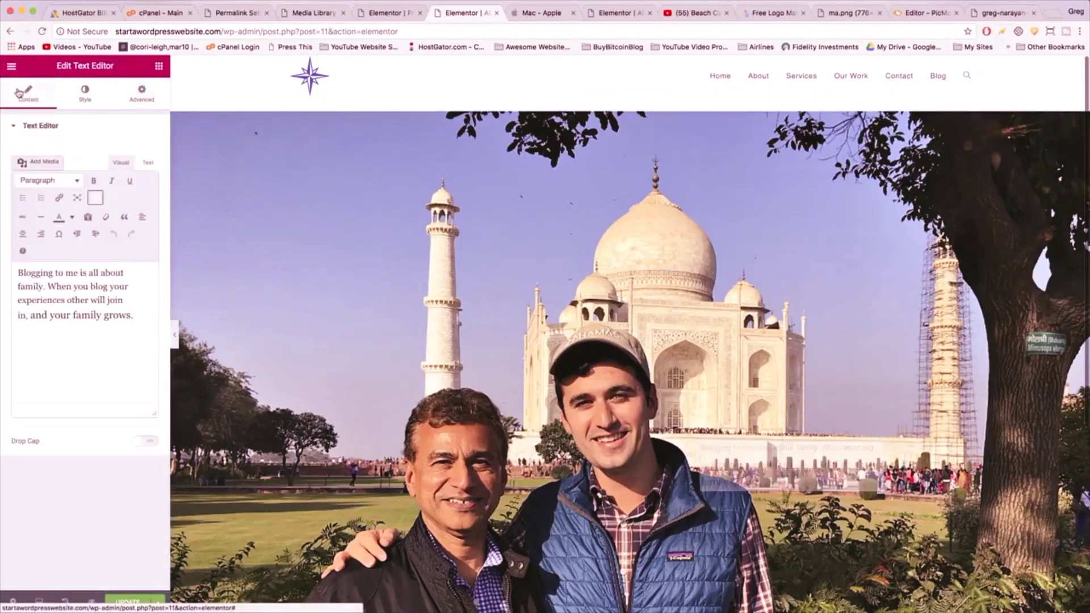
pyautogui.click(147, 163)
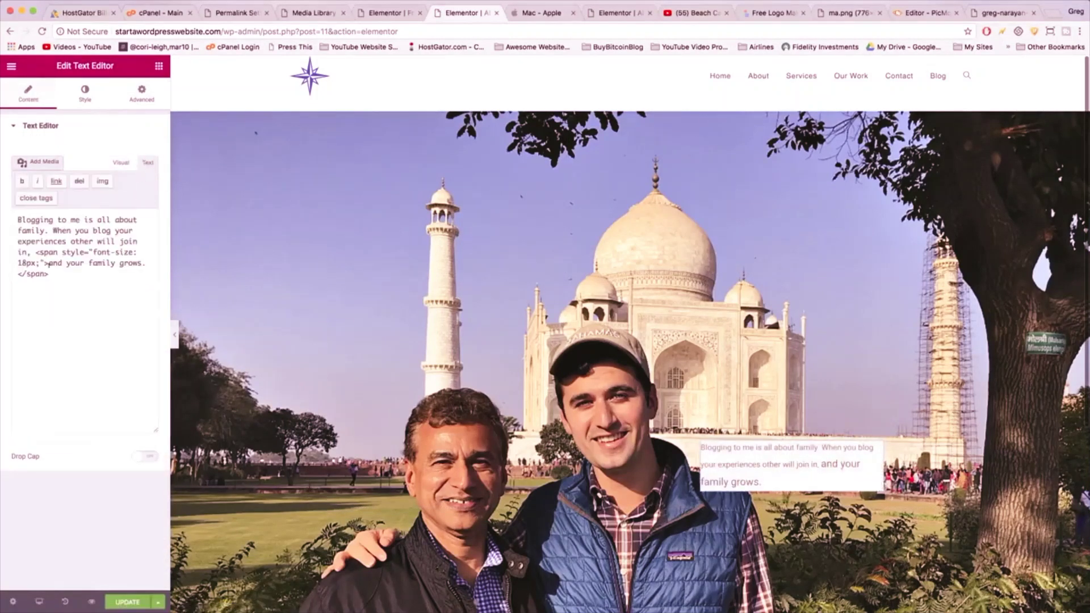
pyautogui.moveTo(49, 263); pyautogui.dragTo(38, 252)
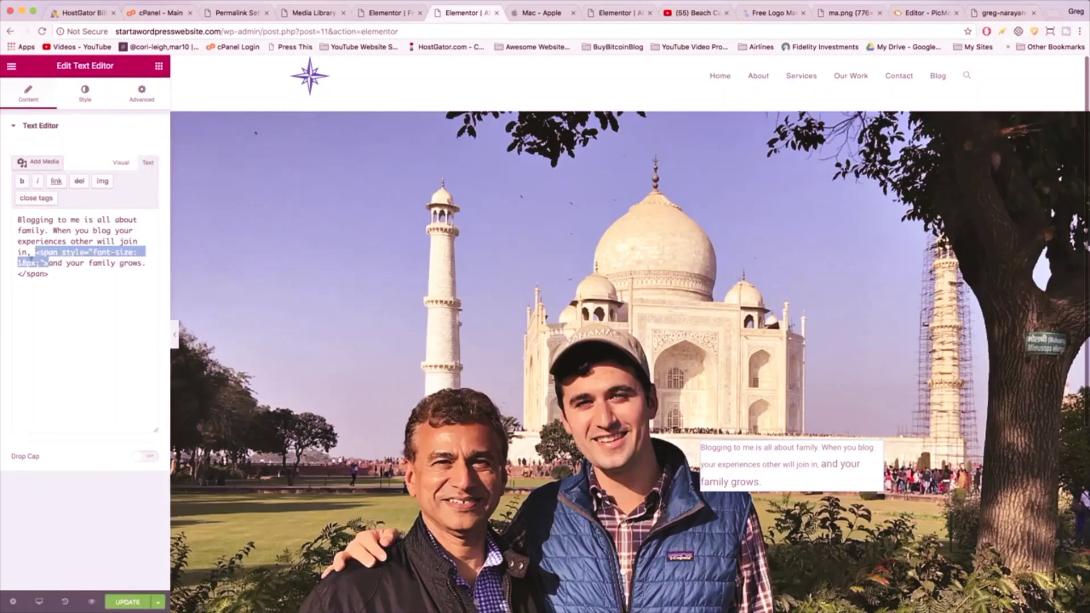
pyautogui.press('BackSpace')
pyautogui.moveTo(50, 263); pyautogui.dragTo(20, 262)
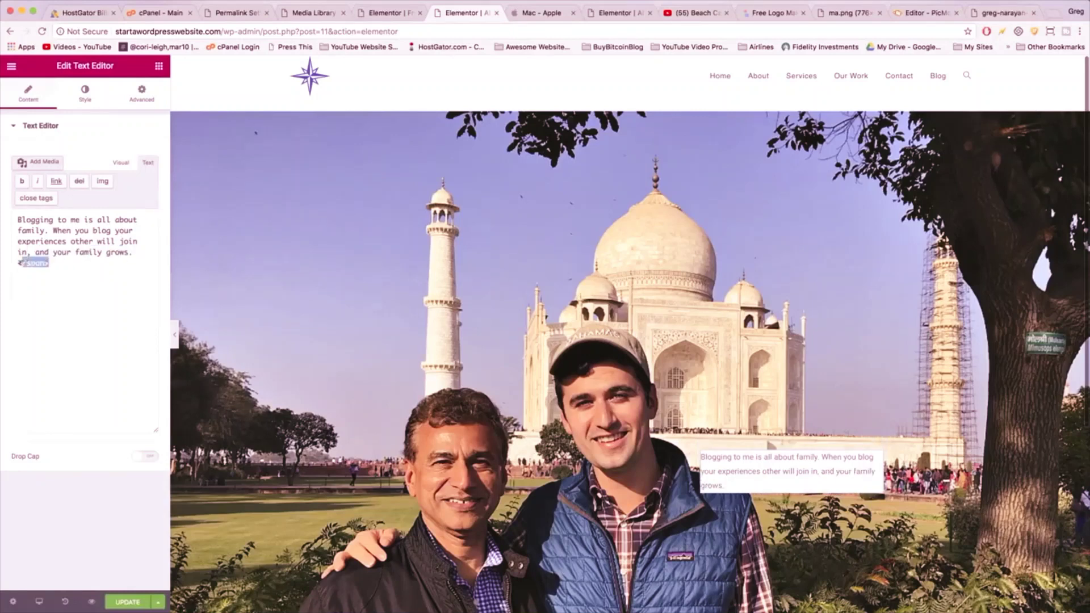
pyautogui.press('BackSpace')
# - Set the paragraph's font size to 18 and centre its text
pyautogui.click(84, 94)
pyautogui.click(144, 236)
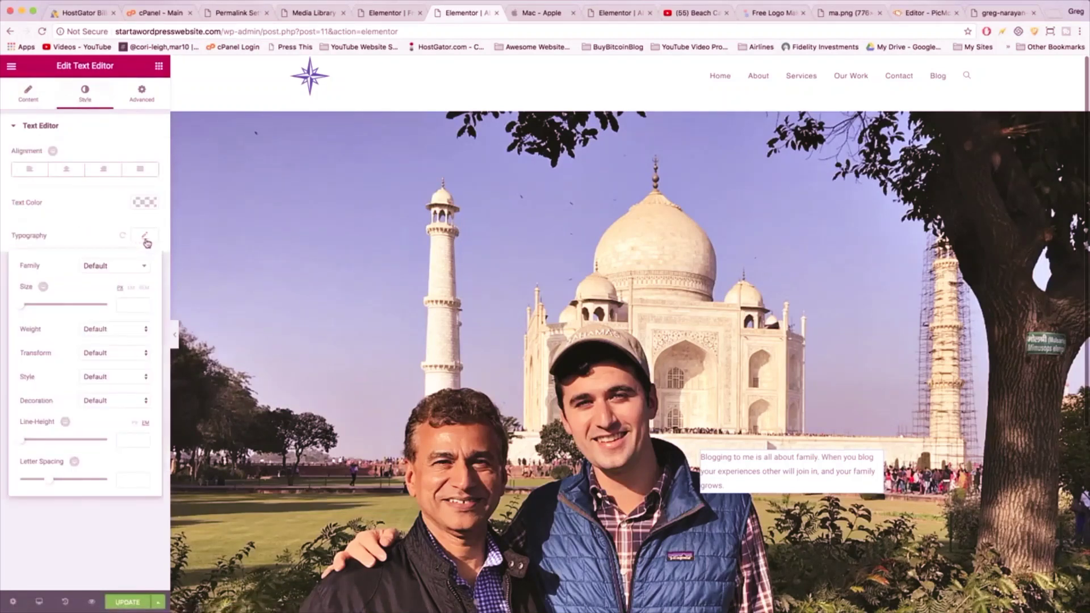
pyautogui.moveTo(21, 307); pyautogui.dragTo(28, 307)
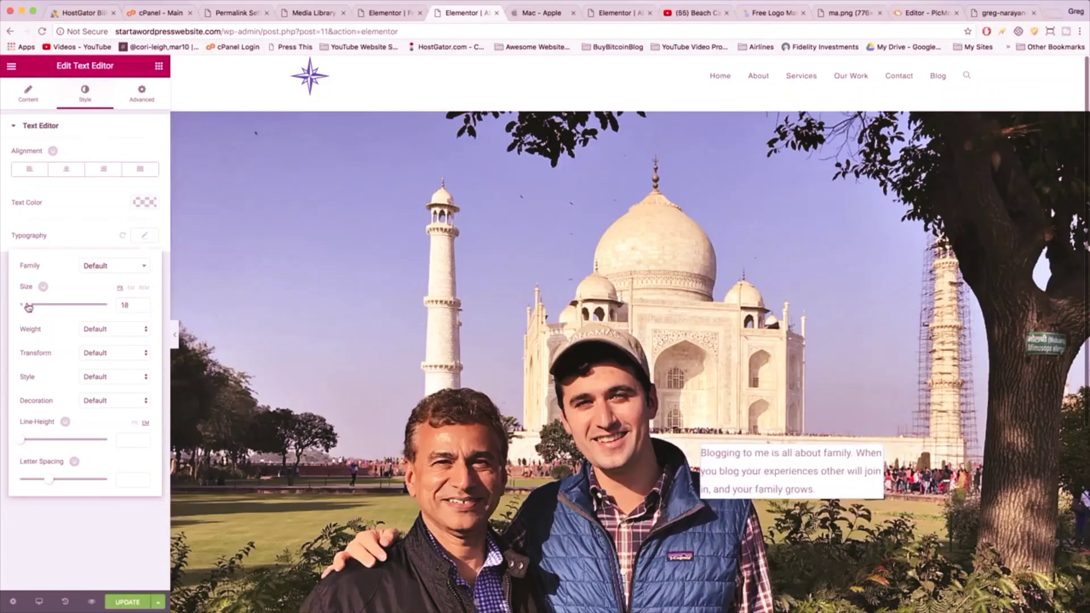
pyautogui.click(62, 173)
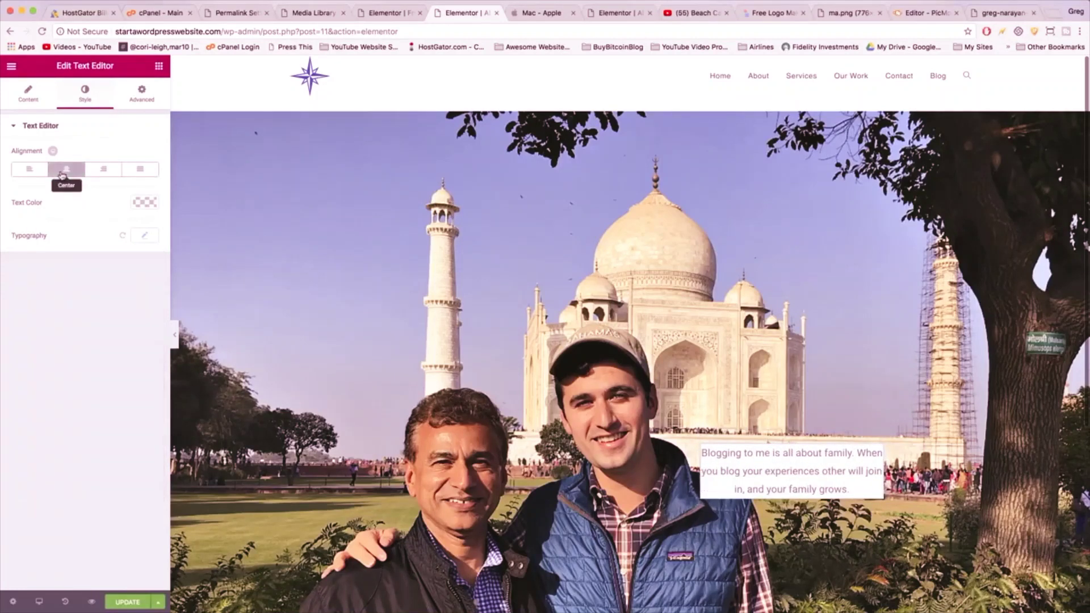
# - Set the paragraph box padding to 0 top/bottom and 2 left/right, then save with Update
pyautogui.click(143, 101)
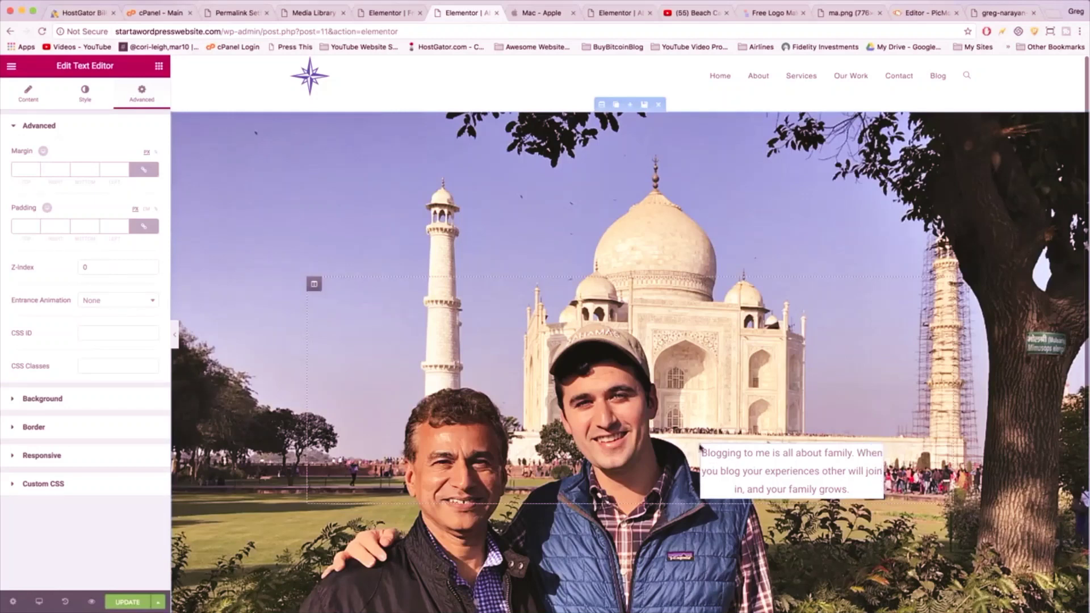
pyautogui.click(134, 228)
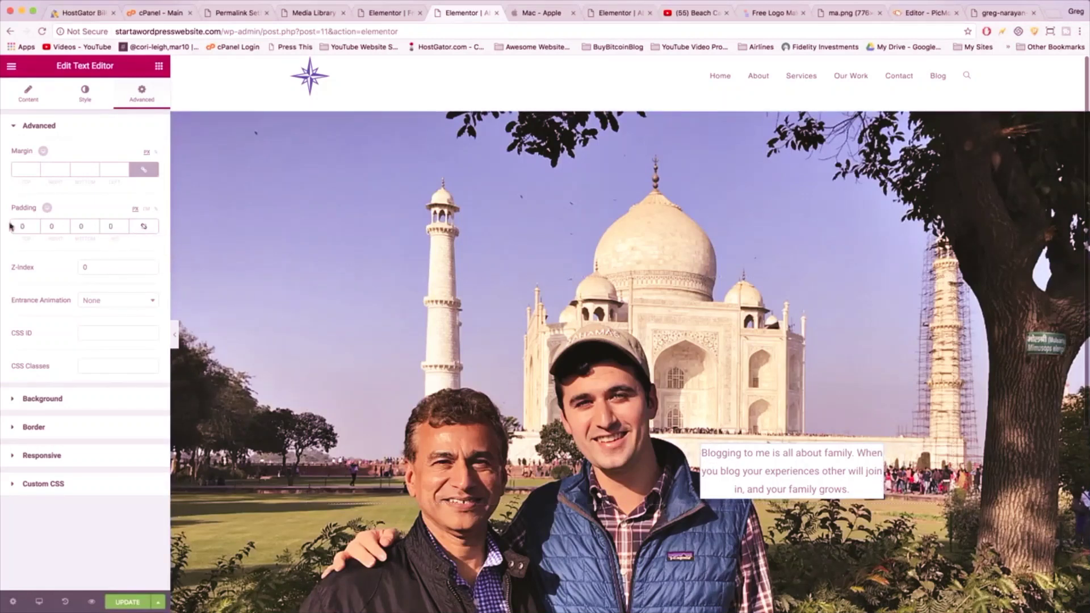
pyautogui.doubleClick(51, 226)
pyautogui.write('23')
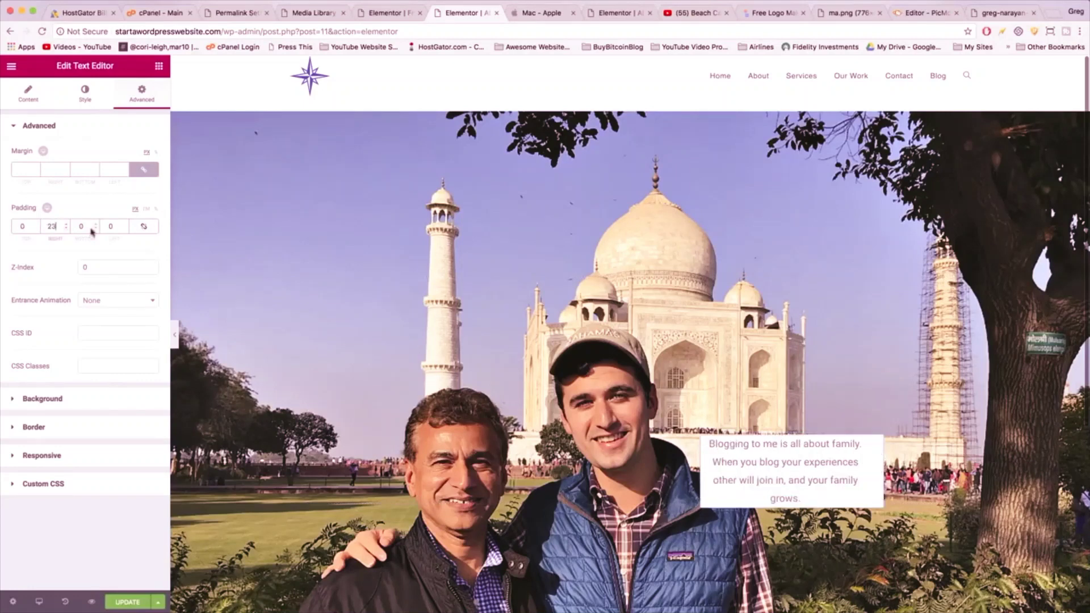
pyautogui.press('BackSpace')
pyautogui.click(110, 226)
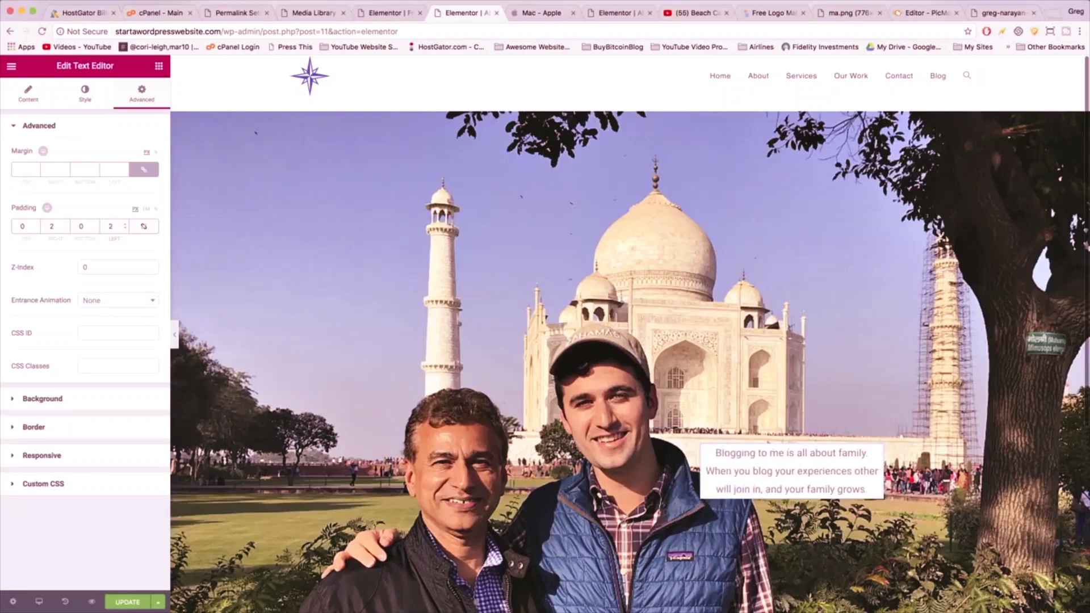
pyautogui.scroll(-4, 267, 316)
pyautogui.scroll(4, 267, 316)
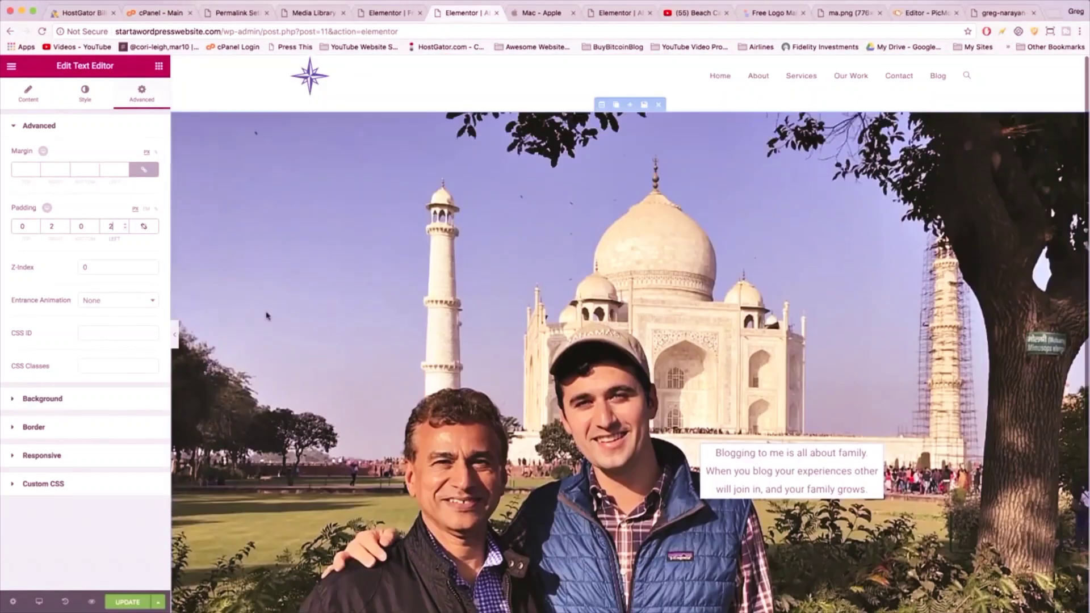
pyautogui.scroll(-2, 267, 315)
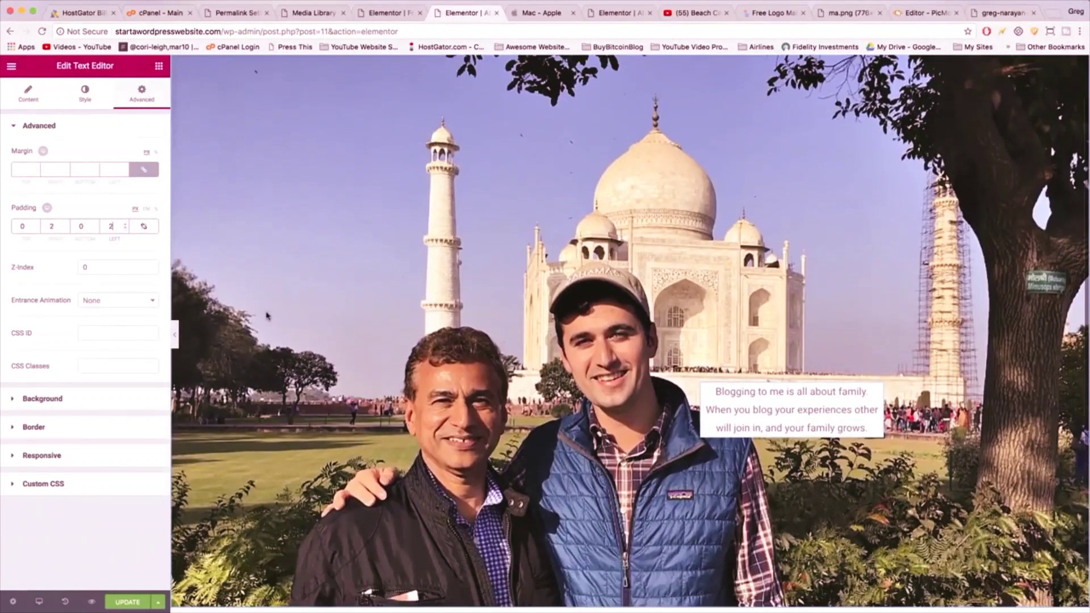
pyautogui.click(130, 601)
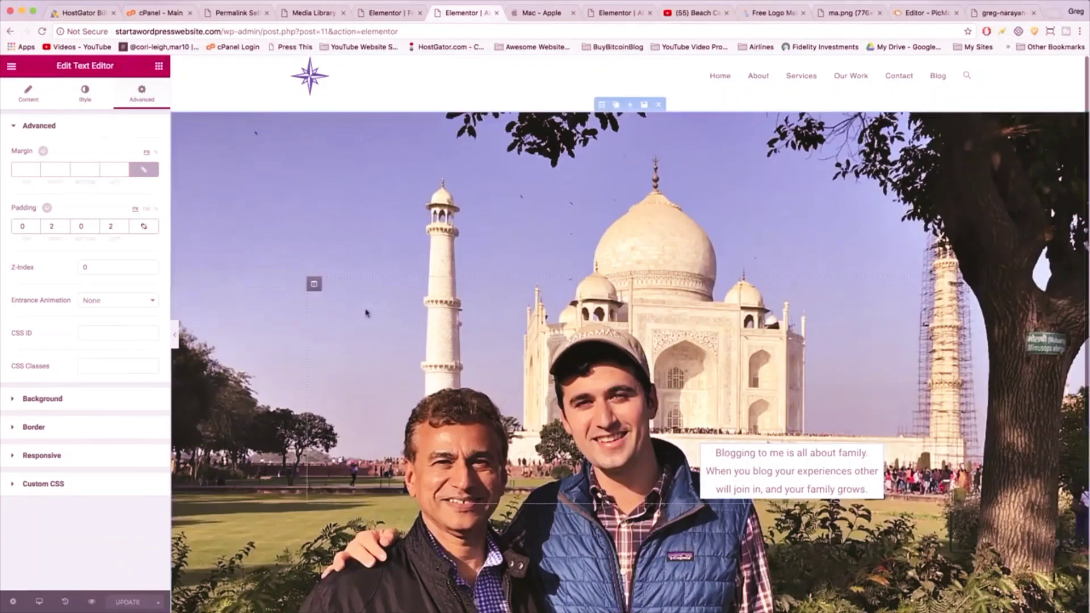
# - Add a new two-column section below the Taj Mahal photo
pyautogui.scroll(-5, 315, 284)
pyautogui.scroll(-1, 366, 312)
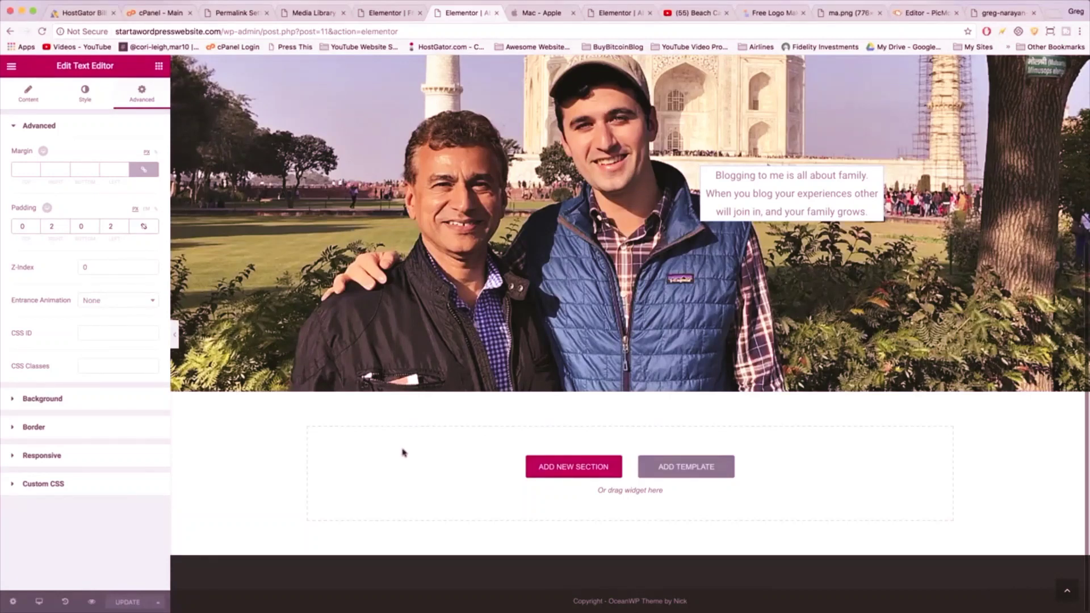
pyautogui.click(547, 467)
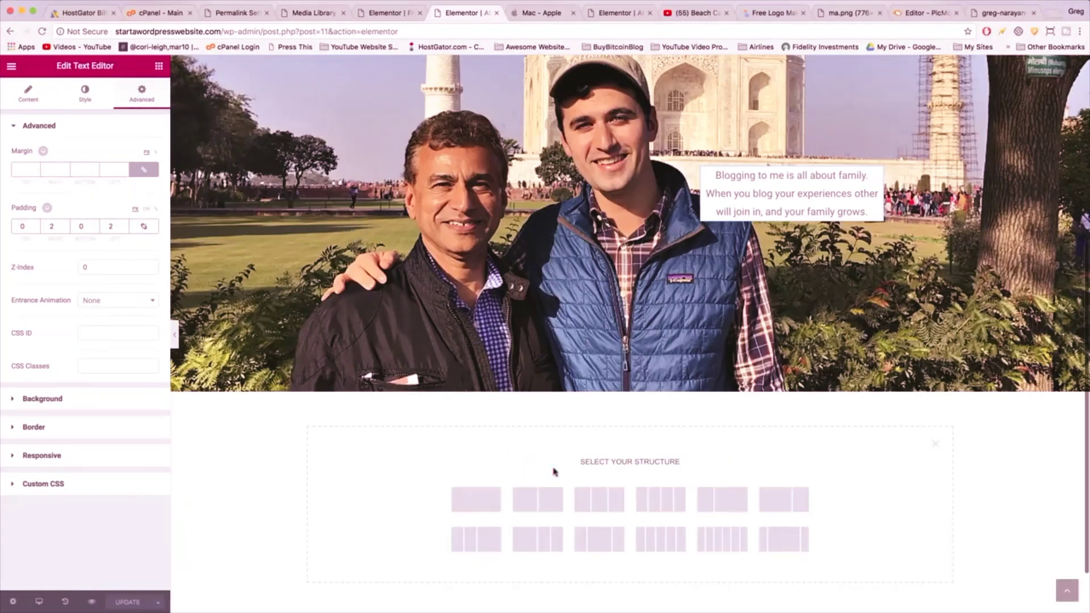
pyautogui.click(548, 502)
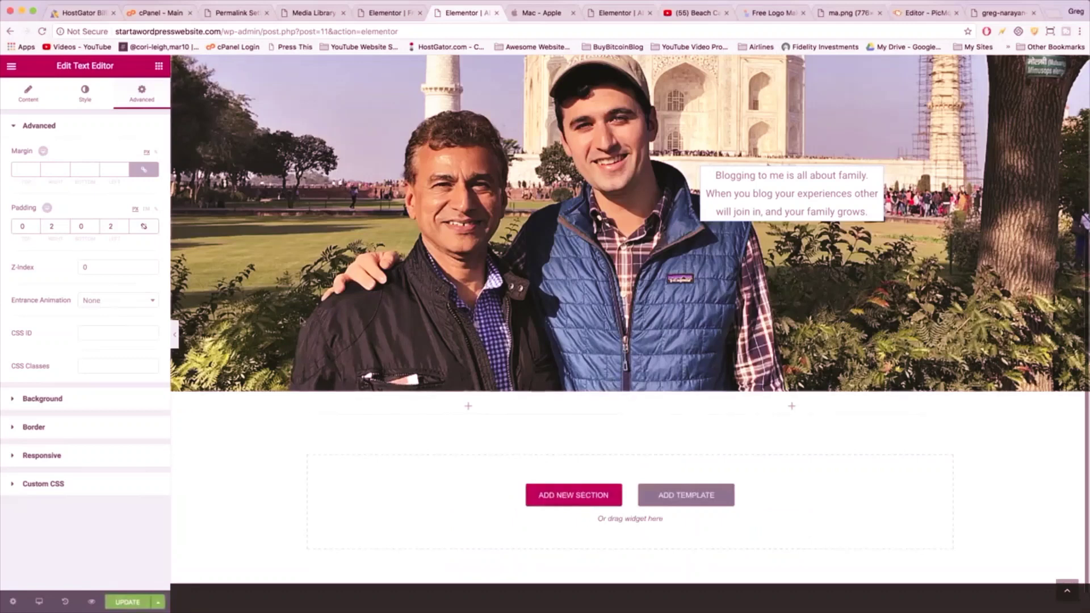
# - Place a Progress Bar widget in the new section's right column
pyautogui.click(159, 67)
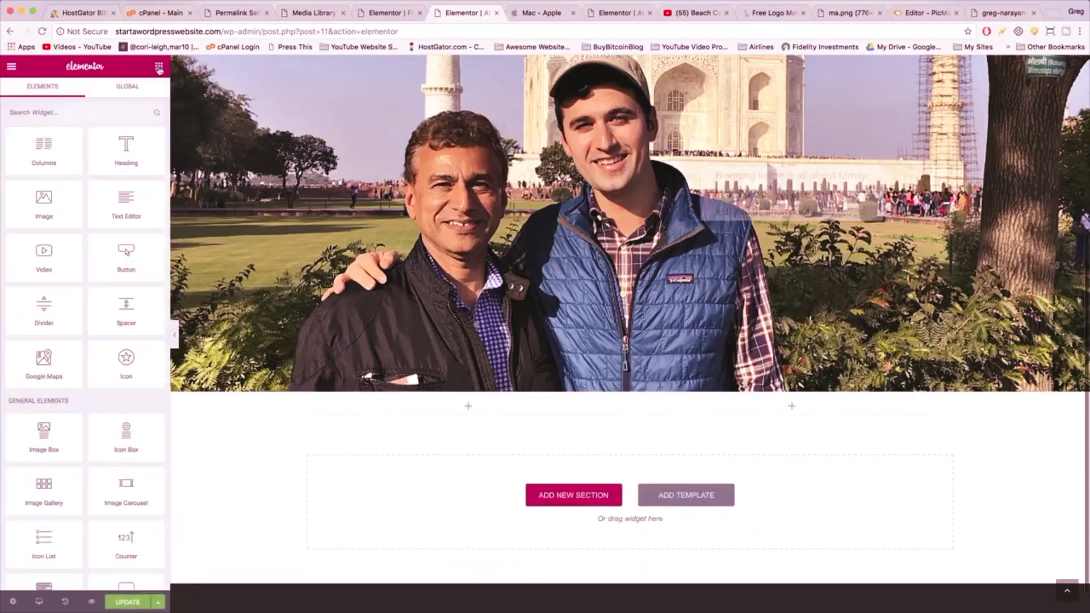
pyautogui.scroll(-5, 133, 278)
pyautogui.scroll(-4, 132, 279)
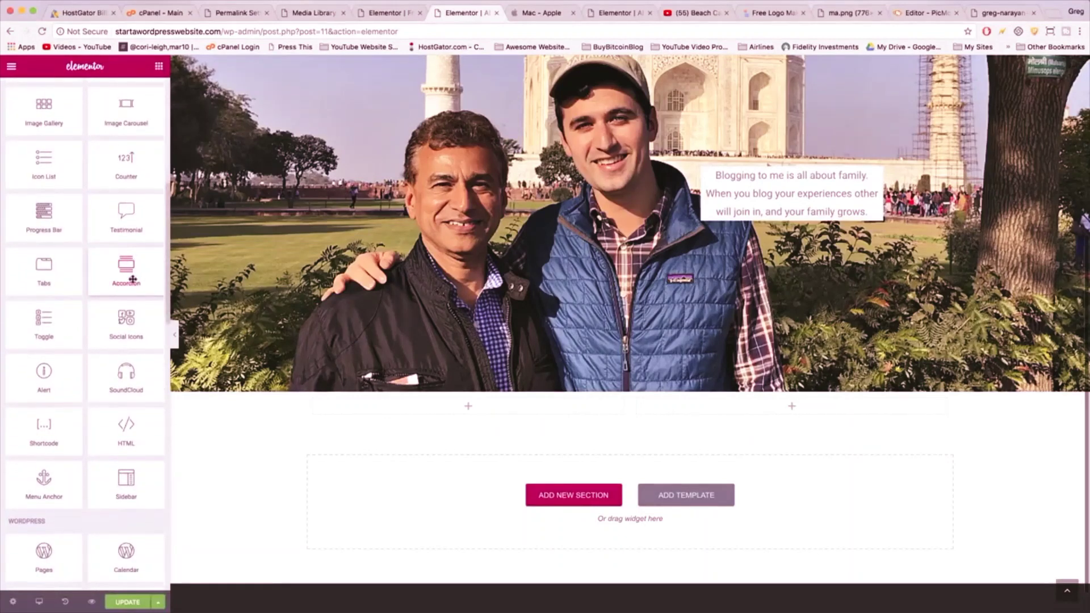
pyautogui.scroll(1, 130, 282)
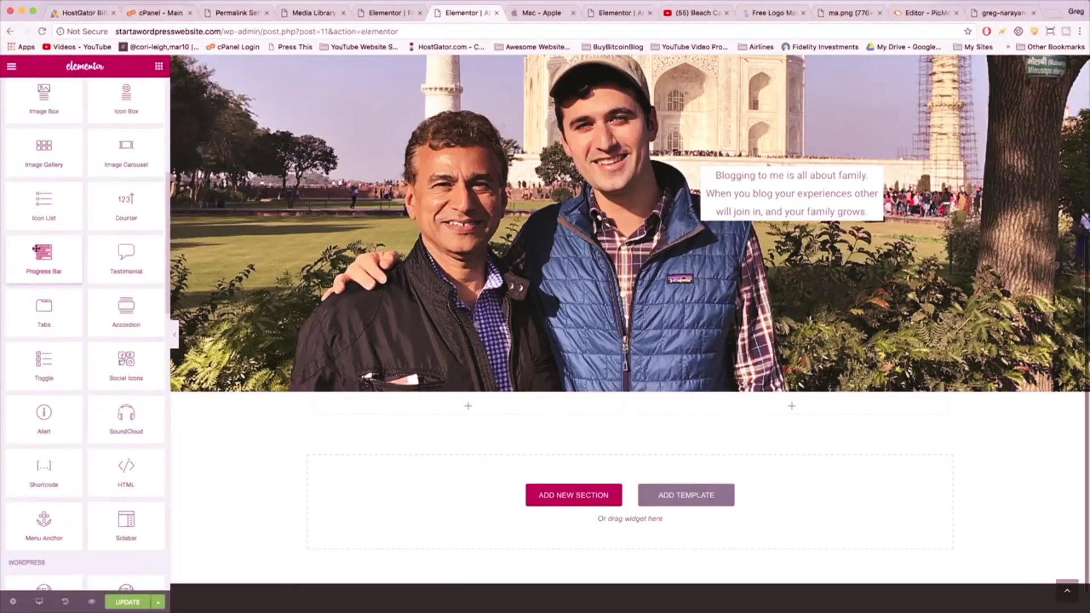
pyautogui.moveTo(35, 248); pyautogui.dragTo(746, 410)
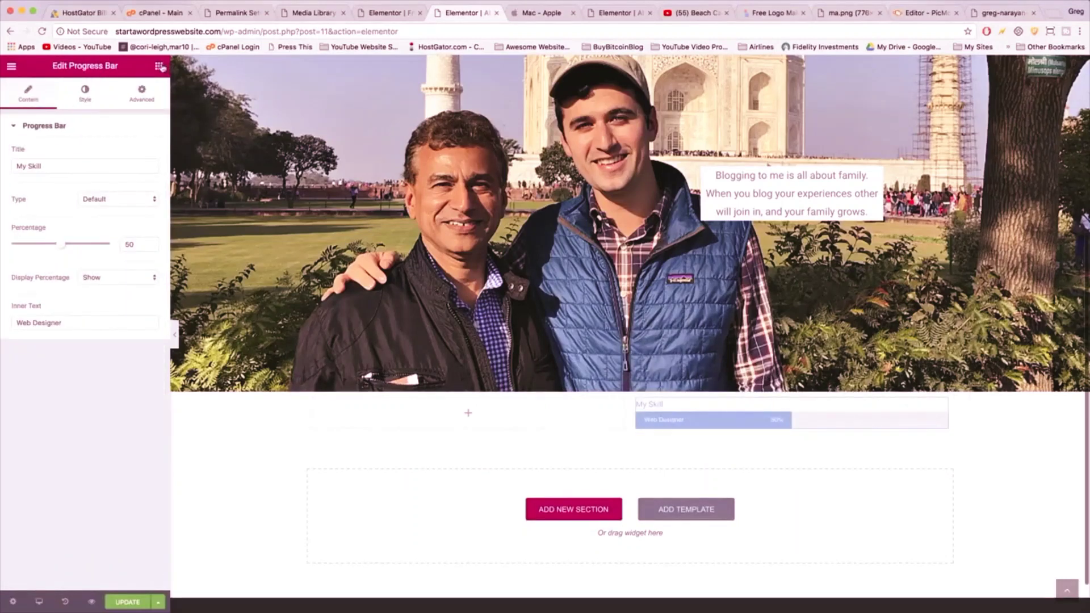
pyautogui.click(159, 66)
pyautogui.scroll(-1, 44, 474)
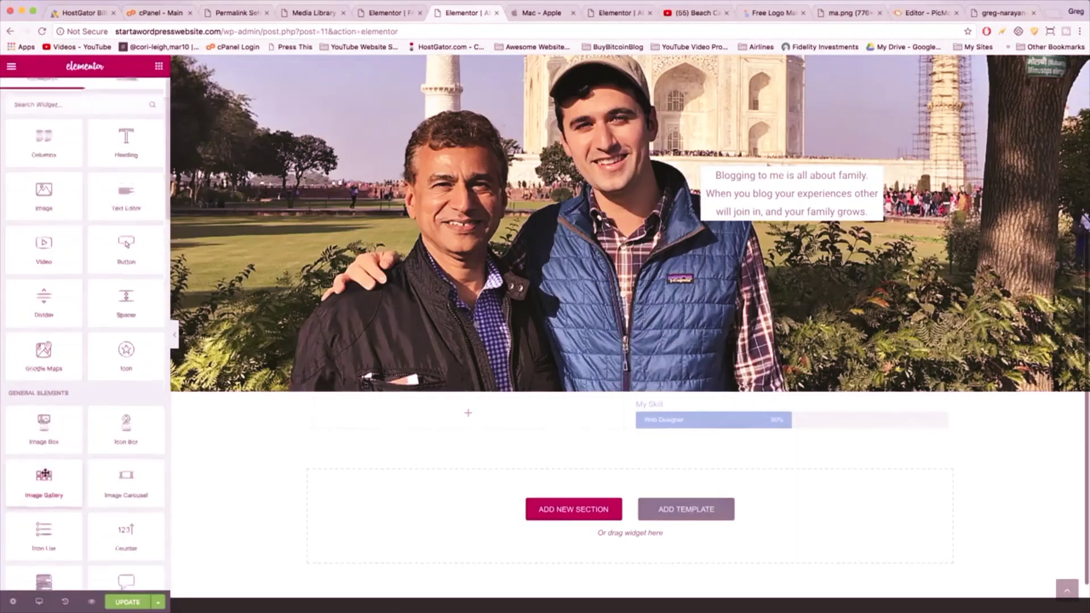
pyautogui.scroll(-5, 44, 475)
pyautogui.scroll(5, 45, 474)
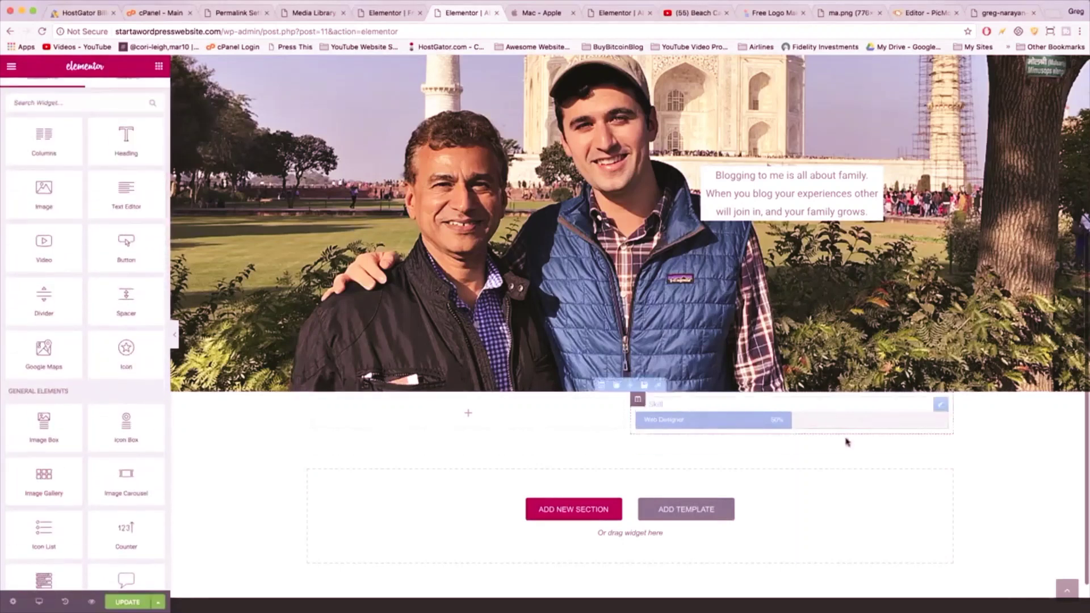
# - Duplicate the progress bar twice for three stacked 'My Skill' bars
pyautogui.click(846, 412)
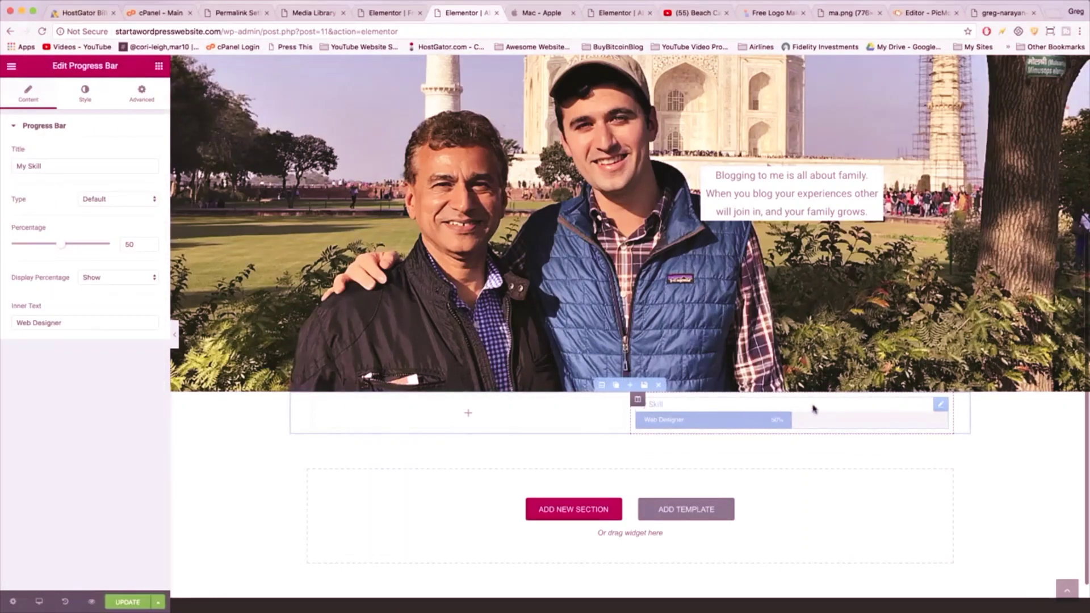
pyautogui.moveTo(943, 404)
pyautogui.click(928, 406)
pyautogui.click(927, 405)
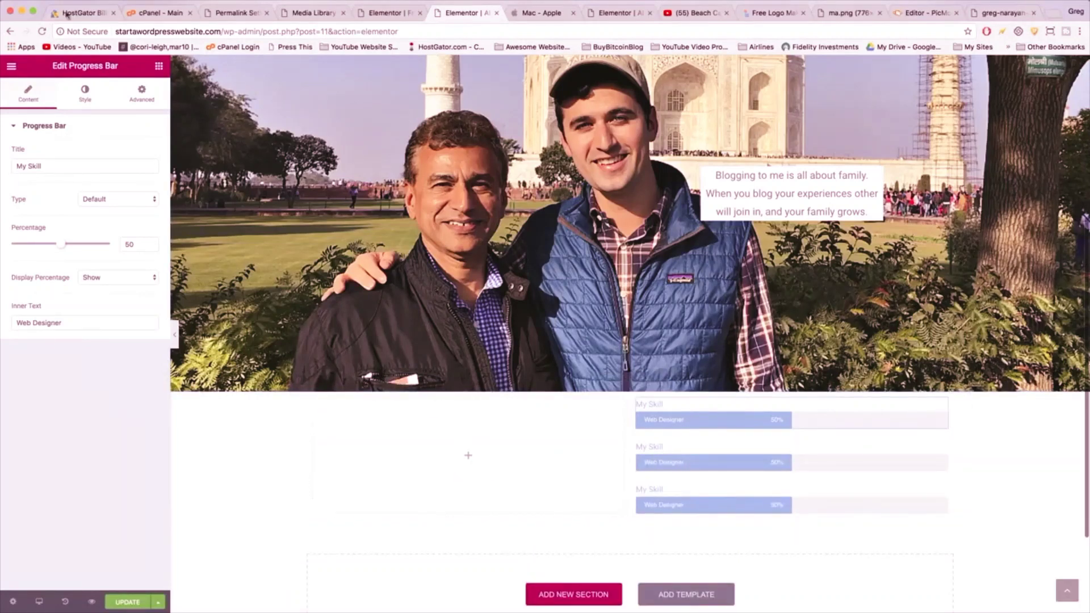
pyautogui.click(159, 66)
pyautogui.scroll(-5, 59, 301)
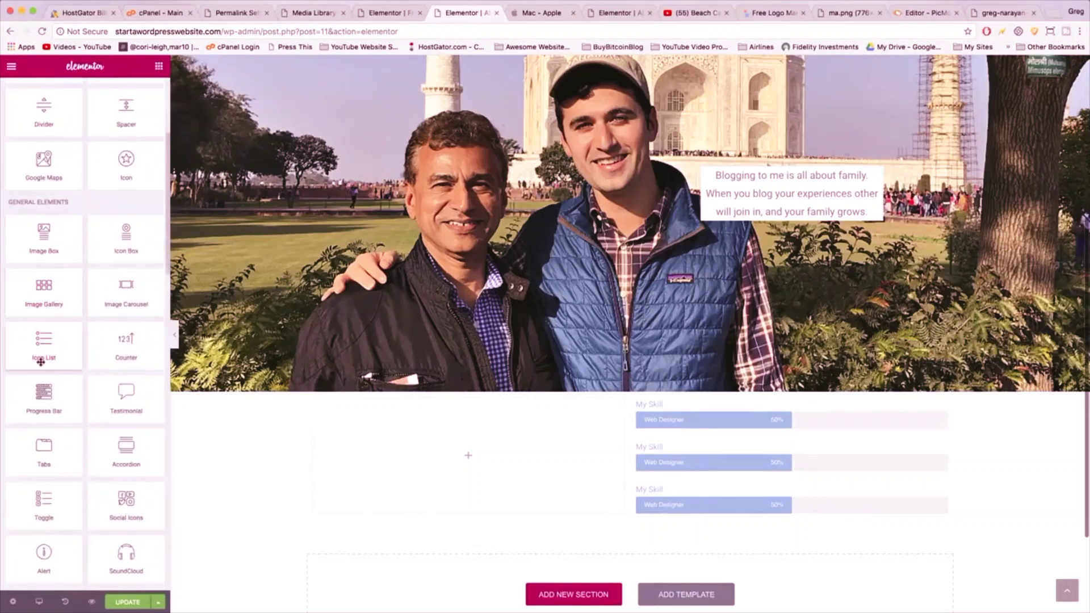
# - Place an Icon List widget and a Counter widget below it in the left column
pyautogui.moveTo(41, 357); pyautogui.dragTo(458, 428)
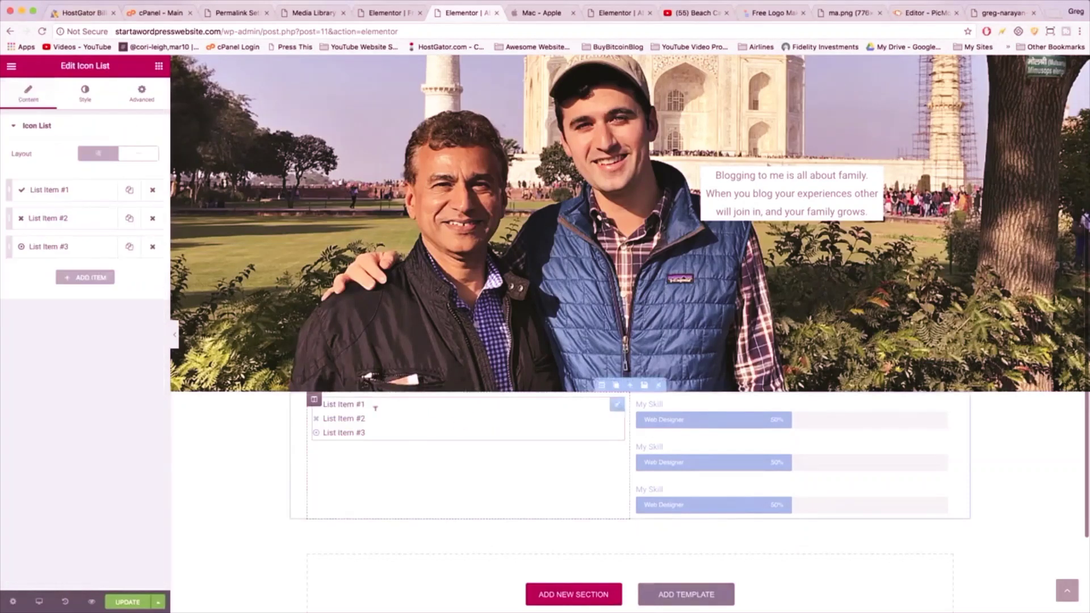
pyautogui.click(159, 66)
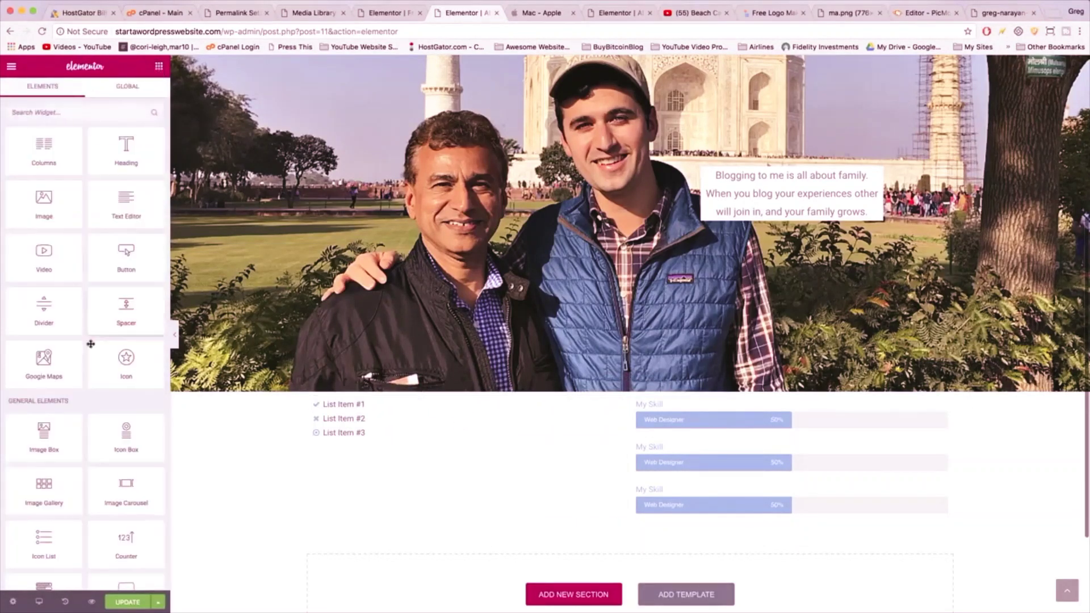
pyautogui.scroll(-5, 90, 343)
pyautogui.scroll(-3, 91, 344)
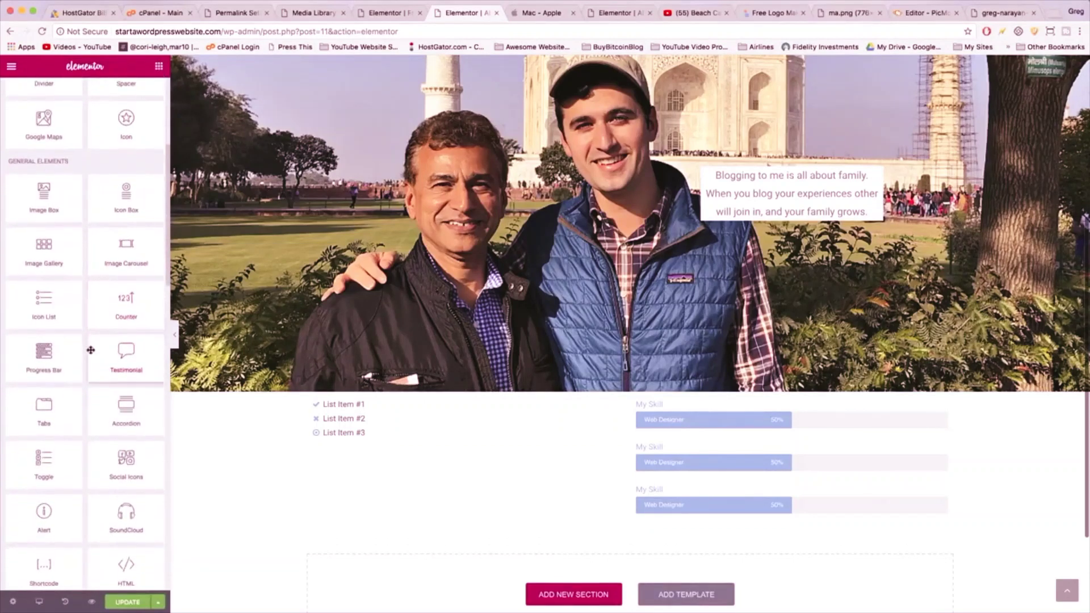
pyautogui.scroll(2, 87, 406)
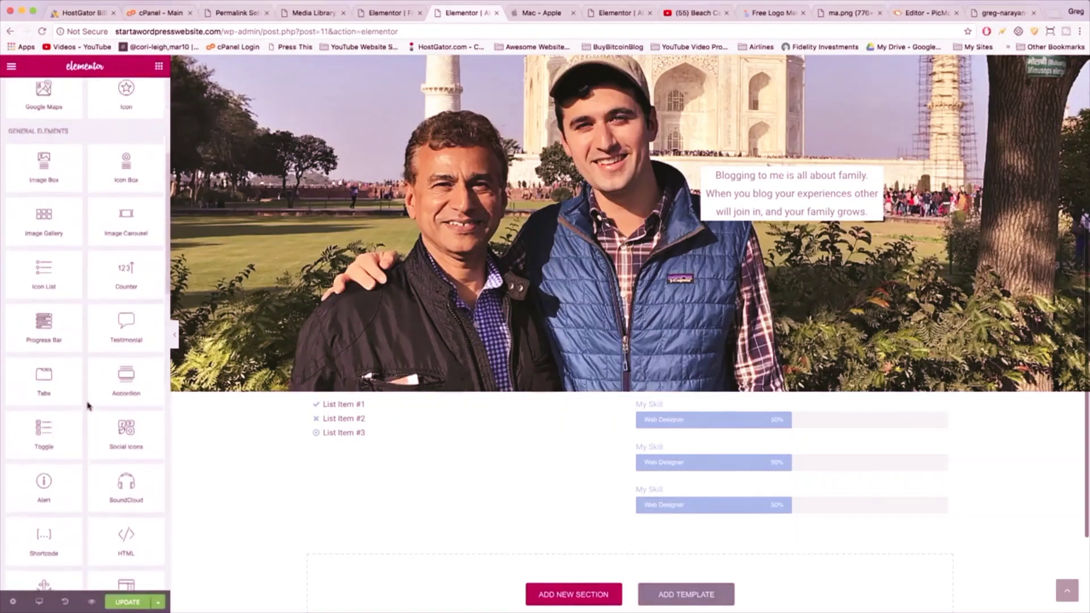
pyautogui.moveTo(125, 301); pyautogui.dragTo(417, 440)
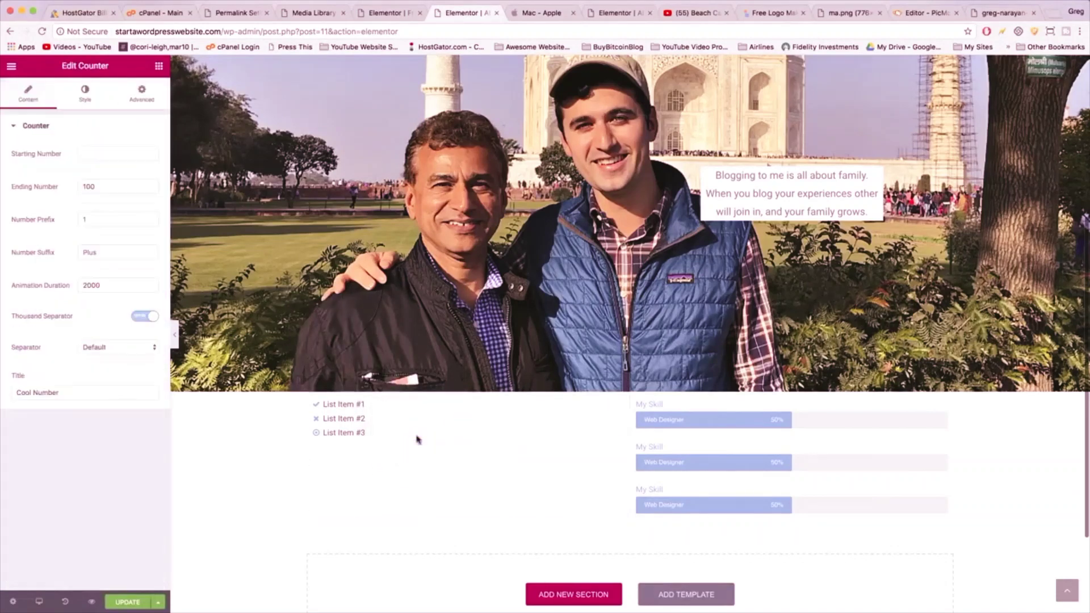
pyautogui.scroll(1, 540, 423)
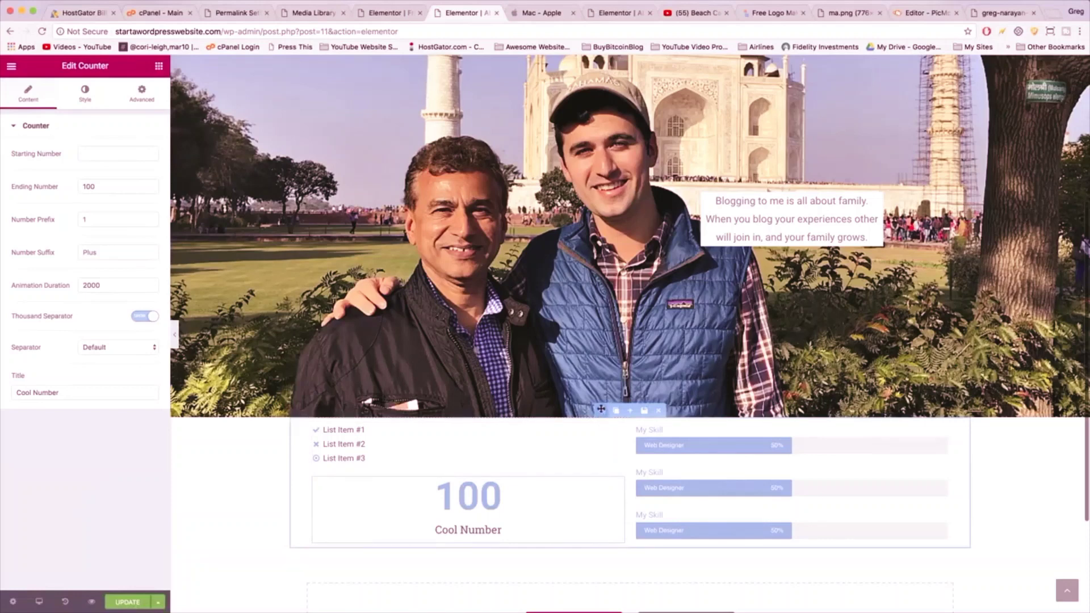
# - Set the two-column section's padding to 40 on every side
pyautogui.click(600, 409)
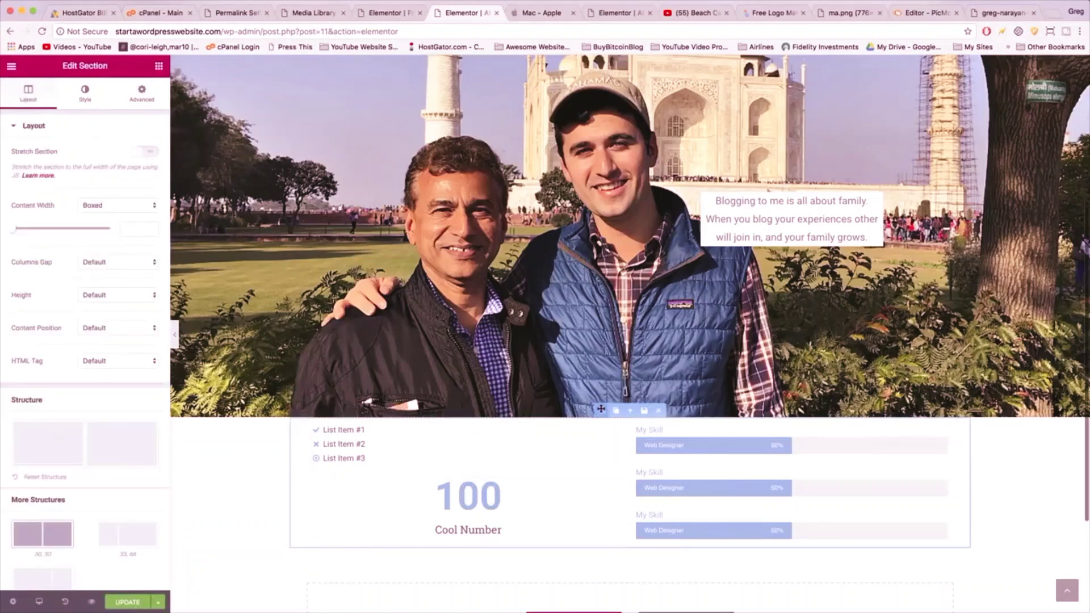
pyautogui.click(141, 93)
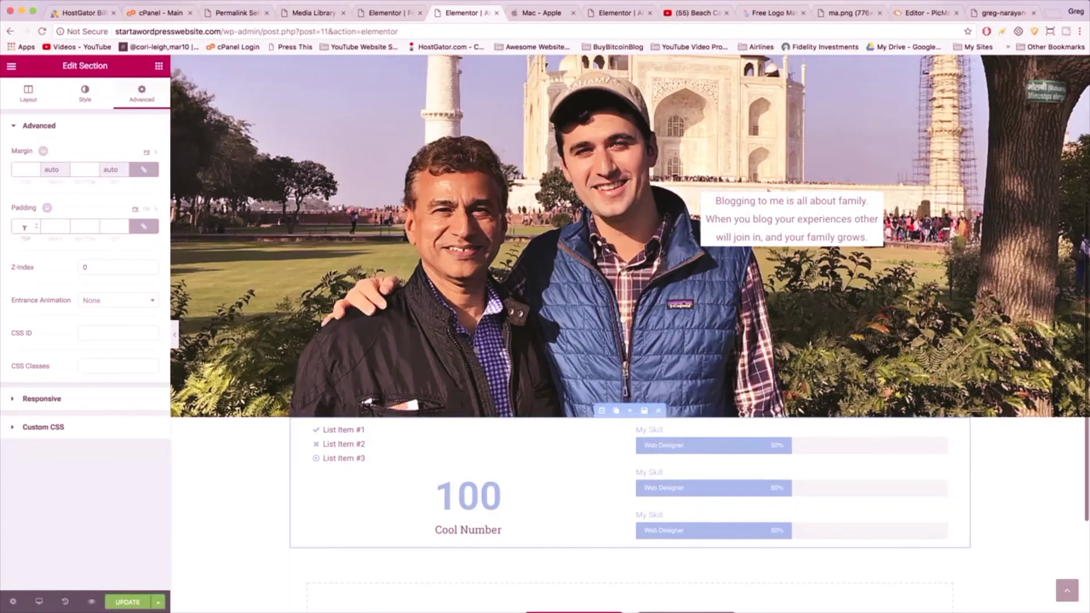
pyautogui.click(23, 226)
pyautogui.write('40')
pyautogui.scroll(-4, 352, 345)
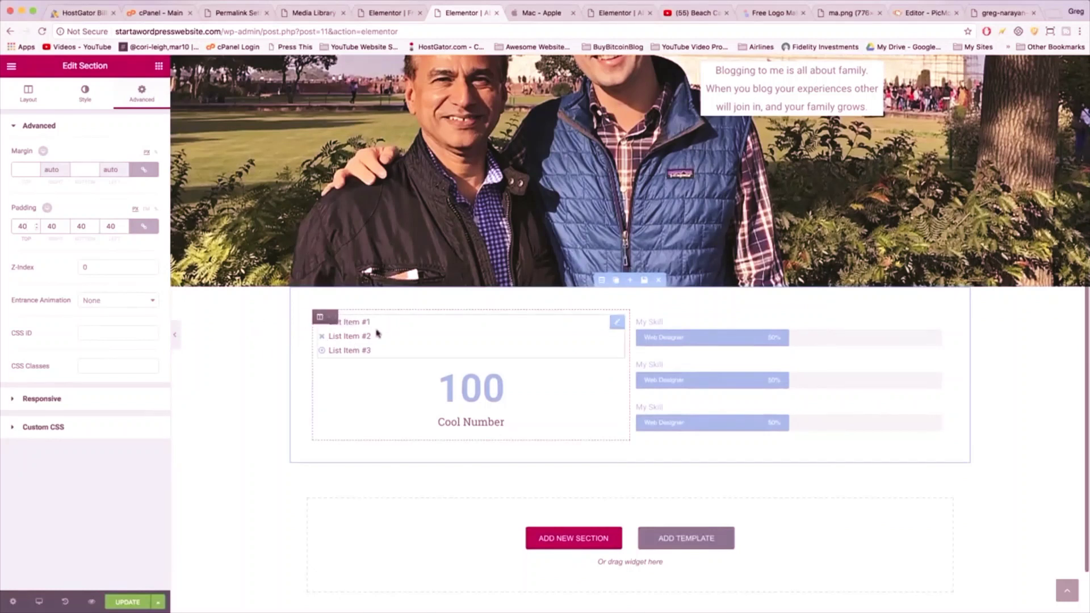
pyautogui.click(352, 322)
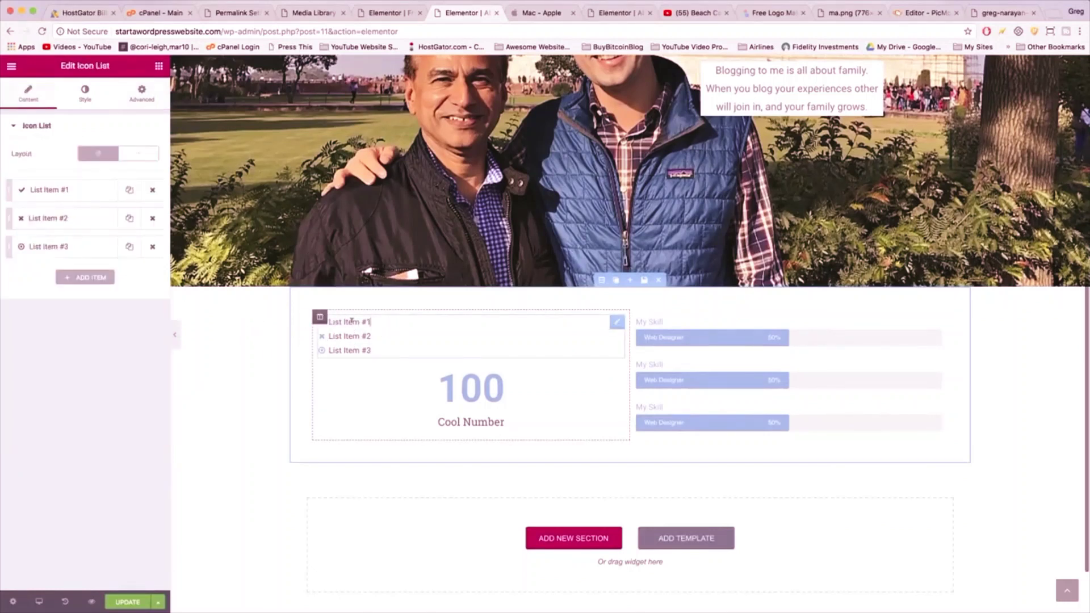
# - Replace List Item #1's text with 'Blogger' and List Item #2's with 'Web Designer'
pyautogui.click(51, 193)
pyautogui.moveTo(57, 239); pyautogui.dragTo(1, 239)
pyautogui.write('Blogger')
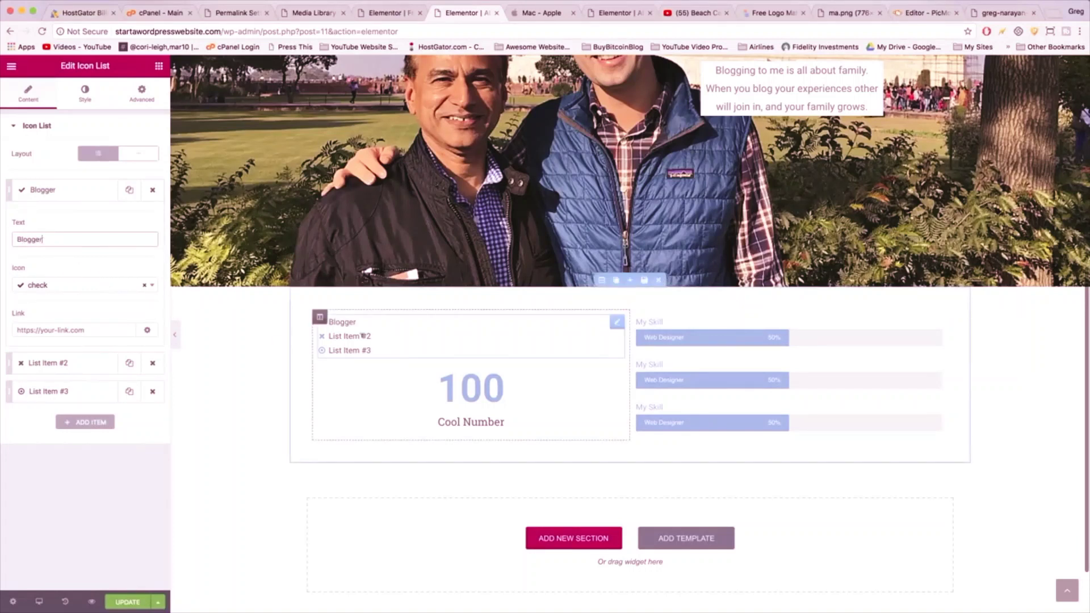
pyautogui.click(57, 364)
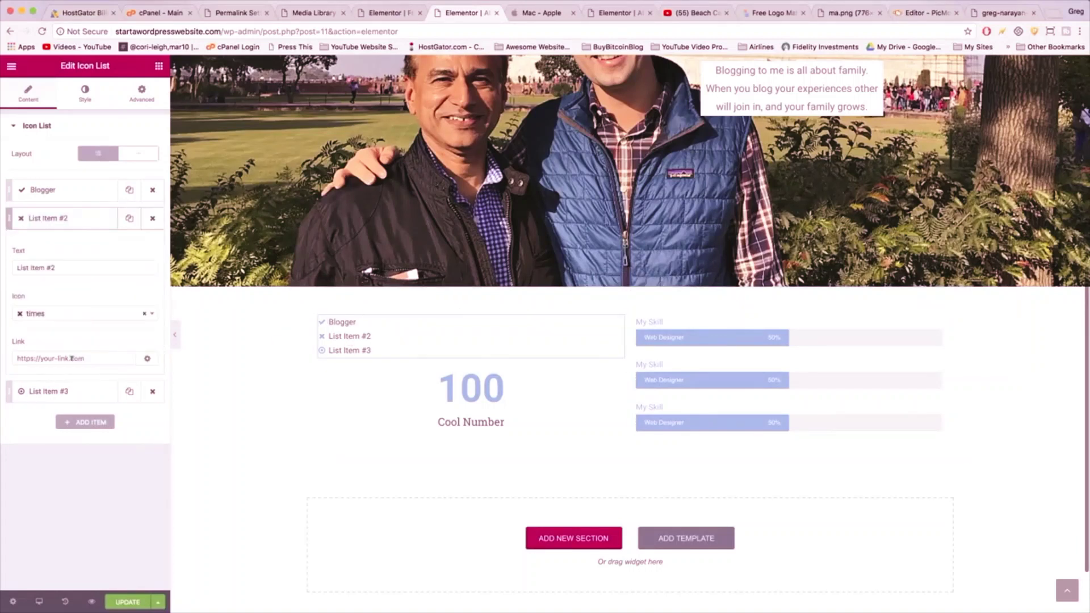
pyautogui.tripleClick(49, 266)
pyautogui.write('Web Designer')
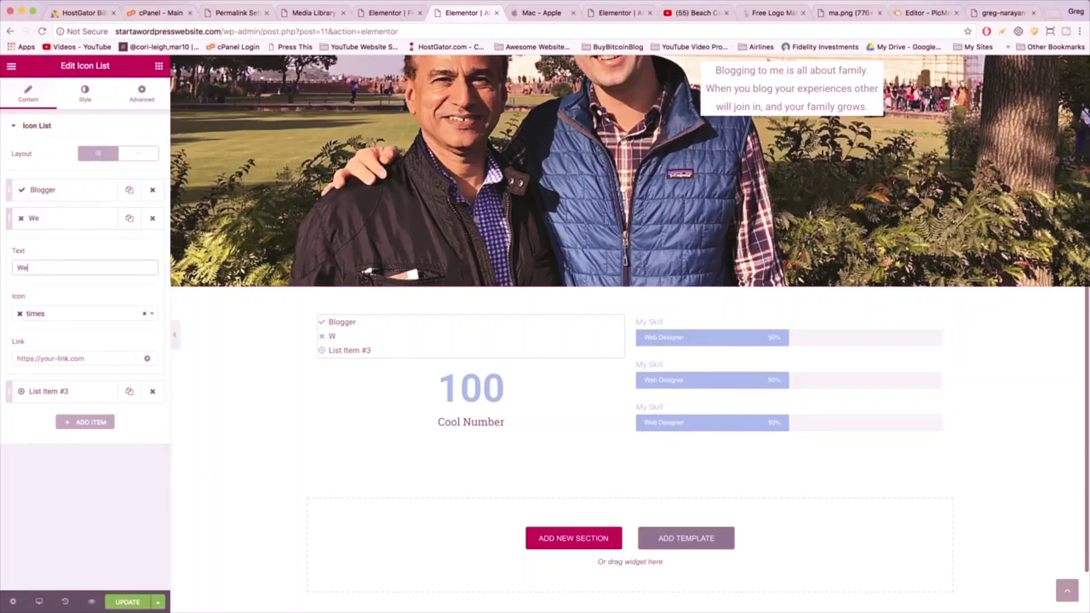
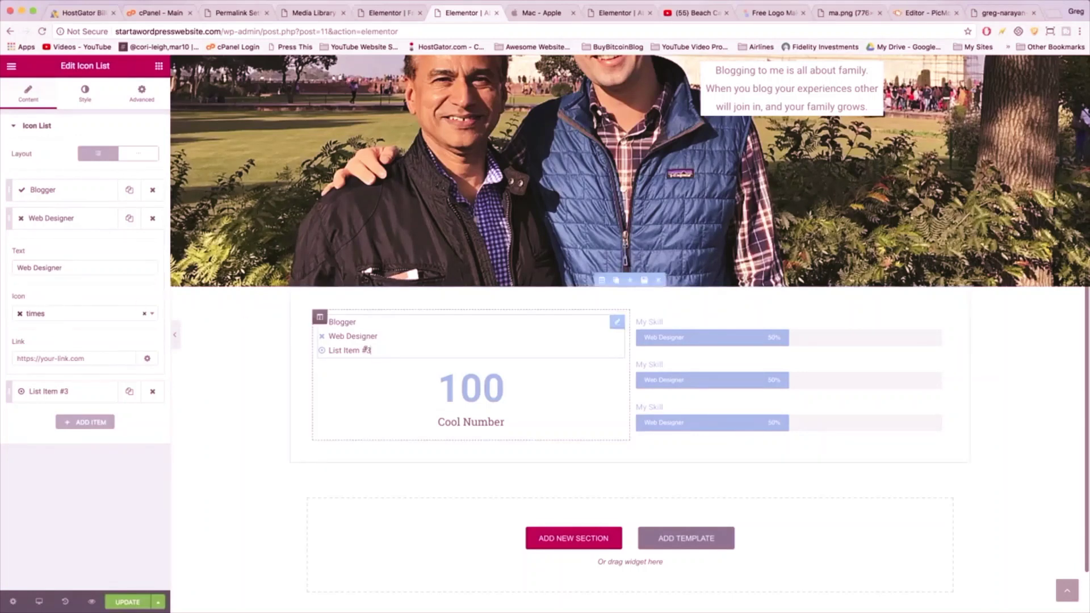
# - Rename the third list item to 'YouTuber'
pyautogui.click(51, 391)
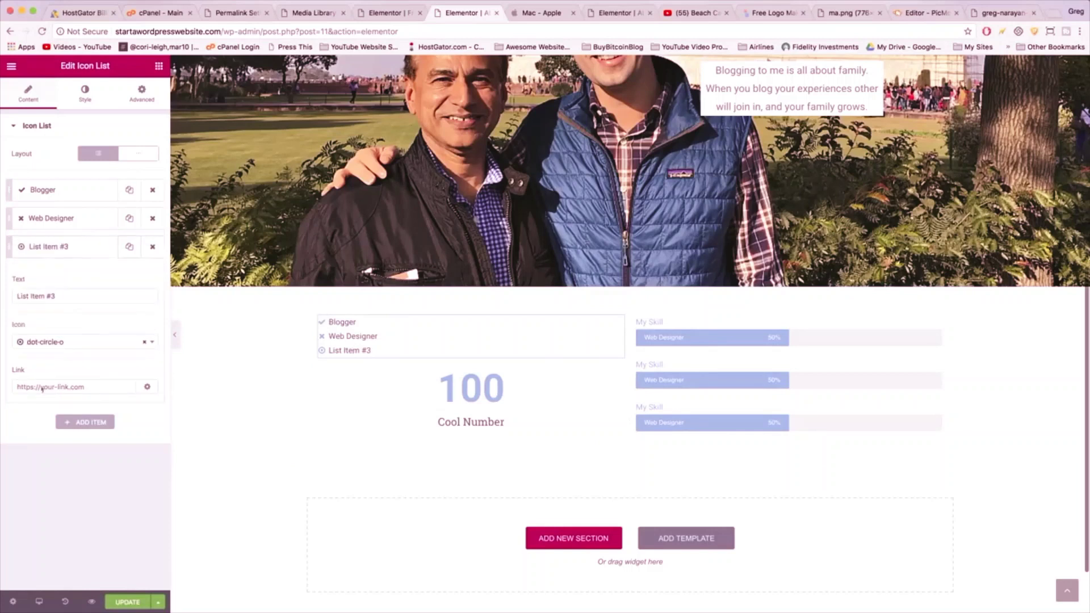
pyautogui.tripleClick(40, 296)
pyautogui.write('YouTuber')
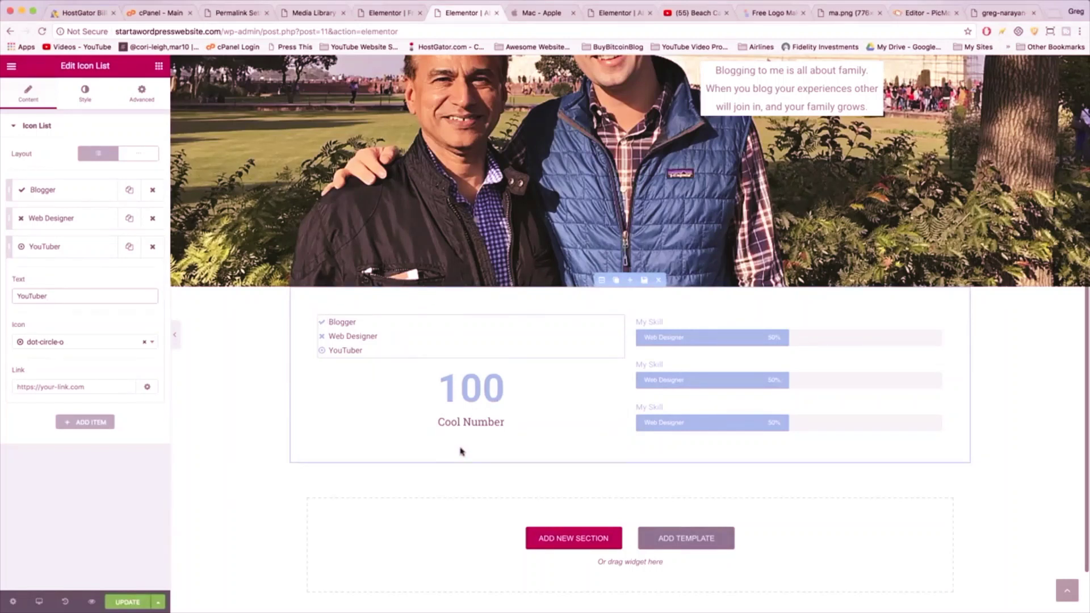
# - Give the Web Designer list item a check icon
pyautogui.click(54, 218)
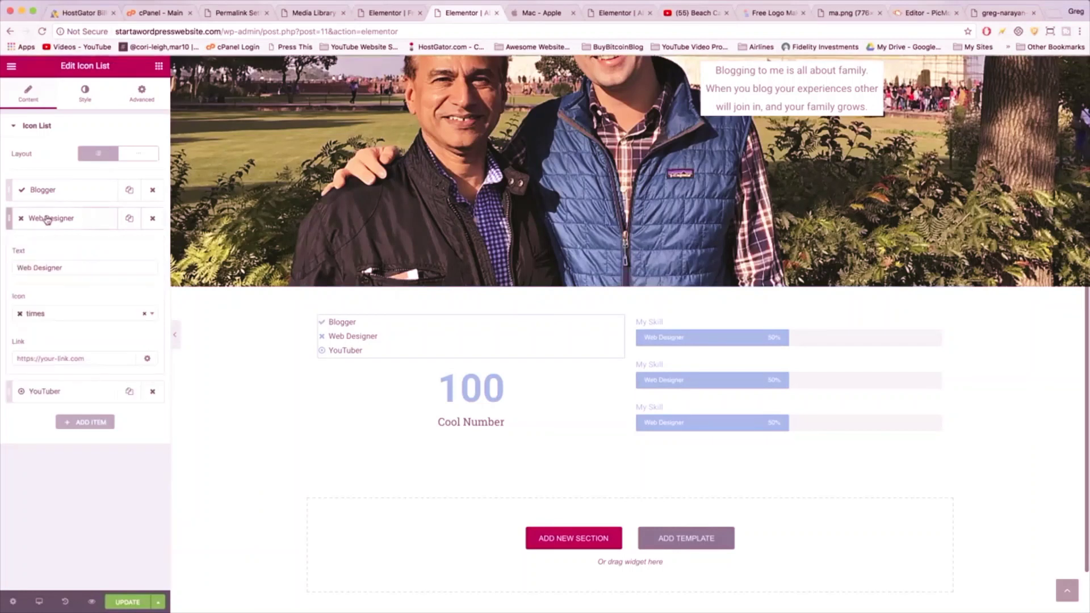
pyautogui.click(147, 314)
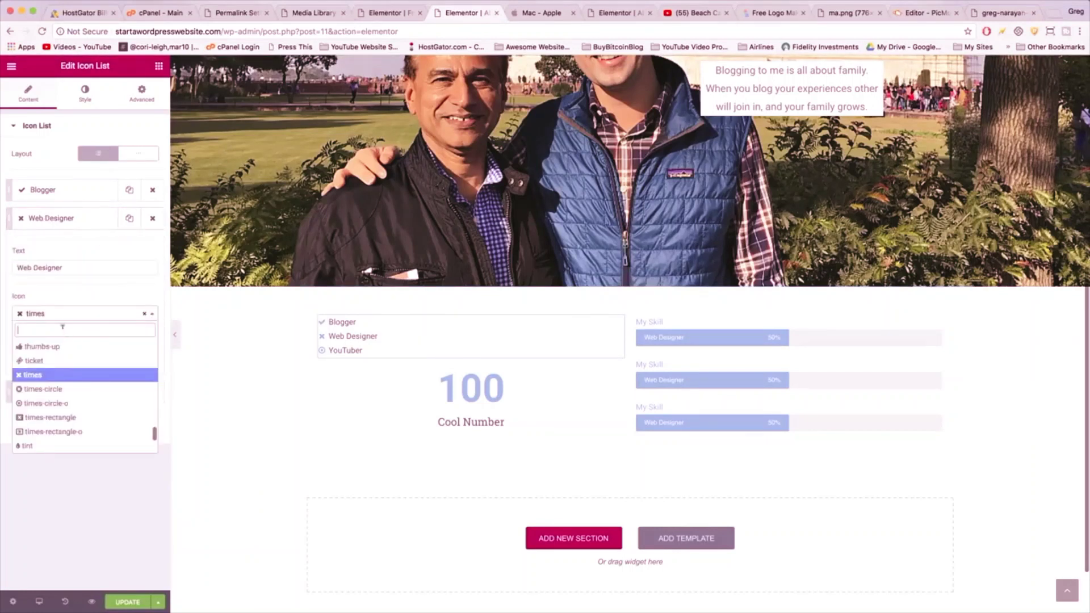
pyautogui.write('check')
pyautogui.click(57, 361)
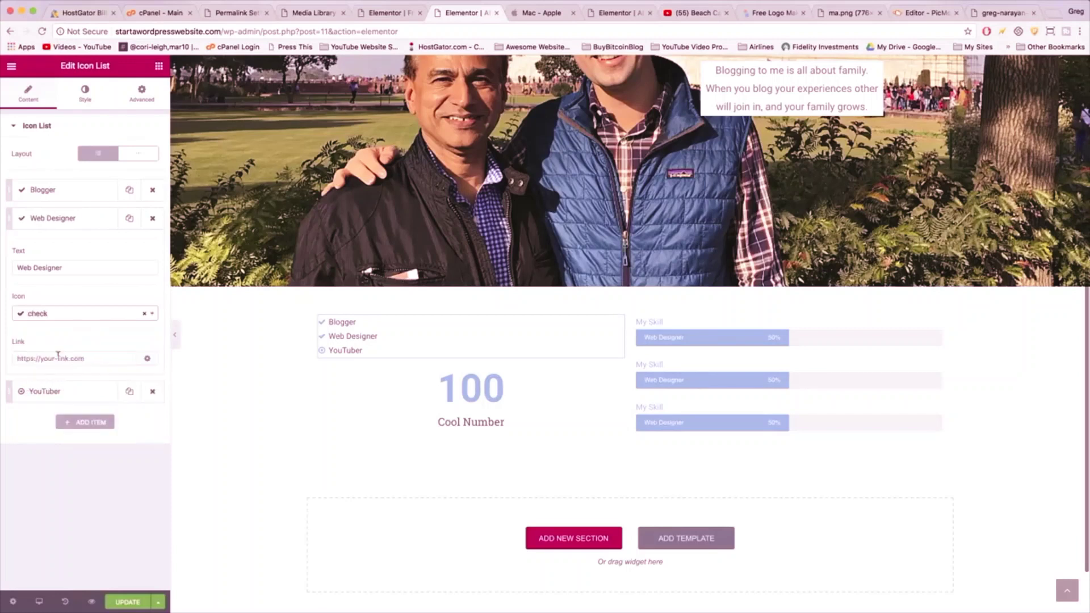
pyautogui.click(354, 350)
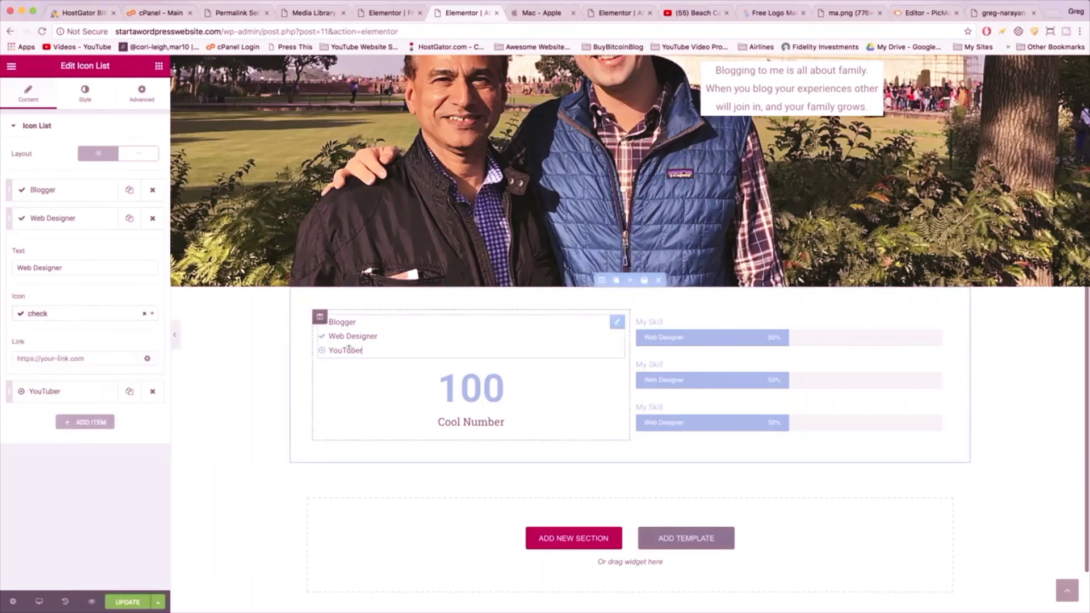
# - Give the YouTuber item a check icon and center-align the icon list
pyautogui.click(94, 392)
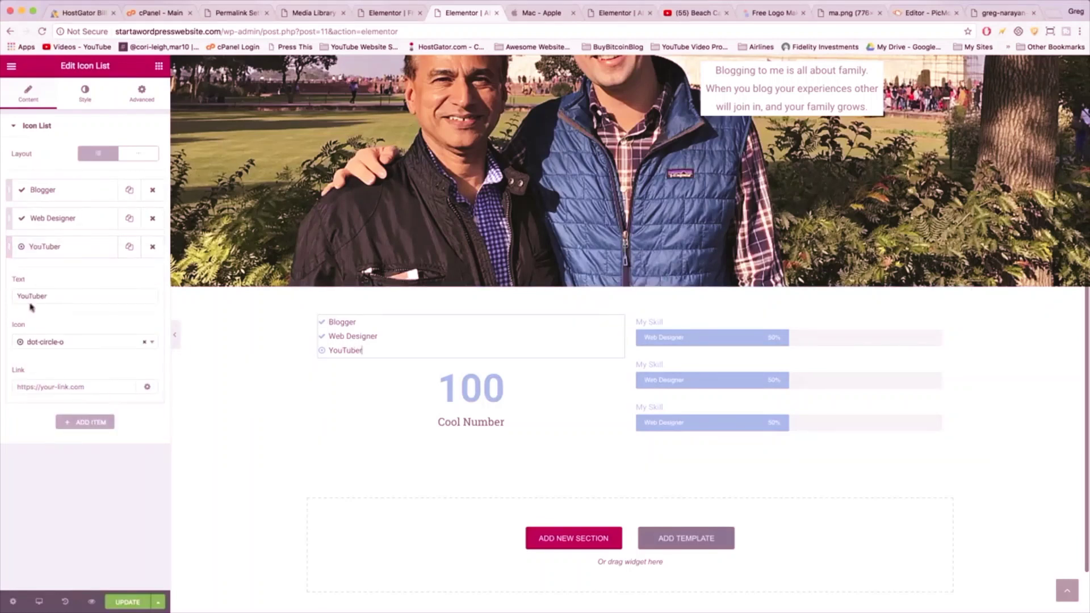
pyautogui.click(39, 342)
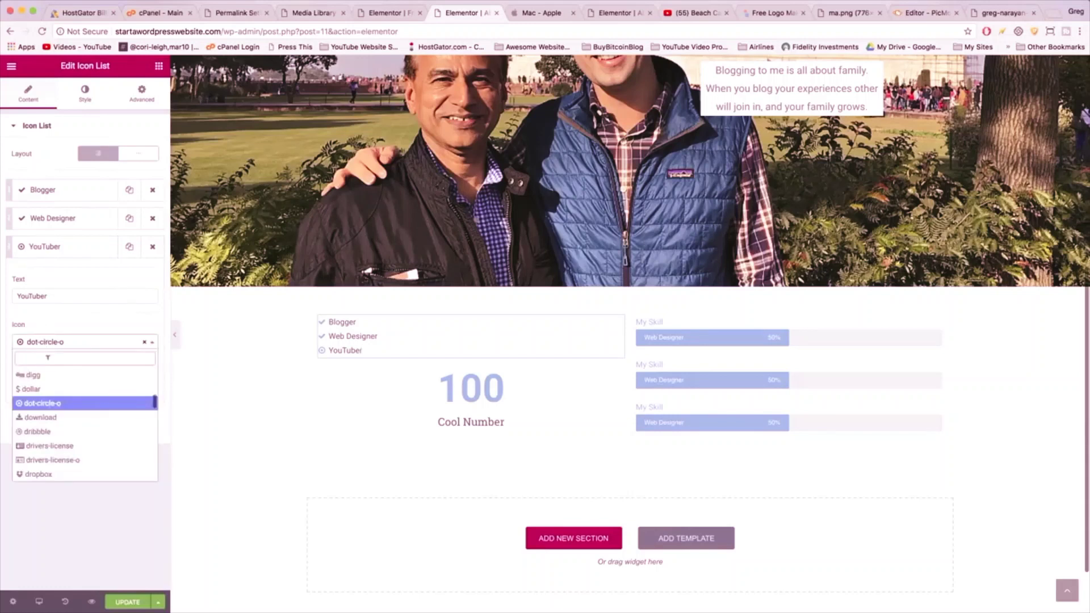
pyautogui.write('check')
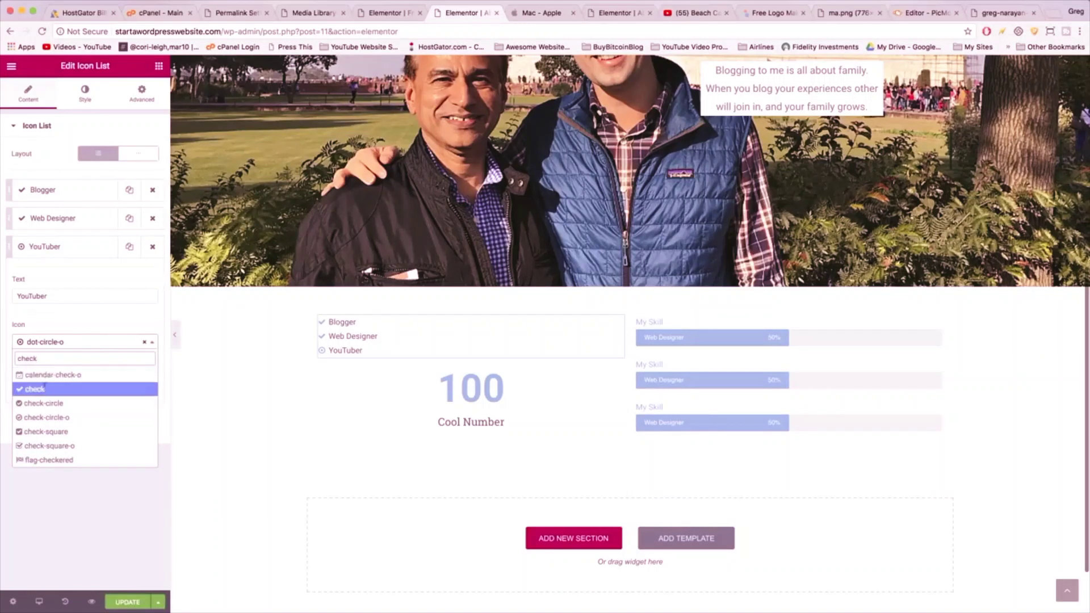
pyautogui.click(42, 389)
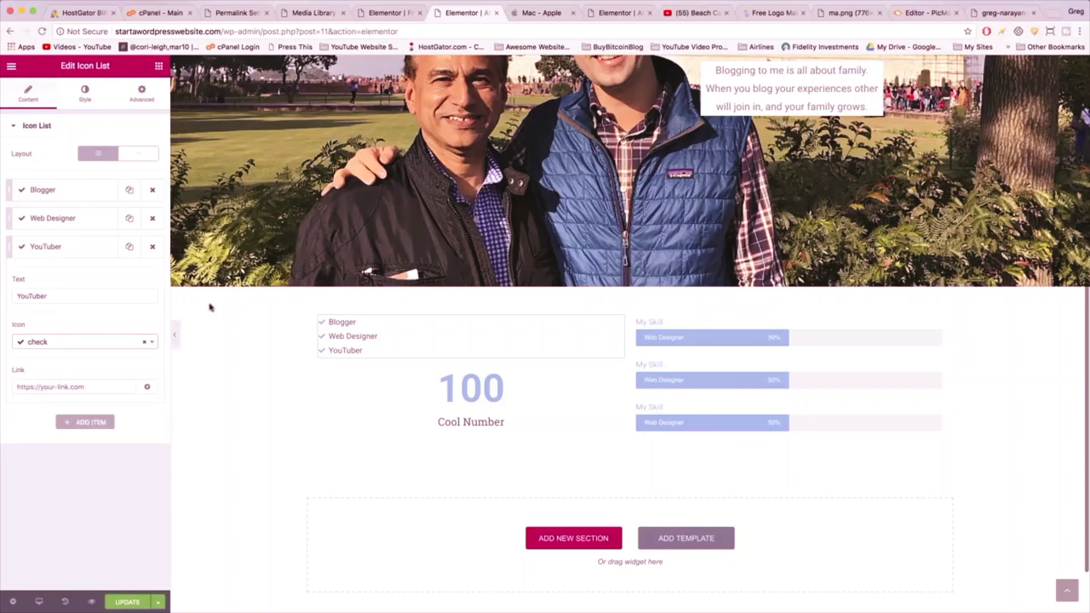
pyautogui.click(92, 102)
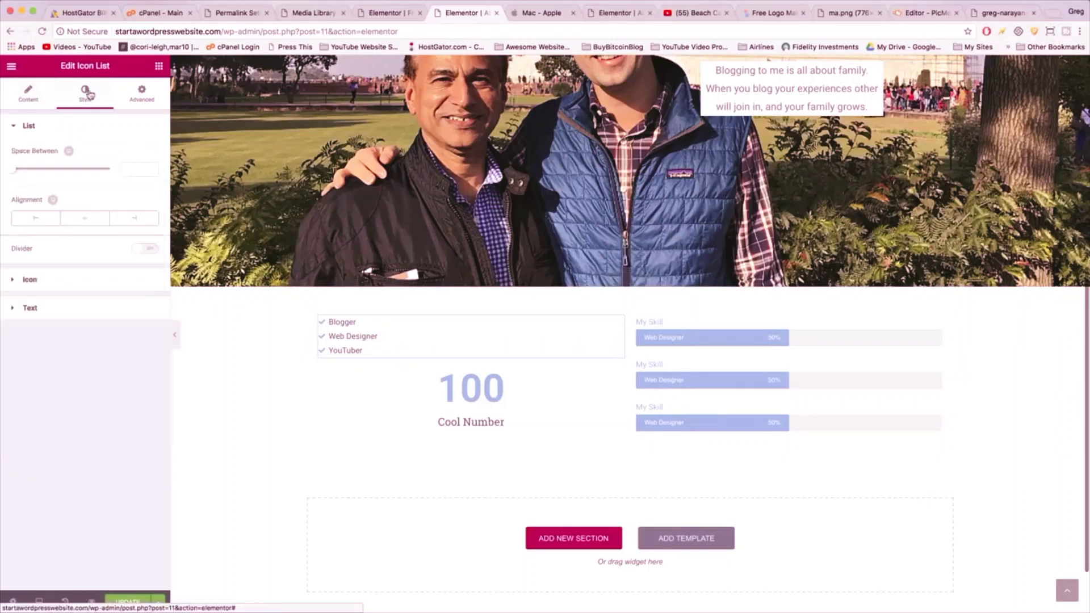
pyautogui.click(87, 220)
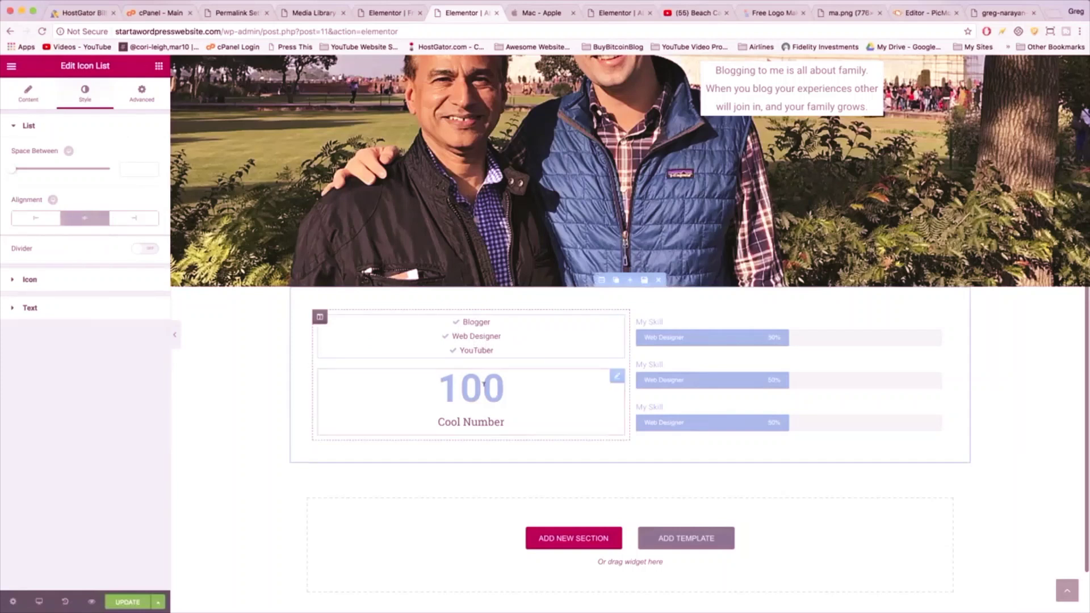
# - Change the counter's ending number from 100 to 27000 and its title from 'Cool Number' to 'Subscribers'
pyautogui.click(484, 385)
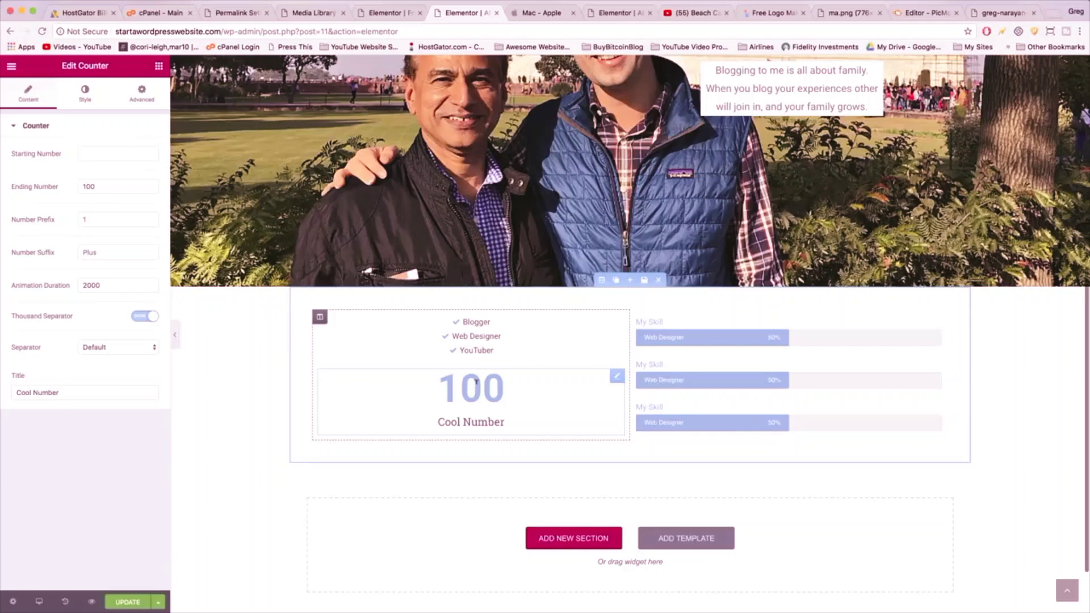
pyautogui.moveTo(99, 186); pyautogui.dragTo(66, 191)
pyautogui.write('270')
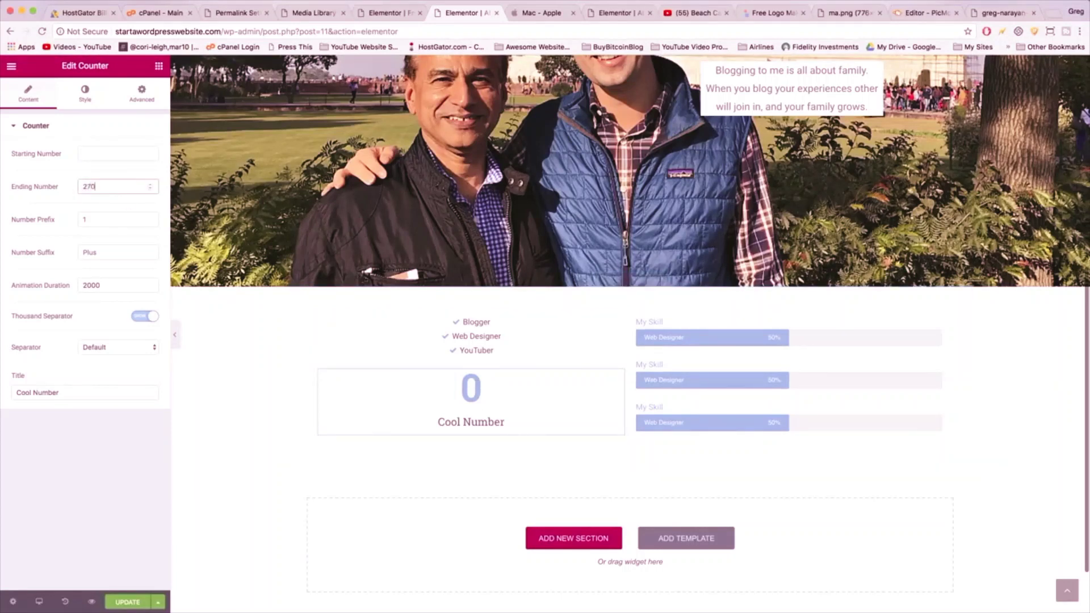
pyautogui.write('00')
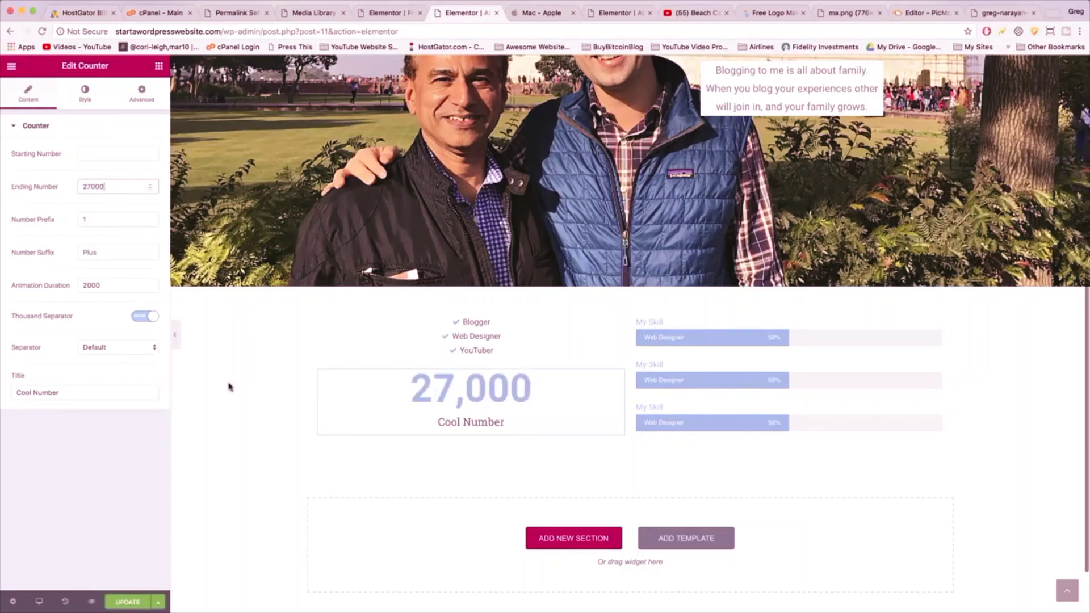
pyautogui.click(64, 391)
pyautogui.tripleClick(64, 390)
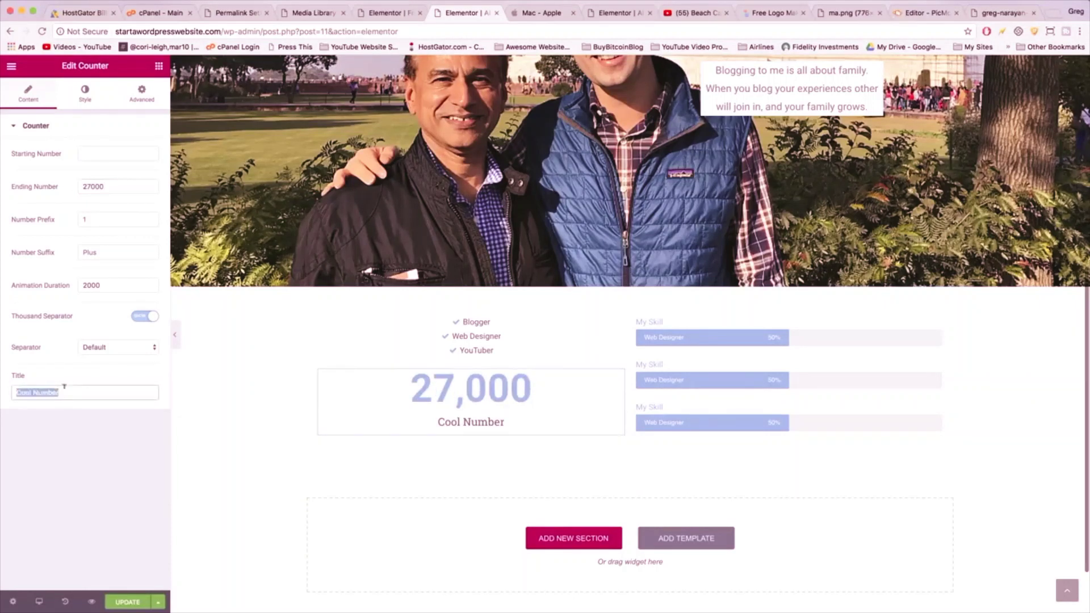
pyautogui.write('Subscriber')
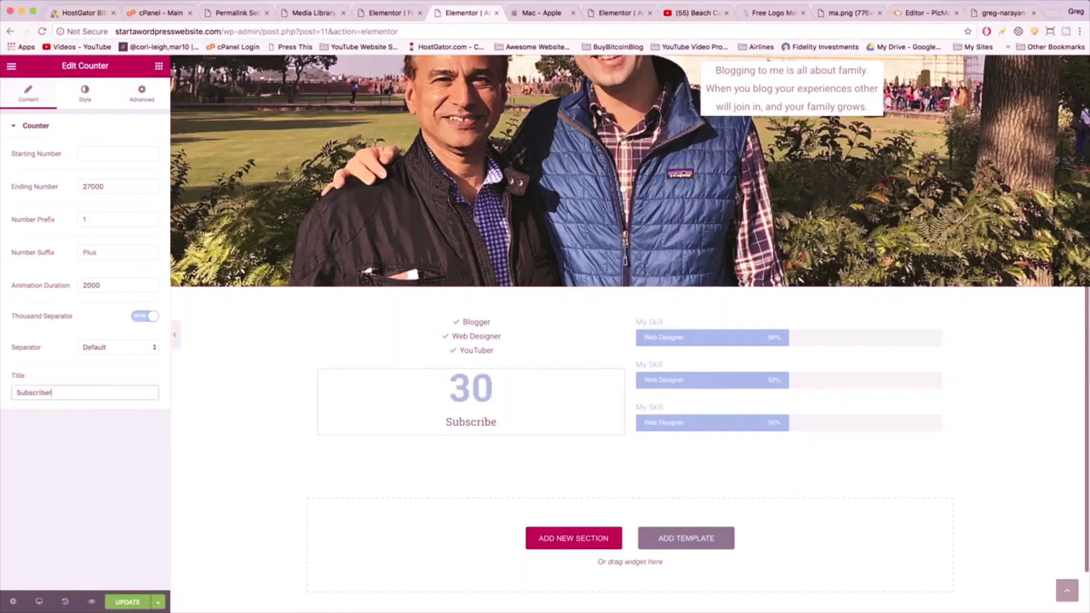
pyautogui.write('s')
pyautogui.click(713, 331)
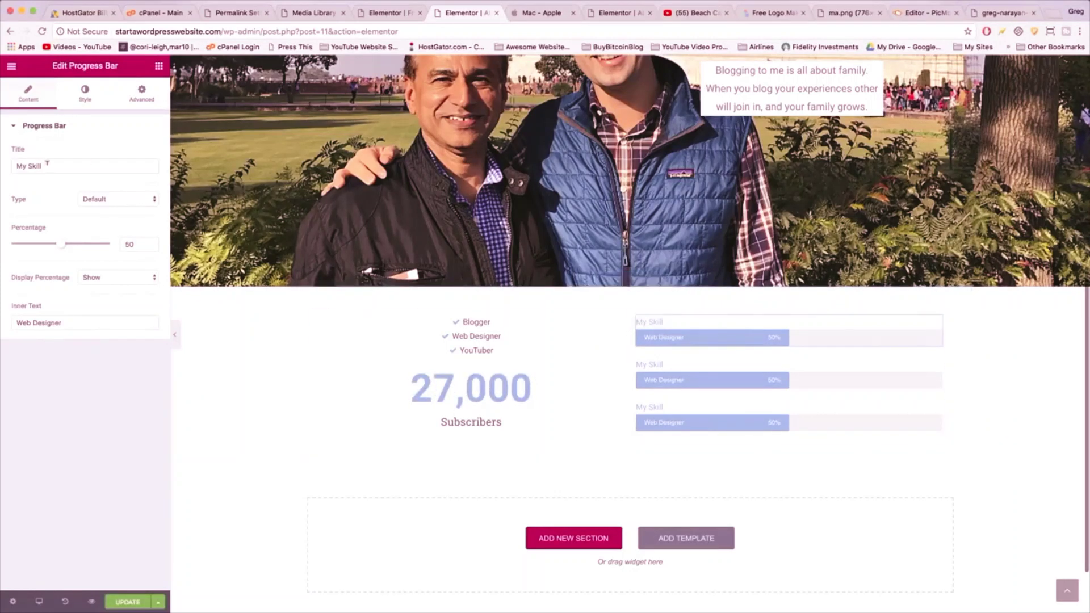
# - Retitle the first progress bar 'Answerin' Questions' and raise its title font size to 20
pyautogui.moveTo(47, 163); pyautogui.dragTo(3, 164)
pyautogui.write('Answerin')
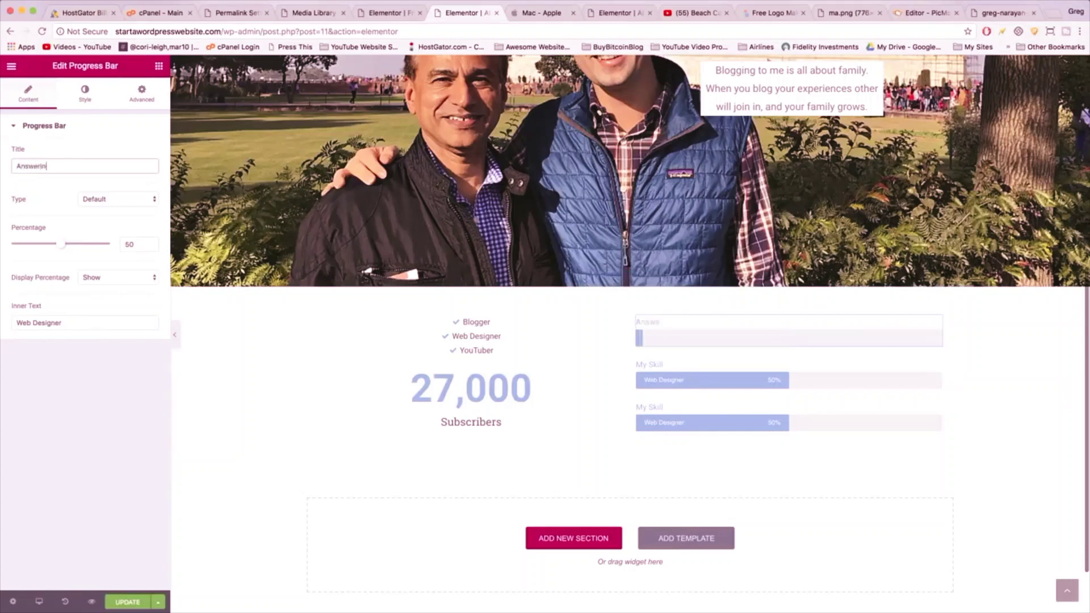
pyautogui.write("' Questions")
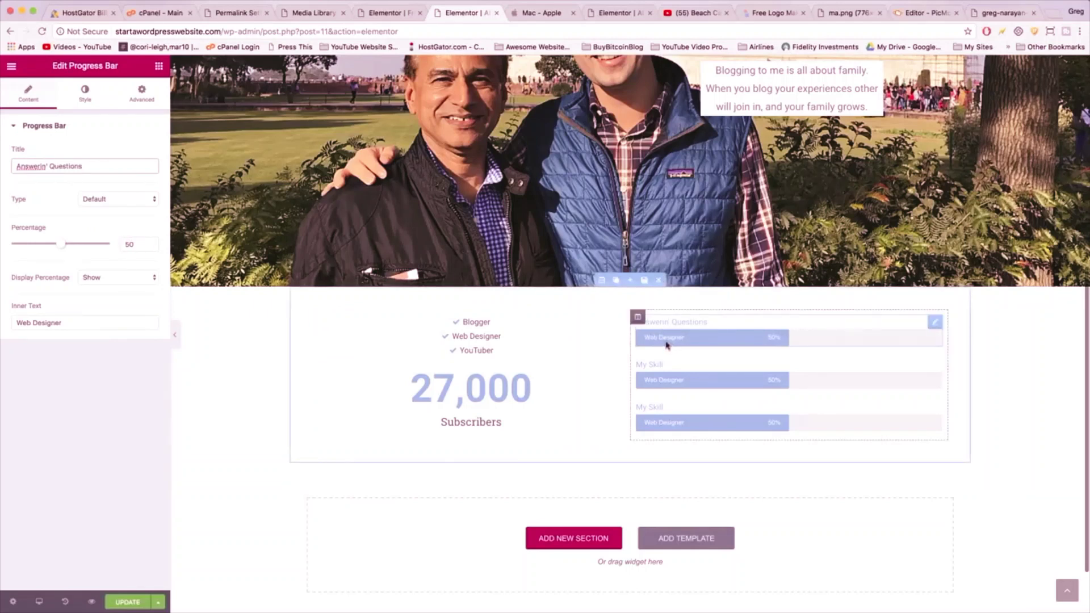
pyautogui.click(86, 98)
pyautogui.click(26, 252)
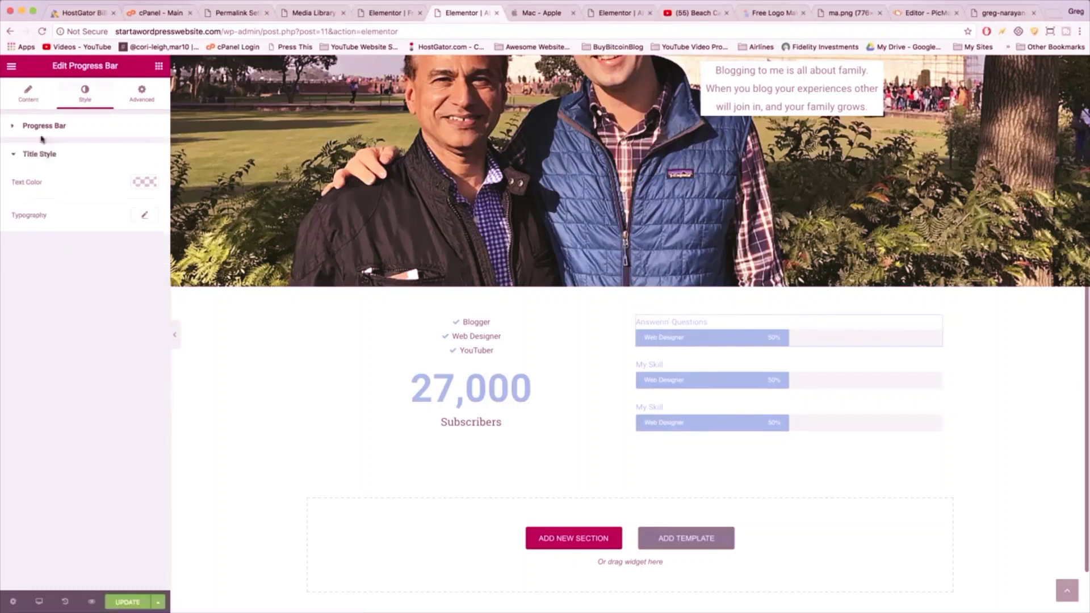
pyautogui.click(144, 216)
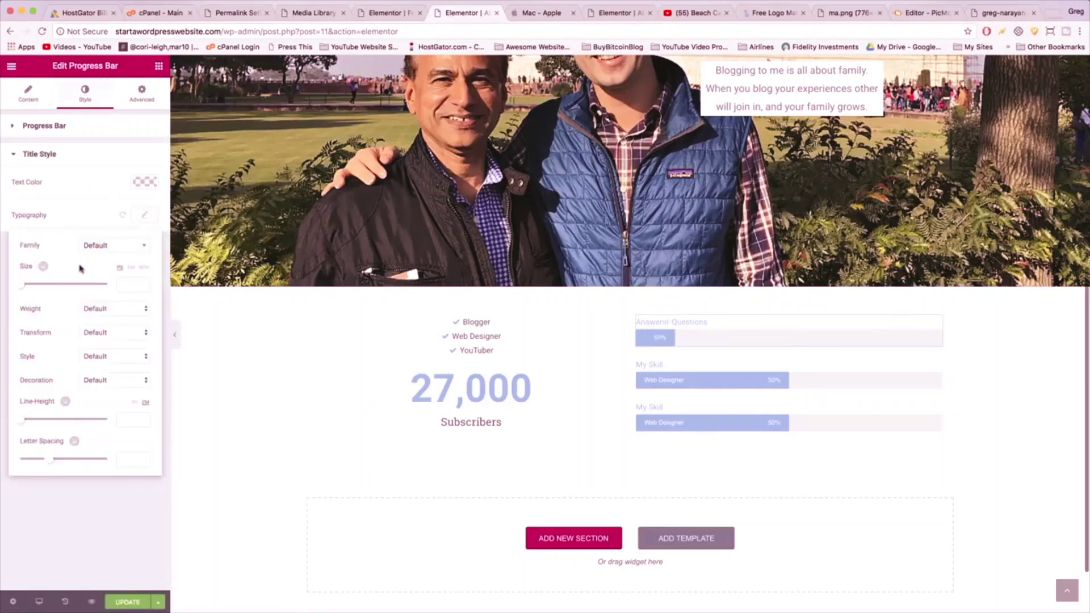
pyautogui.moveTo(25, 284); pyautogui.dragTo(32, 287)
pyautogui.doubleClick(122, 280)
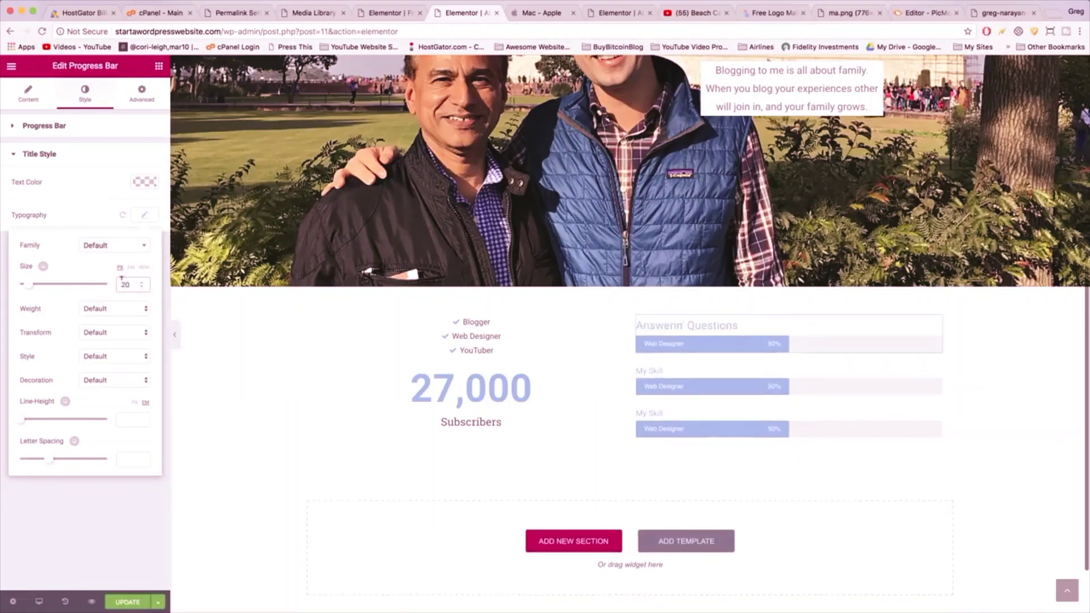
pyautogui.click(683, 341)
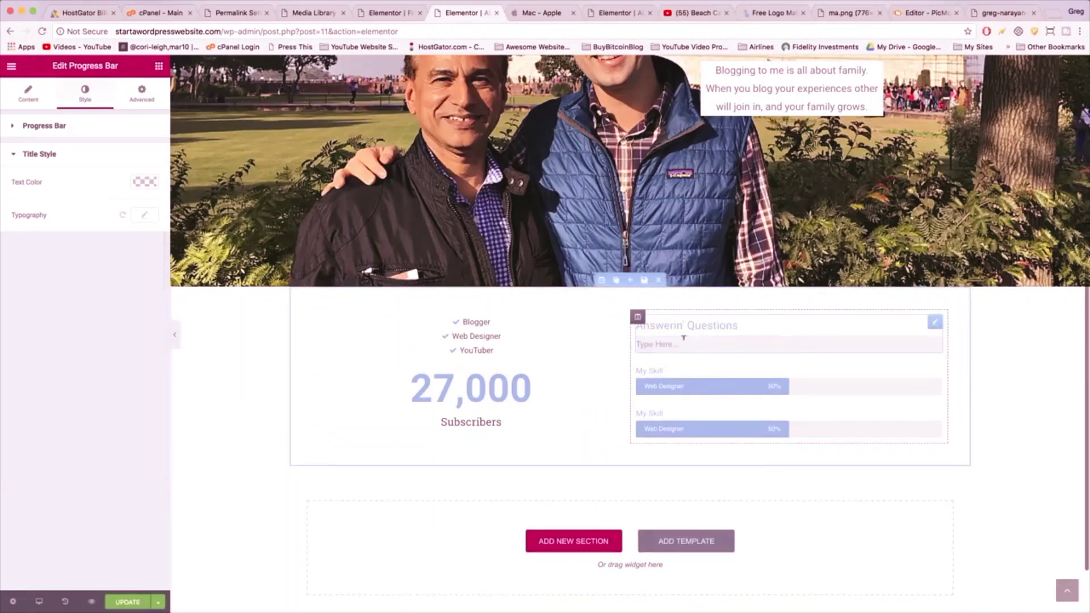
# - Clear the progress bar's 'Web Designer' inner text
pyautogui.click(33, 96)
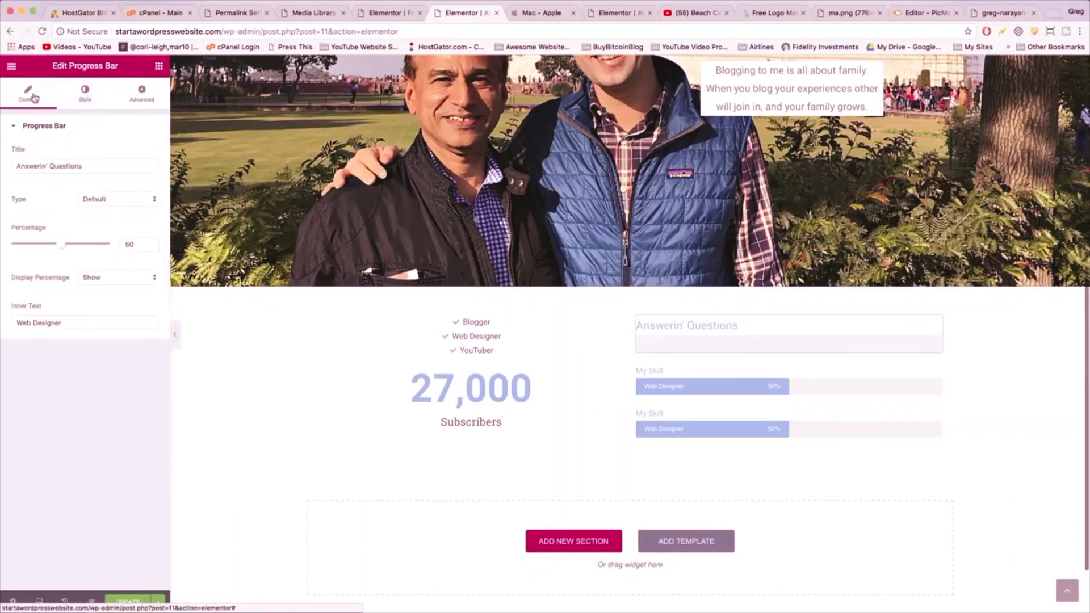
pyautogui.moveTo(66, 322); pyautogui.dragTo(12, 323)
pyautogui.press('BackSpace')
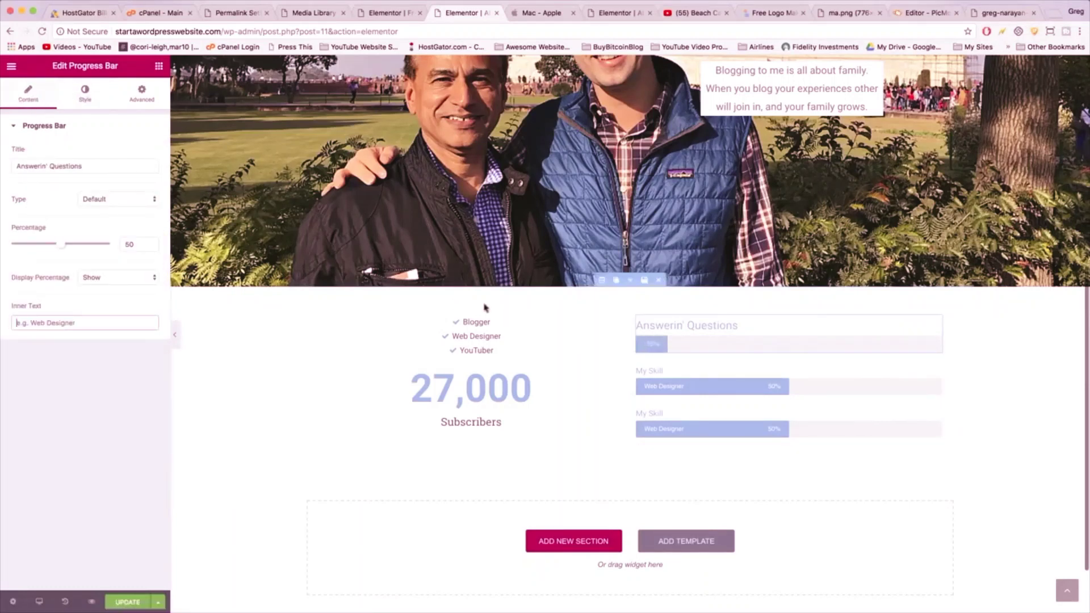
# - Delete both My Skill bars and duplicate Answerin' Questions twice
pyautogui.moveTo(908, 374)
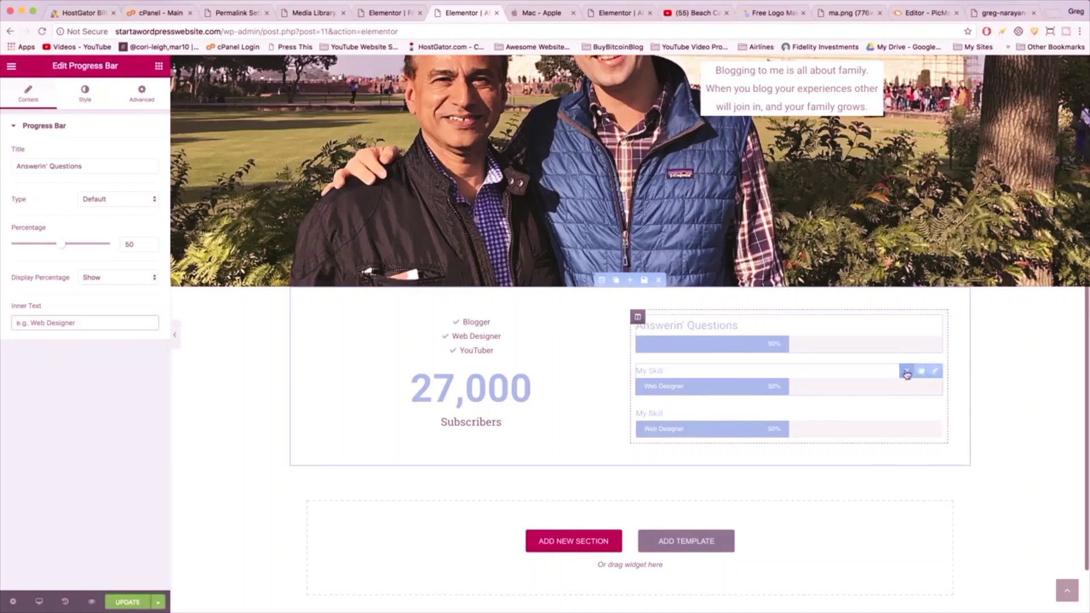
pyautogui.click(907, 374)
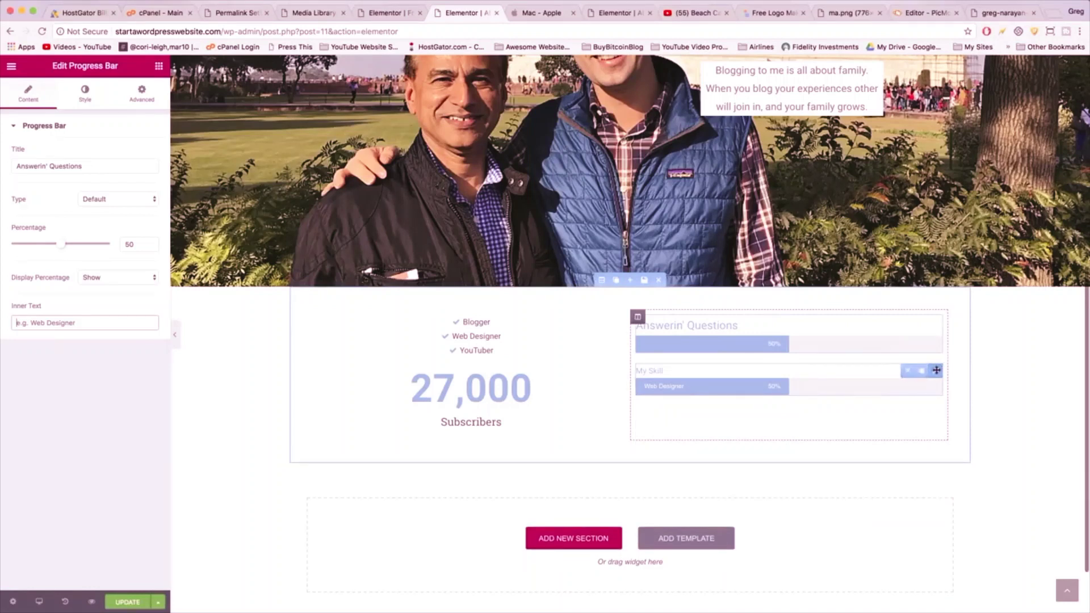
pyautogui.click(906, 371)
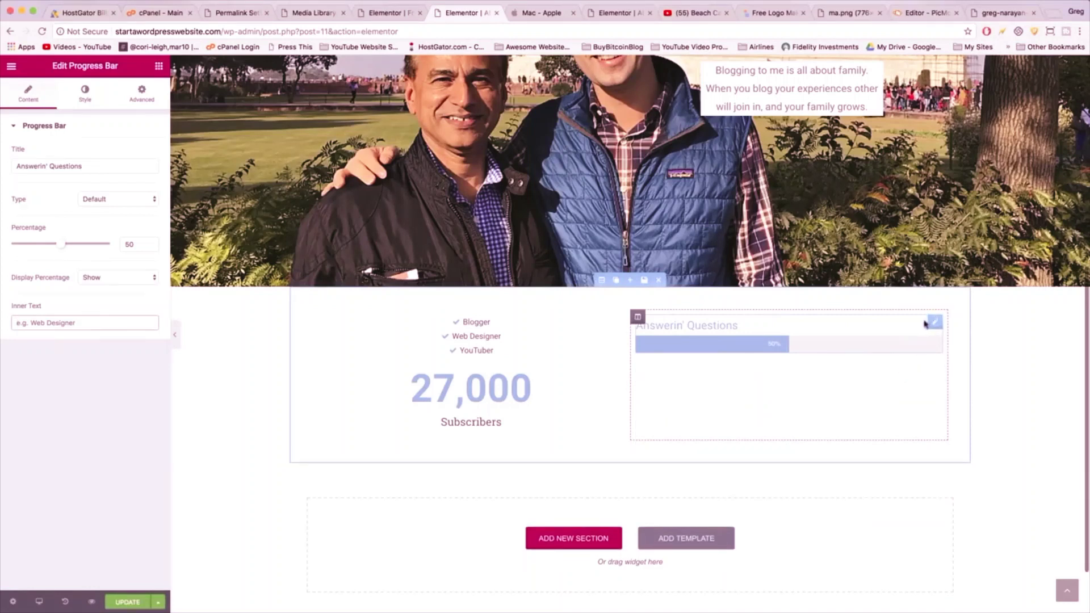
pyautogui.click(920, 322)
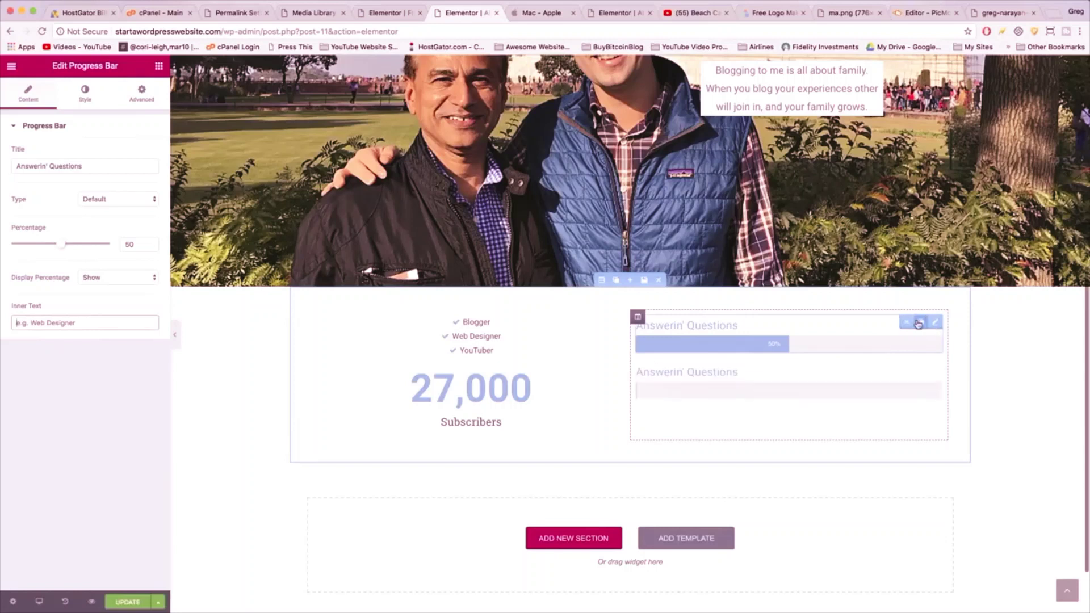
pyautogui.click(920, 371)
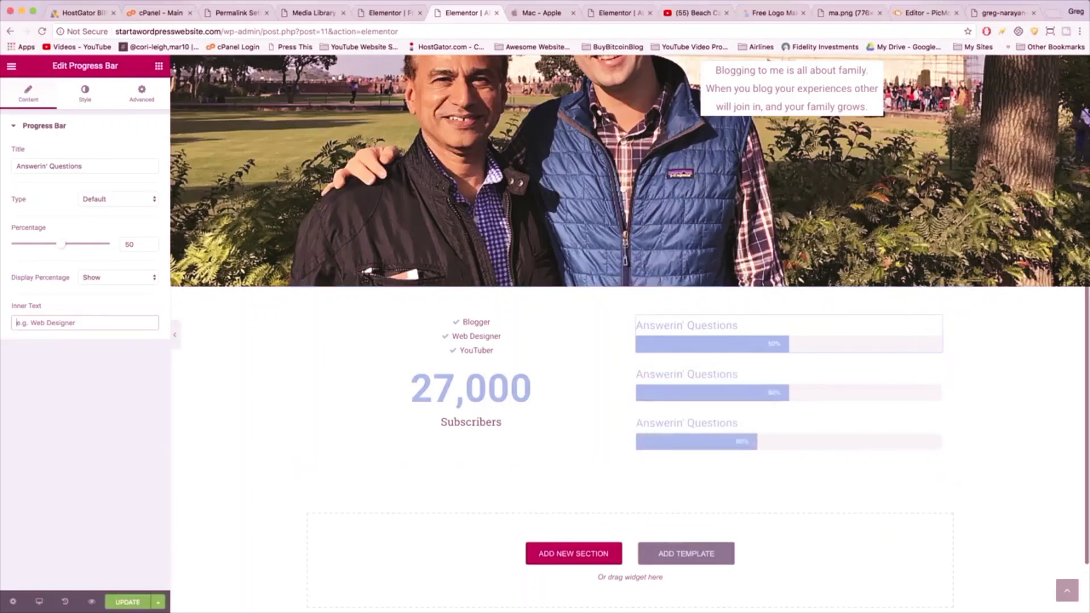
# - Retitle the second bar 'WordPressin'' with percentage 25
pyautogui.moveTo(82, 165); pyautogui.dragTo(16, 166)
pyautogui.write('WordPres')
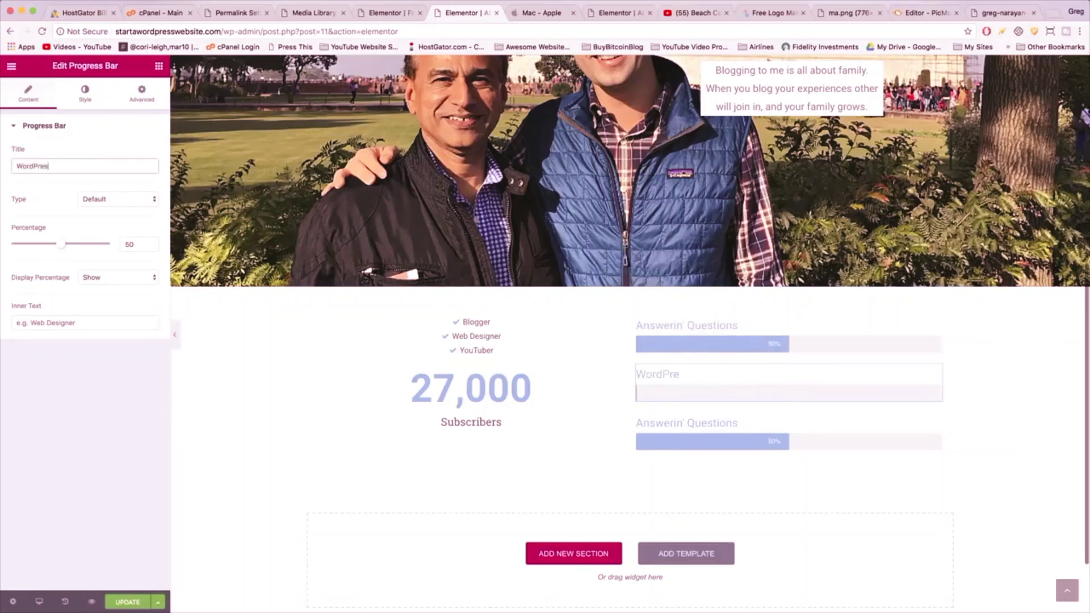
pyautogui.write("sin'")
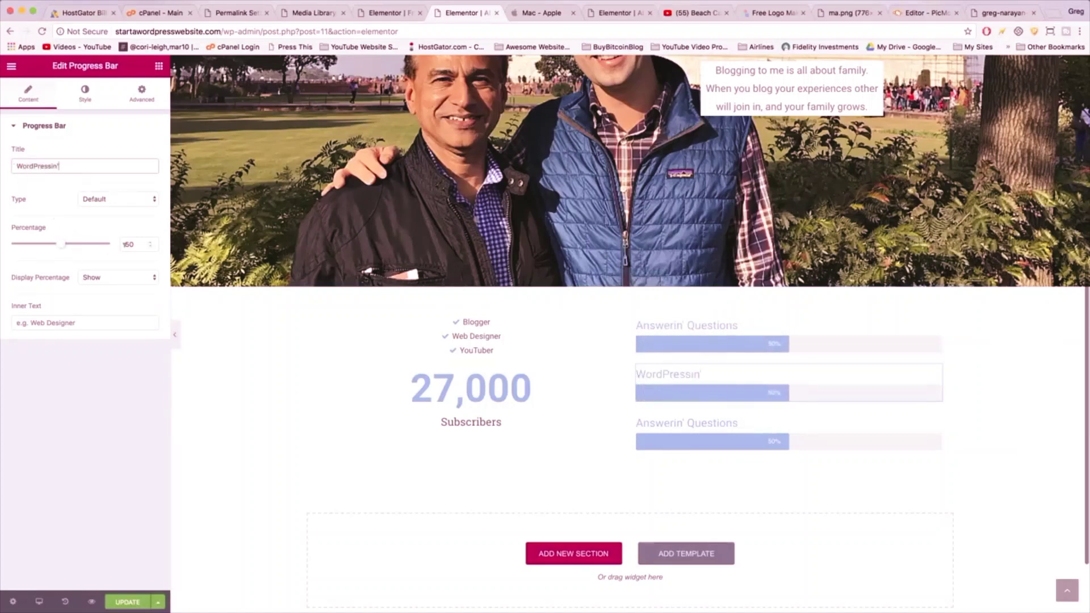
pyautogui.doubleClick(129, 244)
pyautogui.write('25')
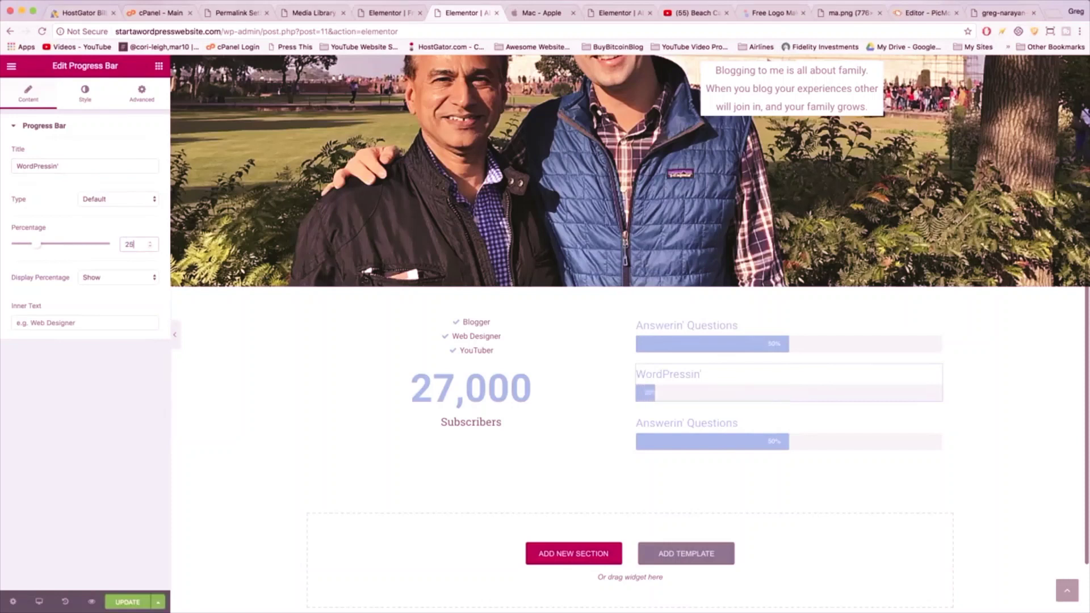
# - Retitle the third bar 'Playin' with Kittens' at 25%, then save the page
pyautogui.click(691, 423)
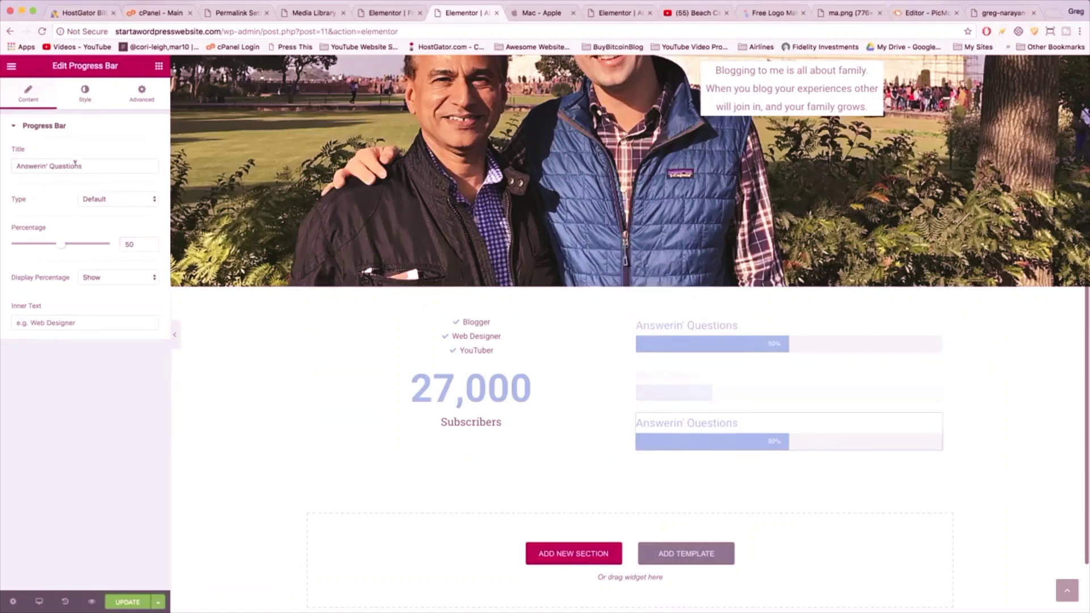
pyautogui.moveTo(85, 165); pyautogui.dragTo(16, 166)
pyautogui.write('Playin')
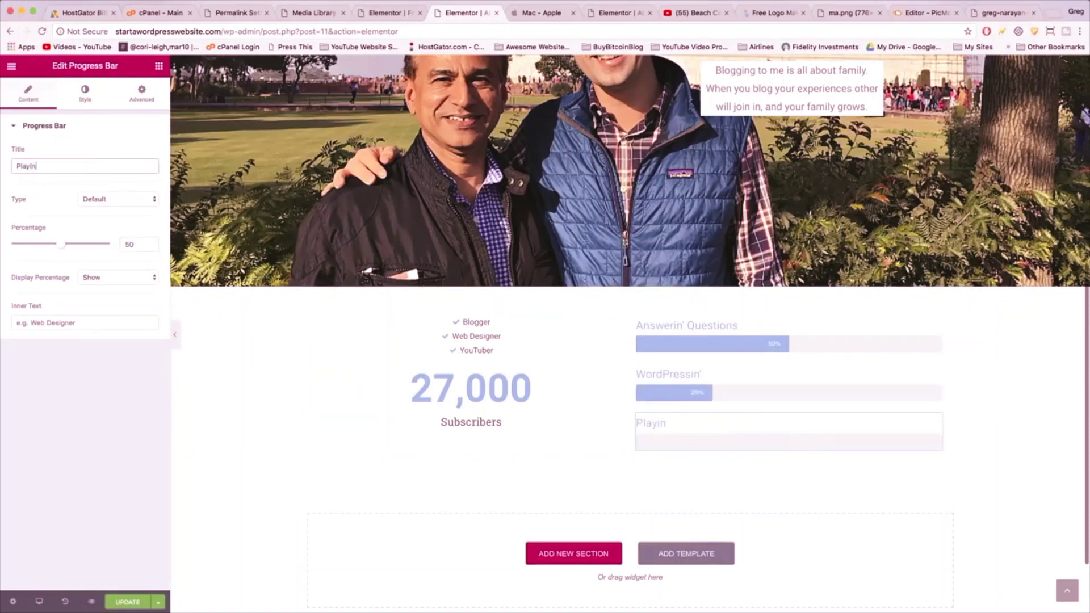
pyautogui.write("' with Kittens")
pyautogui.click(135, 243)
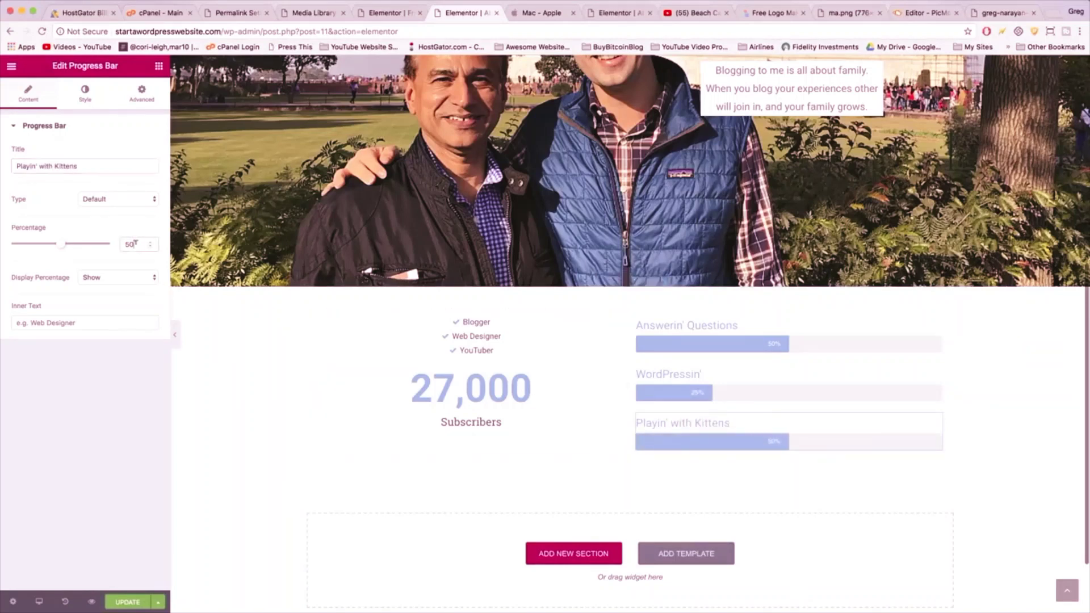
pyautogui.write('25')
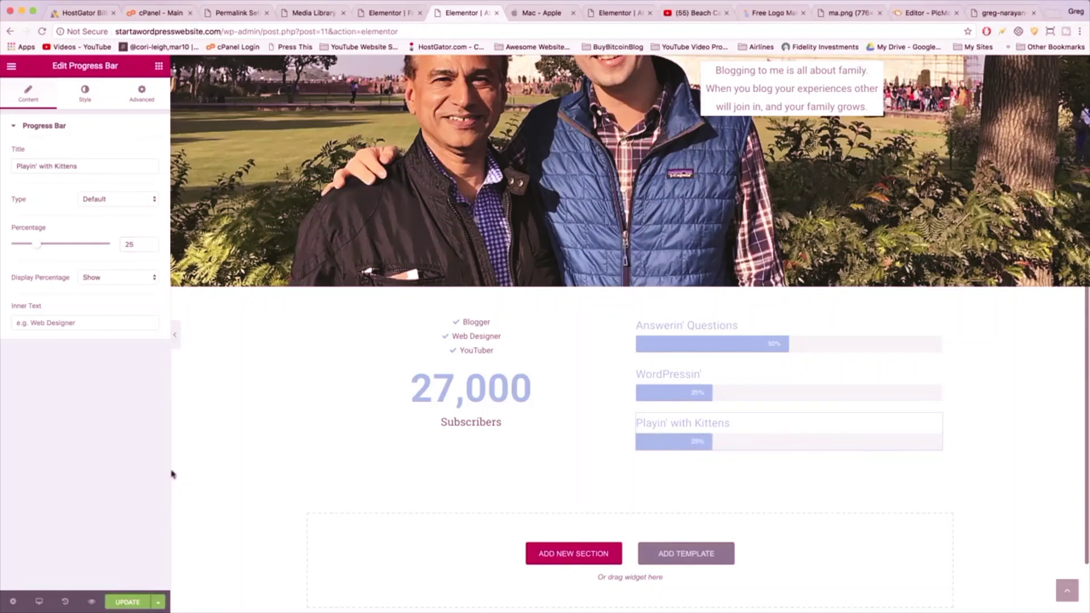
pyautogui.click(123, 597)
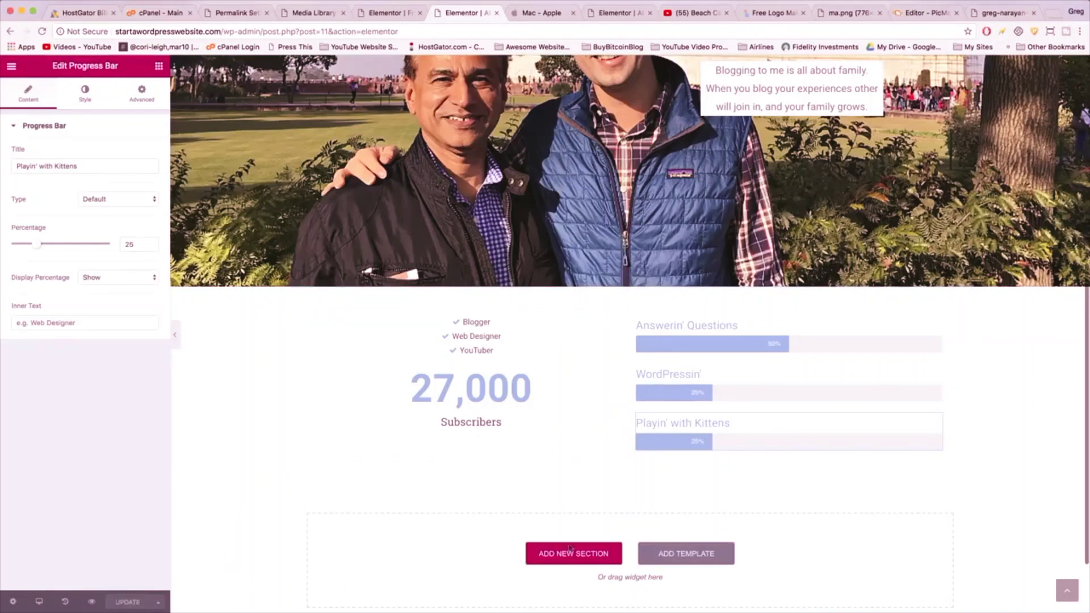
# - Add a three-column section below the stats with an Image widget in each column
pyautogui.click(602, 556)
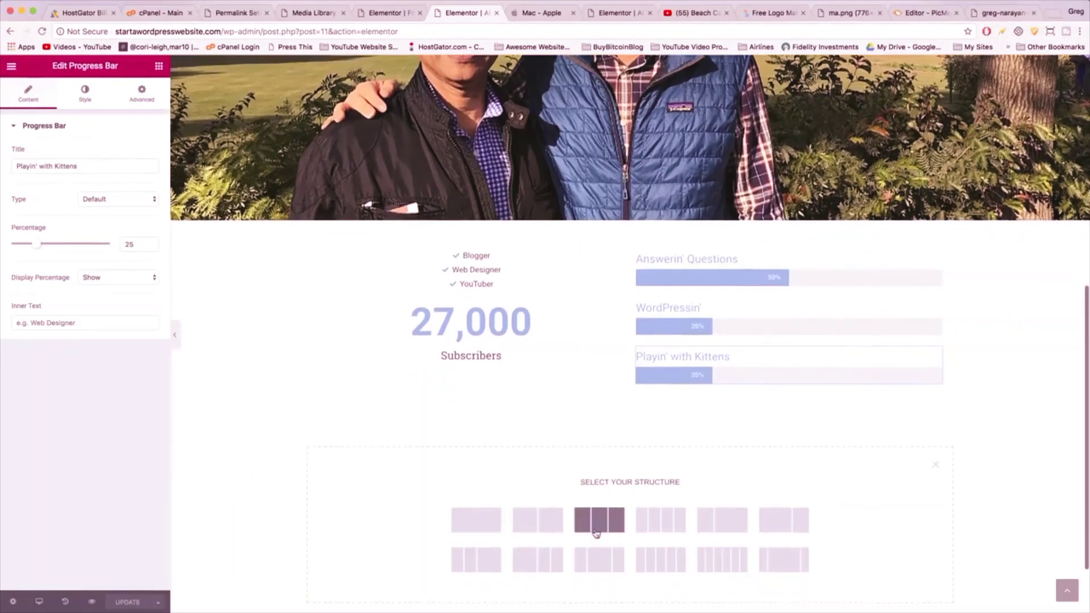
pyautogui.click(595, 531)
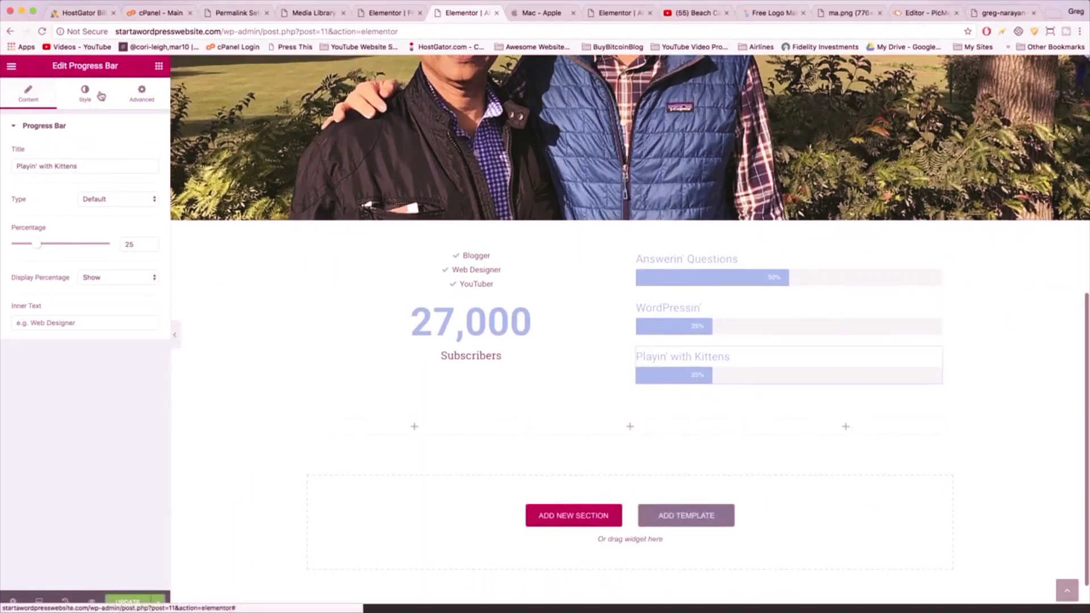
pyautogui.click(159, 67)
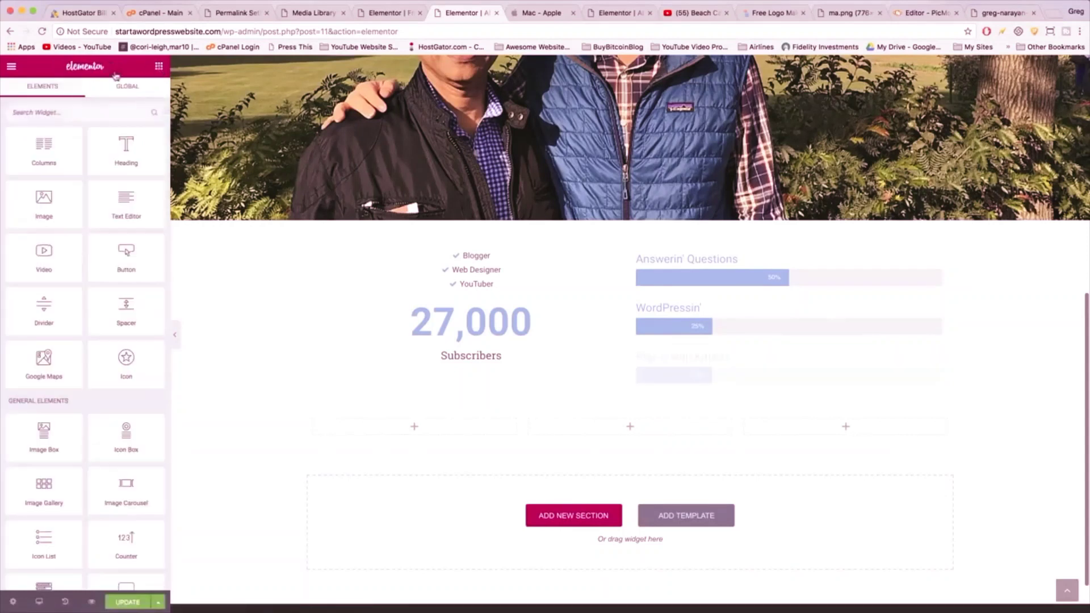
pyautogui.scroll(-3, 100, 292)
pyautogui.scroll(-5, 101, 293)
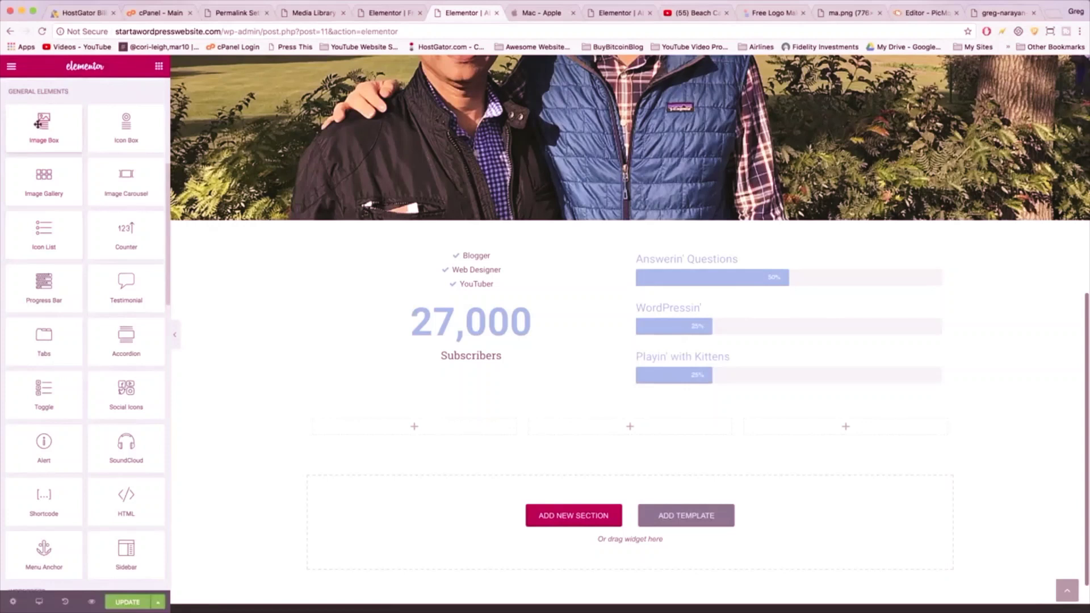
pyautogui.scroll(8, 44, 171)
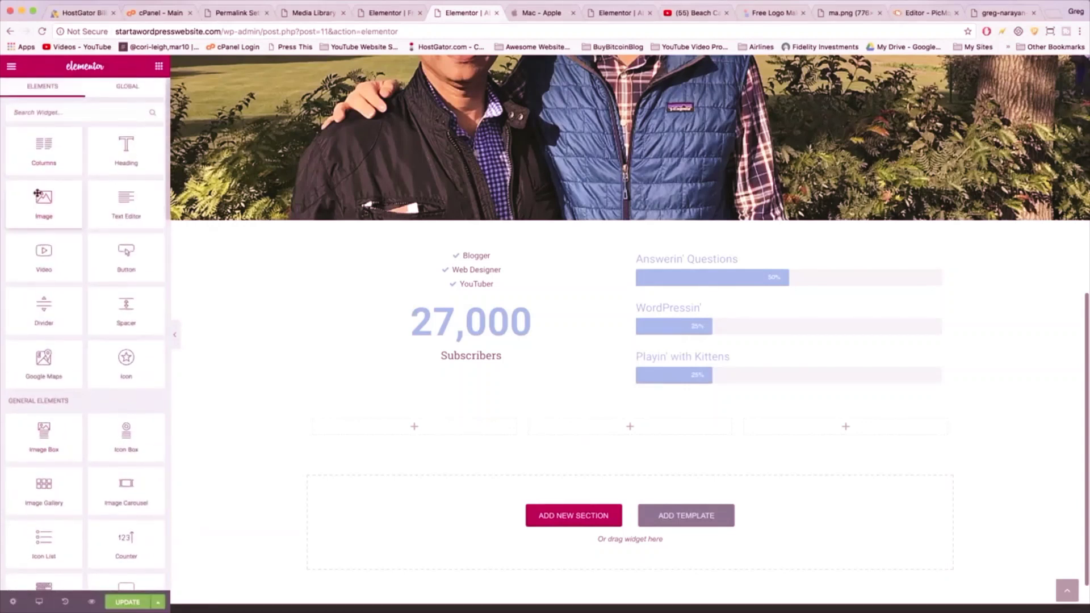
pyautogui.moveTo(44, 199); pyautogui.dragTo(431, 422)
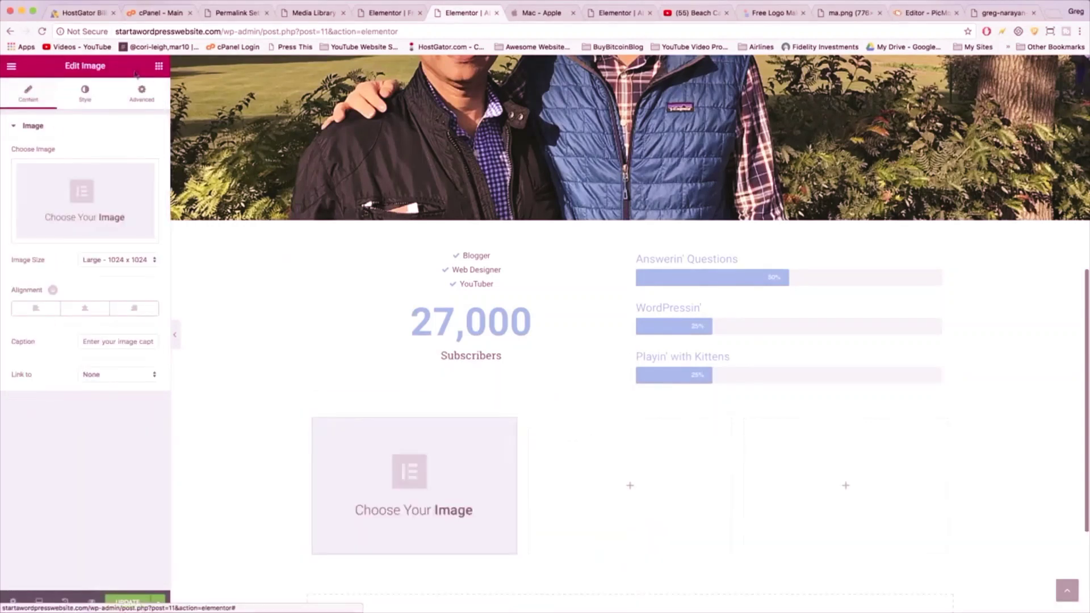
pyautogui.click(158, 67)
pyautogui.moveTo(28, 190); pyautogui.dragTo(629, 488)
pyautogui.click(159, 66)
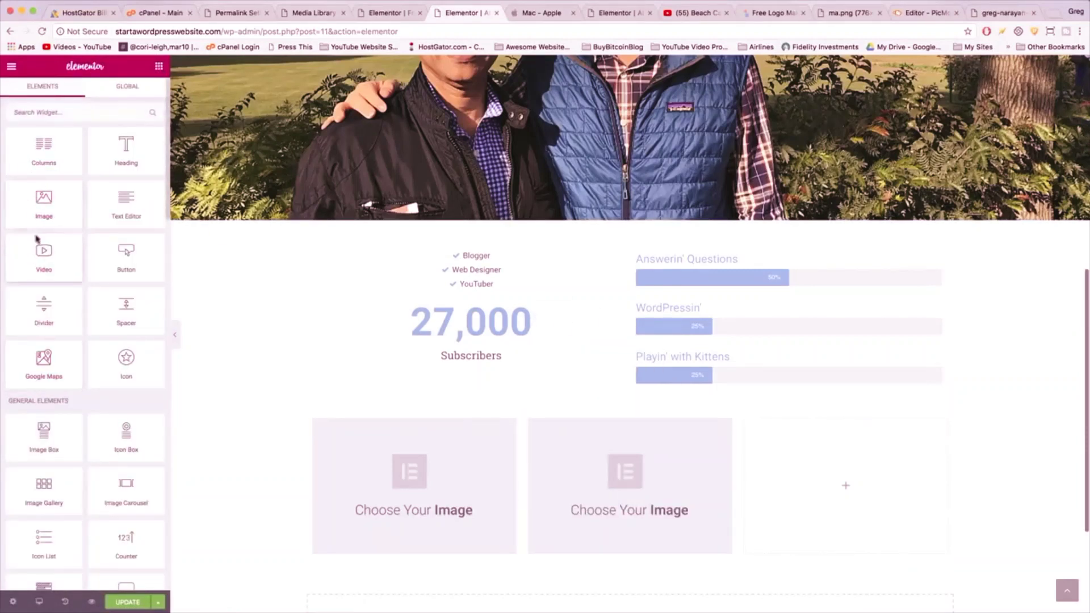
pyautogui.moveTo(43, 201); pyautogui.dragTo(866, 487)
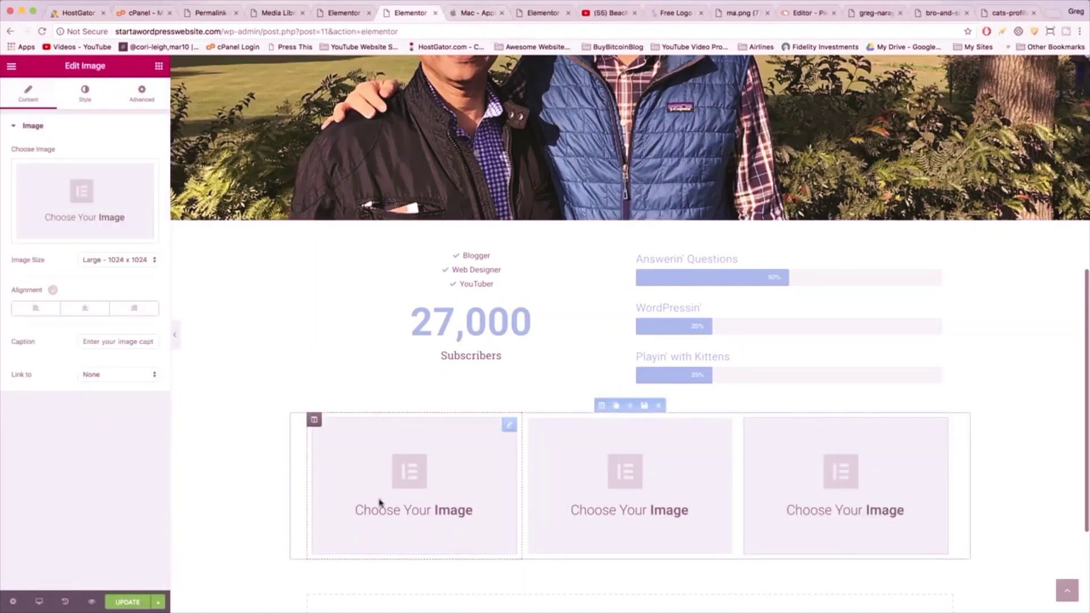
# - Upload the blogger-at-work, bro-and-sis-squad and cats profile photos, then open blogger-at-work in the image editor
pyautogui.click(377, 504)
pyautogui.click(78, 191)
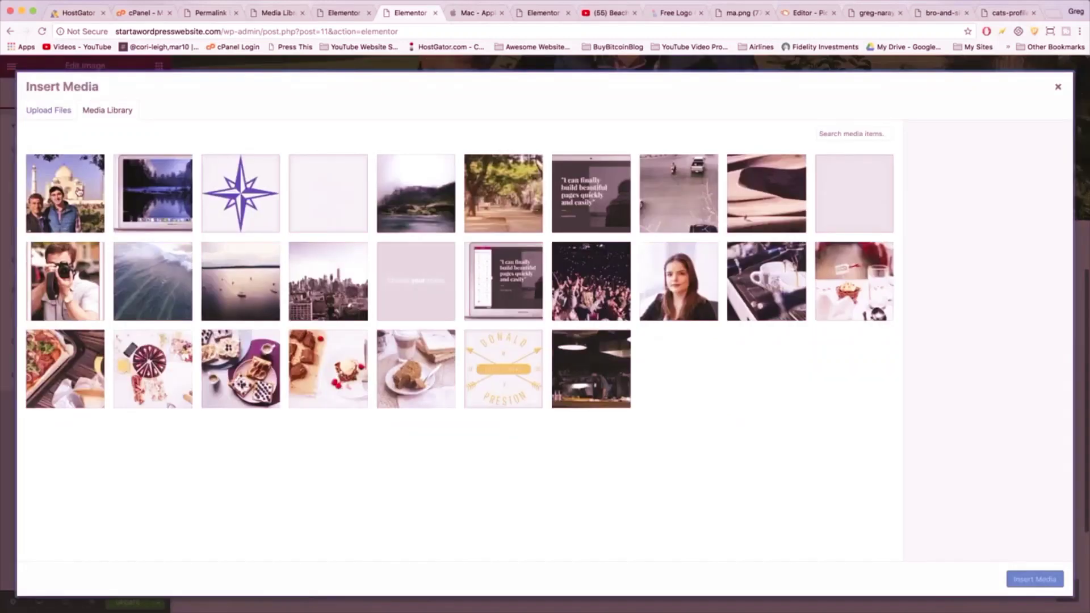
pyautogui.click(51, 112)
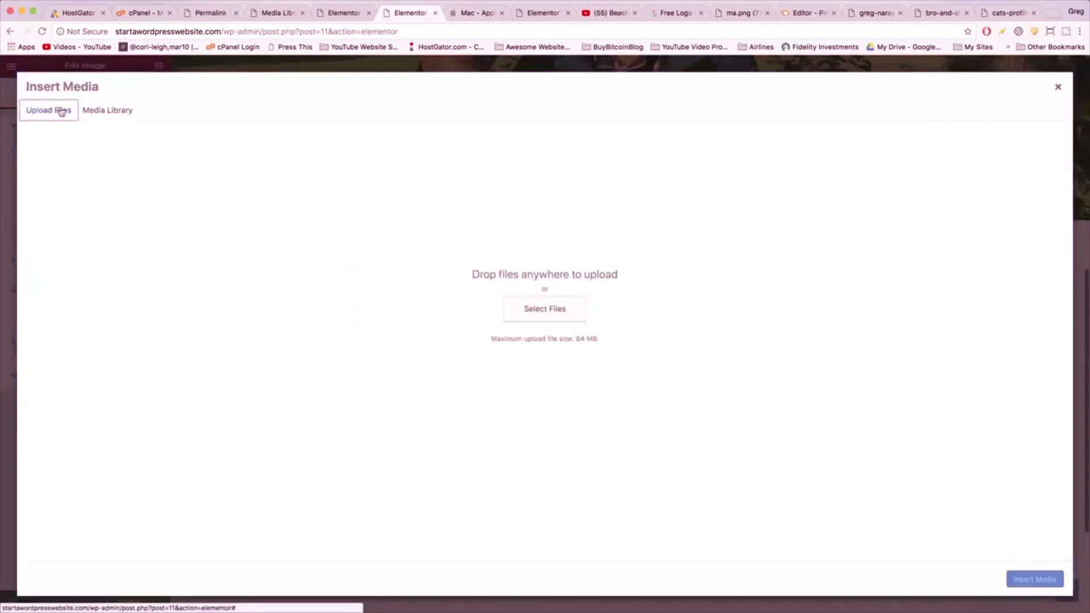
pyautogui.click(542, 315)
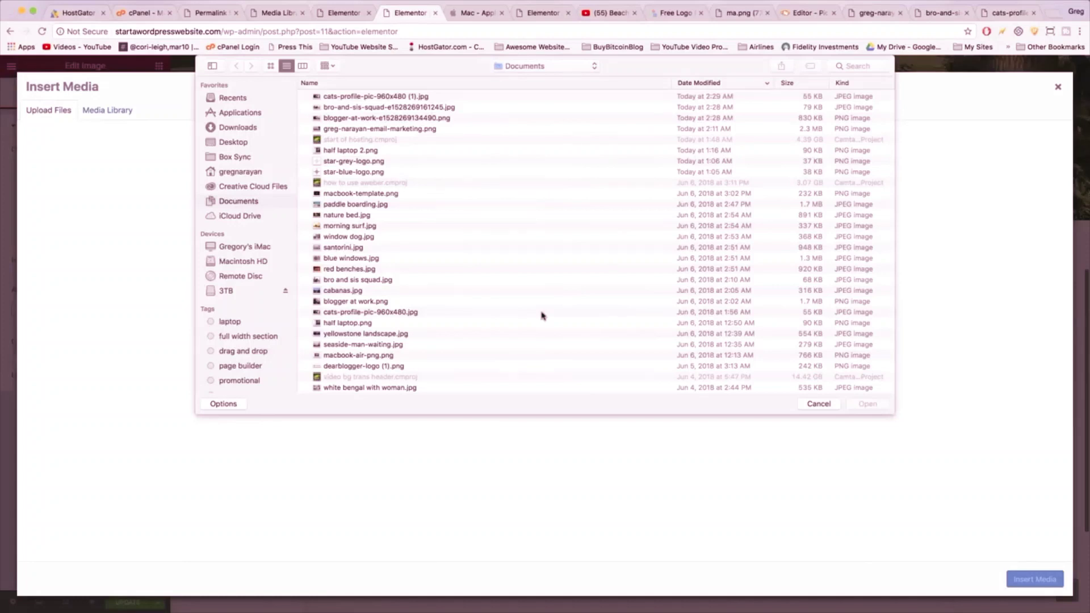
pyautogui.click(352, 118)
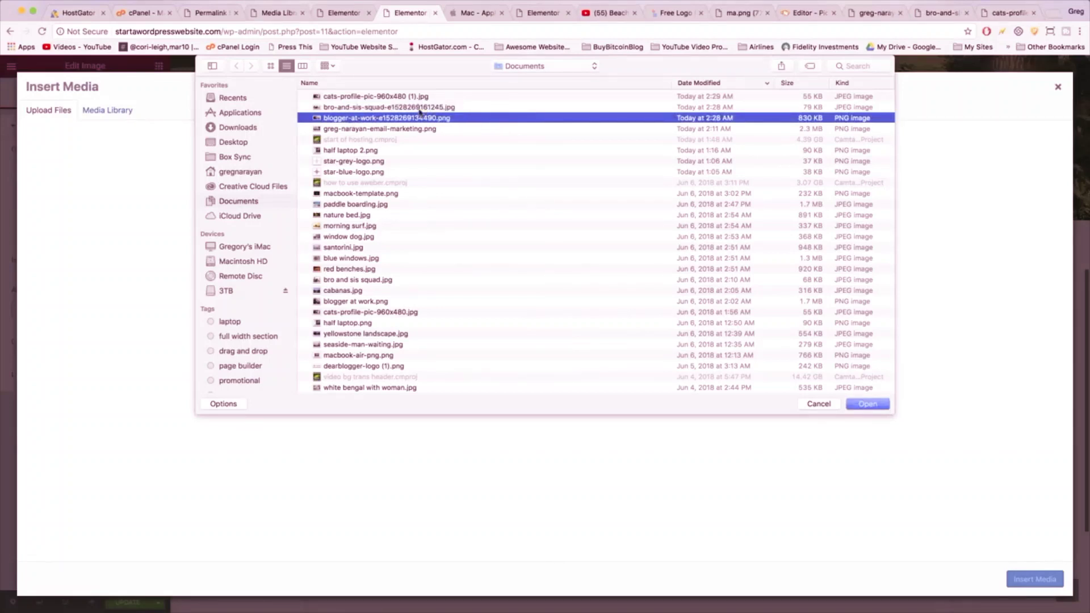
pyautogui.keyDown('super'); pyautogui.click(420, 108); pyautogui.keyUp('super')
pyautogui.keyDown('super'); pyautogui.click(403, 97); pyautogui.keyUp('super')
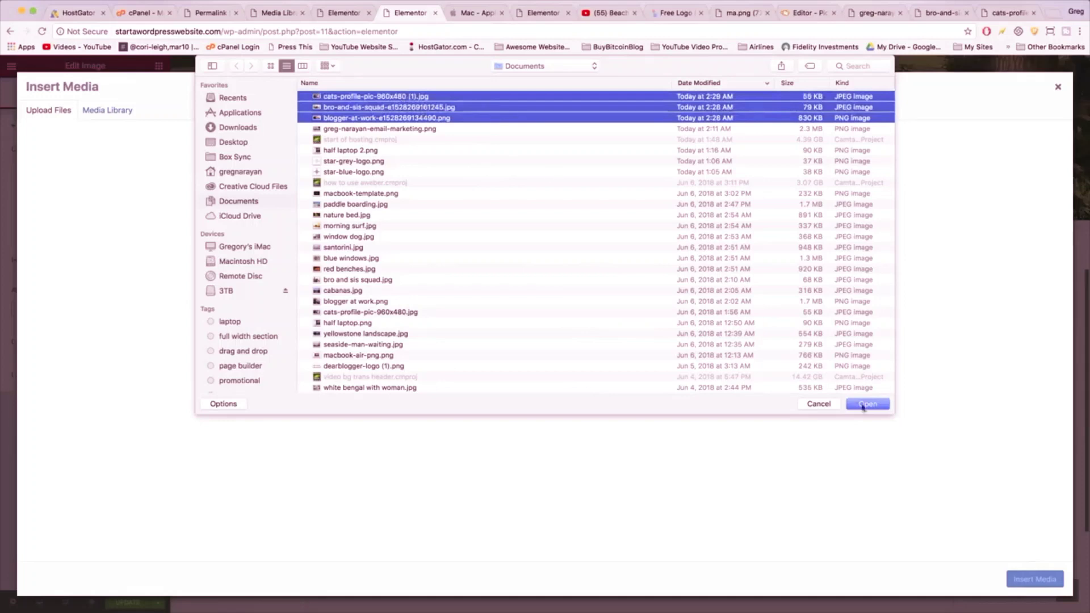
pyautogui.click(867, 404)
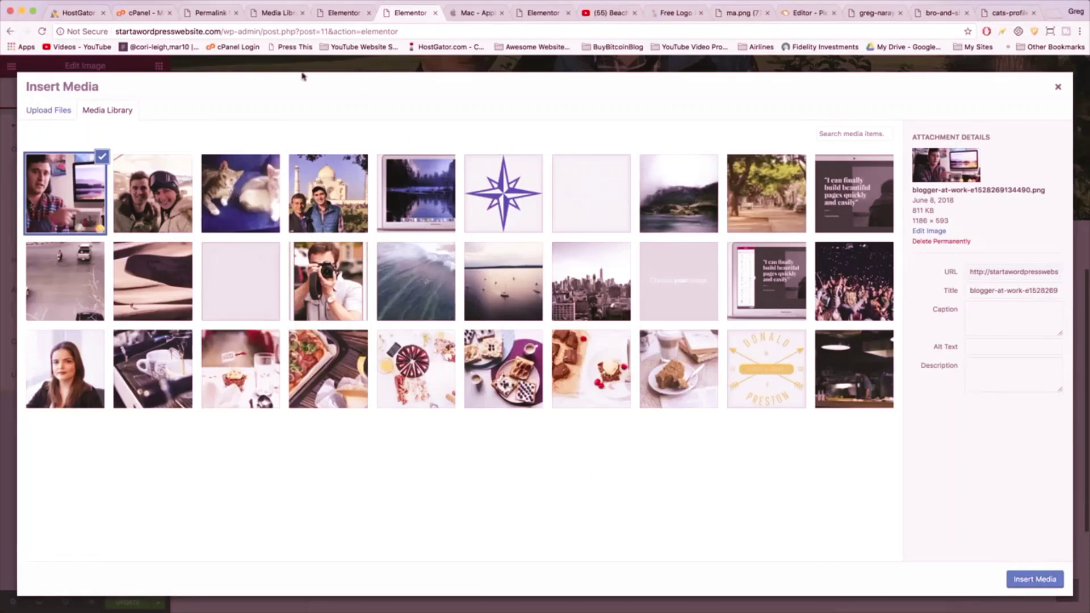
pyautogui.click(66, 201)
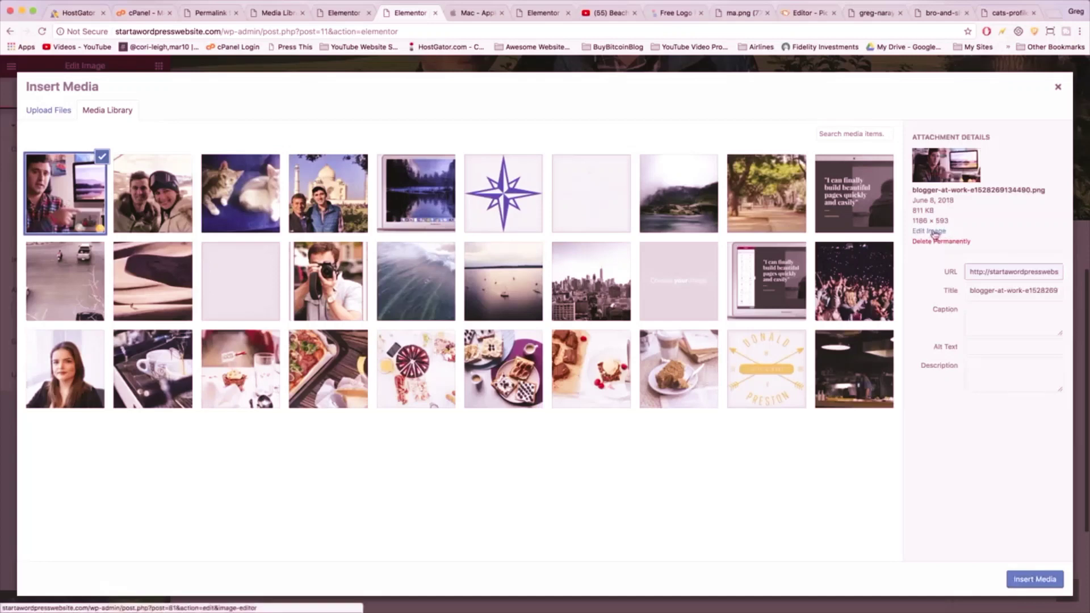
pyautogui.click(935, 234)
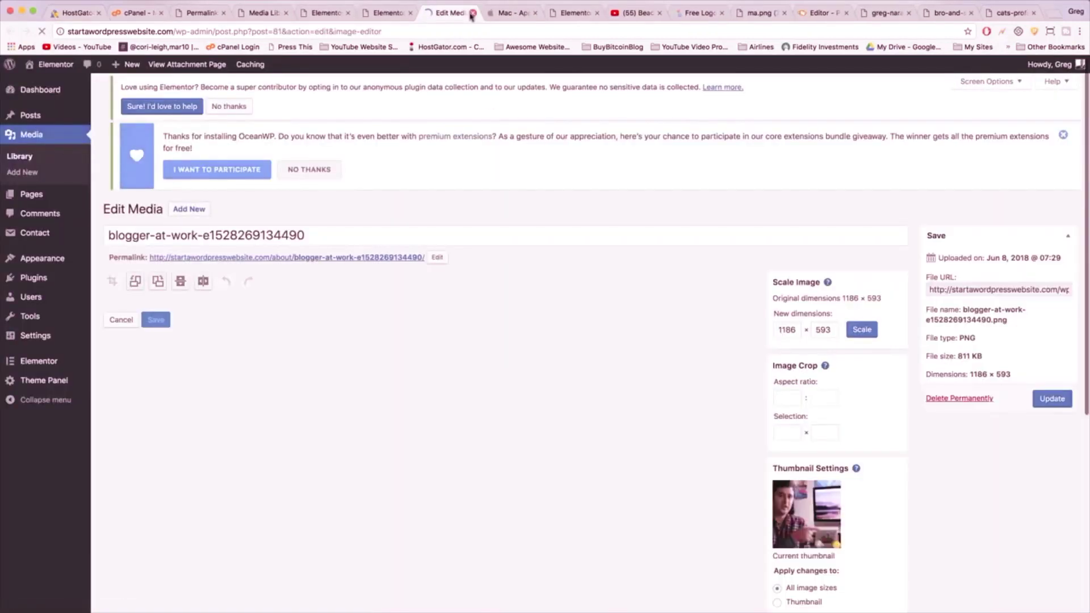
# - Crop the blogger-at-work photo and insert it into the first image slot
pyautogui.scroll(-2, 562, 312)
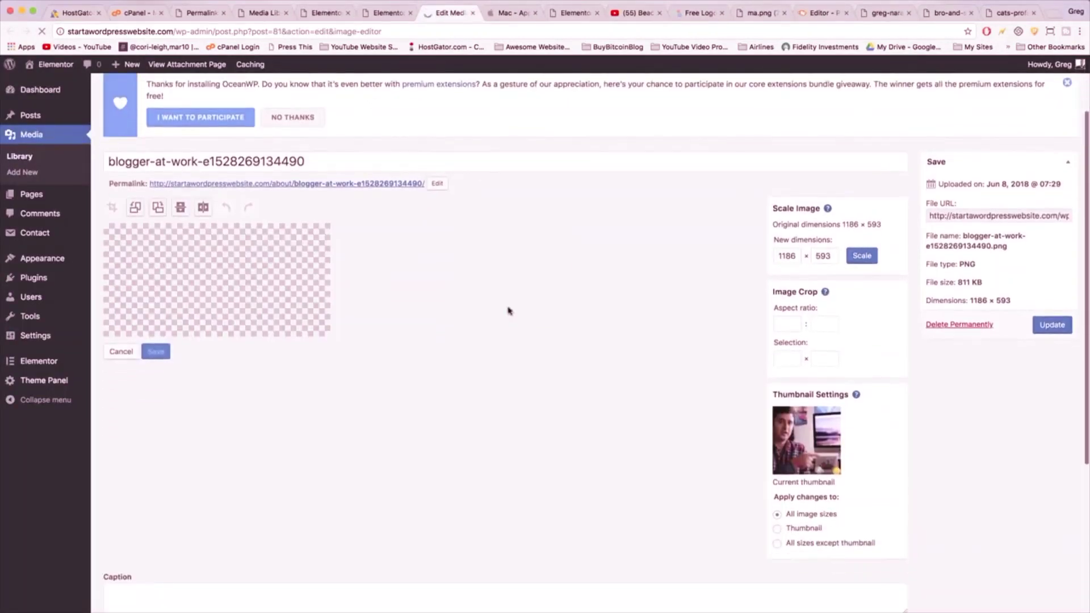
pyautogui.moveTo(275, 255); pyautogui.dragTo(174, 299)
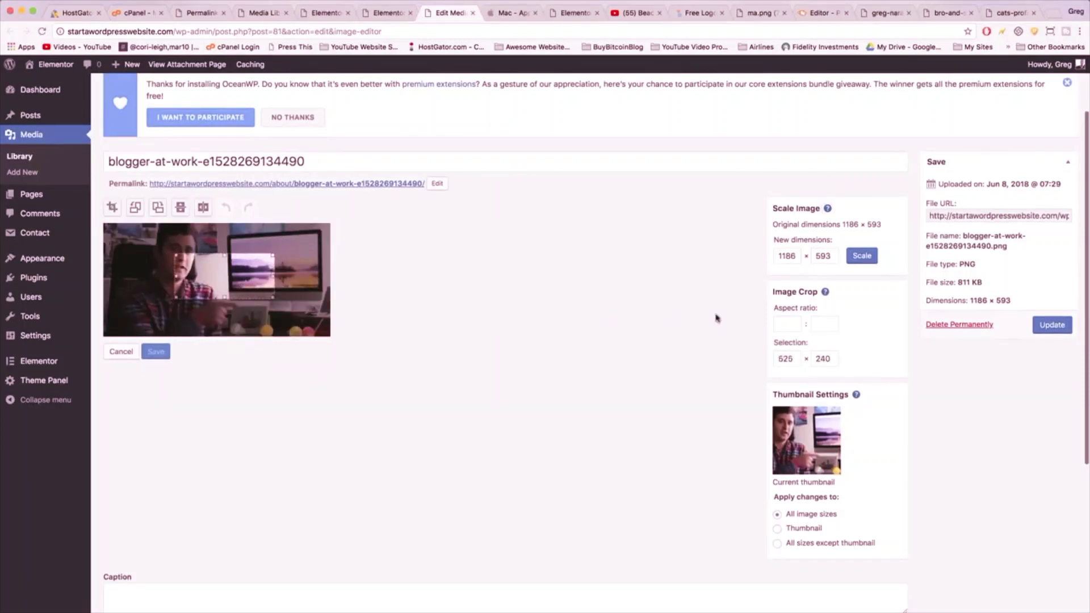
pyautogui.click(473, 13)
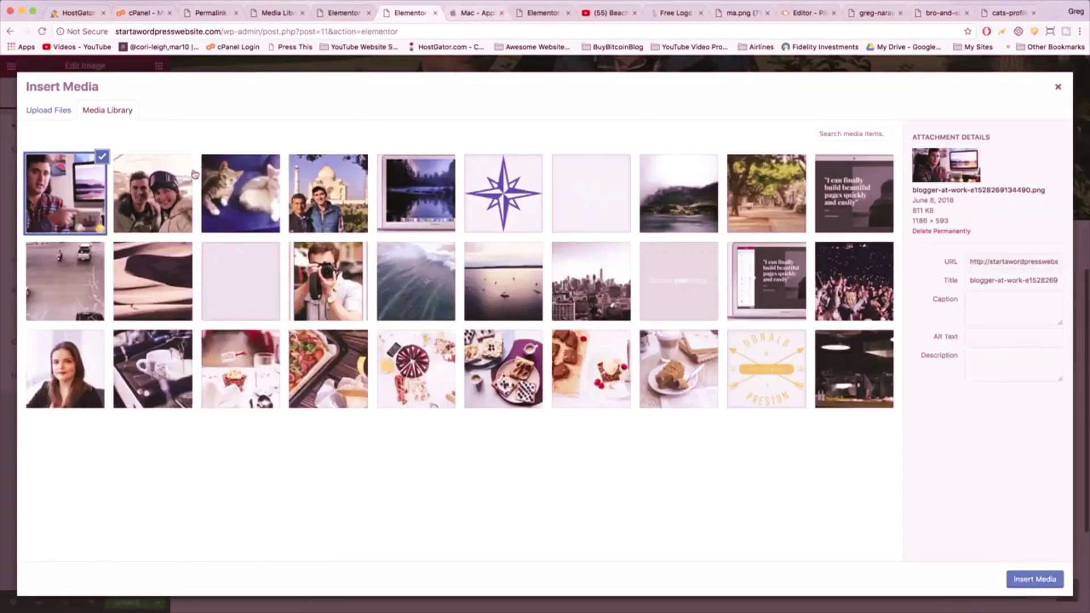
pyautogui.click(1033, 579)
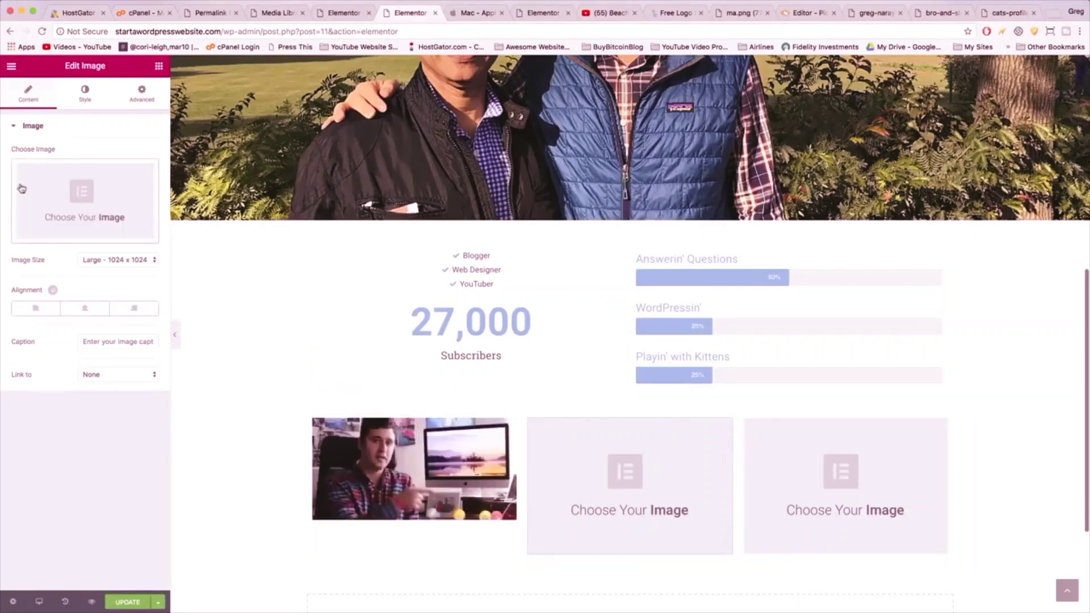
# - Insert the bro-and-sis ski photo into the second slot and the cats photo into the third
pyautogui.click(21, 189)
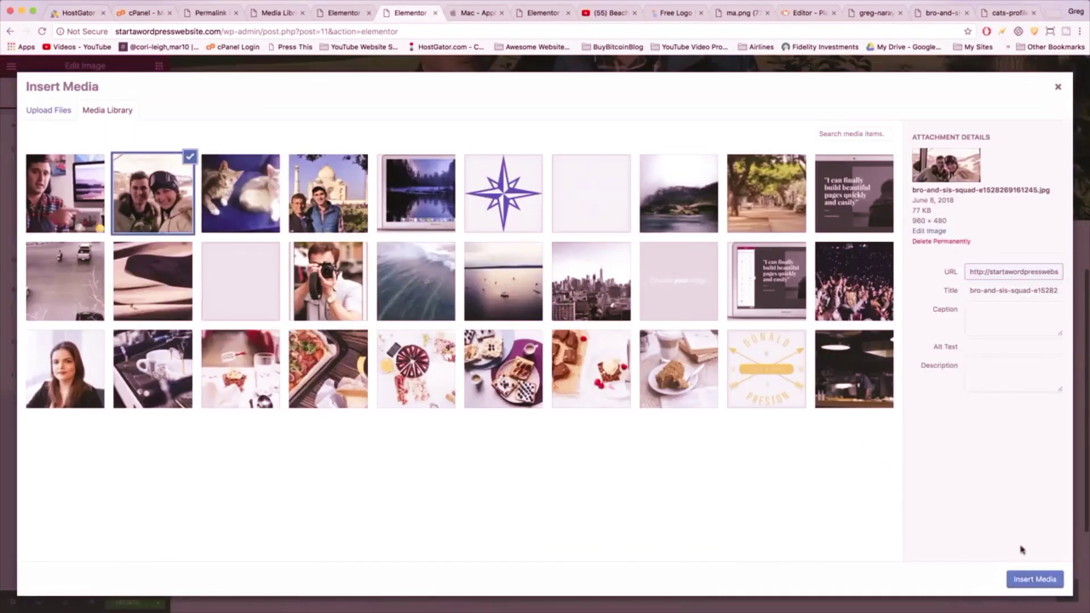
pyautogui.click(1033, 579)
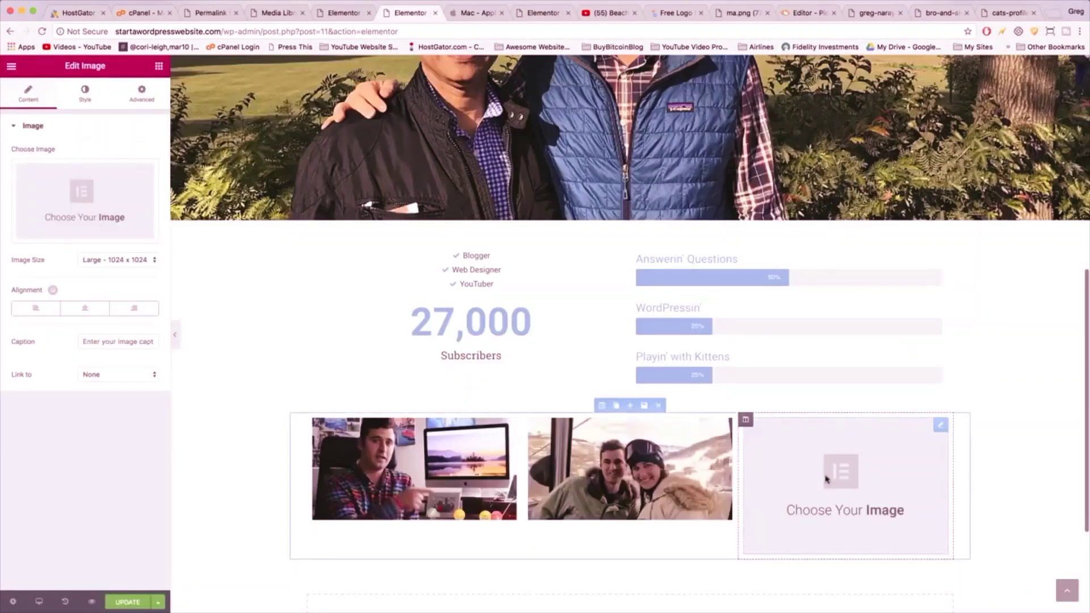
pyautogui.click(58, 192)
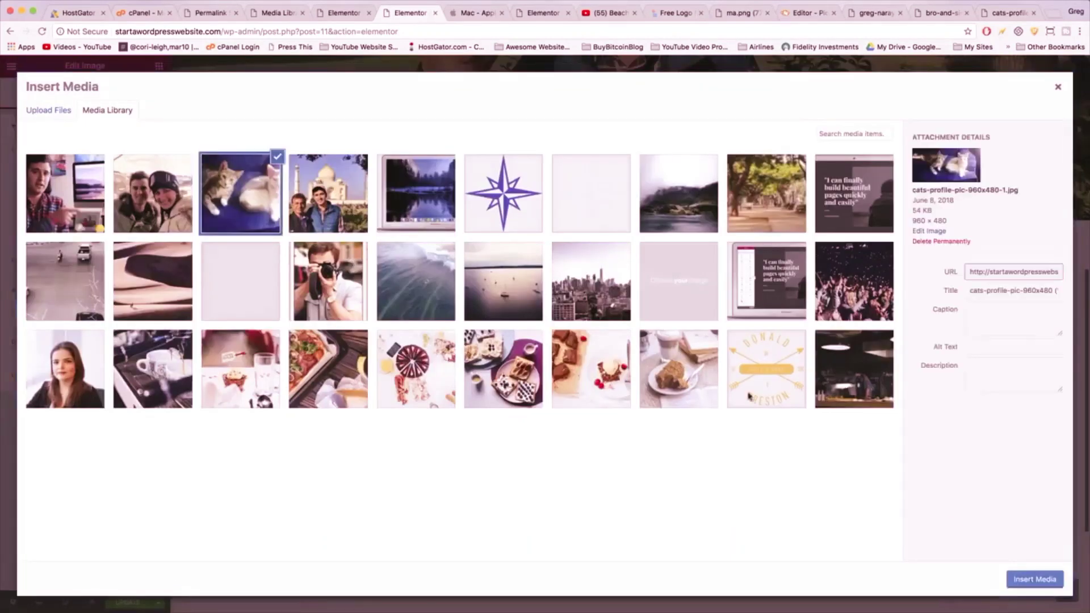
pyautogui.click(1034, 579)
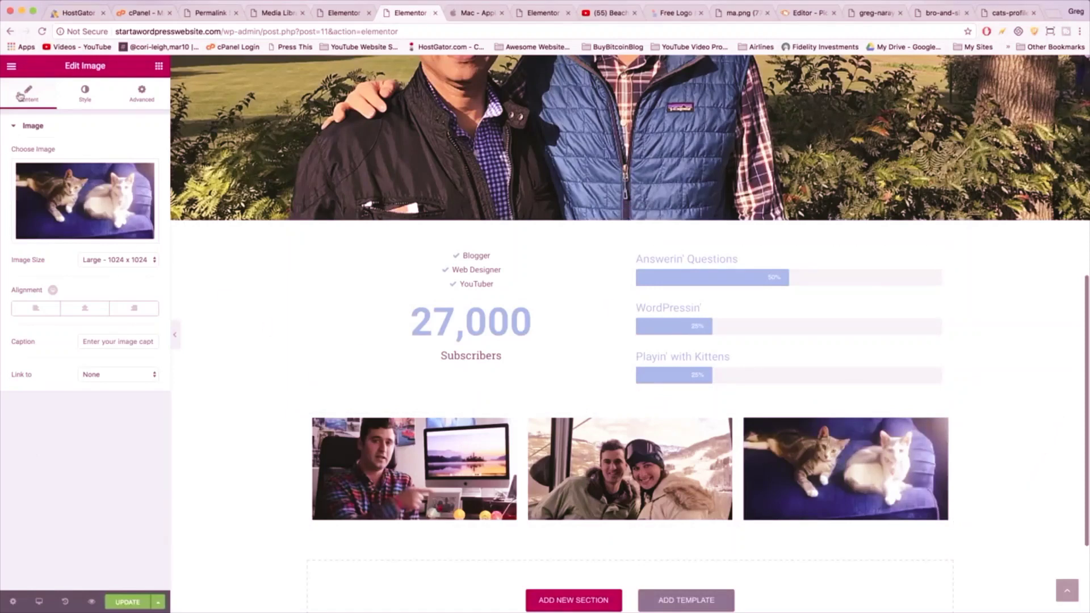
# - Set the photo row to Stretch Section, Full Width content and No Gap columns, then save
pyautogui.click(601, 406)
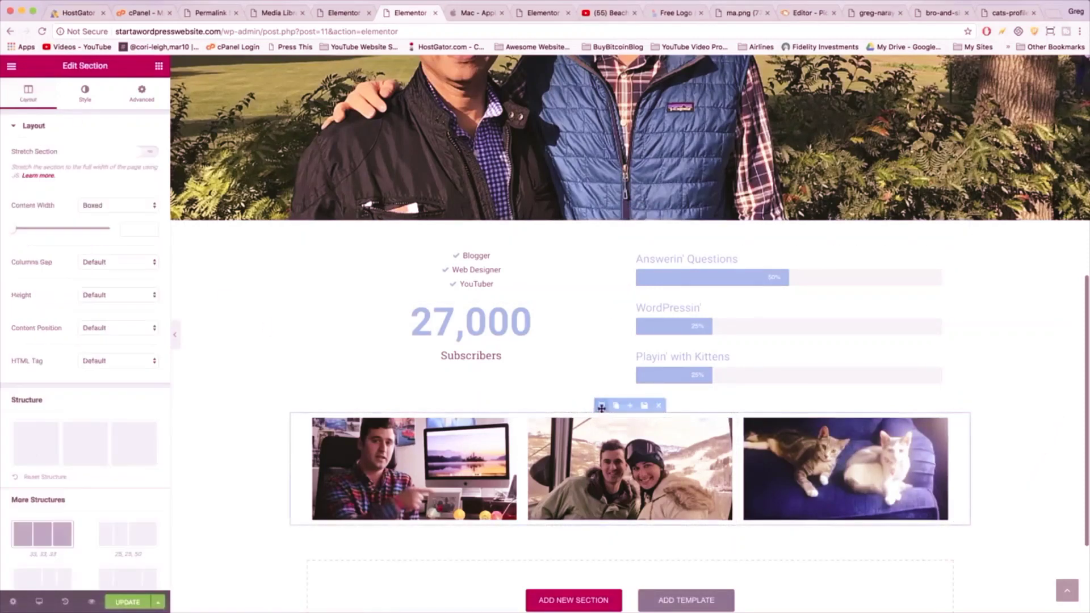
pyautogui.click(142, 152)
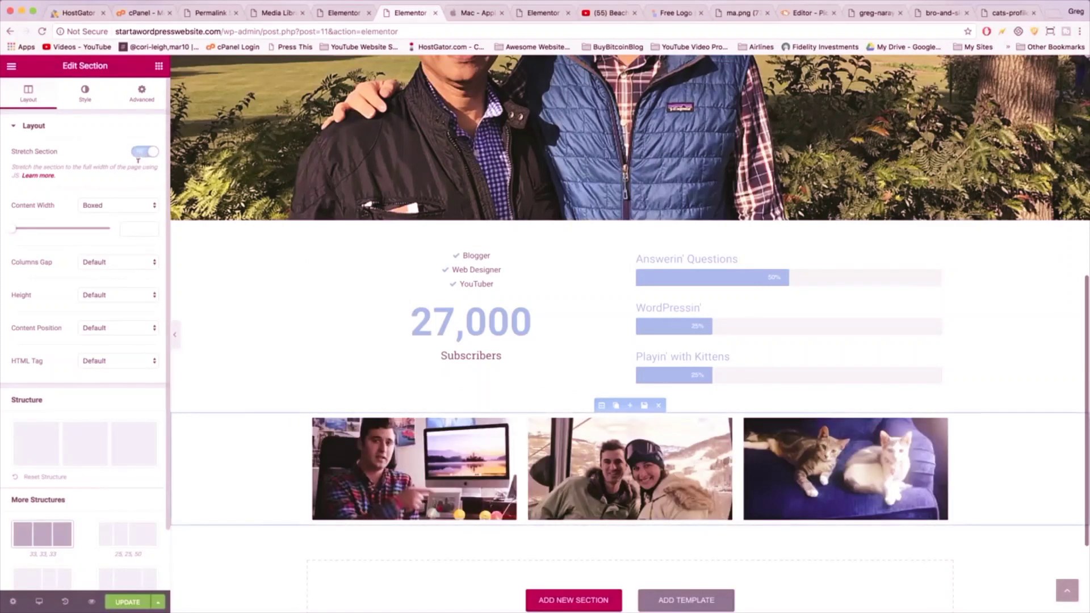
pyautogui.click(109, 211)
pyautogui.click(110, 217)
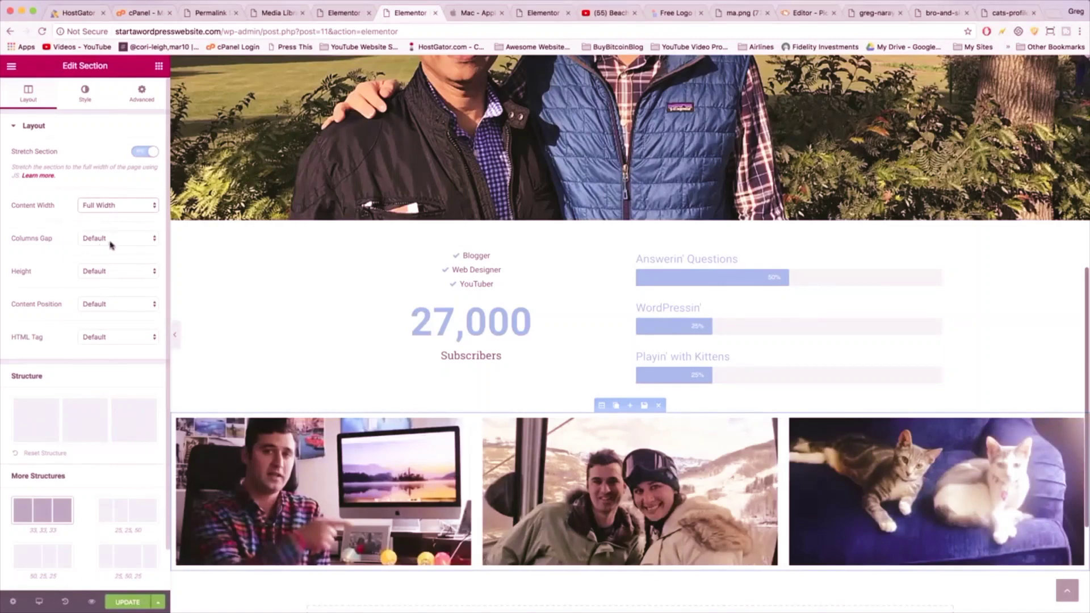
pyautogui.click(111, 245)
pyautogui.click(112, 250)
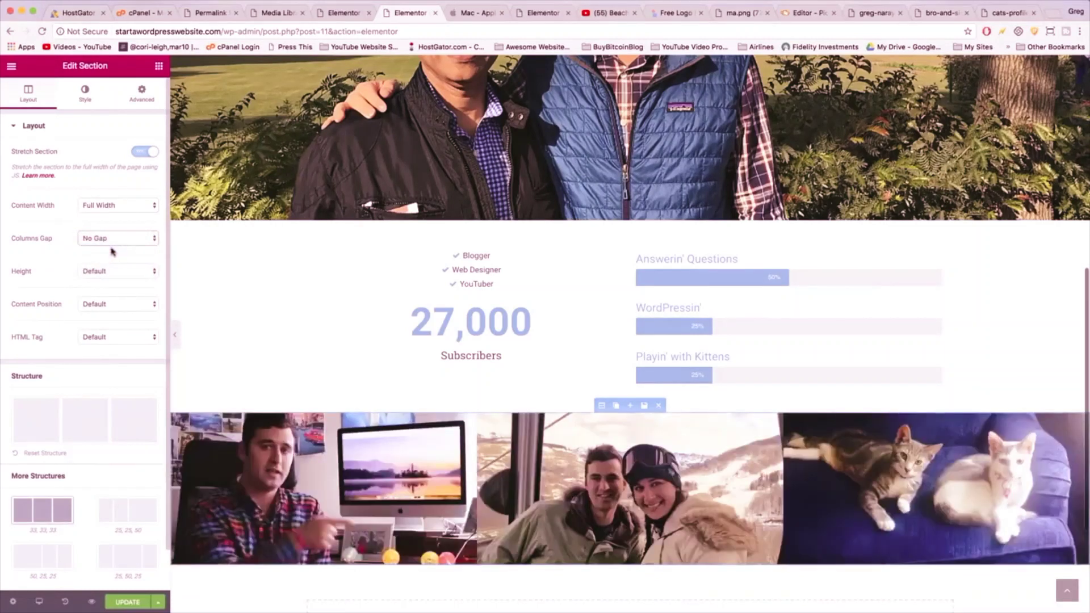
pyautogui.click(128, 602)
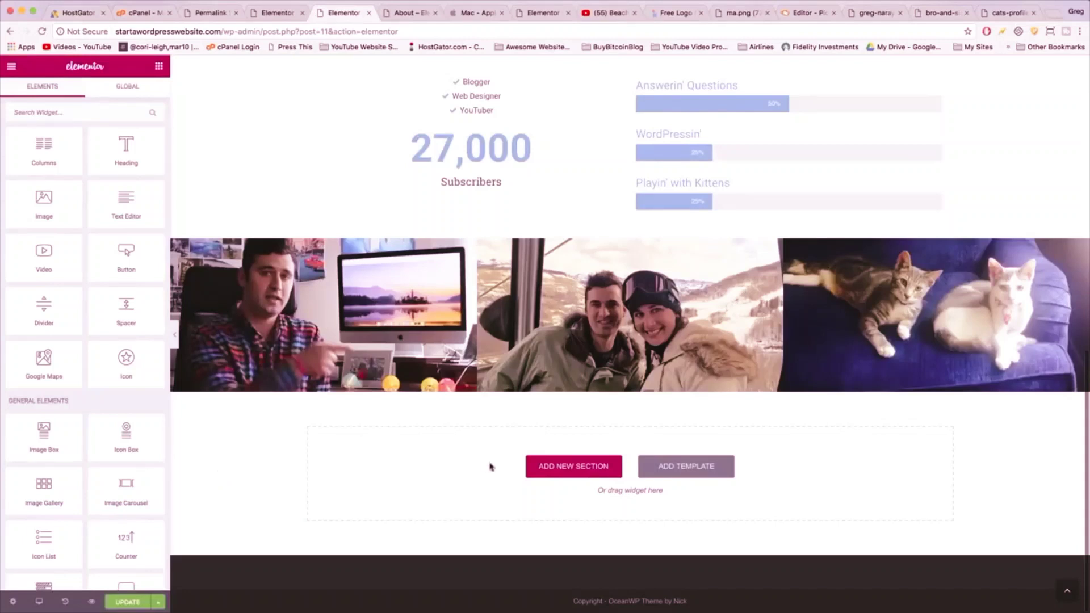
# - Add a two-column section below the photos with an Instagram widget in the right column
pyautogui.click(545, 467)
pyautogui.click(540, 494)
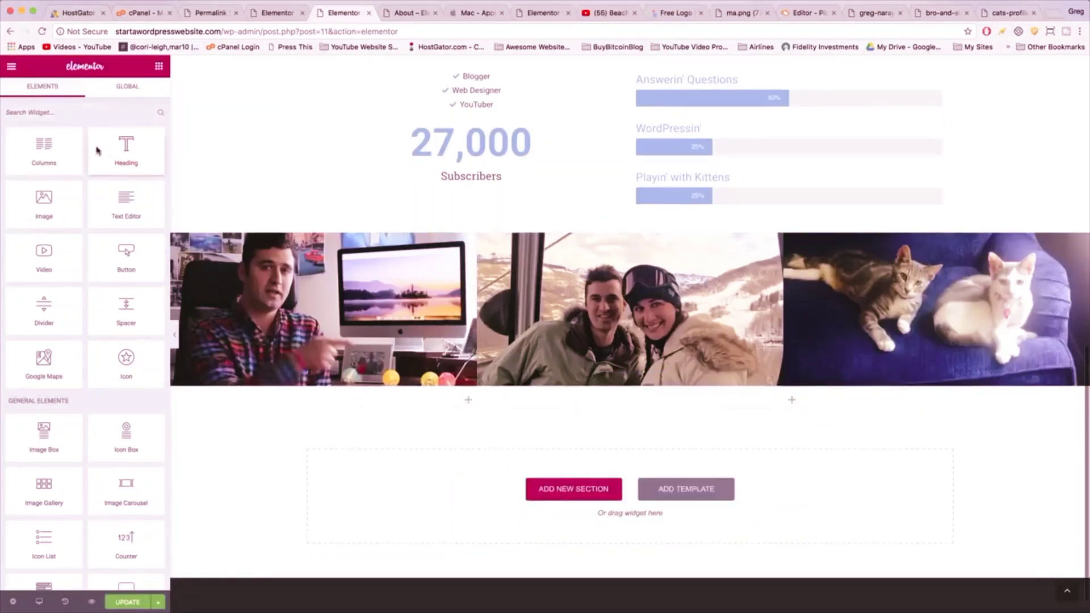
pyautogui.click(40, 108)
pyautogui.write('ins')
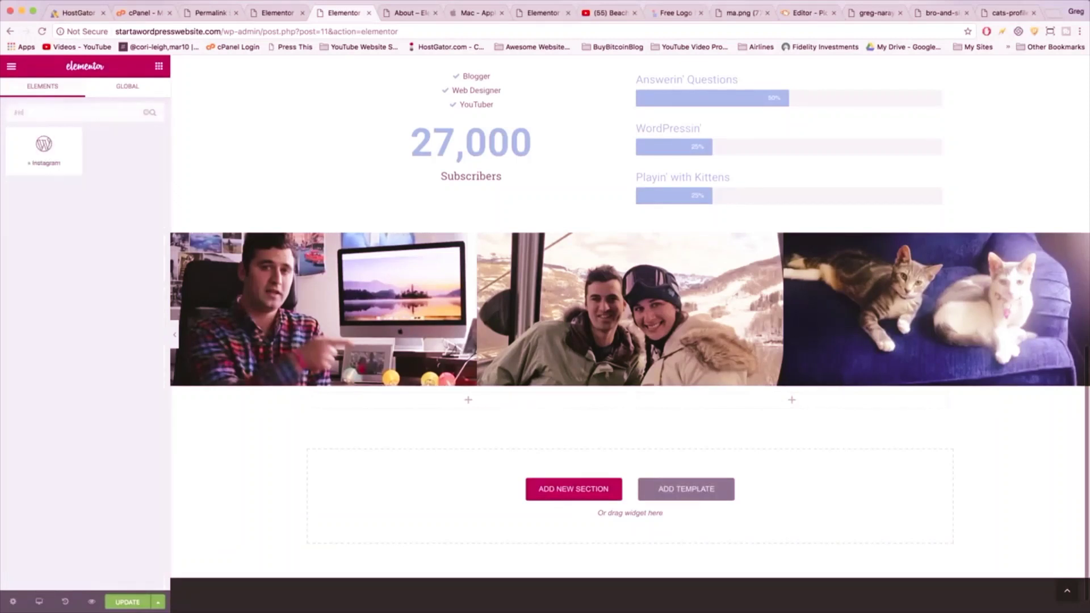
pyautogui.moveTo(49, 159); pyautogui.dragTo(780, 406)
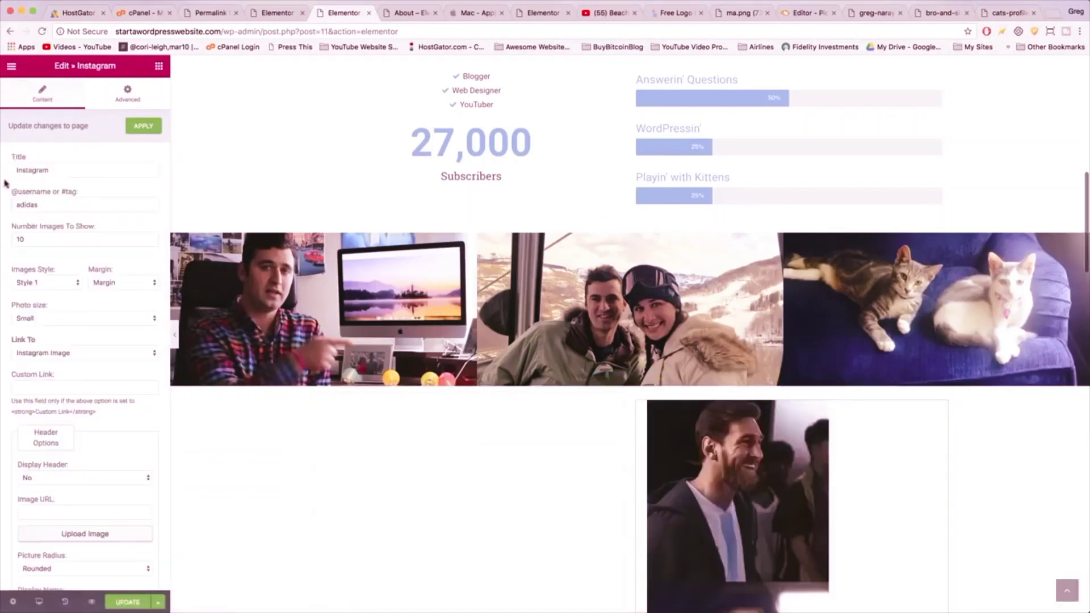
# - Clear the Instagram feed's title and lay its images out in 3 columns
pyautogui.doubleClick(20, 170)
pyautogui.write('T')
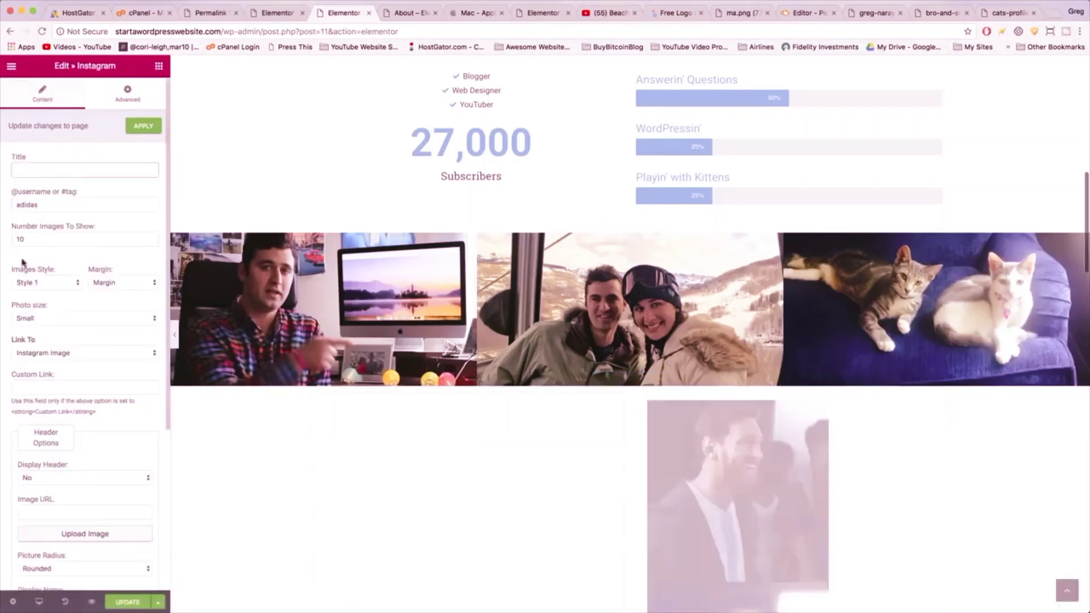
pyautogui.click(65, 283)
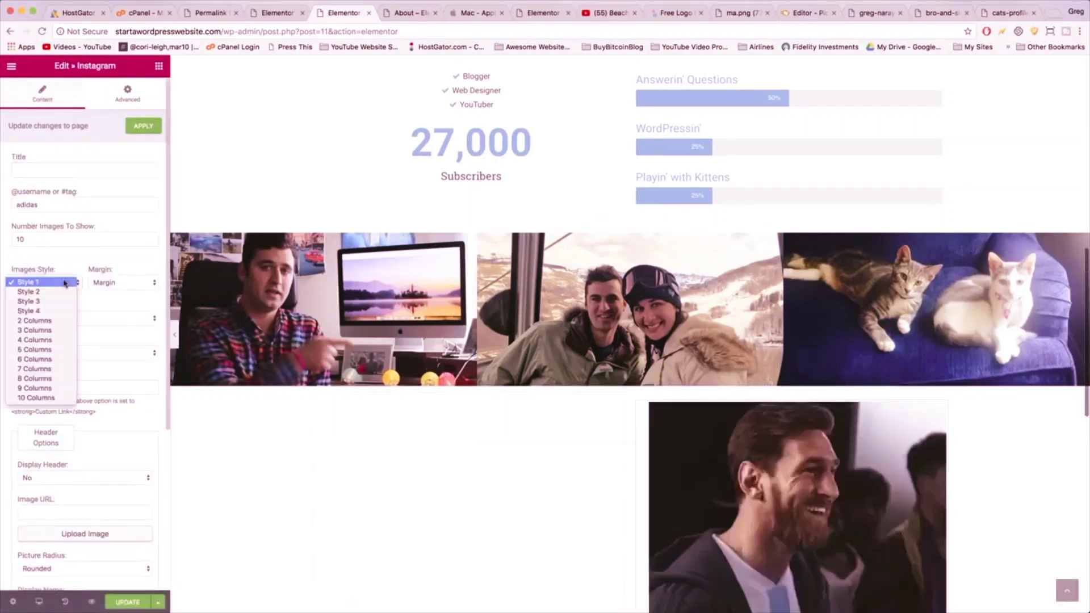
pyautogui.click(52, 335)
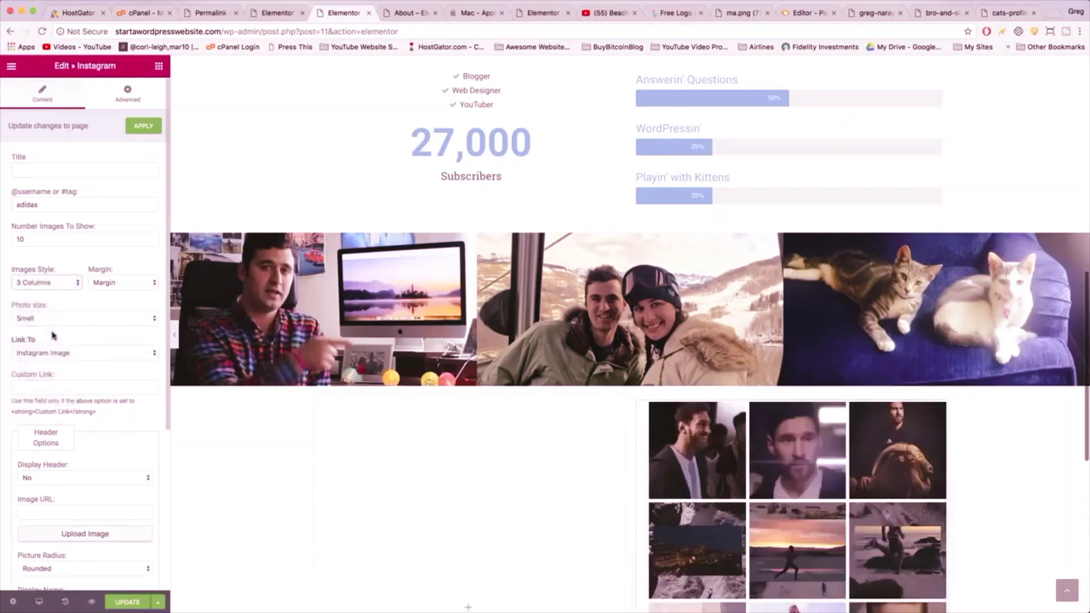
pyautogui.scroll(-5, 84, 347)
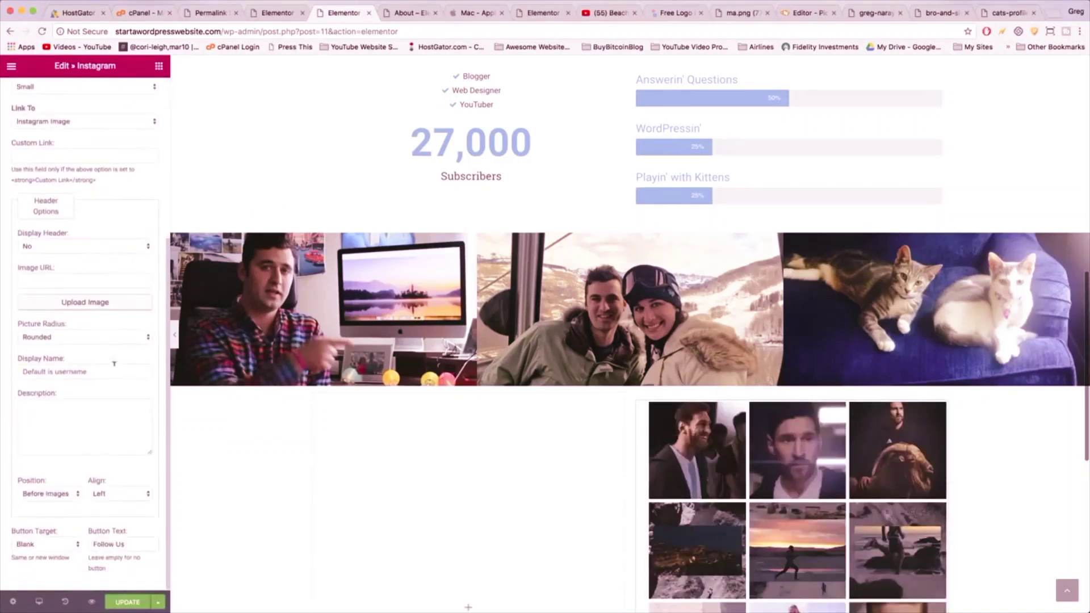
pyautogui.scroll(5, 102, 531)
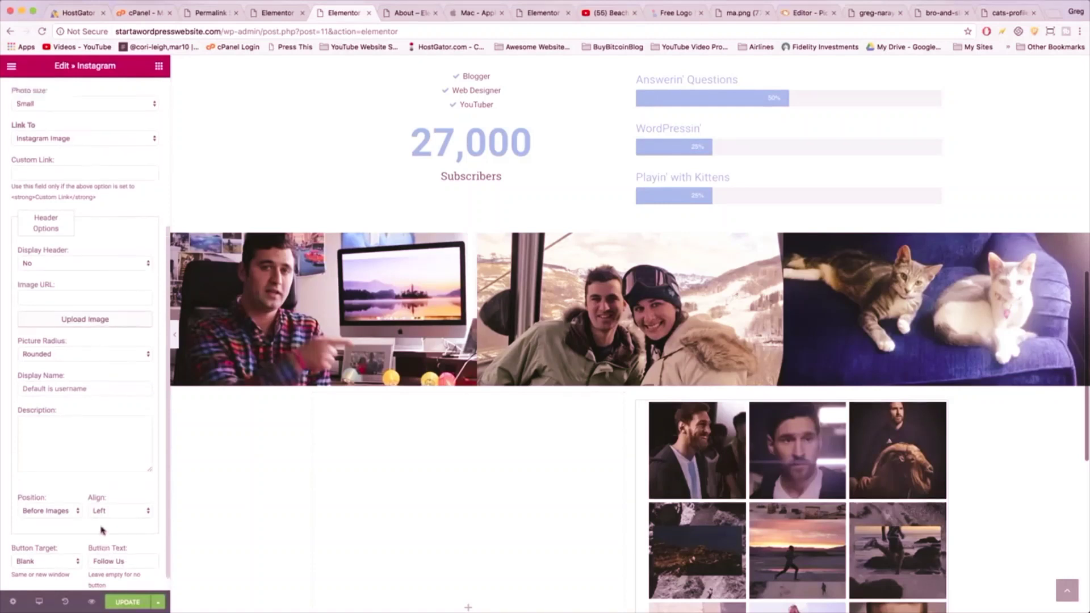
# - Set the feed to the owner's Instagram username, show 9 images, and link images to Instagram Image
pyautogui.moveTo(39, 207); pyautogui.dragTo(9, 206)
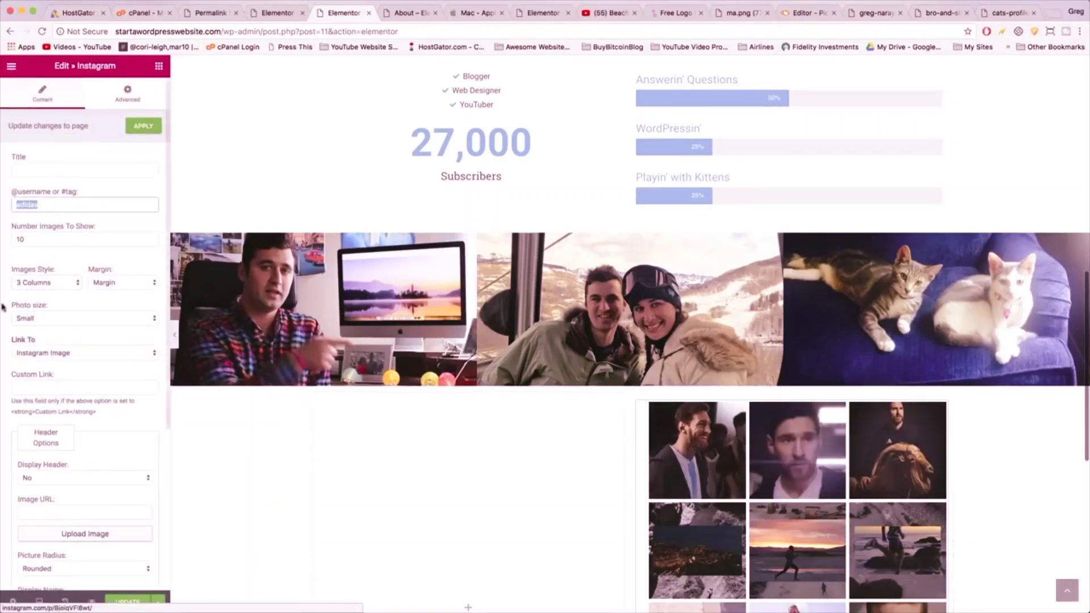
pyautogui.write('naraygl')
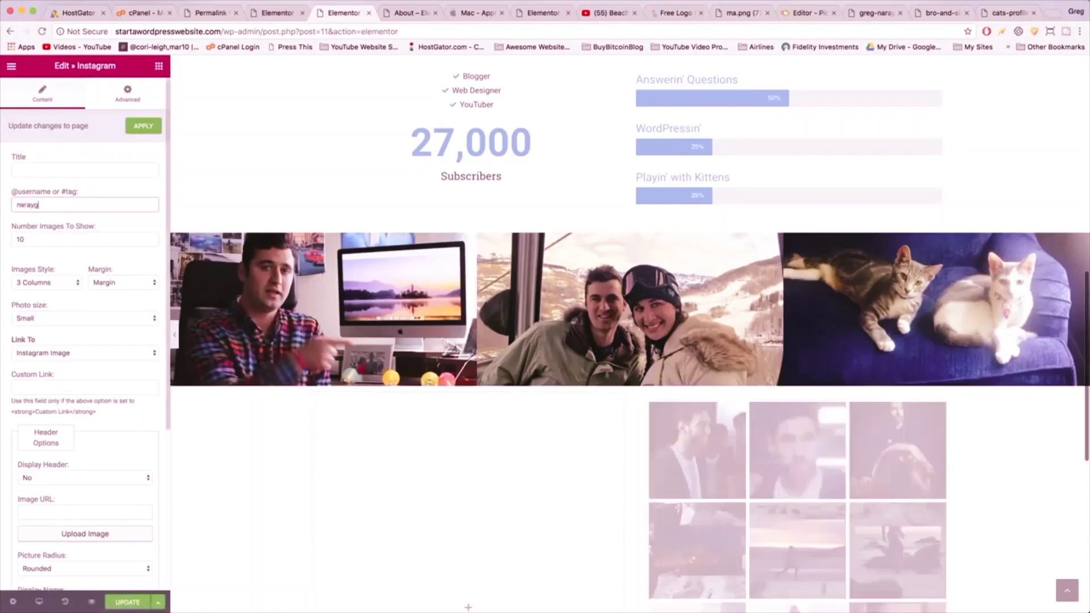
pyautogui.write('uy')
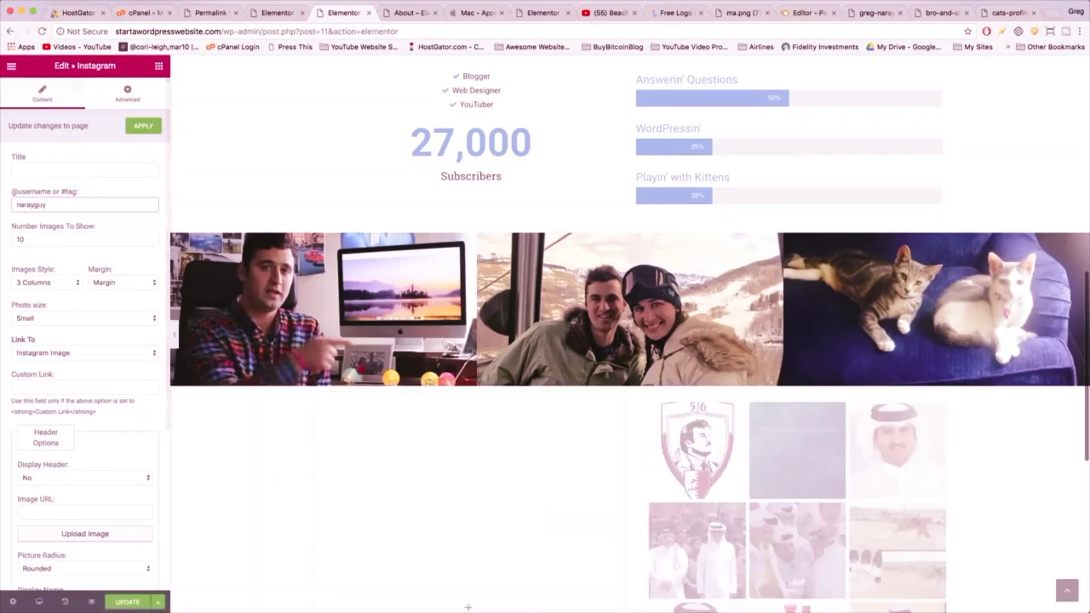
pyautogui.click(26, 239)
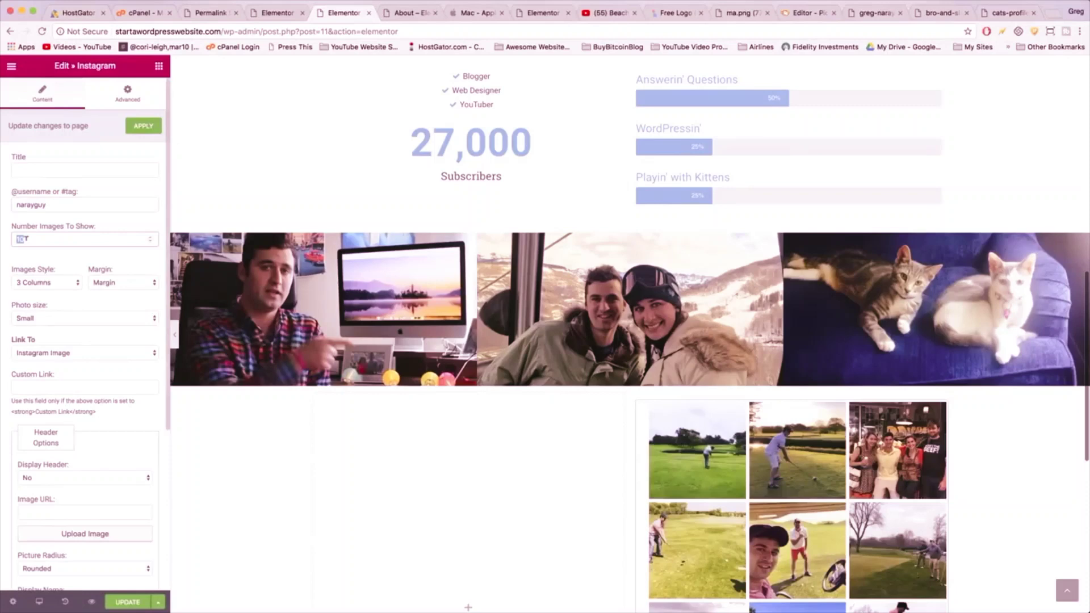
pyautogui.write('9')
pyautogui.scroll(-5, 454, 341)
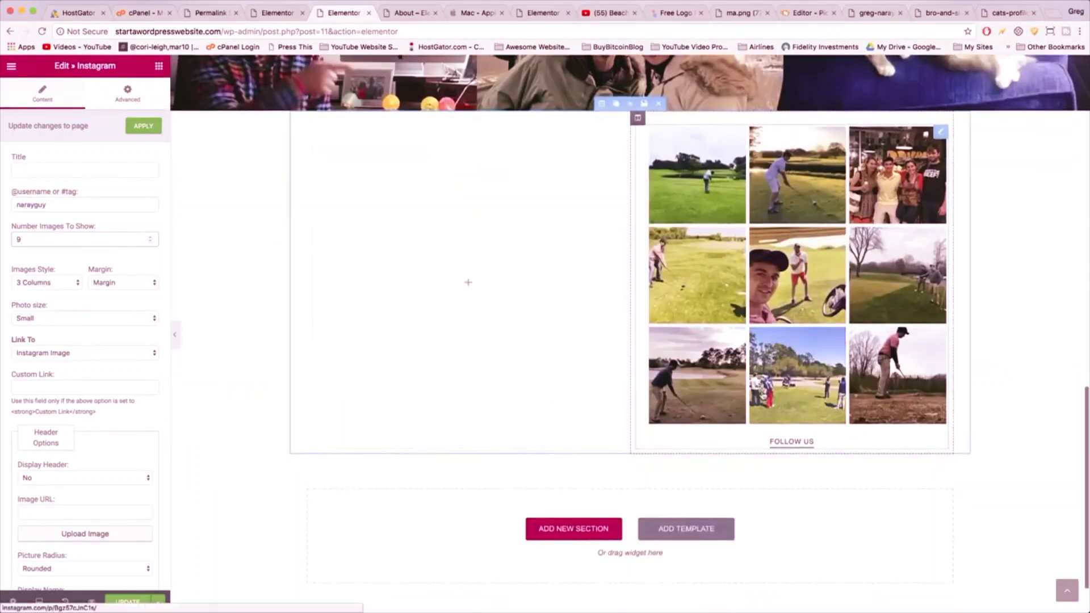
pyautogui.click(75, 353)
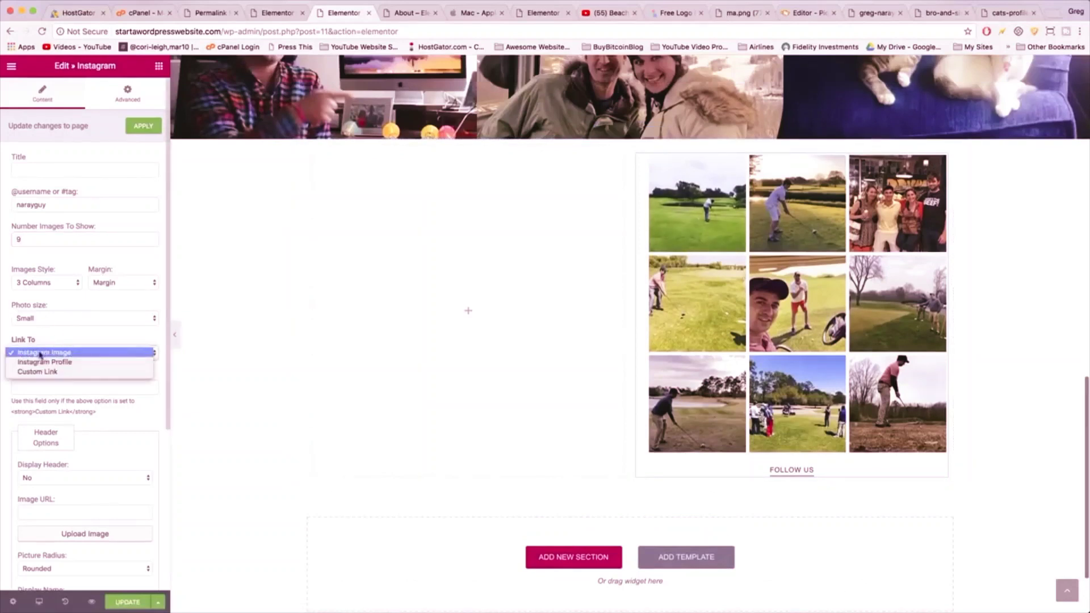
pyautogui.click(211, 339)
pyautogui.scroll(3, 455, 315)
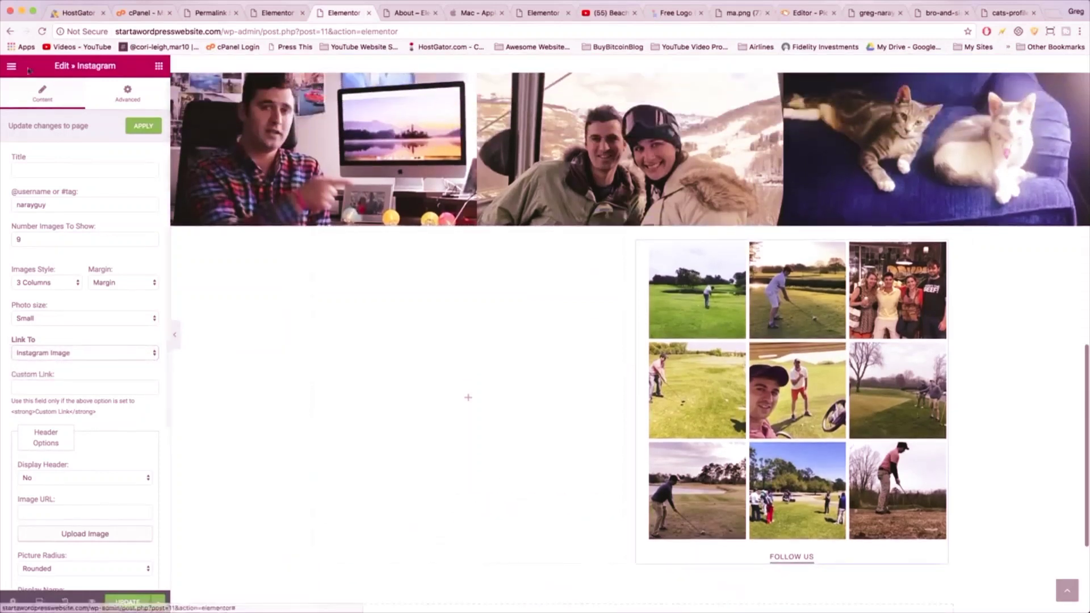
# - Add a centered 'Instagram' heading above the Instagram feed
pyautogui.click(159, 67)
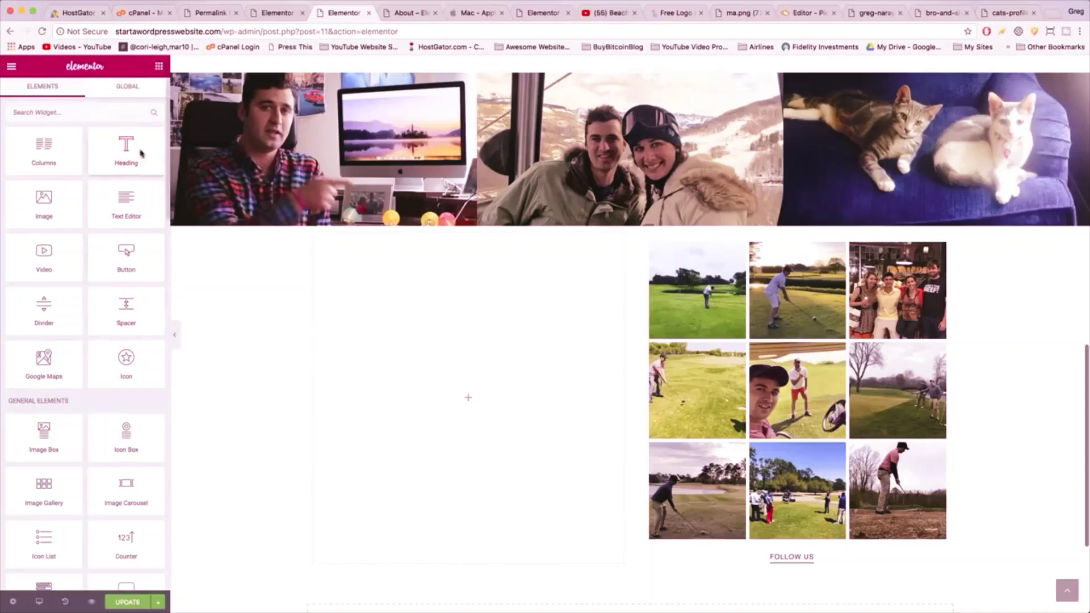
pyautogui.moveTo(138, 151); pyautogui.dragTo(829, 260)
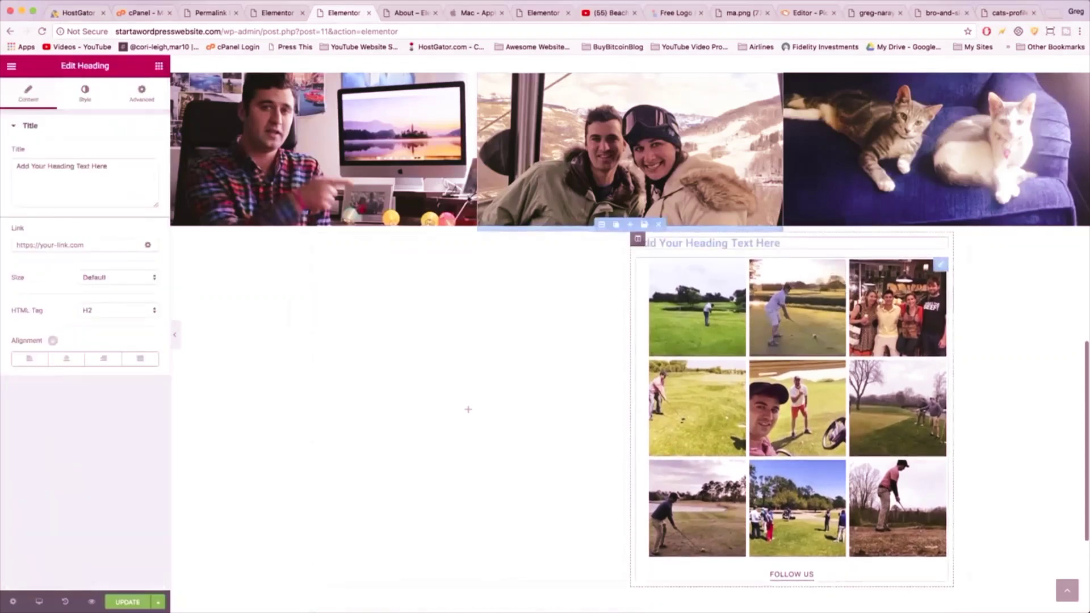
pyautogui.tripleClick(71, 167)
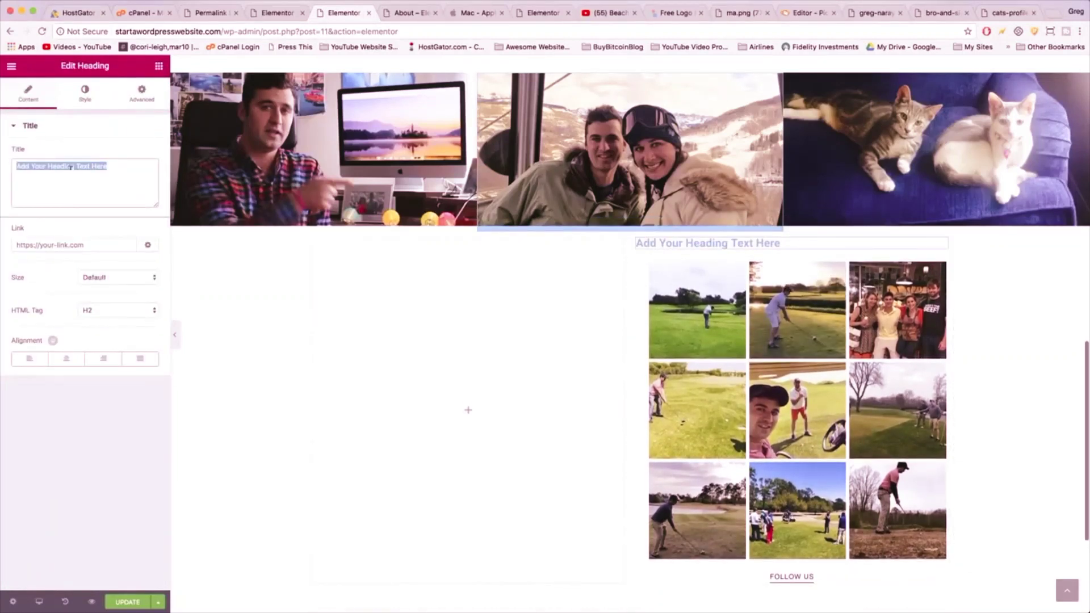
pyautogui.write('Instagram')
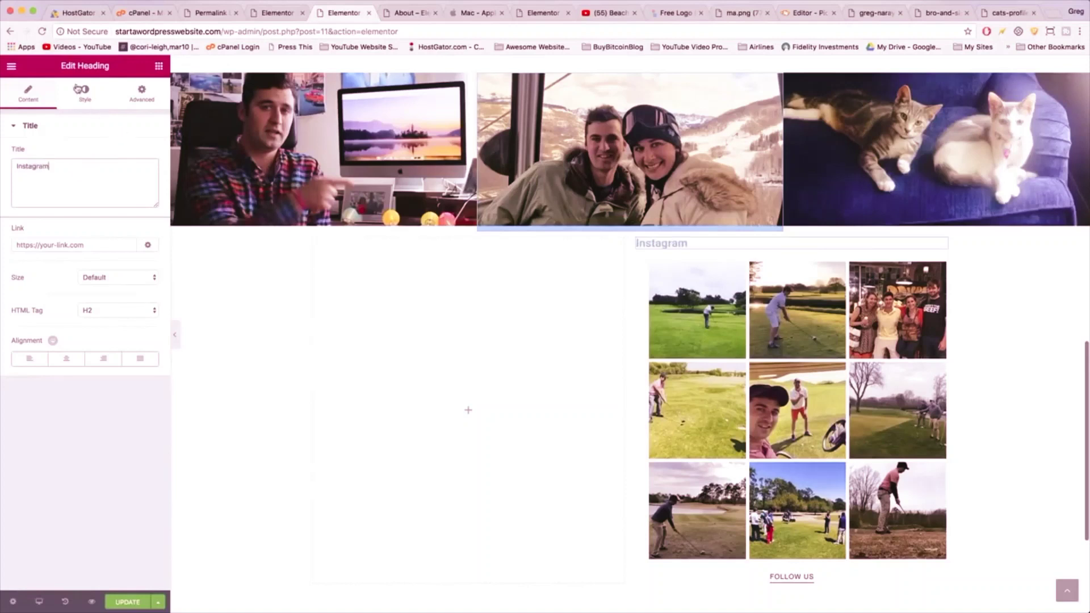
pyautogui.click(66, 358)
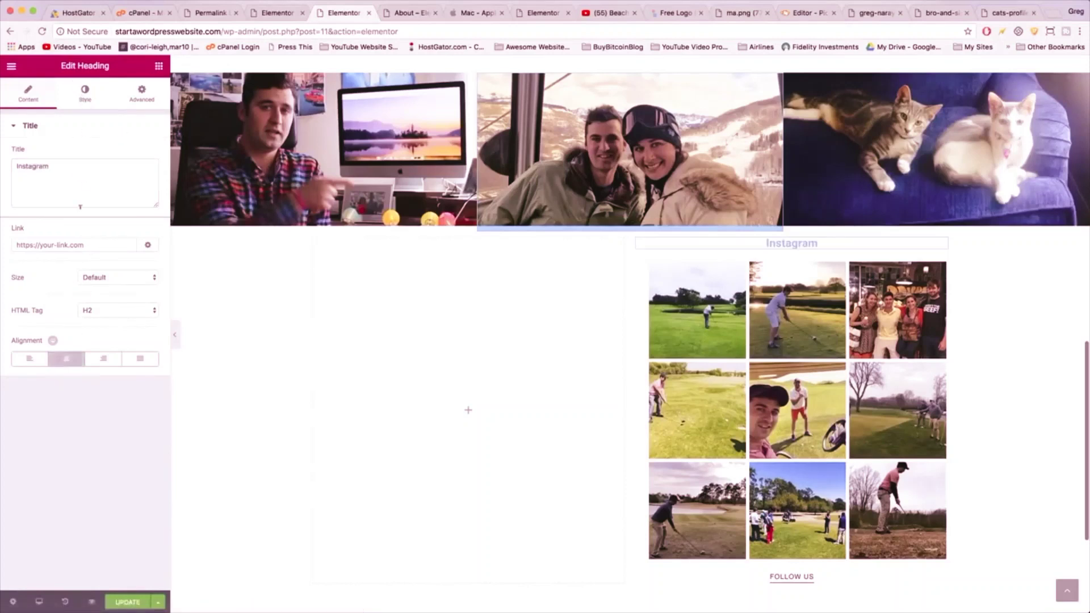
# - Make the Instagram heading black at font size 40 and save the page
pyautogui.click(85, 94)
pyautogui.click(143, 154)
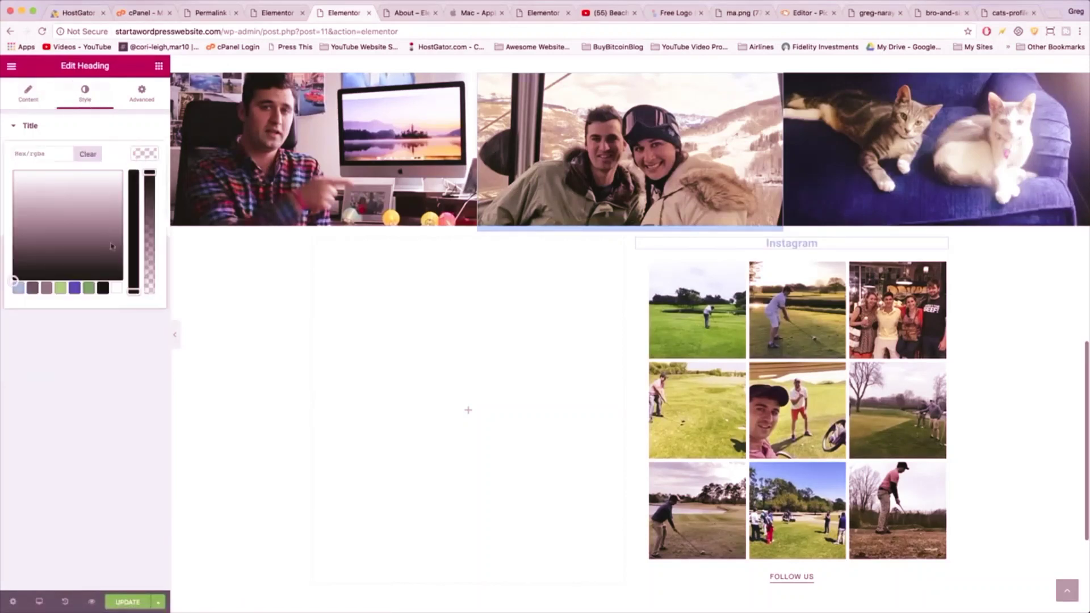
pyautogui.click(102, 288)
pyautogui.click(108, 361)
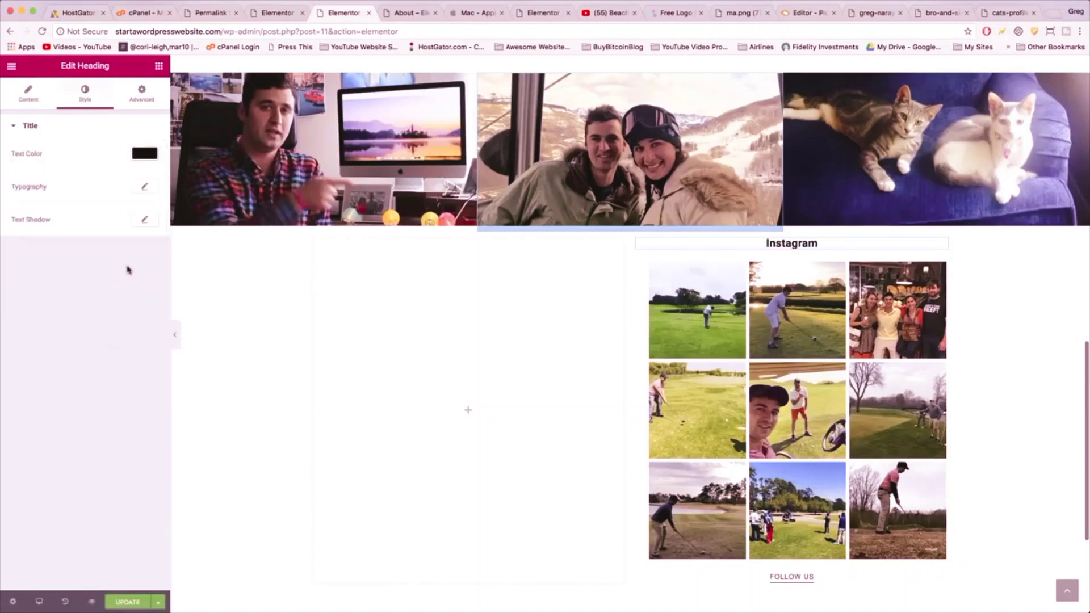
pyautogui.click(145, 186)
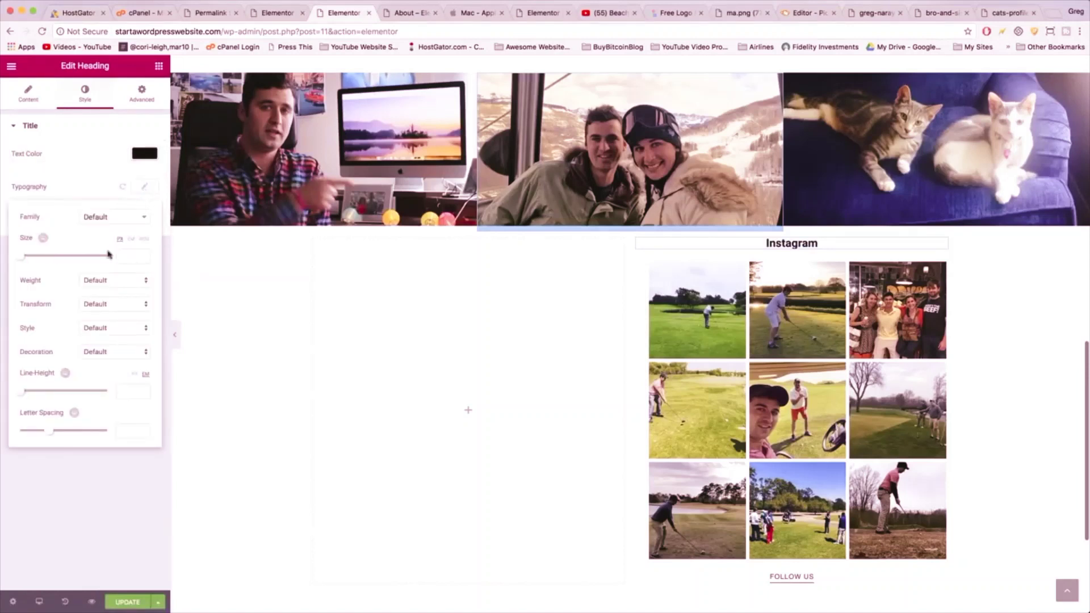
pyautogui.write('40')
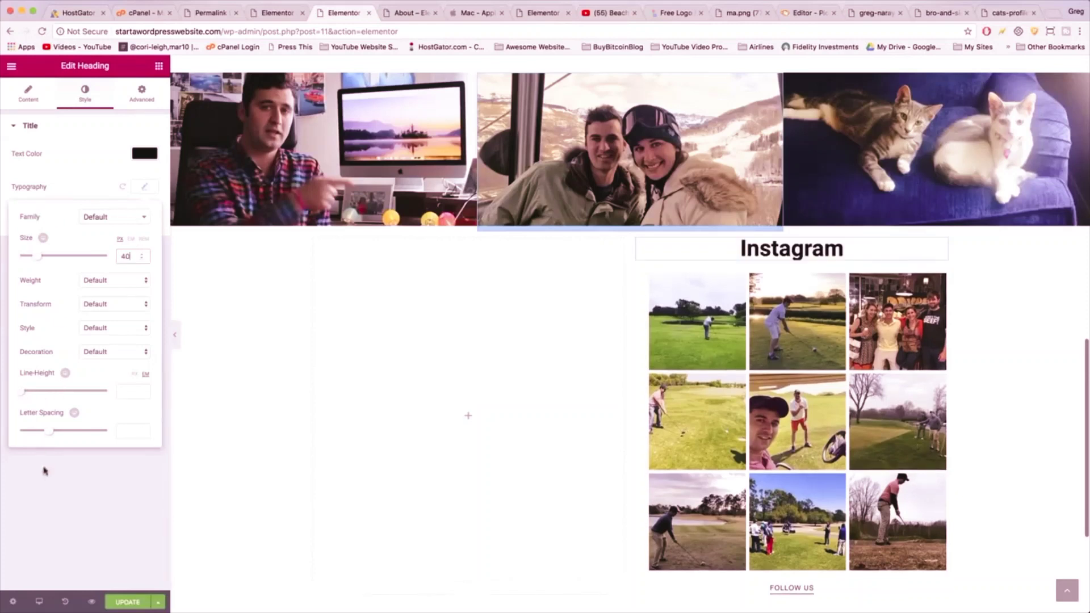
pyautogui.click(80, 510)
pyautogui.click(117, 605)
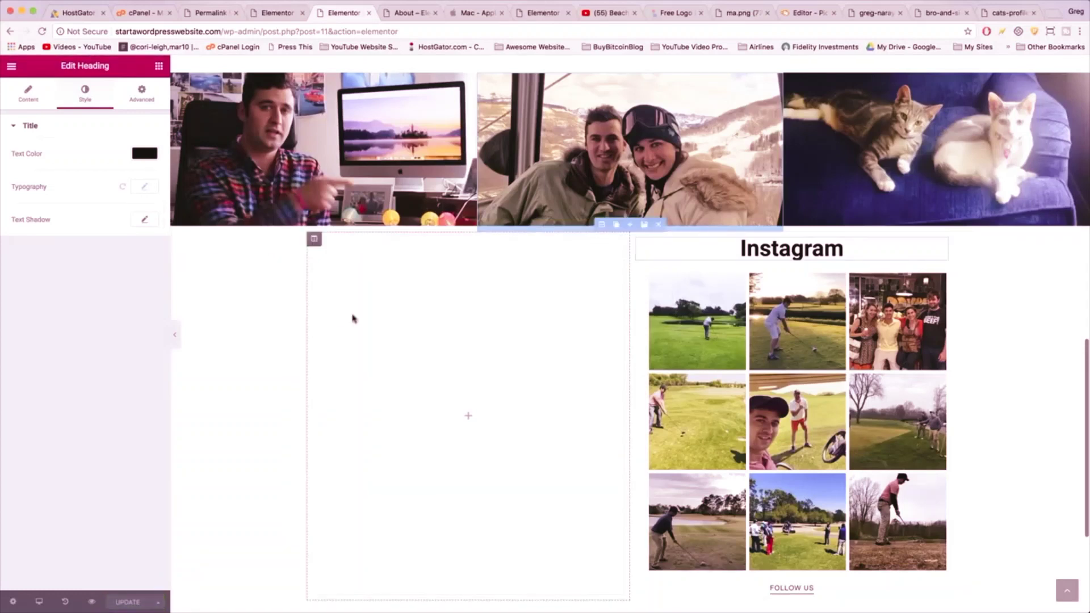
pyautogui.click(160, 66)
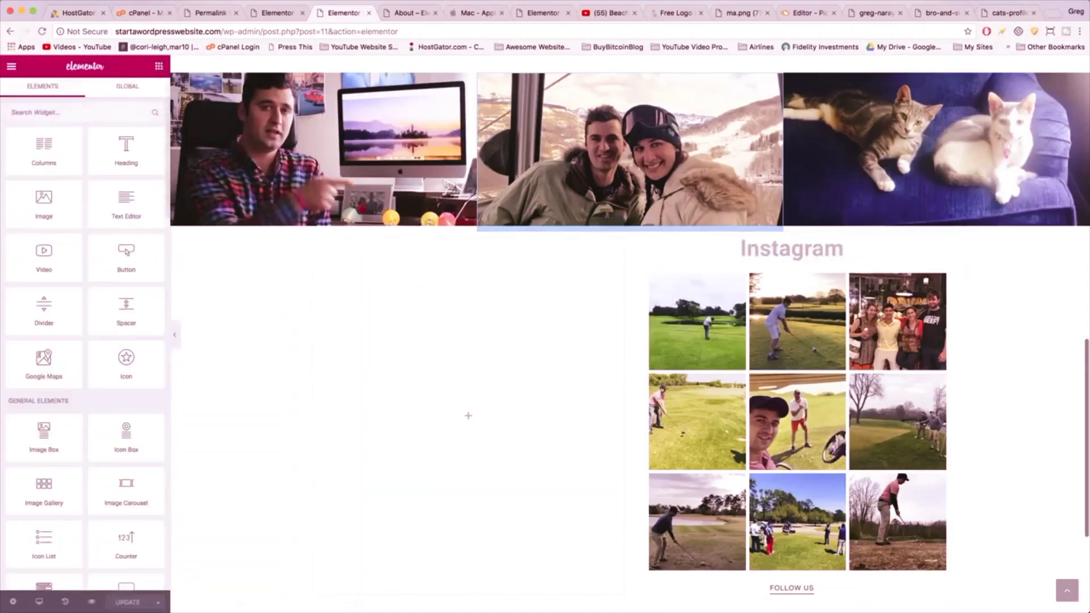
# - Add a Text Editor in the left column holding the pasted 'journey of a thousand miles' quote as a blockquote
pyautogui.moveTo(126, 210); pyautogui.dragTo(442, 305)
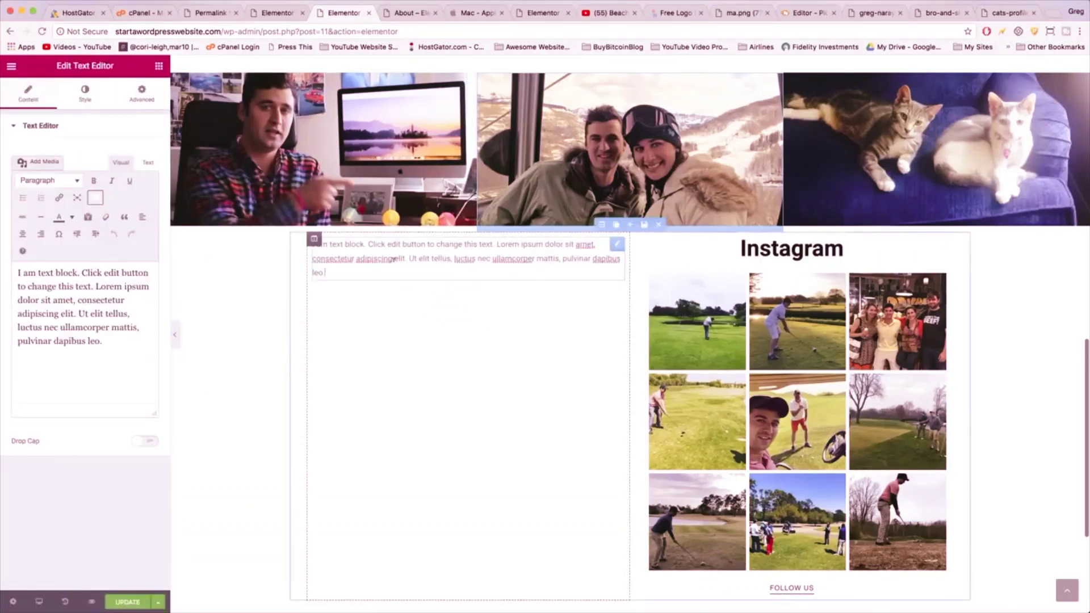
pyautogui.click(130, 314)
pyautogui.press('super+a')
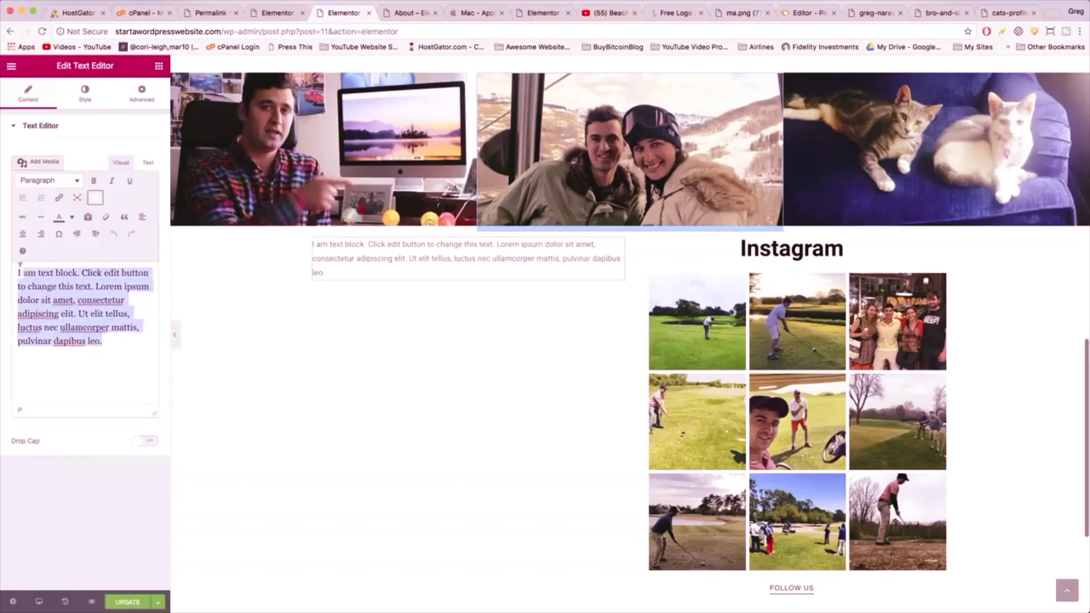
pyautogui.press('BackSpace')
pyautogui.write('"The journey of a thousand miles begins with a single step." - Lao Tzu')
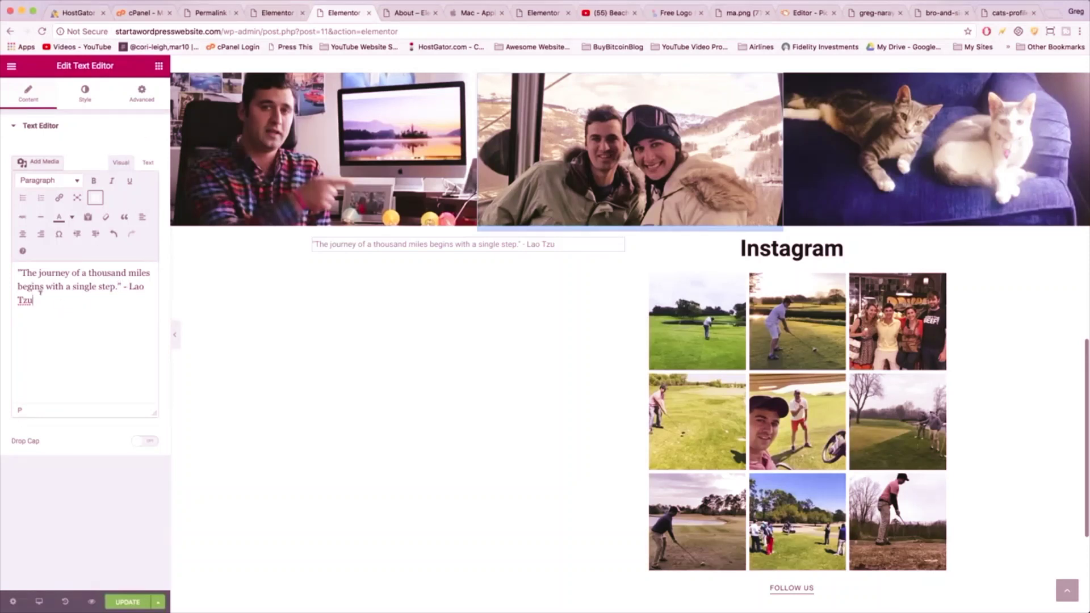
pyautogui.press('super+a')
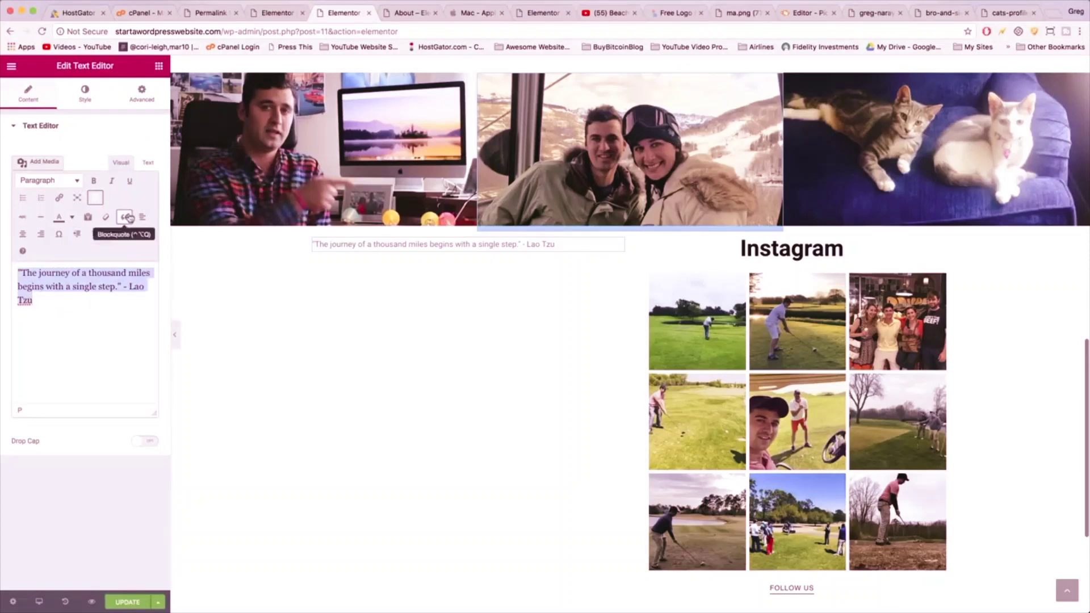
pyautogui.click(126, 217)
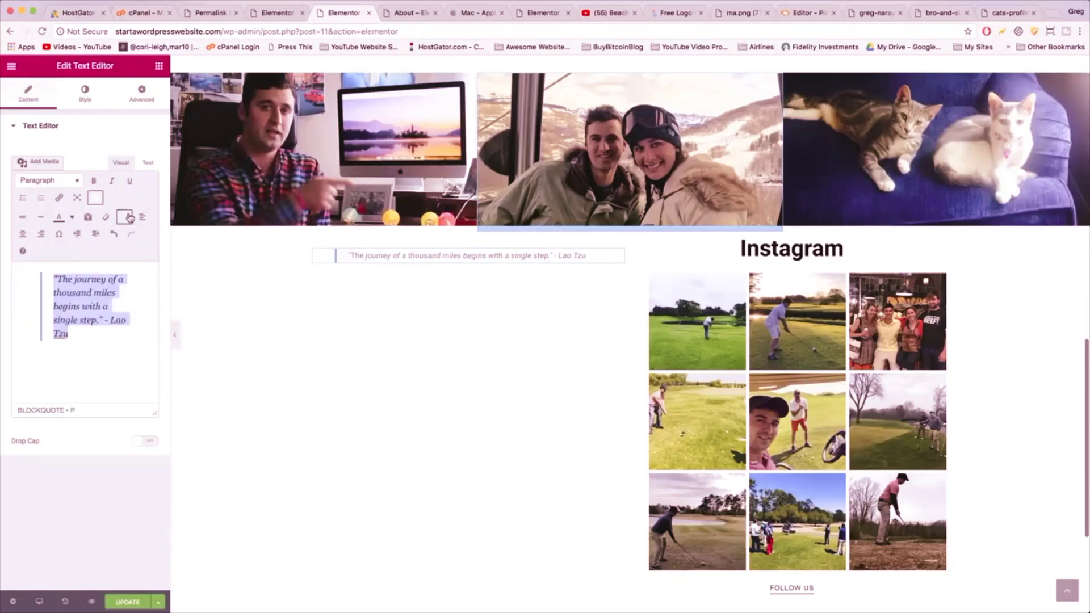
# - Set the quote's typography to size 38 with line height 1.4
pyautogui.click(86, 95)
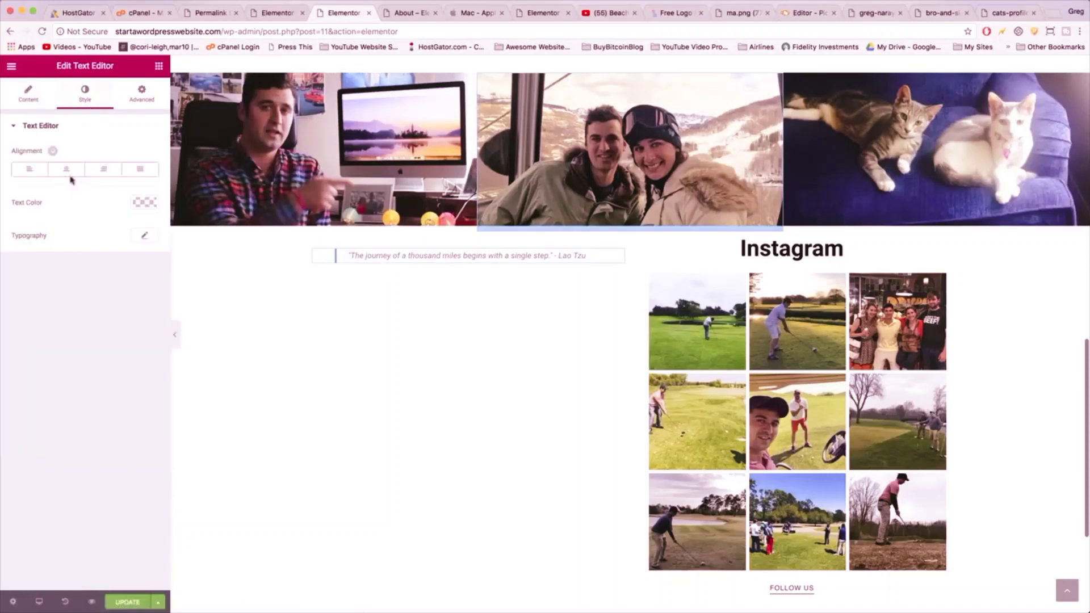
pyautogui.click(142, 233)
pyautogui.moveTo(21, 309); pyautogui.dragTo(37, 306)
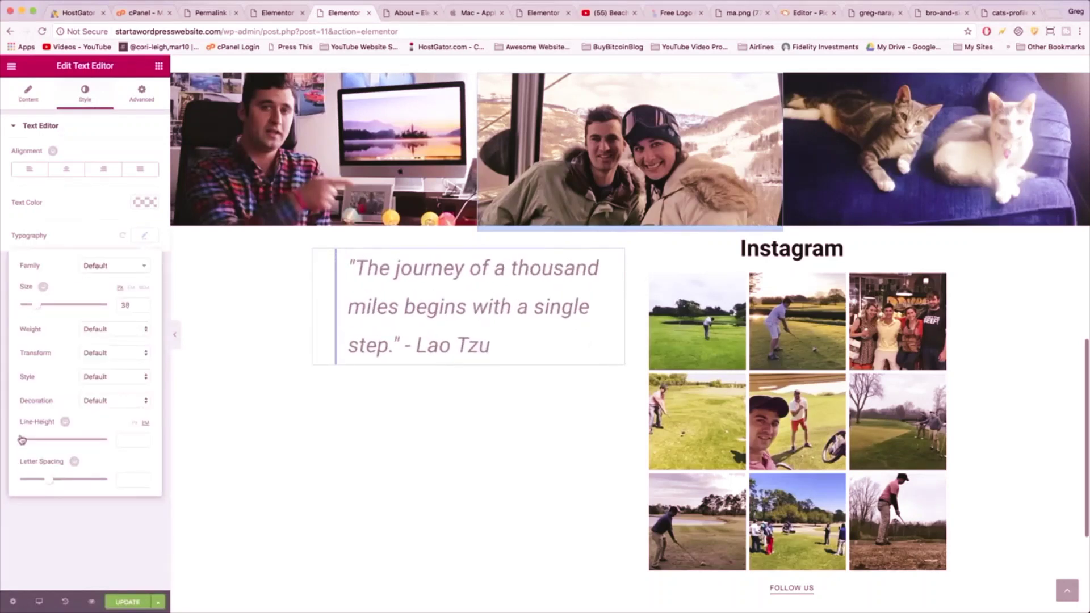
pyautogui.moveTo(22, 439); pyautogui.dragTo(33, 442)
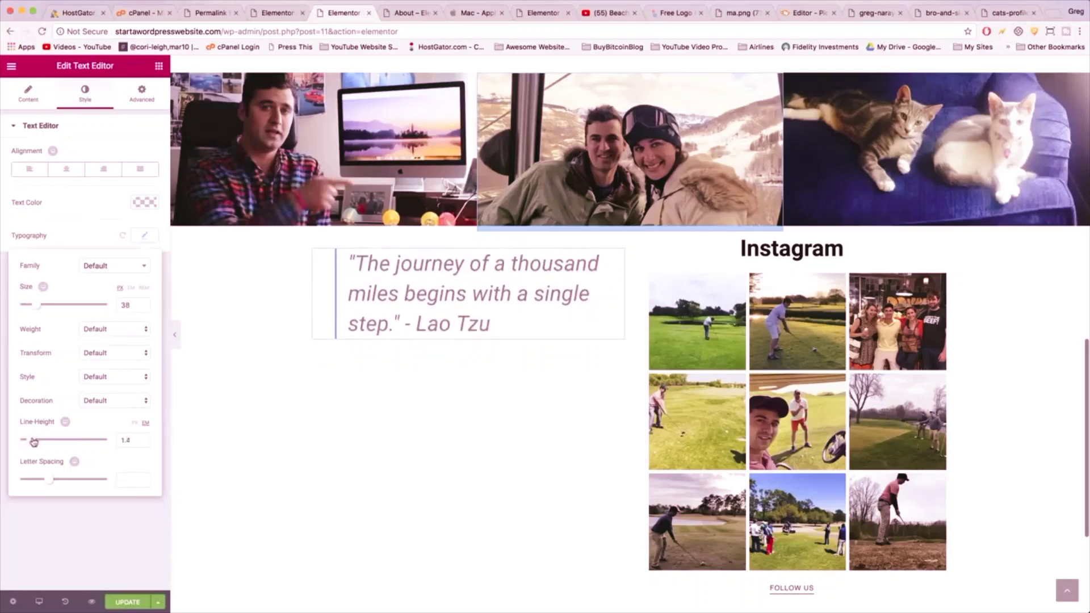
pyautogui.click(473, 278)
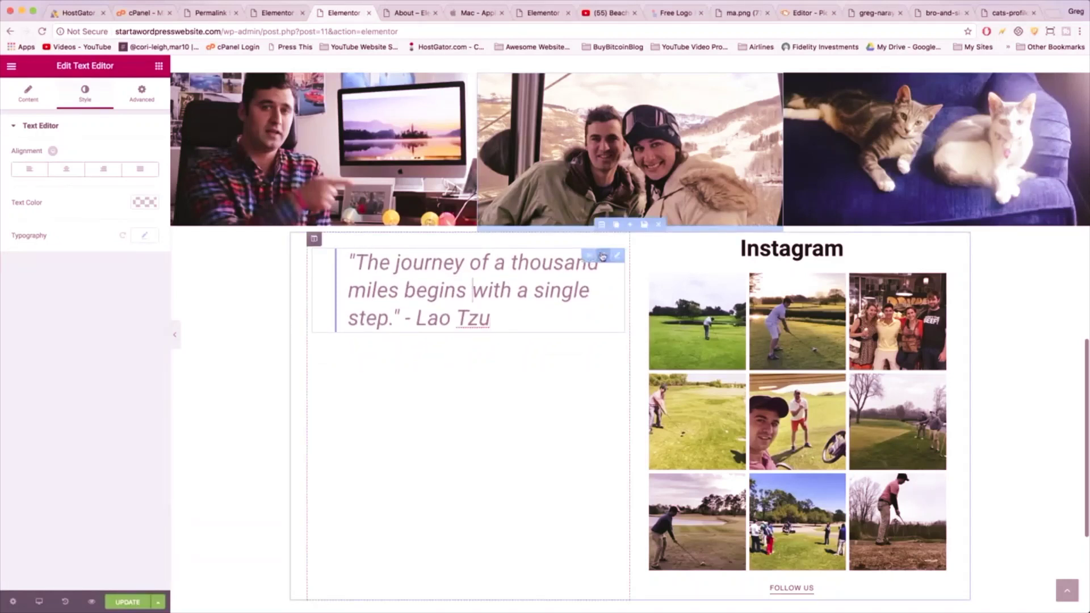
# - Duplicate the quote block twice and change the middle copy to 'Buy the ticket, book the trip.' – Casey Neistat
pyautogui.click(601, 257)
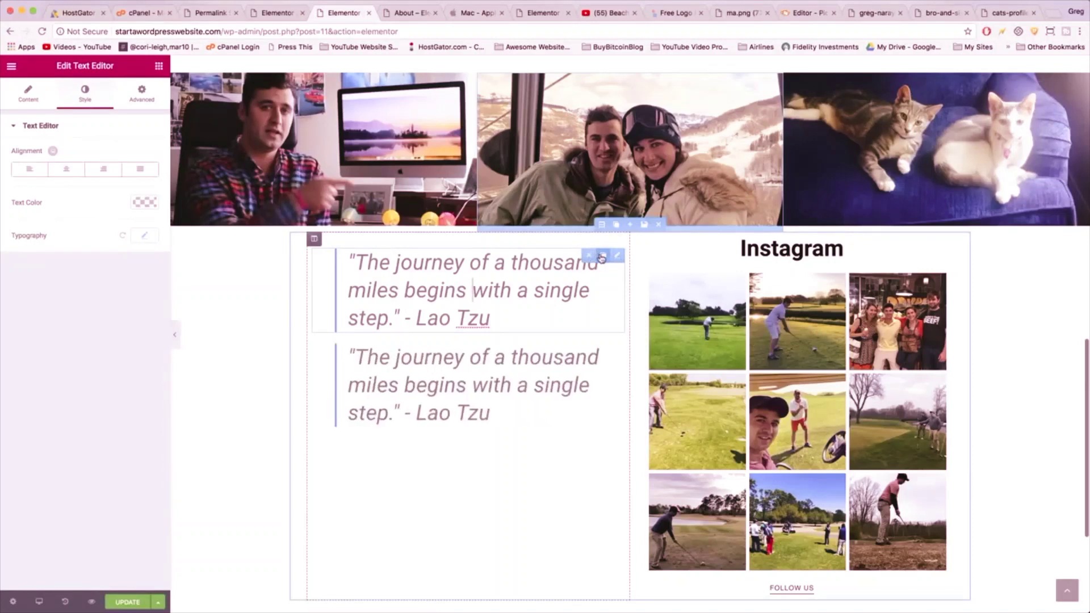
pyautogui.click(602, 257)
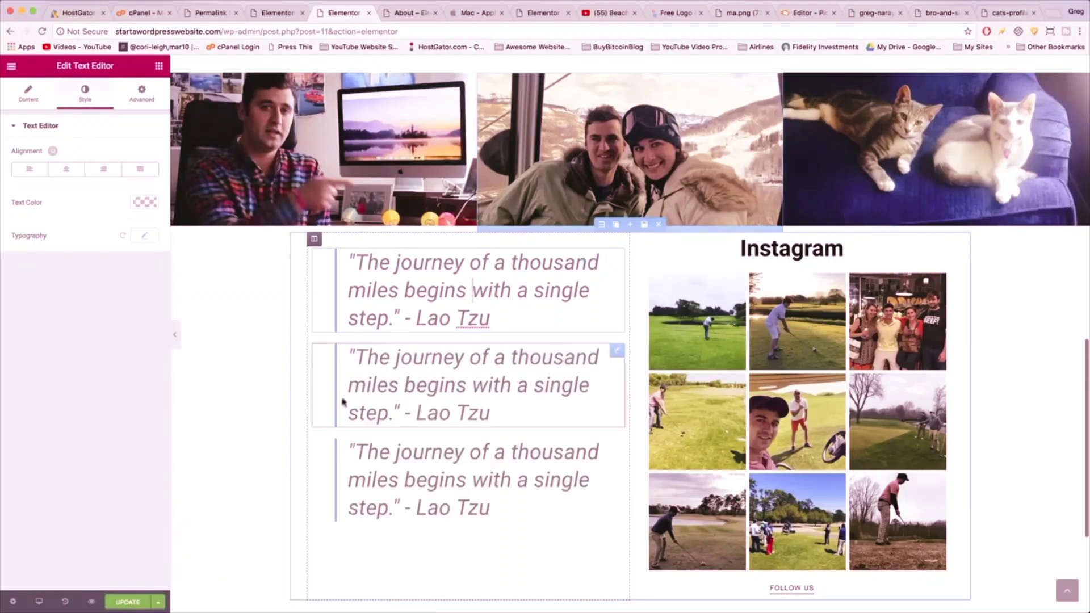
pyautogui.click(384, 413)
pyautogui.moveTo(392, 412); pyautogui.dragTo(355, 357)
pyautogui.write('Buy the ')
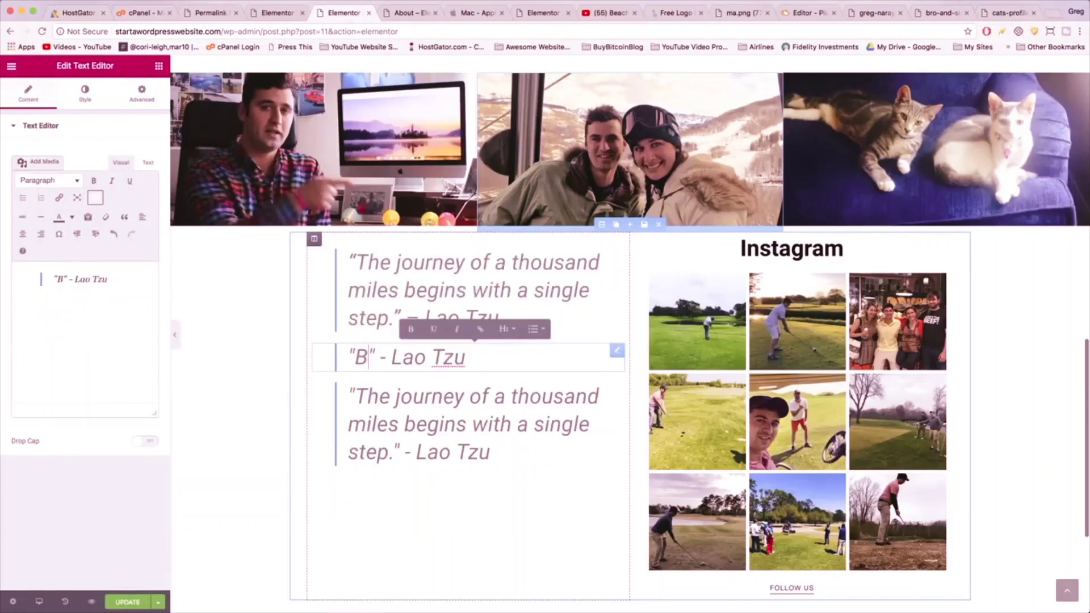
pyautogui.write('ticket, book the t')
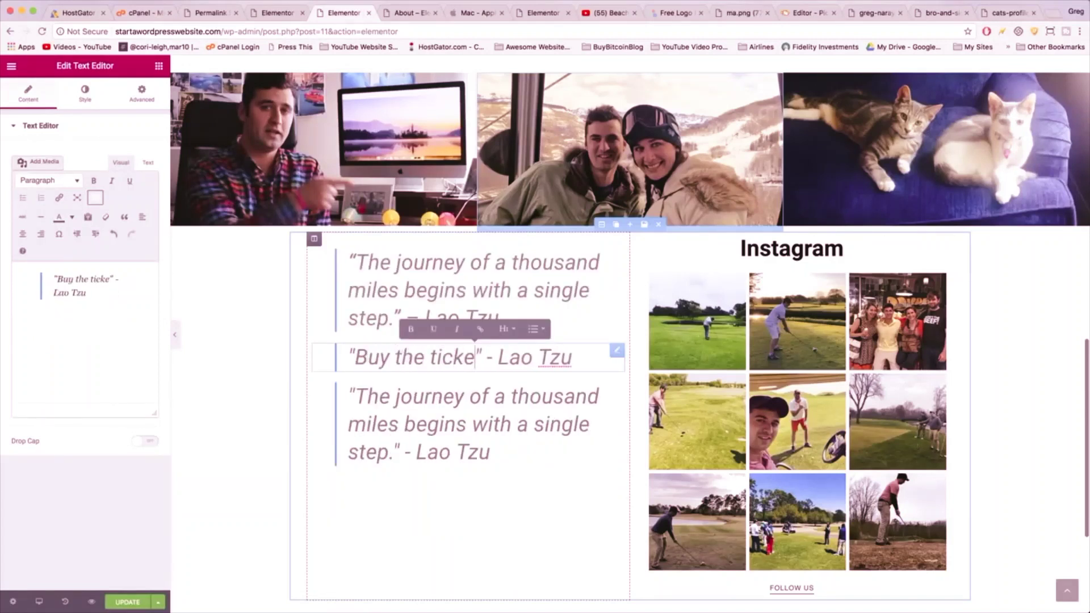
pyautogui.write('rip.')
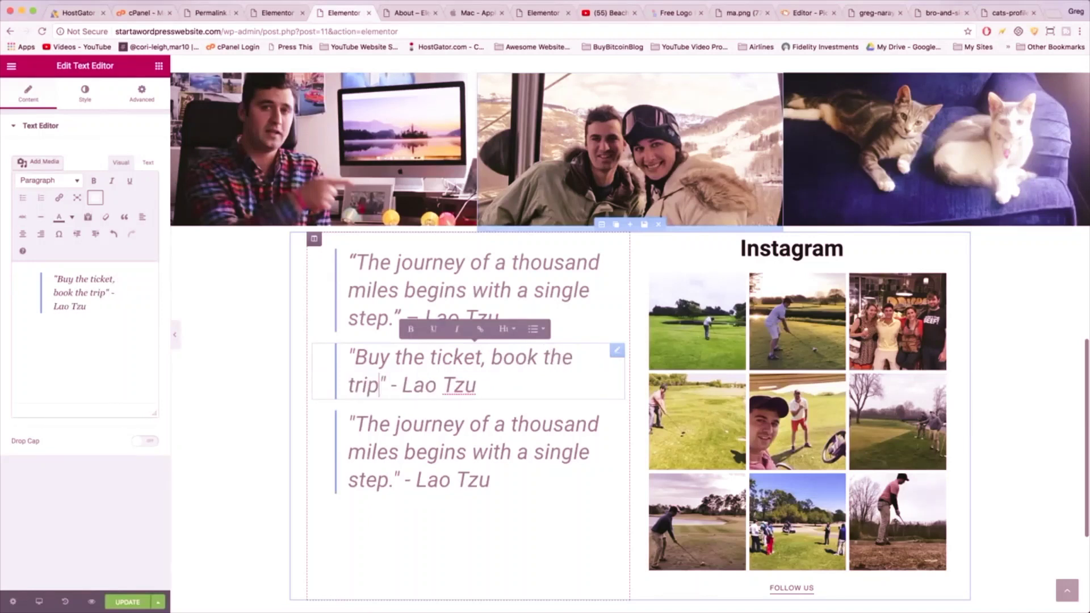
pyautogui.doubleClick(463, 386)
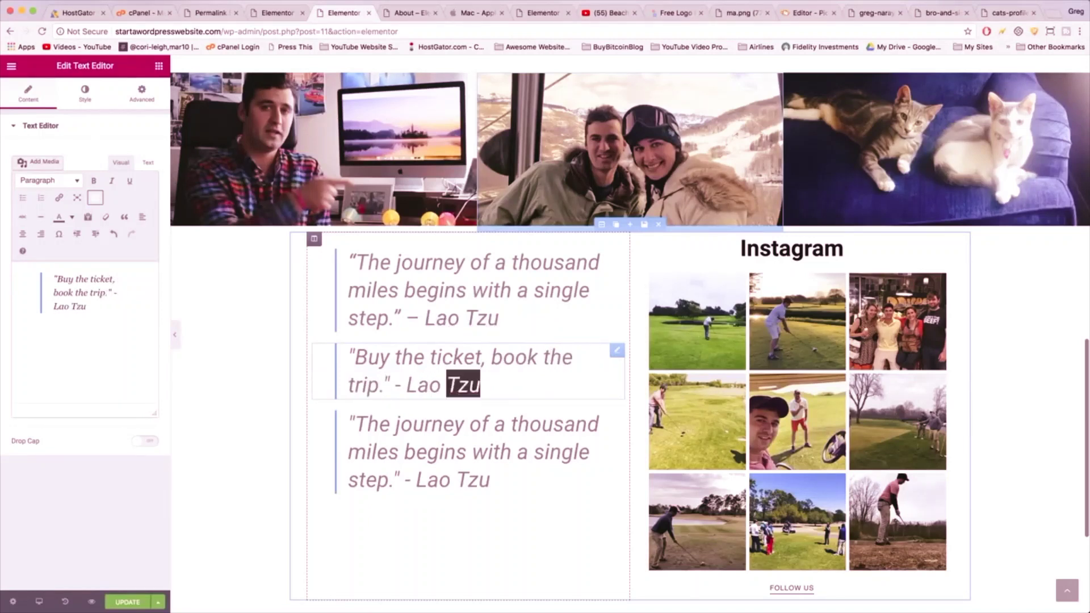
pyautogui.press('BackSpace')
pyautogui.press('BackSpace')
pyautogui.press('BackSpace')
pyautogui.press('BackSpace')
pyautogui.press('BackSpace')
pyautogui.write('Cas')
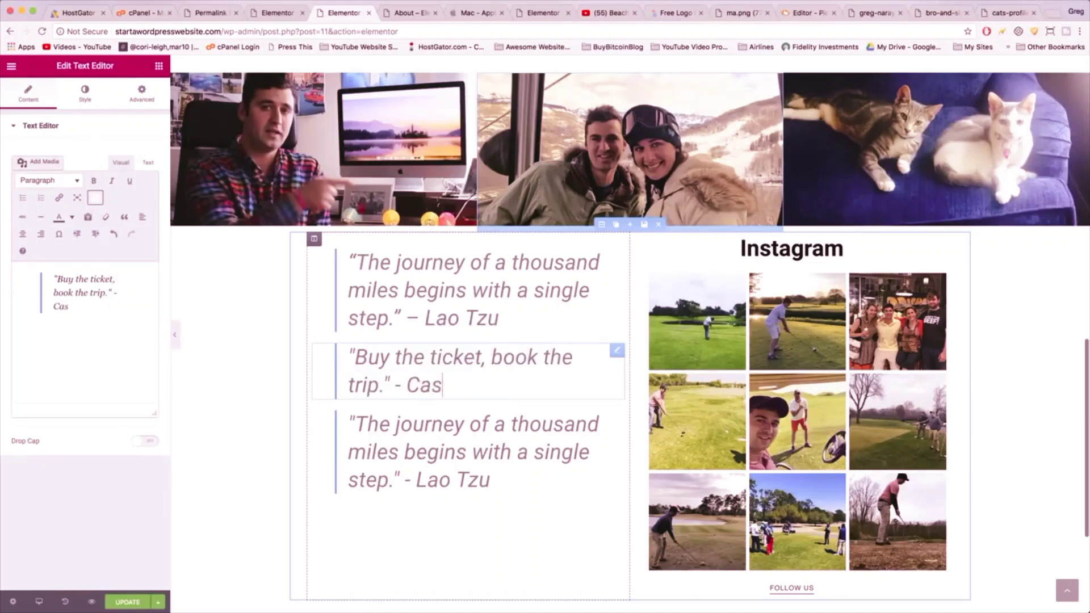
pyautogui.write('ey Nesi')
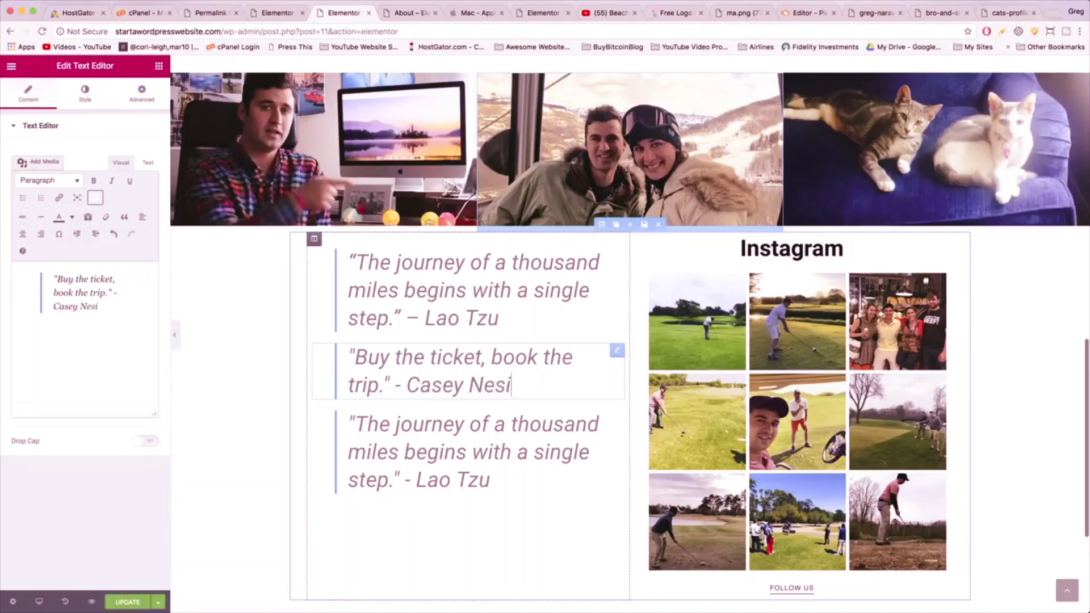
pyautogui.press('BackSpace')
pyautogui.press('BackSpace')
pyautogui.write('istat')
# - Change the third copy to 'Be one with it, and it will be one with you.' – Proverb
pyautogui.click(494, 478)
pyautogui.scroll(-3, 494, 478)
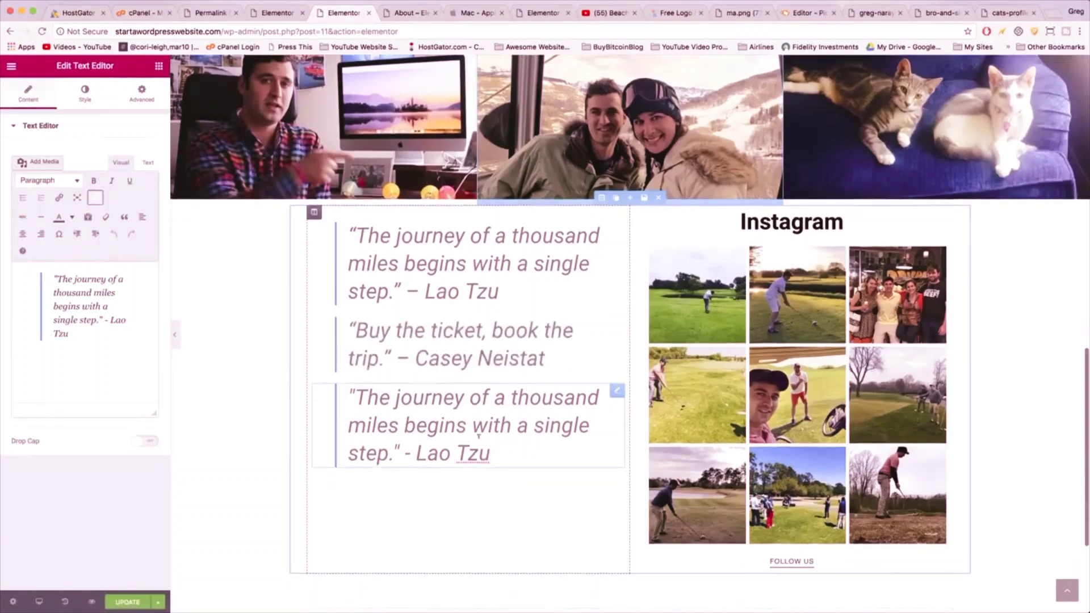
pyautogui.moveTo(393, 364); pyautogui.dragTo(357, 309)
pyautogui.write('Be one with it, ')
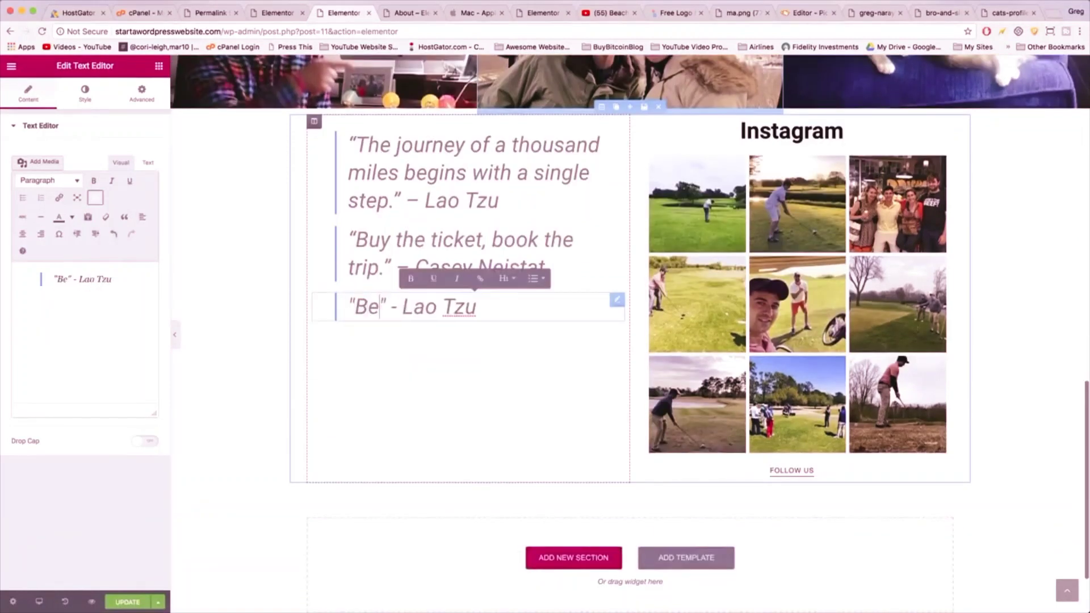
pyautogui.write('and it will be one wi')
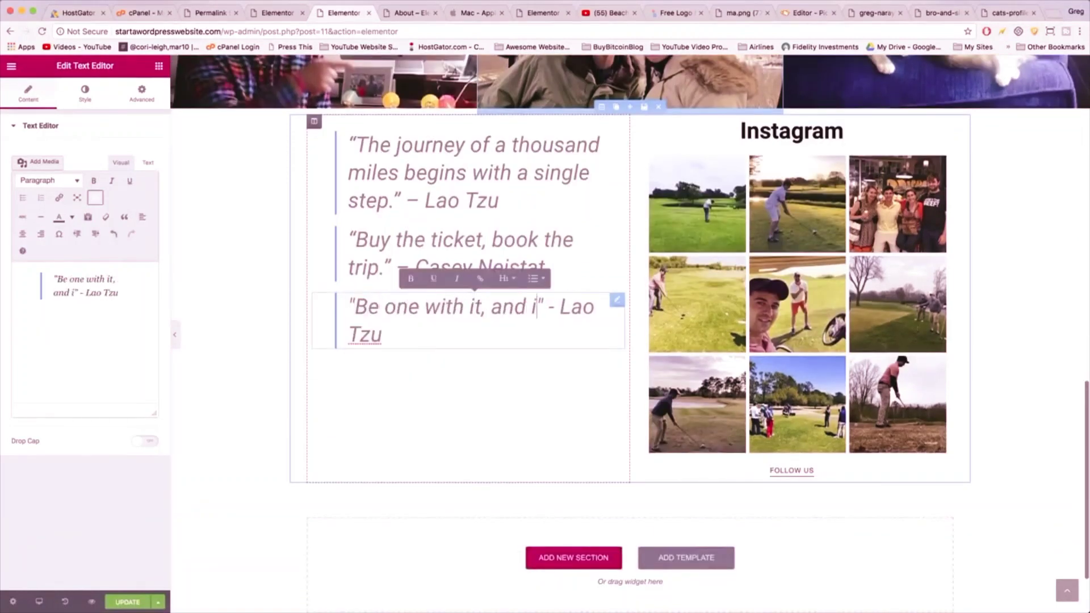
pyautogui.write('th you.')
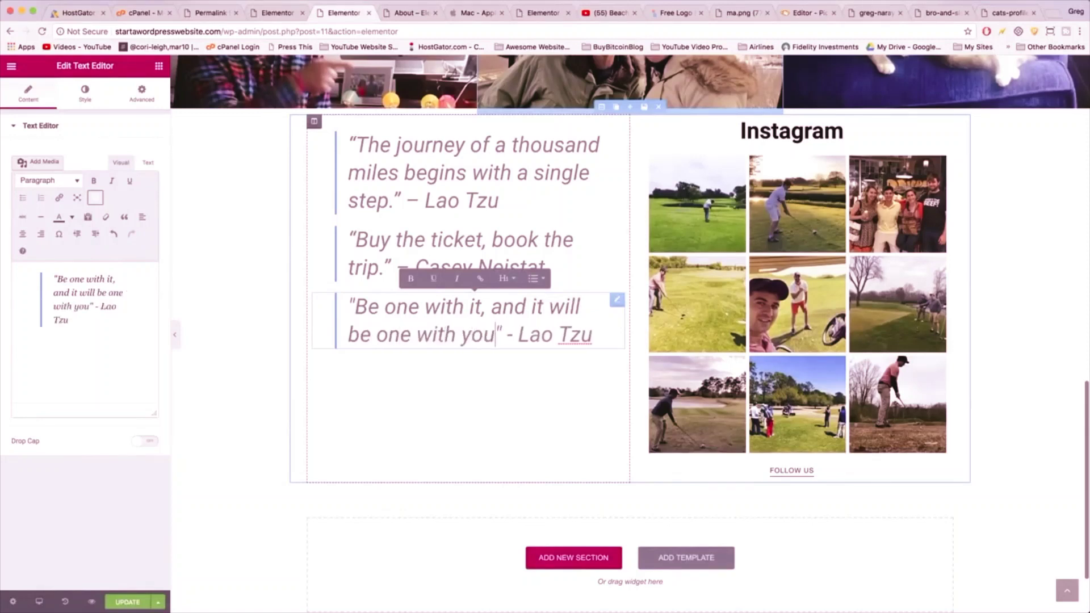
pyautogui.doubleClick(579, 334)
pyautogui.press('BackSpace')
pyautogui.press('BackSpace')
pyautogui.press('BackSpace')
pyautogui.press('BackSpace')
pyautogui.press('BackSpace')
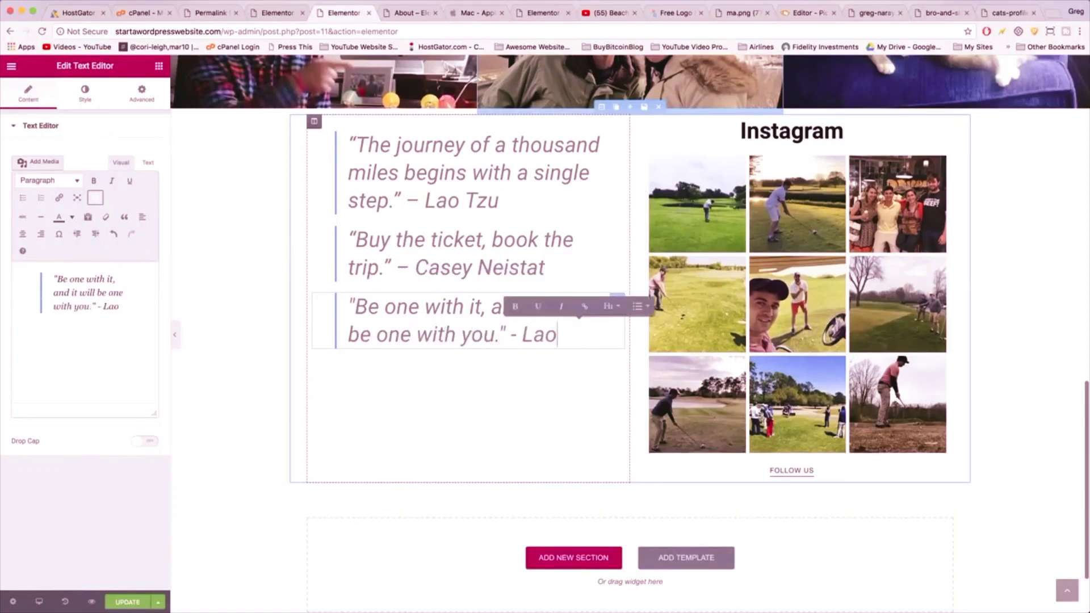
pyautogui.write('P')
pyautogui.press('BackSpace')
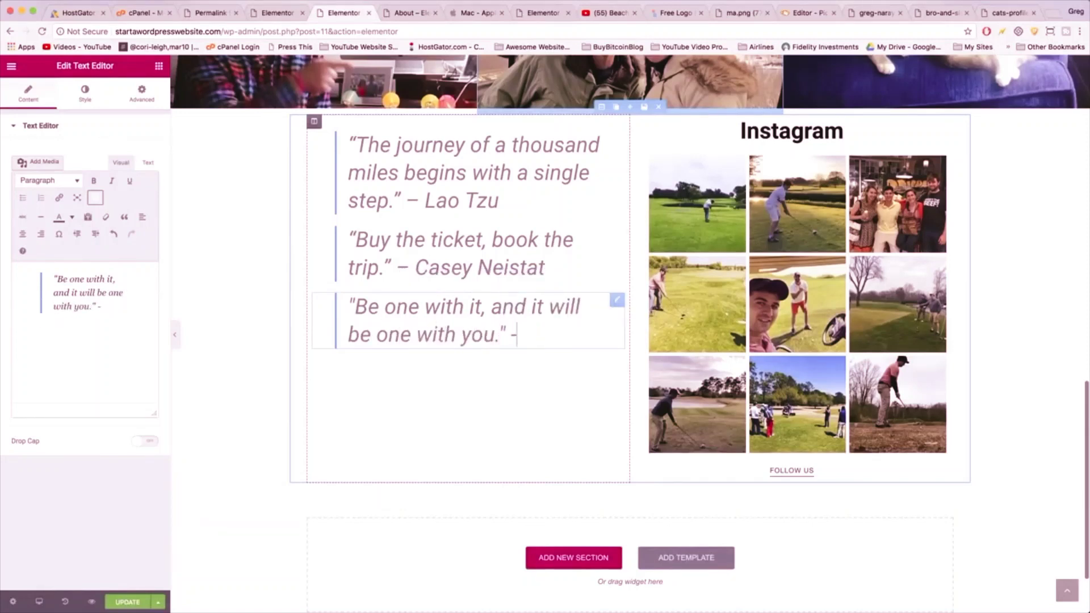
pyautogui.write('Proverb')
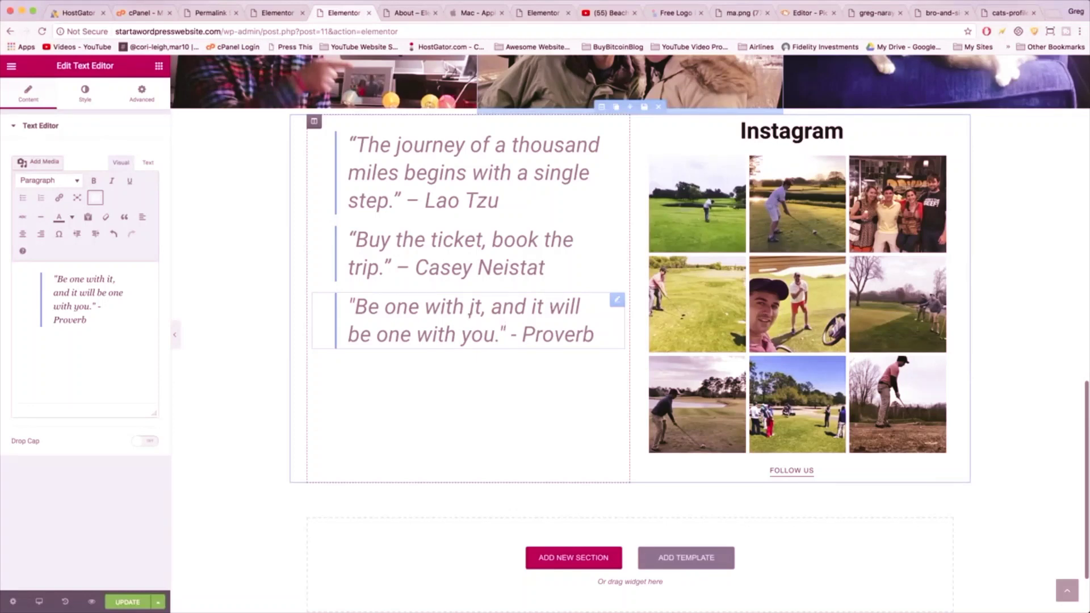
pyautogui.scroll(1, 526, 401)
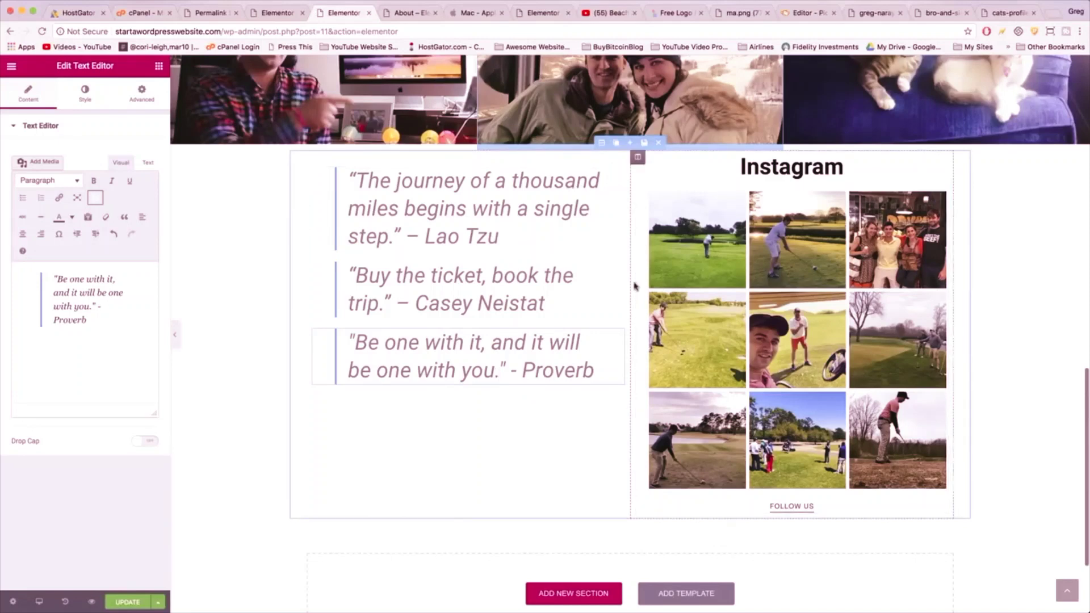
pyautogui.scroll(2, 635, 286)
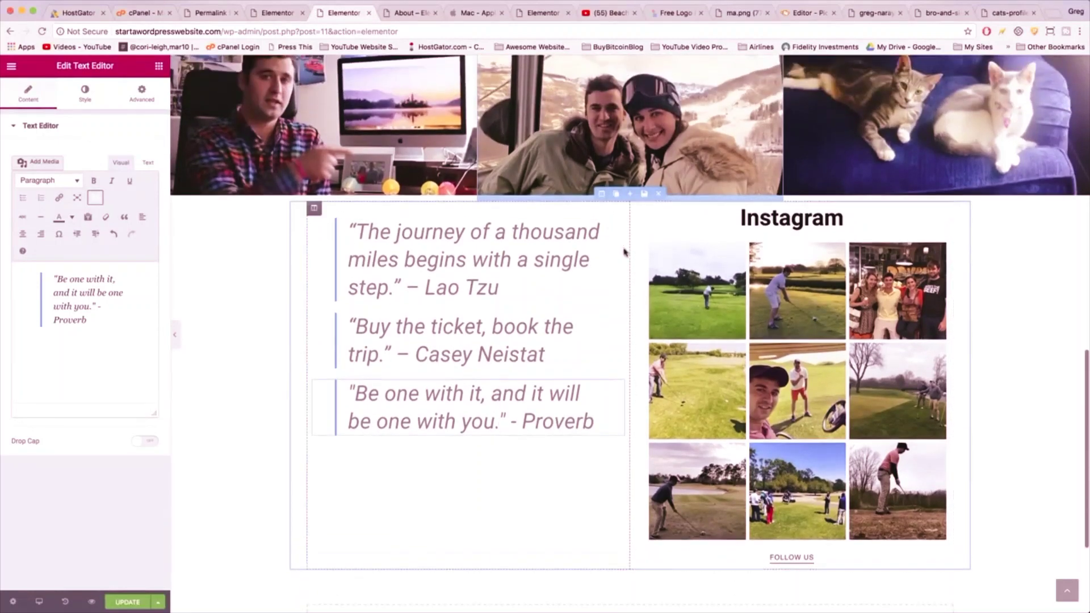
# - Give the quotes section 40 padding on all sides and update the page
pyautogui.click(600, 193)
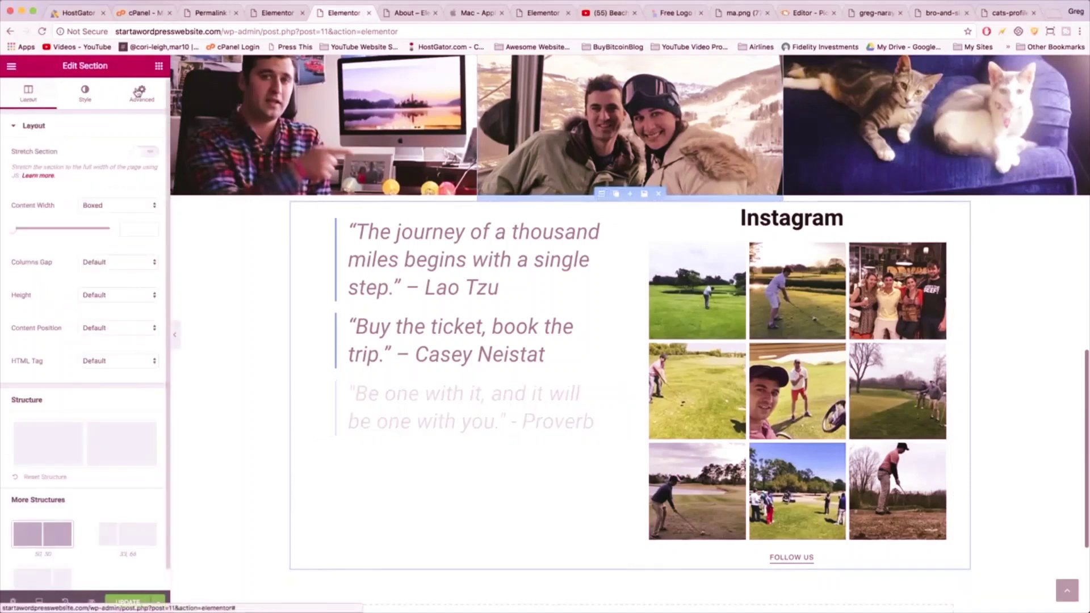
pyautogui.click(141, 94)
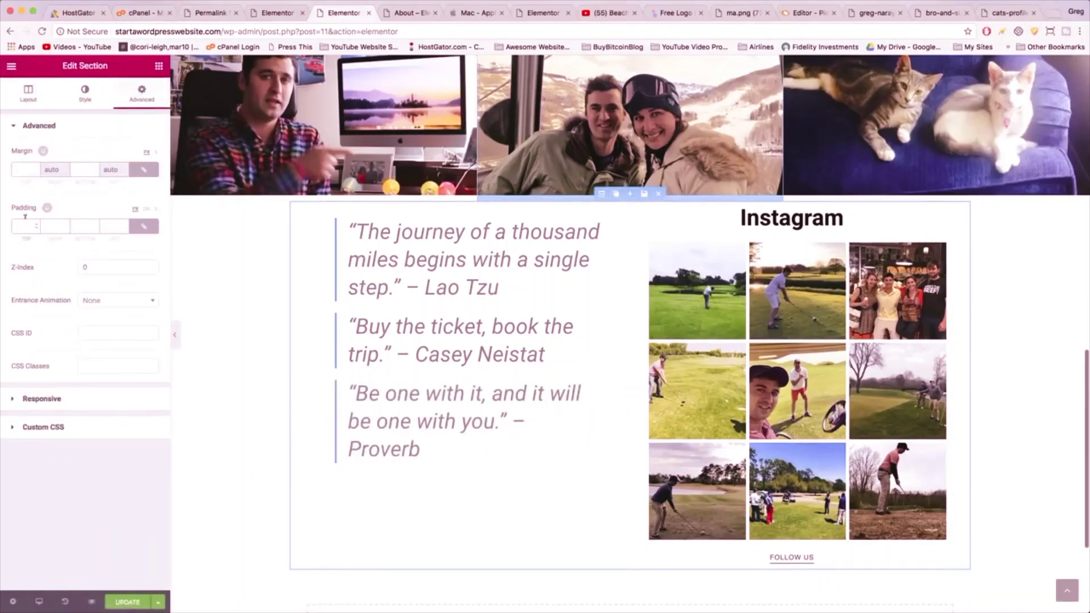
pyautogui.click(25, 226)
pyautogui.write('40')
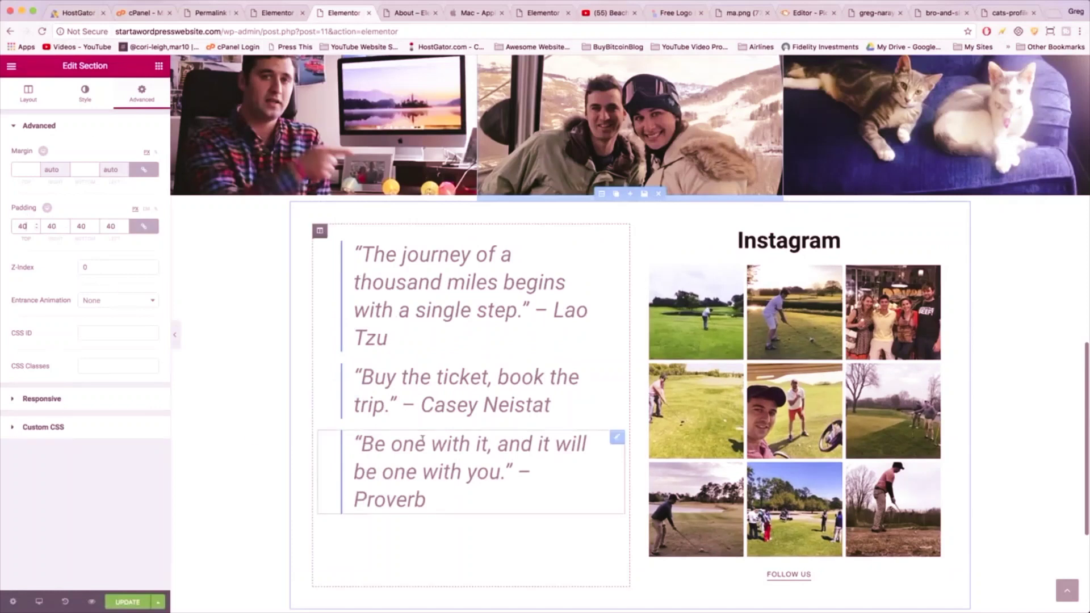
pyautogui.scroll(-4, 307, 507)
pyautogui.click(127, 602)
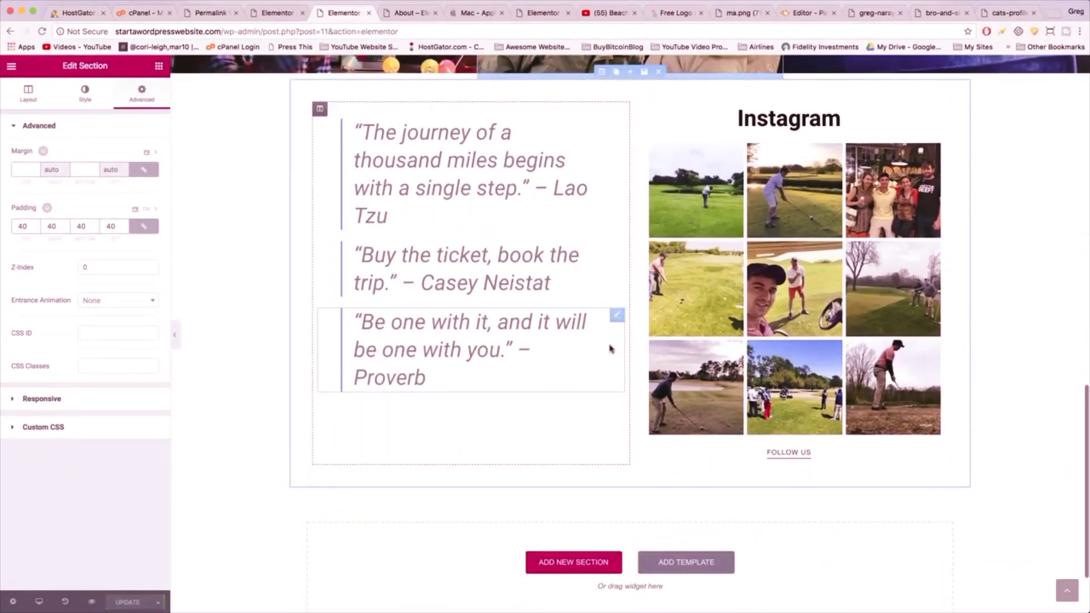
# - Scroll through the live About page down to the footer and back up
pyautogui.click(408, 12)
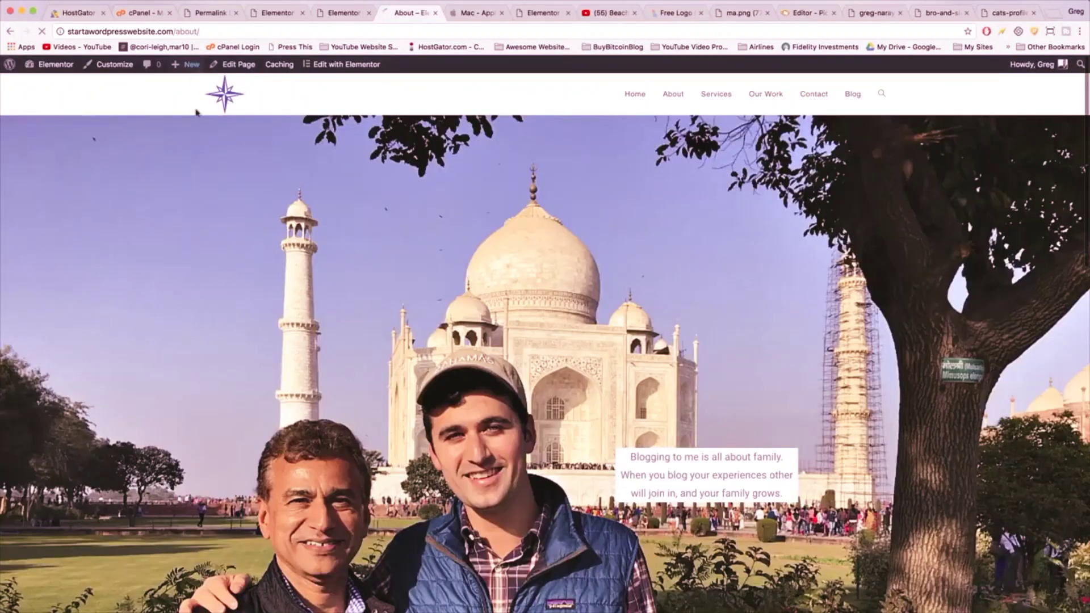
pyautogui.scroll(-5, 236, 232)
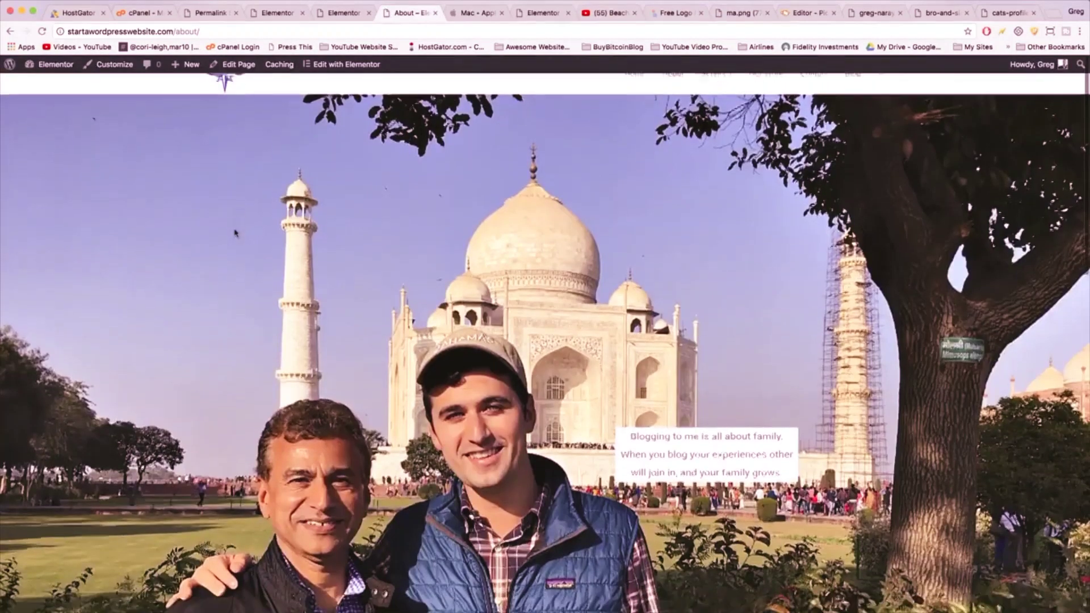
pyautogui.scroll(-5, 378, 229)
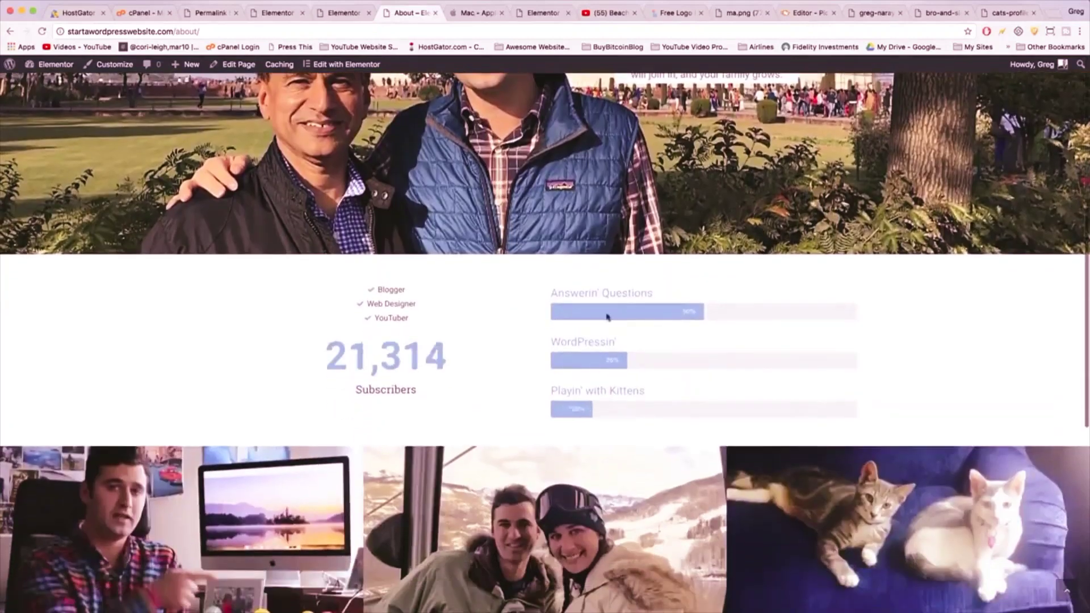
pyautogui.scroll(-10, 587, 304)
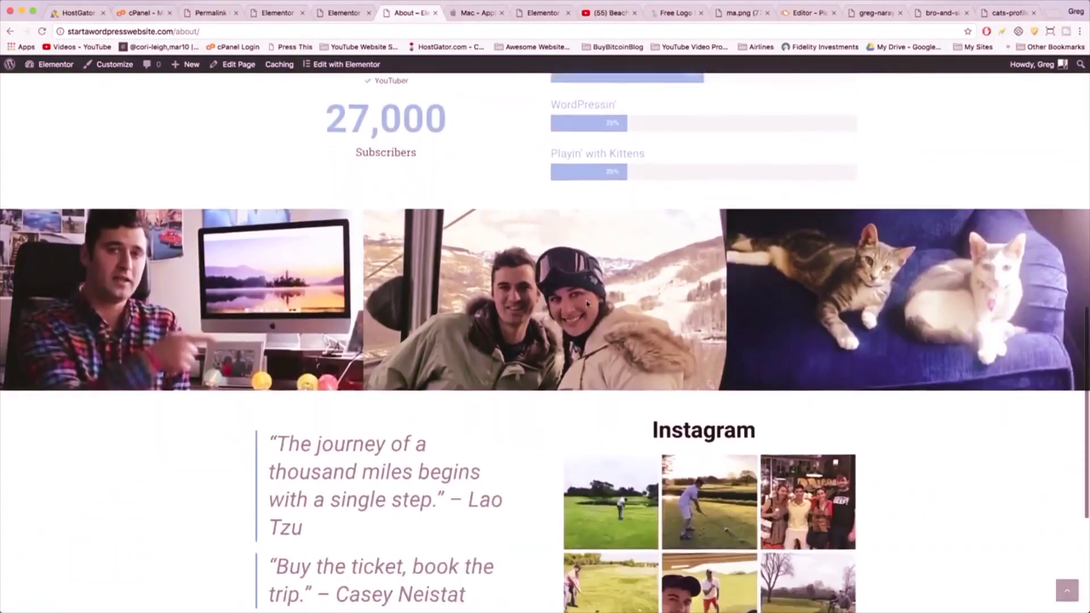
pyautogui.scroll(-2, 617, 497)
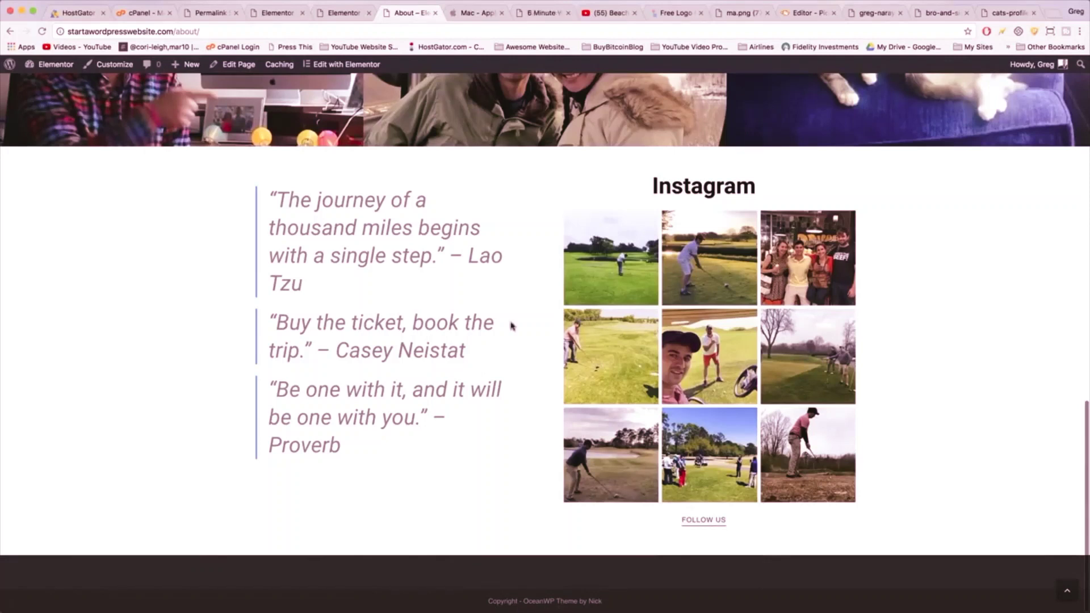
pyautogui.scroll(15, 552, 550)
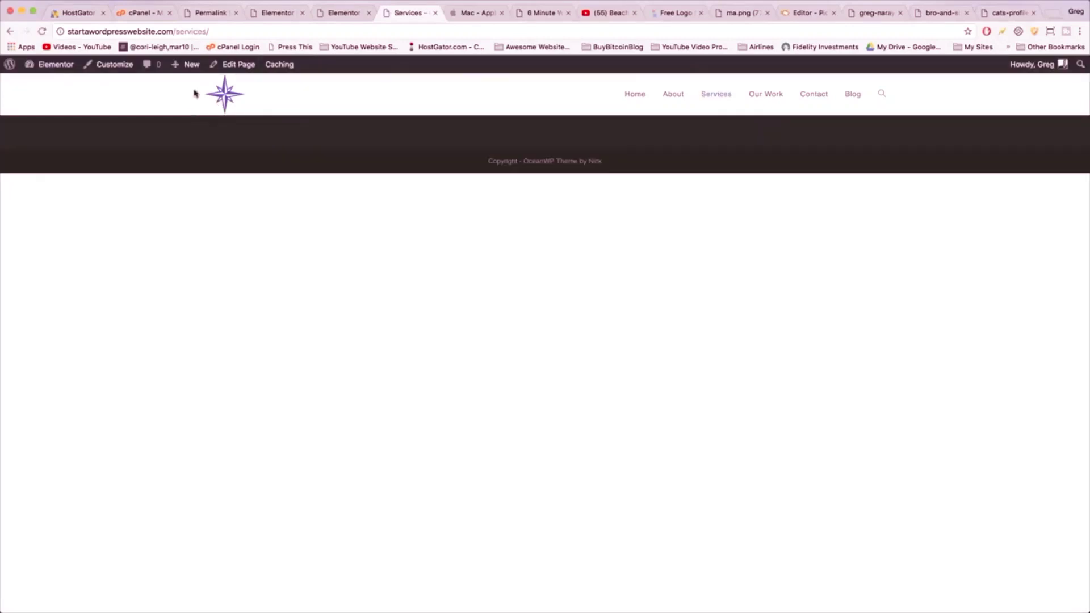
# - Open the Services page in Elementor and add a two-column section
pyautogui.click(239, 65)
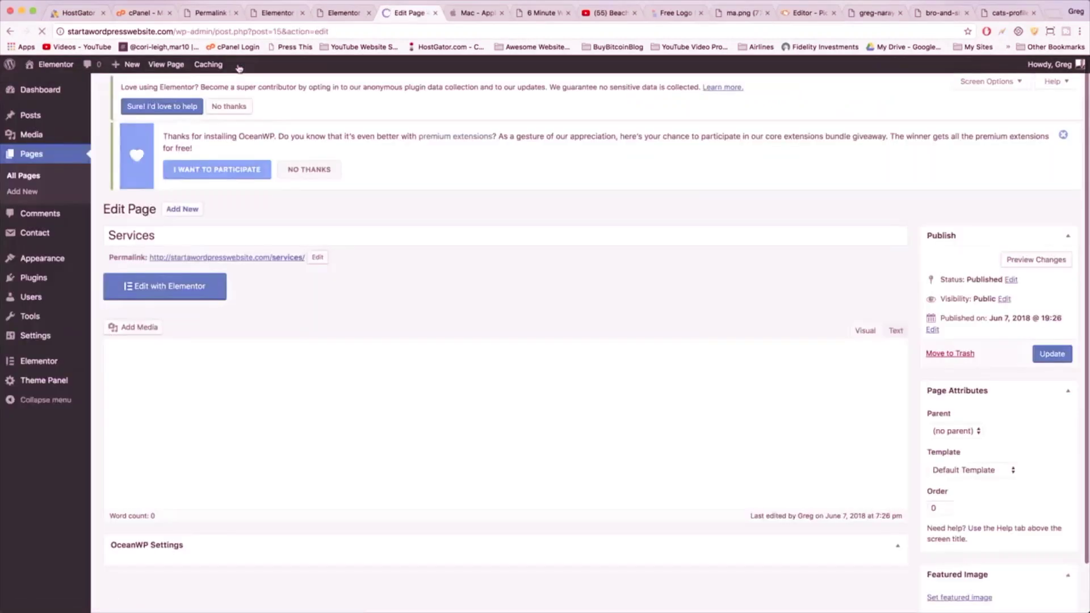
pyautogui.click(182, 306)
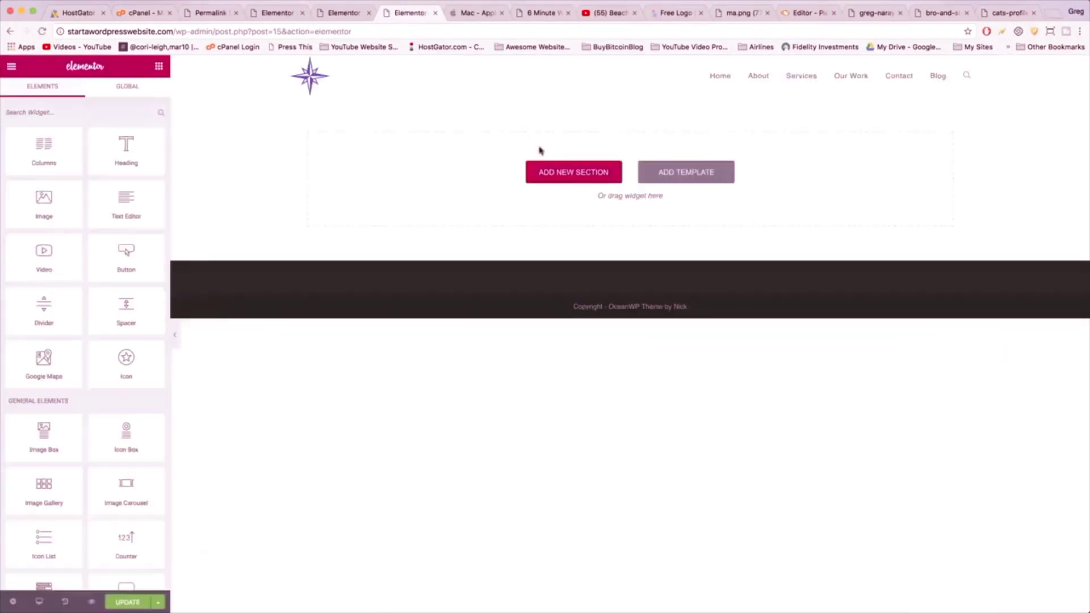
pyautogui.click(609, 174)
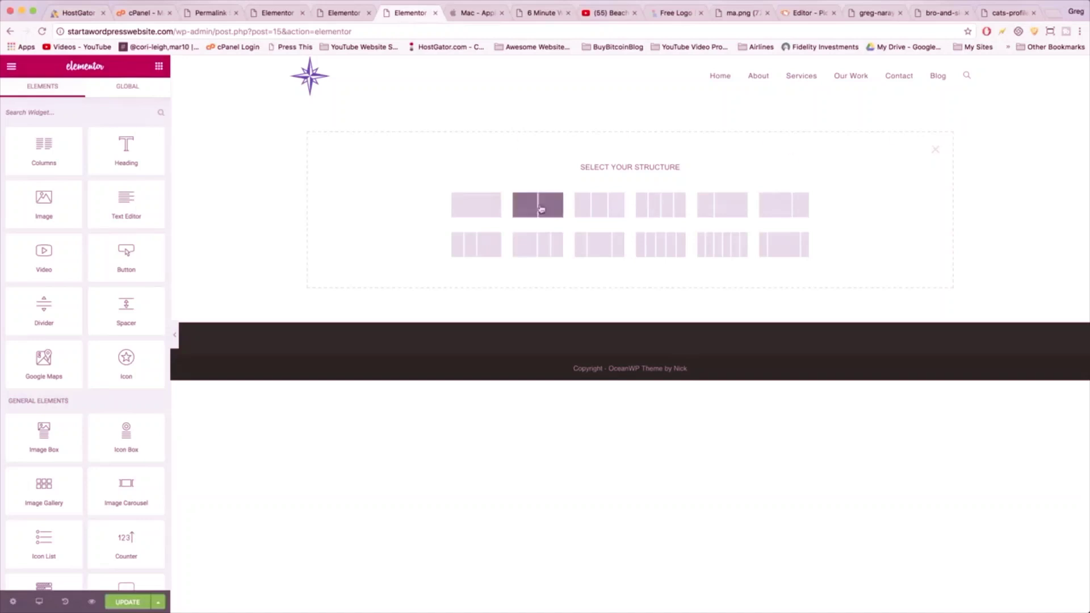
pyautogui.click(542, 214)
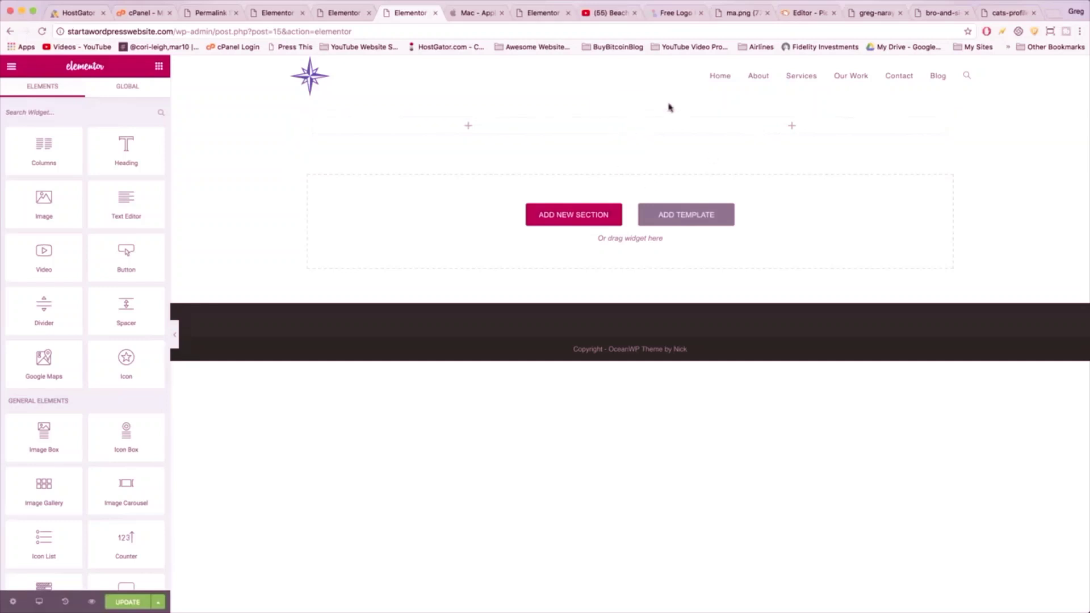
# - Place a Heading, a Divider and a Text Editor widget in the right column
pyautogui.click(702, 138)
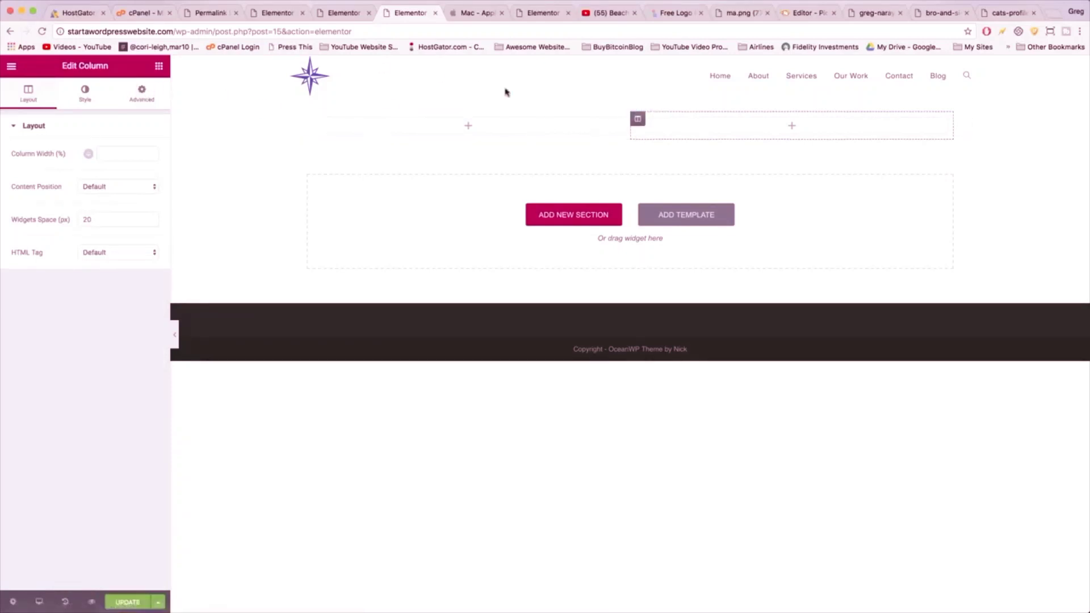
pyautogui.moveTo(672, 131)
pyautogui.click(159, 66)
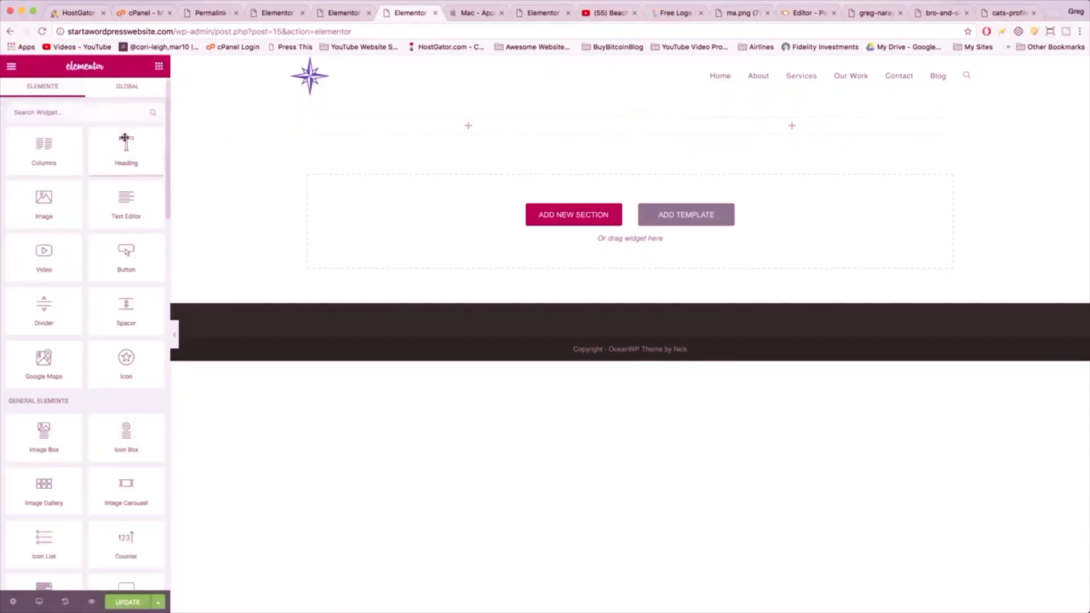
pyautogui.moveTo(125, 139); pyautogui.dragTo(716, 127)
pyautogui.click(146, 100)
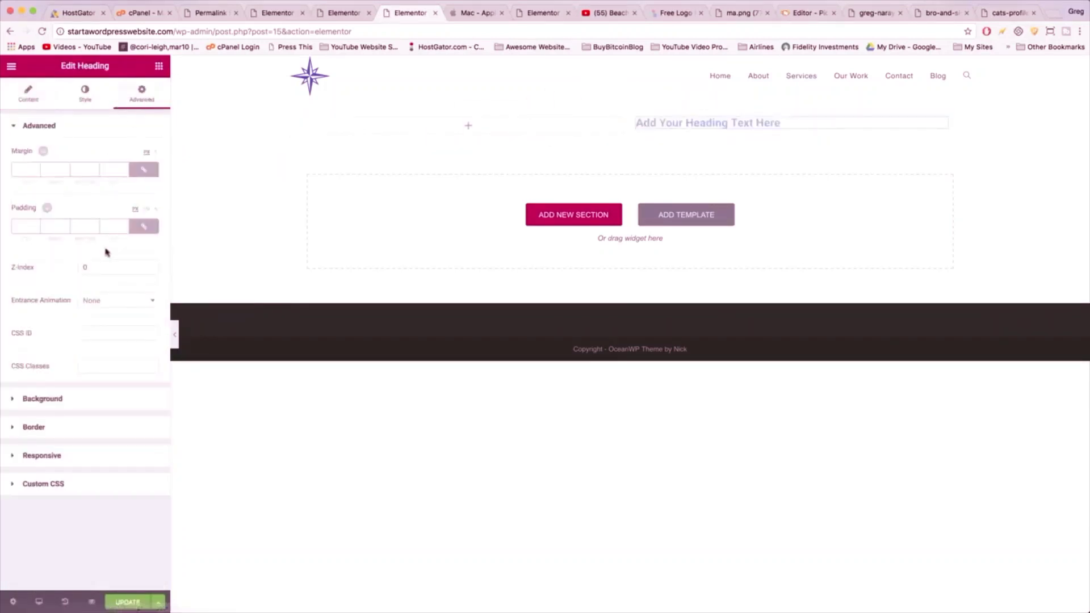
pyautogui.click(162, 66)
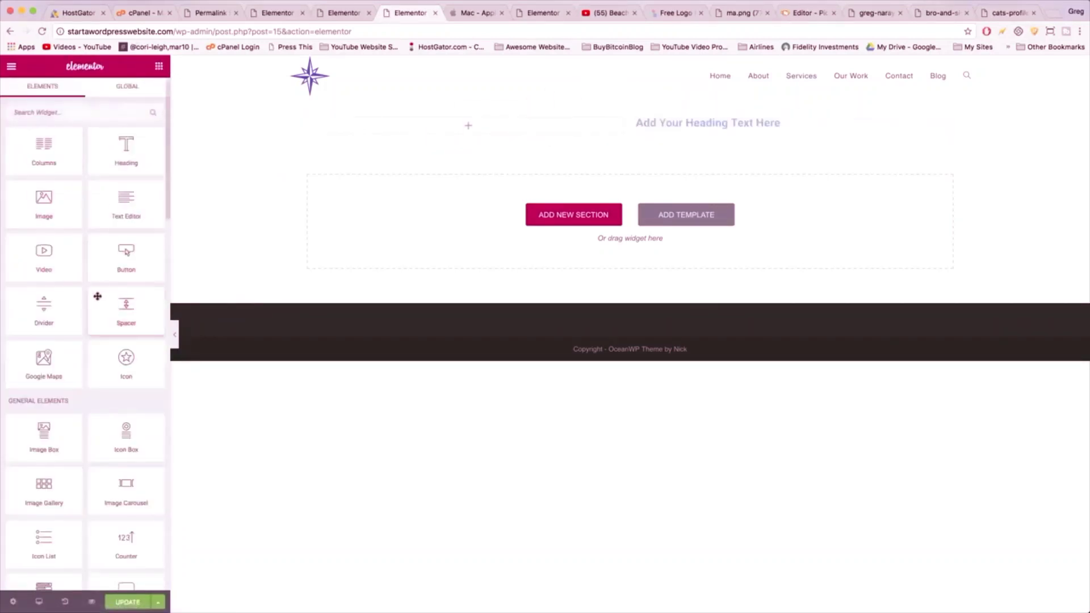
pyautogui.moveTo(51, 329); pyautogui.dragTo(696, 136)
pyautogui.click(159, 65)
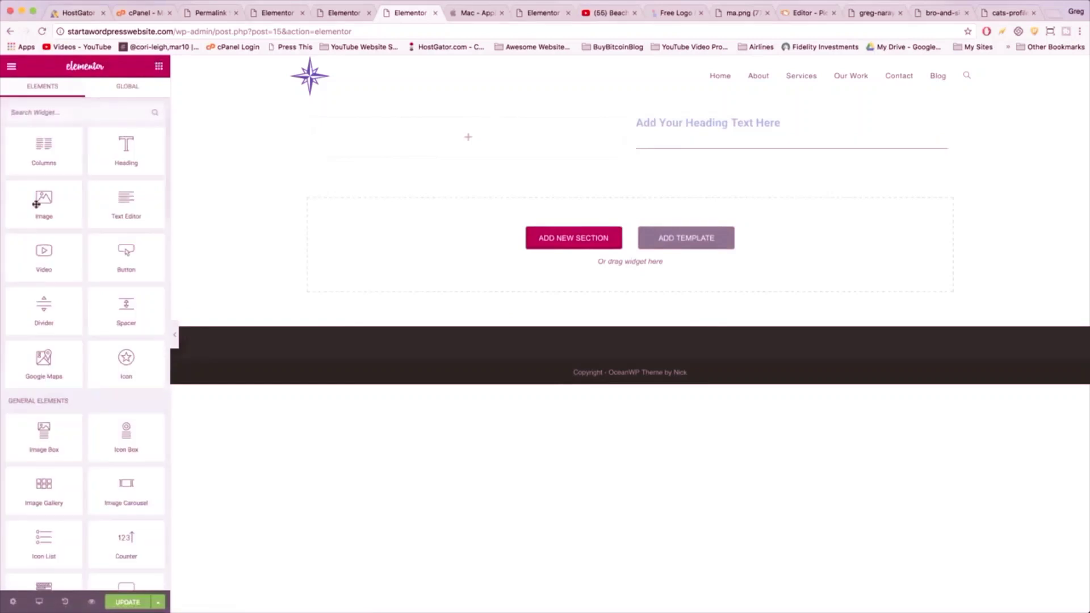
pyautogui.moveTo(127, 204); pyautogui.dragTo(681, 162)
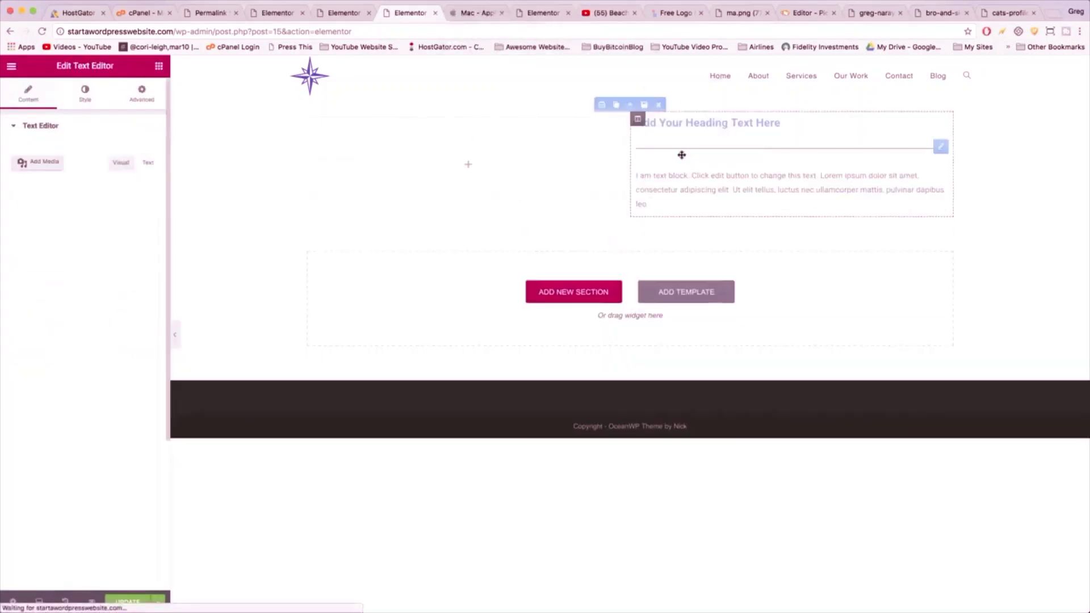
pyautogui.click(700, 122)
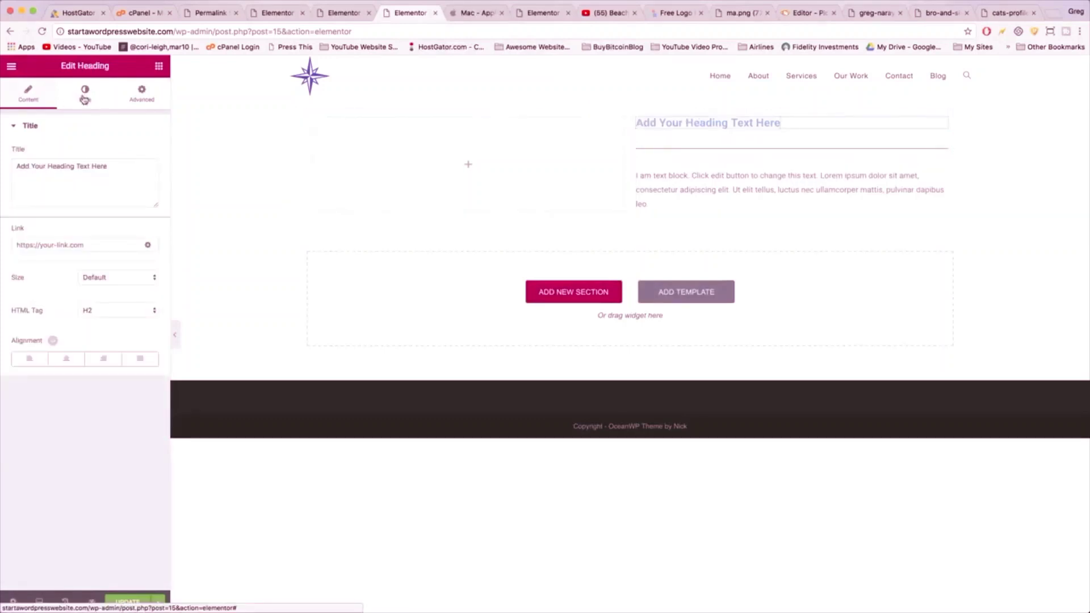
# - Retitle the heading 'Powerful heading' and set its typography to Poppins at size 46
pyautogui.moveTo(108, 166); pyautogui.dragTo(6, 158)
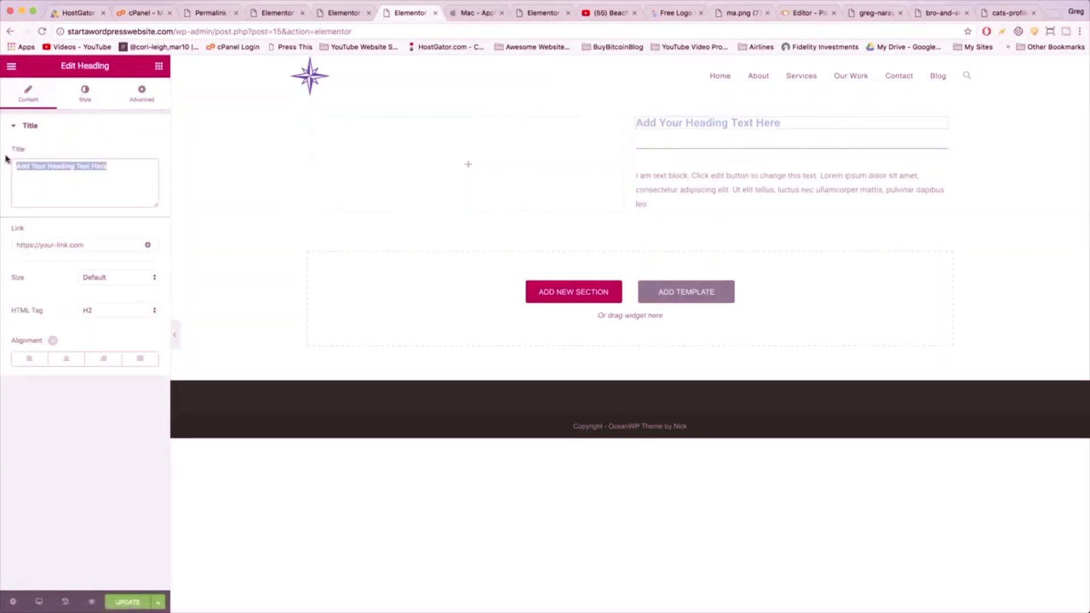
pyautogui.write('Powerful heading')
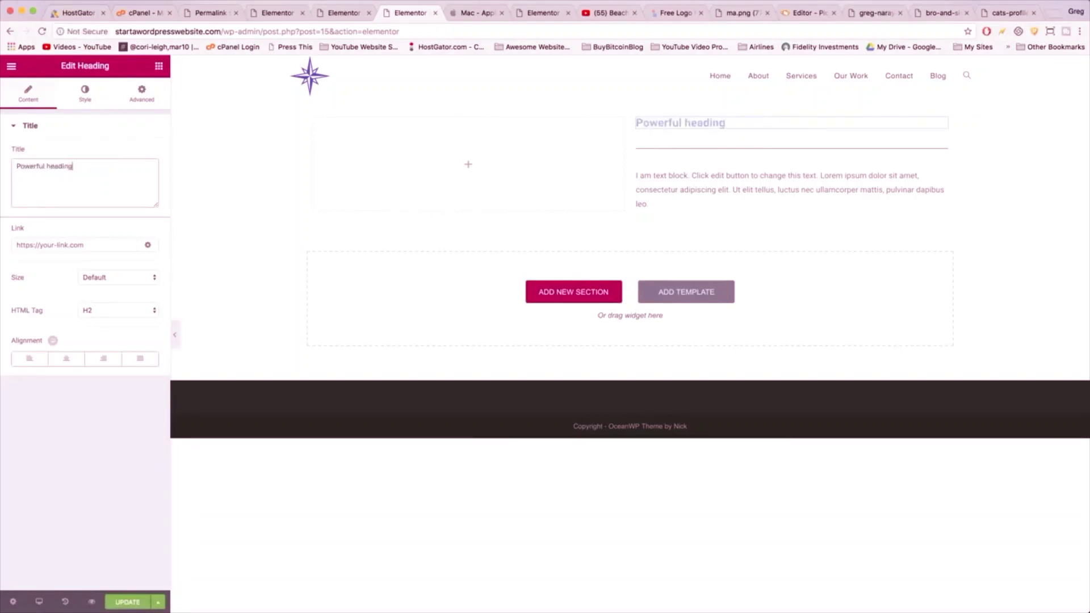
pyautogui.click(83, 95)
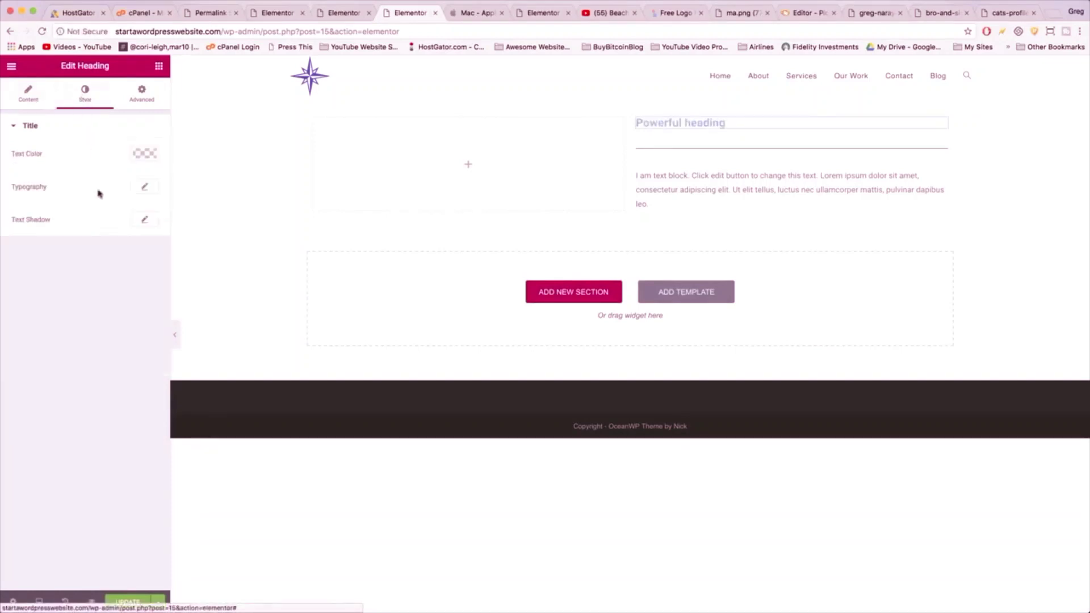
pyautogui.click(146, 190)
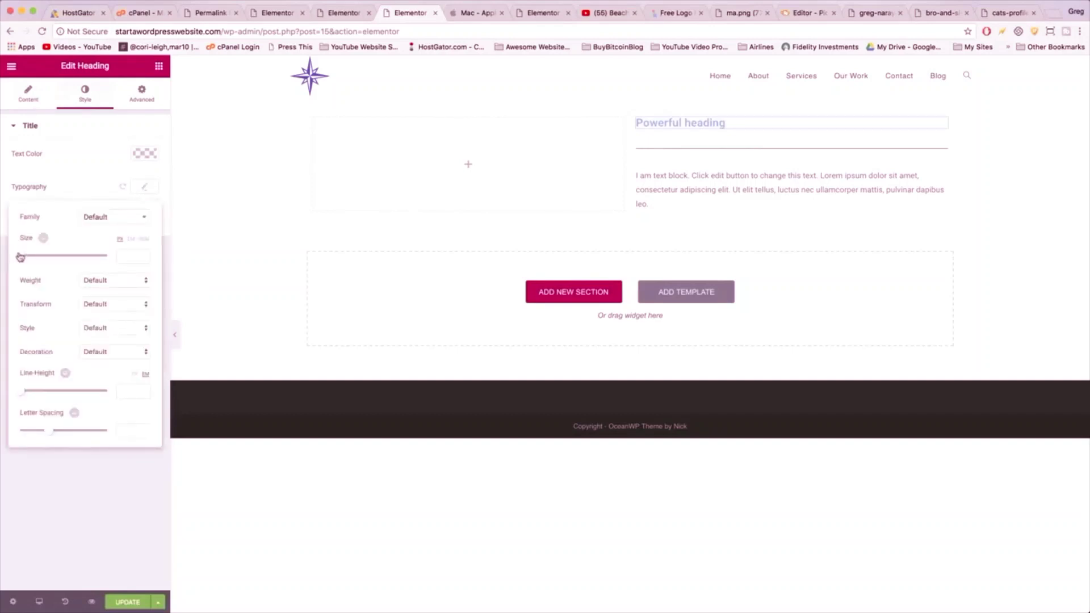
pyautogui.moveTo(20, 256); pyautogui.dragTo(40, 259)
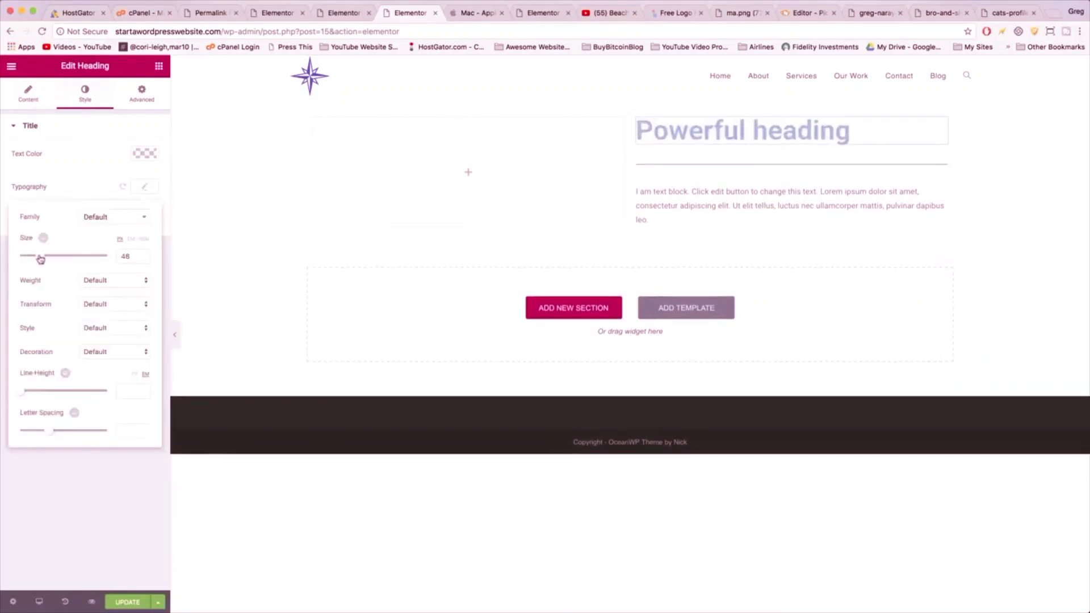
pyautogui.click(124, 219)
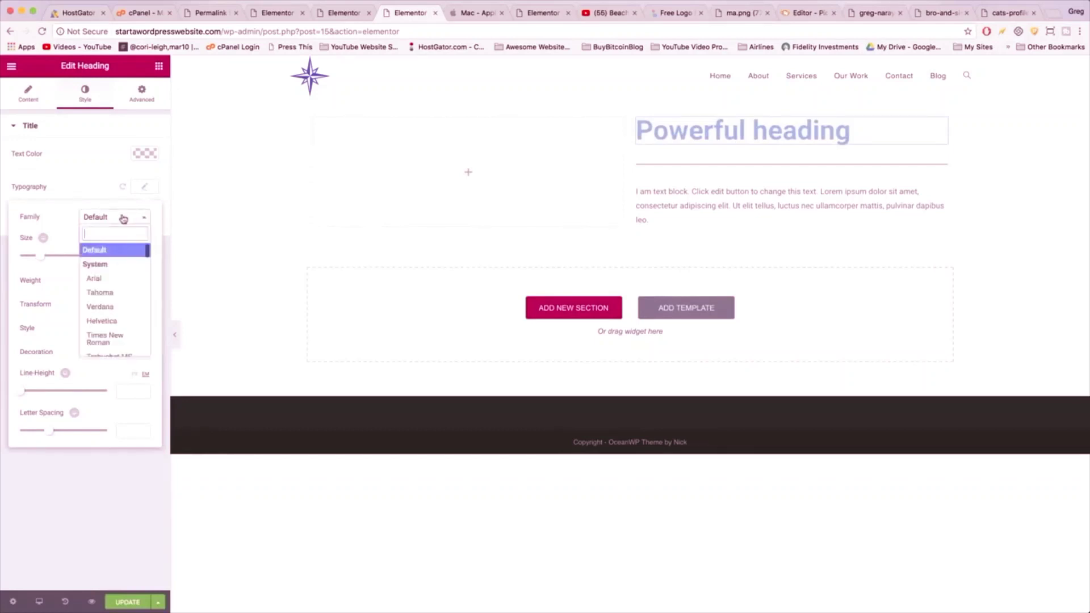
pyautogui.write('popp')
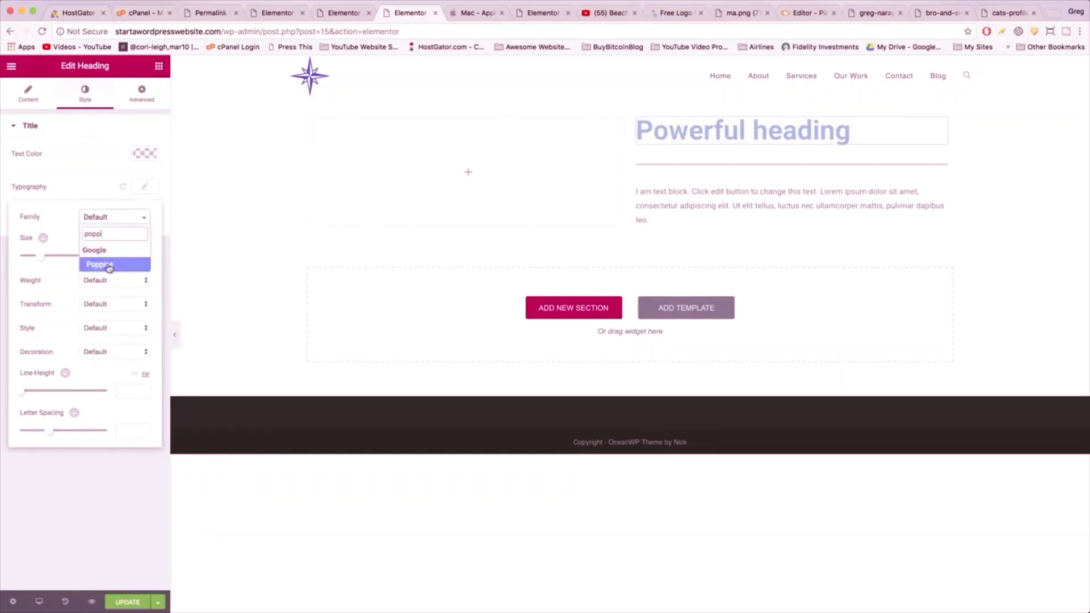
pyautogui.click(109, 266)
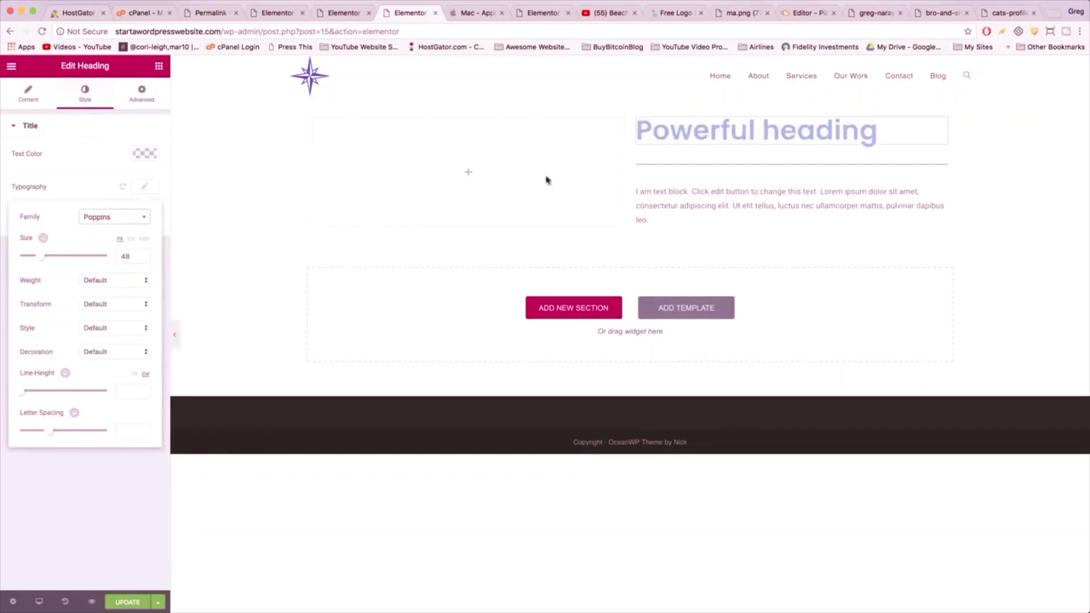
pyautogui.click(664, 206)
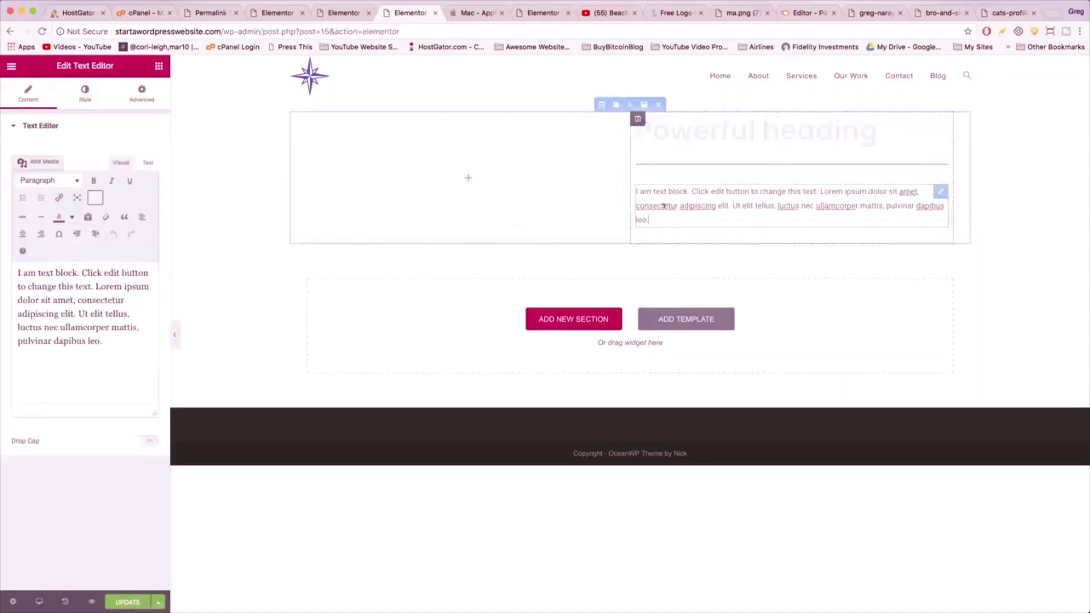
# - Set the text block's typography to Lora at size 26
pyautogui.click(86, 92)
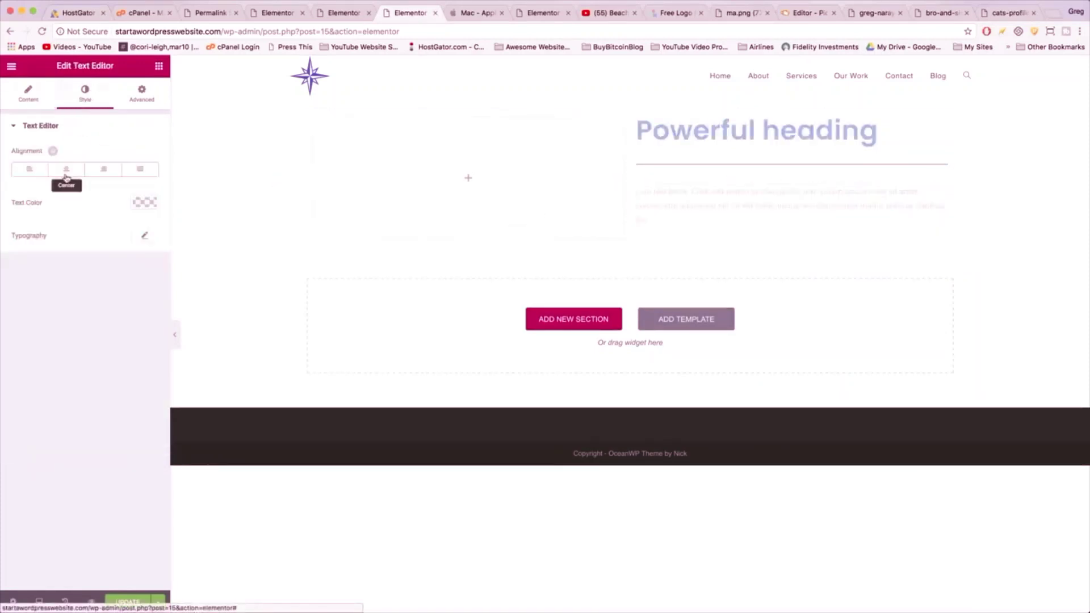
pyautogui.click(144, 235)
pyautogui.moveTo(23, 308); pyautogui.dragTo(34, 310)
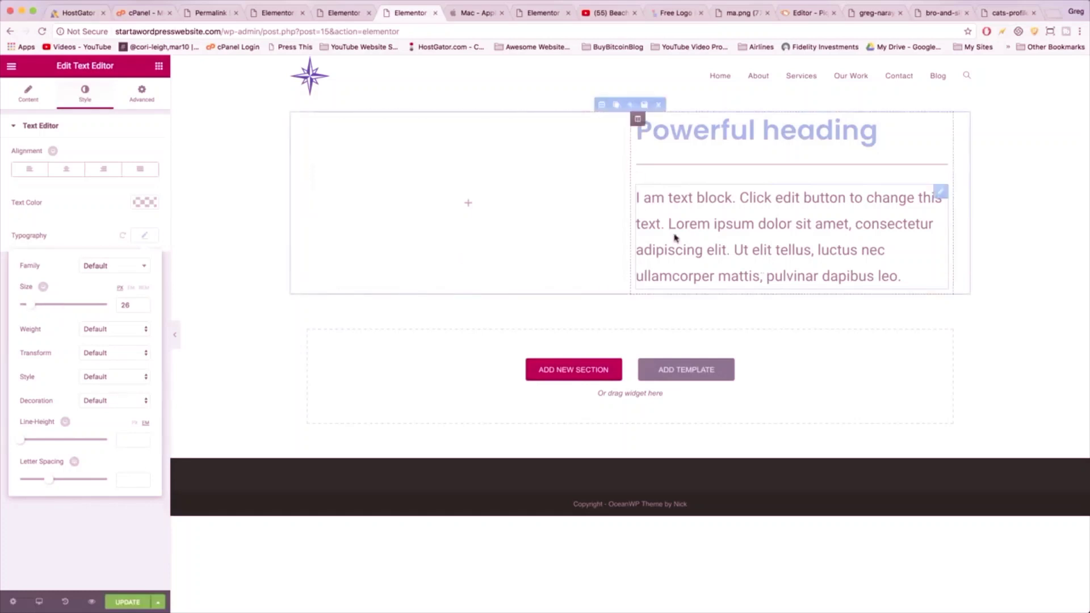
pyautogui.click(120, 268)
pyautogui.write('lora')
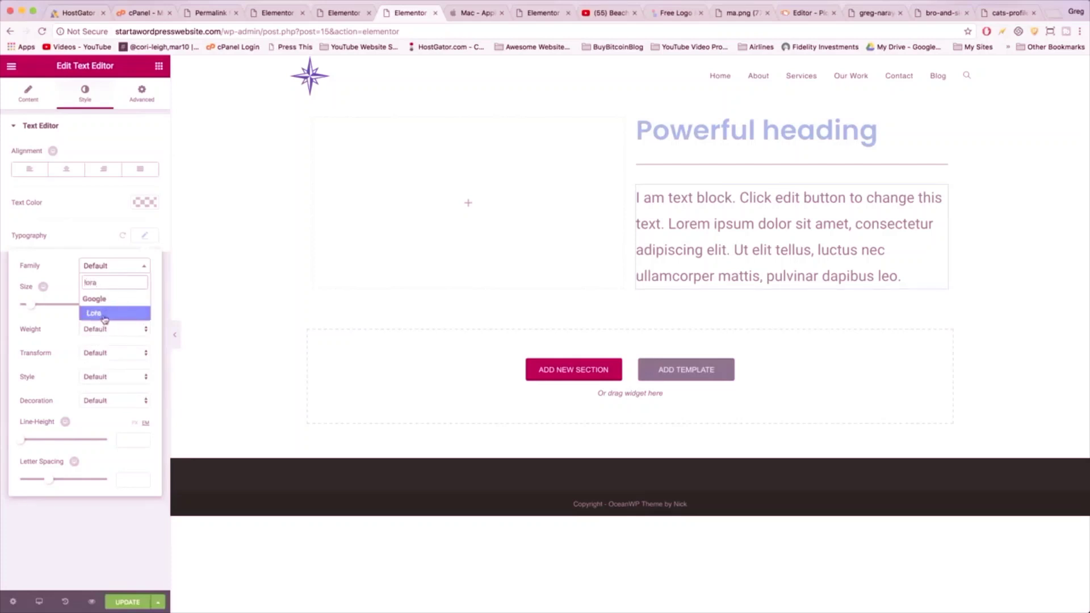
pyautogui.click(105, 316)
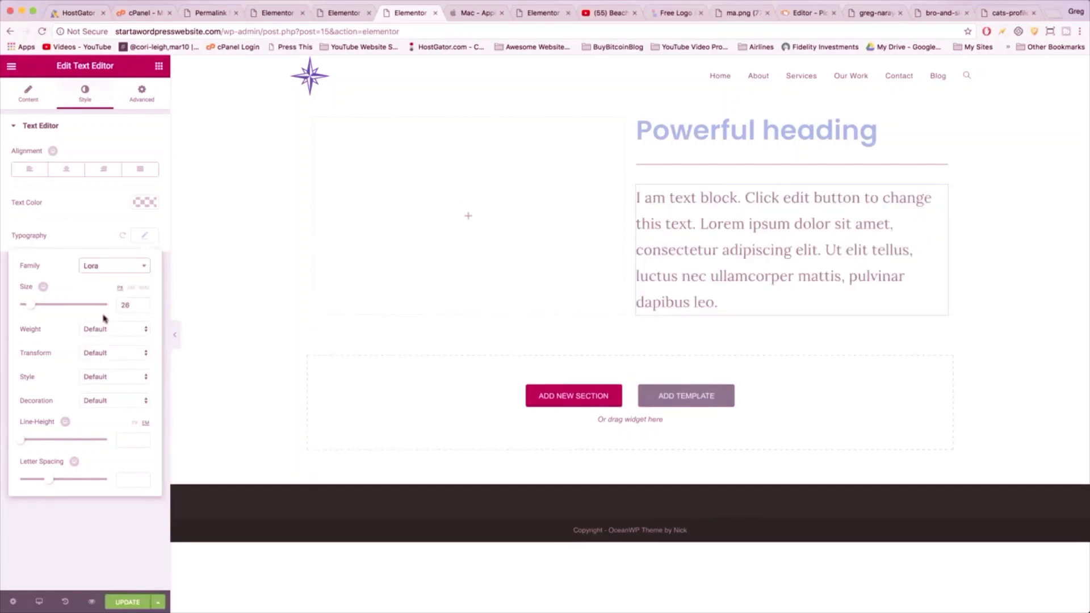
pyautogui.click(705, 165)
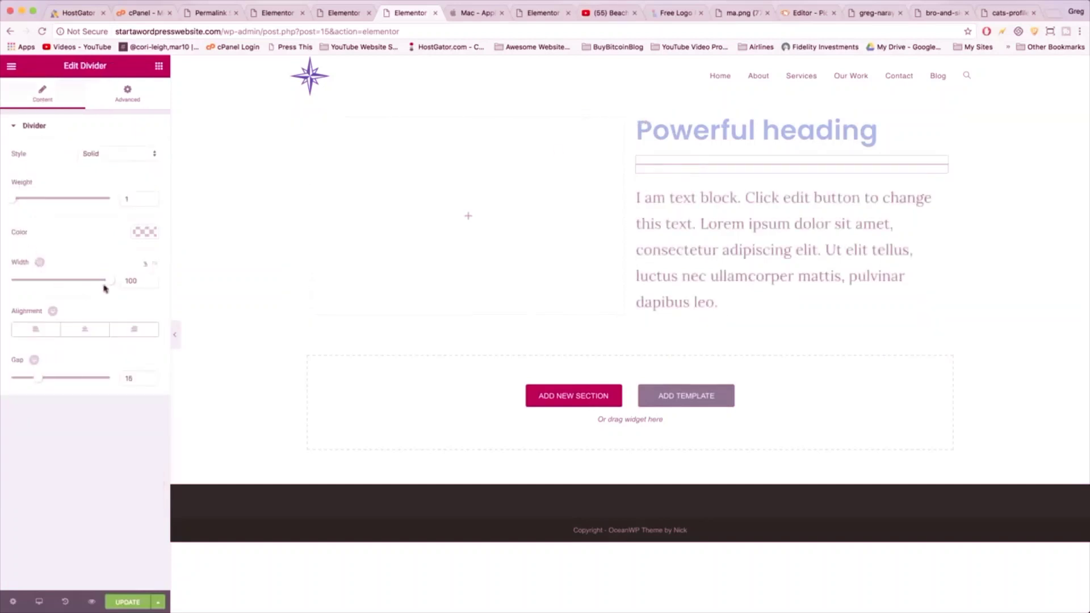
# - Give the divider width 33, weight 3 and a light pink colour
pyautogui.moveTo(111, 287); pyautogui.dragTo(45, 283)
pyautogui.moveTo(11, 204); pyautogui.dragTo(30, 205)
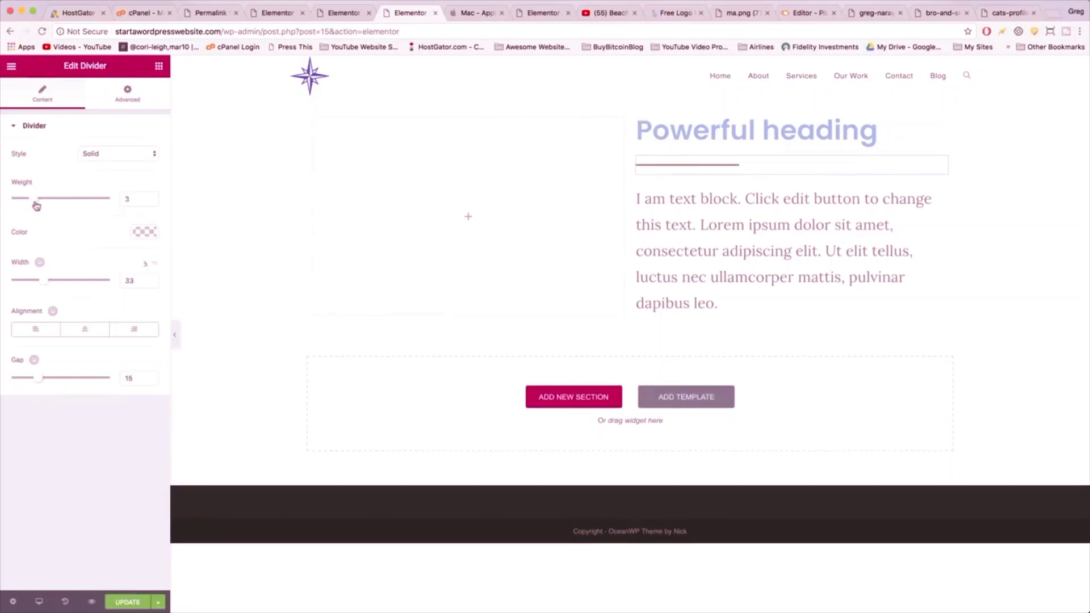
pyautogui.click(143, 230)
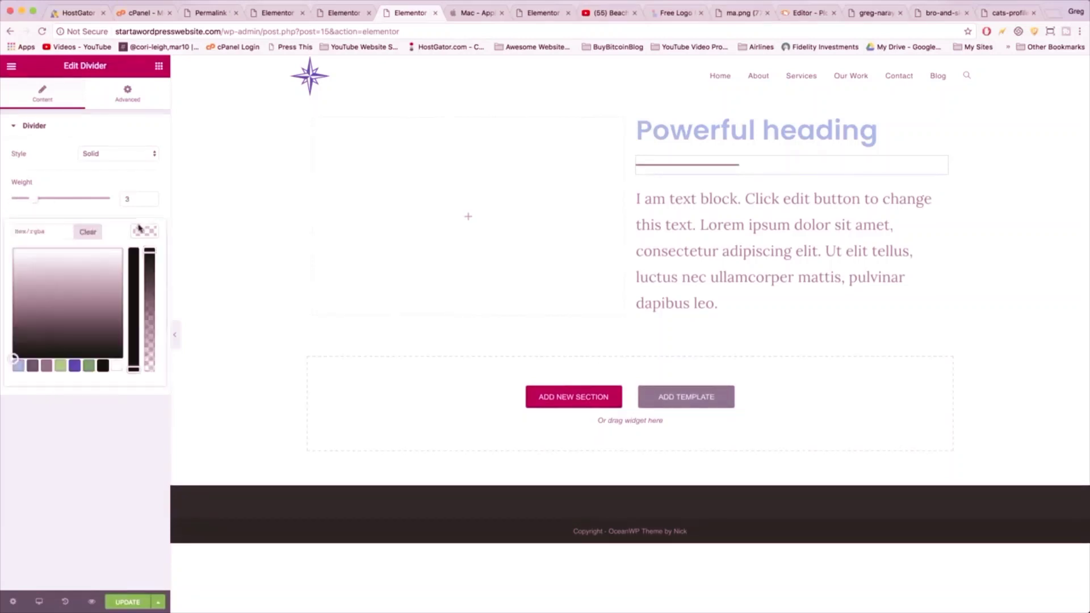
pyautogui.click(80, 265)
pyautogui.click(91, 258)
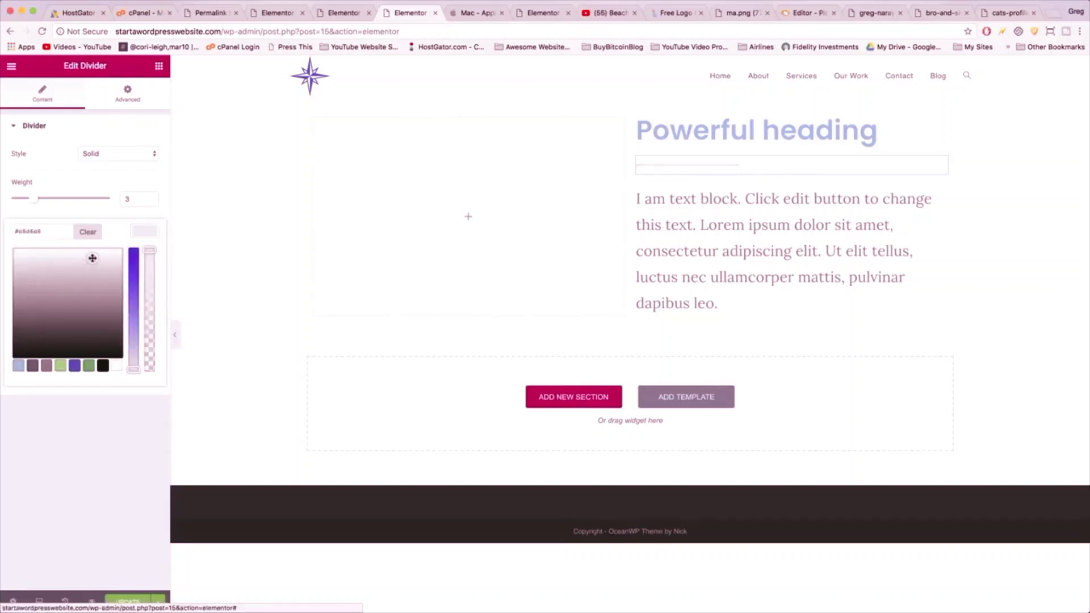
pyautogui.click(81, 270)
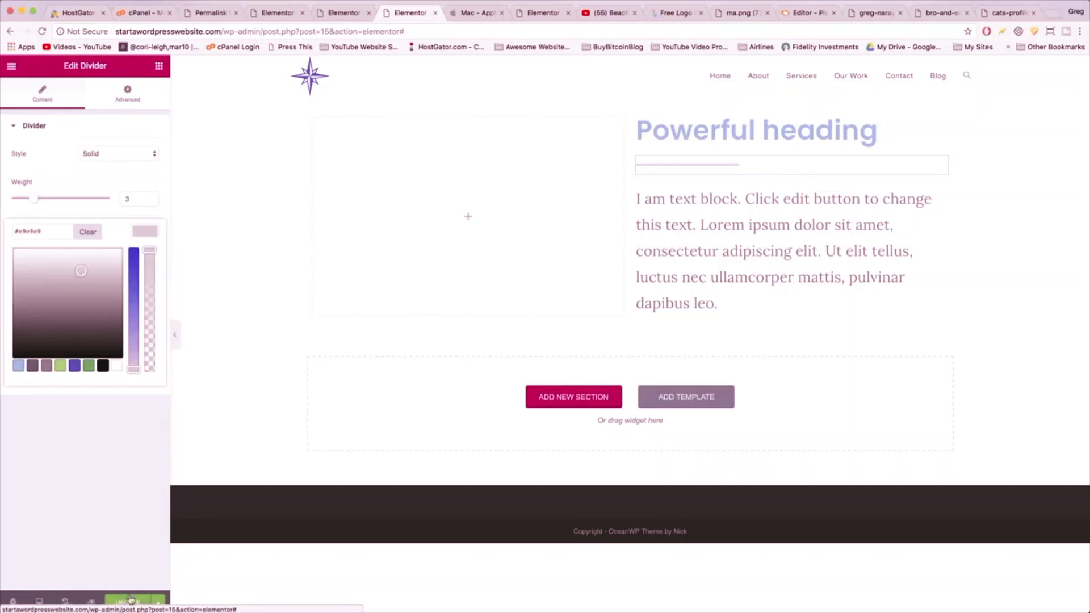
pyautogui.click(144, 494)
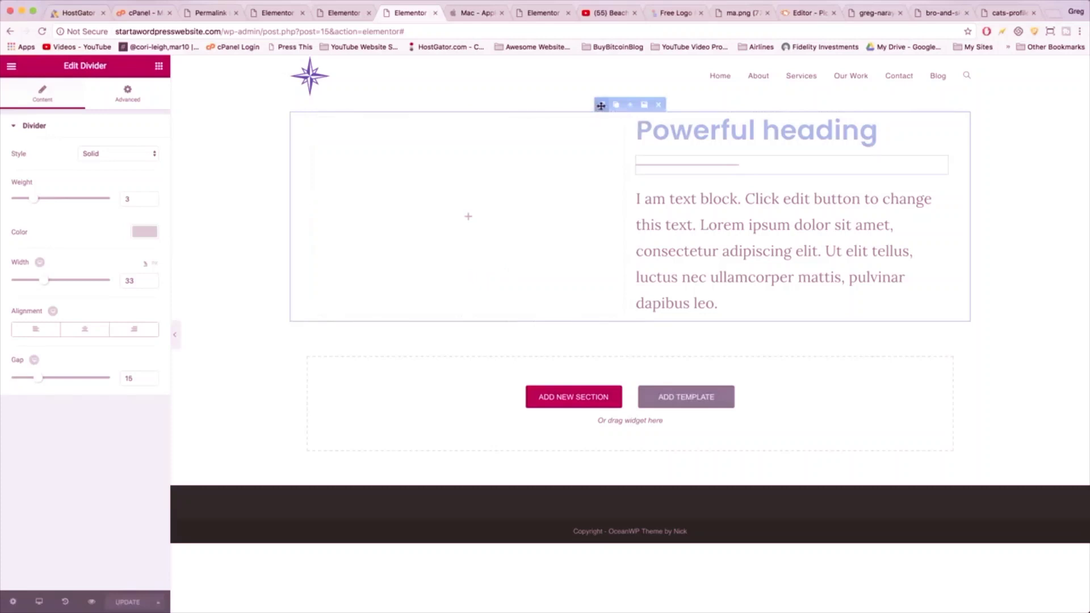
pyautogui.click(600, 106)
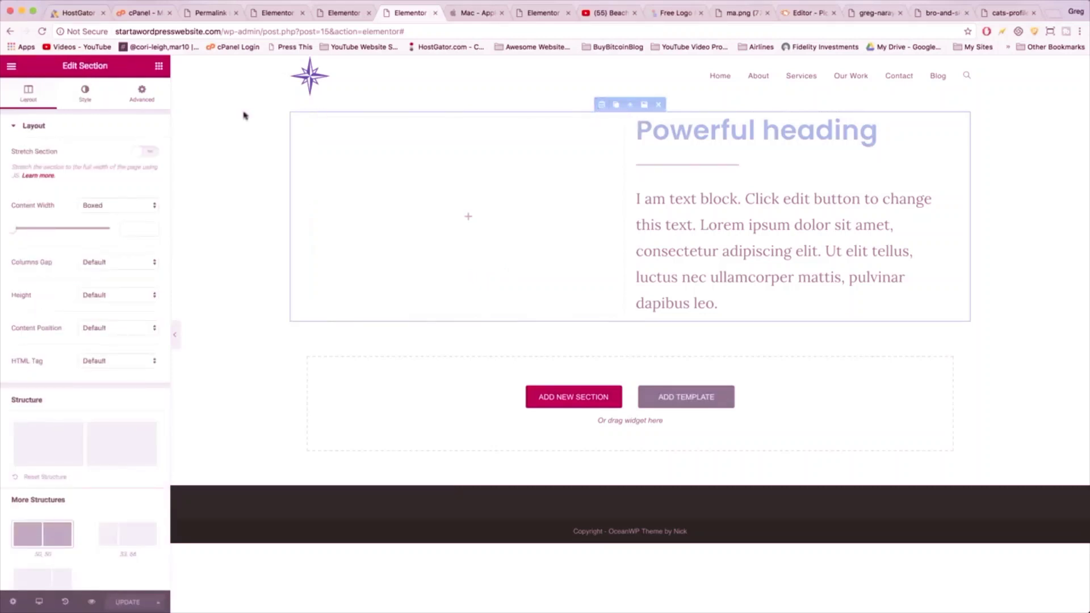
# - Choose a classic image background and upload the photo set, including the red benches photo
pyautogui.click(83, 95)
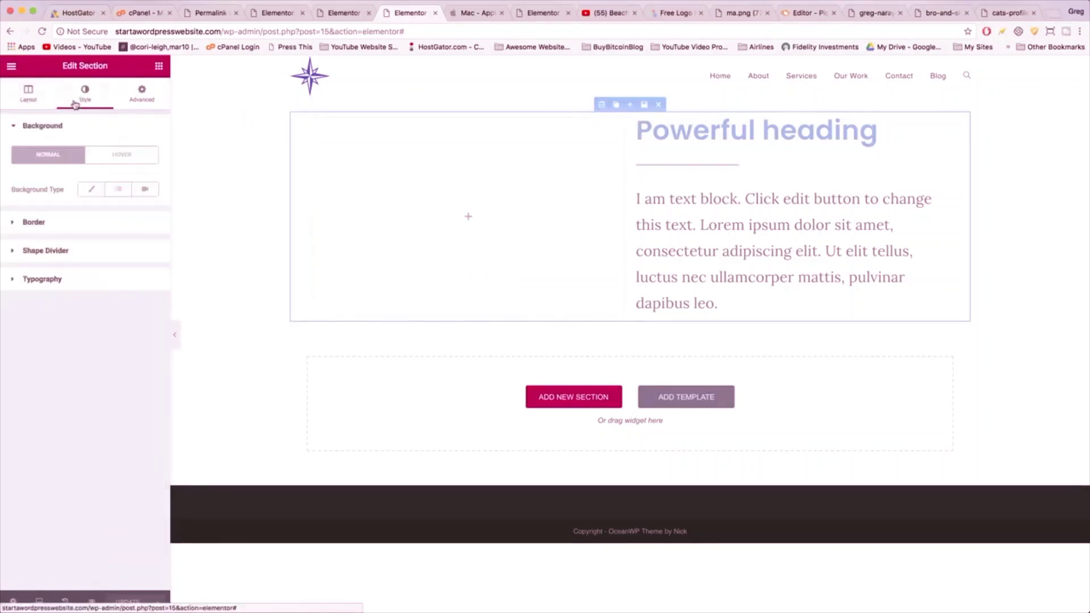
pyautogui.click(90, 191)
pyautogui.click(78, 306)
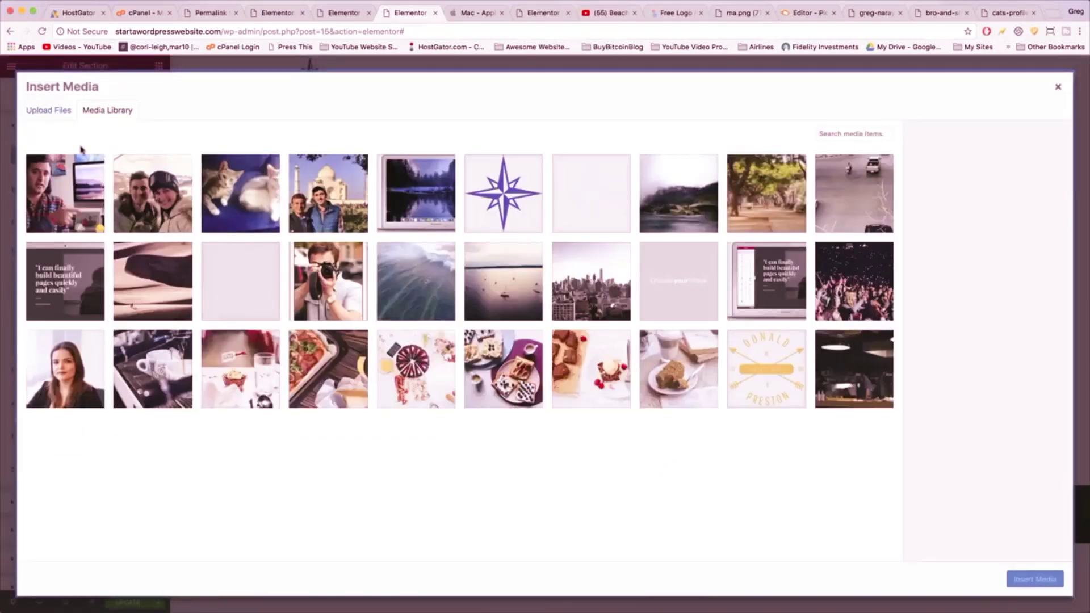
pyautogui.click(56, 110)
pyautogui.click(556, 317)
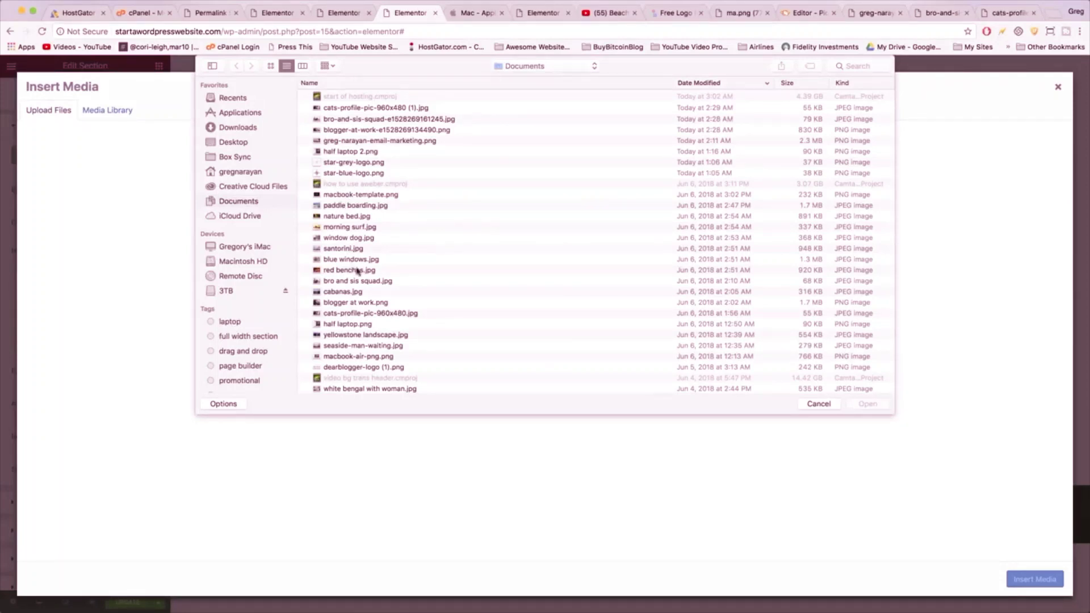
pyautogui.click(358, 271)
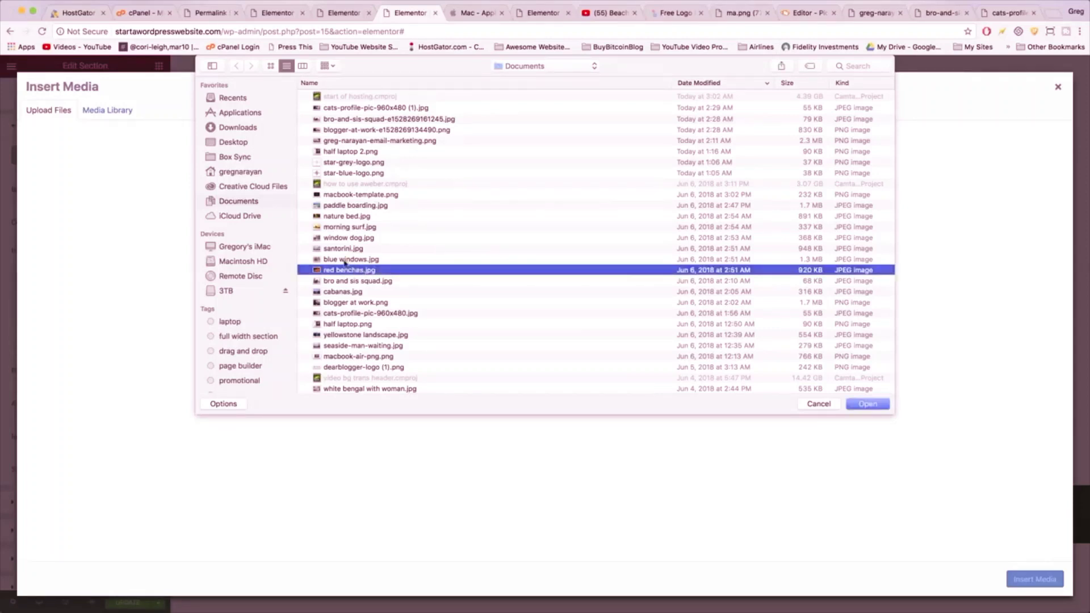
pyautogui.click(344, 261)
pyautogui.click(345, 273)
pyautogui.moveTo(338, 260); pyautogui.dragTo(349, 207)
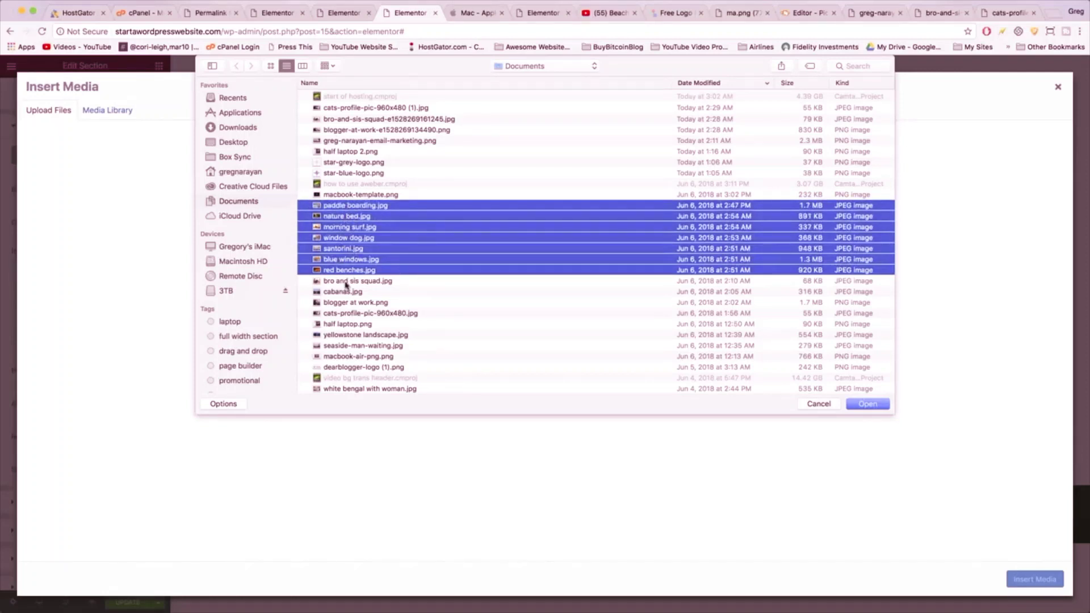
pyautogui.click(867, 403)
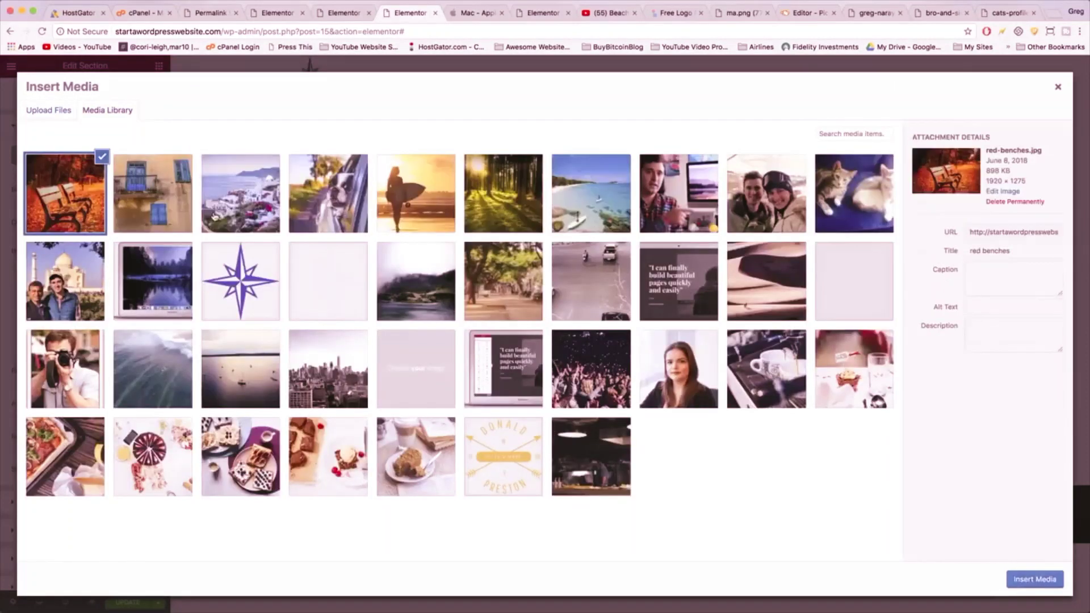
# - Insert the sunlit forest photo nature-bed.jpg as the section background
pyautogui.click(490, 204)
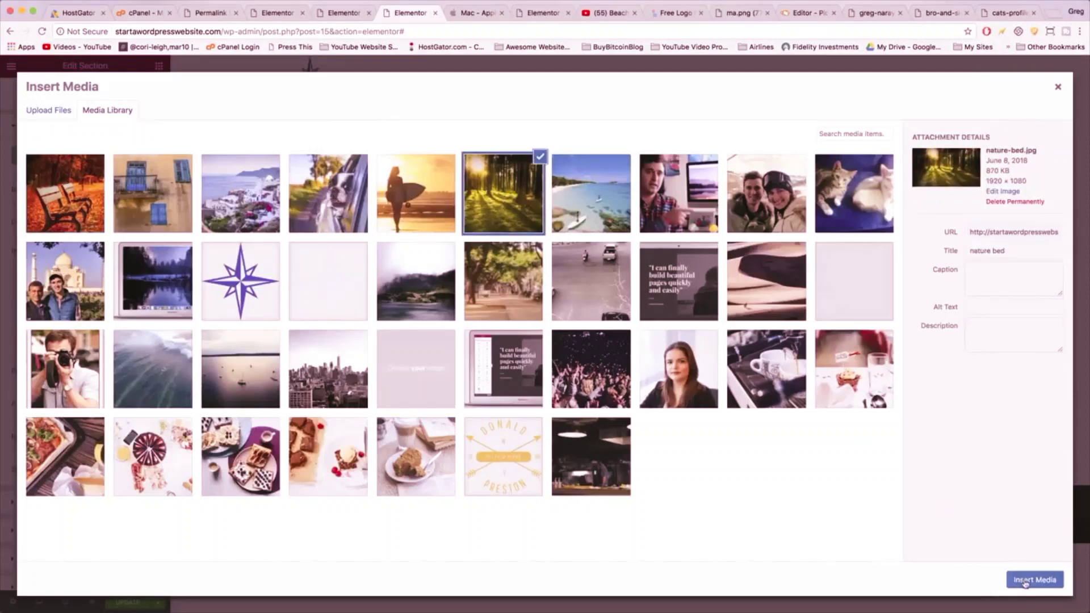
pyautogui.click(1033, 579)
pyautogui.click(28, 94)
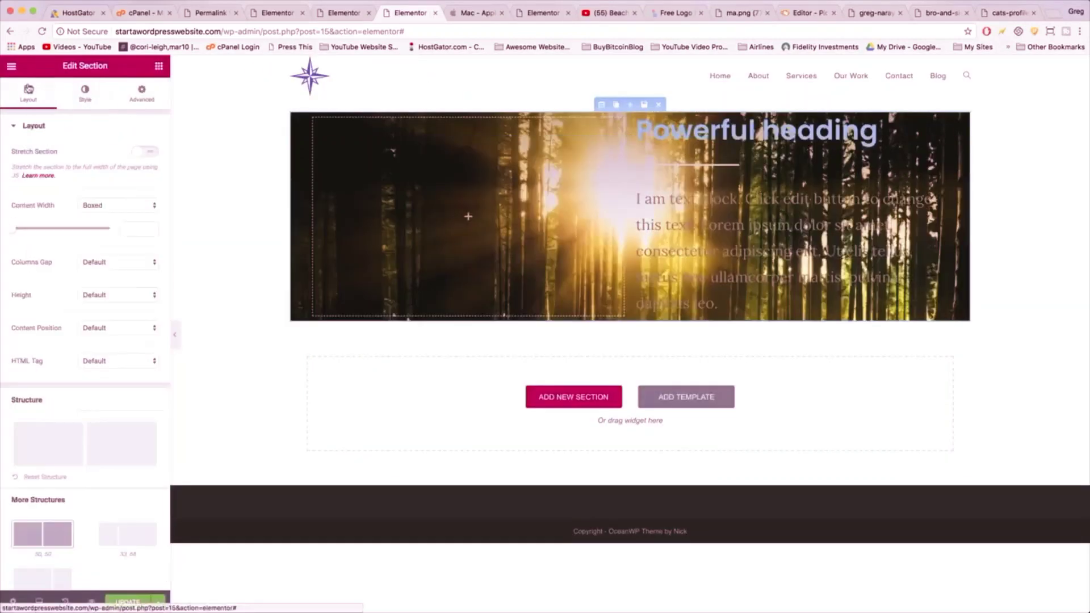
# - Turn on Stretch Section and set the section height to Fit To Screen
pyautogui.click(146, 152)
pyautogui.click(114, 295)
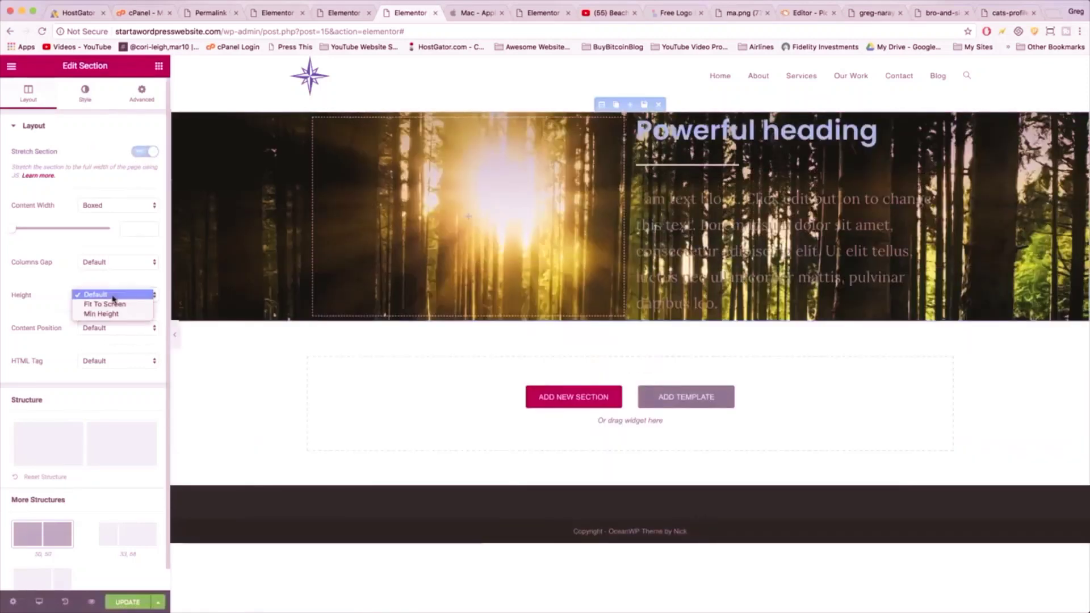
pyautogui.click(112, 305)
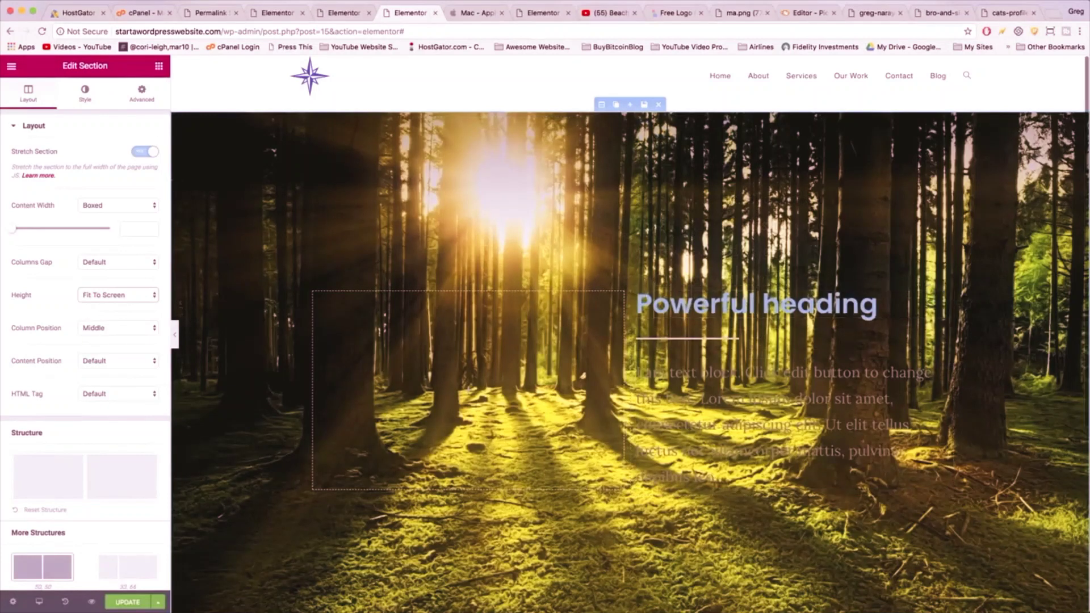
pyautogui.moveTo(637, 293)
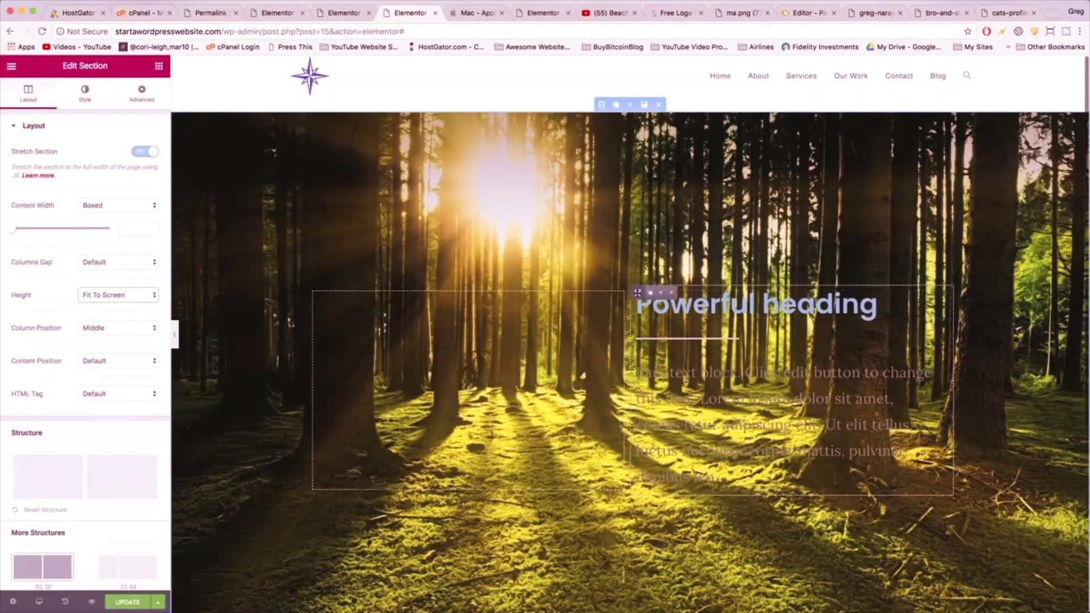
pyautogui.click(638, 293)
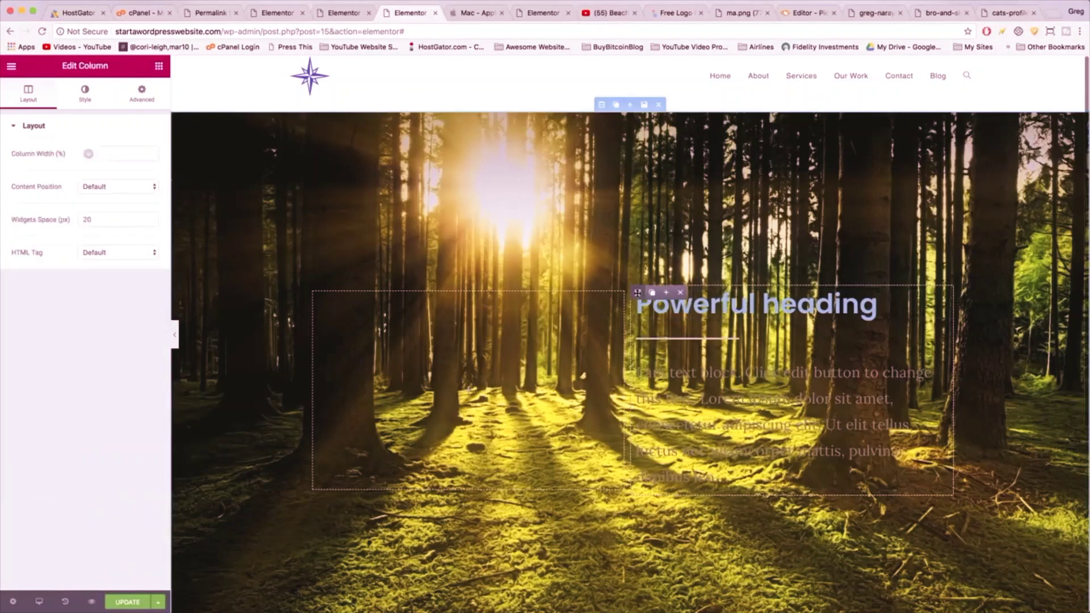
# - Give the text column a classic white background colour
pyautogui.click(84, 94)
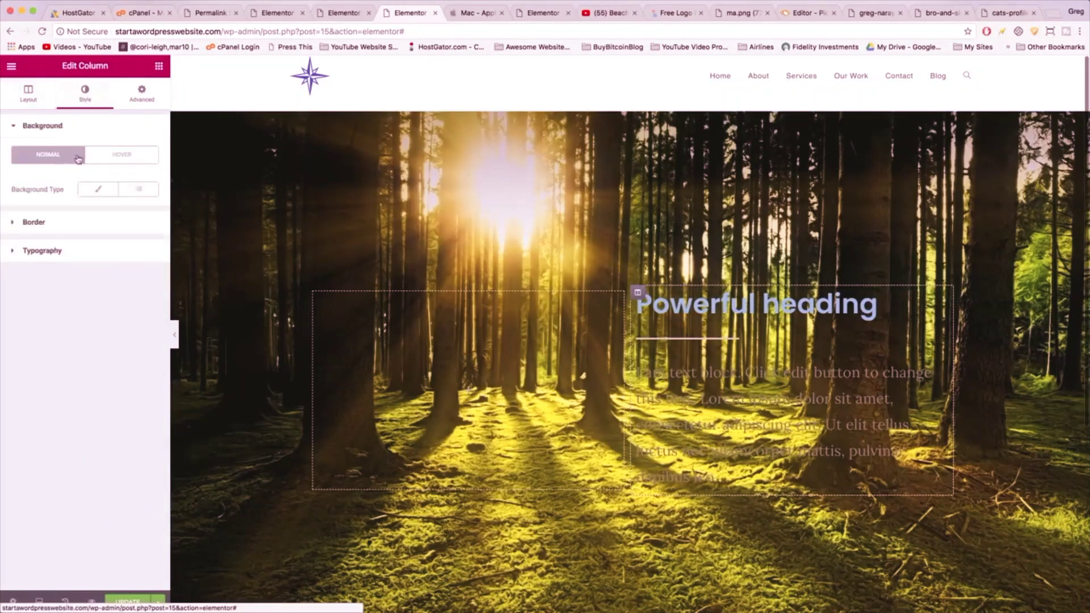
pyautogui.click(94, 193)
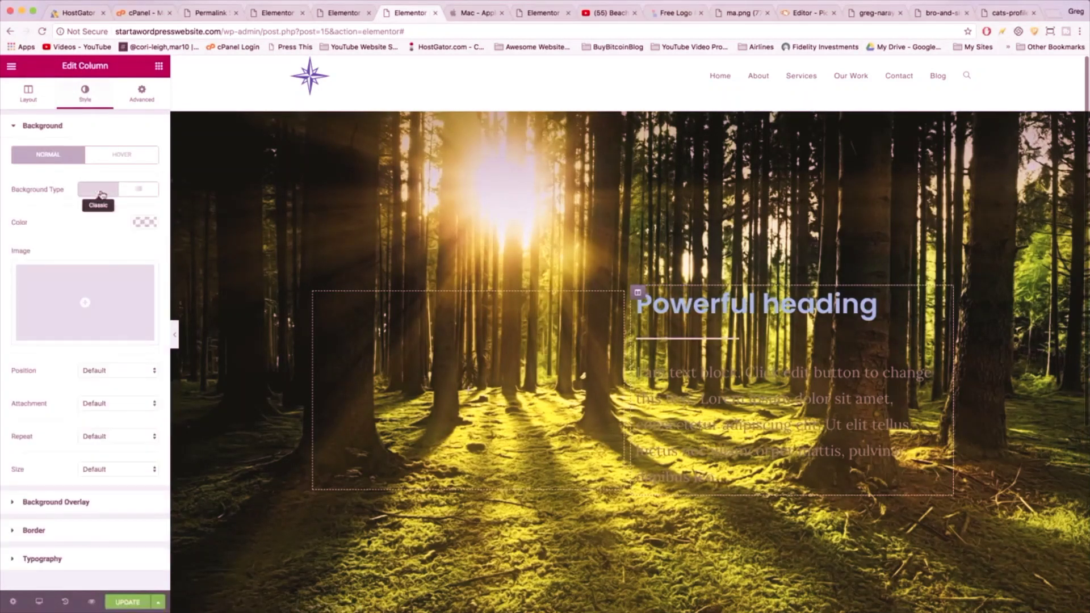
pyautogui.click(145, 226)
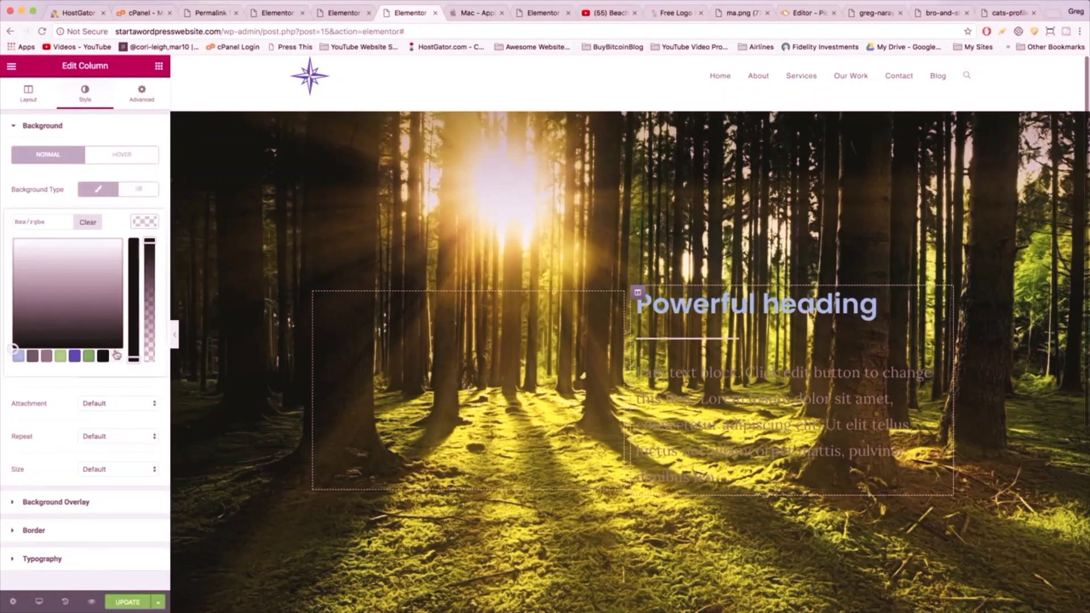
pyautogui.click(117, 356)
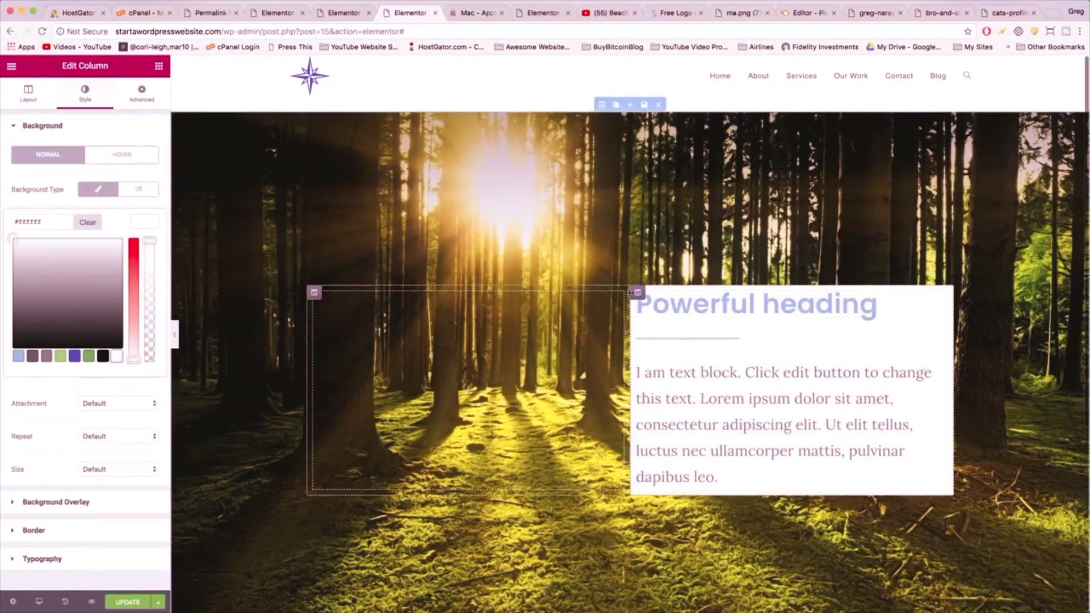
pyautogui.moveTo(640, 293)
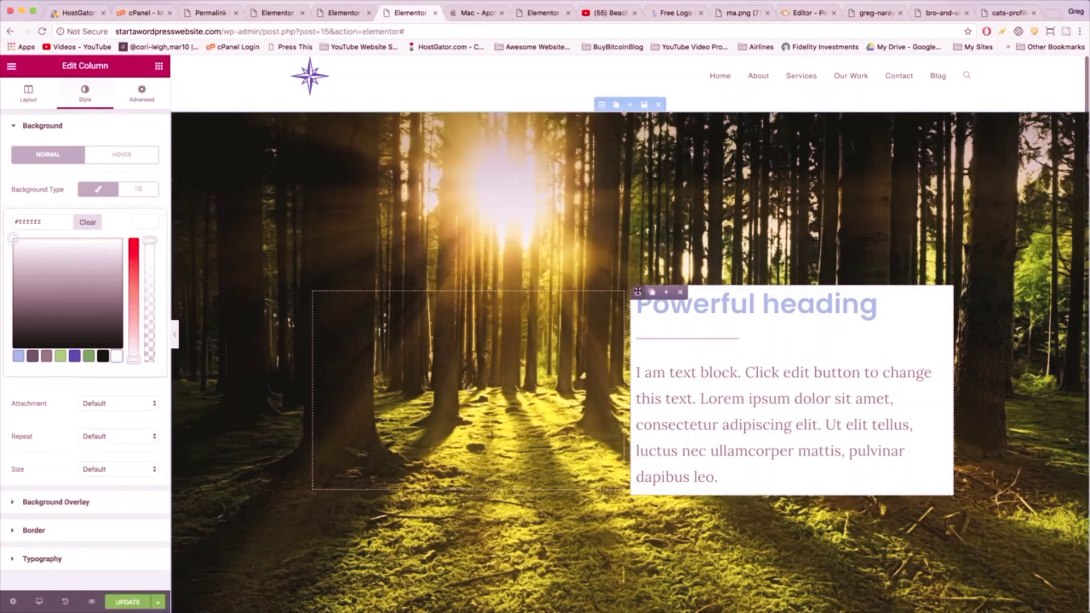
# - Set the column's margin to 60 and padding to 20 on every side
pyautogui.click(141, 90)
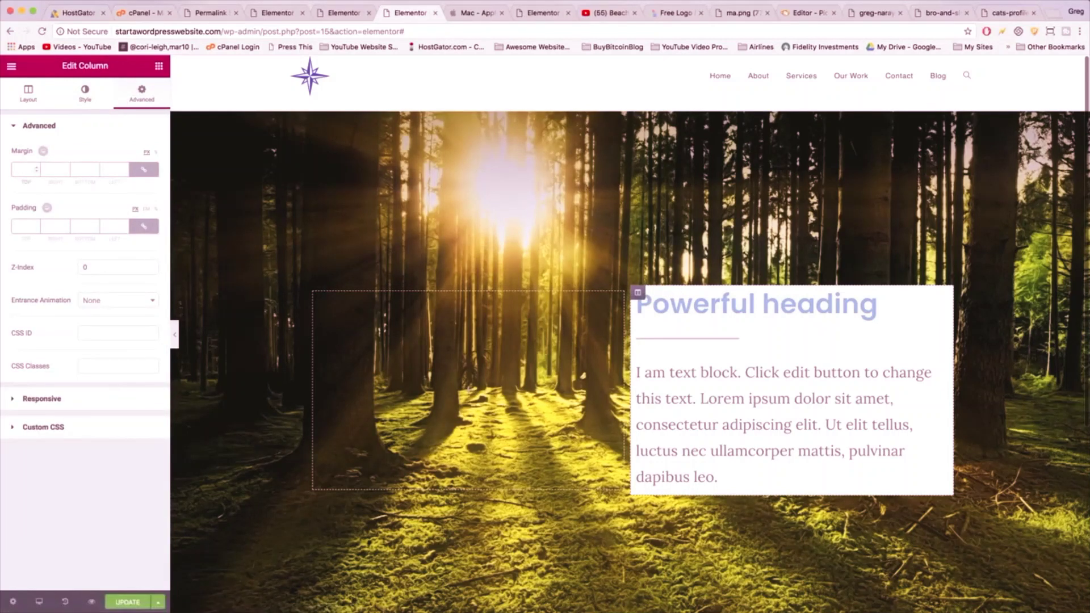
pyautogui.click(24, 169)
pyautogui.write('60')
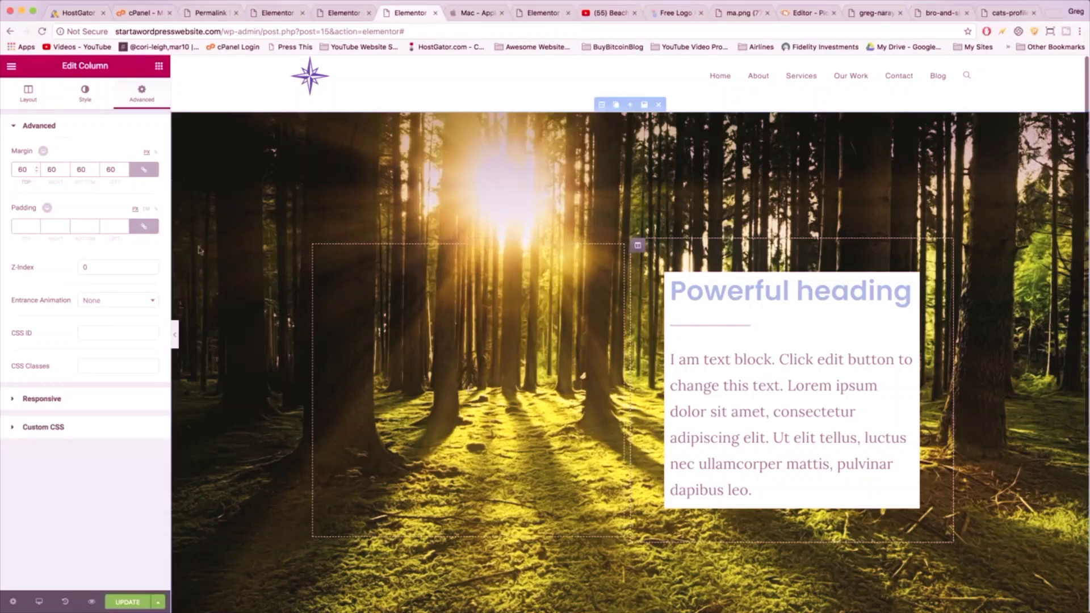
pyautogui.click(23, 226)
pyautogui.write('20')
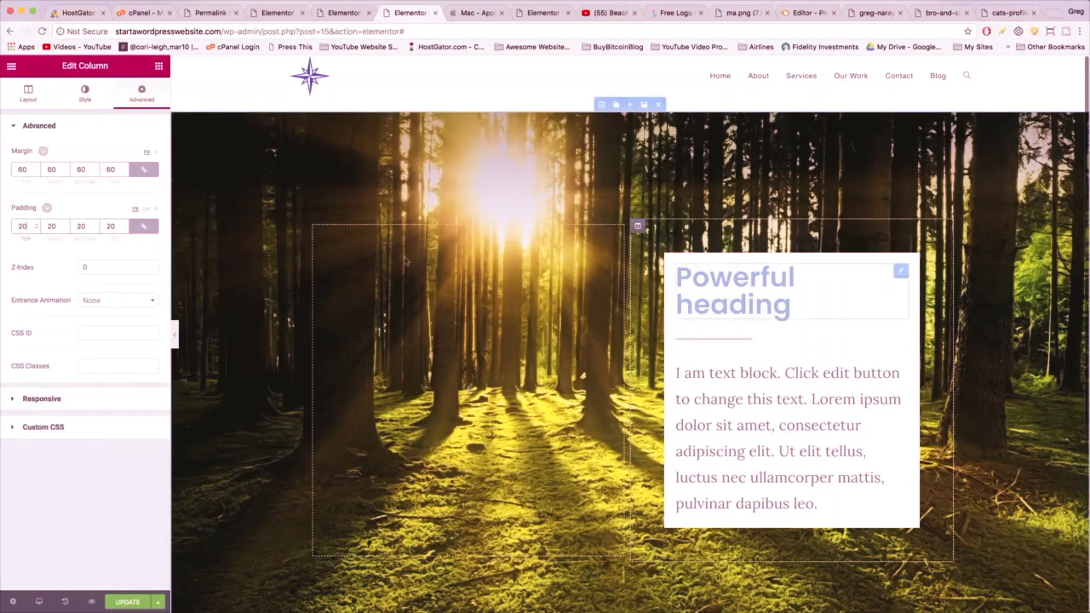
# - Shrink the Powerful heading to font size 42 and make its text black #000000
pyautogui.click(778, 301)
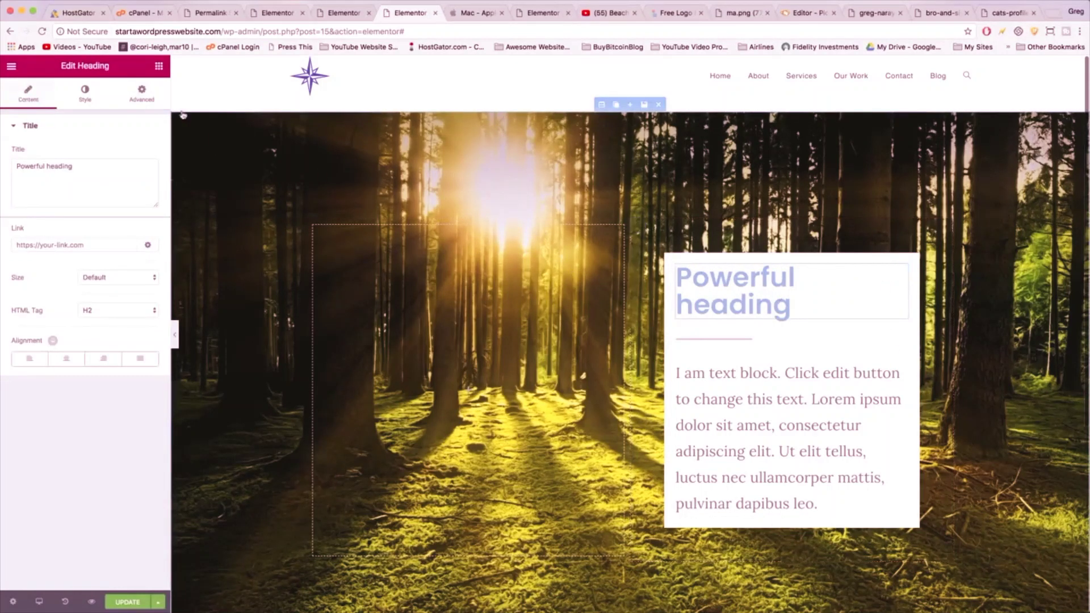
pyautogui.click(83, 91)
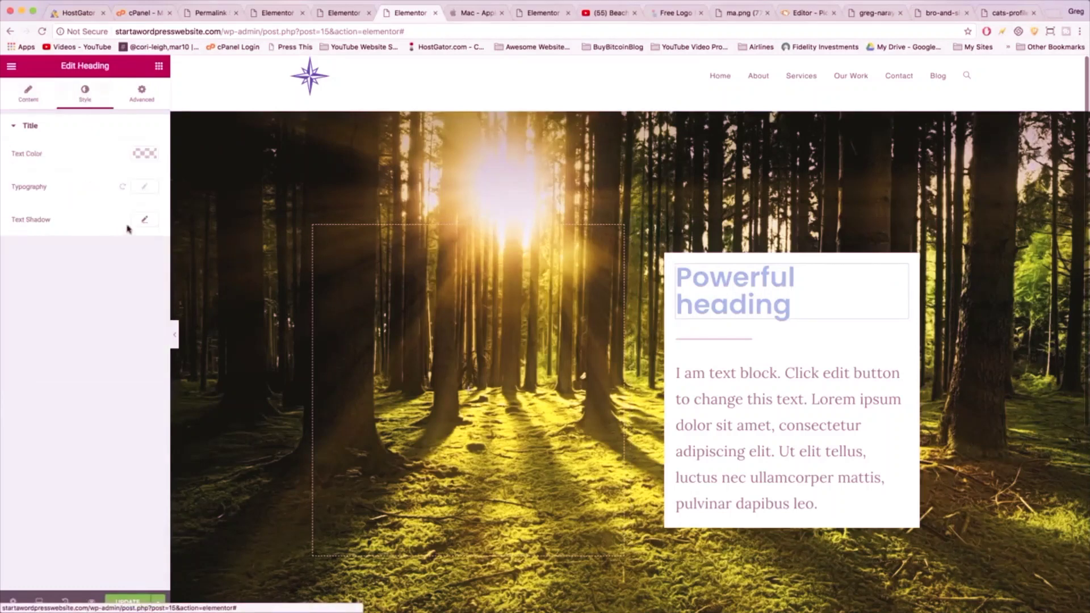
pyautogui.click(144, 187)
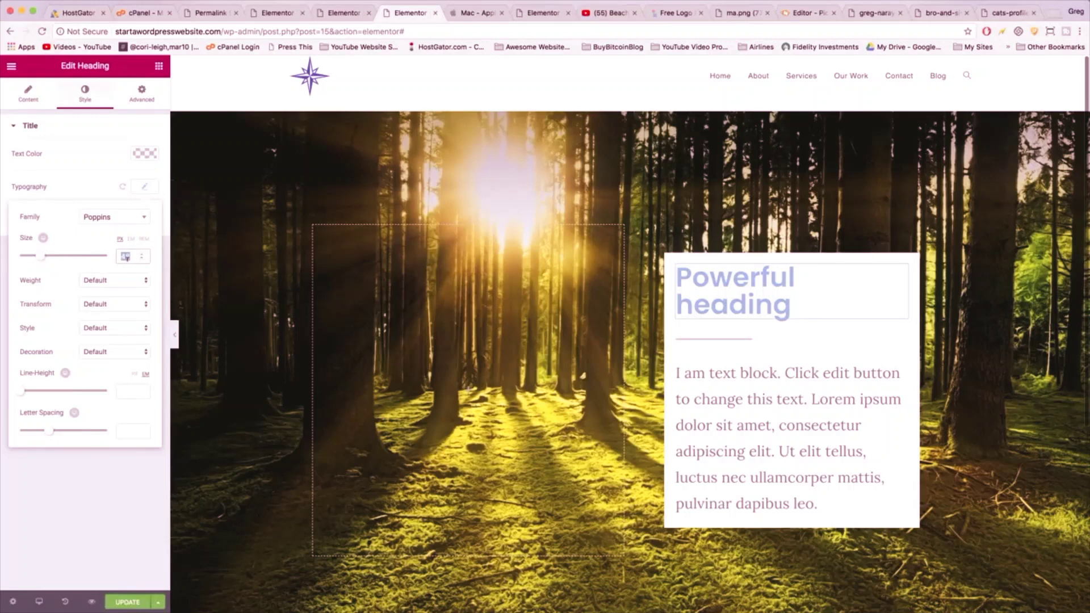
pyautogui.write('42')
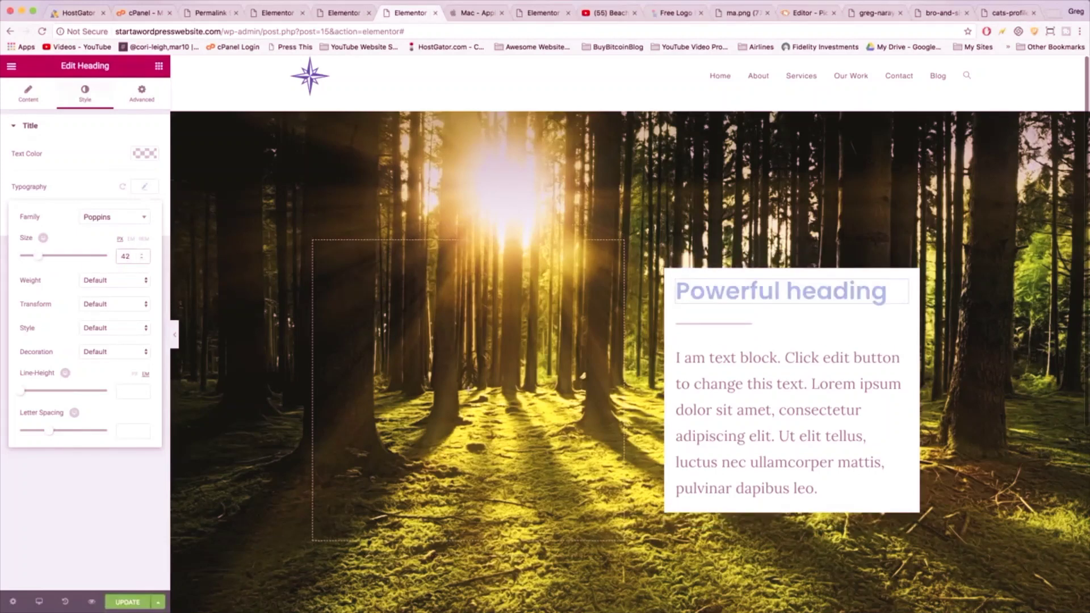
pyautogui.click(145, 153)
pyautogui.click(103, 287)
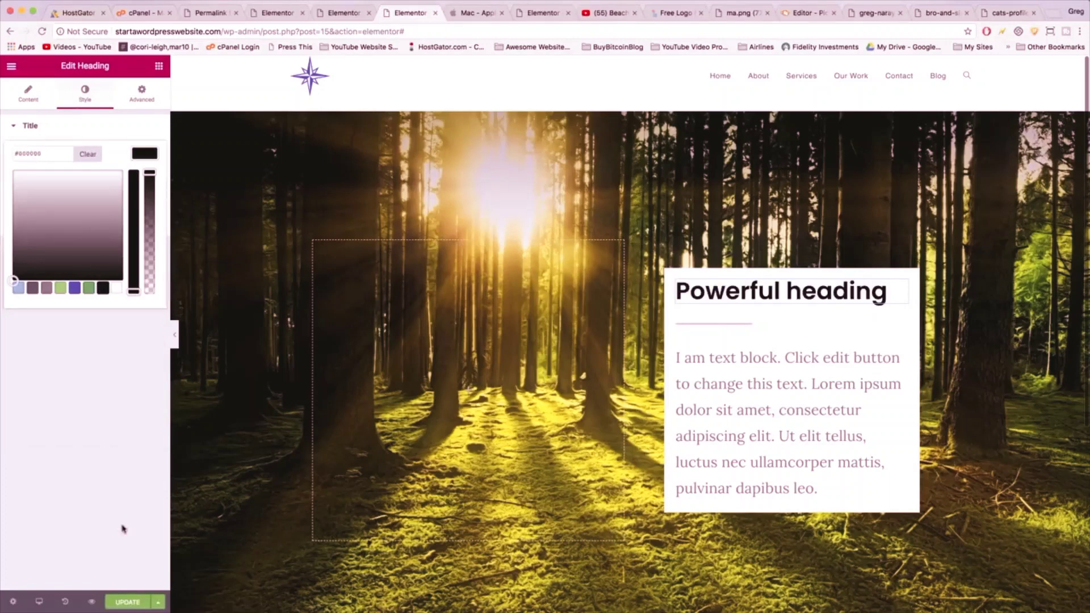
pyautogui.click(130, 602)
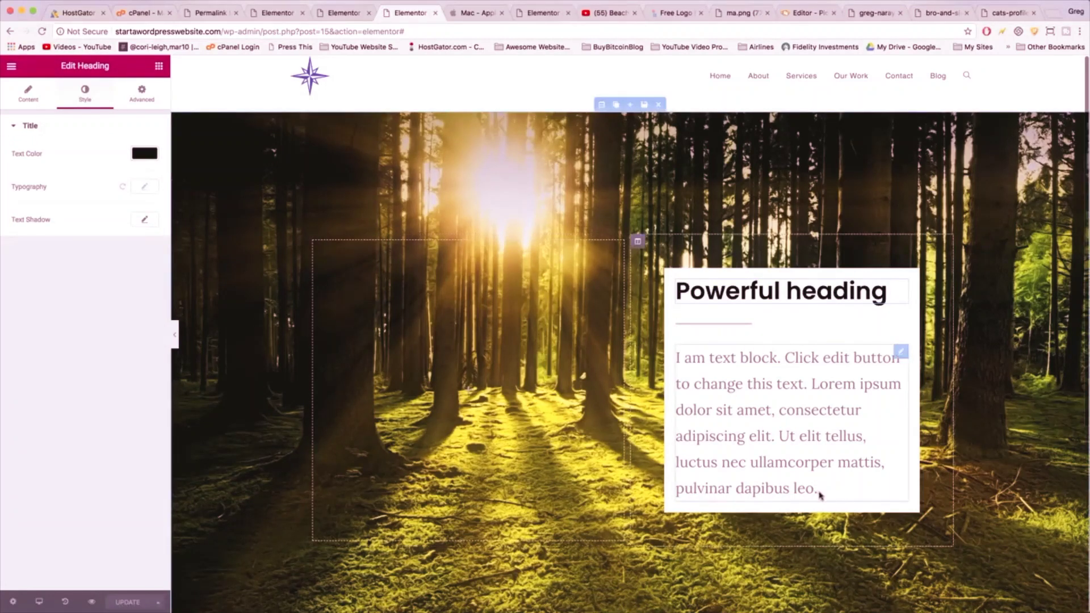
pyautogui.click(818, 493)
# - Put the cursor inside the Powerful heading text on the canvas
pyautogui.scroll(-2, 818, 492)
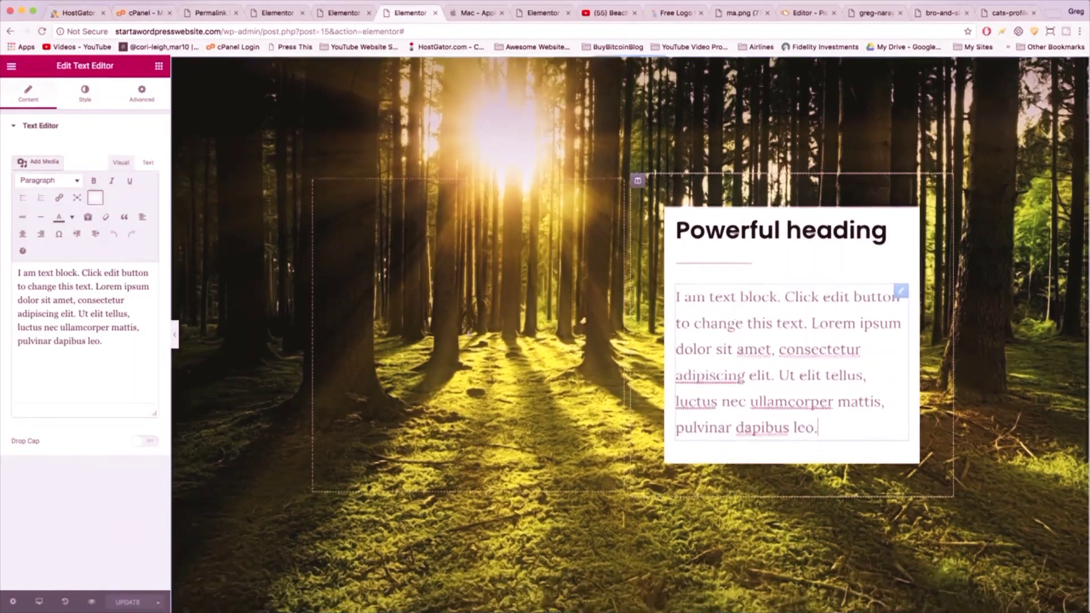
pyautogui.click(782, 222)
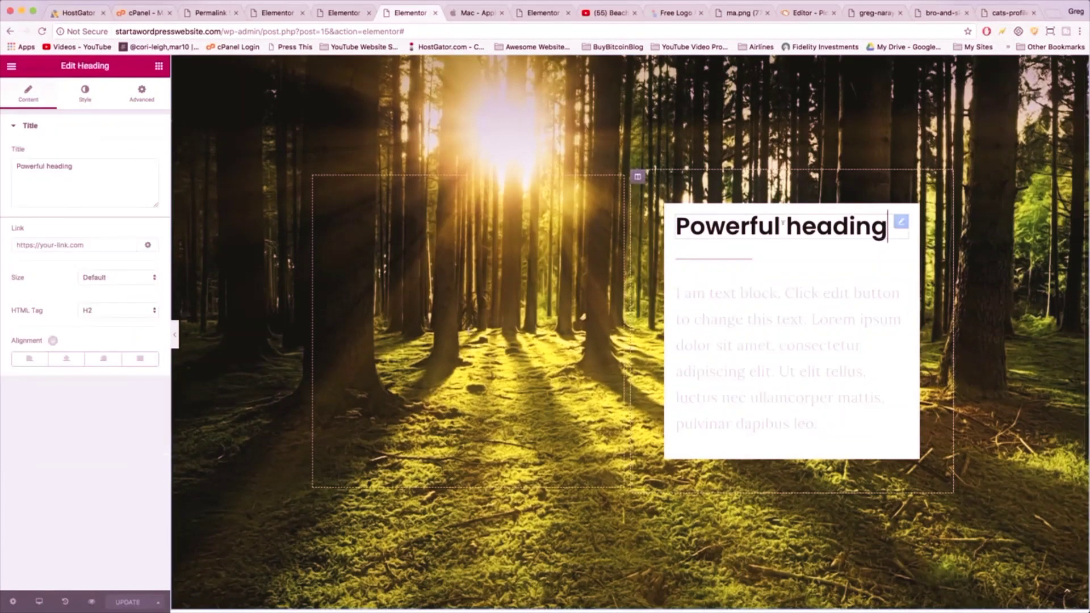
pyautogui.scroll(1, 728, 223)
pyautogui.doubleClick(833, 231)
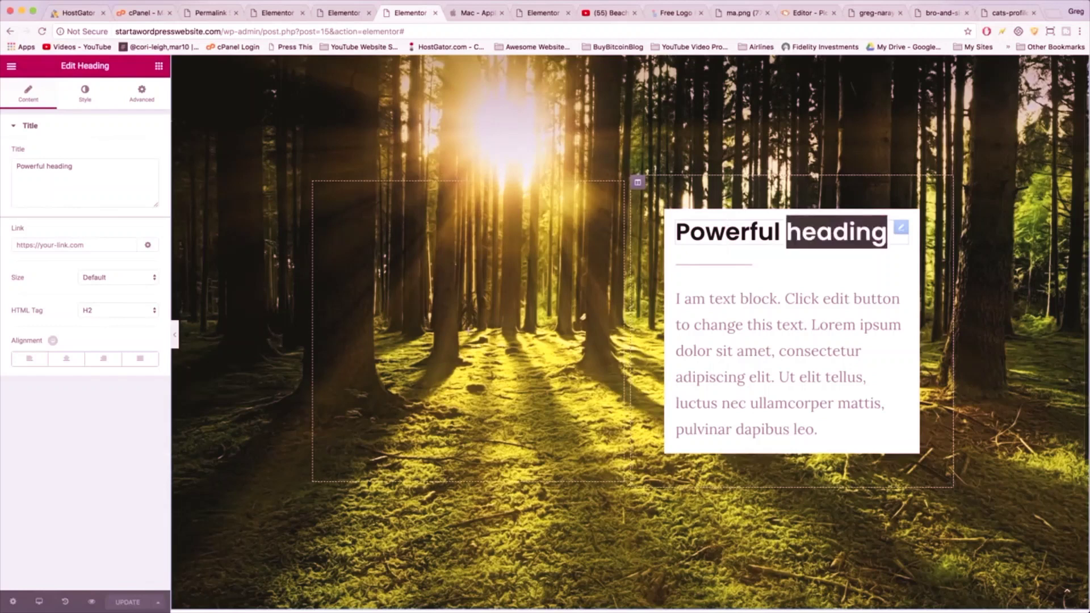
pyautogui.click(741, 231)
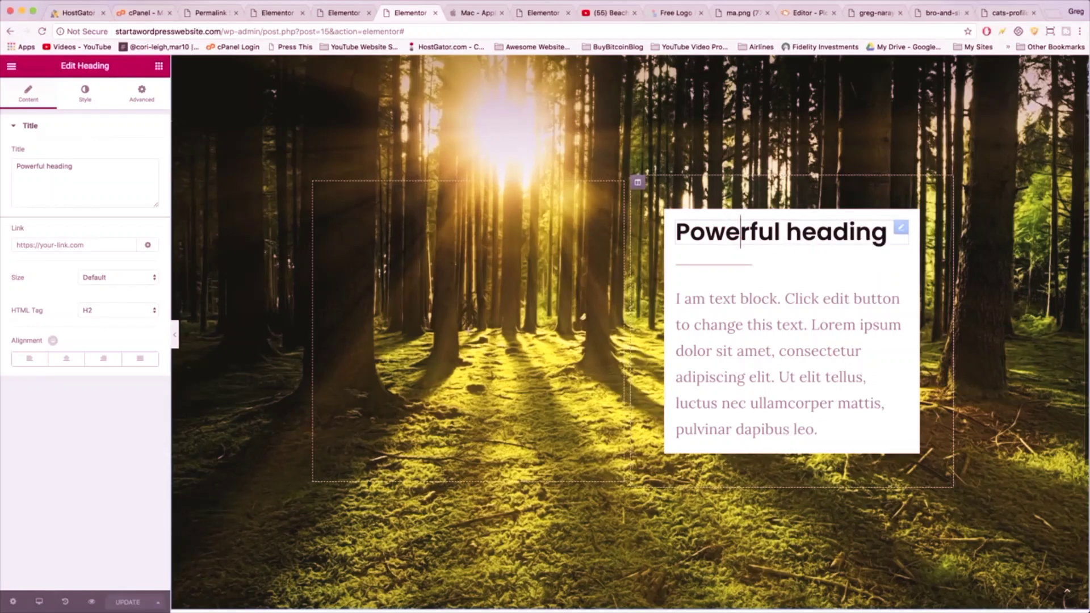
# - Select the placeholder paragraph so its Edit Text Editor panel appears
pyautogui.click(772, 358)
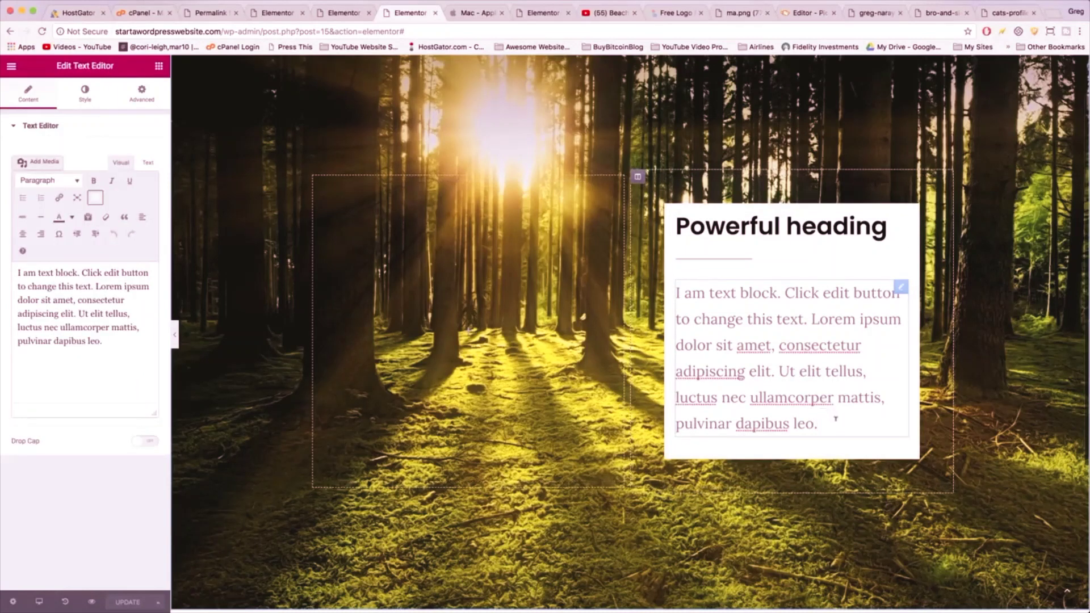
pyautogui.scroll(2, 835, 419)
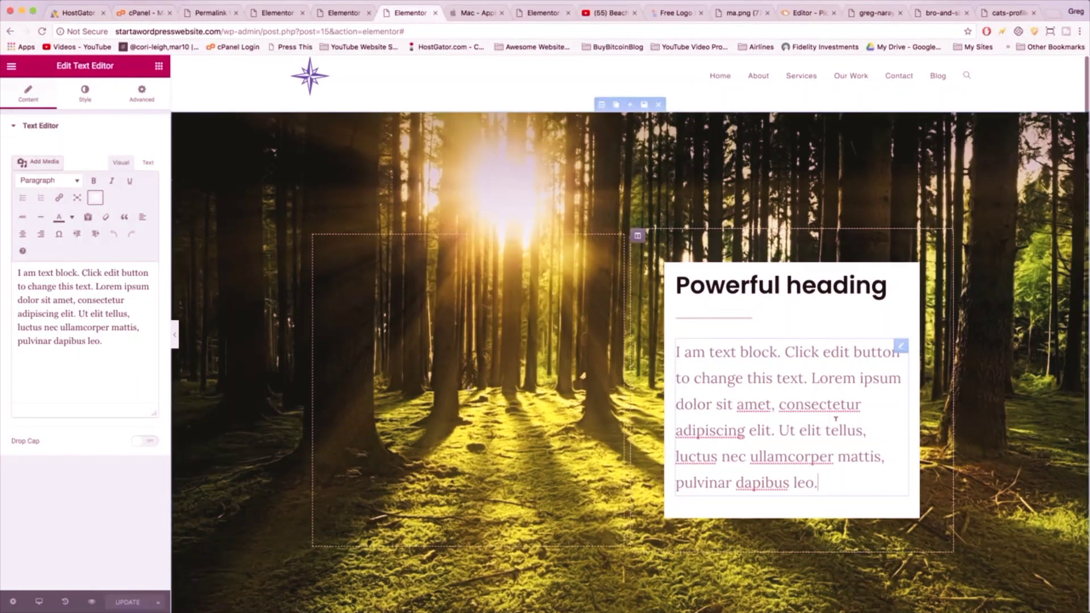
pyautogui.scroll(-5, 835, 419)
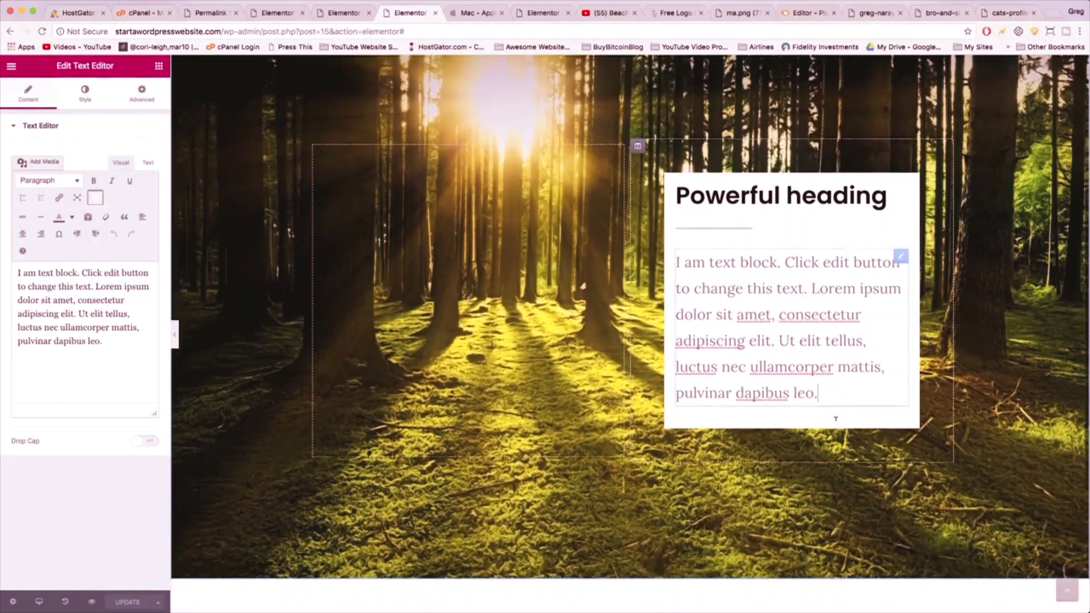
pyautogui.scroll(4, 835, 419)
pyautogui.scroll(-5, 835, 418)
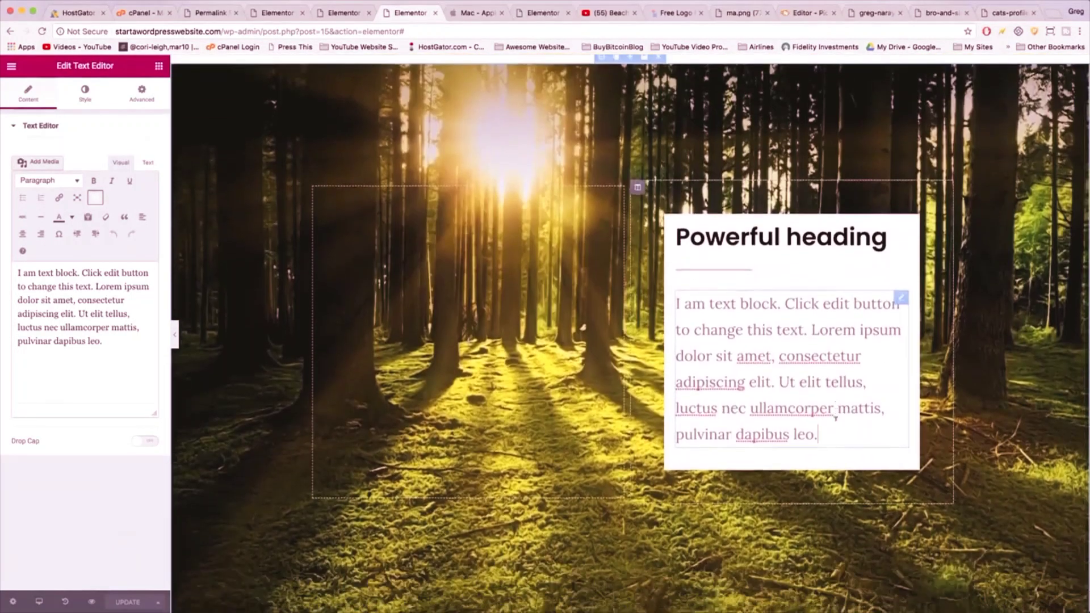
pyautogui.scroll(6, 834, 423)
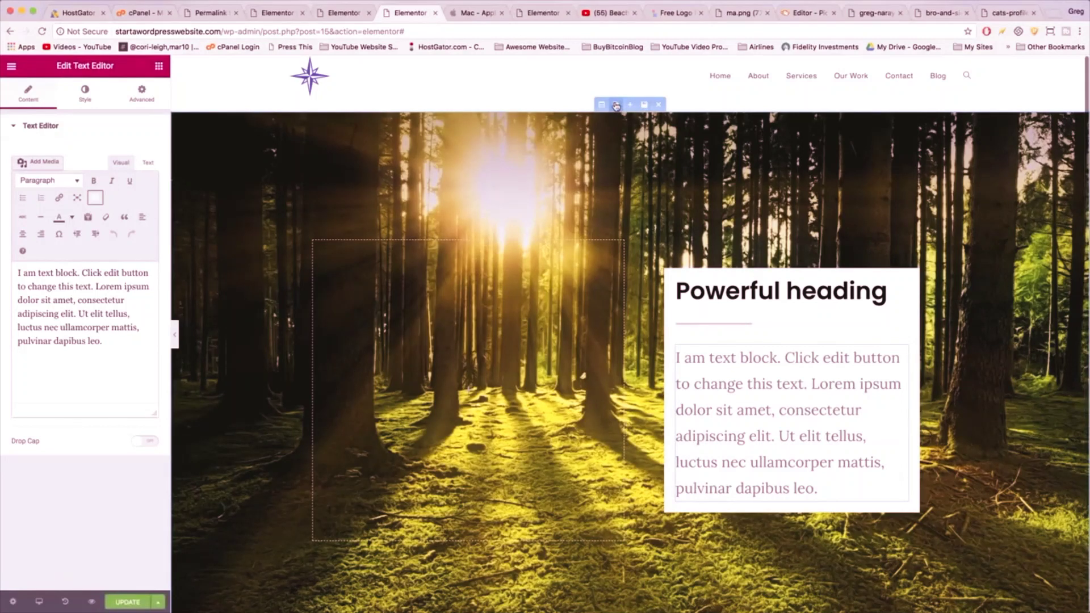
# - Duplicate the full-screen forest section
pyautogui.click(616, 107)
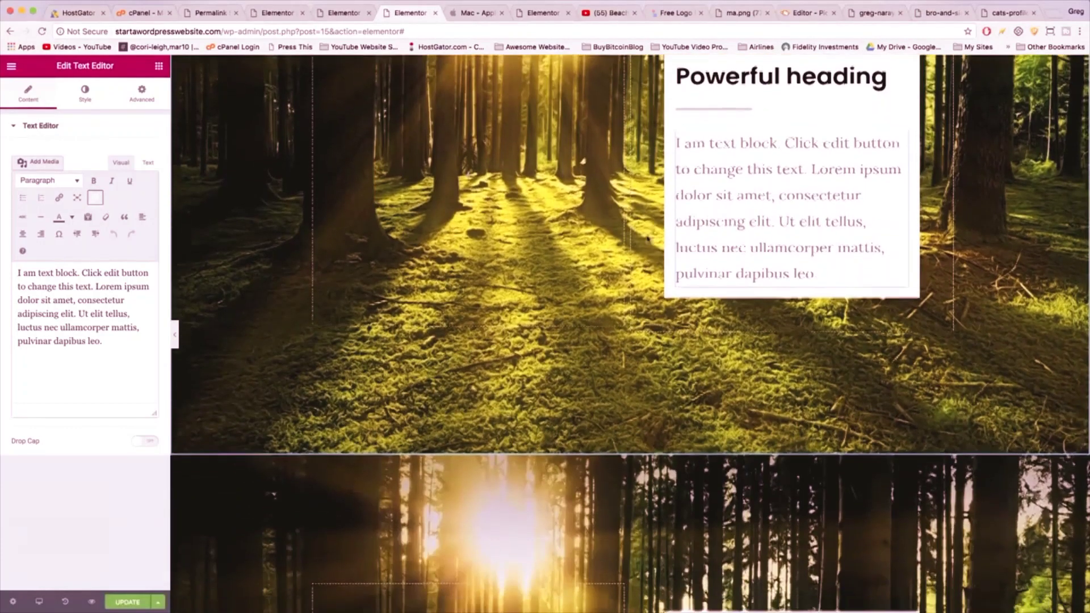
pyautogui.scroll(-3, 648, 239)
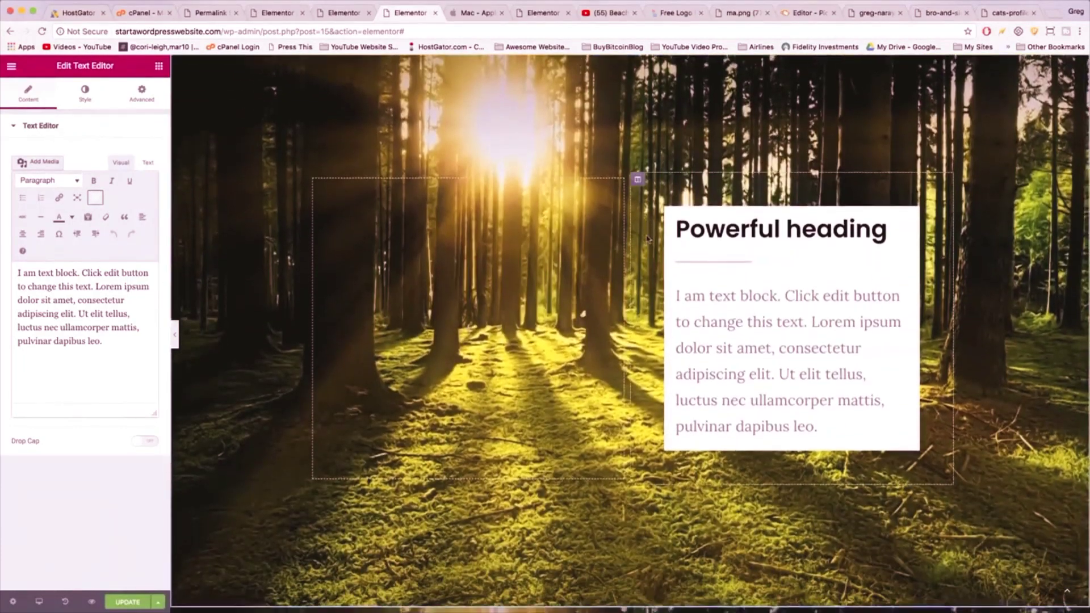
pyautogui.scroll(-3, 648, 239)
pyautogui.scroll(2, 648, 239)
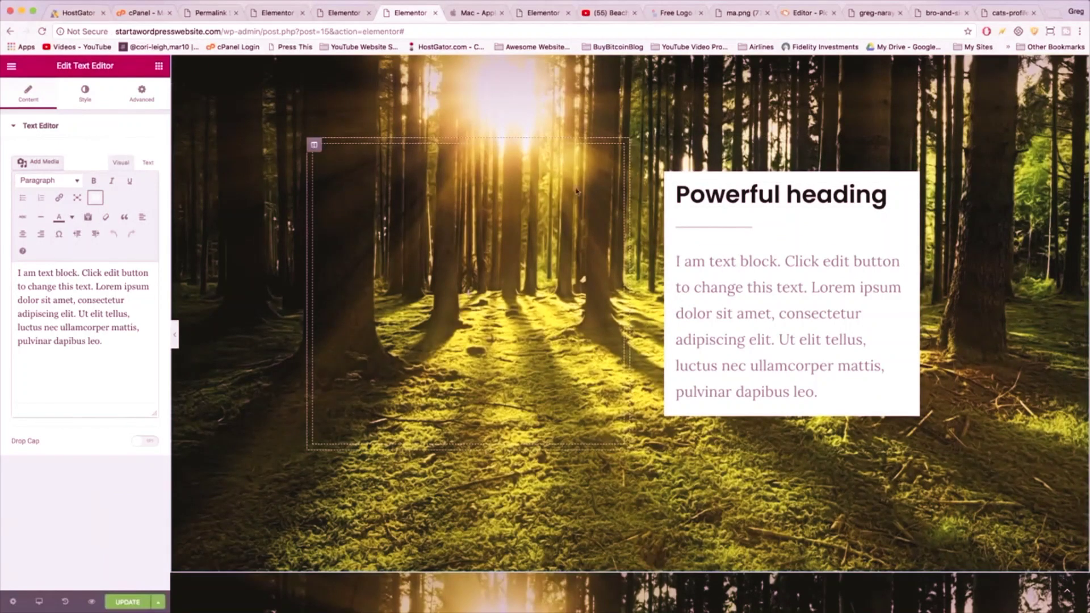
pyautogui.scroll(2, 576, 191)
# - In the copy, delete the empty left column and add an empty column right of the text box
pyautogui.moveTo(320, 208)
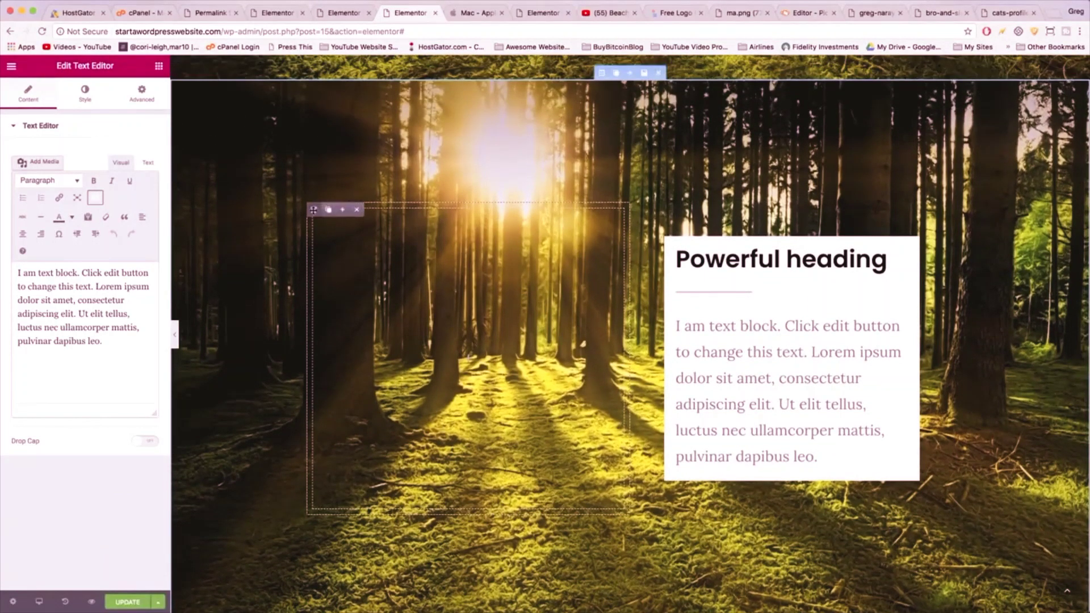
pyautogui.click(358, 210)
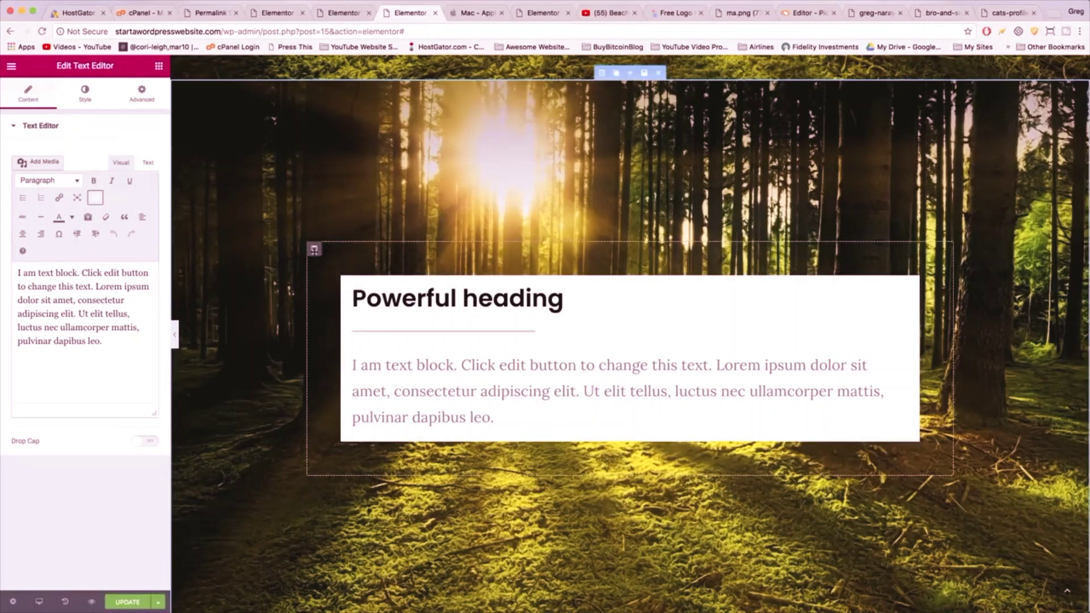
pyautogui.moveTo(329, 254)
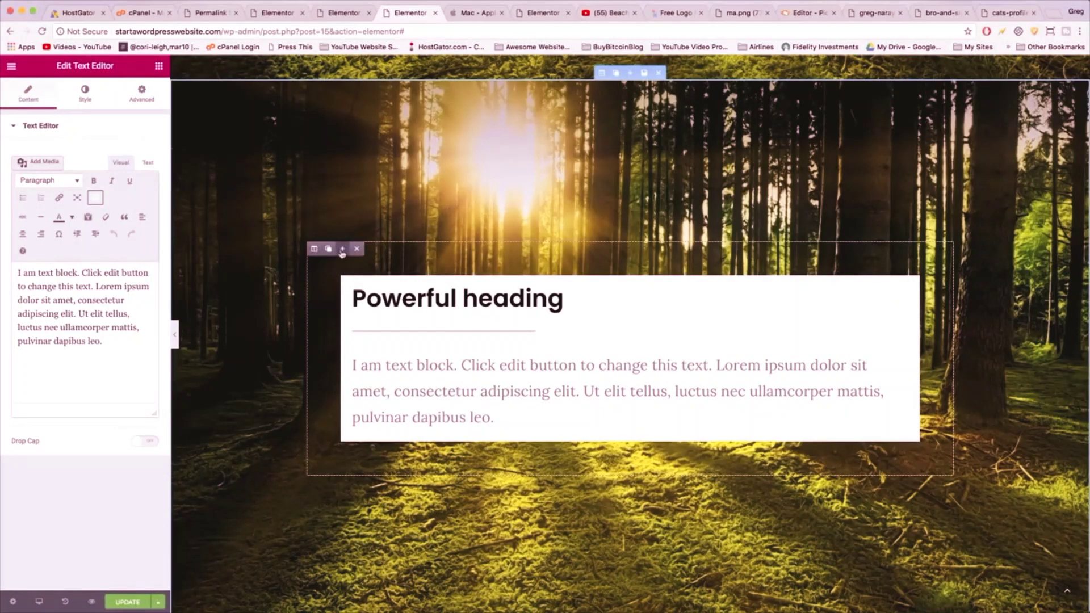
pyautogui.click(342, 254)
pyautogui.scroll(-2, 662, 293)
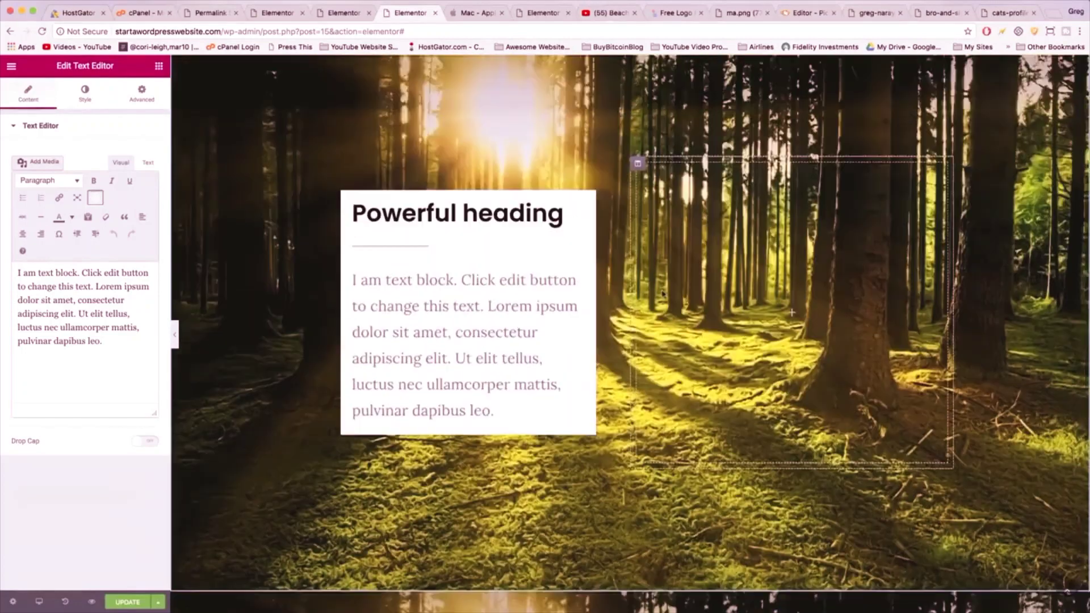
pyautogui.scroll(-5, 663, 292)
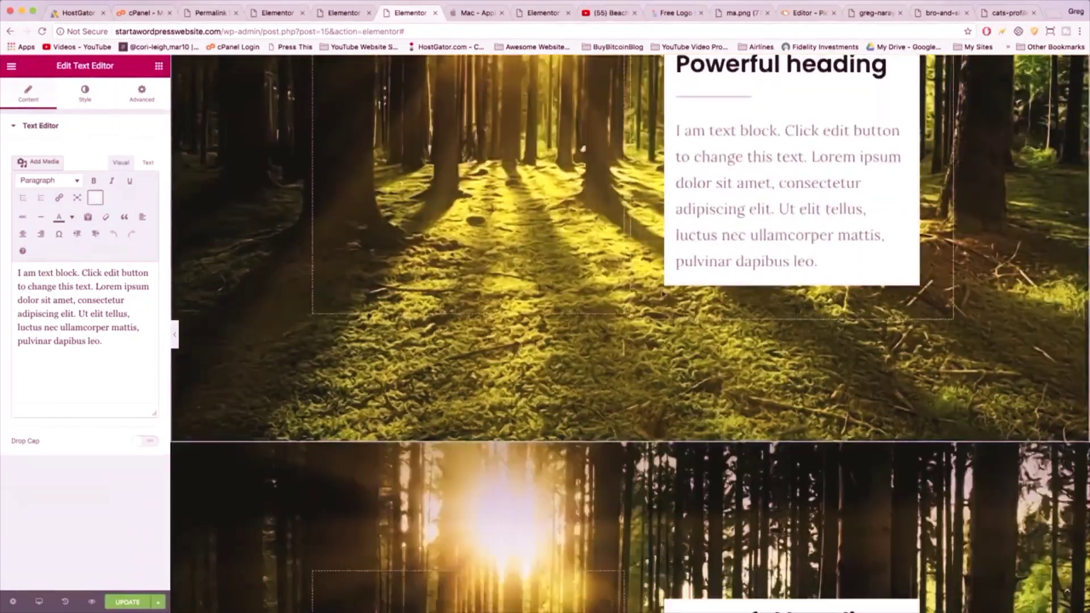
pyautogui.scroll(-5, 662, 292)
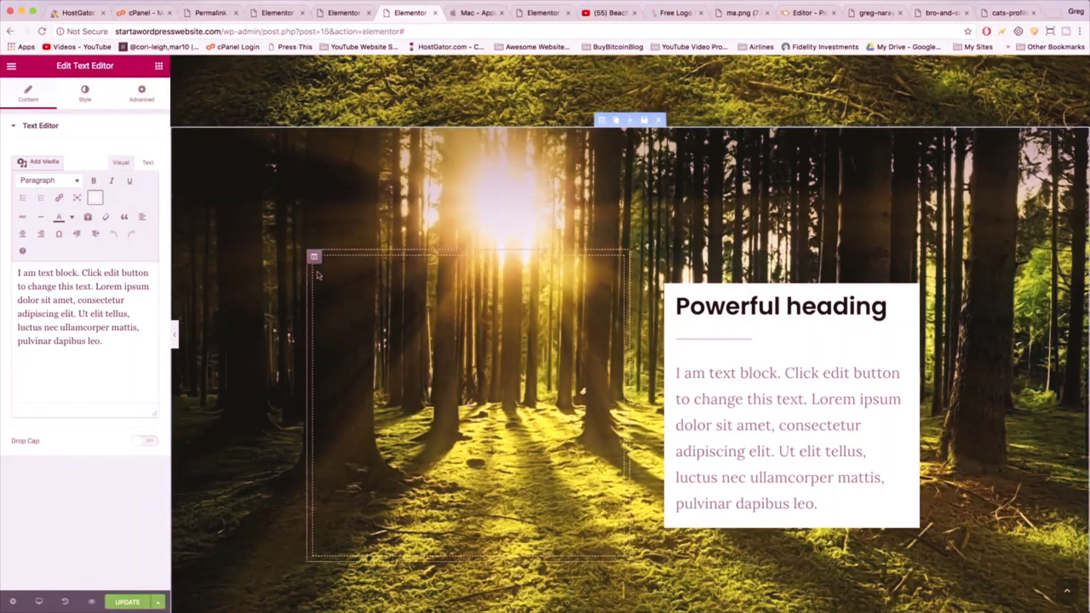
pyautogui.moveTo(315, 257)
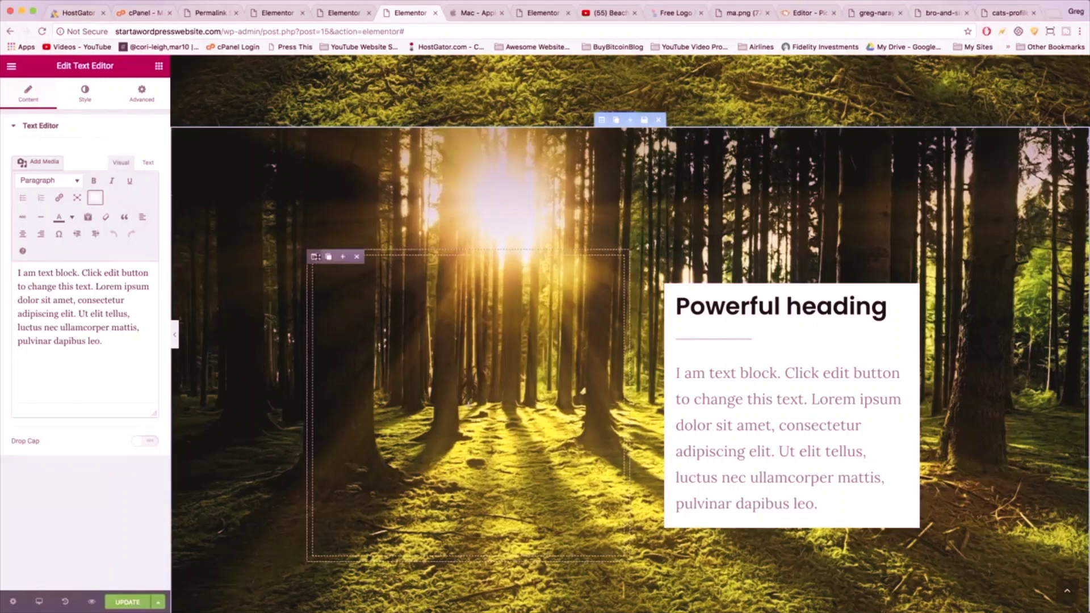
pyautogui.click(356, 257)
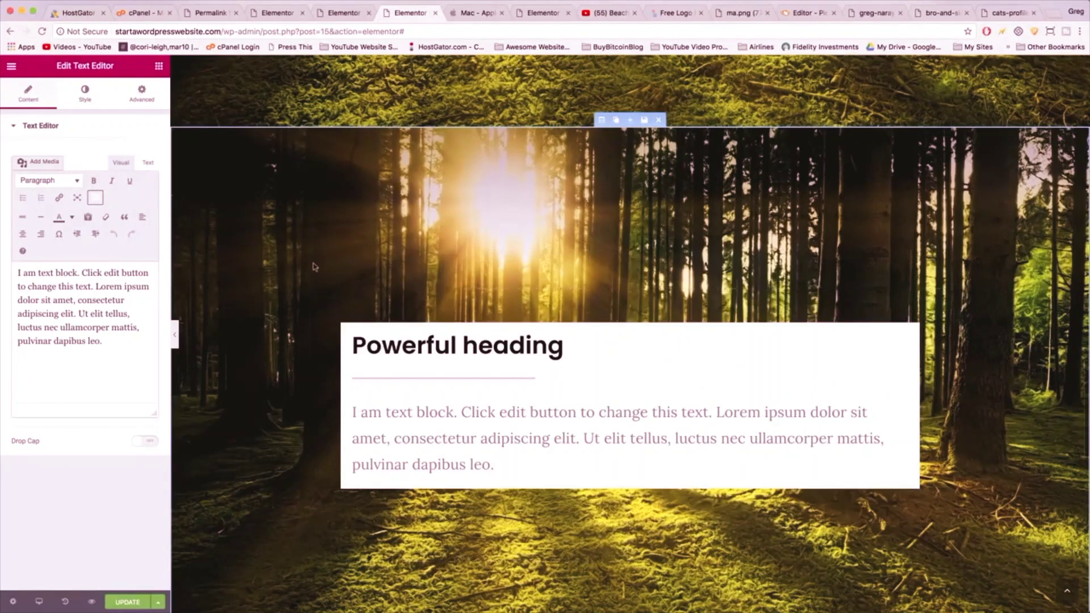
pyautogui.hotkey('ctrl', 'z')
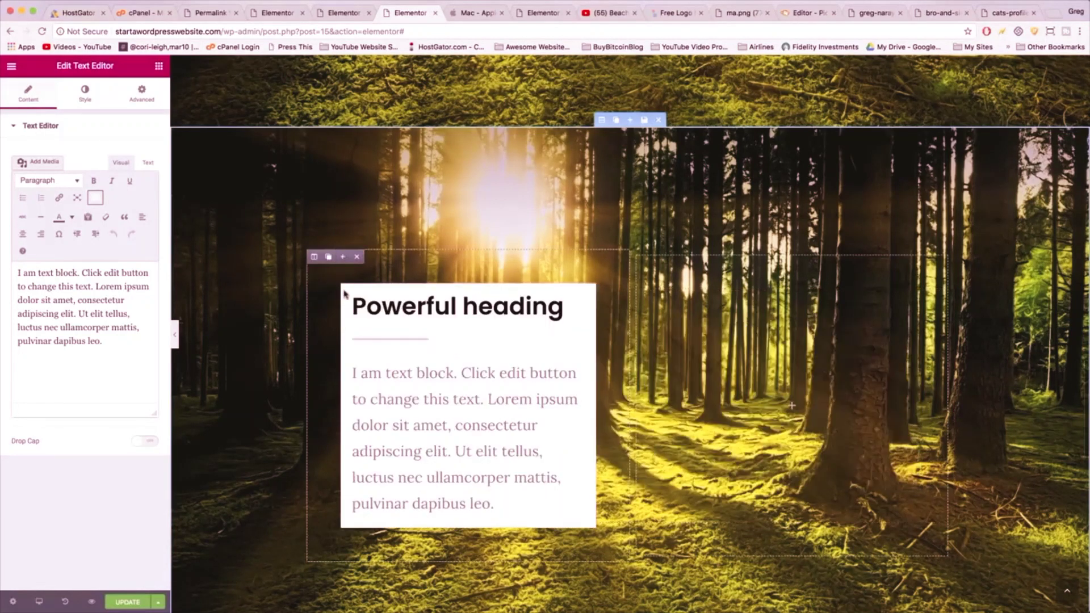
pyautogui.scroll(-10, 550, 313)
pyautogui.scroll(8, 552, 317)
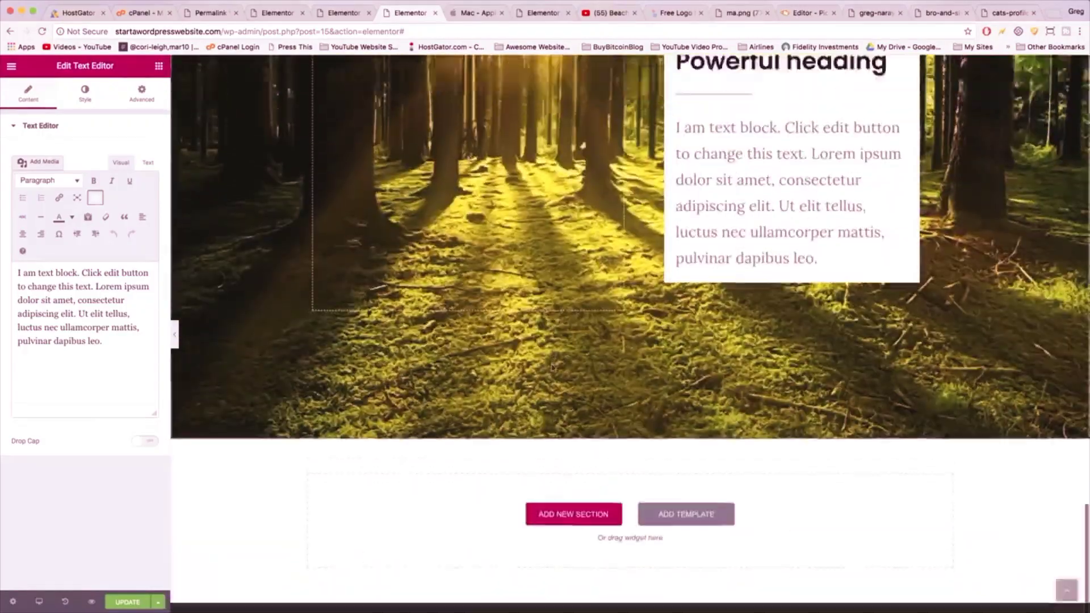
pyautogui.scroll(10, 552, 321)
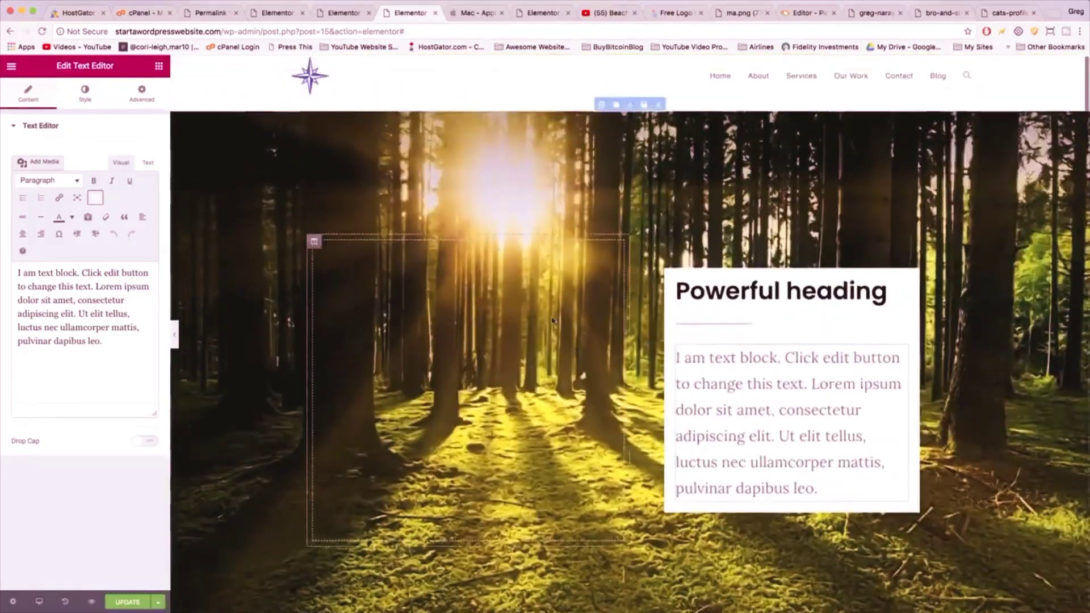
pyautogui.scroll(-6, 553, 320)
pyautogui.scroll(-4, 554, 317)
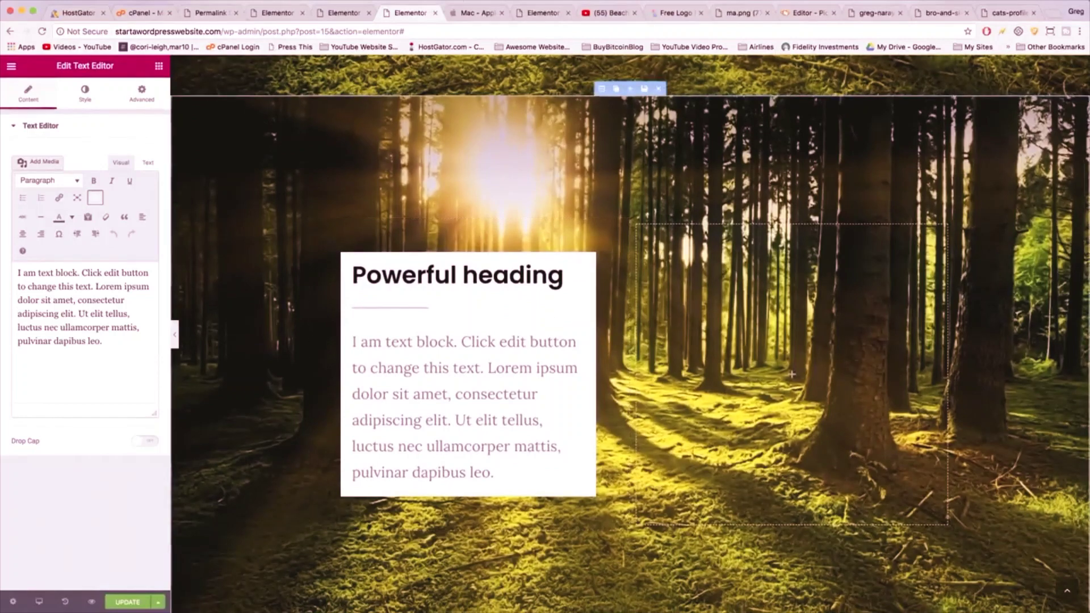
pyautogui.scroll(3, 554, 275)
pyautogui.scroll(-3, 554, 274)
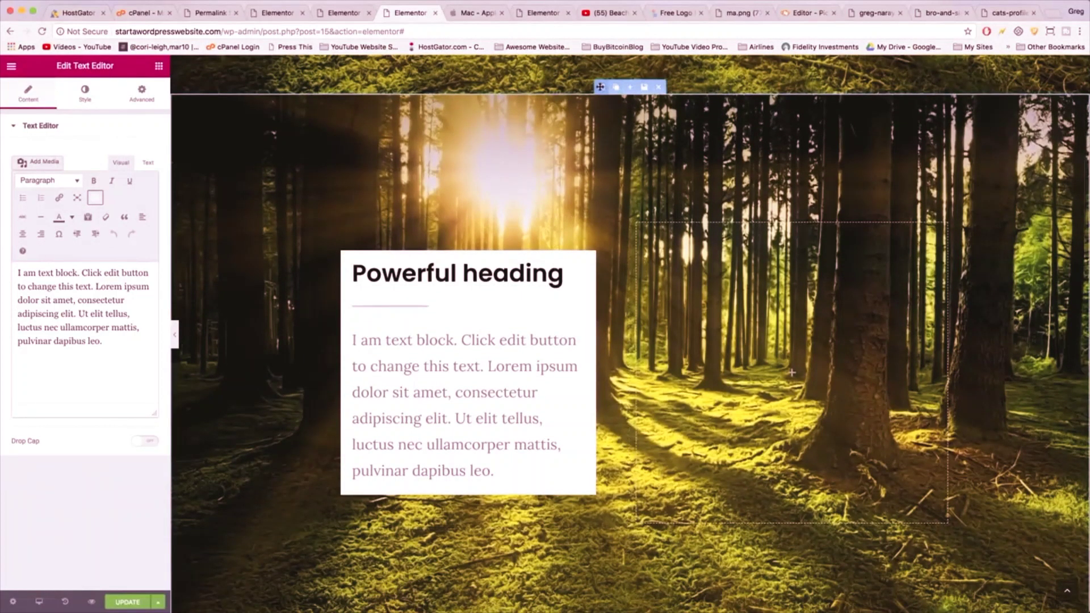
# - Give the second section the red-benches.jpg background with Size Cover
pyautogui.click(599, 87)
pyautogui.click(79, 94)
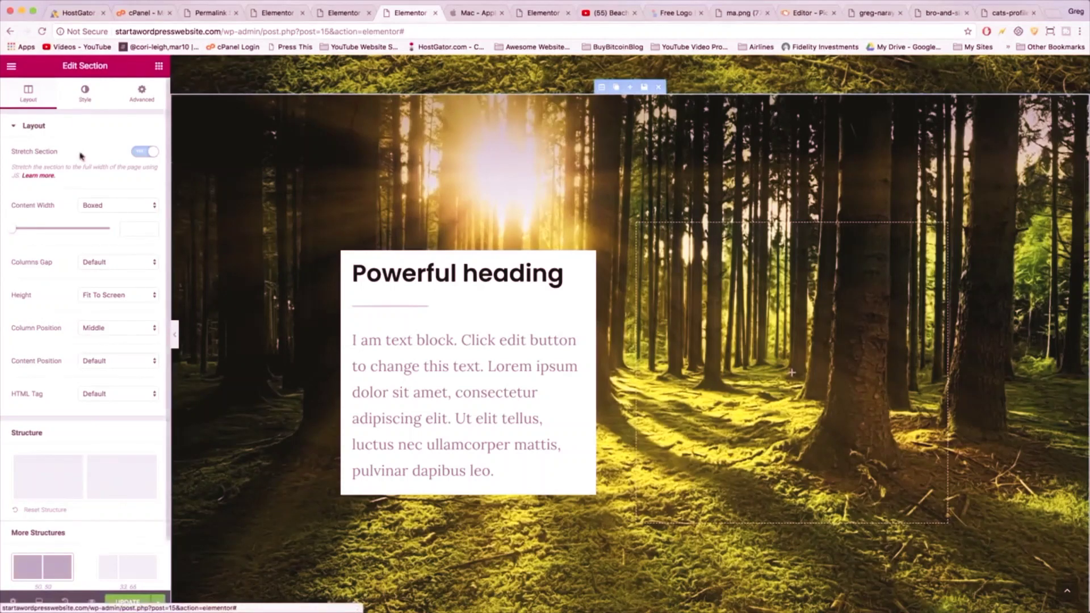
pyautogui.click(90, 291)
pyautogui.click(75, 191)
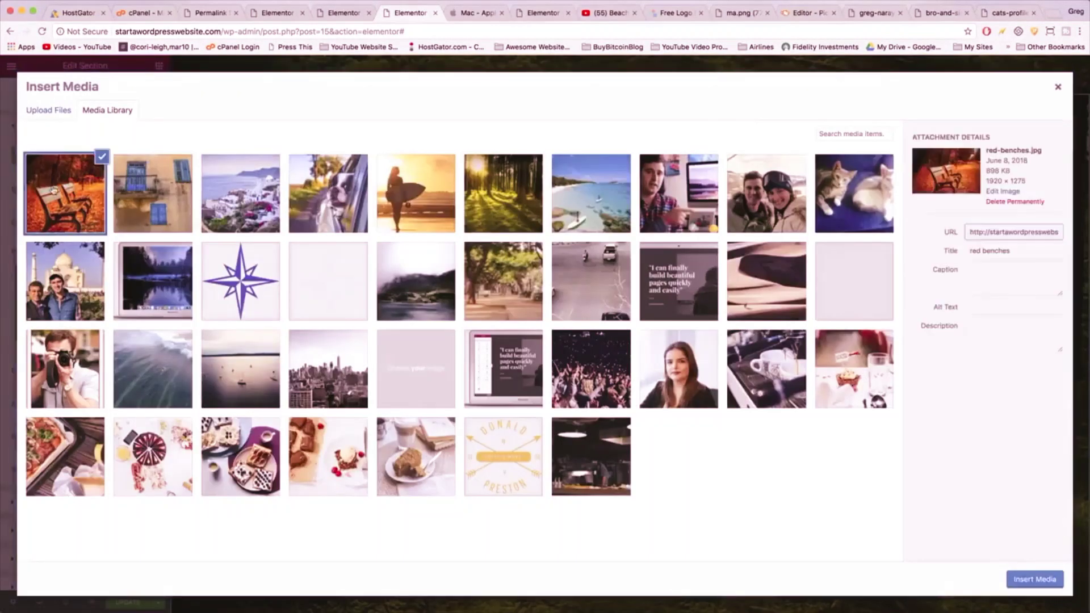
pyautogui.click(1023, 580)
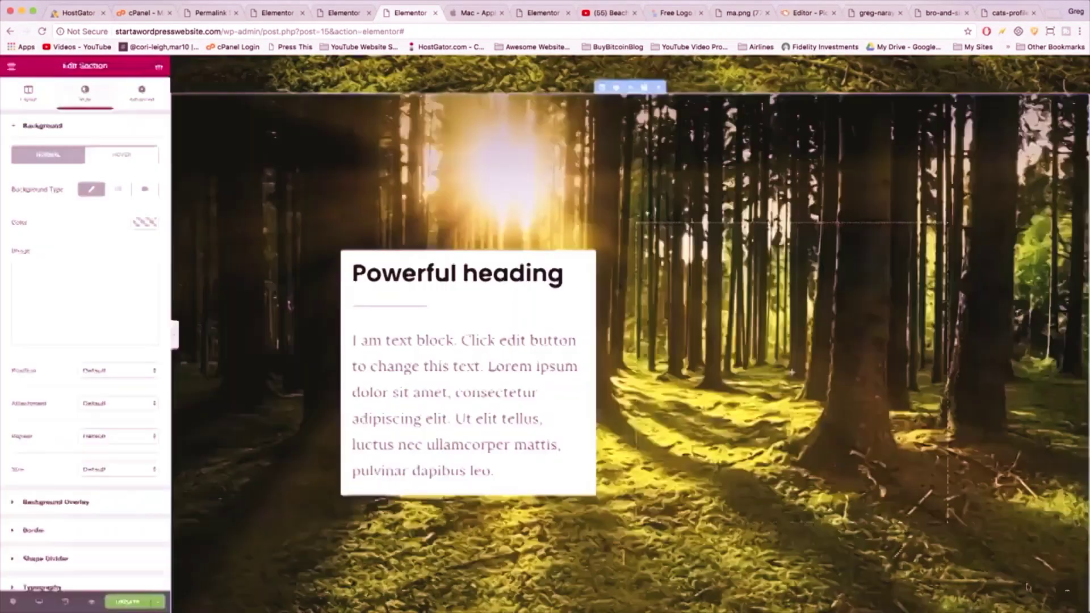
pyautogui.scroll(-5, 562, 366)
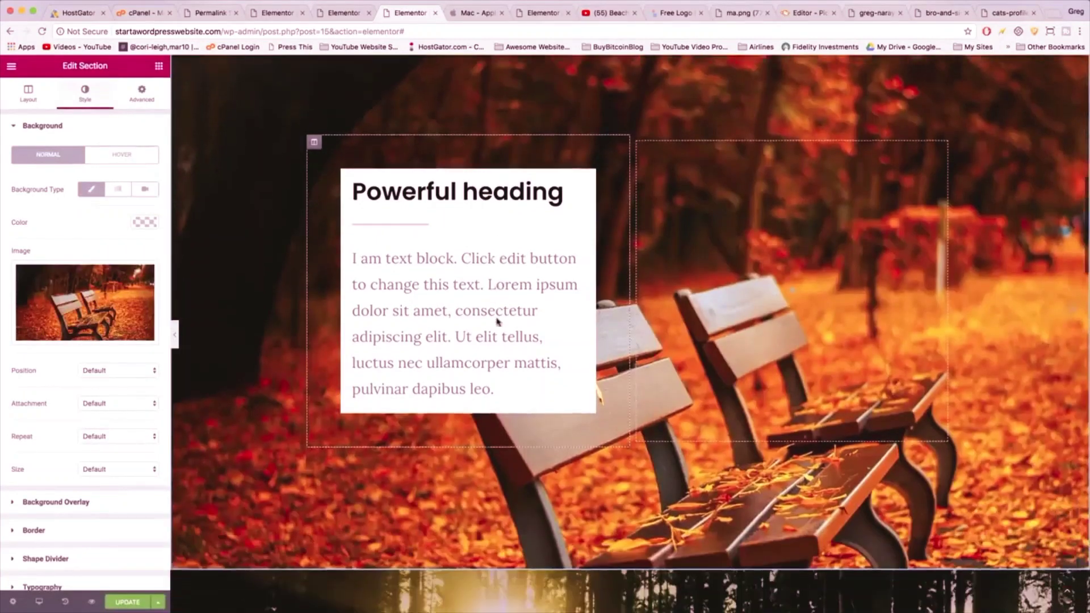
pyautogui.scroll(5, 497, 321)
pyautogui.scroll(1, 497, 321)
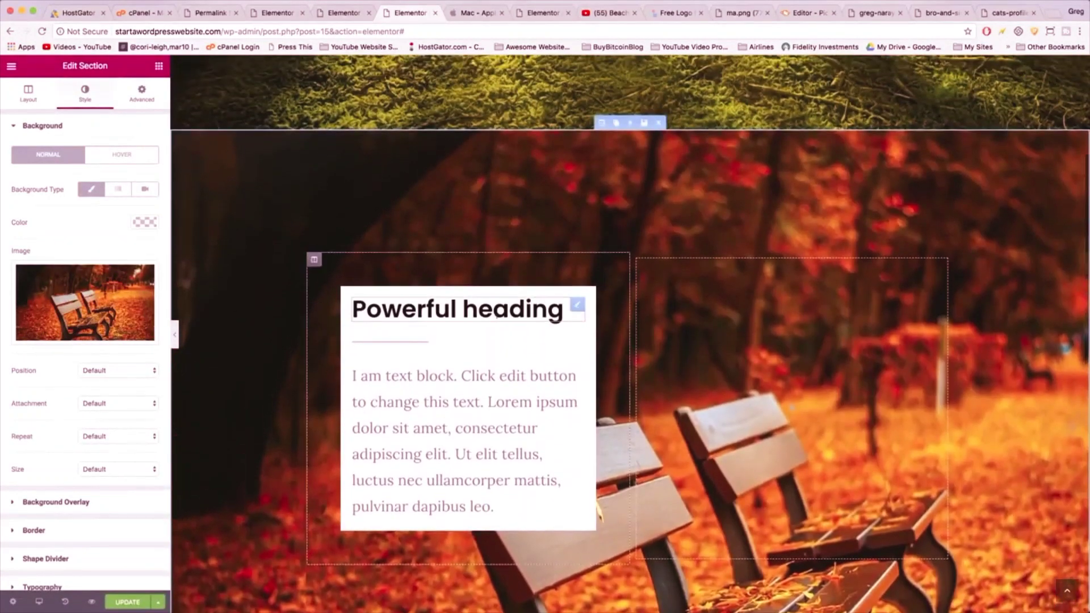
pyautogui.scroll(-5, 498, 322)
pyautogui.scroll(2, 497, 322)
pyautogui.scroll(1, 498, 321)
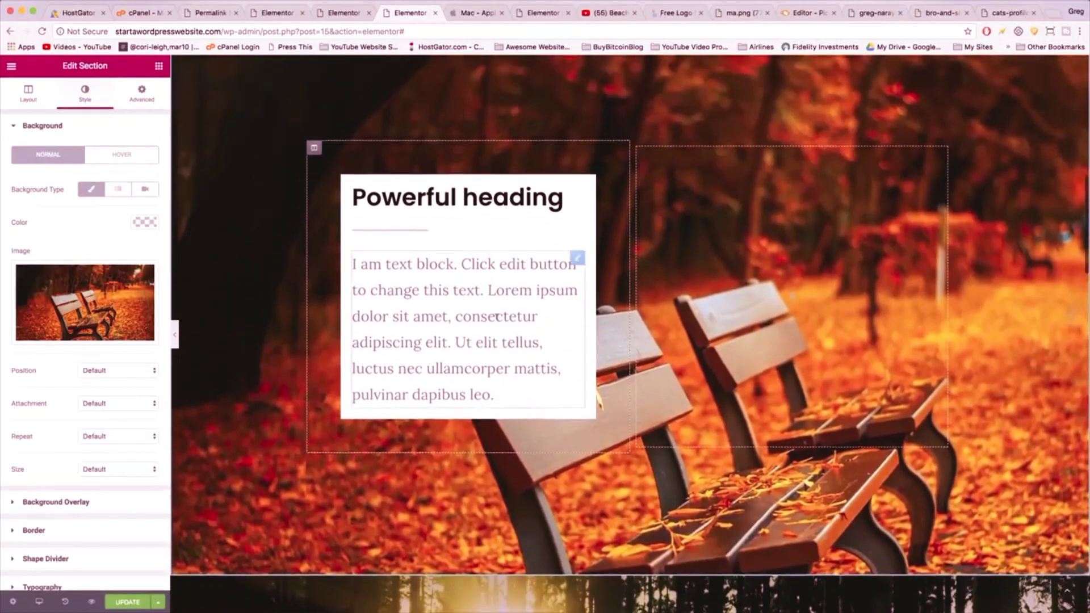
pyautogui.click(106, 476)
pyautogui.click(107, 491)
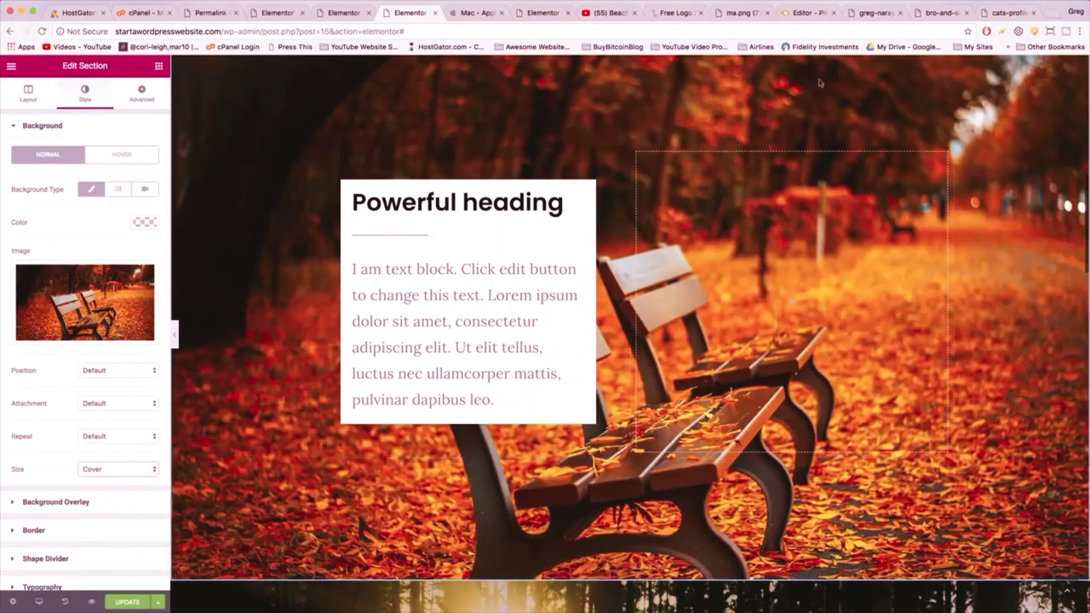
pyautogui.scroll(2, 738, 534)
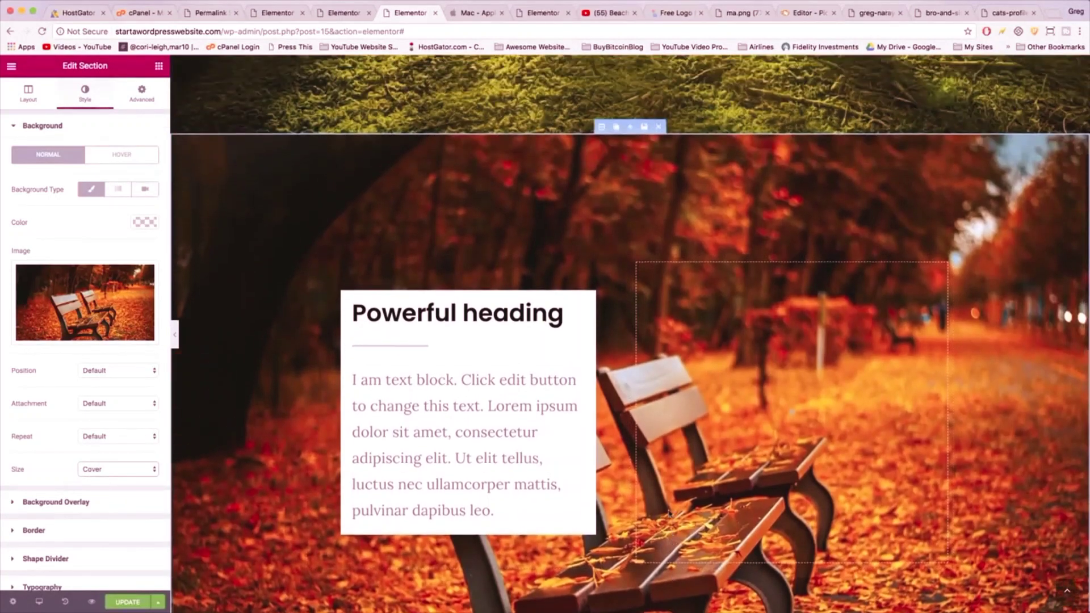
pyautogui.scroll(-3, 670, 514)
pyautogui.scroll(5, 635, 341)
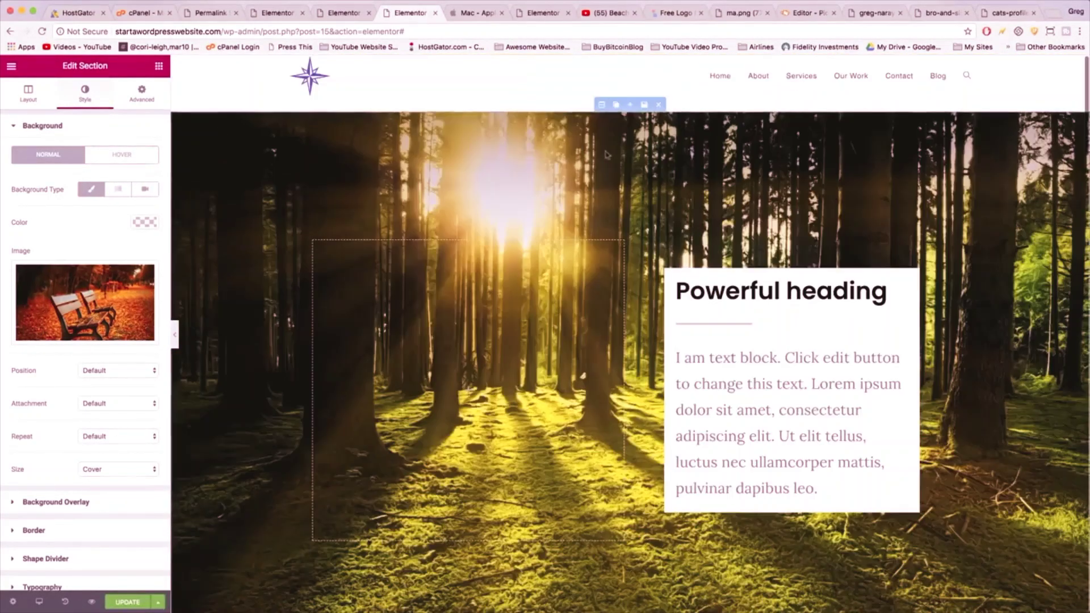
# - Set the first forest section's background Size to Contain
pyautogui.click(603, 107)
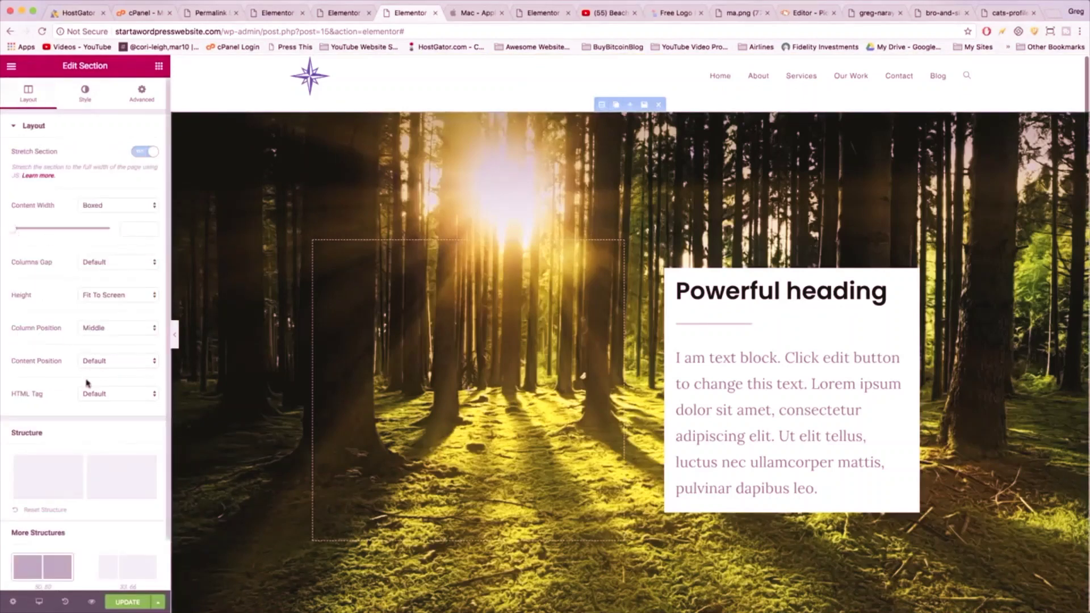
pyautogui.click(85, 92)
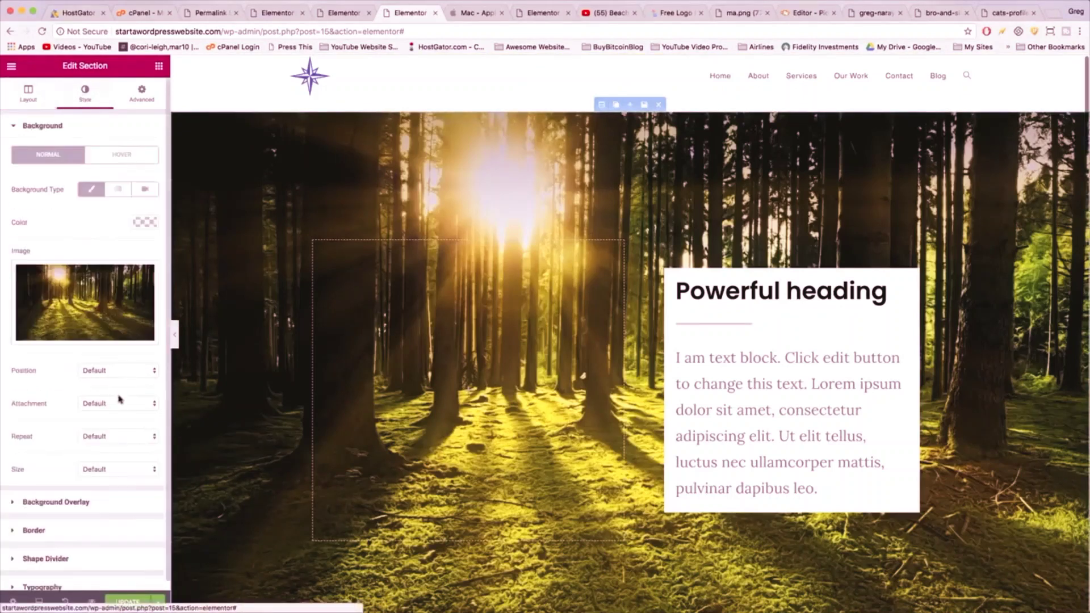
pyautogui.click(122, 470)
pyautogui.click(108, 497)
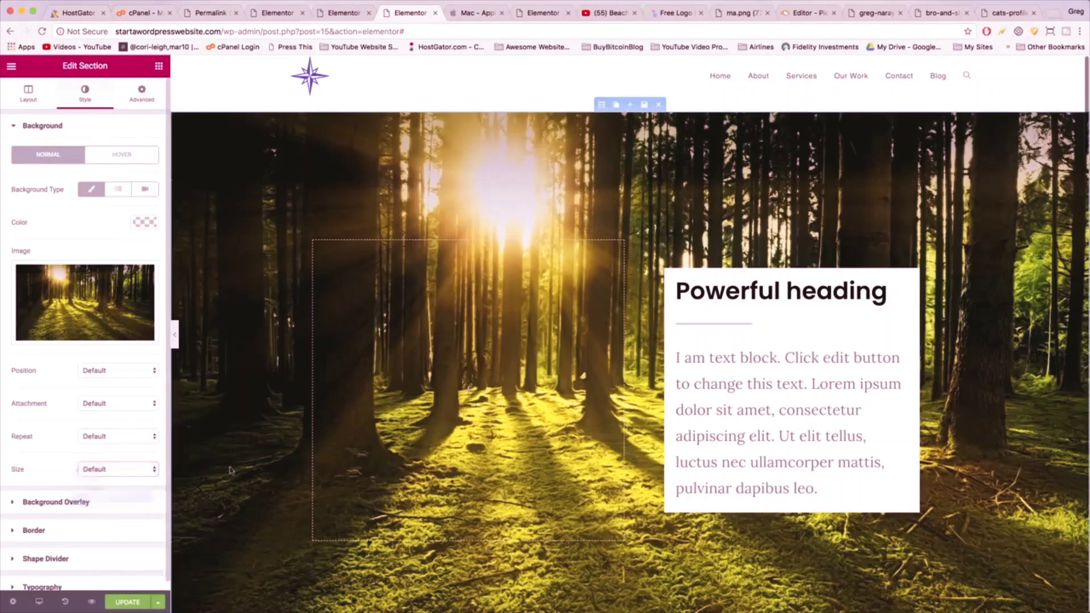
# - Set the first forest section's background Repeat to No-repeat and Size to Cover
pyautogui.scroll(-5, 433, 439)
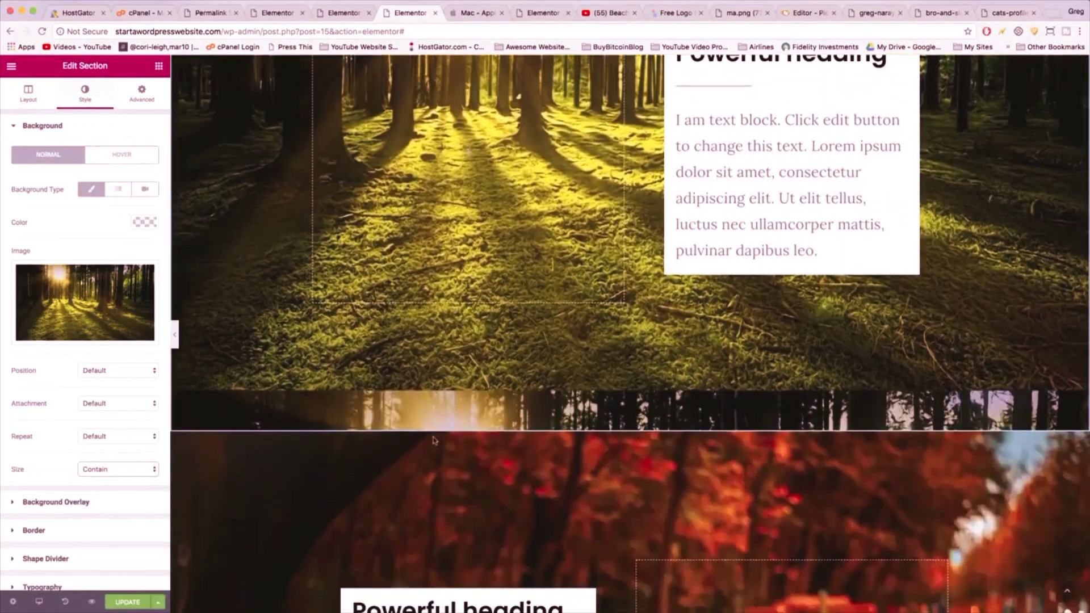
pyautogui.scroll(3, 433, 439)
pyautogui.scroll(1, 433, 439)
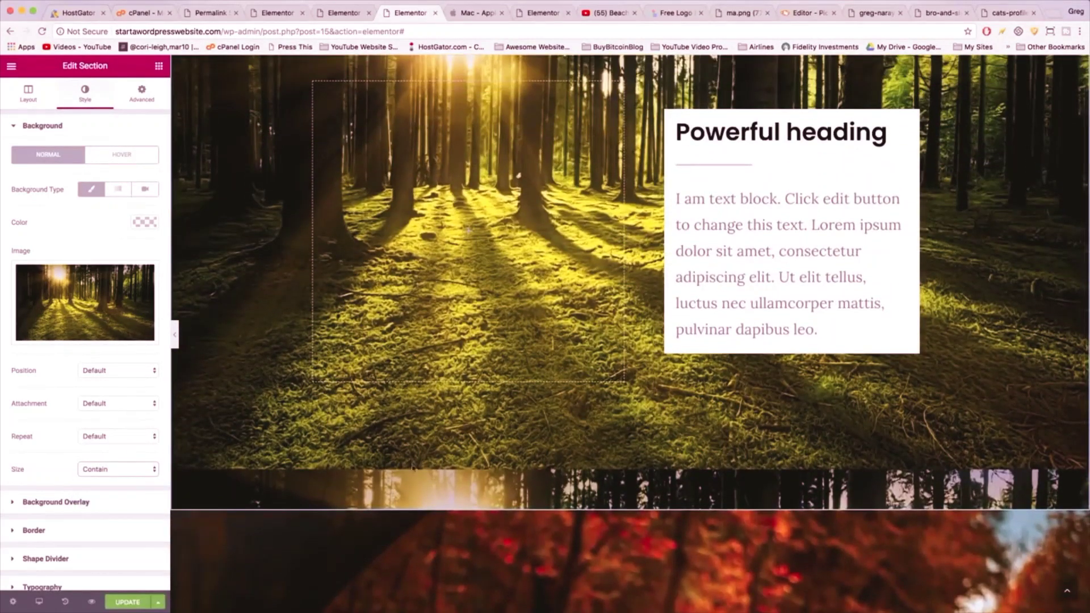
pyautogui.click(98, 437)
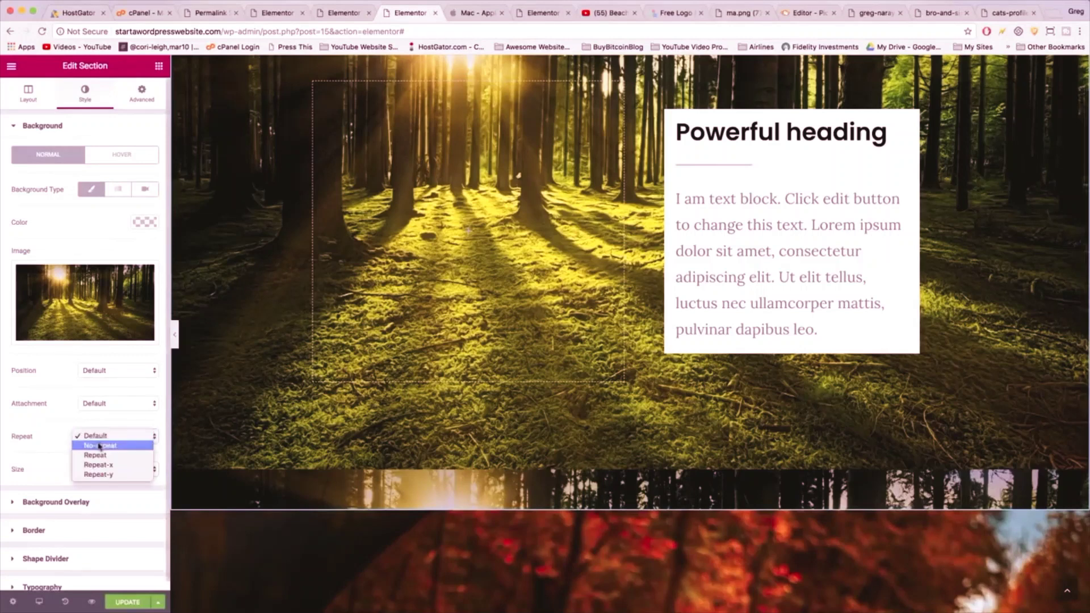
pyautogui.click(94, 443)
pyautogui.scroll(-3, 406, 420)
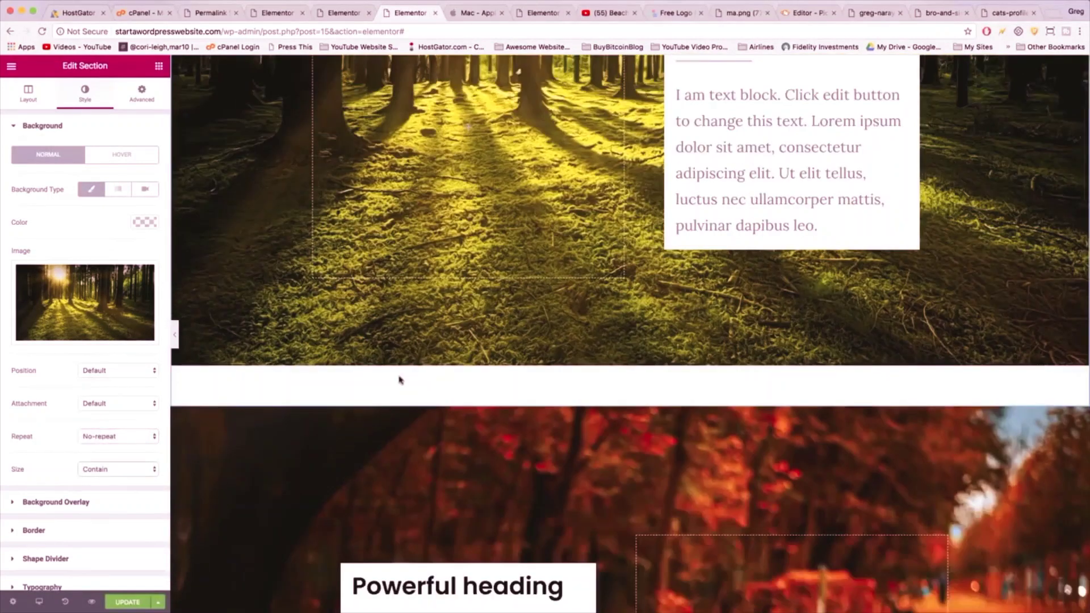
pyautogui.click(95, 470)
pyautogui.click(93, 459)
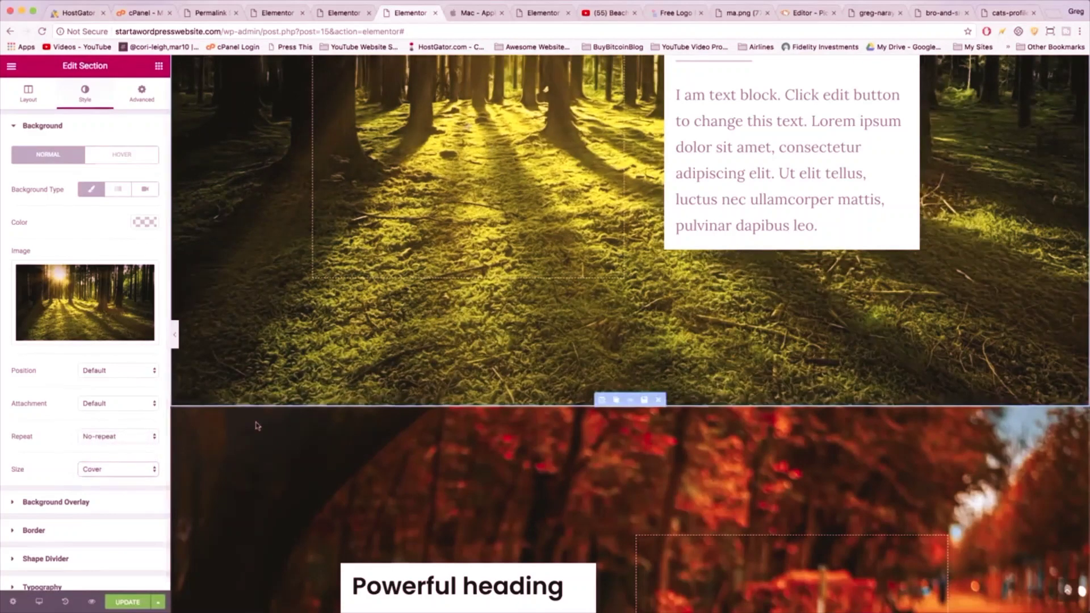
pyautogui.scroll(-15, 450, 425)
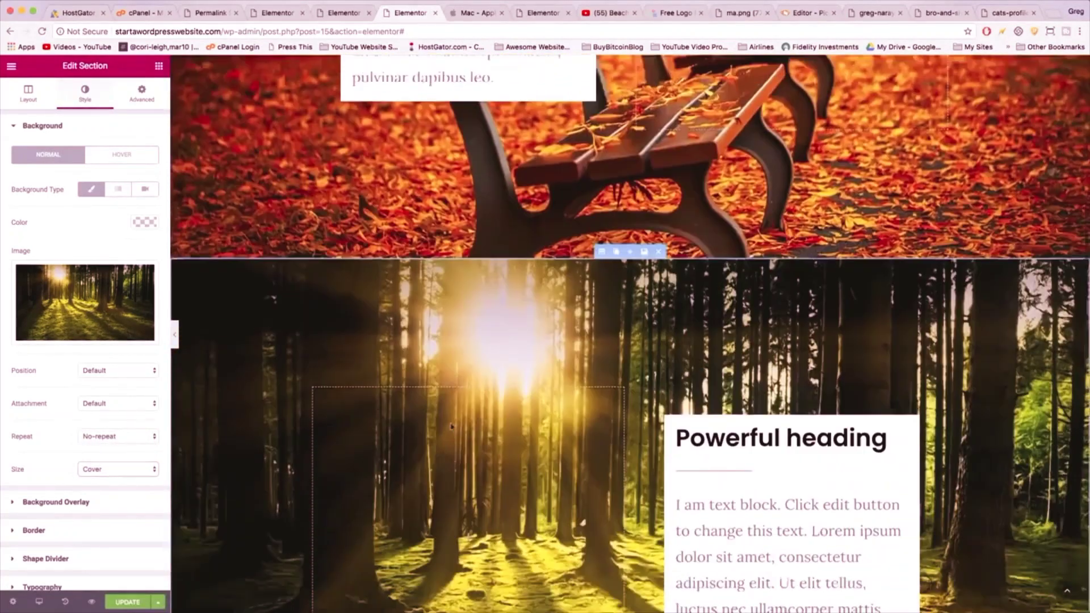
pyautogui.scroll(-1, 450, 425)
pyautogui.scroll(-1, 450, 425)
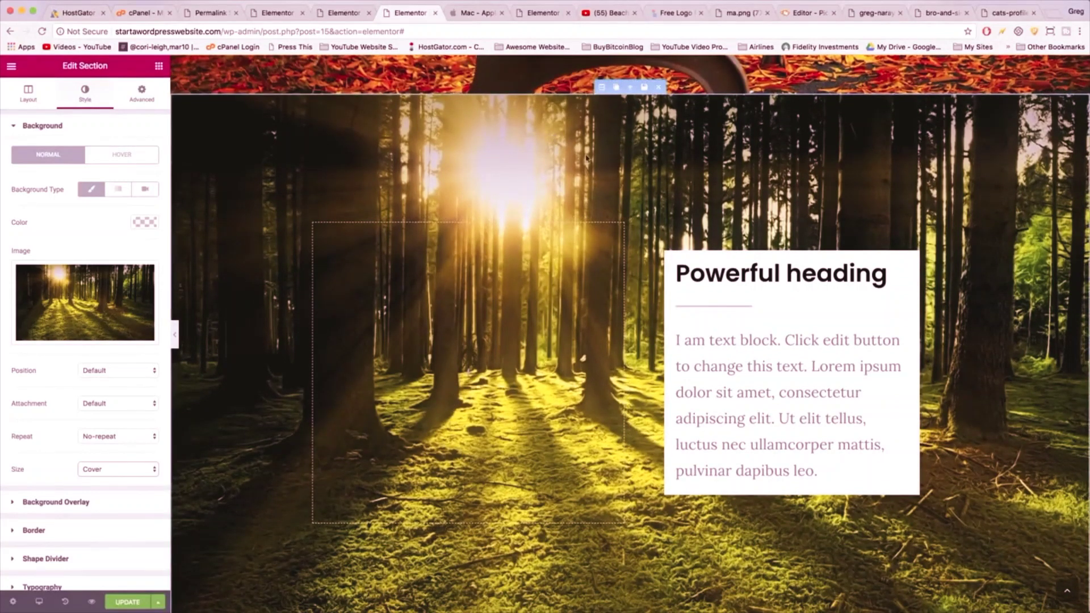
# - Give the lower forest section the blue windows photo background, no-repeat and cover-sized
pyautogui.click(606, 88)
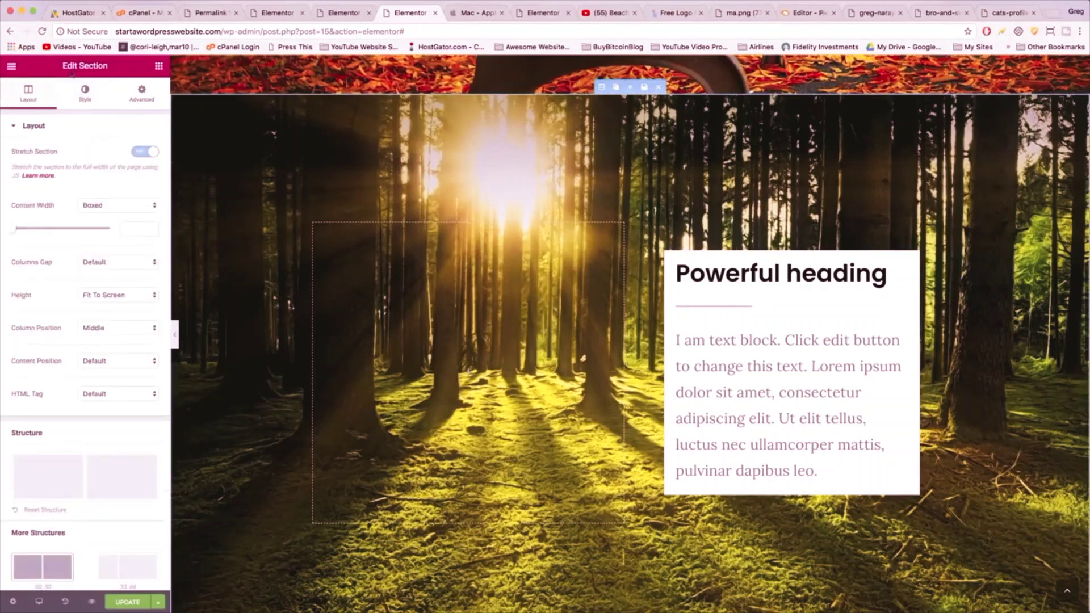
pyautogui.click(85, 93)
pyautogui.click(73, 295)
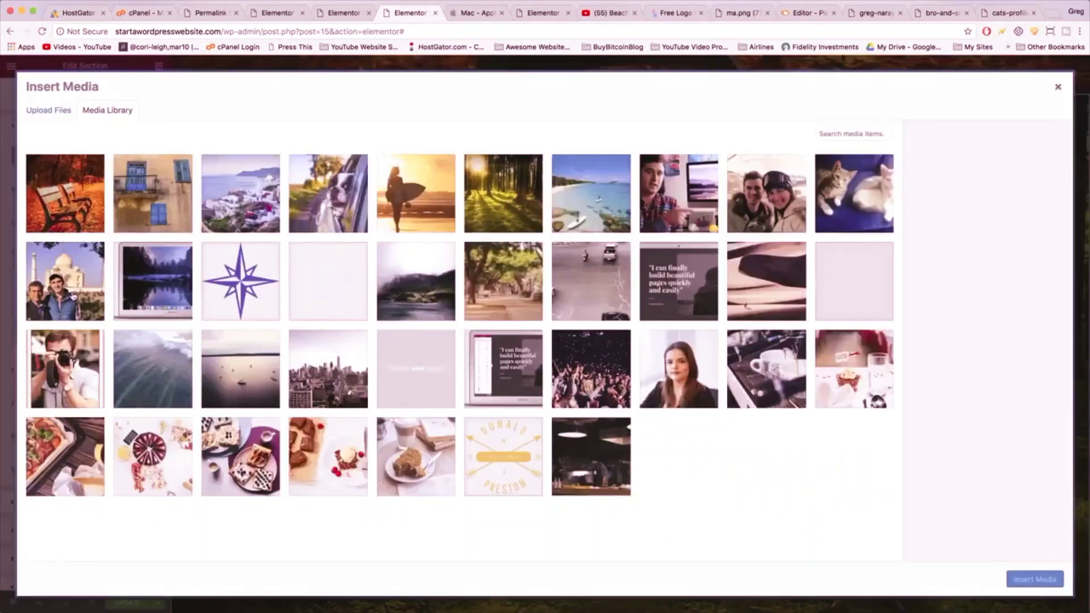
pyautogui.click(156, 203)
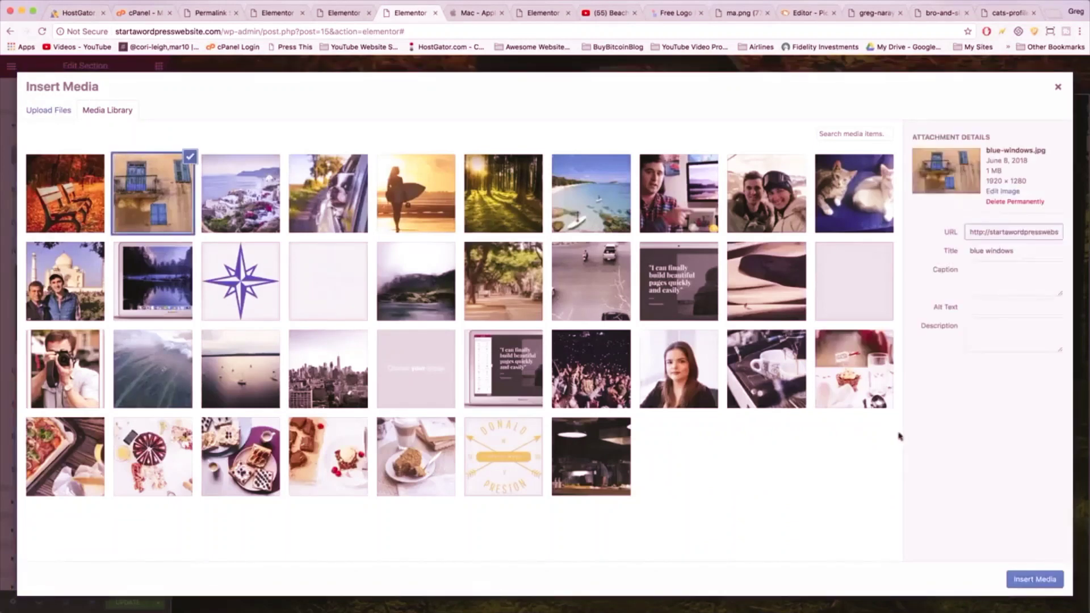
pyautogui.click(1034, 579)
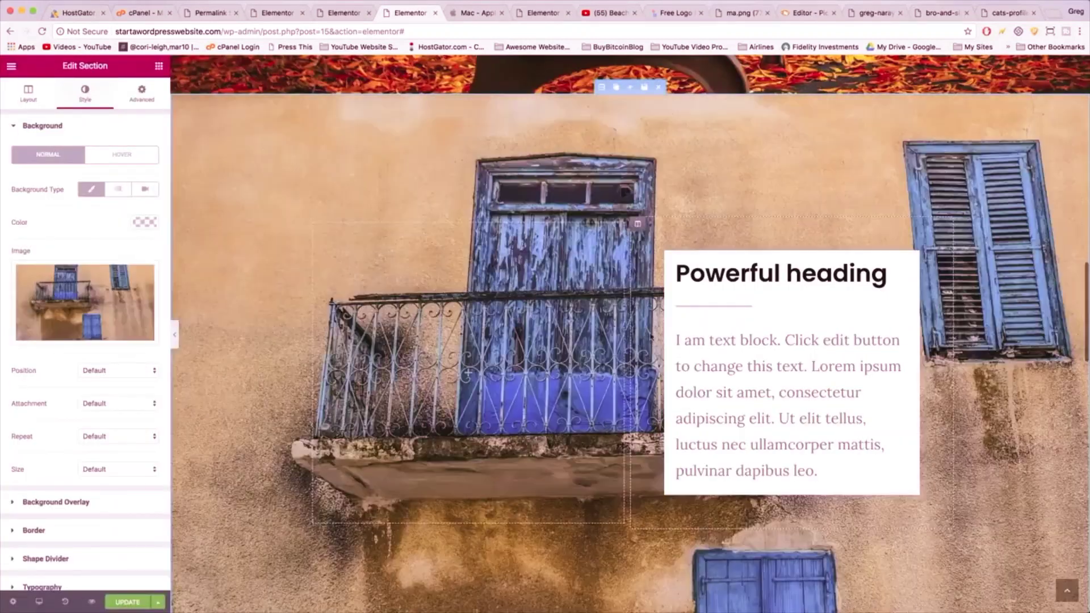
pyautogui.click(105, 439)
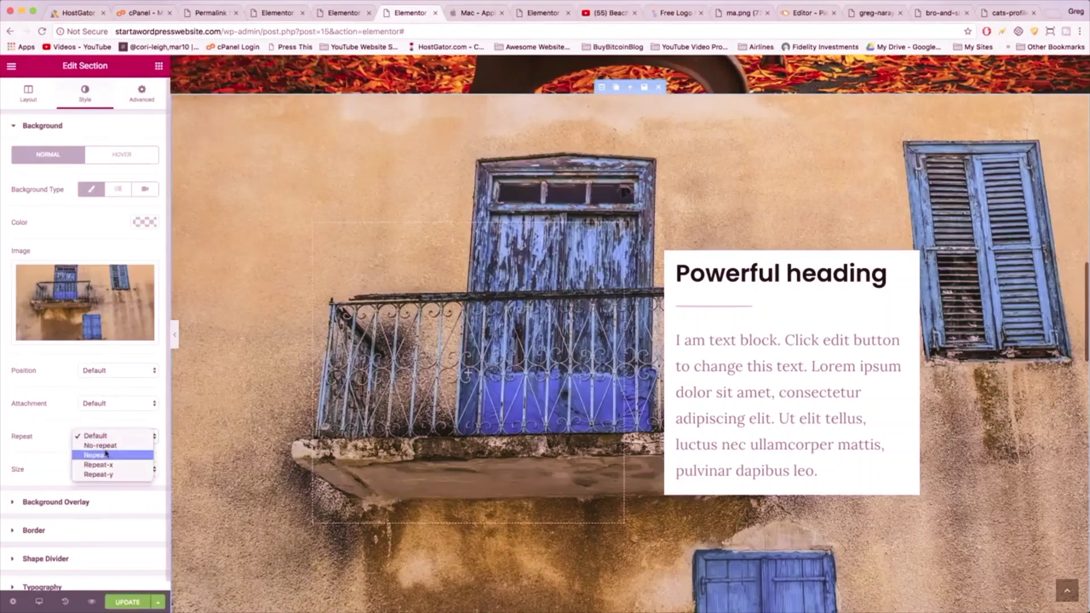
pyautogui.click(107, 452)
pyautogui.click(111, 470)
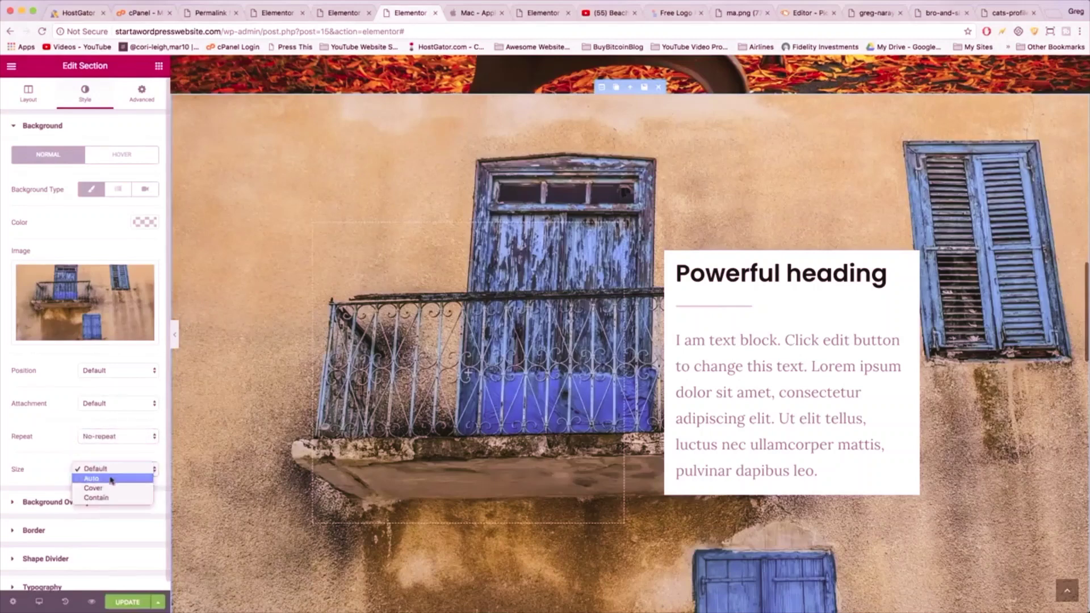
pyautogui.click(122, 487)
pyautogui.scroll(-5, 290, 458)
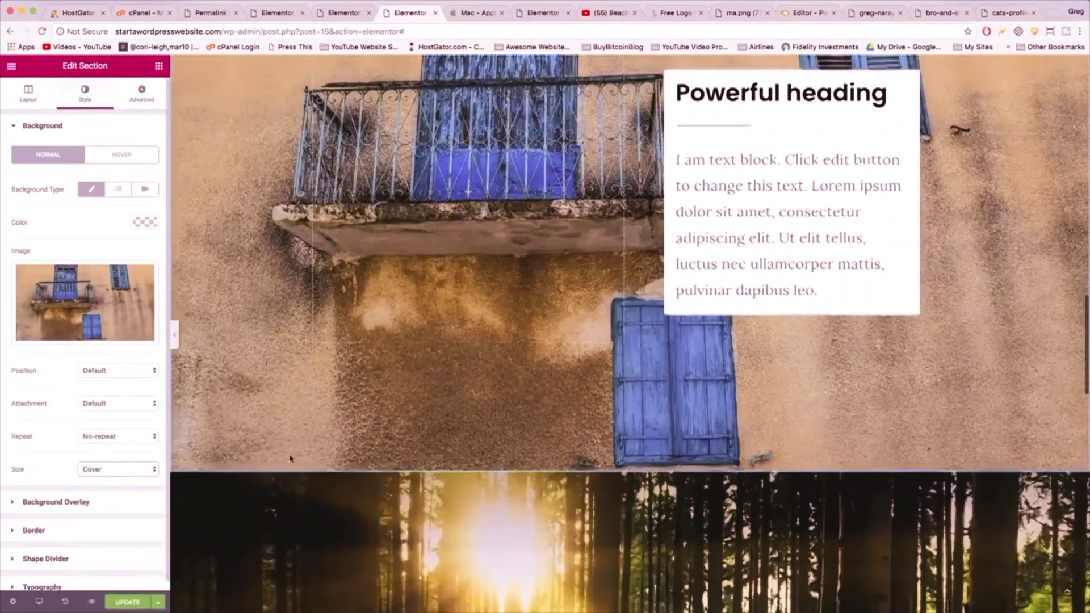
pyautogui.scroll(-3, 592, 178)
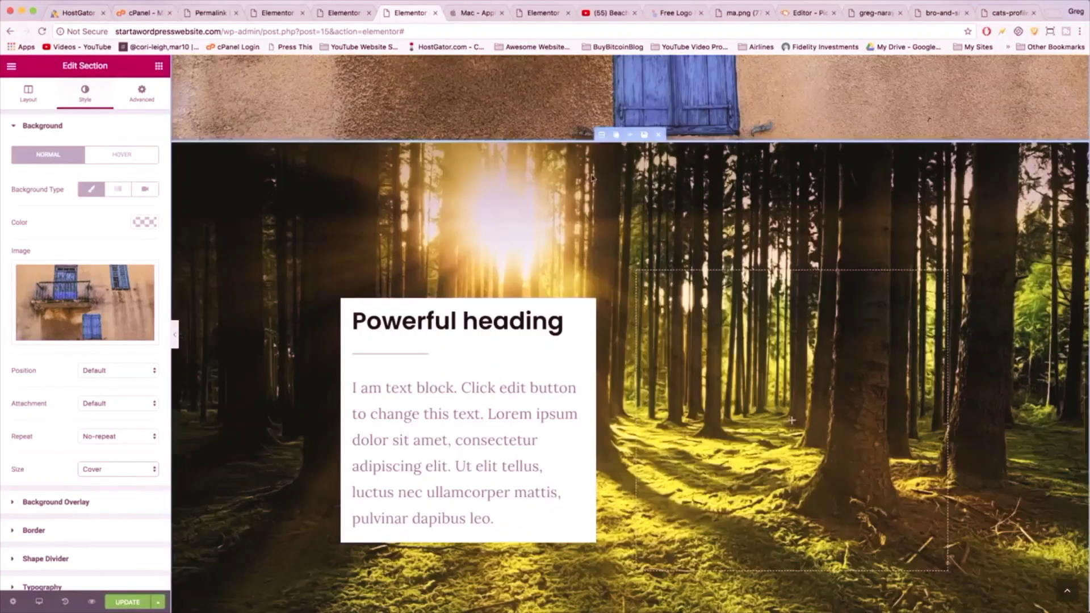
# - Replace the copied forest section's background with santorini.jpg
pyautogui.click(601, 137)
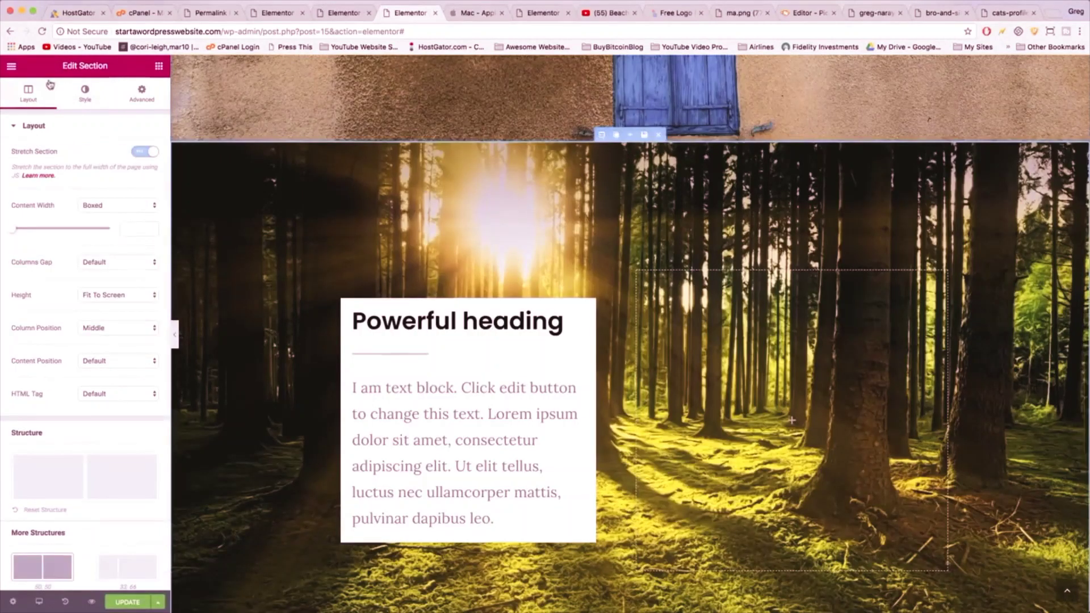
pyautogui.click(85, 91)
pyautogui.click(80, 291)
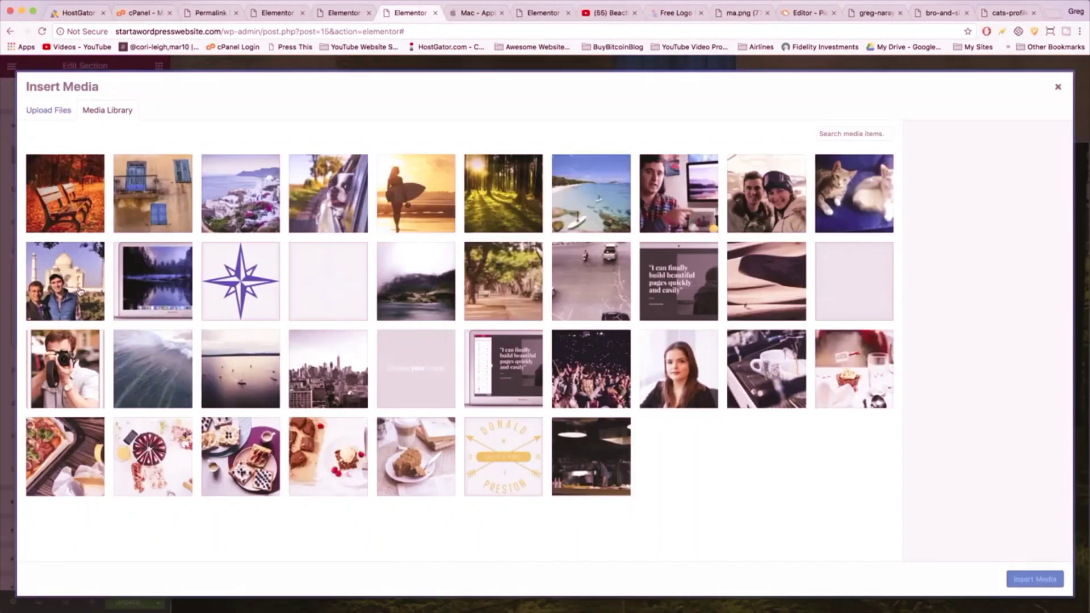
pyautogui.click(229, 176)
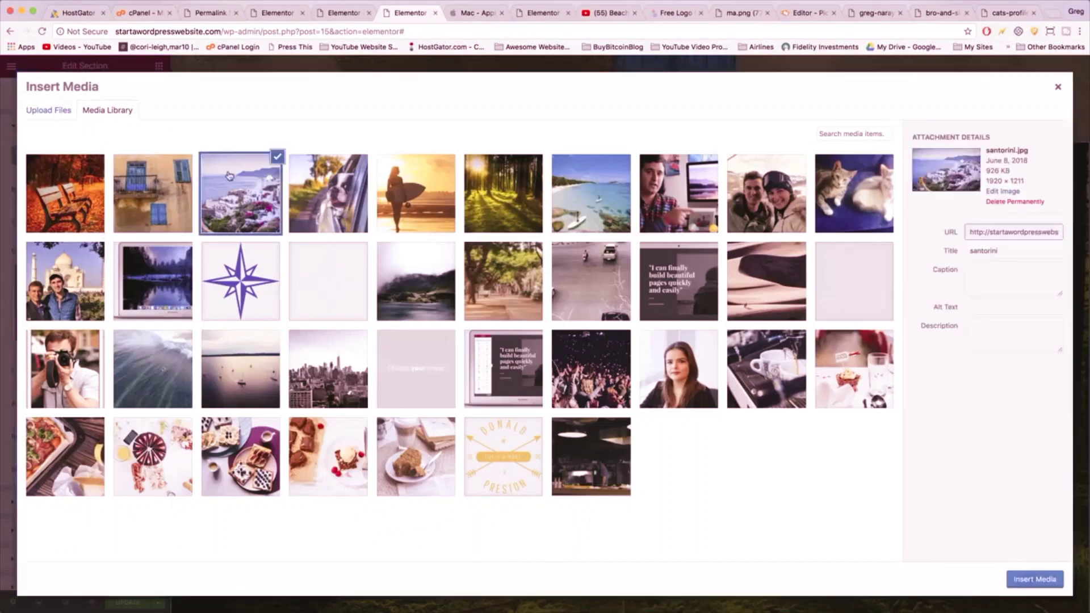
pyautogui.click(1038, 582)
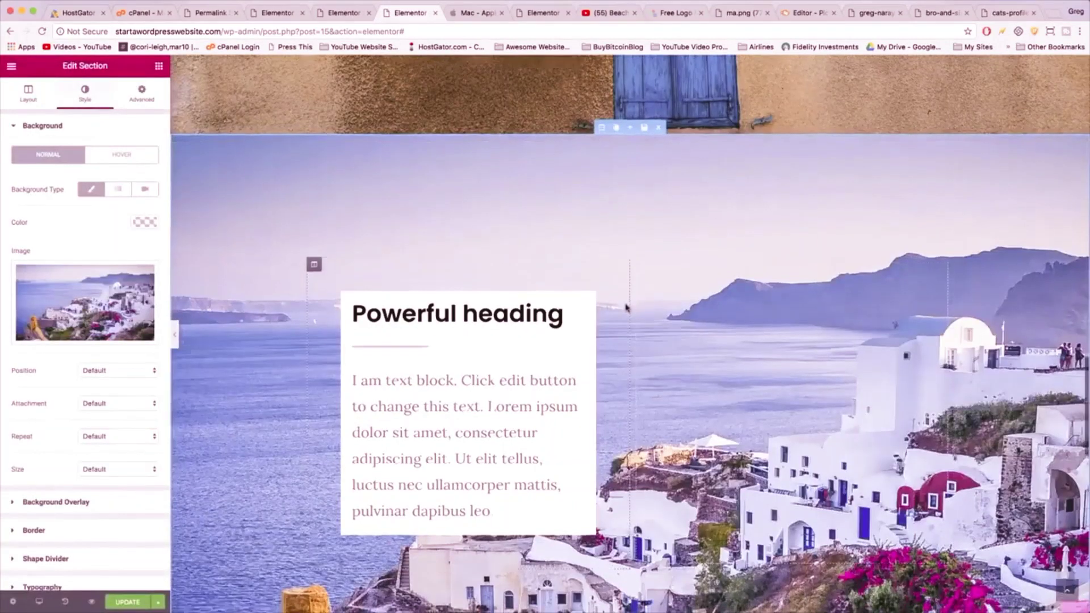
pyautogui.scroll(-5, 626, 307)
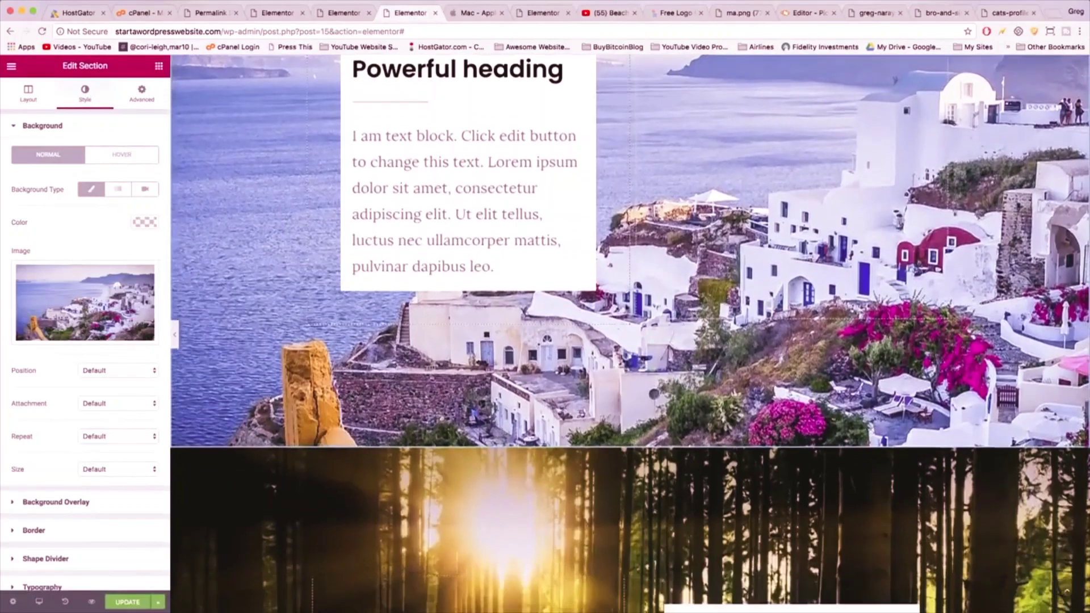
pyautogui.scroll(-5, 626, 307)
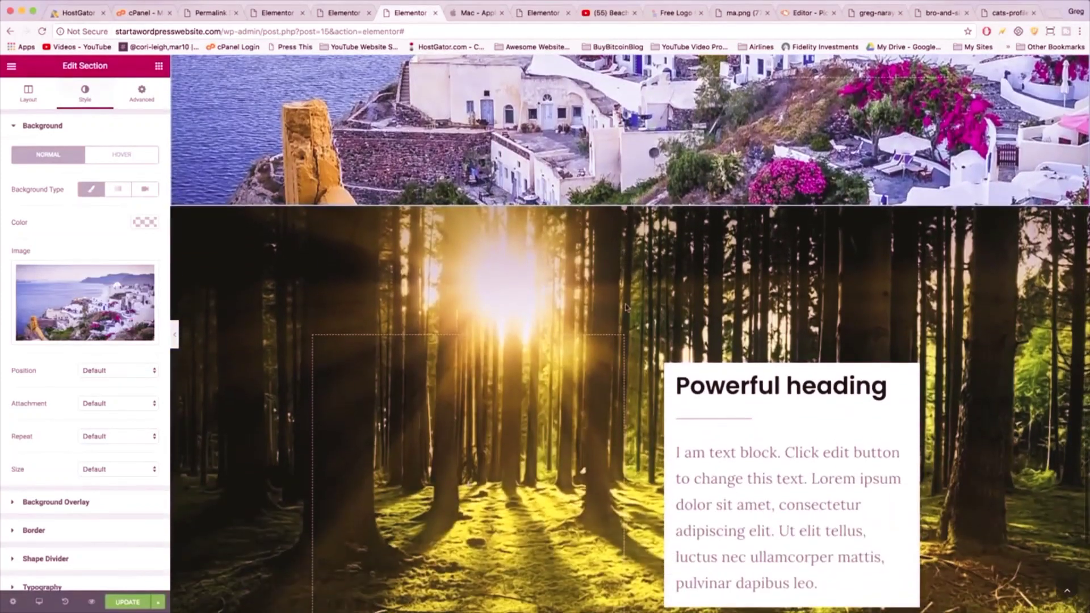
pyautogui.scroll(-2, 626, 308)
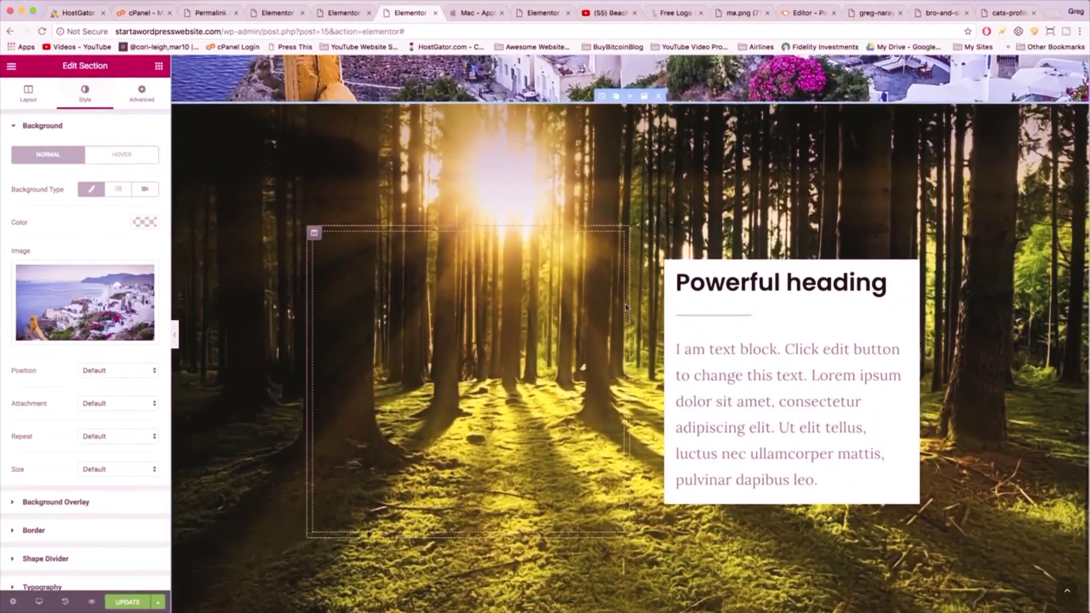
pyautogui.scroll(1, 627, 307)
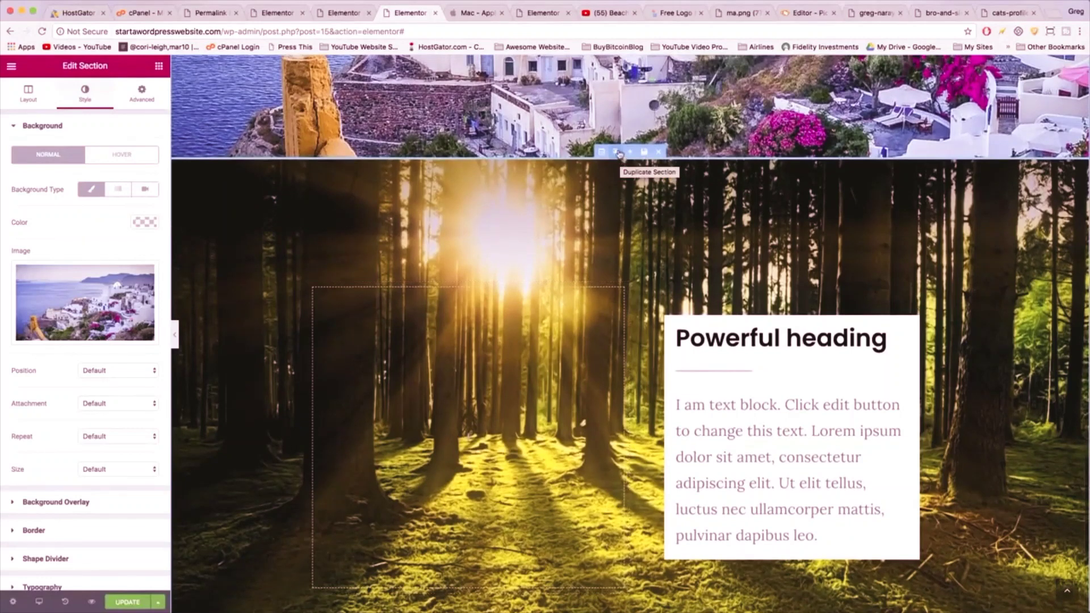
# - Set the section below Santorini to the morning-surf.jpg background with Size Cover
pyautogui.click(602, 152)
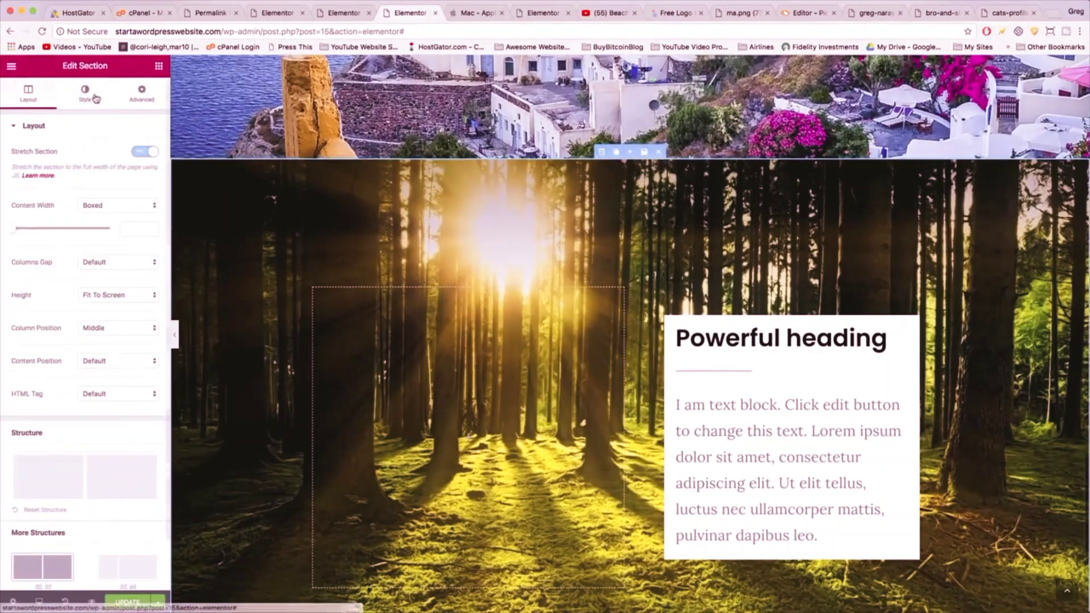
pyautogui.click(91, 97)
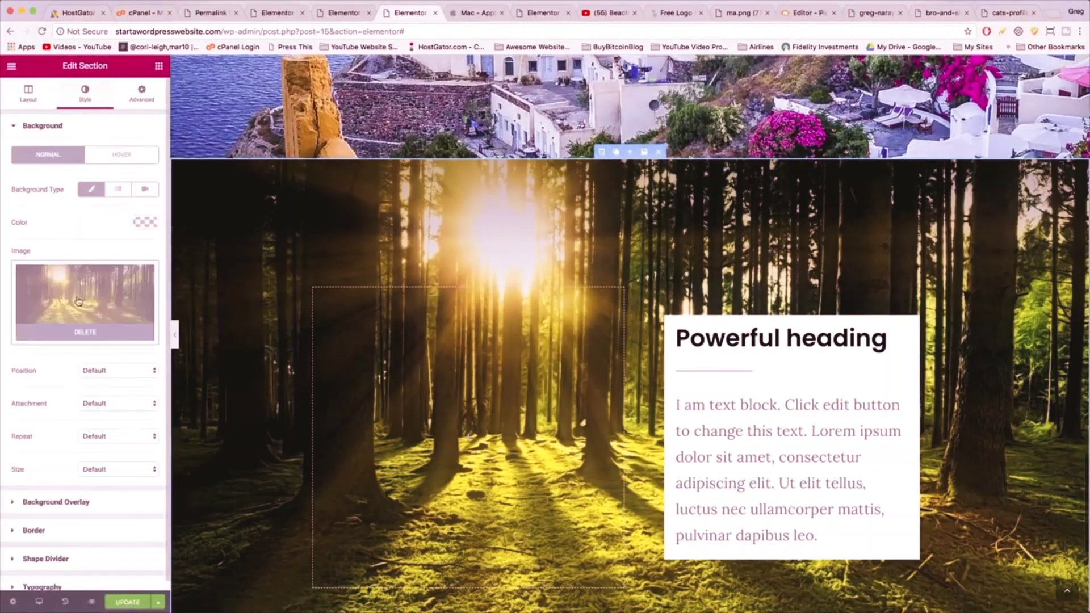
pyautogui.click(78, 301)
pyautogui.click(407, 211)
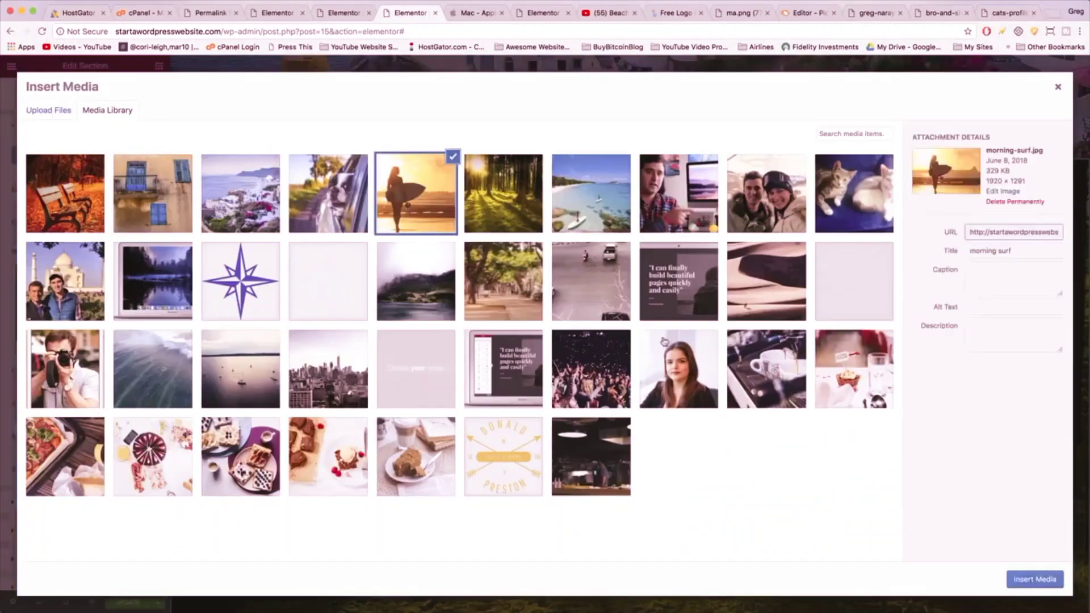
pyautogui.click(1032, 579)
pyautogui.scroll(-5, 608, 384)
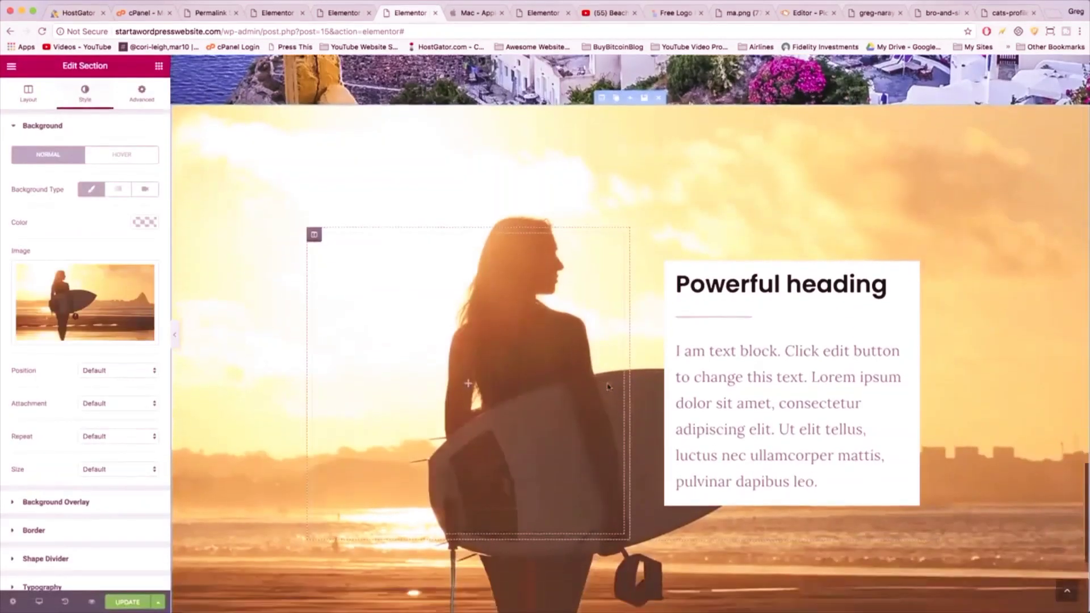
pyautogui.click(115, 472)
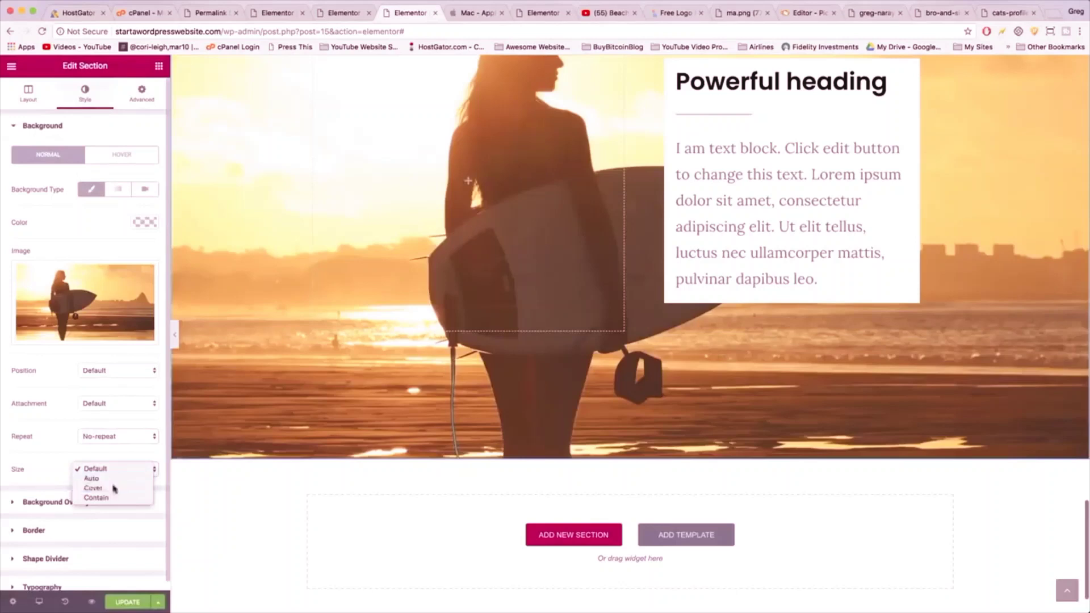
pyautogui.click(100, 487)
pyautogui.scroll(5, 416, 457)
pyautogui.scroll(-1, 337, 211)
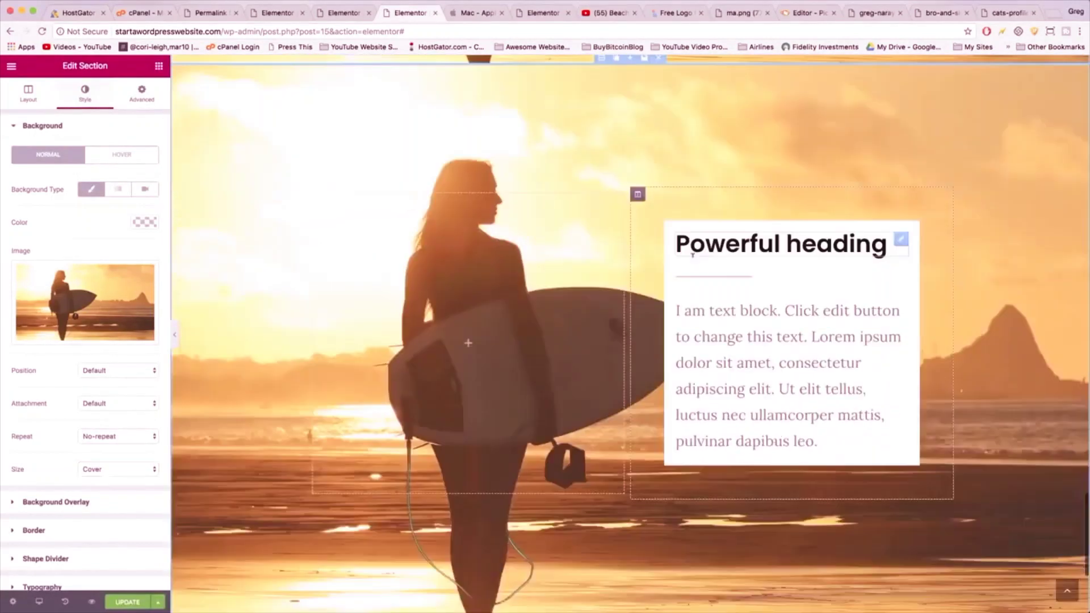
# - Swap the empty column so it sits right of the surfer section's text box
pyautogui.moveTo(314, 195)
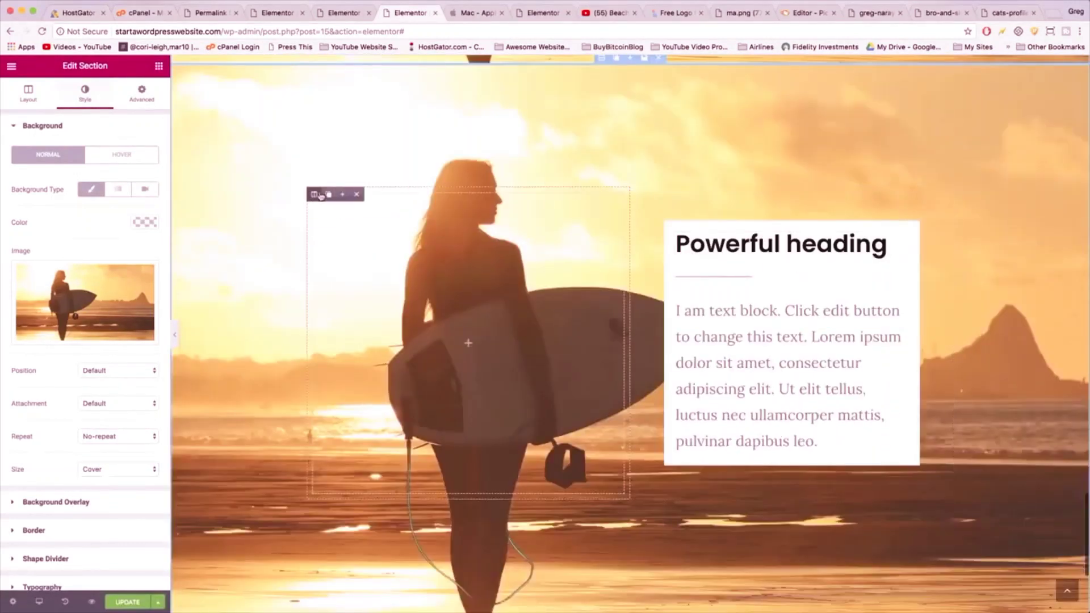
pyautogui.click(360, 193)
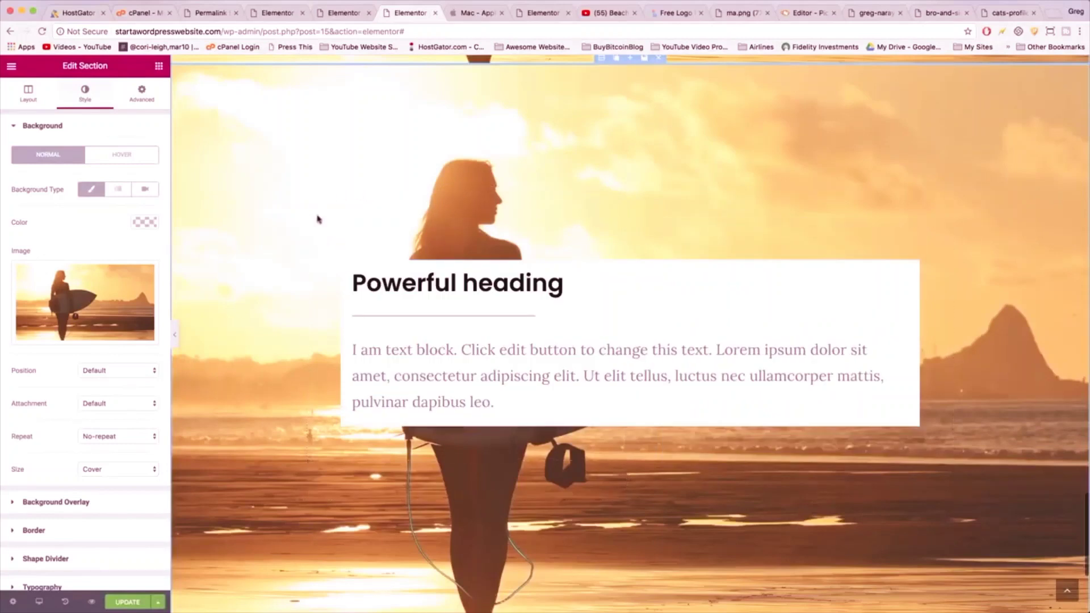
pyautogui.click(342, 233)
pyautogui.scroll(2, 398, 216)
# - Duplicate the surfer section and give the copy the window-dog.jpg background
pyautogui.click(474, 178)
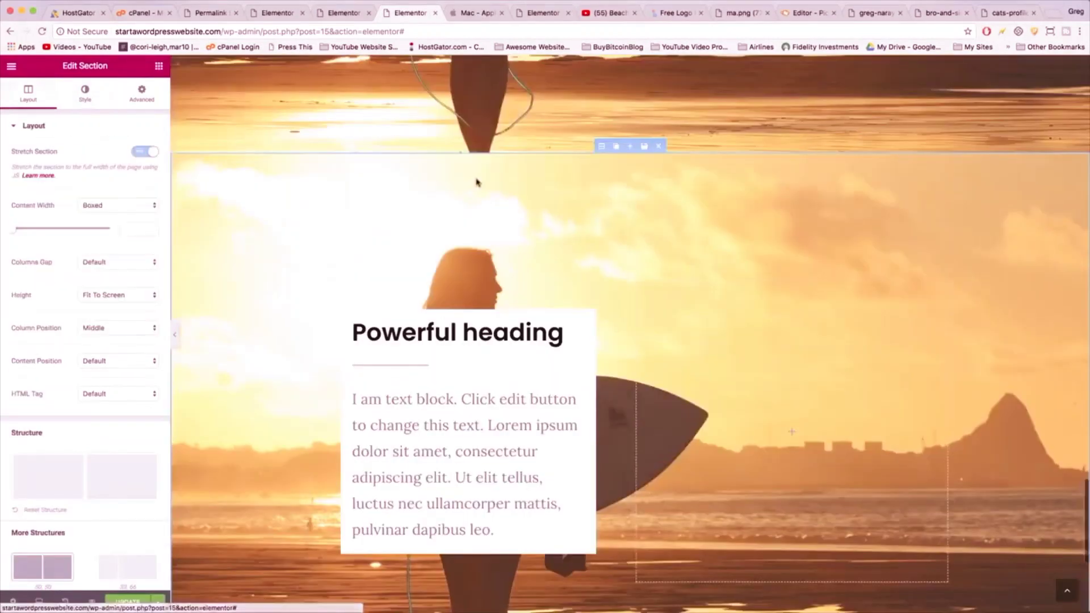
pyautogui.click(85, 90)
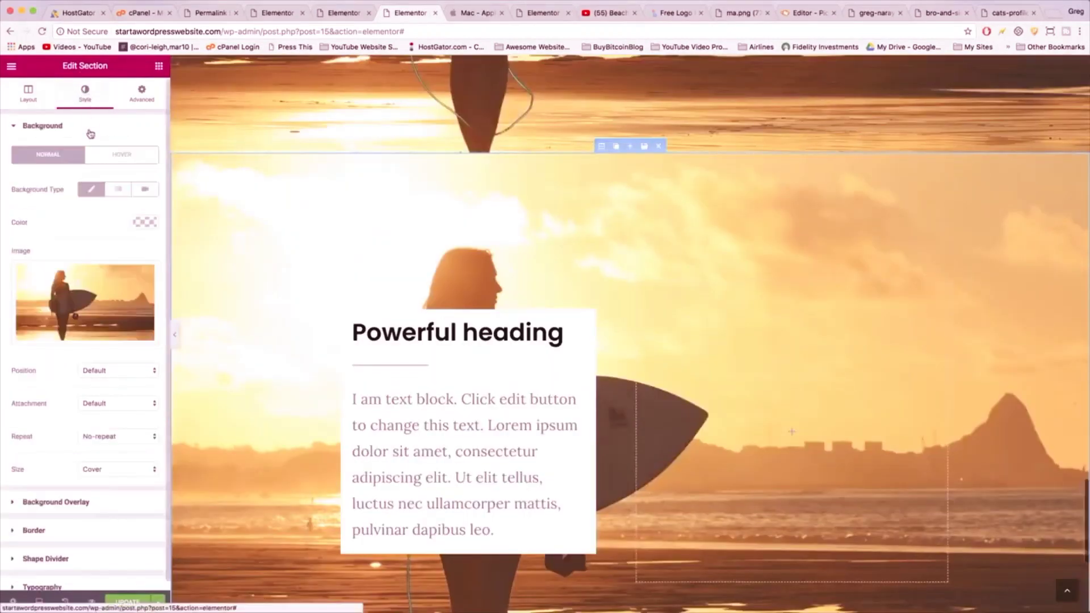
pyautogui.click(84, 306)
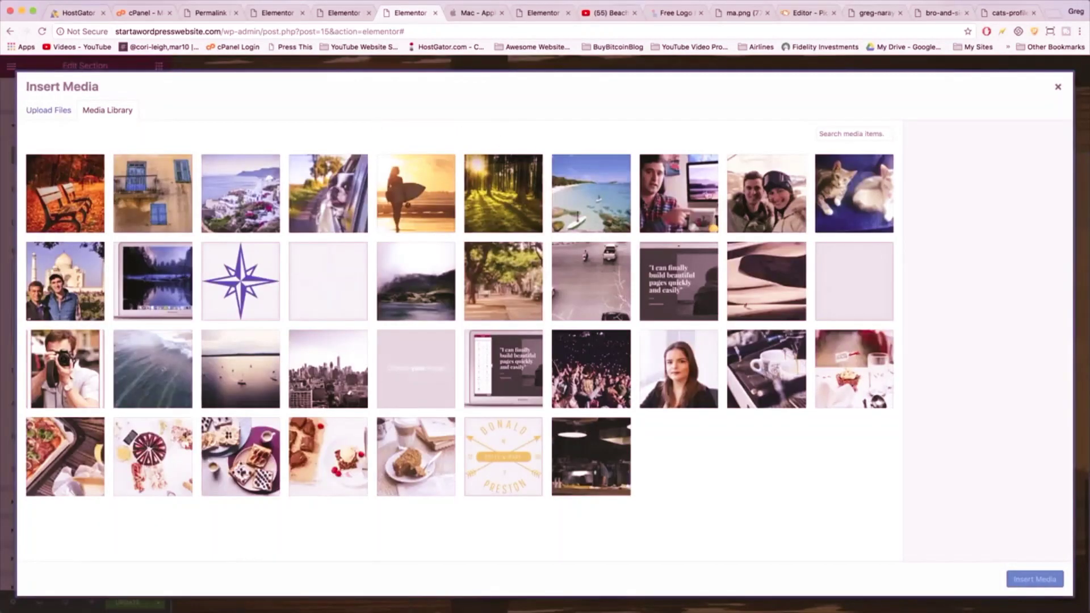
pyautogui.click(339, 184)
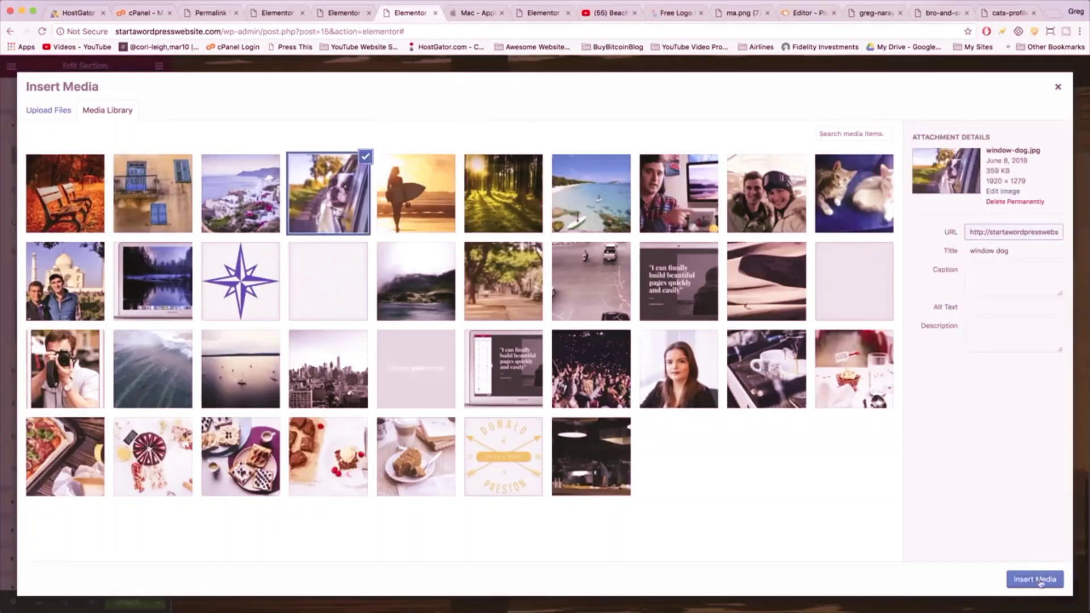
pyautogui.click(1034, 579)
pyautogui.scroll(-4, 611, 345)
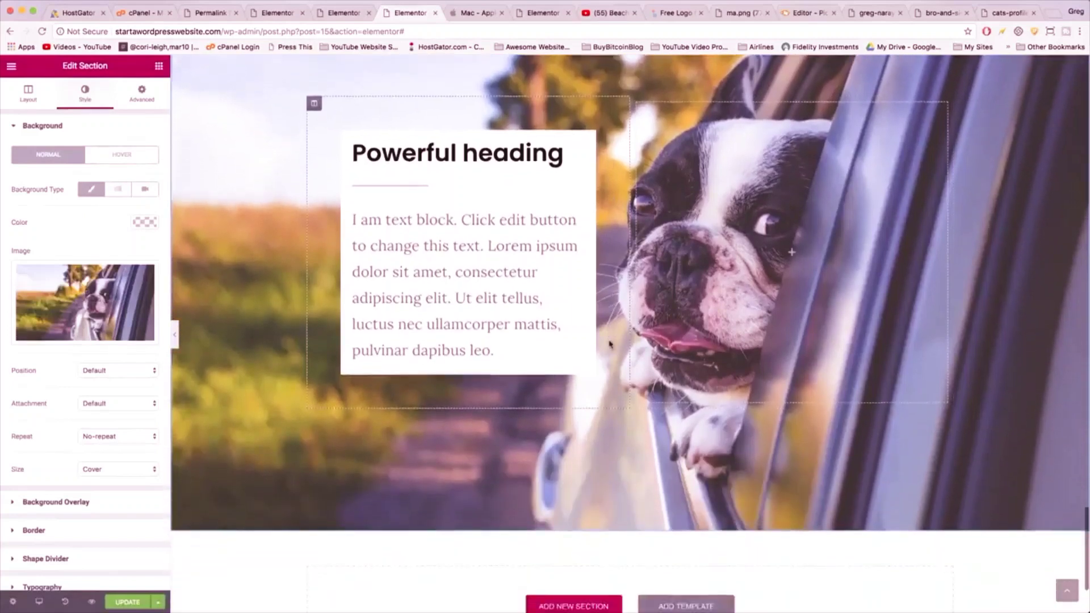
pyautogui.scroll(-3, 610, 344)
# - Update the Services page to save the changes
pyautogui.click(123, 602)
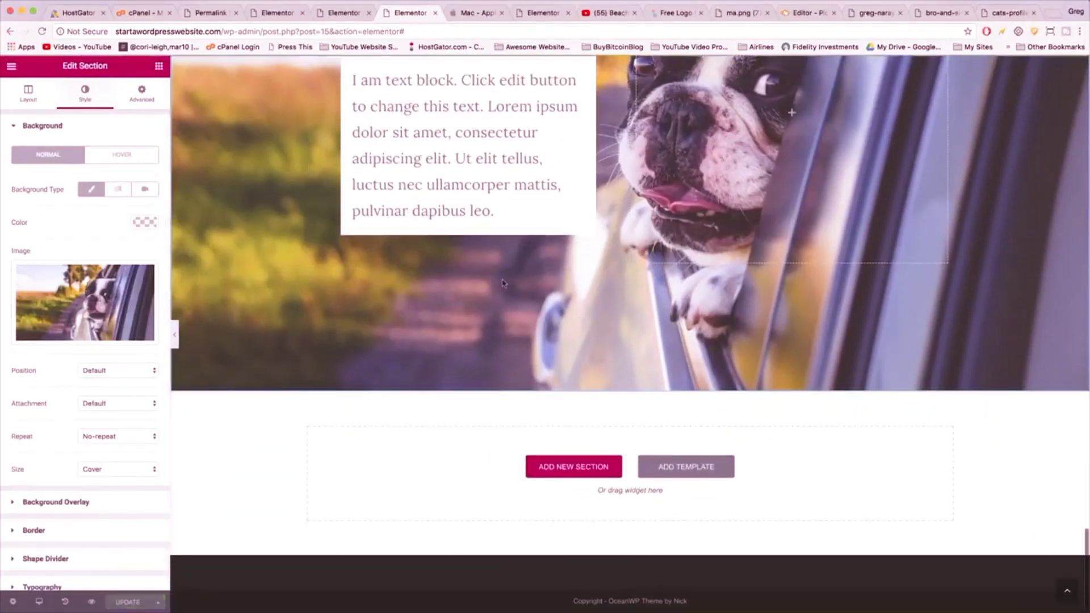
pyautogui.scroll(3, 502, 283)
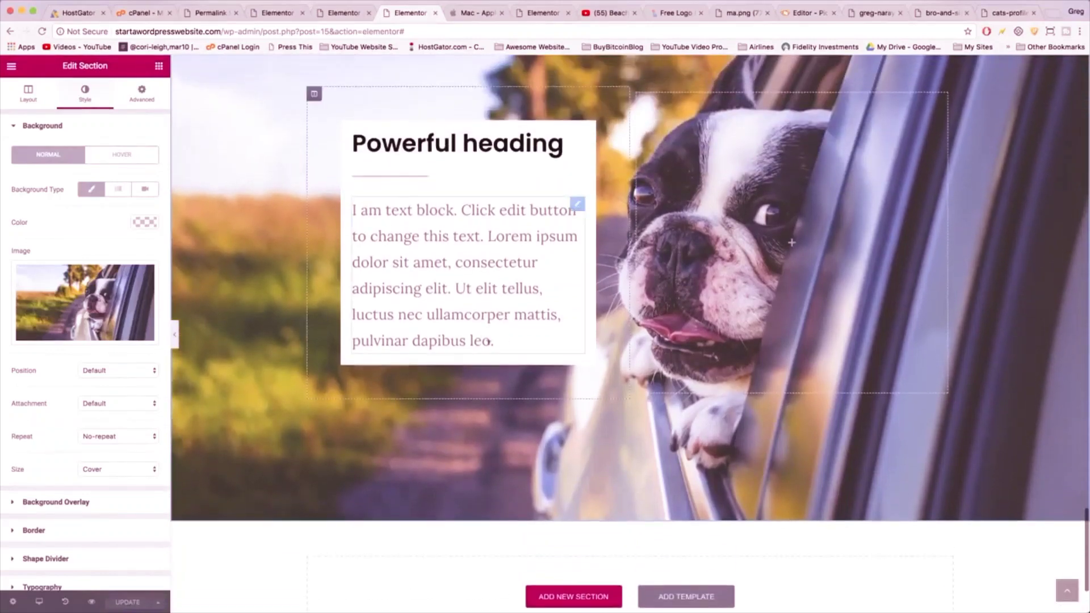
pyautogui.scroll(5, 433, 301)
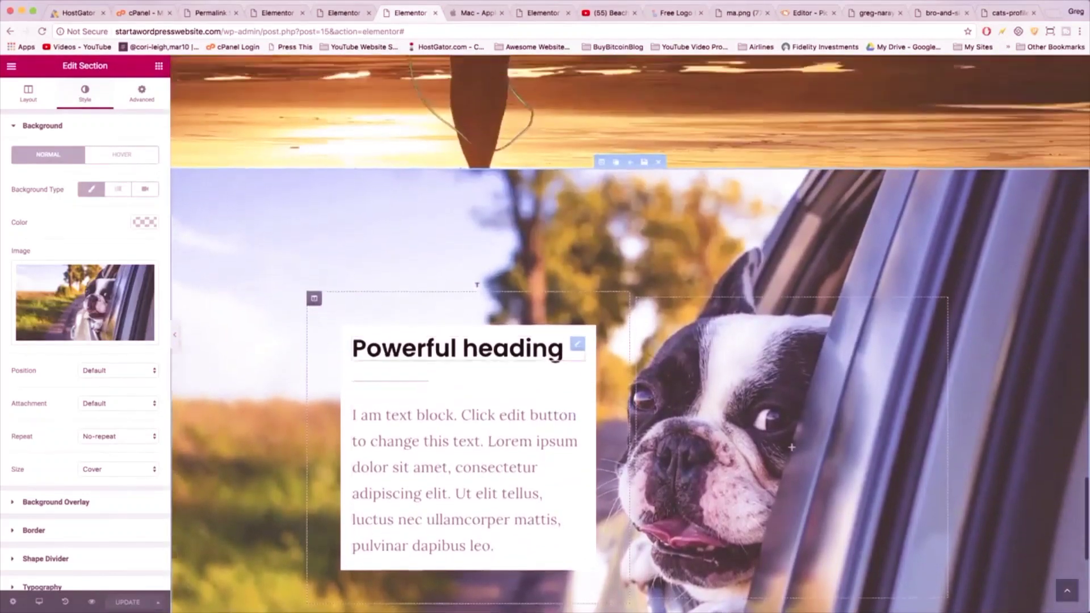
pyautogui.scroll(8, 477, 285)
pyautogui.scroll(5, 477, 283)
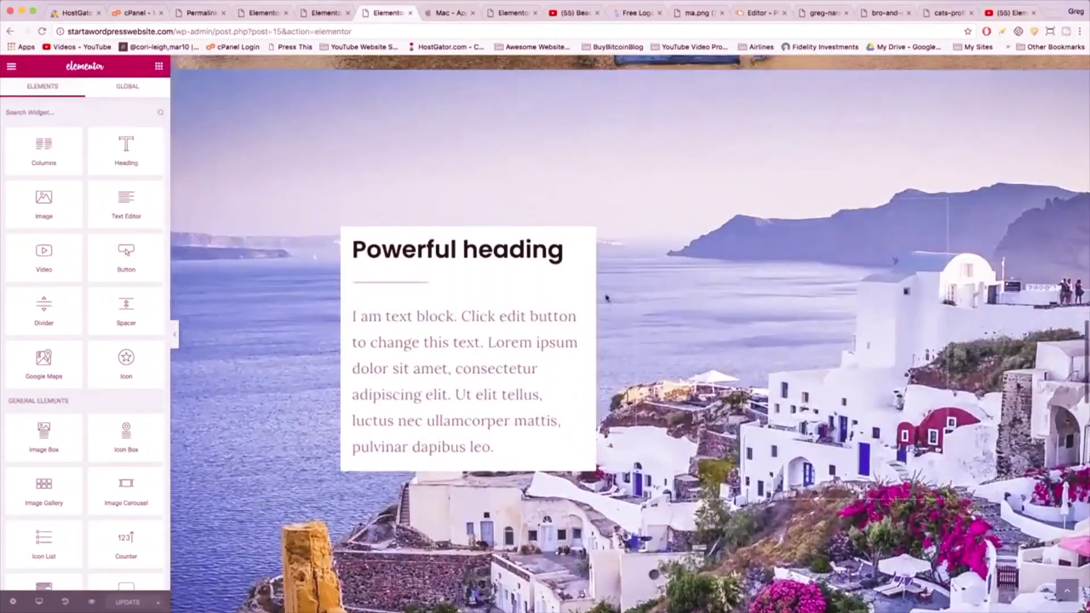
# - Scroll the editor preview back to the header and forest section at the top
pyautogui.scroll(15, 606, 296)
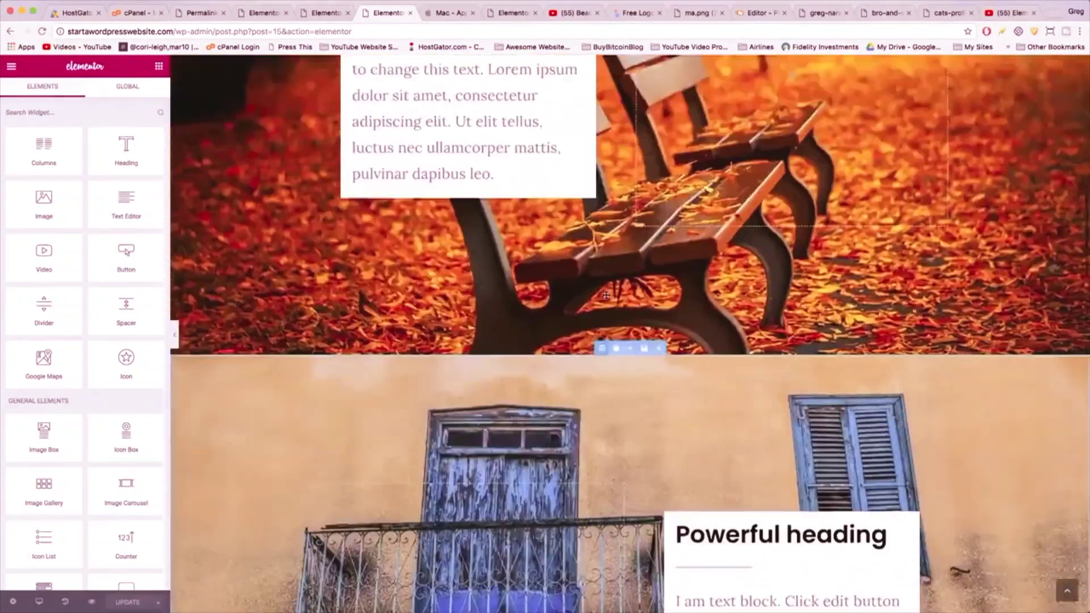
pyautogui.scroll(3, 607, 295)
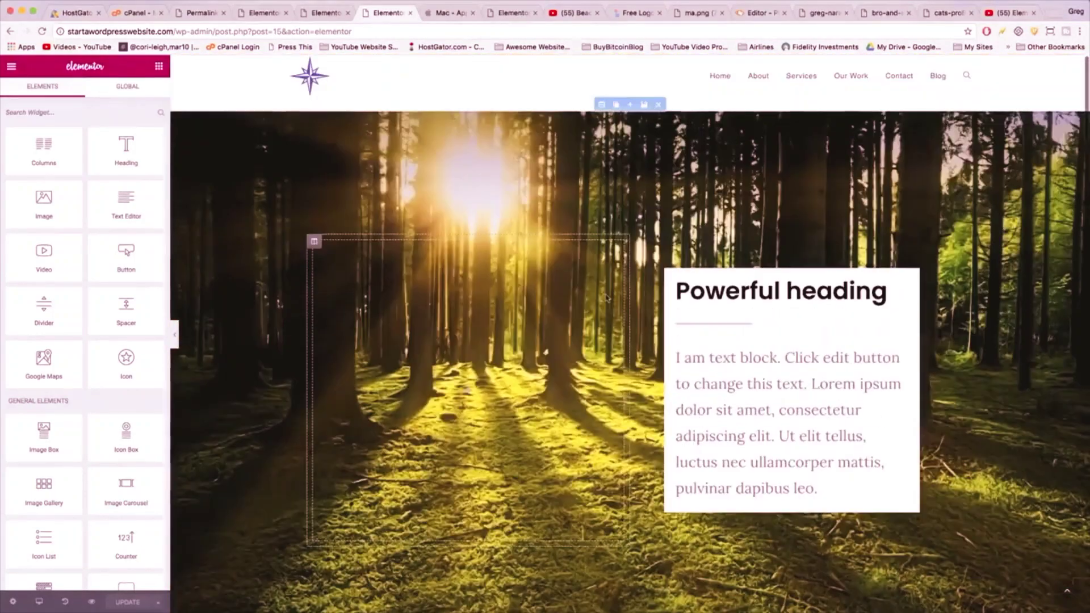
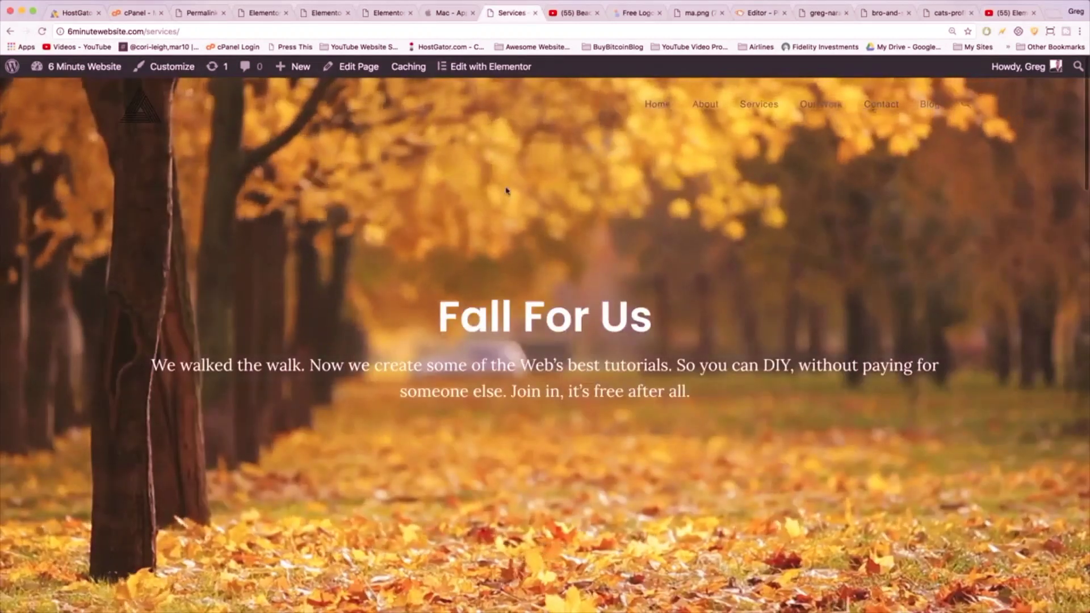
# - Save the entire Services page to the Elementor library as the template 'Our Work Entire Page'
pyautogui.scroll(-10, 506, 191)
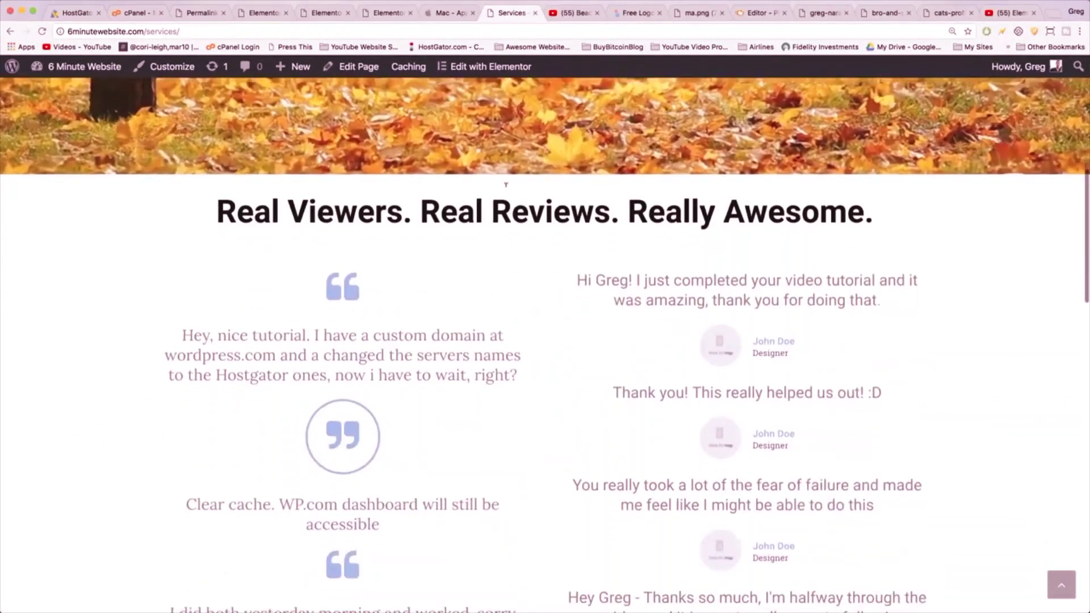
pyautogui.scroll(-3, 506, 184)
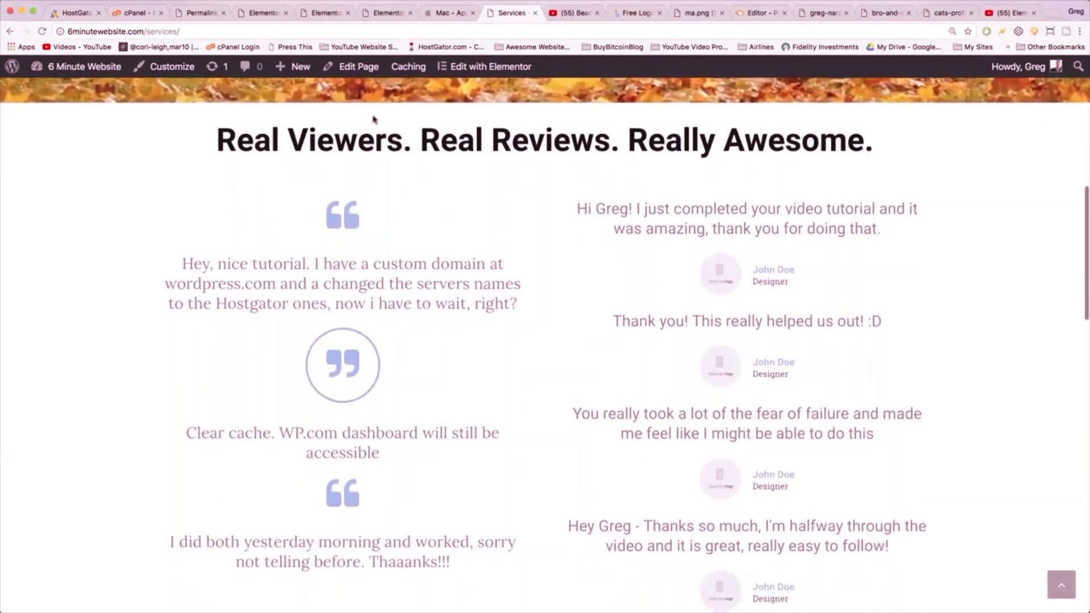
pyautogui.scroll(-1, 409, 163)
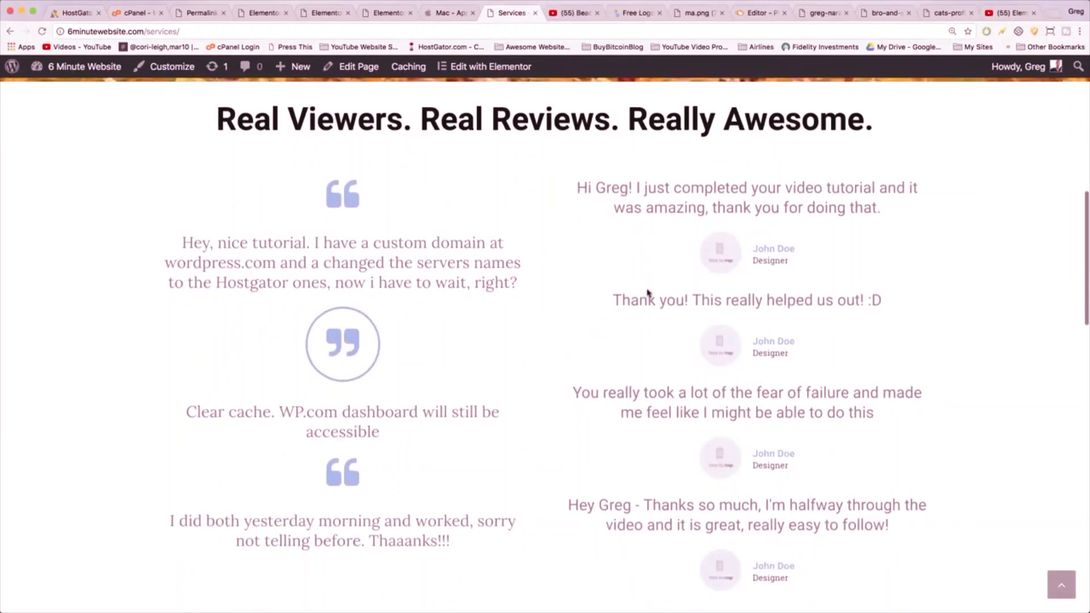
pyautogui.scroll(-3, 648, 293)
pyautogui.scroll(-20, 660, 151)
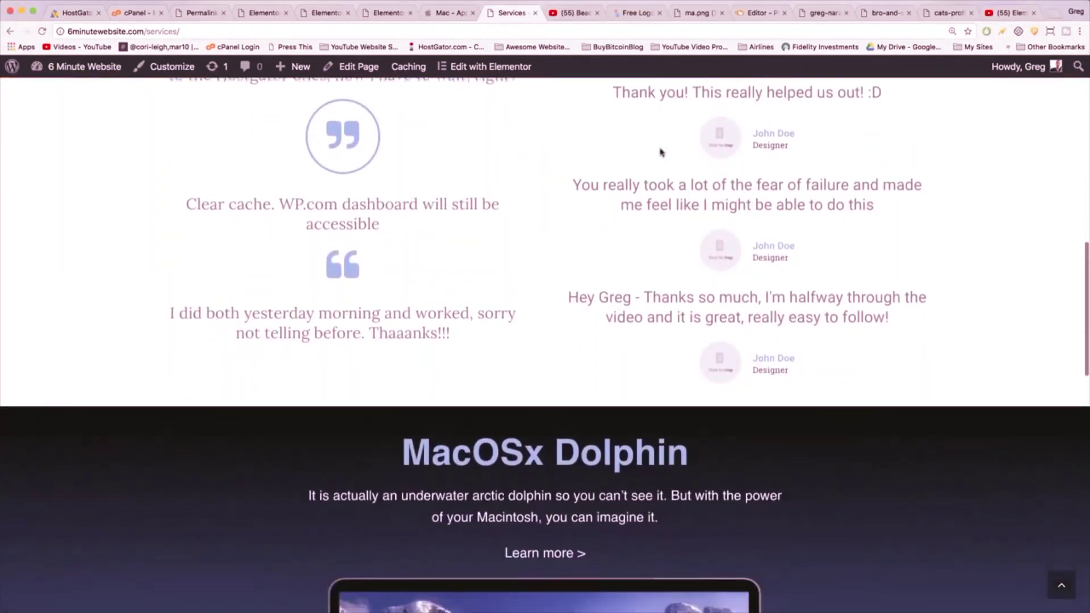
pyautogui.scroll(-15, 660, 151)
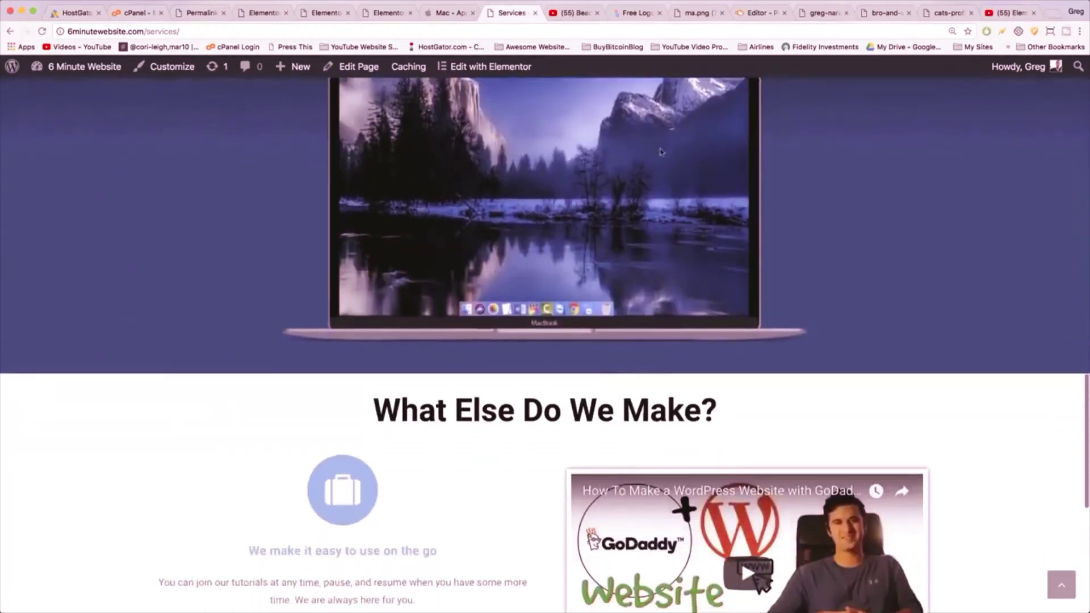
pyautogui.scroll(-2, 660, 152)
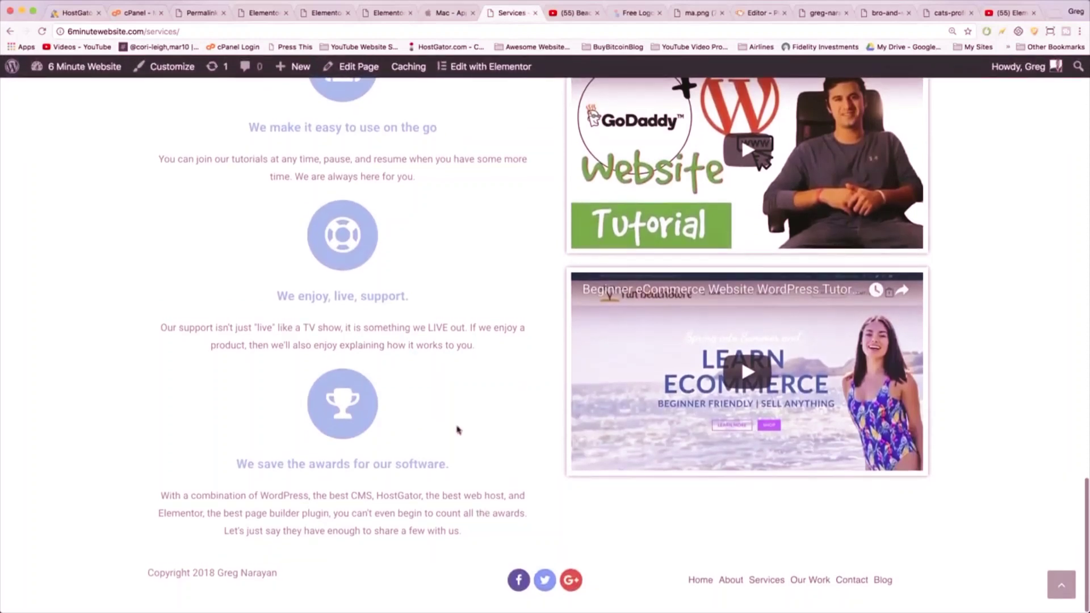
pyautogui.scroll(7, 459, 430)
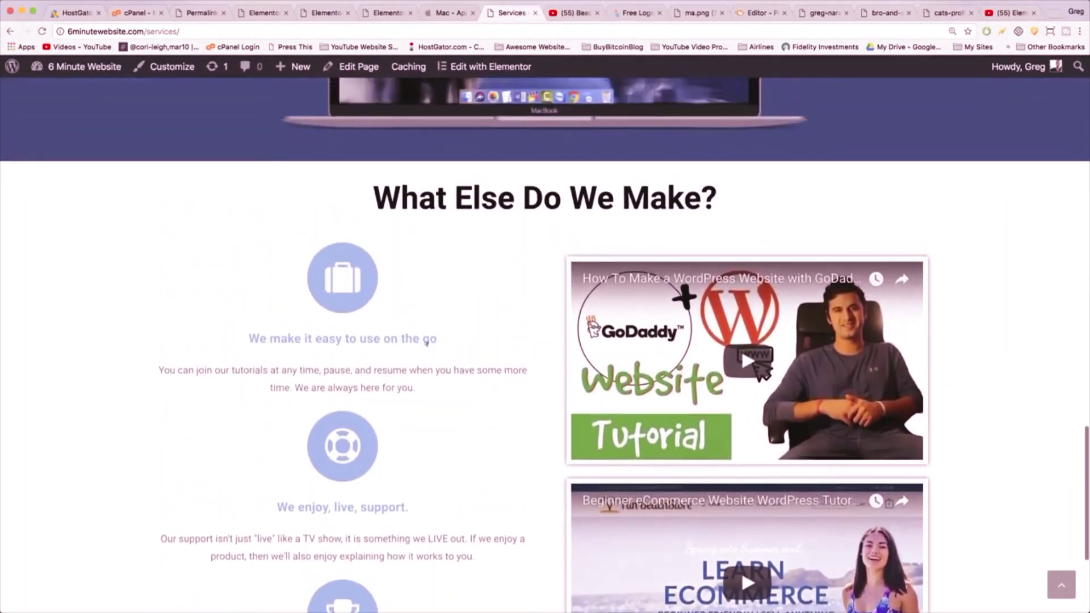
pyautogui.scroll(5, 396, 262)
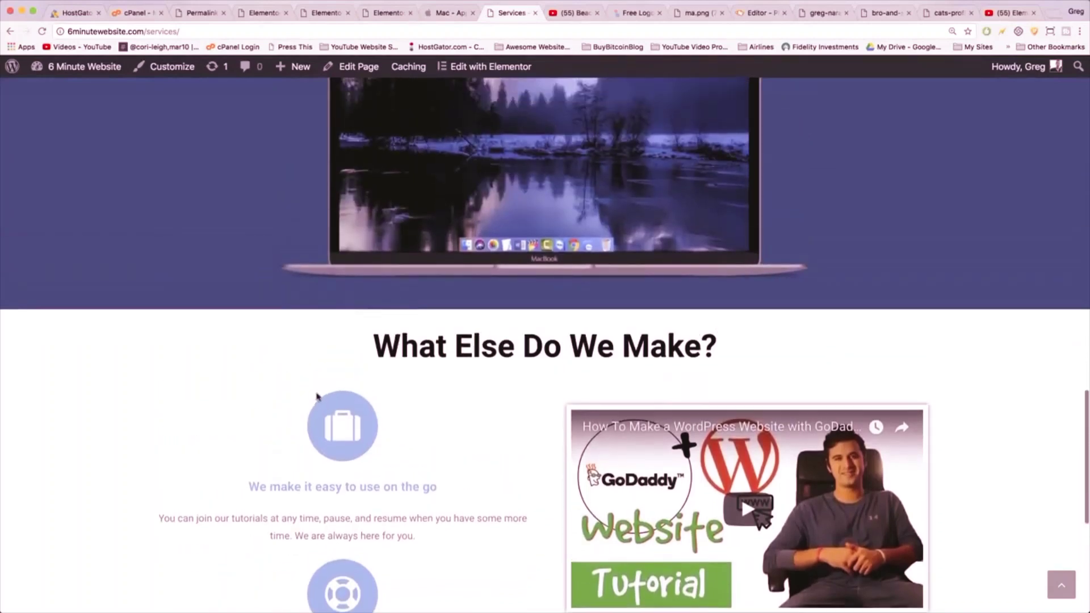
pyautogui.scroll(20, 485, 375)
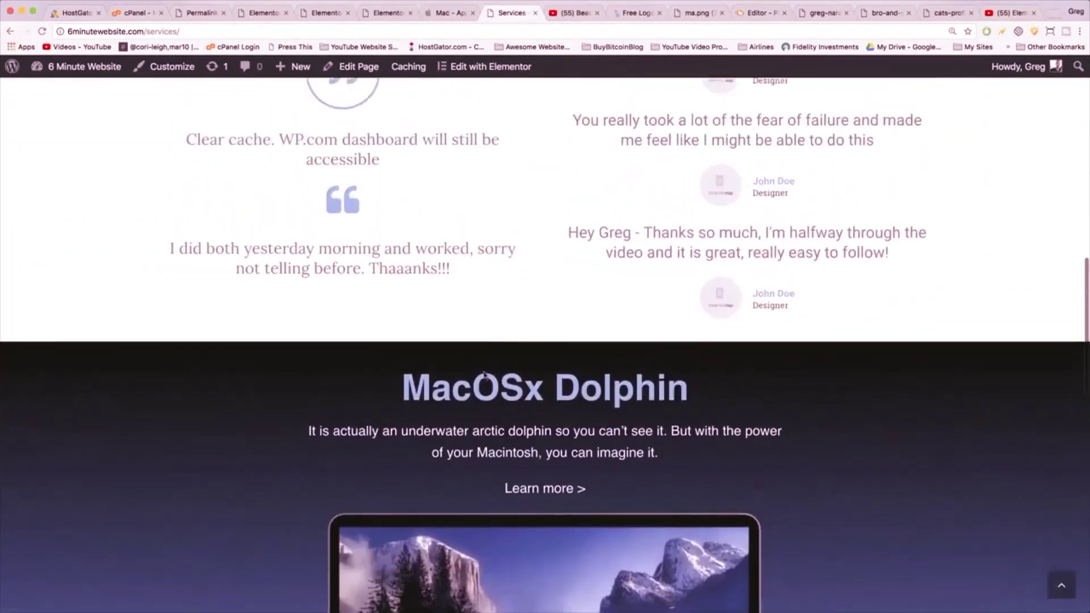
pyautogui.scroll(10, 484, 375)
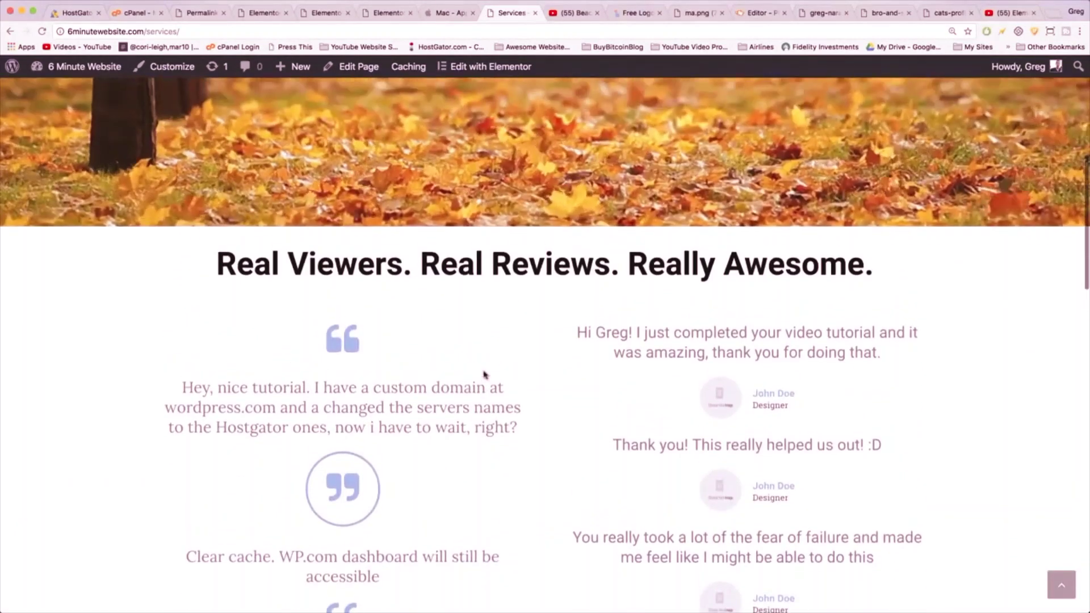
pyautogui.scroll(15, 484, 375)
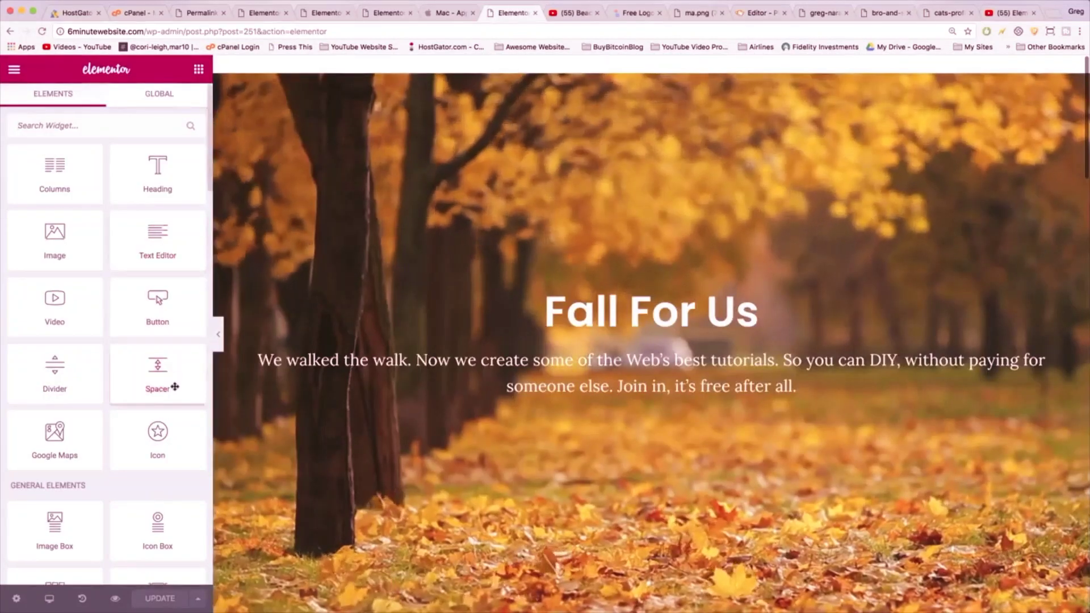
pyautogui.click(198, 600)
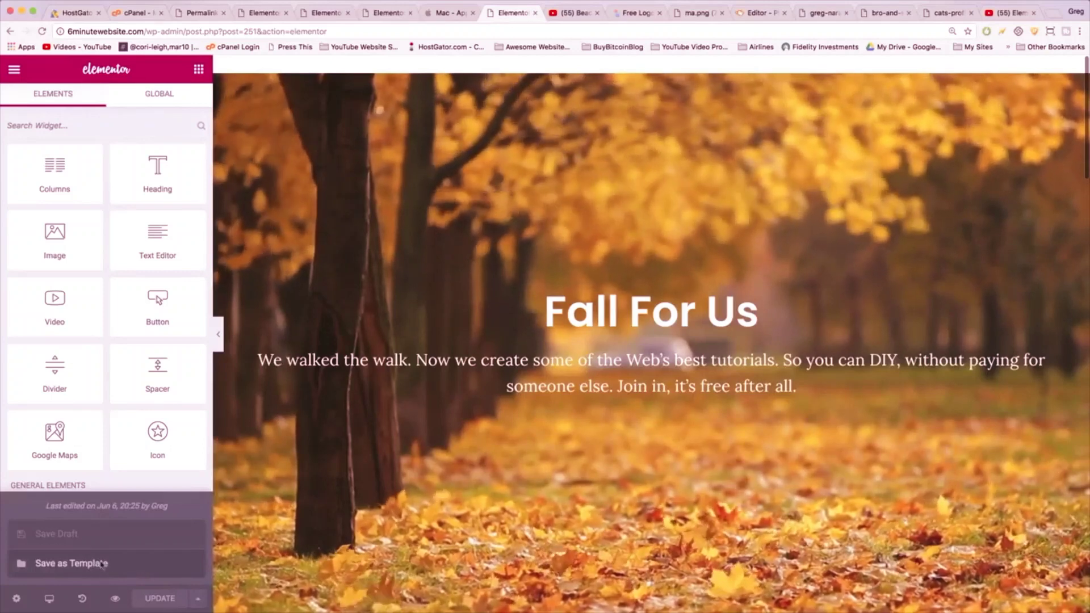
pyautogui.click(103, 563)
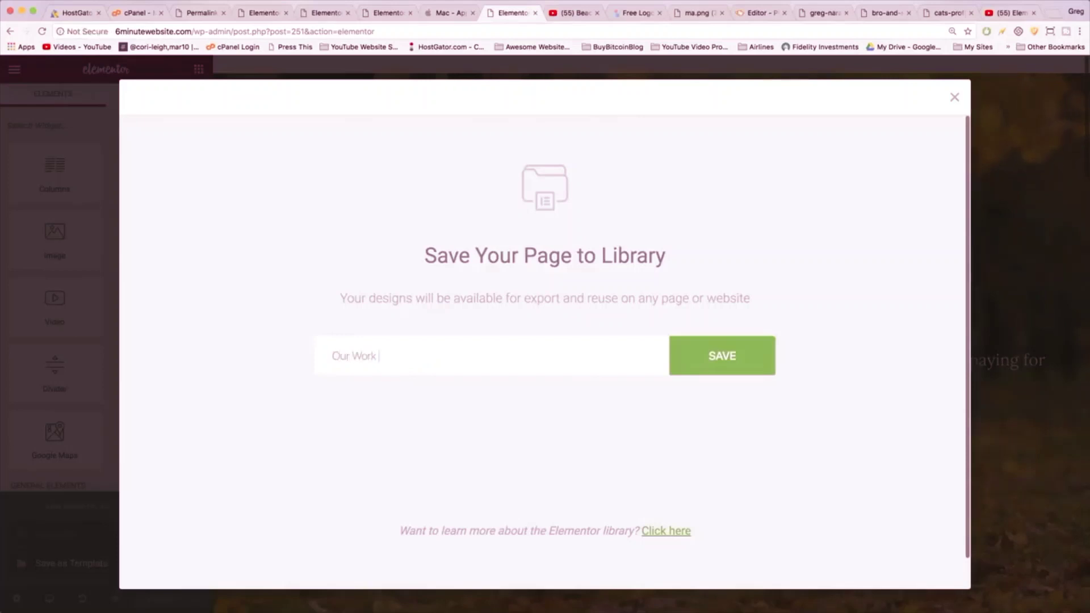
pyautogui.write('Our Work Entire Page')
pyautogui.click(721, 356)
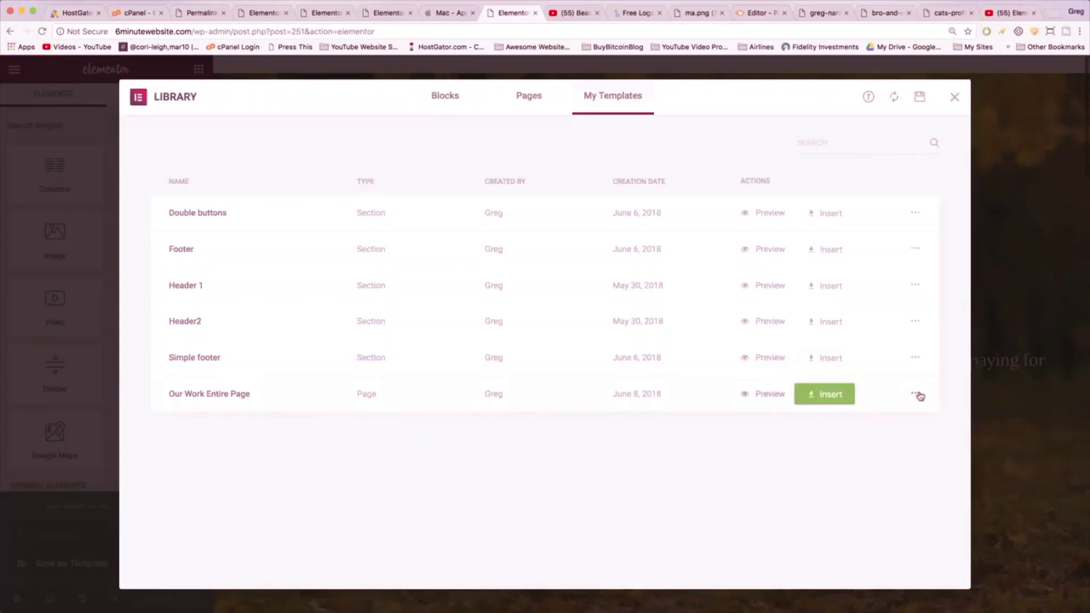
# - Export the Our Work Entire Page template as a JSON file
pyautogui.click(931, 435)
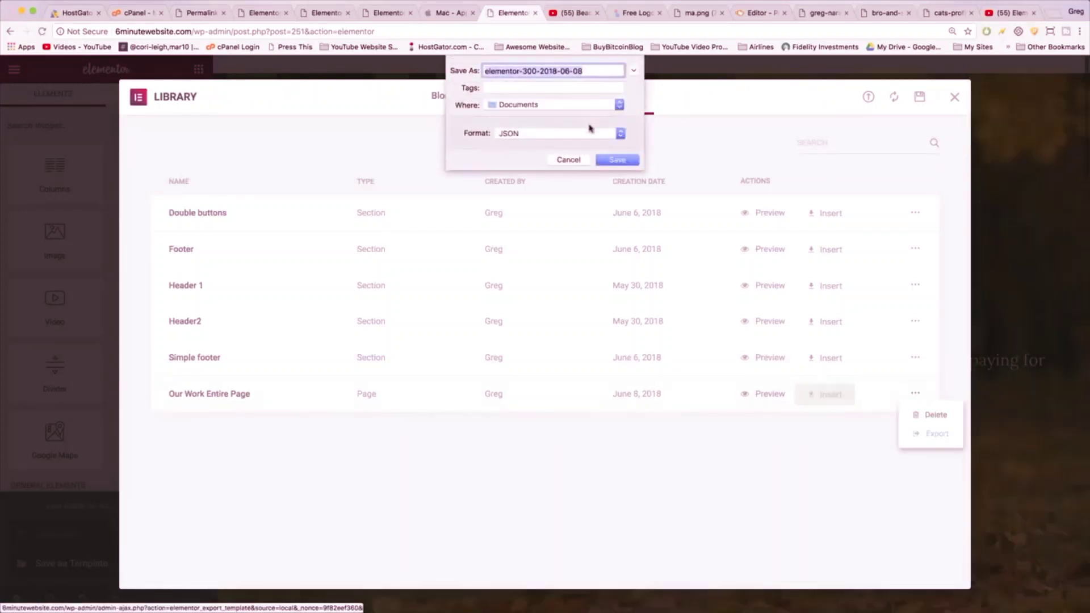
pyautogui.click(618, 160)
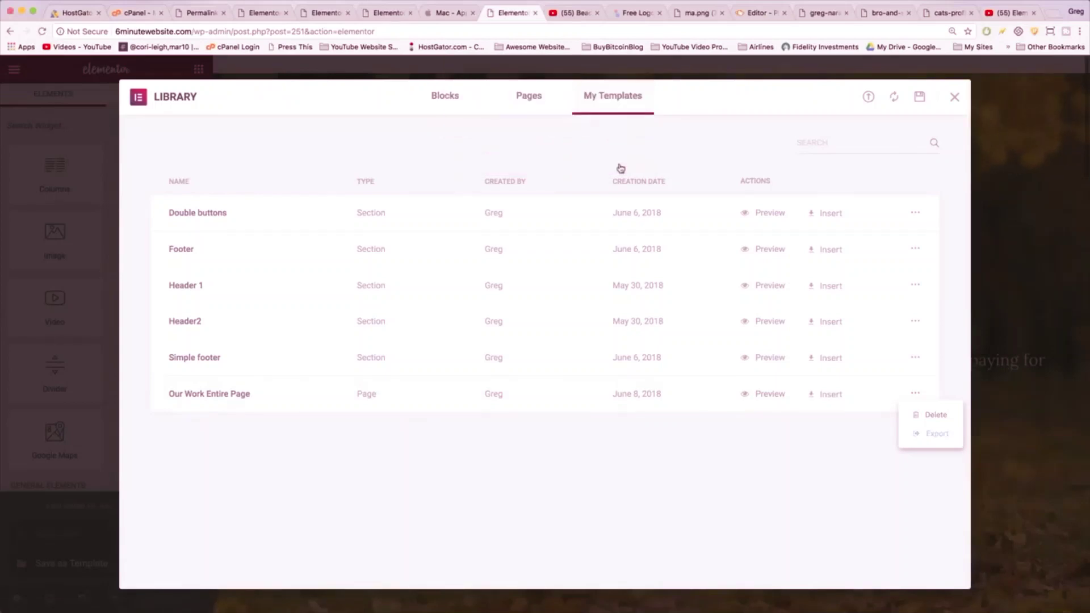
pyautogui.click(954, 98)
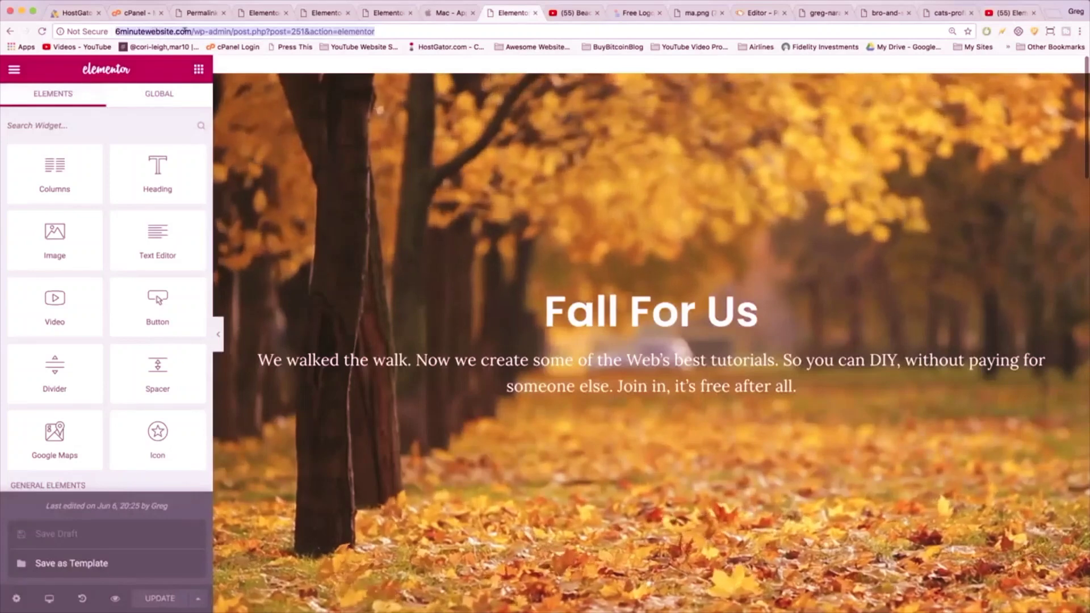
# - On startawordpresswebsite.com, open the Our Work page in Elementor
pyautogui.click(376, 11)
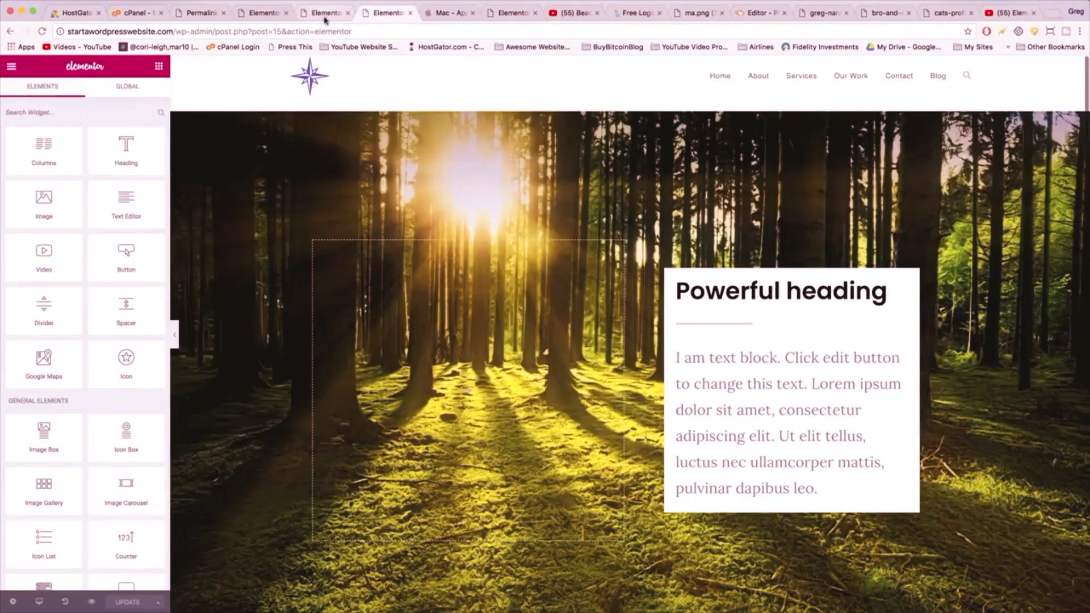
pyautogui.click(324, 12)
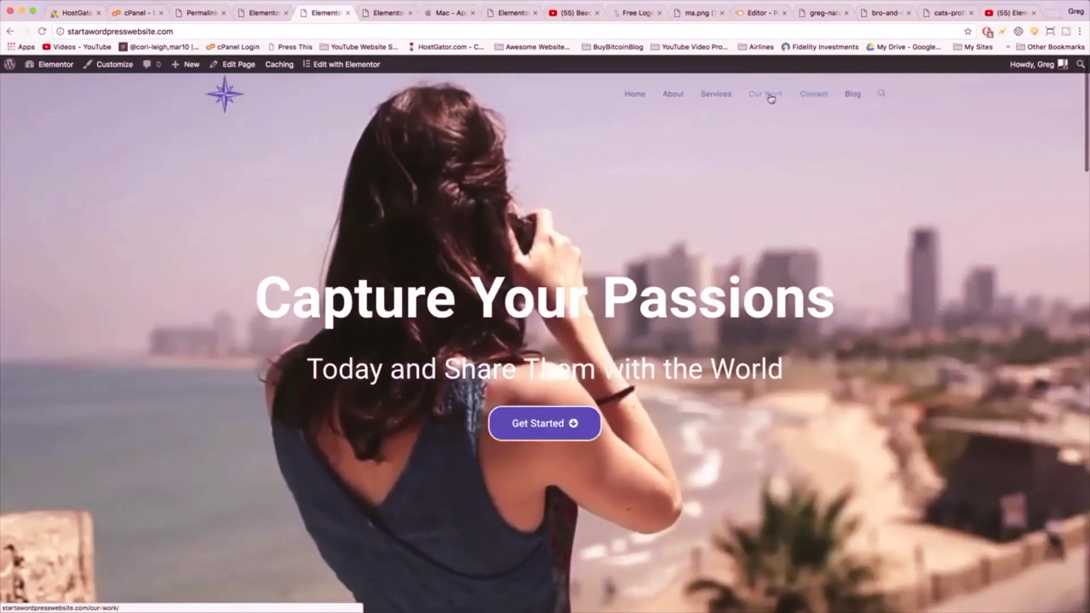
pyautogui.click(769, 97)
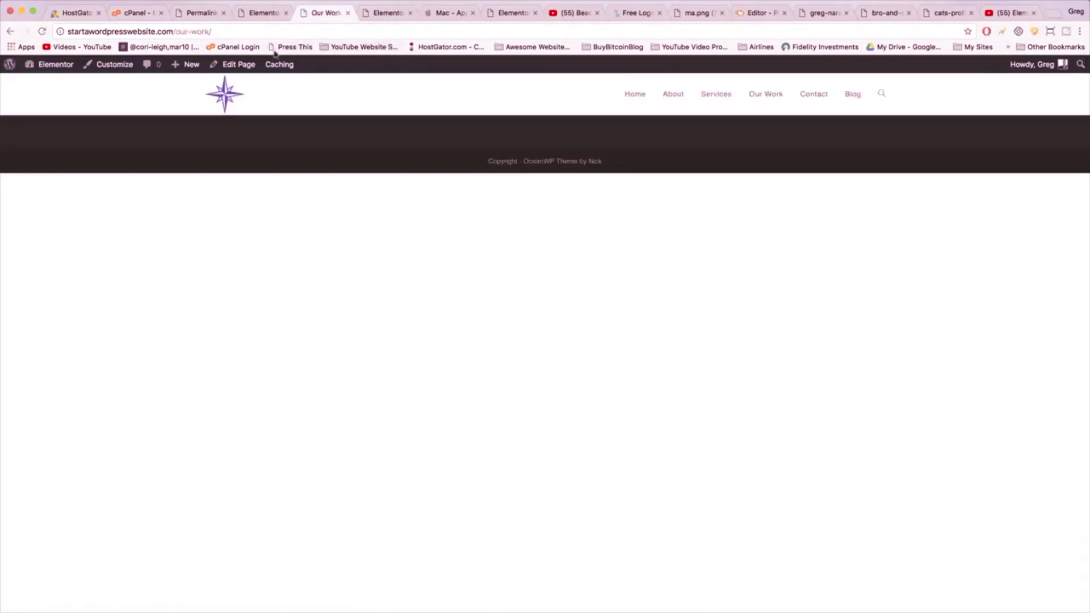
pyautogui.click(238, 64)
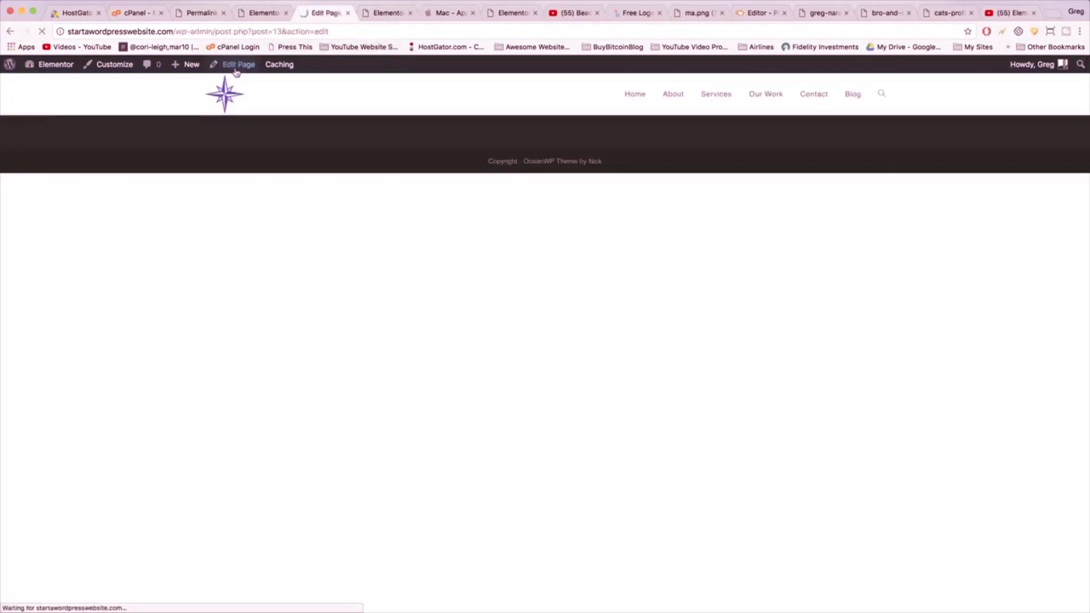
pyautogui.click(193, 301)
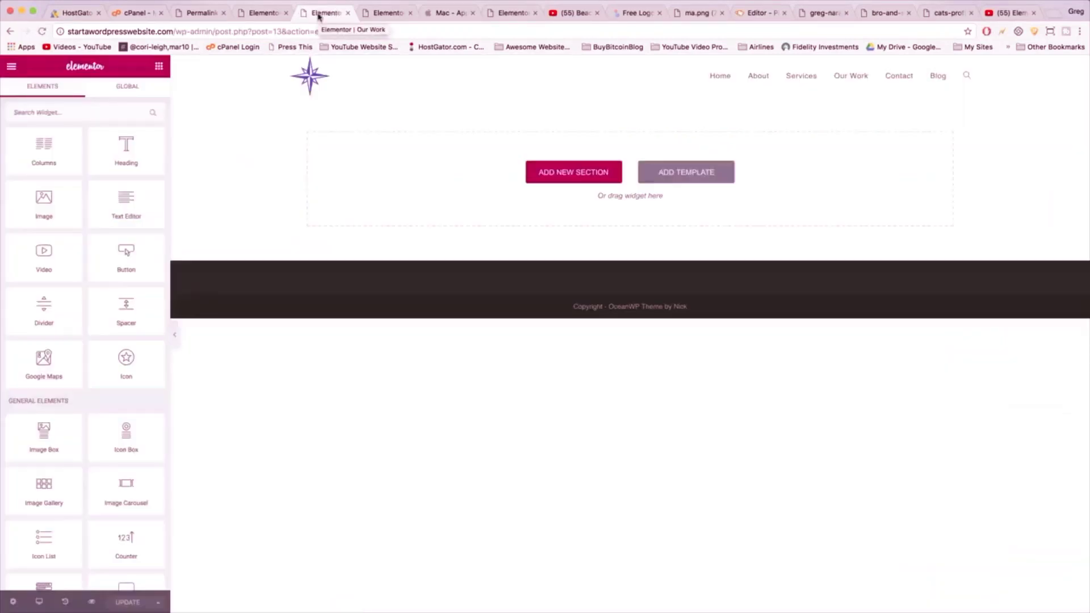
# - Confirm My Templates is empty, then exit Elementor to the Our Work edit screen
pyautogui.click(681, 179)
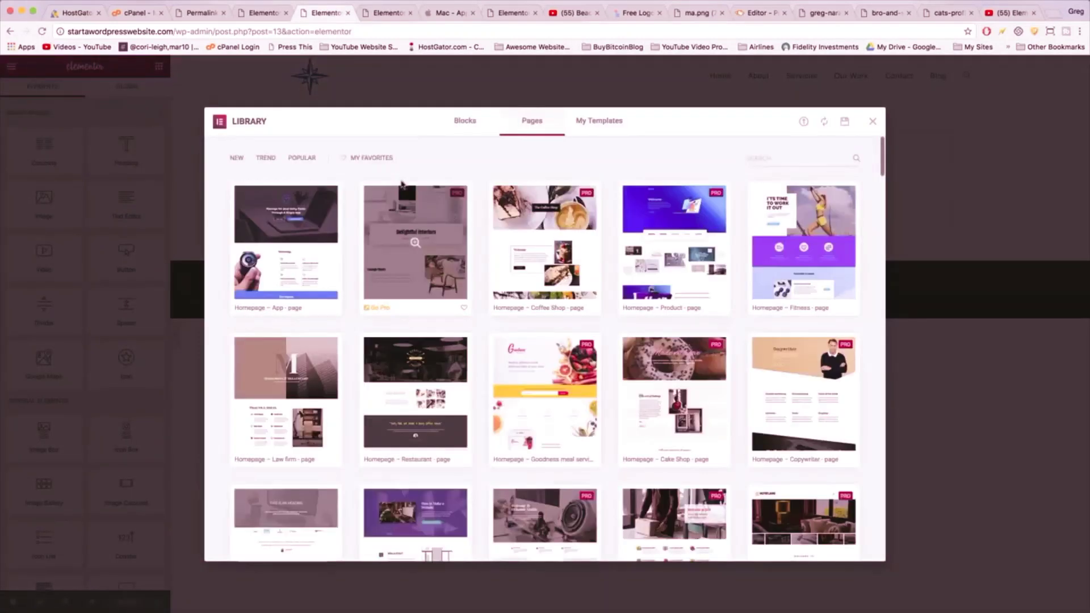
pyautogui.click(598, 126)
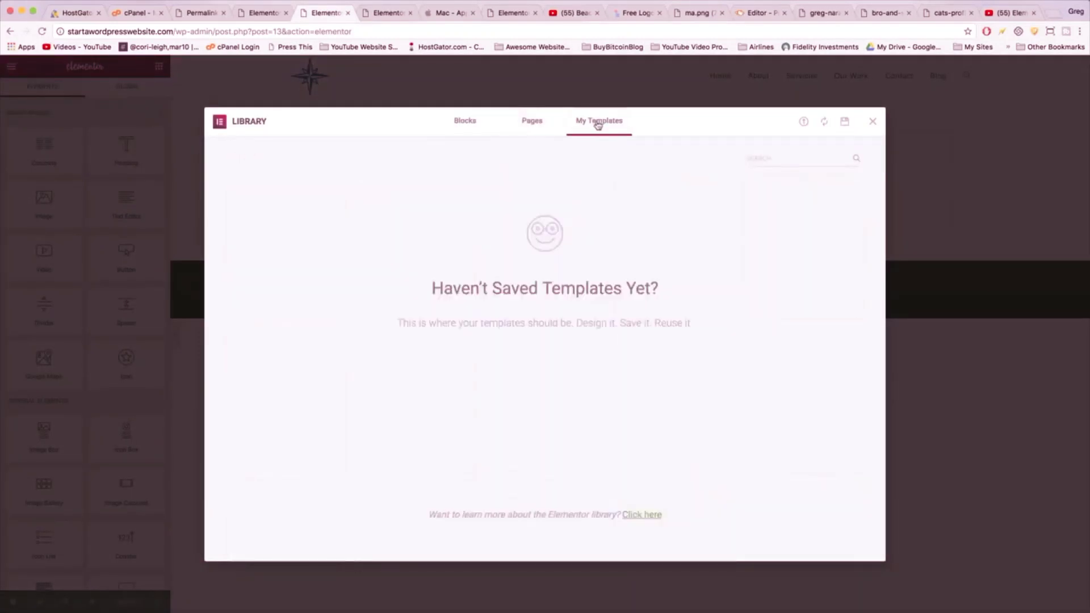
pyautogui.click(873, 123)
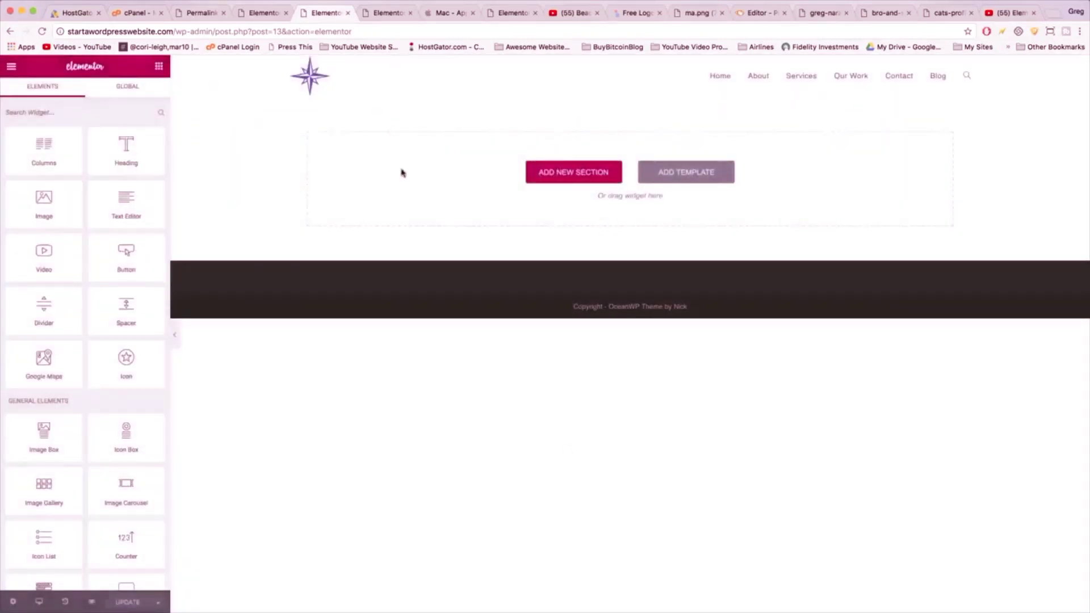
pyautogui.click(11, 67)
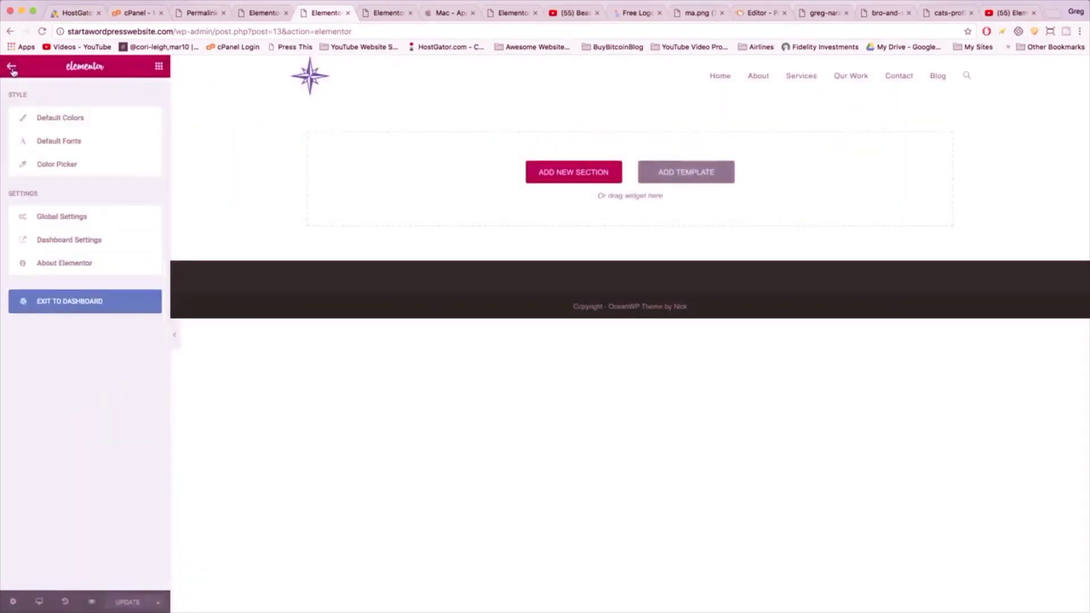
pyautogui.click(57, 301)
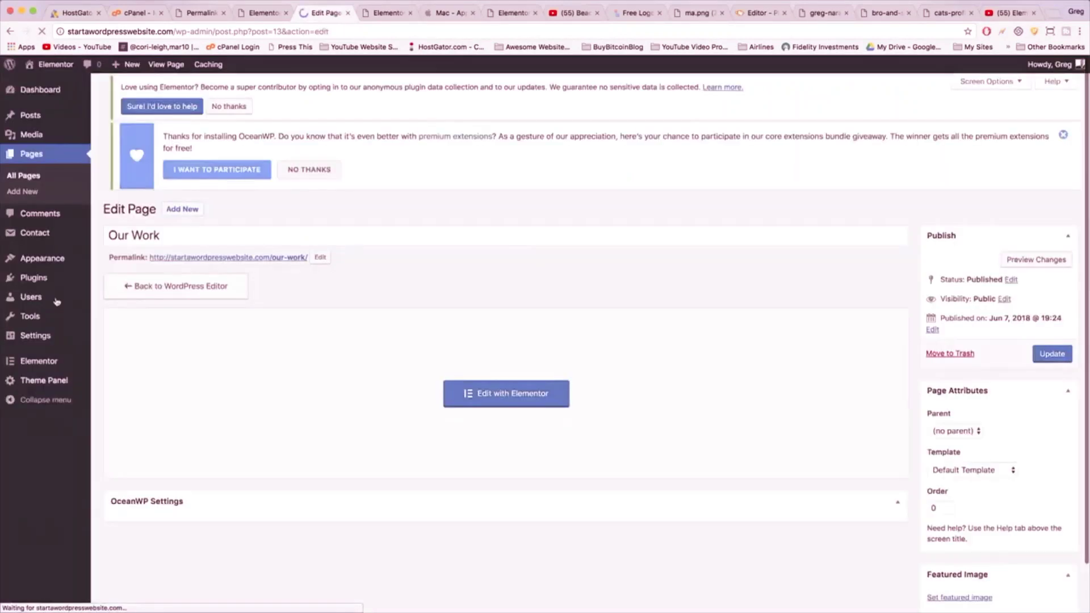
pyautogui.moveTo(36, 366)
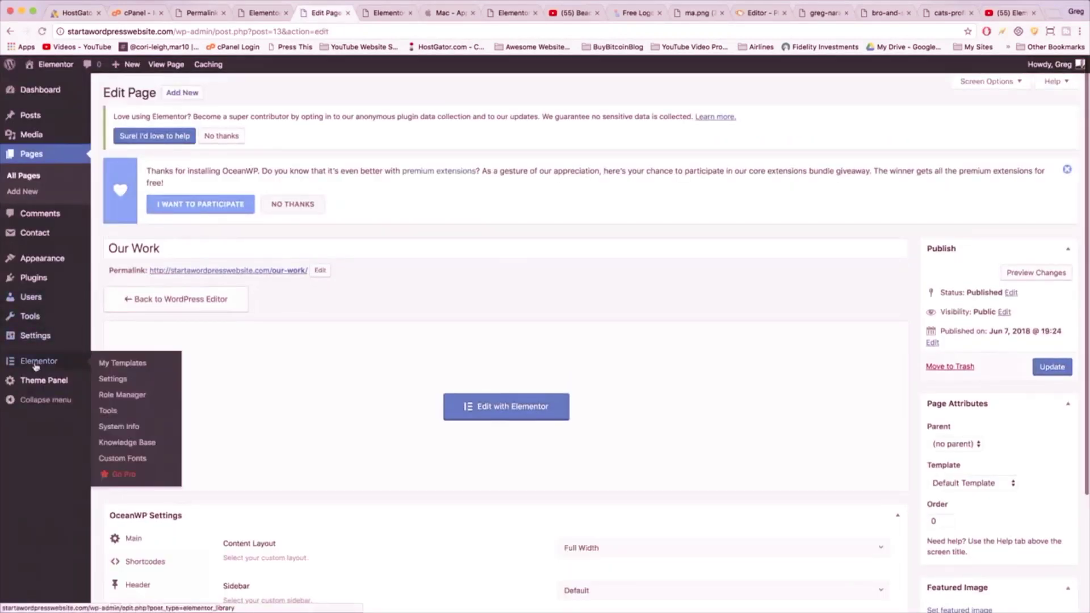
# - Import elementor-300-2018-06-08.json into Elementor's saved templates
pyautogui.click(108, 367)
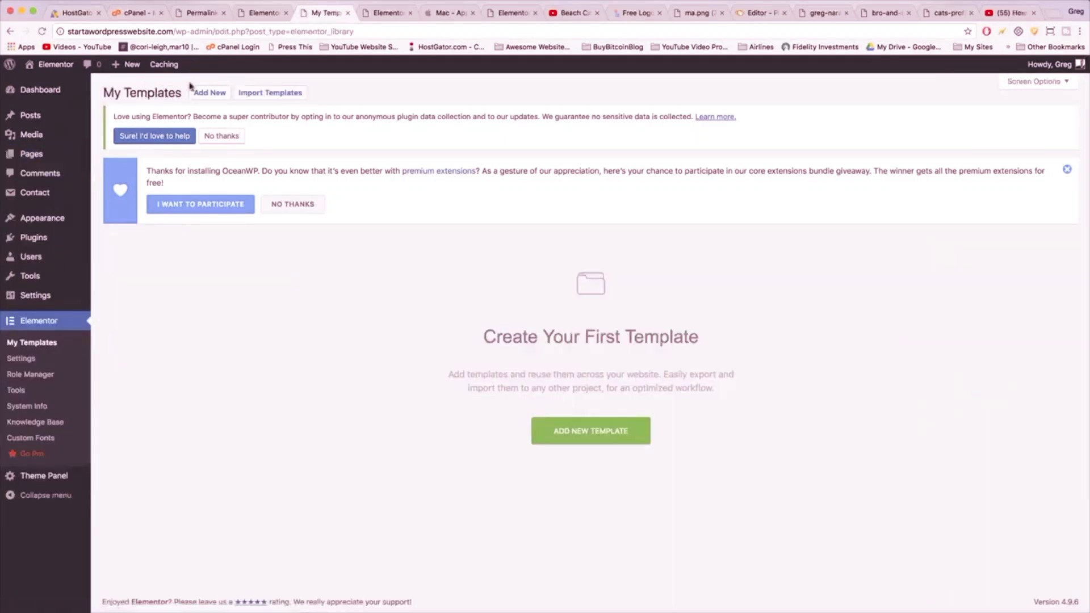
pyautogui.click(273, 96)
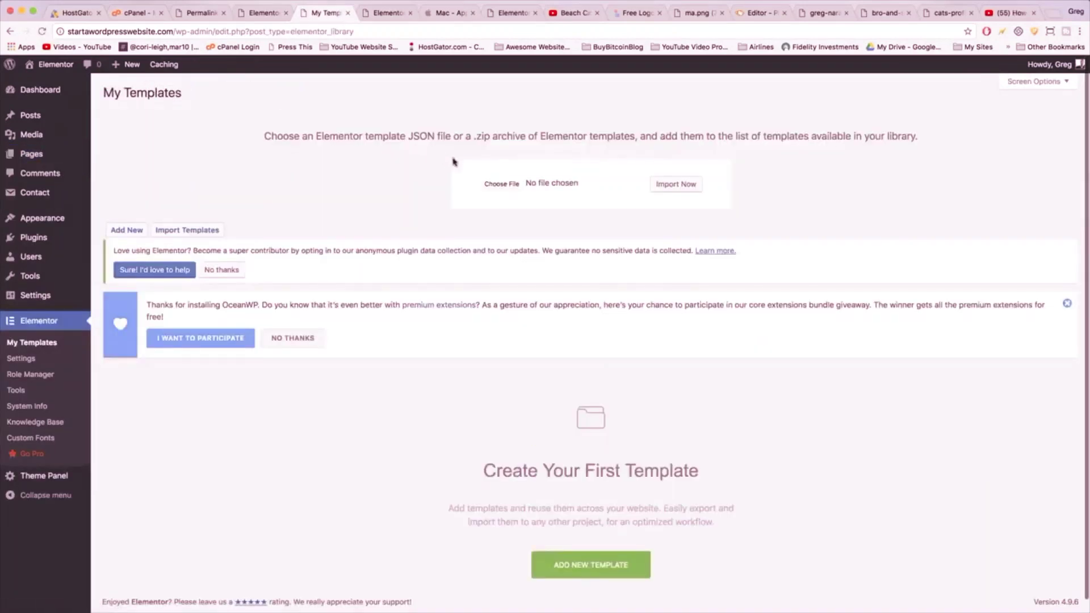
pyautogui.click(495, 185)
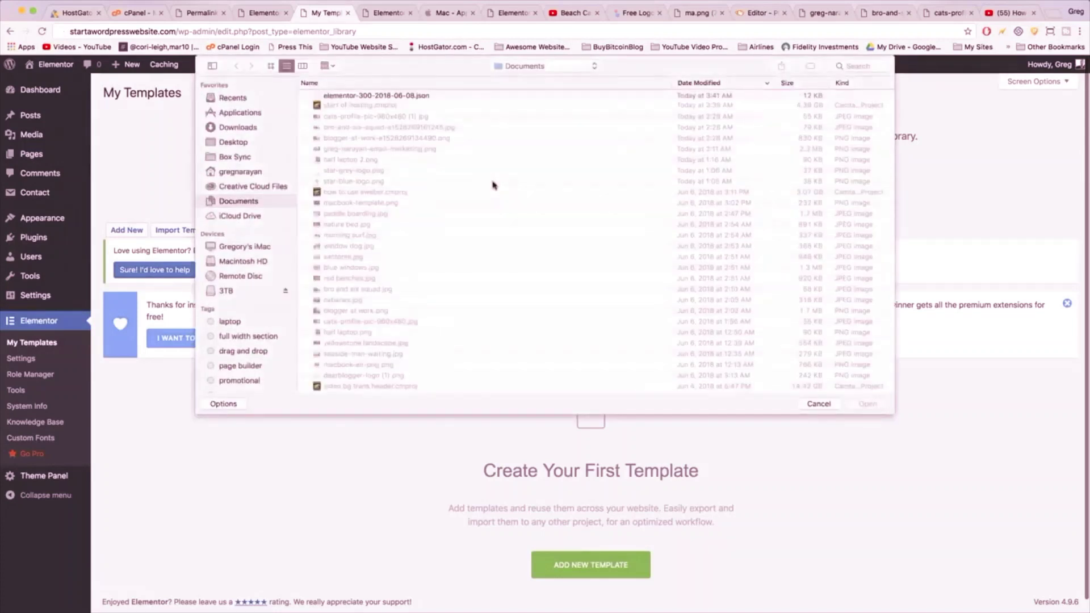
pyautogui.click(396, 98)
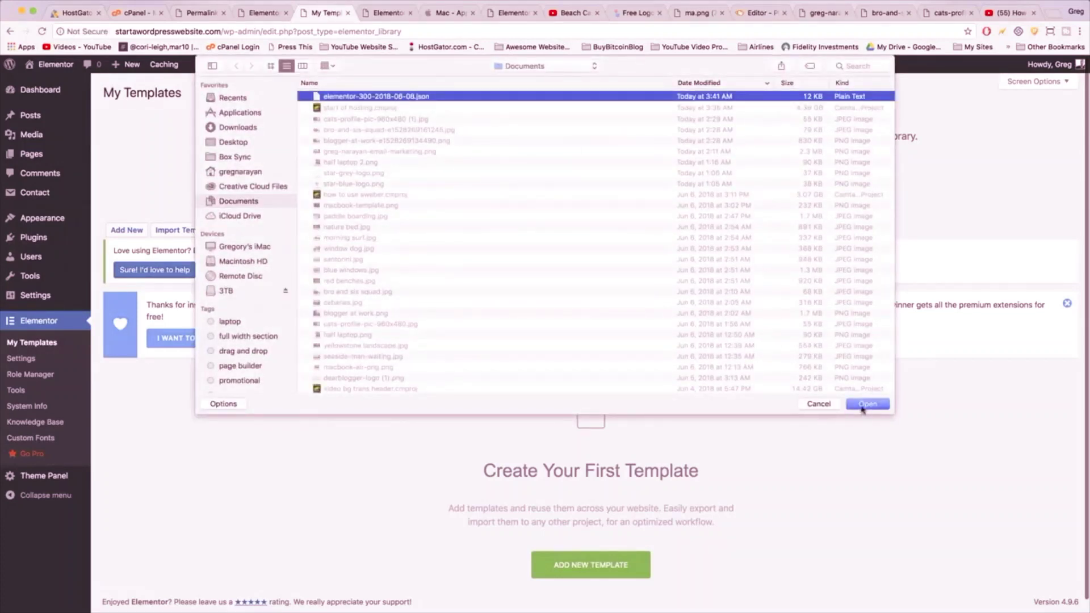
pyautogui.click(862, 404)
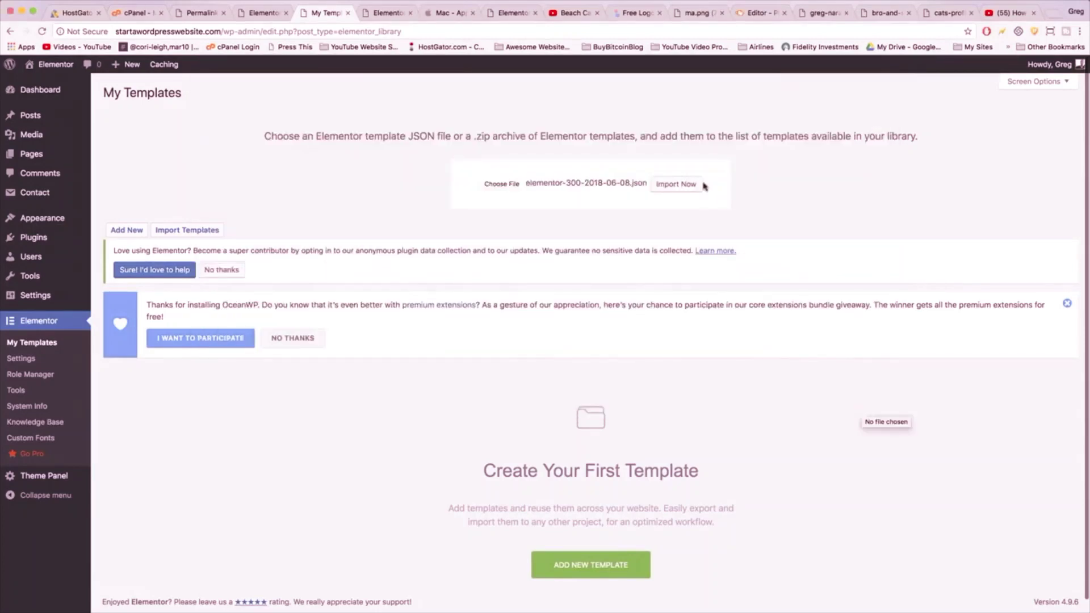
pyautogui.click(677, 191)
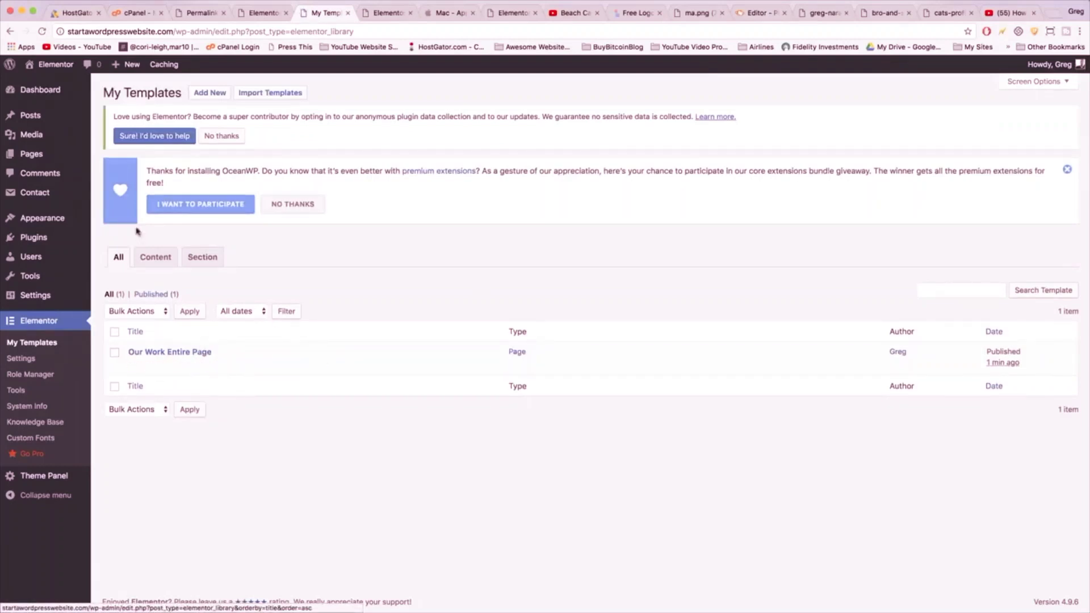
pyautogui.click(28, 161)
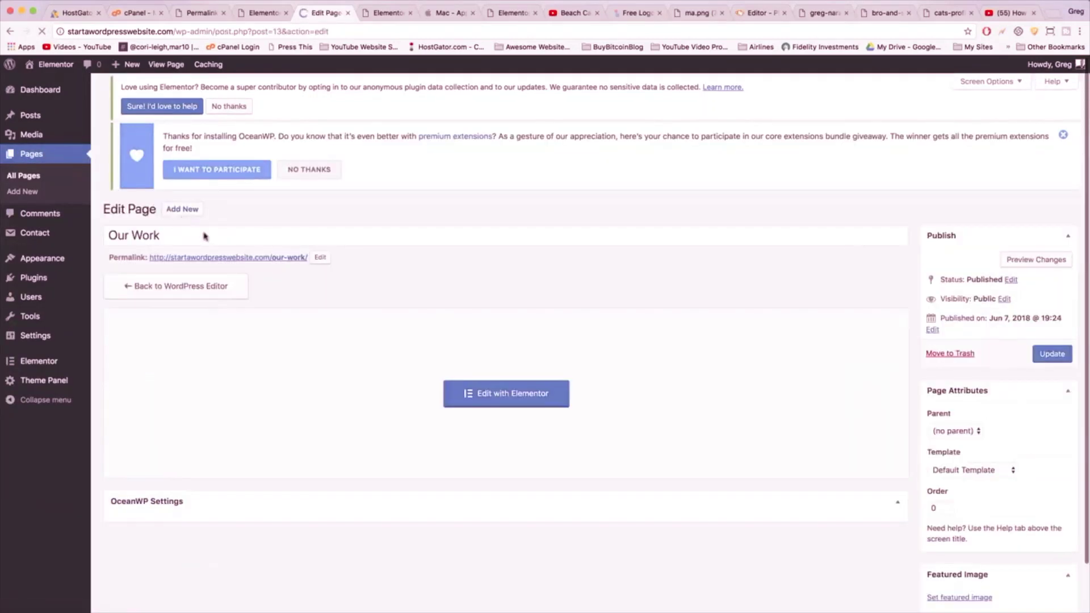
# - Insert the 'Our Work Entire Page' template into the Our Work page in Elementor
pyautogui.click(542, 404)
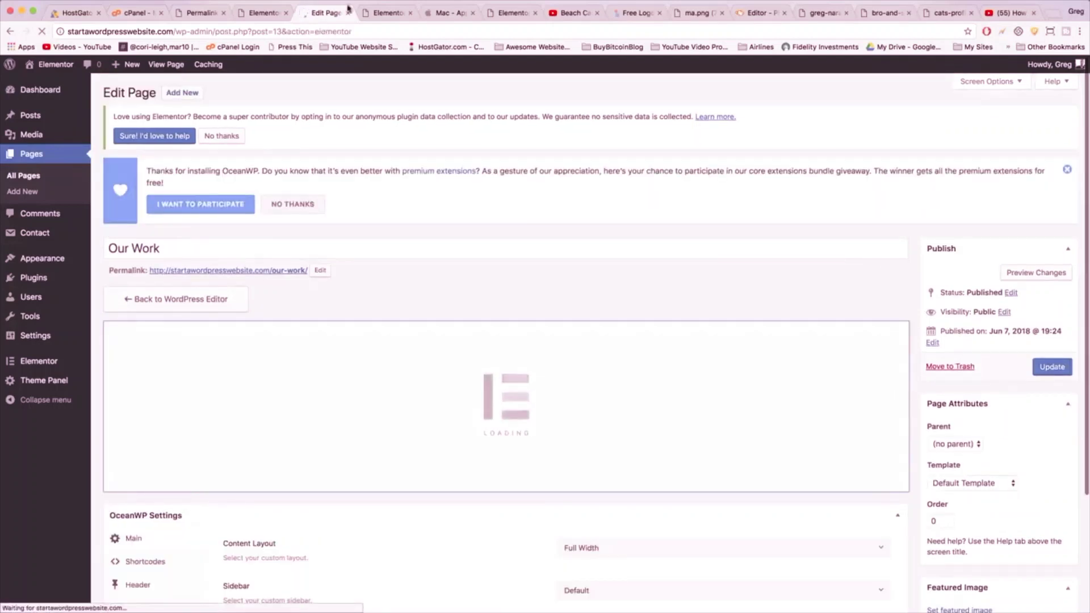
pyautogui.click(690, 180)
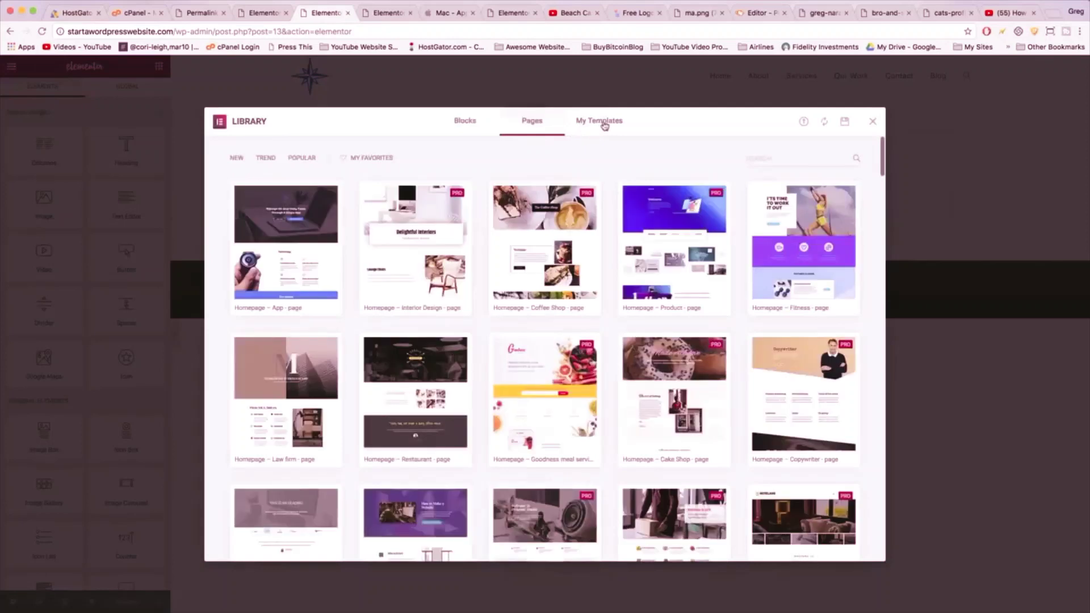
pyautogui.click(605, 126)
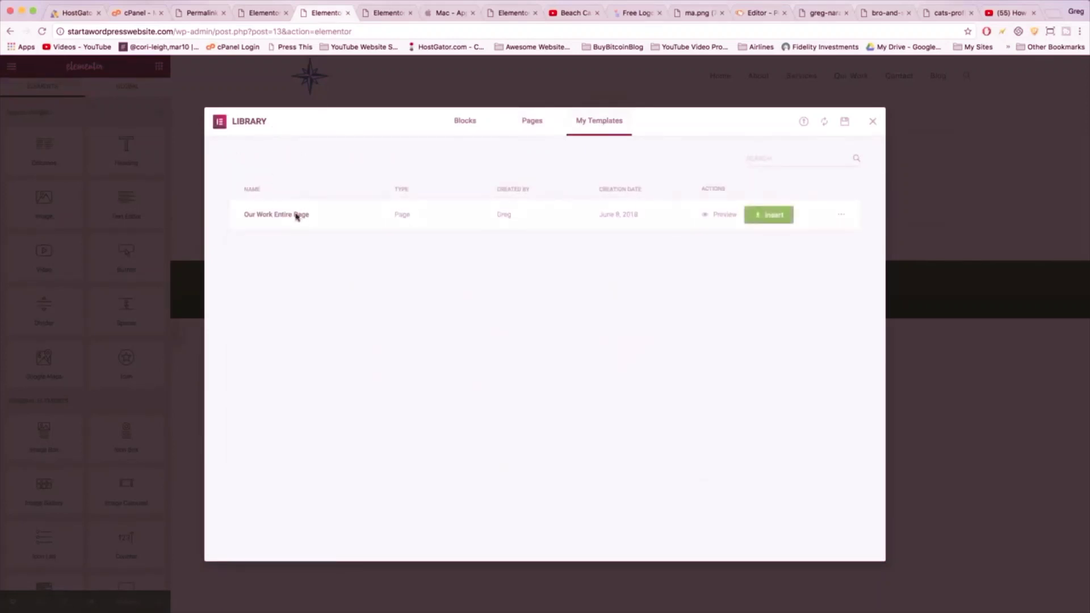
pyautogui.click(769, 217)
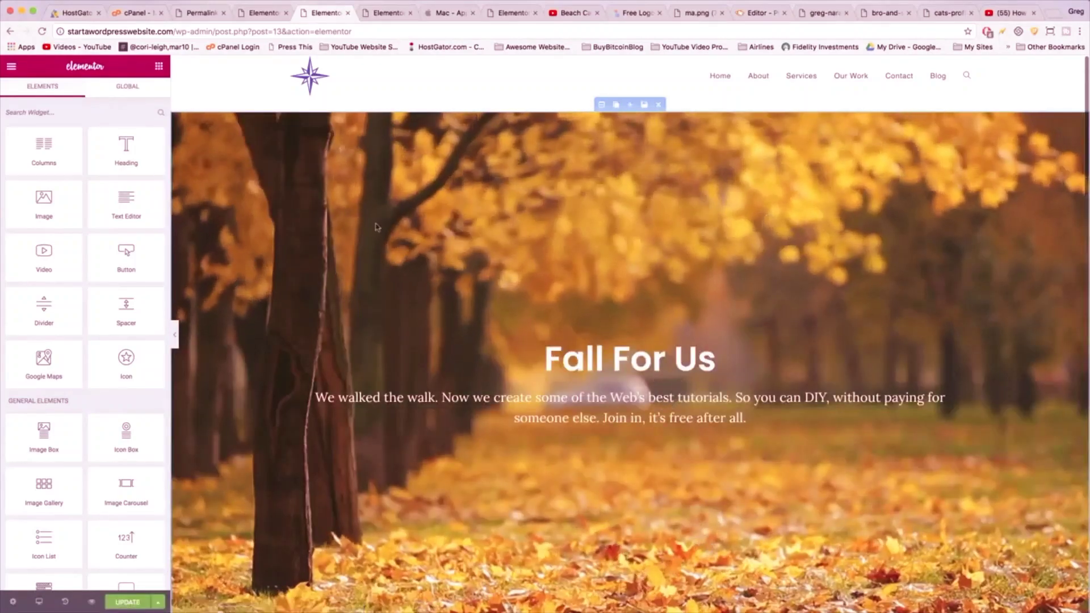
pyautogui.scroll(-3, 614, 218)
pyautogui.scroll(-8, 377, 239)
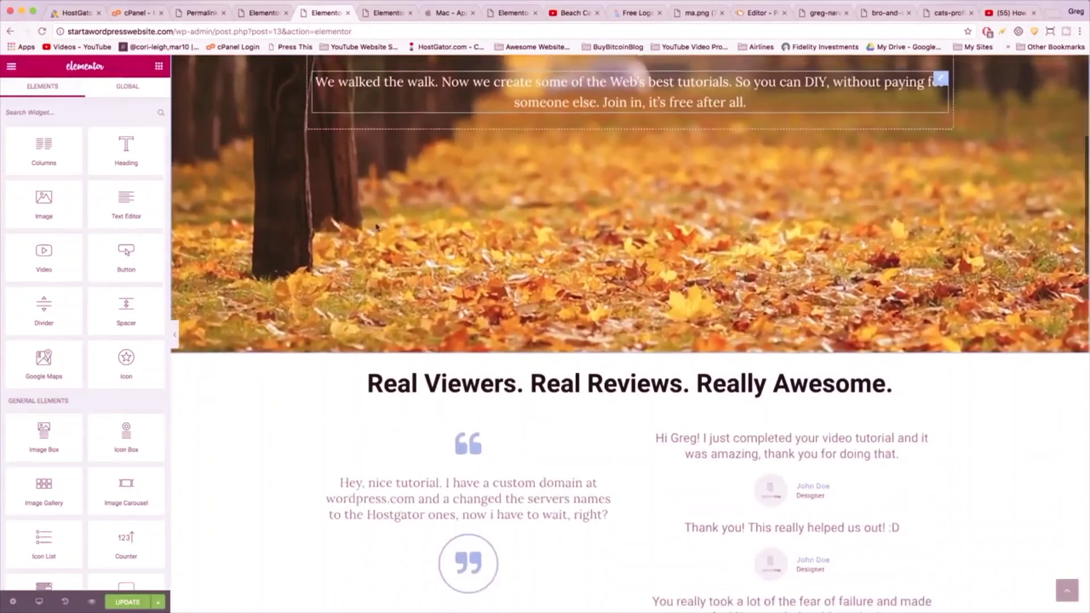
pyautogui.scroll(-11, 377, 239)
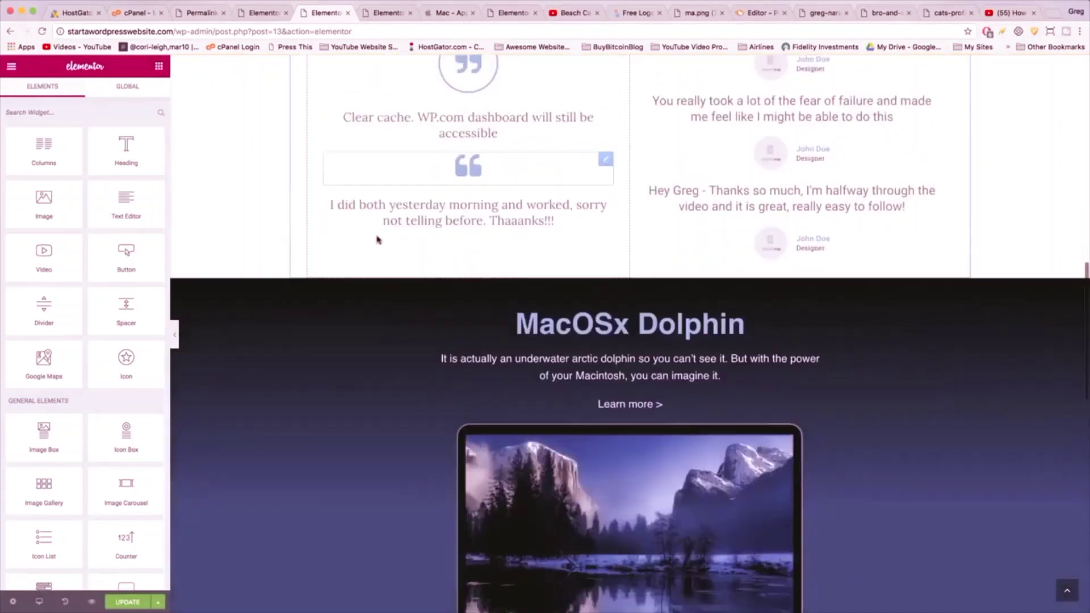
pyautogui.scroll(-6, 376, 239)
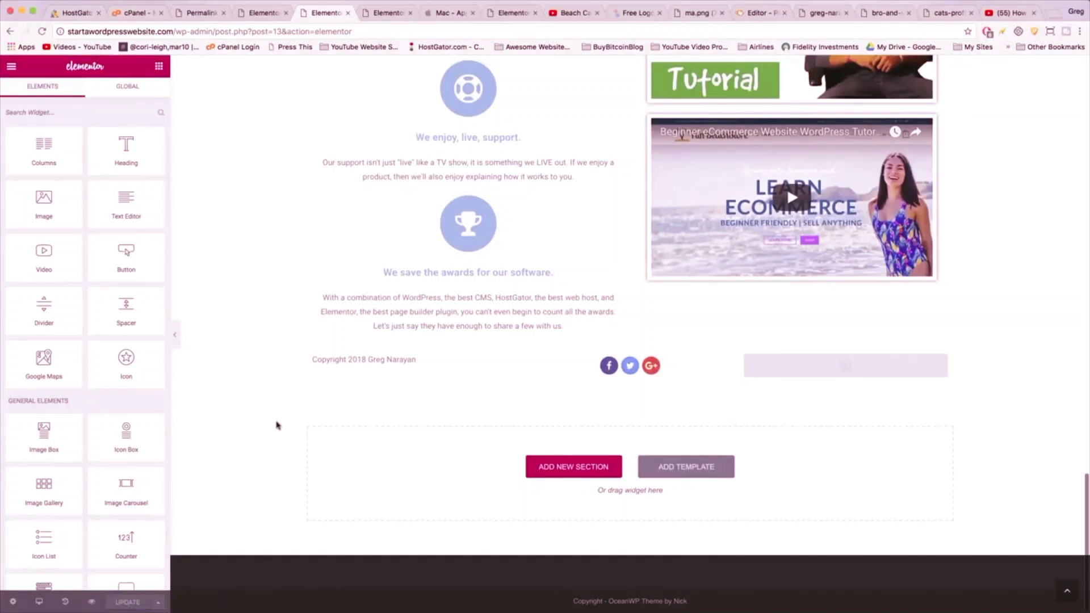
pyautogui.scroll(8, 276, 425)
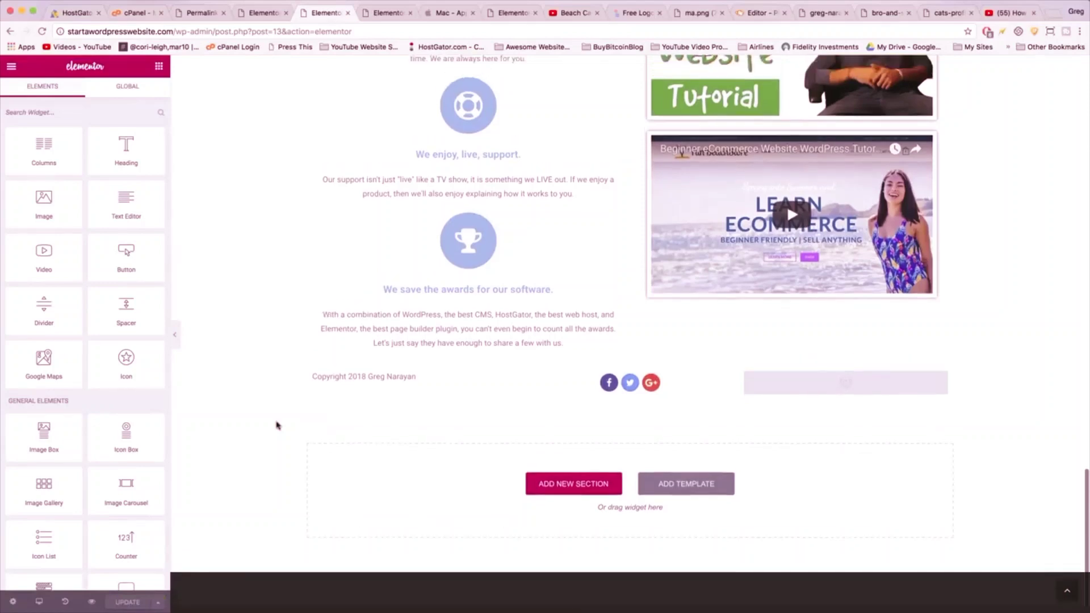
pyautogui.scroll(10, 276, 425)
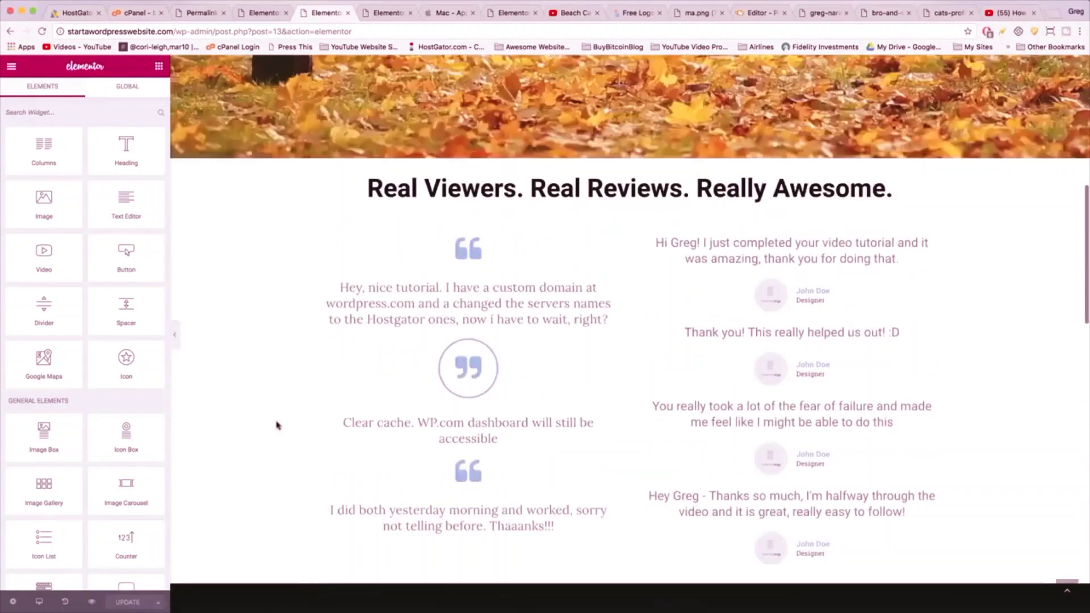
# - Strip the page path from the address bar to load the site's home page
pyautogui.click(248, 32)
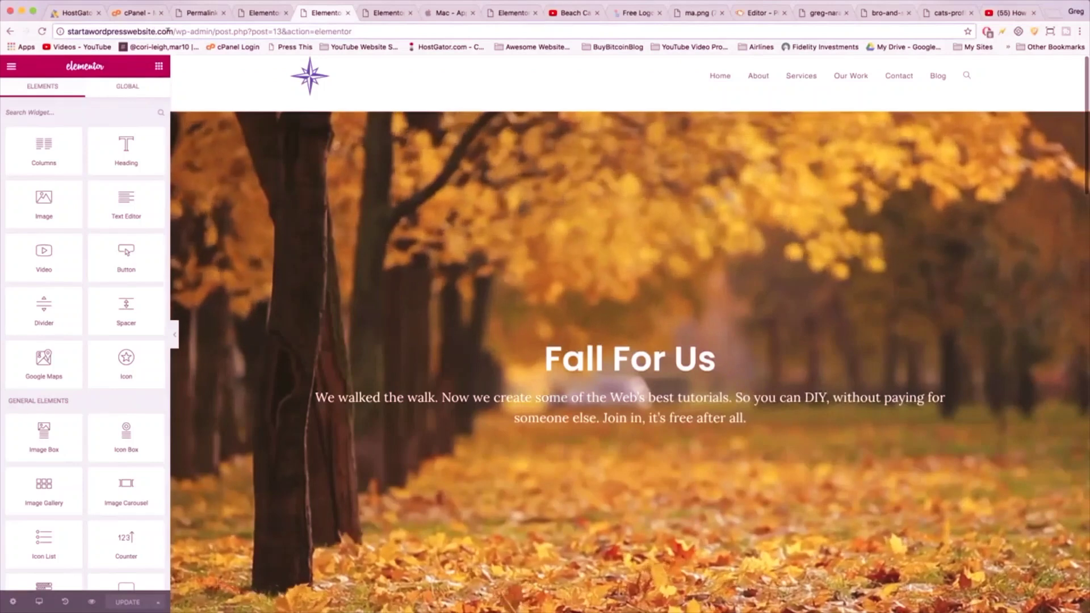
pyautogui.moveTo(174, 31); pyautogui.dragTo(352, 31)
pyautogui.press('BackSpace')
pyautogui.press('Return')
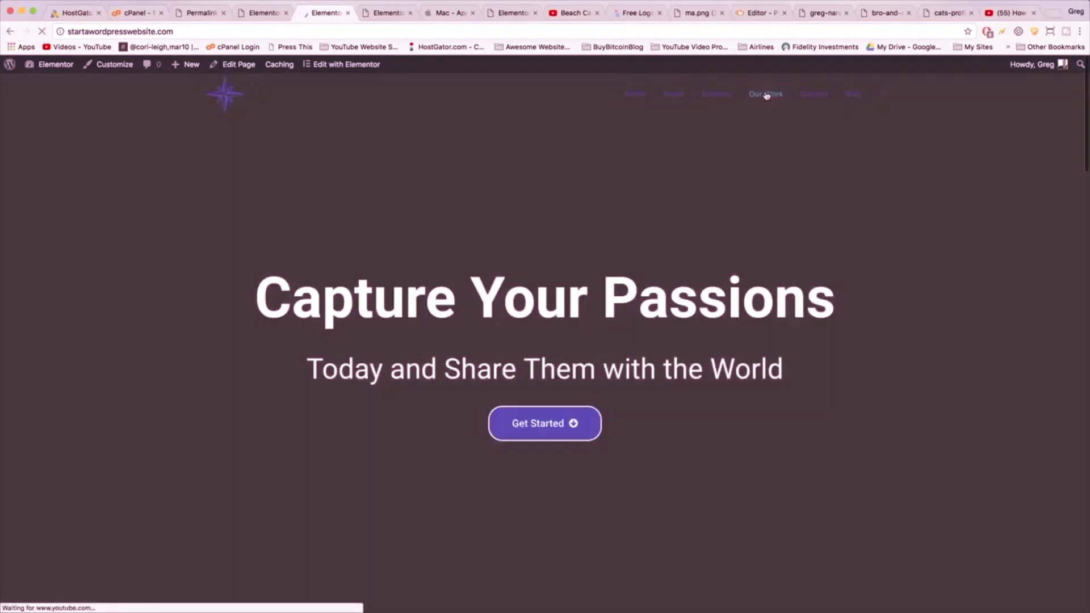
# - Review the live Our Work page, then open the Contact Us page's Edit Page screen
pyautogui.click(766, 94)
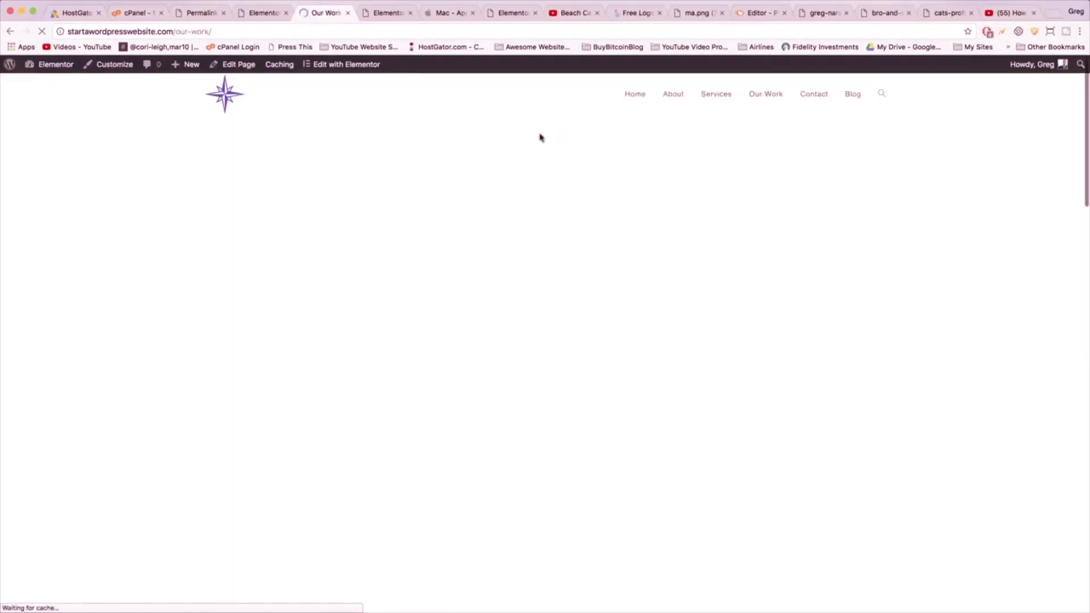
pyautogui.scroll(-20, 541, 137)
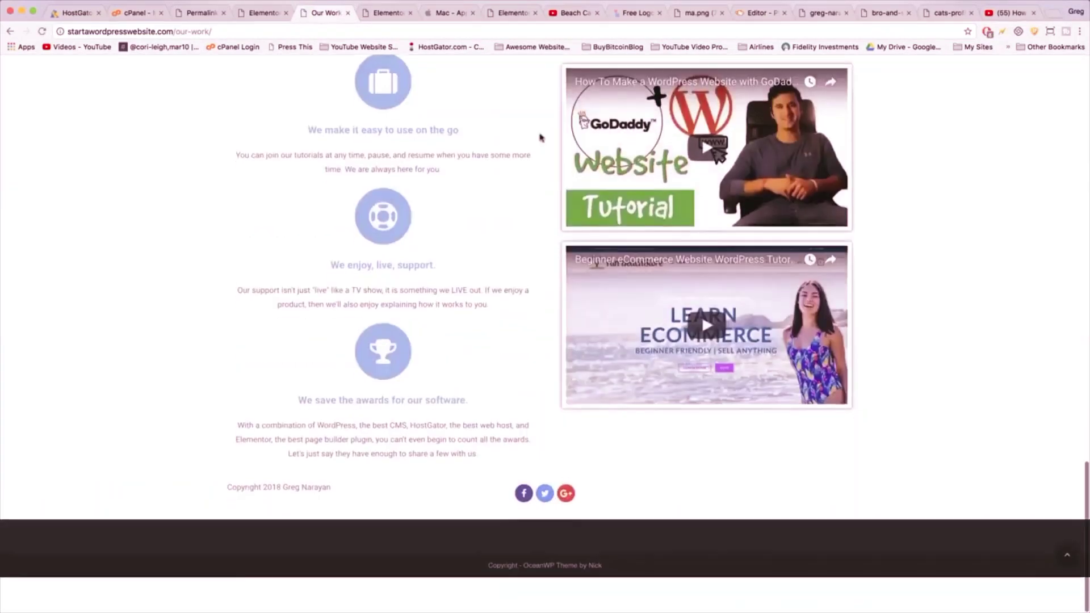
pyautogui.click(1066, 593)
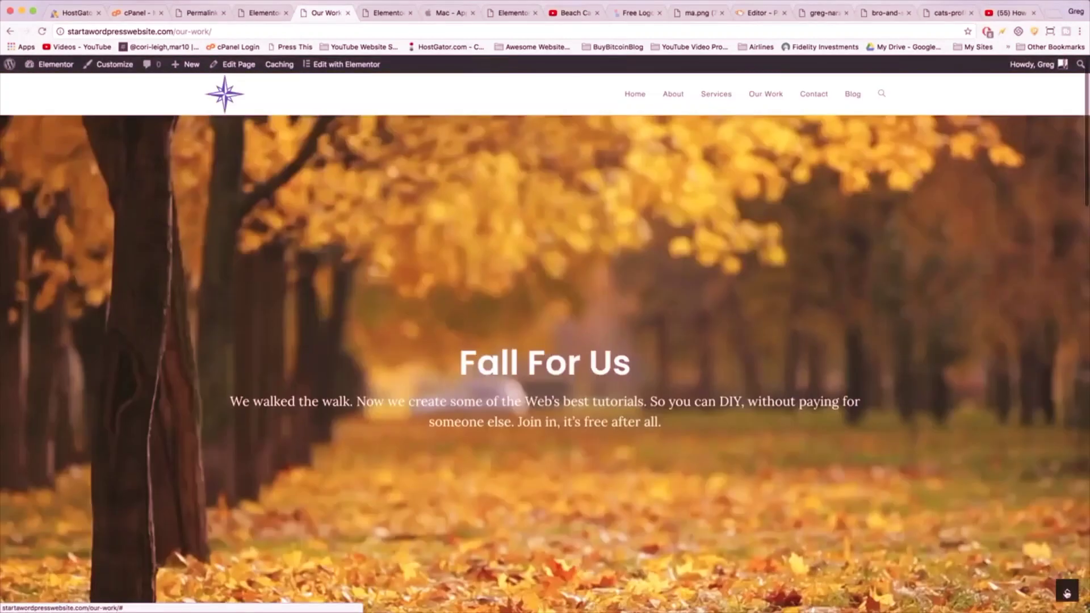
pyautogui.click(814, 94)
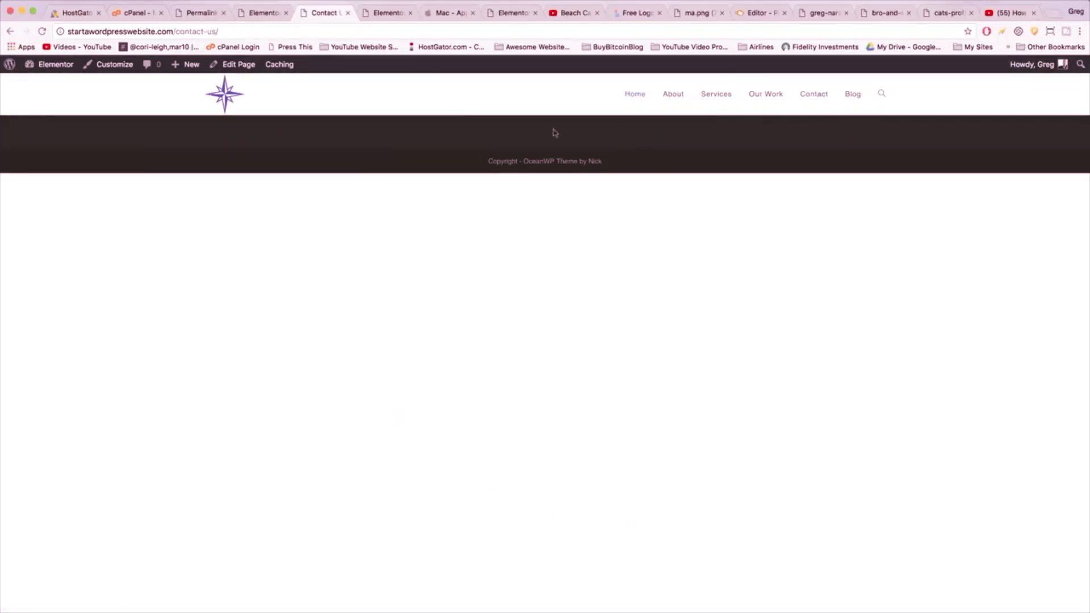
pyautogui.click(241, 66)
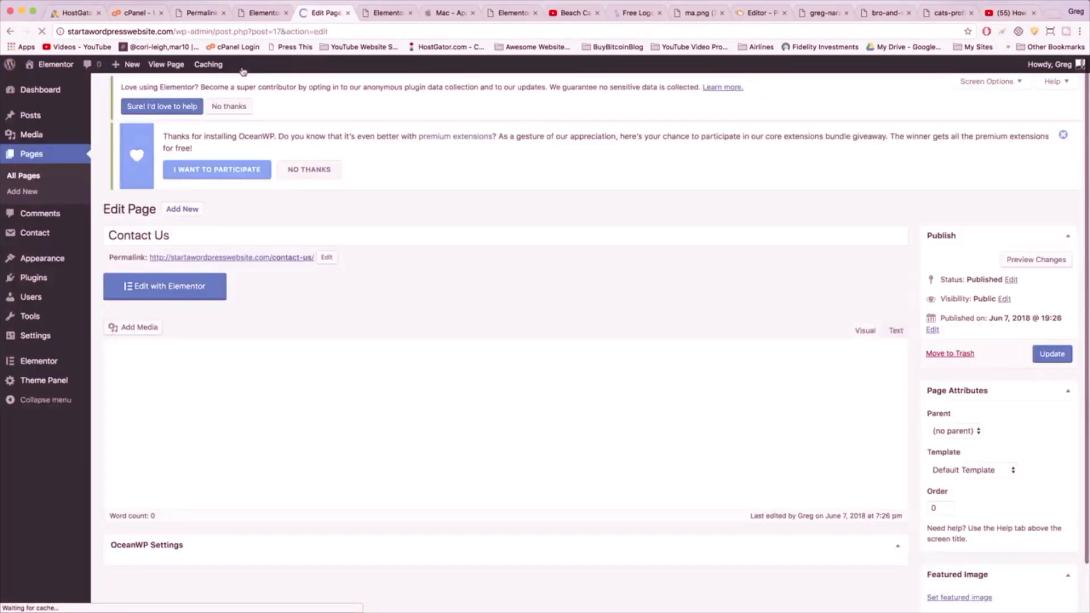
# - In Elementor, add a one-column section with a Google Map set to 'Lake of the isles'
pyautogui.click(193, 301)
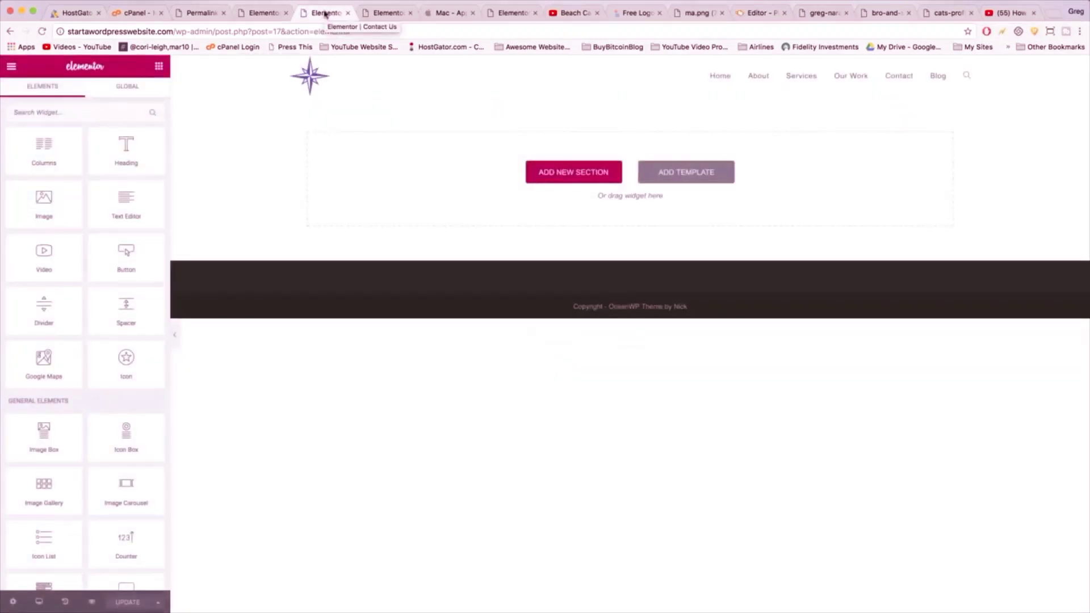
pyautogui.click(574, 172)
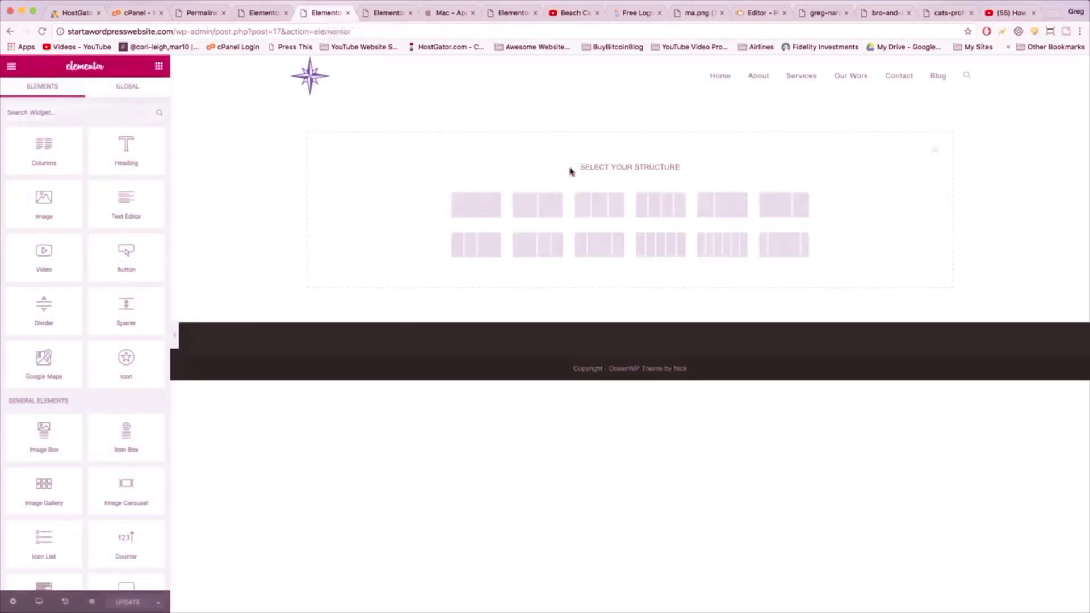
pyautogui.click(474, 205)
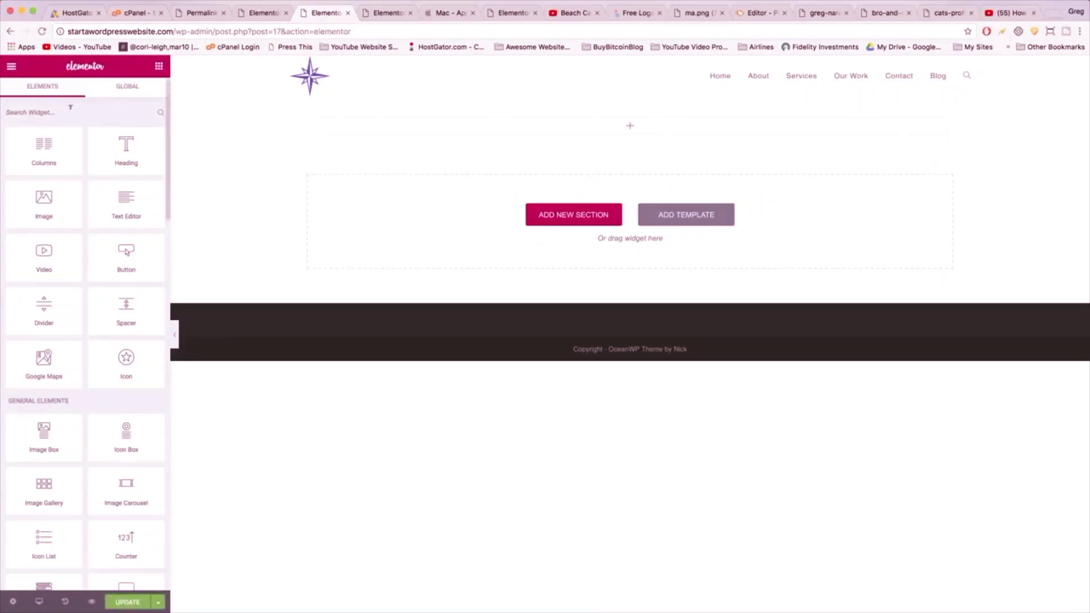
pyautogui.write('map')
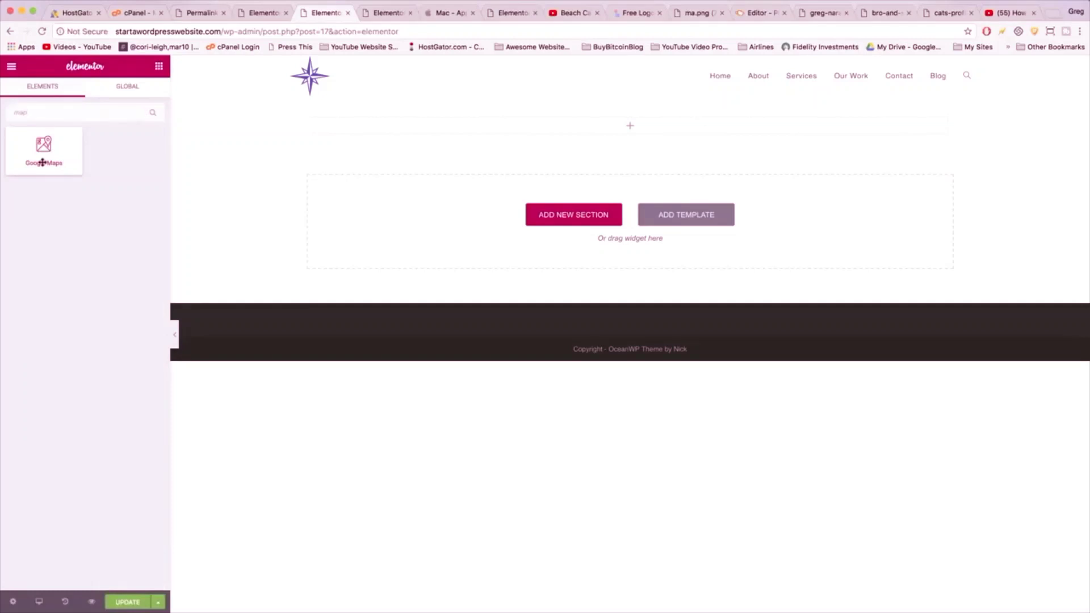
pyautogui.moveTo(43, 162); pyautogui.dragTo(619, 127)
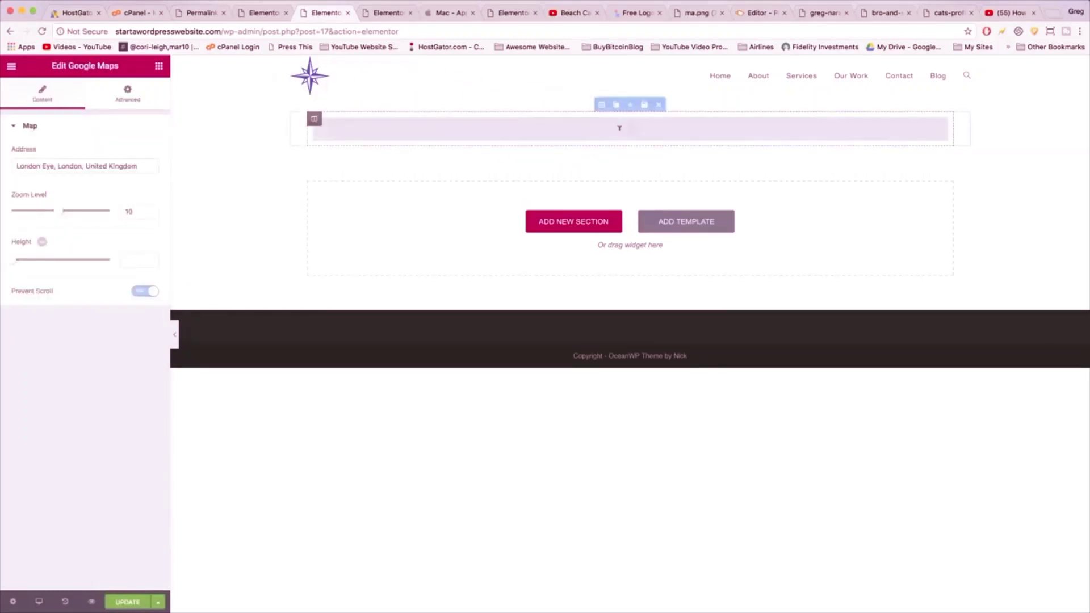
pyautogui.tripleClick(137, 166)
pyautogui.press('BackSpace')
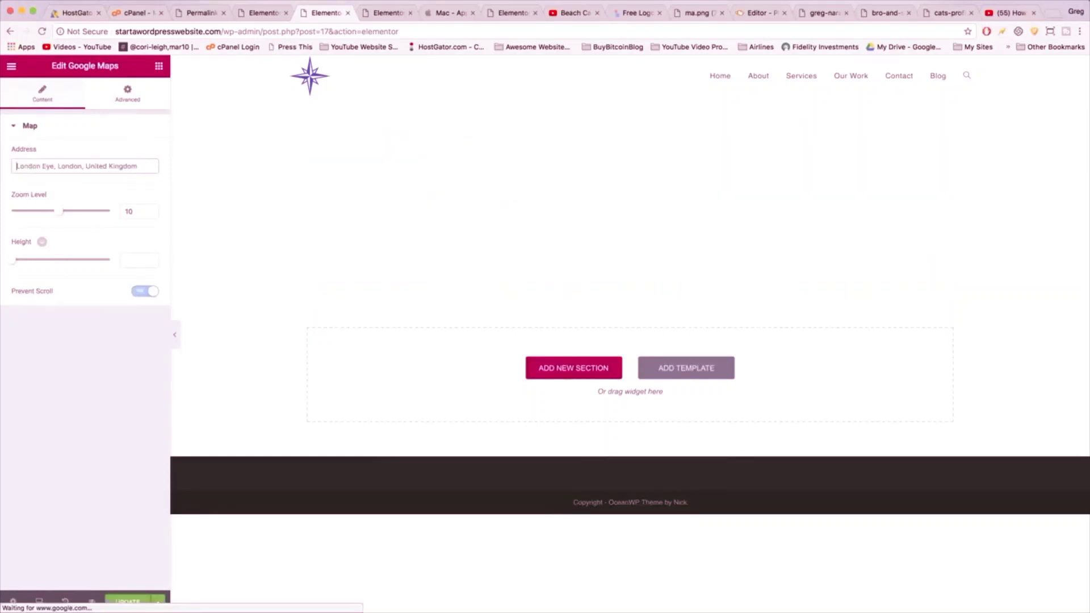
pyautogui.write('Lake of the isles')
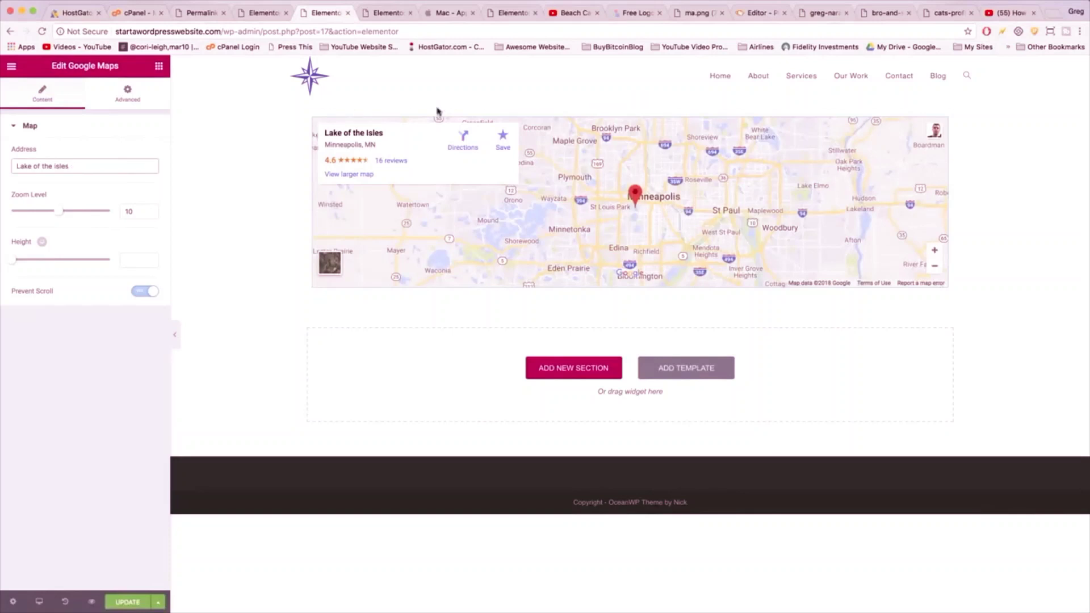
# - Stretch the map section, set Content Width to Full Width and Columns Gap to No Gap
pyautogui.click(605, 180)
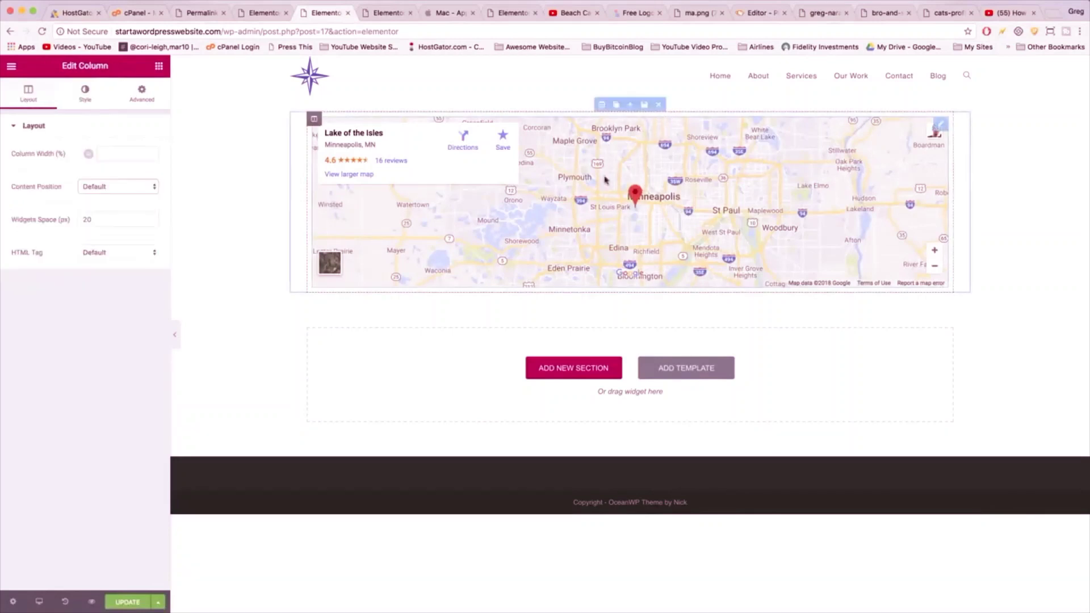
pyautogui.click(600, 101)
pyautogui.click(138, 152)
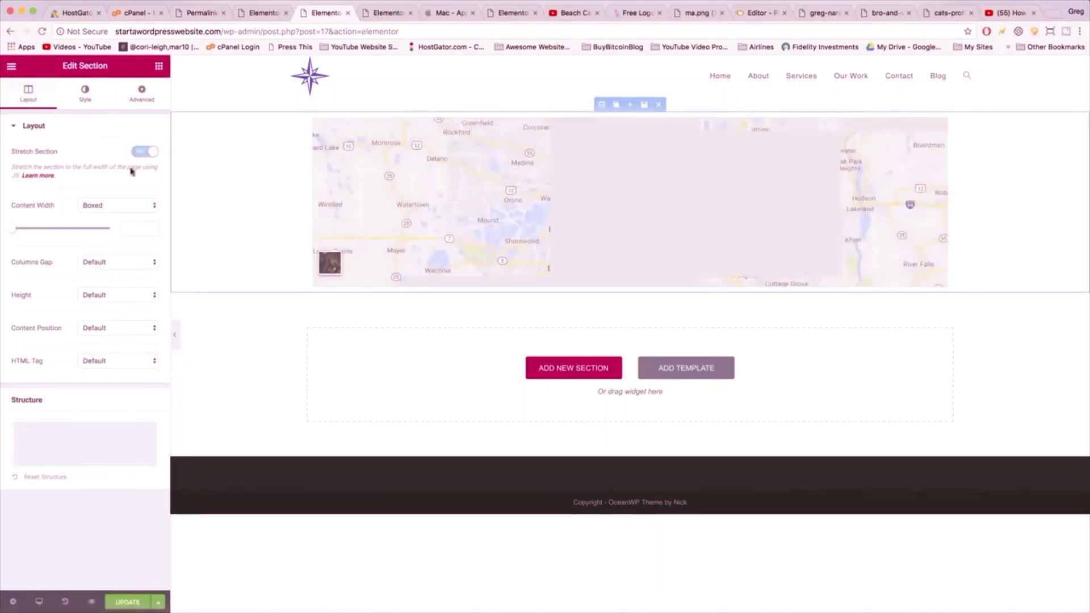
pyautogui.click(98, 206)
pyautogui.click(99, 215)
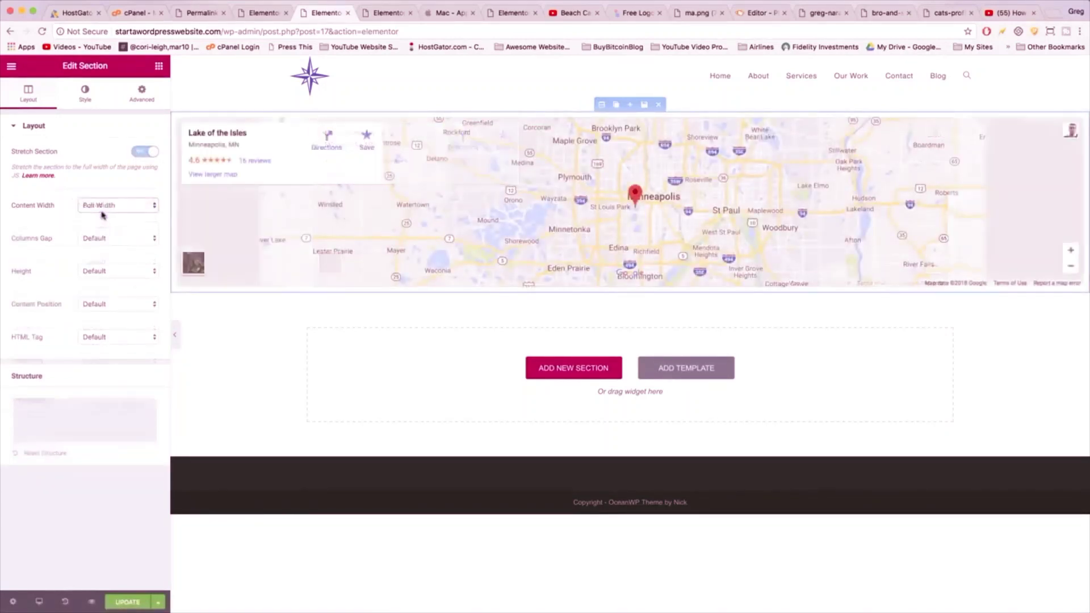
pyautogui.click(103, 241)
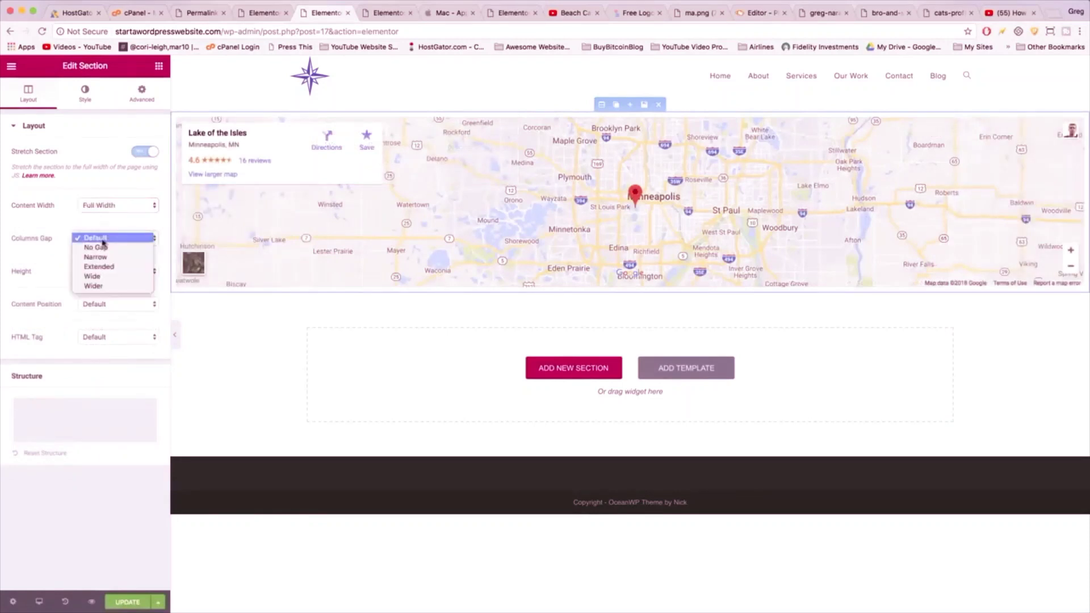
pyautogui.click(105, 252)
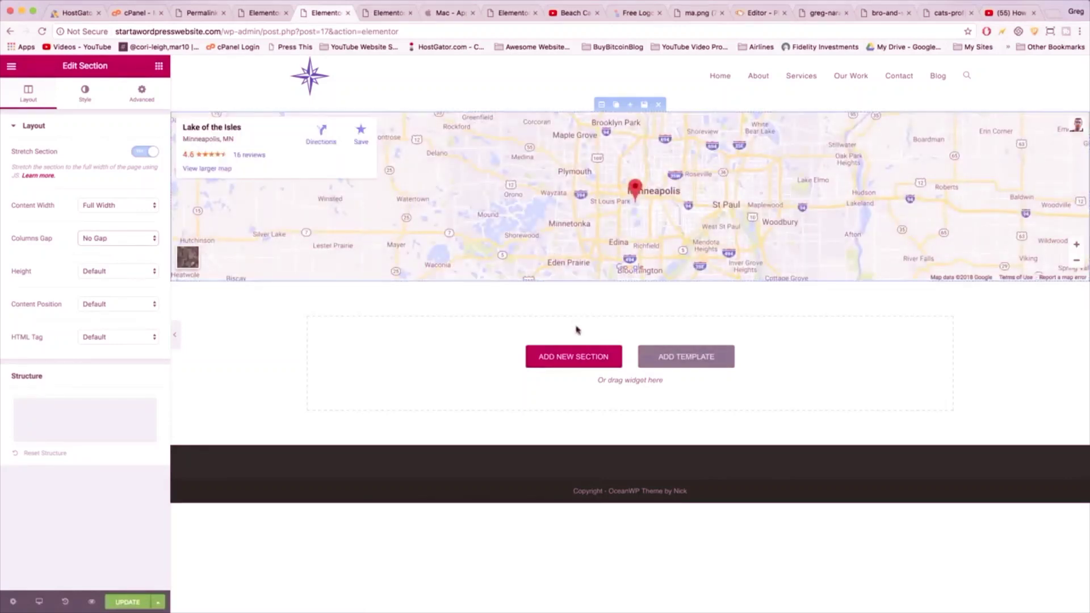
pyautogui.click(577, 356)
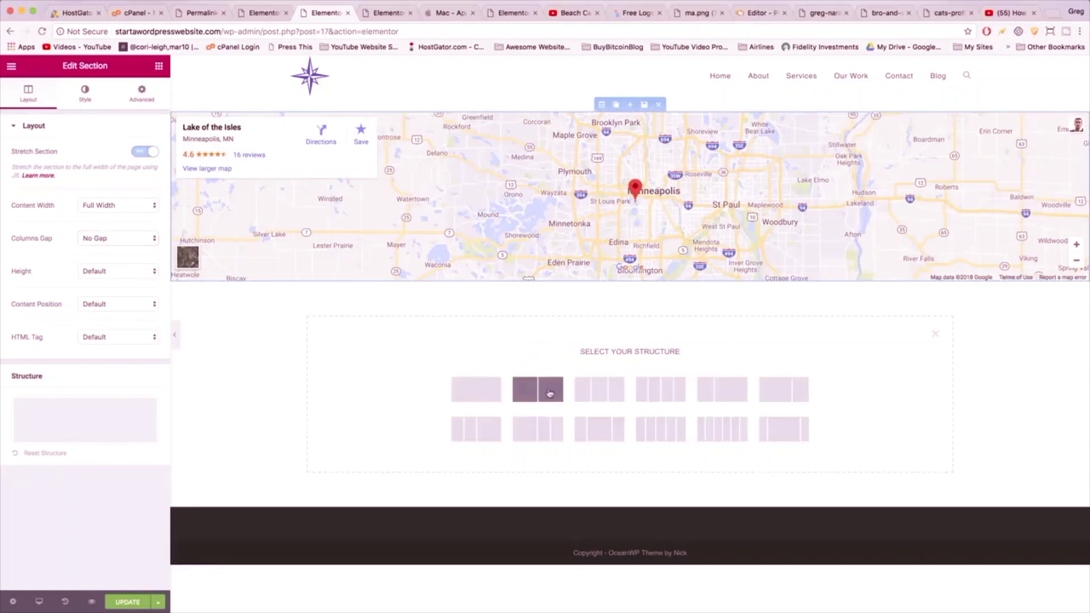
# - Add a two-column section with an Icon List and an Image widget in its left column
pyautogui.click(550, 390)
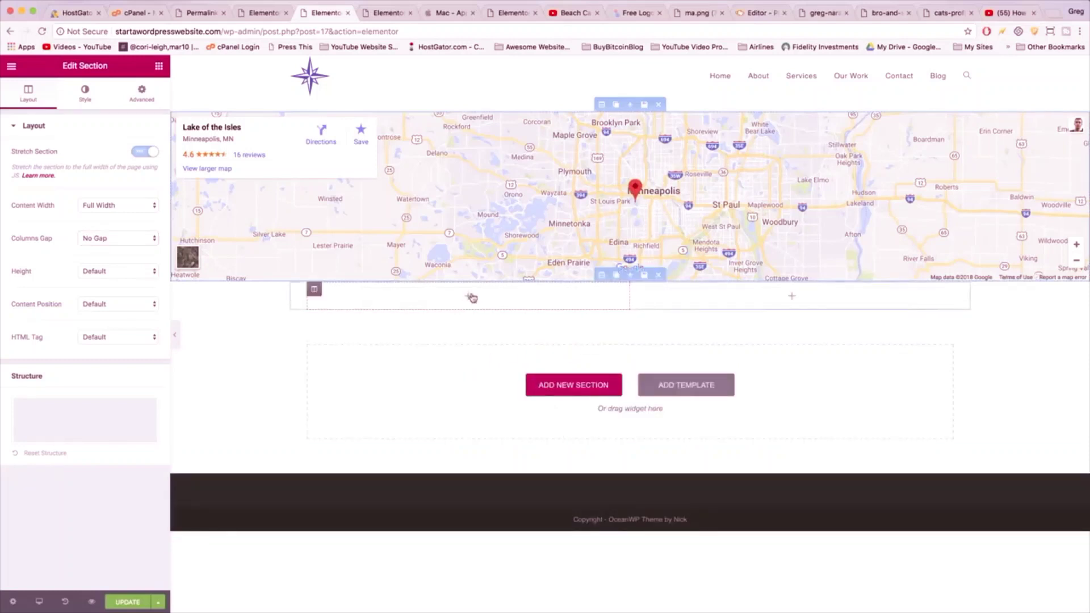
pyautogui.click(159, 73)
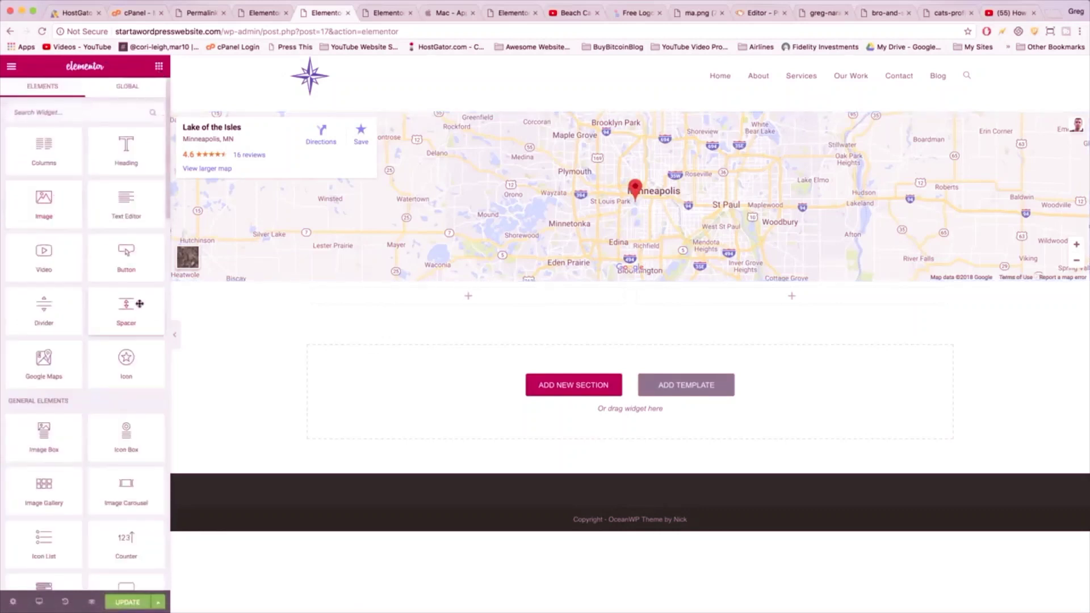
pyautogui.scroll(-5, 138, 305)
pyautogui.moveTo(25, 328); pyautogui.dragTo(460, 300)
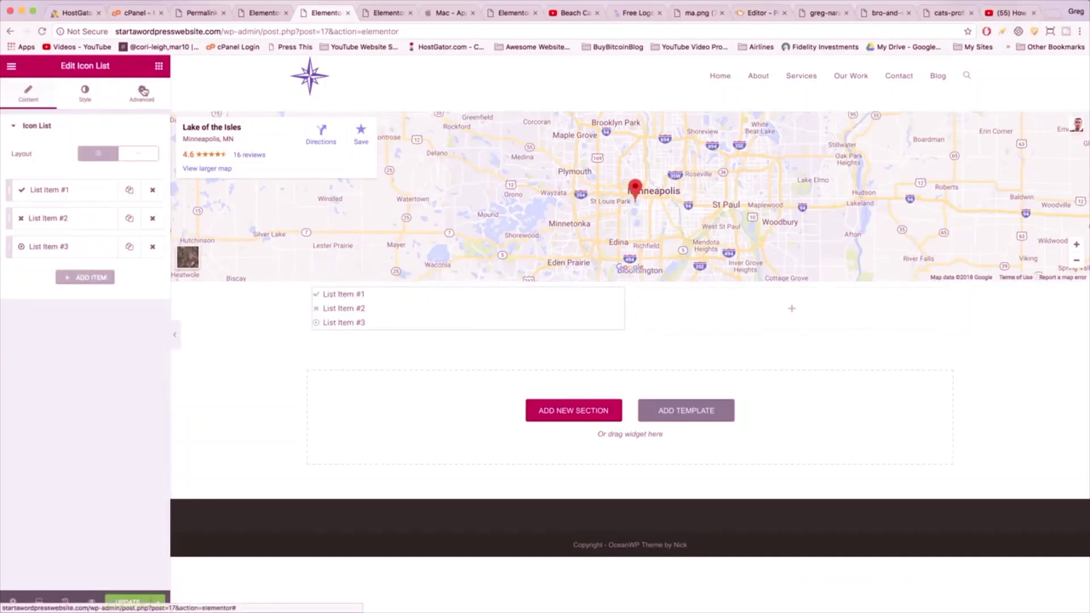
pyautogui.click(162, 68)
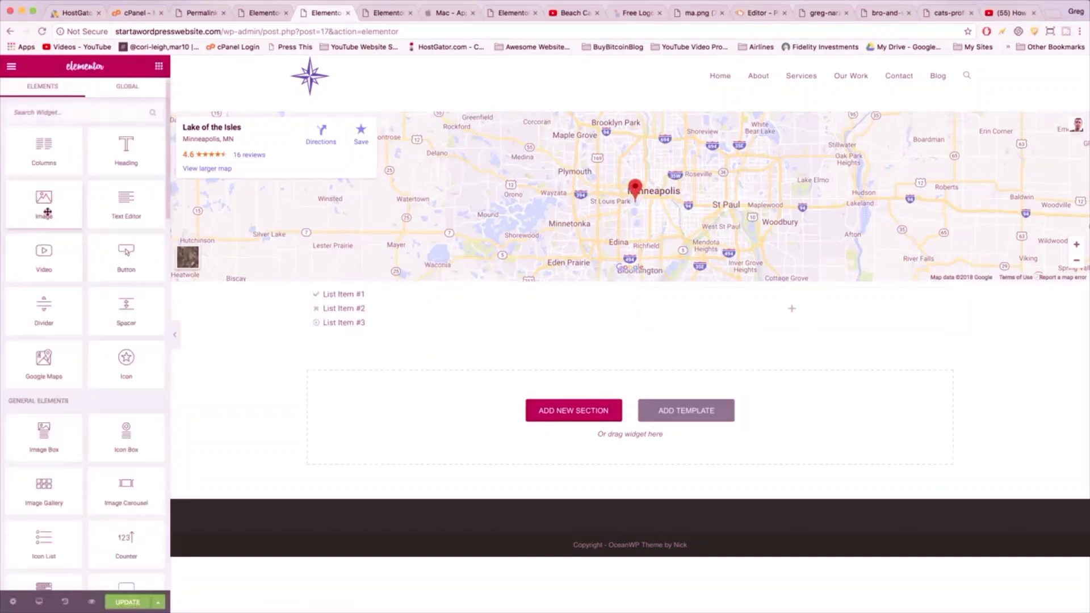
pyautogui.moveTo(48, 201); pyautogui.dragTo(381, 327)
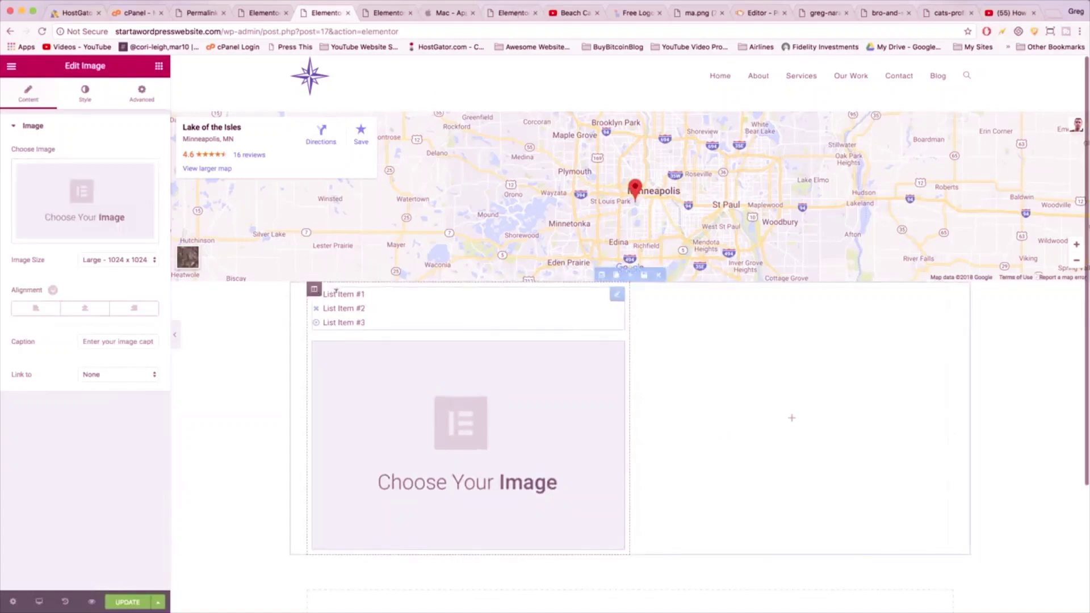
# - Make the first list item 'Email:' followed by the contact e-mail, with an envelope icon
pyautogui.click(364, 294)
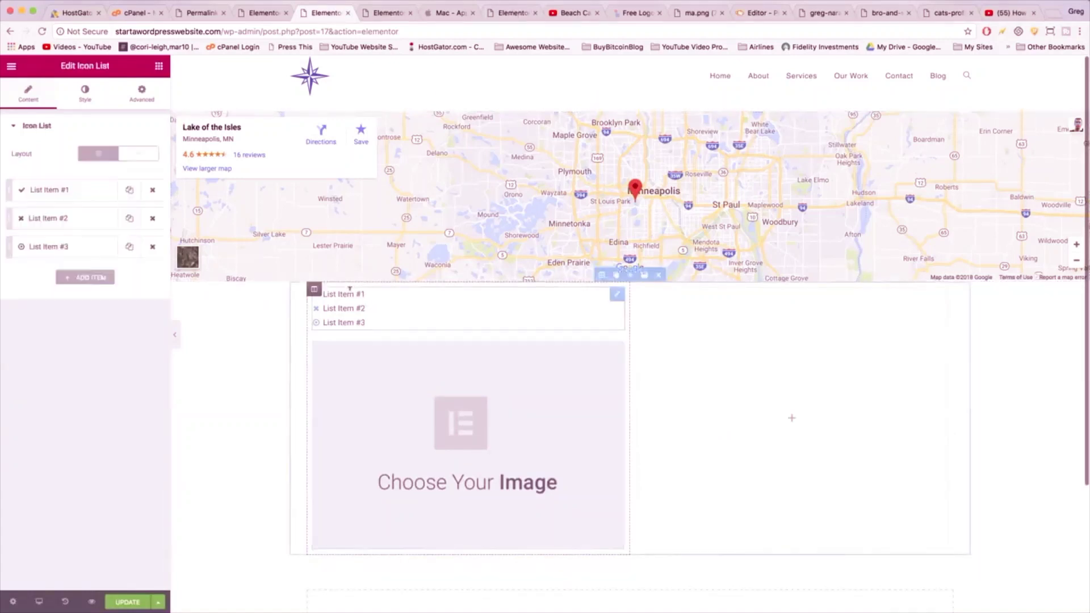
pyautogui.click(64, 198)
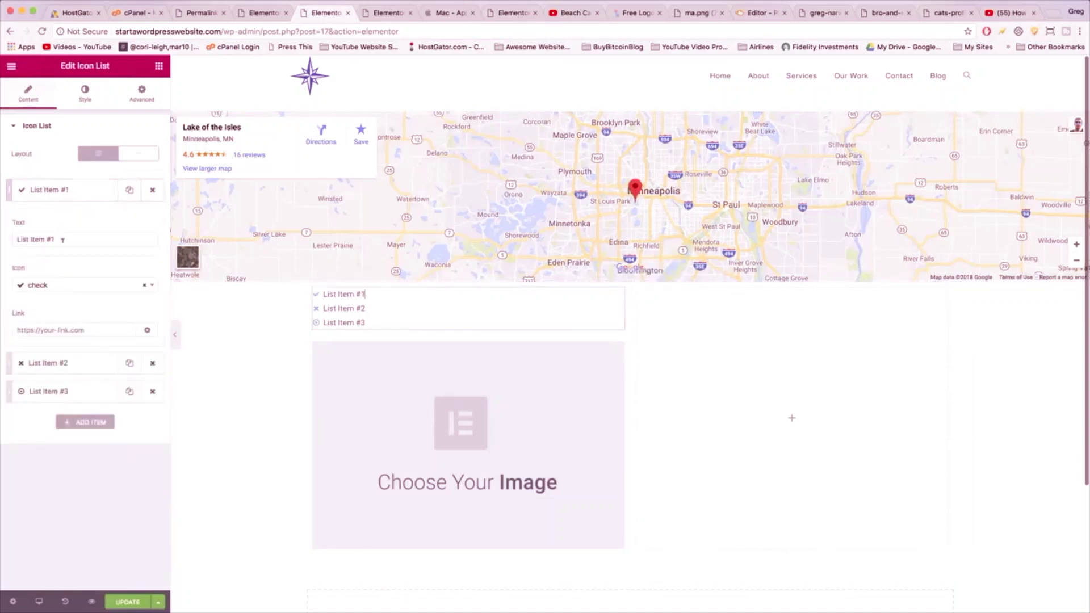
pyautogui.moveTo(149, 239); pyautogui.dragTo(4, 245)
pyautogui.write('Ema')
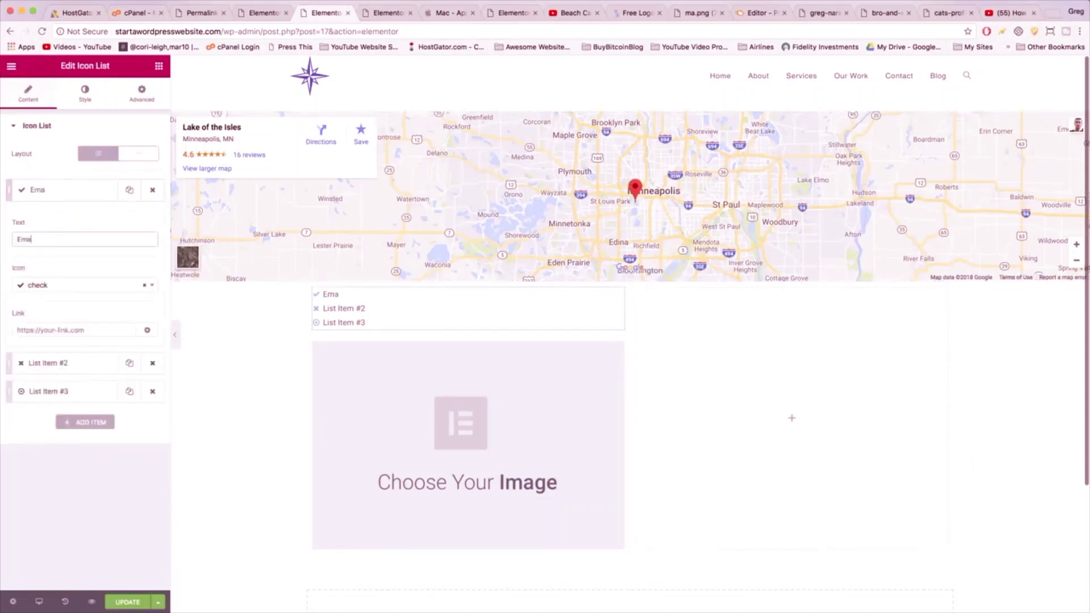
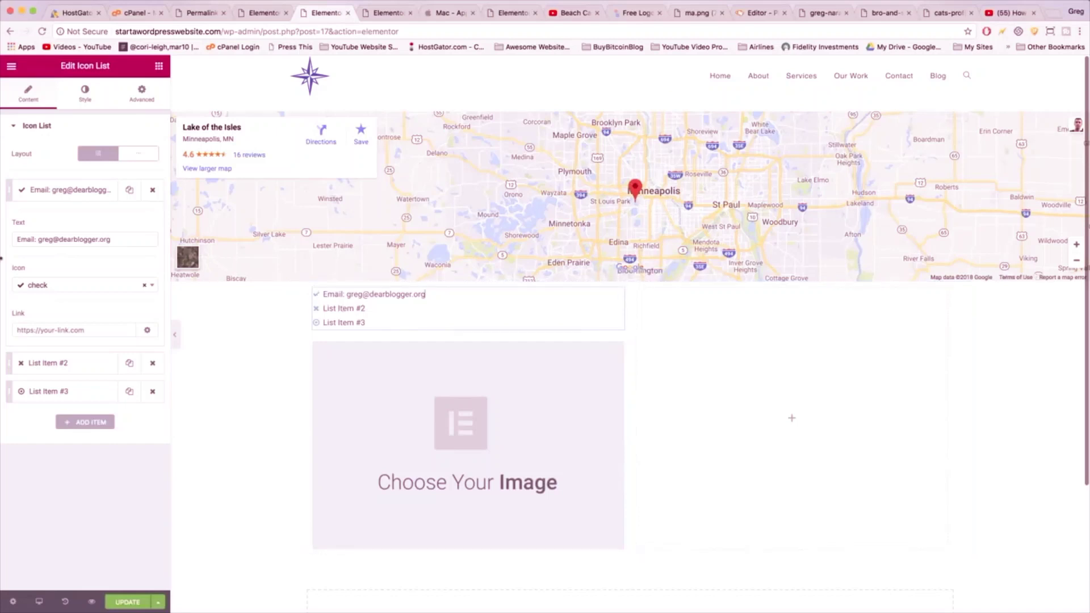
pyautogui.click(40, 285)
pyautogui.write('emai')
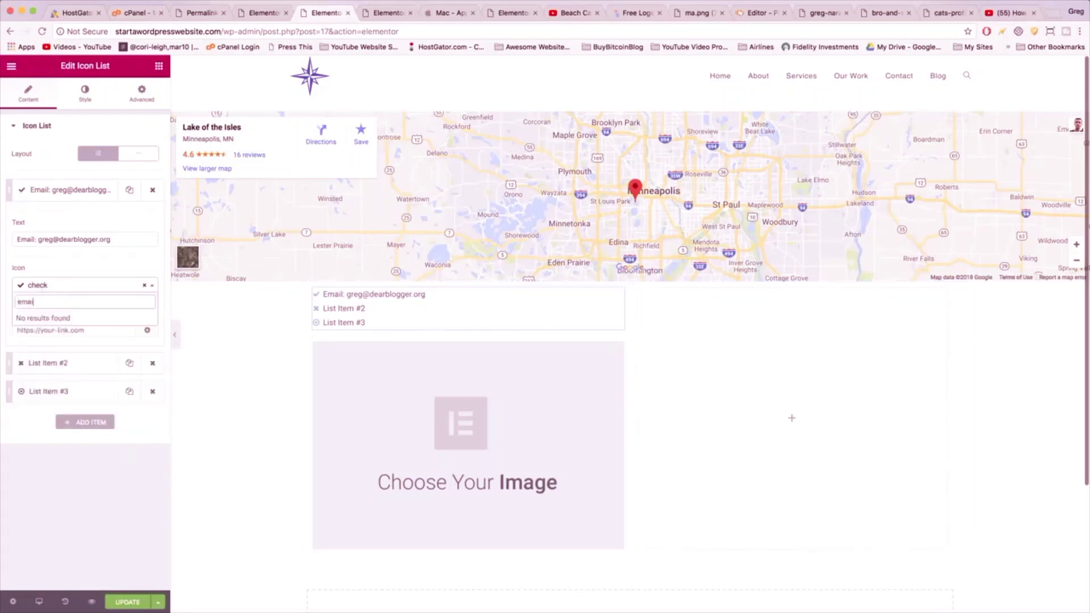
pyautogui.write('l')
pyautogui.press('BackSpace')
pyautogui.press('BackSpace')
pyautogui.press('BackSpace')
pyautogui.press('BackSpace')
pyautogui.press('BackSpace')
pyautogui.write('env')
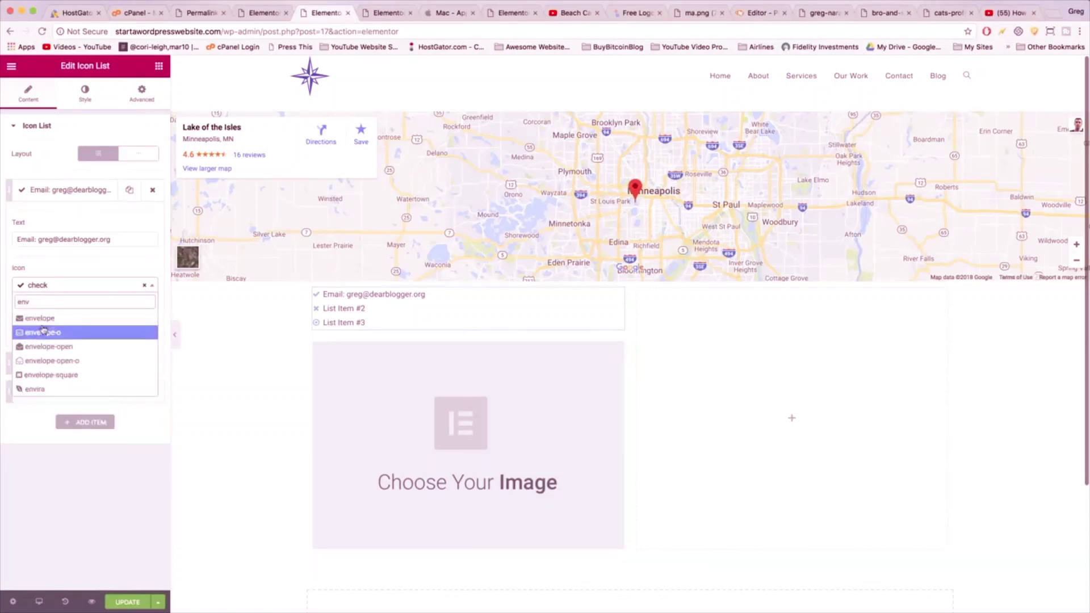
pyautogui.click(40, 318)
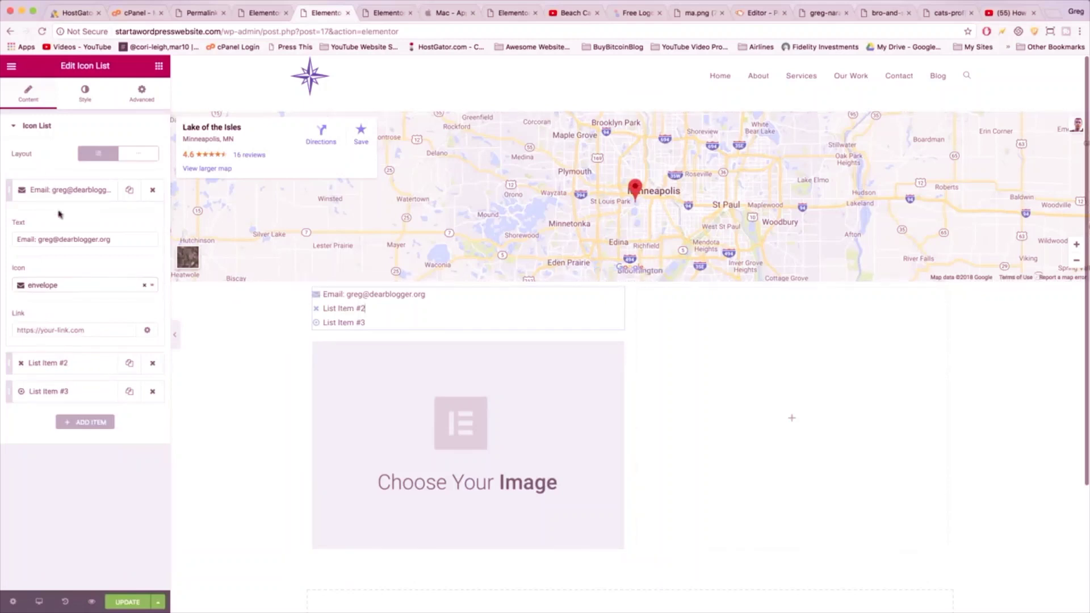
# - Make the second list item 'Phone:' followed by the phone number, with a phone icon
pyautogui.click(48, 362)
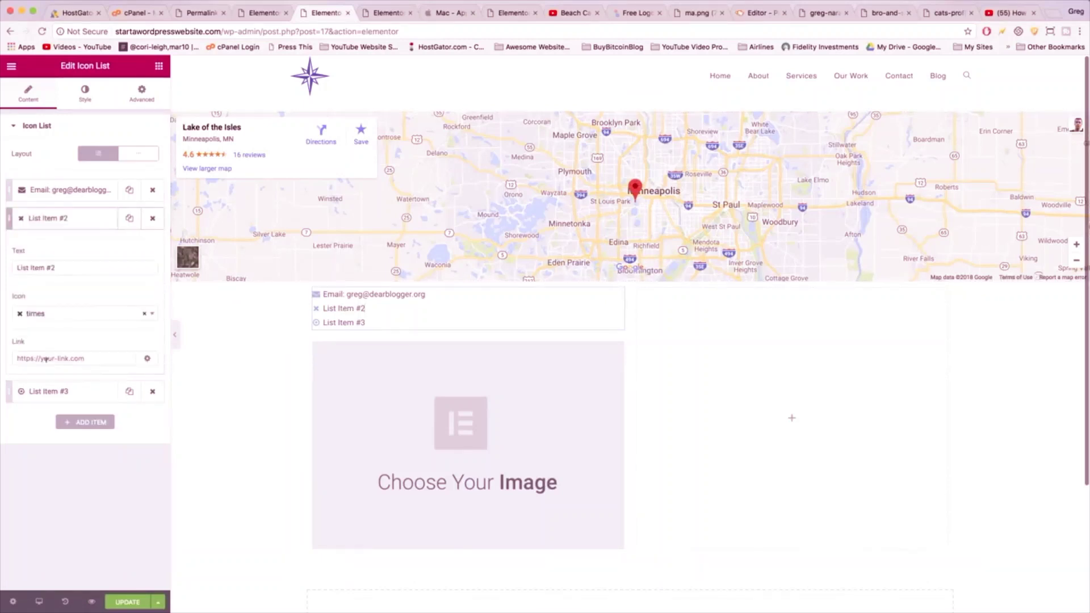
pyautogui.tripleClick(37, 265)
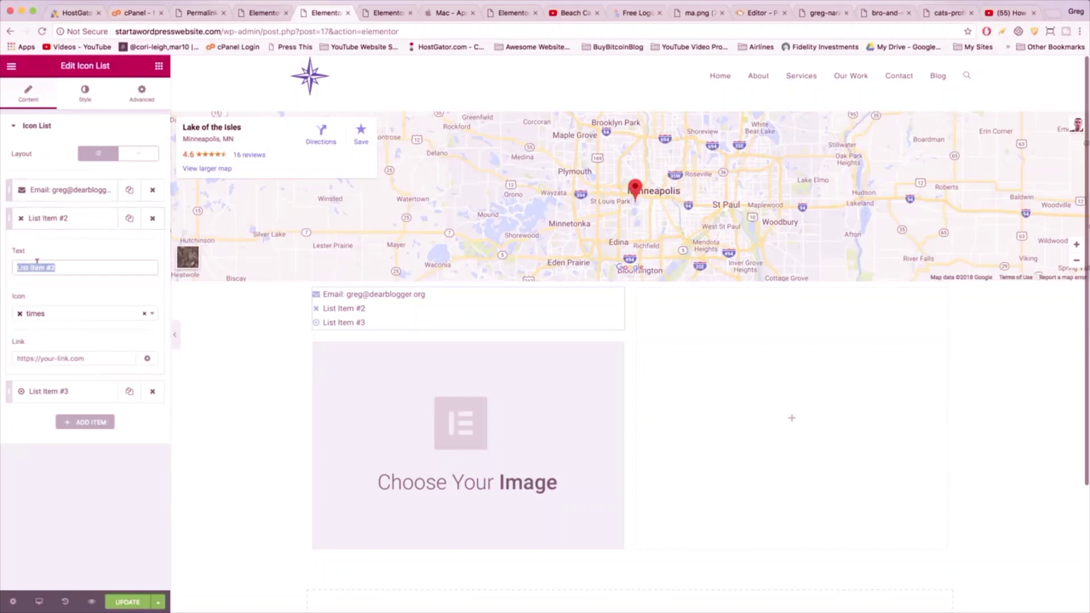
pyautogui.write('Phone:')
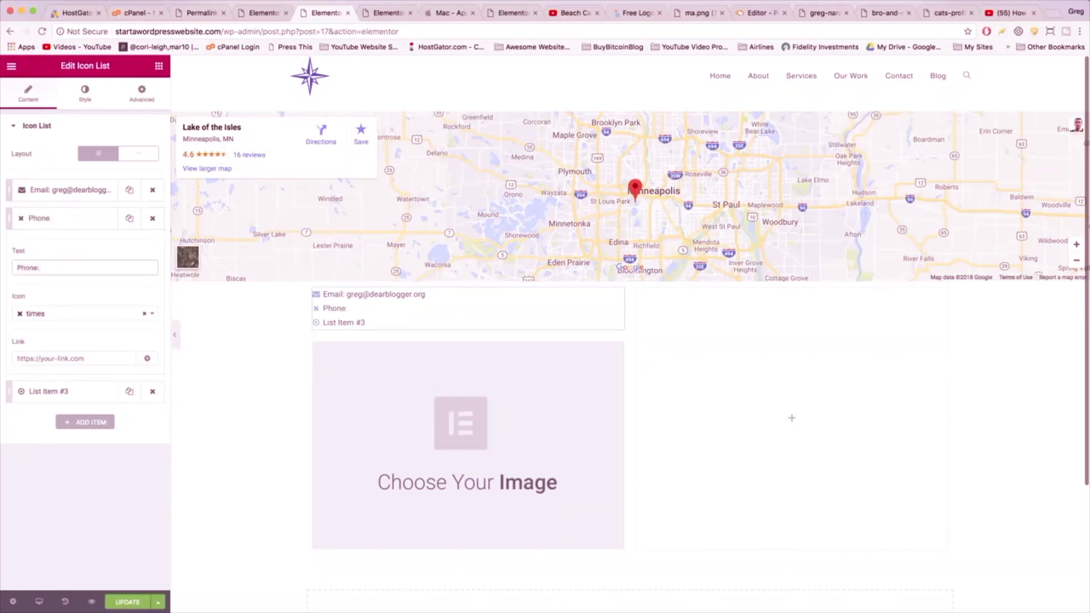
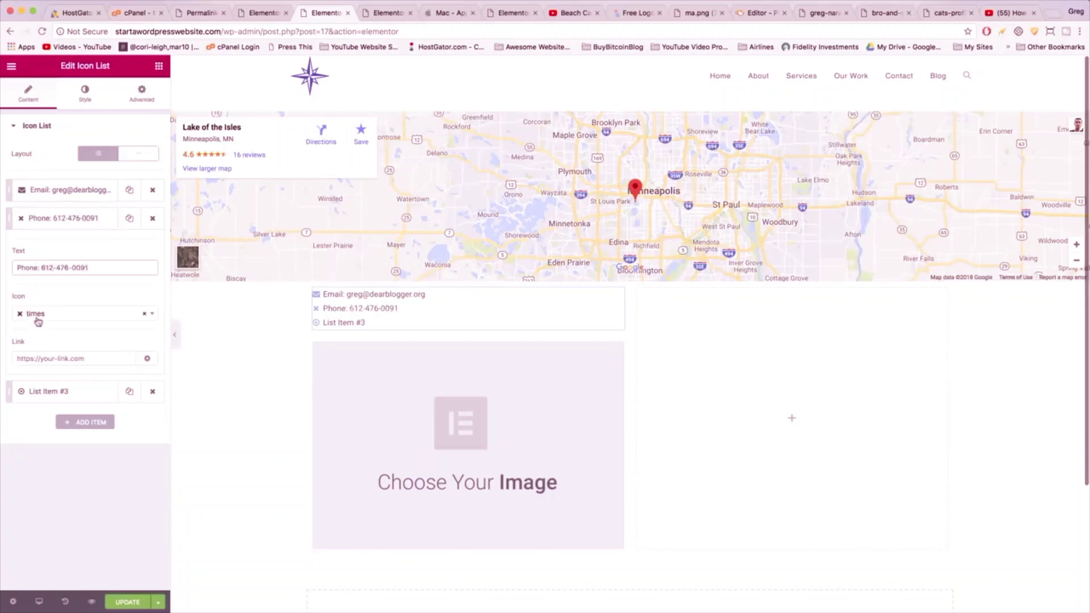
pyautogui.click(39, 322)
pyautogui.write('phone')
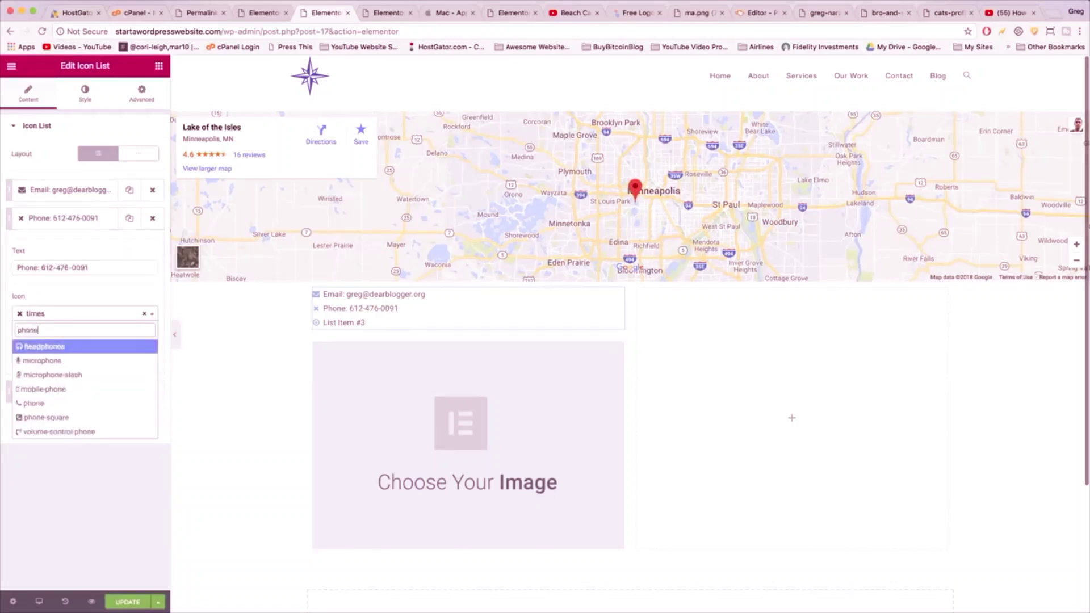
pyautogui.click(34, 403)
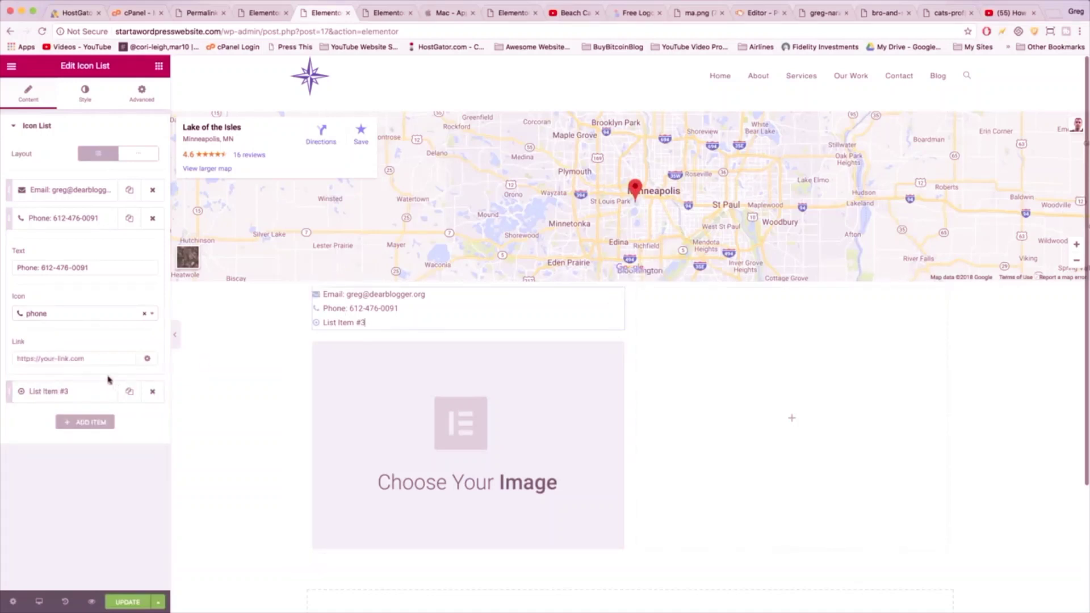
# - Make the third list item 'Address:' followed by the street address
pyautogui.click(69, 391)
pyautogui.moveTo(65, 296); pyautogui.dragTo(11, 294)
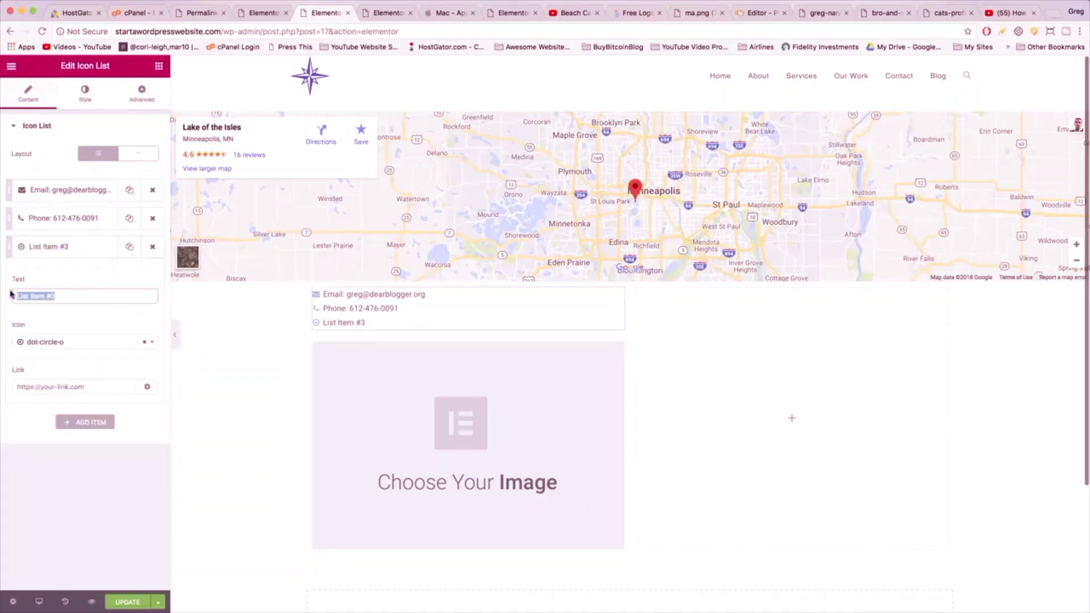
pyautogui.write('Address')
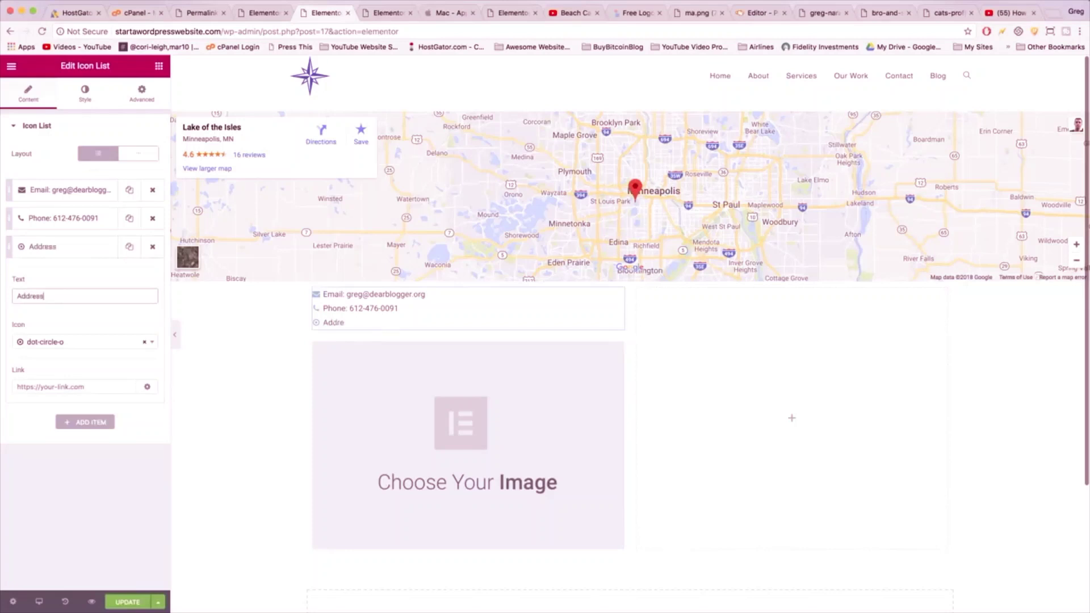
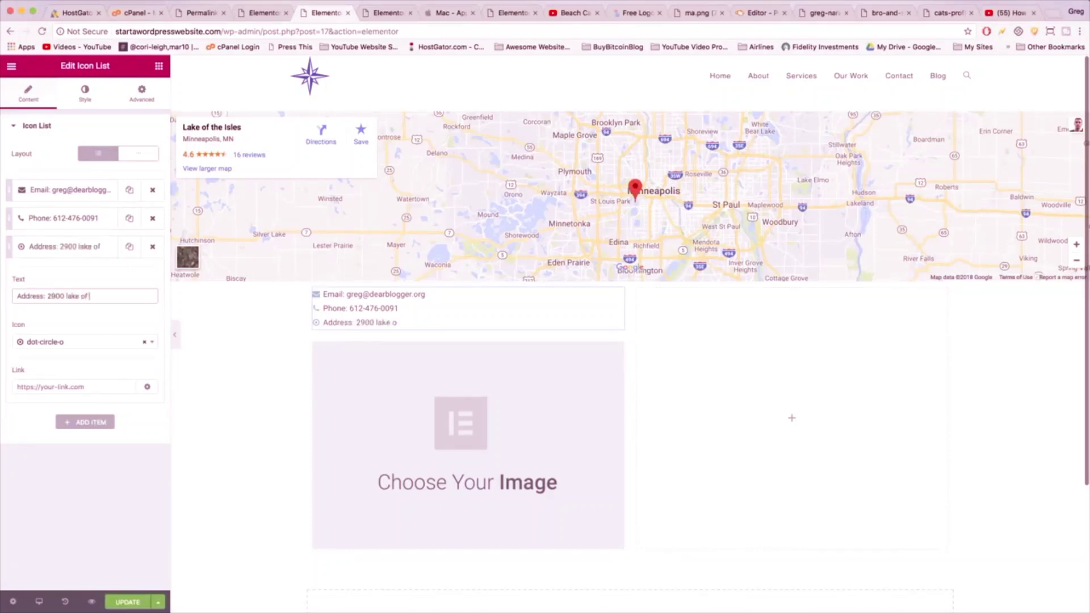
pyautogui.press('Down')
pyautogui.press('Return')
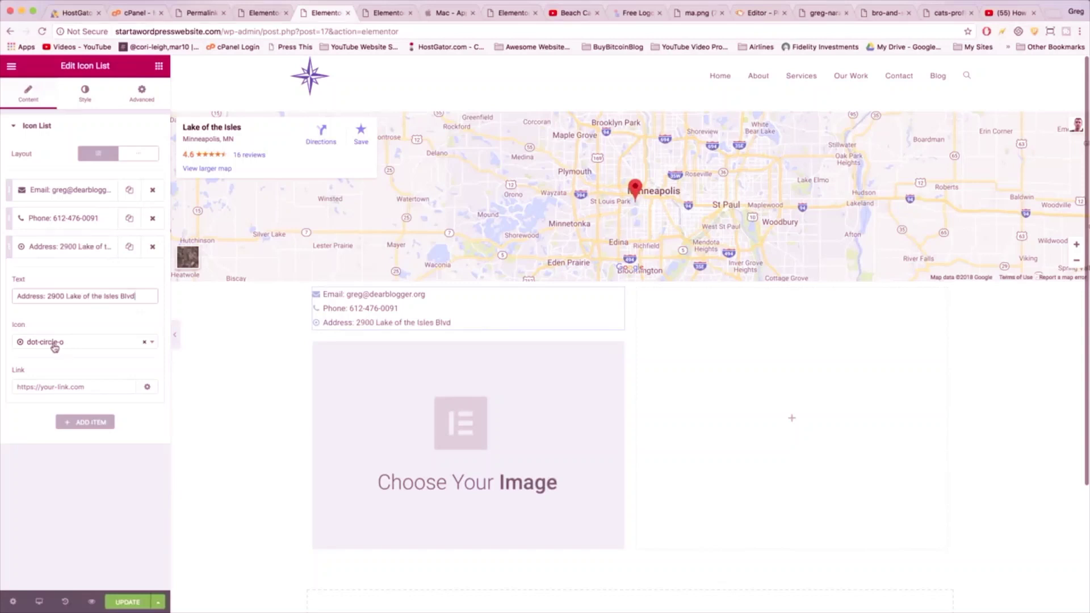
pyautogui.click(54, 348)
# - Give the address item an address-book icon, insert paddle-boarding.jpg as the image, and update the page
pyautogui.write('add')
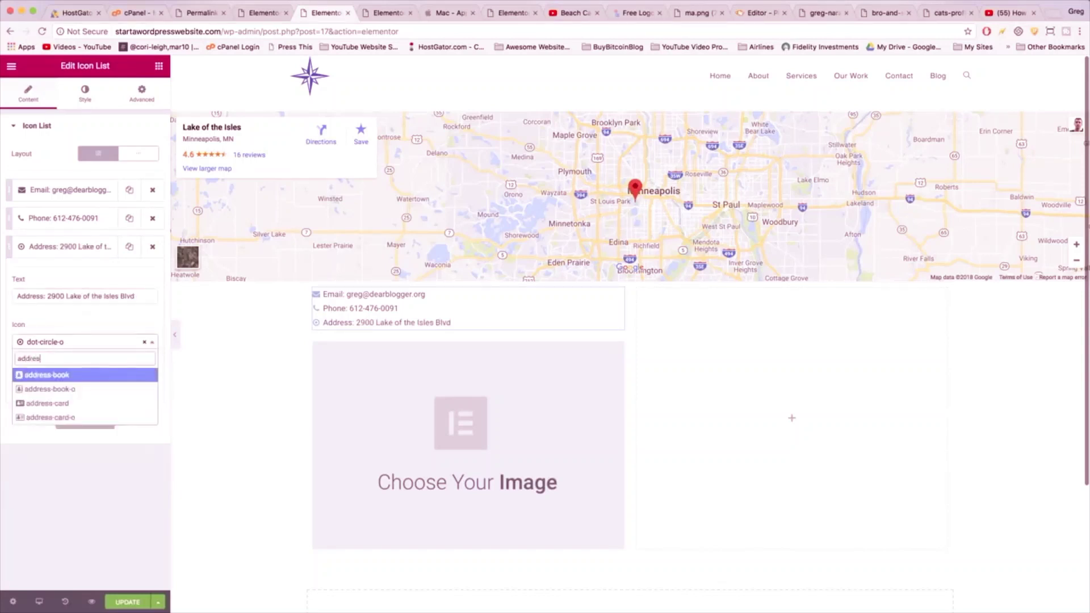
pyautogui.write('res')
pyautogui.click(50, 389)
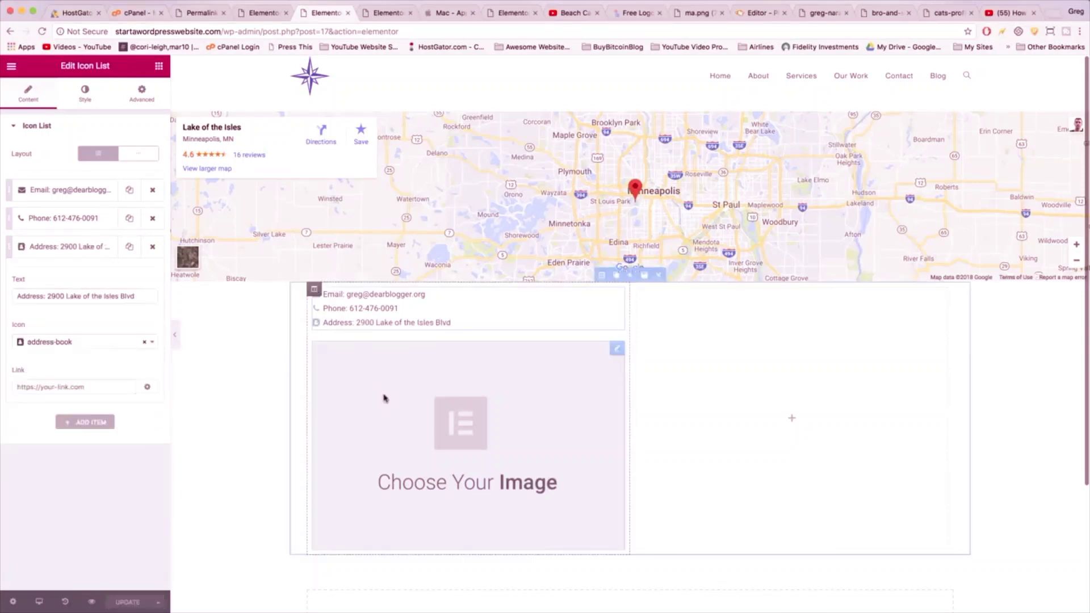
pyautogui.click(454, 421)
pyautogui.click(82, 180)
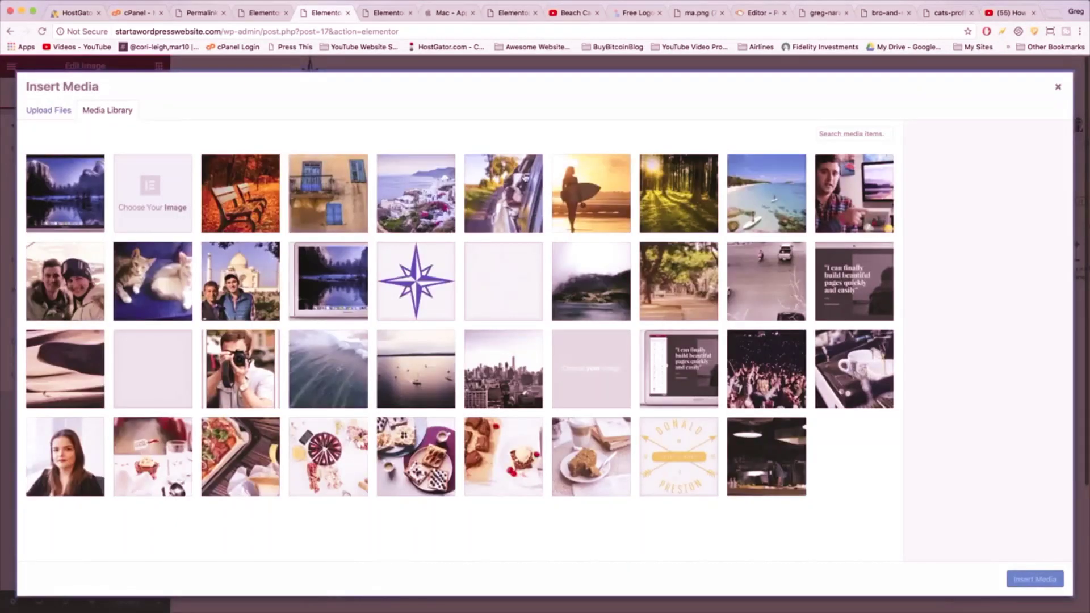
pyautogui.click(771, 202)
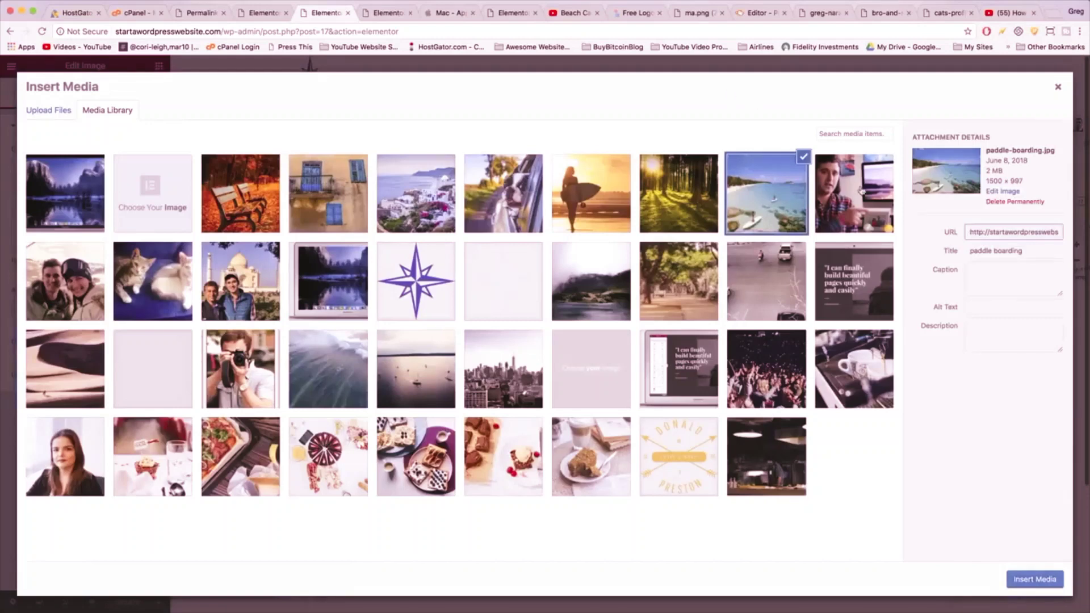
pyautogui.click(1024, 579)
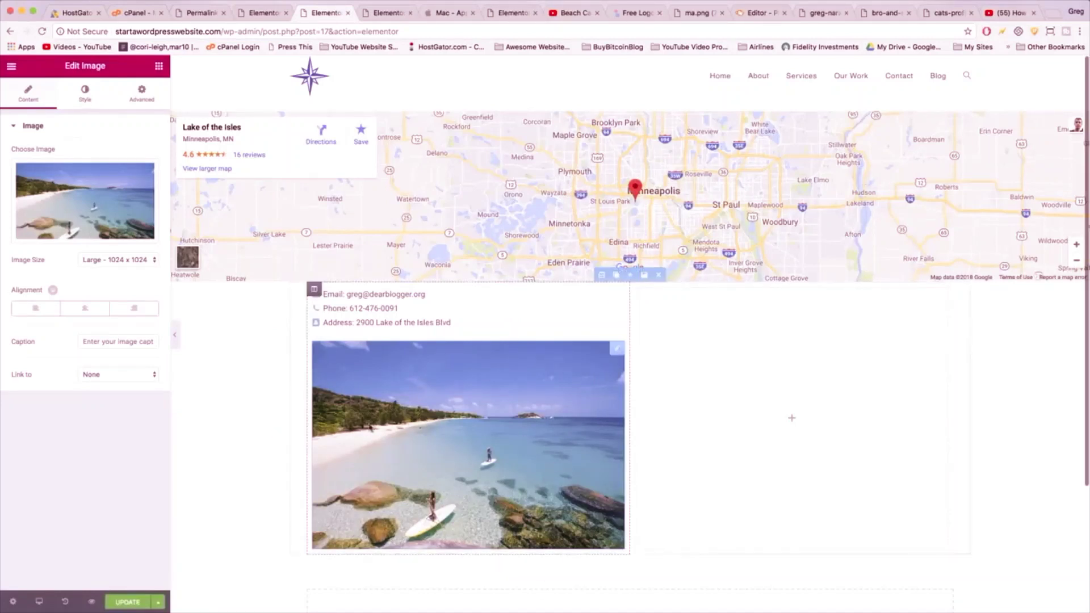
pyautogui.click(130, 601)
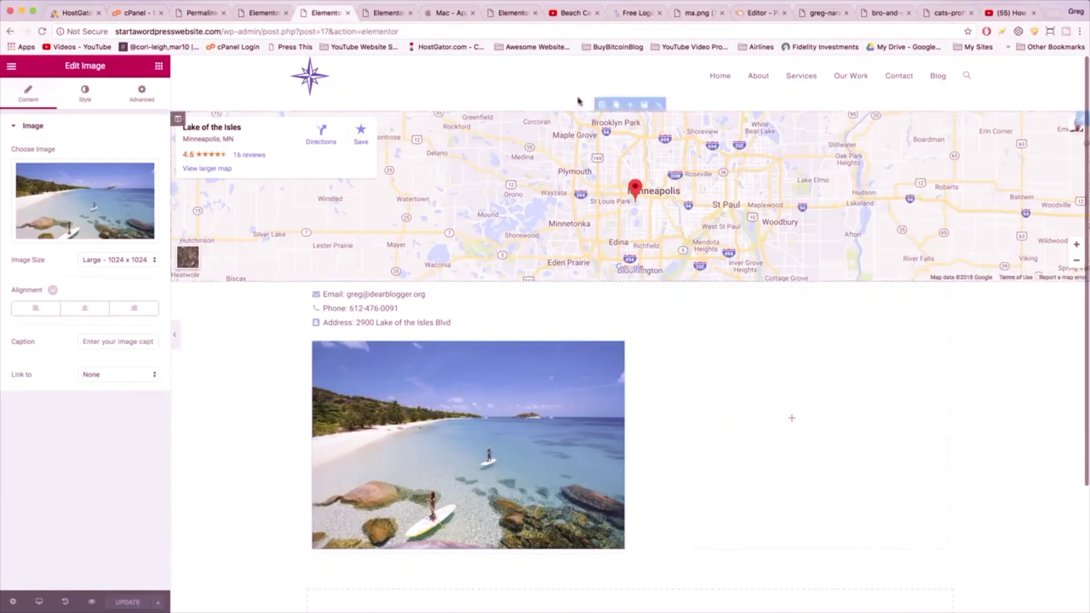
pyautogui.click(264, 14)
# - Copy the Contact form 1 shortcode from Contact Form 7's Contact Forms list
pyautogui.click(11, 67)
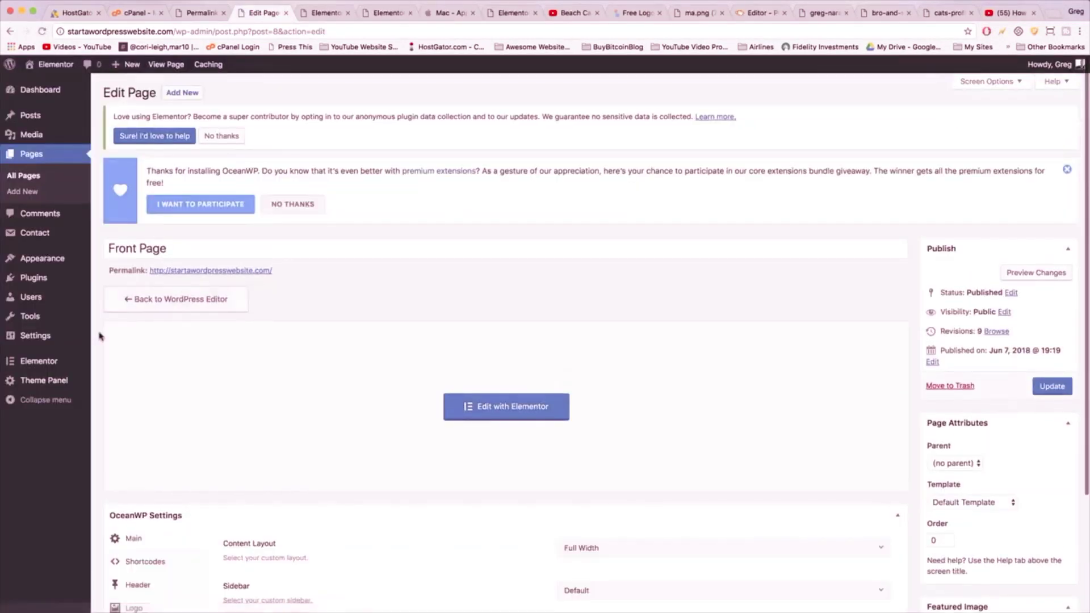
pyautogui.click(35, 278)
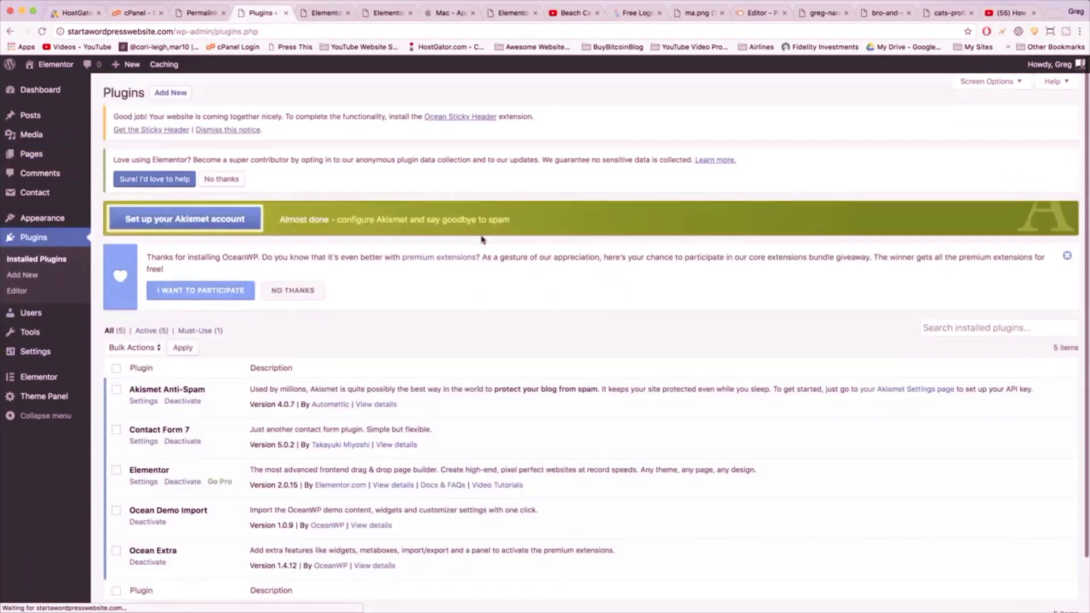
pyautogui.click(150, 443)
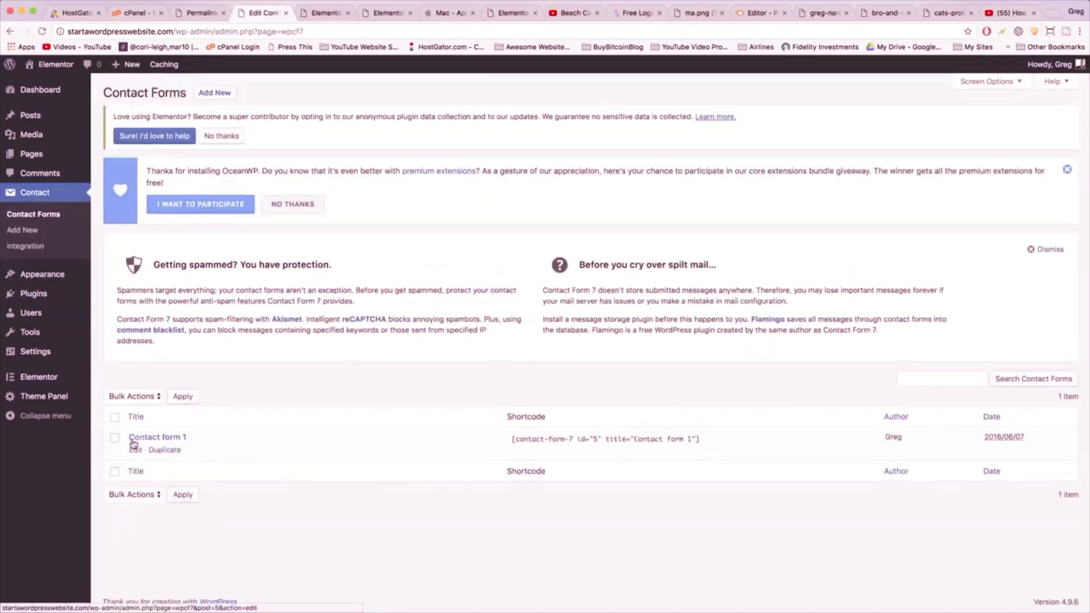
pyautogui.click(528, 437)
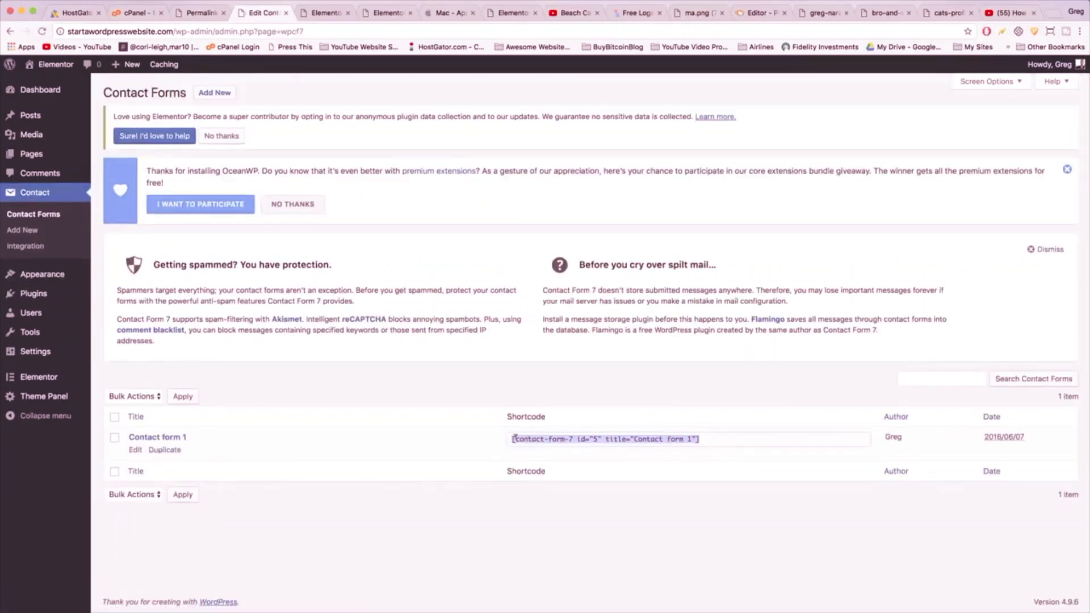
pyautogui.rightClick(539, 437)
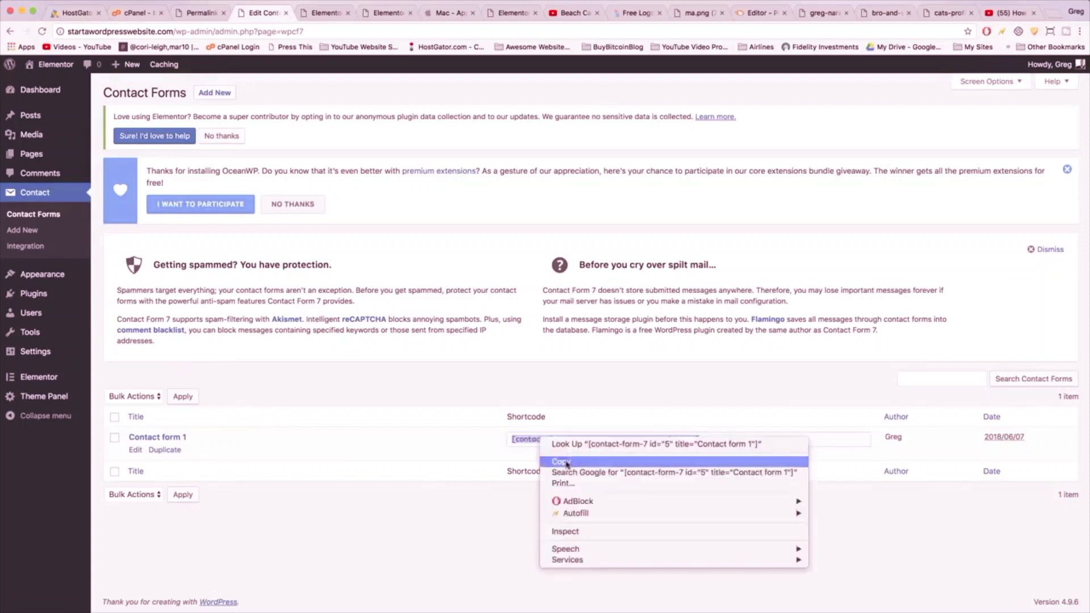
pyautogui.click(566, 463)
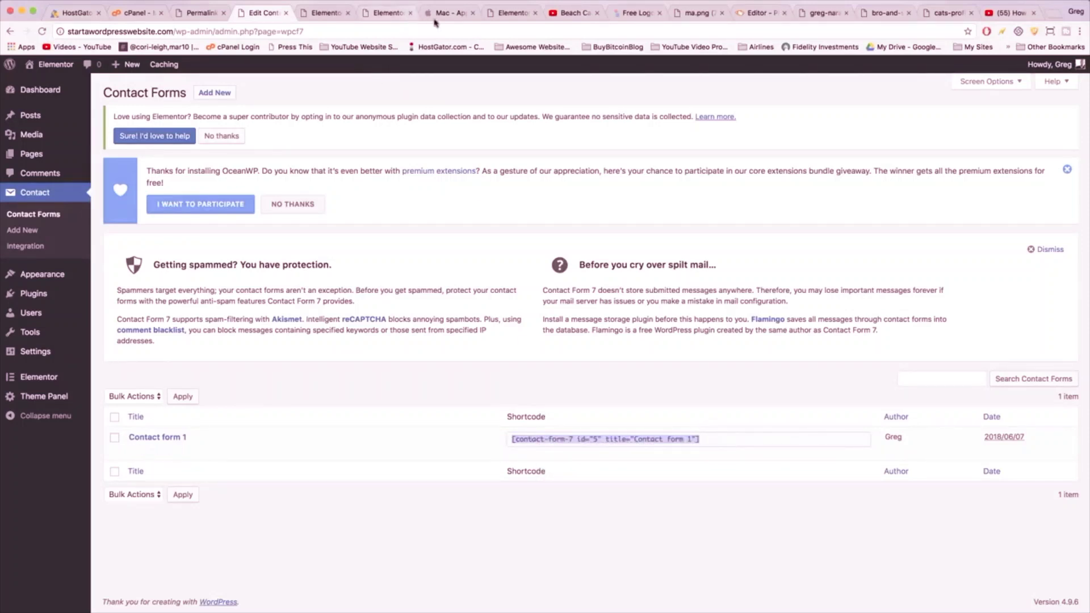
pyautogui.click(320, 14)
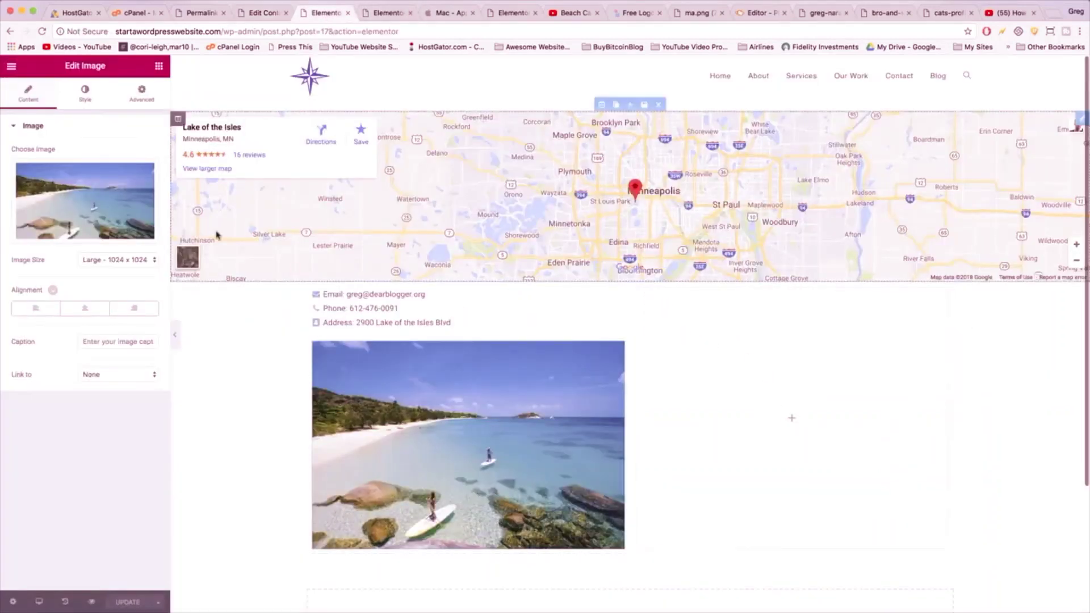
# - Drop a Shortcode widget into the empty right column and paste the Contact form 1 shortcode
pyautogui.click(160, 68)
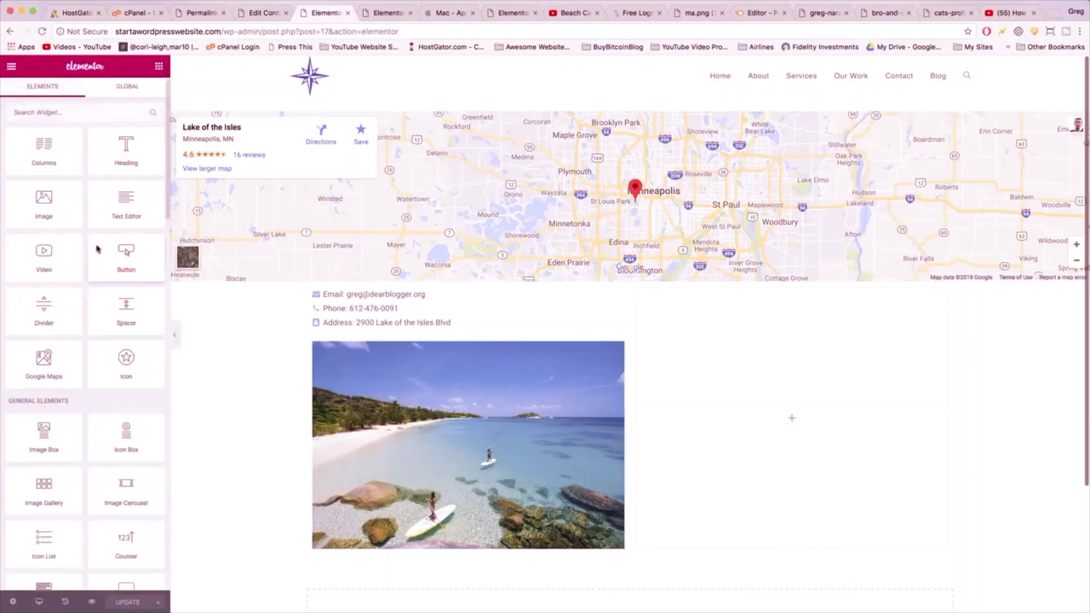
pyautogui.click(45, 111)
pyautogui.write('short')
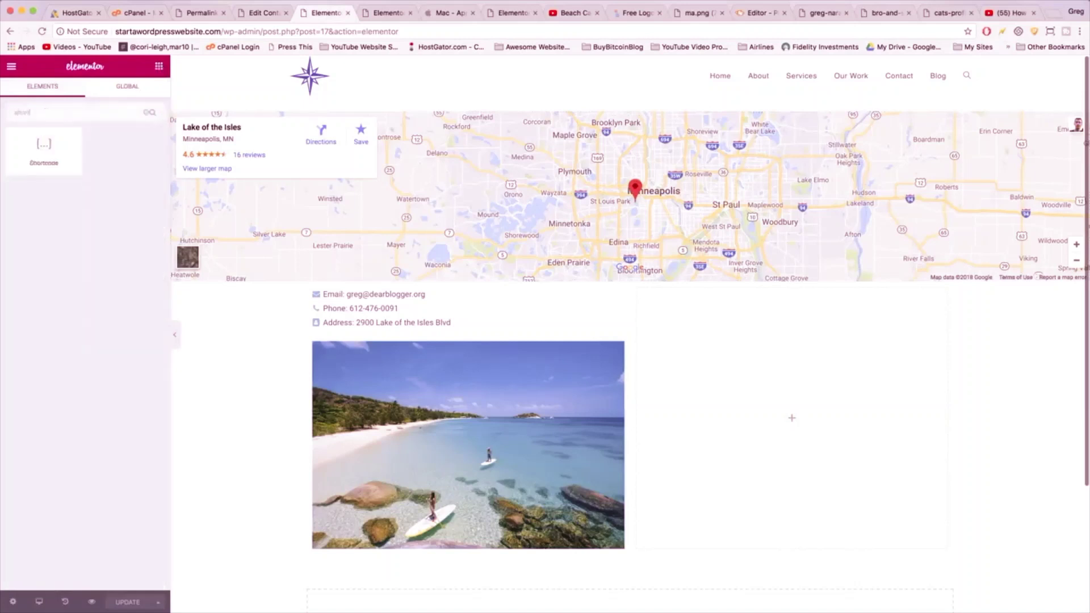
pyautogui.moveTo(43, 148); pyautogui.dragTo(763, 397)
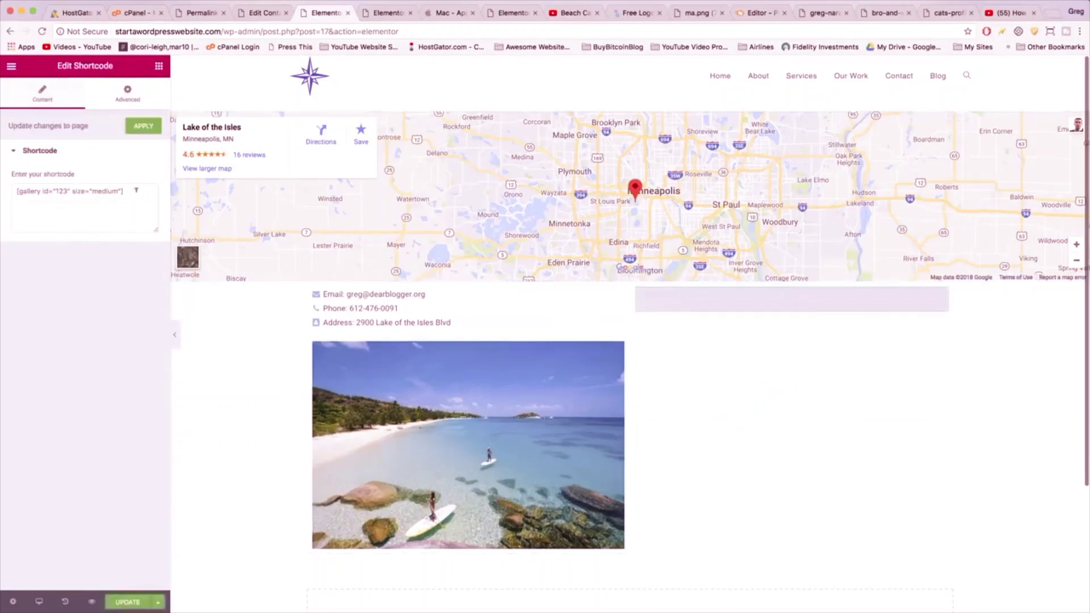
pyautogui.rightClick(60, 189)
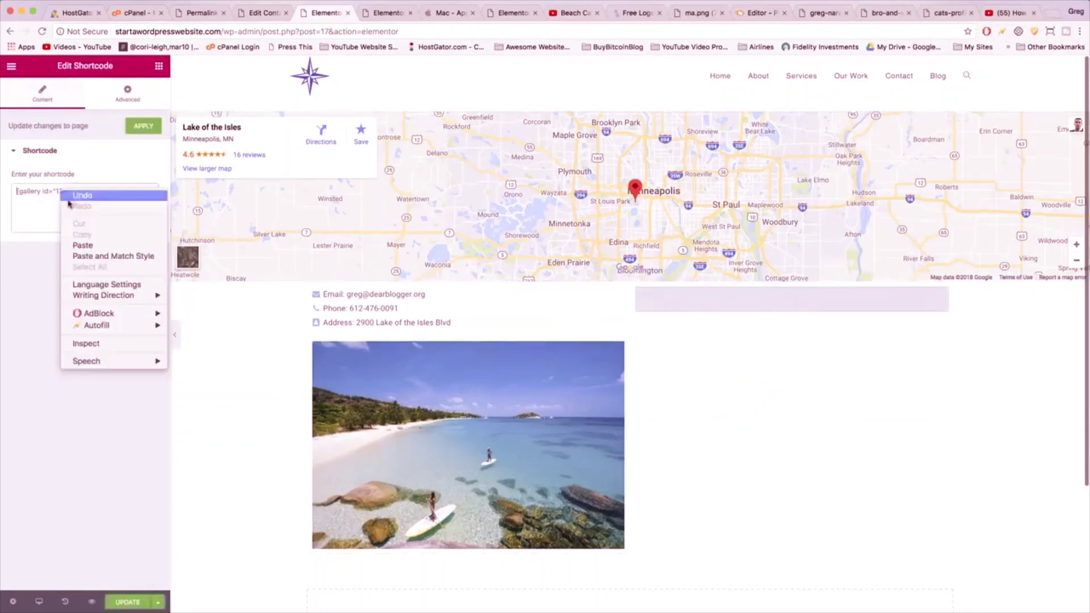
pyautogui.click(81, 245)
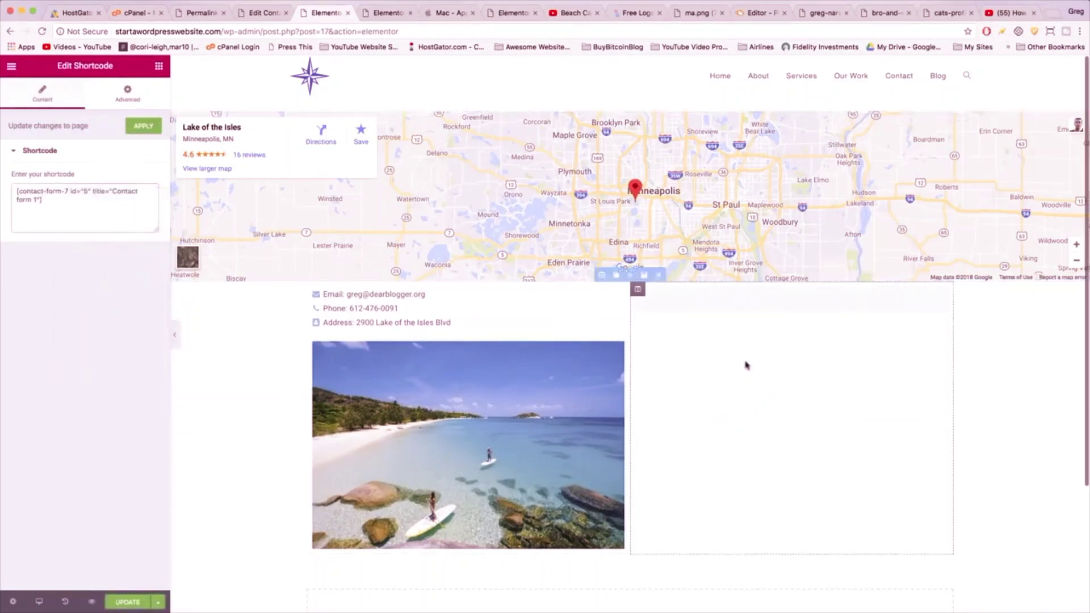
# - Update the page and scroll through the live Contact Us page to check the form
pyautogui.scroll(-5, 741, 306)
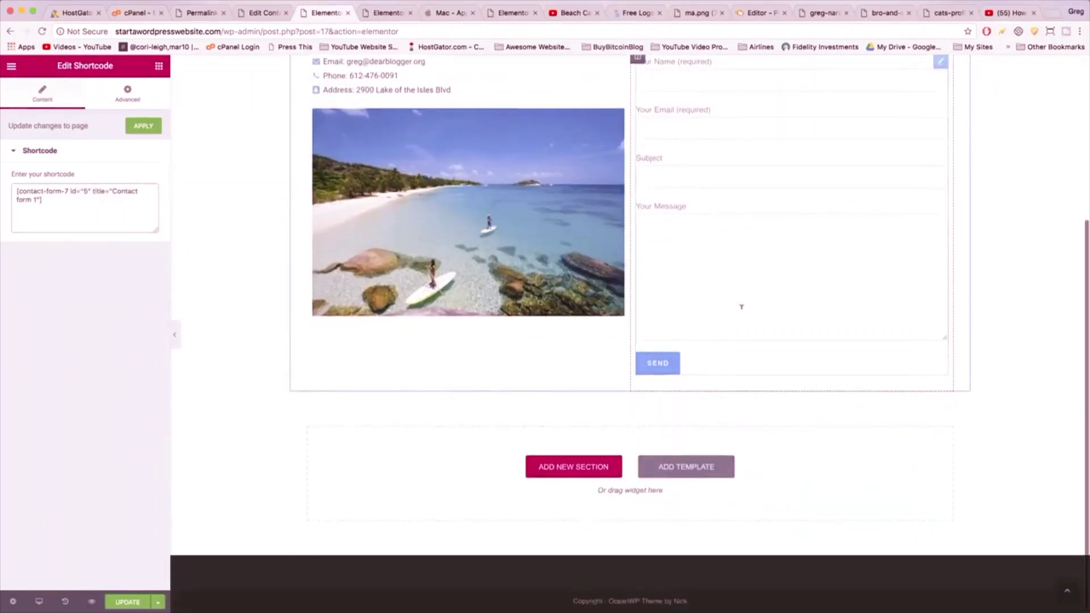
pyautogui.scroll(5, 740, 305)
pyautogui.click(126, 601)
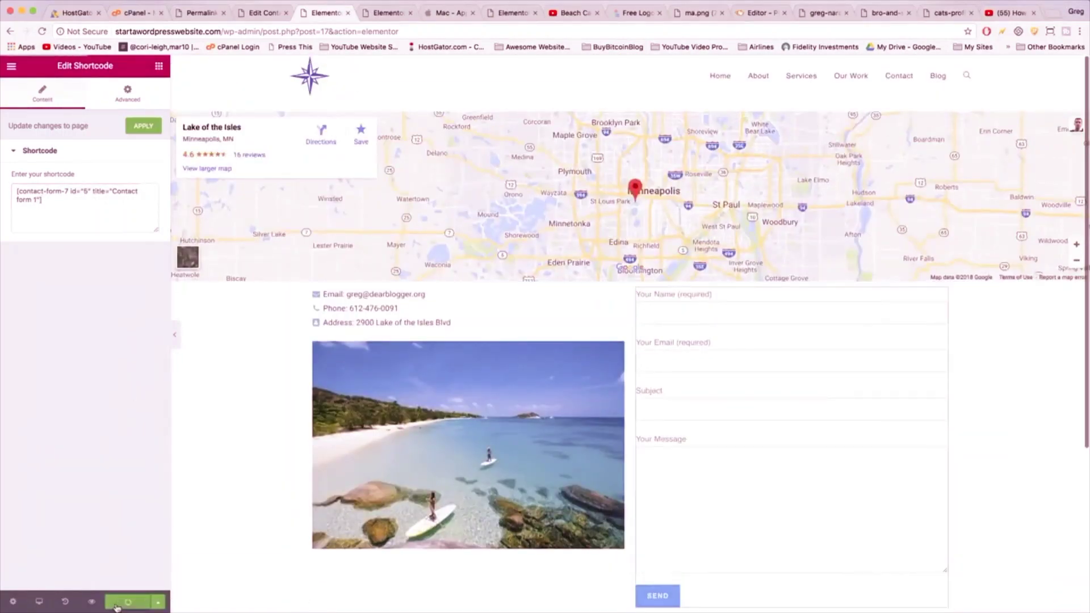
pyautogui.scroll(-3, 727, 373)
pyautogui.scroll(-2, 726, 373)
pyautogui.scroll(6, 726, 373)
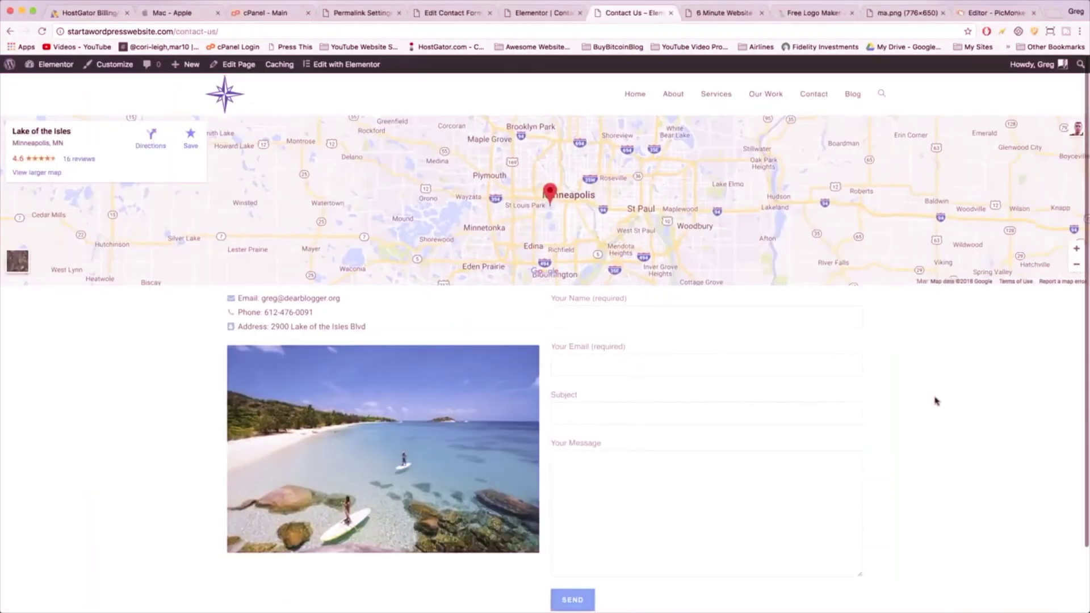
pyautogui.scroll(-2, 936, 400)
pyautogui.scroll(2, 935, 400)
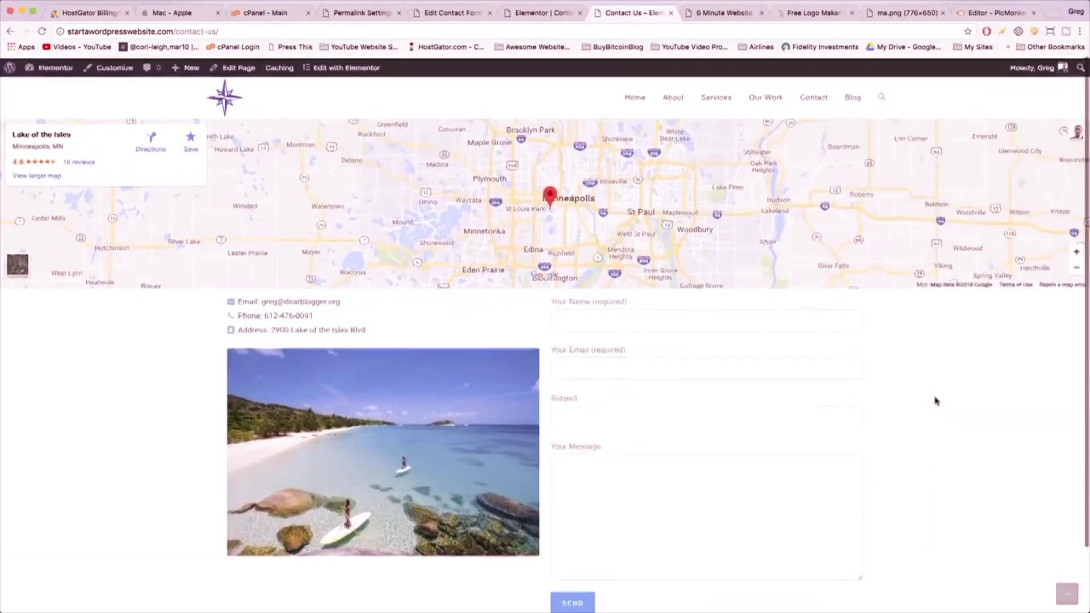
# - Look at the live Blog page with its Hello world! post, then begin a new post
pyautogui.click(852, 95)
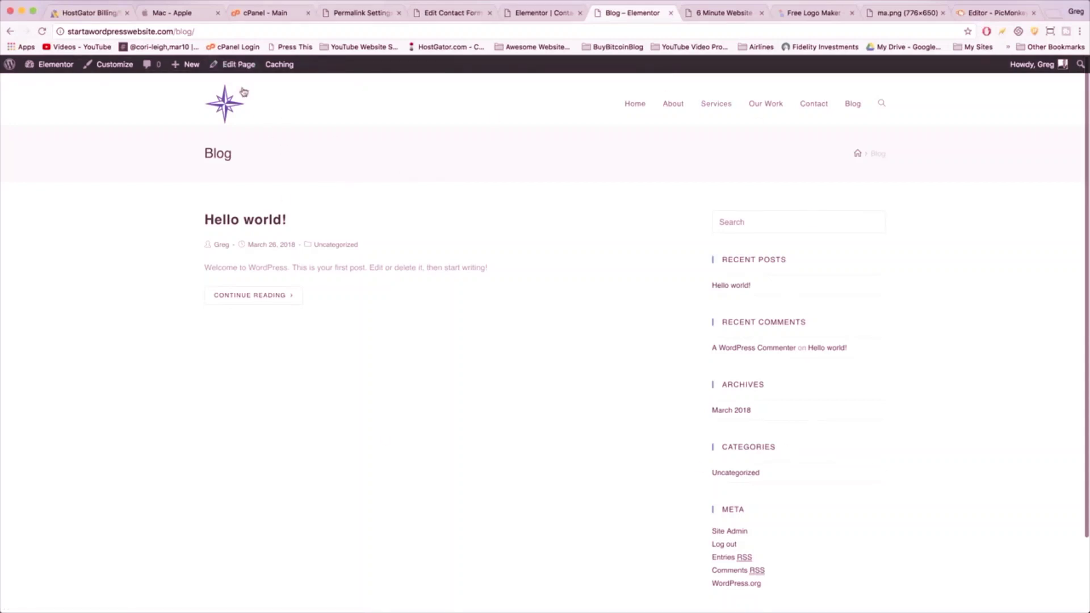
pyautogui.click(186, 85)
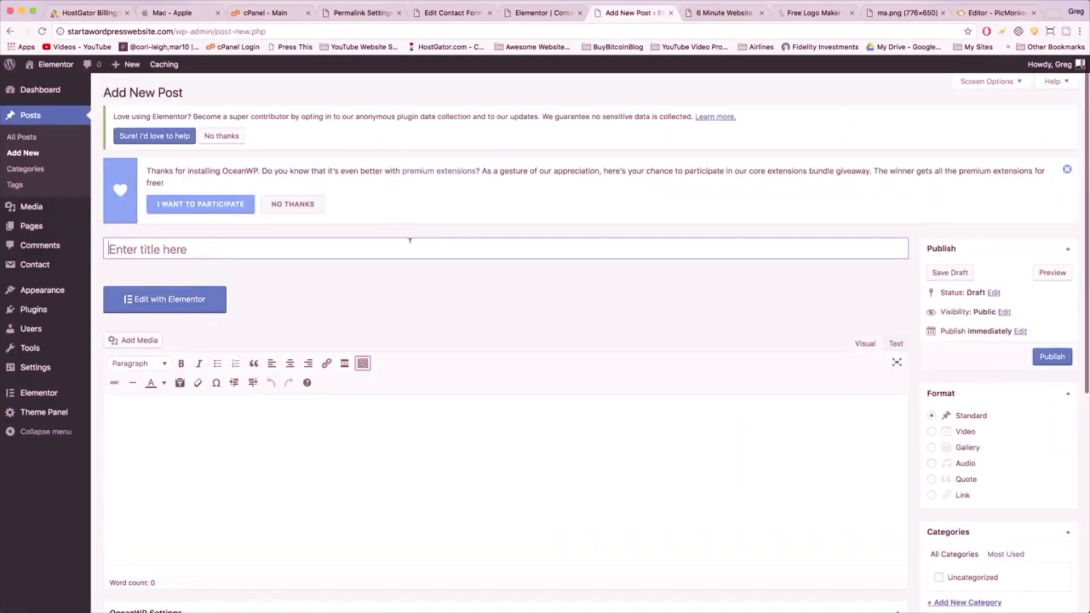
# - Title the new post 'Welcome to the Blog: Elementor Style' and move into the body to autosave
pyautogui.write('Wel')
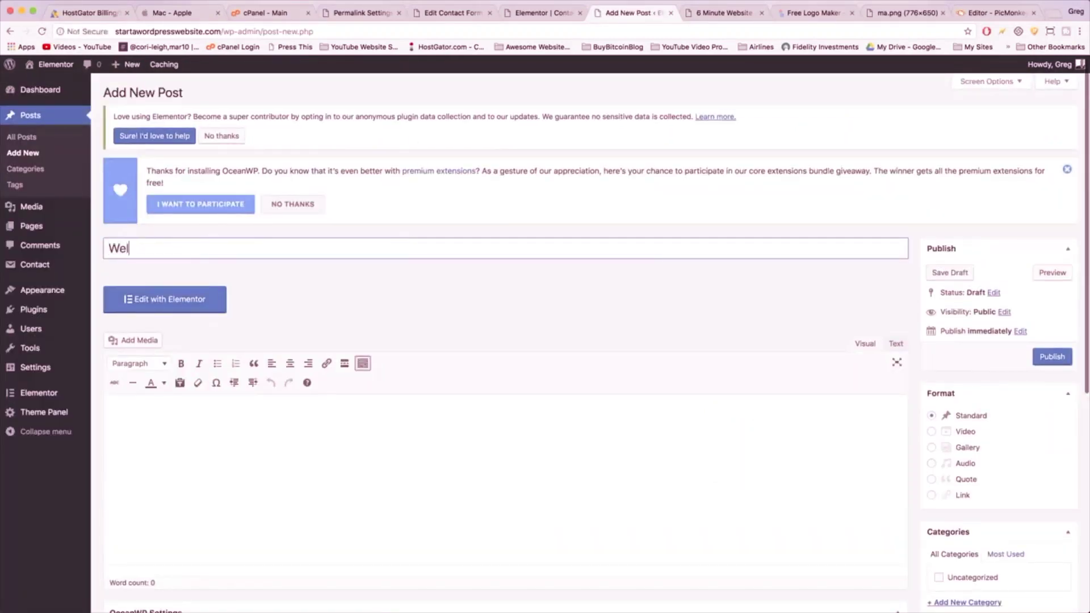
pyautogui.write('come to the Blog:')
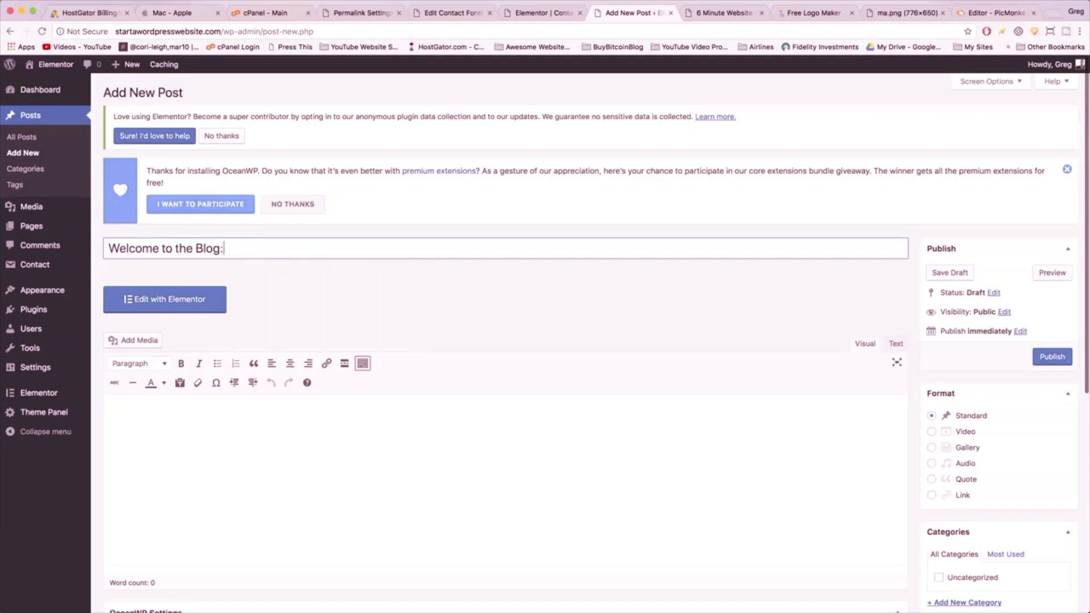
pyautogui.write('Elementor Style')
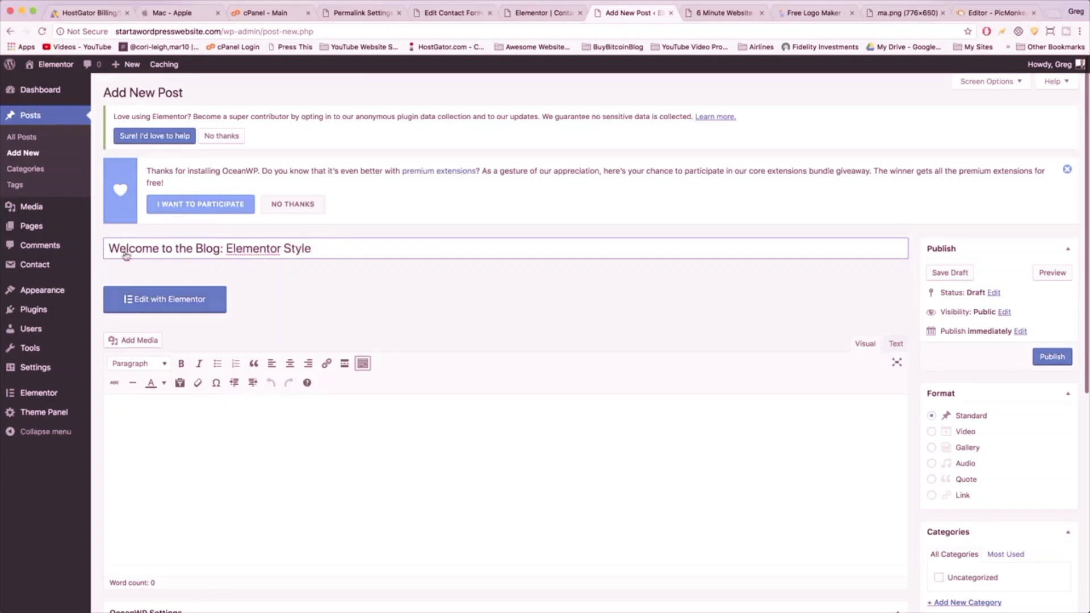
pyautogui.moveTo(311, 249)
pyautogui.mouseDown()
pyautogui.moveTo(223, 250)
pyautogui.moveTo(312, 248)
pyautogui.mouseUp()
pyautogui.click(386, 414)
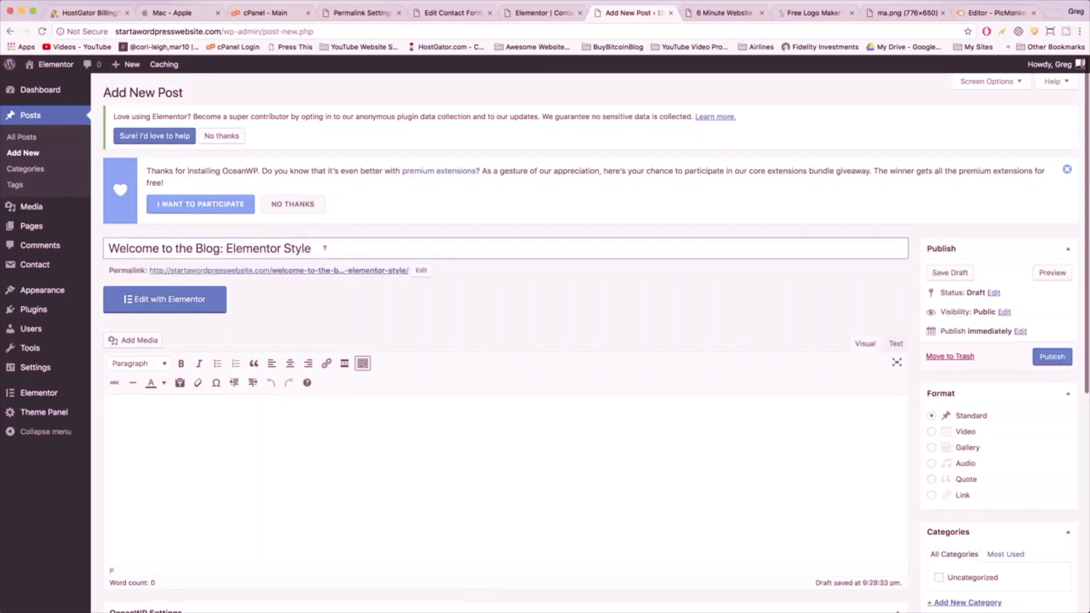
pyautogui.scroll(-3, 255, 404)
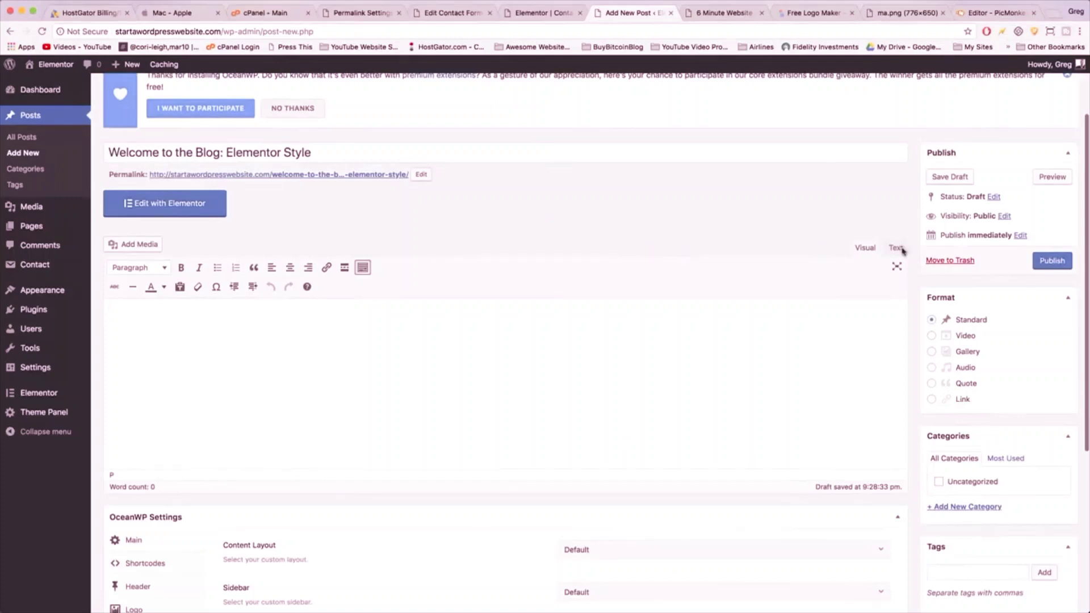
# - Type the sample body text, from 'Hi there, and welcome!' through the closing 'much crazier' line
pyautogui.click(895, 248)
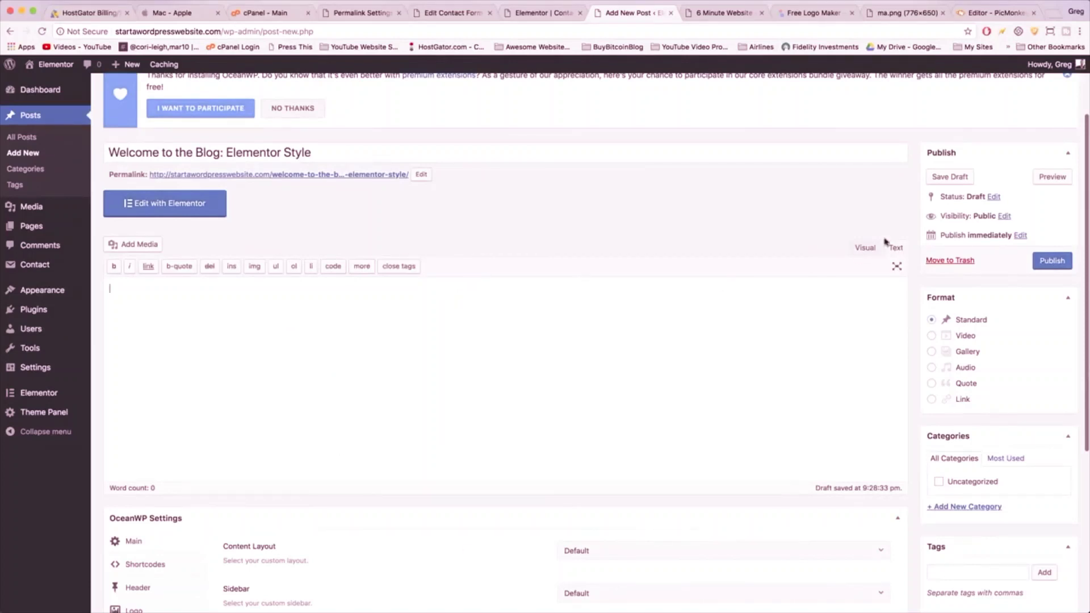
pyautogui.click(865, 248)
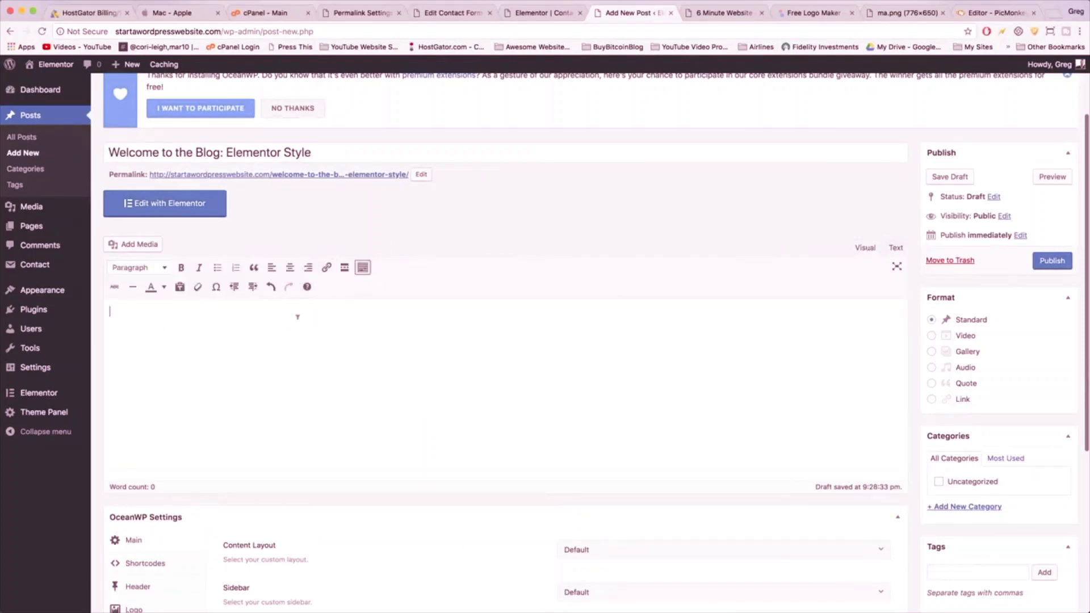
pyautogui.write('Hi there, and welcome!')
pyautogui.press('Return')
pyautogui.write("This blog is made with Elementor free page builder. It's our firstb")
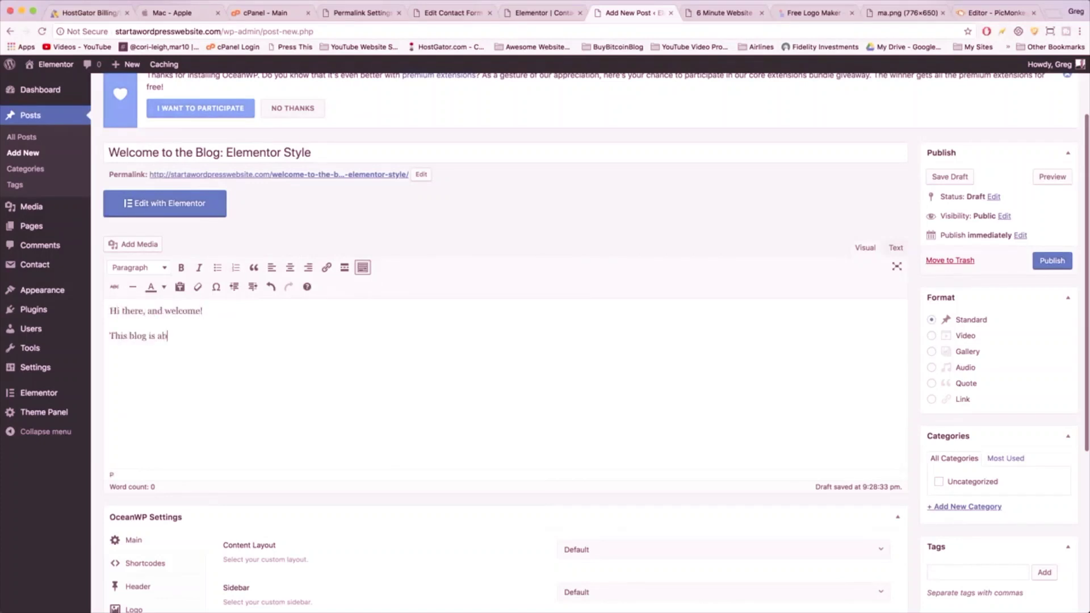
pyautogui.press('BackSpace')
pyautogui.write("blog ever made in Elementor. I hope to show you what's possible, while learning all about it myself.")
pyautogui.press('Return')
pyautogui.write("Why don't we add an image?")
pyautogui.press('Return')
pyautogui.press('Return')
pyautogui.write('And how about a link.')
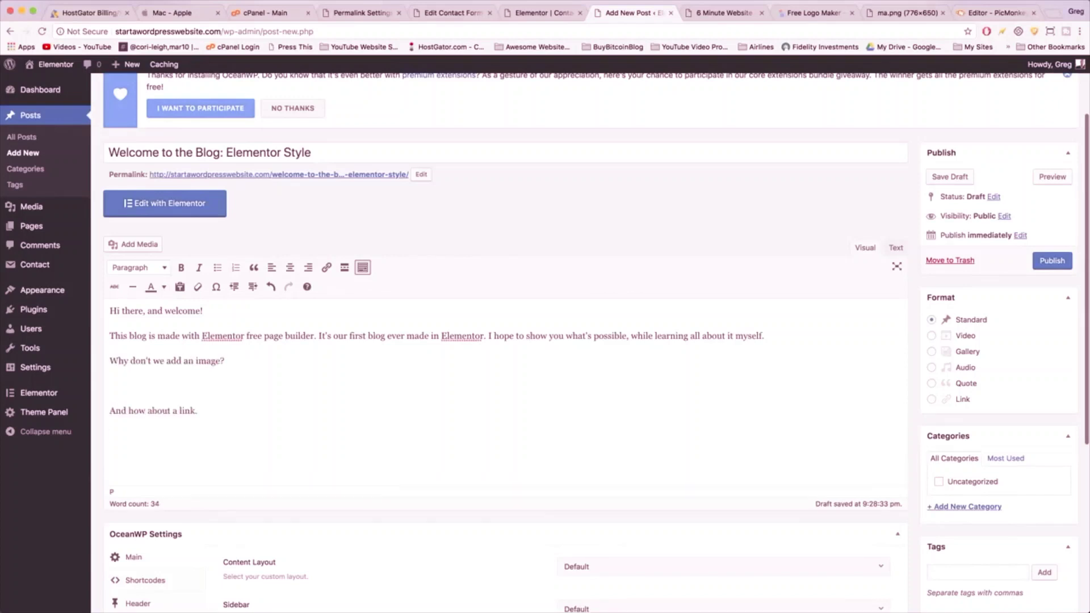
pyautogui.press('Return')
pyautogui.press('Return')
pyautogui.write('And lastly, a video.')
pyautogui.press('Return')
pyautogui.press('Return')
pyautogui.write('So, that was a pretty basic blog post. But the next one will be much crazier.')
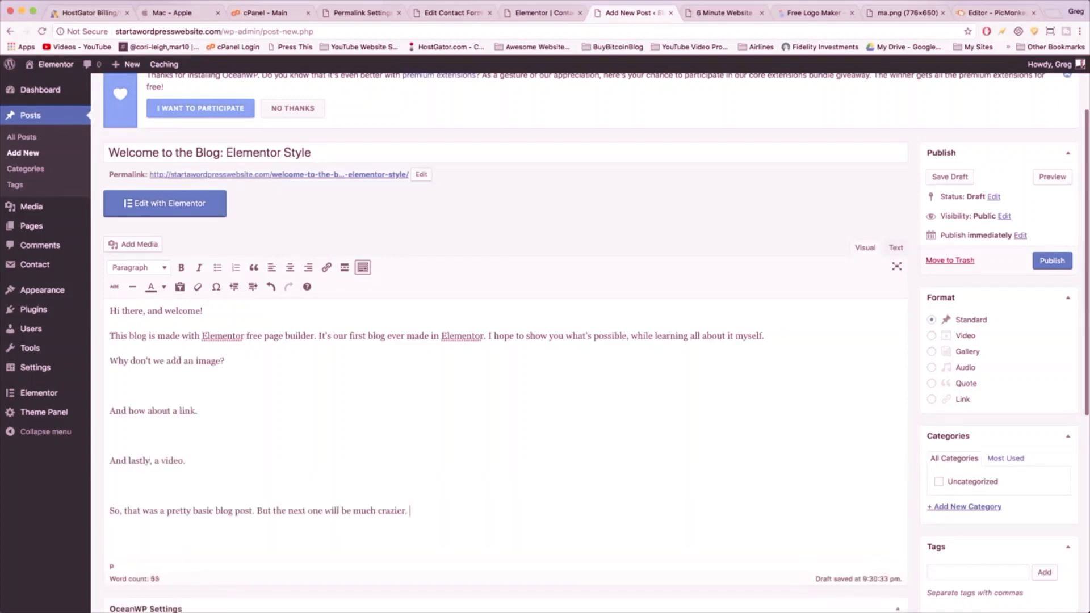
# - Insert the line 'The heading of this blog post' after the first paragraph
pyautogui.click(250, 360)
pyautogui.press('Home')
pyautogui.press('Return')
pyautogui.press('Up')
pyautogui.write('The heading of this blog post')
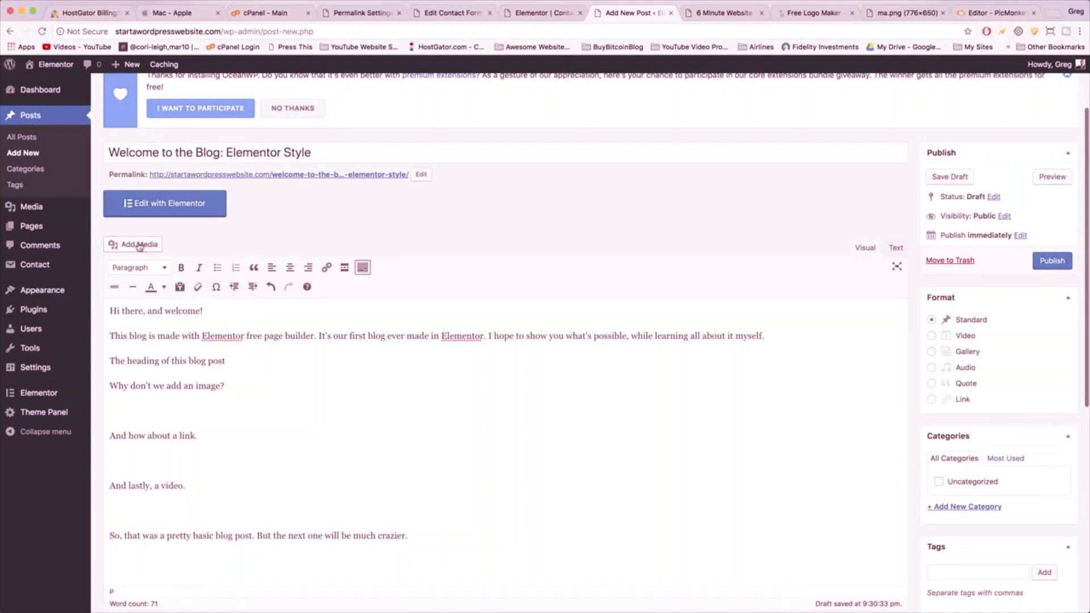
# - Make the line 'The heading of this blog post' a Heading 2
pyautogui.click(162, 269)
pyautogui.click(162, 269)
pyautogui.moveTo(232, 358); pyautogui.dragTo(112, 353)
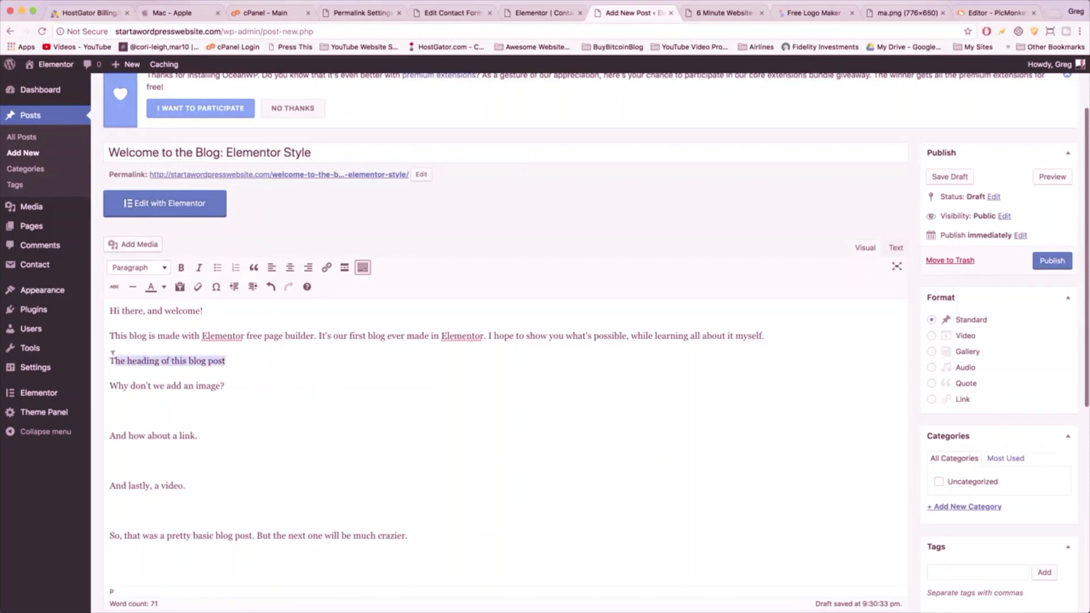
pyautogui.click(148, 359)
pyautogui.moveTo(229, 361); pyautogui.dragTo(115, 361)
pyautogui.click(161, 269)
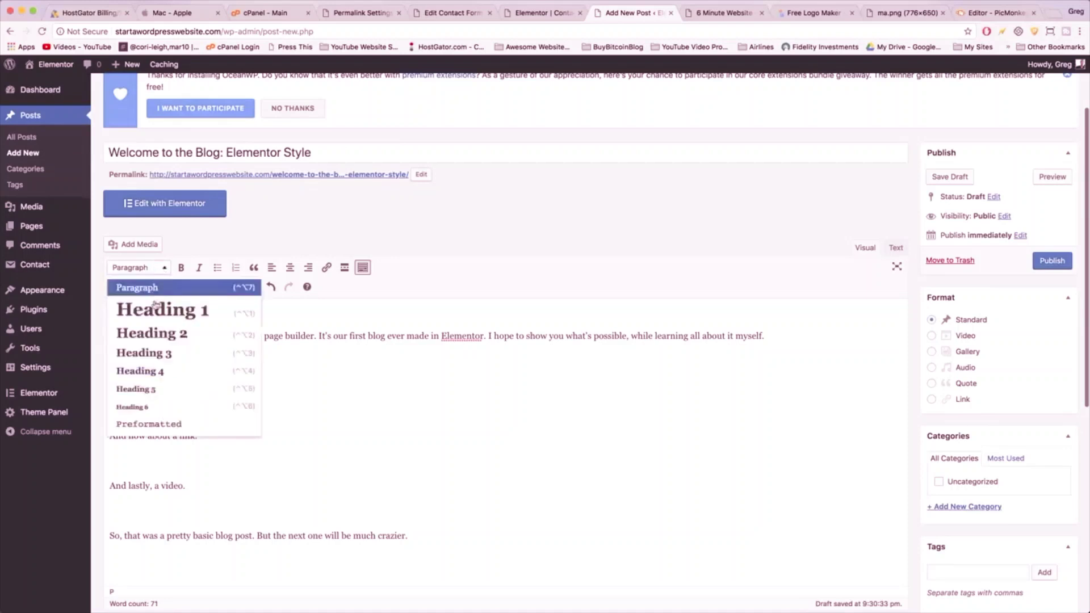
pyautogui.click(154, 336)
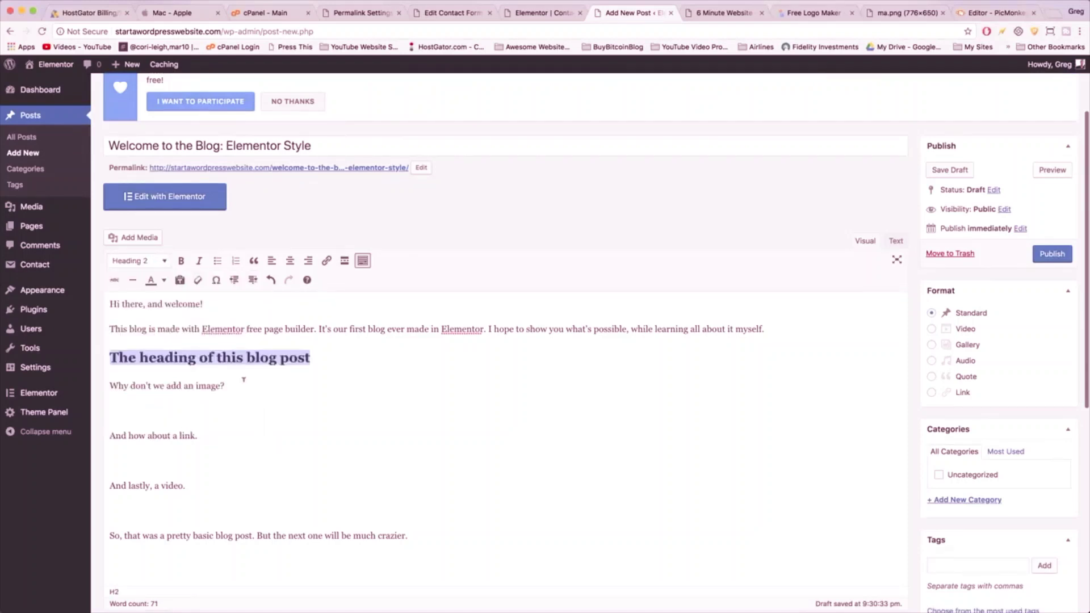
pyautogui.press('Right')
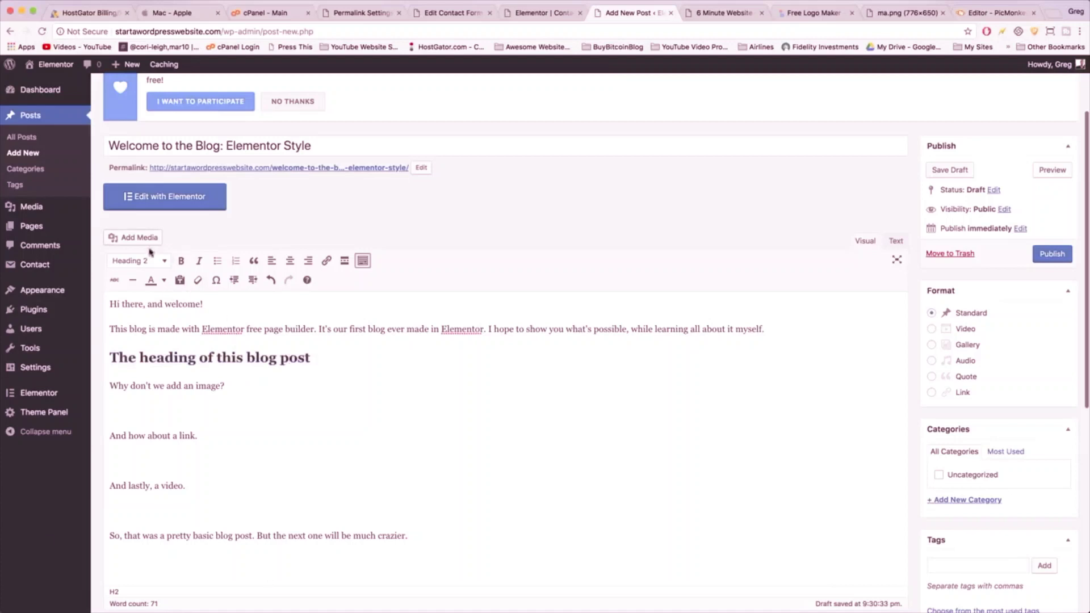
pyautogui.click(150, 262)
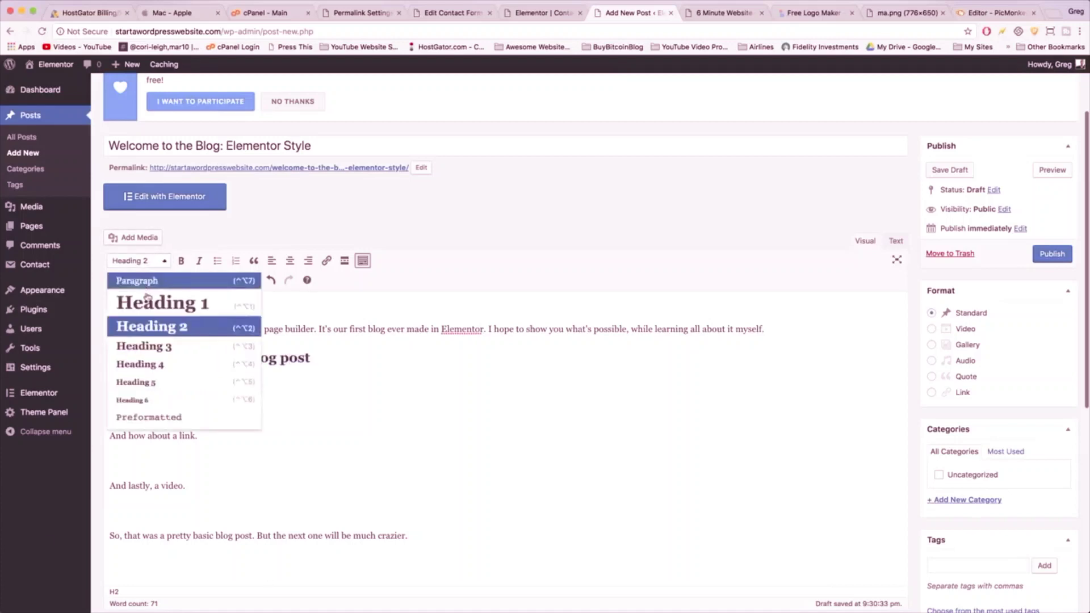
pyautogui.click(179, 144)
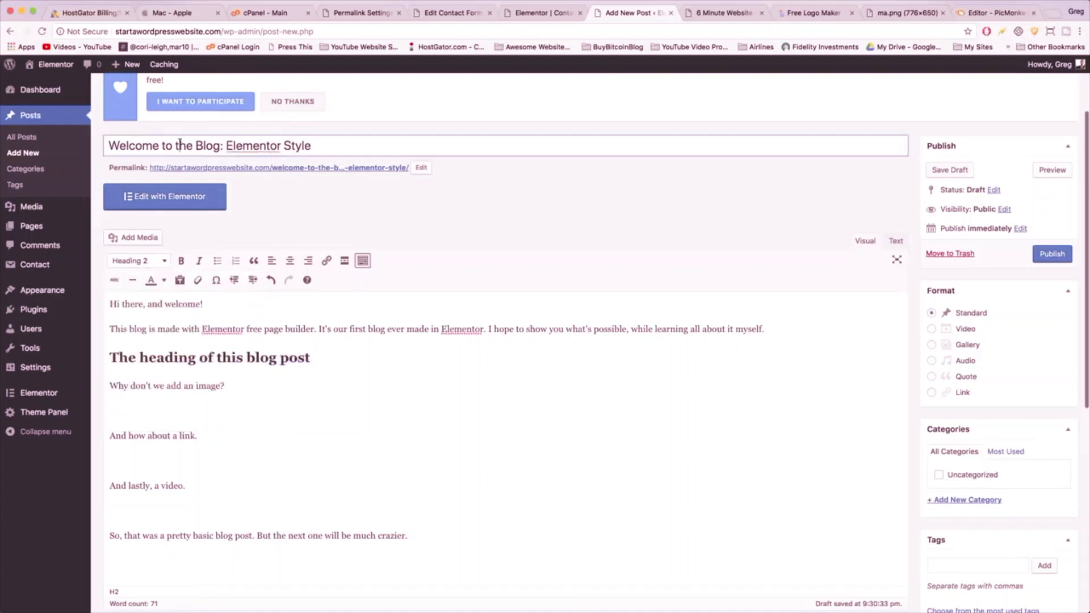
pyautogui.click(342, 358)
pyautogui.click(256, 385)
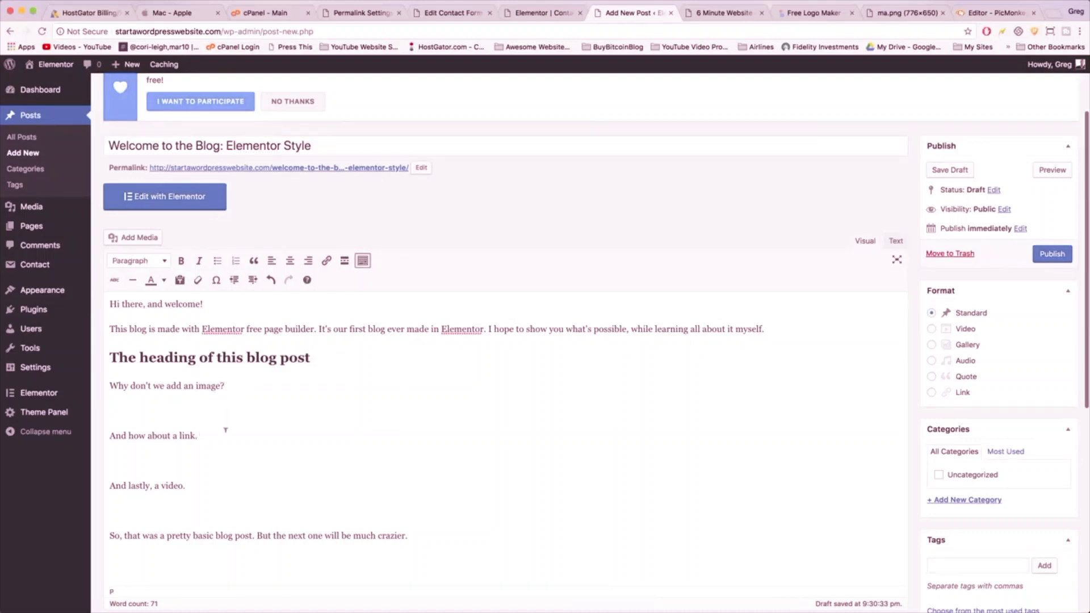
# - Make the phrase 'Elementor free page builder.' bold and italic
pyautogui.moveTo(201, 329); pyautogui.dragTo(315, 325)
pyautogui.click(181, 260)
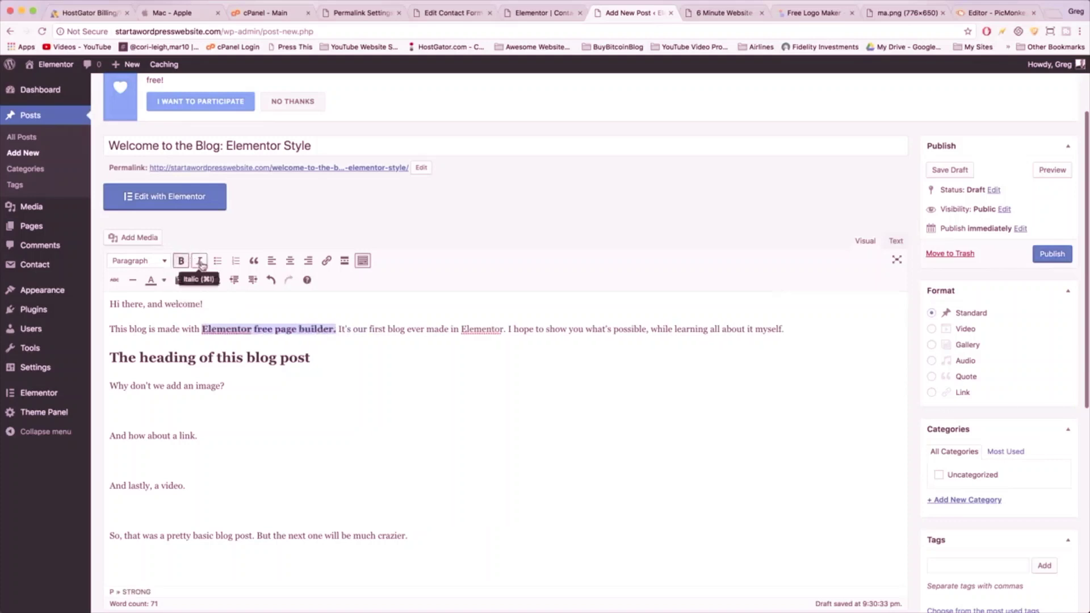
pyautogui.click(200, 262)
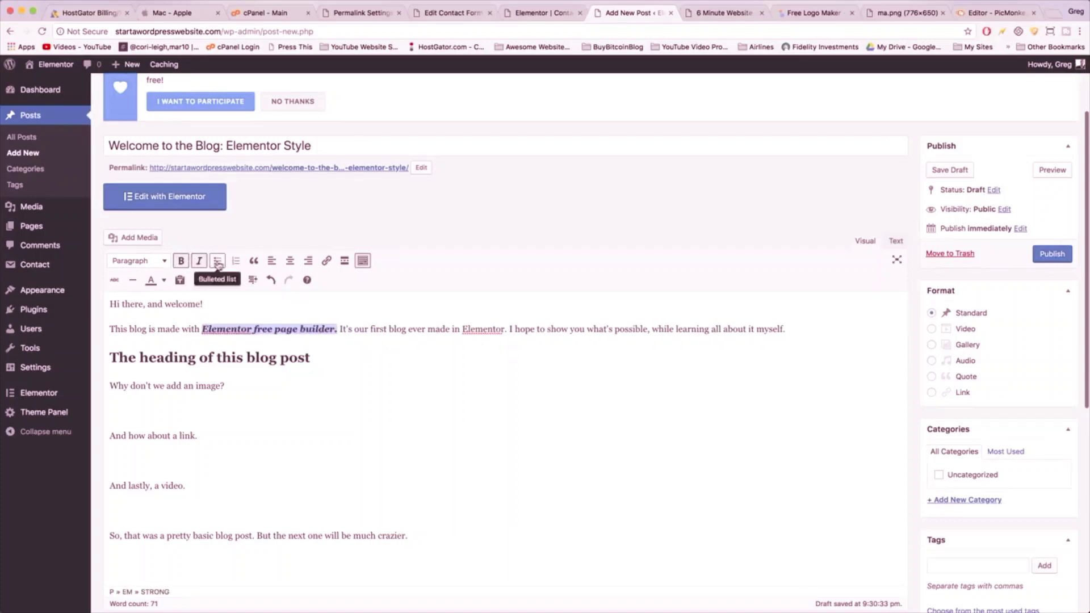
pyautogui.click(357, 329)
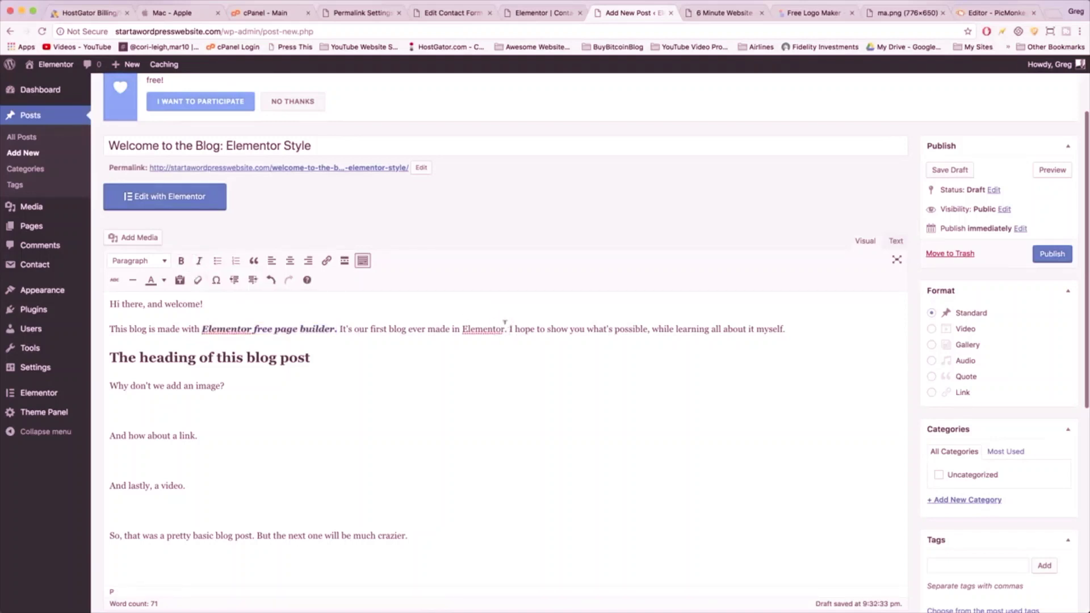
# - Turn the opening sentence into a bulleted list, splitting items after 'This blog' and 'is made'
pyautogui.click(216, 260)
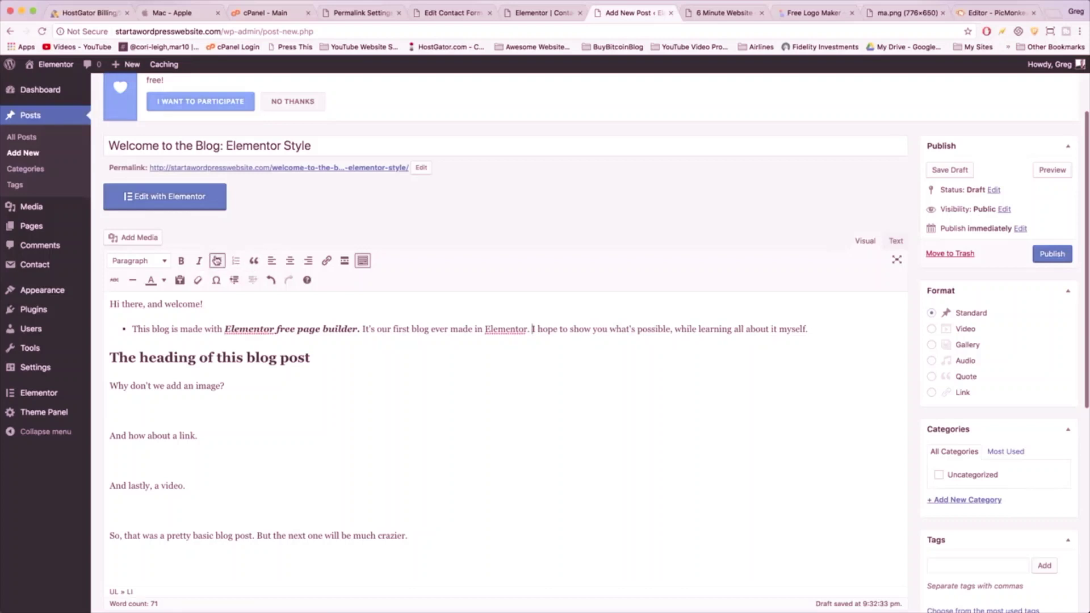
pyautogui.click(171, 329)
pyautogui.press('Return')
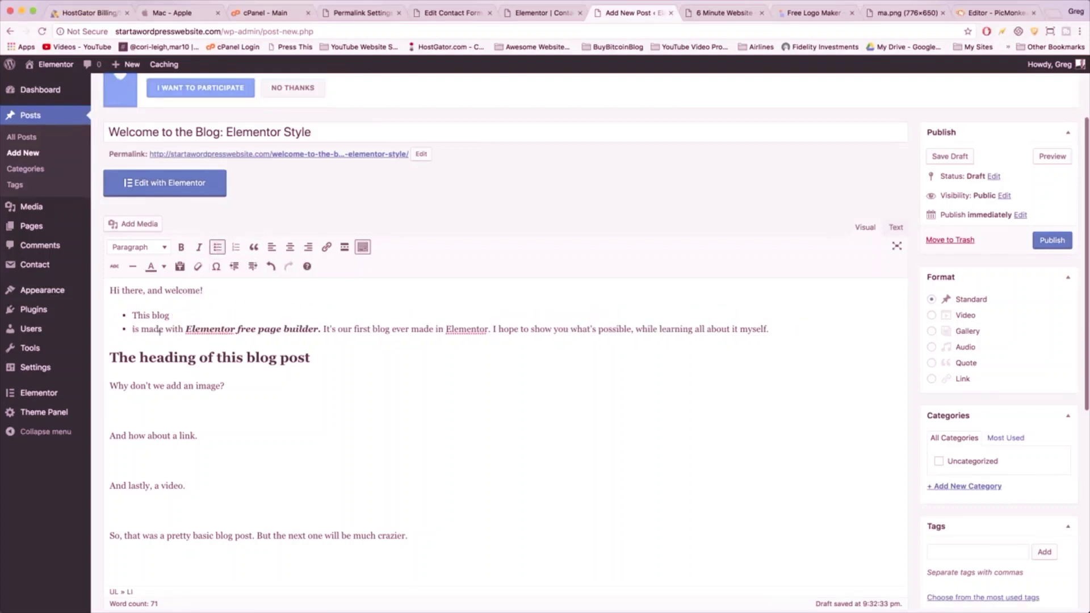
pyautogui.click(165, 328)
pyautogui.press('Return')
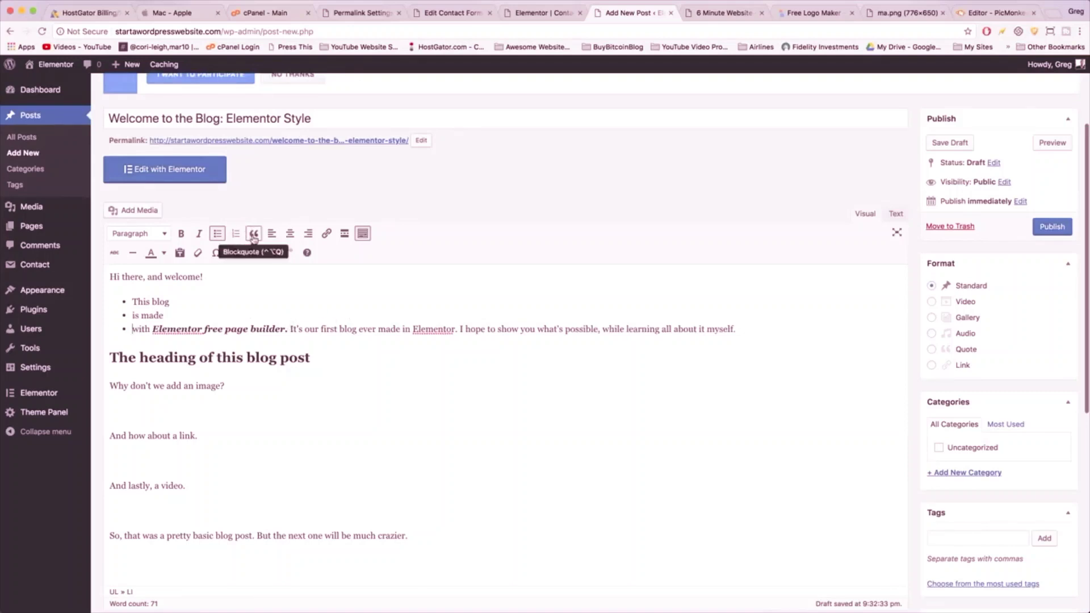
pyautogui.click(216, 377)
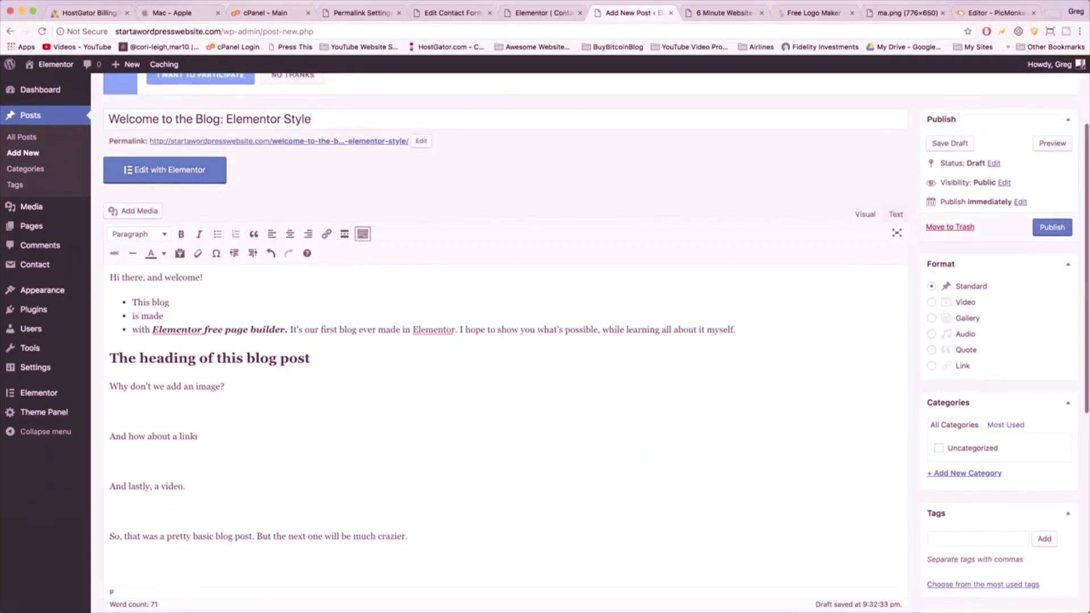
# - Blockquote the line 'And how about a link.', trying right and centre alignment before returning left
pyautogui.moveTo(201, 436); pyautogui.dragTo(97, 434)
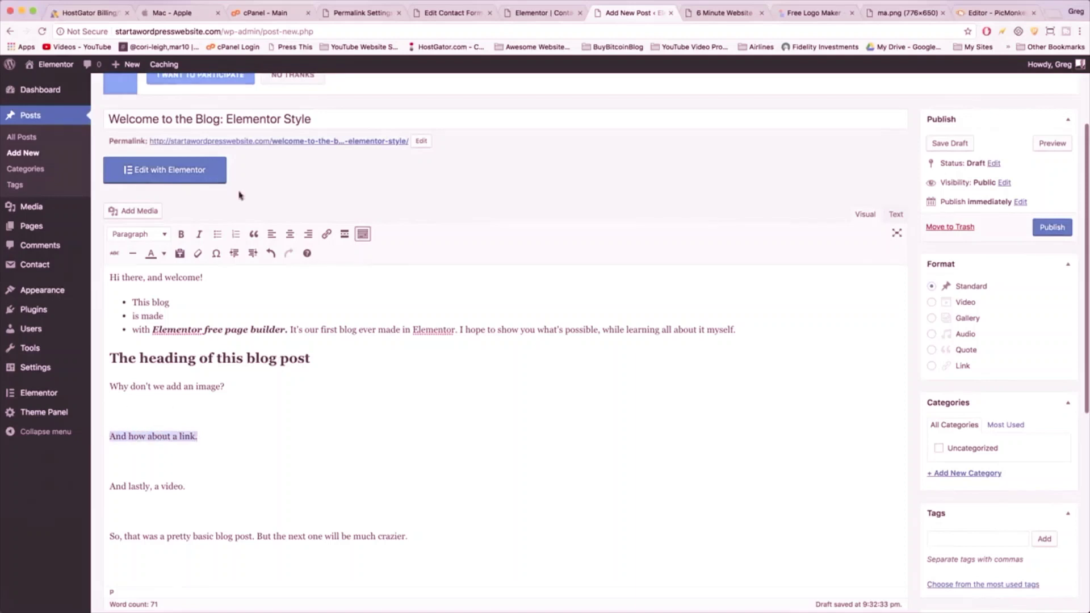
pyautogui.click(254, 234)
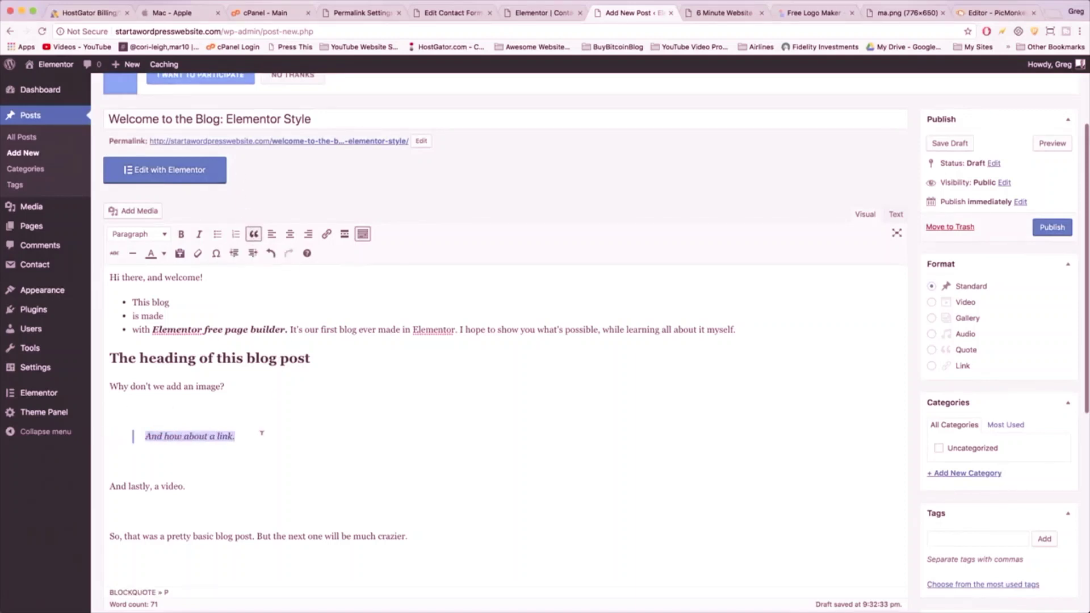
pyautogui.click(303, 233)
pyautogui.click(291, 233)
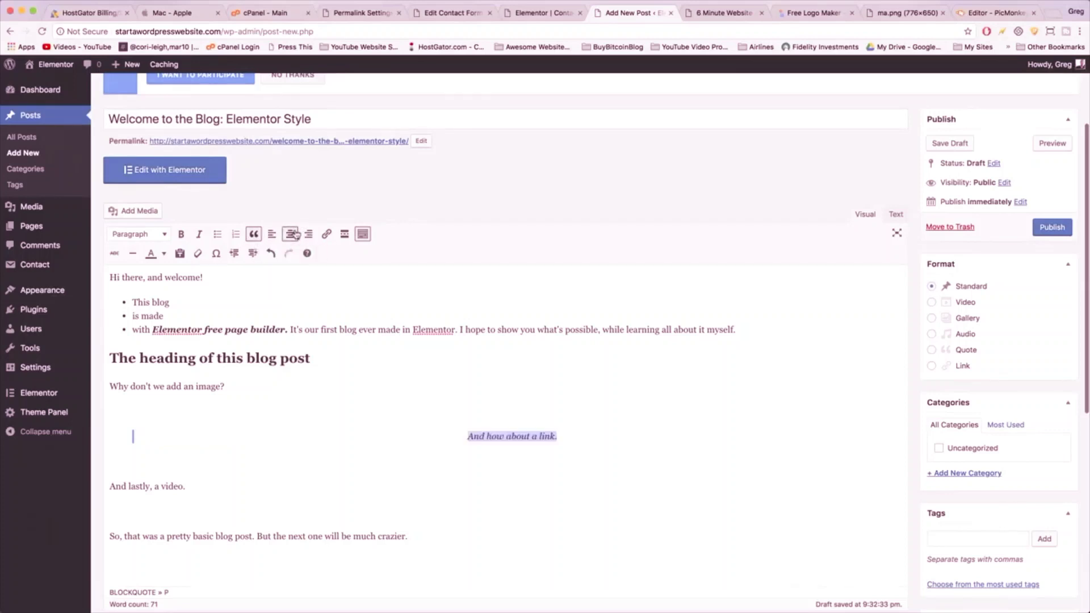
pyautogui.click(271, 234)
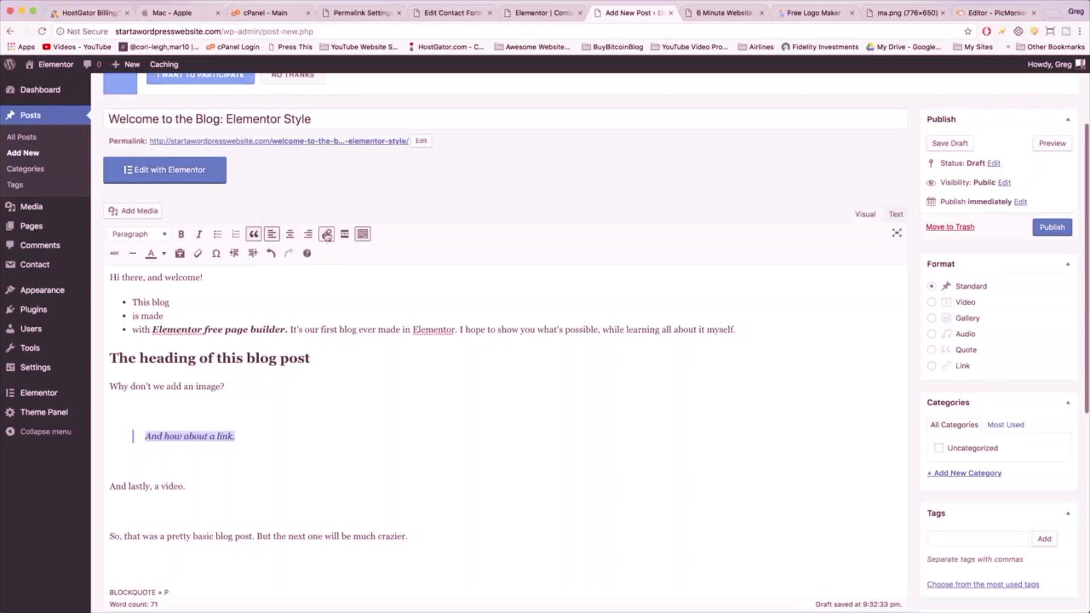
pyautogui.click(327, 234)
pyautogui.write('htt')
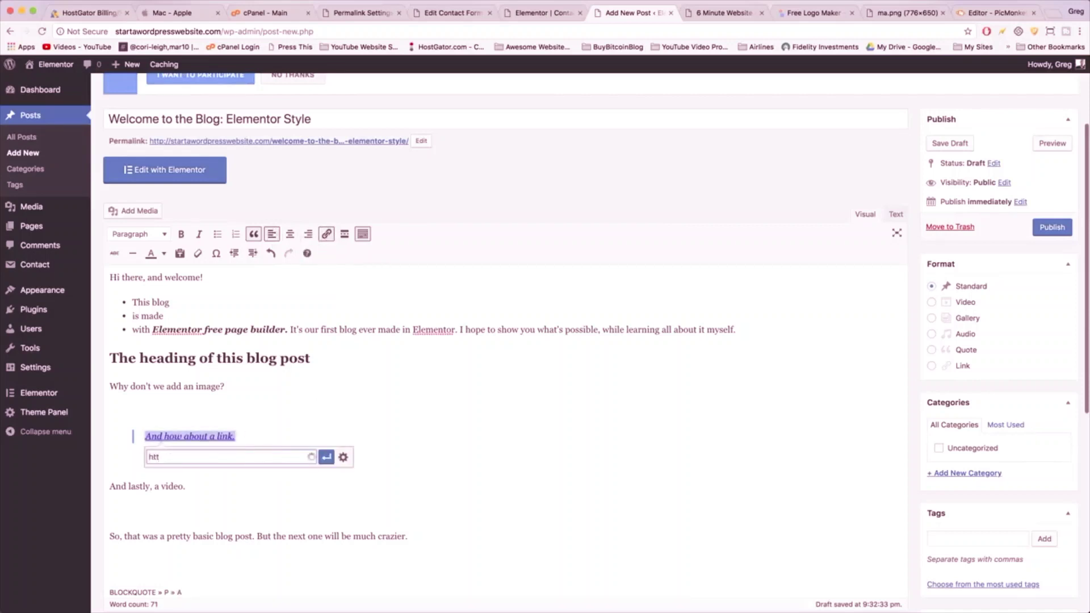
pyautogui.press('BackSpace')
pyautogui.press('BackSpace')
pyautogui.press('BackSpace')
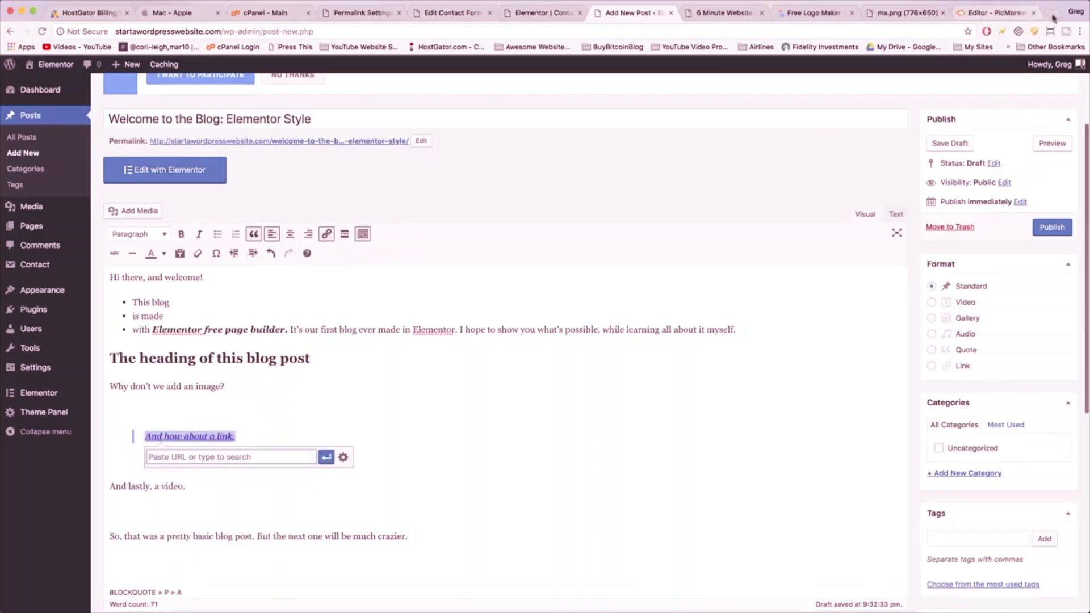
pyautogui.click(1055, 13)
pyautogui.write('google.com')
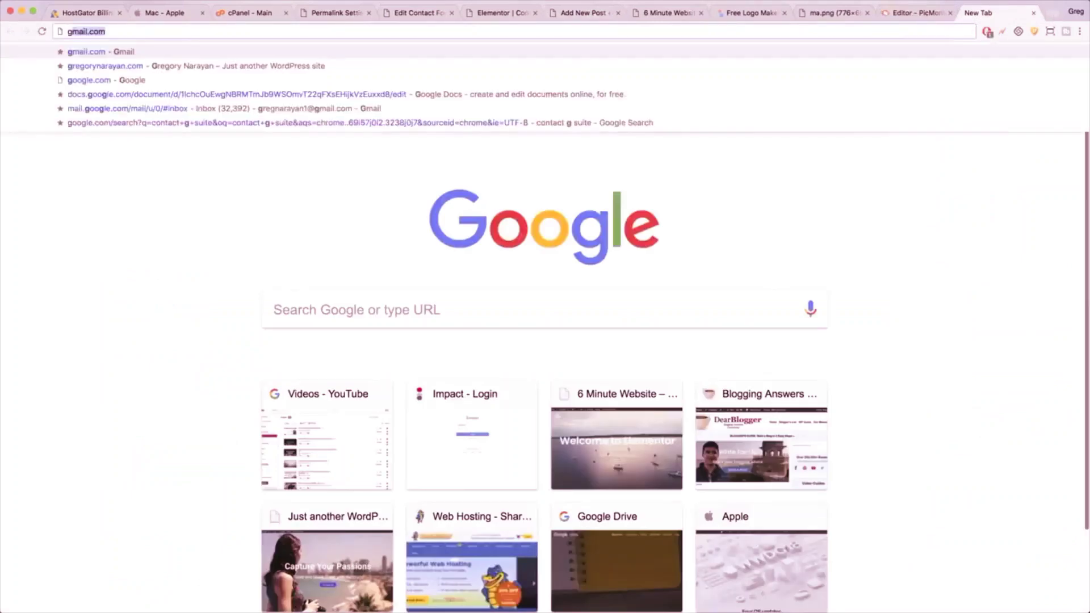
pyautogui.press('Return')
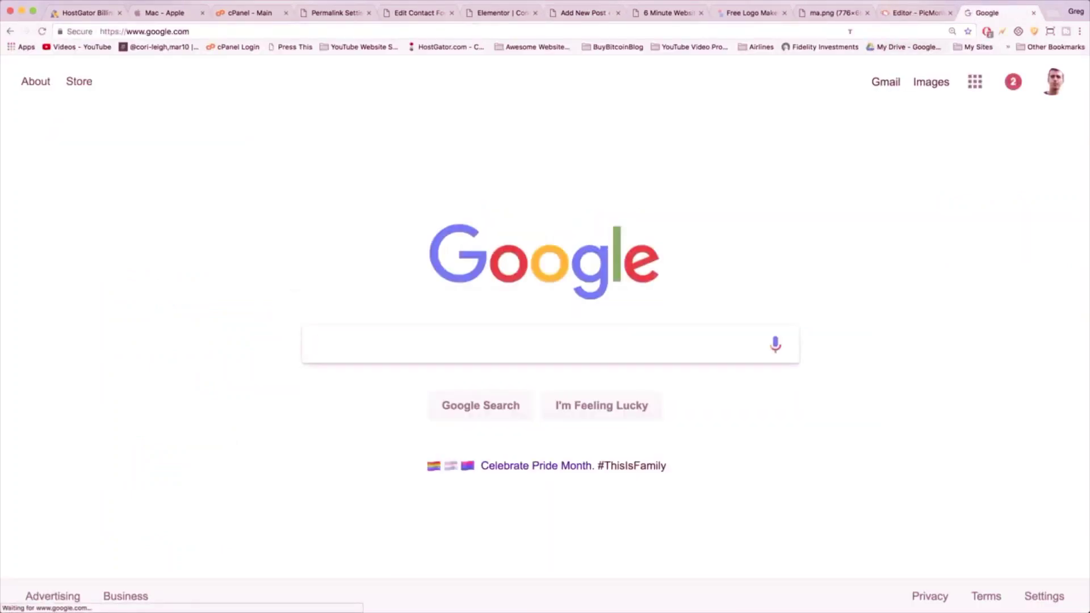
pyautogui.rightClick(172, 35)
pyautogui.click(196, 48)
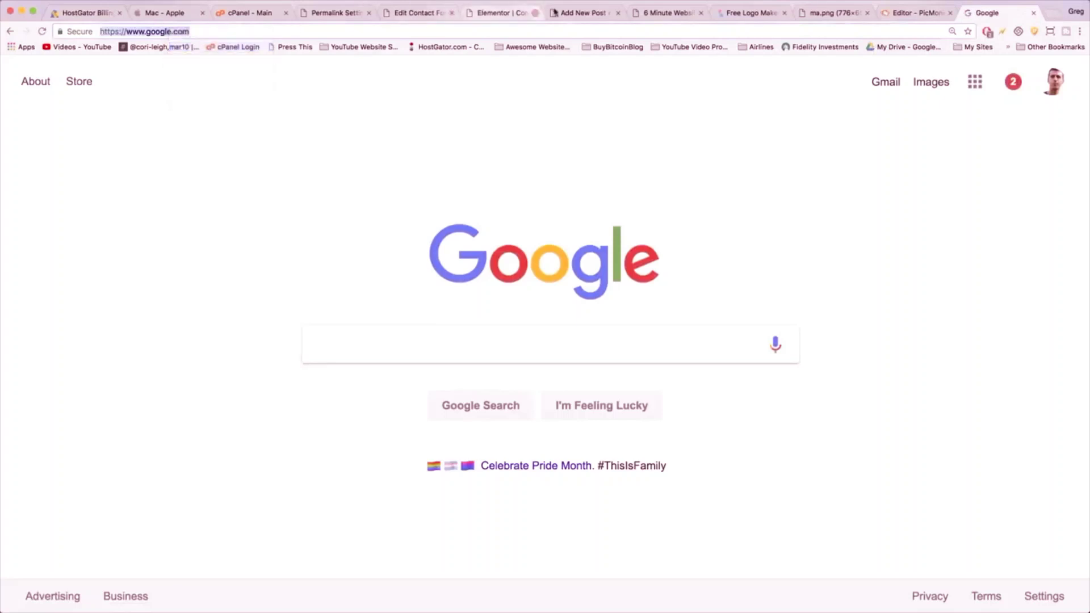
pyautogui.click(555, 12)
# - Paste it as the quoted line's link, set to open in a new tab, and apply
pyautogui.rightClick(215, 457)
pyautogui.click(227, 506)
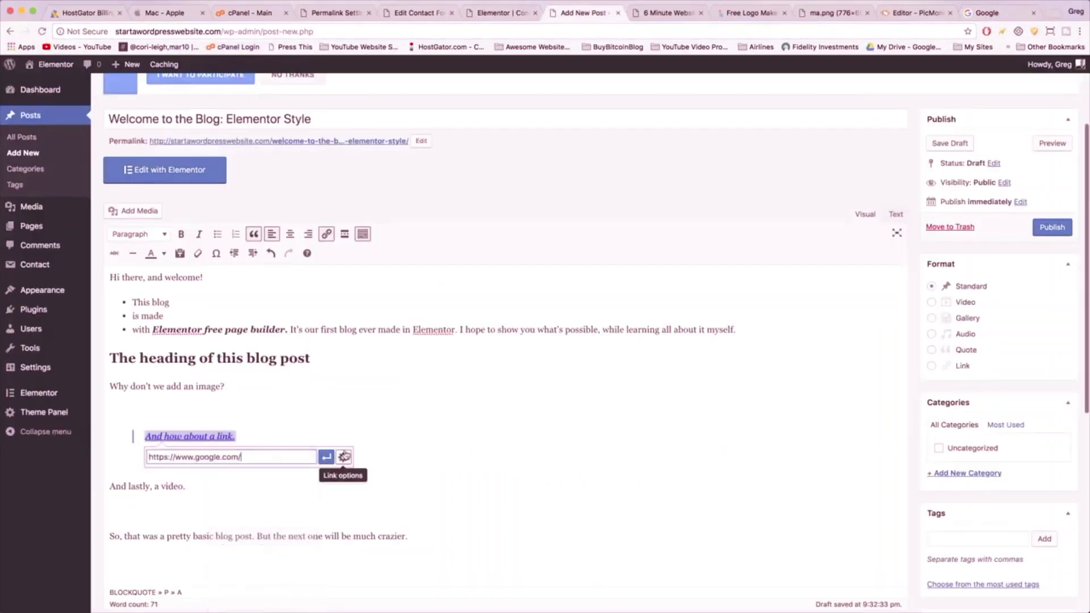
pyautogui.click(344, 457)
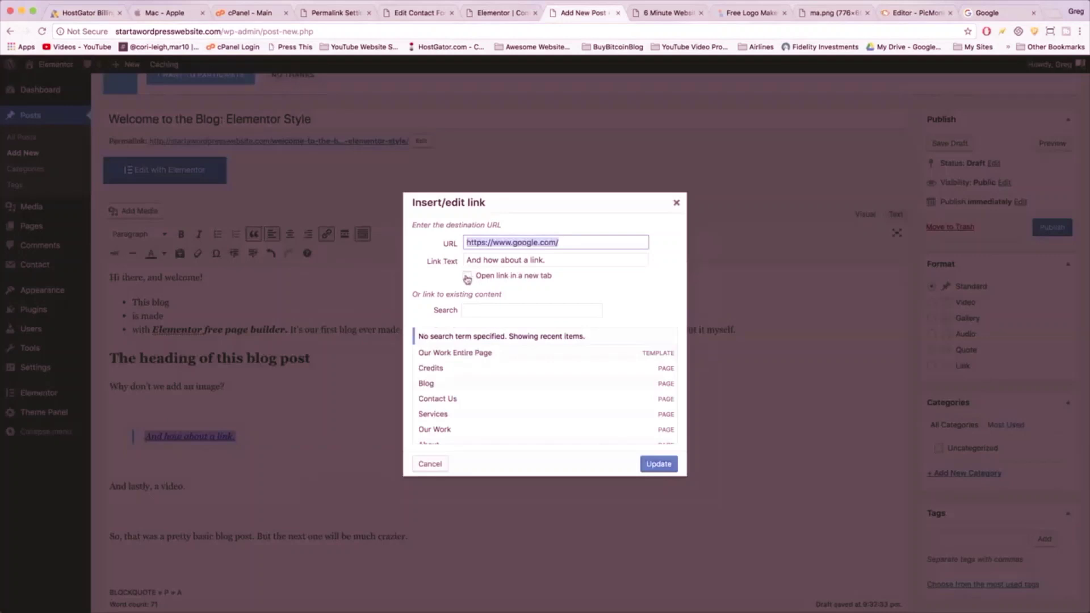
pyautogui.click(467, 276)
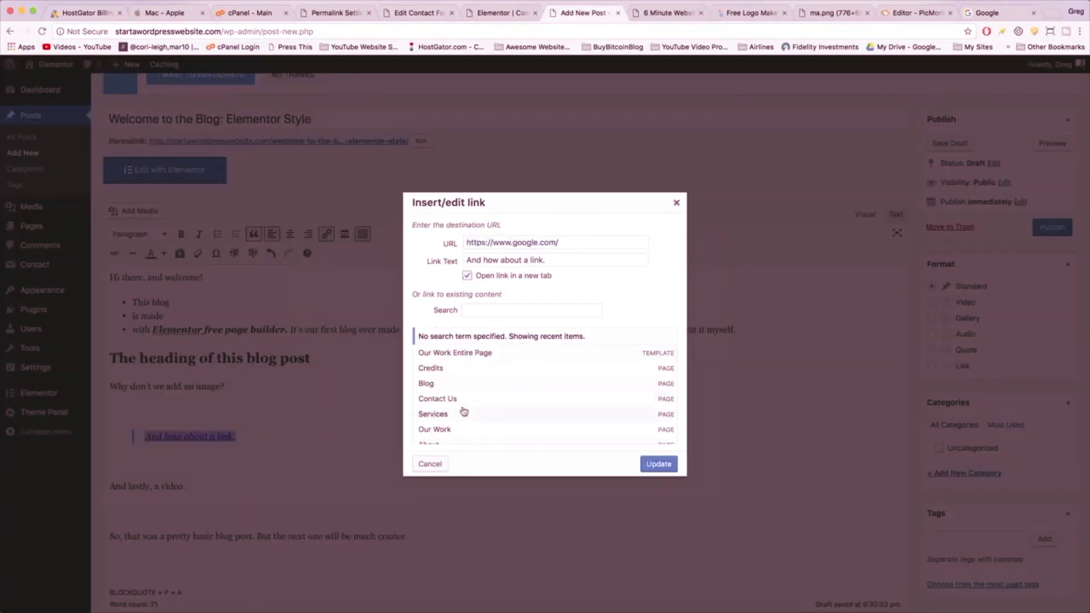
pyautogui.scroll(-2, 480, 373)
pyautogui.scroll(2, 480, 373)
pyautogui.click(657, 464)
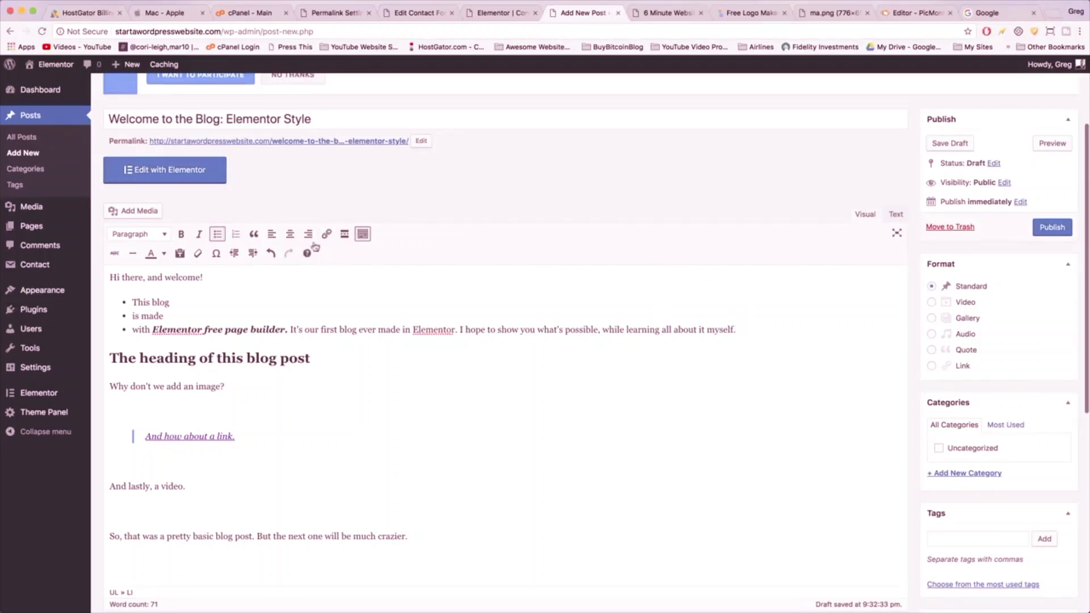
# - Insert a read-more break after the bullet list and toggle the second toolbar row
pyautogui.click(345, 236)
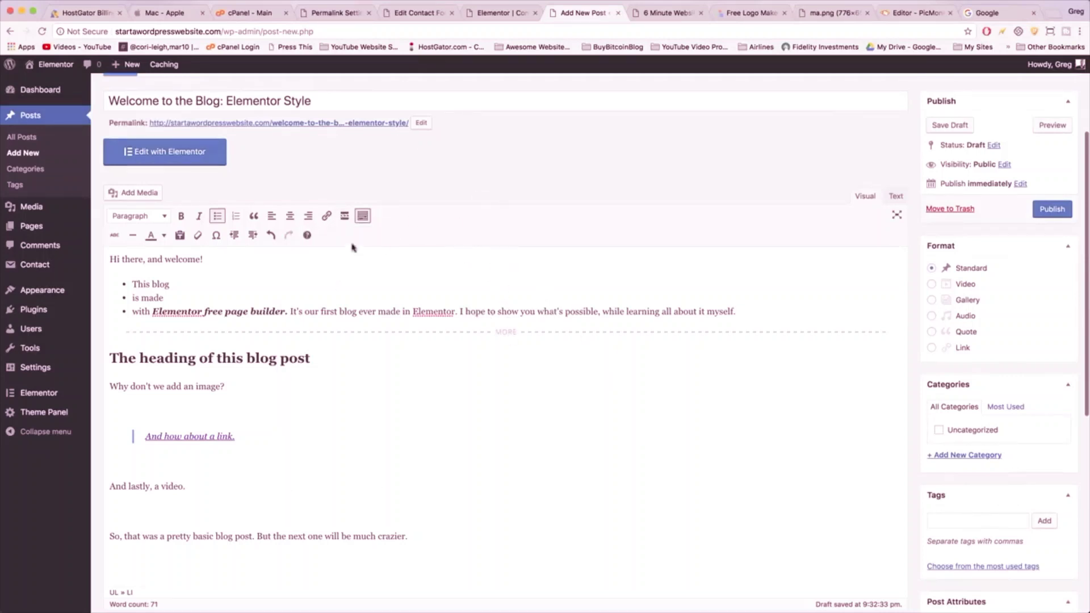
pyautogui.click(365, 220)
pyautogui.click(366, 222)
# - Try strikethrough and a horizontal line on 'image?', undo, then colour the word blue
pyautogui.moveTo(230, 386); pyautogui.dragTo(188, 386)
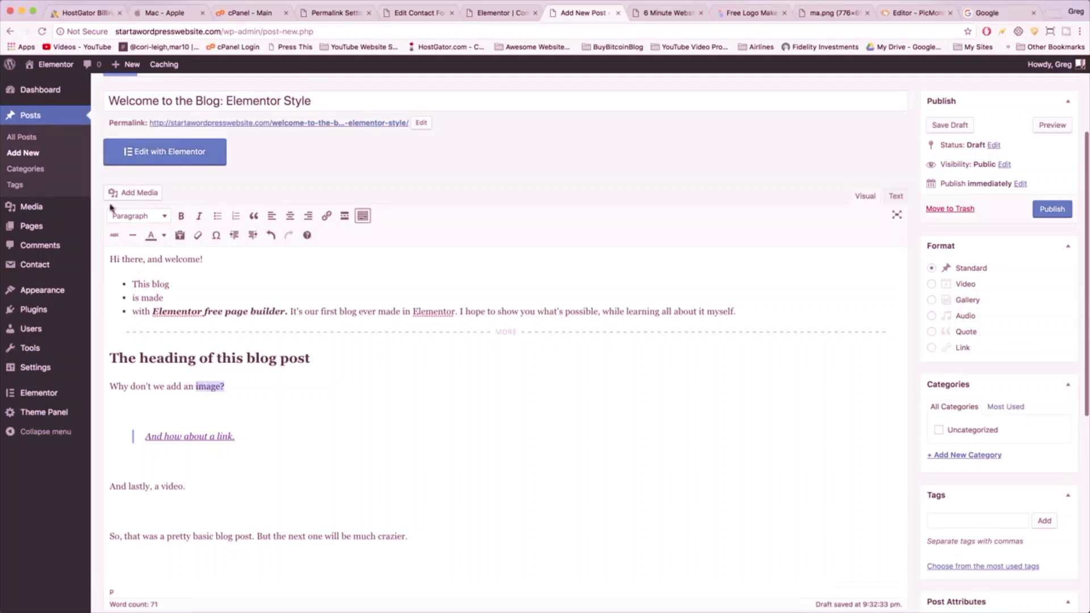
pyautogui.click(114, 235)
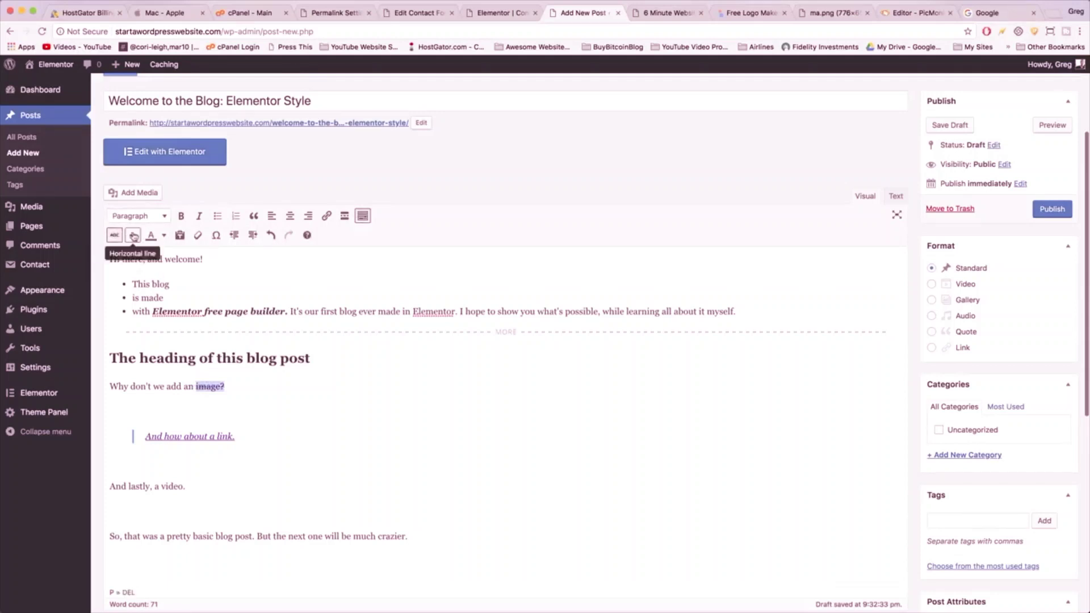
pyautogui.click(133, 235)
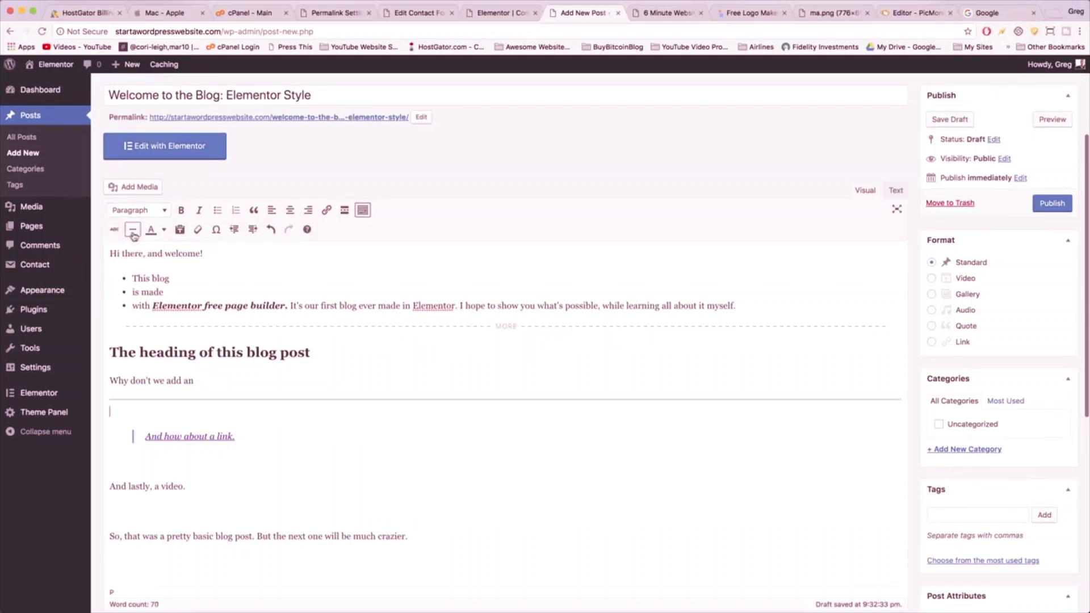
pyautogui.press('super+z')
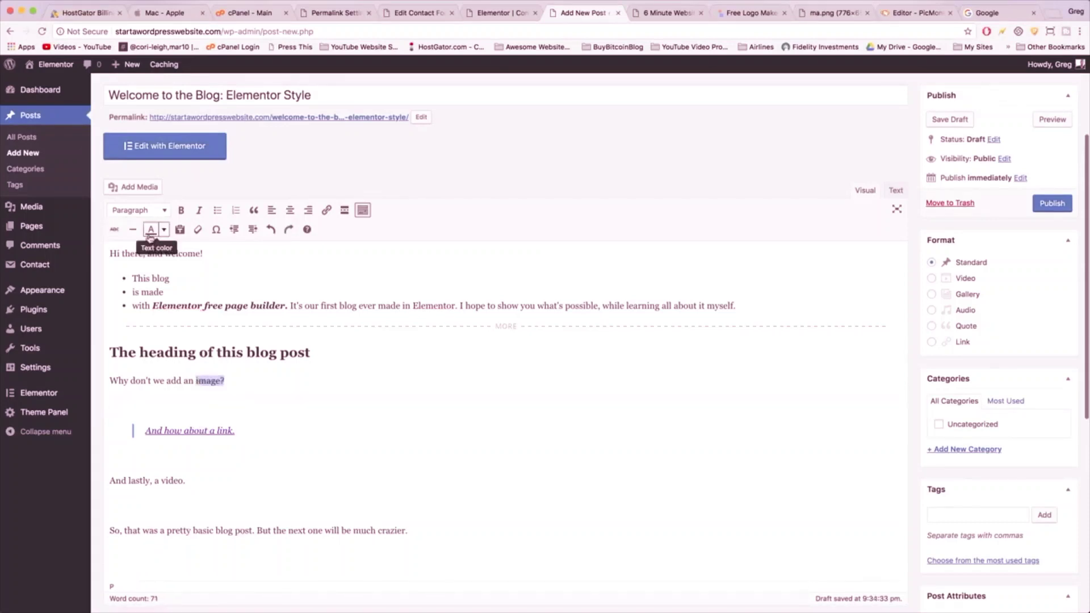
pyautogui.click(165, 230)
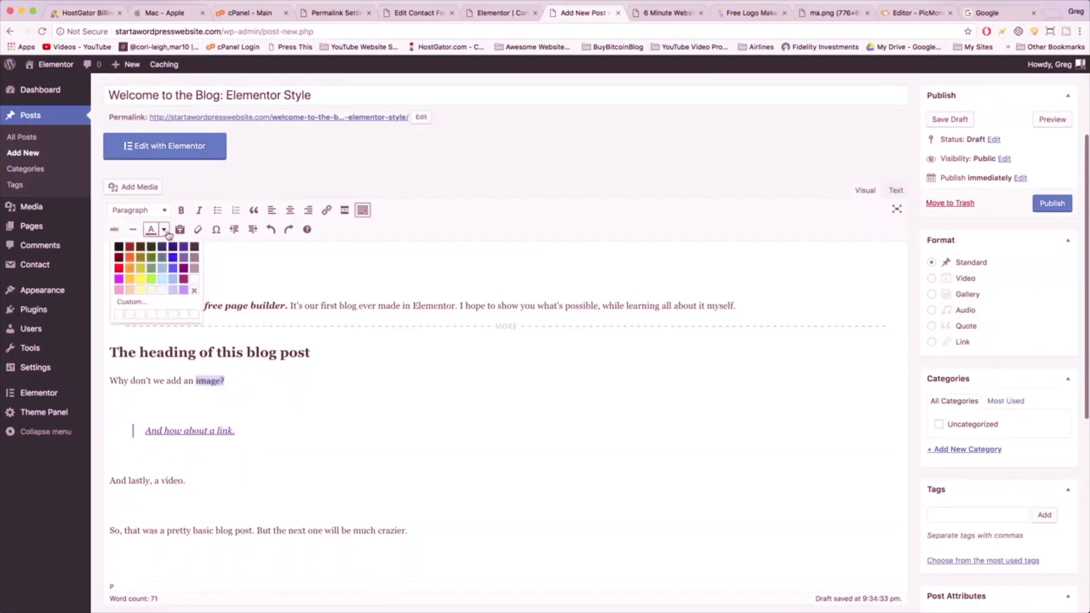
pyautogui.click(171, 260)
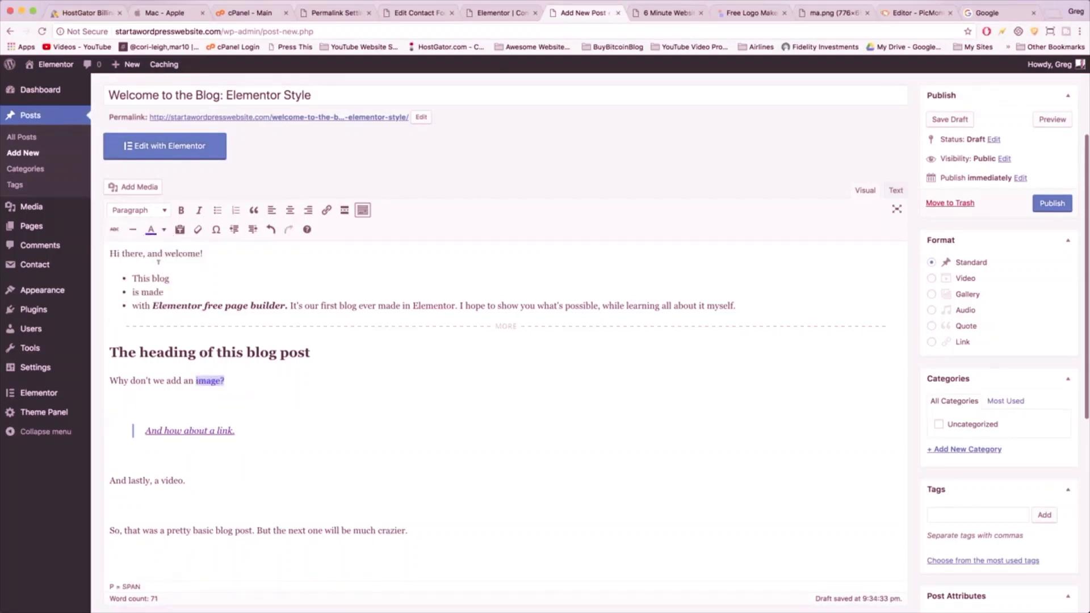
pyautogui.click(164, 229)
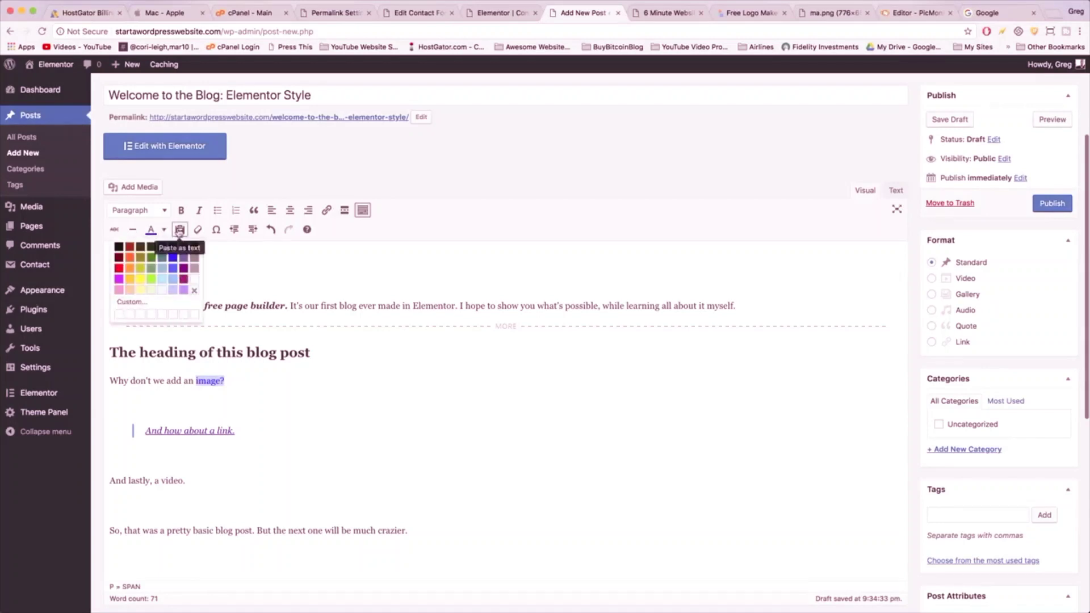
pyautogui.click(232, 373)
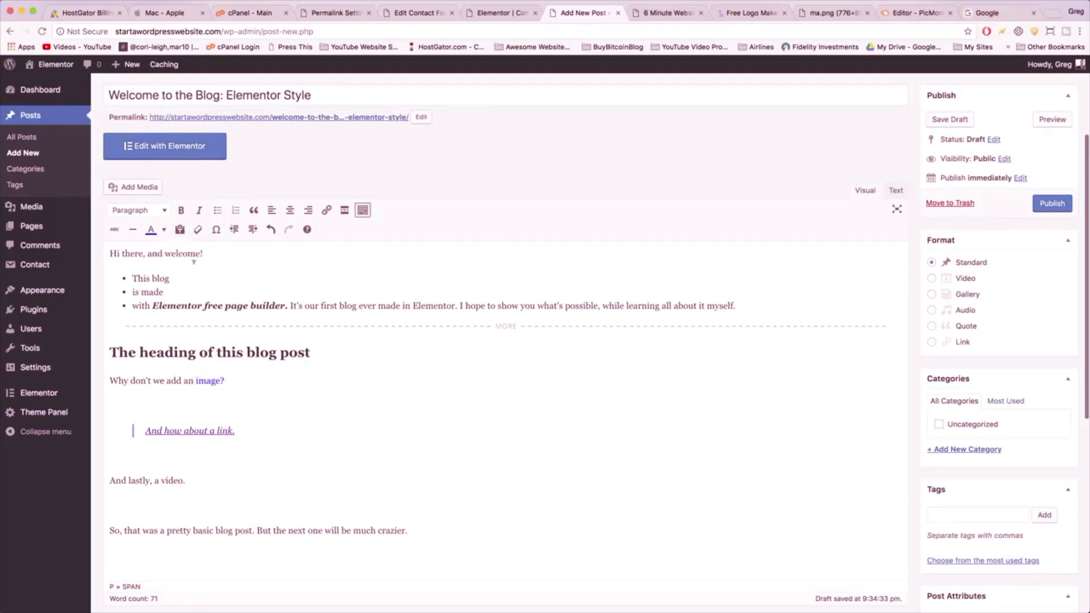
# - Insert the ∞ special character right after 'image?'
pyautogui.click(217, 231)
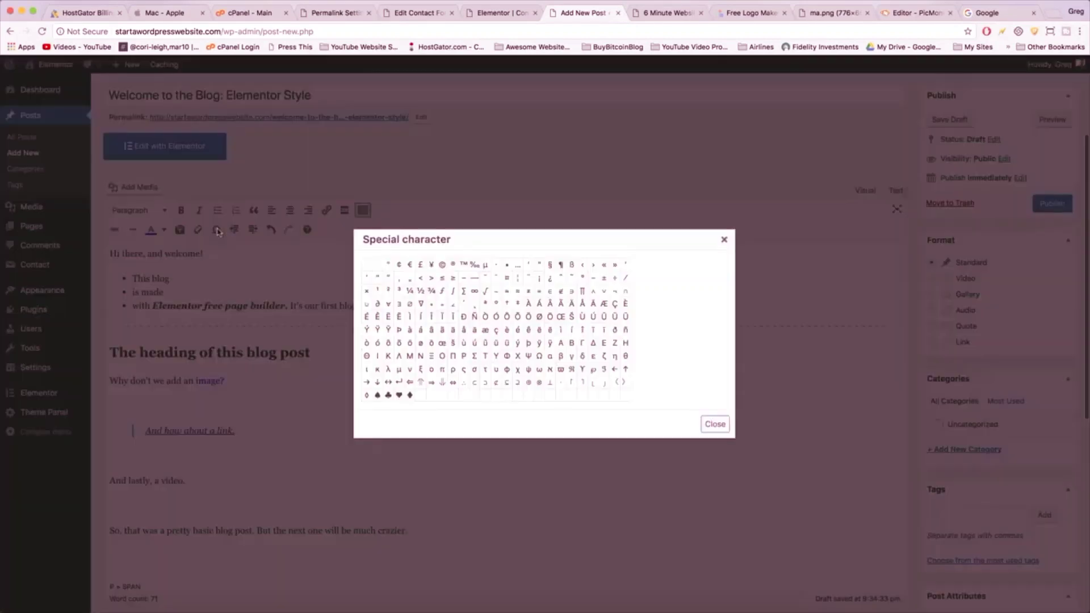
pyautogui.scroll(-3, 433, 330)
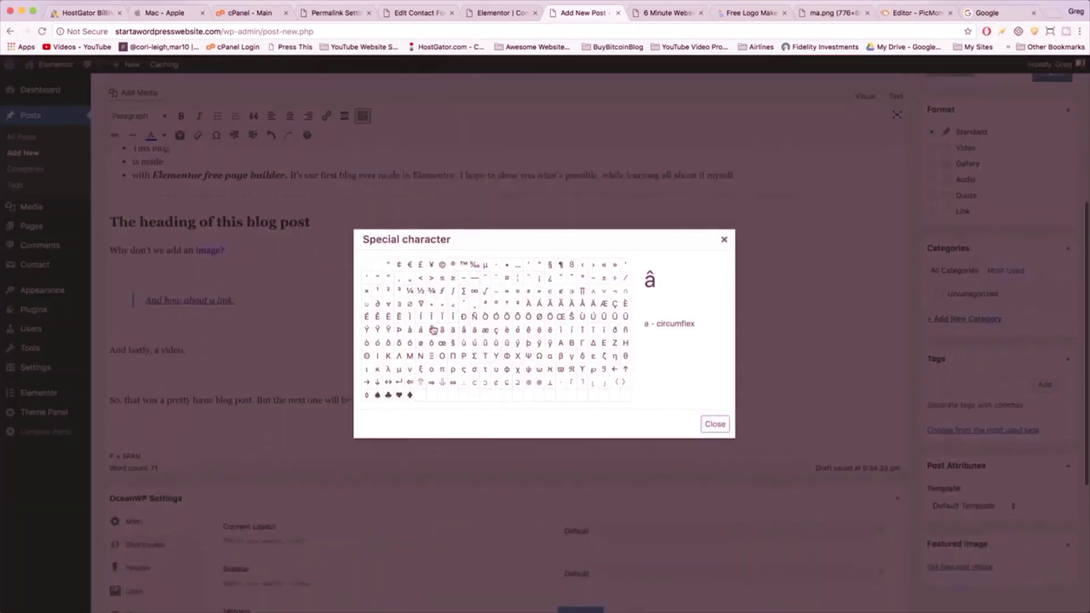
pyautogui.scroll(5, 433, 330)
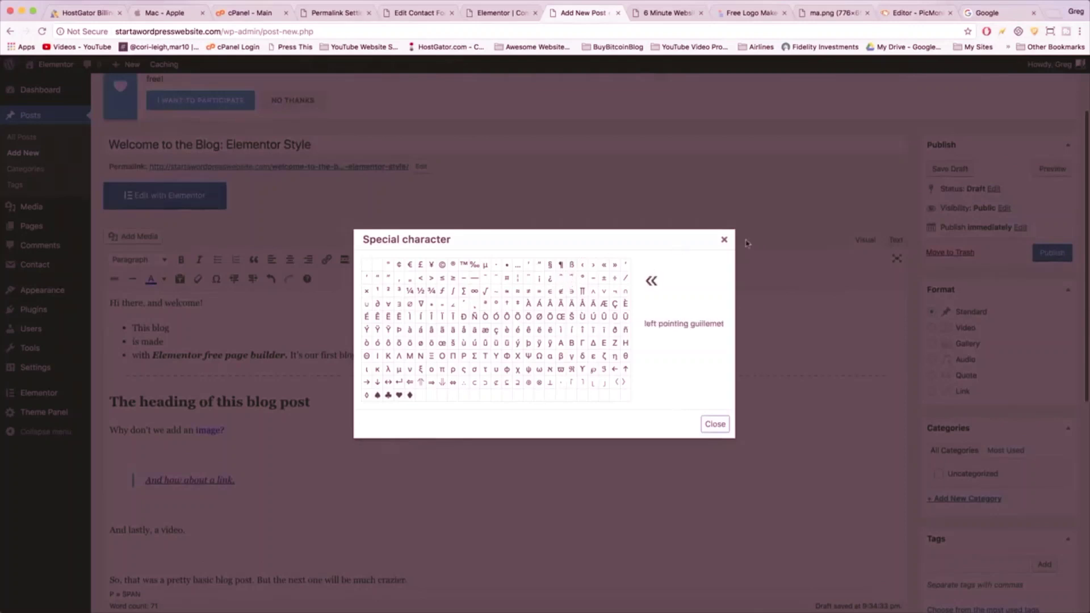
pyautogui.click(474, 290)
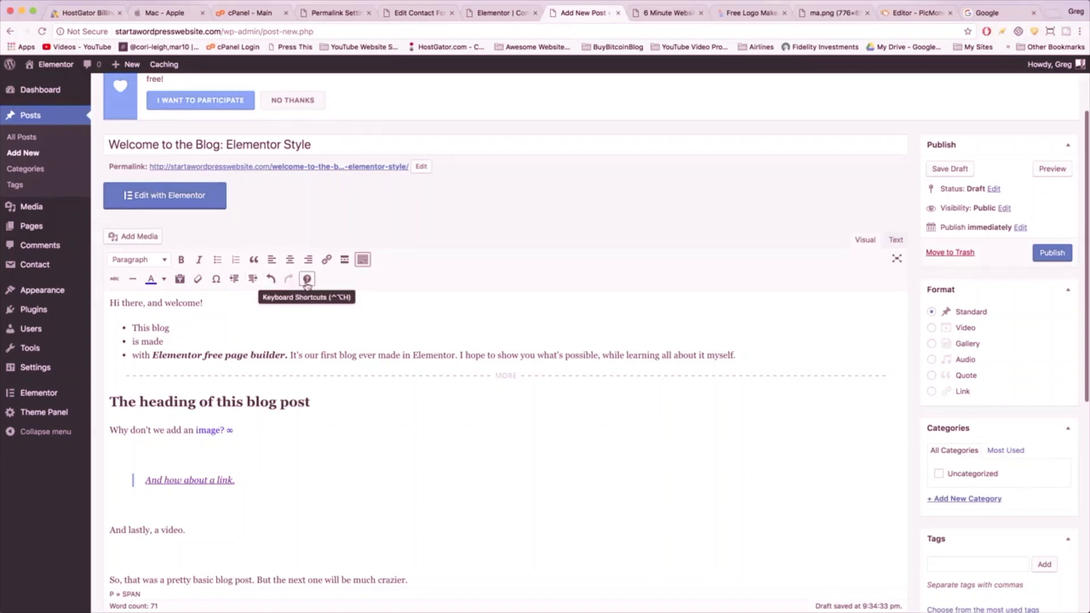
pyautogui.click(307, 284)
pyautogui.scroll(-1, 471, 281)
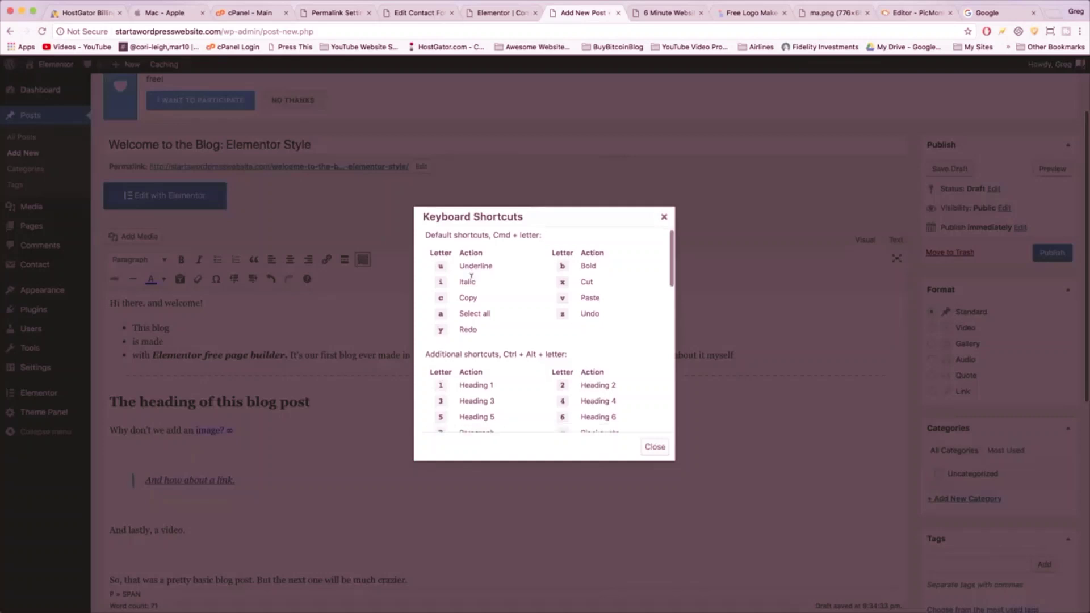
pyautogui.scroll(-5, 518, 307)
pyautogui.scroll(6, 518, 307)
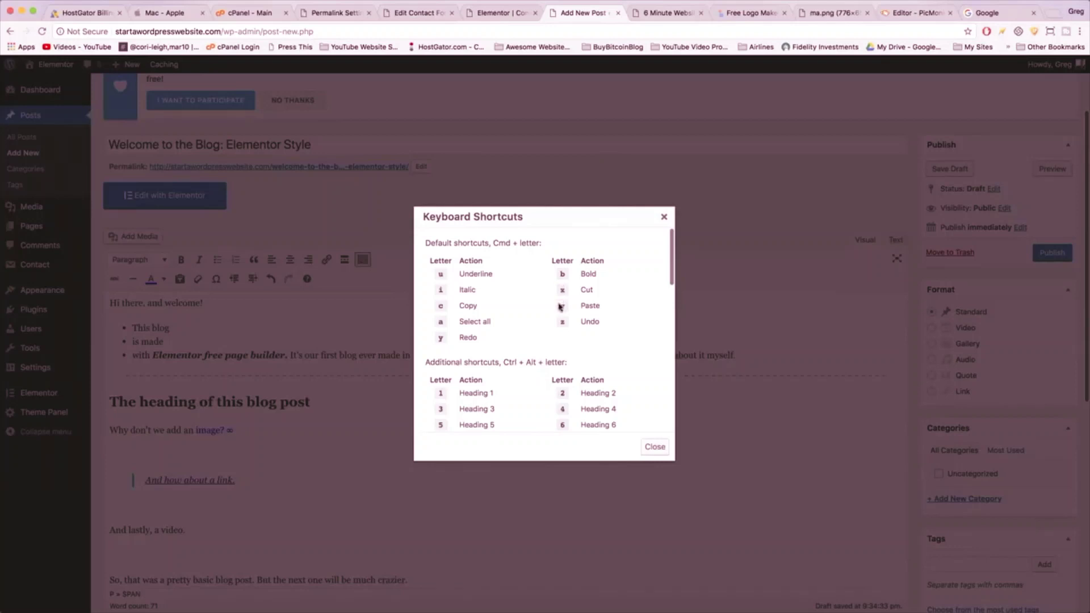
pyautogui.scroll(-5, 550, 319)
pyautogui.scroll(-5, 550, 319)
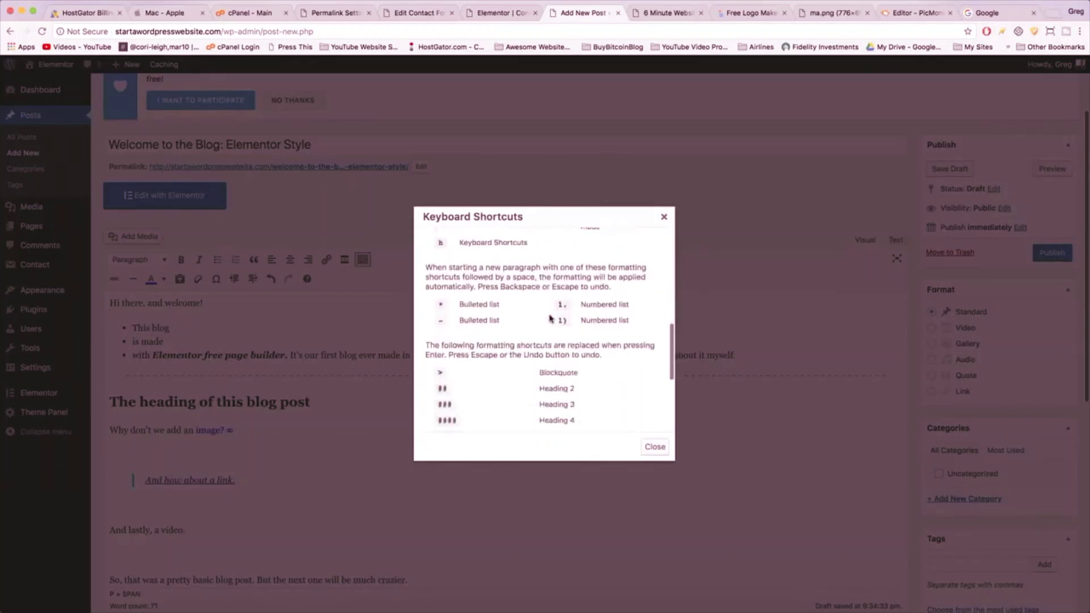
pyautogui.click(656, 446)
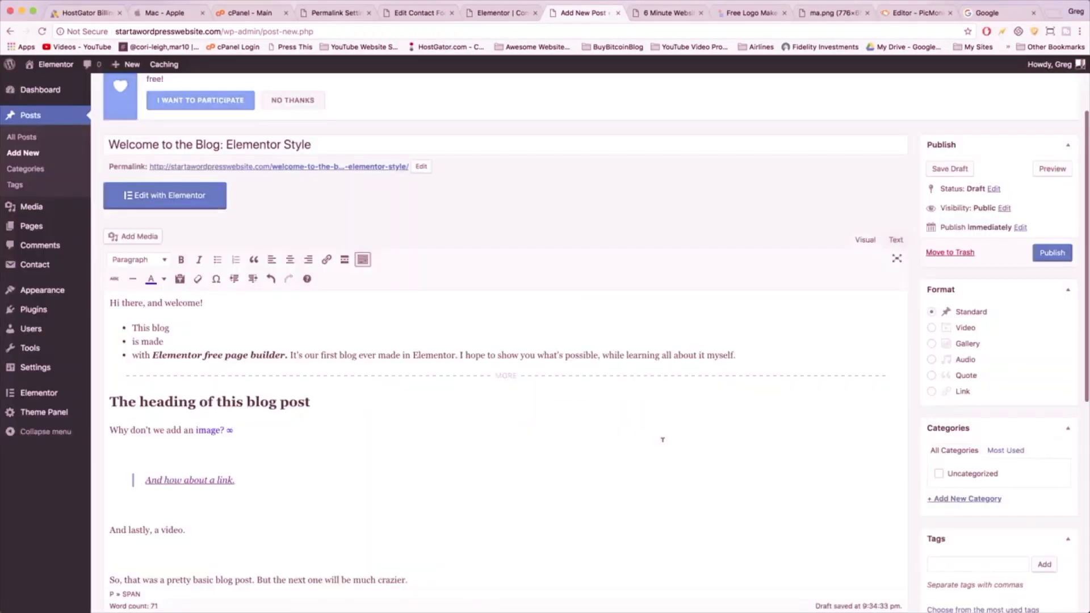
pyautogui.scroll(-2, 662, 440)
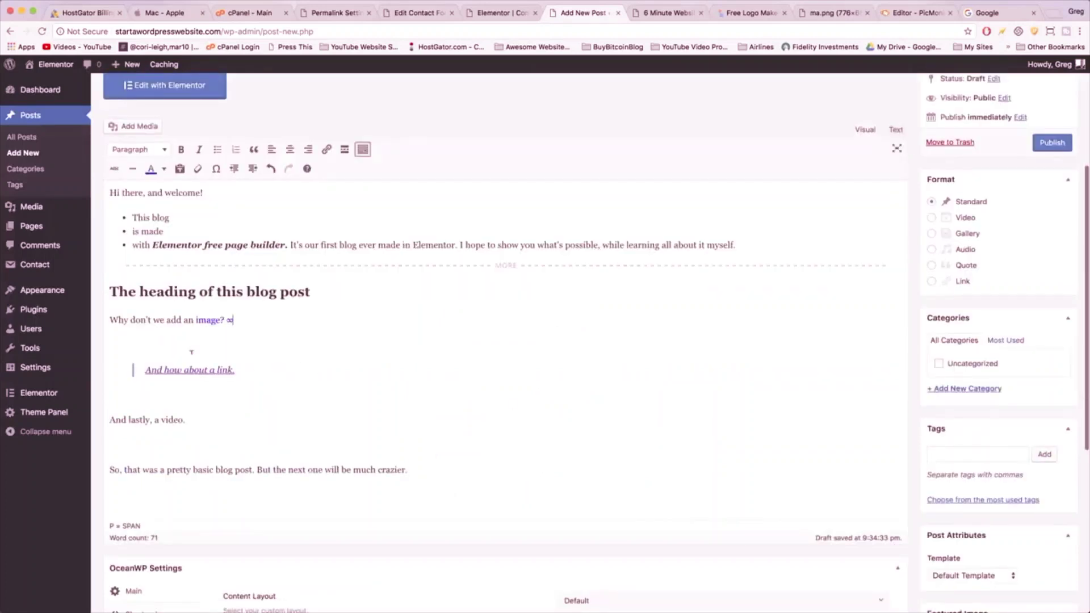
pyautogui.scroll(1, 251, 420)
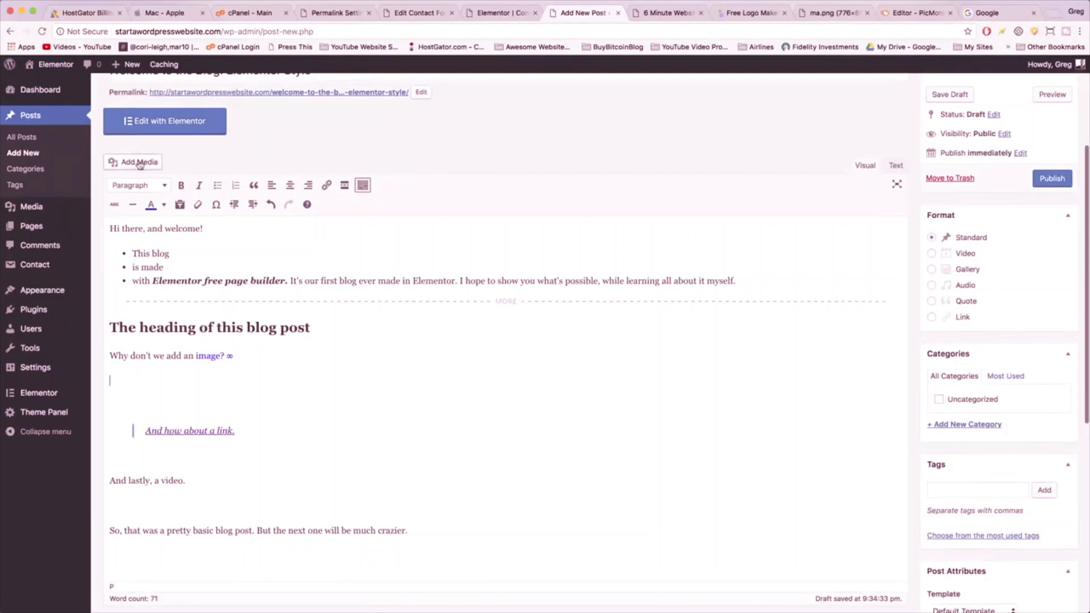
# - Pick the laptop glacier image, captioned 'This is a caption' with alt text 'Glacier in Wyoming'
pyautogui.click(139, 163)
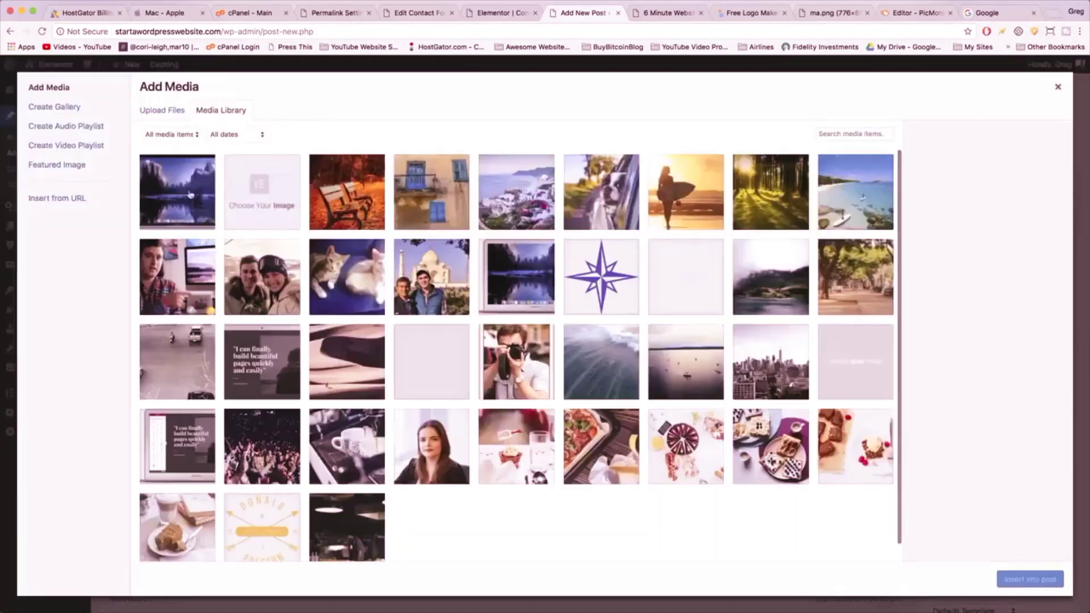
pyautogui.click(183, 200)
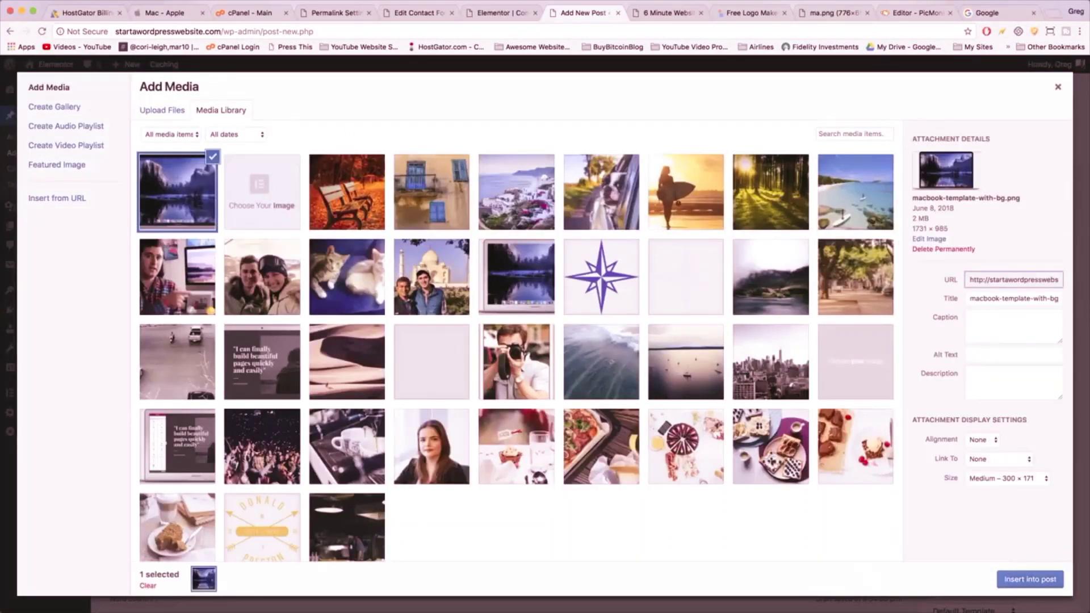
pyautogui.tripleClick(990, 295)
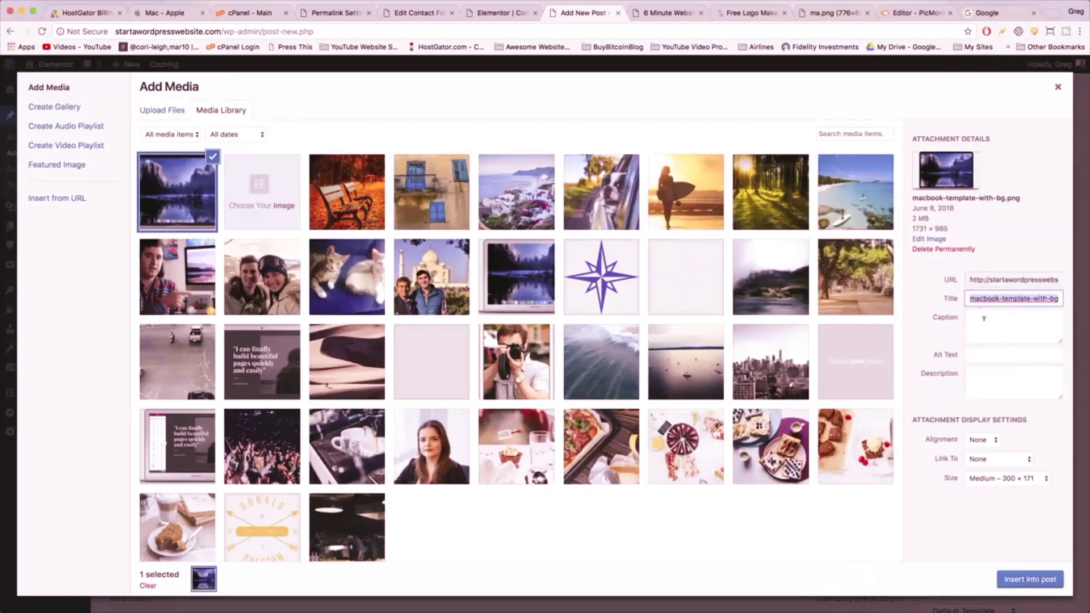
pyautogui.click(984, 318)
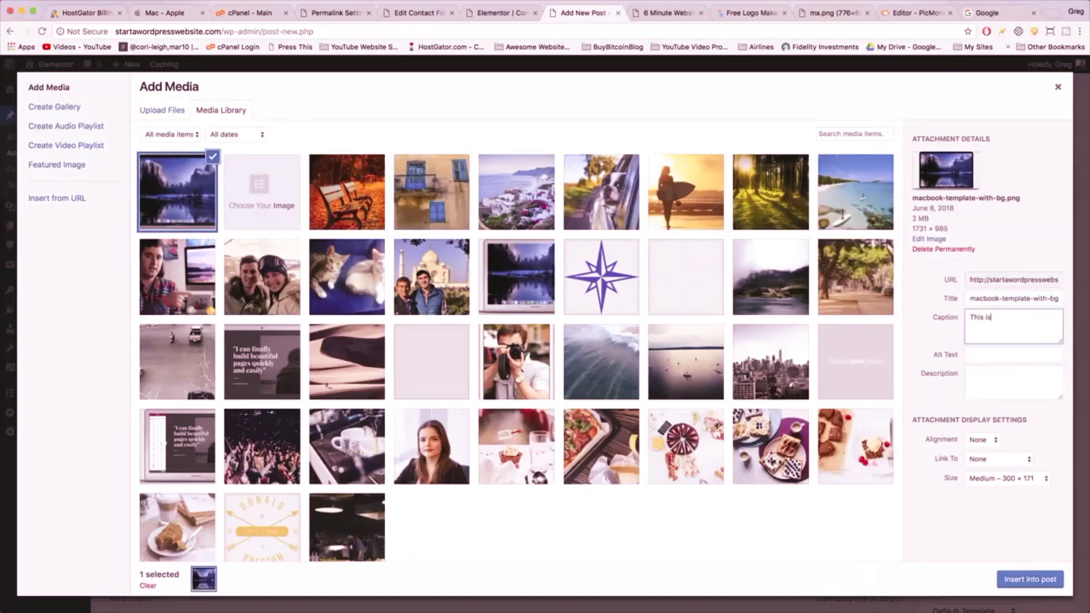
pyautogui.click(995, 353)
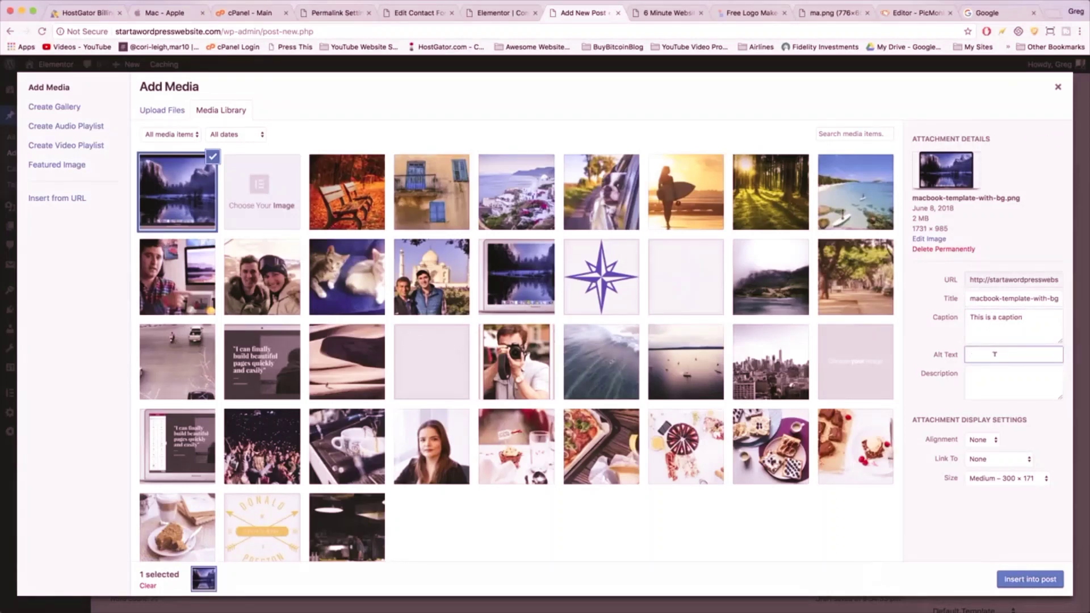
pyautogui.write('Glacier in Mon')
pyautogui.write(' Wyoming')
pyautogui.click(1013, 382)
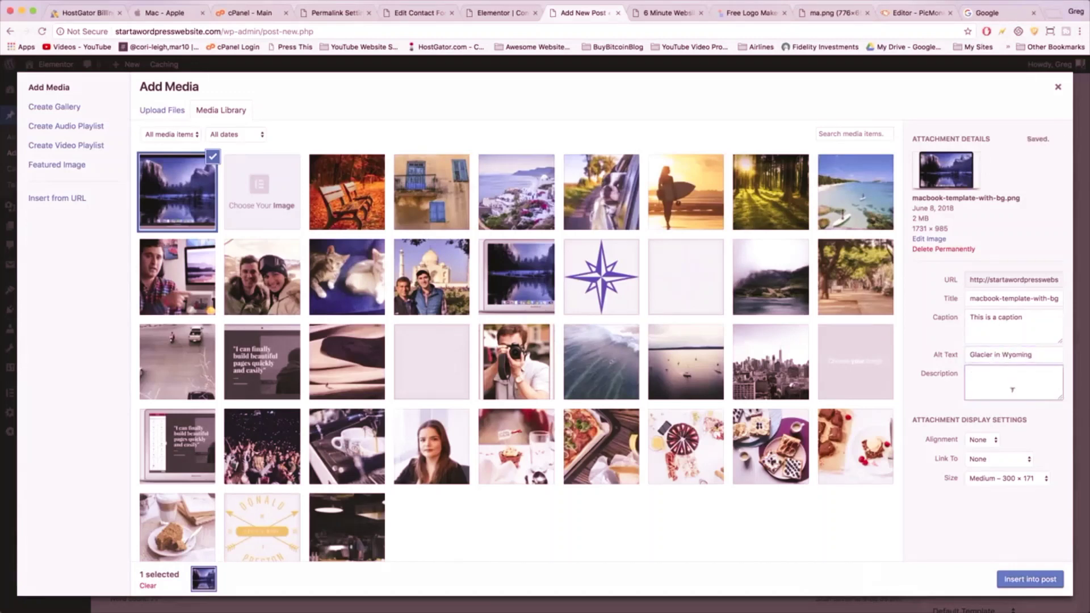
# - Insert the image into the post at Large size, with no alignment and no link
pyautogui.click(996, 441)
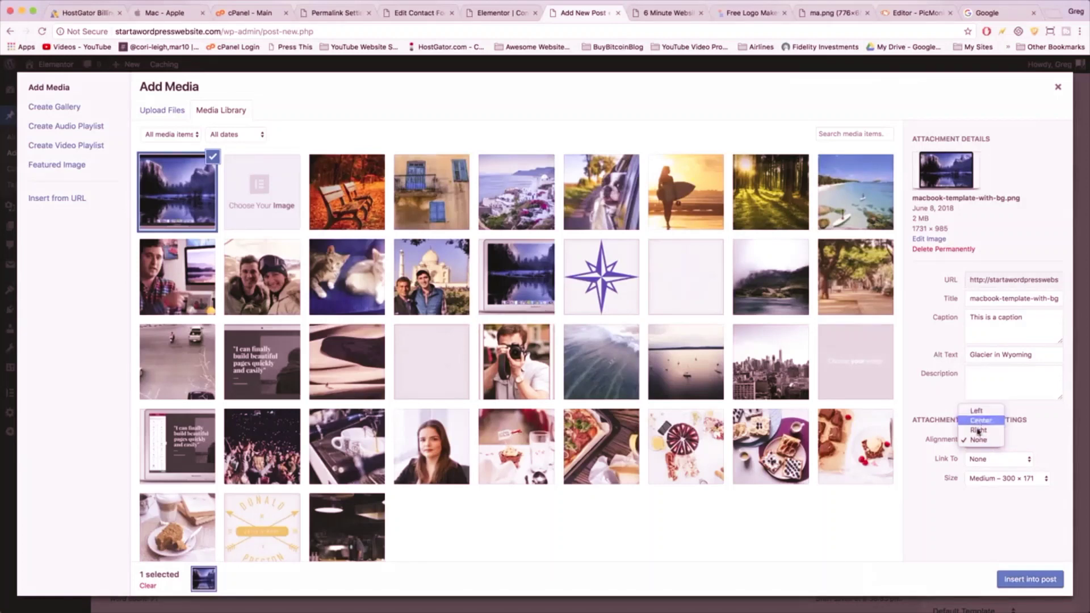
pyautogui.click(987, 459)
pyautogui.click(990, 461)
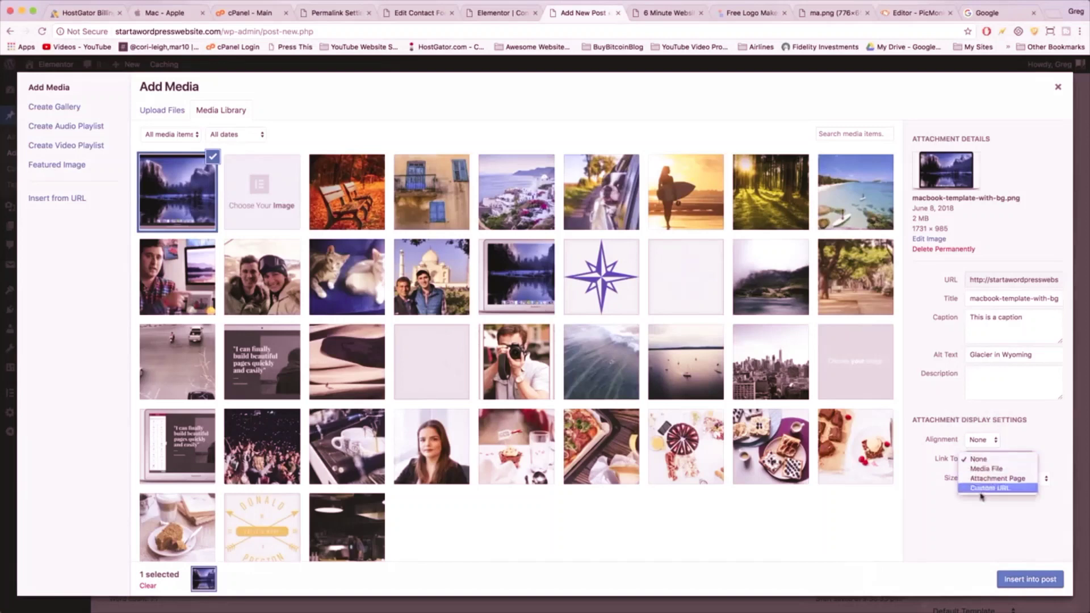
pyautogui.click(943, 531)
pyautogui.click(994, 479)
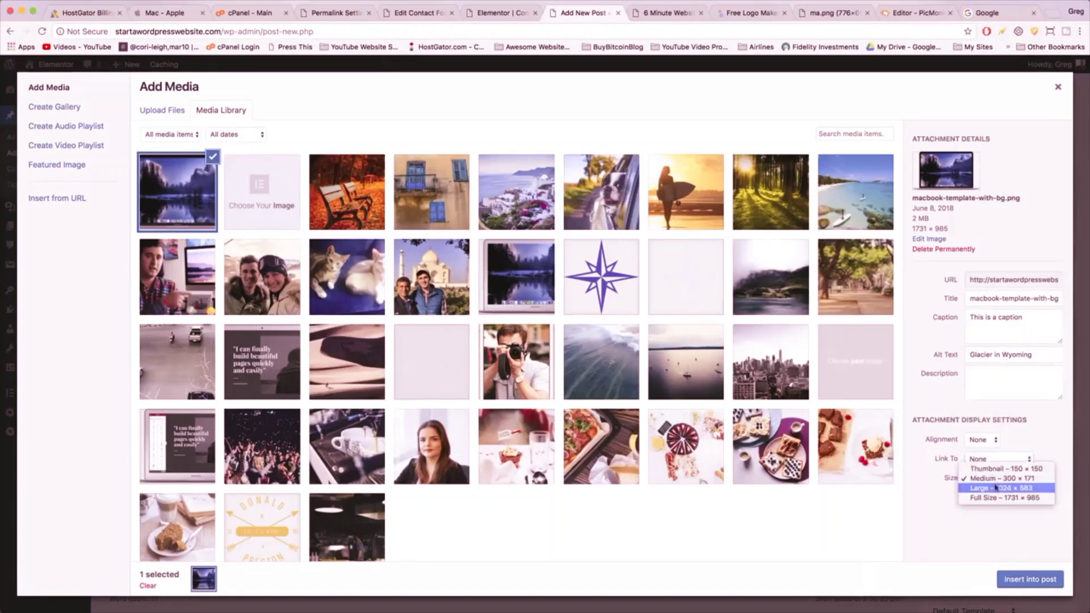
pyautogui.click(981, 490)
pyautogui.click(1028, 579)
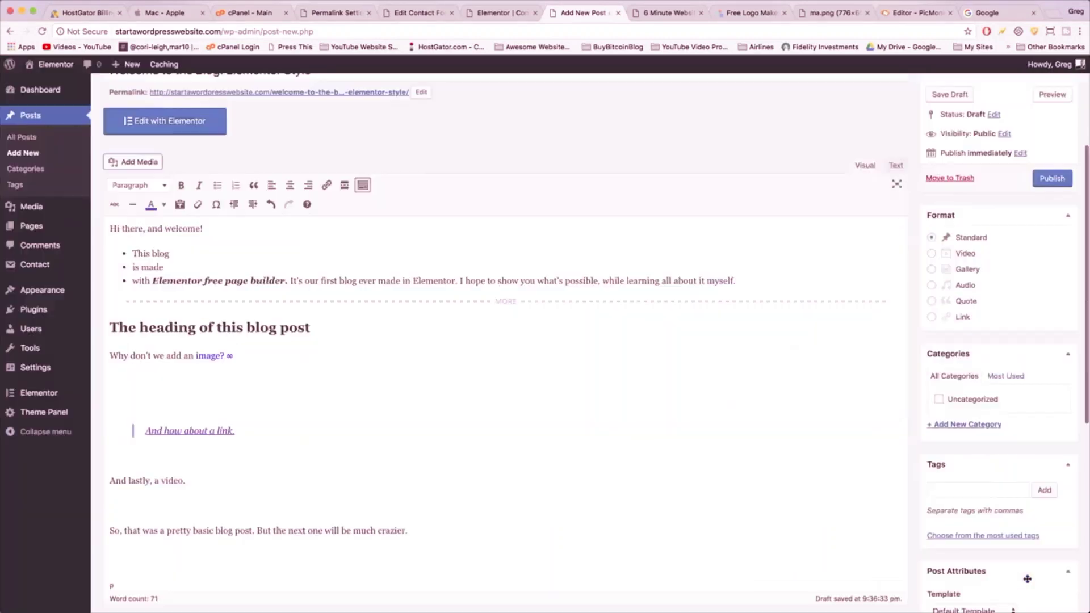
pyautogui.scroll(-6, 395, 373)
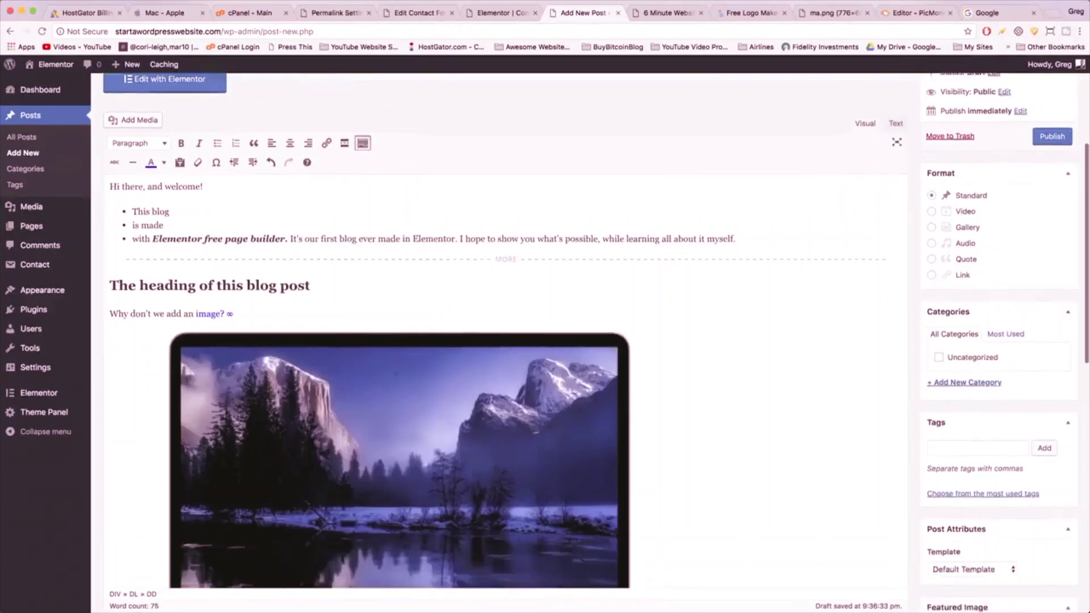
pyautogui.scroll(1, 395, 374)
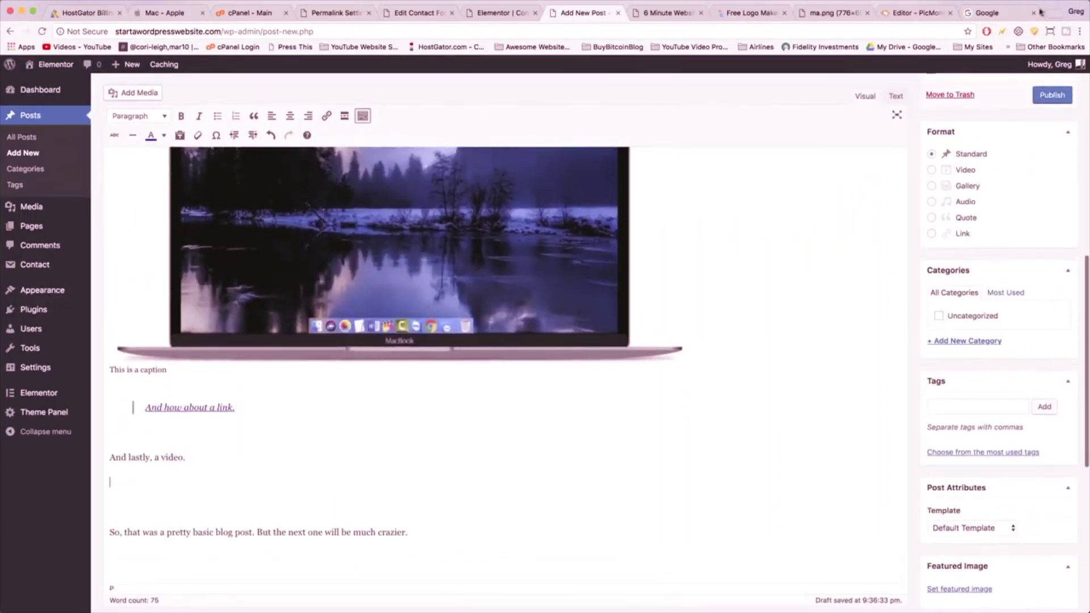
pyautogui.click(1000, 12)
# - Copy the share link and iframe embed code for 'How To Make a Website in 6 Minutes'
pyautogui.click(85, 47)
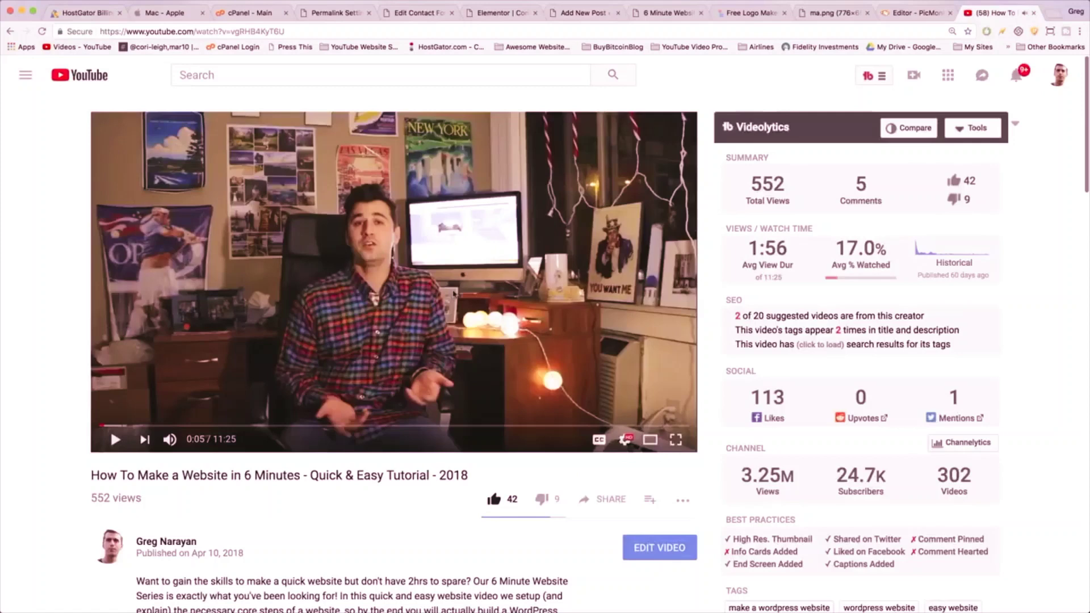
pyautogui.scroll(-3, 455, 293)
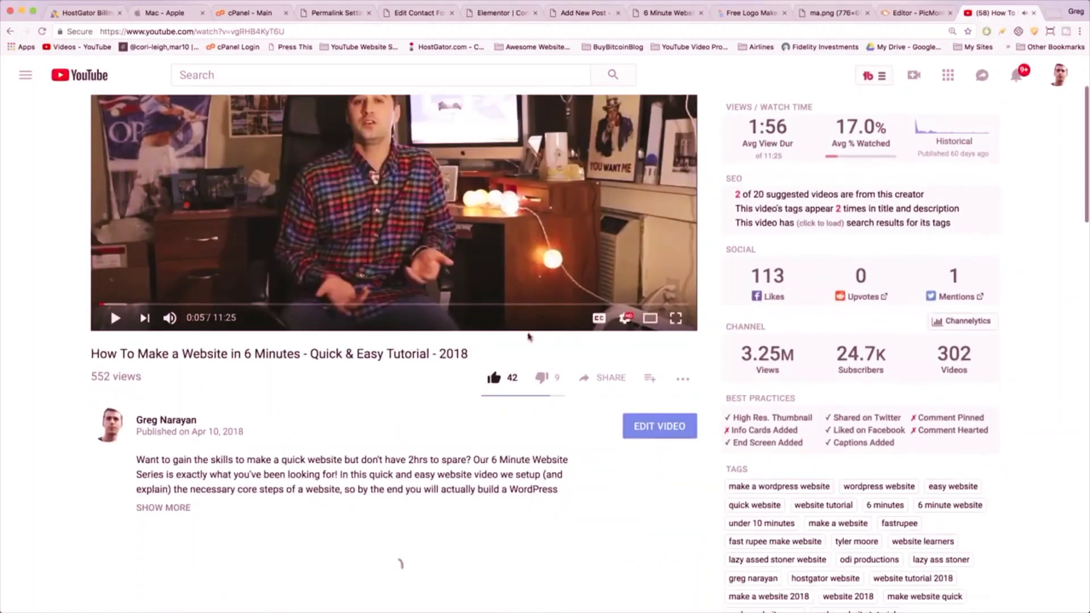
pyautogui.click(618, 374)
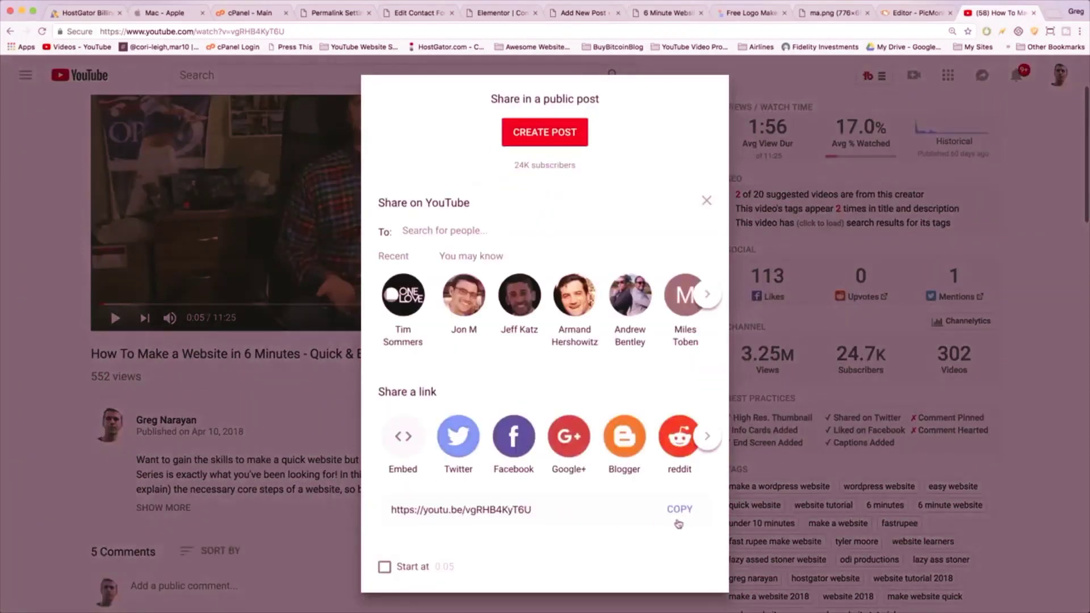
pyautogui.click(684, 513)
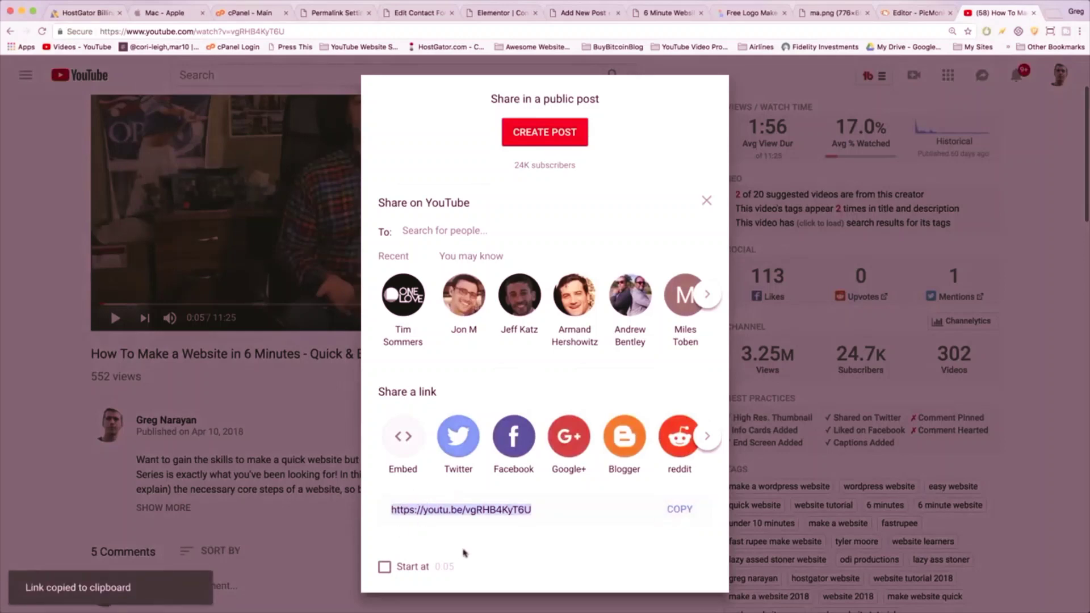
pyautogui.click(401, 441)
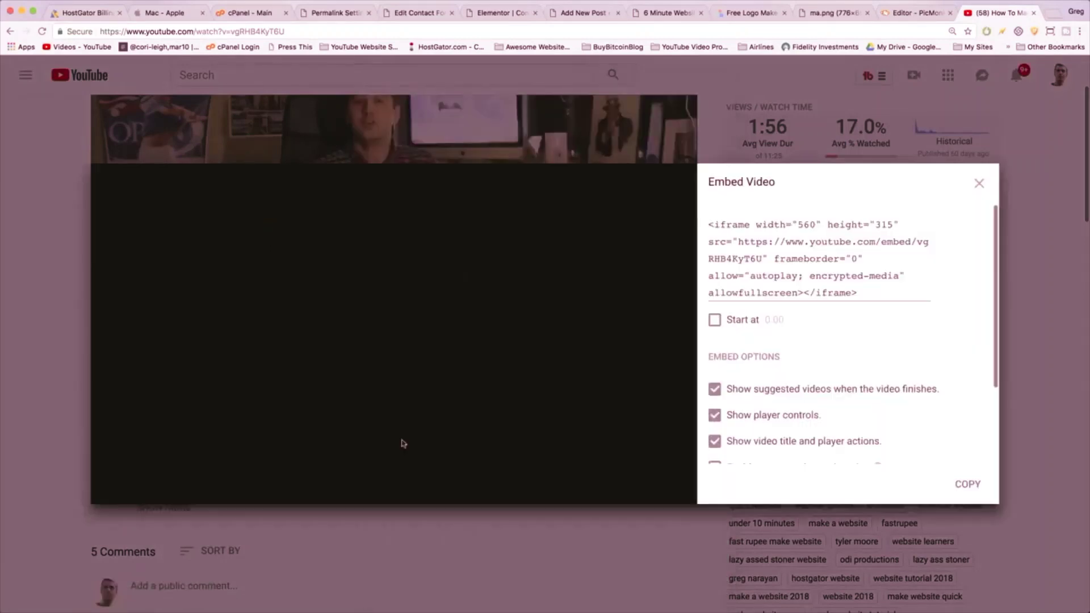
pyautogui.rightClick(746, 254)
pyautogui.click(764, 307)
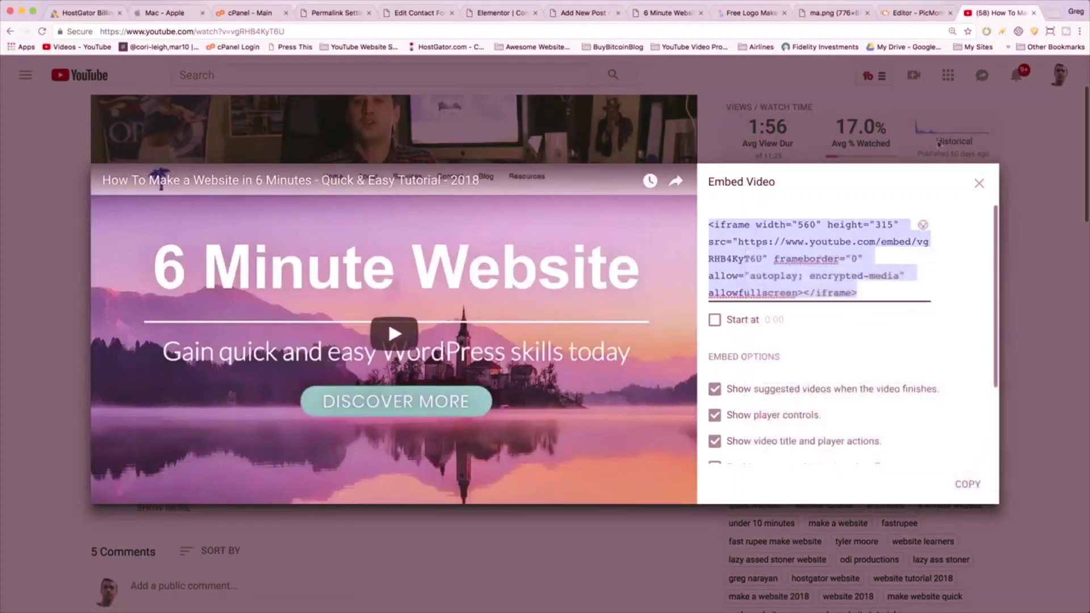
pyautogui.click(562, 13)
# - In the Text view, replace the two &nbsp; lines with the 6 Minute Website video iframe
pyautogui.click(894, 96)
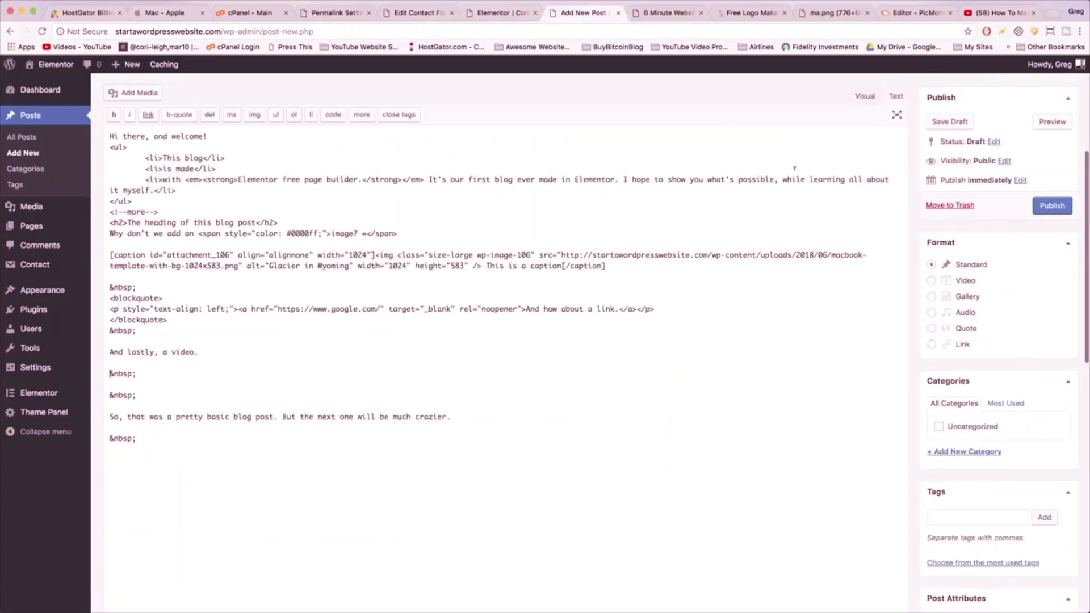
pyautogui.moveTo(136, 393); pyautogui.dragTo(108, 373)
pyautogui.rightClick(120, 373)
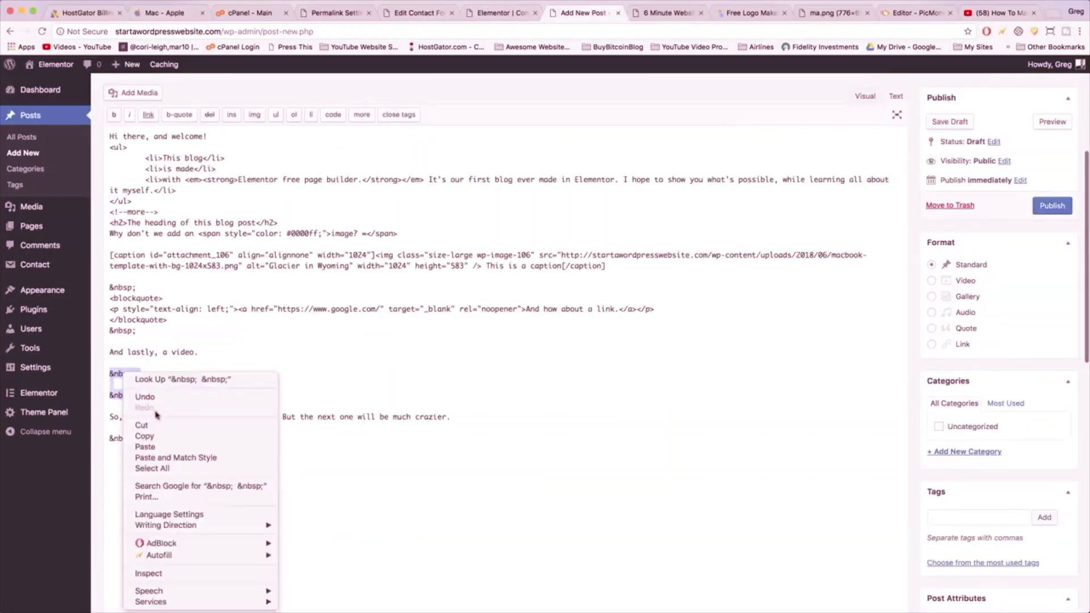
pyautogui.click(144, 446)
pyautogui.scroll(3, 638, 260)
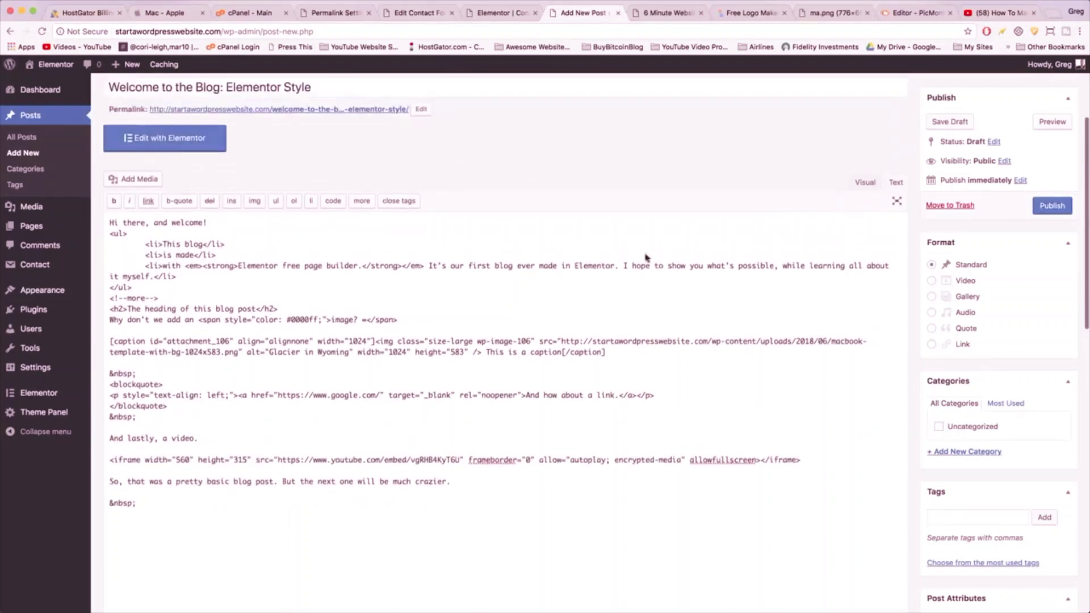
pyautogui.click(862, 182)
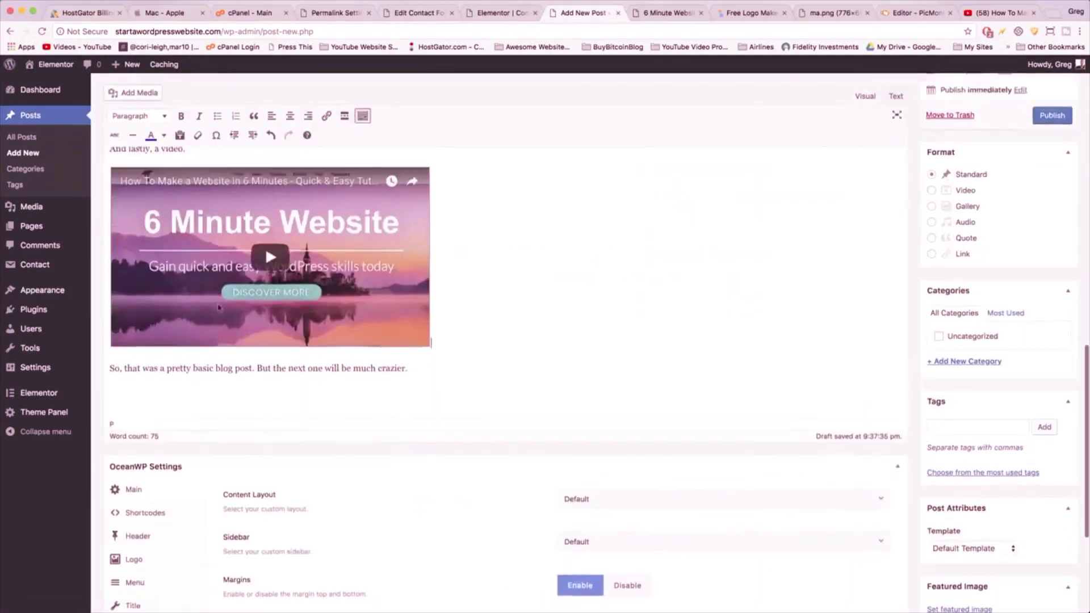
pyautogui.scroll(-2, 573, 367)
pyautogui.scroll(6, 573, 368)
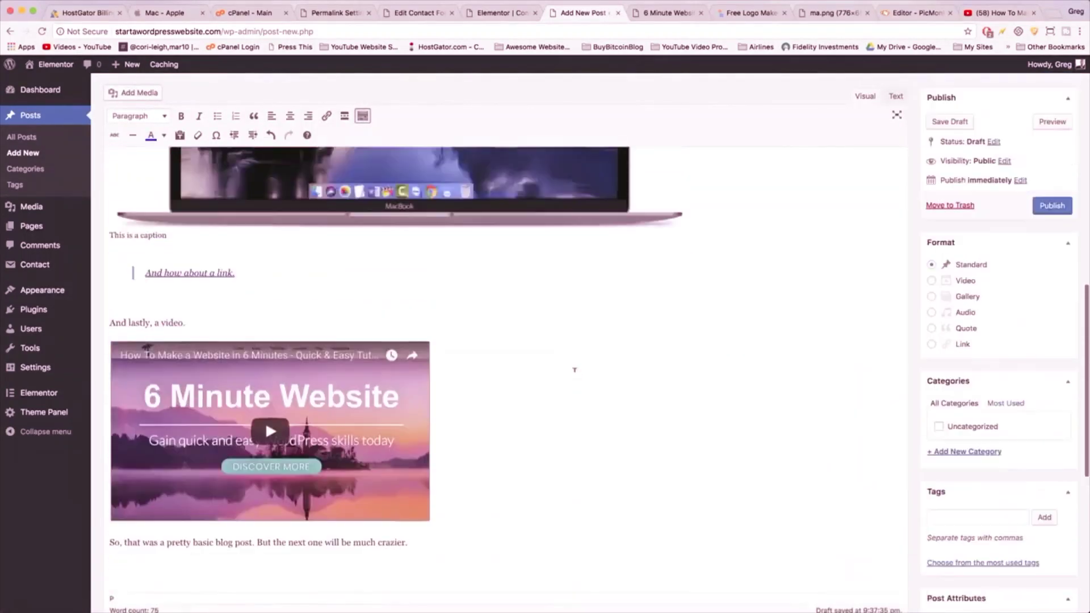
pyautogui.scroll(-3, 999, 472)
# - Add a new 'welcome' category to the post and type 'how to use elementor'
pyautogui.click(964, 382)
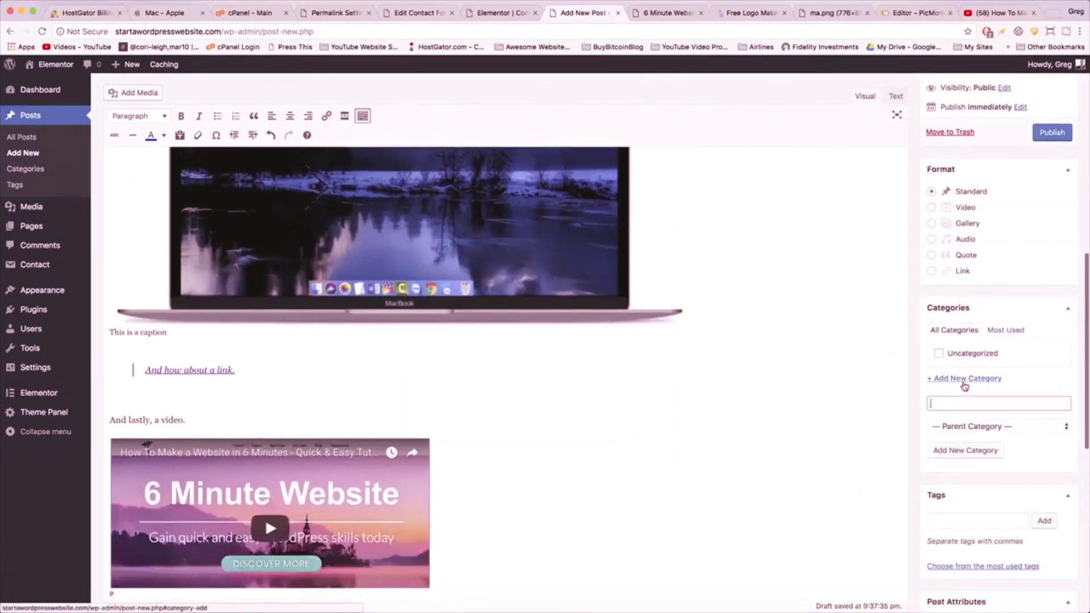
pyautogui.write('weicome')
pyautogui.click(976, 449)
pyautogui.write('how ')
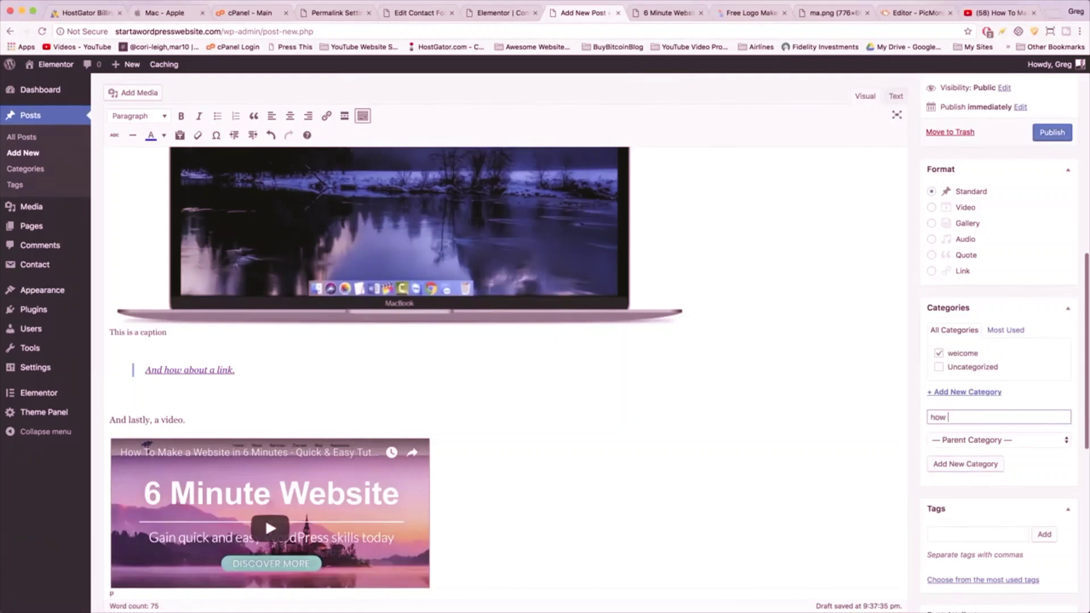
pyautogui.write('to use elementor')
pyautogui.scroll(-3, 951, 164)
pyautogui.scroll(3, 986, 238)
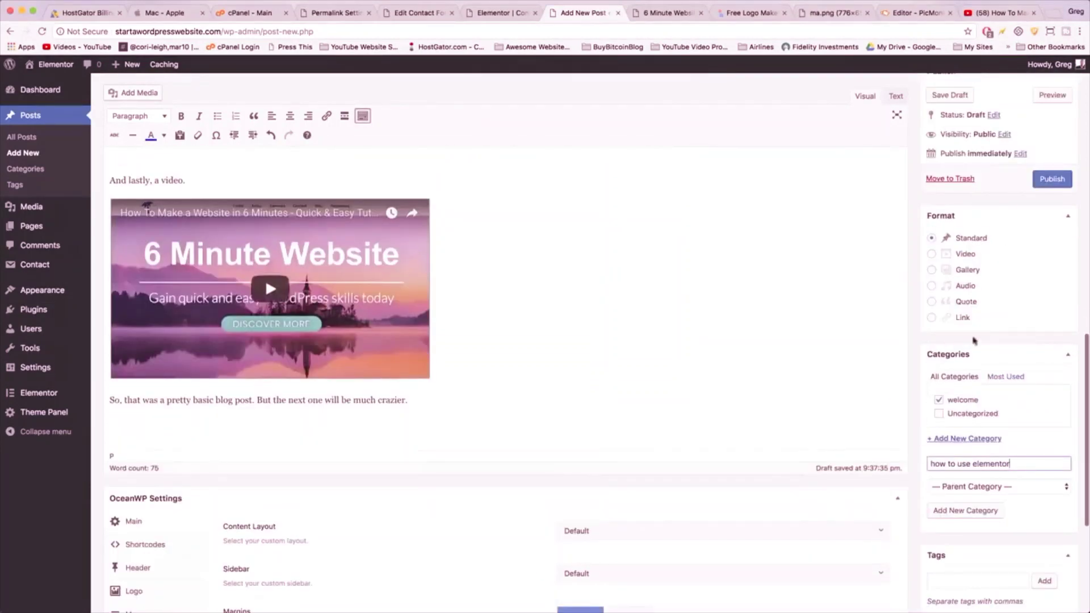
pyautogui.scroll(-5, 265, 233)
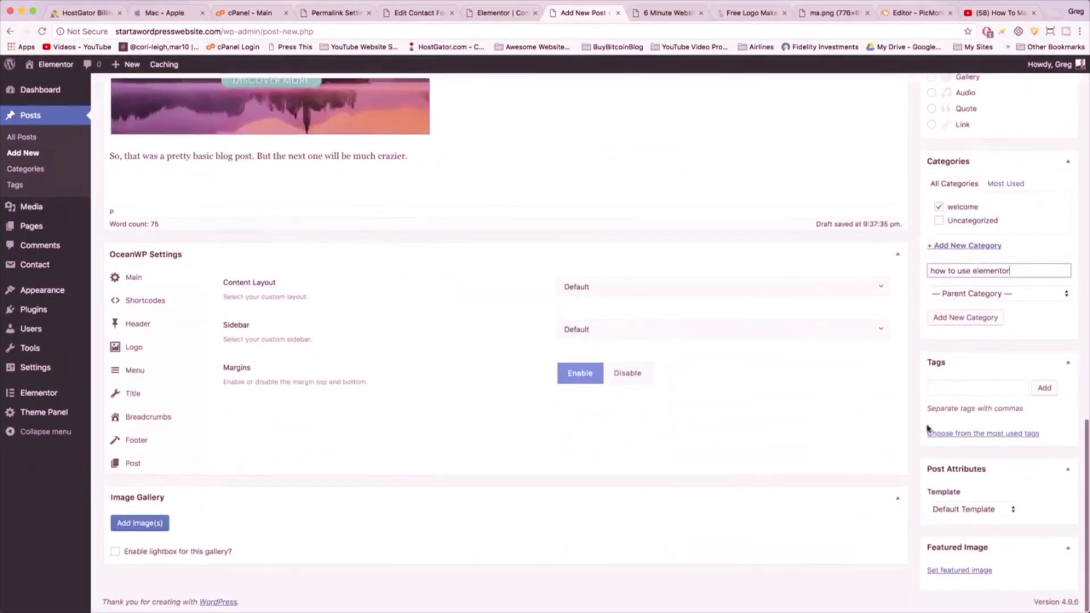
# - Set the dog-in-a-car photo from the Media Library as the featured image
pyautogui.click(975, 570)
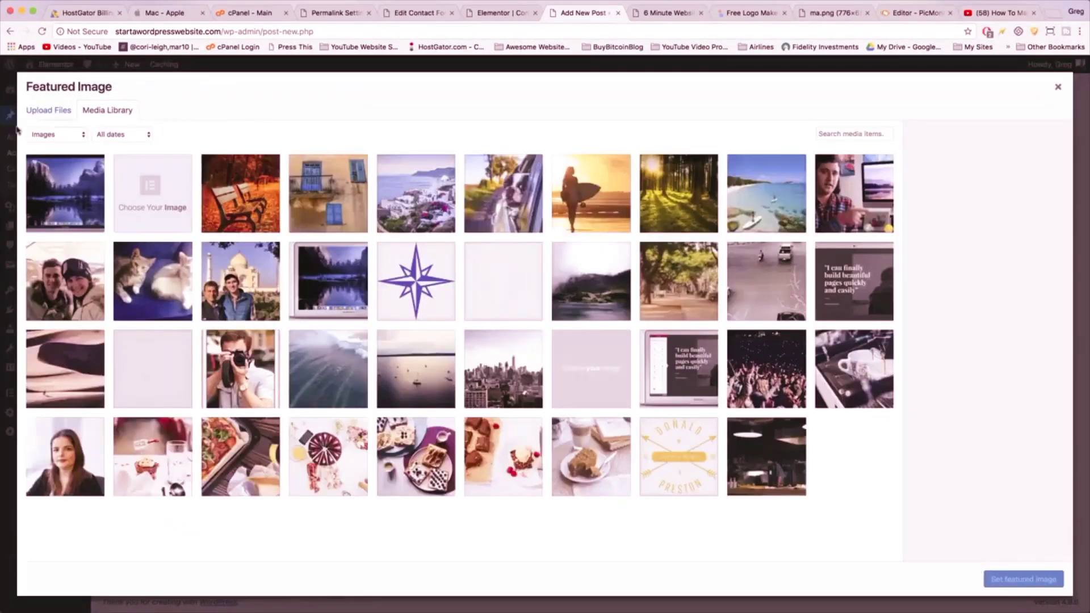
pyautogui.click(438, 198)
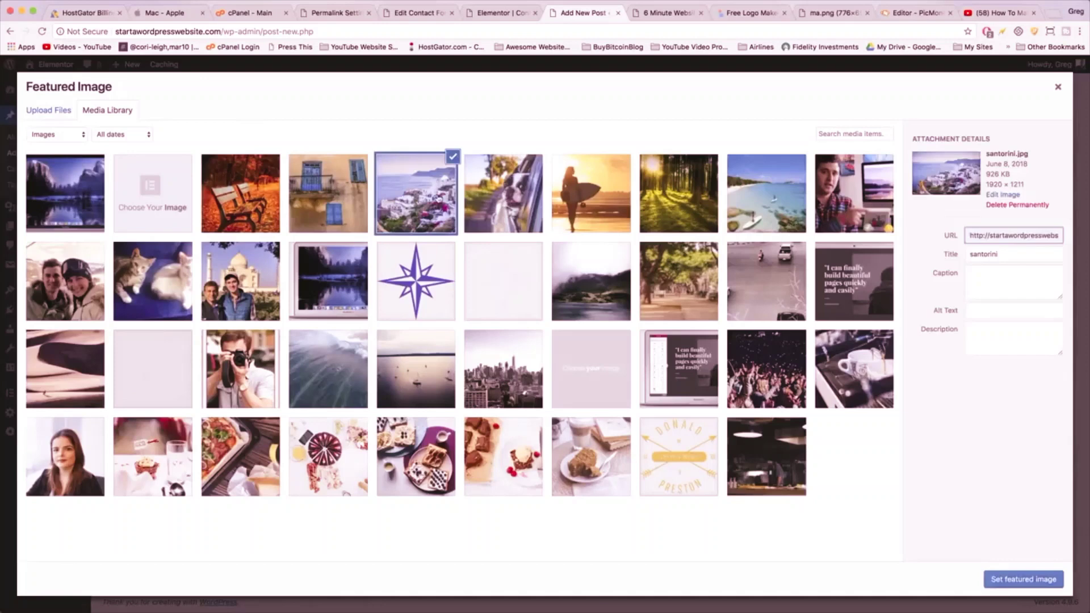
pyautogui.click(491, 206)
pyautogui.click(1022, 579)
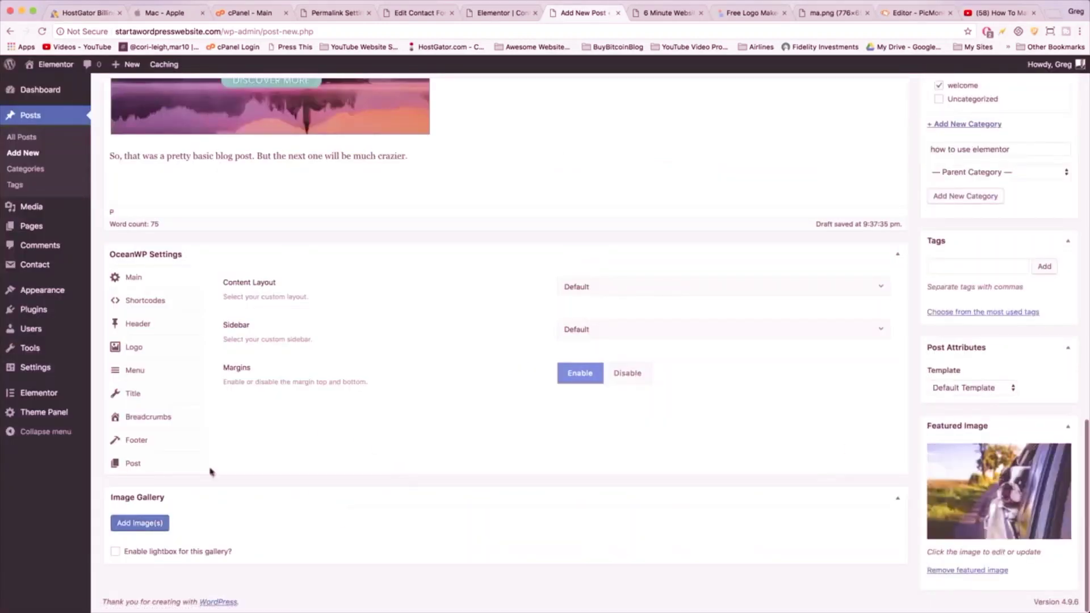
# - Publish the post
pyautogui.scroll(15, 568, 542)
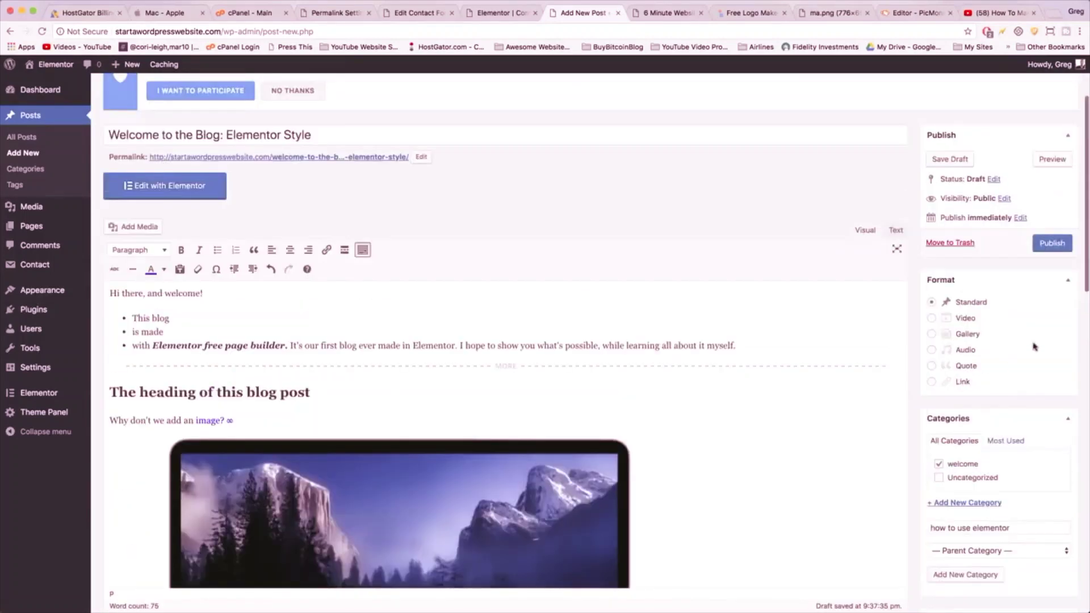
pyautogui.click(1057, 248)
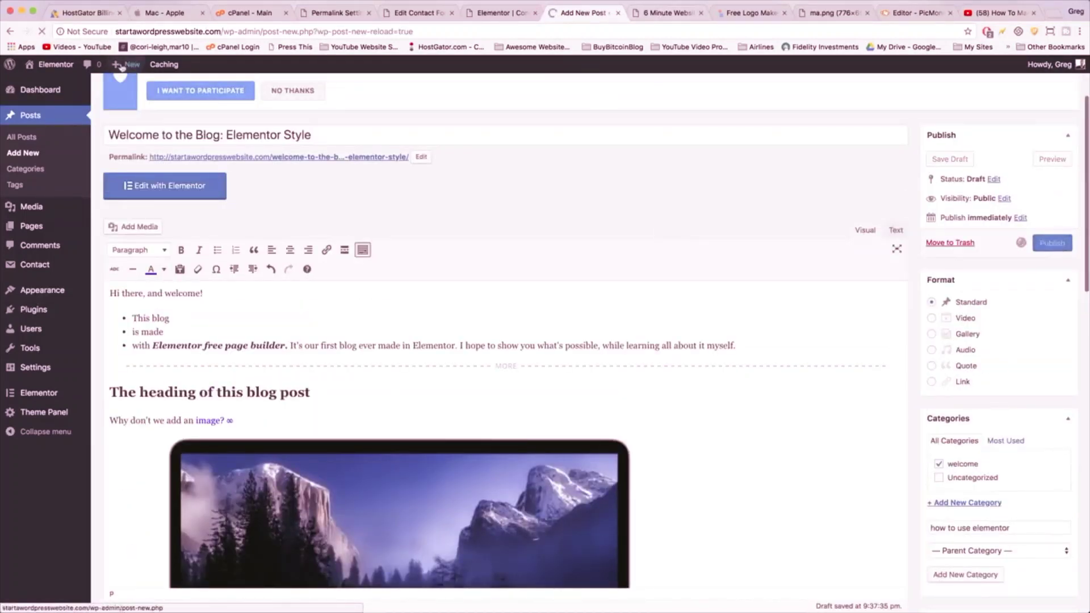
pyautogui.moveTo(123, 67)
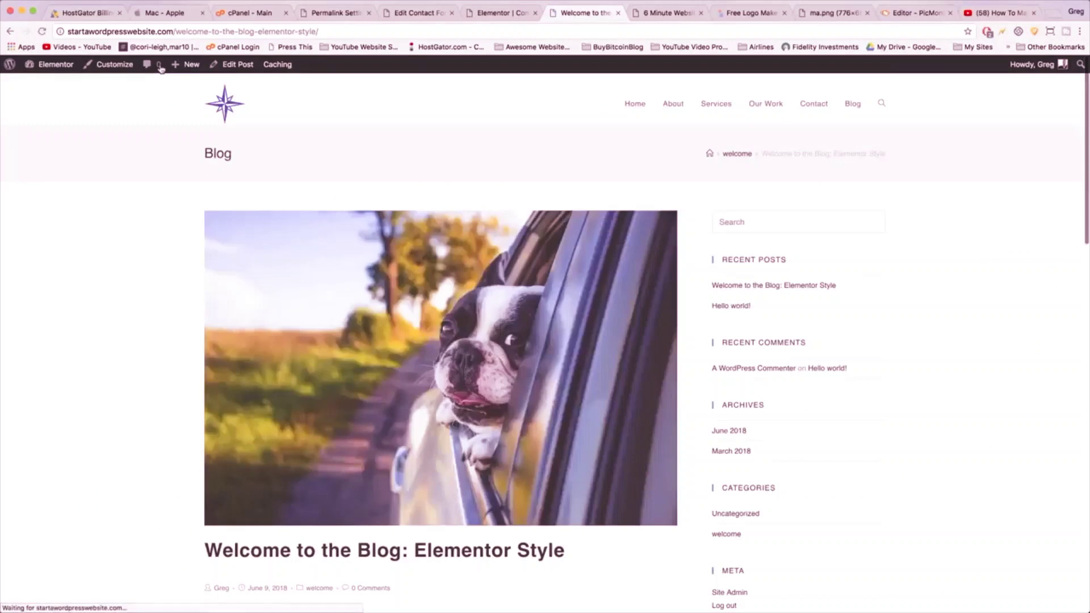
pyautogui.scroll(-7, 382, 260)
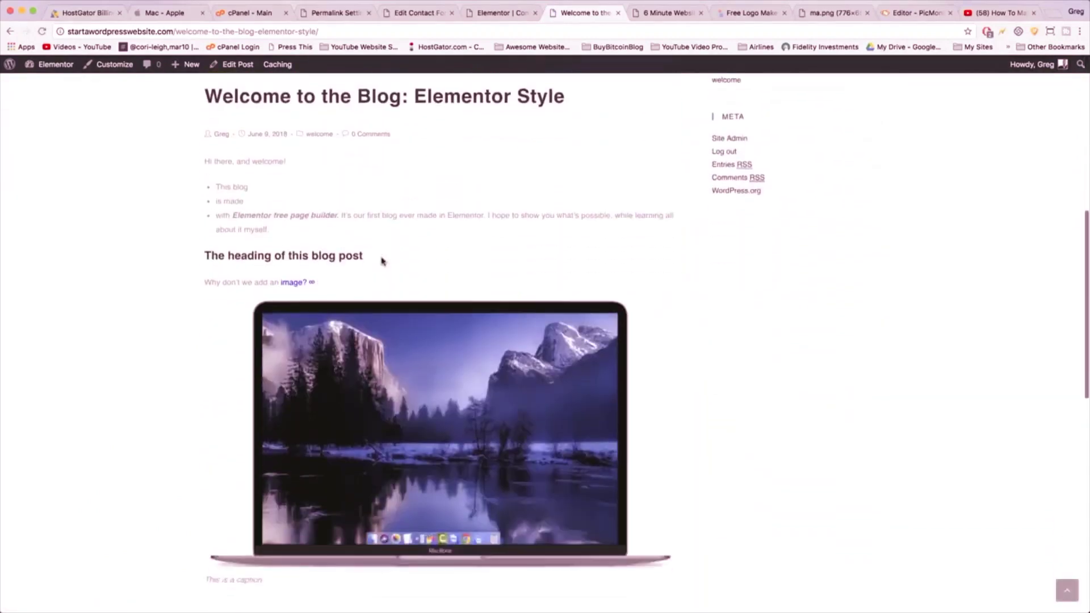
pyautogui.scroll(3, 412, 380)
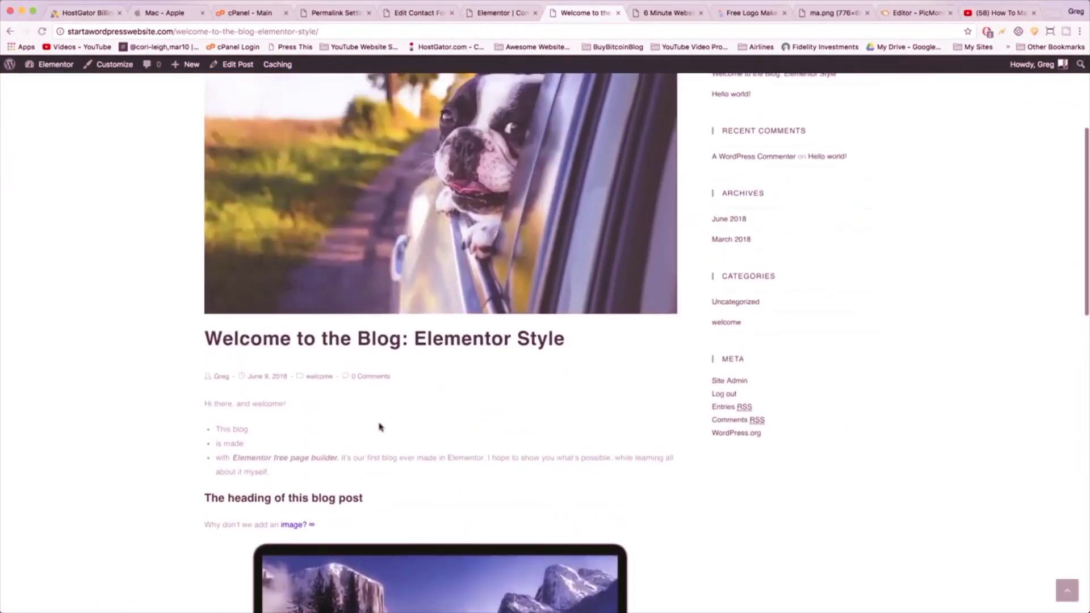
pyautogui.scroll(-15, 380, 427)
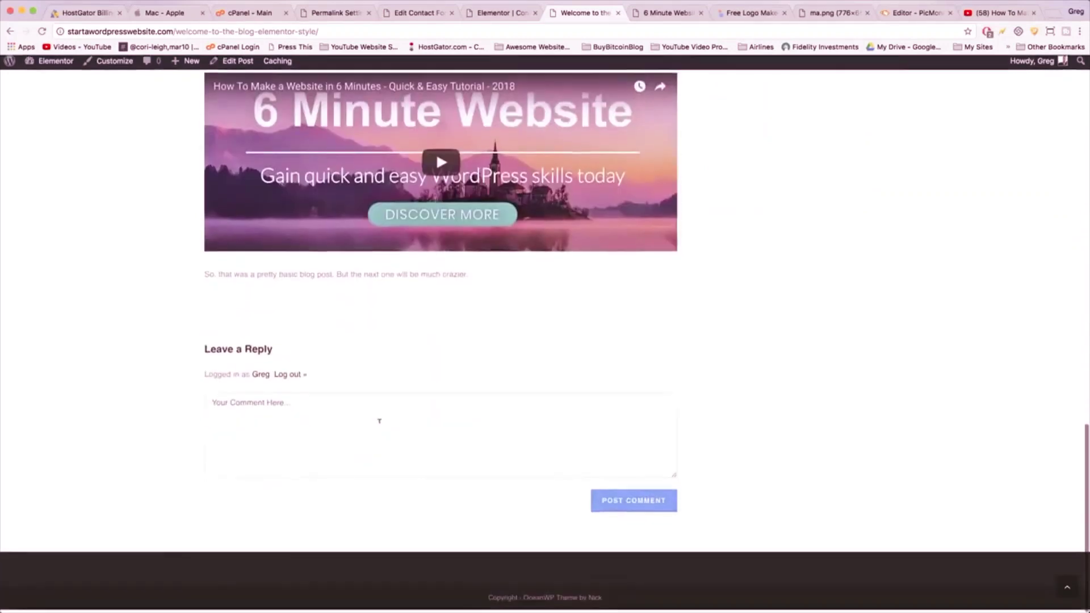
pyautogui.scroll(6, 379, 420)
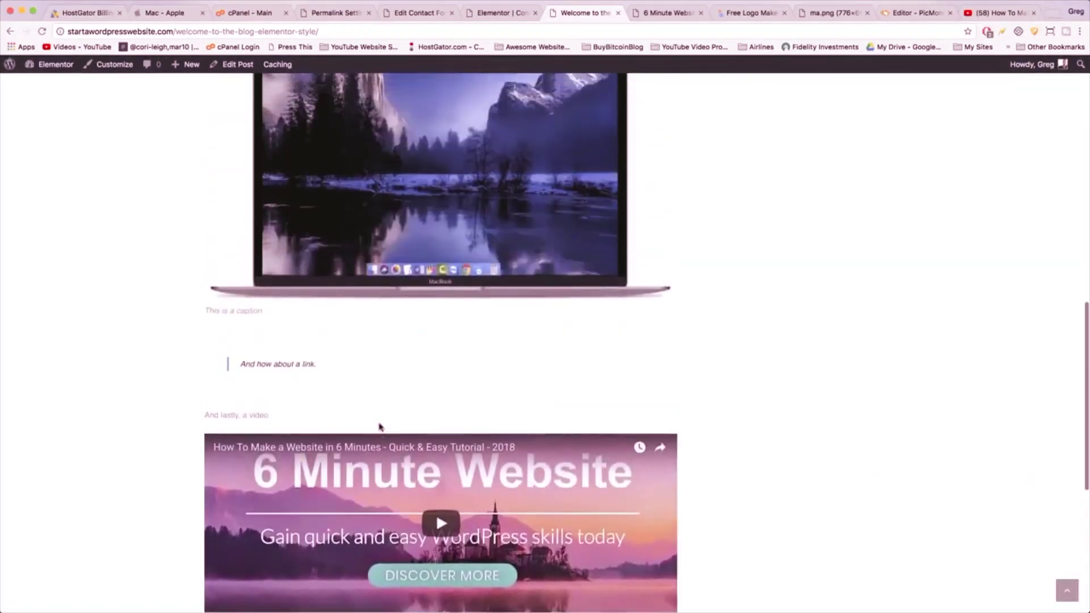
pyautogui.scroll(12, 380, 427)
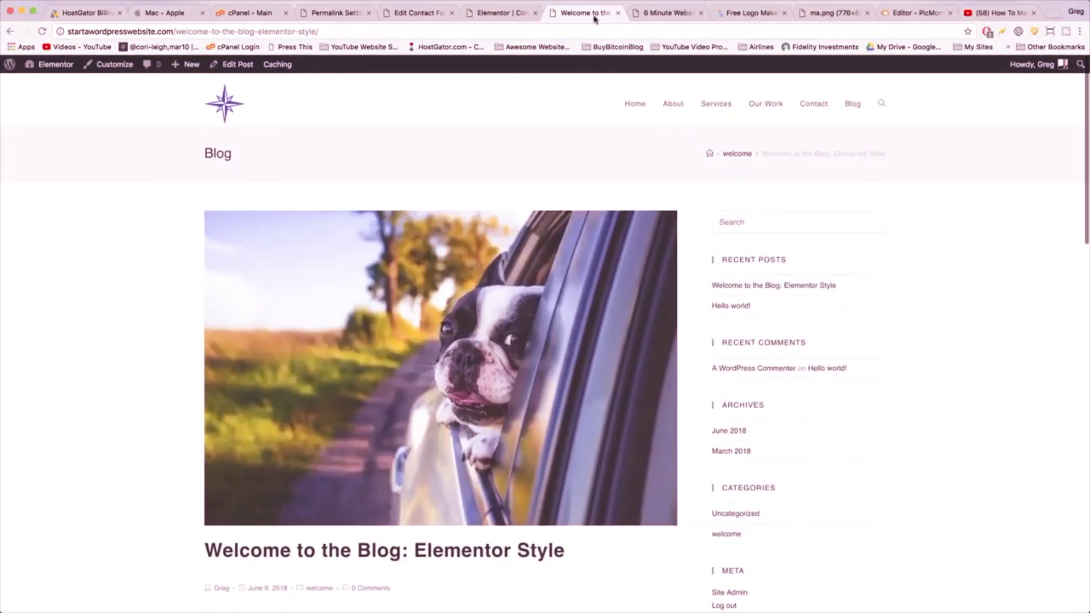
# - Google 'facebook page plugin' in a new tab and open the Page Plugin documentation
pyautogui.click(1051, 16)
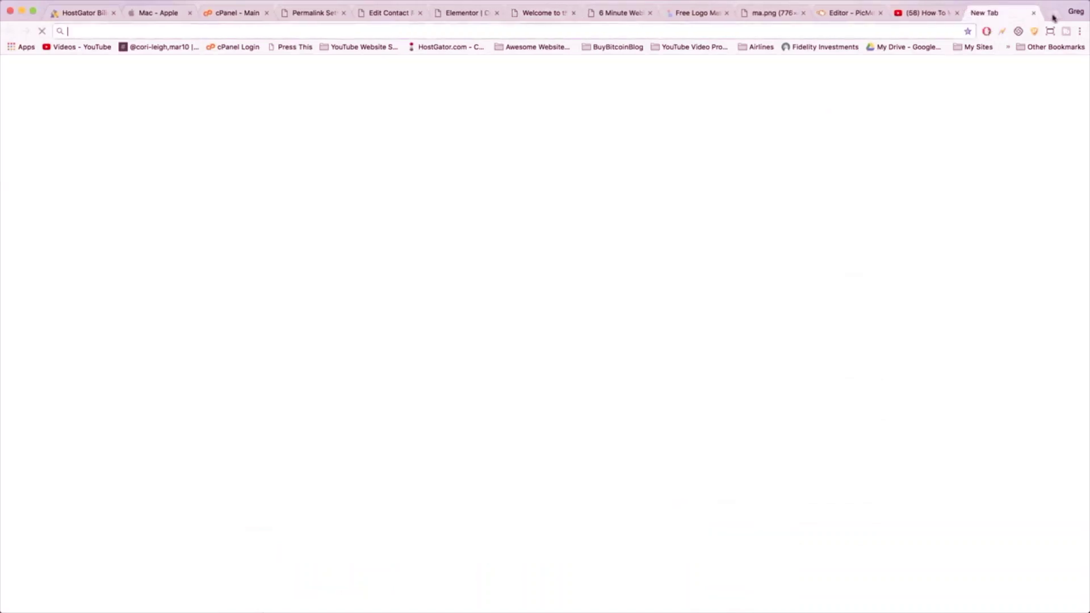
pyautogui.write('faceb')
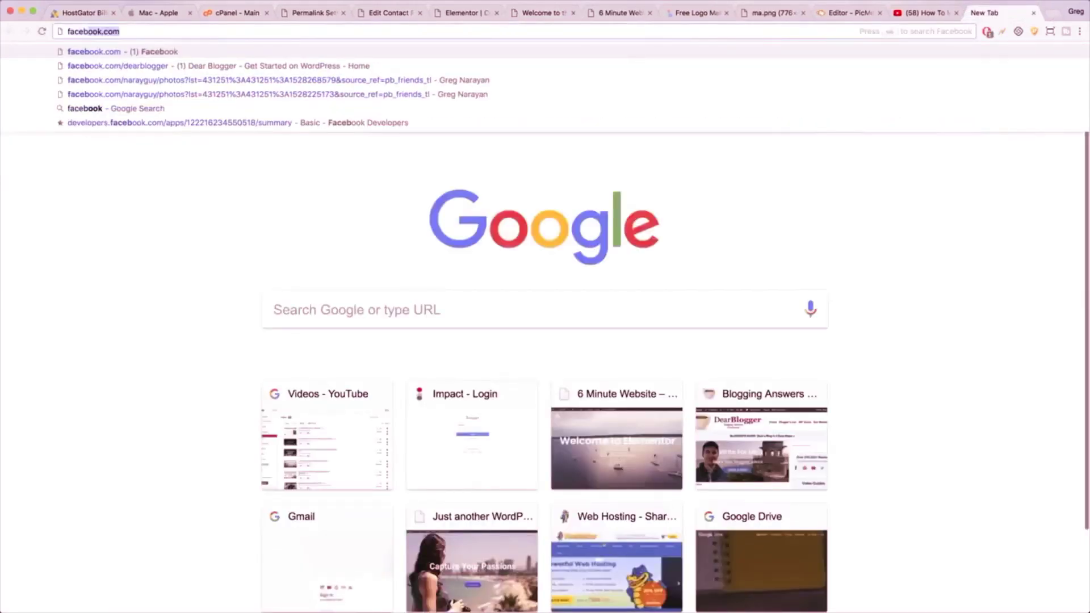
pyautogui.write('ook page plu')
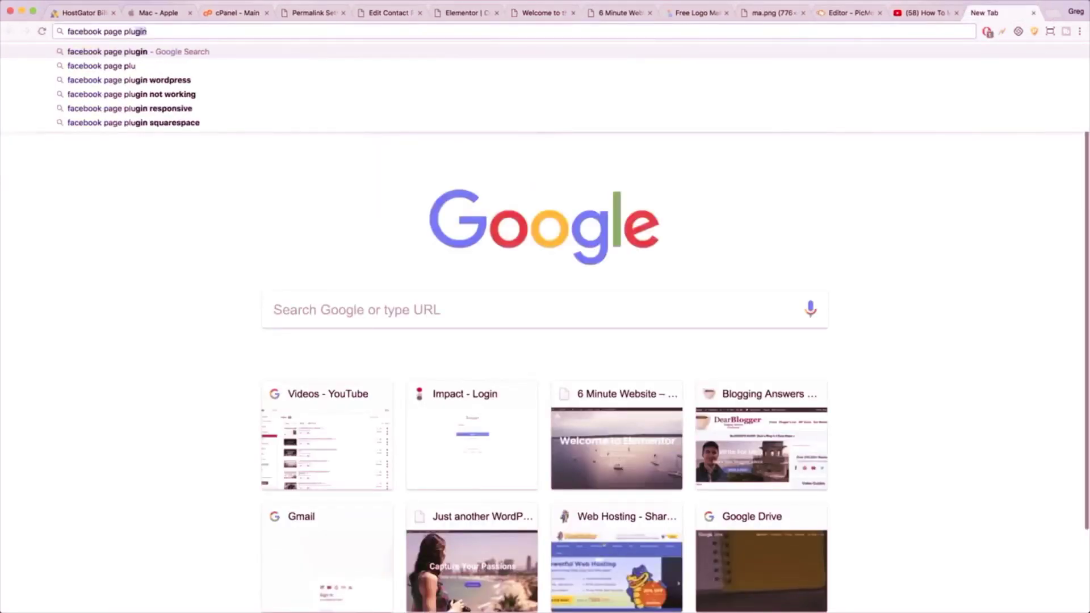
pyautogui.write('gin')
pyautogui.press('Return')
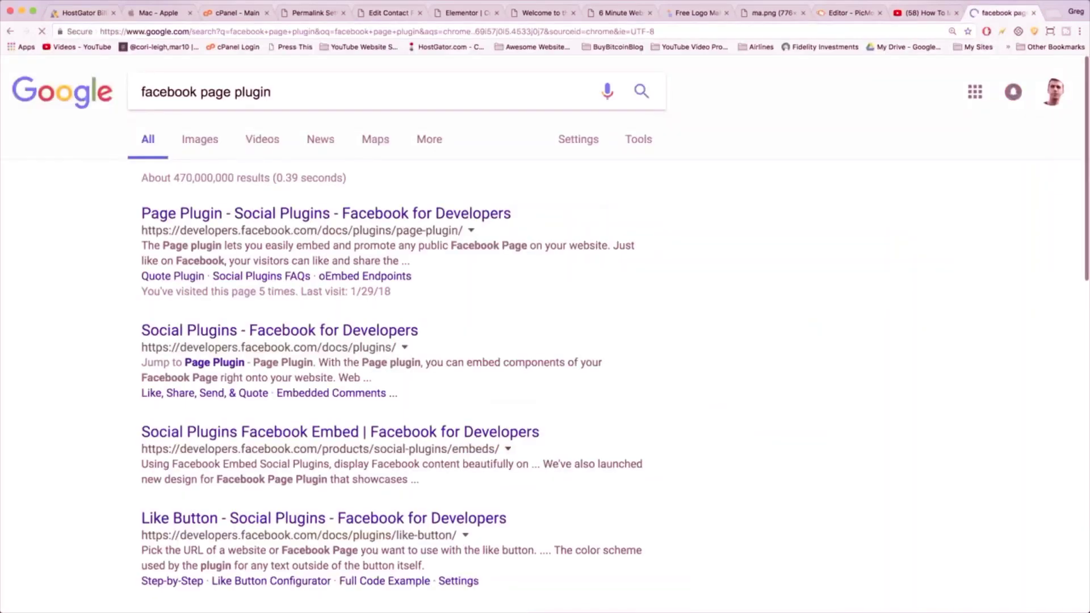
pyautogui.click(461, 213)
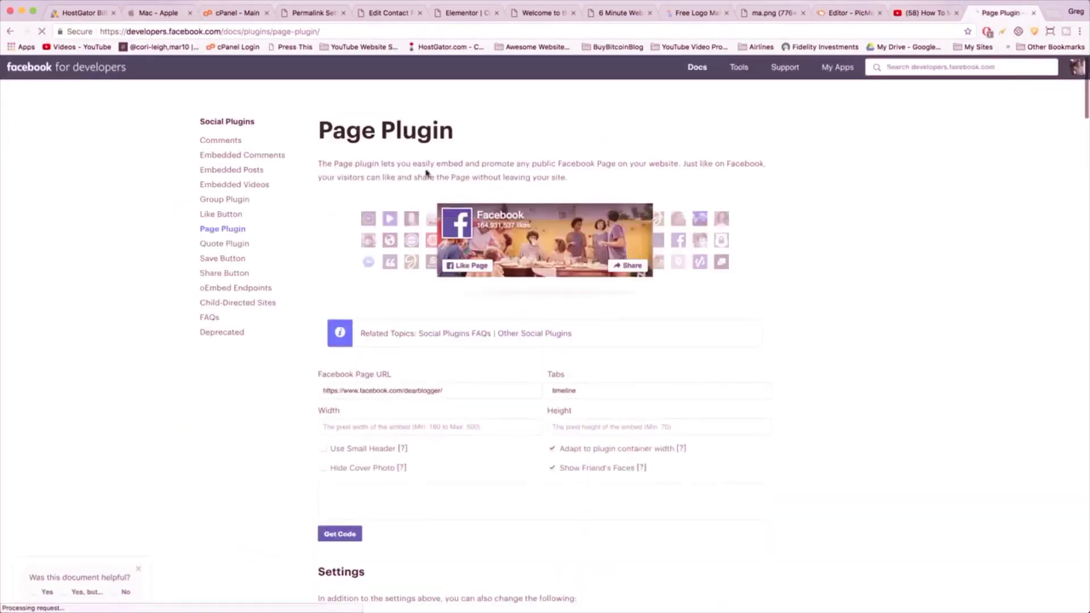
# - Enable Use Small Header and Hide Cover Photo in the Page Plugin settings
pyautogui.scroll(-4, 398, 281)
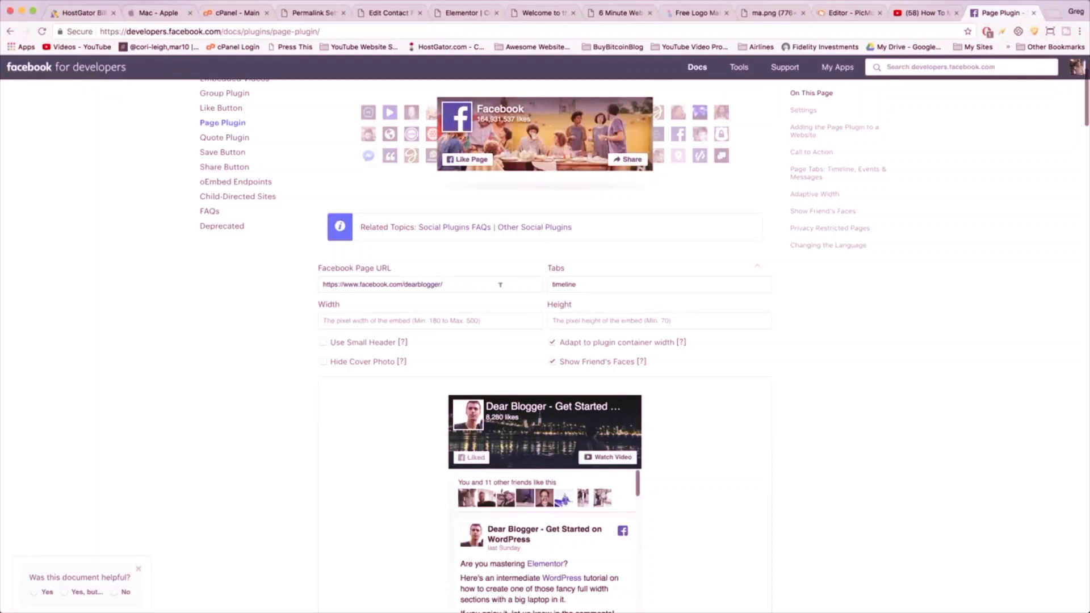
pyautogui.click(477, 319)
pyautogui.scroll(-1, 590, 278)
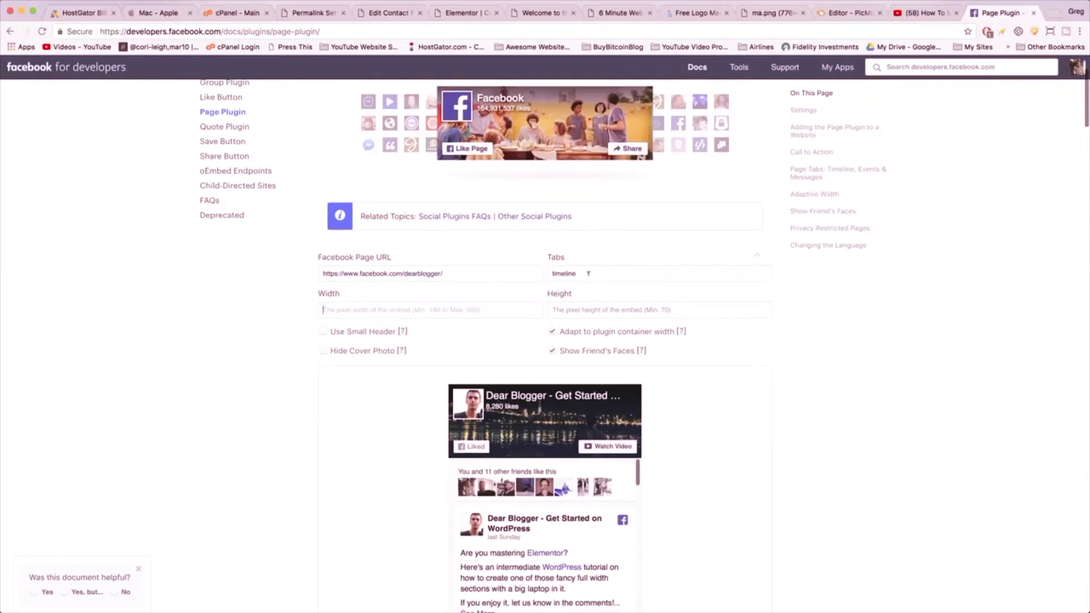
pyautogui.scroll(-3, 568, 312)
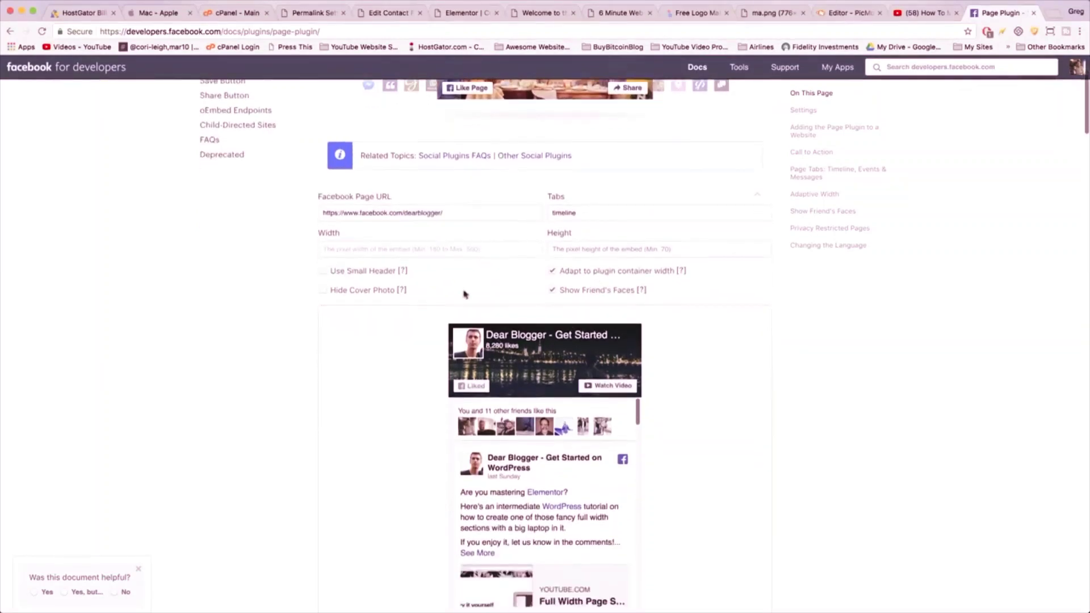
pyautogui.click(374, 272)
pyautogui.click(366, 291)
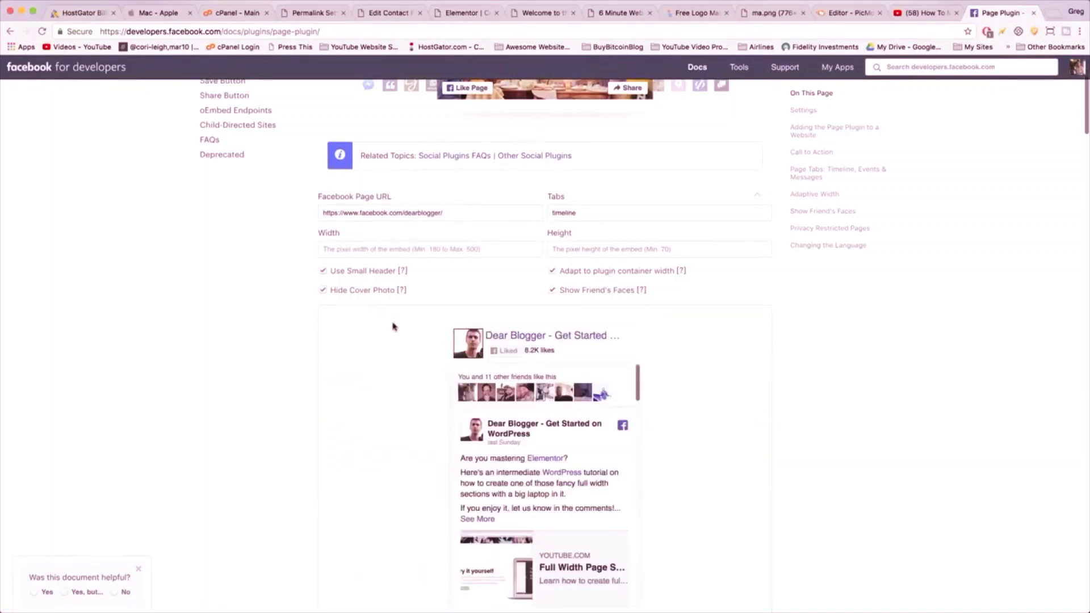
pyautogui.scroll(-10, 397, 335)
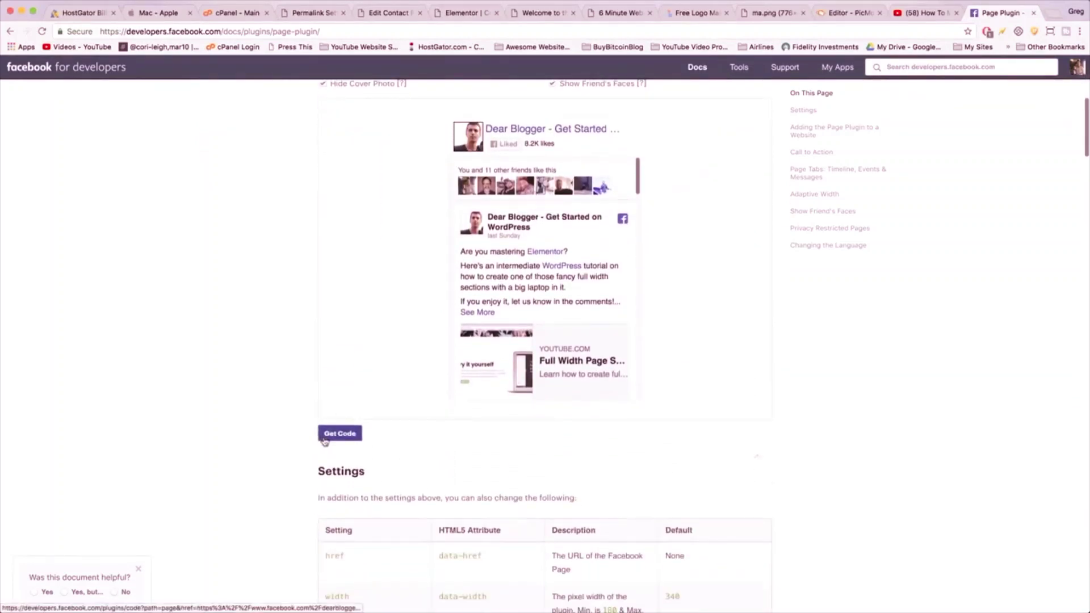
# - Generate the plugin code and copy the Step 3 embed code
pyautogui.click(324, 439)
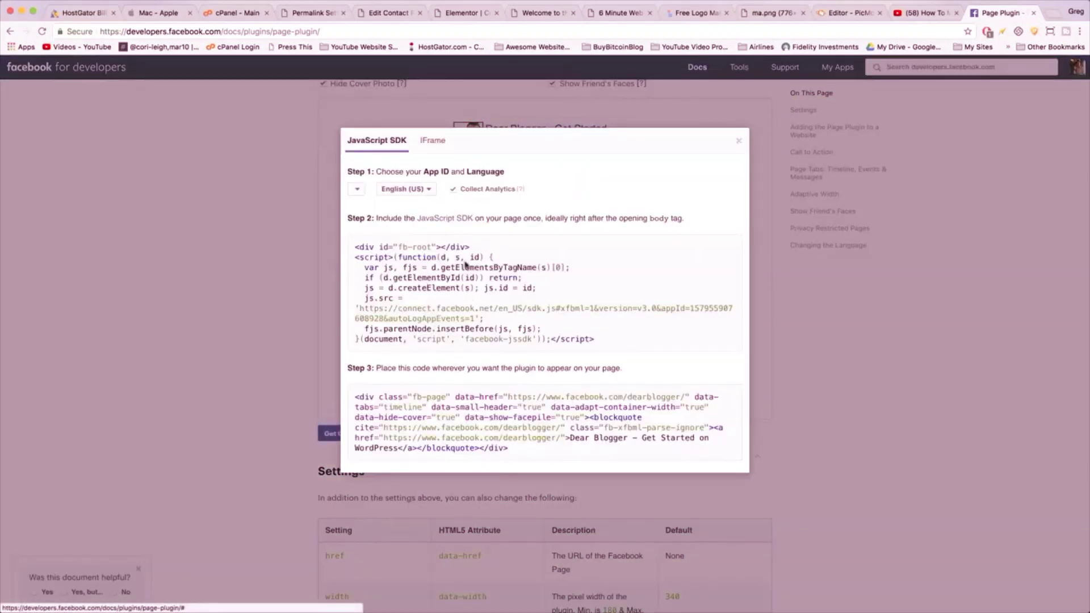
pyautogui.click(453, 425)
pyautogui.press('super+c')
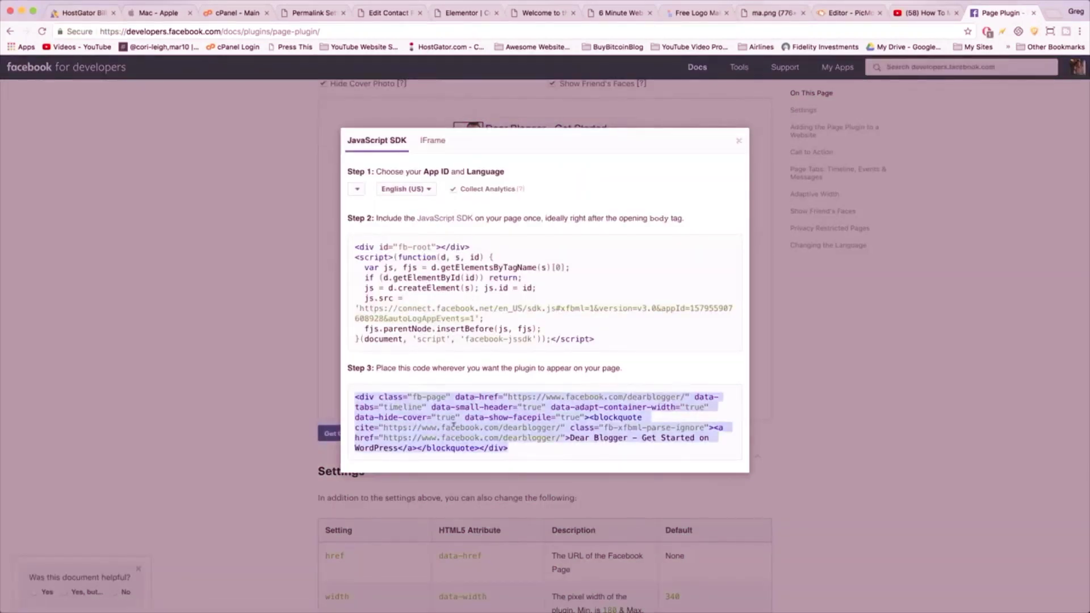
pyautogui.rightClick(453, 425)
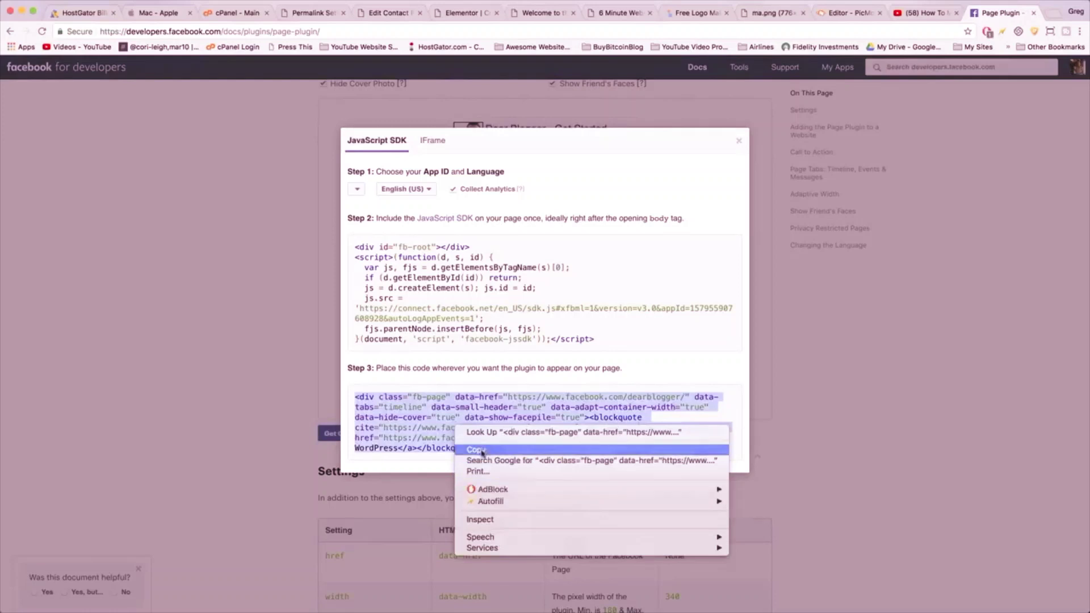
pyautogui.click(477, 450)
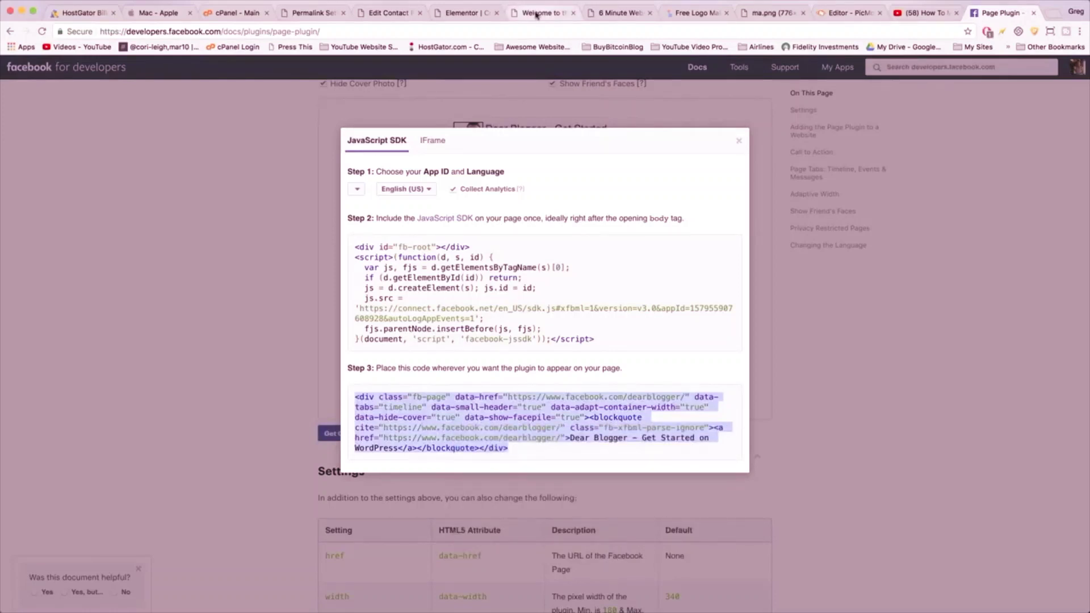
pyautogui.click(537, 14)
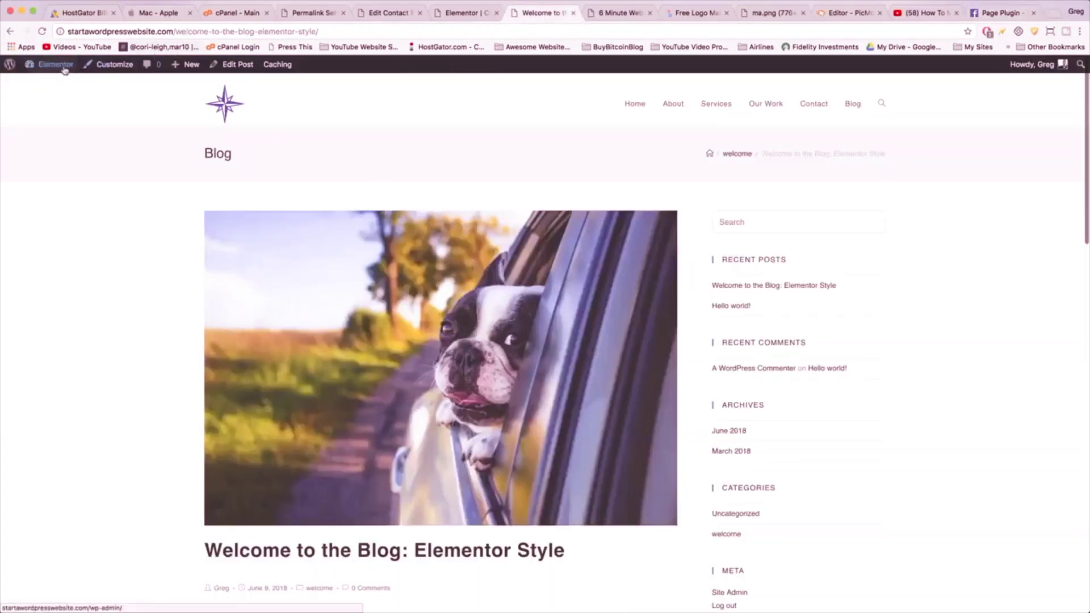
# - On the Widgets page, expand Archives and add a Text widget to the Default Sidebar
pyautogui.moveTo(37, 67)
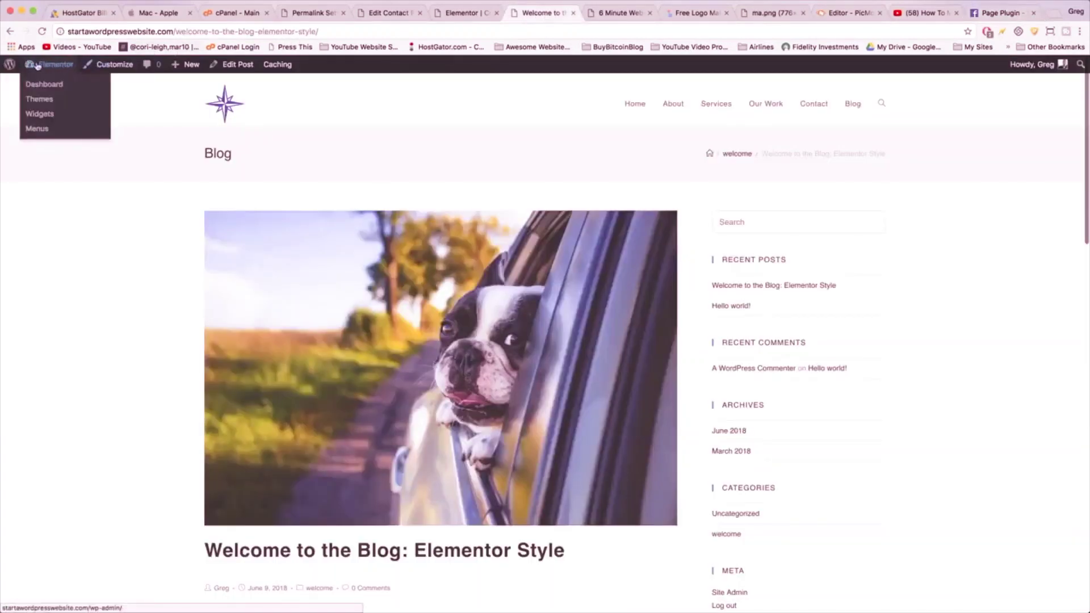
pyautogui.click(45, 114)
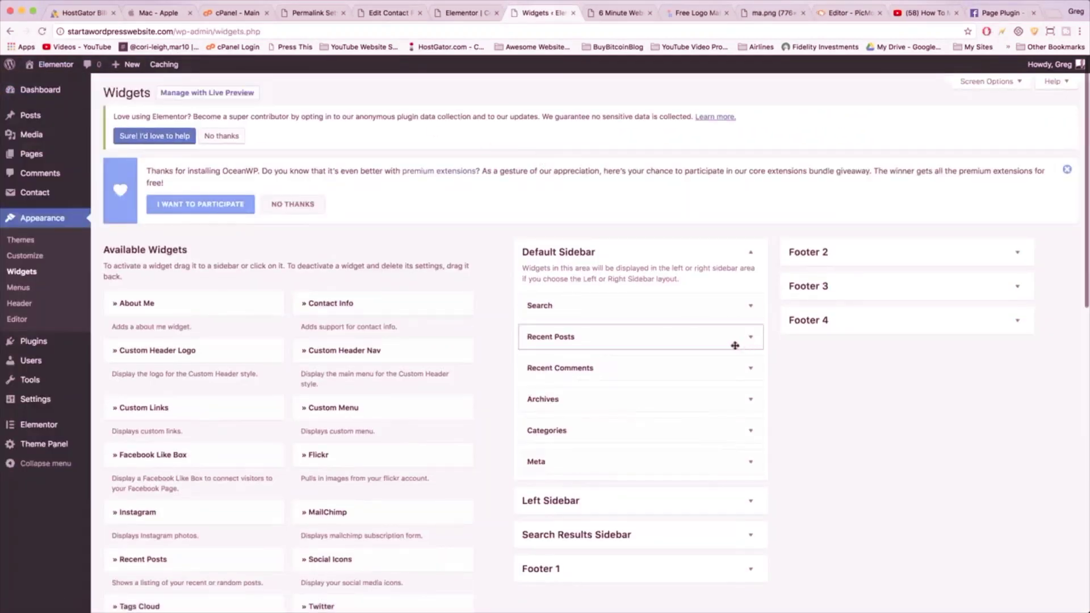
pyautogui.click(753, 402)
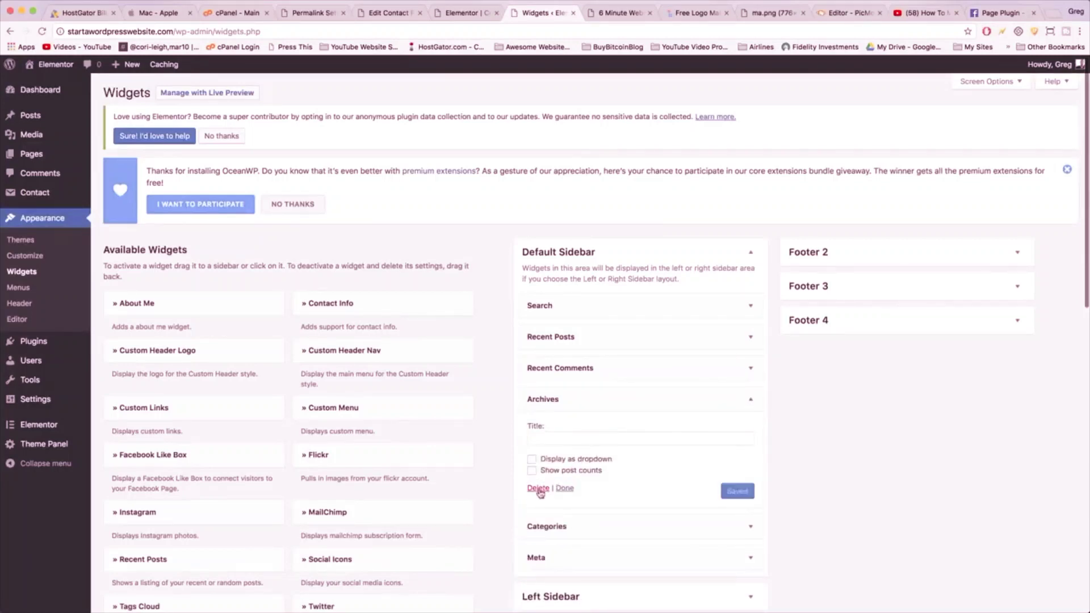
pyautogui.scroll(-10, 477, 436)
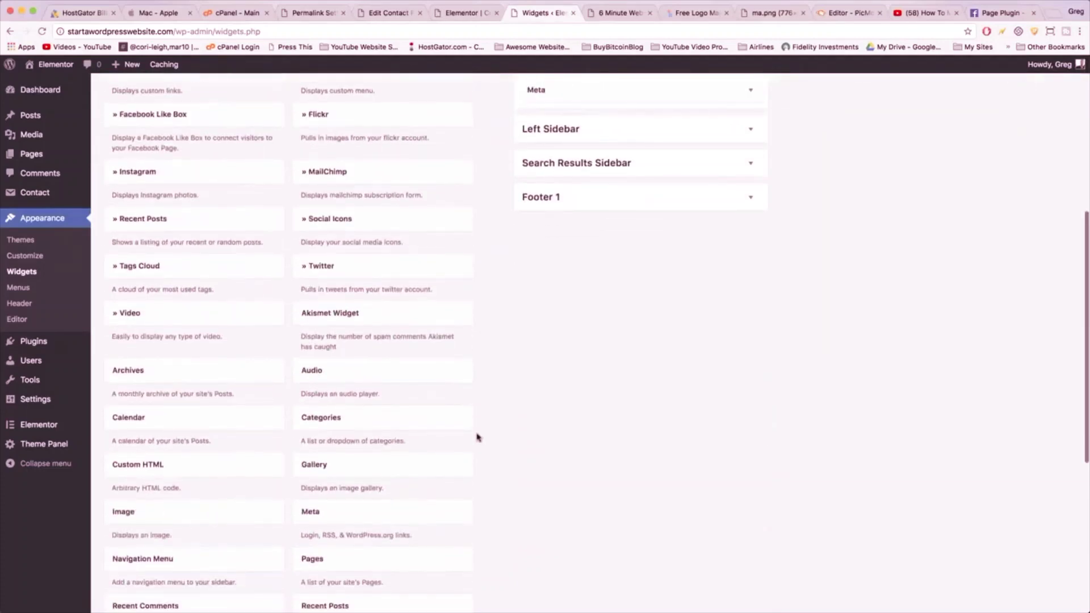
pyautogui.scroll(-2, 476, 437)
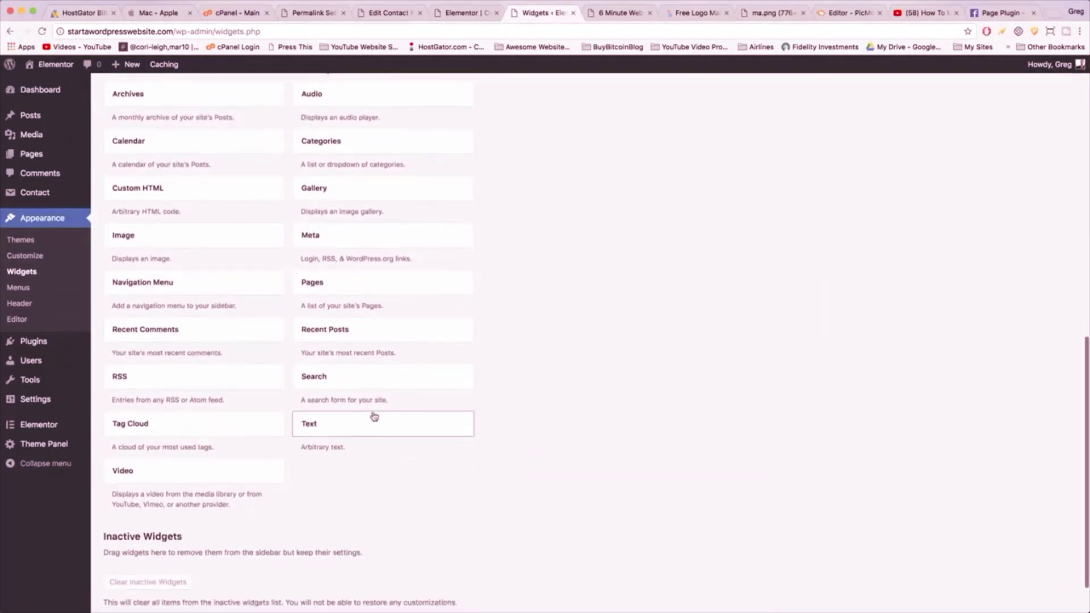
pyautogui.click(350, 436)
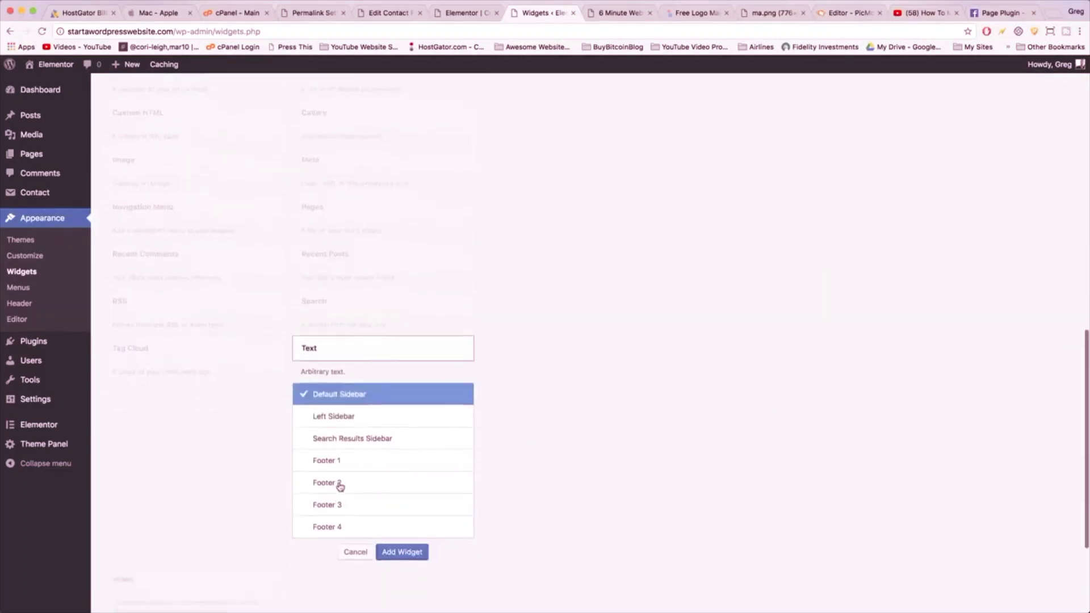
pyautogui.scroll(-2, 340, 487)
pyautogui.click(390, 517)
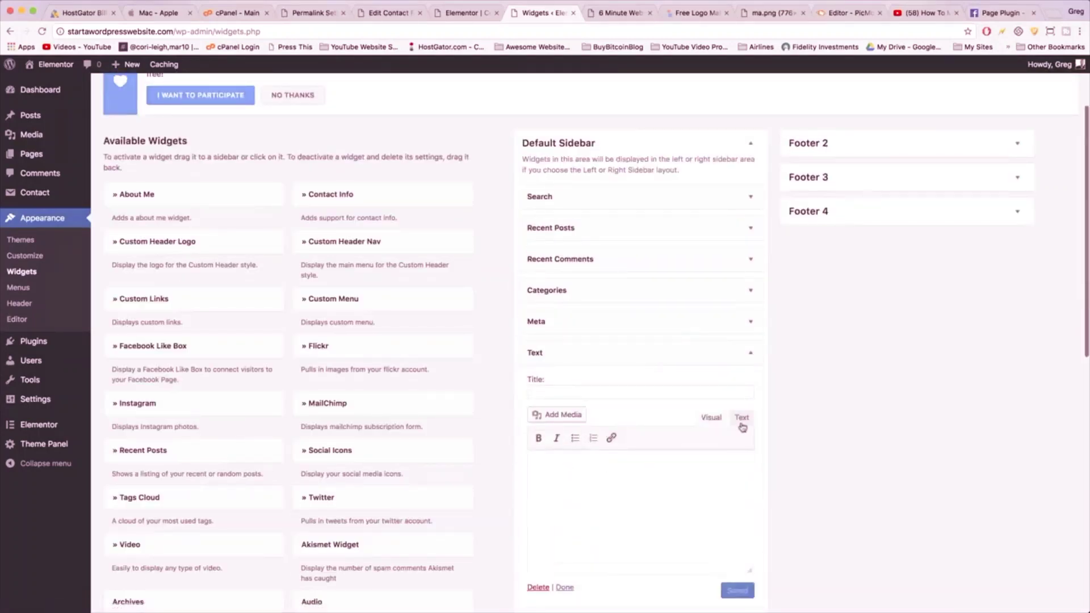
# - Paste the Facebook embed code into the Text widget, title it 'Add on us Facebook', and save
pyautogui.click(742, 425)
pyautogui.click(711, 533)
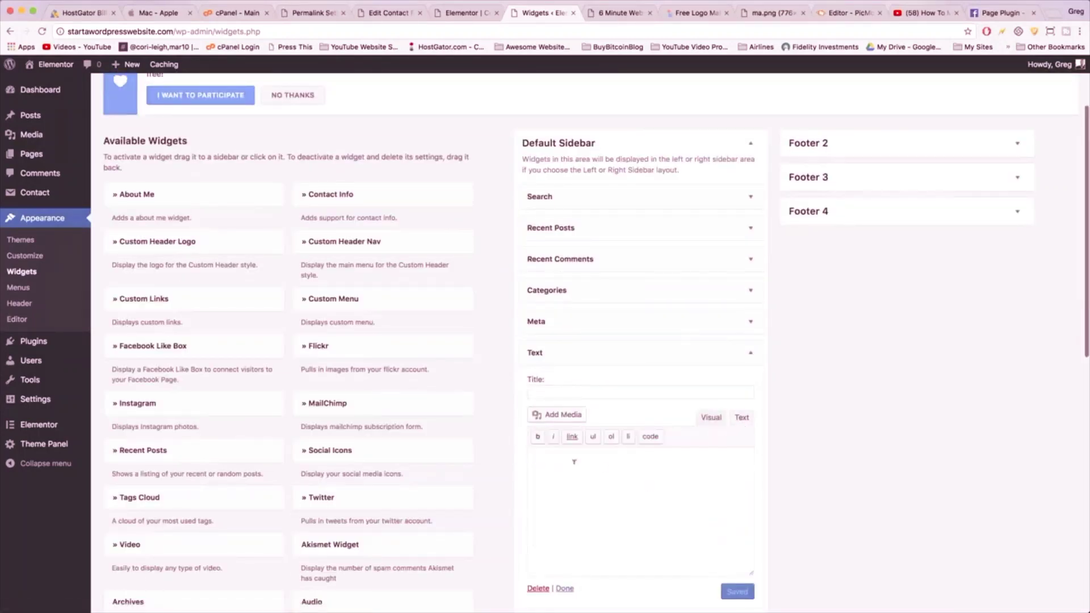
pyautogui.rightClick(577, 468)
pyautogui.click(599, 520)
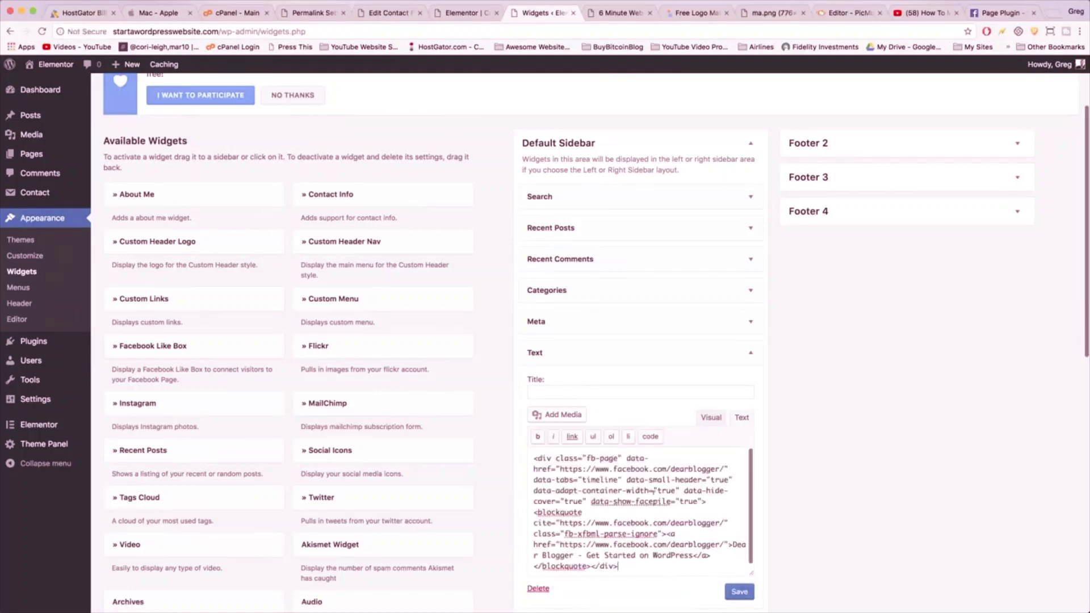
pyautogui.click(575, 392)
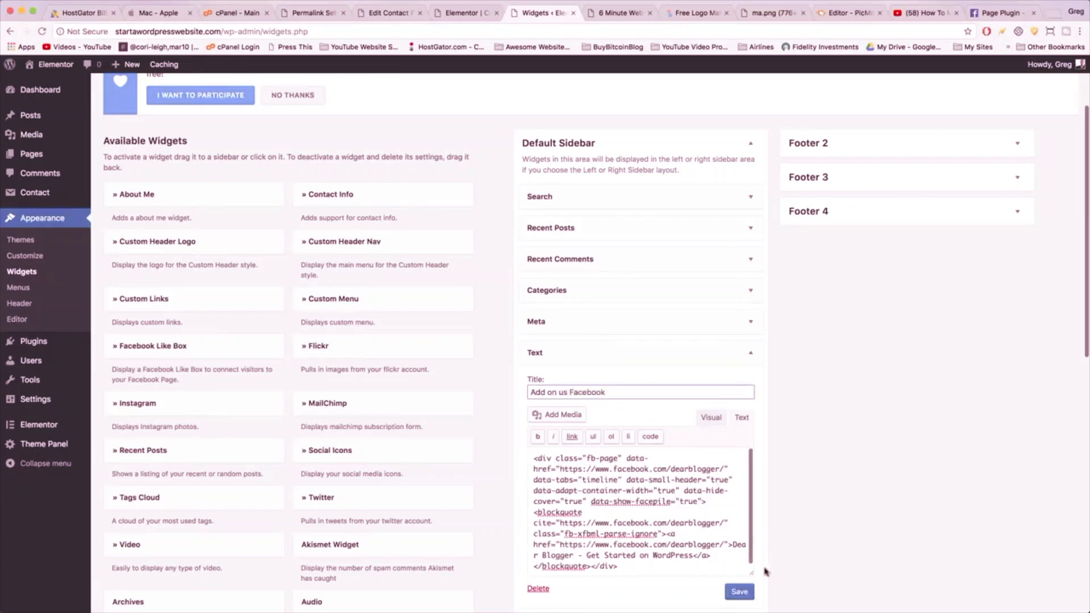
pyautogui.click(739, 591)
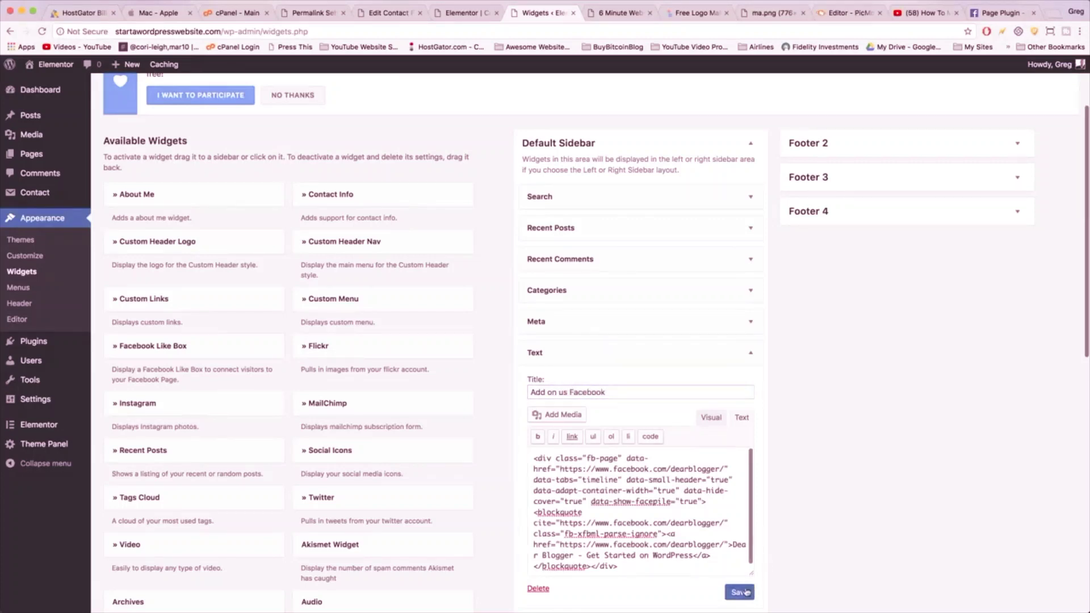
# - View the live Blog page to check the new sidebar widget
pyautogui.click(52, 72)
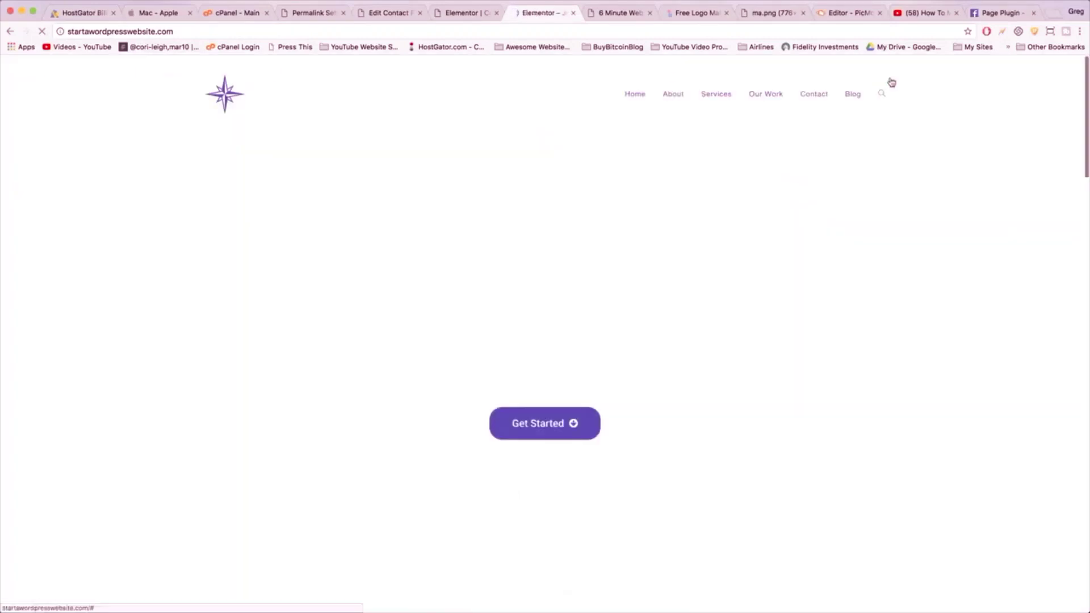
pyautogui.click(848, 98)
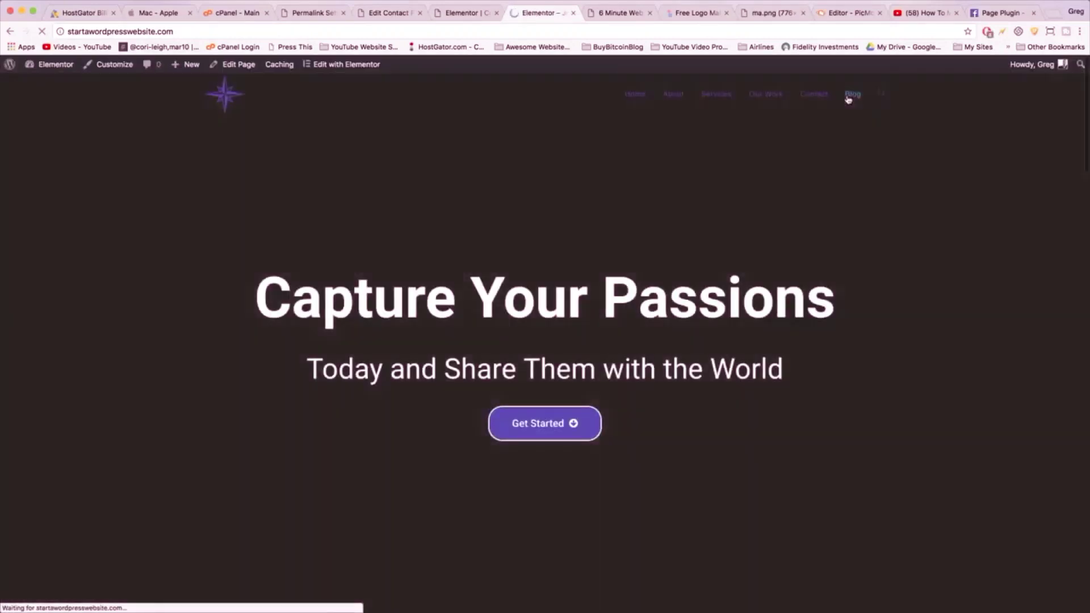
pyautogui.scroll(-5, 806, 238)
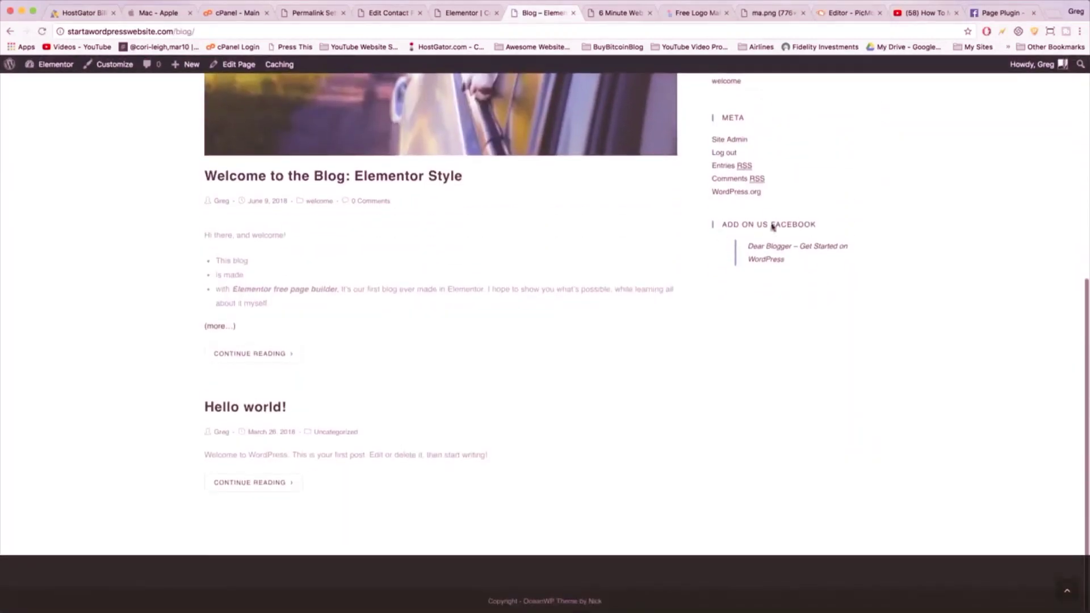
pyautogui.scroll(5, 802, 259)
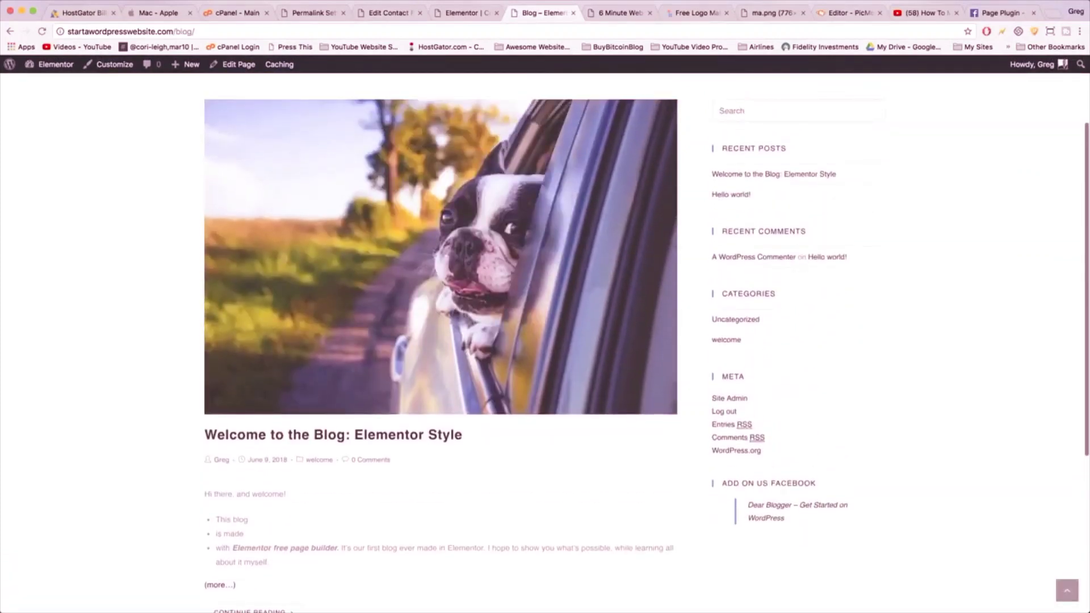
# - Copy the Step 2 Facebook SDK script, then return to the WordPress dashboard
pyautogui.click(995, 13)
pyautogui.moveTo(418, 247); pyautogui.dragTo(396, 278)
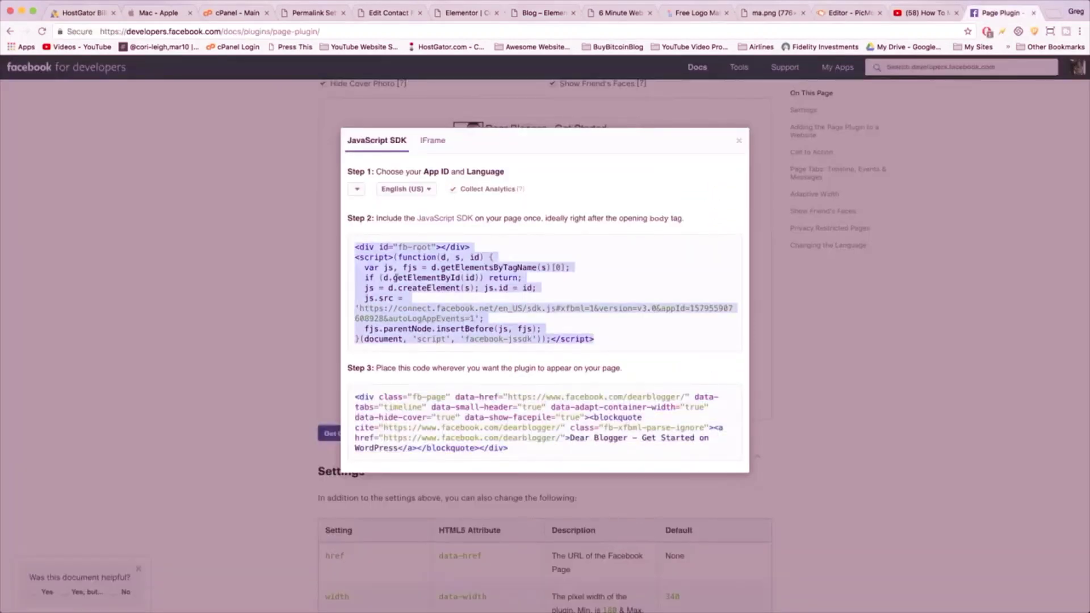
pyautogui.rightClick(409, 275)
pyautogui.click(437, 296)
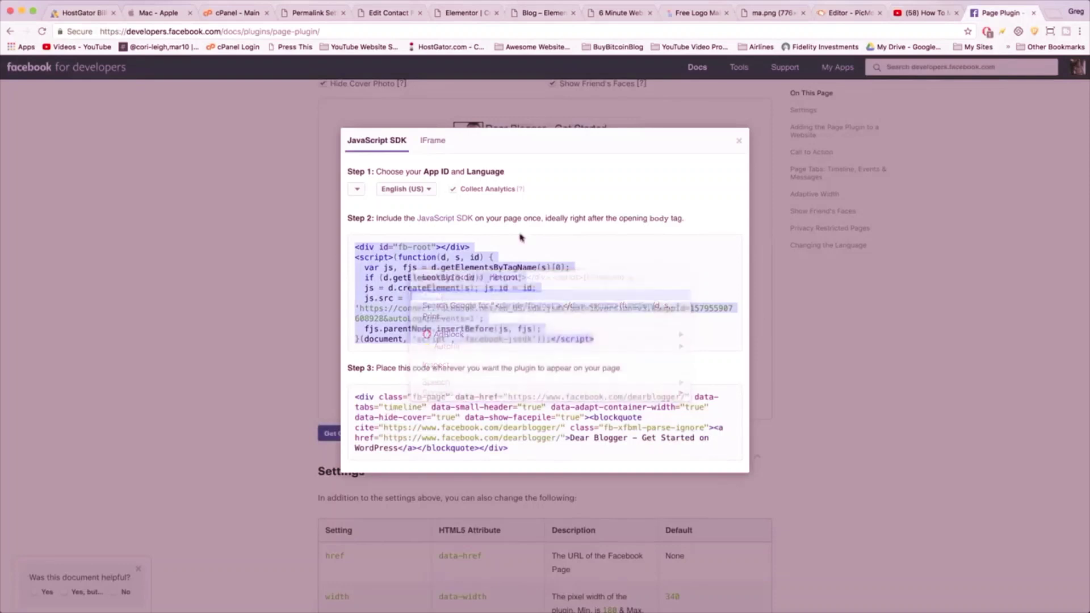
pyautogui.click(474, 14)
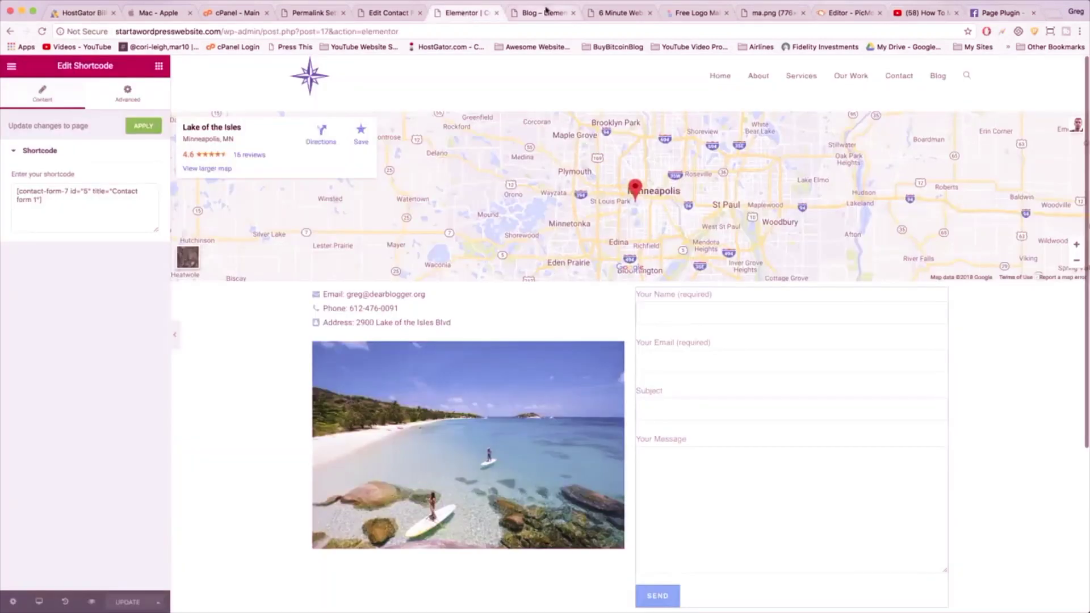
pyautogui.click(546, 13)
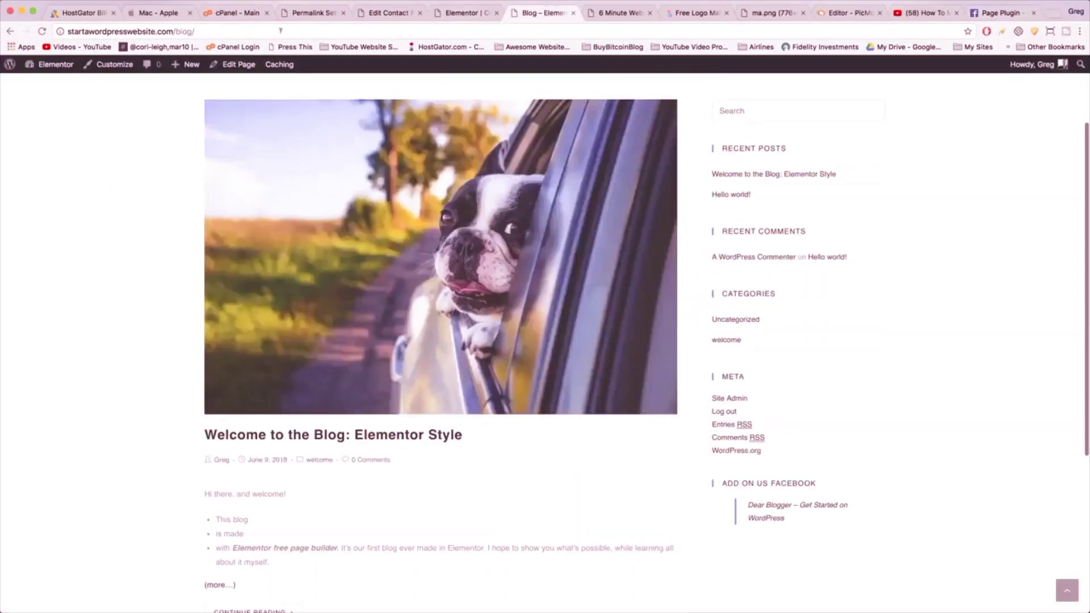
pyautogui.click(48, 72)
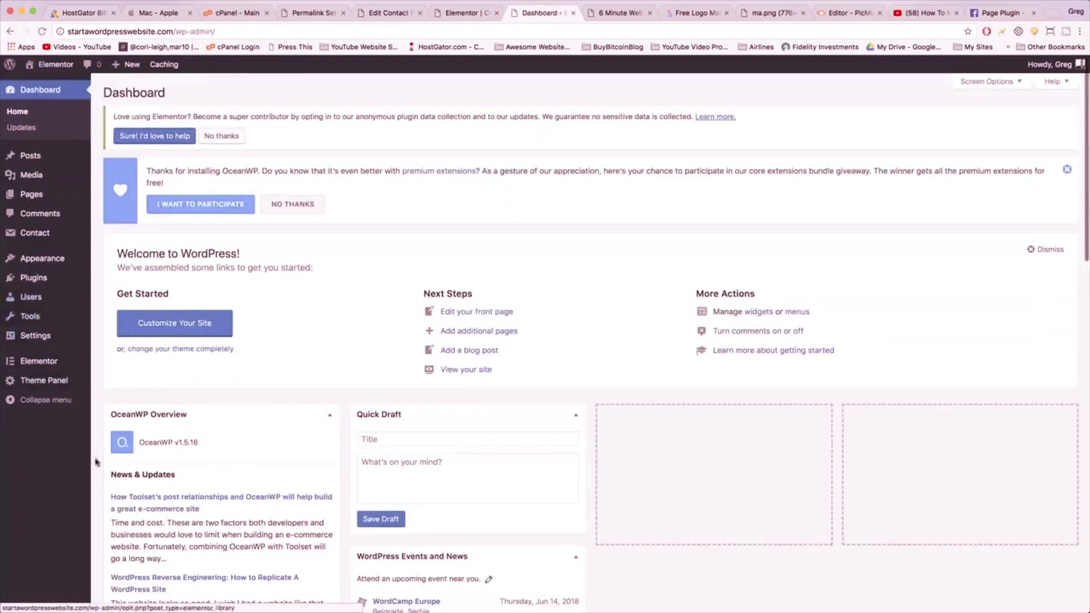
# - Search plugins for 'insert h', then install and activate Insert Headers and Footers
pyautogui.moveTo(58, 282)
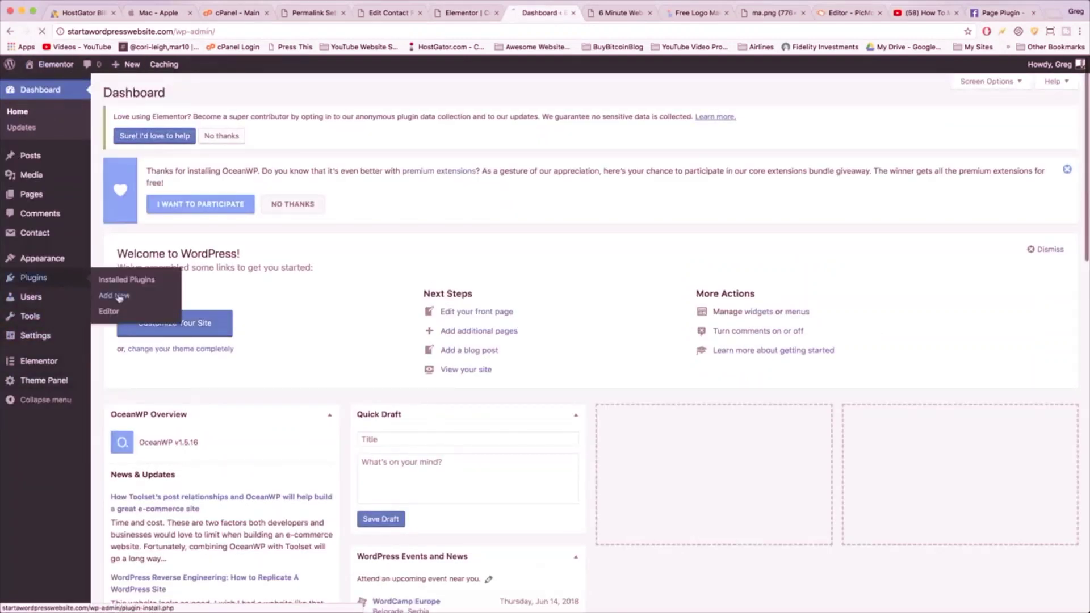
pyautogui.click(120, 297)
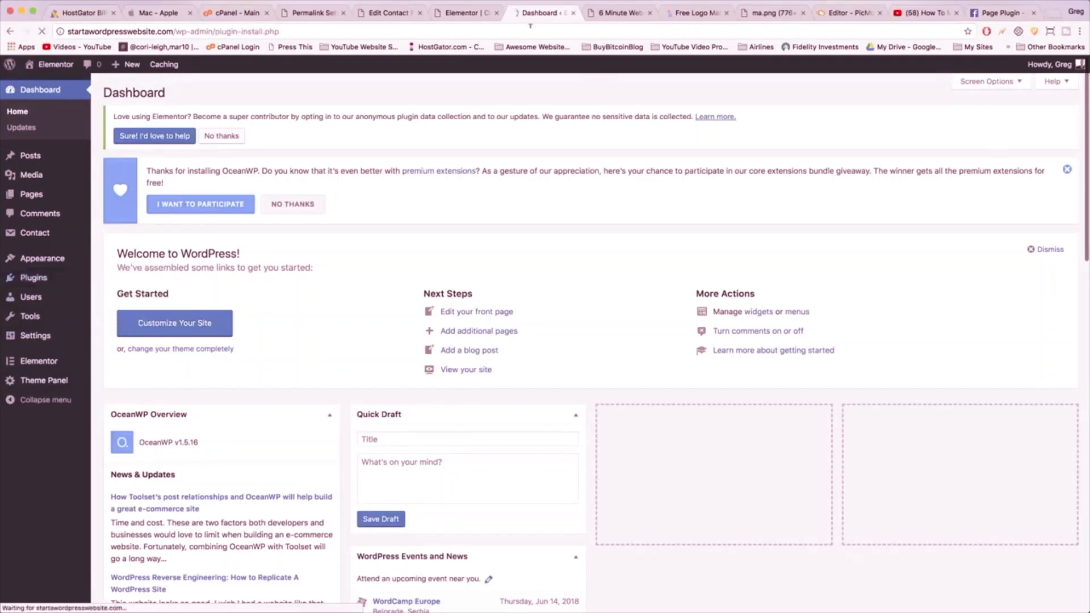
pyautogui.click(959, 256)
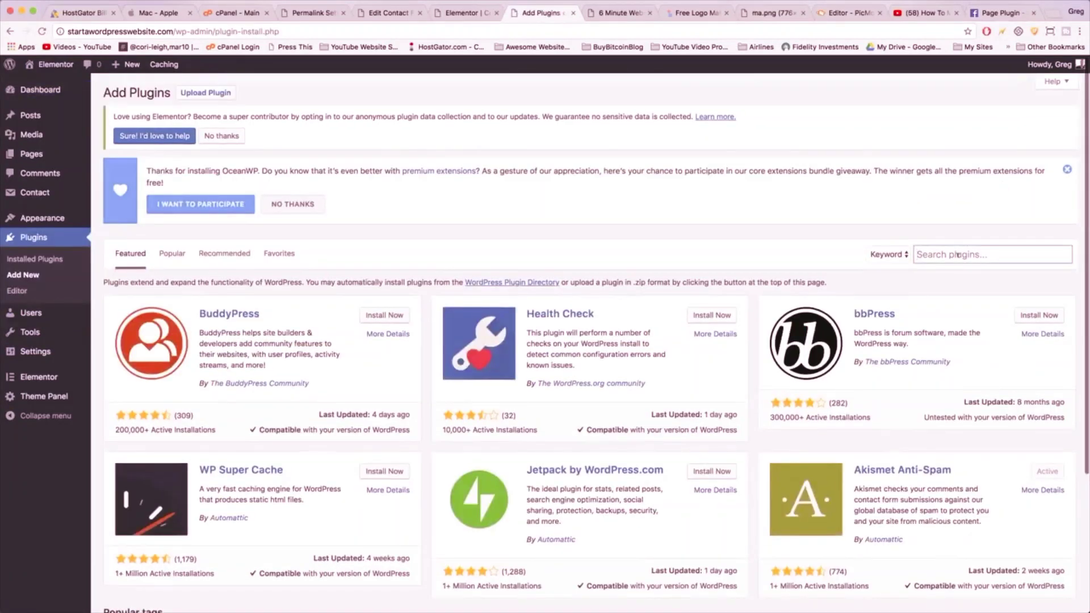
pyautogui.write('insert headers and footers')
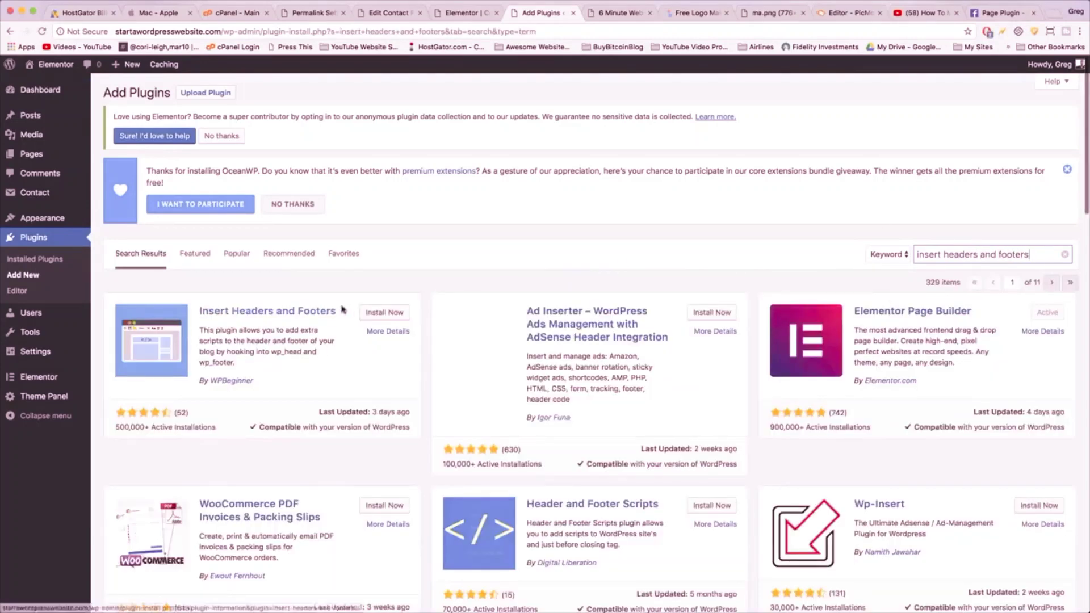
pyautogui.click(379, 312)
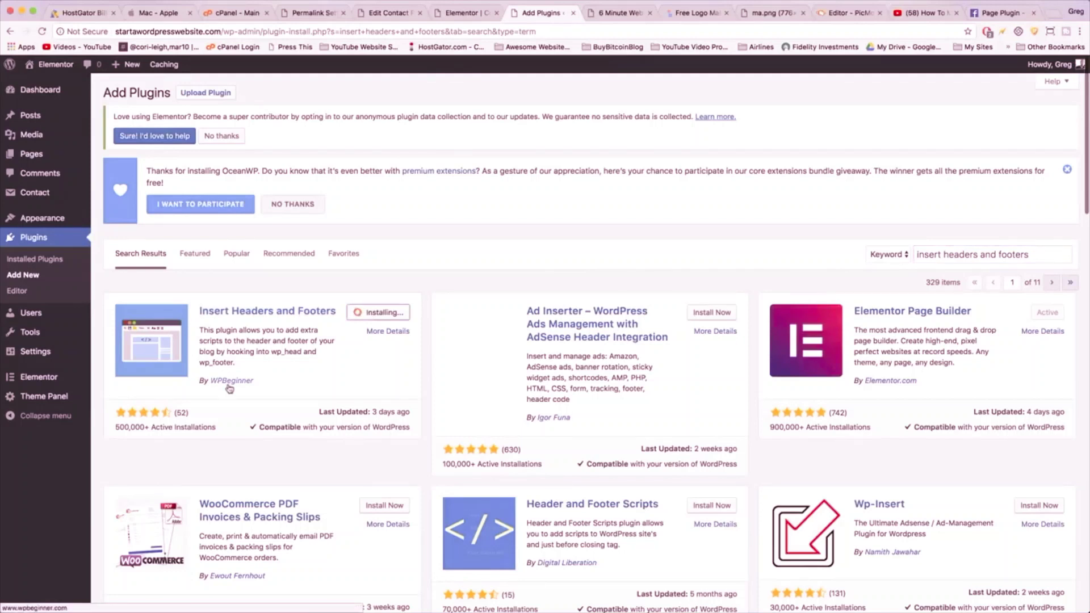
pyautogui.click(385, 318)
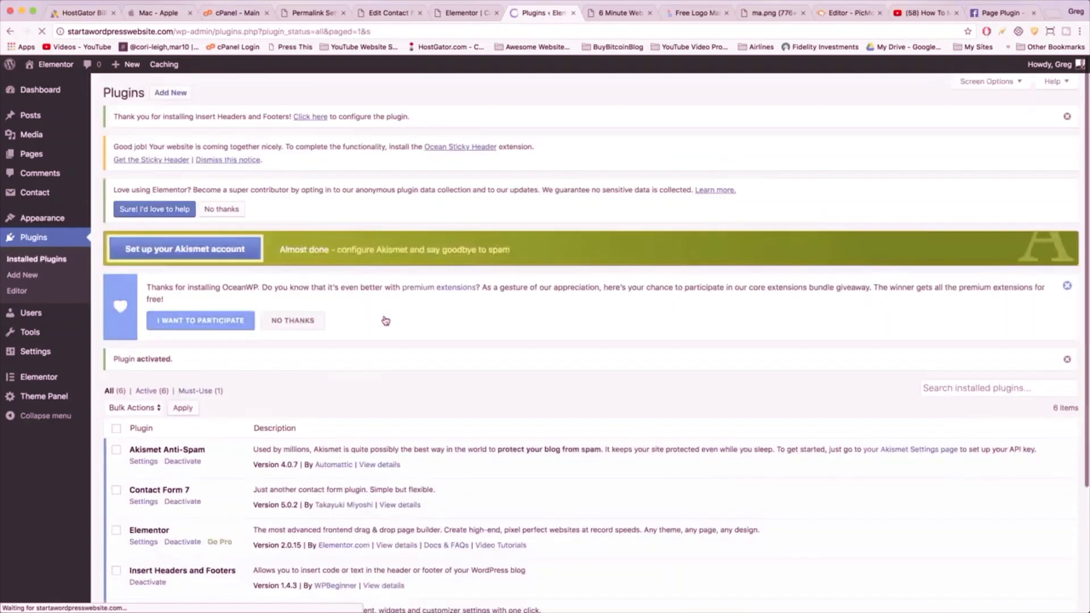
pyautogui.scroll(-3, 385, 321)
pyautogui.scroll(-2, 386, 320)
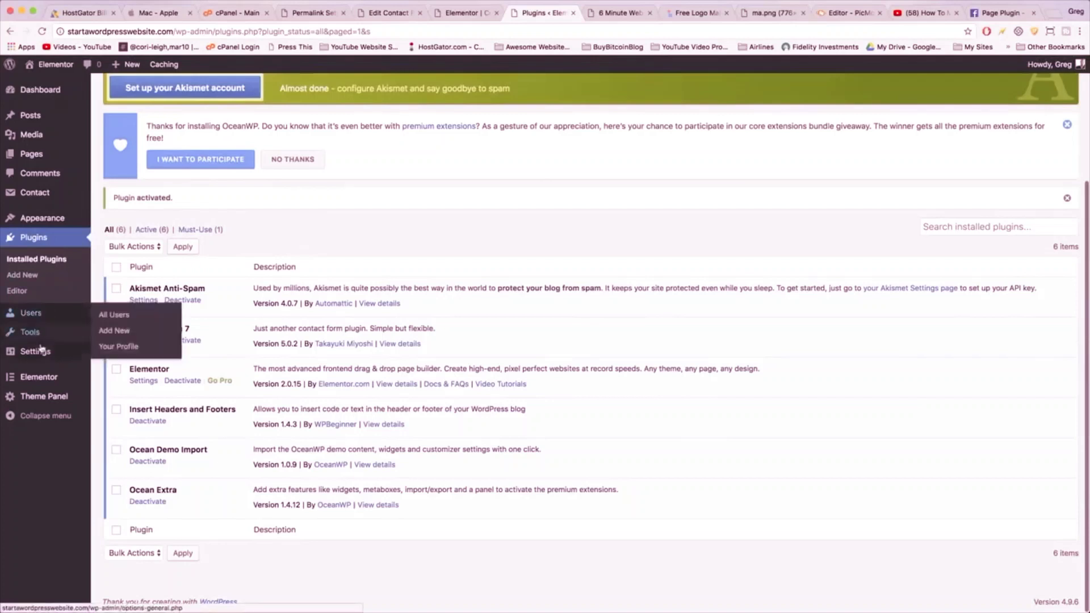
pyautogui.moveTo(38, 352)
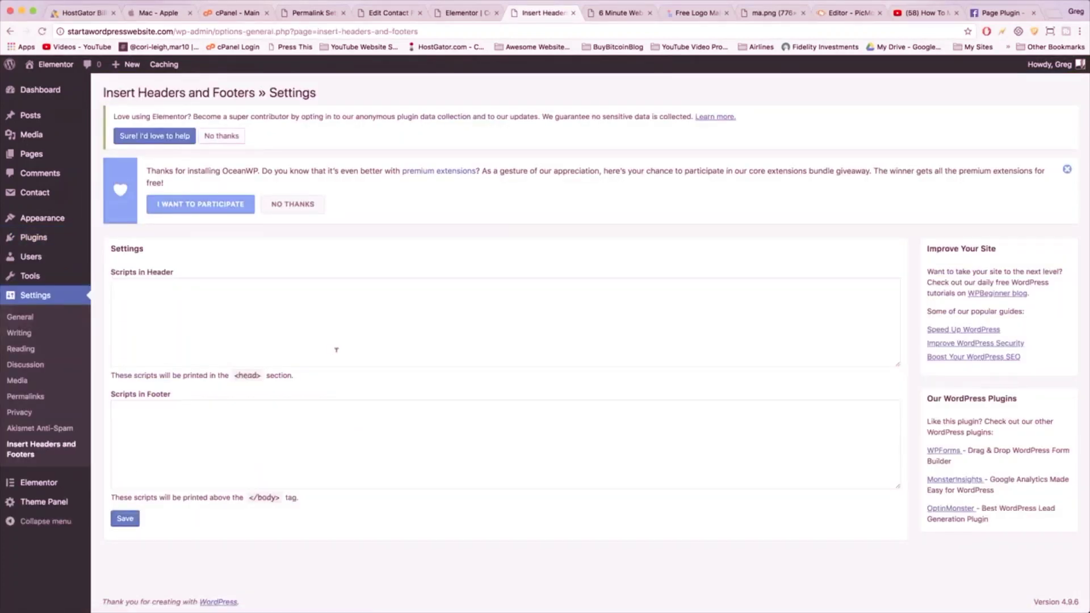
# - Paste the Facebook SDK script into Scripts in Header and save the settings
pyautogui.click(311, 321)
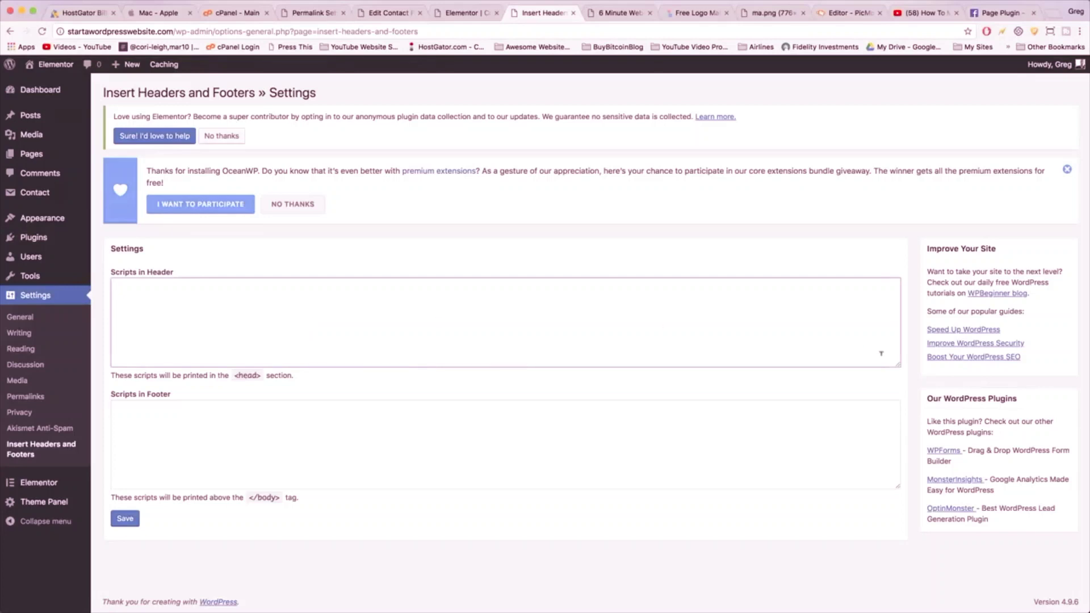
pyautogui.moveTo(892, 362); pyautogui.dragTo(902, 396)
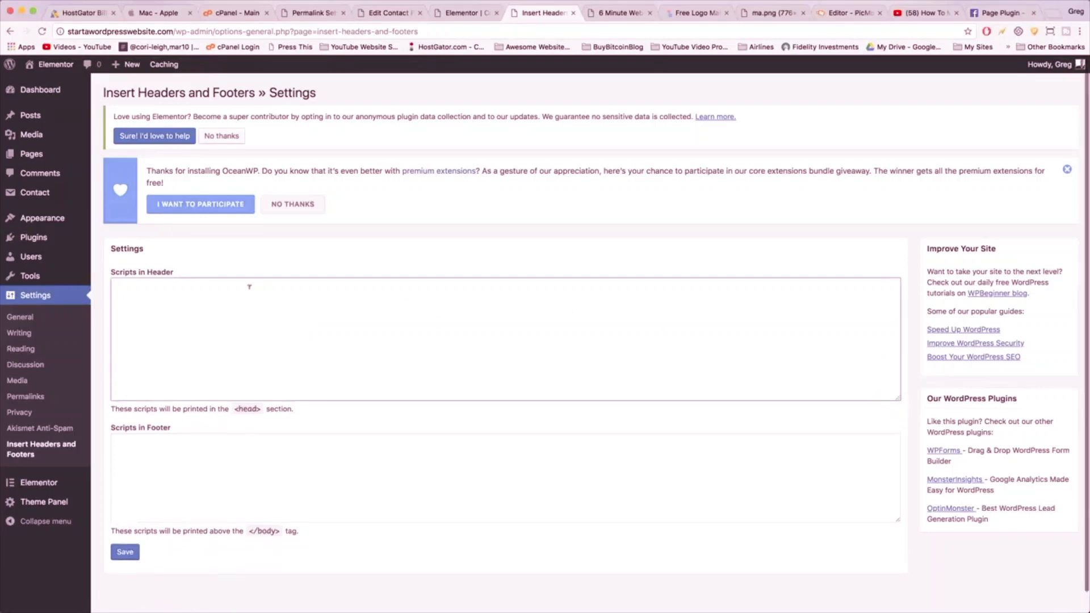
pyautogui.rightClick(129, 308)
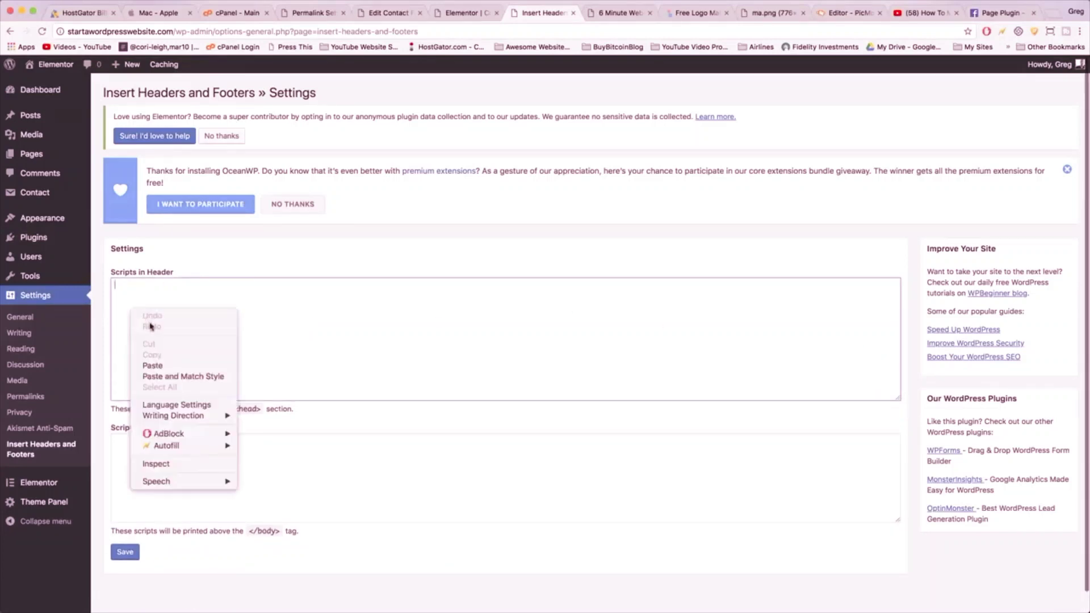
pyautogui.click(155, 365)
pyautogui.click(127, 554)
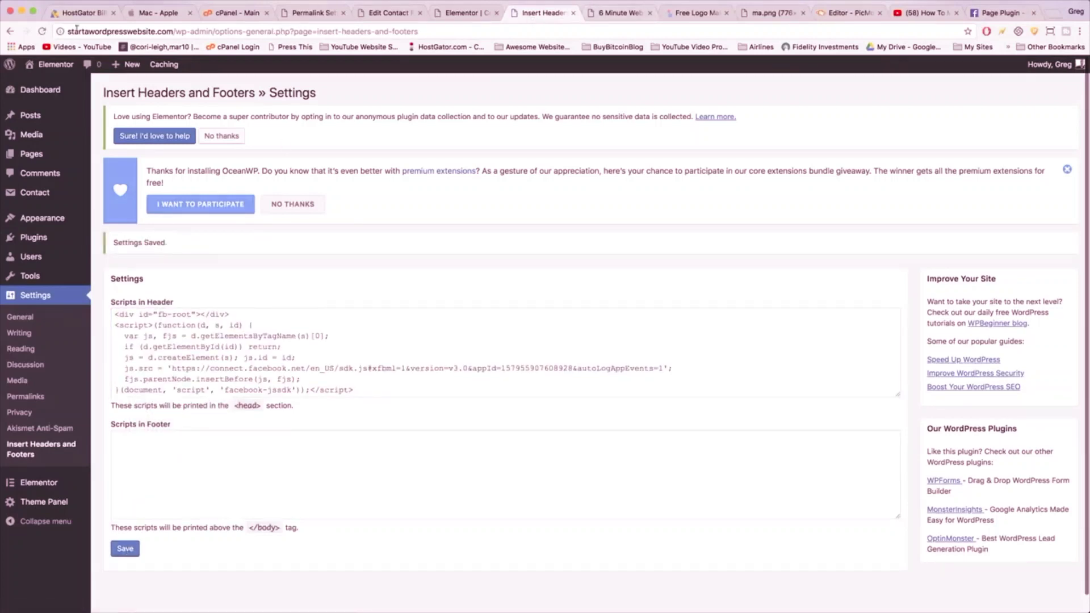
pyautogui.moveTo(47, 69)
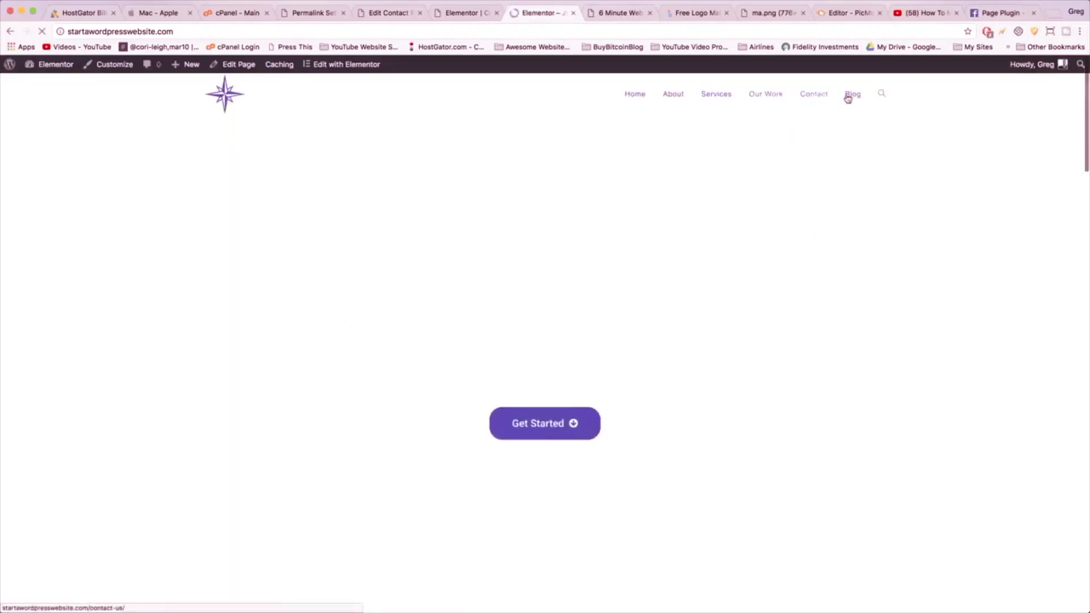
# - Scroll the live Blog page to confirm the 'Add on us Facebook' page feed
pyautogui.click(854, 96)
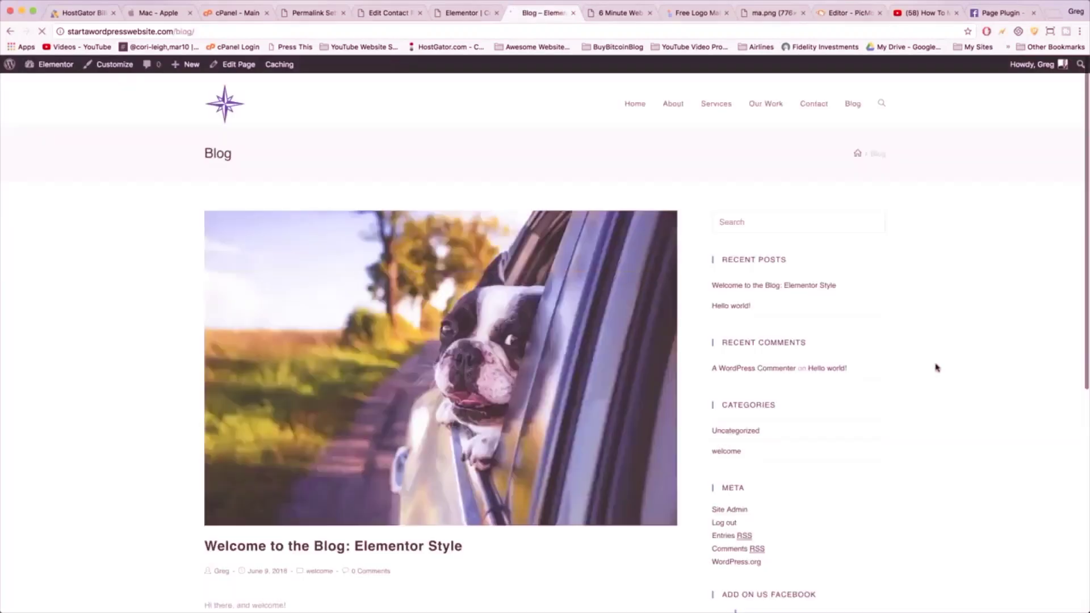
pyautogui.scroll(-7, 937, 368)
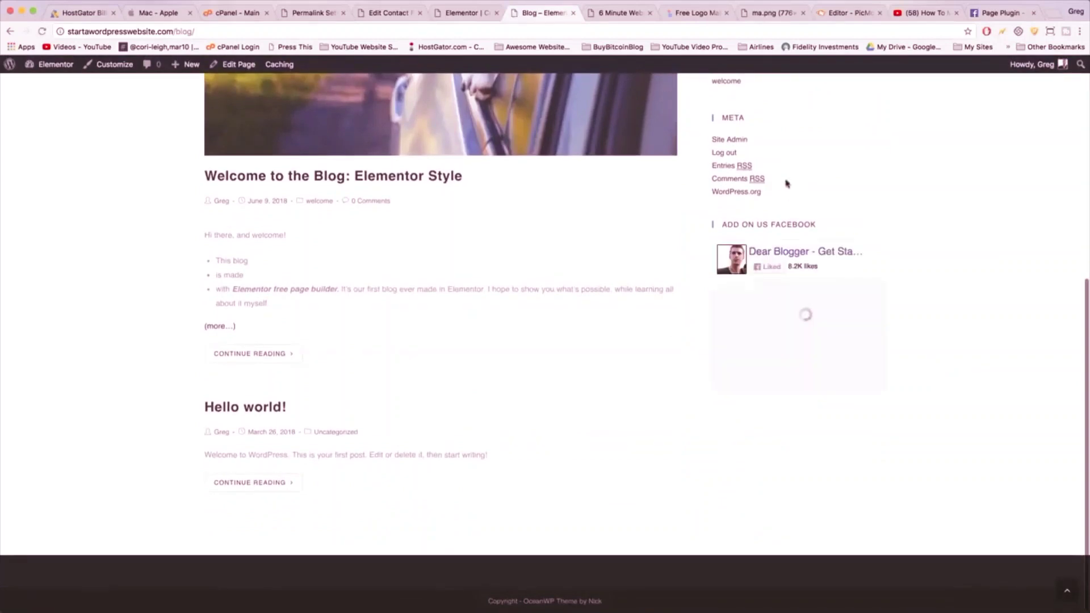
pyautogui.scroll(-8, 792, 309)
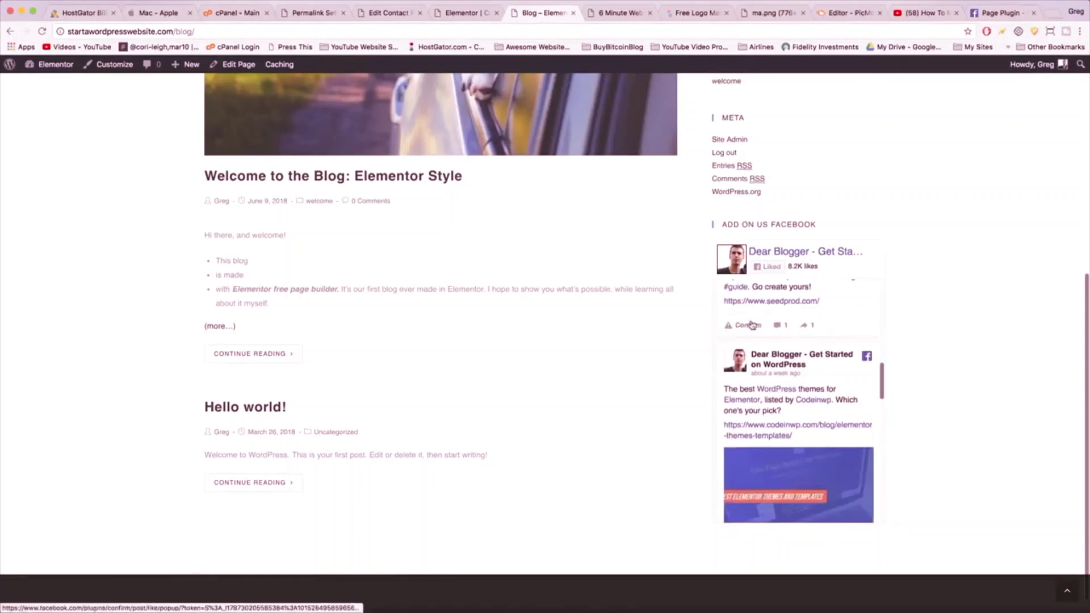
pyautogui.scroll(7, 793, 326)
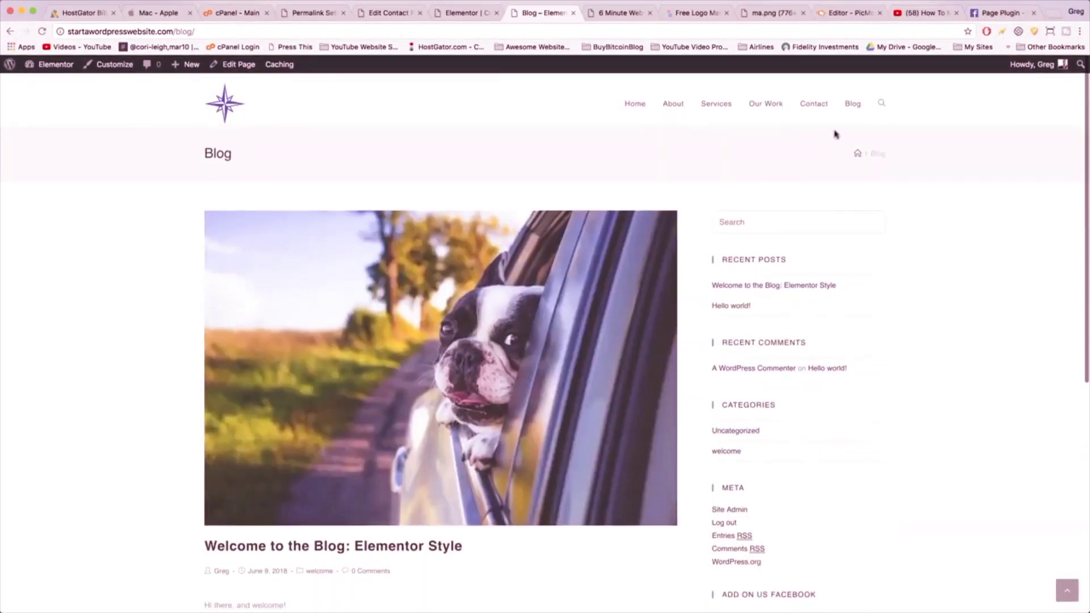
# - Browse the Contact and Our Work pages, then open the home page in Elementor
pyautogui.click(808, 106)
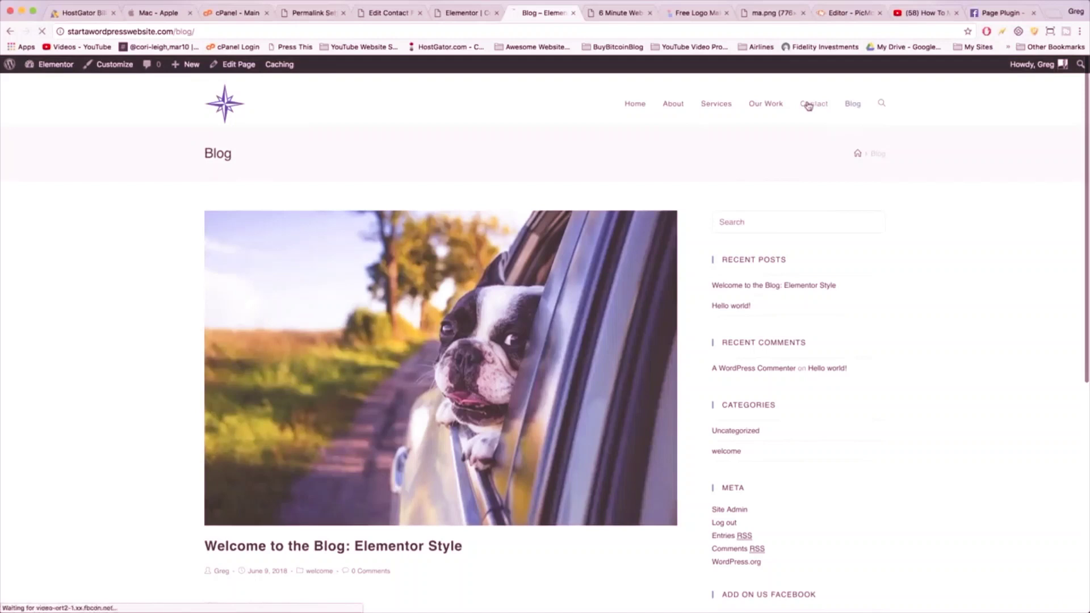
pyautogui.click(765, 106)
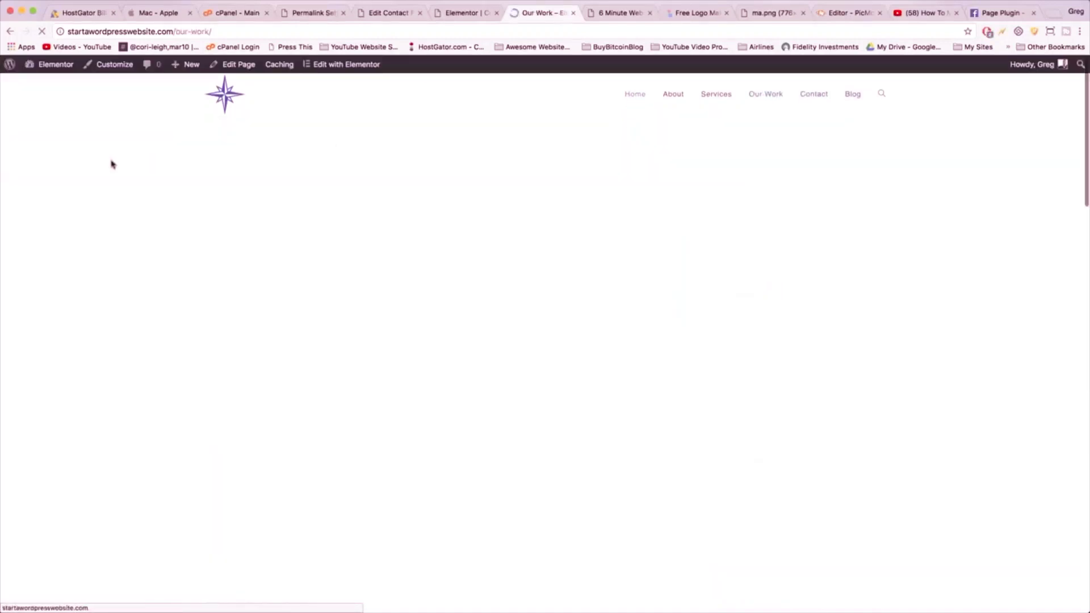
pyautogui.scroll(-15, 111, 164)
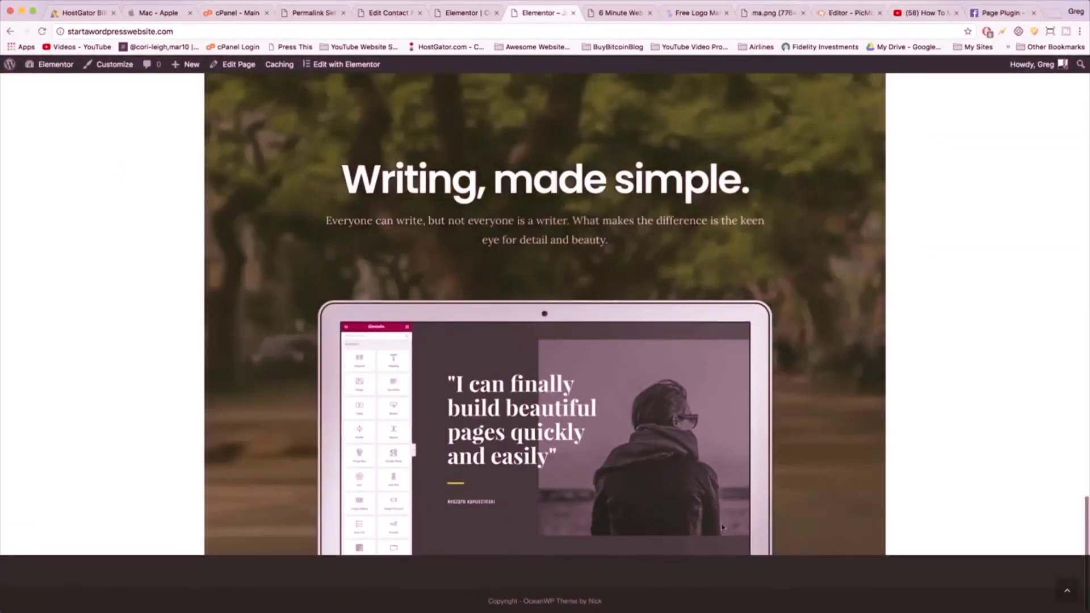
pyautogui.scroll(15, 721, 527)
pyautogui.scroll(-15, 503, 345)
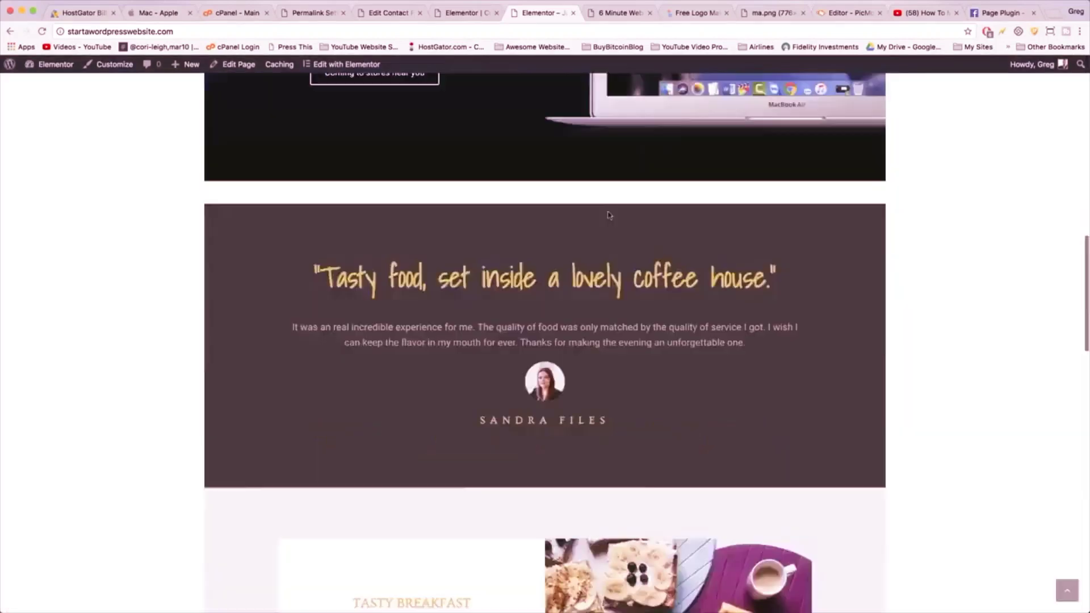
pyautogui.scroll(15, 477, 69)
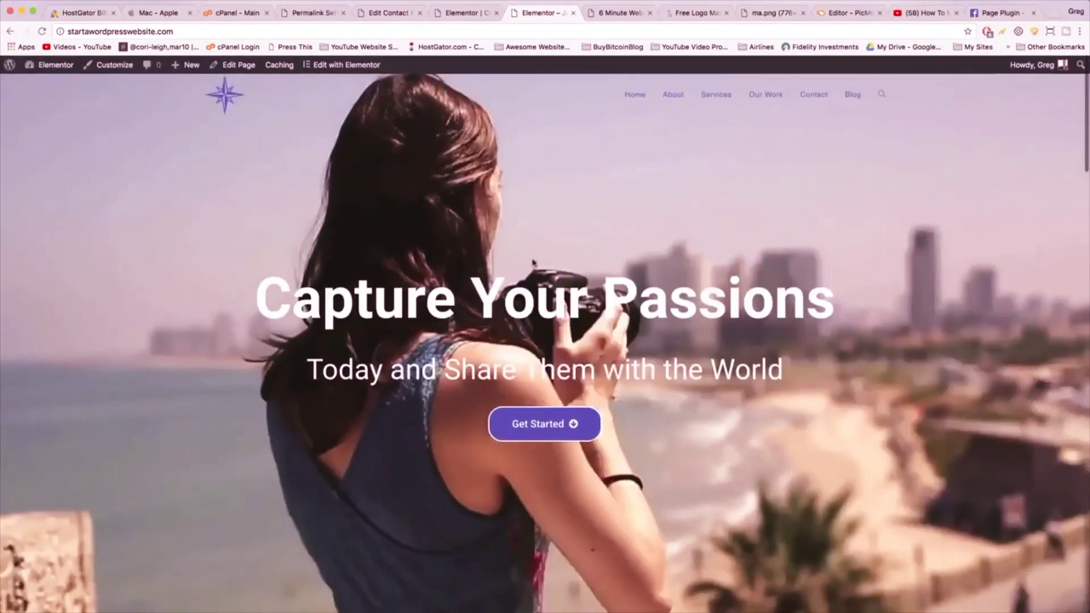
pyautogui.click(336, 68)
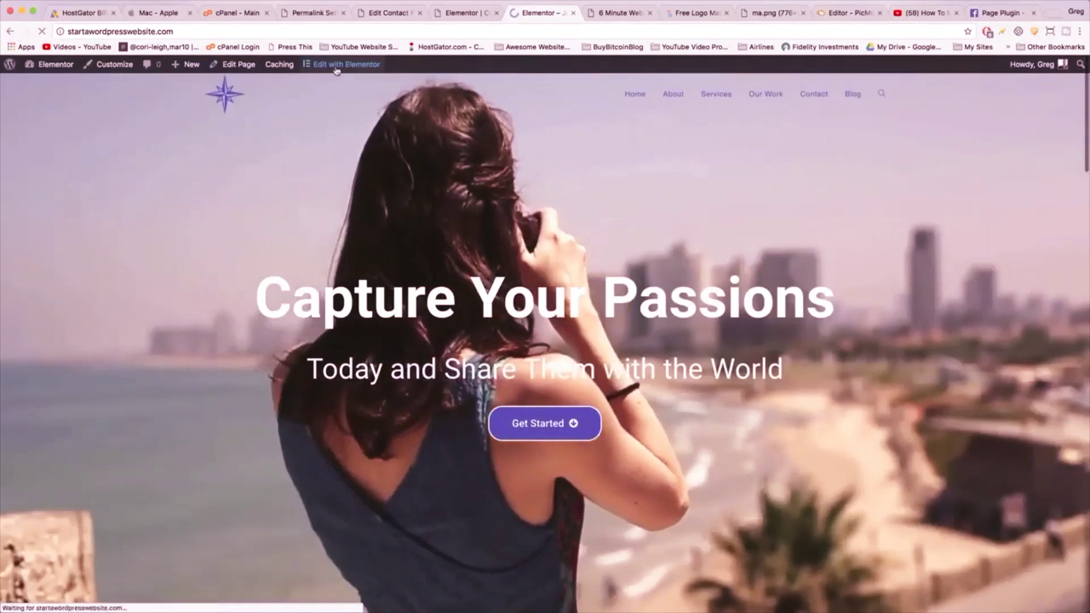
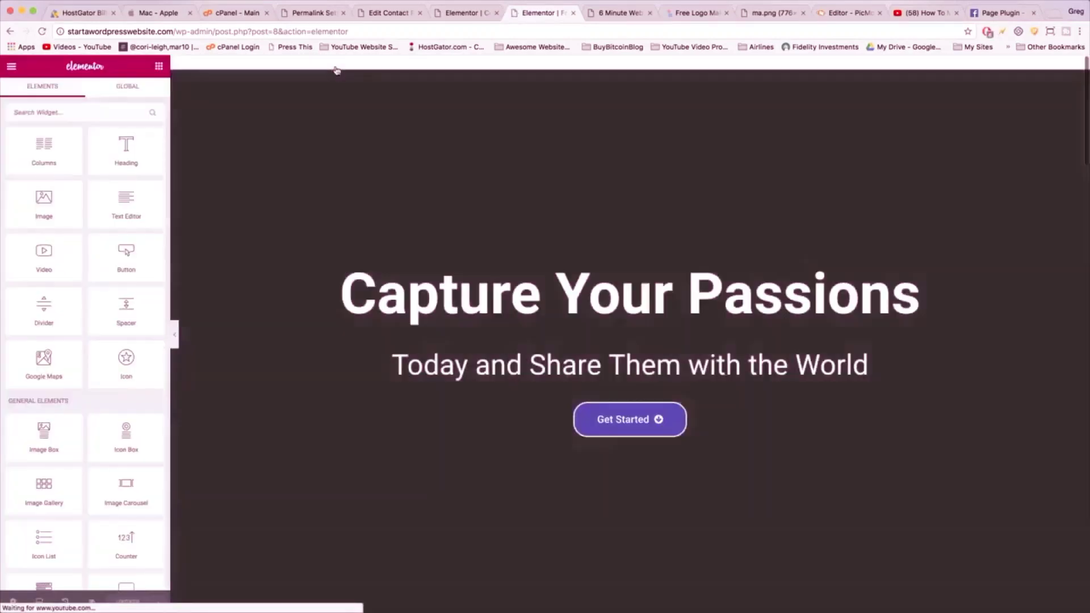
# - Add an empty three-column section below the laptop testimonial image and search widgets for 'social'
pyautogui.scroll(-20, 339, 179)
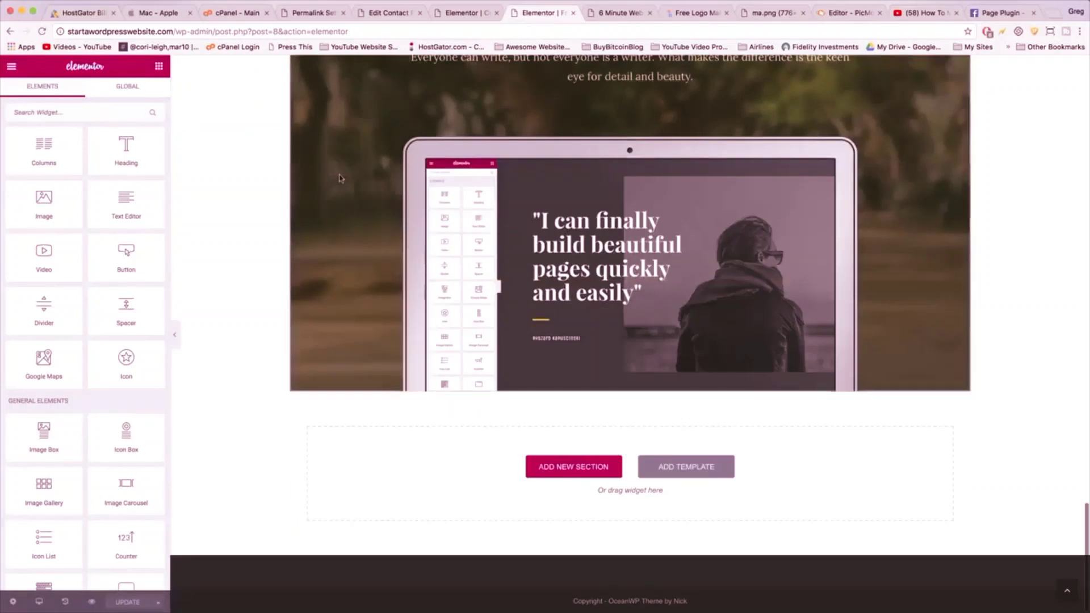
pyautogui.click(566, 466)
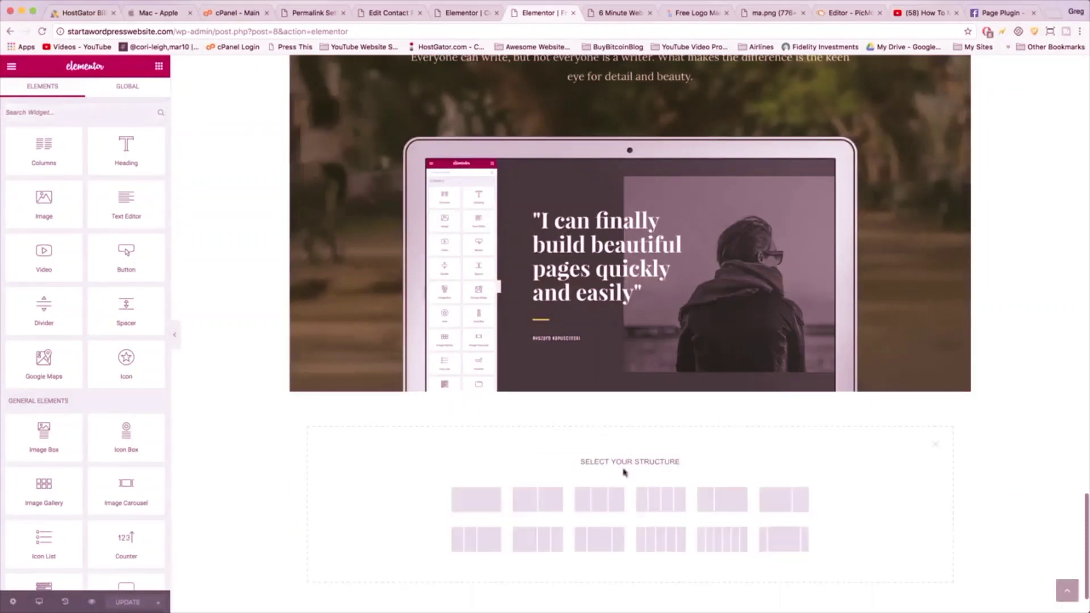
pyautogui.click(595, 505)
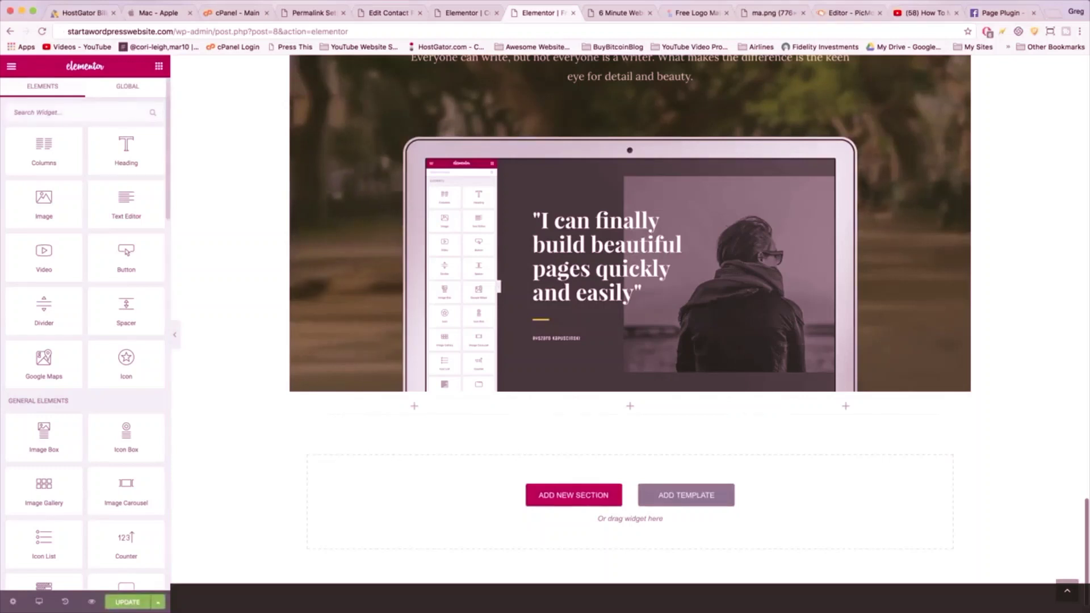
pyautogui.write('social')
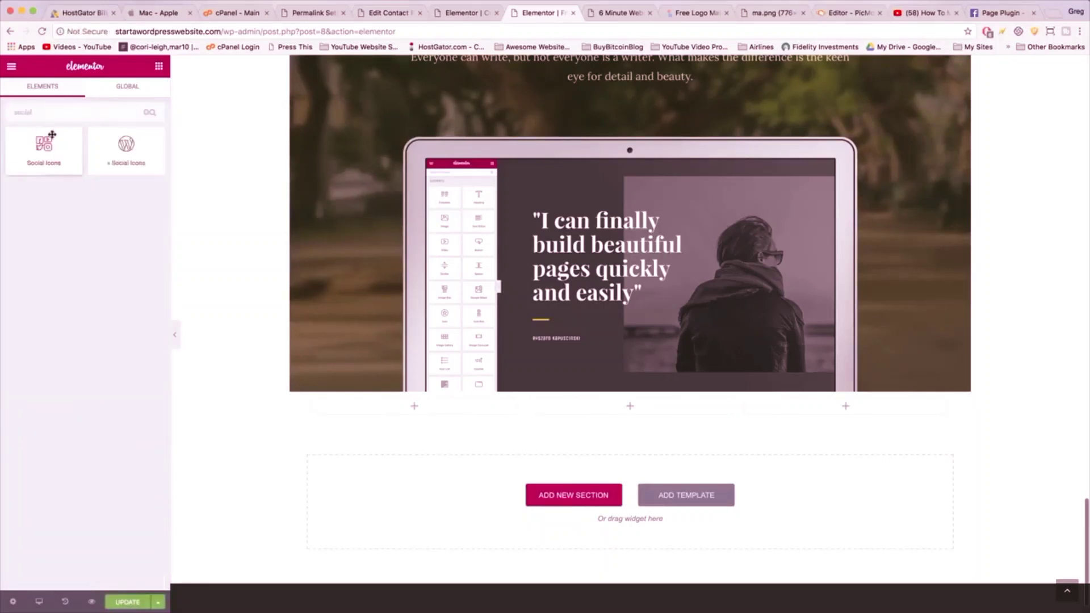
# - Drop a Social Icons widget into the new section's middle column
pyautogui.moveTo(52, 134); pyautogui.dragTo(649, 409)
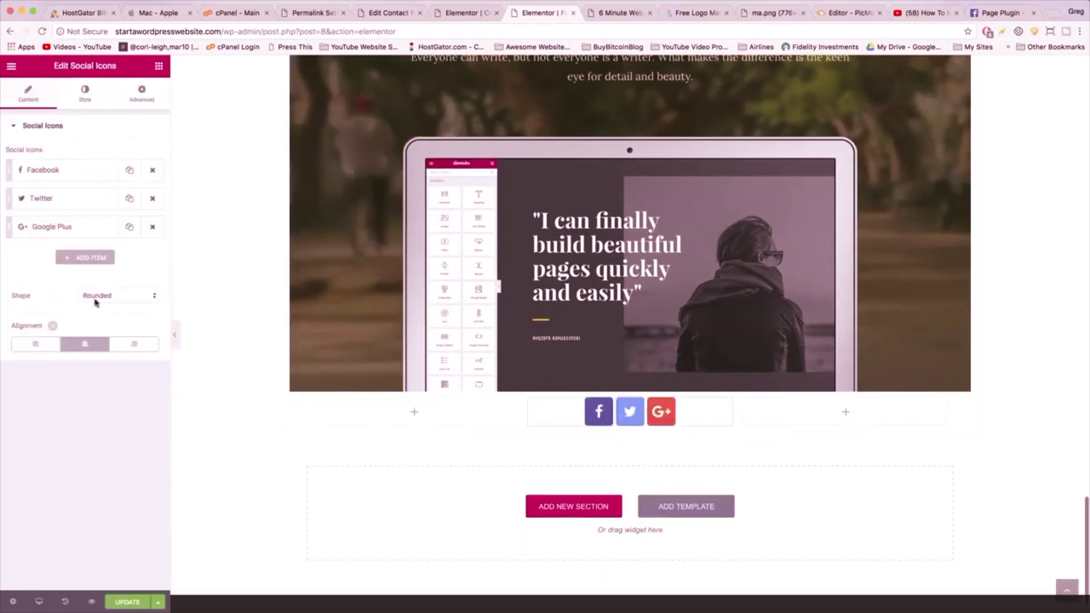
pyautogui.click(82, 97)
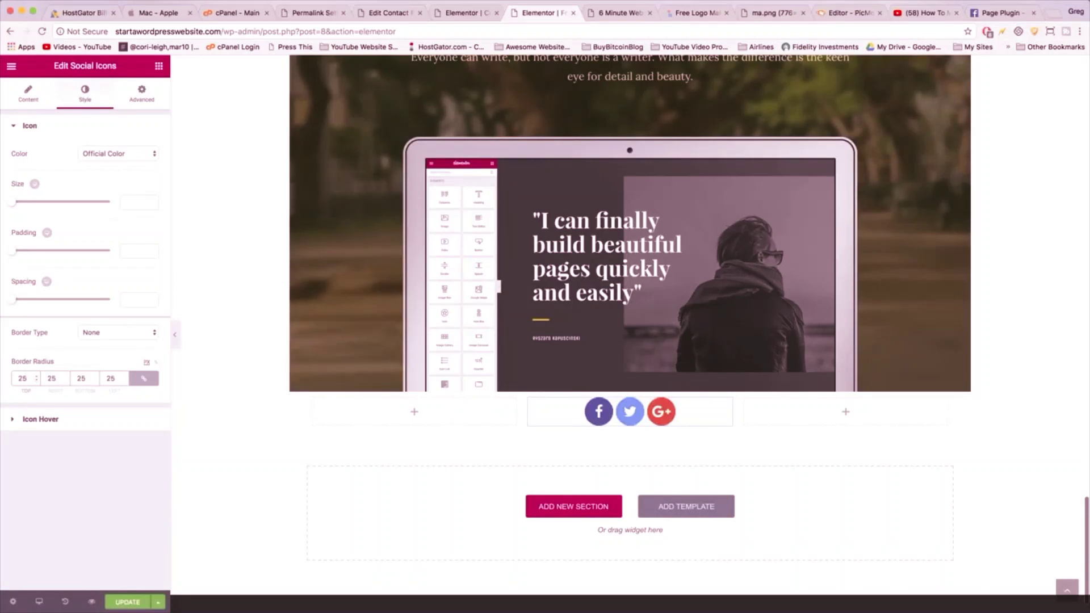
pyautogui.click(28, 93)
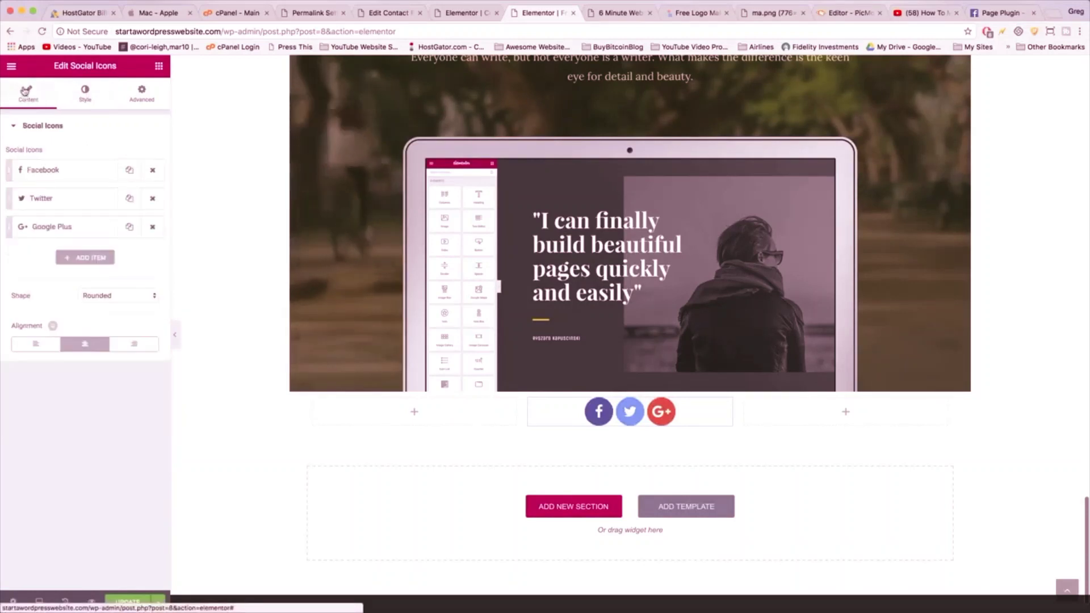
# - Add a fourth YouTube icon linked to the owner's YouTube channel URL
pyautogui.click(80, 259)
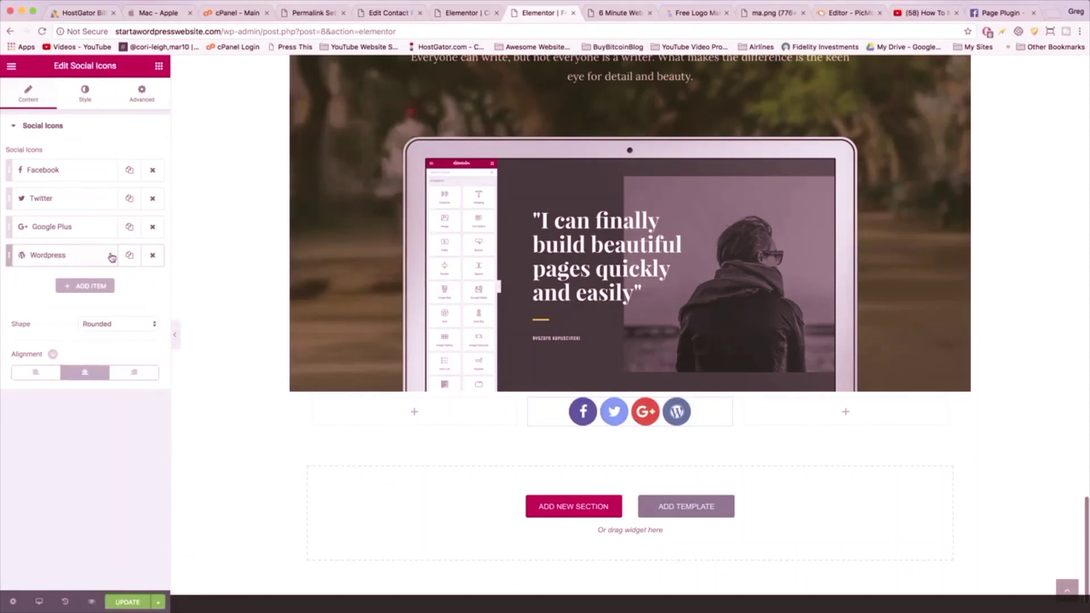
pyautogui.click(93, 259)
pyautogui.click(108, 314)
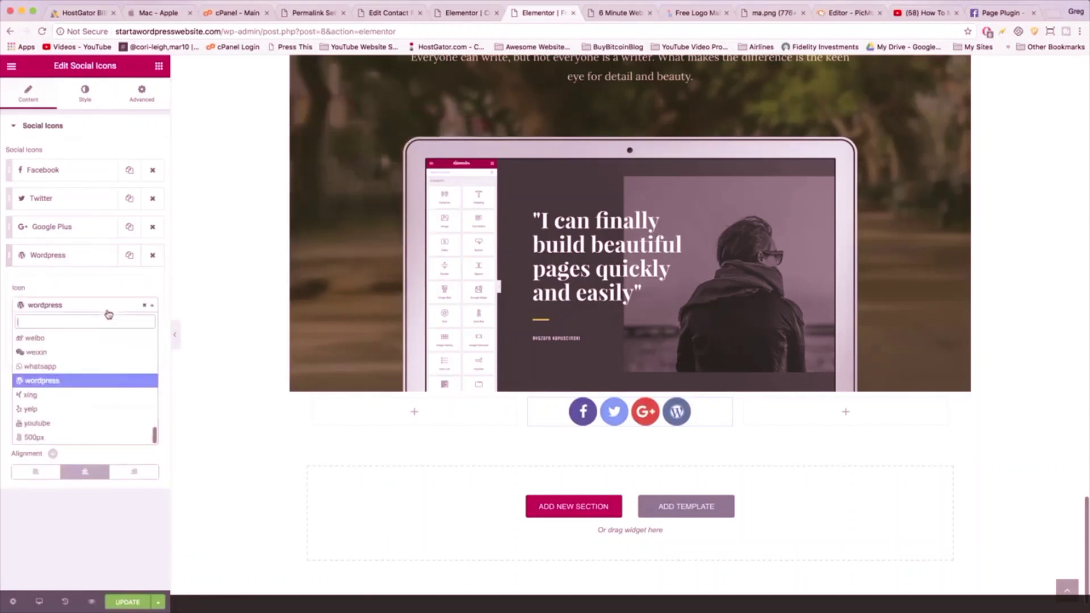
pyautogui.scroll(10, 97, 385)
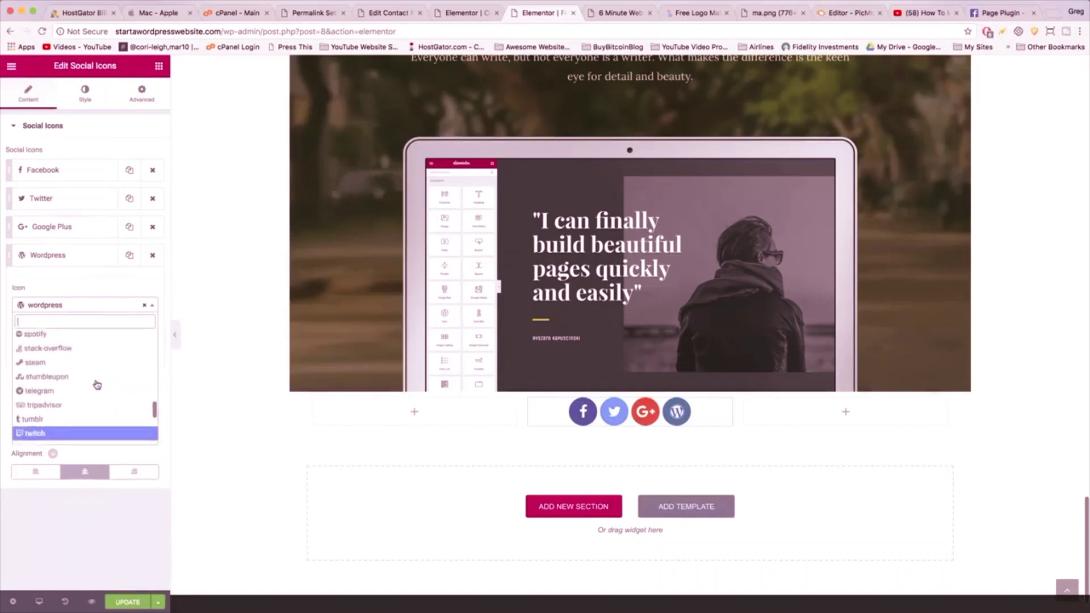
pyautogui.scroll(5, 97, 385)
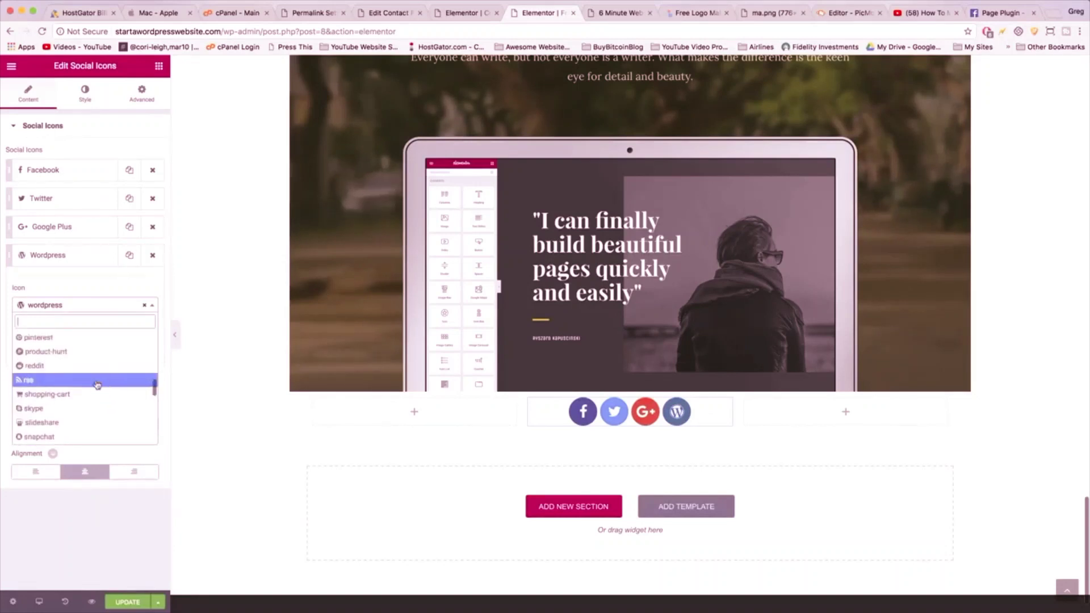
pyautogui.scroll(6, 97, 385)
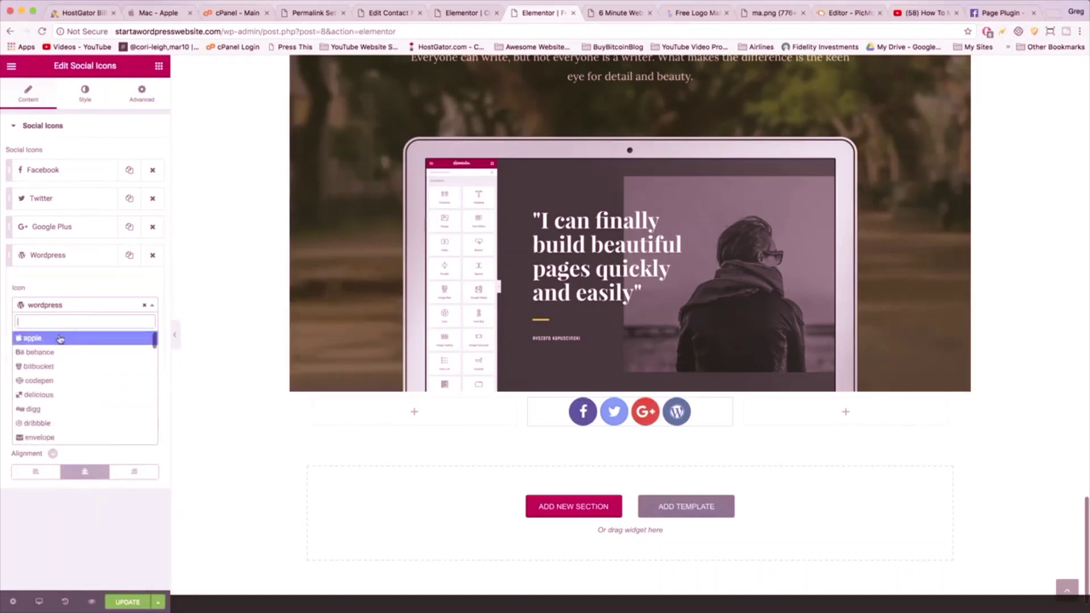
pyautogui.write('youtube')
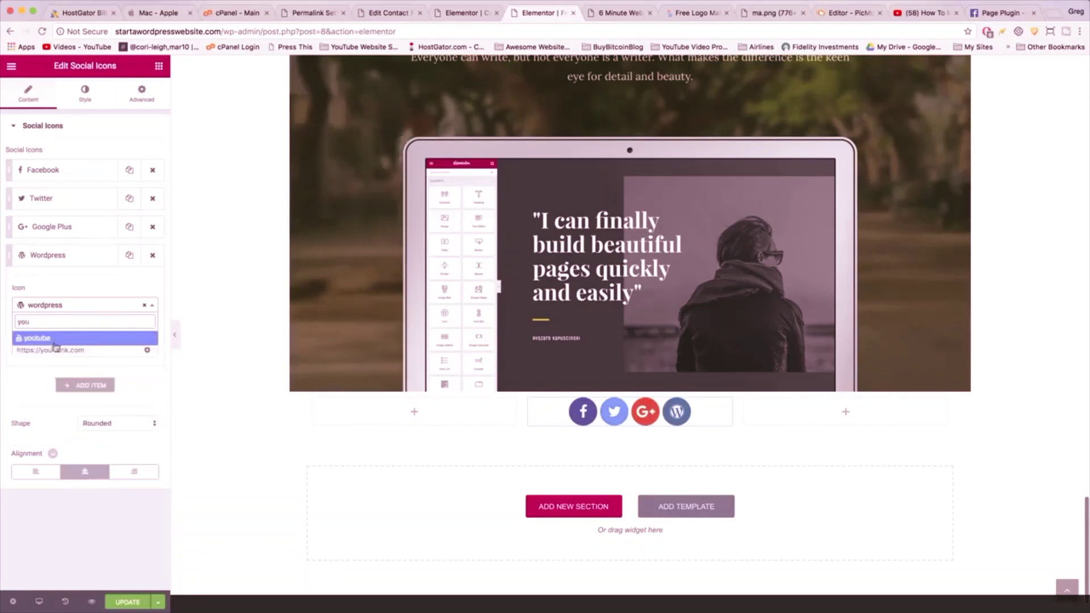
pyautogui.click(47, 338)
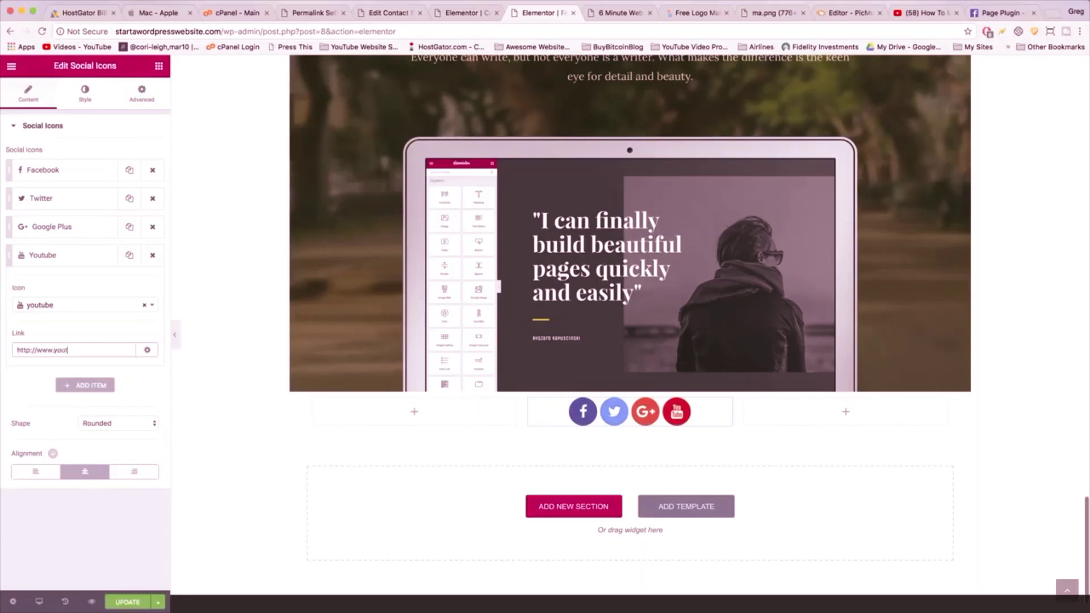
pyautogui.write('ube.com/nar')
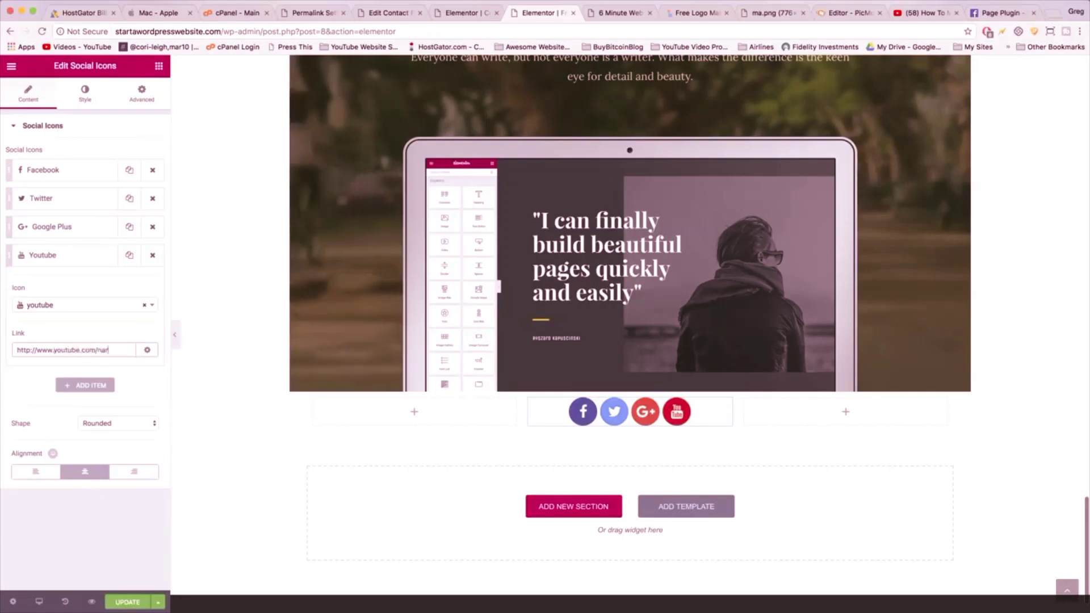
pyautogui.write('ayguy')
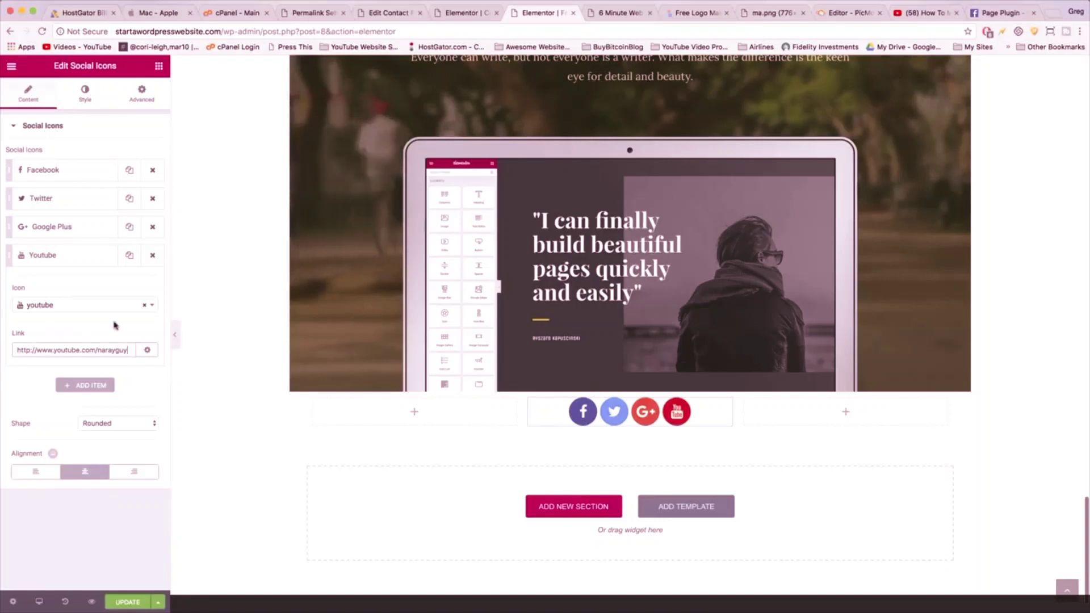
pyautogui.click(79, 386)
pyautogui.click(152, 283)
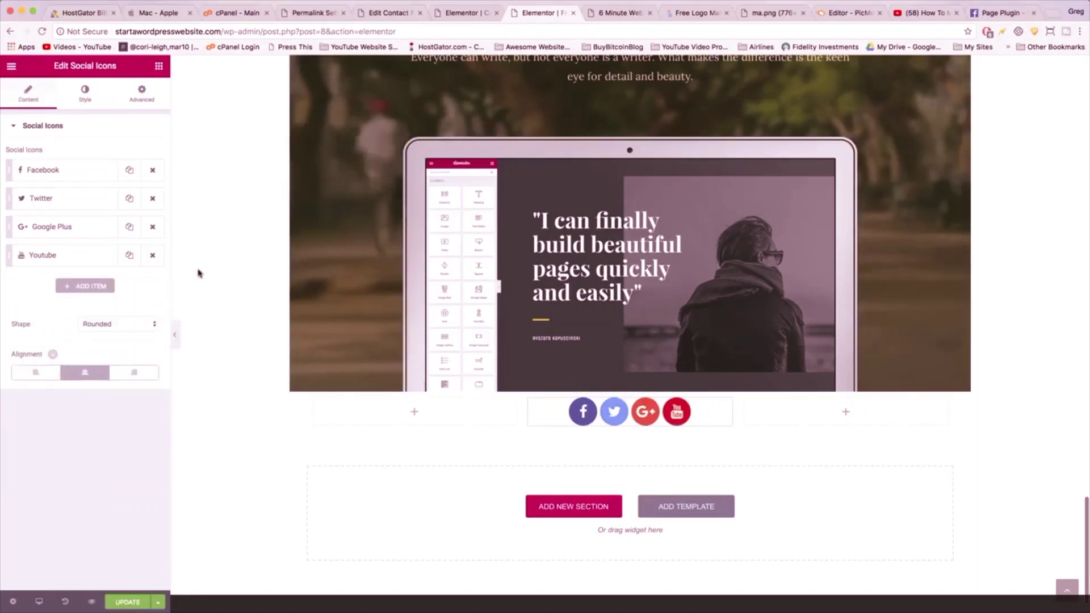
# - Add a fifth social icon and set its icon to Reddit
pyautogui.click(91, 287)
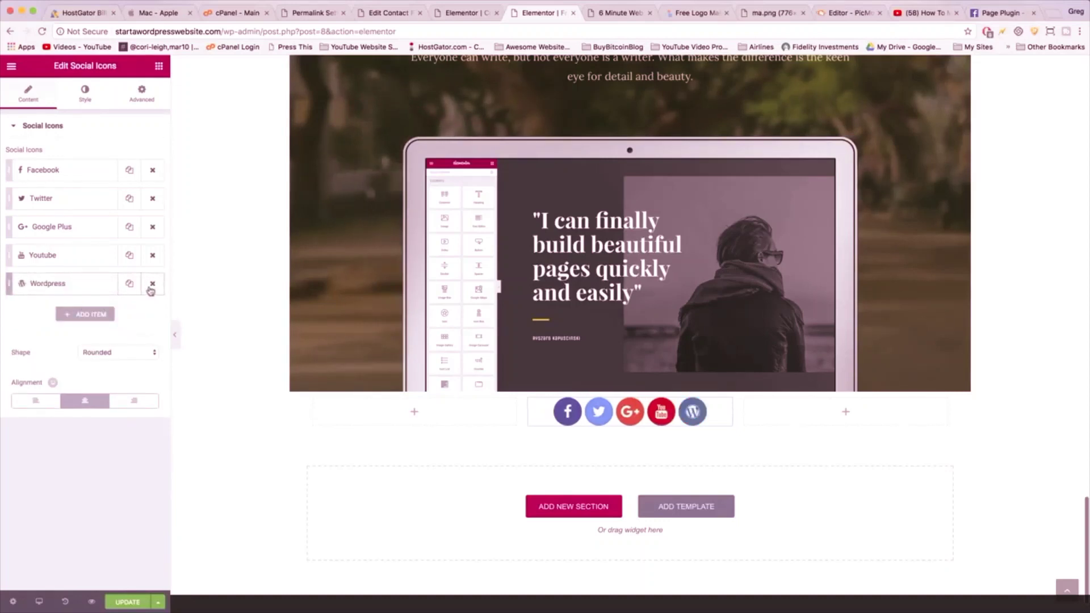
pyautogui.click(151, 283)
pyautogui.click(70, 287)
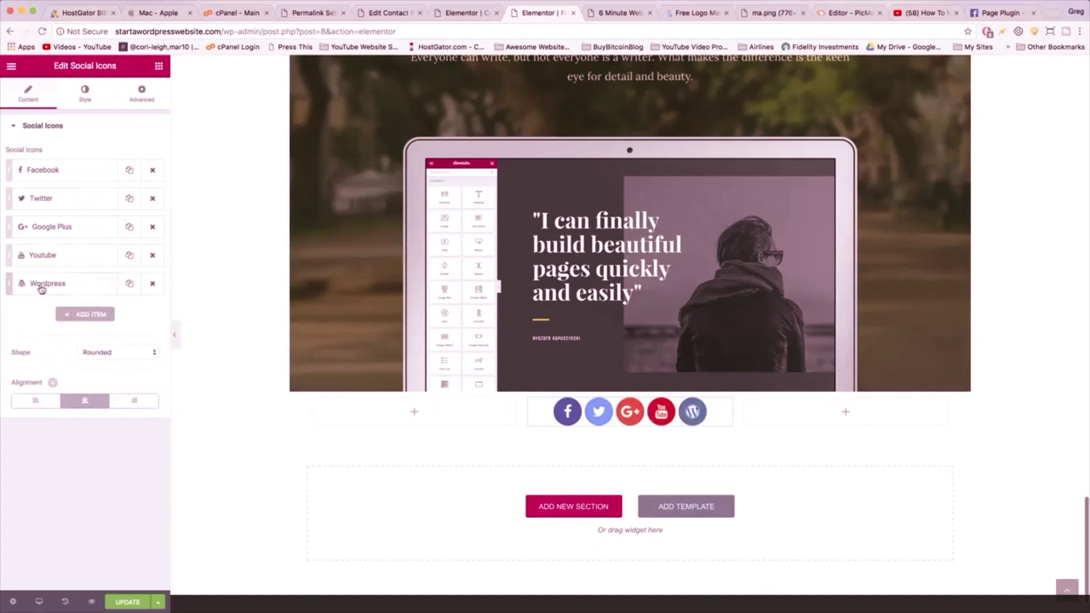
pyautogui.click(39, 284)
pyautogui.click(41, 333)
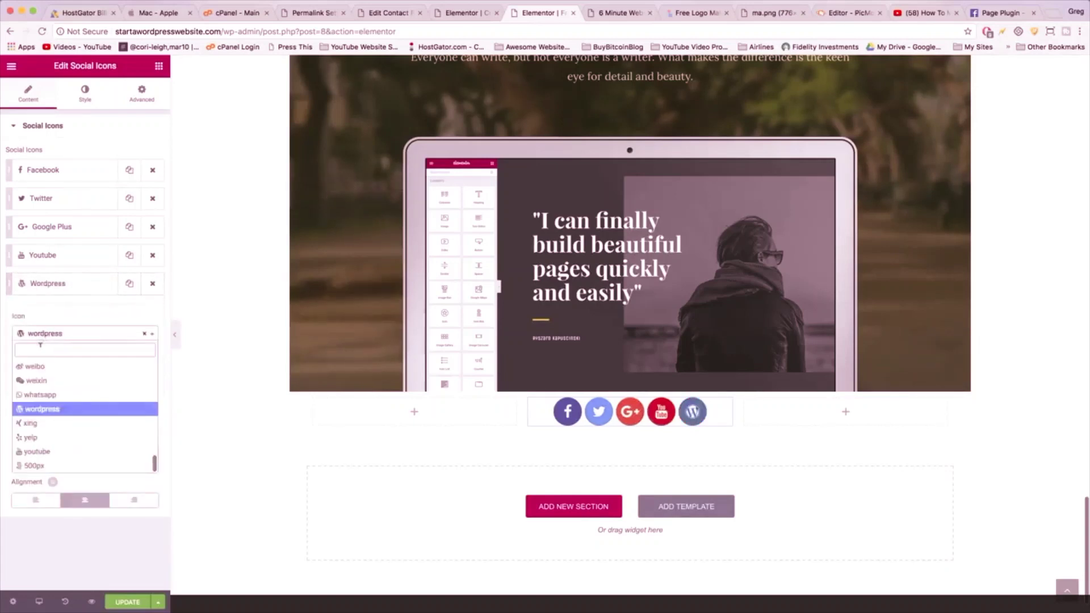
pyautogui.write('redd')
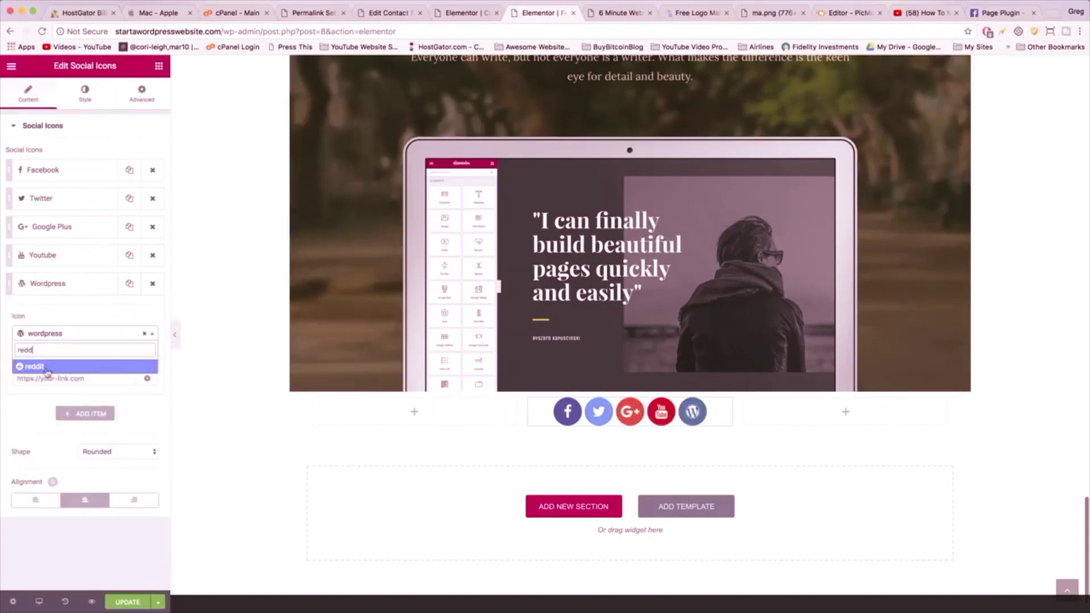
pyautogui.click(47, 367)
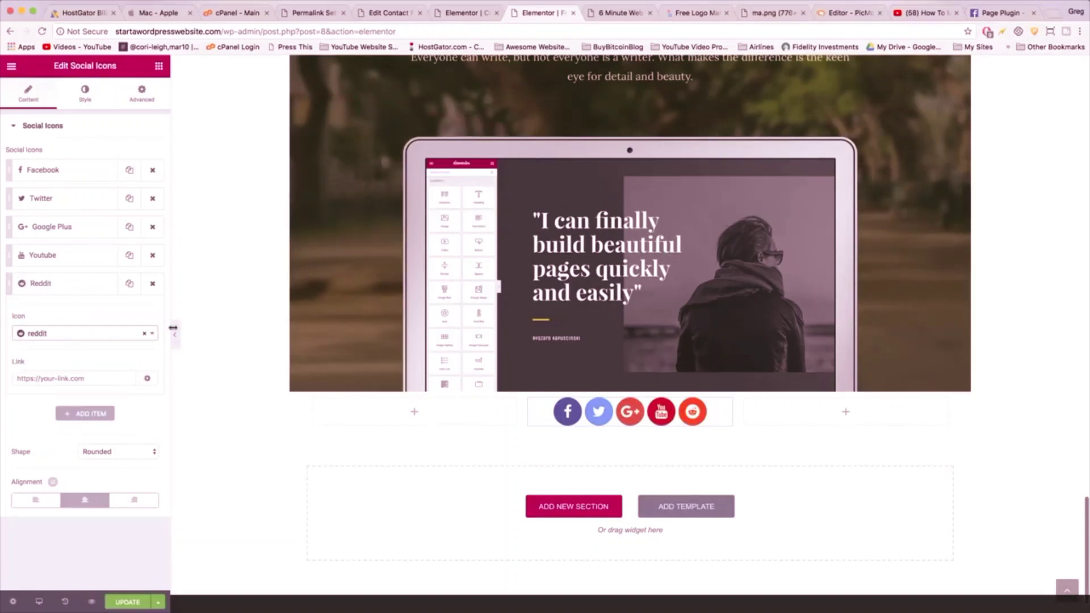
pyautogui.click(59, 377)
pyautogui.write('http:')
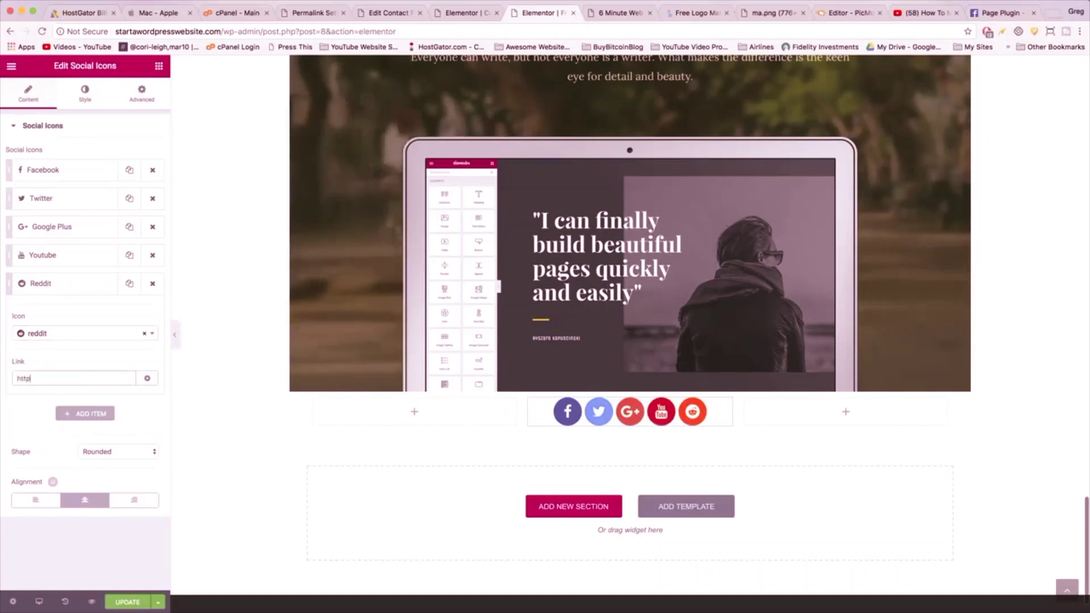
pyautogui.press('BackSpace')
pyautogui.press('BackSpace')
pyautogui.press('BackSpace')
pyautogui.press('BackSpace')
pyautogui.press('BackSpace')
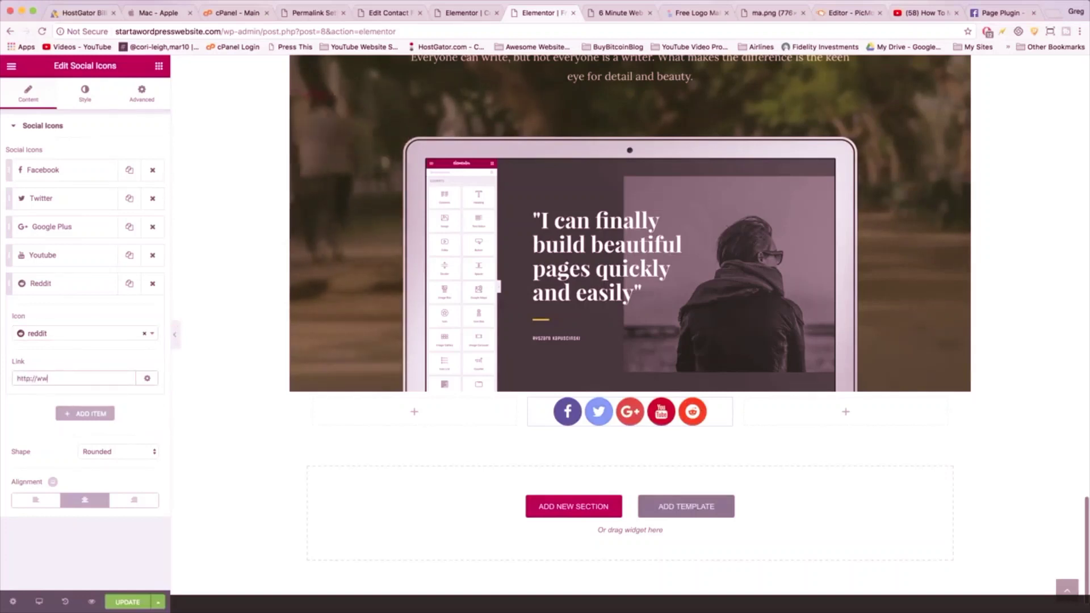
pyautogui.click(21, 378)
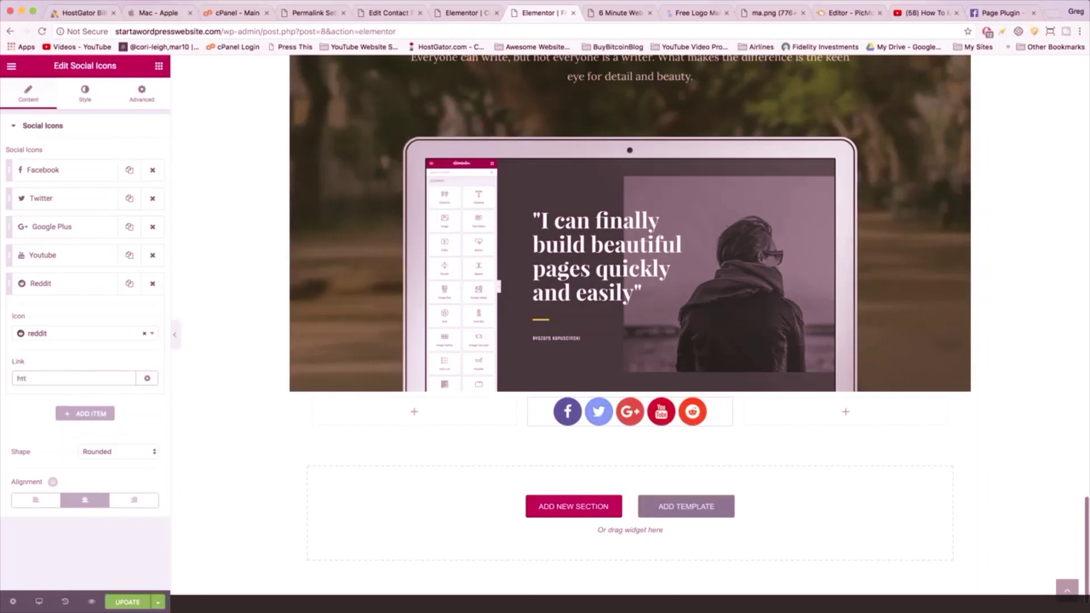
pyautogui.write('http://www.reddit.com')
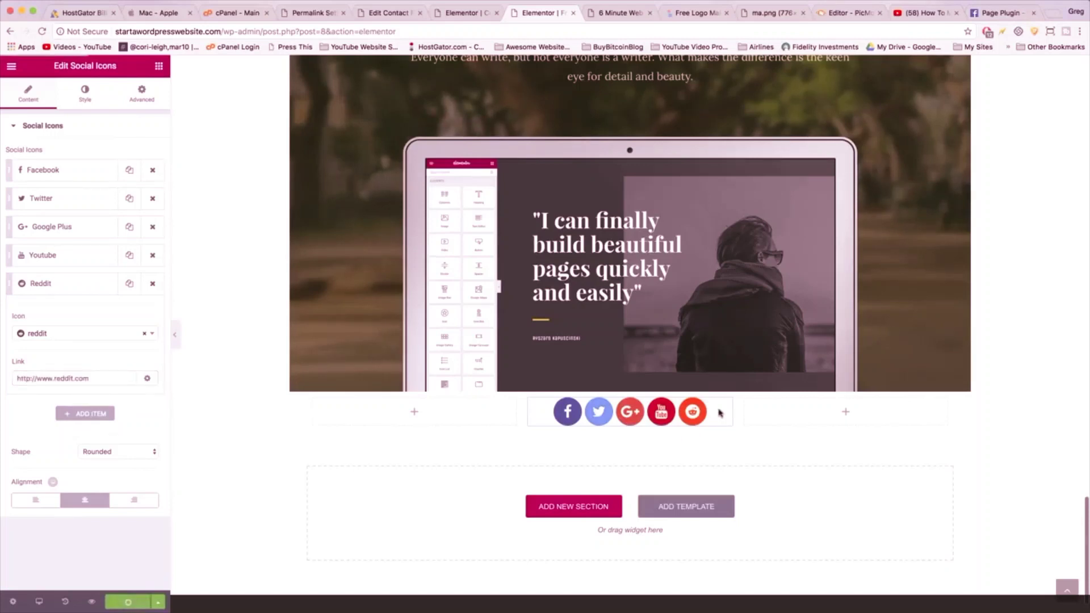
pyautogui.moveTo(616, 386)
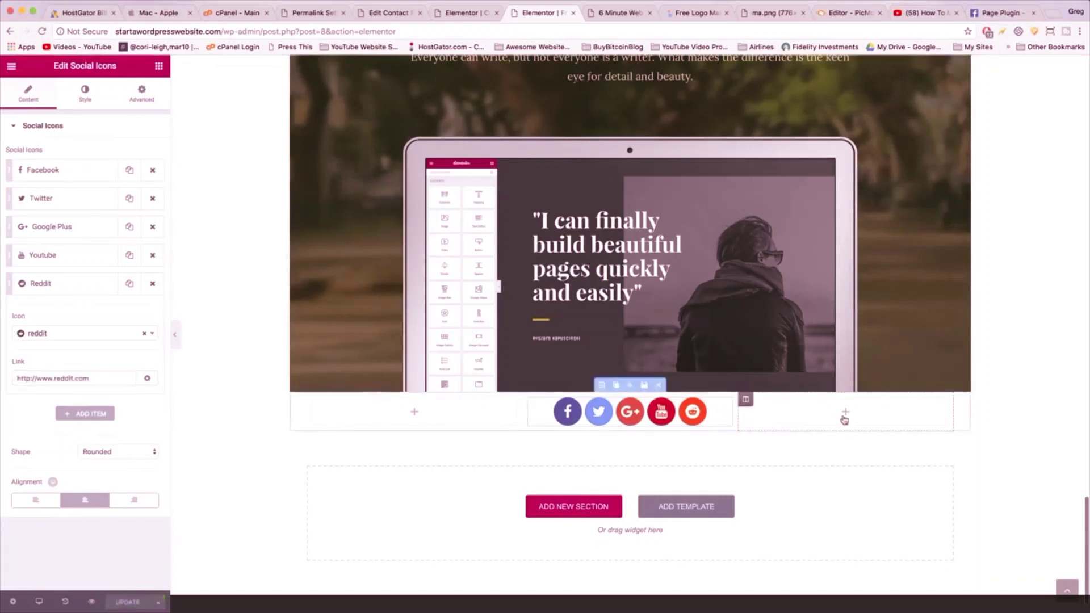
# - Place a Custom Menu in the right footer column showing Main Navigation with menu padding 5
pyautogui.click(159, 67)
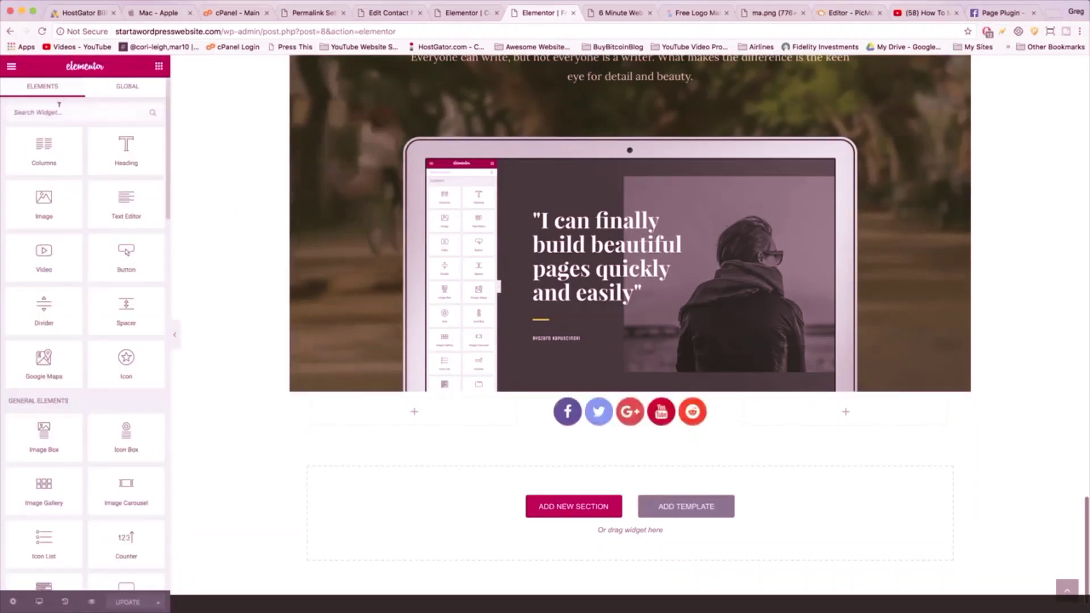
pyautogui.write('menu')
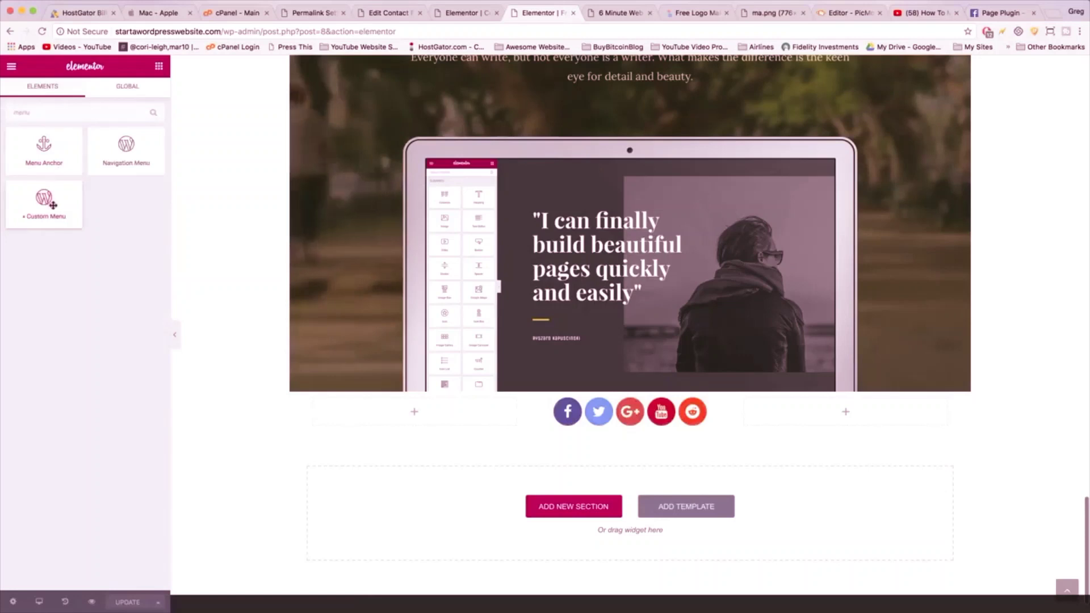
pyautogui.moveTo(46, 204); pyautogui.dragTo(797, 416)
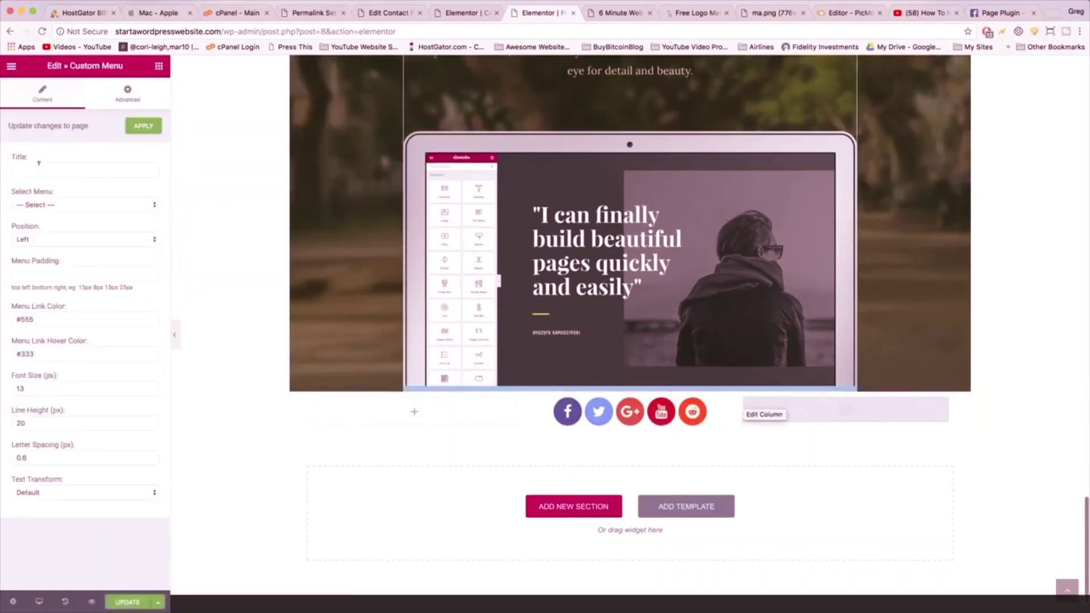
pyautogui.click(63, 205)
pyautogui.click(63, 213)
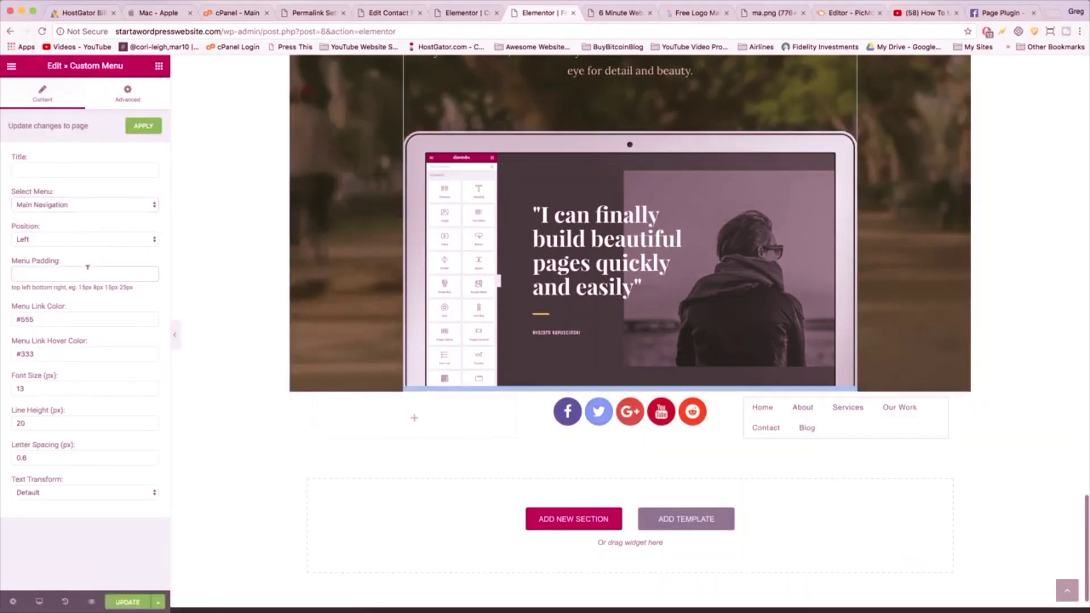
pyautogui.write('5')
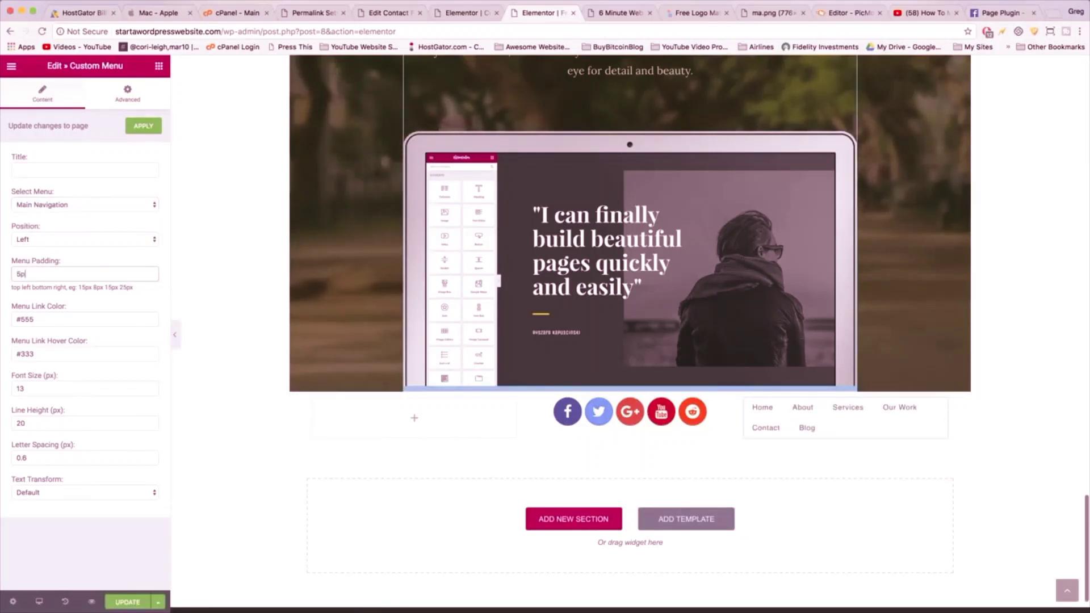
pyautogui.click(411, 413)
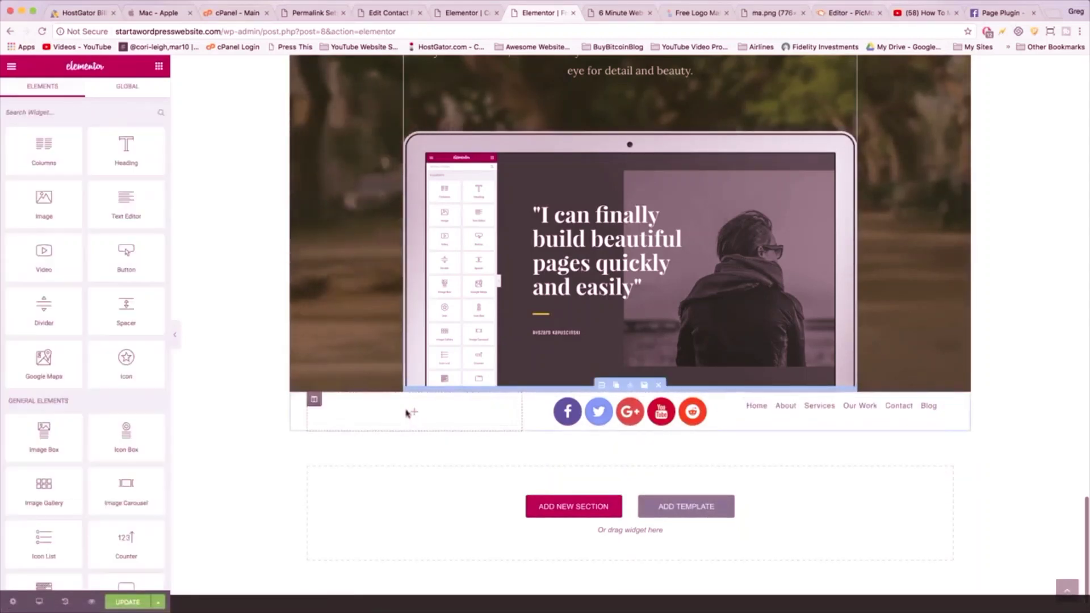
# - Add a Text Editor to the left column reading 'Copyright 2018' plus the owner's name
pyautogui.moveTo(104, 186); pyautogui.dragTo(409, 420)
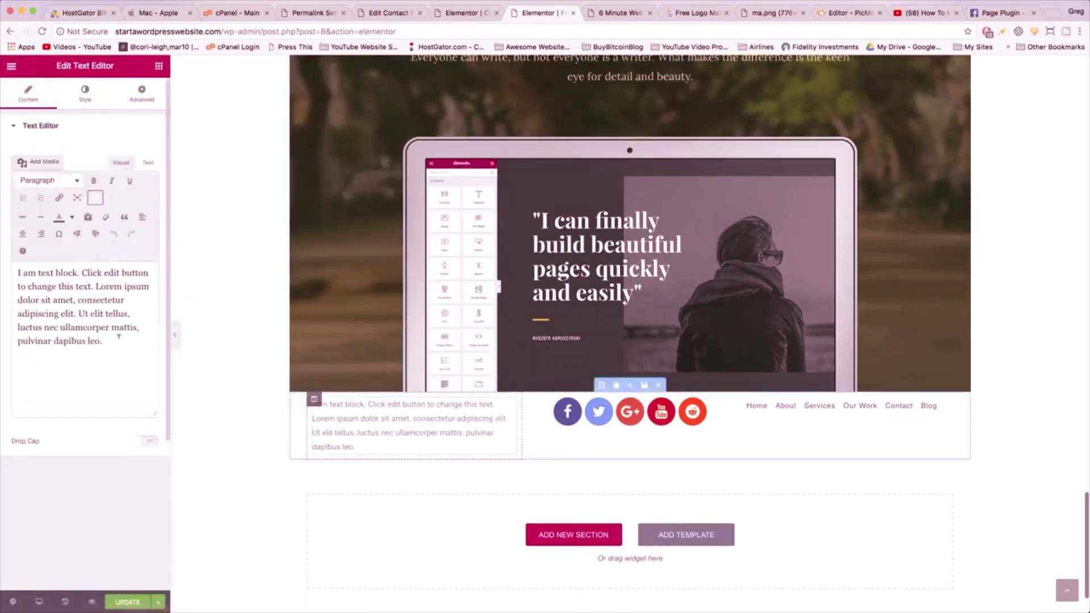
pyautogui.moveTo(136, 332); pyautogui.dragTo(18, 271)
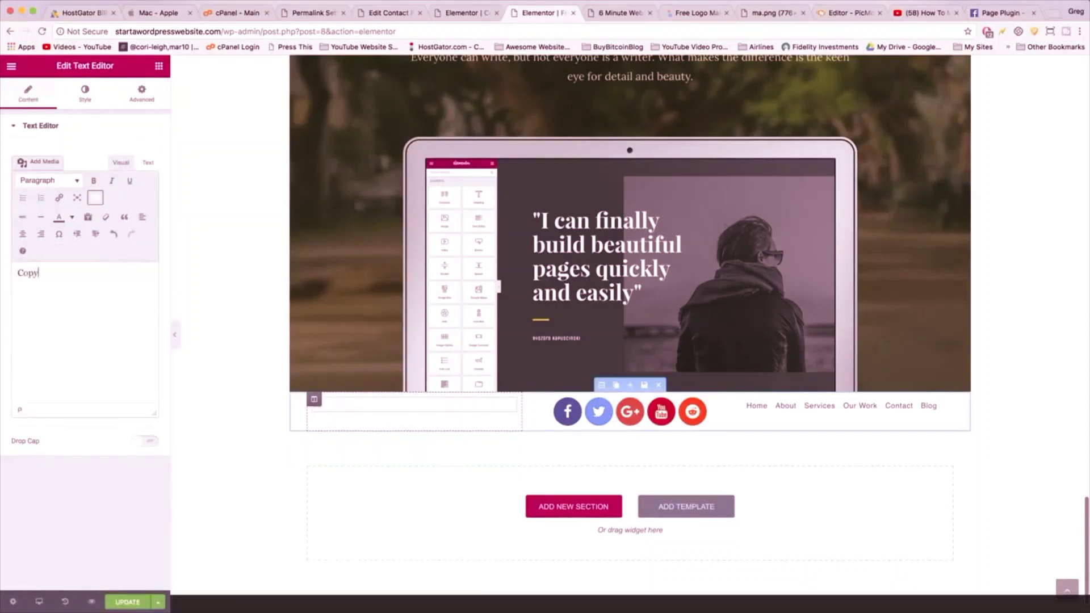
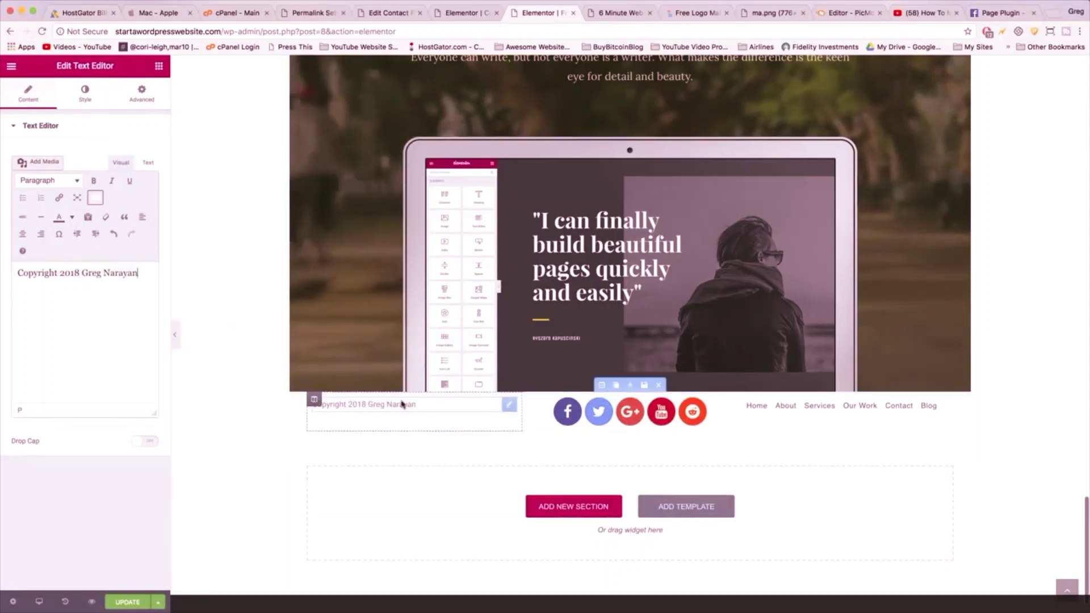
pyautogui.click(1053, 14)
# - Search Google for 'copyright symbol' and copy the © character
pyautogui.write('copyright symbol')
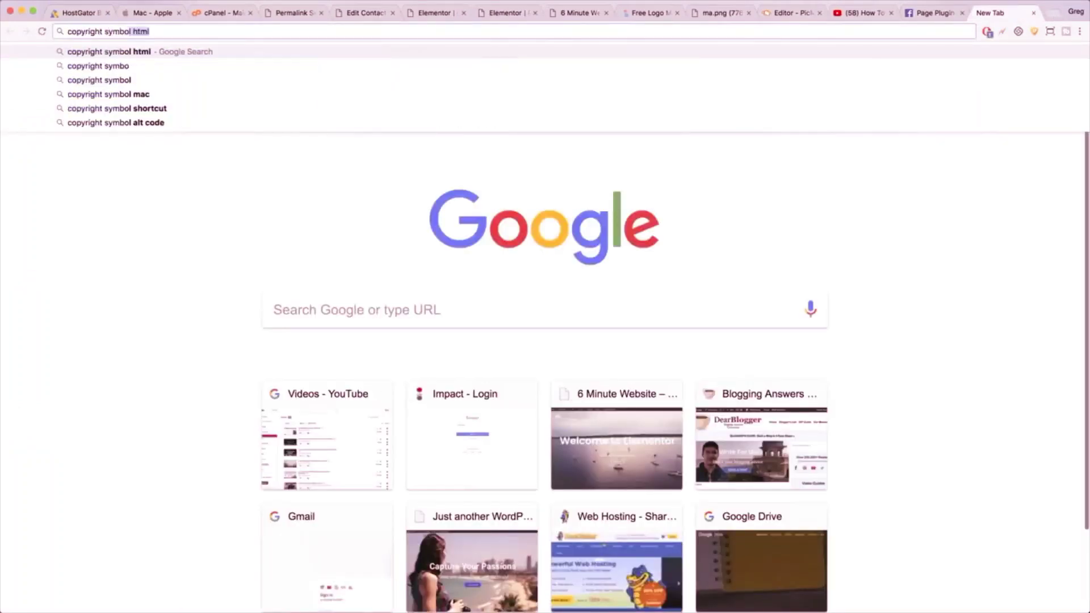
pyautogui.press('Delete')
pyautogui.press('Return')
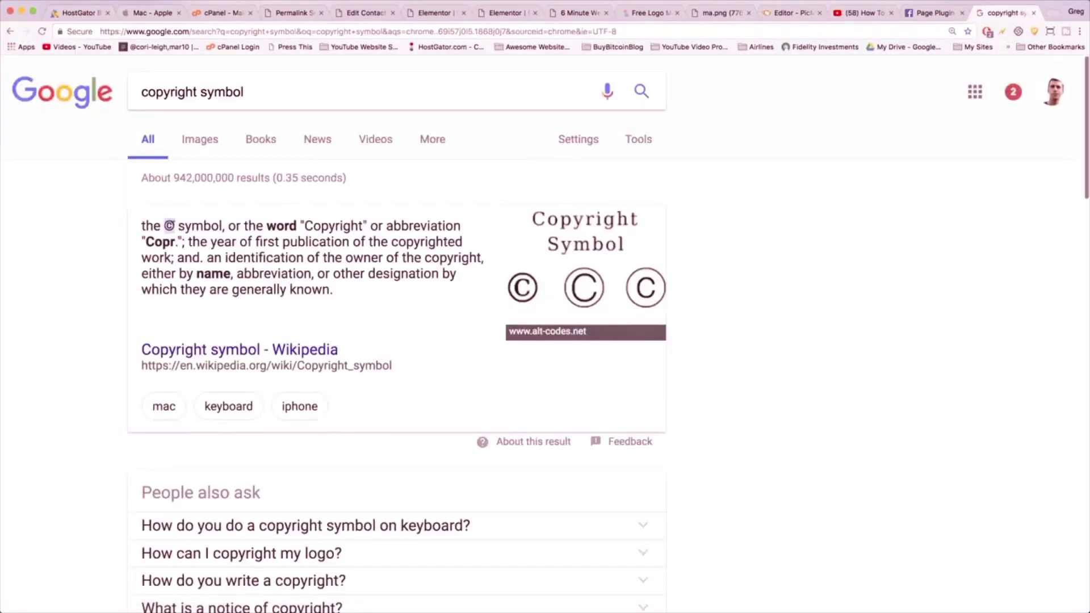
pyautogui.rightClick(169, 226)
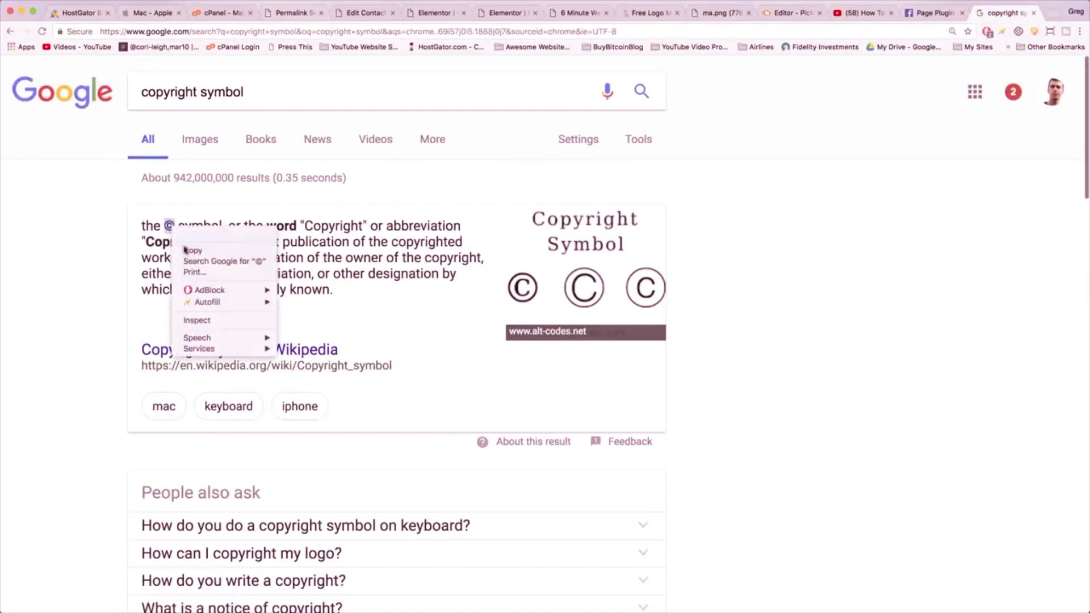
pyautogui.click(194, 257)
# - Return to the Elementor tab and place the cursor after 'Copyright' for the © symbol
pyautogui.click(380, 13)
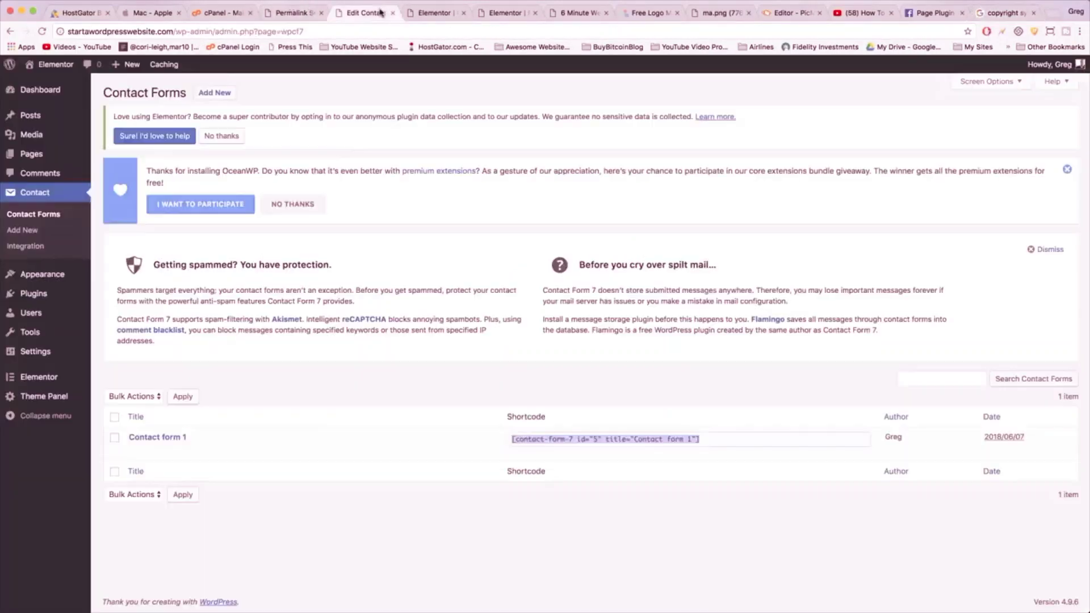
pyautogui.click(435, 9)
pyautogui.click(502, 11)
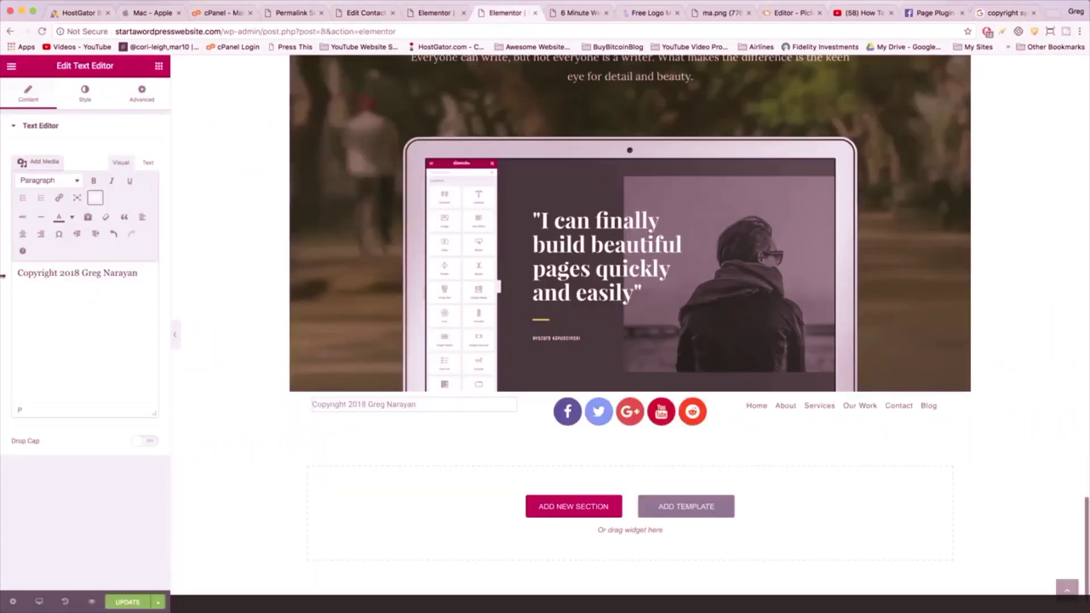
pyautogui.click(57, 273)
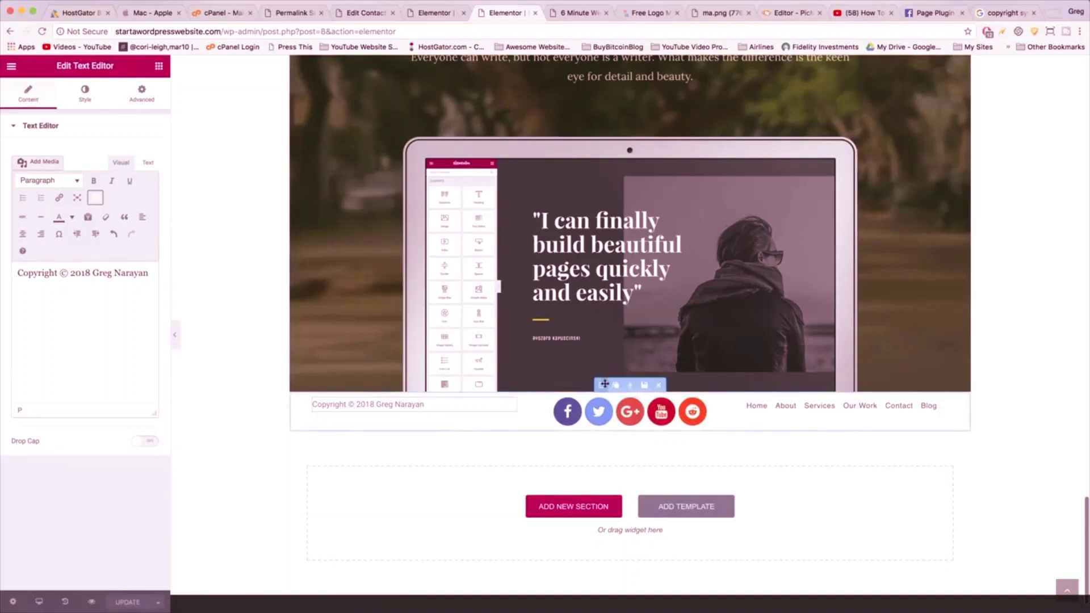
# - Set the footer section's padding to 20 on all sides and its Content Position to Middle
pyautogui.click(604, 385)
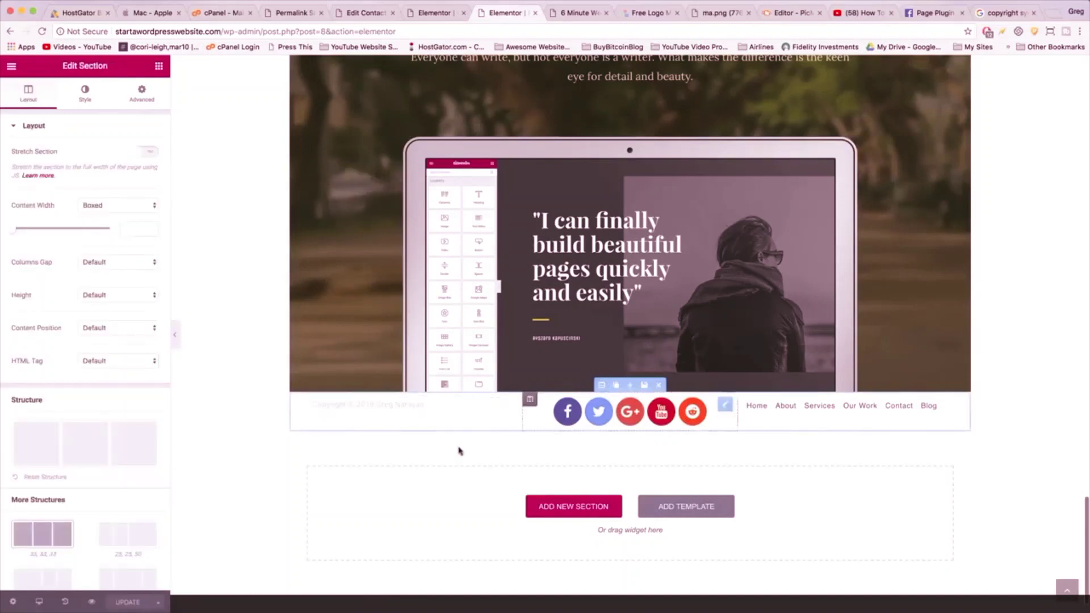
pyautogui.click(139, 94)
pyautogui.click(26, 226)
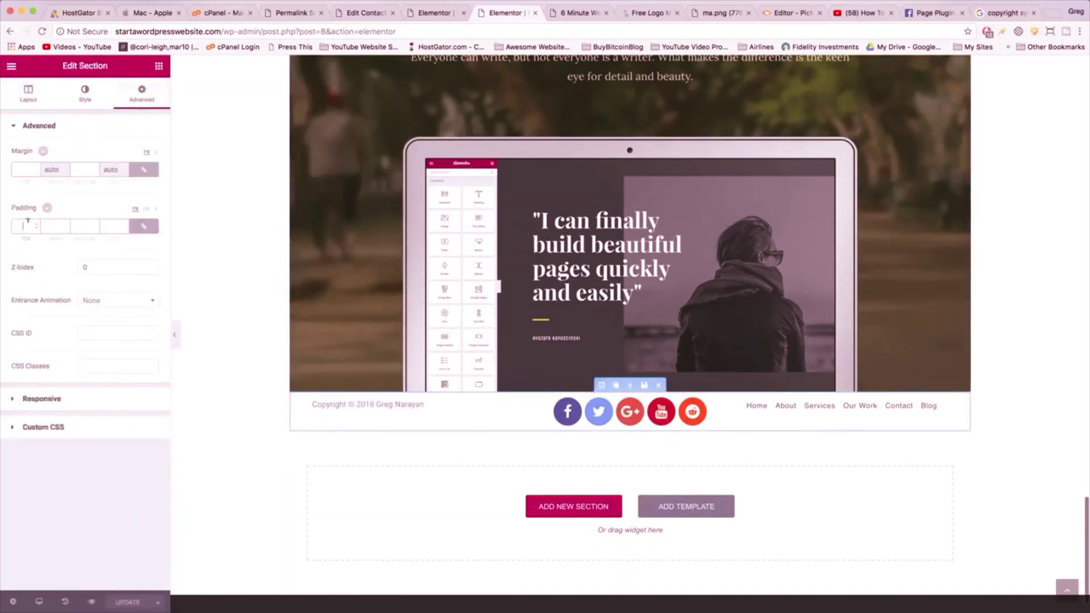
pyautogui.write('20')
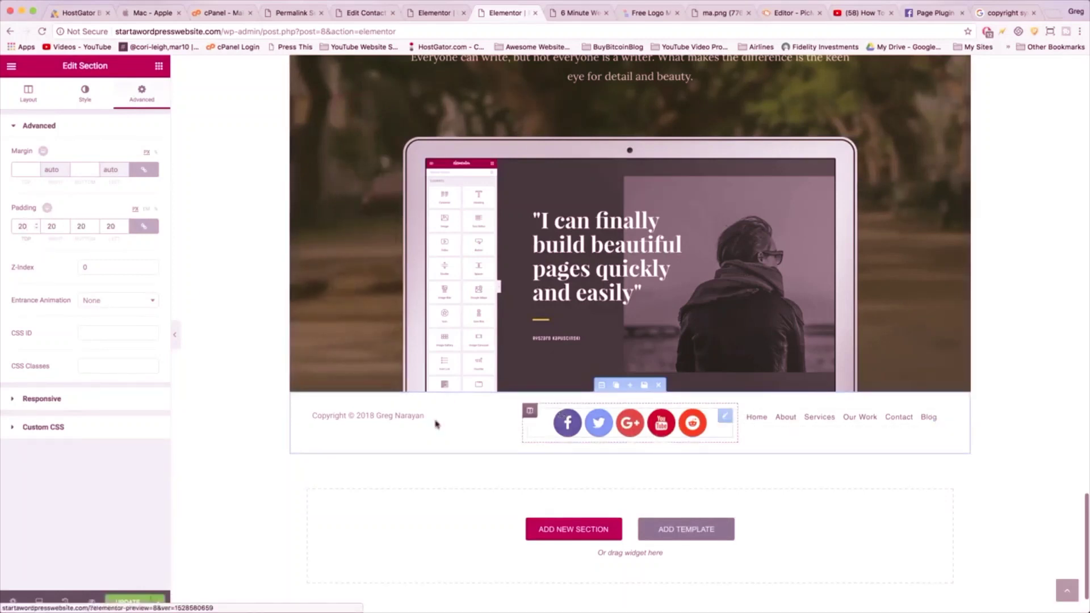
pyautogui.click(28, 93)
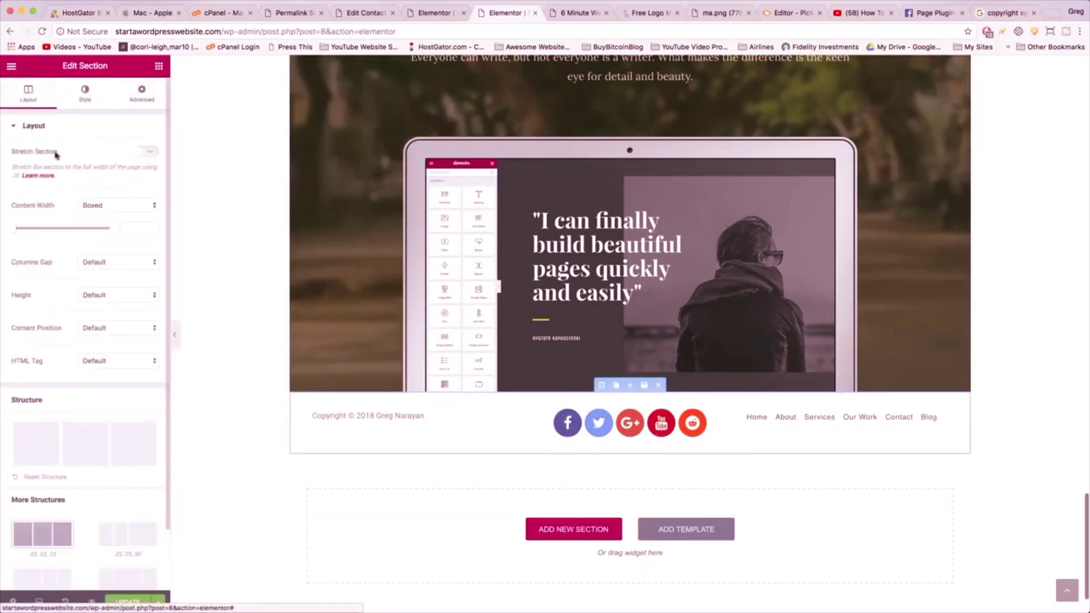
pyautogui.click(150, 327)
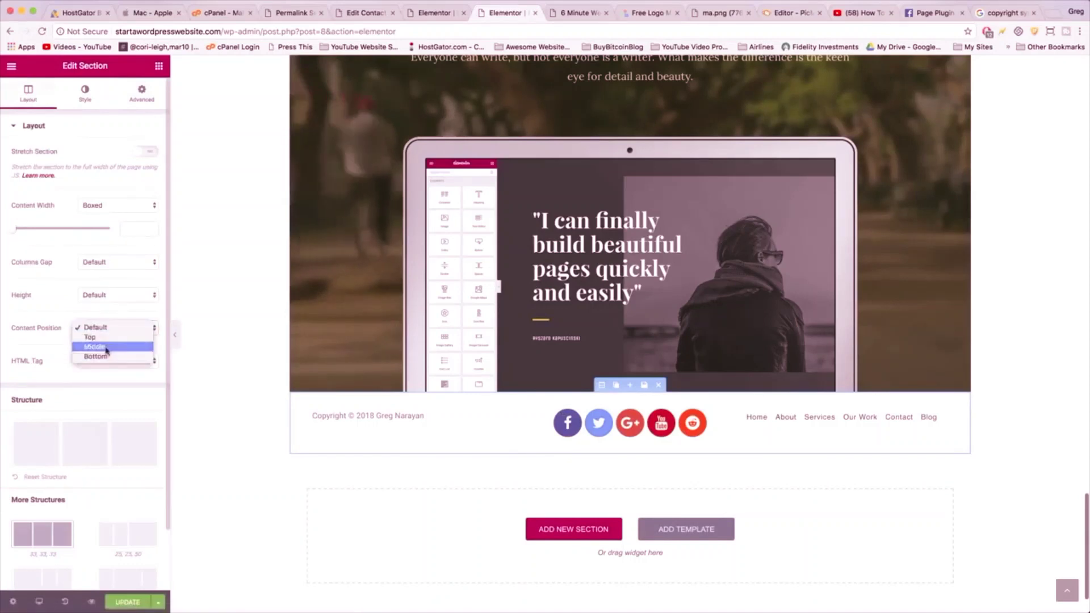
pyautogui.click(106, 348)
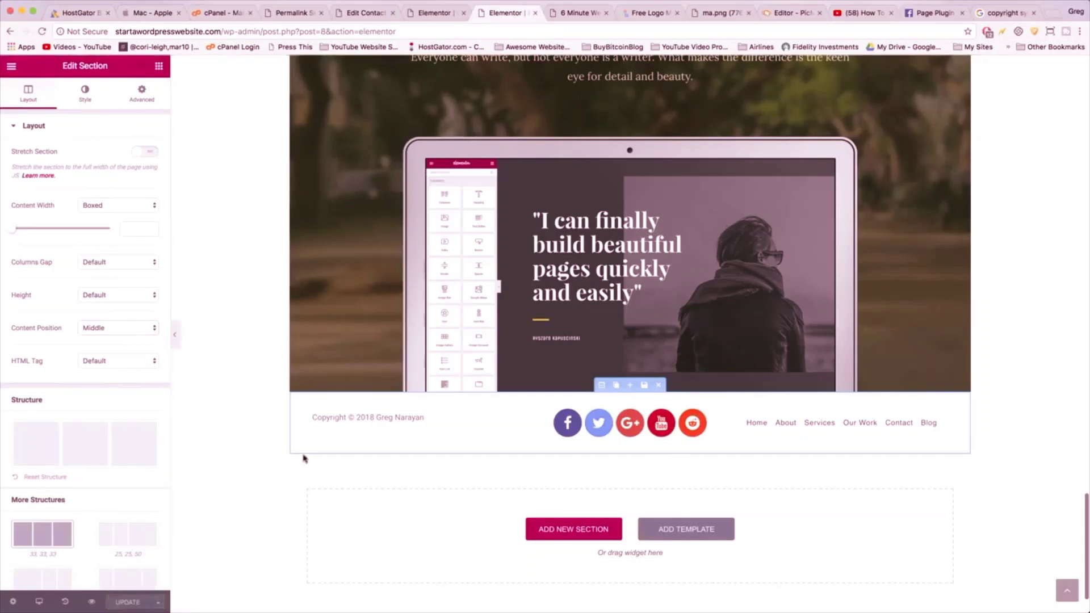
# - Stretch the footer to full width, save the page, and save the section as template 'Footer v1'
pyautogui.click(143, 151)
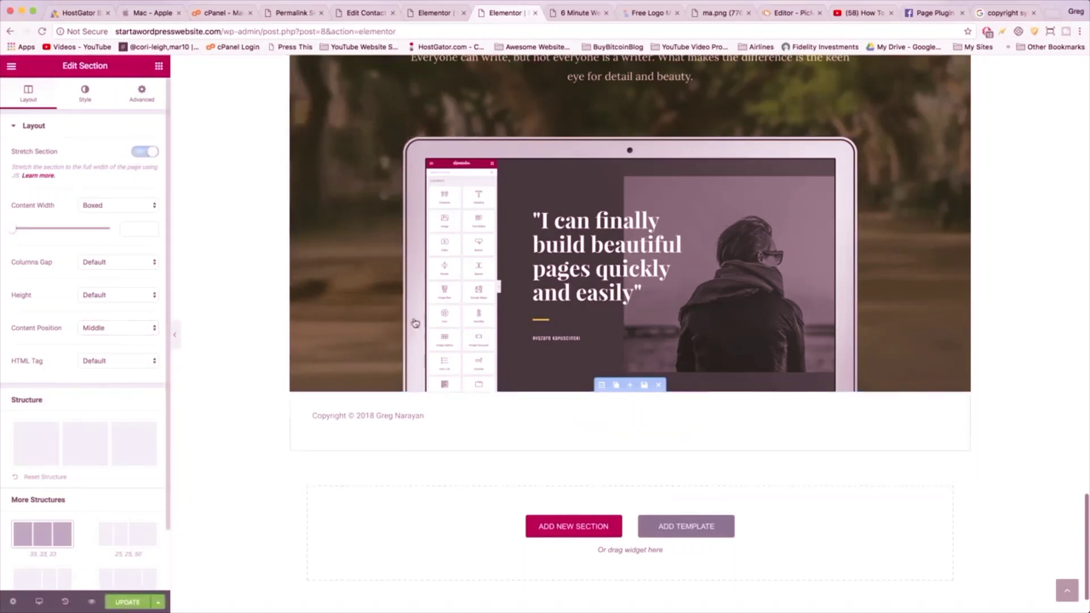
pyautogui.click(143, 603)
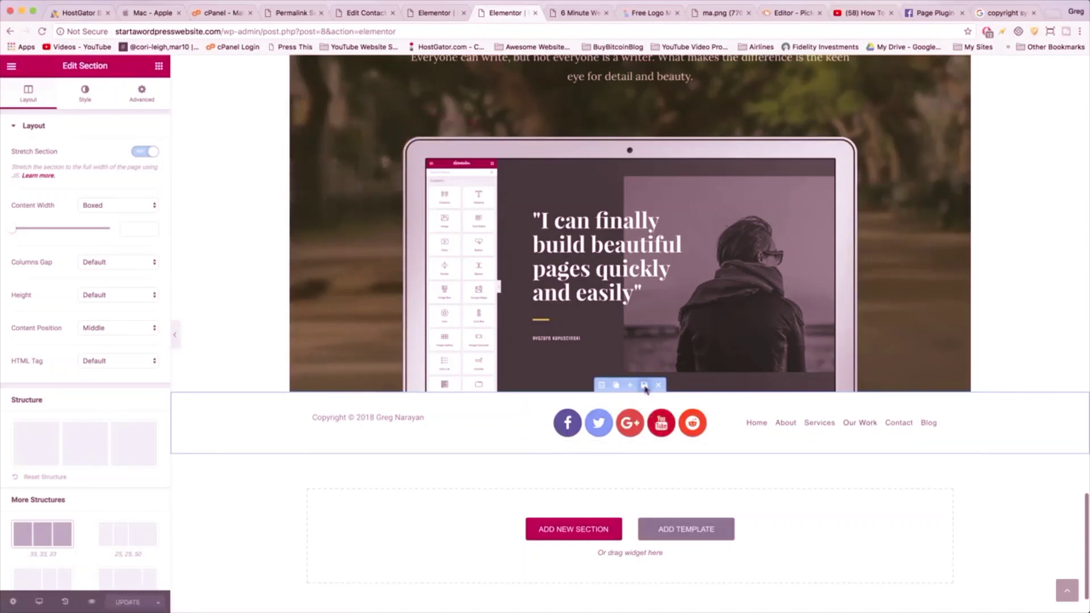
pyautogui.click(644, 386)
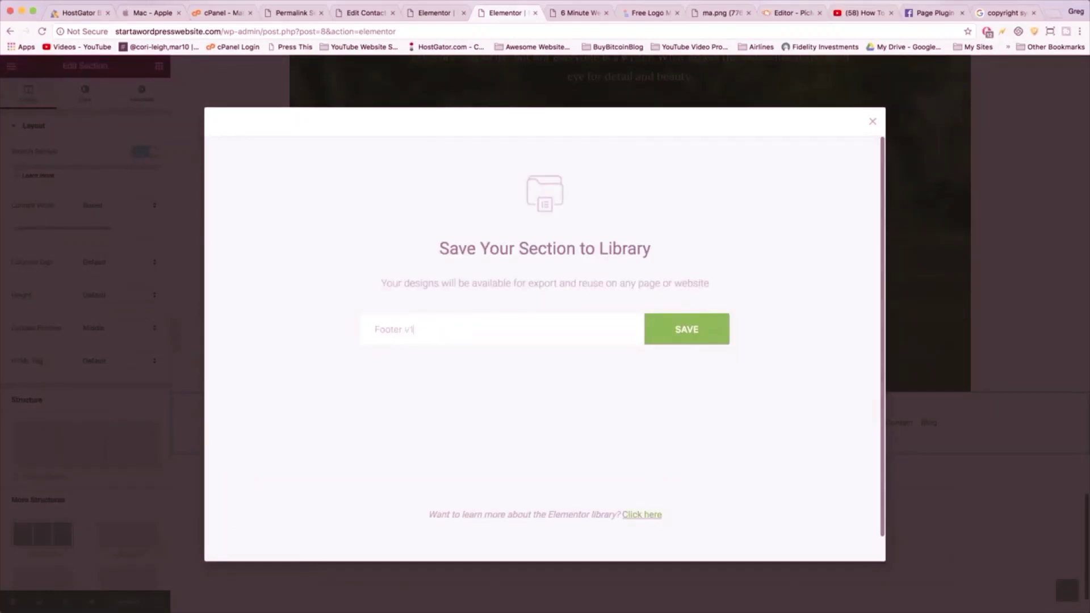
pyautogui.click(666, 336)
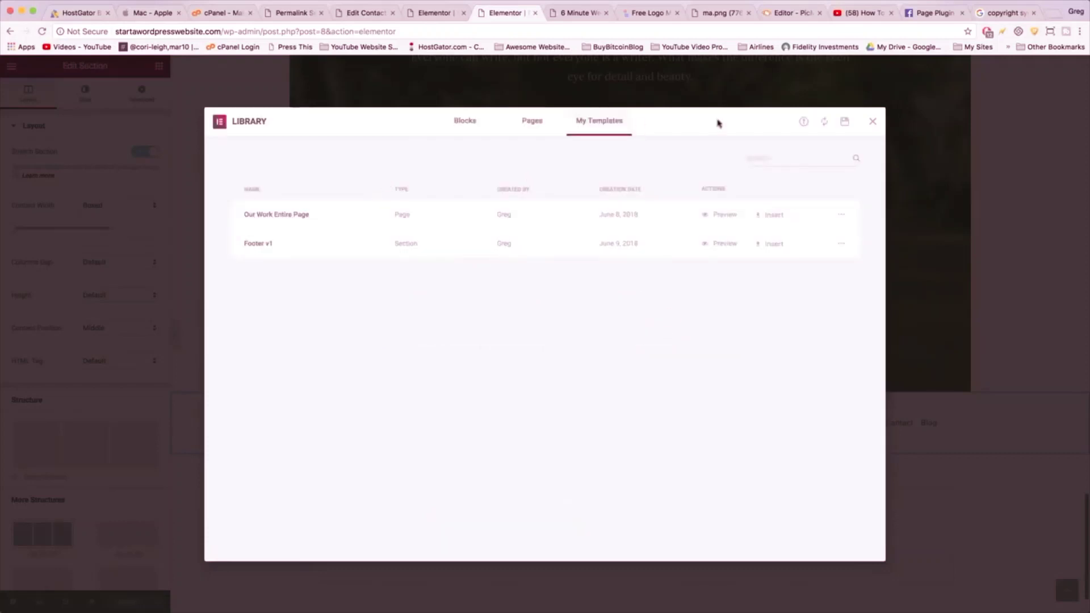
pyautogui.click(872, 122)
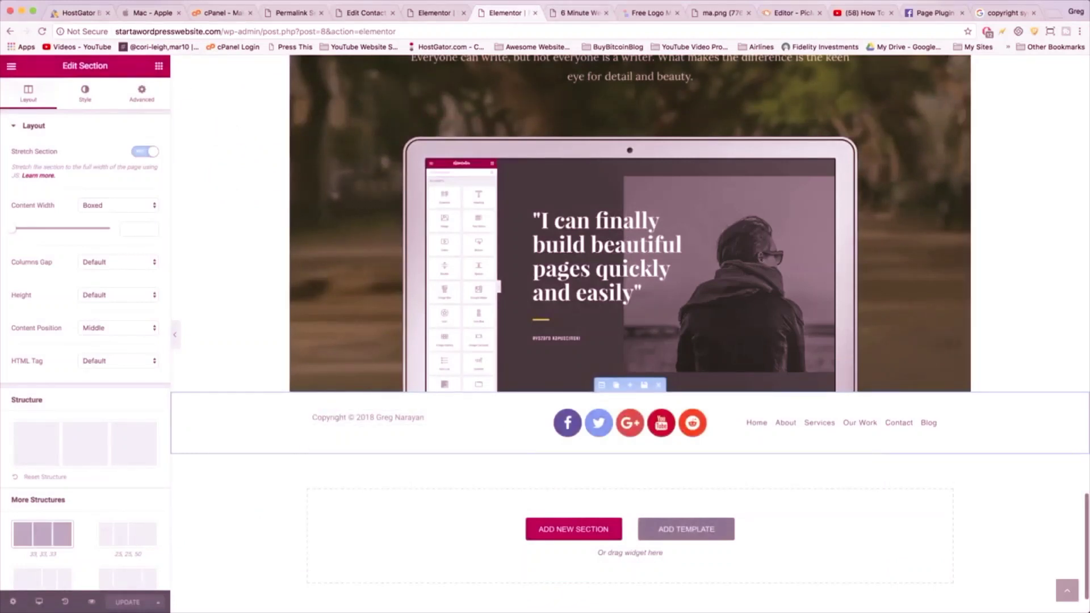
# - Load the site's home URL, go to the About page, and open it in Elementor
pyautogui.click(11, 67)
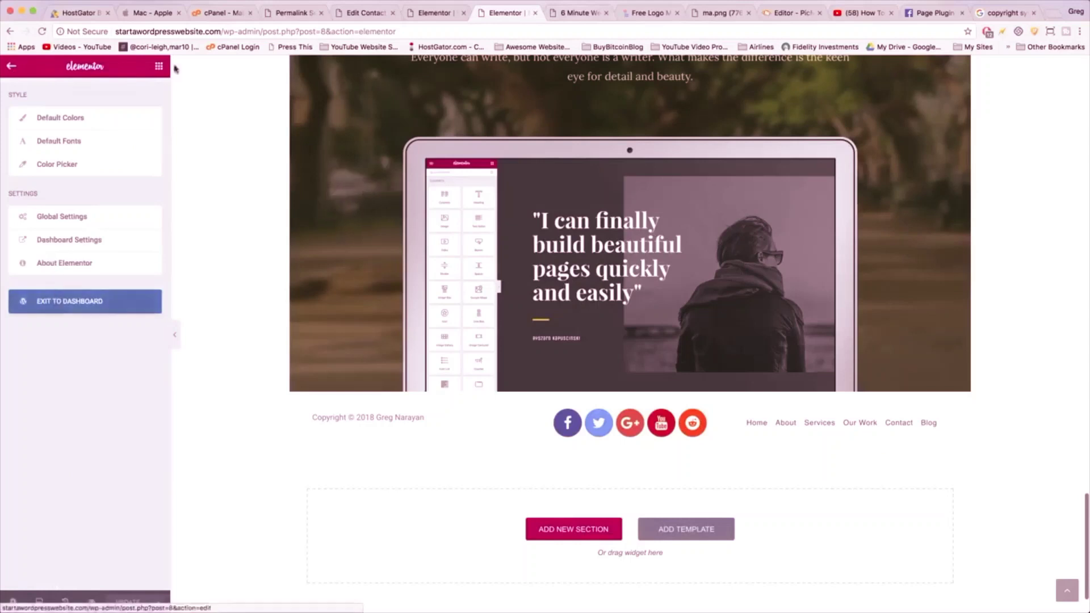
pyautogui.click(12, 67)
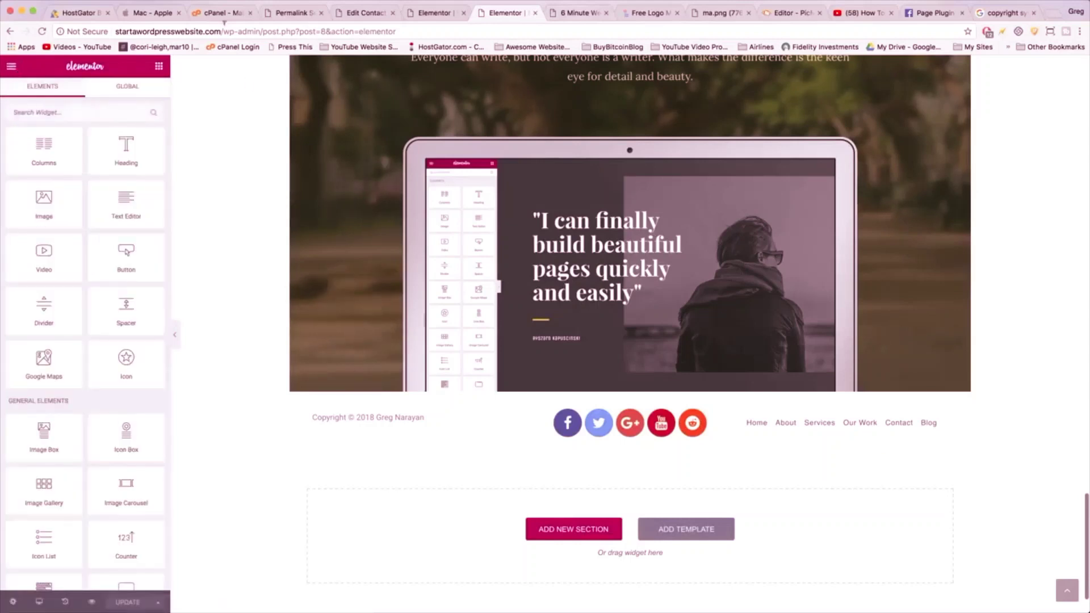
pyautogui.click(224, 32)
pyautogui.doubleClick(226, 31)
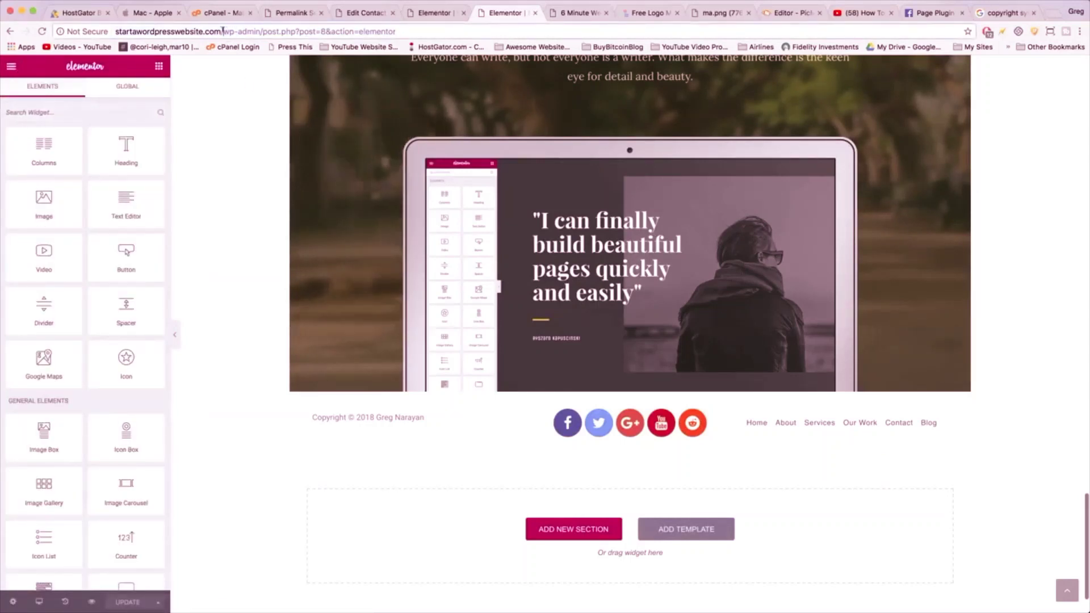
pyautogui.hotkey('shift', 'End')
pyautogui.press('BackSpace')
pyautogui.press('Return')
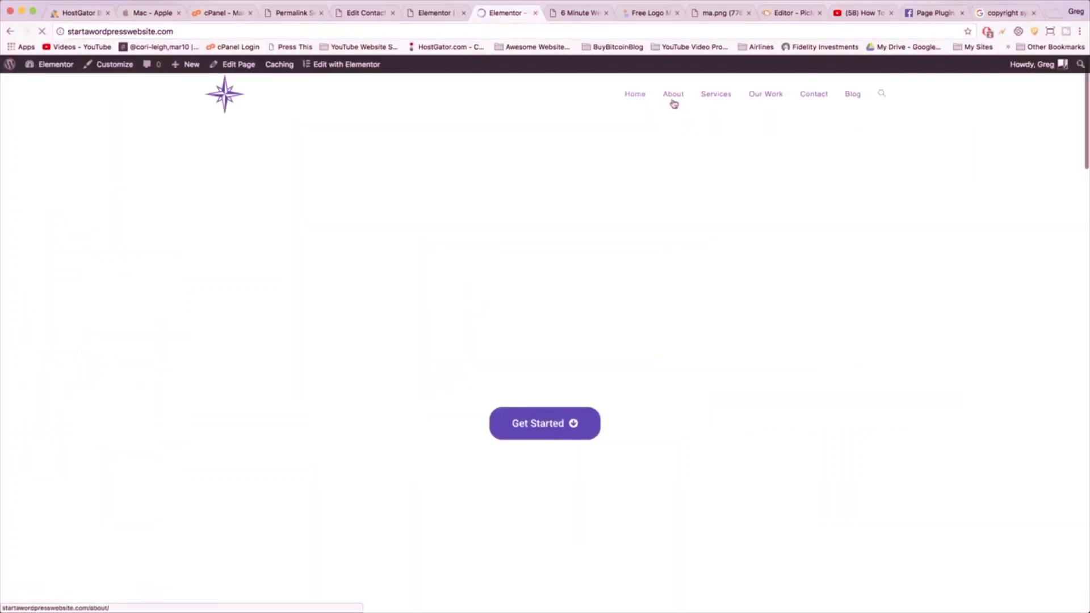
pyautogui.click(675, 95)
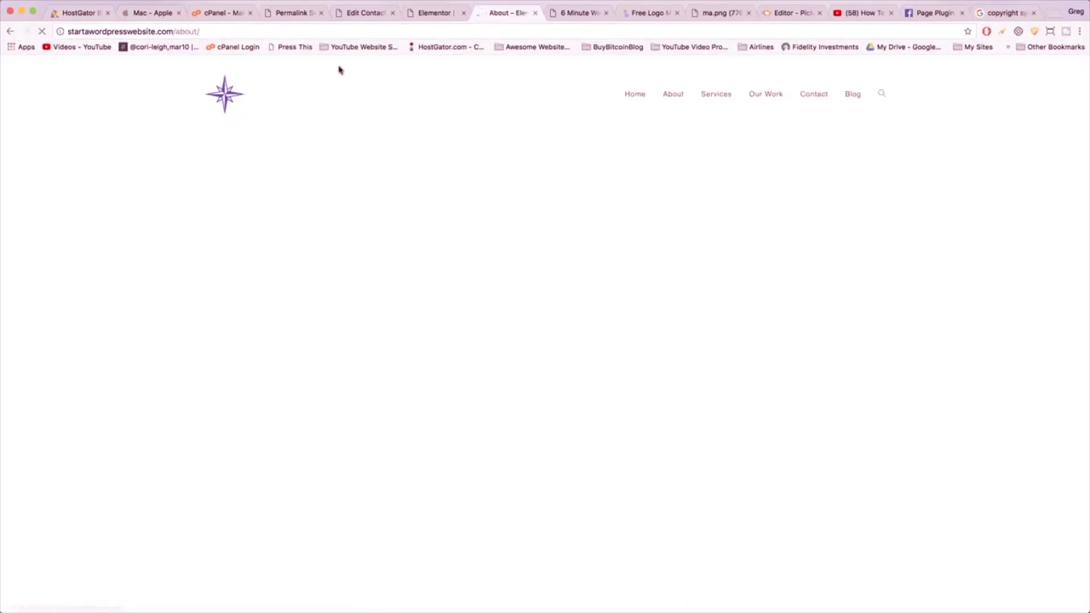
pyautogui.click(340, 65)
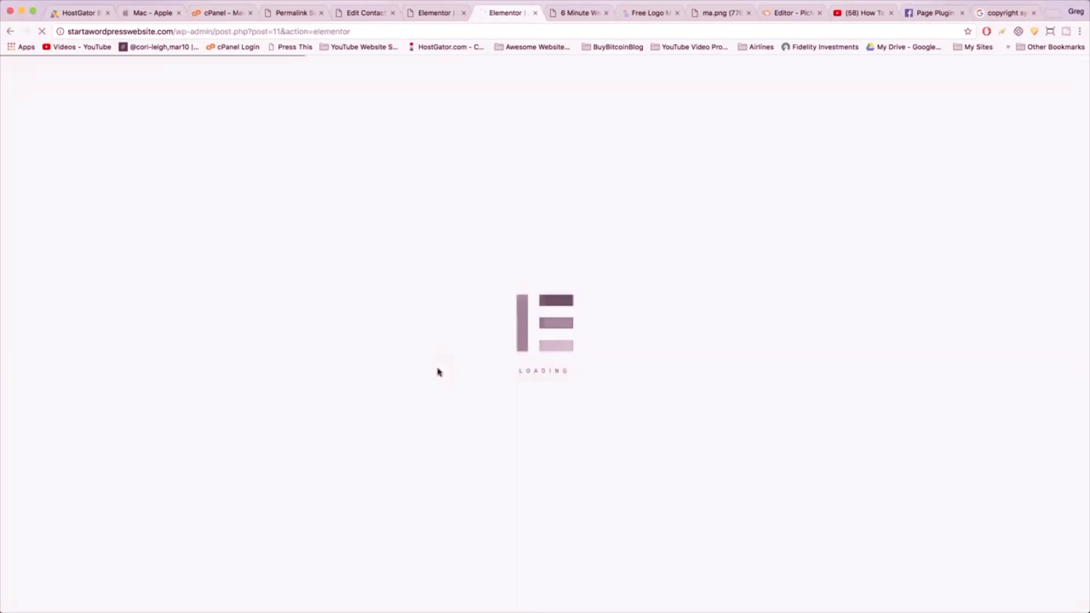
pyautogui.scroll(-15, 437, 372)
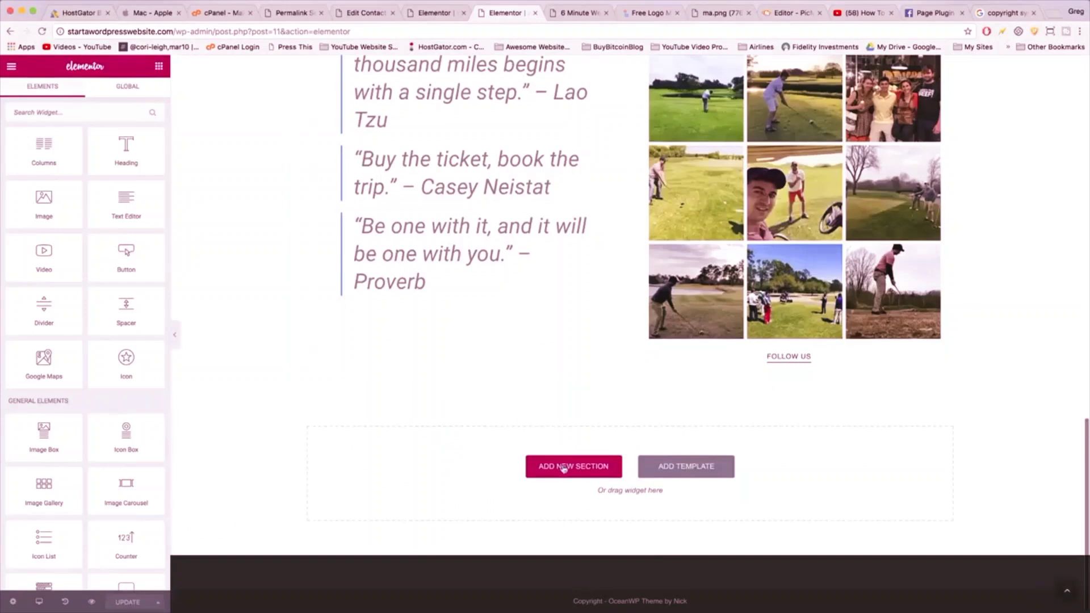
# - Insert the Footer v1 template from My Templates at the About page's bottom and update the page
pyautogui.click(695, 475)
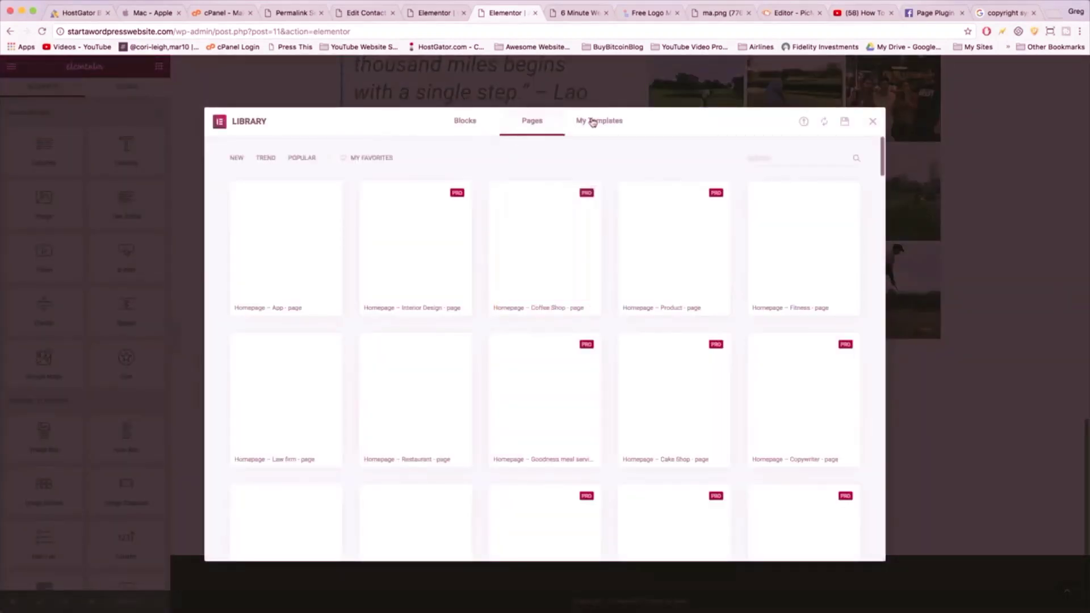
pyautogui.click(592, 123)
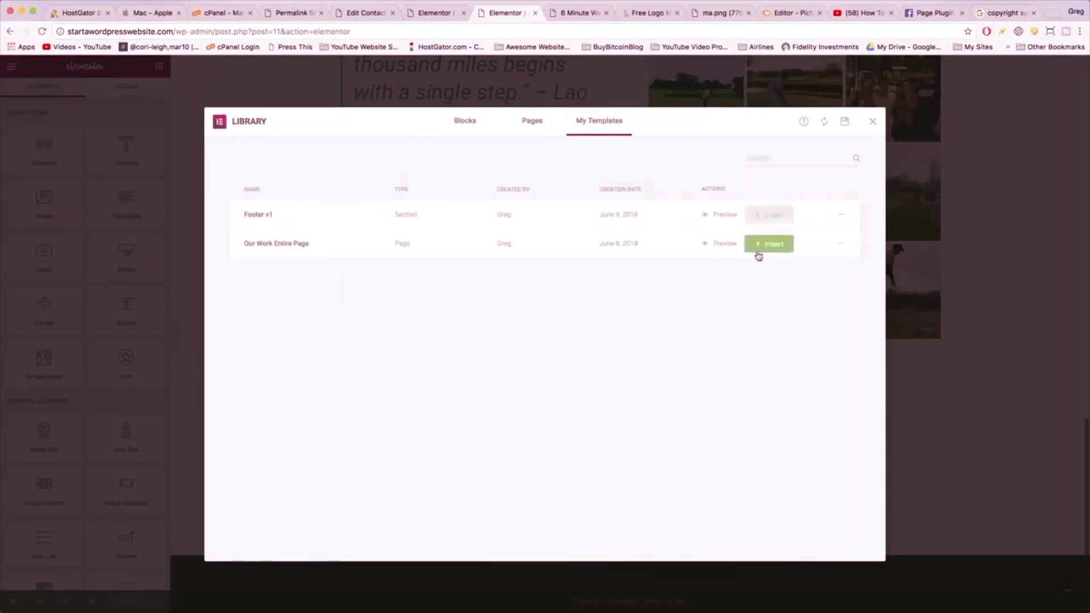
pyautogui.click(770, 216)
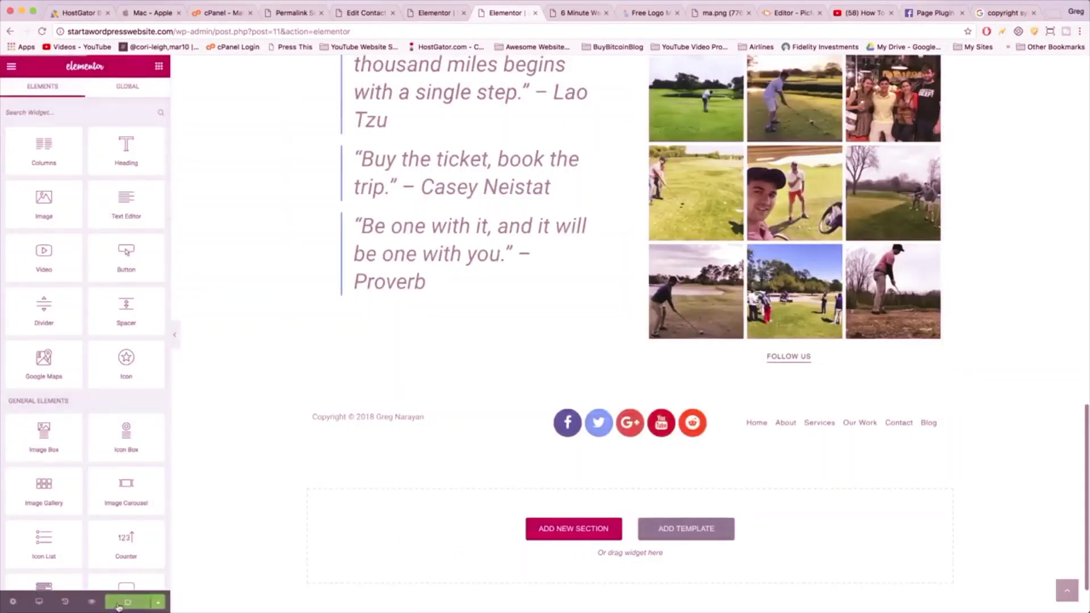
pyautogui.click(127, 602)
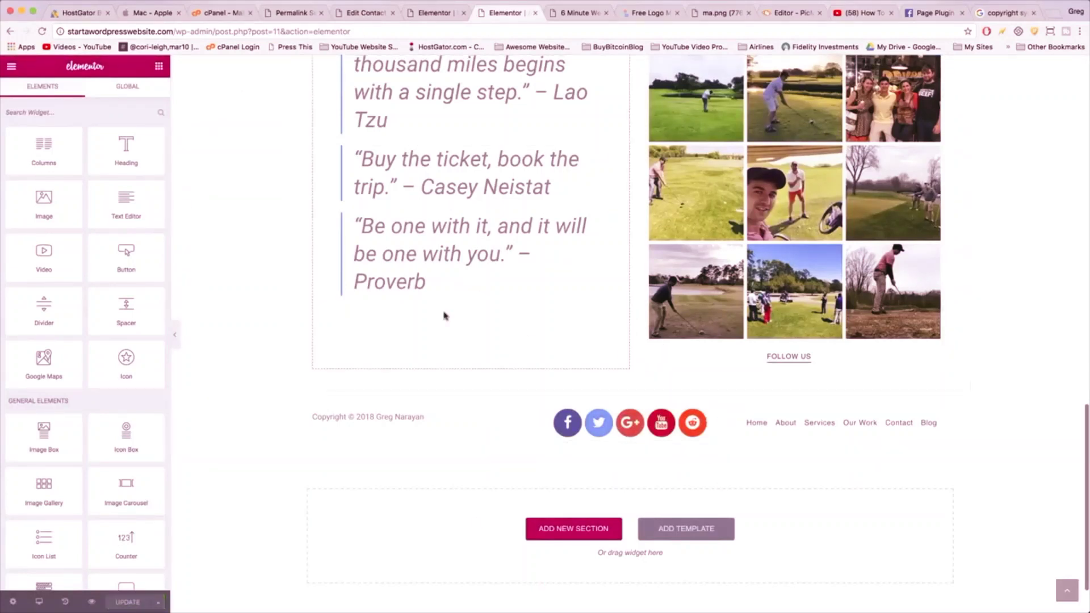
pyautogui.click(11, 66)
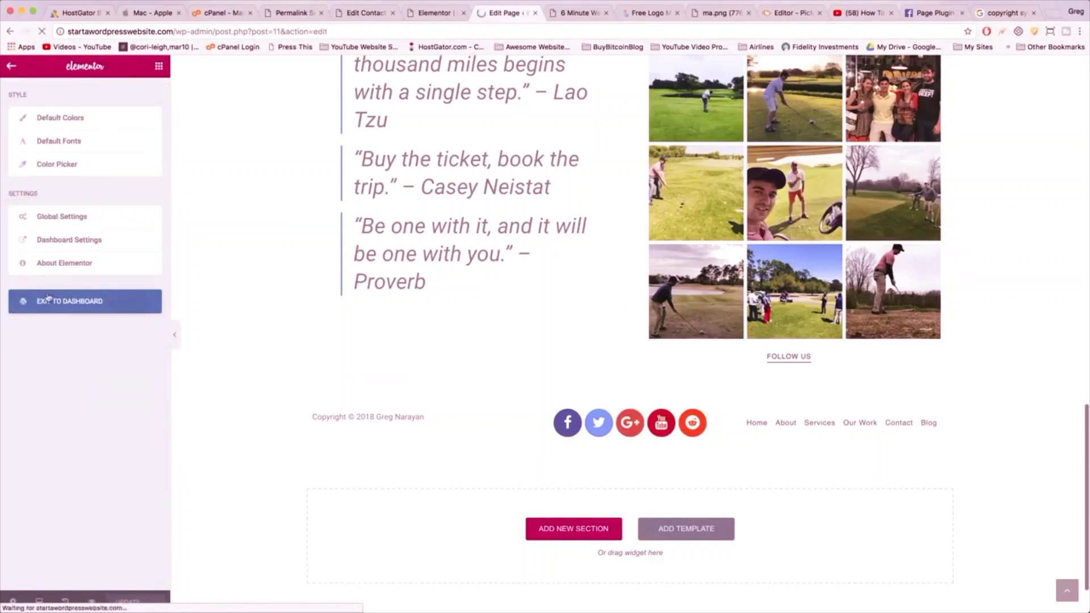
# - Bring up the About page's Footer options under OceanWP Settings in the Edit Page screen
pyautogui.scroll(-3, 311, 420)
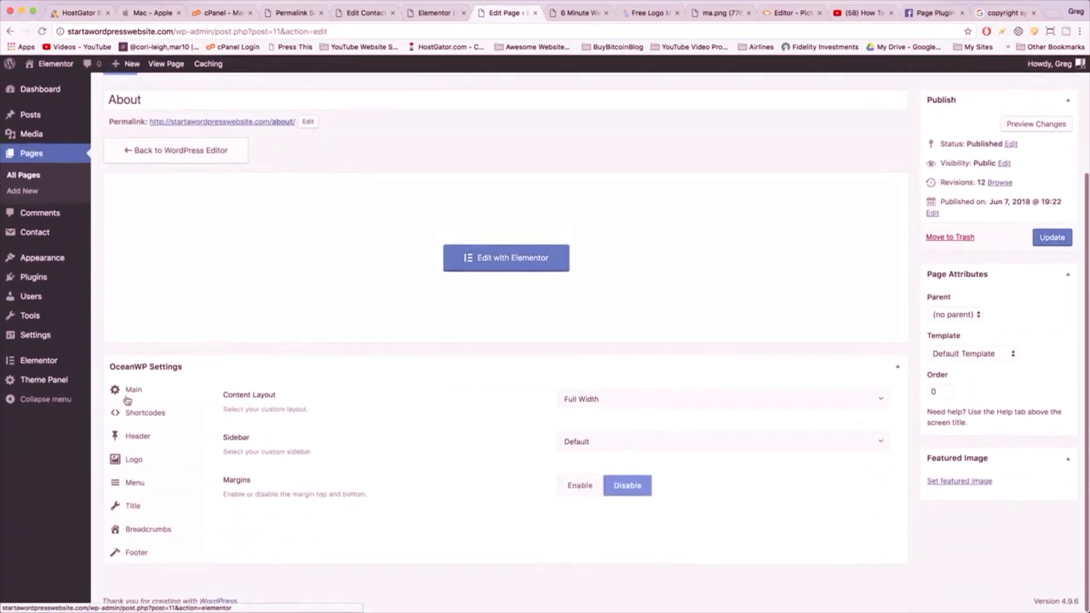
pyautogui.click(146, 560)
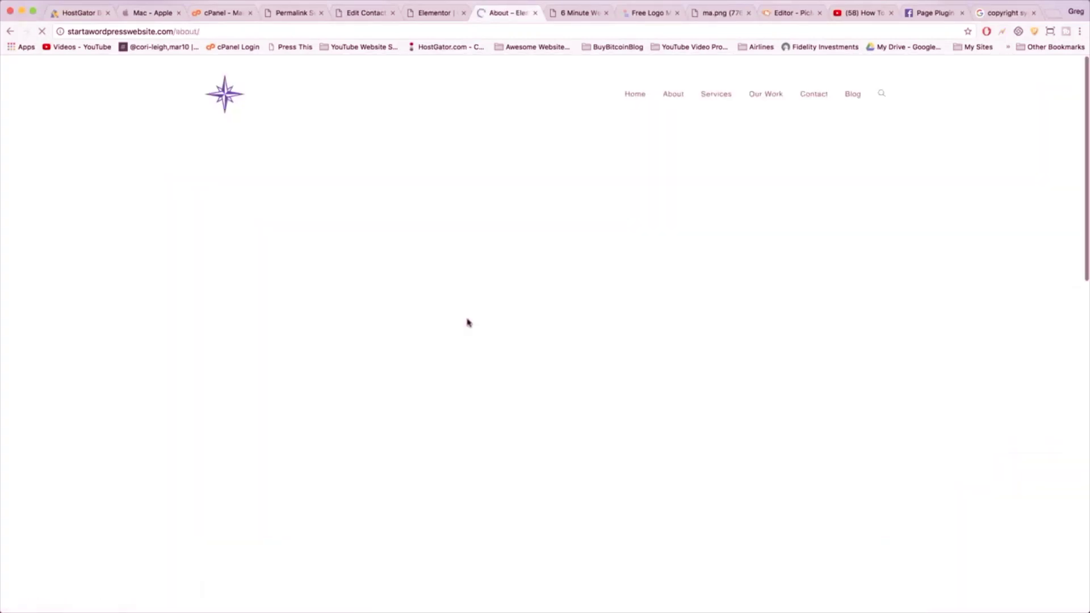
pyautogui.scroll(-15, 467, 323)
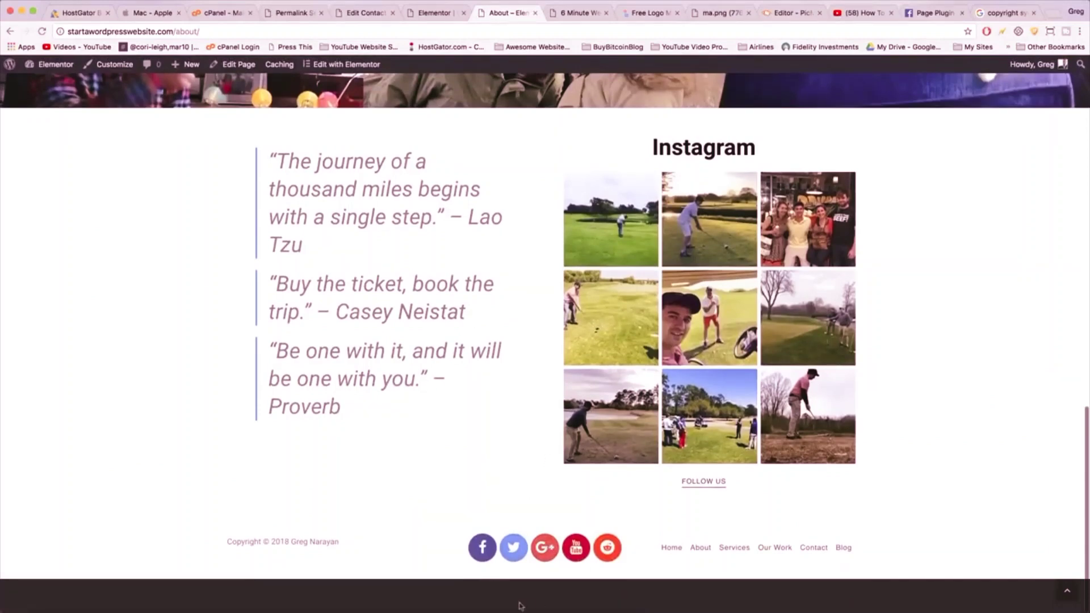
pyautogui.scroll(15, 406, 307)
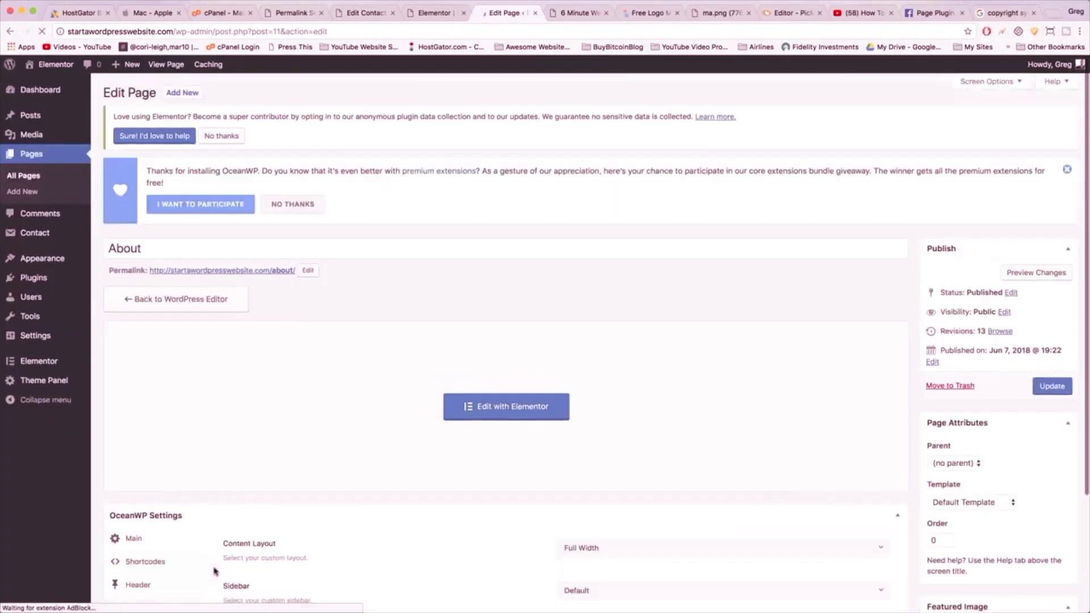
pyautogui.scroll(-5, 221, 504)
pyautogui.click(139, 553)
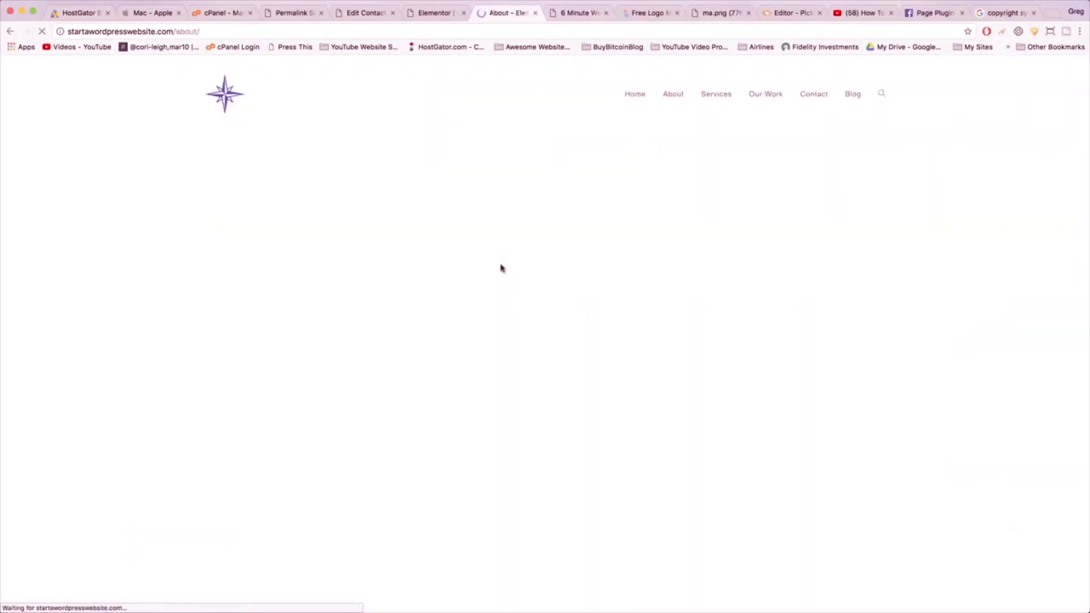
pyautogui.scroll(-15, 500, 268)
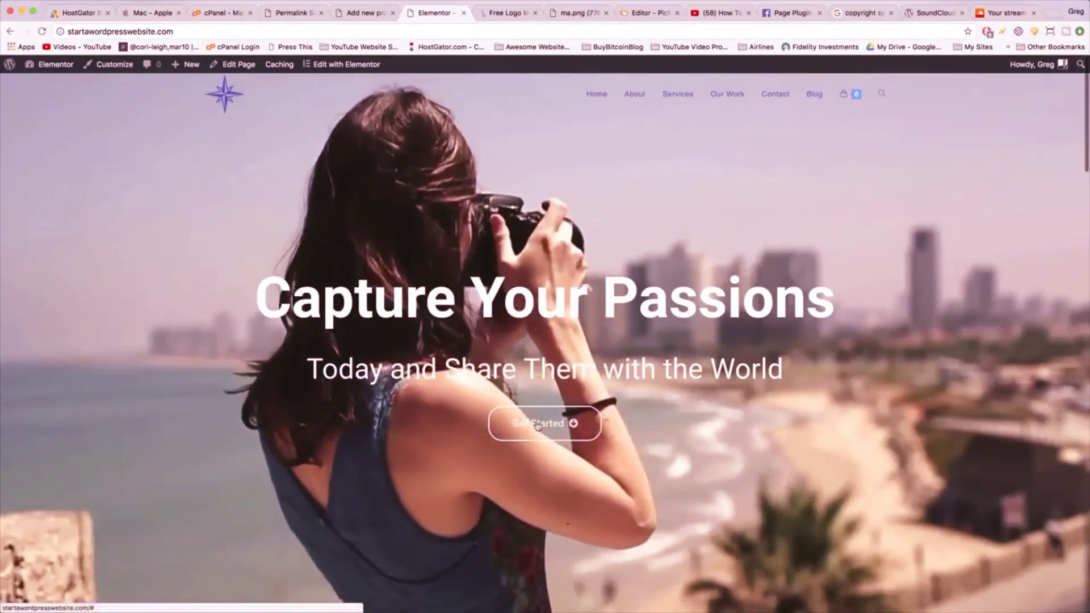
# - Look over the live homepage, then open it with Edit with Elementor from the admin bar
pyautogui.scroll(-10, 539, 429)
pyautogui.scroll(3, 542, 431)
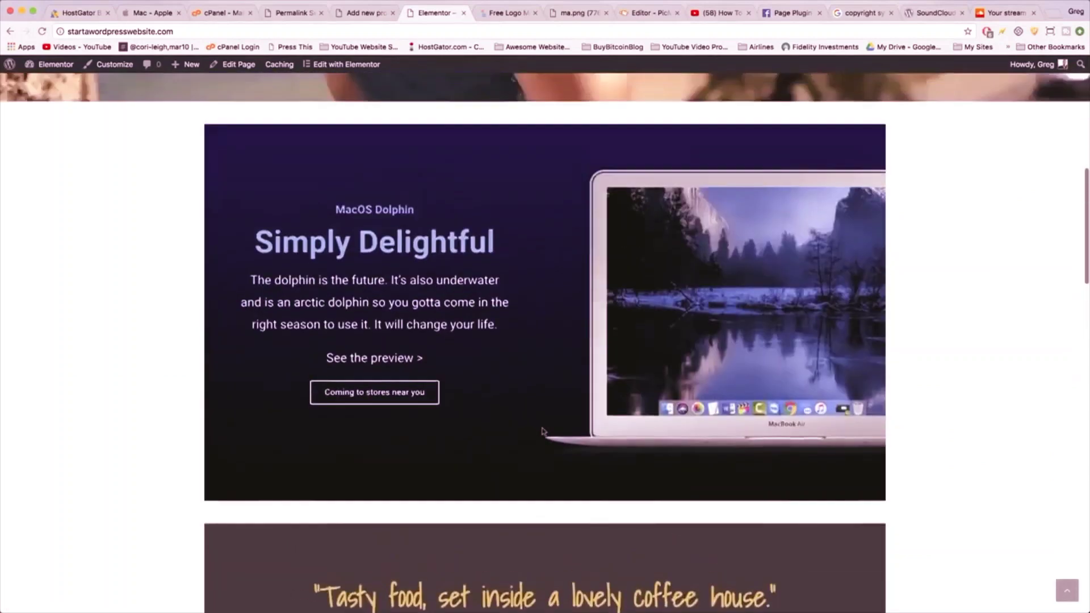
pyautogui.scroll(7, 542, 431)
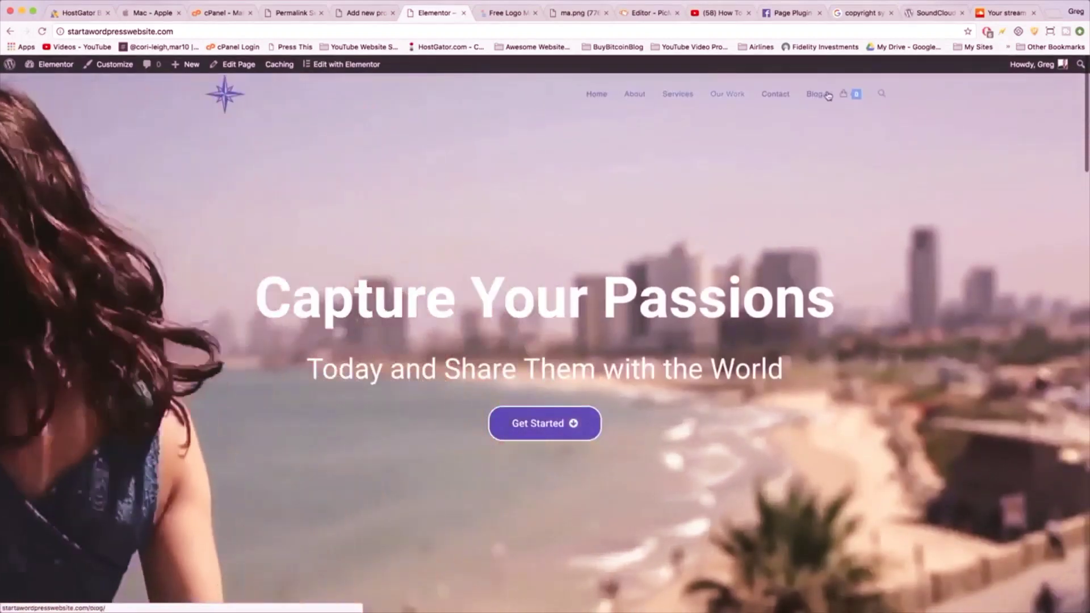
pyautogui.moveTo(854, 90)
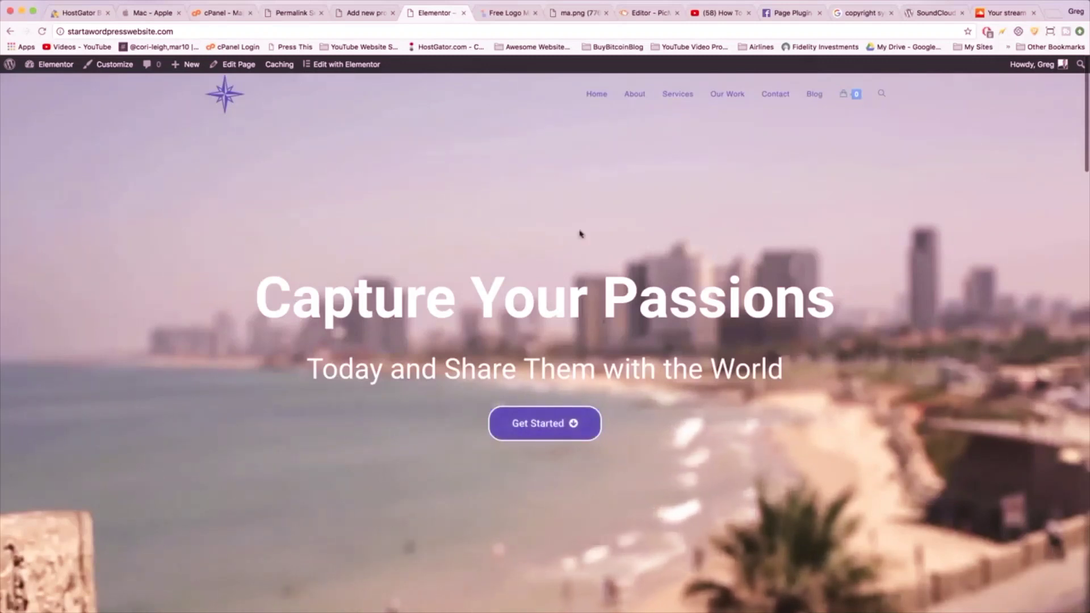
pyautogui.click(322, 70)
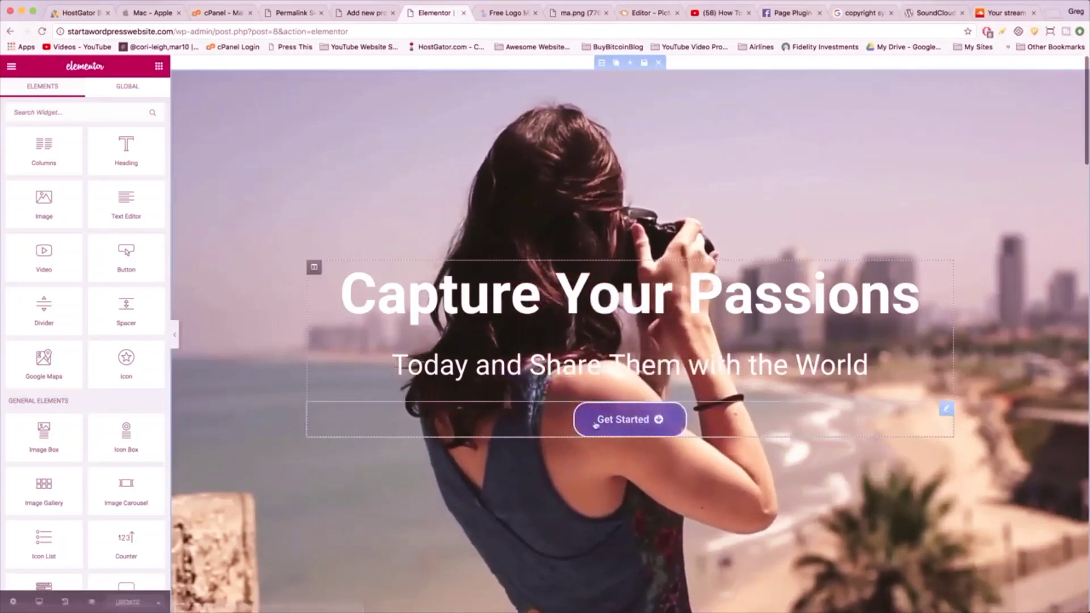
# - Set the Get Started button's link to #my-anchor and scroll through the page preview
pyautogui.scroll(-5, 593, 425)
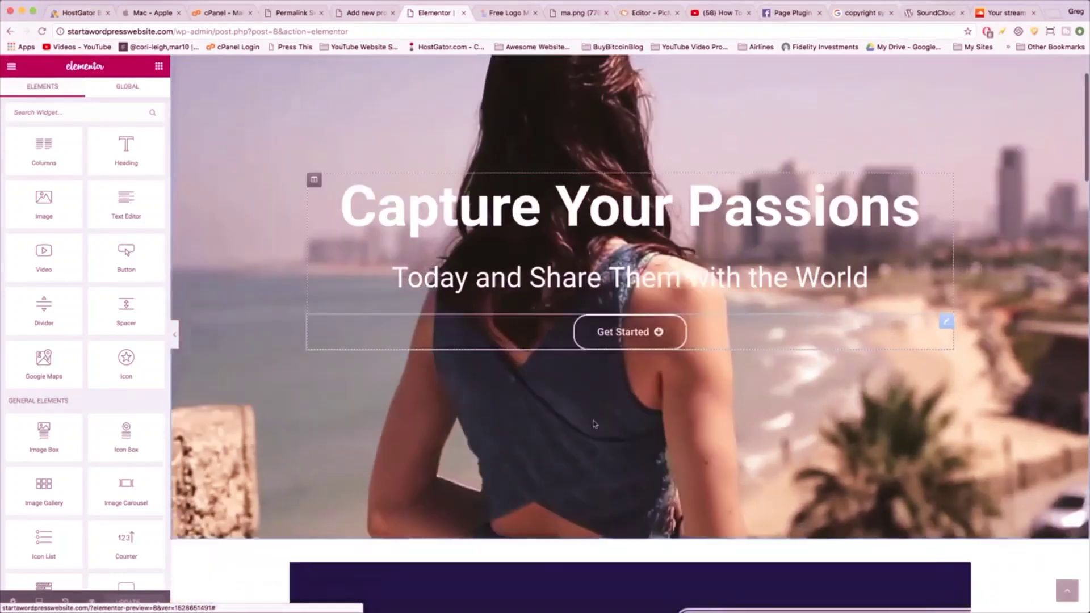
pyautogui.scroll(5, 594, 425)
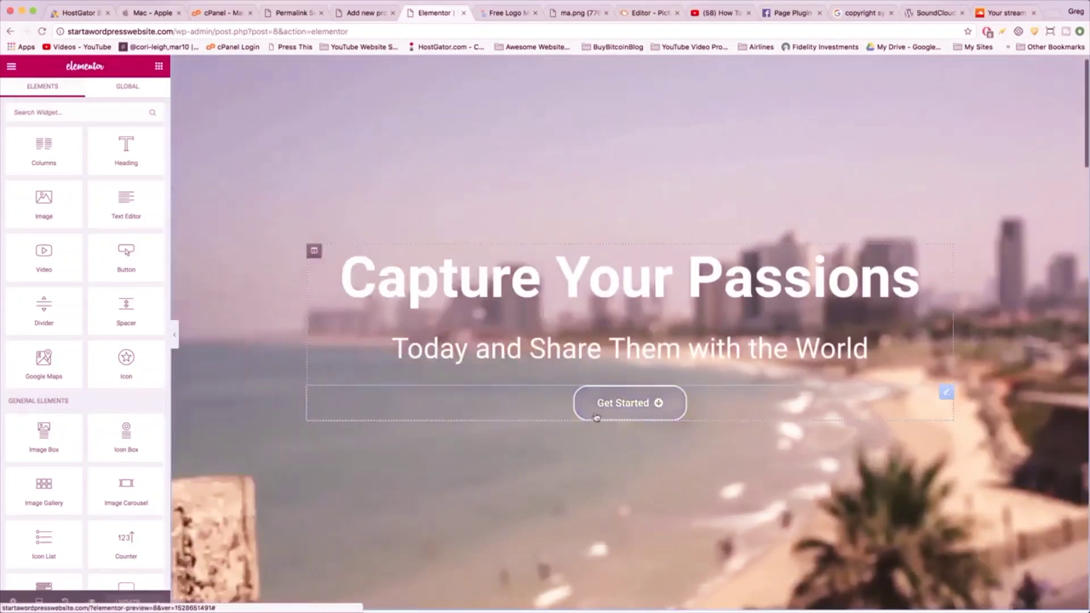
pyautogui.click(591, 403)
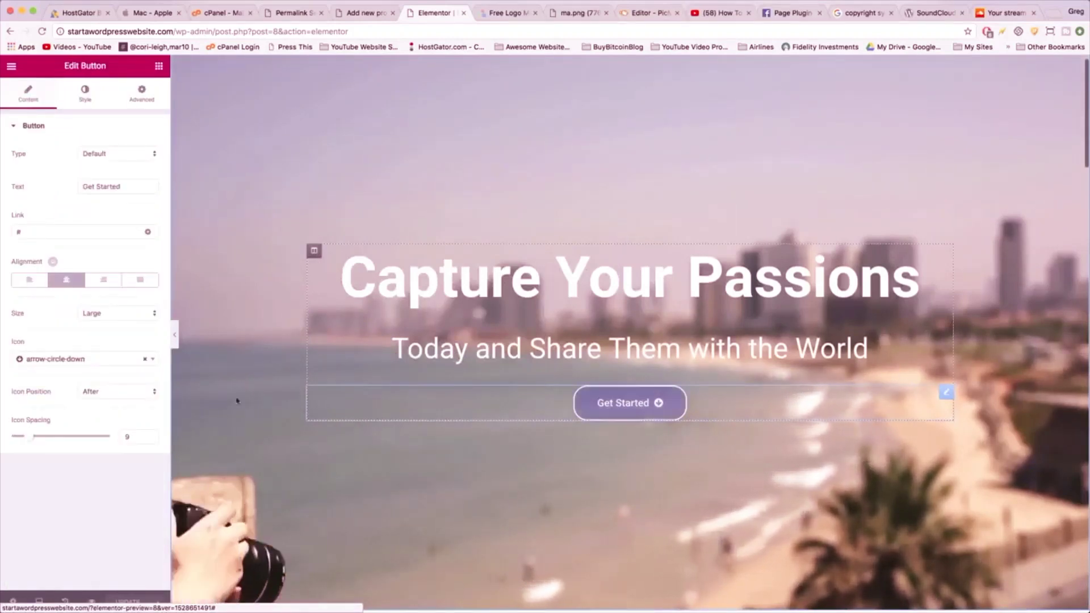
pyautogui.click(31, 230)
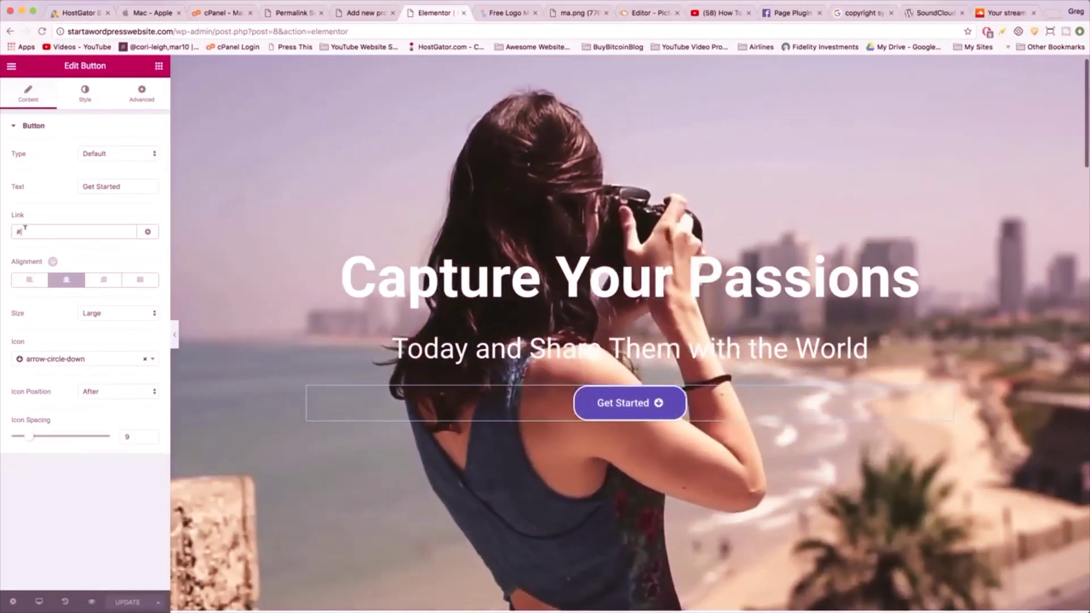
pyautogui.write('my')
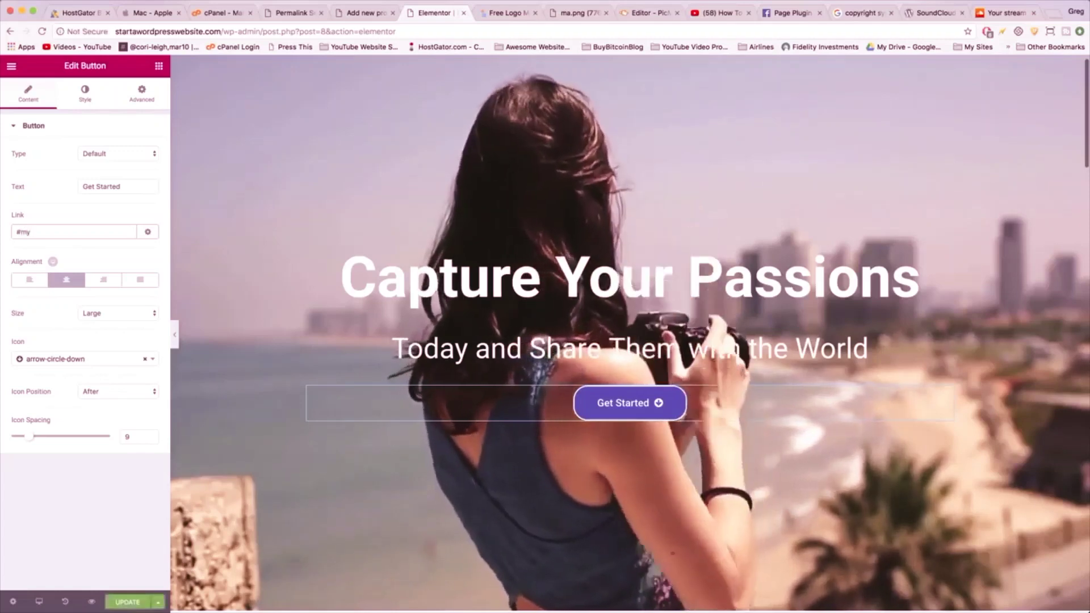
pyautogui.write('-anch')
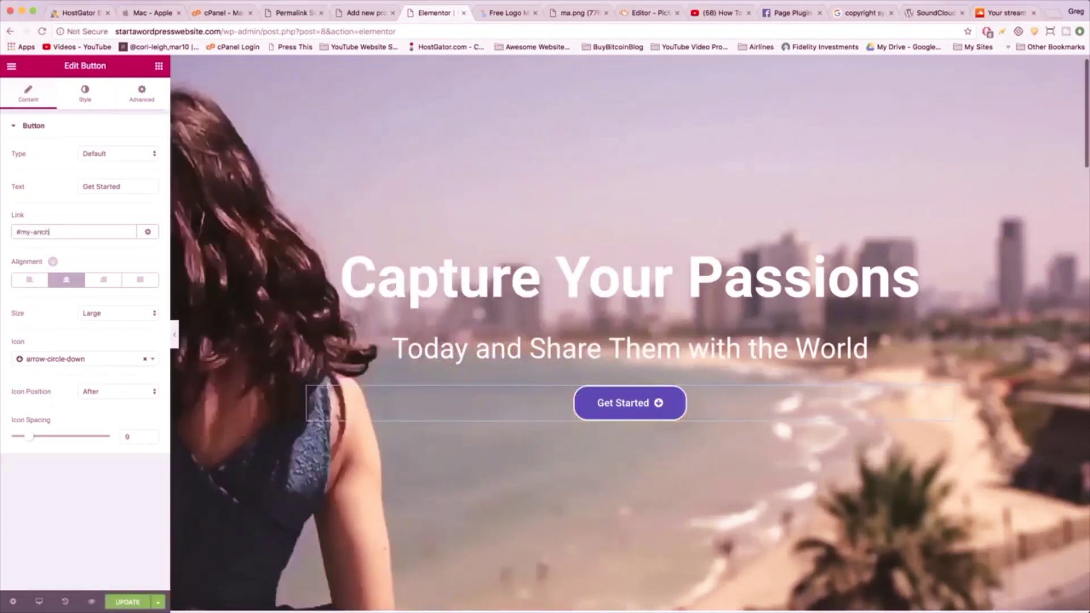
pyautogui.write('or')
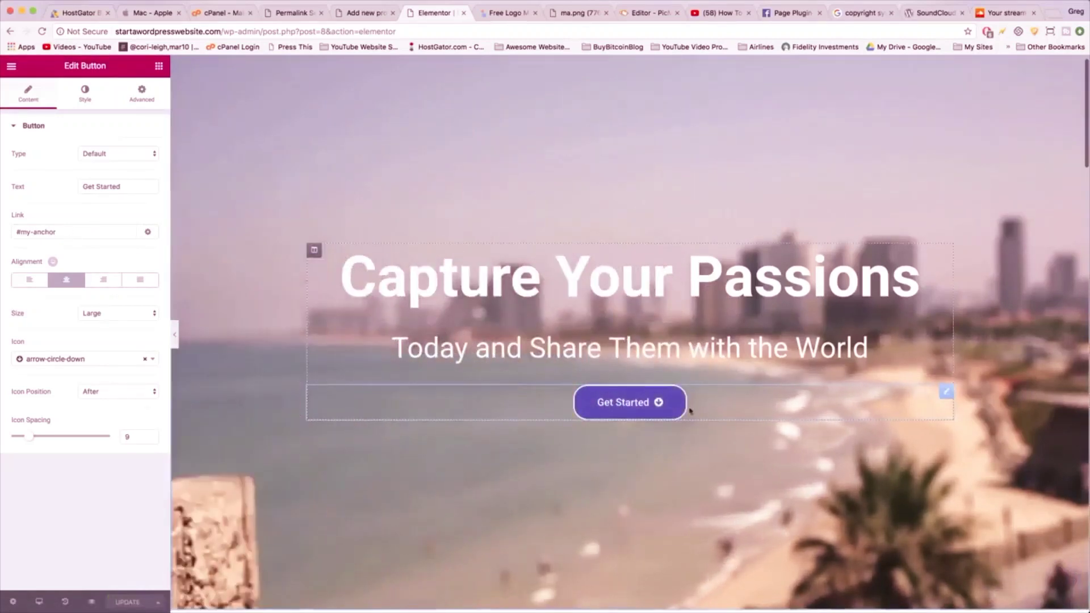
pyautogui.scroll(-5, 689, 410)
pyautogui.scroll(-7, 689, 411)
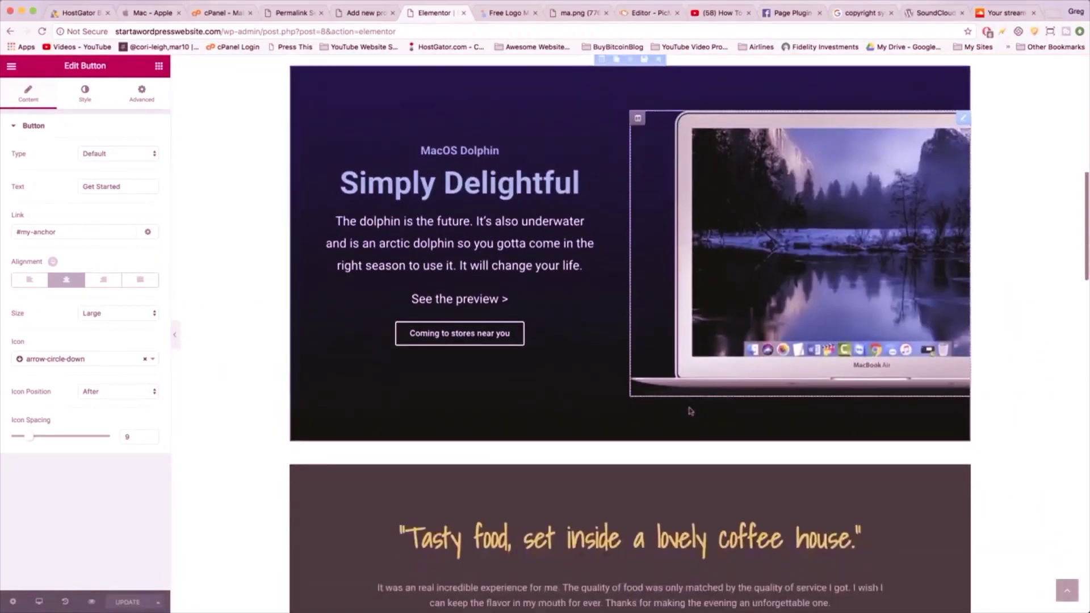
pyautogui.scroll(-10, 691, 410)
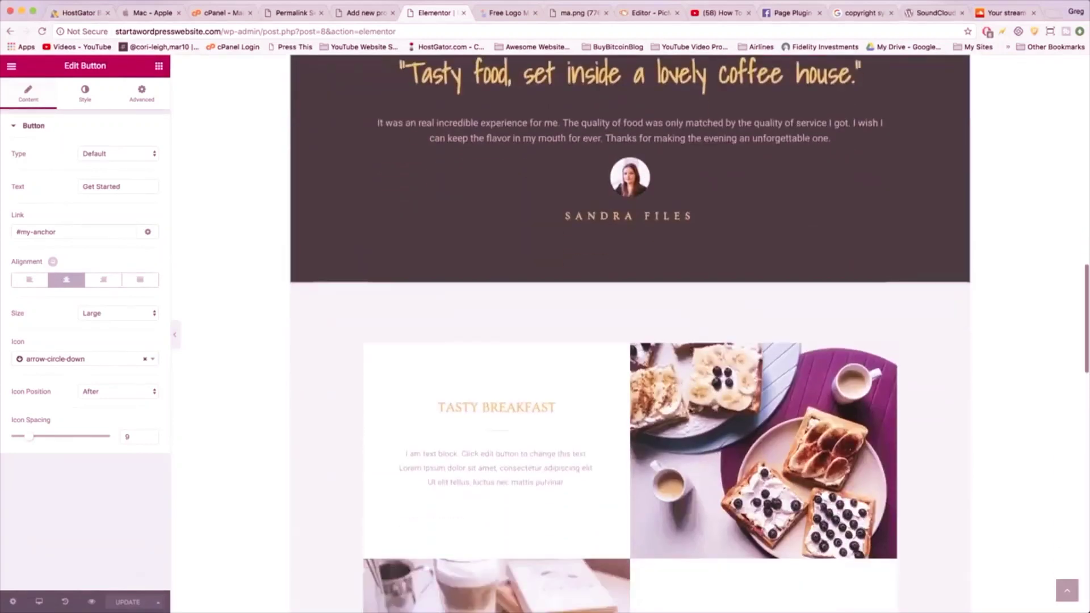
pyautogui.scroll(-6, 690, 411)
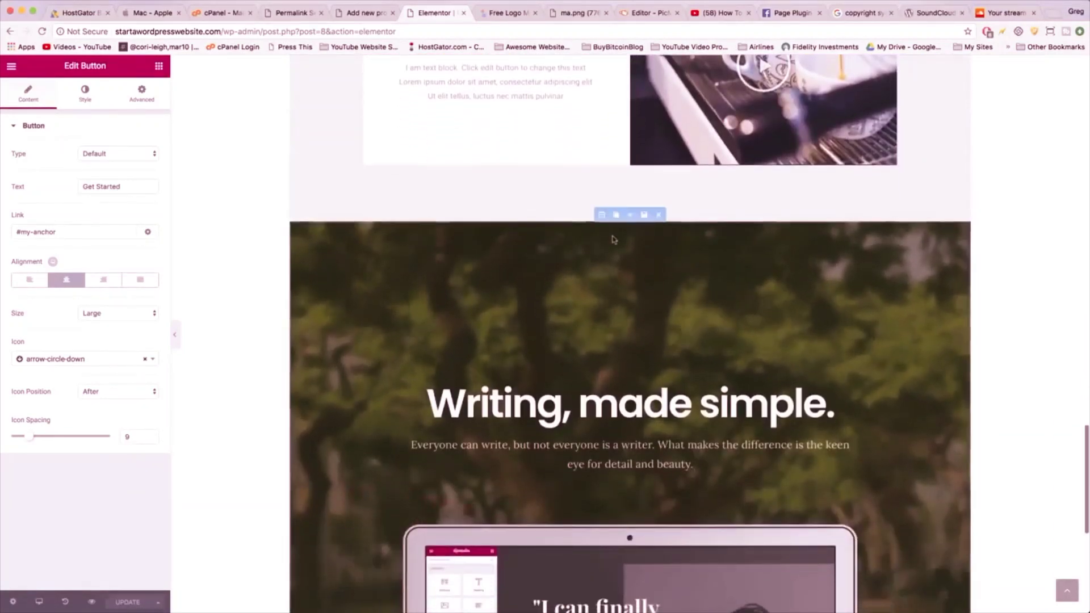
pyautogui.scroll(15, 636, 274)
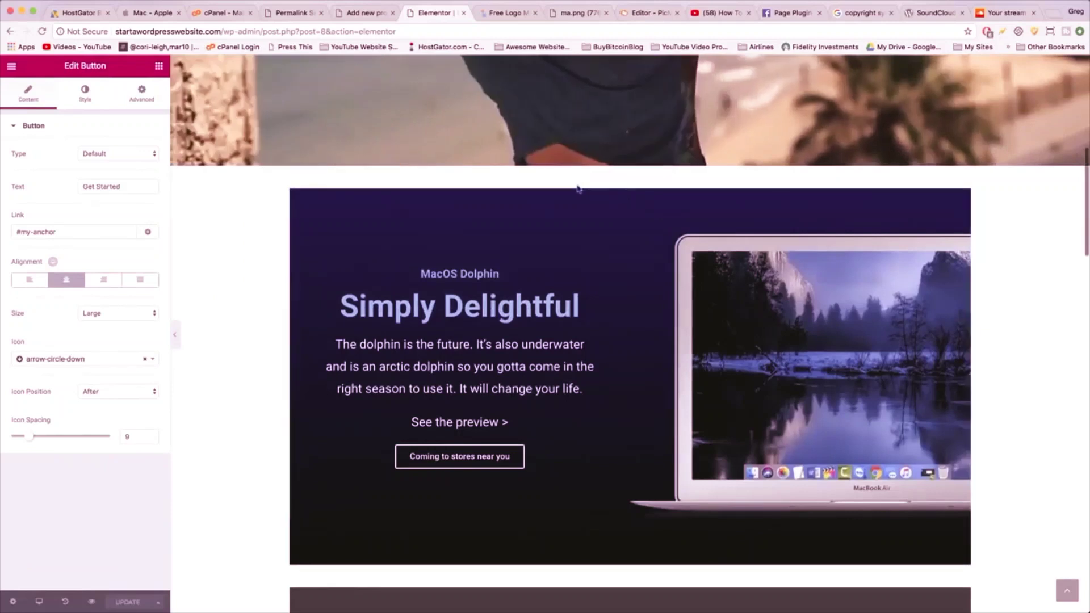
# - Give the Simply Delightful section the Advanced CSS ID my-anchor
pyautogui.click(602, 182)
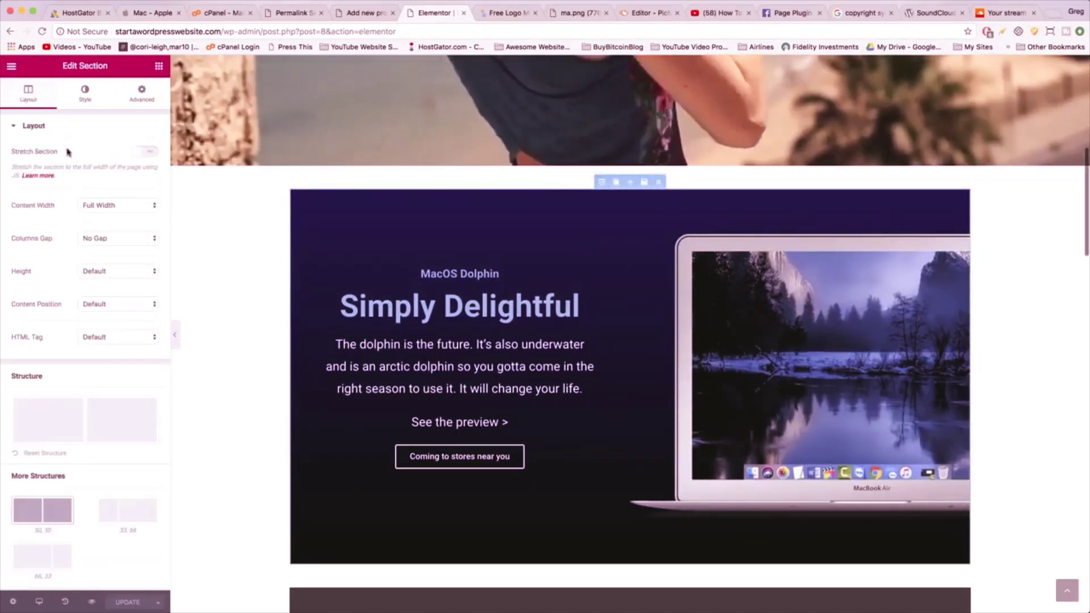
pyautogui.click(141, 91)
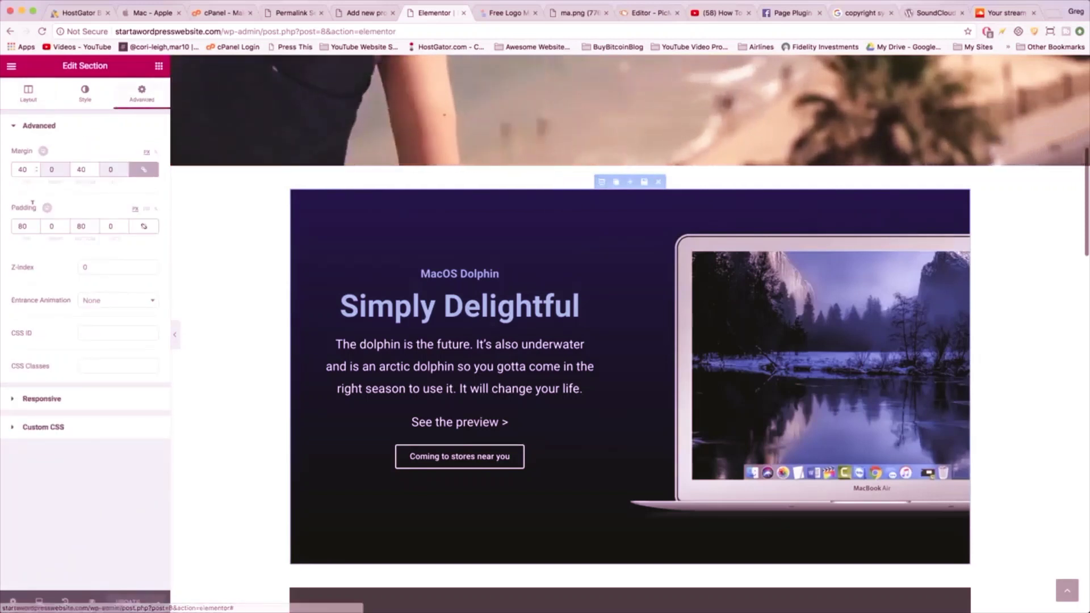
pyautogui.click(91, 332)
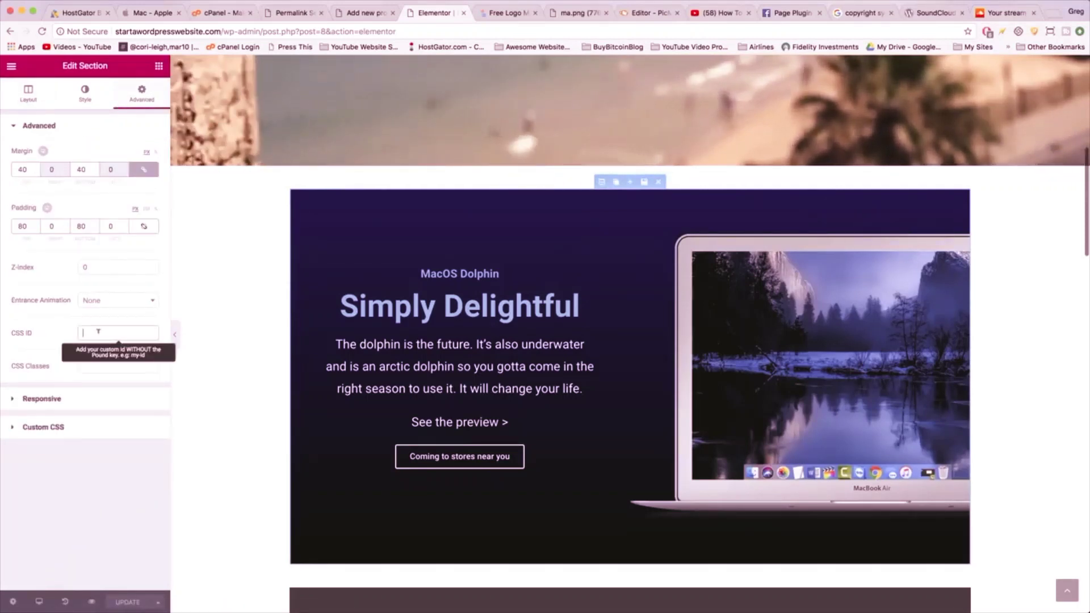
pyautogui.write('my-anchor')
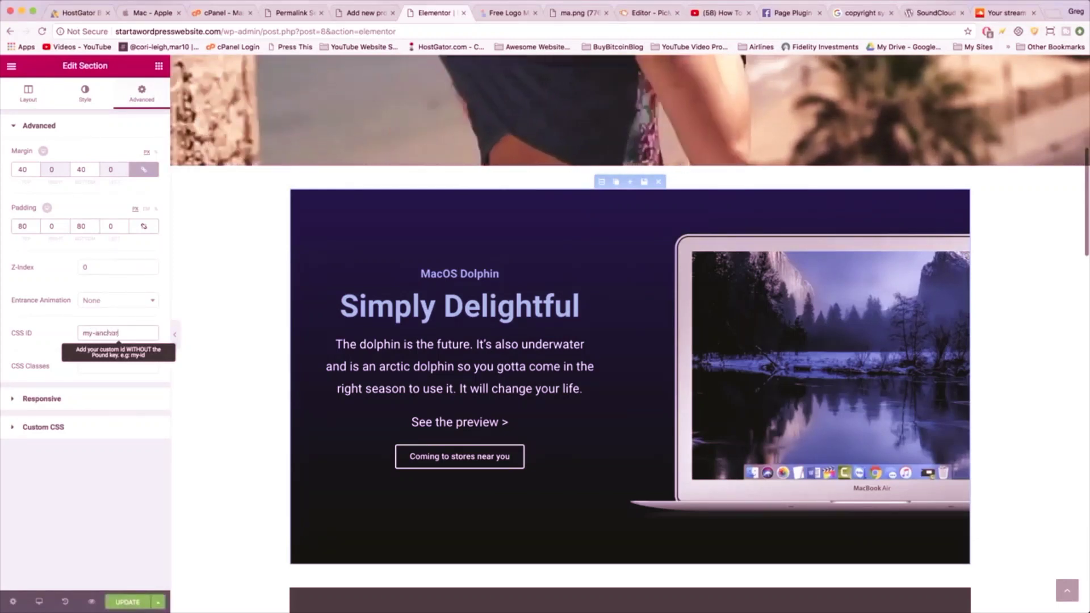
pyautogui.click(126, 508)
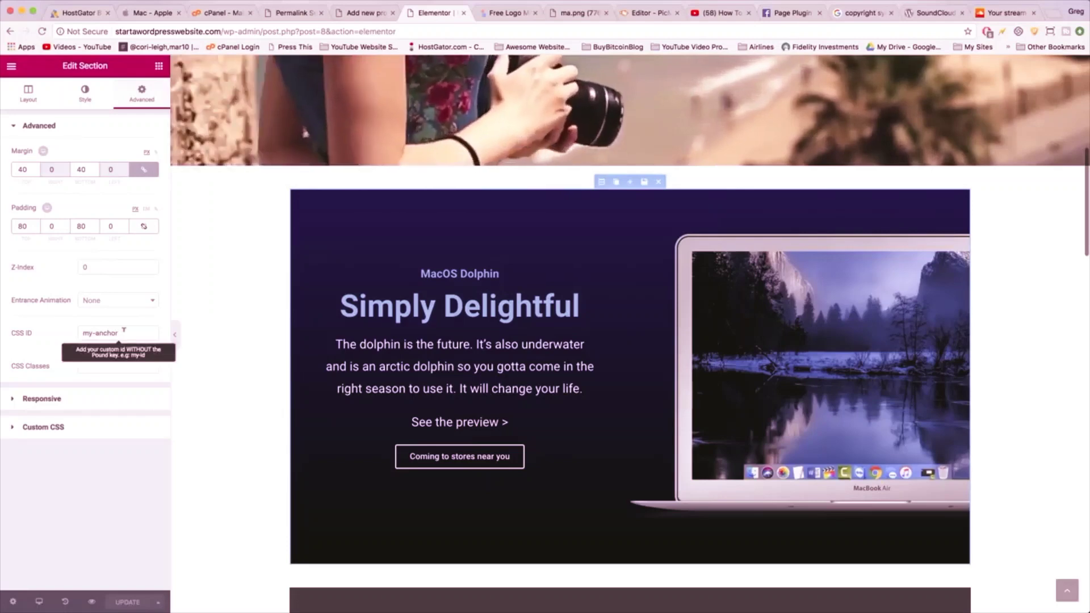
pyautogui.scroll(10, 216, 384)
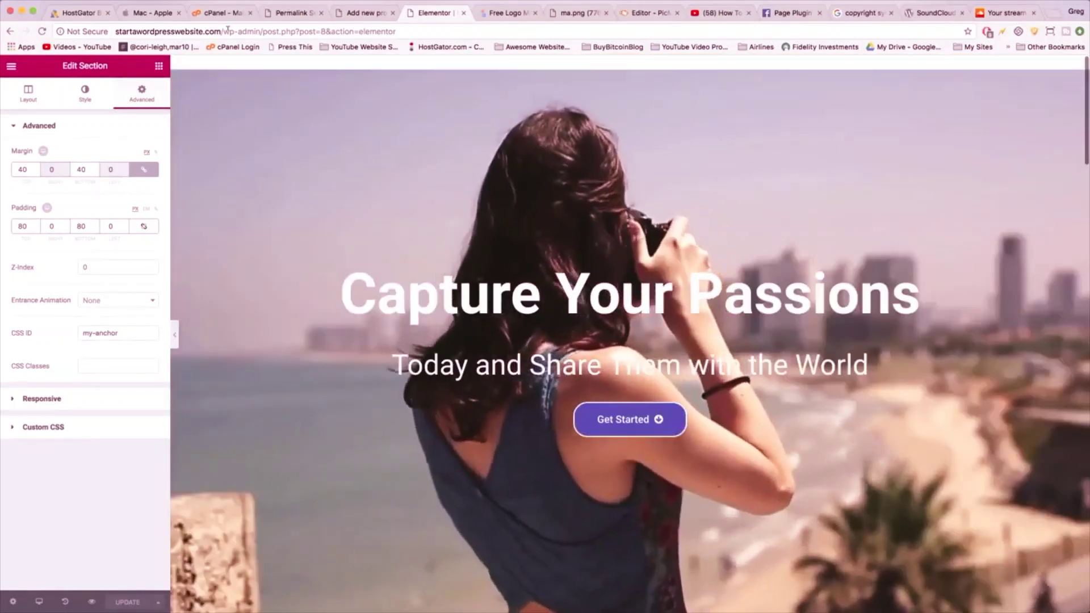
# - Load startawordpresswebsite.com in the browser to view the live homepage
pyautogui.click(222, 31)
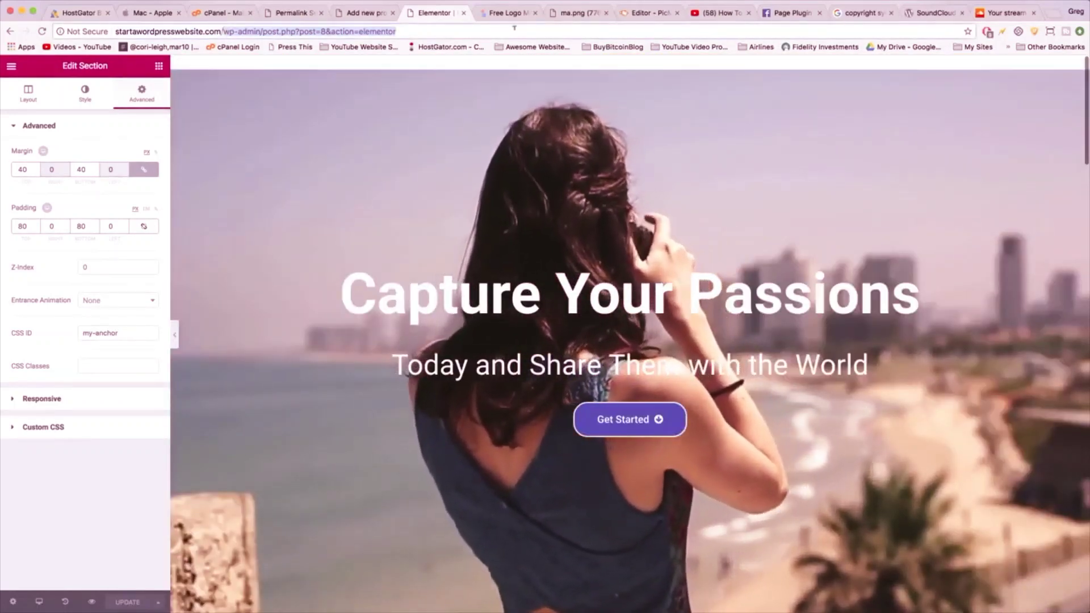
pyautogui.write('startawordpresswebsite.com')
pyautogui.press('Return')
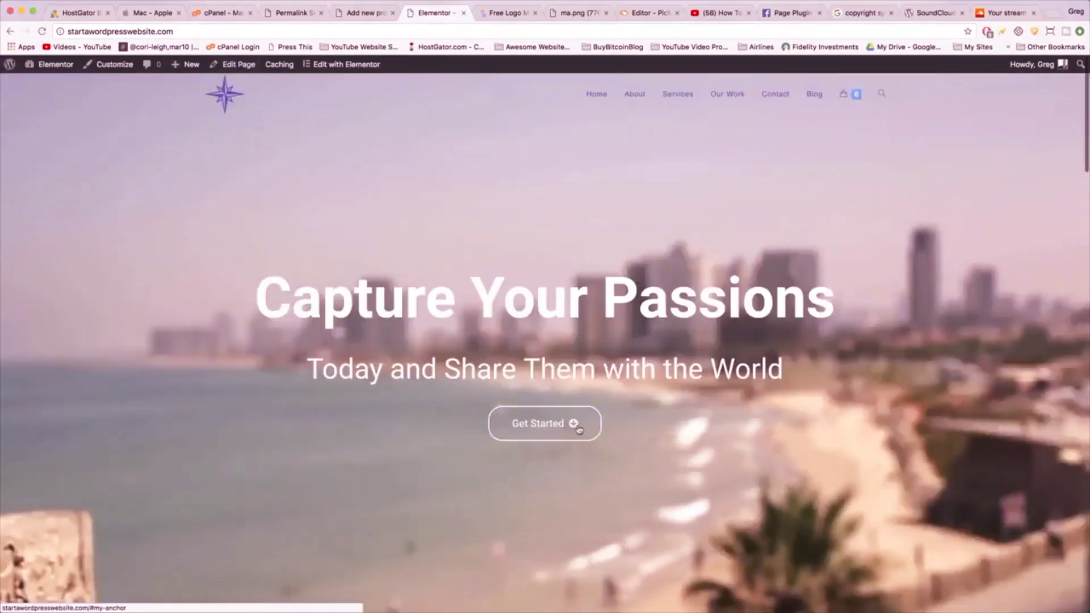
pyautogui.click(581, 429)
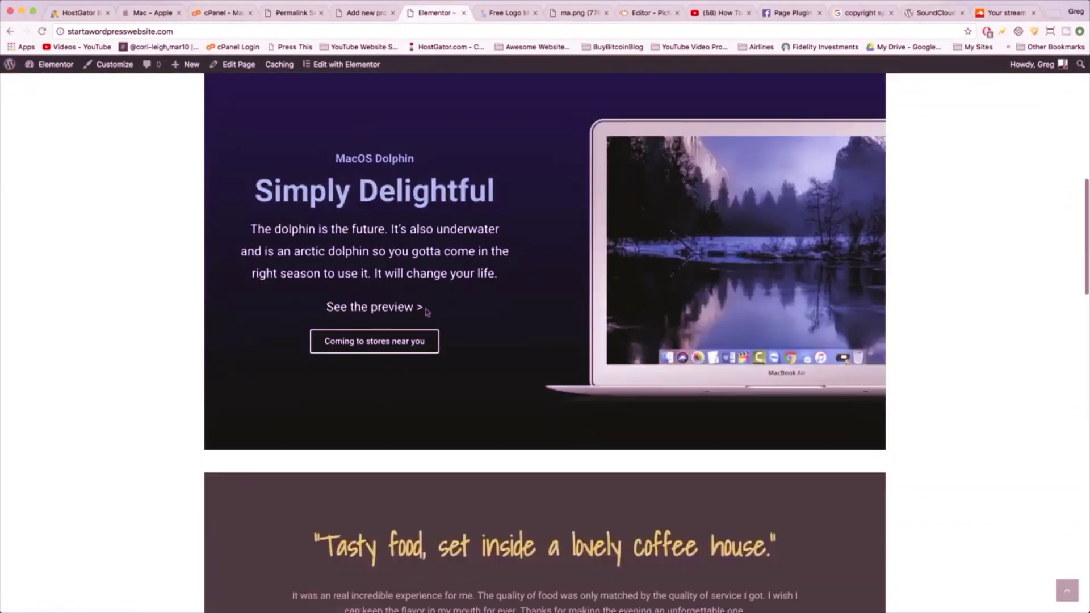
pyautogui.scroll(1, 559, 318)
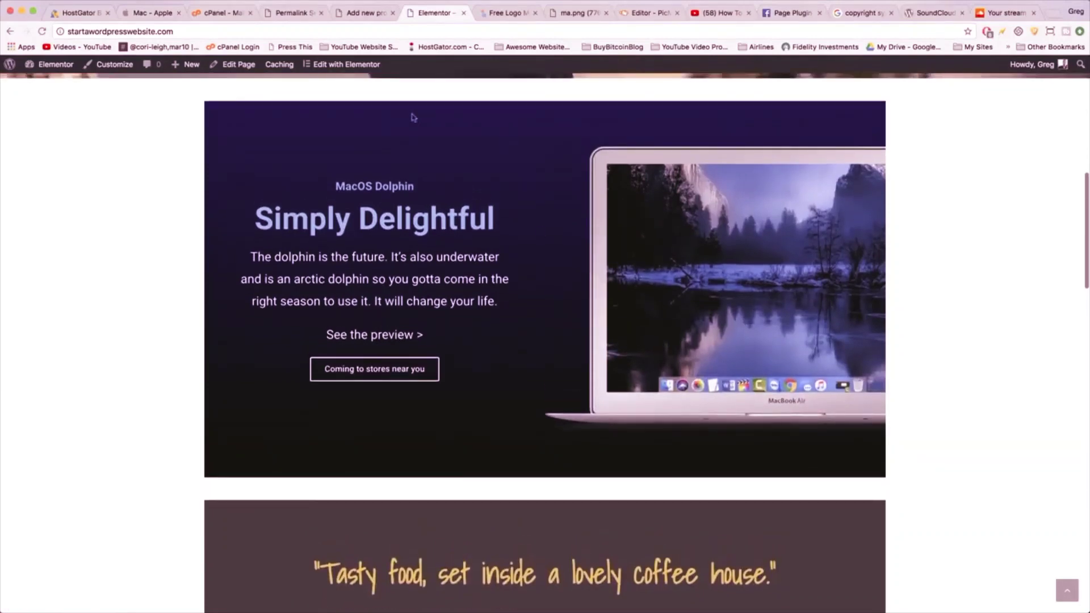
pyautogui.scroll(10, 527, 114)
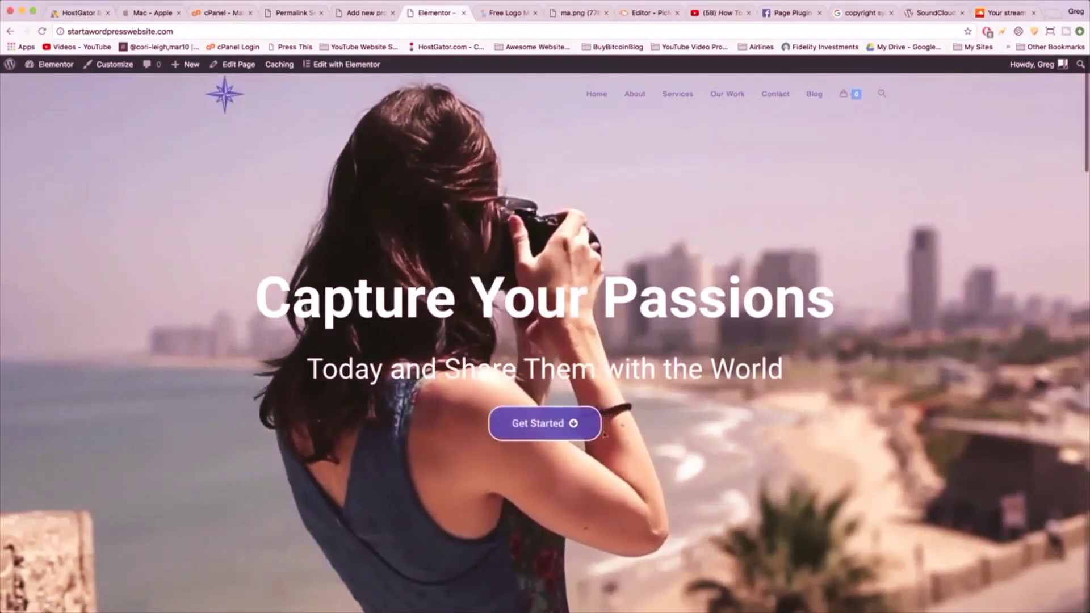
pyautogui.click(577, 430)
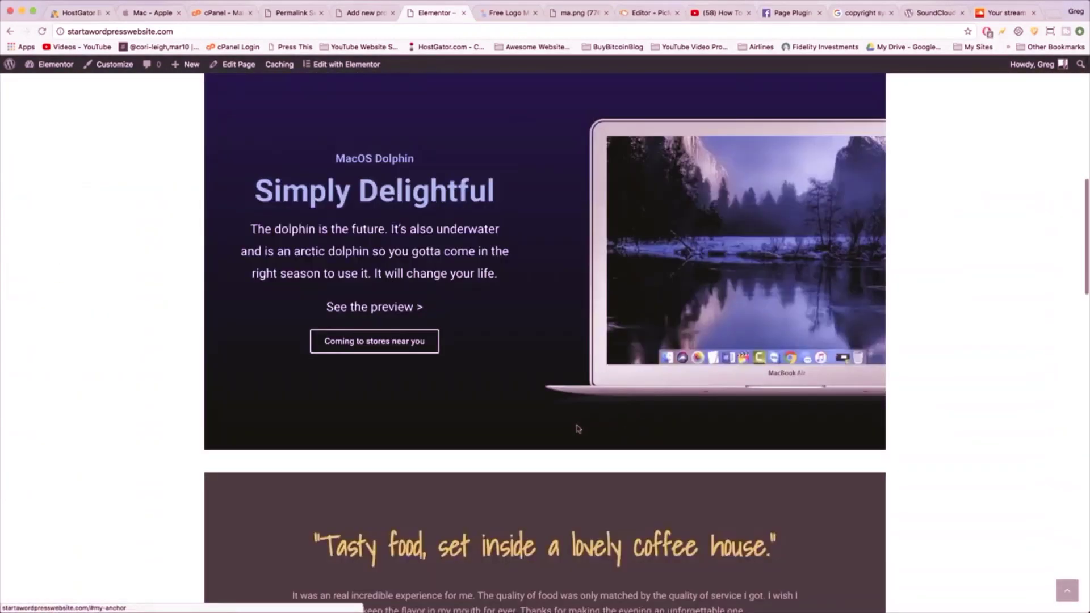
pyautogui.scroll(10, 578, 430)
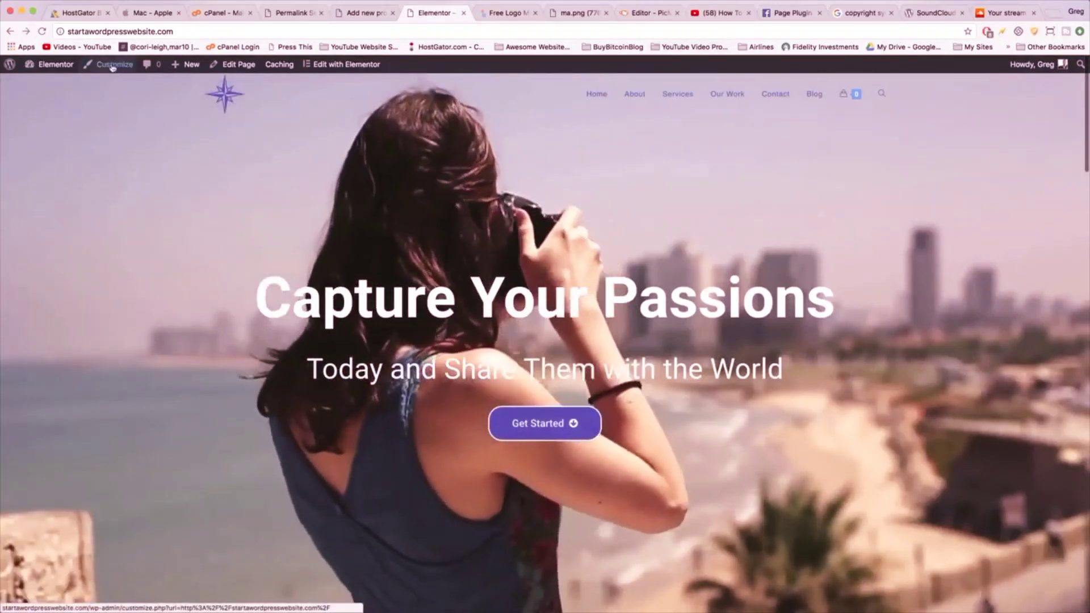
# - In the Customizer's Typography > Main Menu, change the font size to 18px
pyautogui.click(113, 66)
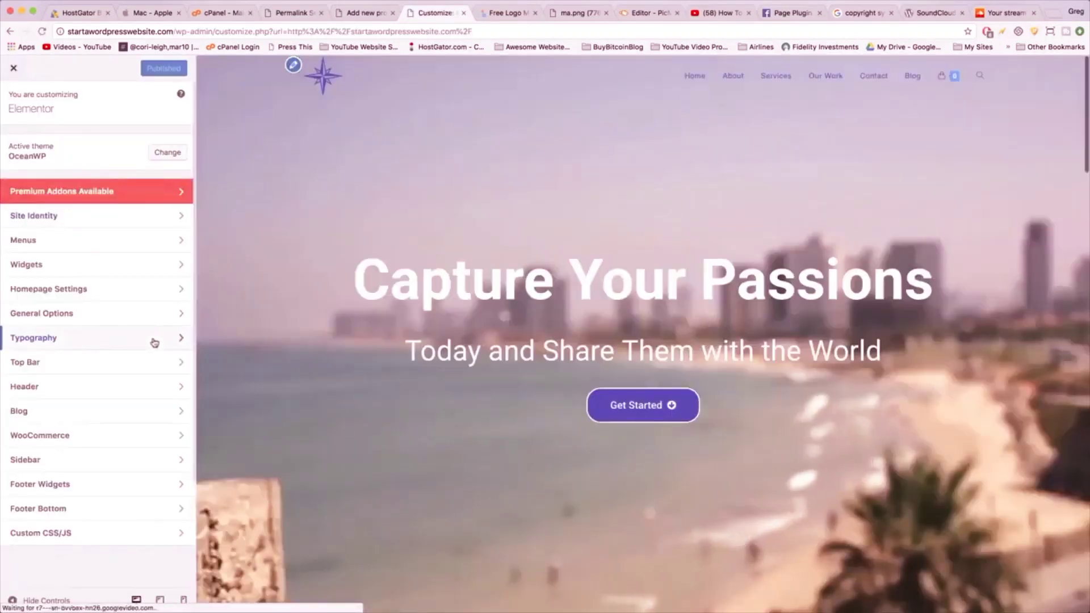
pyautogui.click(153, 340)
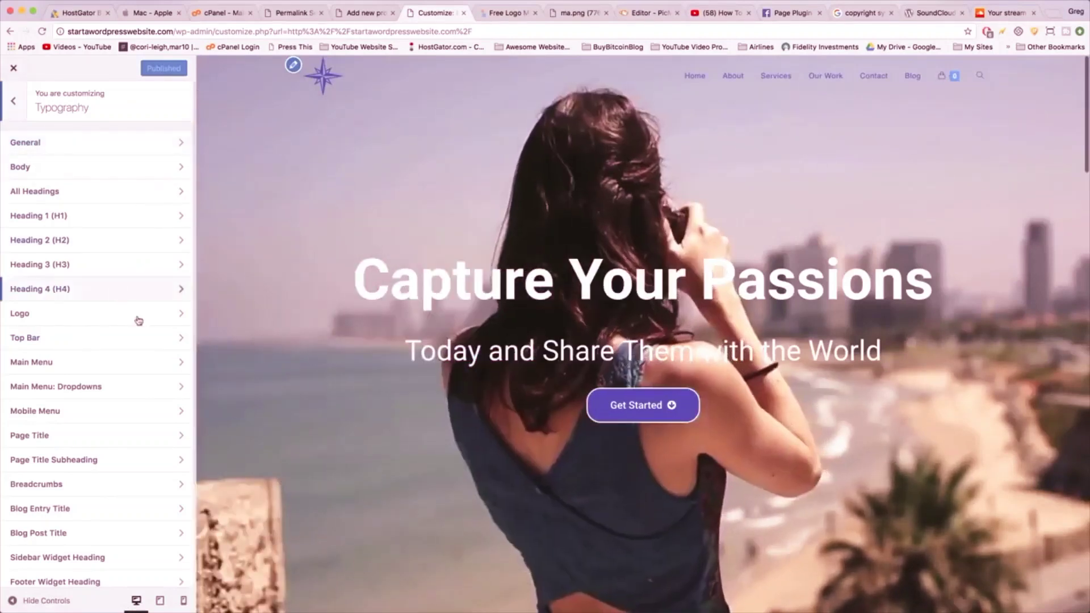
pyautogui.click(168, 373)
pyautogui.click(40, 368)
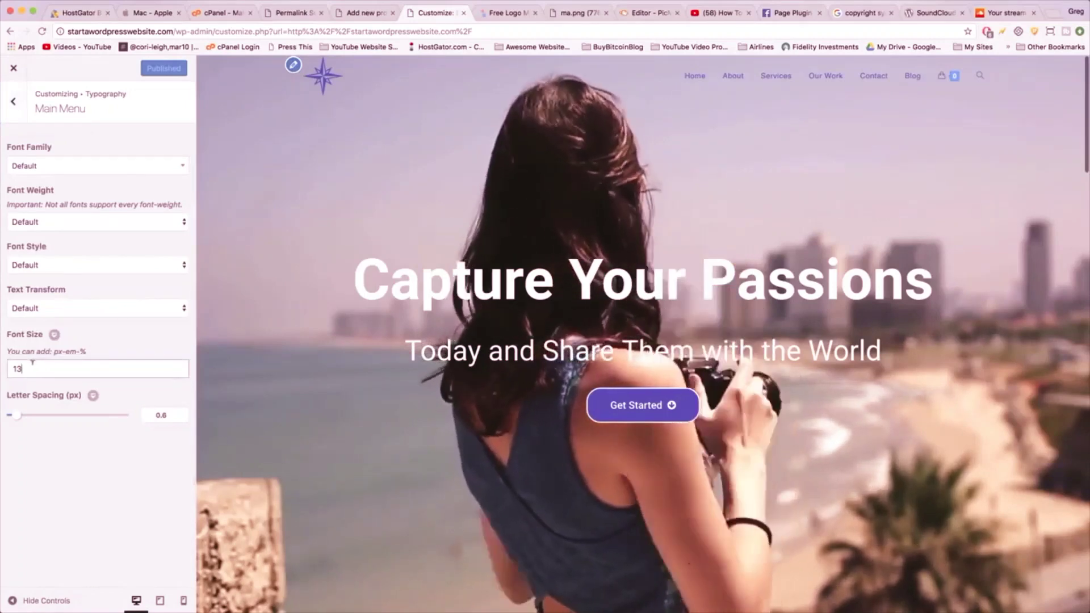
pyautogui.press('BackSpace')
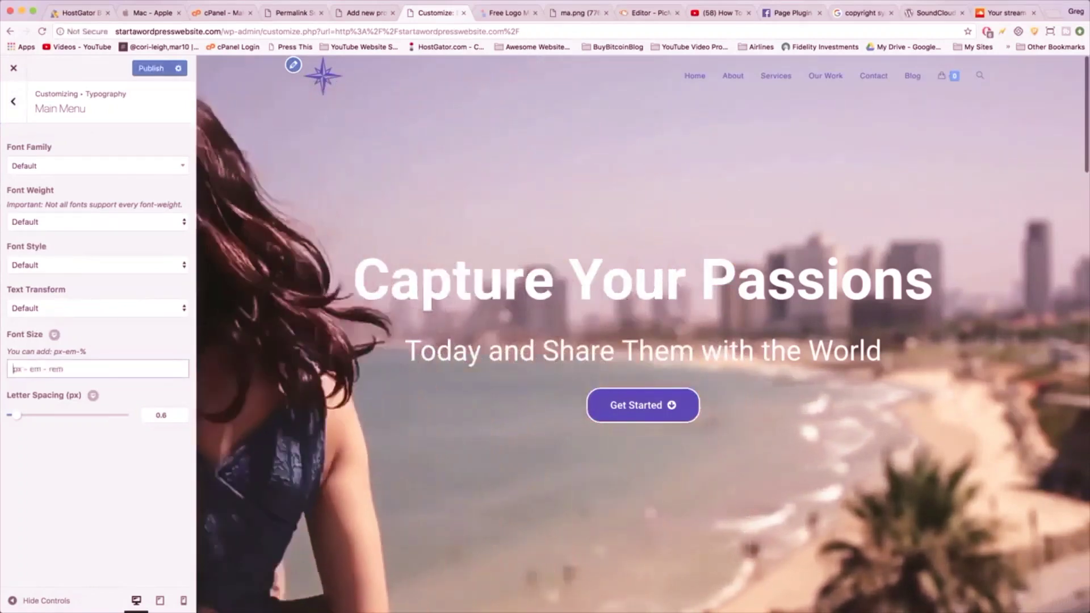
pyautogui.press('BackSpace')
pyautogui.write('18')
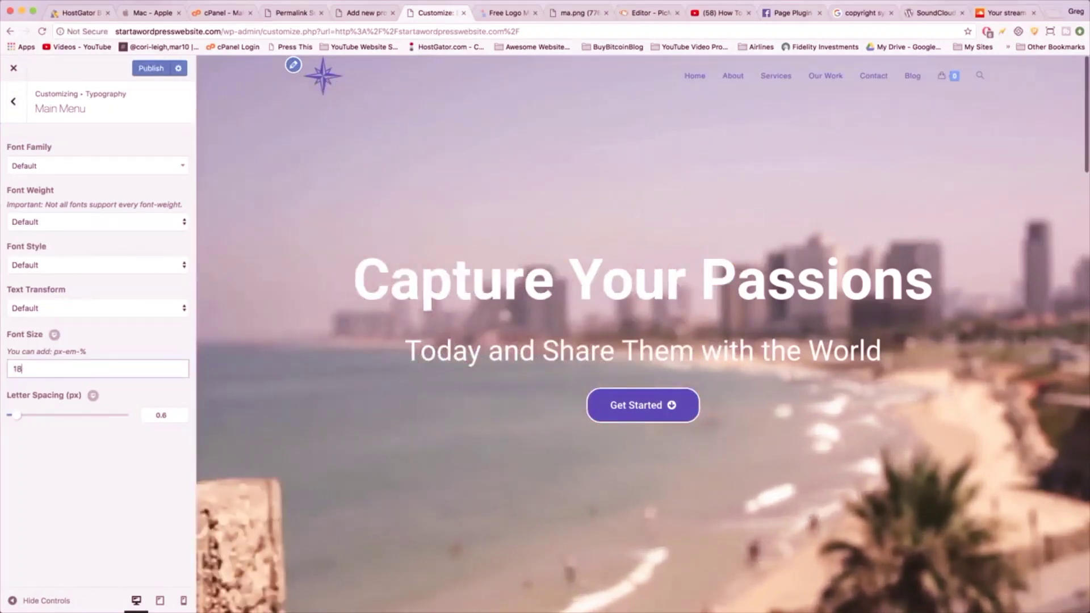
pyautogui.write('px')
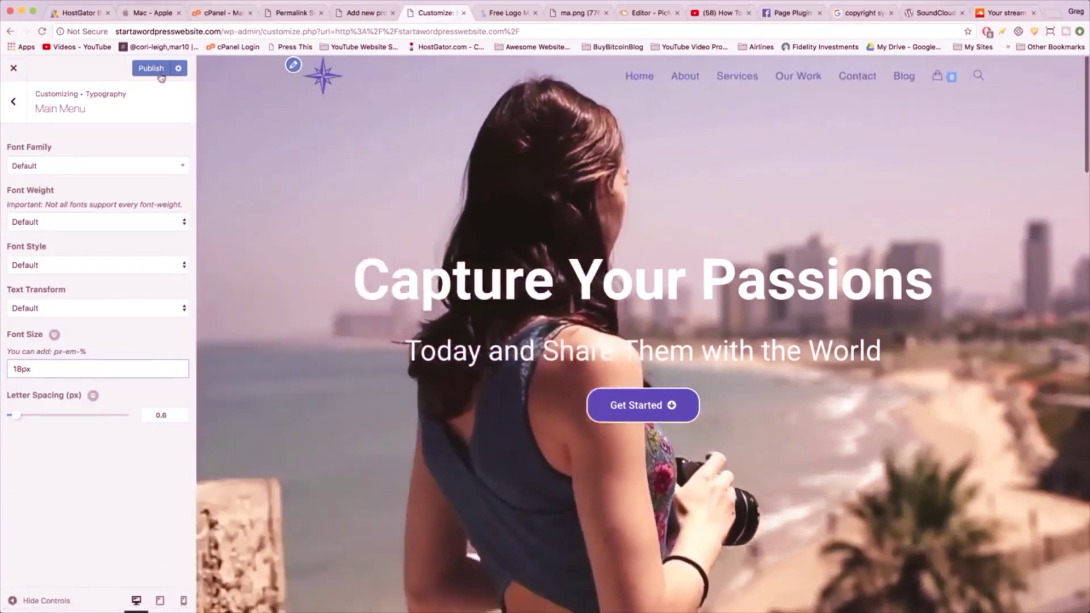
# - Publish the change and go back to the Customizer's top-level panel
pyautogui.click(160, 72)
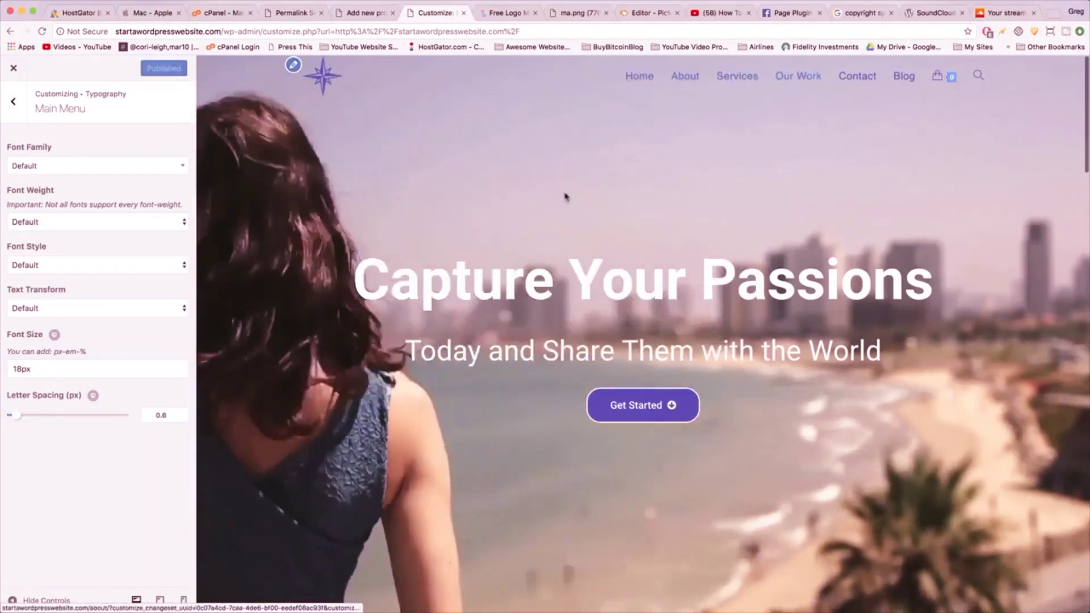
pyautogui.click(13, 99)
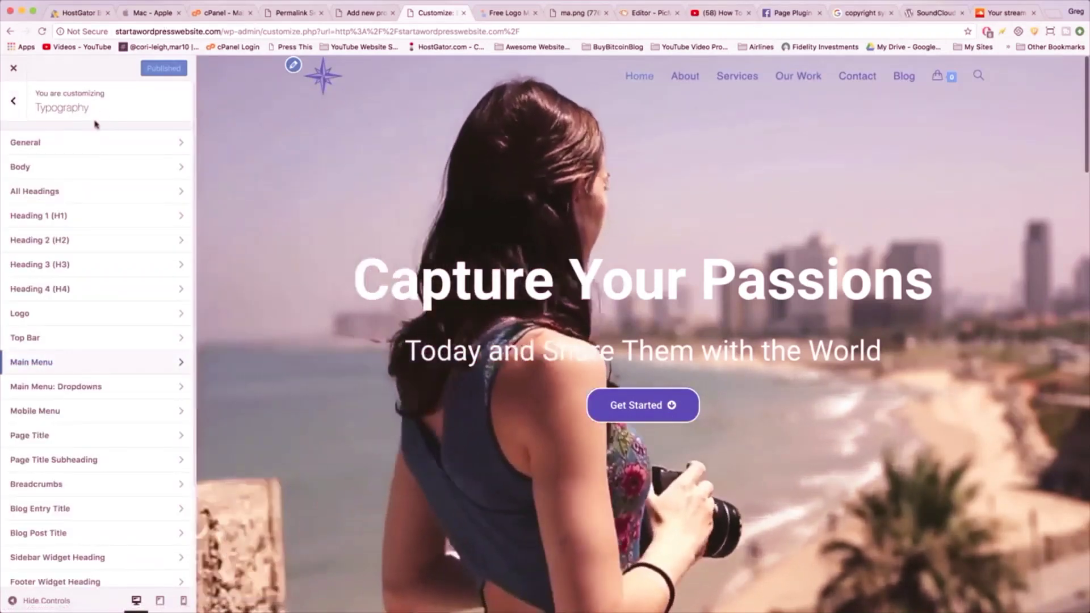
pyautogui.click(13, 101)
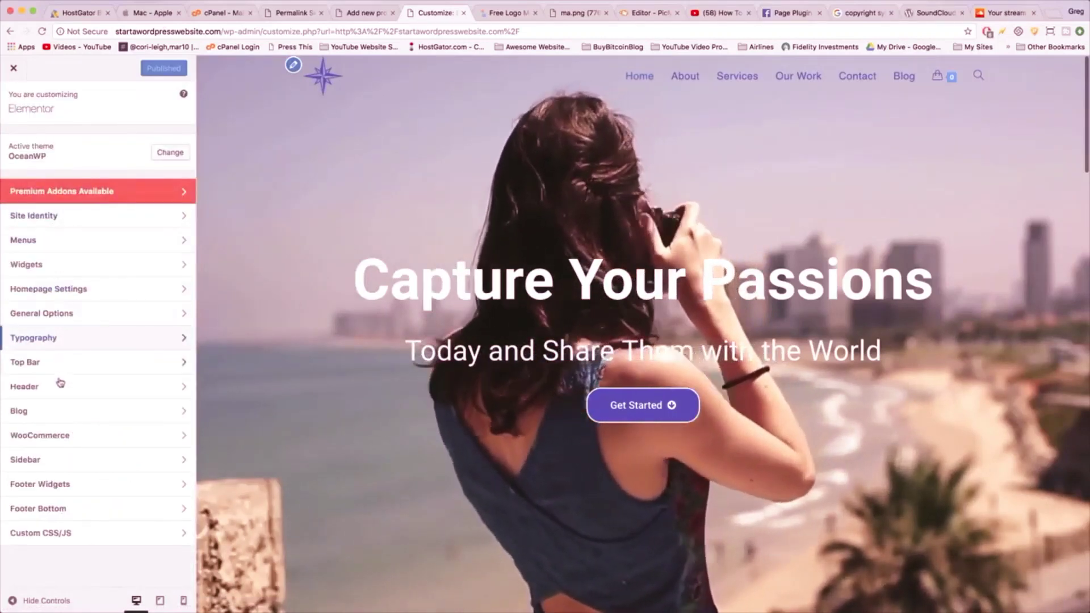
# - Set the header logo to max width 75 and max height 160 px, then publish
pyautogui.click(60, 386)
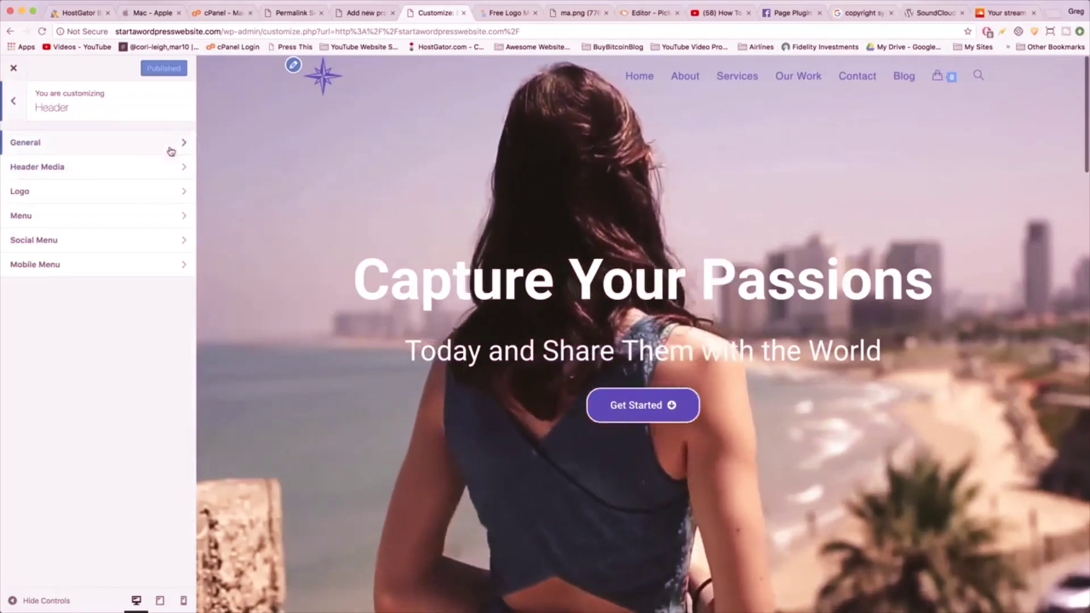
pyautogui.click(163, 193)
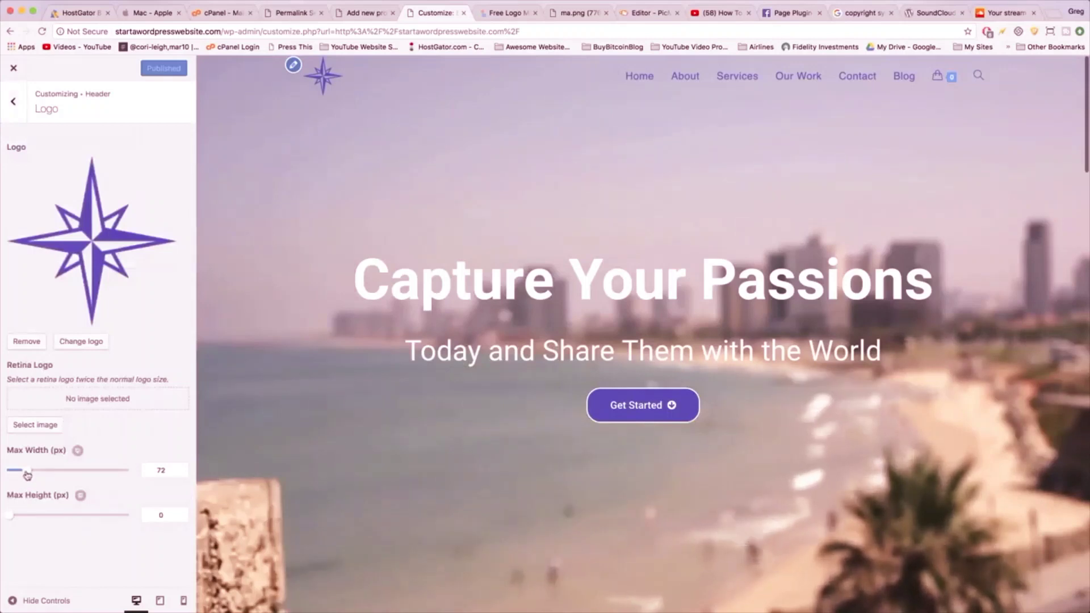
pyautogui.moveTo(36, 476); pyautogui.dragTo(62, 470)
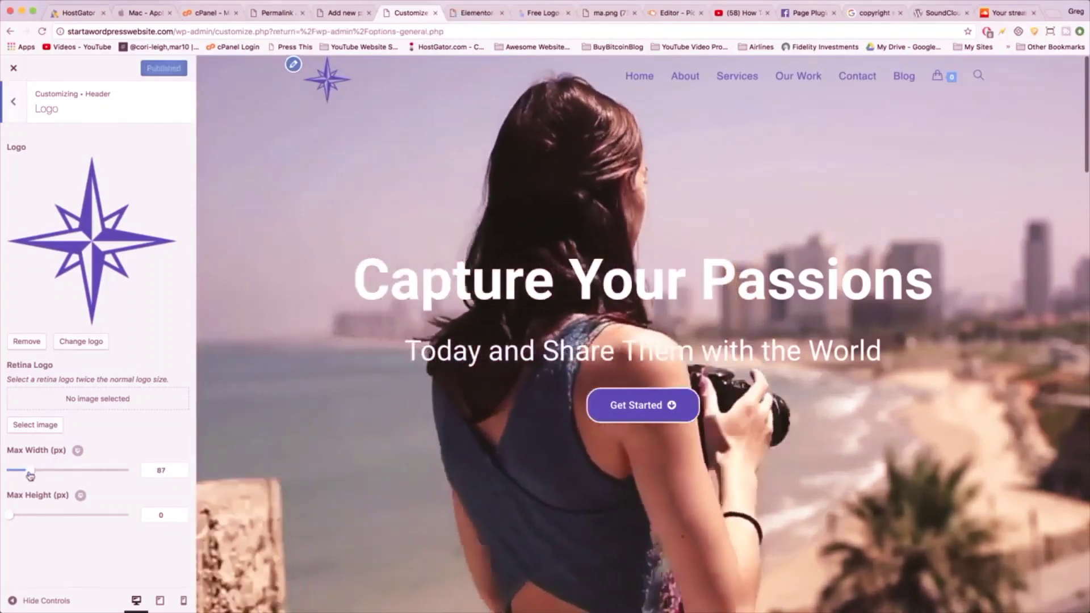
pyautogui.moveTo(37, 476); pyautogui.dragTo(25, 471)
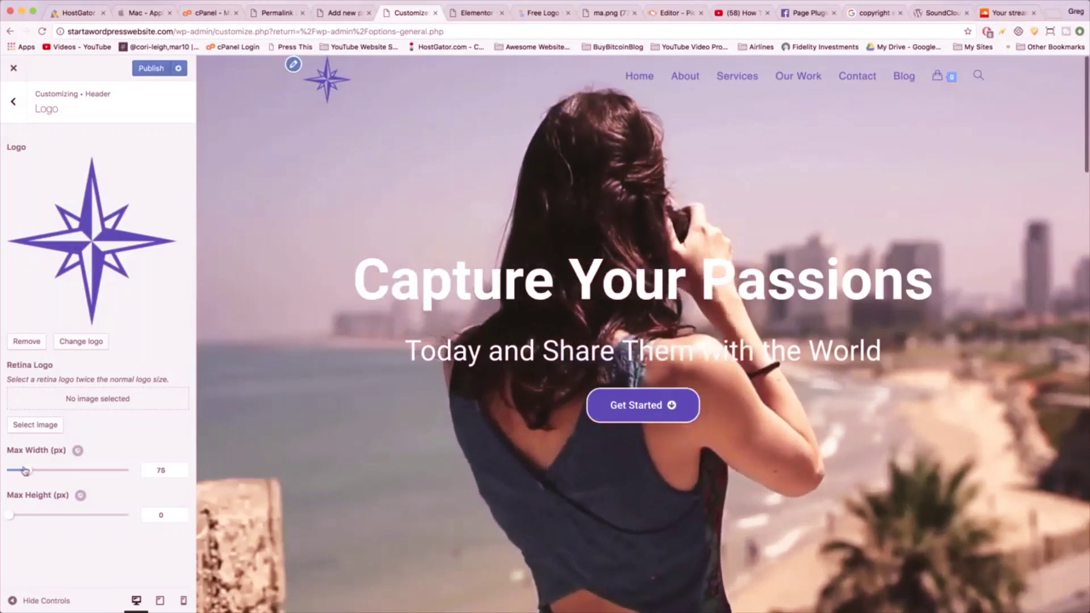
pyautogui.moveTo(21, 516); pyautogui.dragTo(48, 522)
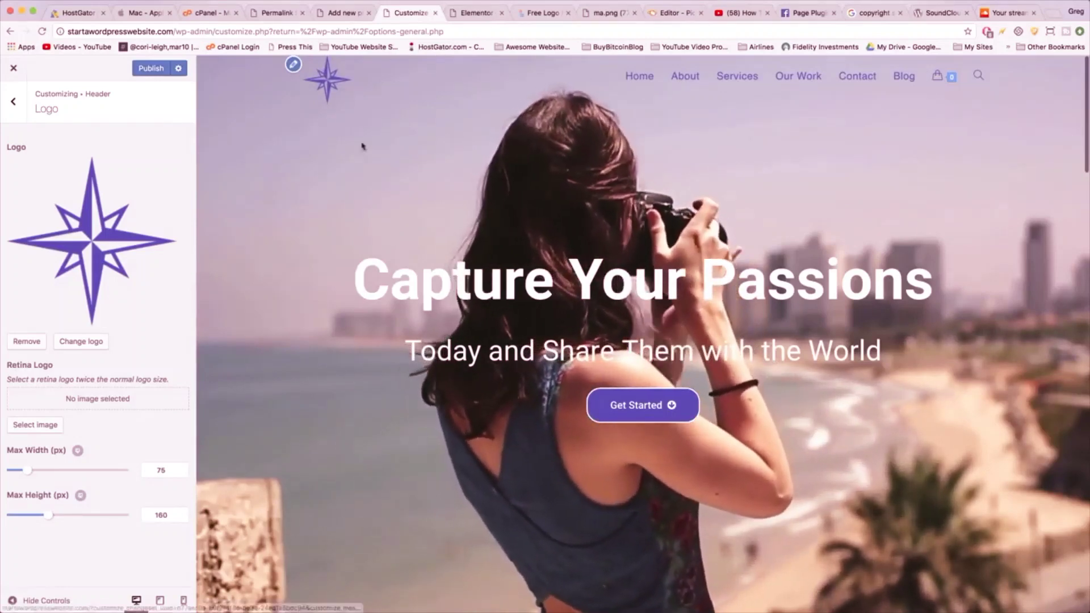
pyautogui.click(151, 68)
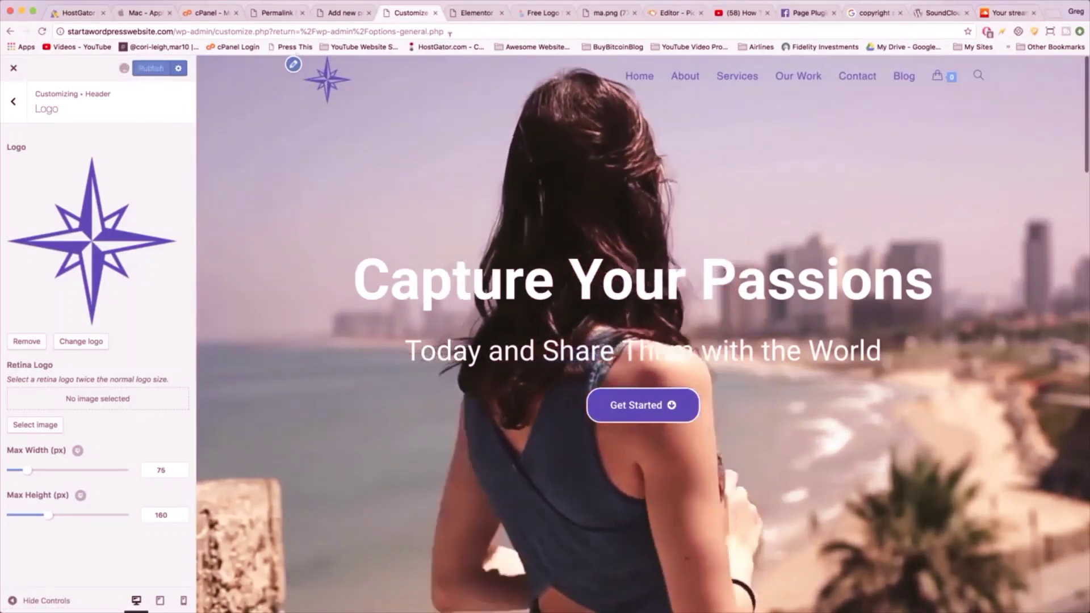
pyautogui.click(477, 12)
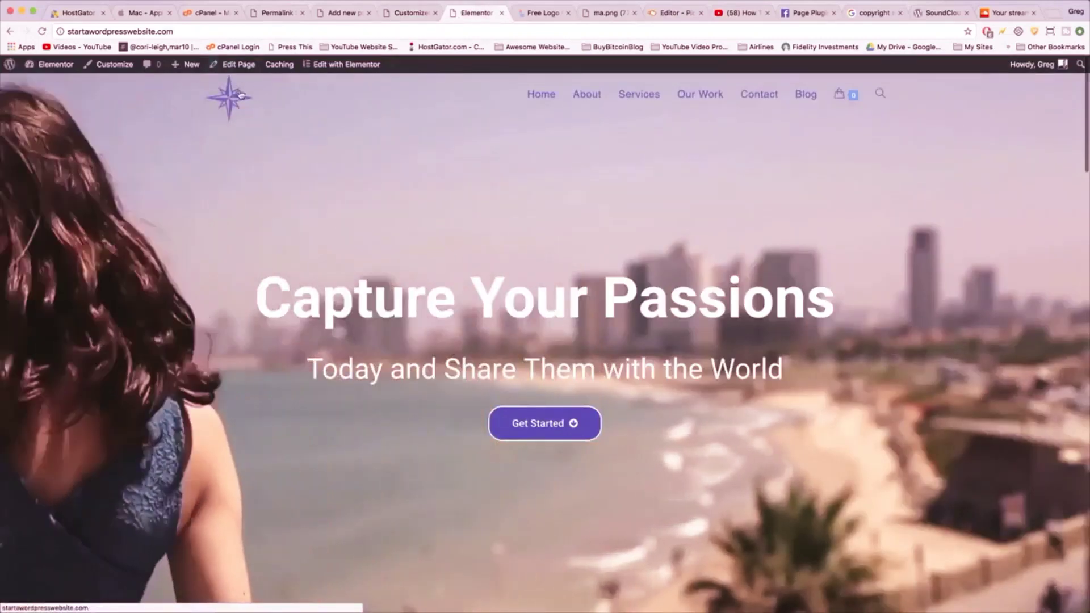
# - Reload the homepage, scroll down to the footer, and jump back to the top
pyautogui.click(241, 96)
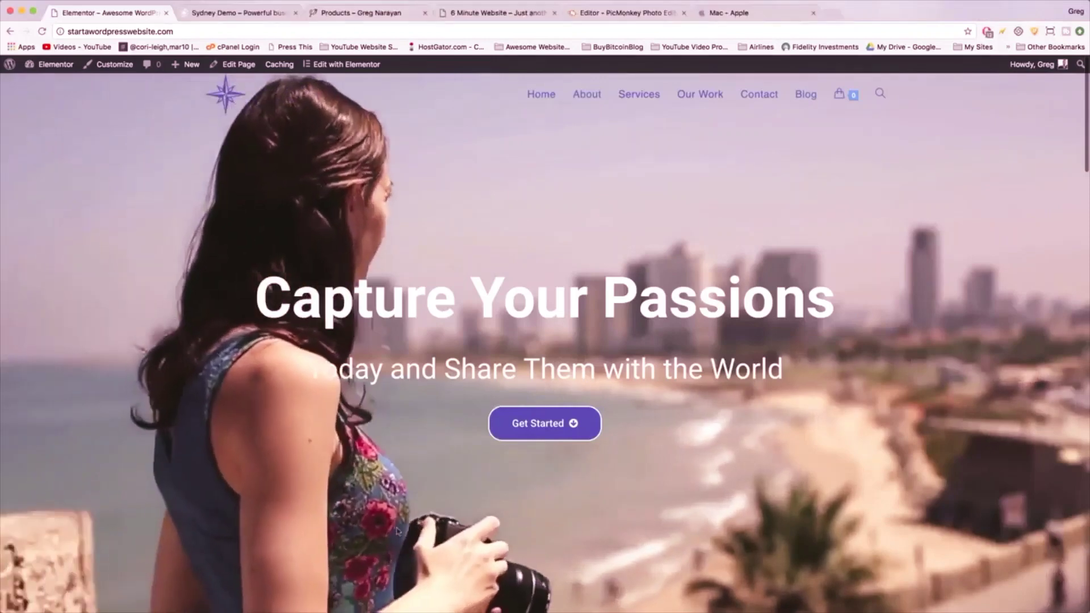
pyautogui.scroll(-15, 849, 259)
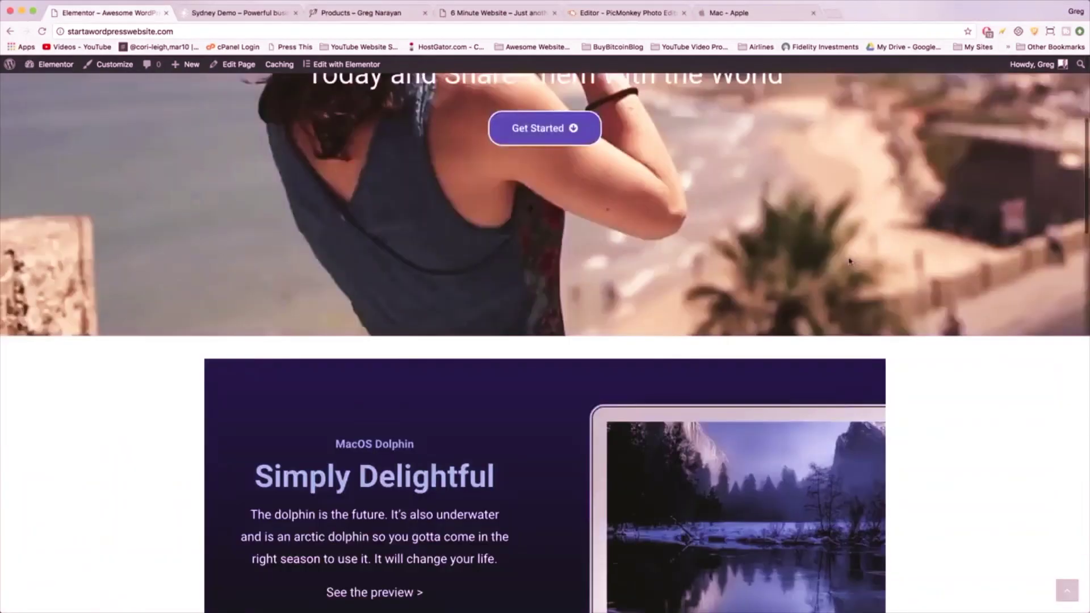
pyautogui.scroll(-20, 849, 260)
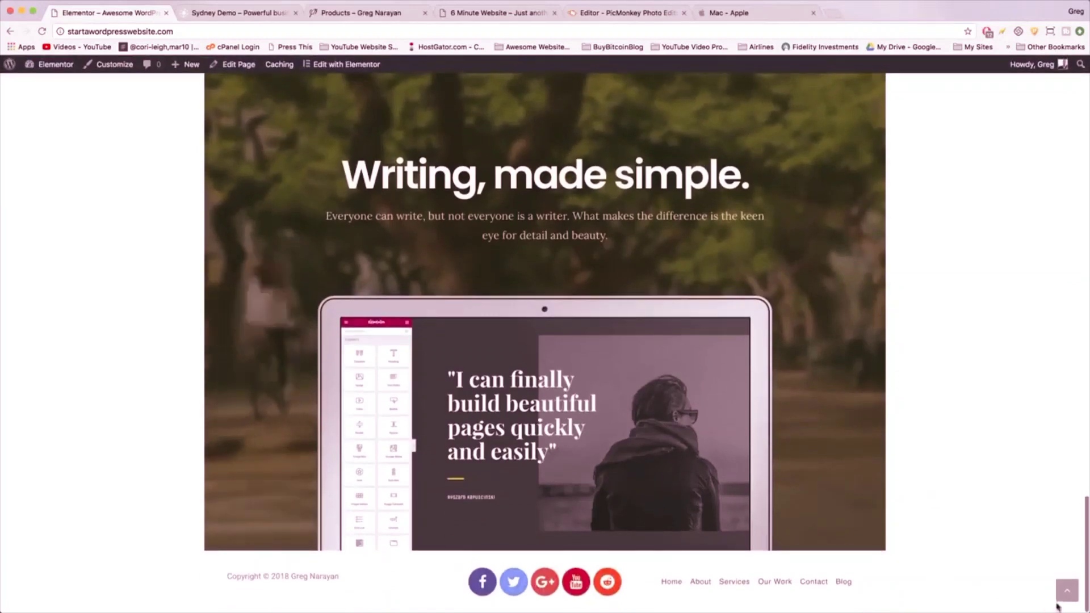
pyautogui.click(1067, 593)
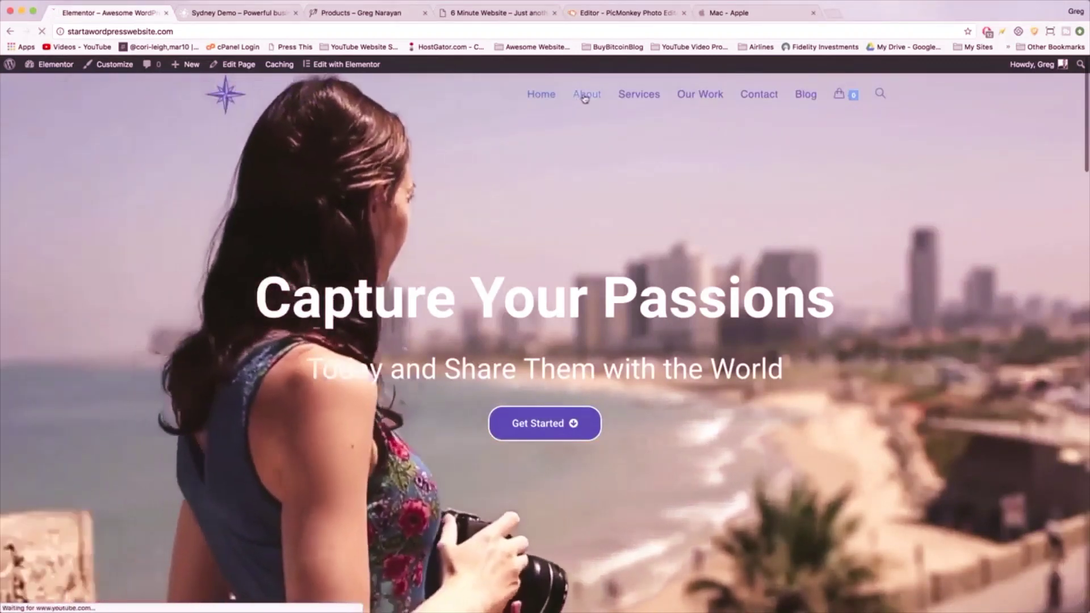
# - Open the About page, scroll to its footer and back to the top, then return home
pyautogui.click(584, 98)
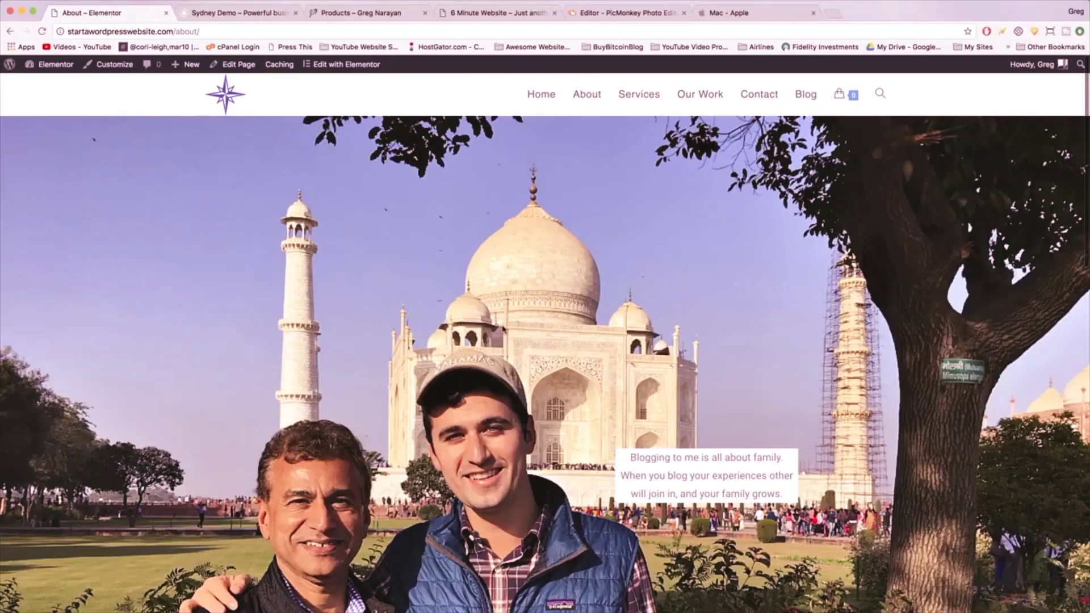
pyautogui.scroll(-10, 684, 314)
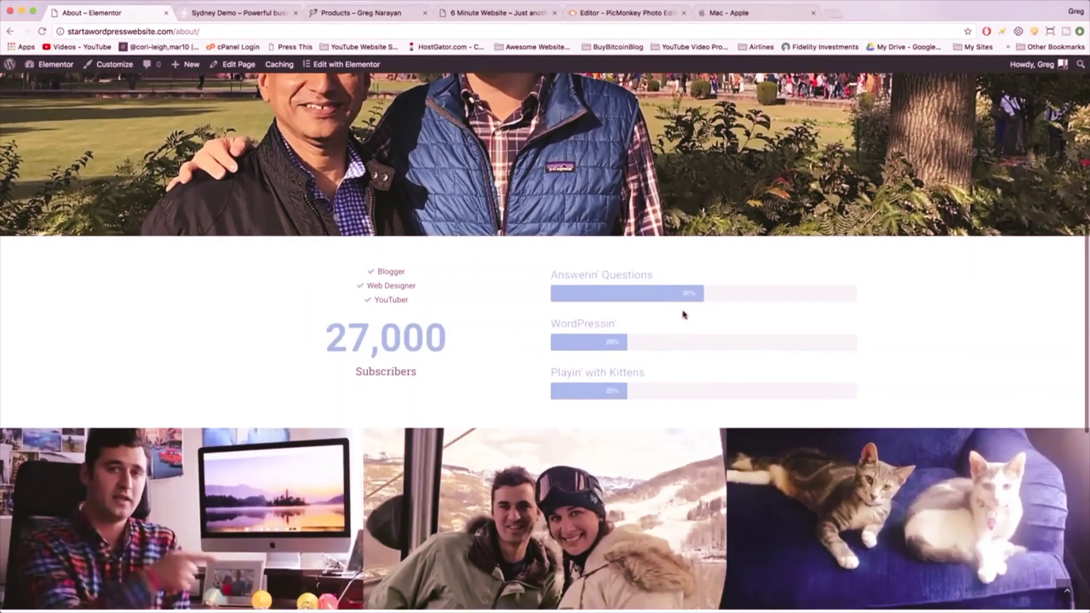
pyautogui.scroll(-4, 683, 314)
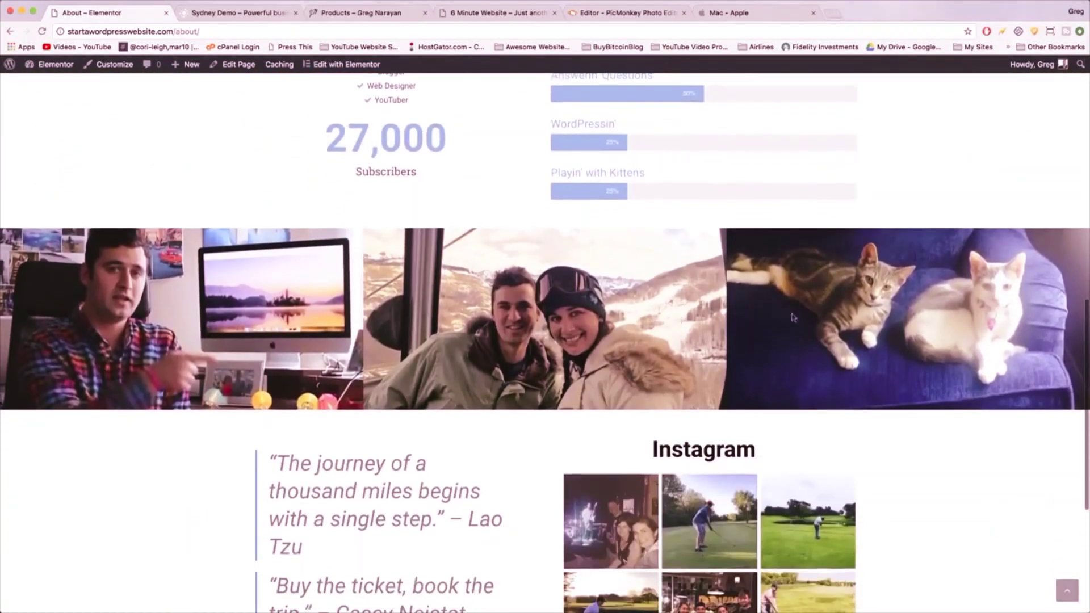
pyautogui.scroll(-5, 905, 407)
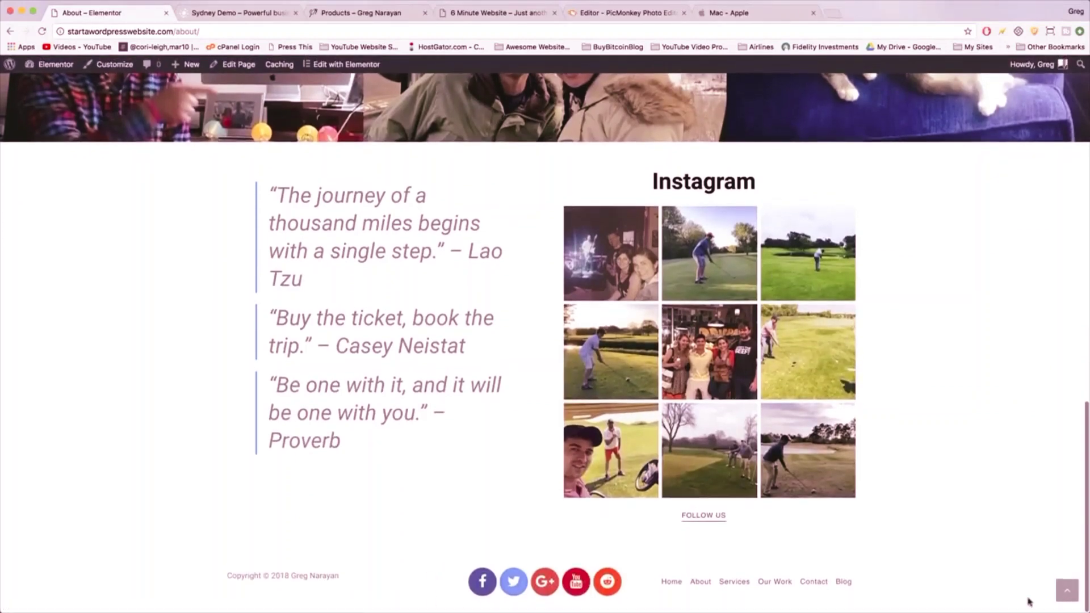
pyautogui.click(1067, 592)
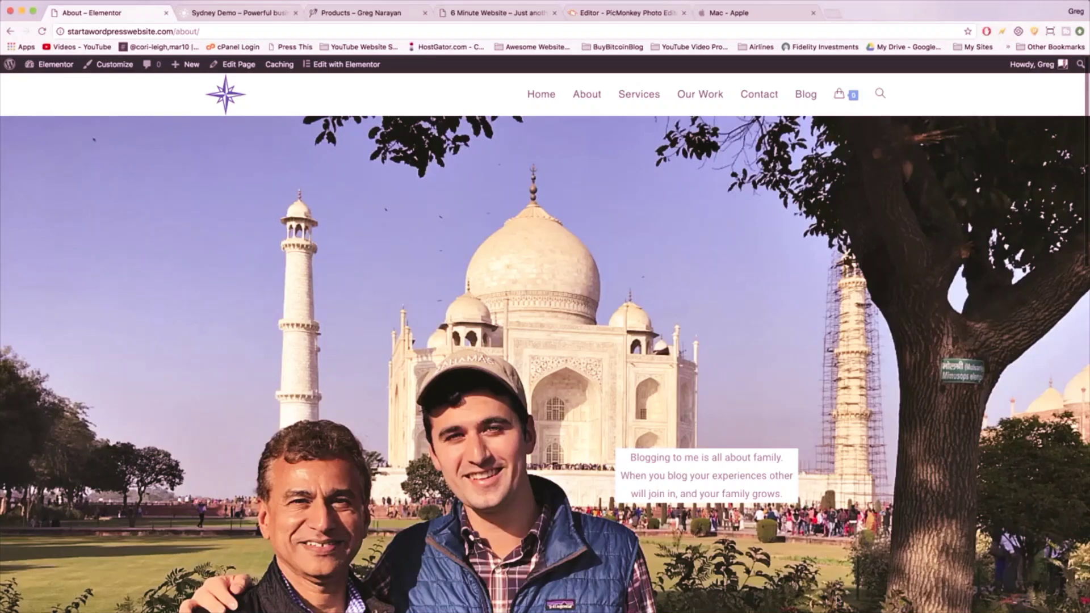
pyautogui.scroll(-20, 494, 434)
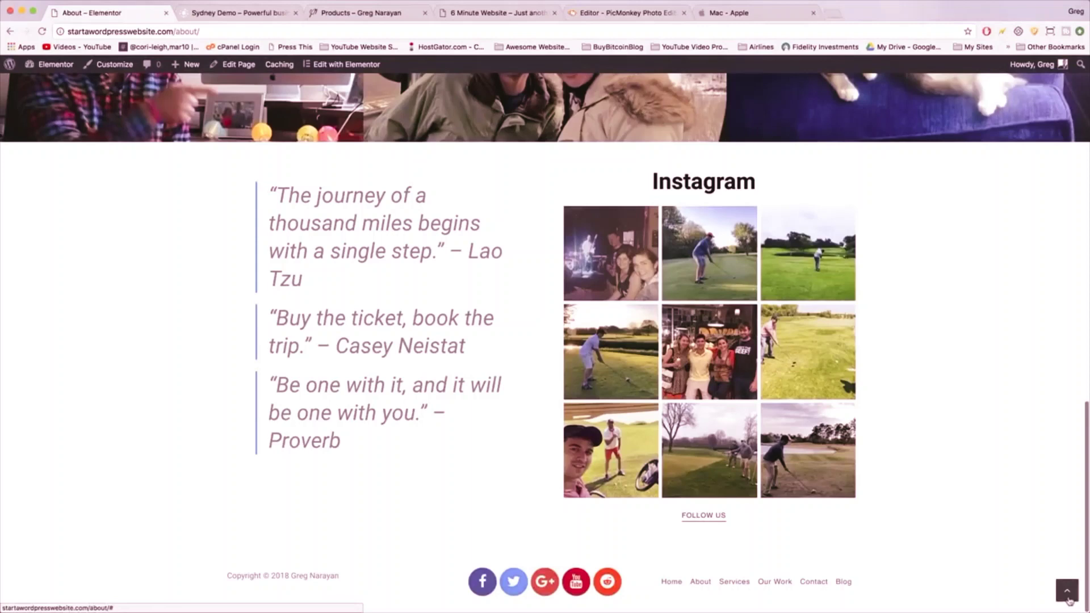
pyautogui.click(1067, 591)
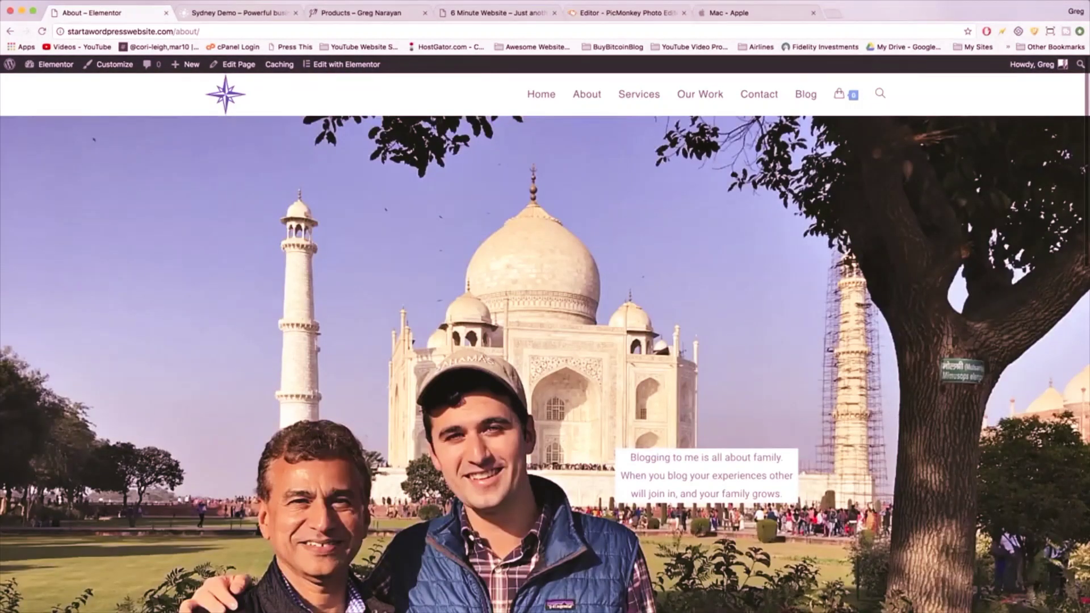
pyautogui.click(231, 99)
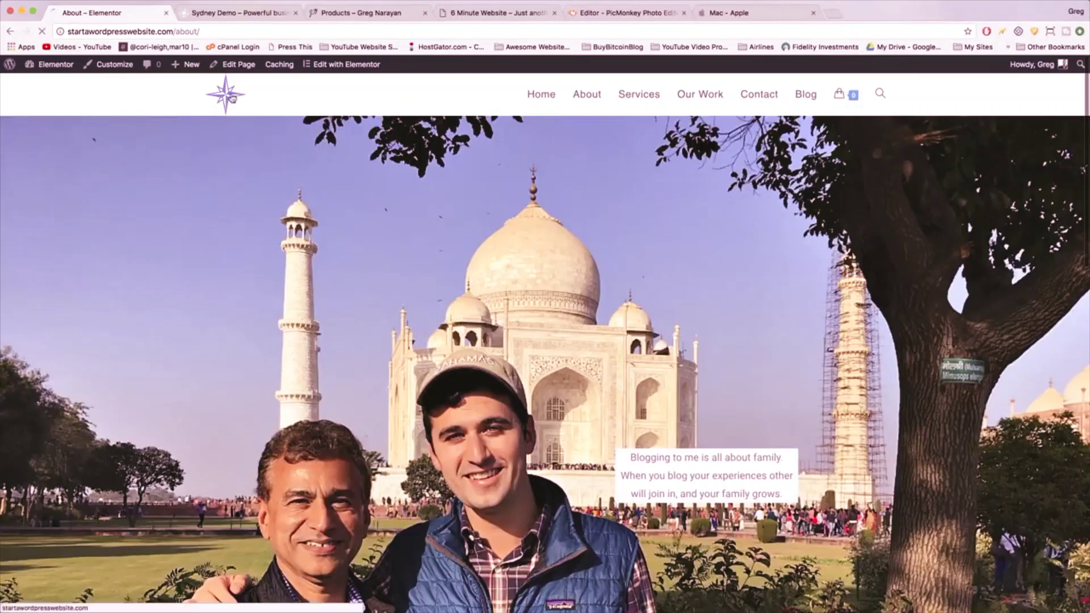